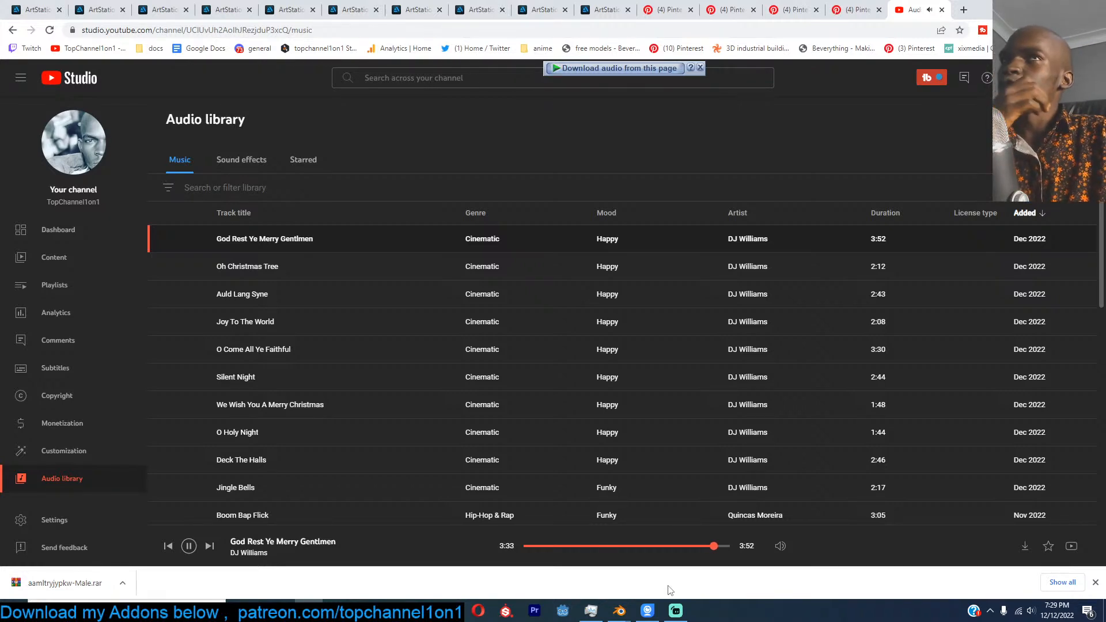
# Step: Open the Discord server's general channel in a new browser tab and dismiss the Nitro Avatar Decorations promotion
pyautogui.click(964, 9)
pyautogui.click(256, 48)
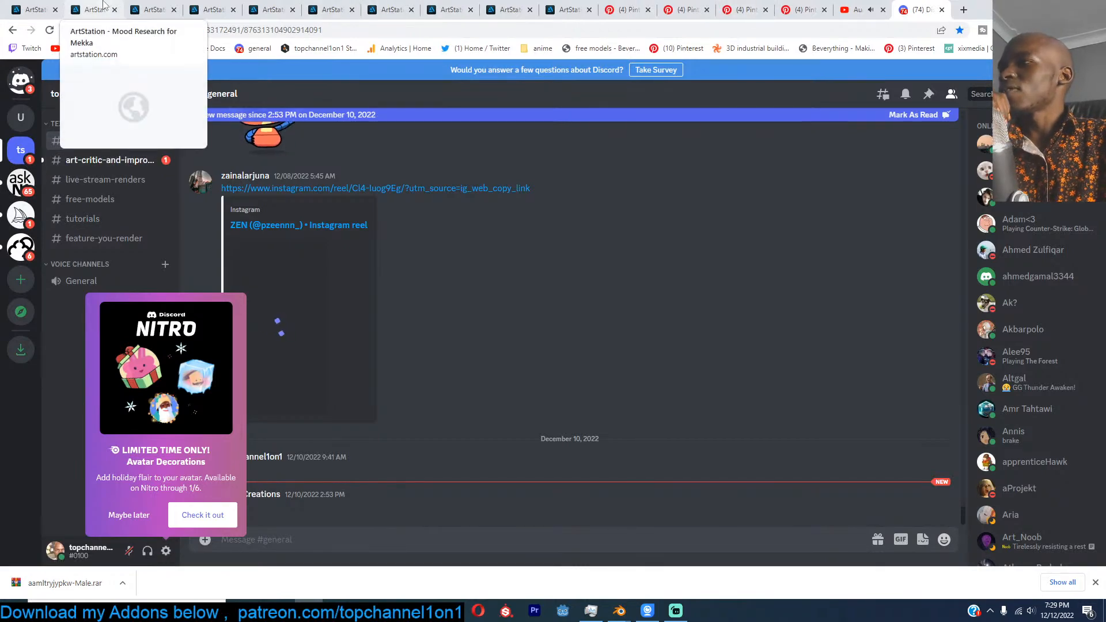
pyautogui.scroll(4, 322, 294)
pyautogui.scroll(2, 322, 293)
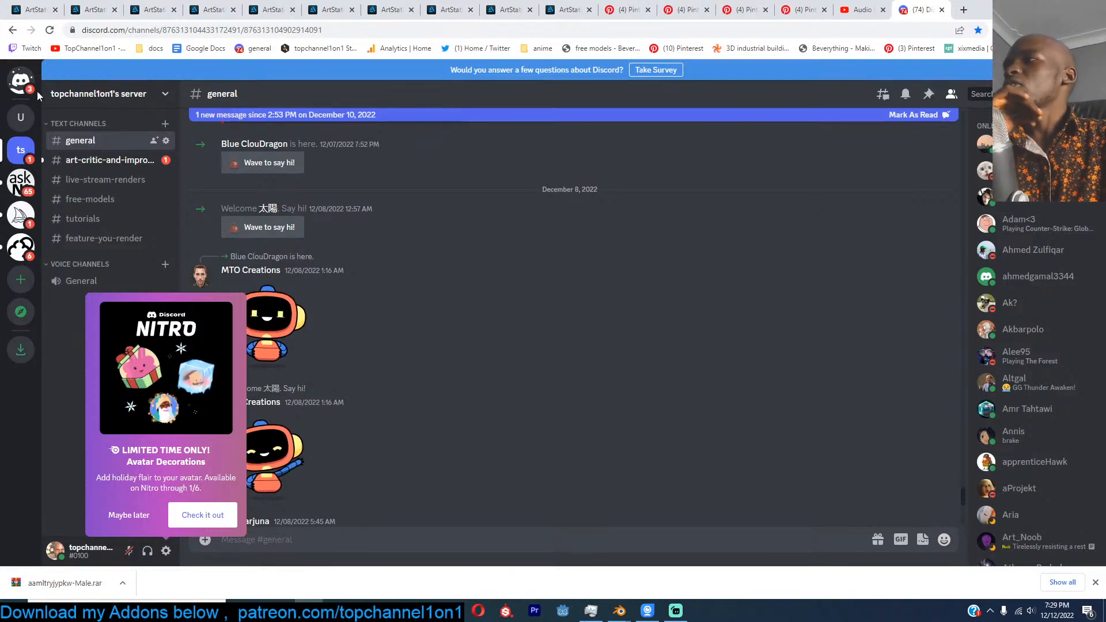
pyautogui.moveTo(869, 4)
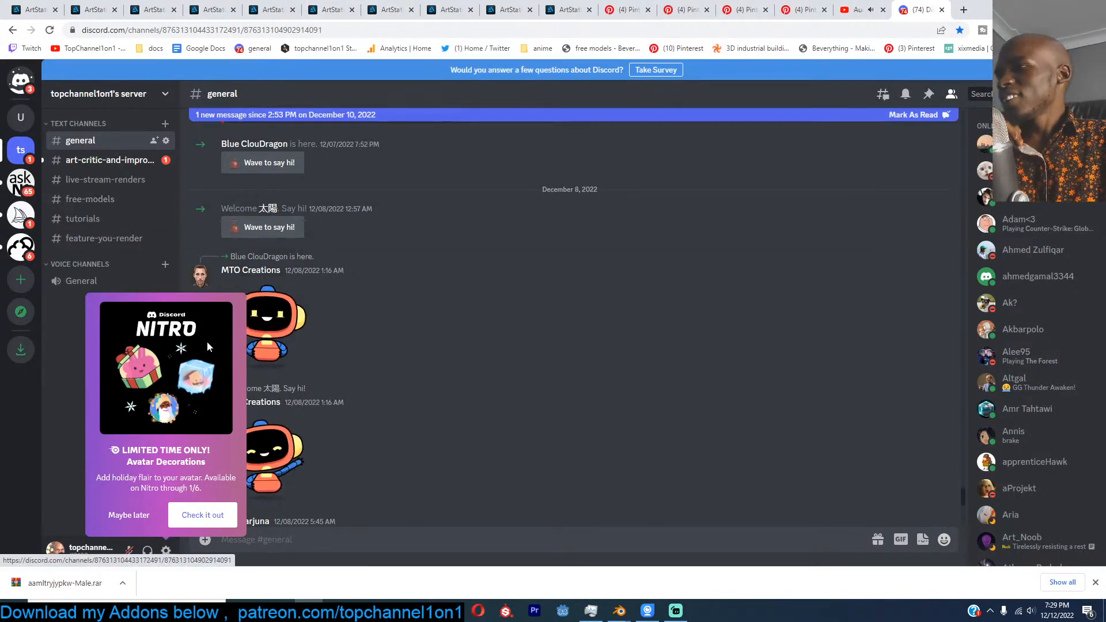
pyautogui.click(128, 516)
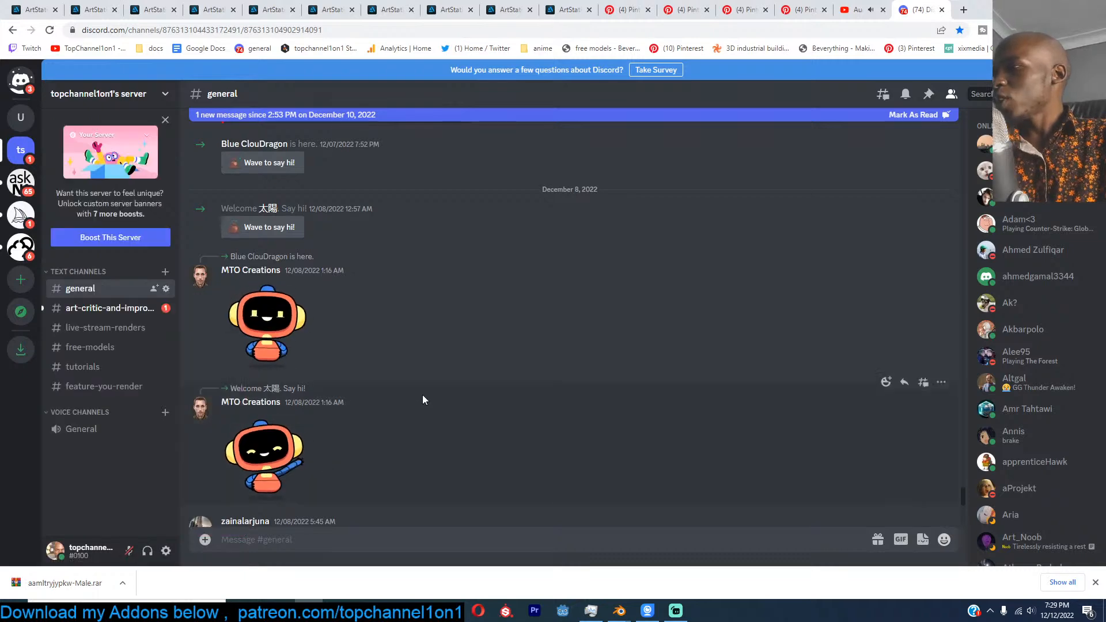
pyautogui.scroll(-6, 416, 378)
pyautogui.scroll(5, 369, 351)
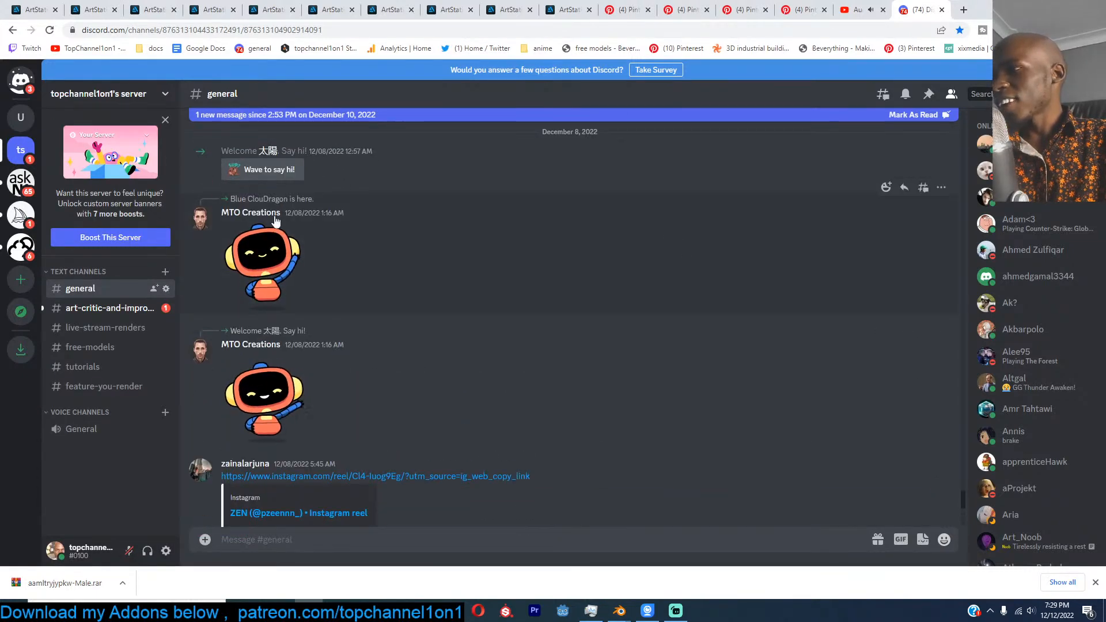
# Step: View the profile of the member who posted the waving robot sticker, including the actions available for that member
pyautogui.click(941, 187)
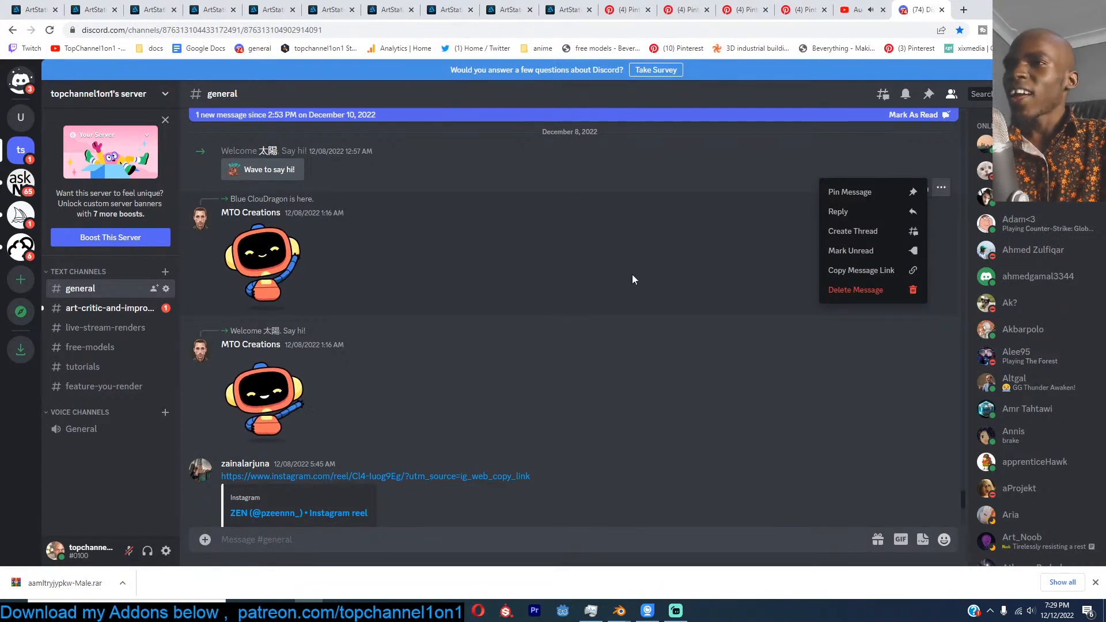
pyautogui.click(333, 216)
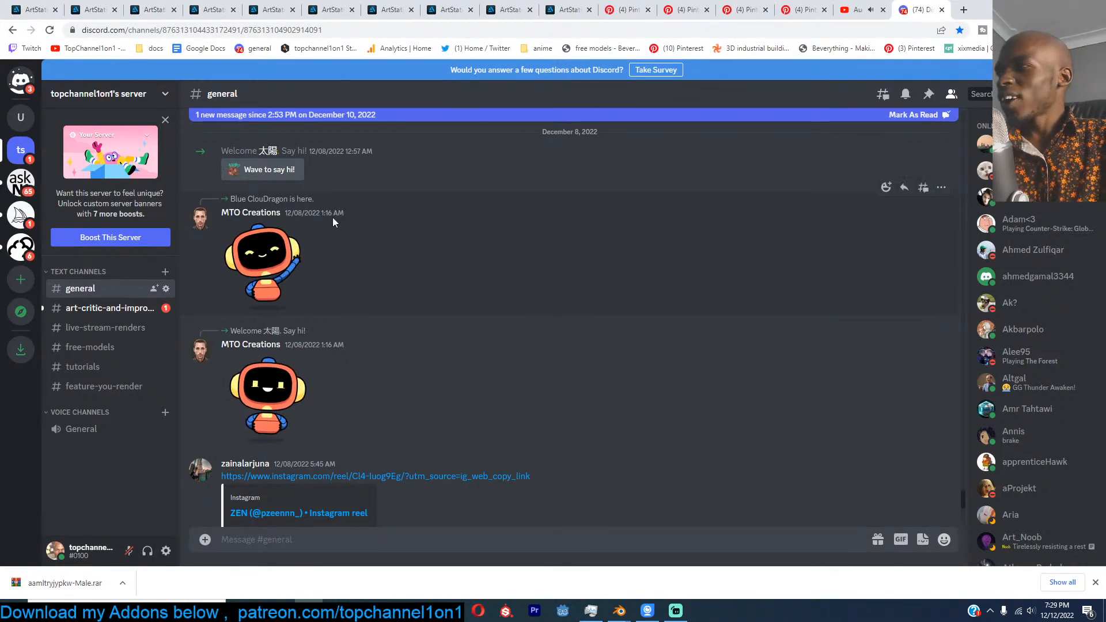
pyautogui.rightClick(237, 215)
pyautogui.click(234, 218)
pyautogui.rightClick(235, 217)
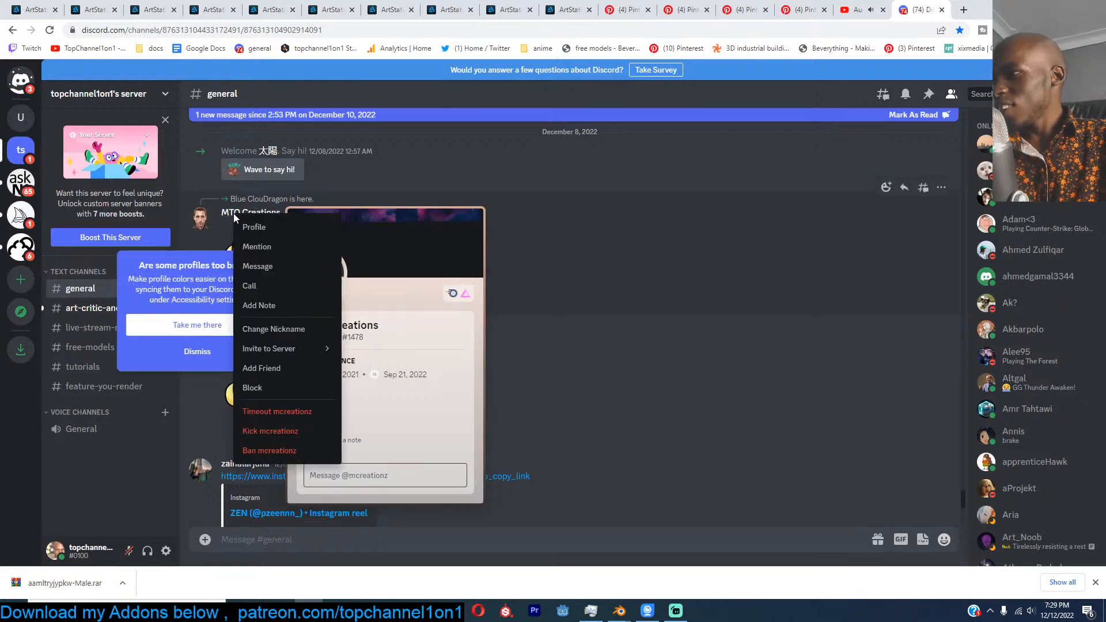
pyautogui.moveTo(275, 353)
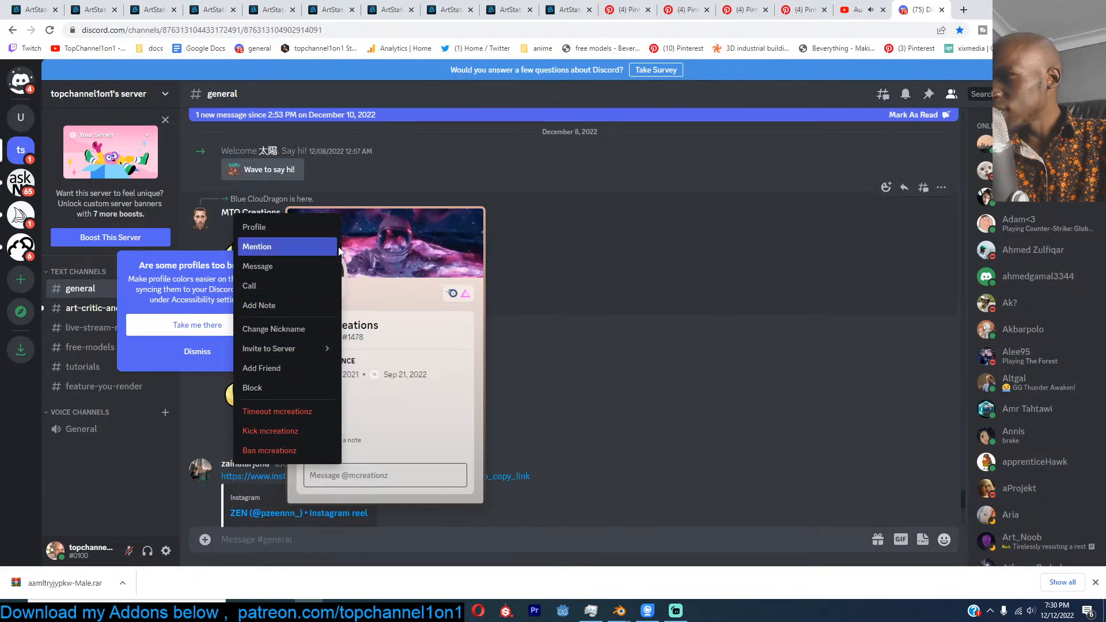
pyautogui.click(676, 250)
# Step: Look back through the general channel's earlier messages up to the post about Blender's Olympic Shader
pyautogui.scroll(-5, 566, 382)
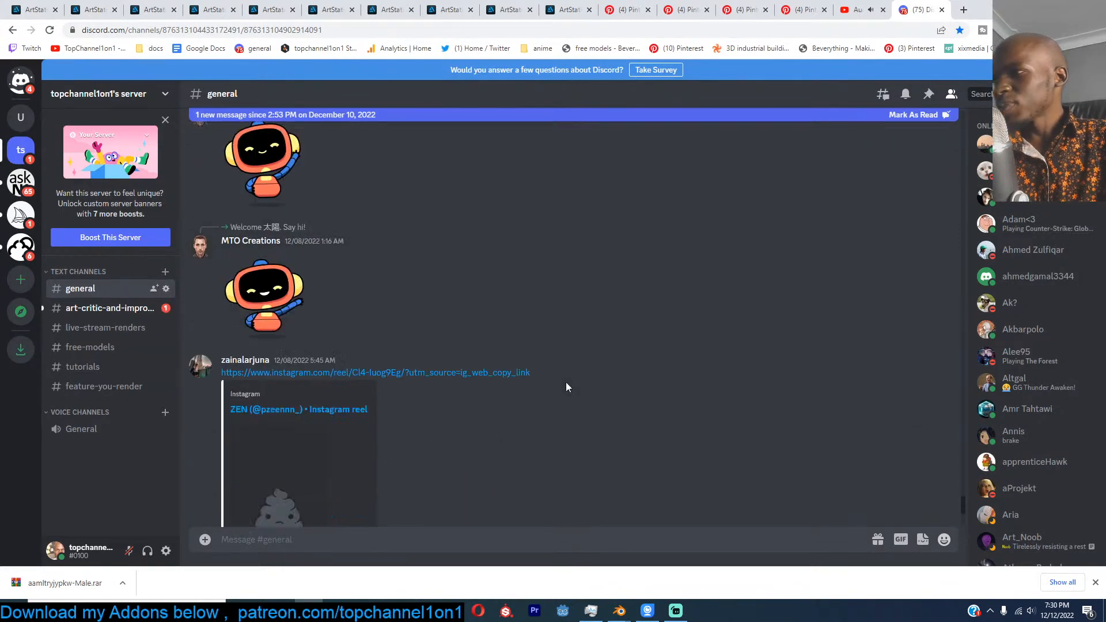
pyautogui.scroll(7, 566, 382)
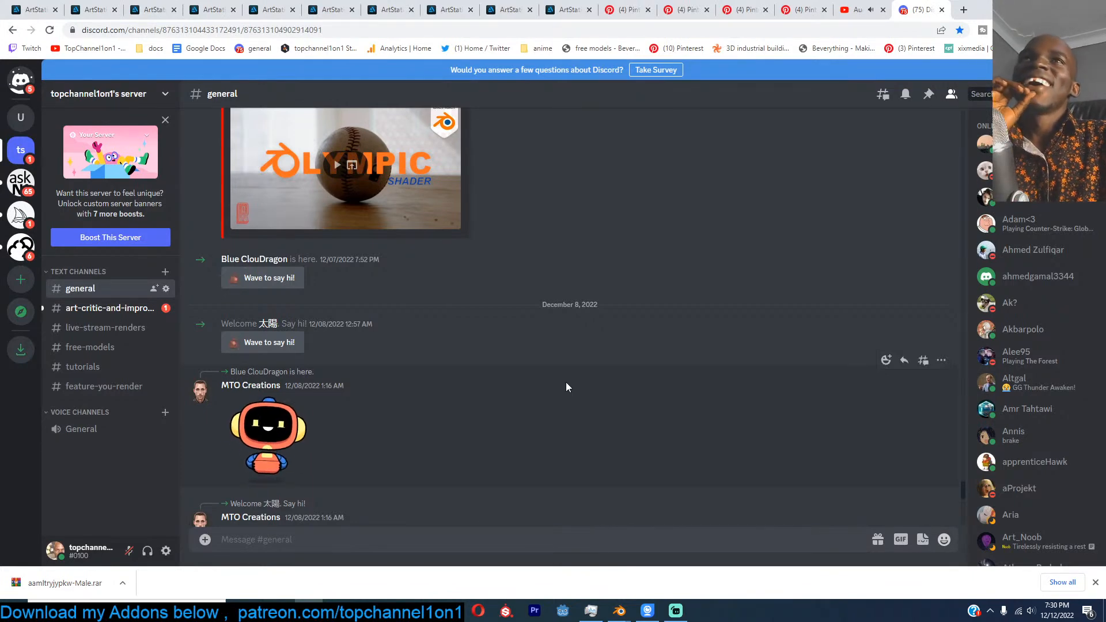
pyautogui.scroll(3, 566, 382)
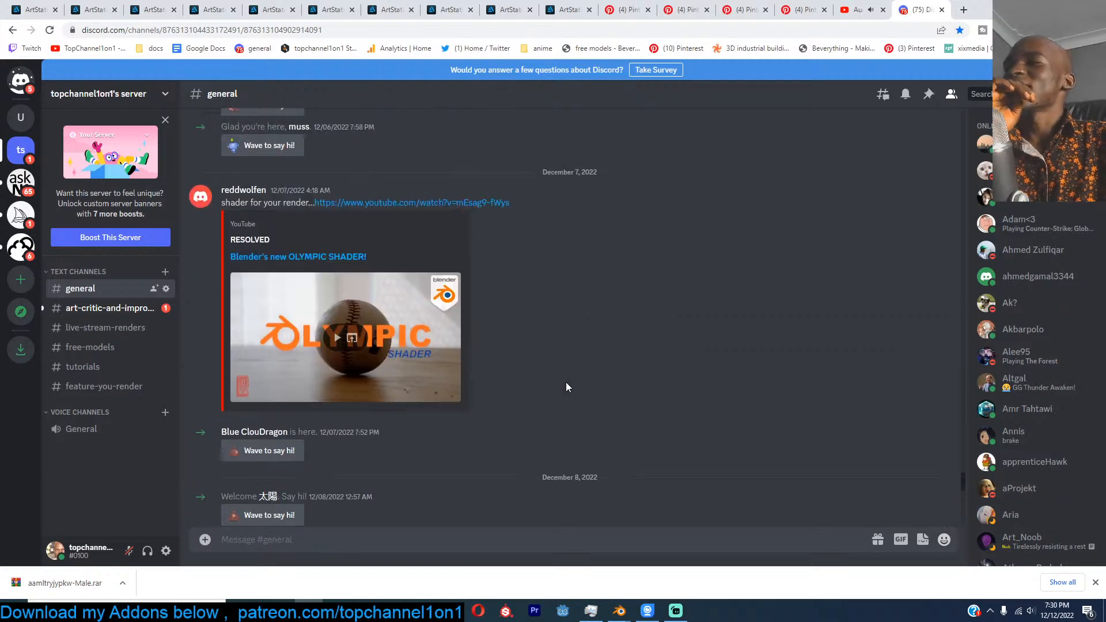
pyautogui.scroll(1, 605, 378)
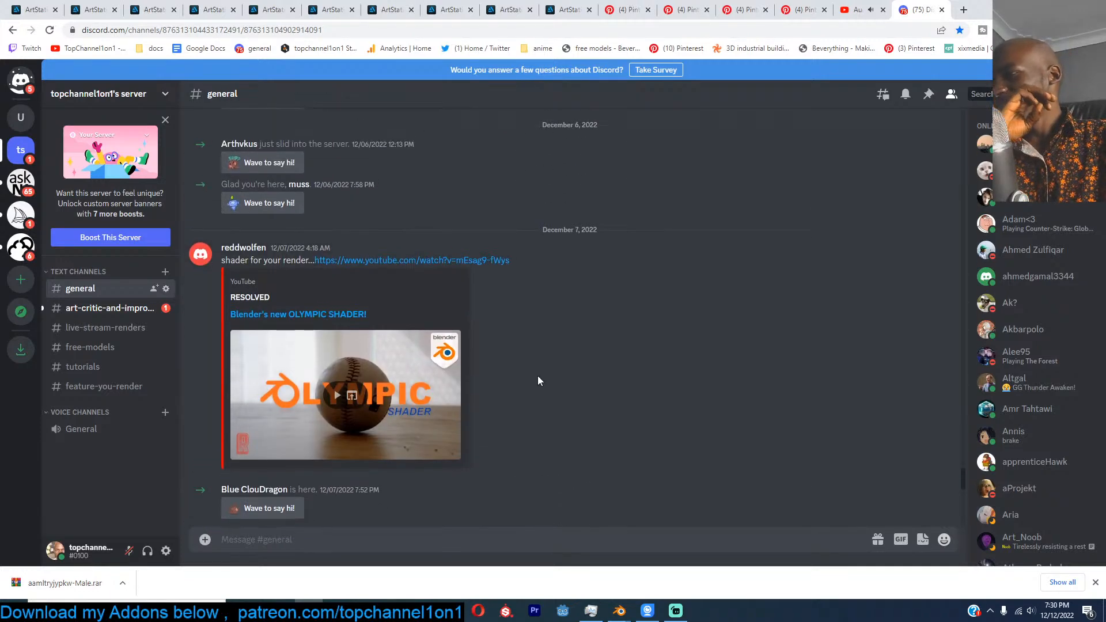
pyautogui.scroll(1, 402, 397)
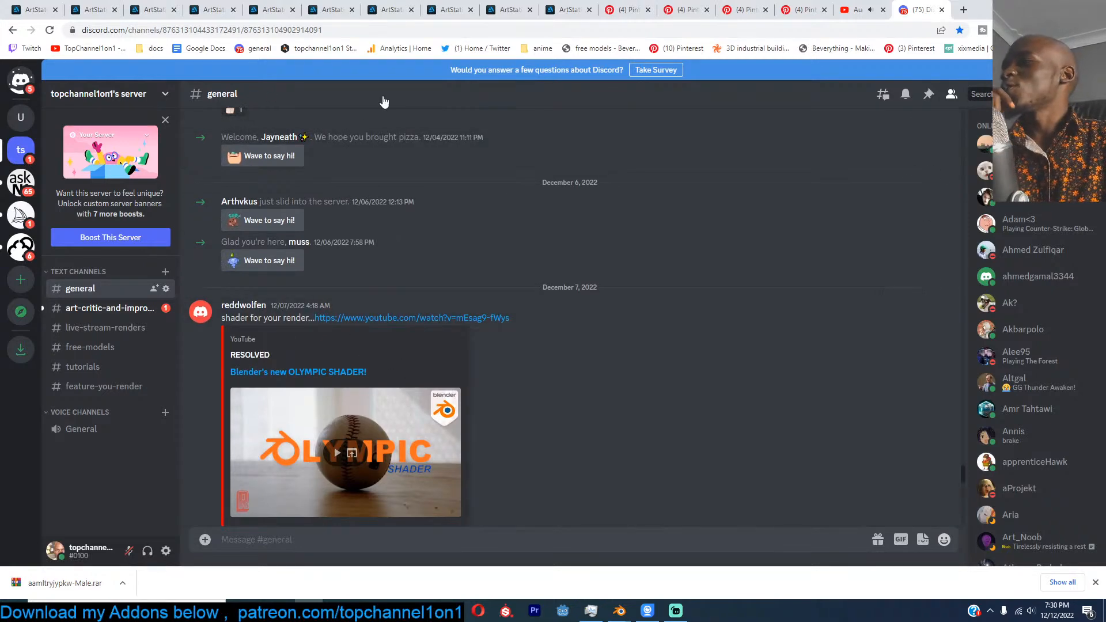
# Step: Save the Magellan Defense Facilities concept image from its Pinterest page as a JPEG in the pack1 folder
pyautogui.click(793, 6)
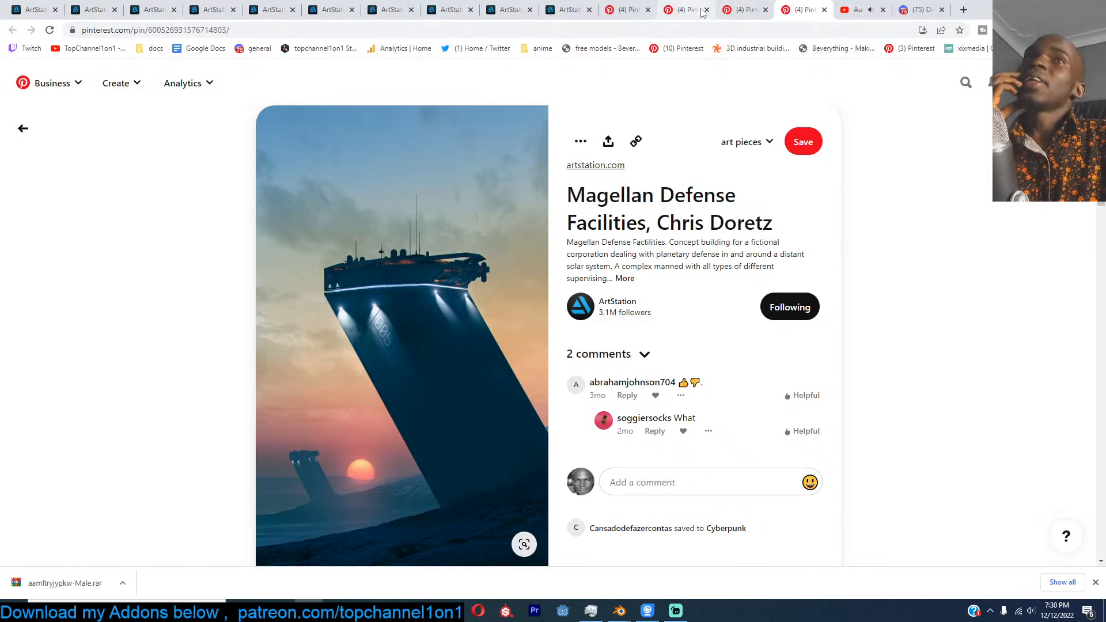
pyautogui.moveTo(703, 12)
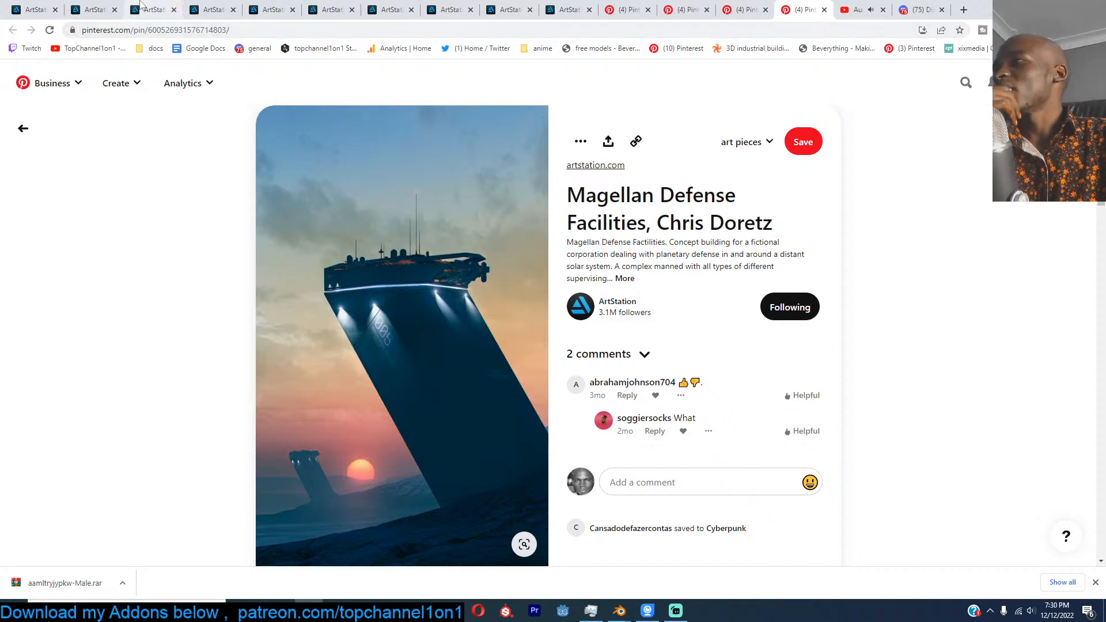
pyautogui.scroll(-2, 392, 122)
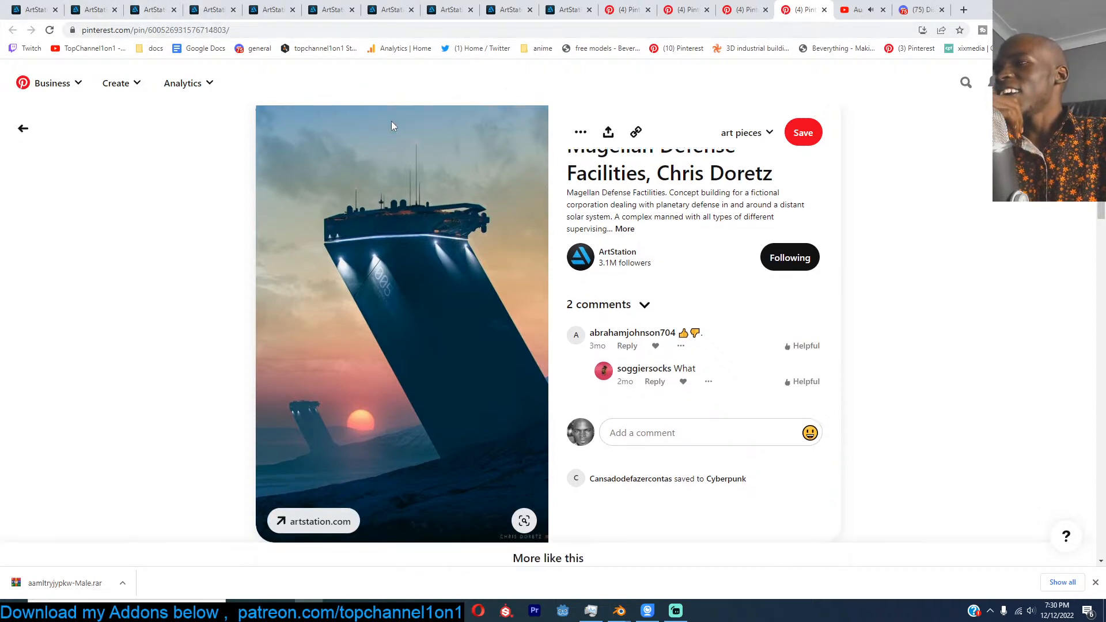
pyautogui.rightClick(397, 168)
pyautogui.click(448, 190)
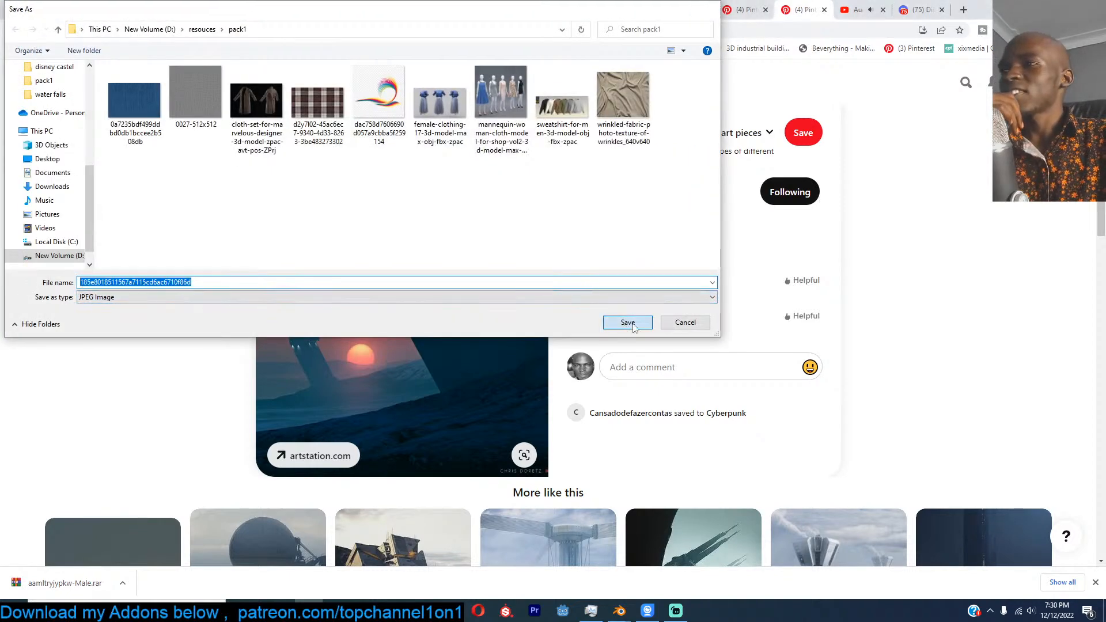
pyautogui.click(627, 324)
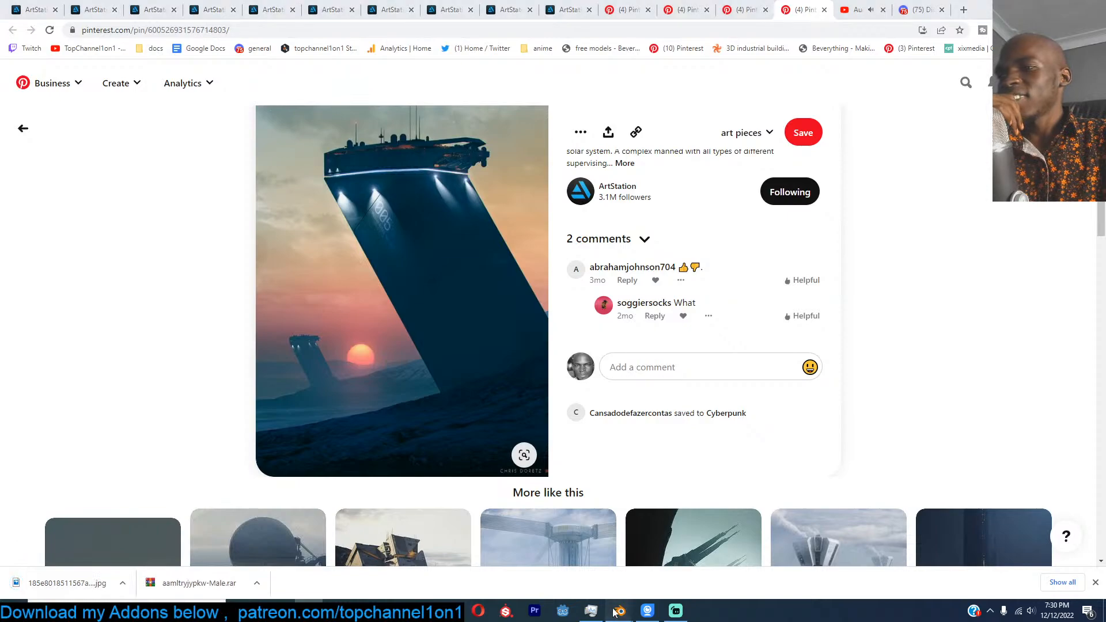
# Step: Close the Blender window showing only the bridge and close powers.blend without saving its changes
pyautogui.moveTo(620, 611)
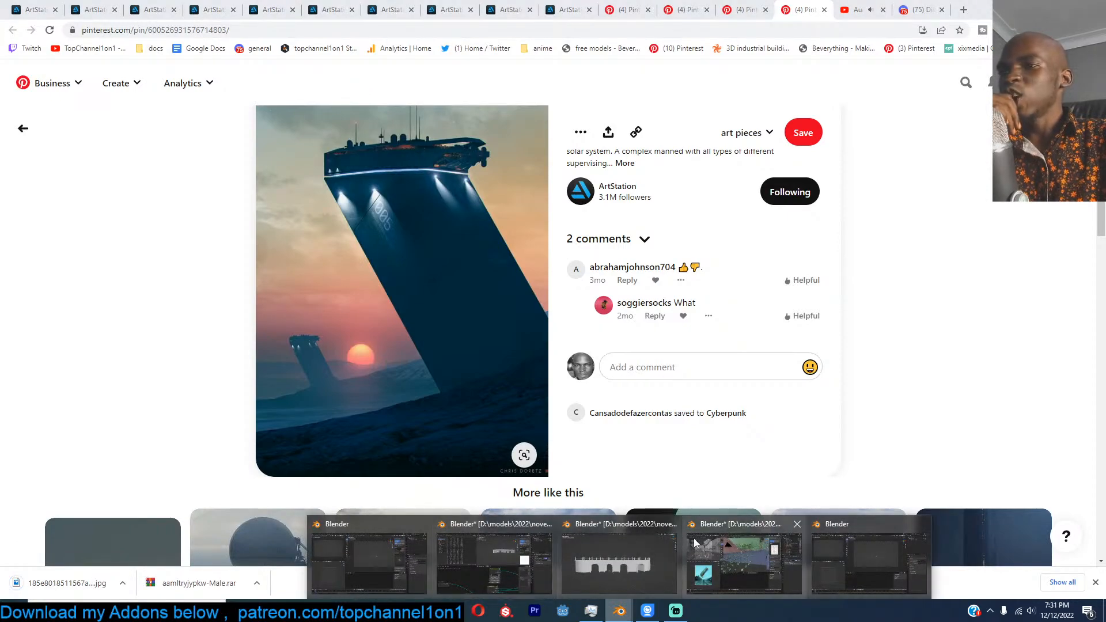
pyautogui.click(672, 524)
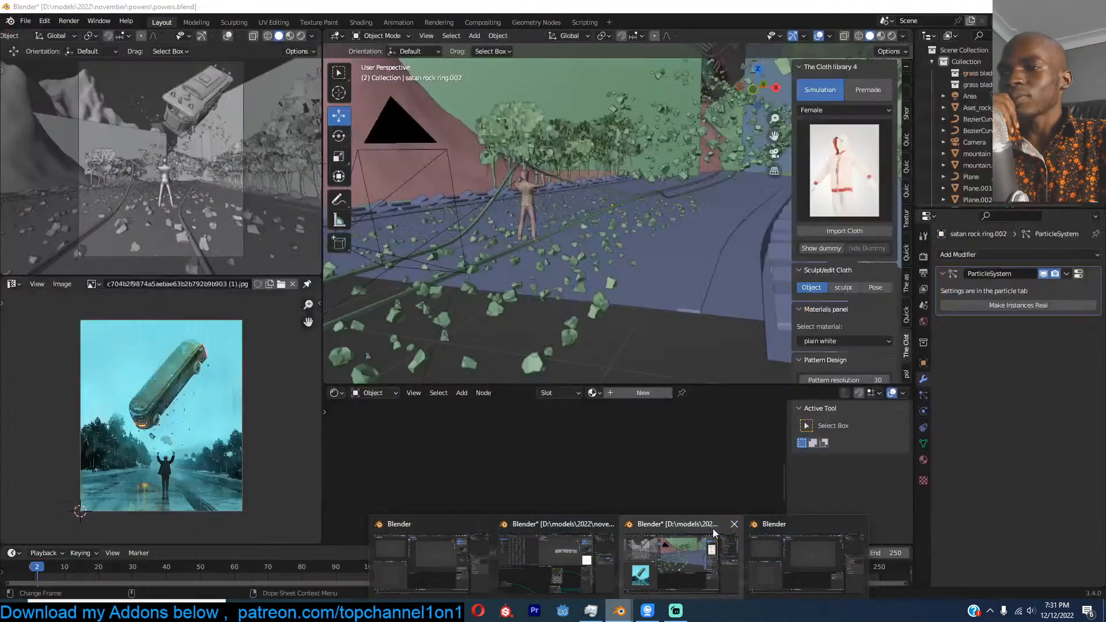
pyautogui.click(703, 534)
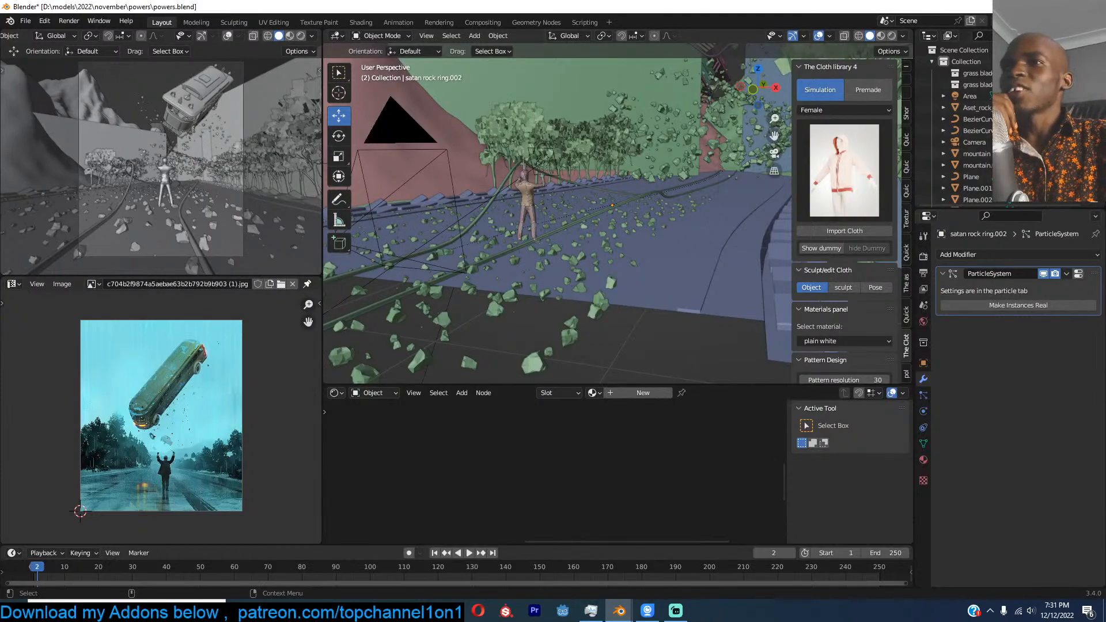
pyautogui.click(577, 329)
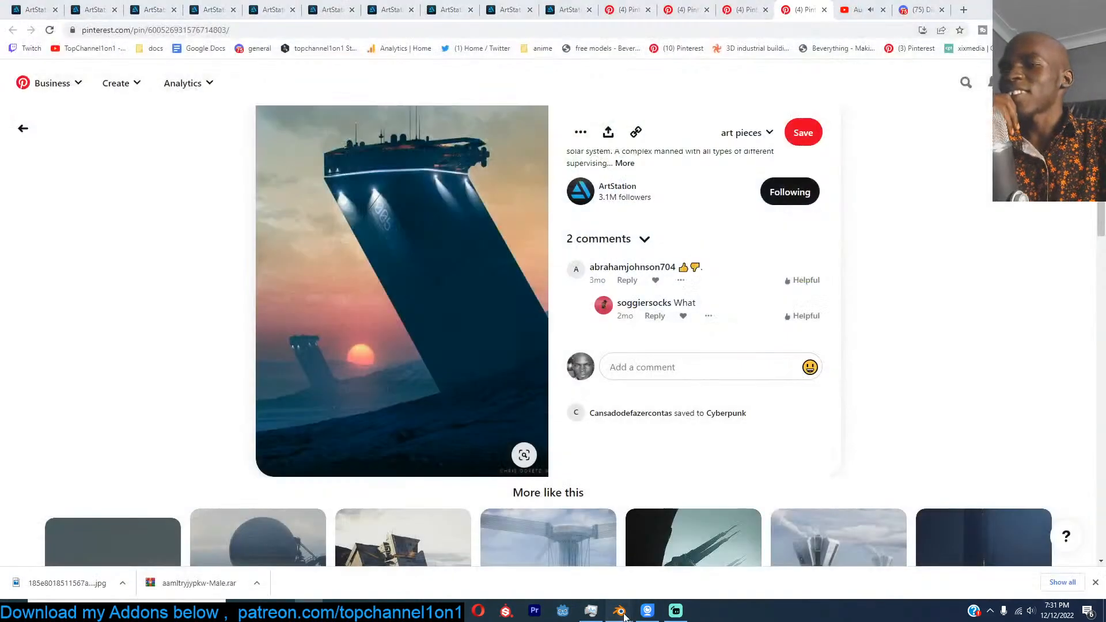
# Step: Switch to the Blender window with medieval bridge generator1.blend and close it without saving
pyautogui.moveTo(620, 611)
pyautogui.click(653, 574)
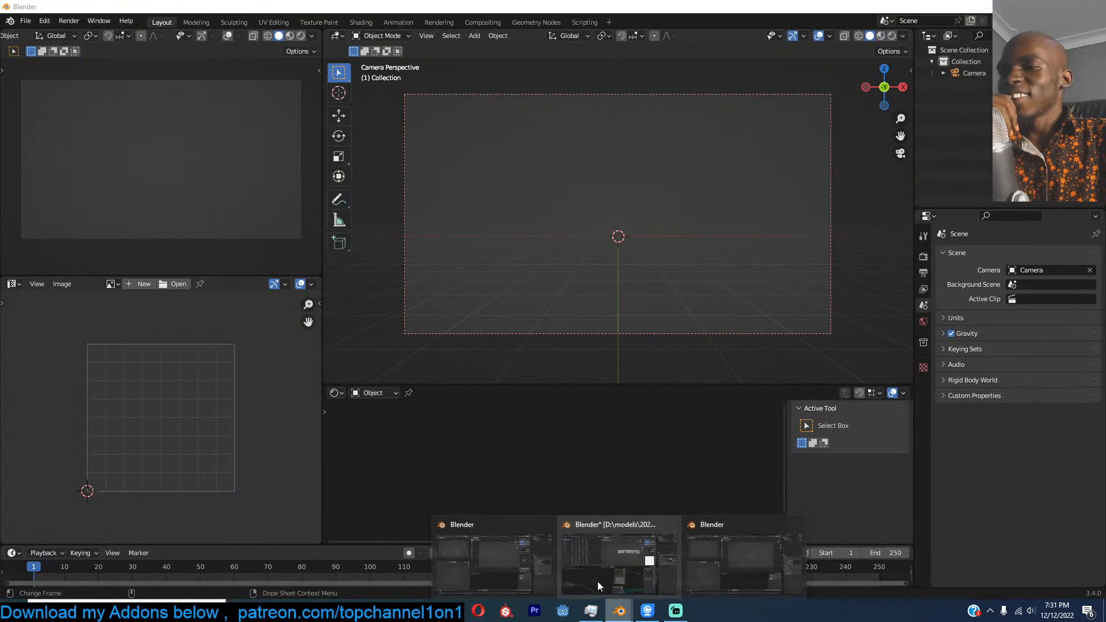
pyautogui.click(611, 589)
pyautogui.click(1093, 7)
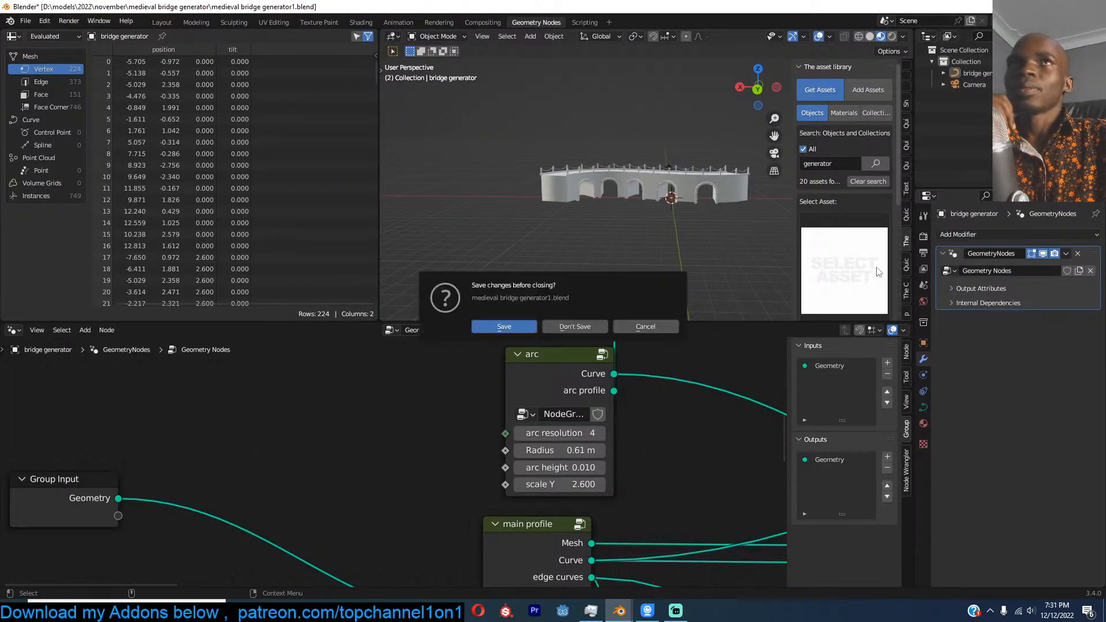
pyautogui.click(596, 326)
# Step: Close the untitled Blender window that has the bridge search in its asset library, without saving
pyautogui.moveTo(618, 611)
pyautogui.click(530, 565)
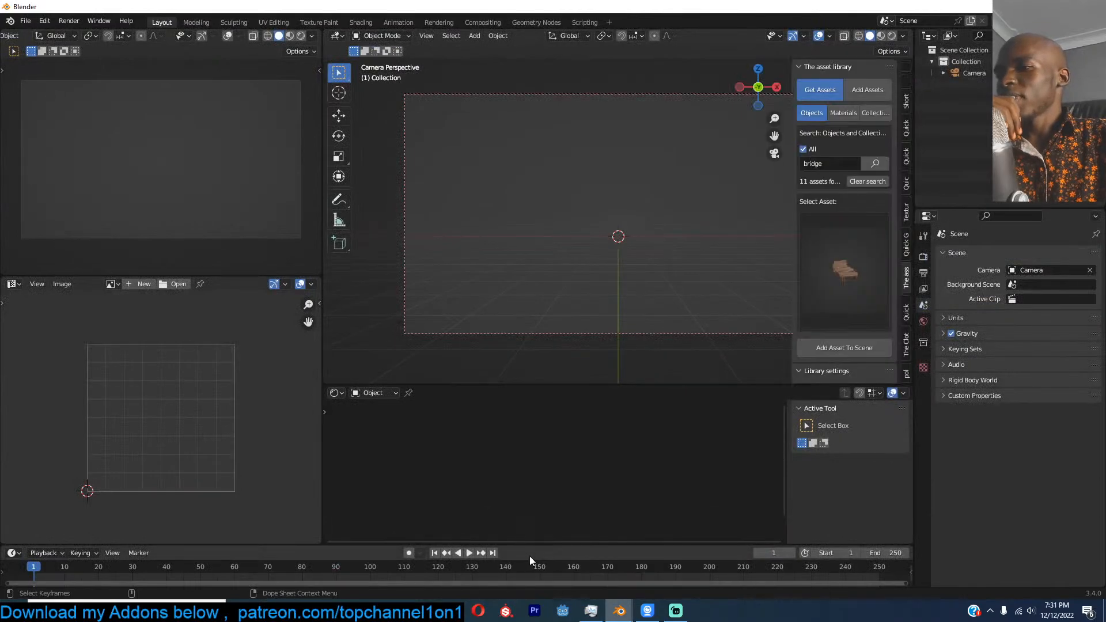
pyautogui.click(1093, 7)
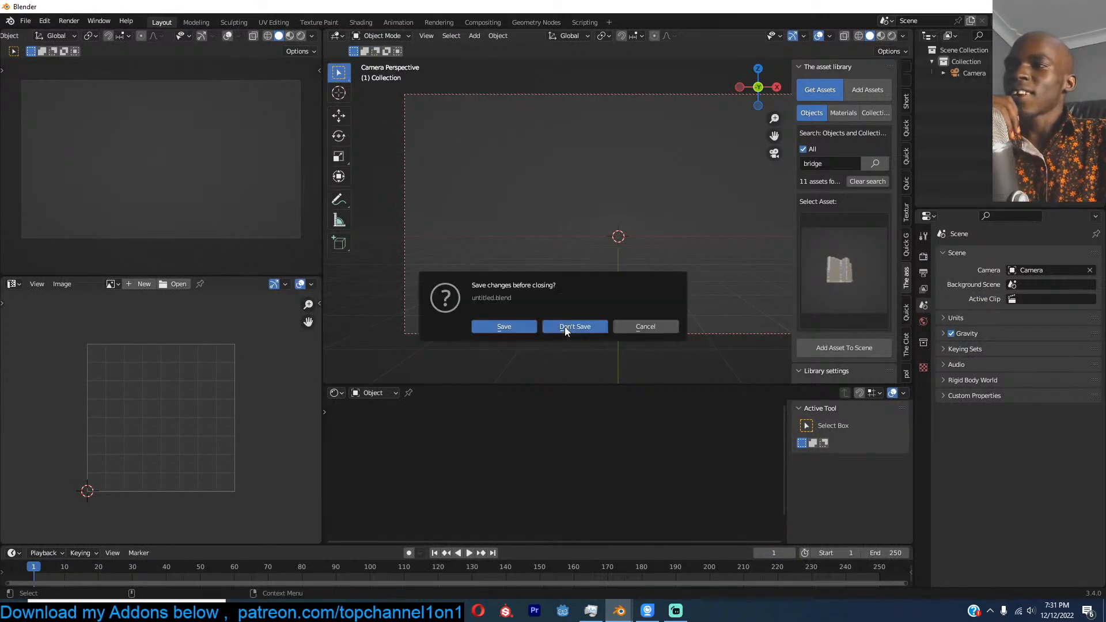
pyautogui.click(566, 328)
# Step: Set the empty scene's main viewport to the front orthographic view, centred near the origin
pyautogui.press('KP_1')
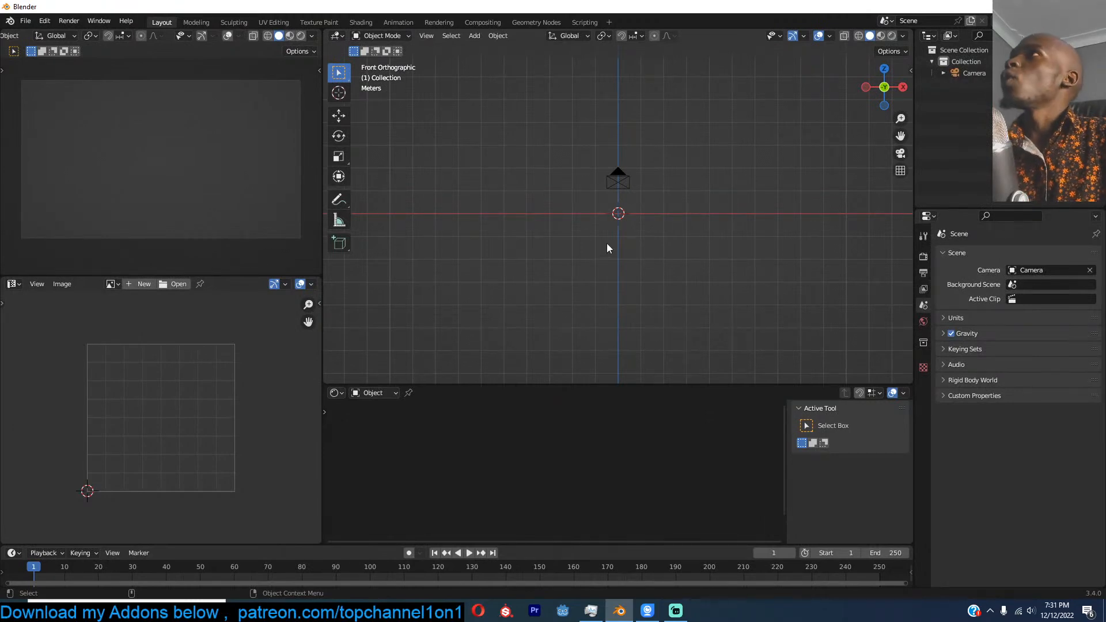
pyautogui.keyDown('shift'); pyautogui.moveTo(607, 243); pyautogui.dragTo(610, 240, button='middle'); pyautogui.keyUp('shift')
pyautogui.scroll(2, 642, 221)
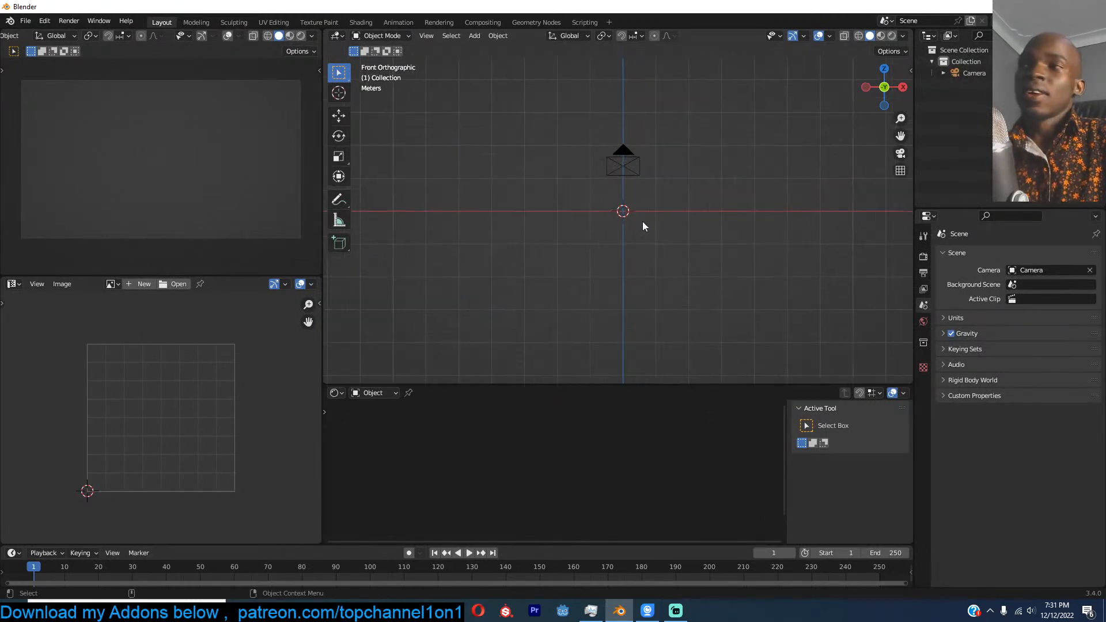
pyautogui.keyDown('shift'); pyautogui.moveTo(657, 204); pyautogui.dragTo(689, 240, button='middle'); pyautogui.keyUp('shift')
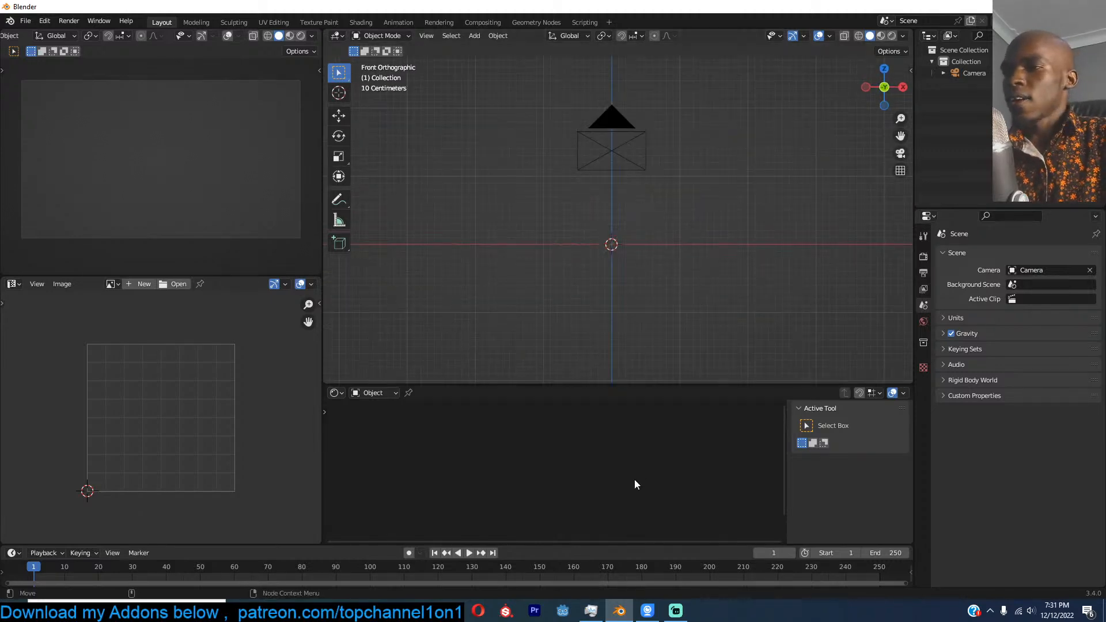
pyautogui.click(591, 612)
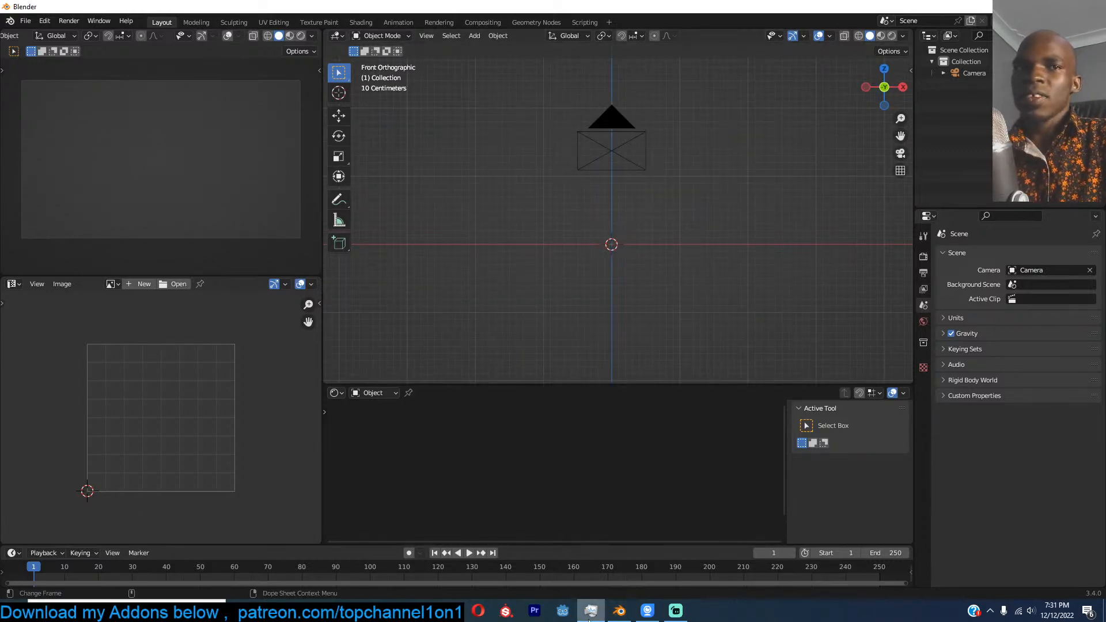
pyautogui.click(590, 612)
pyautogui.hotkey('alt', 'Tab')
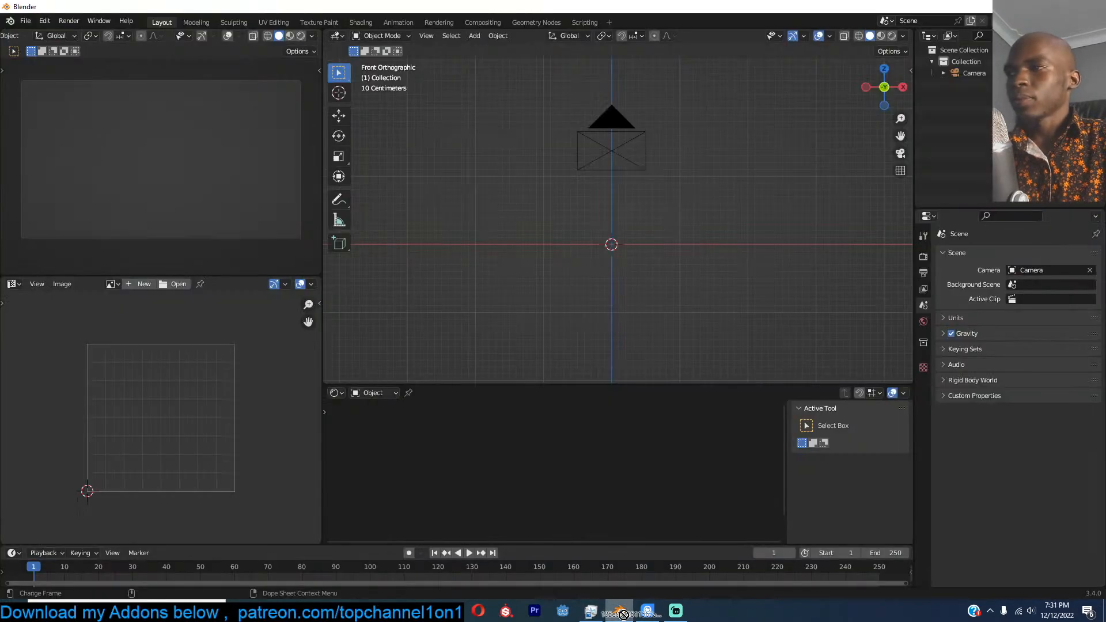
pyautogui.click(619, 611)
pyautogui.moveTo(181, 487); pyautogui.dragTo(180, 431)
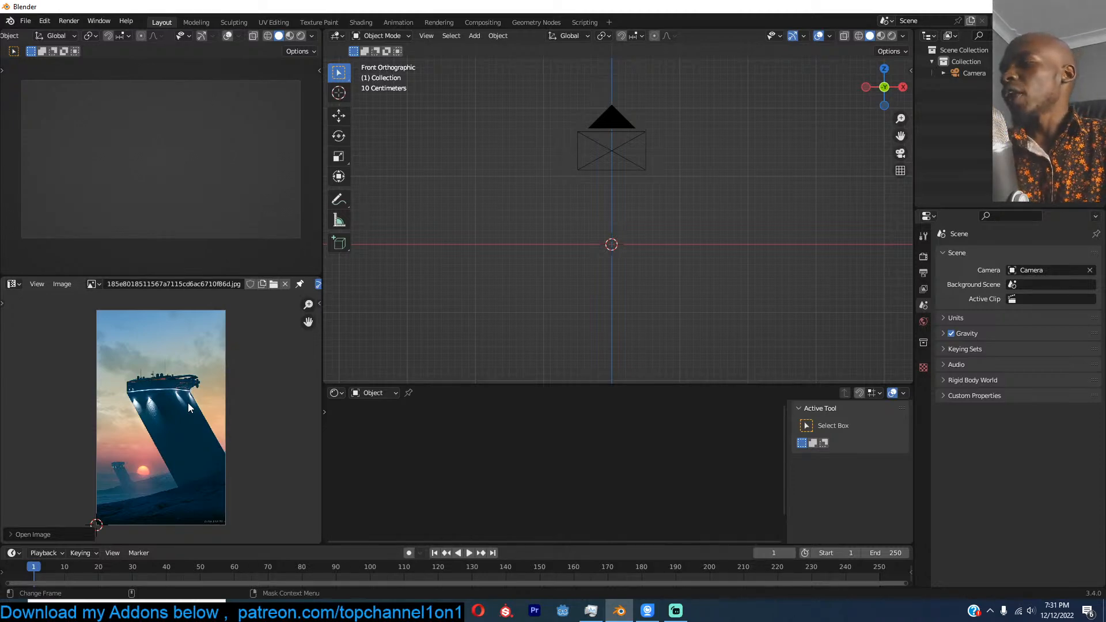
pyautogui.scroll(4, 189, 403)
pyautogui.scroll(2, 188, 403)
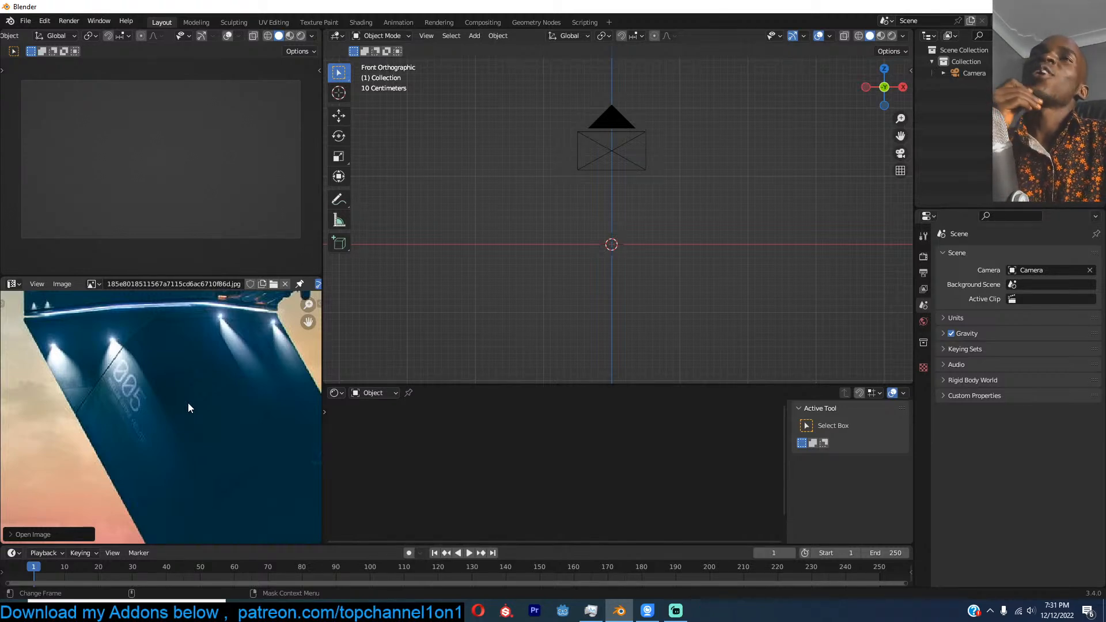
pyautogui.press('Home')
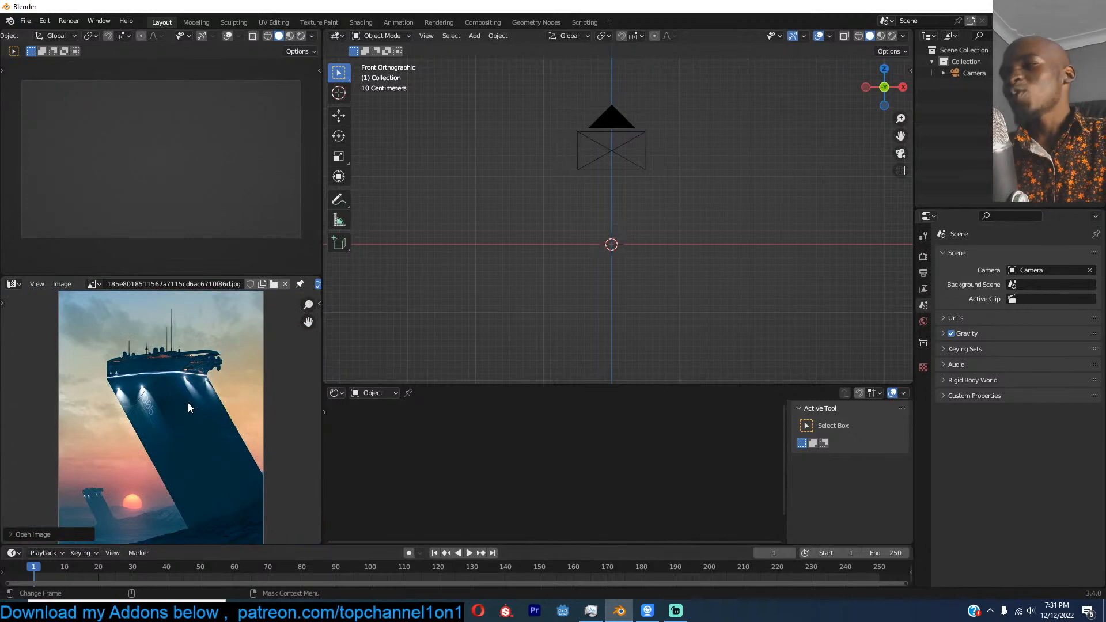
pyautogui.scroll(1, 169, 400)
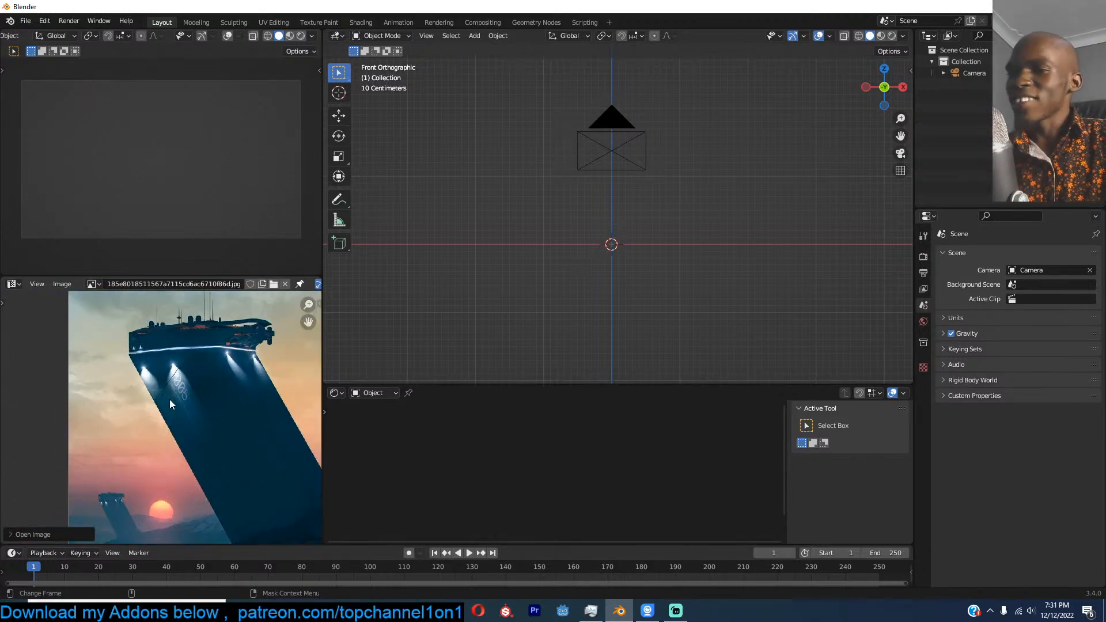
pyautogui.scroll(2, 179, 398)
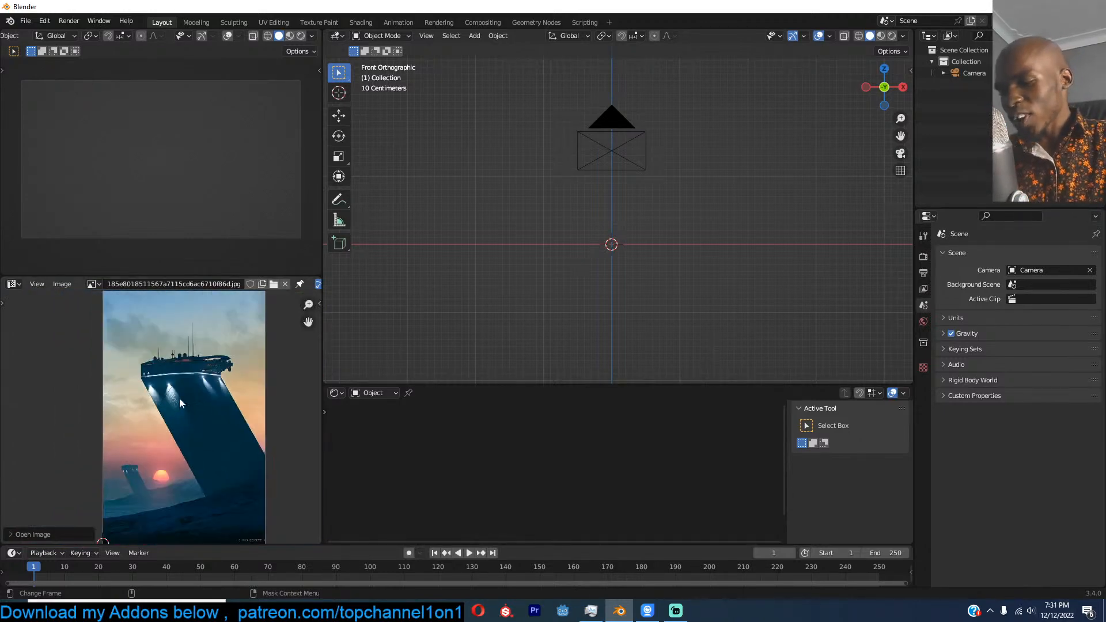
pyautogui.scroll(-4, 158, 409)
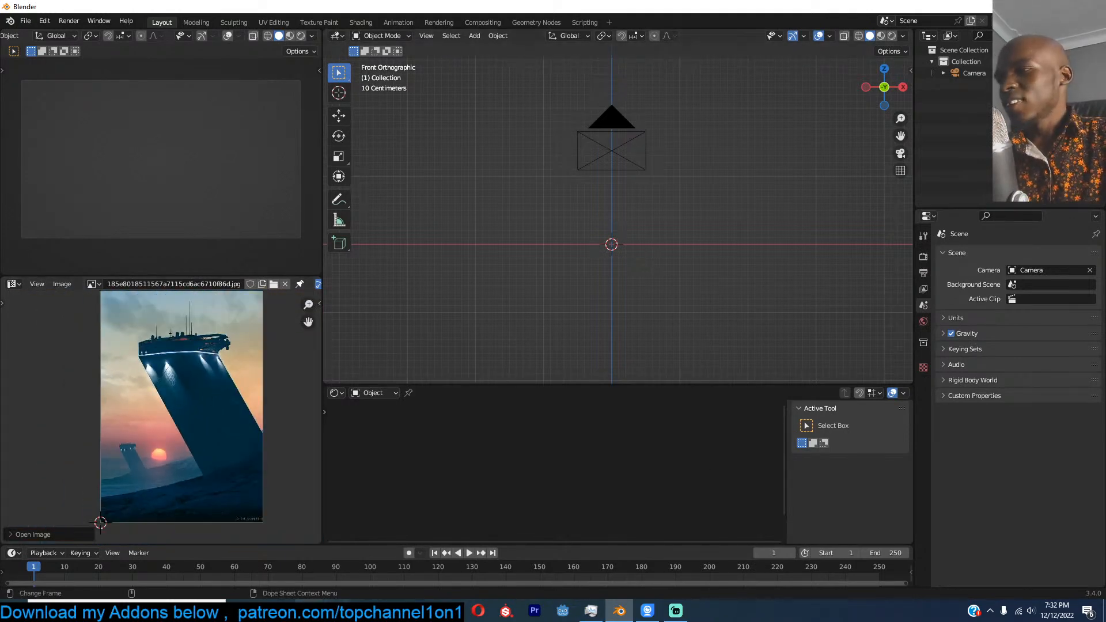
pyautogui.hotkey('alt', 'Tab')
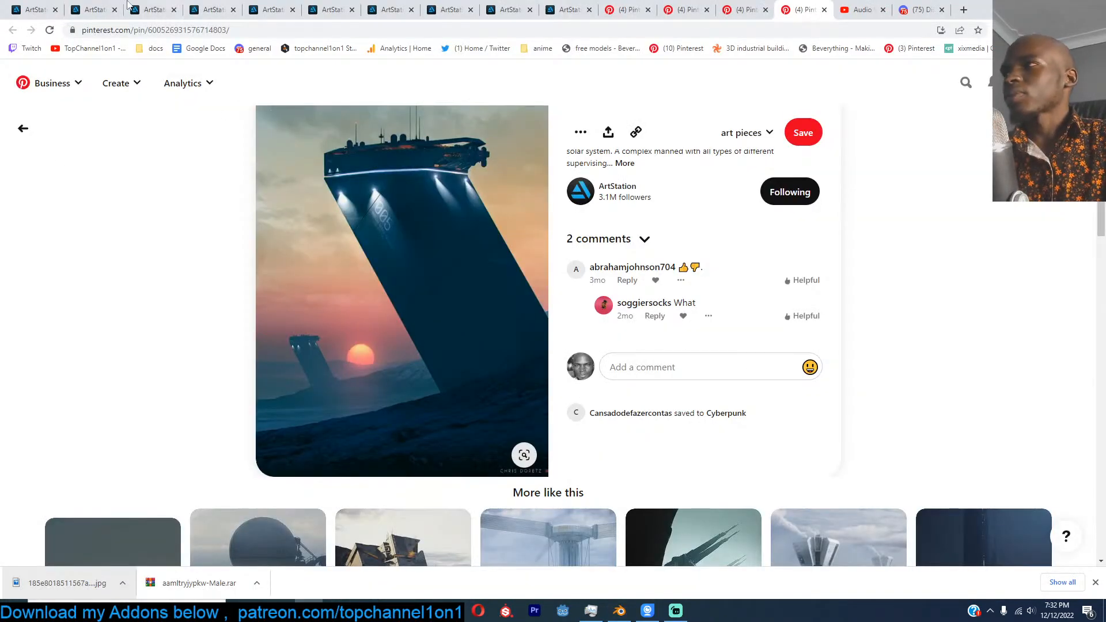
pyautogui.click(863, 9)
pyautogui.hotkey('alt', 'Tab')
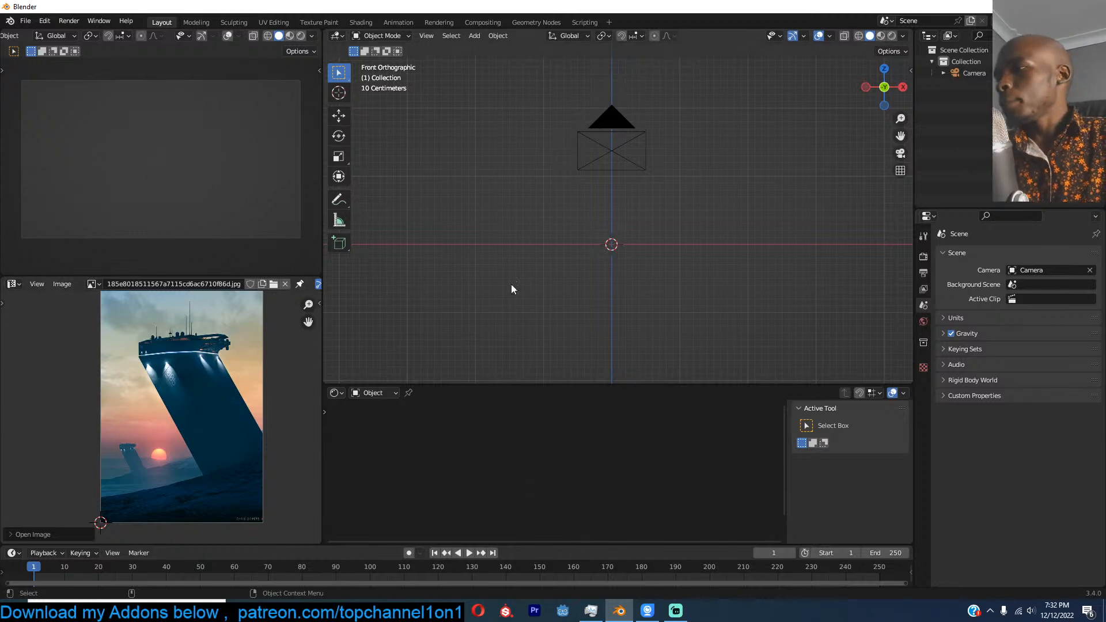
# Step: Show the main viewport's sidebar and set rendering to Cycles on GPU Compute with viewport denoising enabled
pyautogui.press('n')
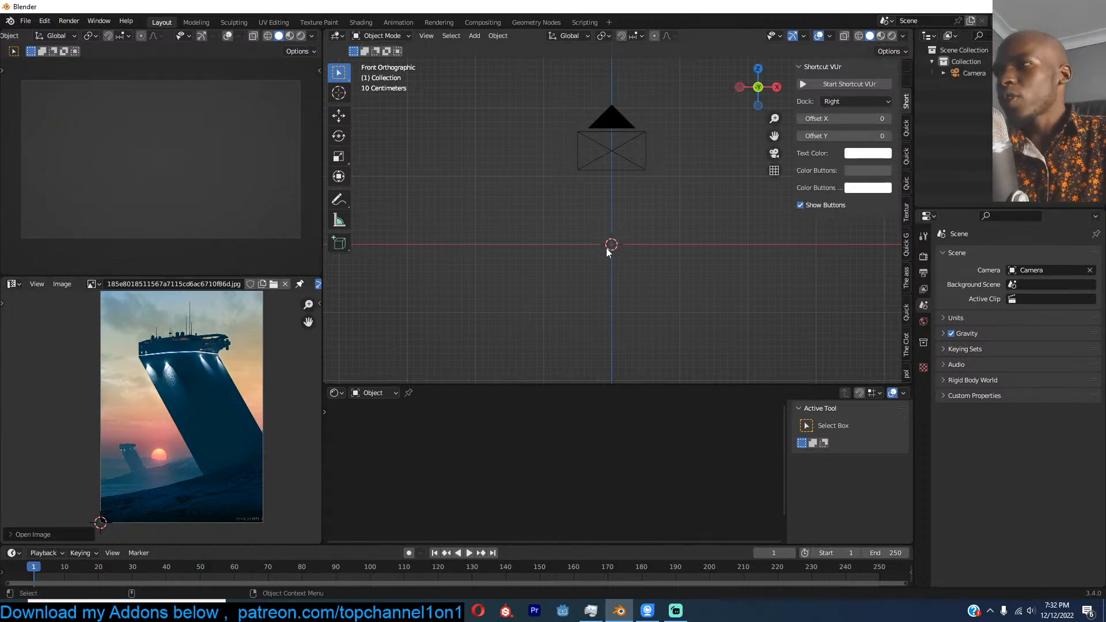
pyautogui.click(923, 256)
pyautogui.click(1040, 252)
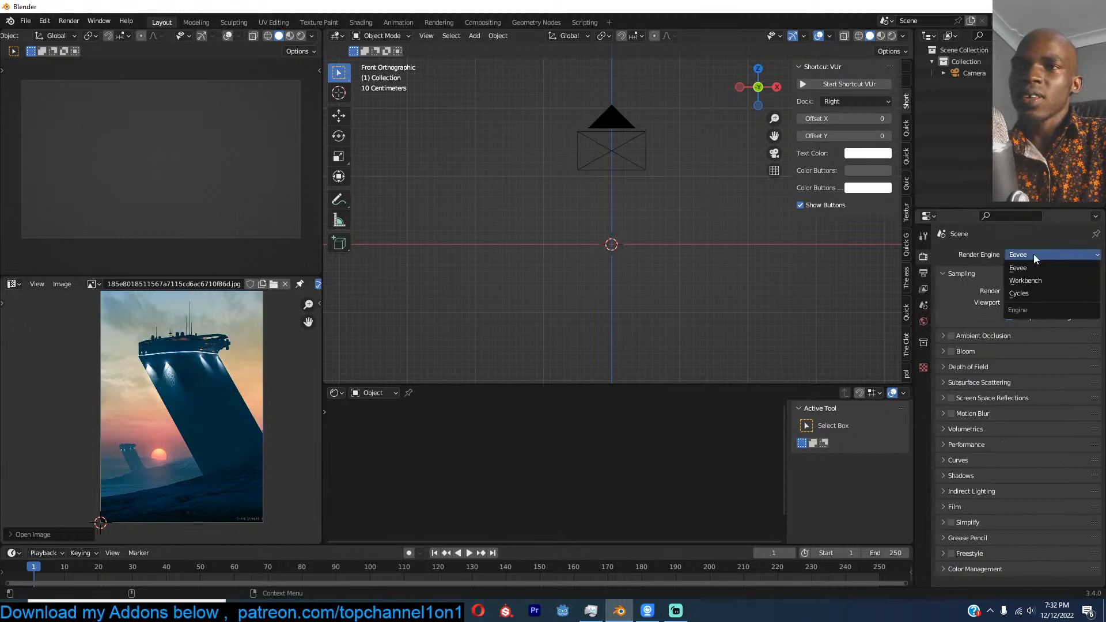
pyautogui.click(1019, 293)
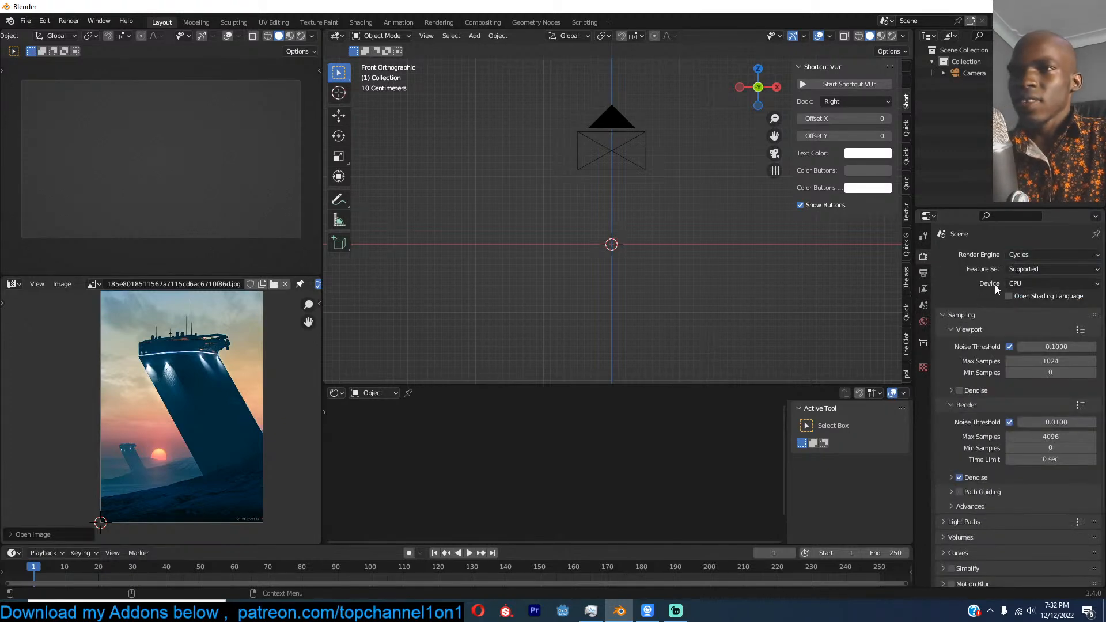
pyautogui.click(1020, 283)
pyautogui.click(1022, 313)
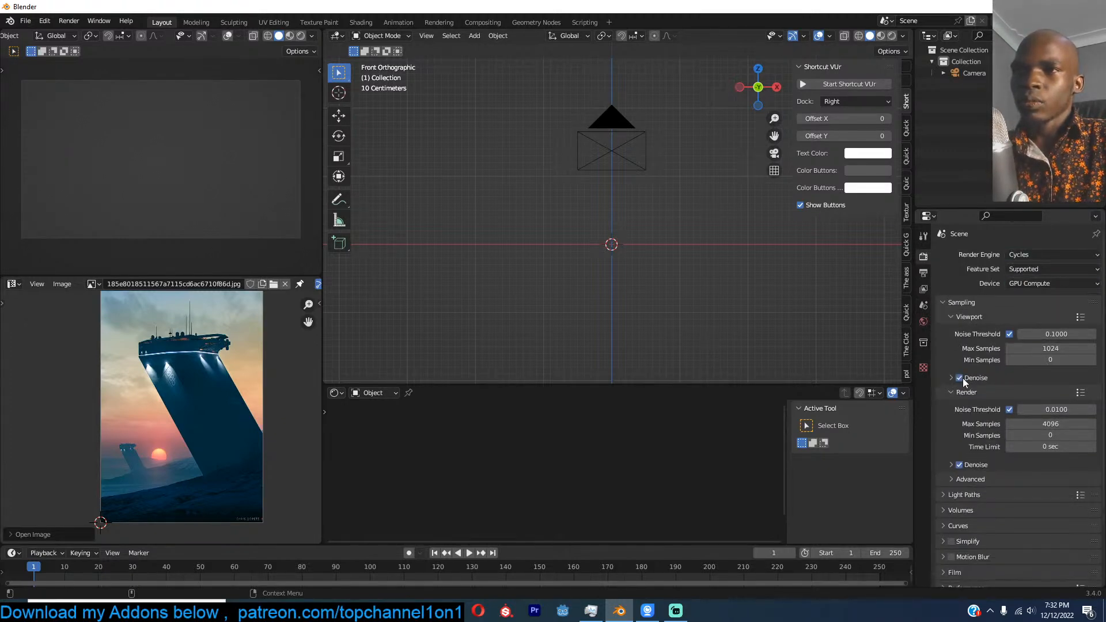
# Step: Make the output format portrait by raising the Y resolution to 2709 px, with X at 1920 px
pyautogui.click(924, 273)
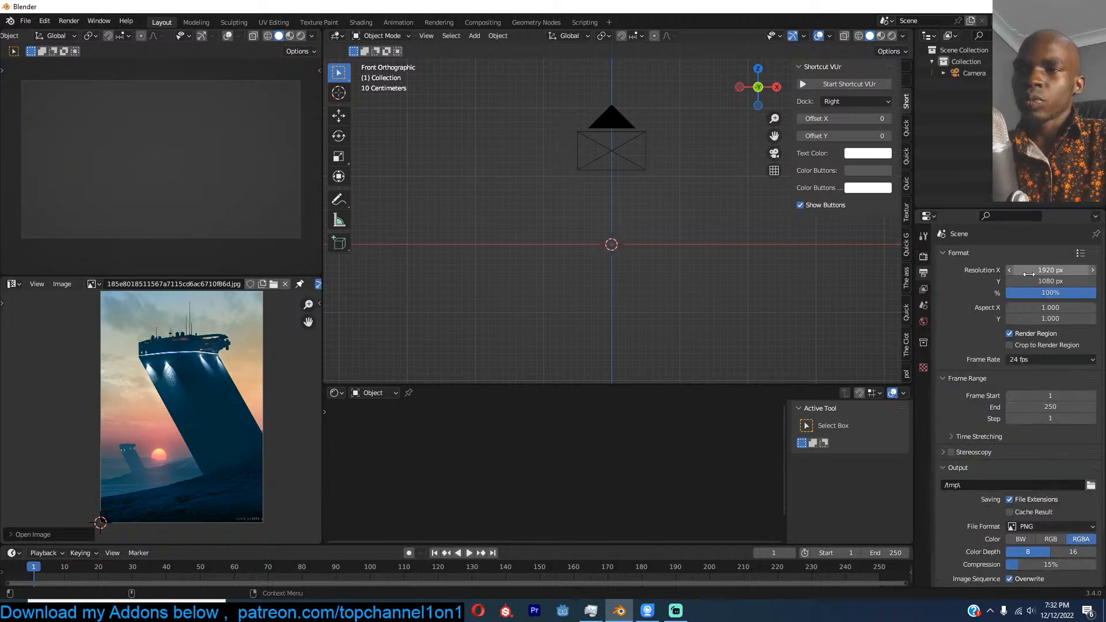
pyautogui.click(1043, 272)
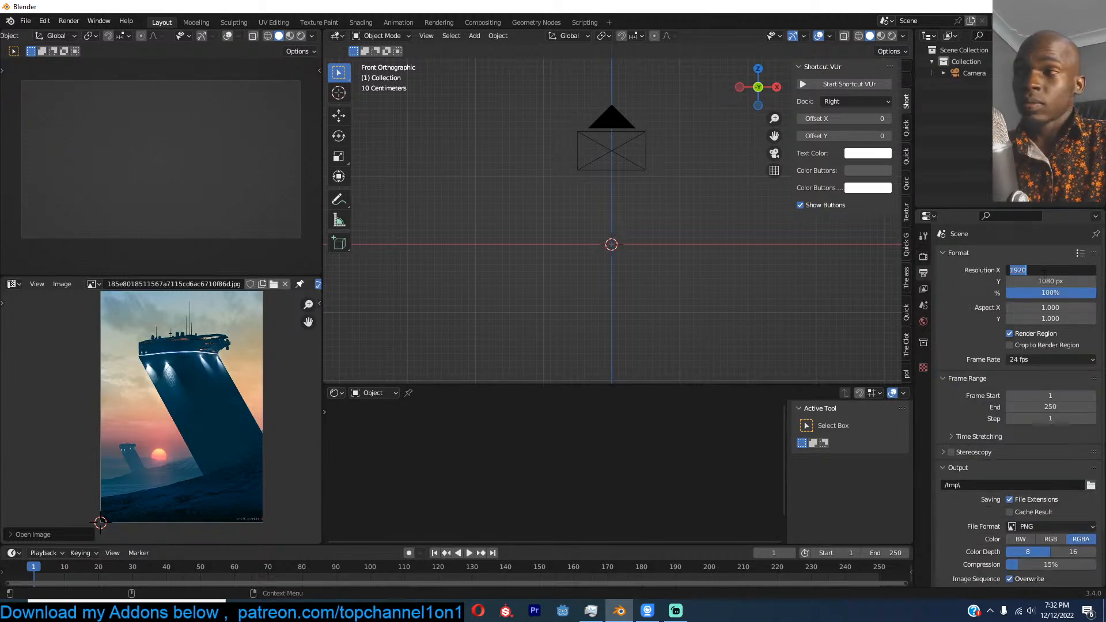
pyautogui.press('Tab')
pyautogui.write('1505')
pyautogui.press('Return')
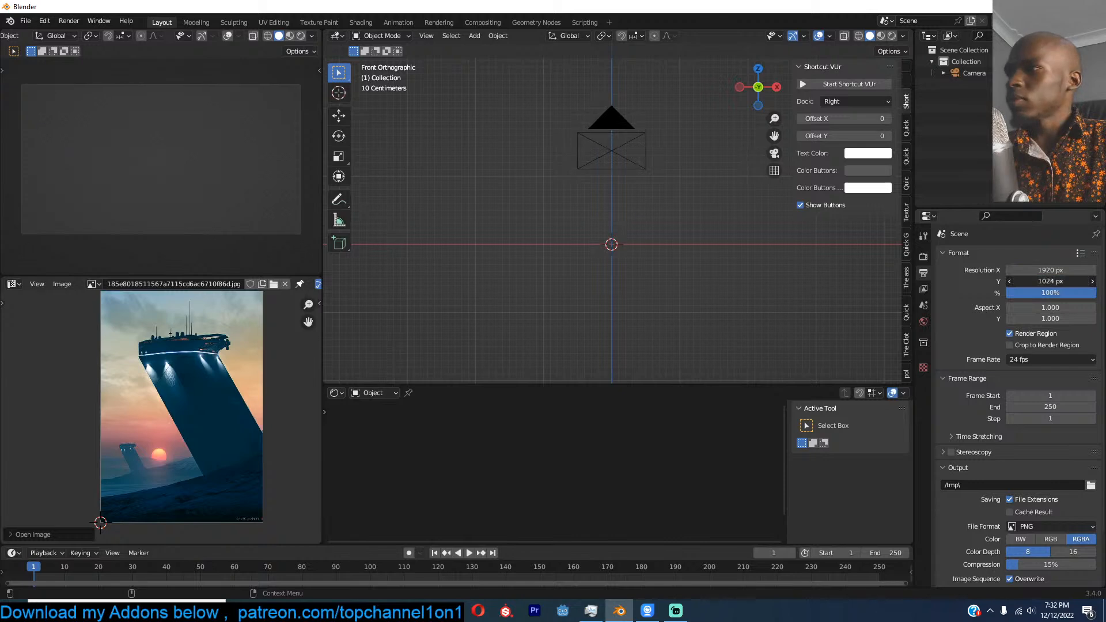
pyautogui.moveTo(1051, 281); pyautogui.dragTo(1087, 282)
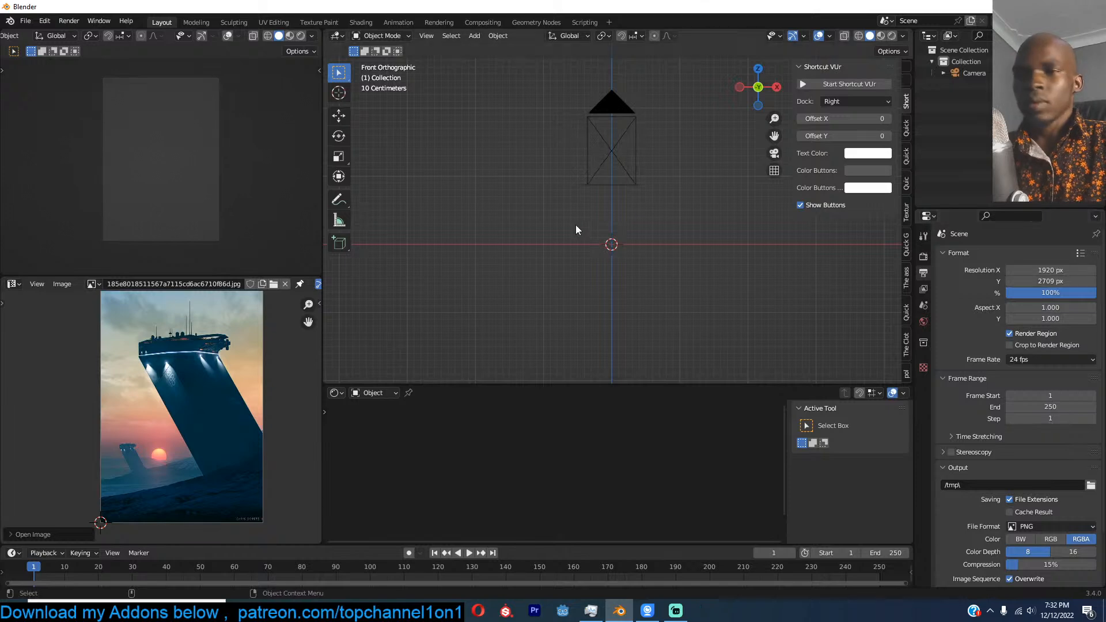
# Step: Switch the main viewport to the camera view, select the camera and try rotating it
pyautogui.press('KP_0')
pyautogui.scroll(-5, 644, 152)
pyautogui.click(680, 198)
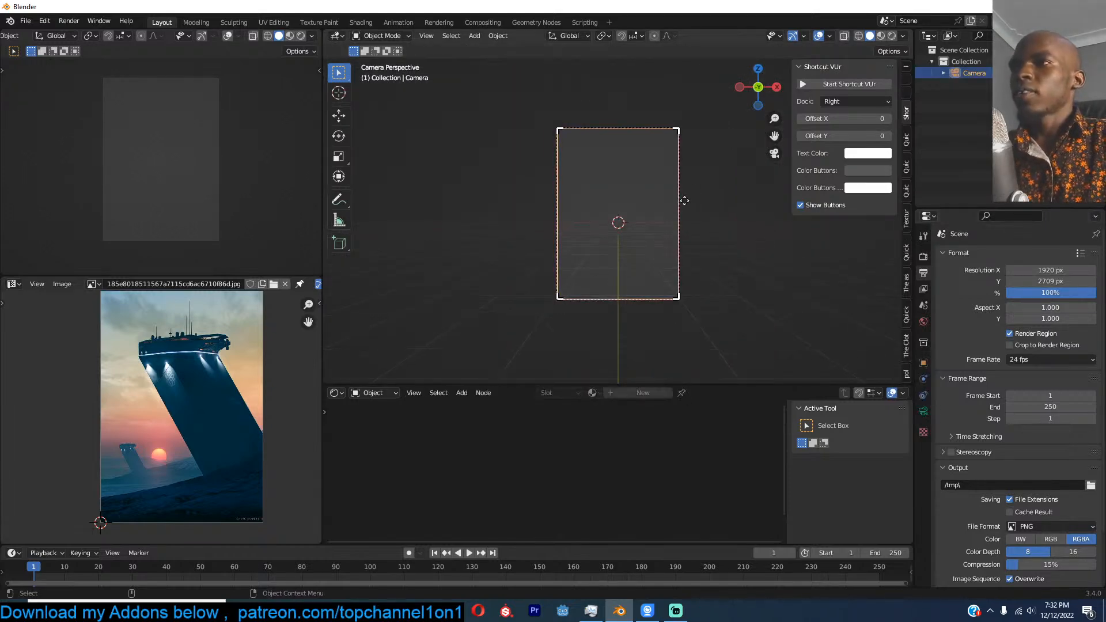
pyautogui.press('r')
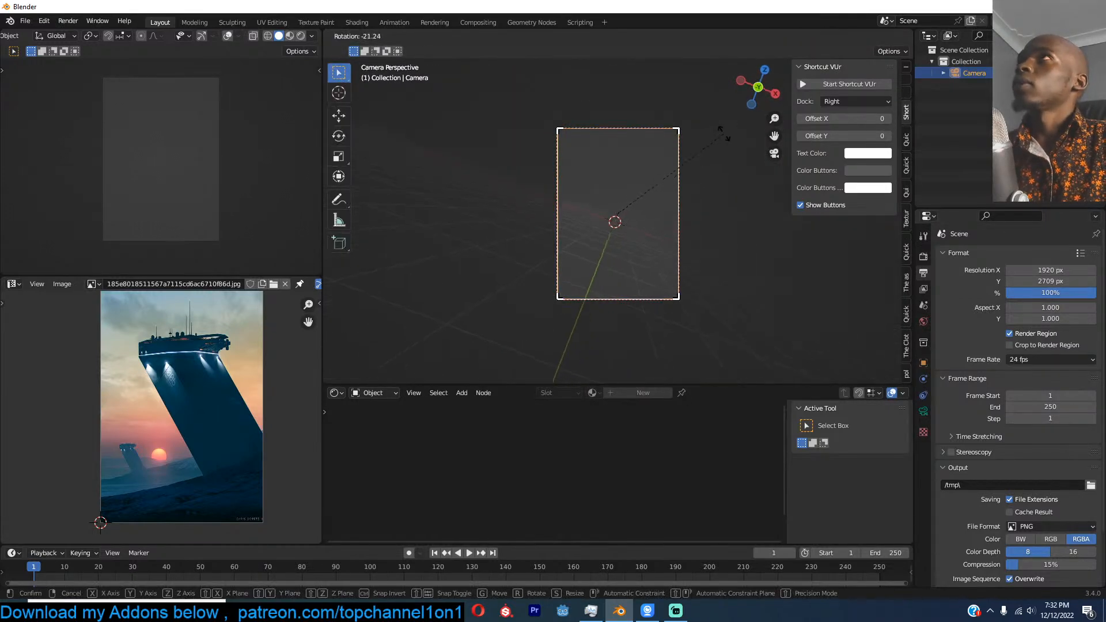
pyautogui.rightClick(715, 164)
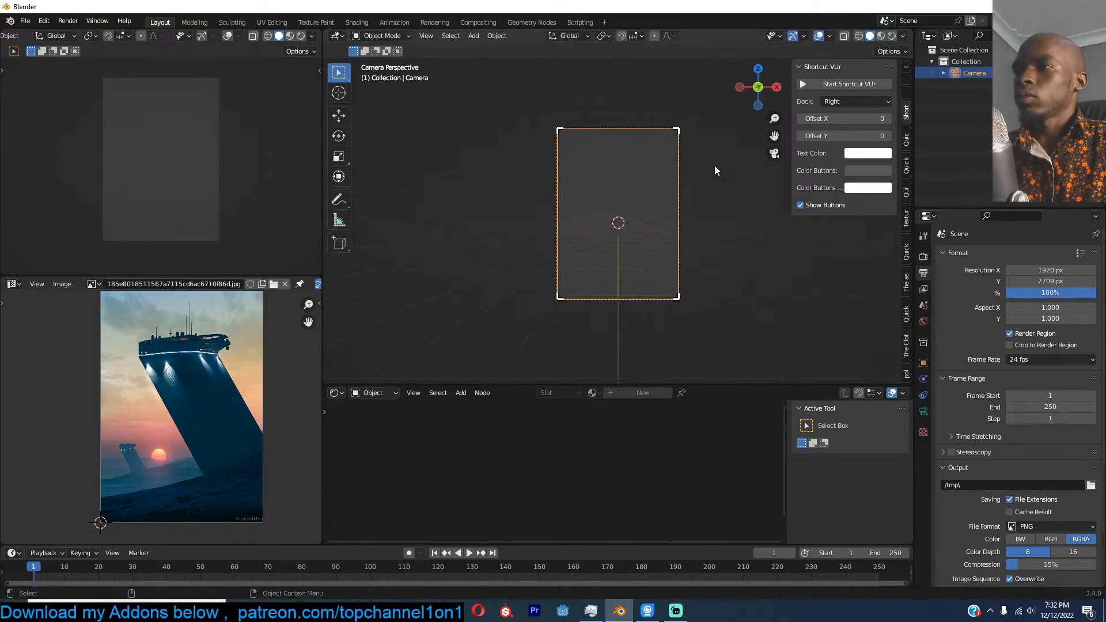
# Step: Search all object categories of the sidebar's asset library for "rock"
pyautogui.click(906, 286)
pyautogui.click(811, 151)
pyautogui.click(824, 162)
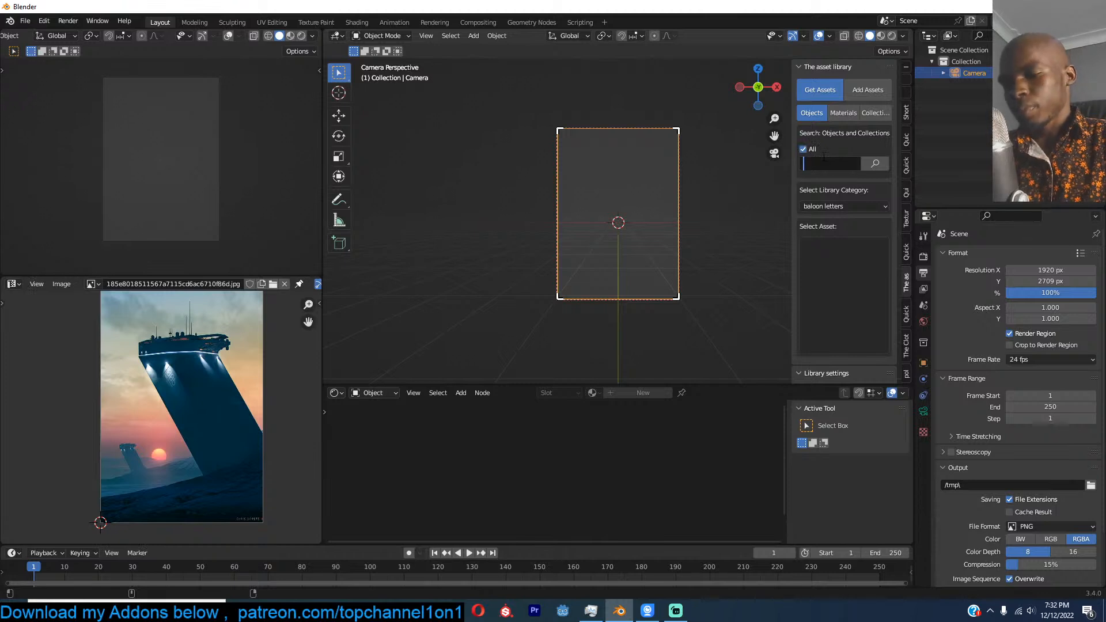
pyautogui.press('Return')
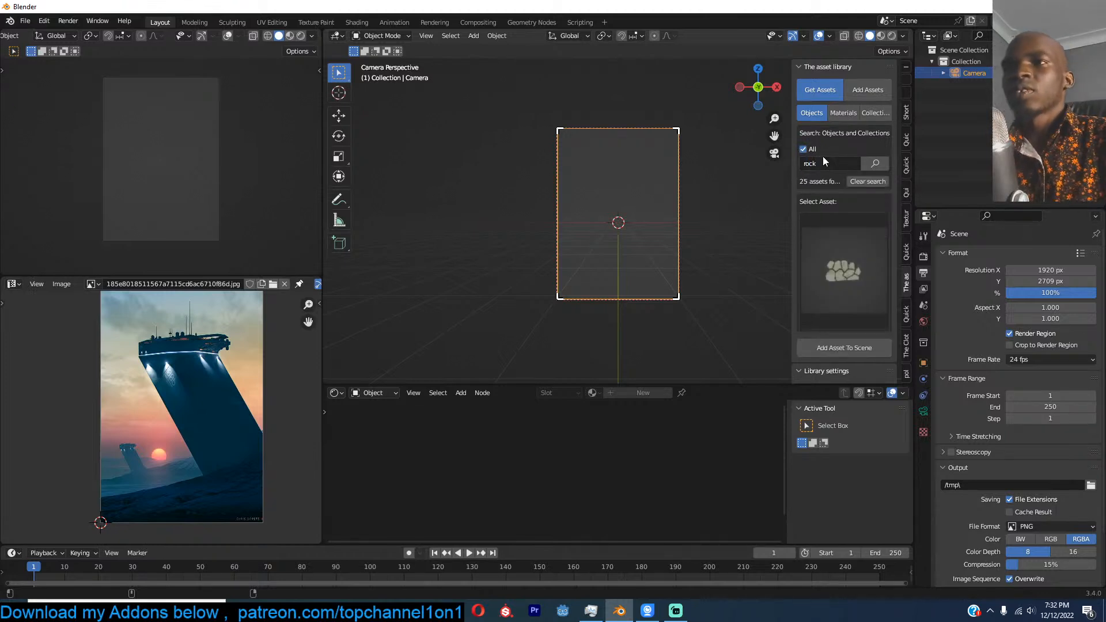
# Step: Choose the wide, flat rocky-ground asset from the rock search results and add it to the scene
pyautogui.click(829, 236)
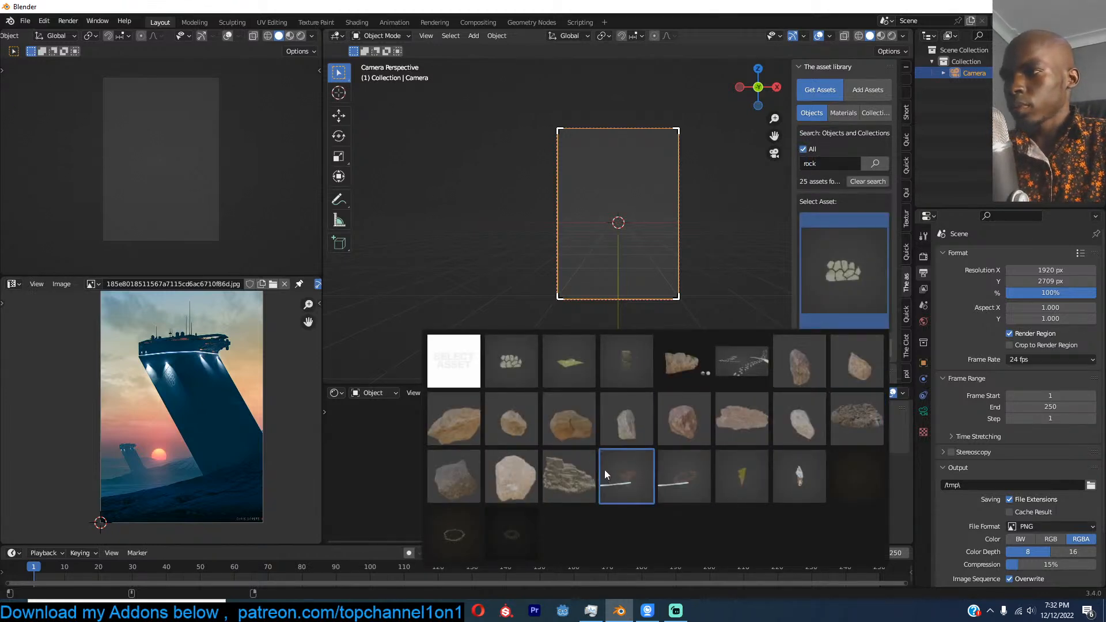
pyautogui.click(846, 410)
pyautogui.click(847, 271)
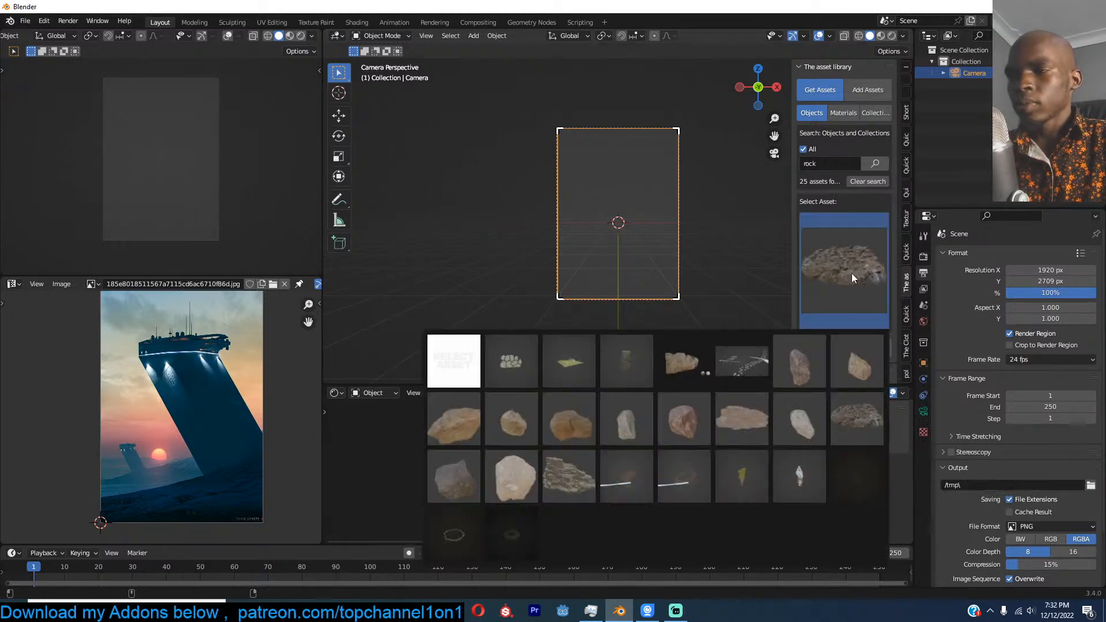
pyautogui.click(562, 469)
pyautogui.click(852, 339)
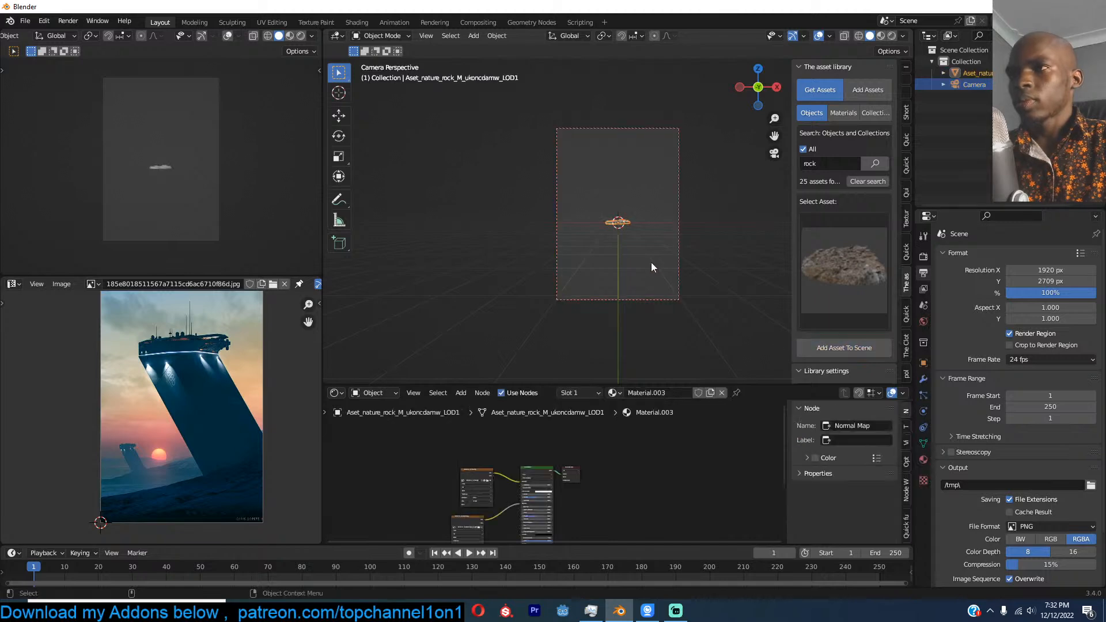
# Step: Enlarge the rock about nine times and position it as a slope rising to the right across the lower camera frame
pyautogui.press('z')
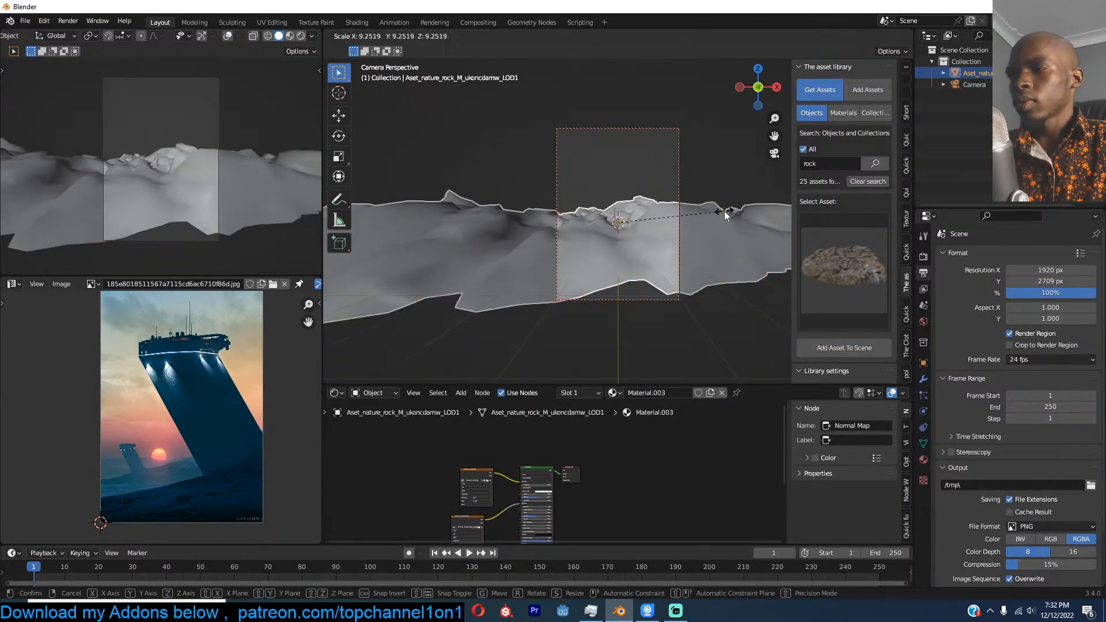
pyautogui.click(663, 206)
pyautogui.press('r')
pyautogui.click(696, 163)
pyautogui.press('g')
pyautogui.click(717, 177)
# Step: Stretch the rock slope along its local X axis so it extends well beyond both sides of the camera frame
pyautogui.press('s')
pyautogui.press('x')
pyautogui.press('x')
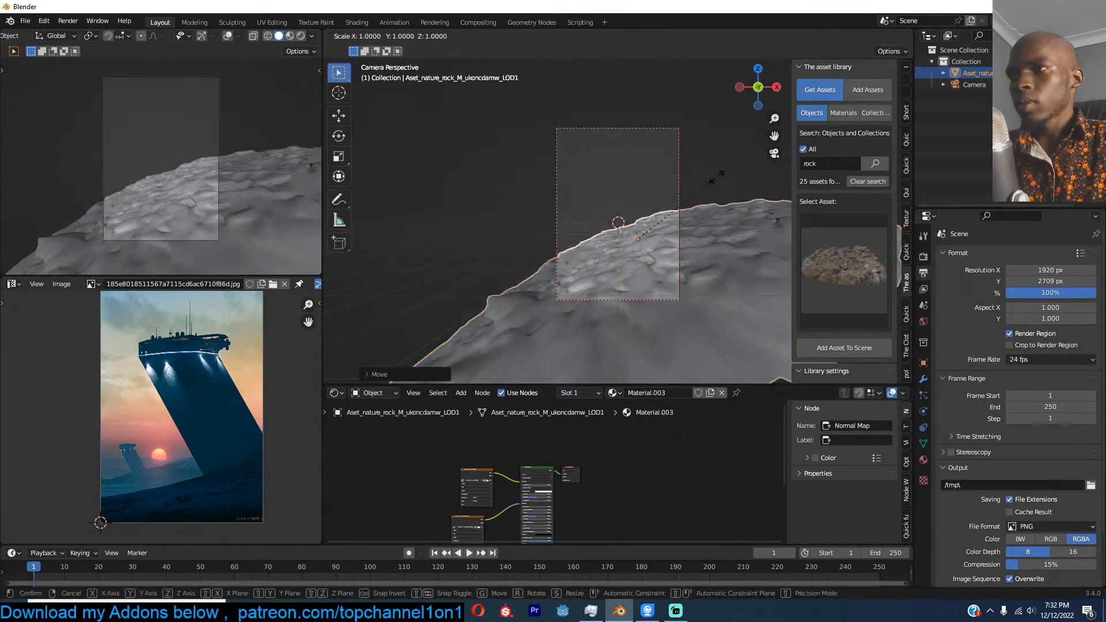
pyautogui.click(764, 171)
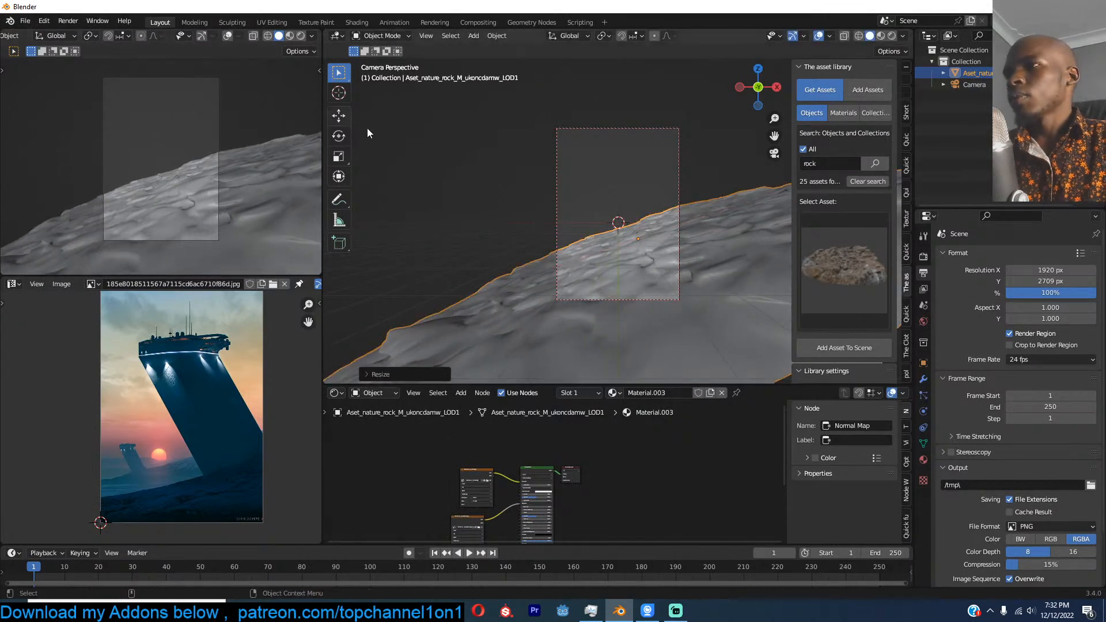
# Step: Switch the small camera viewport to rendered shading and scale the rock slope down slightly
pyautogui.click(300, 35)
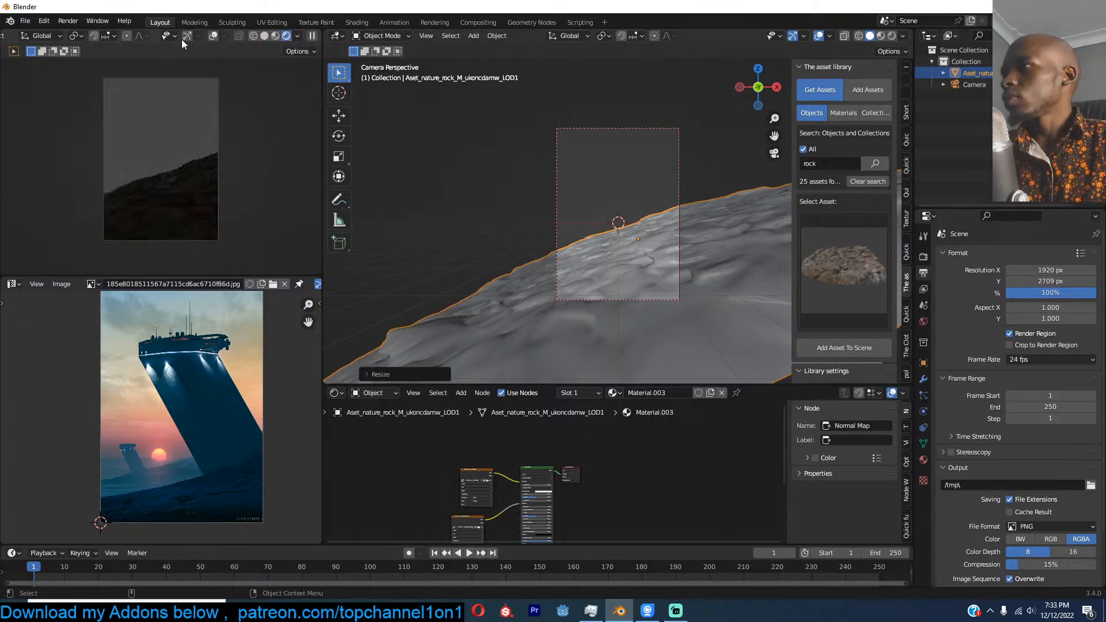
pyautogui.press('s')
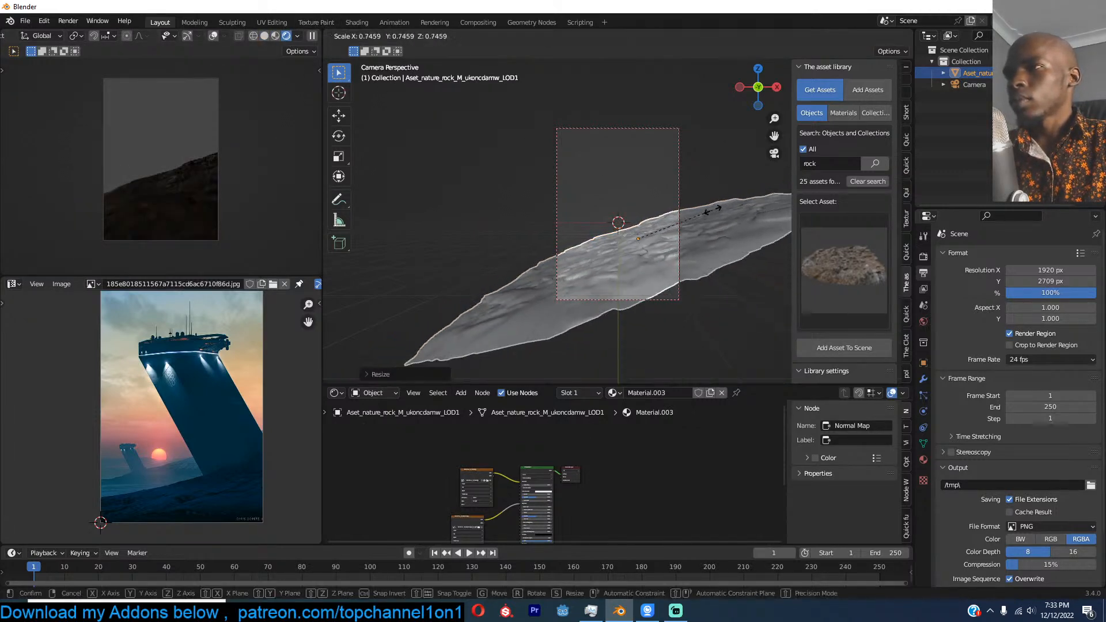
pyautogui.click(724, 210)
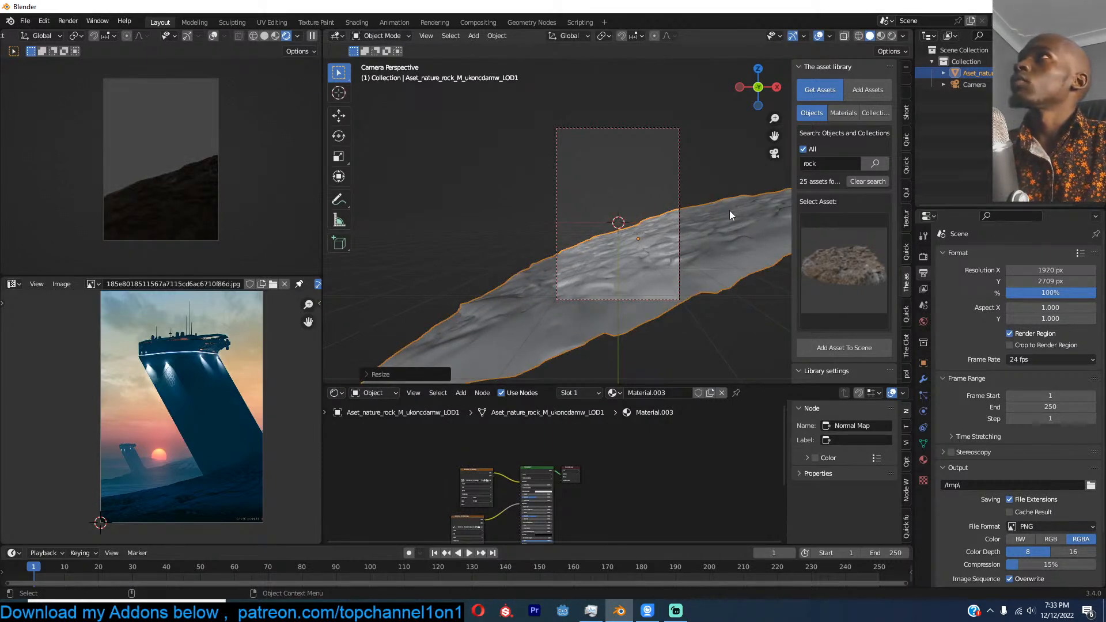
pyautogui.keyDown('shift'); pyautogui.moveTo(693, 248); pyautogui.dragTo(677, 233, button='middle'); pyautogui.keyUp('shift')
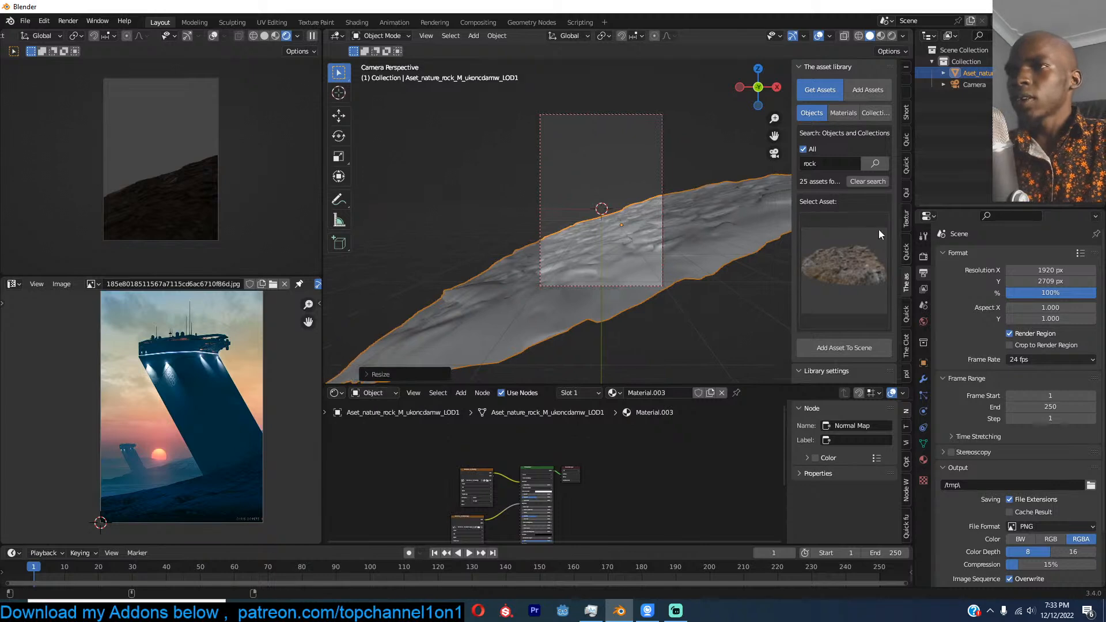
# Step: Assign a Nishita Sky Texture to the World background colour
pyautogui.click(924, 256)
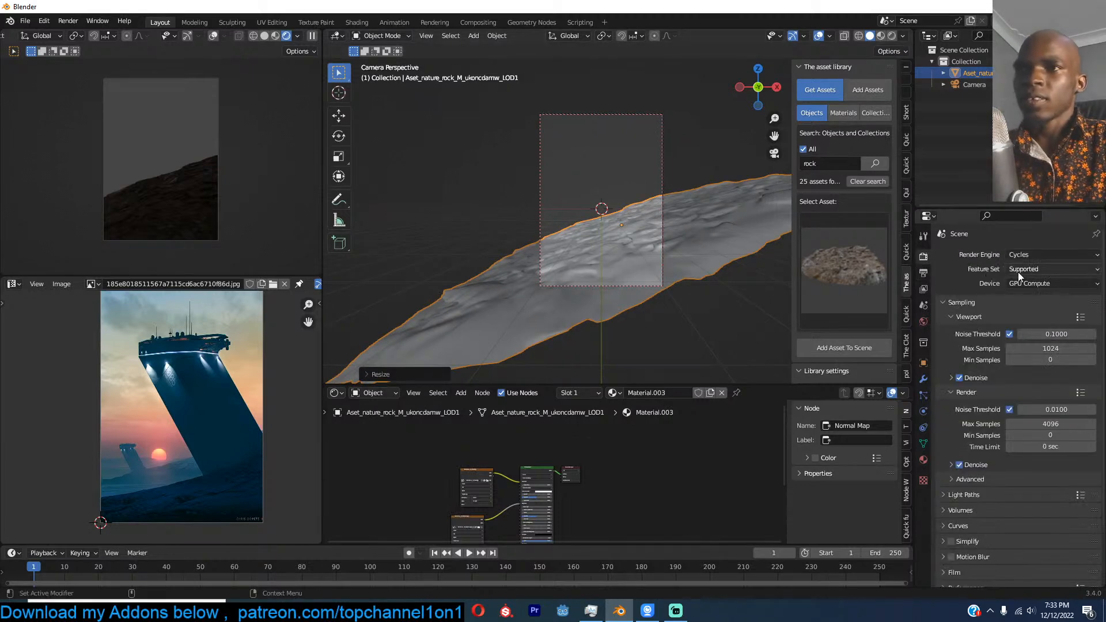
pyautogui.click(925, 320)
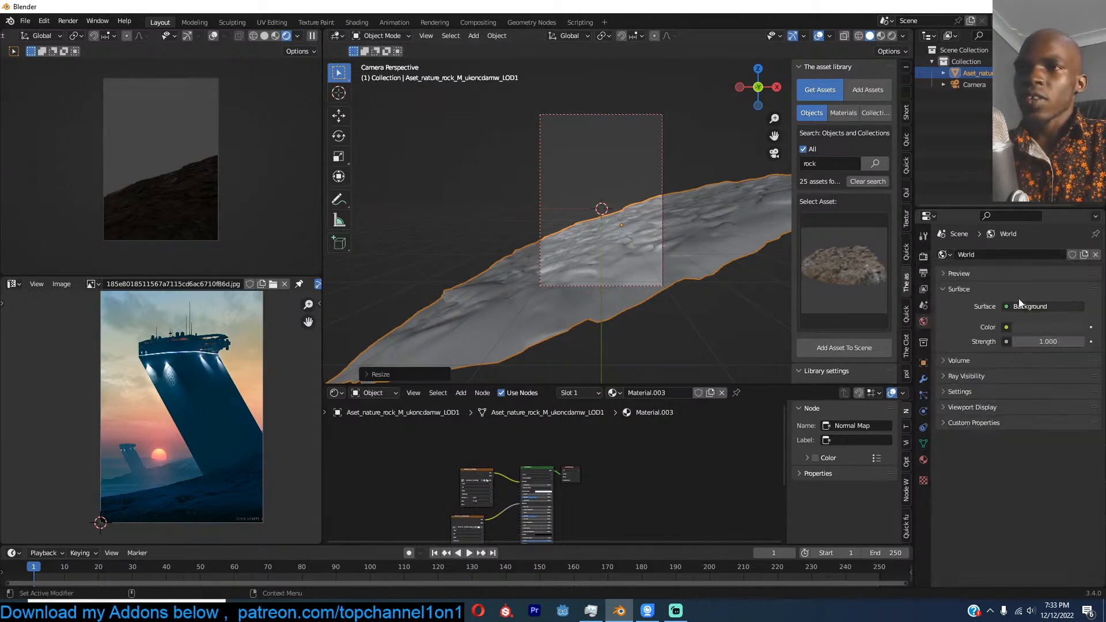
pyautogui.click(1012, 328)
pyautogui.click(753, 450)
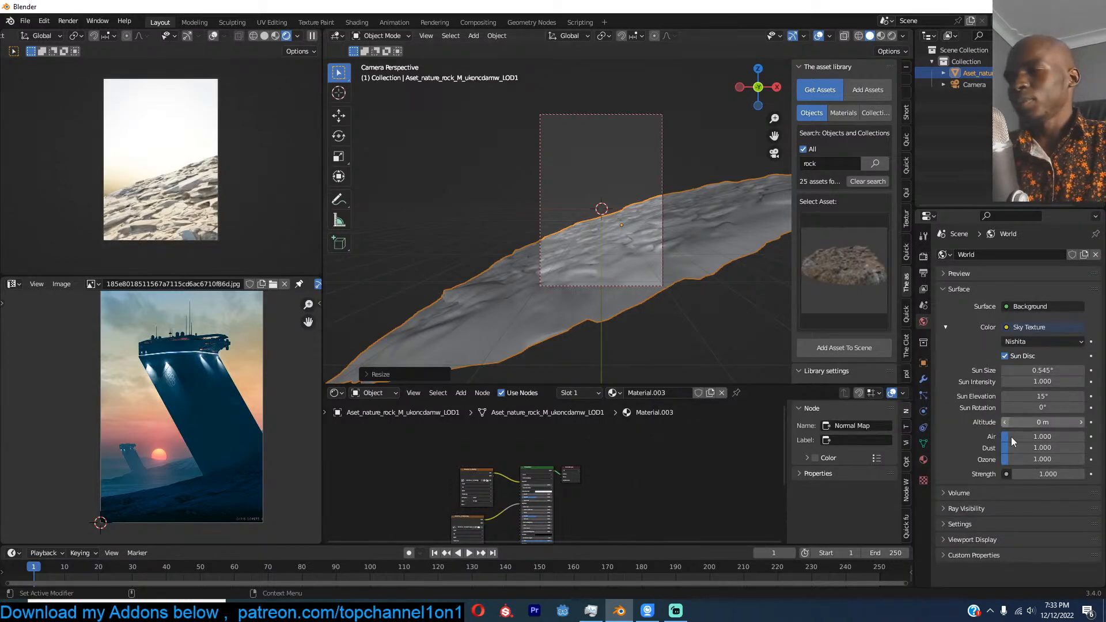
# Step: Raise the sky's Ozone to 7.735 and set the World background strength to 0.1
pyautogui.moveTo(1021, 458); pyautogui.dragTo(1048, 475)
pyautogui.click(1048, 474)
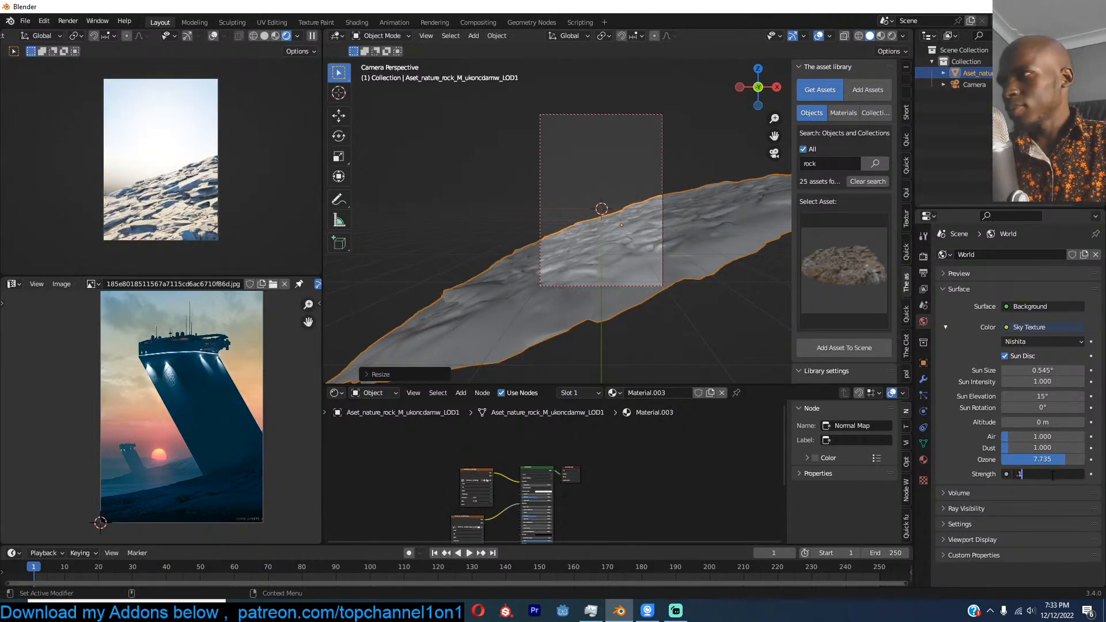
pyautogui.write('.1')
pyautogui.press('Return')
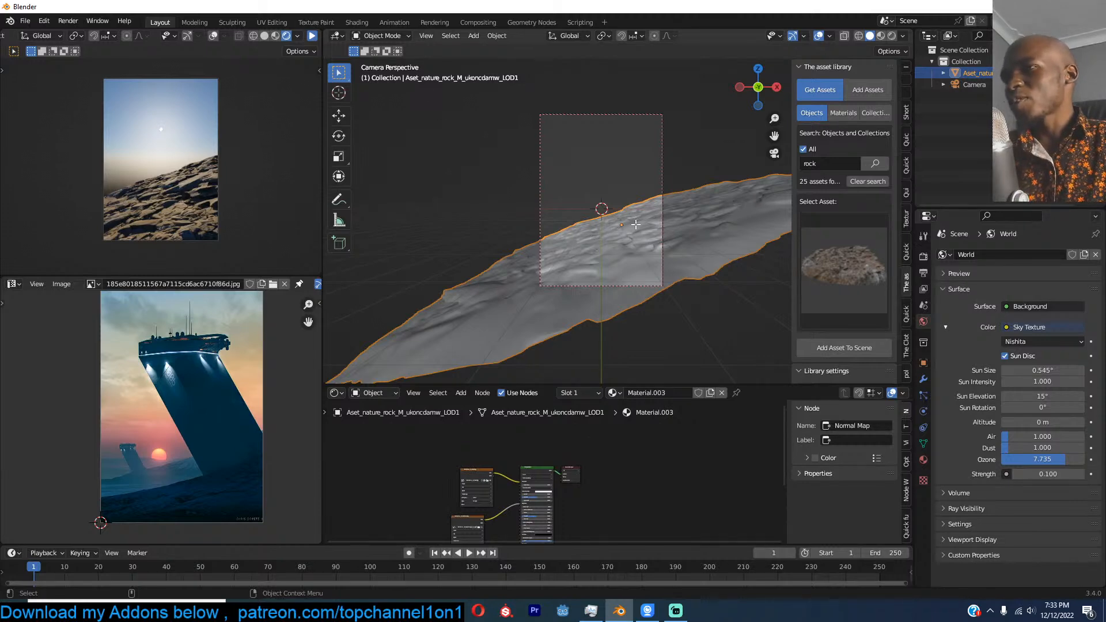
# Step: Raise a hump in the middle of the rock slope's mesh by about 3.3 m using proportional editing
pyautogui.press('Tab')
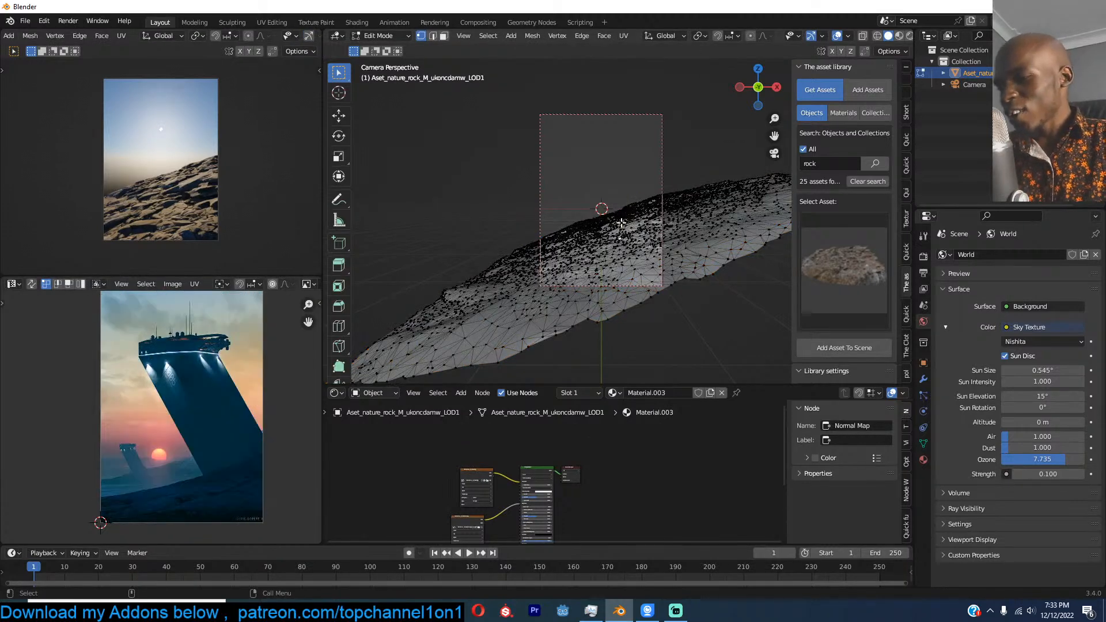
pyautogui.press('o')
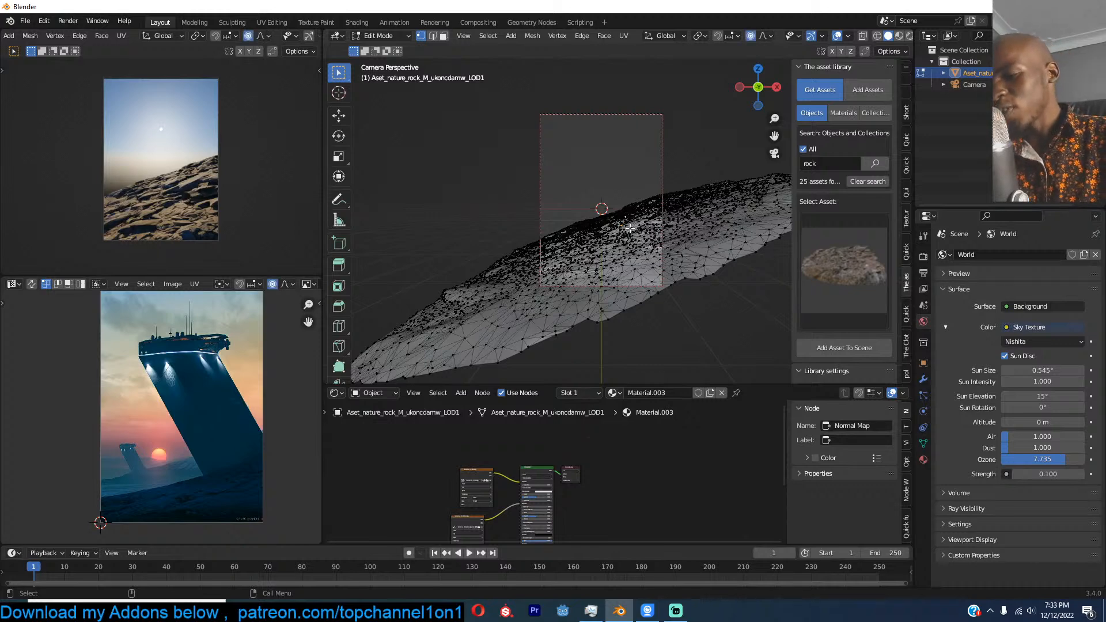
pyautogui.press('g')
pyautogui.scroll(-13, 630, 231)
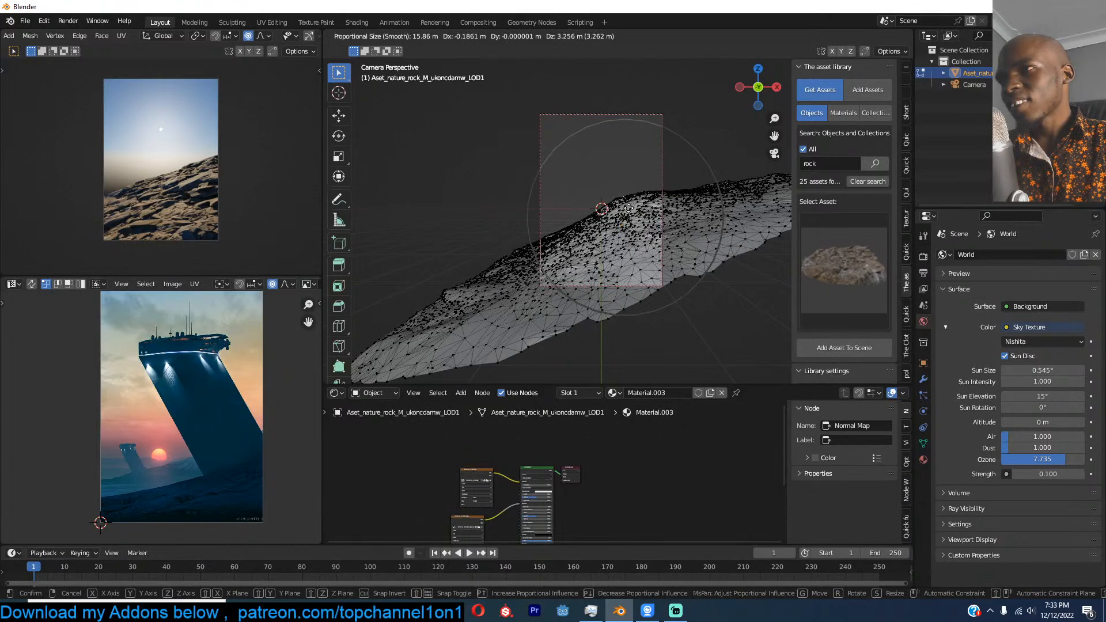
pyautogui.click(645, 230)
pyautogui.press('Tab')
# Step: Create a linked duplicate of the rock slope and place it behind the original in the top view
pyautogui.press('KP_7')
pyautogui.scroll(-9, 609, 217)
pyautogui.keyDown('shift'); pyautogui.moveTo(610, 217); pyautogui.dragTo(583, 265, button='middle'); pyautogui.keyUp('shift')
pyautogui.hotkey('alt', 'd')
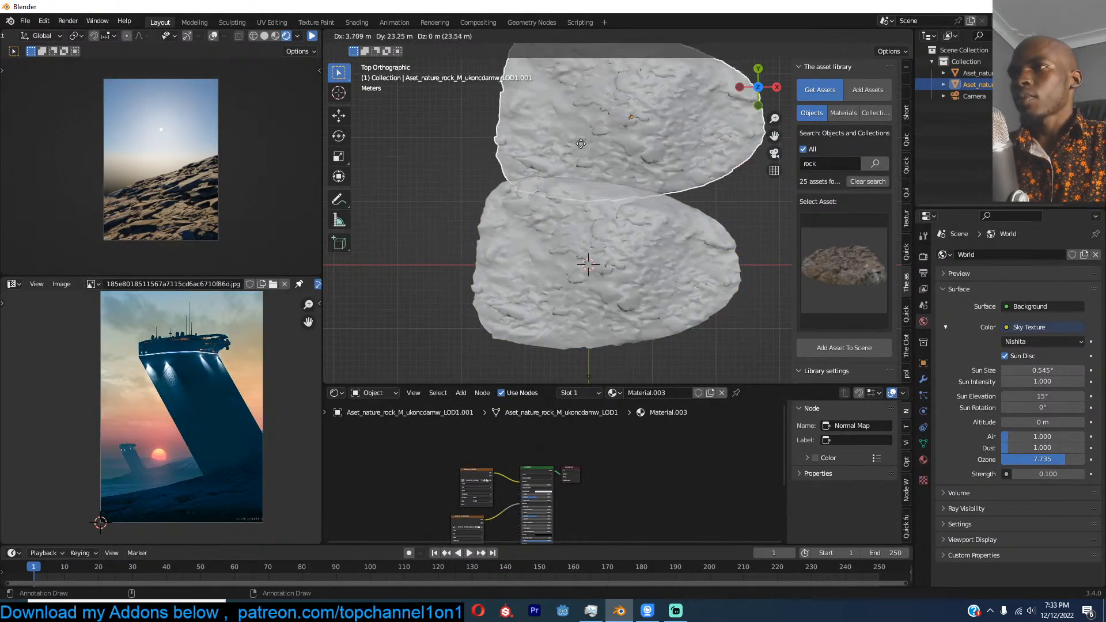
pyautogui.press('KP_0')
pyautogui.click(745, 154)
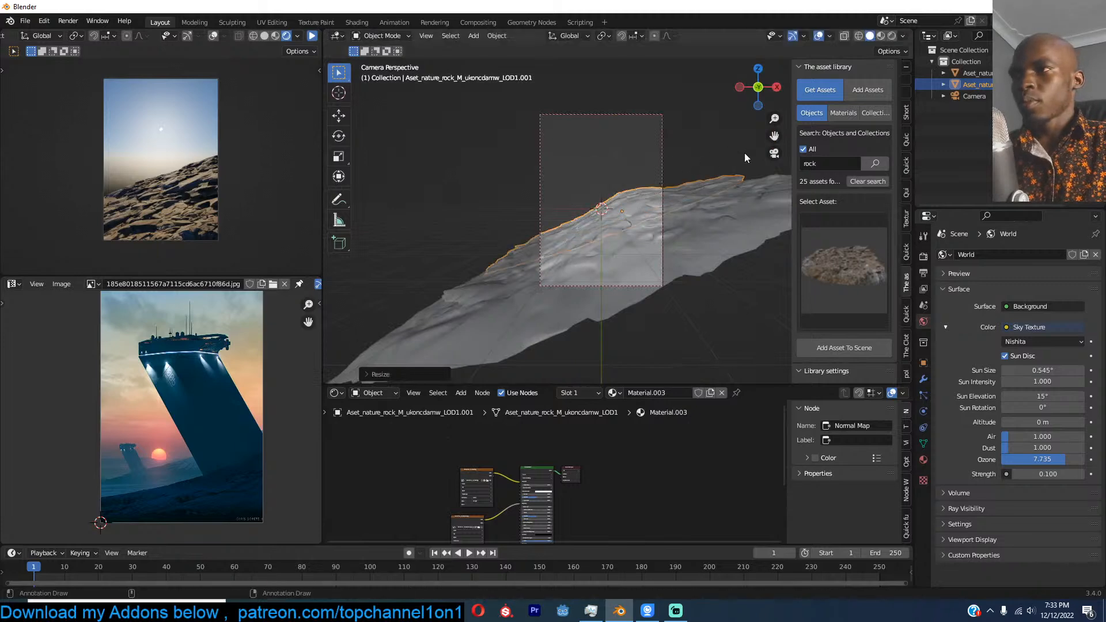
# Step: Tilt the duplicate rock about the global Y axis, and enlarge and lower it to widen the background ground in the camera view
pyautogui.press('r')
pyautogui.press('x')
pyautogui.press('y')
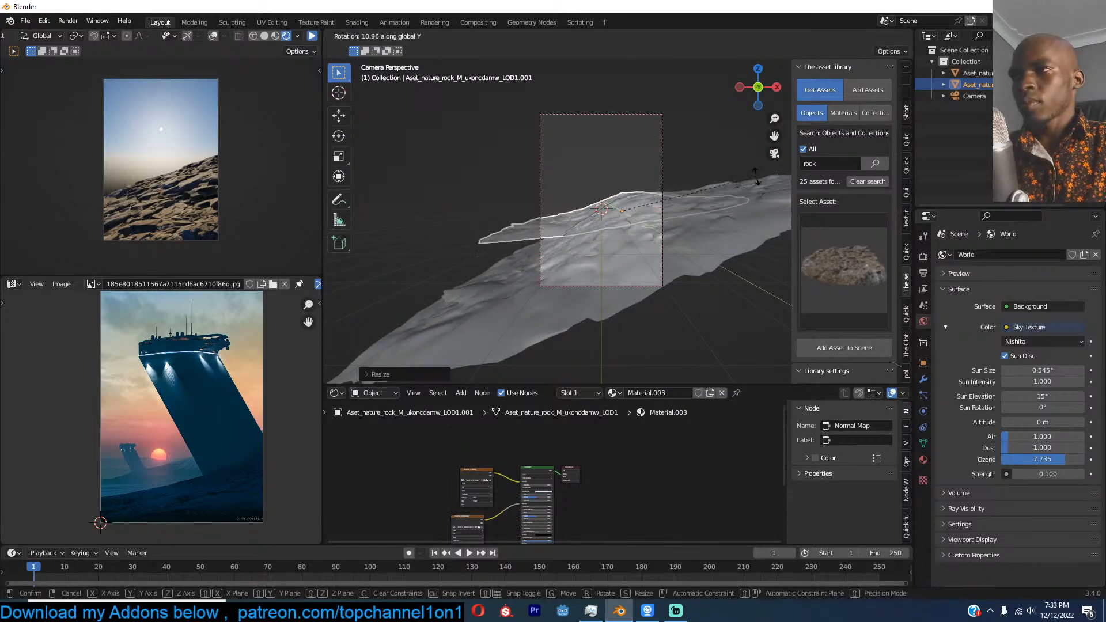
pyautogui.click(769, 180)
pyautogui.press('s')
pyautogui.click(813, 176)
pyautogui.press('g')
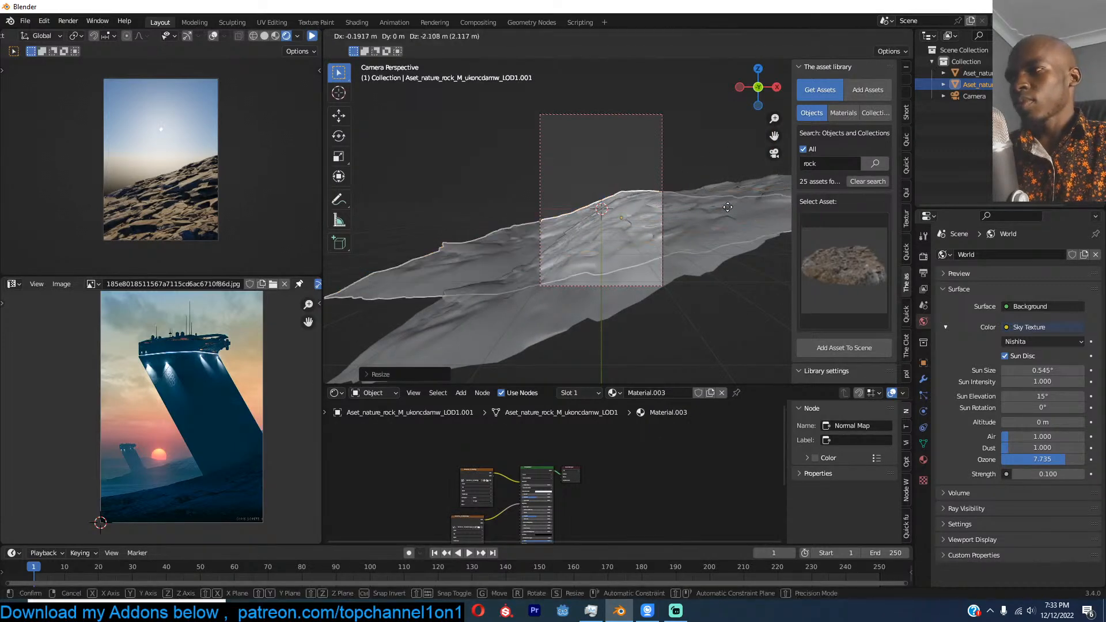
pyautogui.click(728, 206)
pyautogui.scroll(3, 641, 169)
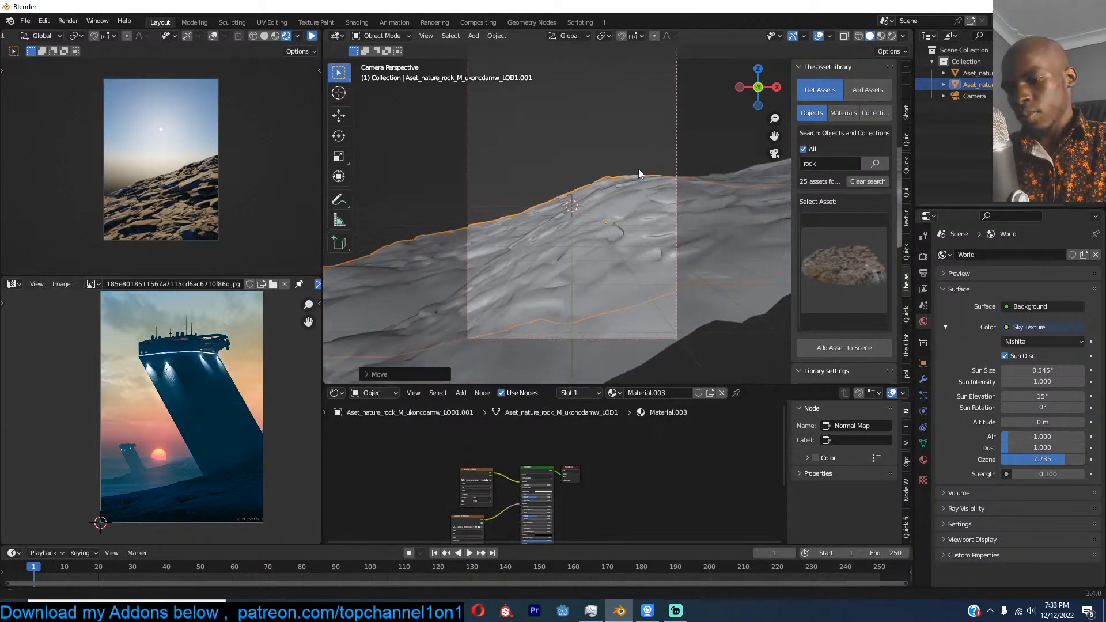
pyautogui.scroll(-3, 586, 171)
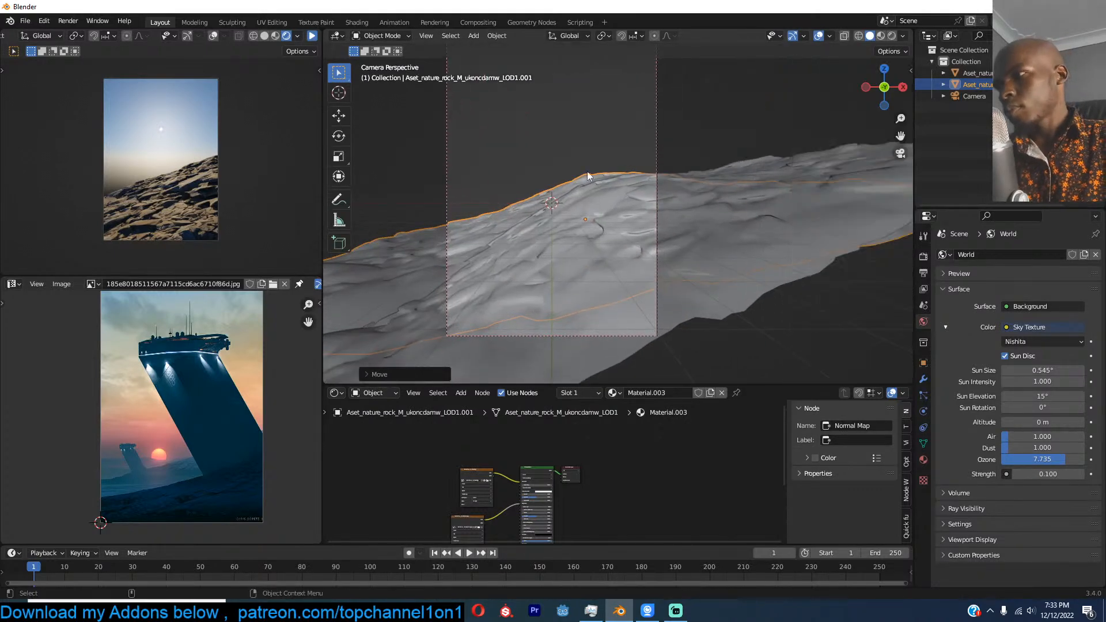
# Step: Search the asset library for "vol" and add the dark purple volume object to the scene
pyautogui.write('vol')
pyautogui.press('Return')
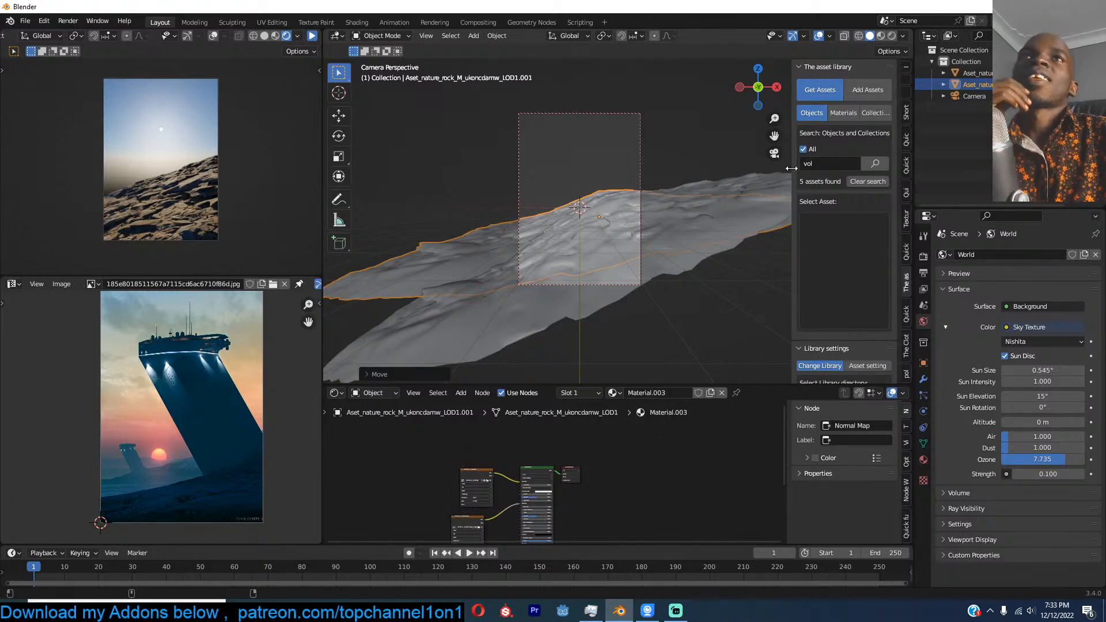
pyautogui.moveTo(308, 610)
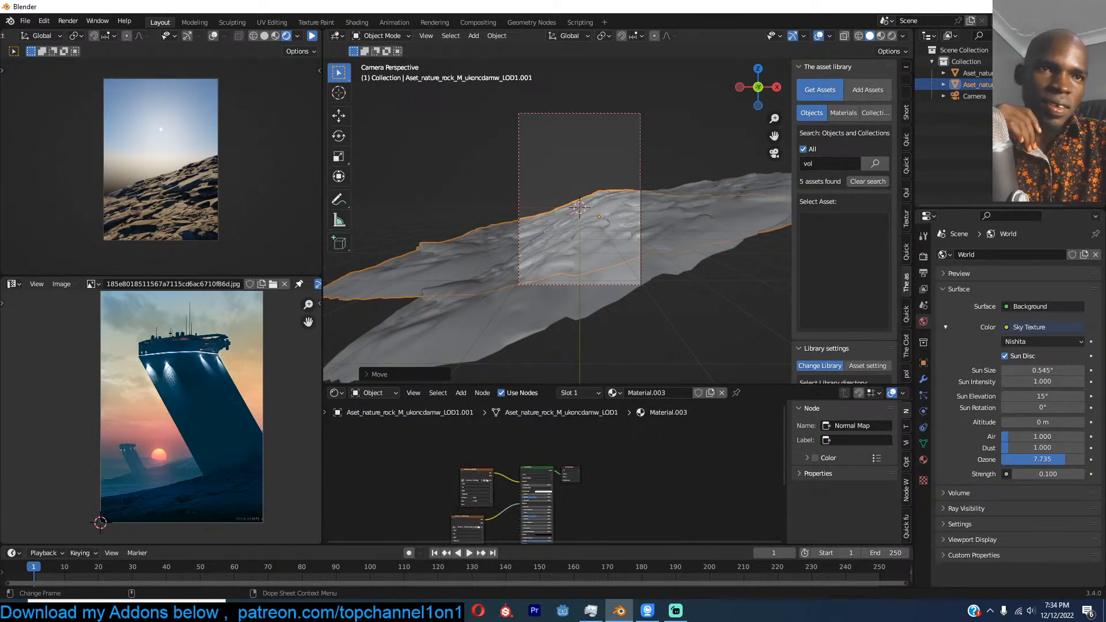
pyautogui.click(676, 611)
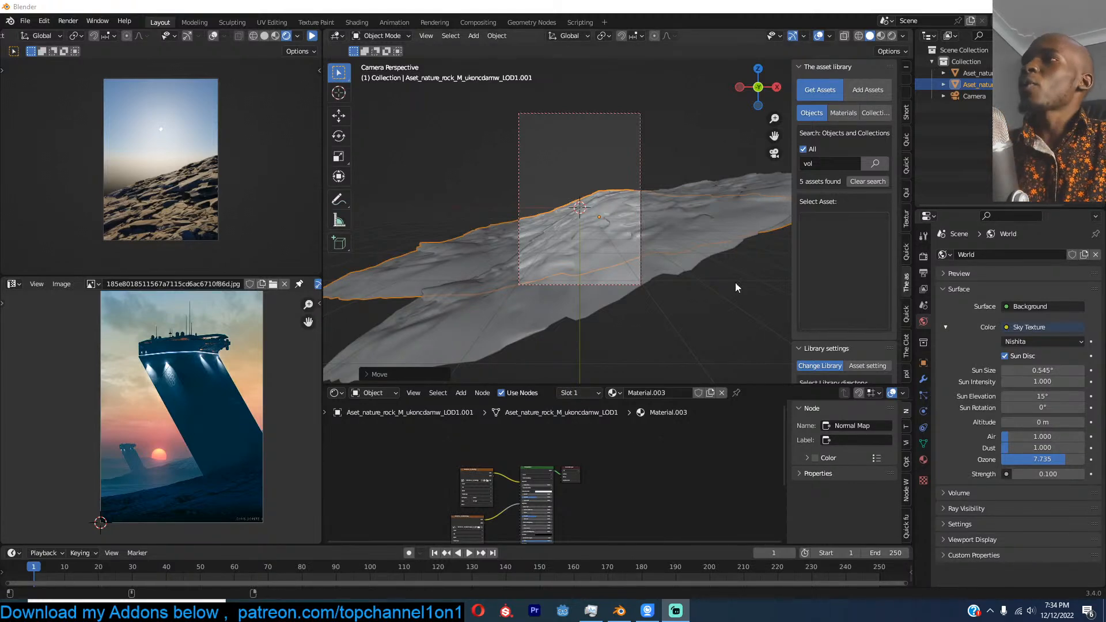
pyautogui.click(598, 199)
pyautogui.click(840, 247)
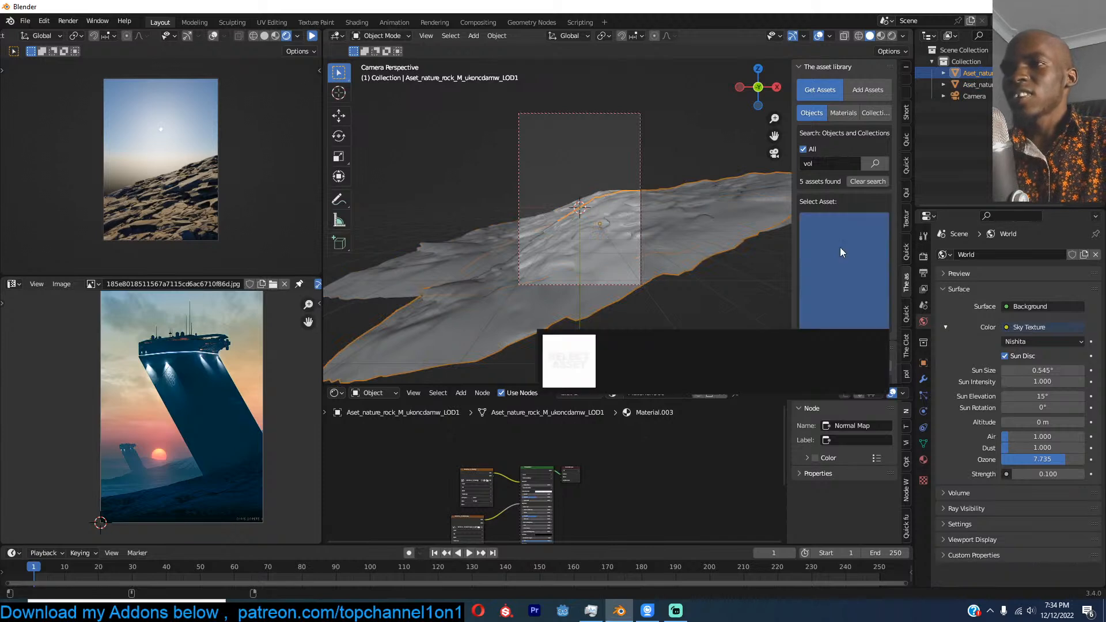
pyautogui.click(846, 369)
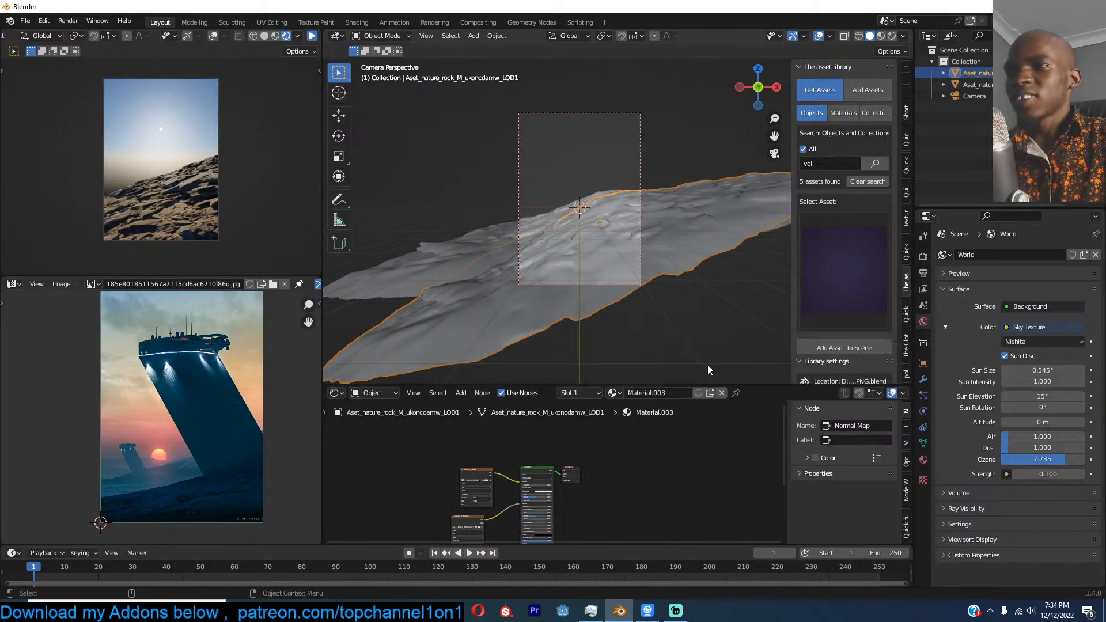
pyautogui.click(845, 348)
# Step: Enlarge the volume object, shift it back over the rocks in the side view and resume the rendered preview
pyautogui.press('s')
pyautogui.click(626, 190)
pyautogui.scroll(-1, 627, 190)
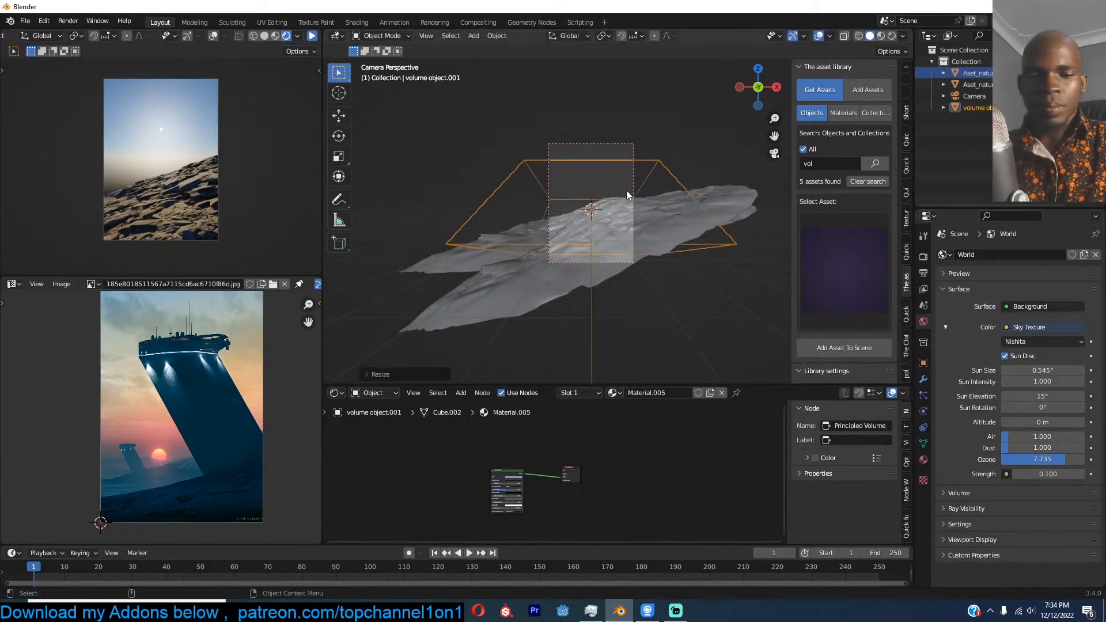
pyautogui.press('KP_3')
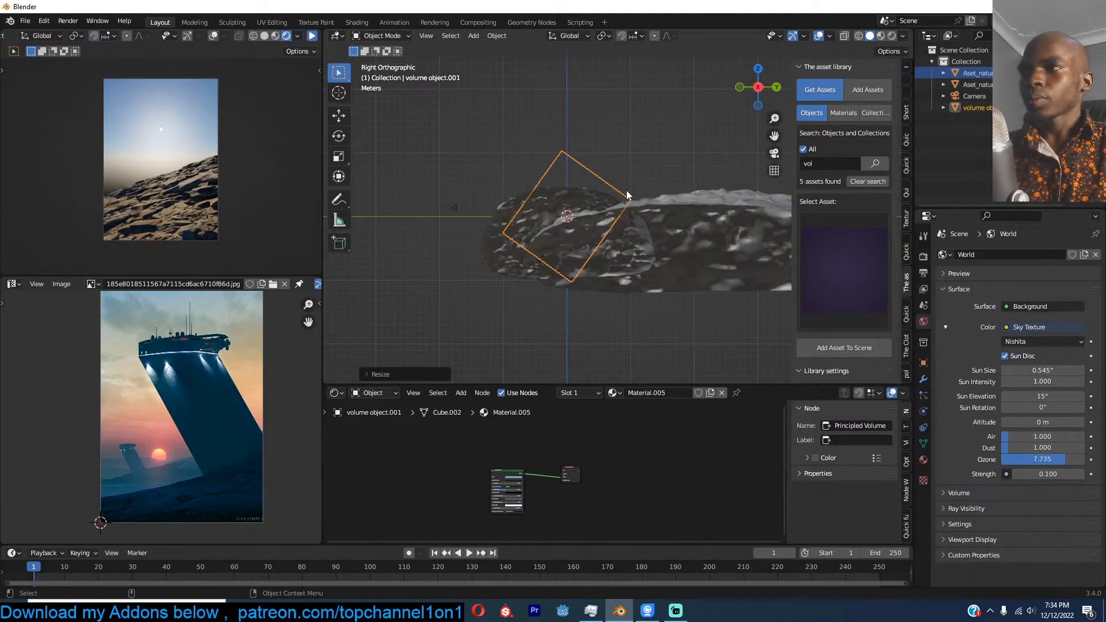
pyautogui.scroll(-3, 627, 190)
pyautogui.press('s')
pyautogui.click(648, 185)
pyautogui.press('g')
pyautogui.click(721, 191)
pyautogui.click(311, 35)
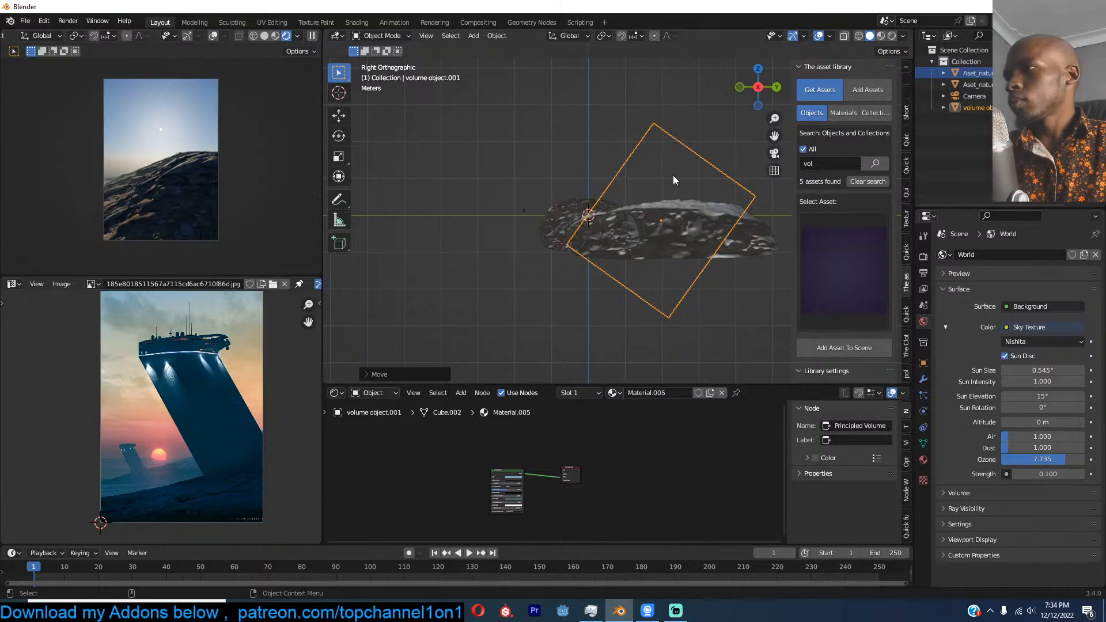
# Step: Delete the large duplicate rock behind the original slope
pyautogui.moveTo(628, 191); pyautogui.dragTo(655, 245, button='middle')
pyautogui.click(670, 226)
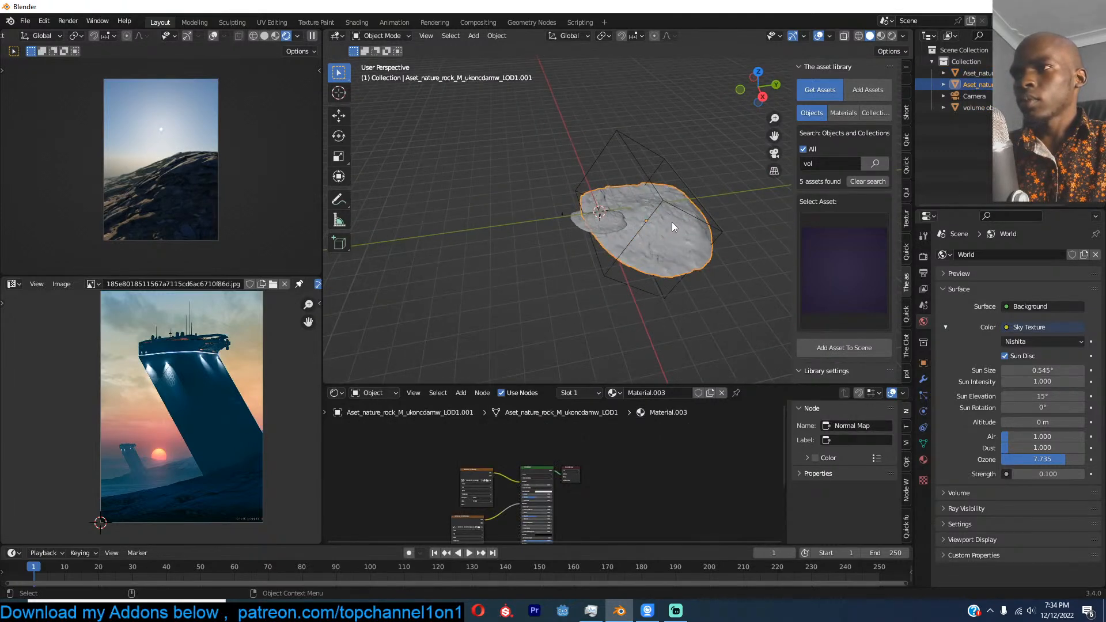
pyautogui.press('x')
pyautogui.click(629, 220)
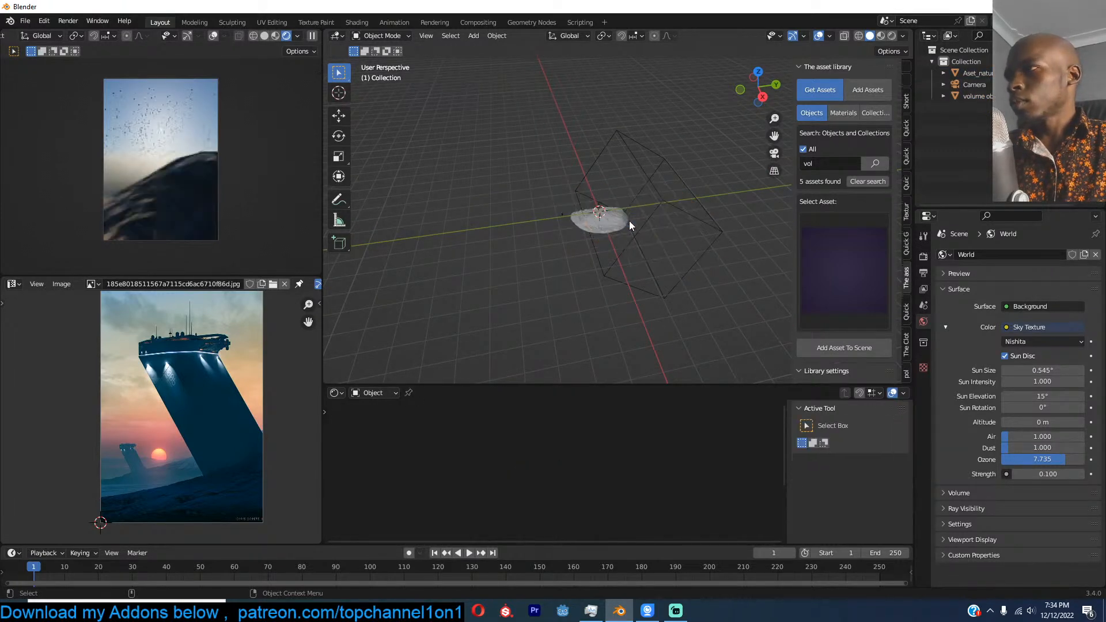
# Step: Enlarge the volume object further so it surrounds the remaining rock and the space behind it
pyautogui.click(660, 195)
pyautogui.press('s')
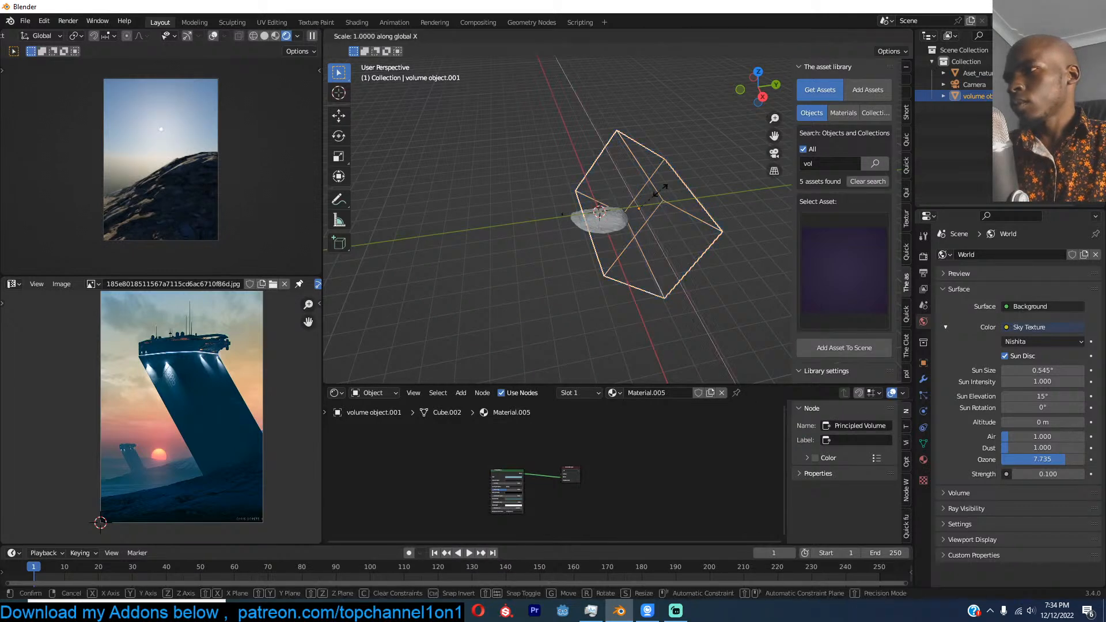
pyautogui.click(689, 186)
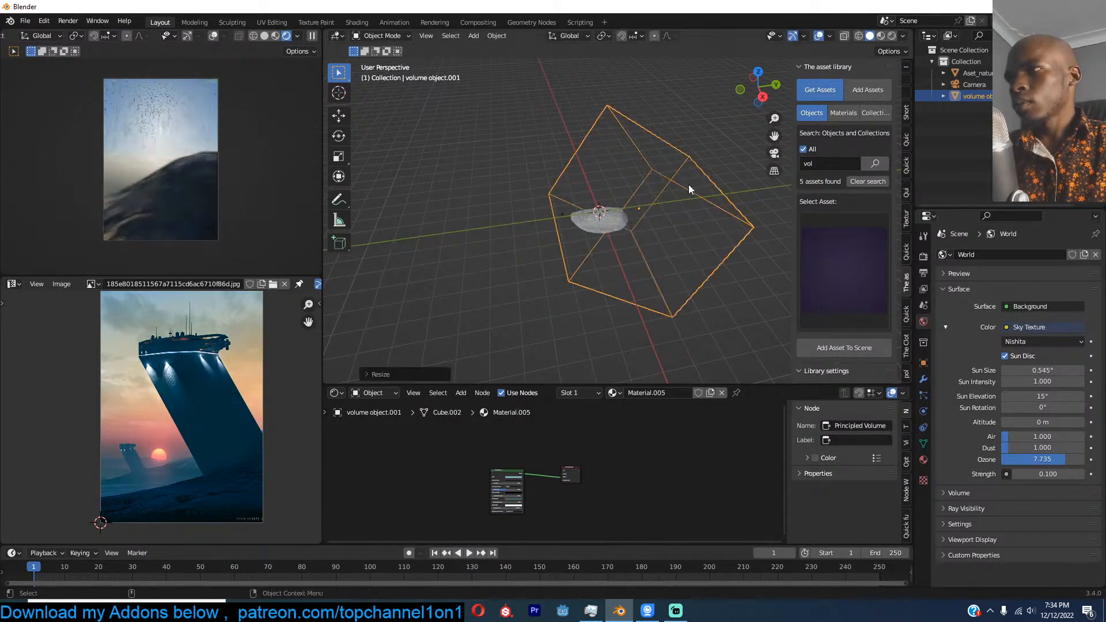
# Step: Flatten the rock slope along the global Z axis in the camera view and pause the rendered preview
pyautogui.press('KP_0')
pyautogui.click(599, 198)
pyautogui.press('s')
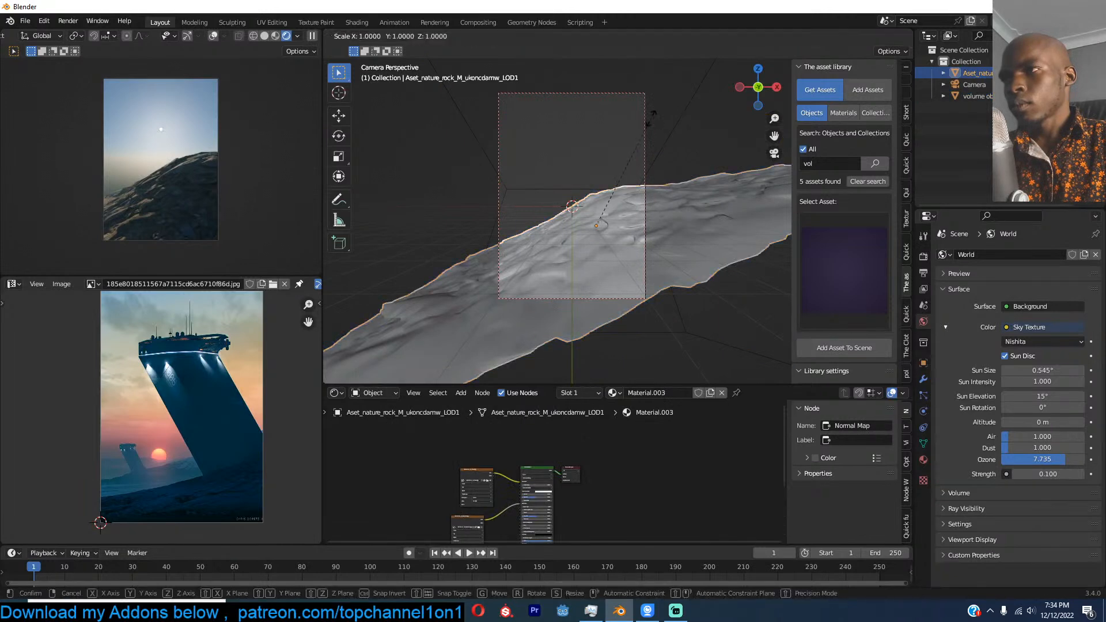
pyautogui.press('z')
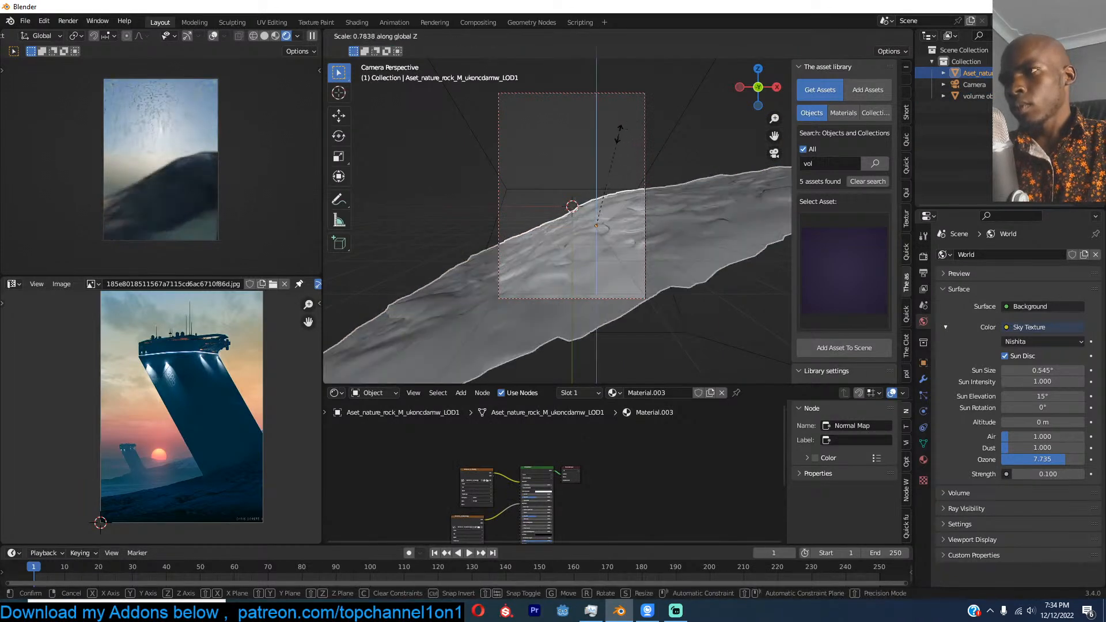
pyautogui.click(591, 169)
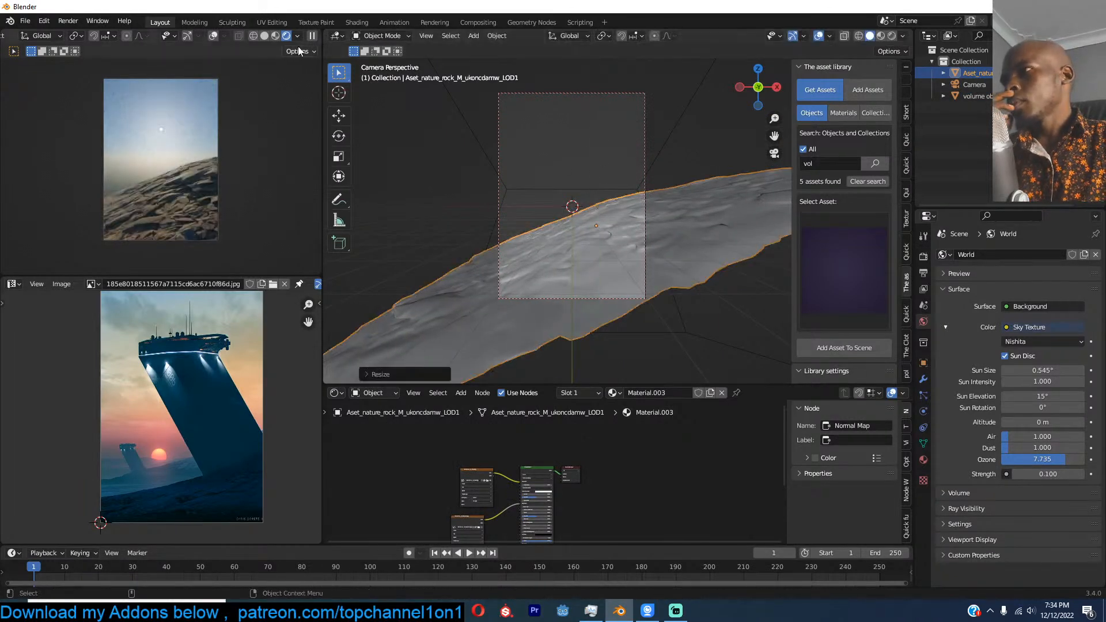
pyautogui.click(312, 36)
# Step: Scale the rock slope down slightly, rotate it about the global Y axis to a gentler incline and lower it in the camera frame
pyautogui.press('s')
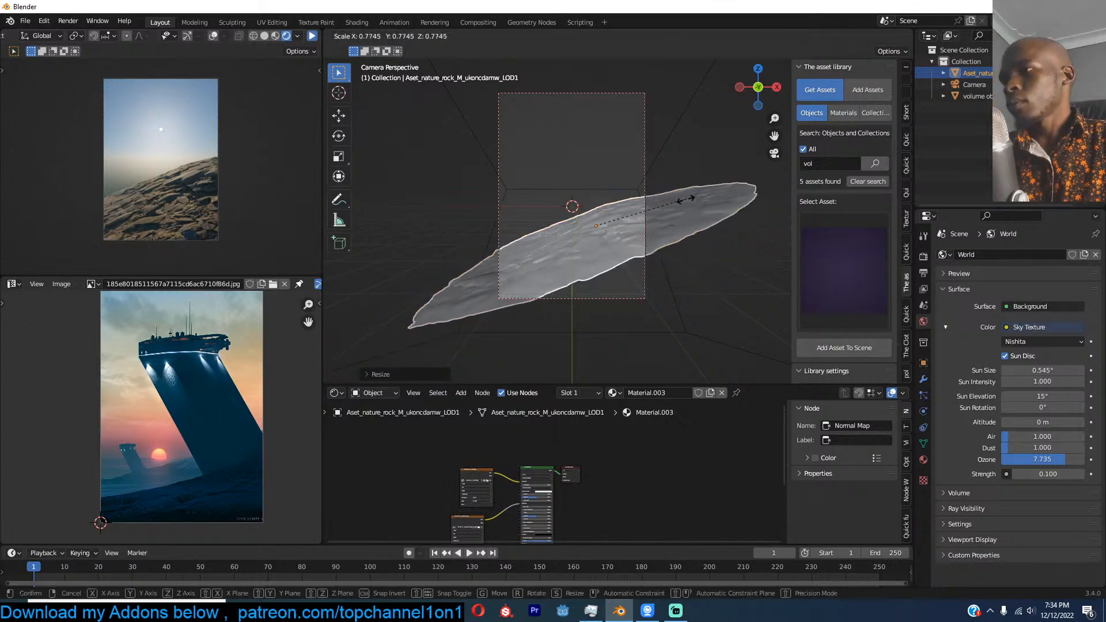
pyautogui.click(703, 198)
pyautogui.press('r')
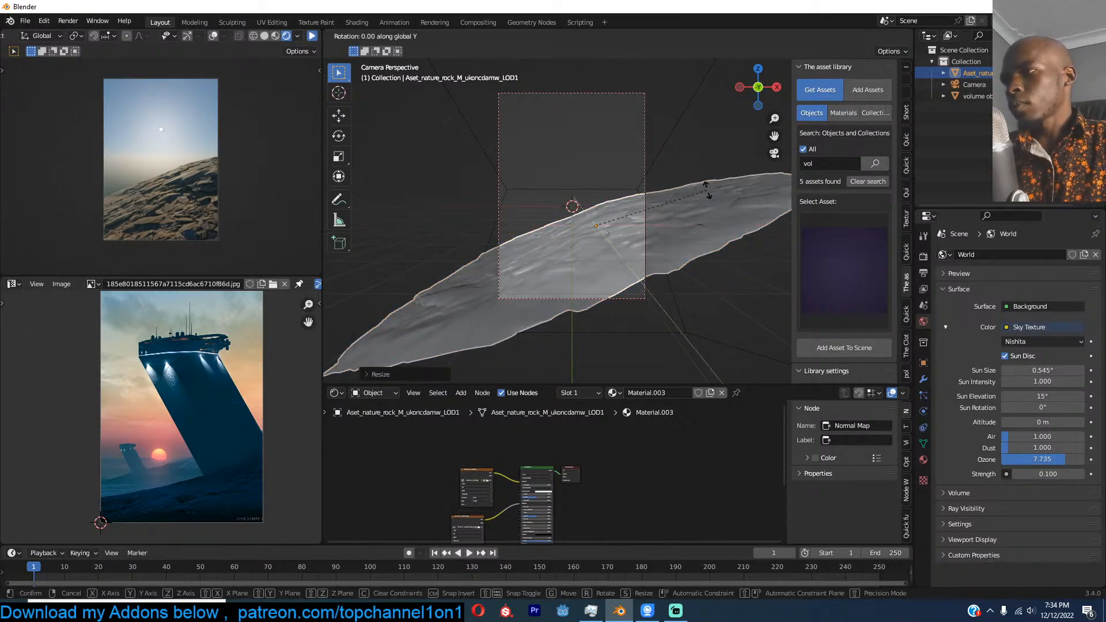
pyautogui.click(726, 219)
pyautogui.click(729, 233)
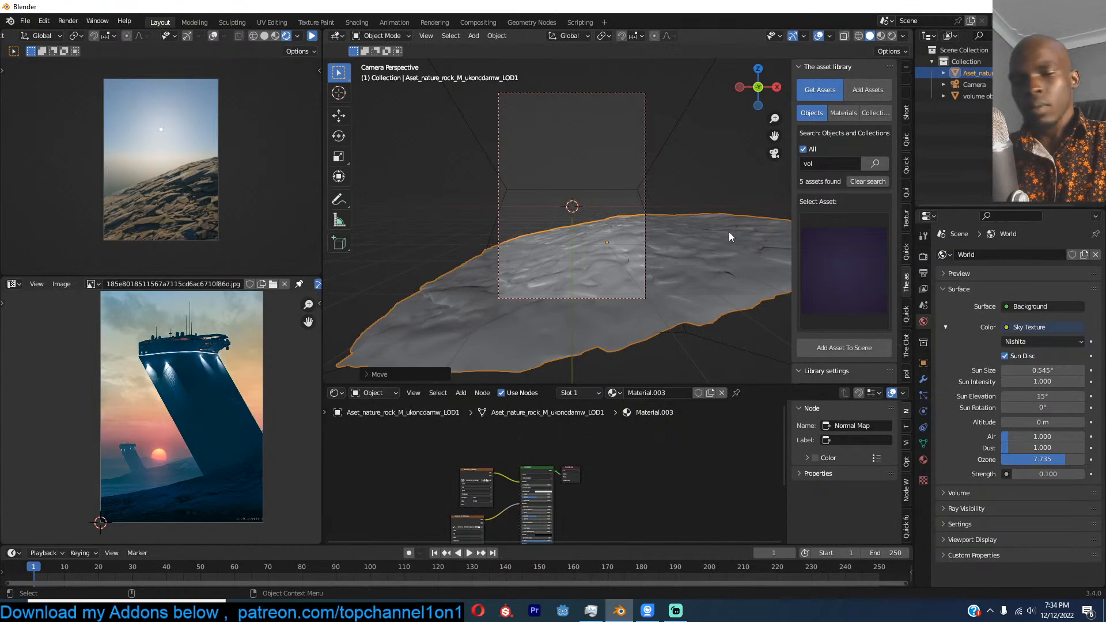
# Step: Duplicate the rock slope, place the copy behind the original in the top view and scale it up
pyautogui.press('KP_7')
pyautogui.hotkey('shift', 'd')
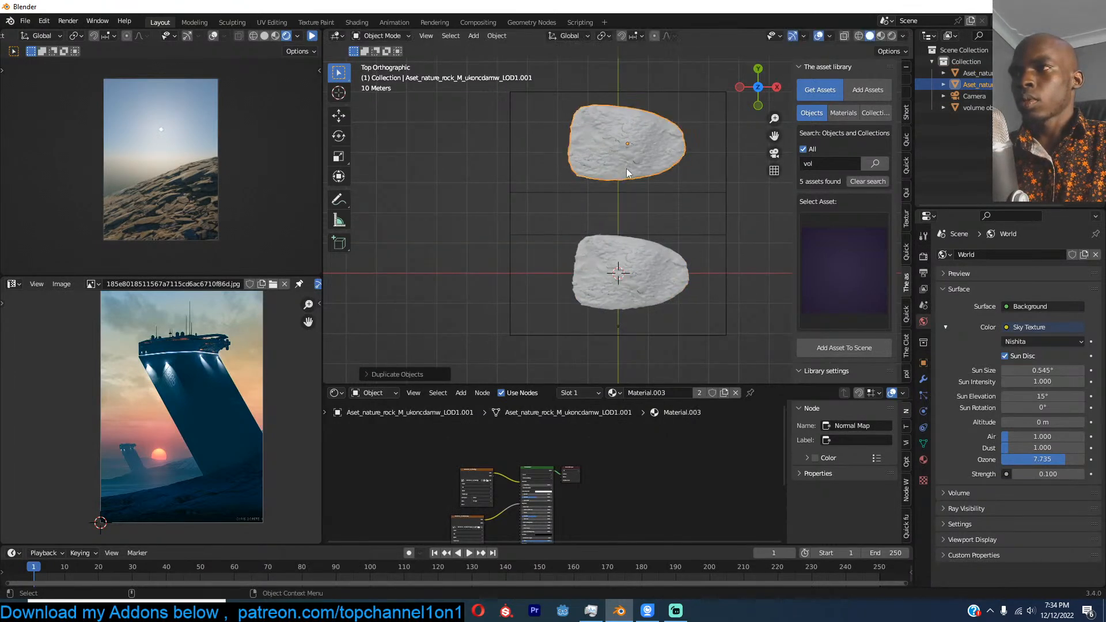
pyautogui.click(618, 166)
pyautogui.press('s')
pyautogui.click(676, 188)
# Step: Rotate the rear rock copy in the camera view and adjust its height along the Z axis
pyautogui.press('KP_0')
pyautogui.press('r')
pyautogui.click(679, 204)
pyautogui.press('g')
pyautogui.press('z')
pyautogui.click(678, 210)
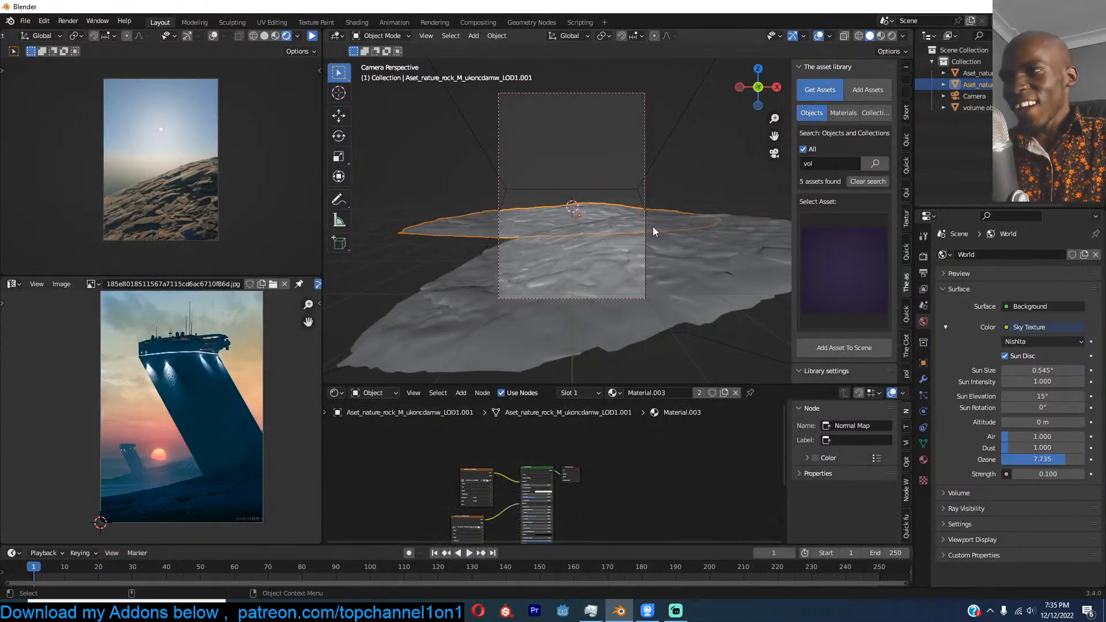
# Step: Enlarge the rear rock further and lower it along the Z axis to sit behind the foreground slope
pyautogui.press('s')
pyautogui.click(668, 227)
pyautogui.press('g')
pyautogui.press('z')
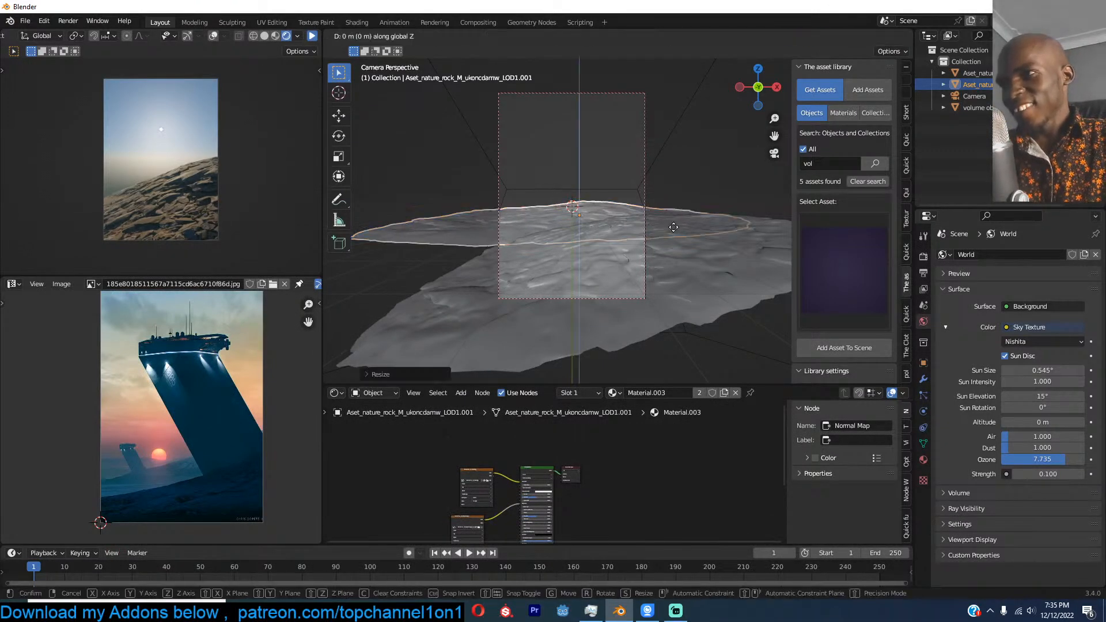
pyautogui.click(684, 228)
# Step: Tilt the rear rock to follow the foreground incline and fine-tune its scale
pyautogui.press('r')
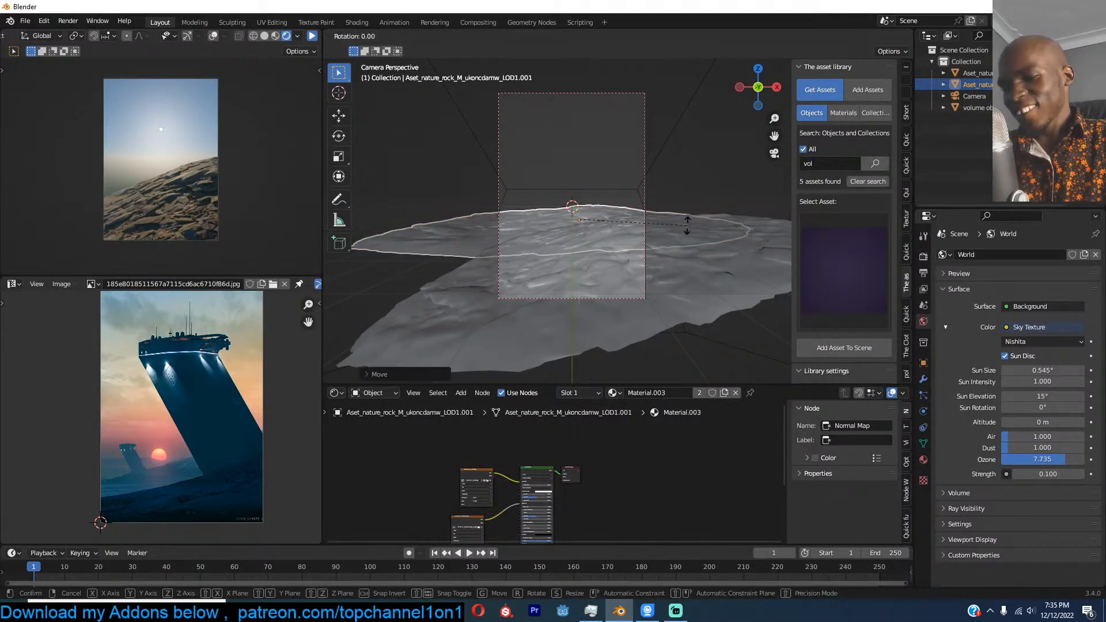
pyautogui.click(689, 217)
pyautogui.press('s')
pyautogui.click(690, 216)
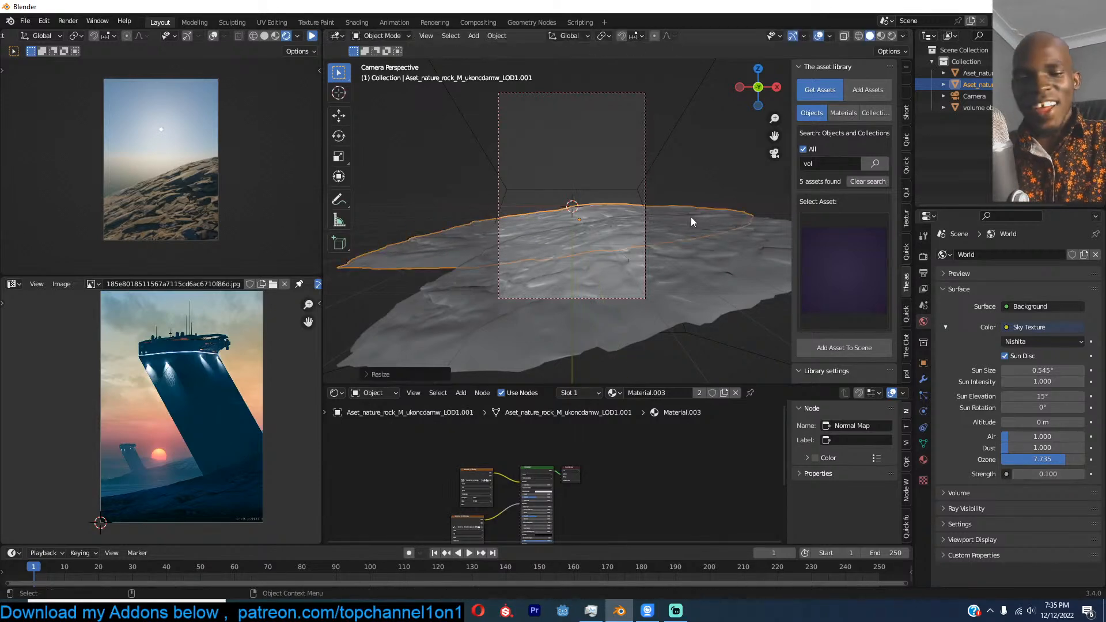
# Step: Display the objects in the solid viewport with random colours
pyautogui.press('q')
pyautogui.click(579, 161)
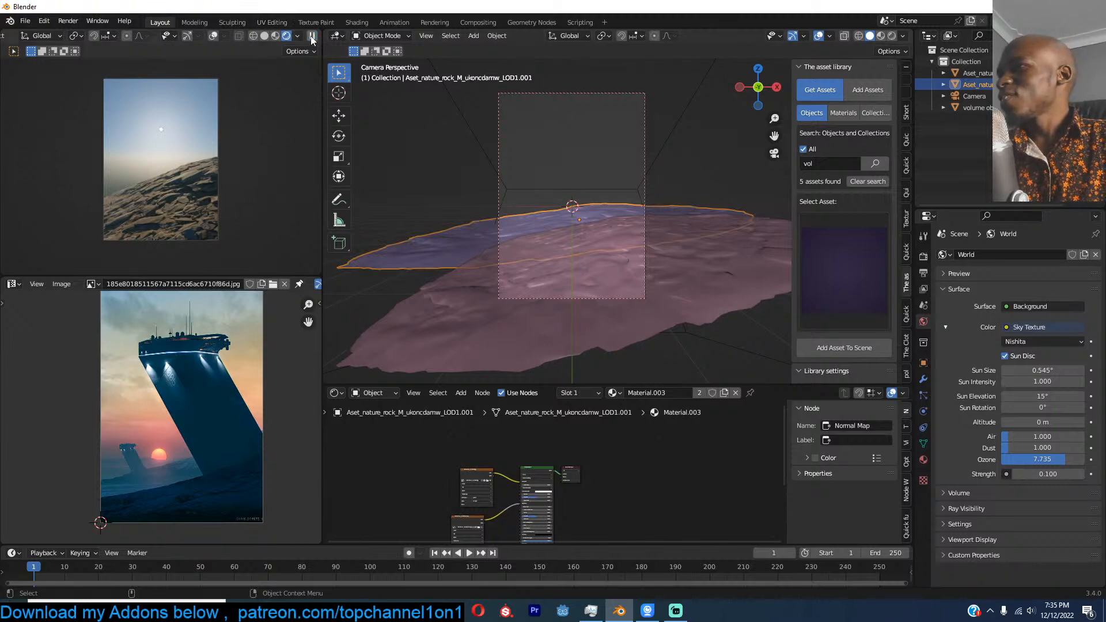
# Step: Select the volume box and move it along the Y axis in top view, towards the large rear rock
pyautogui.moveTo(553, 156); pyautogui.dragTo(597, 143, button='middle')
pyautogui.click(607, 144)
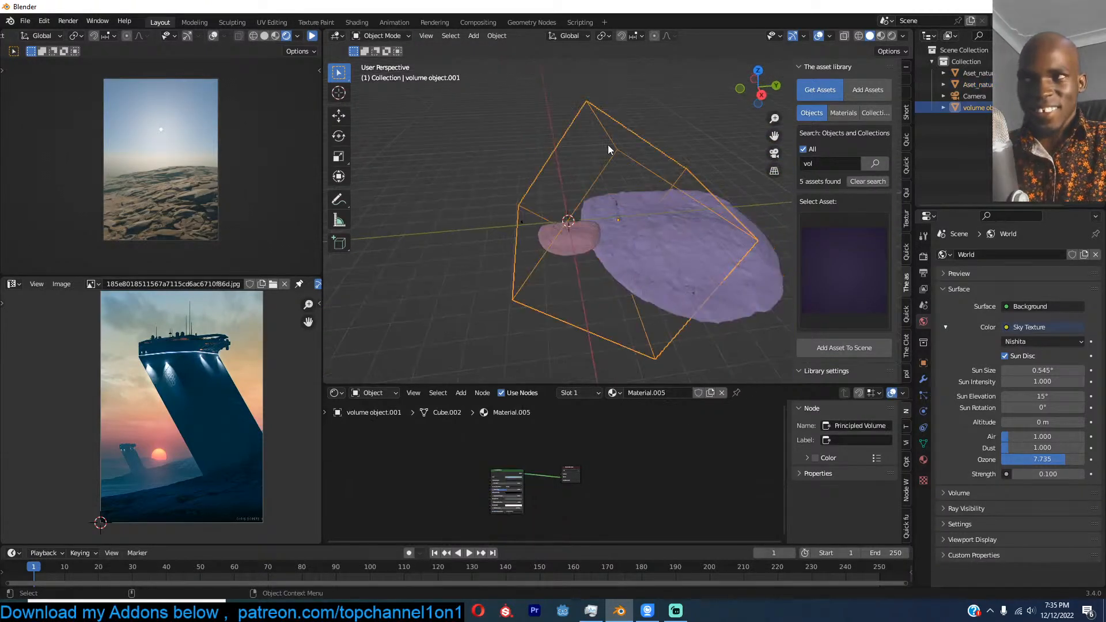
pyautogui.press('KP_7')
pyautogui.press('g')
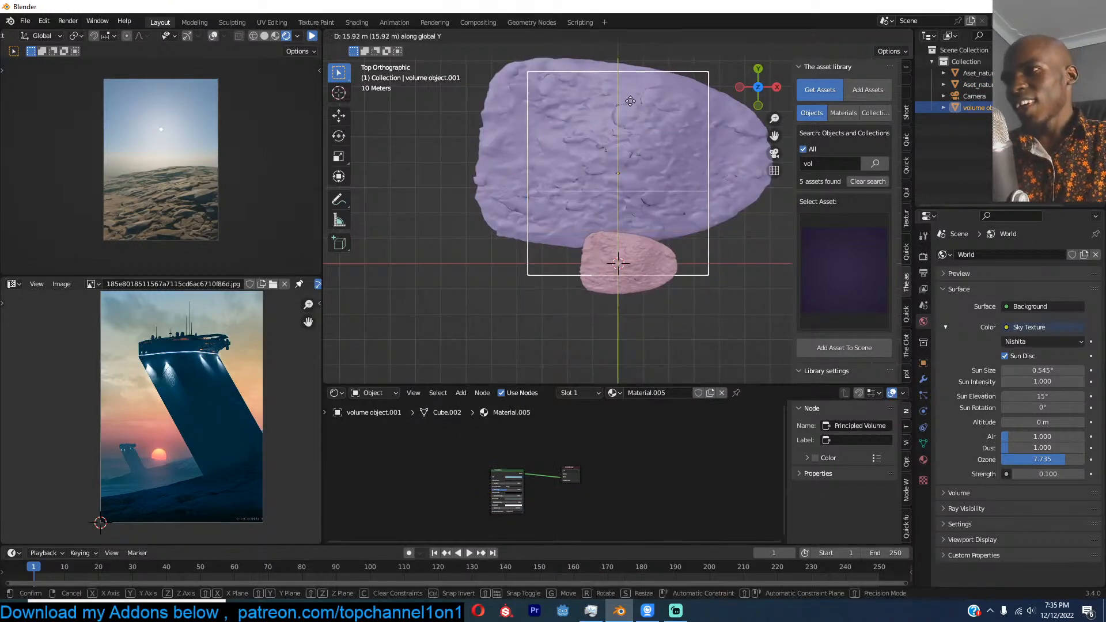
pyautogui.click(607, 97)
# Step: Widen the volume box along the X axis to span the rear rock and refresh the rendered preview
pyautogui.press('s')
pyautogui.press('x')
pyautogui.click(711, 160)
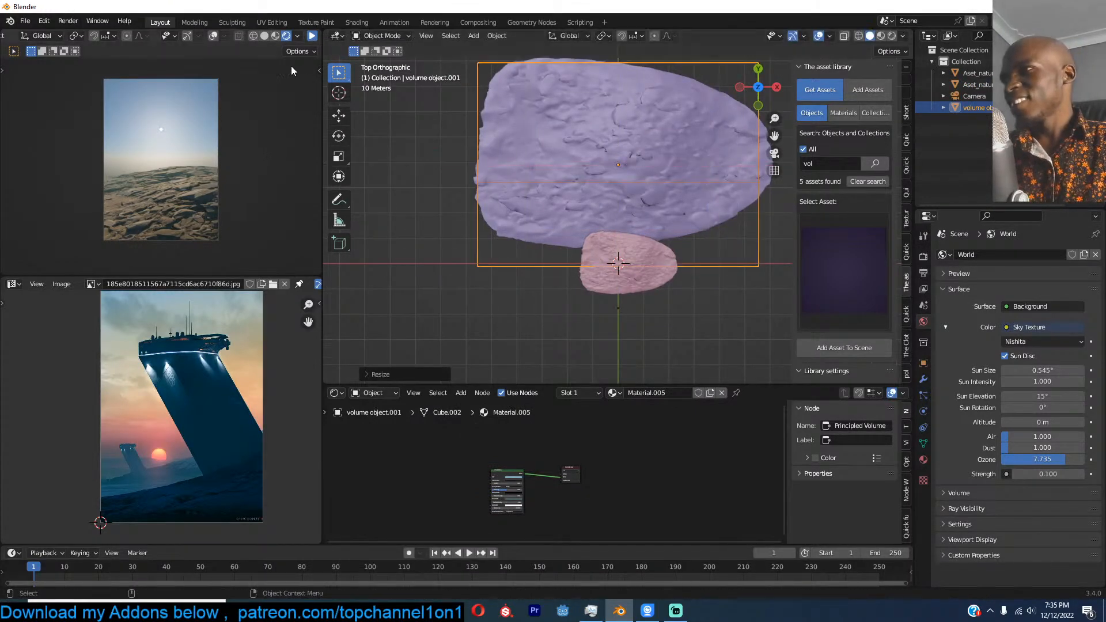
pyautogui.click(312, 36)
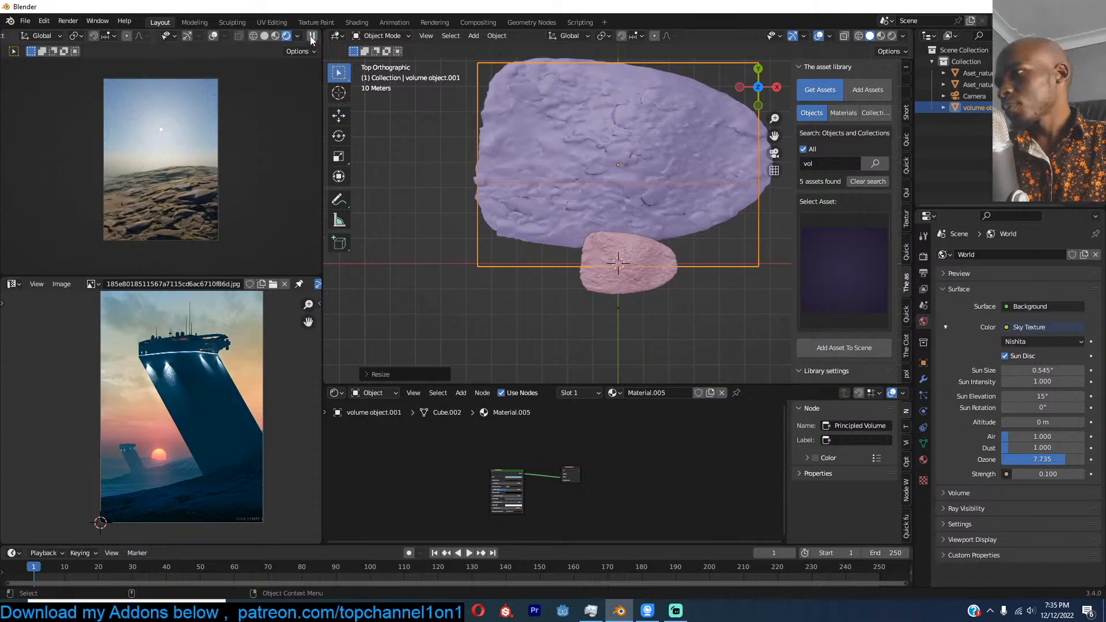
pyautogui.press('KP_1')
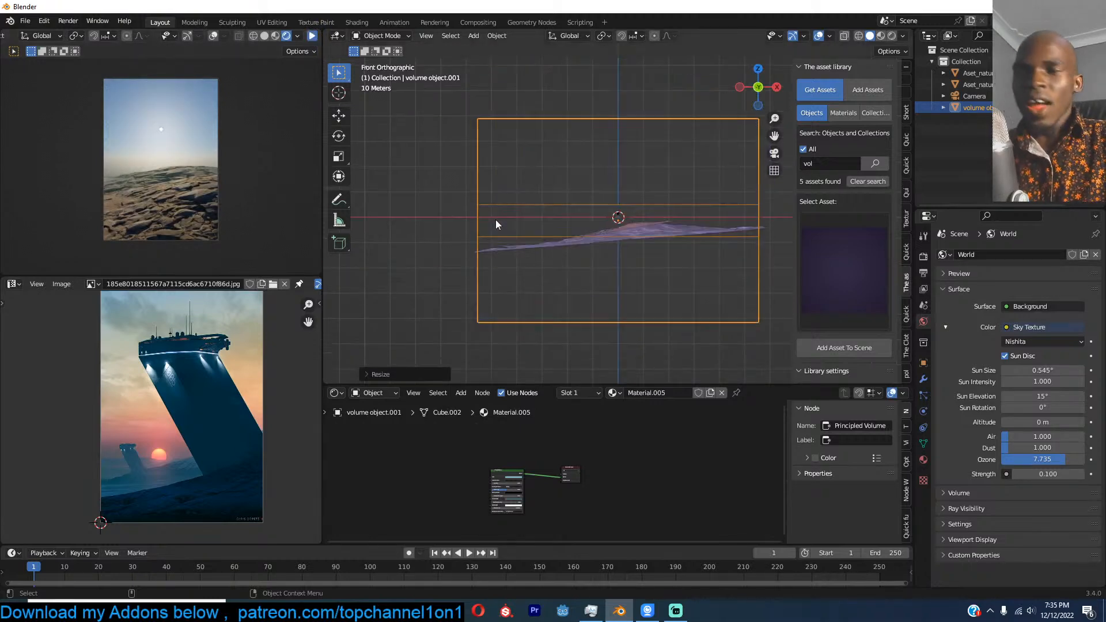
# Step: Launch a second Blender instance and dismiss its splash screen
pyautogui.rightClick(625, 611)
pyautogui.click(605, 545)
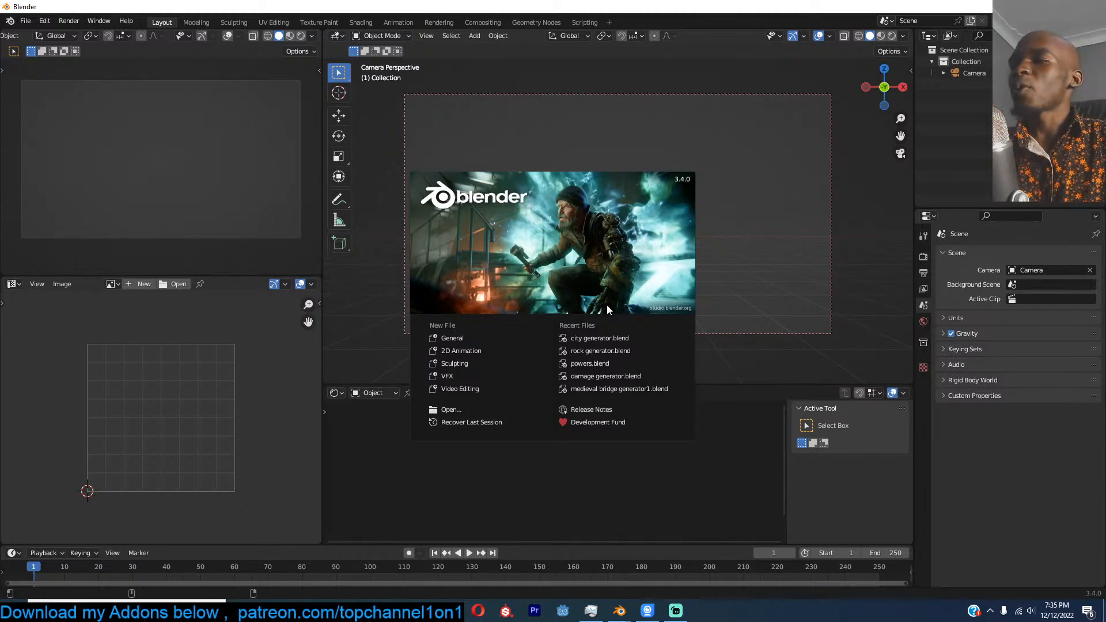
pyautogui.click(721, 203)
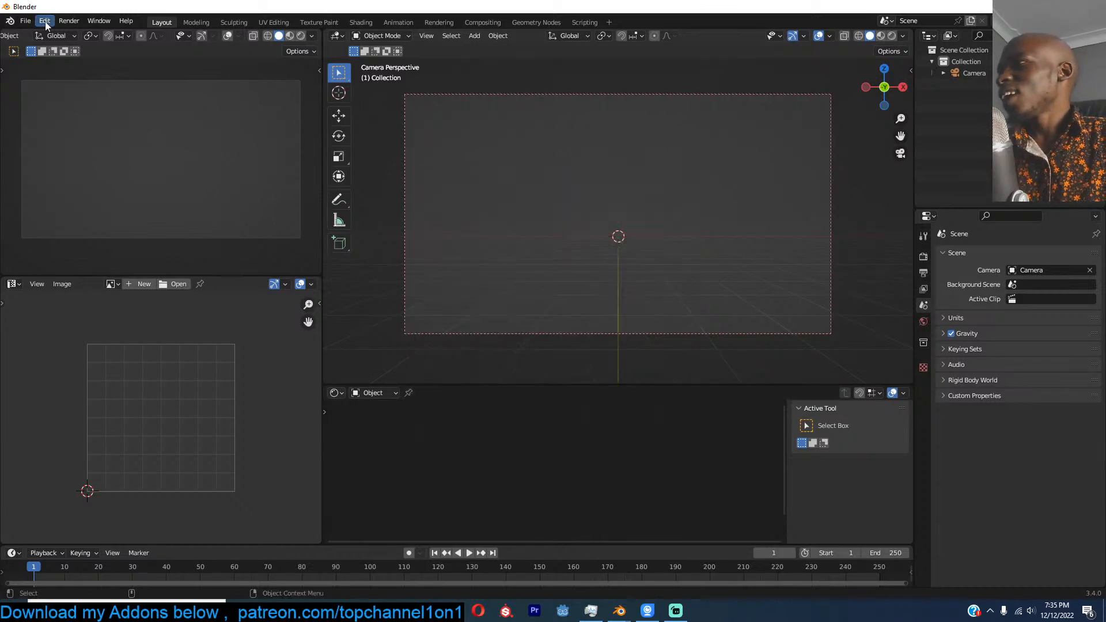
# Step: Open cartoon clothes1.blend from the cartoon clothes folder inside D:\models\2022\september
pyautogui.click(25, 21)
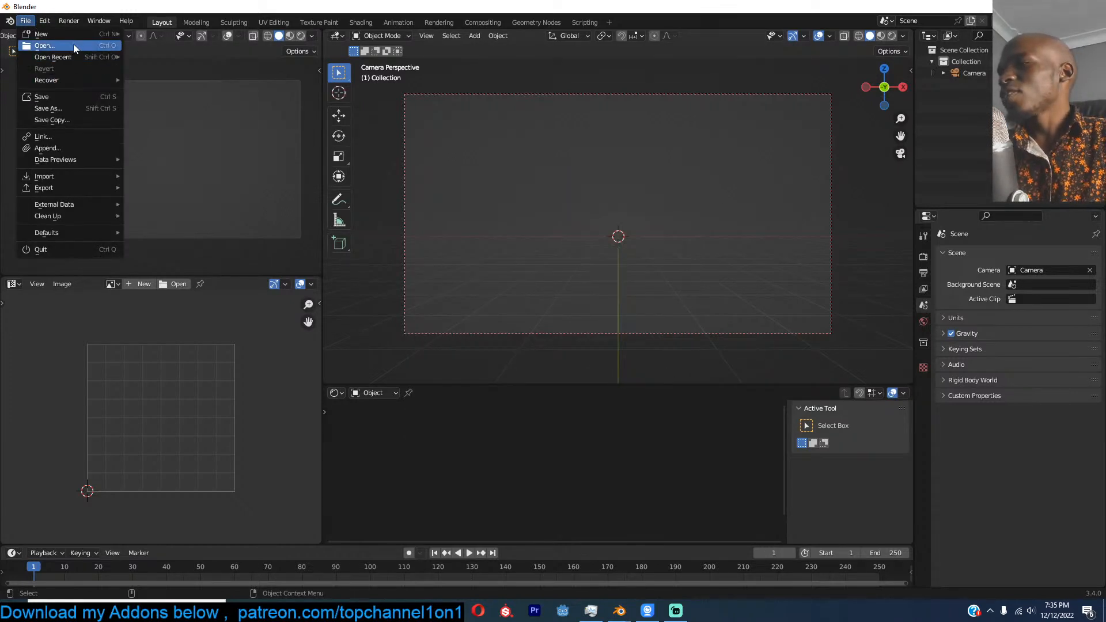
pyautogui.click(116, 46)
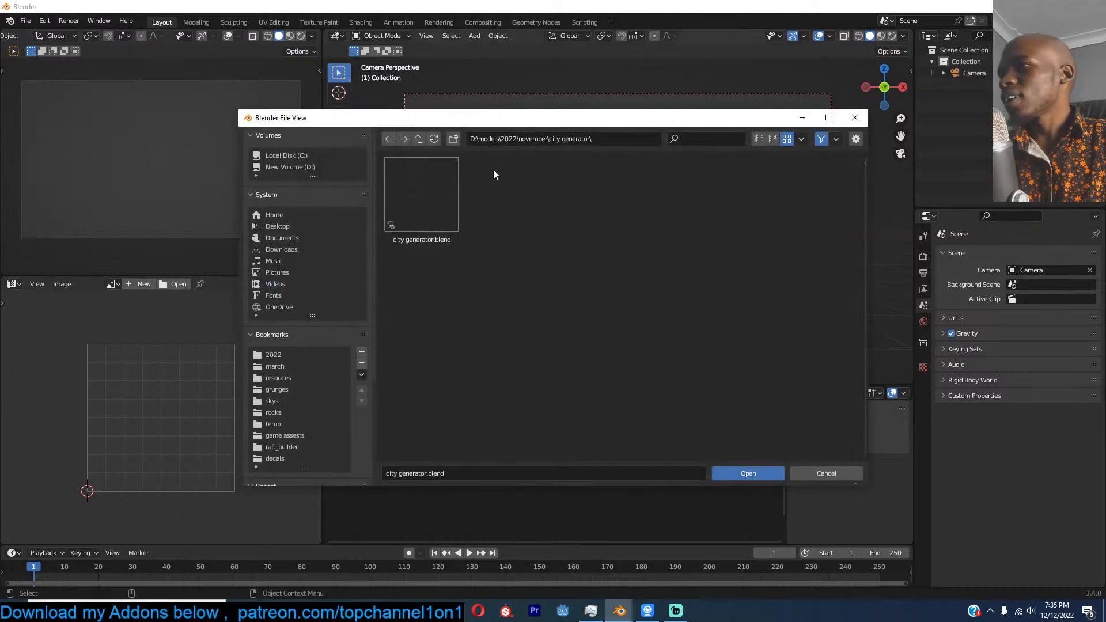
pyautogui.click(419, 138)
pyautogui.click(419, 138)
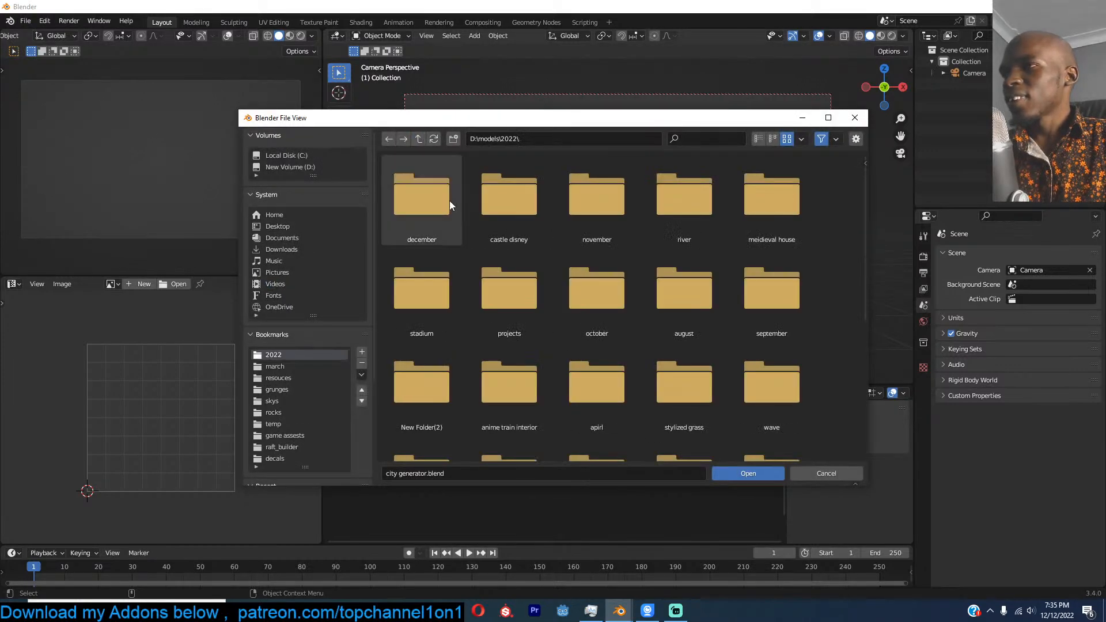
pyautogui.doubleClick(452, 200)
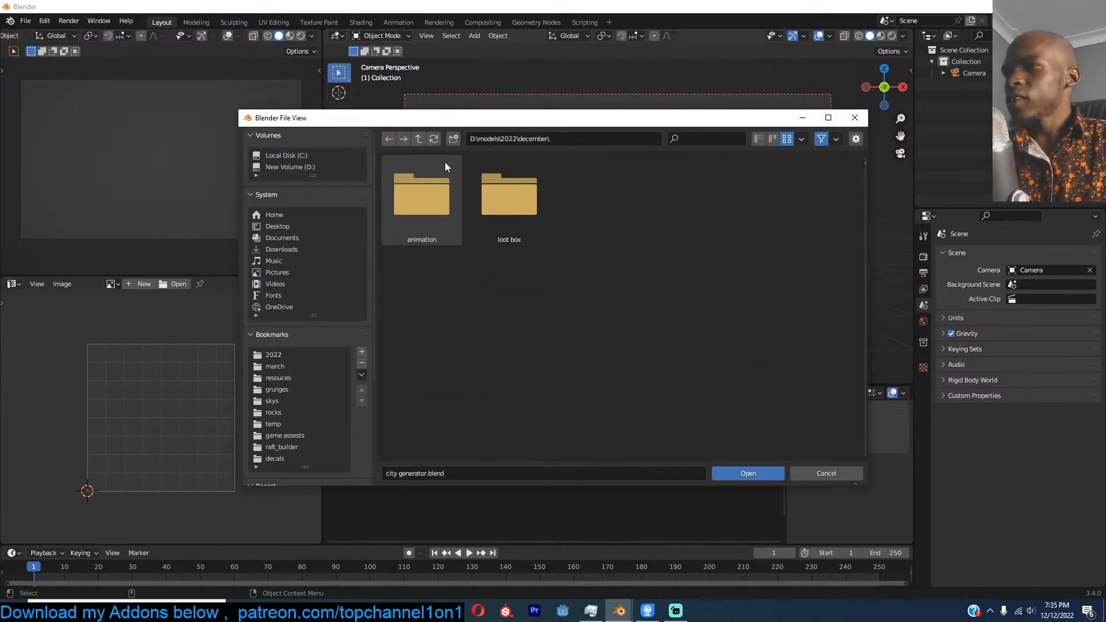
pyautogui.click(423, 142)
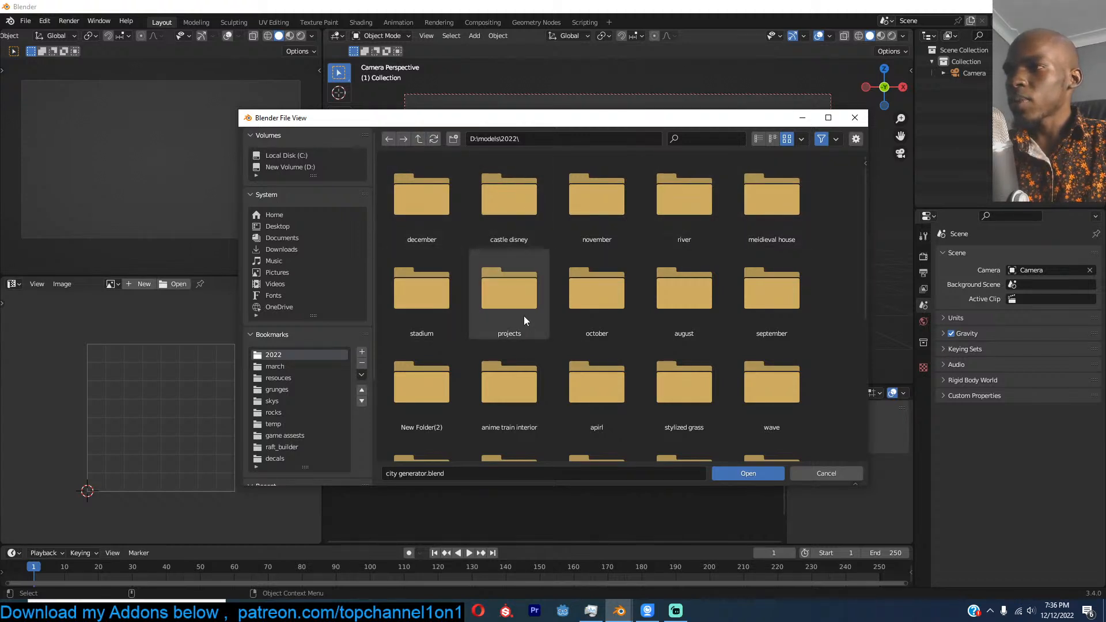
pyautogui.click(734, 312)
pyautogui.doubleClick(420, 223)
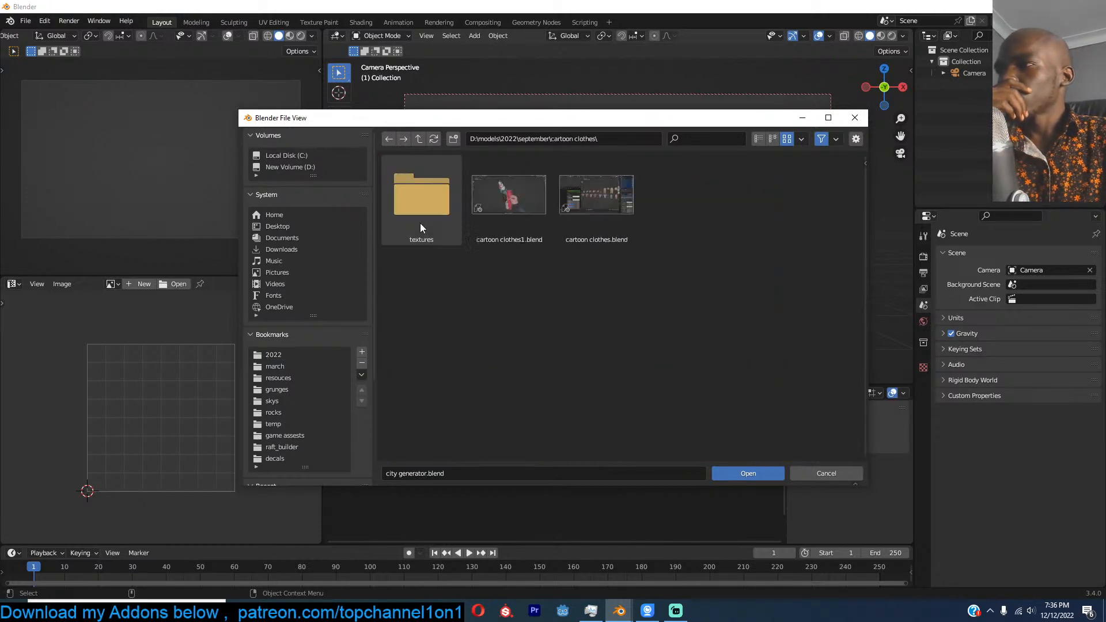
pyautogui.doubleClick(528, 206)
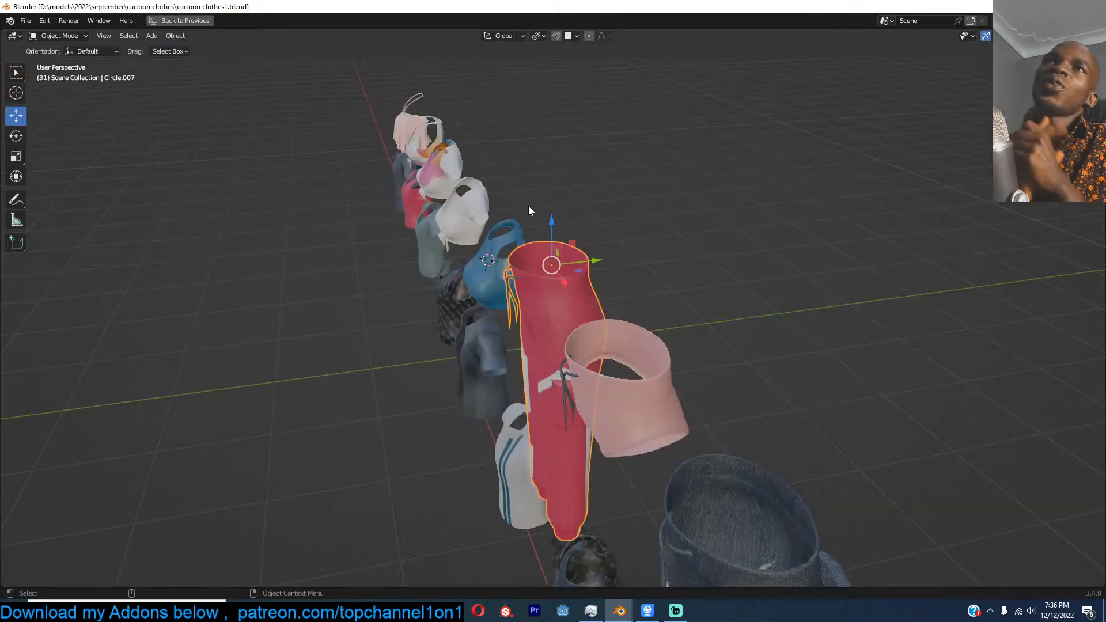
# Step: Examine the rows of cartoon clothing models from several angles and in front view
pyautogui.moveTo(528, 260); pyautogui.dragTo(454, 251, button='middle')
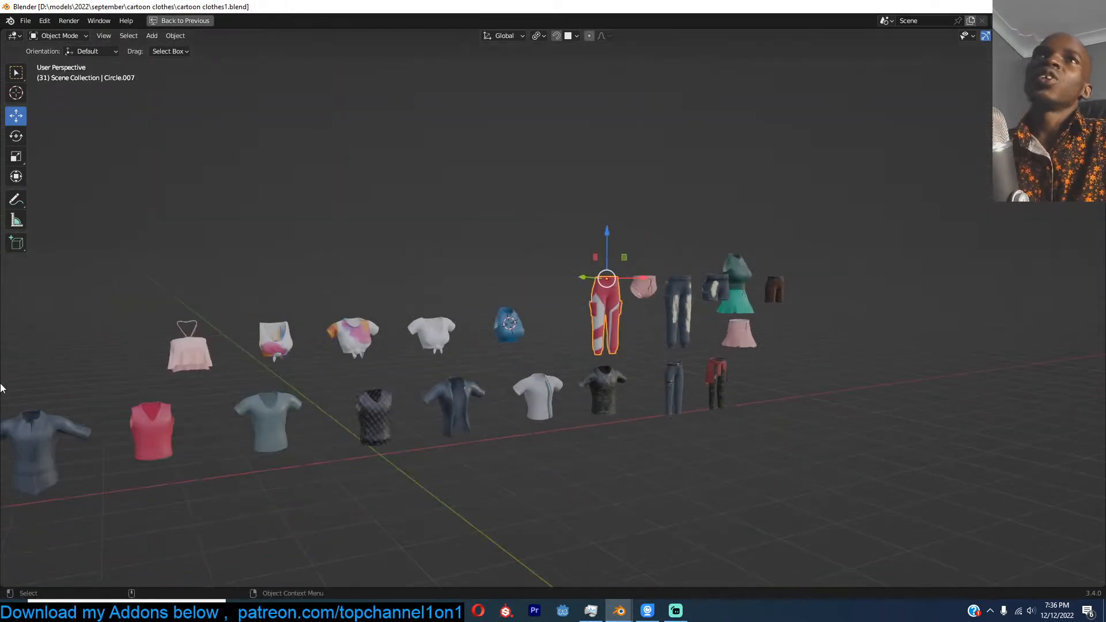
pyautogui.click(1046, 239)
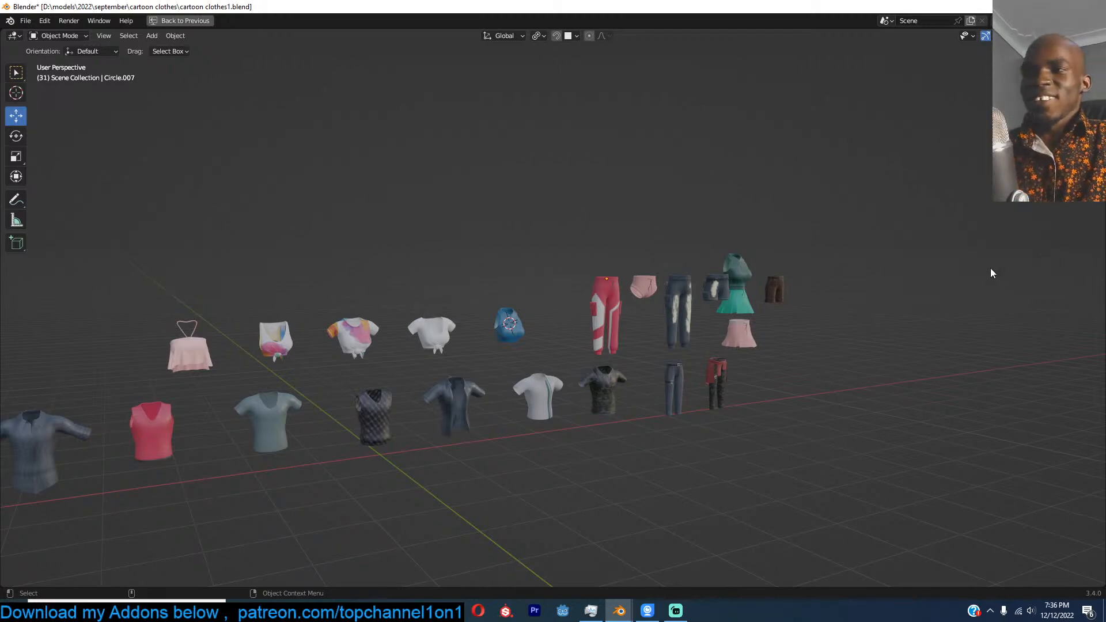
pyautogui.scroll(-4, 907, 257)
pyautogui.moveTo(880, 264); pyautogui.dragTo(758, 224, button='middle')
pyautogui.press('KP_1')
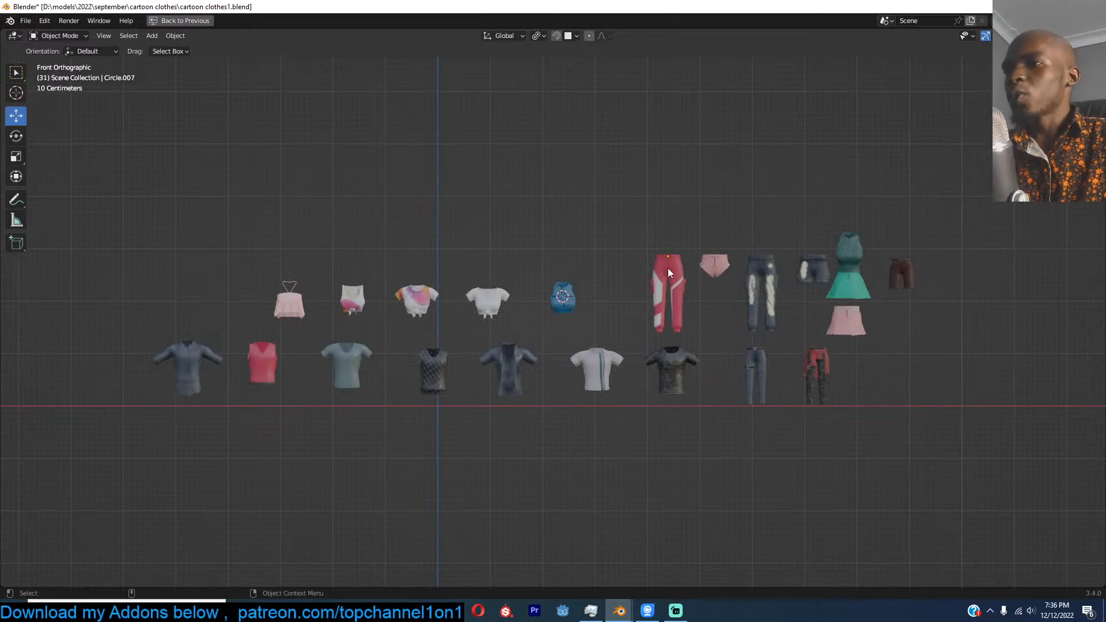
pyautogui.keyDown('shift'); pyautogui.moveTo(668, 268); pyautogui.dragTo(690, 260, button='middle'); pyautogui.keyUp('shift')
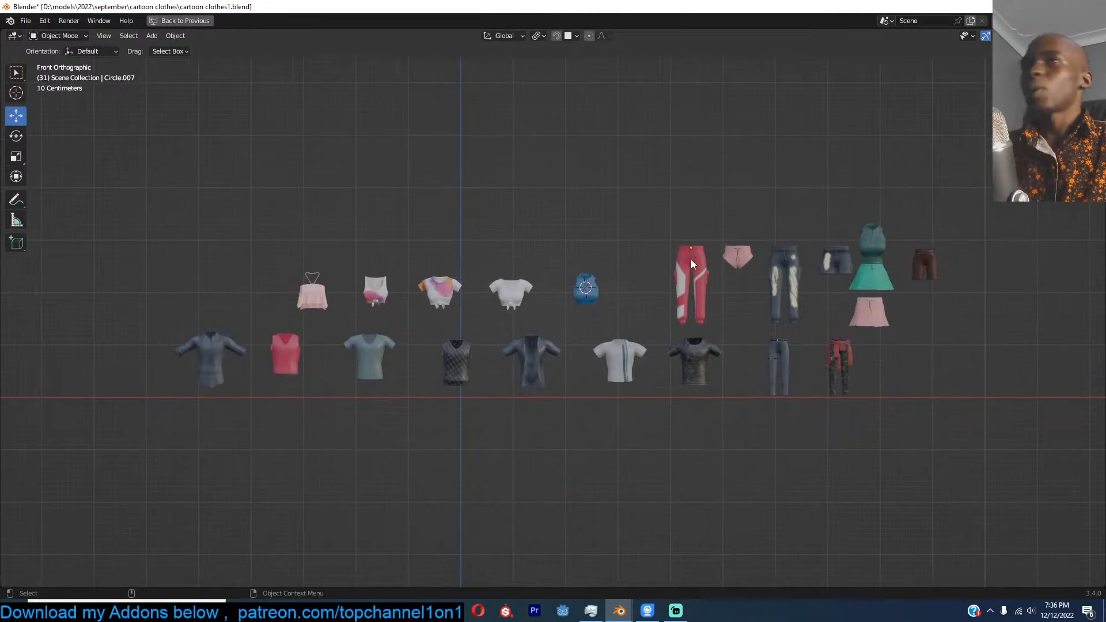
pyautogui.moveTo(617, 264); pyautogui.dragTo(602, 247, button='middle')
pyautogui.press('KP_1')
pyautogui.click(727, 238)
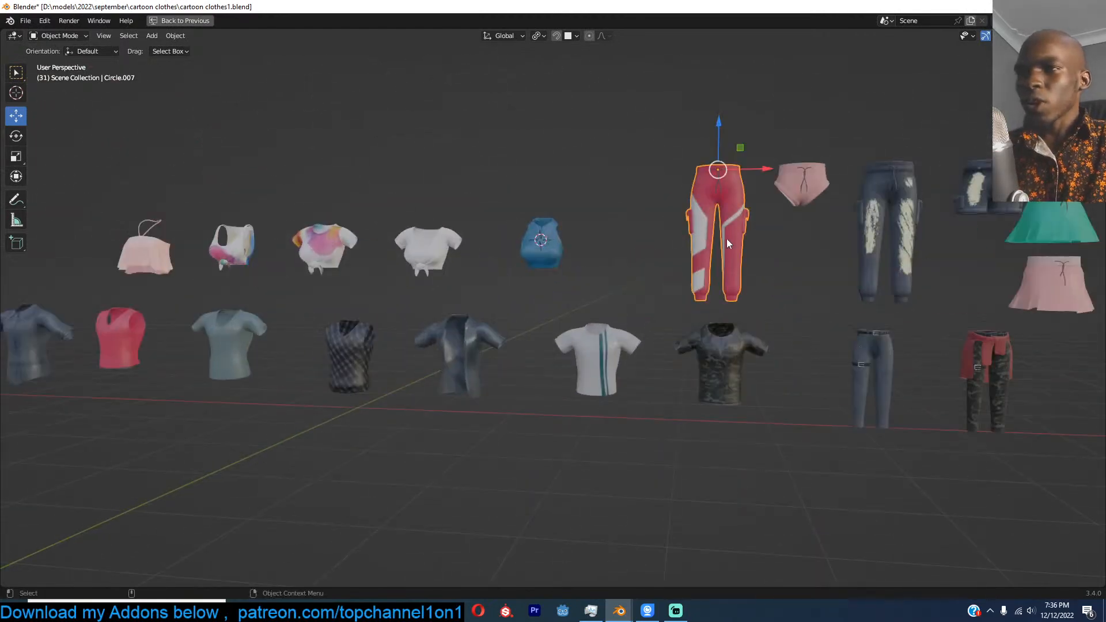
pyautogui.moveTo(727, 239); pyautogui.dragTo(695, 268, button='middle')
pyautogui.press('KP_1')
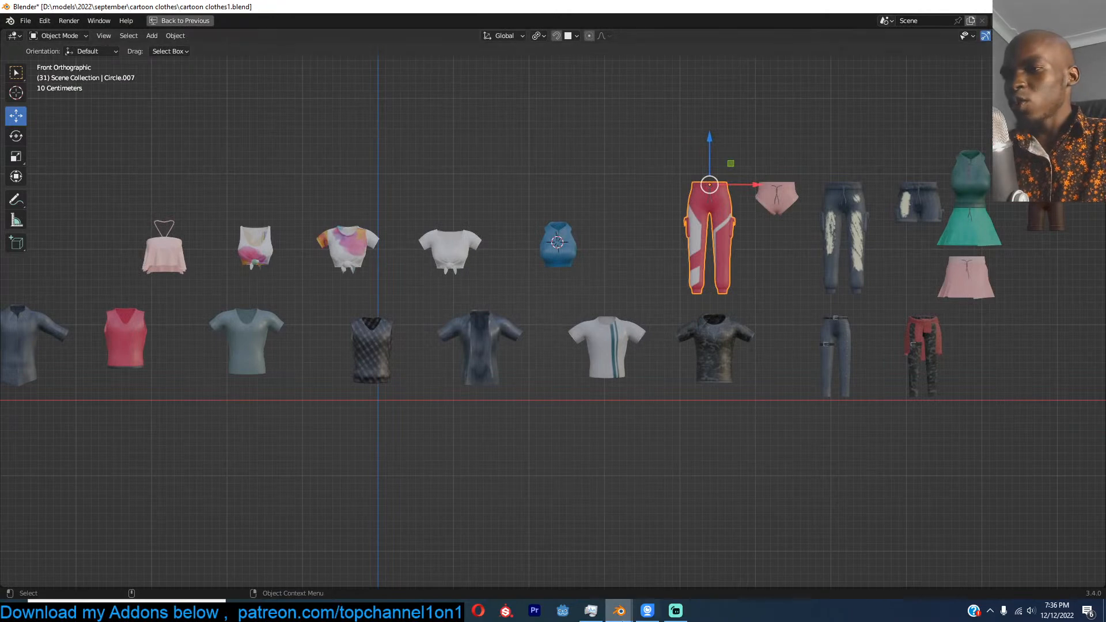
# Step: Switch back to the rock scene, then add a plane on the foreground rock's ridge and enlarge it
pyautogui.moveTo(620, 610)
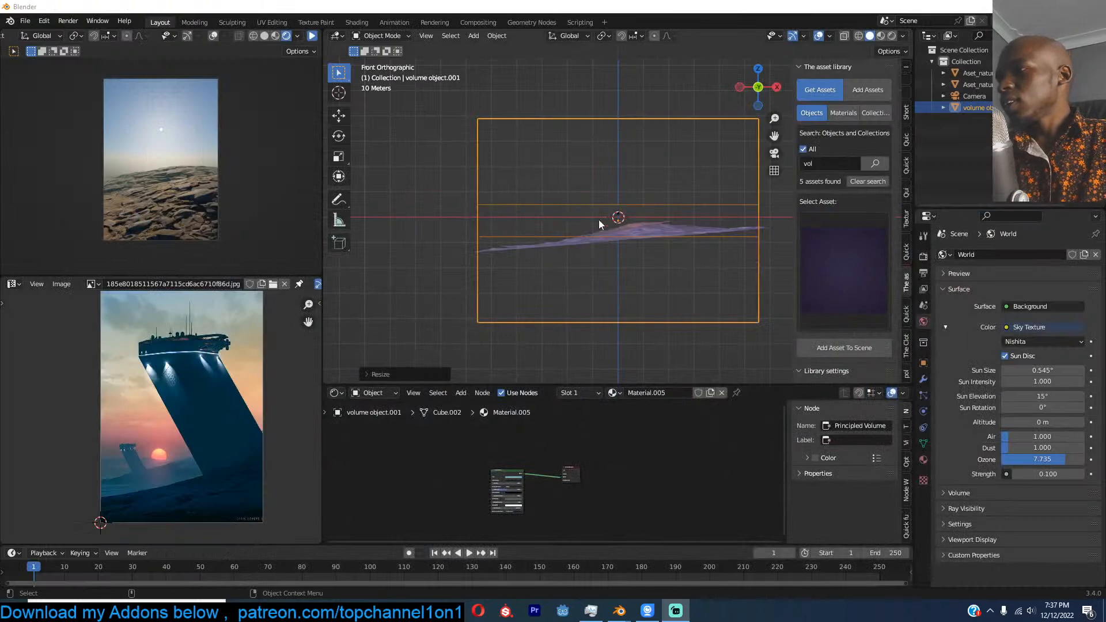
pyautogui.click(617, 226)
pyautogui.scroll(5, 616, 226)
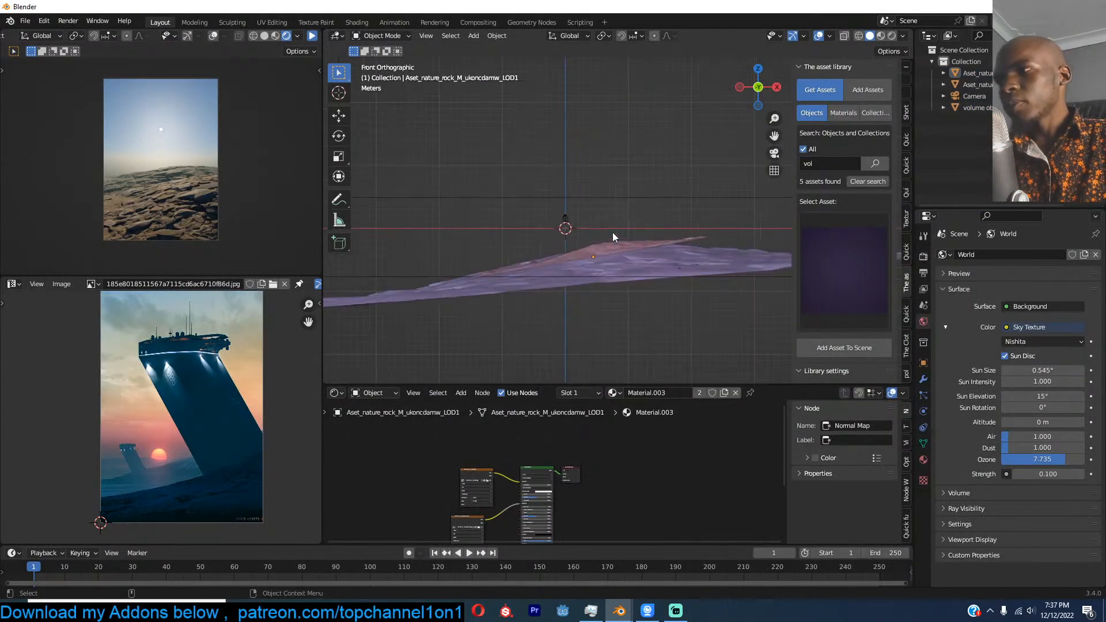
pyautogui.scroll(1, 613, 233)
pyautogui.keyDown('shift'); pyautogui.moveTo(612, 252); pyautogui.dragTo(572, 274, button='middle'); pyautogui.keyUp('shift')
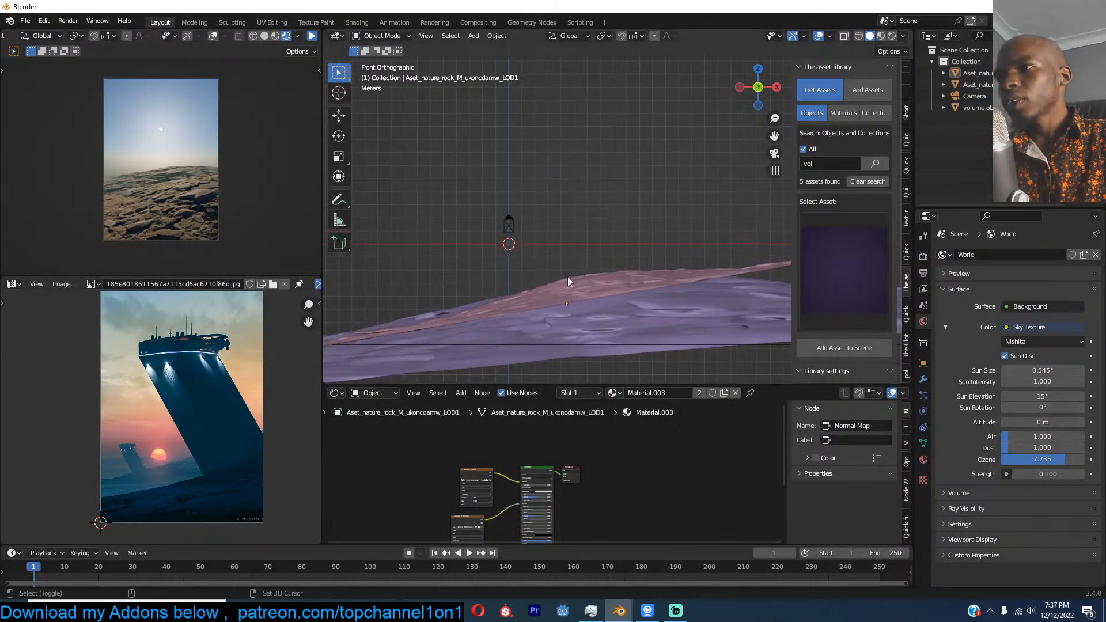
pyautogui.hotkey('shift', 'a')
pyautogui.moveTo(594, 280)
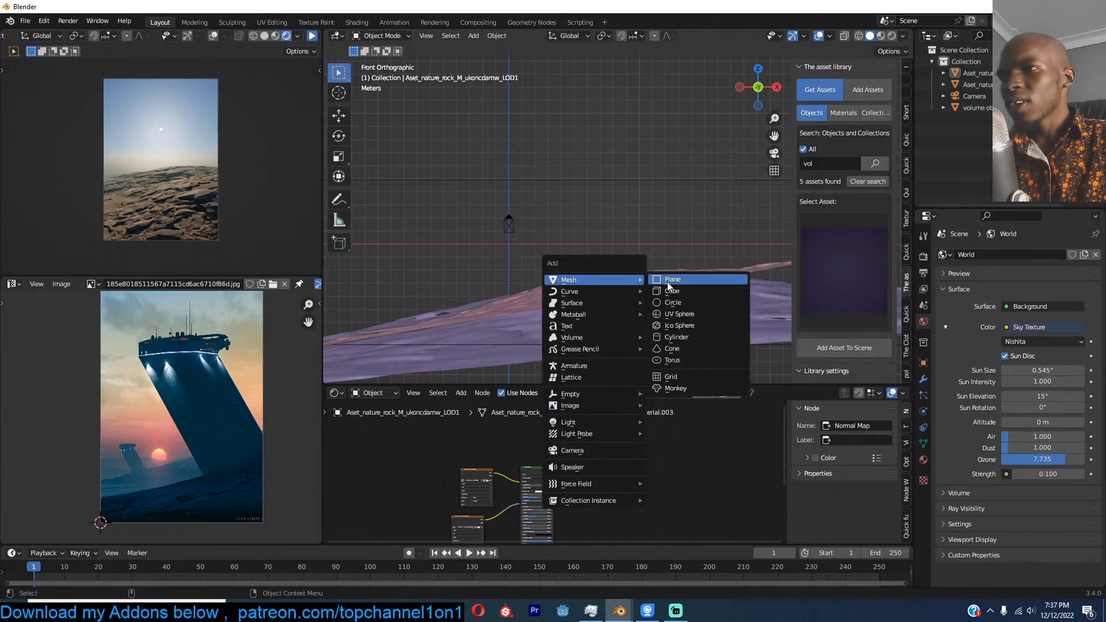
pyautogui.click(668, 282)
pyautogui.press('s')
pyautogui.click(703, 275)
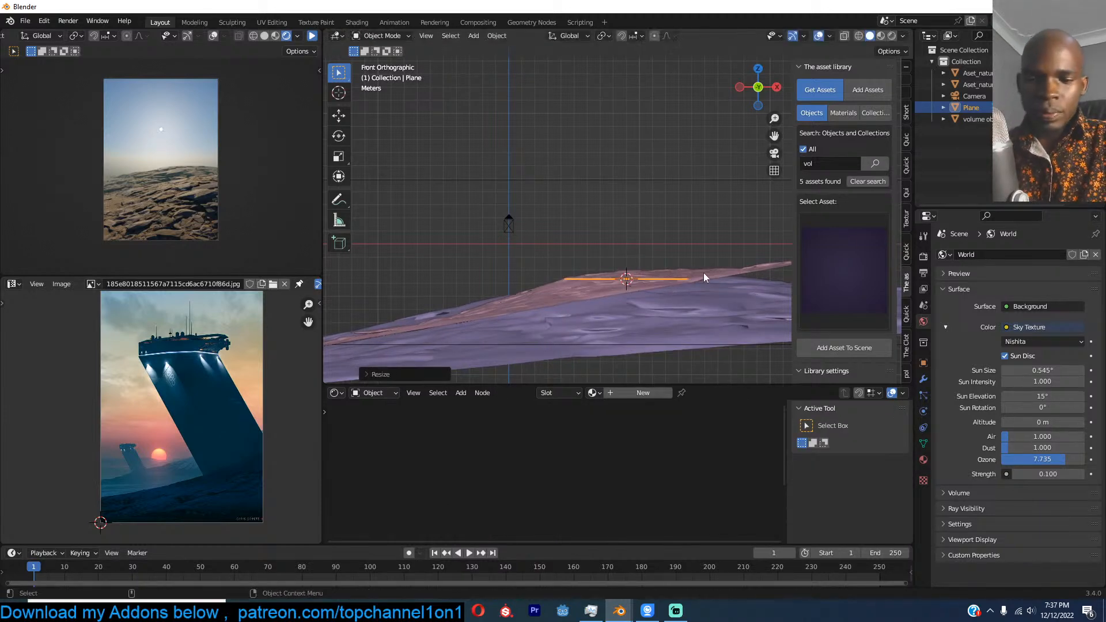
# Step: Isolate the plane in local view, toggle proportional editing and stretch the plane's mesh along the X axis
pyautogui.press('/')
pyautogui.moveTo(703, 278); pyautogui.dragTo(658, 375, button='middle')
pyautogui.scroll(-3, 657, 222)
pyautogui.press('Tab')
pyautogui.press('s')
pyautogui.press('x')
pyautogui.rightClick(672, 221)
pyautogui.press('o')
pyautogui.press('s')
pyautogui.press('x')
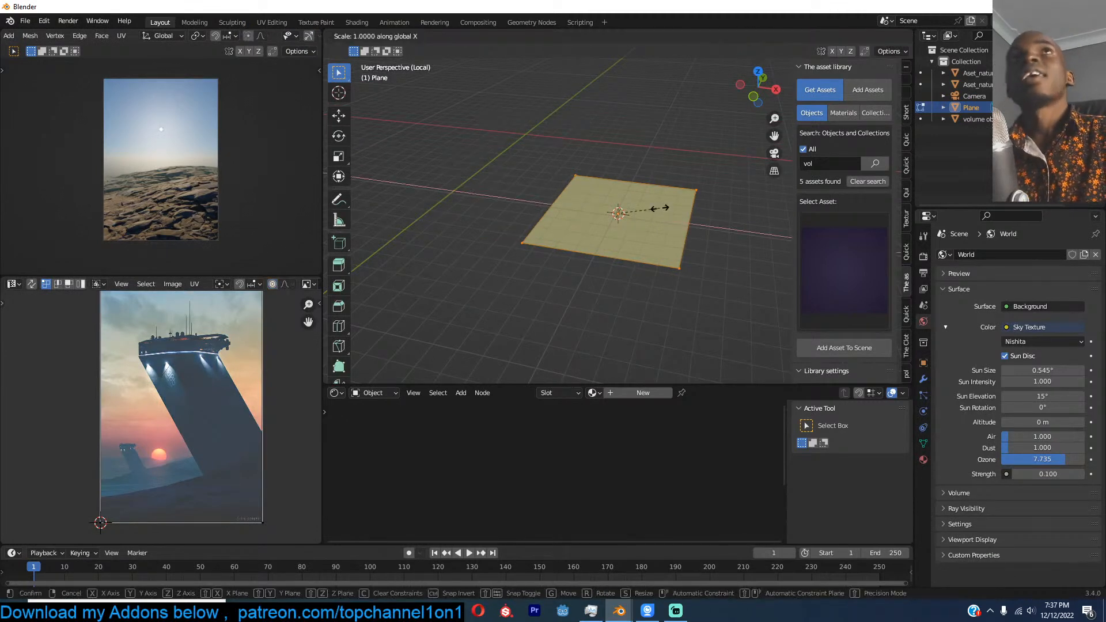
pyautogui.click(690, 213)
# Step: Add a centred lengthwise loop cut to the plane and scale it outward to form an elongated hexagon
pyautogui.moveTo(689, 213); pyautogui.dragTo(645, 221, button='middle')
pyautogui.hotkey('ctrl', 'r')
pyautogui.click(593, 198)
pyautogui.rightClick(591, 197)
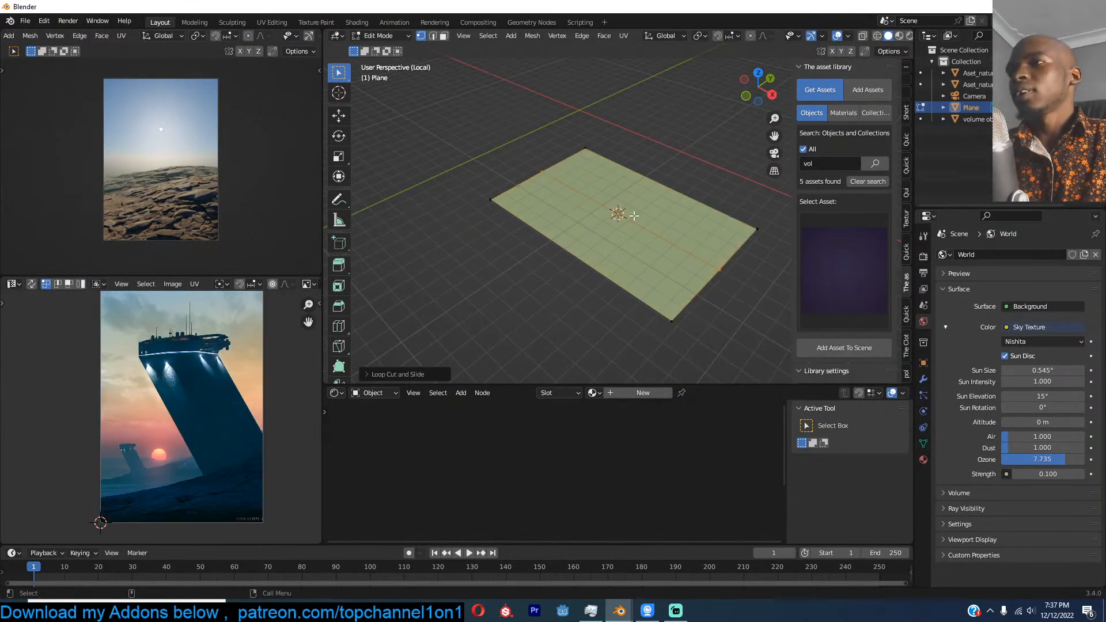
pyautogui.press('s')
pyautogui.click(766, 275)
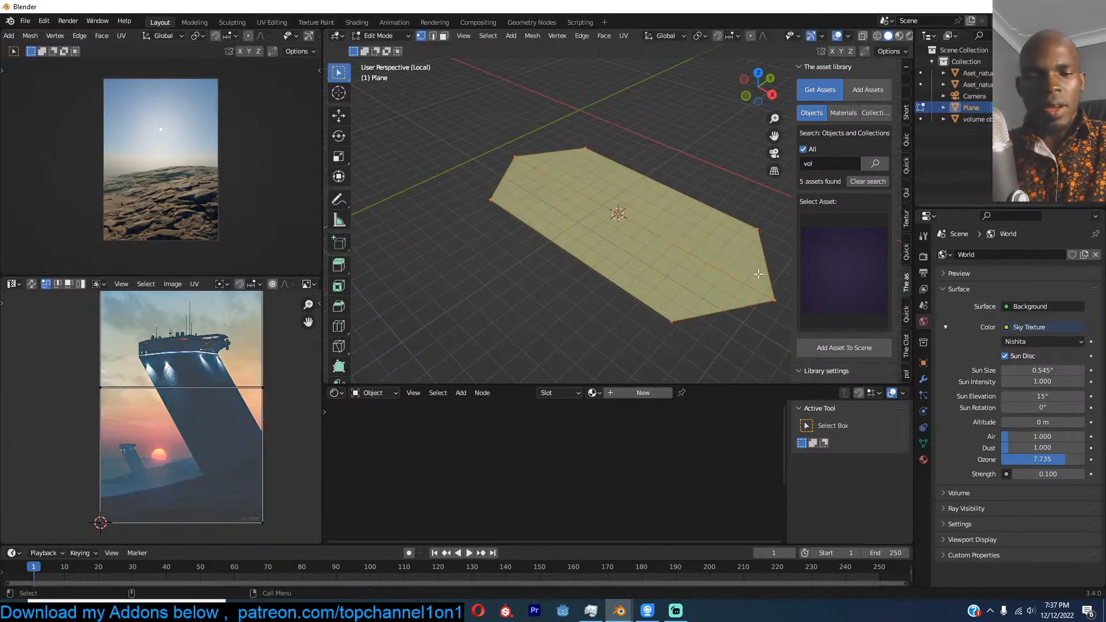
# Step: Extrude the hexagonal face upward in front view to form a tall tower
pyautogui.press('KP_1')
pyautogui.scroll(-8, 758, 274)
pyautogui.keyDown('shift'); pyautogui.moveTo(683, 264); pyautogui.dragTo(672, 334, button='middle'); pyautogui.keyUp('shift')
pyautogui.press('z')
pyautogui.click(623, 118)
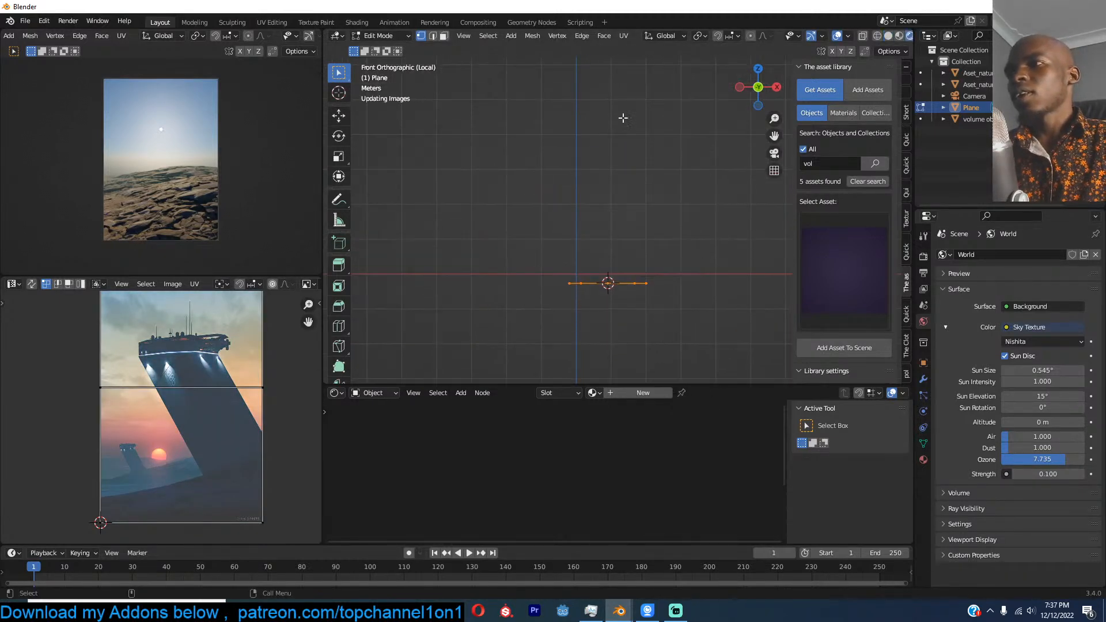
pyautogui.press('z')
pyautogui.click(708, 172)
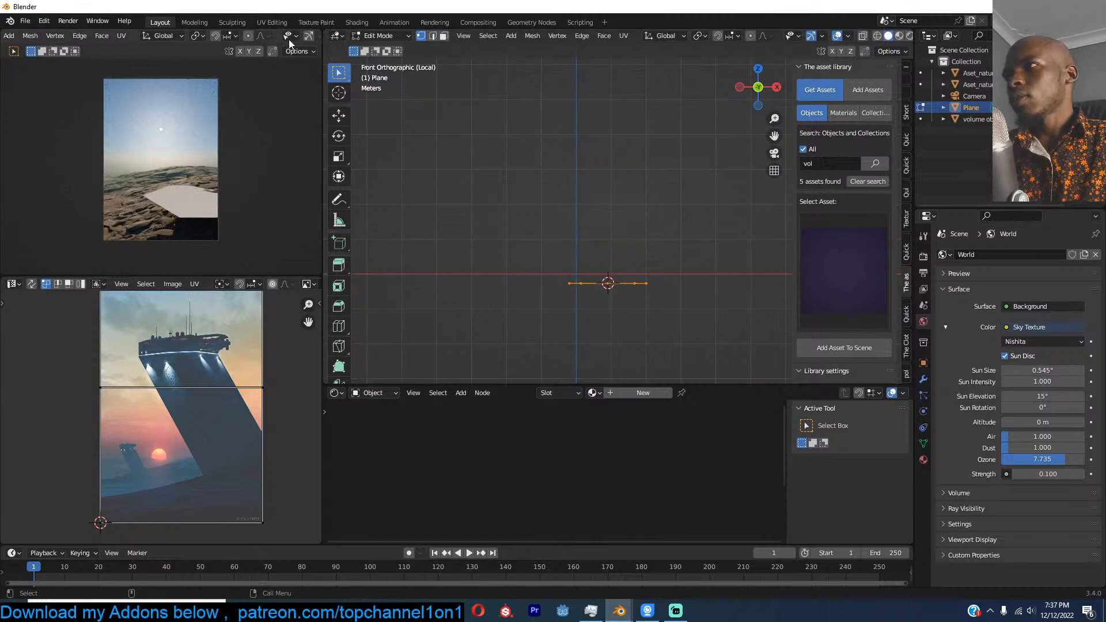
pyautogui.hscroll(4, 289, 38)
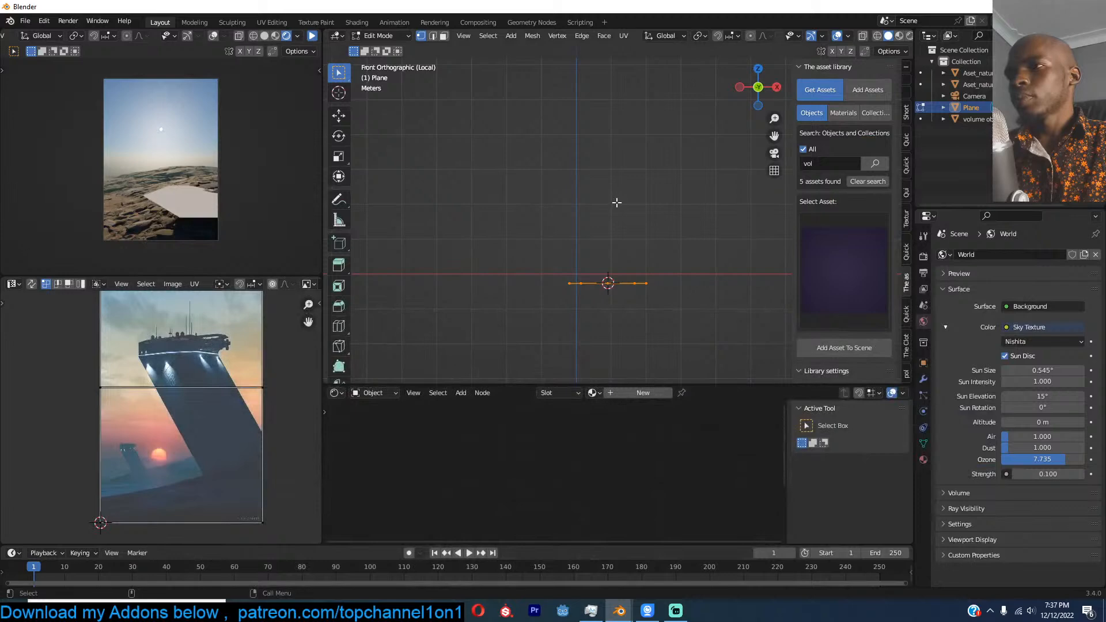
pyautogui.press('e')
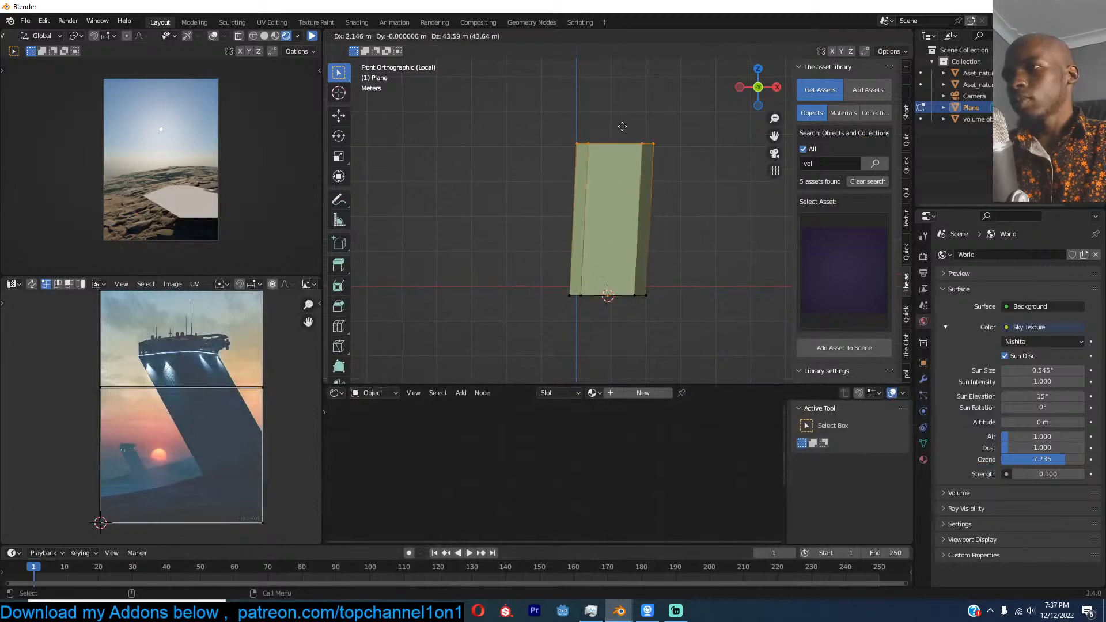
pyautogui.click(631, 69)
# Step: Move the tower's top face along negative X so the tower leans like the one in the reference image
pyautogui.press('g')
pyautogui.press('x')
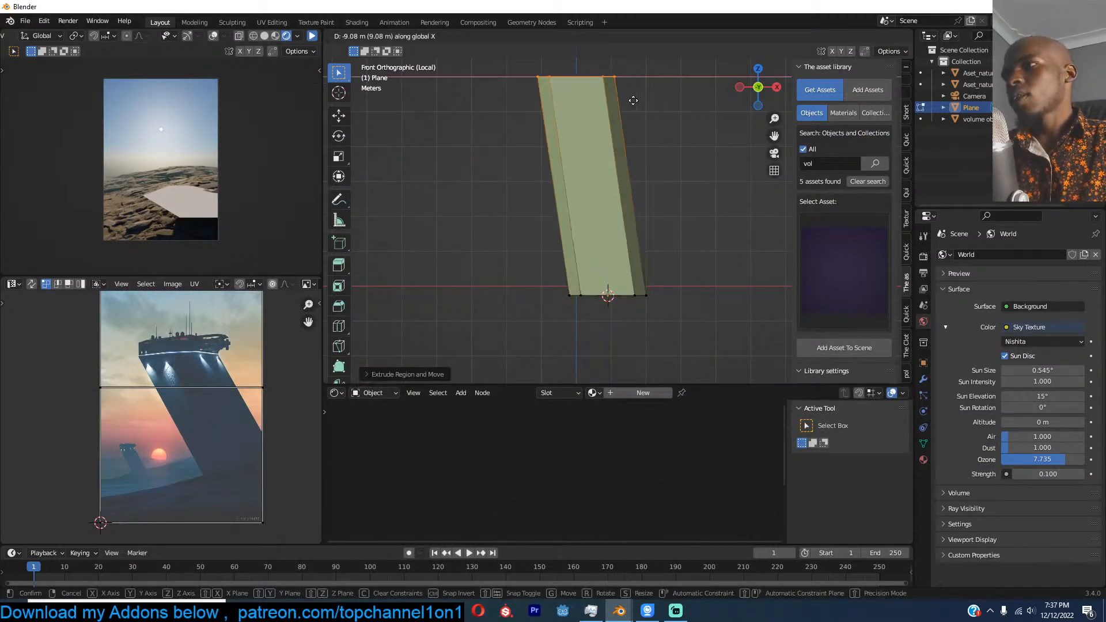
pyautogui.click(593, 101)
# Step: Scale up the tower's entire mesh and raise it about 15.45 m along global Z
pyautogui.keyDown('shift'); pyautogui.moveTo(594, 101); pyautogui.dragTo(594, 197, button='middle'); pyautogui.keyUp('shift')
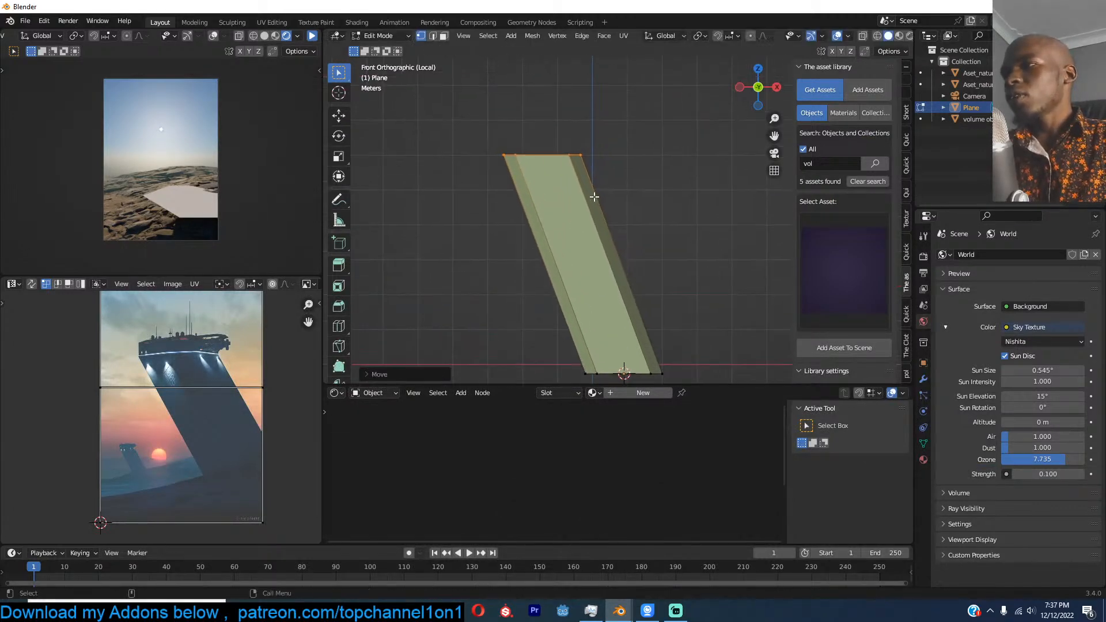
pyautogui.press('a')
pyautogui.scroll(-2, 652, 248)
pyautogui.press('s')
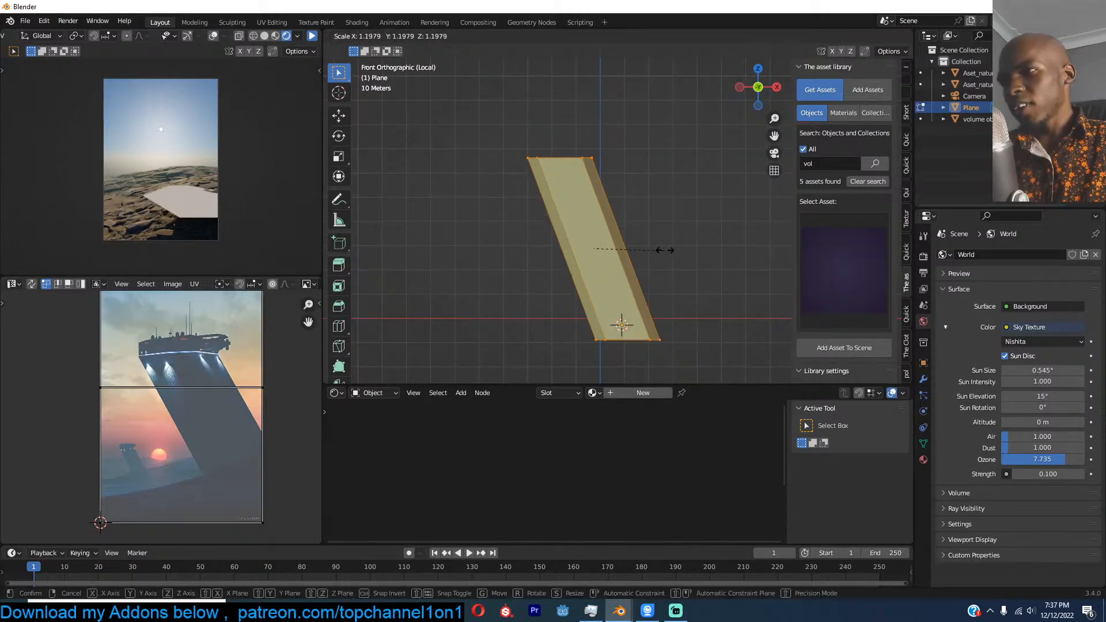
pyautogui.click(682, 248)
pyautogui.press('g')
pyautogui.press('z')
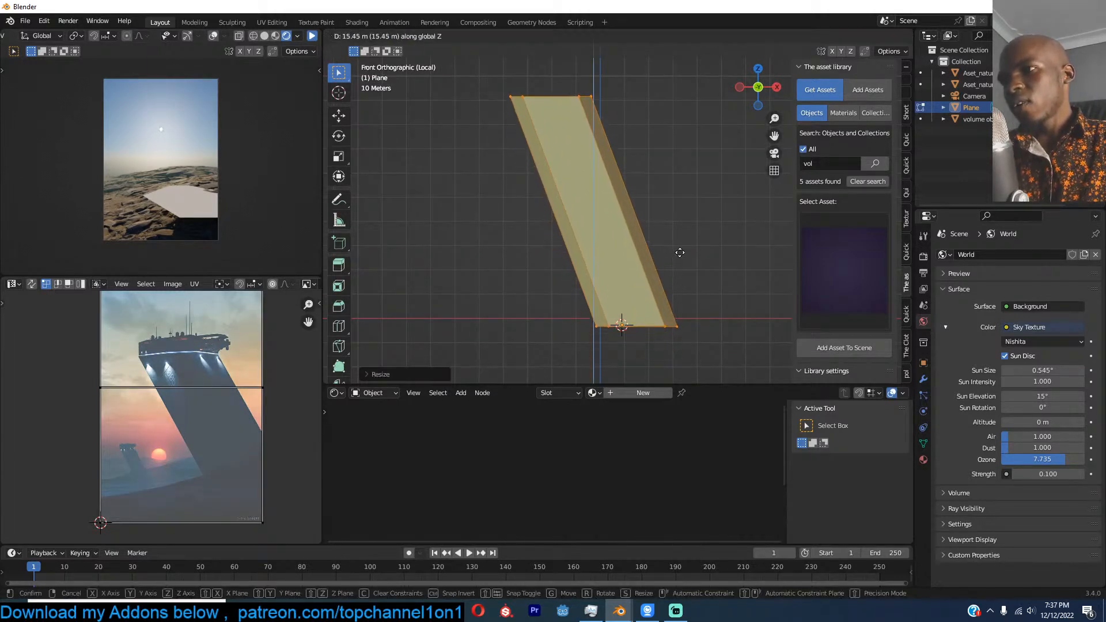
pyautogui.click(680, 252)
# Step: Lower the tower's top vertices along Z using X-ray selection and extrude them slightly upward into a short upright cap
pyautogui.moveTo(479, 72); pyautogui.dragTo(632, 145)
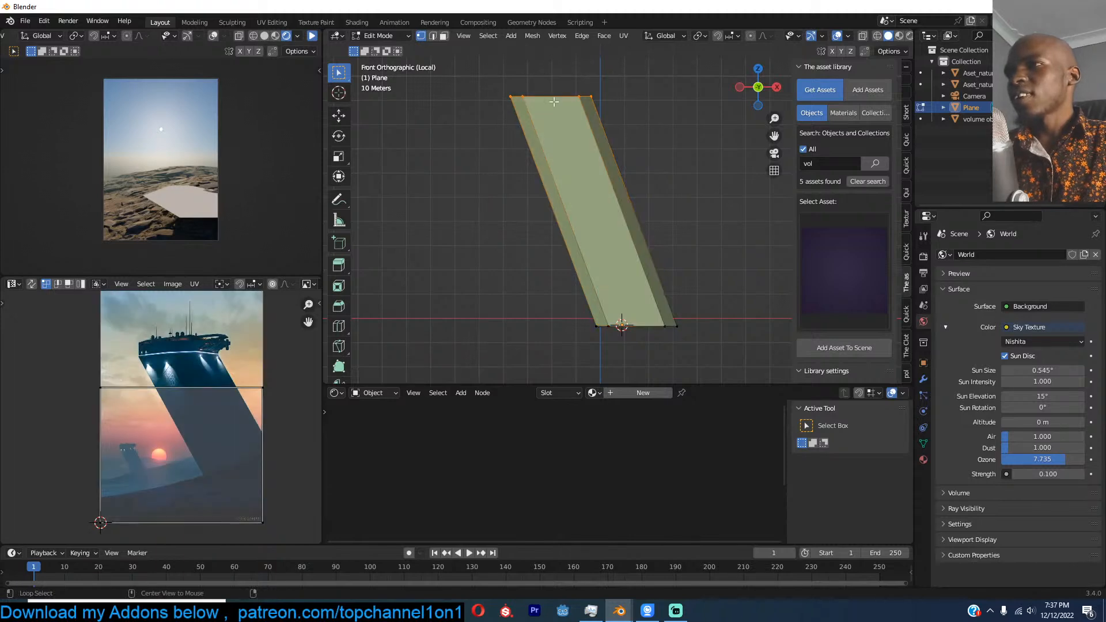
pyautogui.hotkey('alt', 'z')
pyautogui.moveTo(469, 69); pyautogui.dragTo(640, 140)
pyautogui.press('g')
pyautogui.press('z')
pyautogui.click(647, 195)
pyautogui.press('e')
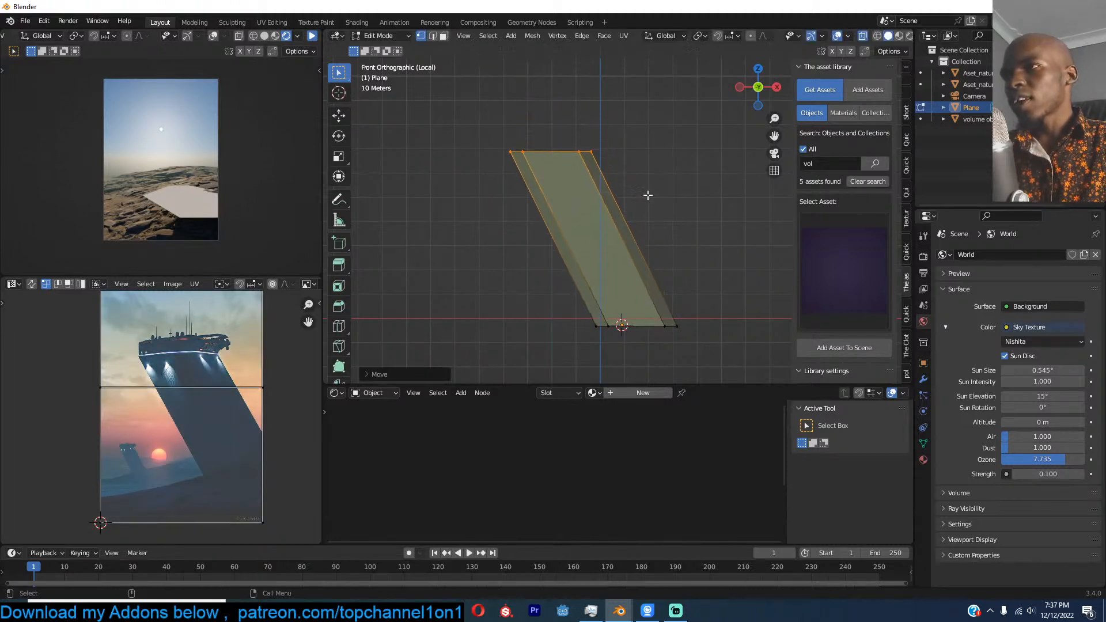
pyautogui.click(648, 182)
pyautogui.press('Tab')
pyautogui.hotkey('alt', 'z')
pyautogui.moveTo(592, 179); pyautogui.dragTo(672, 208, button='middle')
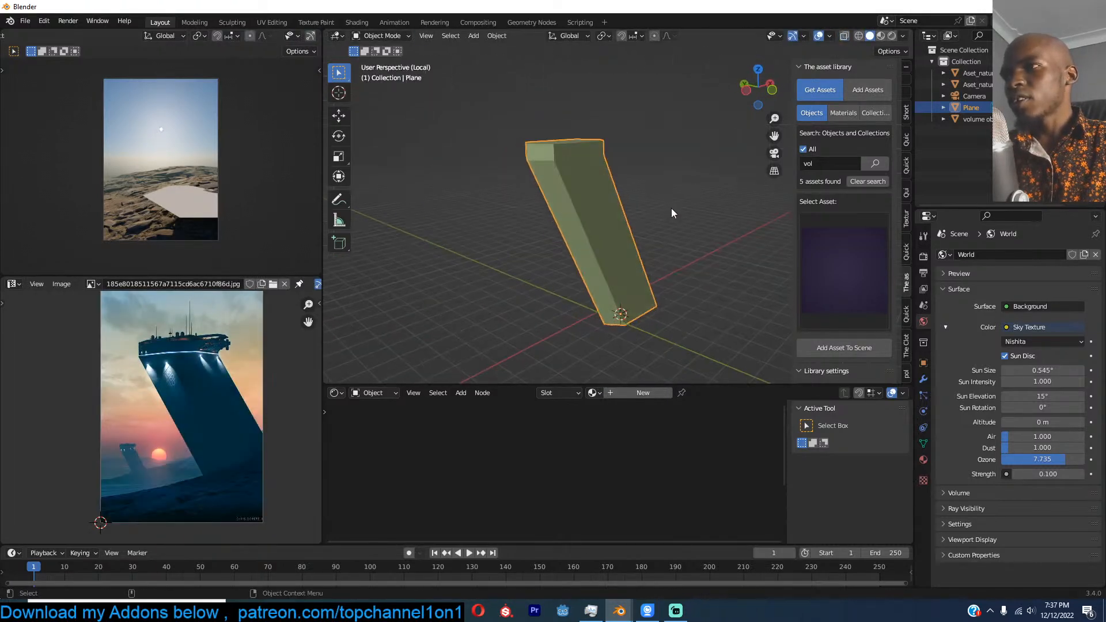
# Step: Add a Bevel modifier to the tower through the Quick Functions menu
pyautogui.hotkey('shift', 'q')
pyautogui.click(645, 267)
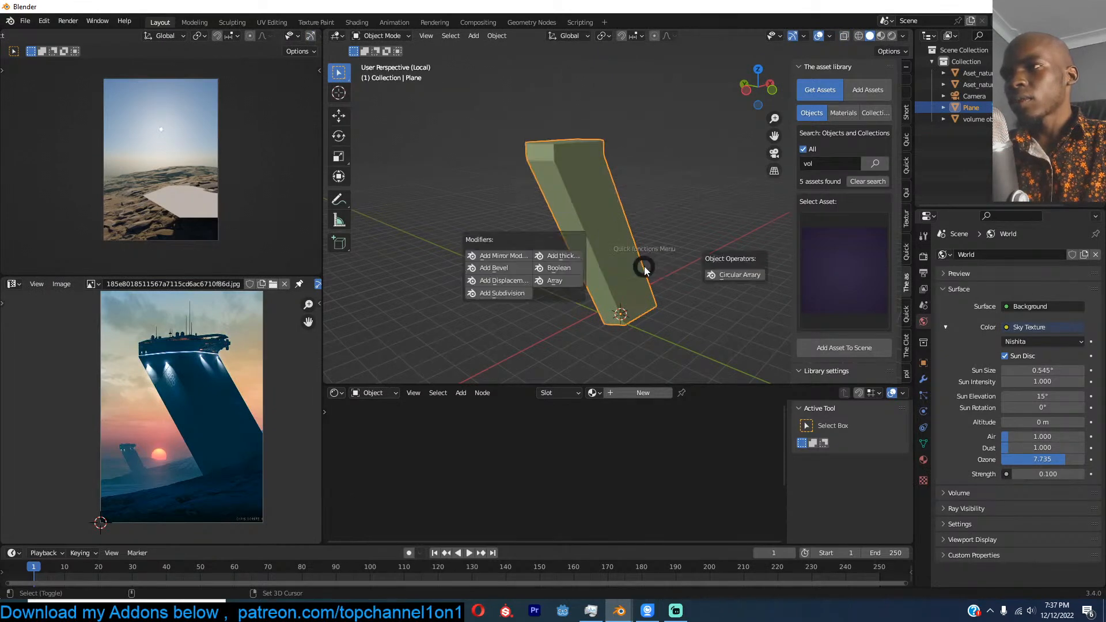
pyautogui.click(513, 265)
pyautogui.scroll(2, 600, 208)
pyautogui.moveTo(599, 207); pyautogui.dragTo(686, 208, button='middle')
pyautogui.scroll(1, 591, 206)
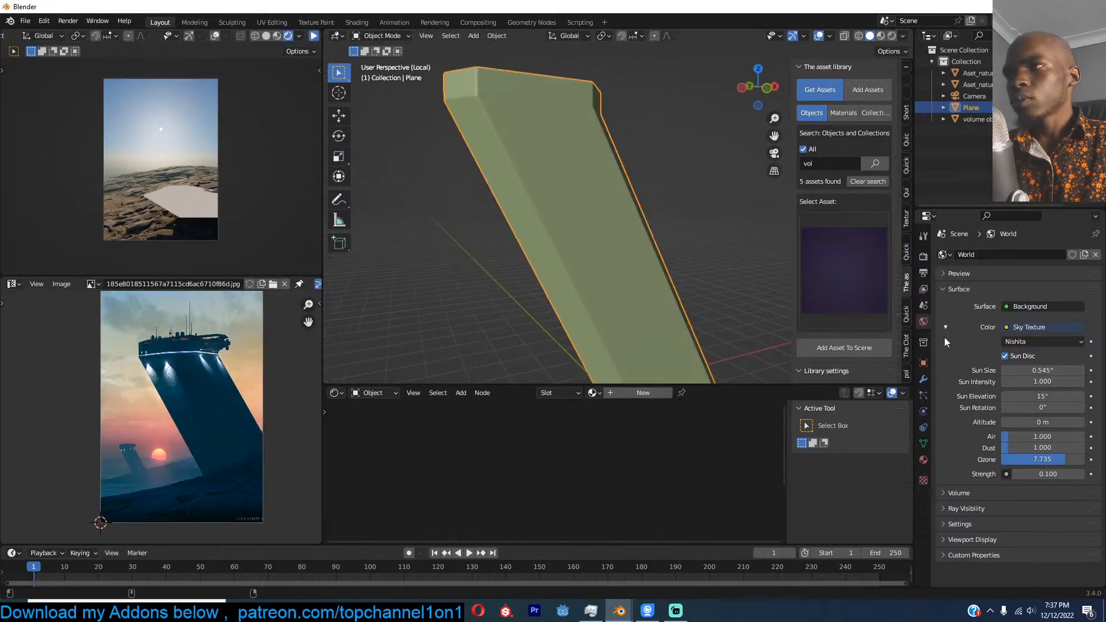
# Step: Add an Edge Split modifier above the Bevel and disable its Edge Angle, leaving only Sharp Edges enabled
pyautogui.click(923, 379)
pyautogui.click(1020, 254)
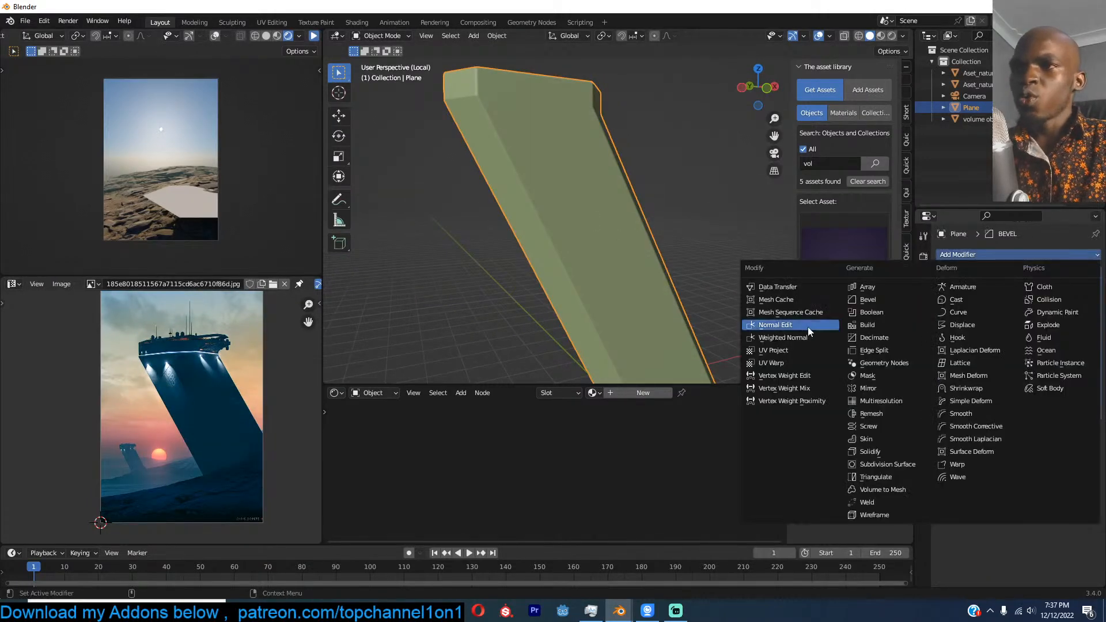
pyautogui.click(884, 349)
pyautogui.moveTo(1093, 430)
pyautogui.mouseDown()
pyautogui.moveTo(1046, 282)
pyautogui.moveTo(1049, 253)
pyautogui.mouseUp()
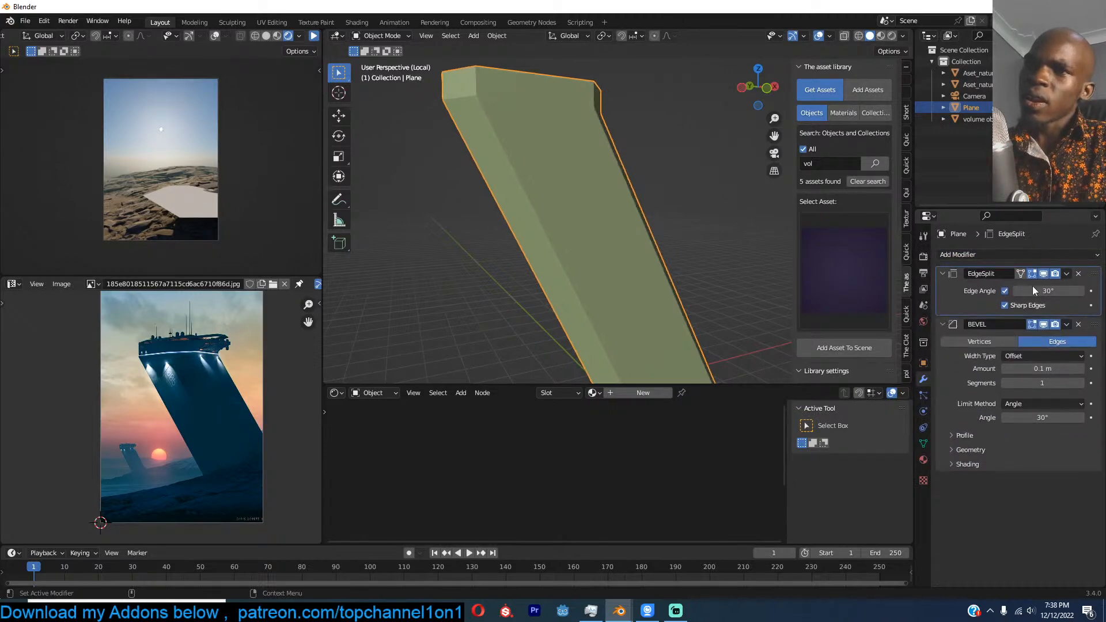
pyautogui.click(1005, 291)
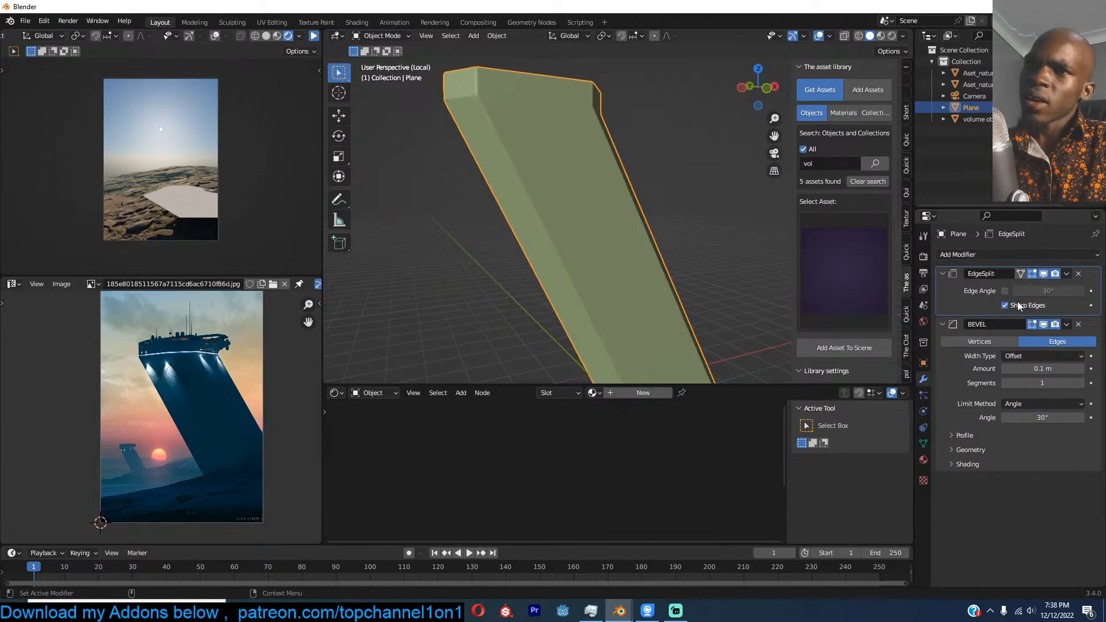
# Step: Add a Solidify modifier and place it between the Edge Split and Bevel modifiers
pyautogui.click(1072, 254)
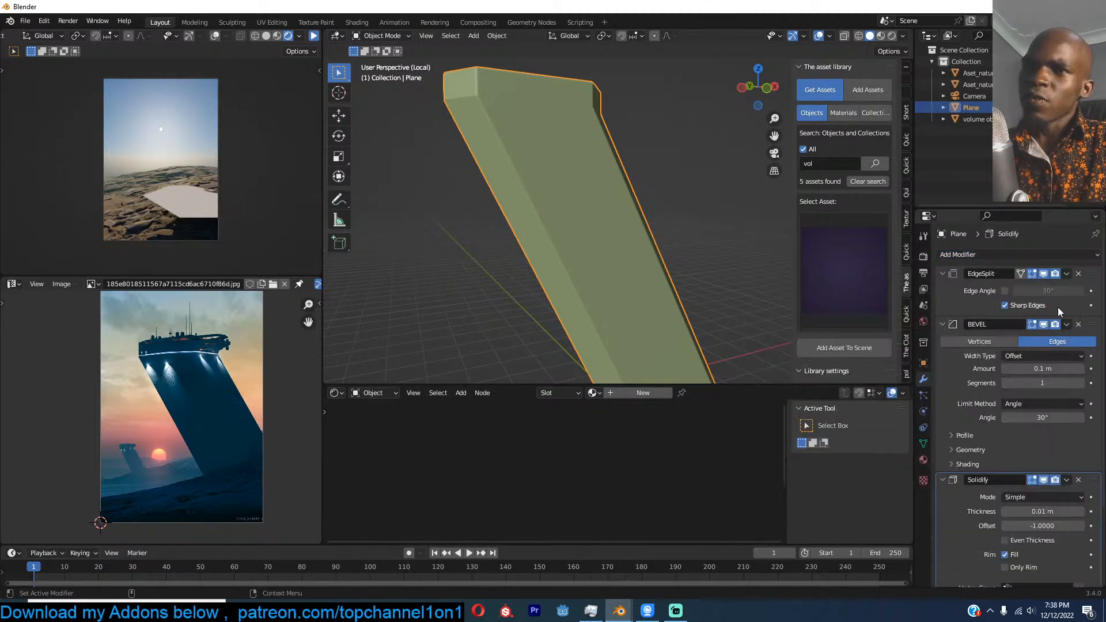
pyautogui.moveTo(1092, 480); pyautogui.dragTo(1077, 264)
pyautogui.press('Tab')
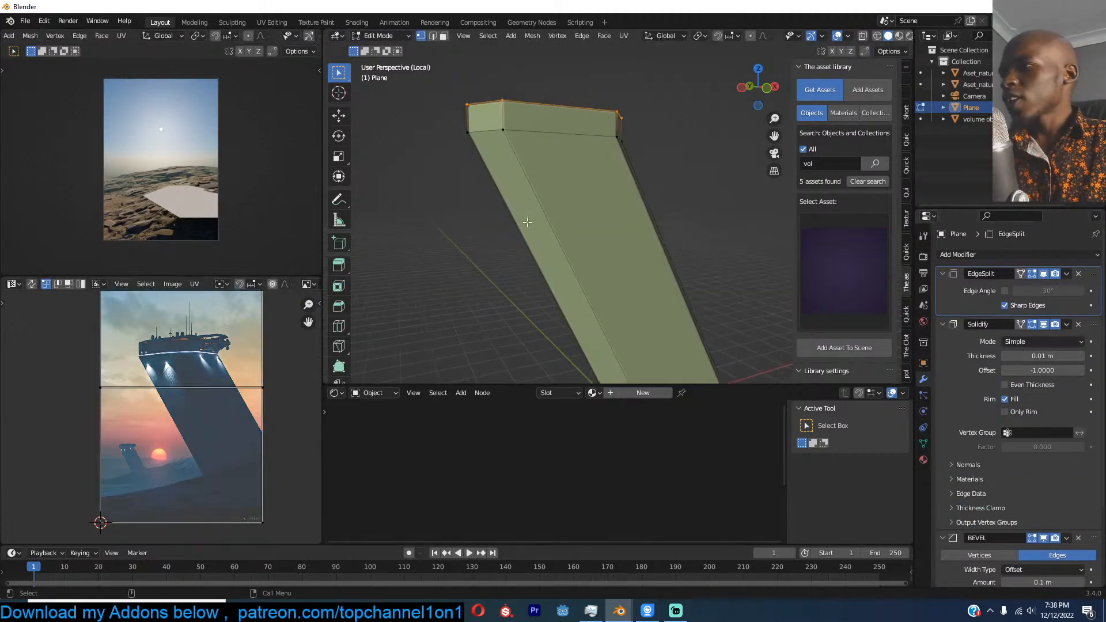
pyautogui.press('Tab')
pyautogui.scroll(2, 176, 413)
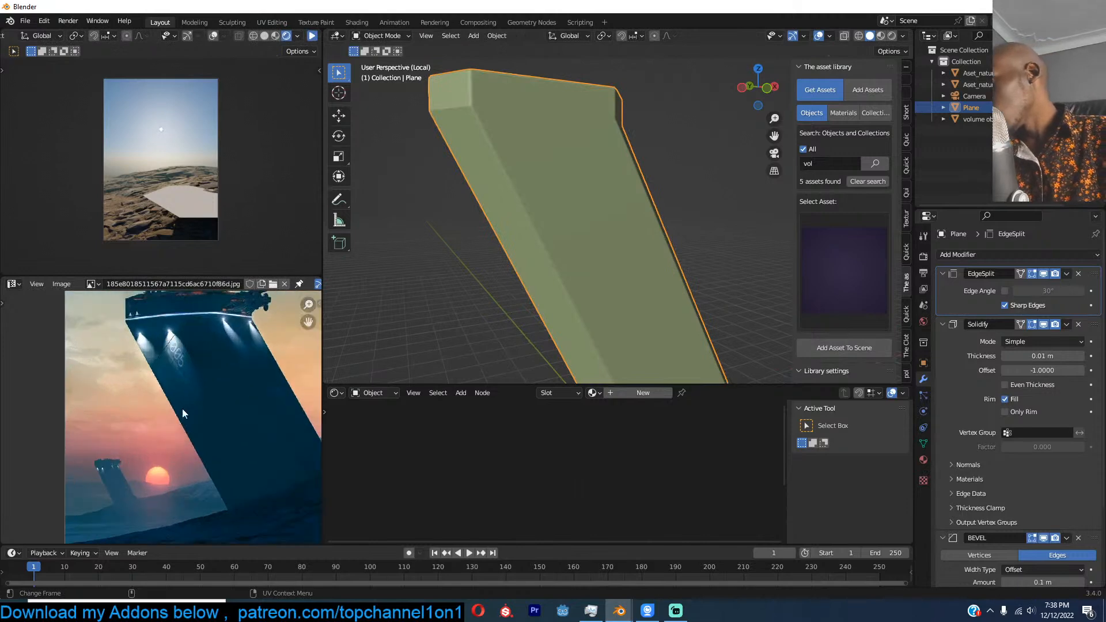
# Step: Add crosswise loop cuts along the tower's shaft and mark the uppermost cut as sharp
pyautogui.press('Tab')
pyautogui.hotkey('ctrl', 'r')
pyautogui.scroll(2, 560, 231)
pyautogui.click(560, 231)
pyautogui.hotkey('ctrl', 'e')
pyautogui.click(596, 482)
pyautogui.press('Tab')
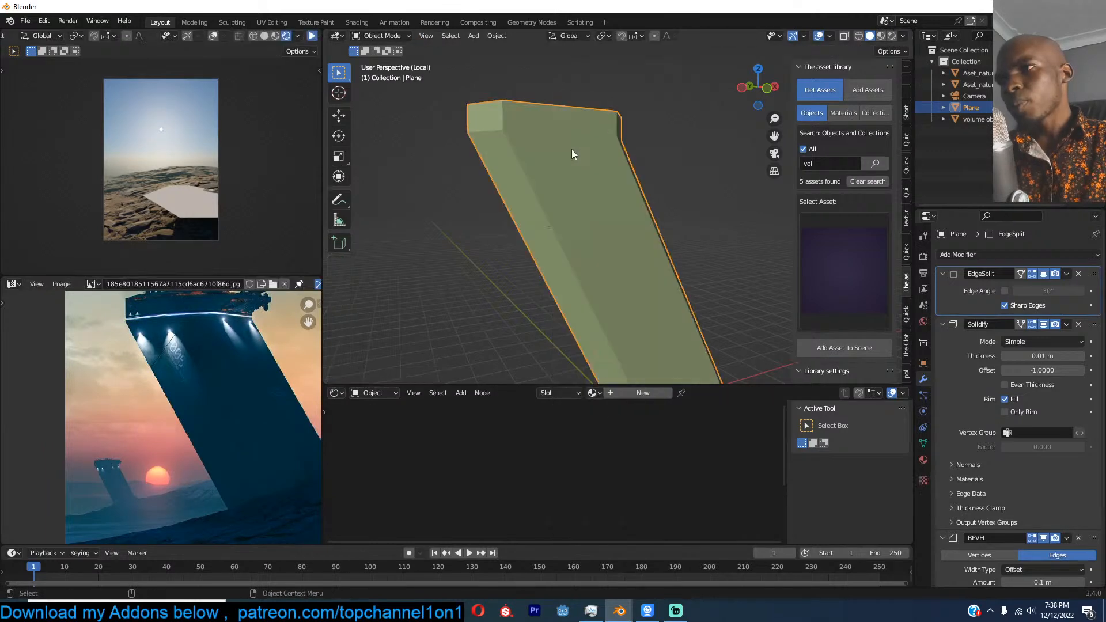
# Step: Set the Solidify thickness to 0.03 m to deepen the panel seam on the tower
pyautogui.scroll(5, 579, 169)
pyautogui.moveTo(569, 168); pyautogui.dragTo(500, 194, button='middle')
pyautogui.scroll(1, 500, 193)
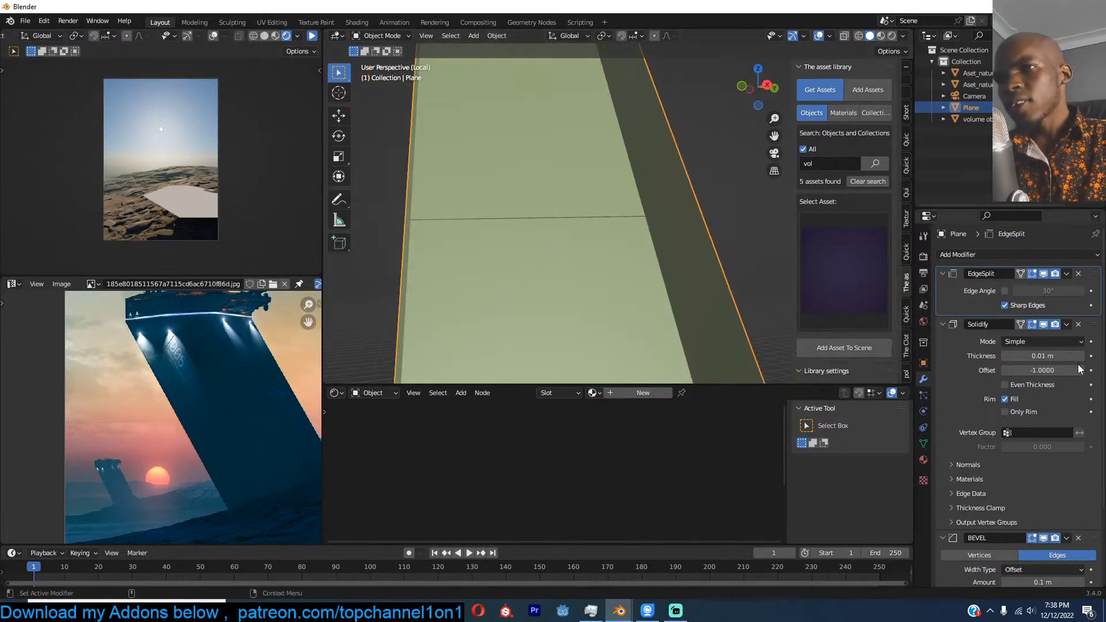
pyautogui.moveTo(1058, 356); pyautogui.dragTo(1072, 356)
pyautogui.moveTo(611, 270)
pyautogui.mouseDown(button='middle')
pyautogui.moveTo(621, 310)
pyautogui.moveTo(611, 242)
pyautogui.mouseUp(button='middle')
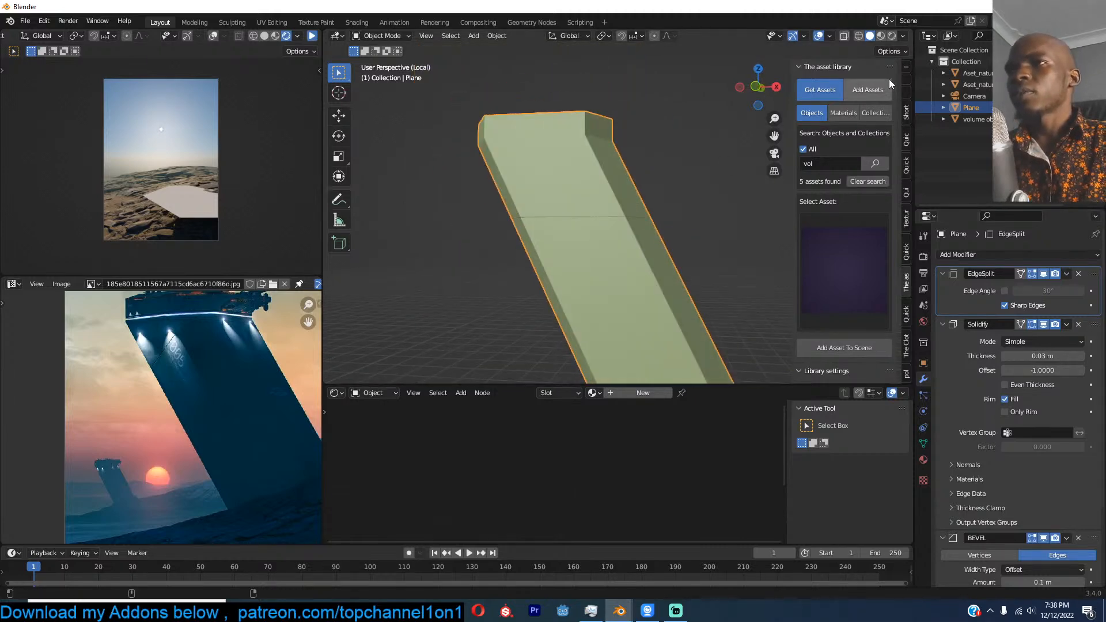
# Step: Switch the large viewport to material preview and search the asset library's materials for "concrete"
pyautogui.click(881, 35)
pyautogui.moveTo(634, 196); pyautogui.dragTo(669, 185, button='middle')
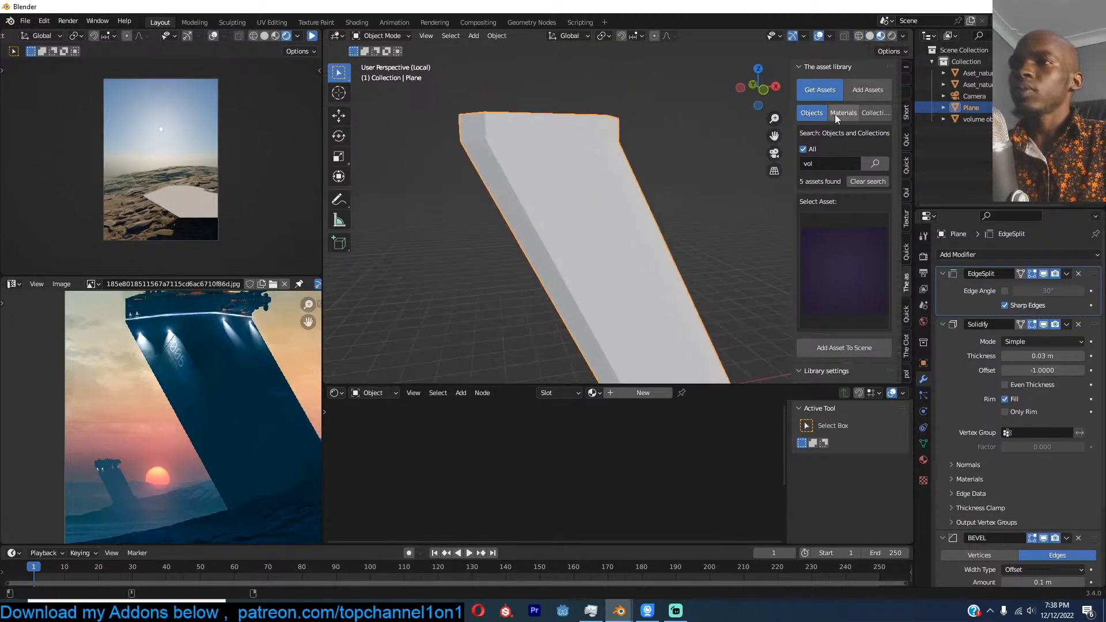
pyautogui.click(841, 113)
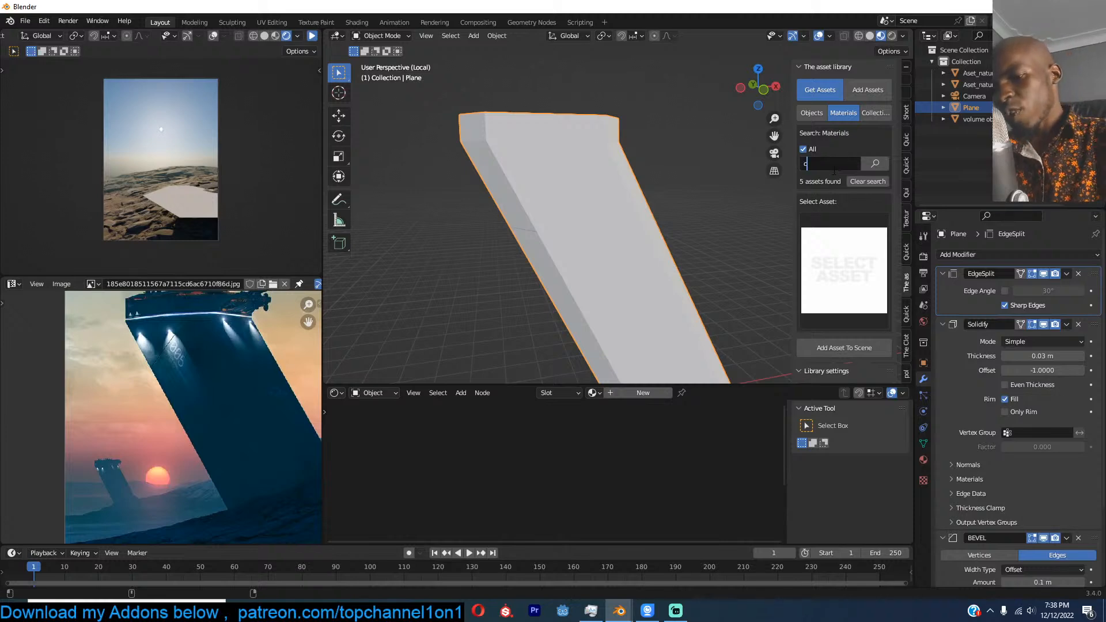
pyautogui.click(876, 167)
# Step: Try the brownish concrete material from the search results on the tower
pyautogui.click(843, 246)
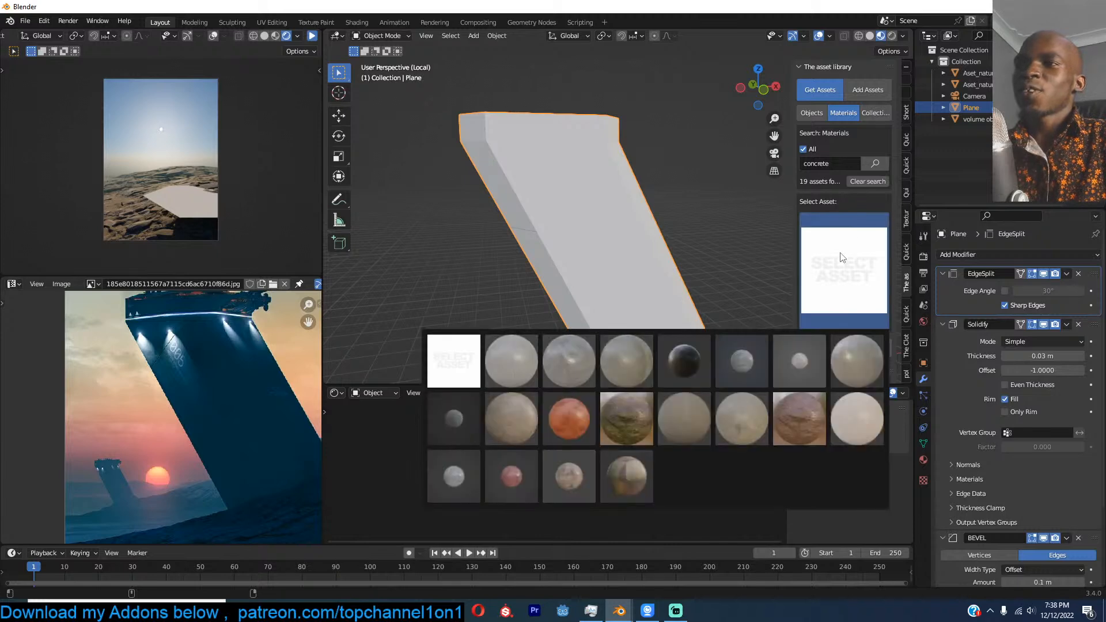
pyautogui.click(513, 415)
pyautogui.click(840, 346)
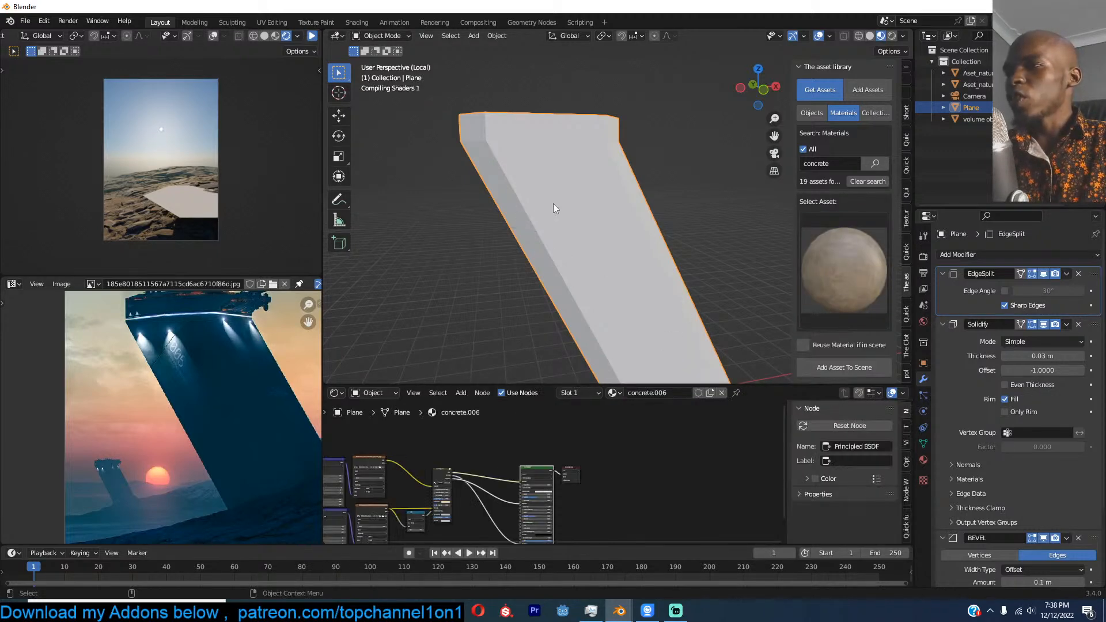
pyautogui.keyDown('shift'); pyautogui.moveTo(553, 204); pyautogui.dragTo(566, 189, button='middle'); pyautogui.keyUp('shift')
pyautogui.scroll(-2, 567, 194)
pyautogui.scroll(3, 567, 195)
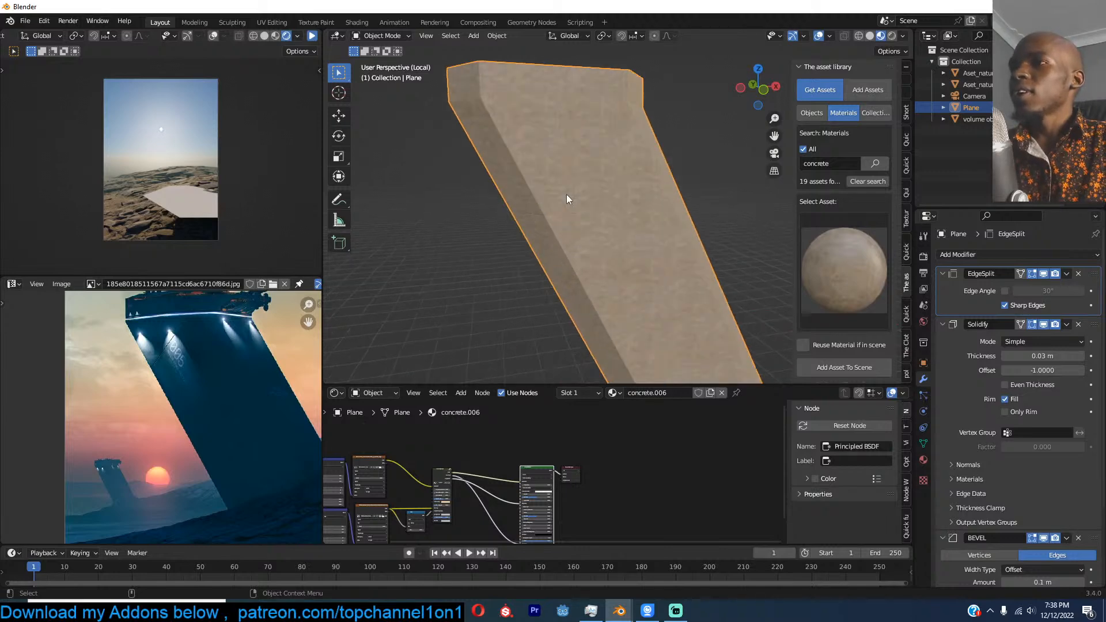
pyautogui.scroll(2, 566, 195)
# Step: Try the concrete 22 material from the asset library on the tower
pyautogui.click(873, 253)
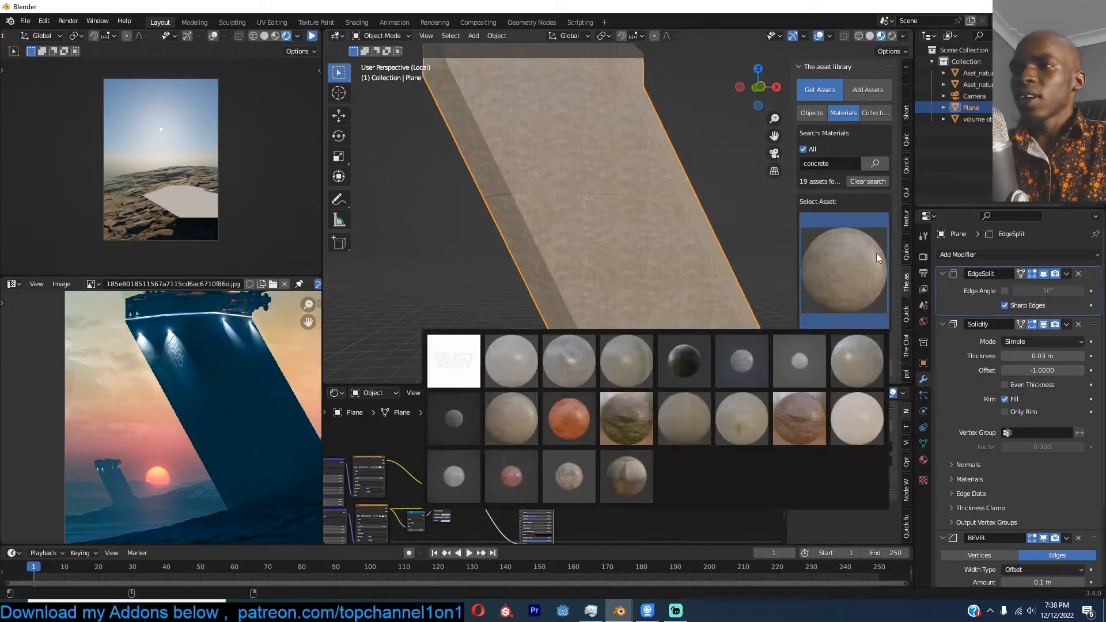
pyautogui.click(722, 430)
pyautogui.click(860, 370)
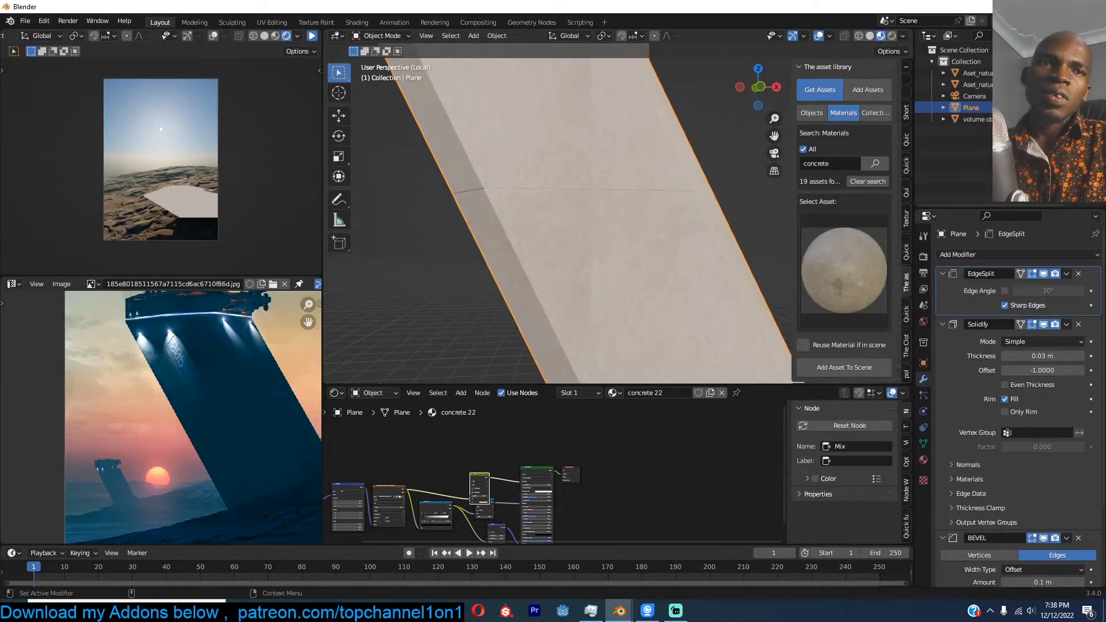
pyautogui.hotkey('alt', 'Tab')
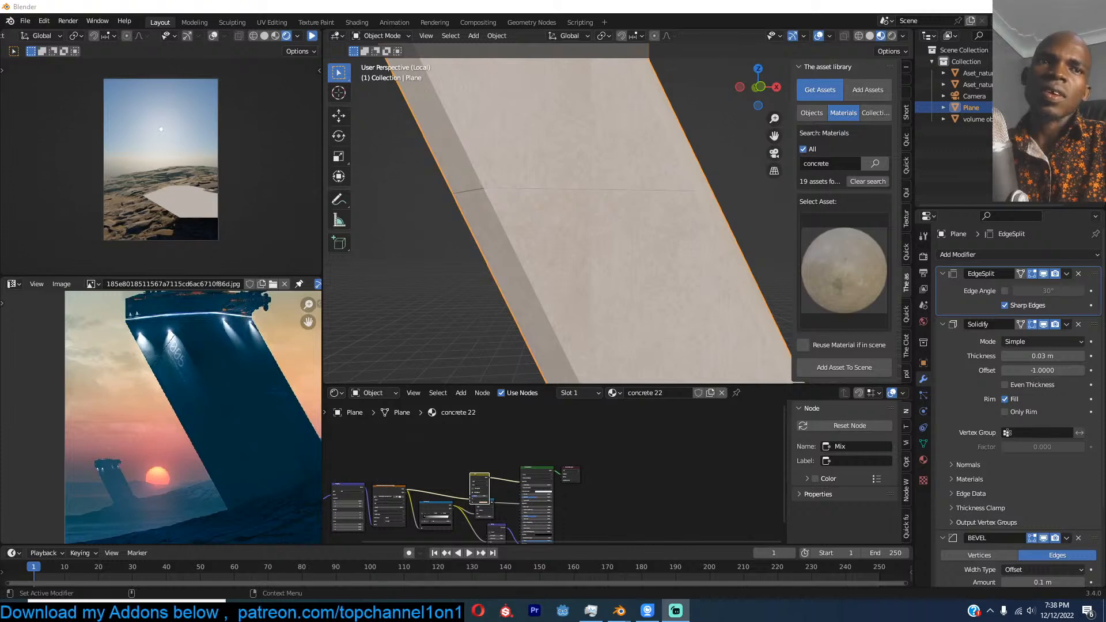
pyautogui.click(625, 195)
pyautogui.scroll(-3, 625, 194)
pyautogui.scroll(3, 593, 184)
pyautogui.moveTo(625, 195)
pyautogui.mouseDown(button='middle')
pyautogui.moveTo(593, 184)
pyautogui.moveTo(638, 178)
pyautogui.mouseUp(button='middle')
# Step: Apply the streaked grey concrete material concrete.005 from the asset library to the tower
pyautogui.click(867, 276)
pyautogui.click(866, 275)
pyautogui.click(819, 292)
pyautogui.click(585, 362)
pyautogui.click(822, 320)
pyautogui.click(609, 360)
pyautogui.click(831, 367)
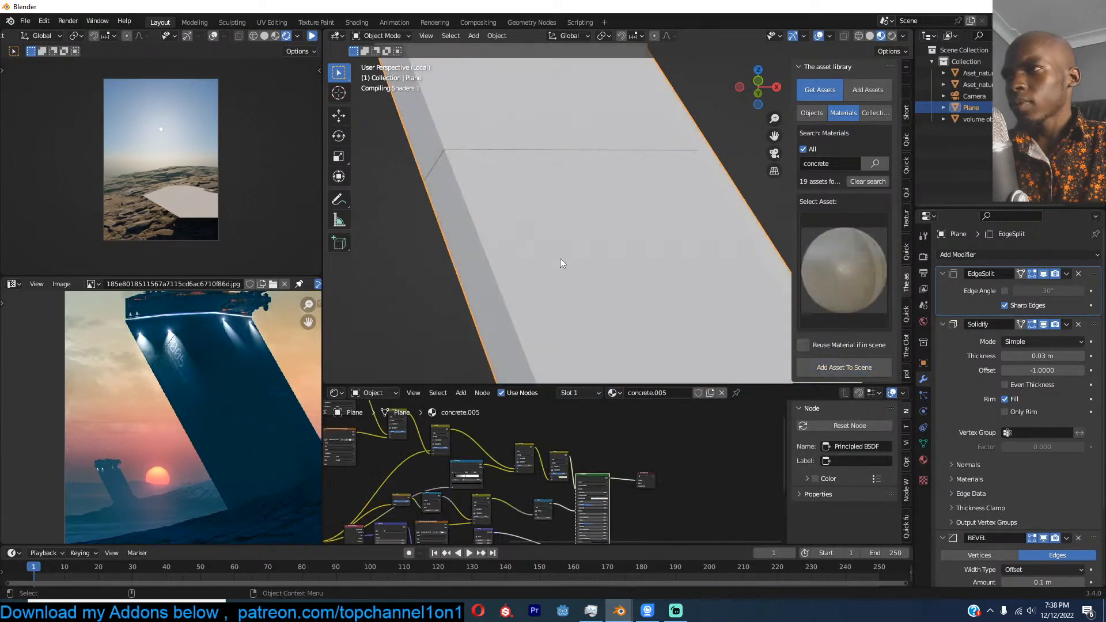
pyautogui.scroll(-3, 561, 258)
pyautogui.scroll(1, 560, 258)
pyautogui.scroll(1, 560, 258)
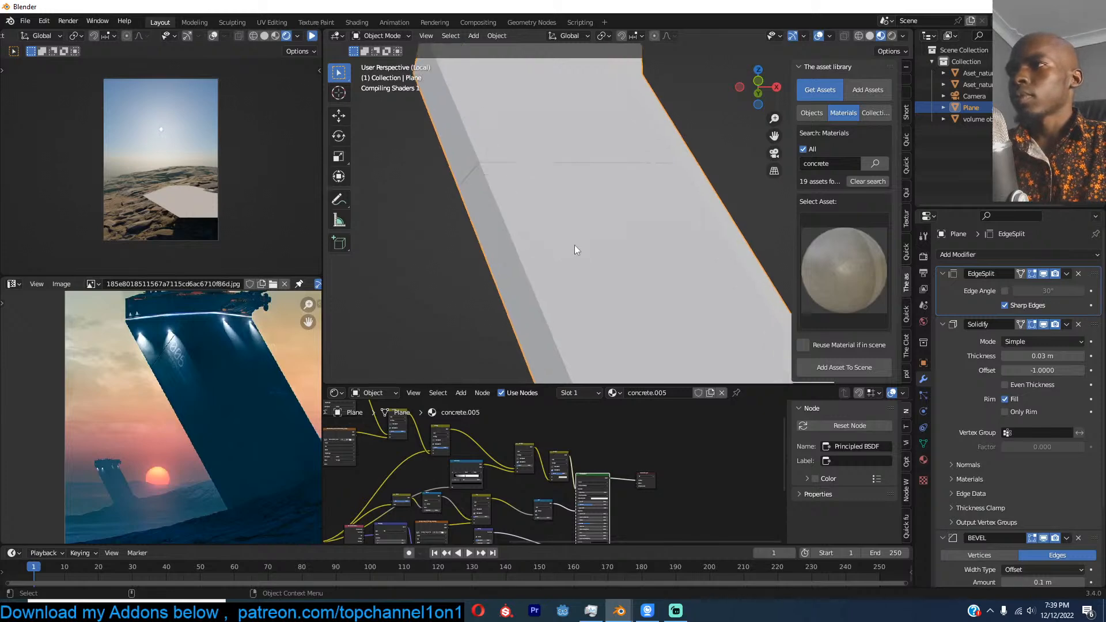
# Step: Unwrap all of the tower's faces with Cube Projection to correct the concrete texture mapping
pyautogui.press('Tab')
pyautogui.scroll(-3, 568, 253)
pyautogui.hotkey('ctrl', 'r')
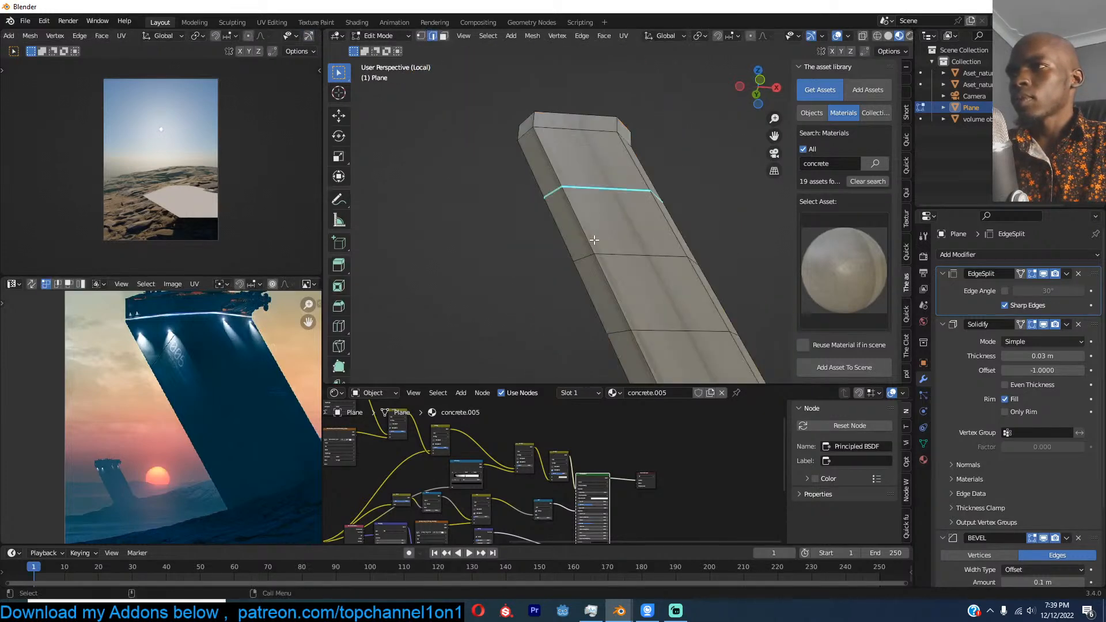
pyautogui.press('a')
pyautogui.press('u')
pyautogui.click(559, 306)
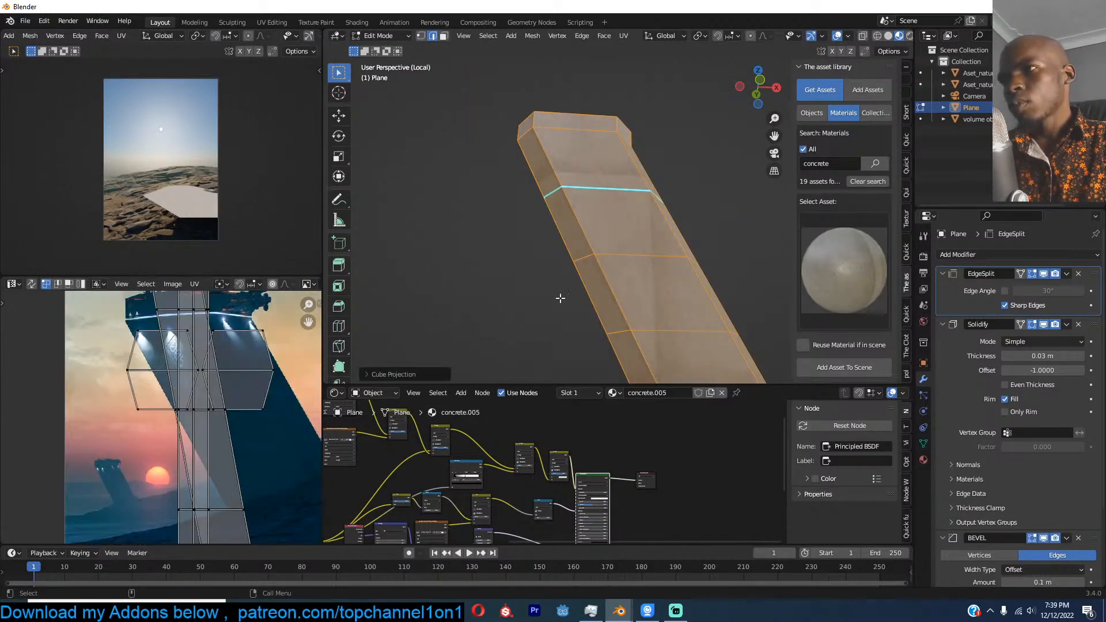
pyautogui.press('Tab')
pyautogui.moveTo(613, 229)
pyautogui.mouseDown(button='middle')
pyautogui.moveTo(540, 271)
pyautogui.moveTo(647, 263)
pyautogui.moveTo(607, 217)
pyautogui.moveTo(525, 235)
pyautogui.moveTo(612, 250)
pyautogui.mouseUp(button='middle')
pyautogui.moveTo(555, 225); pyautogui.dragTo(519, 191, button='middle')
# Step: Exit local view and, in camera view, scale the tower down and reposition it over the rocky ground
pyautogui.hotkey('shift', 'a')
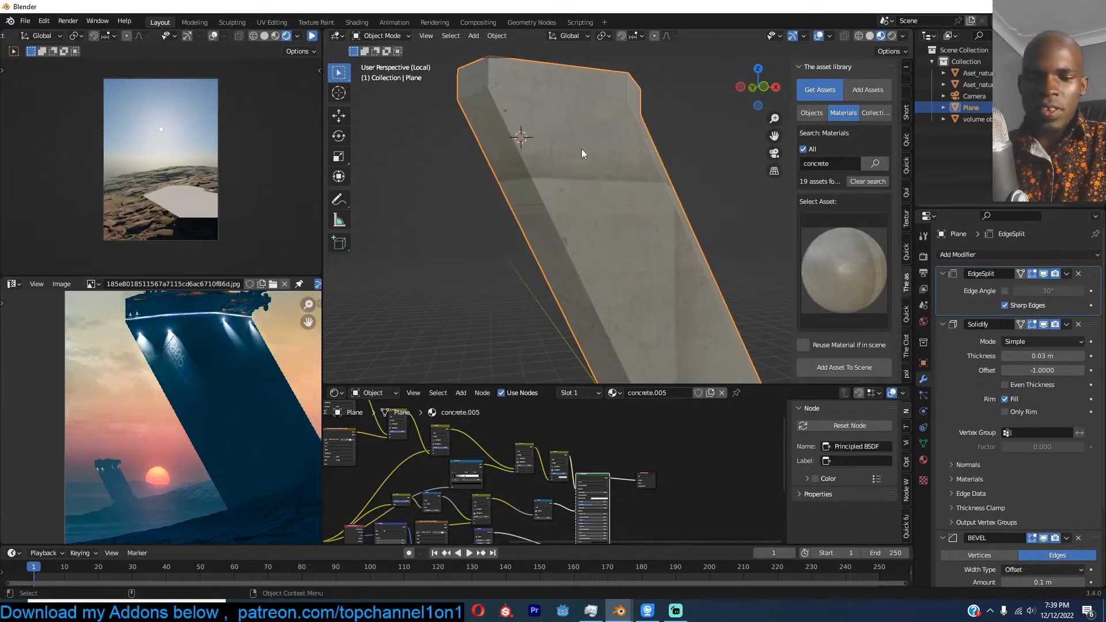
pyautogui.press('KP_0')
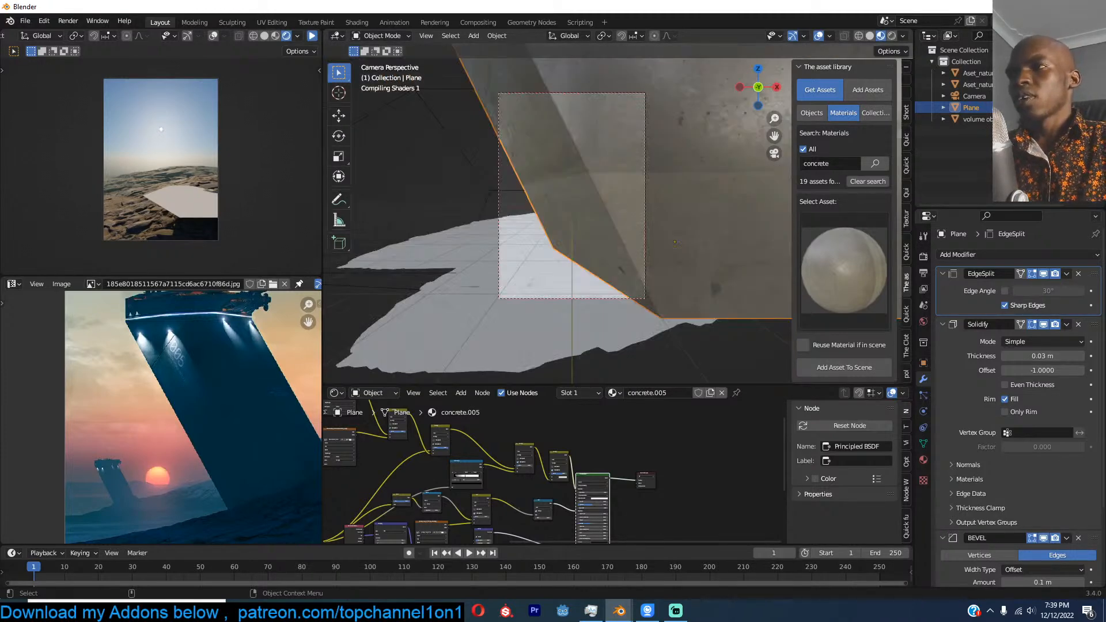
pyautogui.press('s')
pyautogui.click(708, 118)
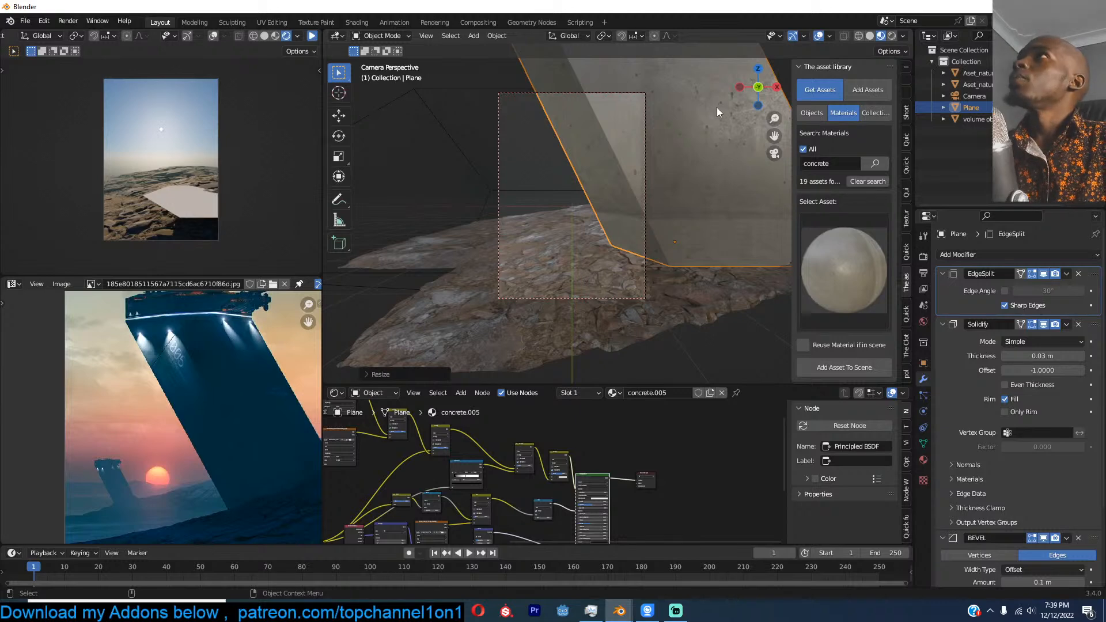
pyautogui.press('s')
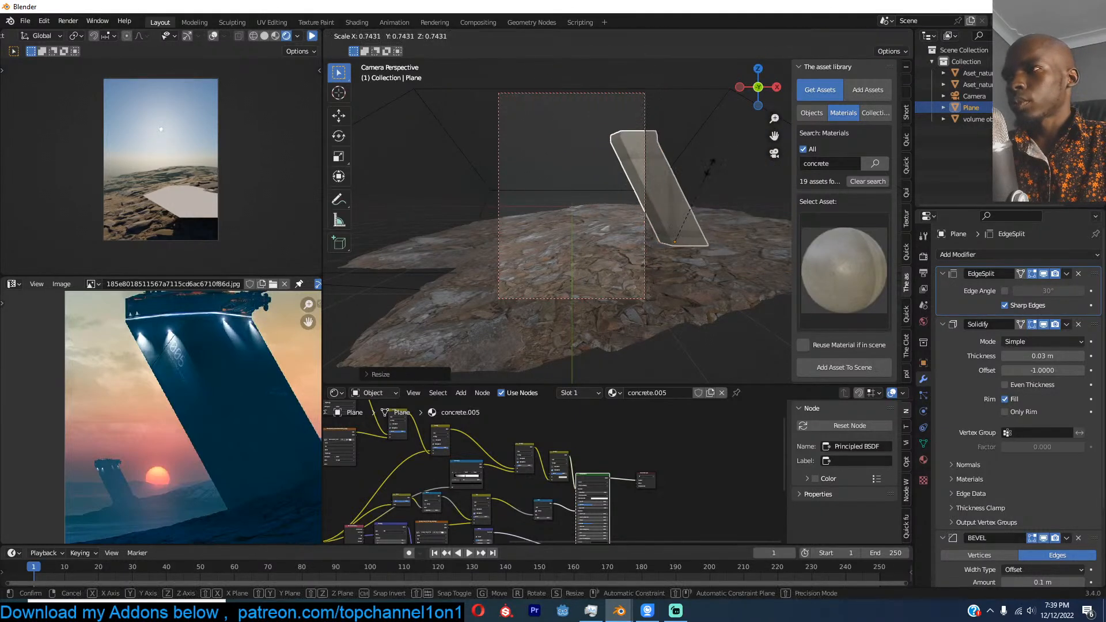
pyautogui.click(710, 168)
pyautogui.press('g')
pyautogui.click(654, 173)
# Step: Move the tower along the ground in right orthographic view, rescale it and return to the camera view
pyautogui.press('KP_3')
pyautogui.scroll(-6, 655, 172)
pyautogui.press('g')
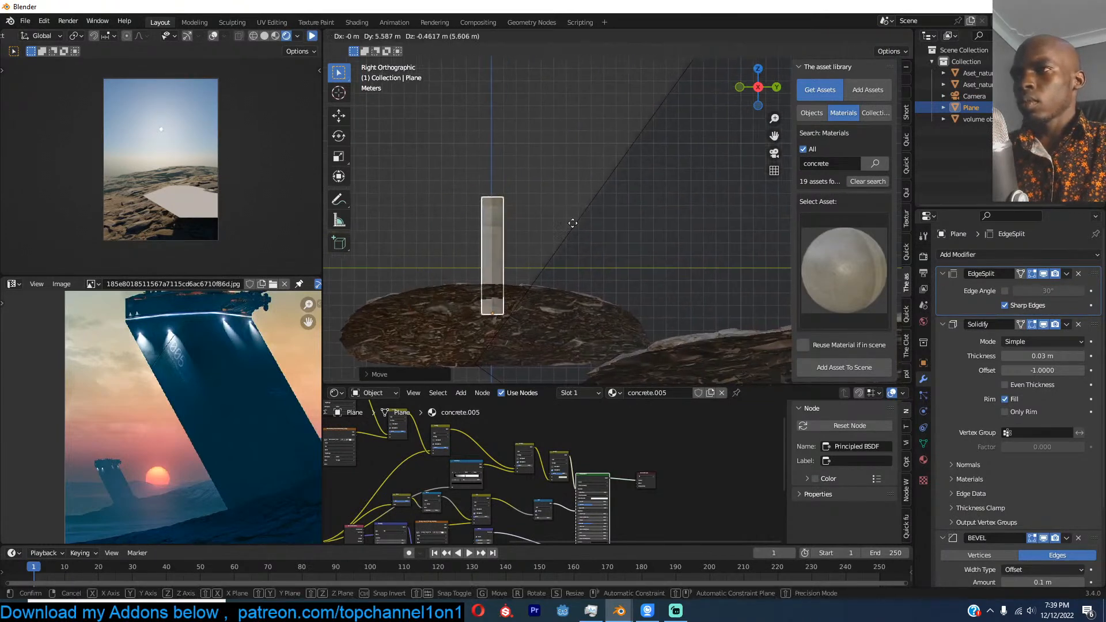
pyautogui.click(710, 247)
pyautogui.press('s')
pyautogui.click(753, 191)
pyautogui.press('KP_0')
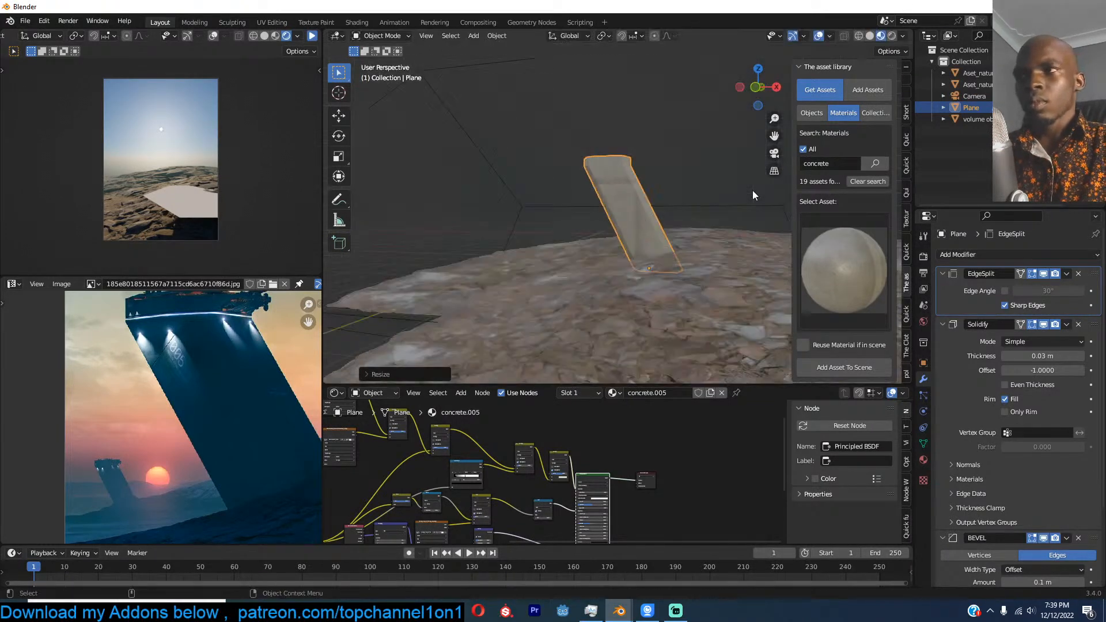
# Step: Fine-tune the leaning tower's overall scale in camera view to match its proportions in the reference image
pyautogui.scroll(-5, 179, 427)
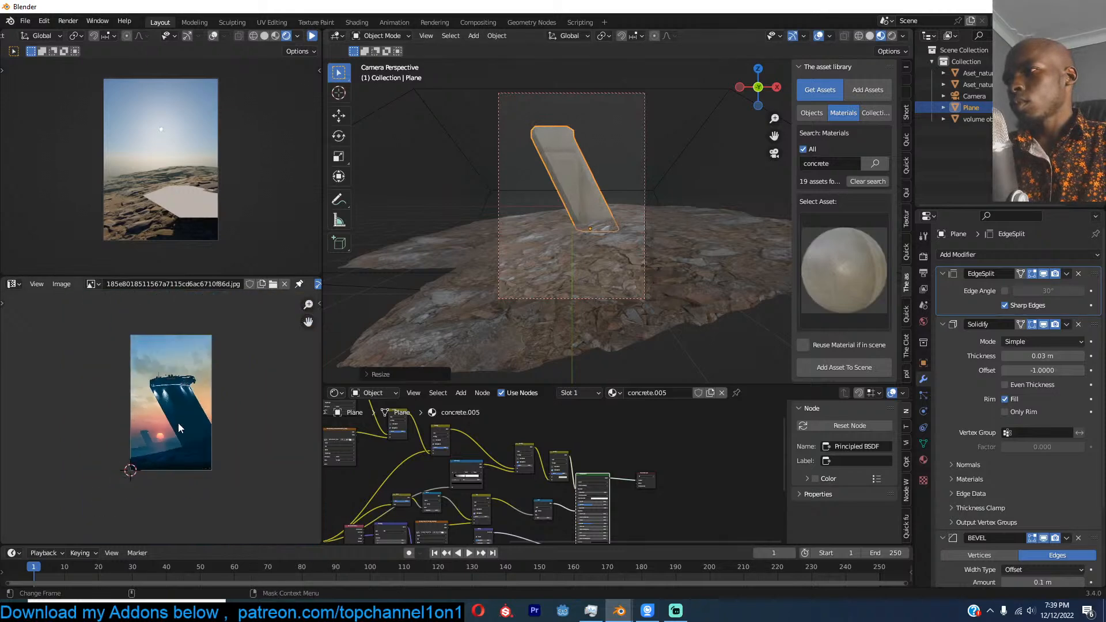
pyautogui.scroll(2, 179, 427)
pyautogui.press('s')
pyautogui.click(643, 207)
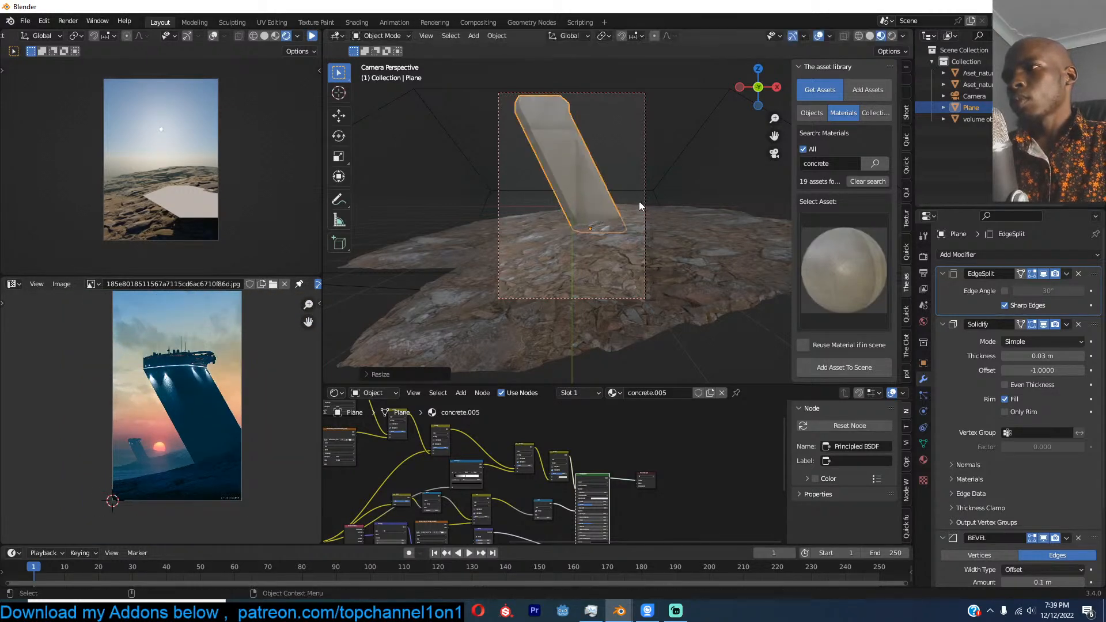
pyautogui.press('s')
pyautogui.click(624, 201)
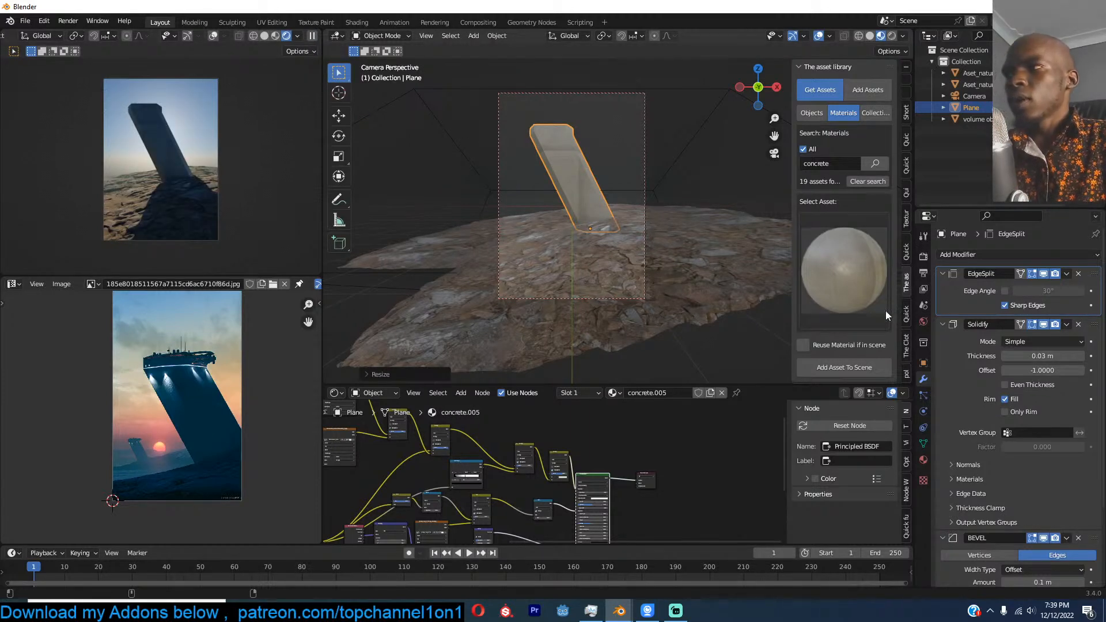
# Step: Set the world background's sky strength to 0.01
pyautogui.click(924, 321)
pyautogui.click(1064, 475)
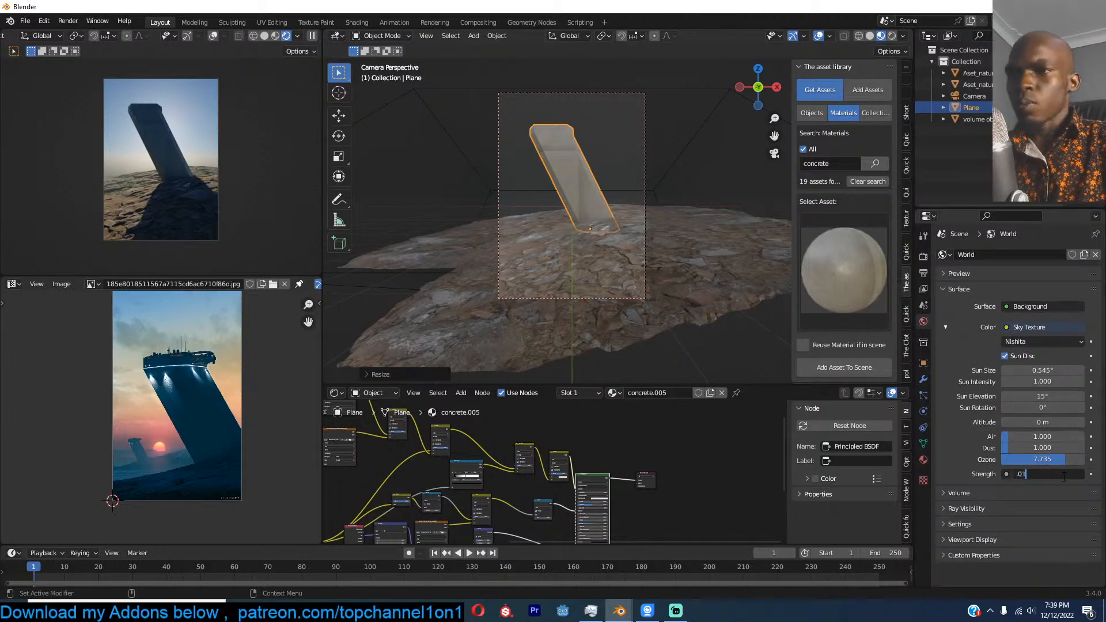
pyautogui.write('.01')
pyautogui.press('Return')
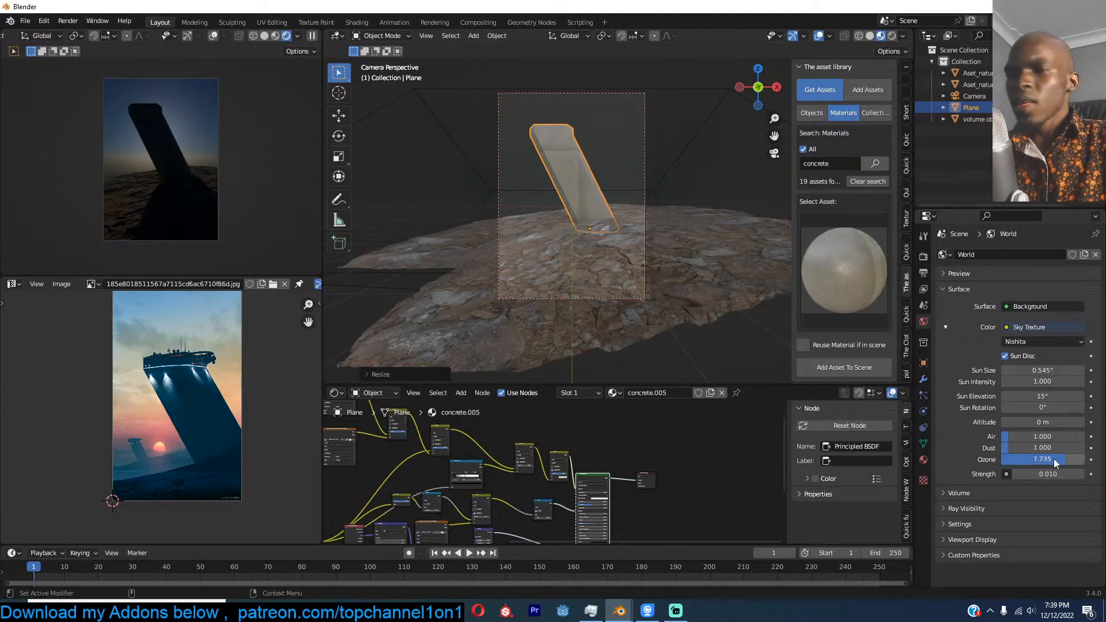
# Step: Try a sun rotation of 45° on the Nishita sky texture and settle on -45°
pyautogui.click(1044, 407)
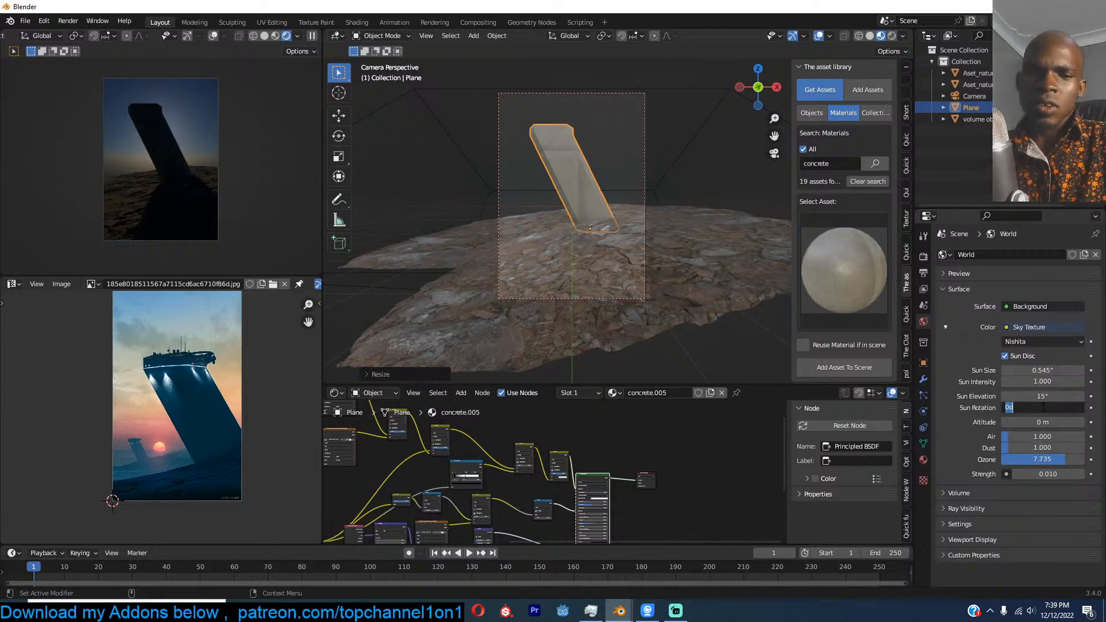
pyautogui.write('45')
pyautogui.press('Return')
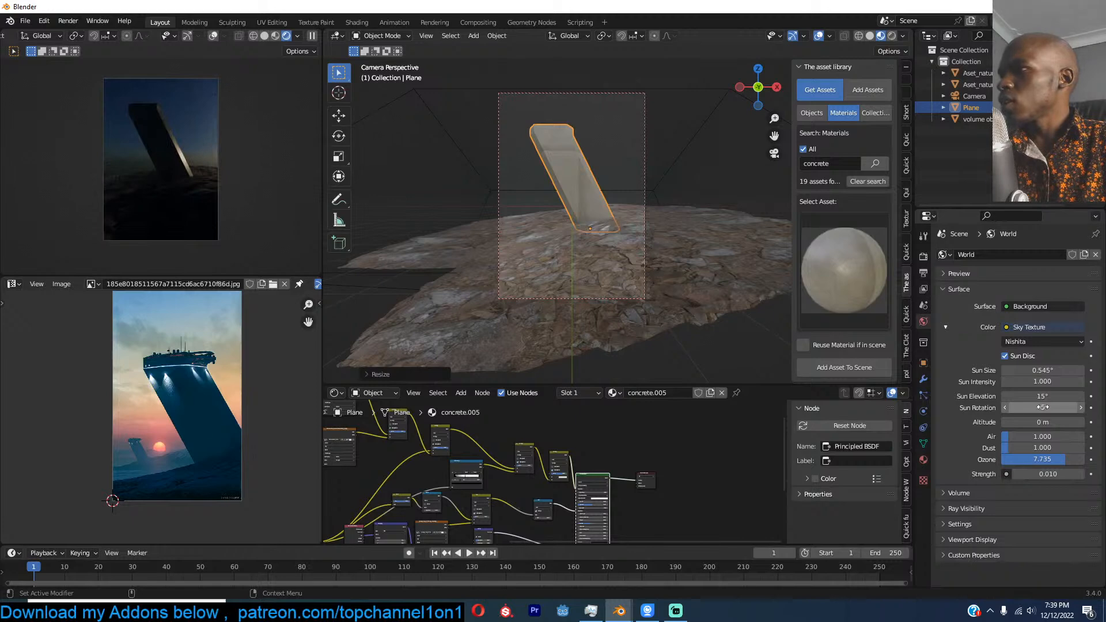
pyautogui.click(1043, 407)
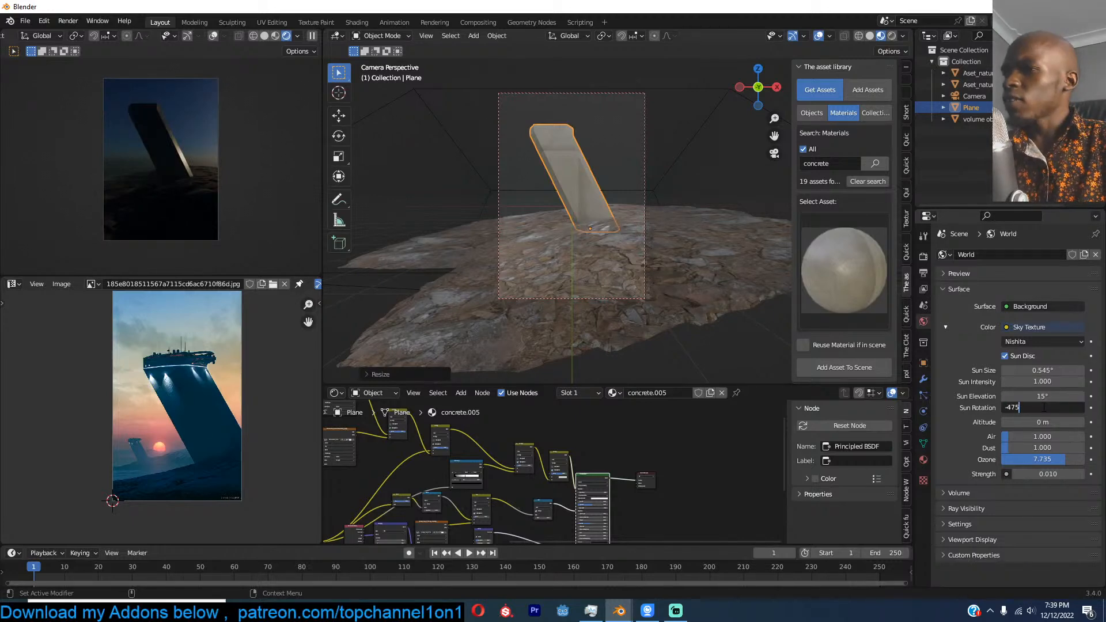
pyautogui.press('Return')
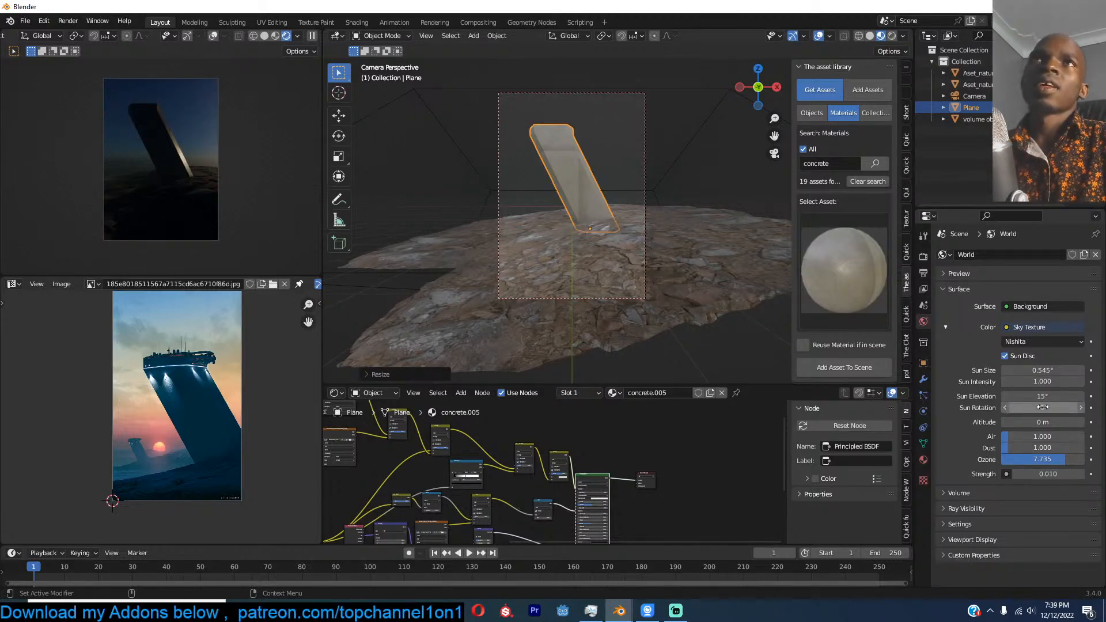
pyautogui.click(1043, 408)
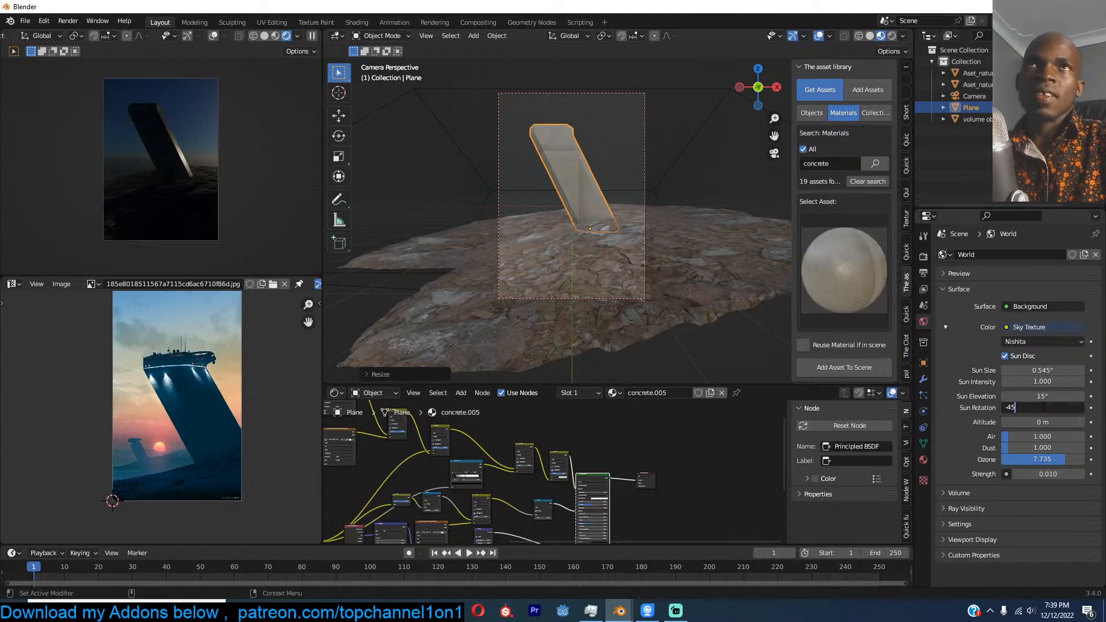
pyautogui.press('Return')
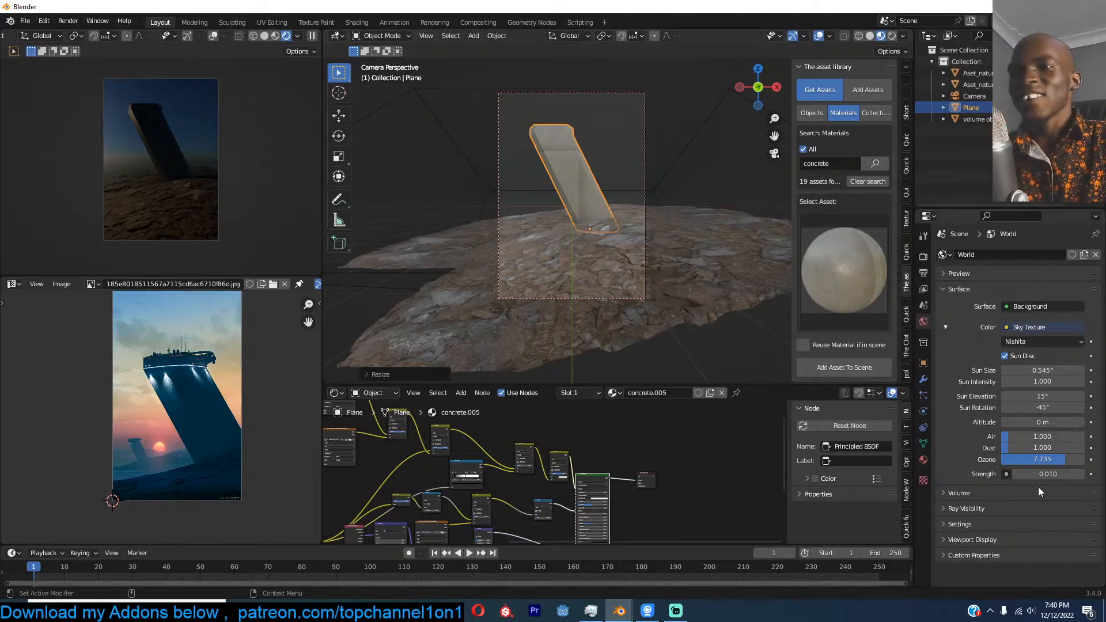
# Step: Set the world background strength to 0.001 to darken the sky further
pyautogui.click(1044, 474)
pyautogui.write('.001')
pyautogui.press('Return')
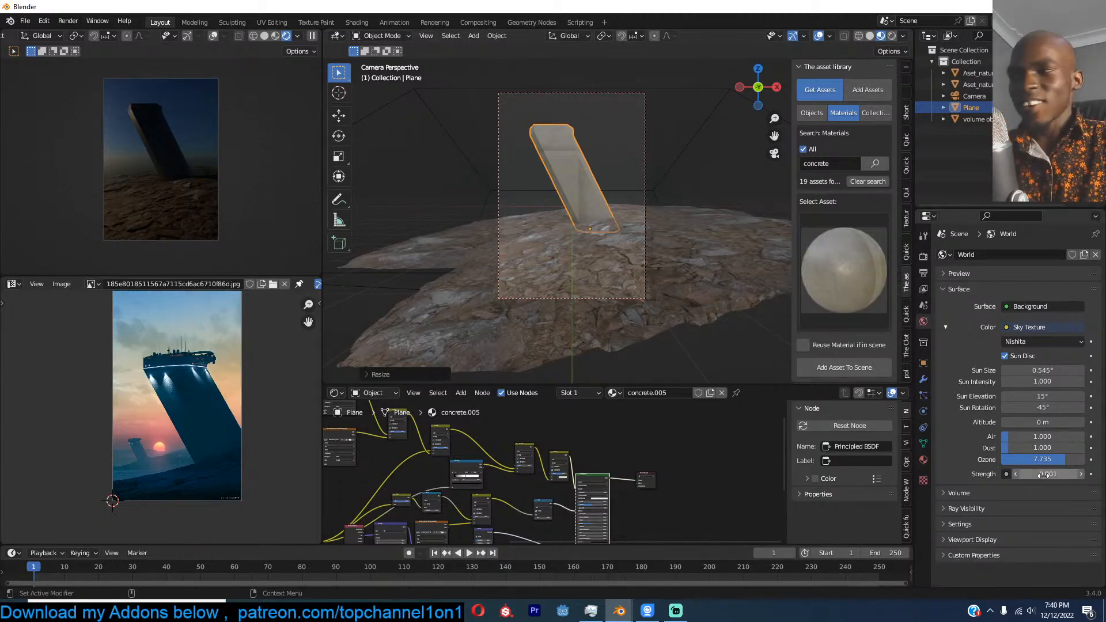
# Step: Select the atmosphere volume object and set the emission strength of its Principled Volume shader to 0.005
pyautogui.scroll(1, 454, 176)
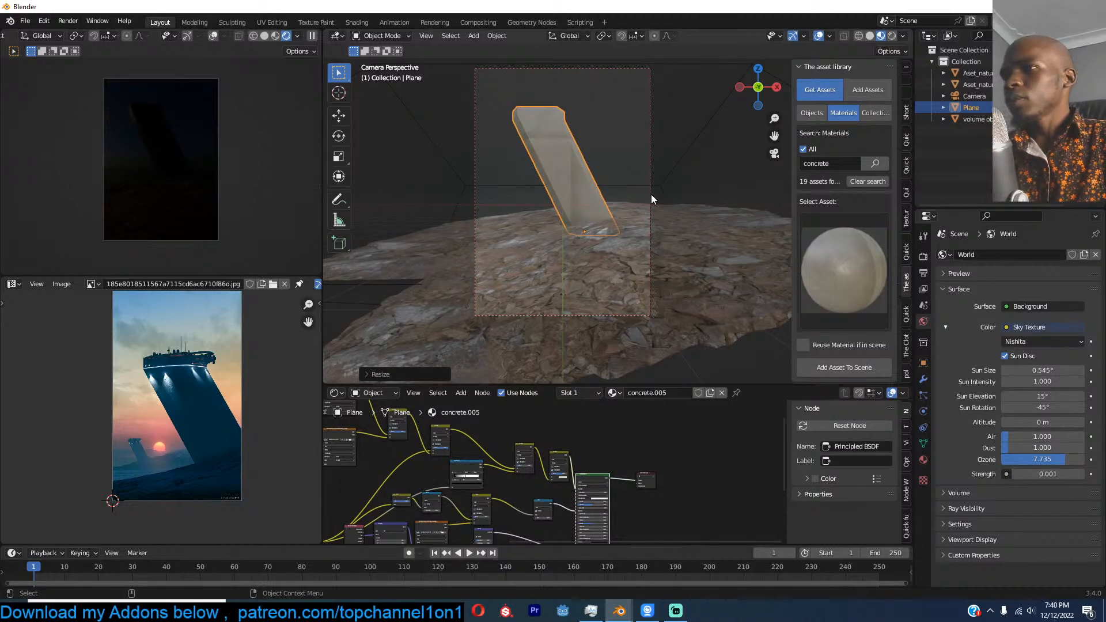
pyautogui.click(672, 183)
pyautogui.scroll(8, 612, 447)
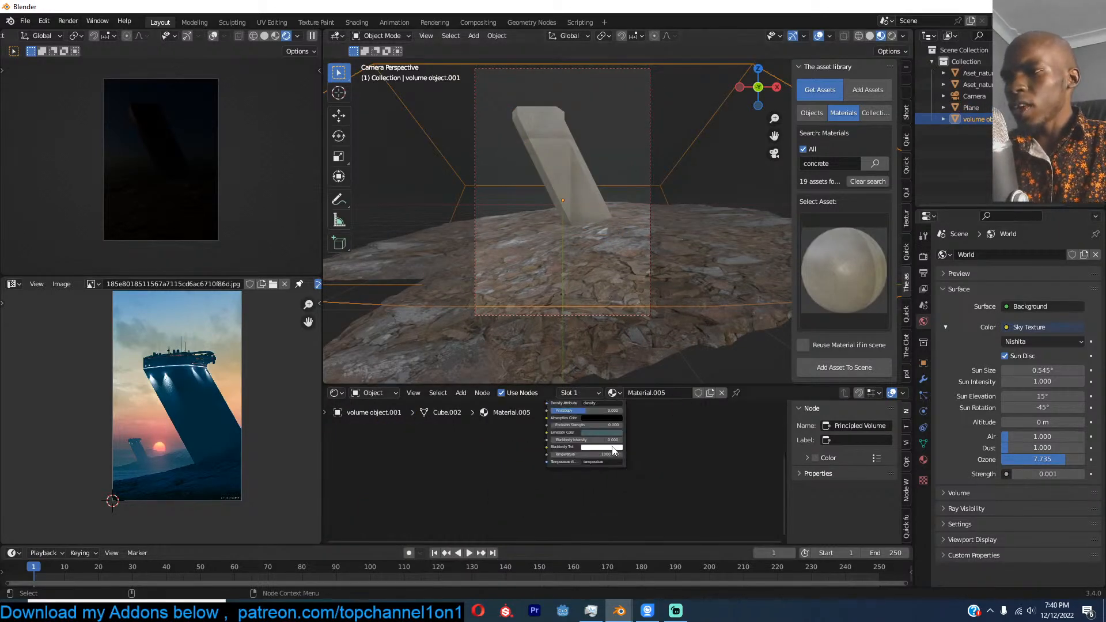
pyautogui.moveTo(514, 444); pyautogui.dragTo(541, 488, button='middle')
pyautogui.scroll(1, 544, 490)
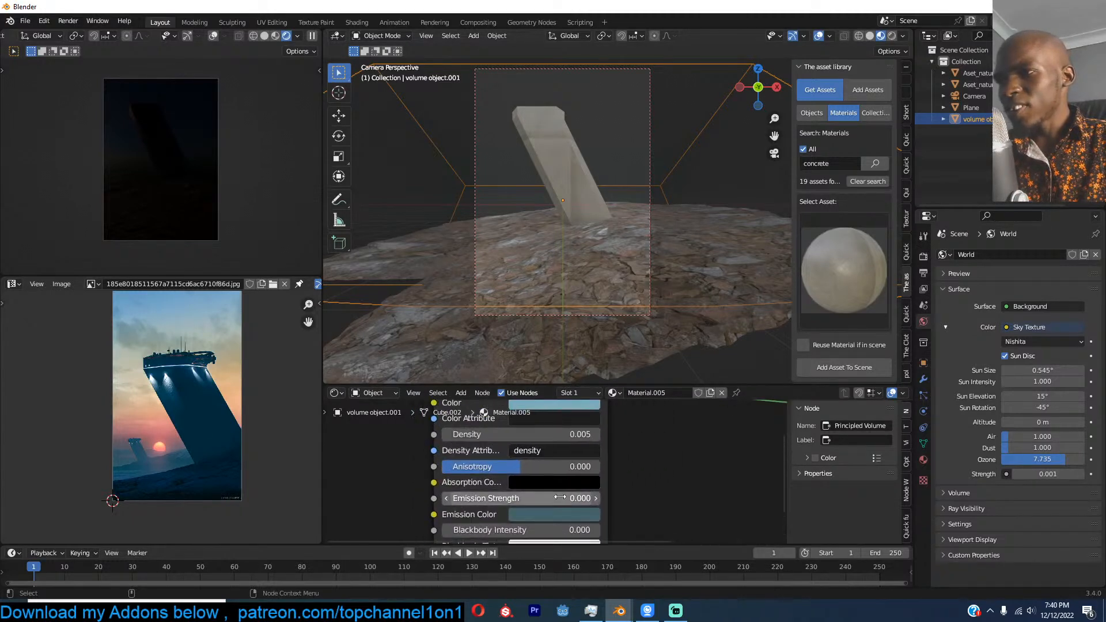
pyautogui.doubleClick(564, 499)
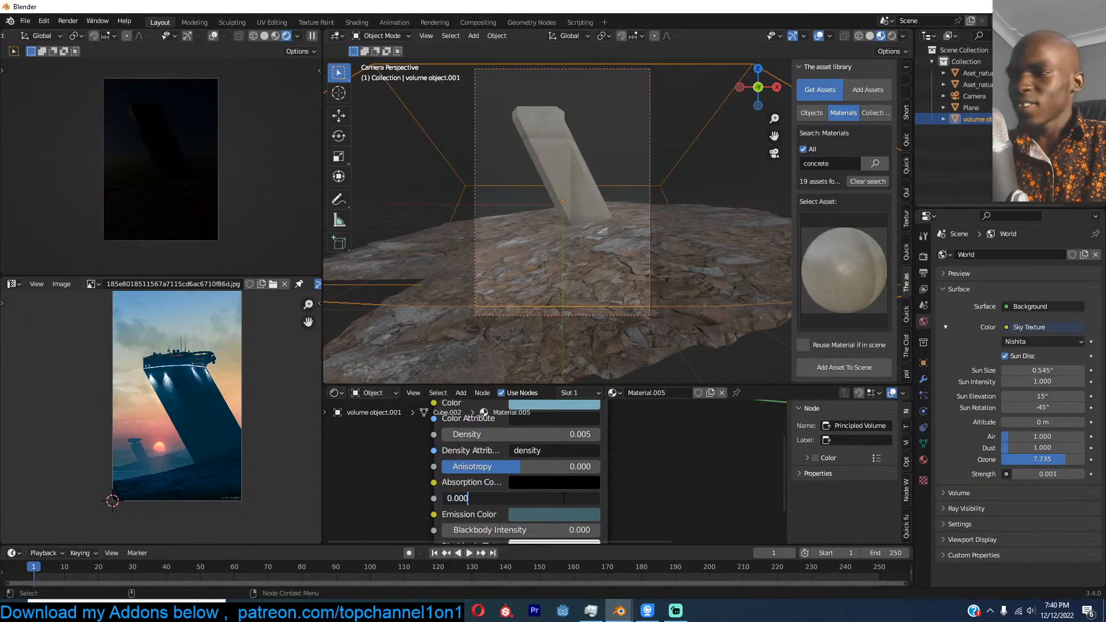
pyautogui.press('Return')
pyautogui.doubleClick(563, 498)
pyautogui.write('0.0001')
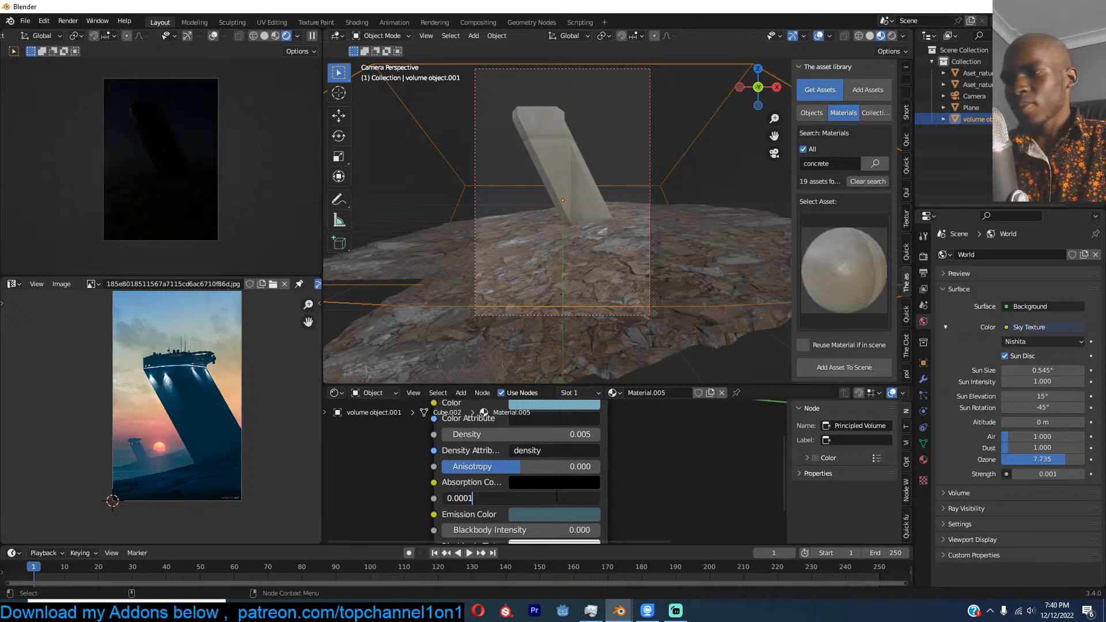
pyautogui.press('Return')
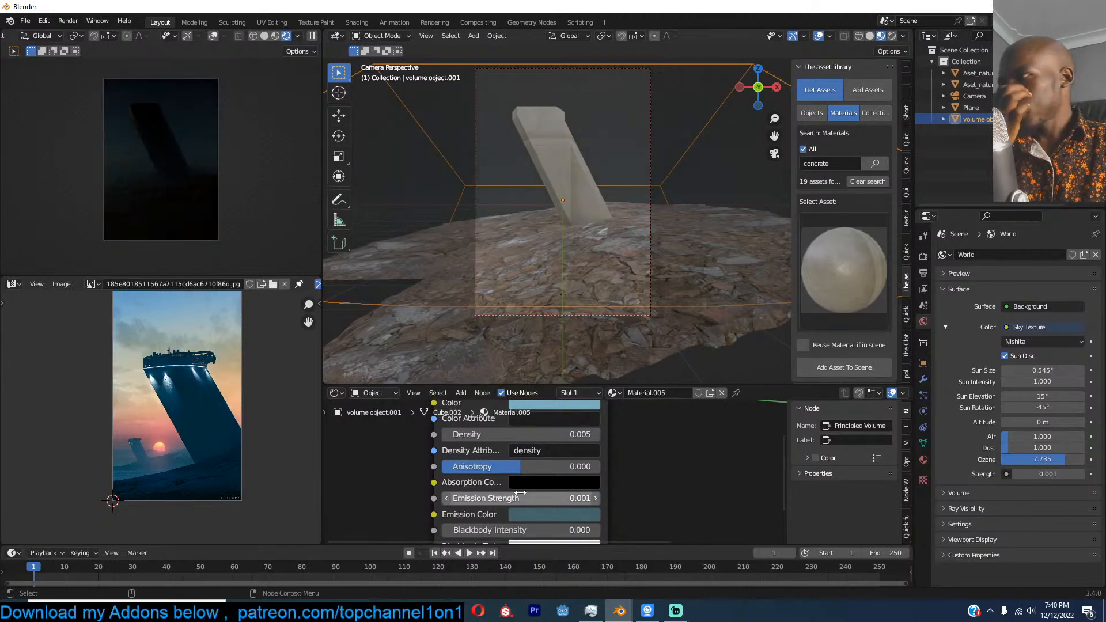
pyautogui.doubleClick(521, 493)
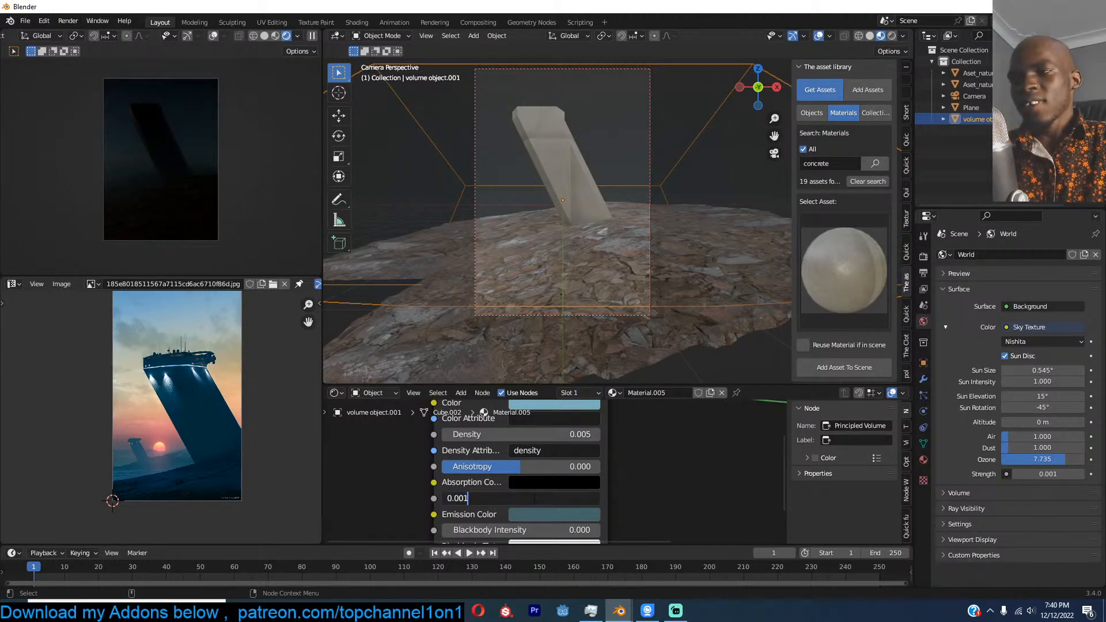
pyautogui.press('Return')
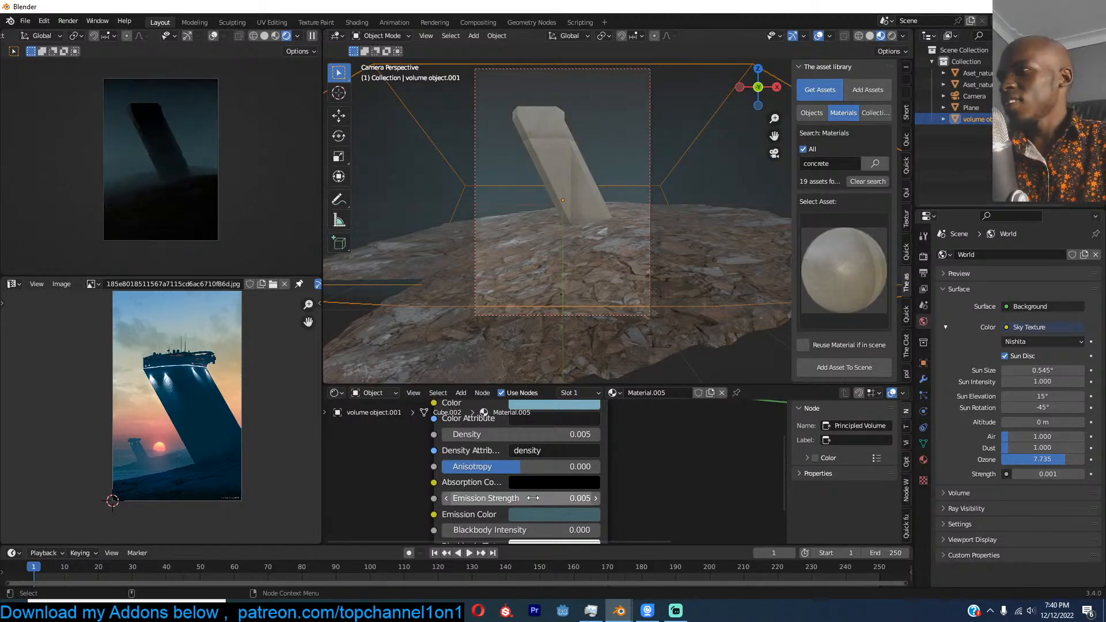
# Step: Lower the volume object along the Z axis and scale it up uniformly to about 1.16 times
pyautogui.scroll(-3, 652, 129)
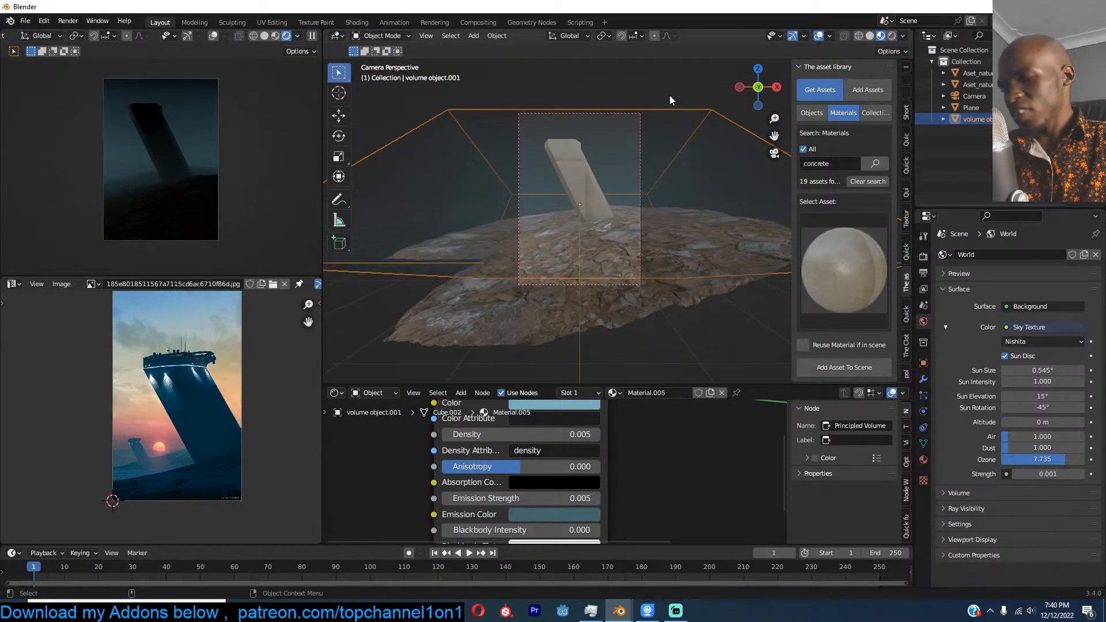
pyautogui.press('g')
pyautogui.press('z')
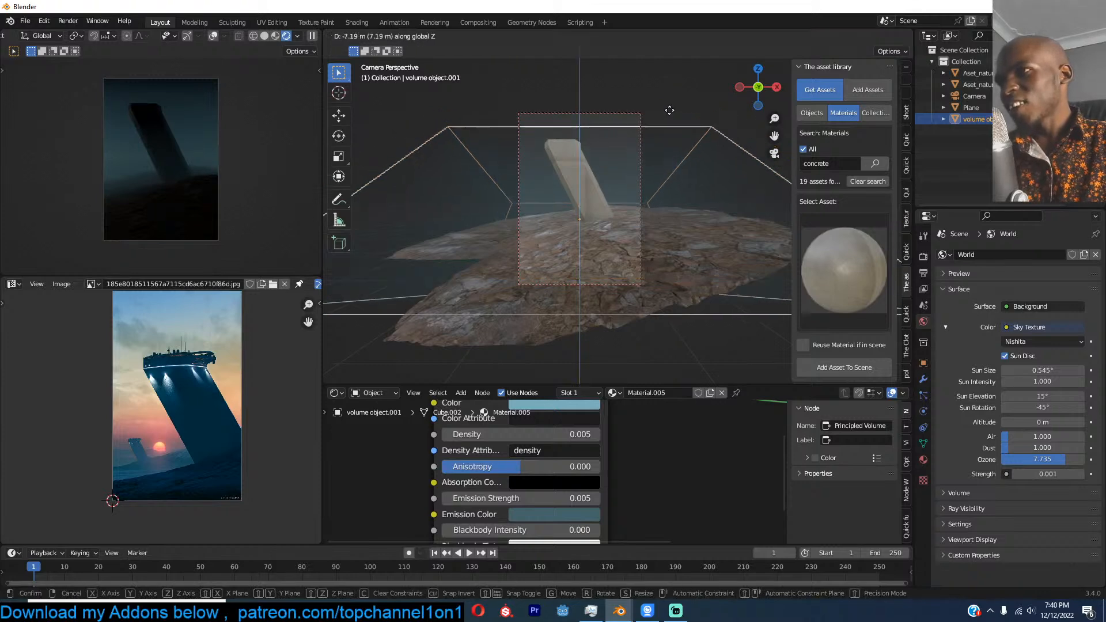
pyautogui.click(676, 119)
pyautogui.press('s')
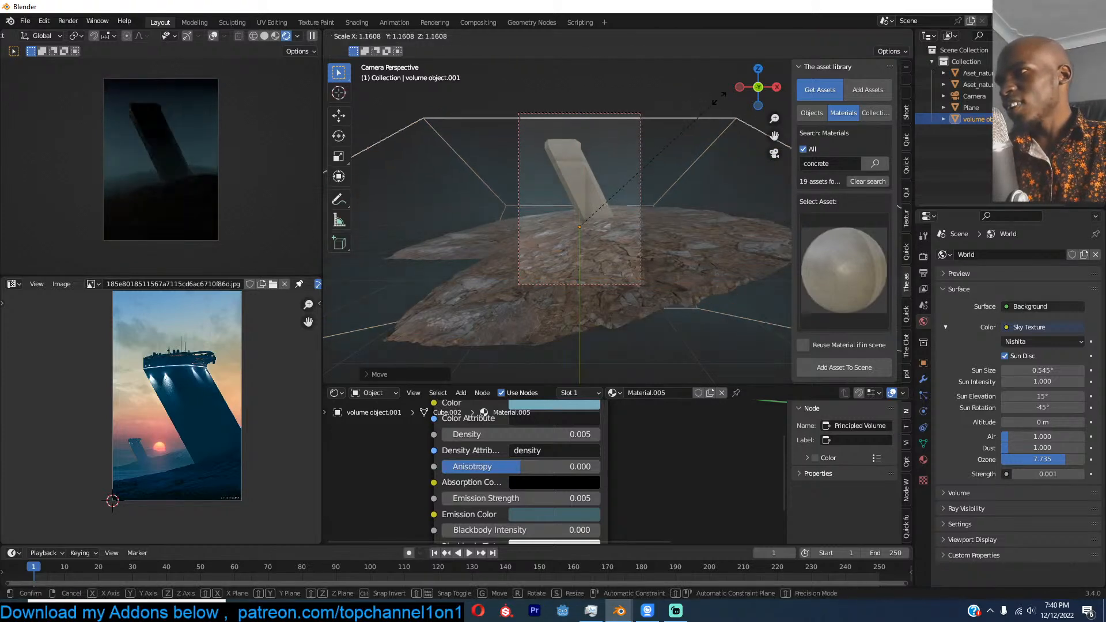
pyautogui.click(715, 101)
# Step: In right orthographic view, reposition the volume object over the ground behind the tower and enter Edit Mode on it
pyautogui.press('KP_3')
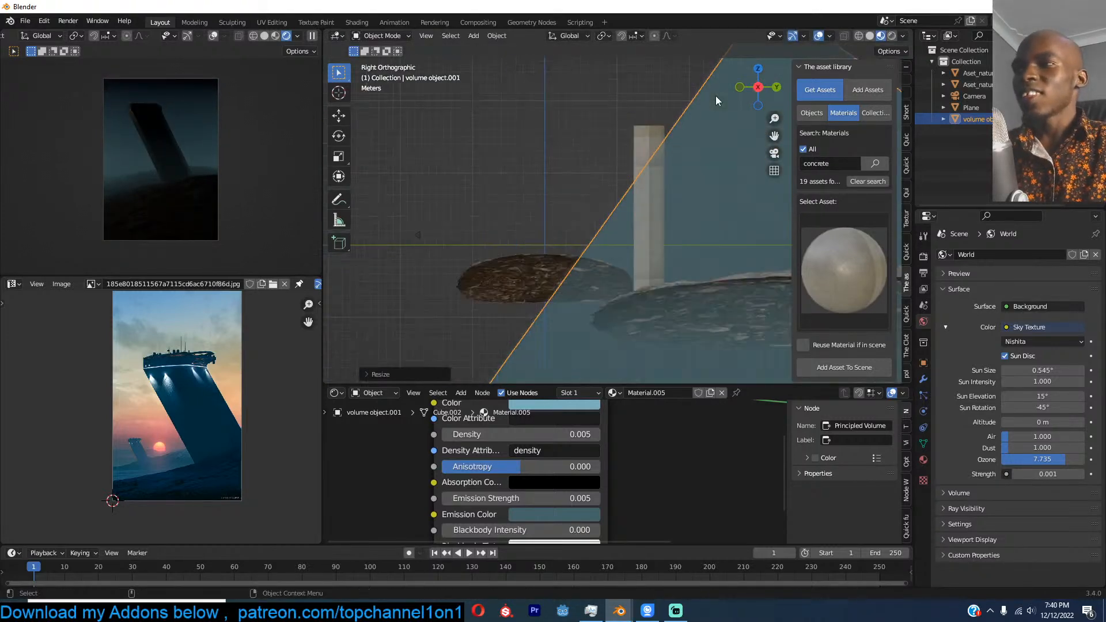
pyautogui.press('g')
pyautogui.click(524, 90)
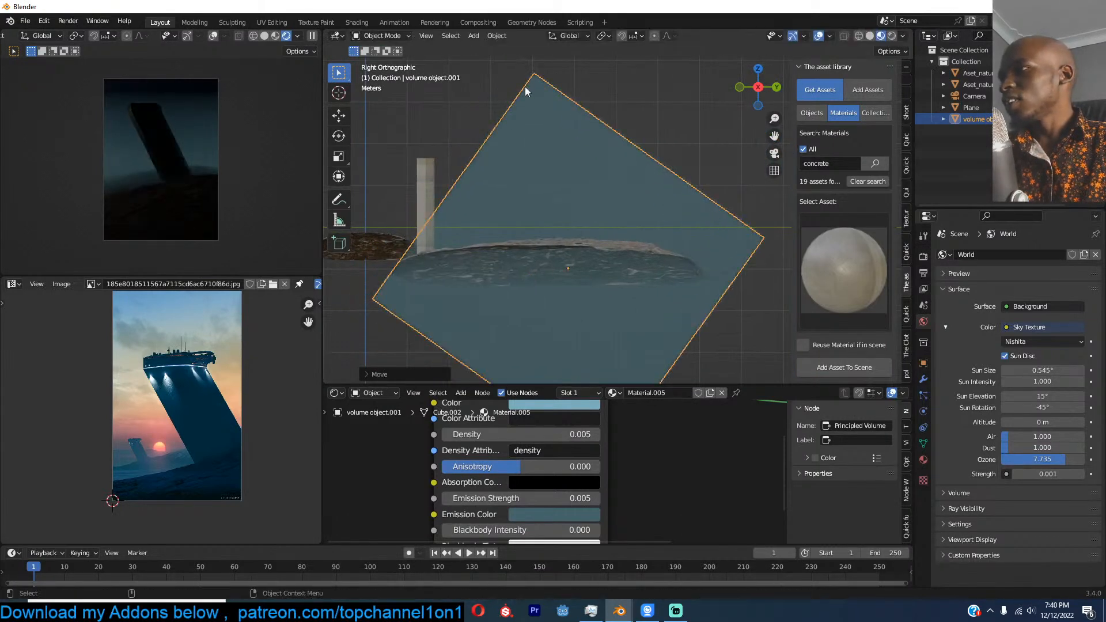
pyautogui.press('g')
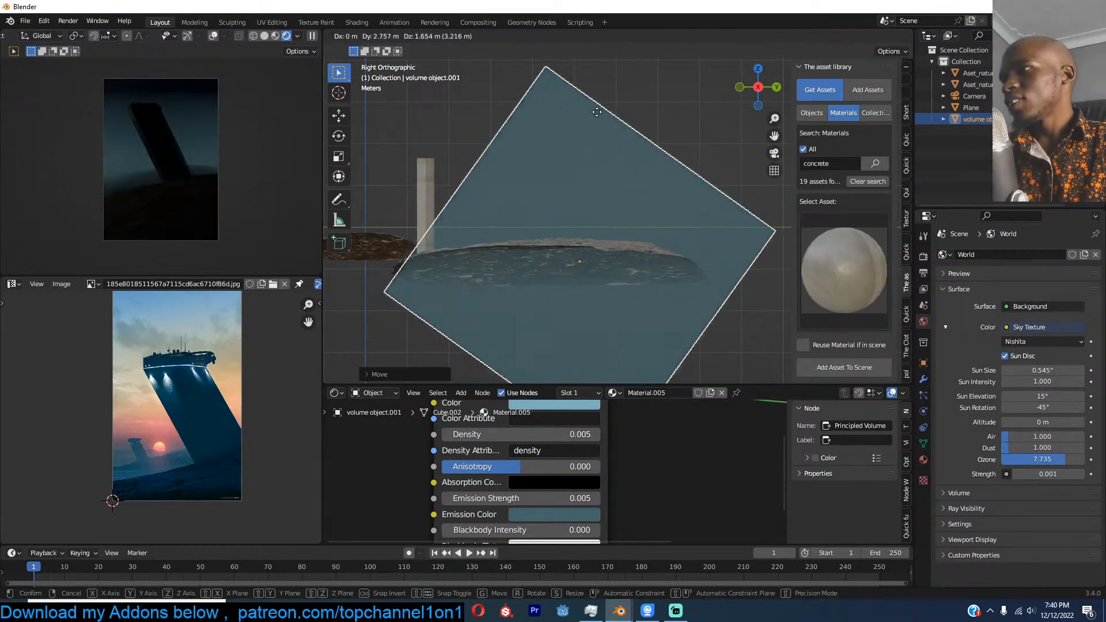
pyautogui.click(606, 102)
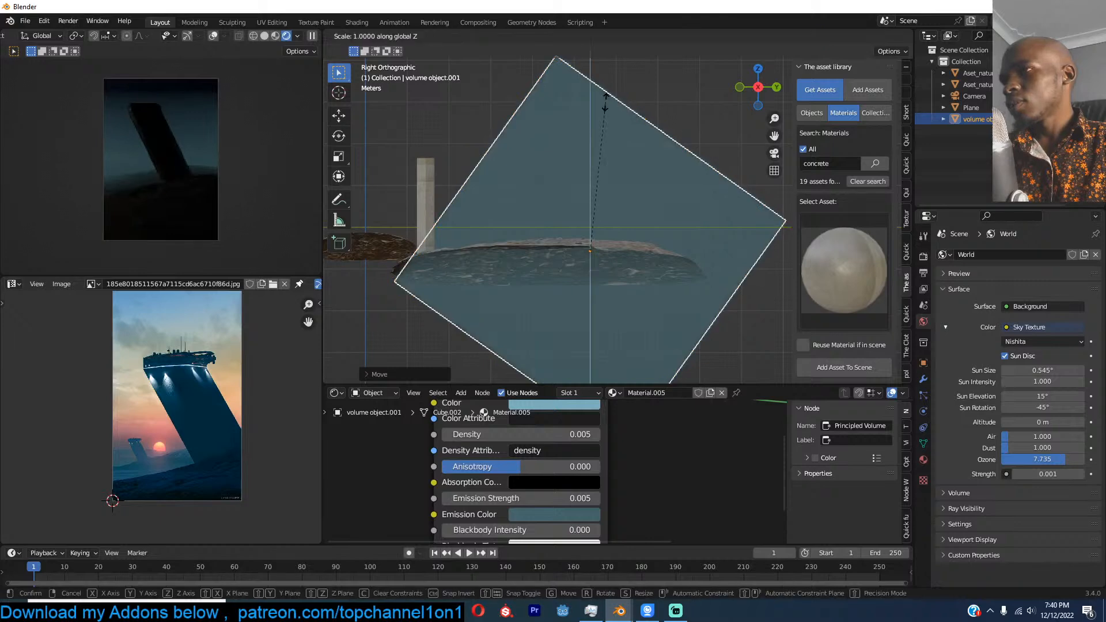
pyautogui.press('Tab')
pyautogui.scroll(-3, 610, 101)
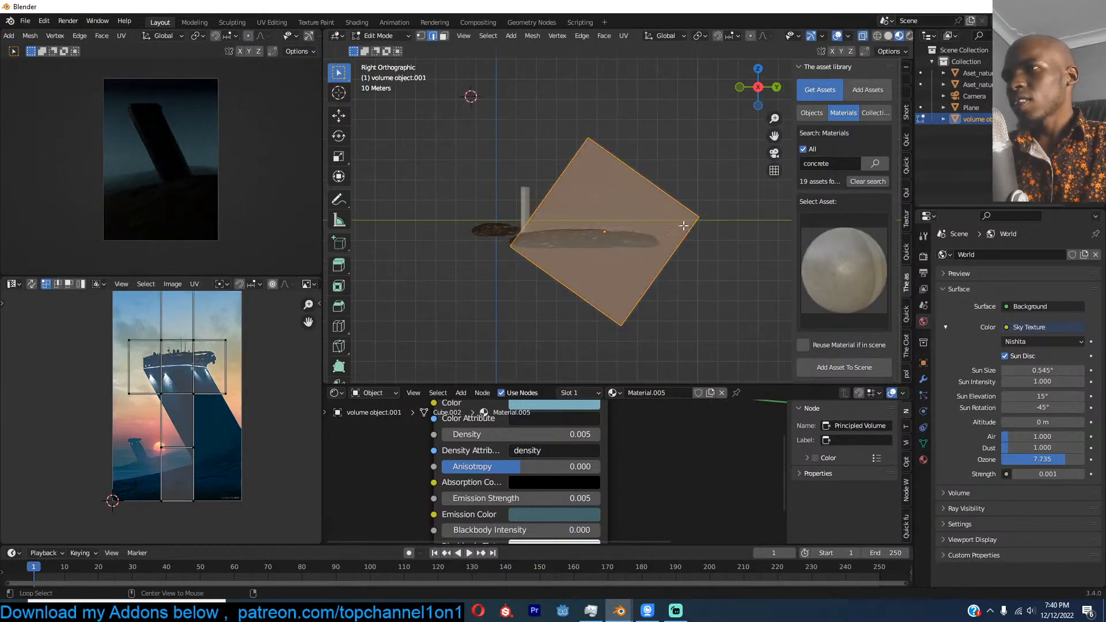
pyautogui.moveTo(481, 187); pyautogui.dragTo(748, 270)
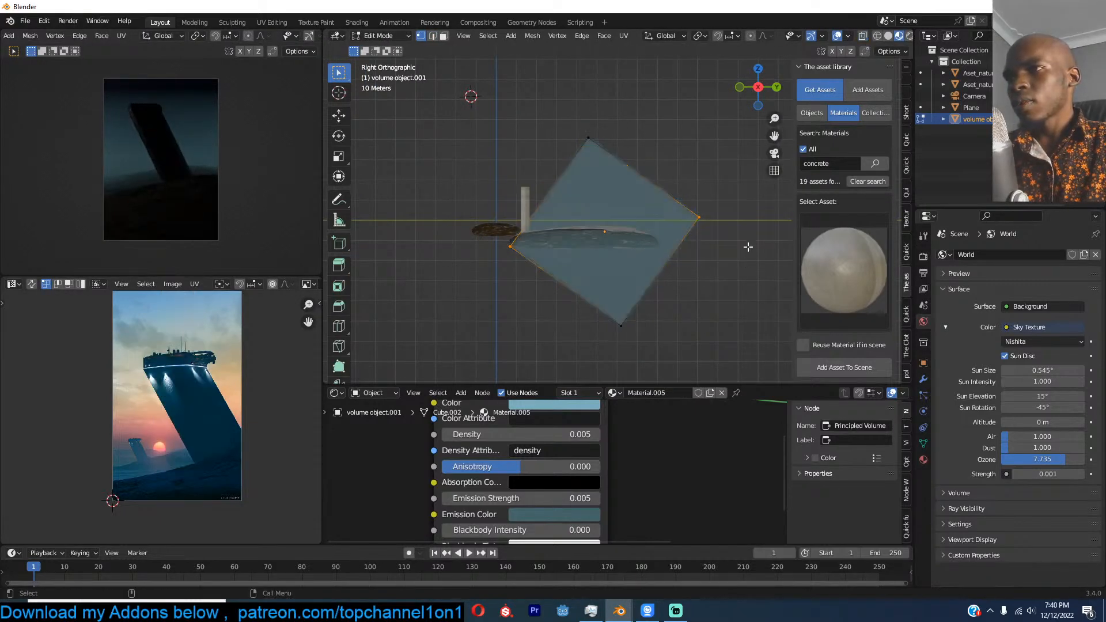
pyautogui.press('s')
pyautogui.press('x')
pyautogui.press('y')
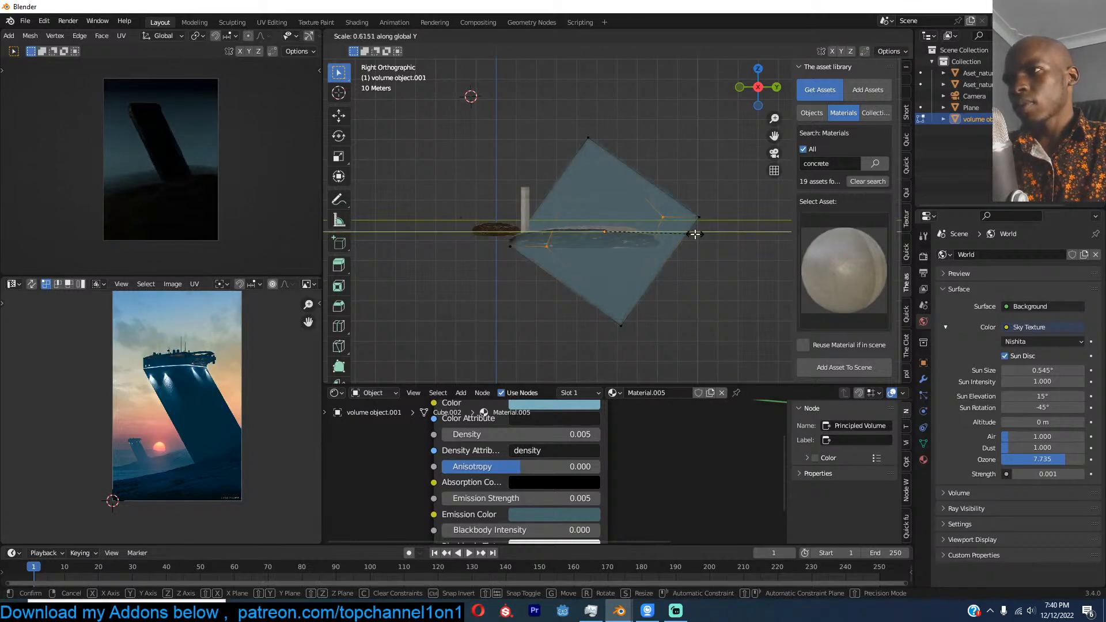
pyautogui.rightClick(695, 235)
# Step: Select the volume's front and back corner vertices, scale them inward along the Y axis and return to Object Mode
pyautogui.moveTo(460, 194); pyautogui.dragTo(752, 280)
pyautogui.press('s')
pyautogui.press('y')
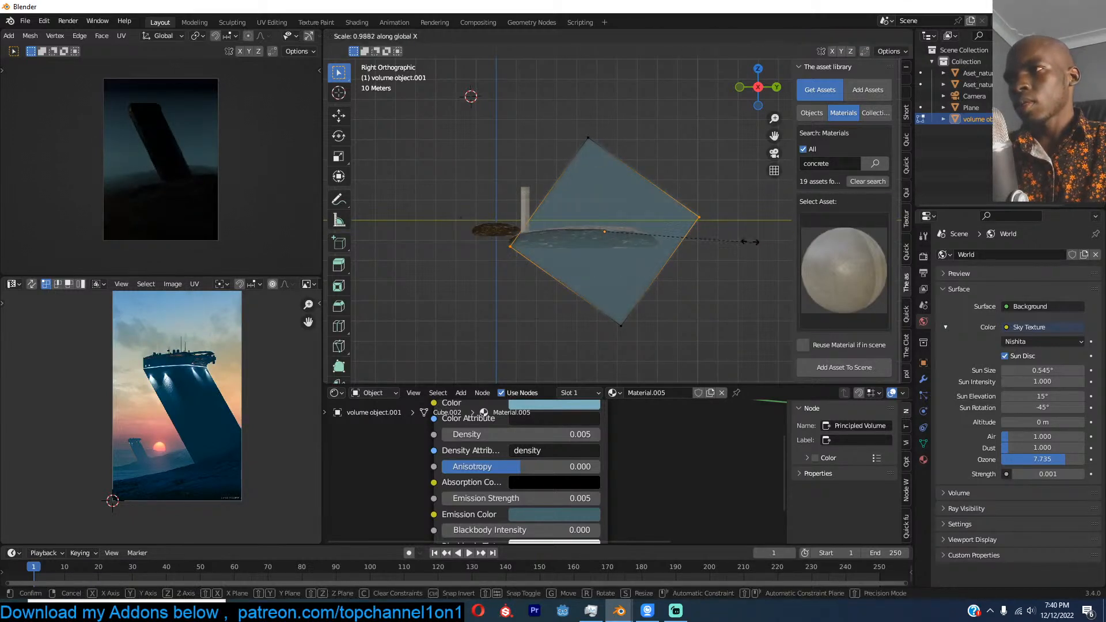
pyautogui.click(686, 242)
pyautogui.press('Tab')
pyautogui.moveTo(641, 243); pyautogui.dragTo(619, 256, button='middle')
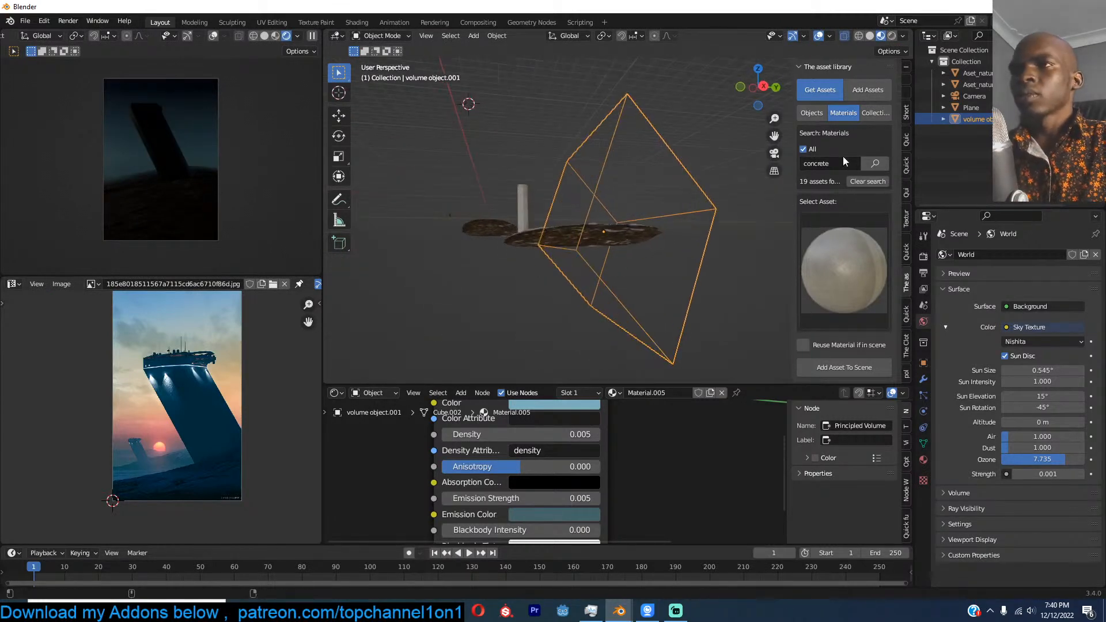
# Step: Search the asset library's objects for "sky" and add the purple-and-yellow sunset sky asset to the scene
pyautogui.click(812, 113)
pyautogui.write('s')
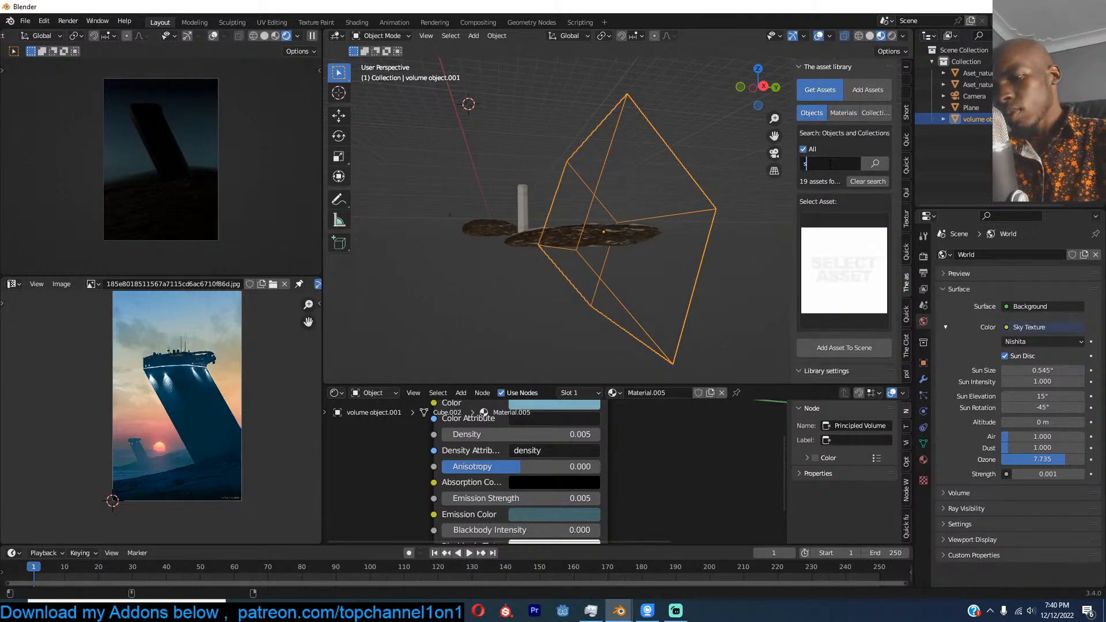
pyautogui.click(831, 219)
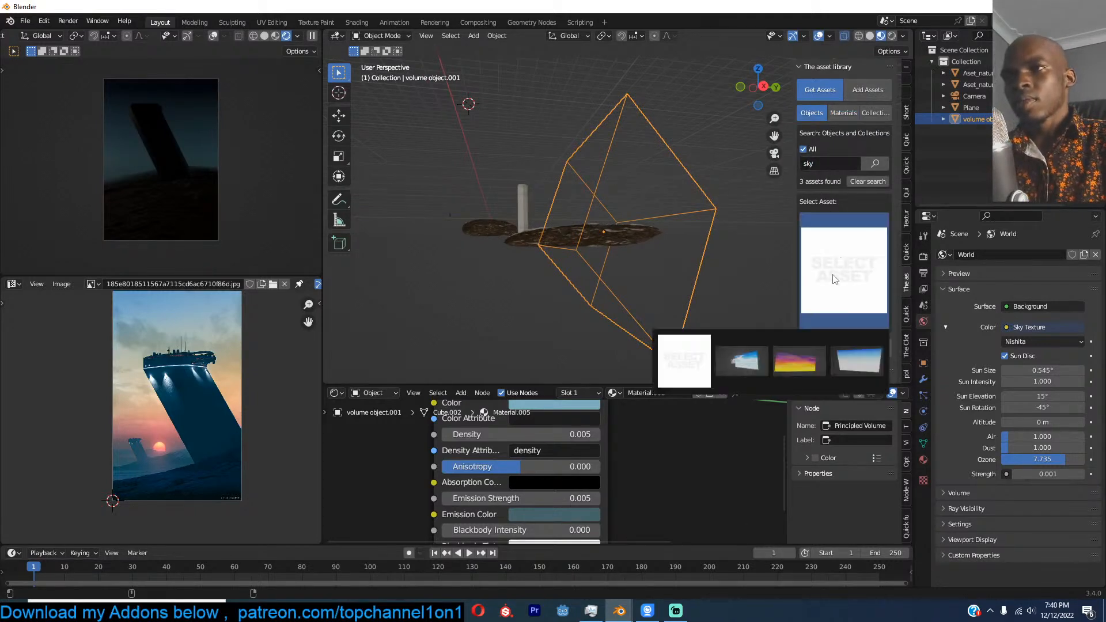
pyautogui.click(783, 357)
pyautogui.moveTo(784, 357); pyautogui.dragTo(642, 232, button='middle')
pyautogui.press('KP_0')
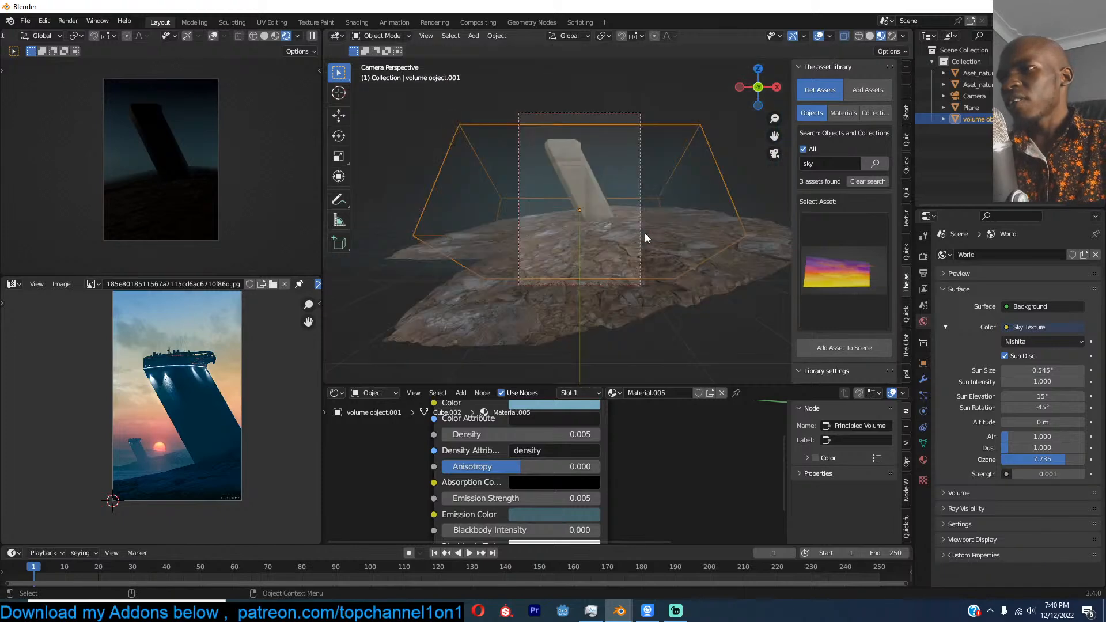
pyautogui.click(865, 347)
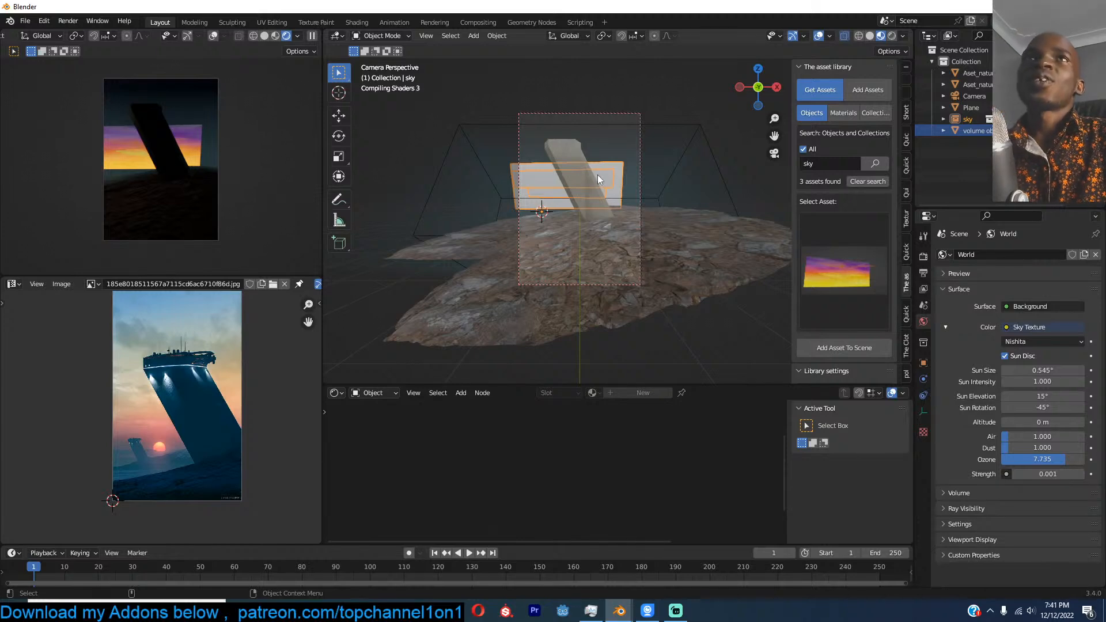
# Step: In right orthographic view, clear the sky asset's rotation, scale it up to about 1.59 times and move it nearer the tower
pyautogui.press('KP_Decimal')
pyautogui.press('KP_3')
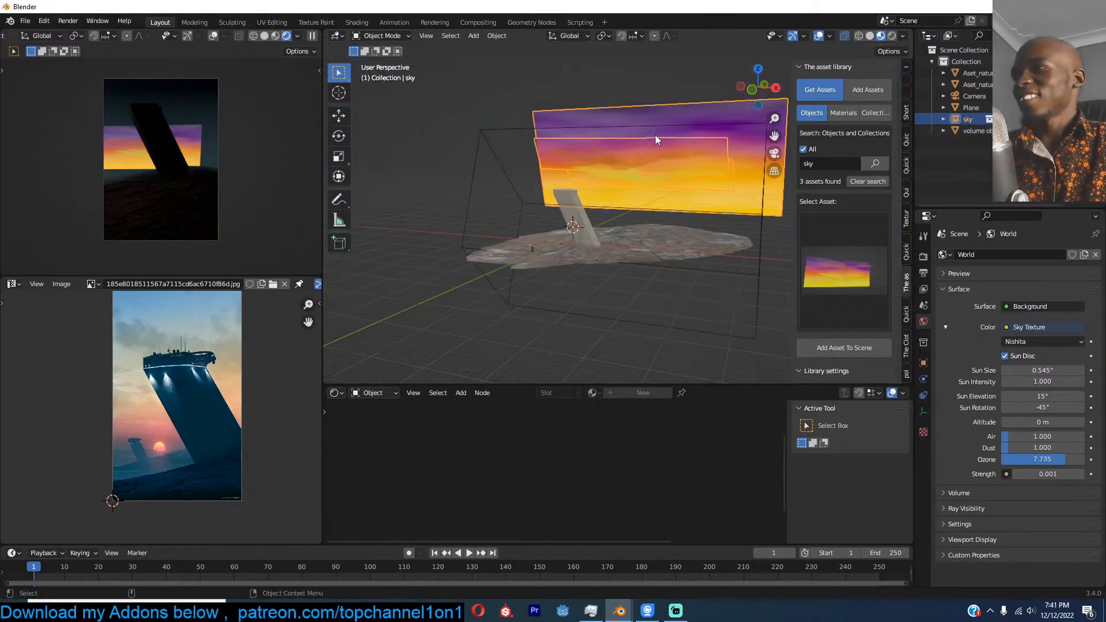
pyautogui.scroll(-3, 656, 137)
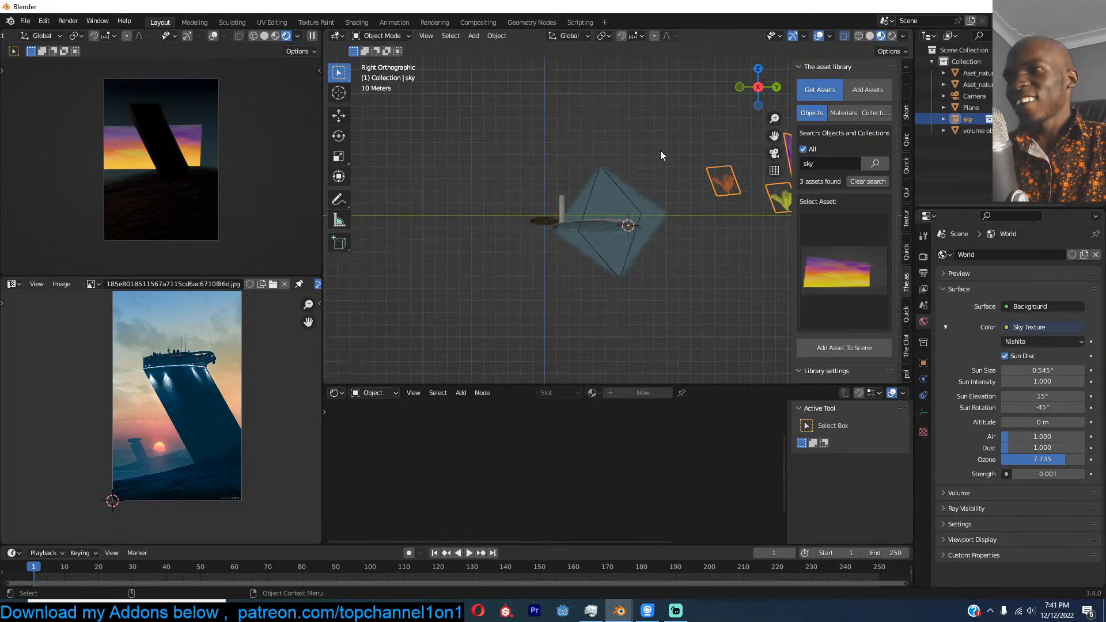
pyautogui.keyDown('shift'); pyautogui.moveTo(656, 139); pyautogui.dragTo(463, 180, button='middle'); pyautogui.keyUp('shift')
pyautogui.hotkey('alt', 'r')
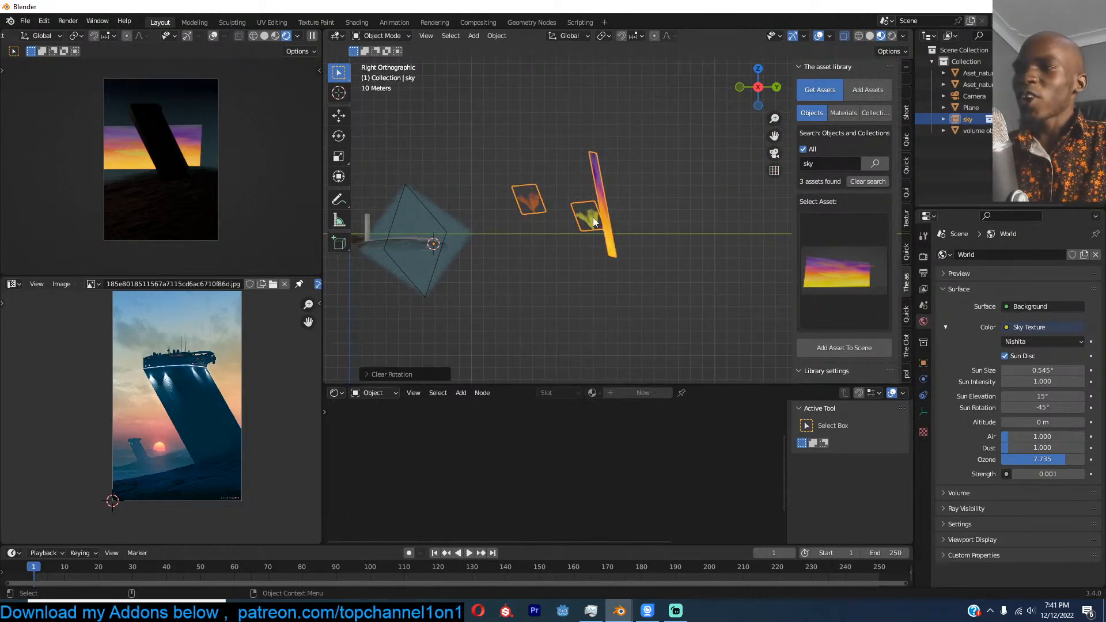
pyautogui.press('s')
pyautogui.click(703, 217)
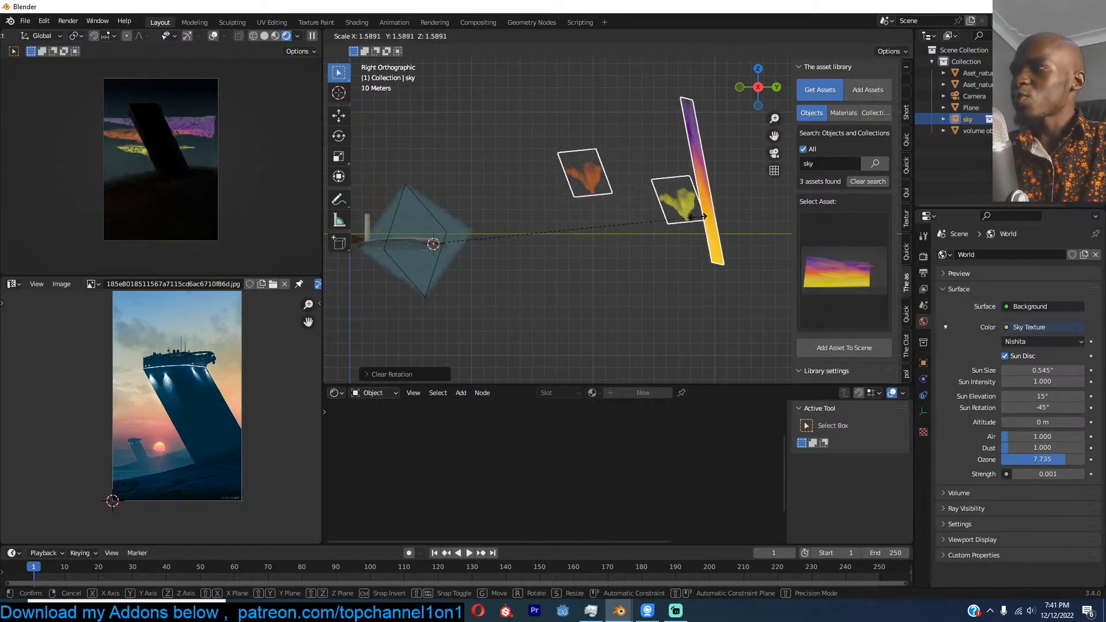
pyautogui.press('g')
pyautogui.click(600, 235)
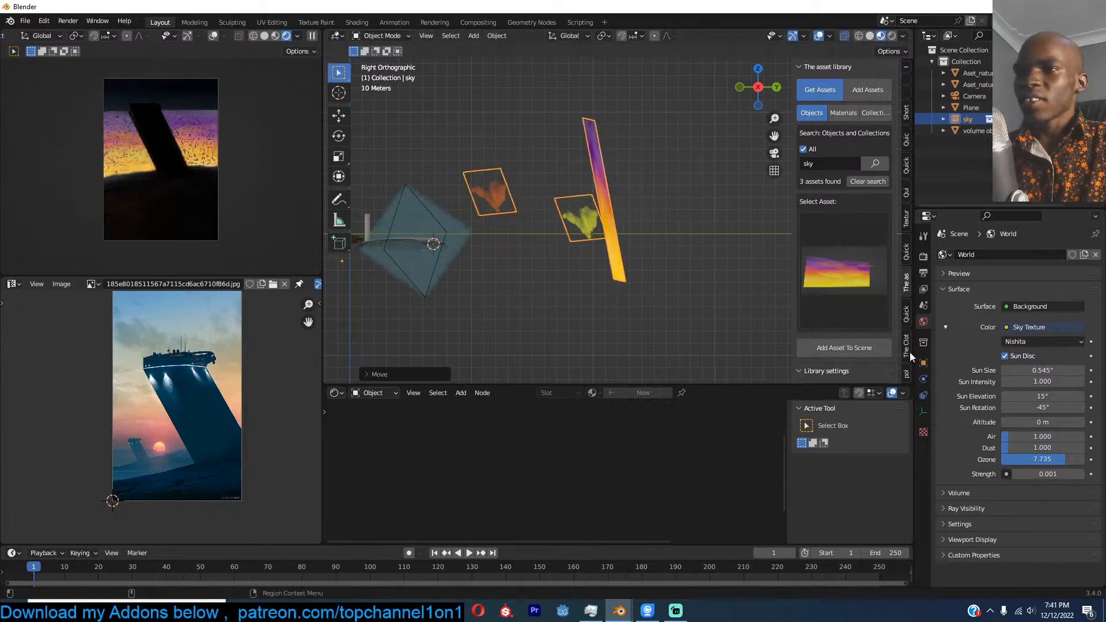
# Step: Raise the sky asset above the horizon, enlarge it further and pull it back towards the tower along the Y axis
pyautogui.press('g')
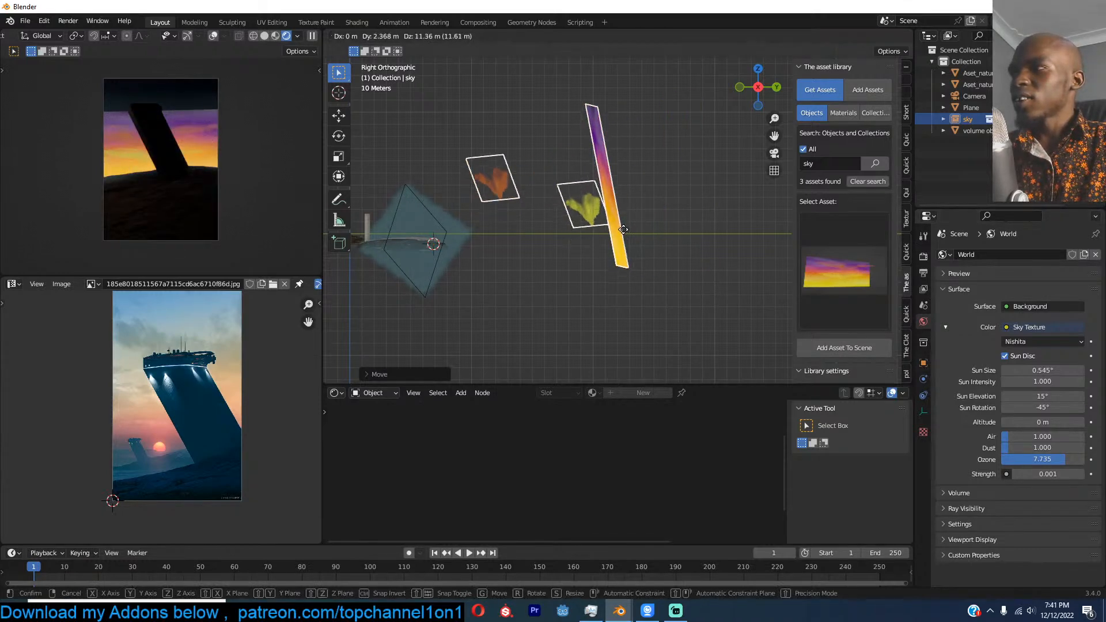
pyautogui.click(629, 217)
pyautogui.press('s')
pyautogui.click(711, 258)
pyautogui.press('g')
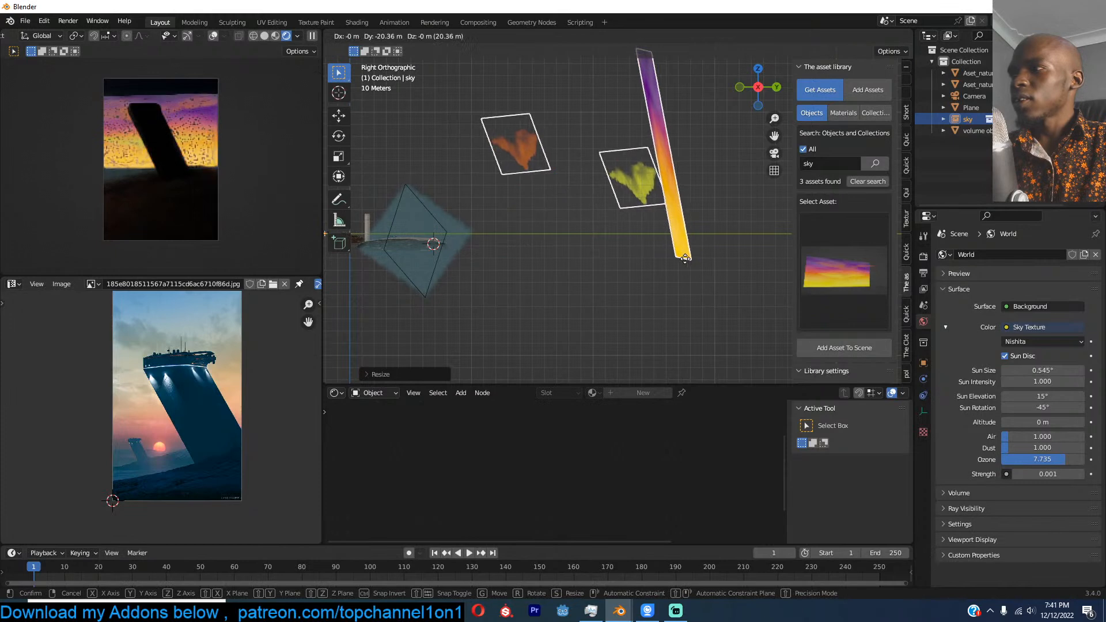
pyautogui.click(614, 261)
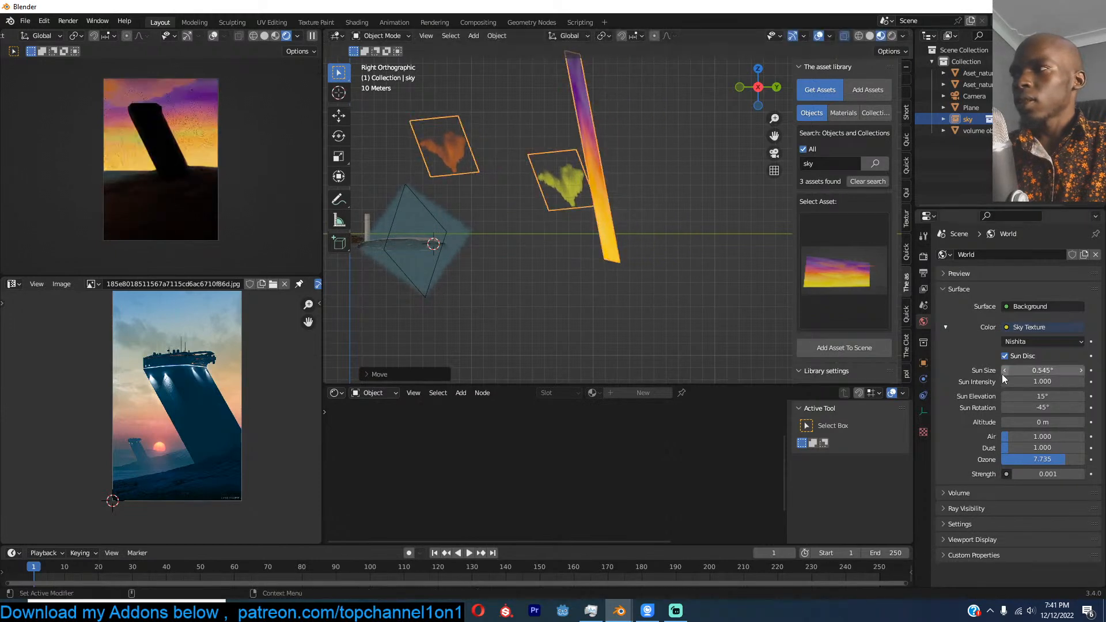
# Step: Unlink the sky asset into separate objects and move the orange and yellow cloud planes closer to the gradient backdrop
pyautogui.scroll(-4, 856, 334)
pyautogui.click(857, 318)
pyautogui.click(560, 178)
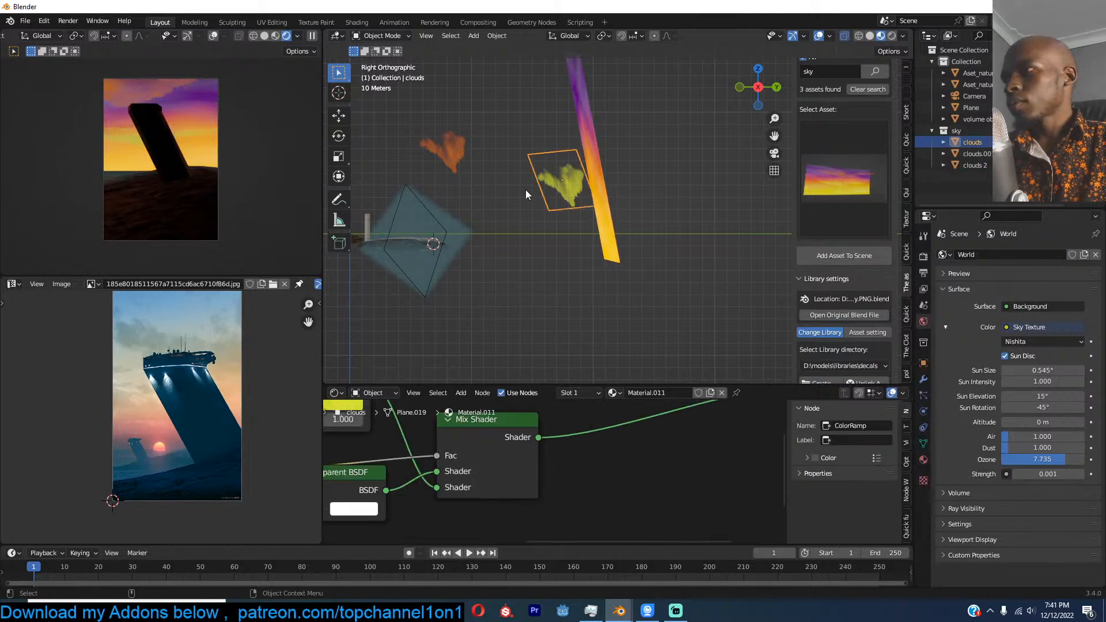
pyautogui.click(434, 159)
pyautogui.press('g')
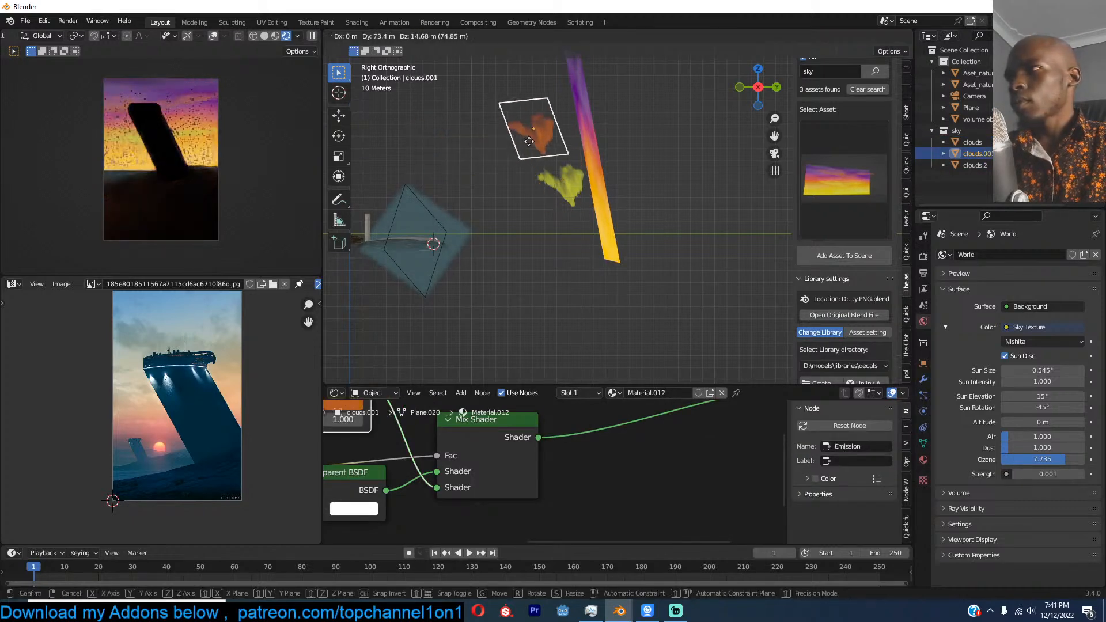
pyautogui.click(534, 141)
pyautogui.press('g')
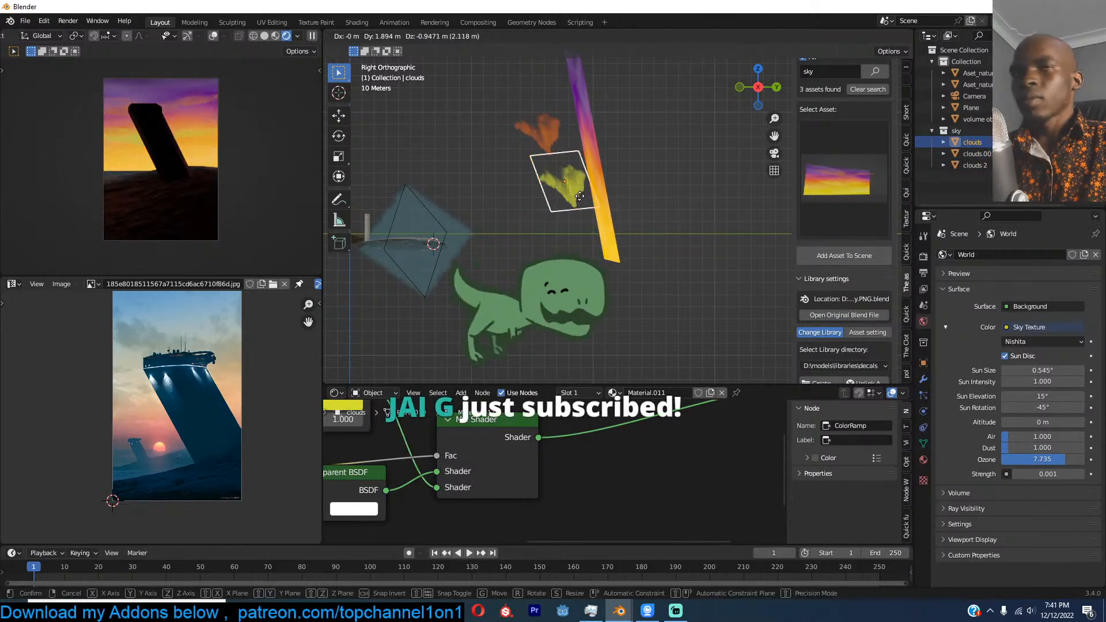
pyautogui.click(586, 200)
# Step: From the camera view, scale up the gradient backdrop slightly and shift it to fill the frame behind the tower
pyautogui.press('KP_0')
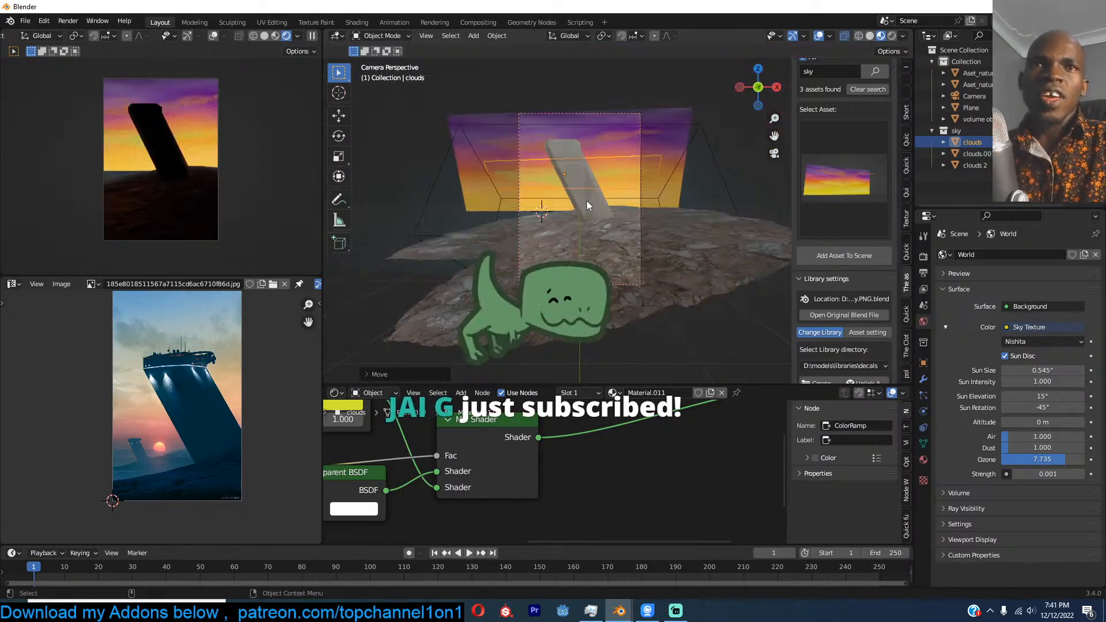
pyautogui.click(676, 161)
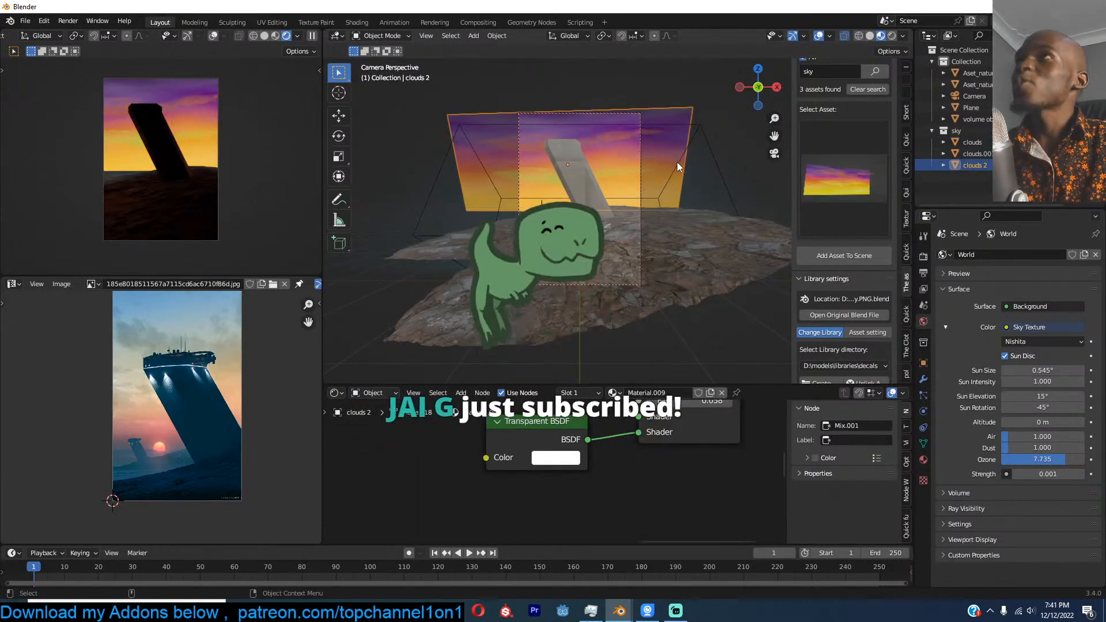
pyautogui.press('s')
pyautogui.click(690, 165)
pyautogui.press('g')
pyautogui.click(698, 165)
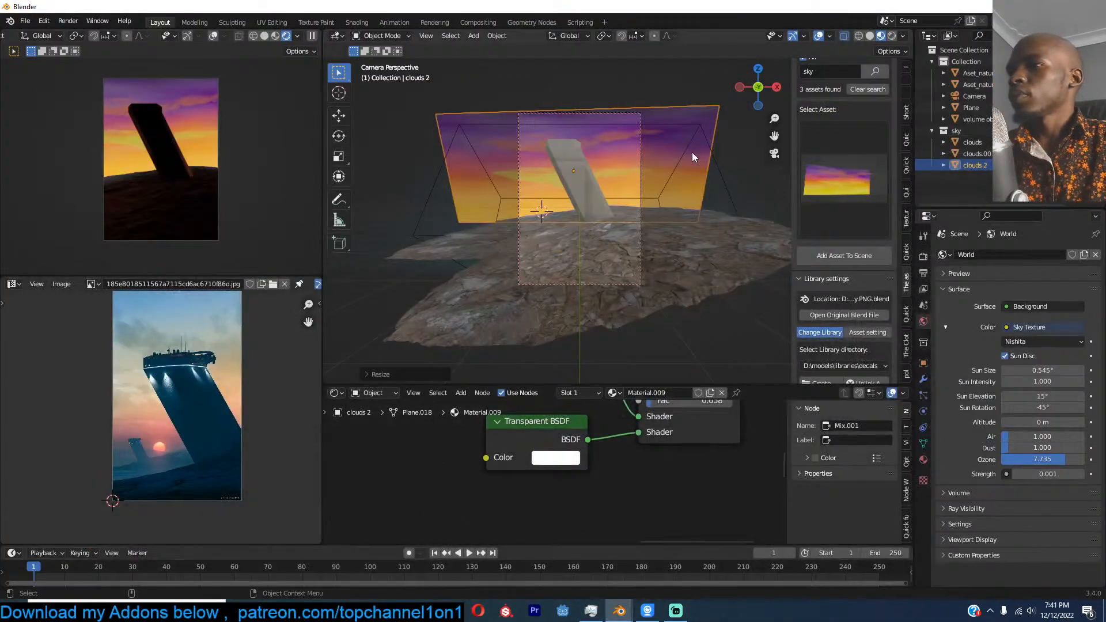
# Step: Set the emission strength of the gradient backdrop's material to 0.05
pyautogui.scroll(-5, 648, 513)
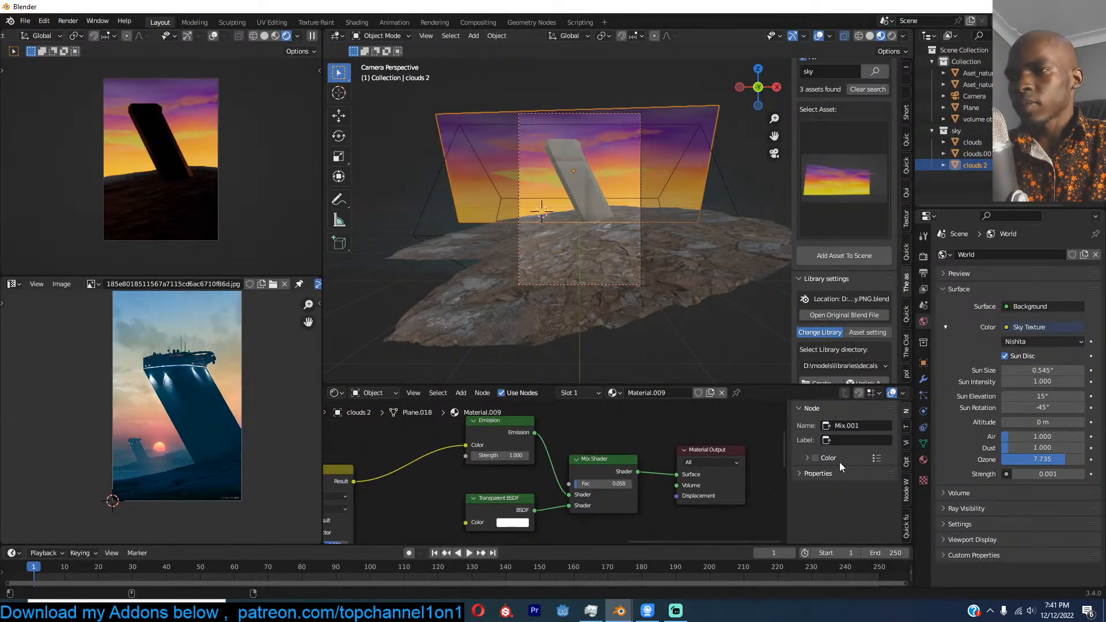
pyautogui.click(506, 456)
pyautogui.write('.05')
pyautogui.press('Return')
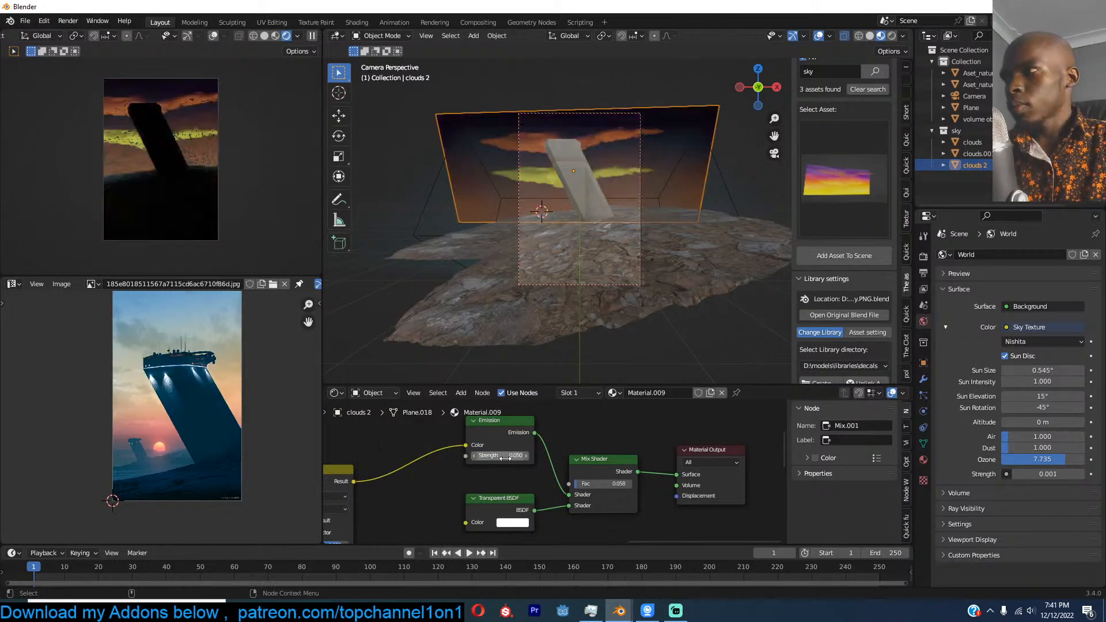
# Step: Select the yellow cloud plane and darken the colour of its Emission shader to almost black
pyautogui.click(545, 183)
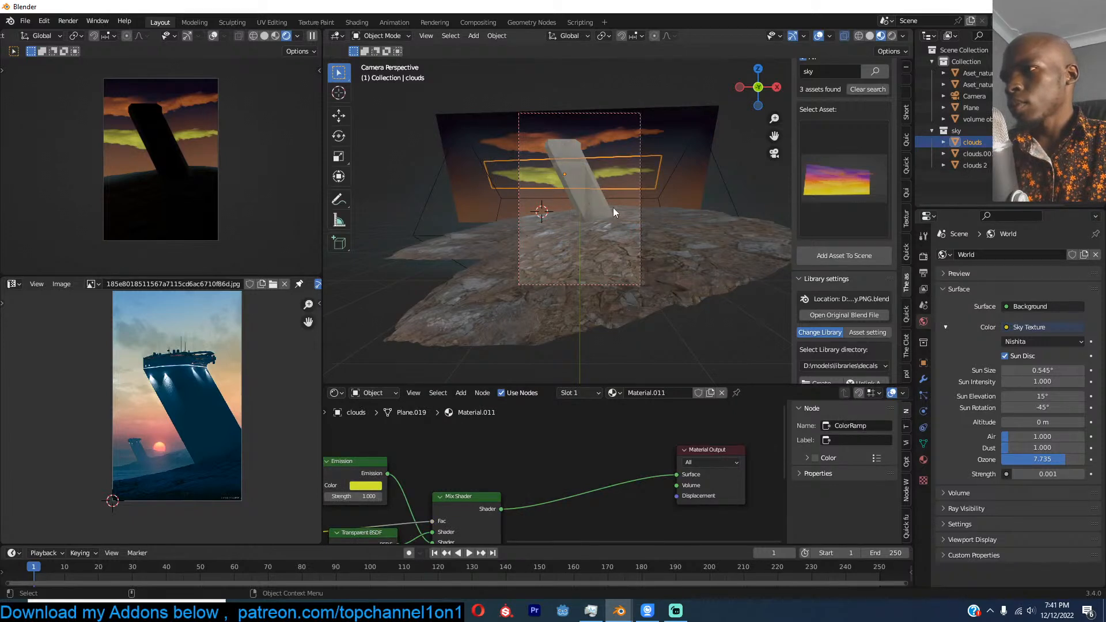
pyautogui.moveTo(507, 499); pyautogui.dragTo(631, 460, button='middle')
pyautogui.scroll(1, 630, 460)
pyautogui.click(490, 446)
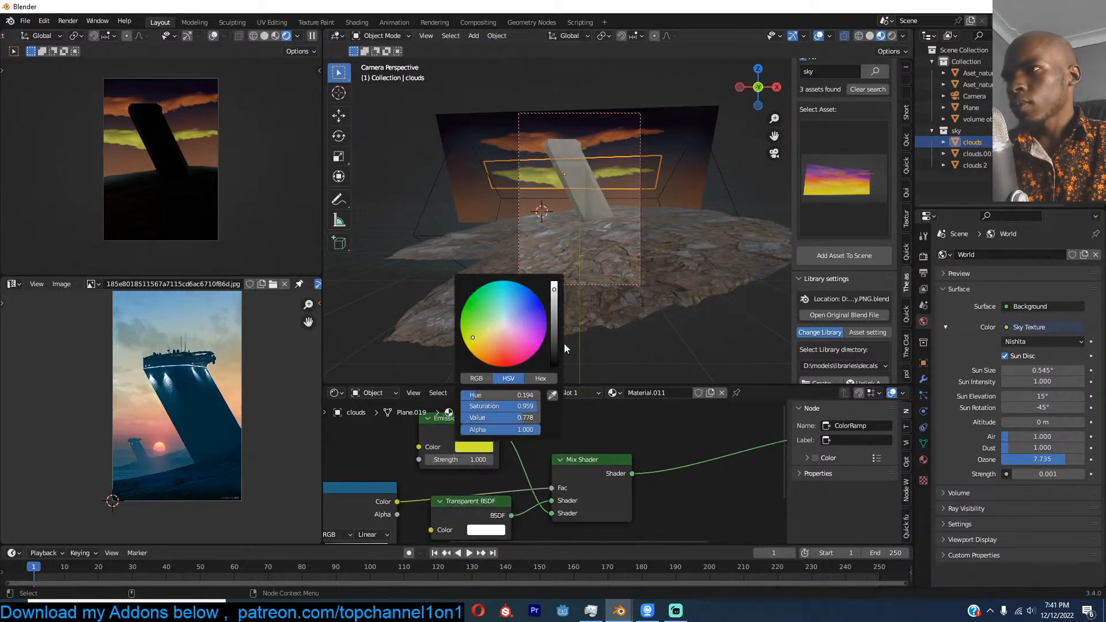
pyautogui.moveTo(554, 349); pyautogui.dragTo(554, 354)
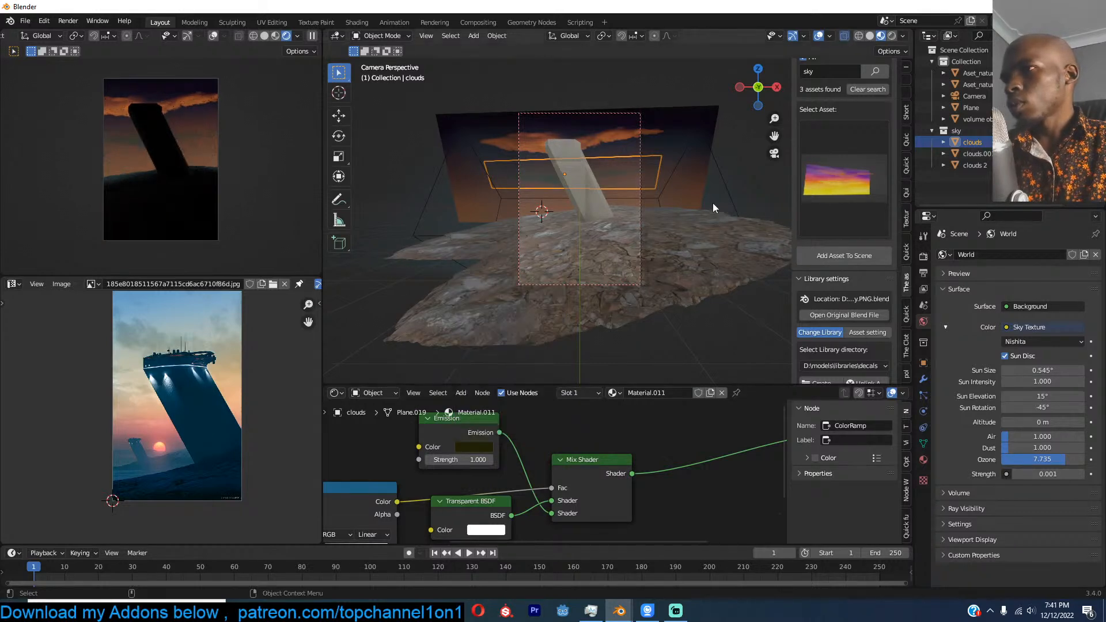
# Step: Mirror the darkened cloud plane along the global Z axis and scale it down
pyautogui.hotkey('ctrl', 'm')
pyautogui.press('z')
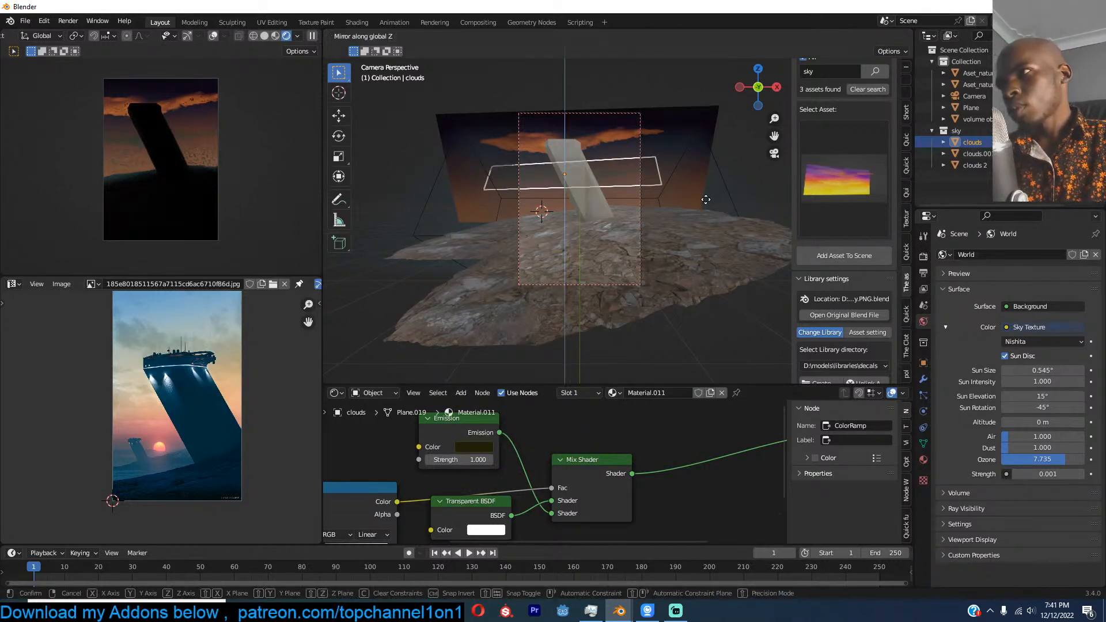
pyautogui.click(706, 199)
pyautogui.press('s')
pyautogui.click(589, 127)
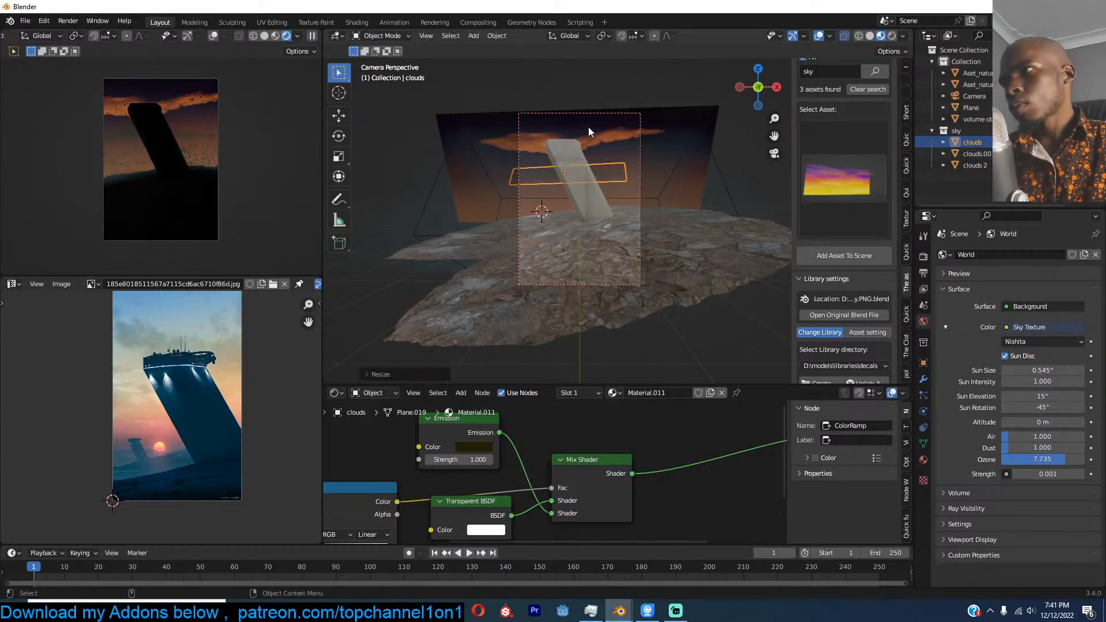
# Step: Mirror the orange cloud plane, scale it down to about 0.62 and lower it to the horizon behind the tower
pyautogui.click(590, 129)
pyautogui.click(605, 139)
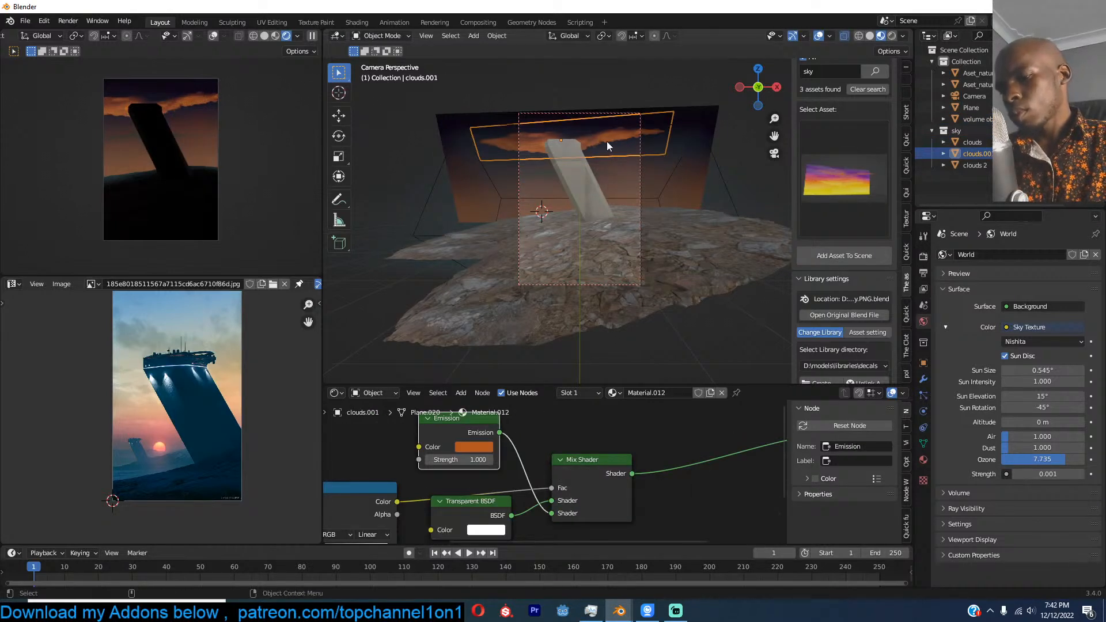
pyautogui.press('s')
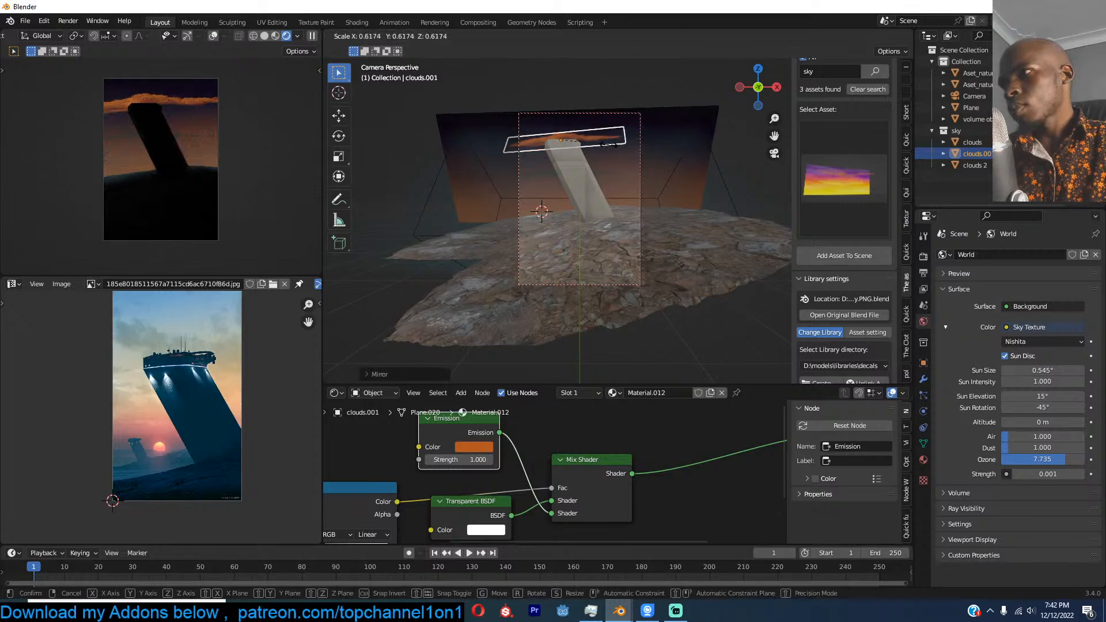
pyautogui.click(611, 146)
pyautogui.press('g')
pyautogui.click(652, 208)
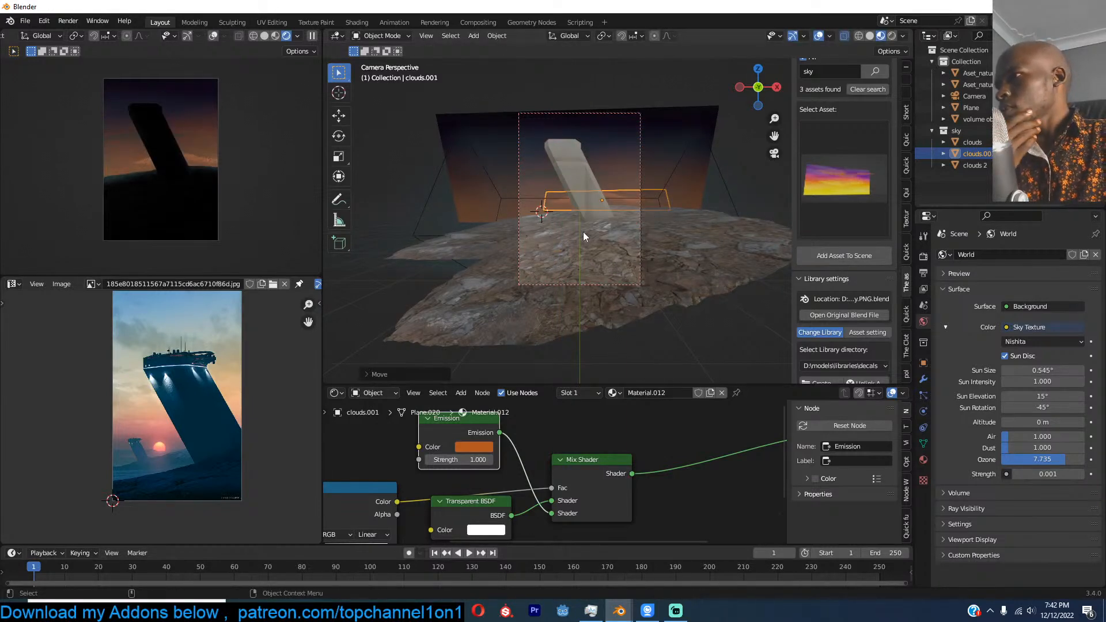
# Step: Select the almost black cloud plane and recolour its Emission shader to a dark reddish orange with value 0.158
pyautogui.scroll(1, 614, 221)
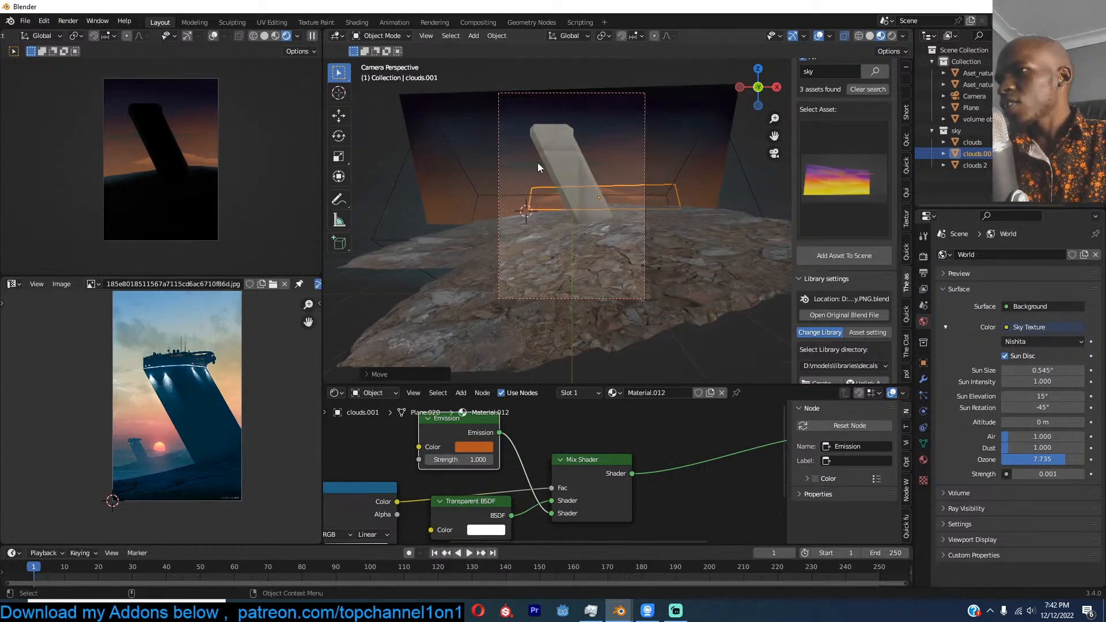
pyautogui.click(537, 163)
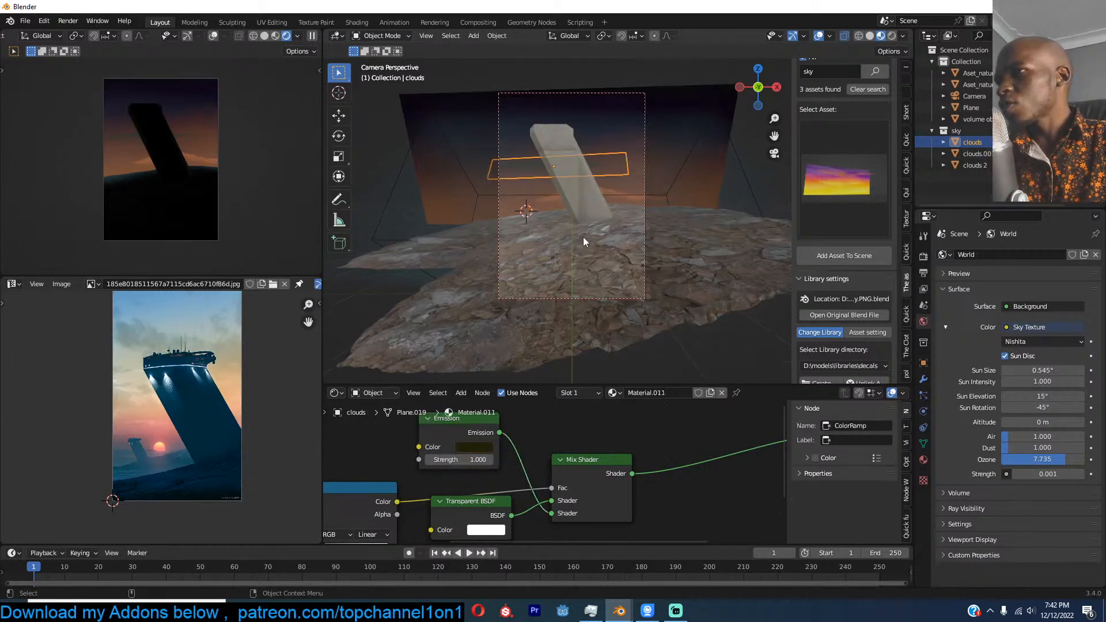
pyautogui.click(484, 450)
pyautogui.click(554, 319)
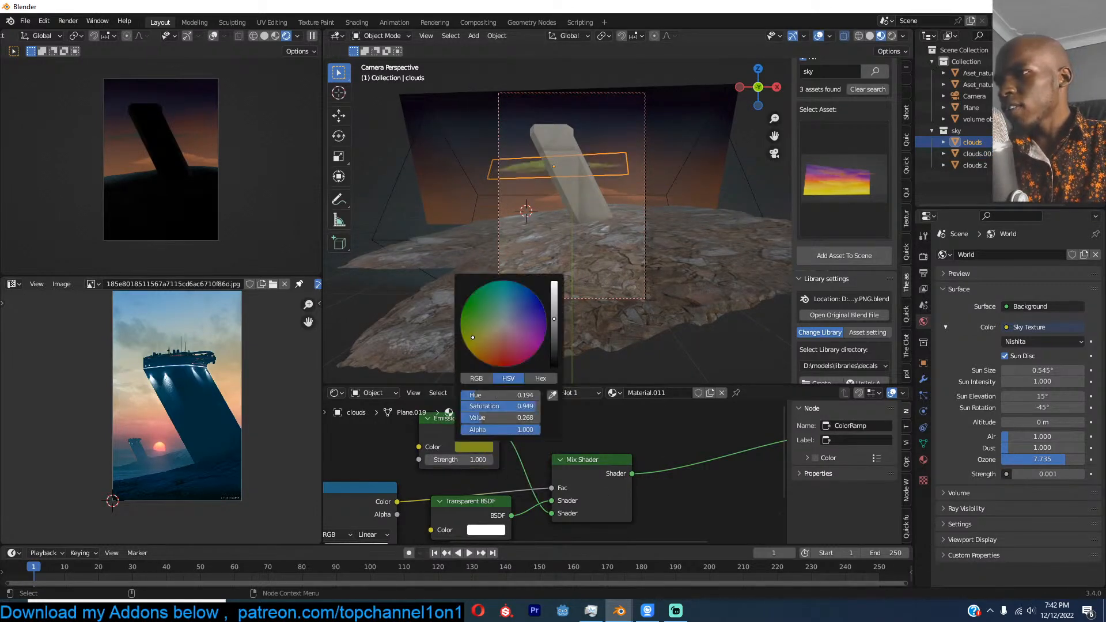
pyautogui.moveTo(554, 319); pyautogui.dragTo(554, 337)
pyautogui.click(497, 334)
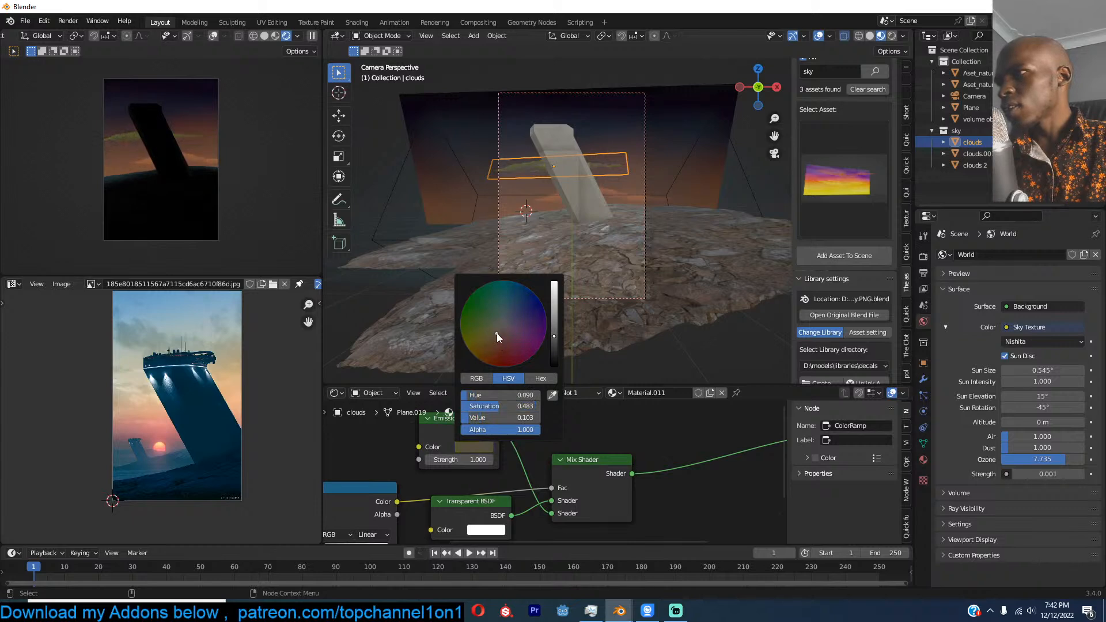
pyautogui.click(555, 352)
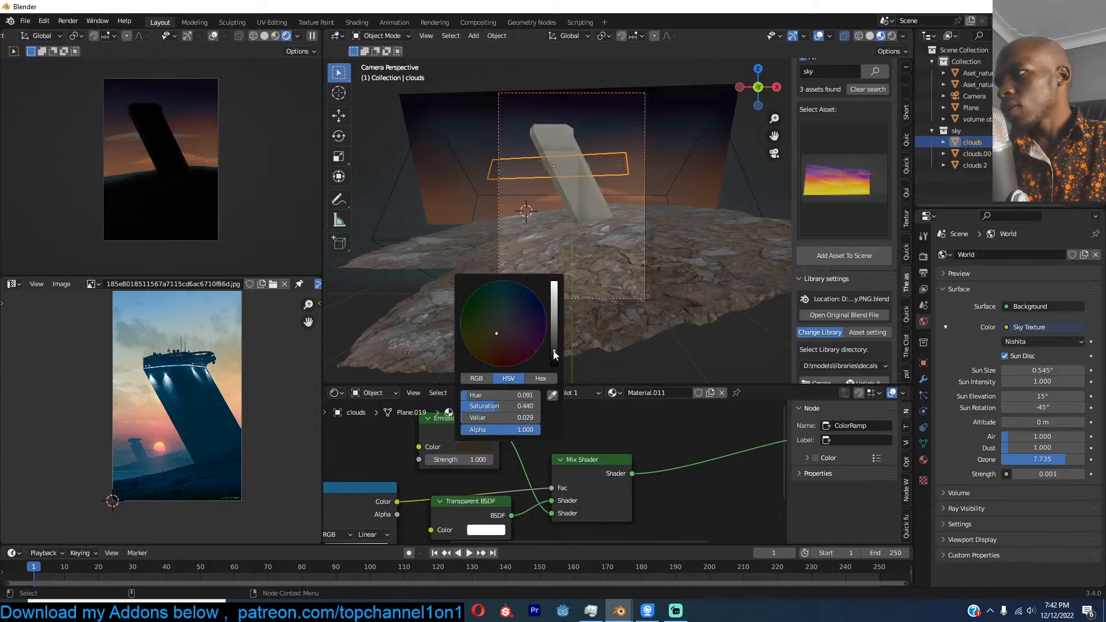
pyautogui.click(554, 330)
pyautogui.click(492, 352)
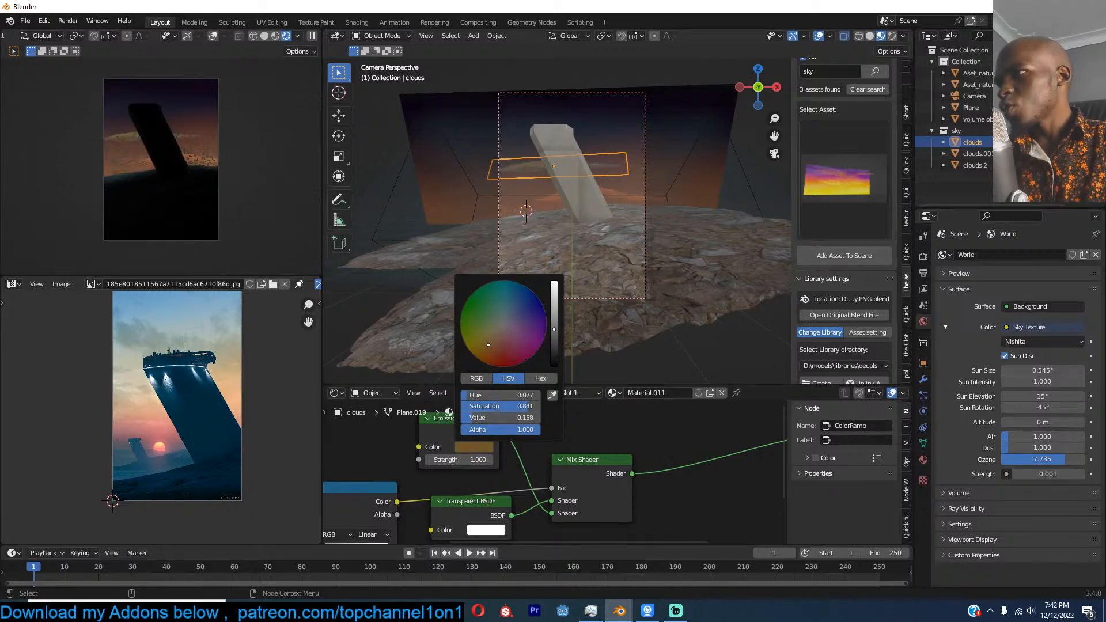
pyautogui.click(491, 362)
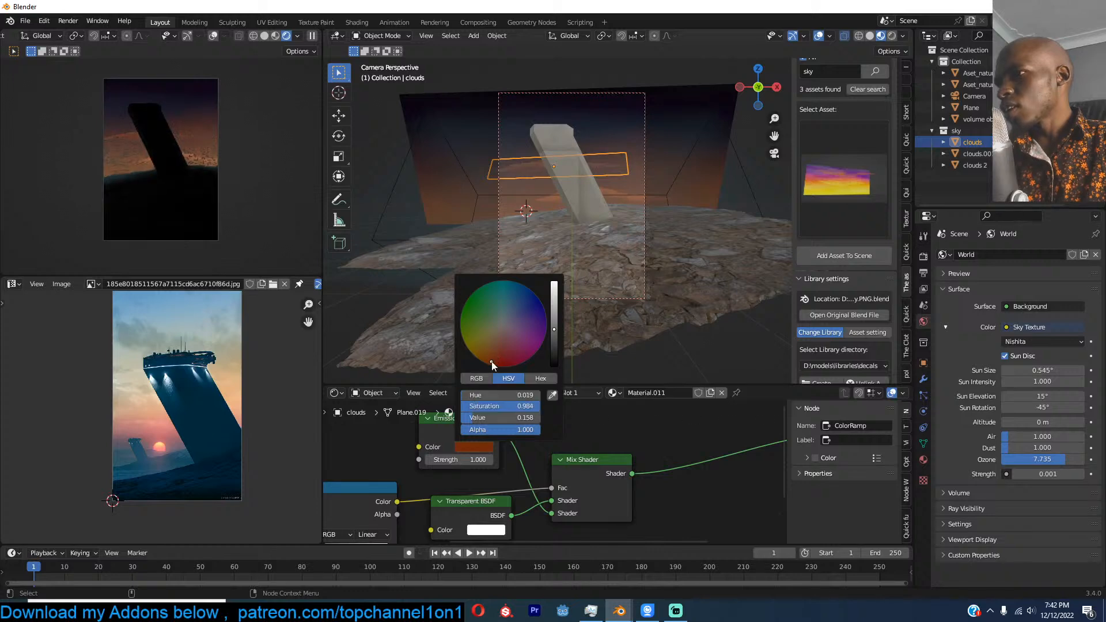
# Step: Scale the recoloured cloud plane down, duplicate it and enlarge the copy to roughly three times the size behind the tower
pyautogui.press('s')
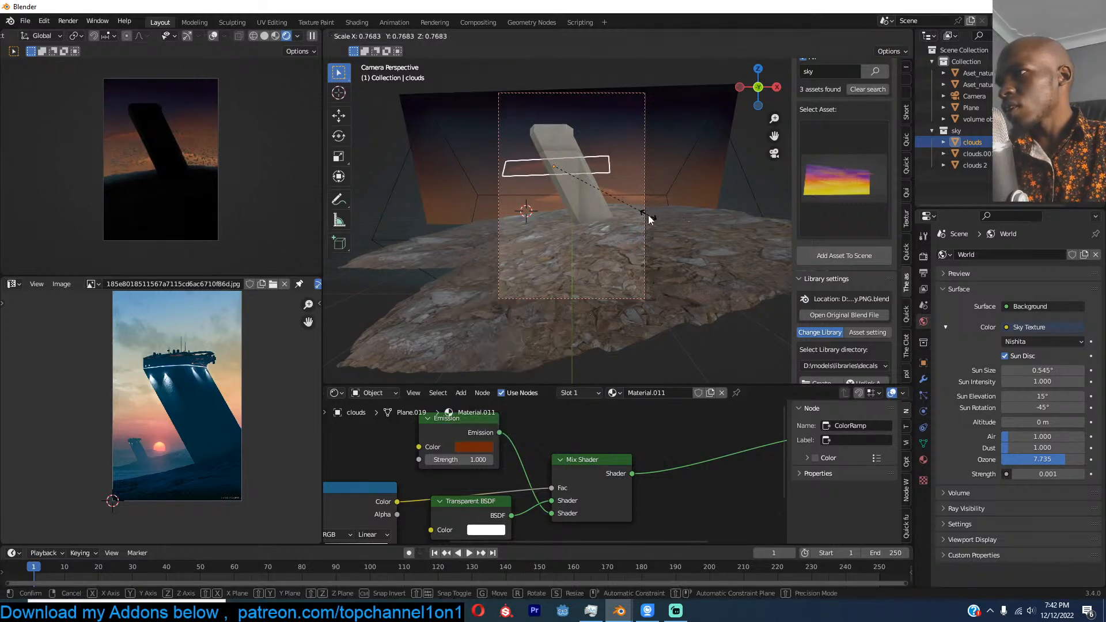
pyautogui.press('Return')
pyautogui.hotkey('shift', 'd')
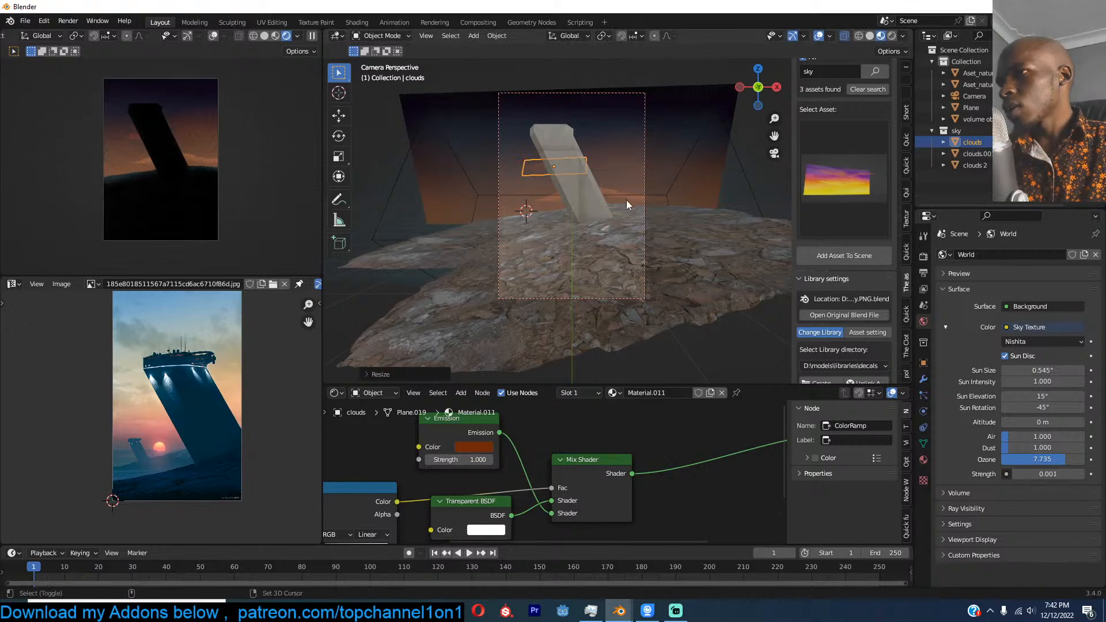
pyautogui.press('s')
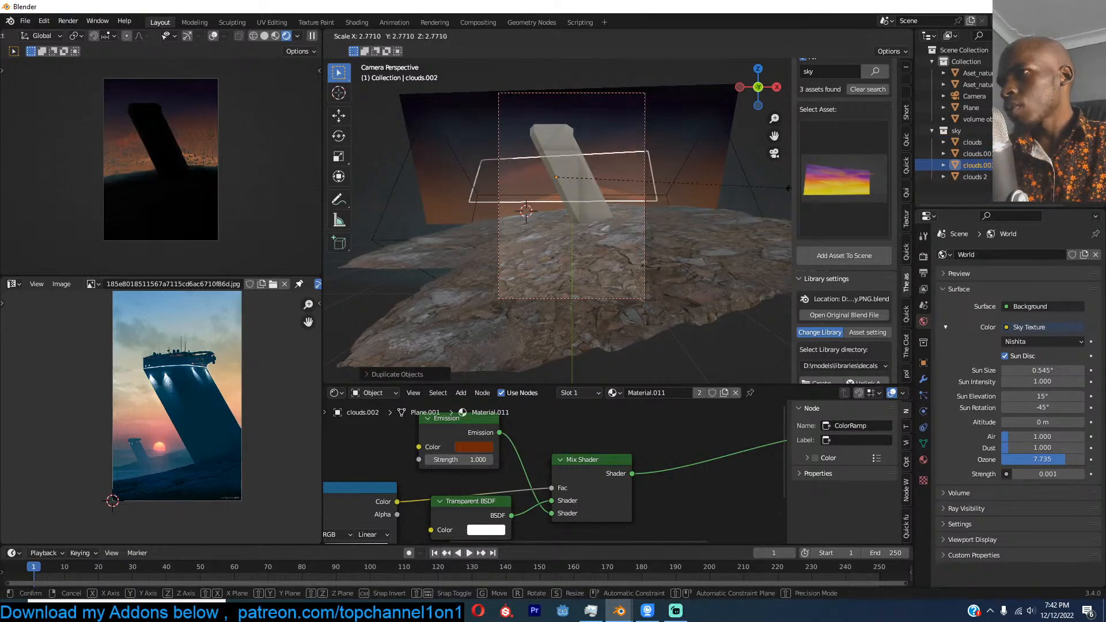
pyautogui.click(822, 189)
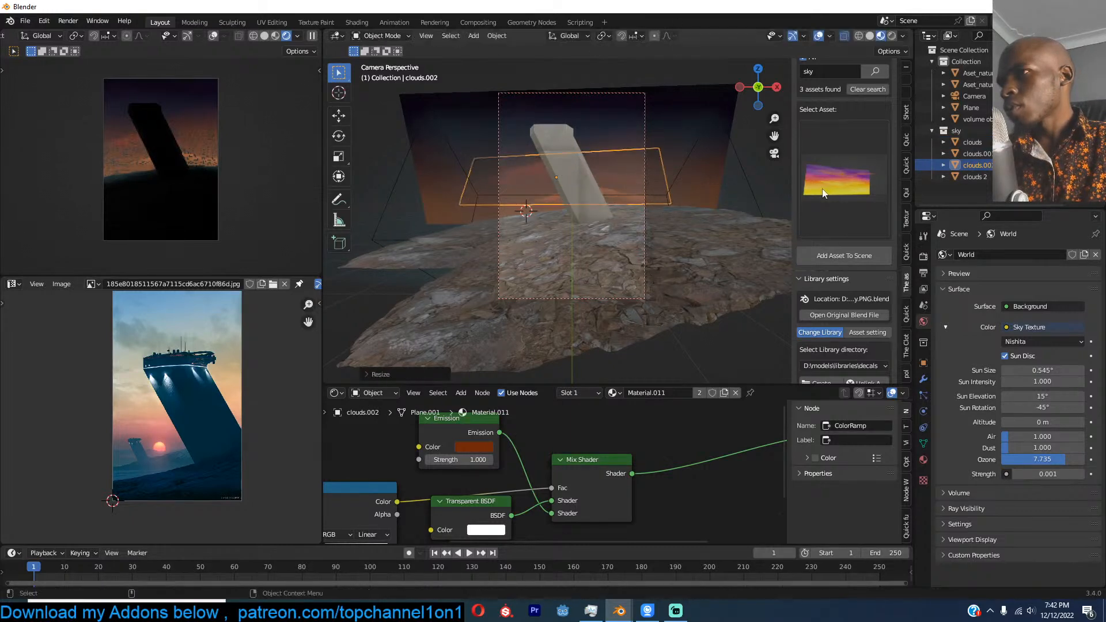
# Step: Add a spot light near the top of the leaning tower's front face and rotate it
pyautogui.click(659, 225)
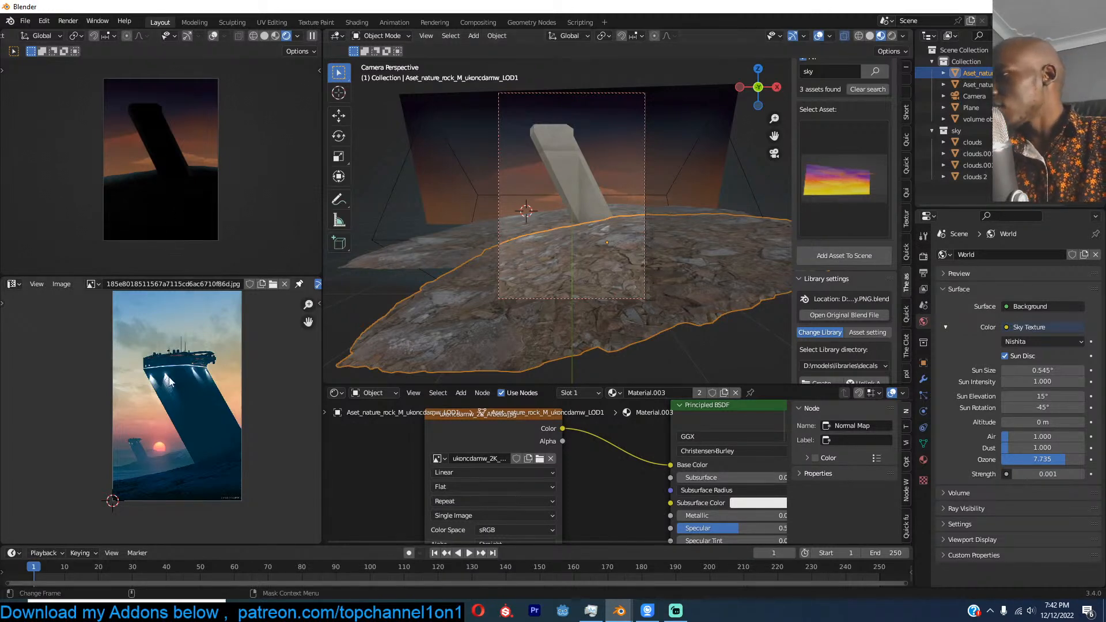
pyautogui.scroll(5, 568, 118)
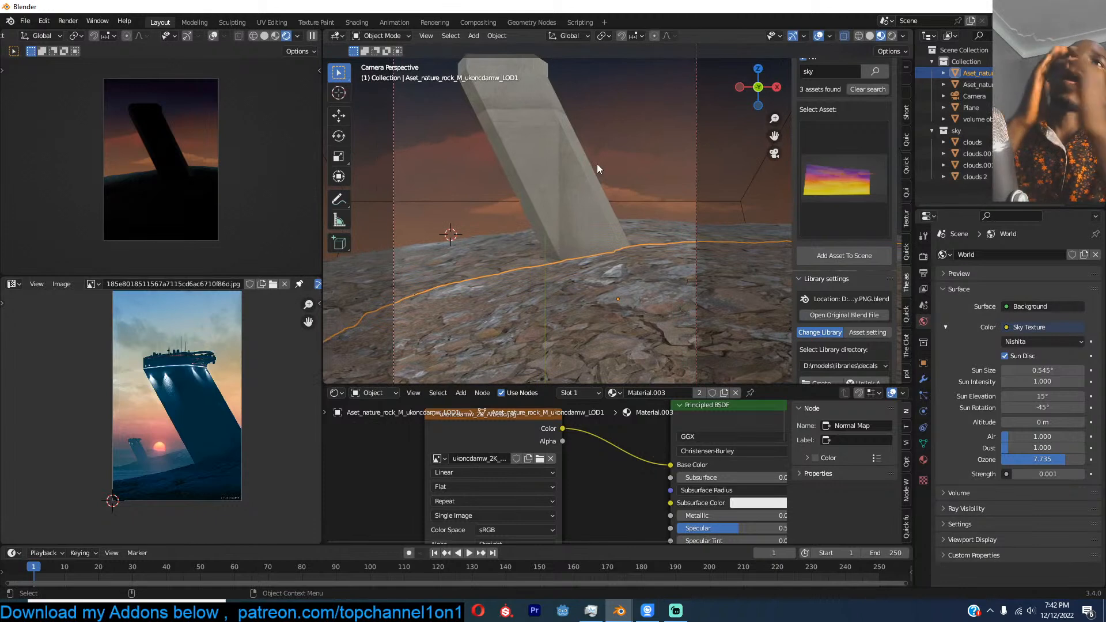
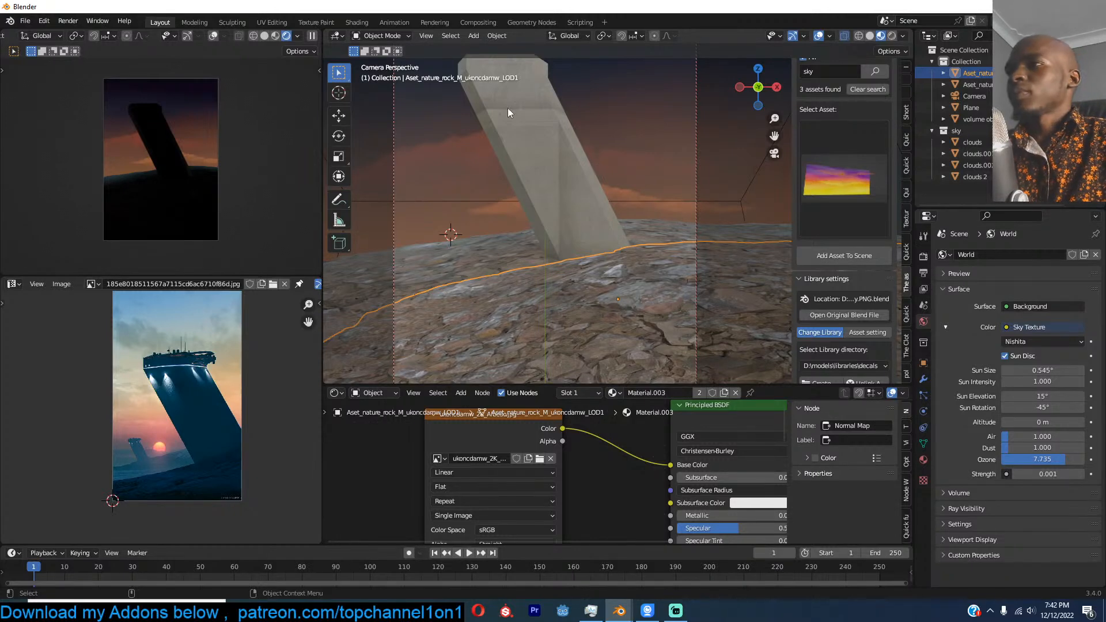
pyautogui.keyDown('shift'); pyautogui.moveTo(541, 120); pyautogui.dragTo(530, 173, button='middle'); pyautogui.keyUp('shift')
pyautogui.scroll(4, 165, 353)
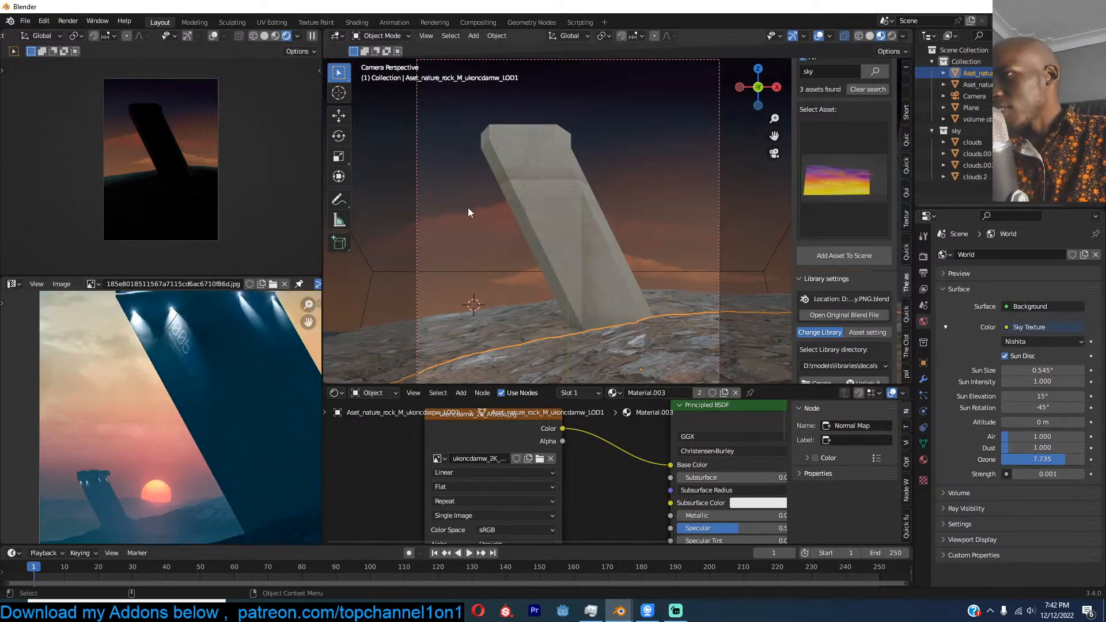
pyautogui.scroll(3, 501, 230)
pyautogui.hotkey('shift', 'a')
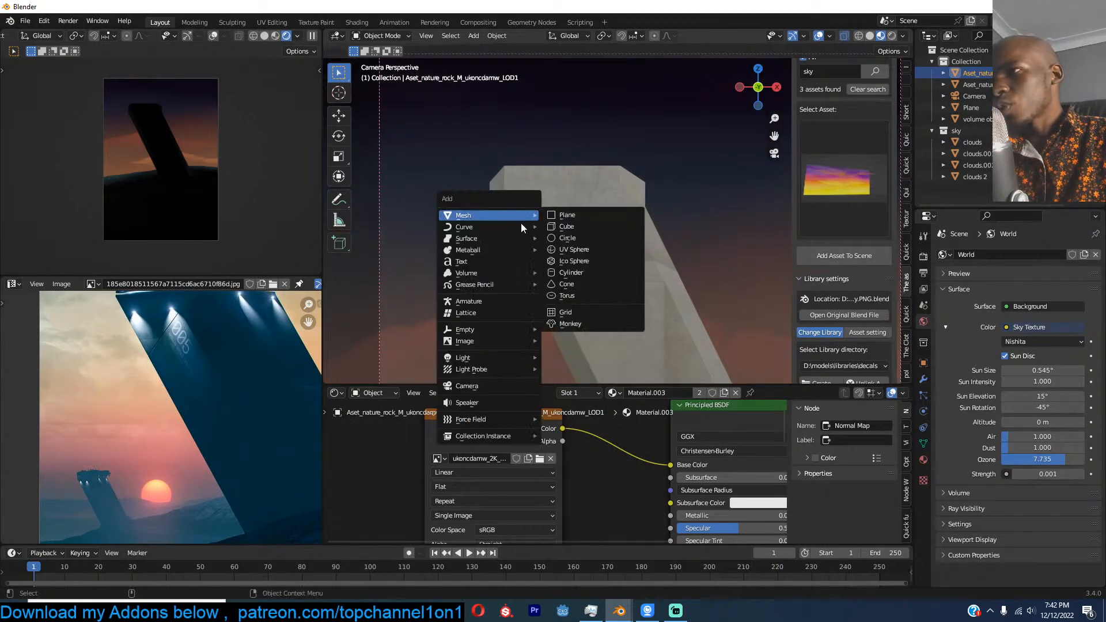
pyautogui.moveTo(527, 357)
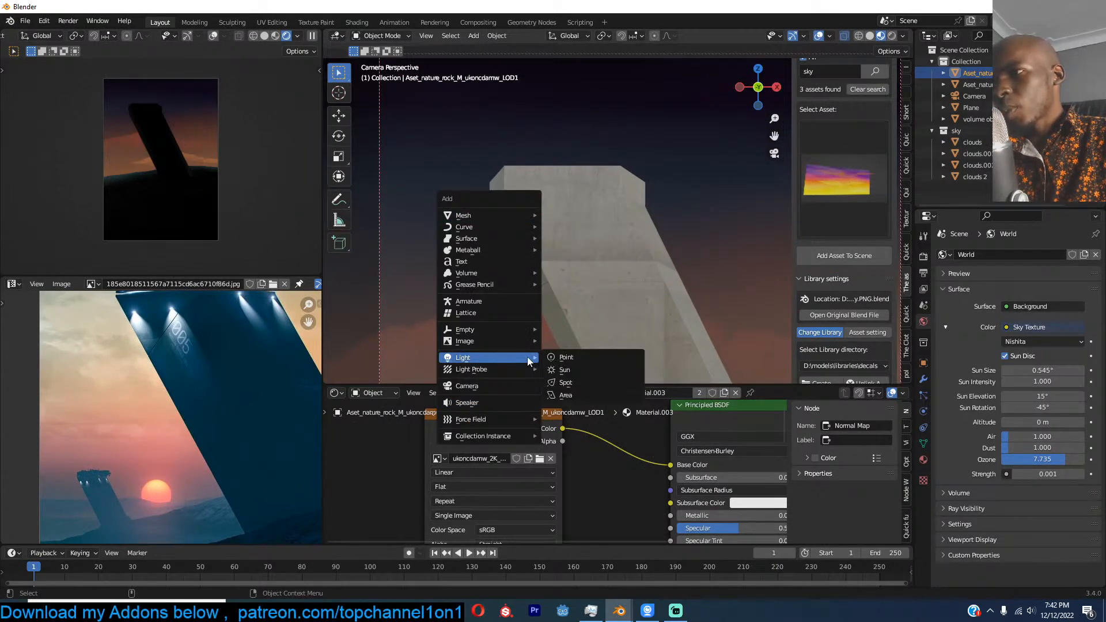
pyautogui.click(568, 383)
pyautogui.press('r')
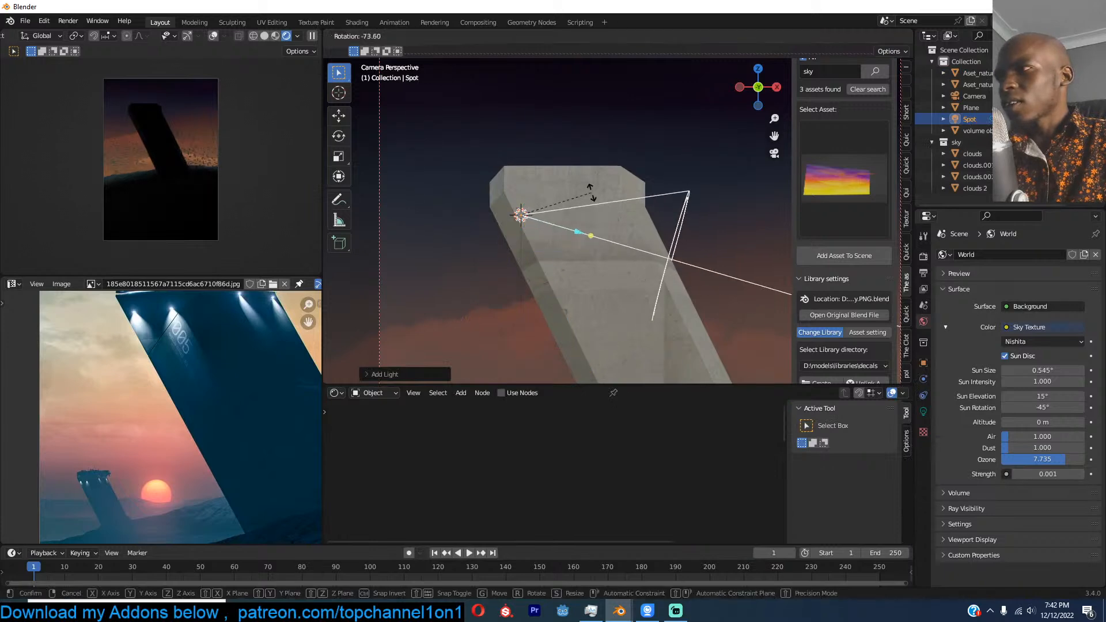
pyautogui.click(565, 257)
# Step: Move the spot light slightly off the tower's face, close to the concrete surface
pyautogui.press('KP_Decimal')
pyautogui.moveTo(566, 258); pyautogui.dragTo(696, 227, button='middle')
pyautogui.press('g')
pyautogui.click(686, 236)
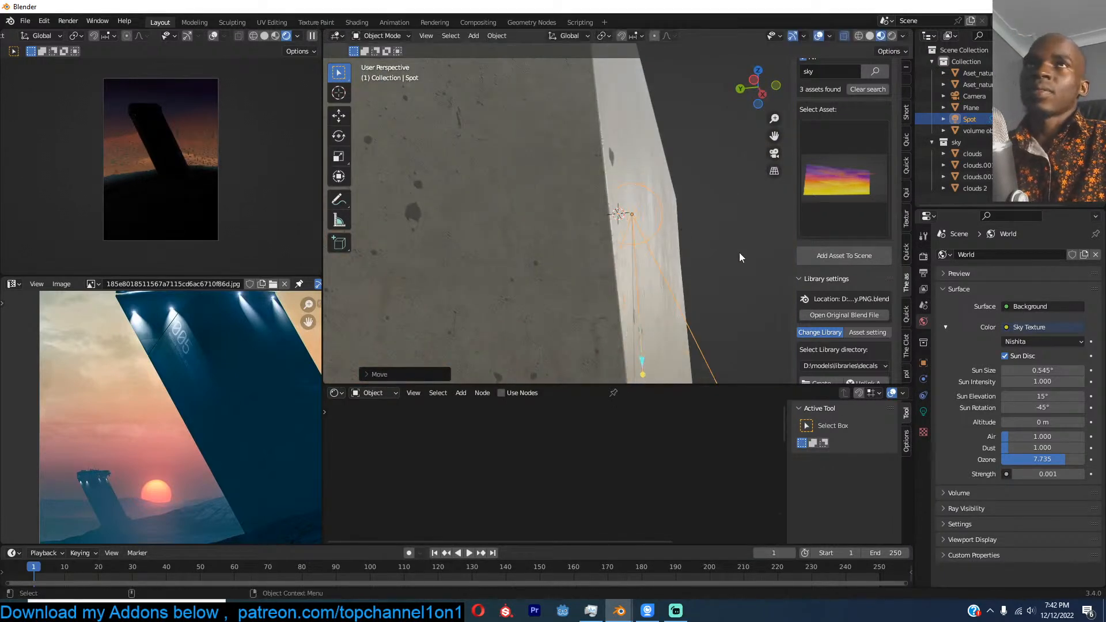
pyautogui.press('g')
pyautogui.click(680, 247)
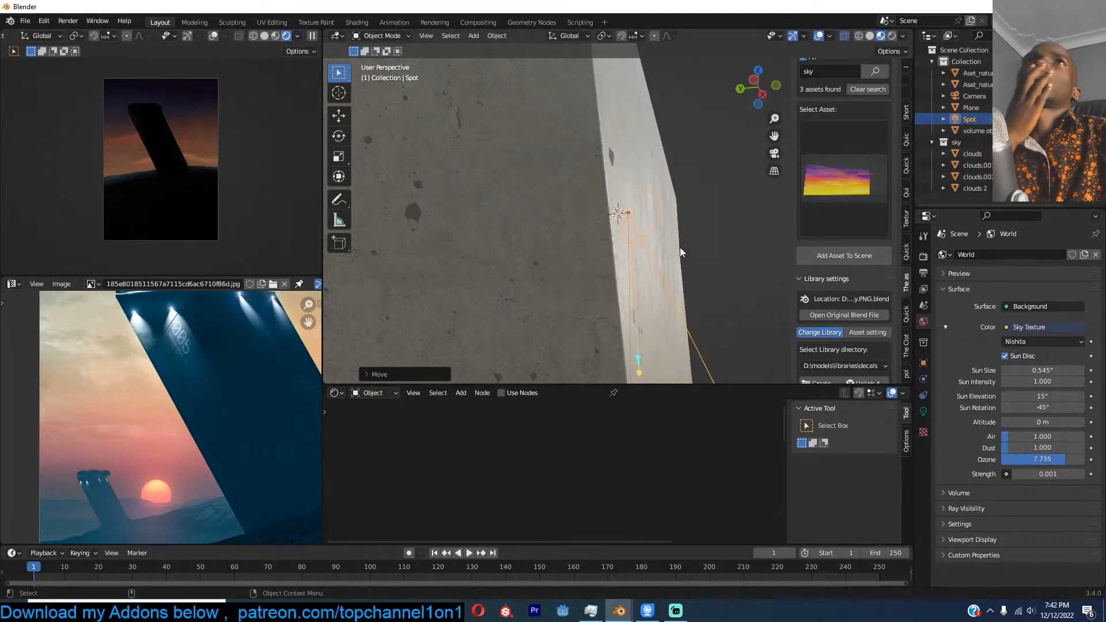
# Step: Set the spot light's power to 10000 W
pyautogui.click(923, 412)
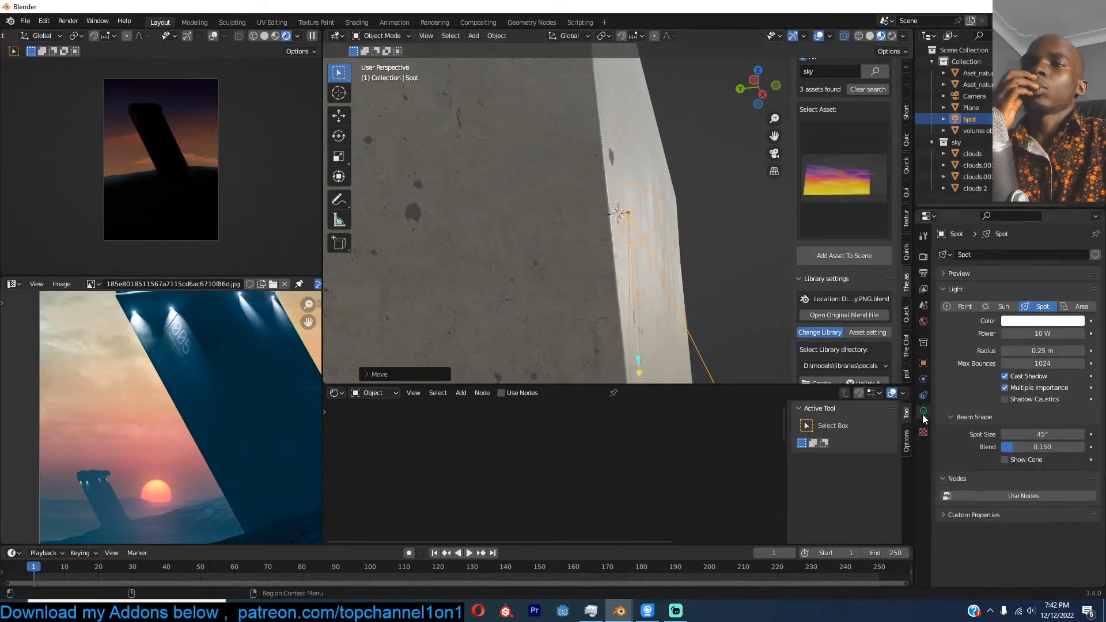
pyautogui.click(1032, 334)
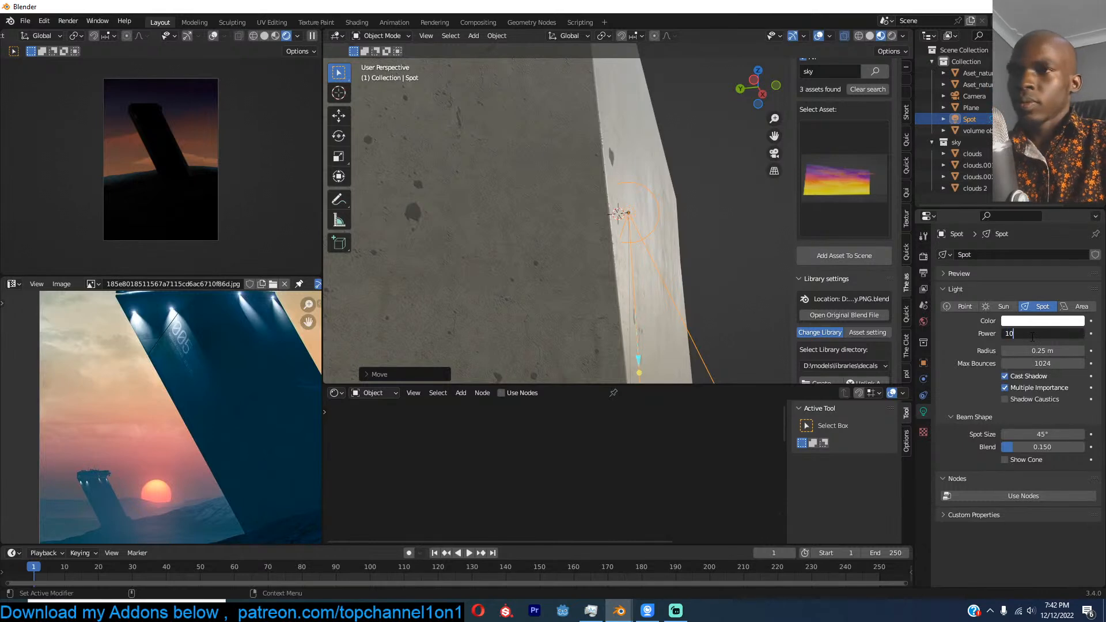
pyautogui.write('10000')
pyautogui.press('Return')
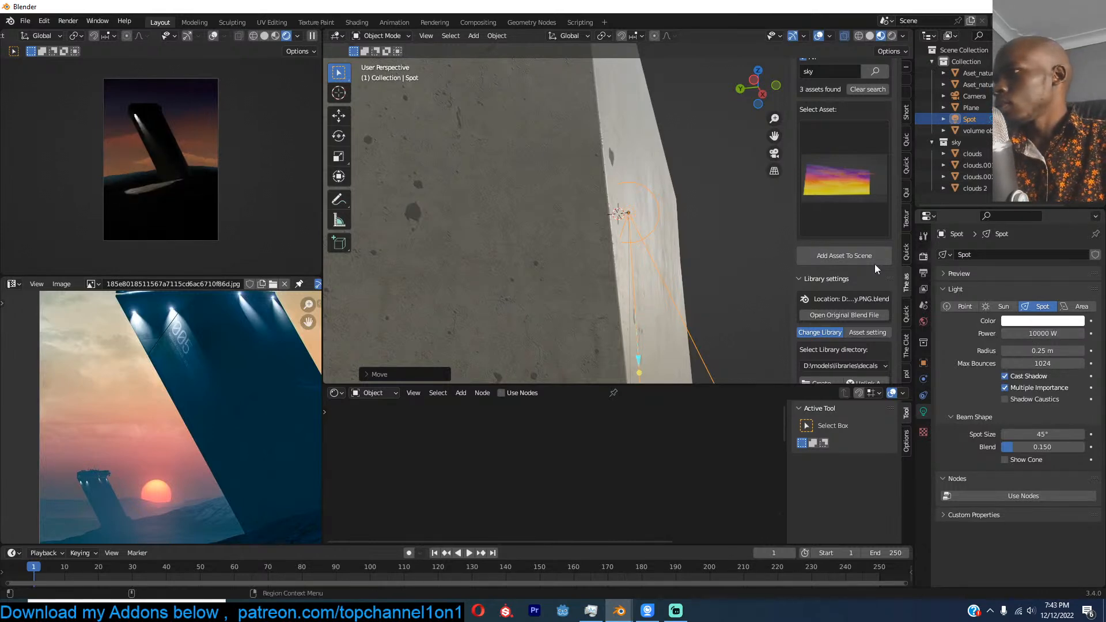
# Step: Rotate the spot light to aim down along the tower's face and nudge its position beside the surface
pyautogui.moveTo(750, 258); pyautogui.dragTo(730, 283, button='middle')
pyautogui.press('r')
pyautogui.click(672, 278)
pyautogui.press('r')
pyautogui.press('r')
pyautogui.click(663, 280)
pyautogui.press('g')
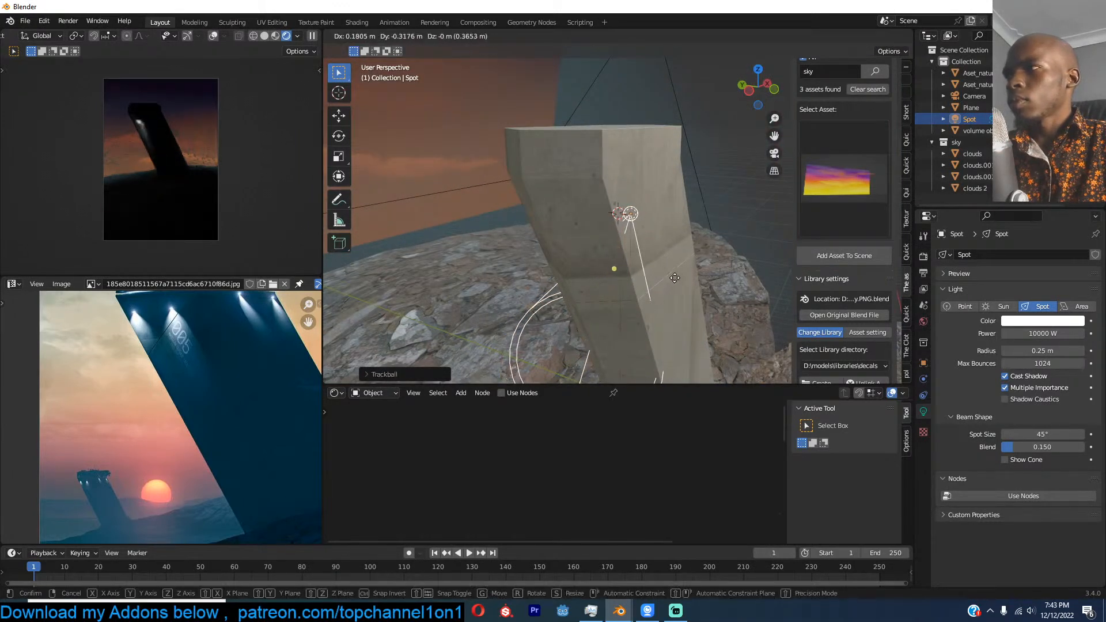
pyautogui.click(674, 280)
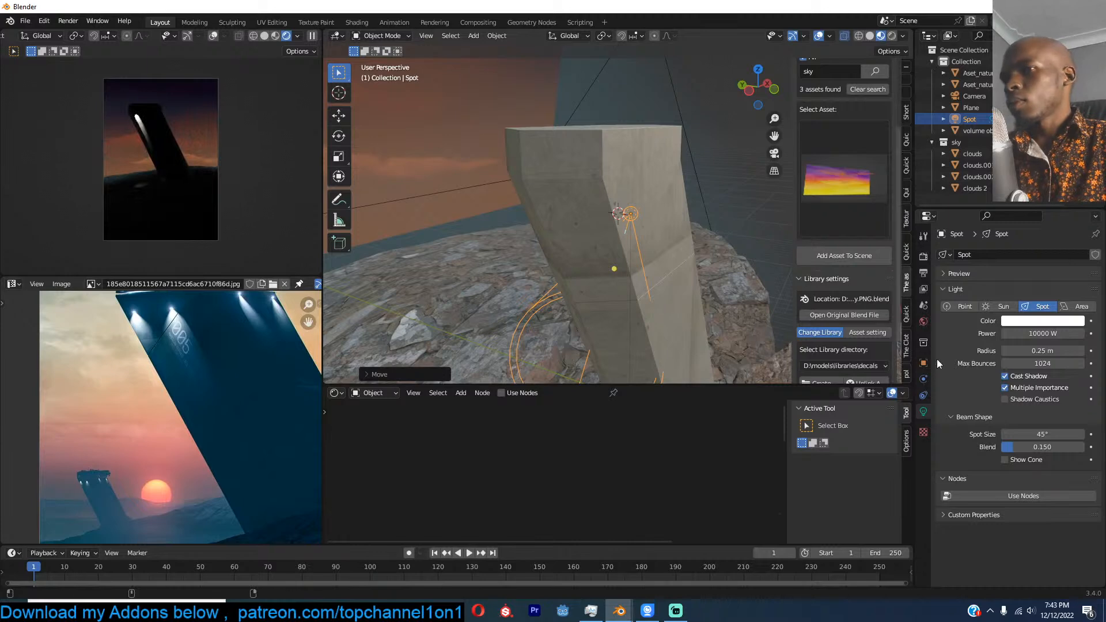
# Step: Set the spot light's power to 1000 W, its blend to 0.490 and its spot size to 60°
pyautogui.doubleClick(1043, 333)
pyautogui.press('BackSpace')
pyautogui.press('Return')
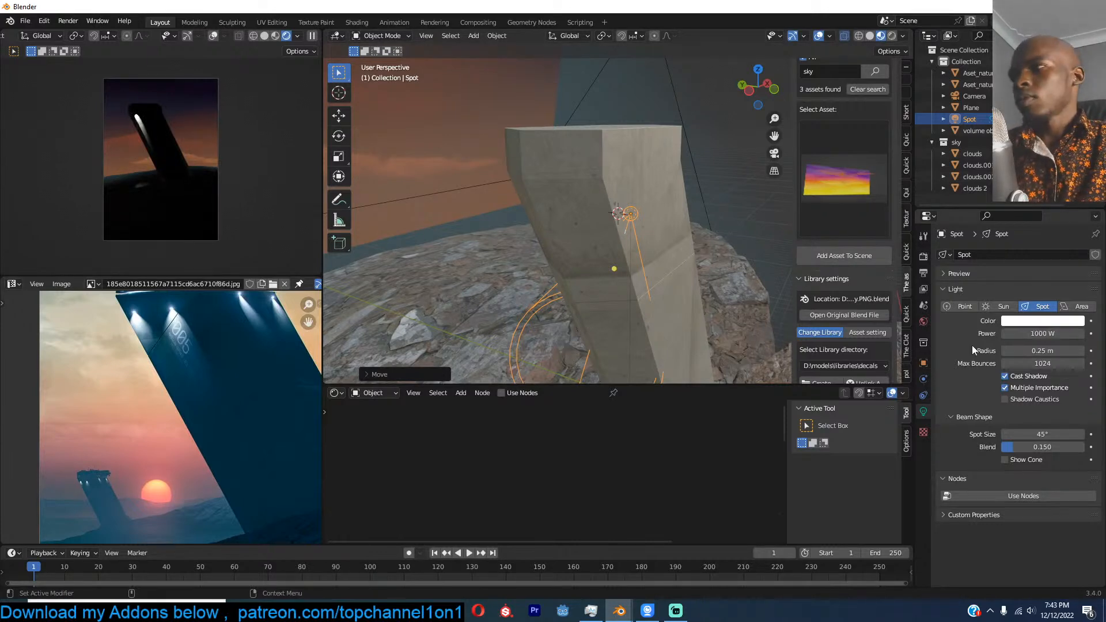
pyautogui.moveTo(1028, 446)
pyautogui.mouseDown()
pyautogui.moveTo(1056, 448)
pyautogui.moveTo(1043, 435)
pyautogui.mouseUp()
pyautogui.doubleClick(1043, 435)
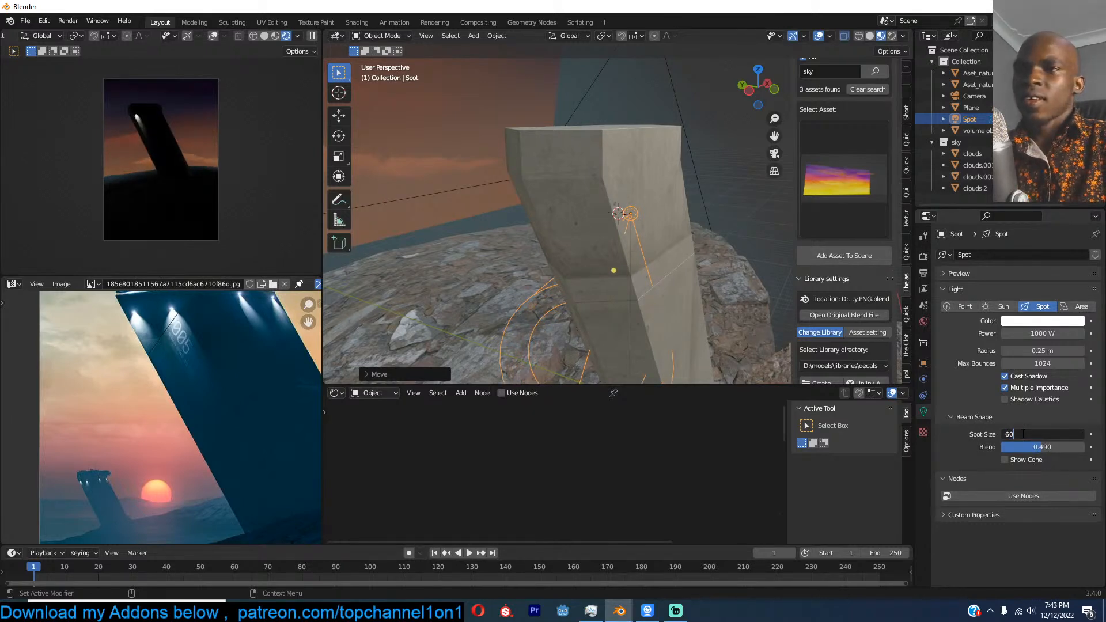
pyautogui.press('Return')
# Step: Widen the spot light's spot size to 120° and set its power to 500 W
pyautogui.moveTo(710, 251); pyautogui.dragTo(643, 227, button='middle')
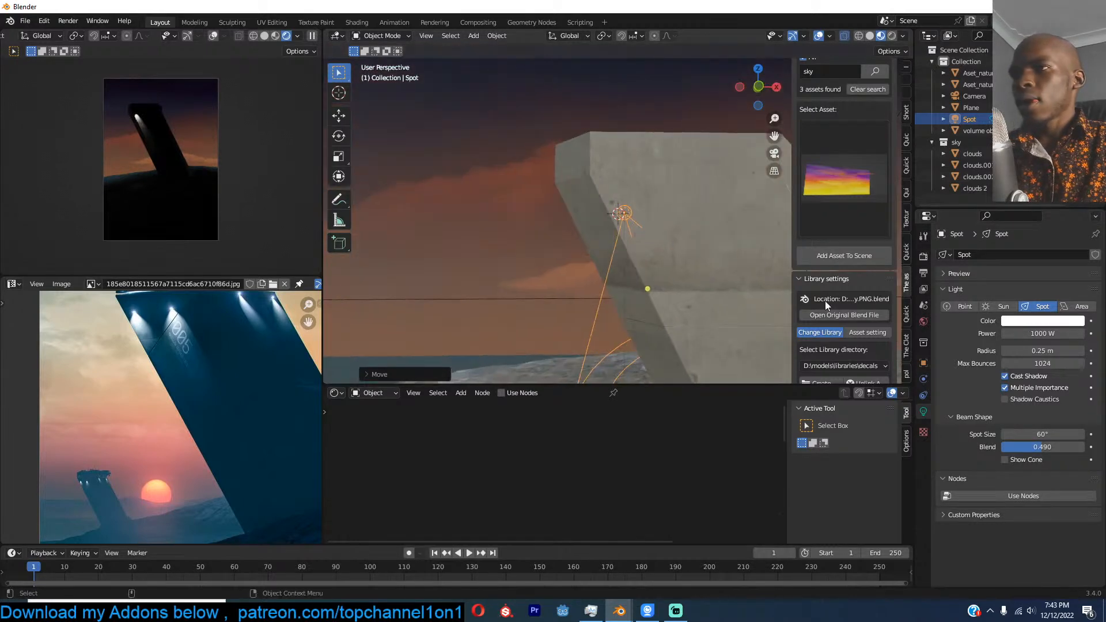
pyautogui.doubleClick(1055, 436)
pyautogui.write('120')
pyautogui.press('Return')
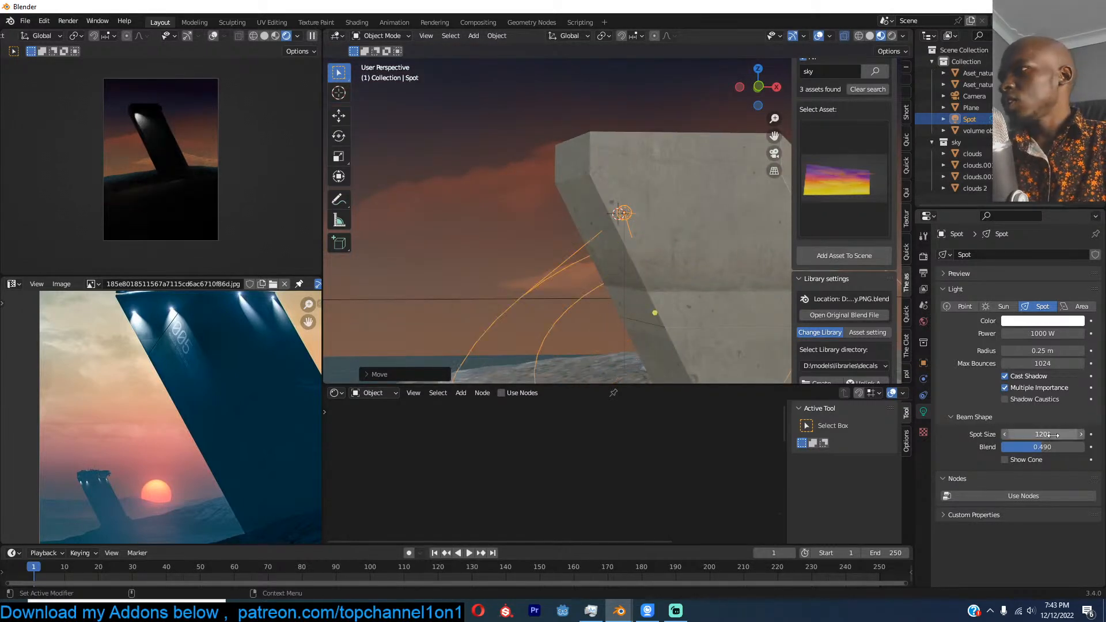
pyautogui.moveTo(582, 234); pyautogui.dragTo(516, 238, button='middle')
pyautogui.doubleClick(1043, 333)
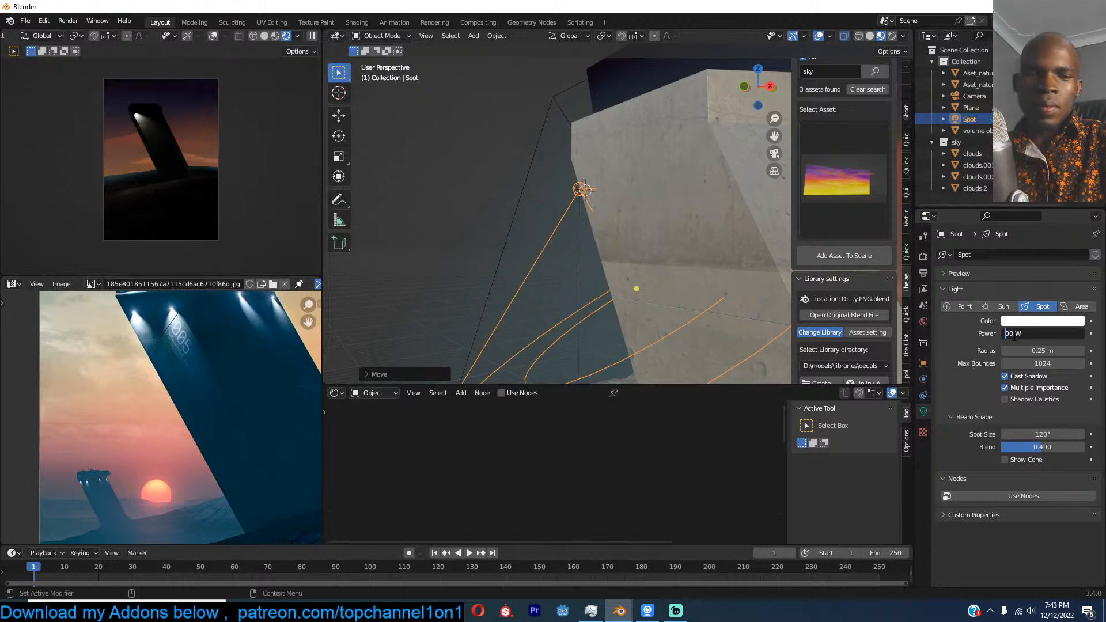
pyautogui.write('5')
pyautogui.press('Return')
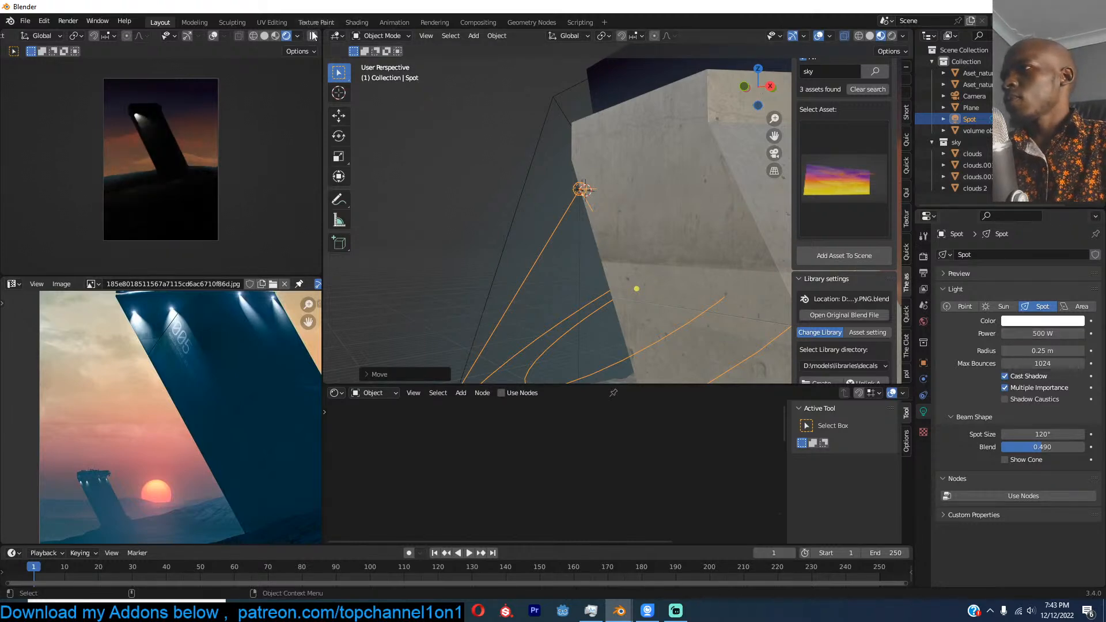
# Step: Duplicate the spot light twice in the front view, placing the copies in a row across the tower's face
pyautogui.keyDown('alt'); pyautogui.moveTo(634, 137); pyautogui.dragTo(547, 198, button='middle'); pyautogui.keyUp('alt')
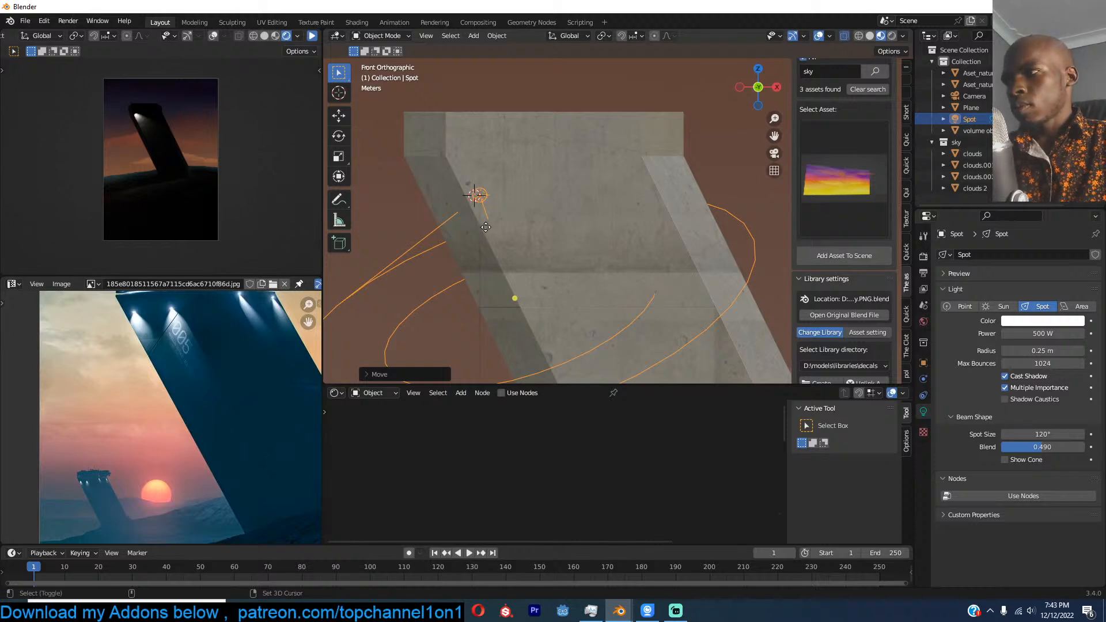
pyautogui.hotkey('shift', 'd')
pyautogui.click(549, 222)
pyautogui.hotkey('shift', 'd')
pyautogui.click(585, 225)
# Step: Select all three spot lights on the tower's face and link their object data to the original spot light
pyautogui.moveTo(585, 223); pyautogui.dragTo(862, 271, button='middle')
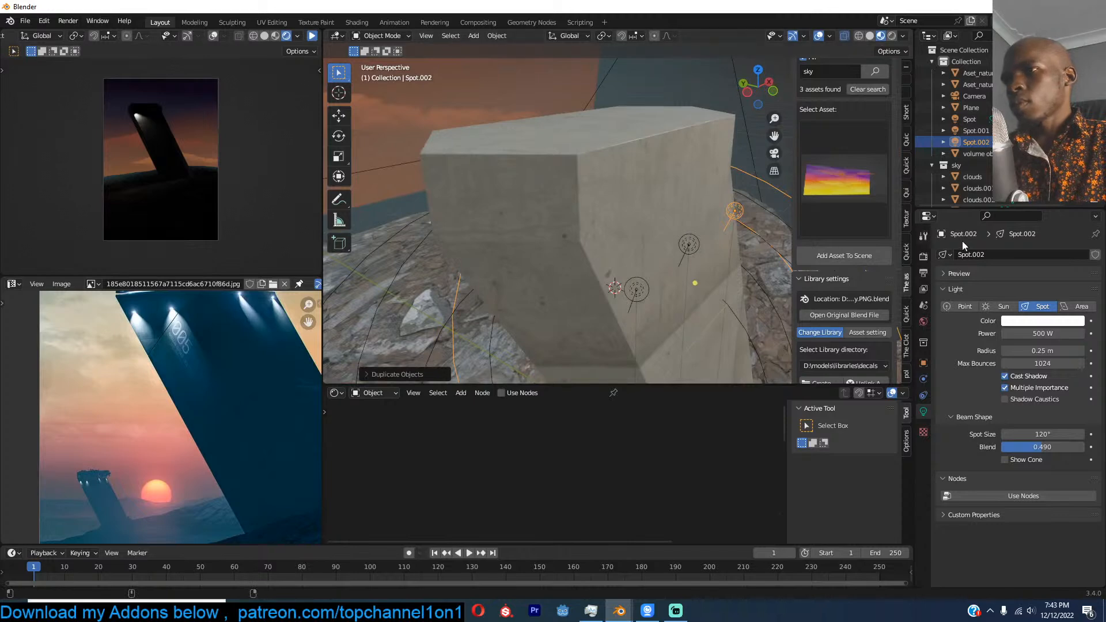
pyautogui.keyDown('shift'); pyautogui.click(690, 245); pyautogui.keyUp('shift')
pyautogui.keyDown('shift'); pyautogui.click(637, 291); pyautogui.keyUp('shift')
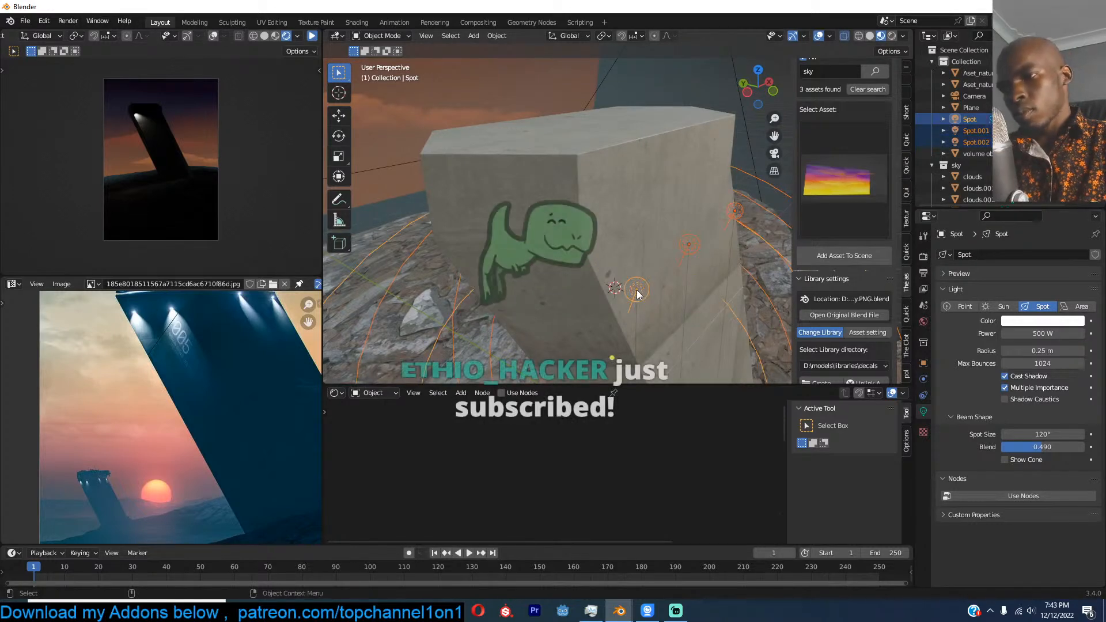
pyautogui.hotkey('ctrl', 'l')
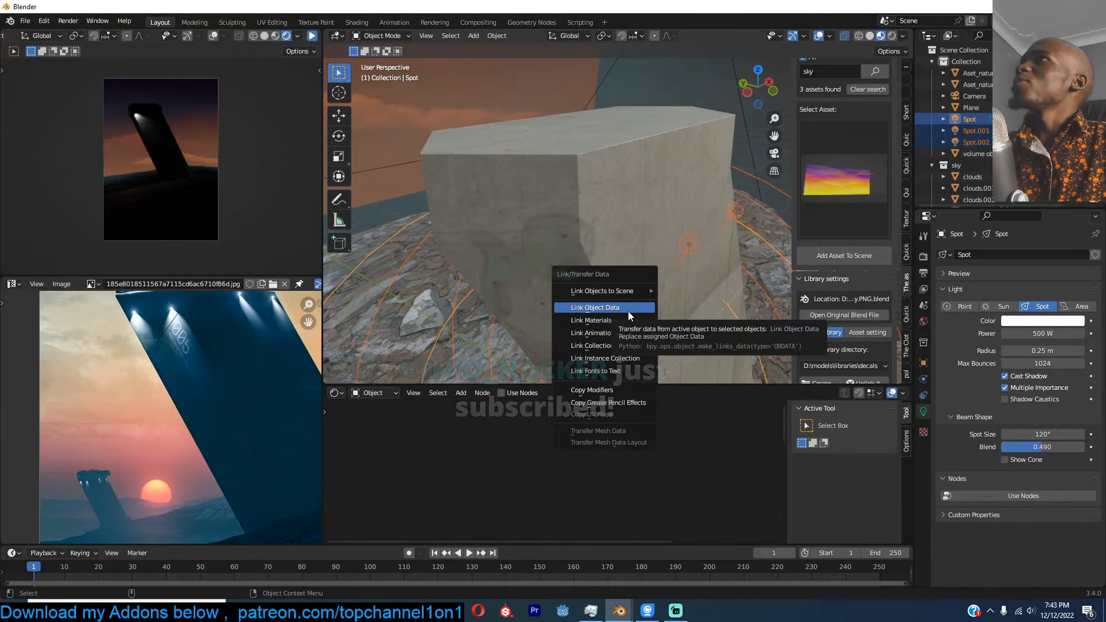
pyautogui.click(628, 311)
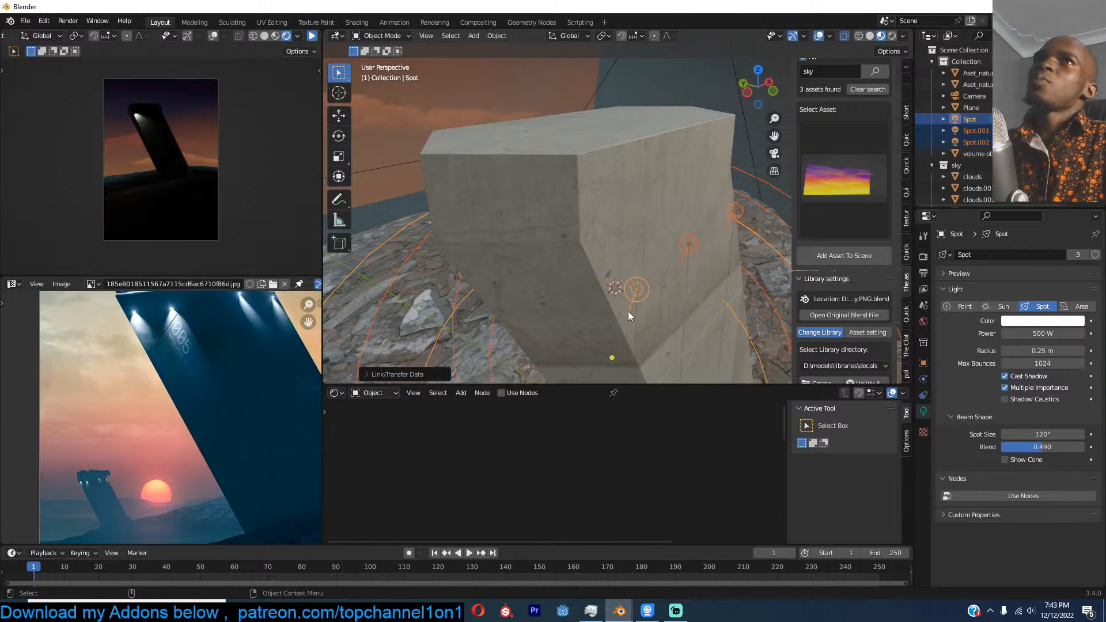
# Step: Tint the linked spot lights light blue, refresh the rendered preview and set their spot size to 90°
pyautogui.moveTo(672, 301); pyautogui.dragTo(749, 307, button='middle')
pyautogui.click(1025, 318)
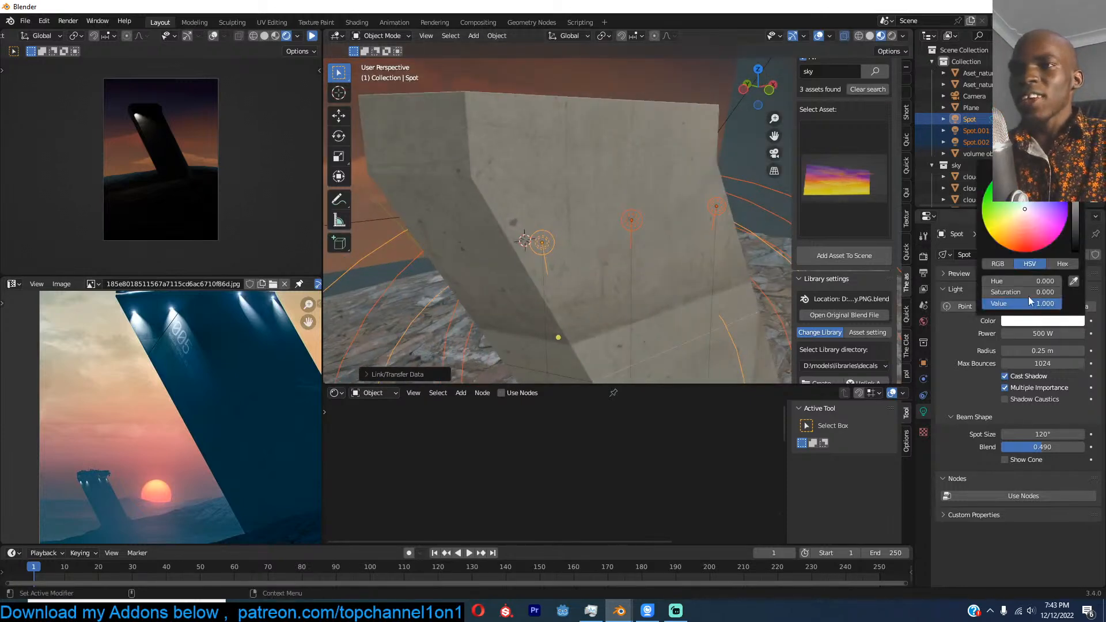
pyautogui.moveTo(1042, 194); pyautogui.dragTo(1034, 198)
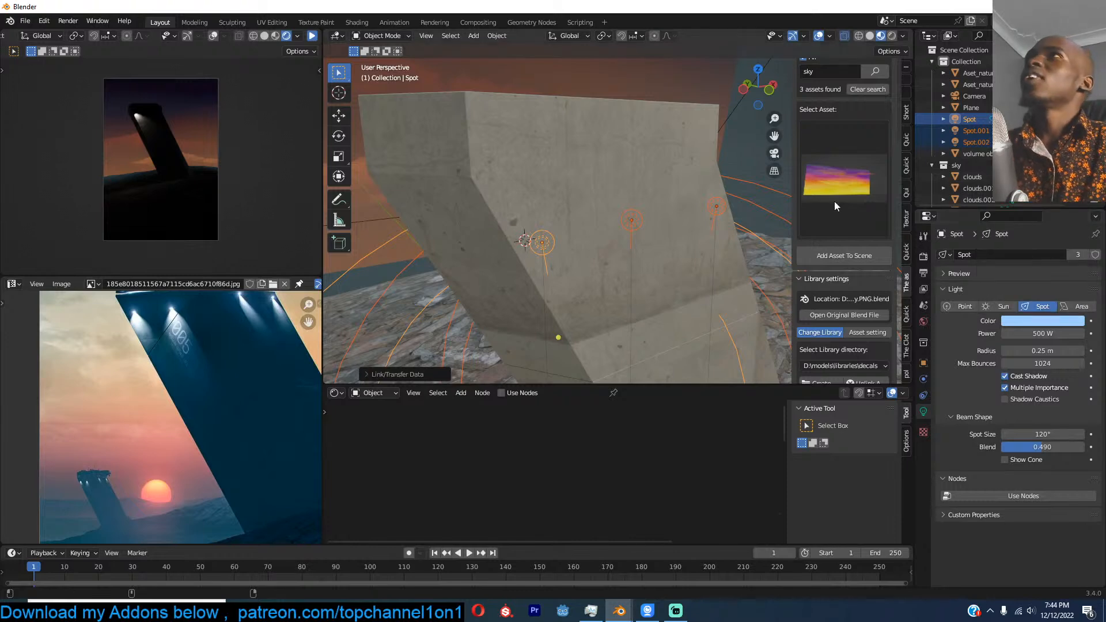
pyautogui.click(312, 37)
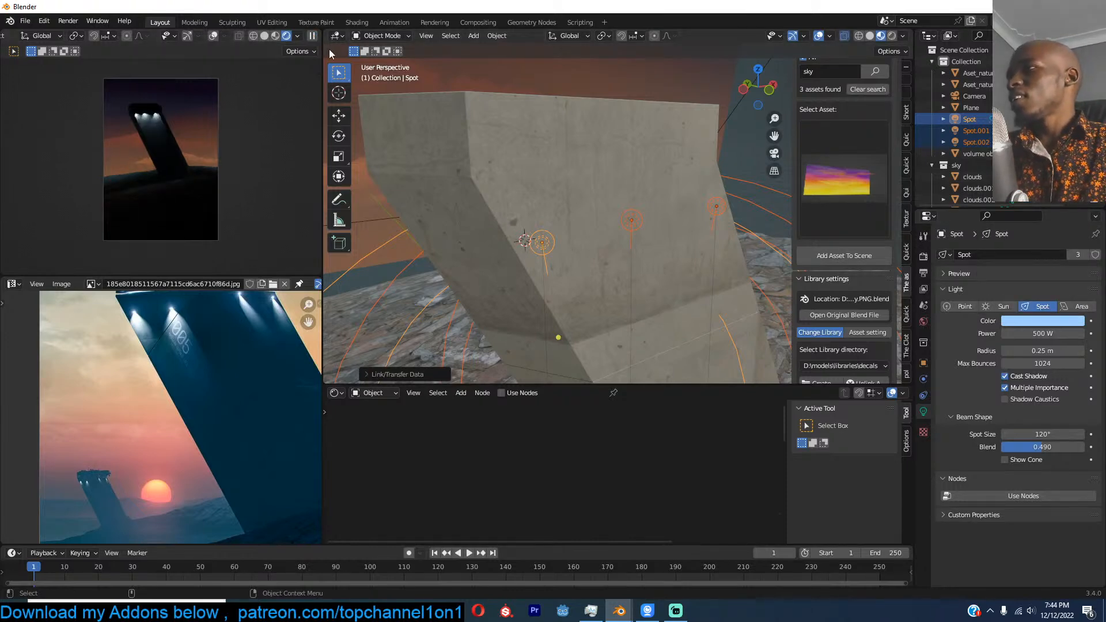
pyautogui.scroll(-4, 717, 240)
pyautogui.moveTo(706, 241); pyautogui.dragTo(688, 238, button='middle')
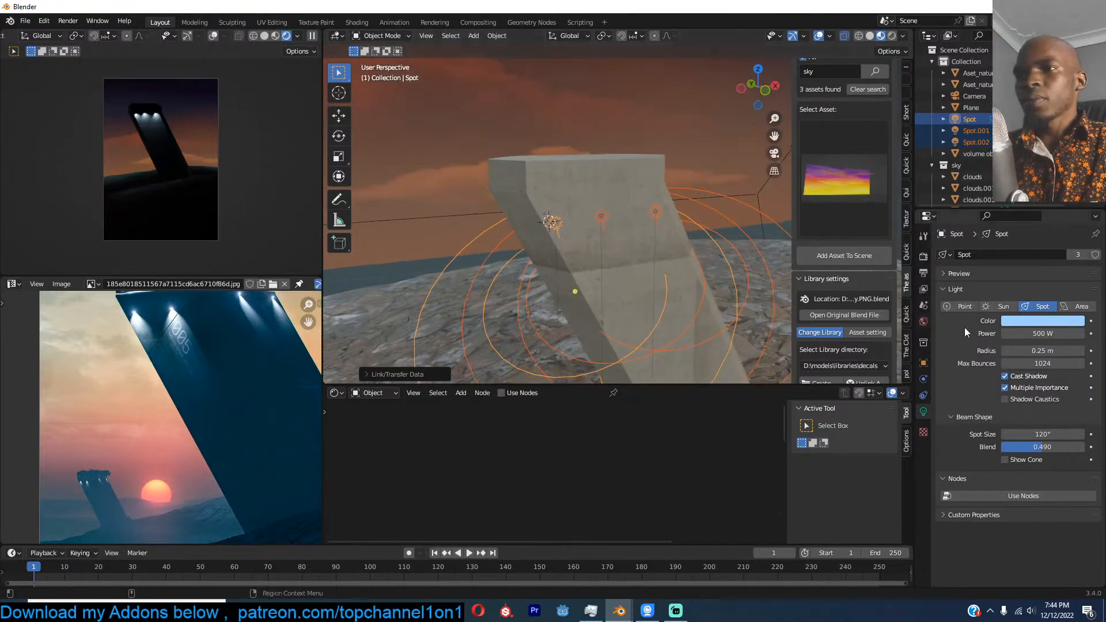
pyautogui.click(1047, 435)
pyautogui.write('90')
pyautogui.press('Return')
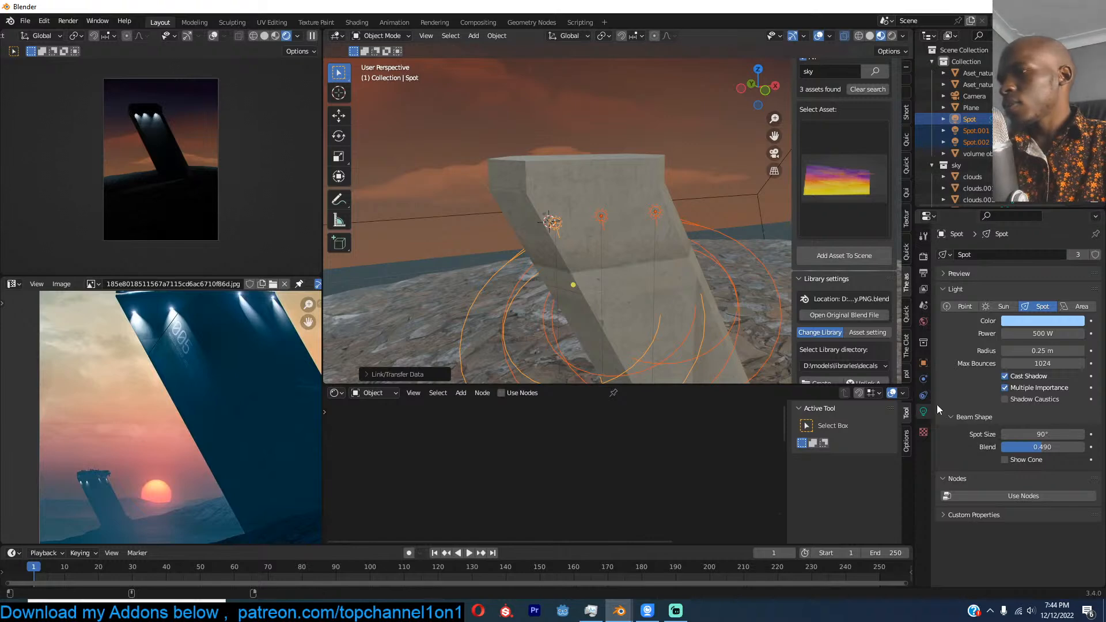
# Step: Snap the end spot light of the row onto the tower's side face using the 3D cursor and rotate it freely to aim down
pyautogui.scroll(-1, 567, 200)
pyautogui.scroll(-1, 209, 409)
pyautogui.click(645, 215)
pyautogui.moveTo(643, 217); pyautogui.dragTo(568, 231, button='middle')
pyautogui.keyDown('shift'); pyautogui.rightClick(611, 207); pyautogui.keyUp('shift')
pyautogui.hotkey('shift', 's')
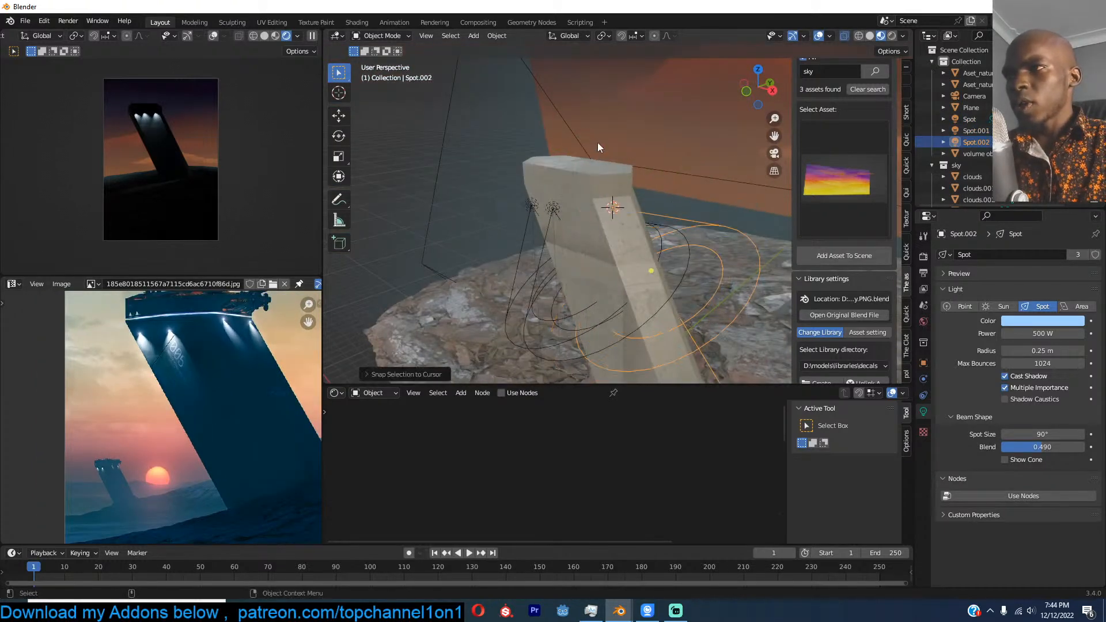
pyautogui.press('r')
pyautogui.press('r')
pyautogui.click(596, 147)
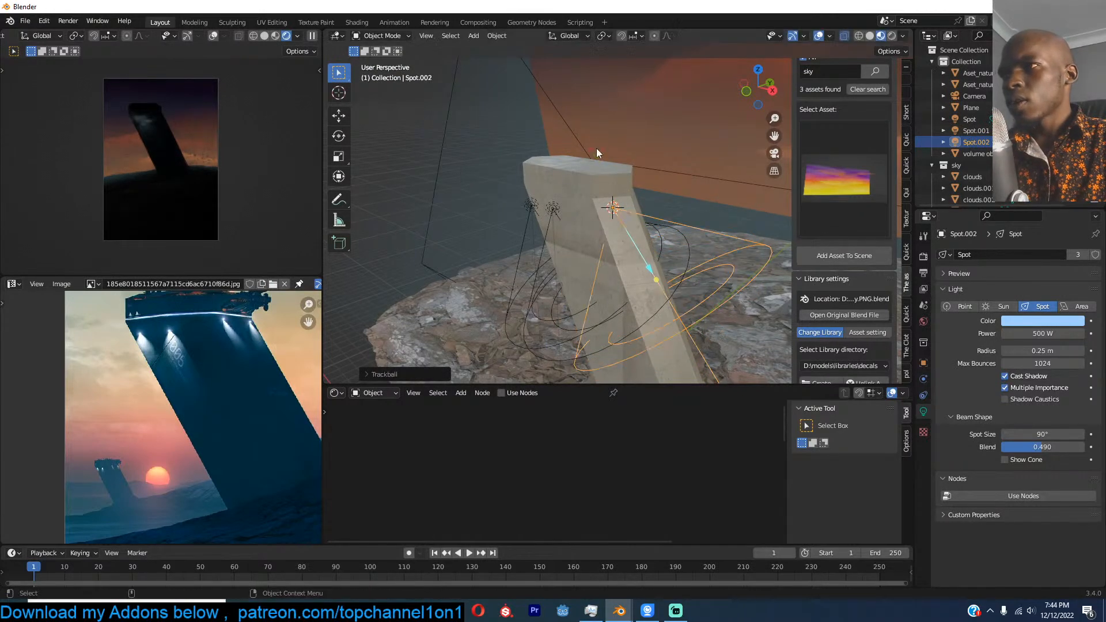
# Step: Snap the middle spot light to a 3D cursor placed further along the tower's front face and rotate it freely to aim downward
pyautogui.moveTo(550, 230)
pyautogui.mouseDown(button='middle')
pyautogui.moveTo(572, 235)
pyautogui.moveTo(552, 219)
pyautogui.mouseUp(button='middle')
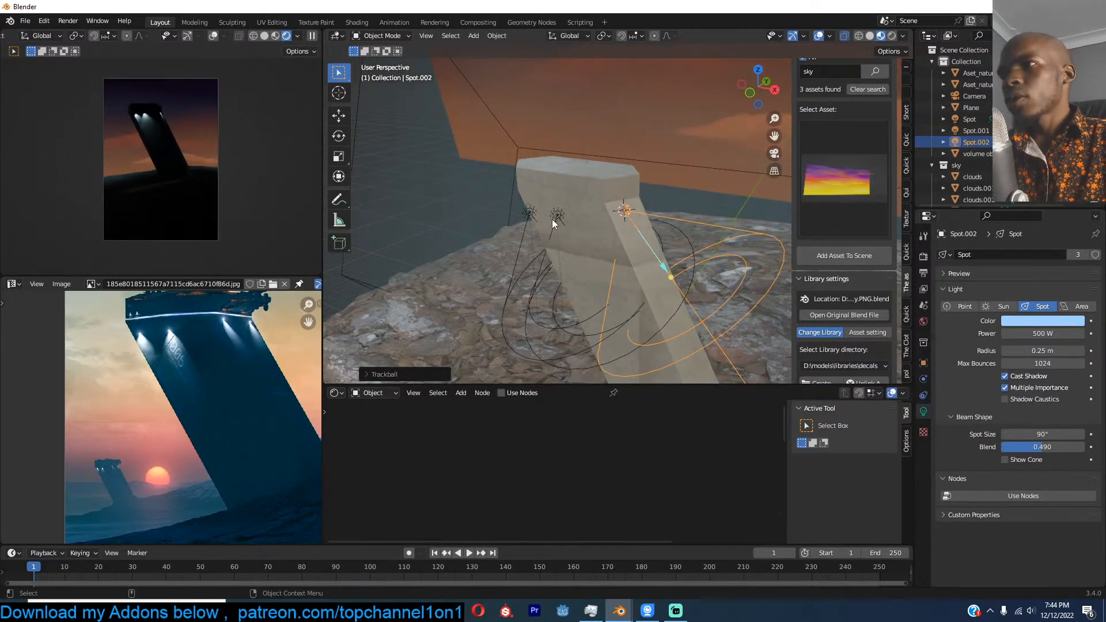
pyautogui.click(556, 217)
pyautogui.keyDown('shift'); pyautogui.rightClick(581, 219); pyautogui.keyUp('shift')
pyautogui.hotkey('shift', 's')
pyautogui.click(572, 150)
pyautogui.moveTo(572, 150); pyautogui.dragTo(592, 169, button='middle')
pyautogui.scroll(1, 597, 177)
pyautogui.press('r')
pyautogui.press('r')
pyautogui.click(590, 154)
# Step: Nudge the middle spot light's position with the Move tool and narrow the linked lights' spot size to 61.6°
pyautogui.click(338, 115)
pyautogui.scroll(3, 591, 169)
pyautogui.moveTo(530, 164); pyautogui.dragTo(525, 167)
pyautogui.moveTo(520, 201)
pyautogui.mouseDown(button='middle')
pyautogui.moveTo(496, 209)
pyautogui.moveTo(524, 211)
pyautogui.mouseUp(button='middle')
pyautogui.moveTo(1043, 434); pyautogui.dragTo(1009, 434)
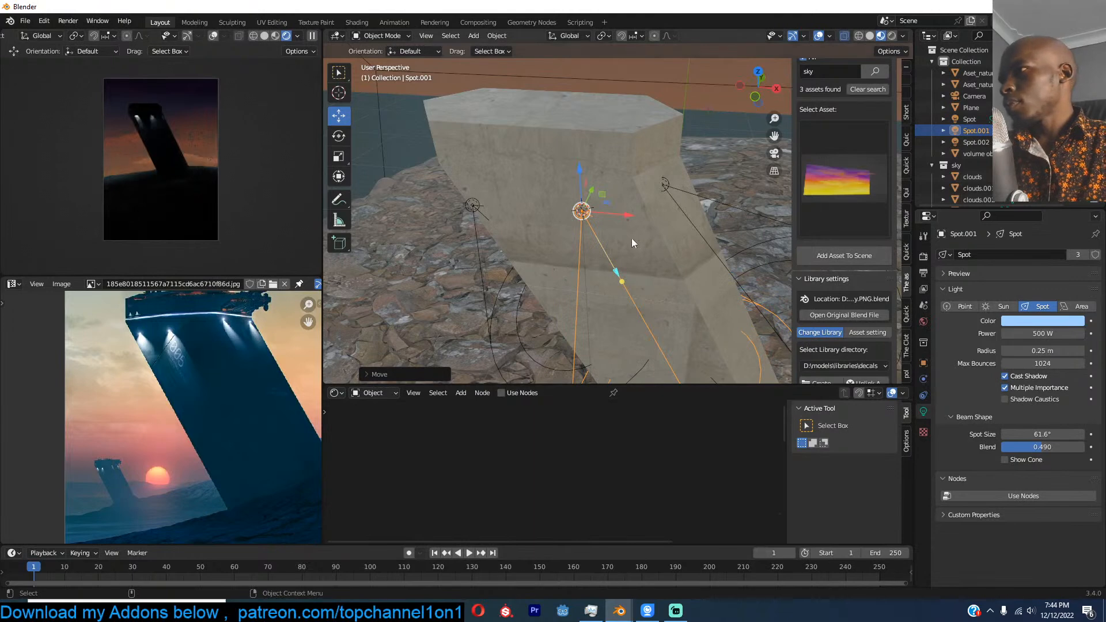
# Step: Start saving the scene and create a folder named station inside D:\models\2022\december
pyautogui.hotkey('ctrl', 's')
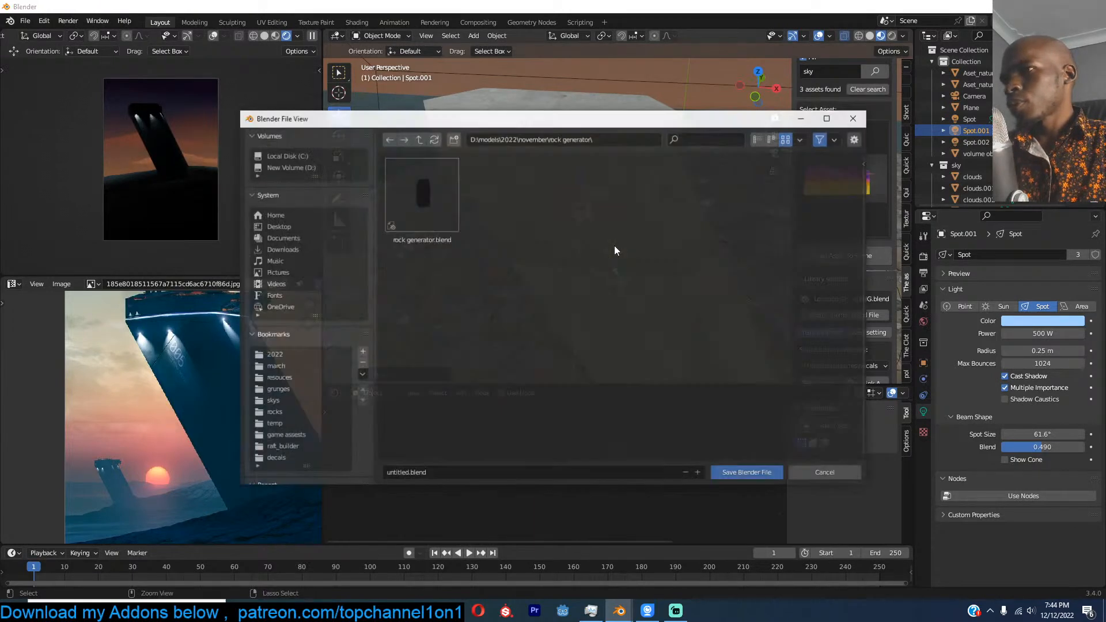
pyautogui.click(419, 139)
pyautogui.click(452, 139)
pyautogui.press('Return')
pyautogui.click(421, 140)
pyautogui.doubleClick(531, 215)
pyautogui.click(453, 139)
pyautogui.write('station')
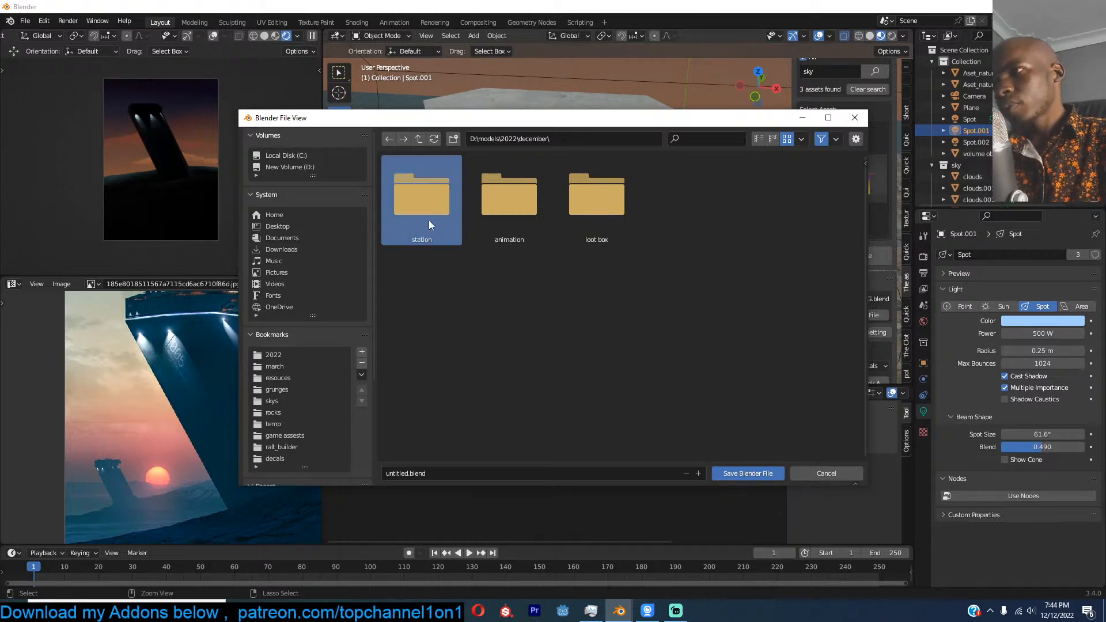
# Step: Save the scene as station.blend inside the new station folder
pyautogui.doubleClick(429, 220)
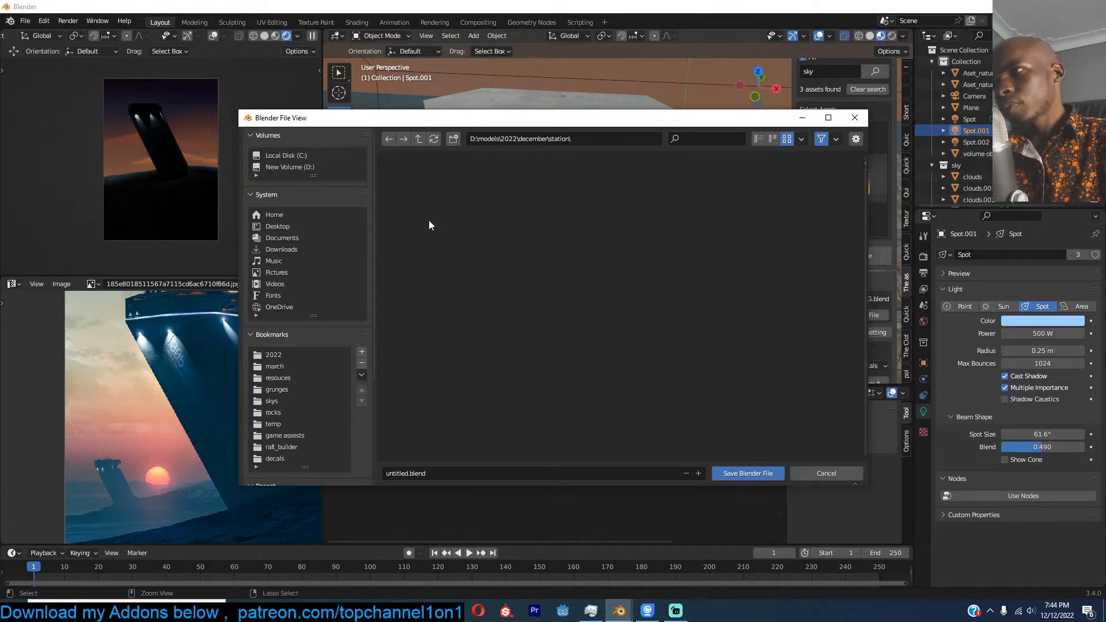
pyautogui.click(583, 476)
pyautogui.write('station')
pyautogui.click(744, 472)
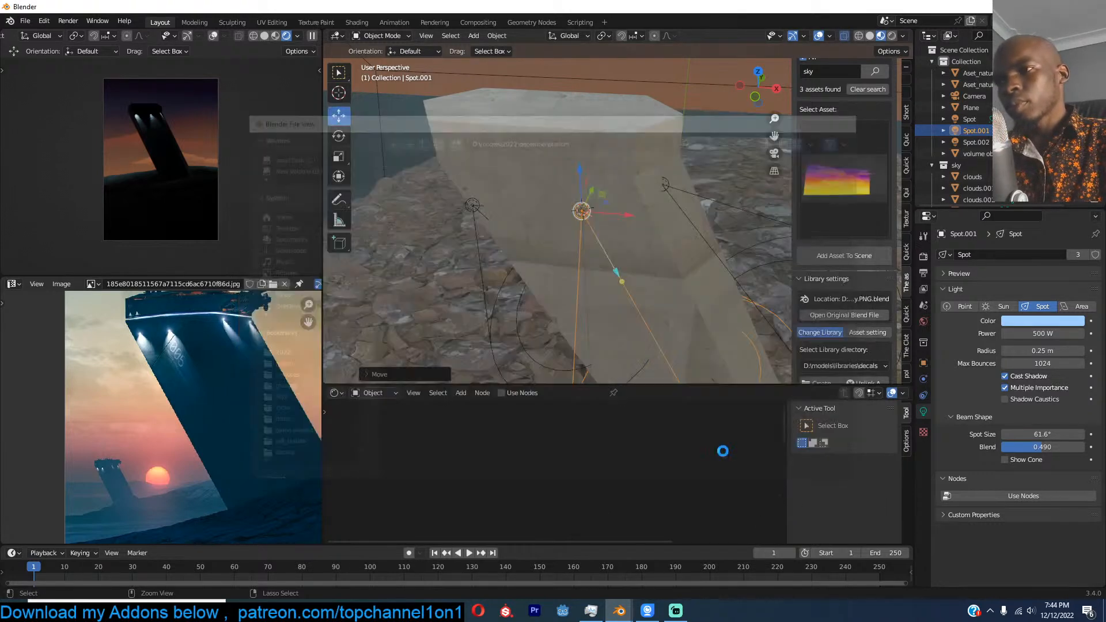
# Step: Select the tower and add an Image Texture node to its concrete.005 material, beyond the Material Output node
pyautogui.click(564, 251)
pyautogui.moveTo(564, 252); pyautogui.dragTo(602, 230, button='middle')
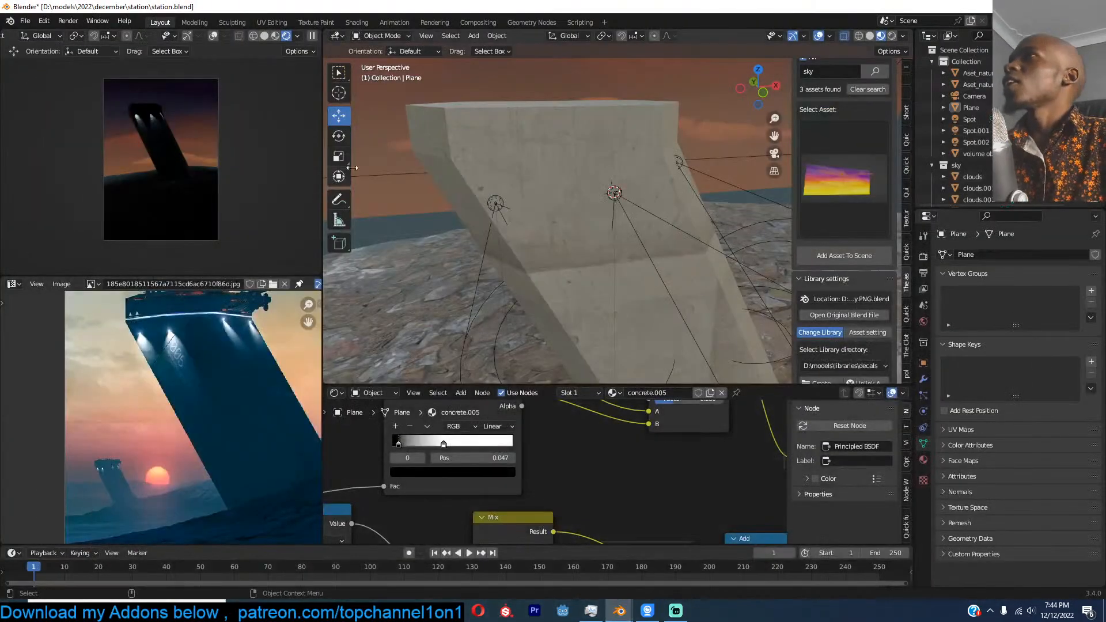
pyautogui.click(512, 174)
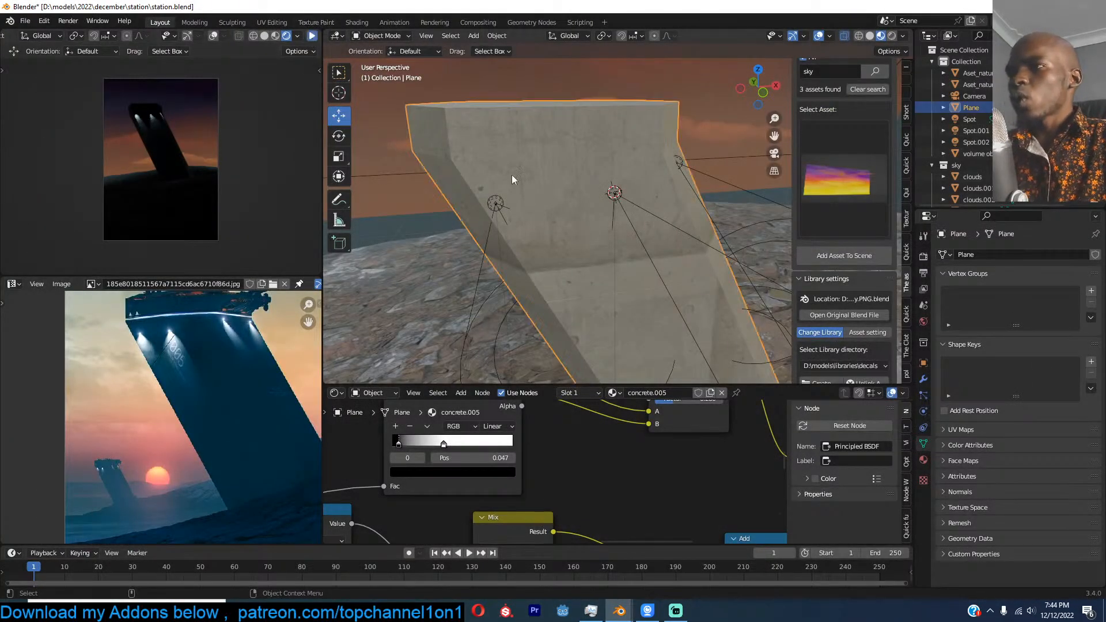
pyautogui.press('Home')
pyautogui.moveTo(689, 466); pyautogui.dragTo(523, 468, button='middle')
pyautogui.scroll(-5, 530, 465)
pyautogui.moveTo(662, 438); pyautogui.dragTo(567, 458)
pyautogui.scroll(2, 602, 442)
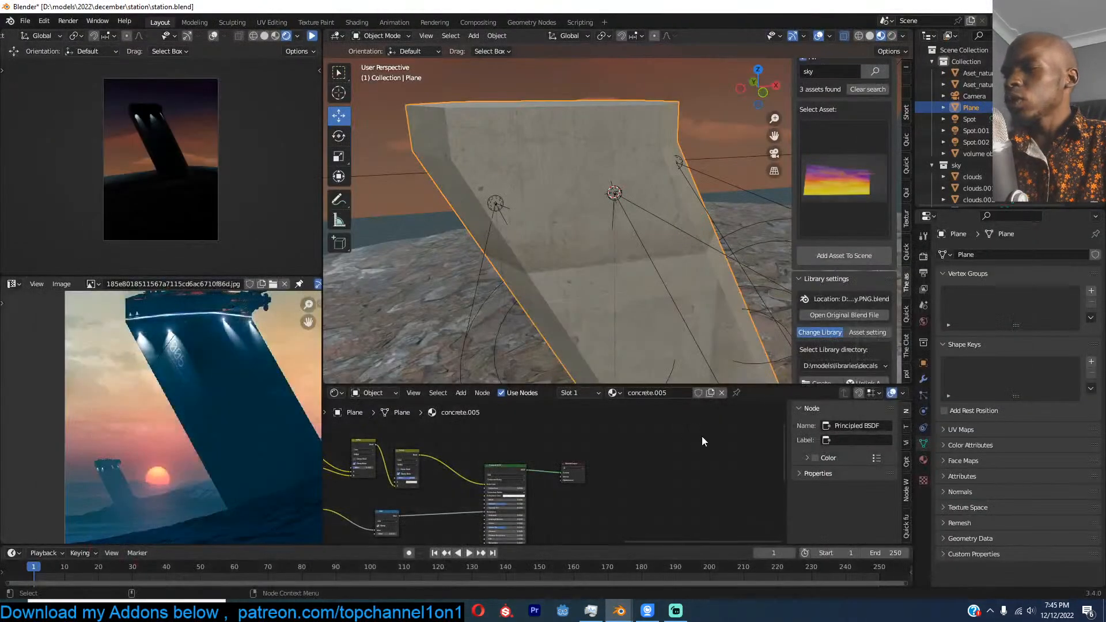
pyautogui.hotkey('shift', 'a')
pyautogui.moveTo(657, 475)
pyautogui.click(727, 382)
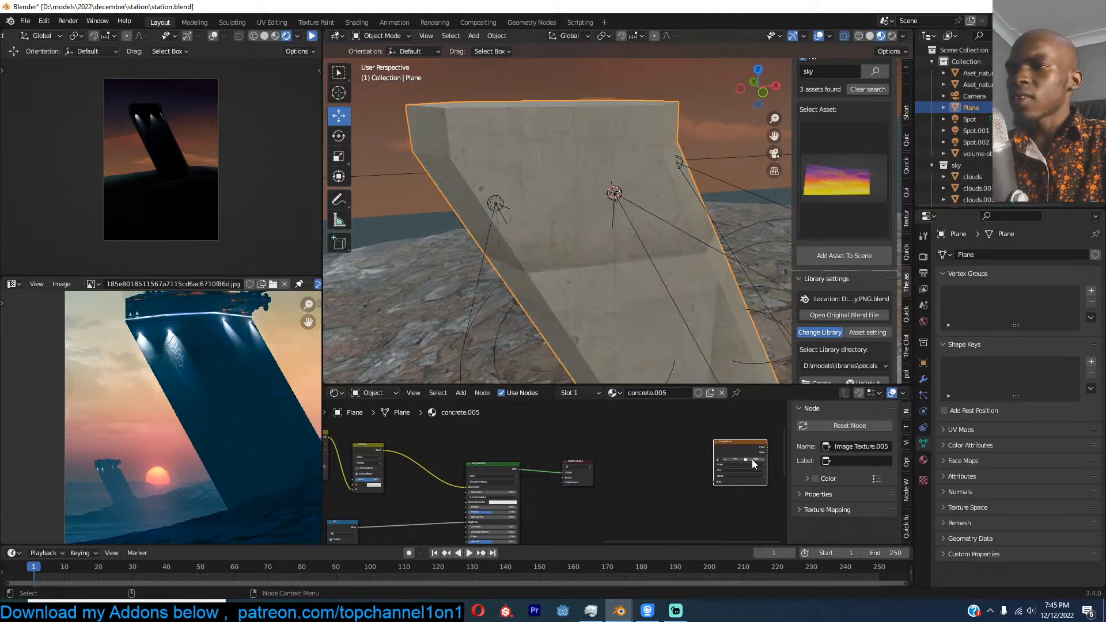
# Step: Load SCIFI TEXT.png from the D:\resouces\custom decals folder into the new Image Texture node
pyautogui.click(751, 458)
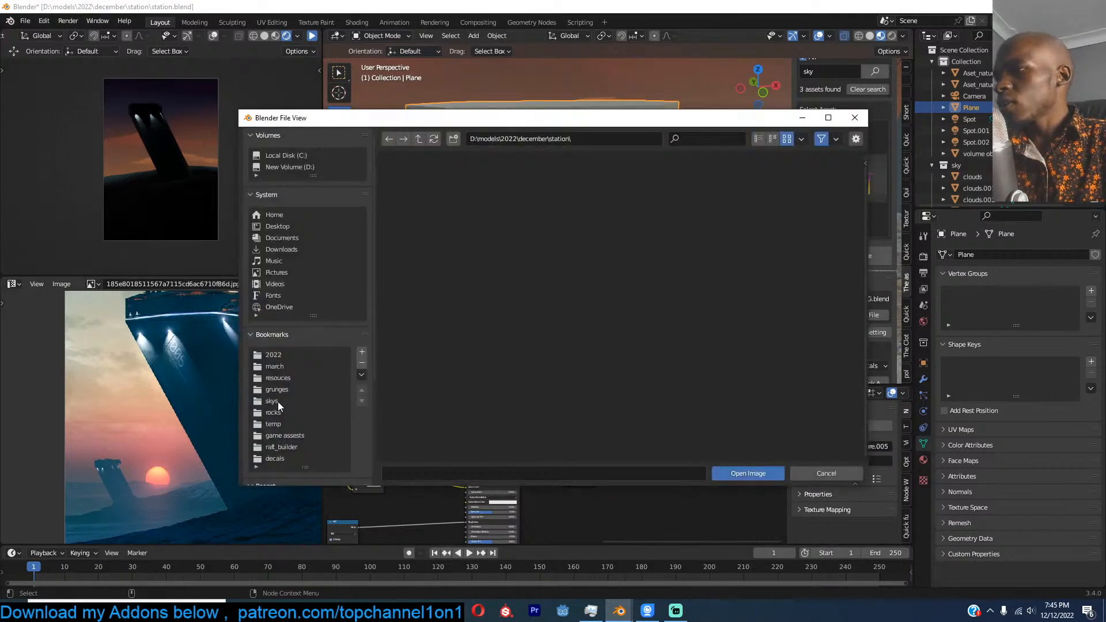
pyautogui.click(282, 387)
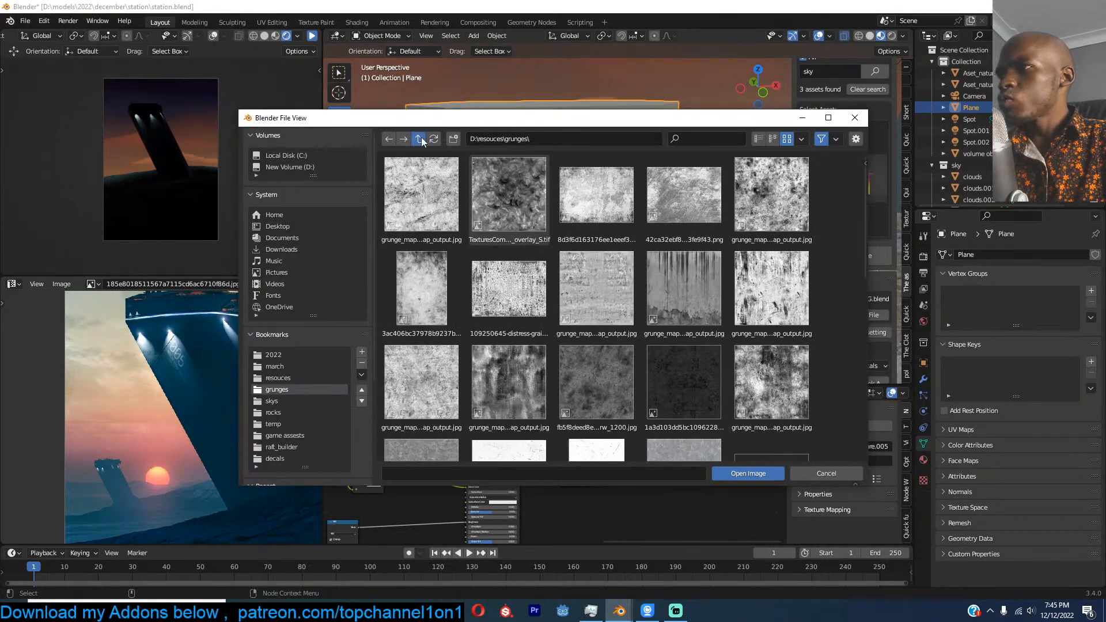
pyautogui.click(418, 139)
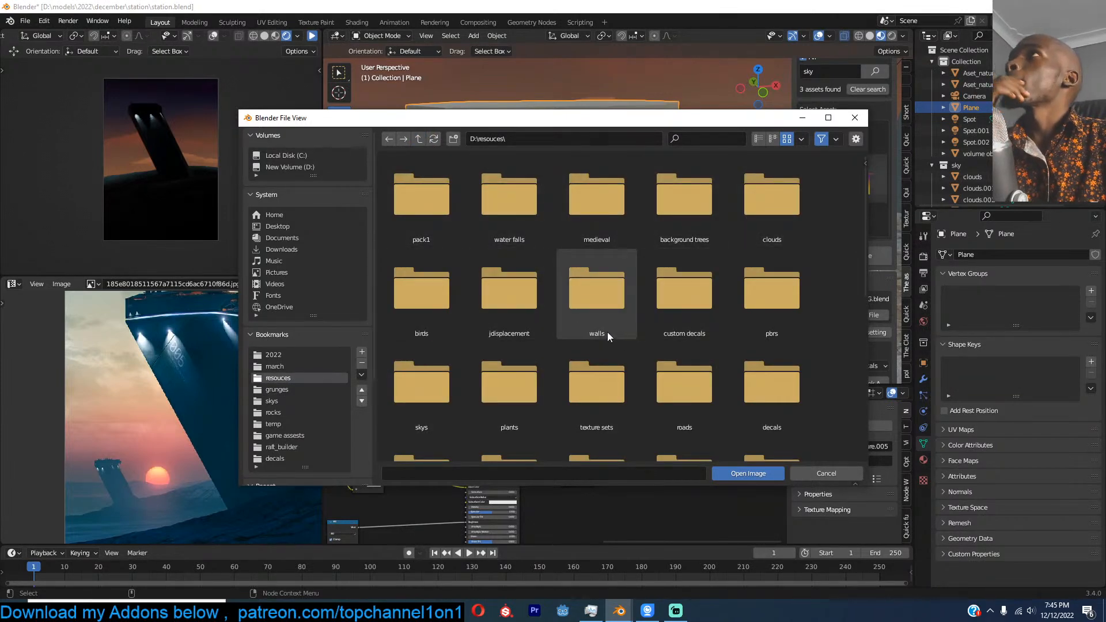
pyautogui.doubleClick(721, 324)
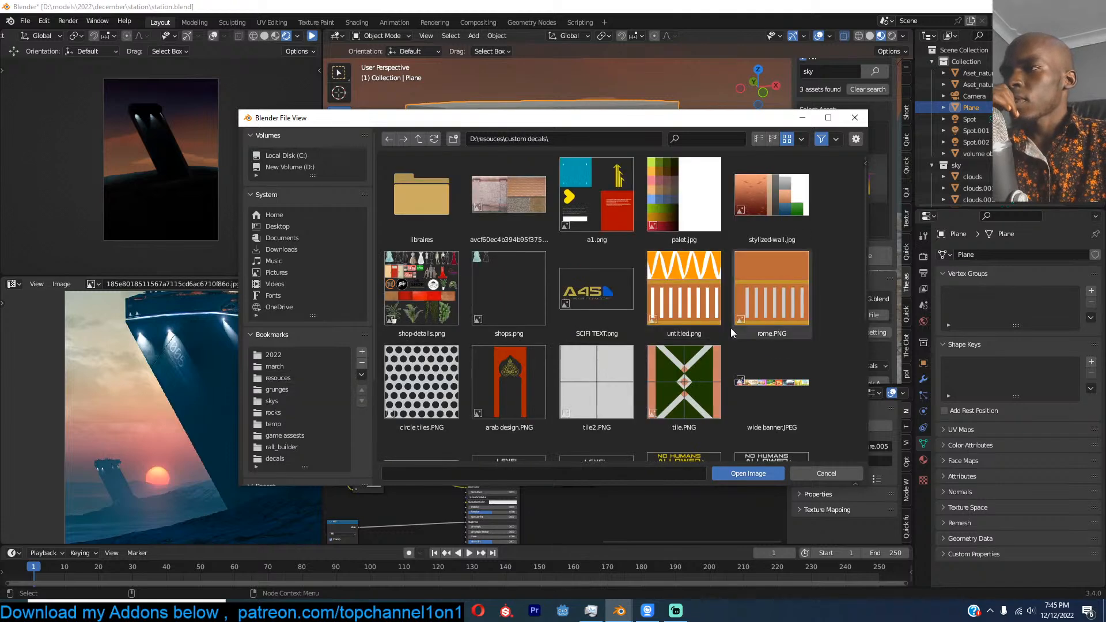
pyautogui.scroll(-2, 731, 331)
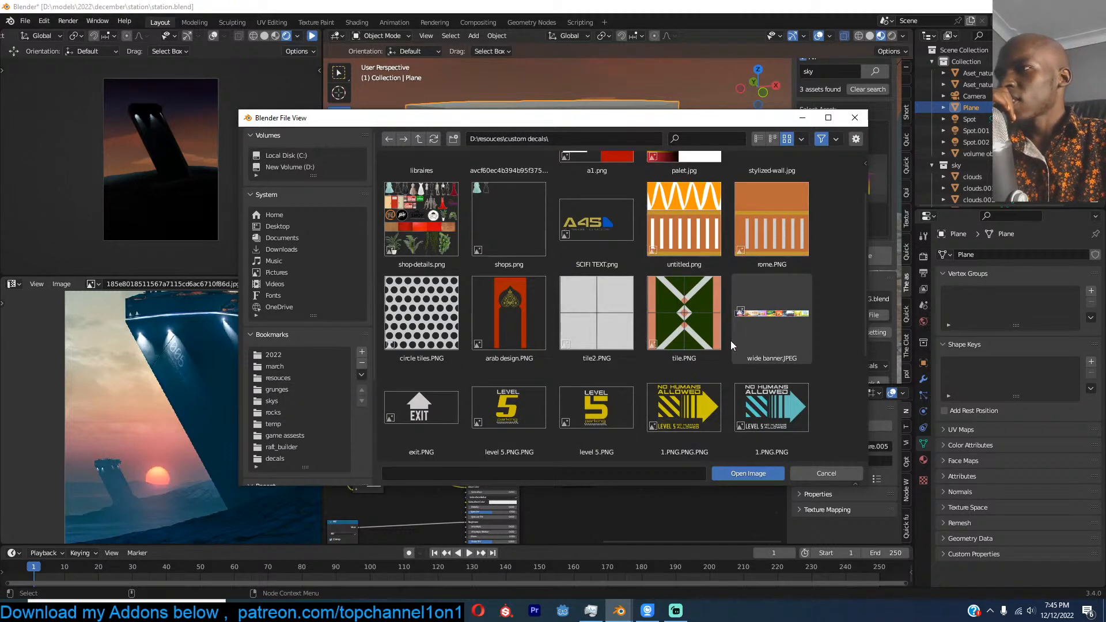
pyautogui.doubleClick(607, 220)
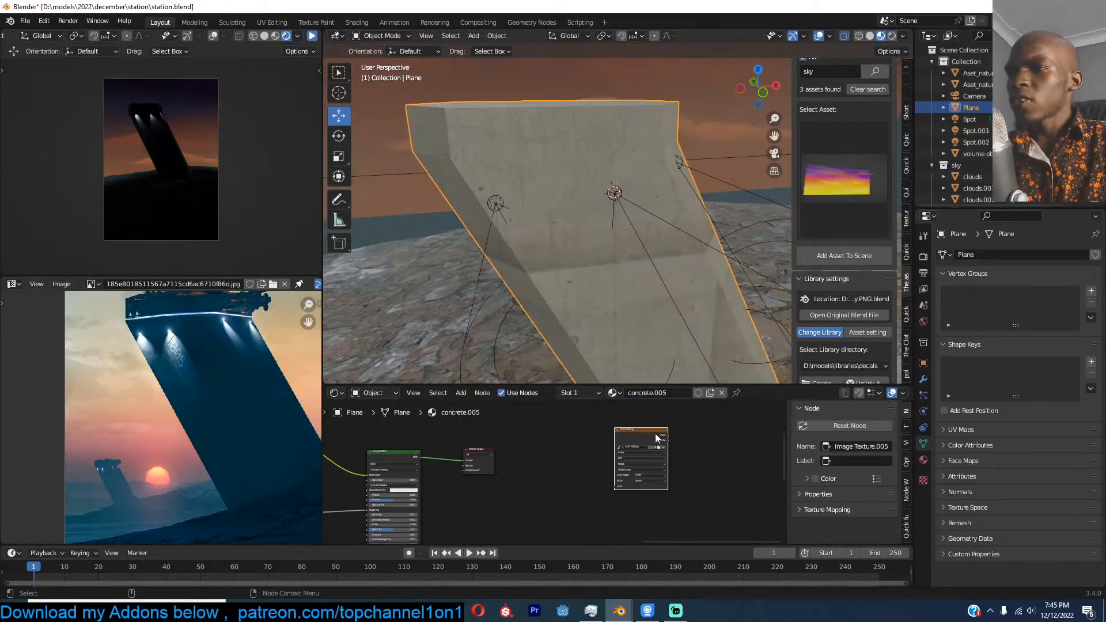
# Step: Preview the decal image directly on the tower and move its node above the Principled BSDF, with the Material Output beside it
pyautogui.click(628, 431)
pyautogui.keyDown('ctrl'); pyautogui.keyDown('shift'); pyautogui.click(627, 431); pyautogui.keyUp('shift'); pyautogui.keyUp('ctrl')
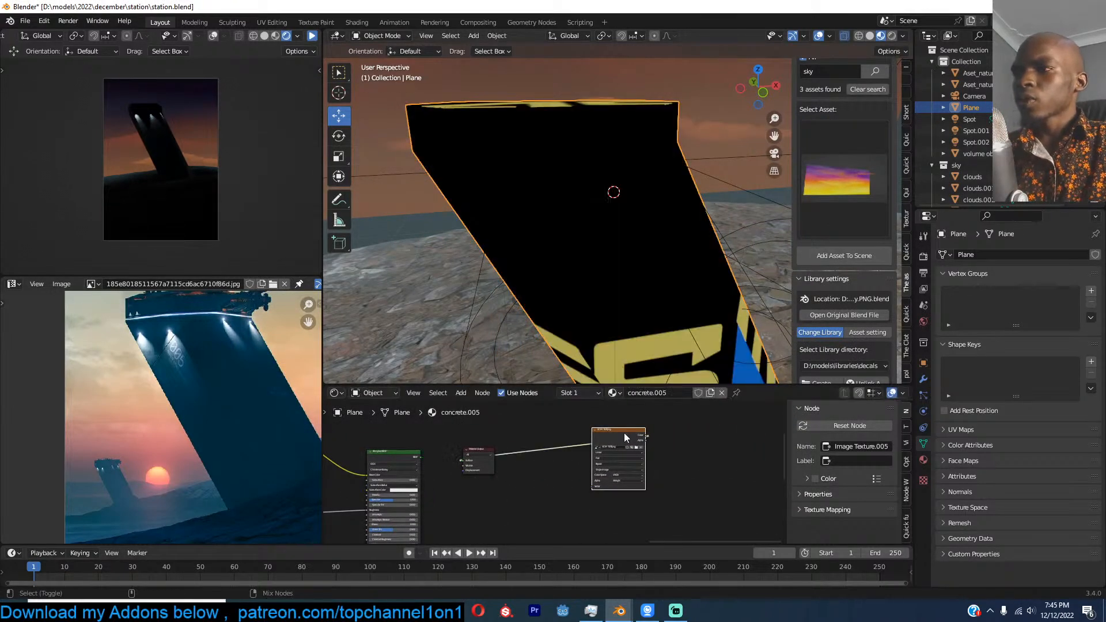
pyautogui.moveTo(607, 433); pyautogui.dragTo(378, 403)
pyautogui.moveTo(476, 484); pyautogui.dragTo(515, 463)
pyautogui.scroll(-5, 635, 169)
pyautogui.moveTo(652, 143); pyautogui.dragTo(657, 125, button='middle')
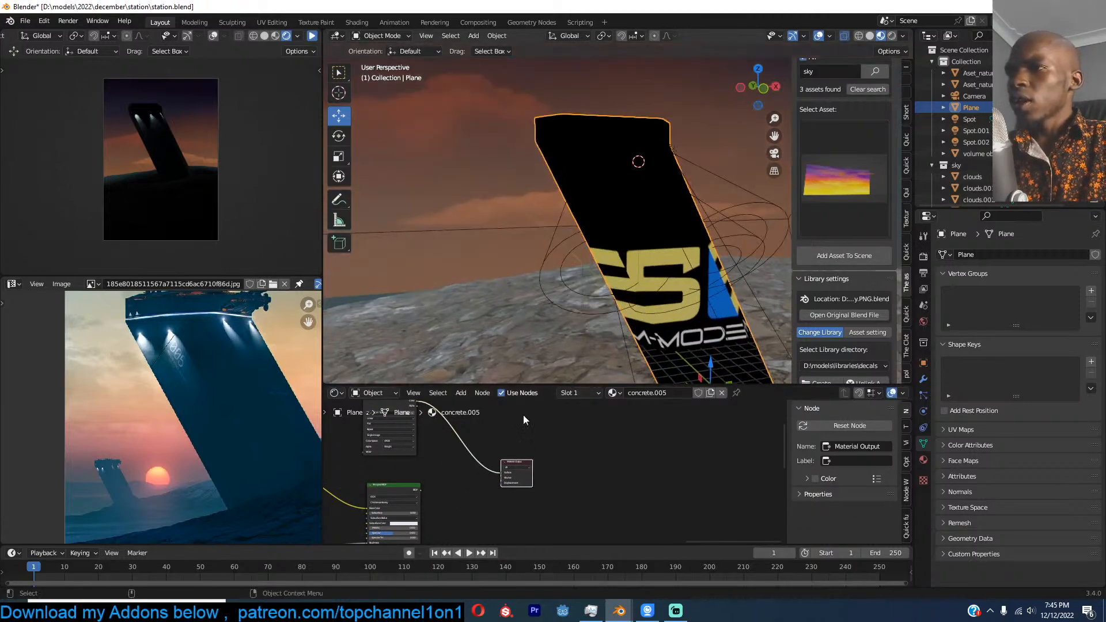
# Step: Add Texture Coordinate and Mapping nodes to the decal image and feed the Mapping vector from the Object coordinates
pyautogui.moveTo(485, 505); pyautogui.dragTo(542, 494, button='middle')
pyautogui.scroll(1, 484, 462)
pyautogui.moveTo(484, 461); pyautogui.dragTo(508, 505, button='middle')
pyautogui.moveTo(472, 434); pyautogui.dragTo(492, 438)
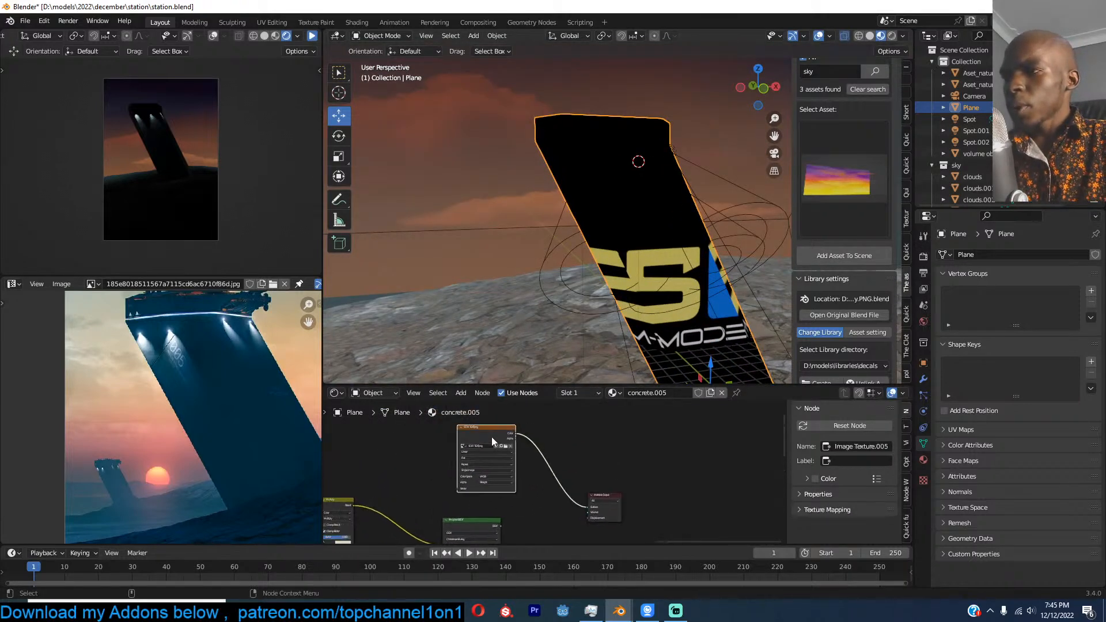
pyautogui.scroll(1, 492, 443)
pyautogui.moveTo(473, 427); pyautogui.dragTo(583, 445, button='middle')
pyautogui.moveTo(583, 444); pyautogui.dragTo(616, 438)
pyautogui.hotkey('ctrl', 't')
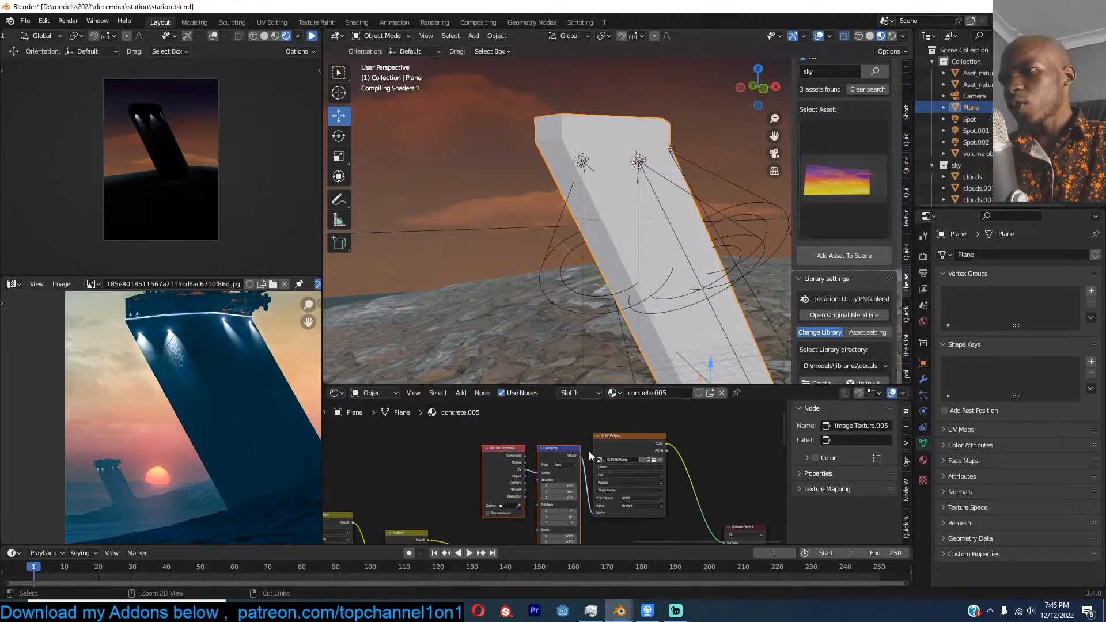
pyautogui.moveTo(548, 463); pyautogui.dragTo(580, 438, button='middle')
pyautogui.scroll(3, 566, 451)
pyautogui.moveTo(559, 449); pyautogui.dragTo(573, 446)
# Step: Add a cube-shaped empty at the 3D cursor on the tower's front face
pyautogui.hotkey('shift', 'a')
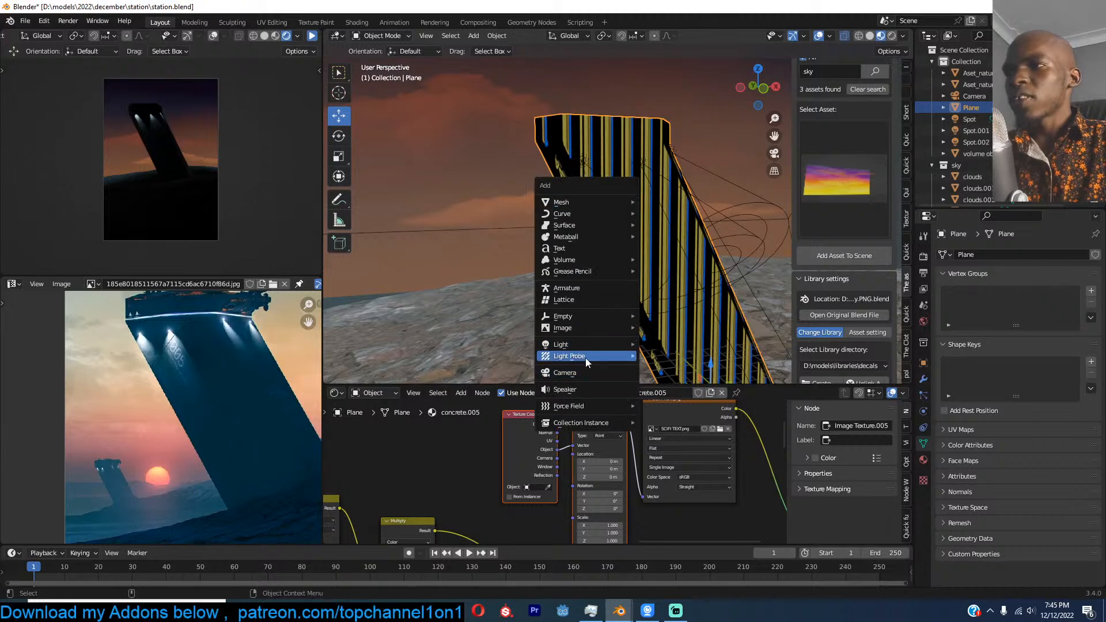
pyautogui.moveTo(580, 318)
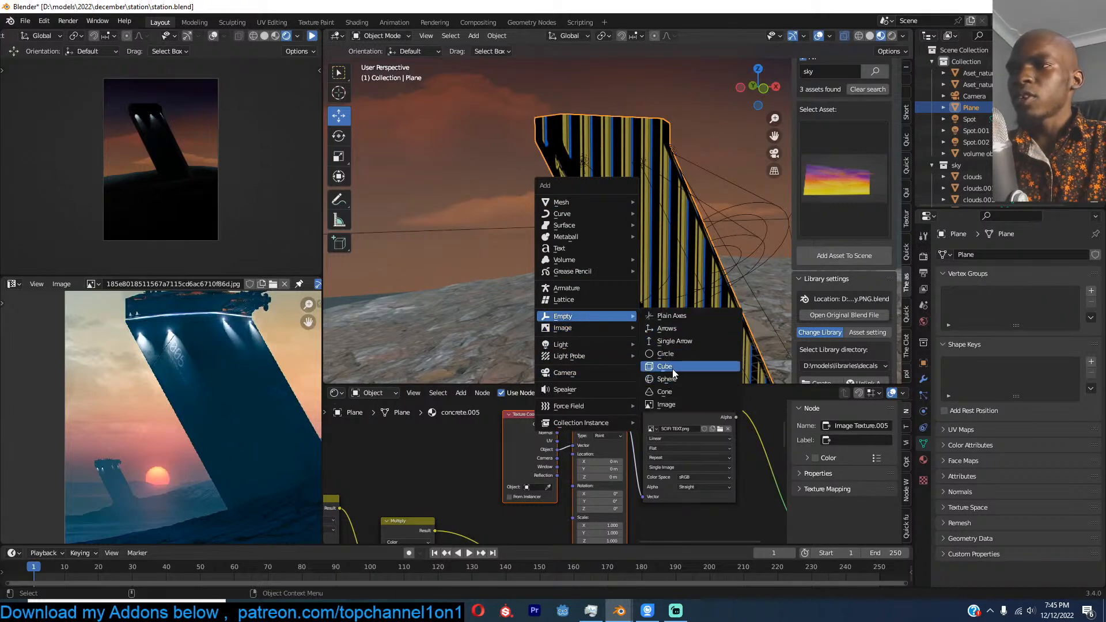
pyautogui.click(668, 368)
# Step: Reselect the tower and change the decal image's projection from Flat to Box
pyautogui.click(645, 247)
pyautogui.moveTo(645, 247); pyautogui.dragTo(686, 219, button='middle')
pyautogui.scroll(3, 687, 219)
pyautogui.scroll(3, 695, 450)
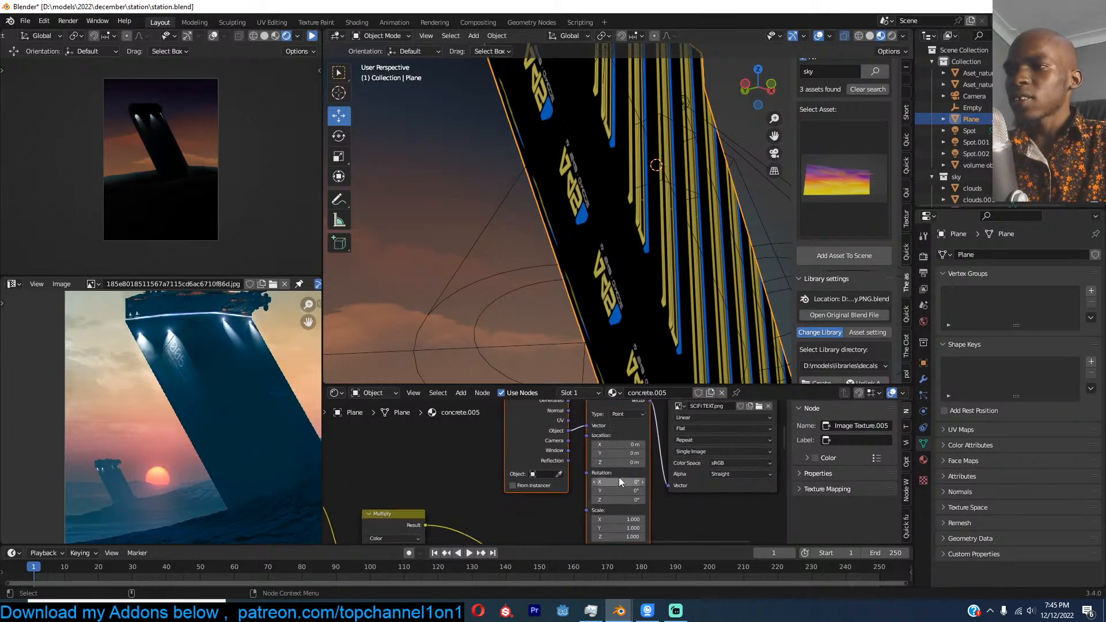
pyautogui.click(736, 427)
pyautogui.click(706, 448)
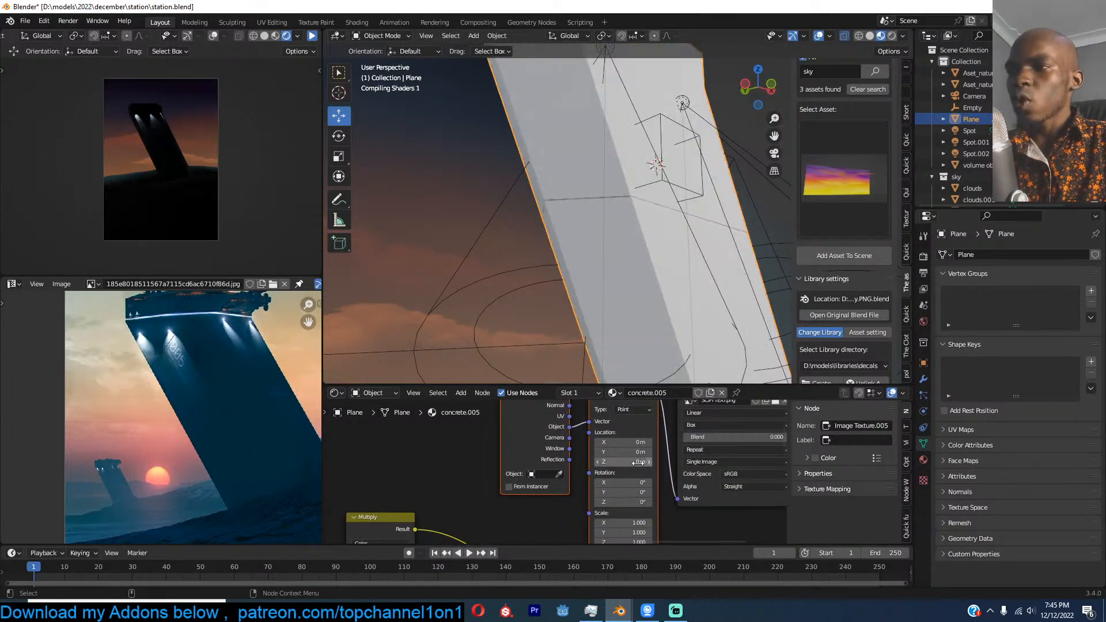
# Step: Set the cube empty on the tower as the Texture Coordinate node's reference object, picking it in solid display and restoring the material preview
pyautogui.moveTo(715, 138)
pyautogui.keyDown('shift'); pyautogui.mouseDown(button='middle')
pyautogui.moveTo(669, 240)
pyautogui.moveTo(644, 231)
pyautogui.moveTo(584, 279)
pyautogui.moveTo(548, 363)
pyautogui.mouseUp(button='middle'); pyautogui.keyUp('shift')
pyautogui.scroll(2, 666, 242)
pyautogui.press('z')
pyautogui.scroll(3, 647, 235)
pyautogui.click(552, 482)
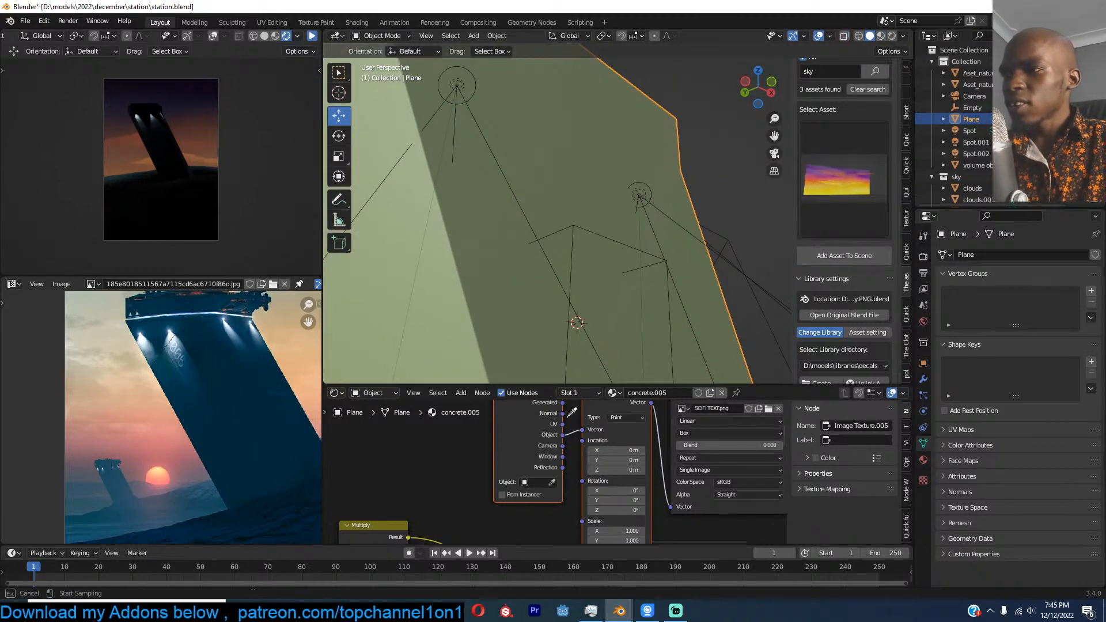
pyautogui.click(634, 226)
pyautogui.click(881, 36)
pyautogui.moveTo(579, 225)
pyautogui.mouseDown(button='middle')
pyautogui.moveTo(570, 236)
pyautogui.moveTo(586, 239)
pyautogui.mouseUp(button='middle')
pyautogui.moveTo(666, 488); pyautogui.dragTo(603, 516, button='middle')
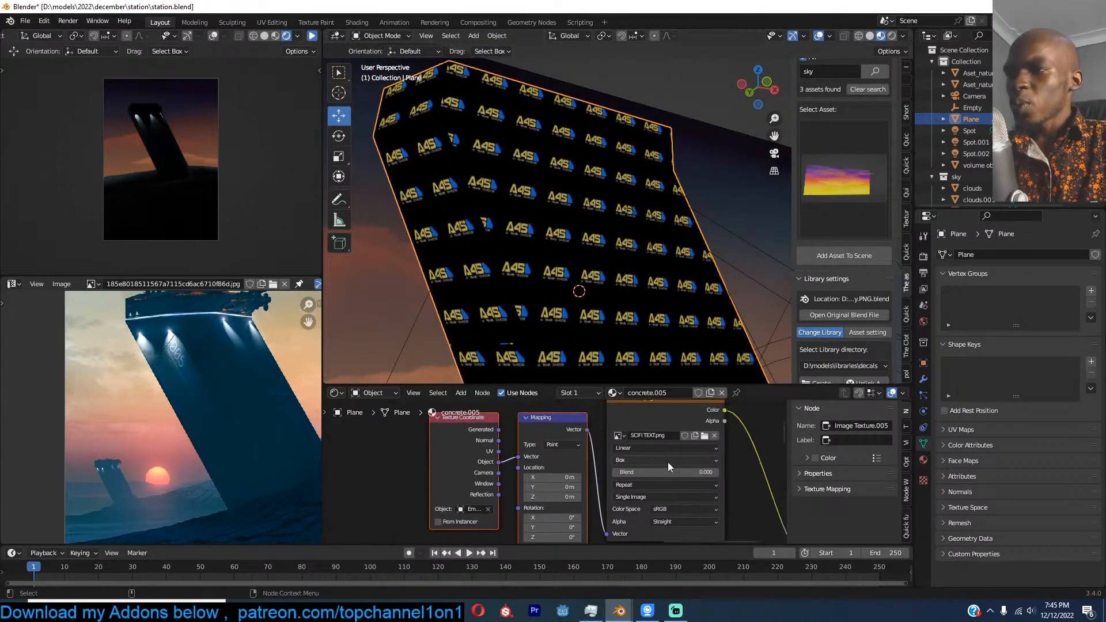
# Step: Change the decal image's extension to Clip, trying Extend first and keeping the Box projection
pyautogui.click(662, 484)
pyautogui.click(638, 507)
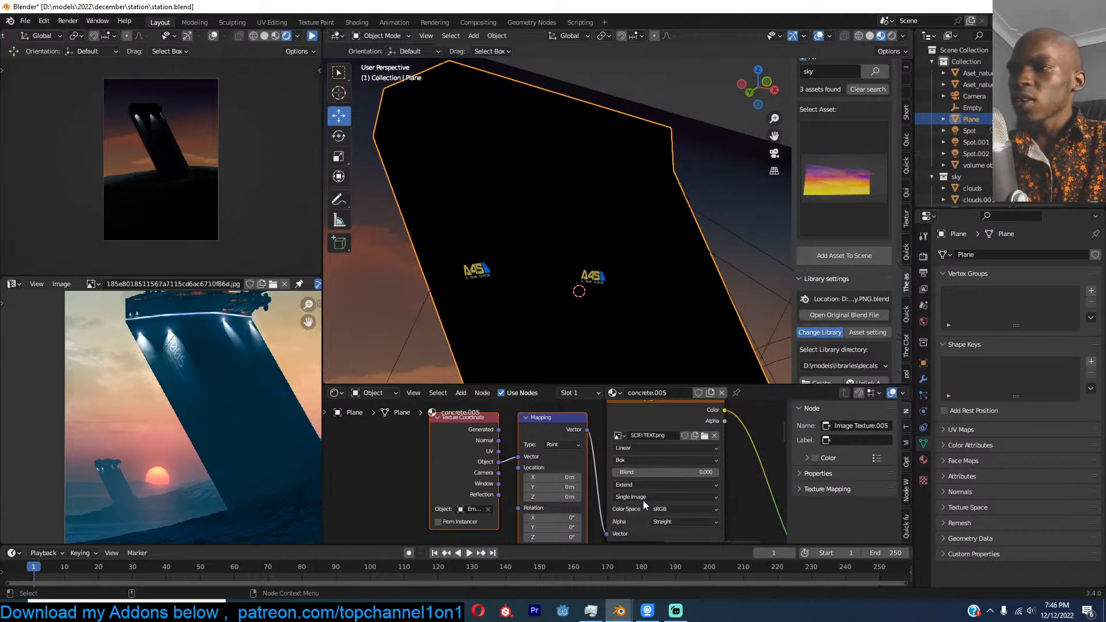
pyautogui.click(691, 462)
pyautogui.click(702, 482)
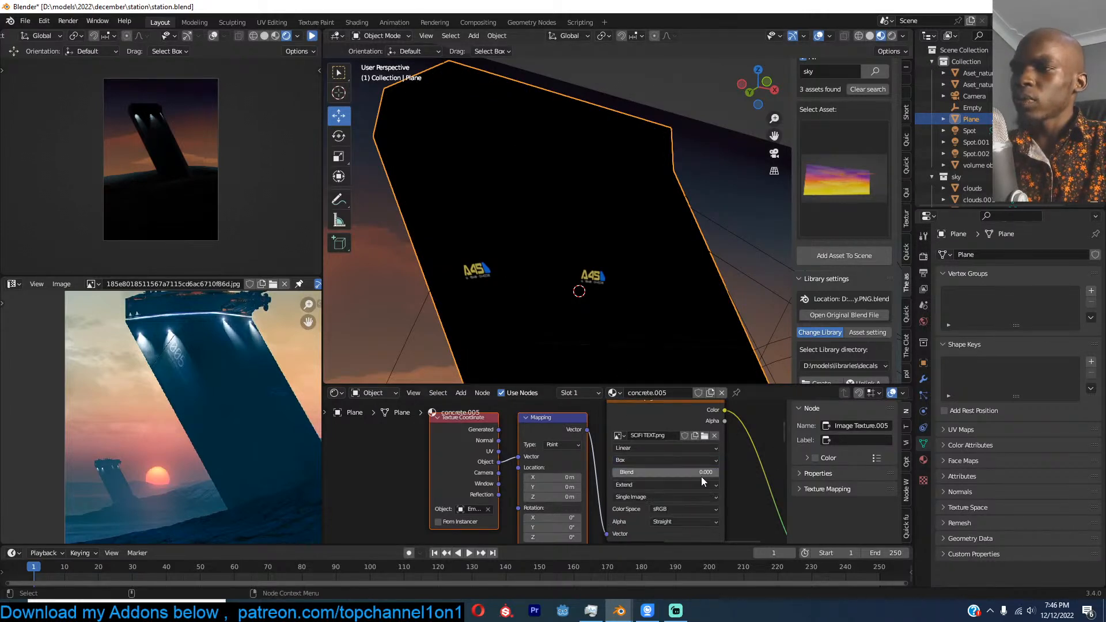
pyautogui.click(709, 483)
pyautogui.click(639, 518)
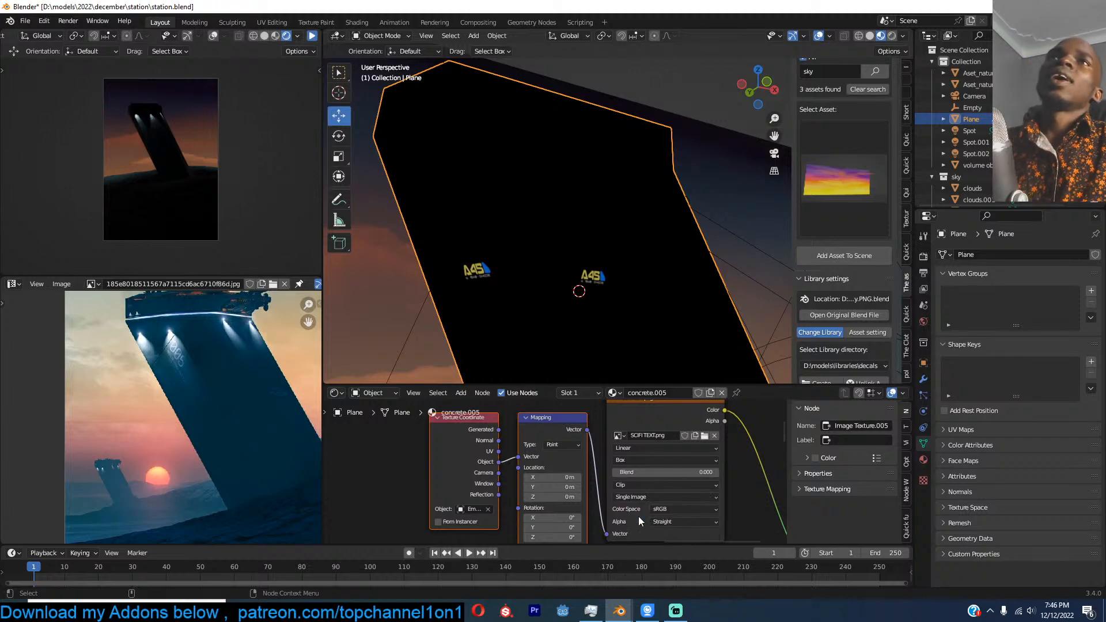
# Step: Select the cube empty, scale it up to enlarge the decal, and move it along the X axis
pyautogui.moveTo(652, 187); pyautogui.dragTo(620, 191, button='middle')
pyautogui.press('z')
pyautogui.scroll(2, 601, 268)
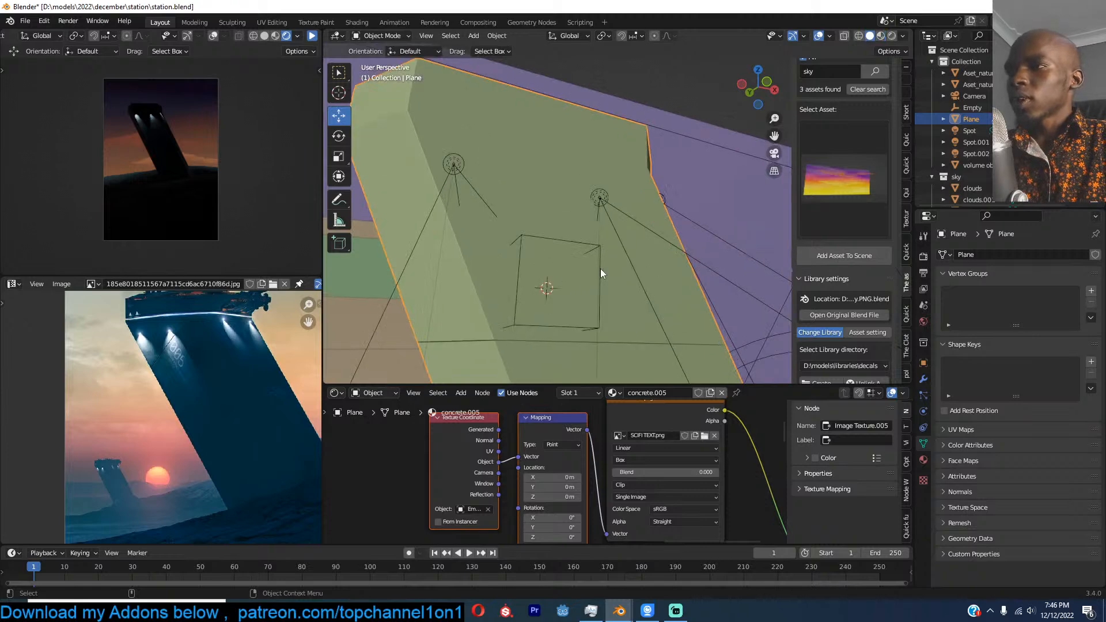
pyautogui.click(572, 248)
pyautogui.click(881, 35)
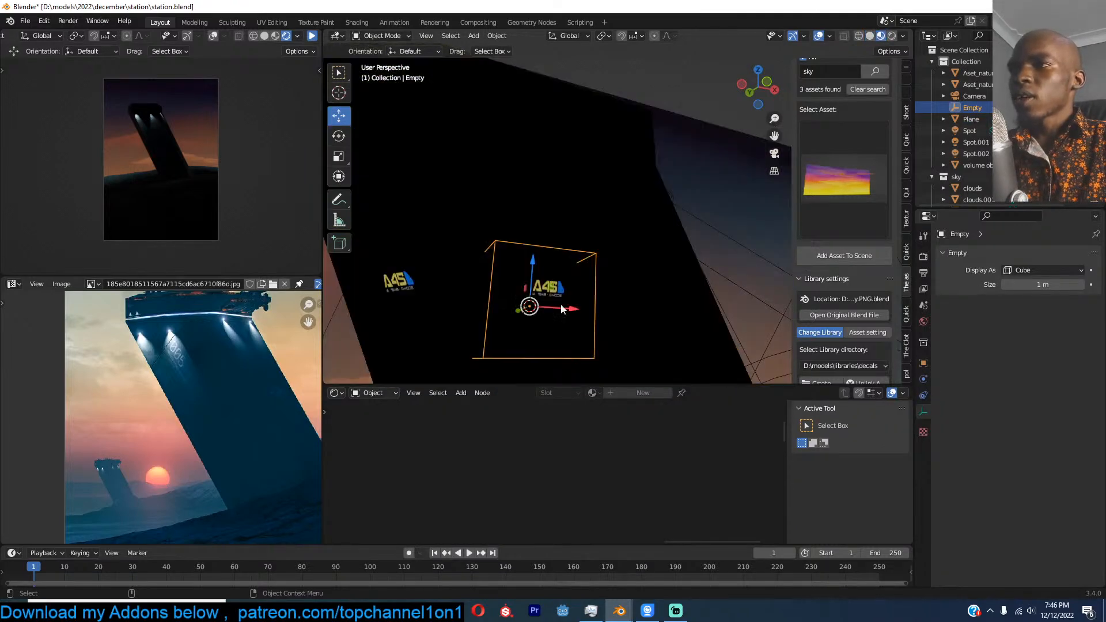
pyautogui.scroll(-3, 611, 222)
pyautogui.press('s')
pyautogui.click(711, 257)
pyautogui.moveTo(686, 258); pyautogui.dragTo(624, 264, button='middle')
pyautogui.press('g')
pyautogui.press('x')
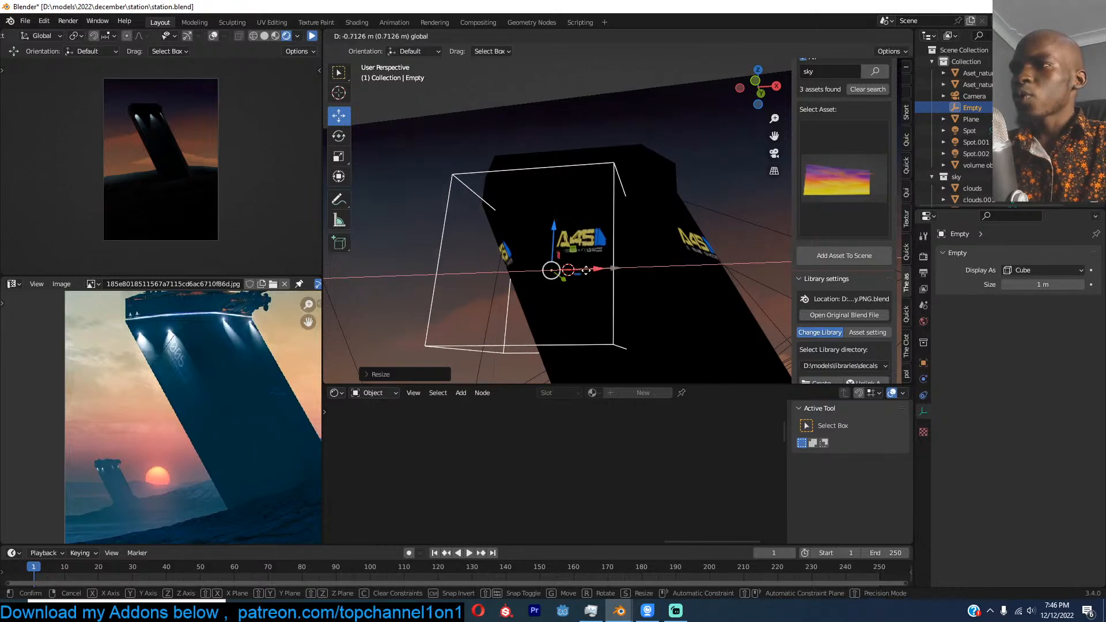
pyautogui.click(591, 271)
# Step: Add a Diffuse BSDF to the tower's concrete material and combine it with the Principled BSDF through a Mix Shader
pyautogui.click(660, 313)
pyautogui.moveTo(723, 459); pyautogui.dragTo(659, 442, button='middle')
pyautogui.moveTo(652, 415); pyautogui.dragTo(459, 437)
pyautogui.moveTo(557, 417); pyautogui.dragTo(502, 411)
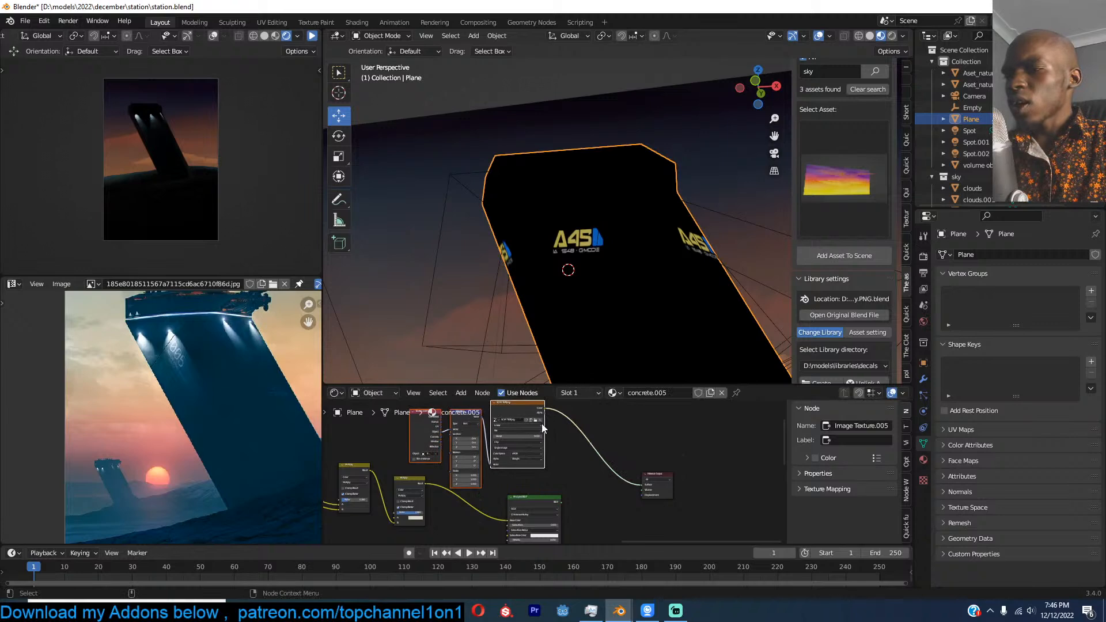
pyautogui.click(603, 472)
pyautogui.hotkey('shift', 'a')
pyautogui.click(562, 459)
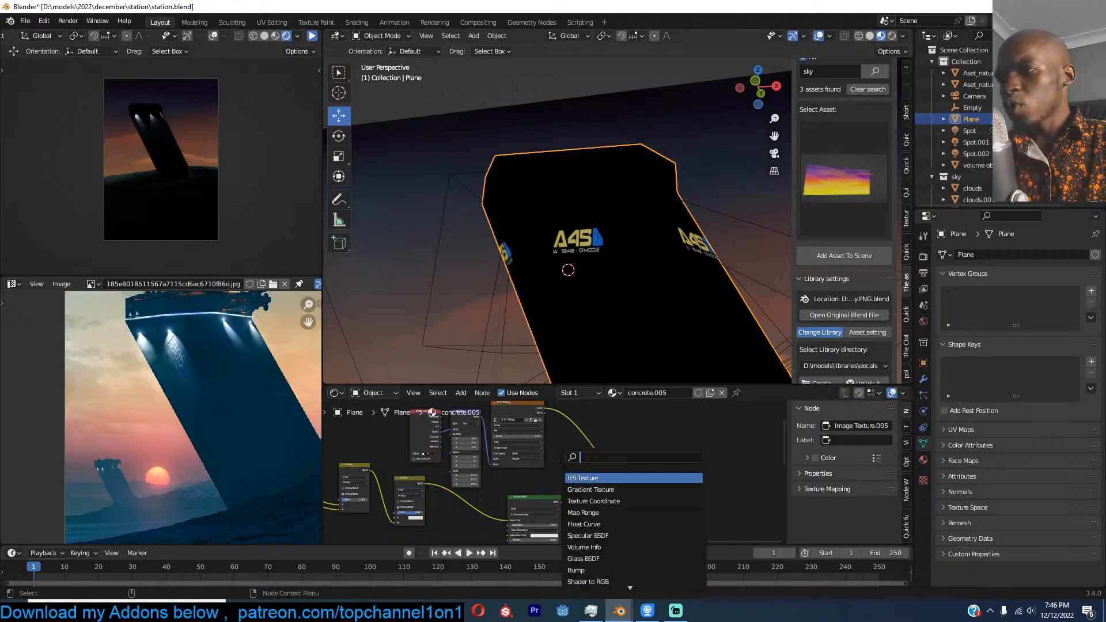
pyautogui.write('dif')
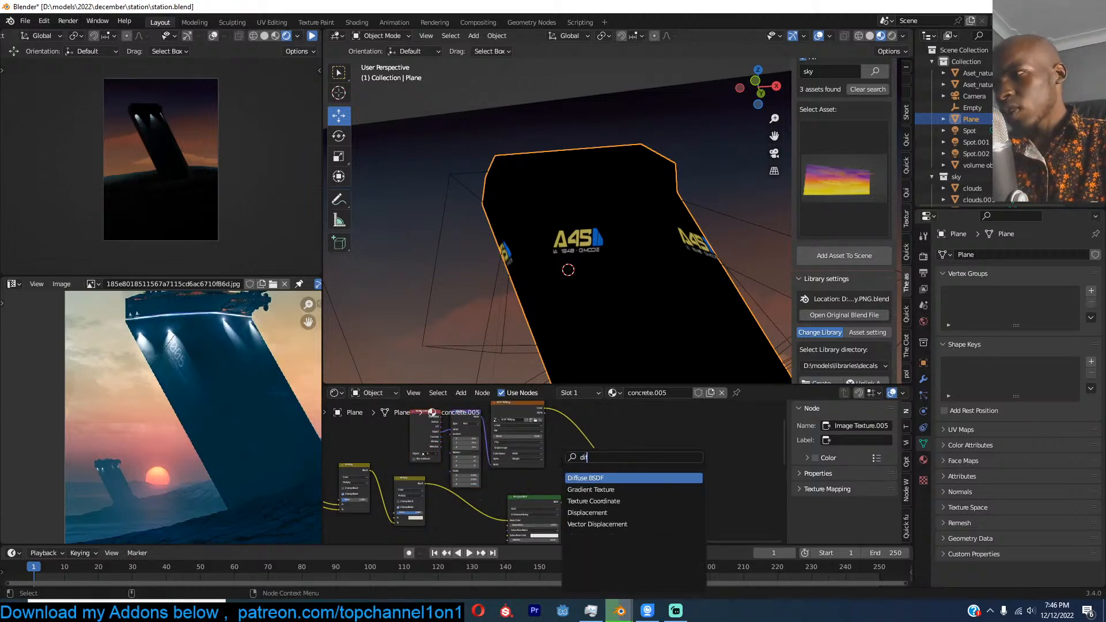
pyautogui.click(581, 476)
pyautogui.click(568, 479)
pyautogui.keyDown('ctrl'); pyautogui.keyDown('shift'); pyautogui.moveTo(567, 476); pyautogui.dragTo(547, 502, button='right'); pyautogui.keyUp('shift'); pyautogui.keyUp('ctrl')
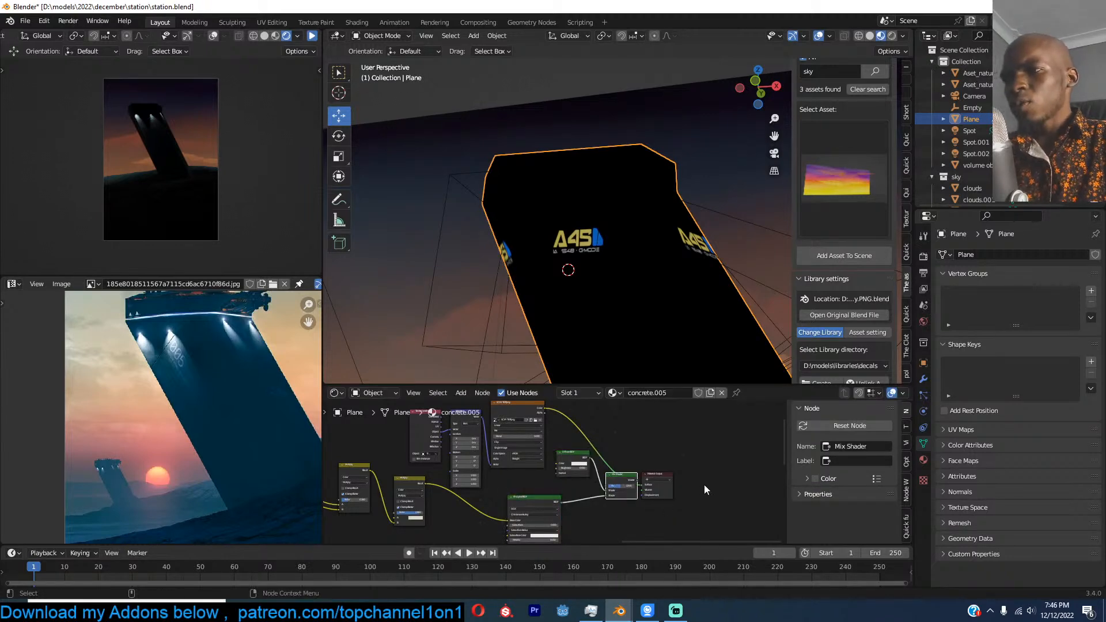
# Step: Spread out the material nodes so the decal image and Material Output stand clear of the Mix Shader
pyautogui.moveTo(654, 476); pyautogui.dragTo(691, 449)
pyautogui.scroll(4, 621, 475)
pyautogui.moveTo(544, 424); pyautogui.dragTo(590, 410, button='middle')
pyautogui.scroll(-1, 590, 409)
pyautogui.moveTo(640, 402); pyautogui.dragTo(451, 446)
pyautogui.moveTo(535, 448); pyautogui.dragTo(525, 491, button='middle')
pyautogui.moveTo(551, 434); pyautogui.dragTo(498, 425)
pyautogui.moveTo(569, 455); pyautogui.dragTo(556, 435, button='middle')
pyautogui.click(556, 436)
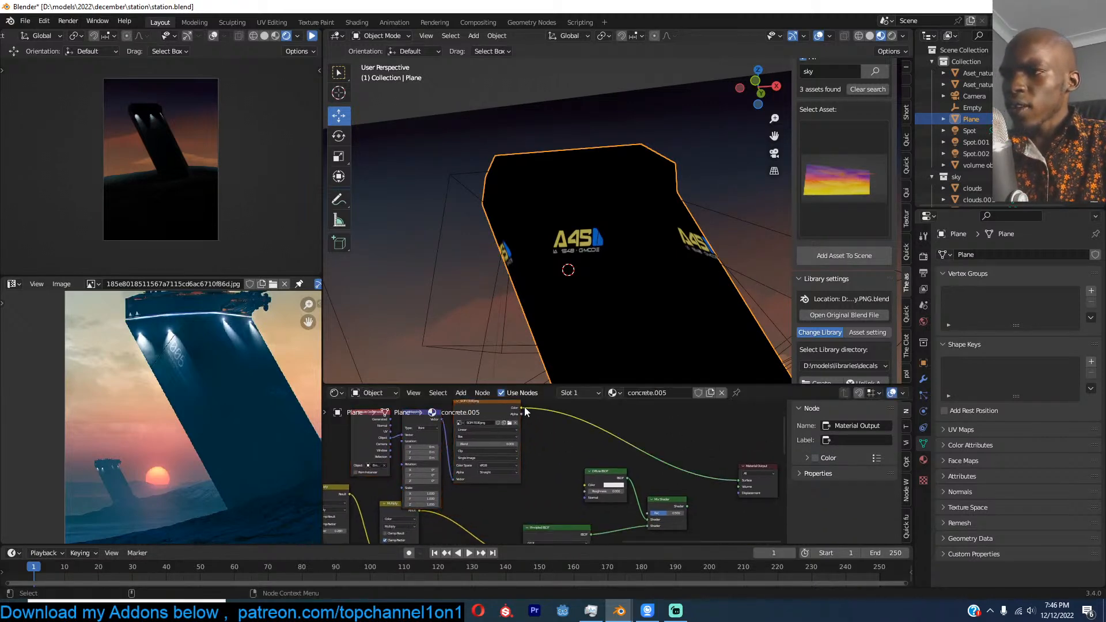
# Step: Preview the decal image's Alpha output on the tower
pyautogui.click(521, 405)
pyautogui.keyDown('ctrl'); pyautogui.keyDown('shift'); pyautogui.click(500, 407); pyautogui.keyUp('shift'); pyautogui.keyUp('ctrl')
pyautogui.keyDown('ctrl'); pyautogui.keyDown('shift'); pyautogui.click(501, 407); pyautogui.keyUp('shift'); pyautogui.keyUp('ctrl')
pyautogui.keyDown('ctrl'); pyautogui.keyDown('shift'); pyautogui.click(500, 407); pyautogui.keyUp('shift'); pyautogui.keyUp('ctrl')
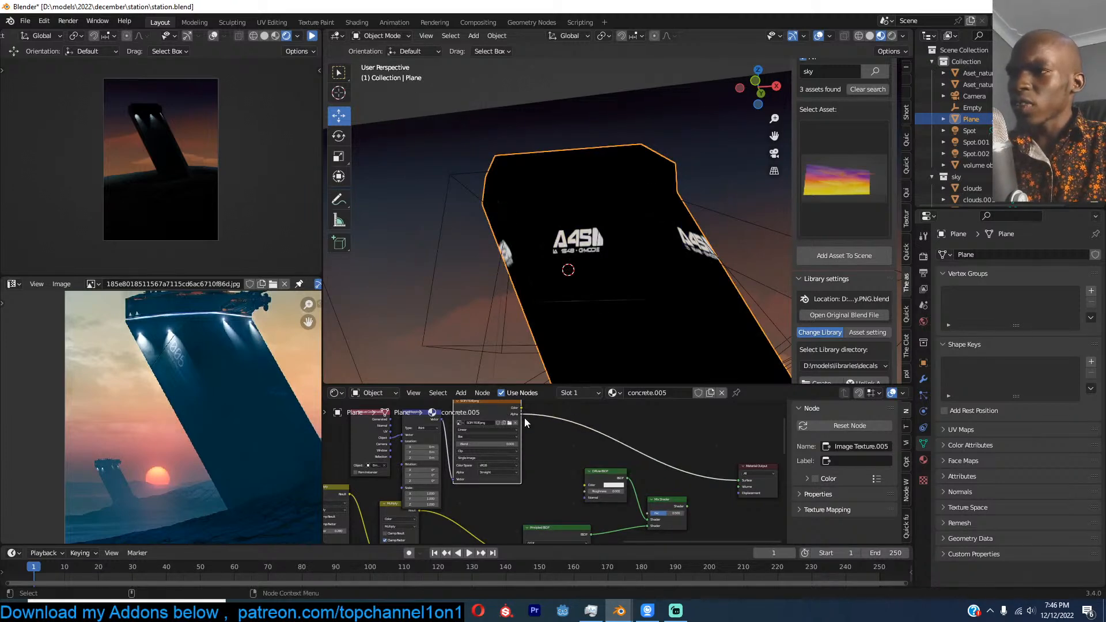
# Step: Output the Mix Shader with the decal's Alpha as its factor, feeding Principled BSDF into the first shader input and Diffuse BSDF into the second
pyautogui.keyDown('ctrl'); pyautogui.keyDown('shift'); pyautogui.click(651, 516); pyautogui.keyUp('shift'); pyautogui.keyUp('ctrl')
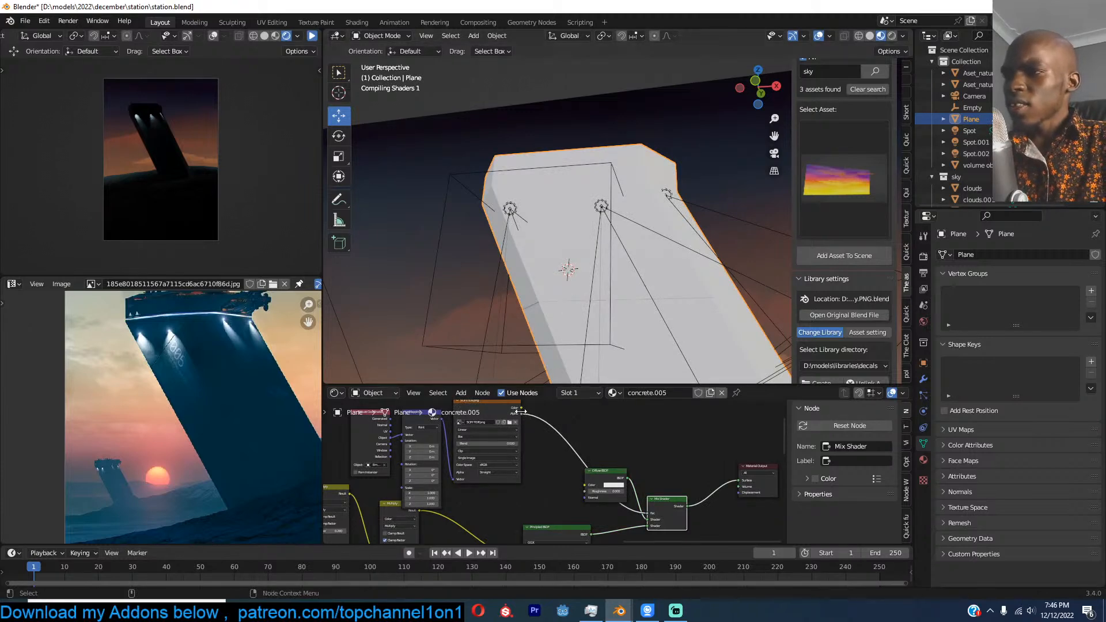
pyautogui.scroll(1, 596, 252)
pyautogui.scroll(3, 662, 492)
pyautogui.moveTo(663, 492); pyautogui.dragTo(619, 451, button='middle')
pyautogui.moveTo(628, 500); pyautogui.dragTo(628, 491)
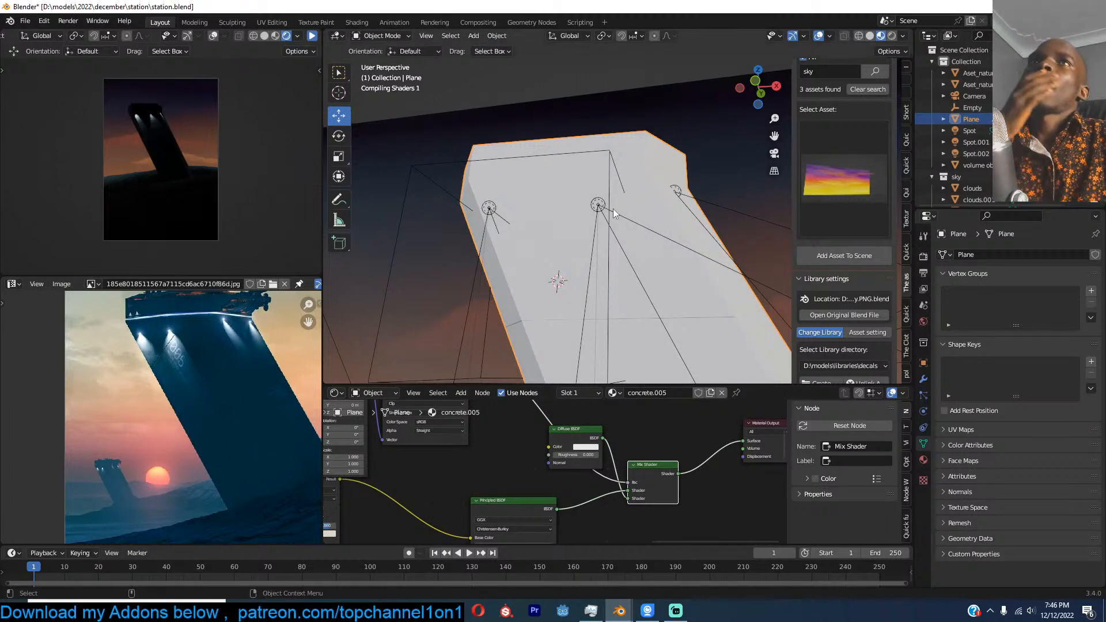
pyautogui.scroll(2, 602, 222)
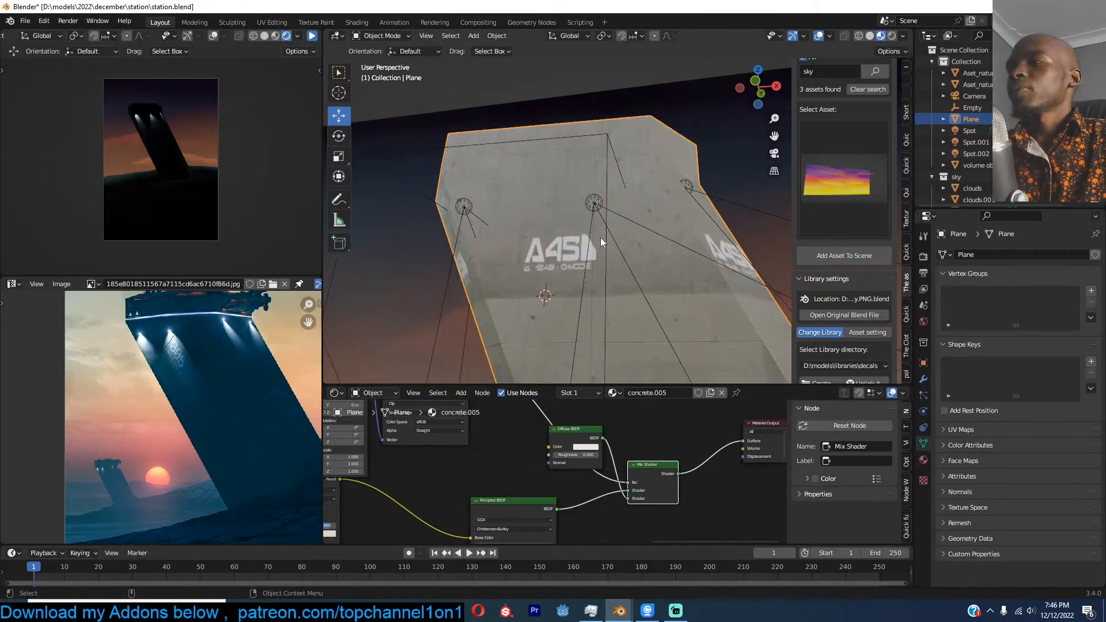
pyautogui.moveTo(607, 243); pyautogui.dragTo(608, 291, button='middle')
pyautogui.scroll(-4, 593, 281)
pyautogui.moveTo(544, 445); pyautogui.dragTo(570, 459, button='middle')
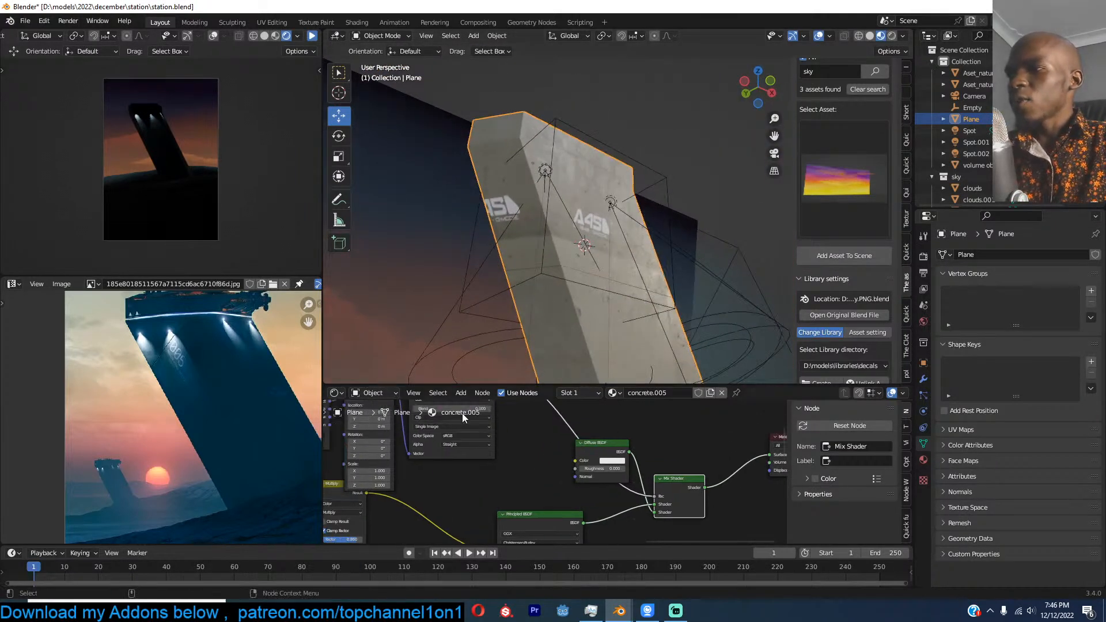
# Step: Rotate the empty around the Y axis so the decal reads down the tower's slope, and scale it up about 1.9 times
pyautogui.click(660, 174)
pyautogui.moveTo(660, 175); pyautogui.dragTo(647, 191, button='middle')
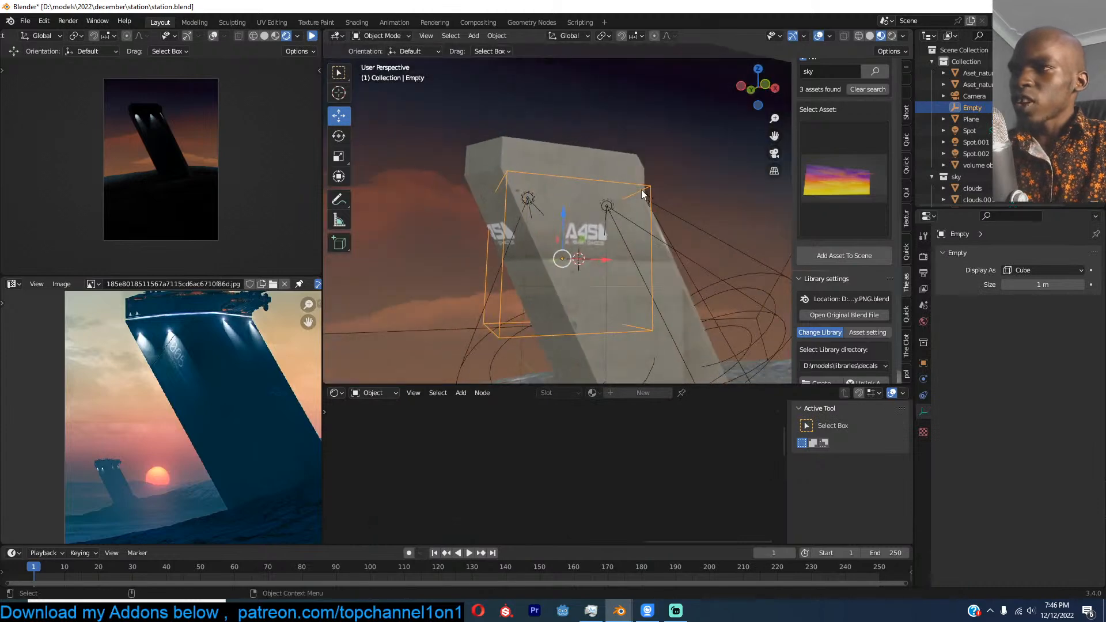
pyautogui.press('r')
pyautogui.press('x')
pyautogui.press('y')
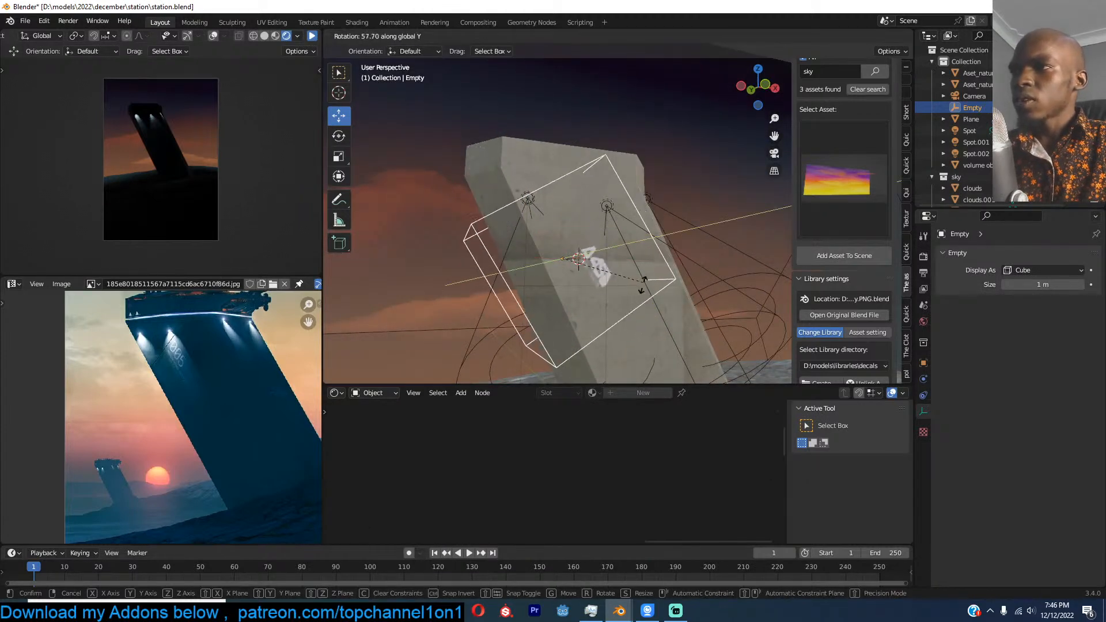
pyautogui.press('s')
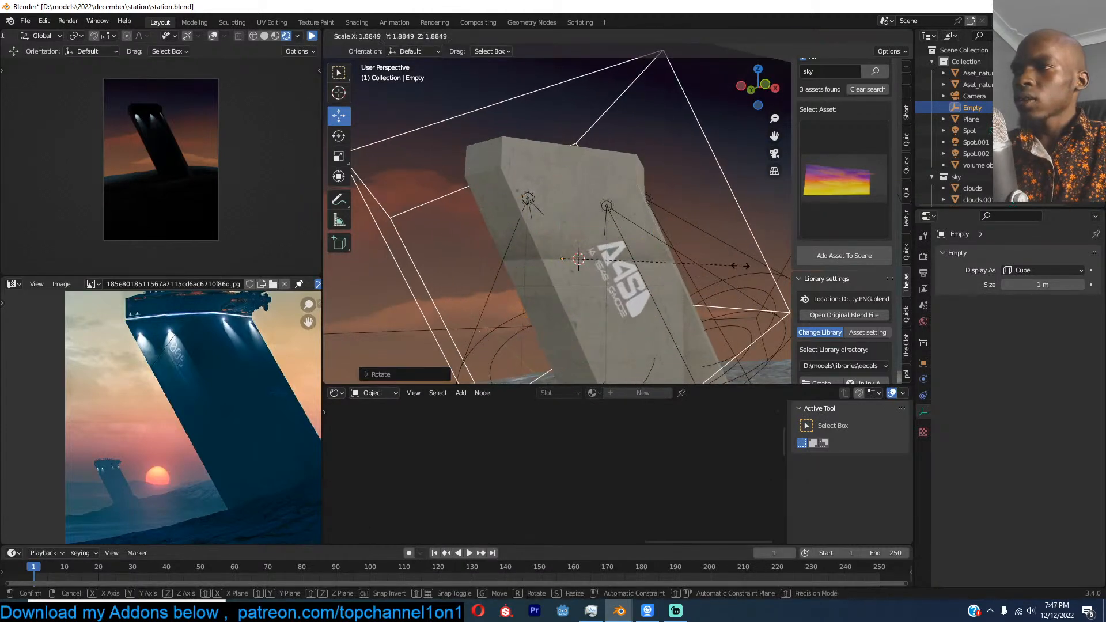
pyautogui.click(730, 262)
# Step: From the front view, move, rotate and rescale the empty so the decal sits along the upper front face of the tower
pyautogui.press('KP_1')
pyautogui.press('g')
pyautogui.click(681, 254)
pyautogui.press('r')
pyautogui.click(692, 259)
pyautogui.press('s')
pyautogui.click(710, 259)
# Step: Check the decal through the camera in the rendered preview, reselect the tower and save the file
pyautogui.press('KP_0')
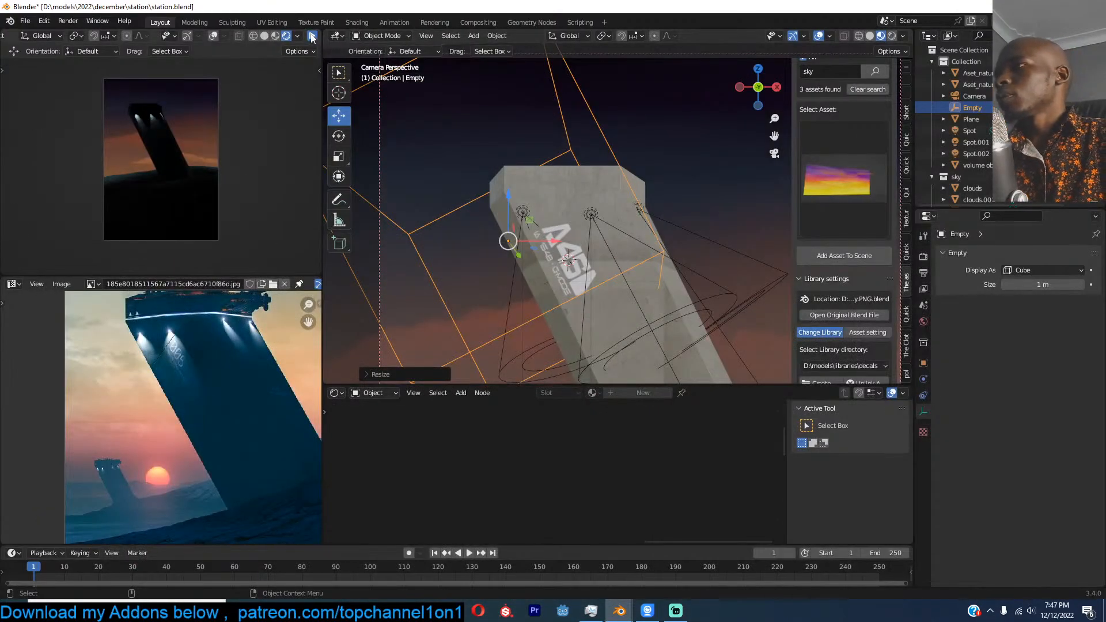
pyautogui.scroll(1, 241, 133)
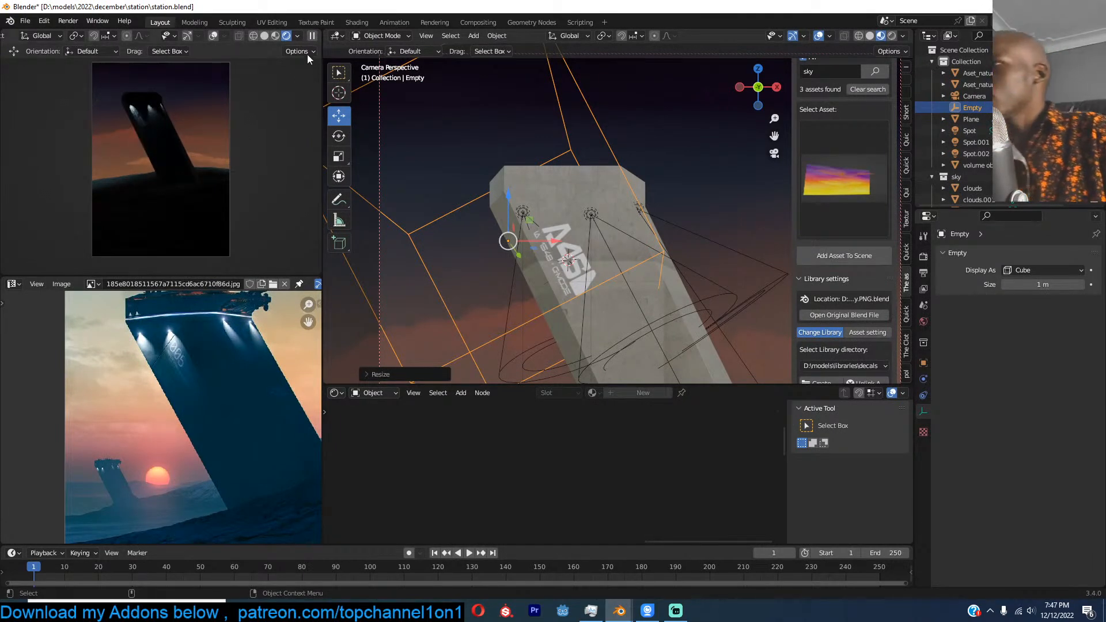
pyautogui.click(572, 203)
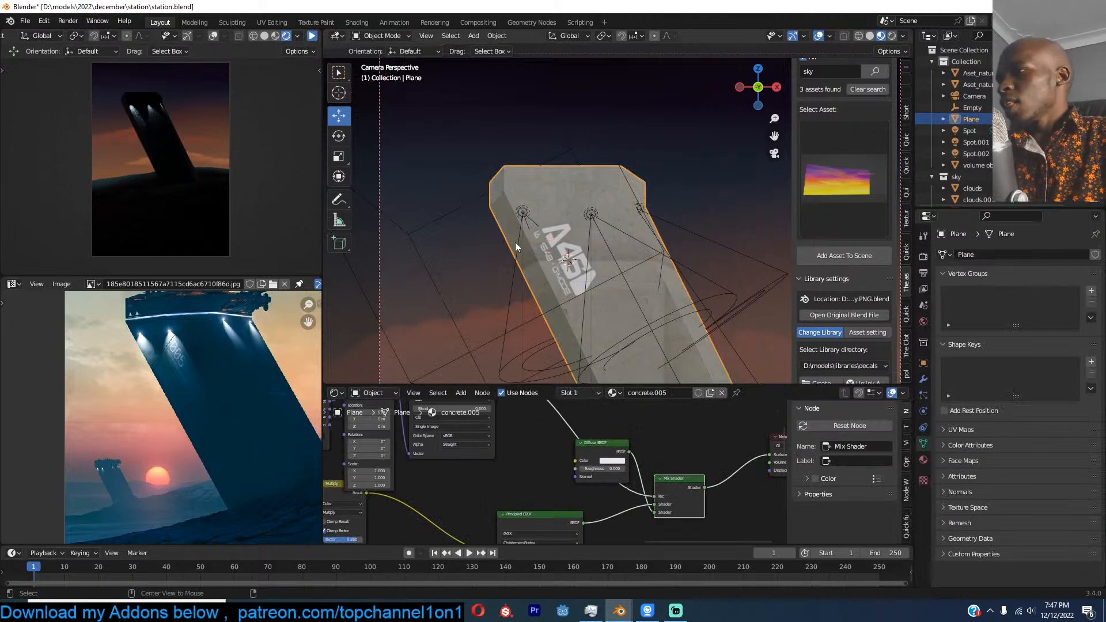
pyautogui.scroll(-2, 553, 202)
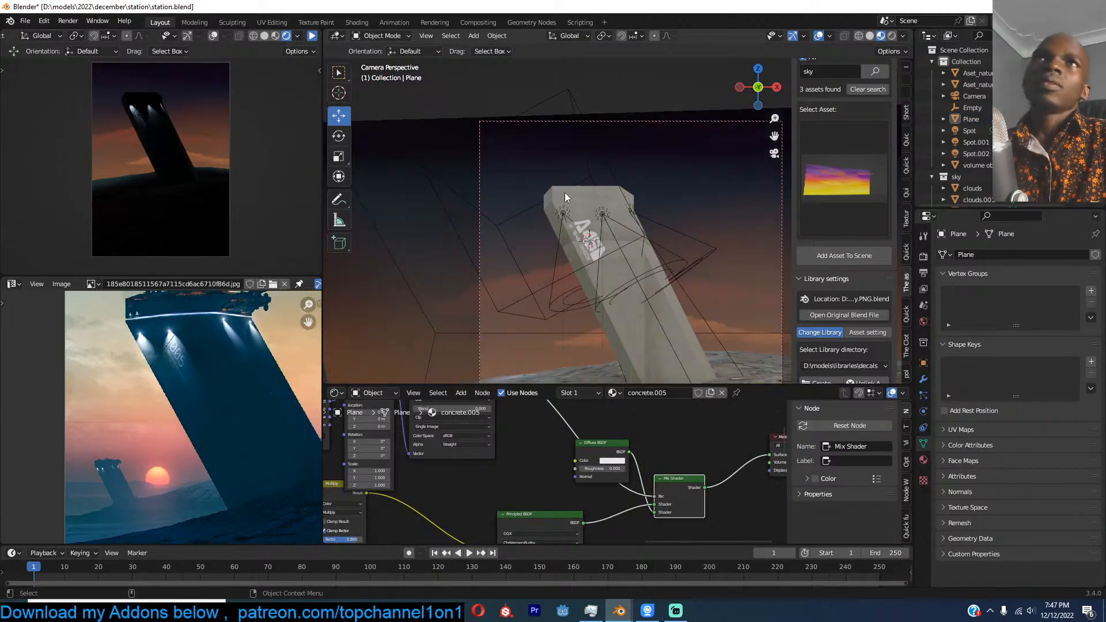
pyautogui.click(565, 194)
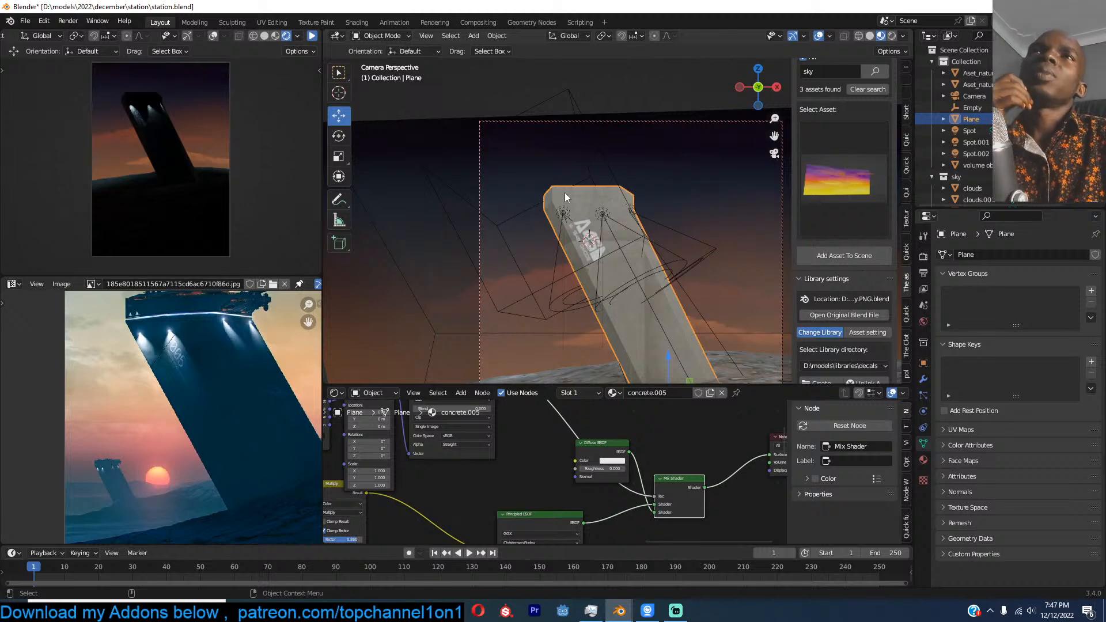
pyautogui.hotkey('ctrl', 's')
# Step: Select the edge loop where the tower's head meets the slanted shaft and mark it sharp
pyautogui.moveTo(573, 201); pyautogui.dragTo(576, 222, button='middle')
pyautogui.press('Tab')
pyautogui.keyDown('shift'); pyautogui.moveTo(570, 160); pyautogui.dragTo(605, 299, button='middle'); pyautogui.keyUp('shift')
pyautogui.hotkey('alt', 'a')
pyautogui.press('2')
pyautogui.keyDown('alt'); pyautogui.click(586, 203); pyautogui.keyUp('alt')
pyautogui.scroll(2, 587, 202)
pyautogui.keyDown('shift'); pyautogui.moveTo(567, 161); pyautogui.dragTo(596, 200, button='middle'); pyautogui.keyUp('shift')
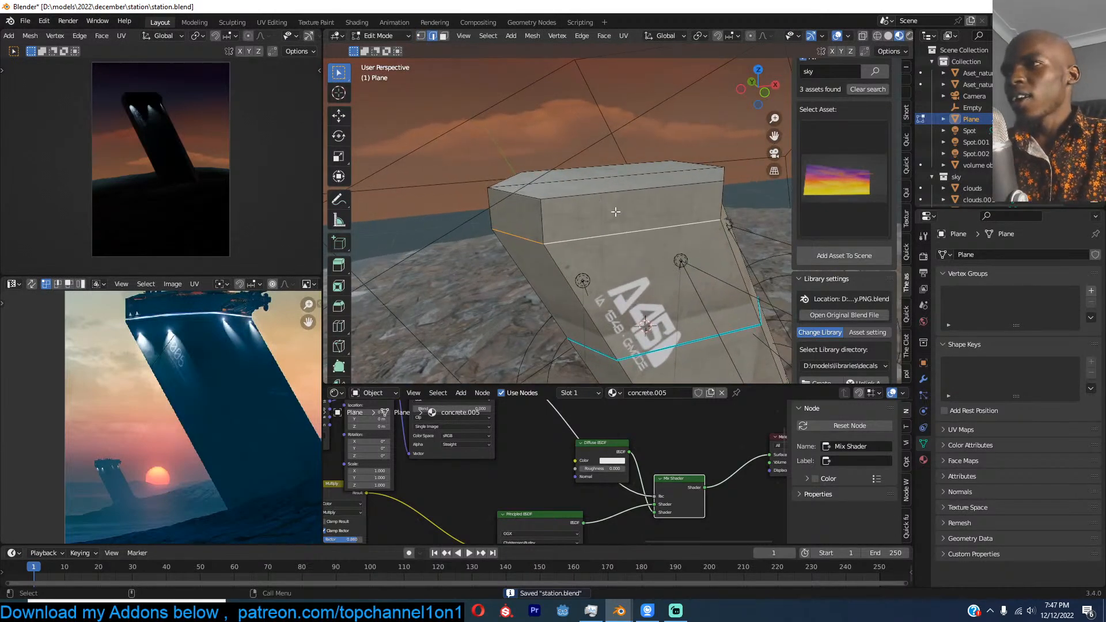
pyautogui.scroll(2, 616, 212)
pyautogui.scroll(2, 620, 244)
pyautogui.hotkey('ctrl', 'e')
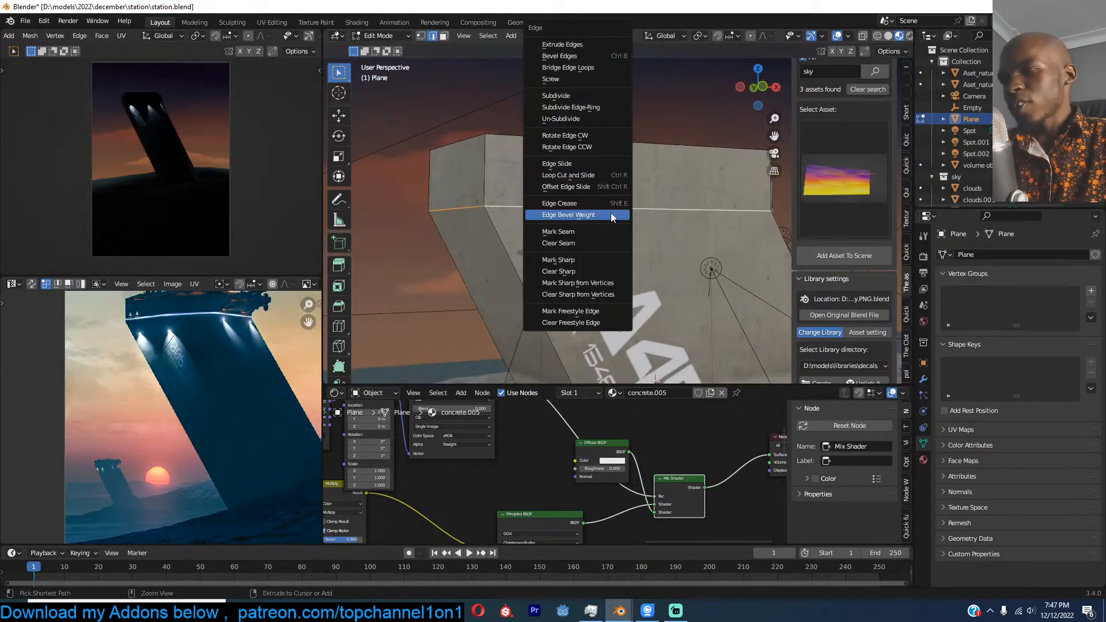
pyautogui.click(590, 260)
pyautogui.press('Tab')
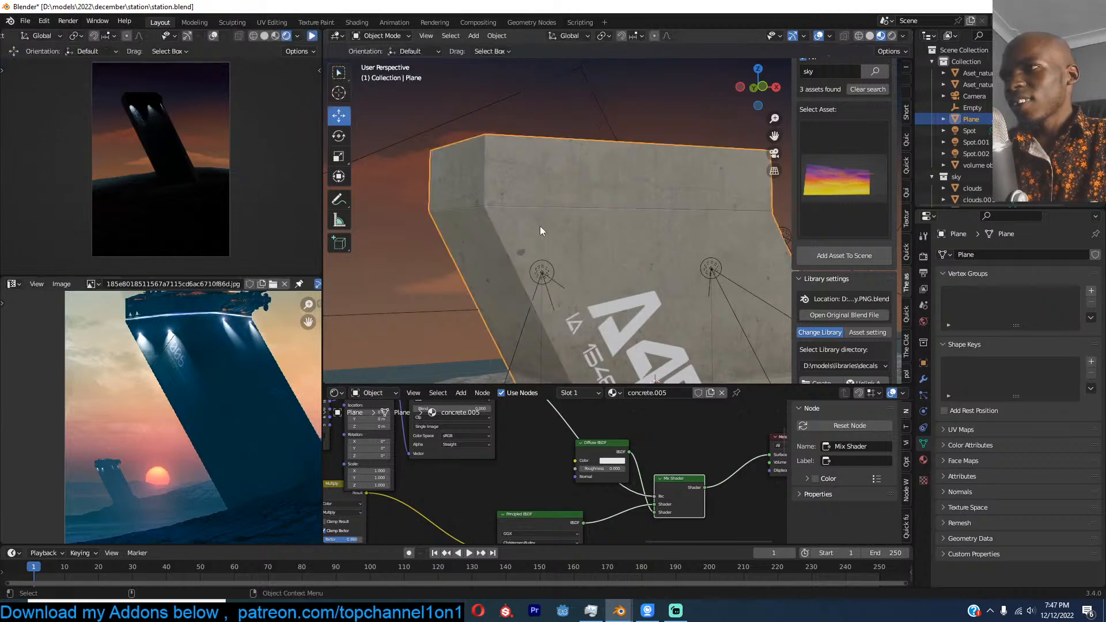
# Step: Add an edge loop just above the lower edge of the tower's head and mark it sharp
pyautogui.moveTo(541, 225); pyautogui.dragTo(590, 226, button='middle')
pyautogui.scroll(2, 590, 226)
pyautogui.press('Tab')
pyautogui.hotkey('ctrl', 'r')
pyautogui.click(560, 149)
pyautogui.click(562, 171)
pyautogui.keyDown('alt'); pyautogui.click(594, 159); pyautogui.keyUp('alt')
pyautogui.moveTo(594, 158); pyautogui.dragTo(601, 168, button='middle')
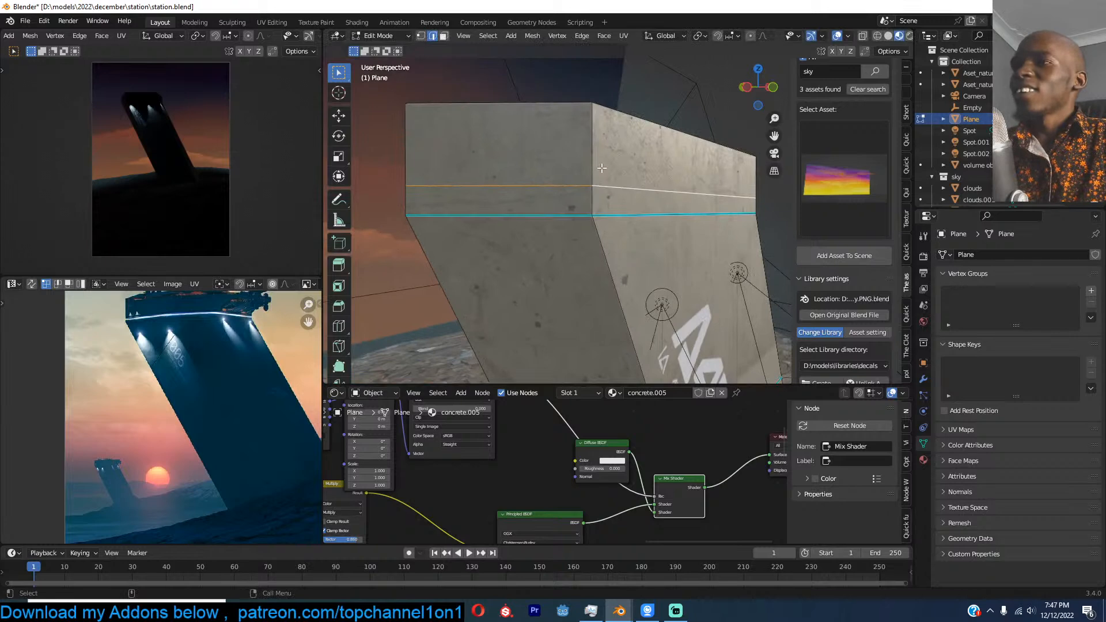
pyautogui.hotkey('ctrl', 'e')
pyautogui.click(644, 257)
pyautogui.moveTo(629, 217); pyautogui.dragTo(605, 209, button='middle')
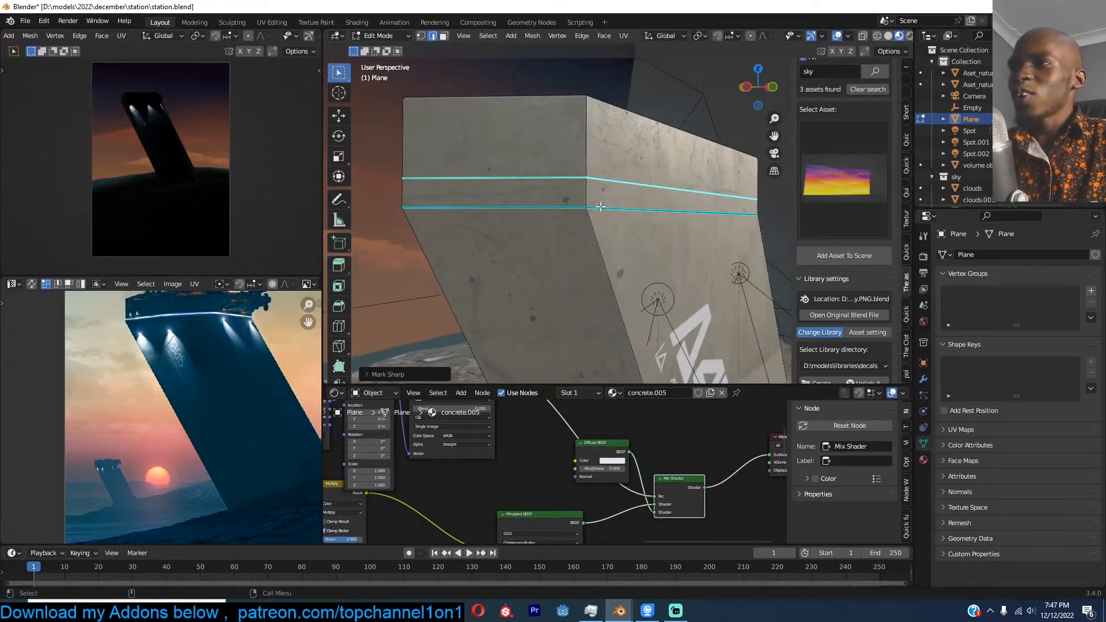
# Step: Duplicate the face band between the two sharp loops in place and fatten it outward about 0.3 m
pyautogui.press('3')
pyautogui.keyDown('alt'); pyautogui.click(603, 191); pyautogui.keyUp('alt')
pyautogui.hotkey('shift', 's')
pyautogui.press('Escape')
pyautogui.hotkey('shift', 'd')
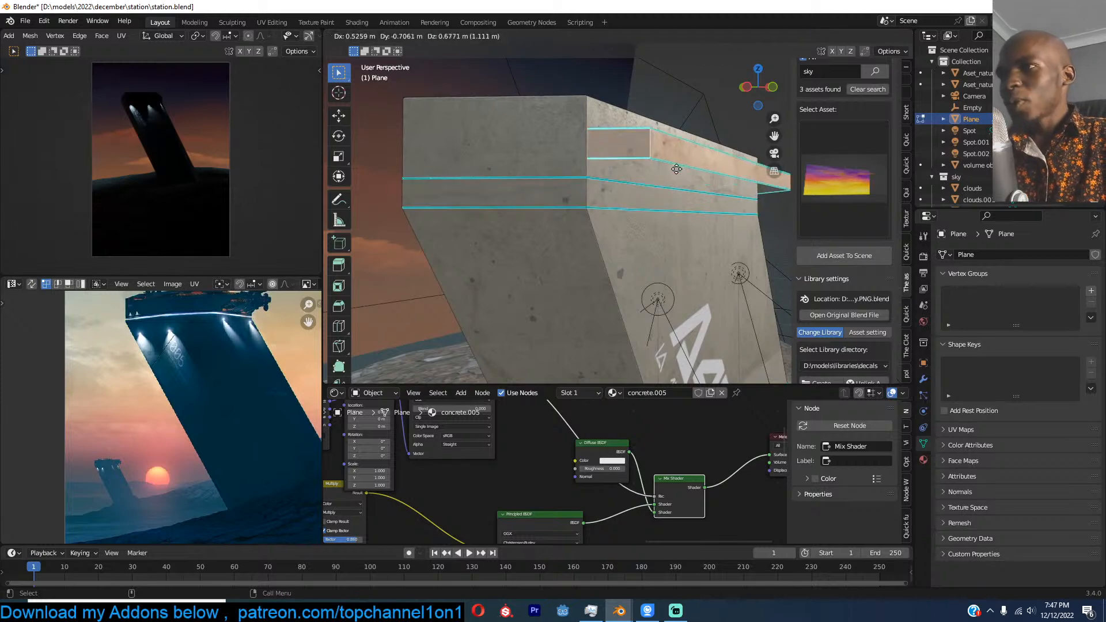
pyautogui.rightClick(669, 190)
pyautogui.hotkey('alt', 's')
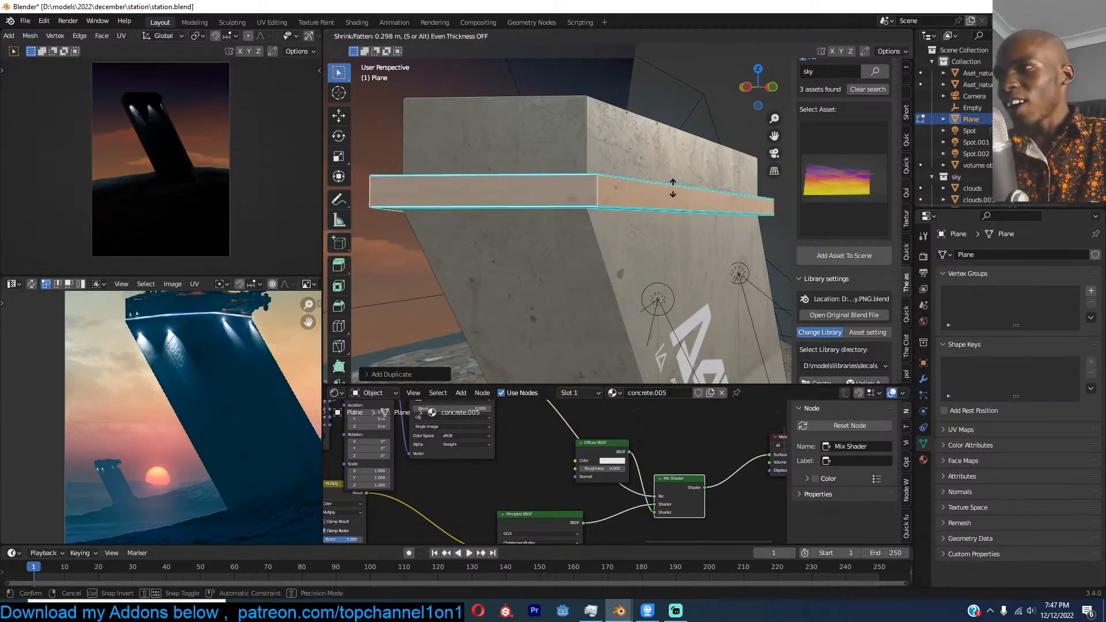
pyautogui.click(662, 183)
# Step: Scale the duplicated band around the tower's head along Z to make it a thinner rim
pyautogui.moveTo(663, 183); pyautogui.dragTo(654, 207, button='middle')
pyautogui.press('s')
pyautogui.press('z')
pyautogui.click(645, 188)
# Step: Extrude the rim band's faces inward along their normals by about 0.19 m, delete the inner faces and leave Edit Mode
pyautogui.hotkey('alt', 'e')
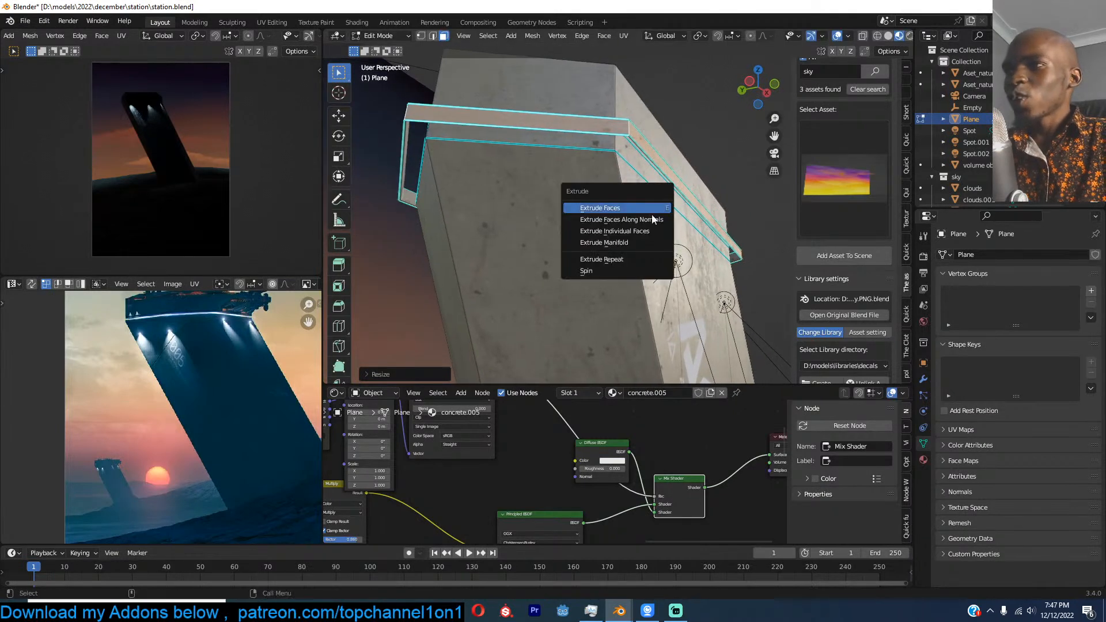
pyautogui.click(653, 219)
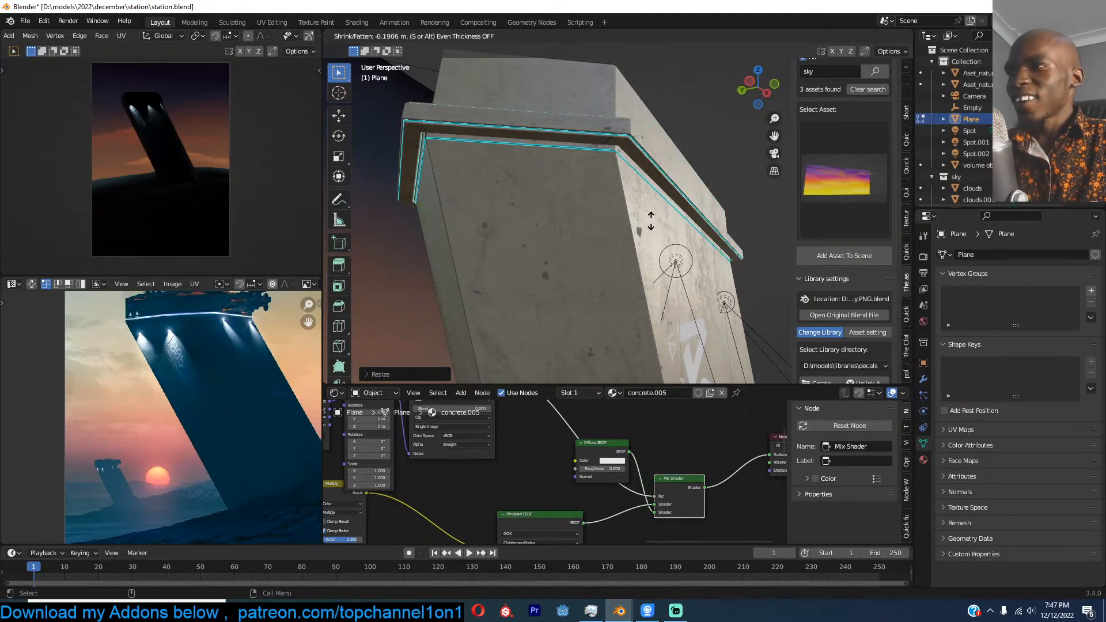
pyautogui.click(651, 222)
pyautogui.press('x')
pyautogui.click(642, 245)
pyautogui.moveTo(642, 245); pyautogui.dragTo(578, 279, button='middle')
pyautogui.press('Tab')
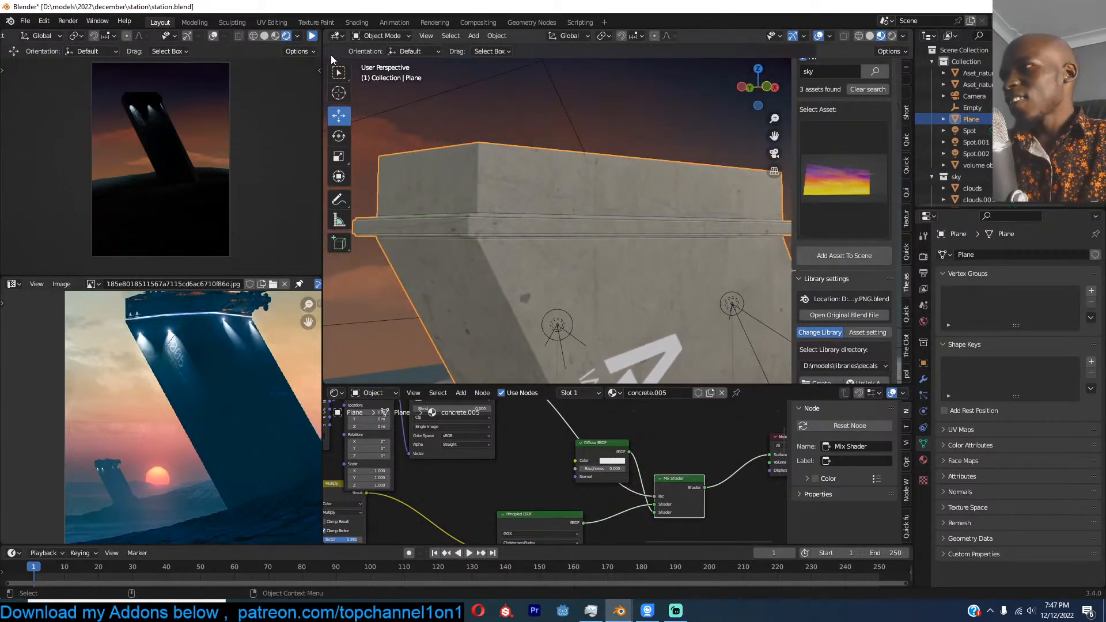
# Step: Refresh the camera's rendered preview briefly, pause it again and examine the tower's head in the reference image
pyautogui.click(313, 37)
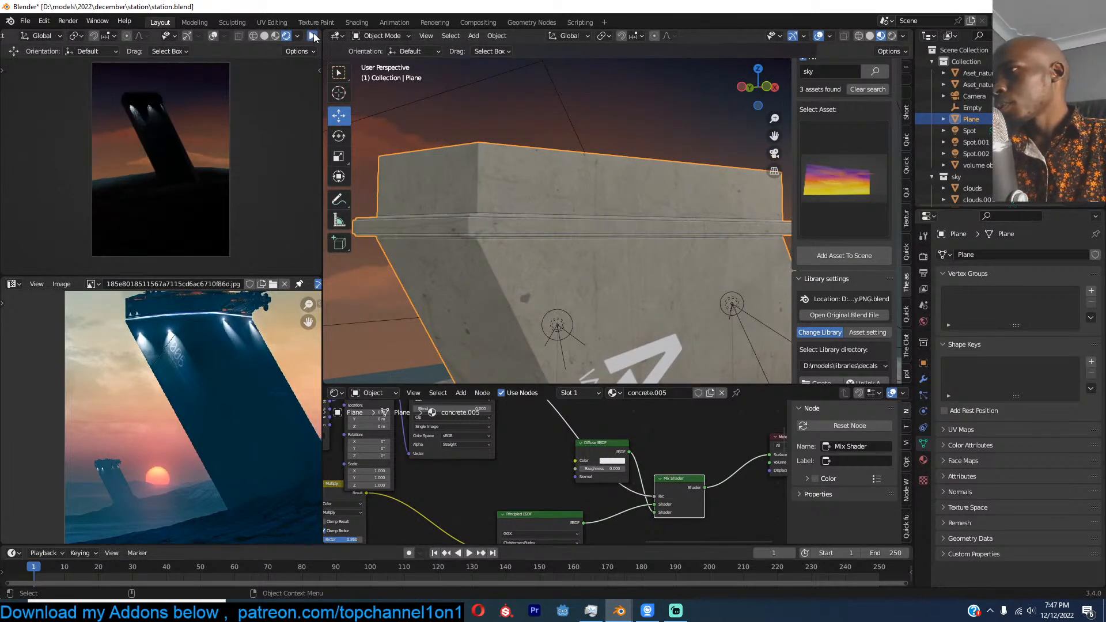
pyautogui.click(313, 36)
pyautogui.scroll(-3, 227, 348)
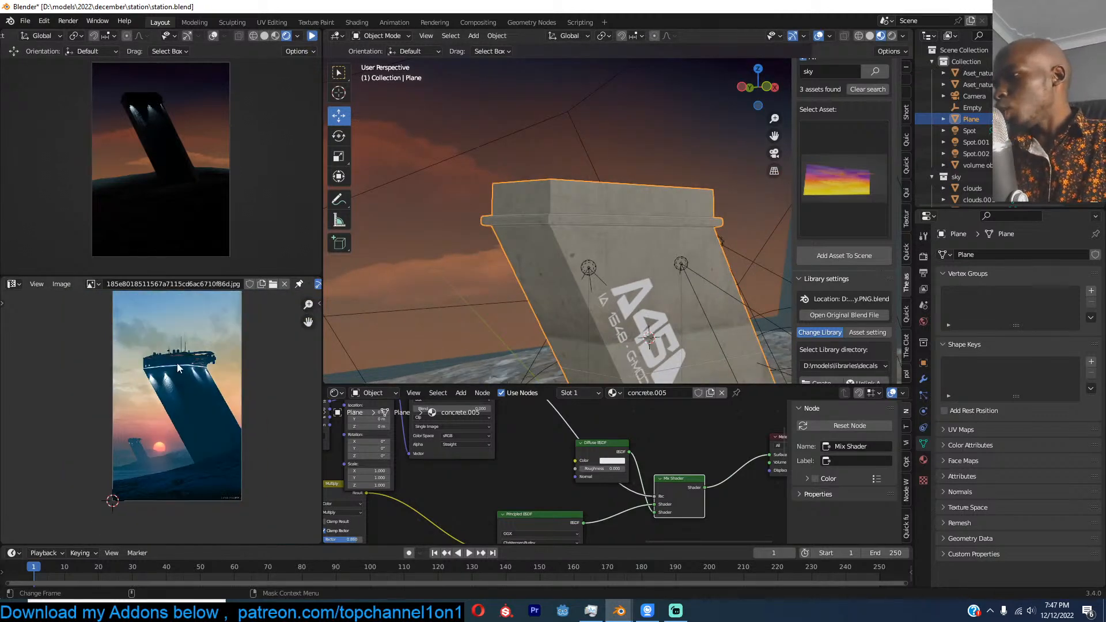
pyautogui.scroll(2, 178, 364)
# Step: Add an area light near the tower's head and move it above and in front of the tower
pyautogui.moveTo(565, 242); pyautogui.dragTo(597, 250, button='middle')
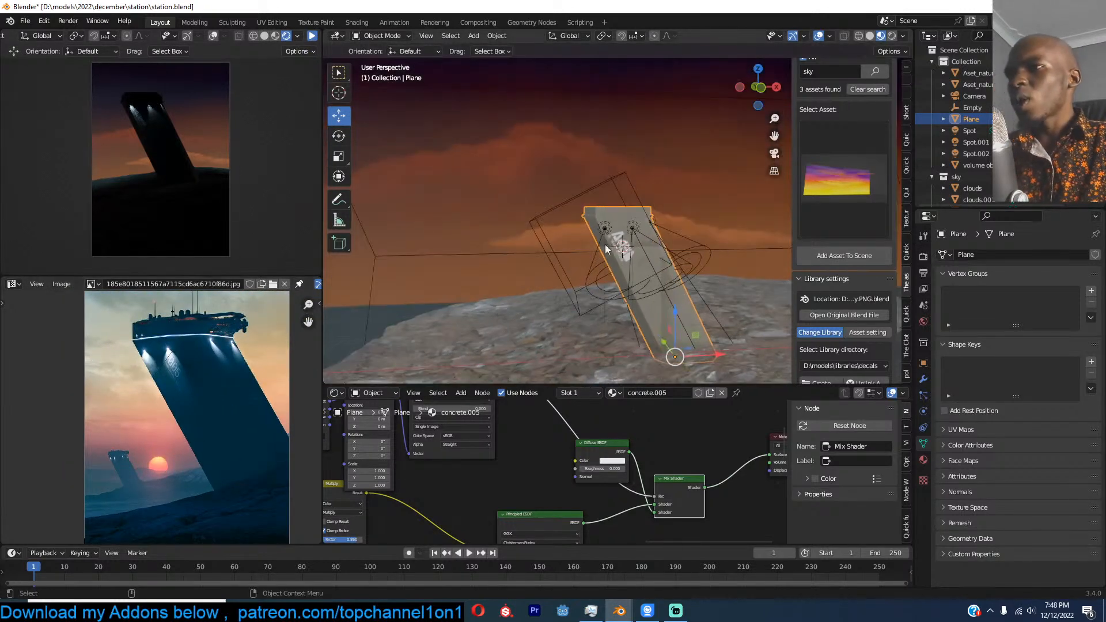
pyautogui.hotkey('shift', 'a')
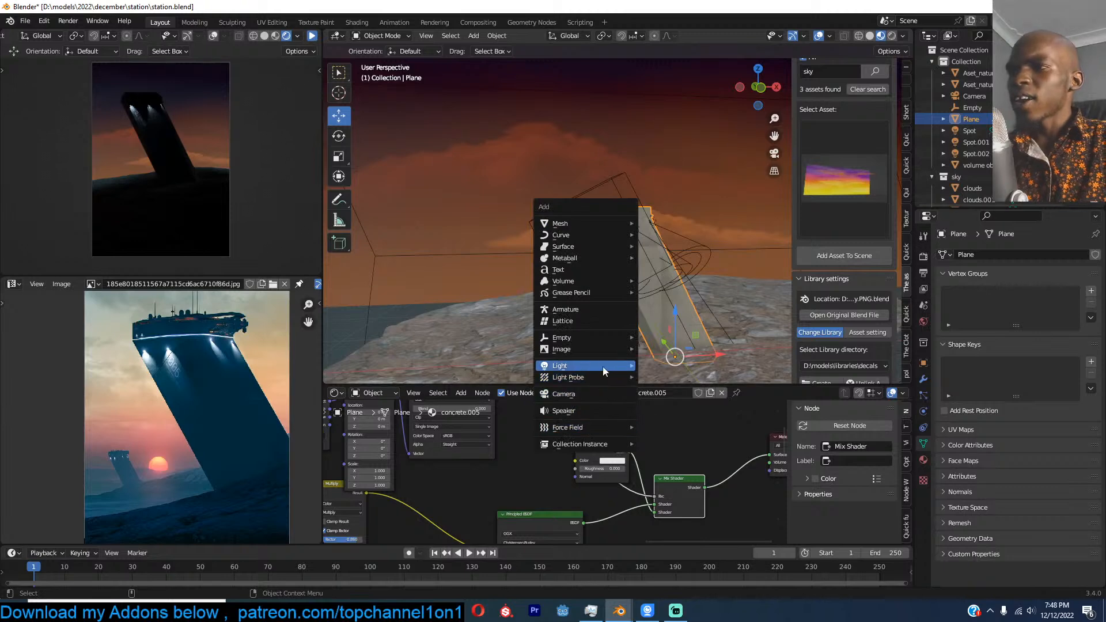
pyautogui.moveTo(601, 367)
pyautogui.click(662, 403)
pyautogui.moveTo(662, 402); pyautogui.dragTo(645, 256, button='middle')
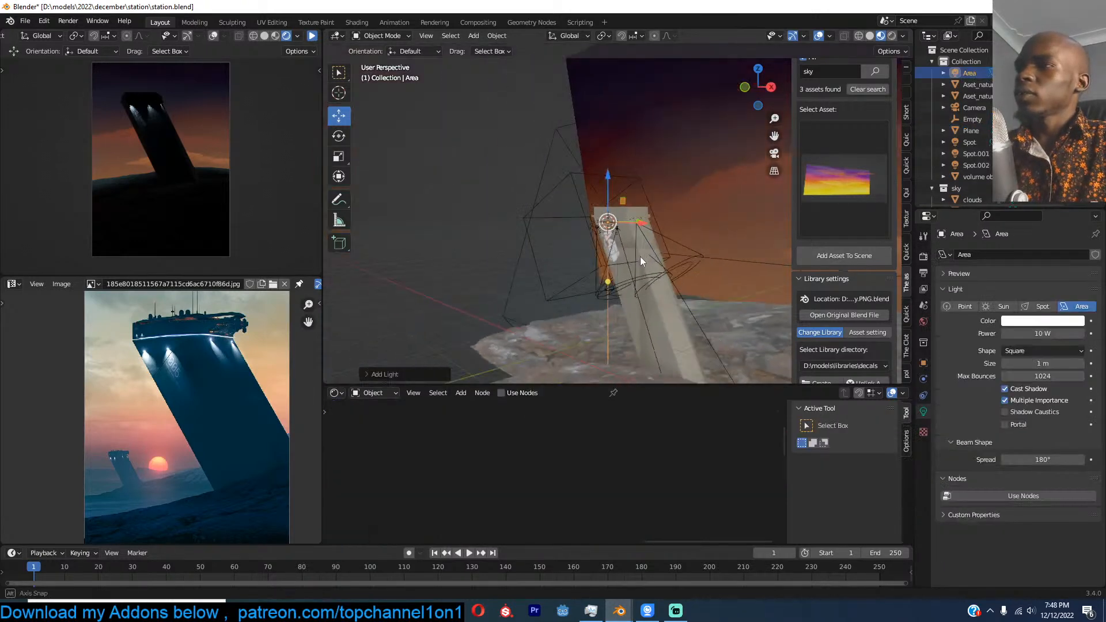
pyautogui.click(598, 185)
# Step: Tilt the area light toward the tower and scale it up
pyautogui.press('r')
pyautogui.click(557, 180)
pyautogui.press('s')
pyautogui.click(683, 276)
pyautogui.press('s')
pyautogui.click(801, 335)
# Step: Set the area light's power to 10000 W and its colour to light blue, with the camera preview rendering again
pyautogui.click(1030, 334)
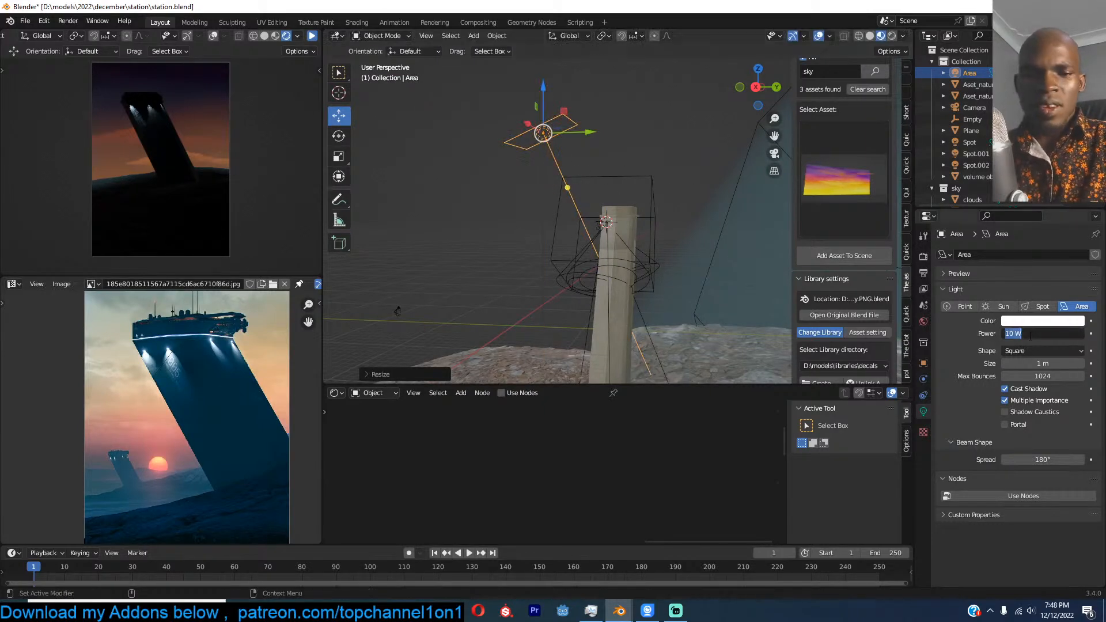
pyautogui.press('Return')
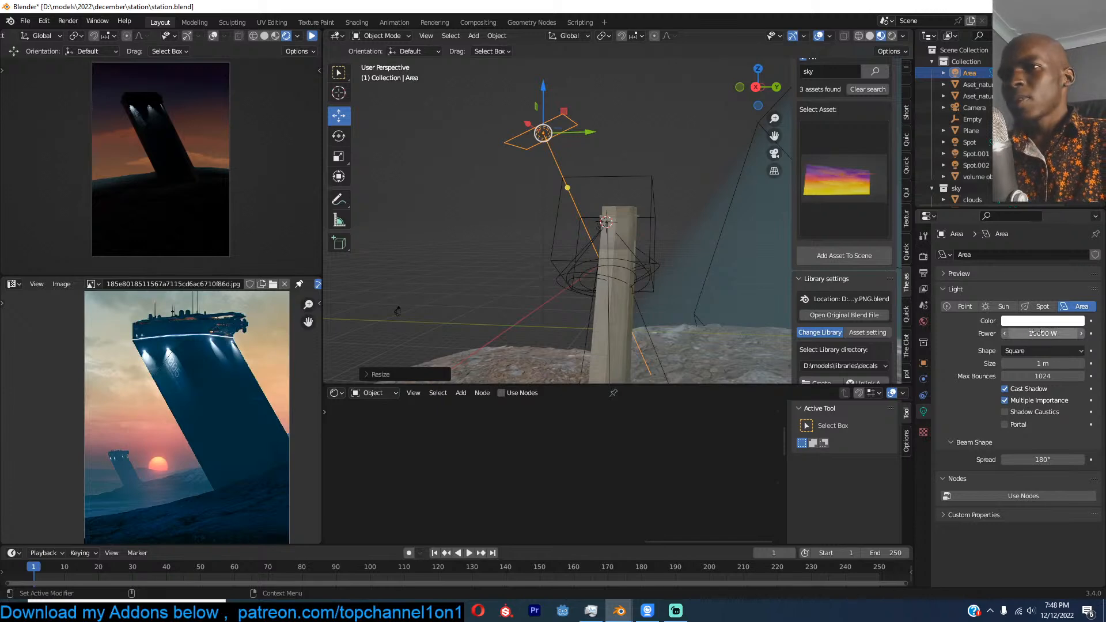
pyautogui.click(1058, 320)
pyautogui.moveTo(1039, 182); pyautogui.dragTo(1028, 191)
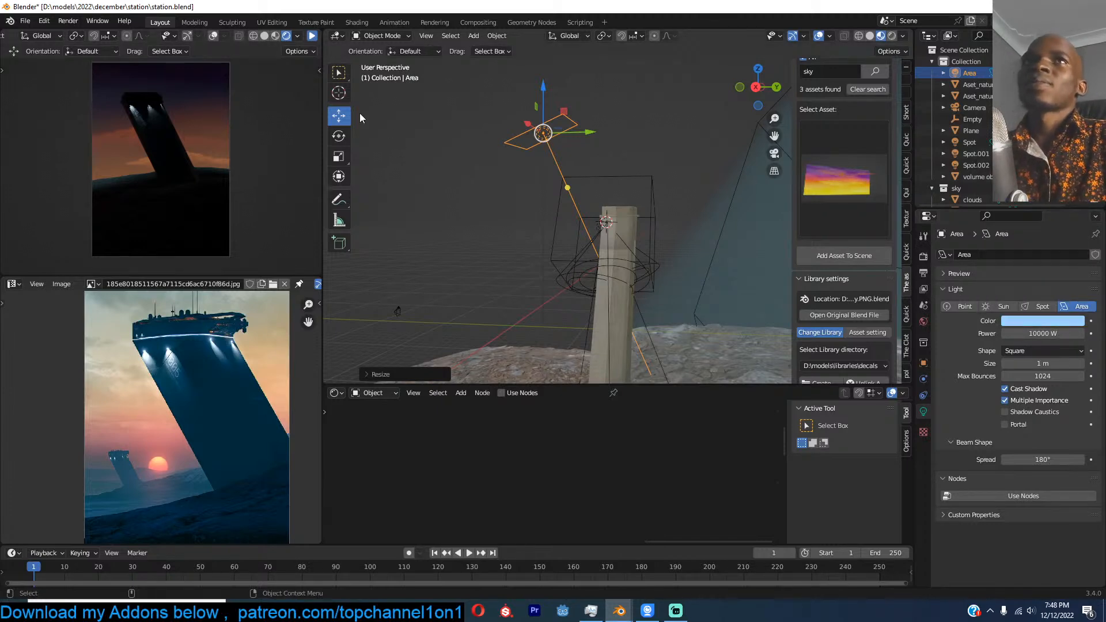
pyautogui.click(312, 37)
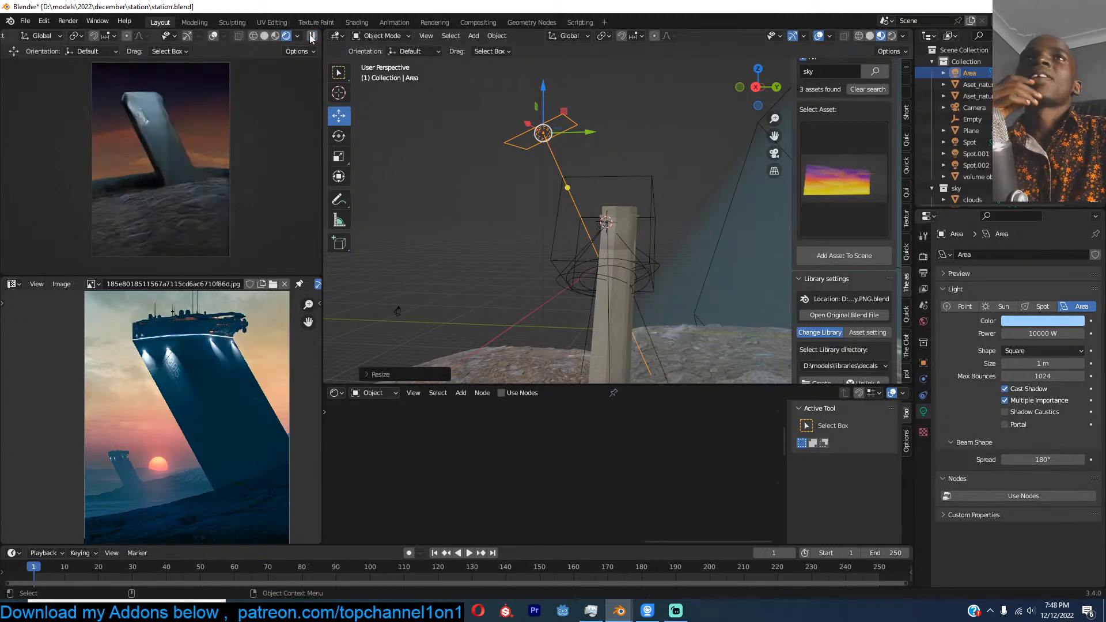
# Step: Lower the area light's power to 1000 W and make its colour a saturated blue with hue 0.627 and saturation 0.925
pyautogui.click(1063, 332)
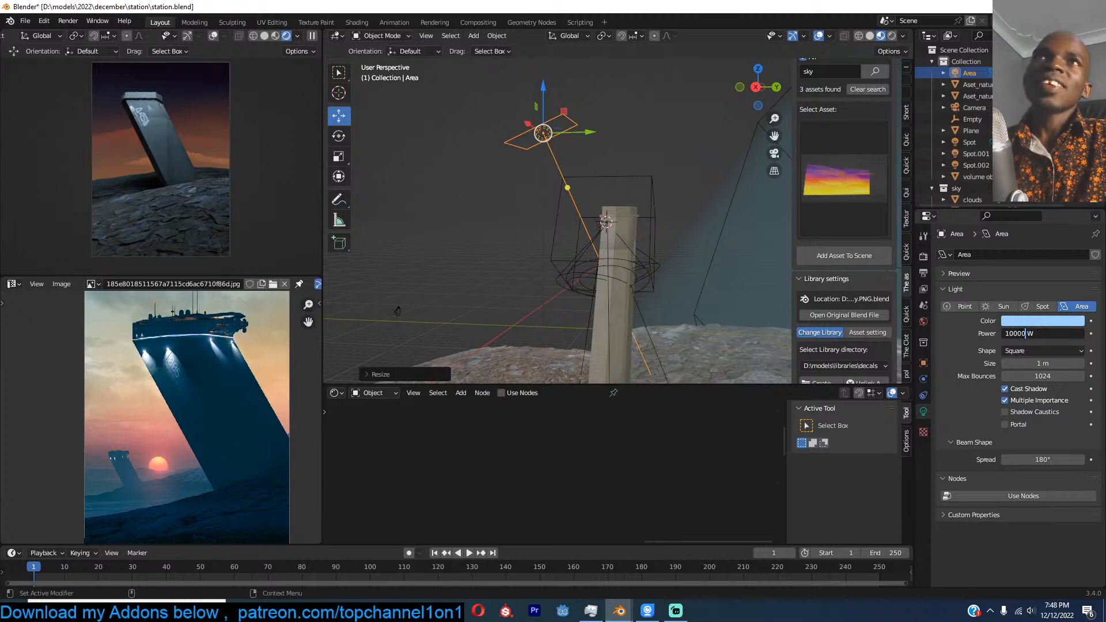
pyautogui.press('Return')
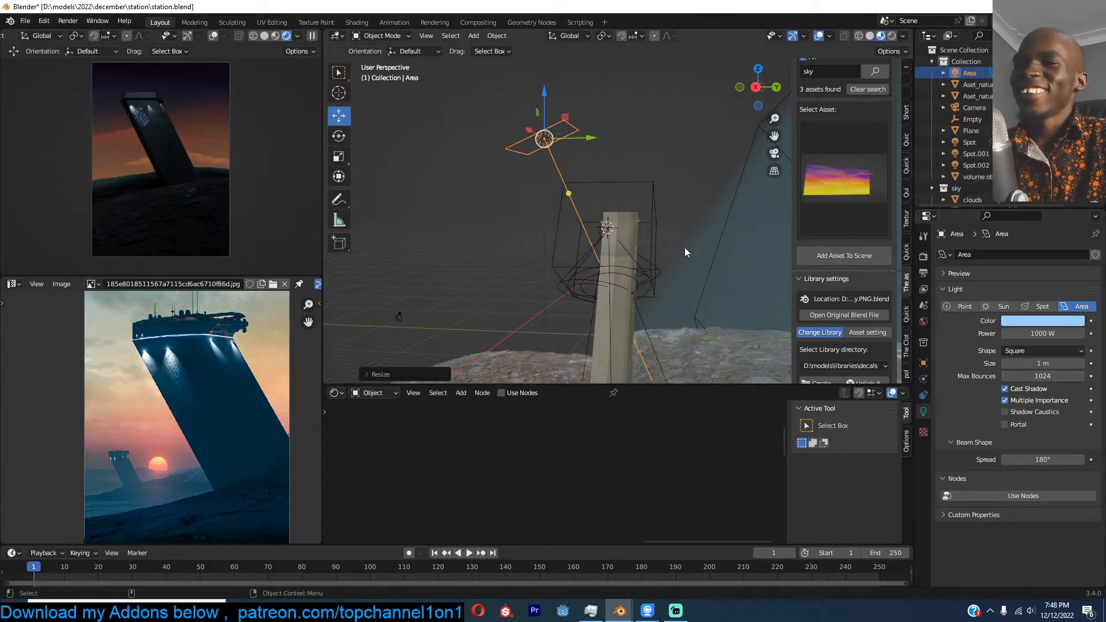
pyautogui.click(1043, 321)
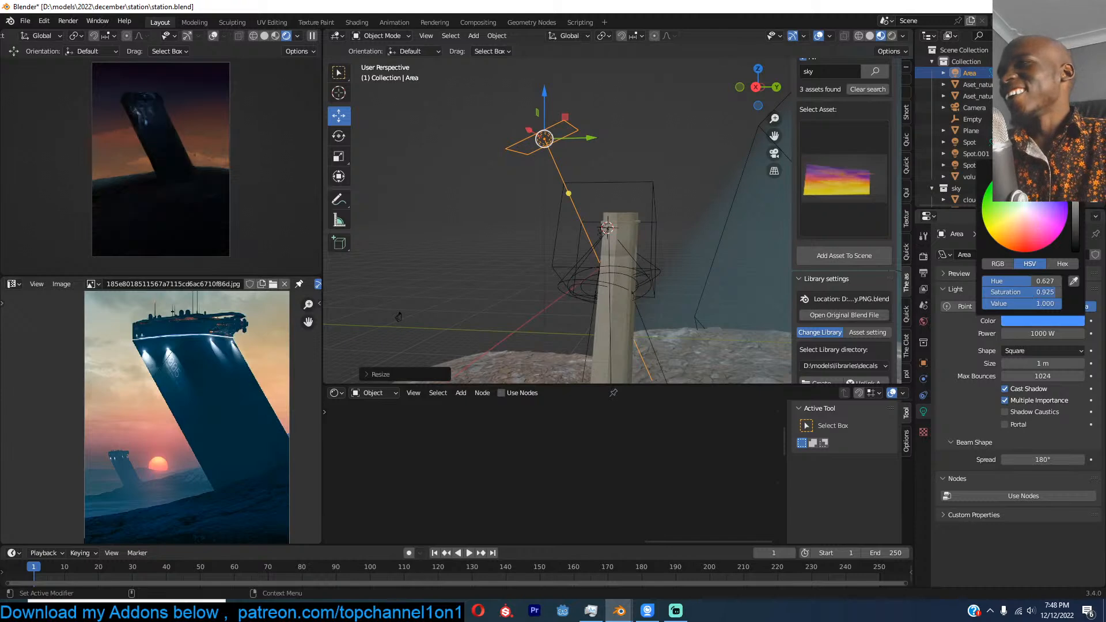
# Step: Reduce the area light's power to 100 W, view the tower from the right side and save the file
pyautogui.click(1048, 333)
pyautogui.click(1017, 334)
pyautogui.press('Return')
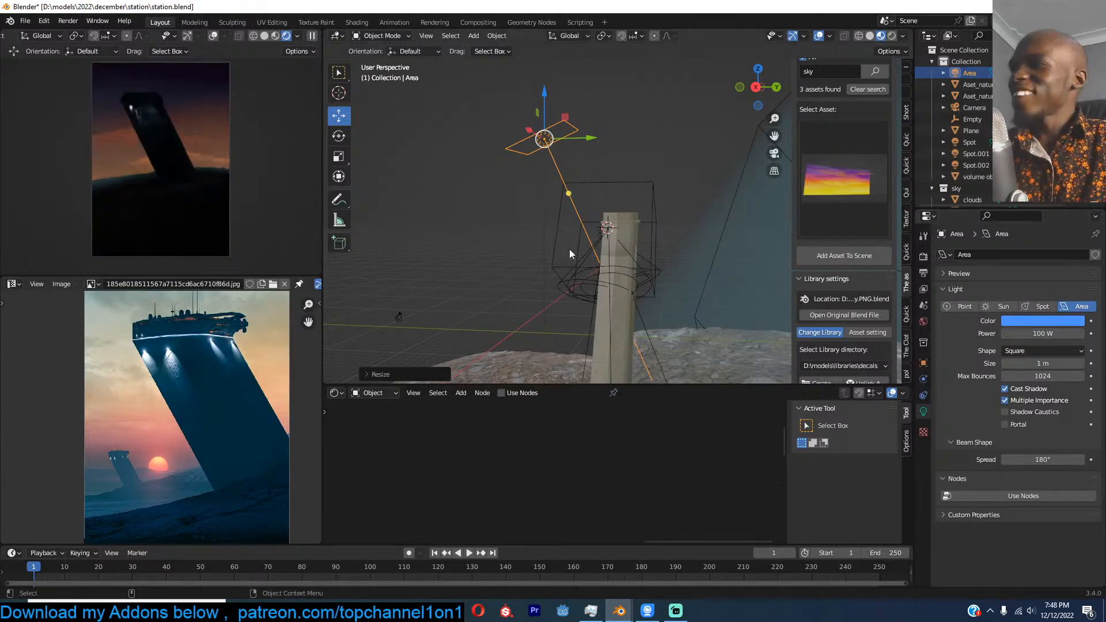
pyautogui.scroll(5, 565, 282)
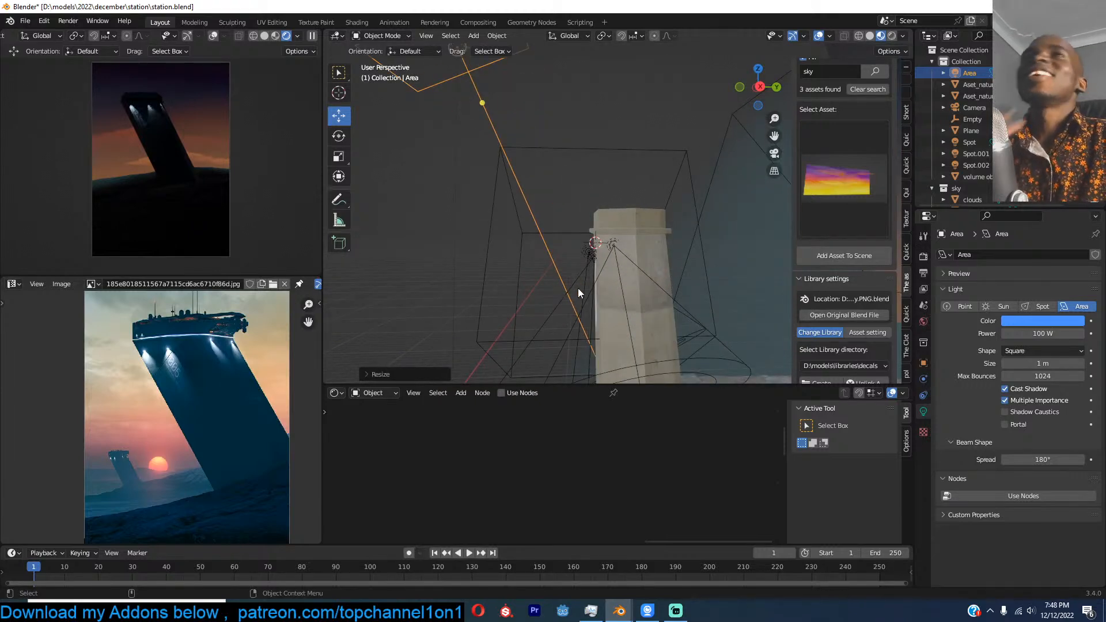
pyautogui.scroll(2, 579, 288)
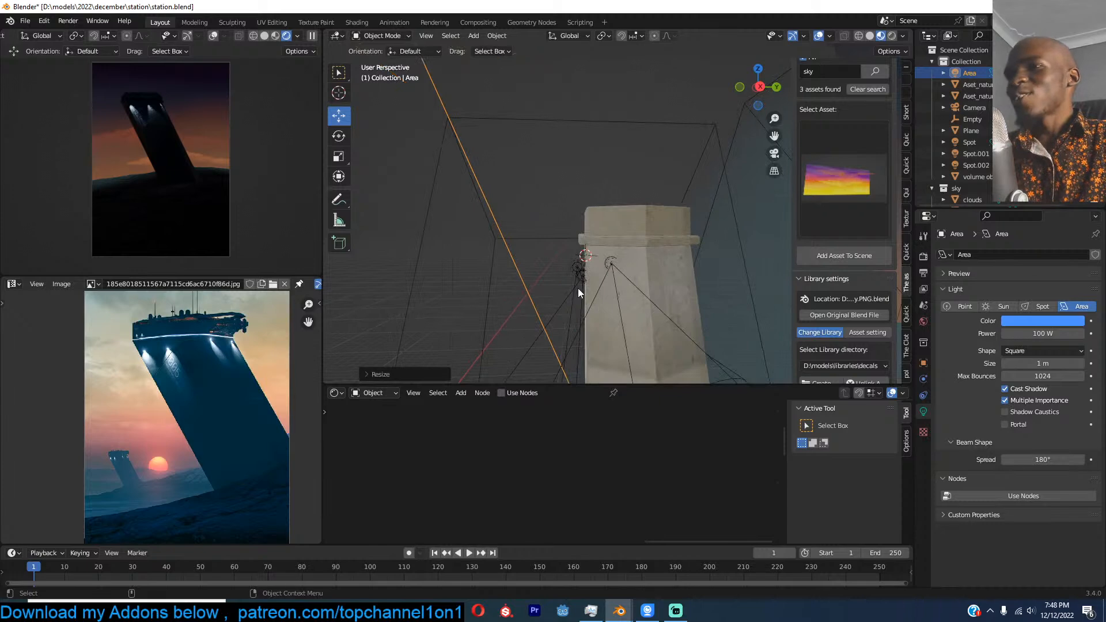
pyautogui.press('KP_3')
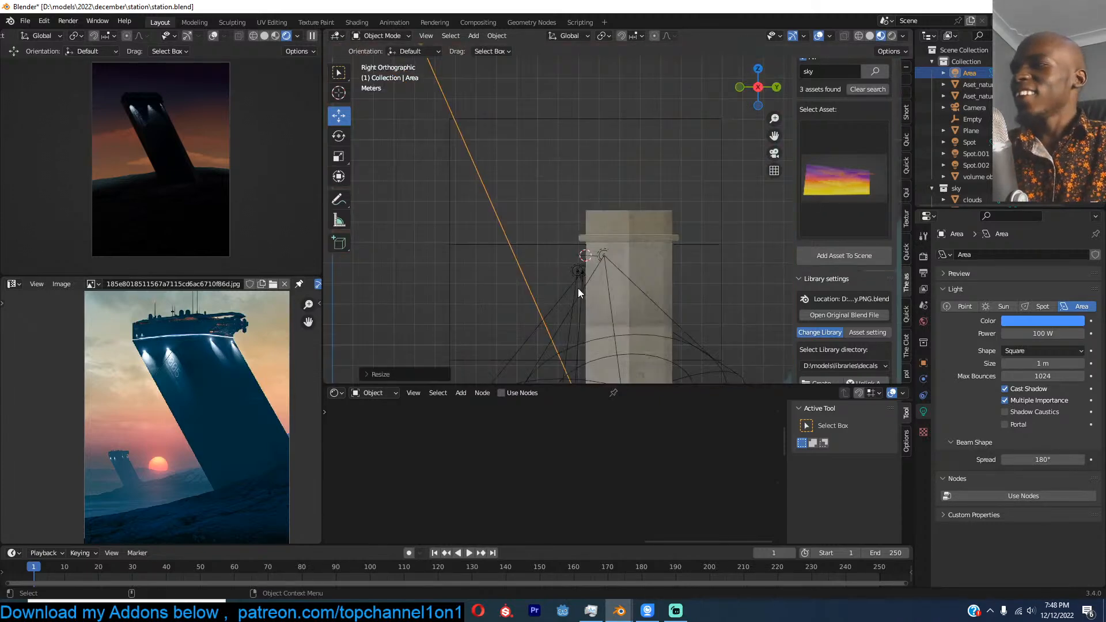
pyautogui.hotkey('ctrl', 's')
# Step: Set the area light's power to 500 W and save the file
pyautogui.doubleClick(1020, 333)
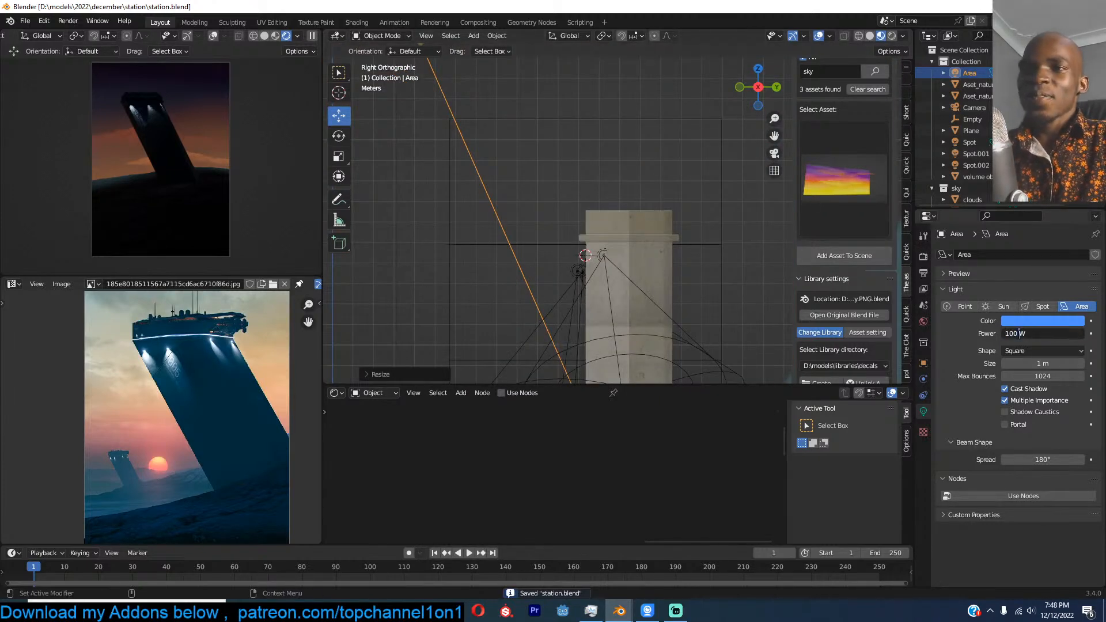
pyautogui.press('Return')
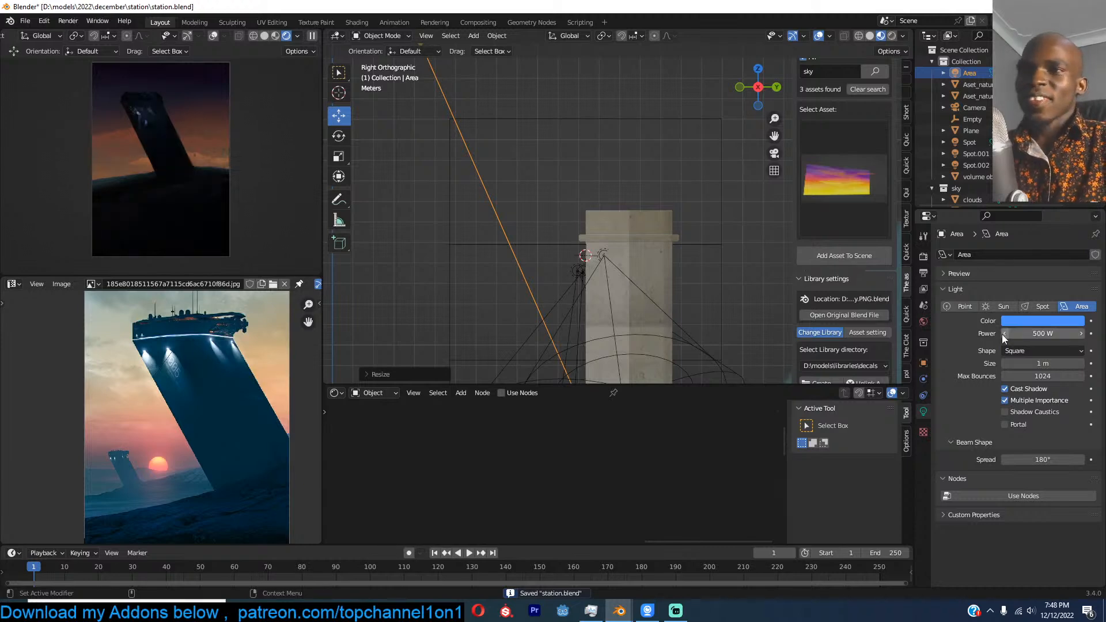
pyautogui.scroll(-4, 439, 172)
pyautogui.hotkey('ctrl', 's')
# Step: Move the area light down and closer to the tower's head in the right orthographic view
pyautogui.moveTo(549, 160); pyautogui.dragTo(700, 165, button='middle')
pyautogui.press('KP_3')
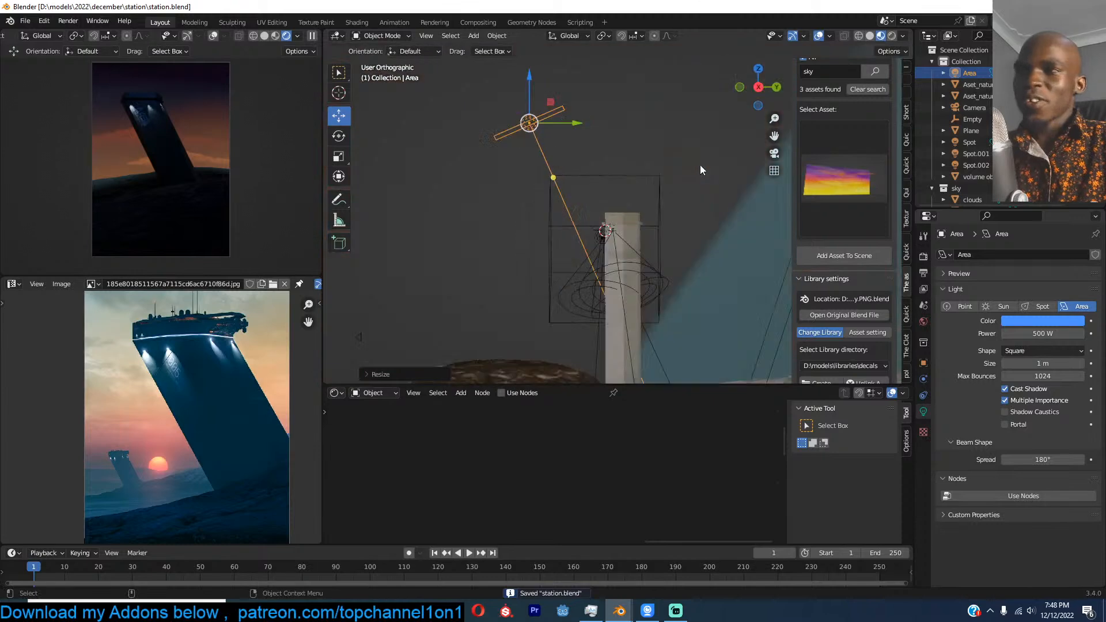
pyautogui.press('g')
pyautogui.click(606, 209)
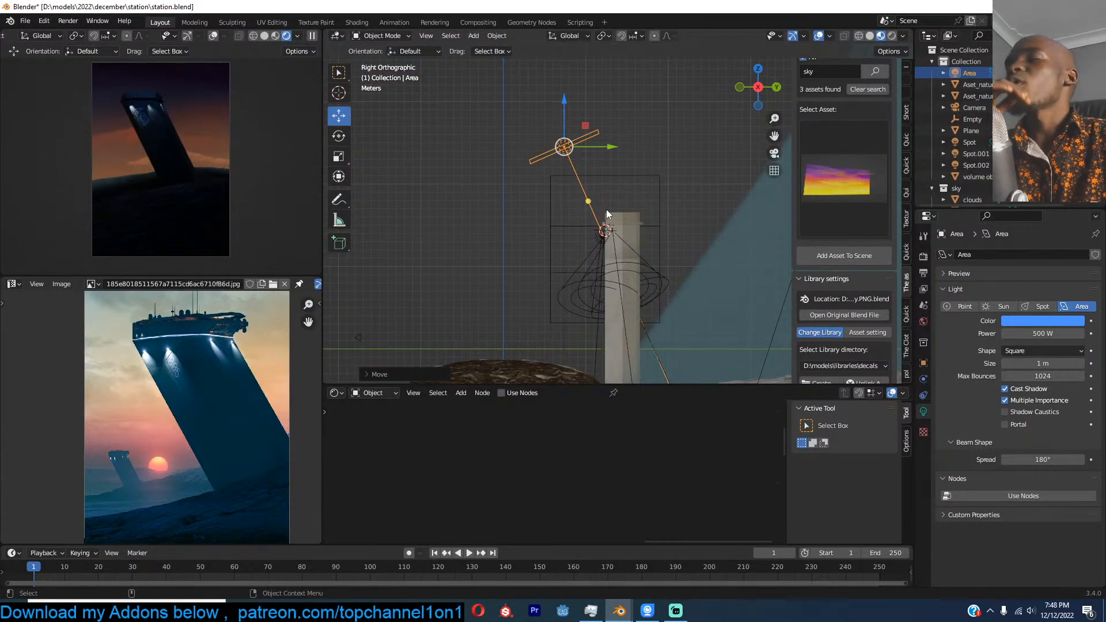
# Step: Enlarge the area light to roughly double size and move it farther out in front of the tower
pyautogui.press('KP_1')
pyautogui.press('s')
pyautogui.click(718, 180)
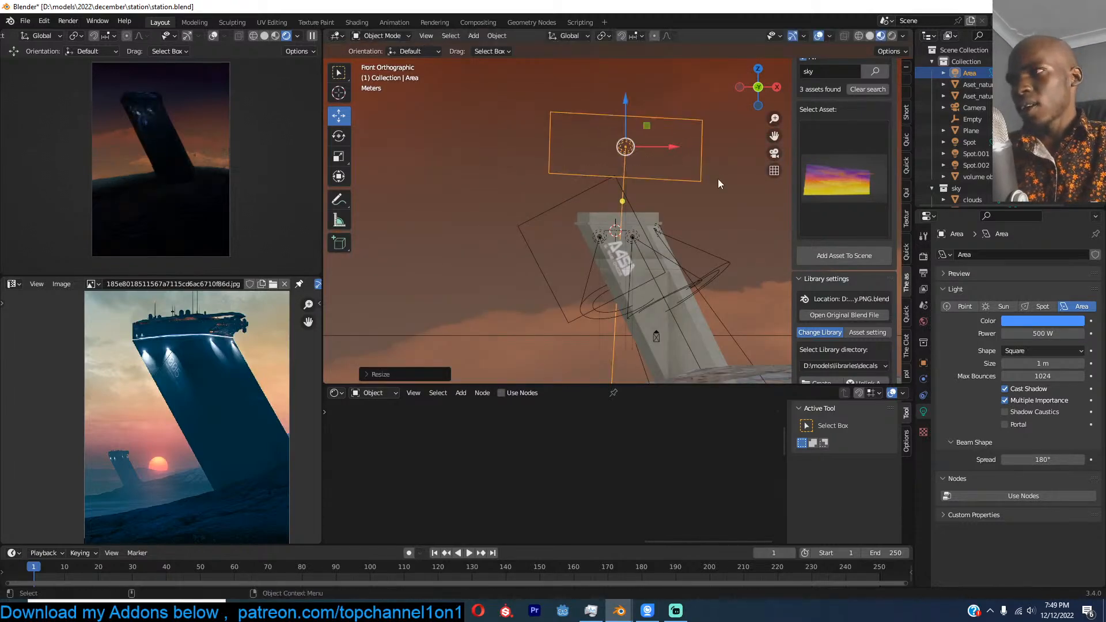
pyautogui.press('KP_3')
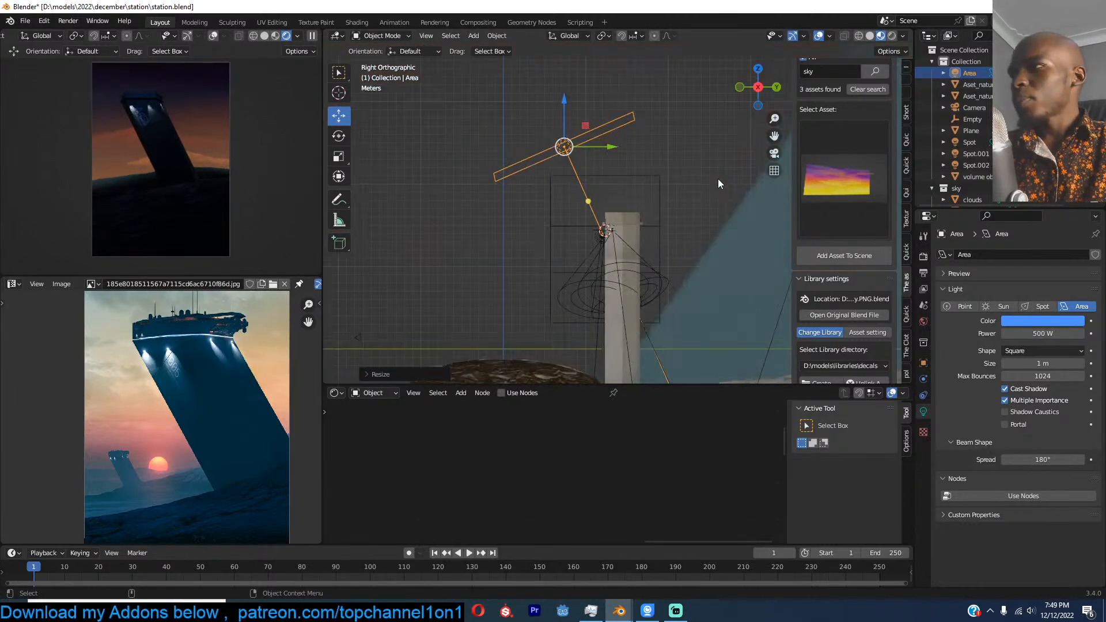
pyautogui.press('g')
pyautogui.click(629, 181)
# Step: Adjust the area light's colour to hue 0.631 and saturation 0.923, deselect the light and save the file
pyautogui.click(1034, 323)
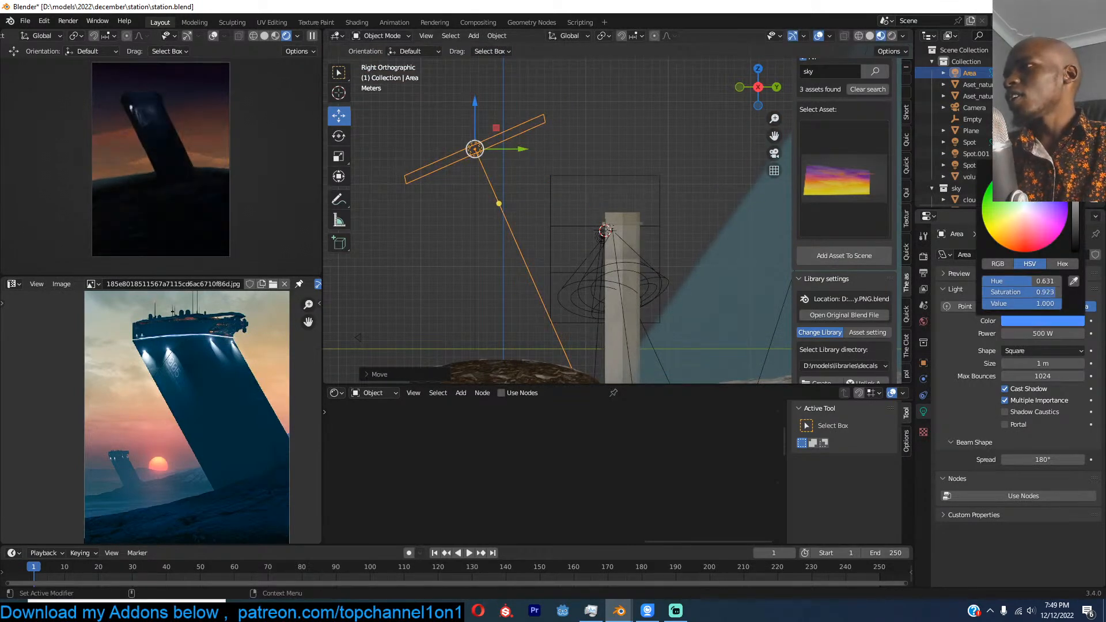
pyautogui.click(552, 219)
pyautogui.scroll(5, 549, 226)
pyautogui.hotkey('ctrl', 's')
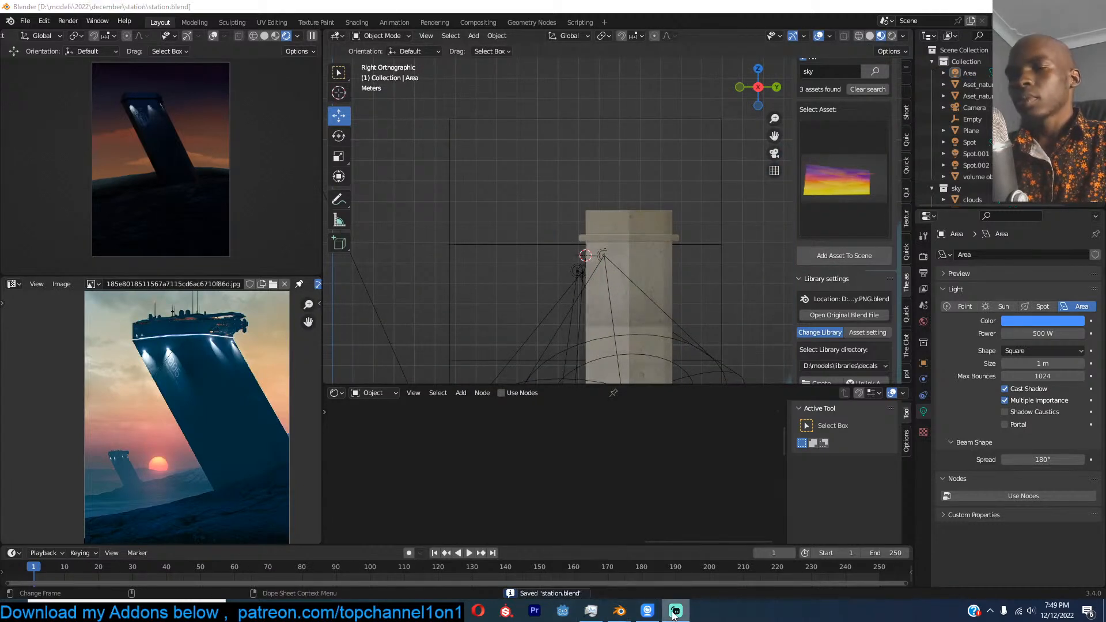
pyautogui.click(648, 610)
pyautogui.click(309, 610)
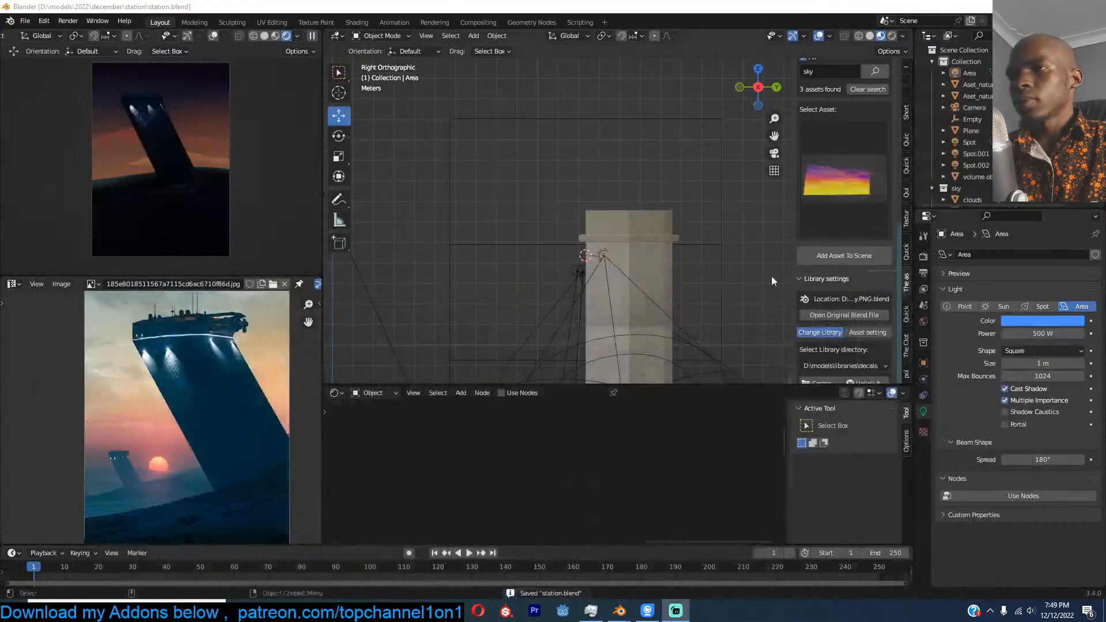
# Step: Save the file and select the concrete tower in a perspective view of its head
pyautogui.scroll(3, 845, 107)
pyautogui.moveTo(529, 229); pyautogui.dragTo(611, 271, button='middle')
pyautogui.hotkey('ctrl', 's')
pyautogui.click(600, 258)
# Step: Search the asset library's objects for "hard" and browse the matching assets
pyautogui.click(832, 141)
pyautogui.write('hard')
pyautogui.press('Return')
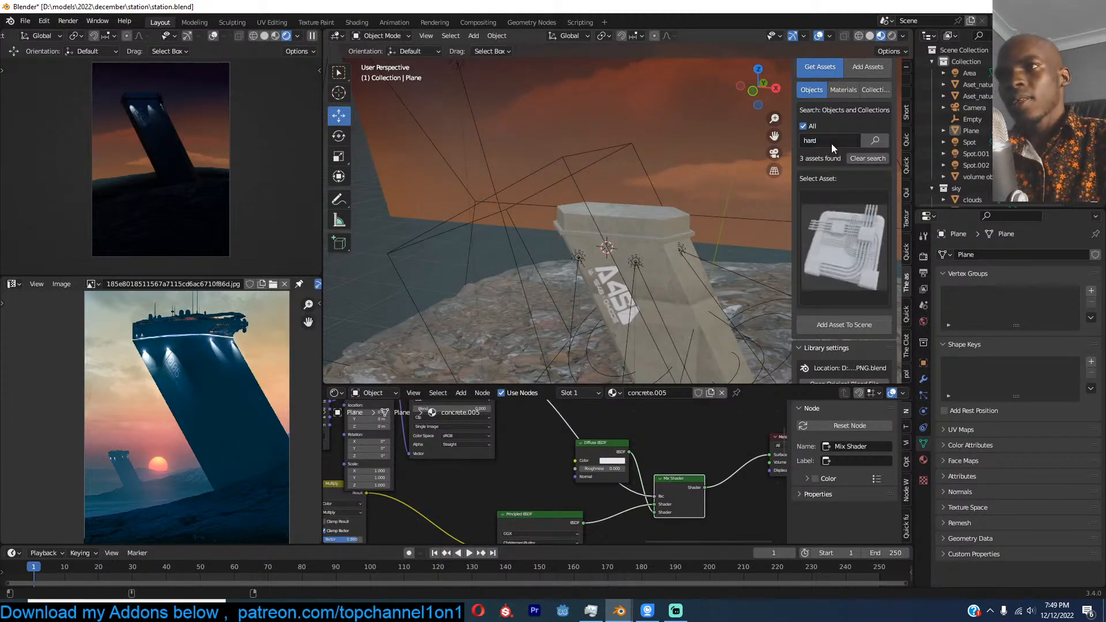
pyautogui.click(852, 207)
# Step: Search the asset library's objects for "port" and browse the matching thumbnails
pyautogui.click(848, 141)
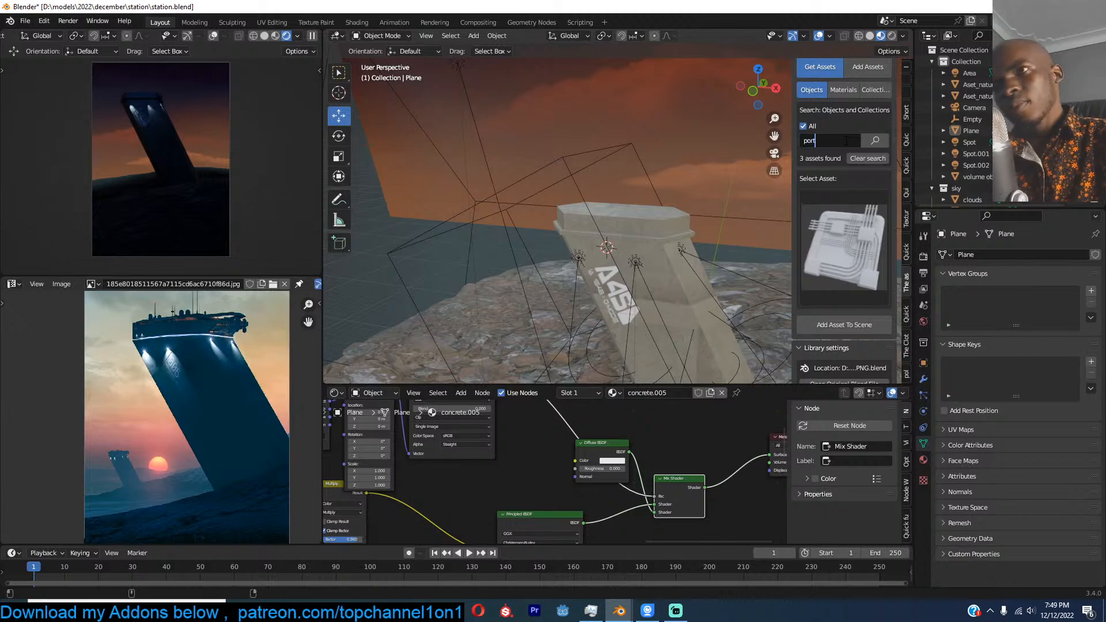
pyautogui.press('Return')
pyautogui.click(866, 224)
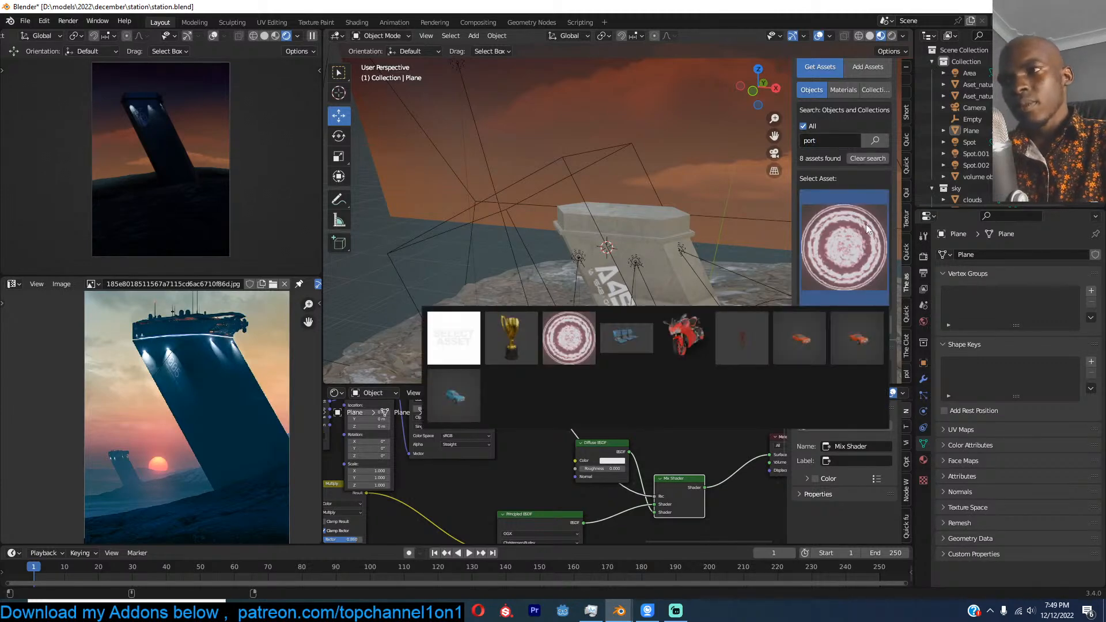
# Step: Repeat the asset search for "hard" and clear it again
pyautogui.click(843, 138)
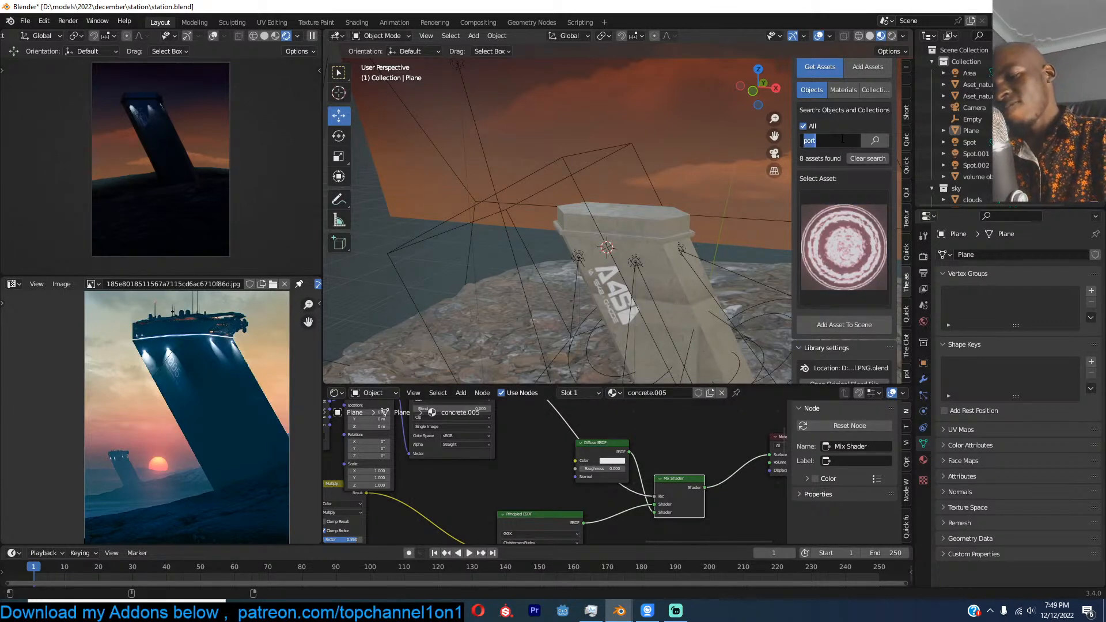
pyautogui.press('Return')
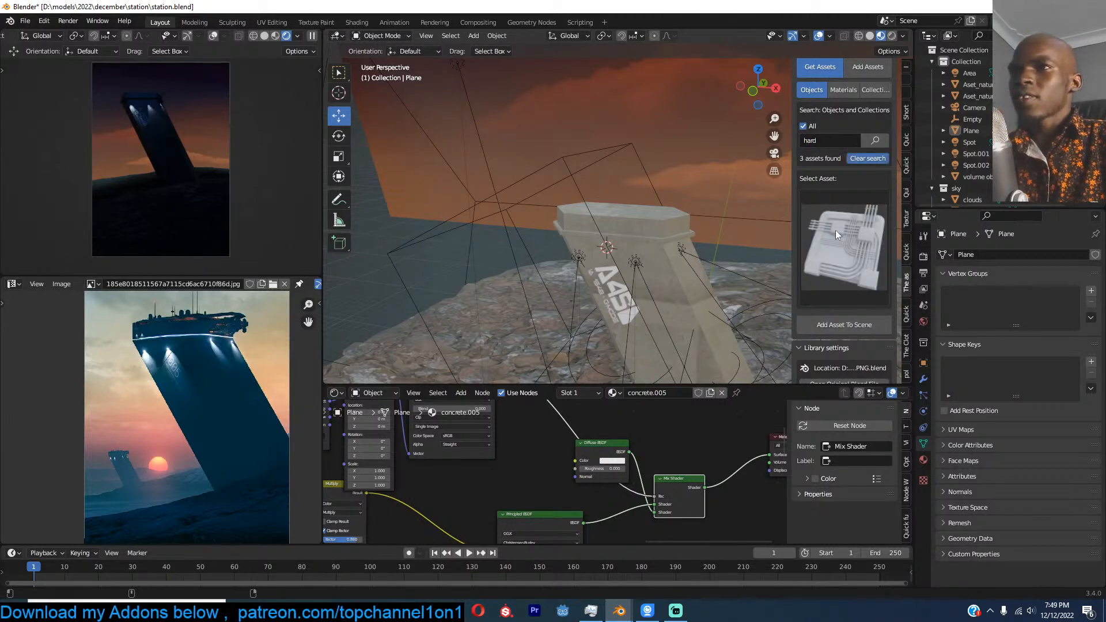
pyautogui.hotkey('ctrl', 'z')
# Step: Search the asset library's objects for "antenna"
pyautogui.click(836, 141)
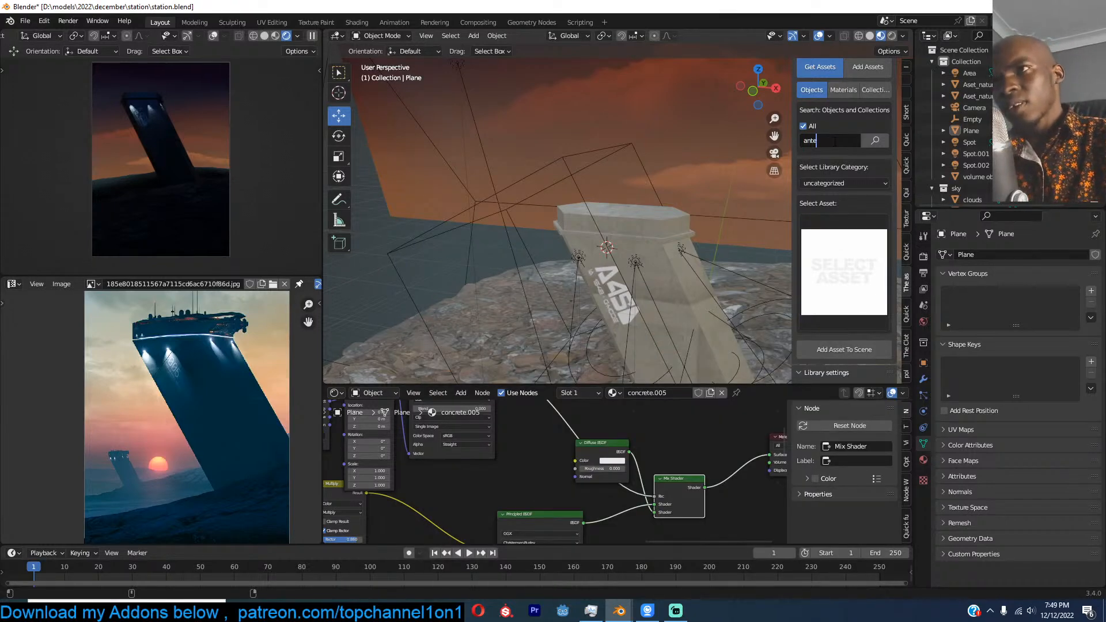
pyautogui.write('antenna')
pyautogui.press('Return')
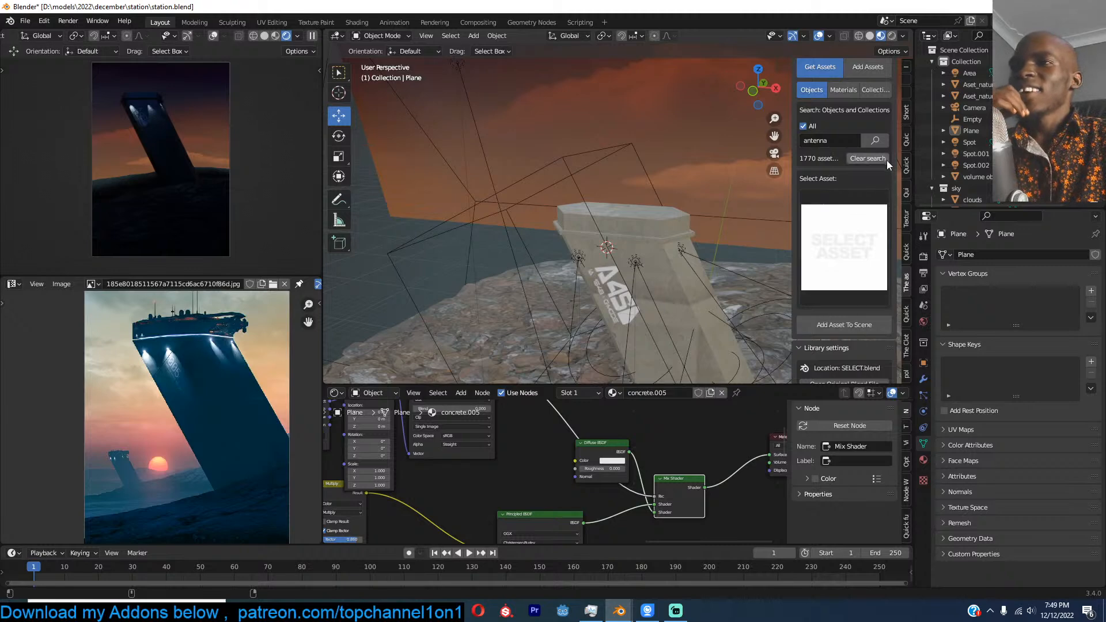
# Step: Clear the antenna search results, switch to the camera view and save the file
pyautogui.click(877, 141)
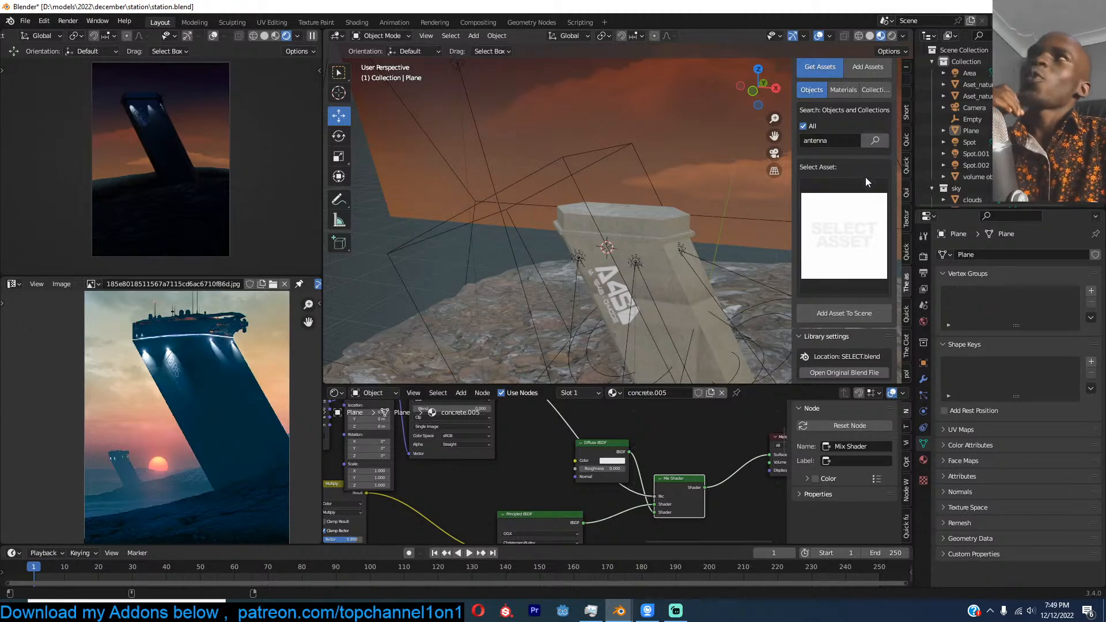
pyautogui.scroll(-5, 551, 214)
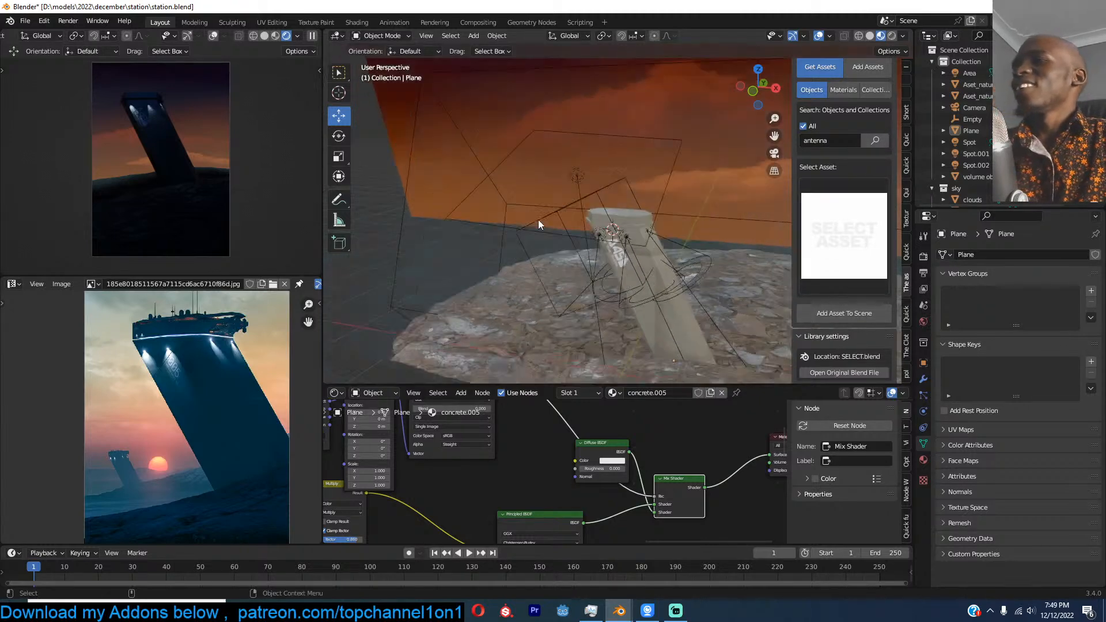
pyautogui.press('KP_0')
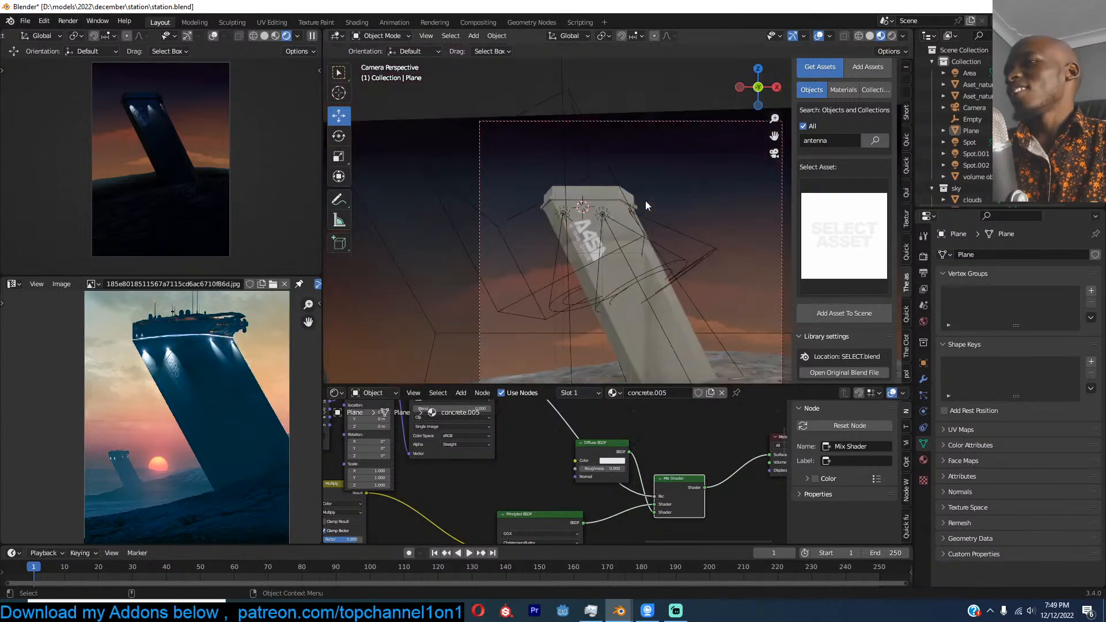
pyautogui.hotkey('ctrl', 's')
# Step: Duplicate the faces on top of the leaning tower and raise the copy slightly along Z
pyautogui.scroll(-5, 633, 213)
pyautogui.keyDown('shift'); pyautogui.moveTo(559, 341); pyautogui.dragTo(559, 279, button='middle'); pyautogui.keyUp('shift')
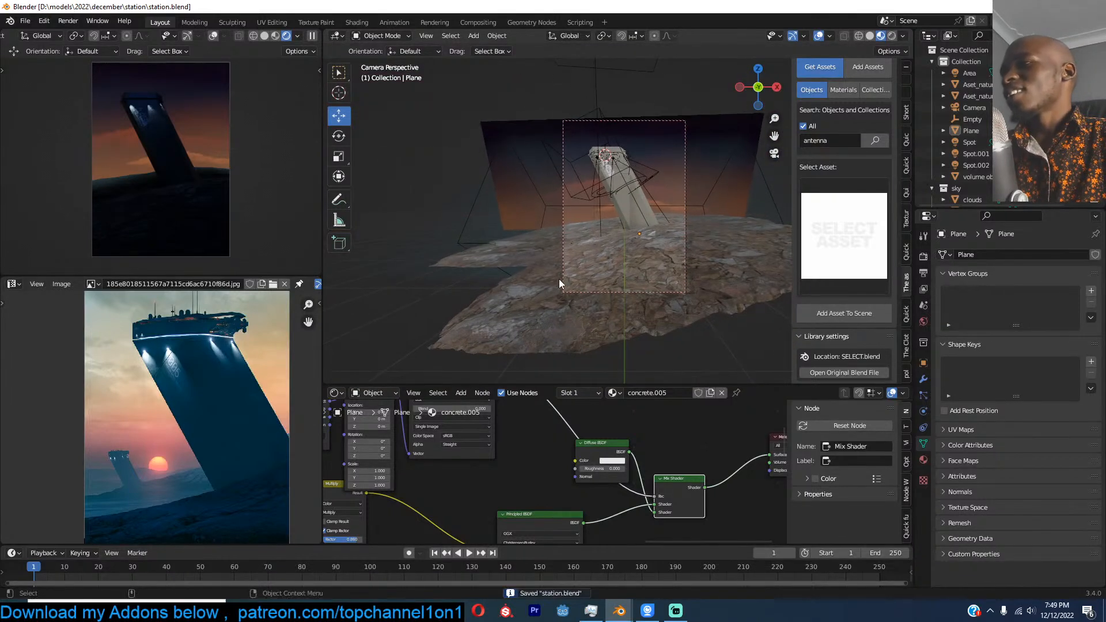
pyautogui.scroll(3, 629, 209)
pyautogui.scroll(4, 647, 187)
pyautogui.scroll(1, 658, 236)
pyautogui.click(645, 185)
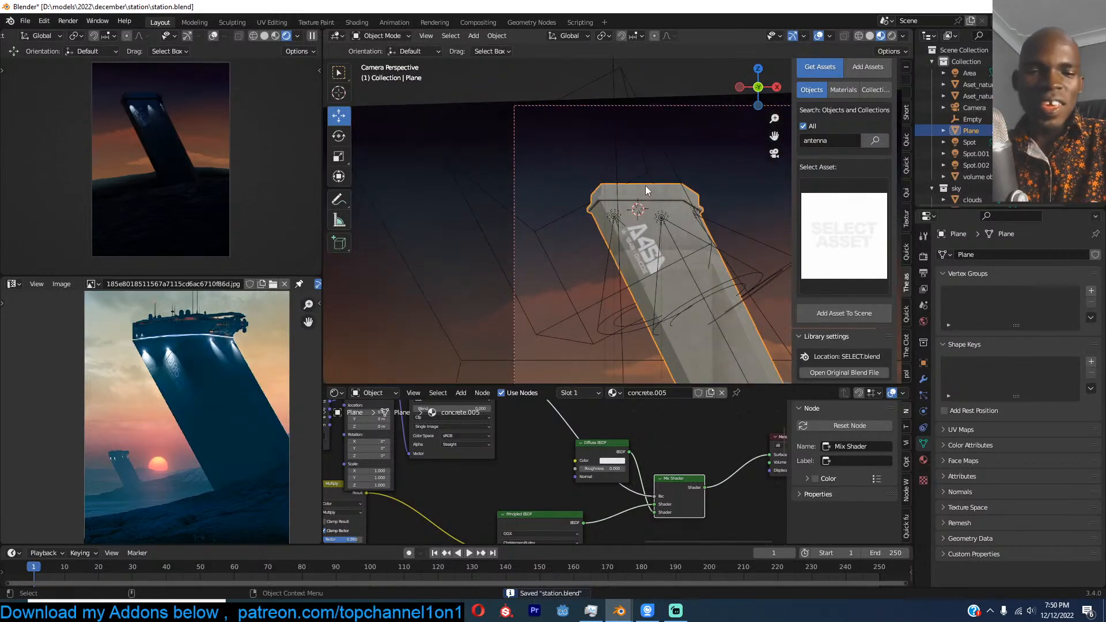
pyautogui.moveTo(645, 186); pyautogui.dragTo(369, 79, button='middle')
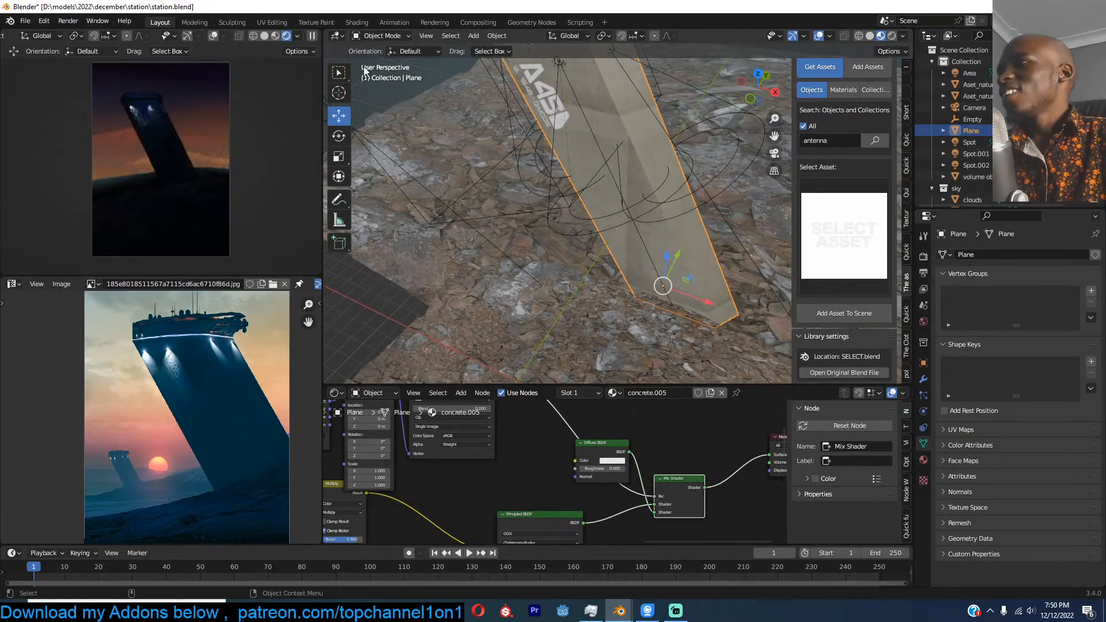
pyautogui.moveTo(532, 88); pyautogui.dragTo(571, 310, button='middle')
pyautogui.press('Tab')
pyautogui.click(619, 266)
pyautogui.keyDown('shift'); pyautogui.click(615, 291); pyautogui.keyUp('shift')
pyautogui.hotkey('shift', 'd')
pyautogui.rightClick(615, 292)
pyautogui.press('g')
pyautogui.press('z')
pyautogui.click(604, 273)
pyautogui.hotkey('shift', '1')
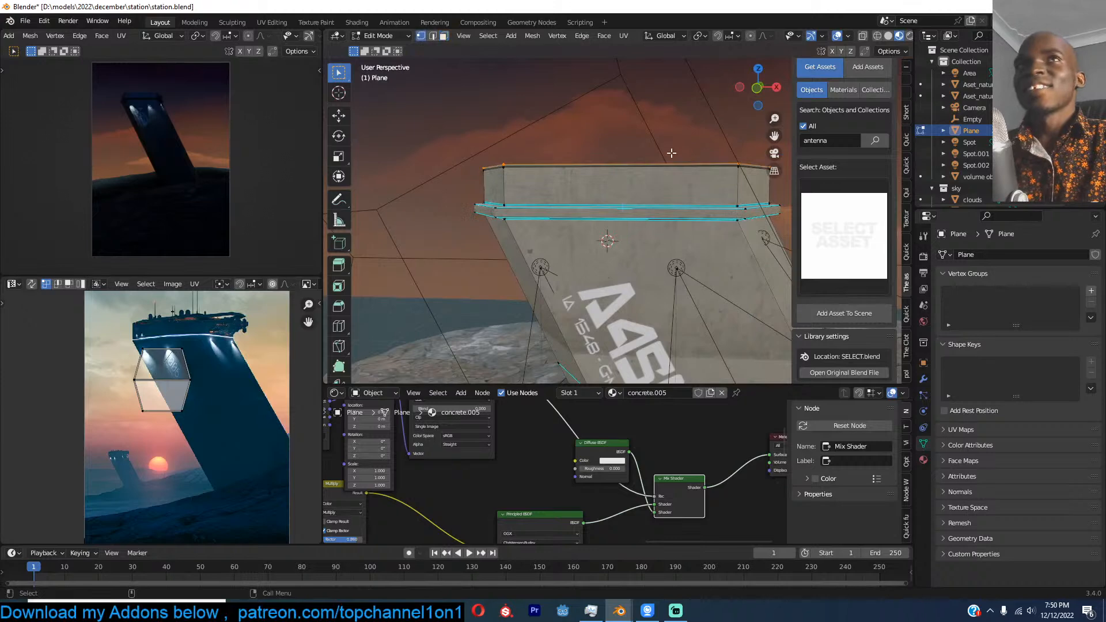
# Step: Add a loop cut across the copied top faces and straighten it by scaling to 0 along X
pyautogui.moveTo(671, 148); pyautogui.dragTo(634, 198, button='middle')
pyautogui.click(657, 250)
pyautogui.moveTo(658, 250); pyautogui.dragTo(657, 238, button='middle')
pyautogui.scroll(2, 603, 271)
pyautogui.keyDown('shift'); pyautogui.click(600, 325); pyautogui.keyUp('shift')
pyautogui.hotkey('ctrl', 'r')
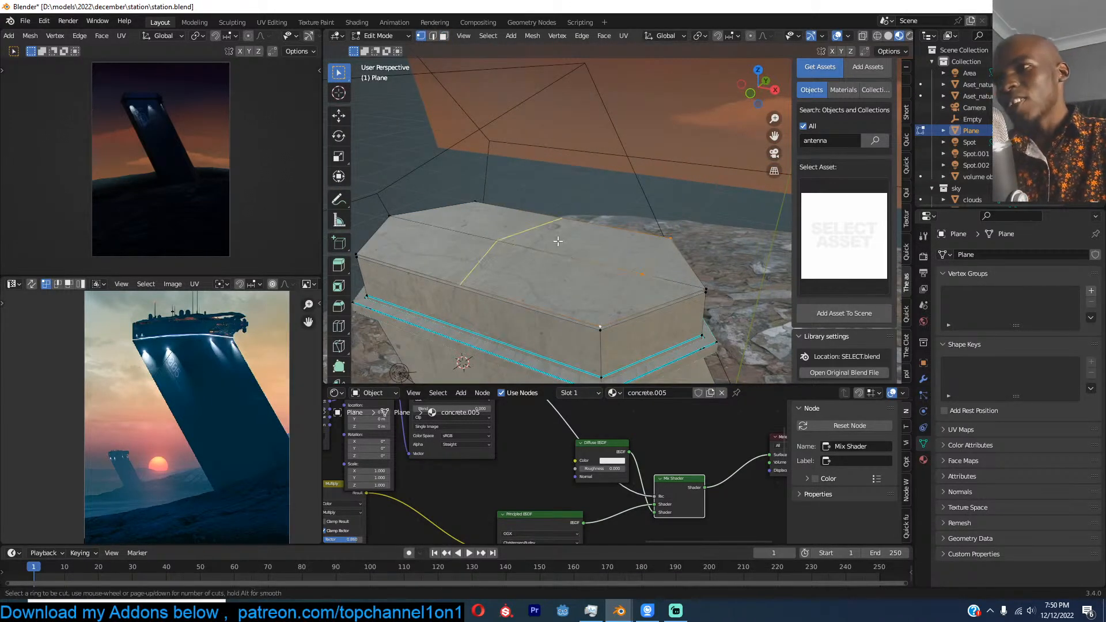
pyautogui.click(561, 242)
pyautogui.rightClick(563, 242)
pyautogui.press('s')
pyautogui.press('y')
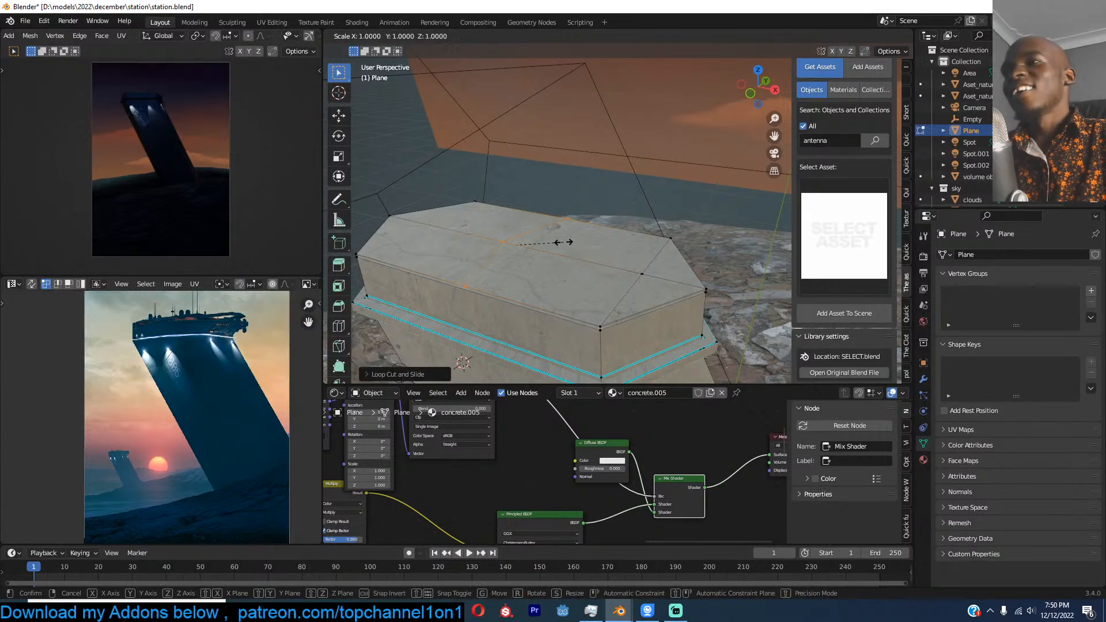
pyautogui.write('x0')
pyautogui.click(564, 242)
# Step: Add a second loop cut beside the first on the copied top and scale it to 0 along X
pyautogui.press('3')
pyautogui.keyDown('alt'); pyautogui.click(605, 271); pyautogui.keyUp('alt')
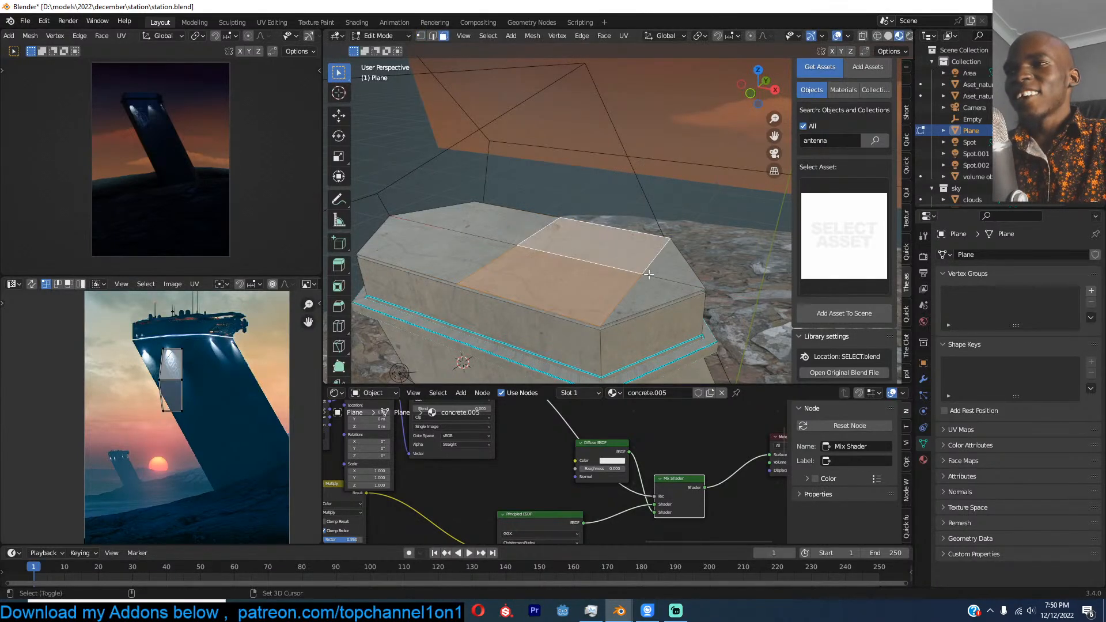
pyautogui.keyDown('shift'); pyautogui.click(643, 288); pyautogui.keyUp('shift')
pyautogui.hotkey('ctrl', 'r')
pyautogui.click(514, 247)
pyautogui.rightClick(539, 256)
pyautogui.write('s')
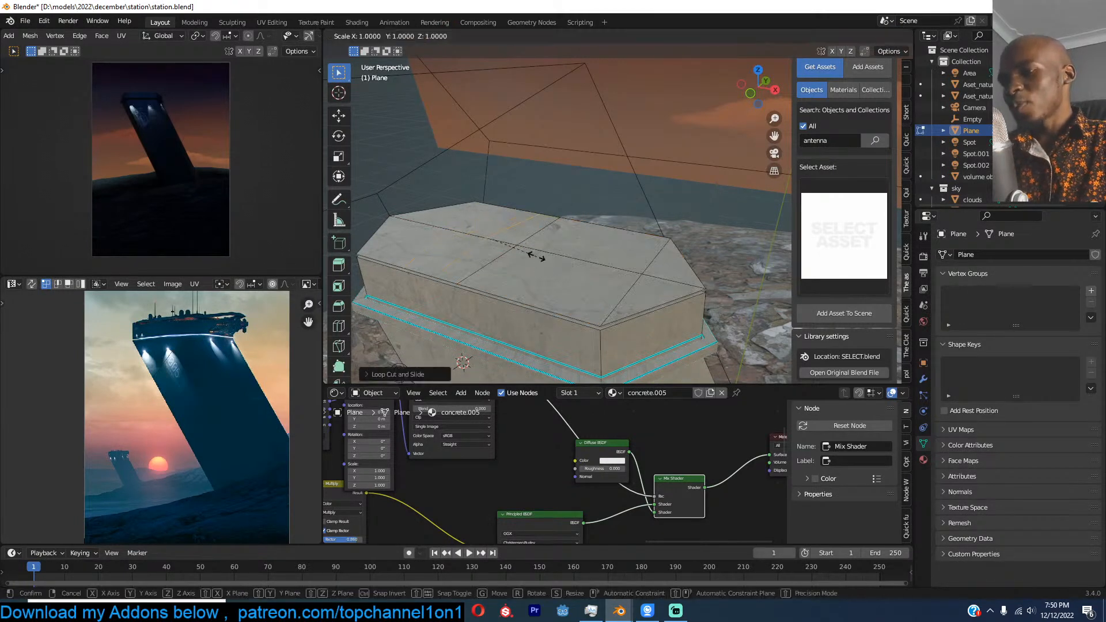
pyautogui.write('yx0')
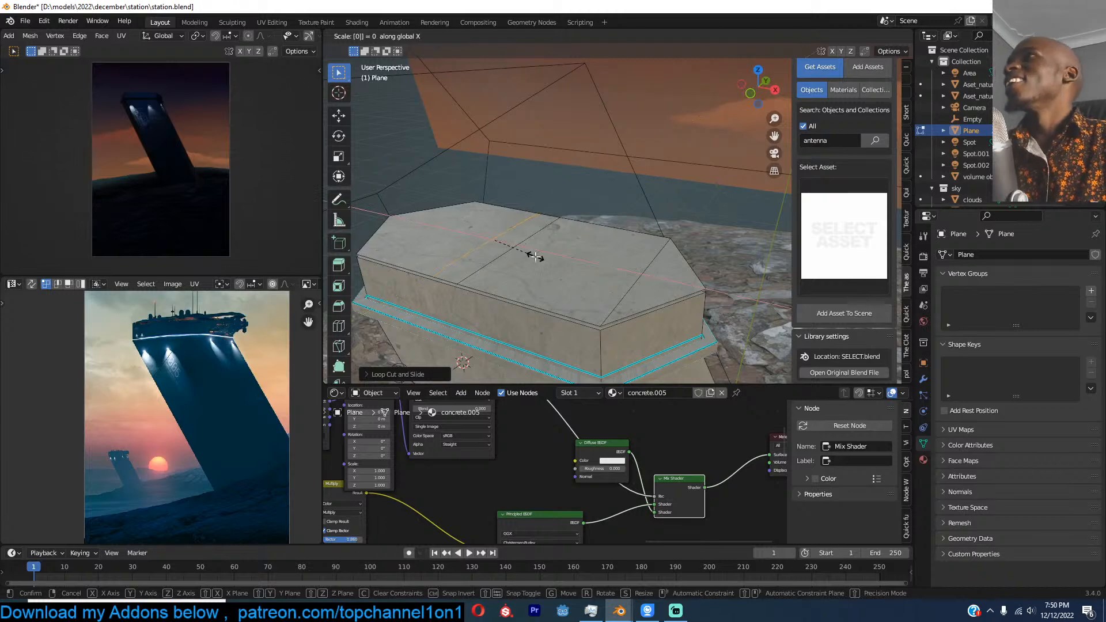
pyautogui.click(535, 257)
# Step: Raise the faces of the copied top on one side of the cuts, forming a stepped platform
pyautogui.press('3')
pyautogui.keyDown('alt'); pyautogui.click(583, 265); pyautogui.keyUp('alt')
pyautogui.keyDown('shift'); pyautogui.click(655, 285); pyautogui.keyUp('shift')
pyautogui.keyDown('shift'); pyautogui.click(676, 269); pyautogui.keyUp('shift')
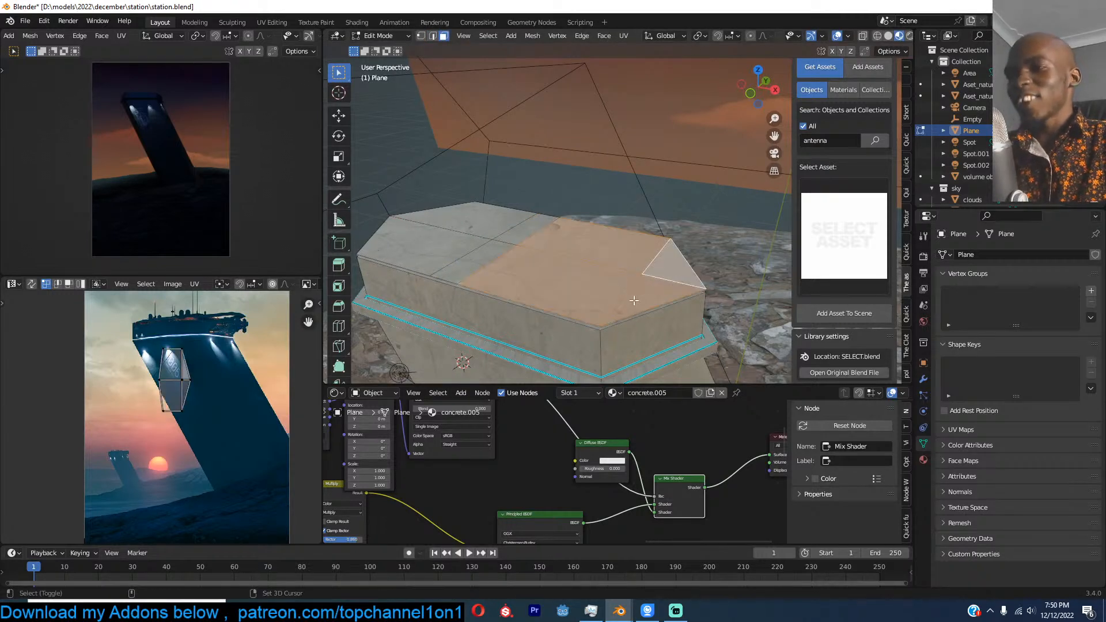
pyautogui.press('g')
pyautogui.click(638, 258)
pyautogui.moveTo(639, 258); pyautogui.dragTo(530, 228, button='middle')
pyautogui.click(337, 115)
pyautogui.moveTo(587, 181); pyautogui.dragTo(671, 247, button='middle')
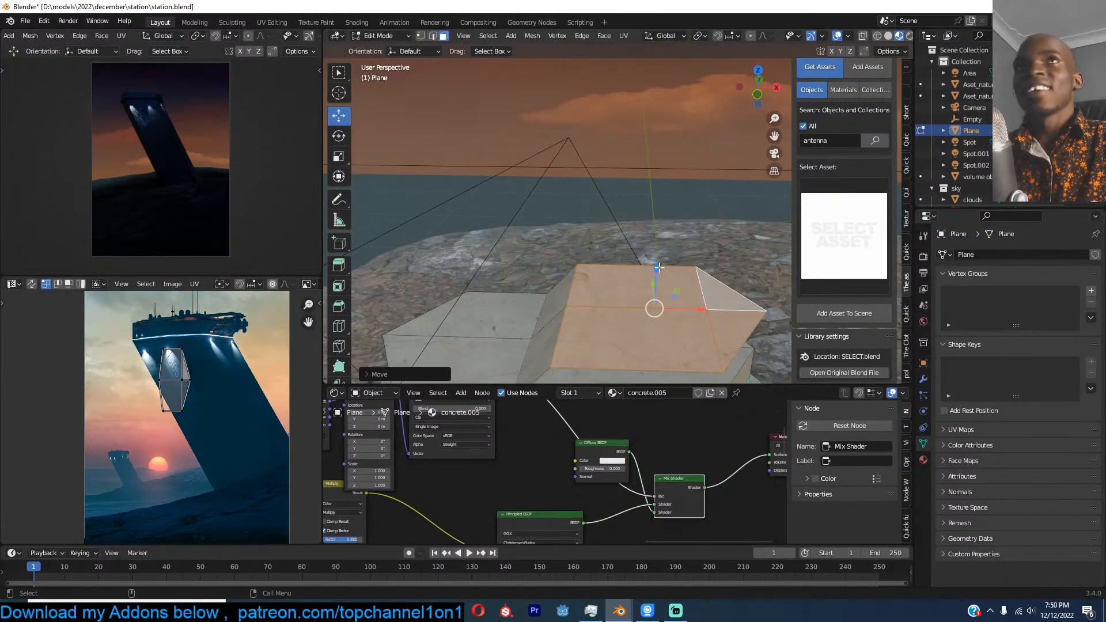
# Step: Inset all linked faces of the stepped platform by about 0.16 m and delete the inner faces, keeping the border strip
pyautogui.hotkey('ctrl', 'l')
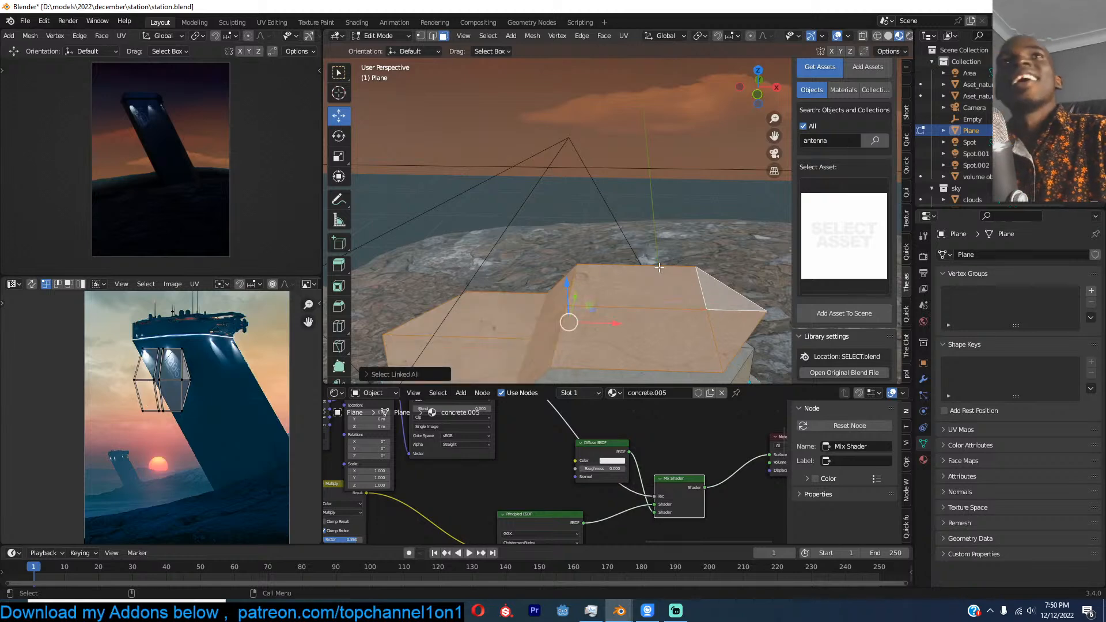
pyautogui.keyDown('shift'); pyautogui.moveTo(647, 269); pyautogui.dragTo(656, 231, button='middle'); pyautogui.keyUp('shift')
pyautogui.scroll(-2, 657, 231)
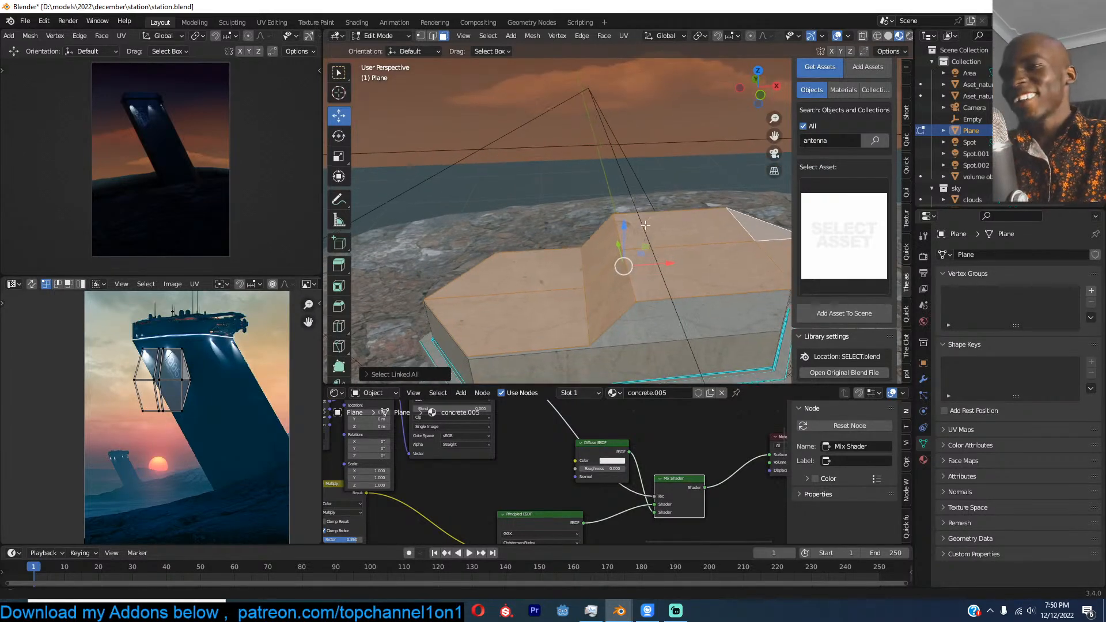
pyautogui.scroll(-2, 615, 206)
pyautogui.press('i')
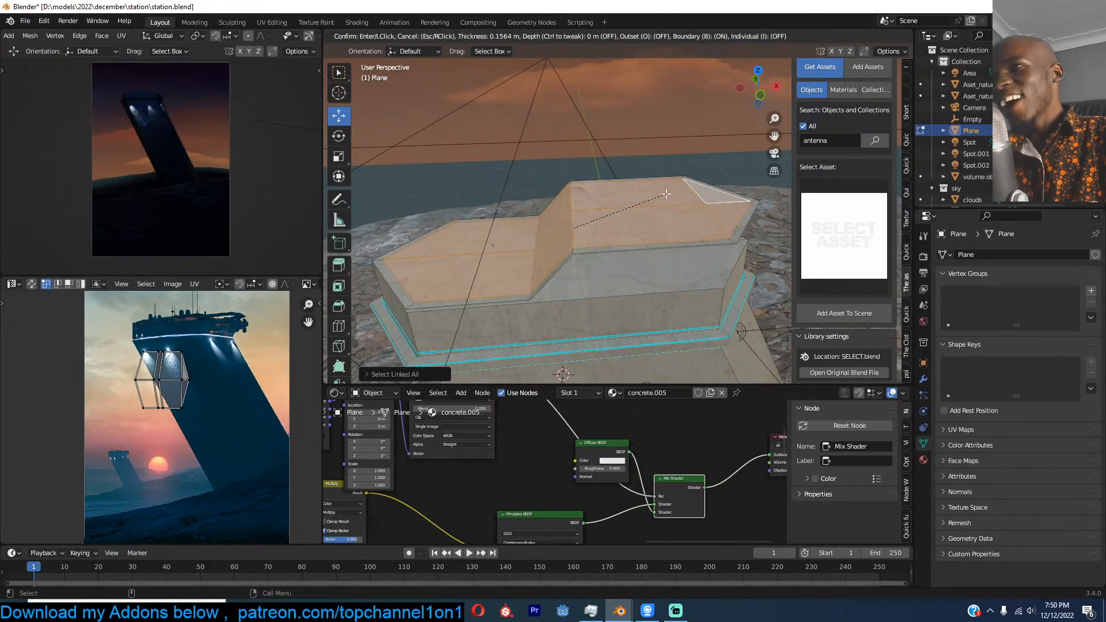
pyautogui.click(663, 196)
pyautogui.moveTo(663, 196); pyautogui.dragTo(613, 200, button='middle')
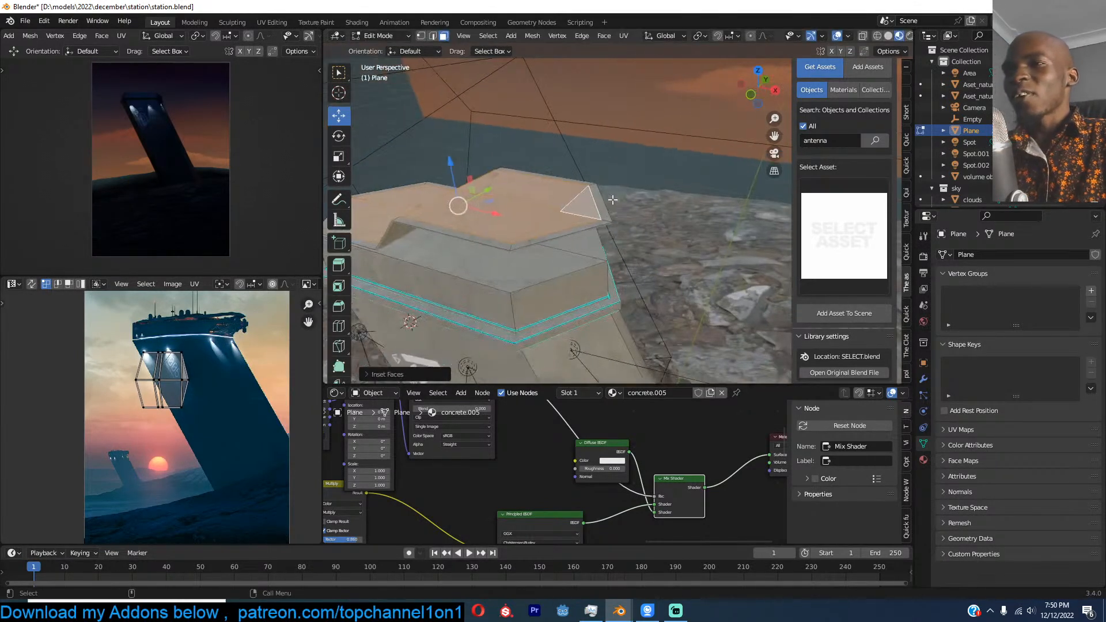
pyautogui.press('x')
pyautogui.click(604, 206)
# Step: Select the whole stepped border strip and resize it slightly over the tower top
pyautogui.moveTo(563, 235); pyautogui.dragTo(647, 238, button='middle')
pyautogui.click(650, 233)
pyautogui.hotkey('ctrl', 'l')
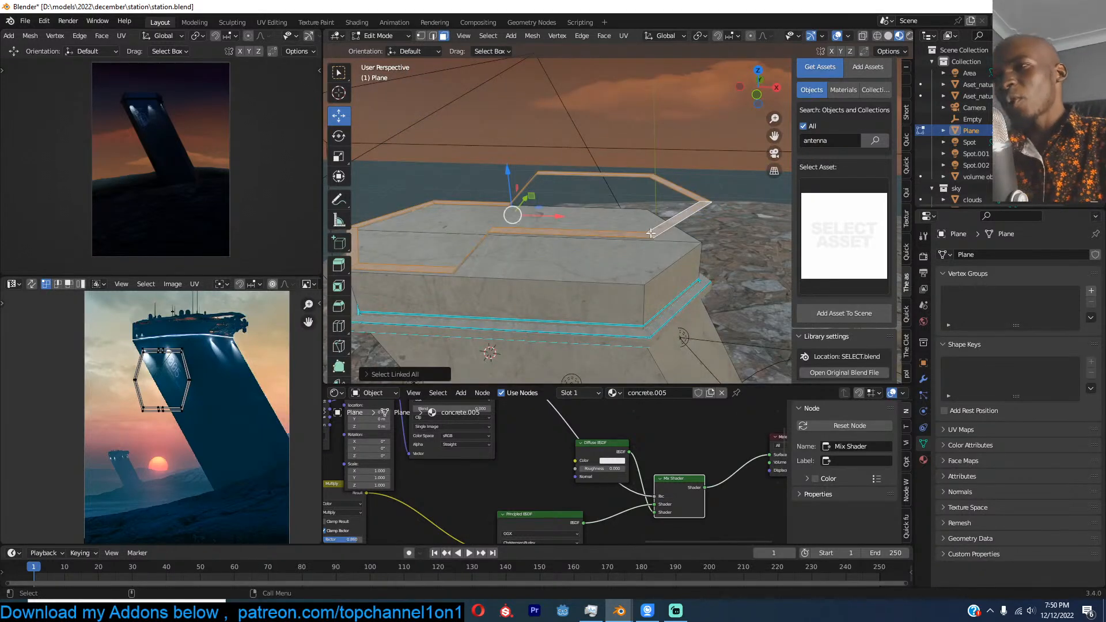
pyautogui.scroll(2, 651, 234)
pyautogui.press('s')
pyautogui.click(666, 212)
# Step: Extrude the border strip's faces along their normals and apply a cube projection to the resulting frame's UVs
pyautogui.moveTo(666, 211); pyautogui.dragTo(672, 221, button='middle')
pyautogui.hotkey('alt', 'e')
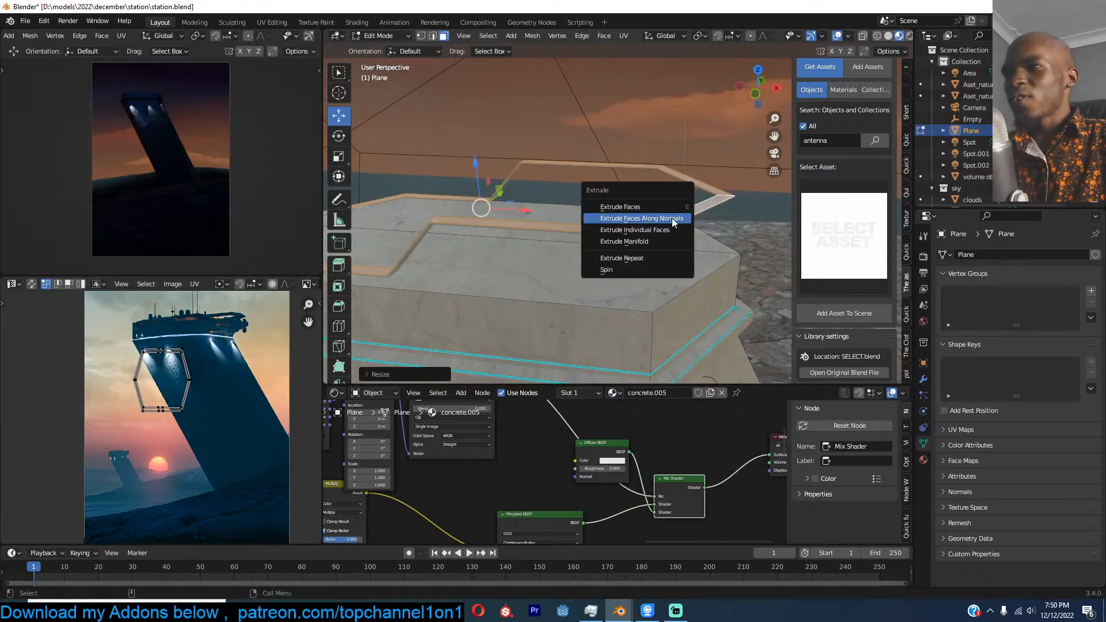
pyautogui.click(672, 222)
pyautogui.click(680, 237)
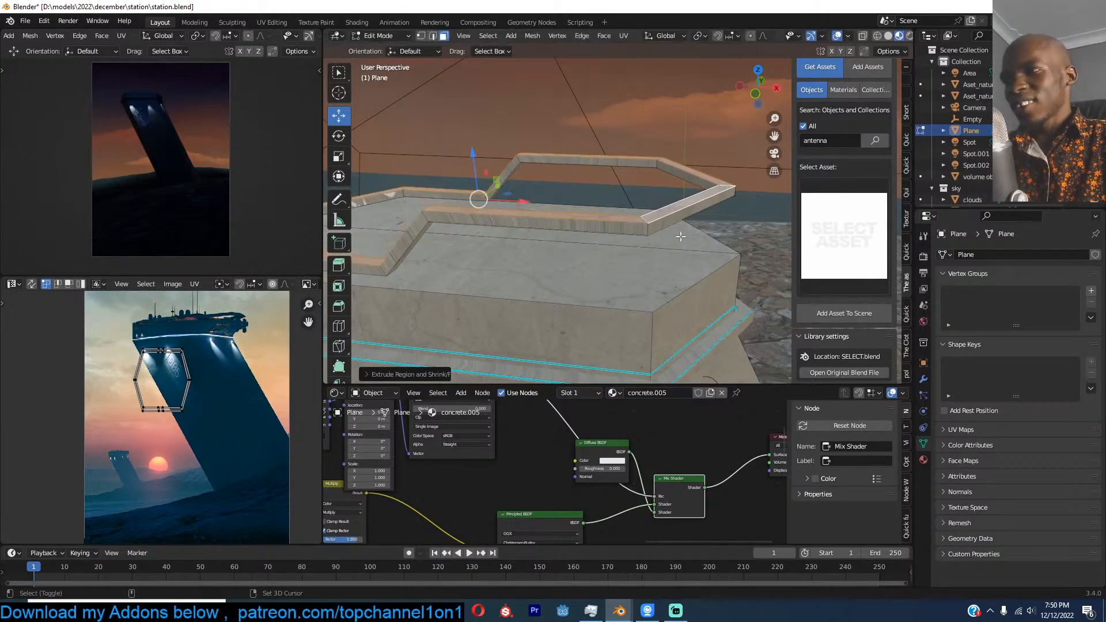
pyautogui.hotkey('ctrl', 'l')
pyautogui.press('x')
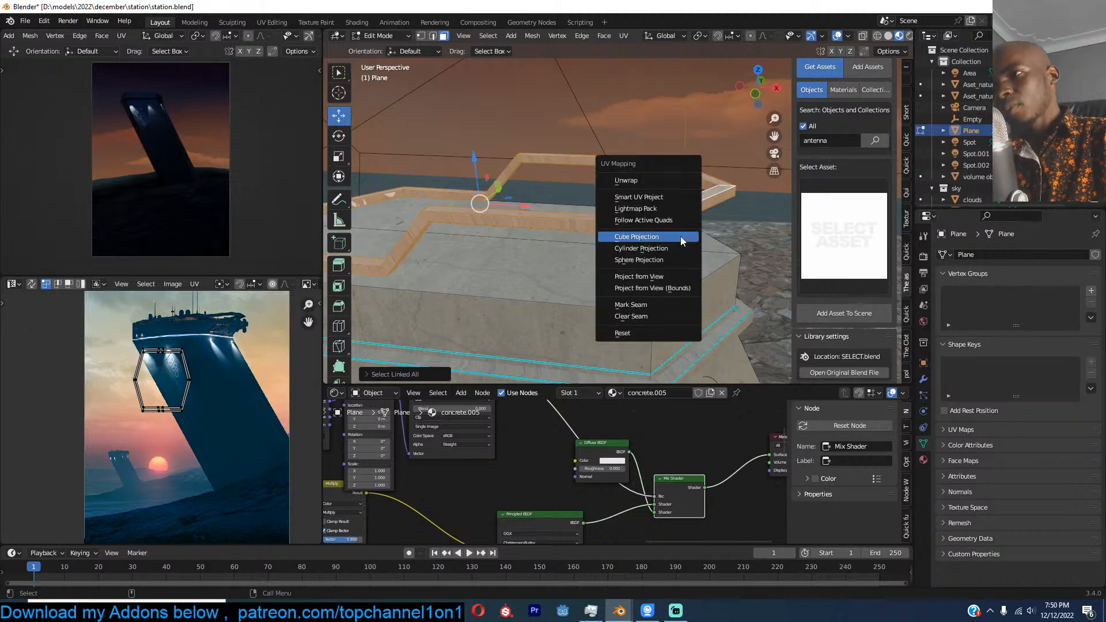
pyautogui.click(680, 236)
pyautogui.press('Tab')
pyautogui.moveTo(554, 232); pyautogui.dragTo(613, 249, button='middle')
# Step: Duplicate the edges around the frame's lower section, scale the copy and fill it with a face
pyautogui.press('Tab')
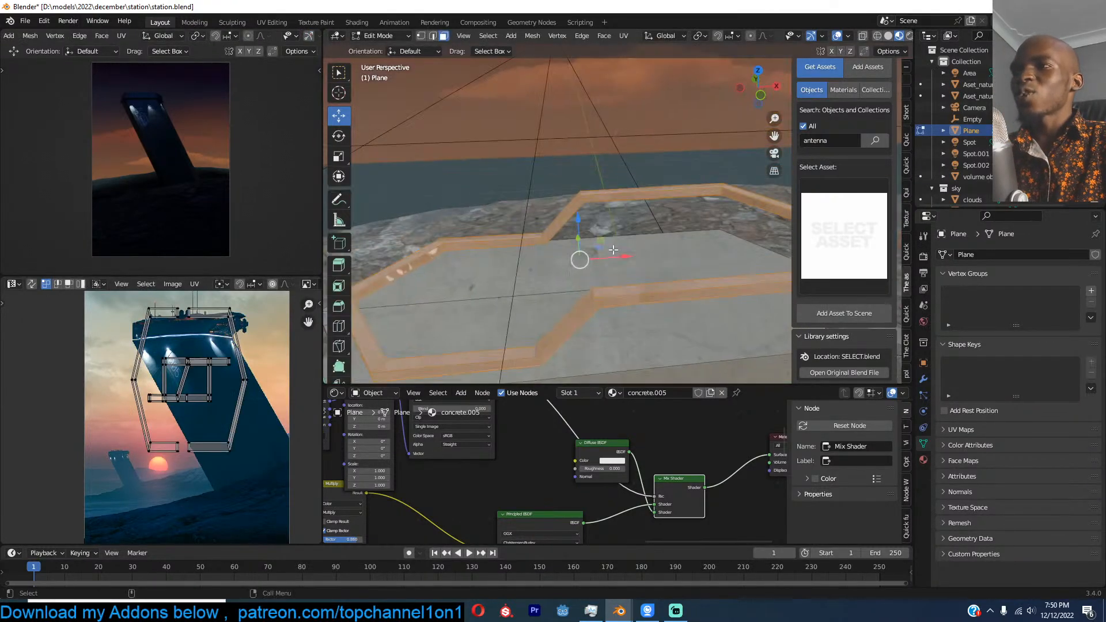
pyautogui.press('2')
pyautogui.click(487, 239)
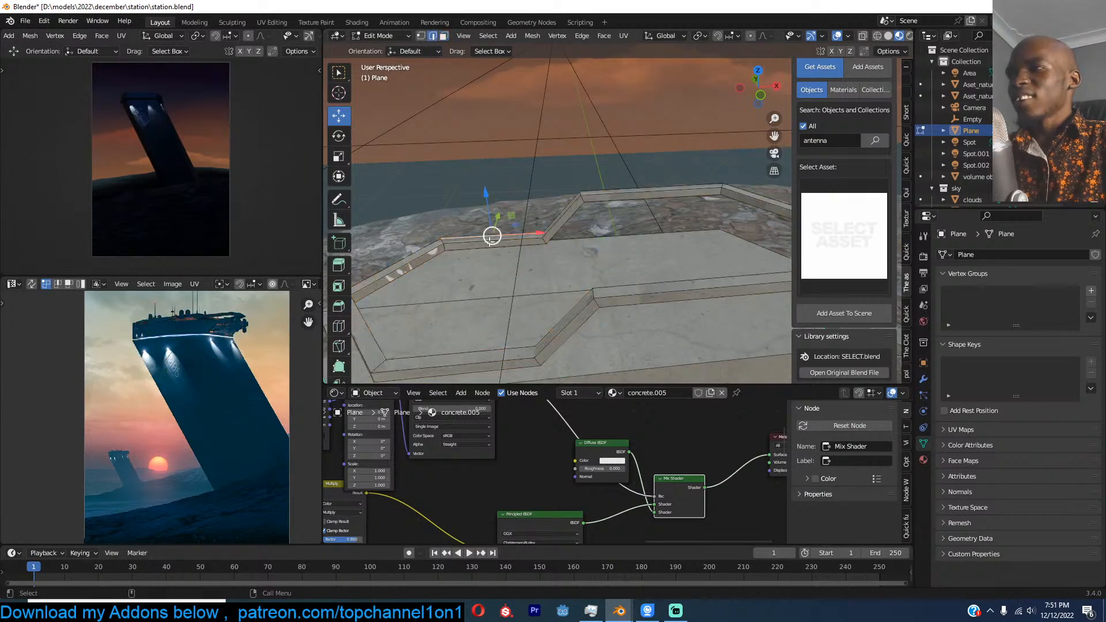
pyautogui.keyDown('ctrl'); pyautogui.click(489, 353); pyautogui.keyUp('ctrl')
pyautogui.hotkey('shift', 'd')
pyautogui.rightClick(568, 311)
pyautogui.press('s')
pyautogui.click(594, 288)
pyautogui.press('f')
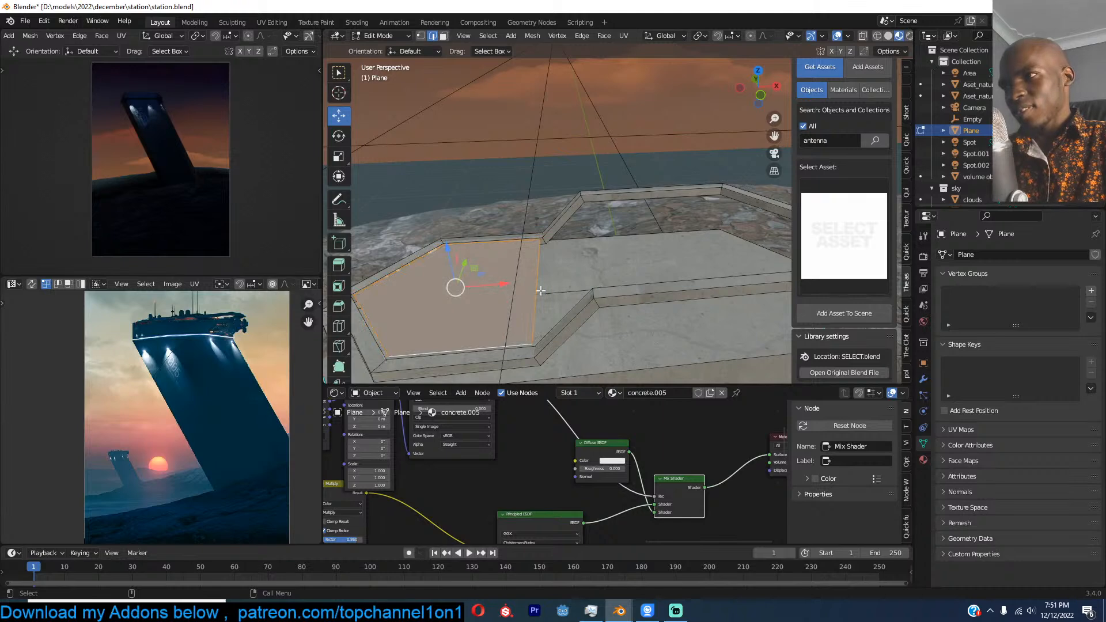
# Step: Inset the new face by about 0.31 m and push its centre outward about 0.41 m to form a tapered block
pyautogui.press('i')
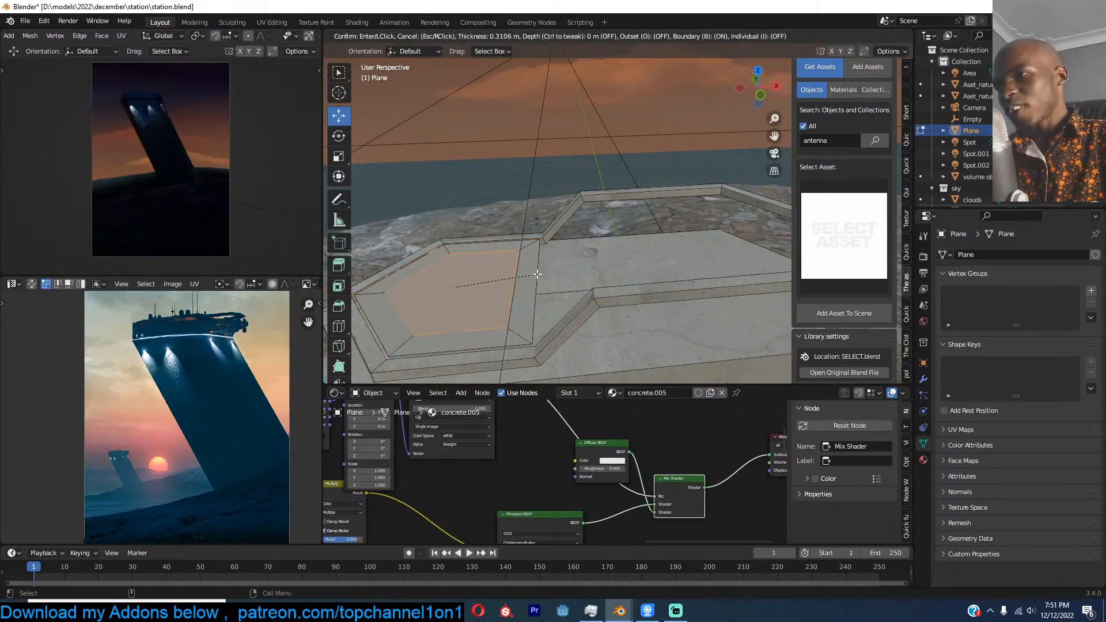
pyautogui.click(537, 274)
pyautogui.hotkey('alt', 's')
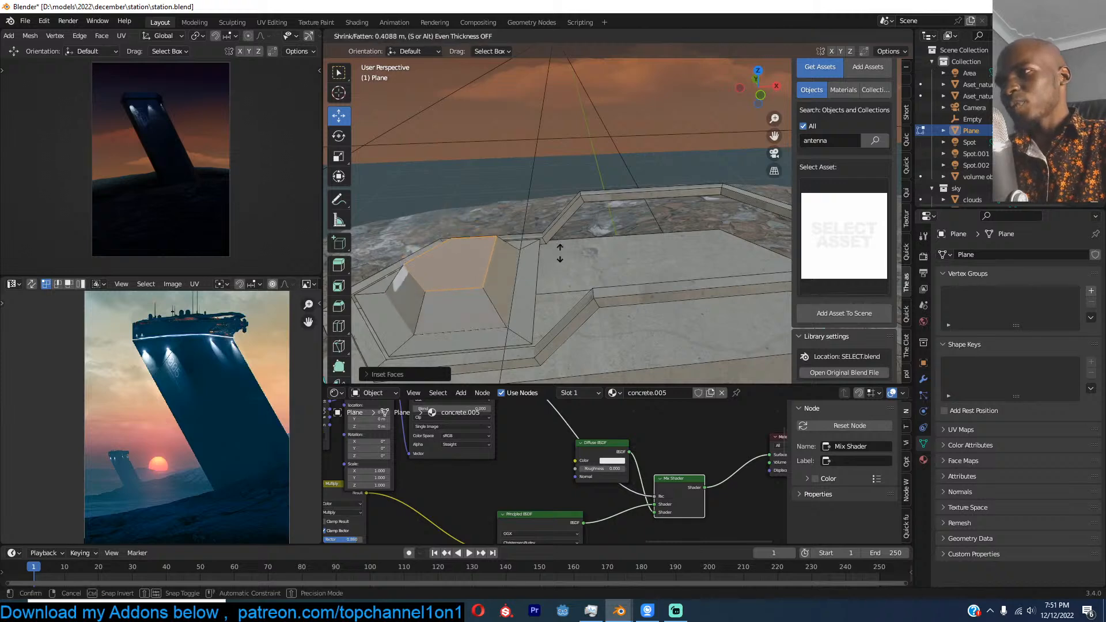
pyautogui.click(560, 253)
# Step: Remap the UVs of the entire tapered block and leave edit mode
pyautogui.hotkey('ctrl', 'l')
pyautogui.press('u')
pyautogui.click(560, 254)
pyautogui.press('Tab')
pyautogui.scroll(-3, 556, 261)
pyautogui.moveTo(555, 261); pyautogui.dragTo(554, 244, button='middle')
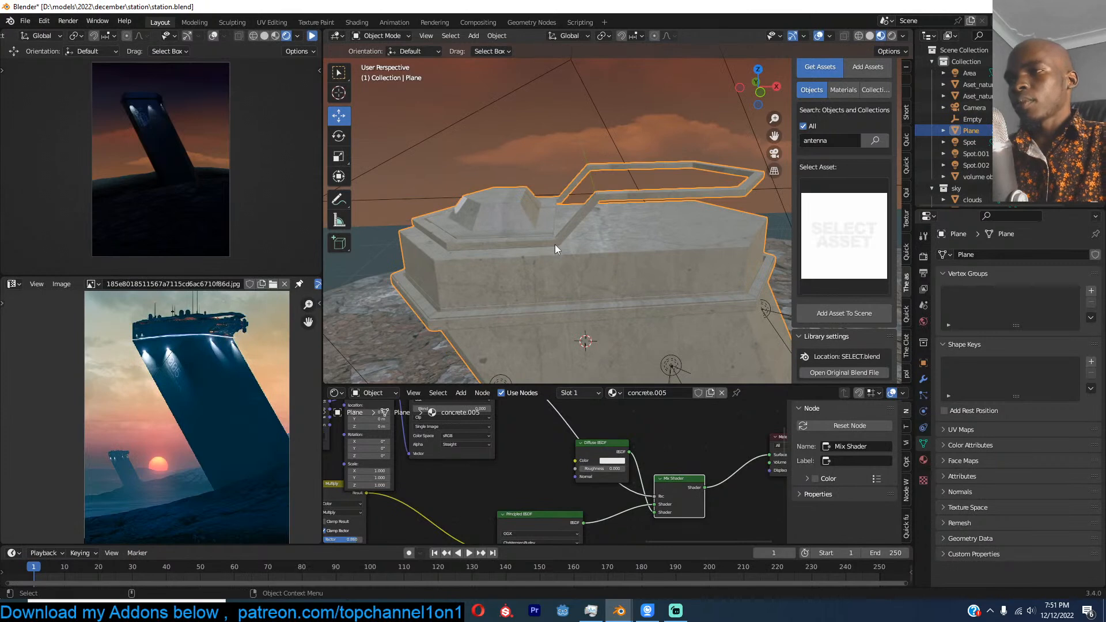
# Step: Add an area light beside the tapered block and rotate it about its local Y axis
pyautogui.scroll(3, 562, 240)
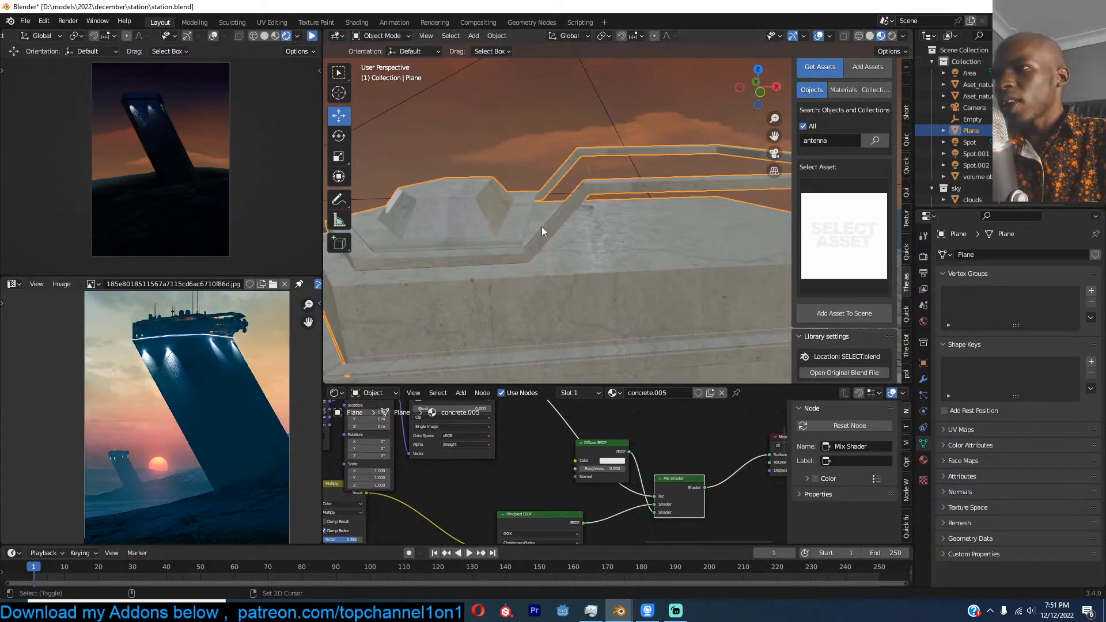
pyautogui.hotkey('shift', 'a')
pyautogui.moveTo(513, 219)
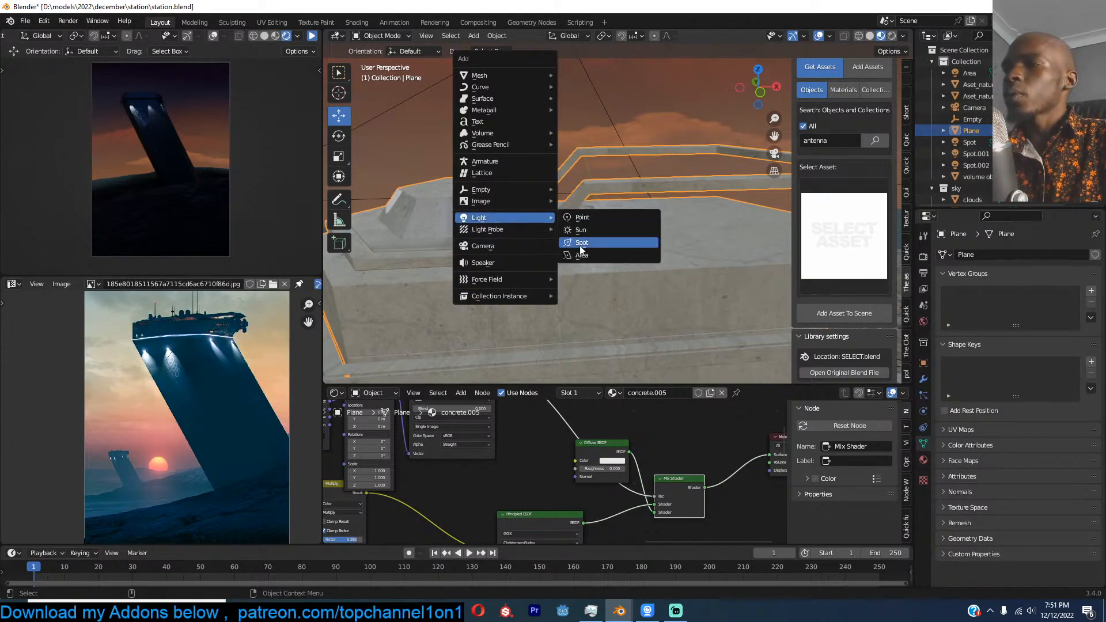
pyautogui.click(582, 254)
pyautogui.press('r')
pyautogui.press('x')
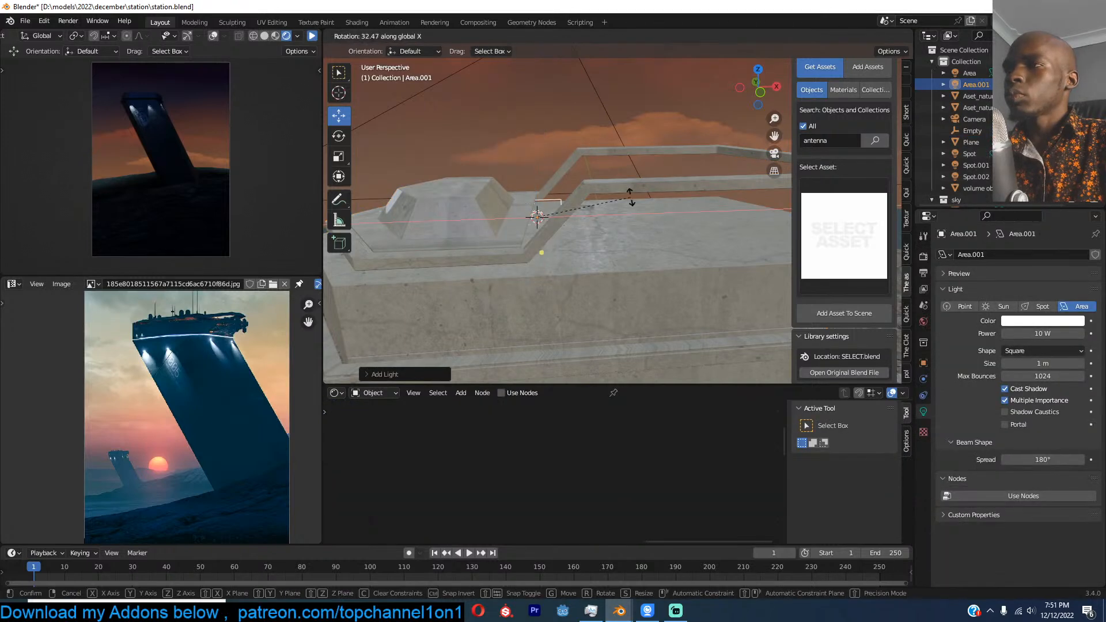
pyautogui.press('y')
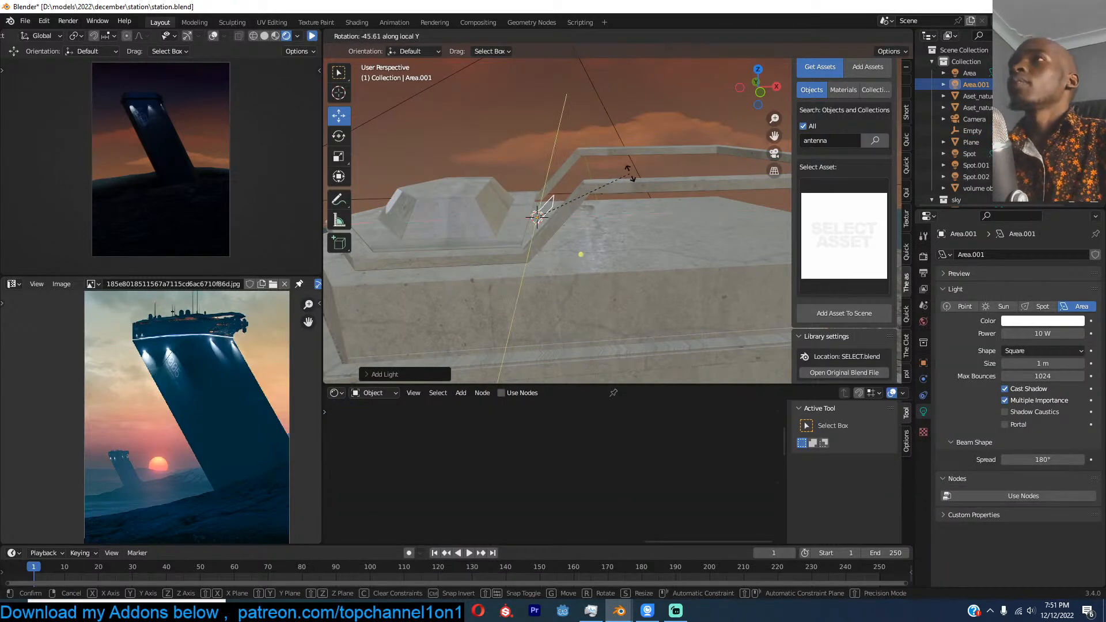
# Step: Tilt the new area light about 45° around its local Y axis and raise it beside the raised frame on the roof
pyautogui.click(612, 193)
pyautogui.press('g')
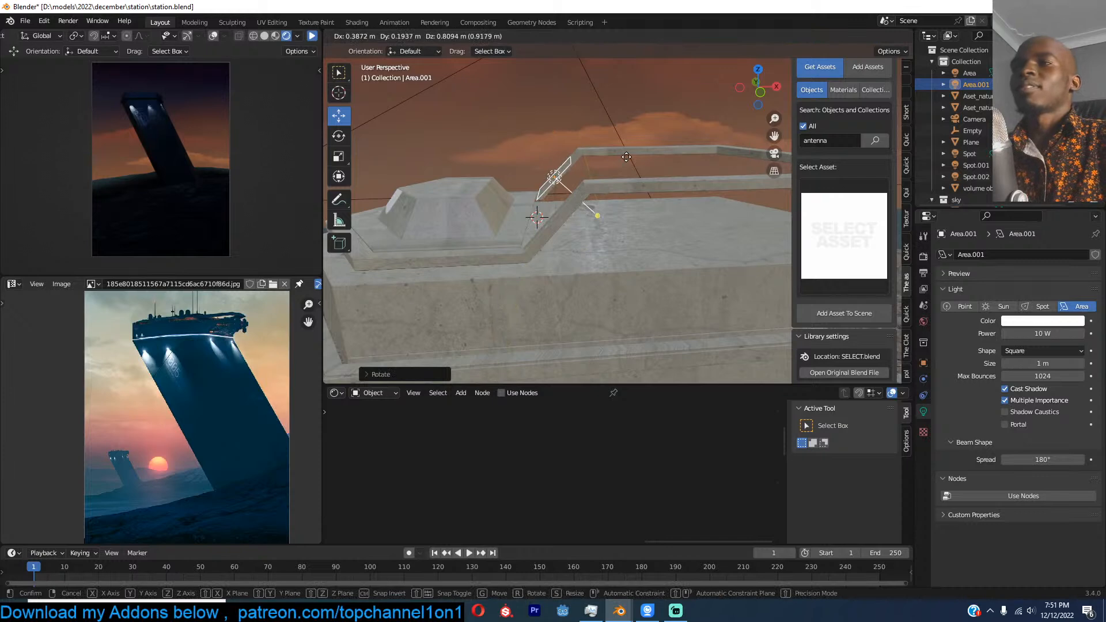
pyautogui.click(627, 169)
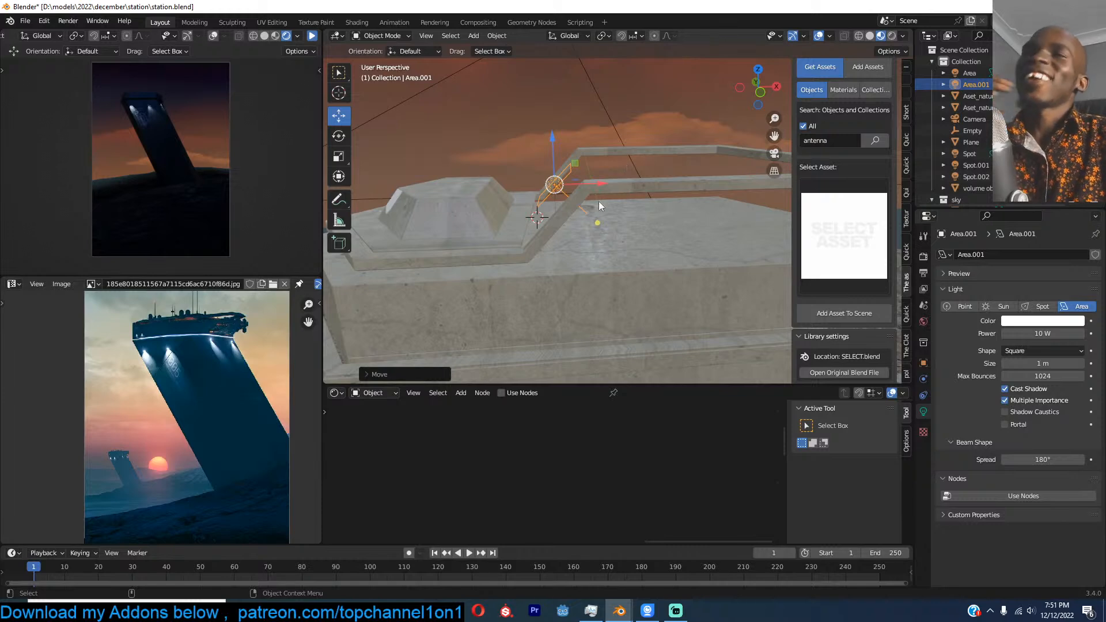
# Step: Stretch the area light along the Y axis and shift it along global Y across the roof
pyautogui.moveTo(578, 195); pyautogui.dragTo(616, 211, button='middle')
pyautogui.press('s')
pyautogui.press('y')
pyautogui.click(667, 244)
pyautogui.moveTo(668, 243); pyautogui.dragTo(617, 208, button='middle')
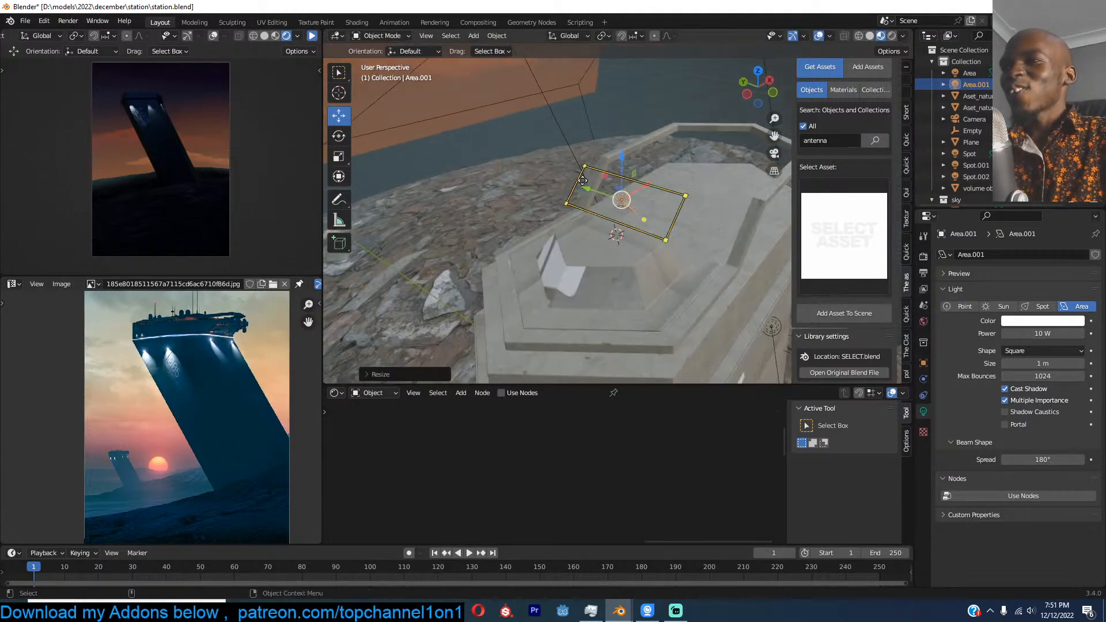
pyautogui.press('g')
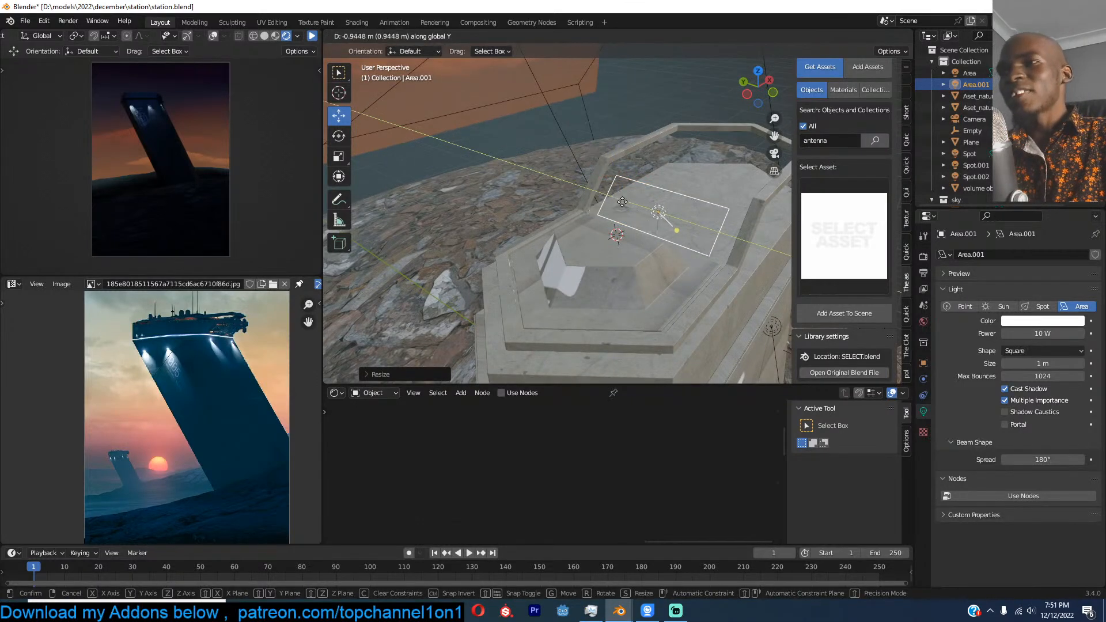
pyautogui.click(657, 219)
pyautogui.moveTo(758, 245); pyautogui.dragTo(685, 247, button='middle')
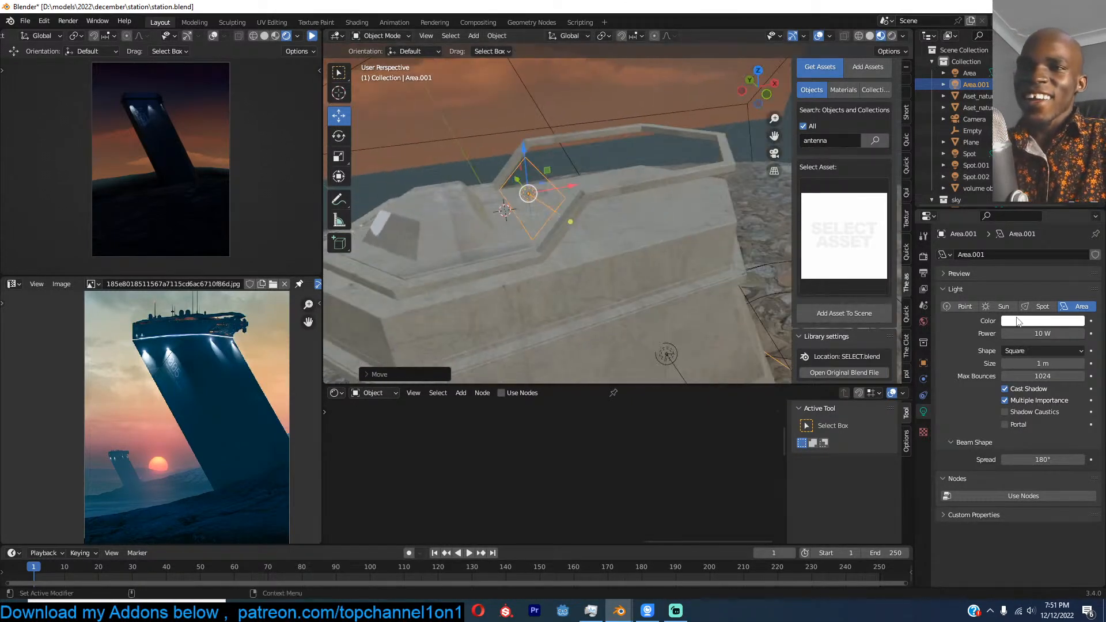
# Step: Give the area light an orange colour and a power of 1000 W, and save the file
pyautogui.click(1019, 321)
pyautogui.click(1020, 171)
pyautogui.moveTo(1020, 170); pyautogui.dragTo(1018, 241)
pyautogui.moveTo(630, 232); pyautogui.dragTo(673, 237, button='middle')
pyautogui.moveTo(514, 258); pyautogui.dragTo(465, 263, button='middle')
pyautogui.click(1026, 334)
pyautogui.write('1000')
pyautogui.press('Return')
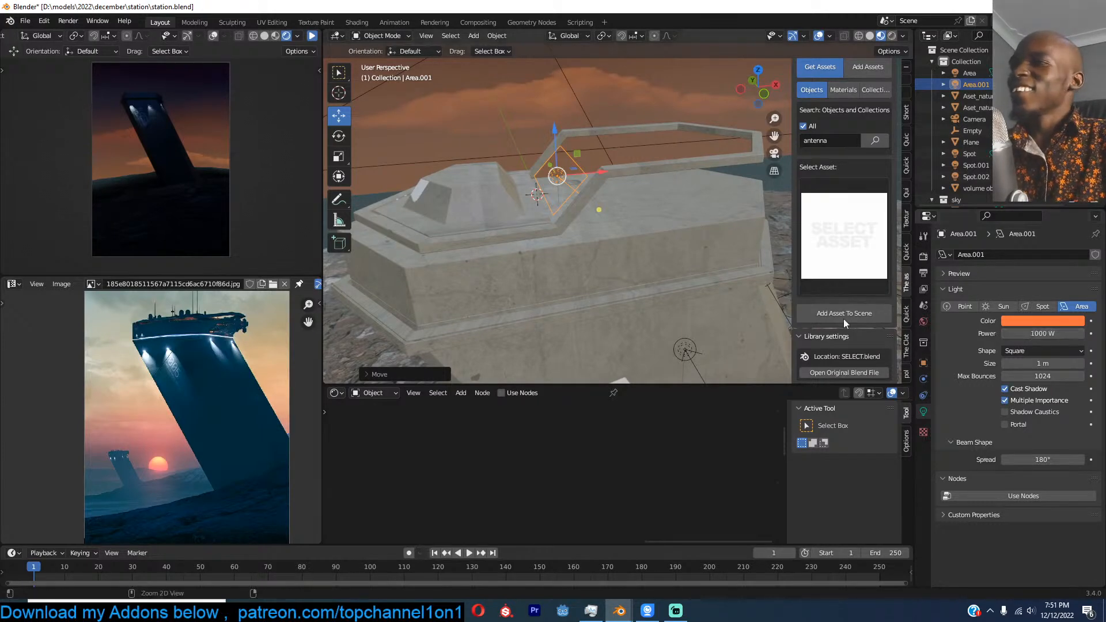
pyautogui.hotkey('ctrl', 's')
pyautogui.moveTo(655, 198); pyautogui.dragTo(617, 240, button='middle')
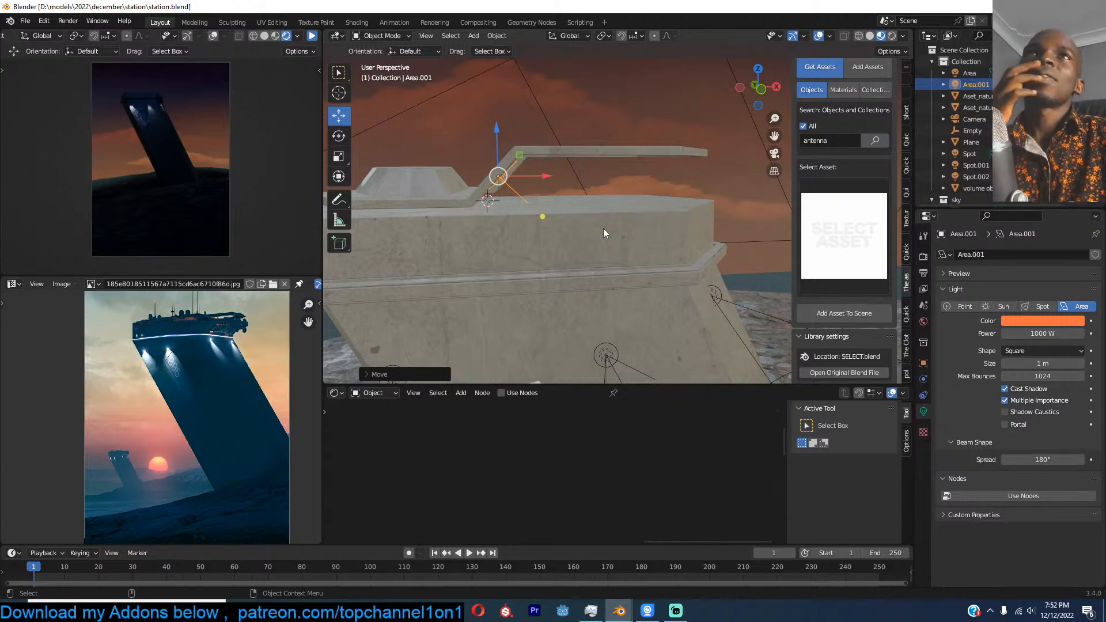
pyautogui.keyDown('shift'); pyautogui.moveTo(552, 208); pyautogui.dragTo(600, 199, button='middle'); pyautogui.keyUp('shift')
pyautogui.hotkey('ctrl', 's')
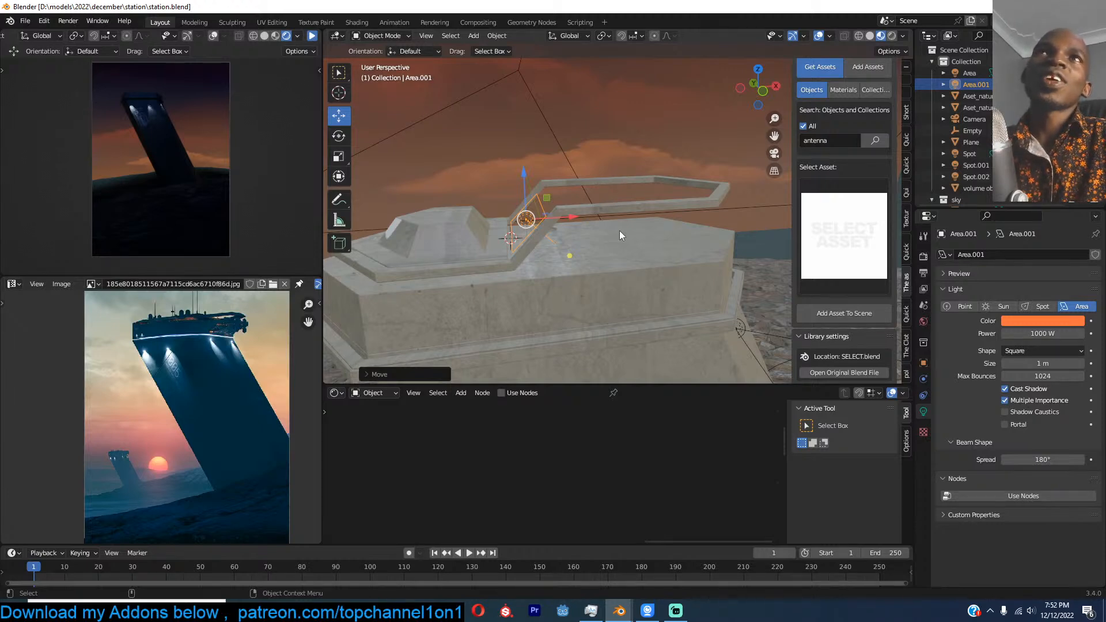
# Step: Change the area light's colour to a fully saturated, deeper orange, and save the file
pyautogui.scroll(2, 628, 233)
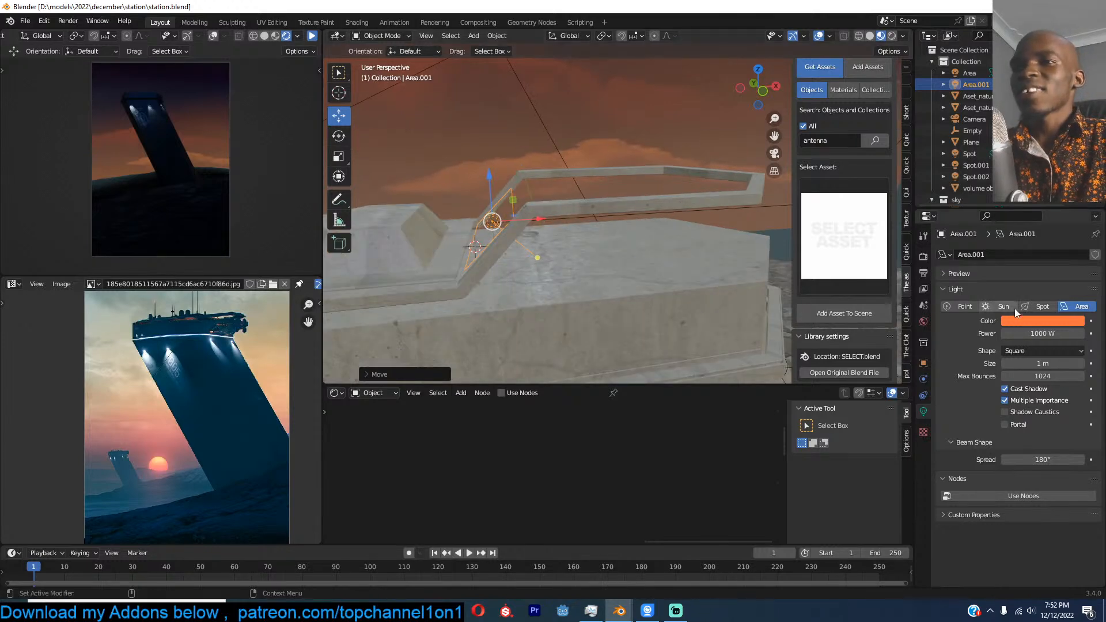
pyautogui.hotkey('ctrl', 's')
pyautogui.click(1041, 323)
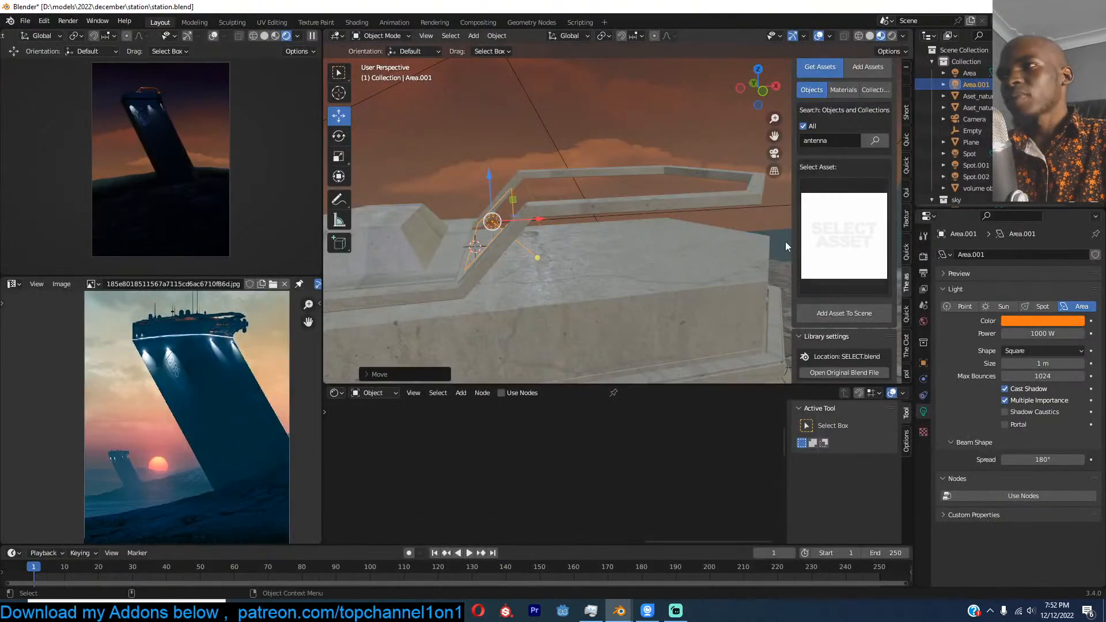
pyautogui.click(1014, 320)
pyautogui.click(1012, 227)
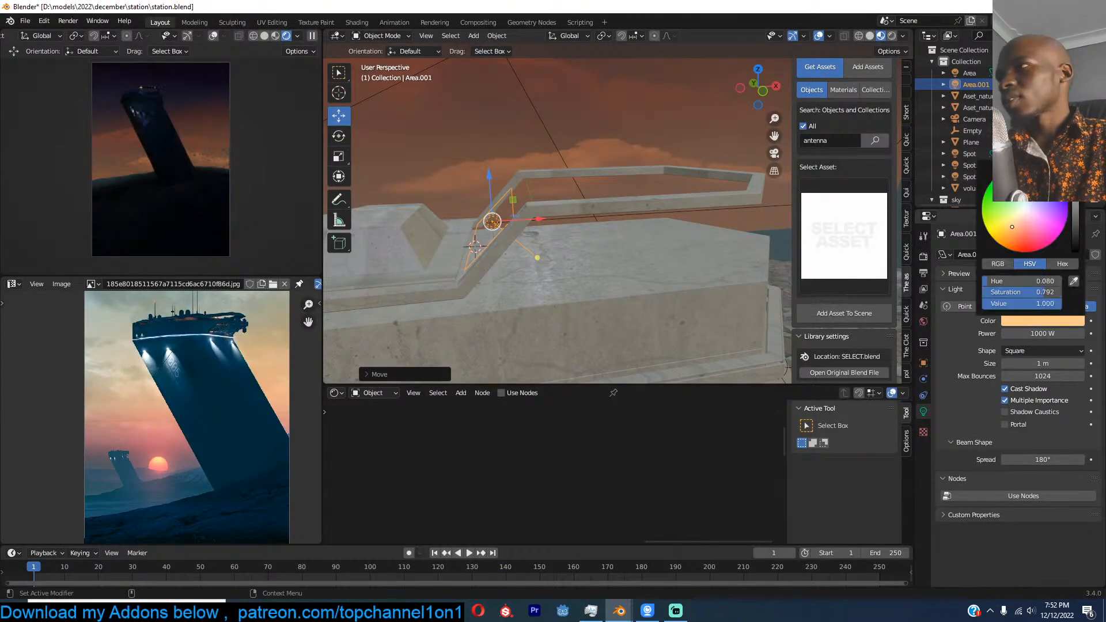
pyautogui.moveTo(1012, 227); pyautogui.dragTo(1007, 241)
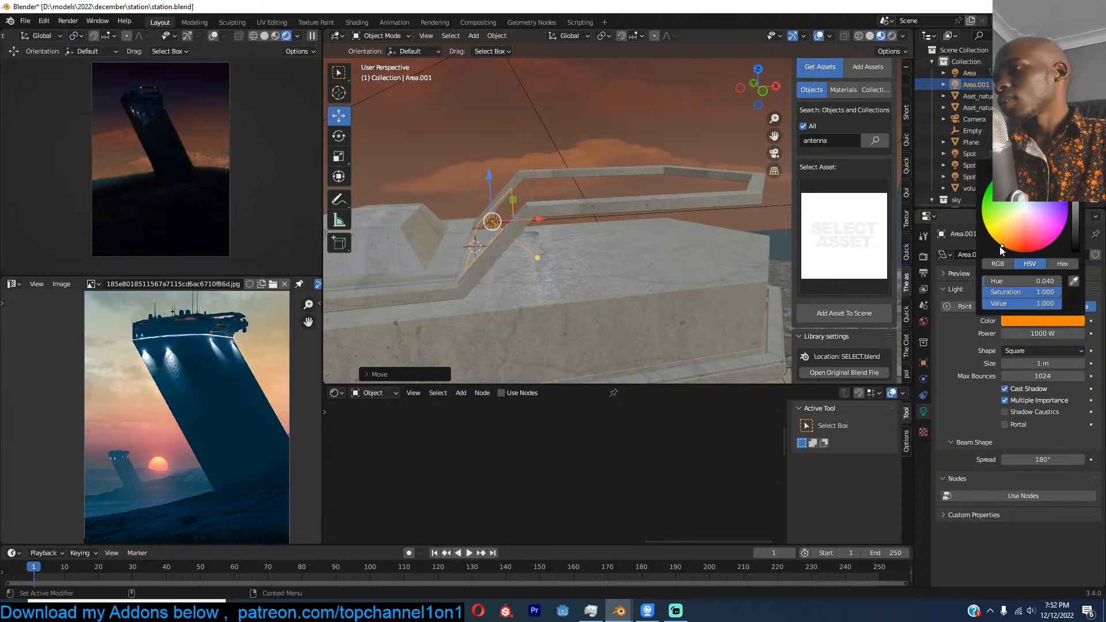
pyautogui.keyDown('shift'); pyautogui.moveTo(594, 272); pyautogui.dragTo(576, 227, button='middle'); pyautogui.keyUp('shift')
pyautogui.hotkey('alt', 'a')
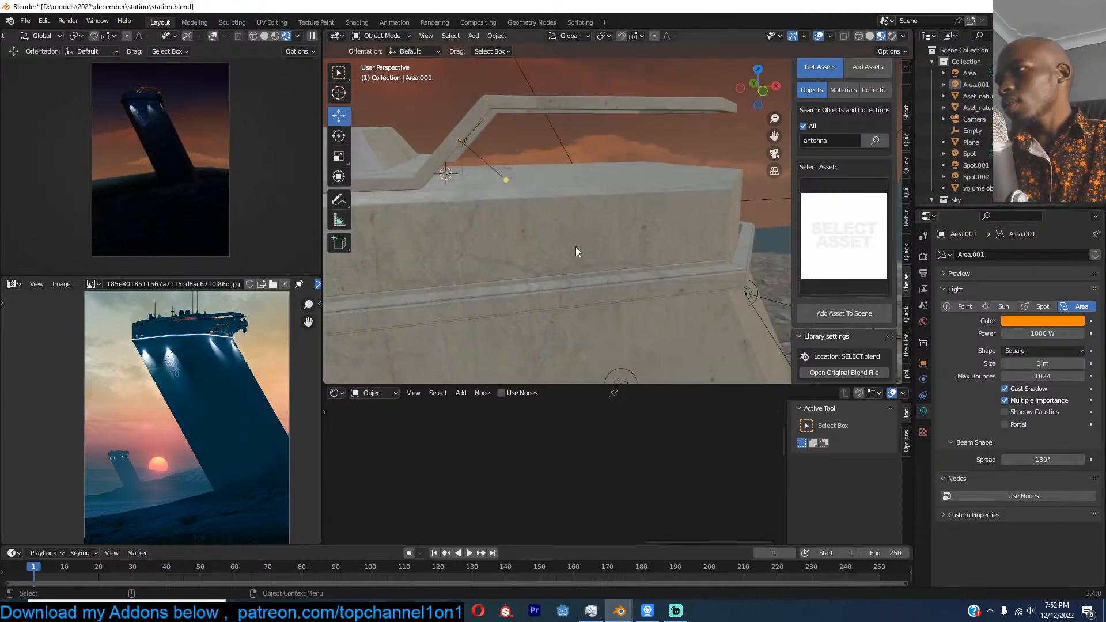
pyautogui.hotkey('ctrl', 's')
# Step: Add a horizontal loop cut around the tower's upper block and bevel it into a wide band, about 0.3 m in bevel width
pyautogui.click(299, 35)
pyautogui.click(567, 223)
pyautogui.press('Tab')
pyautogui.moveTo(547, 219); pyautogui.dragTo(559, 227, button='middle')
pyautogui.hotkey('ctrl', 'r')
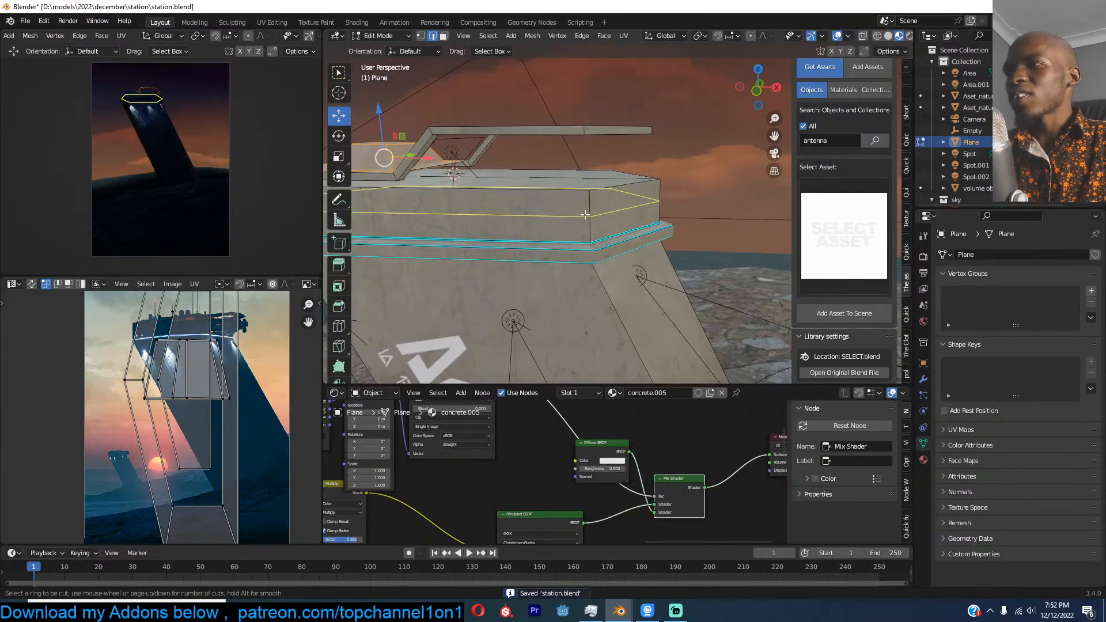
pyautogui.click(584, 215)
pyautogui.click(584, 214)
pyautogui.scroll(-5, 278, 37)
pyautogui.click(312, 36)
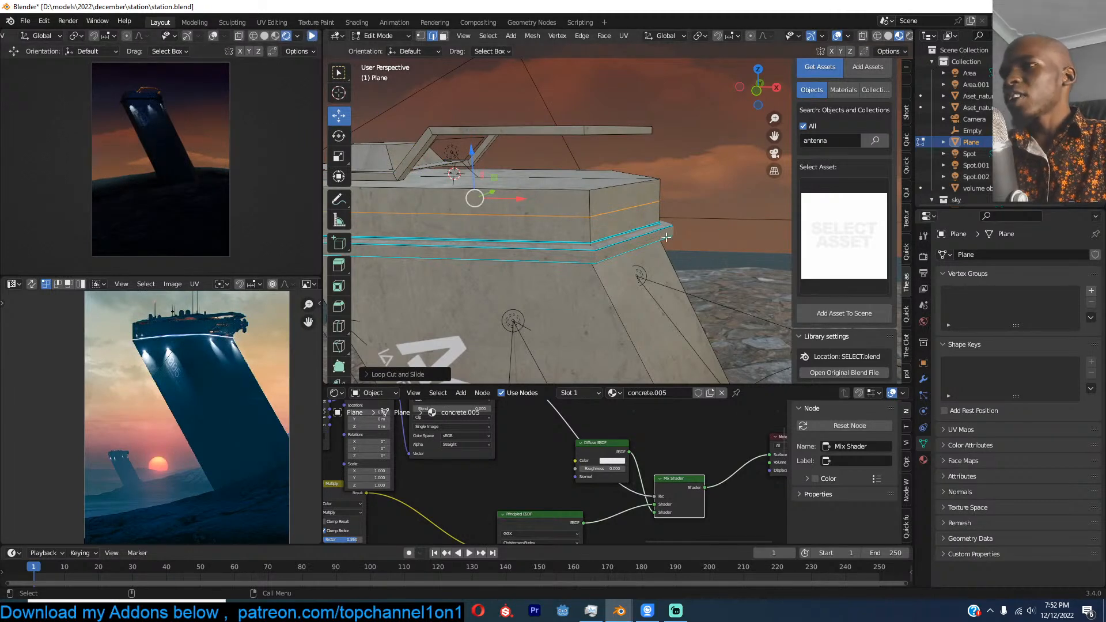
pyautogui.hotkey('ctrl', 'b')
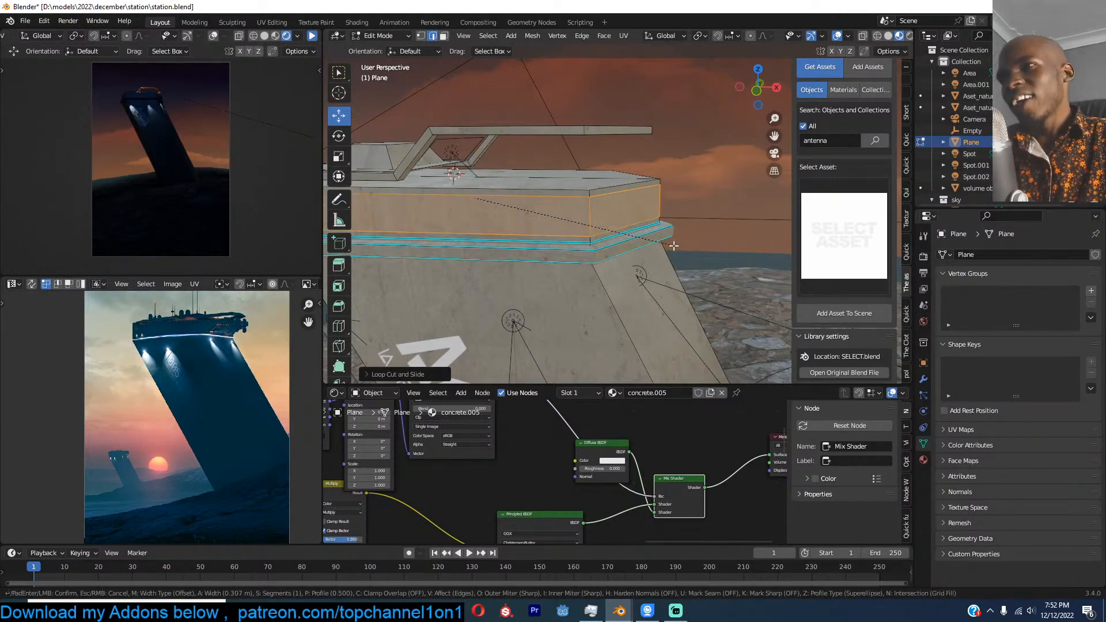
pyautogui.click(513, 219)
# Step: Add a vertical loop cut across the long side of the upper block's band
pyautogui.hotkey('ctrl', 'r')
pyautogui.click(509, 207)
pyautogui.click(511, 208)
pyautogui.press('3')
pyautogui.click(513, 212)
pyautogui.moveTo(512, 212); pyautogui.dragTo(471, 190, button='middle')
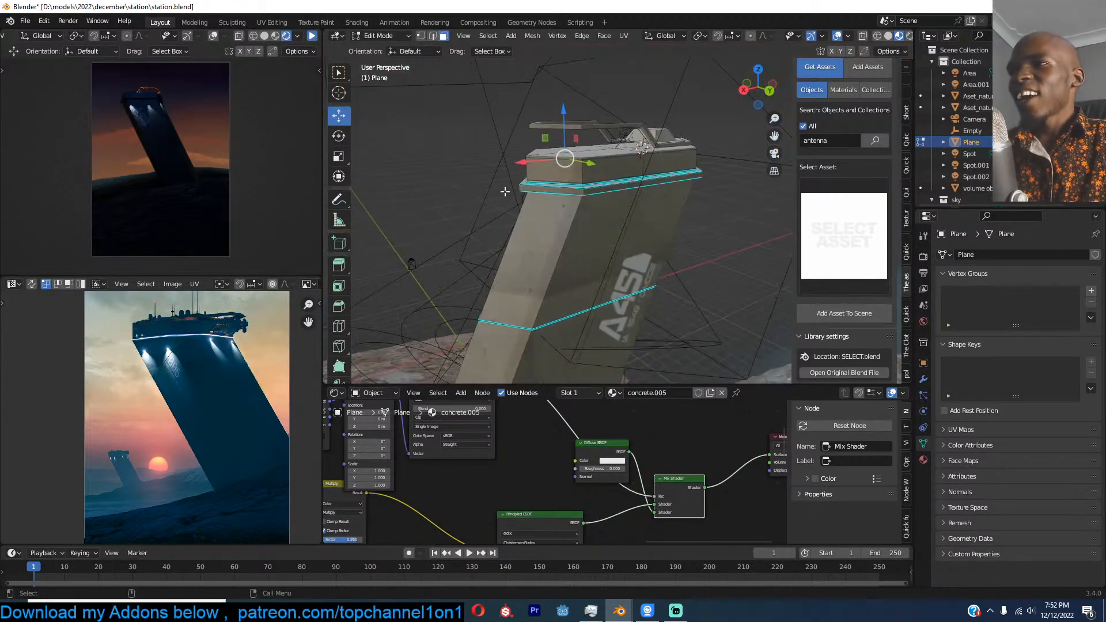
pyautogui.keyDown('ctrl'); pyautogui.click(610, 171); pyautogui.keyUp('ctrl')
pyautogui.moveTo(610, 171); pyautogui.dragTo(500, 241, button='middle')
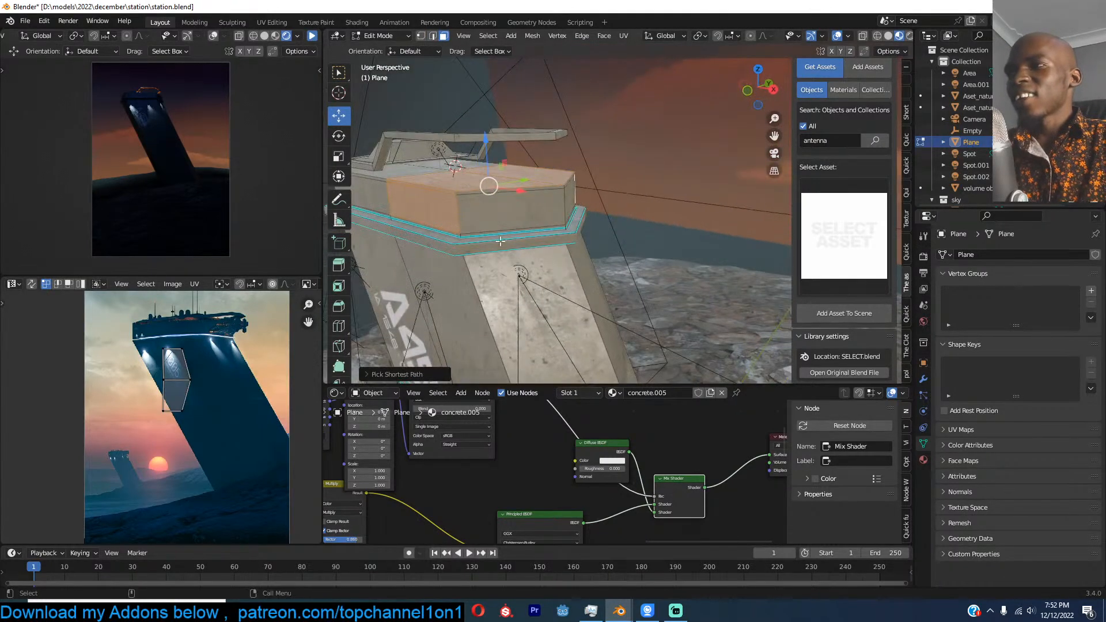
# Step: Extrude the band faces wrapping around the end of the upper block inward along their normals by about 0.4 m
pyautogui.click(426, 223)
pyautogui.keyDown('ctrl'); pyautogui.click(572, 204); pyautogui.keyUp('ctrl')
pyautogui.moveTo(572, 204); pyautogui.dragTo(390, 187, button='middle')
pyautogui.keyDown('ctrl'); pyautogui.click(610, 186); pyautogui.keyUp('ctrl')
pyautogui.moveTo(576, 193); pyautogui.dragTo(639, 210, button='middle')
pyautogui.keyDown('shift'); pyautogui.moveTo(565, 231); pyautogui.dragTo(723, 268, button='middle'); pyautogui.keyUp('shift')
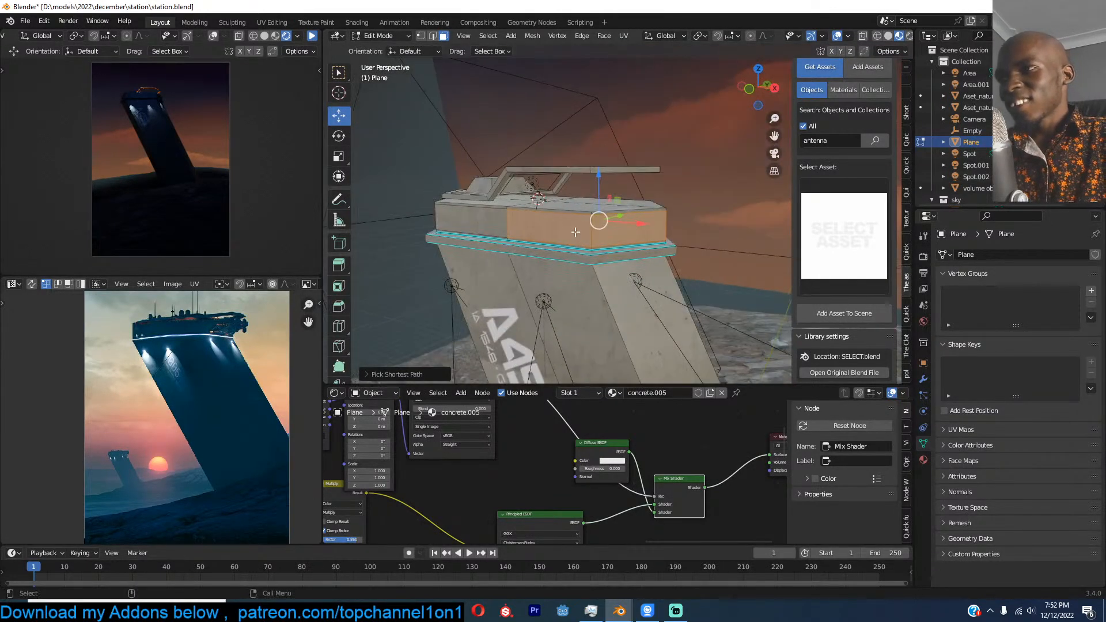
pyautogui.scroll(3, 555, 221)
pyautogui.hotkey('alt', 'e')
pyautogui.click(594, 246)
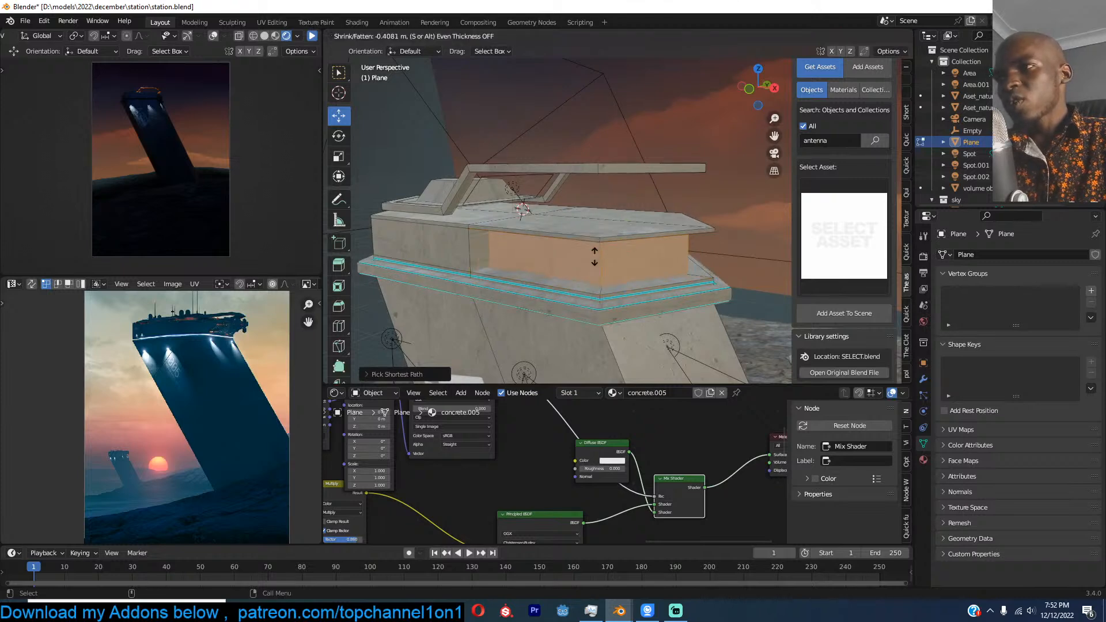
pyautogui.click(595, 259)
# Step: Unwrap the tower's whole mesh again with Cube Projection and check the texture on the recess
pyautogui.press('a')
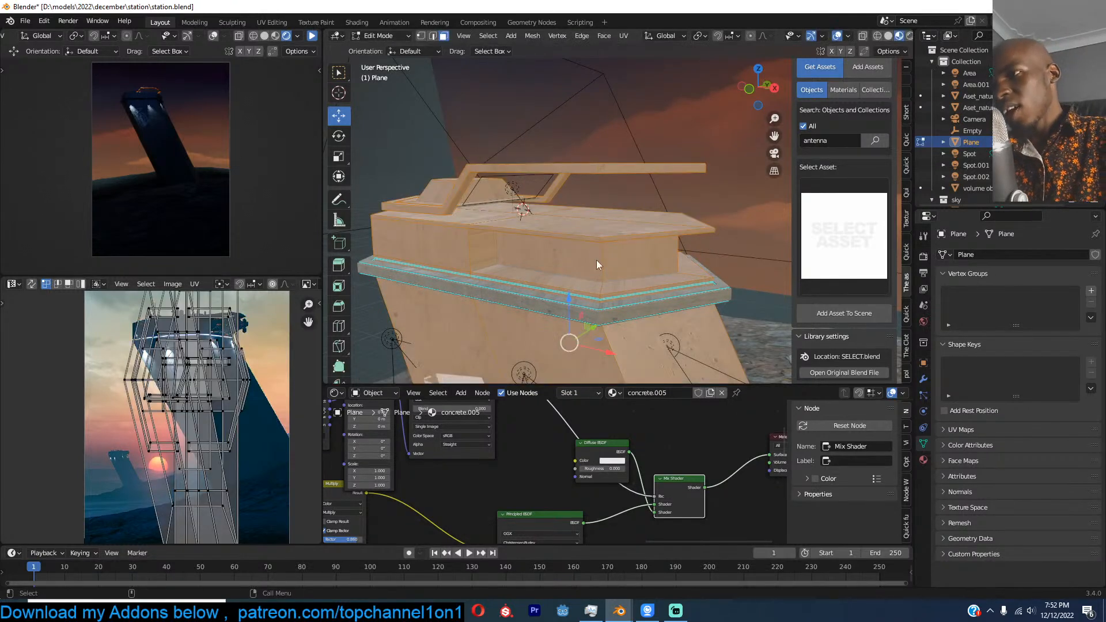
pyautogui.press('u')
pyautogui.click(589, 259)
pyautogui.press('Tab')
pyautogui.moveTo(580, 286); pyautogui.dragTo(532, 259, button='middle')
# Step: Duplicate the narrow end face of the recess in place
pyautogui.press('Tab')
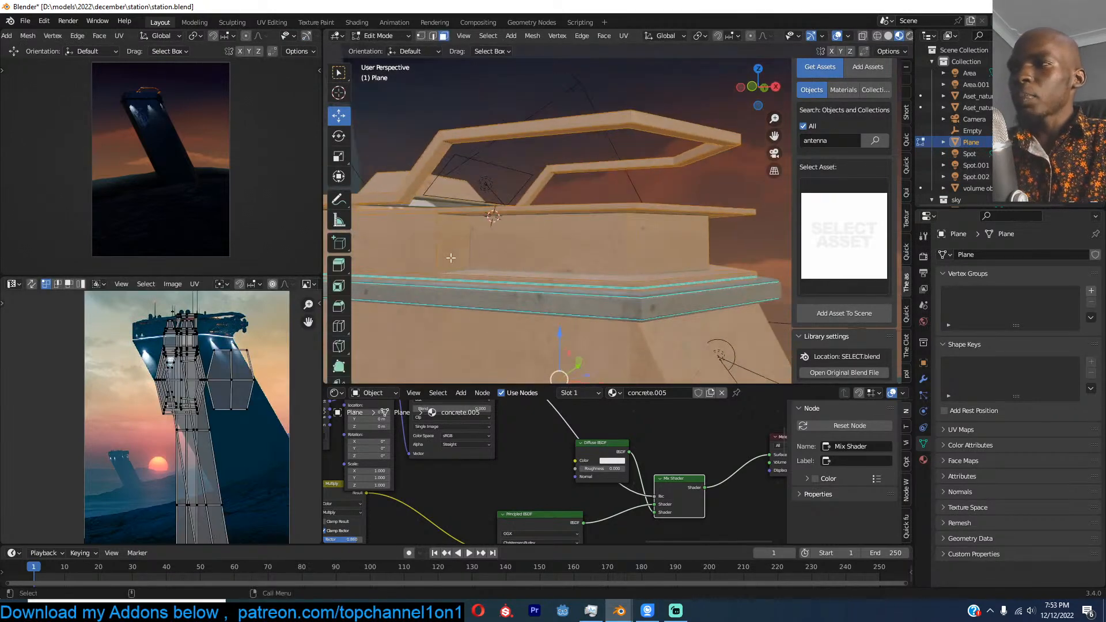
pyautogui.click(452, 258)
pyautogui.moveTo(452, 259); pyautogui.dragTo(458, 283, button='middle')
pyautogui.hotkey('shift', 'd')
pyautogui.rightClick(563, 240)
# Step: Scale the duplicated face narrower and adjust its height along Z to fit the recess
pyautogui.press('s')
pyautogui.press('x')
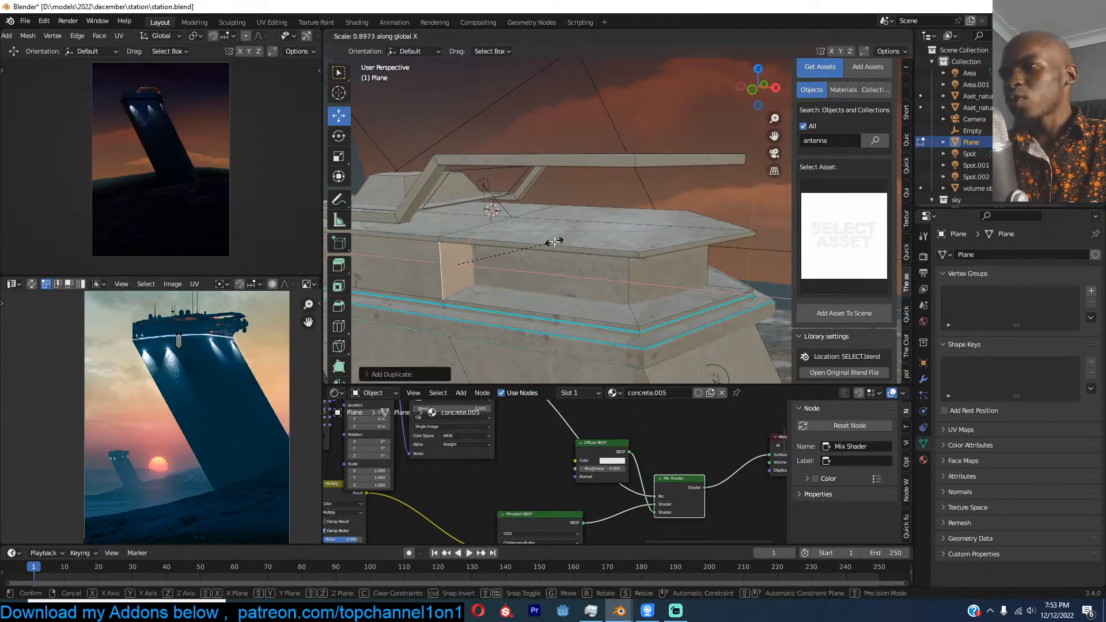
pyautogui.click(534, 238)
pyautogui.press('s')
pyautogui.press('z')
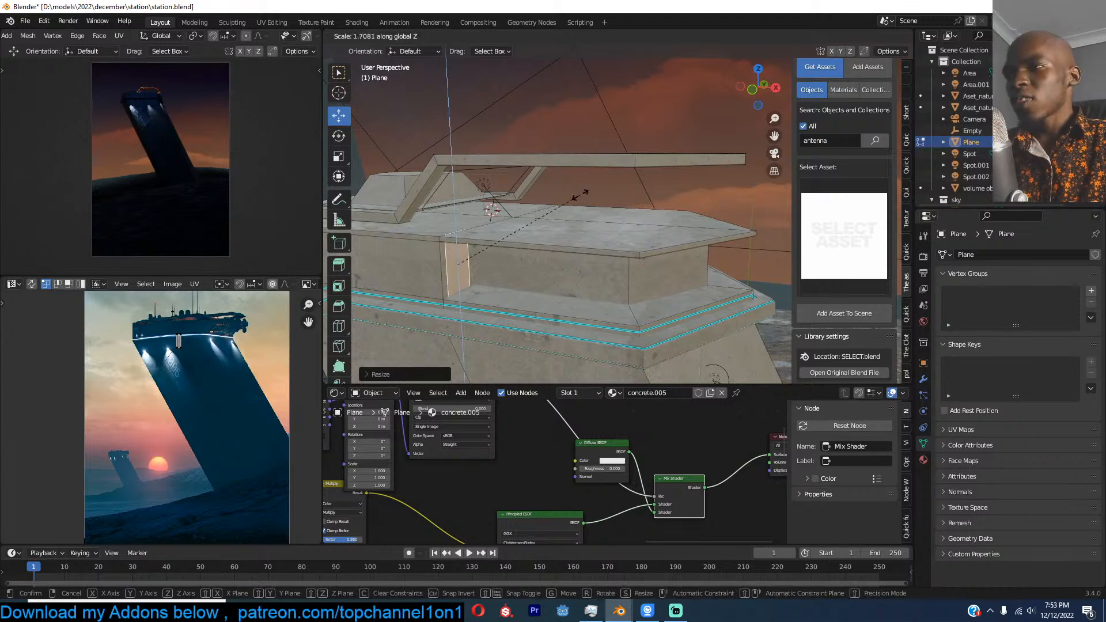
pyautogui.click(533, 220)
pyautogui.press('s')
pyautogui.press('y')
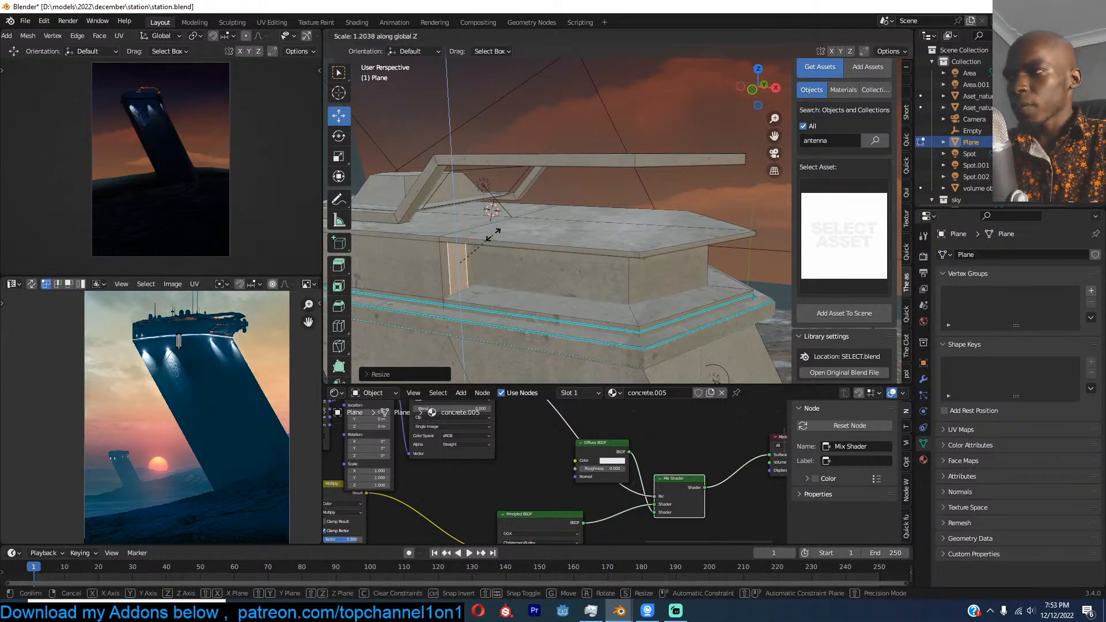
pyautogui.click(495, 238)
# Step: Move the duplicated face into the recess and tilt it around the Y axis
pyautogui.press('g')
pyautogui.click(503, 275)
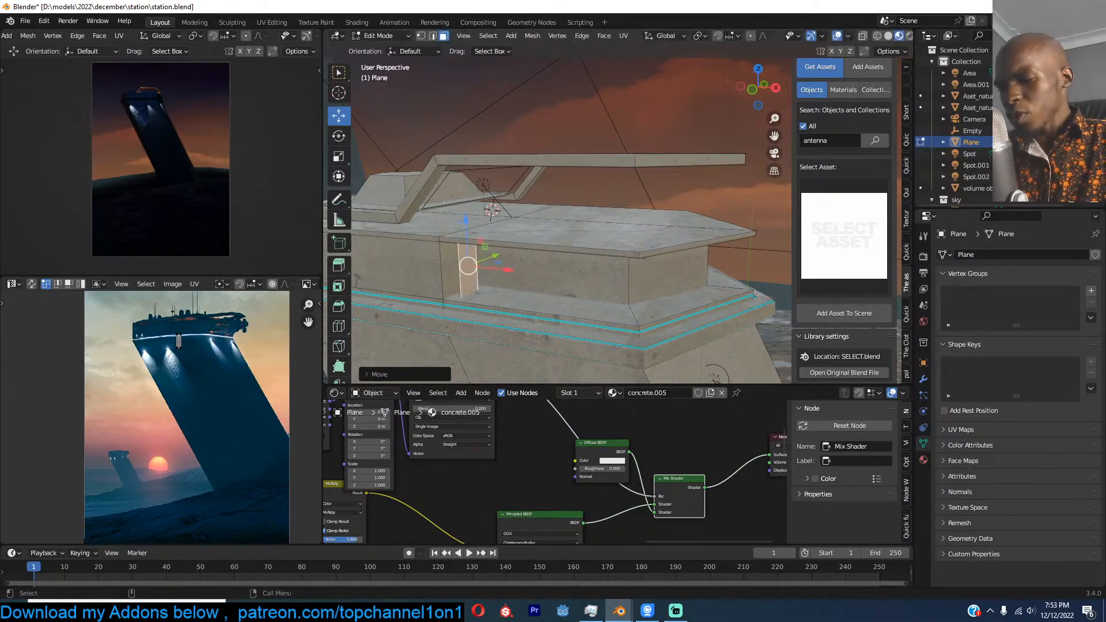
pyautogui.press('r')
pyautogui.press('y')
pyautogui.click(545, 275)
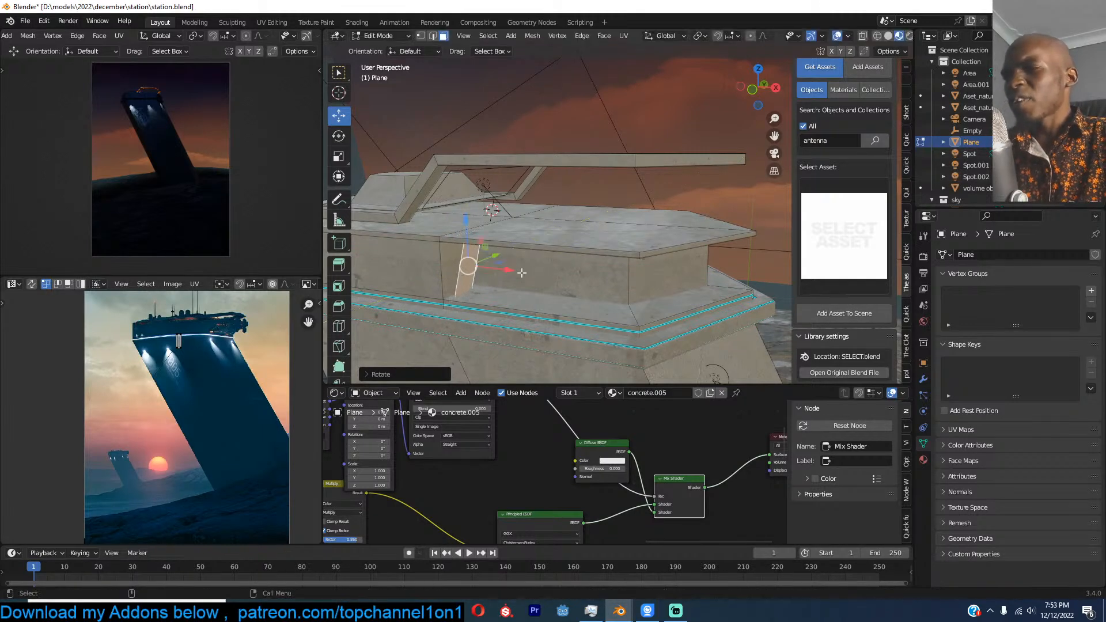
# Step: Extrude the tilted face into a thin rib and unwrap the whole rib with Cube Projection
pyautogui.press('e')
pyautogui.click(533, 276)
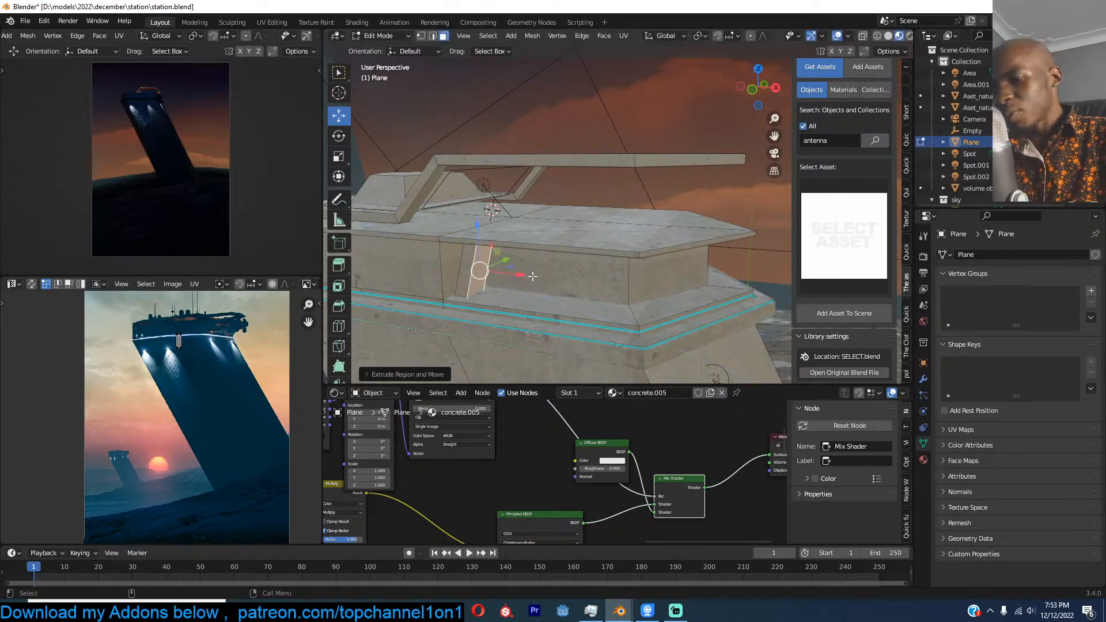
pyautogui.hotkey('ctrl', 'l')
pyautogui.press('u')
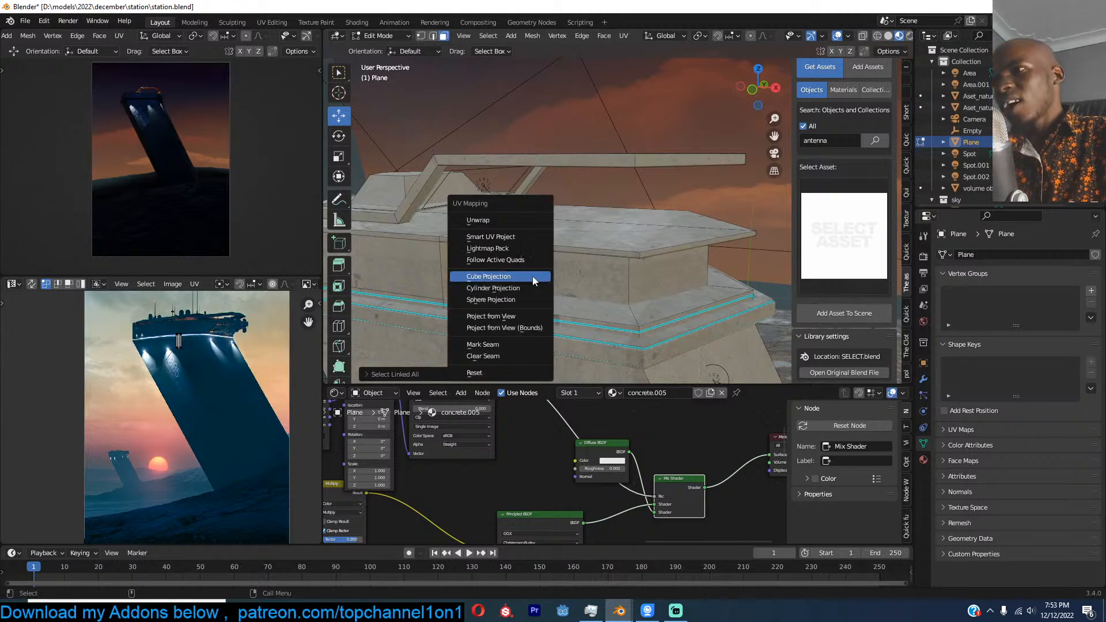
pyautogui.click(532, 276)
# Step: Duplicate the rib along X and repeat the duplication three times to form an evenly spaced row in the recess
pyautogui.scroll(3, 478, 268)
pyautogui.press('g')
pyautogui.press('x')
pyautogui.click(515, 277)
pyautogui.hotkey('shift', 'r')
pyautogui.hotkey('shift', 'r')
pyautogui.hotkey('shift', 'r')
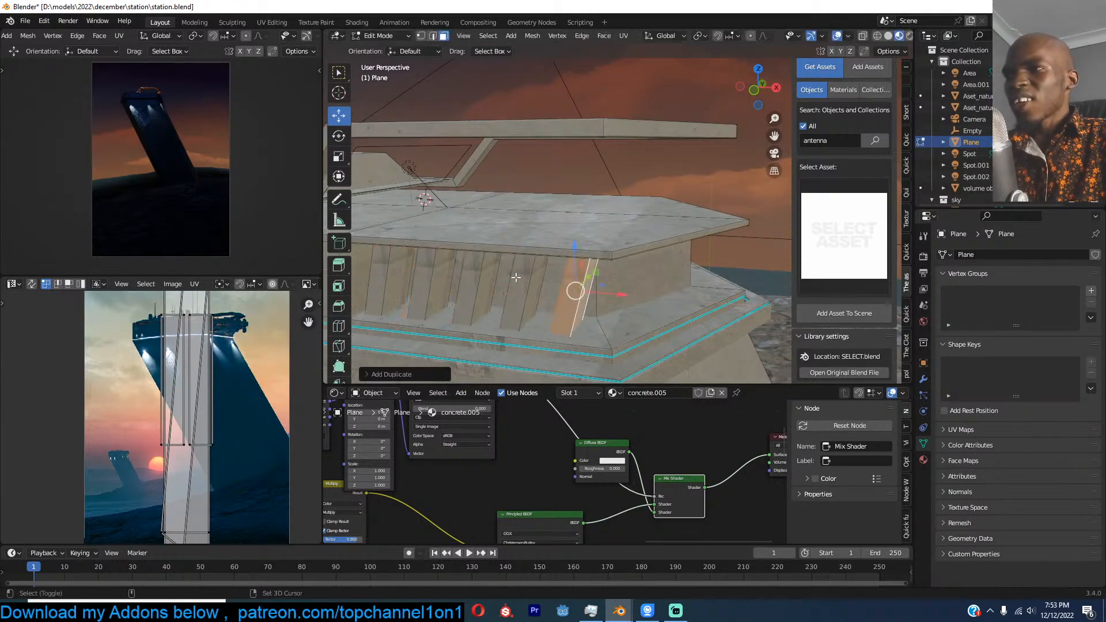
# Step: Select all the linked geometry of the five ribs and scale them along the global Y axis to about 0.89
pyautogui.keyDown('shift'); pyautogui.click(521, 276); pyautogui.keyUp('shift')
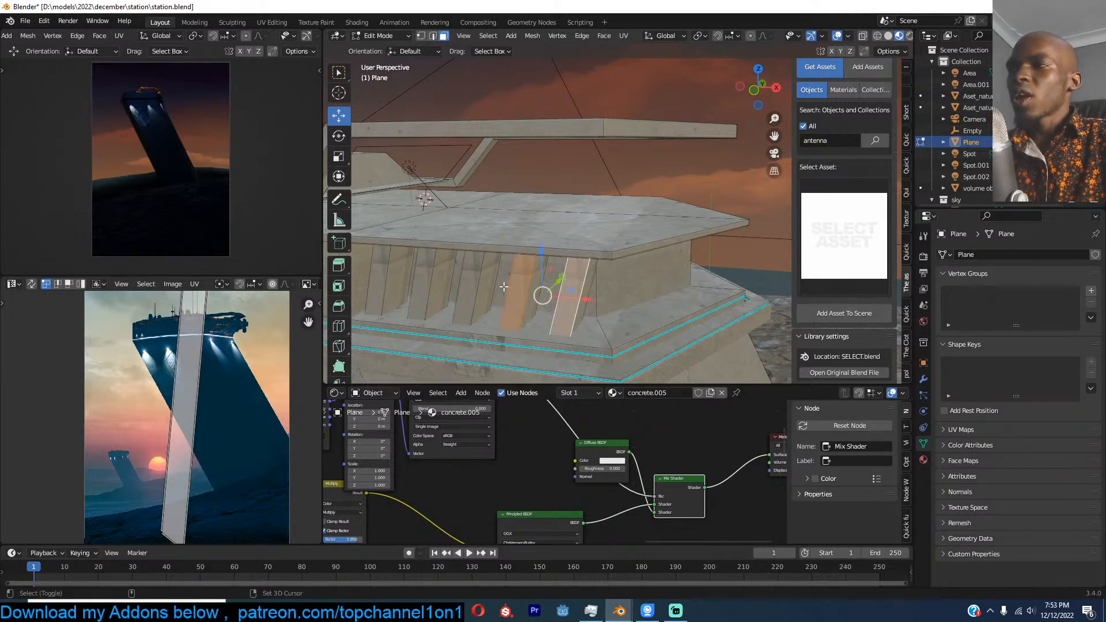
pyautogui.keyDown('shift'); pyautogui.click(471, 279); pyautogui.keyUp('shift')
pyautogui.keyDown('shift'); pyautogui.click(423, 280); pyautogui.keyUp('shift')
pyautogui.keyDown('shift'); pyautogui.click(390, 276); pyautogui.keyUp('shift')
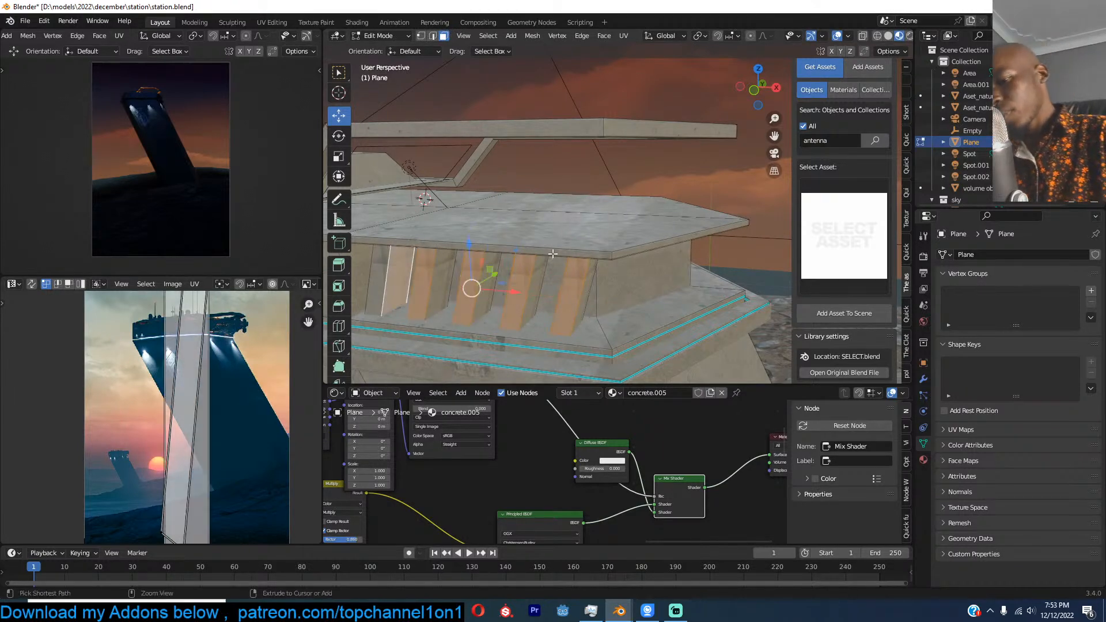
pyautogui.hotkey('ctrl', 'l')
pyautogui.moveTo(455, 271); pyautogui.dragTo(427, 257, button='middle')
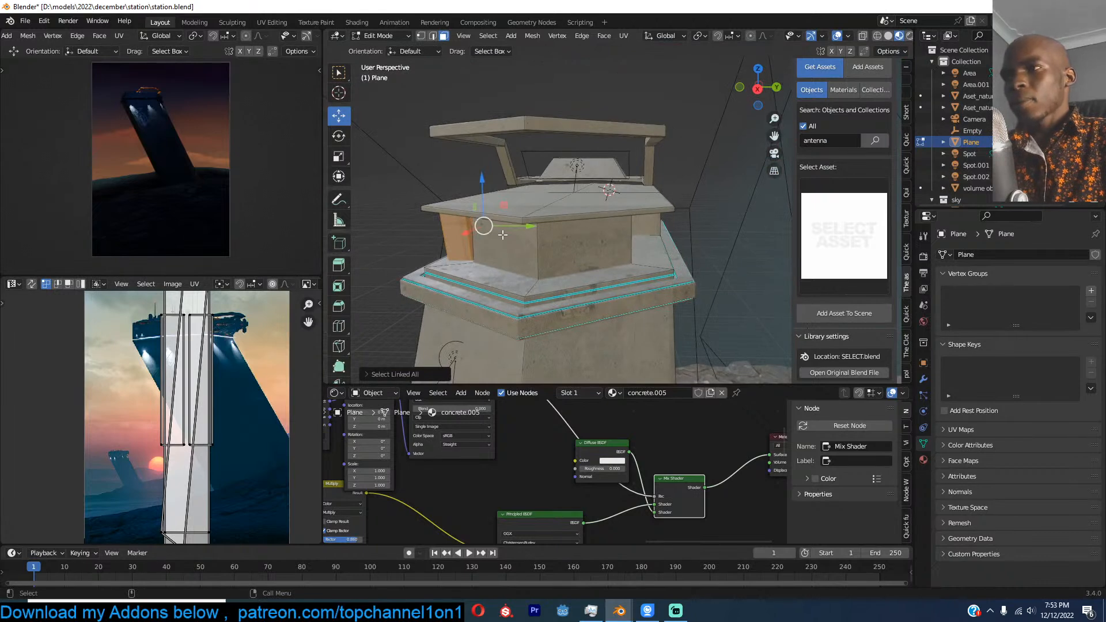
pyautogui.press('s')
pyautogui.press('x')
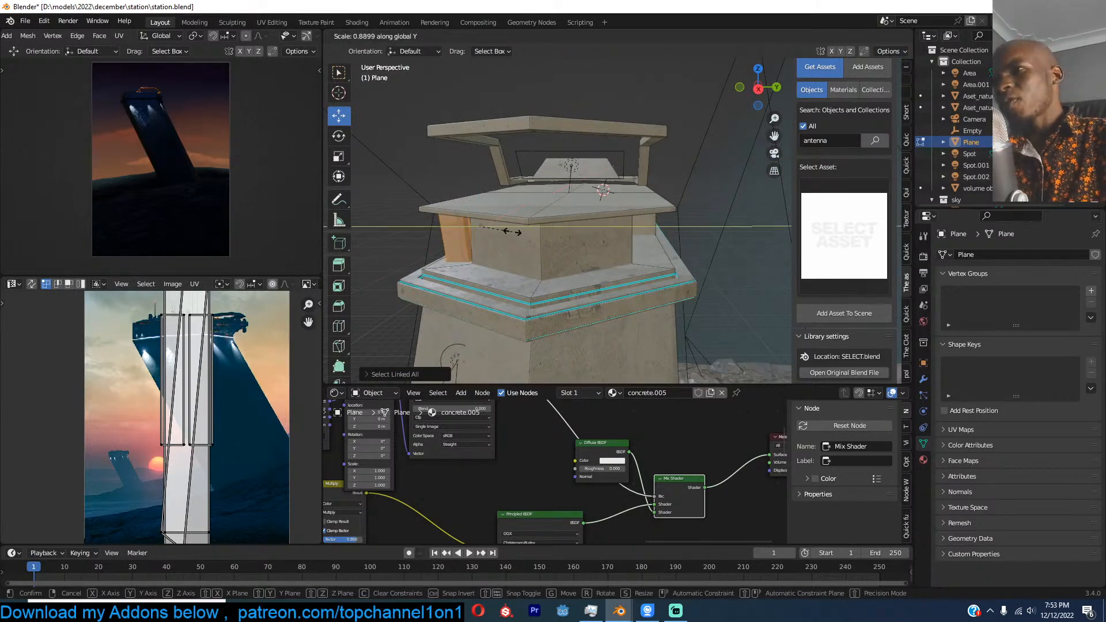
pyautogui.click(510, 232)
# Step: Place a copy of the rib row along Y on the opposite side of the block and return to Object Mode
pyautogui.press('g')
pyautogui.press('y')
pyautogui.click(672, 245)
pyautogui.moveTo(672, 245); pyautogui.dragTo(634, 236, button='middle')
pyautogui.press('Tab')
pyautogui.moveTo(527, 240); pyautogui.dragTo(630, 228, button='middle')
pyautogui.scroll(-2, 585, 216)
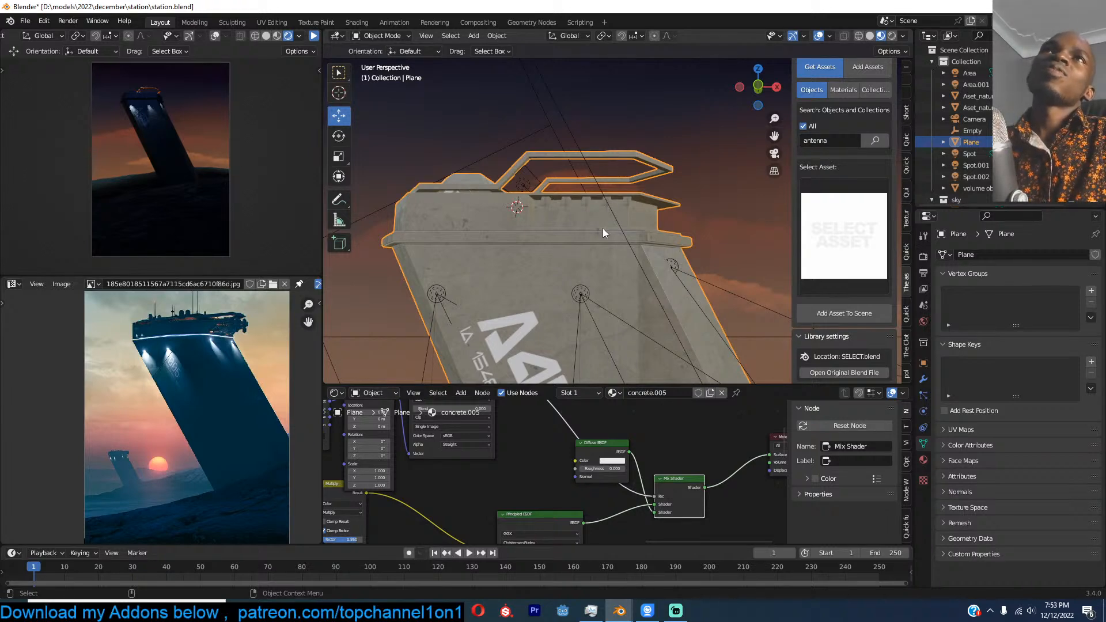
# Step: Clear the object selection and save the scene file
pyautogui.hotkey('ctrl', 's')
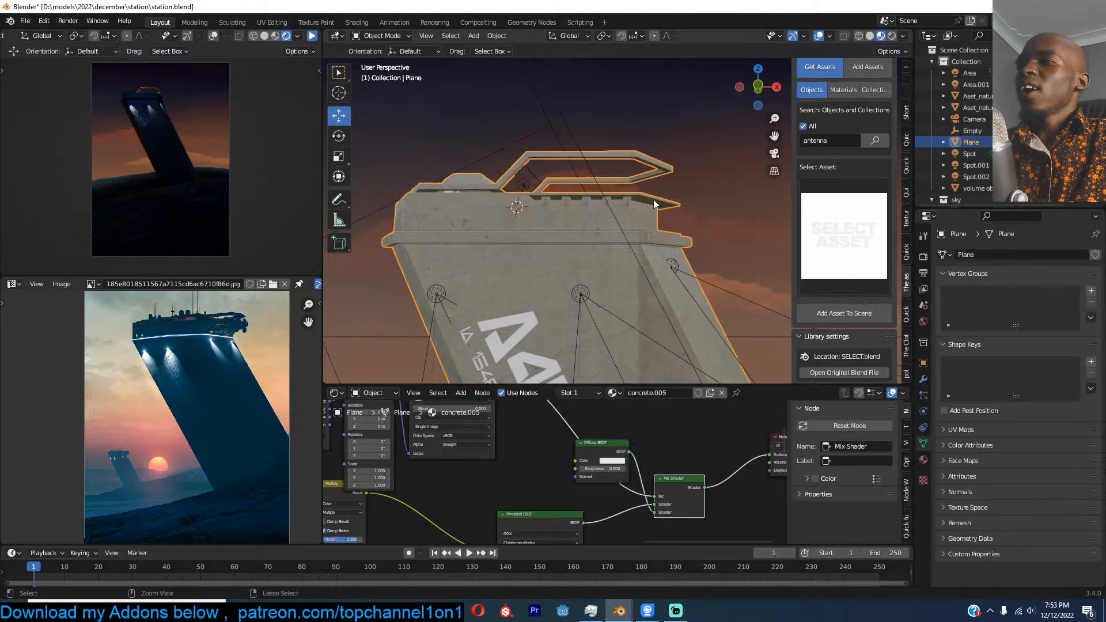
pyautogui.hotkey('alt', 'a')
pyautogui.moveTo(632, 230); pyautogui.dragTo(615, 254, button='middle')
pyautogui.hotkey('ctrl', 's')
pyautogui.scroll(2, 635, 244)
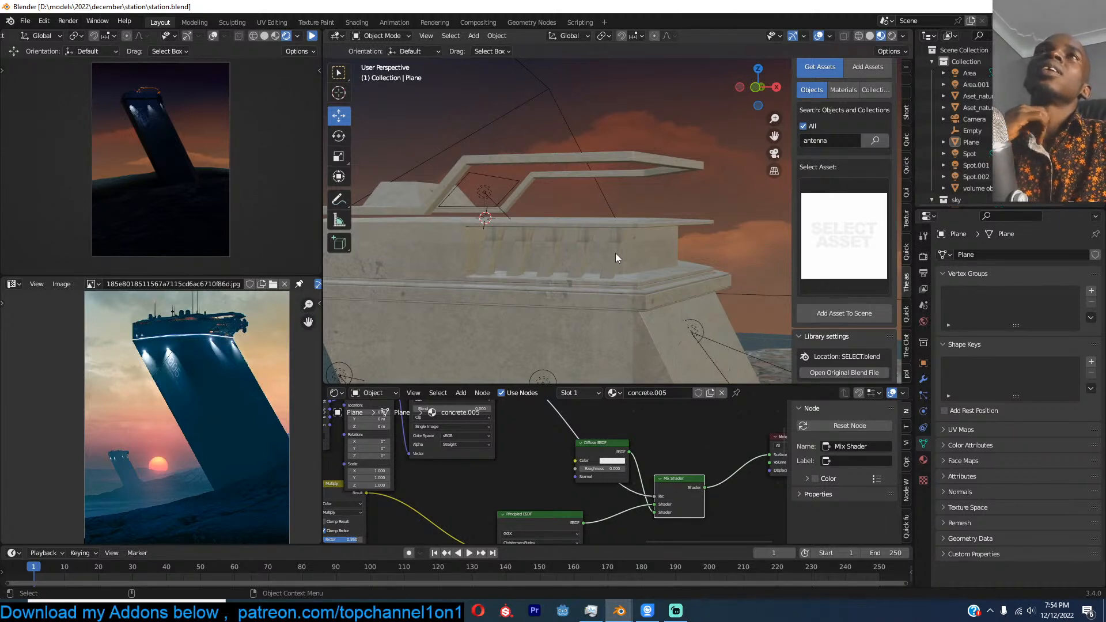
pyautogui.hotkey('ctrl', 's')
pyautogui.keyDown('shift'); pyautogui.moveTo(509, 188); pyautogui.dragTo(530, 164, button='middle'); pyautogui.keyUp('shift')
# Step: Cut a new edge loop into the underside of the tower's overhanging slab, running around the end block
pyautogui.hotkey('shift', 'a')
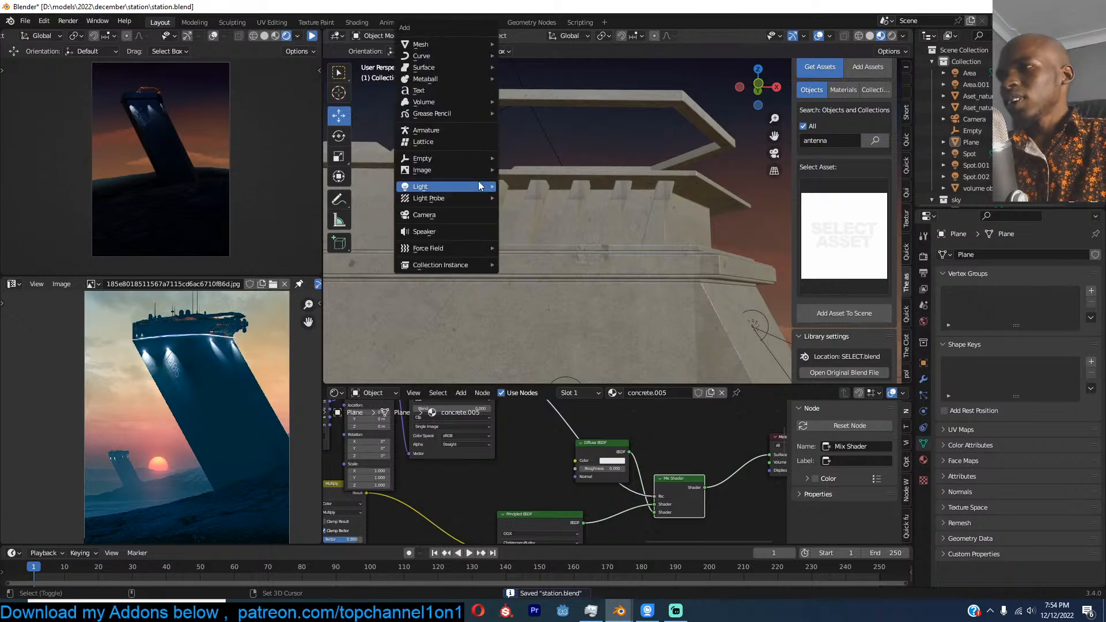
pyautogui.click(691, 182)
pyautogui.click(690, 182)
pyautogui.moveTo(690, 182); pyautogui.dragTo(543, 174, button='middle')
pyautogui.press('Tab')
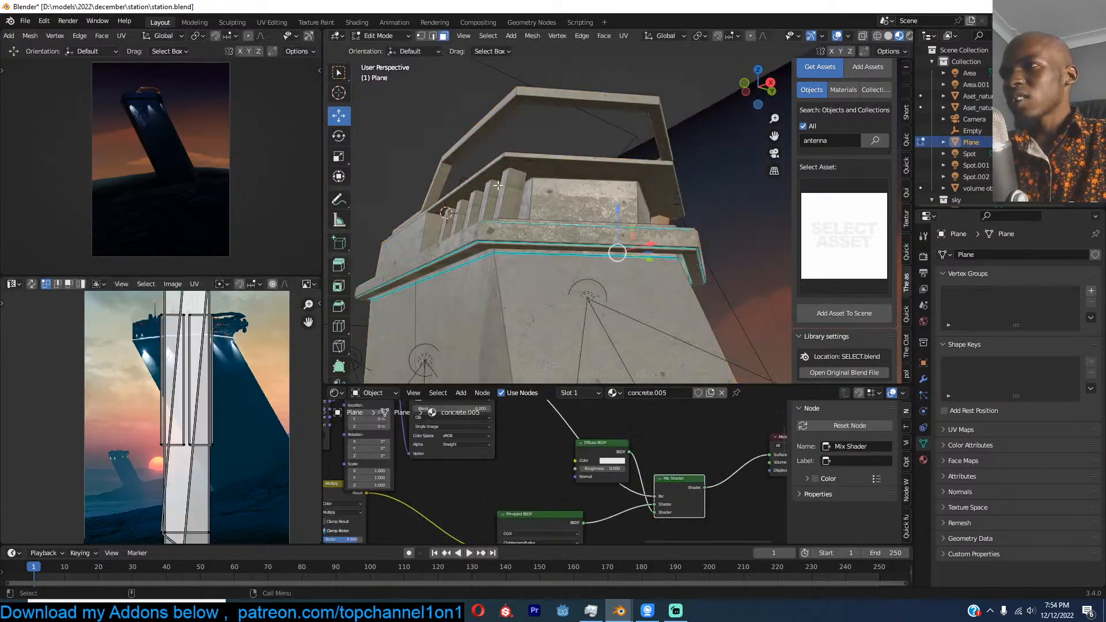
pyautogui.hotkey('ctrl', 'r')
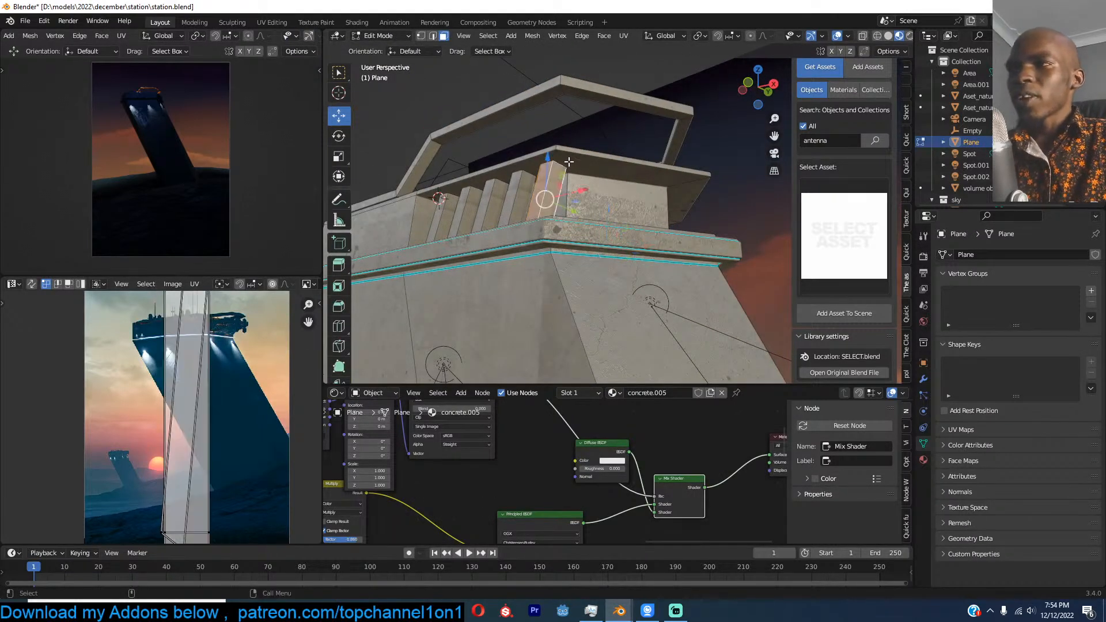
pyautogui.click(566, 166)
pyautogui.click(566, 167)
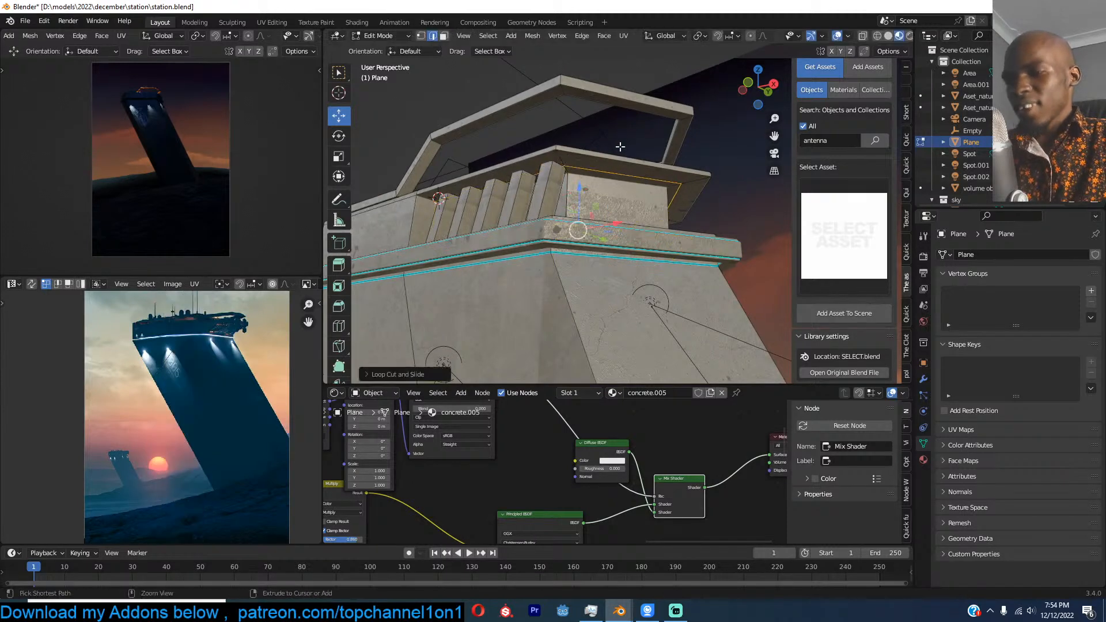
# Step: Bevel the new edge loop under the slab into a strip and select its whole face loop
pyautogui.hotkey('ctrl', 'b')
pyautogui.click(630, 133)
pyautogui.press('3')
pyautogui.keyDown('alt'); pyautogui.click(684, 183); pyautogui.keyUp('alt')
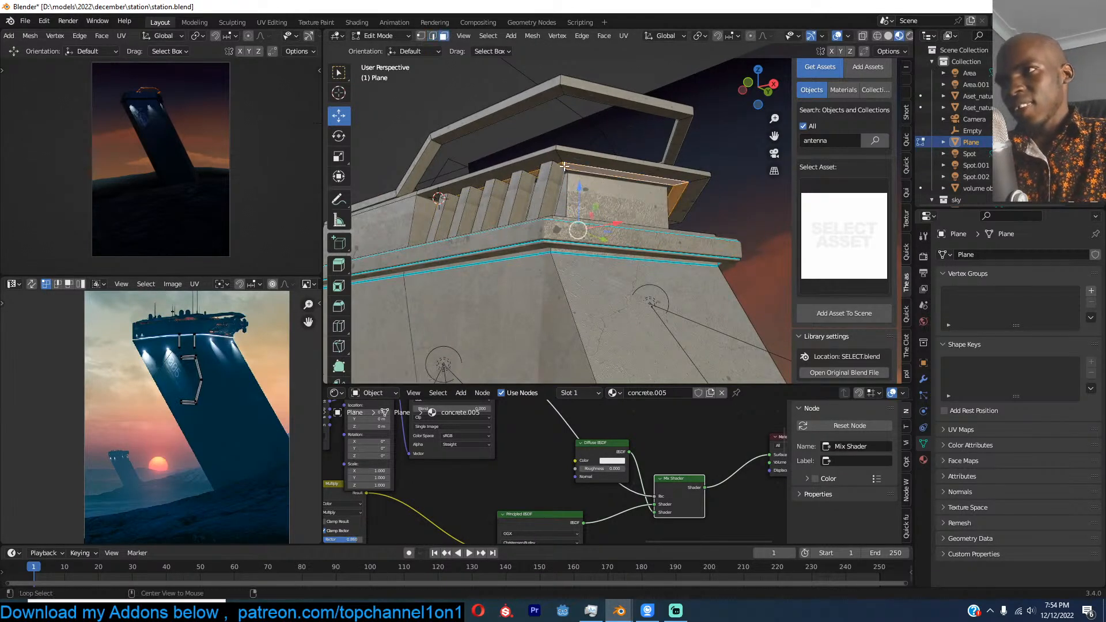
# Step: Add a second material slot with a new material and assign it to the selected strip faces
pyautogui.click(924, 460)
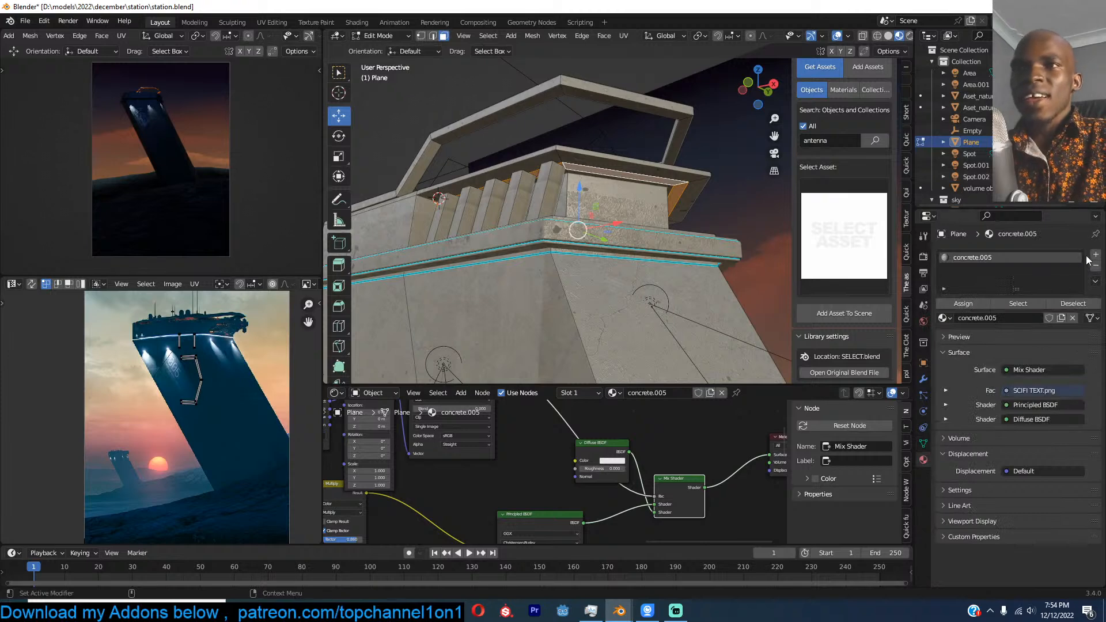
pyautogui.click(1096, 254)
pyautogui.click(987, 337)
pyautogui.doubleClick(987, 336)
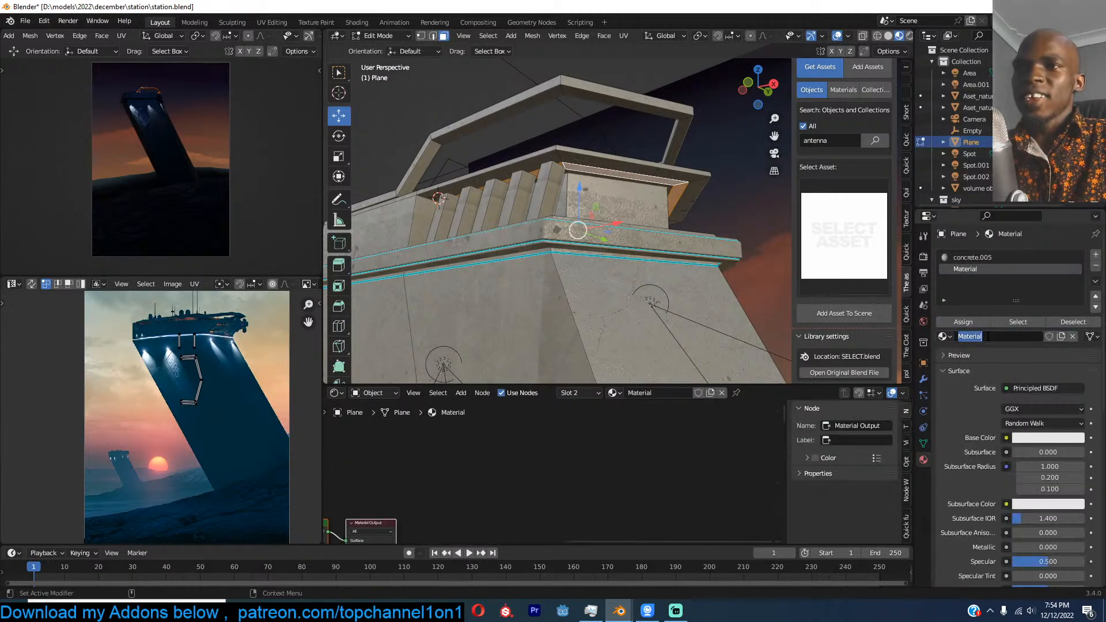
pyautogui.click(728, 423)
pyautogui.click(727, 424)
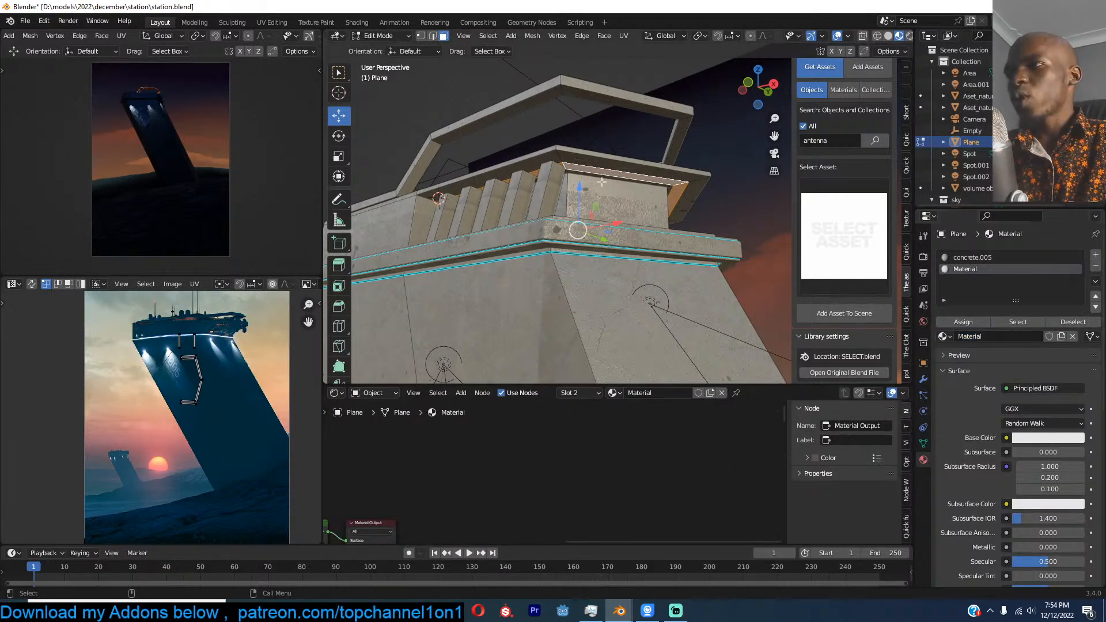
# Step: Return to Object Mode and replace the new material's Principled BSDF with an Emission node connected to the Material Output
pyautogui.press('Tab')
pyautogui.moveTo(521, 431); pyautogui.dragTo(645, 540, button='middle')
pyautogui.moveTo(538, 512); pyautogui.dragTo(642, 469, button='middle')
pyautogui.click(529, 456)
pyautogui.press('x')
pyautogui.hotkey('shift', 'a')
pyautogui.write('emiss')
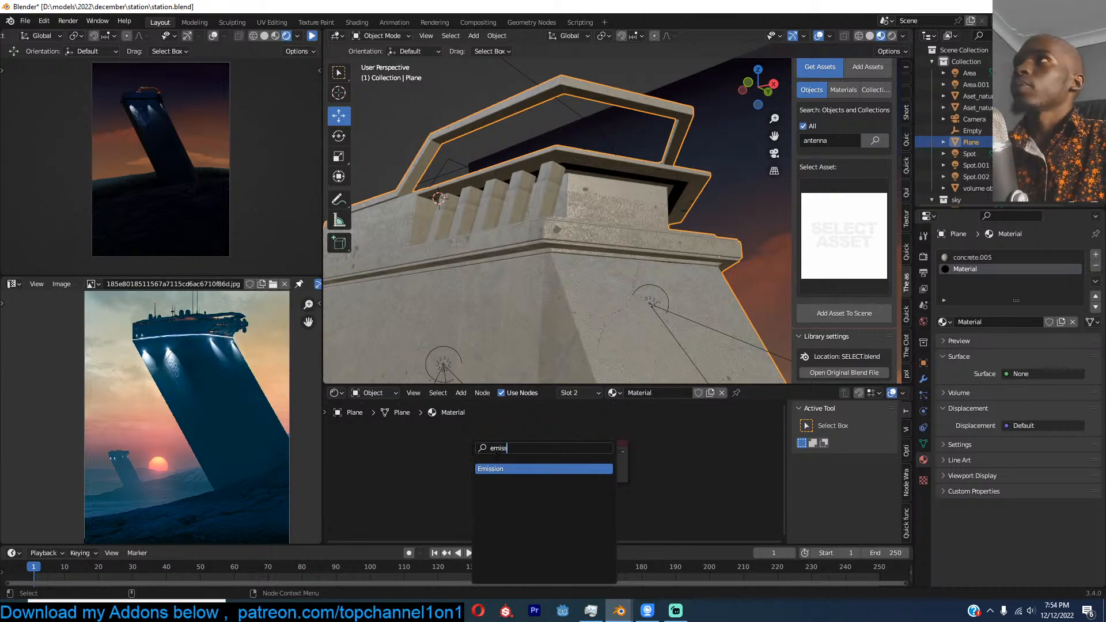
pyautogui.press('Return')
pyautogui.click(422, 459)
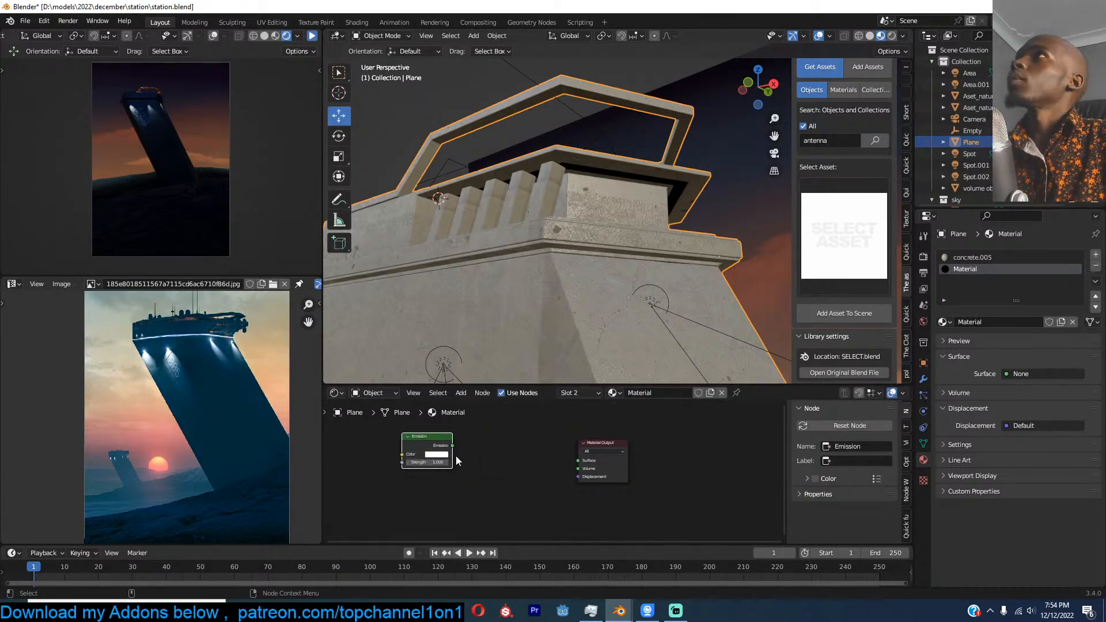
pyautogui.keyDown('ctrl'); pyautogui.keyDown('shift'); pyautogui.click(441, 445); pyautogui.keyUp('shift'); pyautogui.keyUp('ctrl')
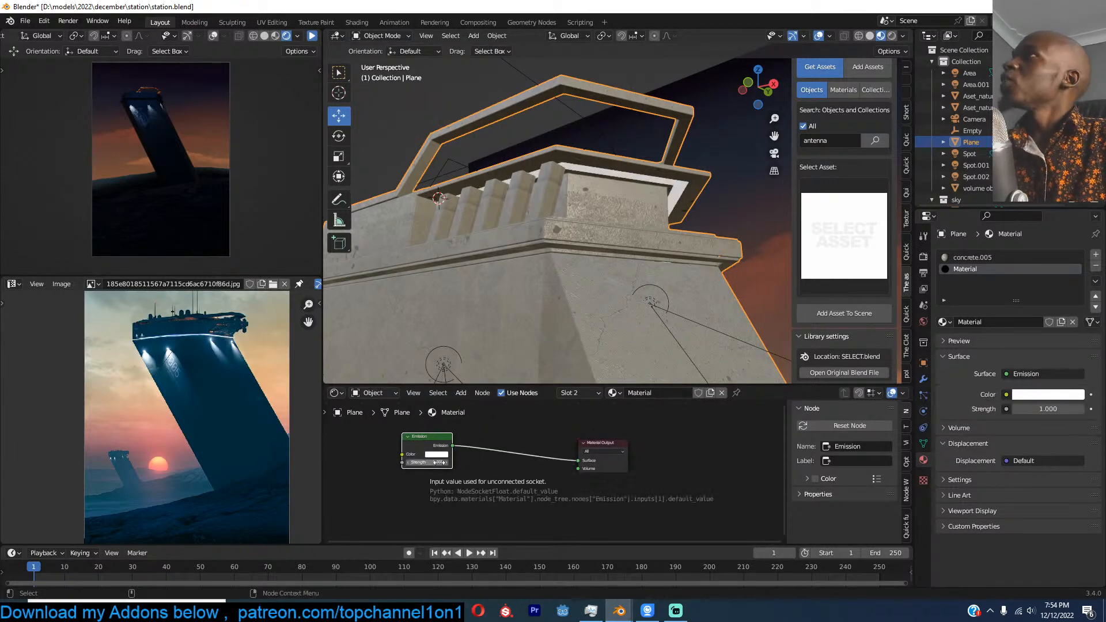
# Step: Set the strip's emission colour to saturated orange and its strength to 10
pyautogui.click(438, 455)
pyautogui.moveTo(455, 378); pyautogui.dragTo(446, 402)
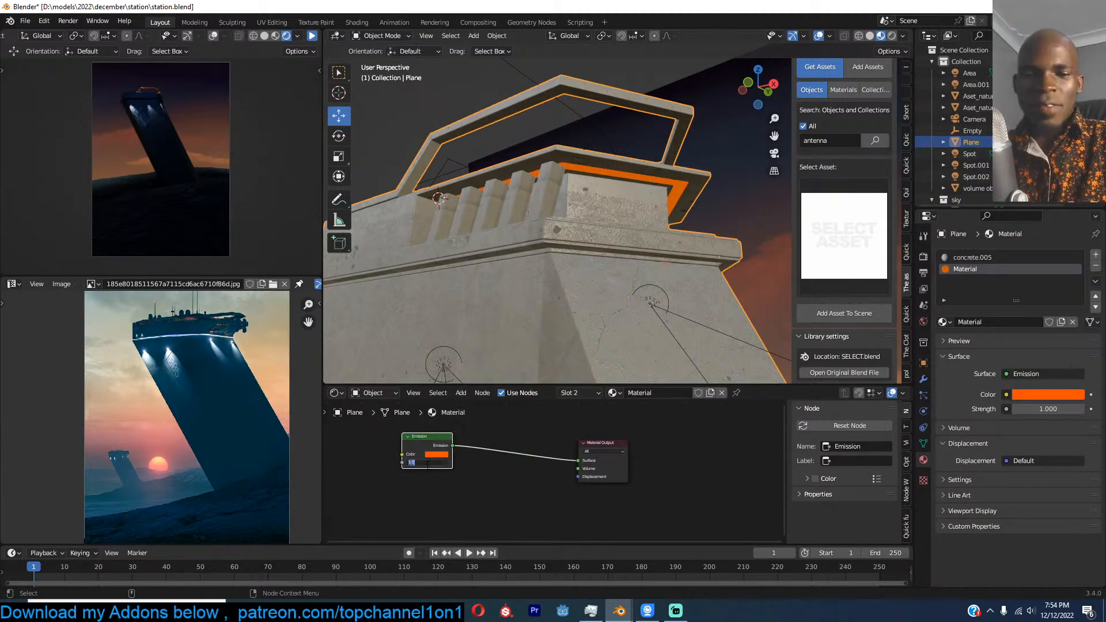
pyautogui.click(427, 463)
pyautogui.write('10')
pyautogui.press('Return')
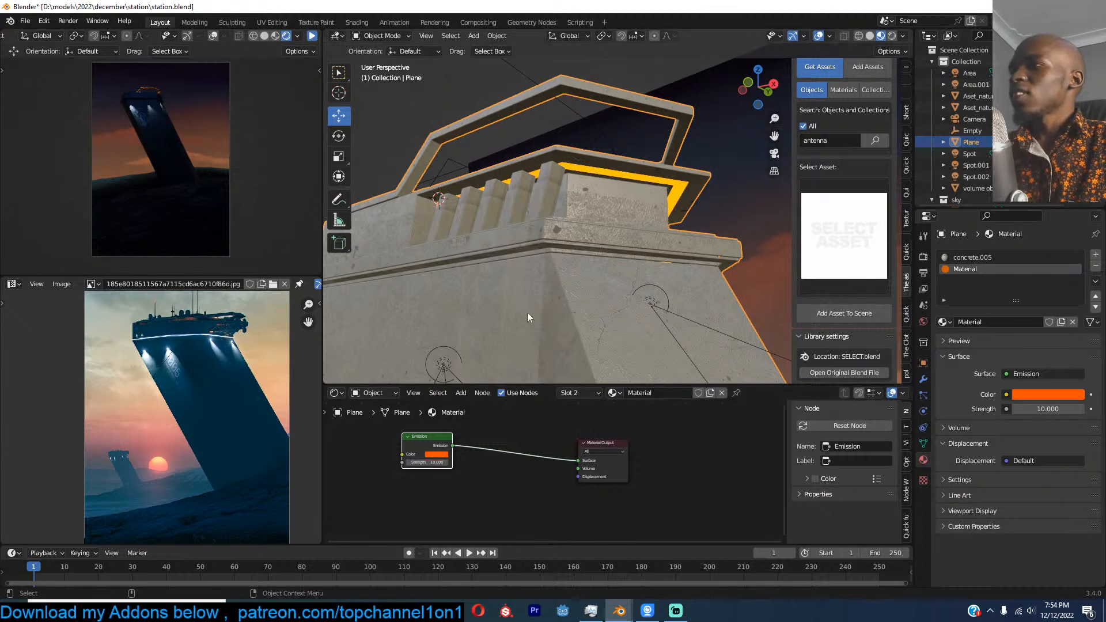
# Step: Deselect the tower and save the scene with the emissive strip
pyautogui.scroll(2, 565, 187)
pyautogui.hotkey('ctrl', 's')
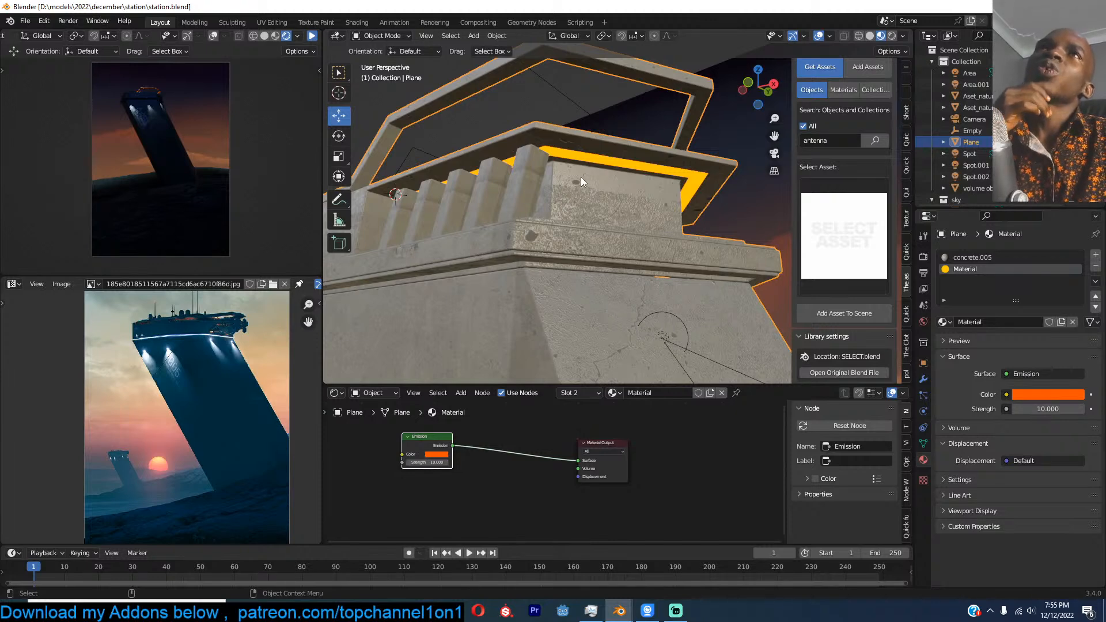
pyautogui.click(618, 160)
pyautogui.moveTo(617, 160); pyautogui.dragTo(552, 158, button='middle')
pyautogui.hotkey('alt', 'a')
pyautogui.hotkey('ctrl', 's')
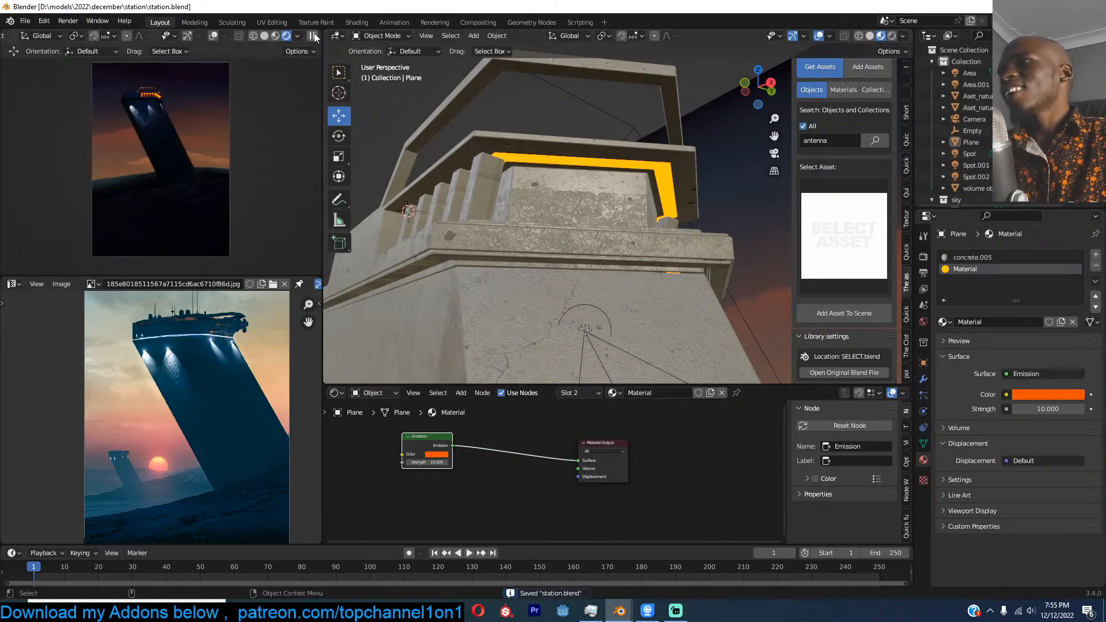
# Step: Slide an edge loop of the emissive strip to narrow it into a thin line under the slab, and save the scene
pyautogui.click(567, 158)
pyautogui.press('Tab')
pyautogui.scroll(4, 567, 156)
pyautogui.press('2')
pyautogui.keyDown('alt'); pyautogui.click(641, 126); pyautogui.keyUp('alt')
pyautogui.keyDown('alt'); pyautogui.click(642, 123); pyautogui.keyUp('alt')
pyautogui.press('g')
pyautogui.press('g')
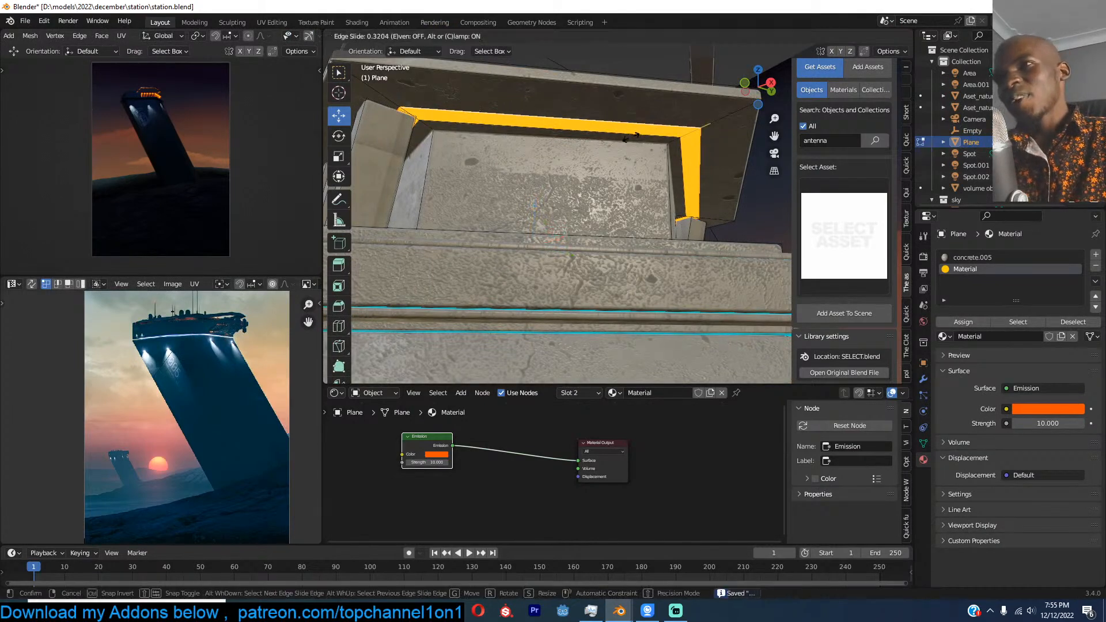
pyautogui.click(618, 153)
pyautogui.press('Tab')
pyautogui.scroll(-4, 602, 171)
pyautogui.moveTo(600, 175); pyautogui.dragTo(632, 195, button='middle')
pyautogui.hotkey('alt', 'a')
pyautogui.hotkey('ctrl', 's')
# Step: Change the emission colour to a lighter orange, set the strength to 100, and refresh the rendered preview
pyautogui.click(1042, 393)
pyautogui.moveTo(1025, 288); pyautogui.dragTo(1012, 297)
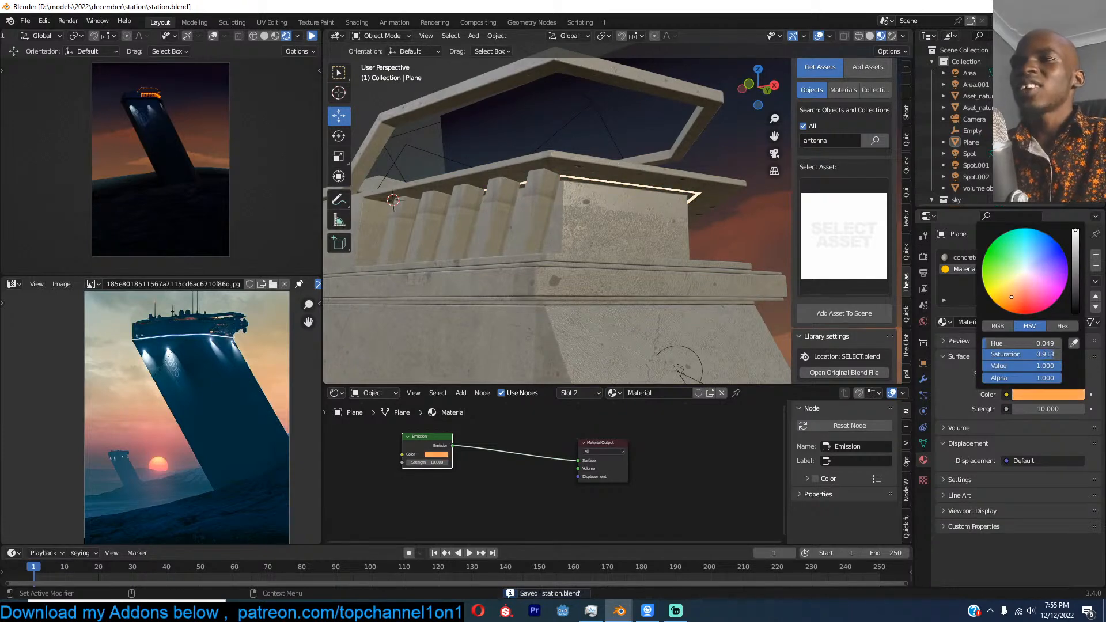
pyautogui.click(1044, 409)
pyautogui.write('100')
pyautogui.press('Return')
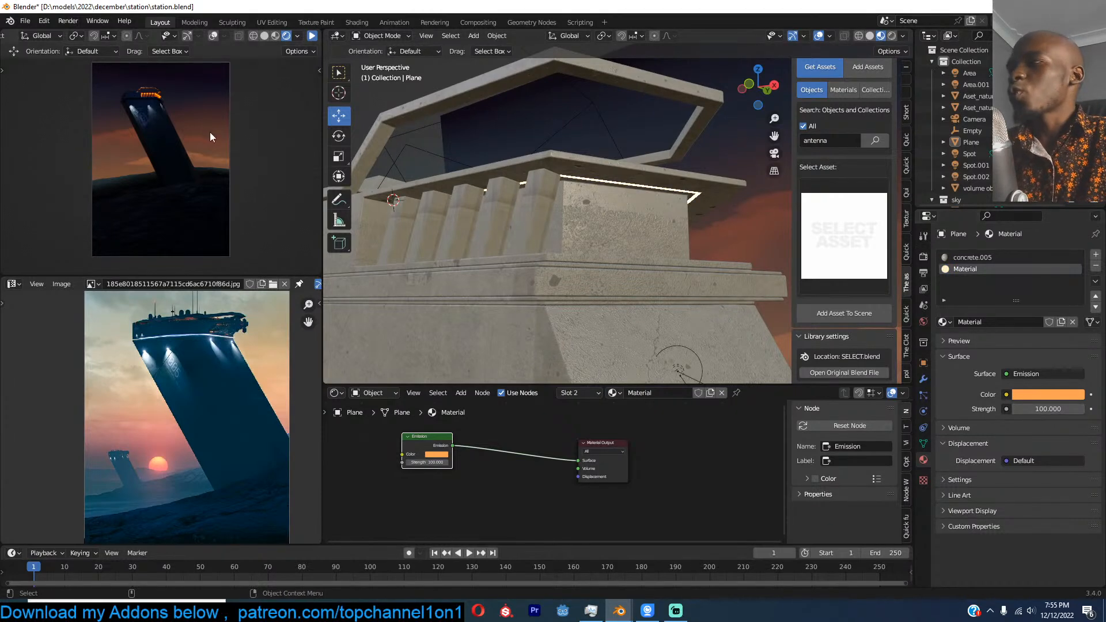
pyautogui.hotkey('ctrl', 's')
pyautogui.click(313, 36)
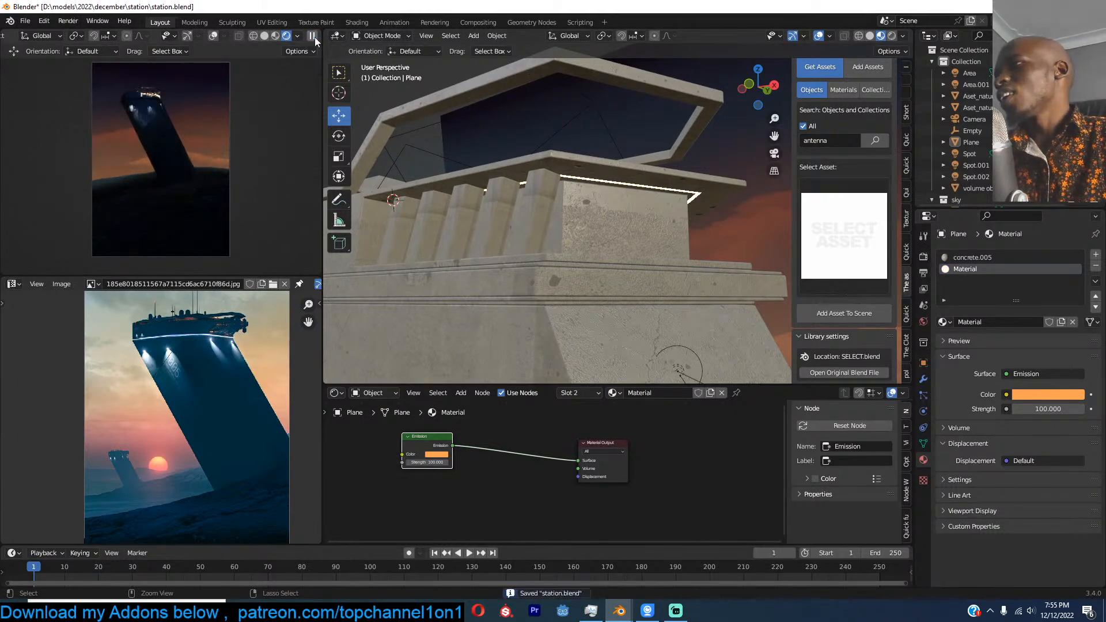
pyautogui.click(312, 37)
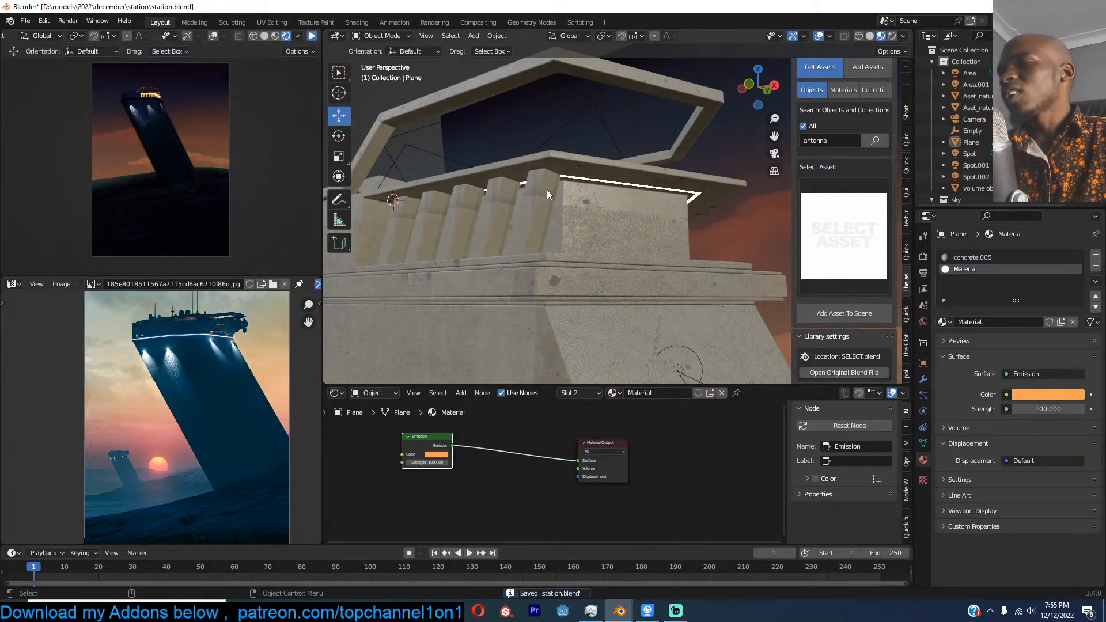
# Step: Slide the edge loop of the light strip slightly to fine-tune its width, and save the scene in Object Mode
pyautogui.click(548, 194)
pyautogui.press('Tab')
pyautogui.moveTo(610, 180); pyautogui.dragTo(560, 164, button='middle')
pyautogui.scroll(2, 560, 165)
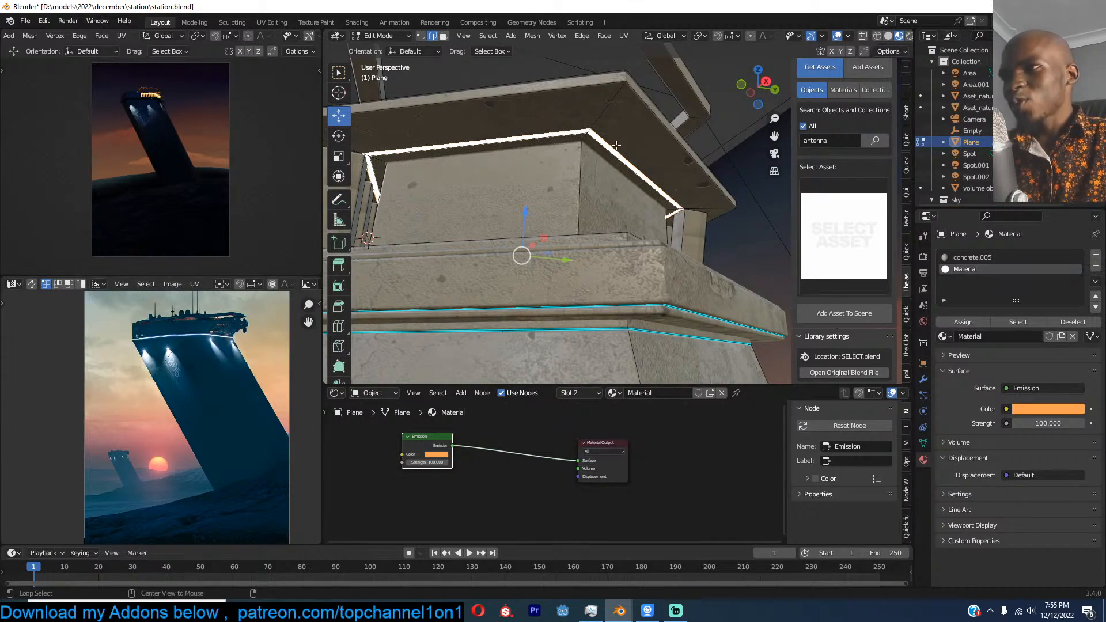
pyautogui.moveTo(465, 224); pyautogui.dragTo(565, 217, button='middle')
pyautogui.scroll(2, 530, 213)
pyautogui.press('g')
pyautogui.press('g')
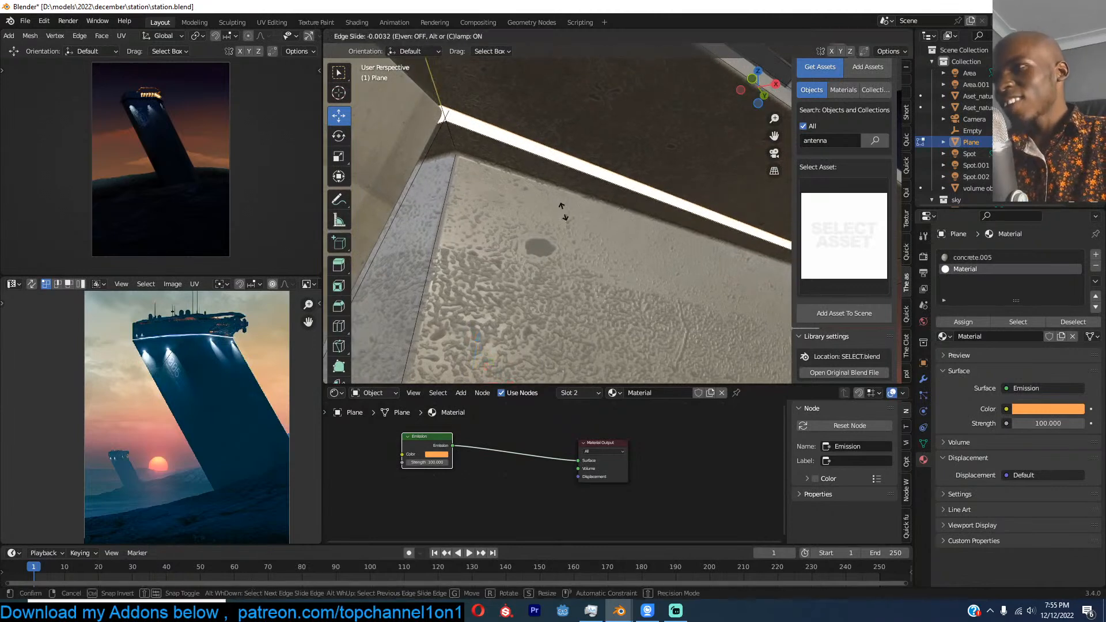
pyautogui.click(586, 308)
pyautogui.press('Tab')
pyautogui.scroll(-6, 551, 253)
pyautogui.moveTo(551, 252)
pyautogui.mouseDown(button='middle')
pyautogui.moveTo(563, 271)
pyautogui.moveTo(550, 265)
pyautogui.mouseUp(button='middle')
pyautogui.hotkey('ctrl', 's')
# Step: Resume the rendered preview, set the strip's emission strength to 50, and save the scene
pyautogui.click(411, 147)
pyautogui.click(312, 36)
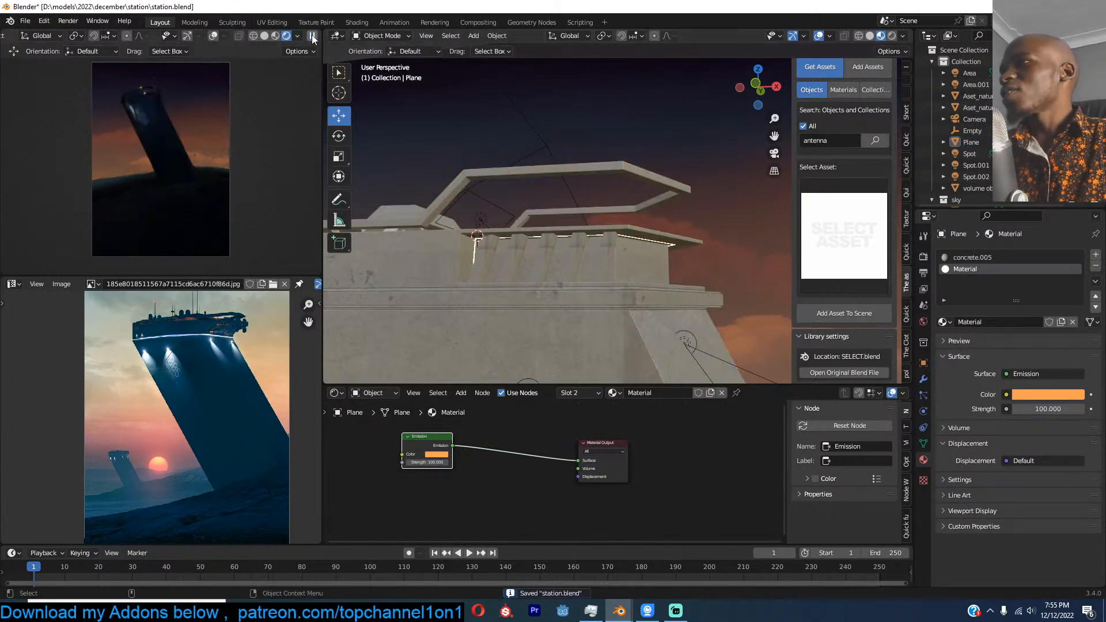
pyautogui.doubleClick(1043, 410)
pyautogui.write('50')
pyautogui.press('Return')
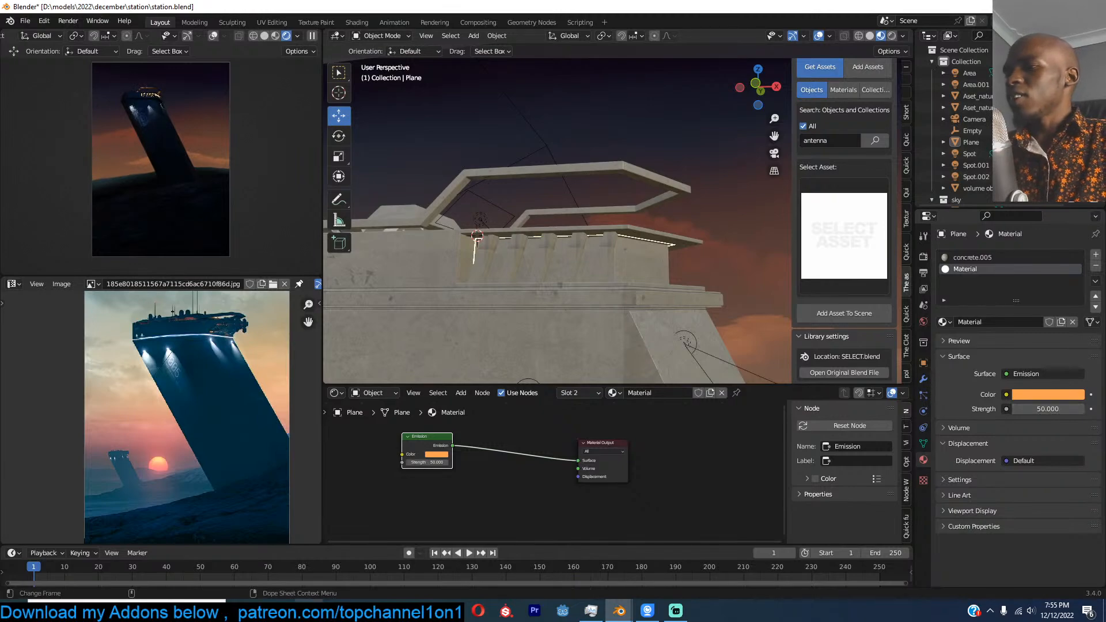
pyautogui.hotkey('alt', 'Tab')
pyautogui.hotkey('alt', 'Tab')
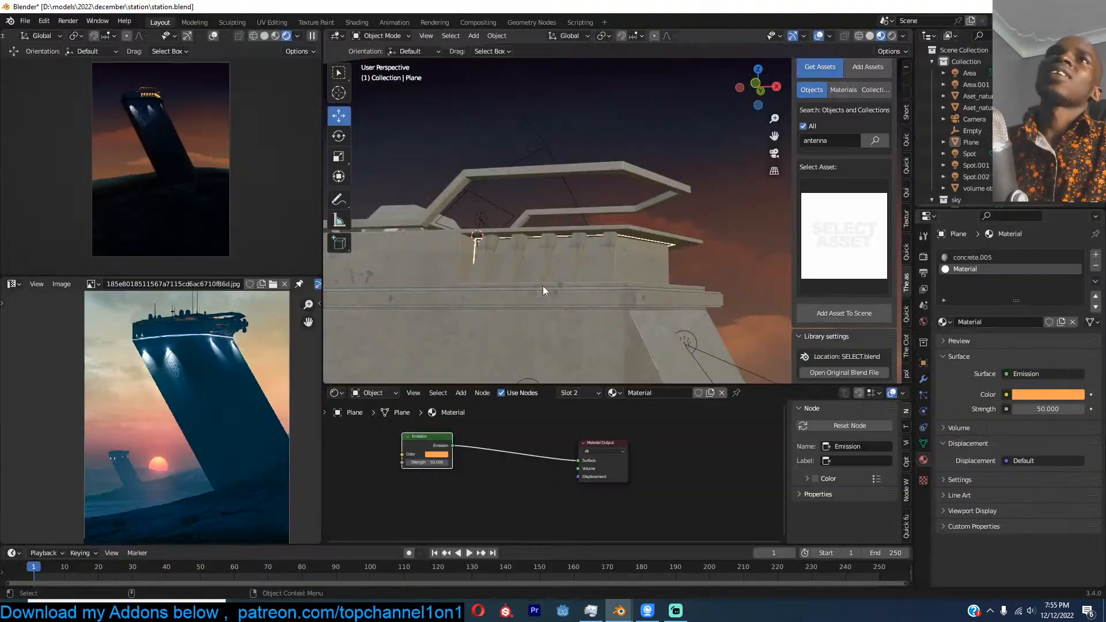
pyautogui.click(639, 171)
pyautogui.hotkey('ctrl', 's')
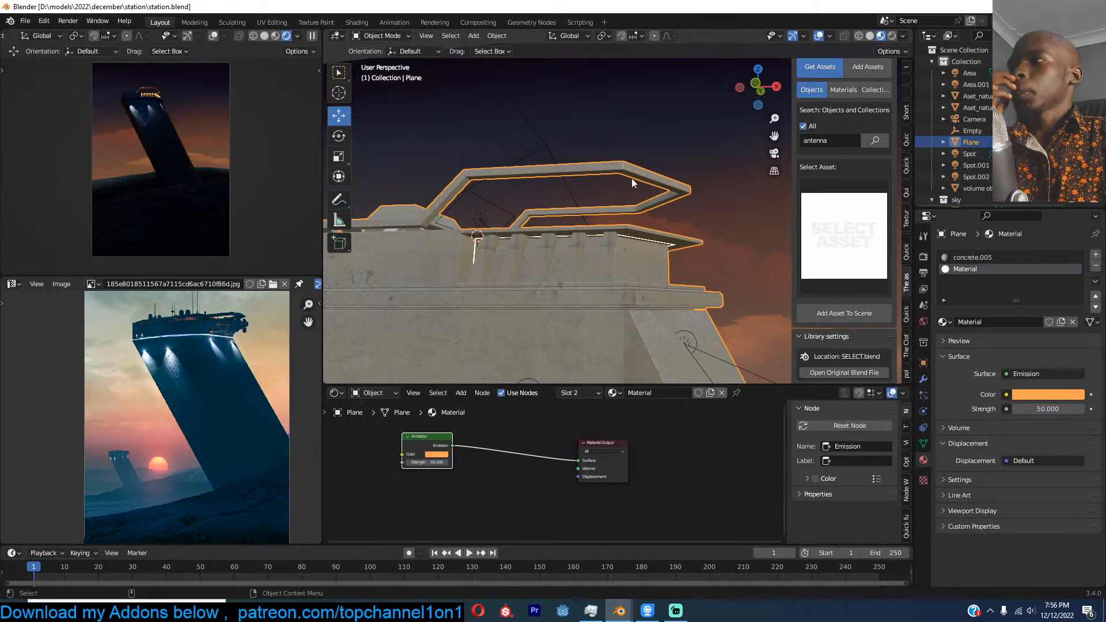
# Step: Examine the whole leaning tower and its surroundings from a wider, higher view
pyautogui.click(619, 192)
pyautogui.hotkey('ctrl', 's')
pyautogui.scroll(-3, 590, 247)
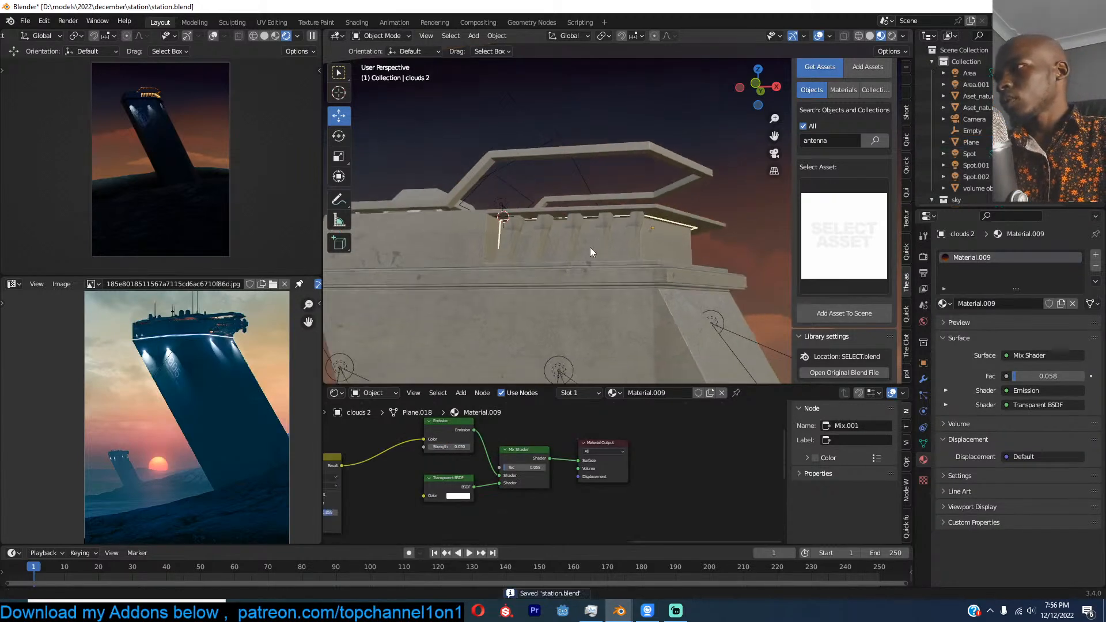
pyautogui.keyDown('shift'); pyautogui.moveTo(590, 247); pyautogui.dragTo(591, 172, button='middle'); pyautogui.keyUp('shift')
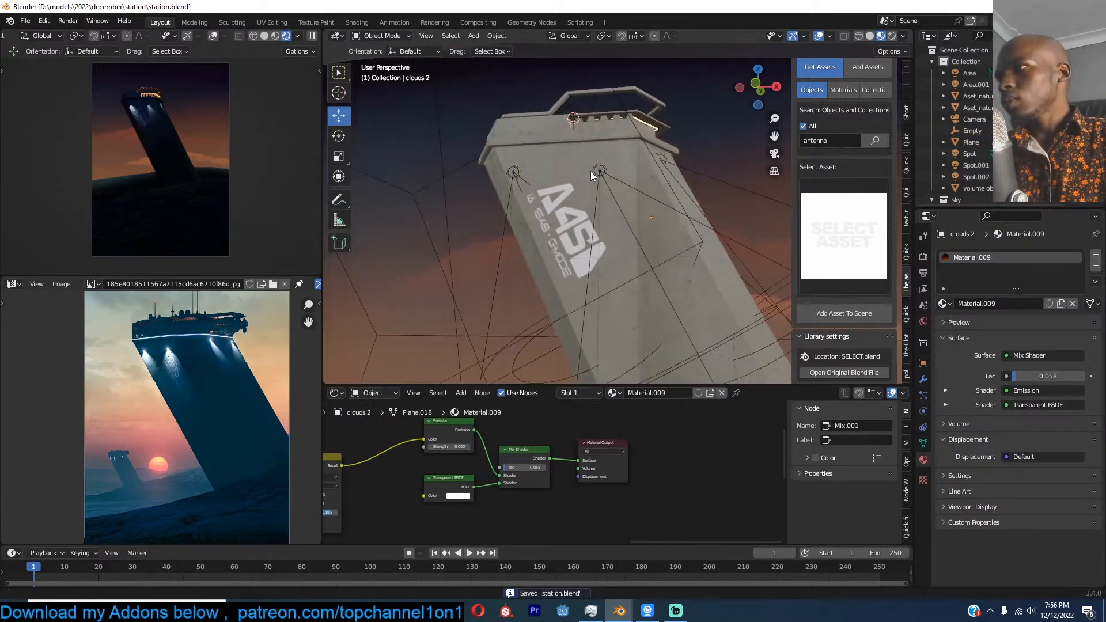
pyautogui.scroll(-1, 600, 235)
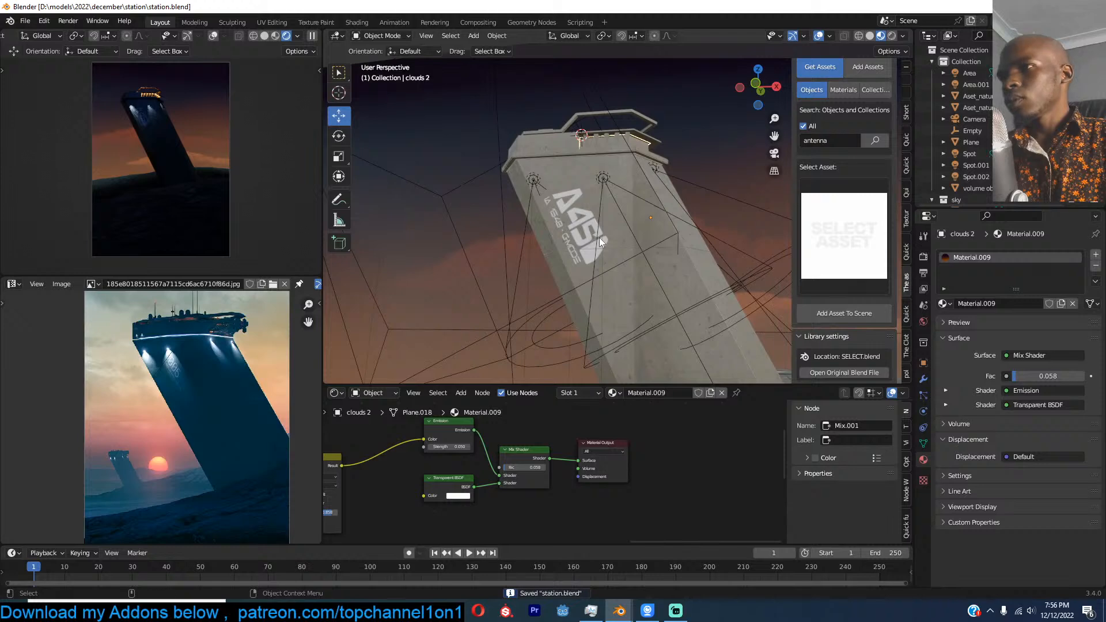
pyautogui.click(606, 151)
pyautogui.moveTo(610, 158); pyautogui.dragTo(640, 214, button='middle')
pyautogui.scroll(-2, 634, 218)
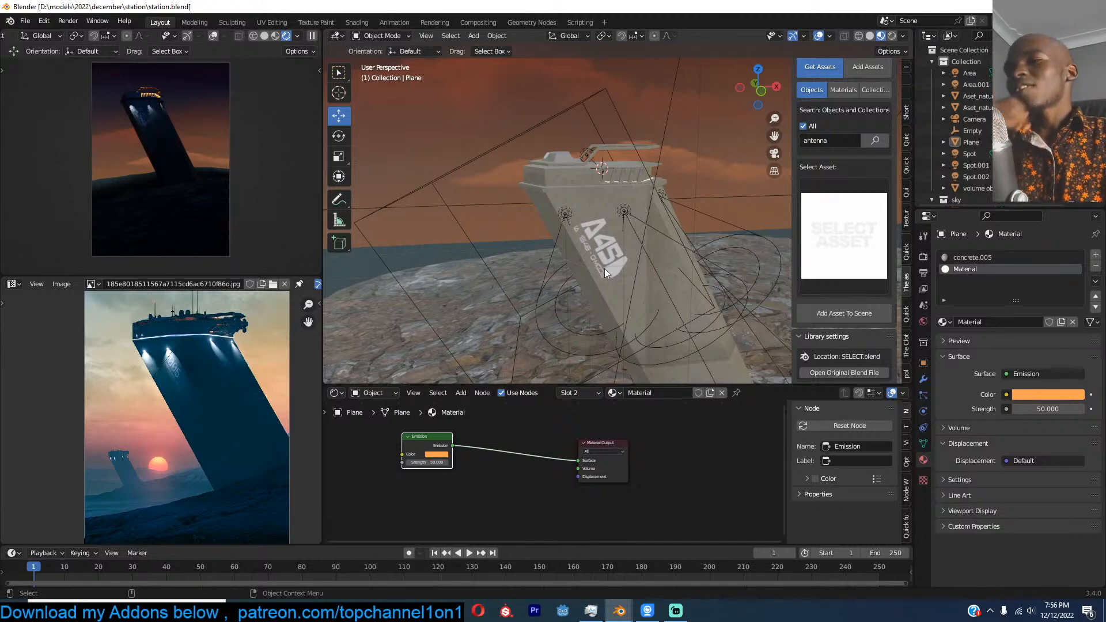
# Step: Add a cube beside the small raised block on the tower's top deck, scale it down, and pause the rendered preview
pyautogui.click(587, 203)
pyautogui.moveTo(587, 203); pyautogui.dragTo(541, 180, button='middle')
pyautogui.hotkey('alt', 'a')
pyautogui.scroll(2, 617, 198)
pyautogui.hotkey('ctrl', 's')
pyautogui.scroll(2, 596, 146)
pyautogui.hotkey('shift', 'a')
pyautogui.moveTo(497, 187)
pyautogui.click(561, 200)
pyautogui.press('s')
pyautogui.click(528, 191)
pyautogui.click(311, 36)
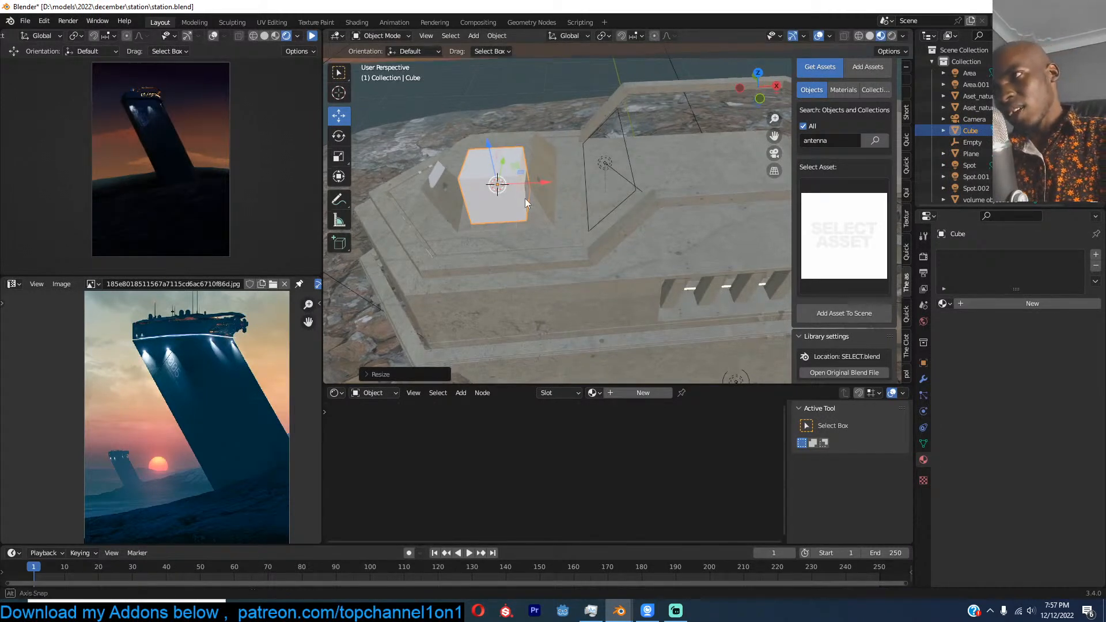
# Step: Link the tower's materials to the new cube
pyautogui.moveTo(526, 208); pyautogui.dragTo(530, 179, button='middle')
pyautogui.keyDown('shift'); pyautogui.click(531, 179); pyautogui.keyUp('shift')
pyautogui.hotkey('ctrl', 'l')
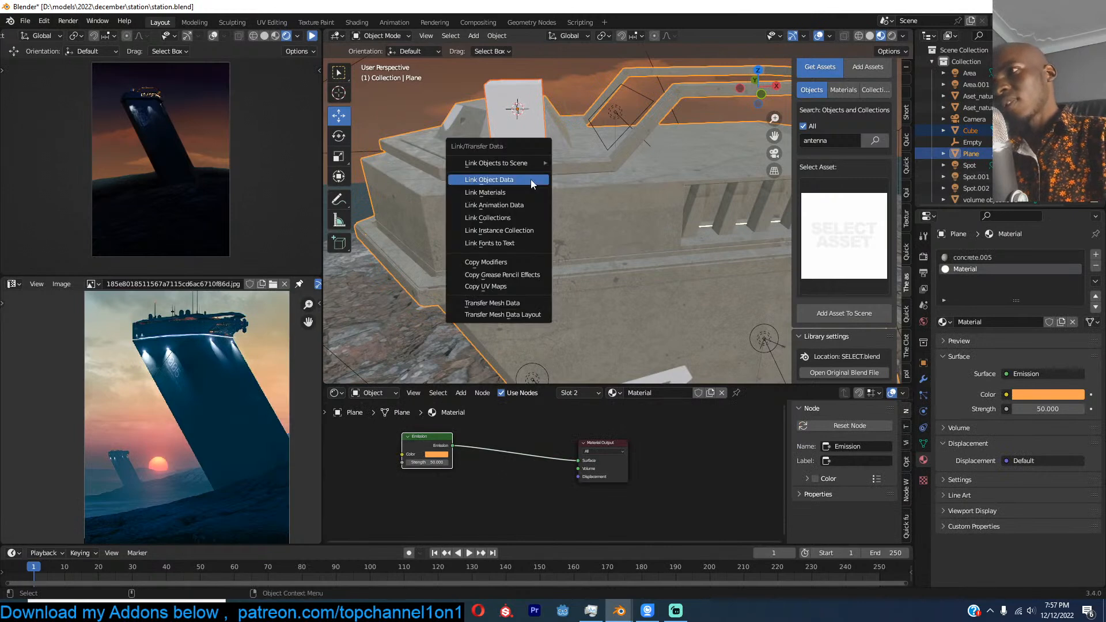
pyautogui.click(530, 193)
# Step: Lower the new cube along the global Z axis so that it sits in the tower's top deck
pyautogui.click(534, 119)
pyautogui.press('g')
pyautogui.press('z')
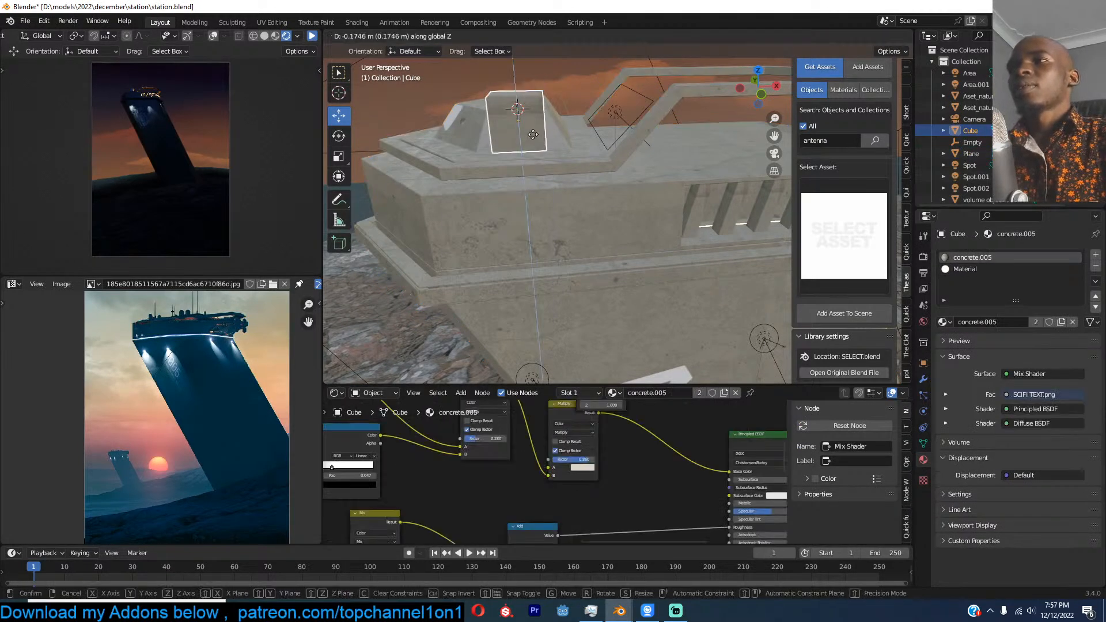
pyautogui.click(533, 140)
# Step: Inset the cube's top face and push it outward about 0.73 m to give the block a tapered top
pyautogui.press('Tab')
pyautogui.moveTo(534, 140); pyautogui.dragTo(536, 153, button='middle')
pyautogui.press('3')
pyautogui.click(540, 144)
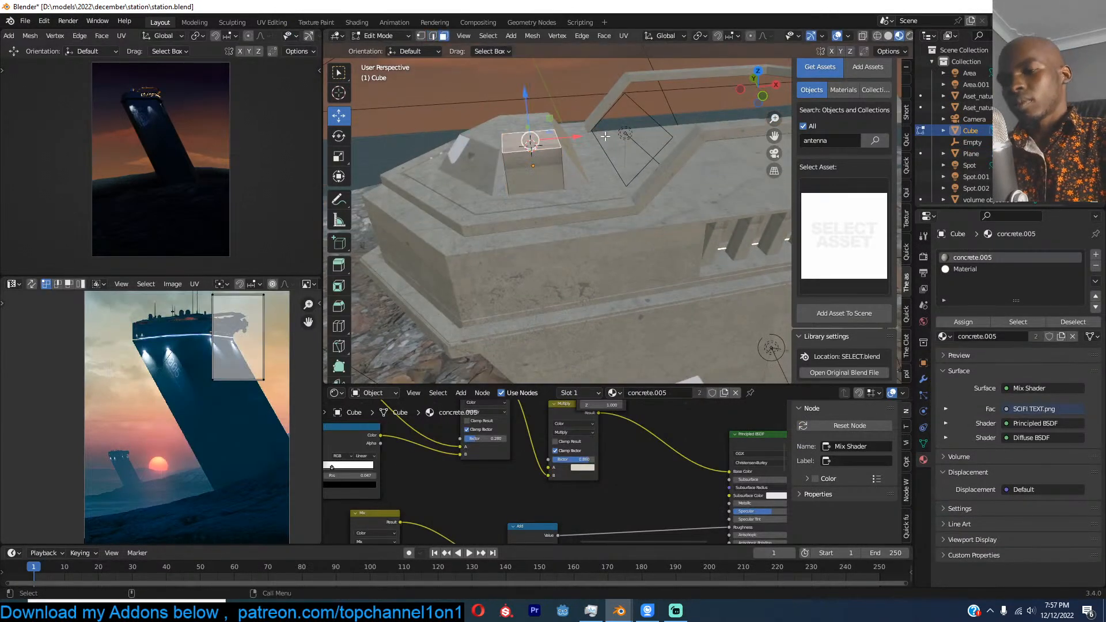
pyautogui.press('i')
pyautogui.click(602, 118)
pyautogui.hotkey('alt', 's')
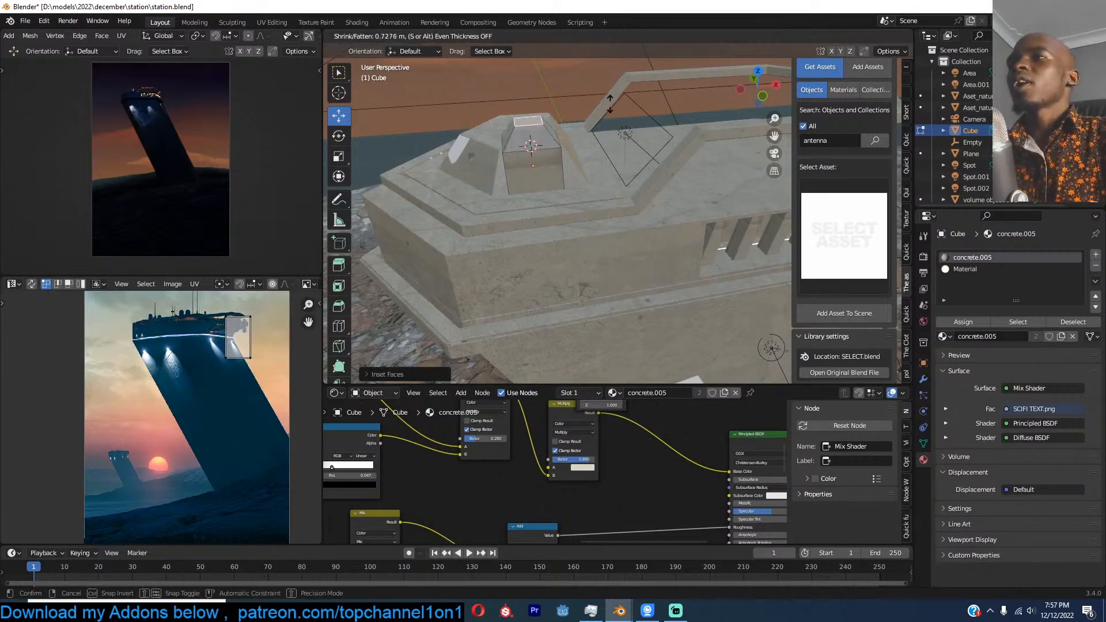
pyautogui.click(611, 104)
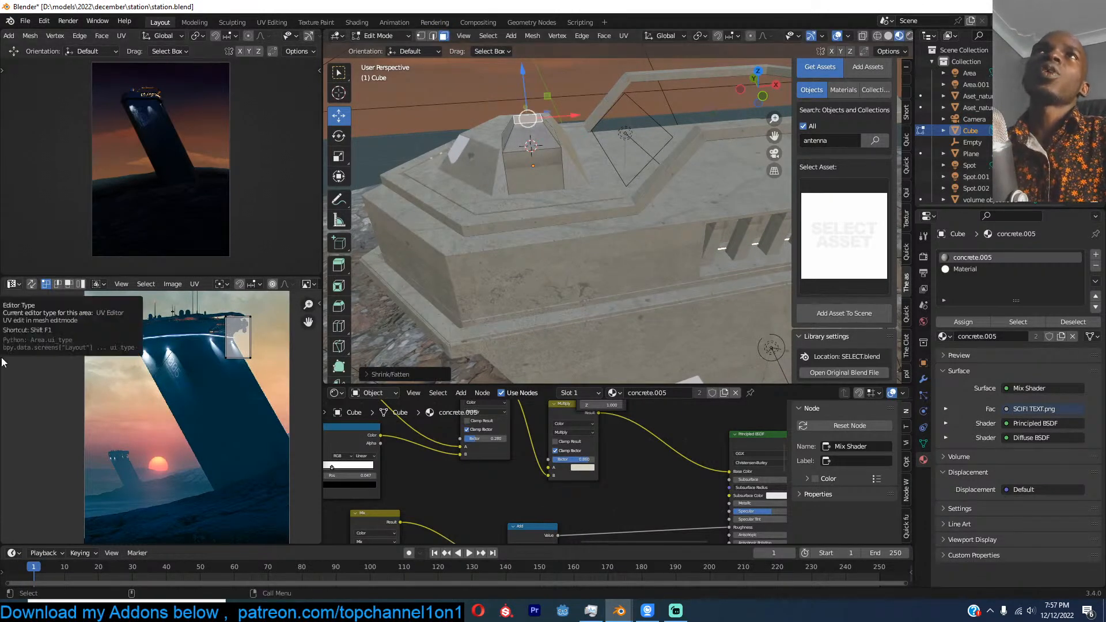
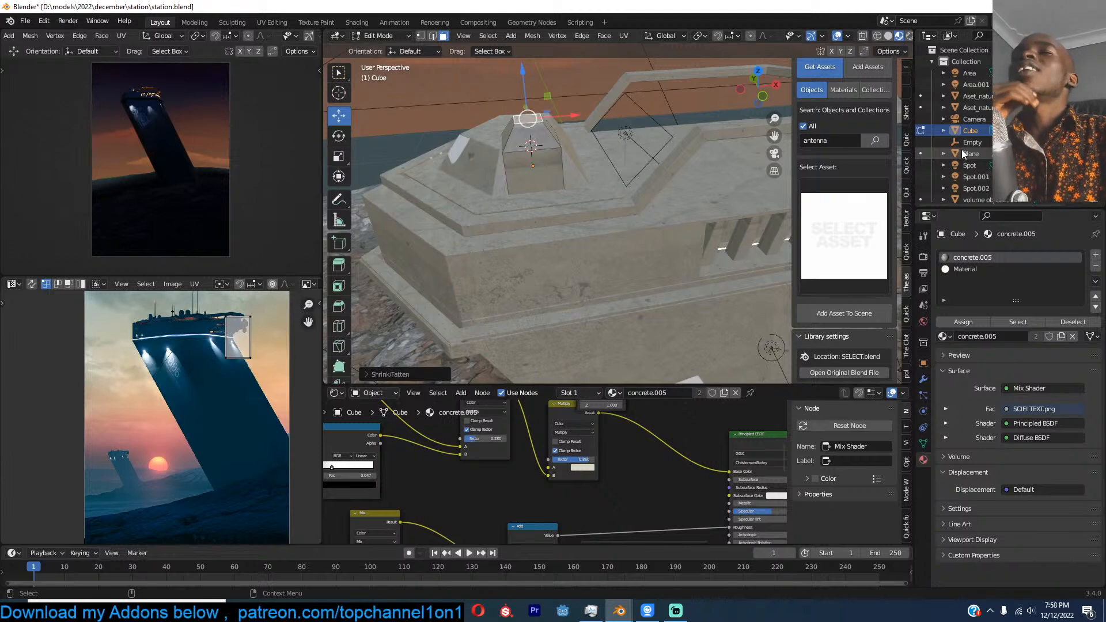
# Step: Inset one vertical side face of the cube and extrude it outward into a long side extension
pyautogui.keyDown('shift'); pyautogui.moveTo(520, 137); pyautogui.dragTo(534, 148, button='middle'); pyautogui.keyUp('shift')
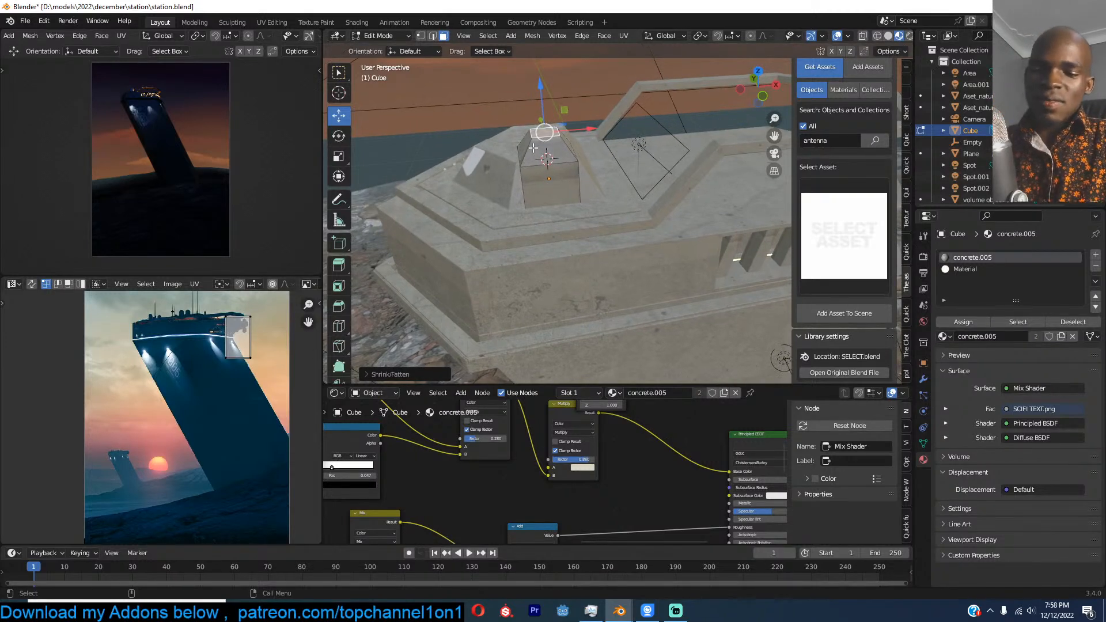
pyautogui.hotkey('ctrl', 'l')
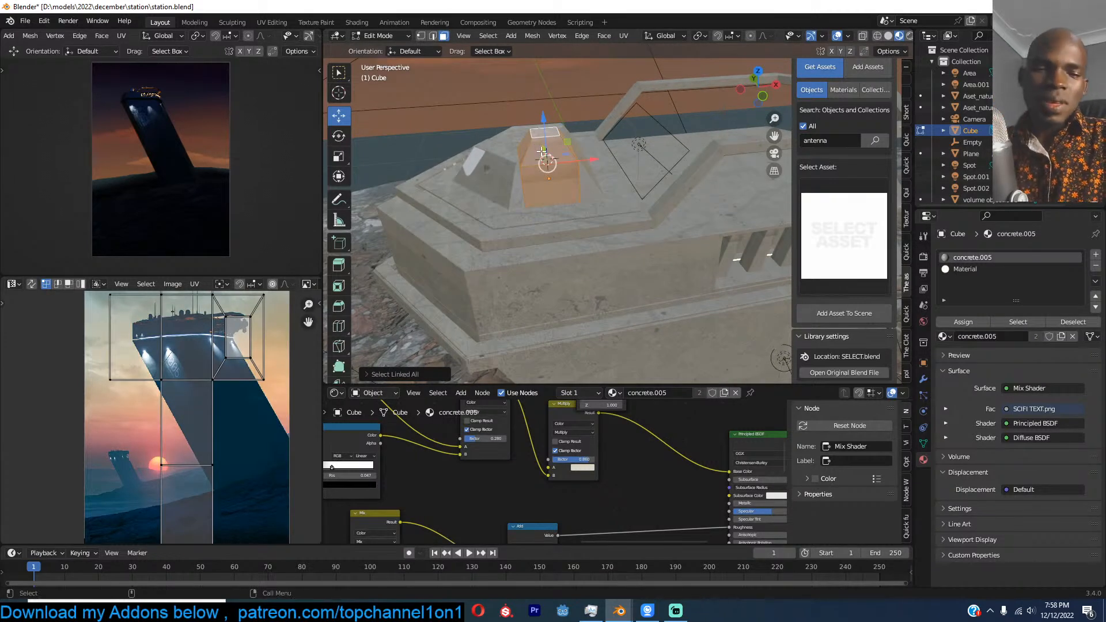
pyautogui.press('KP_Decimal')
pyautogui.moveTo(600, 187); pyautogui.dragTo(642, 217, button='middle')
pyautogui.click(647, 219)
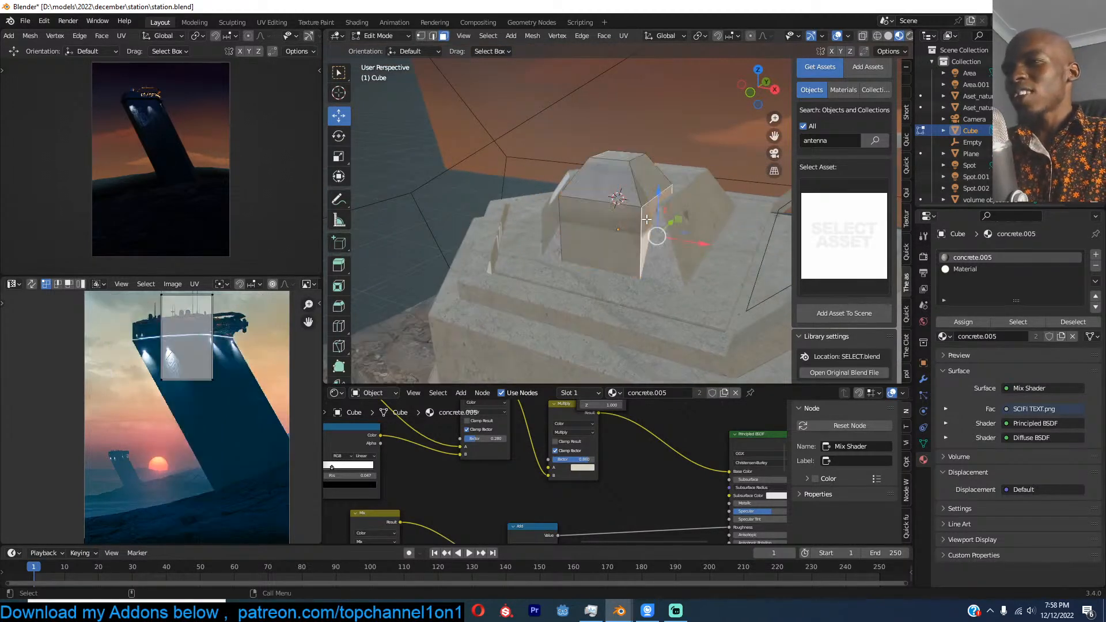
pyautogui.press('i')
pyautogui.click(679, 180)
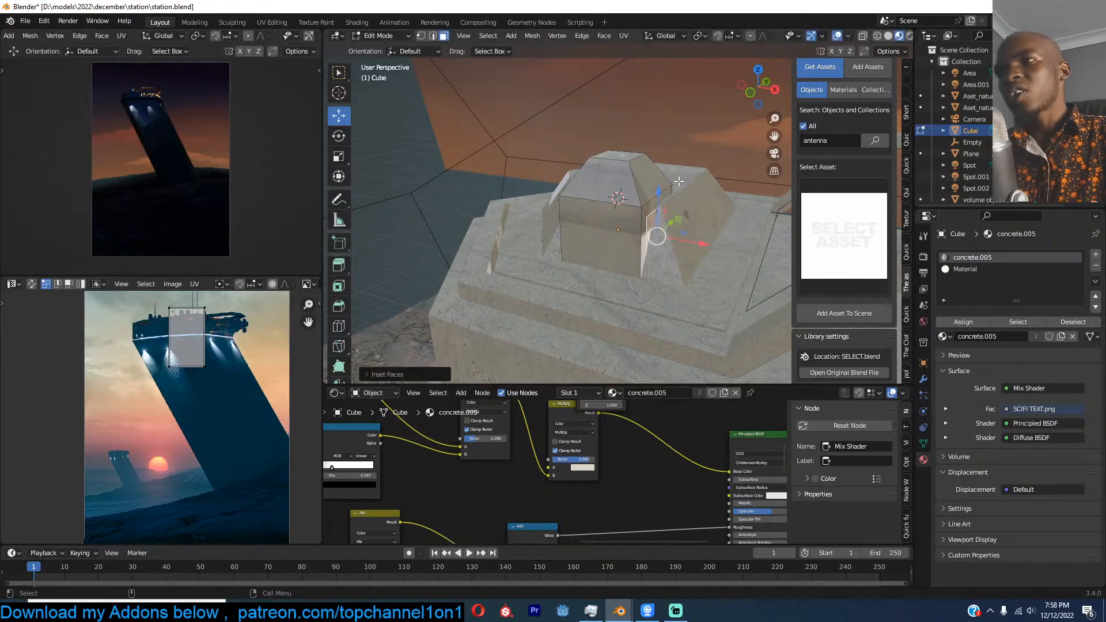
pyautogui.press('e')
pyautogui.click(718, 230)
# Step: Duplicate the tapered block's top face in place and scale the copy down
pyautogui.moveTo(717, 230); pyautogui.dragTo(662, 200, button='middle')
pyautogui.click(627, 177)
pyautogui.hotkey('shift', 'd')
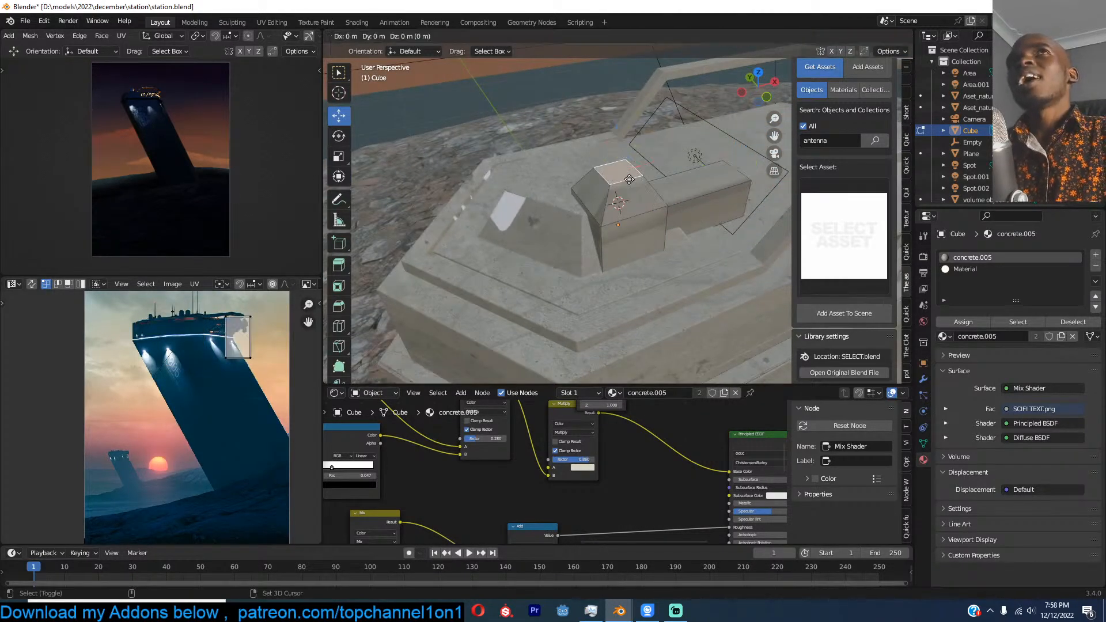
pyautogui.rightClick(630, 179)
pyautogui.press('s')
pyautogui.click(664, 181)
# Step: Extrude the duplicated face upward into a tall mast and scale its end to about 0.19 so it tapers
pyautogui.scroll(-4, 664, 180)
pyautogui.keyDown('shift'); pyautogui.moveTo(664, 180); pyautogui.dragTo(665, 204, button='middle'); pyautogui.keyUp('shift')
pyautogui.press('e')
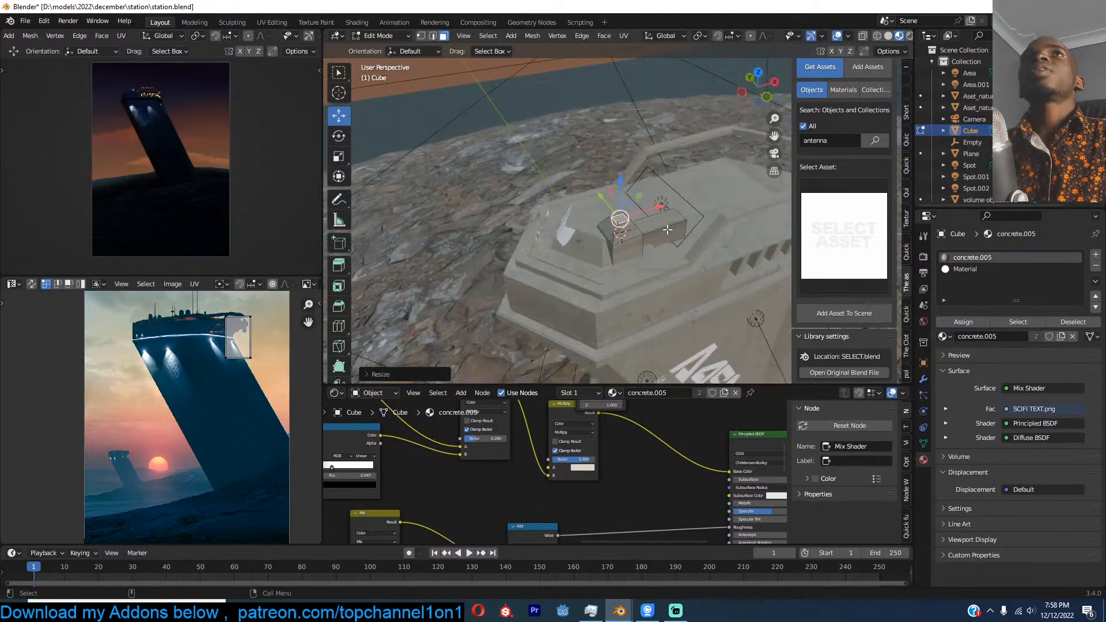
pyautogui.click(677, 91)
pyautogui.press('s')
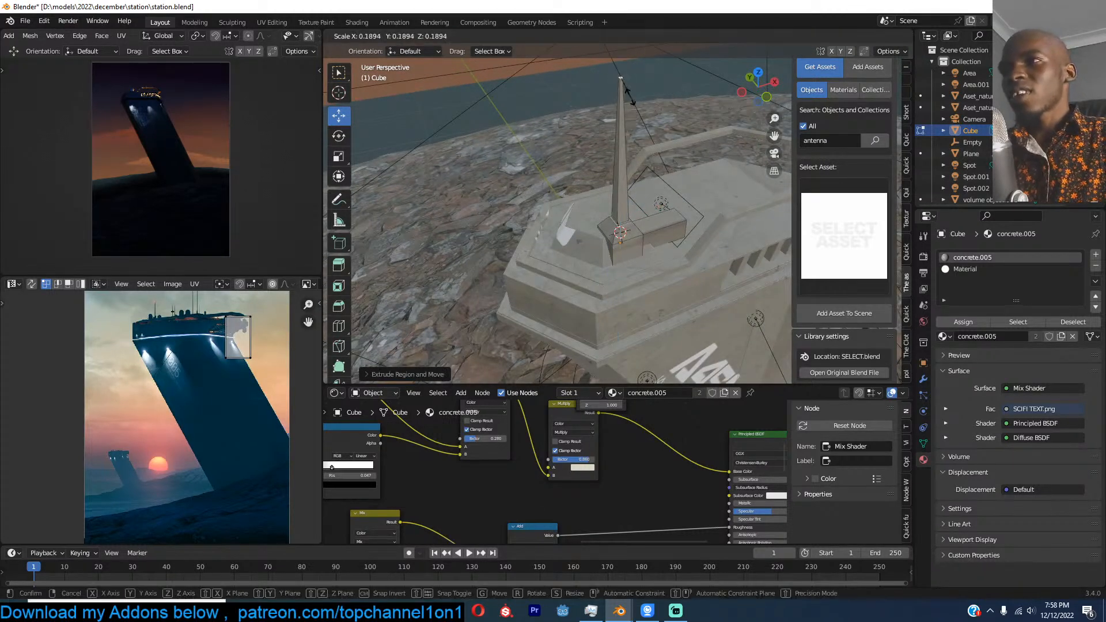
pyautogui.click(627, 92)
# Step: Cut the mast with 8 evenly spaced edge loops and triangulate all of its faces
pyautogui.scroll(4, 620, 207)
pyautogui.hotkey('ctrl', 'r')
pyautogui.scroll(7, 625, 156)
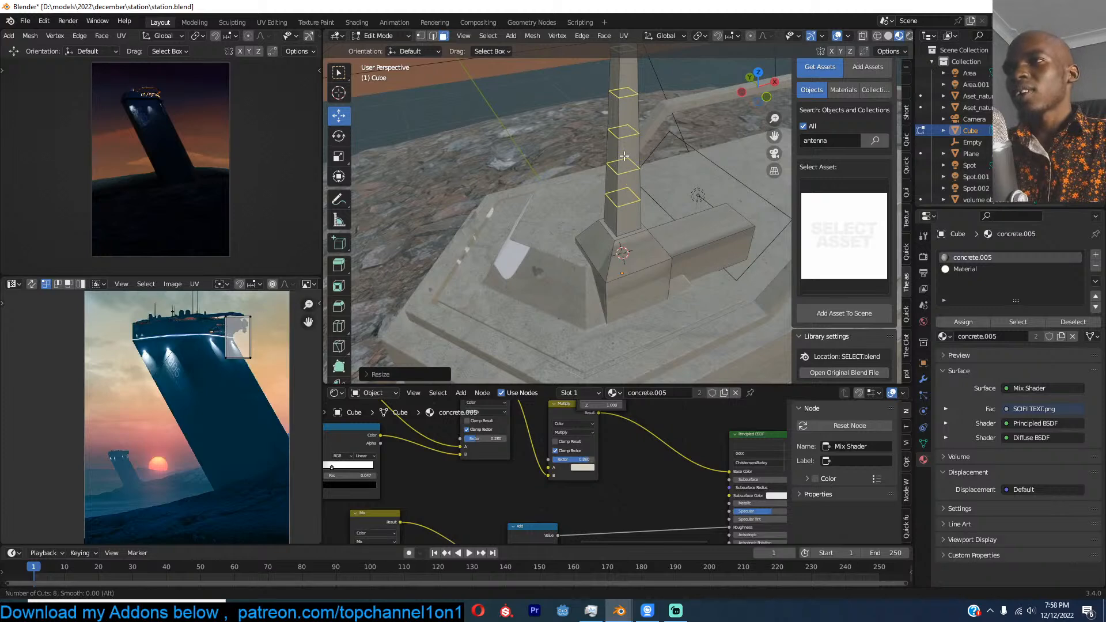
pyautogui.click(624, 156)
pyautogui.rightClick(624, 156)
pyautogui.hotkey('ctrl', 'l')
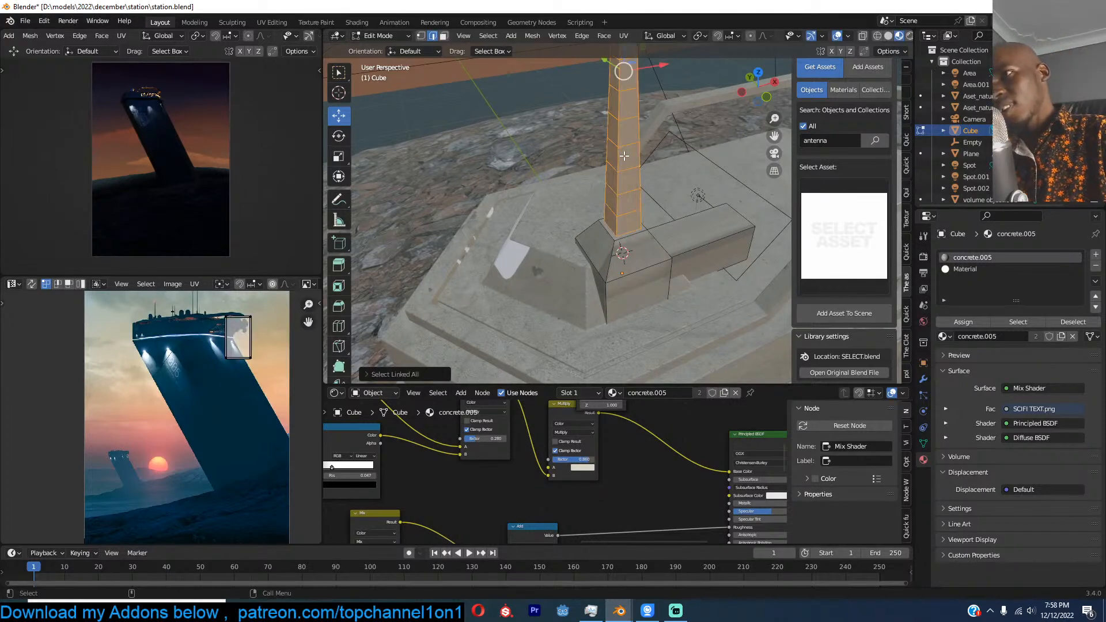
pyautogui.hotkey('ctrl', 't')
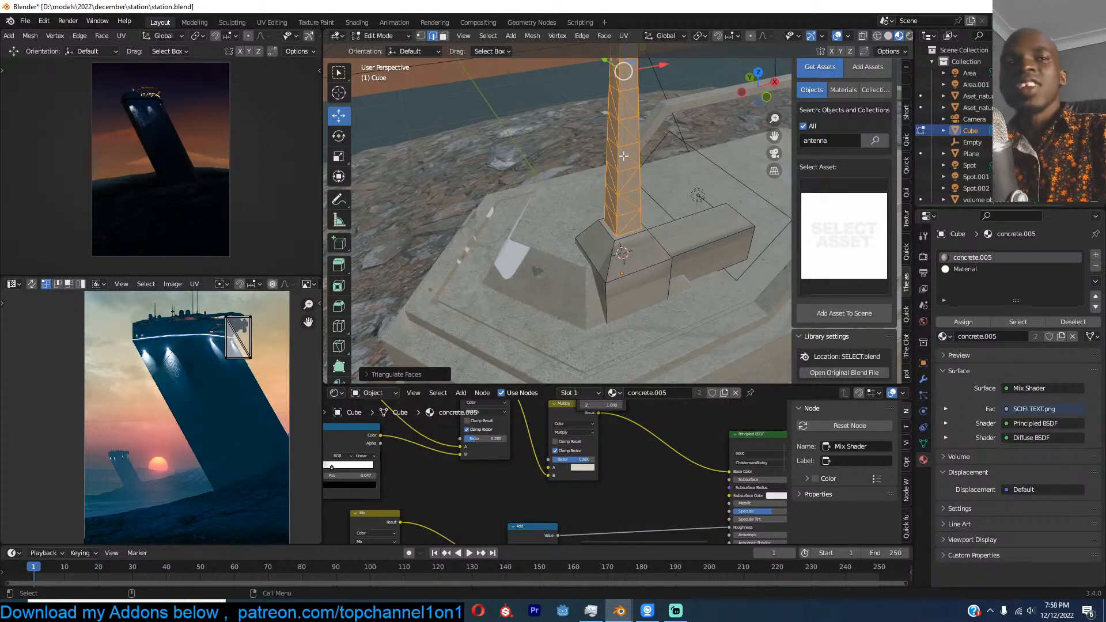
# Step: Inset the mast's triangles individually by about 0.03 m and delete the inner faces to leave an open lattice antenna
pyautogui.scroll(4, 645, 149)
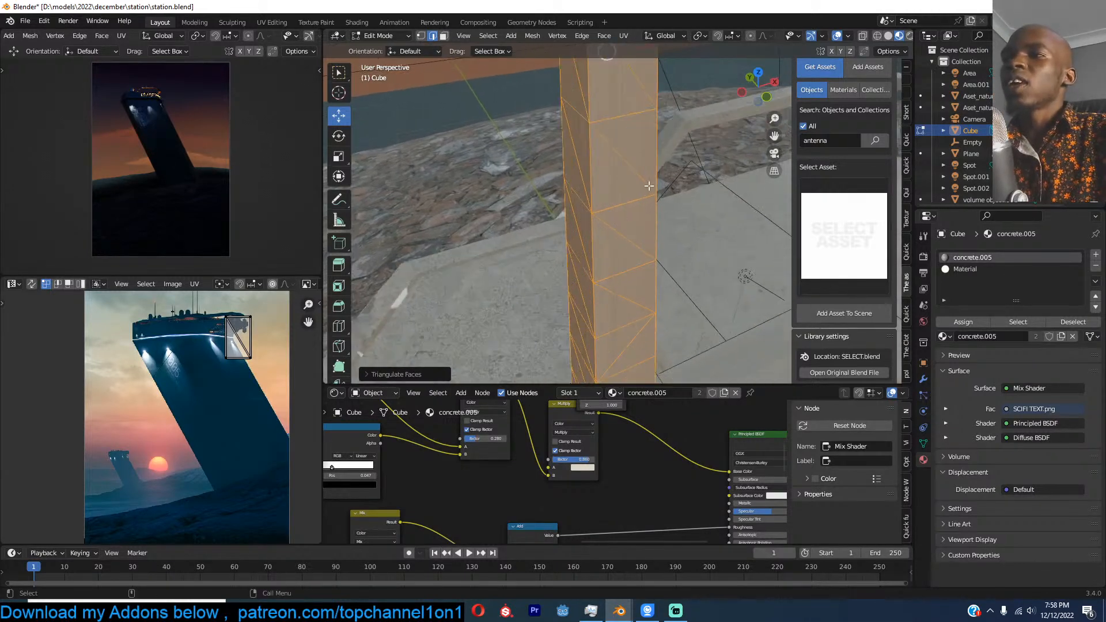
pyautogui.scroll(2, 648, 186)
pyautogui.press('i')
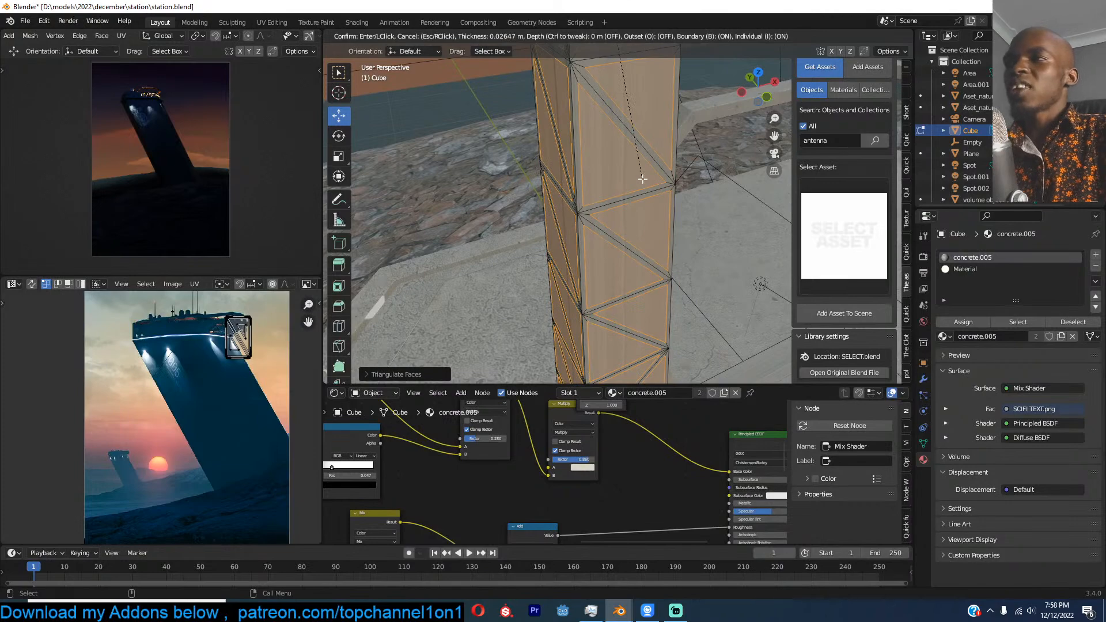
pyautogui.click(643, 181)
pyautogui.press('x')
pyautogui.click(643, 181)
pyautogui.press('Tab')
# Step: Deselect the antenna object, check the lattice from several angles, and save the scene
pyautogui.scroll(-4, 658, 191)
pyautogui.moveTo(660, 227); pyautogui.dragTo(634, 205, button='middle')
pyautogui.click(658, 190)
pyautogui.scroll(-3, 659, 189)
pyautogui.hotkey('ctrl', 's')
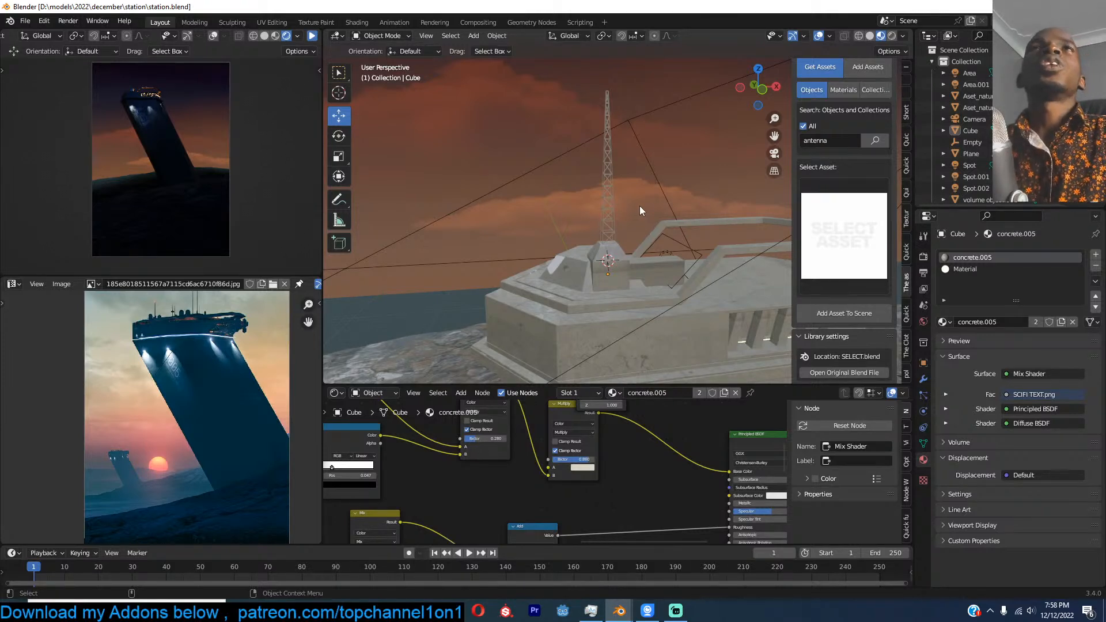
pyautogui.hotkey('ctrl', 's')
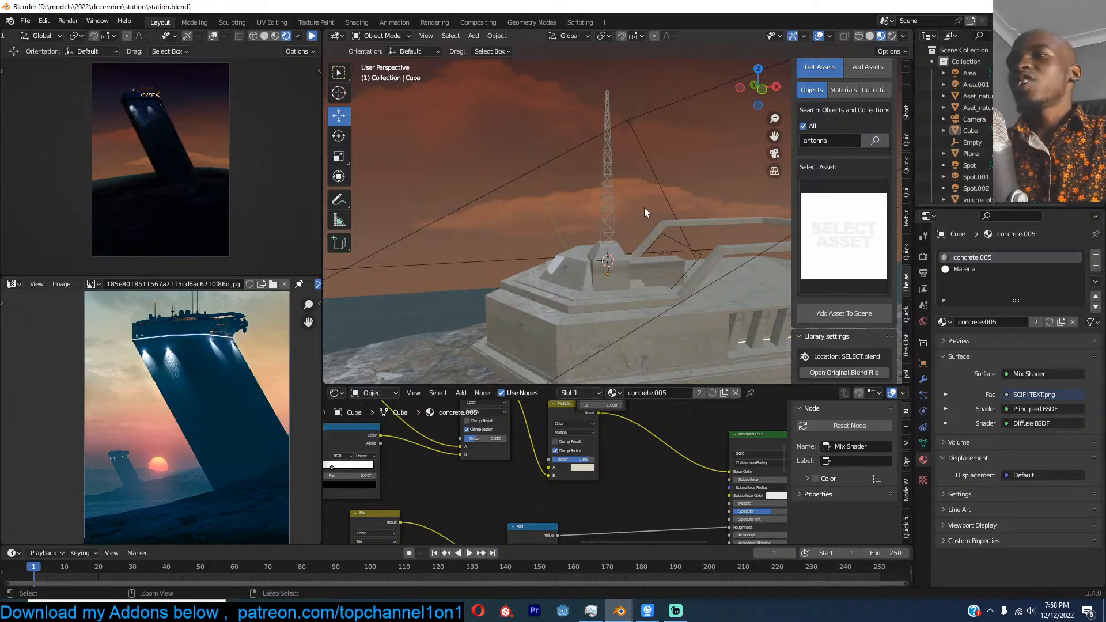
pyautogui.scroll(3, 644, 209)
pyautogui.moveTo(644, 210); pyautogui.dragTo(665, 212, button='middle')
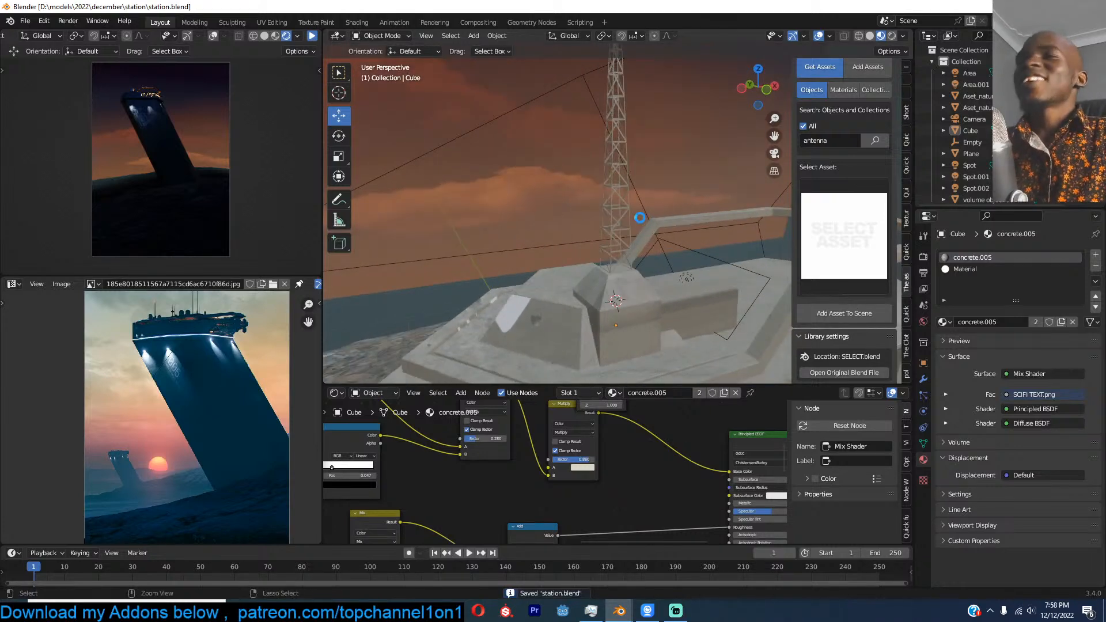
pyautogui.click(615, 217)
pyautogui.moveTo(610, 253)
pyautogui.mouseDown(button='middle')
pyautogui.moveTo(589, 247)
pyautogui.moveTo(583, 218)
pyautogui.moveTo(674, 290)
pyautogui.moveTo(627, 249)
pyautogui.moveTo(567, 254)
pyautogui.moveTo(615, 259)
pyautogui.moveTo(605, 262)
pyautogui.mouseUp(button='middle')
pyautogui.hotkey('ctrl', 's')
pyautogui.hotkey('alt', 'a')
# Step: Duplicate the side extension's top face in place, scale the copy down slightly, and extrude it upward into a raised block
pyautogui.scroll(-3, 632, 253)
pyautogui.scroll(3, 627, 249)
pyautogui.click(627, 249)
pyautogui.press('Tab')
pyautogui.scroll(3, 615, 259)
pyautogui.press('3')
pyautogui.click(639, 274)
pyautogui.hotkey('shift', 's')
pyautogui.press('s')
pyautogui.rightClick(760, 200)
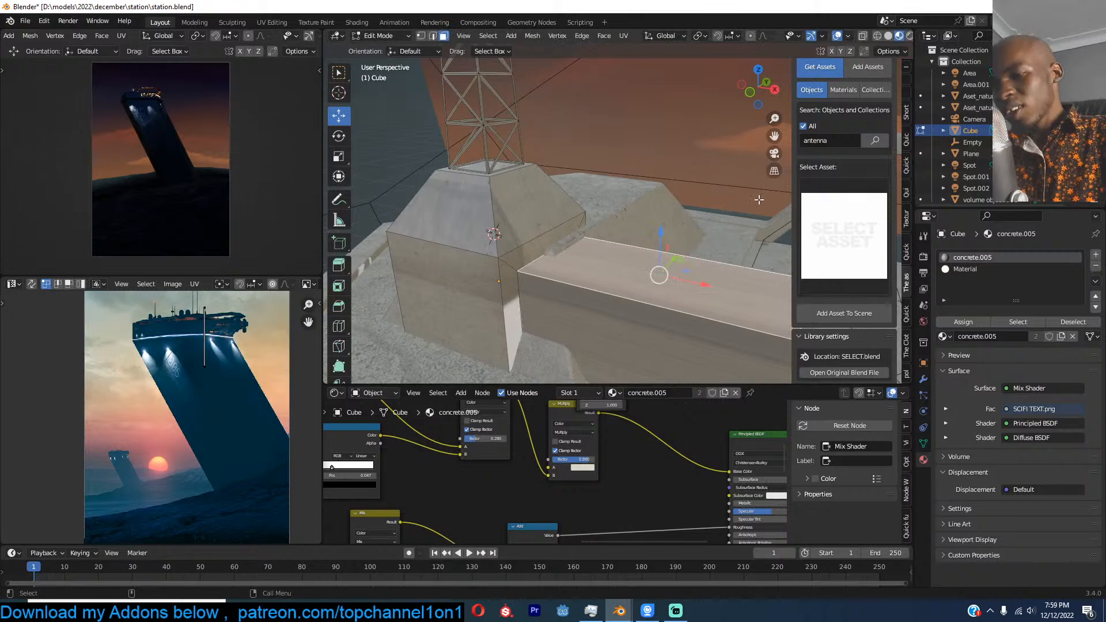
pyautogui.hotkey('shift', 'd')
pyautogui.rightClick(759, 199)
pyautogui.press('s')
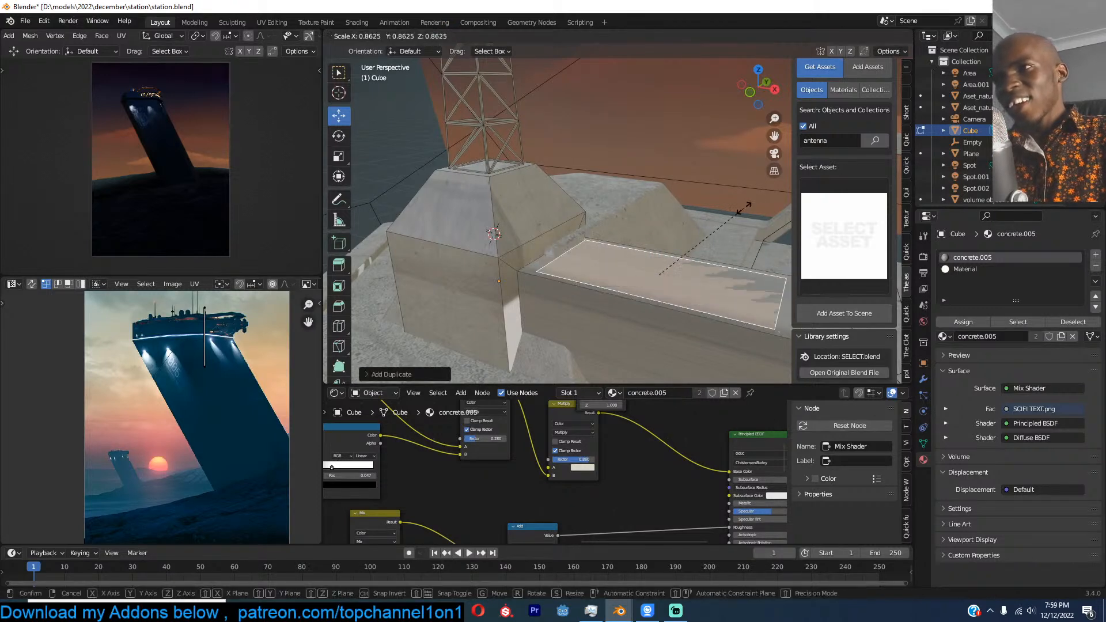
pyautogui.click(750, 206)
pyautogui.press('e')
pyautogui.click(736, 162)
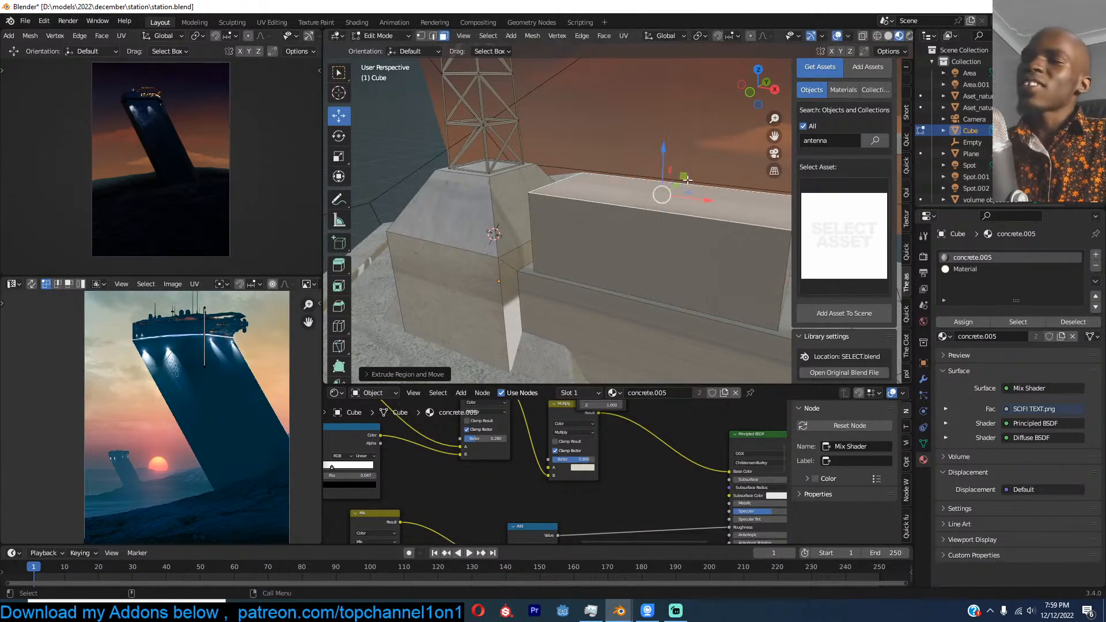
# Step: Unwrap the UVs of the whole antenna mesh, resize the raised side block's top face, and return to Object Mode
pyautogui.press('a')
pyautogui.press('u')
pyautogui.click(673, 199)
pyautogui.moveTo(663, 203)
pyautogui.mouseDown(button='middle')
pyautogui.moveTo(652, 221)
pyautogui.moveTo(664, 222)
pyautogui.moveTo(592, 234)
pyautogui.moveTo(662, 219)
pyautogui.mouseUp(button='middle')
pyautogui.click(657, 220)
pyautogui.press('s')
pyautogui.click(673, 221)
pyautogui.press('Tab')
# Step: Check the antenna on the tower through the camera and from a wide view, and save the scene
pyautogui.press('KP_0')
pyautogui.hotkey('alt', 'a')
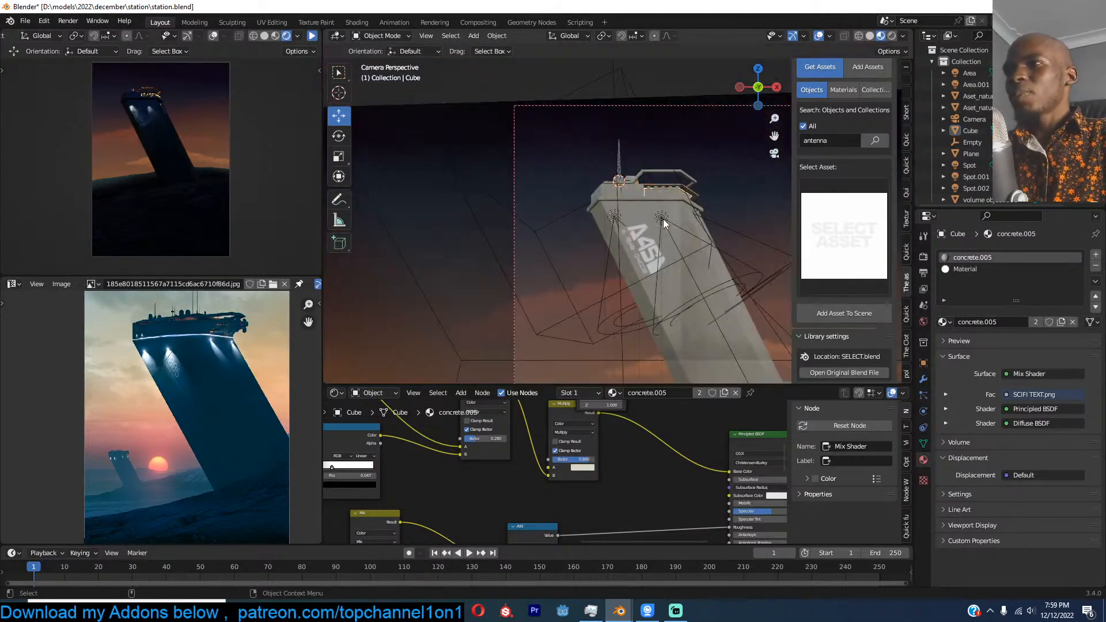
pyautogui.scroll(2, 663, 219)
pyautogui.scroll(5, 606, 199)
pyautogui.keyDown('shift'); pyautogui.moveTo(616, 153); pyautogui.dragTo(624, 221, button='middle'); pyautogui.keyUp('shift')
pyautogui.scroll(2, 607, 198)
pyautogui.scroll(-8, 609, 217)
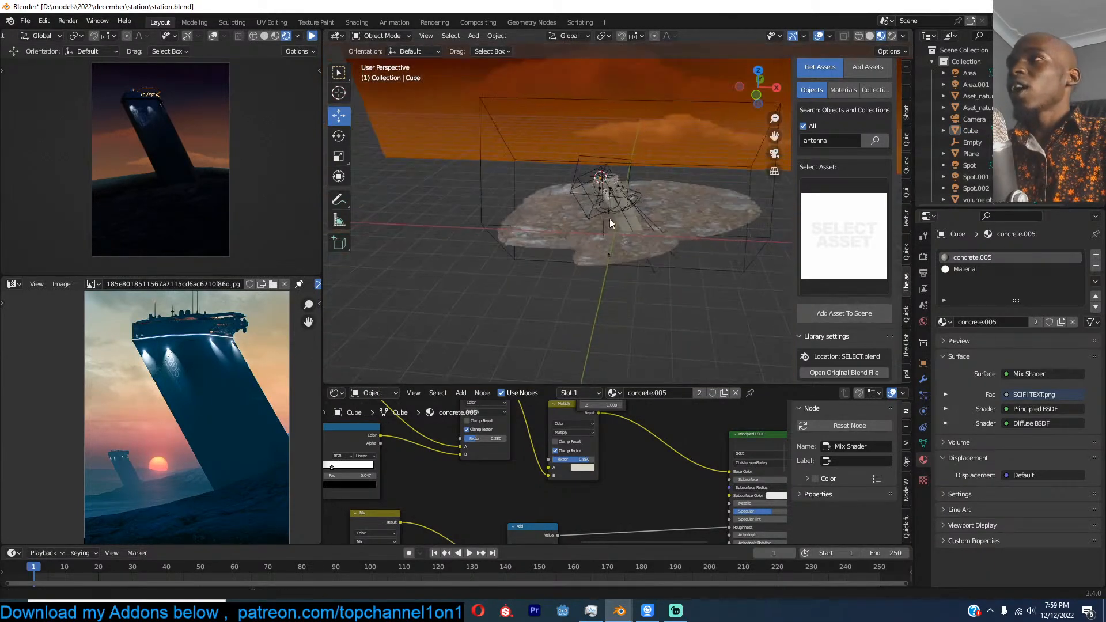
pyautogui.scroll(4, 609, 254)
pyautogui.hotkey('ctrl', 's')
# Step: Place the 3D cursor on the deck above the lit recesses, add a cube there, and scale it down
pyautogui.scroll(3, 609, 281)
pyautogui.scroll(2, 628, 227)
pyautogui.scroll(4, 569, 198)
pyautogui.keyDown('shift'); pyautogui.rightClick(626, 225); pyautogui.keyUp('shift')
pyautogui.hotkey('shift', 'a')
pyautogui.moveTo(628, 231)
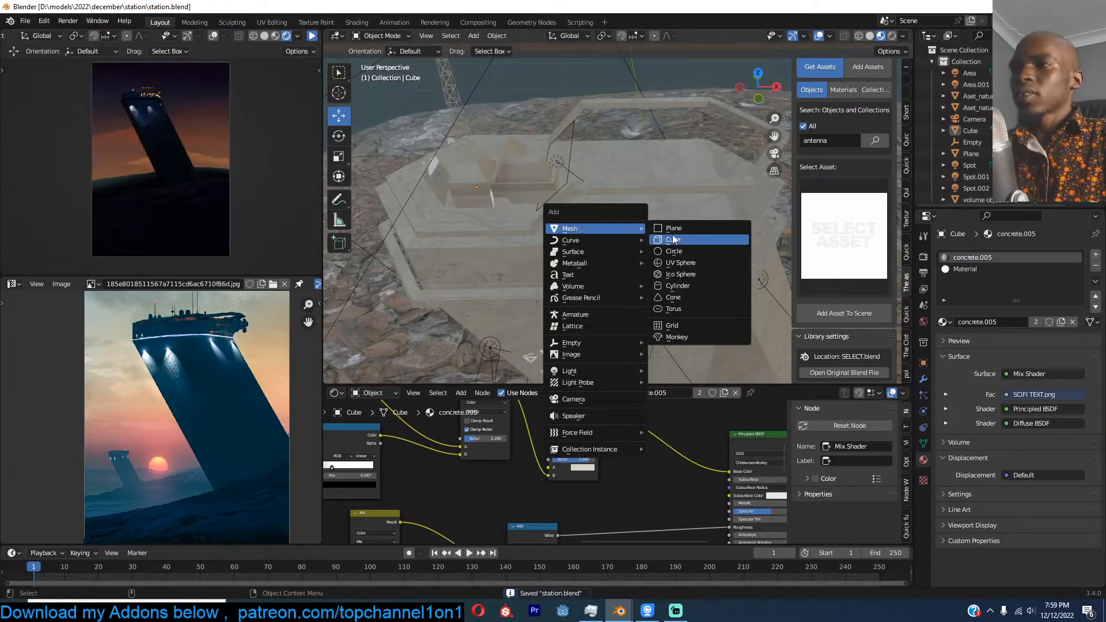
pyautogui.click(675, 238)
pyautogui.press('s')
pyautogui.click(652, 222)
# Step: Link the tower's materials to the small cube above the lit recesses
pyautogui.keyDown('shift'); pyautogui.click(676, 238); pyautogui.keyUp('shift')
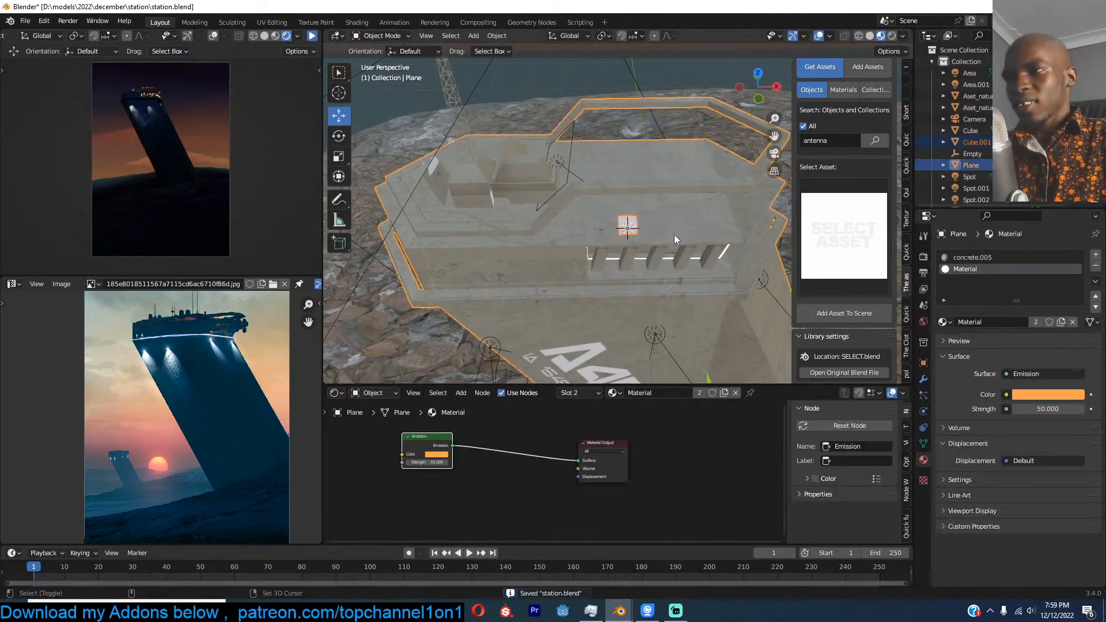
pyautogui.hotkey('ctrl', 'l')
pyautogui.click(674, 235)
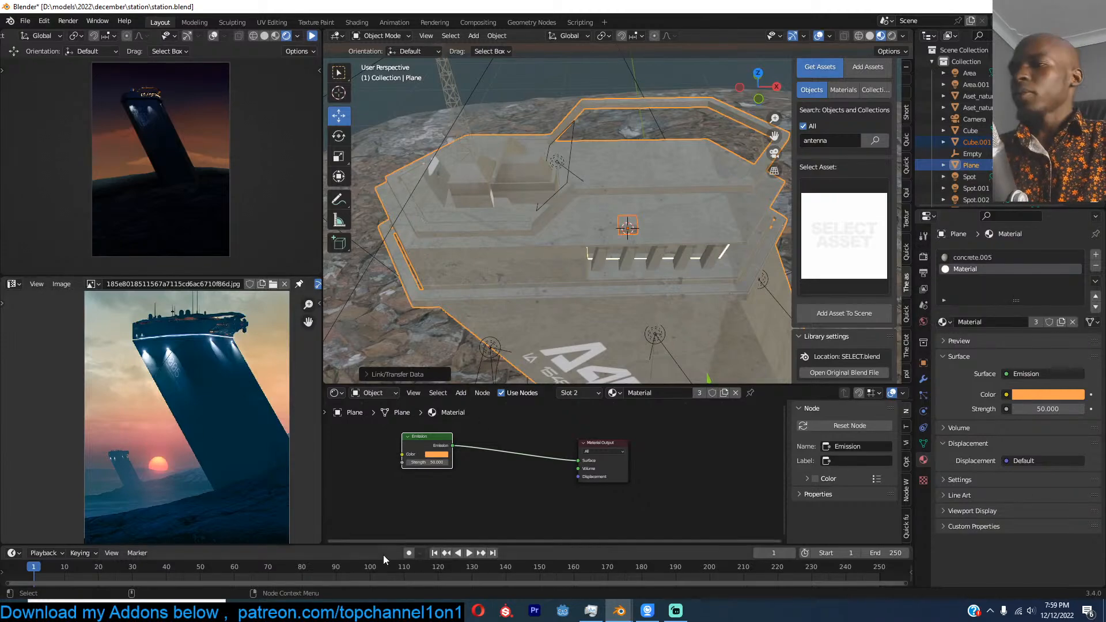
# Step: Deselect the small cube and the tower, view the tower top from the side, and save the scene
pyautogui.click(310, 610)
pyautogui.hotkey('alt', 'Tab')
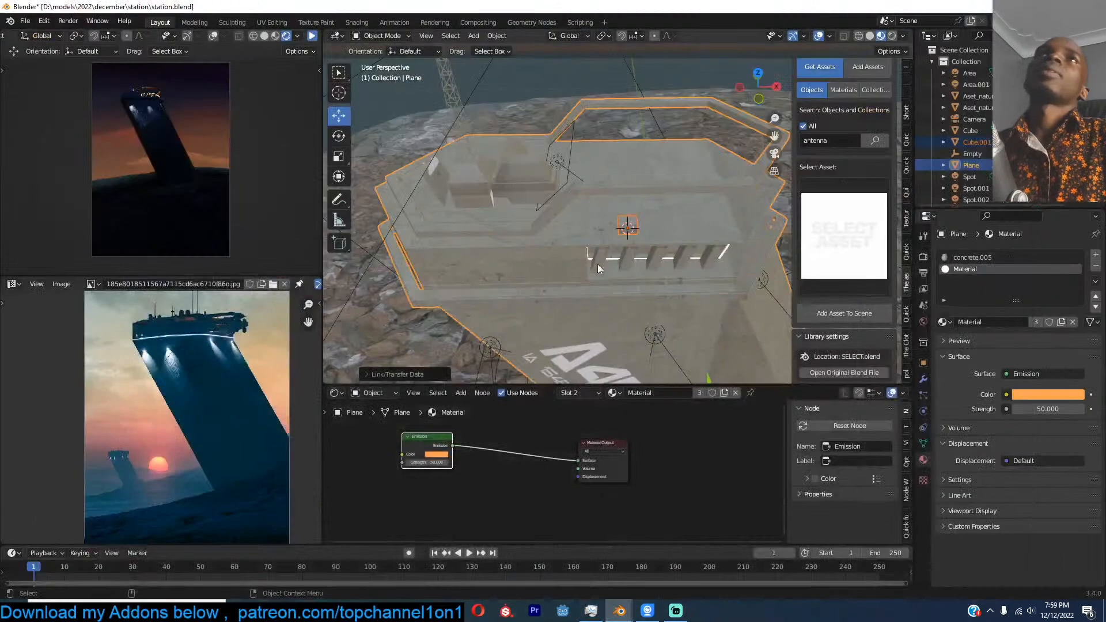
pyautogui.click(617, 139)
pyautogui.scroll(-4, 621, 161)
pyautogui.moveTo(621, 161); pyautogui.dragTo(608, 122, button='middle')
pyautogui.scroll(2, 610, 132)
pyautogui.click(627, 150)
pyautogui.click(594, 120)
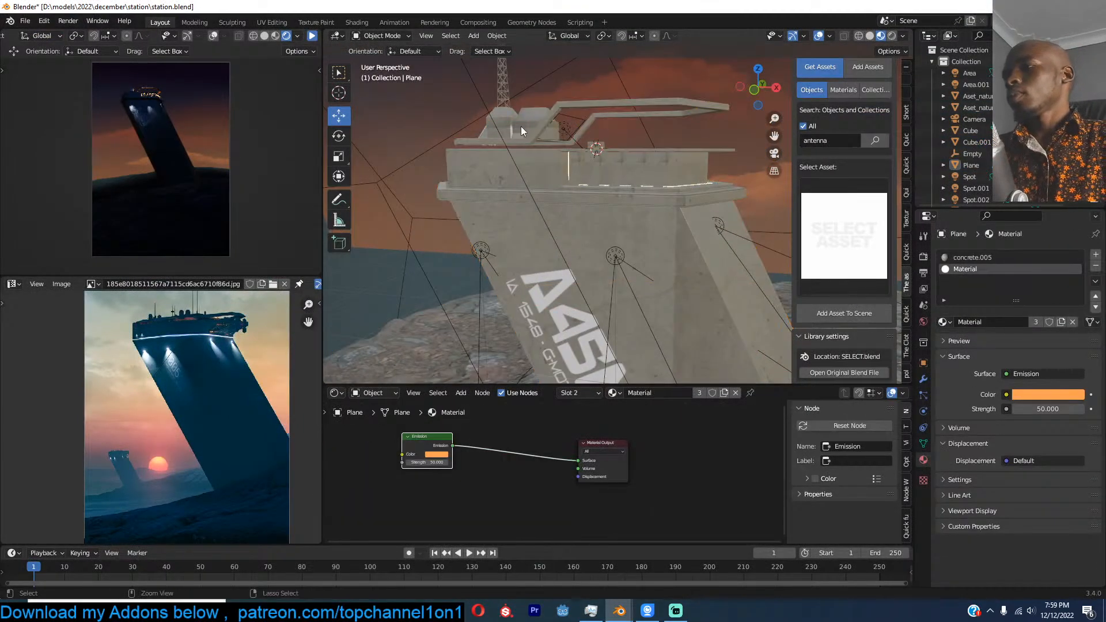
pyautogui.scroll(-3, 575, 145)
pyautogui.hotkey('ctrl', 's')
# Step: Move the three spot lights, the tower and the antenna object into a new collection named "tower"
pyautogui.click(642, 153)
pyautogui.moveTo(623, 215); pyautogui.dragTo(701, 216, button='middle')
pyautogui.click(631, 236)
pyautogui.click(707, 224)
pyautogui.click(682, 221)
pyautogui.keyDown('shift'); pyautogui.click(637, 229); pyautogui.keyUp('shift')
pyautogui.keyDown('shift'); pyautogui.click(568, 230); pyautogui.keyUp('shift')
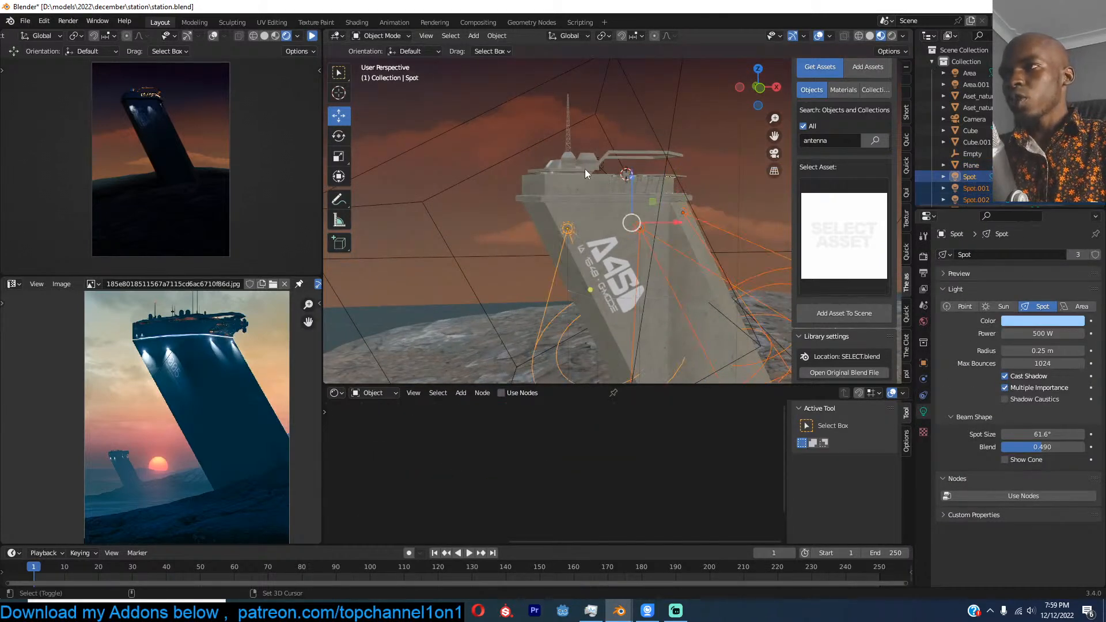
pyautogui.keyDown('shift'); pyautogui.click(585, 168); pyautogui.keyUp('shift')
pyautogui.keyDown('shift'); pyautogui.click(576, 160); pyautogui.keyUp('shift')
pyautogui.scroll(-3, 576, 160)
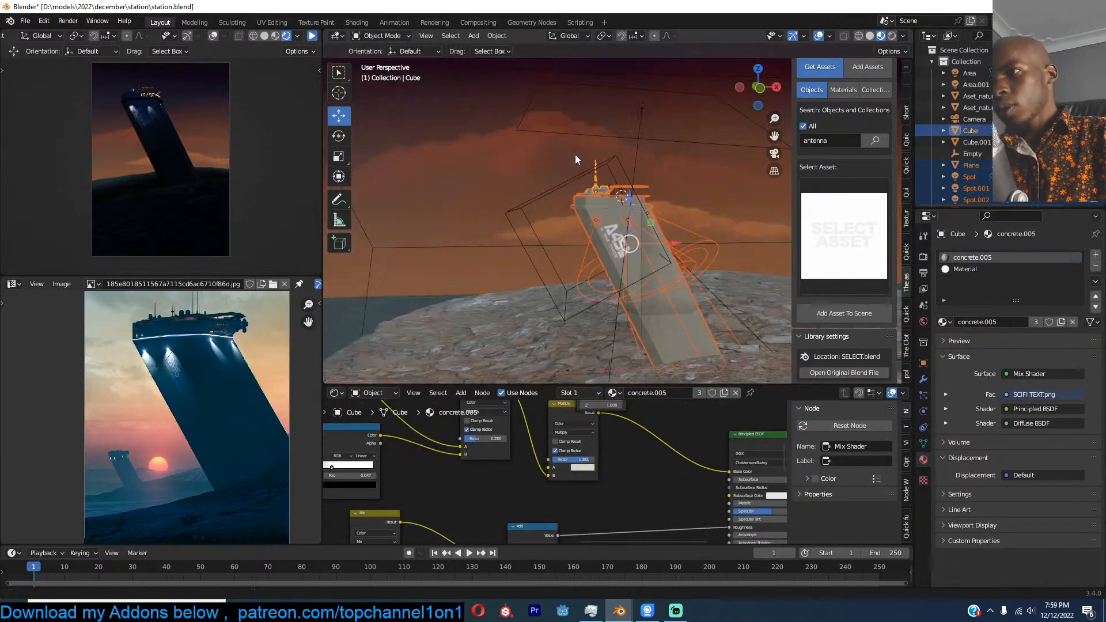
pyautogui.moveTo(576, 160); pyautogui.dragTo(539, 121, button='middle')
pyautogui.press('m')
pyautogui.click(539, 113)
pyautogui.write('tower')
pyautogui.press('Return')
# Step: Deselect the grouped tower objects and save the scene
pyautogui.click(531, 152)
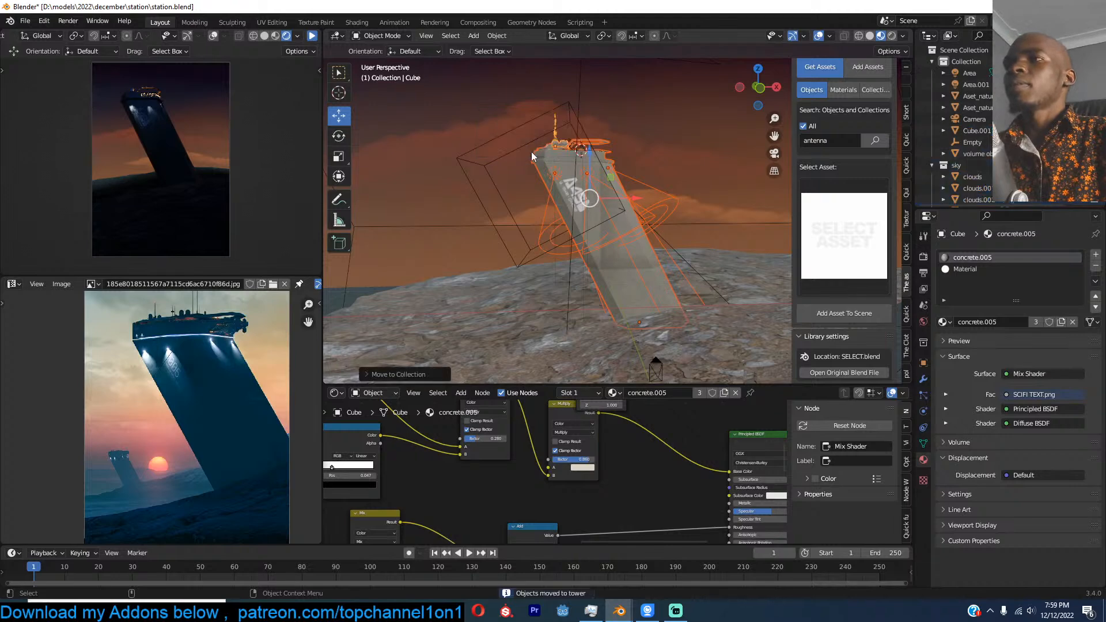
pyautogui.scroll(-3, 614, 164)
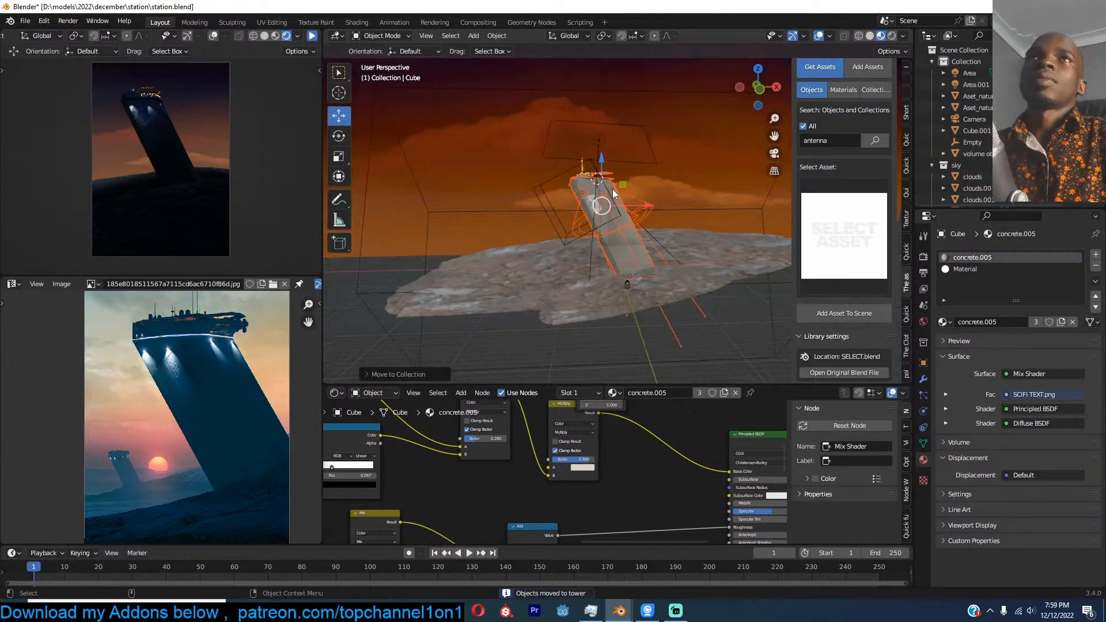
pyautogui.scroll(4, 613, 189)
pyautogui.keyDown('shift'); pyautogui.moveTo(613, 189); pyautogui.dragTo(575, 231, button='middle'); pyautogui.keyUp('shift')
pyautogui.click(593, 216)
pyautogui.hotkey('ctrl', 's')
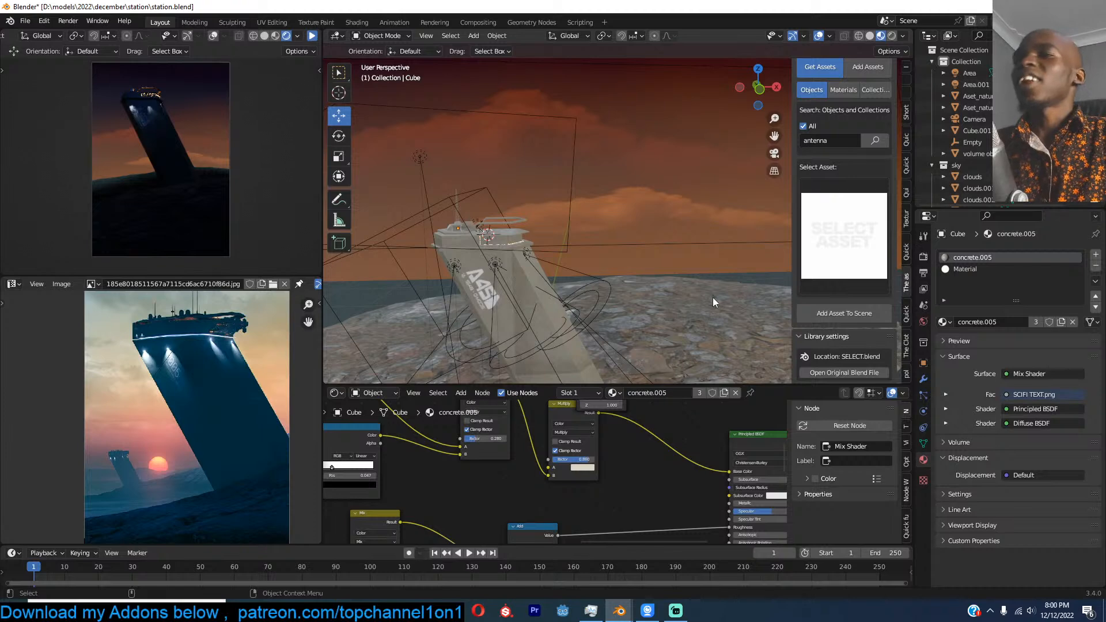
# Step: Save the scene and add a collection instance of the "tower" collection
pyautogui.click(694, 295)
pyautogui.scroll(-4, 659, 293)
pyautogui.moveTo(660, 292); pyautogui.dragTo(637, 318, button='middle')
pyautogui.scroll(-4, 625, 282)
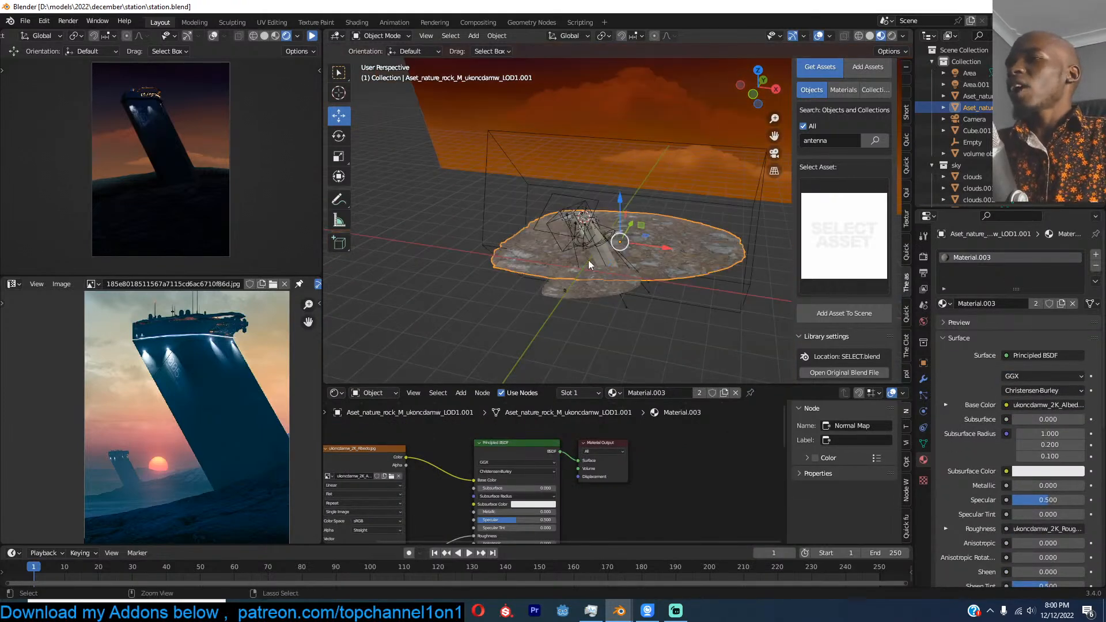
pyautogui.hotkey('ctrl', 's')
pyautogui.scroll(2, 588, 260)
pyautogui.hotkey('shift', 'a')
pyautogui.moveTo(595, 483)
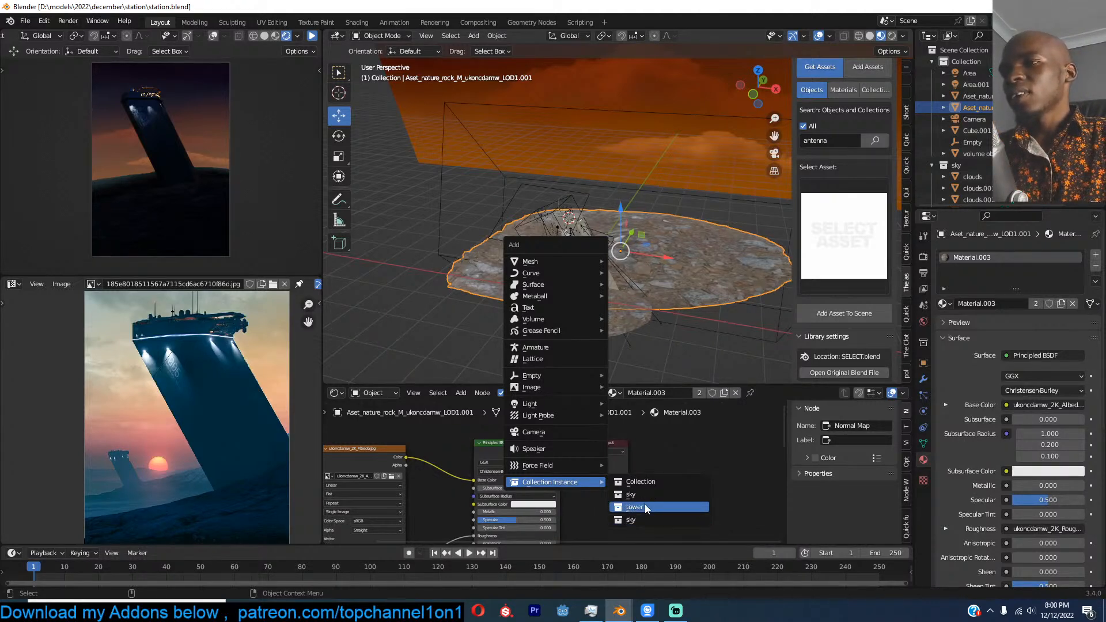
pyautogui.click(645, 505)
# Step: Move the tower instance across the ground plane, seen from above, to a place far behind the original tower
pyautogui.press('KP_7')
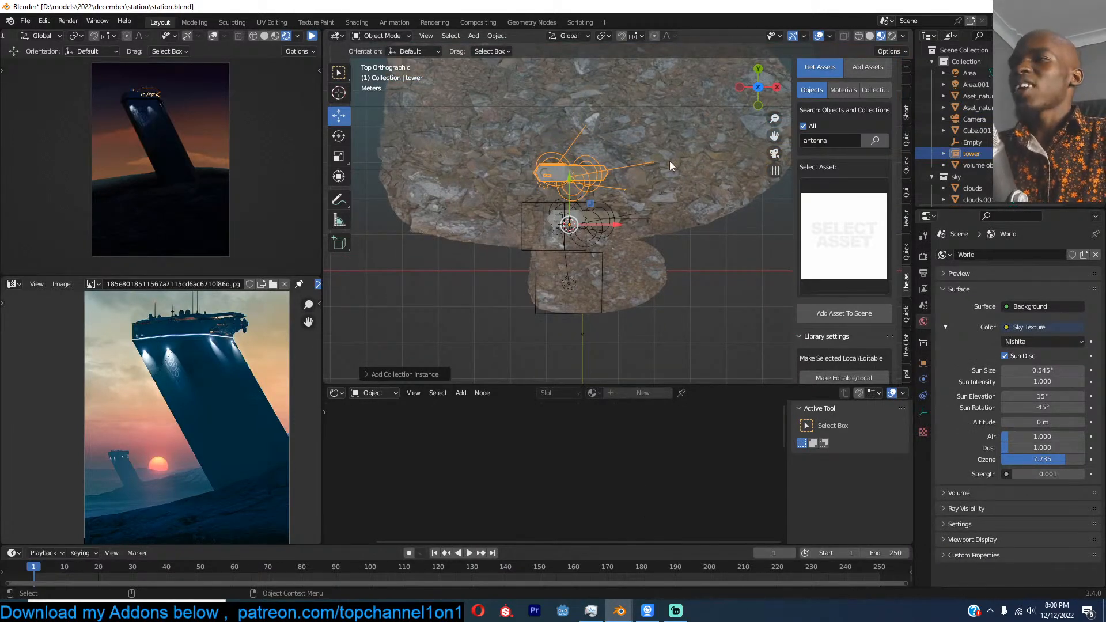
pyautogui.keyDown('shift'); pyautogui.moveTo(670, 160); pyautogui.dragTo(677, 219, button='middle'); pyautogui.keyUp('shift')
pyautogui.scroll(-4, 676, 220)
pyautogui.press('g')
pyautogui.click(658, 143)
pyautogui.press('KP_0')
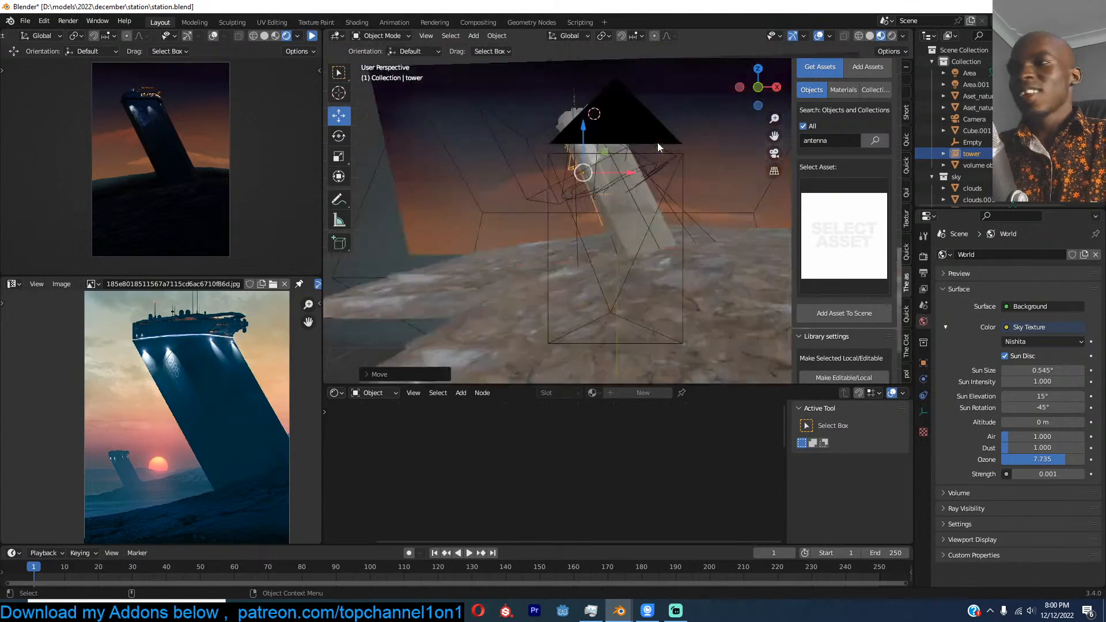
# Step: Reposition the tower instance in the camera view so it stands left of the main tower near the horizon, and save the scene
pyautogui.scroll(-6, 658, 143)
pyautogui.keyDown('shift'); pyautogui.moveTo(652, 200); pyautogui.dragTo(655, 164, button='middle'); pyautogui.keyUp('shift')
pyautogui.scroll(3, 656, 178)
pyautogui.press('g')
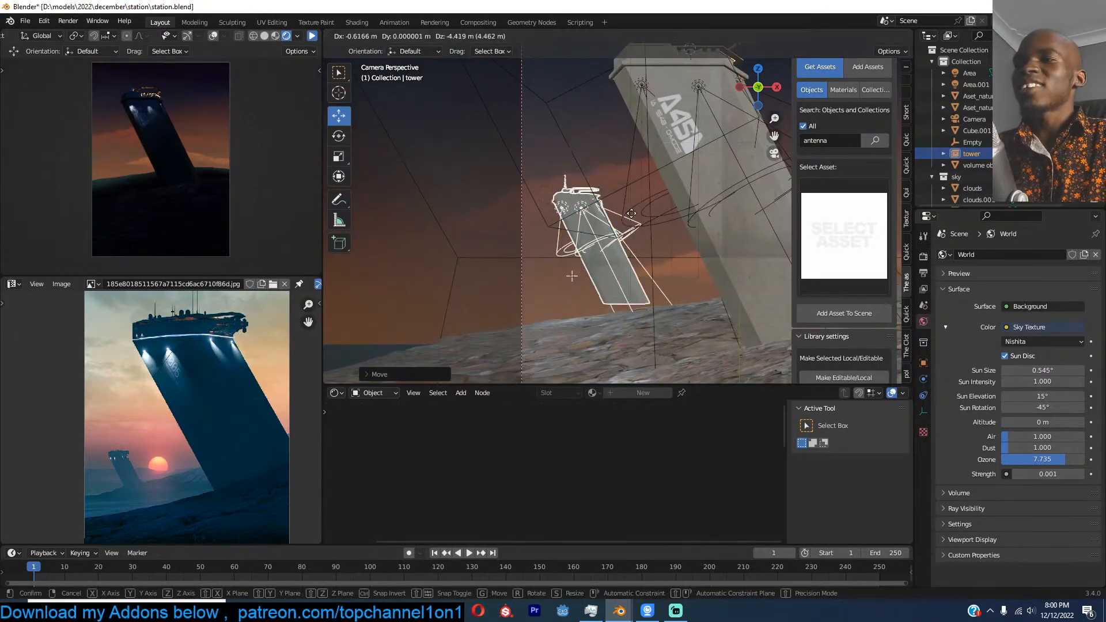
pyautogui.click(648, 222)
pyautogui.click(651, 222)
pyautogui.hotkey('ctrl', 's')
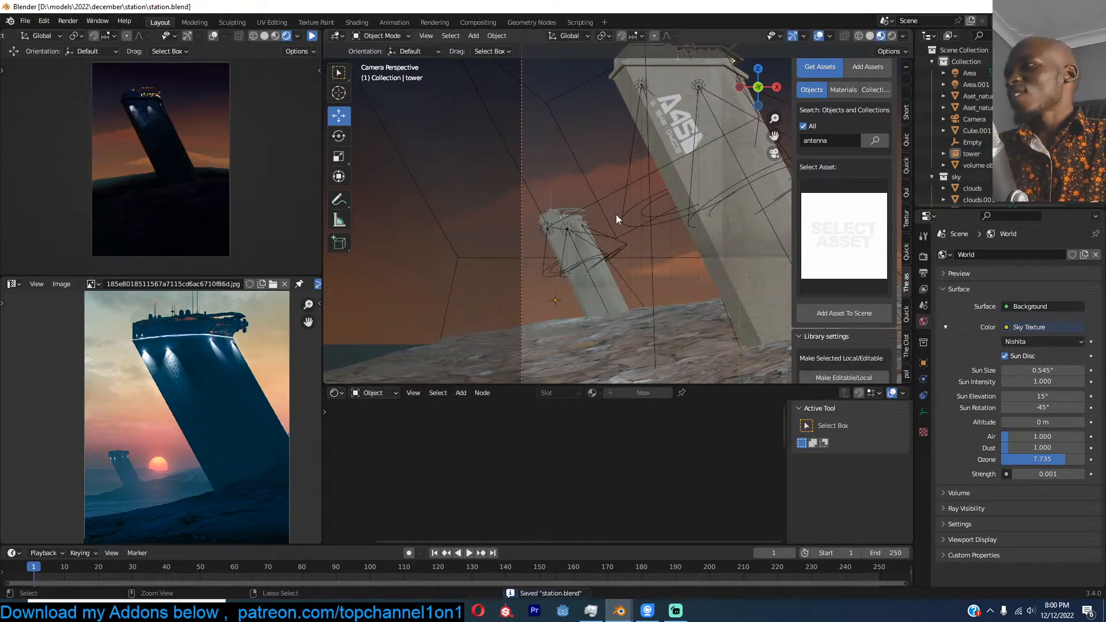
# Step: Resume the rendered preview, compare the two-tower composition with the full reference image, and save the scene
pyautogui.click(311, 37)
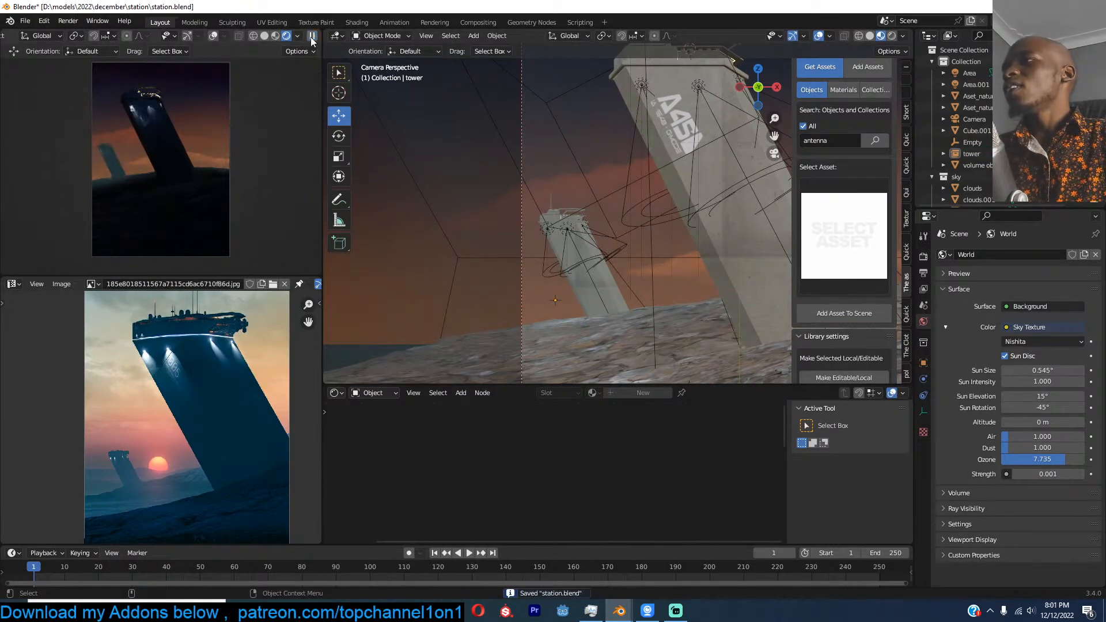
pyautogui.keyDown('shift'); pyautogui.moveTo(582, 170); pyautogui.dragTo(556, 169, button='middle'); pyautogui.keyUp('shift')
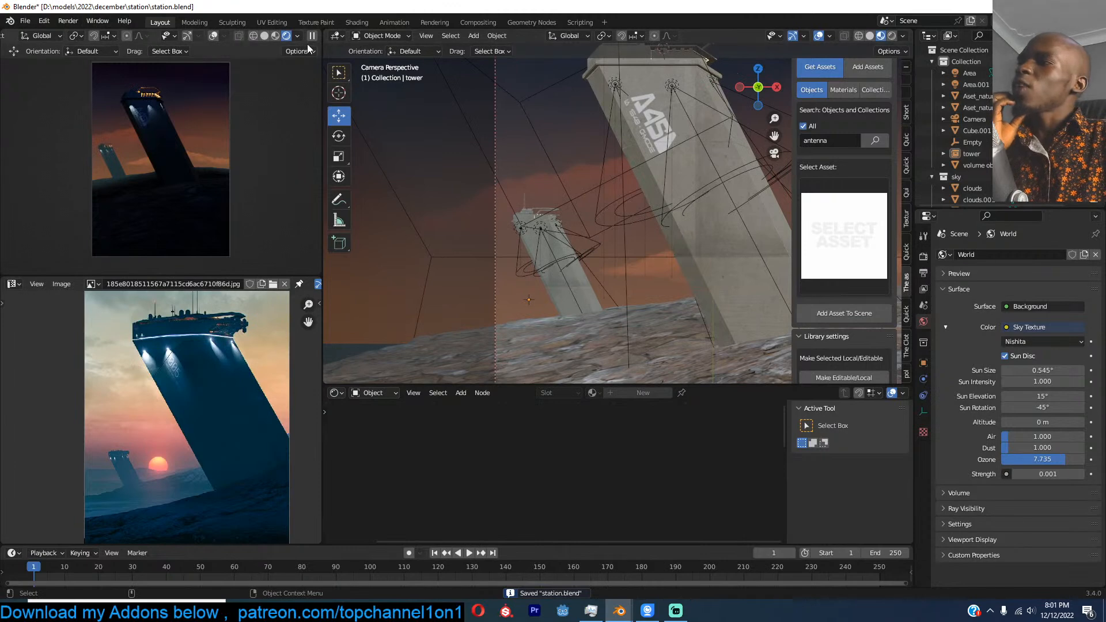
pyautogui.scroll(-2, 549, 151)
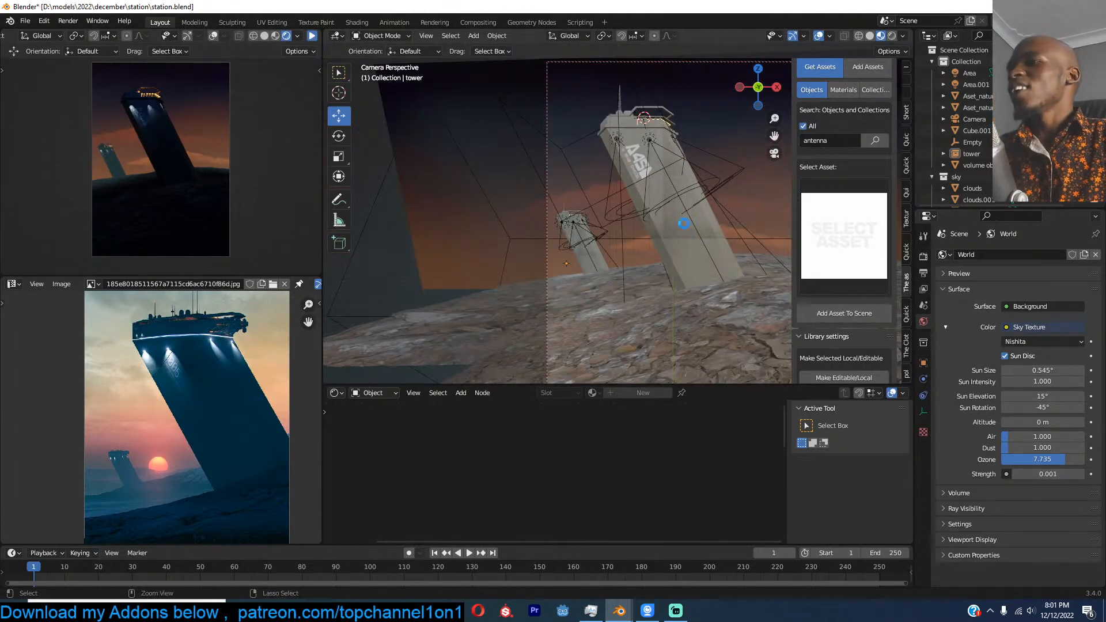
pyautogui.hotkey('ctrl', 's')
pyautogui.scroll(-2, 129, 377)
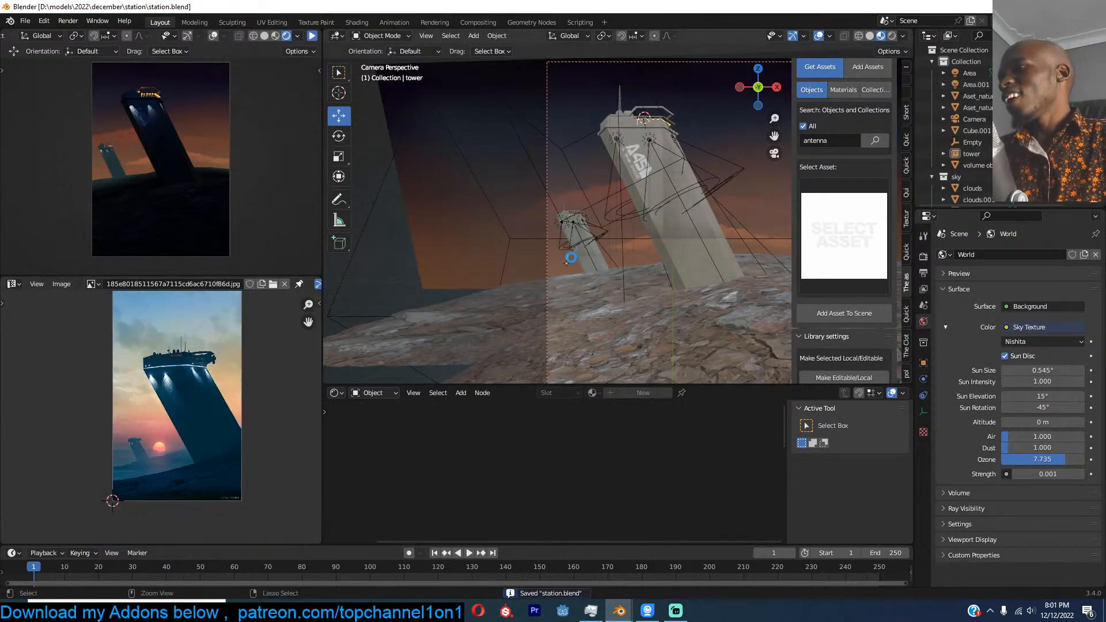
pyautogui.hotkey('ctrl', 's')
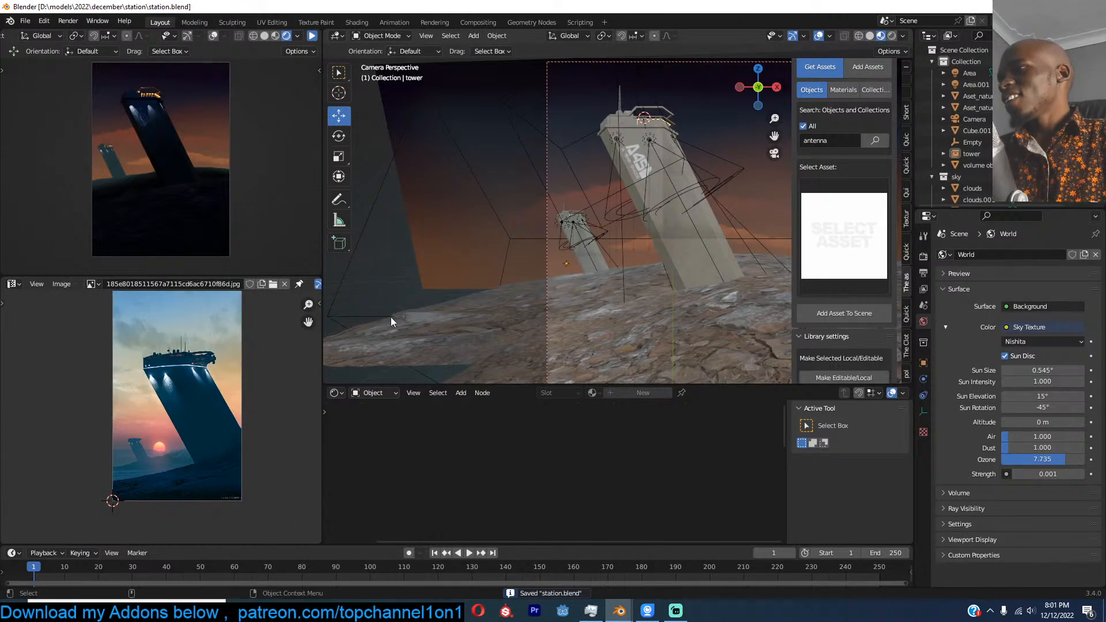
# Step: Move the clouds.001 plane slightly lower behind the main tower's base and save the scene
pyautogui.keyDown('shift'); pyautogui.moveTo(652, 258); pyautogui.dragTo(583, 259, button='middle'); pyautogui.keyUp('shift')
pyautogui.click(677, 239)
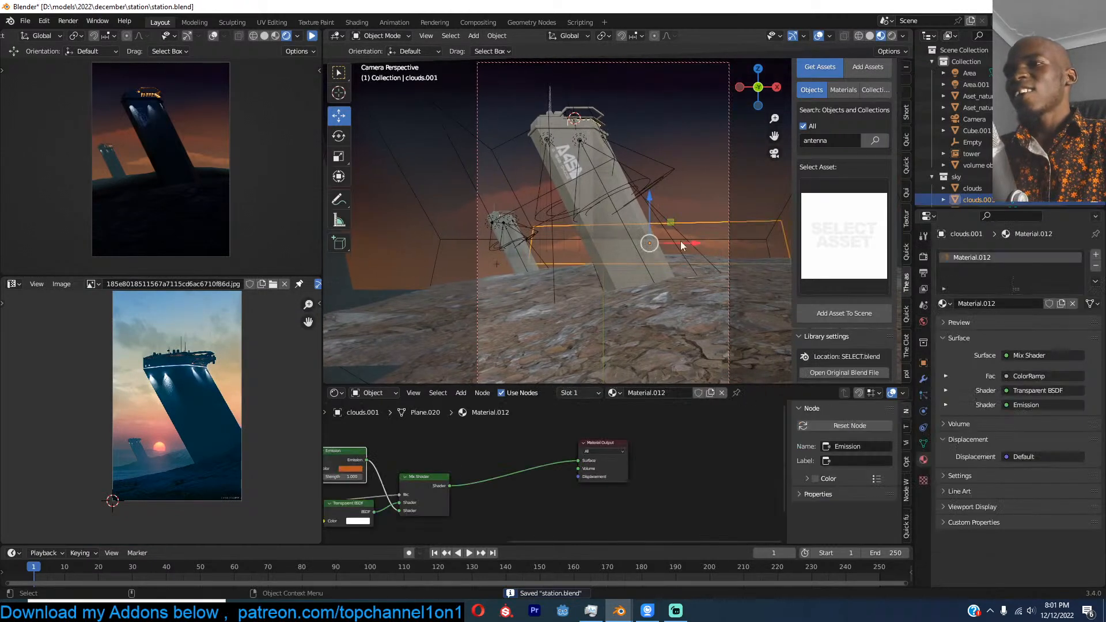
pyautogui.press('g')
pyautogui.click(655, 276)
pyautogui.hotkey('ctrl', 's')
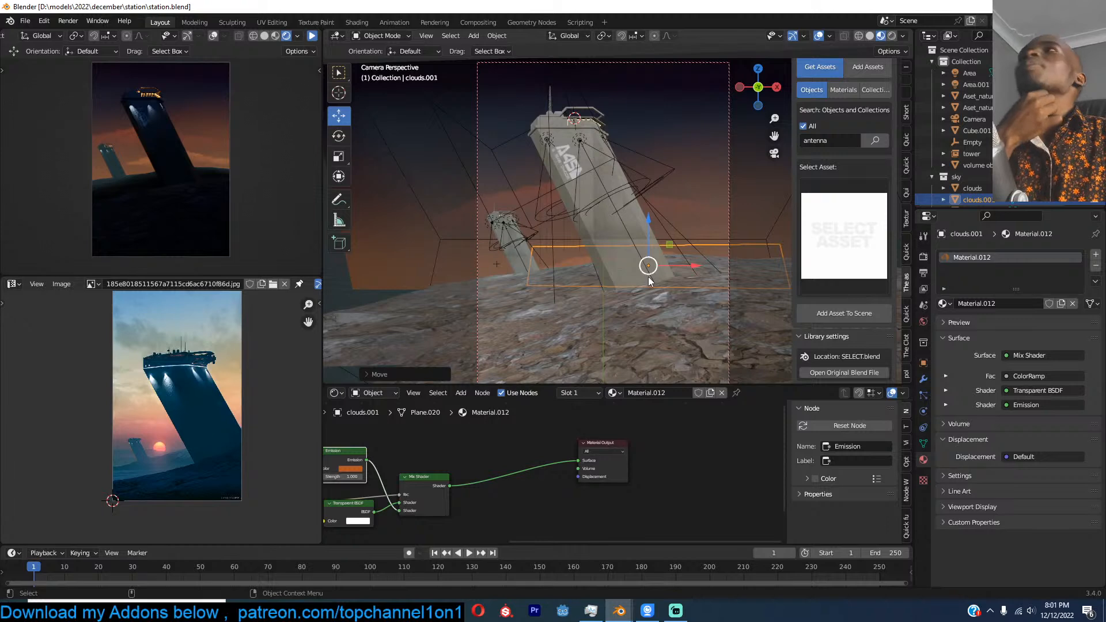
# Step: Enlarge the clouds.001 plane so it spans beyond the camera frame, save the scene and deselect the plane
pyautogui.keyDown('shift'); pyautogui.moveTo(649, 281); pyautogui.dragTo(616, 269, button='middle'); pyautogui.keyUp('shift')
pyautogui.press('s')
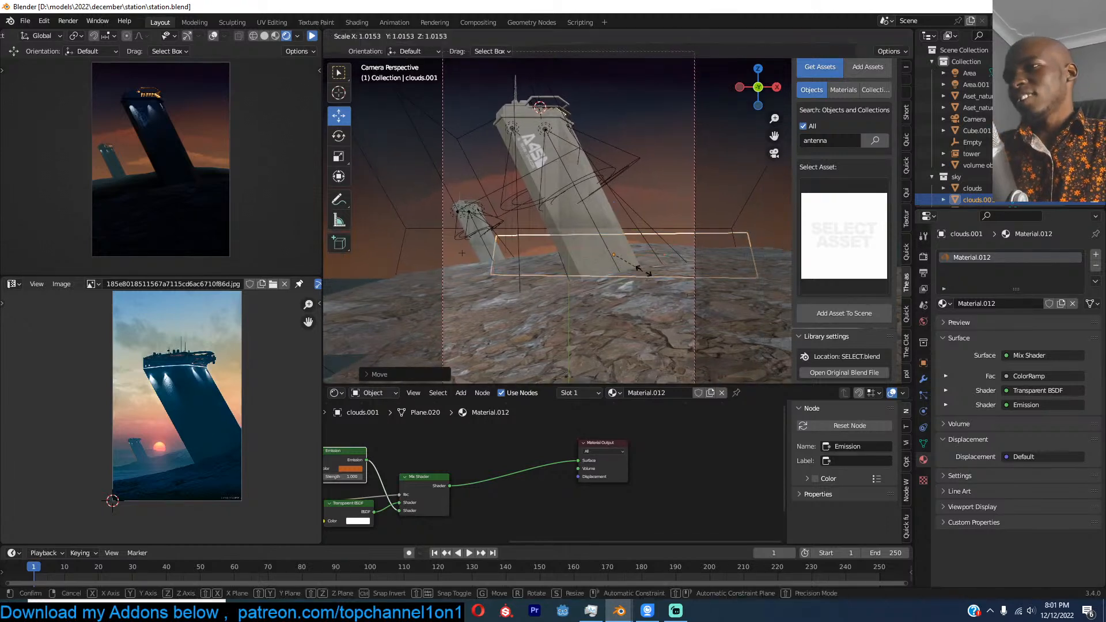
pyautogui.click(669, 274)
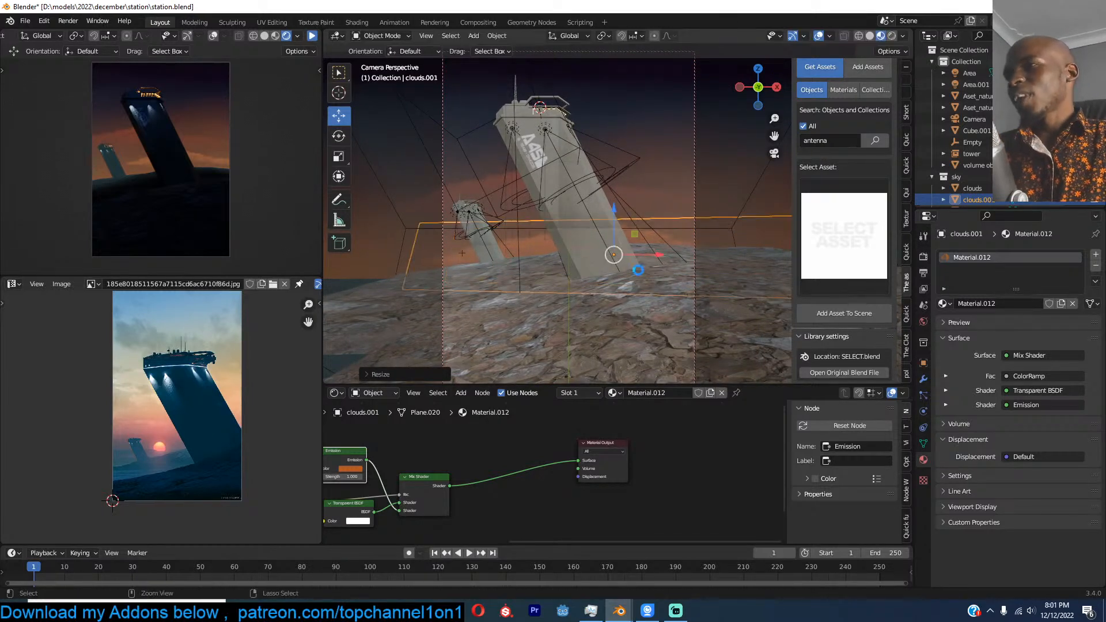
pyautogui.hotkey('ctrl', 's')
pyautogui.click(386, 134)
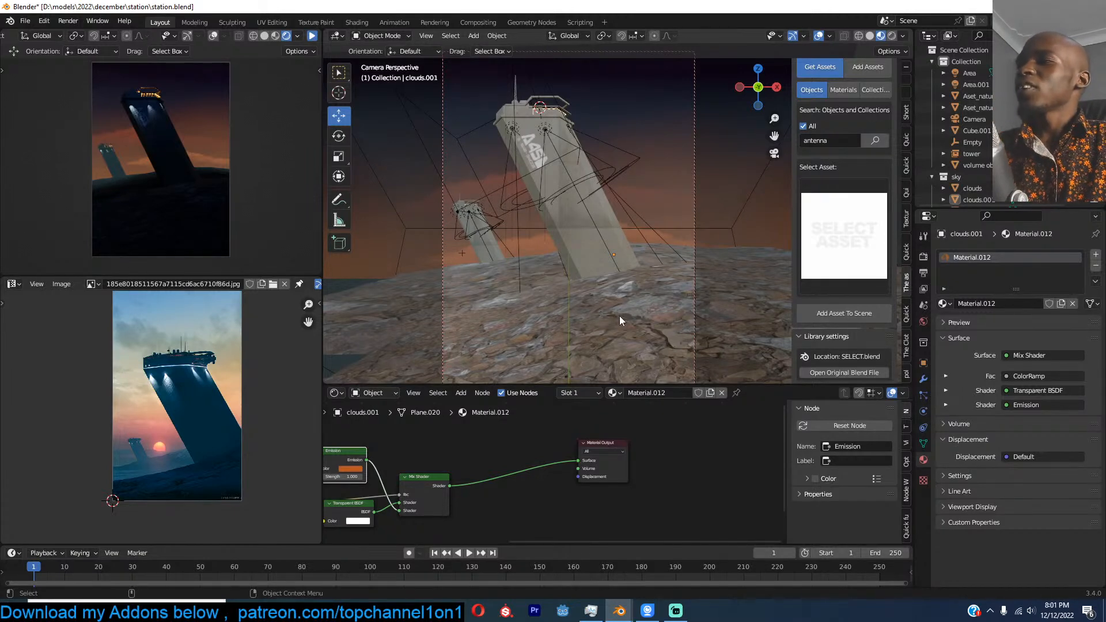
# Step: Move the clouds.002 plane to the right behind the main tower and scale it down, leaving nothing selected
pyautogui.click(431, 208)
pyautogui.press('g')
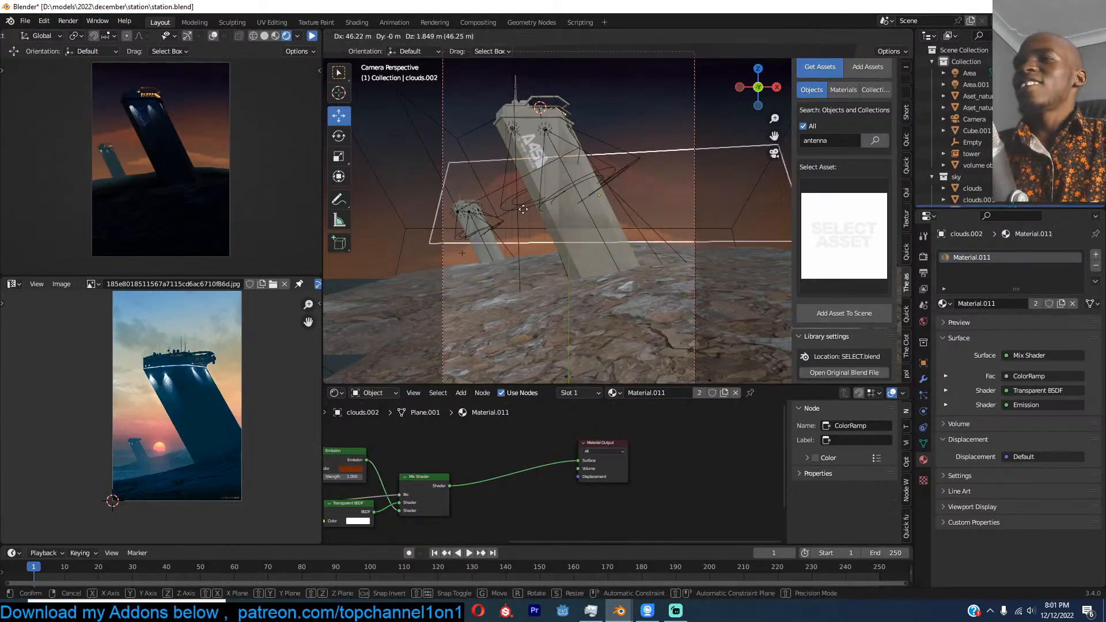
pyautogui.click(556, 194)
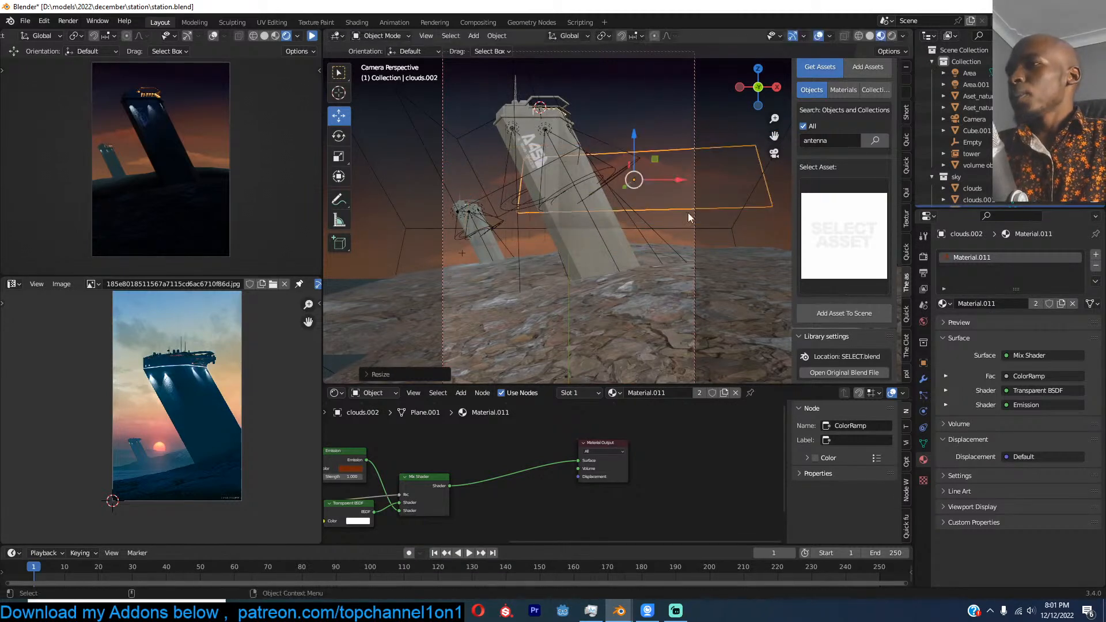
pyautogui.hotkey('alt', 'a')
pyautogui.click(496, 251)
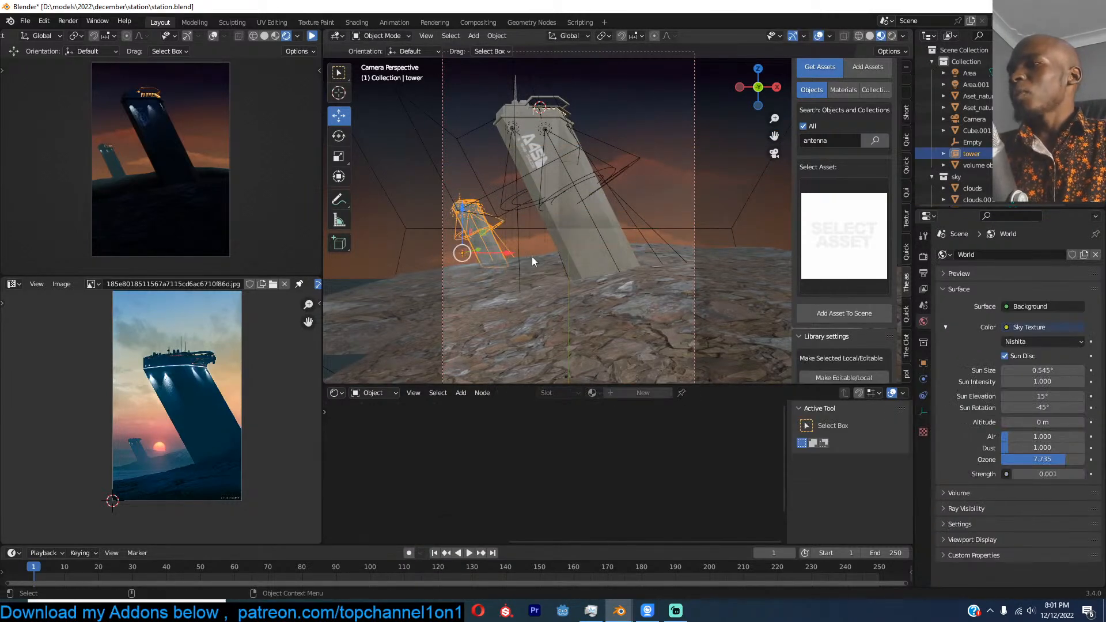
pyautogui.hotkey('alt', 'a')
# Step: Examine the volume box's extent around the two towers from the side and through the camera, and save the scene
pyautogui.moveTo(596, 272); pyautogui.dragTo(594, 234, button='middle')
pyautogui.click(666, 221)
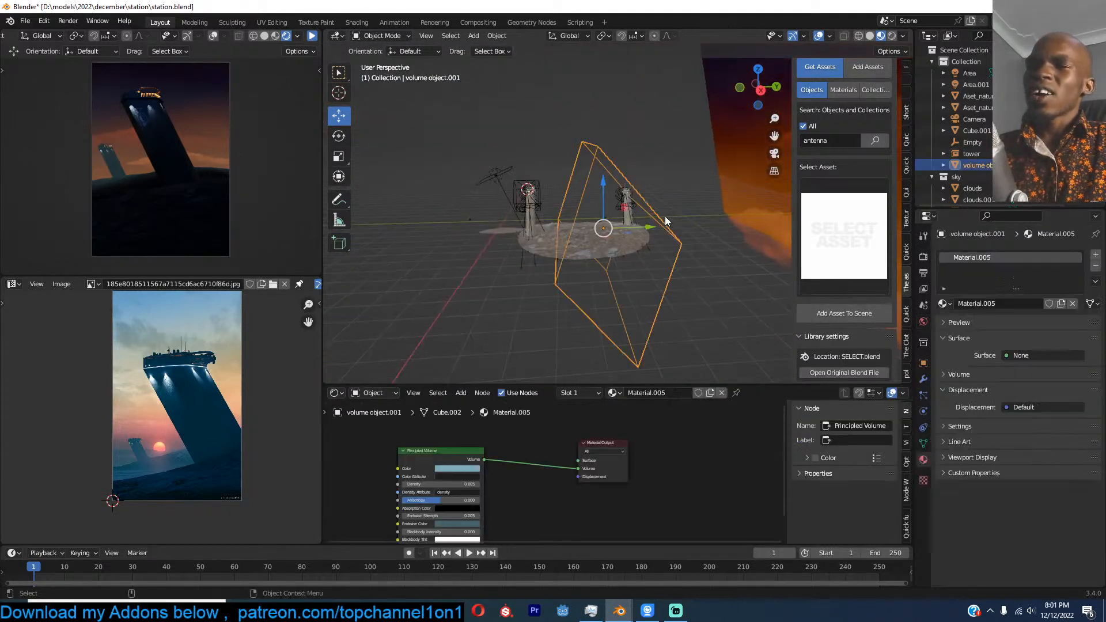
pyautogui.press('KP_0')
pyautogui.press('KP_3')
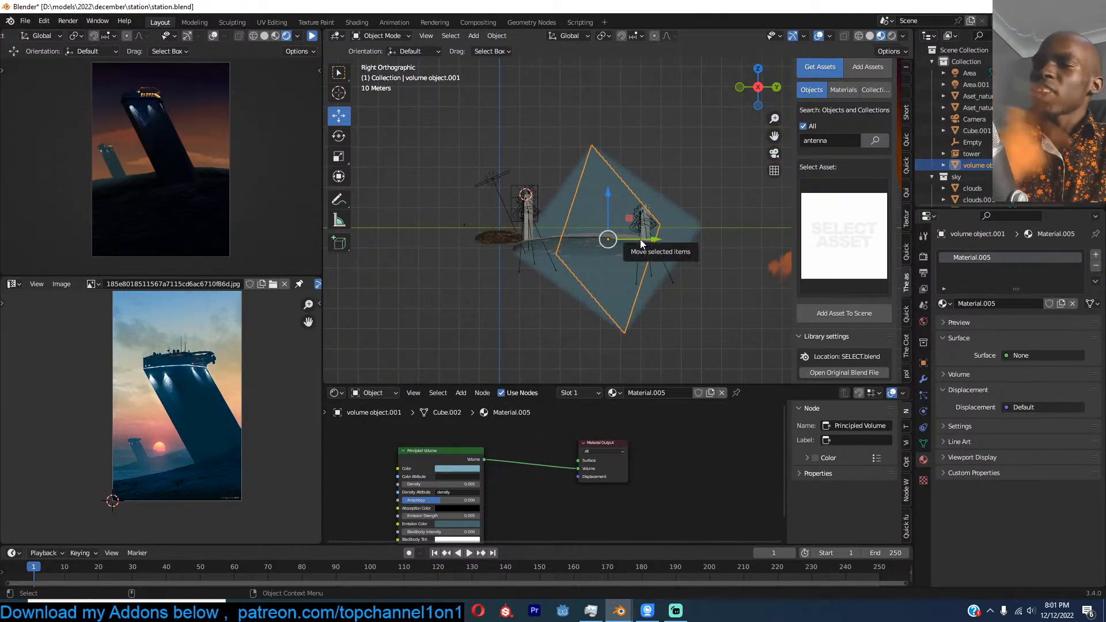
pyautogui.moveTo(641, 239); pyautogui.dragTo(698, 244, button='middle')
pyautogui.press('KP_0')
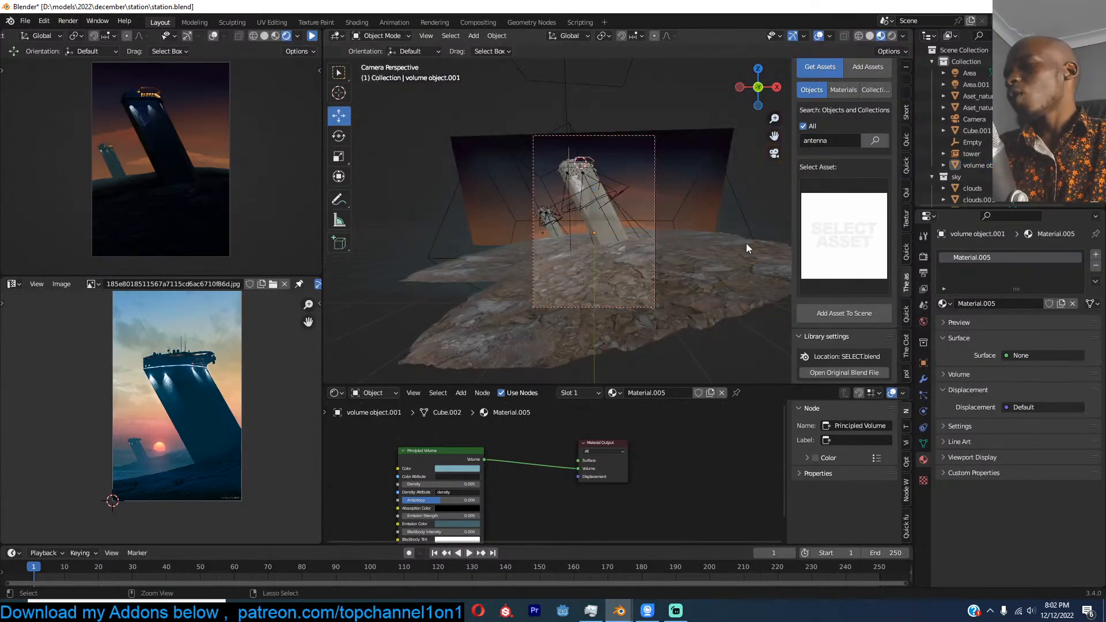
pyautogui.hotkey('ctrl', 's')
# Step: Set the volume box's Principled Volume emission strength to 0.015, save the scene and resume the rendered preview
pyautogui.scroll(1, 683, 160)
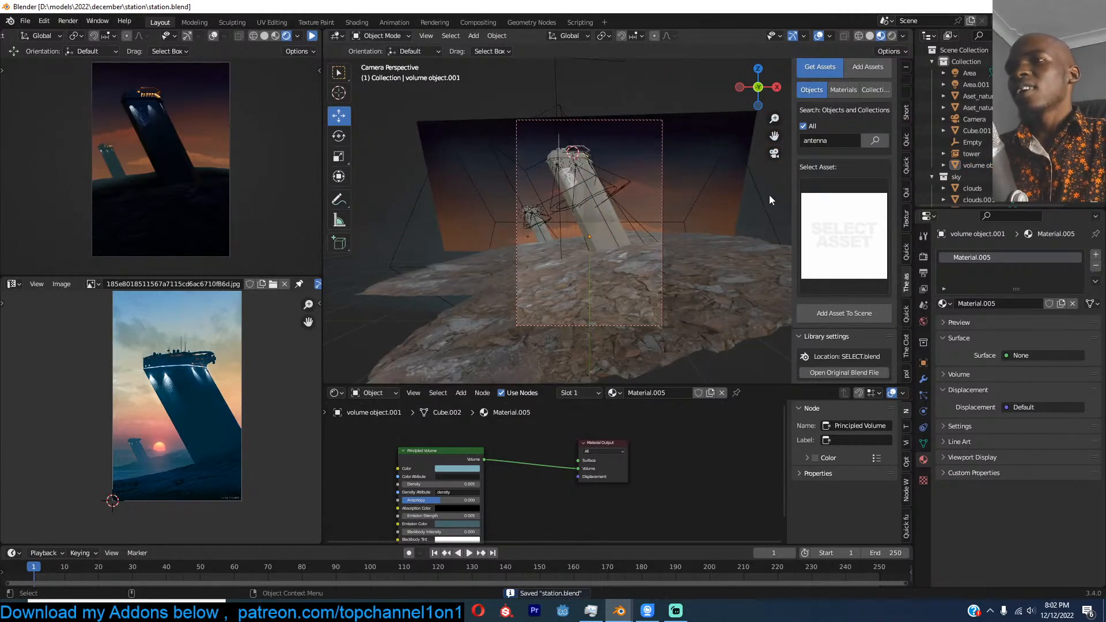
pyautogui.click(769, 199)
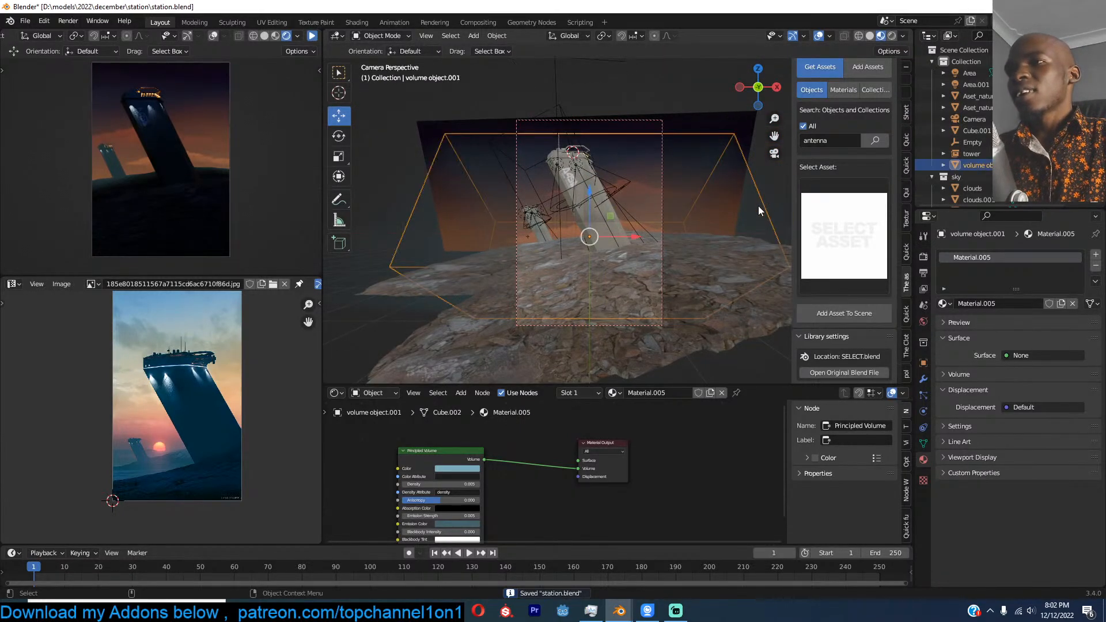
pyautogui.scroll(2, 597, 484)
pyautogui.scroll(4, 516, 501)
pyautogui.moveTo(513, 504); pyautogui.dragTo(586, 461, button='middle')
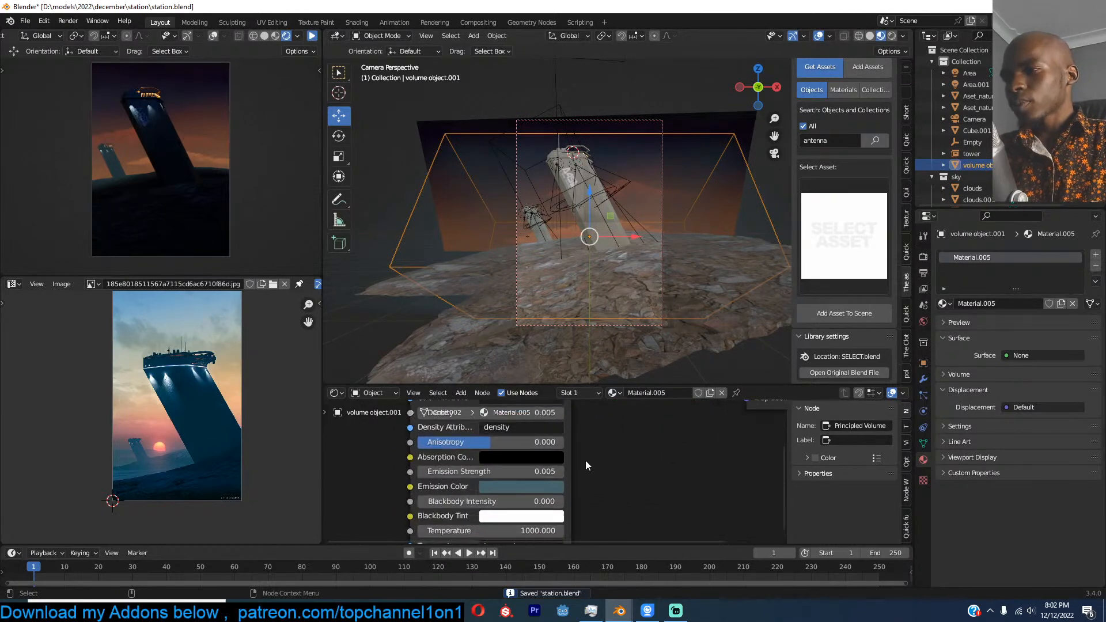
pyautogui.moveTo(526, 476)
pyautogui.keyDown('shift'); pyautogui.mouseDown()
pyautogui.moveTo(501, 475)
pyautogui.moveTo(521, 475)
pyautogui.mouseUp(); pyautogui.keyUp('shift')
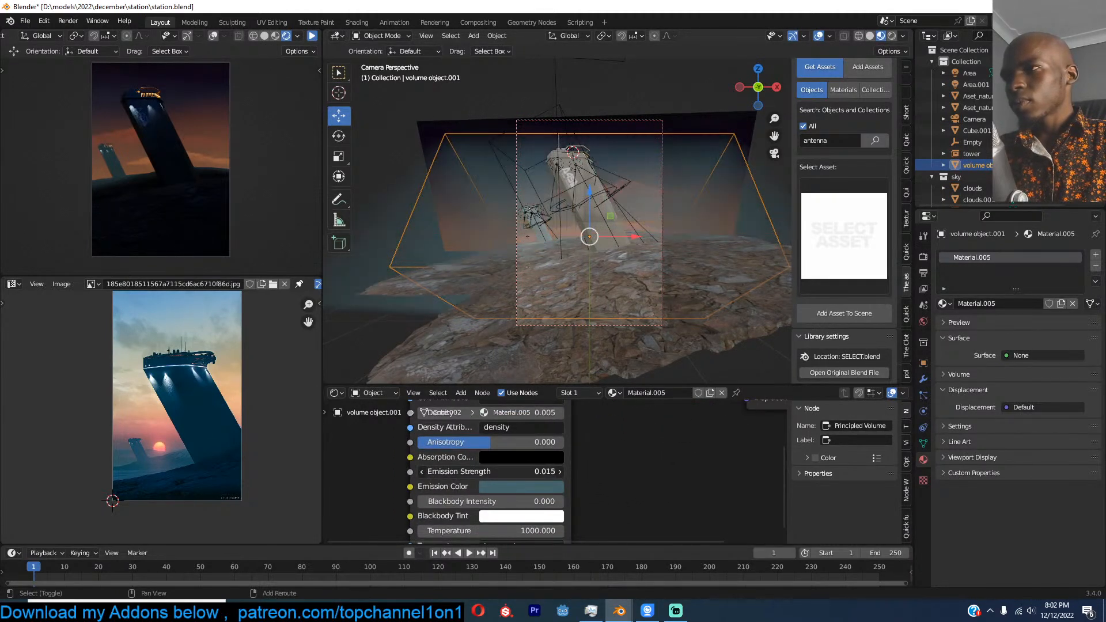
pyautogui.hotkey('ctrl', 's')
pyautogui.click(312, 36)
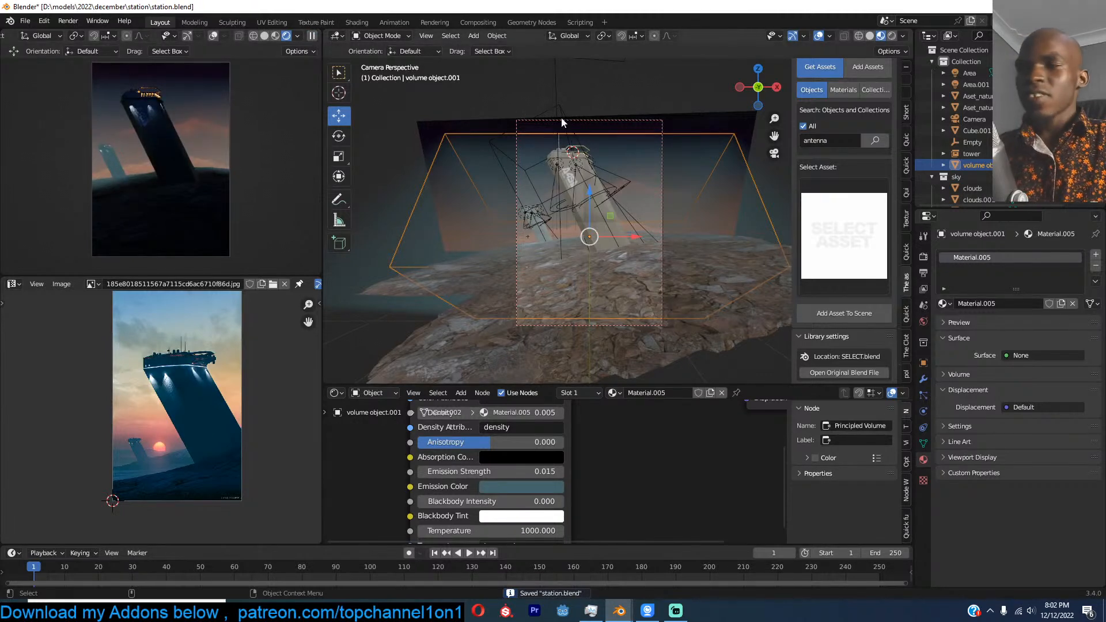
# Step: Raise the upper vertices of the volume box to about the top of the camera frame and save the scene
pyautogui.press('Tab')
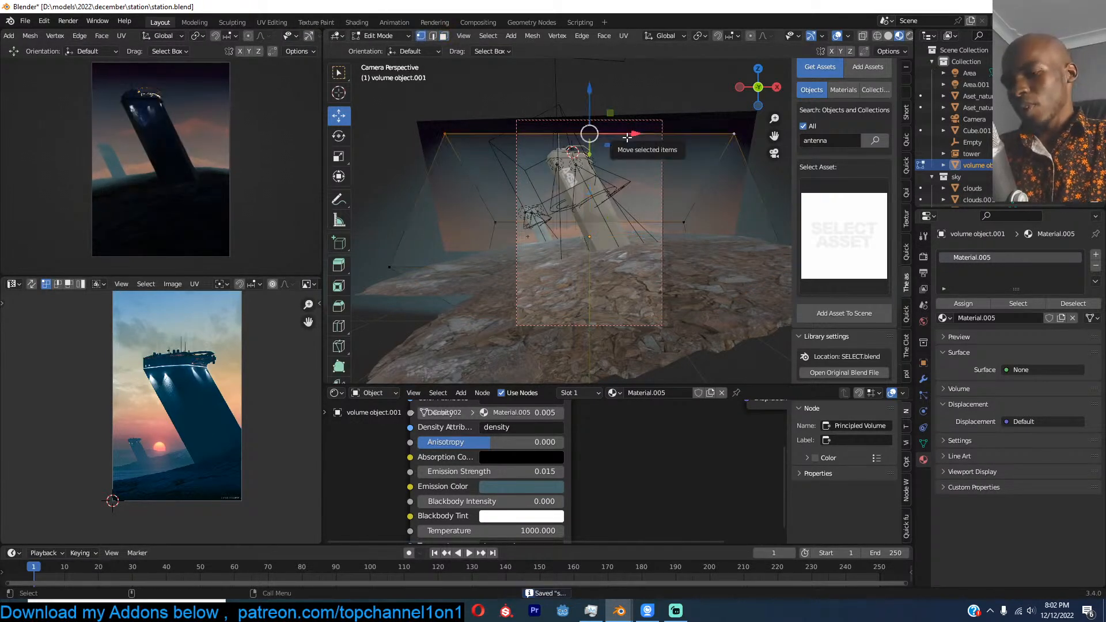
pyautogui.press('g')
pyautogui.click(630, 129)
pyautogui.press('Tab')
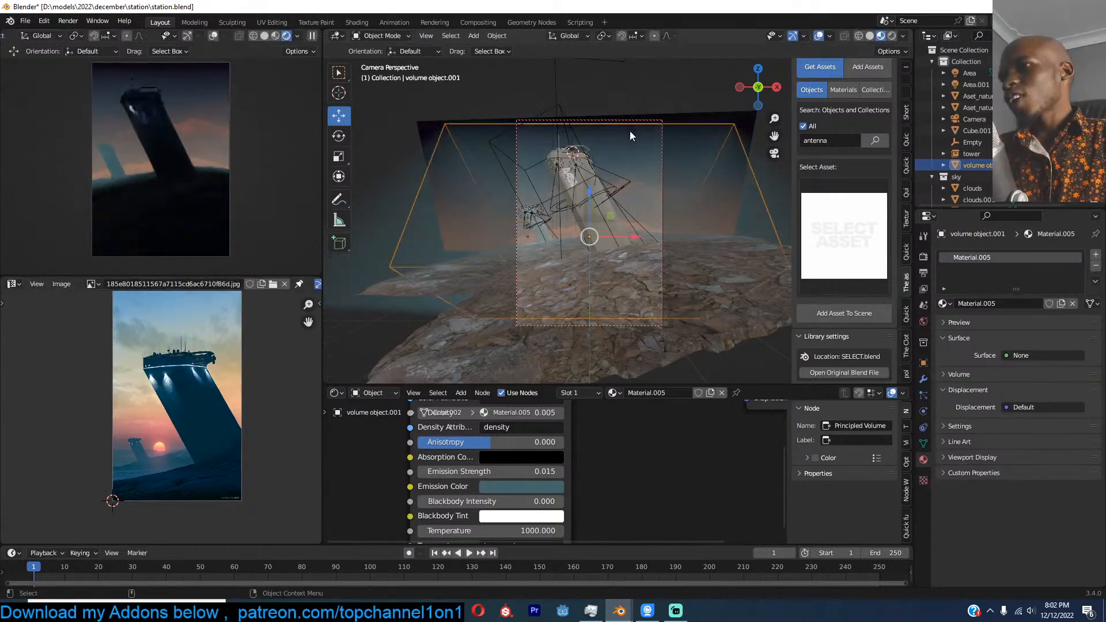
pyautogui.press('Tab')
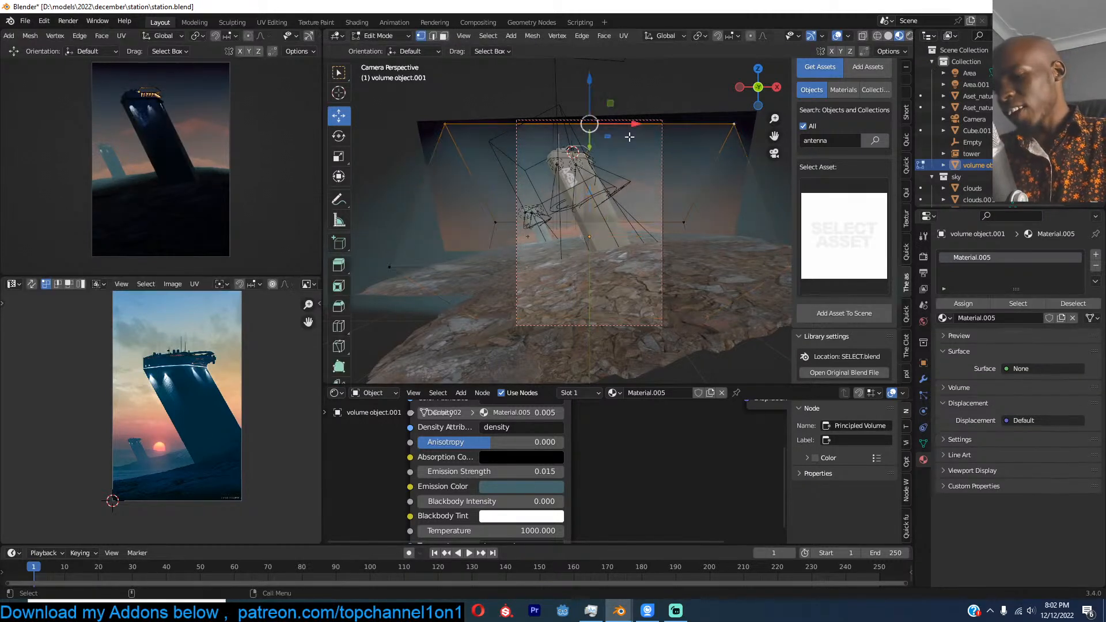
pyautogui.press('g')
pyautogui.click(630, 132)
pyautogui.press('Tab')
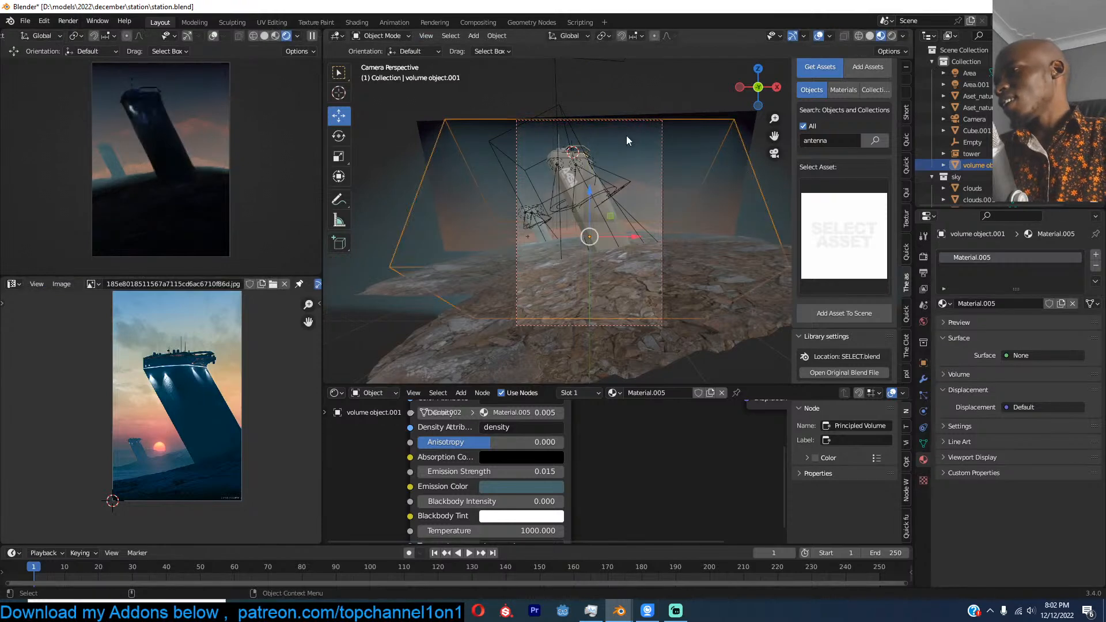
pyautogui.hotkey('ctrl', 's')
# Step: Examine the haze around both towers and the main tower's top details through the camera
pyautogui.moveTo(600, 167); pyautogui.dragTo(573, 155, button='middle')
pyautogui.scroll(-3, 527, 198)
pyautogui.press('KP_0')
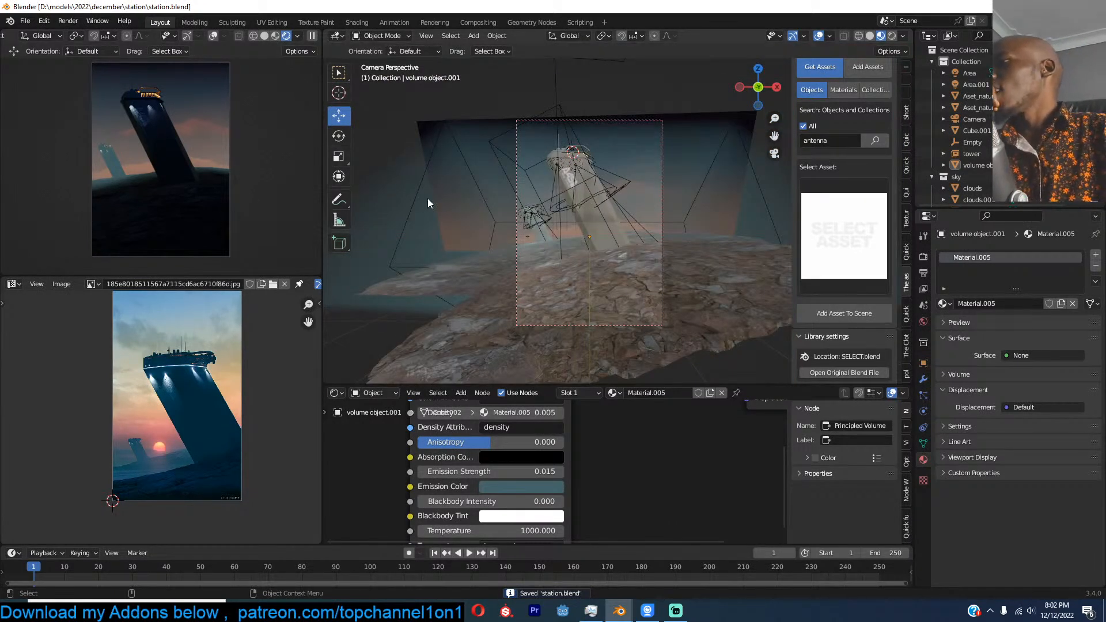
pyautogui.scroll(5, 490, 181)
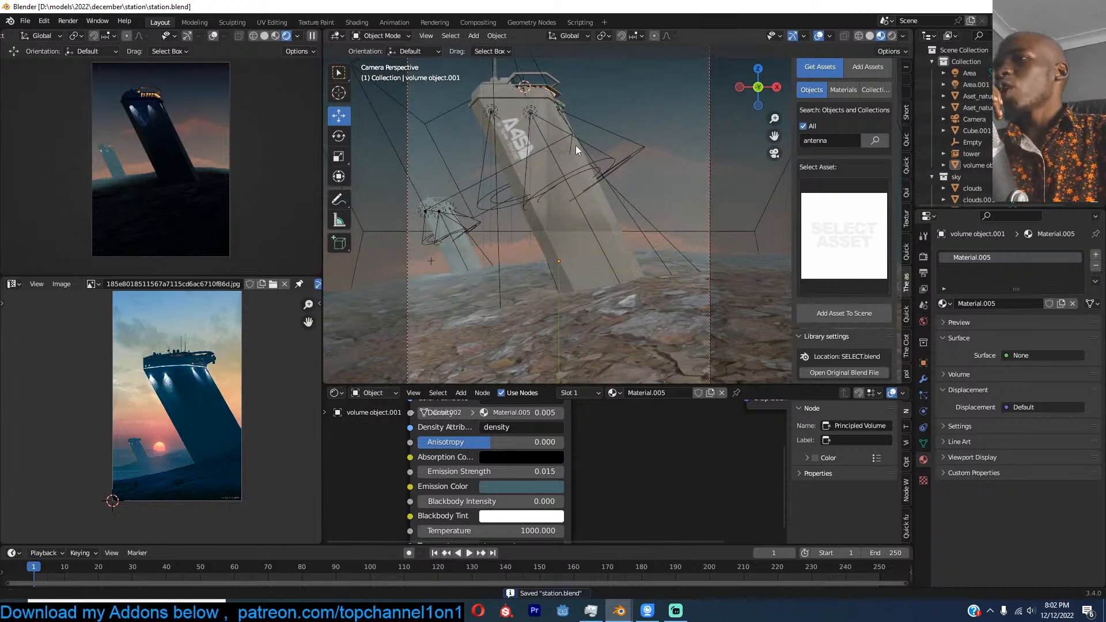
pyautogui.scroll(4, 653, 227)
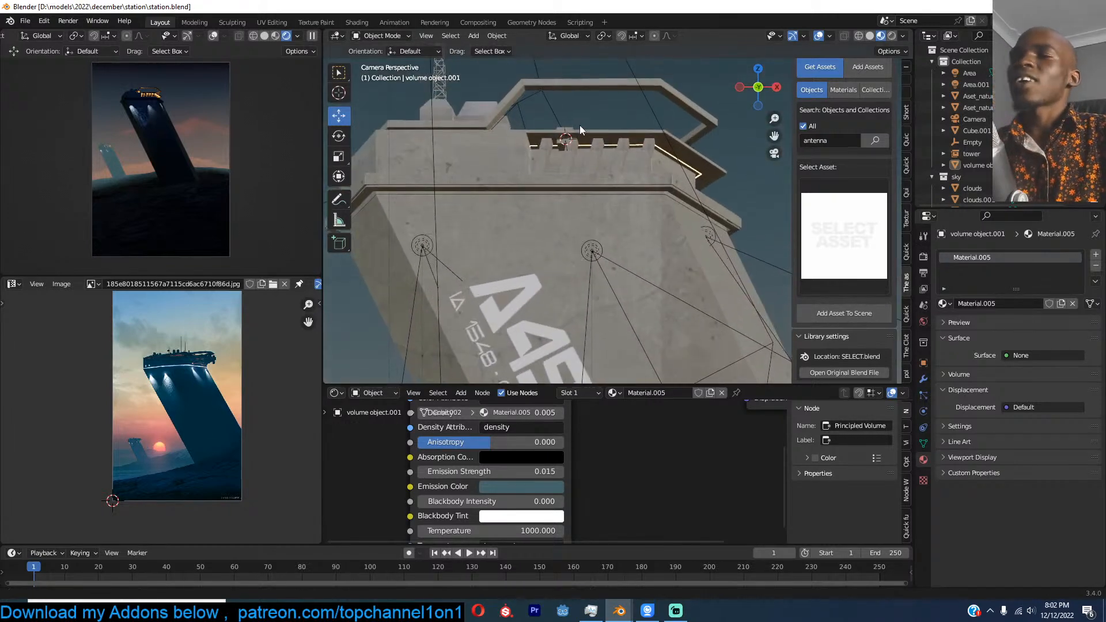
pyautogui.scroll(-4, 590, 230)
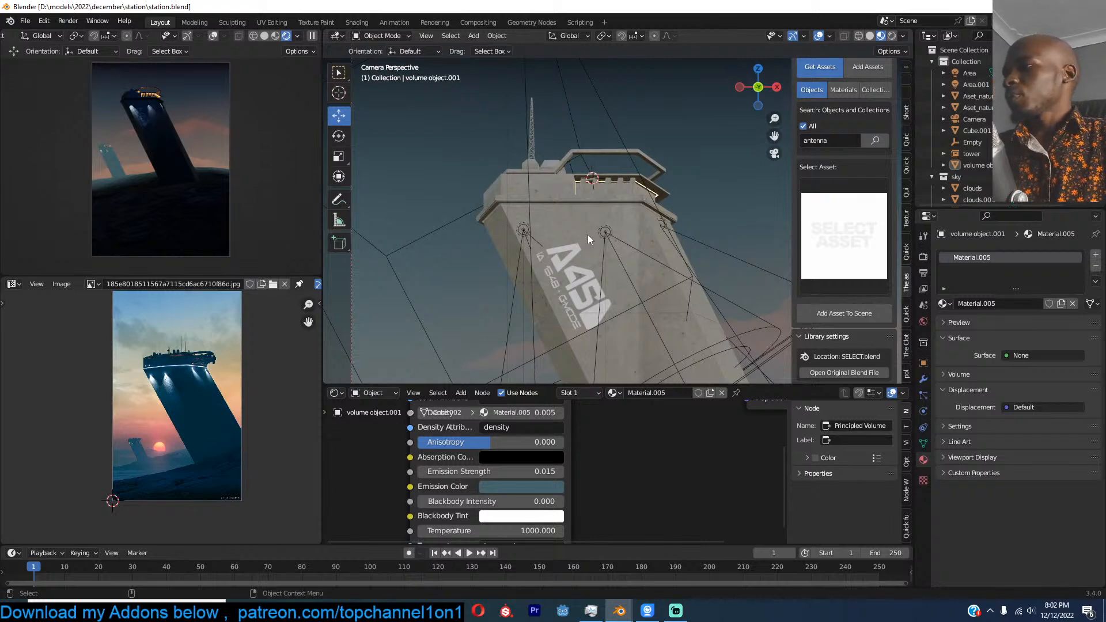
# Step: Save the scene and examine the two front spotlights below the main tower's rim, from an angle and through the camera
pyautogui.hotkey('ctrl', 's')
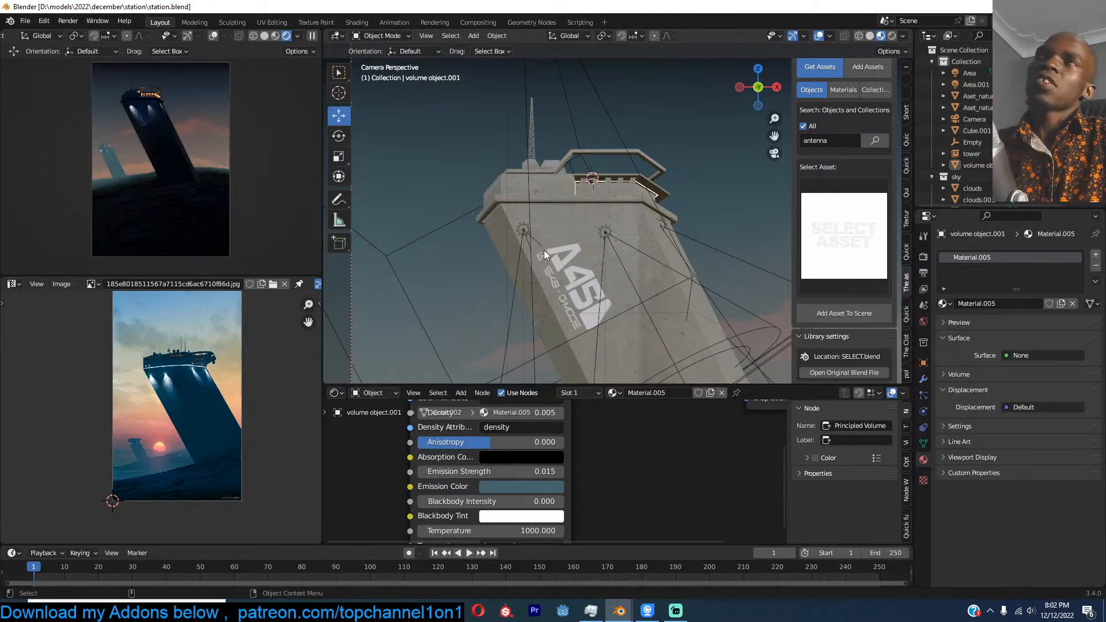
pyautogui.scroll(-4, 543, 250)
pyautogui.hotkey('ctrl', 's')
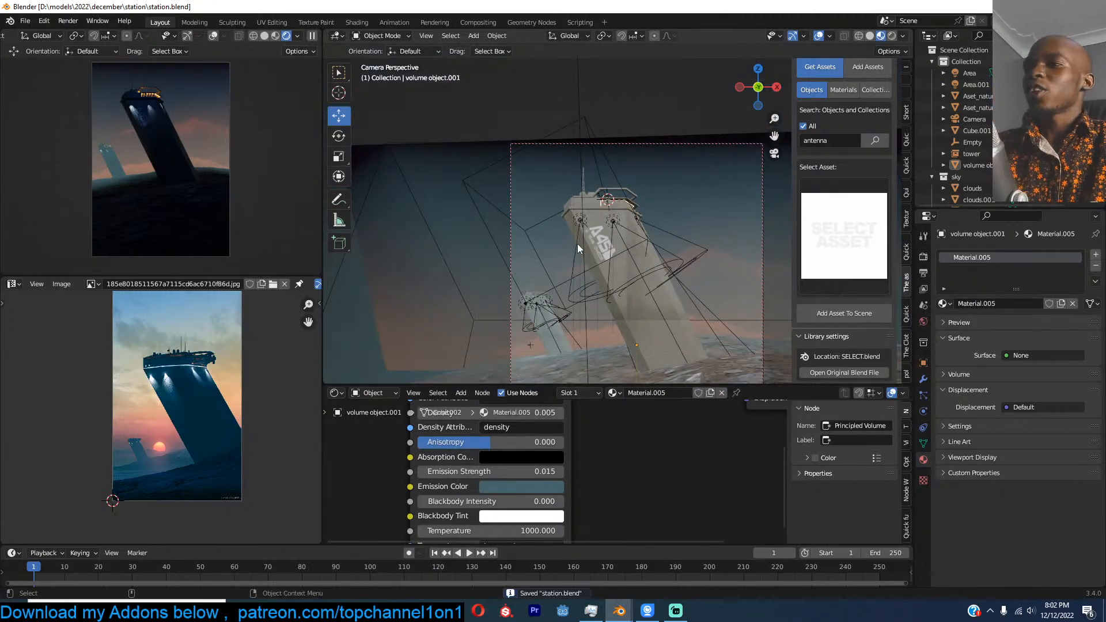
pyautogui.scroll(4, 582, 241)
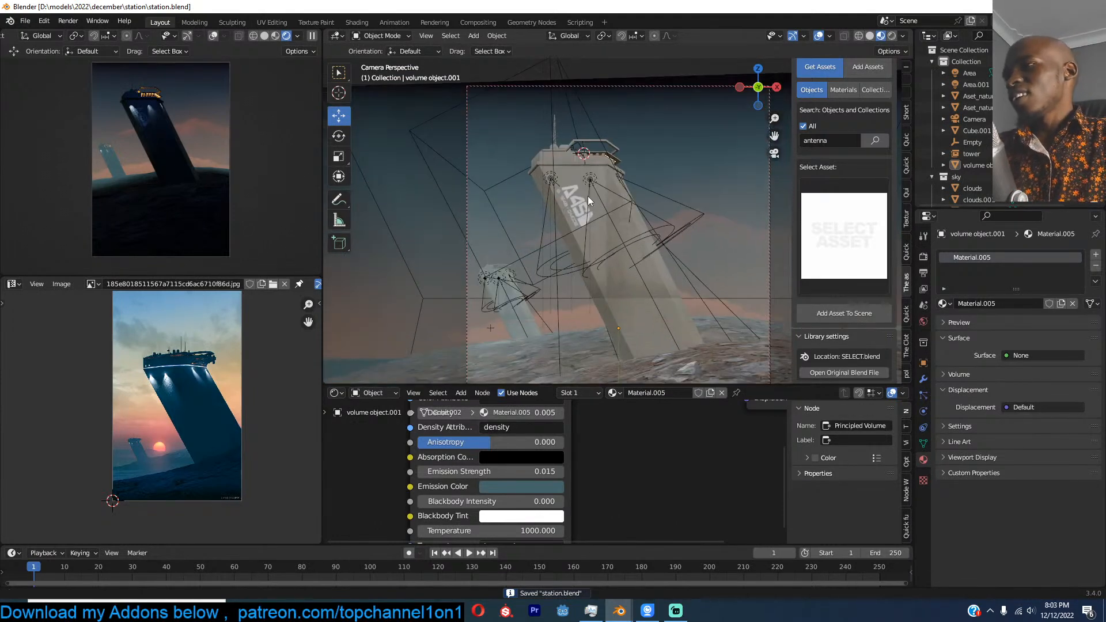
pyautogui.click(578, 165)
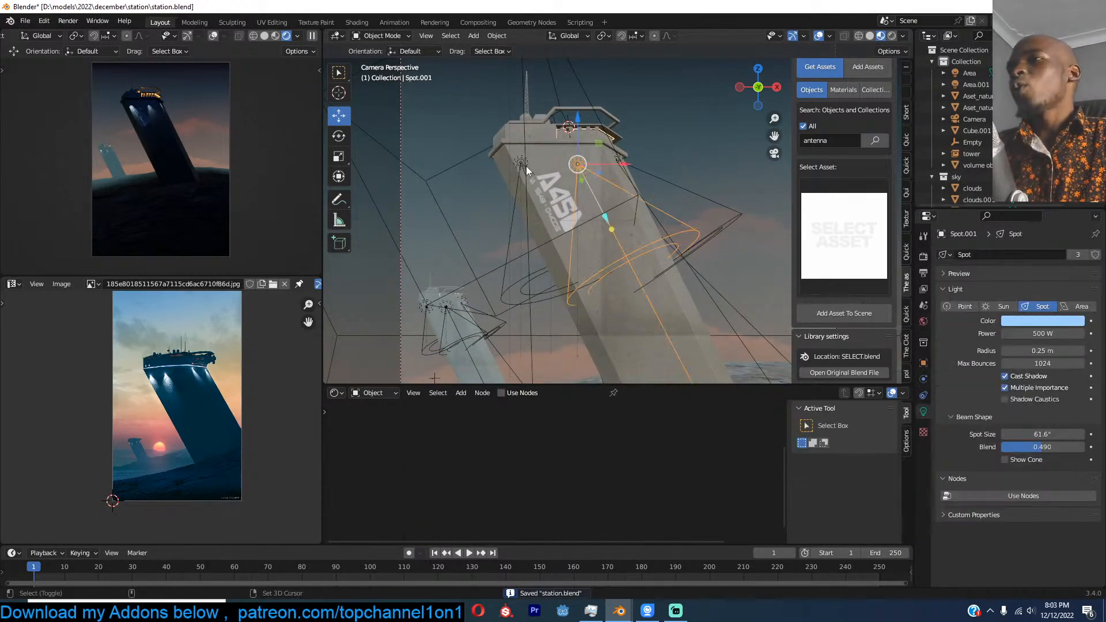
pyautogui.click(523, 166)
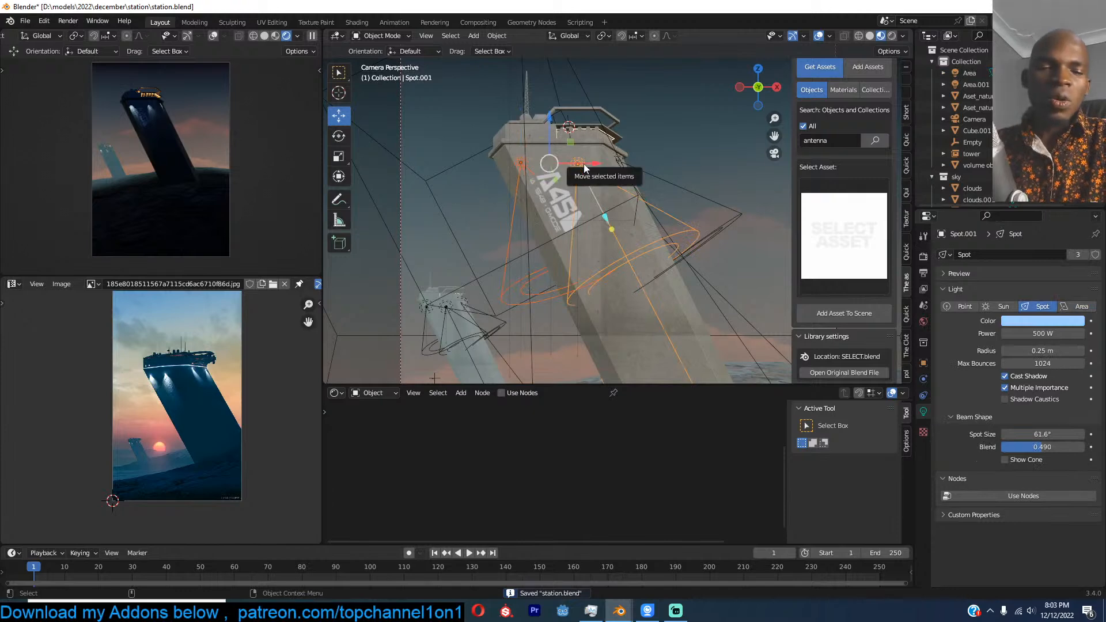
pyautogui.press('KP_Decimal')
pyautogui.moveTo(583, 163); pyautogui.dragTo(644, 205, button='middle')
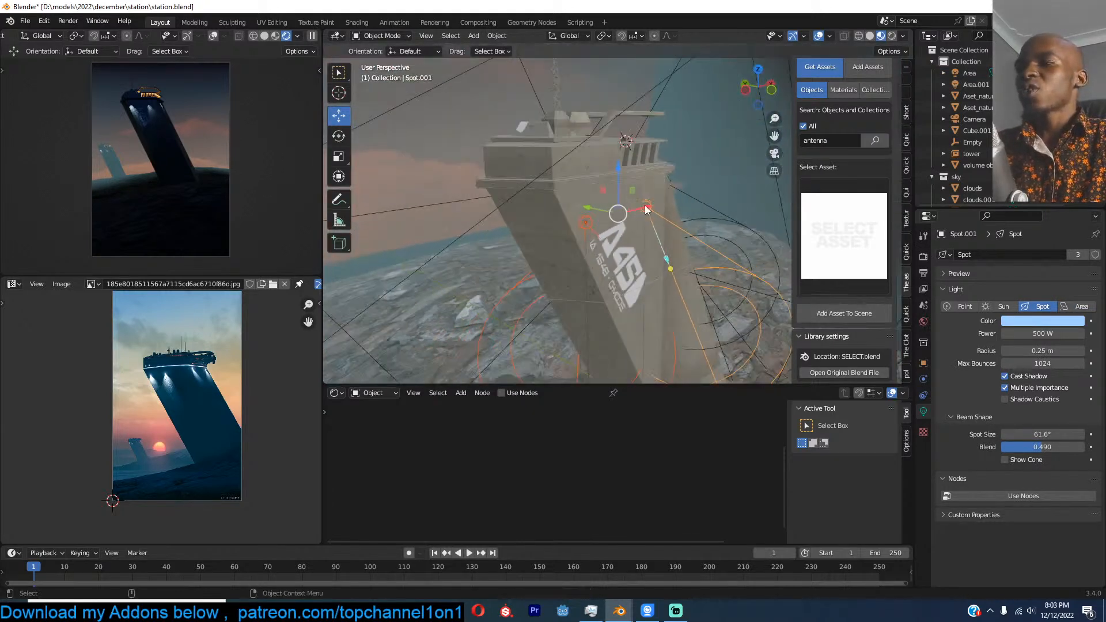
pyautogui.press('KP_0')
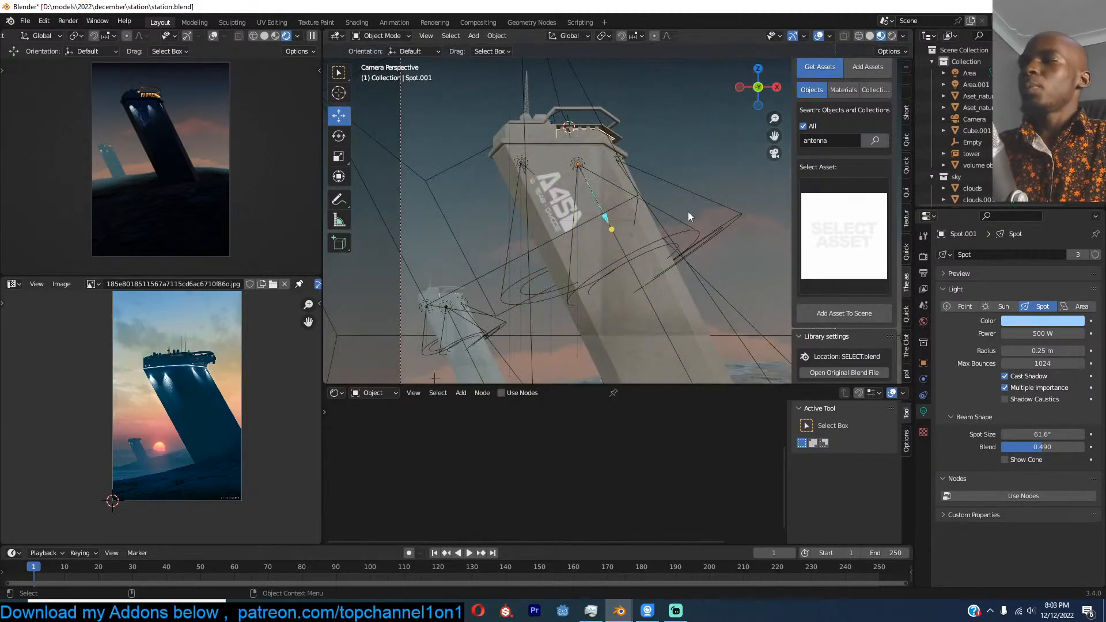
pyautogui.hotkey('ctrl', 's')
pyautogui.scroll(-2, 649, 249)
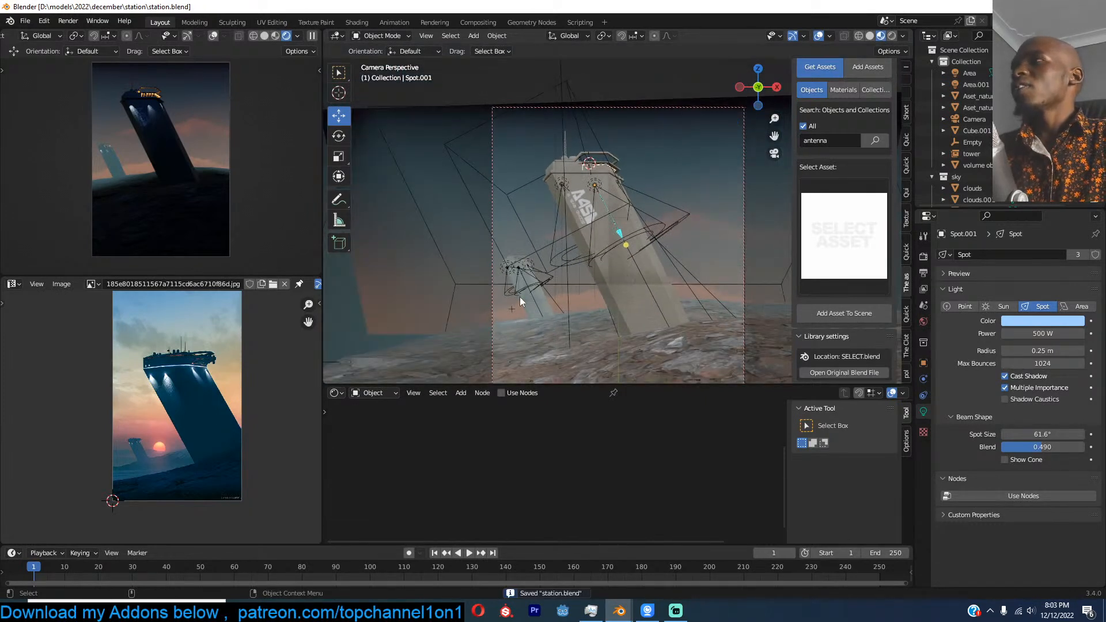
pyautogui.keyDown('shift'); pyautogui.moveTo(575, 291); pyautogui.dragTo(524, 271, button='middle'); pyautogui.keyUp('shift')
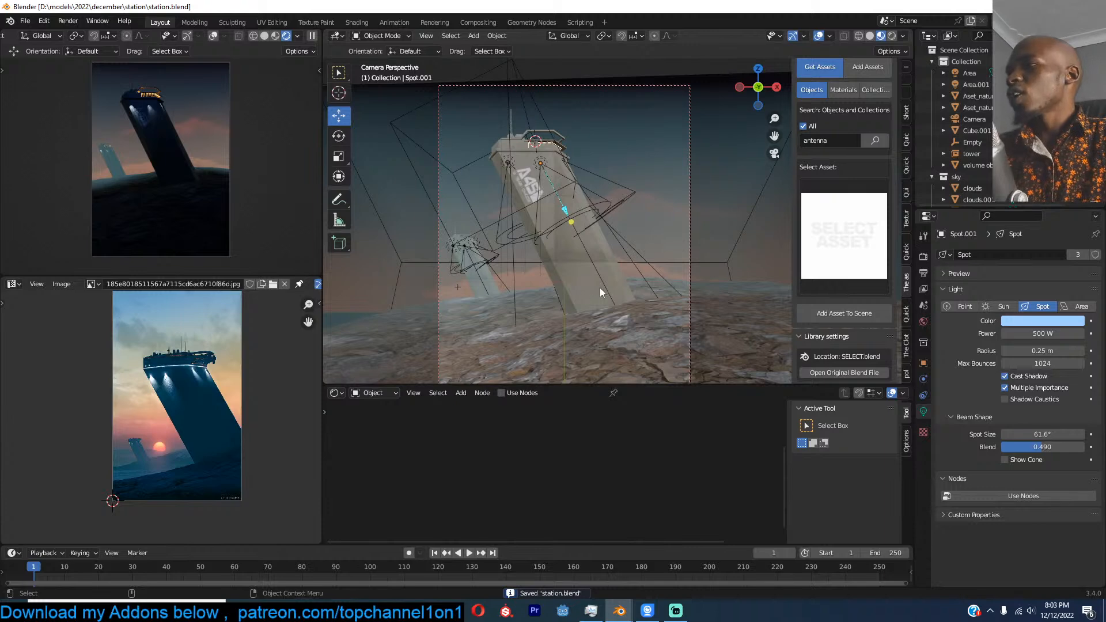
# Step: Search the asset library for "man" objects
pyautogui.click(625, 308)
pyautogui.hotkey('ctrl', 'z')
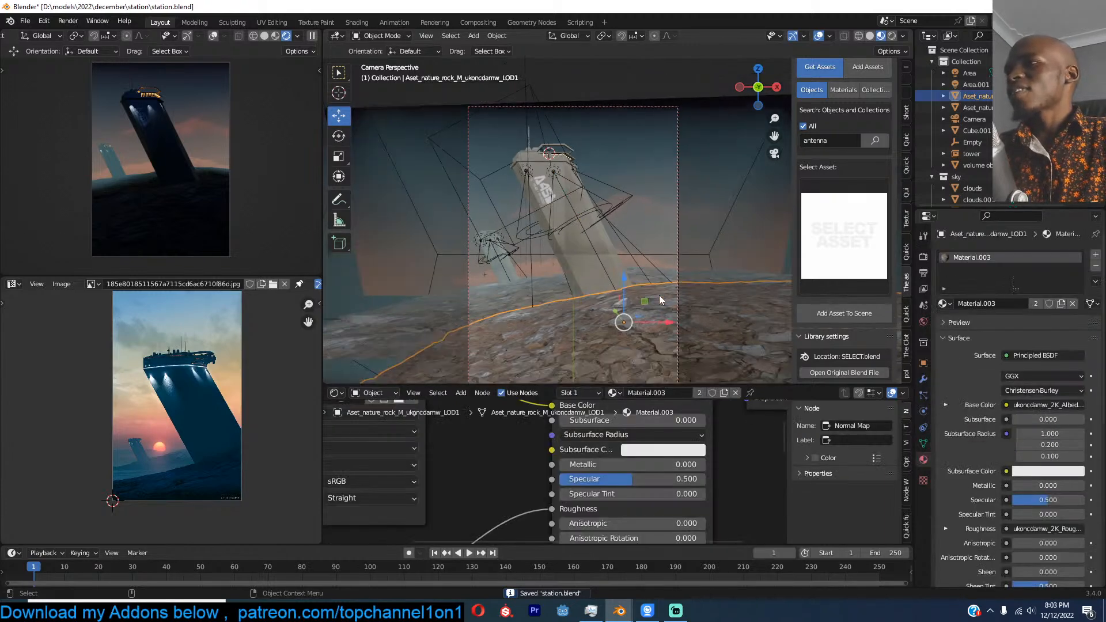
pyautogui.click(833, 142)
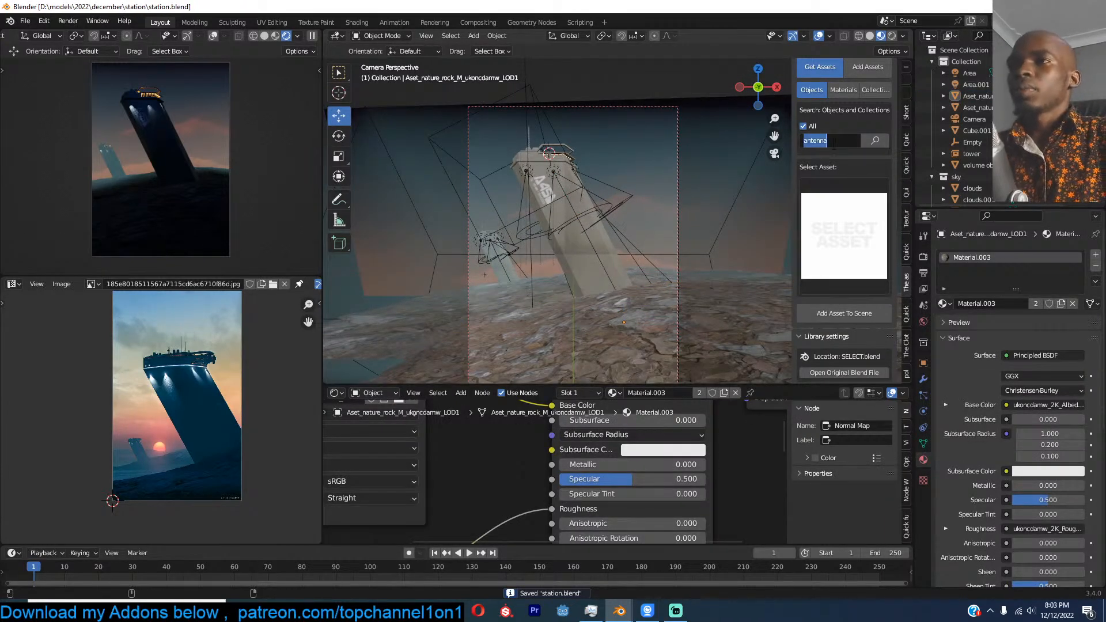
pyautogui.write('man')
pyautogui.press('Return')
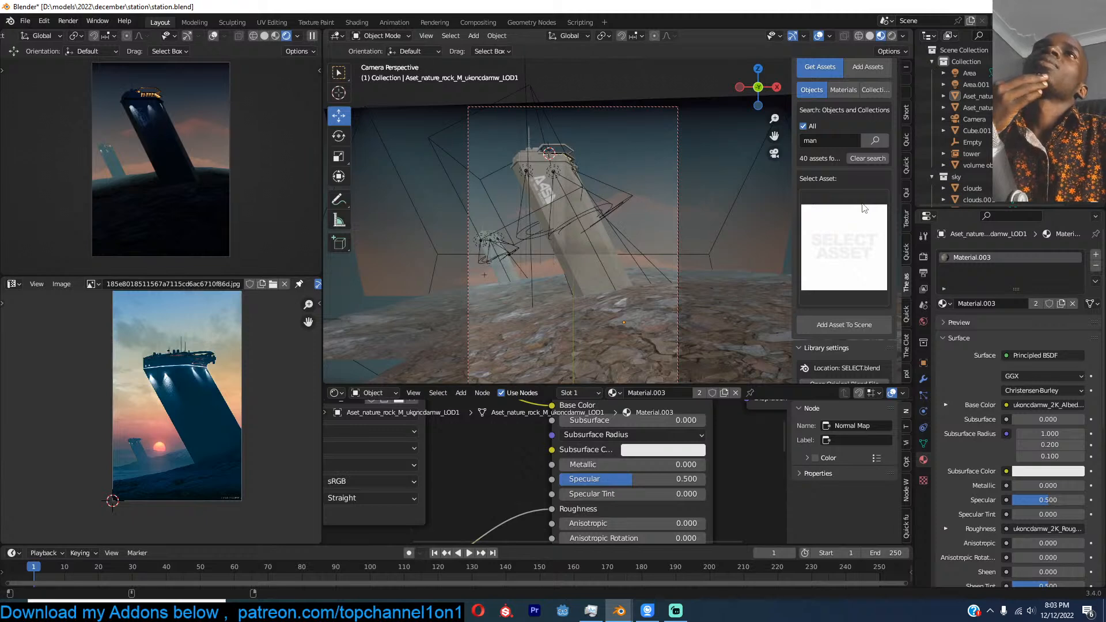
# Step: Pause the rendered preview, save the scene and add the business man asset on the rocks at the main tower's base
pyautogui.click(865, 208)
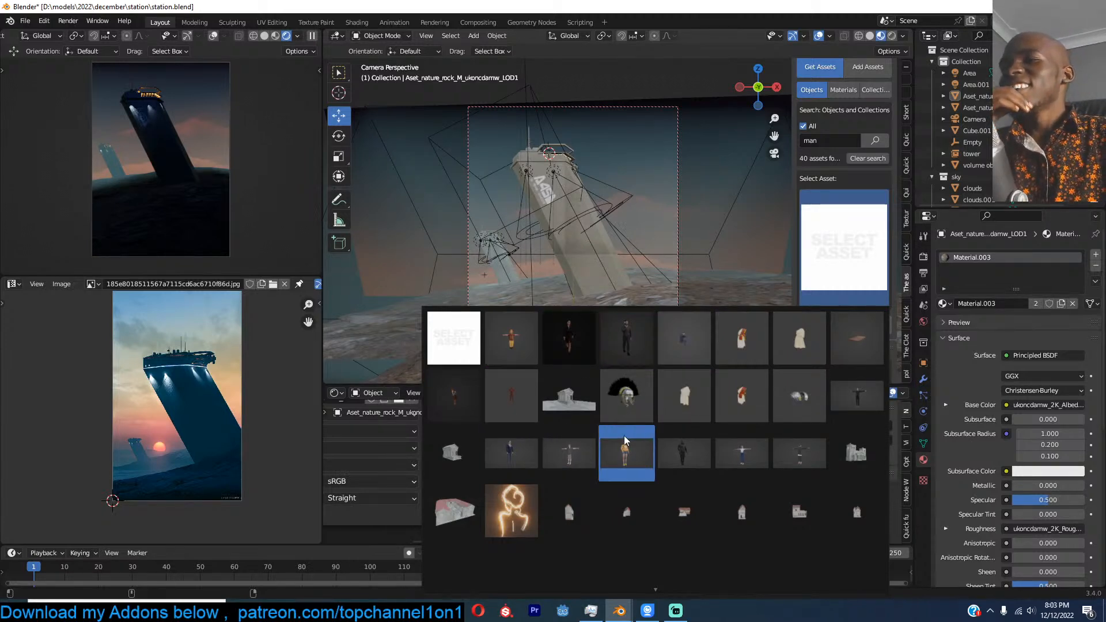
pyautogui.click(520, 446)
pyautogui.keyDown('shift'); pyautogui.rightClick(614, 306); pyautogui.keyUp('shift')
pyautogui.click(312, 36)
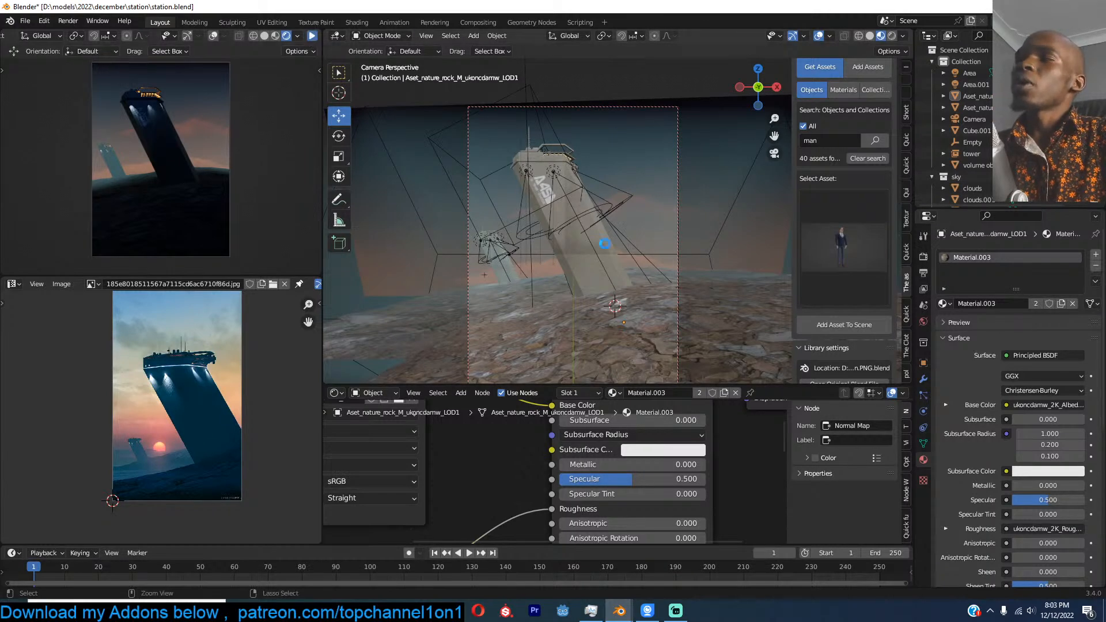
pyautogui.hotkey('ctrl', 's')
pyautogui.click(847, 326)
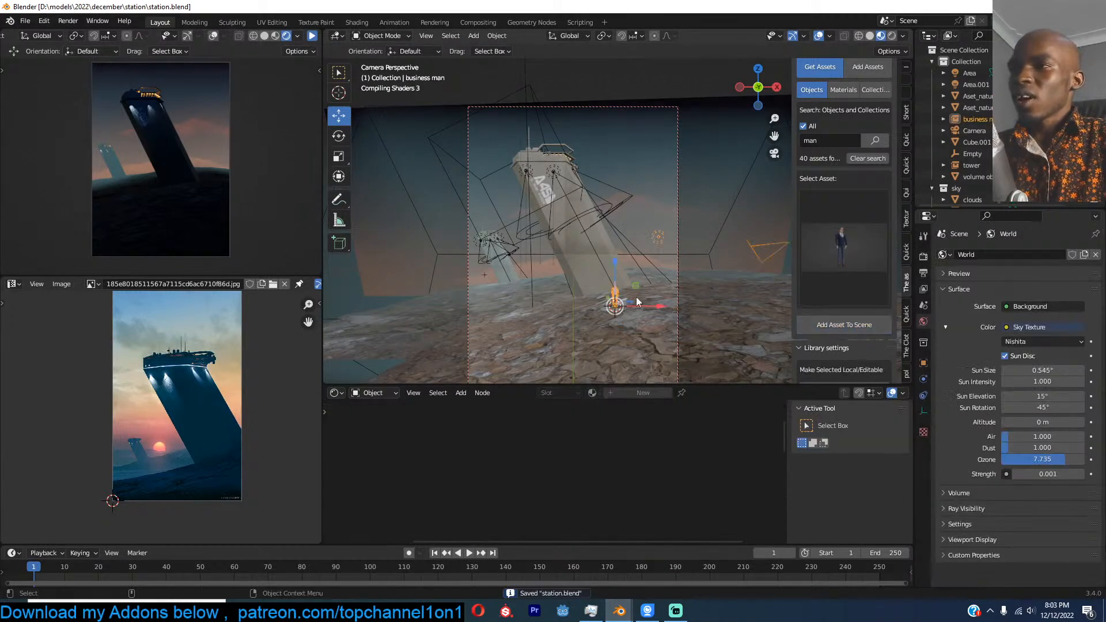
# Step: Replace the business man with the dark modern soldier asset, placed on the rocks just in front of the main tower
pyautogui.click(832, 254)
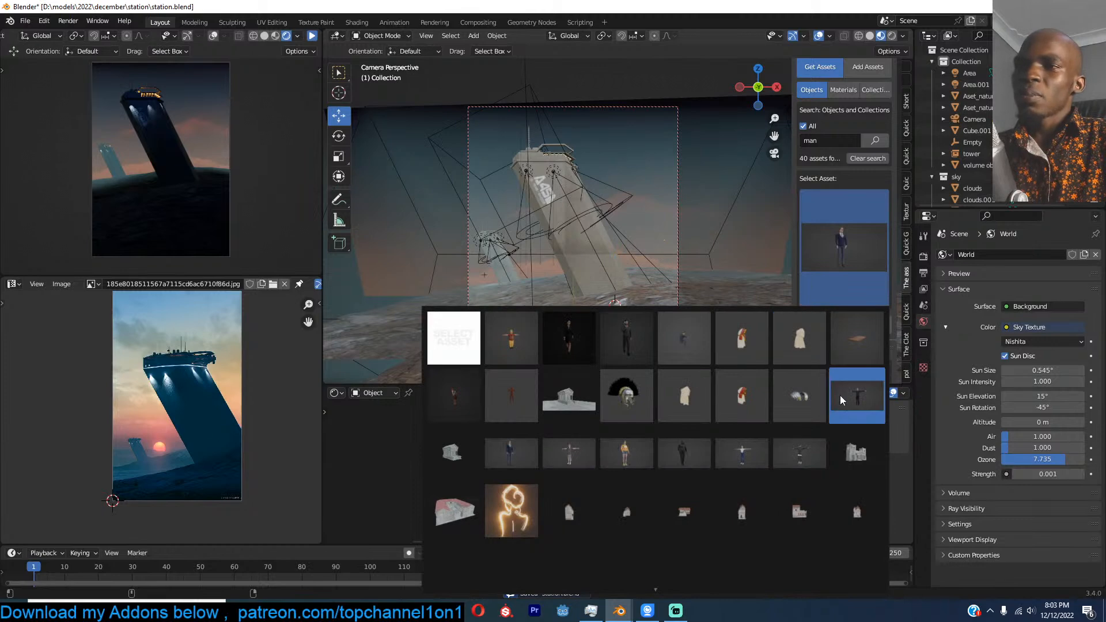
pyautogui.click(682, 461)
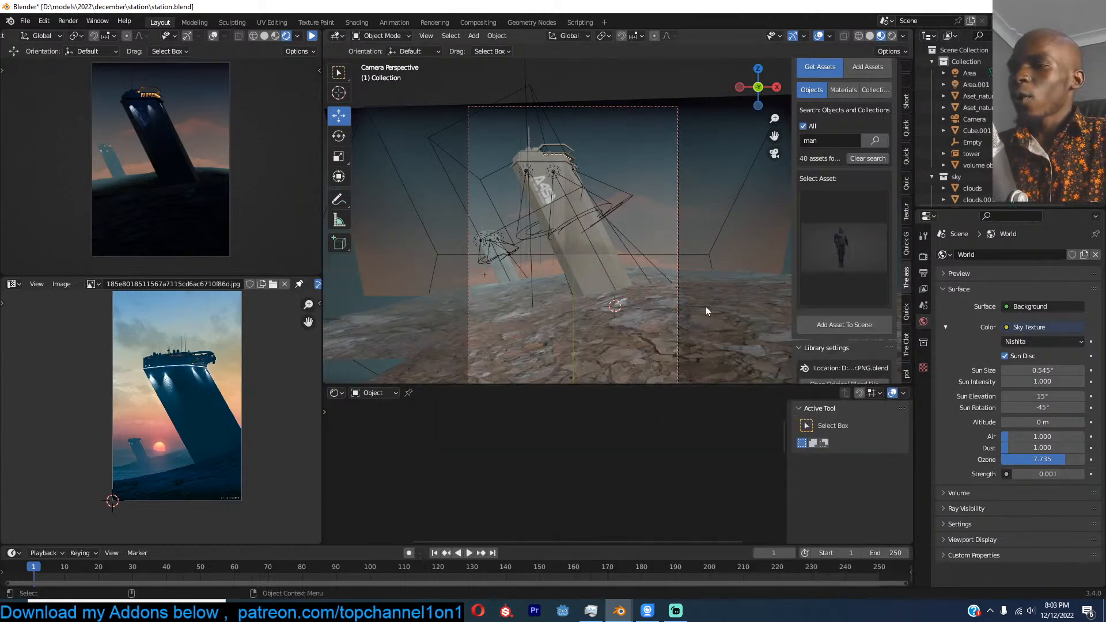
pyautogui.click(844, 325)
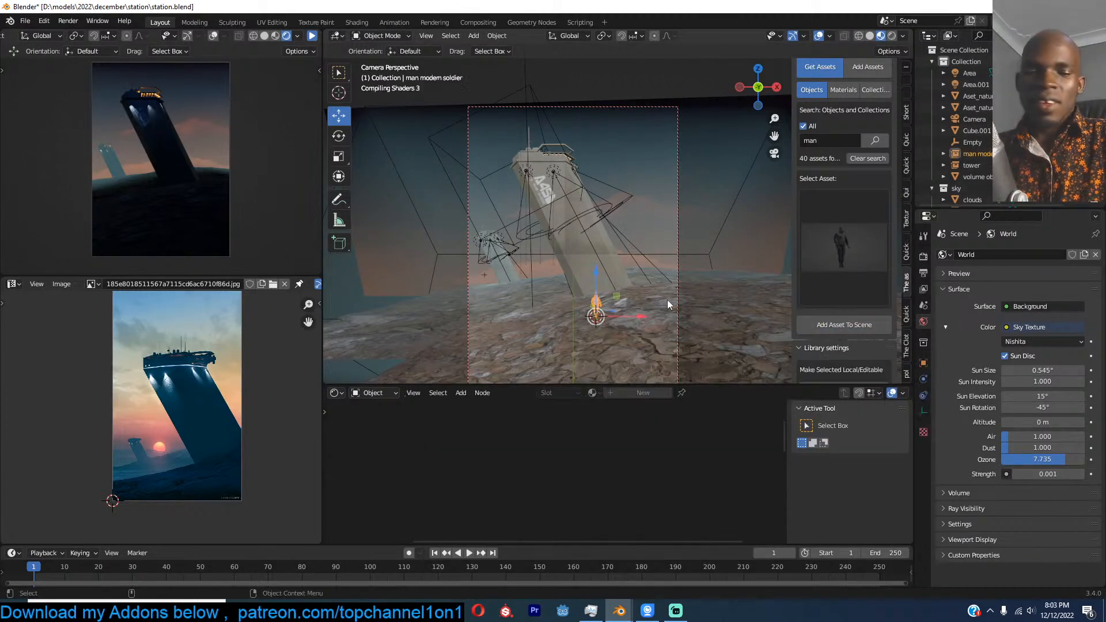
# Step: Scale the soldier up to about 1.87 times its size and rotate it 180° about the Z axis
pyautogui.press('KP_Decimal')
pyautogui.press('s')
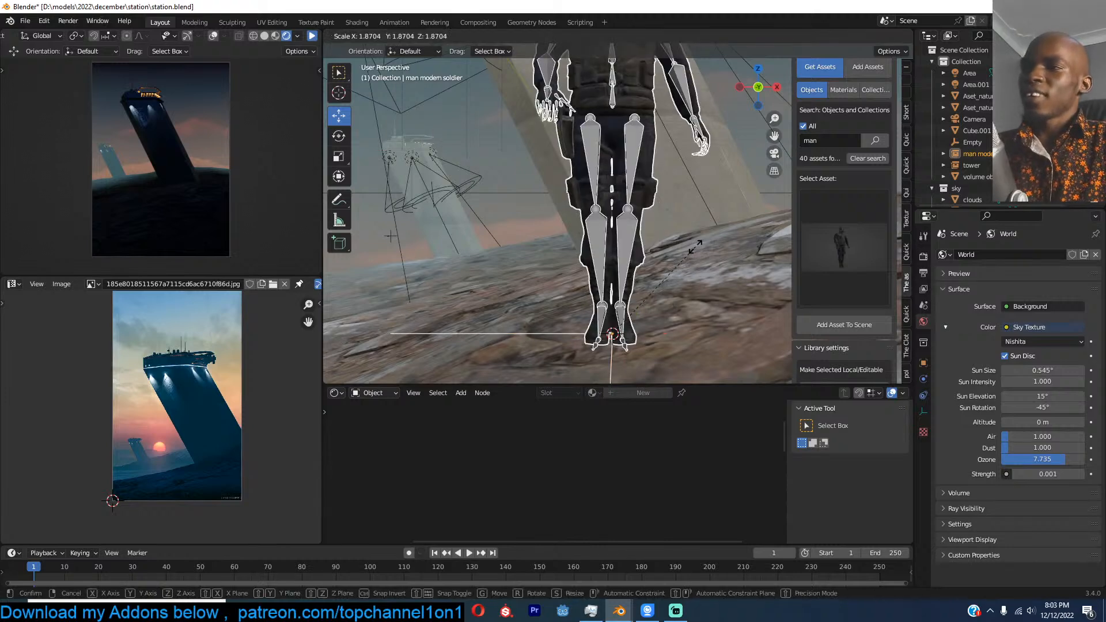
pyautogui.click(696, 246)
pyautogui.scroll(-4, 696, 246)
pyautogui.write('rz180')
pyautogui.press('Return')
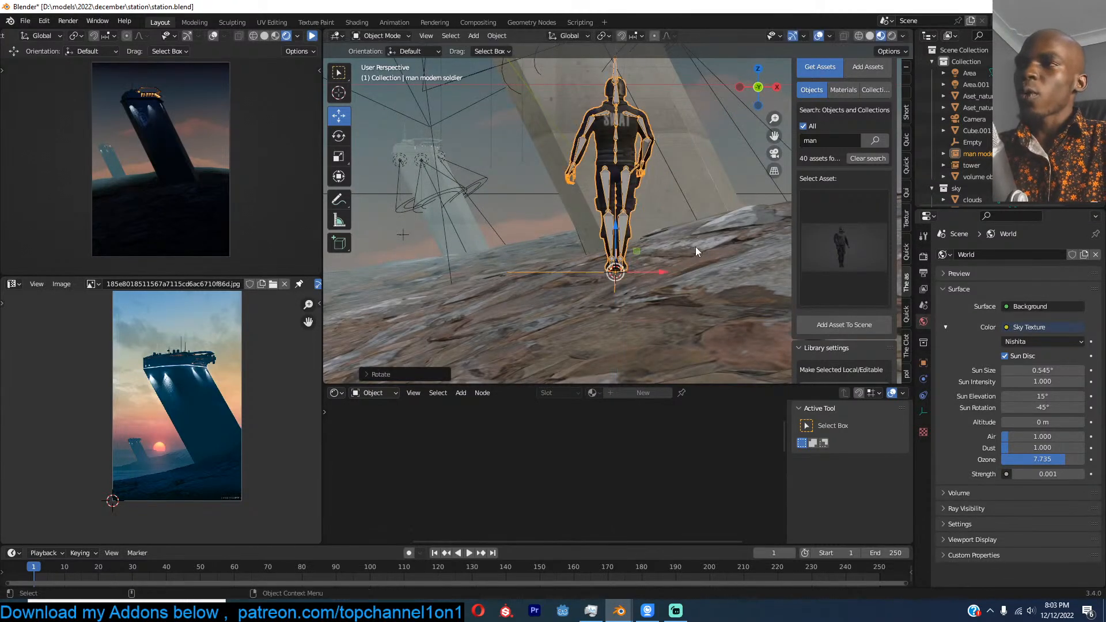
# Step: Lower the soldier along Z until its feet meet the rocks, and make the linked asset local and editable
pyautogui.press('g')
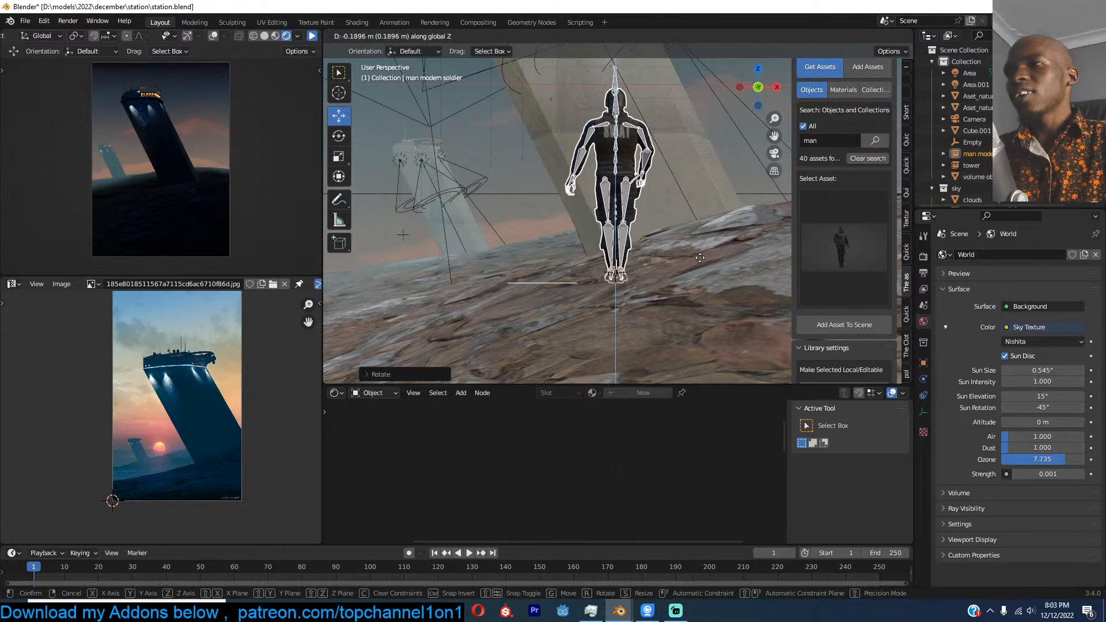
pyautogui.click(694, 256)
pyautogui.moveTo(694, 256); pyautogui.dragTo(832, 182, button='middle')
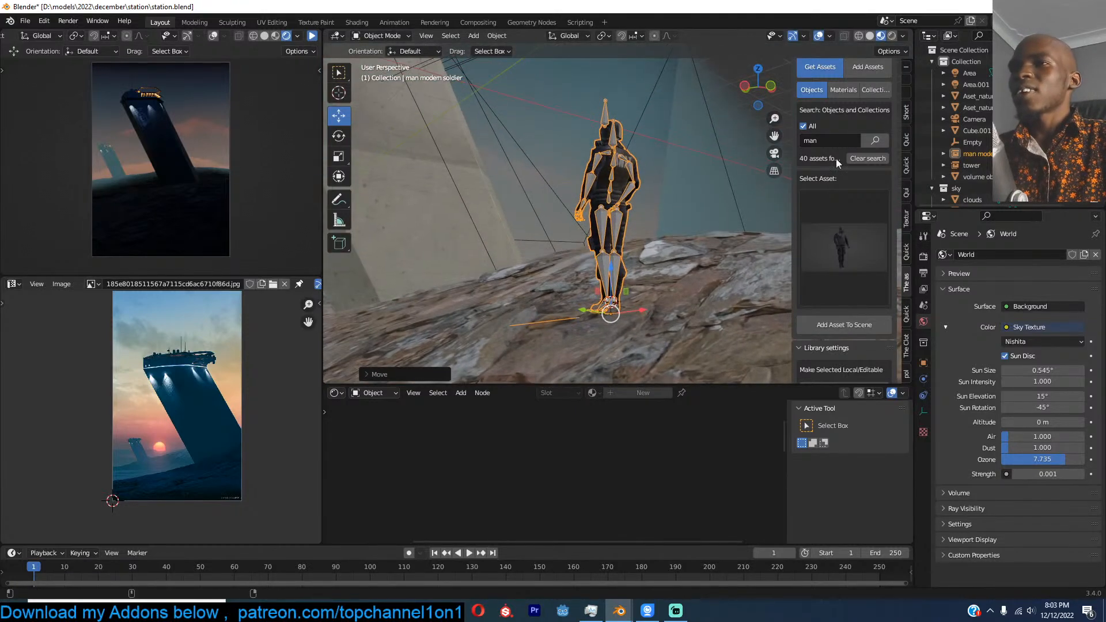
pyautogui.moveTo(766, 190); pyautogui.dragTo(718, 177, button='middle')
pyautogui.scroll(-3, 844, 317)
pyautogui.click(858, 314)
pyautogui.moveTo(695, 242); pyautogui.dragTo(656, 212, button='middle')
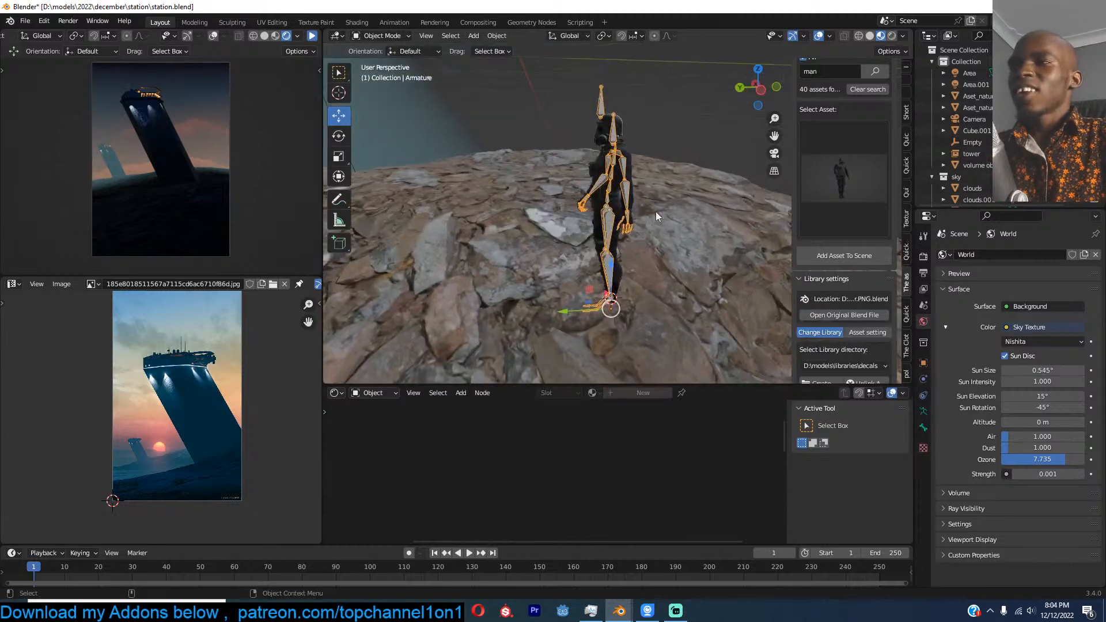
# Step: Rotate the soldier's upper arm bones in Pose Mode so that the right arm reaches forward
pyautogui.hotkey('ctrl', 'Tab')
pyautogui.press('KP_1')
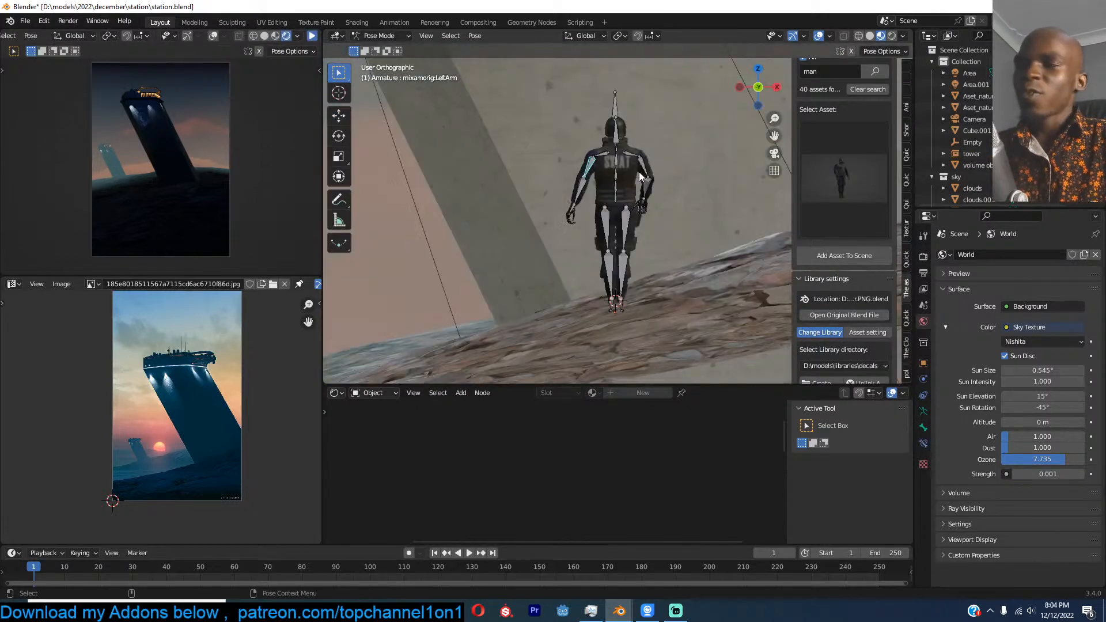
pyautogui.press('KP_3')
pyautogui.press('r')
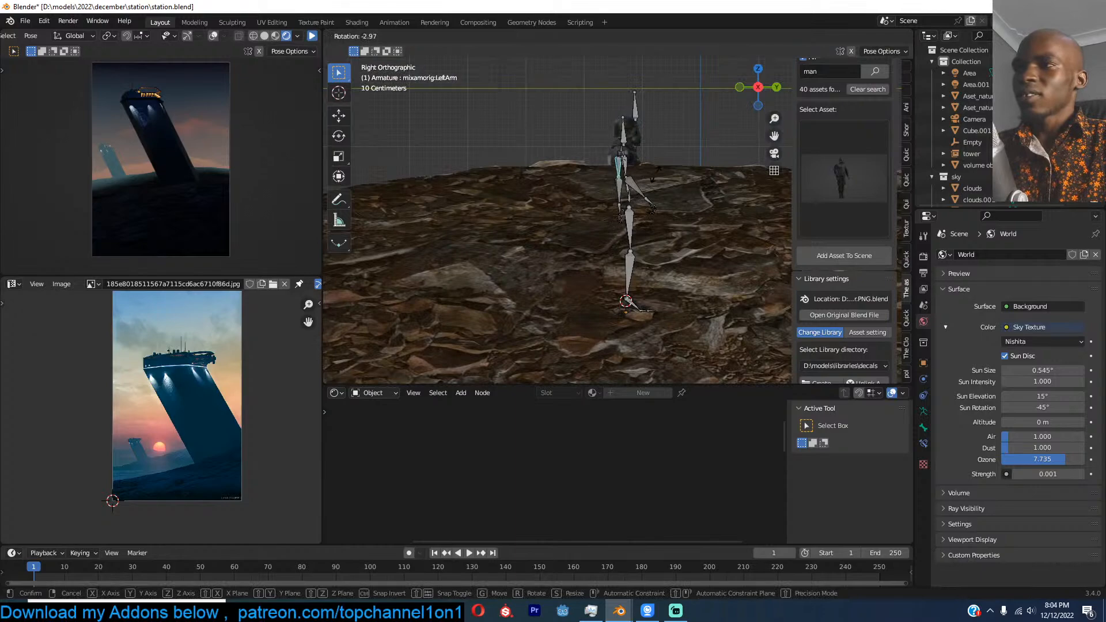
pyautogui.click(669, 162)
pyautogui.moveTo(641, 188); pyautogui.dragTo(628, 221, button='middle')
pyautogui.click(630, 182)
pyautogui.click(630, 144)
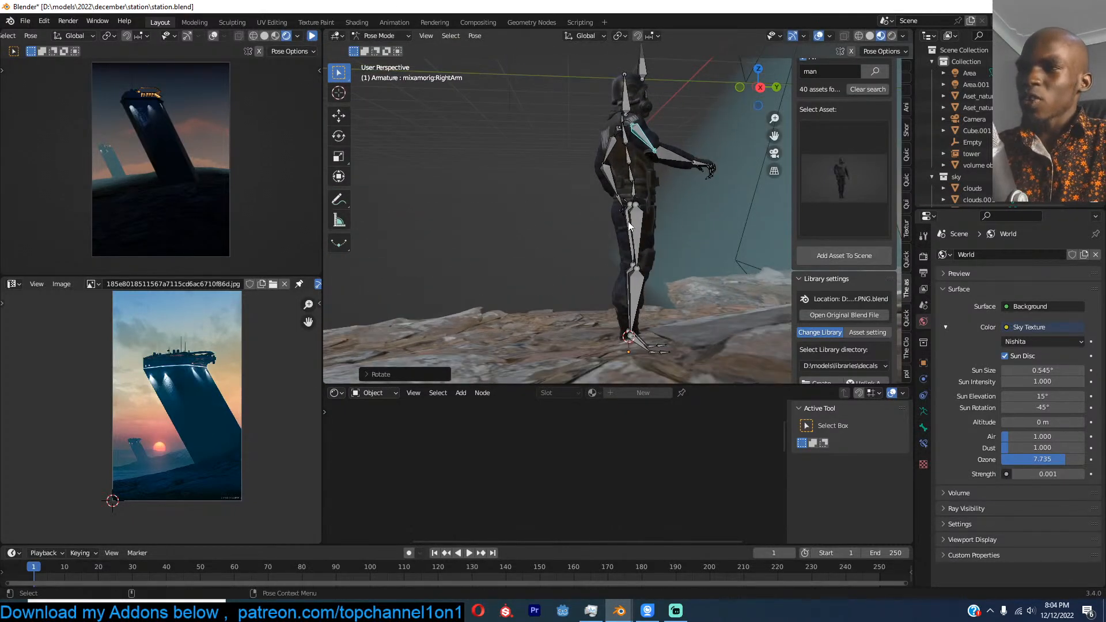
# Step: Rotate the soldier's right thigh and lower leg bones to bend the right leg
pyautogui.click(631, 225)
pyautogui.press('r')
pyautogui.click(684, 282)
pyautogui.click(690, 285)
pyautogui.moveTo(690, 285); pyautogui.dragTo(583, 290, button='middle')
pyautogui.press('r')
pyautogui.click(676, 305)
# Step: Rotate the soldier's left thigh and lower leg bones to bend the left leg into a walking stance
pyautogui.click(601, 239)
pyautogui.moveTo(601, 240)
pyautogui.mouseDown(button='middle')
pyautogui.moveTo(617, 242)
pyautogui.moveTo(503, 253)
pyautogui.moveTo(595, 236)
pyautogui.mouseUp(button='middle')
pyautogui.press('r')
pyautogui.click(636, 260)
pyautogui.click(615, 286)
pyautogui.press('r')
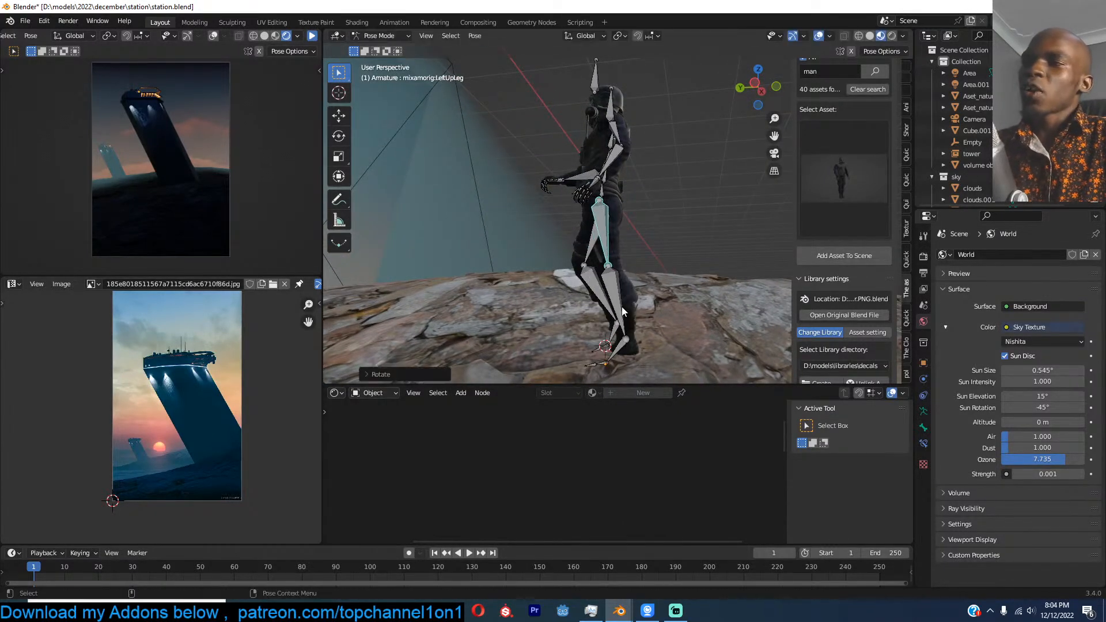
pyautogui.click(634, 293)
# Step: Return to Object Mode, view the posed soldier through the camera and save the scene
pyautogui.hotkey('ctrl', 'Tab')
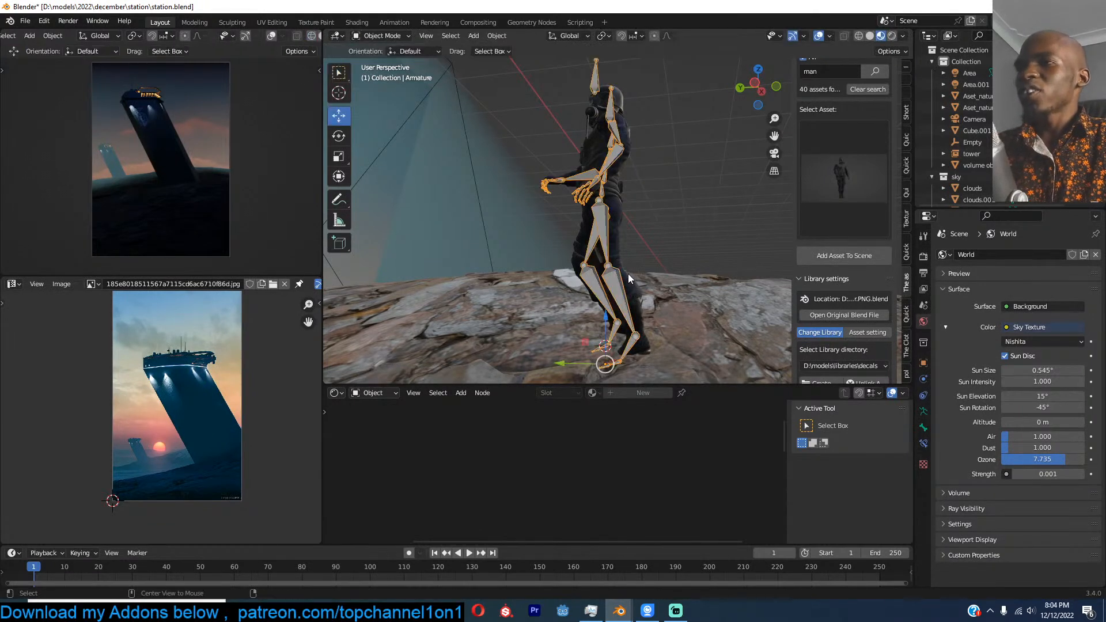
pyautogui.press('KP_0')
pyautogui.scroll(5, 628, 274)
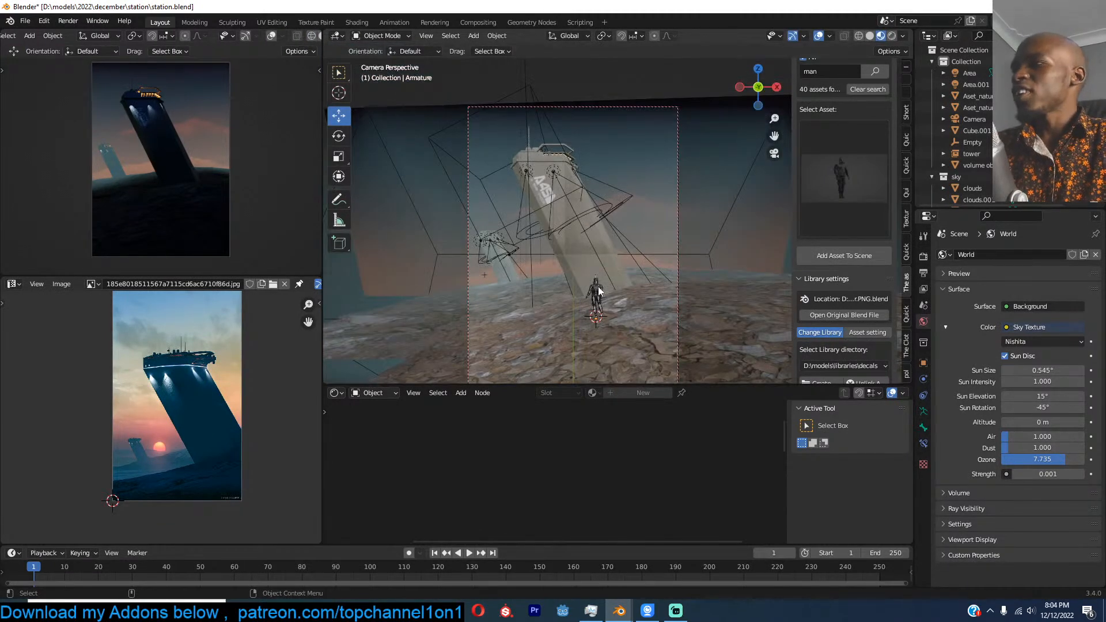
pyautogui.hotkey('ctrl', 's')
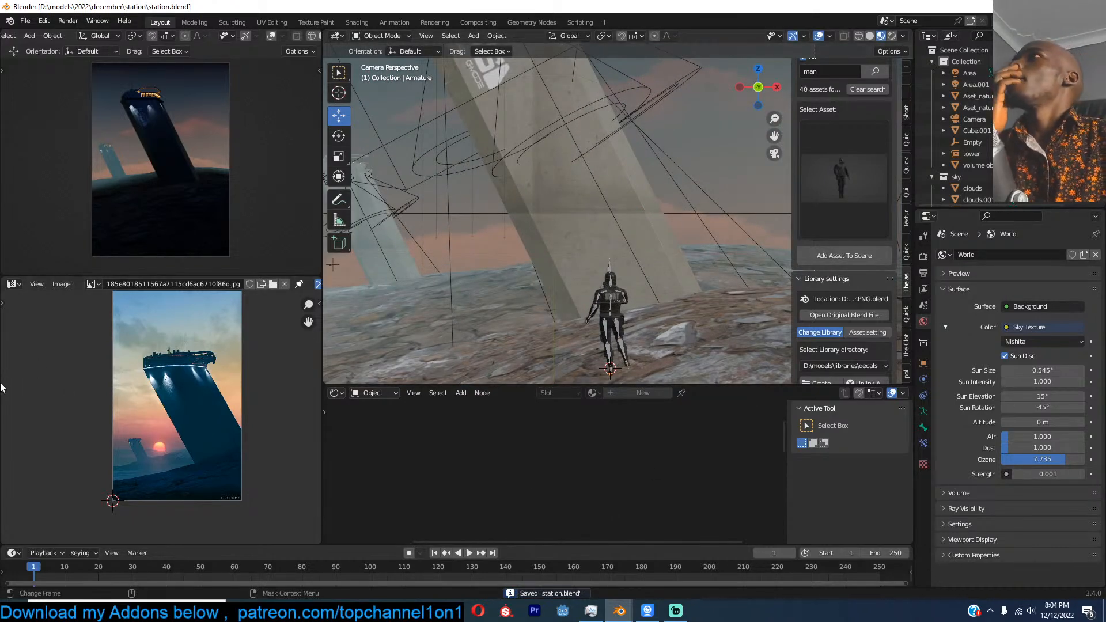
pyautogui.click(309, 611)
pyautogui.click(308, 611)
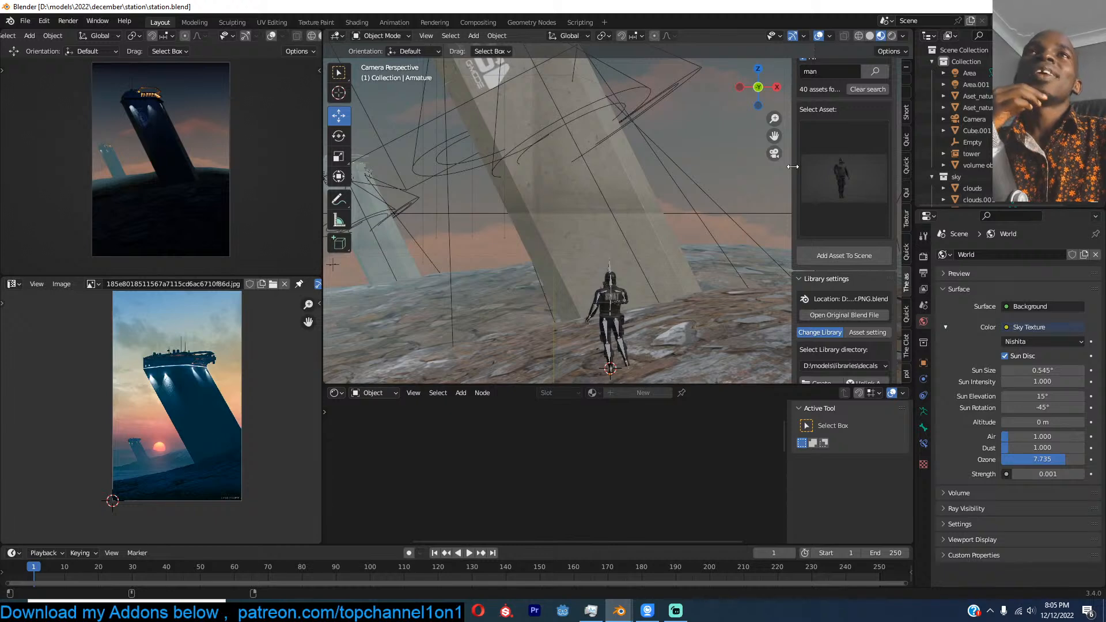
# Step: Parent the soldier's body mesh to its armature with Object (Keep Transform)
pyautogui.scroll(5, 656, 219)
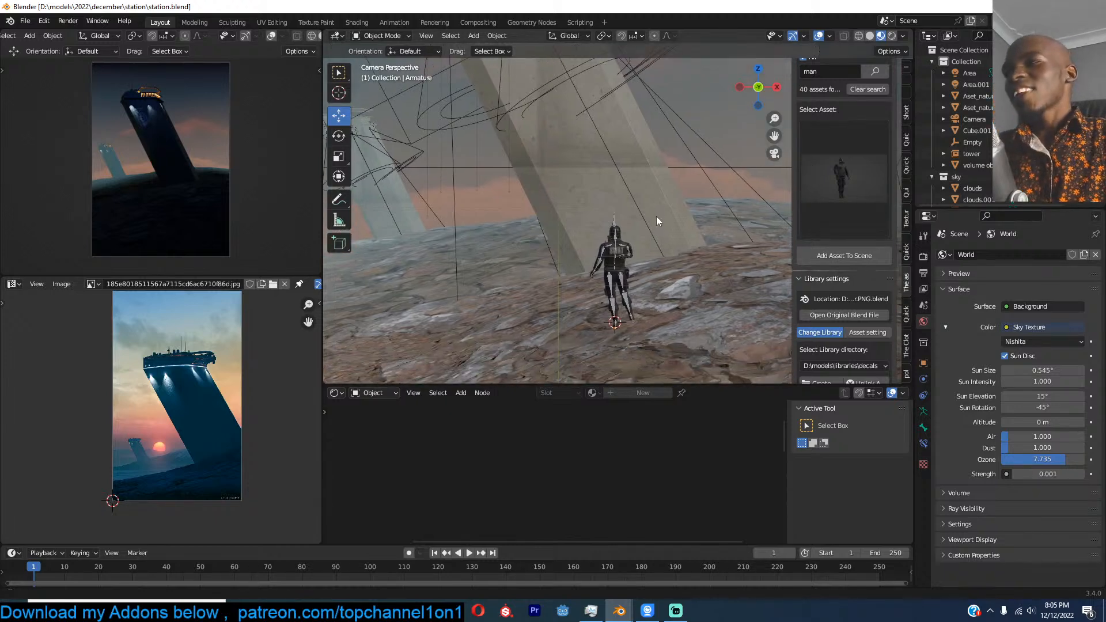
pyautogui.click(621, 288)
pyautogui.press('s')
pyautogui.rightClick(637, 274)
pyautogui.click(607, 269)
pyautogui.keyDown('shift'); pyautogui.click(623, 288); pyautogui.keyUp('shift')
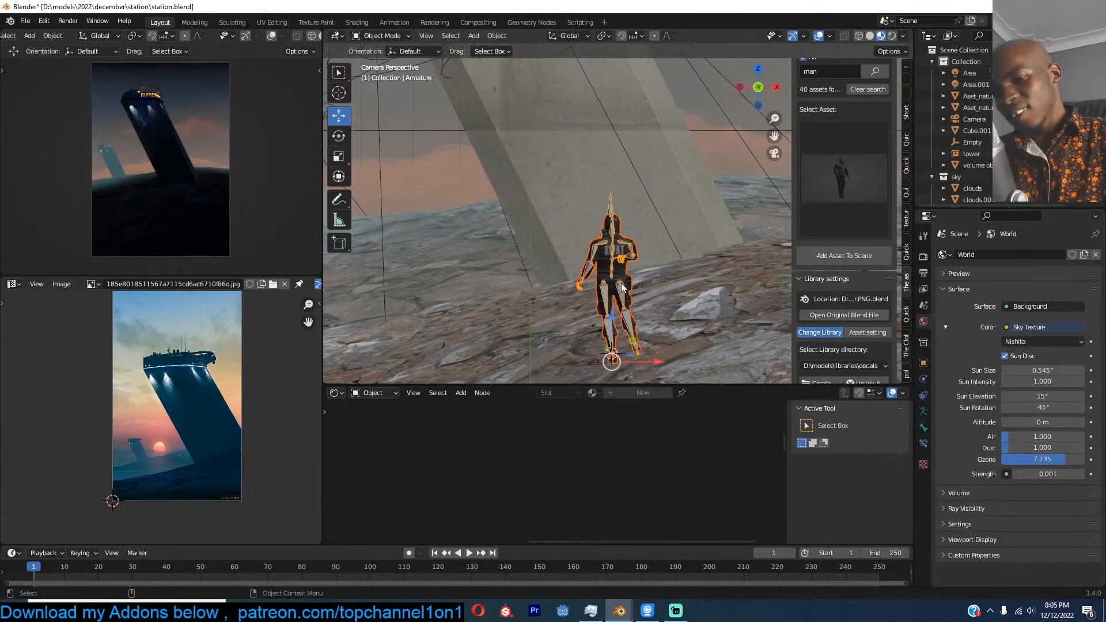
pyautogui.hotkey('ctrl', 'p')
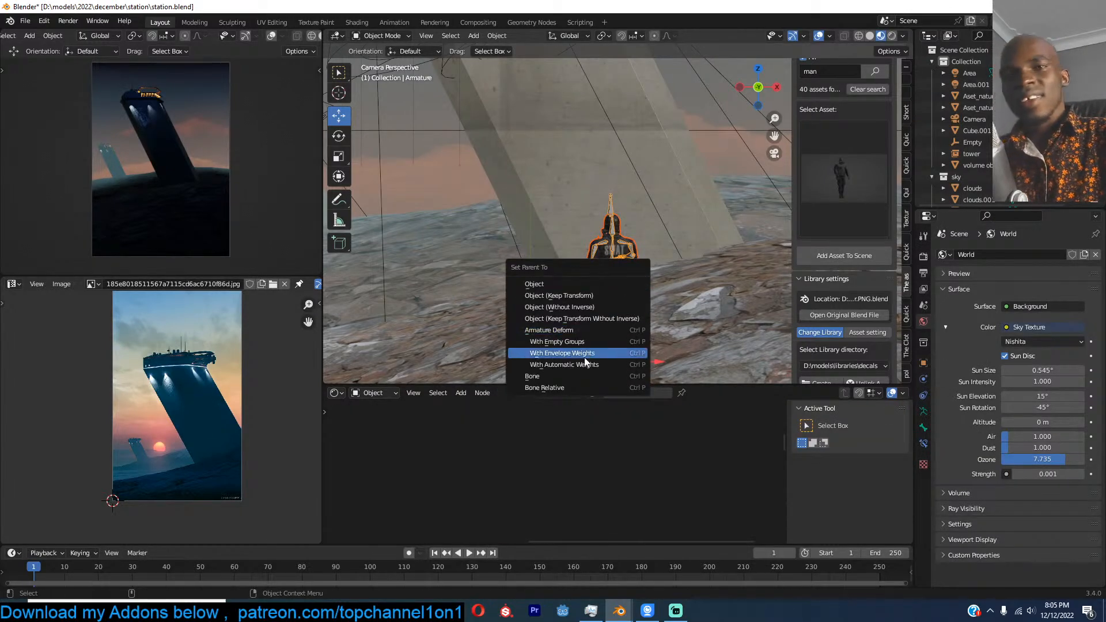
pyautogui.click(583, 295)
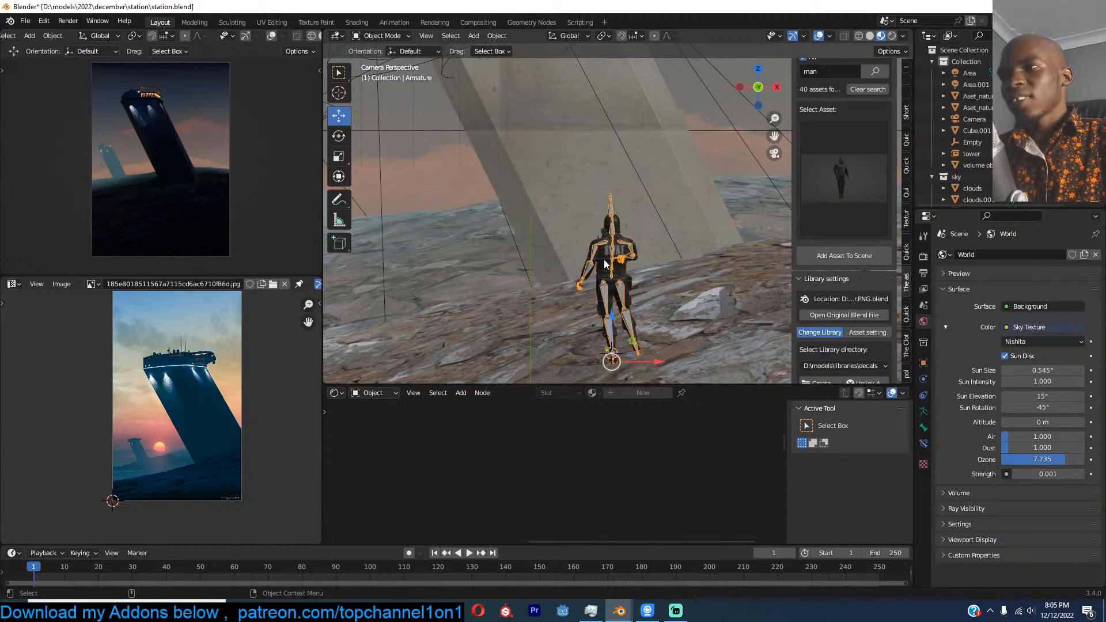
# Step: Parent the selected soldier to its armature with the plain Object option and save the scene
pyautogui.hotkey('ctrl', 'p')
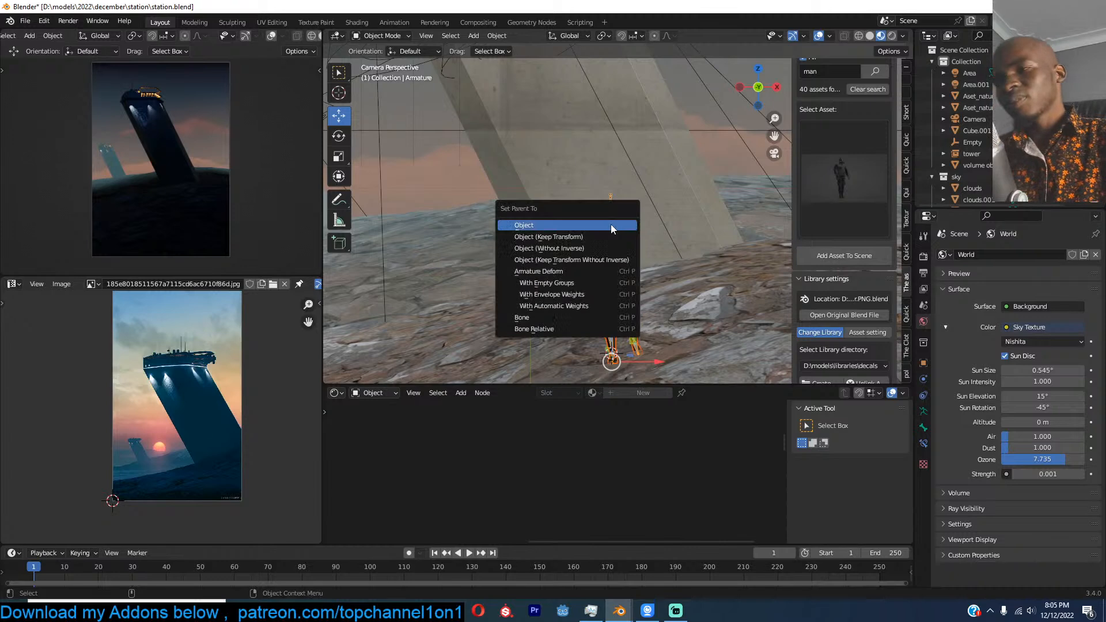
pyautogui.click(610, 226)
pyautogui.hotkey('ctrl', 's')
# Step: Scale up the soldier's armature together with the body and save the scene
pyautogui.press('s')
pyautogui.click(674, 221)
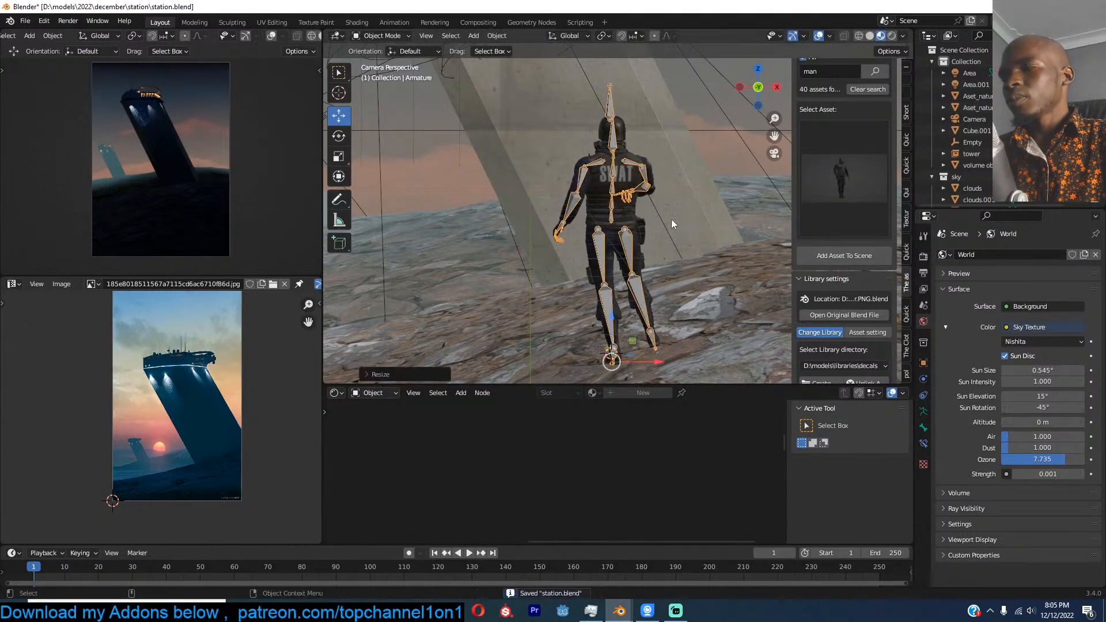
pyautogui.scroll(-5, 673, 222)
pyautogui.hotkey('ctrl', 's')
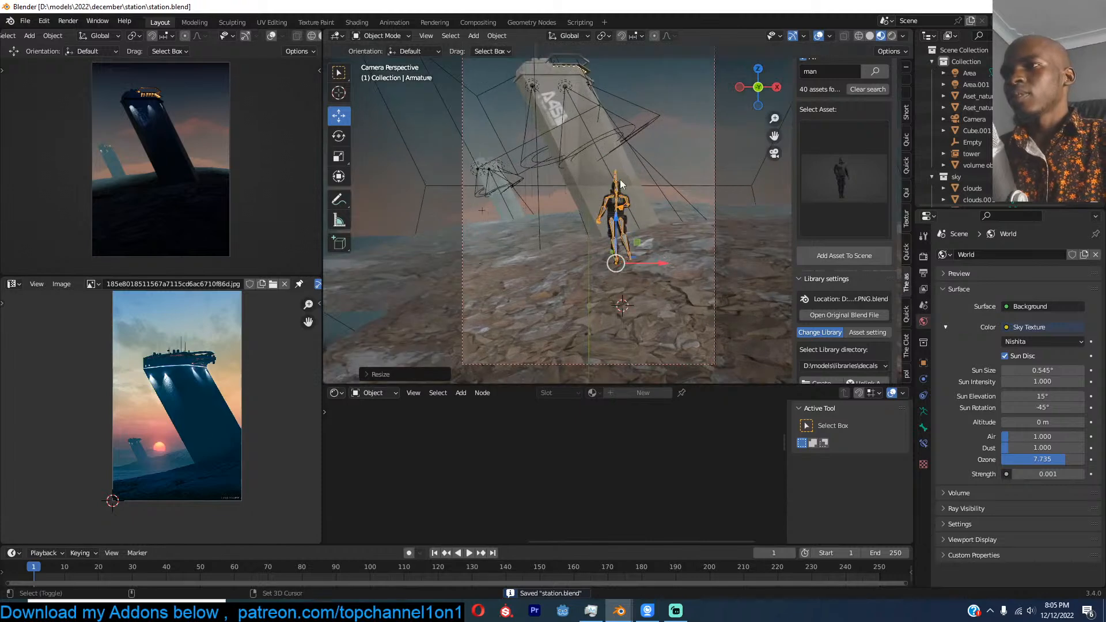
# Step: Snap the soldier's armature to the 3D cursor on the foreground rocks, adjust its scale and save the scene
pyautogui.hotkey('shift', 's')
pyautogui.click(634, 182)
pyautogui.press('s')
pyautogui.click(656, 204)
pyautogui.click(655, 203)
pyautogui.hotkey('ctrl', 's')
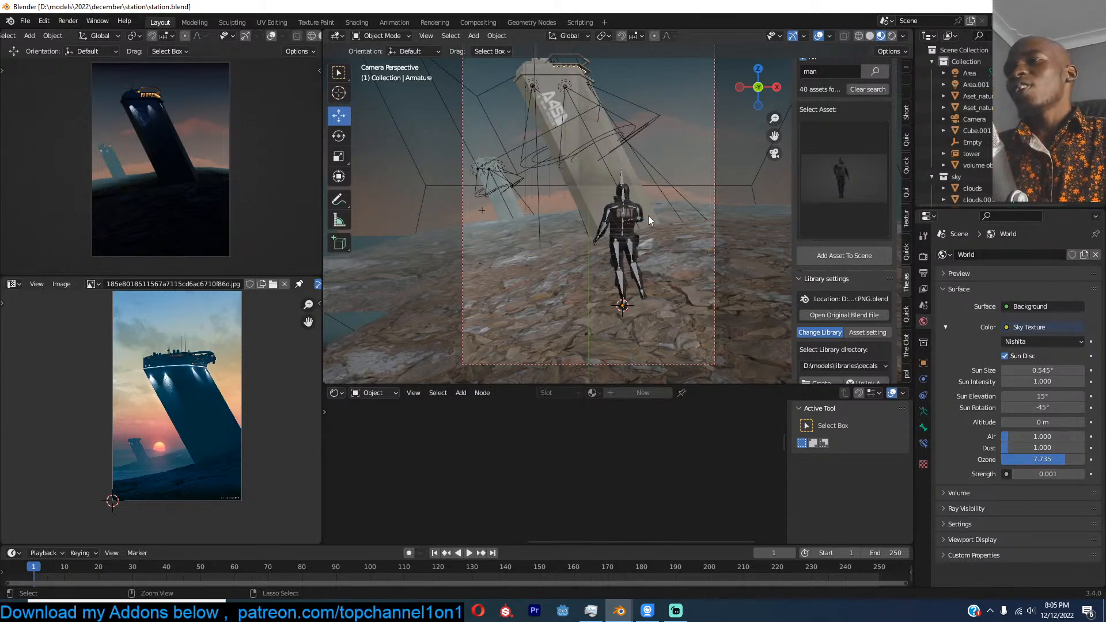
pyautogui.hotkey('ctrl', 's')
# Step: Rotate the soldier slightly around the global Z axis so his back faces the camera, deselect him and save
pyautogui.scroll(2, 649, 216)
pyautogui.press('r')
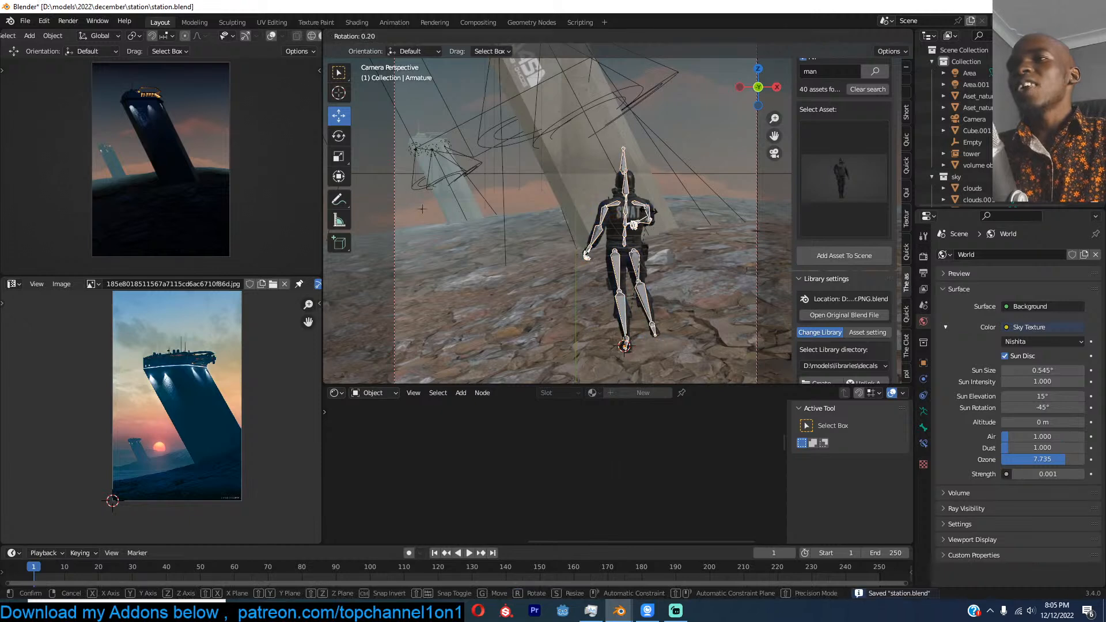
pyautogui.press('z')
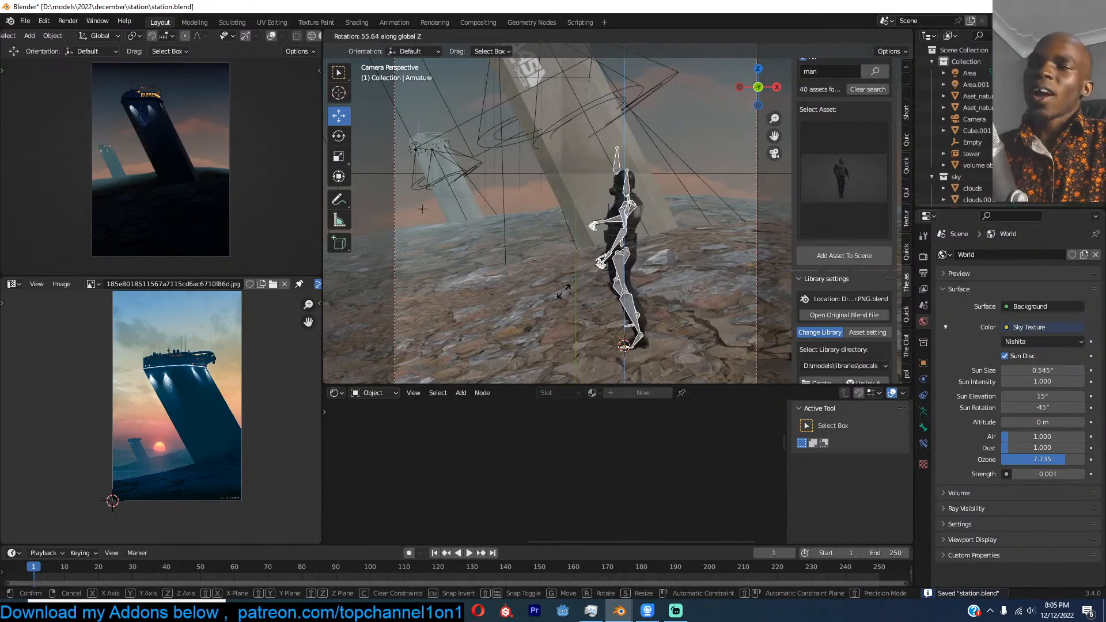
pyautogui.click(638, 247)
pyautogui.hotkey('alt', 'a')
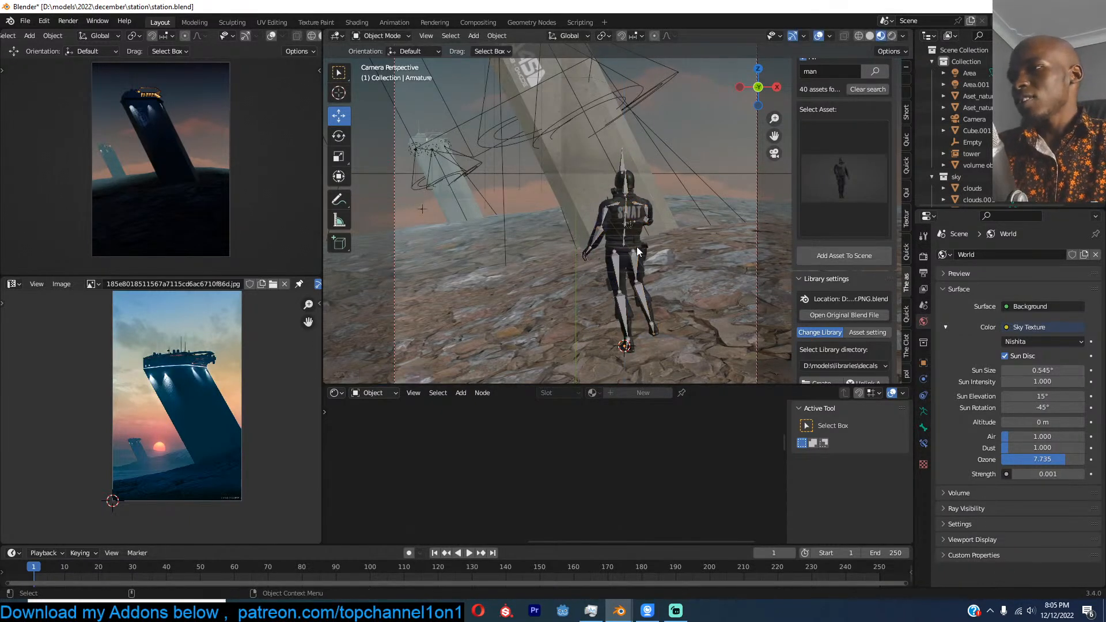
pyautogui.hotkey('ctrl', 's')
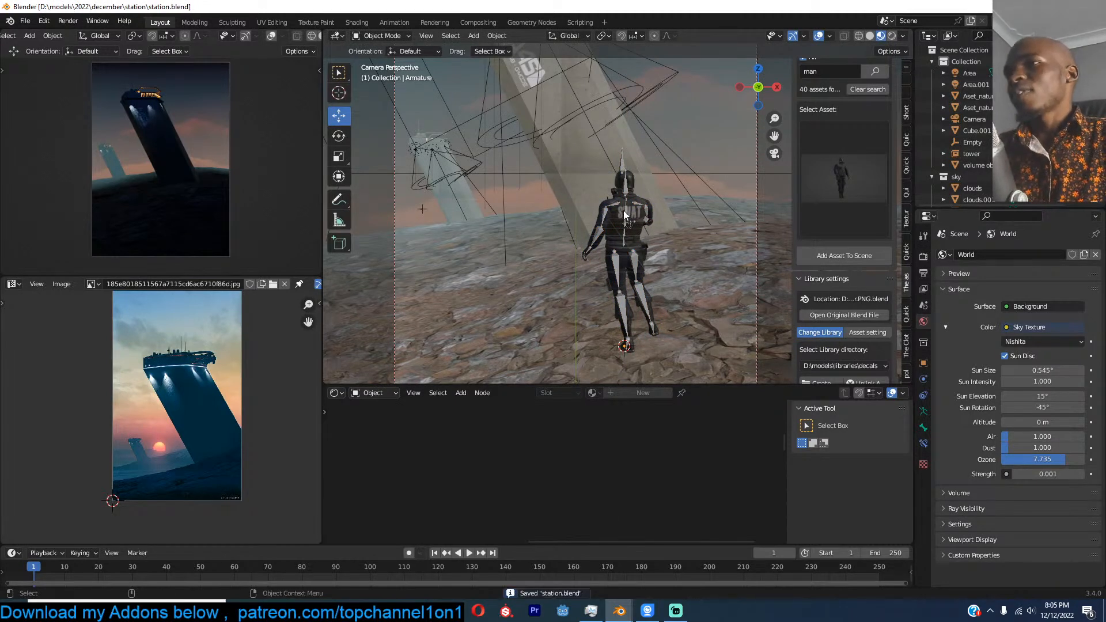
# Step: Place the 3D cursor at the soldier's head and add an area light there
pyautogui.keyDown('shift'); pyautogui.rightClick(632, 202); pyautogui.keyUp('shift')
pyautogui.hotkey('shift', 'a')
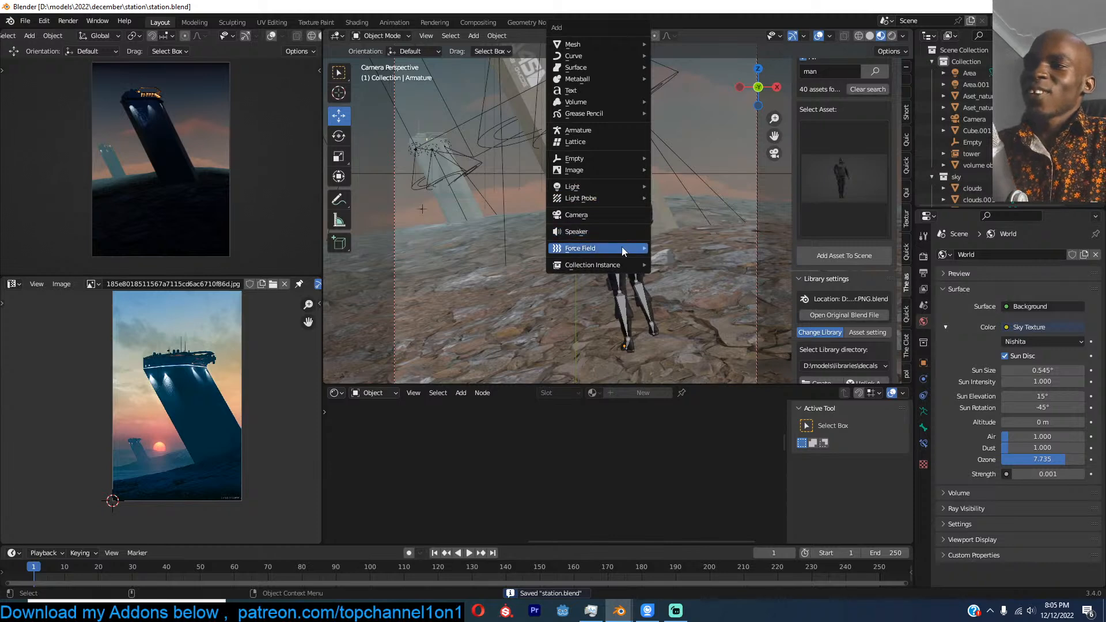
pyautogui.click(701, 164)
pyautogui.moveTo(700, 164); pyautogui.dragTo(507, 217, button='middle')
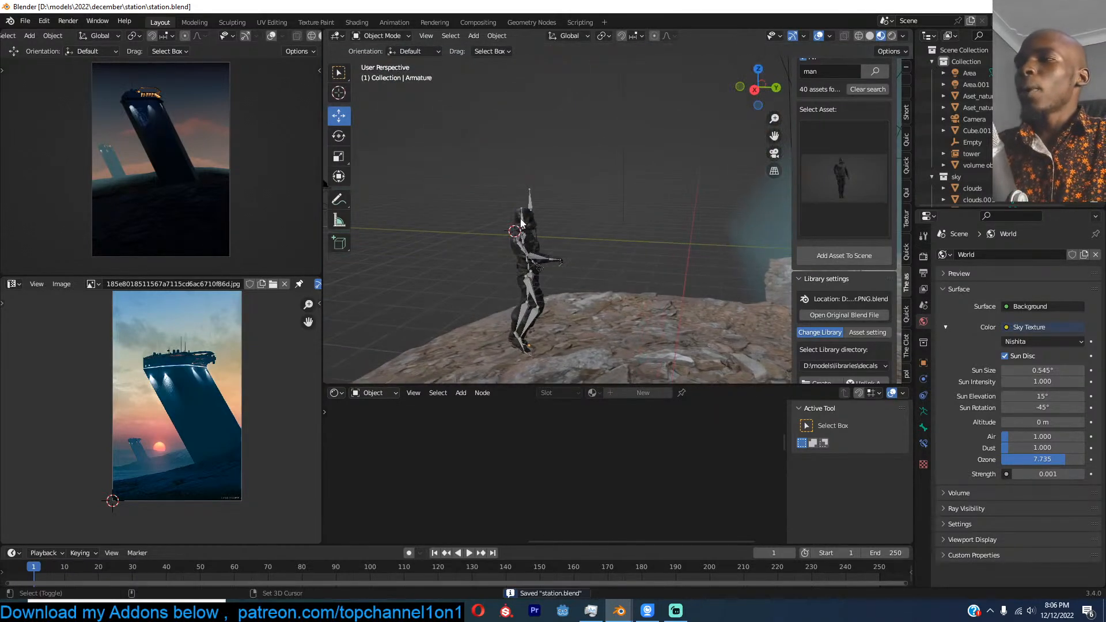
pyautogui.hotkey('ctrl', 's')
pyautogui.hotkey('shift', 'a')
pyautogui.moveTo(503, 189)
pyautogui.click(600, 227)
# Step: In right orthographic view, tilt the area light and move it up in front of the soldier, aimed down at him
pyautogui.press('KP_3')
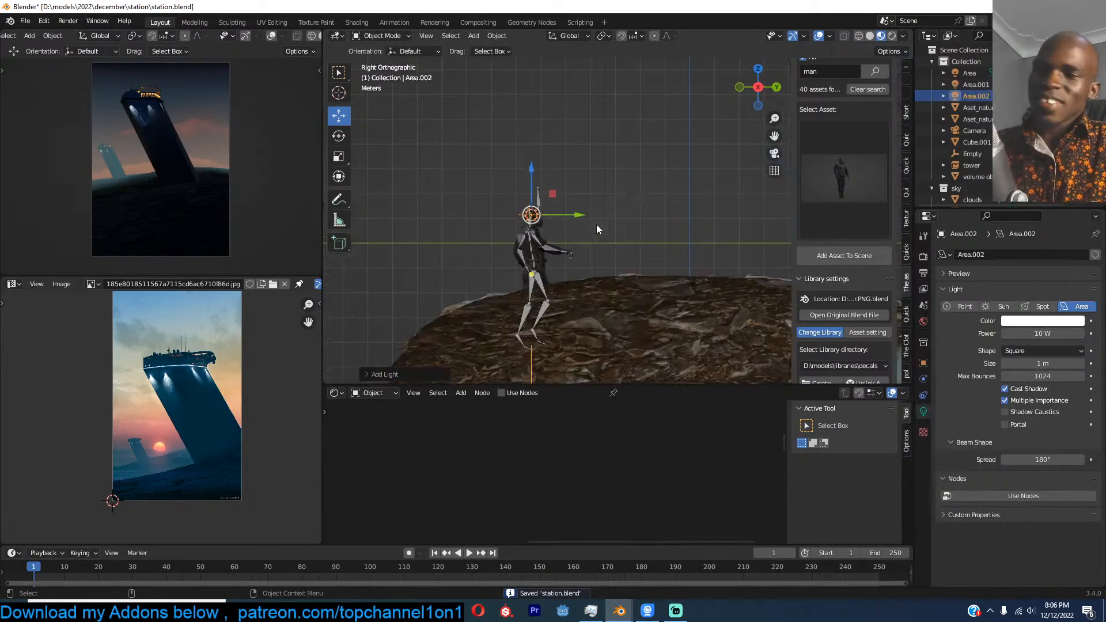
pyautogui.press('KP_1')
pyautogui.press('KP_3')
pyautogui.press('r')
pyautogui.click(586, 273)
pyautogui.press('g')
pyautogui.click(661, 198)
pyautogui.press('r')
pyautogui.click(662, 198)
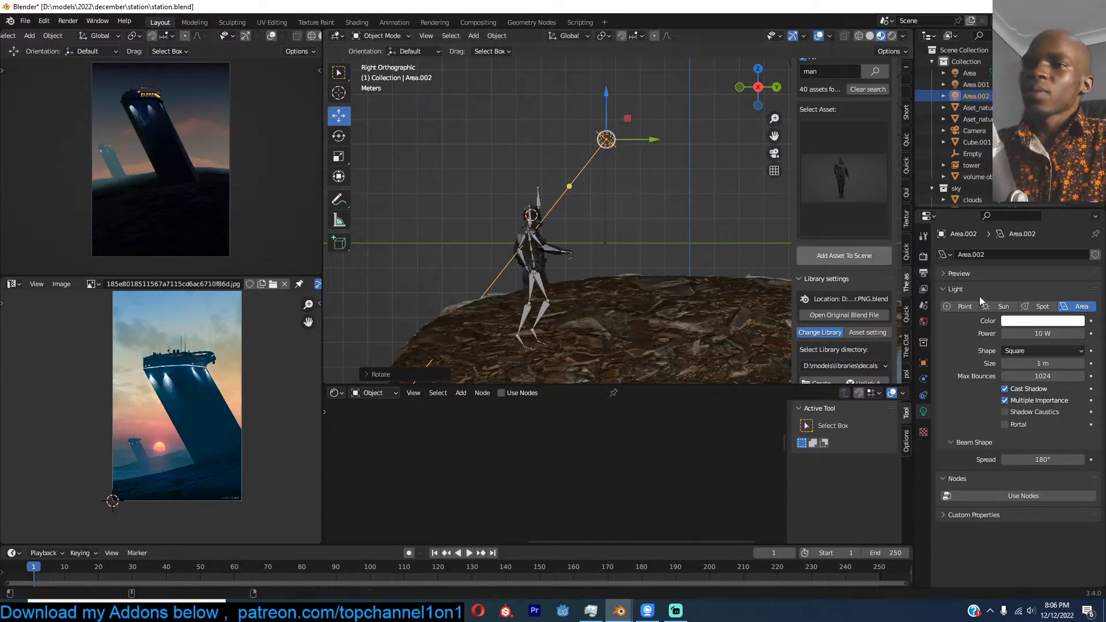
# Step: Set the area light's power to 1000 W and reposition it above the soldier in camera view
pyautogui.click(1056, 333)
pyautogui.write('1000')
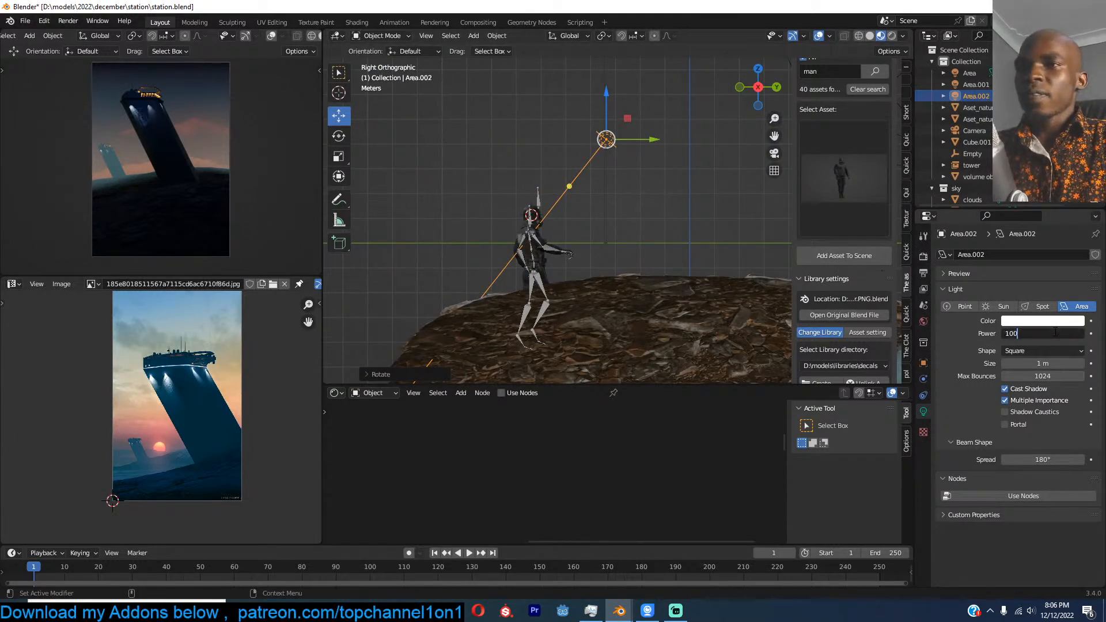
pyautogui.press('Return')
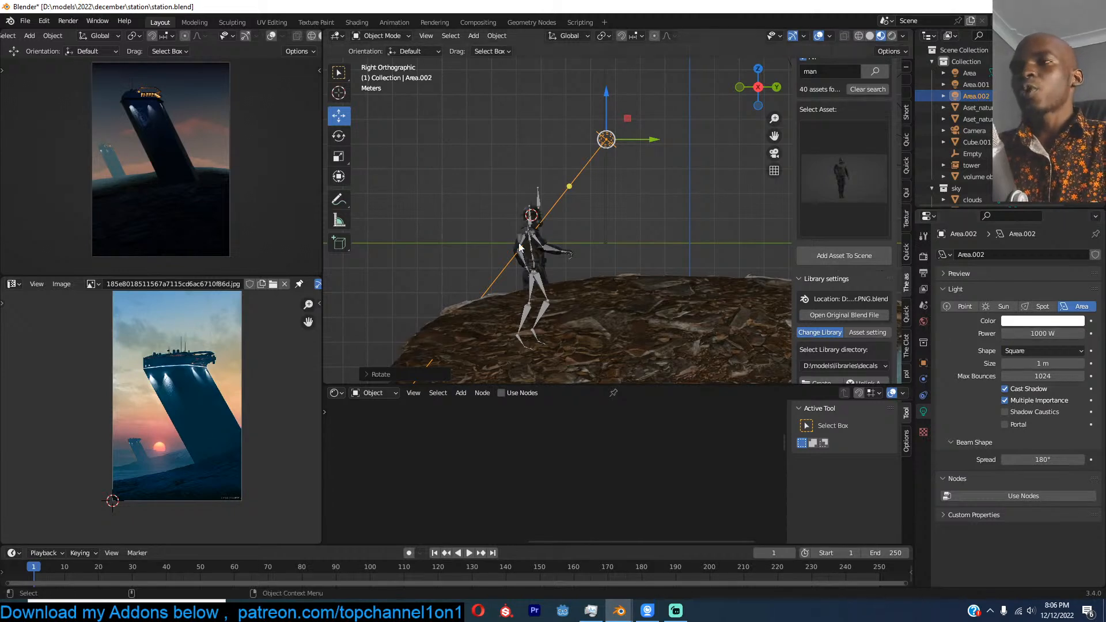
pyautogui.press('KP_0')
pyautogui.press('g')
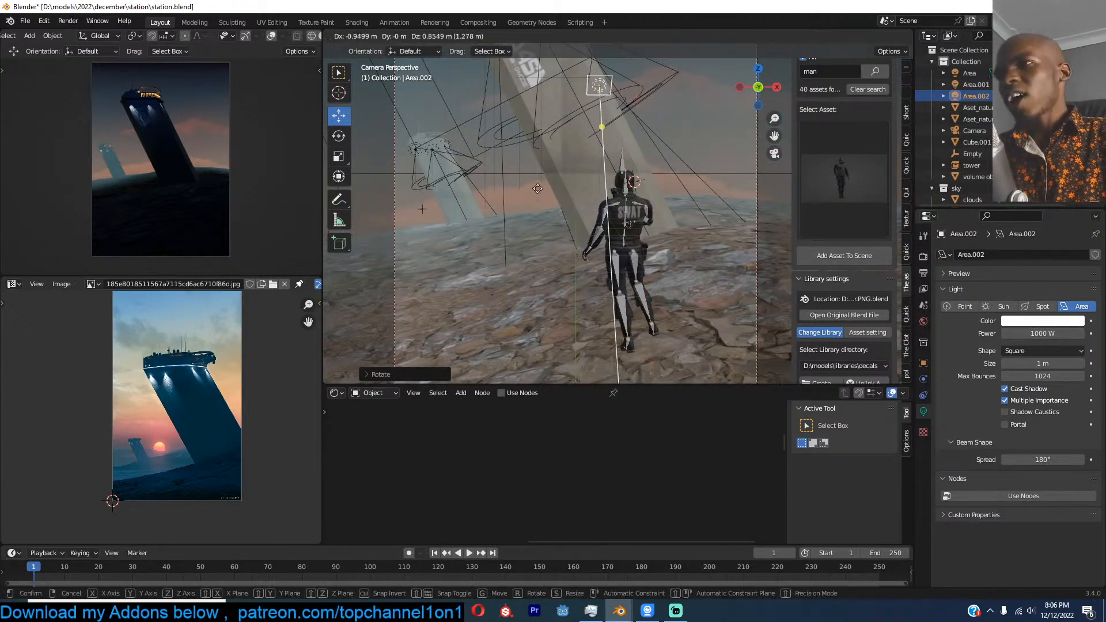
pyautogui.click(564, 168)
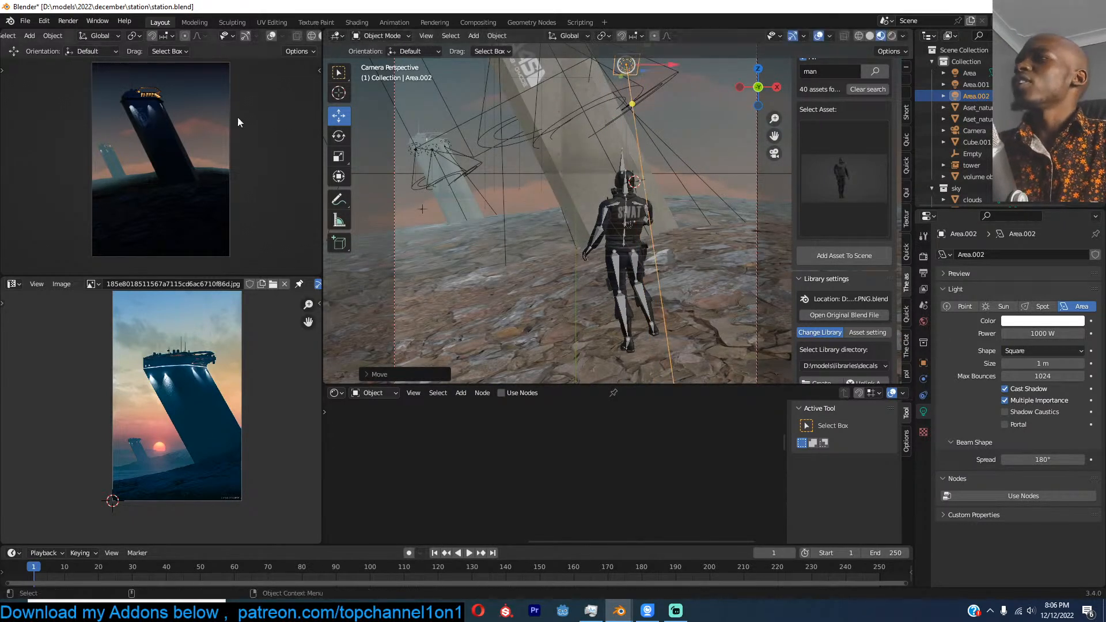
# Step: Resume the paused rendered preview and change the area light's color to light blue
pyautogui.scroll(-3, 310, 36)
pyautogui.click(310, 36)
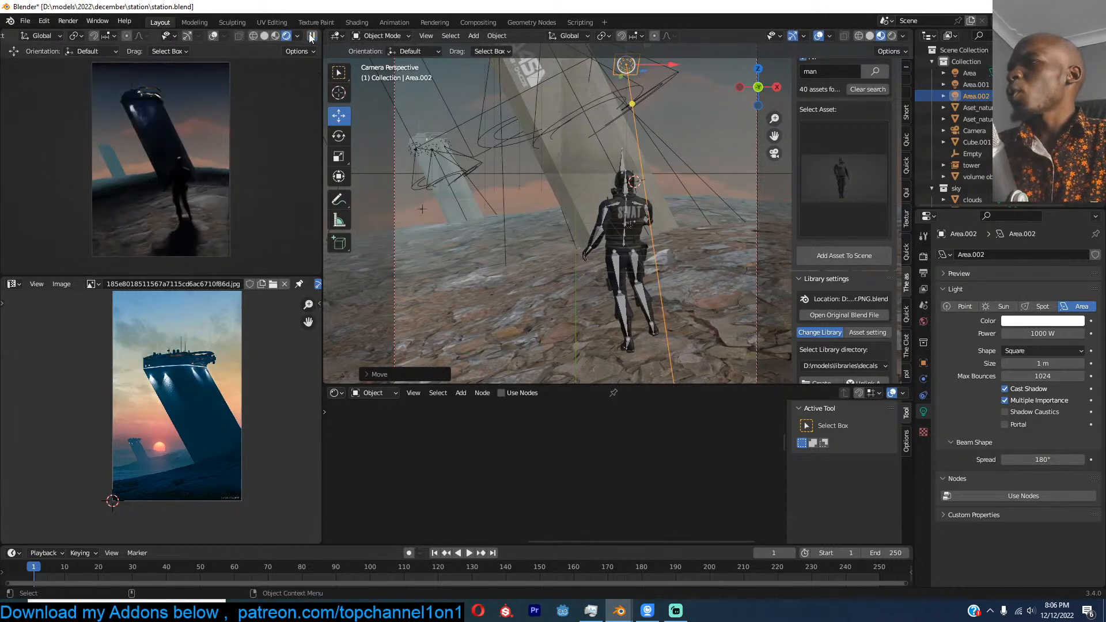
pyautogui.click(1043, 321)
pyautogui.click(1023, 233)
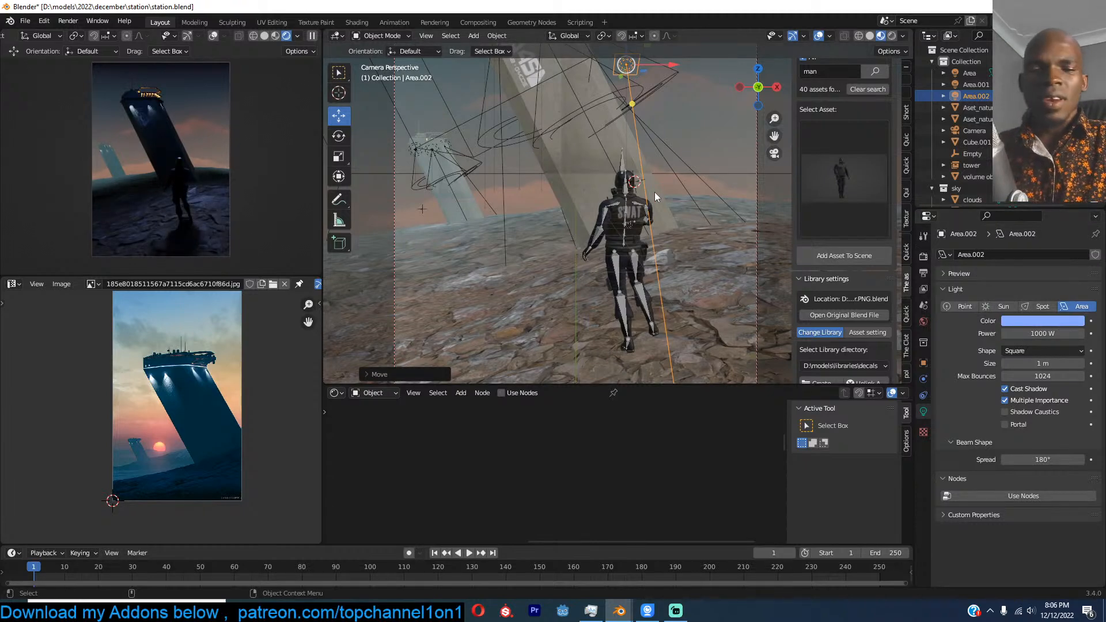
# Step: In right orthographic view, rotate the area light to point nearly straight down and move it directly above the soldier
pyautogui.press('KP_3')
pyautogui.press('r')
pyautogui.click(692, 192)
pyautogui.press('g')
pyautogui.click(624, 230)
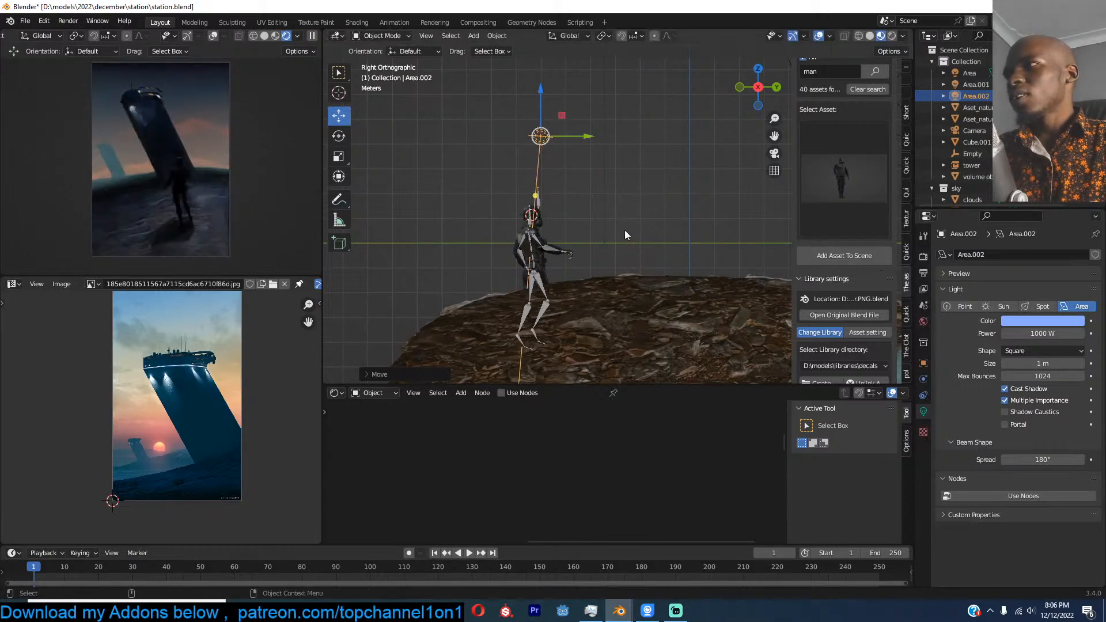
# Step: Try the area light at 50 W, then set its power to 100 W
pyautogui.click(1048, 334)
pyautogui.write('50')
pyautogui.press('Return')
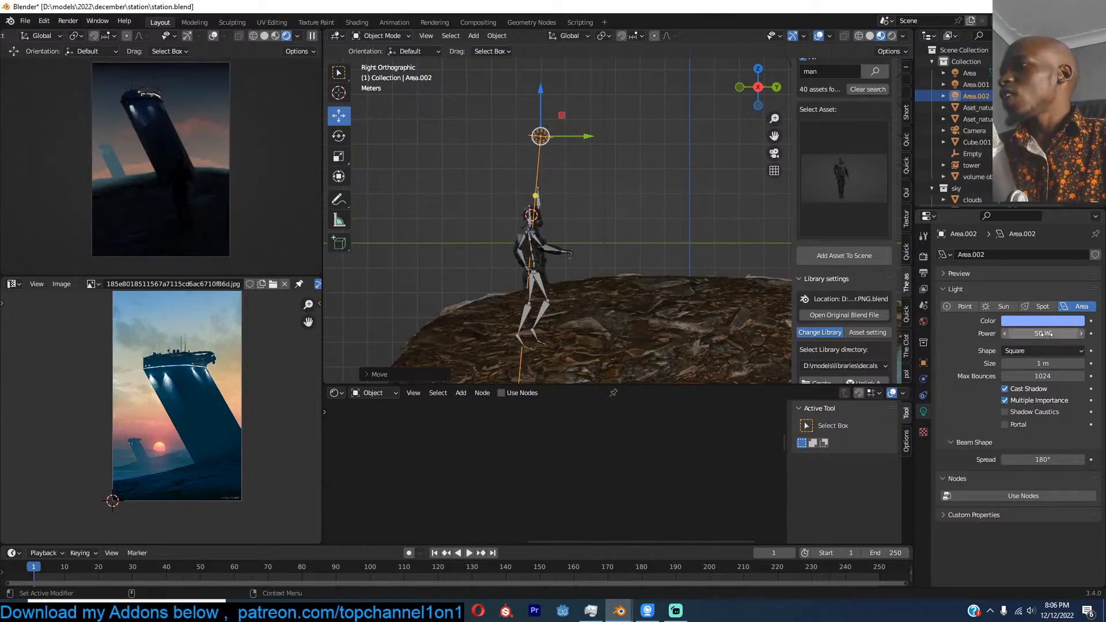
pyautogui.click(1044, 334)
pyautogui.write('100')
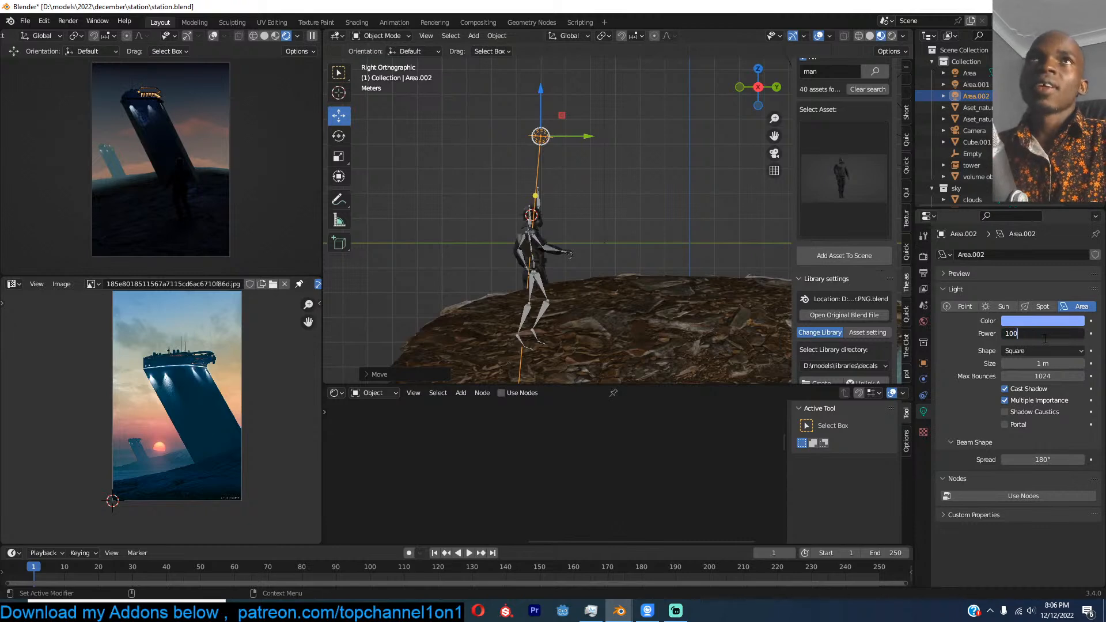
pyautogui.press('Return')
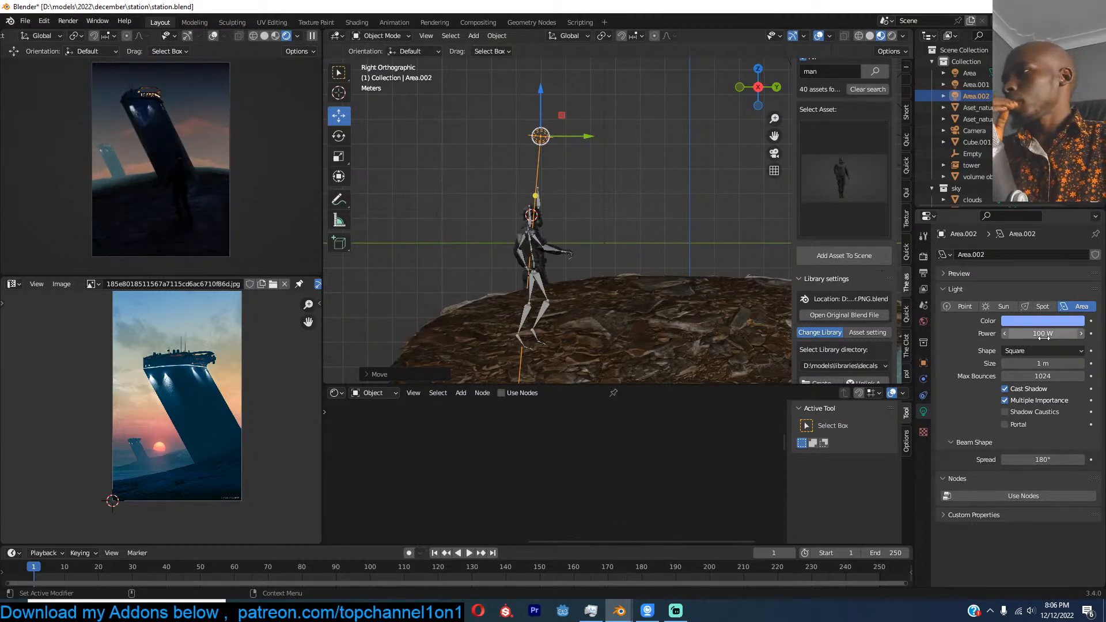
# Step: Lower the area light to just above the soldier's head and center it over him in front view
pyautogui.scroll(2, 595, 256)
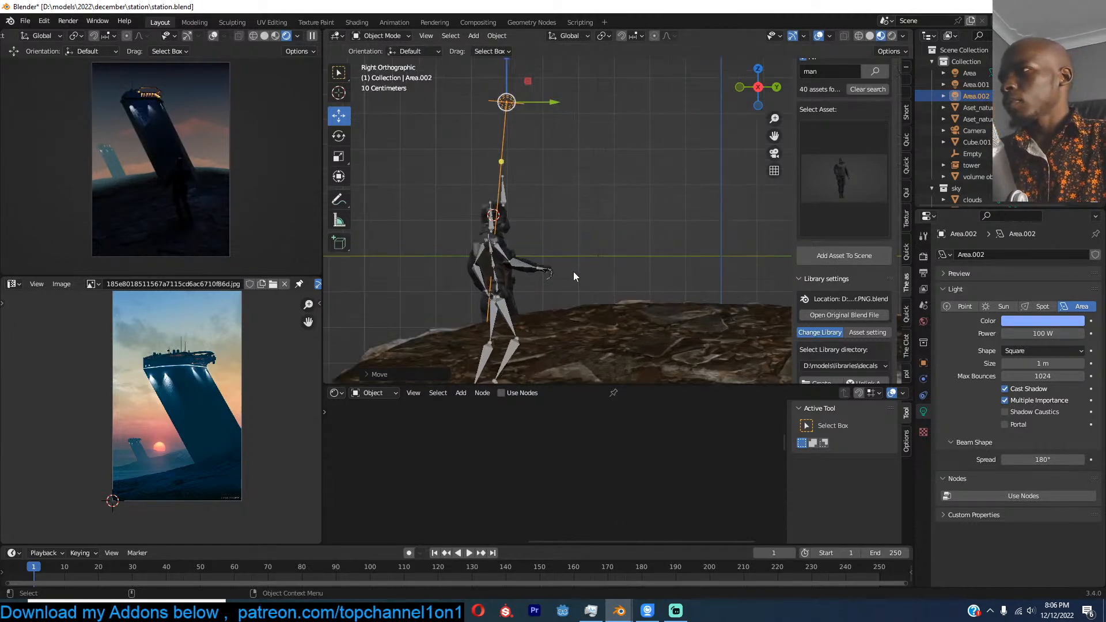
pyautogui.scroll(-2, 558, 192)
pyautogui.press('g')
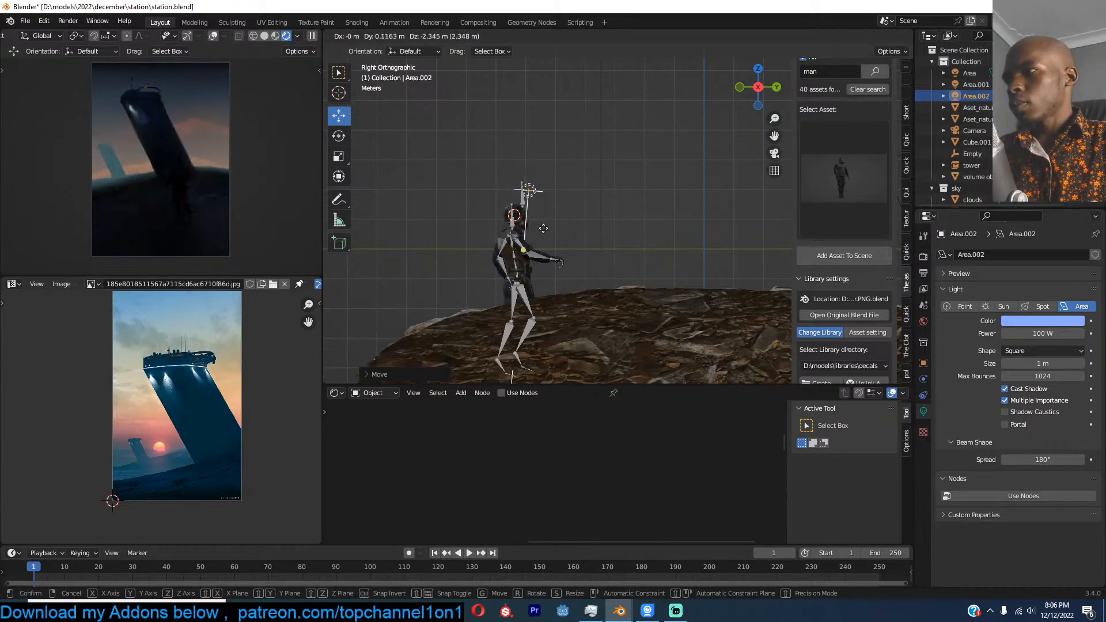
pyautogui.click(533, 227)
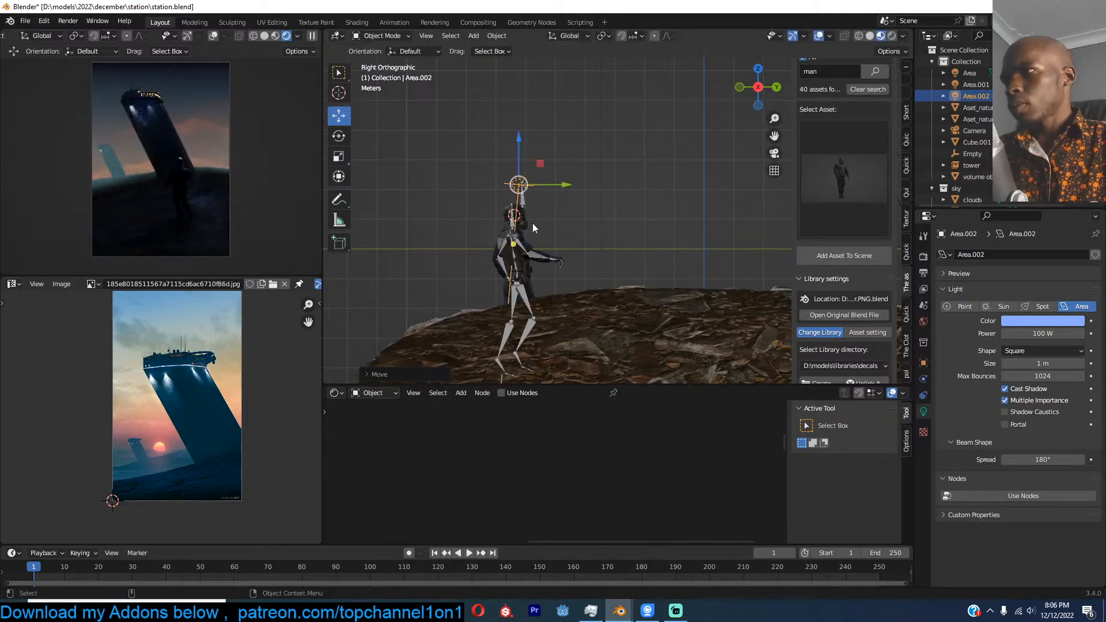
pyautogui.press('KP_1')
pyautogui.press('g')
pyautogui.click(540, 228)
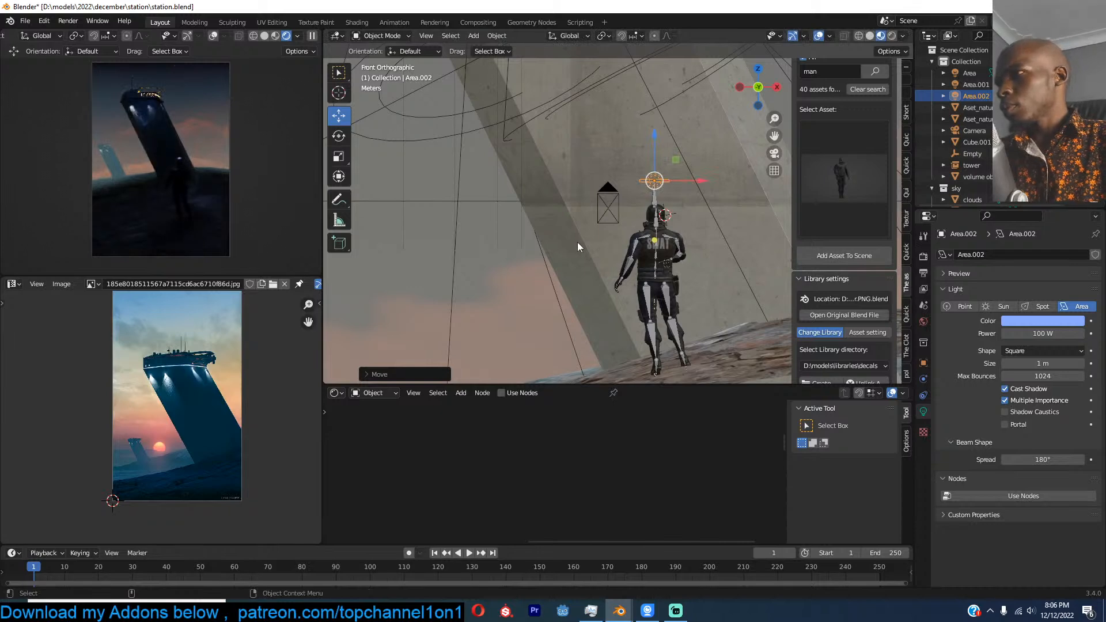
pyautogui.press('g')
pyautogui.click(614, 243)
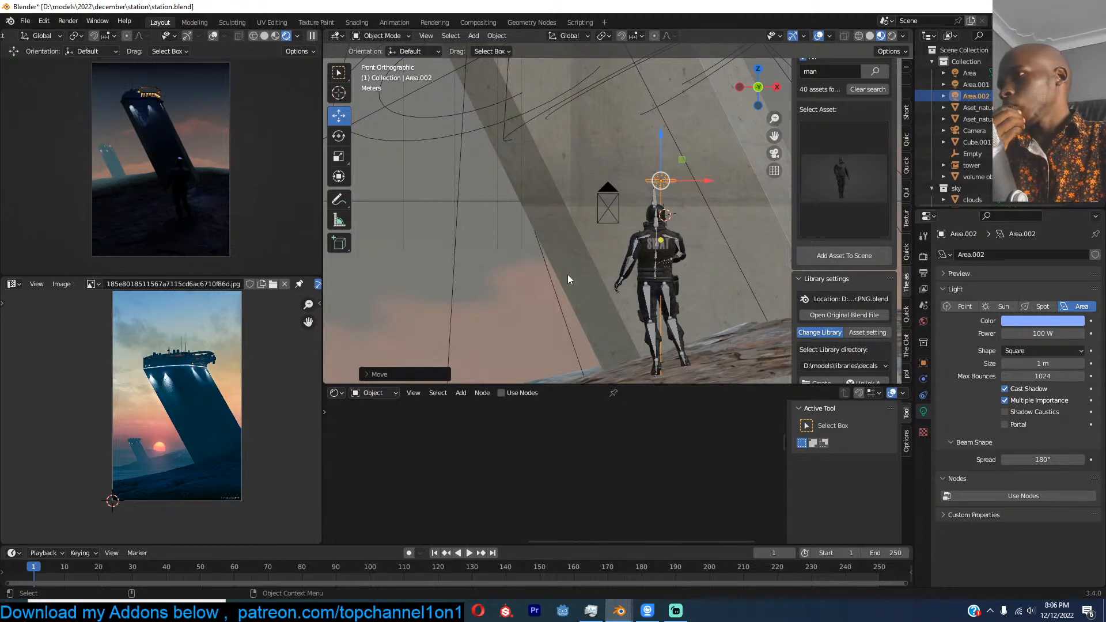
# Step: Select the volume object around the distant tower and apply its scale
pyautogui.scroll(-6, 568, 274)
pyautogui.moveTo(591, 240); pyautogui.dragTo(495, 251, button='middle')
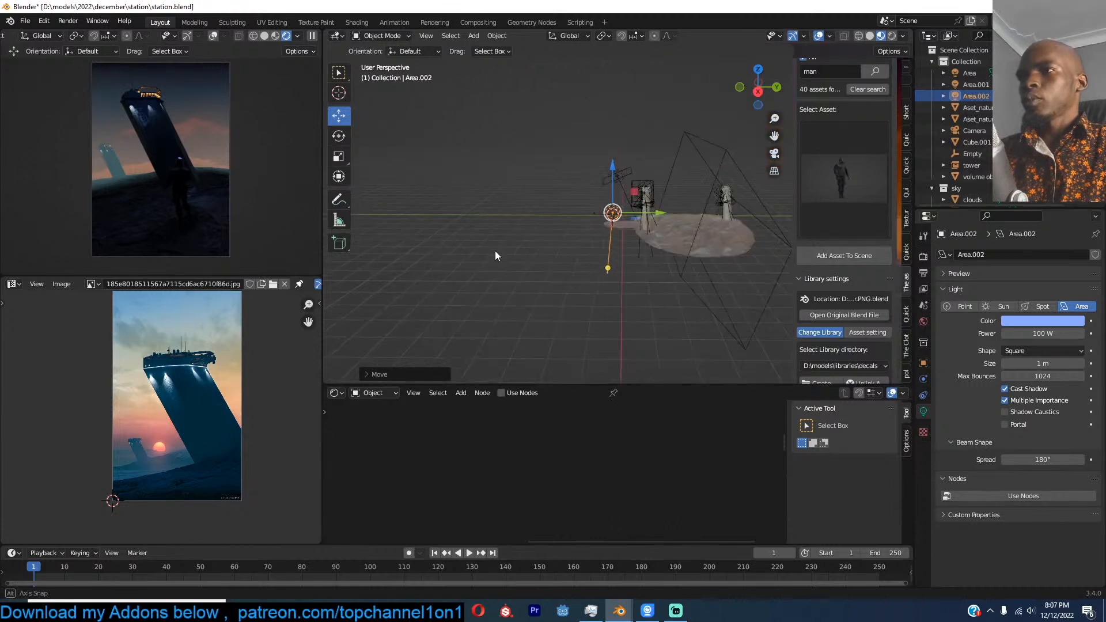
pyautogui.click(752, 208)
pyautogui.press('KP_0')
pyautogui.press('KP_3')
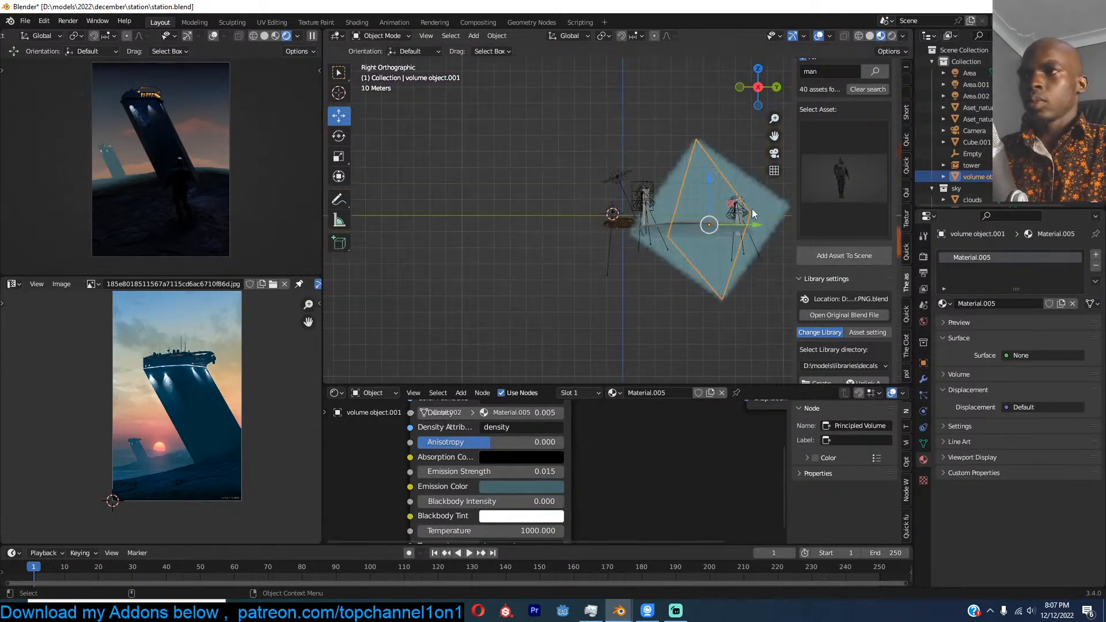
pyautogui.hotkey('ctrl', 'a')
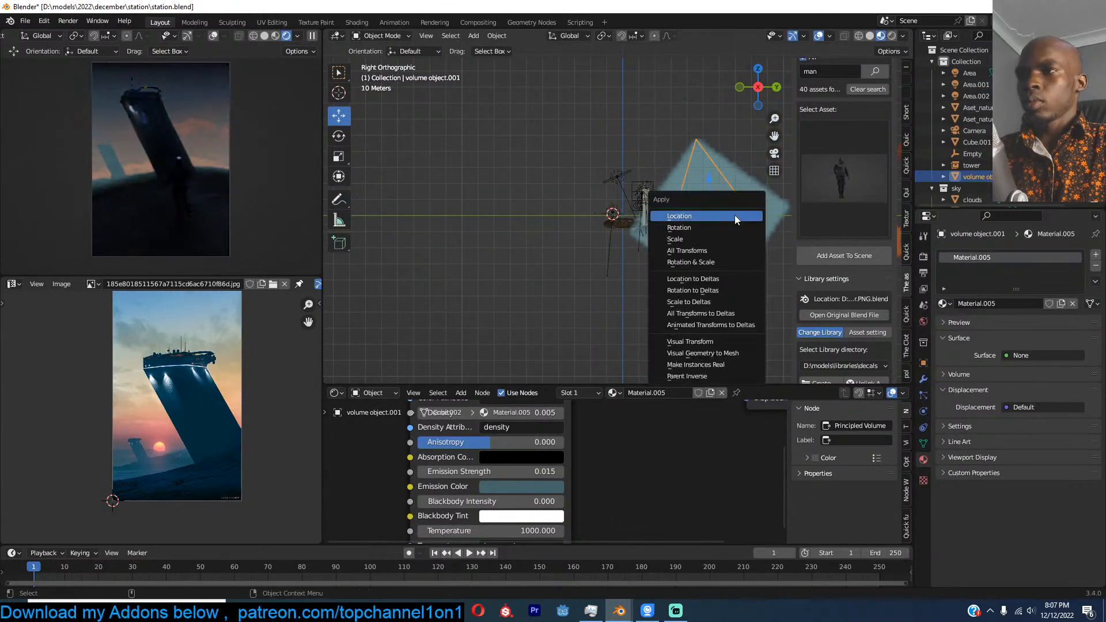
pyautogui.click(726, 240)
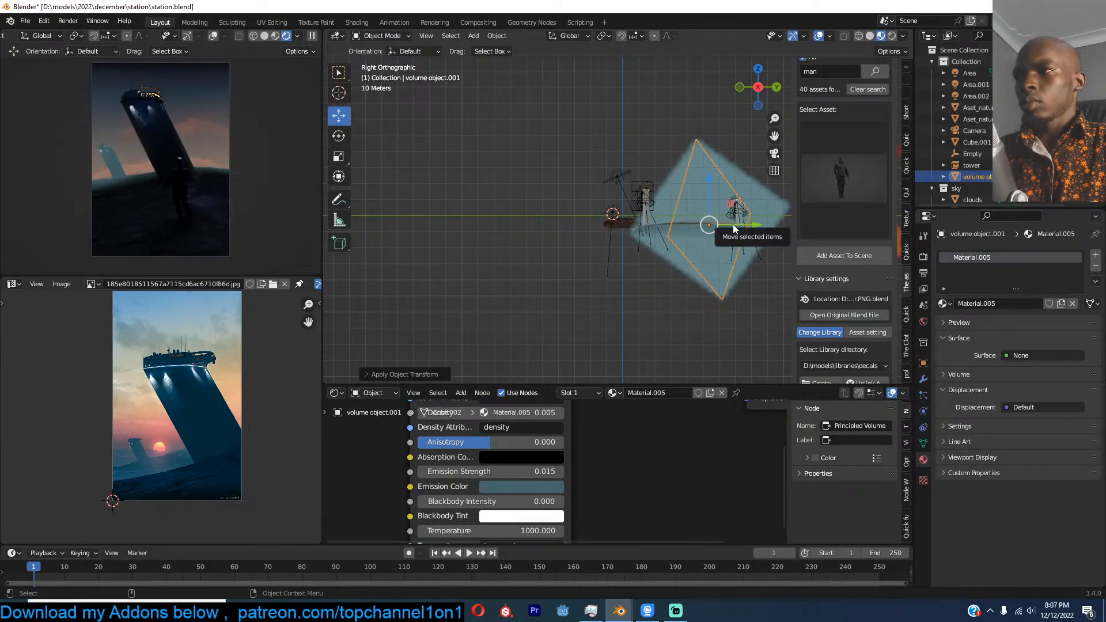
pyautogui.press('s')
pyautogui.press('y')
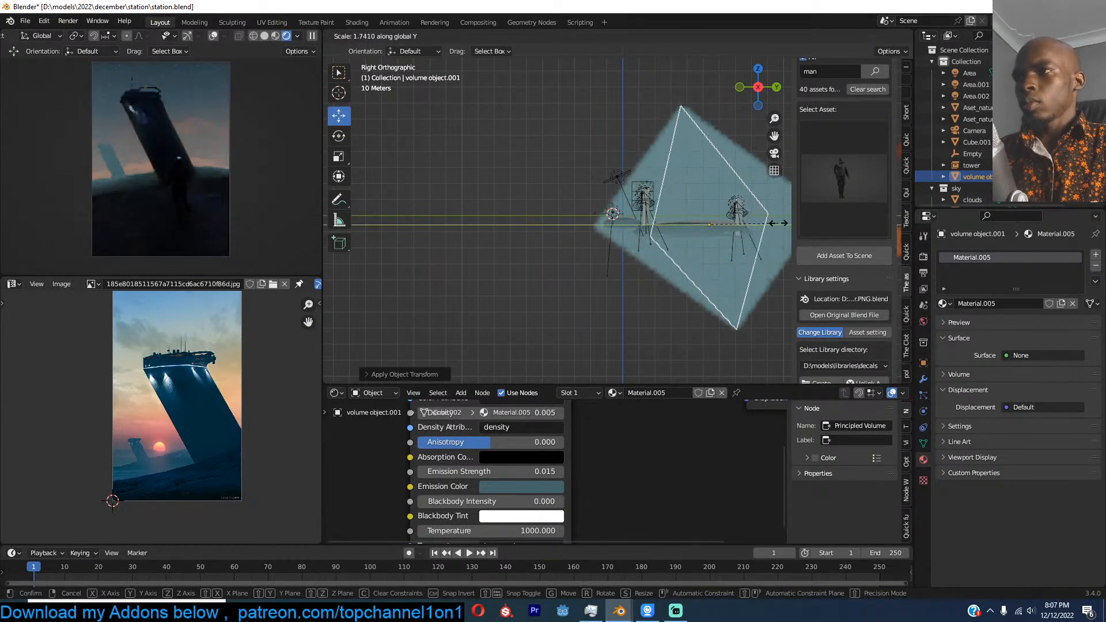
pyautogui.rightClick(778, 223)
# Step: In Edit Mode with X-ray on, move the volume's near-side vertices toward the camera to enclose the main tower, and return to Object Mode
pyautogui.press('Tab')
pyautogui.hotkey('alt', 'z')
pyautogui.moveTo(643, 206); pyautogui.dragTo(681, 247)
pyautogui.press('g')
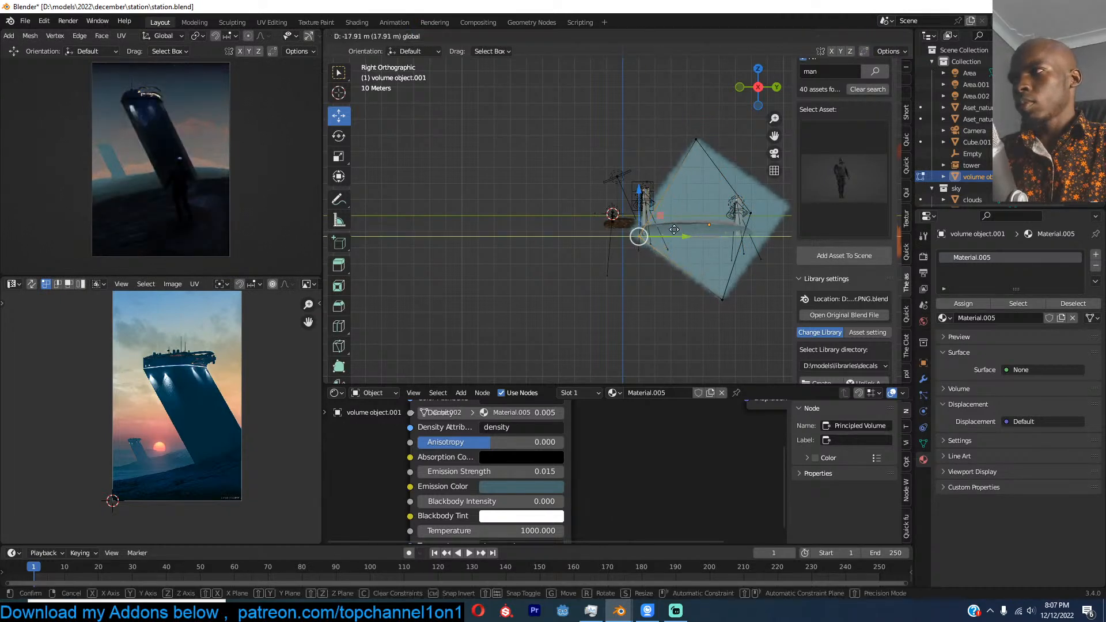
pyautogui.click(674, 230)
pyautogui.moveTo(674, 230); pyautogui.dragTo(642, 243, button='middle')
pyautogui.press('Tab')
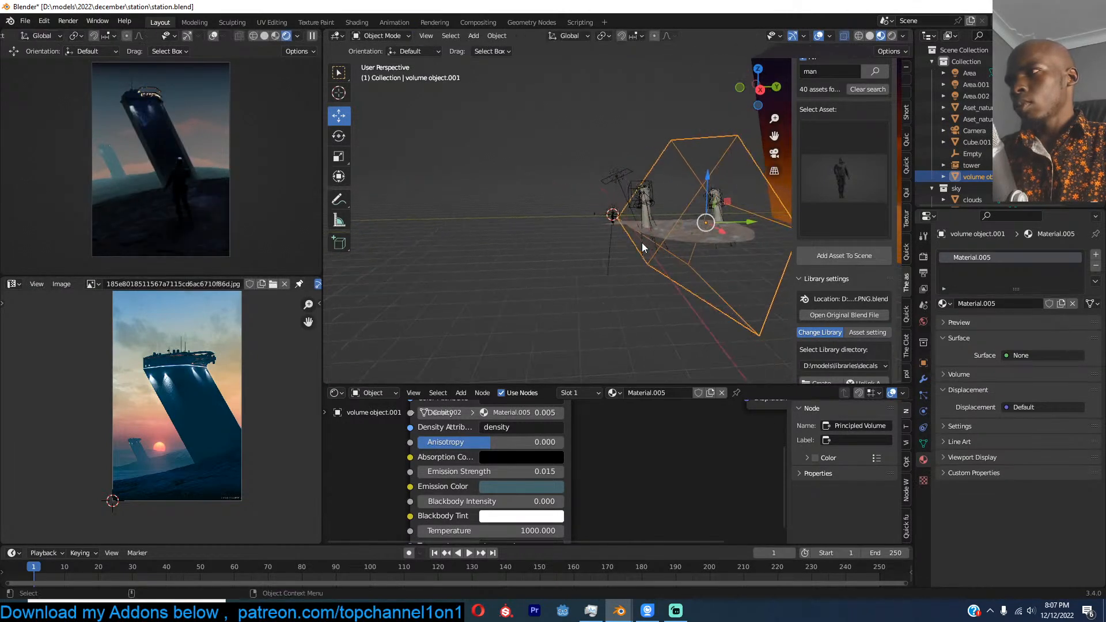
pyautogui.click(642, 244)
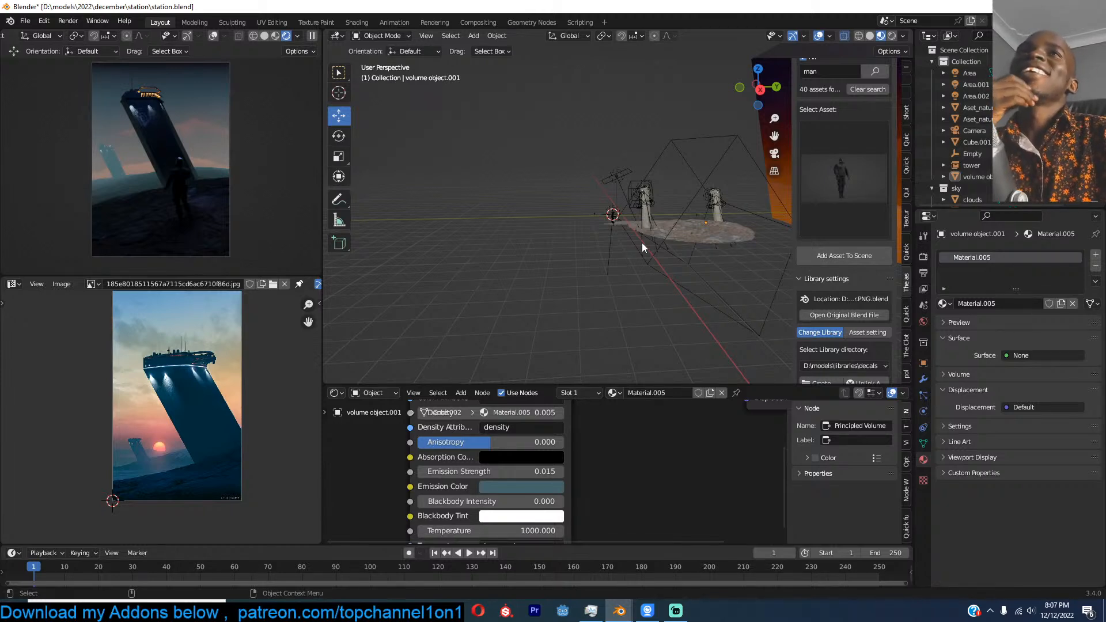
# Step: Return to the camera view, clear the selection of the volume object and save the file
pyautogui.hotkey('ctrl', 's')
pyautogui.moveTo(513, 242); pyautogui.dragTo(529, 212, button='middle')
pyautogui.moveTo(210, 363); pyautogui.dragTo(214, 389, button='middle')
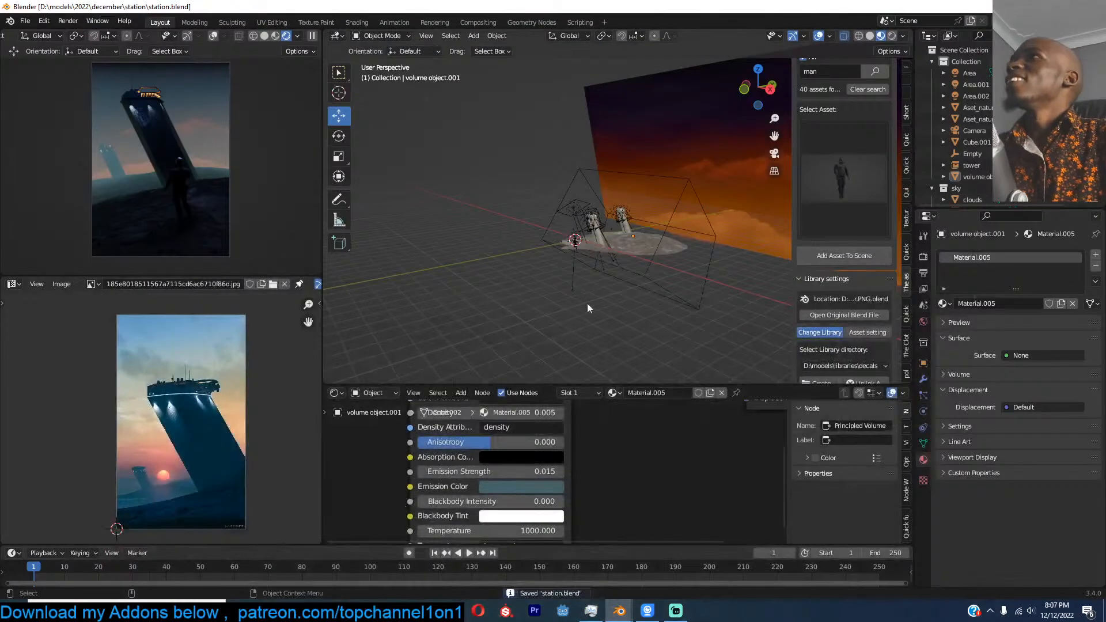
pyautogui.click(628, 247)
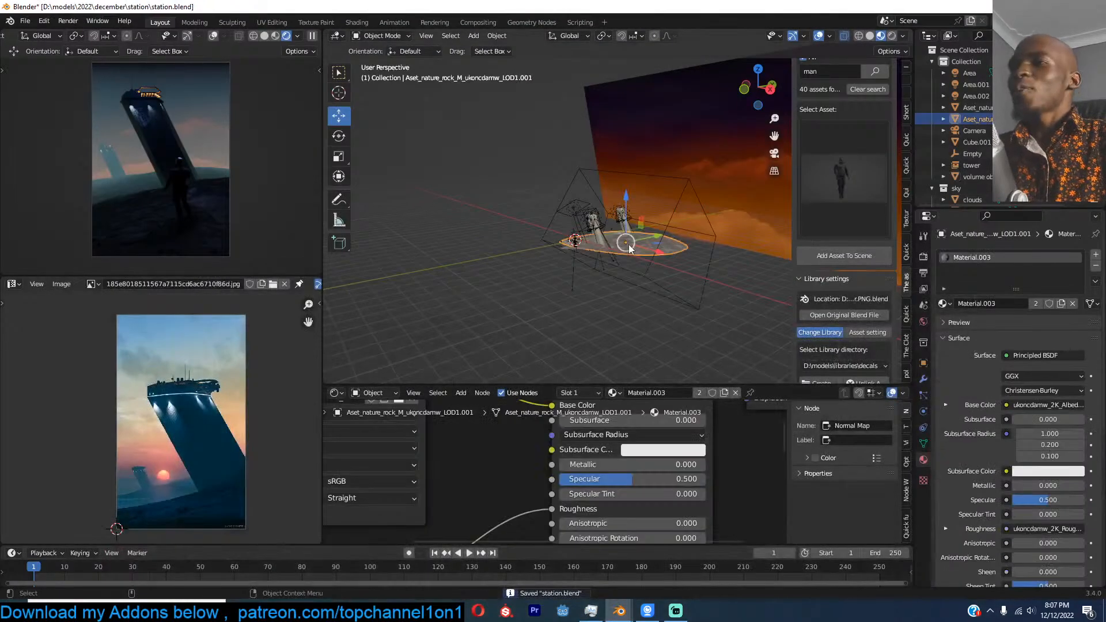
pyautogui.press('KP_0')
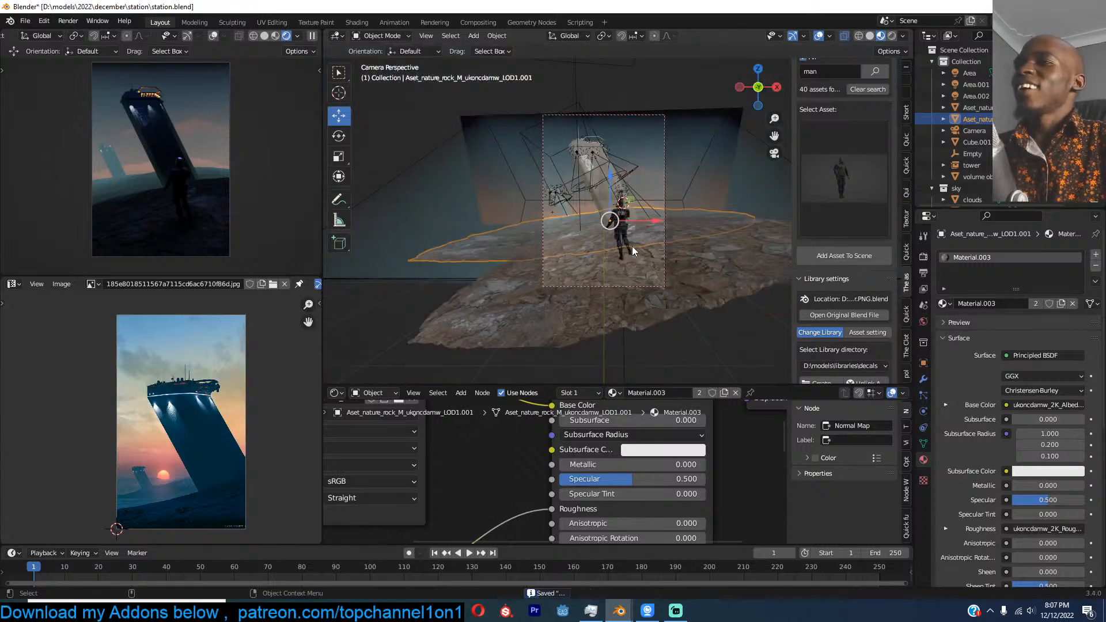
pyautogui.click(745, 138)
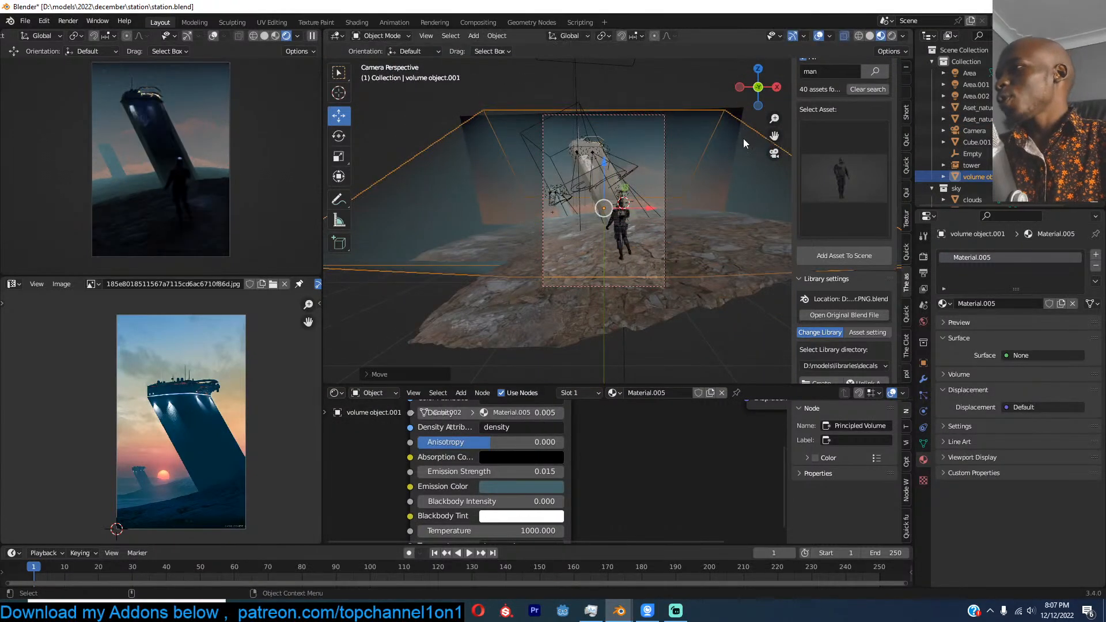
pyautogui.click(741, 142)
pyautogui.hotkey('ctrl', 's')
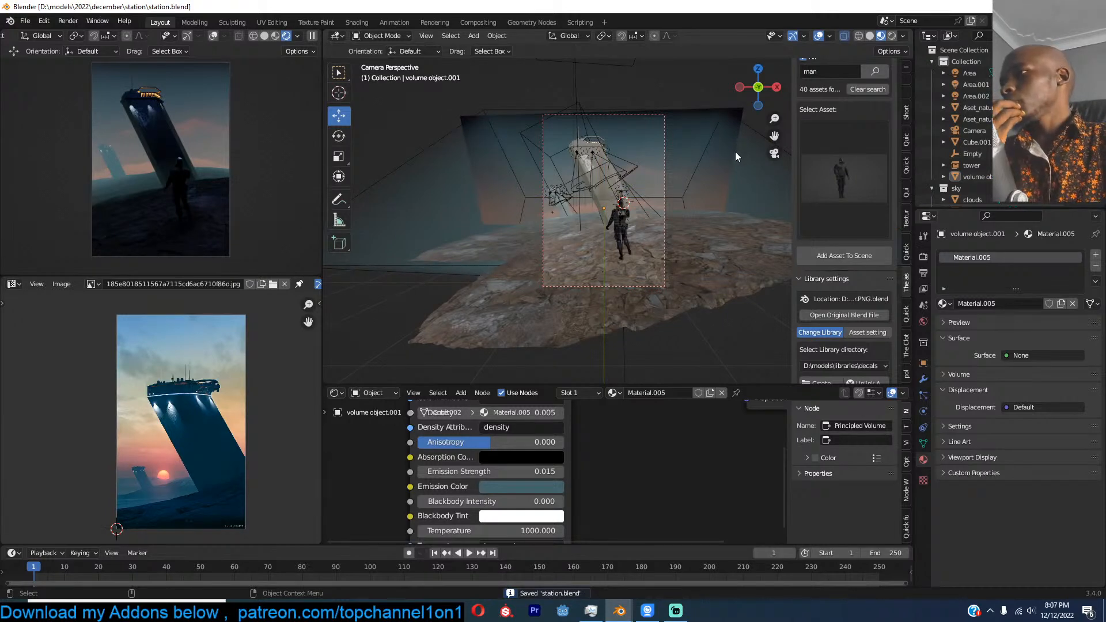
# Step: Search the asset library for "tower" and browse the matching assets without choosing one
pyautogui.scroll(4, 571, 167)
pyautogui.scroll(3, 809, 137)
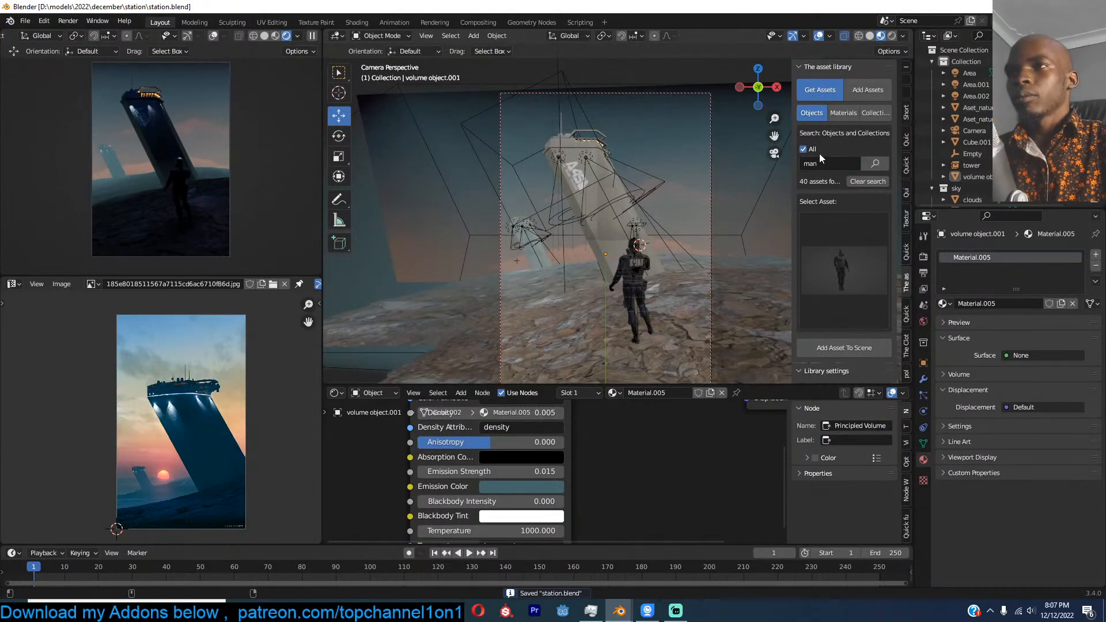
pyautogui.click(818, 163)
pyautogui.write('tower')
pyautogui.press('Return')
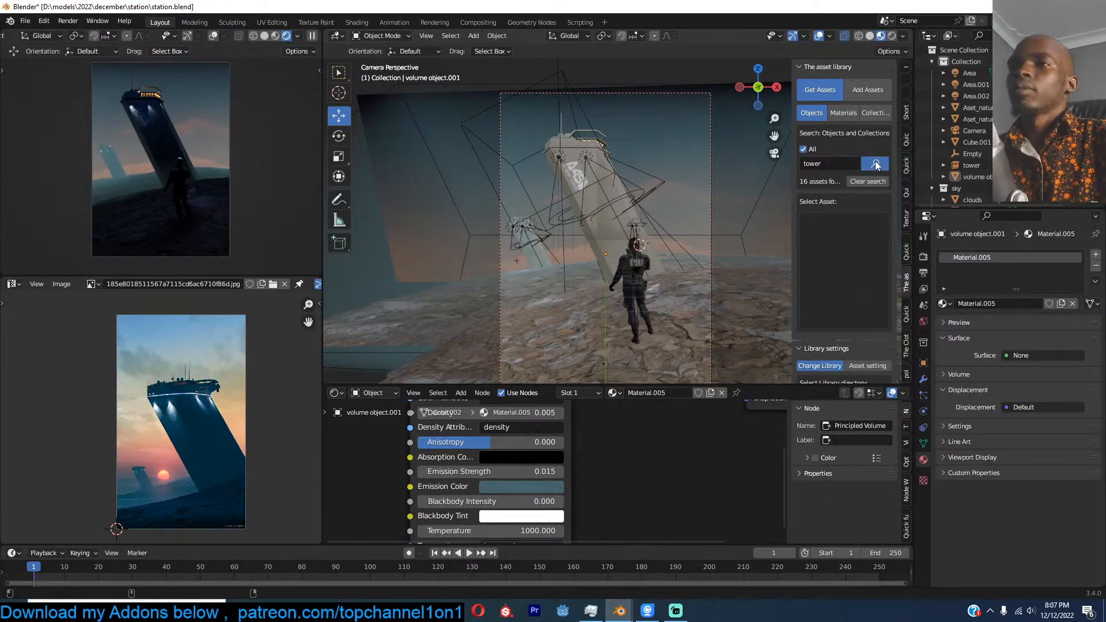
pyautogui.click(839, 244)
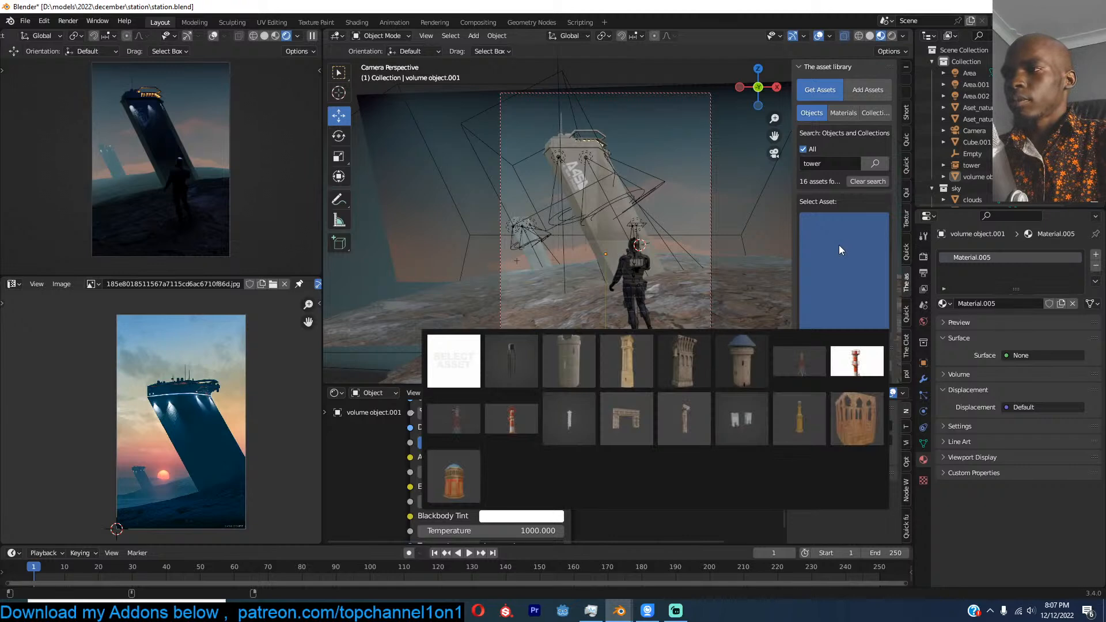
pyautogui.press('Escape')
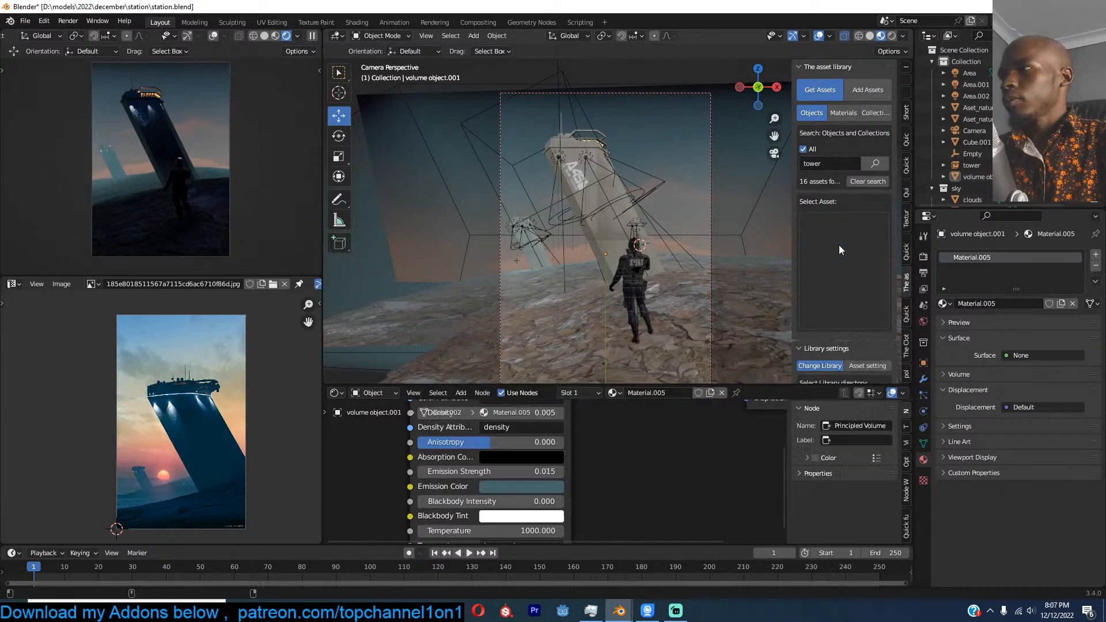
# Step: Search the asset library for "wire", choose the sagging wire asset and save the file
pyautogui.click(824, 162)
pyautogui.write('wire')
pyautogui.press('Return')
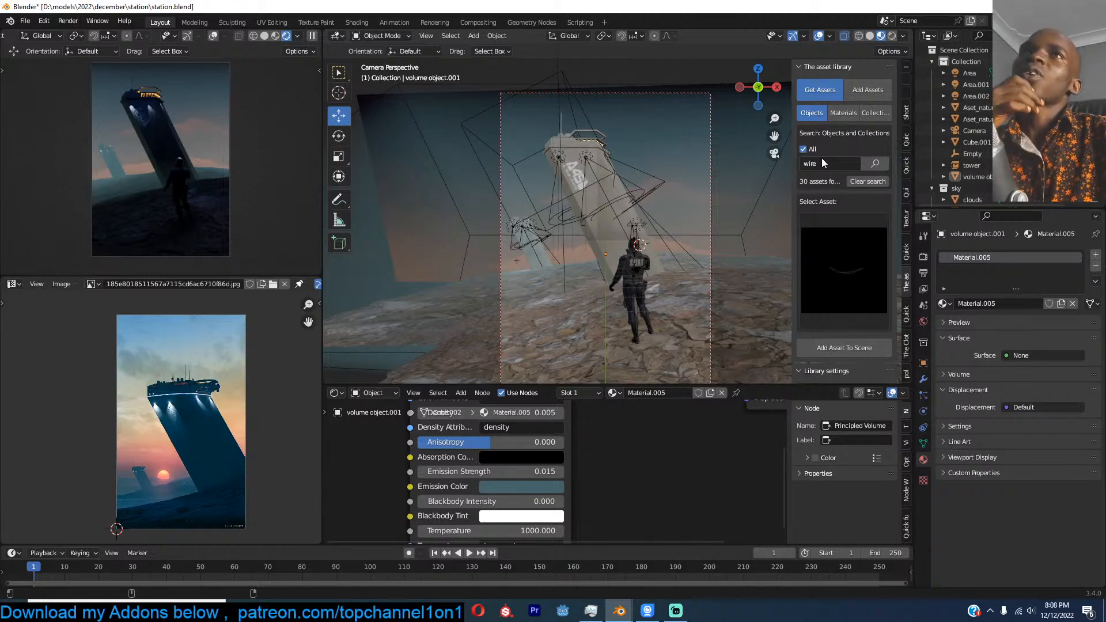
pyautogui.click(849, 270)
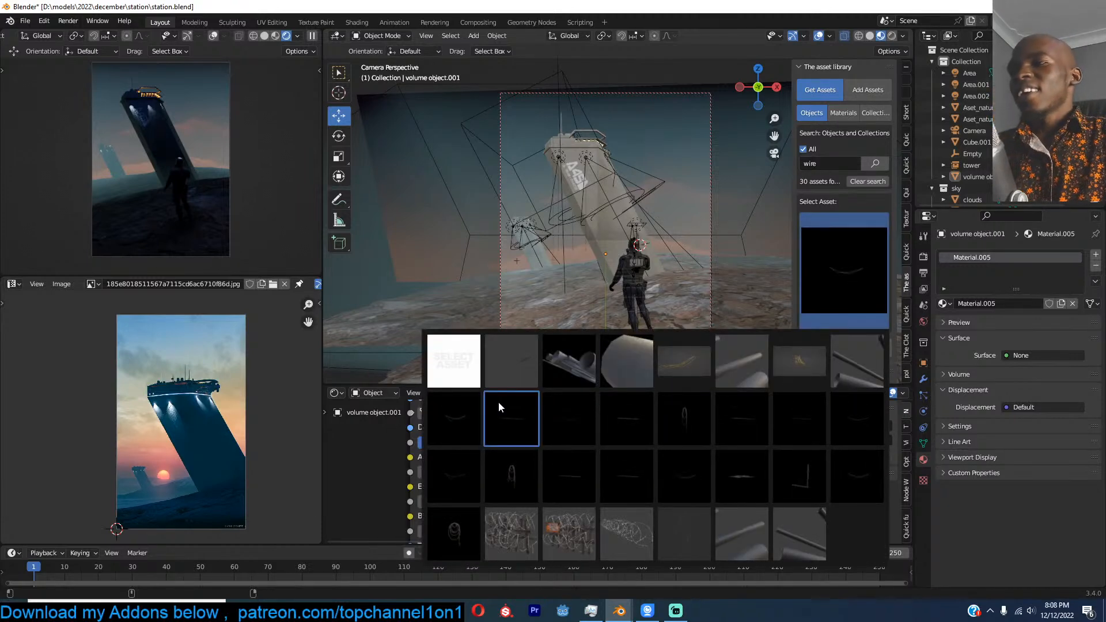
pyautogui.click(451, 421)
pyautogui.hotkey('ctrl', 's')
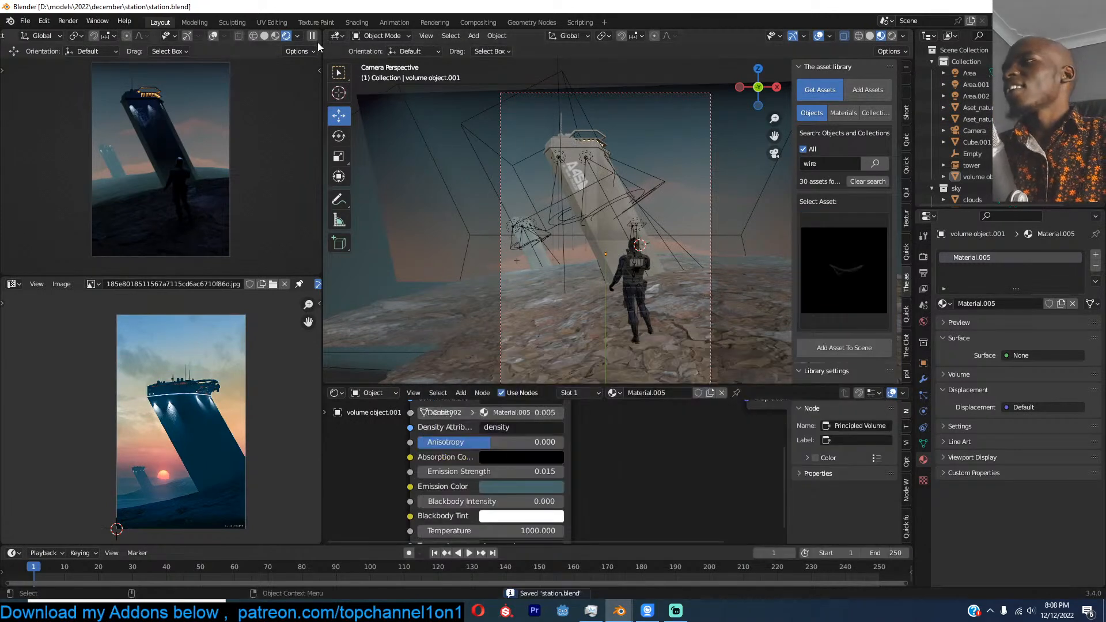
# Step: Place the 3D cursor at the upper left corner of the main tower and add the wire asset there
pyautogui.scroll(3, 562, 157)
pyautogui.keyDown('shift'); pyautogui.rightClick(510, 115); pyautogui.keyUp('shift')
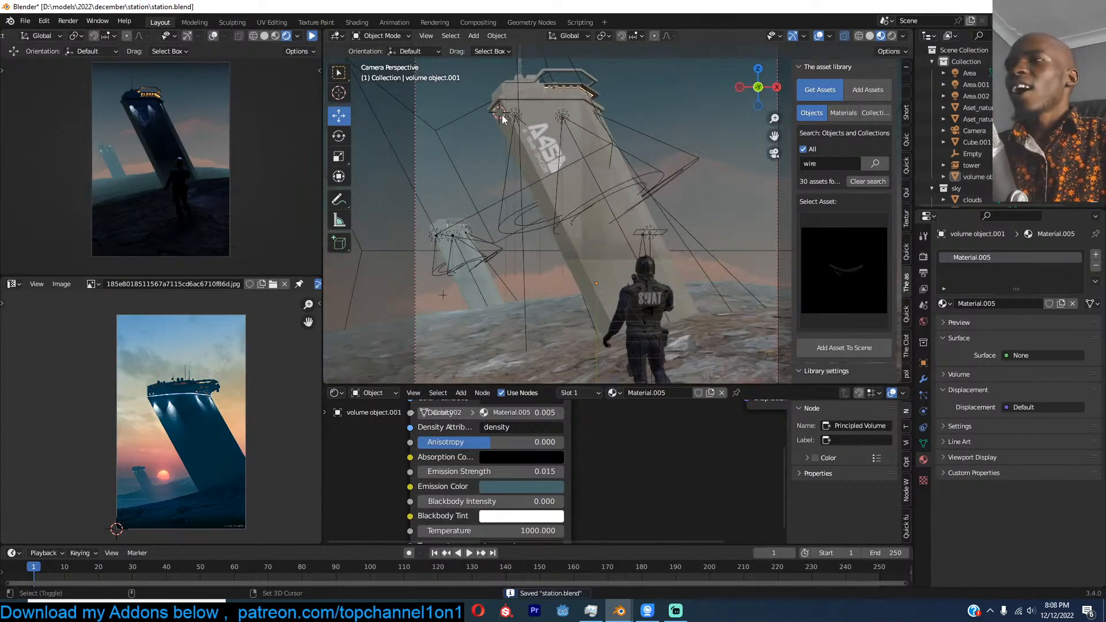
pyautogui.click(835, 348)
# Step: Rotate the new wires half a turn about the global Z axis so they extend away from the tower
pyautogui.write('rz90')
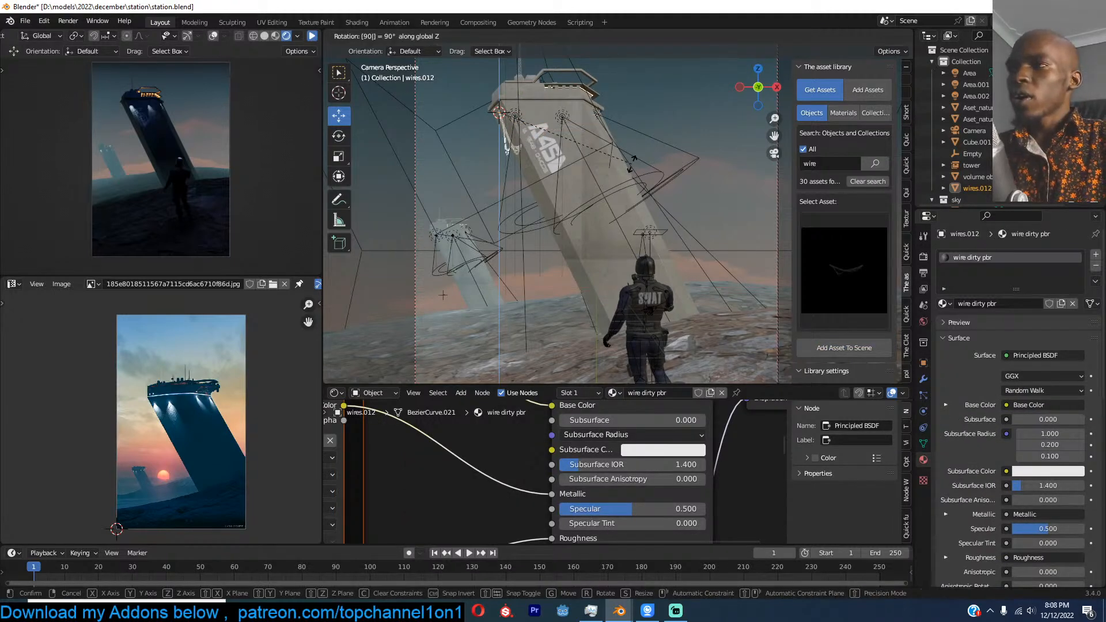
pyautogui.press('BackSpace')
pyautogui.press('BackSpace')
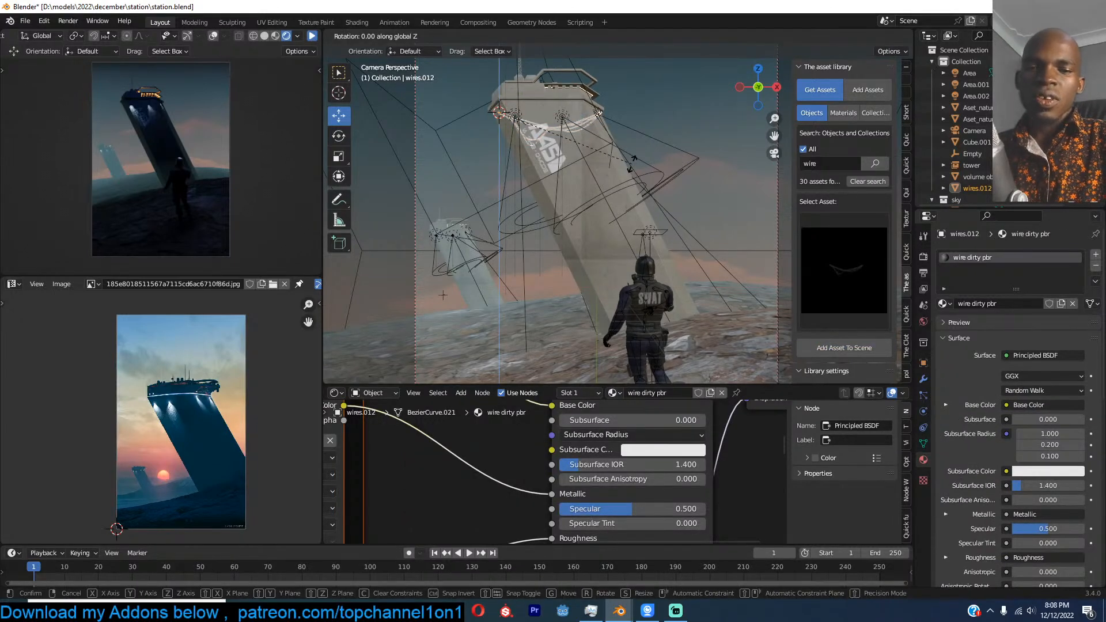
pyautogui.write('190')
pyautogui.press('BackSpace')
pyautogui.press('BackSpace')
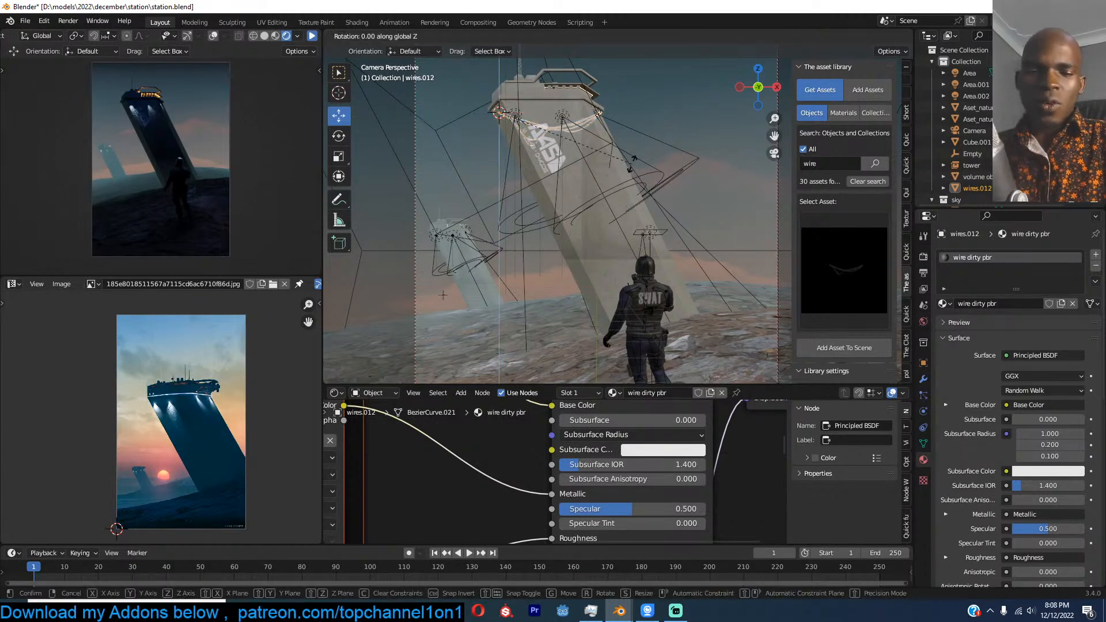
pyautogui.write('80')
pyautogui.press('Return')
# Step: Tilt the wires downward about the Y axis and scale them up about 3.4 times so they reach the ground
pyautogui.press('r')
pyautogui.press('y')
pyautogui.press('s')
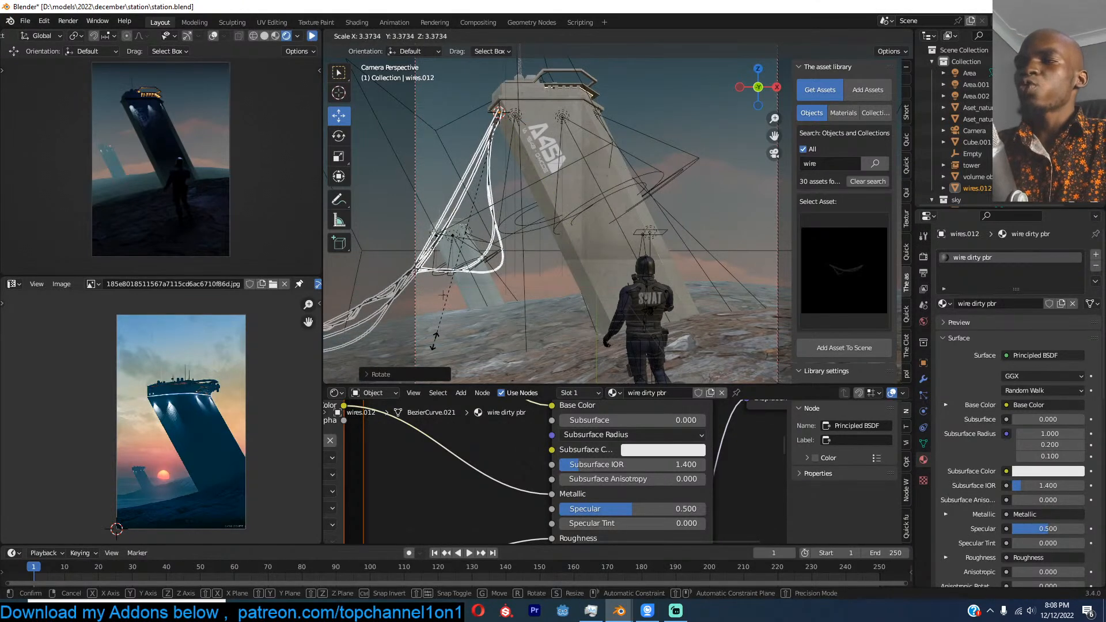
pyautogui.click(438, 334)
pyautogui.click(472, 289)
pyautogui.click(500, 268)
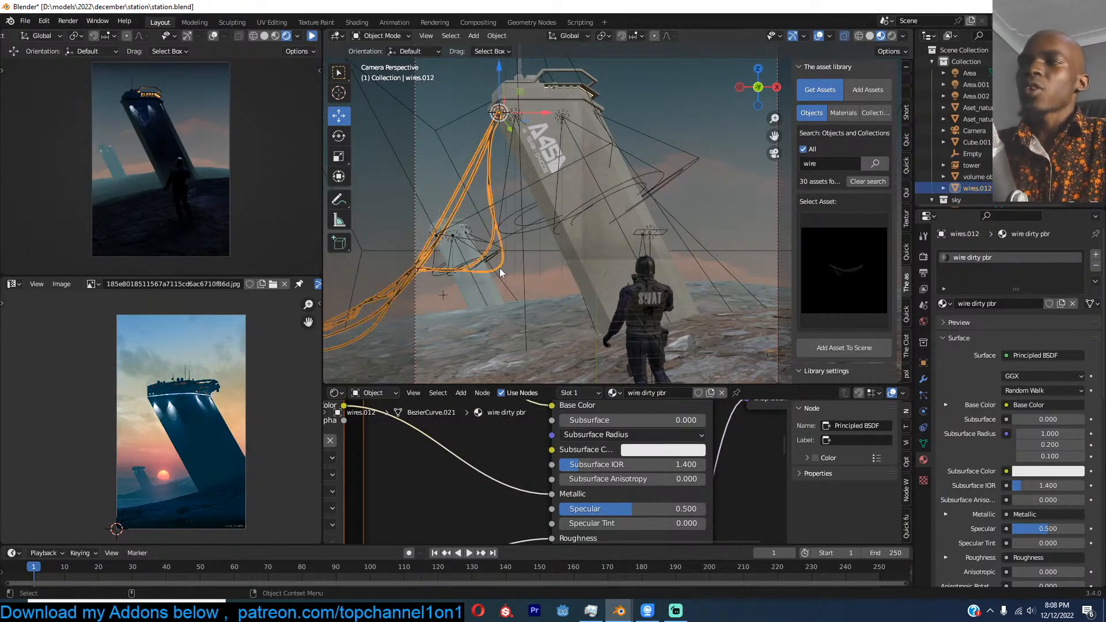
# Step: In Edit Mode, use proportional editing to pull the wires' hanging loop down and to the left, and return to Object Mode
pyautogui.press('Tab')
pyautogui.click(497, 270)
pyautogui.press('o')
pyautogui.press('g')
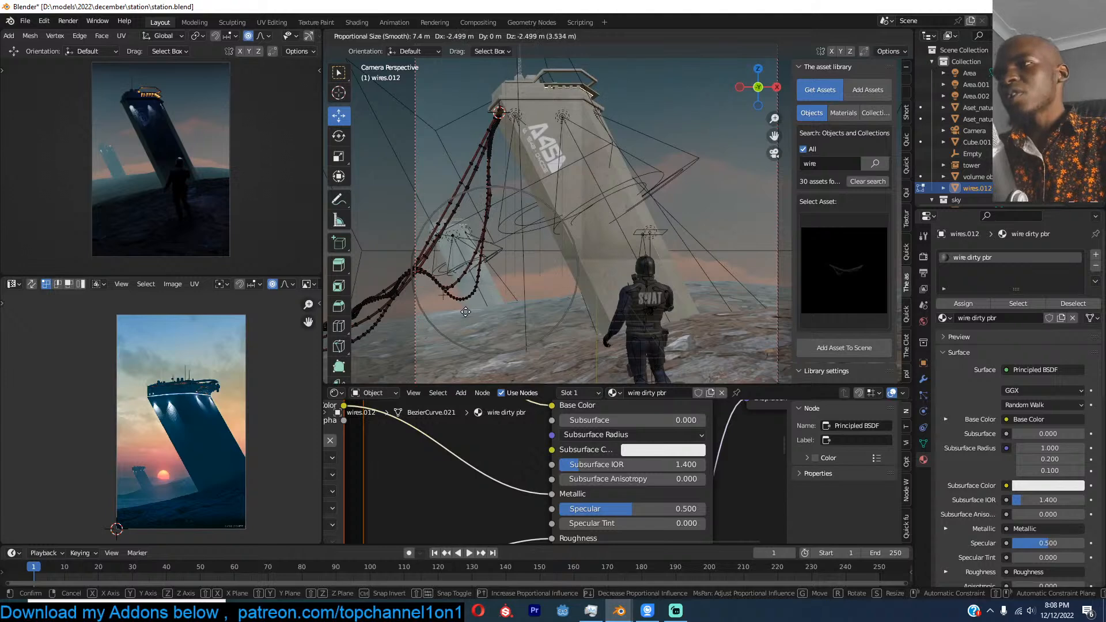
pyautogui.click(468, 312)
pyautogui.press('Tab')
# Step: In top view, make a linked duplicate of the wires, rotated diagonally toward the camera and moved slightly along the tower
pyautogui.hotkey('alt', 'a')
pyautogui.click(483, 143)
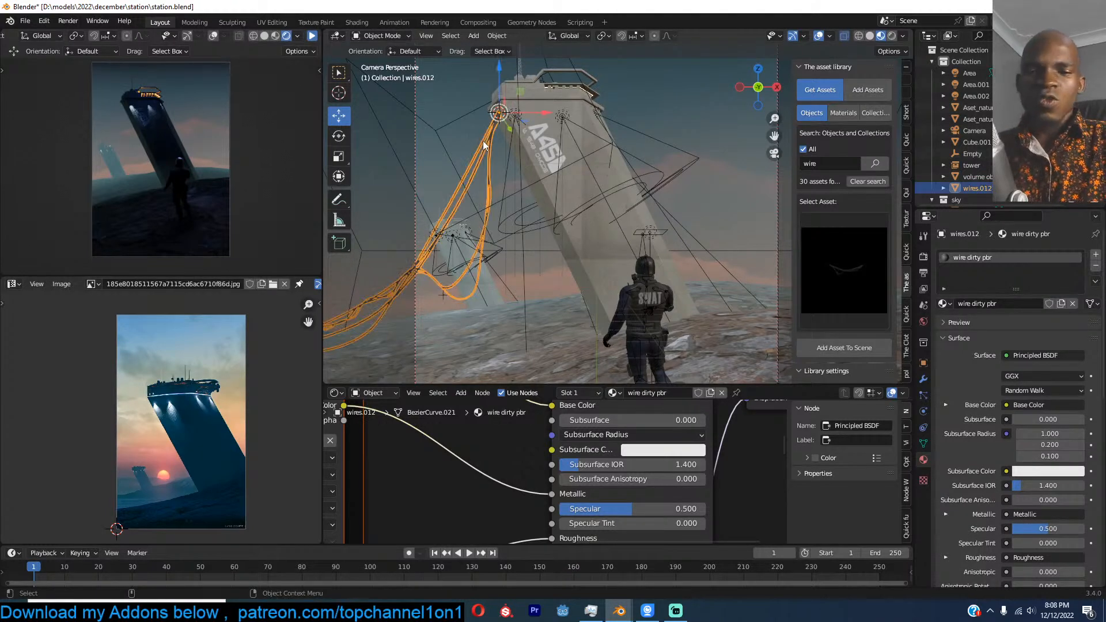
pyautogui.press('KP_7')
pyautogui.scroll(5, 482, 141)
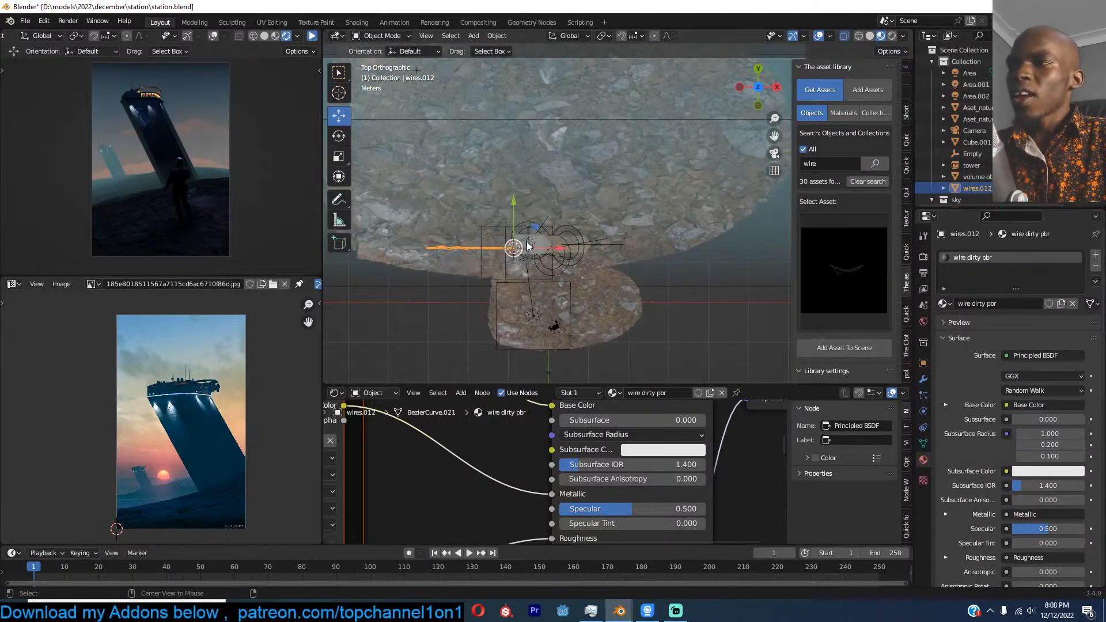
pyautogui.hotkey('alt', 'd')
pyautogui.press('r')
pyautogui.click(546, 203)
pyautogui.press('g')
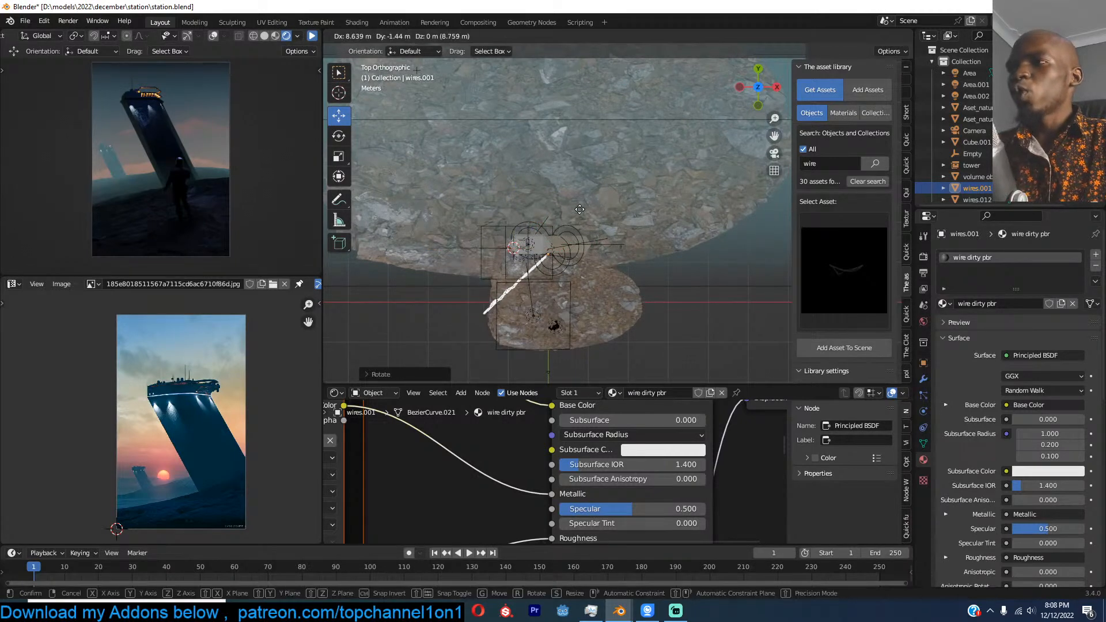
pyautogui.click(565, 207)
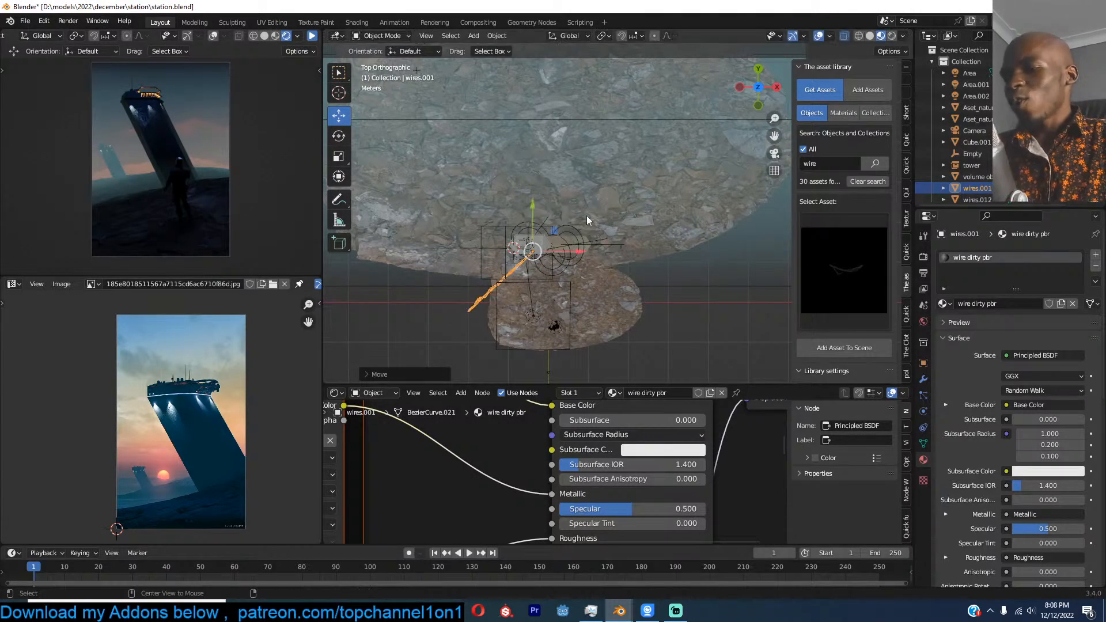
# Step: Make another linked duplicate of the wires and rotate it about Z in camera view toward the tower's right side
pyautogui.hotkey('alt', 'd')
pyautogui.press('r')
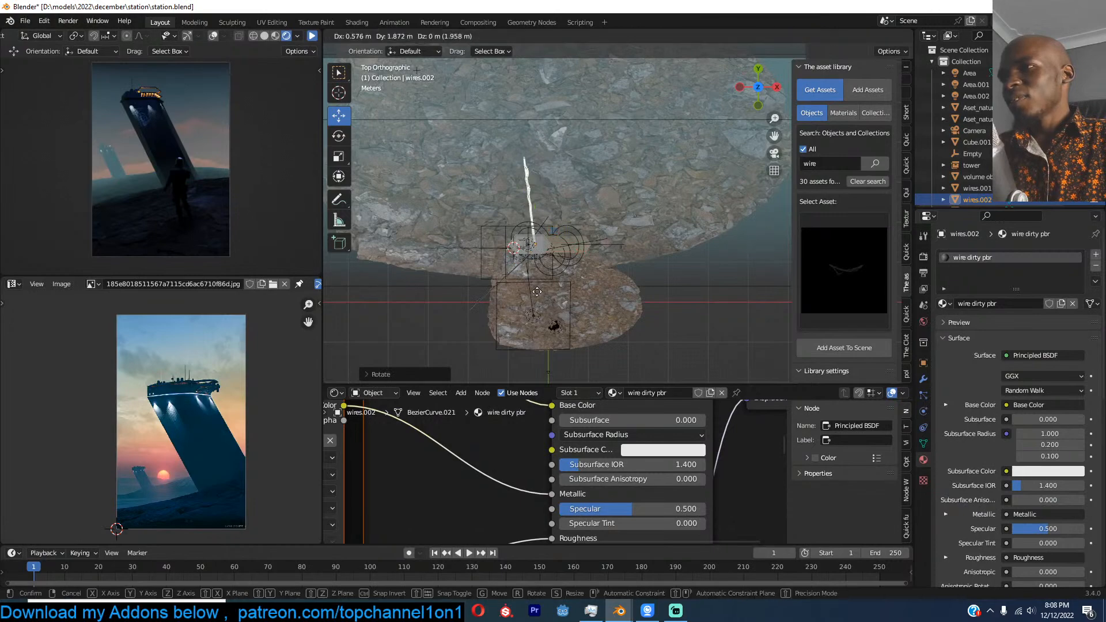
pyautogui.click(537, 285)
pyautogui.press('KP_0')
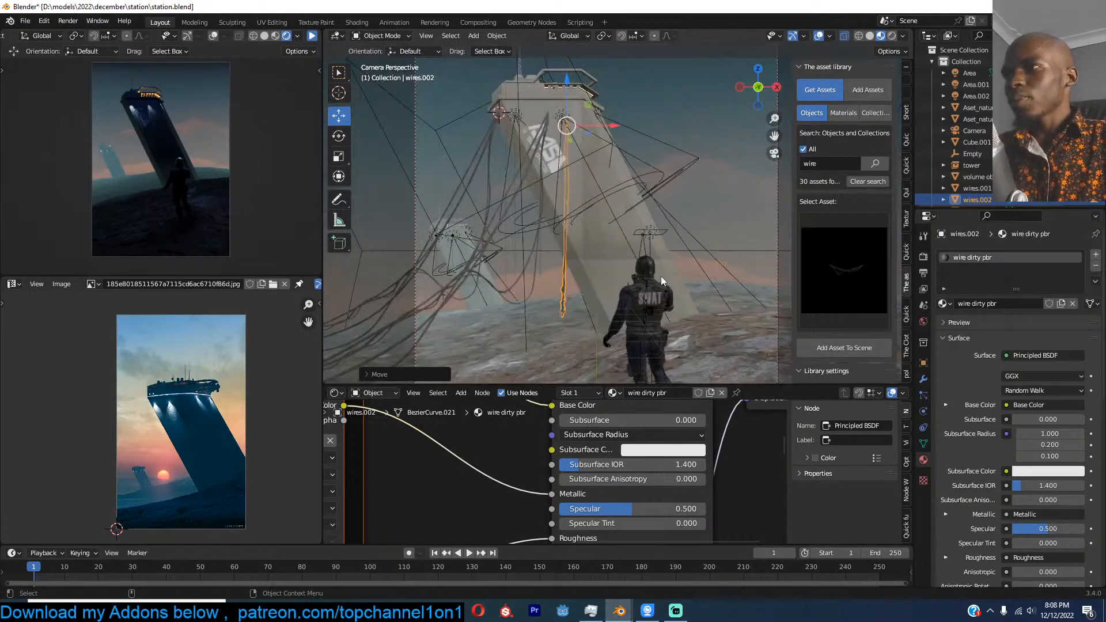
pyautogui.scroll(-2, 661, 275)
pyautogui.press('r')
pyautogui.press('z')
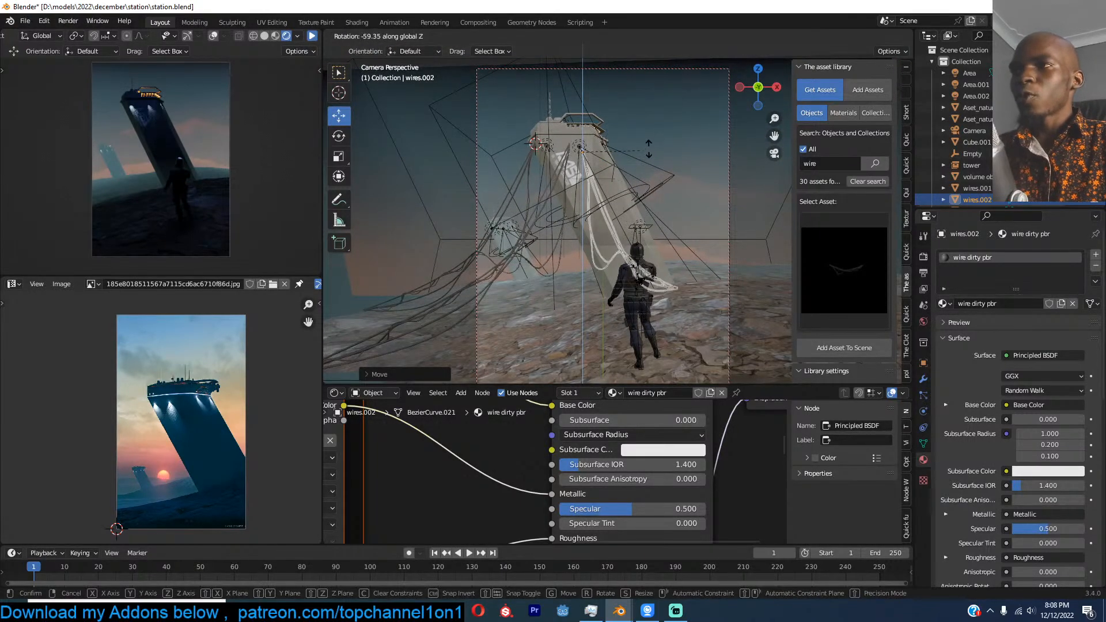
pyautogui.click(605, 190)
# Step: Reposition and rotate the newest wires so they start at the tower's right edge and stretch out to the right
pyautogui.hotkey('shift', 's')
pyautogui.click(628, 121)
pyautogui.press('g')
pyautogui.click(706, 221)
pyautogui.press('r')
pyautogui.click(723, 178)
pyautogui.press('g')
pyautogui.click(691, 209)
pyautogui.click(691, 223)
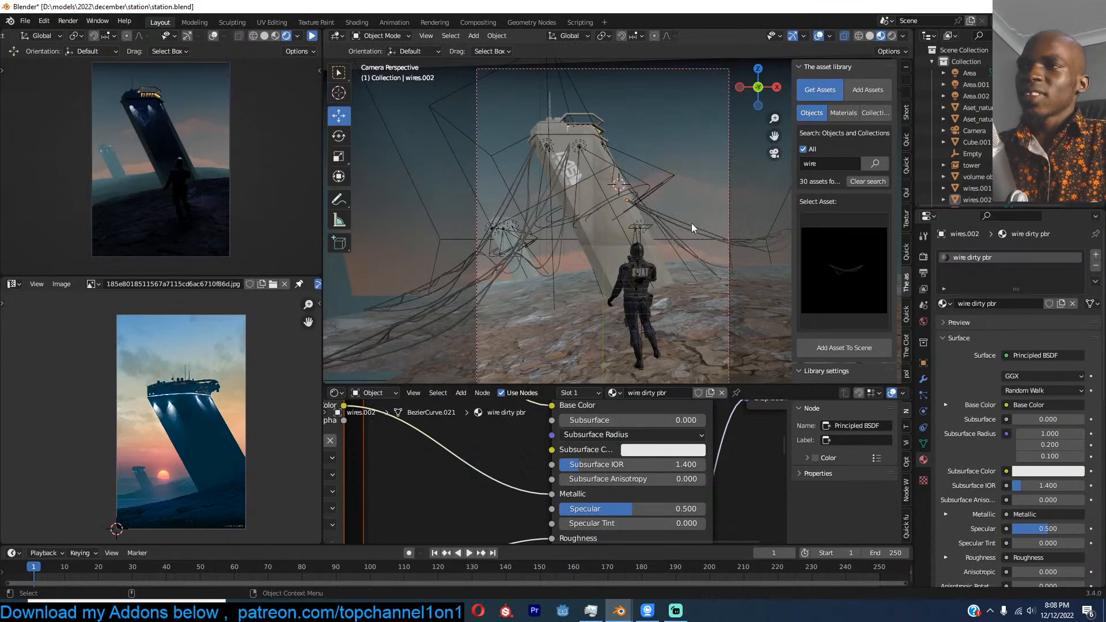
# Step: Resume the rendered preview and delete the two sets of wires on the tower's left side
pyautogui.click(704, 228)
pyautogui.click(280, 128)
pyautogui.click(311, 37)
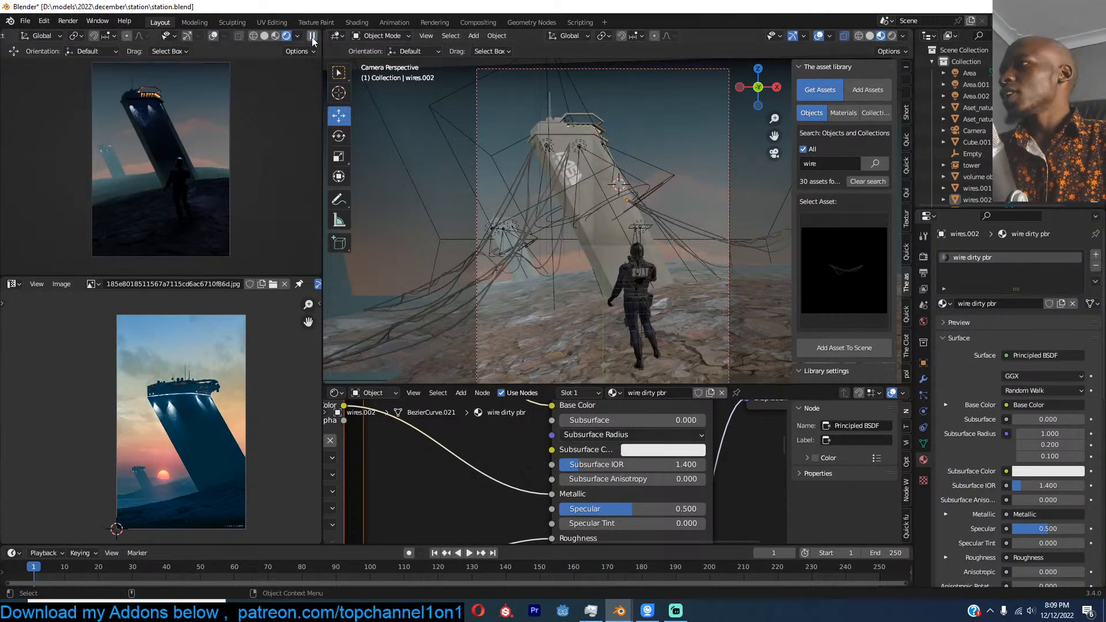
pyautogui.click(503, 264)
pyautogui.press('x')
pyautogui.click(502, 264)
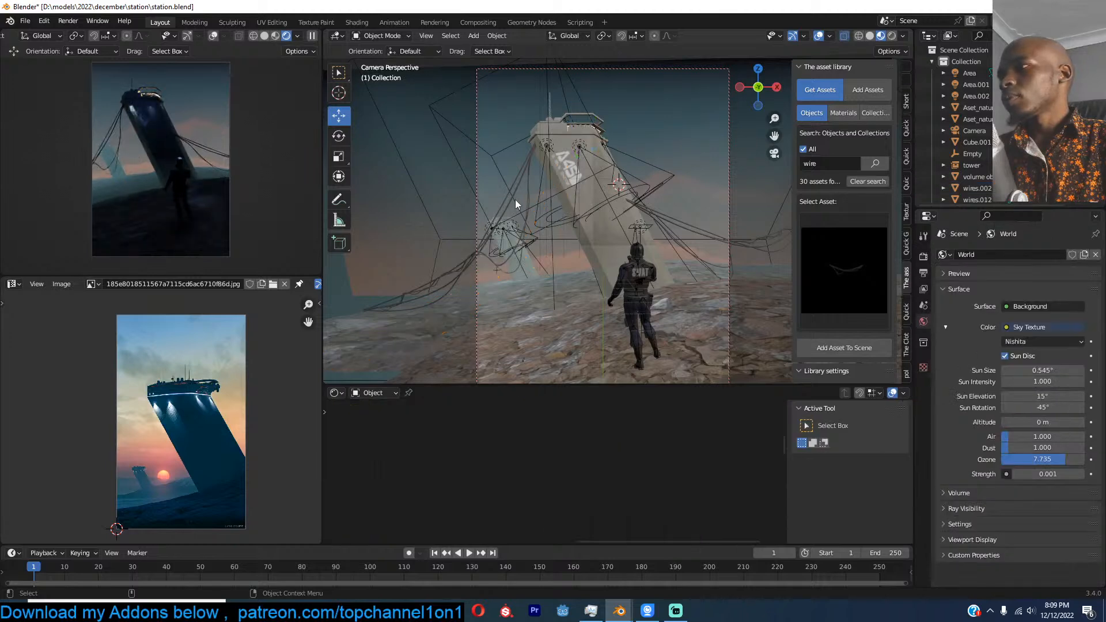
pyautogui.click(517, 180)
pyautogui.press('x')
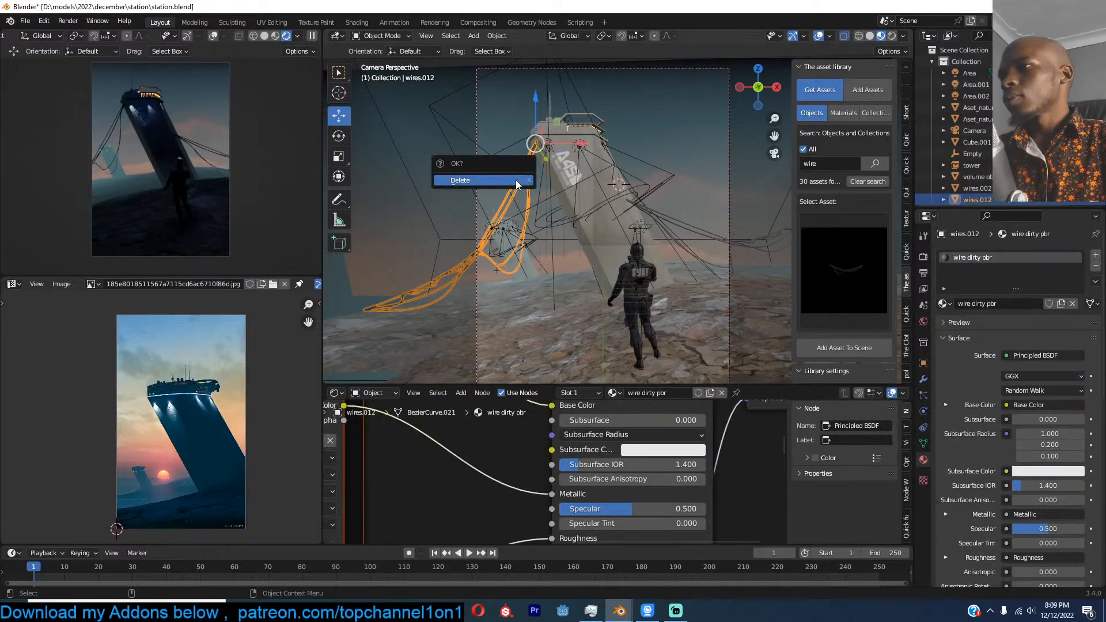
pyautogui.click(516, 180)
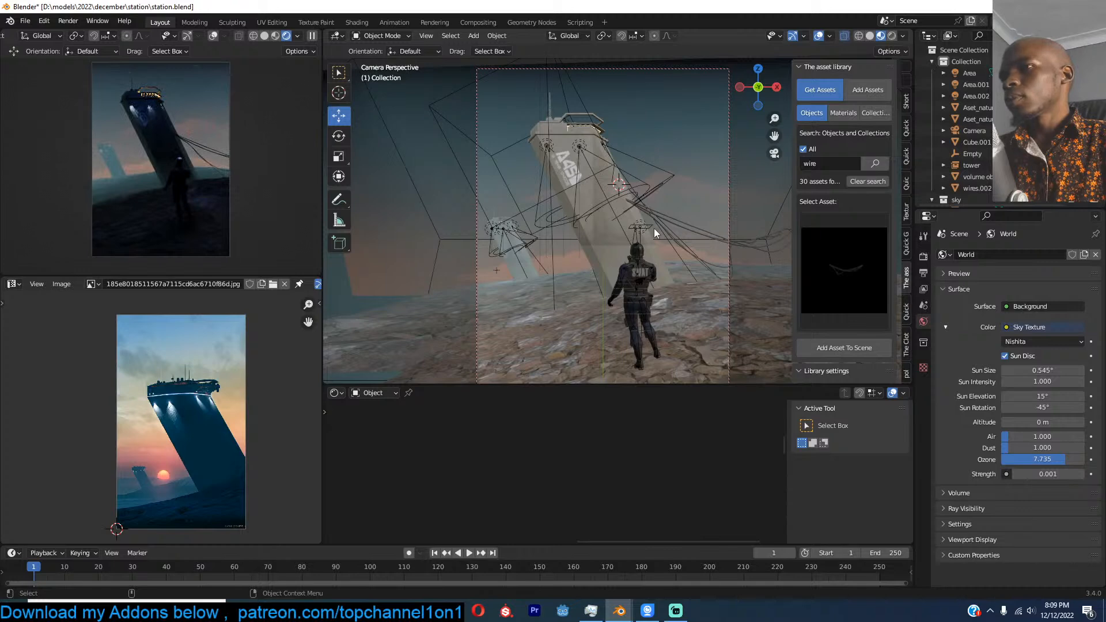
# Step: Scale and rotate the remaining wires so they slope from the tower's right edge to the ground behind the soldier, and save the file
pyautogui.click(699, 226)
pyautogui.press('s')
pyautogui.click(679, 209)
pyautogui.press('r')
pyautogui.click(748, 271)
pyautogui.press('s')
pyautogui.click(675, 282)
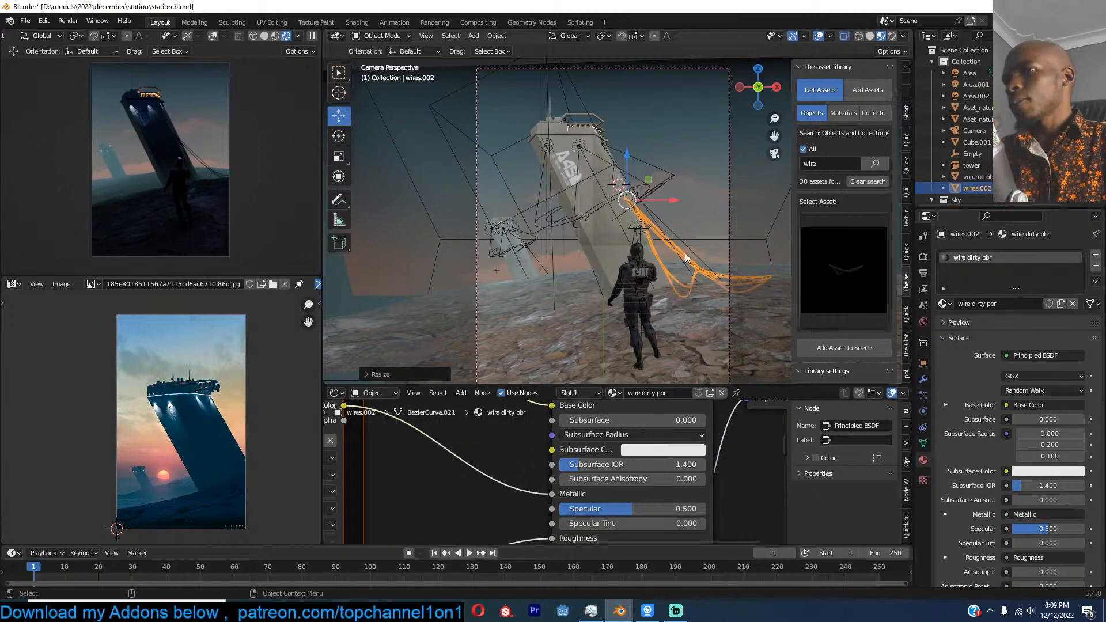
pyautogui.hotkey('ctrl', 's')
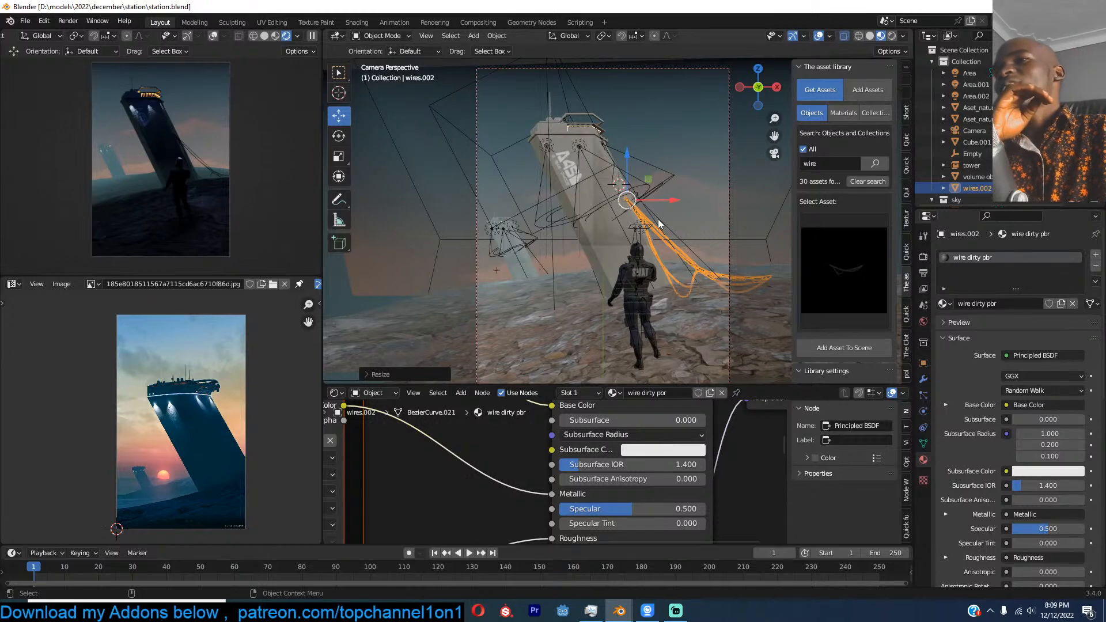
pyautogui.hotkey('ctrl', 's')
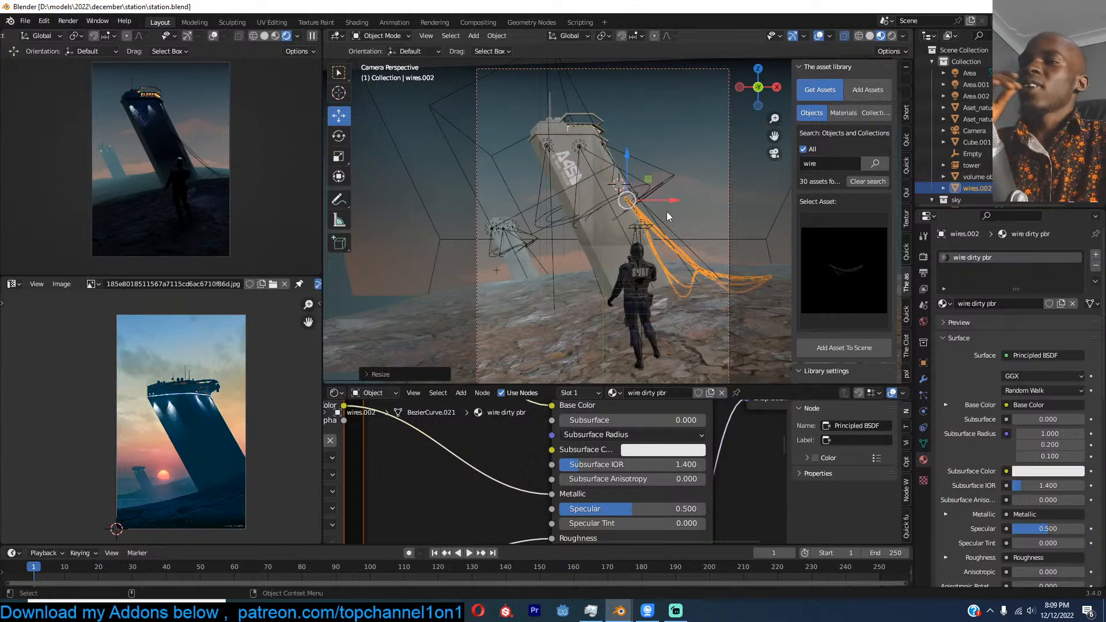
pyautogui.click(665, 222)
pyautogui.hotkey('ctrl', 's')
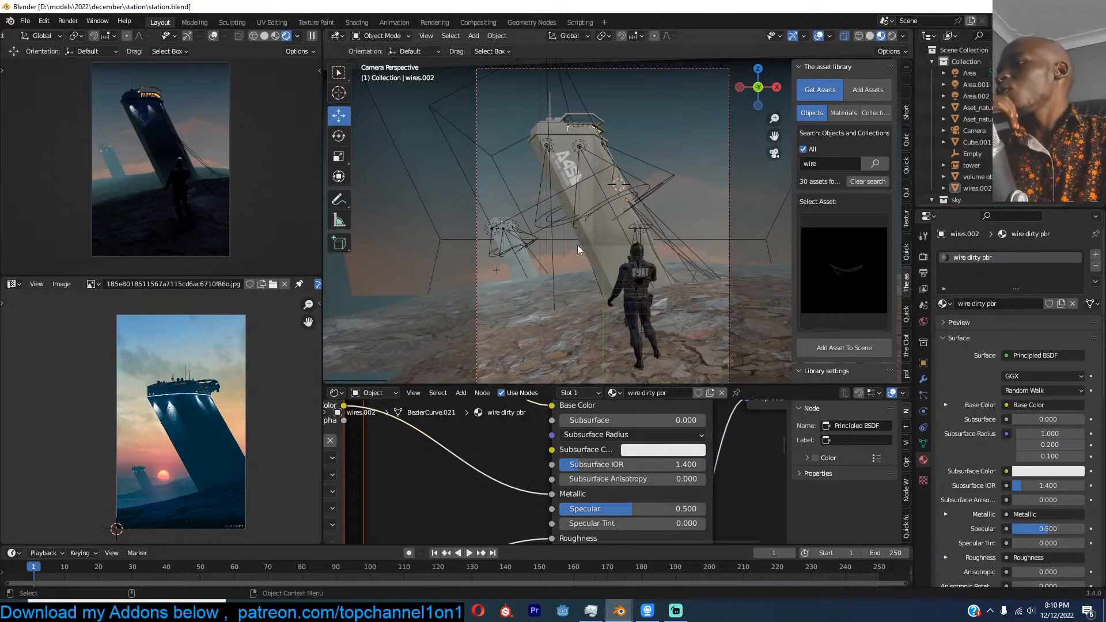
# Step: Try adding a duplicate of the haze volume in side view, placed over the soldier and rotated
pyautogui.press('KP_3')
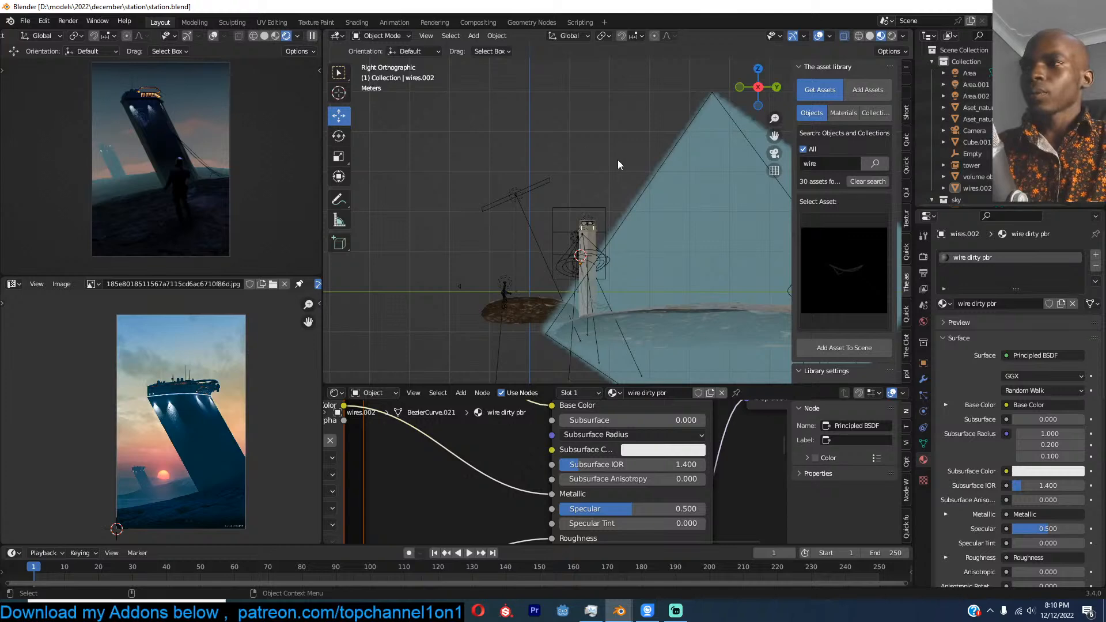
pyautogui.click(647, 175)
pyautogui.keyDown('shift'); pyautogui.moveTo(671, 217); pyautogui.dragTo(643, 130, button='middle'); pyautogui.keyUp('shift')
pyautogui.hotkey('shift', 'd')
pyautogui.click(468, 247)
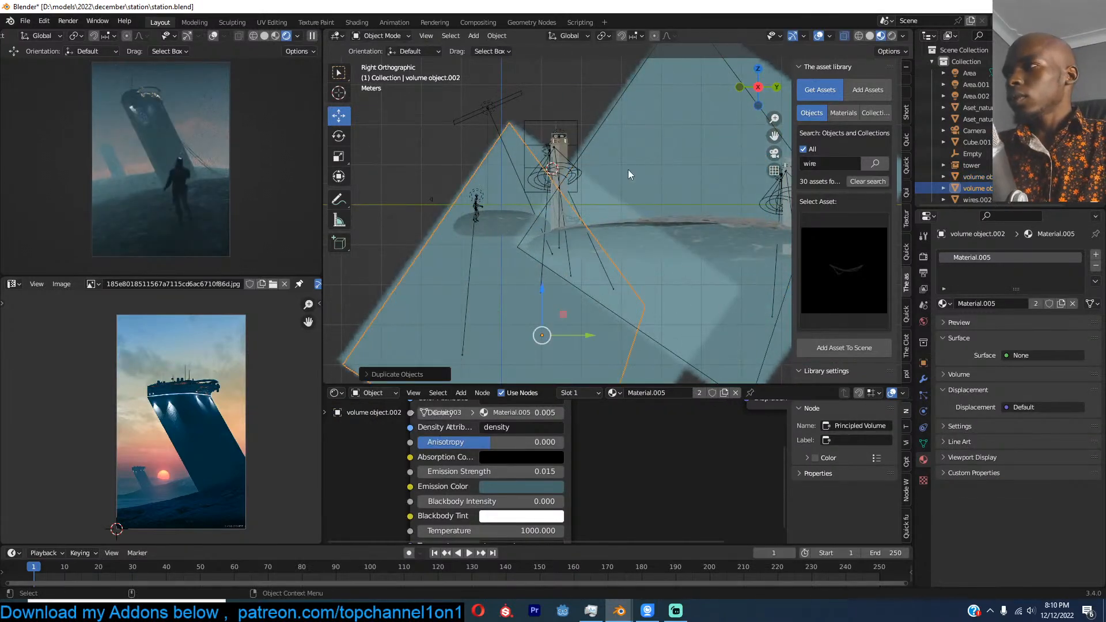
pyautogui.press('r')
pyautogui.click(621, 195)
# Step: Try moving the duplicate haze volume down and toward the soldier, delete it, and save the file in camera view
pyautogui.press('g')
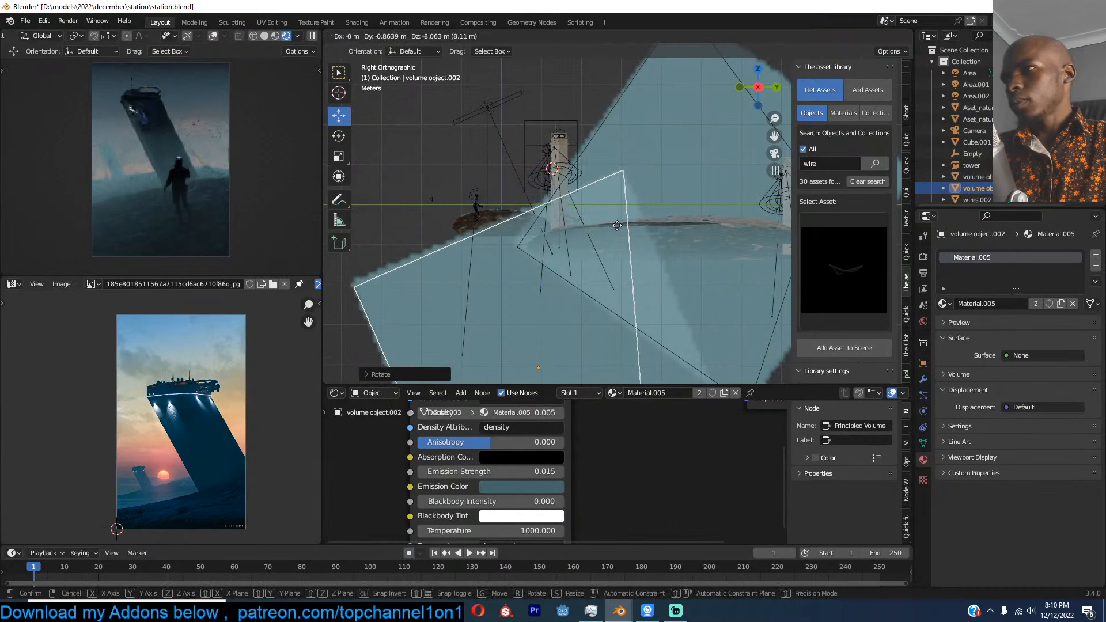
pyautogui.click(617, 226)
pyautogui.press('g')
pyautogui.click(593, 218)
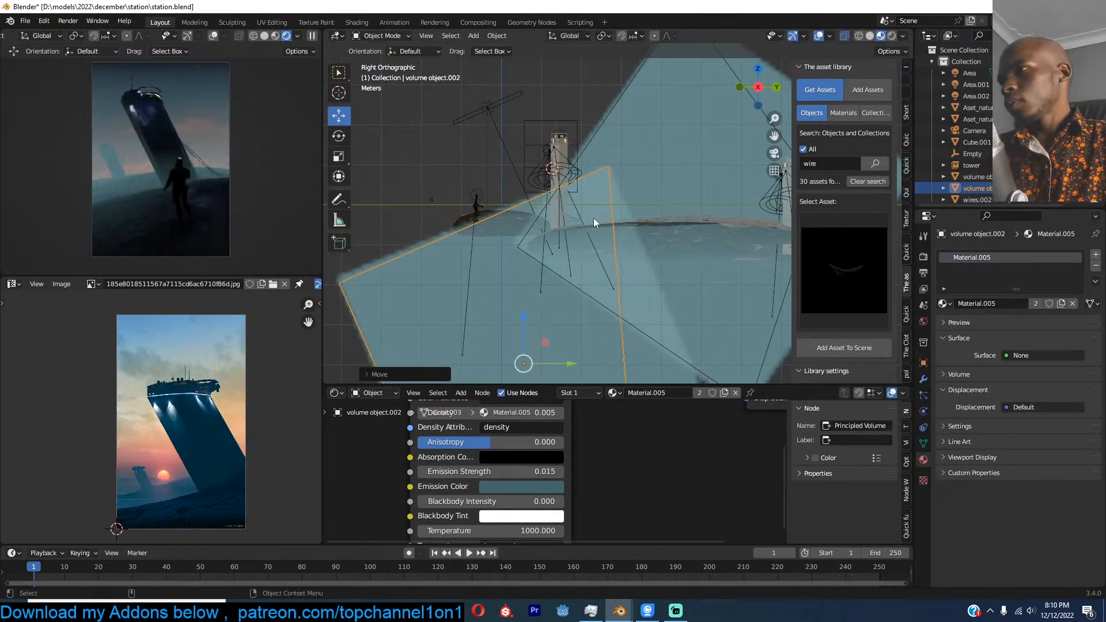
pyautogui.press('g')
pyautogui.click(568, 213)
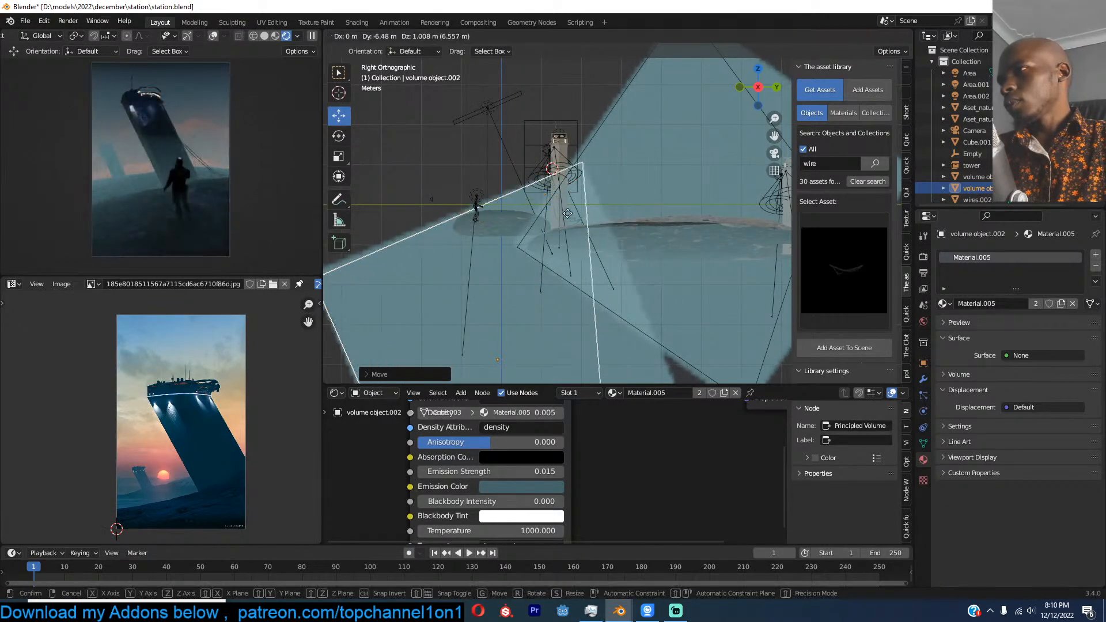
pyautogui.press('Delete')
pyautogui.hotkey('ctrl', 's')
pyautogui.press('KP_0')
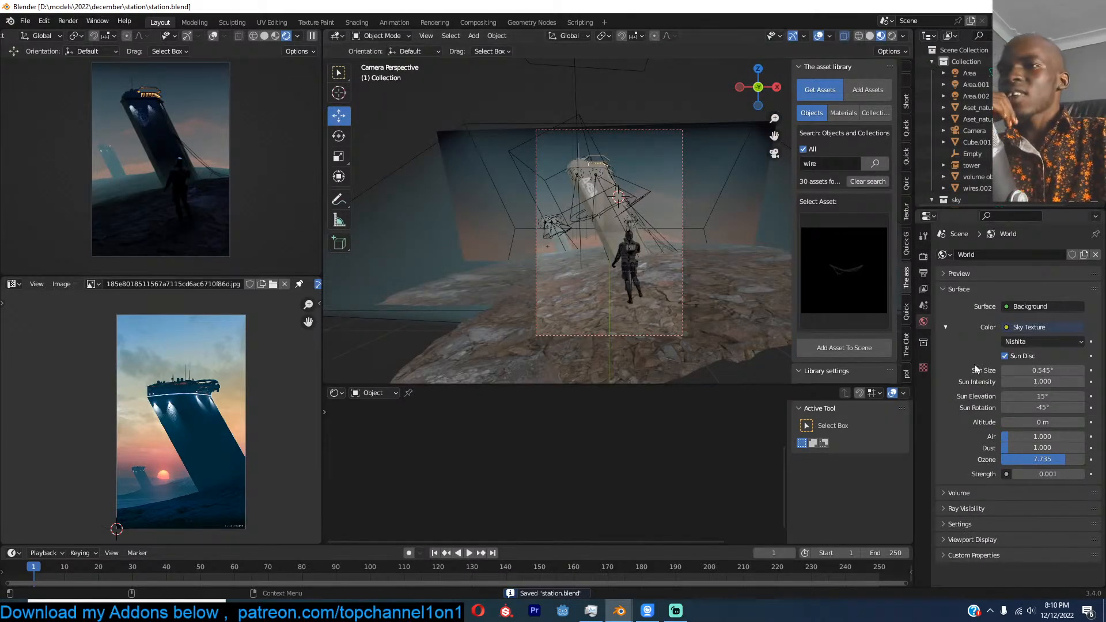
# Step: Try world background strengths of 0.01 and 0.1 on the sky texture
pyautogui.click(1025, 474)
pyautogui.write('0.01')
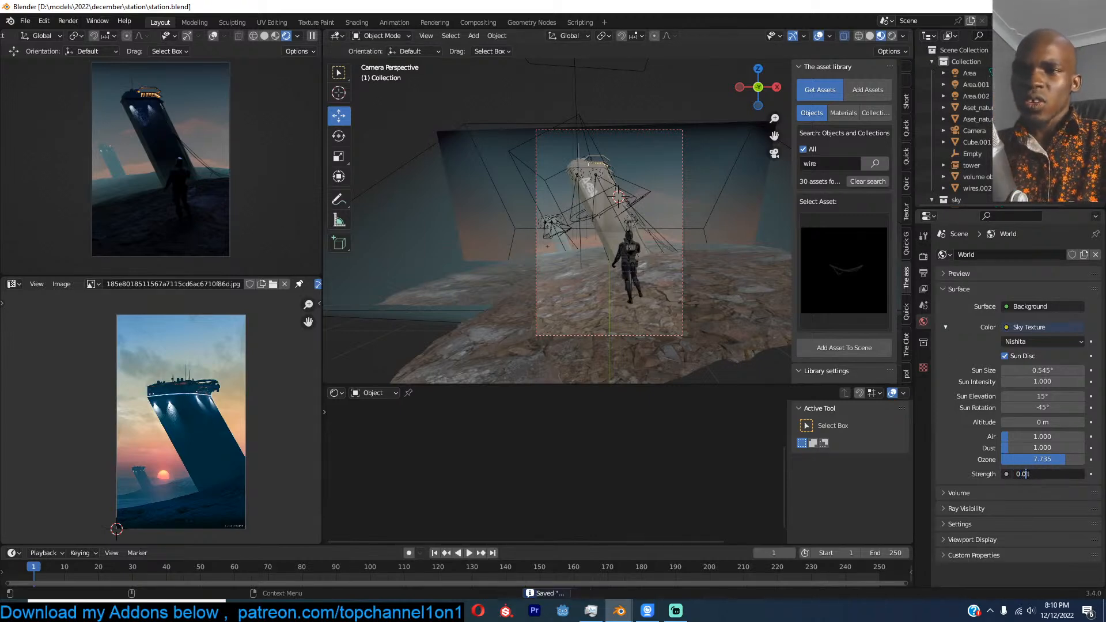
pyautogui.press('Return')
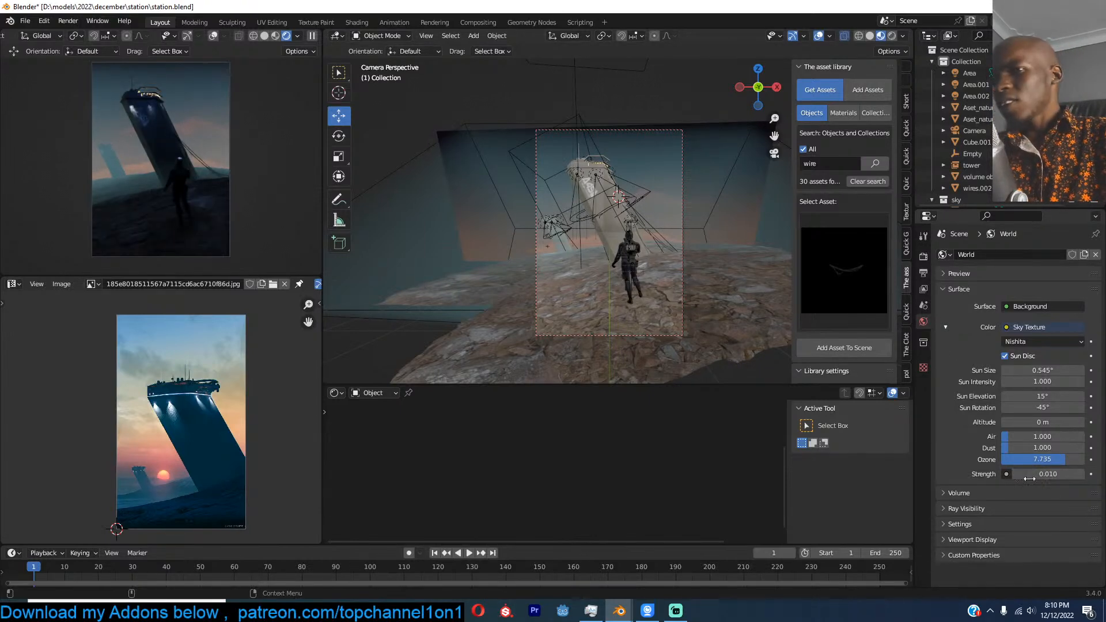
pyautogui.click(1040, 474)
pyautogui.write('0.1')
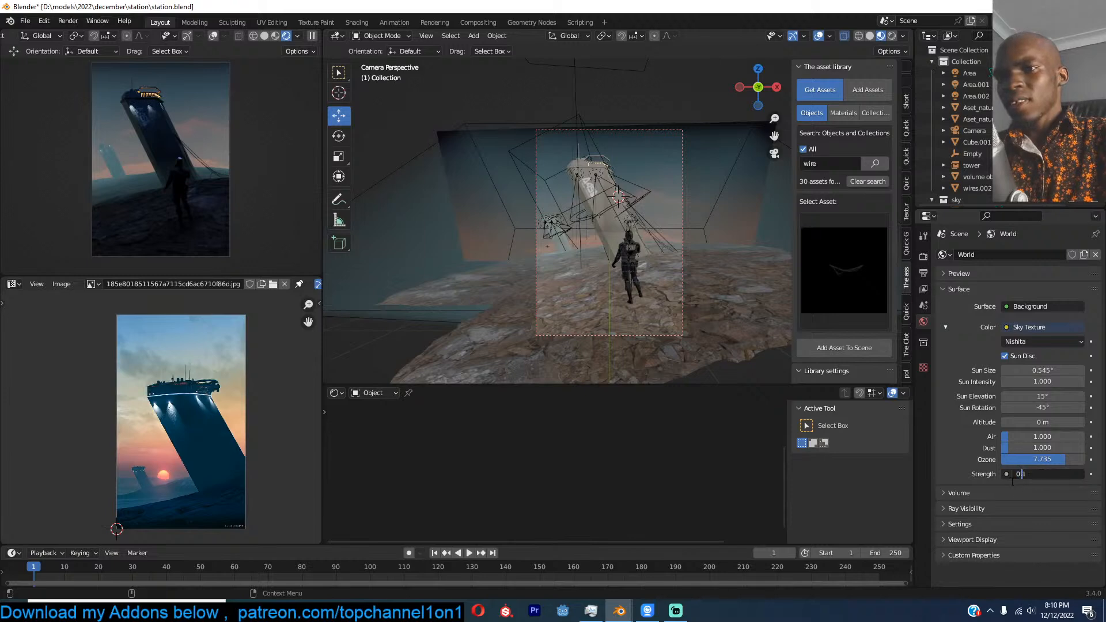
pyautogui.press('Return')
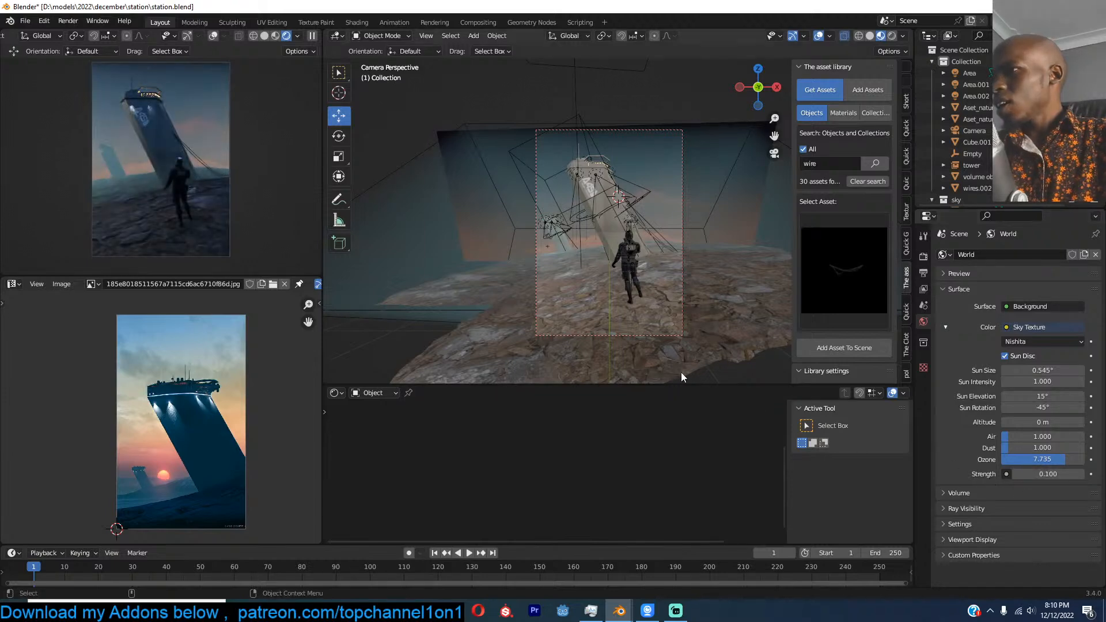
# Step: Set the world background strength back to 0.001 and save the file
pyautogui.click(1050, 474)
pyautogui.write('.0')
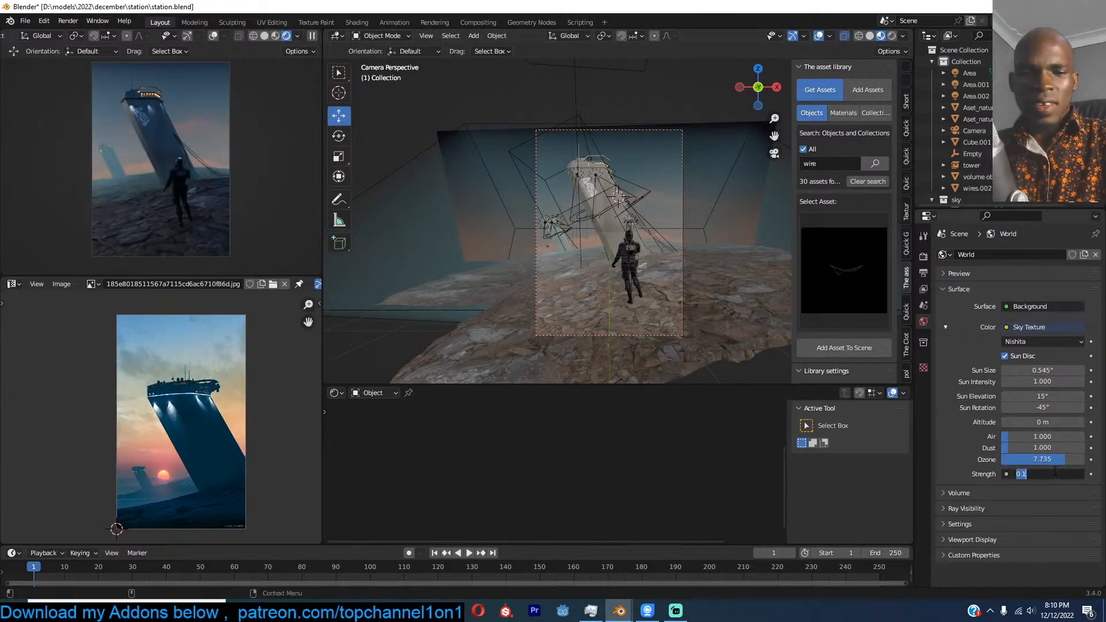
pyautogui.write('01')
pyautogui.press('Return')
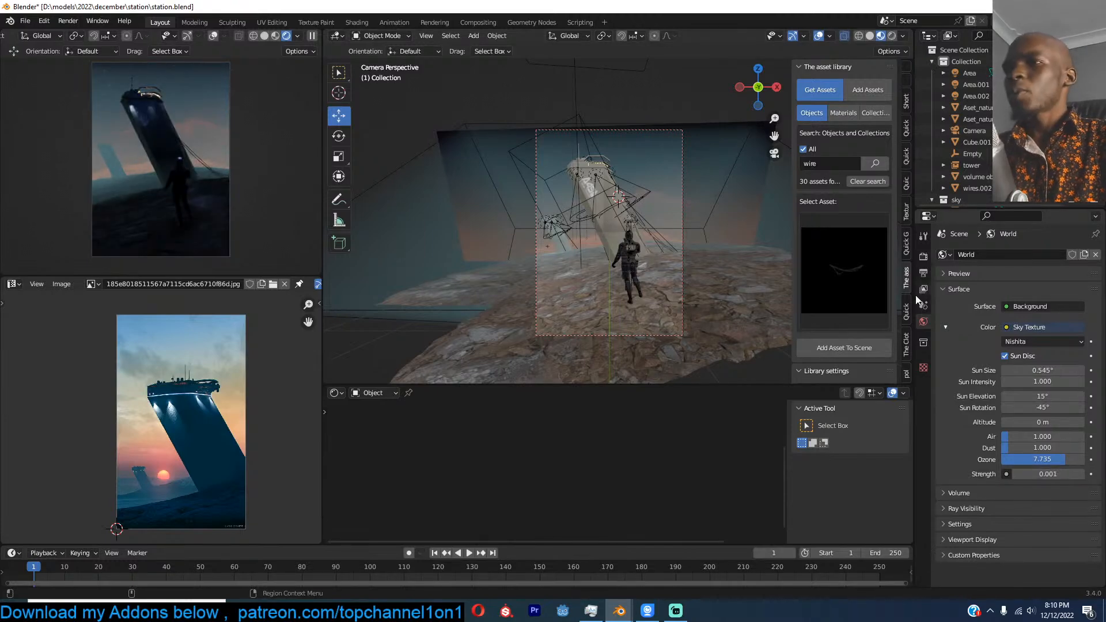
pyautogui.hotkey('ctrl', 's')
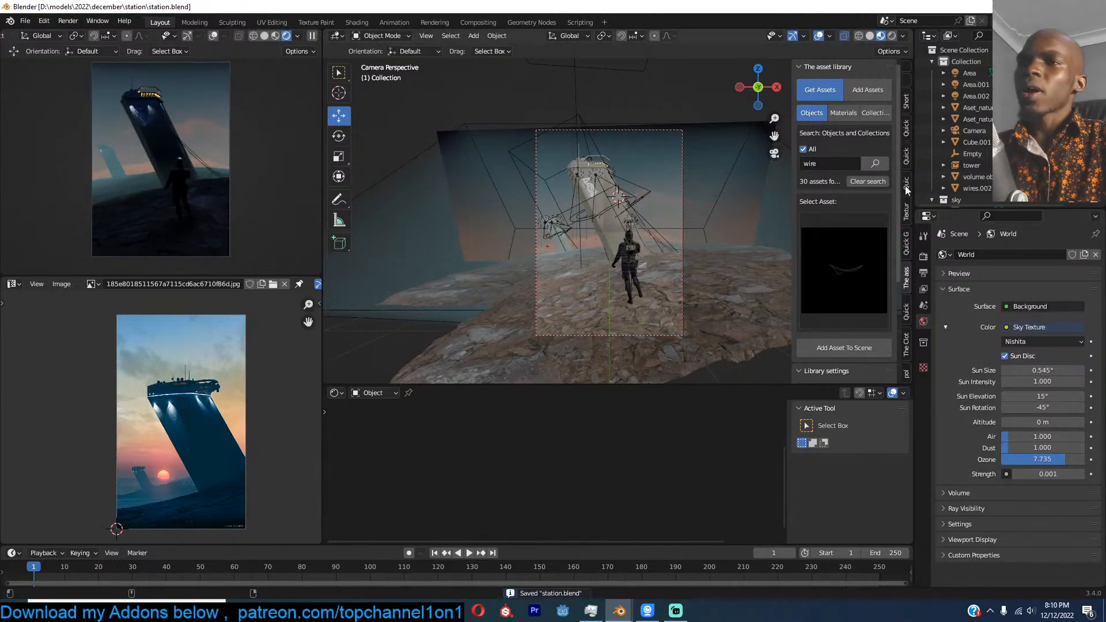
# Step: Enable Use Curves/Custom Colors for the scene's look and tint the white level a pale blue
pyautogui.click(906, 316)
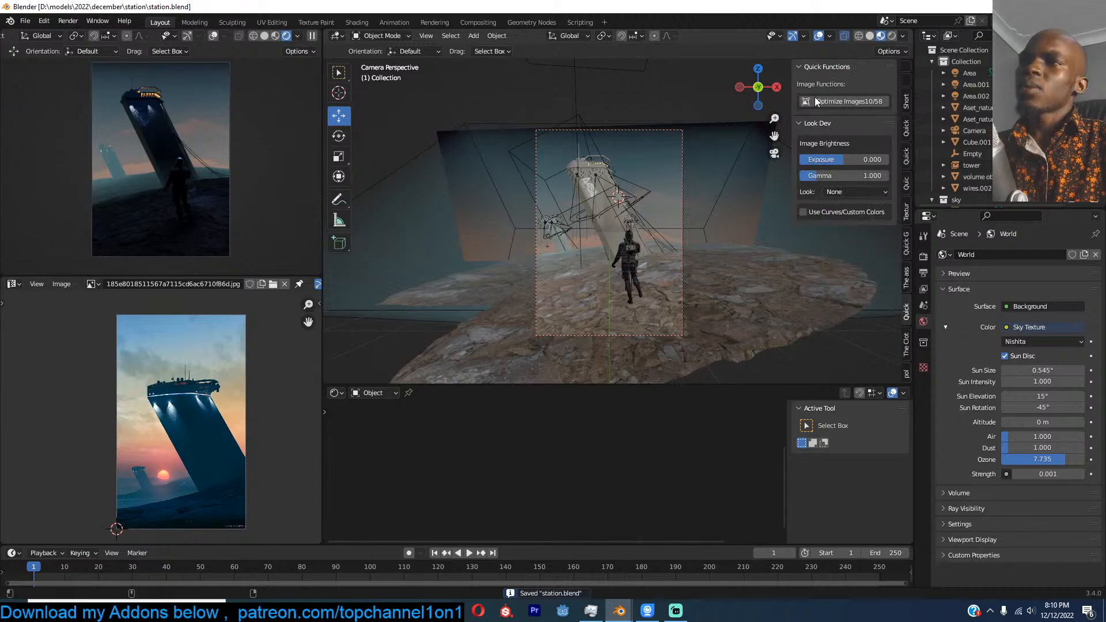
pyautogui.click(804, 212)
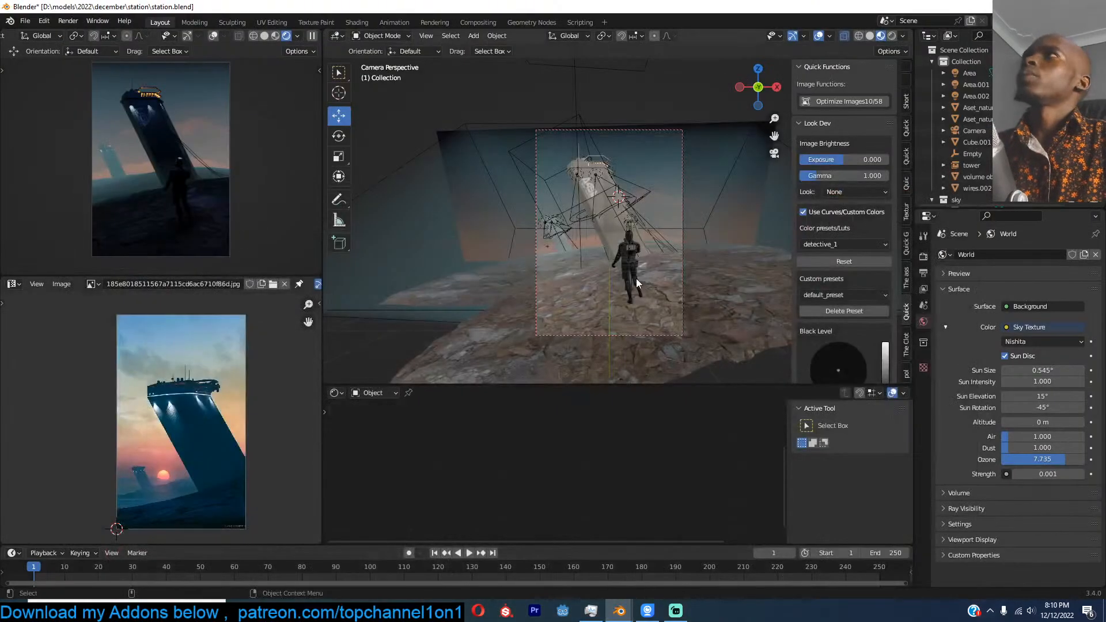
pyautogui.scroll(-4, 829, 247)
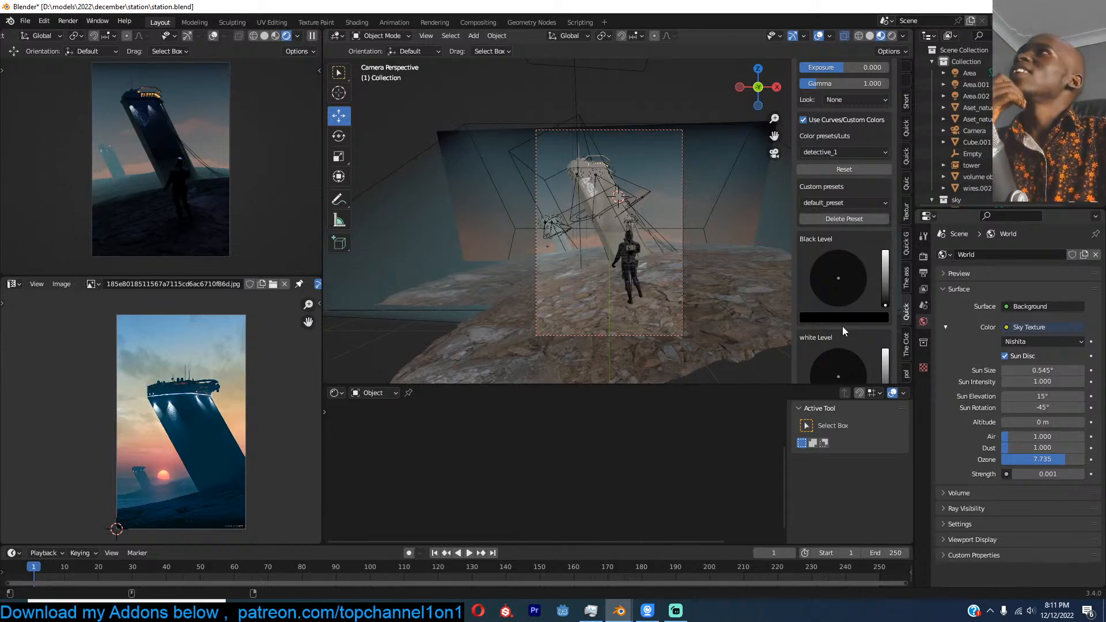
pyautogui.scroll(-3, 869, 281)
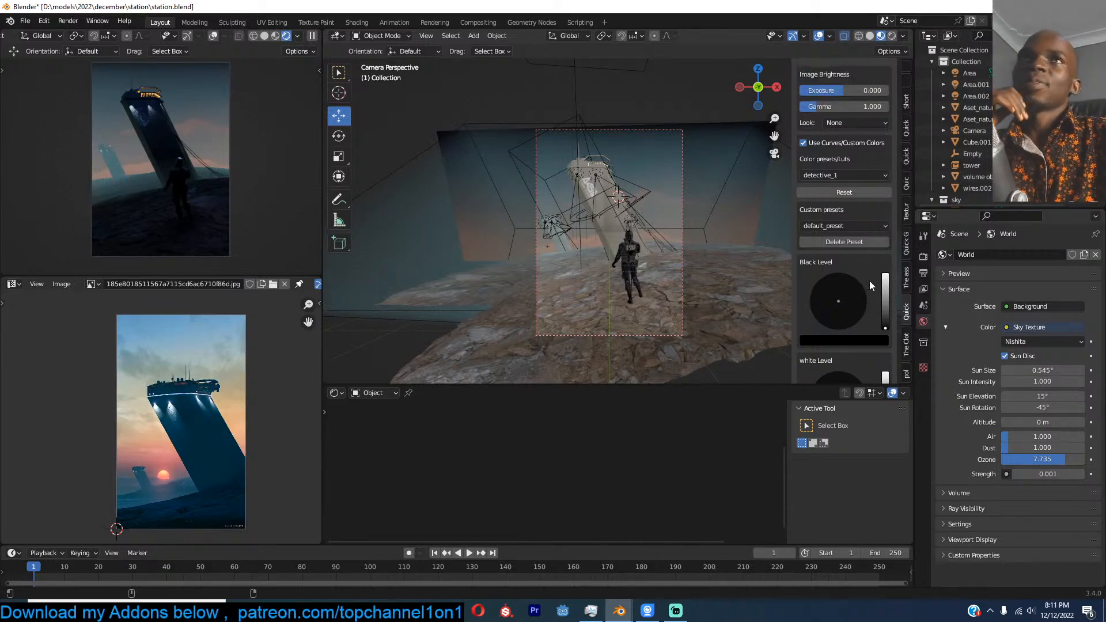
pyautogui.moveTo(886, 212); pyautogui.dragTo(886, 244)
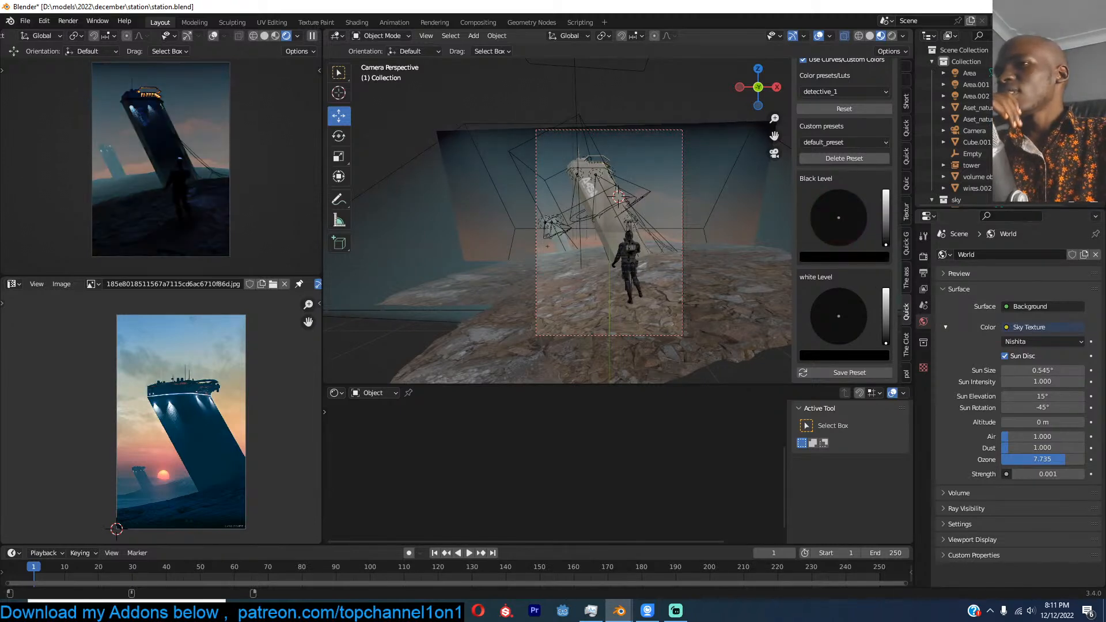
pyautogui.moveTo(885, 309)
pyautogui.mouseDown()
pyautogui.moveTo(886, 295)
pyautogui.moveTo(835, 327)
pyautogui.moveTo(824, 318)
pyautogui.moveTo(856, 292)
pyautogui.moveTo(843, 311)
pyautogui.moveTo(848, 304)
pyautogui.mouseUp()
pyautogui.moveTo(852, 305)
pyautogui.mouseDown()
pyautogui.moveTo(822, 328)
pyautogui.moveTo(841, 306)
pyautogui.mouseUp()
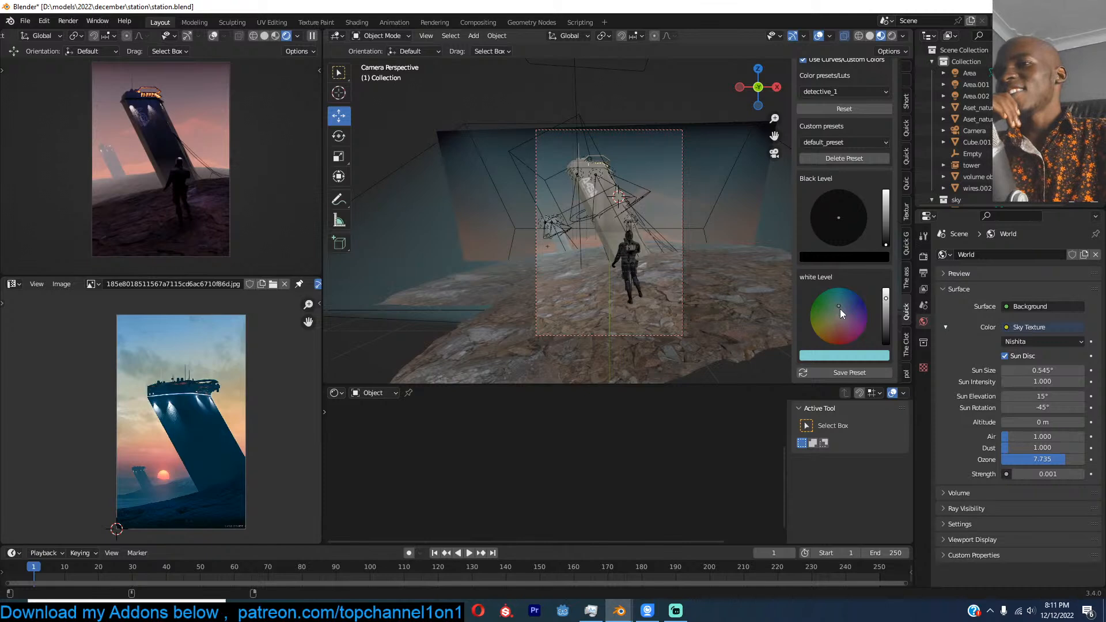
pyautogui.moveTo(843, 311); pyautogui.dragTo(844, 311)
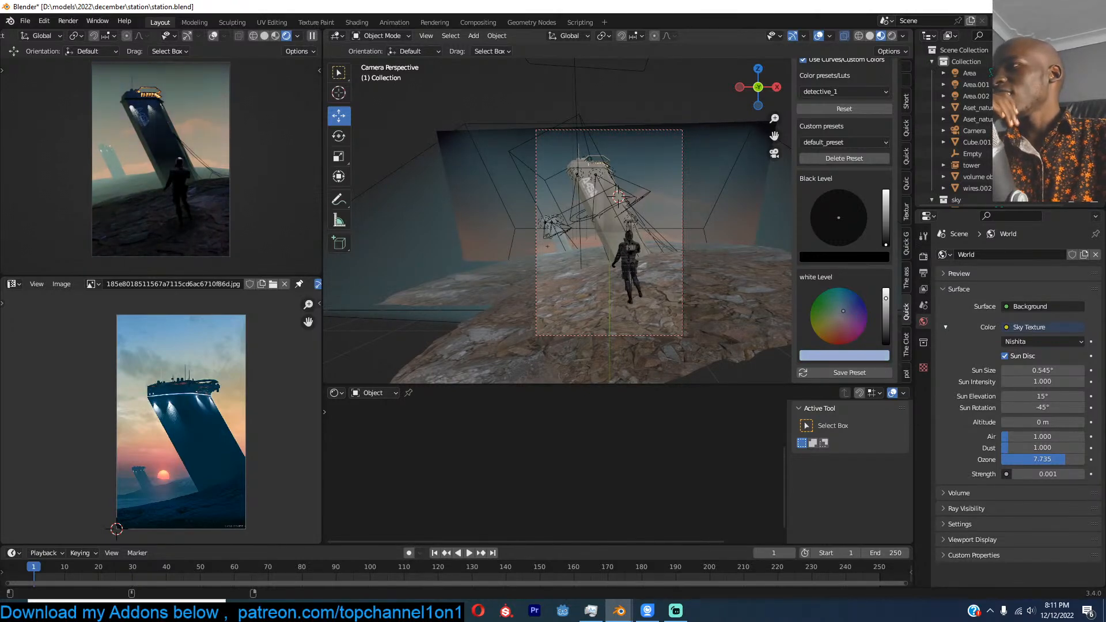
# Step: Set the image exposure to -1.139, leave nothing selected, and save the file
pyautogui.scroll(7, 869, 288)
pyautogui.moveTo(859, 159); pyautogui.dragTo(839, 159)
pyautogui.click(569, 222)
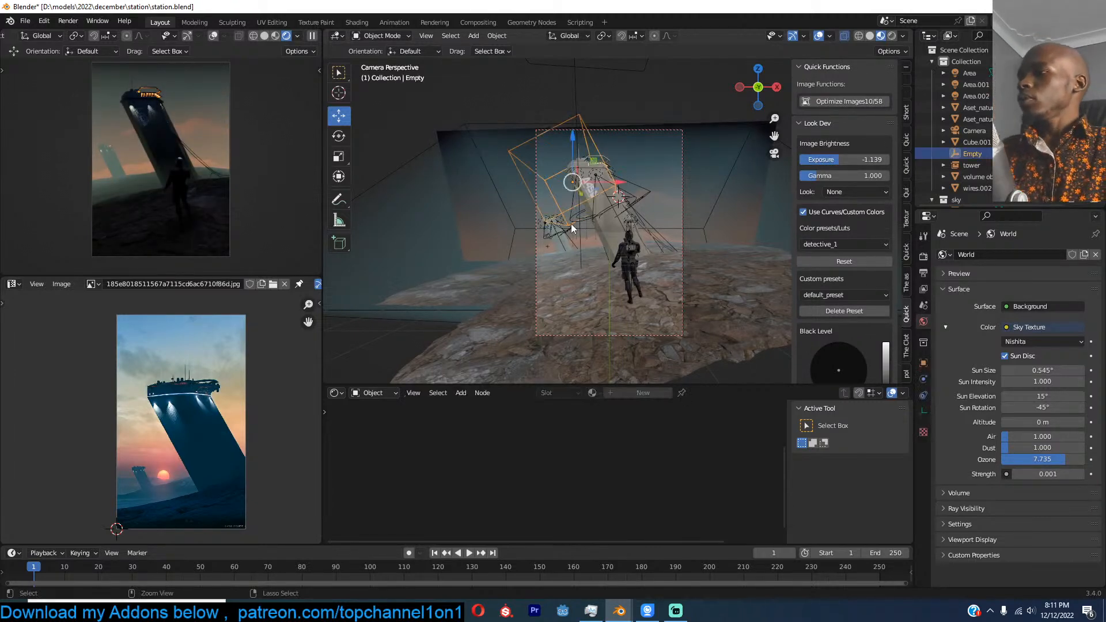
pyautogui.hotkey('alt', 'a')
pyautogui.hotkey('ctrl', 's')
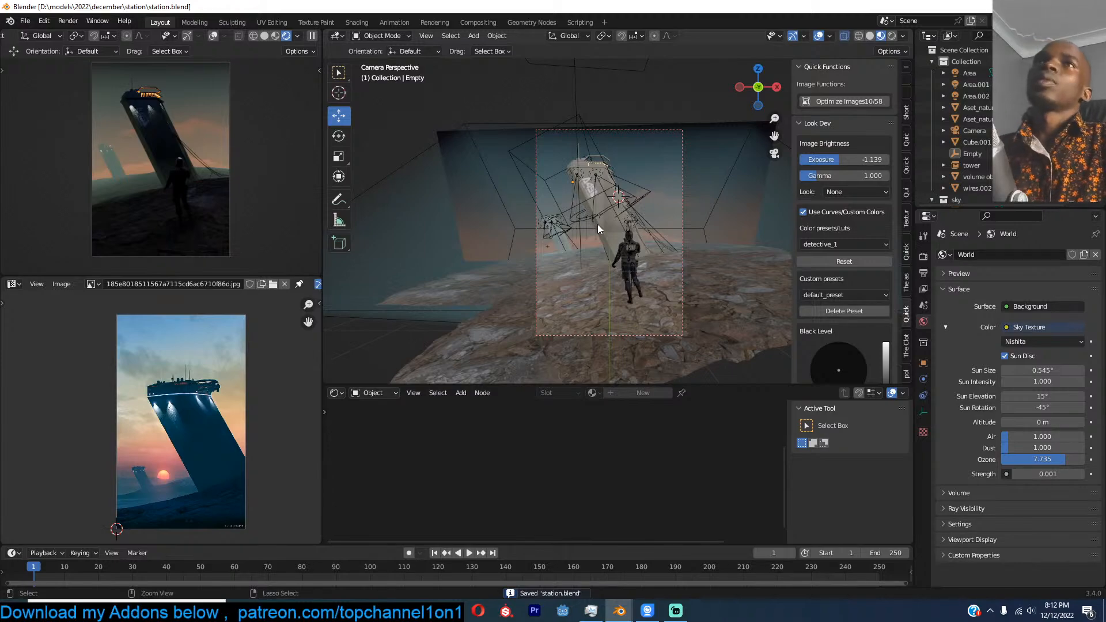
# Step: Switch to the browser and look through the open ArtStation artworks for a new reference image
pyautogui.click(280, 611)
pyautogui.click(281, 611)
pyautogui.click(309, 611)
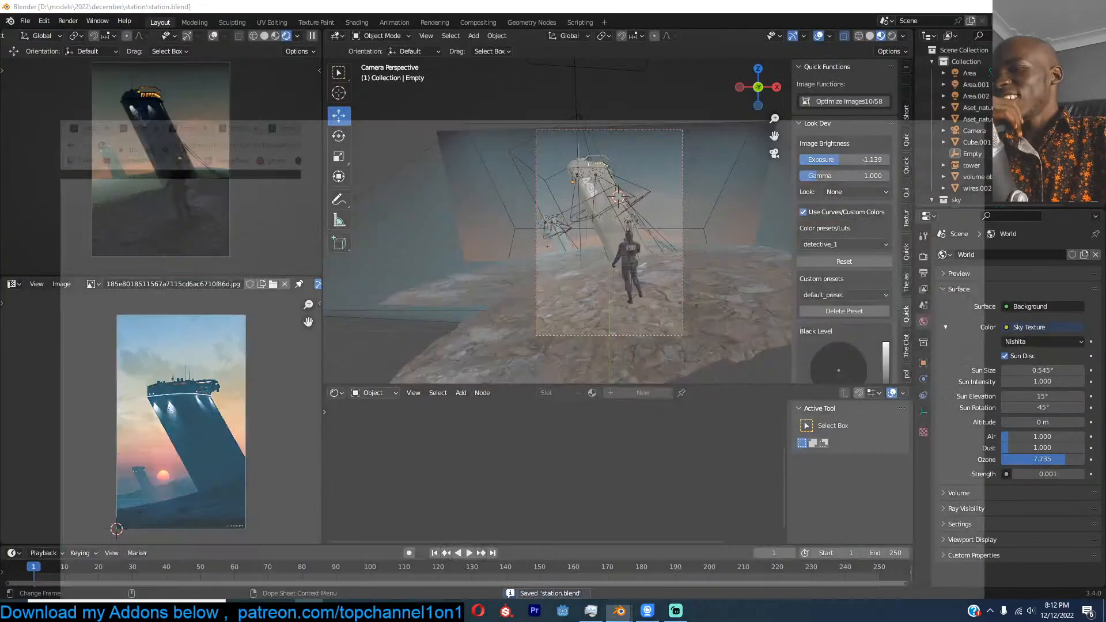
pyautogui.click(309, 611)
pyautogui.click(309, 611)
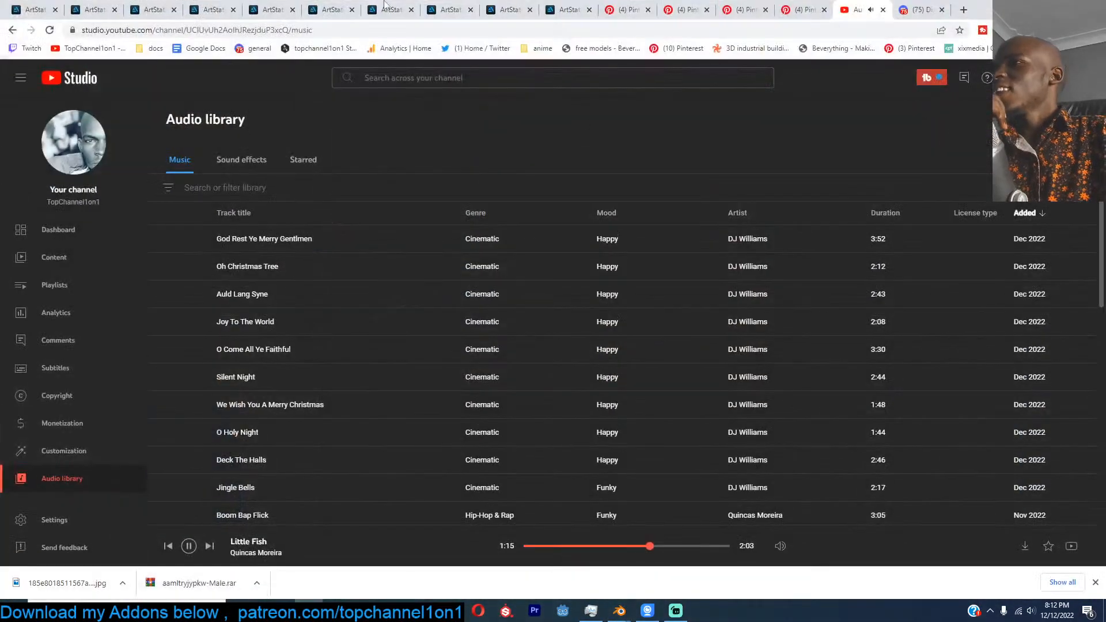
pyautogui.click(115, 9)
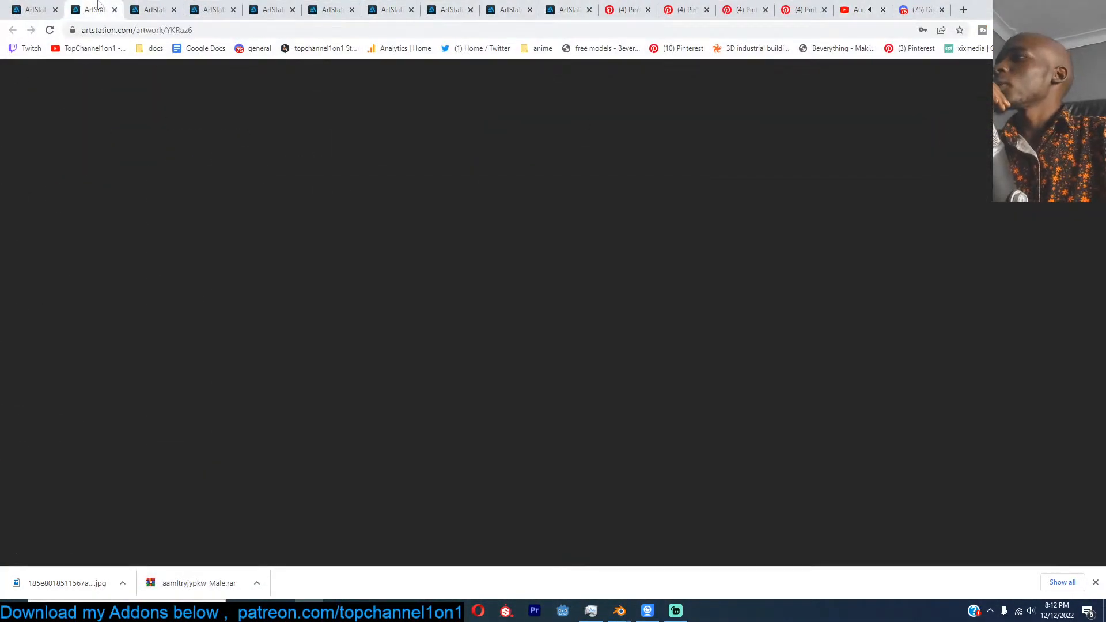
pyautogui.click(140, 7)
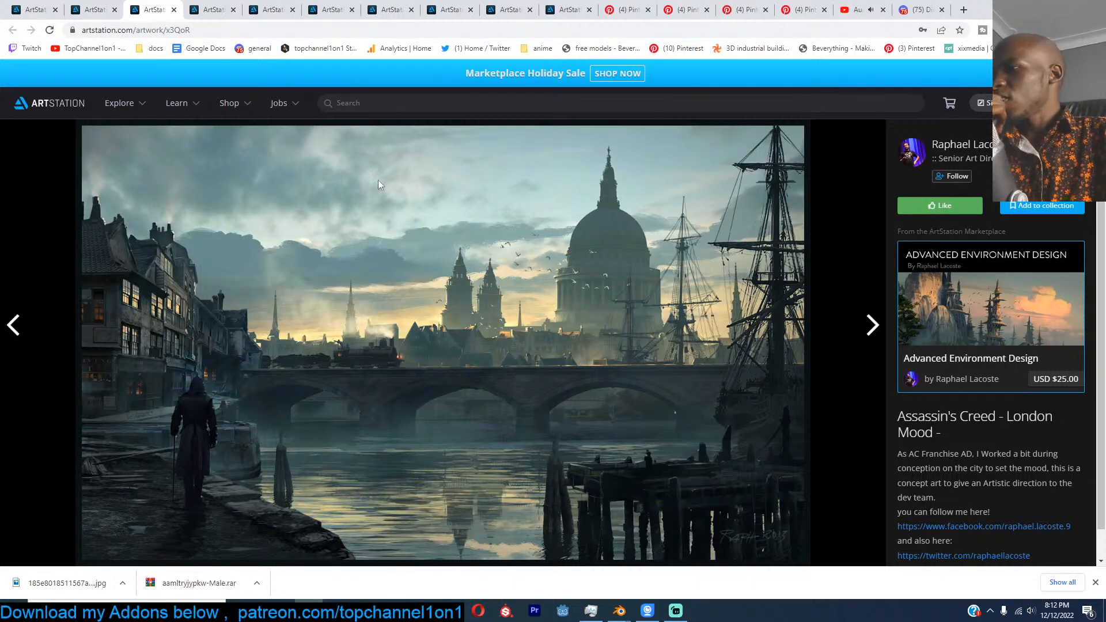
pyautogui.scroll(-1, 380, 243)
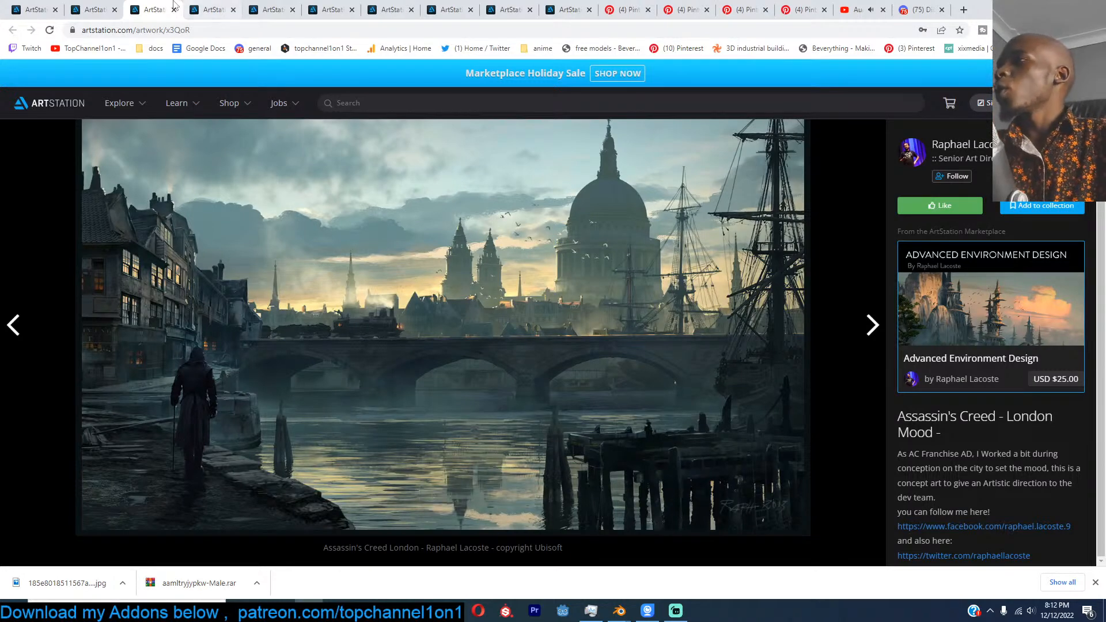
pyautogui.click(199, 5)
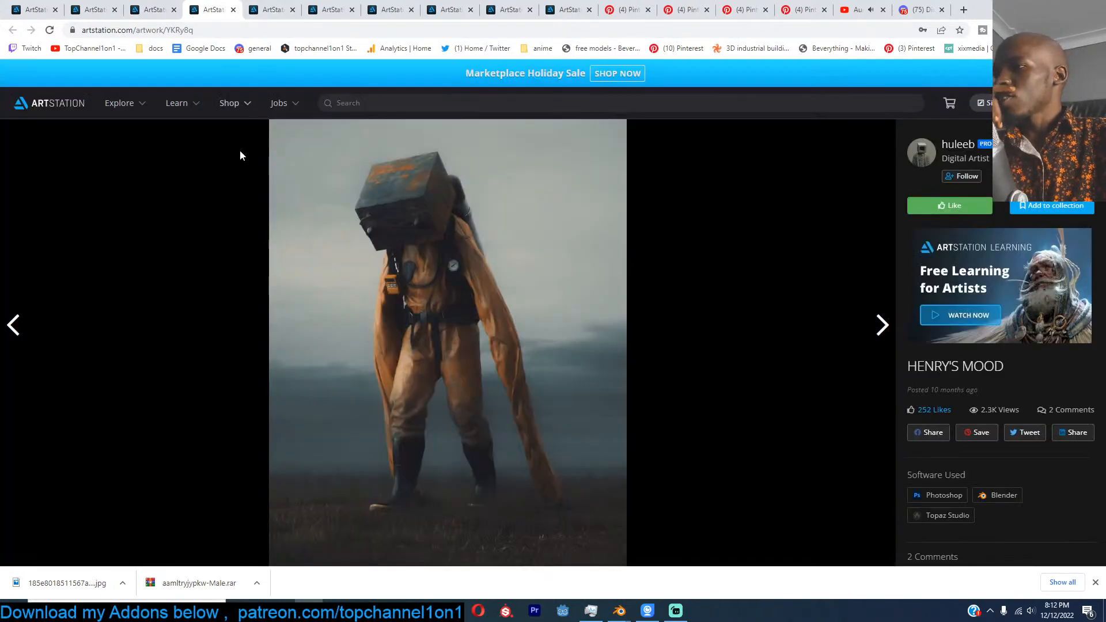
# Step: Save the HENRY'S MOOD artwork as a JPEG image in the pack1 folder
pyautogui.rightClick(569, 255)
pyautogui.click(646, 280)
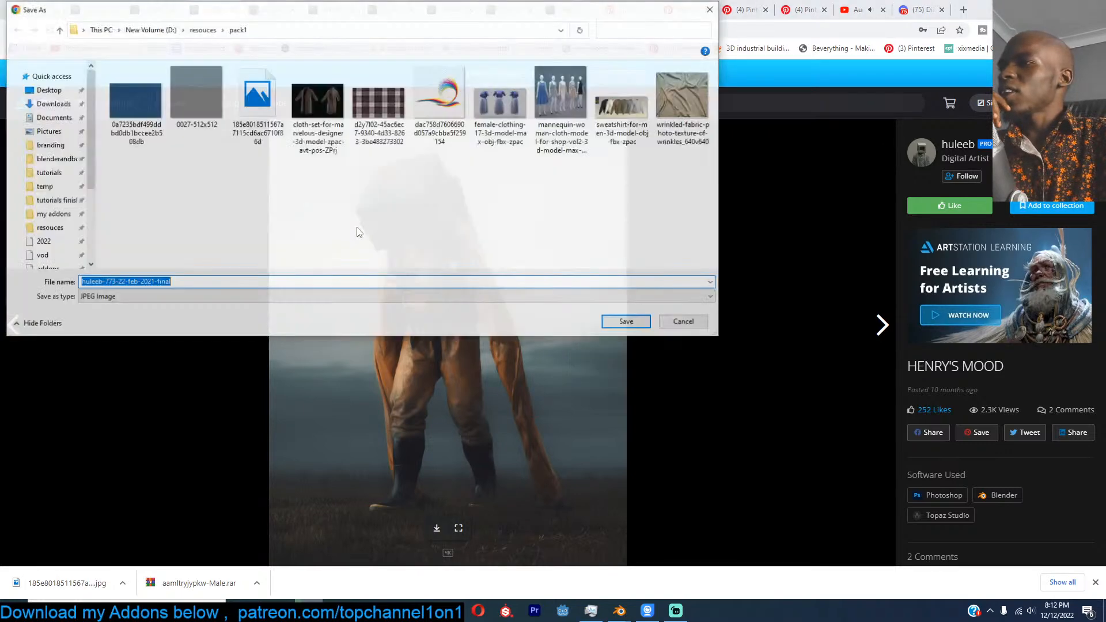
pyautogui.click(627, 321)
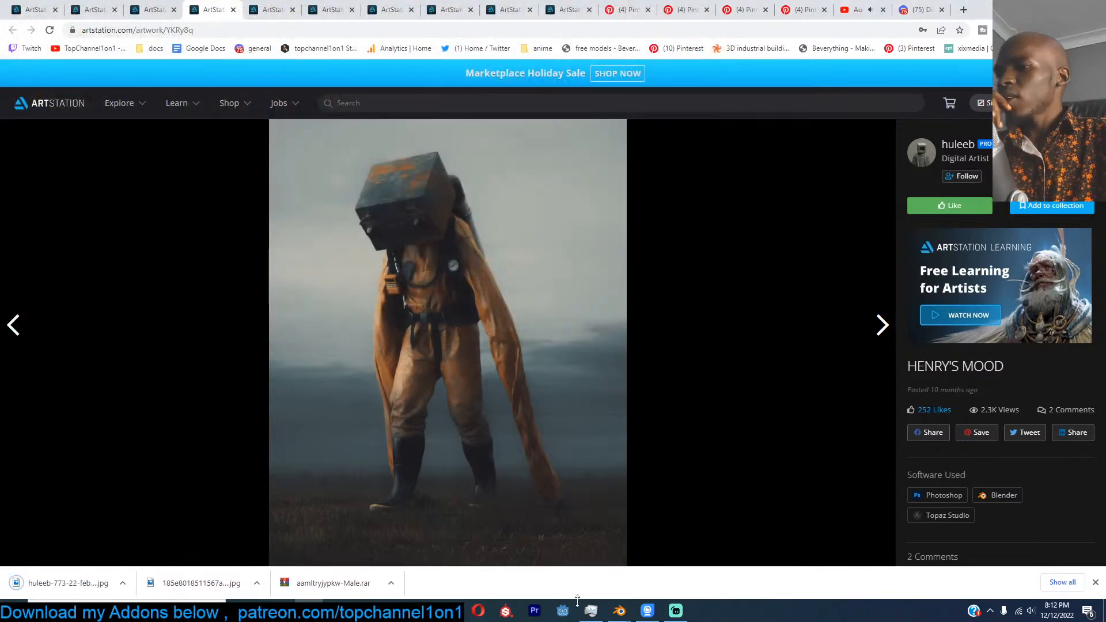
# Step: Switch back to Blender, save station.blend, and create a new General file
pyautogui.moveTo(619, 611)
pyautogui.click(583, 552)
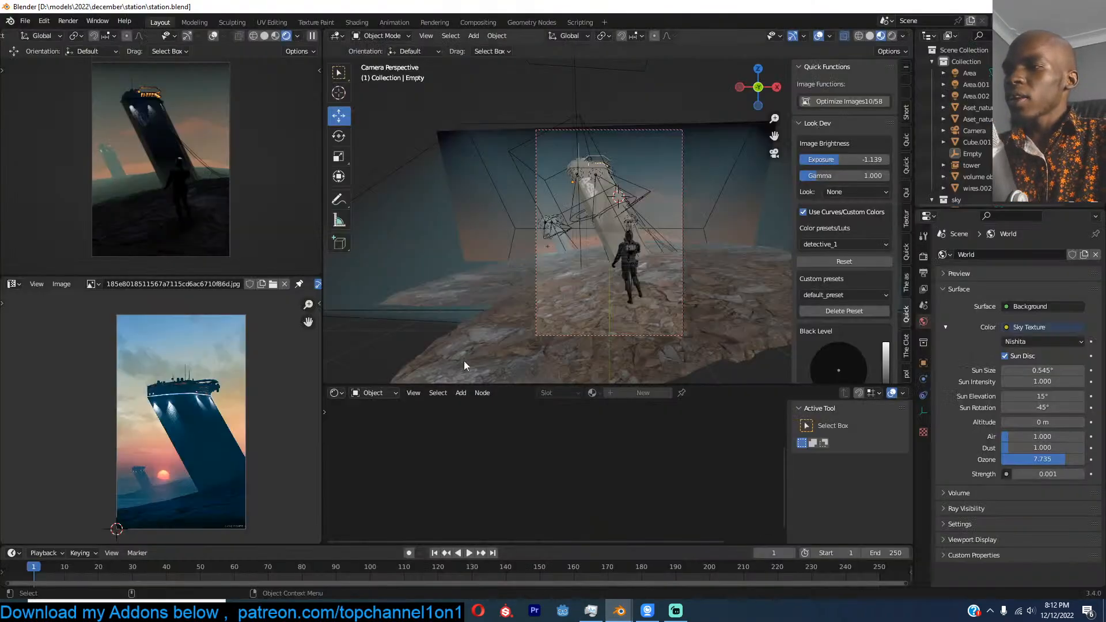
pyautogui.click(453, 289)
pyautogui.hotkey('ctrl', 's')
pyautogui.hotkey('ctrl', 'n')
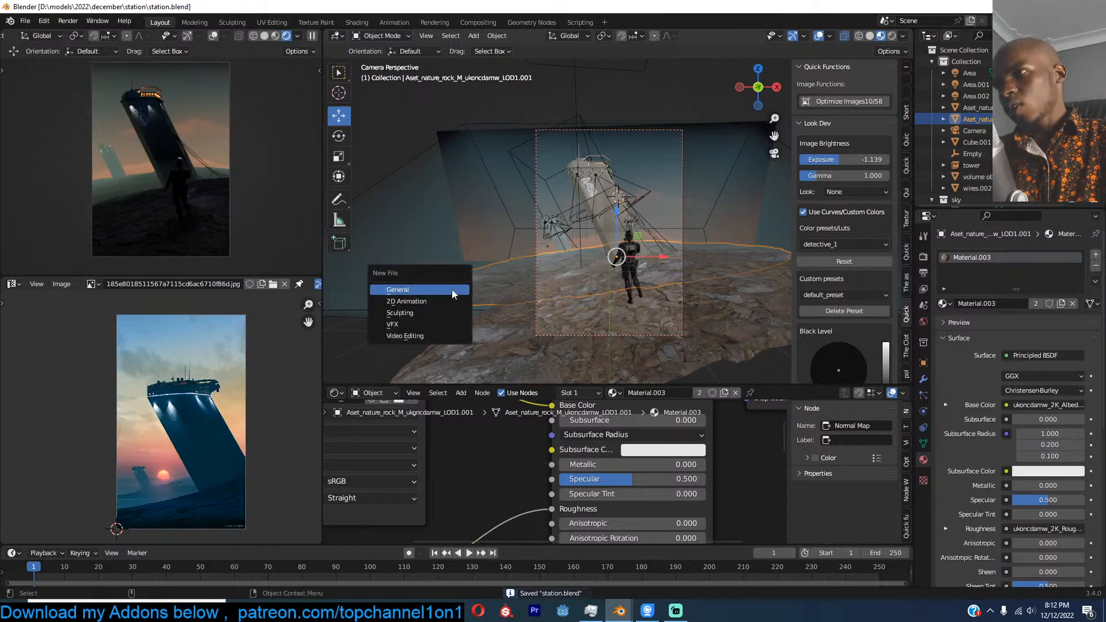
pyautogui.click(452, 290)
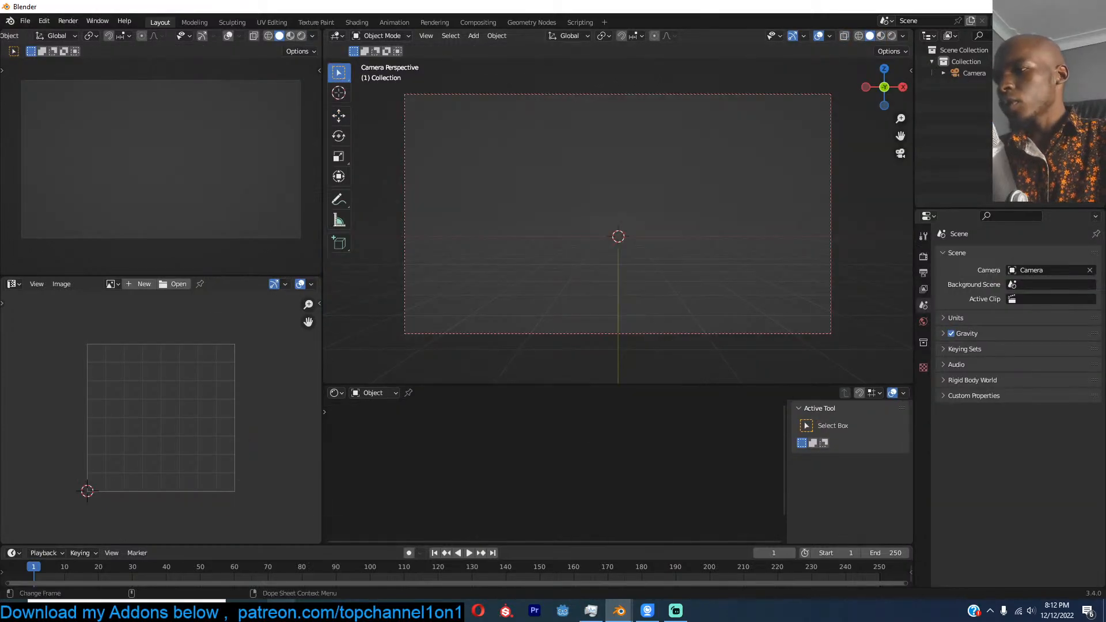
# Step: Bring the downloaded HENRY'S MOOD image from the browser into Blender's image editor, and show the 3D viewport's sidebar
pyautogui.click(280, 611)
pyautogui.click(281, 611)
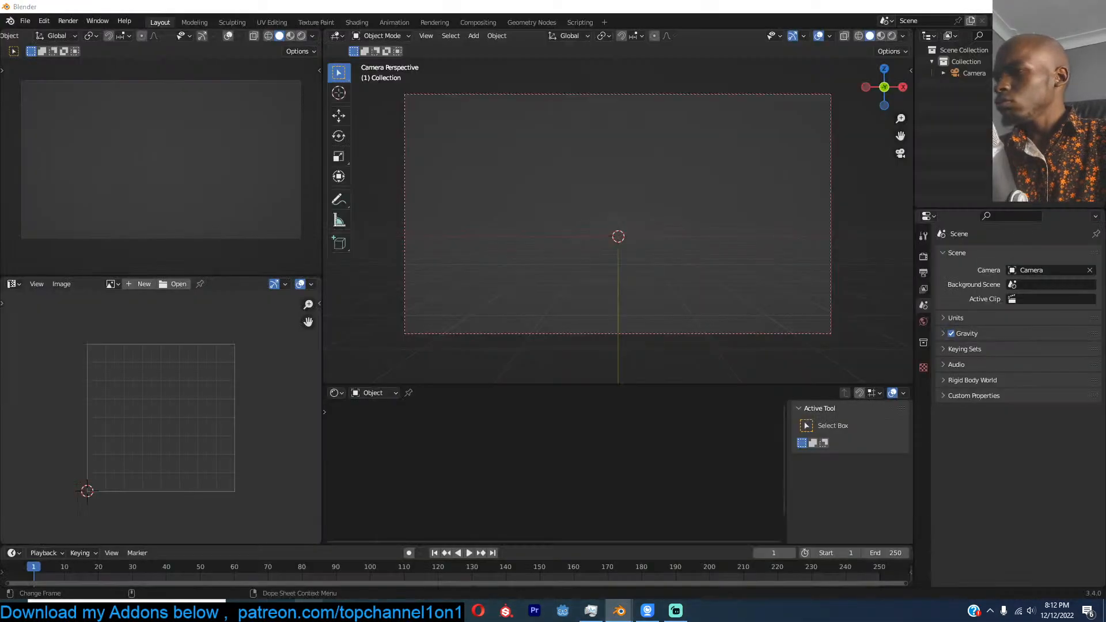
pyautogui.click(309, 610)
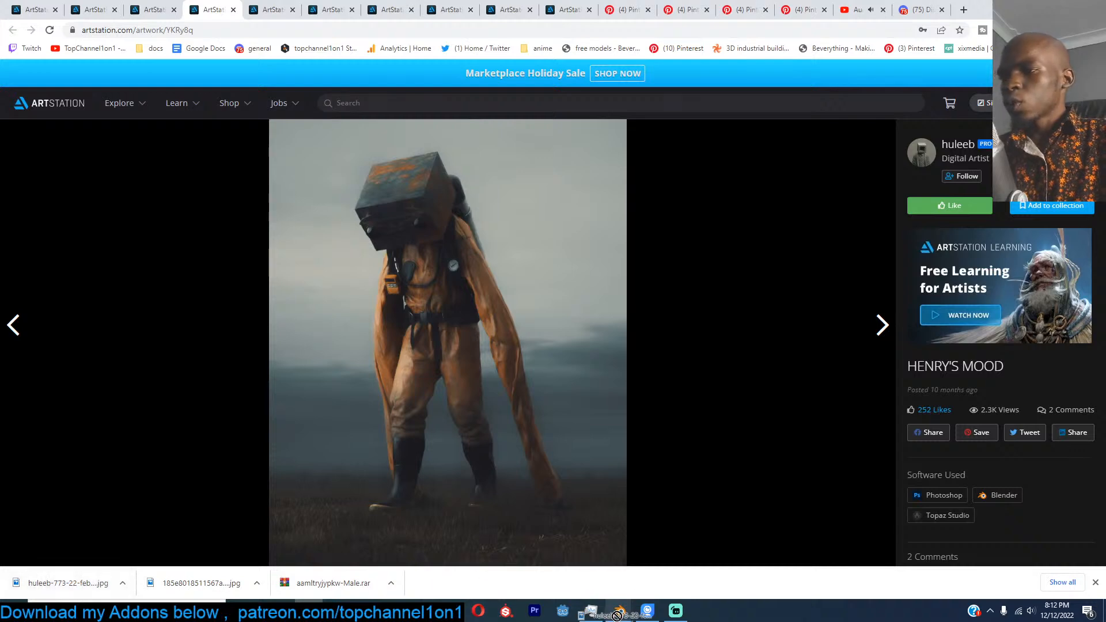
pyautogui.moveTo(616, 615)
pyautogui.click(565, 570)
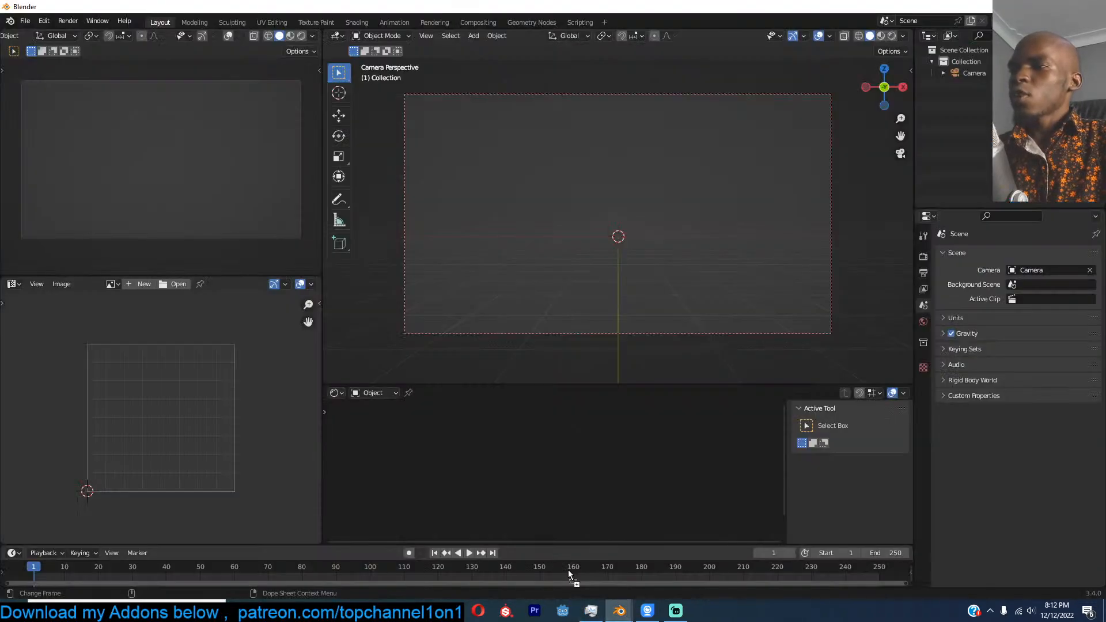
pyautogui.moveTo(122, 434); pyautogui.dragTo(123, 434)
pyautogui.scroll(-3, 234, 517)
pyautogui.press('n')
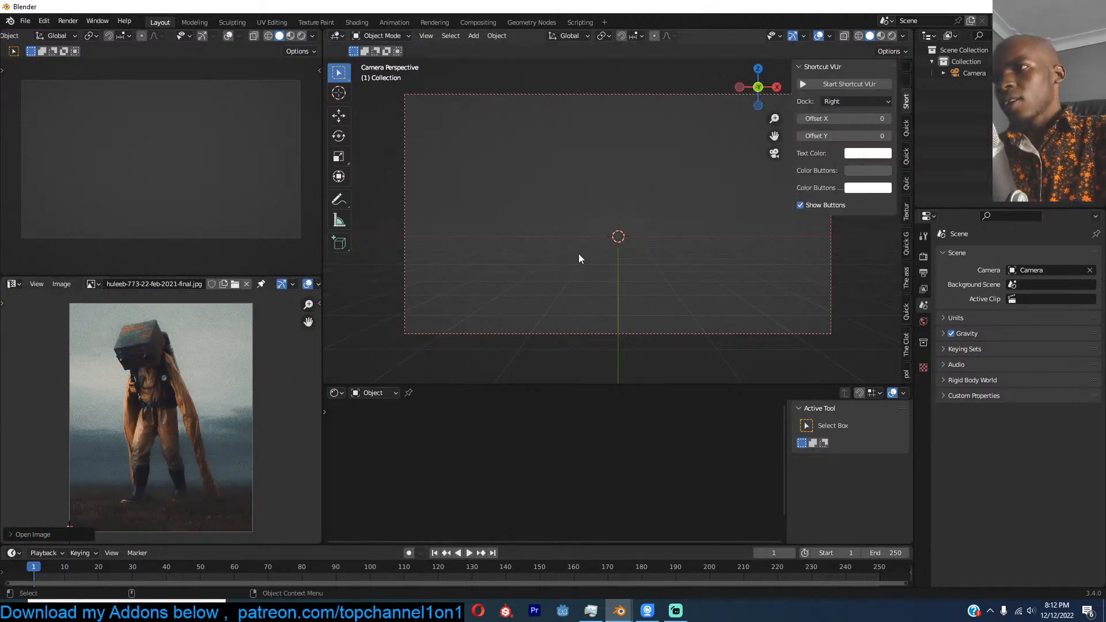
# Step: Switch the render engine to Cycles on GPU Compute and enable viewport denoising
pyautogui.click(924, 255)
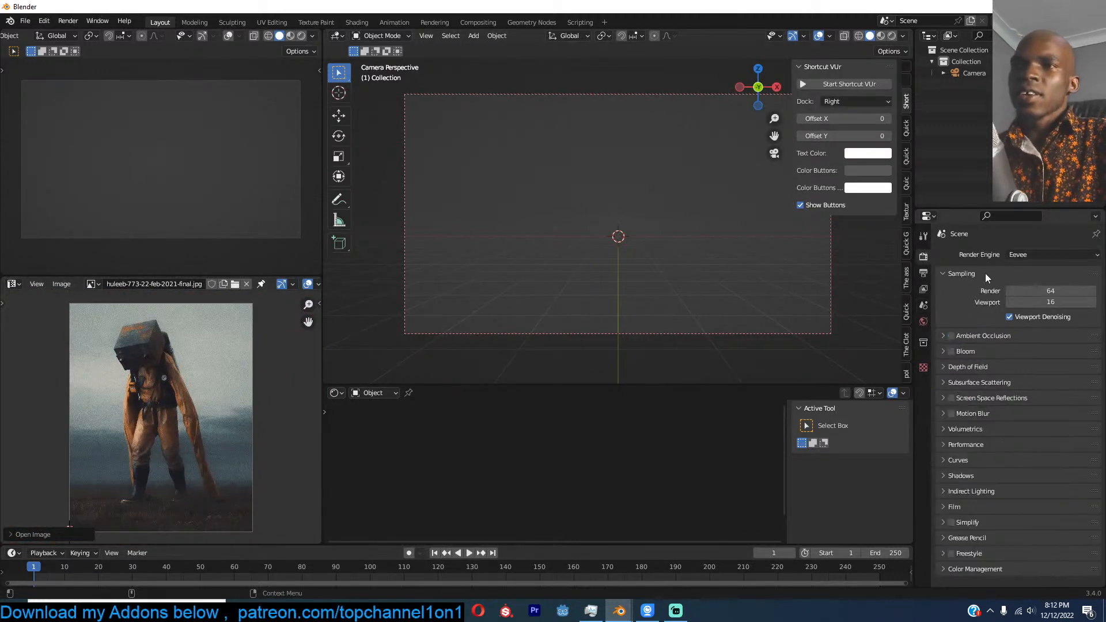
pyautogui.click(1029, 255)
pyautogui.click(1016, 294)
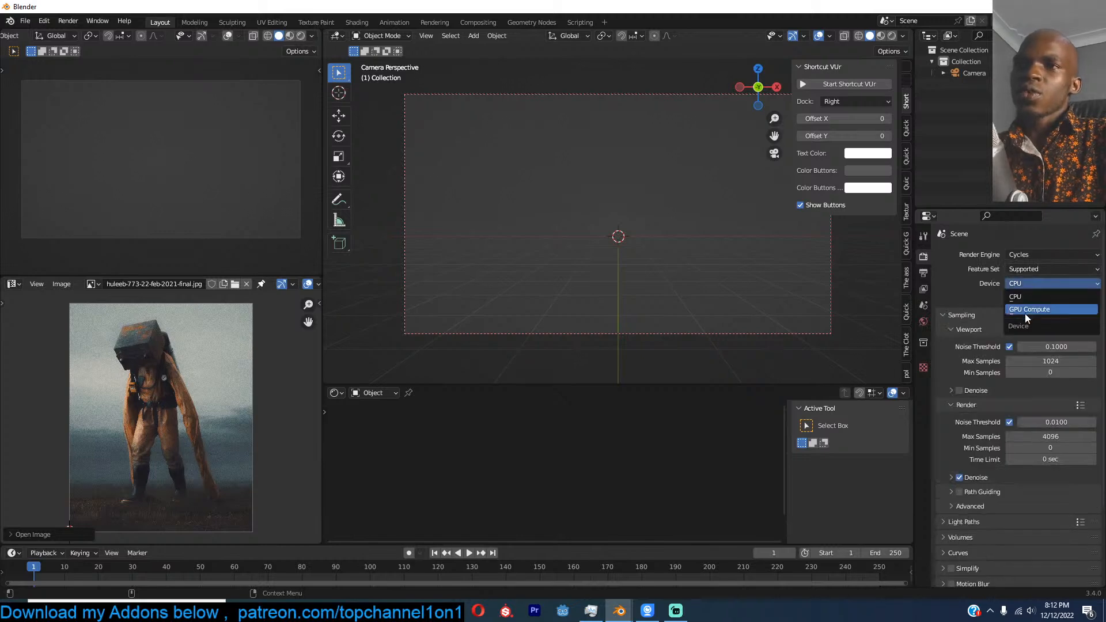
pyautogui.click(960, 377)
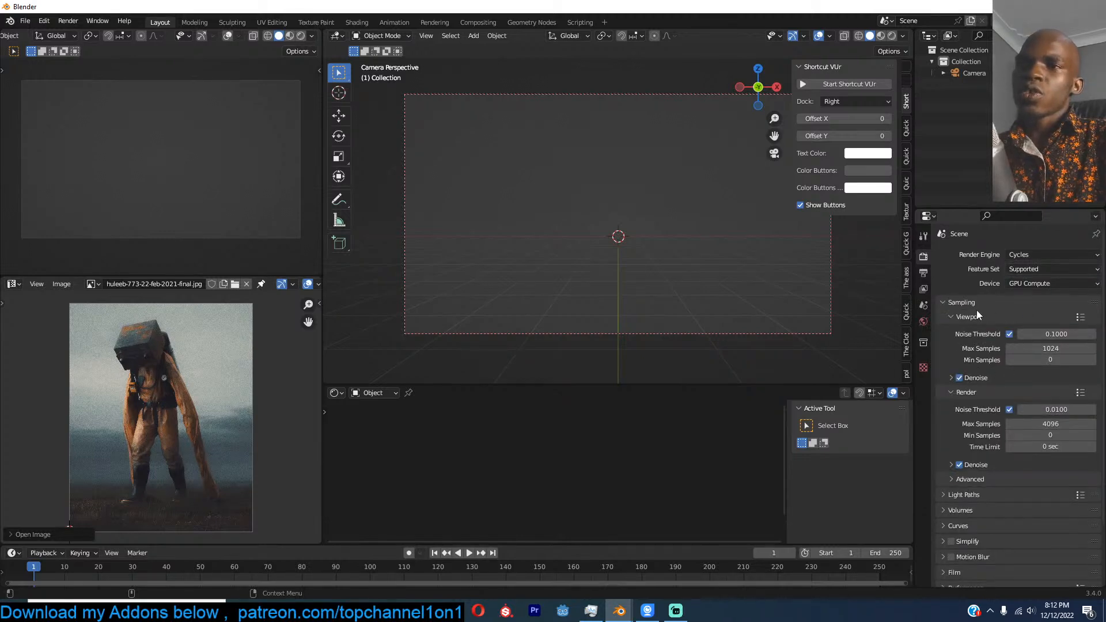
# Step: Set the output resolution to a portrait format of 1080 × 1920 px
pyautogui.click(924, 273)
pyautogui.click(1044, 281)
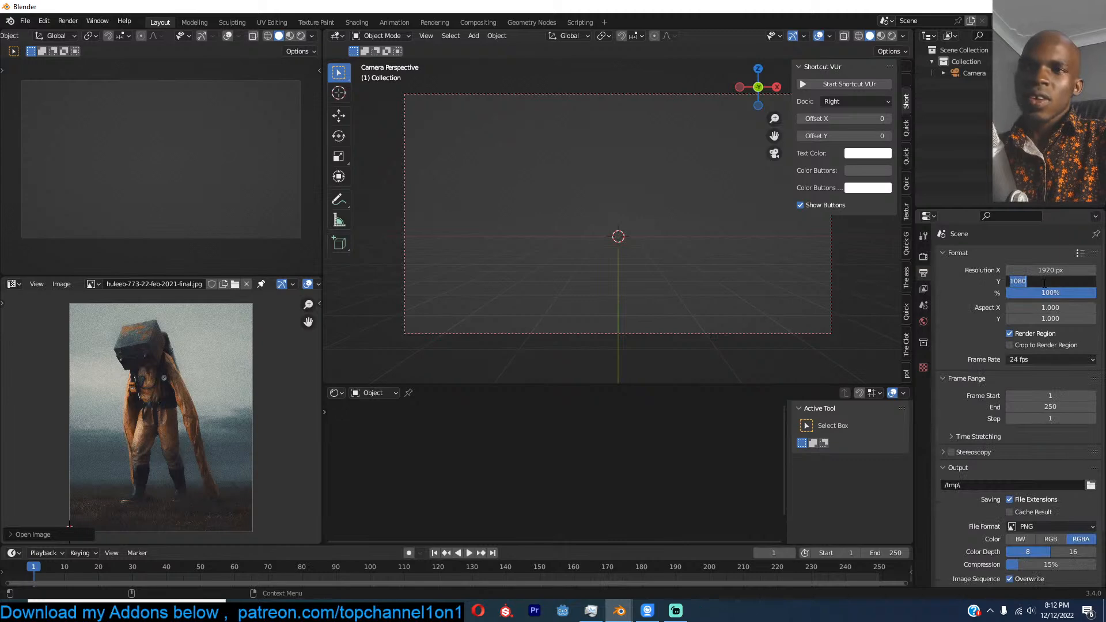
pyautogui.write('19')
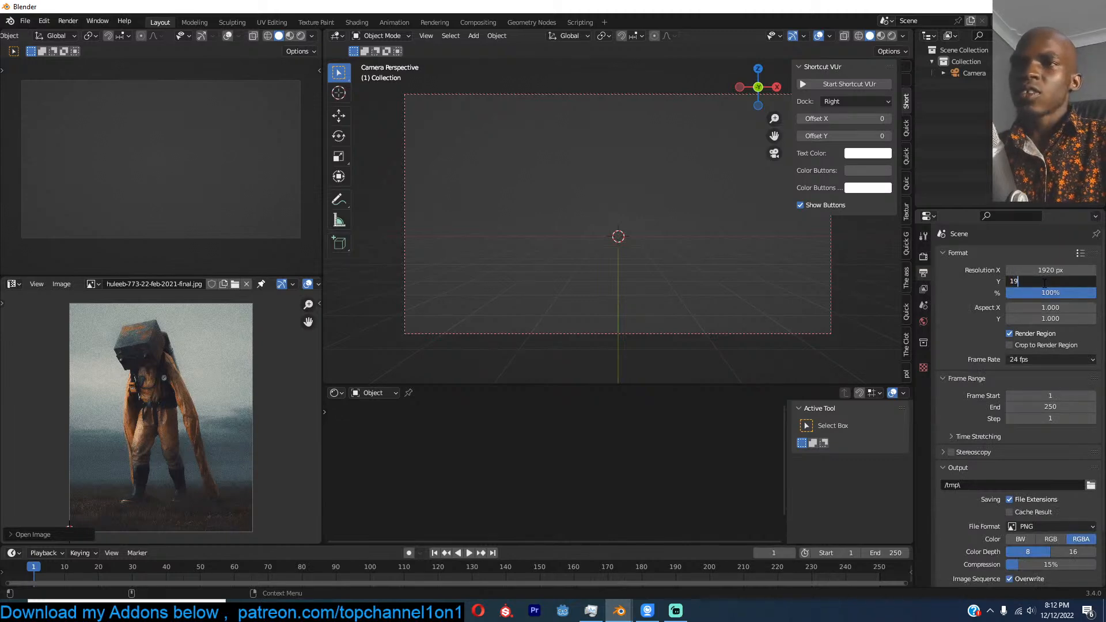
pyautogui.write('20')
pyautogui.press('Return')
pyautogui.click(1059, 268)
pyautogui.write('1080')
pyautogui.press('Return')
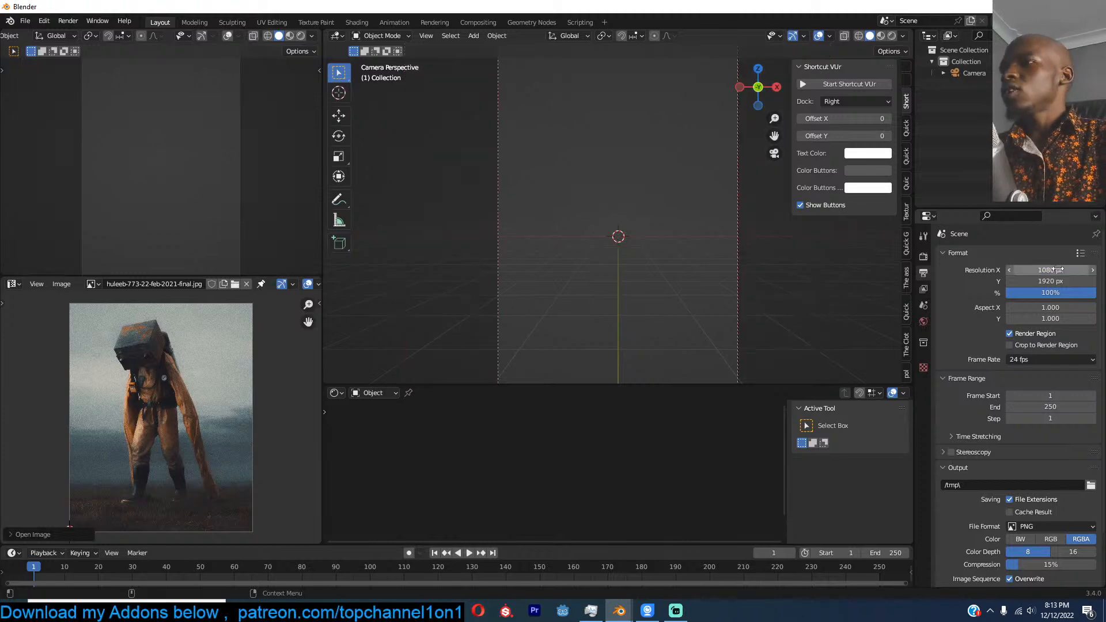
# Step: Compare the camera preview with the reference image and reduce the vertical resolution to 1401 px
pyautogui.scroll(-3, 173, 231)
pyautogui.scroll(-2, 140, 358)
pyautogui.scroll(1, 145, 378)
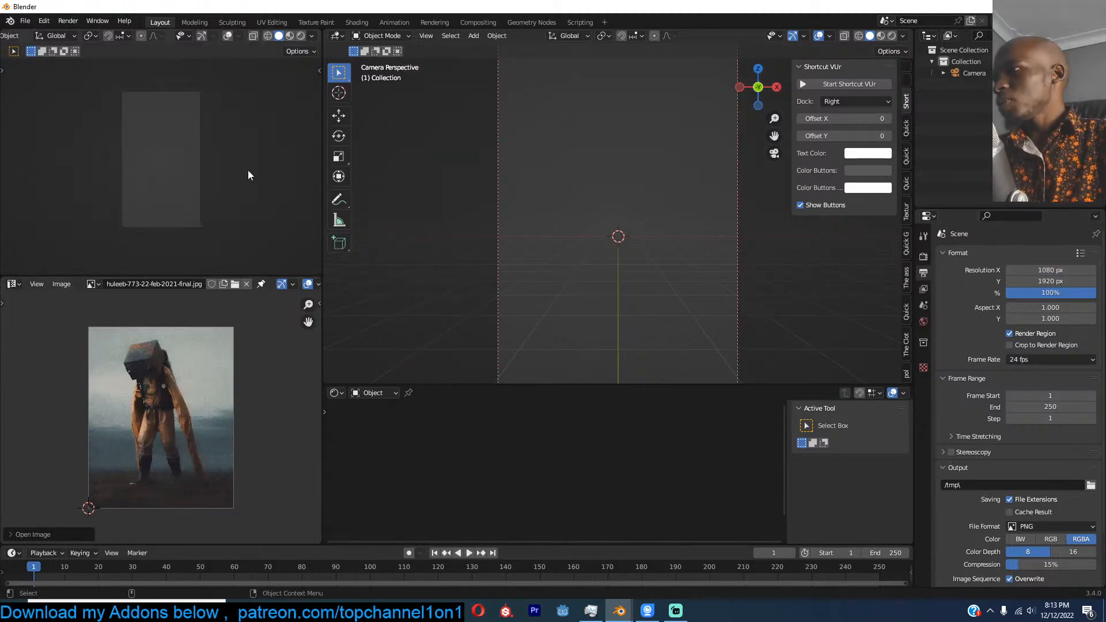
pyautogui.moveTo(1066, 282); pyautogui.dragTo(996, 282)
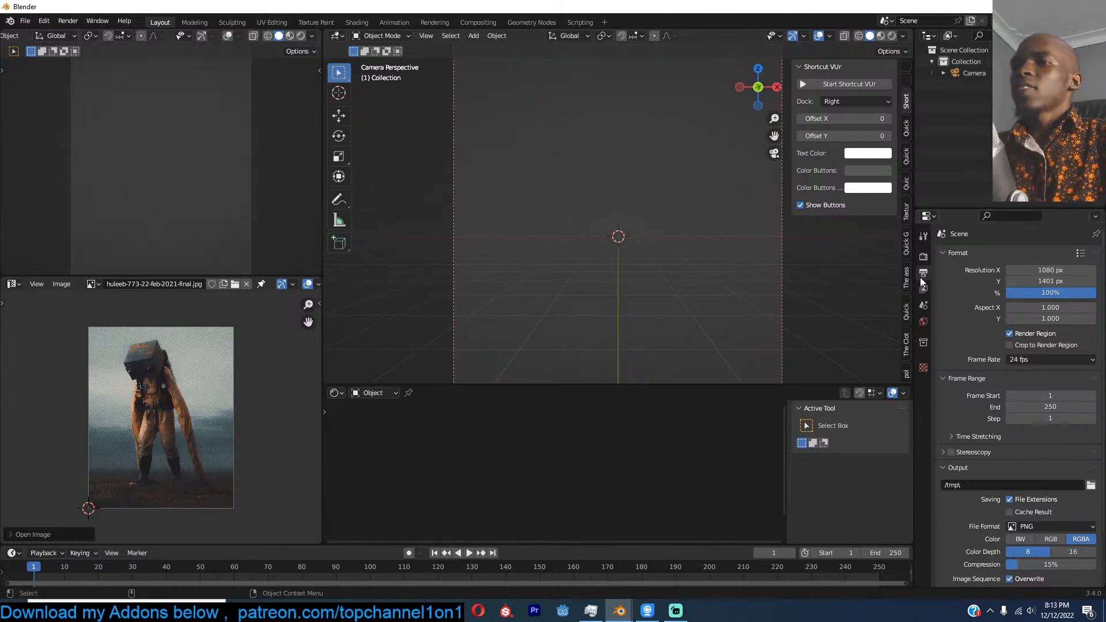
# Step: Use a Nishita Sky Texture as the world color, show the preview viewport rendered, and set the world strength to 0.01
pyautogui.click(924, 320)
pyautogui.click(1007, 327)
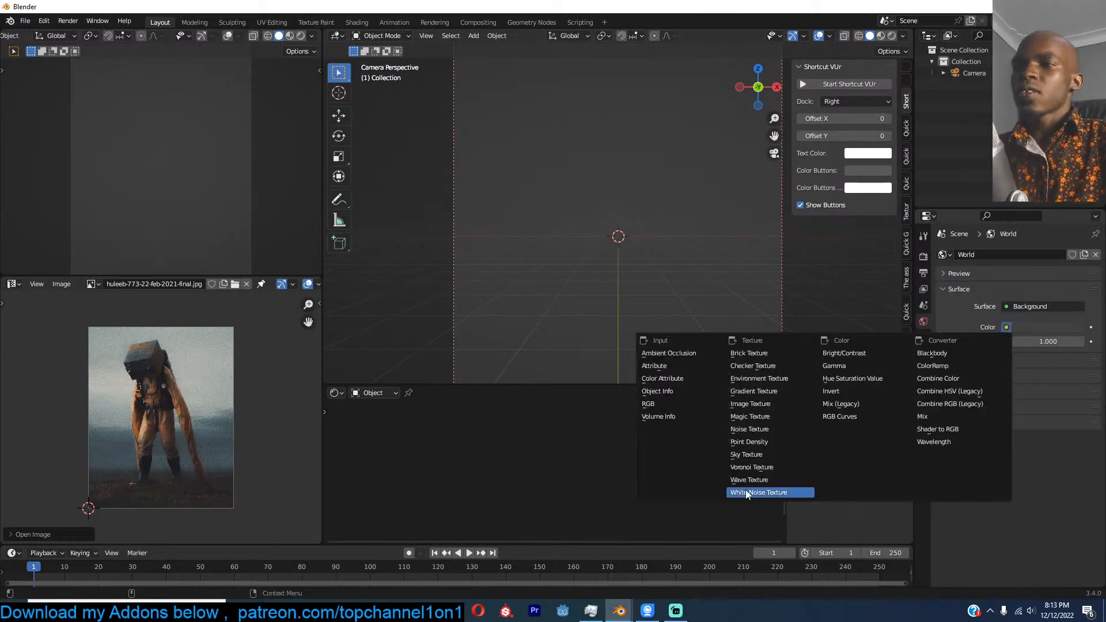
pyautogui.click(772, 454)
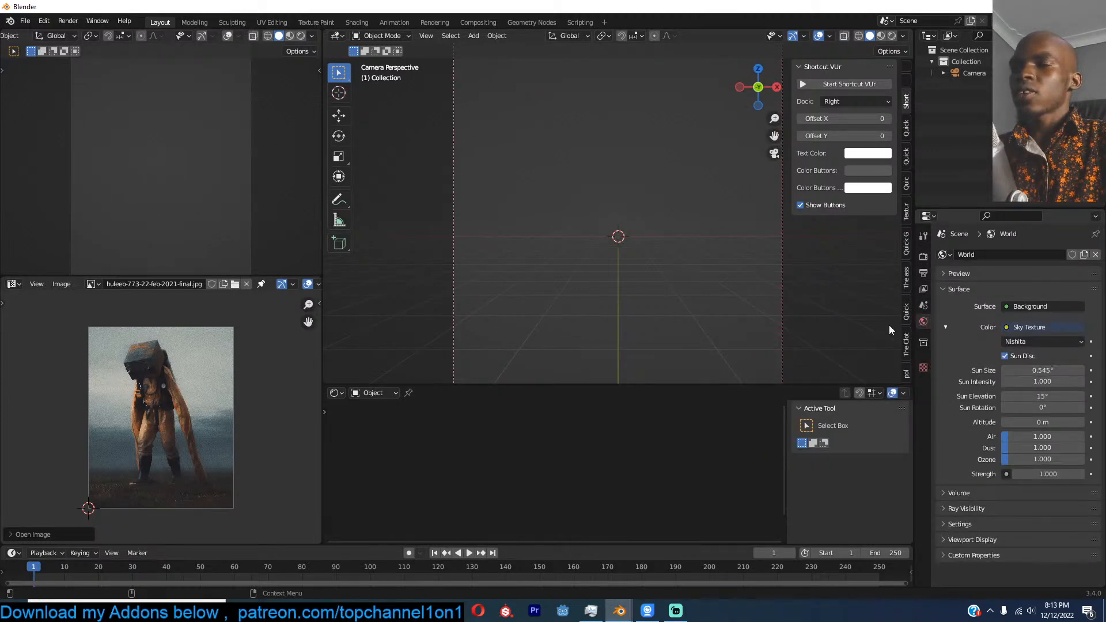
pyautogui.click(301, 36)
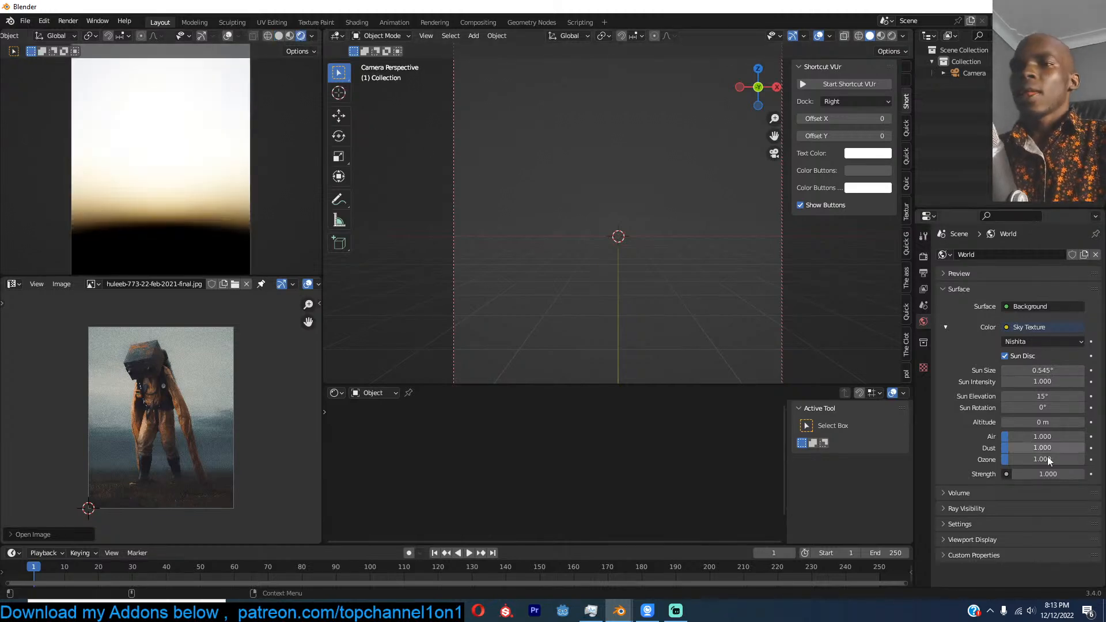
pyautogui.click(1048, 474)
pyautogui.write('0.01')
pyautogui.press('Return')
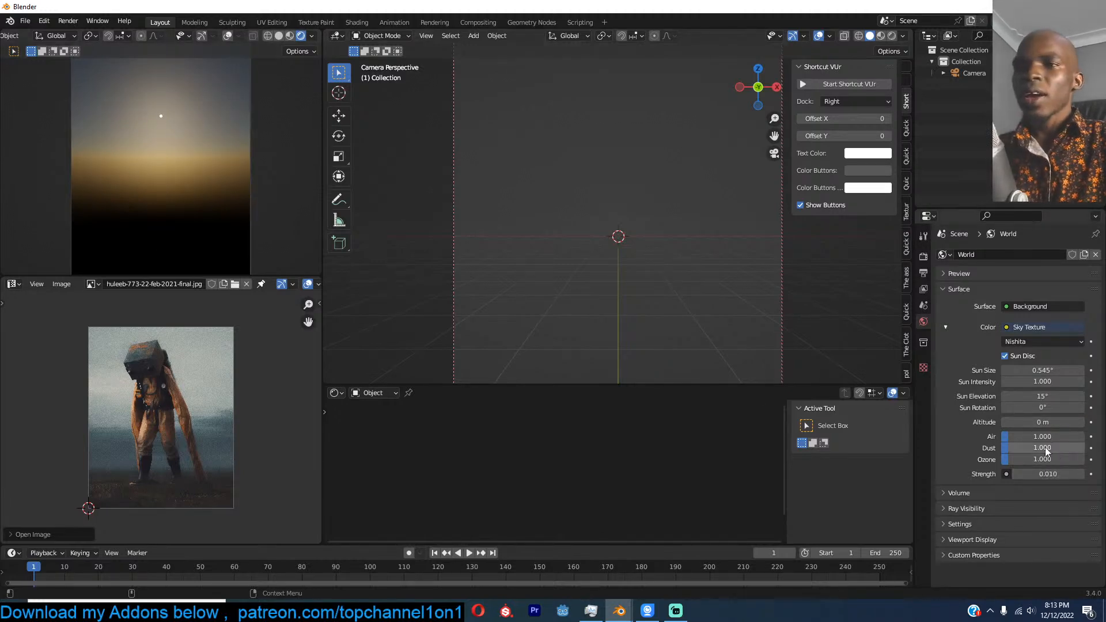
# Step: Set the sky's sun rotation to -45°
pyautogui.click(1037, 408)
pyautogui.write('-45')
pyautogui.press('Return')
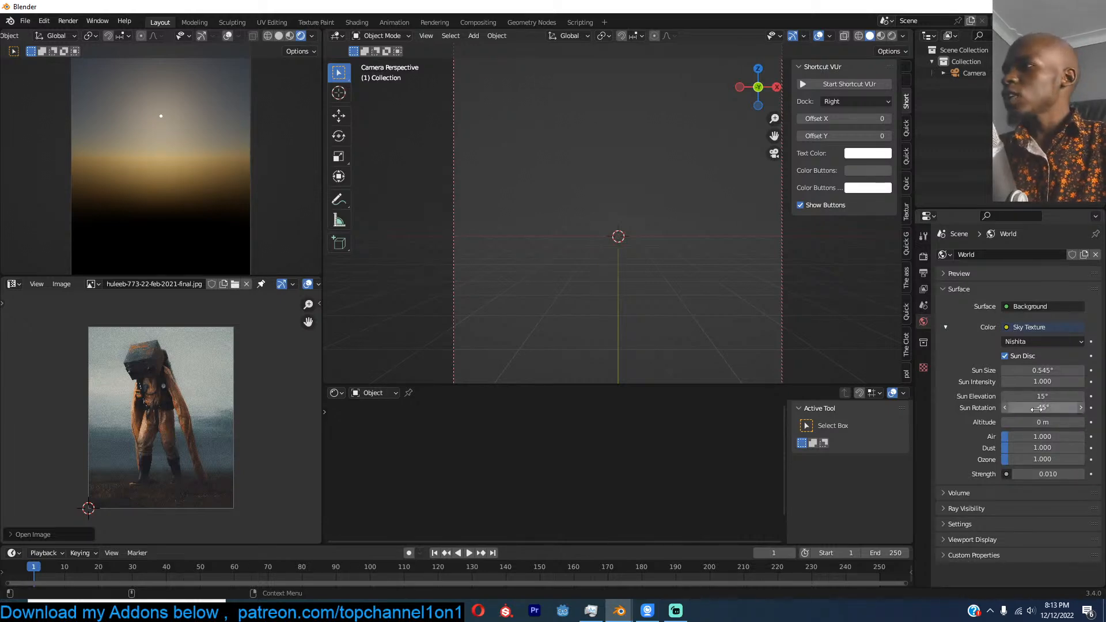
# Step: Search all categories of the asset library for grass
pyautogui.click(907, 276)
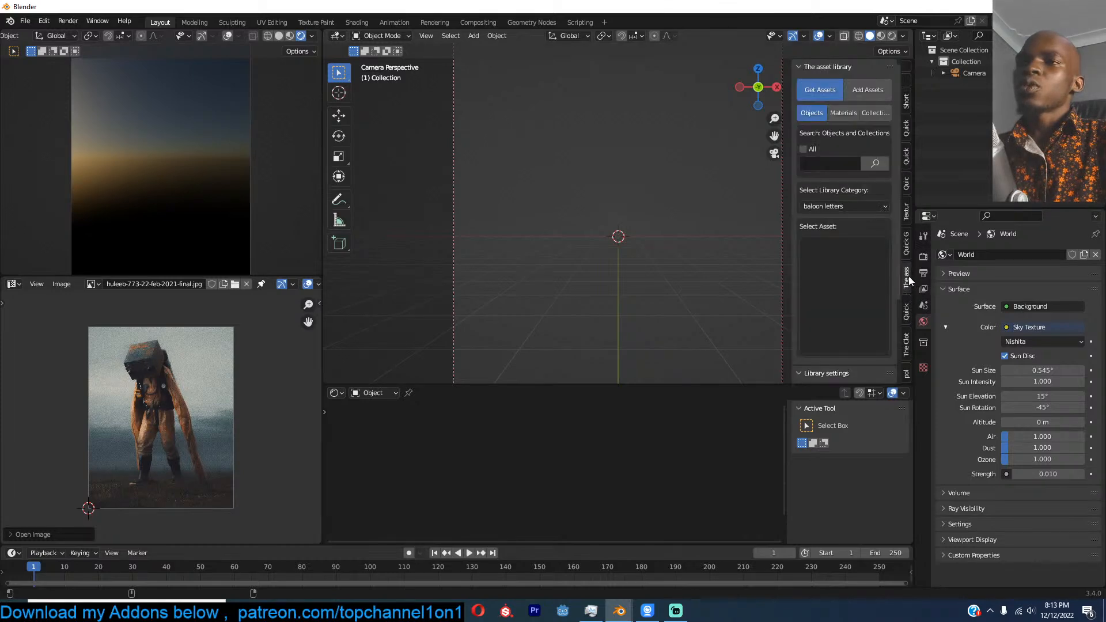
pyautogui.click(825, 163)
pyautogui.write('gras')
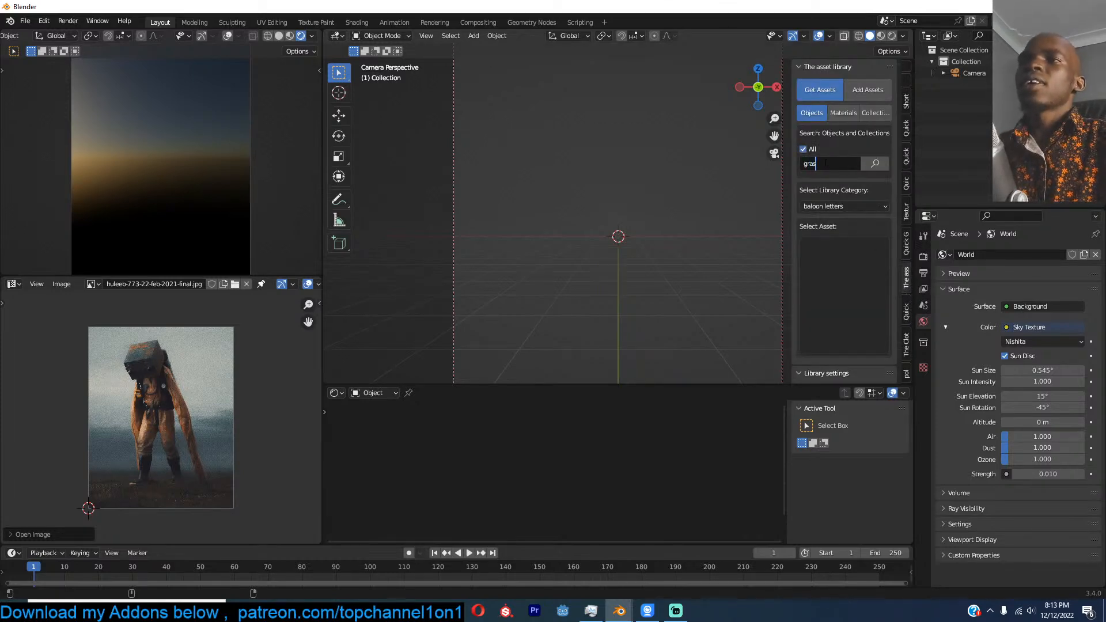
pyautogui.write('s')
pyautogui.press('Return')
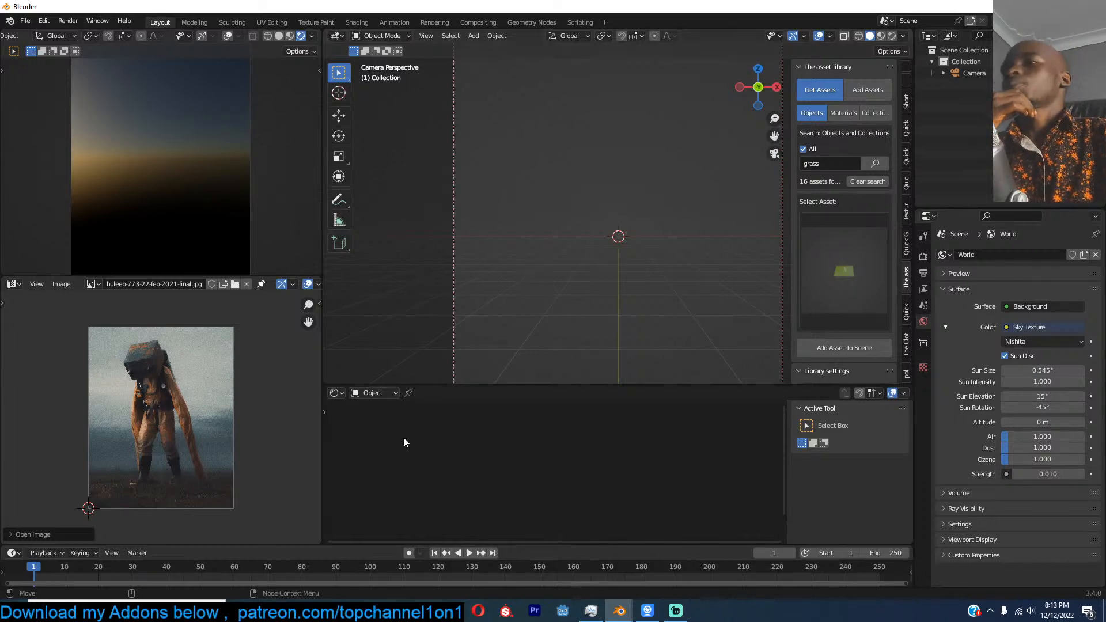
pyautogui.click(309, 611)
pyautogui.click(308, 611)
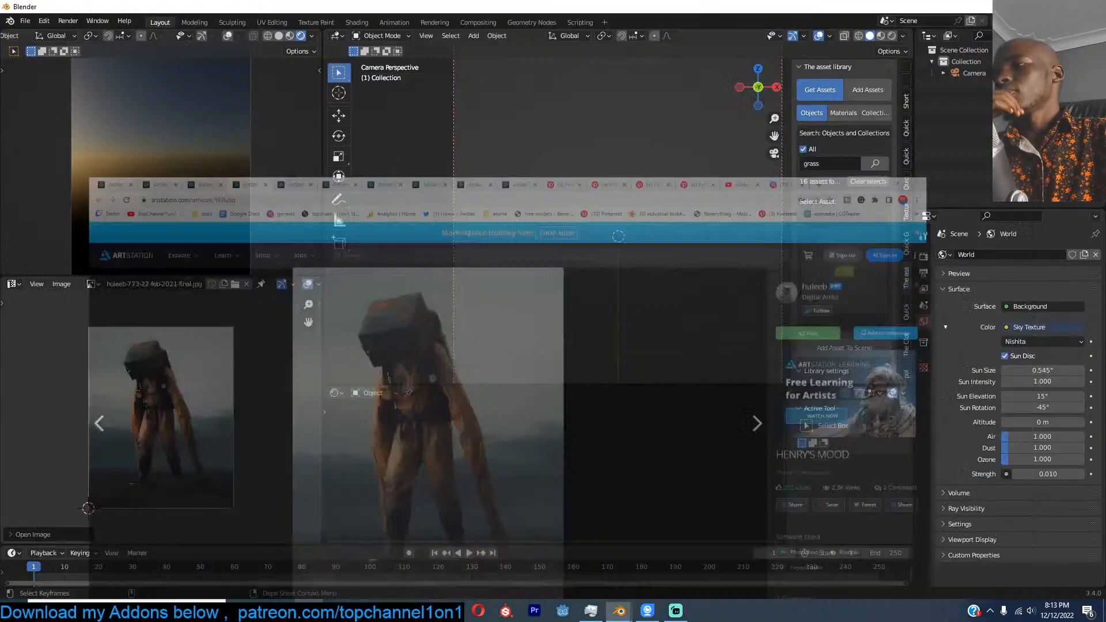
pyautogui.click(281, 611)
pyautogui.click(280, 611)
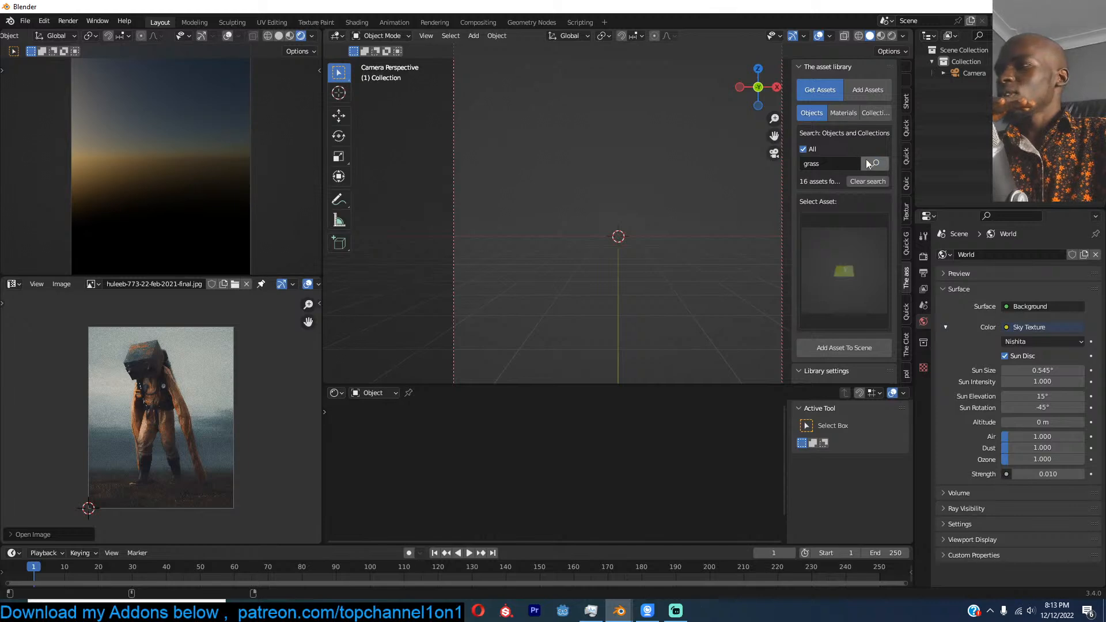
pyautogui.click(309, 611)
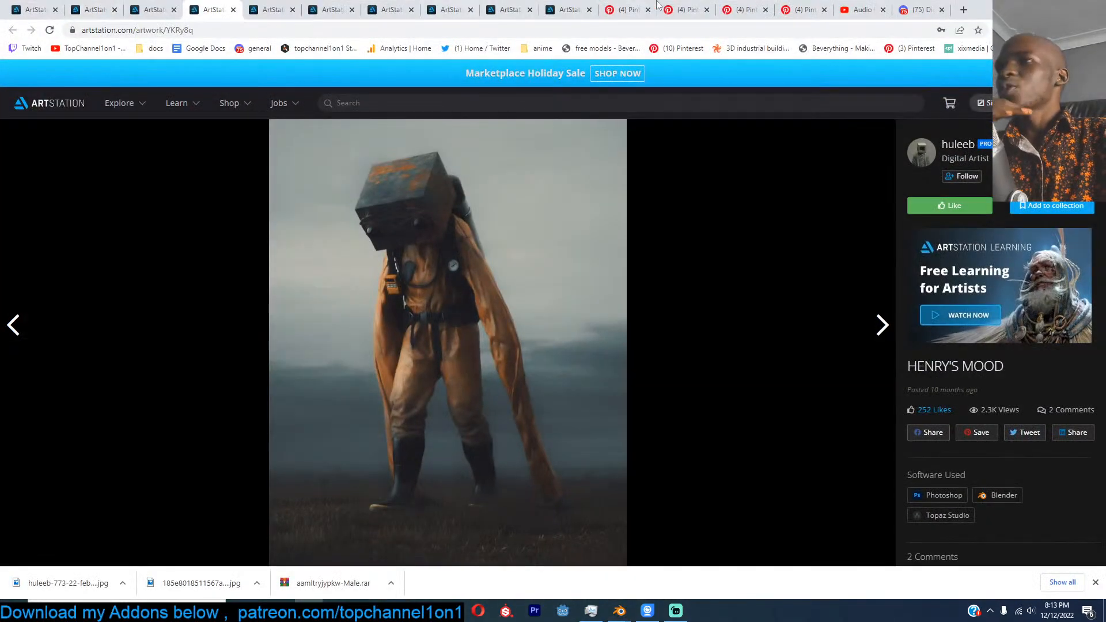
pyautogui.click(863, 10)
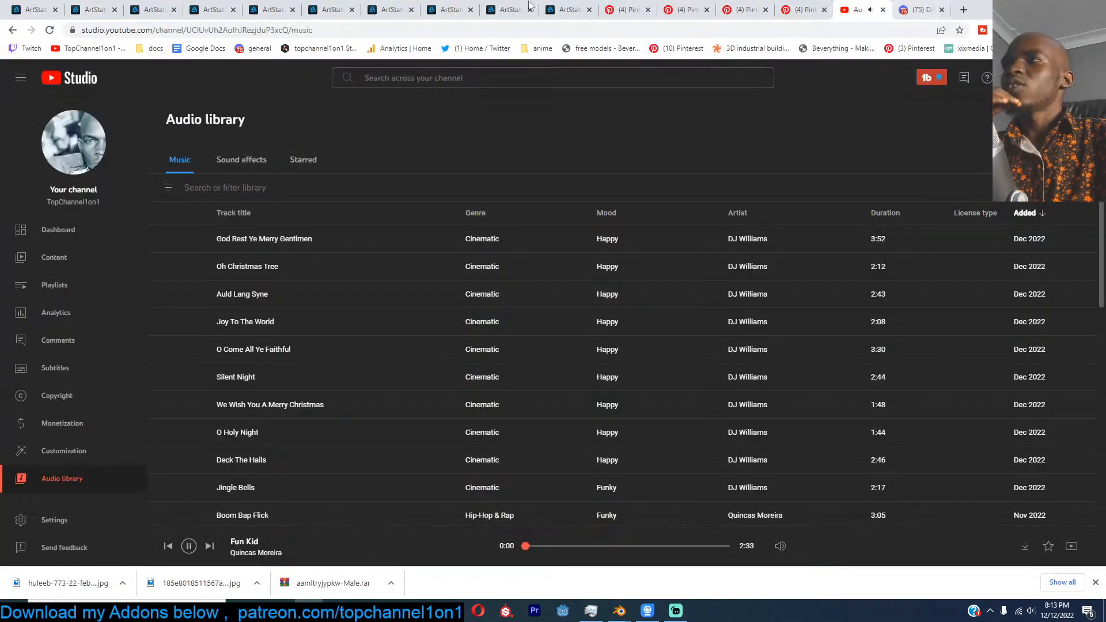
pyautogui.click(1040, 7)
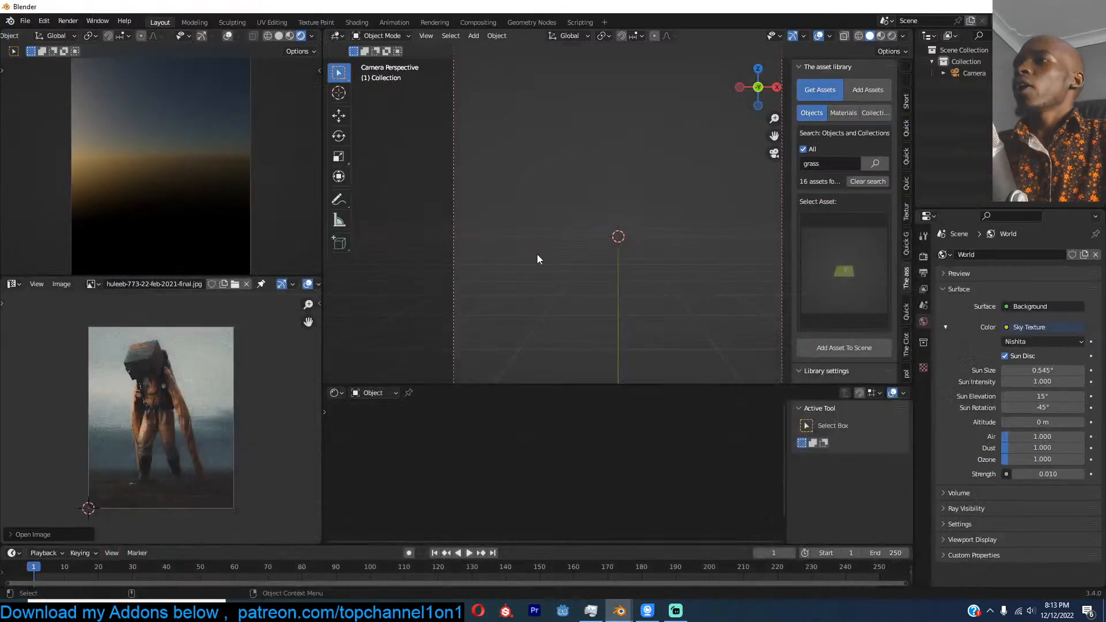
# Step: Choose the grassy green hills asset from the grass results and add it to the scene
pyautogui.click(820, 275)
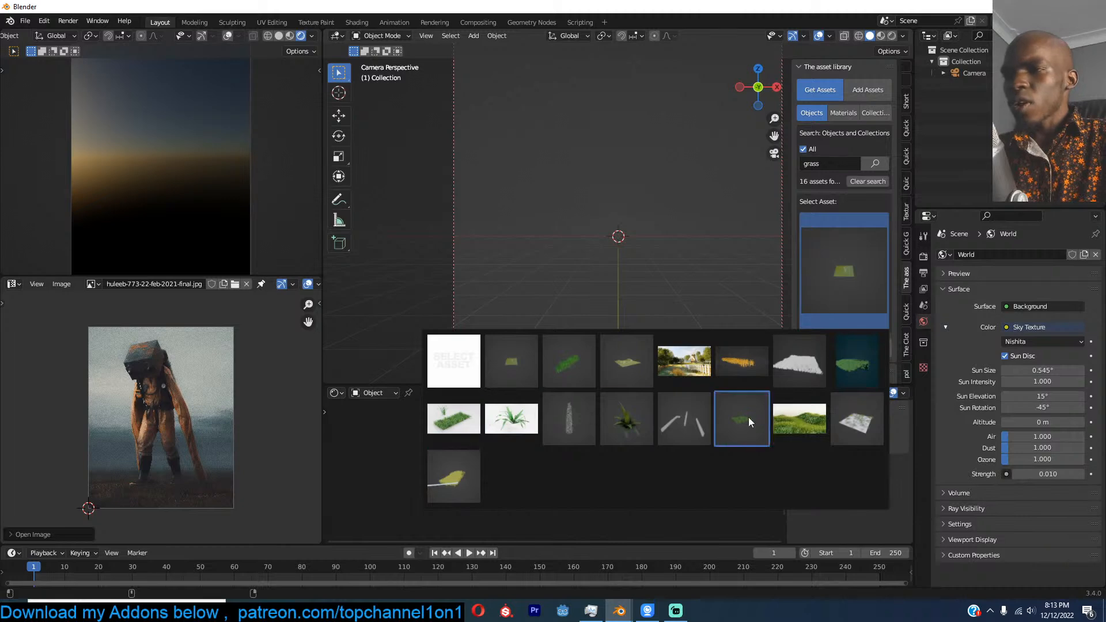
pyautogui.click(799, 419)
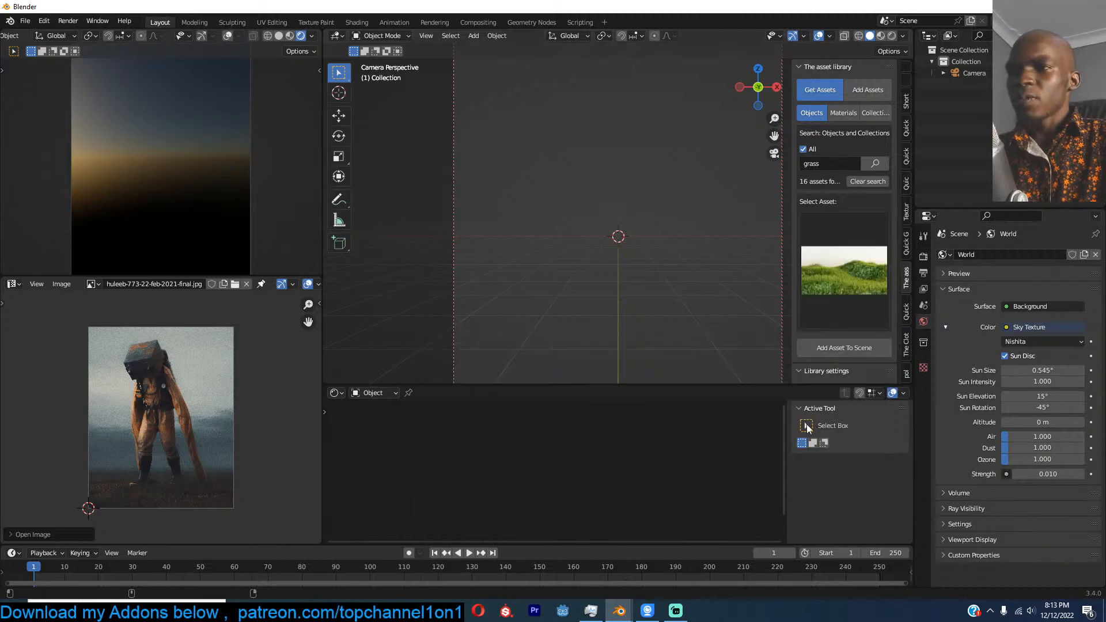
pyautogui.click(849, 348)
# Step: Flatten the grass terrain by scaling it down along Z in two passes, and apply its transform
pyautogui.press('s')
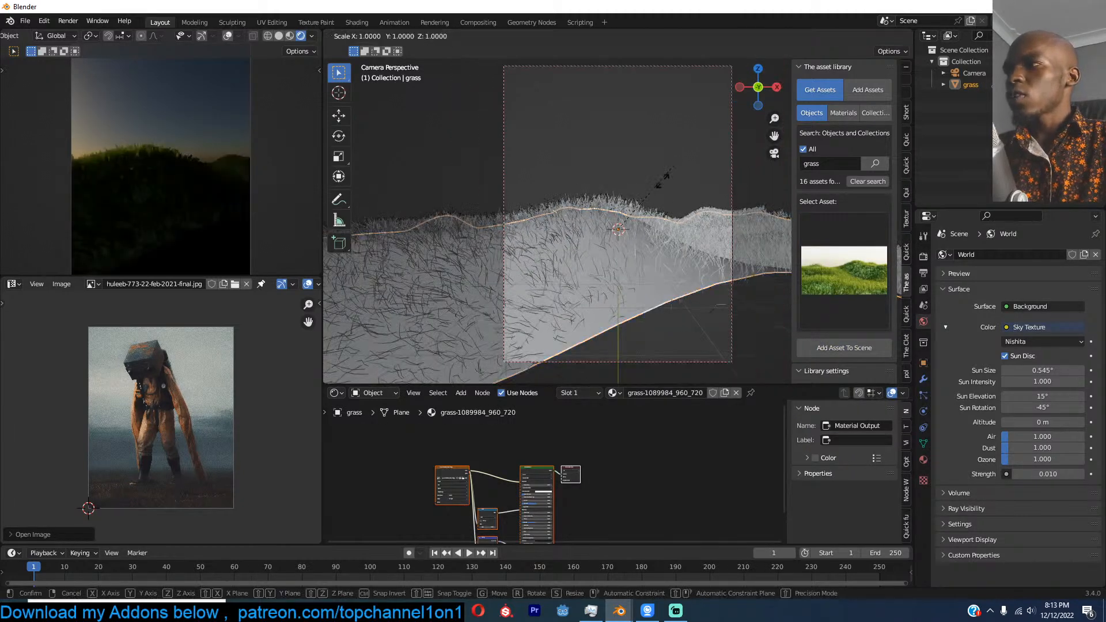
pyautogui.press('z')
pyautogui.click(626, 207)
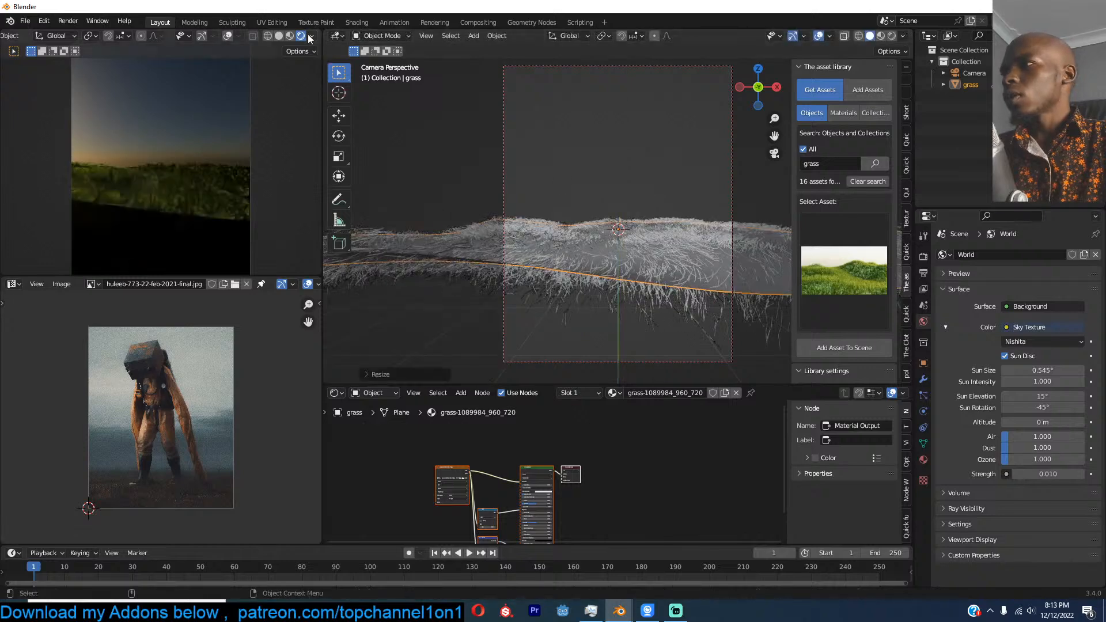
pyautogui.press('s')
pyautogui.press('z')
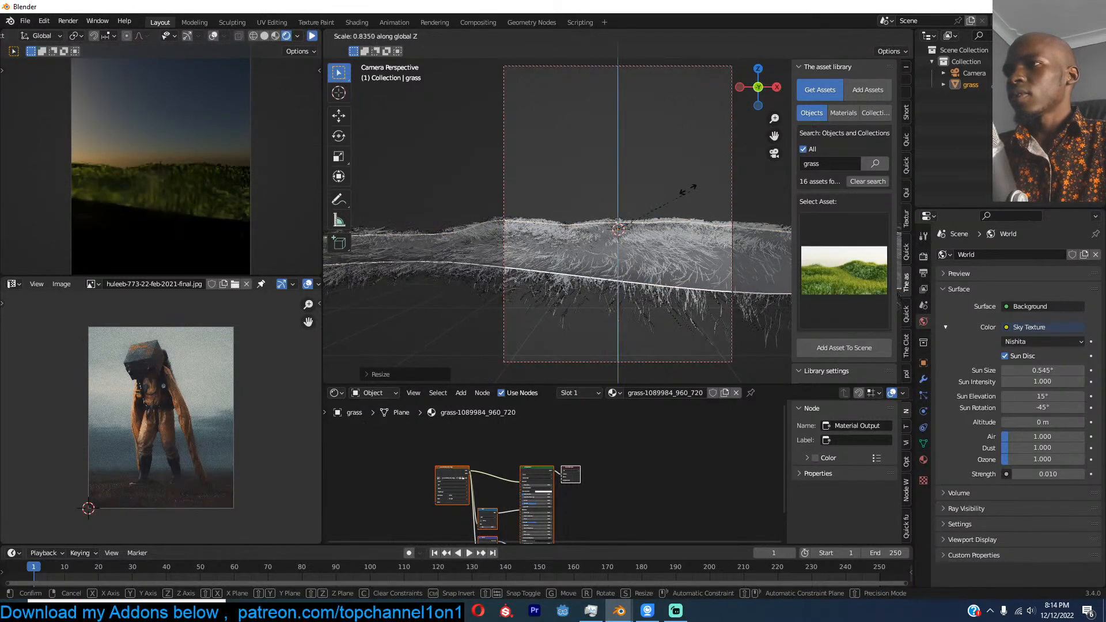
pyautogui.click(544, 258)
pyautogui.hotkey('ctrl', 'a')
pyautogui.click(568, 255)
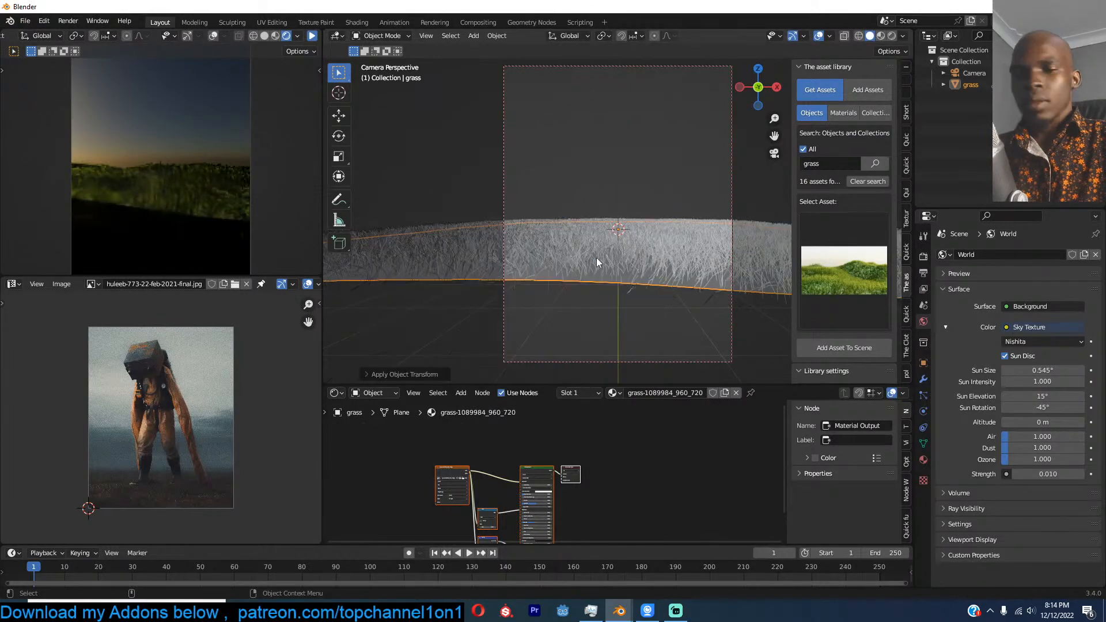
# Step: Resize the grass terrain in top view, move it about 5.8 m along negative Y toward the camera, and return to camera view
pyautogui.press('KP_7')
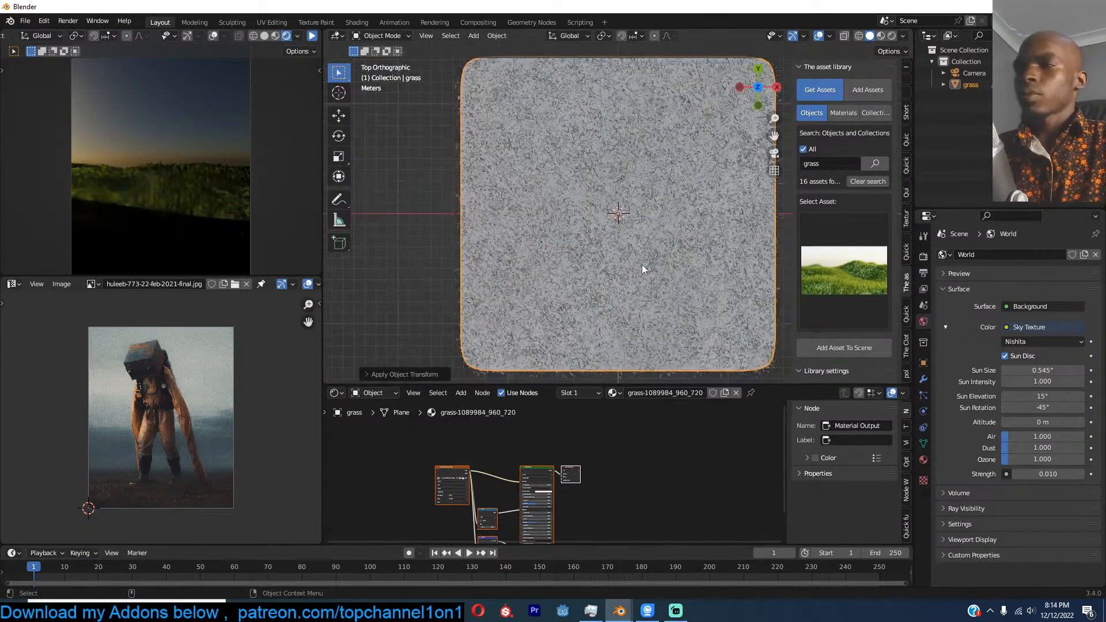
pyautogui.press('s')
pyautogui.click(637, 229)
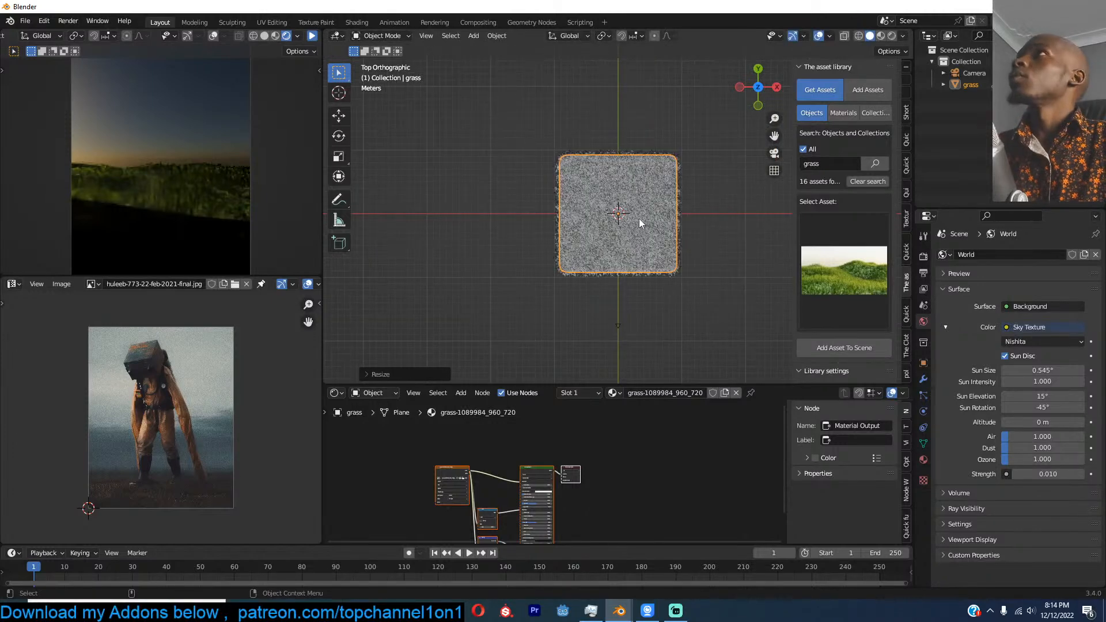
pyautogui.press('g')
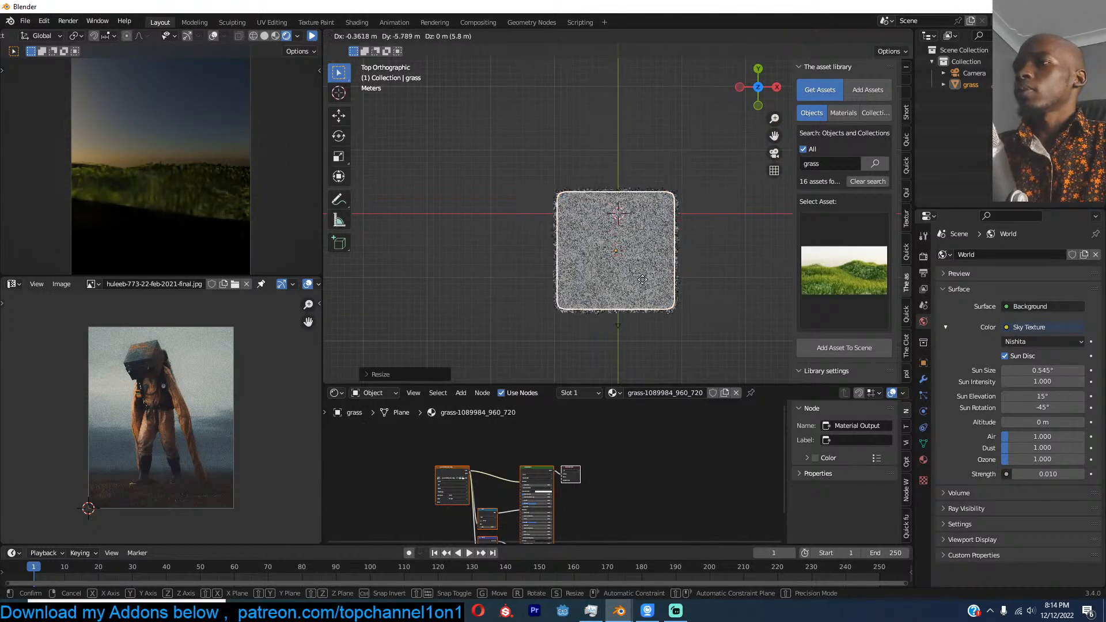
pyautogui.click(642, 279)
pyautogui.press('KP_0')
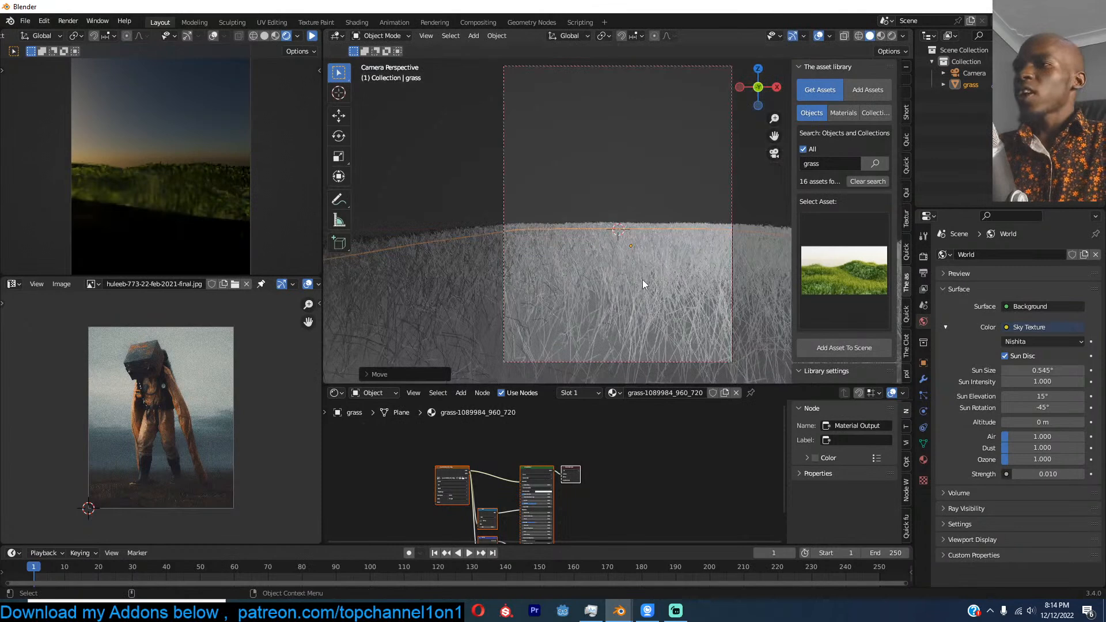
# Step: Try adding the white-fence cottage asset from the grass results and resizing it, and delete it from the scene
pyautogui.click(573, 183)
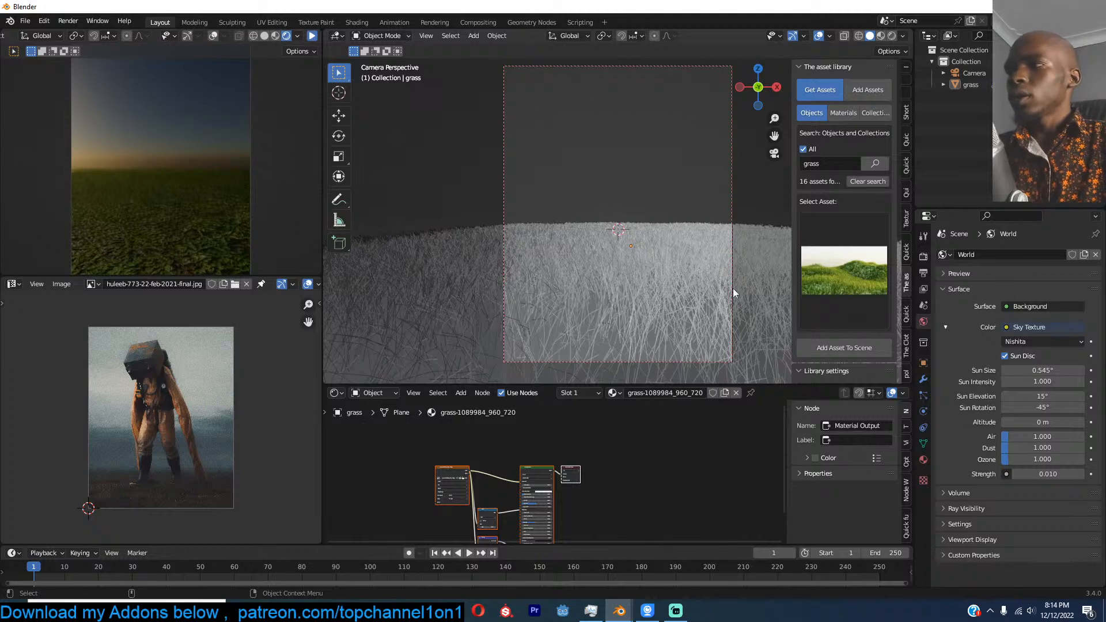
pyautogui.click(865, 292)
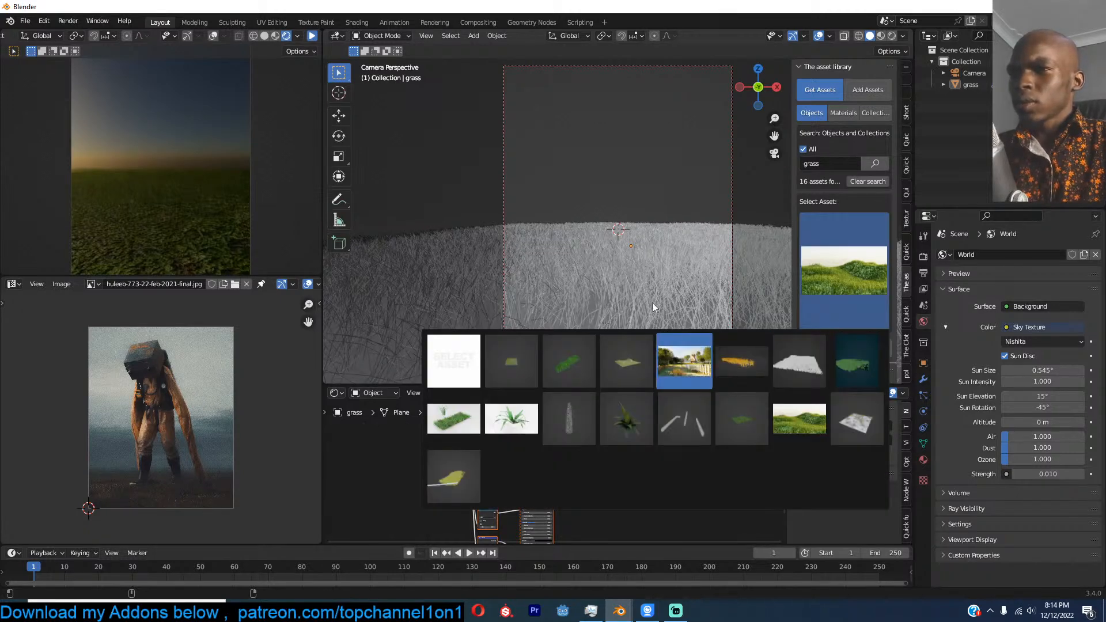
pyautogui.click(867, 363)
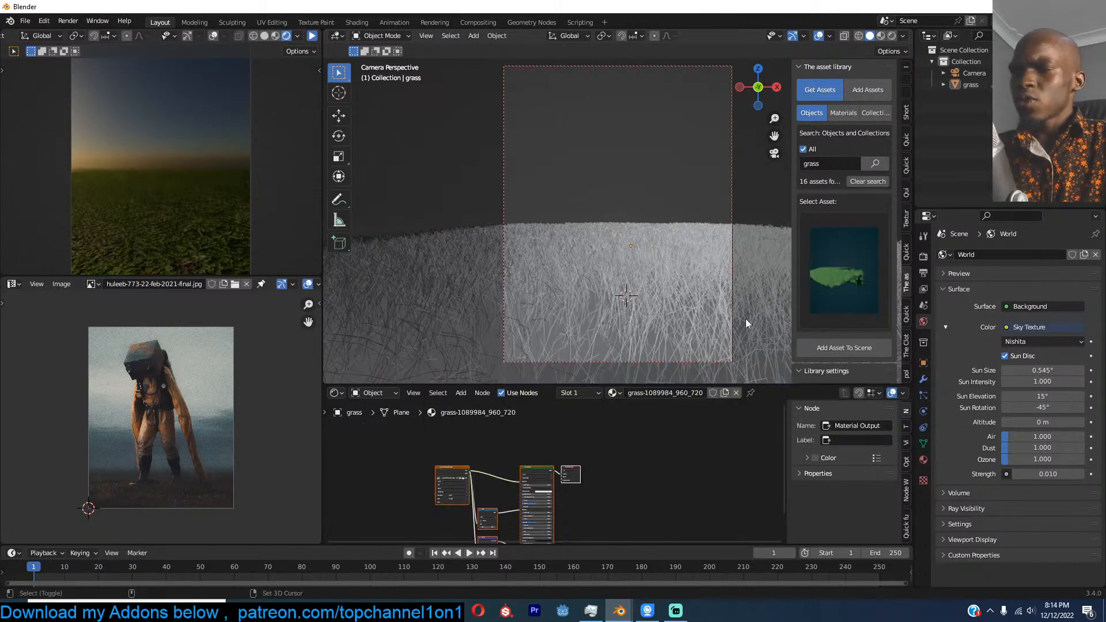
pyautogui.click(830, 320)
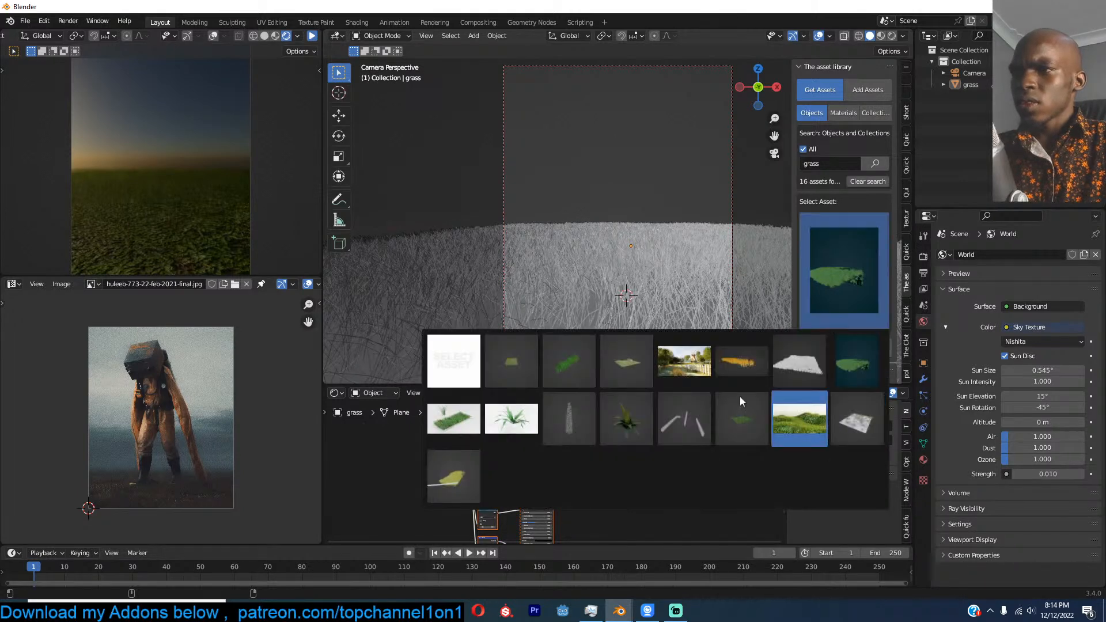
pyautogui.click(681, 363)
pyautogui.click(848, 348)
pyautogui.press('s')
pyautogui.click(690, 247)
pyautogui.moveTo(682, 263); pyautogui.dragTo(648, 303, button='middle')
pyautogui.scroll(-4, 648, 303)
pyautogui.scroll(2, 648, 303)
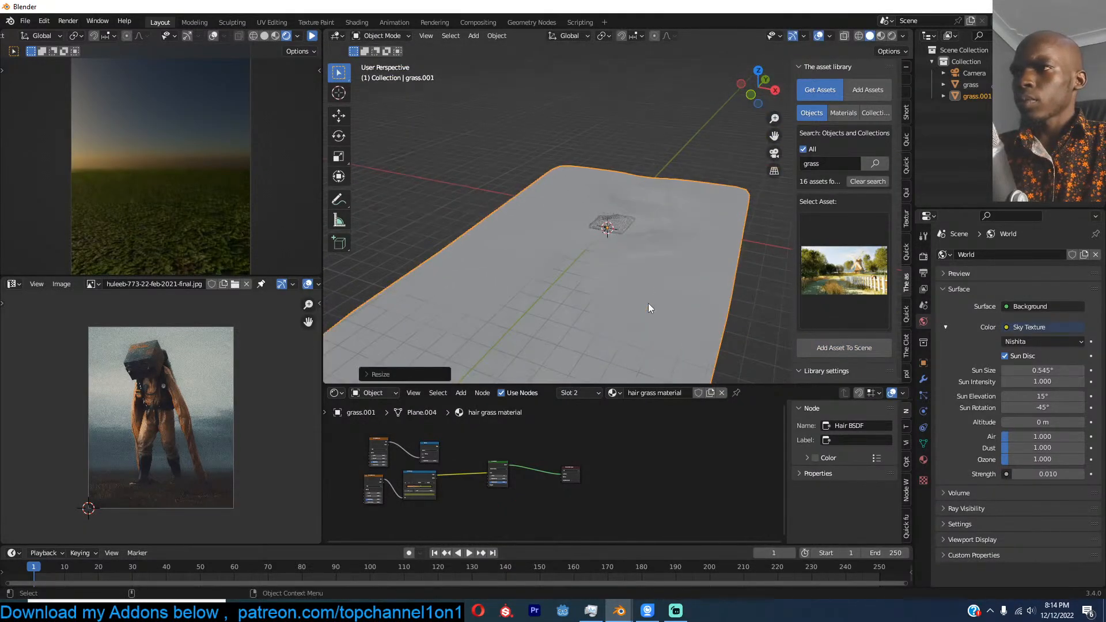
pyautogui.press('x')
pyautogui.click(648, 303)
# Step: Scale the grass terrain down slightly in camera view and pause the rendered viewport preview
pyautogui.scroll(8, 646, 304)
pyautogui.click(642, 295)
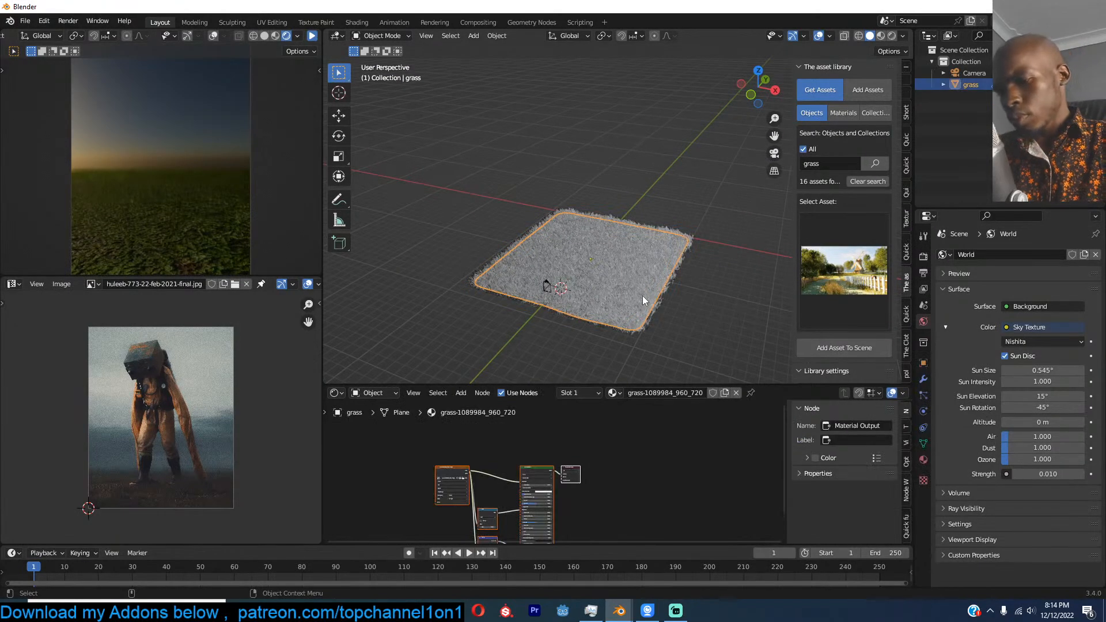
pyautogui.press('h')
pyautogui.hotkey('alt', 'h')
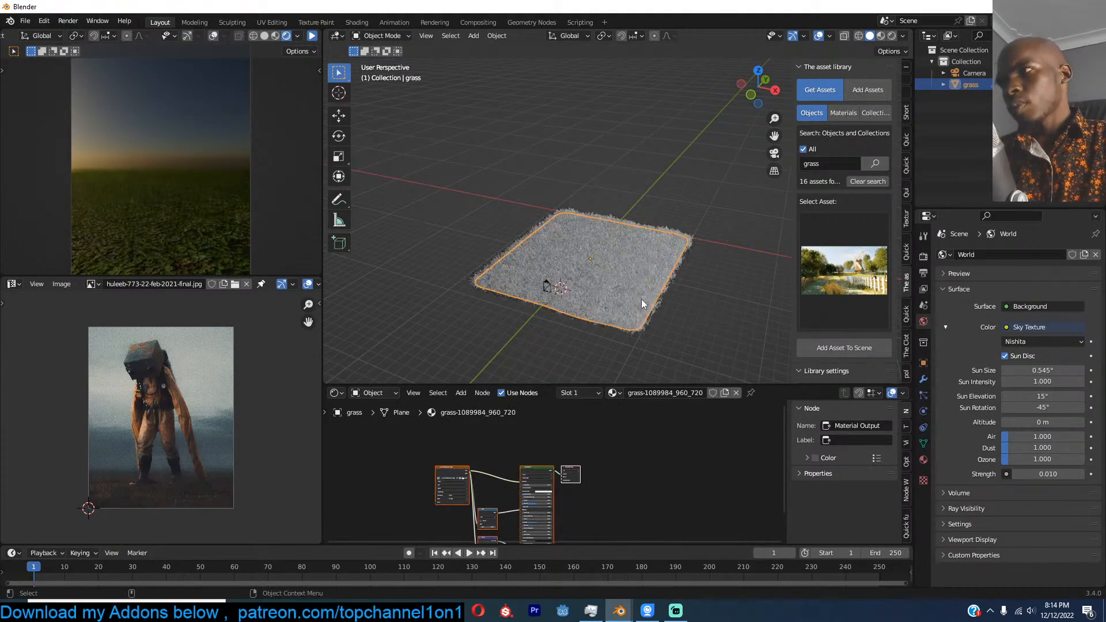
pyautogui.scroll(6, 641, 299)
pyautogui.press('KP_0')
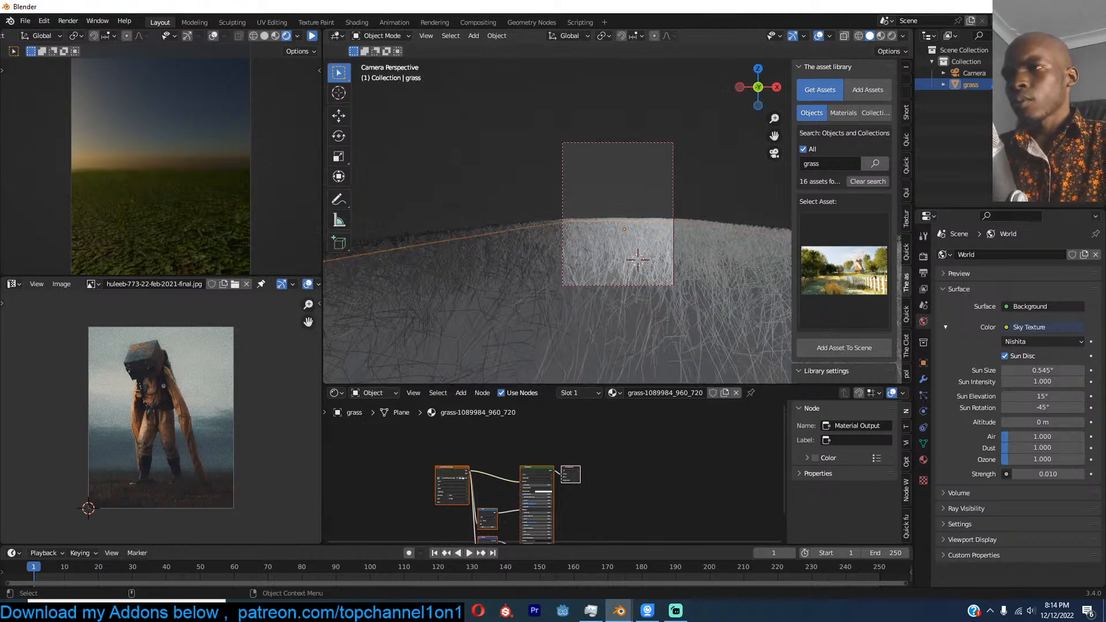
pyautogui.press('s')
pyautogui.click(673, 275)
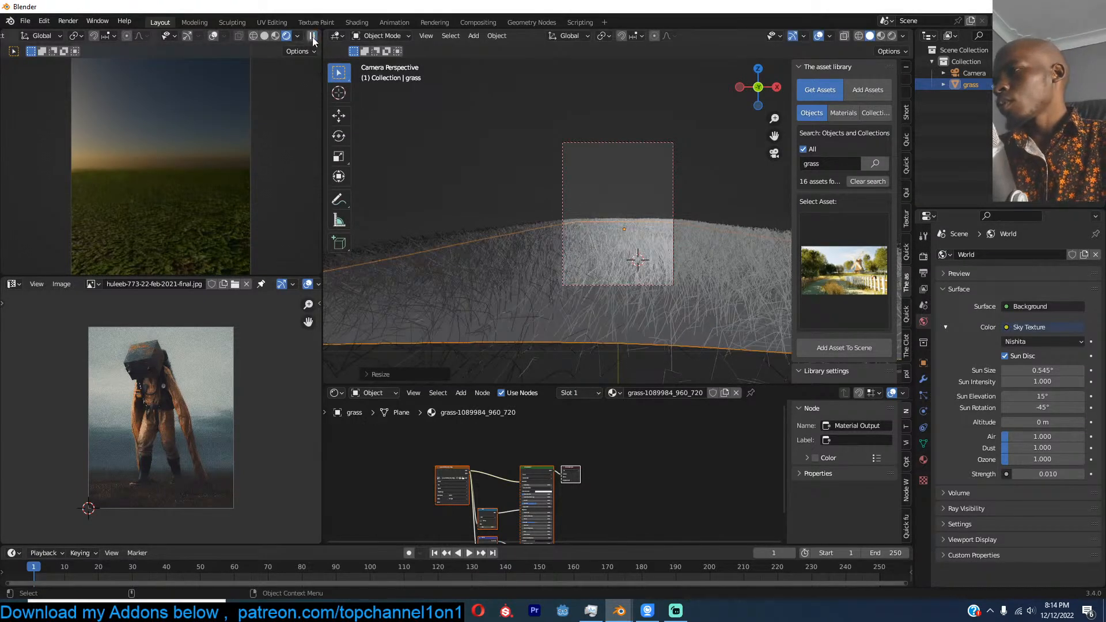
pyautogui.click(312, 36)
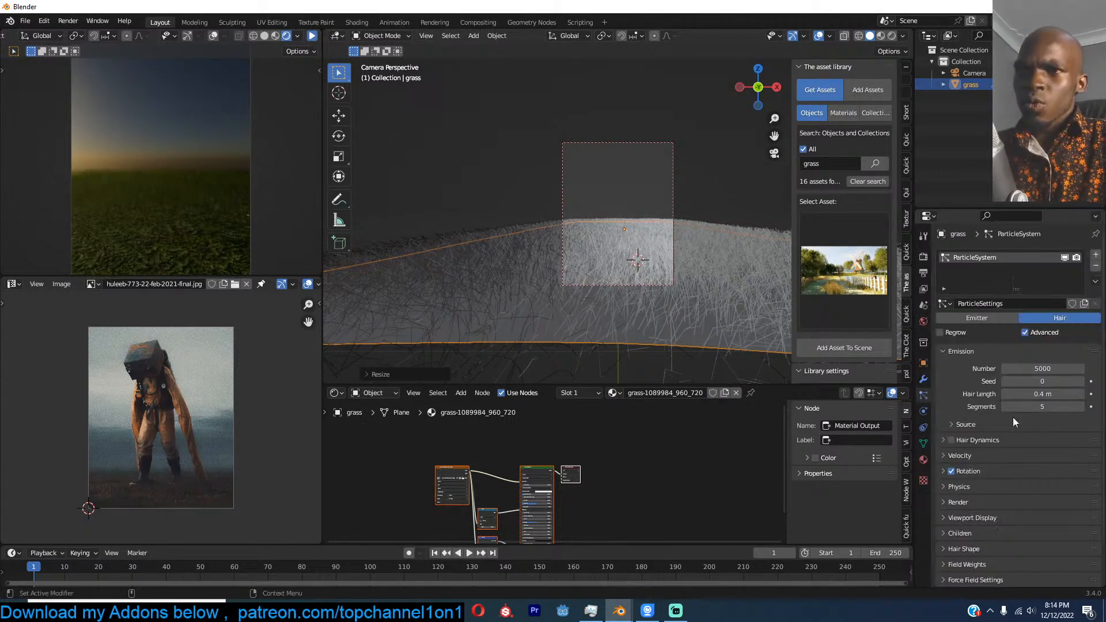
# Step: Set the Hair Shape diameter scale of the grass particle system to 0.10
pyautogui.scroll(-2, 1012, 484)
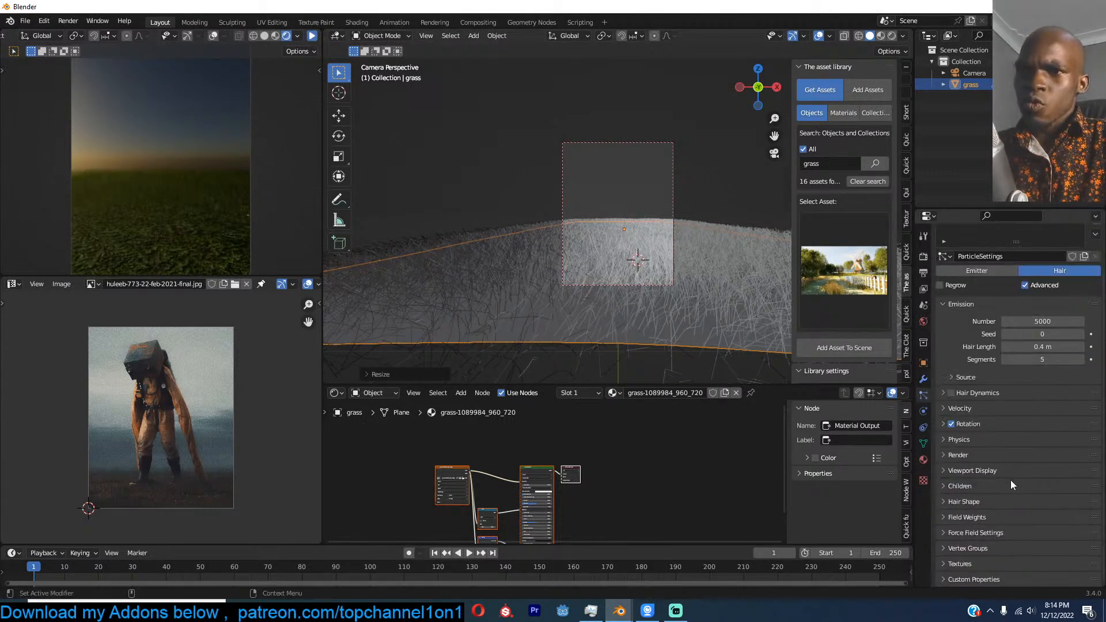
pyautogui.click(975, 502)
pyautogui.scroll(-3, 1003, 496)
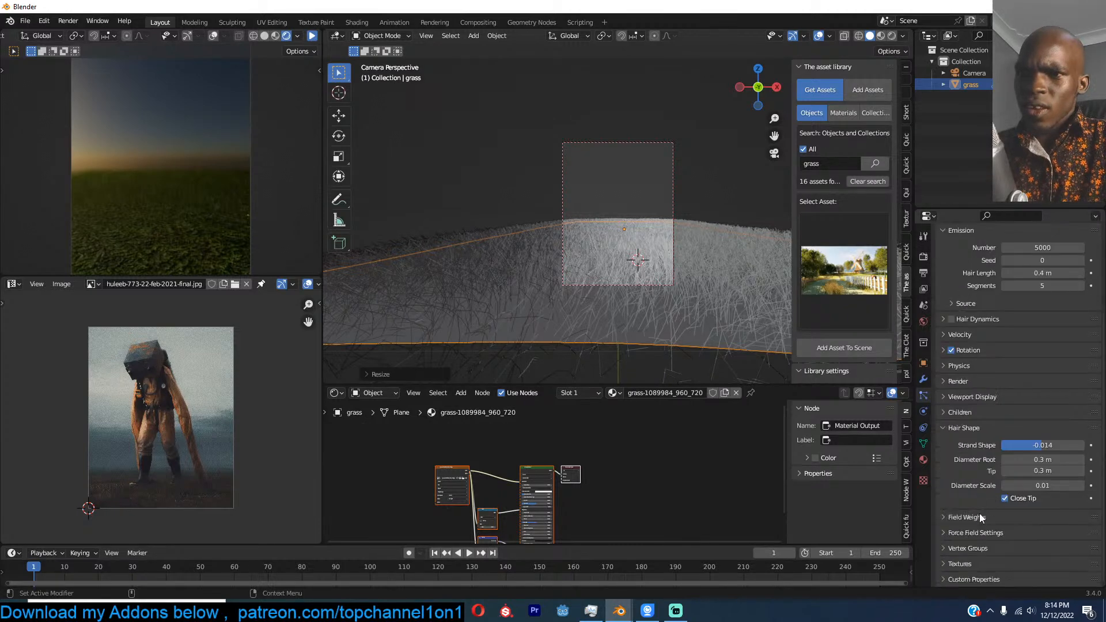
pyautogui.click(1046, 484)
pyautogui.press('Return')
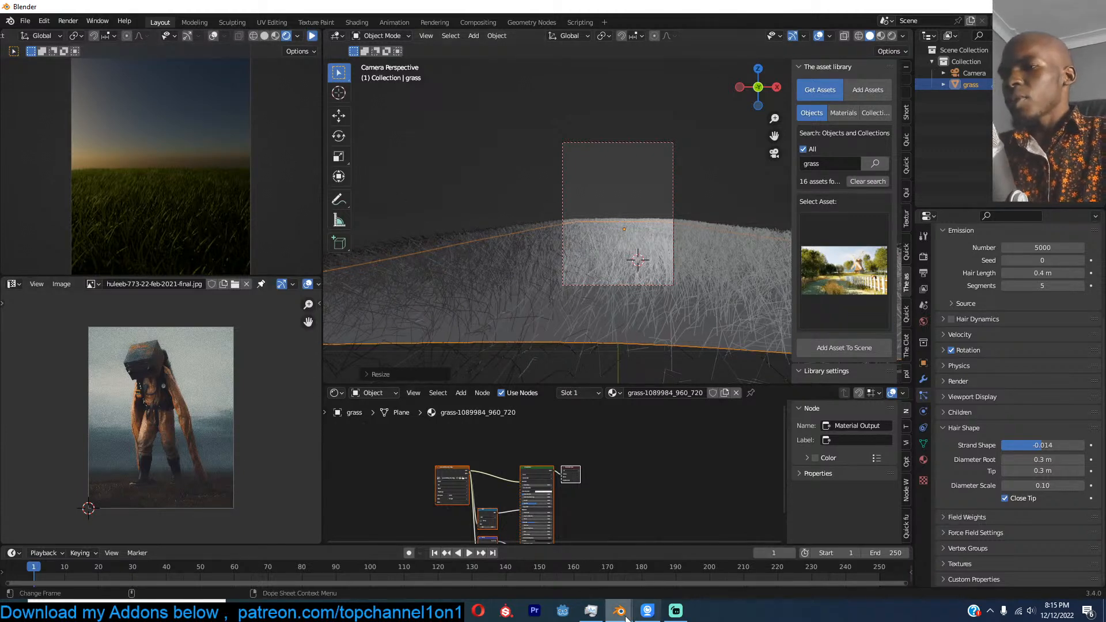
# Step: Switch to the open cartoon clothes1.blend window, examine the clothing models from the front, and return to the grass scene
pyautogui.moveTo(630, 619)
pyautogui.click(696, 585)
pyautogui.click(597, 301)
pyautogui.moveTo(597, 301)
pyautogui.mouseDown(button='middle')
pyautogui.moveTo(695, 293)
pyautogui.moveTo(580, 293)
pyautogui.moveTo(776, 298)
pyautogui.moveTo(584, 300)
pyautogui.moveTo(546, 318)
pyautogui.moveTo(662, 276)
pyautogui.moveTo(589, 316)
pyautogui.mouseUp(button='middle')
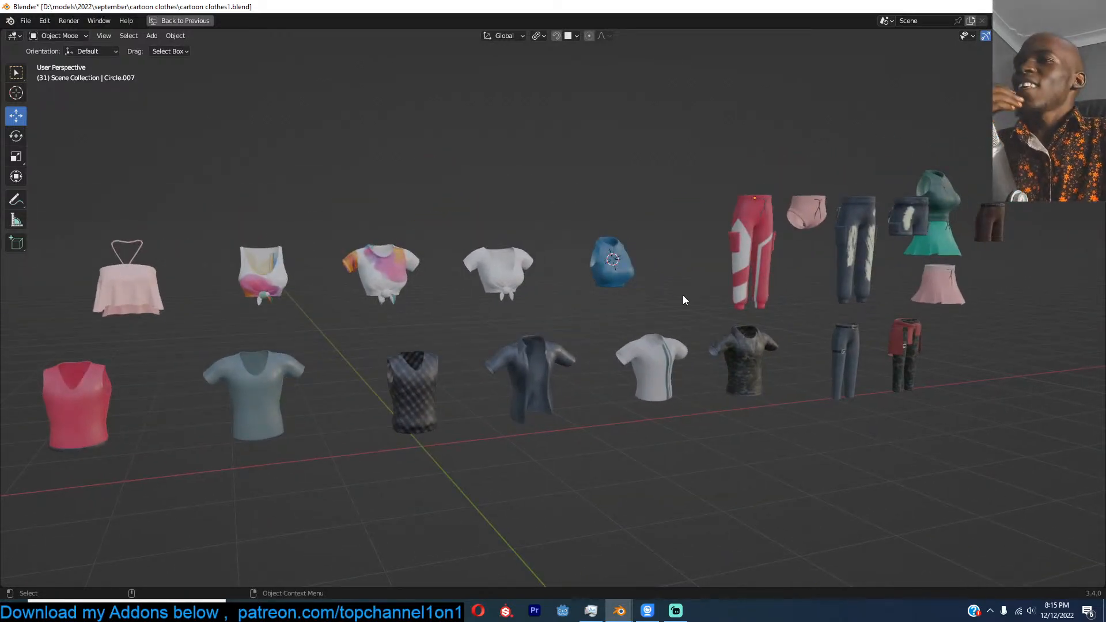
pyautogui.moveTo(684, 300); pyautogui.dragTo(595, 301, button='middle')
pyautogui.press('KP_1')
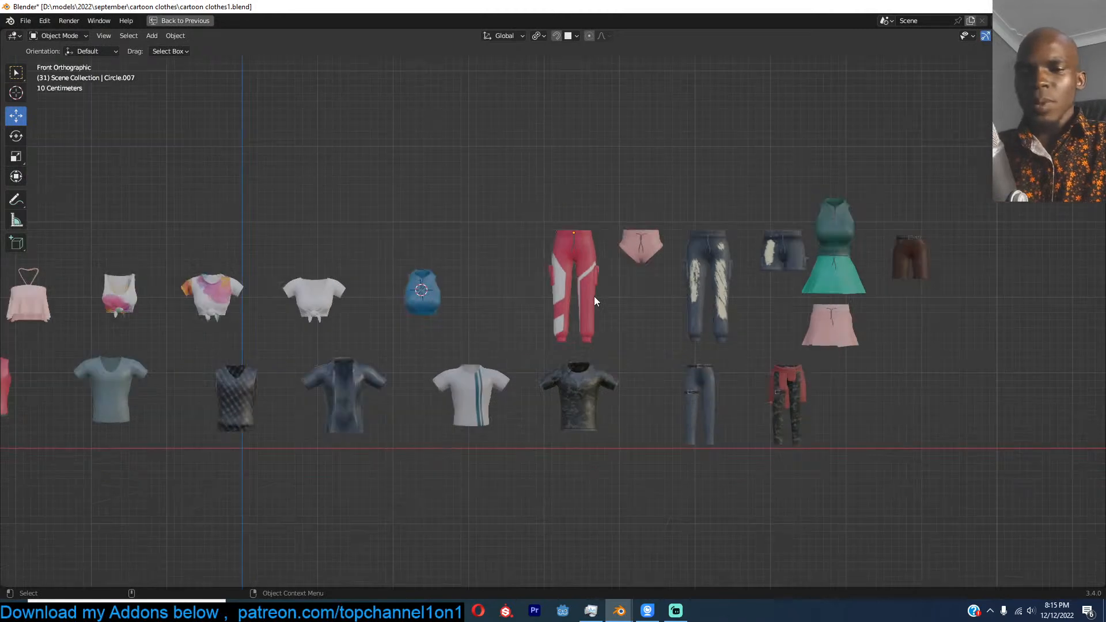
pyautogui.moveTo(611, 608)
pyautogui.click(561, 567)
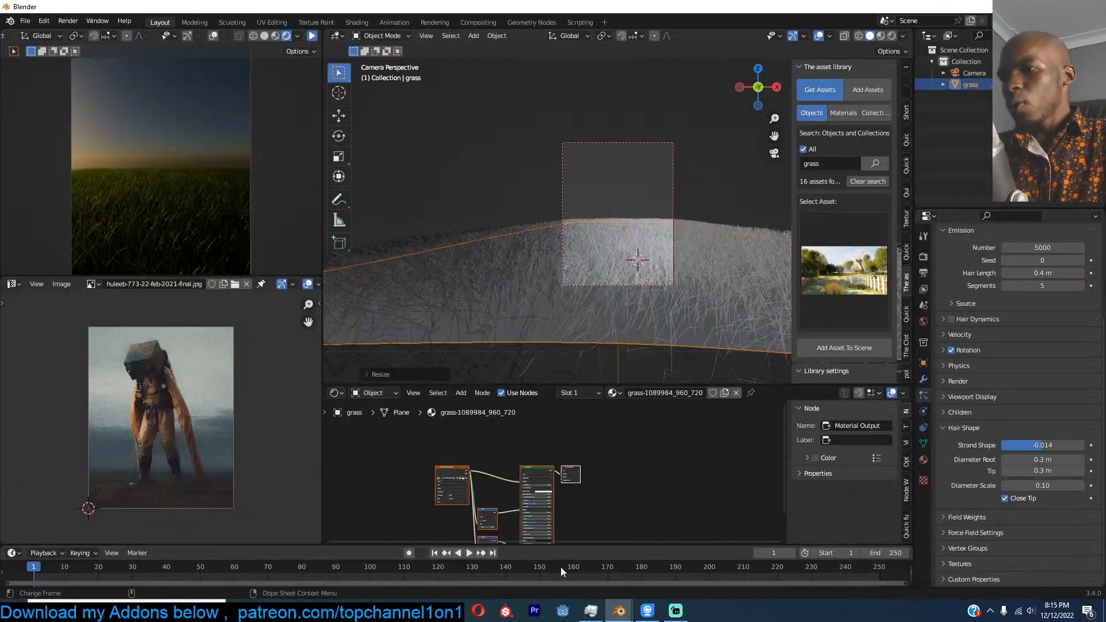
# Step: Start saving the scene as a new file and create a folder named man inside the december station folder
pyautogui.hotkey('ctrl', 's')
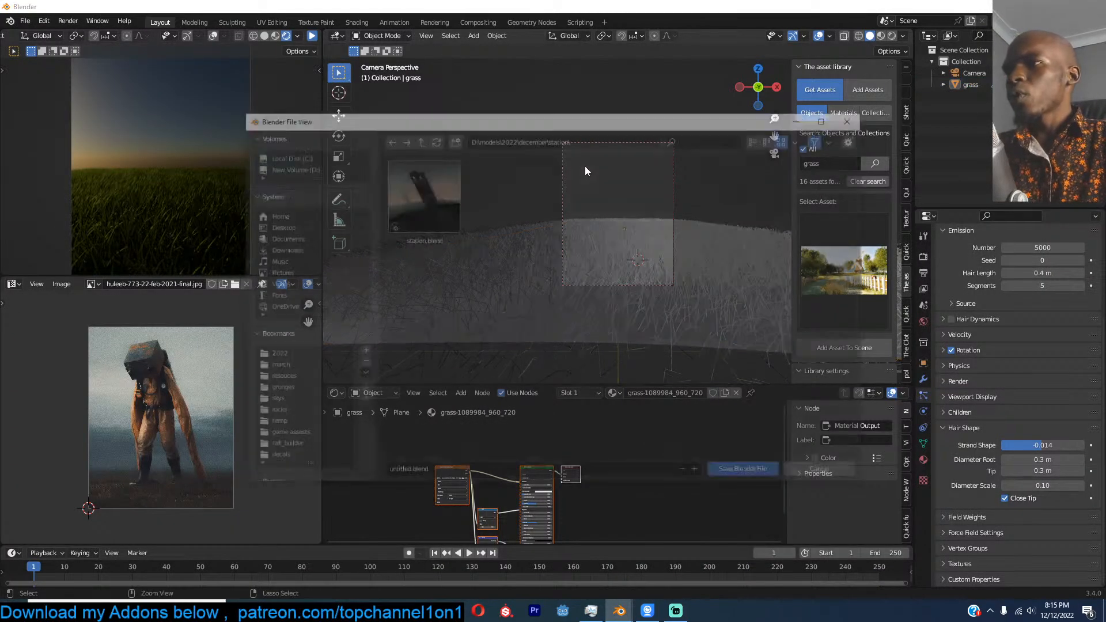
pyautogui.click(815, 471)
pyautogui.hotkey('ctrl', 'shift', 's')
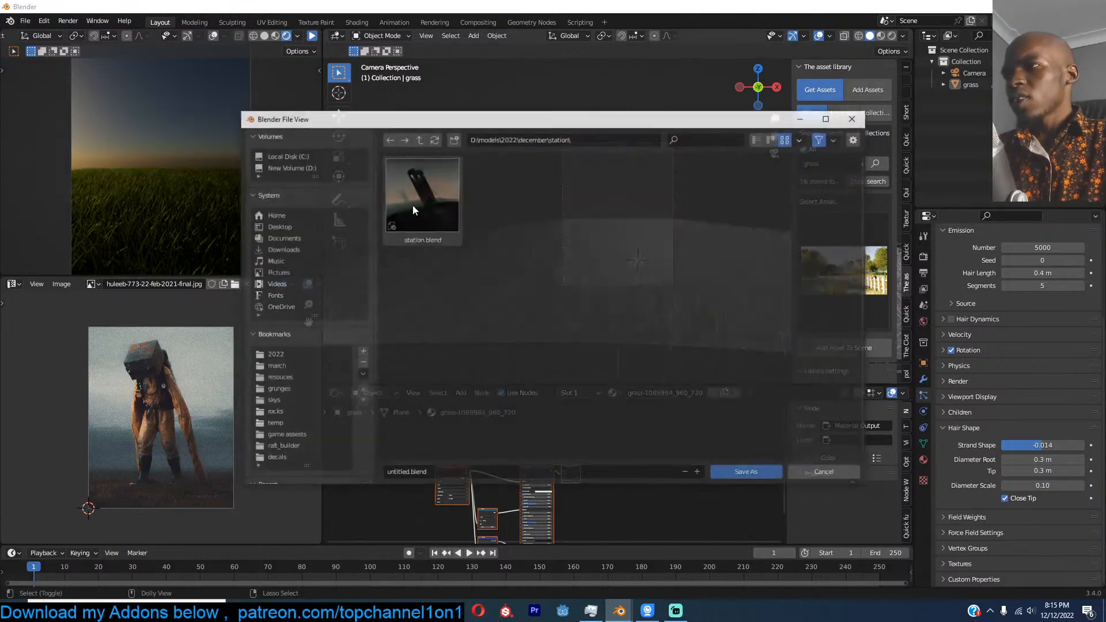
pyautogui.click(453, 139)
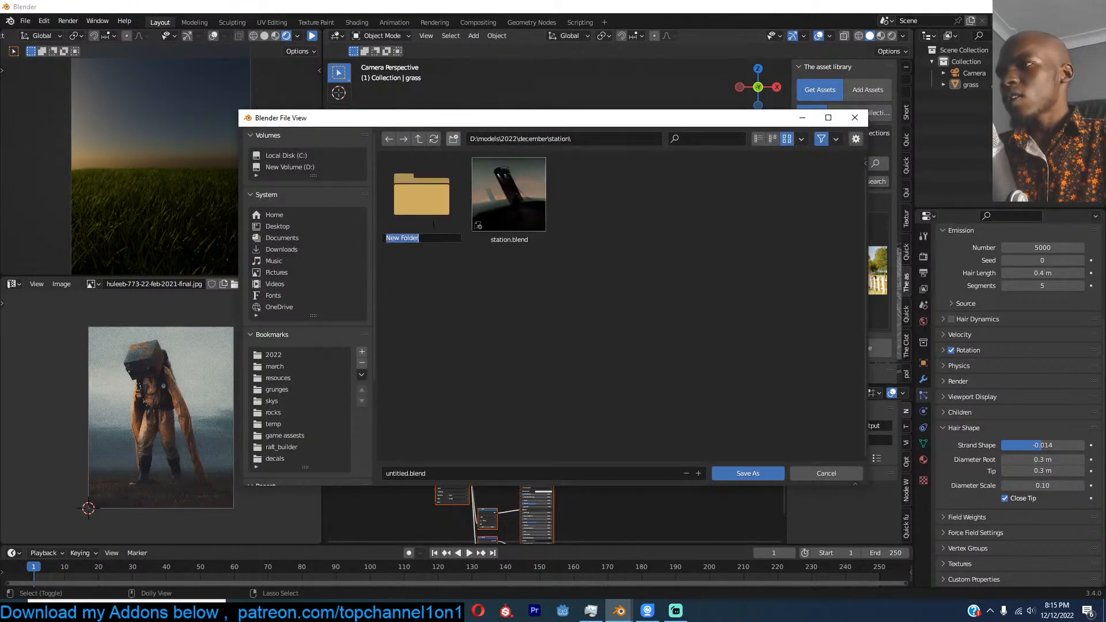
pyautogui.write('man')
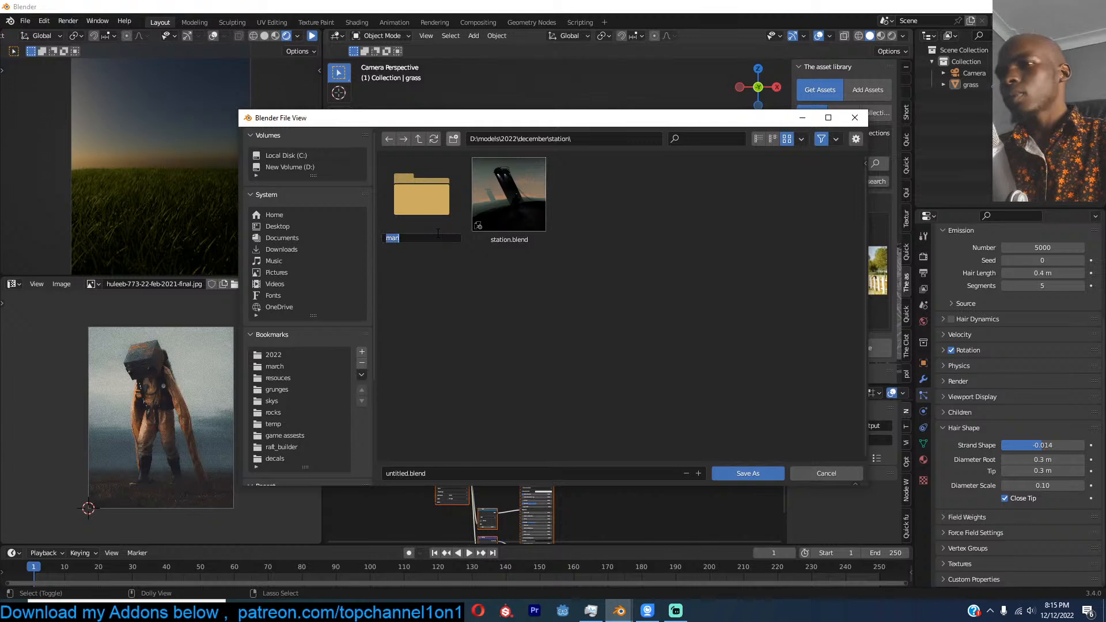
pyautogui.click(453, 266)
# Step: Save the scene as man.blend inside the man folder
pyautogui.doubleClick(428, 247)
pyautogui.click(518, 474)
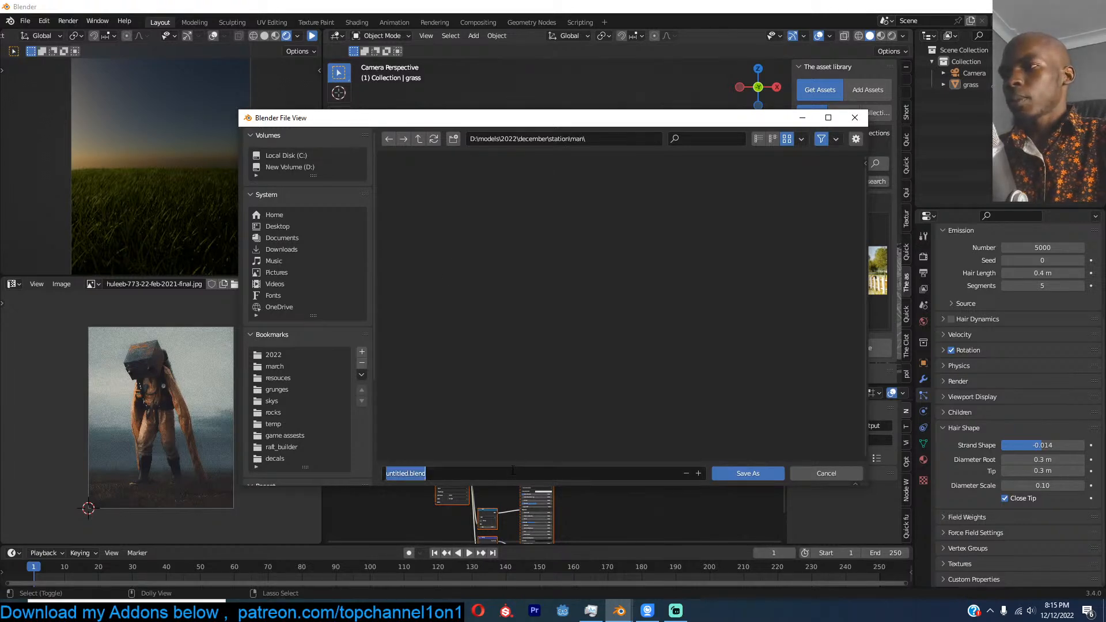
pyautogui.write('man')
pyautogui.click(561, 413)
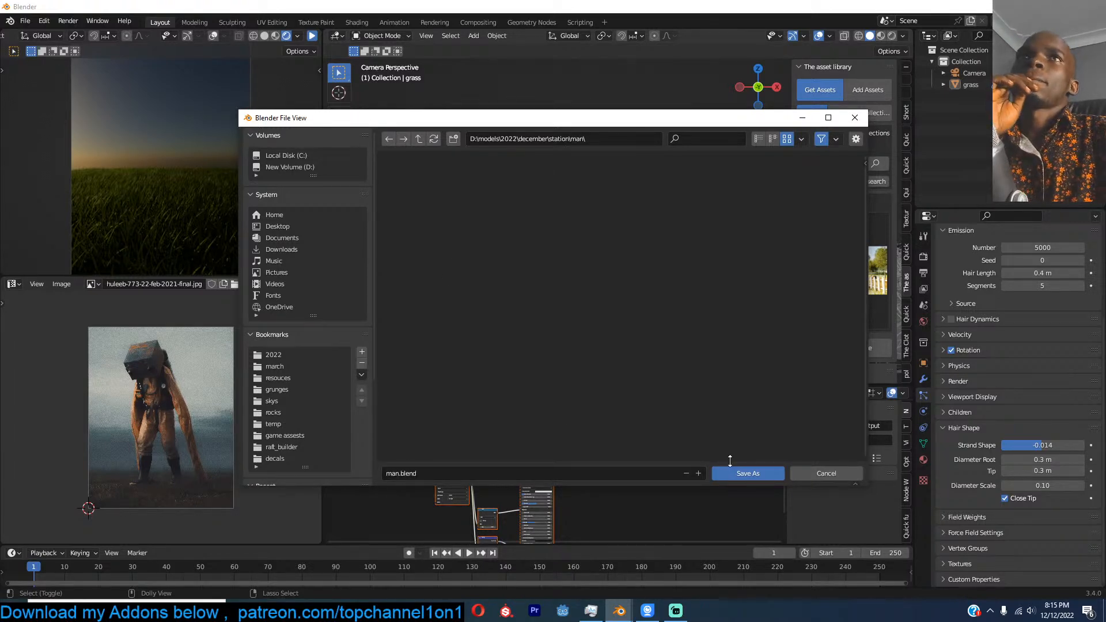
pyautogui.click(735, 474)
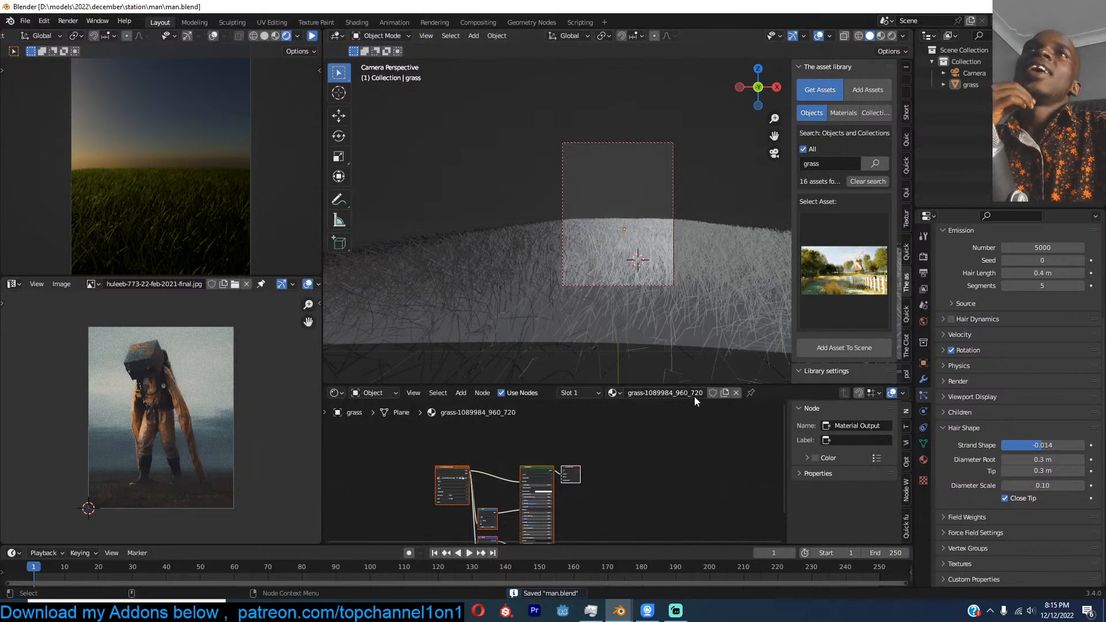
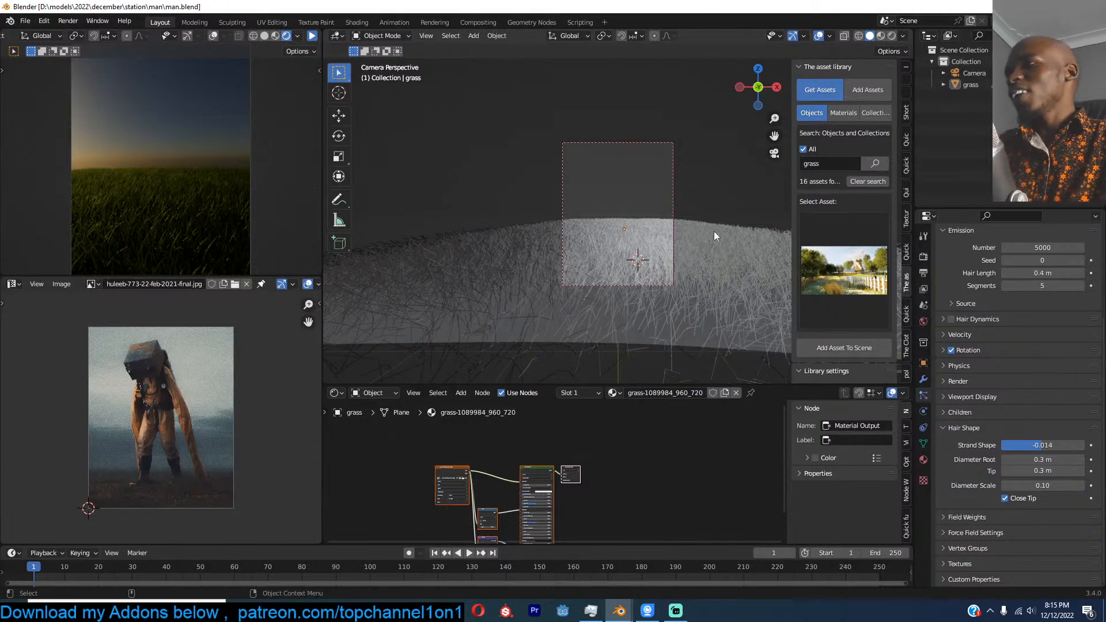
pyautogui.click(685, 221)
pyautogui.click(700, 186)
pyautogui.moveTo(700, 185); pyautogui.dragTo(697, 239, button='middle')
pyautogui.scroll(-5, 647, 238)
pyautogui.scroll(3, 697, 238)
pyautogui.scroll(2, 698, 238)
pyautogui.keyDown('shift'); pyautogui.moveTo(630, 253); pyautogui.dragTo(632, 189, button='middle'); pyautogui.keyUp('shift')
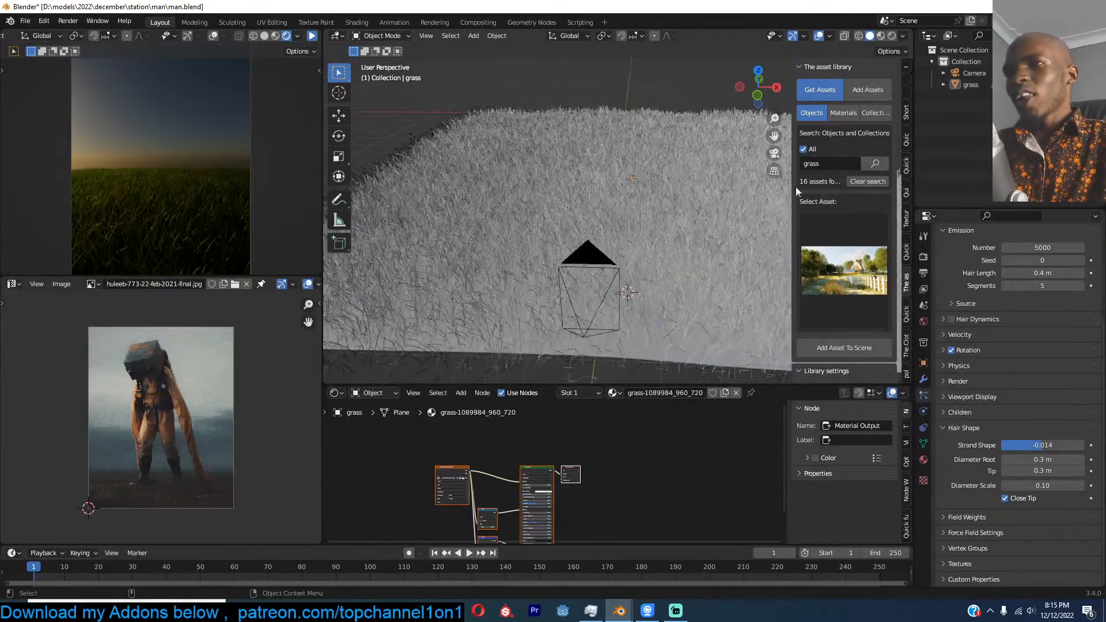
pyautogui.hotkey('shift', 'a')
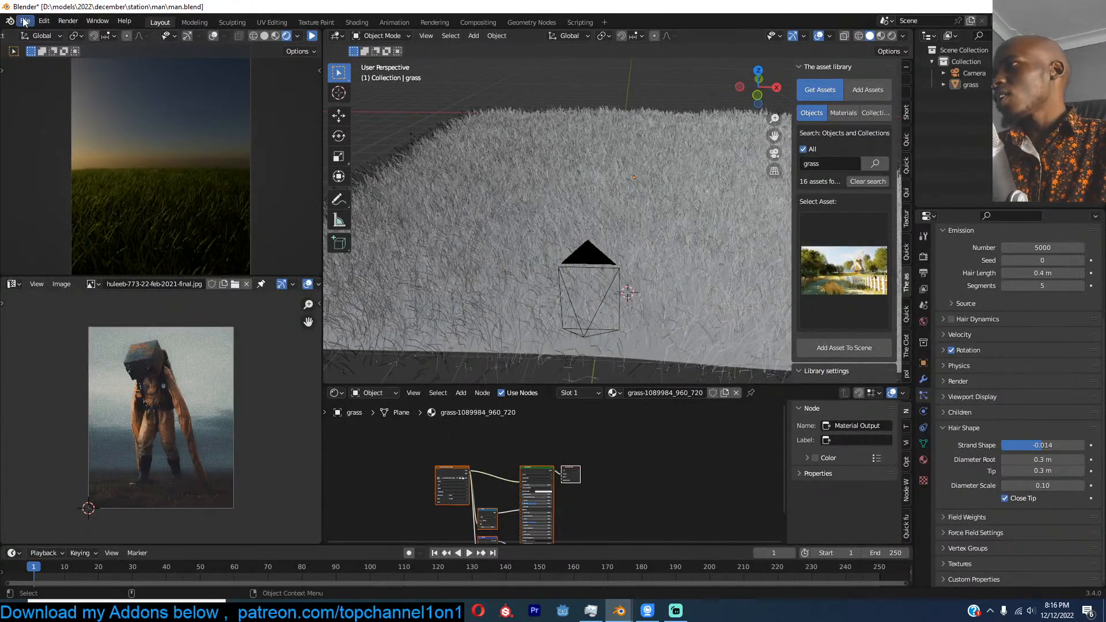
# Step: Import the character Walking (2).fbx from the Downloads folder as FBX
pyautogui.click(26, 21)
pyautogui.moveTo(56, 180)
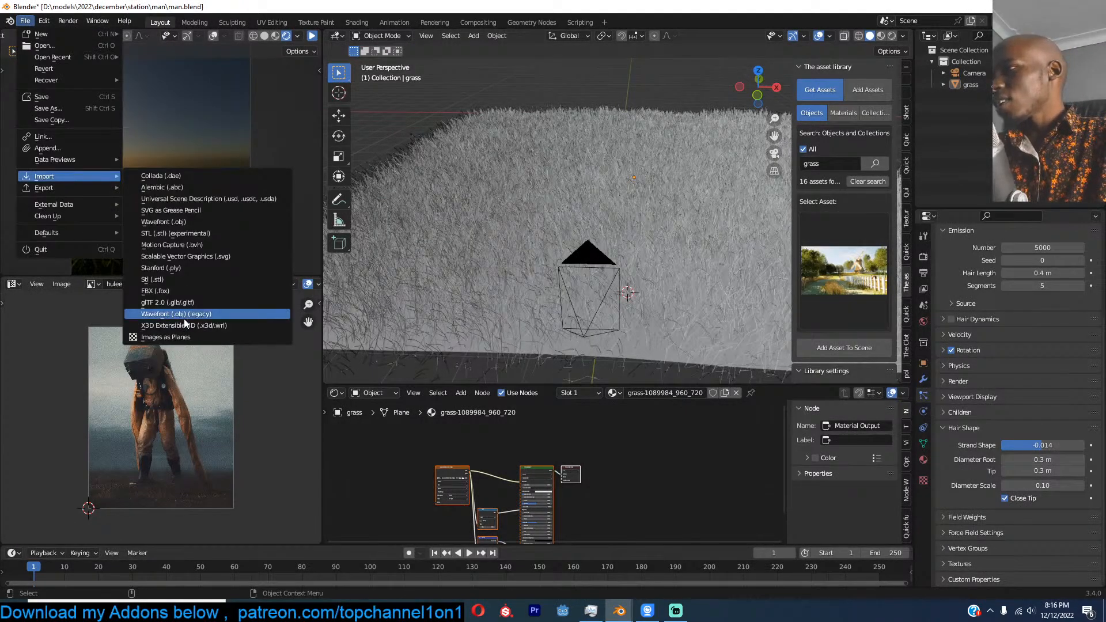
pyautogui.click(205, 288)
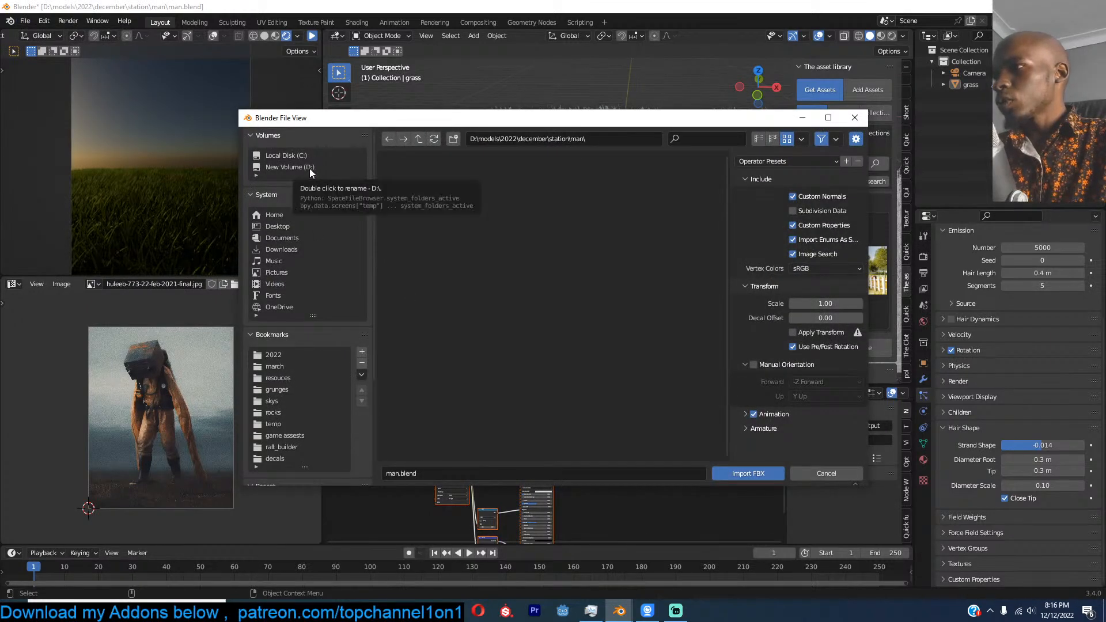
pyautogui.click(304, 248)
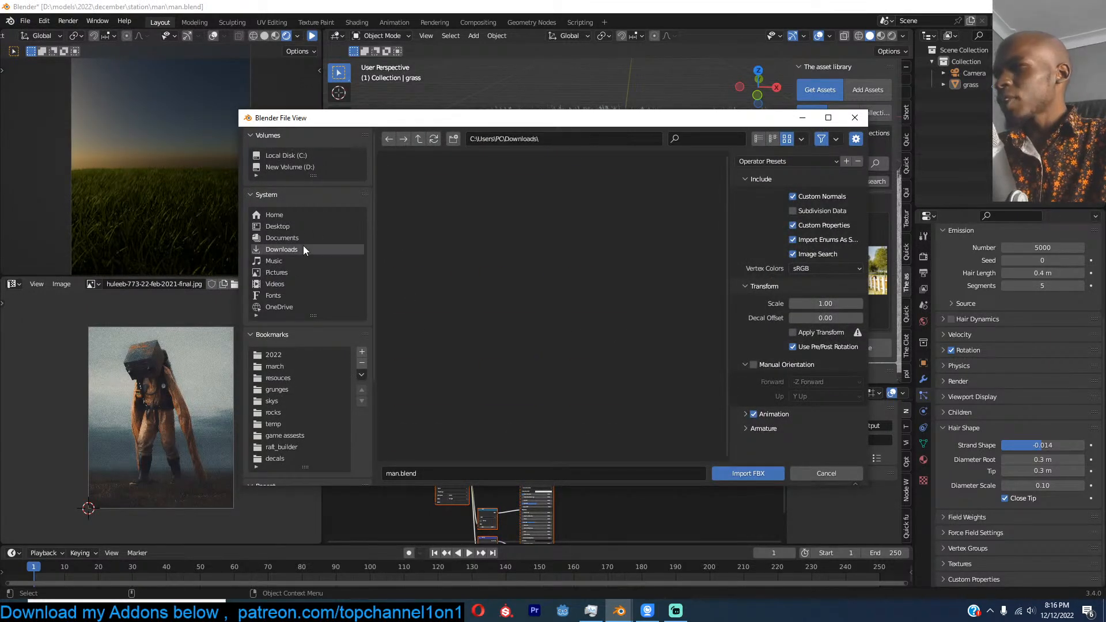
pyautogui.scroll(-10, 483, 396)
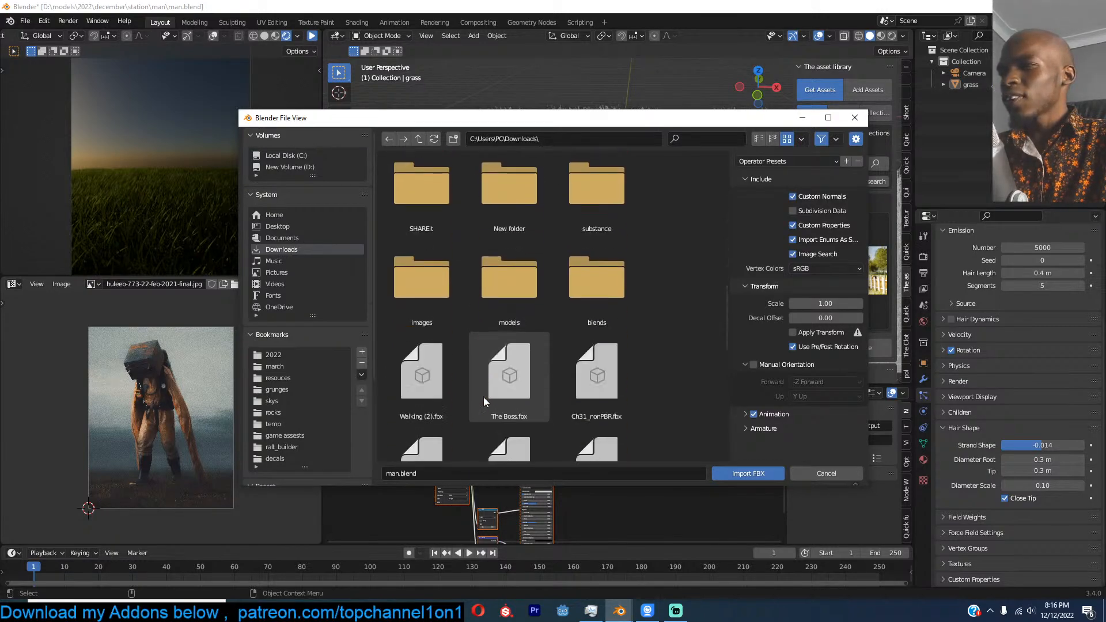
pyautogui.doubleClick(448, 385)
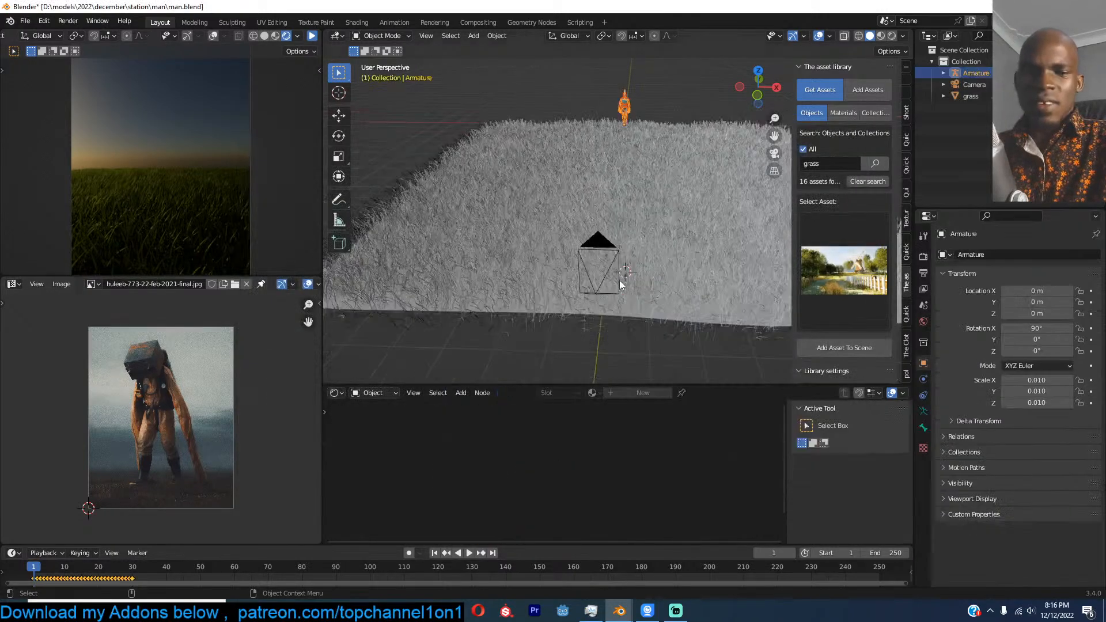
# Step: Place the 3D cursor on the grass just in front of the camera and snap the character armature to it
pyautogui.press('KP_1')
pyautogui.moveTo(620, 282); pyautogui.dragTo(491, 245, button='middle')
pyautogui.scroll(-1, 490, 242)
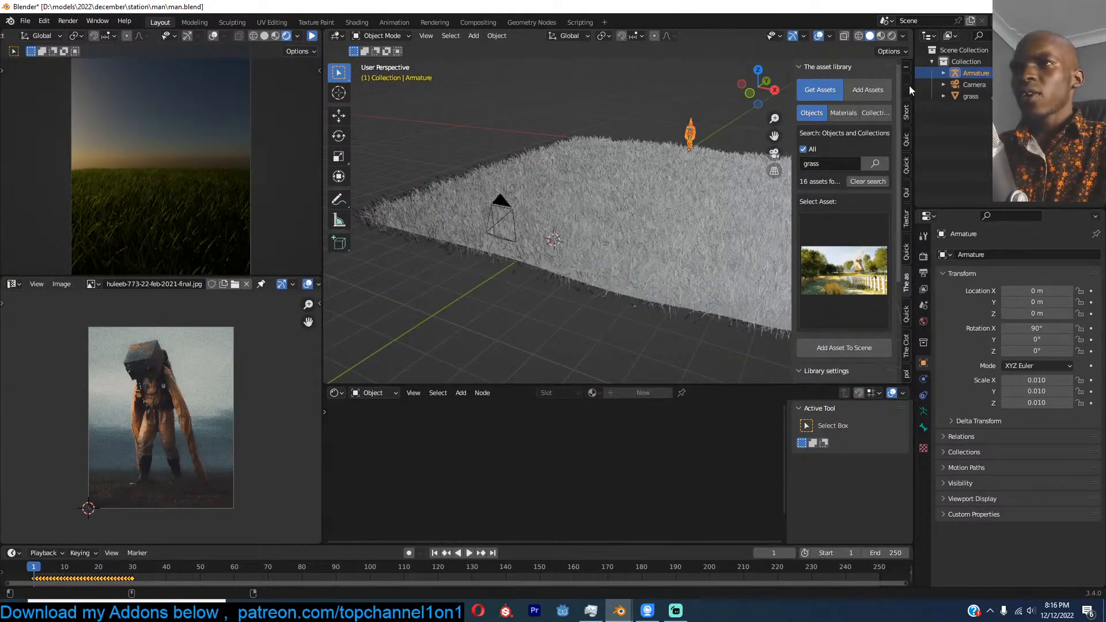
pyautogui.keyDown('shift'); pyautogui.rightClick(524, 226); pyautogui.keyUp('shift')
pyautogui.hotkey('shift', 's')
pyautogui.click(541, 141)
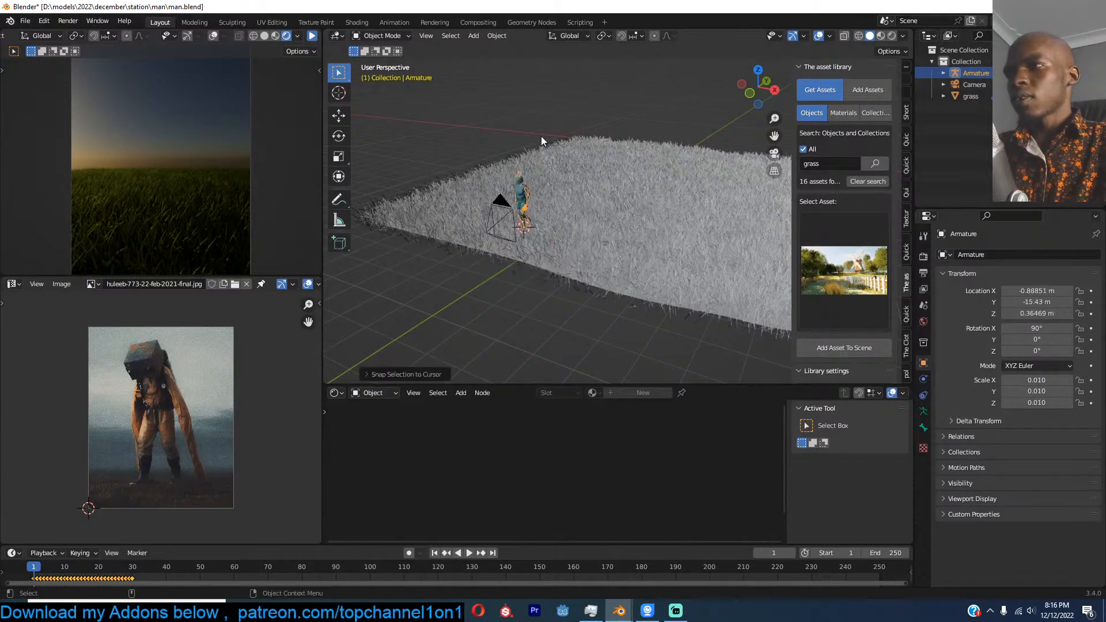
# Step: In camera view, move the armature to about X -0.30 m and Z 0.41 m near the frame's centre, and adjust its scale
pyautogui.press('KP_0')
pyautogui.press('g')
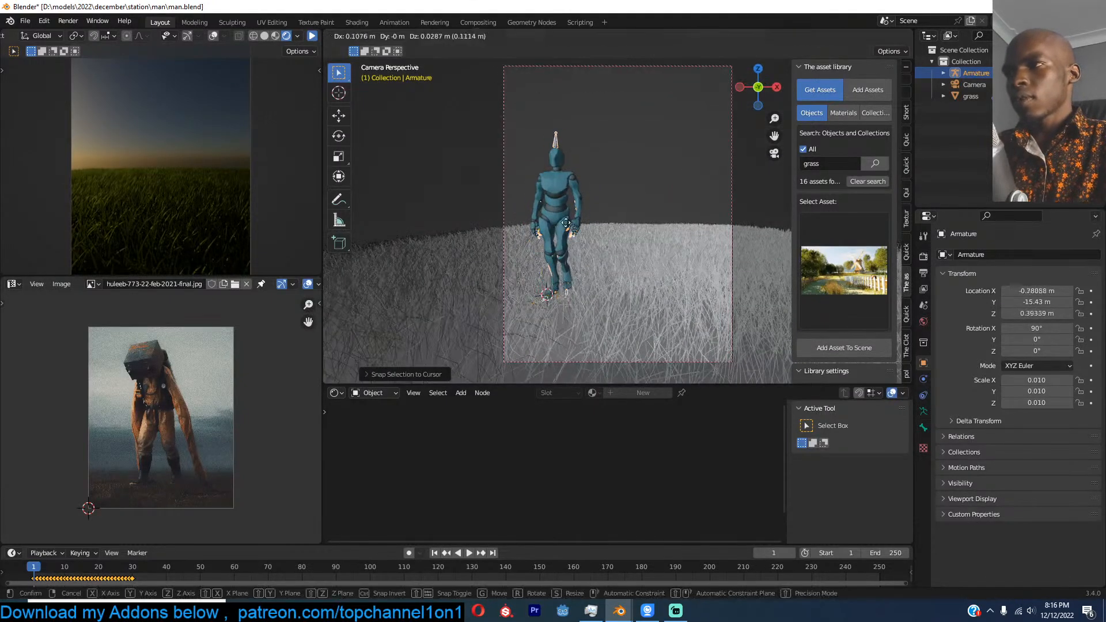
pyautogui.click(604, 221)
pyautogui.press('s')
pyautogui.click(631, 218)
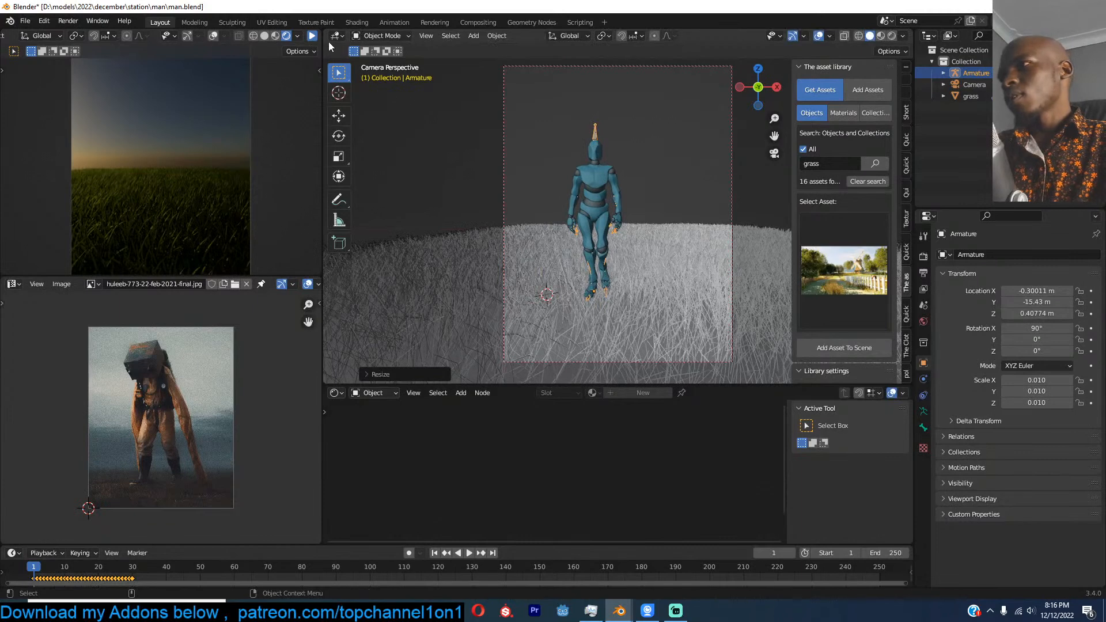
# Step: Refresh the rendered preview and rotate the armature about the Z axis to about -19.4°
pyautogui.click(312, 36)
pyautogui.press('r')
pyautogui.press('z')
pyautogui.click(599, 201)
# Step: Move the character's Alpha_Surface body mesh to a new collection named bk and hide it
pyautogui.click(598, 199)
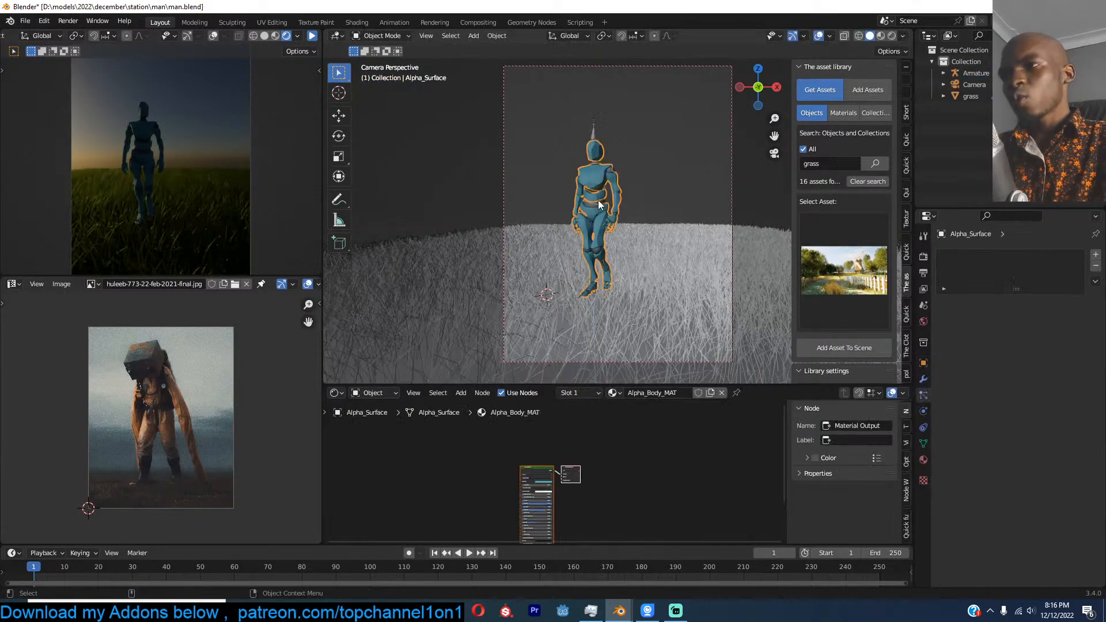
pyautogui.press('m')
pyautogui.click(598, 202)
pyautogui.write('bk')
pyautogui.click(598, 235)
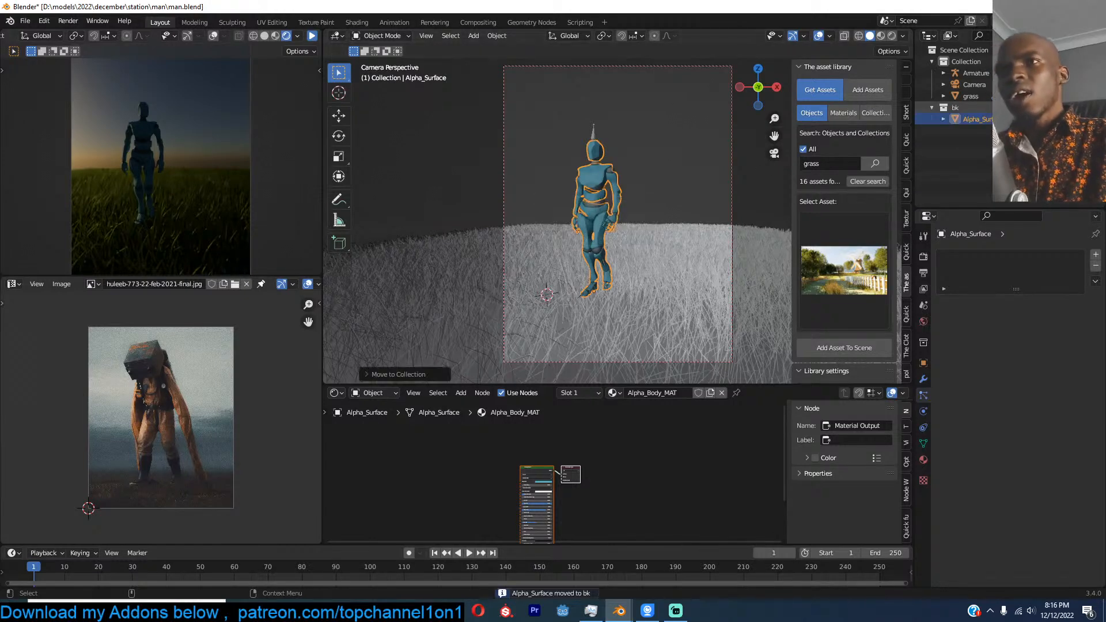
pyautogui.press('h')
# Step: Move the Alpha_Joints mesh into the bk collection
pyautogui.click(593, 193)
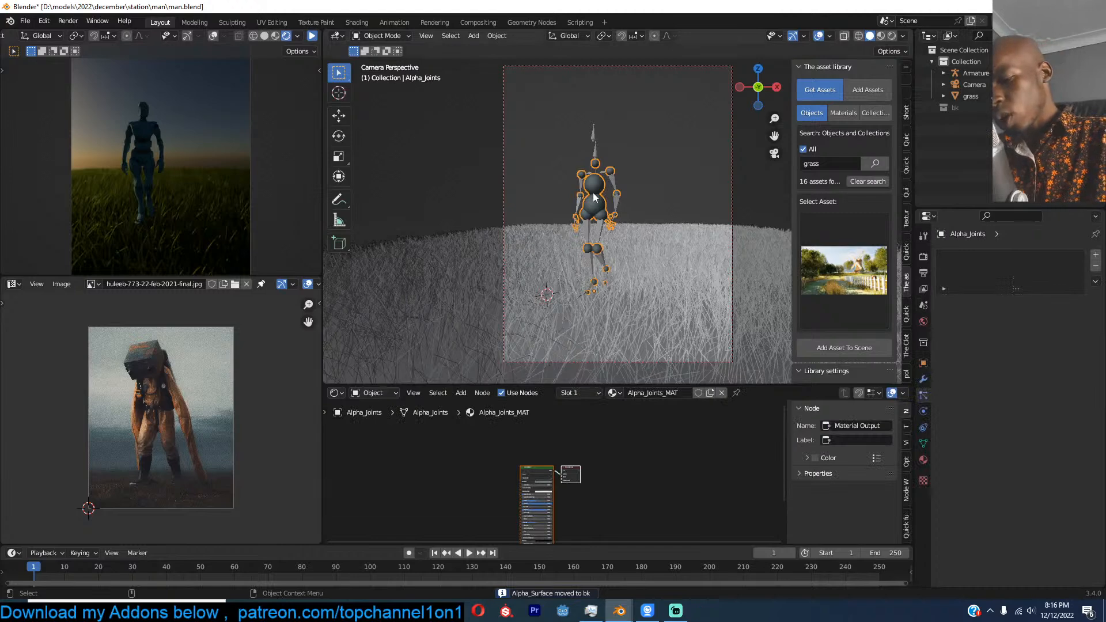
pyautogui.press('m')
pyautogui.press('Escape')
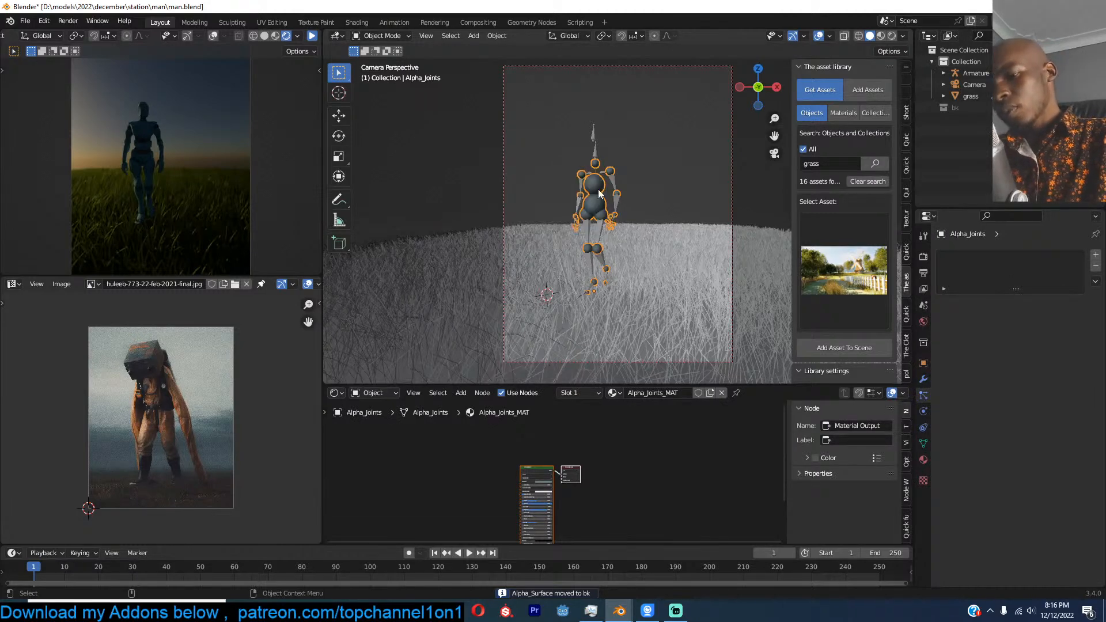
pyautogui.press('m')
pyautogui.click(583, 226)
# Step: Clear the armature's rotation, rotate it 90° about X and frame it in front view
pyautogui.click(591, 200)
pyautogui.hotkey('alt', 'r')
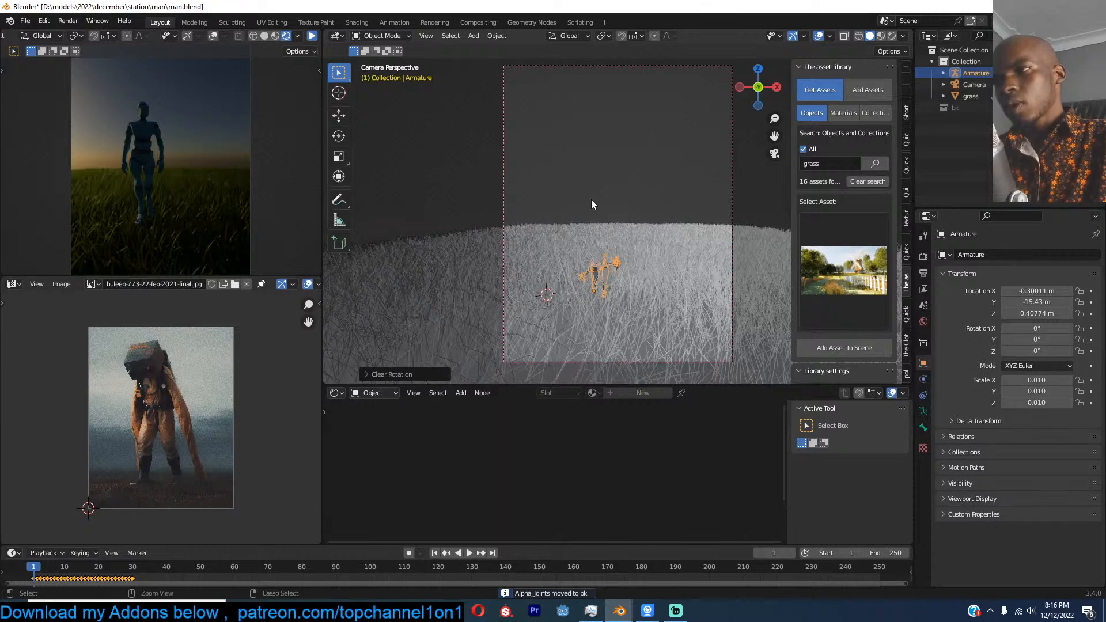
pyautogui.hotkey('ctrl', 'z')
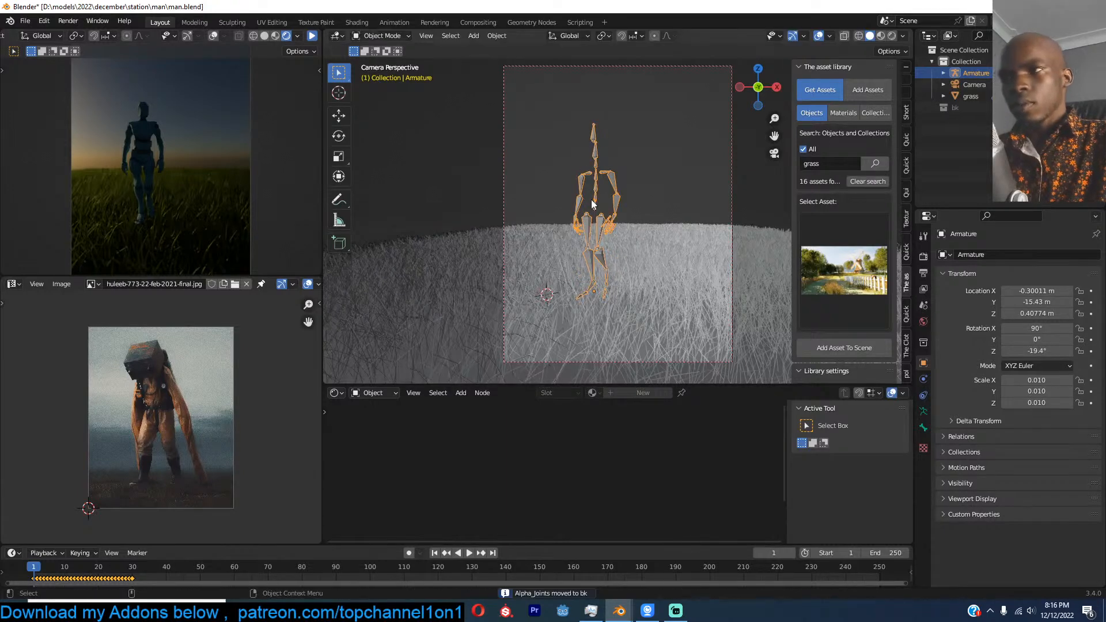
pyautogui.press('KP_1')
pyautogui.hotkey('alt', 'r')
pyautogui.press('x')
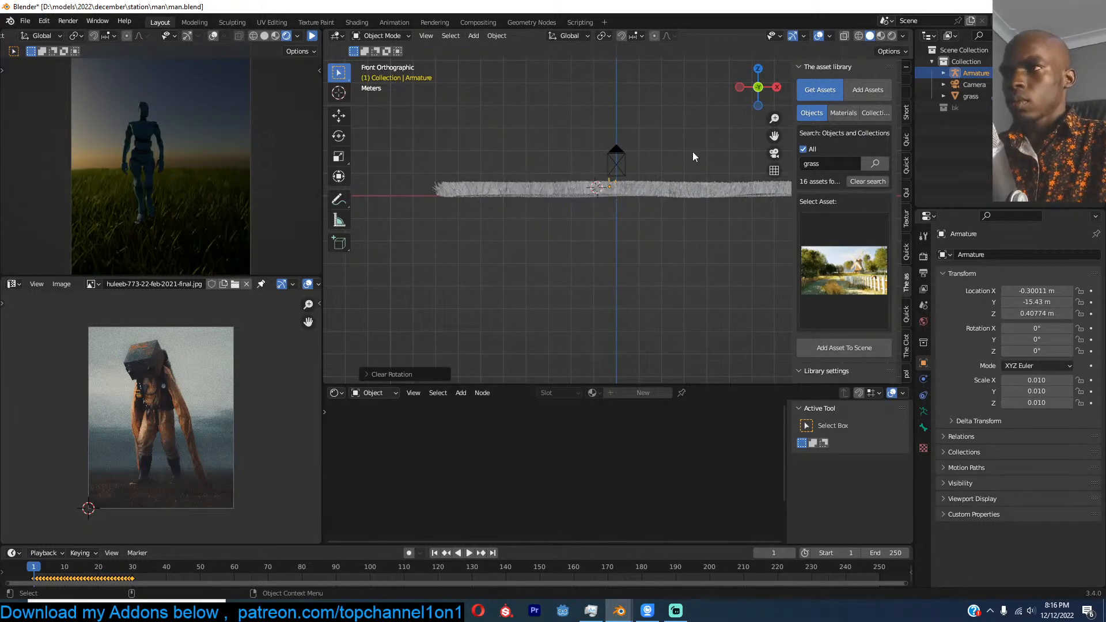
pyautogui.write('rx90')
pyautogui.press('Return')
pyautogui.press('KP_Decimal')
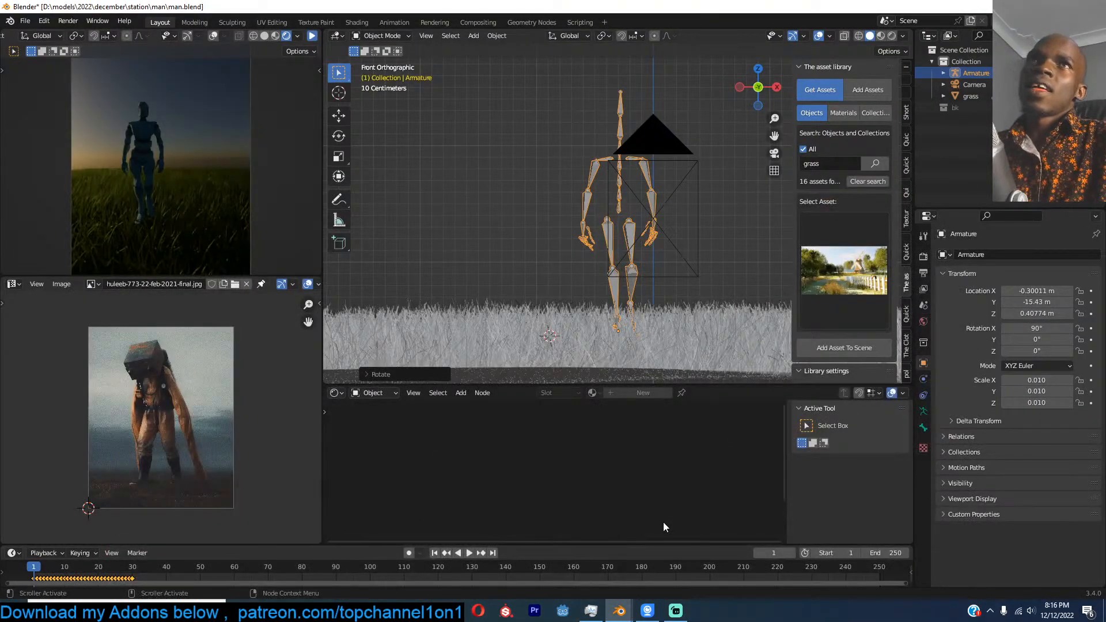
# Step: Switch to the Blender window with cartoon clothes1.blend and examine the trousers among the clothing models
pyautogui.moveTo(627, 613)
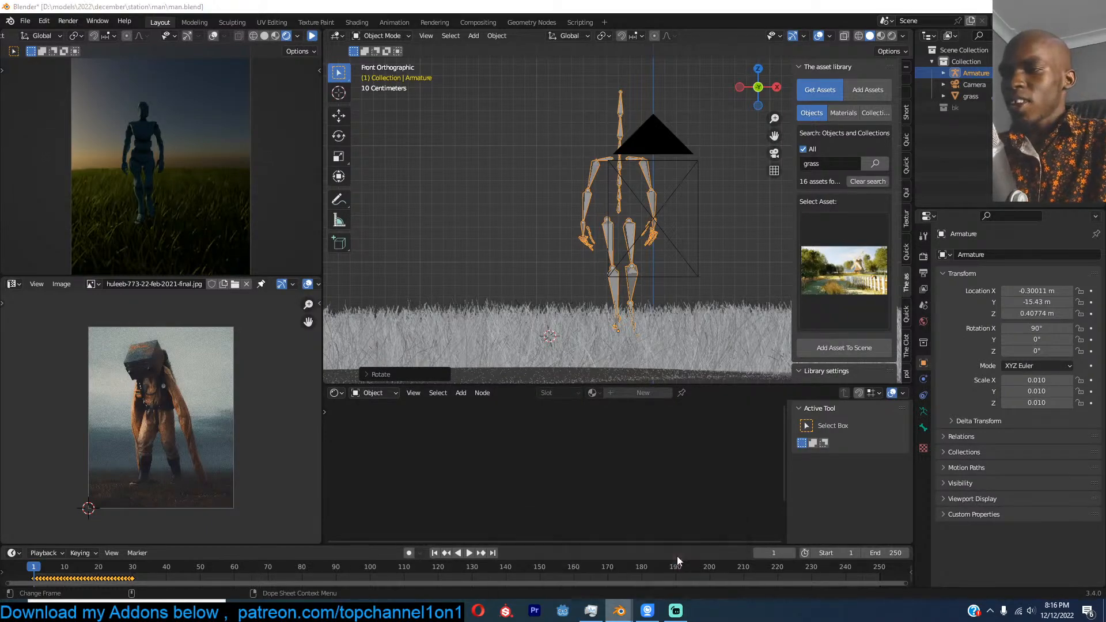
pyautogui.click(679, 560)
pyautogui.scroll(3, 621, 327)
pyautogui.click(611, 320)
pyautogui.scroll(-3, 461, 349)
pyautogui.scroll(2, 479, 358)
pyautogui.keyDown('shift'); pyautogui.moveTo(751, 356); pyautogui.dragTo(517, 286, button='middle'); pyautogui.keyUp('shift')
pyautogui.scroll(3, 540, 295)
pyautogui.scroll(-3, 517, 286)
pyautogui.click(603, 343)
pyautogui.click(599, 362)
pyautogui.click(635, 327)
pyautogui.press('h')
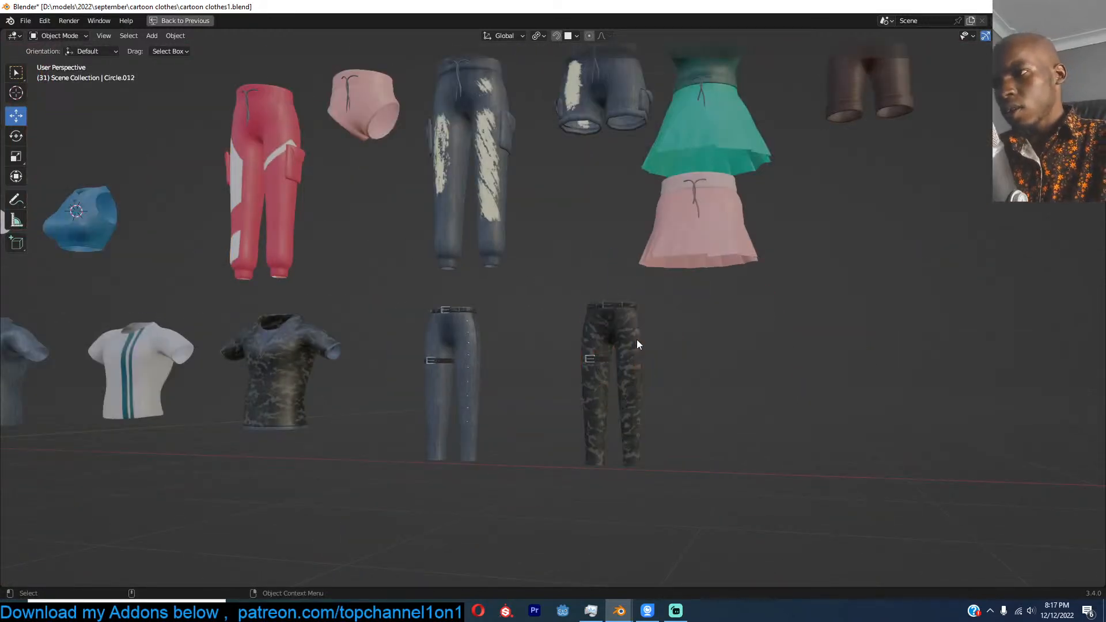
pyautogui.moveTo(607, 351); pyautogui.dragTo(483, 344, button='middle')
pyautogui.click(362, 354)
pyautogui.moveTo(362, 354); pyautogui.dragTo(676, 359, button='middle')
pyautogui.click(567, 360)
pyautogui.scroll(-4, 567, 360)
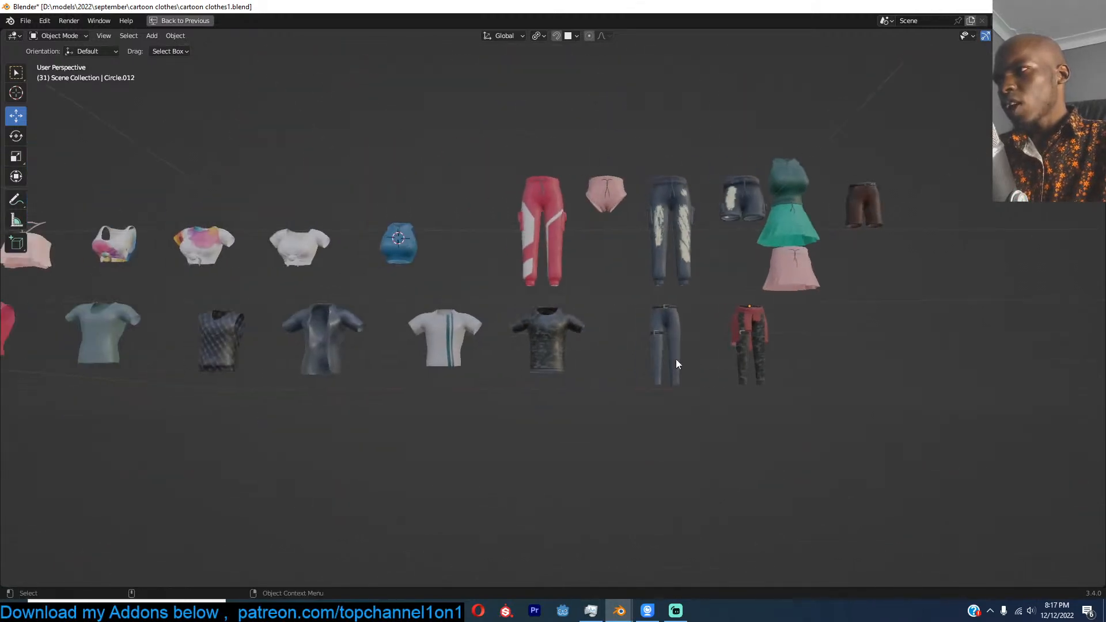
# Step: Copy the long dark denim cargo trousers with the white worn patches
pyautogui.moveTo(524, 329); pyautogui.dragTo(543, 296, button='middle')
pyautogui.click(543, 296)
pyautogui.click(634, 278)
pyautogui.hotkey('ctrl', 'c')
# Step: Switch back to the man.blend window and snap the 3D cursor to the armature
pyautogui.moveTo(620, 611)
pyautogui.click(591, 586)
pyautogui.hotkey('shift', 's')
pyautogui.click(627, 298)
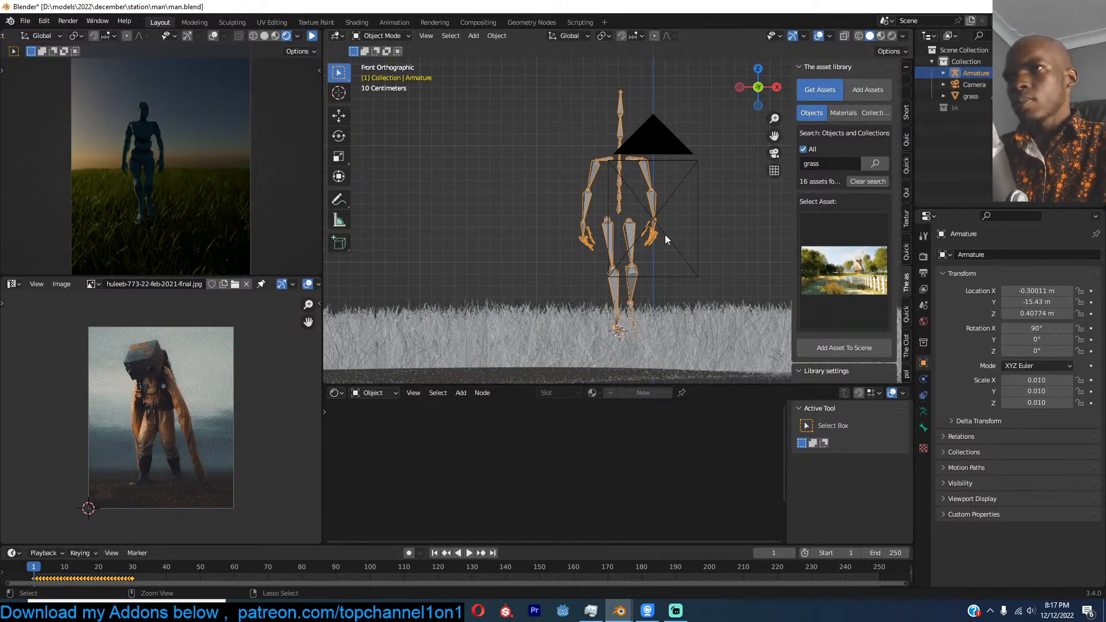
# Step: Paste the trousers into the scene, save the file and snap the trousers to the 3D cursor
pyautogui.hotkey('ctrl', 'v')
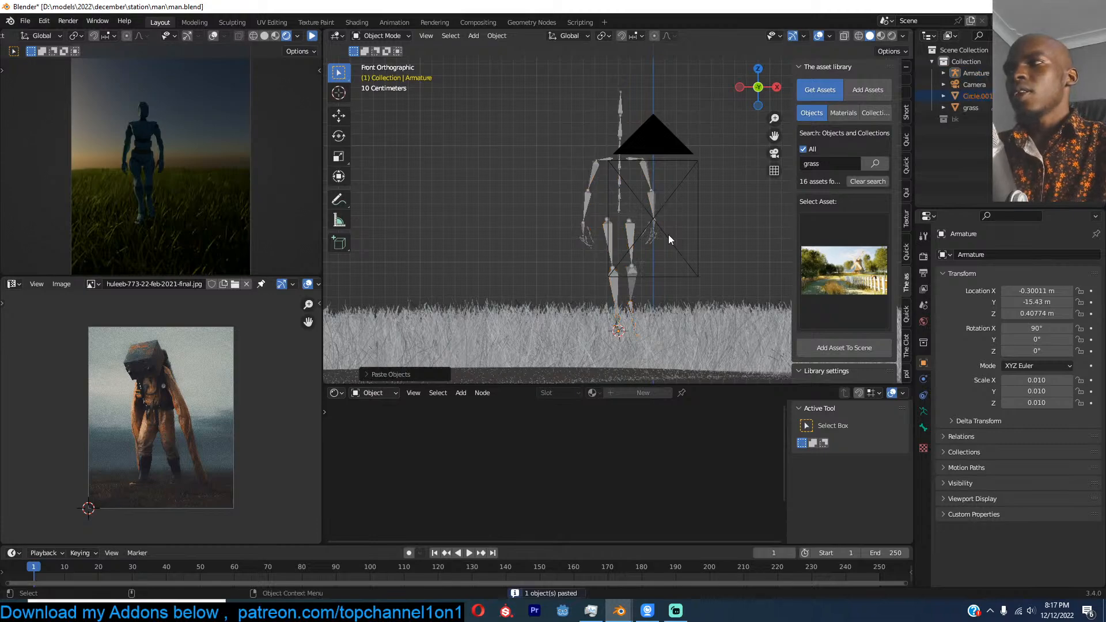
pyautogui.click(692, 238)
pyautogui.moveTo(718, 226)
pyautogui.mouseDown(button='middle')
pyautogui.moveTo(680, 268)
pyautogui.moveTo(715, 219)
pyautogui.mouseUp(button='middle')
pyautogui.keyDown('shift'); pyautogui.moveTo(724, 164); pyautogui.dragTo(645, 189, button='middle'); pyautogui.keyUp('shift')
pyautogui.click(719, 160)
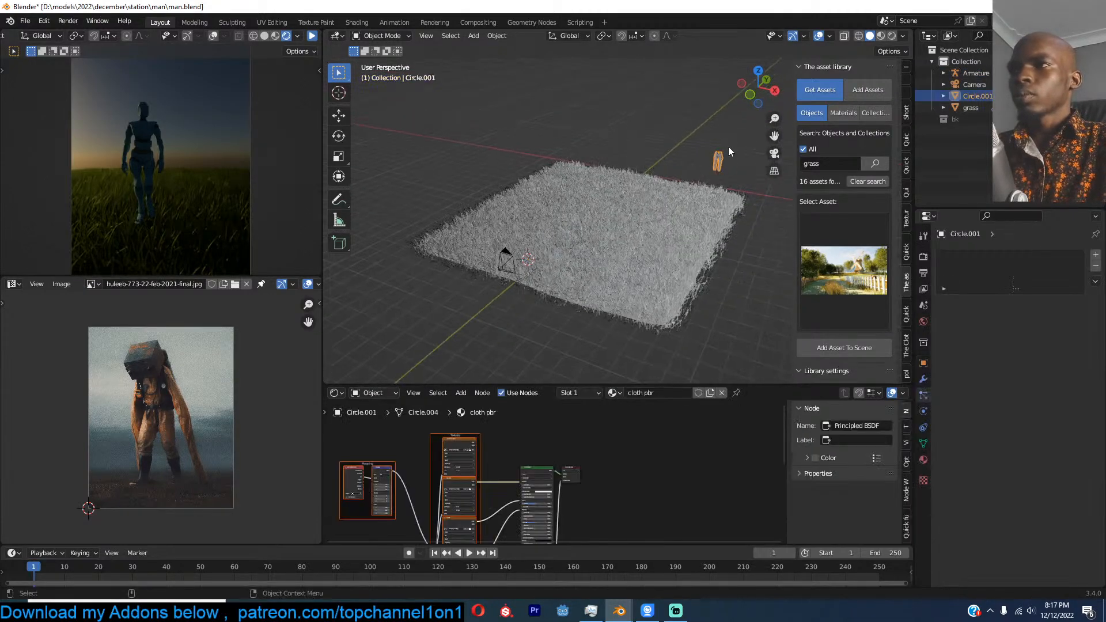
pyautogui.hotkey('shift', 'q')
pyautogui.click(588, 130)
pyautogui.hotkey('ctrl', 's')
pyautogui.hotkey('shift', 's')
pyautogui.click(627, 100)
# Step: Isolate the trousers and armature in local view and clear the rotation of all bones in Pose Mode
pyautogui.press('KP_1')
pyautogui.rightClick(627, 99)
pyautogui.click(534, 233)
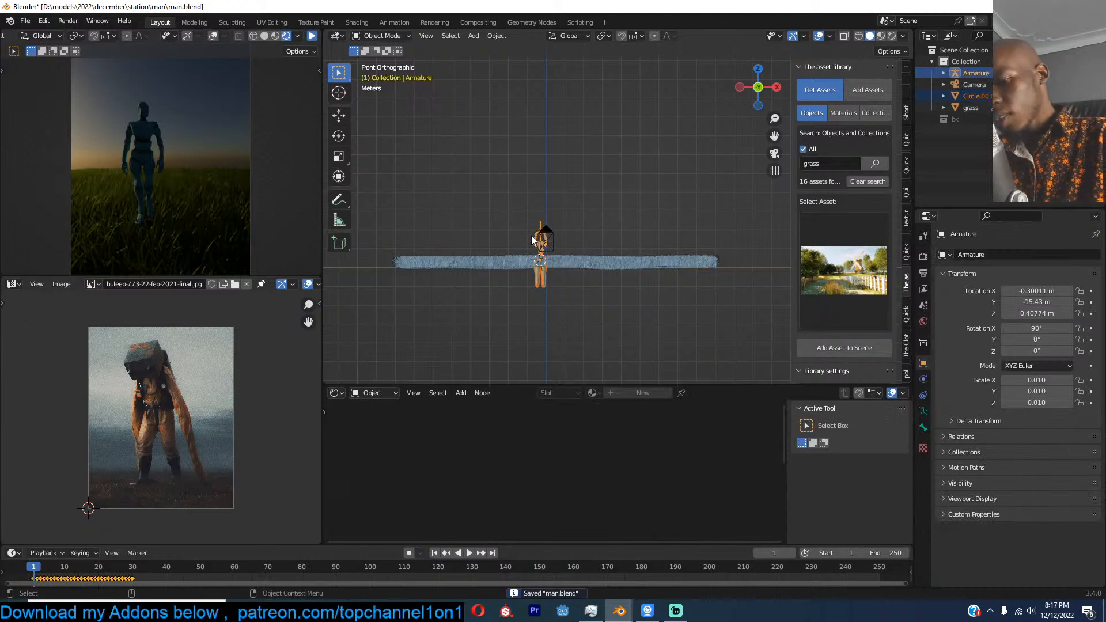
pyautogui.press('KP_Divide')
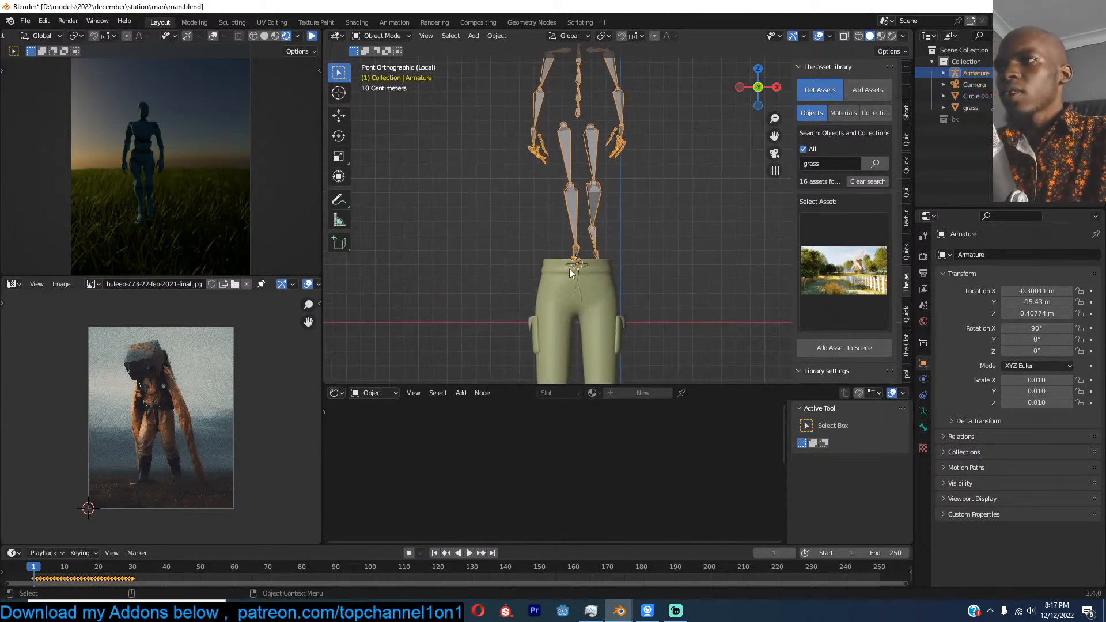
pyautogui.hotkey('ctrl', 'Tab')
pyautogui.hotkey('alt', 'r')
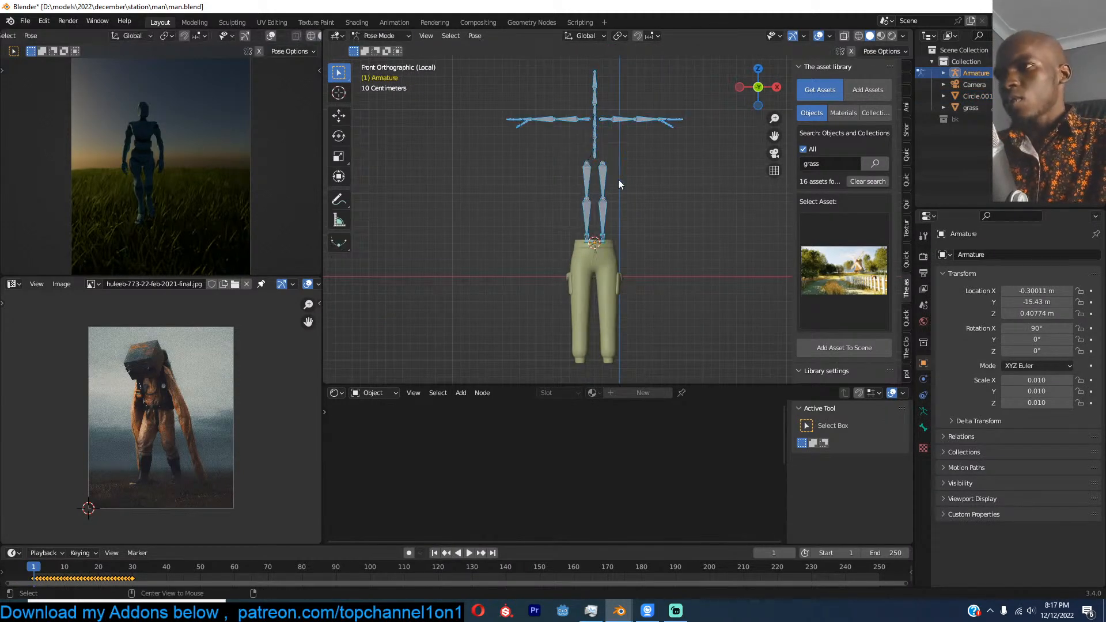
pyautogui.hotkey('ctrl', 'Tab')
# Step: Raise the trousers along Z to the armature's hips and scale them down to fit the leg bones
pyautogui.click(610, 280)
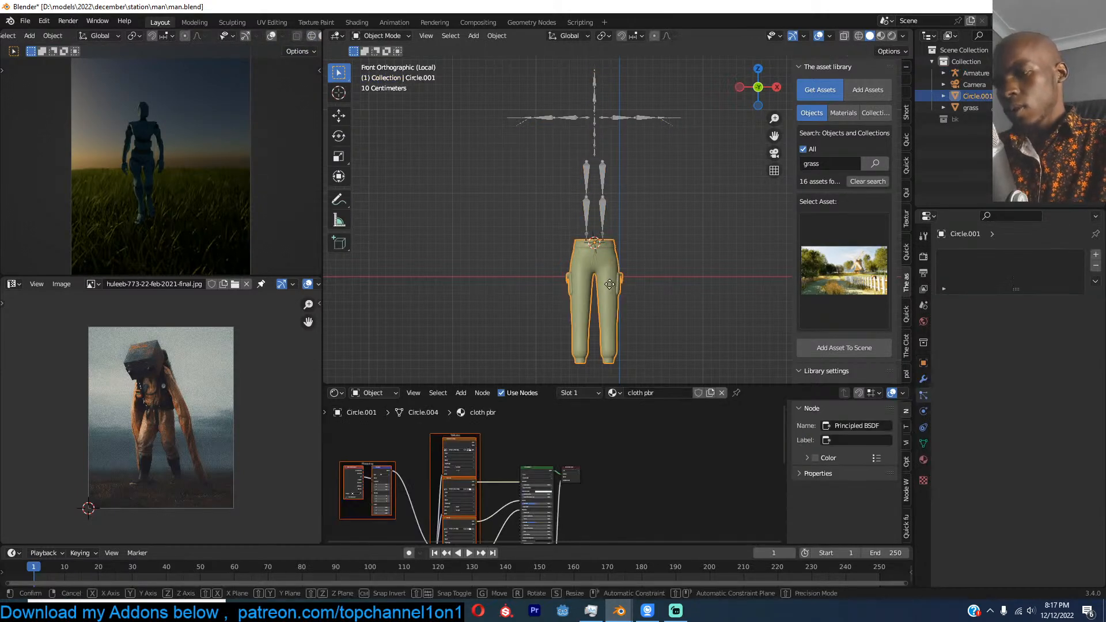
pyautogui.press('g')
pyautogui.press('z')
pyautogui.click(639, 201)
pyautogui.press('KP_Decimal')
pyautogui.press('s')
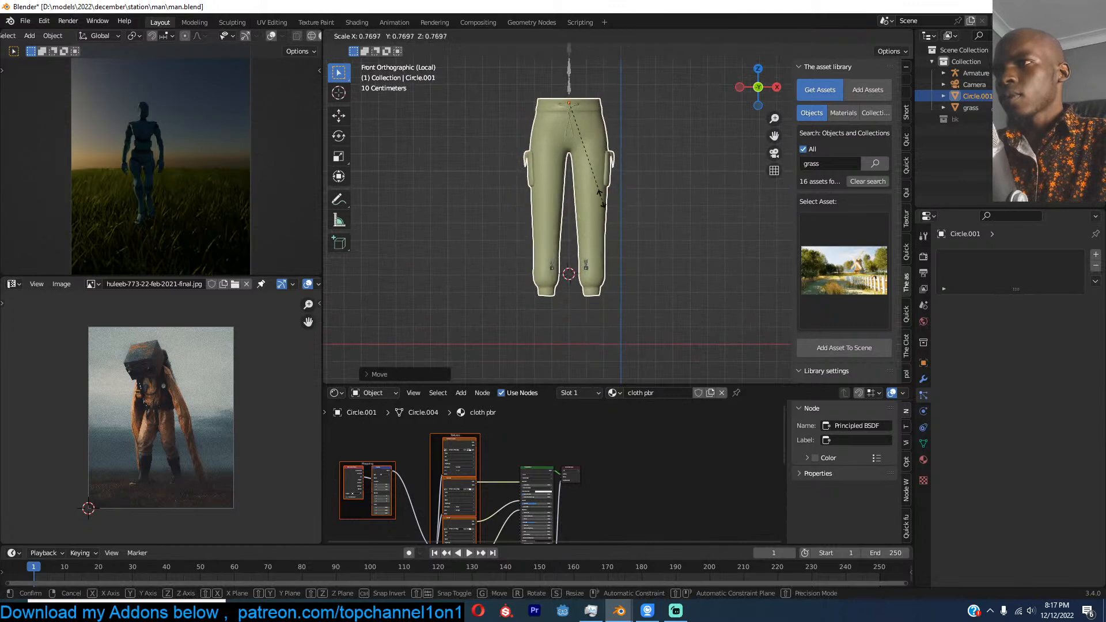
pyautogui.click(590, 180)
pyautogui.press('KP_3')
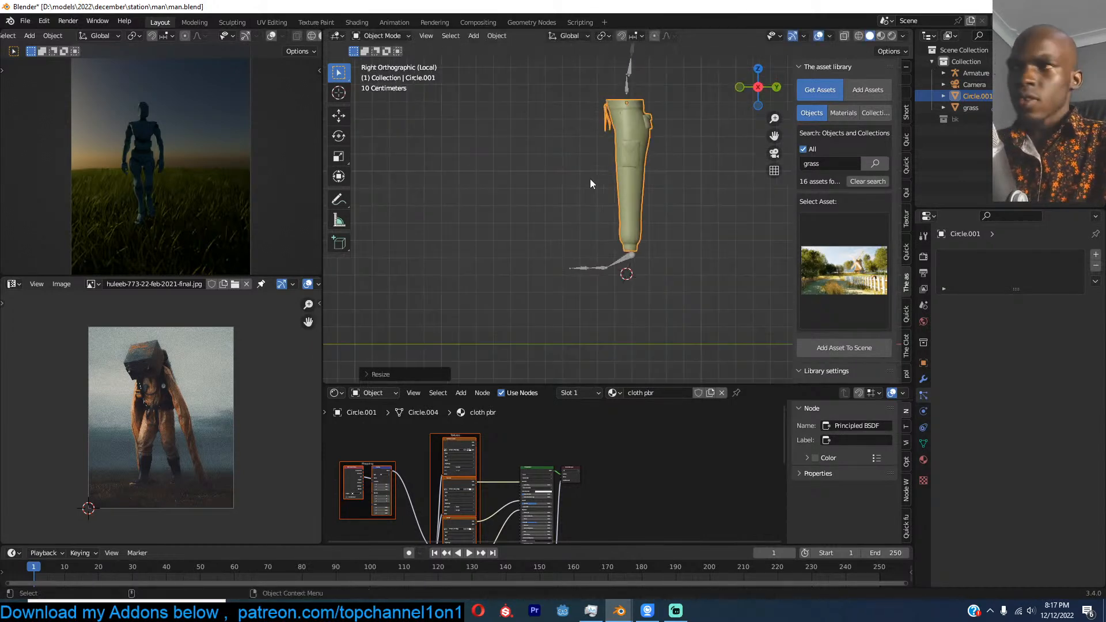
pyautogui.scroll(3, 591, 183)
pyautogui.press('s')
pyautogui.click(681, 209)
# Step: Switch the main viewport to Material Preview shading and parent the trousers to the armature with automatic weights
pyautogui.moveTo(681, 209); pyautogui.dragTo(745, 160, button='middle')
pyautogui.click(880, 35)
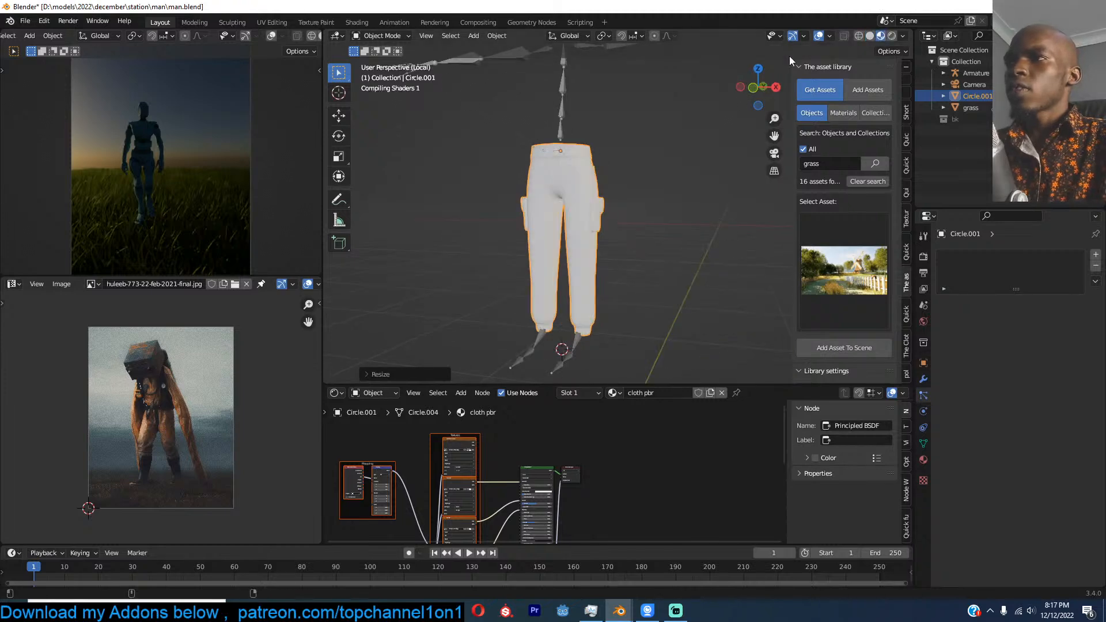
pyautogui.moveTo(532, 192); pyautogui.dragTo(623, 167, button='middle')
pyautogui.press('KP_Decimal')
pyautogui.press('KP_1')
pyautogui.scroll(-3, 622, 128)
pyautogui.keyDown('shift'); pyautogui.click(622, 72); pyautogui.keyUp('shift')
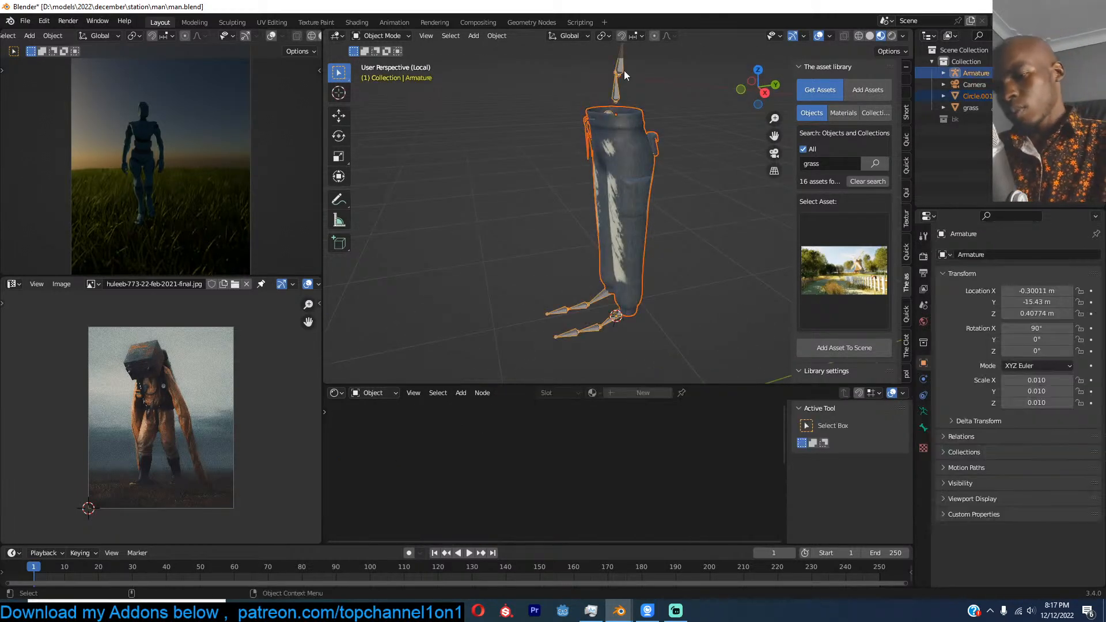
pyautogui.hotkey('ctrl', 'p')
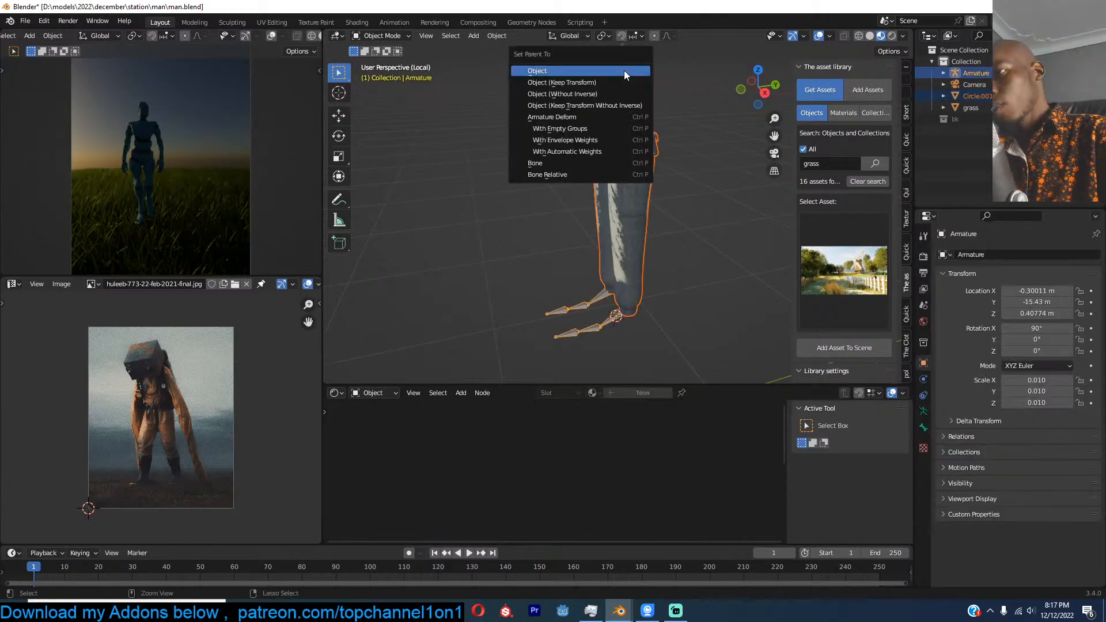
pyautogui.click(586, 151)
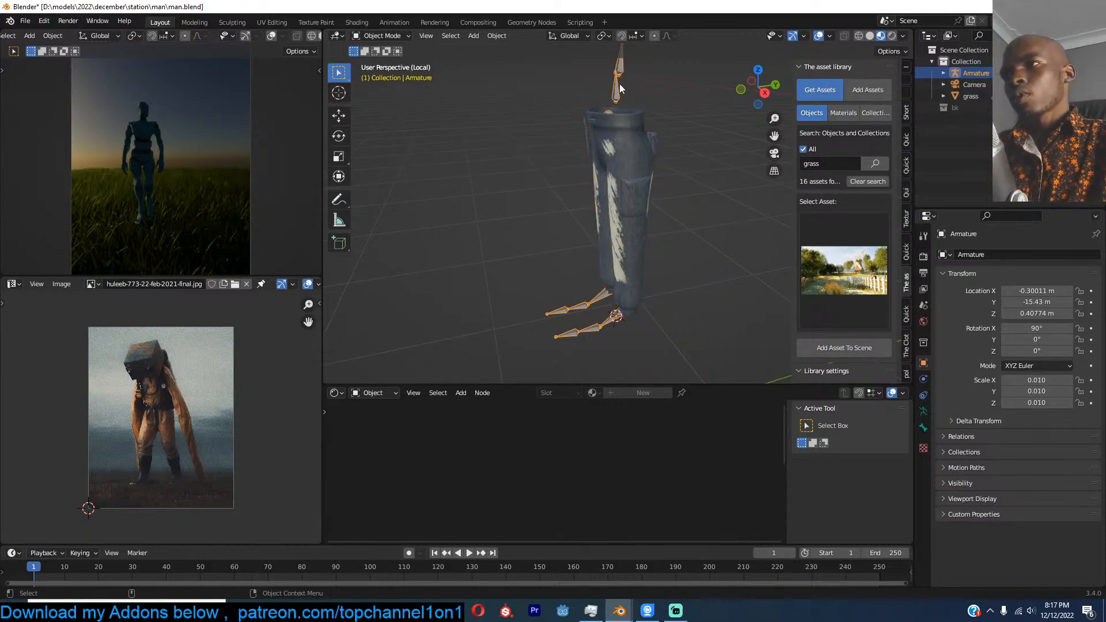
# Step: Enlarge the timeline and play the walking animation to check how the trousers deform
pyautogui.press('space')
pyautogui.press('Escape')
pyautogui.press('space')
pyautogui.press('Escape')
pyautogui.moveTo(502, 546); pyautogui.dragTo(514, 499)
pyautogui.press('space')
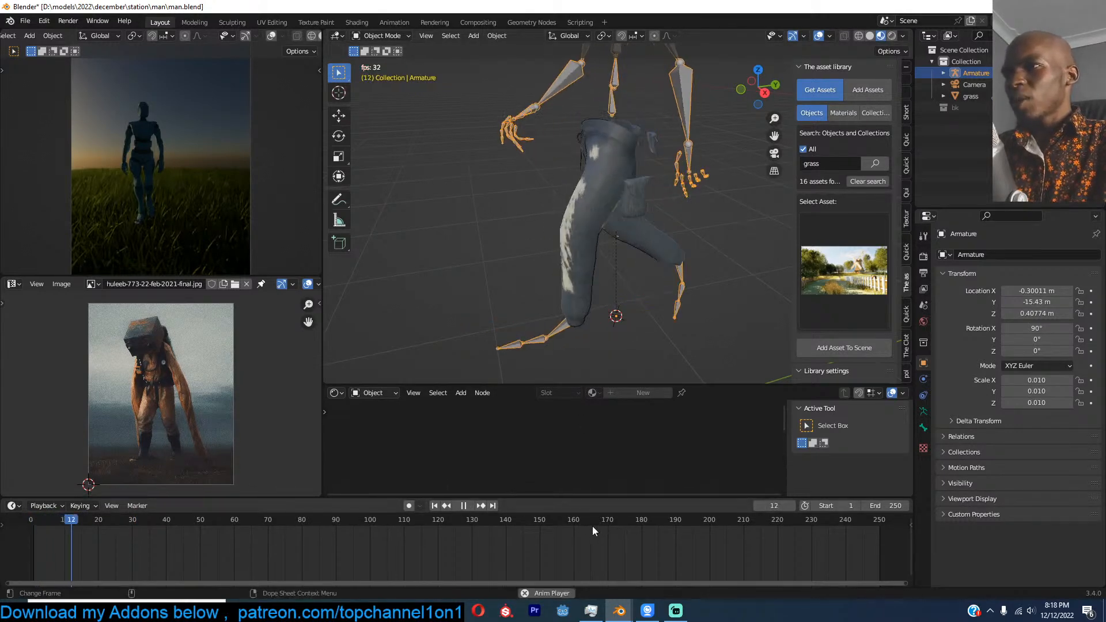
pyautogui.press('KP_1')
pyautogui.press('Escape')
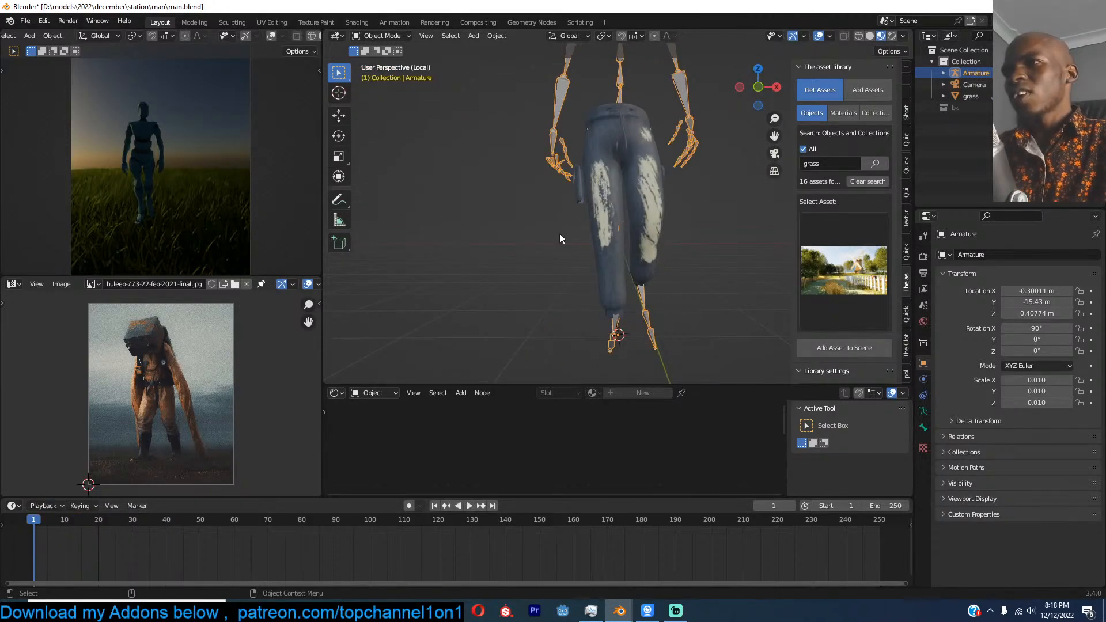
# Step: Select the armature together with the trousers and put the trousers into Weight Paint mode
pyautogui.moveTo(585, 218); pyautogui.dragTo(534, 198, button='middle')
pyautogui.click(631, 186)
pyautogui.moveTo(632, 184); pyautogui.dragTo(538, 212, button='middle')
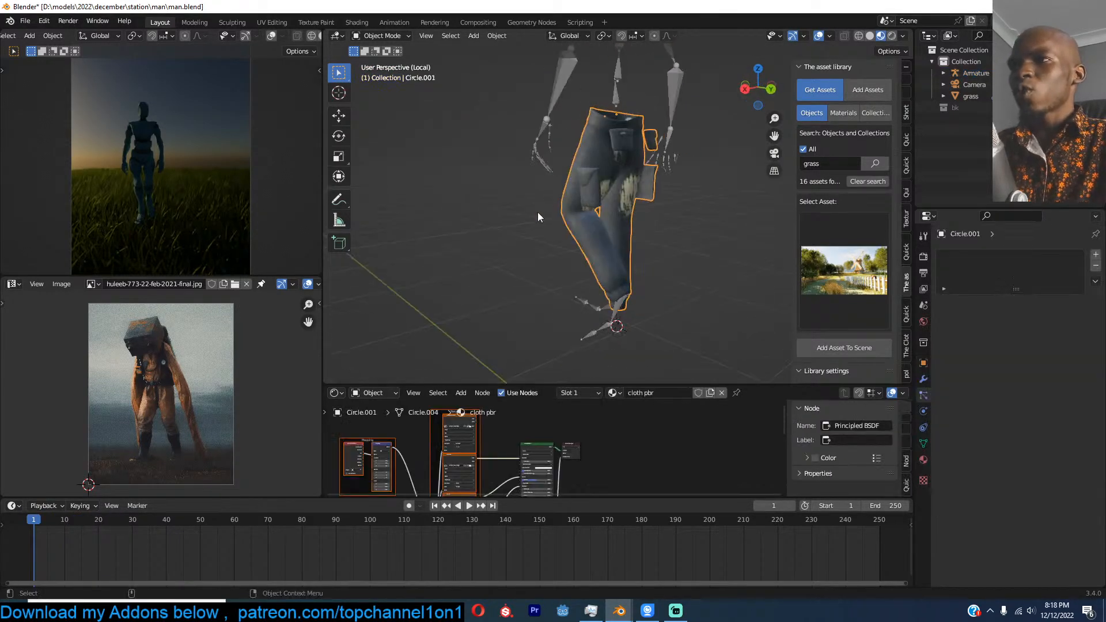
pyautogui.click(616, 88)
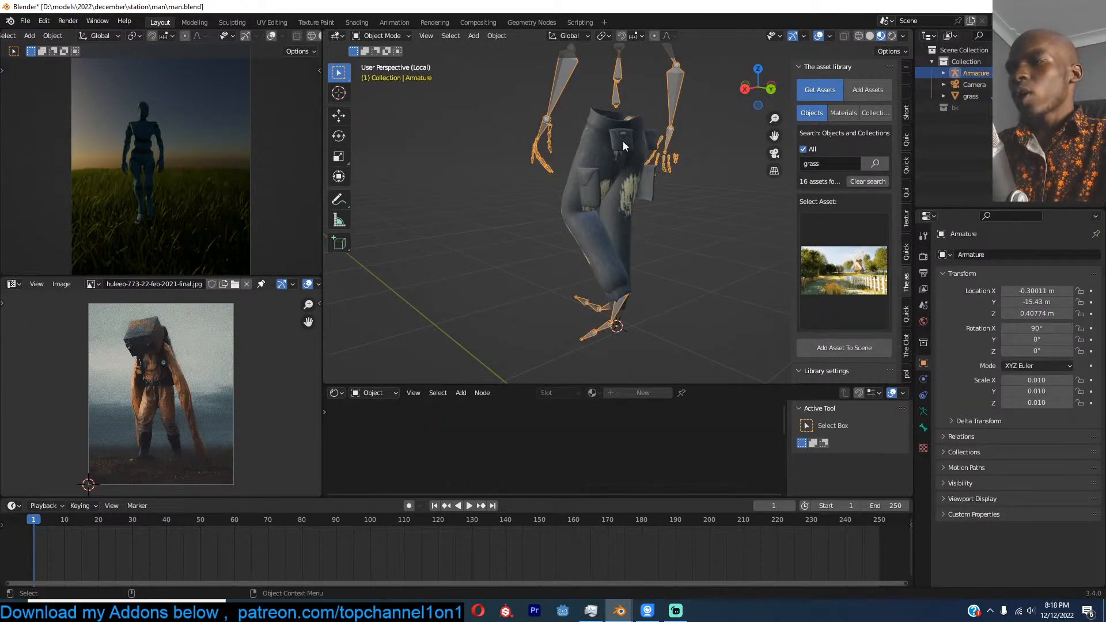
pyautogui.click(381, 35)
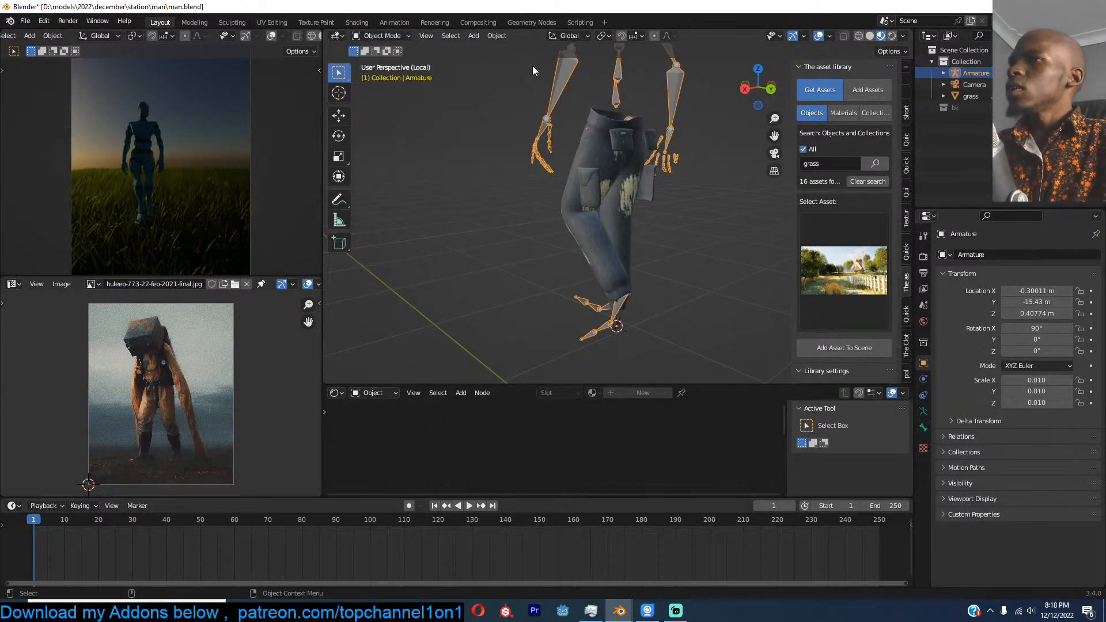
pyautogui.click(598, 118)
pyautogui.click(613, 95)
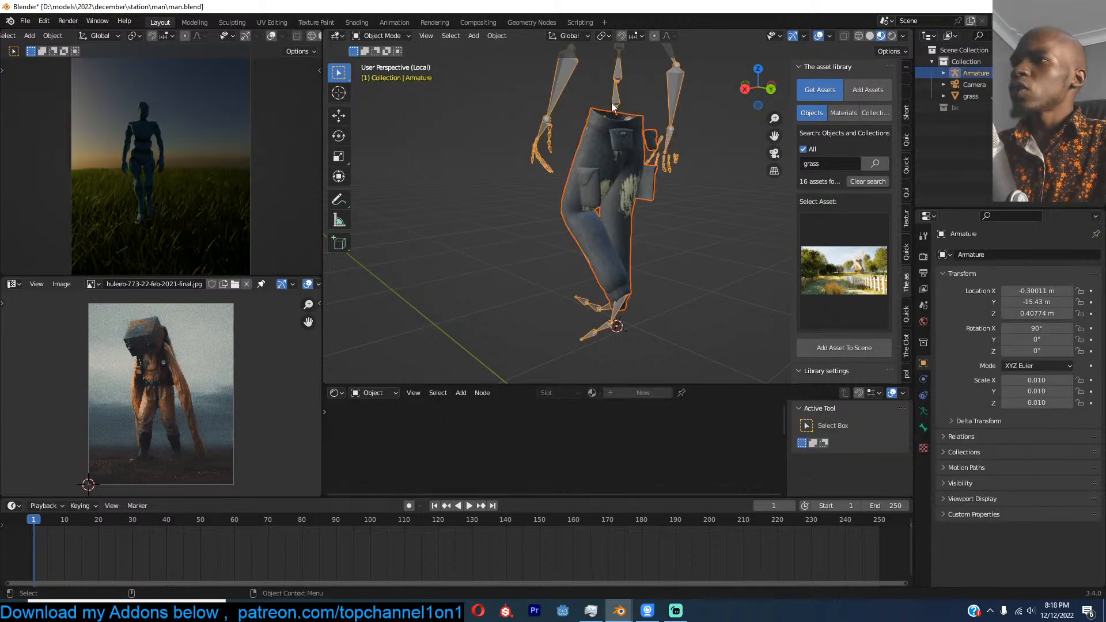
pyautogui.click(602, 140)
pyautogui.hotkey('ctrl', 'Tab')
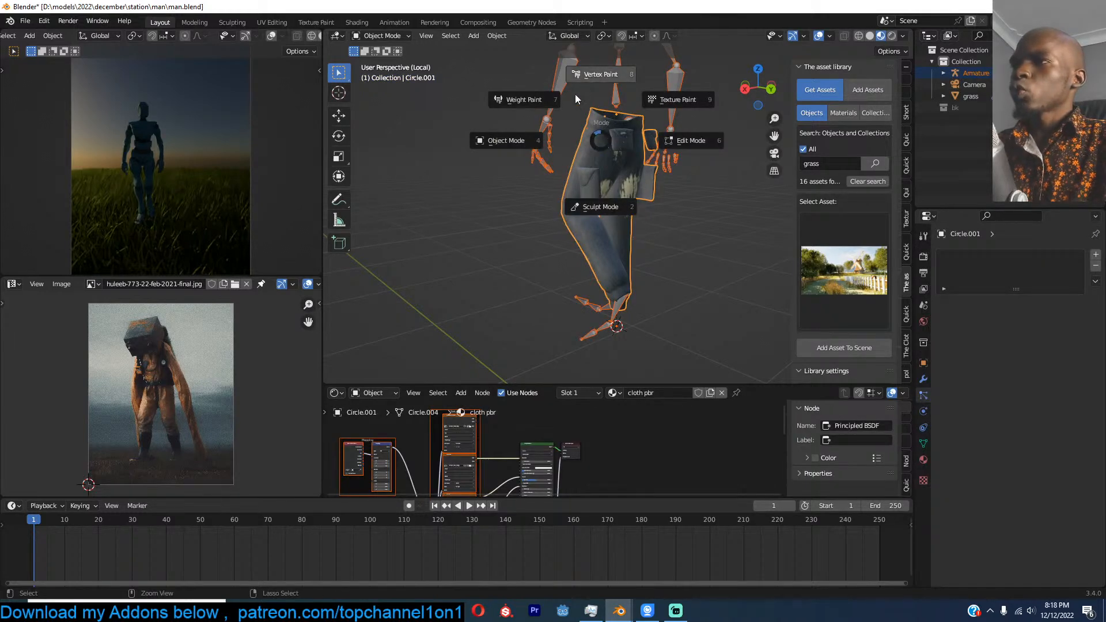
pyautogui.click(537, 110)
pyautogui.moveTo(537, 109)
pyautogui.mouseDown(button='middle')
pyautogui.moveTo(646, 218)
pyautogui.moveTo(657, 185)
pyautogui.moveTo(590, 188)
pyautogui.moveTo(623, 140)
pyautogui.mouseUp(button='middle')
# Step: In Edit Mode, select the linked pocket pieces, hide the rest of the trousers and return to Weight Paint mode
pyautogui.press('Tab')
pyautogui.hotkey('alt', 'a')
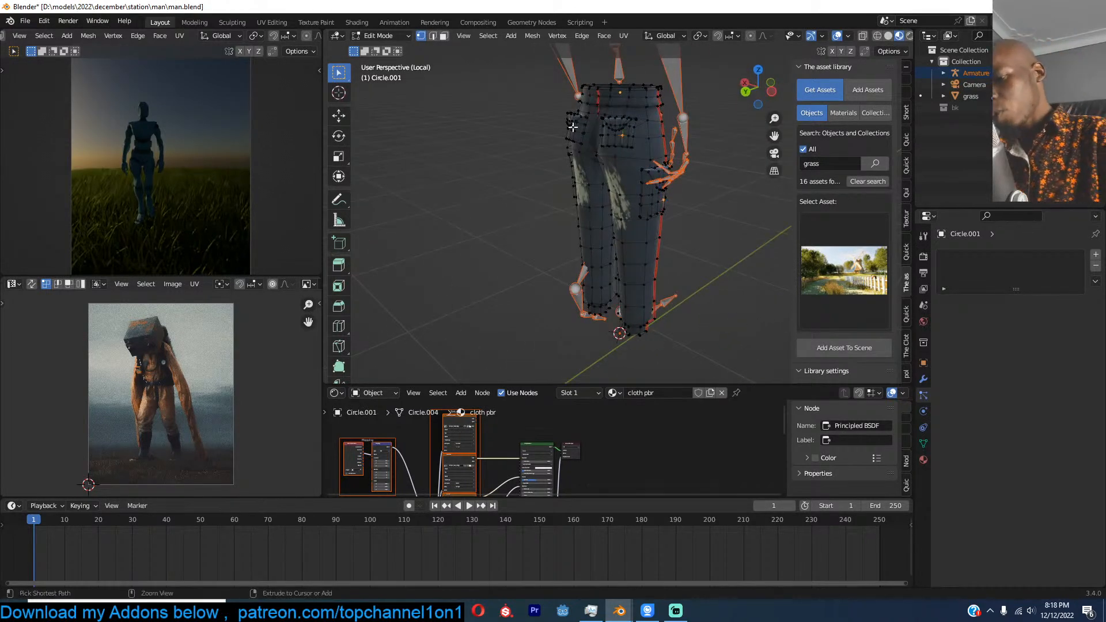
pyautogui.hotkey('ctrl', 'l')
pyautogui.hotkey('shift', 'h')
pyautogui.hotkey('ctrl', 'Tab')
# Step: Make the mixamorig:LeftUpLeg bone active and turn off Front Faces Only for the Draw brush
pyautogui.moveTo(635, 155); pyautogui.dragTo(555, 197, button='middle')
pyautogui.keyDown('ctrl'); pyautogui.click(633, 173); pyautogui.keyUp('ctrl')
pyautogui.moveTo(634, 173)
pyautogui.mouseDown(button='middle')
pyautogui.moveTo(637, 222)
pyautogui.moveTo(696, 82)
pyautogui.mouseUp(button='middle')
pyautogui.click(924, 236)
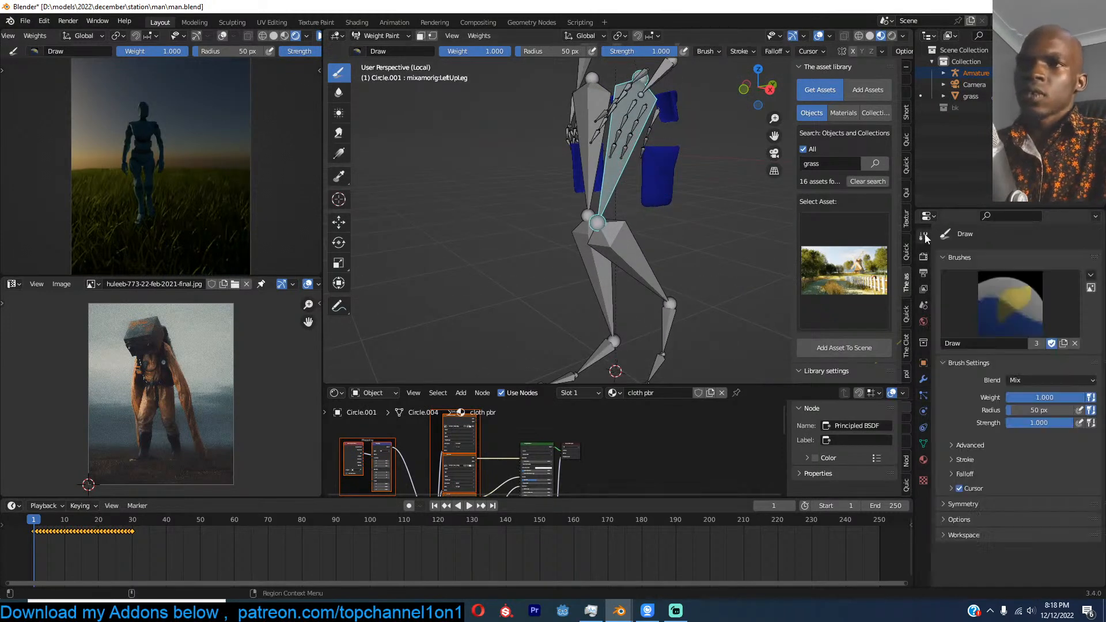
pyautogui.click(973, 474)
pyautogui.moveTo(982, 484); pyautogui.dragTo(980, 441, button='middle')
pyautogui.click(980, 398)
pyautogui.click(980, 399)
pyautogui.click(980, 398)
pyautogui.click(1009, 429)
# Step: Make the mixamorig:RightUpLeg bone active in Weight Paint mode to work on the weights of the pocket pieces beside it
pyautogui.moveTo(690, 262); pyautogui.dragTo(686, 267, button='middle')
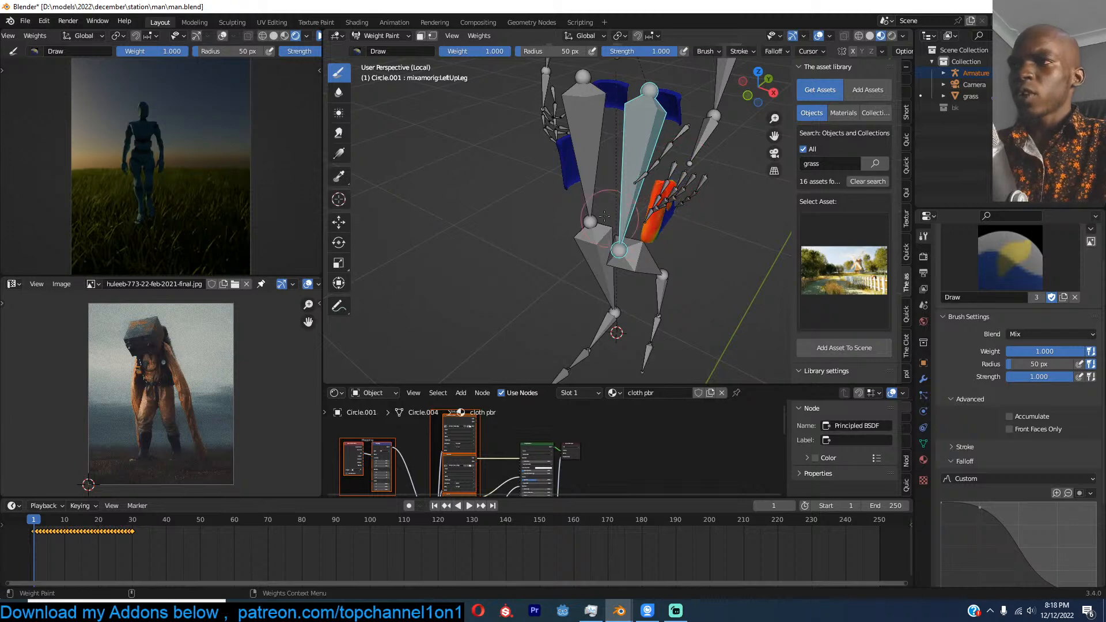
pyautogui.moveTo(632, 204)
pyautogui.mouseDown(button='middle')
pyautogui.moveTo(570, 190)
pyautogui.moveTo(655, 205)
pyautogui.moveTo(525, 197)
pyautogui.moveTo(600, 205)
pyautogui.moveTo(592, 190)
pyautogui.moveTo(647, 192)
pyautogui.moveTo(662, 180)
pyautogui.moveTo(568, 197)
pyautogui.moveTo(665, 197)
pyautogui.moveTo(643, 285)
pyautogui.mouseUp(button='middle')
pyautogui.keyDown('ctrl'); pyautogui.click(600, 181); pyautogui.keyUp('ctrl')
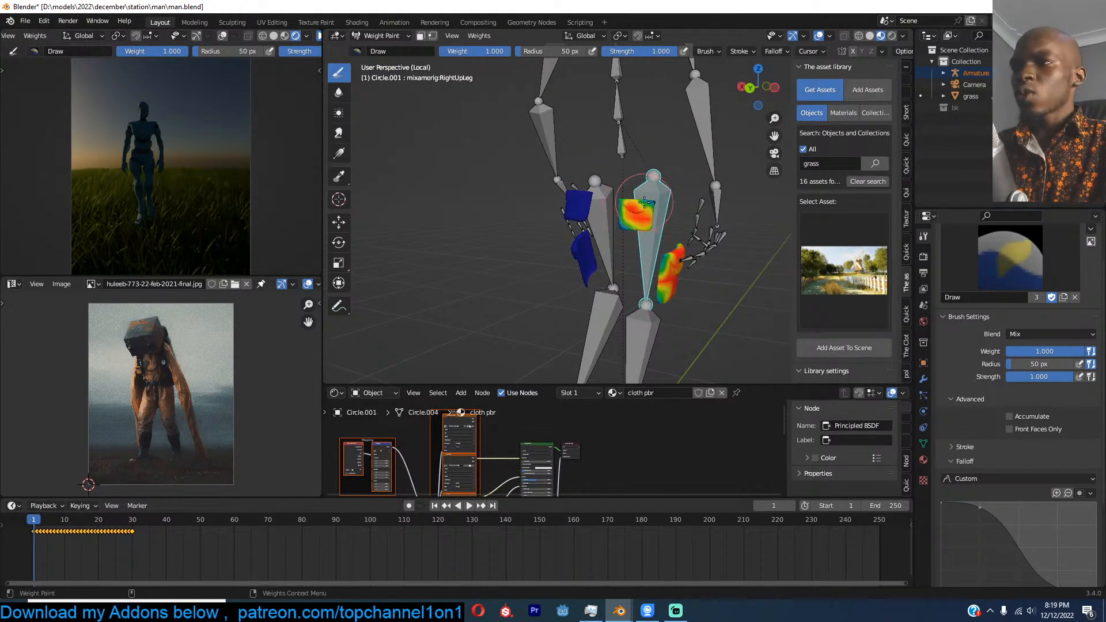
pyautogui.moveTo(625, 218); pyautogui.dragTo(698, 203, button='middle')
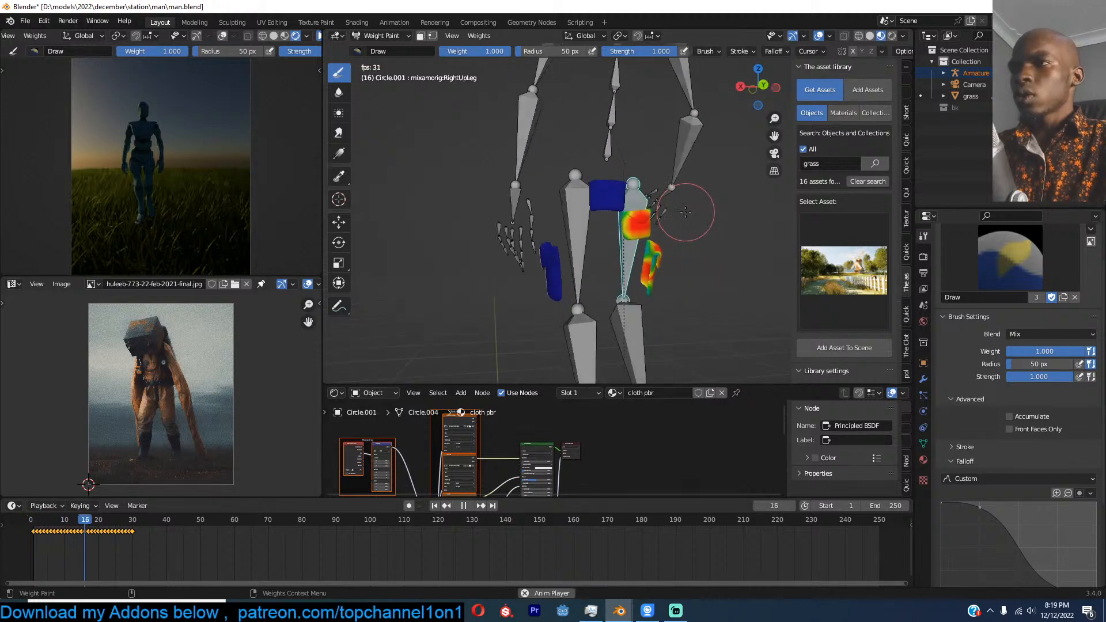
# Step: Make the mixamorig:LeftUpLeg bone active, paint its weight onto the pockets on that side and check them during animation playback
pyautogui.keyDown('ctrl'); pyautogui.click(597, 223); pyautogui.keyUp('ctrl')
pyautogui.moveTo(610, 196); pyautogui.dragTo(591, 195)
pyautogui.moveTo(591, 195)
pyautogui.mouseDown(button='middle')
pyautogui.moveTo(562, 199)
pyautogui.moveTo(562, 221)
pyautogui.mouseUp(button='middle')
pyautogui.press('space')
pyautogui.press('Escape')
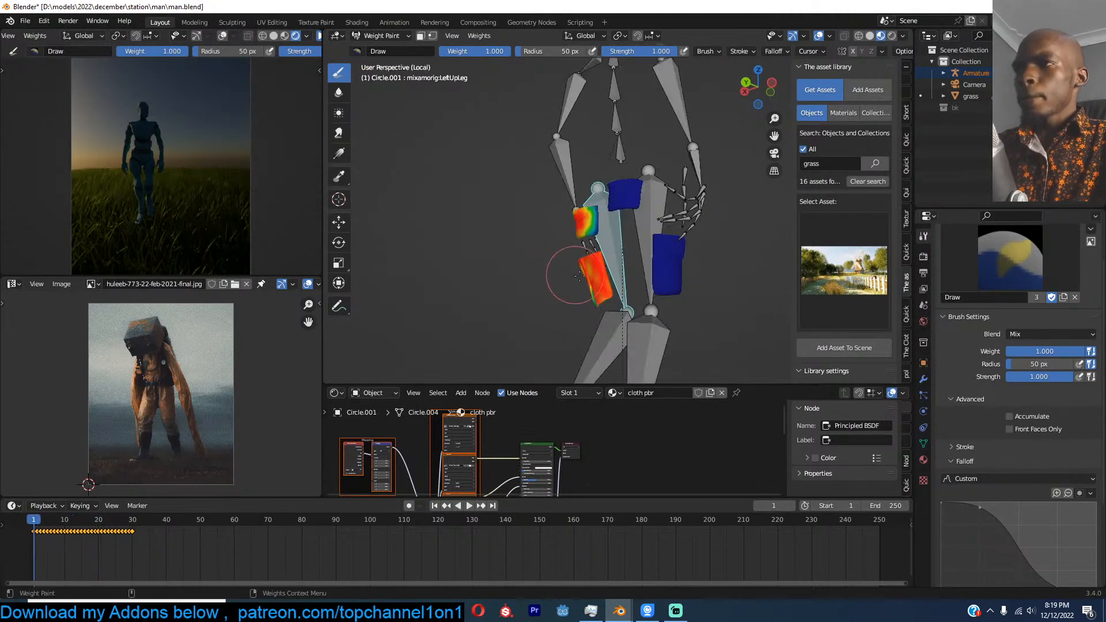
# Step: Reveal the hidden trouser parts, return to Object Mode and deselect everything
pyautogui.hotkey('alt', 'h')
pyautogui.moveTo(655, 156); pyautogui.dragTo(601, 110, button='middle')
pyautogui.press('space')
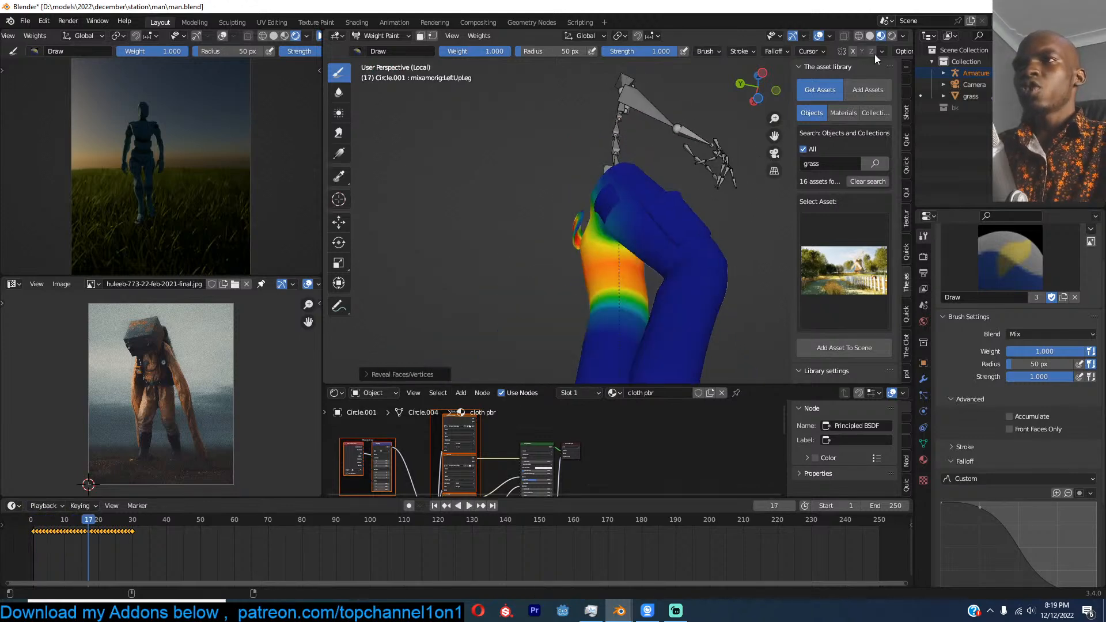
pyautogui.click(390, 38)
pyautogui.click(385, 52)
pyautogui.click(756, 174)
# Step: Play the walking animation to check the reweighted trousers, and set the timeline to frame 0 in front view
pyautogui.moveTo(756, 173); pyautogui.dragTo(514, 291, button='middle')
pyautogui.scroll(-3, 694, 211)
pyautogui.press('space')
pyautogui.press('space')
pyautogui.click(32, 559)
pyautogui.press('space')
pyautogui.press('Escape')
pyautogui.press('KP_1')
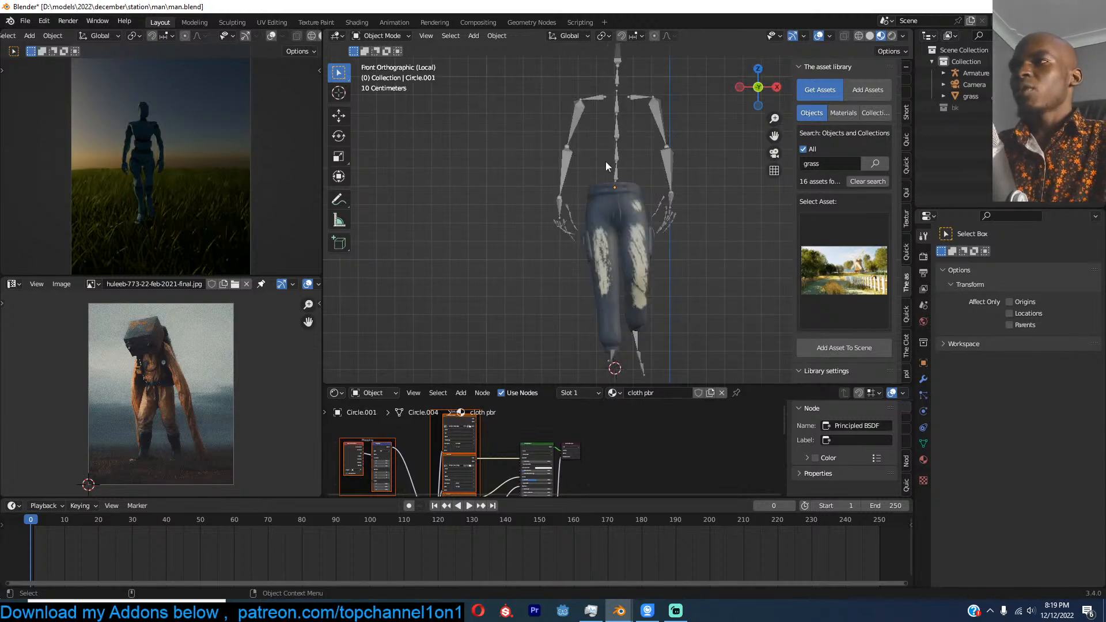
# Step: In Pose Mode, clear the rotation of the armature's bones, delete the walk keyframes and return to Object Mode
pyautogui.click(614, 139)
pyautogui.hotkey('ctrl', 'Tab')
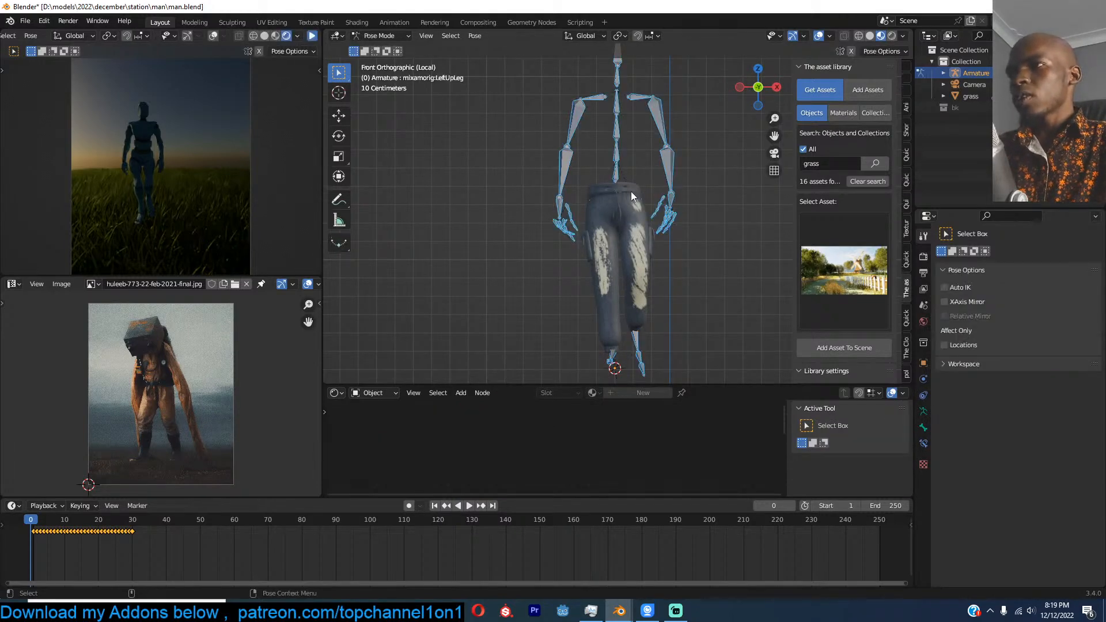
pyautogui.hotkey('alt', 'r')
pyautogui.press('x')
pyautogui.click(178, 551)
pyautogui.hotkey('ctrl', 'Tab')
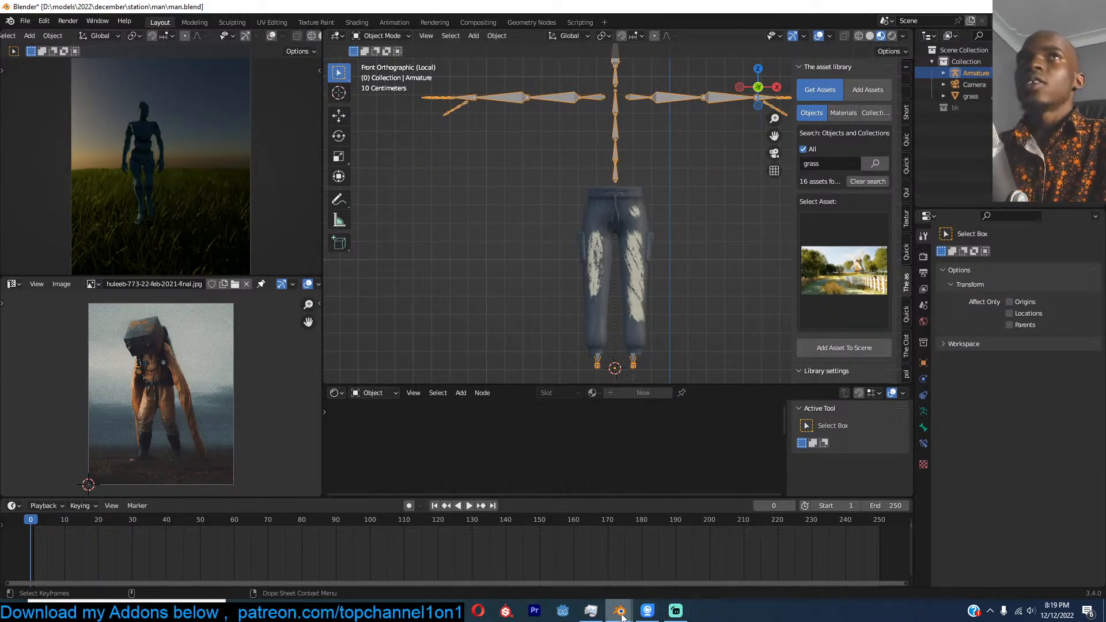
# Step: Copy the dark camouflage T-shirt from the cartoon clothes1.blend window and switch back to man.blend
pyautogui.moveTo(621, 615)
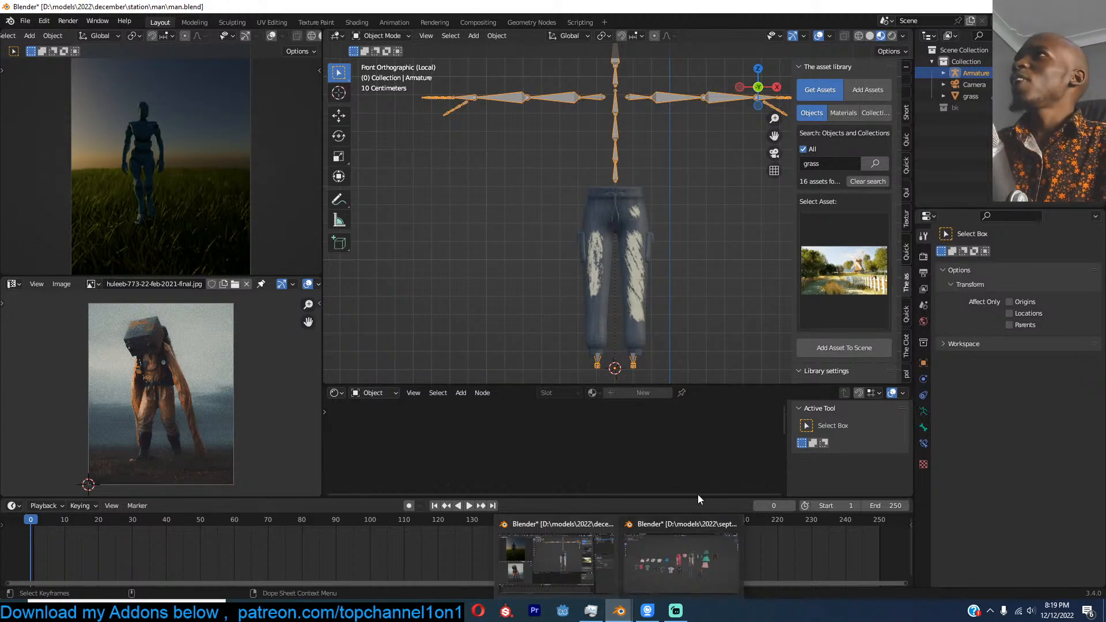
pyautogui.click(665, 197)
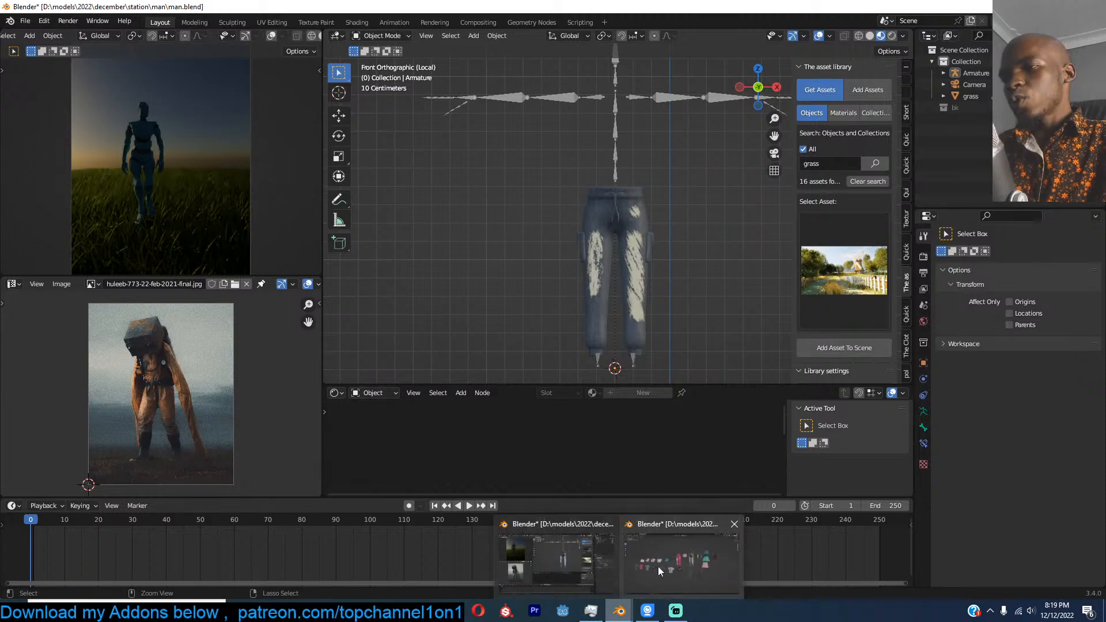
pyautogui.click(658, 566)
pyautogui.moveTo(579, 336); pyautogui.dragTo(582, 295, button='middle')
pyautogui.click(885, 313)
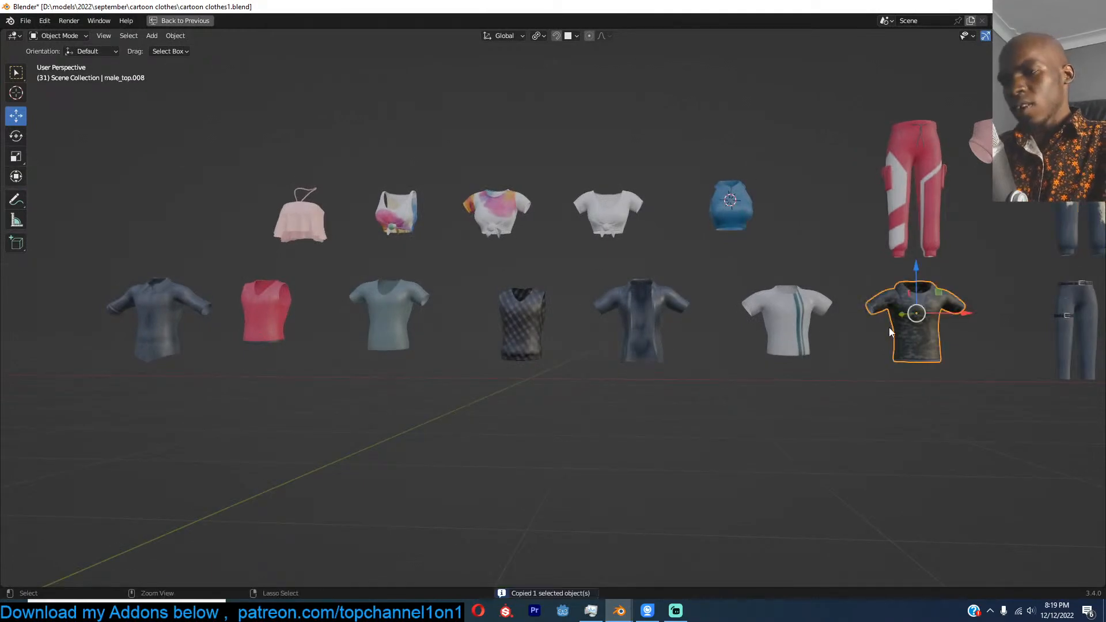
pyautogui.moveTo(620, 611)
pyautogui.click(549, 571)
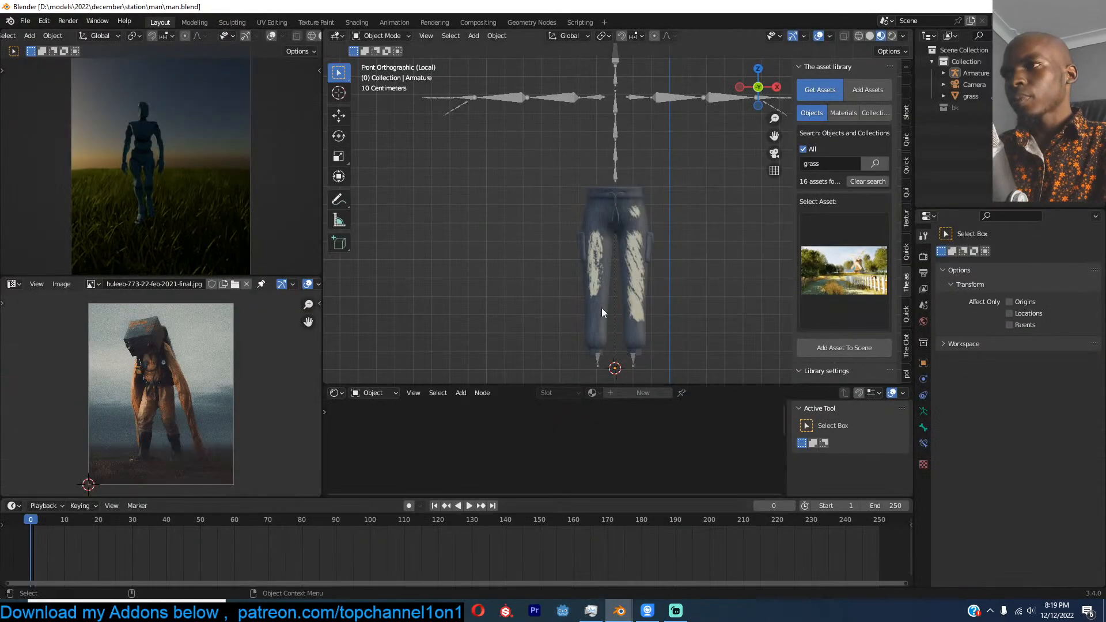
# Step: Paste the T-shirt into the scene, snap it to the 3D cursor and move it up along Z onto the torso
pyautogui.click(601, 311)
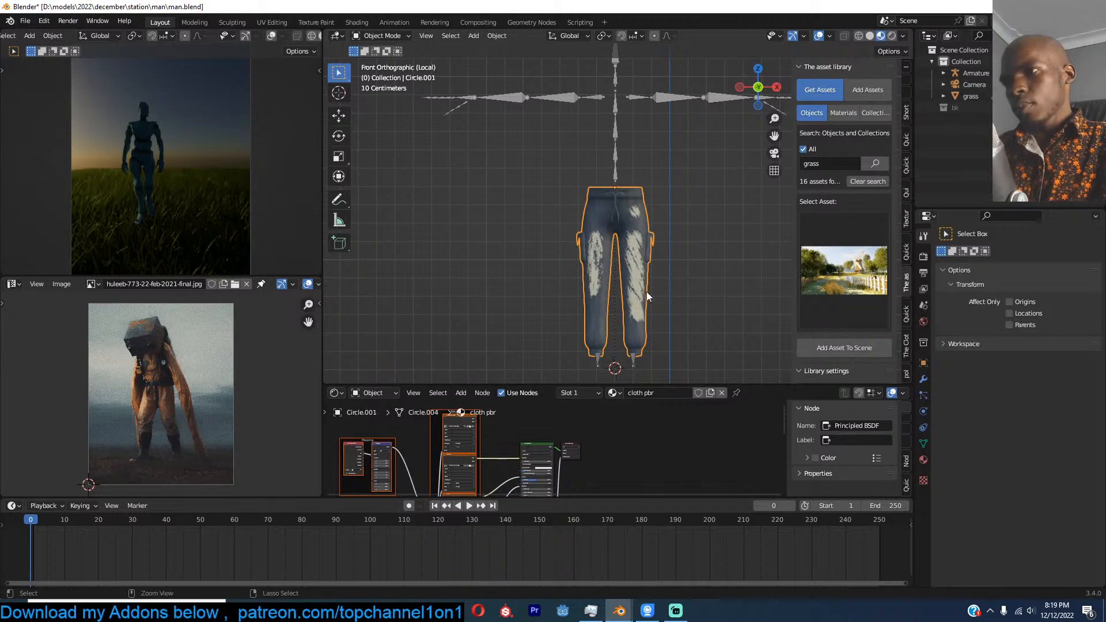
pyautogui.hotkey('ctrl', 'v')
pyautogui.hotkey('shift', 's')
pyautogui.click(662, 121)
pyautogui.scroll(2, 673, 246)
pyautogui.press('g')
pyautogui.press('z')
pyautogui.click(712, 117)
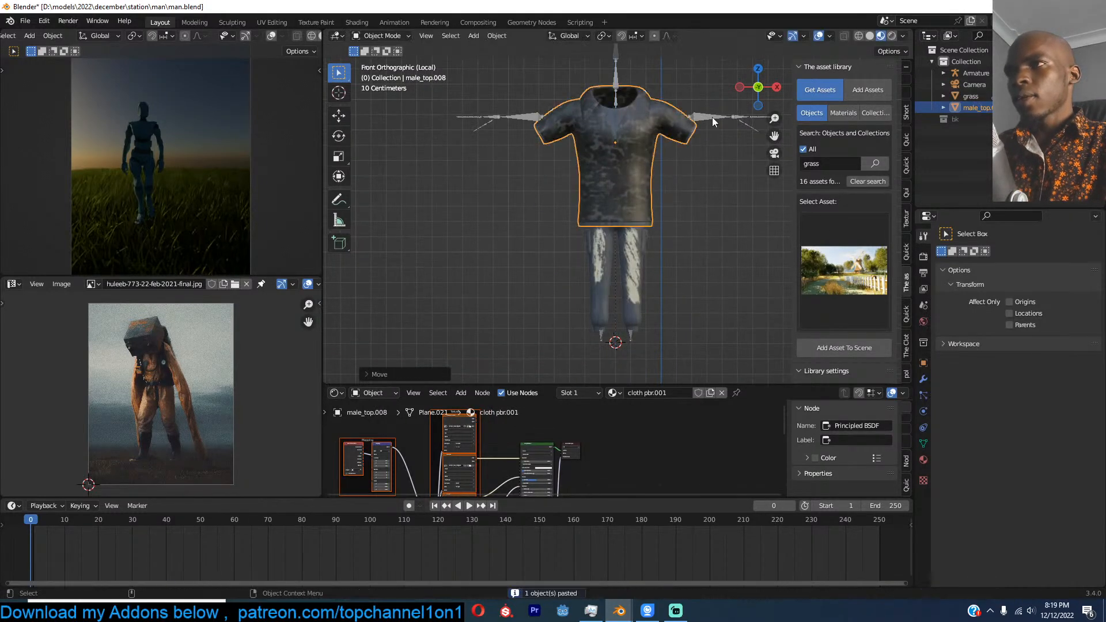
# Step: Scale the T-shirt down to fit the armature's torso above the trousers
pyautogui.keyDown('shift'); pyautogui.moveTo(696, 179); pyautogui.dragTo(679, 278, button='middle'); pyautogui.keyUp('shift')
pyautogui.press('s')
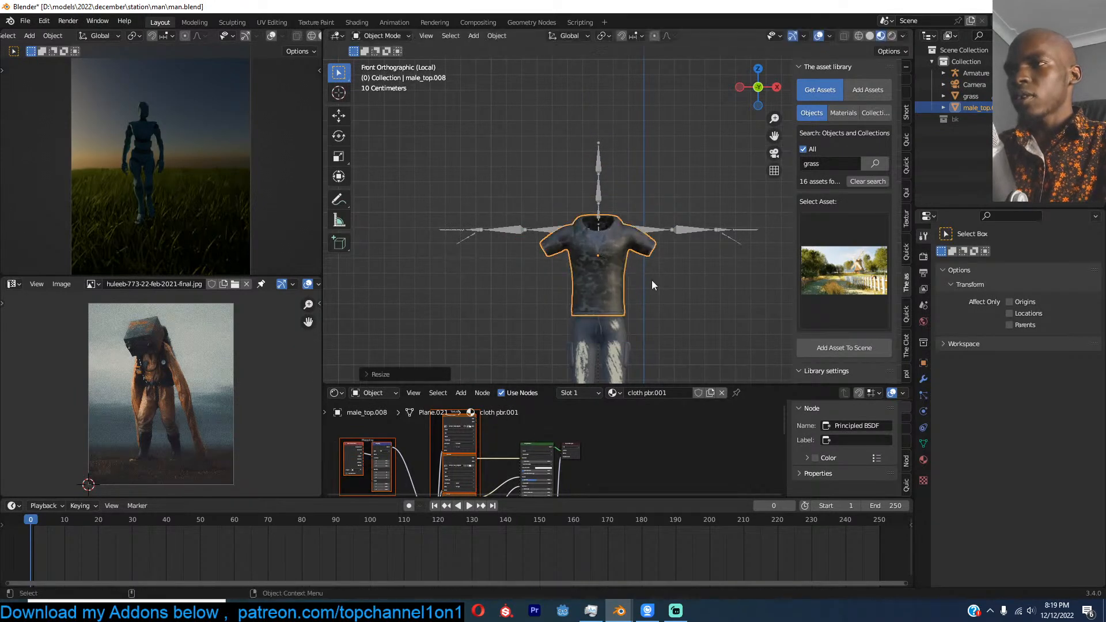
pyautogui.click(651, 280)
pyautogui.scroll(3, 652, 280)
pyautogui.press('s')
pyautogui.click(648, 283)
pyautogui.keyDown('shift'); pyautogui.moveTo(645, 279); pyautogui.dragTo(650, 237, button='middle'); pyautogui.keyUp('shift')
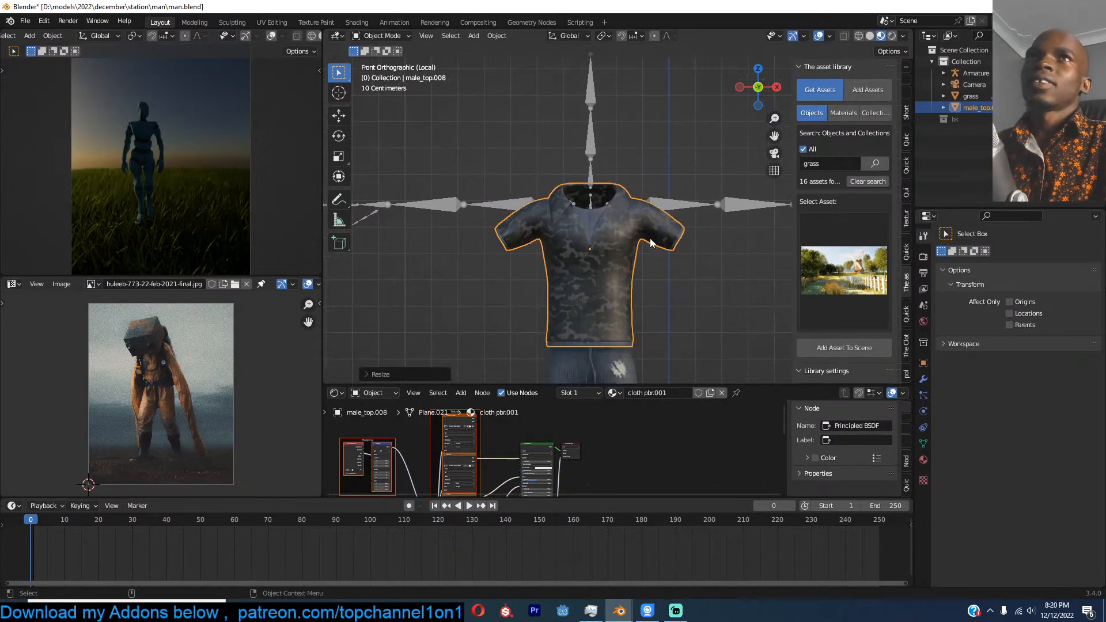
# Step: Shift the shirt upward along Z so its sleeves line up with the arm bones, saving the file along the way
pyautogui.hotkey('ctrl', 's')
pyautogui.scroll(3, 604, 270)
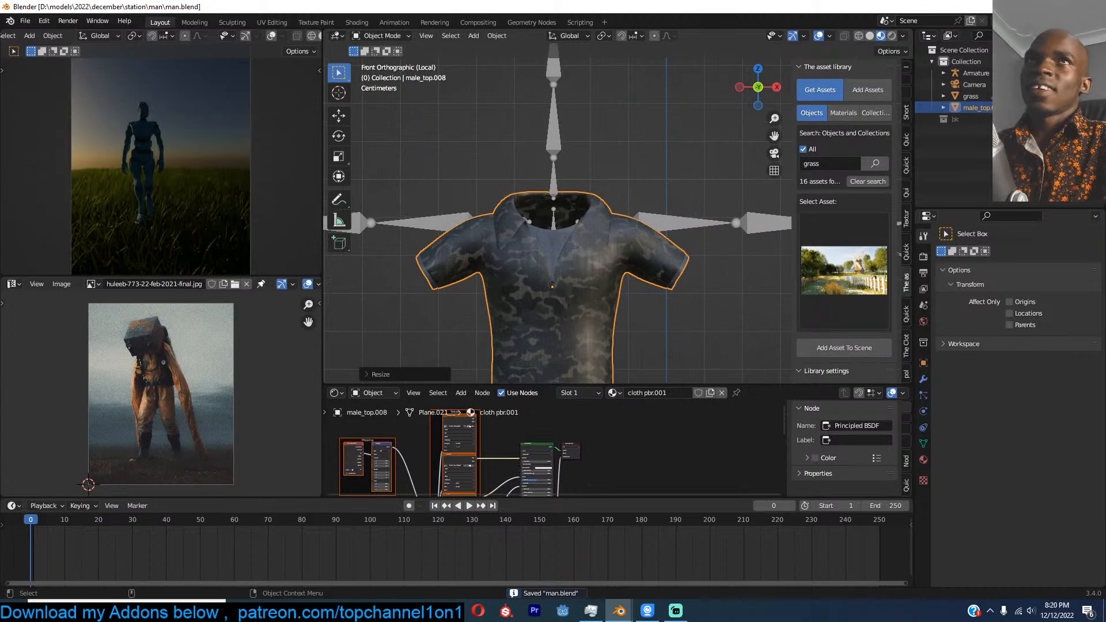
pyautogui.press('g')
pyautogui.press('z')
pyautogui.click(621, 253)
pyautogui.hotkey('ctrl', 's')
pyautogui.press('KP_3')
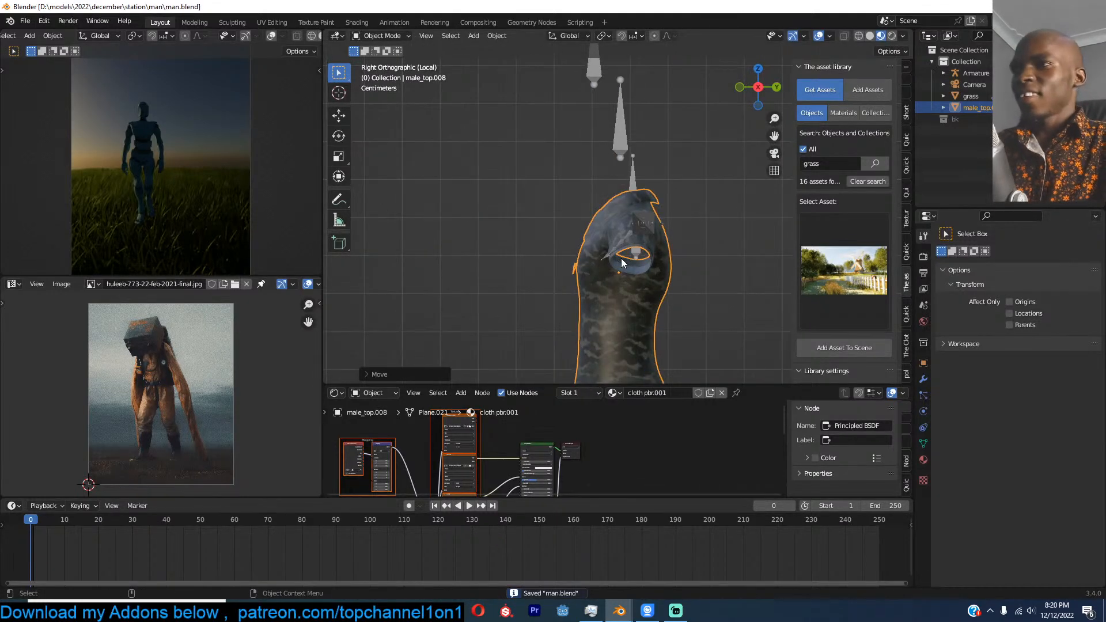
pyautogui.press('g')
pyautogui.press('z')
pyautogui.click(641, 244)
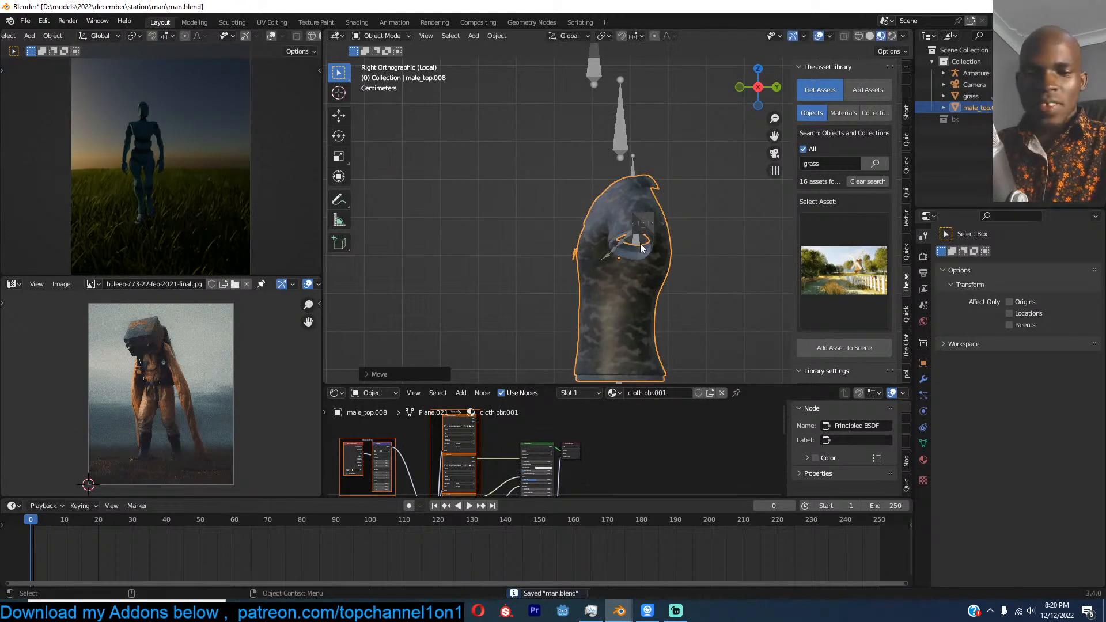
pyautogui.press('KP_1')
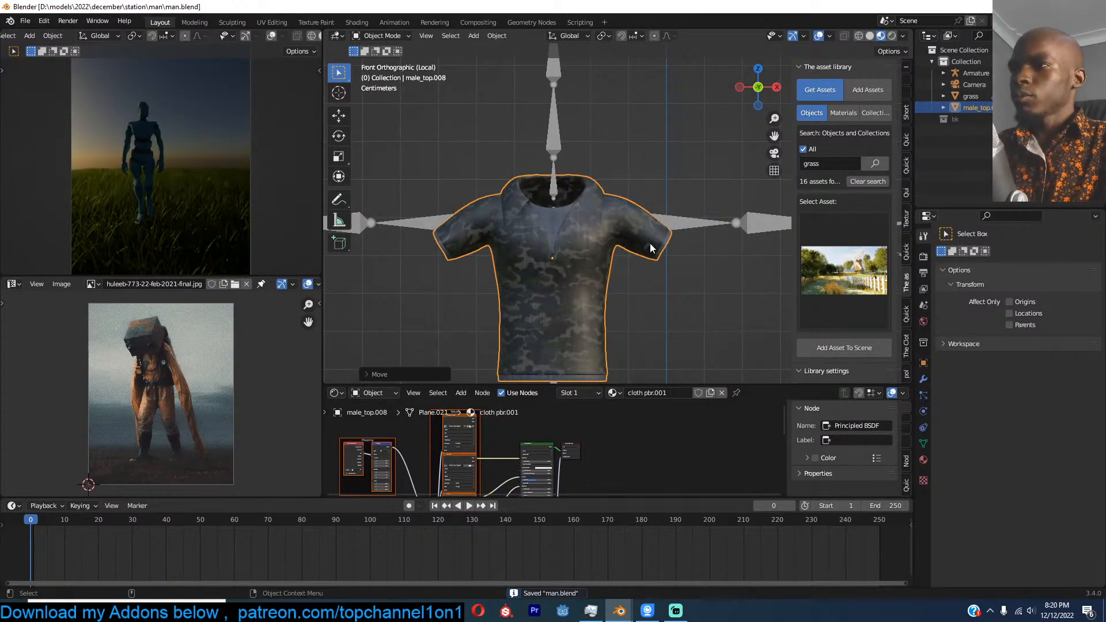
# Step: Select the end vertices of one shirt sleeve in edit mode and enable mesh symmetry on the X axis
pyautogui.press('Tab')
pyautogui.hotkey('alt', 'a')
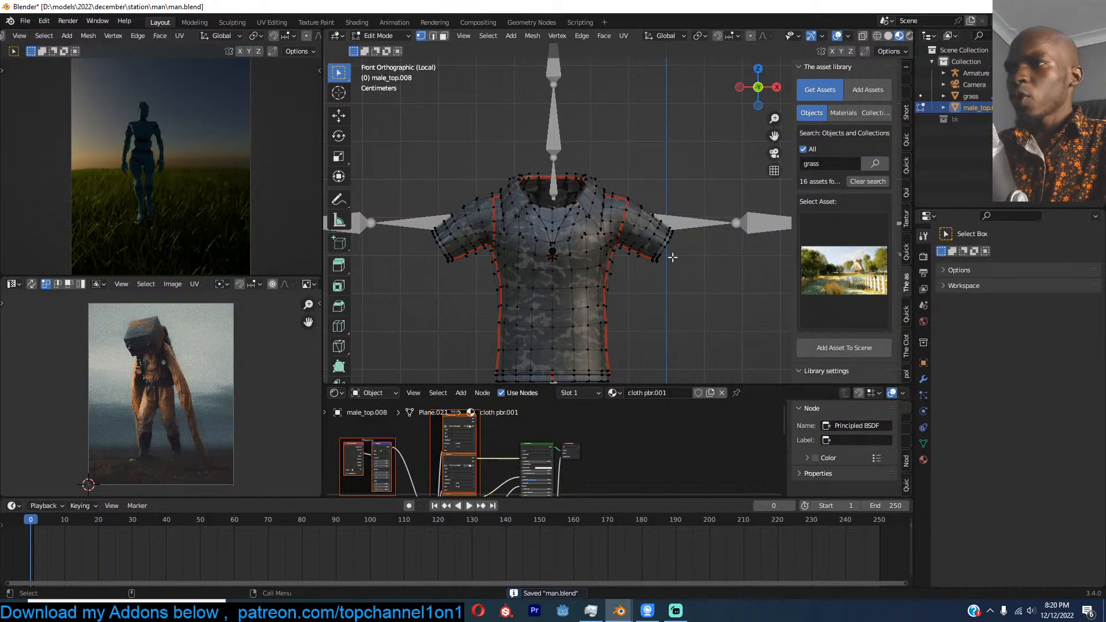
pyautogui.press('ctrl+KP_Add')
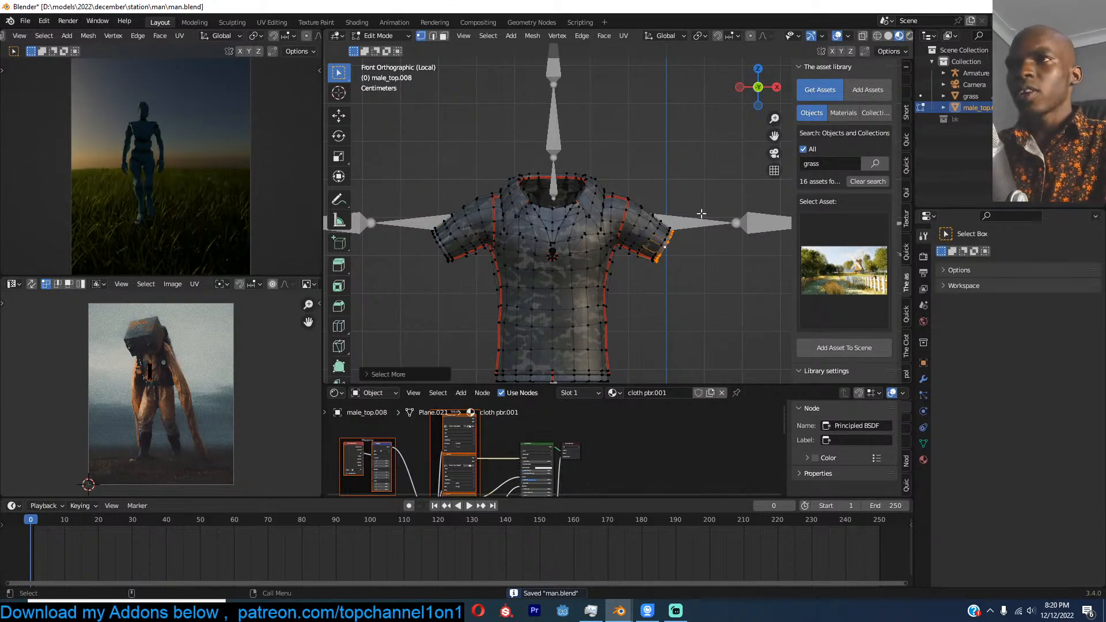
pyautogui.click(835, 51)
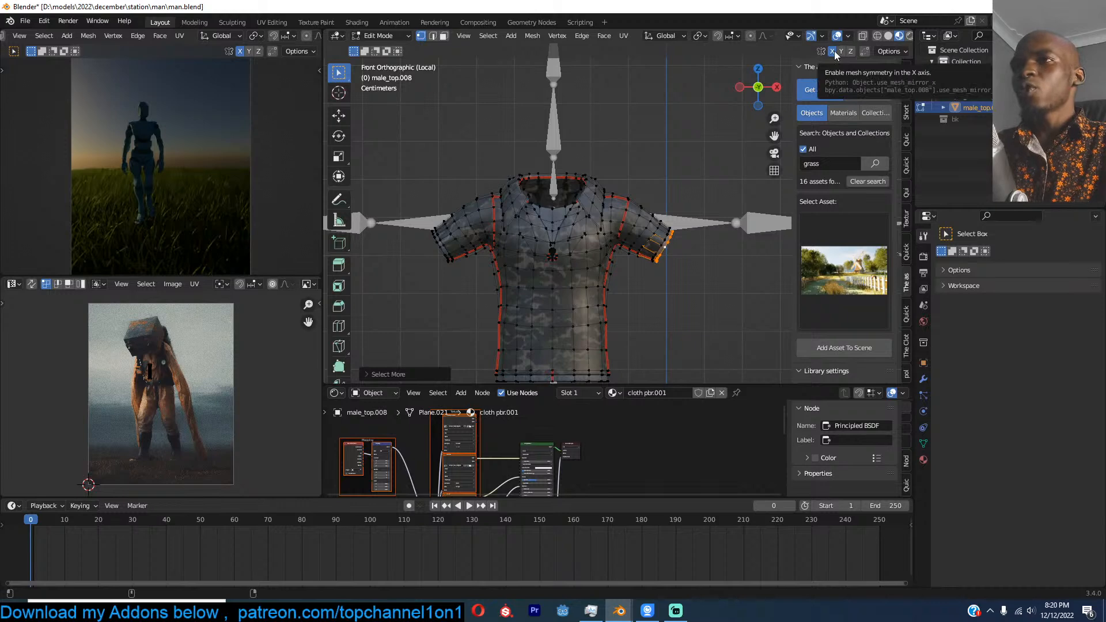
pyautogui.scroll(3, 654, 217)
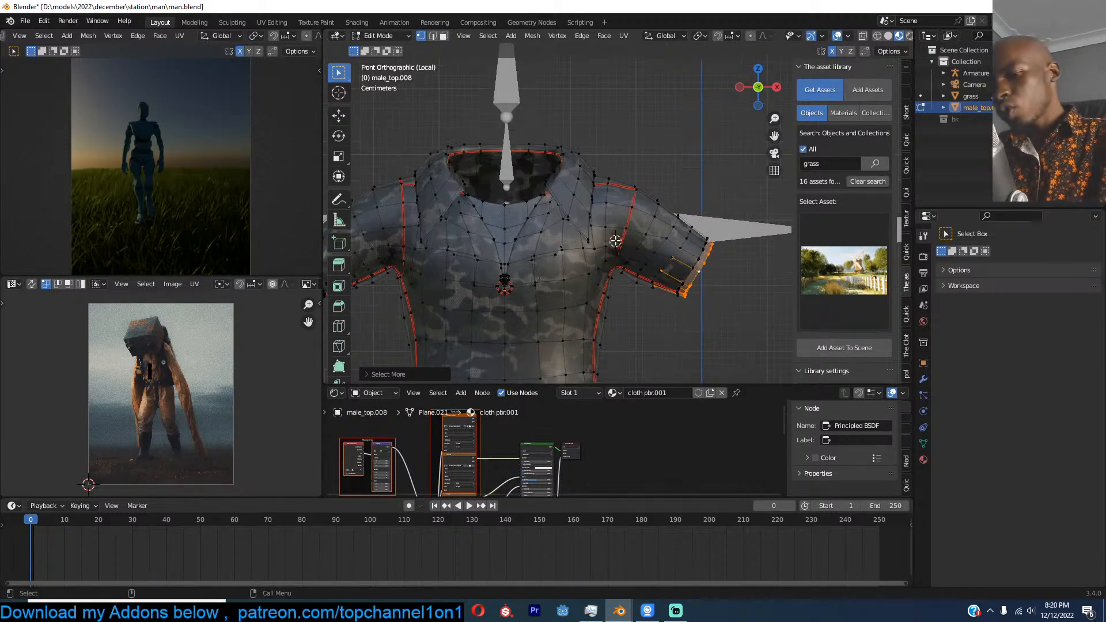
# Step: Rotate the sleeve ends about -21° with proportional editing at size 0.16 so both sleeves follow the arm bones
pyautogui.press('o')
pyautogui.press('r')
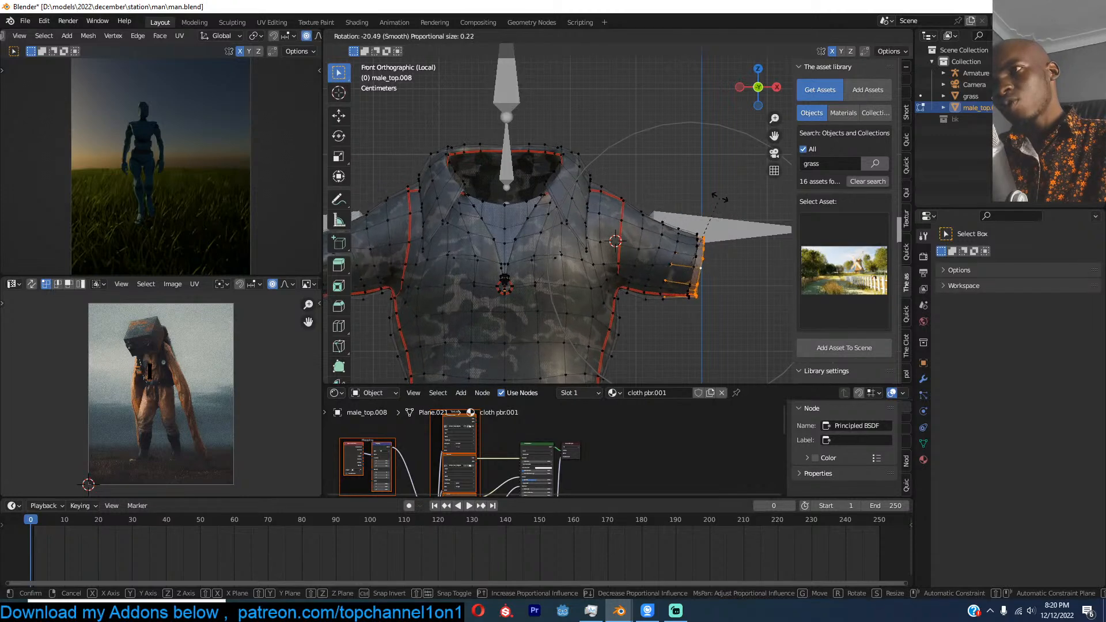
pyautogui.rightClick(613, 208)
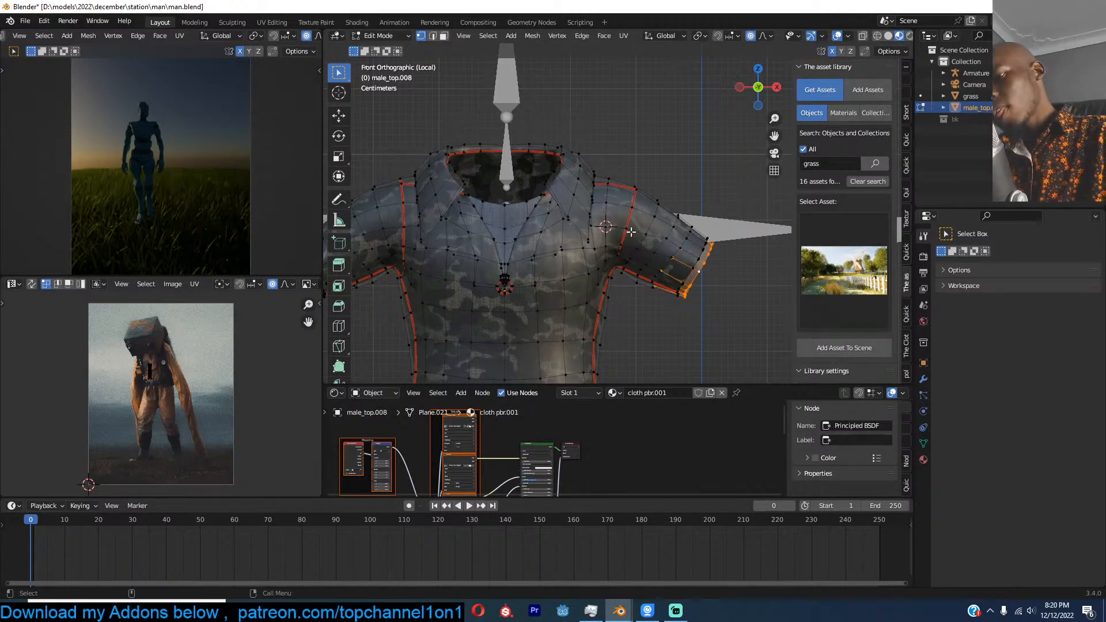
pyautogui.scroll(-3, 631, 231)
pyautogui.press('r')
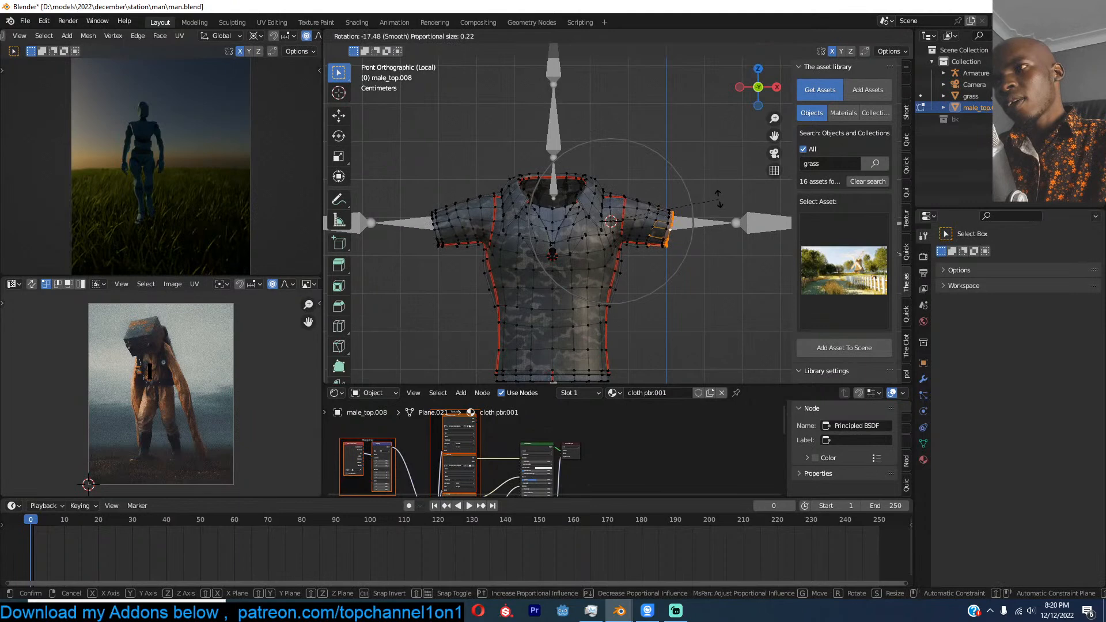
pyautogui.scroll(1, 720, 193)
pyautogui.scroll(3, 721, 190)
pyautogui.scroll(-1, 721, 190)
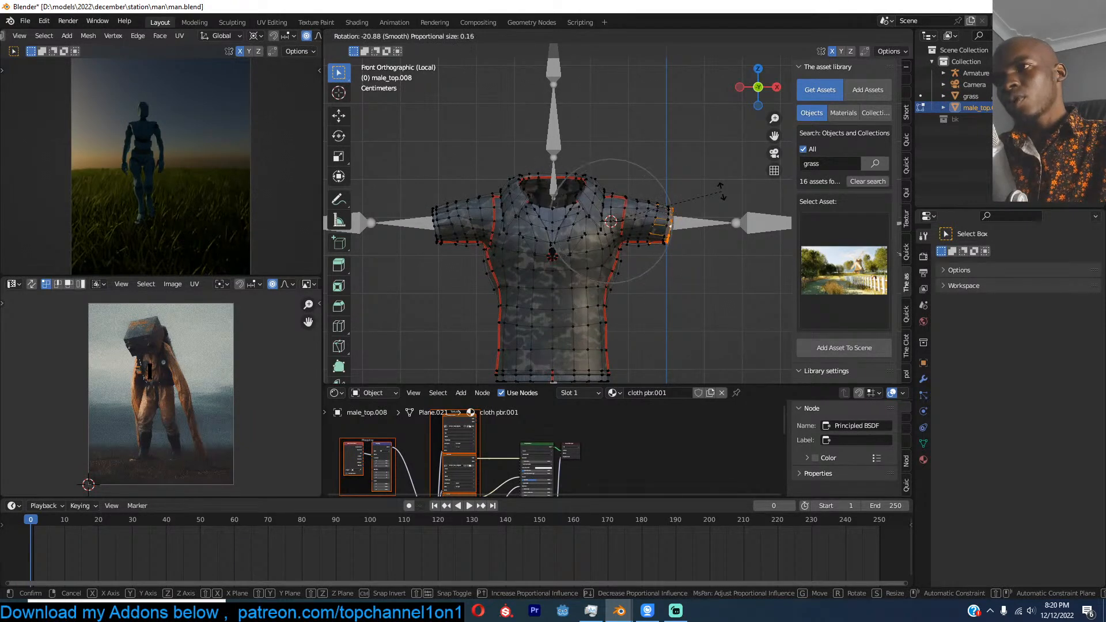
pyautogui.click(721, 194)
pyautogui.press('Tab')
# Step: Parent the shirt to the armature with automatic weights
pyautogui.moveTo(687, 252); pyautogui.dragTo(655, 257, button='middle')
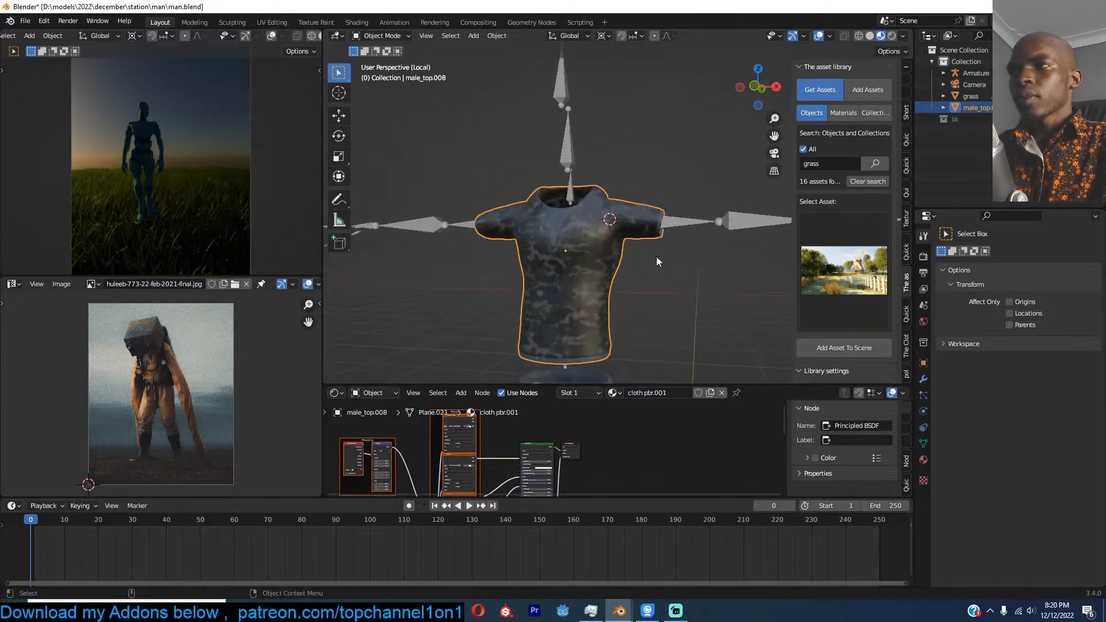
pyautogui.keyDown('shift'); pyautogui.click(711, 220); pyautogui.keyUp('shift')
pyautogui.hotkey('ctrl', 'p')
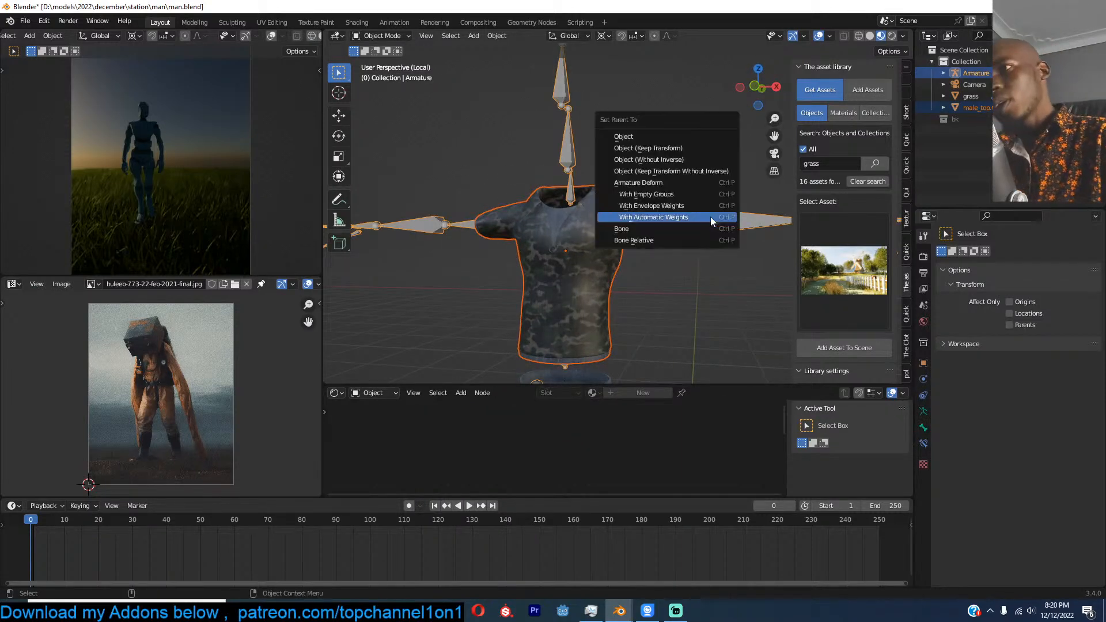
pyautogui.click(710, 216)
# Step: Test the shirt's binding by trial-rotating an upper arm bone in pose mode, and return to object mode
pyautogui.hotkey('ctrl', 'Tab')
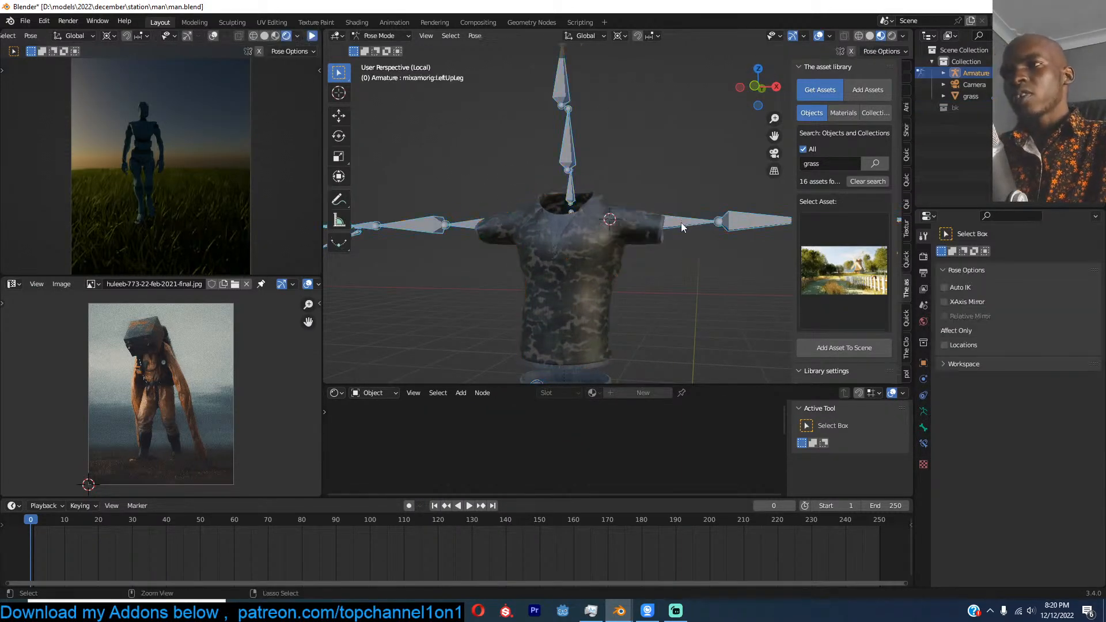
pyautogui.click(681, 222)
pyautogui.press('r')
pyautogui.rightClick(678, 239)
pyautogui.click(475, 232)
pyautogui.hotkey('ctrl', 'Tab')
pyautogui.moveTo(549, 274); pyautogui.dragTo(624, 261, button='middle')
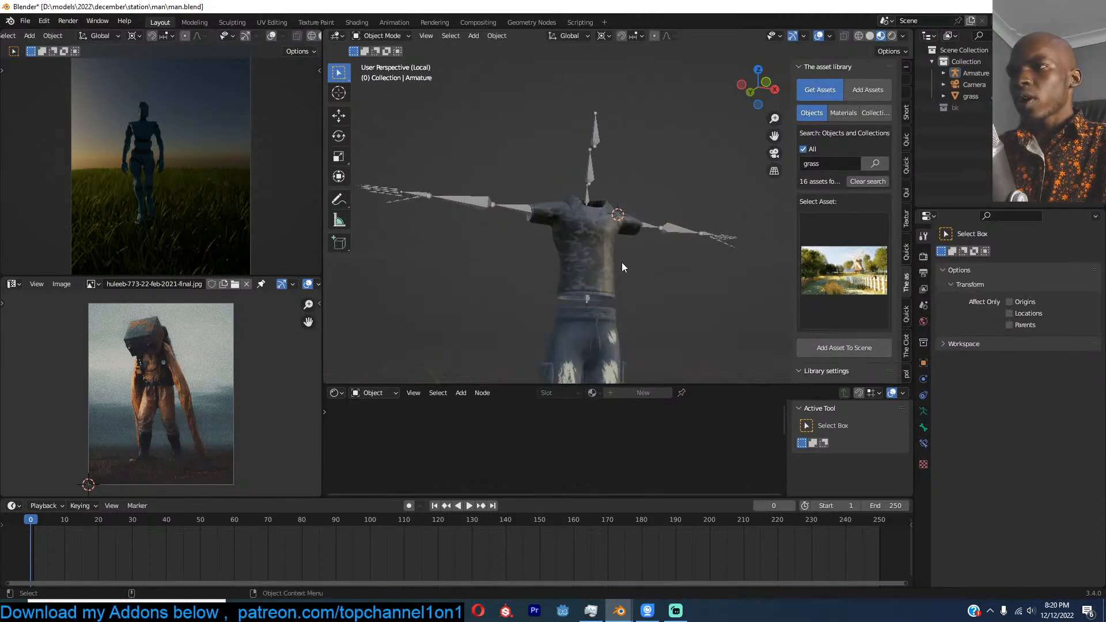
# Step: Lower the shirt's bottom hem vertices along Z with proportional editing until the hem reaches the trousers' waistband
pyautogui.click(611, 281)
pyautogui.press('KP_1')
pyautogui.press('Tab')
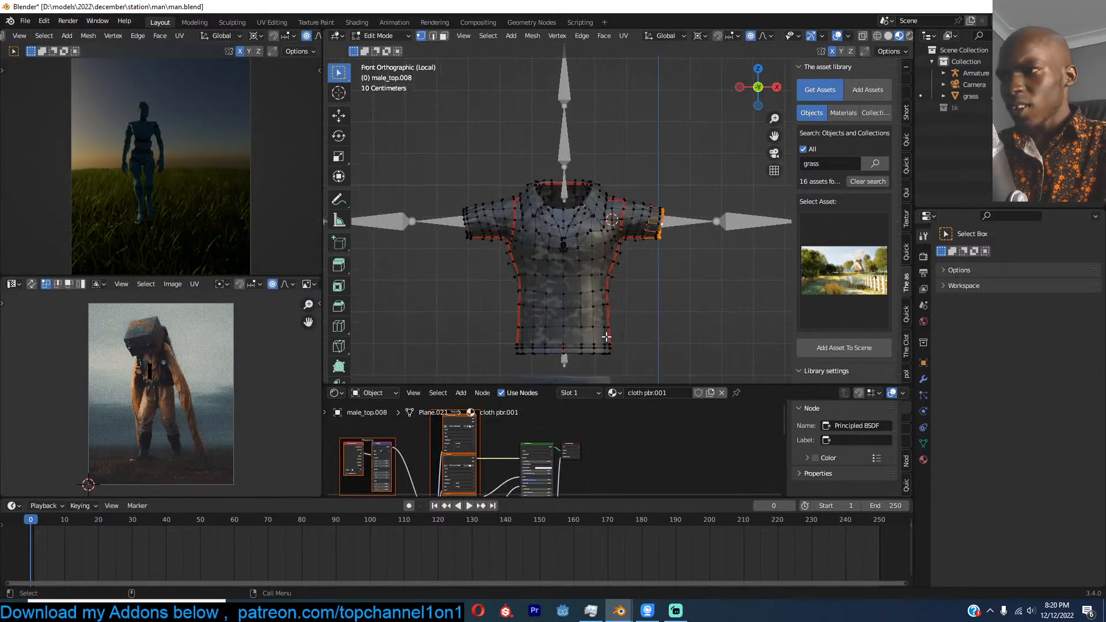
pyautogui.hotkey('alt', 'z')
pyautogui.keyDown('shift'); pyautogui.moveTo(607, 337); pyautogui.dragTo(612, 288, button='middle'); pyautogui.keyUp('shift')
pyautogui.moveTo(507, 288); pyautogui.dragTo(661, 319)
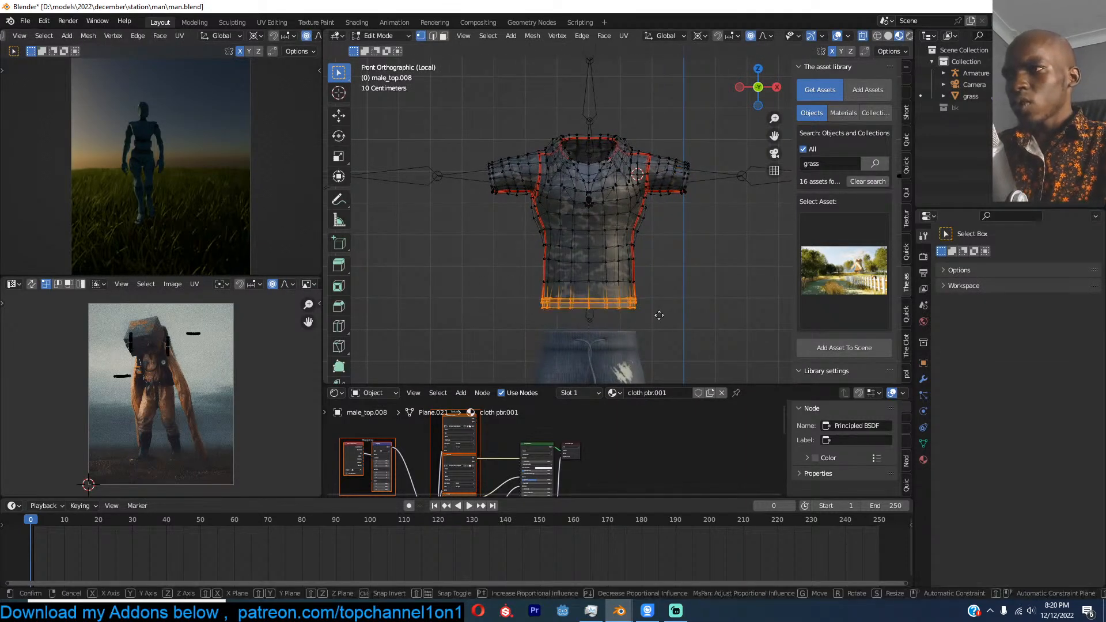
pyautogui.press('g')
pyautogui.press('z')
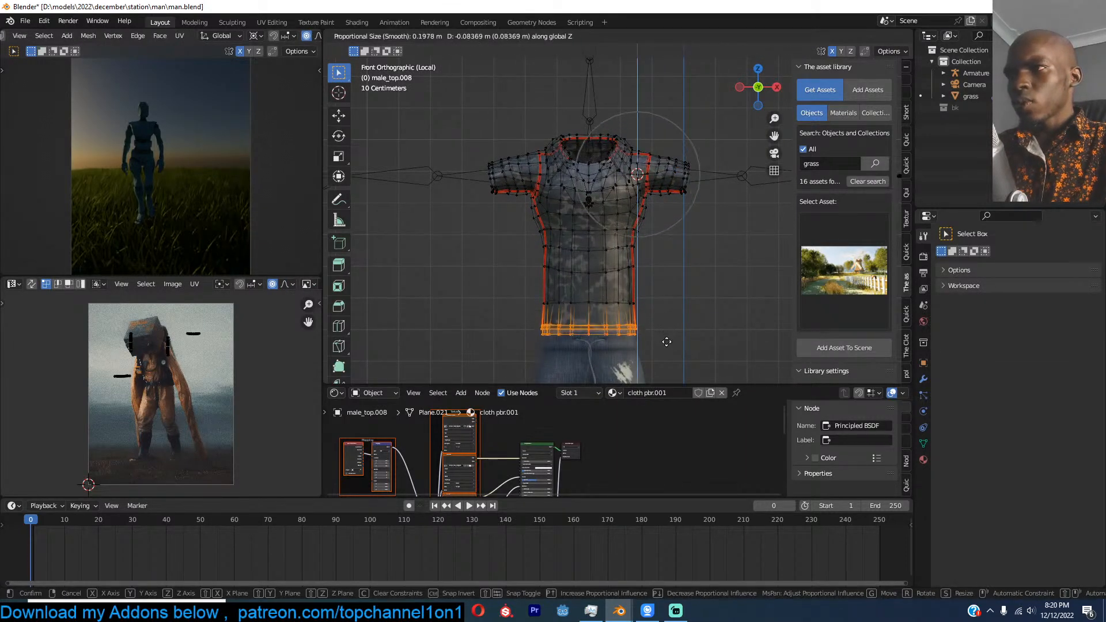
pyautogui.click(667, 337)
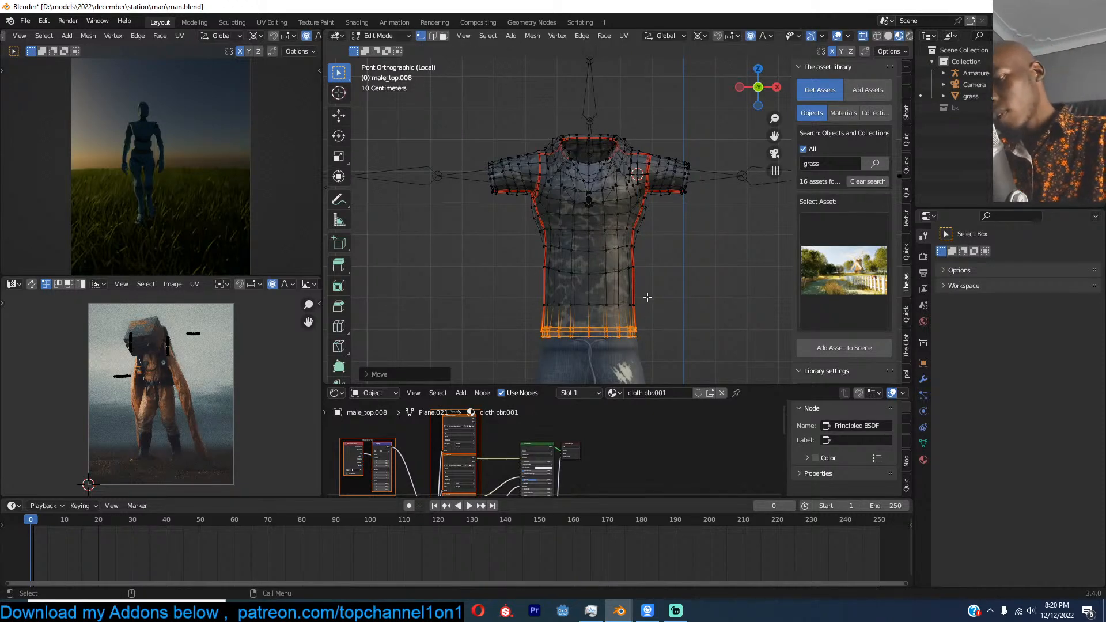
pyautogui.press('Tab')
# Step: Select the trousers' waistband vertices through the mesh in edit mode, and return to object mode
pyautogui.moveTo(652, 278); pyautogui.dragTo(662, 230, button='middle')
pyautogui.press('KP_1')
pyautogui.click(638, 311)
pyautogui.scroll(1, 662, 220)
pyautogui.press('Tab')
pyautogui.hotkey('alt', 'z')
pyautogui.hotkey('alt', 'z')
pyautogui.moveTo(529, 197); pyautogui.dragTo(706, 242)
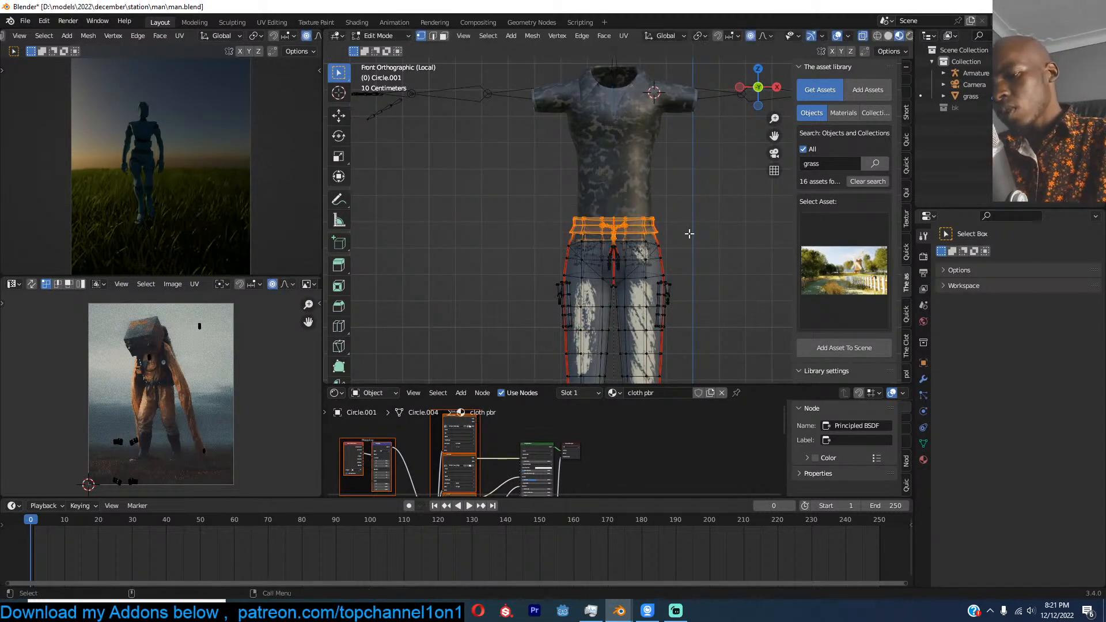
pyautogui.press('Tab')
# Step: Adjust the faces at the shirt's front hem with the Move tool and proportional editing so the hem covers the waistband
pyautogui.moveTo(682, 230); pyautogui.dragTo(619, 246, button='middle')
pyautogui.scroll(2, 615, 199)
pyautogui.click(616, 199)
pyautogui.press('Tab')
pyautogui.scroll(1, 615, 199)
pyautogui.click(624, 234)
pyautogui.click(340, 119)
pyautogui.moveTo(557, 229); pyautogui.dragTo(578, 235, button='middle')
pyautogui.moveTo(582, 234); pyautogui.dragTo(588, 235)
pyautogui.moveTo(588, 235); pyautogui.dragTo(571, 230, button='middle')
pyautogui.moveTo(585, 225); pyautogui.dragTo(581, 227)
pyautogui.moveTo(581, 227); pyautogui.dragTo(548, 238, button='middle')
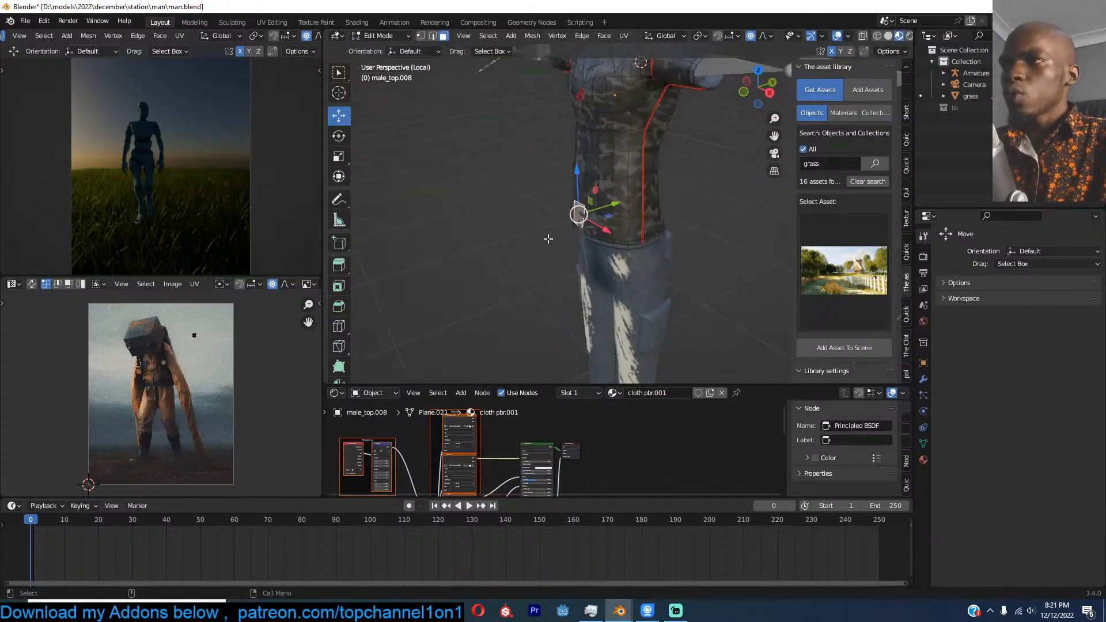
pyautogui.moveTo(589, 215); pyautogui.dragTo(583, 218)
pyautogui.moveTo(583, 217); pyautogui.dragTo(673, 185, button='middle')
# Step: Return to object mode with nothing selected and save the file
pyautogui.press('Tab')
pyautogui.hotkey('alt', 'a')
pyautogui.scroll(-3, 597, 234)
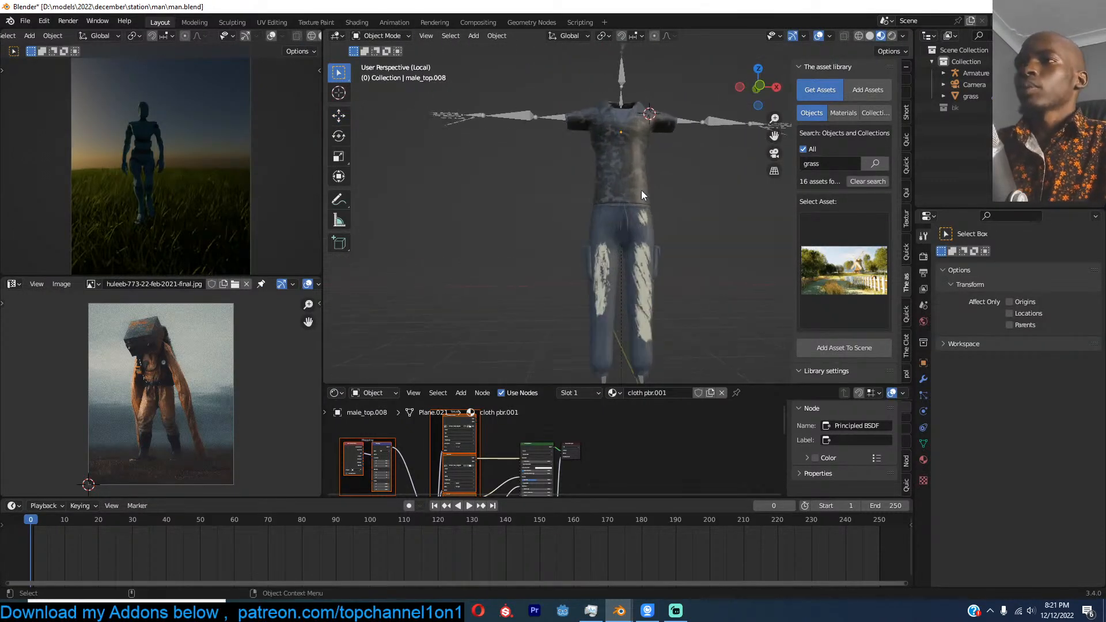
pyautogui.press('KP_1')
pyautogui.hotkey('ctrl', 's')
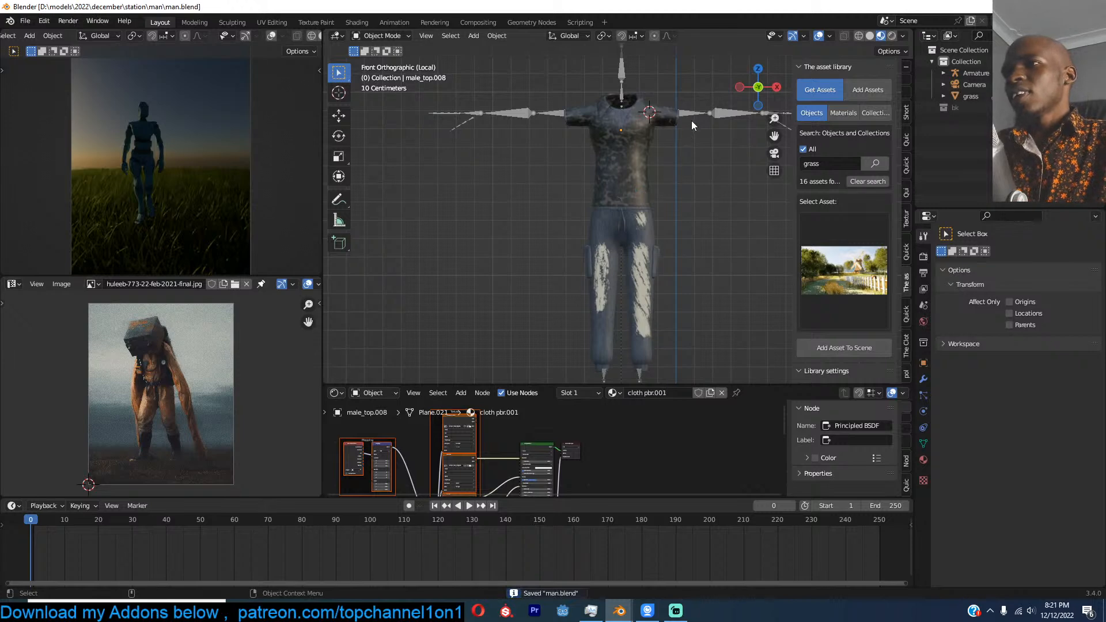
# Step: Bend the armature's Spine and Spine1 bones forward in the side view so the torso leans over
pyautogui.click(690, 122)
pyautogui.hotkey('ctrl', 'Tab')
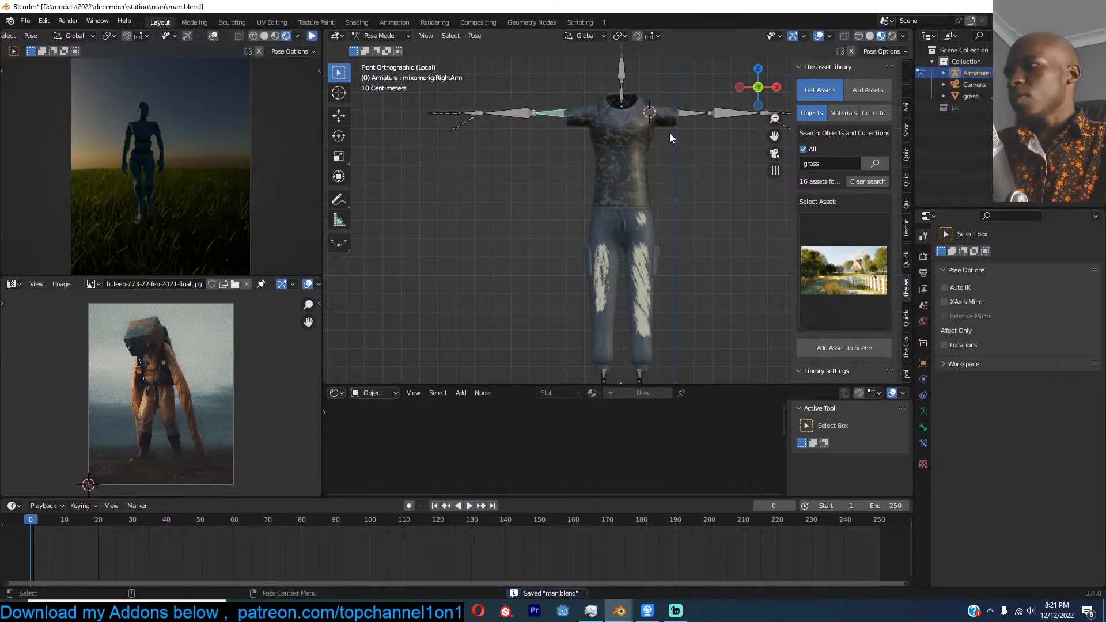
pyautogui.click(689, 161)
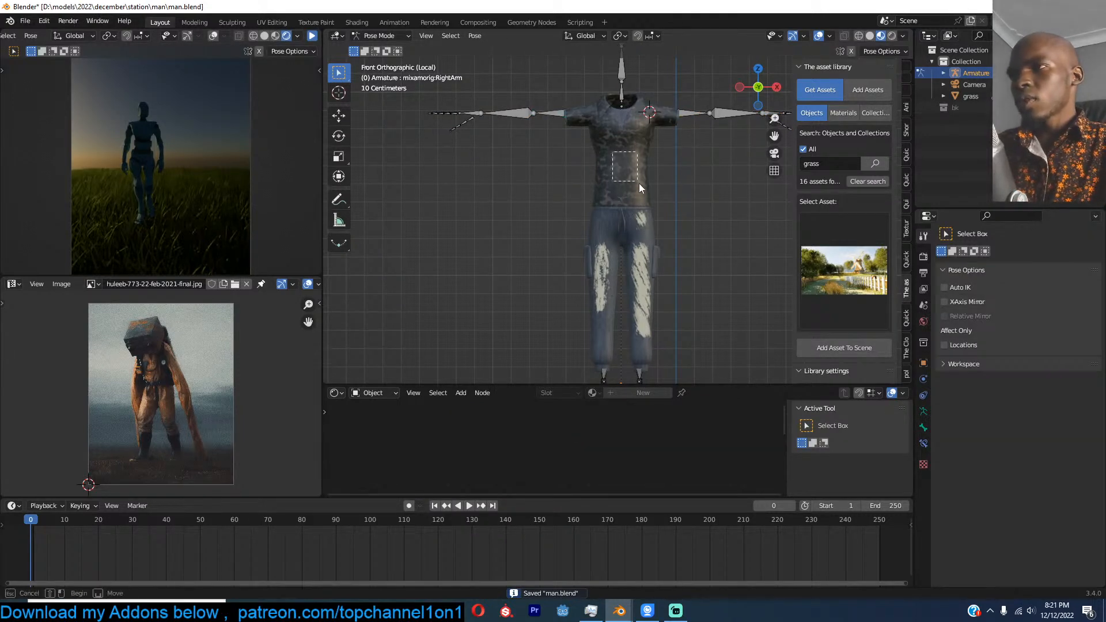
pyautogui.press('KP_3')
pyautogui.click(619, 186)
pyautogui.press('r')
pyautogui.rightClick(696, 144)
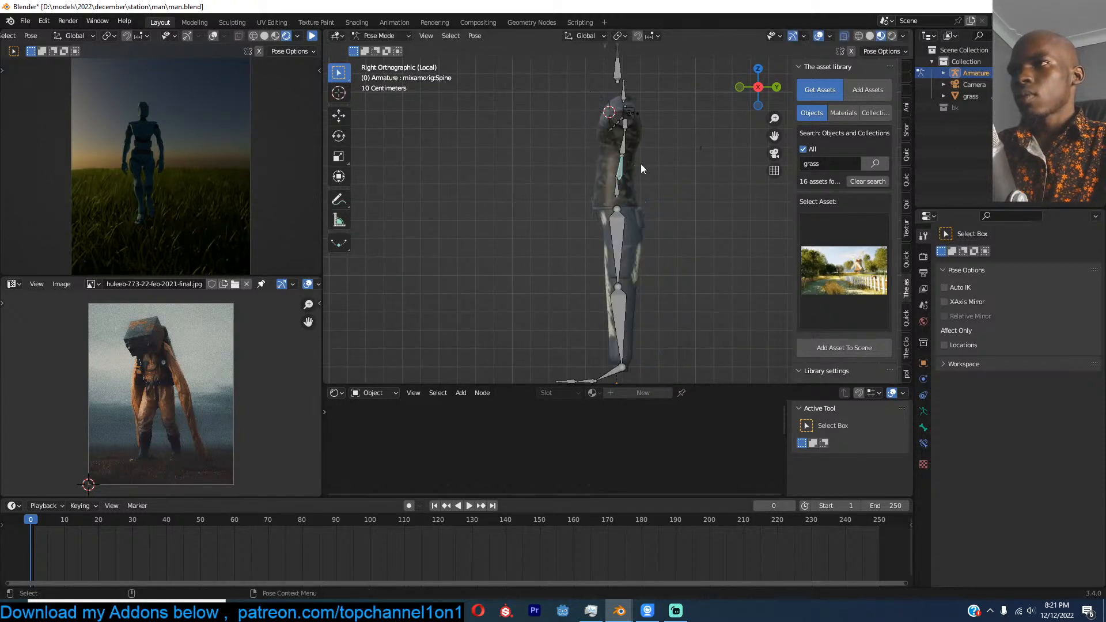
pyautogui.press('r')
pyautogui.click(649, 120)
pyautogui.click(614, 141)
pyautogui.press('r')
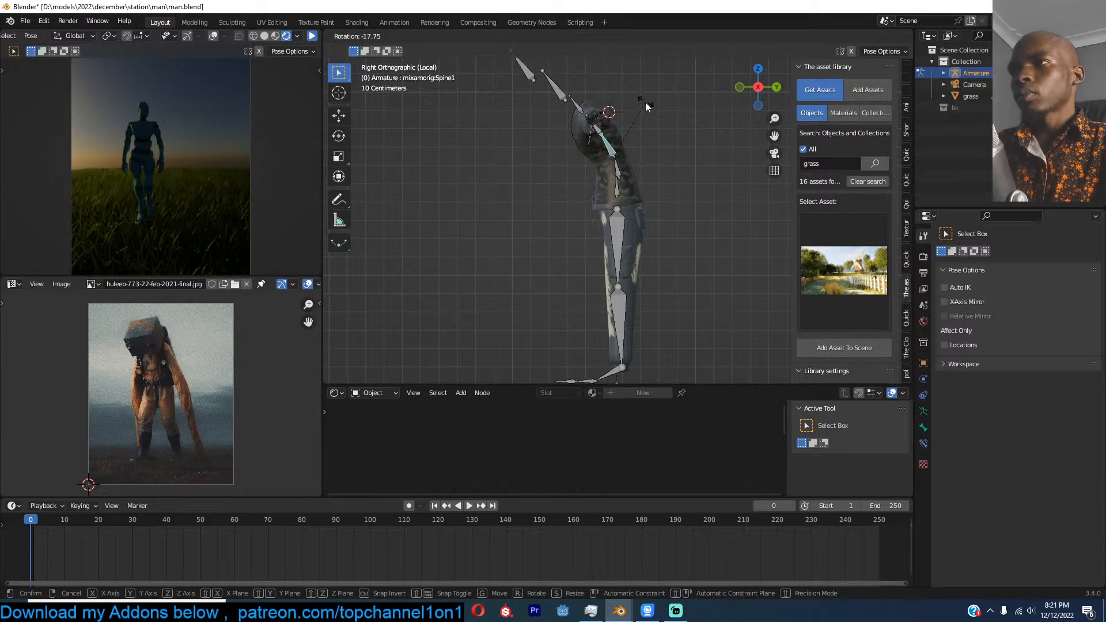
pyautogui.click(645, 103)
# Step: Rotate the left and right upper arm bones down toward the body, the right one about -50°, and leave pose mode
pyautogui.press('KP_1')
pyautogui.click(680, 127)
pyautogui.press('r')
pyautogui.click(678, 180)
pyautogui.click(586, 129)
pyautogui.press('r')
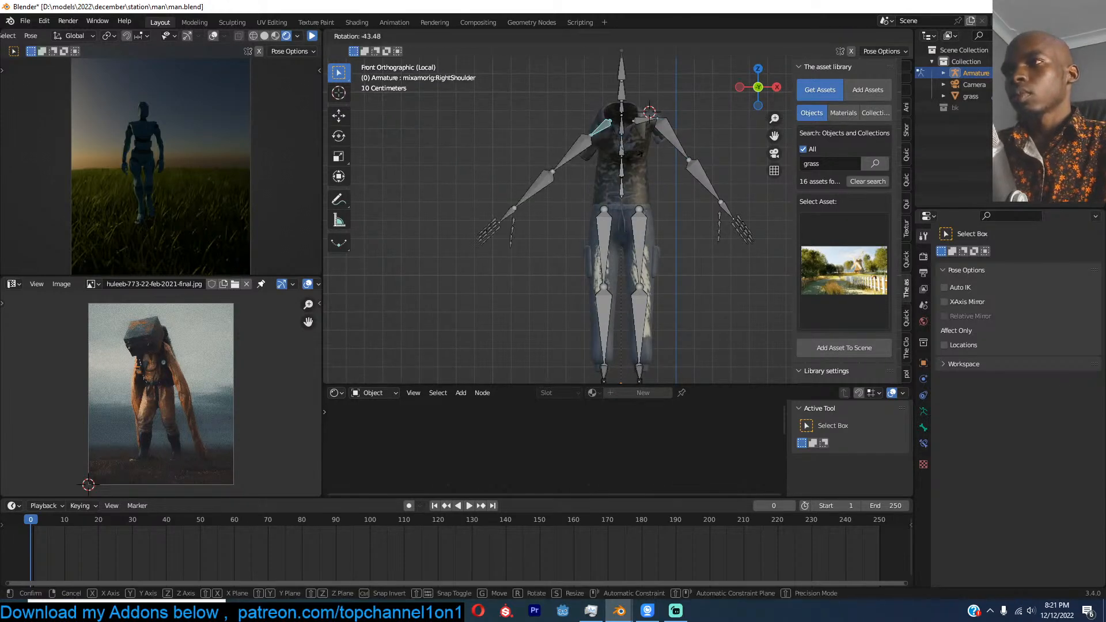
pyautogui.rightClick(548, 263)
pyautogui.click(564, 125)
pyautogui.hotkey('ctrl', 'Tab')
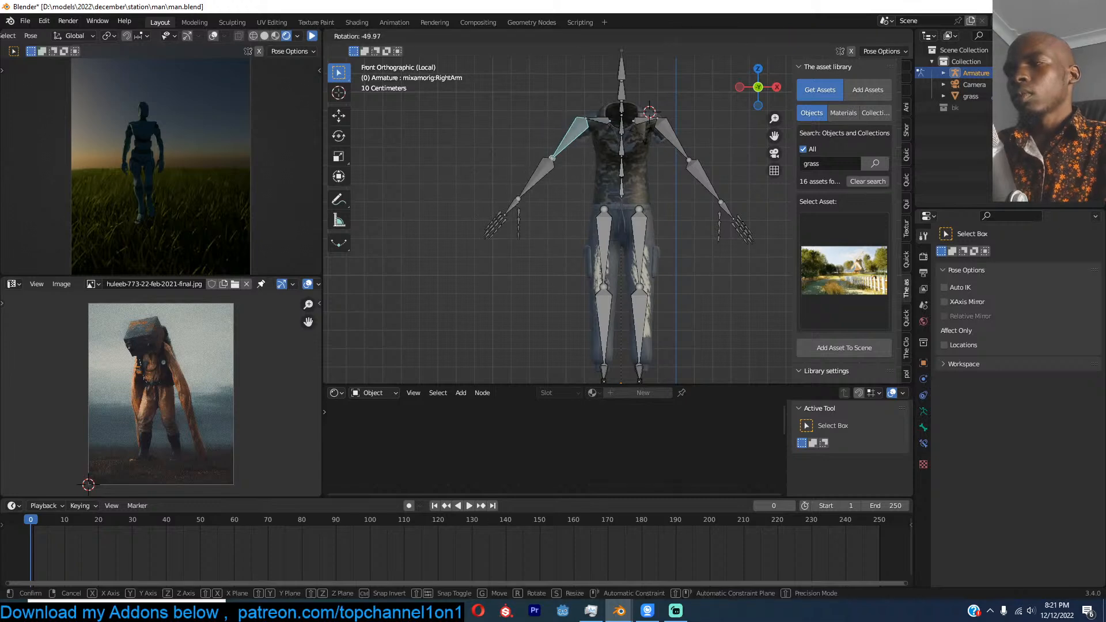
# Step: Scale up the whole armature and rotate it around the Z axis while looking through the camera
pyautogui.moveTo(677, 192); pyautogui.dragTo(443, 198, button='middle')
pyautogui.scroll(-3, 300, 36)
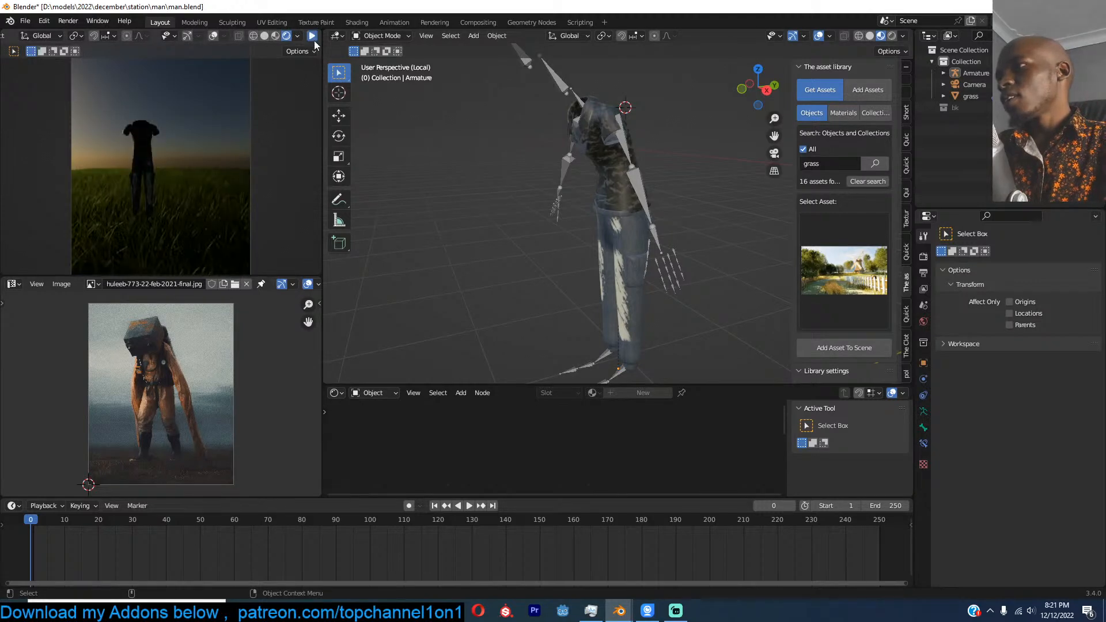
pyautogui.moveTo(584, 199); pyautogui.dragTo(584, 167, button='middle')
pyautogui.press('KP_0')
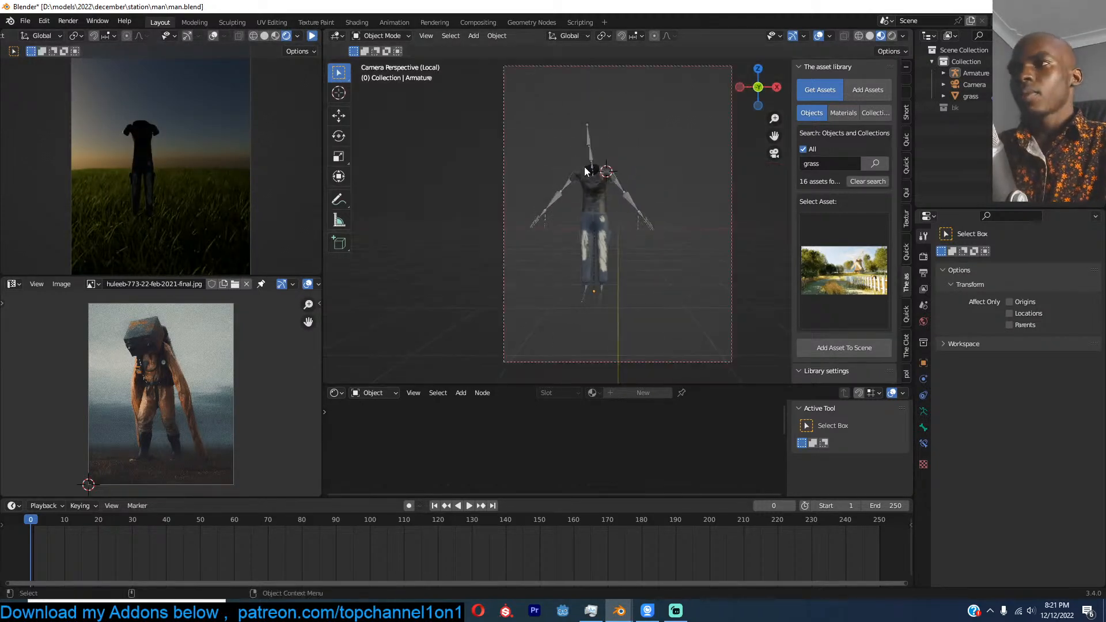
pyautogui.click(627, 195)
pyautogui.press('s')
pyautogui.click(660, 230)
pyautogui.press('r')
pyautogui.press('z')
pyautogui.click(656, 271)
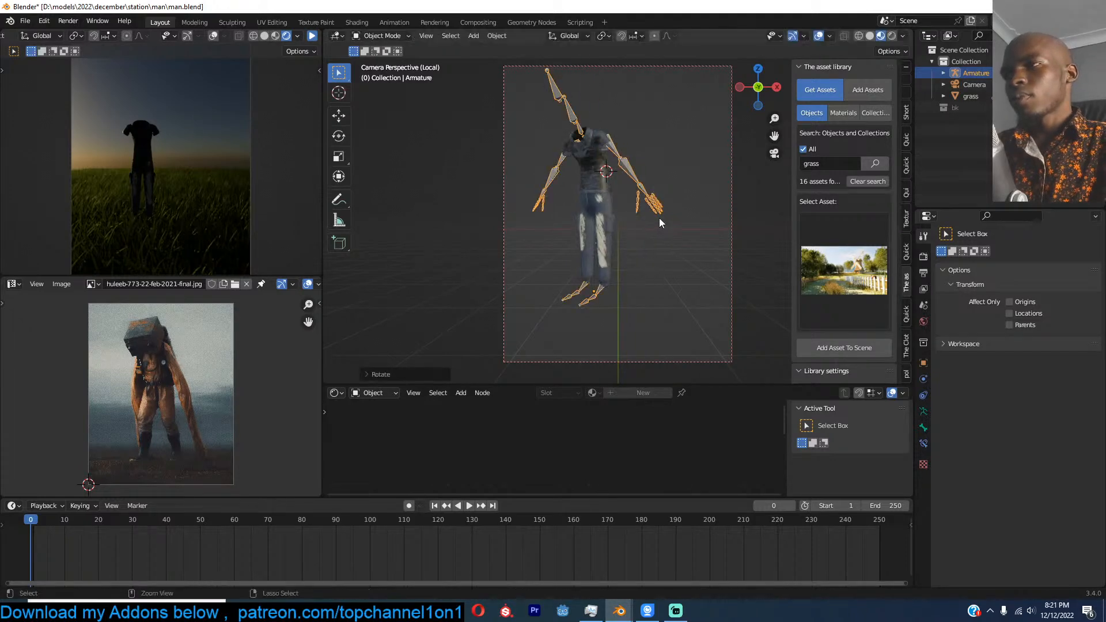
# Step: Rotate the left upper arm inward and the right forearm outward in pose mode, and save the file
pyautogui.hotkey('ctrl', 'Tab')
pyautogui.click(628, 163)
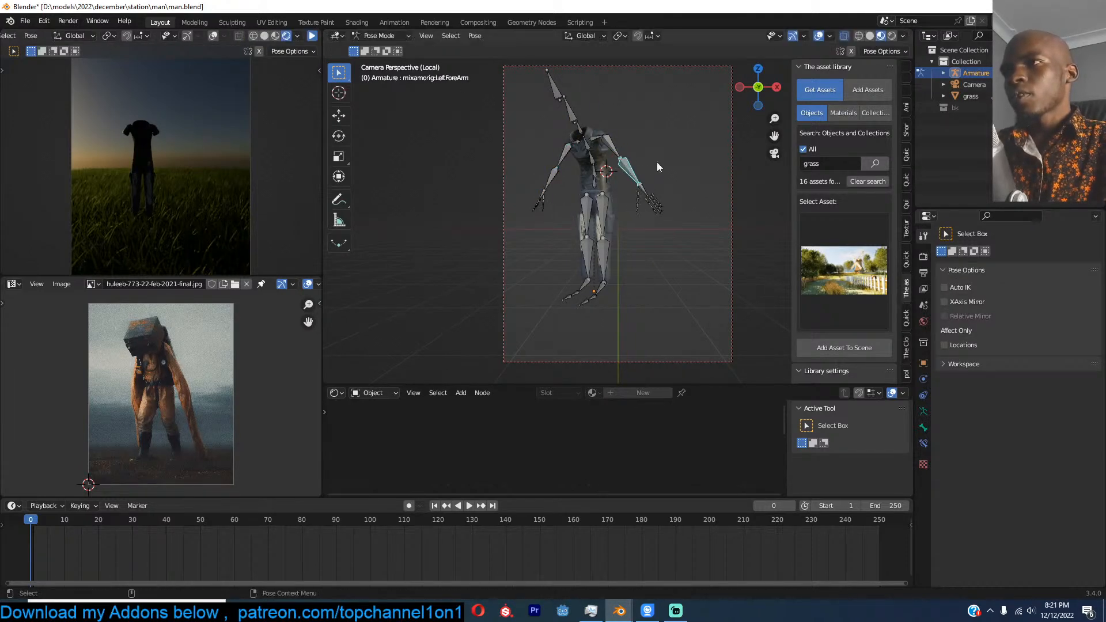
pyautogui.click(611, 151)
pyautogui.press('r')
pyautogui.click(614, 172)
pyautogui.click(560, 164)
pyautogui.click(549, 179)
pyautogui.press('r')
pyautogui.click(539, 193)
pyautogui.hotkey('ctrl', 's')
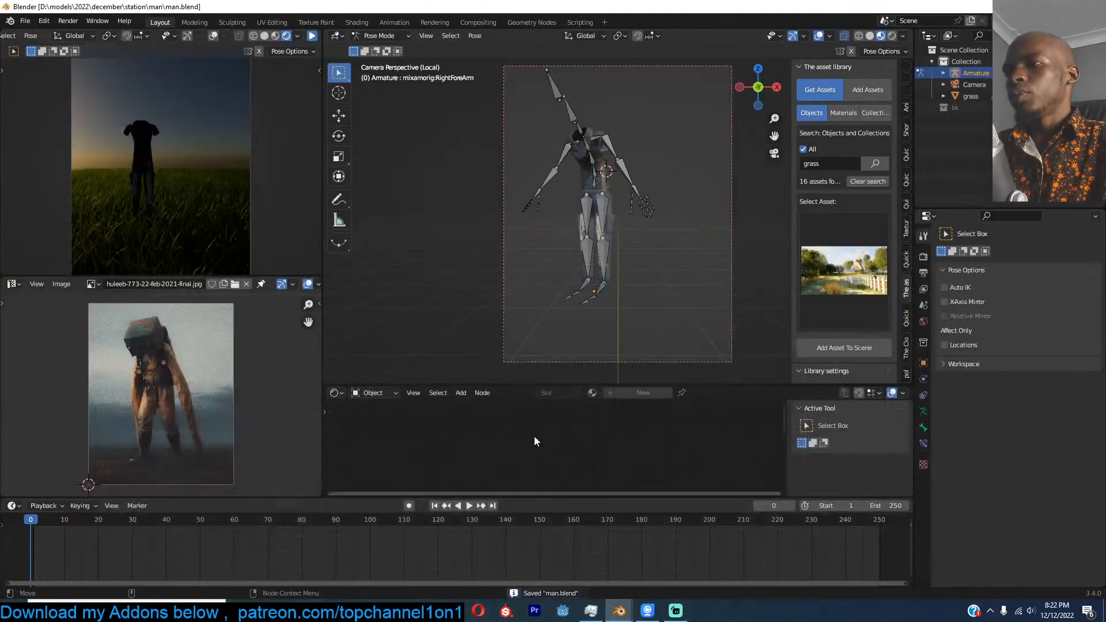
# Step: Leave pose mode, place the 3D cursor at the shirt collar, add a cube there and resize it to head size
pyautogui.scroll(3, 696, 203)
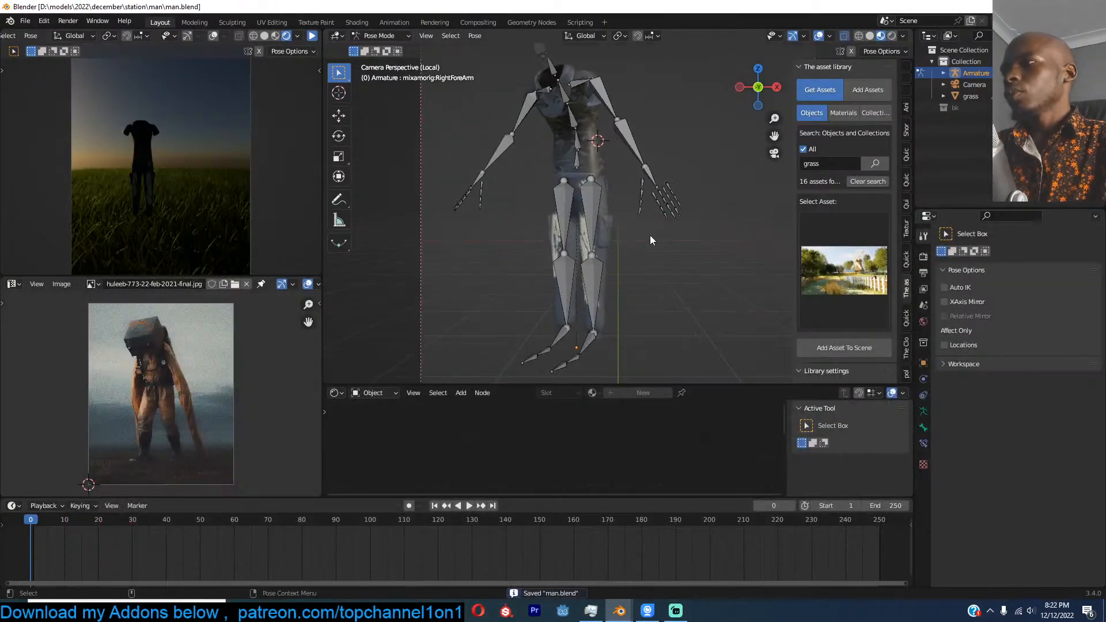
pyautogui.scroll(3, 634, 238)
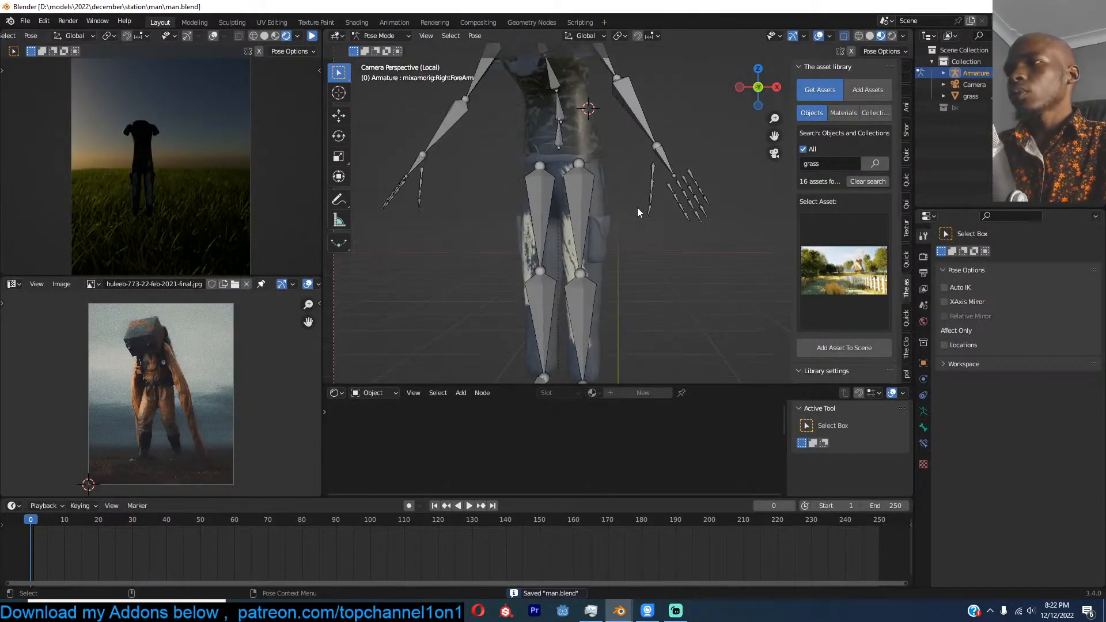
pyautogui.scroll(5, 645, 274)
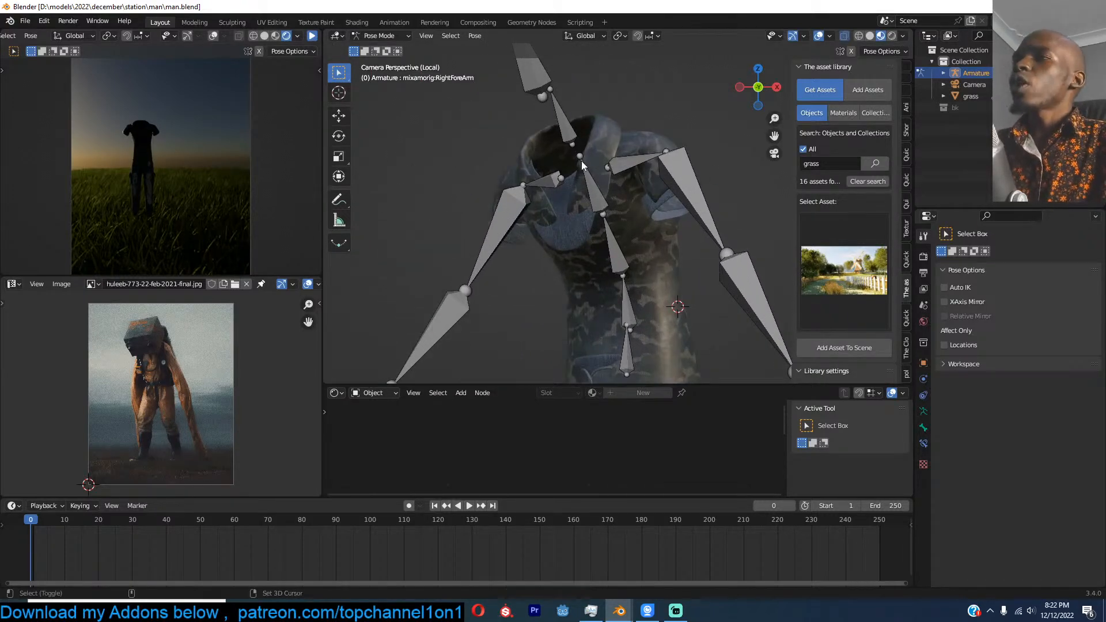
pyautogui.hotkey('ctrl', 'Tab')
pyautogui.click(552, 145)
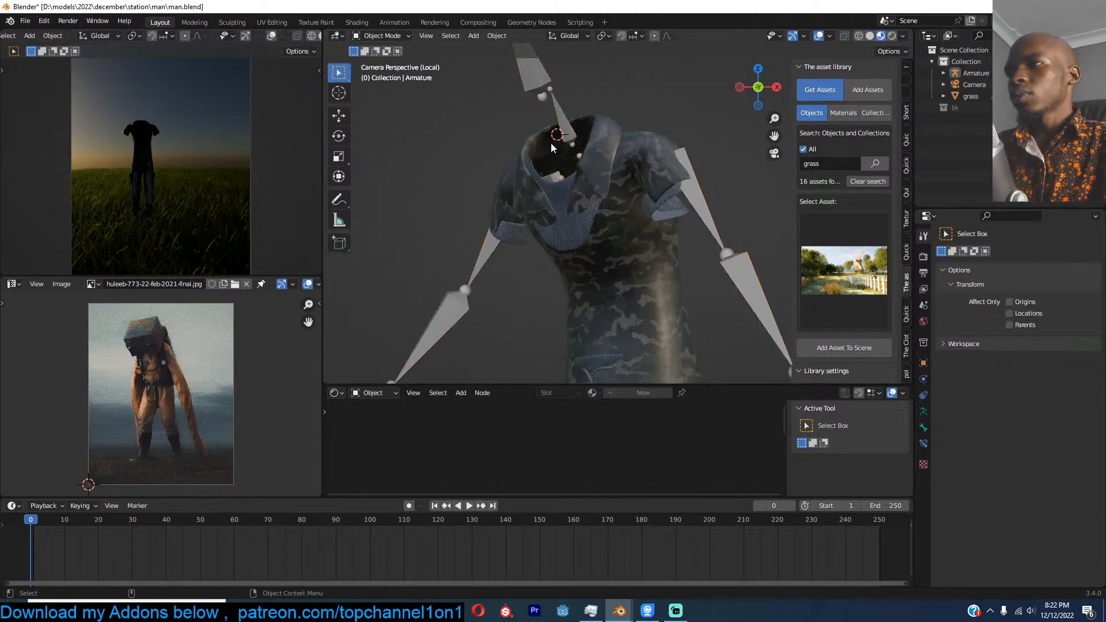
pyautogui.hotkey('shift', 'a')
pyautogui.moveTo(530, 44)
pyautogui.click(594, 55)
pyautogui.press('s')
pyautogui.click(645, 179)
# Step: Rotate the cube freely on several axes and scale it up around the neck
pyautogui.press('r')
pyautogui.press('r')
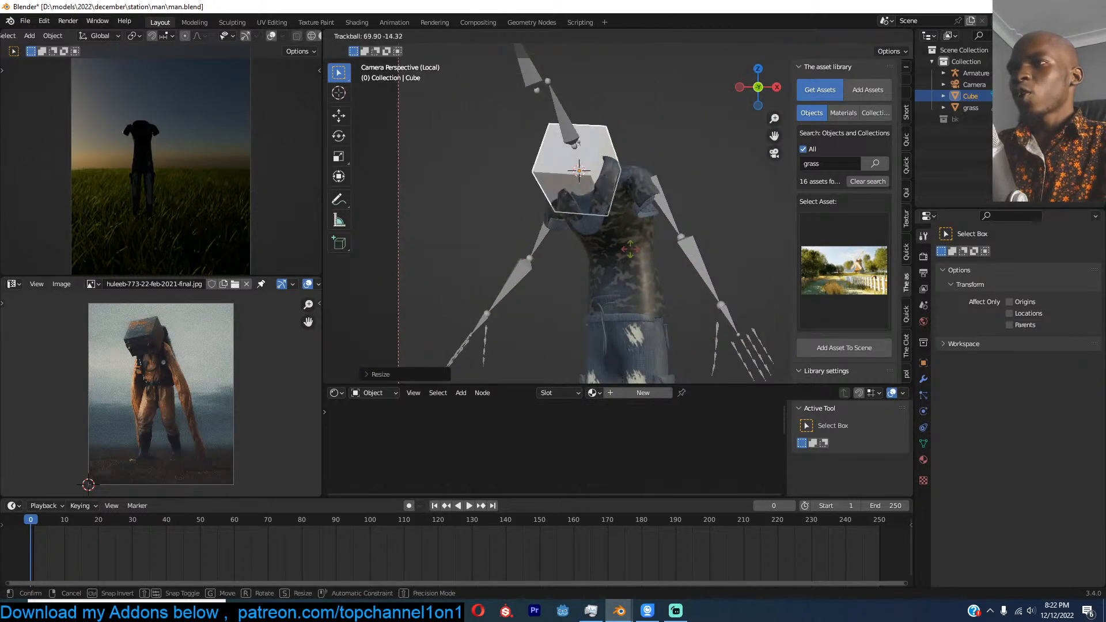
pyautogui.click(621, 219)
pyautogui.press('s')
pyautogui.click(631, 221)
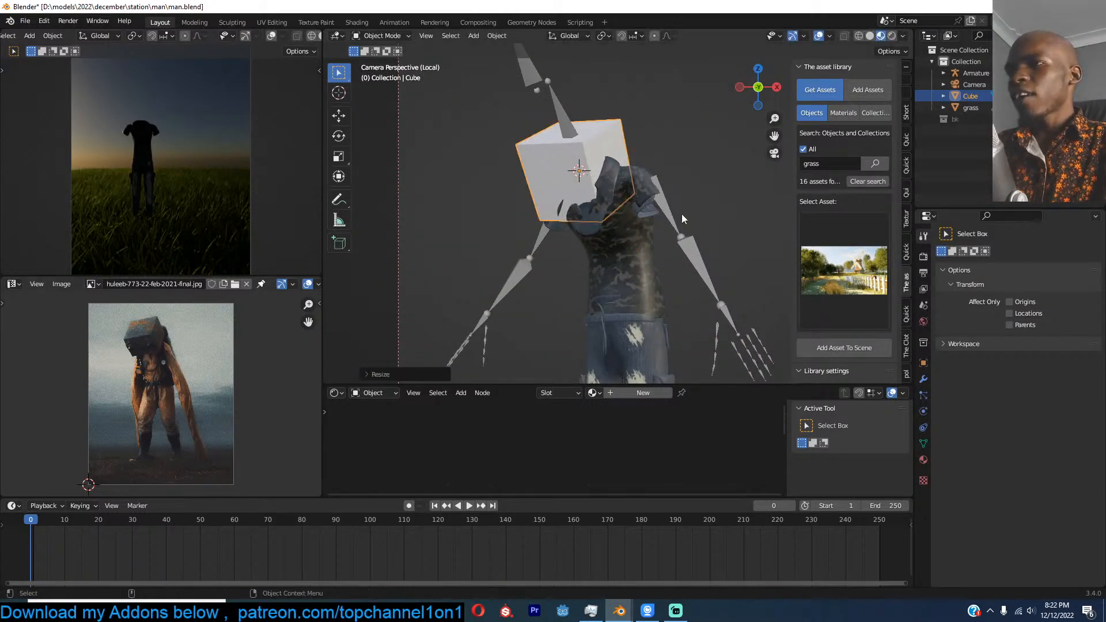
# Step: In the right side view, tilt the cube and move it forward and up in front of the neck
pyautogui.press('KP_3')
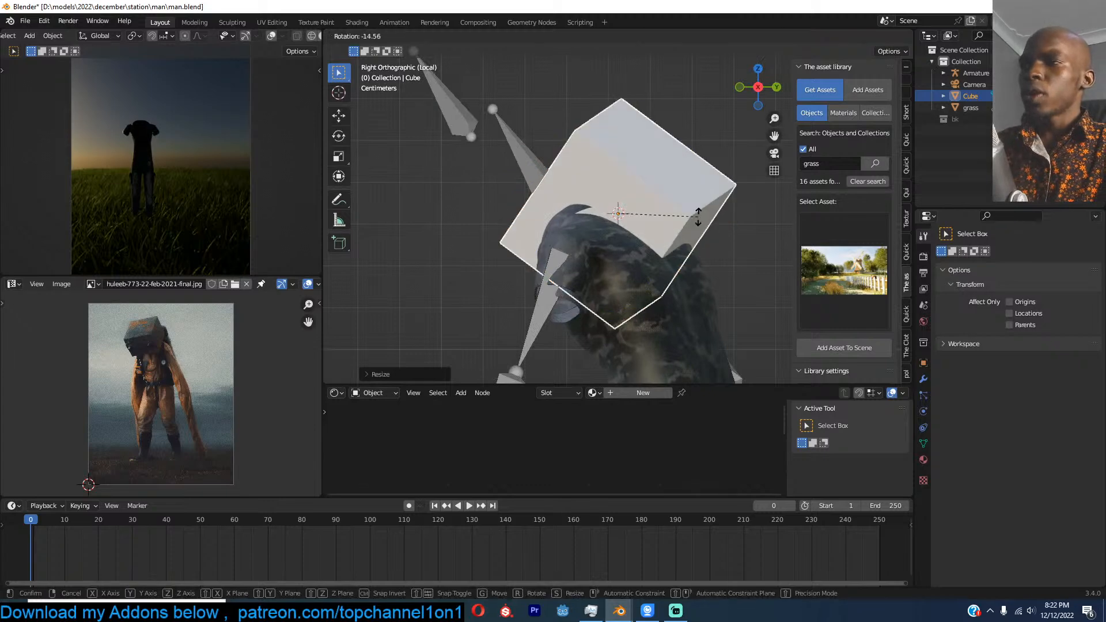
pyautogui.press('g')
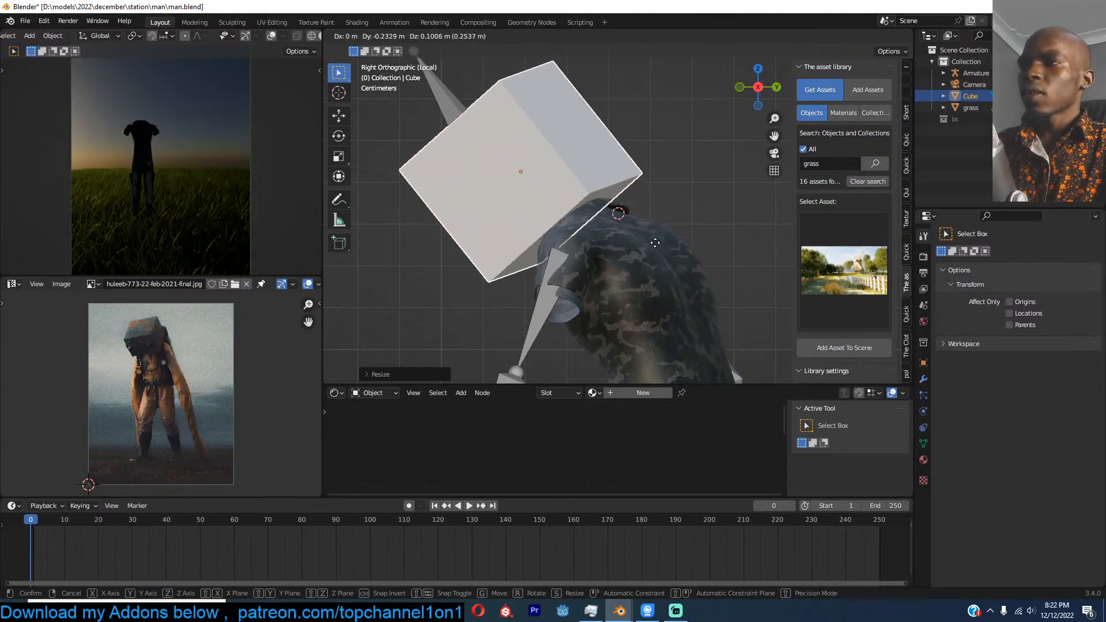
pyautogui.click(590, 265)
pyautogui.press('KP_0')
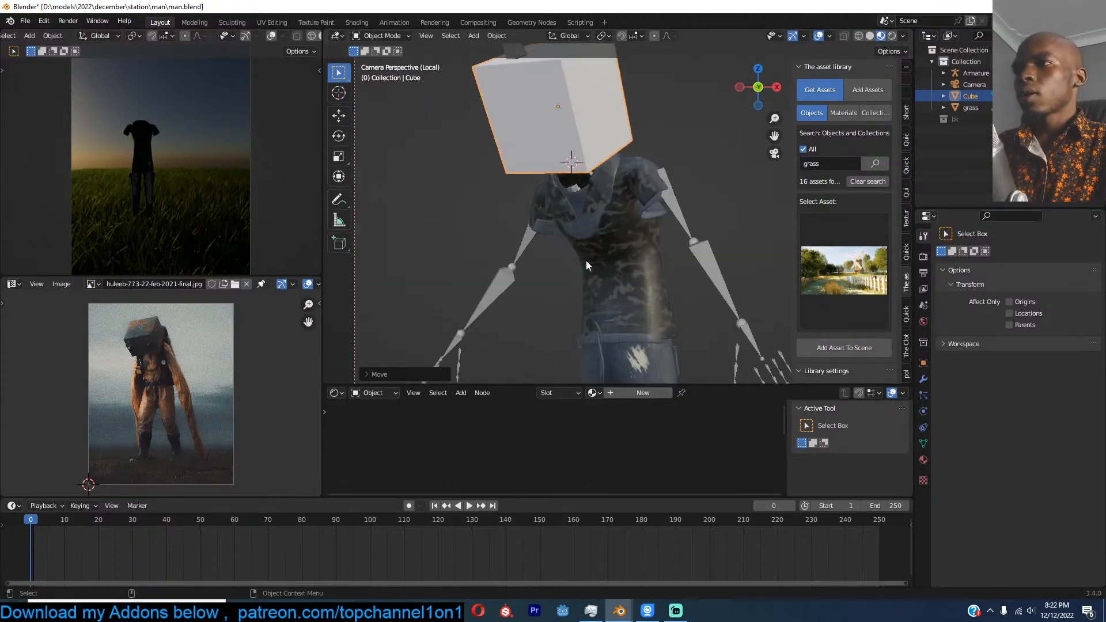
# Step: Through the camera, refine the cube's orientation and position above the shoulders, finishing with a rotation of about -16°
pyautogui.press('r')
pyautogui.press('r')
pyautogui.click(586, 225)
pyautogui.press('g')
pyautogui.click(600, 241)
pyautogui.press('r')
pyautogui.press('r')
pyautogui.press('r')
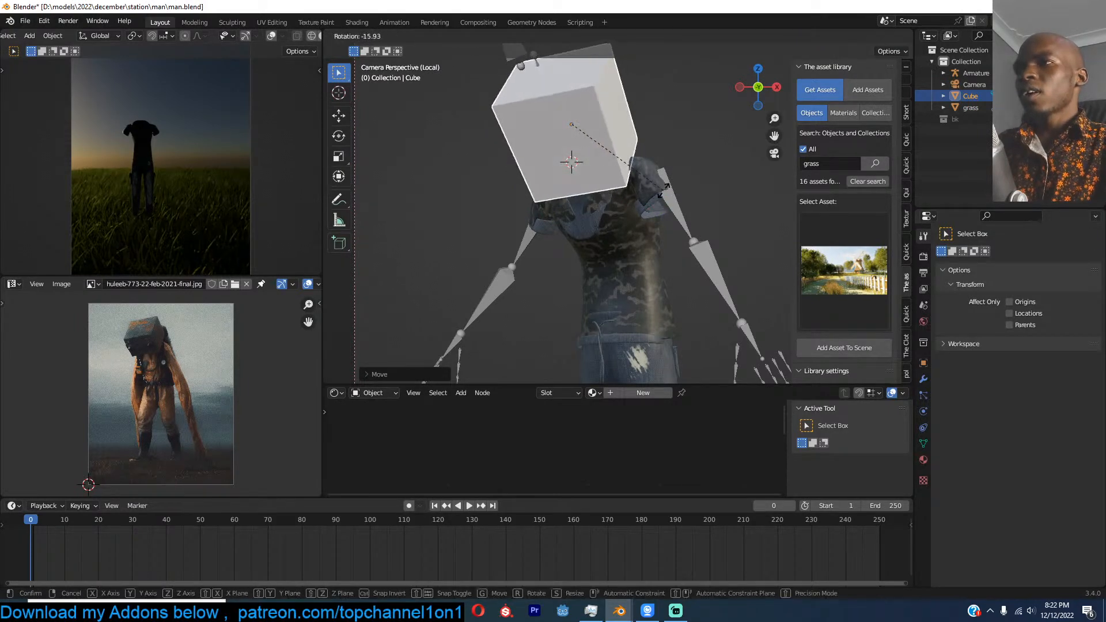
pyautogui.click(665, 188)
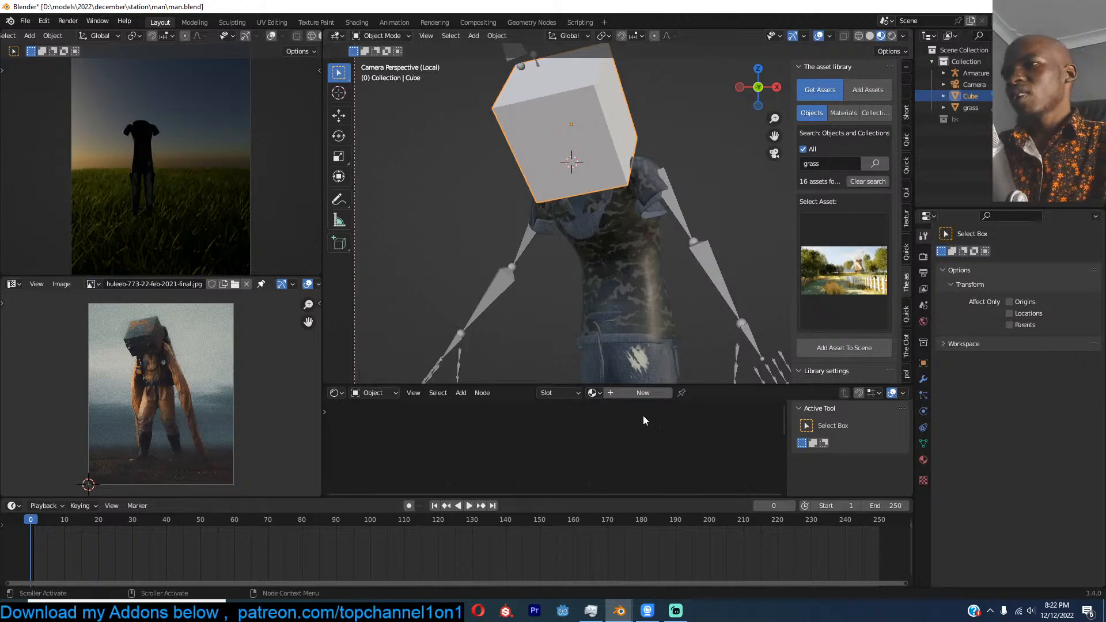
# Step: Create a new material on the cube, enlarge the shader area, and delete the default surface shader node
pyautogui.click(649, 391)
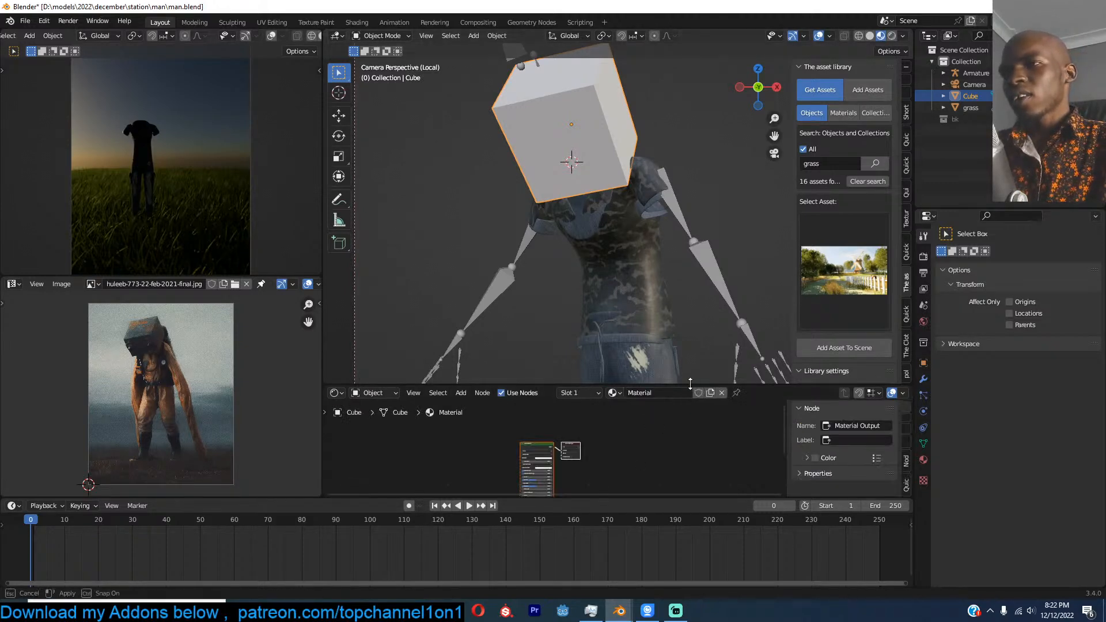
pyautogui.moveTo(690, 384); pyautogui.dragTo(690, 315)
pyautogui.scroll(5, 663, 403)
pyautogui.click(615, 372)
pyautogui.press('x')
# Step: Add a Glass BSDF node, connect it to the Material Output's surface, and save the file
pyautogui.hotkey('shift', 'a')
pyautogui.click(549, 364)
pyautogui.write('gla')
pyautogui.press('Return')
pyautogui.click(550, 381)
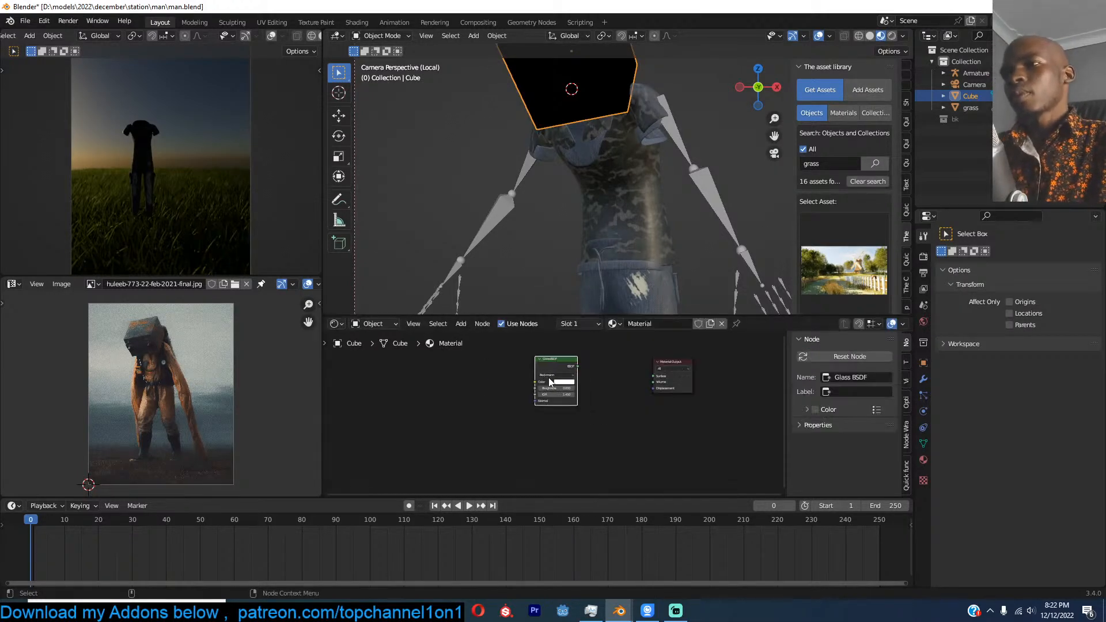
pyautogui.keyDown('ctrl'); pyautogui.keyDown('shift'); pyautogui.click(550, 381); pyautogui.keyUp('shift'); pyautogui.keyUp('ctrl')
pyautogui.scroll(4, 556, 389)
pyautogui.hotkey('ctrl', 's')
pyautogui.scroll(-4, 672, 150)
# Step: Add a Solidify modifier to the cube, save the file, and add a Bevel modifier
pyautogui.click(923, 380)
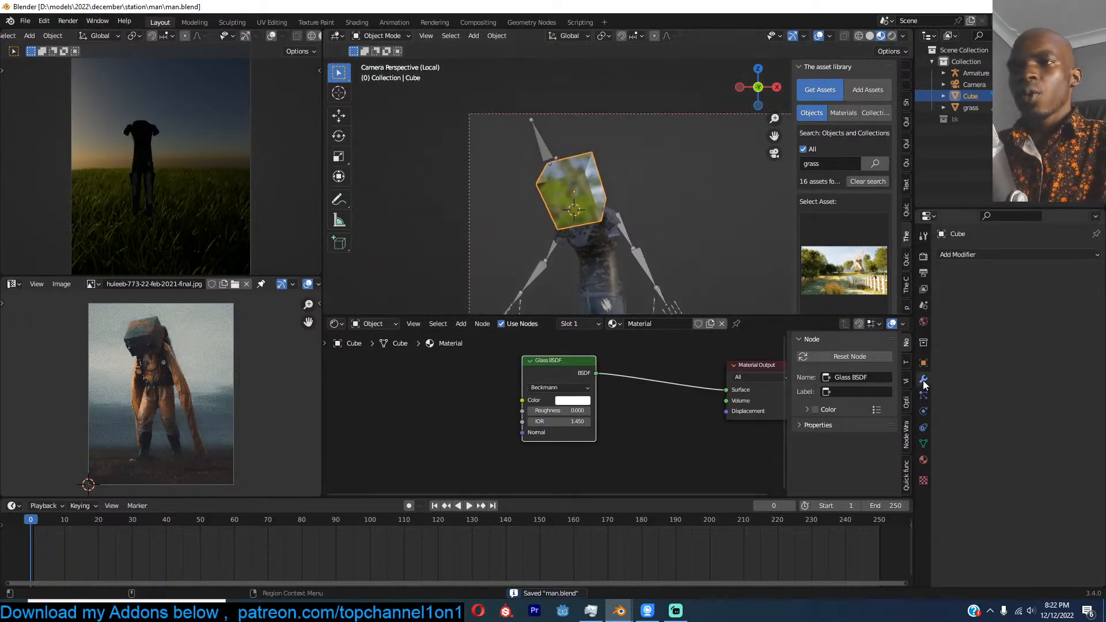
pyautogui.click(1031, 254)
pyautogui.click(859, 452)
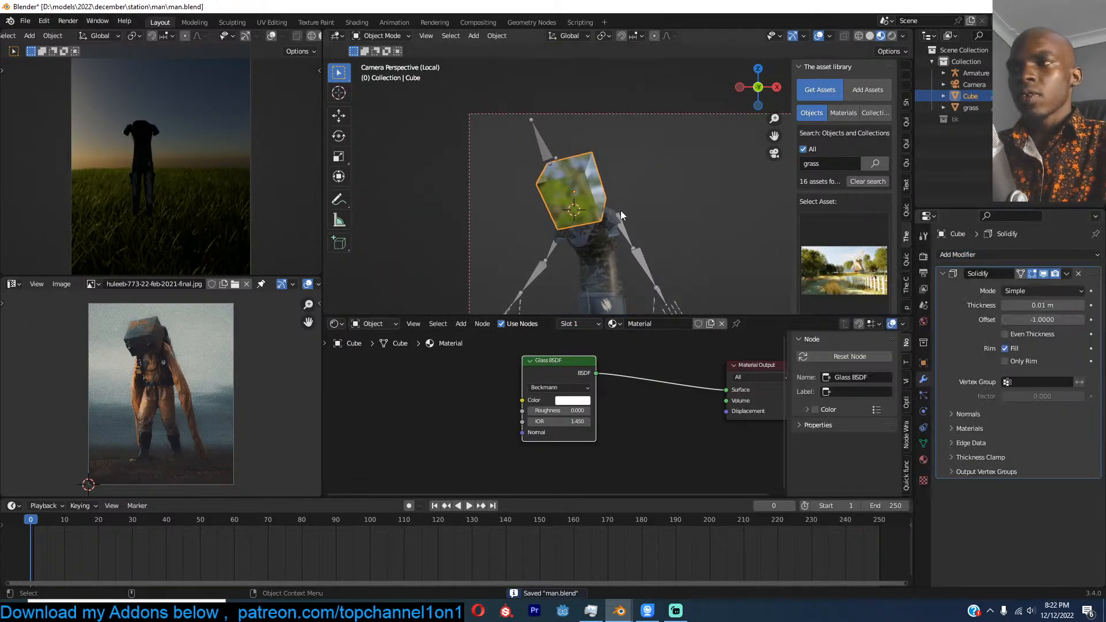
pyautogui.keyDown('shift'); pyautogui.moveTo(621, 197); pyautogui.dragTo(624, 220, button='middle'); pyautogui.keyUp('shift')
pyautogui.hotkey('ctrl', 's')
pyautogui.hotkey('ctrl', 'x')
pyautogui.click(967, 256)
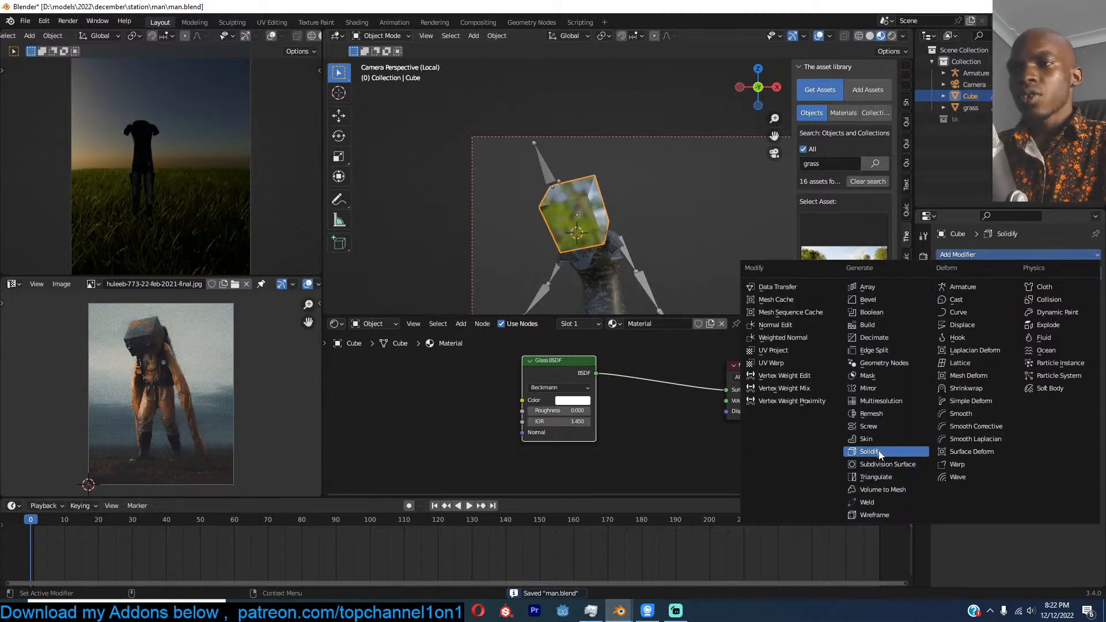
pyautogui.click(867, 299)
pyautogui.scroll(2, 630, 241)
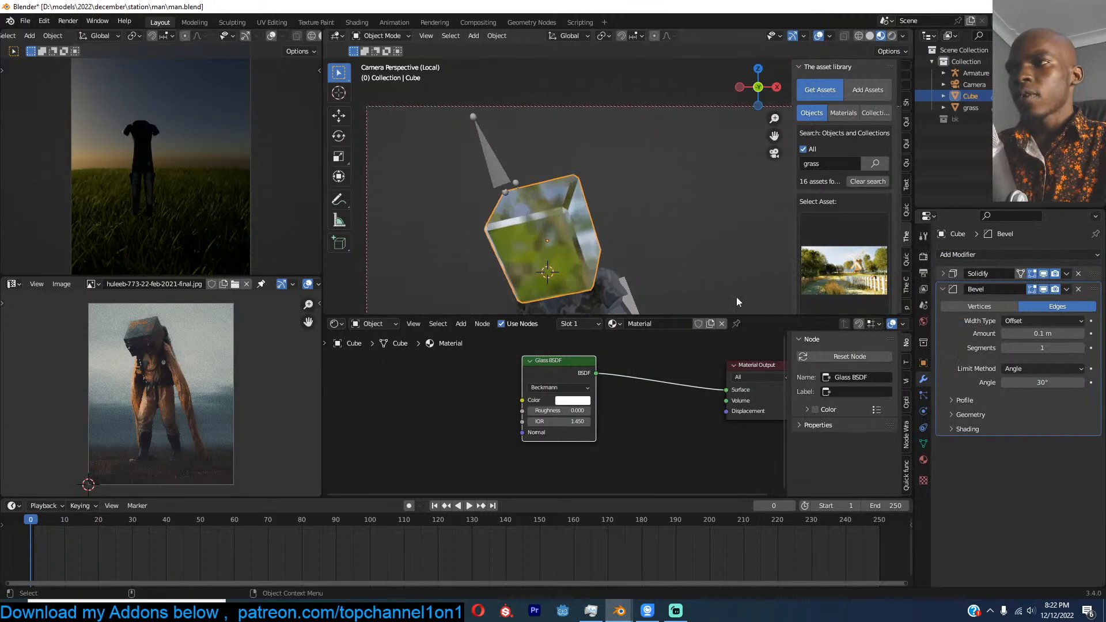
# Step: Enable Harden Normals on the Bevel modifier and Auto Smooth on the cube, and save the file
pyautogui.hotkey('shift', 'q')
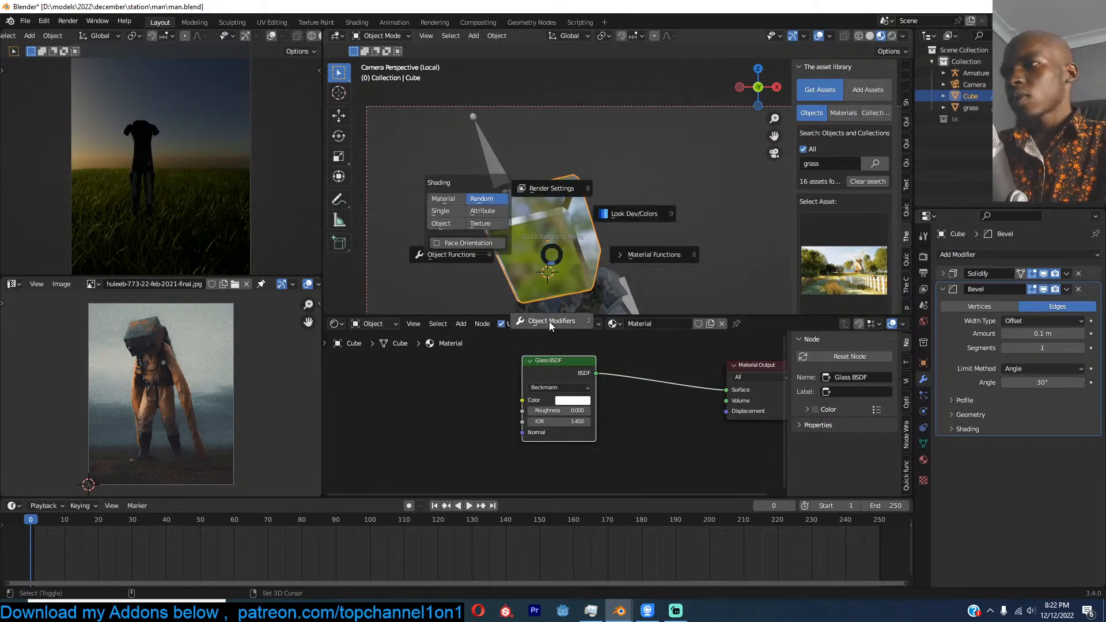
pyautogui.press('Escape')
pyautogui.press('q')
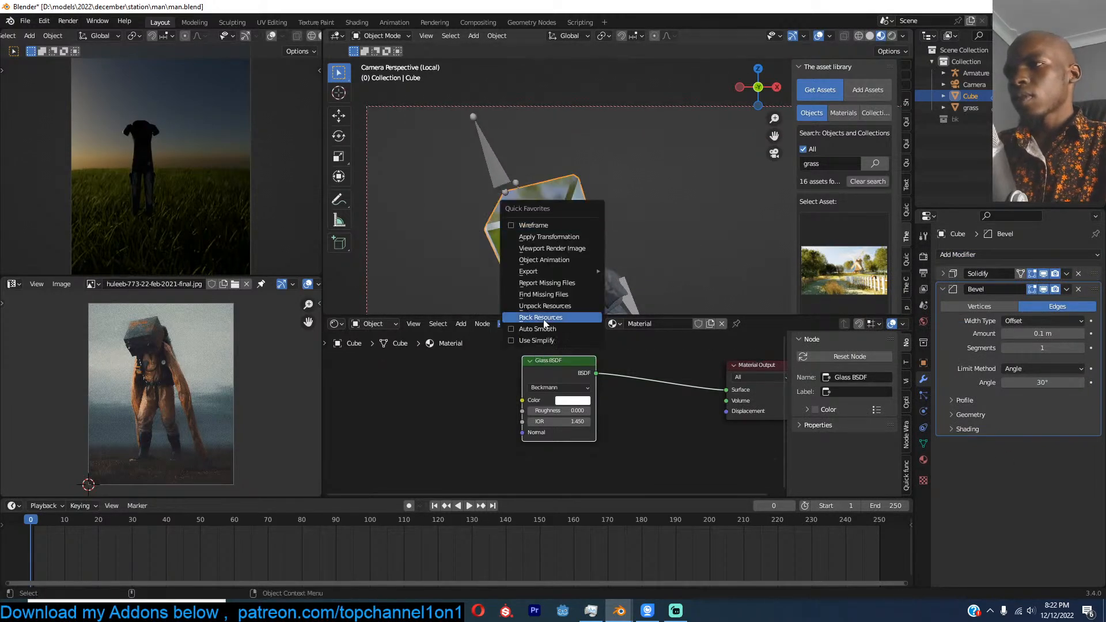
pyautogui.click(974, 426)
pyautogui.click(1010, 451)
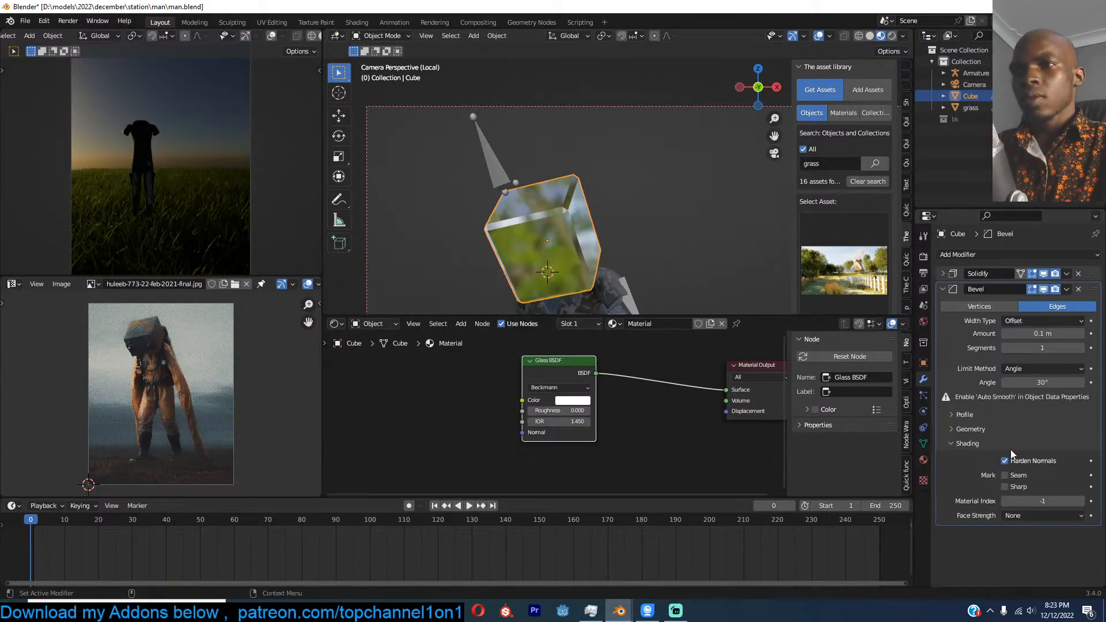
pyautogui.press('q')
pyautogui.click(580, 213)
pyautogui.press('q')
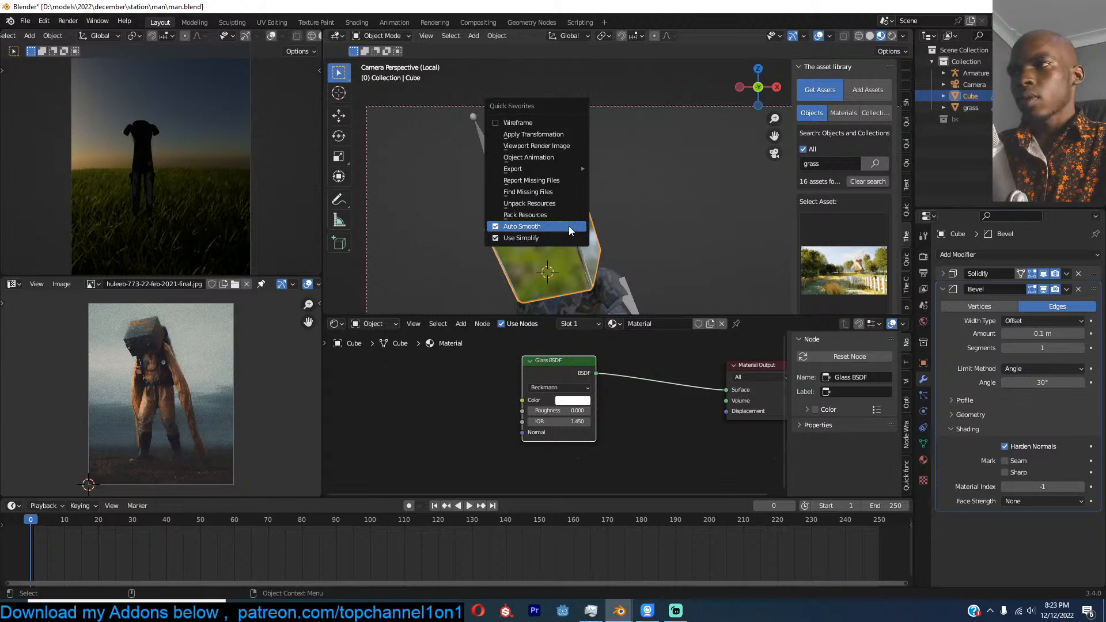
pyautogui.click(555, 238)
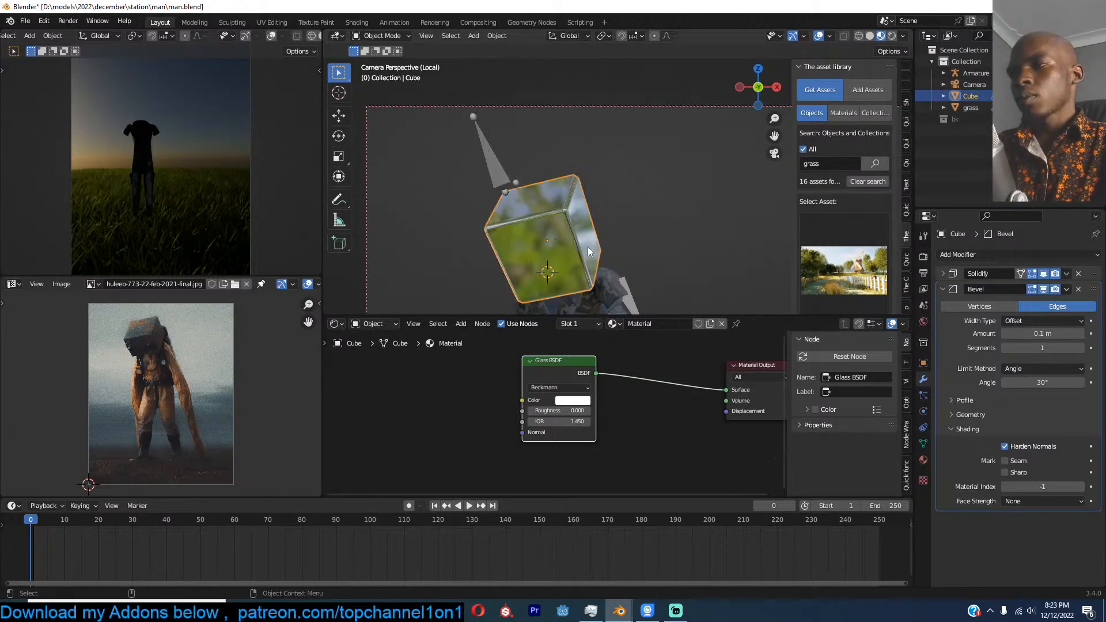
pyautogui.scroll(-3, 306, 40)
pyautogui.hotkey('ctrl', 's')
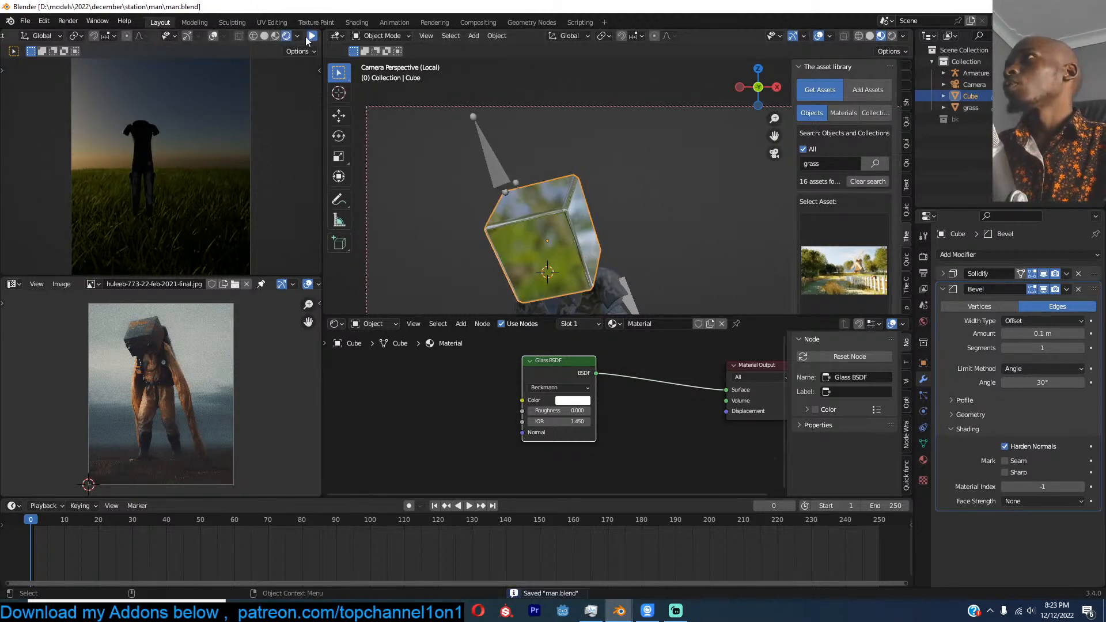
# Step: Resume the rendered camera preview, save the file, and toggle the Solidify modifier's viewport display to compare the glass cube
pyautogui.click(311, 36)
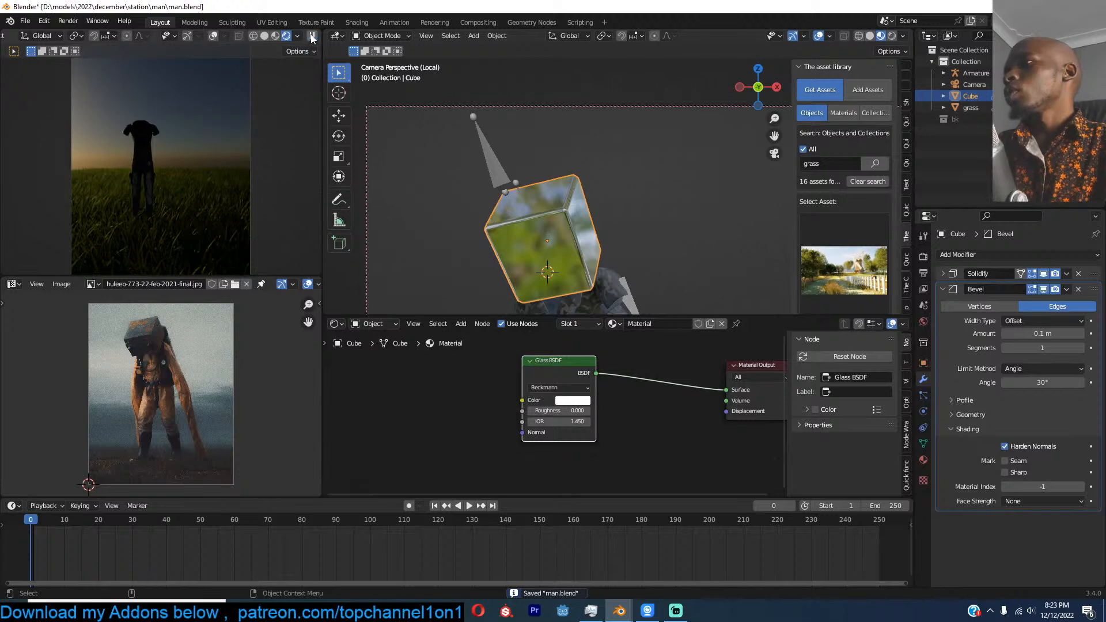
pyautogui.hotkey('ctrl', 's')
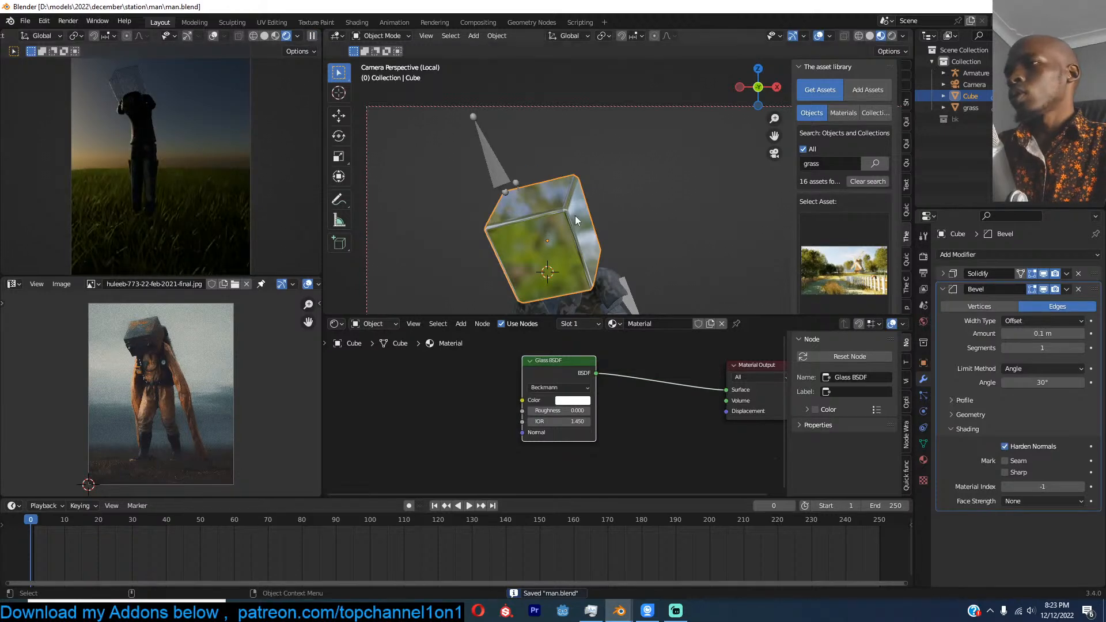
pyautogui.click(1044, 273)
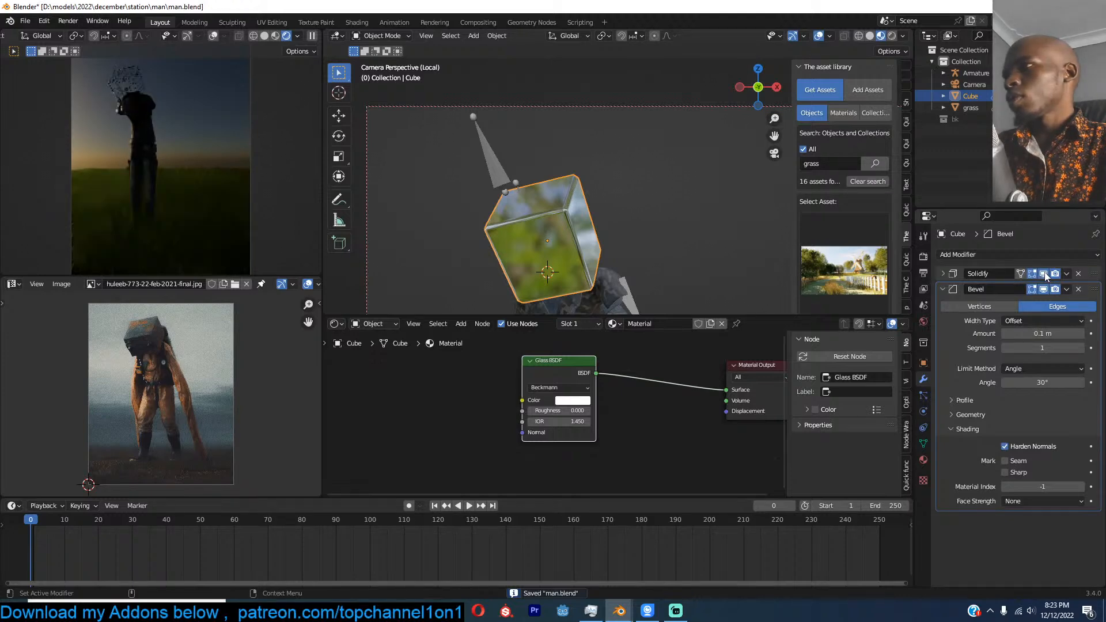
# Step: Try a Solidify thickness of 1 m on the cube, and settle on 0.2 m
pyautogui.click(942, 274)
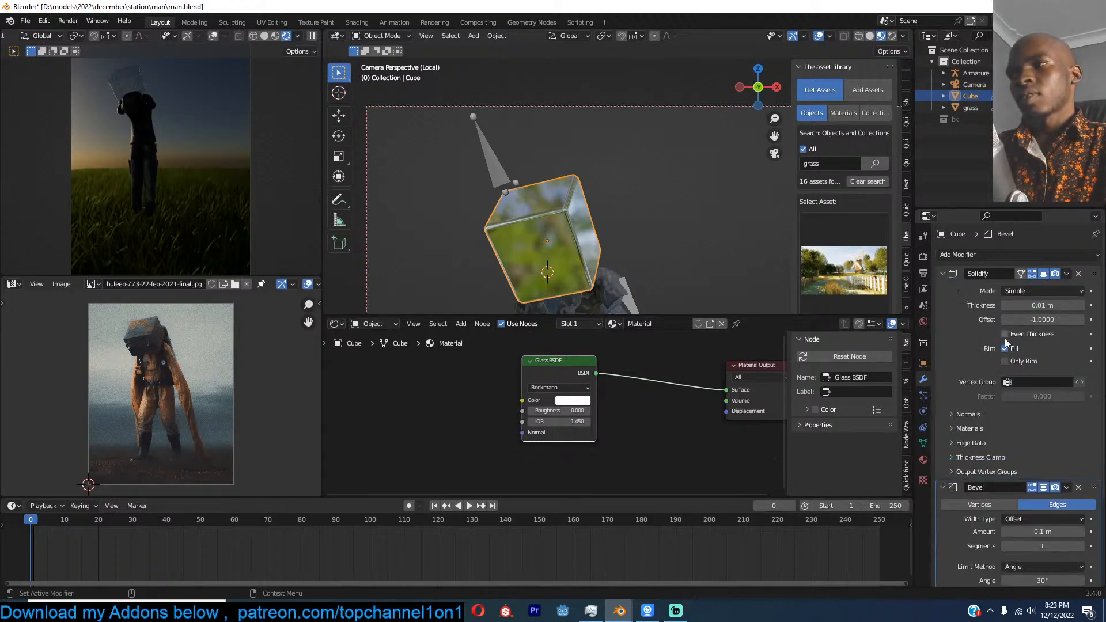
pyautogui.click(1046, 306)
pyautogui.write('1')
pyautogui.press('Return')
pyautogui.click(1051, 304)
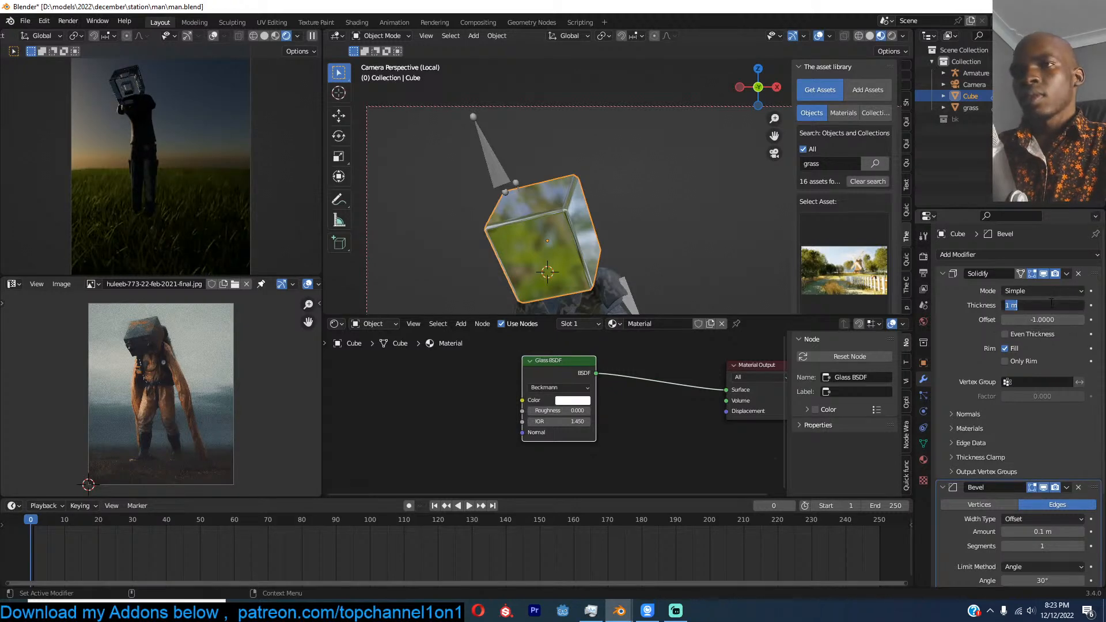
pyautogui.write('.2')
pyautogui.press('Return')
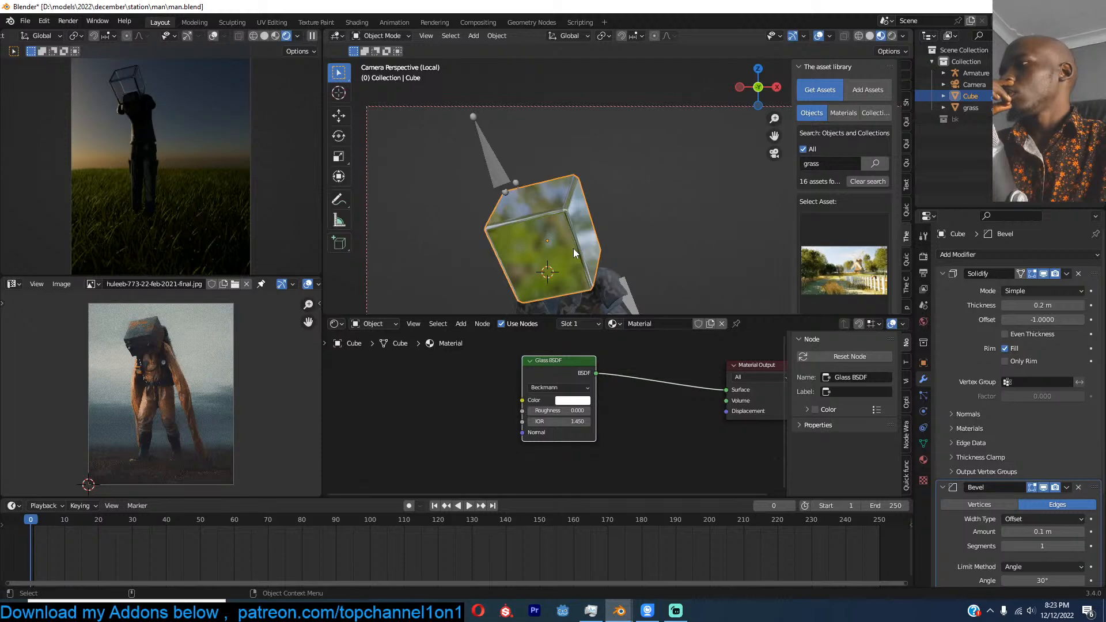
# Step: Delete the clothed character with its armature and the glass cube, and leave the isolated view
pyautogui.scroll(-5, 521, 196)
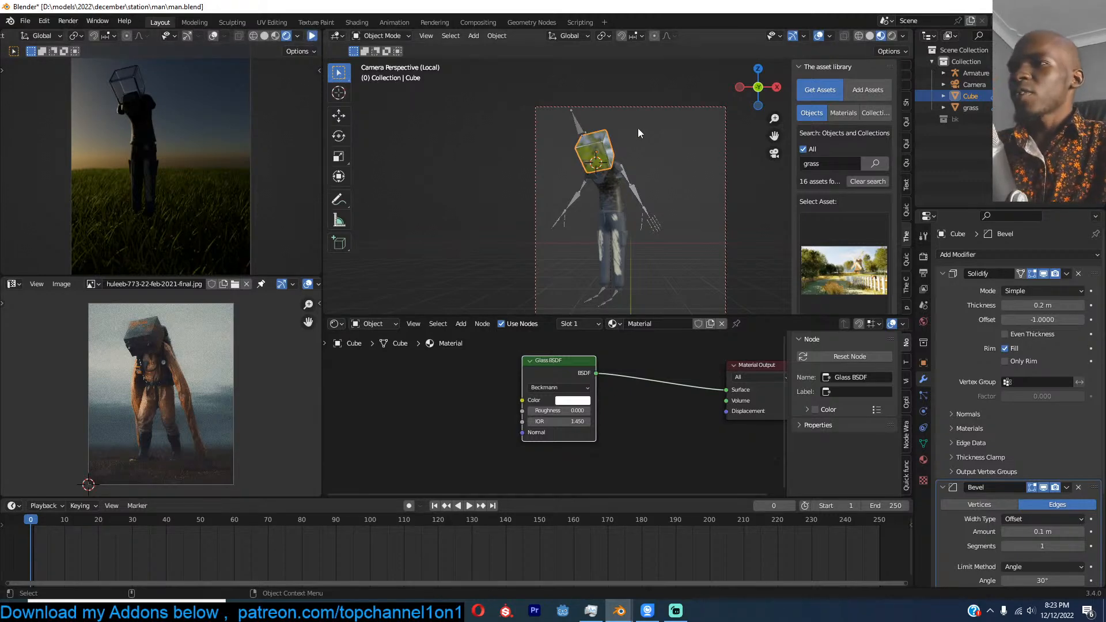
pyautogui.press('Delete')
pyautogui.press('KP_Divide')
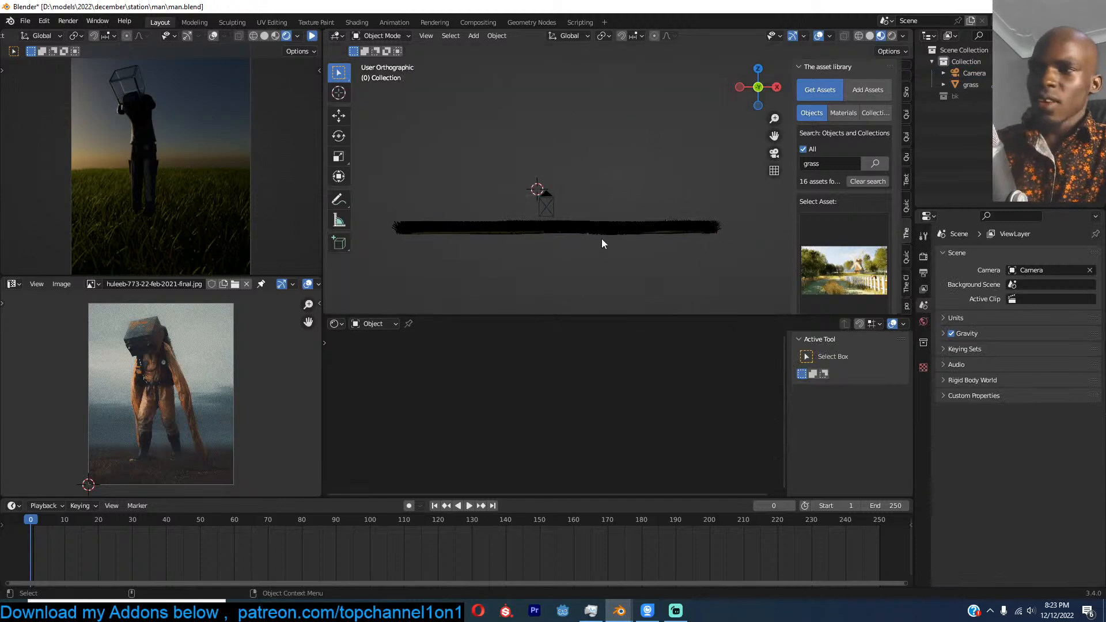
# Step: Show the grass scene through the camera in solid shading with X-ray on, and save the file
pyautogui.hotkey('alt', 'z')
pyautogui.scroll(-2, 609, 237)
pyautogui.hotkey('ctrl', 's')
pyautogui.press('z')
pyautogui.click(738, 227)
pyautogui.keyDown('shift'); pyautogui.moveTo(691, 228); pyautogui.dragTo(635, 211, button='middle'); pyautogui.keyUp('shift')
pyautogui.scroll(1, 634, 211)
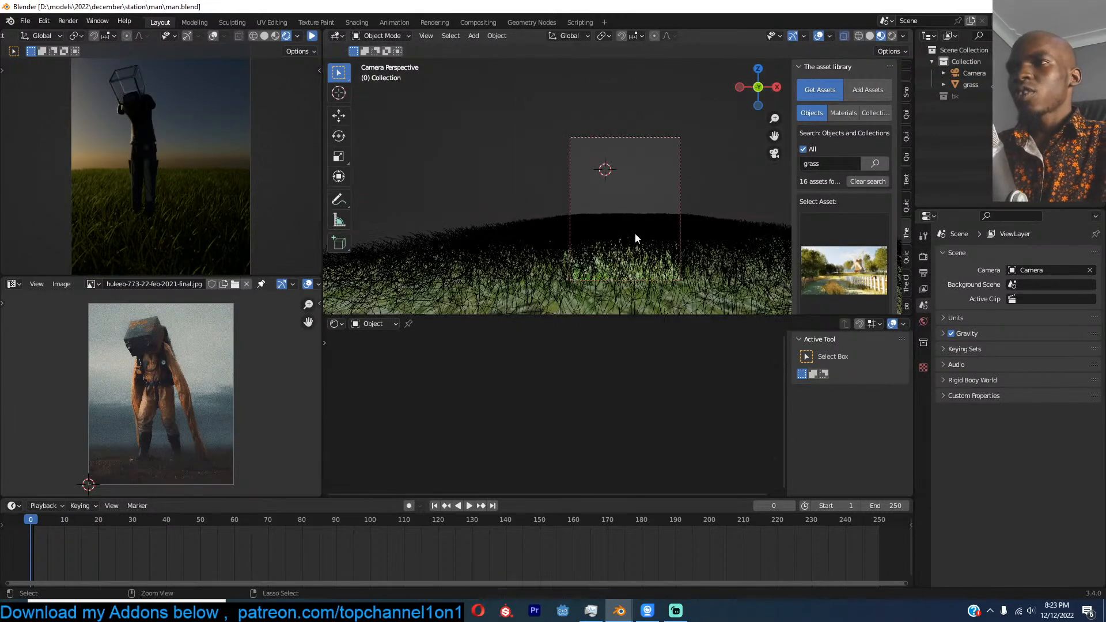
pyautogui.hotkey('ctrl', 's')
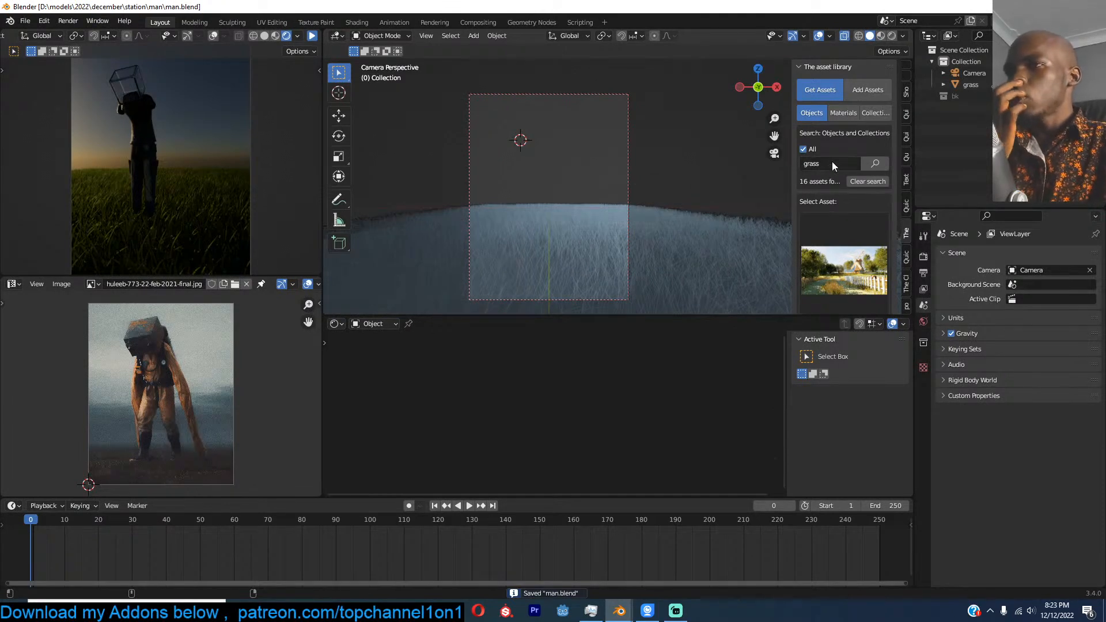
# Step: Search the asset library for "man" and add the modern soldier figure to the grass scene
pyautogui.press('Return')
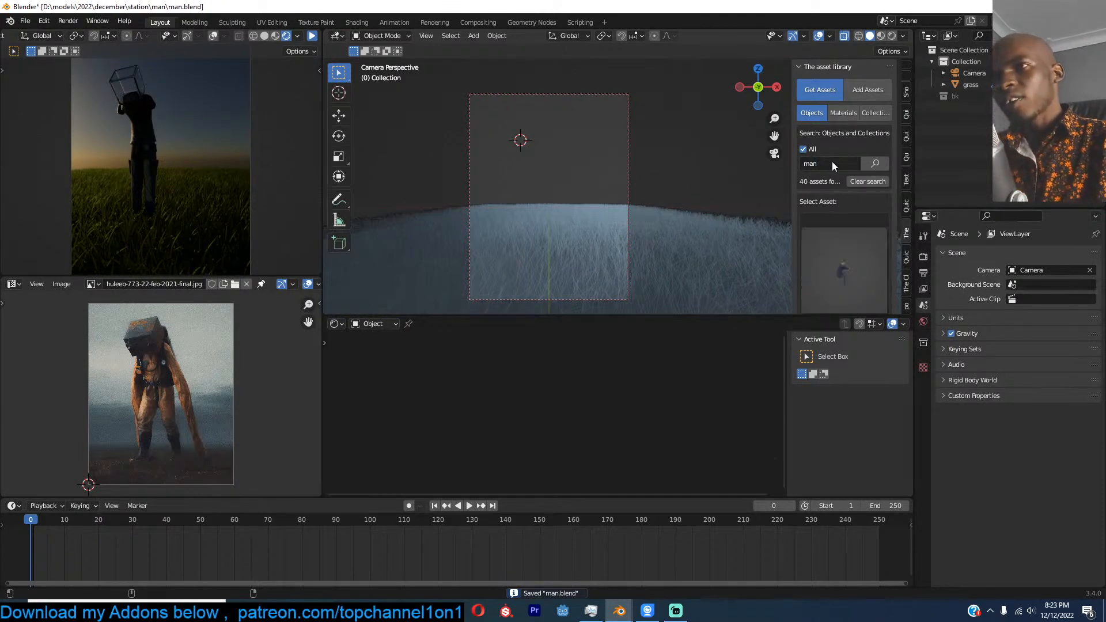
pyautogui.click(870, 258)
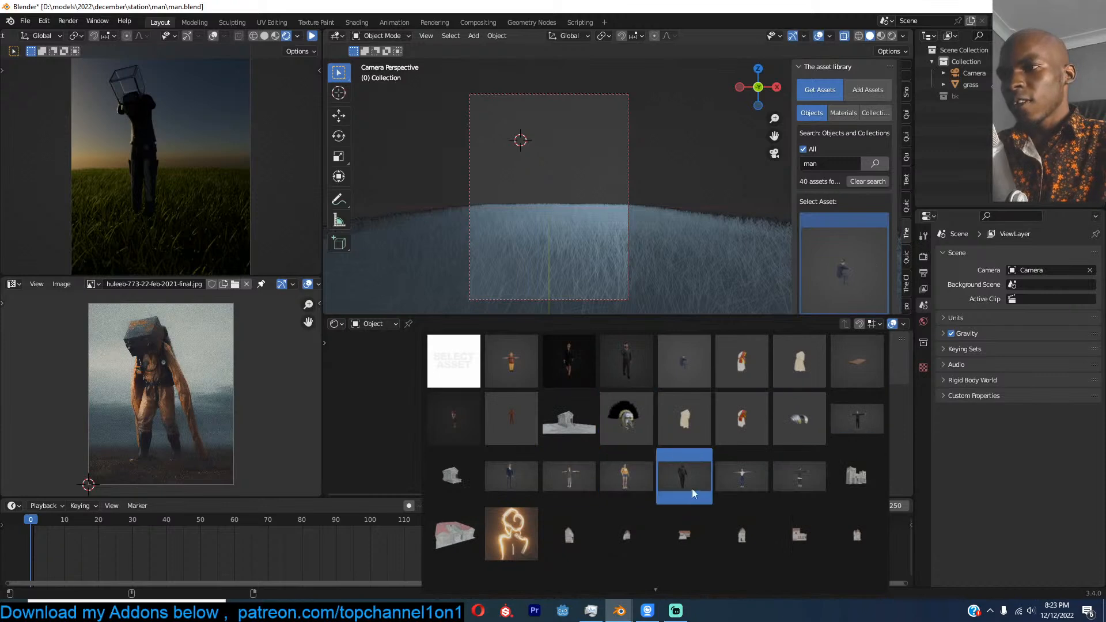
pyautogui.click(701, 472)
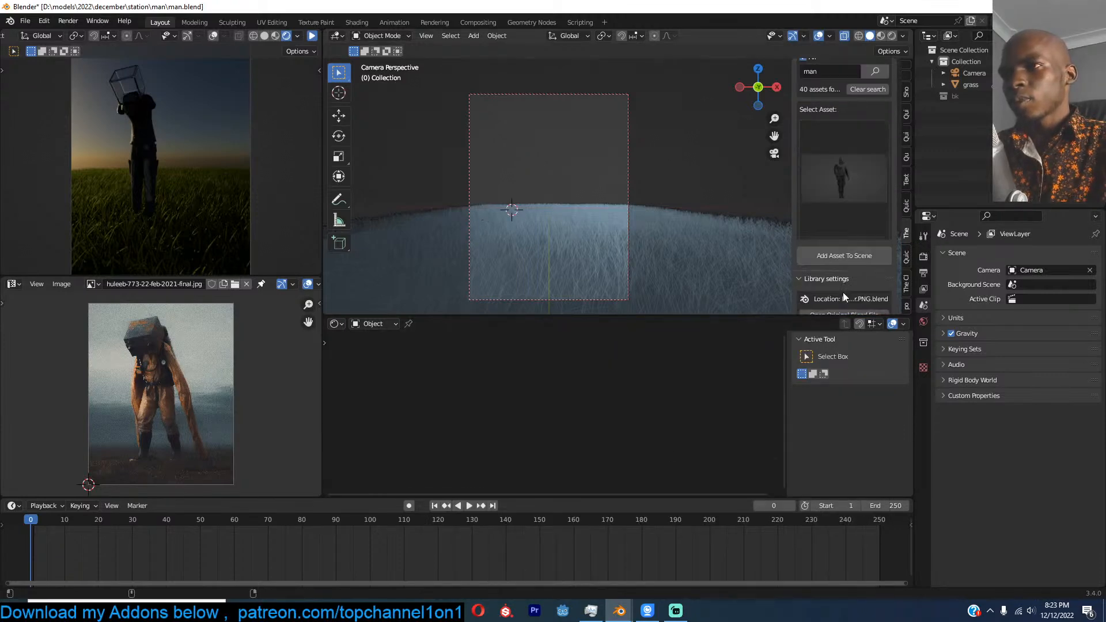
pyautogui.scroll(-4, 842, 292)
pyautogui.click(869, 257)
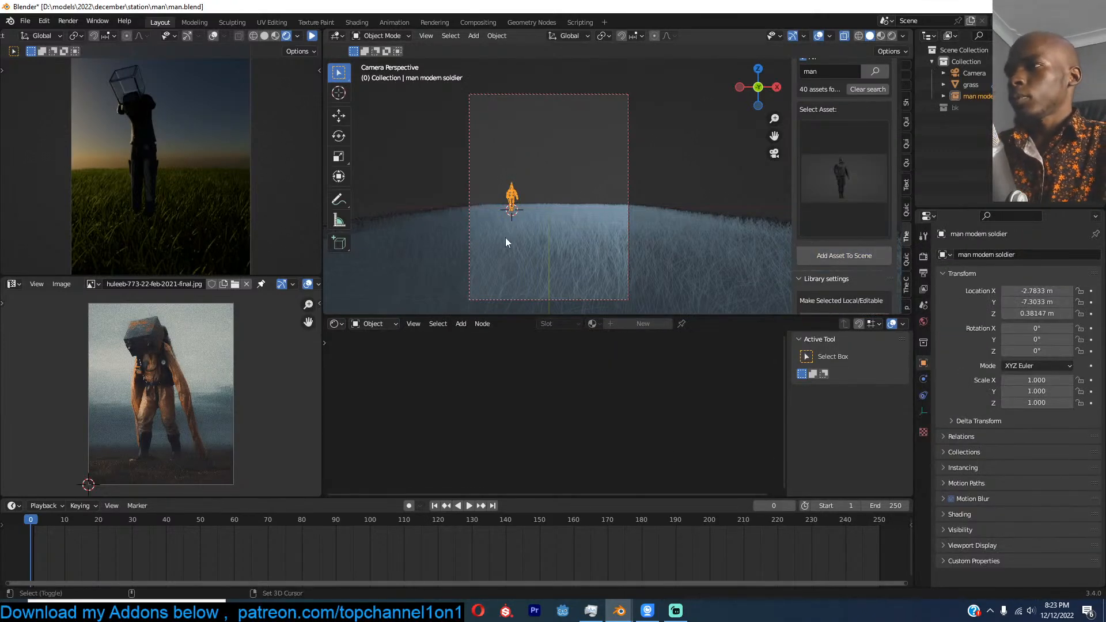
# Step: Bring the soldier closer to the camera, scale it to about 1.48, and rotate it to about -47.4° around Z
pyautogui.hotkey('shift', 's')
pyautogui.click(499, 157)
pyautogui.press('r')
pyautogui.press('z')
pyautogui.click(569, 313)
pyautogui.press('s')
pyautogui.click(641, 237)
pyautogui.press('r')
pyautogui.press('z')
pyautogui.click(609, 182)
# Step: Slide the soldier across the ground to about X -0.34 m, Y -14.27 m, and resume the rendered camera preview
pyautogui.press('g')
pyautogui.hotkey('shift', 'z')
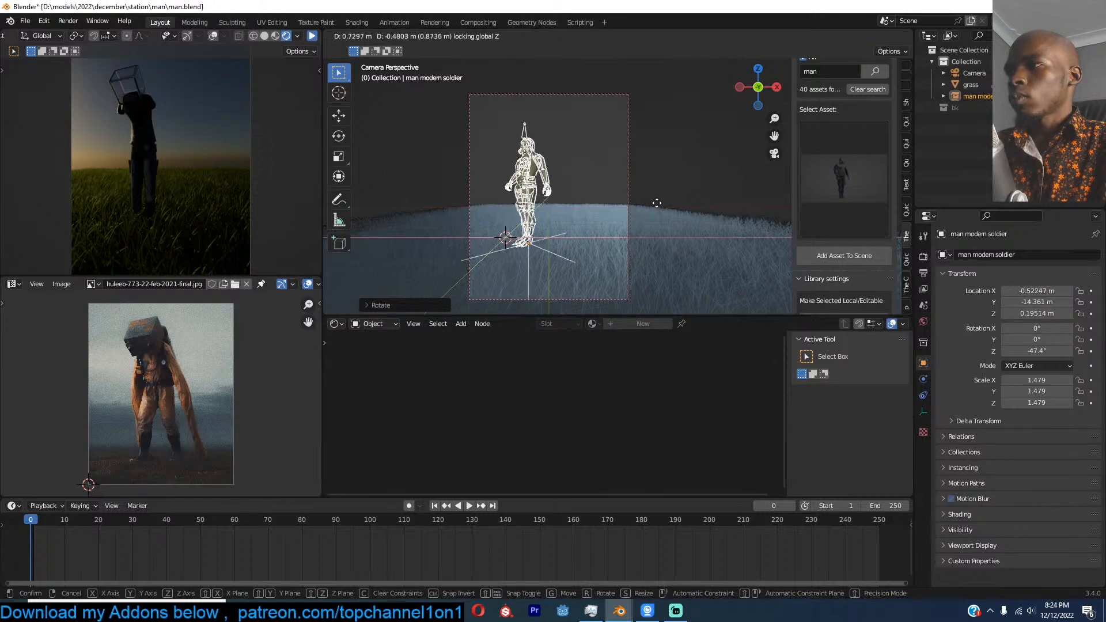
pyautogui.click(663, 202)
pyautogui.click(853, 210)
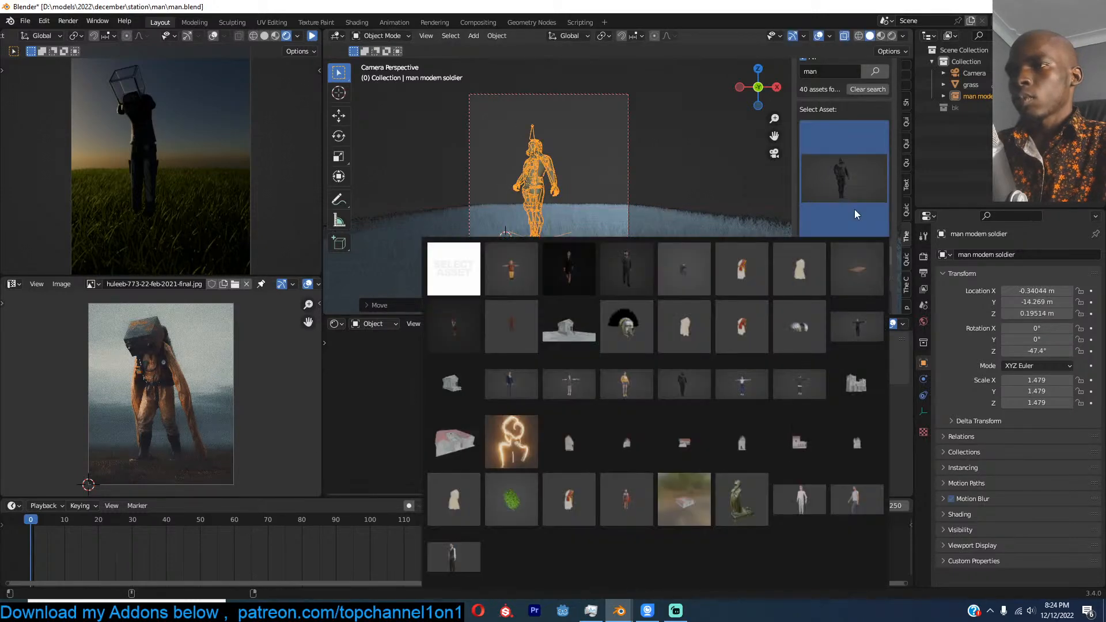
pyautogui.click(855, 209)
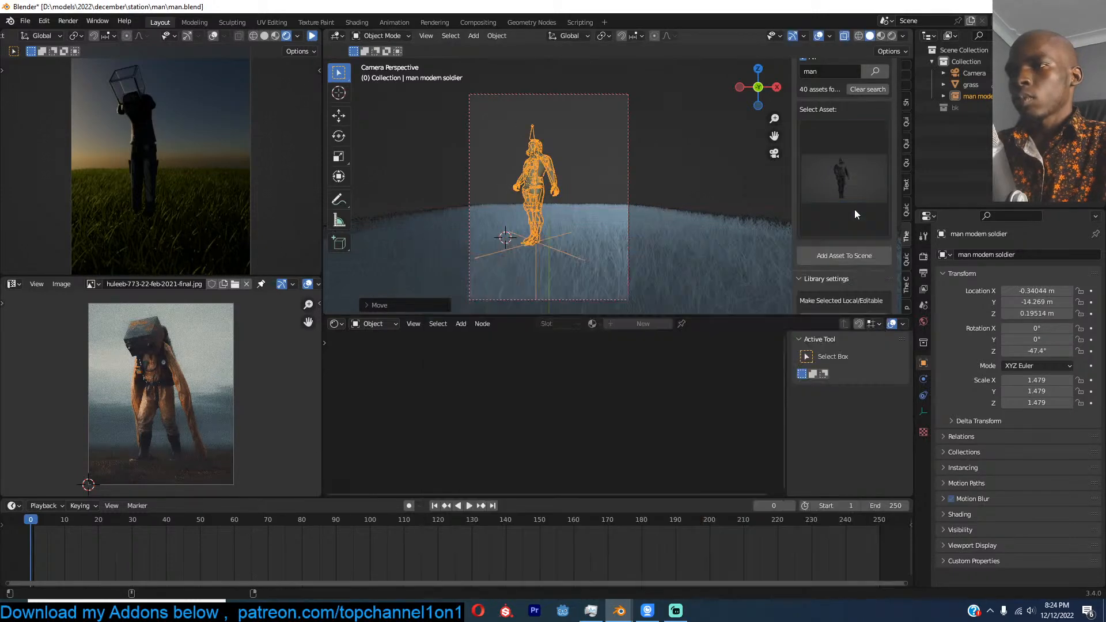
pyautogui.click(313, 37)
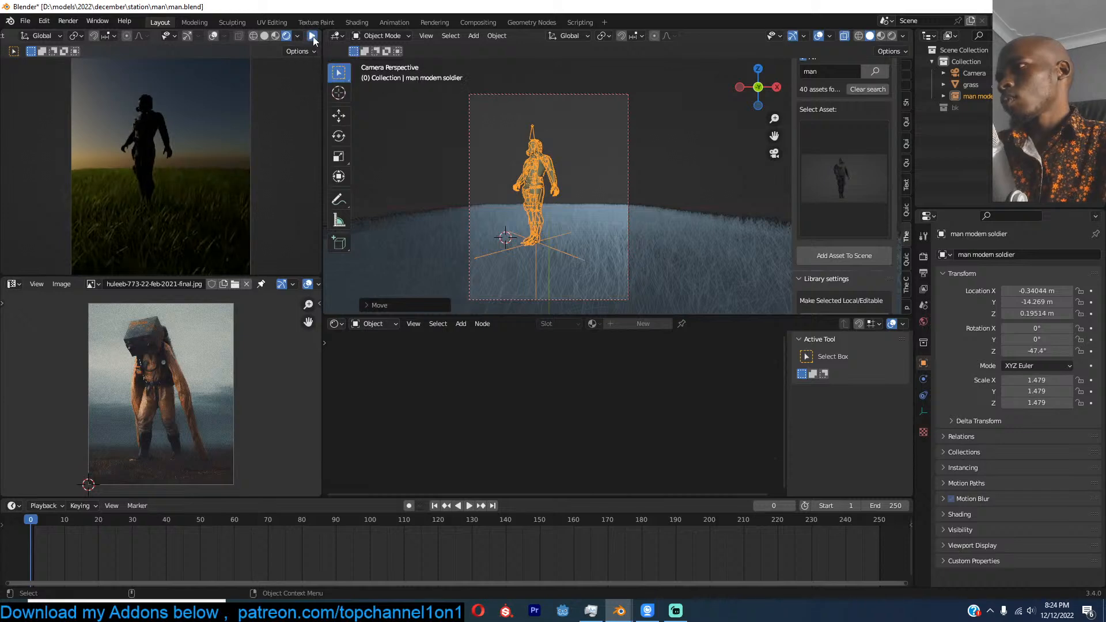
# Step: Change the Hair BSDF color of the grass object's Material.001 to a golden brown
pyautogui.click(613, 226)
pyautogui.click(600, 232)
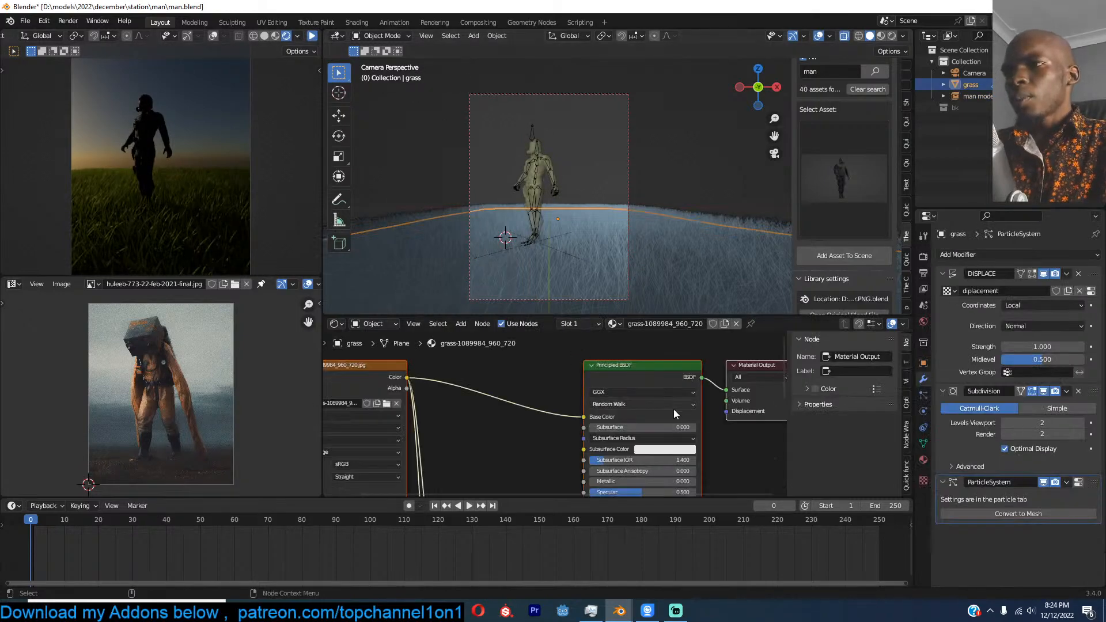
pyautogui.click(924, 459)
pyautogui.click(968, 269)
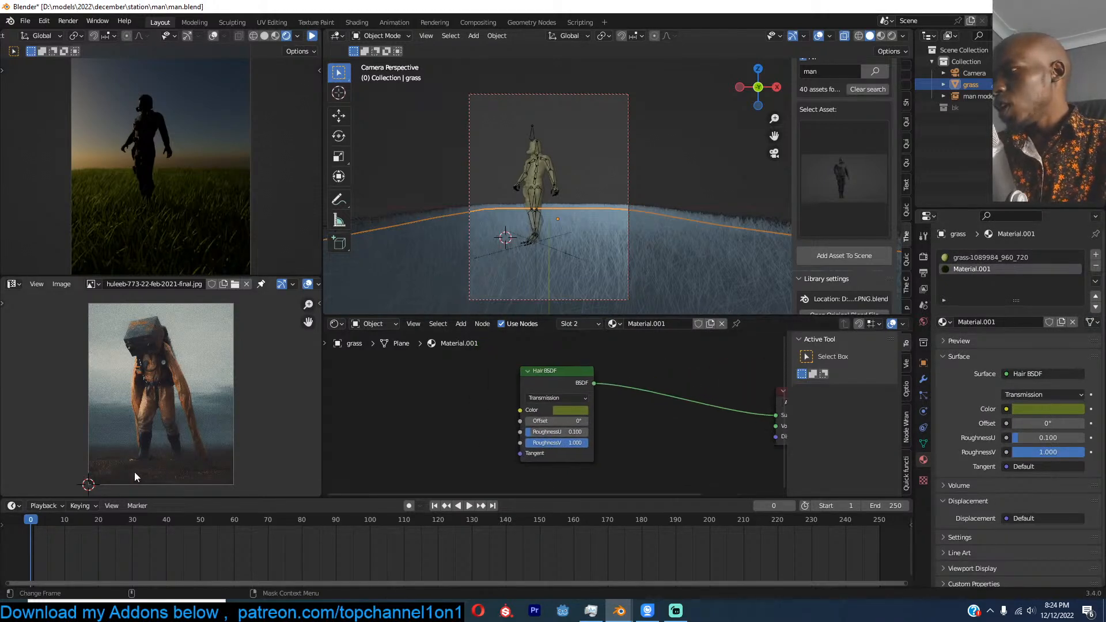
pyautogui.click(578, 411)
pyautogui.moveTo(594, 317); pyautogui.dragTo(577, 322)
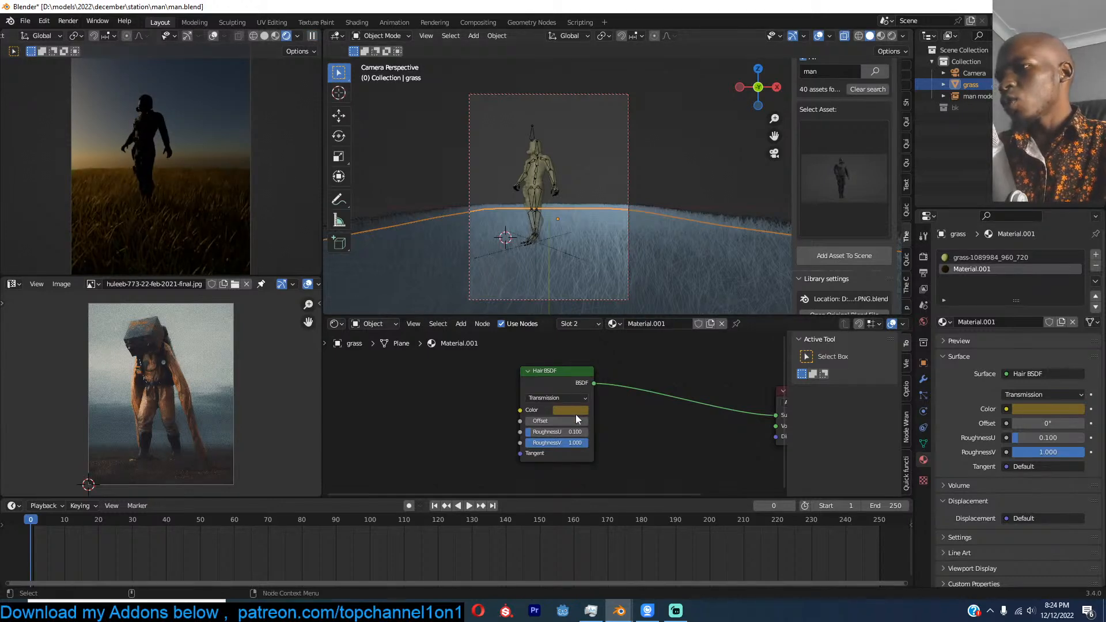
# Step: Set the grass Hair BSDF's RoughnessU to 0.238 and RoughnessV to 0.462, and save the file
pyautogui.scroll(5, 576, 414)
pyautogui.moveTo(521, 451); pyautogui.dragTo(549, 448)
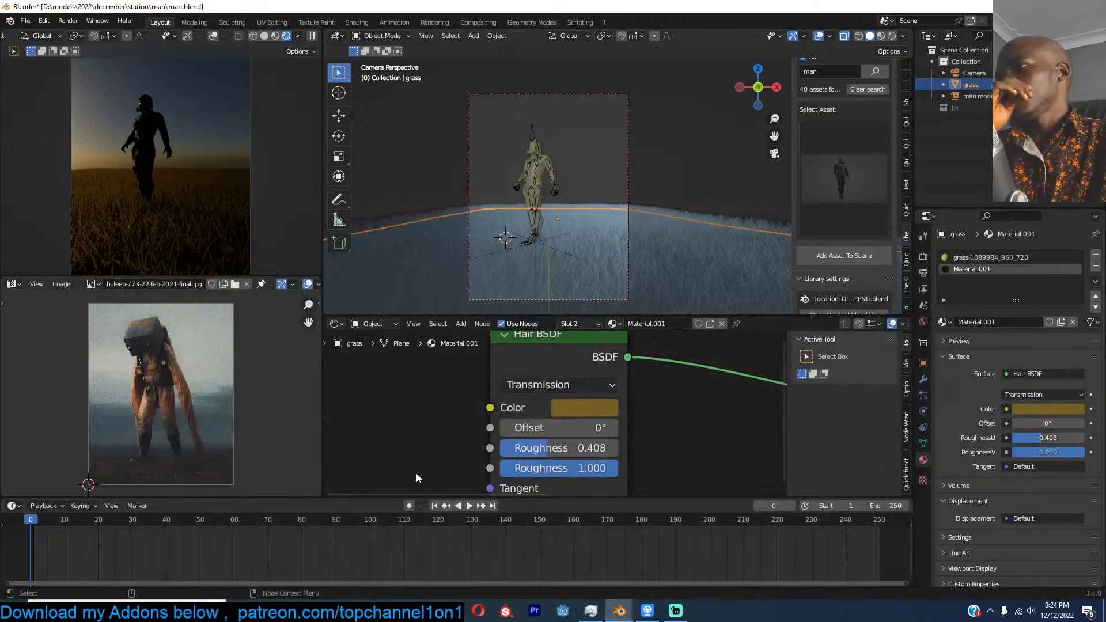
pyautogui.moveTo(540, 451); pyautogui.dragTo(520, 452)
pyautogui.moveTo(581, 470); pyautogui.dragTo(557, 473)
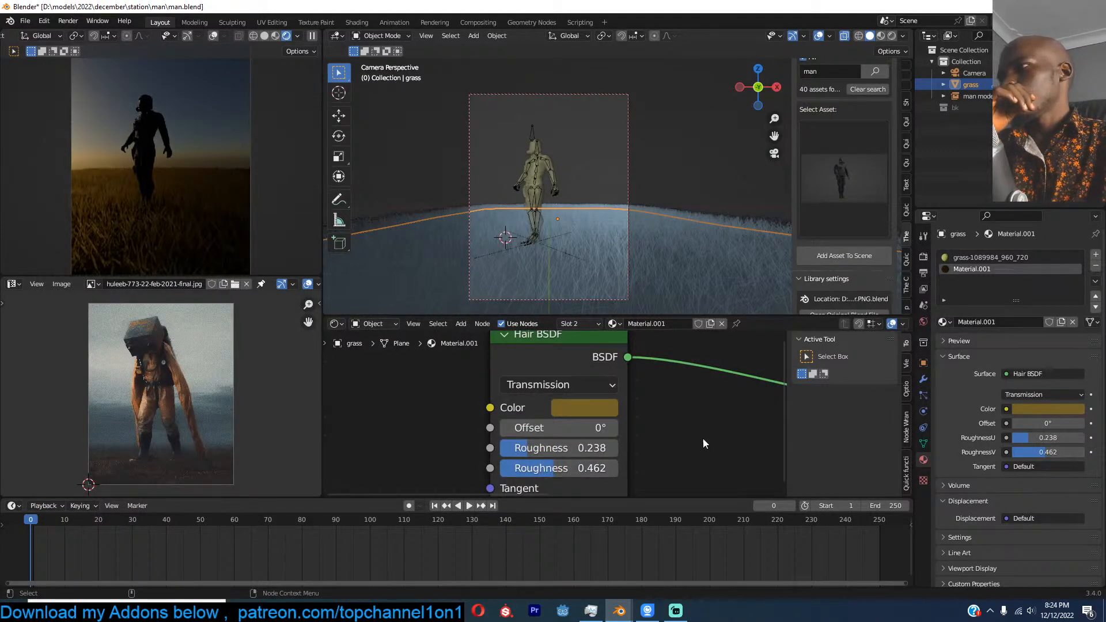
pyautogui.hotkey('ctrl', 's')
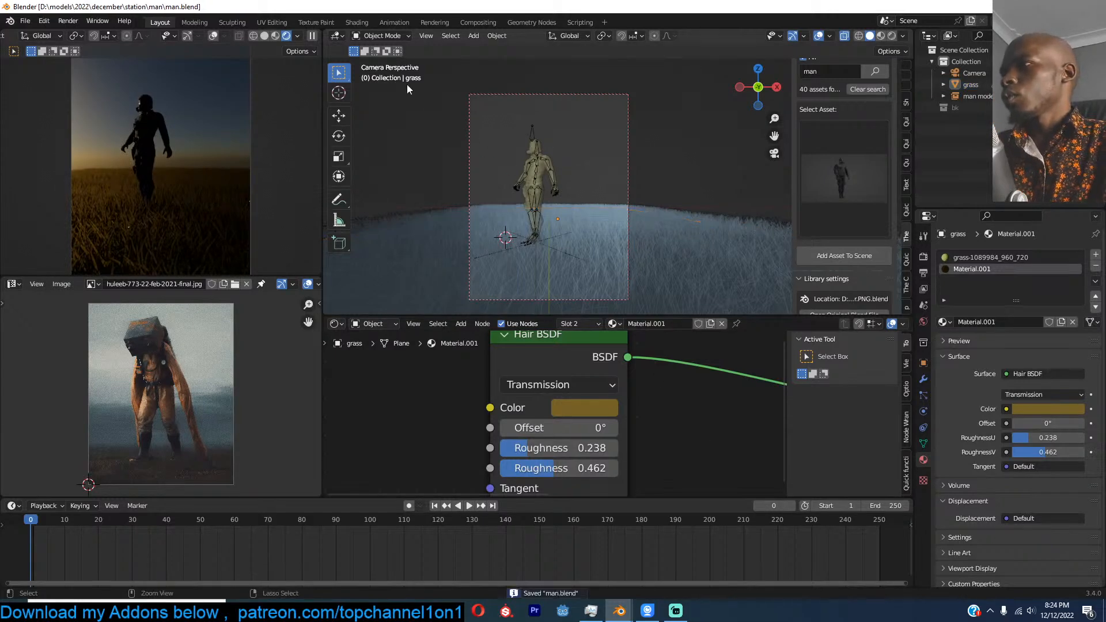
# Step: Search the asset library for "train" and add the train model to the field beside the soldier
pyautogui.scroll(3, 784, 135)
pyautogui.scroll(4, 842, 144)
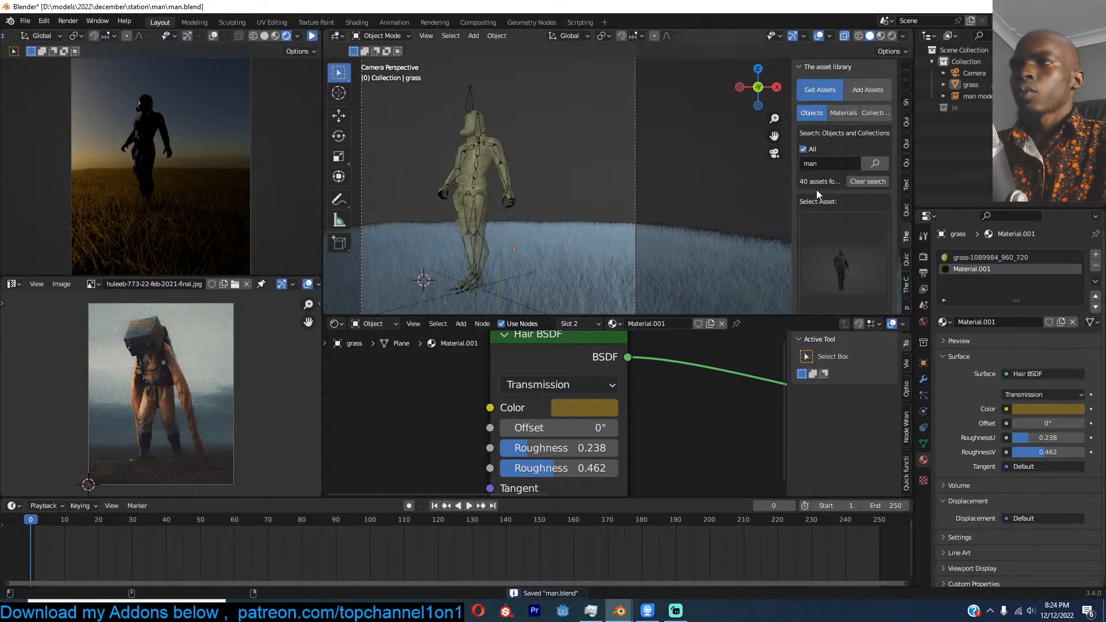
pyautogui.click(841, 162)
pyautogui.write('ta')
pyautogui.press('BackSpace')
pyautogui.write('rai')
pyautogui.press('Return')
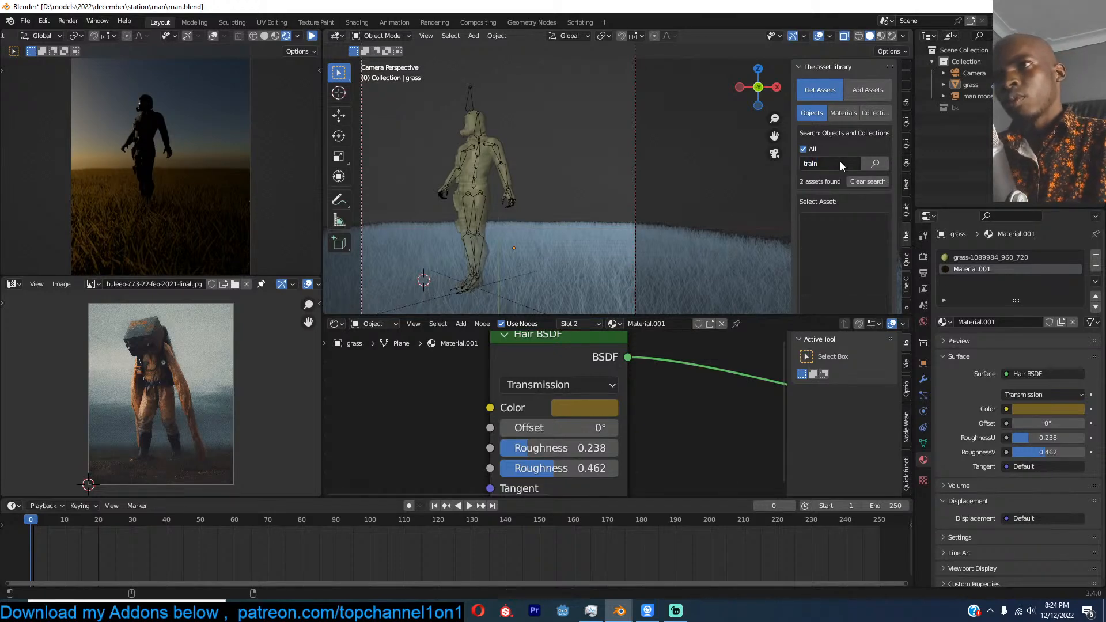
pyautogui.click(847, 265)
pyautogui.click(935, 355)
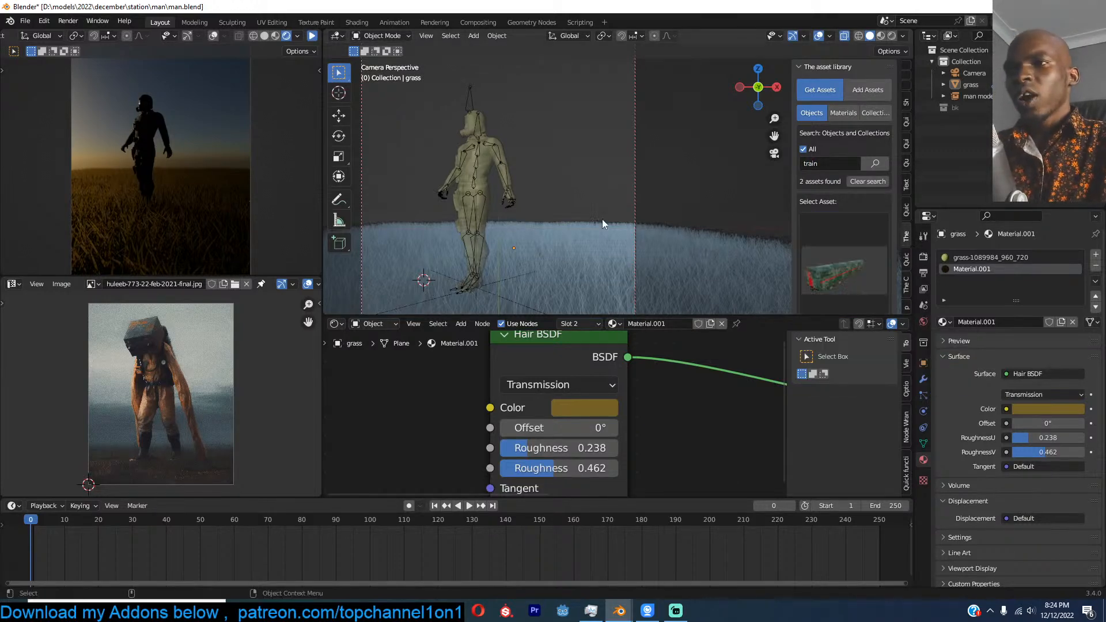
pyautogui.scroll(-4, 828, 278)
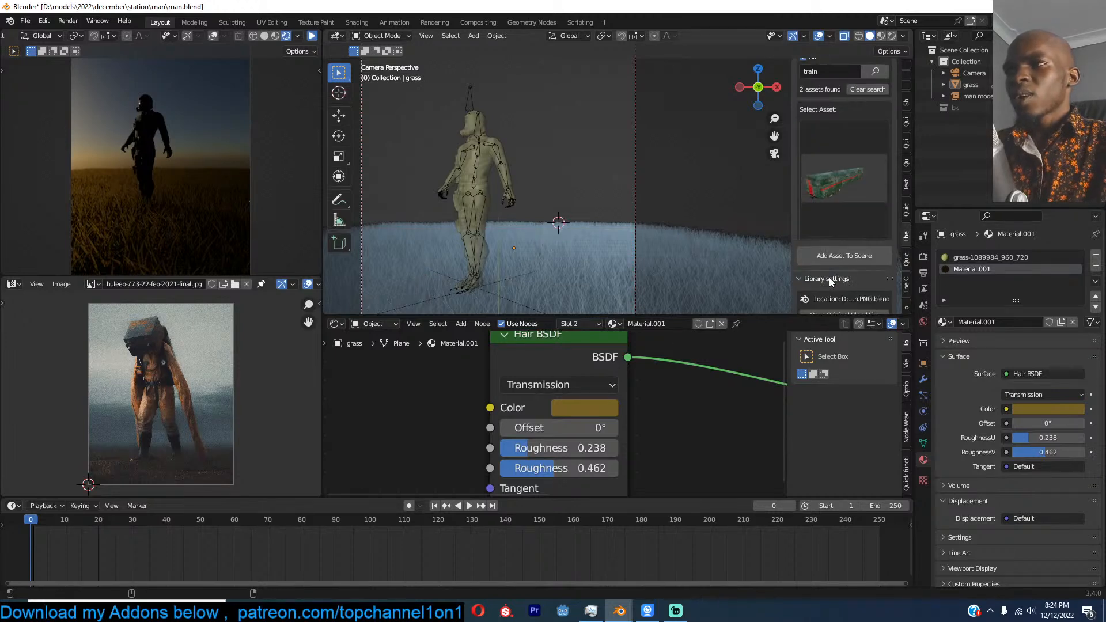
pyautogui.click(864, 256)
# Step: Scale the train and rotate it around Z so it stretches away behind the soldier
pyautogui.press('s')
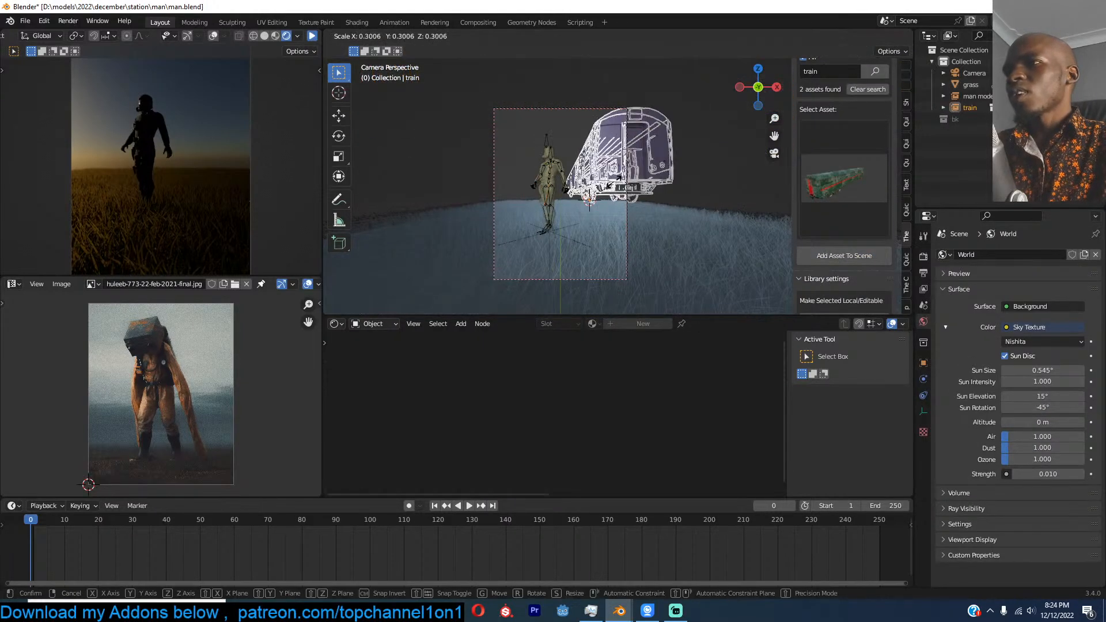
pyautogui.press('Return')
pyautogui.press('r')
pyautogui.press('z')
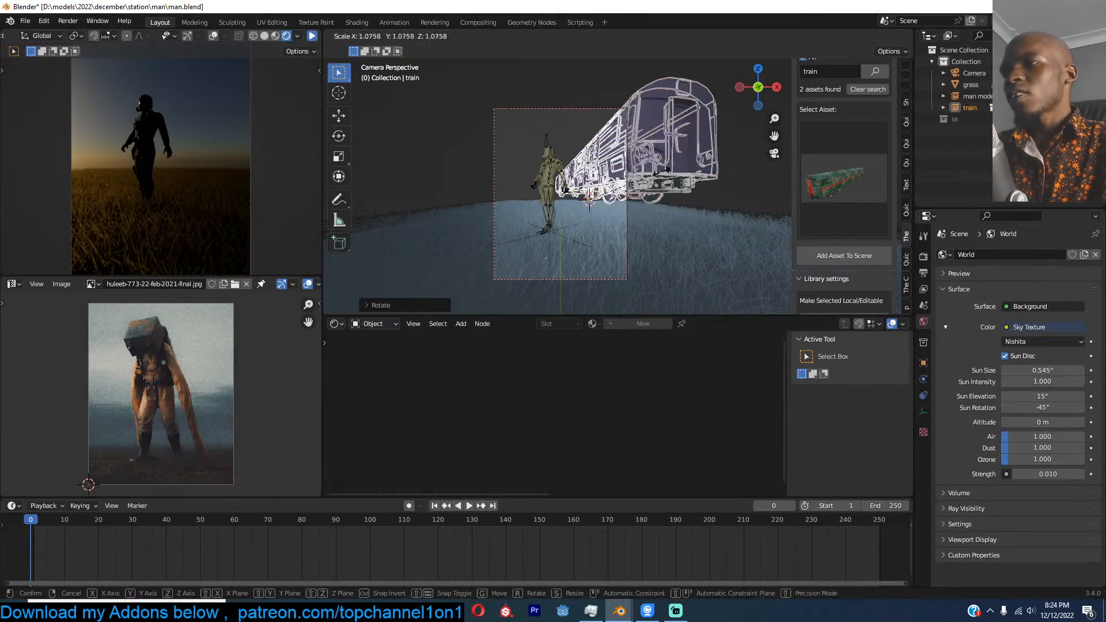
pyautogui.click(664, 183)
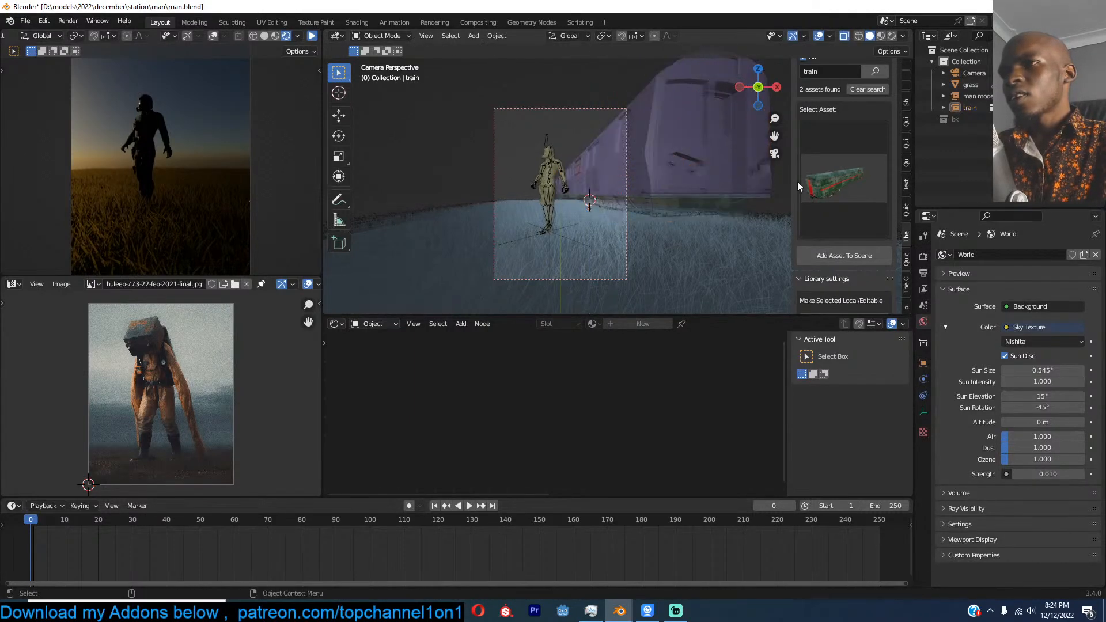
# Step: Search the asset library for "genera" and choose the railway track asset for a spot beside the soldier
pyautogui.scroll(3, 847, 116)
pyautogui.write('t')
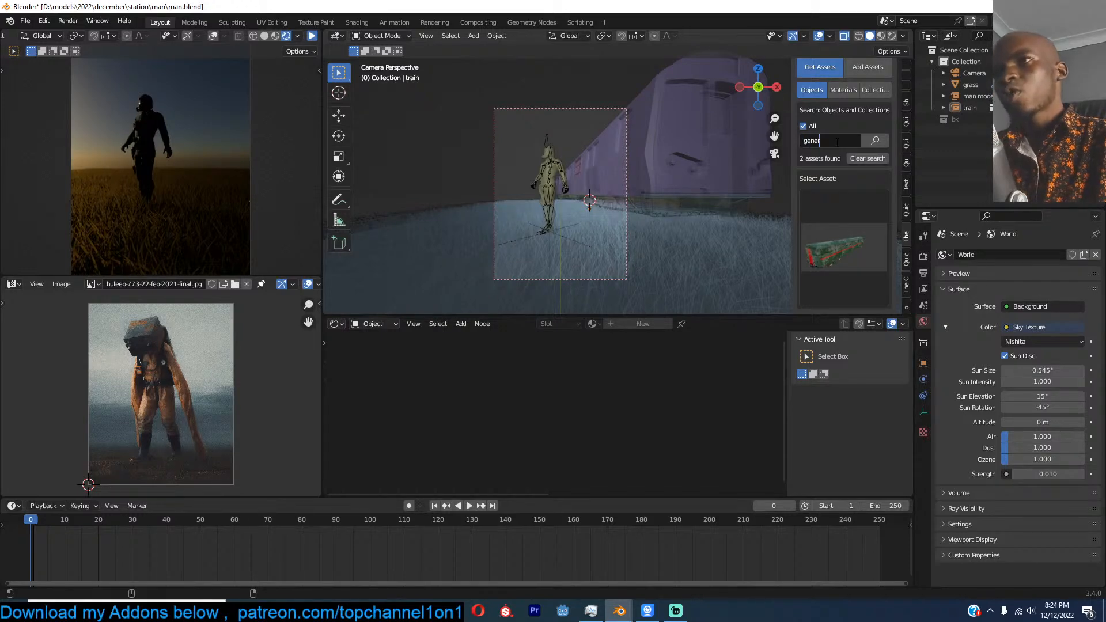
pyautogui.press('Return')
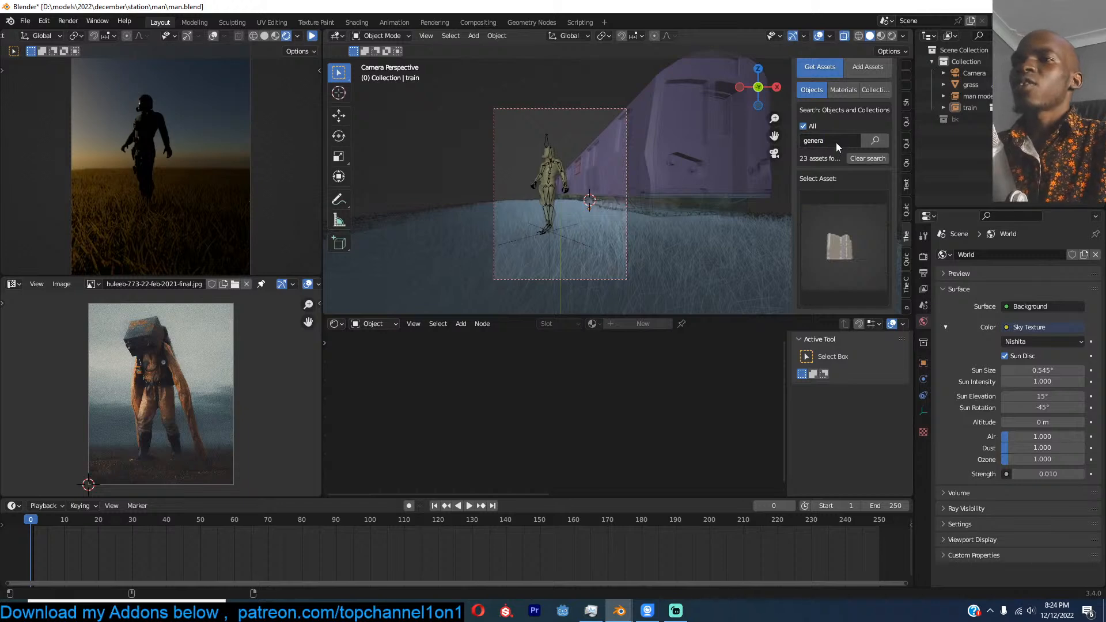
pyautogui.click(841, 231)
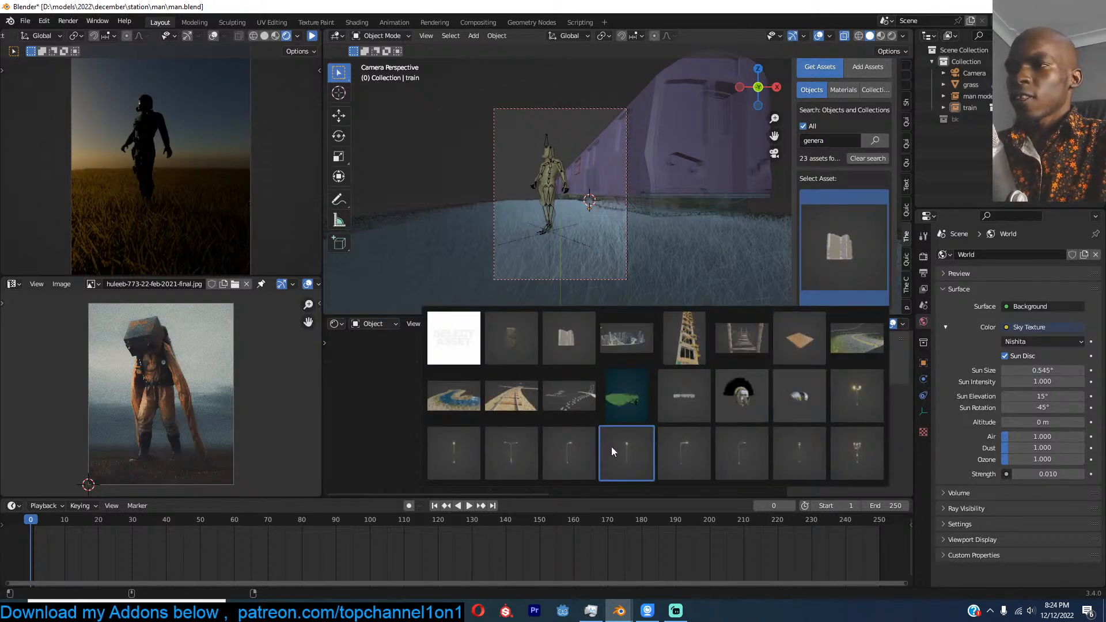
pyautogui.click(532, 403)
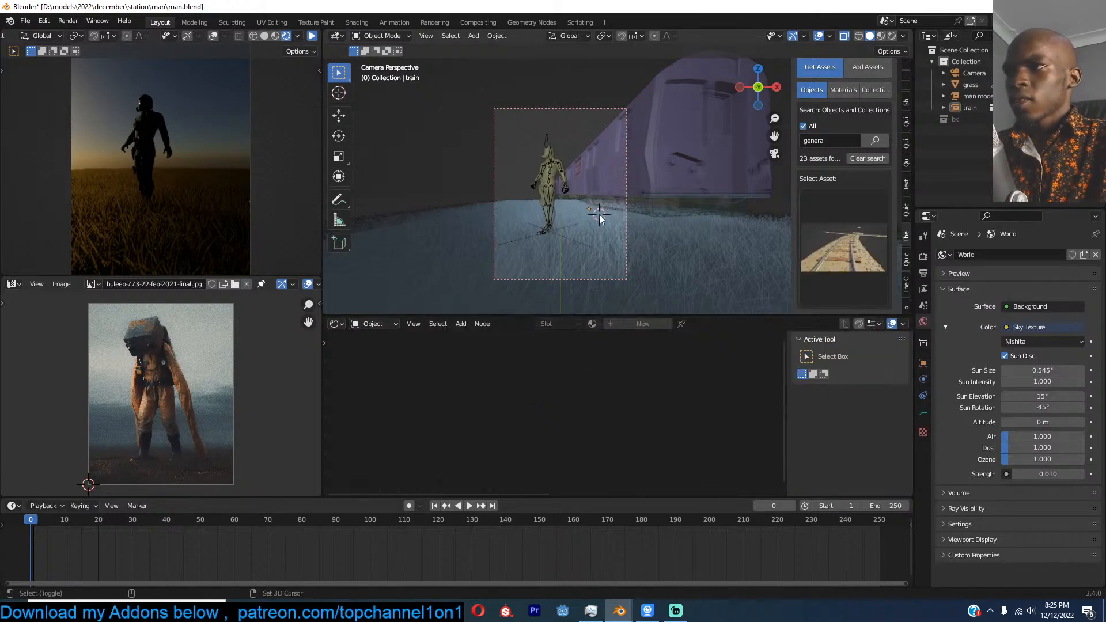
pyautogui.scroll(-3, 841, 258)
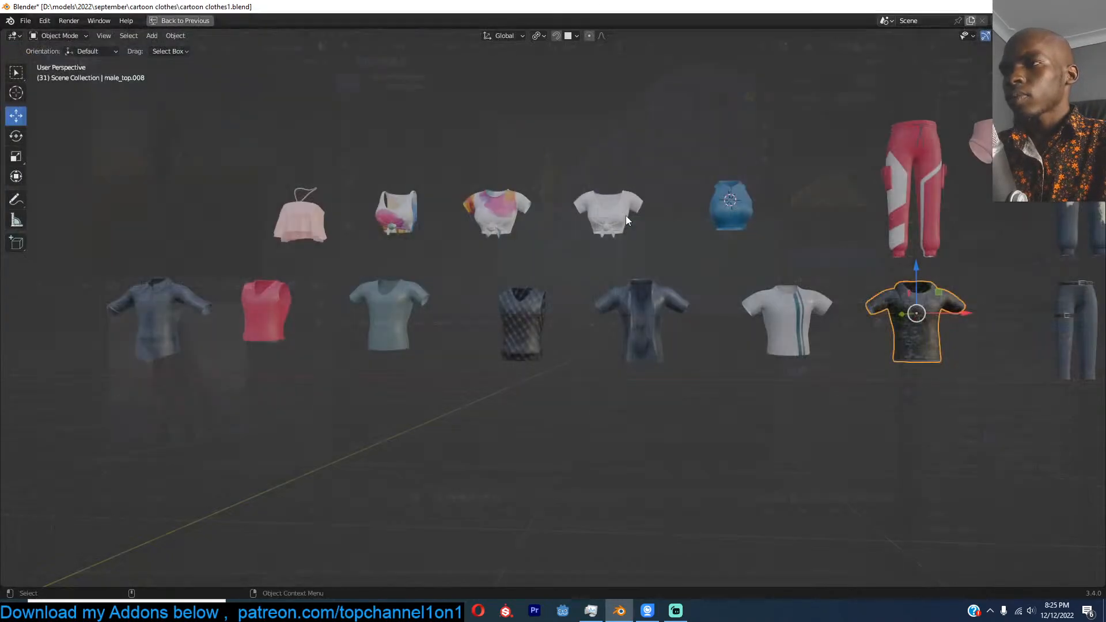
# Step: Reopen the recent Blender file man
pyautogui.click(619, 611)
pyautogui.click(620, 611)
pyautogui.rightClick(620, 610)
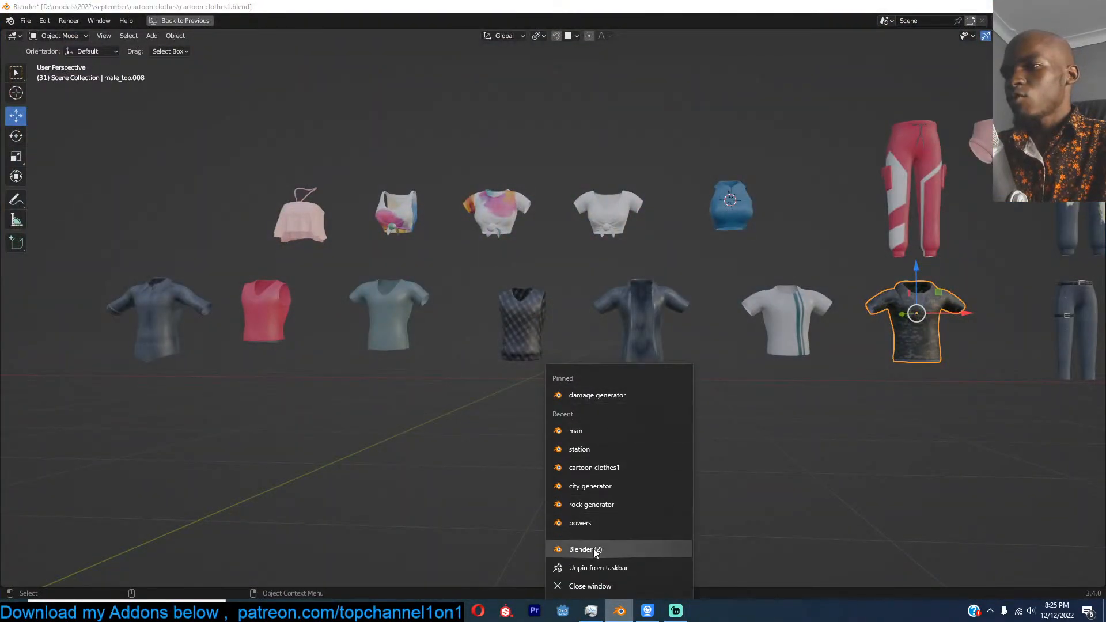
pyautogui.click(635, 430)
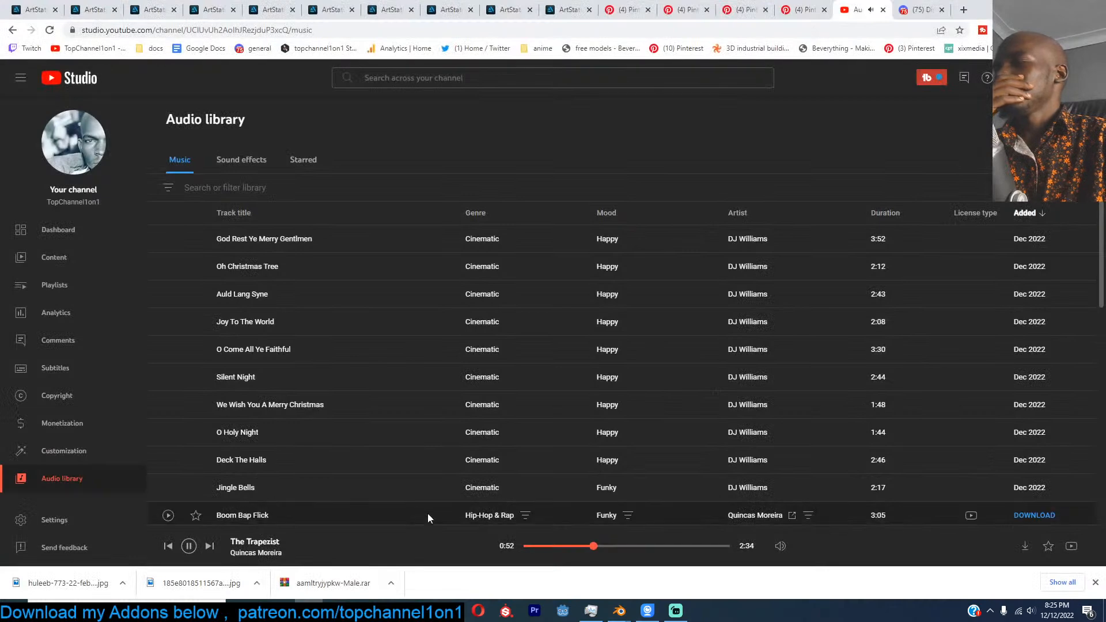
# Step: Skip the current track in the YouTube Studio audio library, play "Little Fish", and return to Blender
pyautogui.click(210, 546)
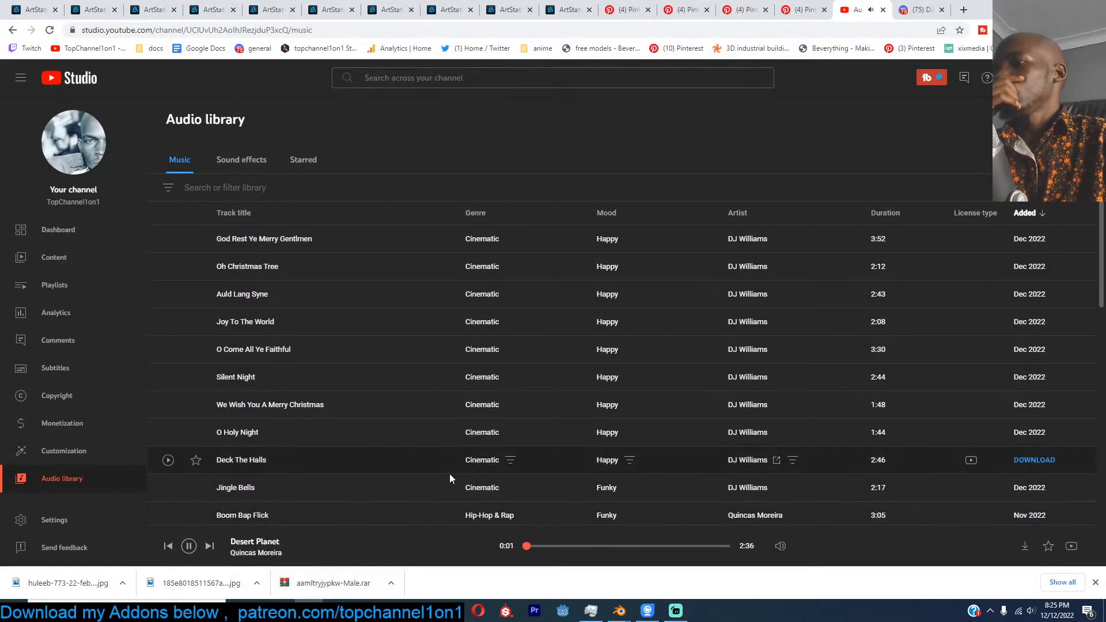
pyautogui.scroll(-6, 449, 474)
pyautogui.scroll(3, 448, 431)
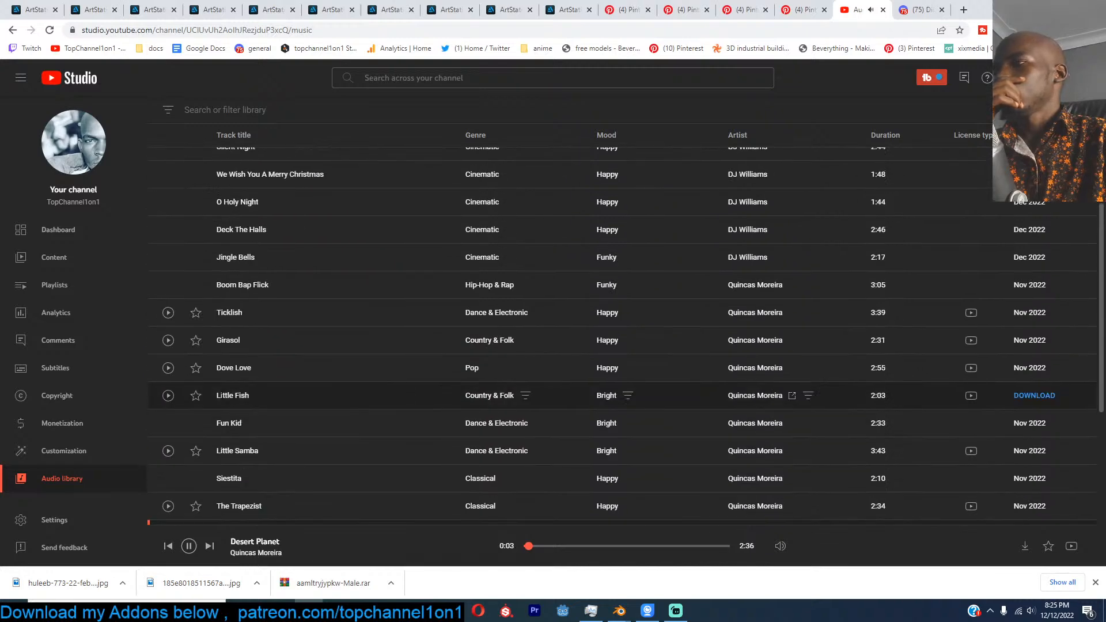
pyautogui.click(168, 396)
pyautogui.click(311, 612)
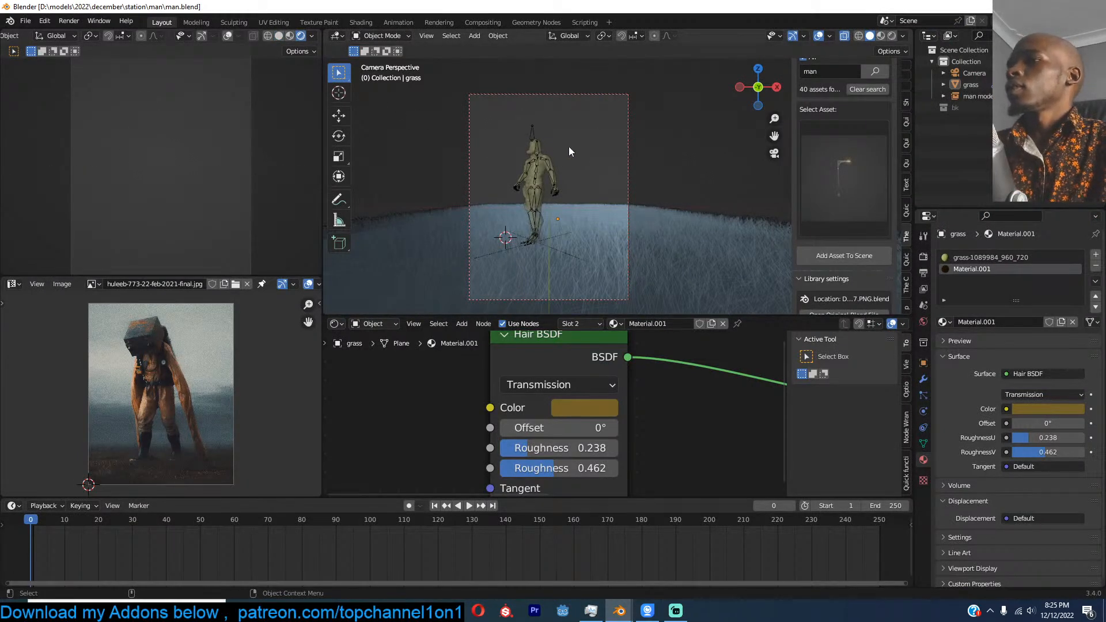
# Step: Resume the rendered camera preview, choose the train model from a "train" library search, and place the 3D cursor in the grass beside the soldier
pyautogui.scroll(-1, 314, 41)
pyautogui.click(314, 39)
pyautogui.click(852, 162)
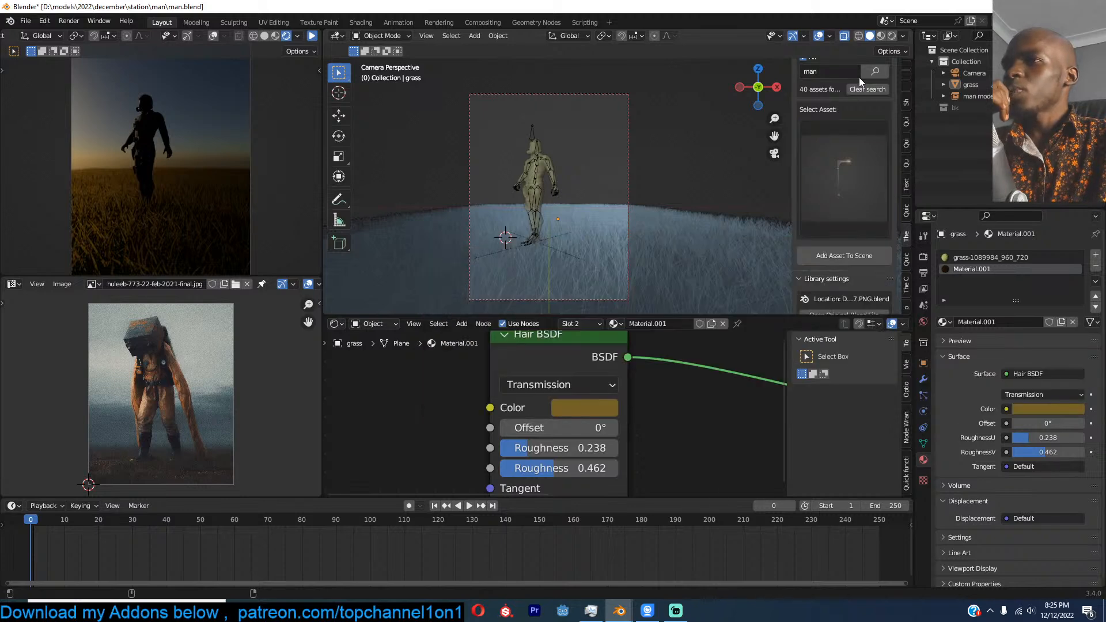
pyautogui.scroll(4, 846, 98)
pyautogui.write('train')
pyautogui.press('Return')
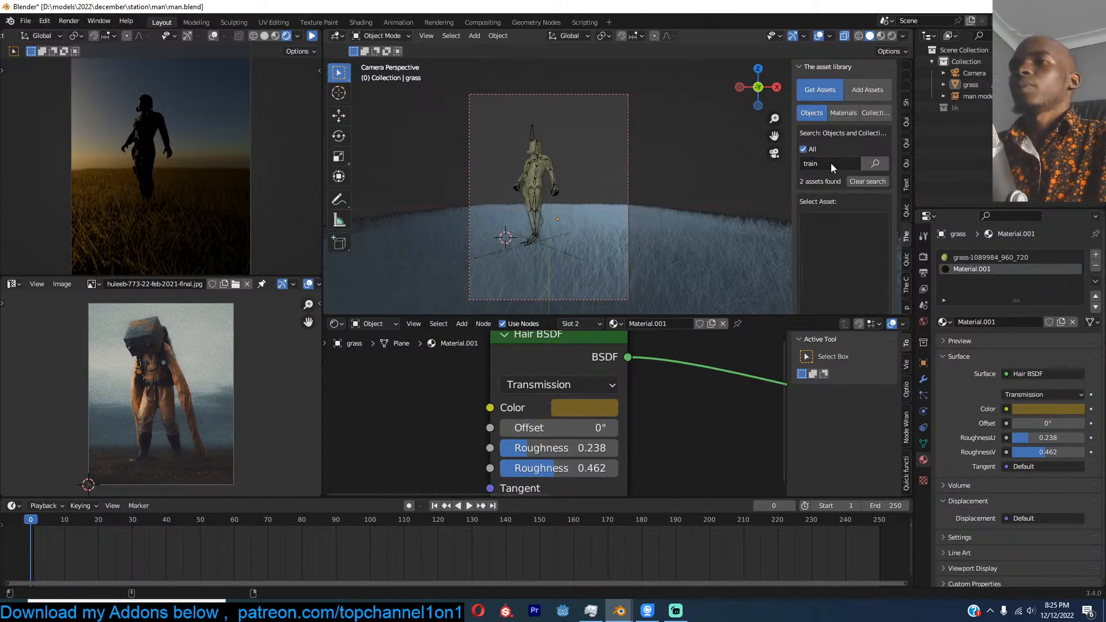
pyautogui.click(833, 236)
pyautogui.click(946, 362)
pyautogui.keyDown('shift'); pyautogui.rightClick(613, 223); pyautogui.keyUp('shift')
# Step: Skip to the next track in the YouTube Studio audio library, play "Soulicious" from the following results page, and return to Blender
pyautogui.hotkey('alt', 'Tab')
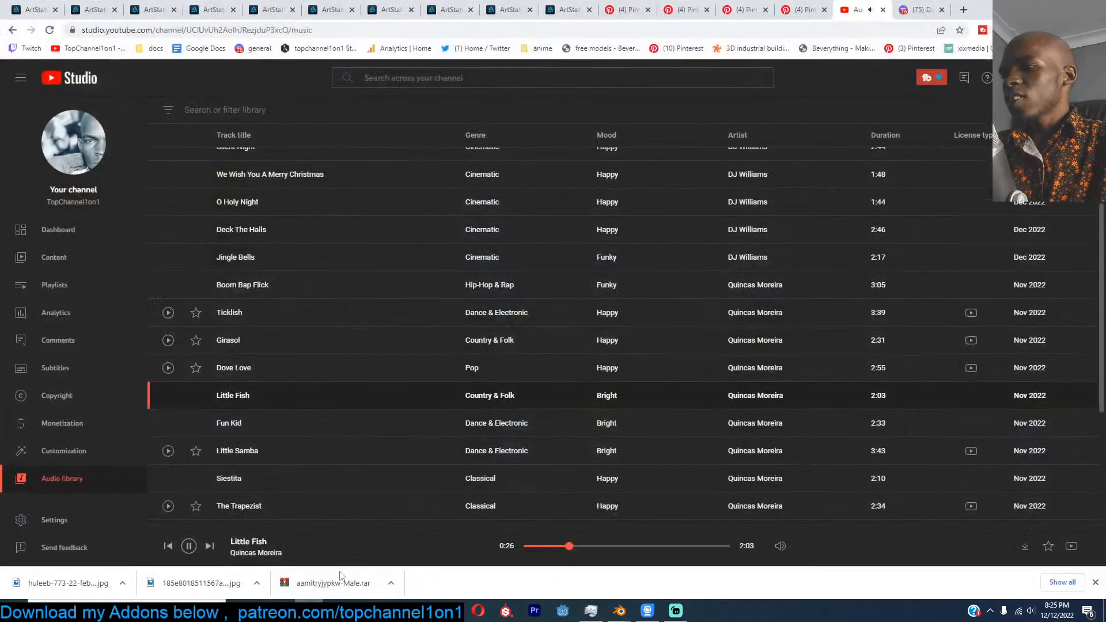
pyautogui.scroll(-6, 514, 432)
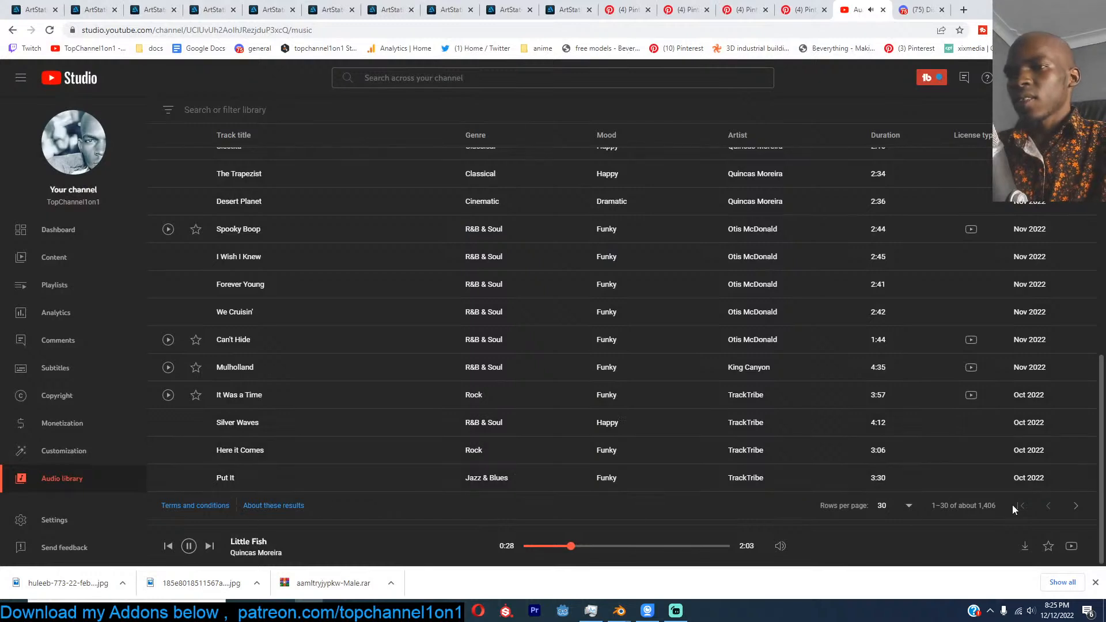
pyautogui.click(209, 546)
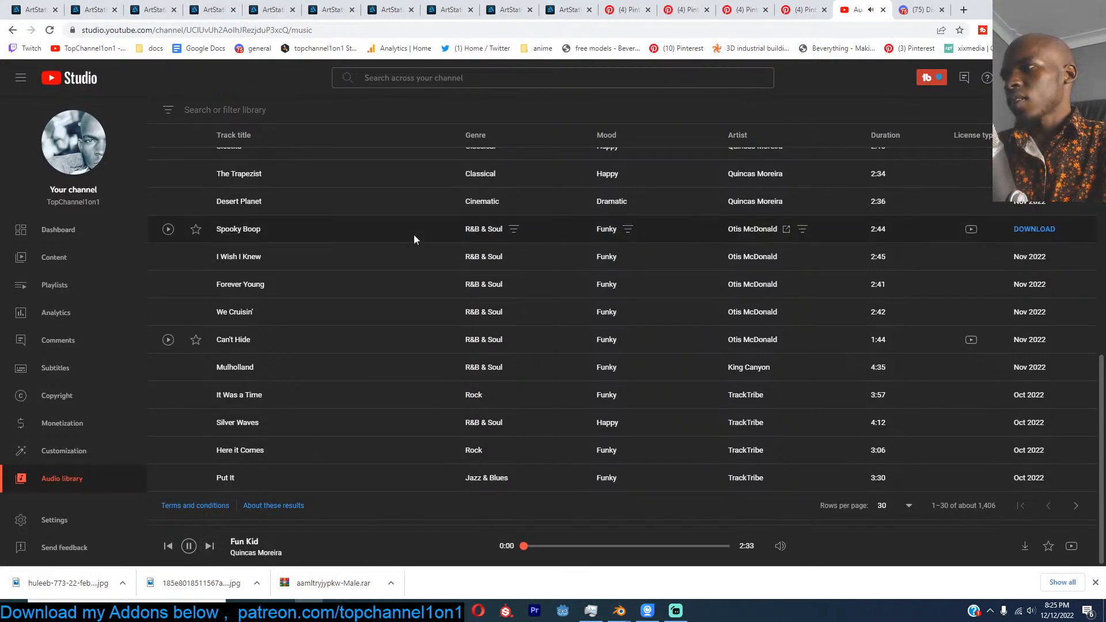
pyautogui.scroll(4, 417, 236)
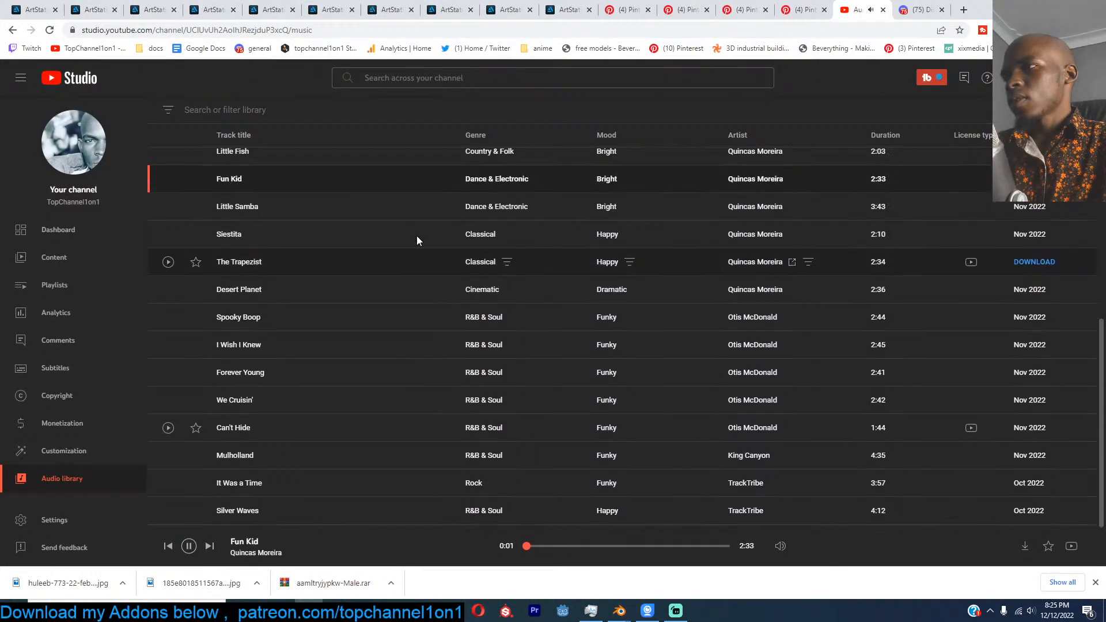
pyautogui.scroll(5, 172, 283)
pyautogui.scroll(-5, 196, 288)
pyautogui.scroll(-5, 214, 288)
pyautogui.click(1075, 506)
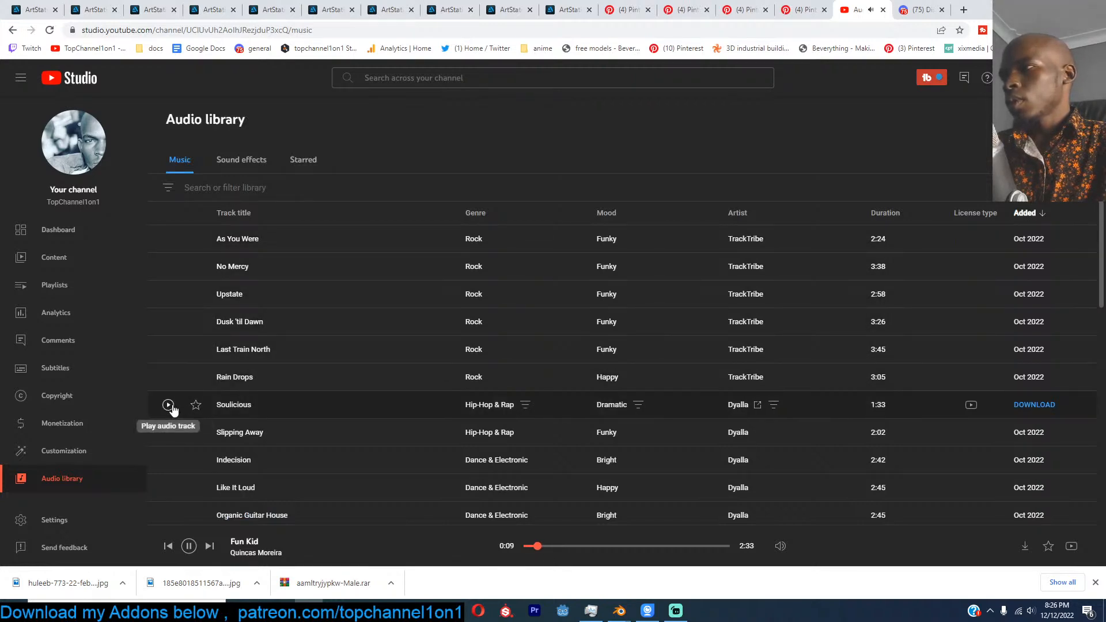
pyautogui.click(168, 405)
pyautogui.moveTo(621, 610)
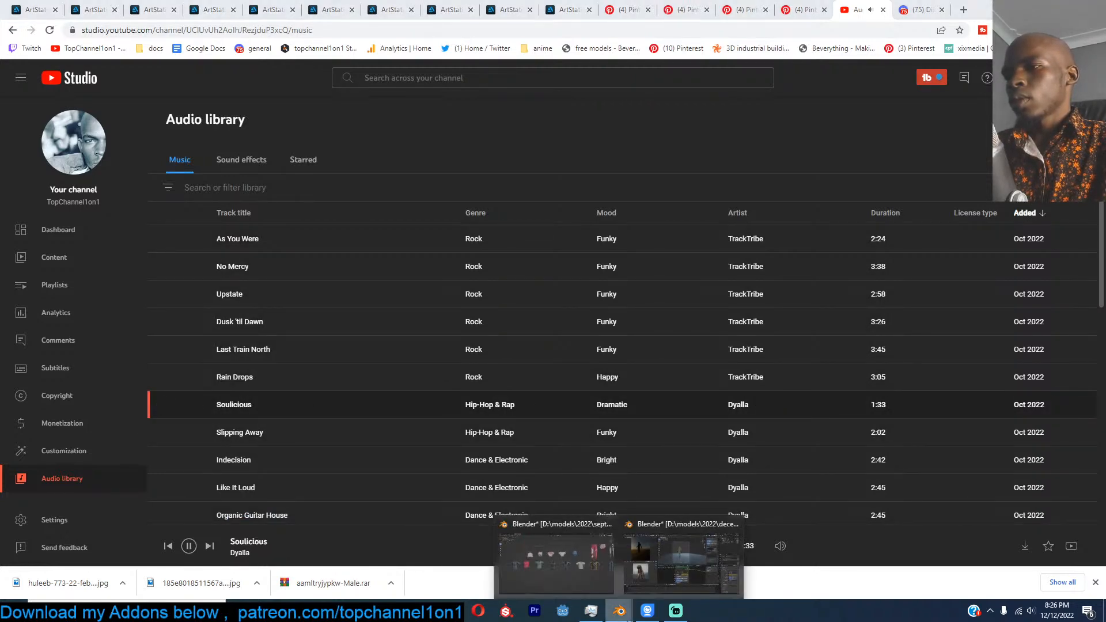
pyautogui.click(628, 576)
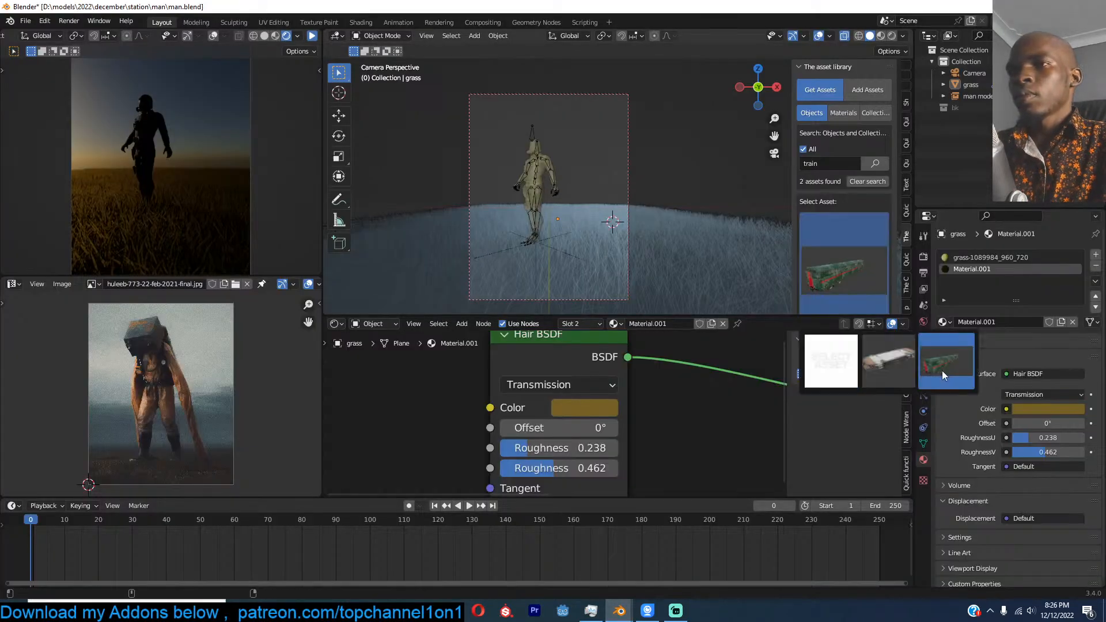
# Step: Place the 3D cursor on the far grass beside the soldier, add the train asset there, and scale it down to fit the scene
pyautogui.keyDown('shift'); pyautogui.moveTo(581, 197); pyautogui.dragTo(586, 205, button='right'); pyautogui.keyUp('shift')
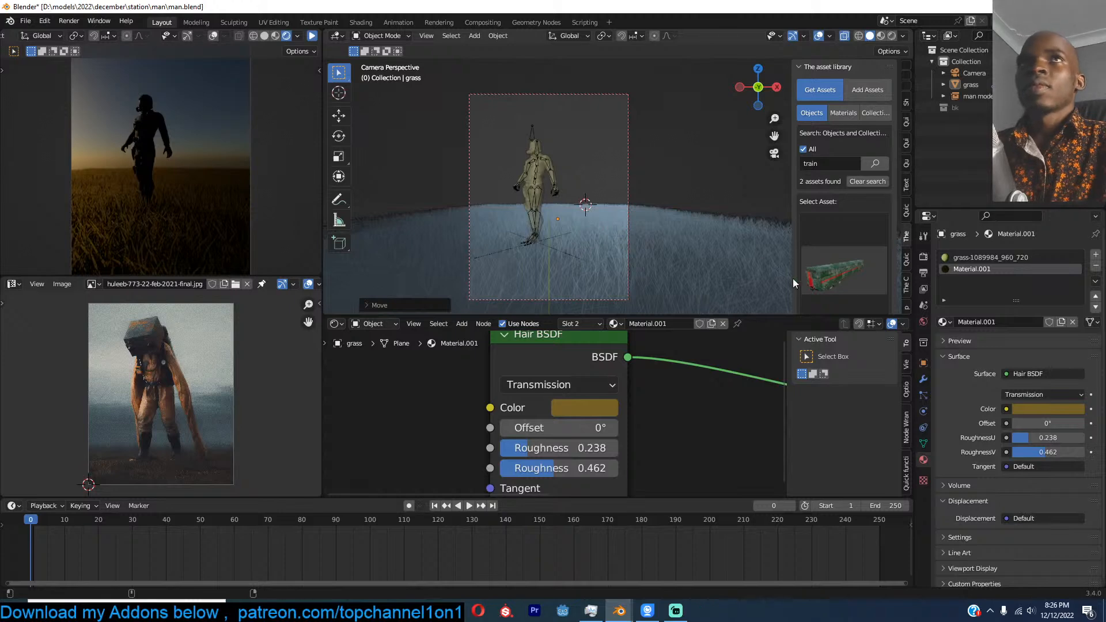
pyautogui.scroll(-2, 864, 291)
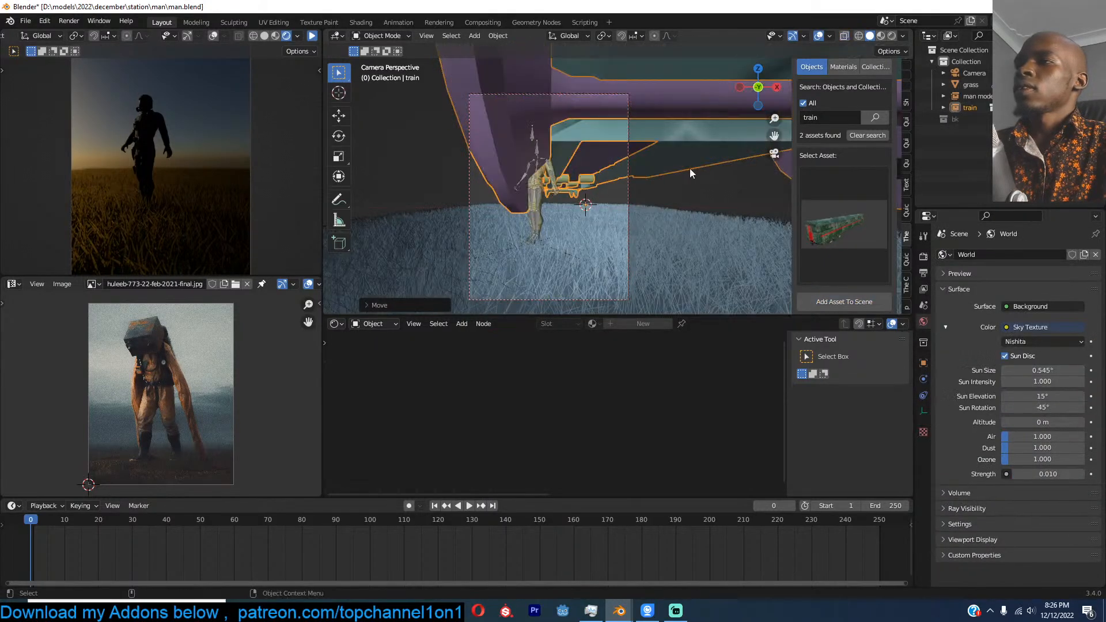
pyautogui.press('s')
pyautogui.click(629, 186)
pyautogui.press('s')
pyautogui.click(715, 143)
# Step: Rotate the train around the Z axis so its side recedes behind the soldier, and adjust its size and tilt
pyautogui.press('r')
pyautogui.press('z')
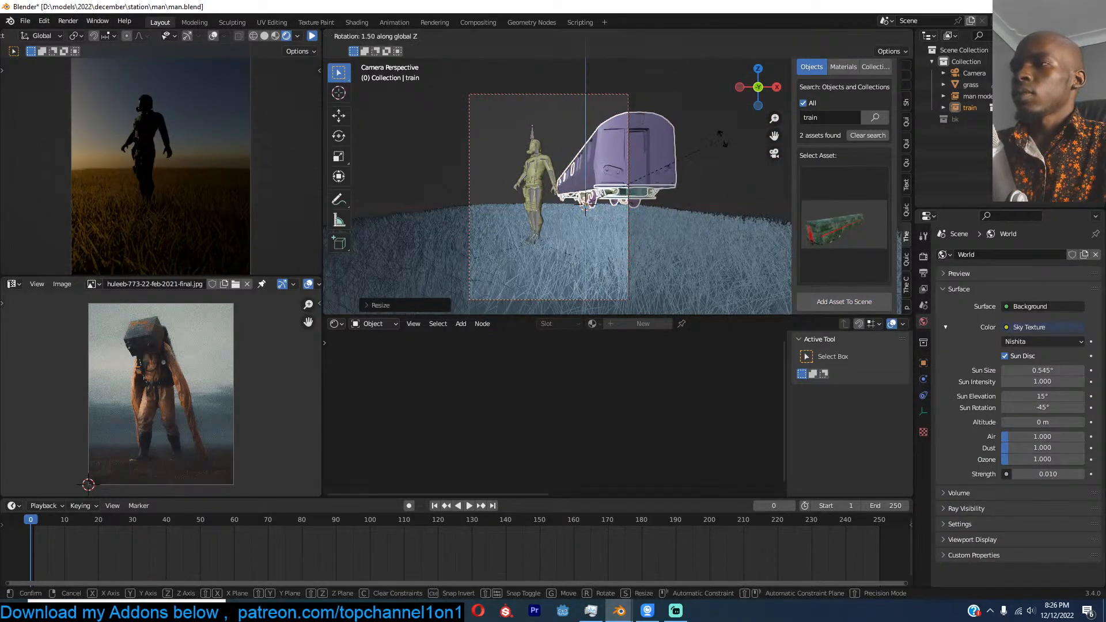
pyautogui.click(690, 106)
pyautogui.press('s')
pyautogui.click(713, 84)
pyautogui.press('r')
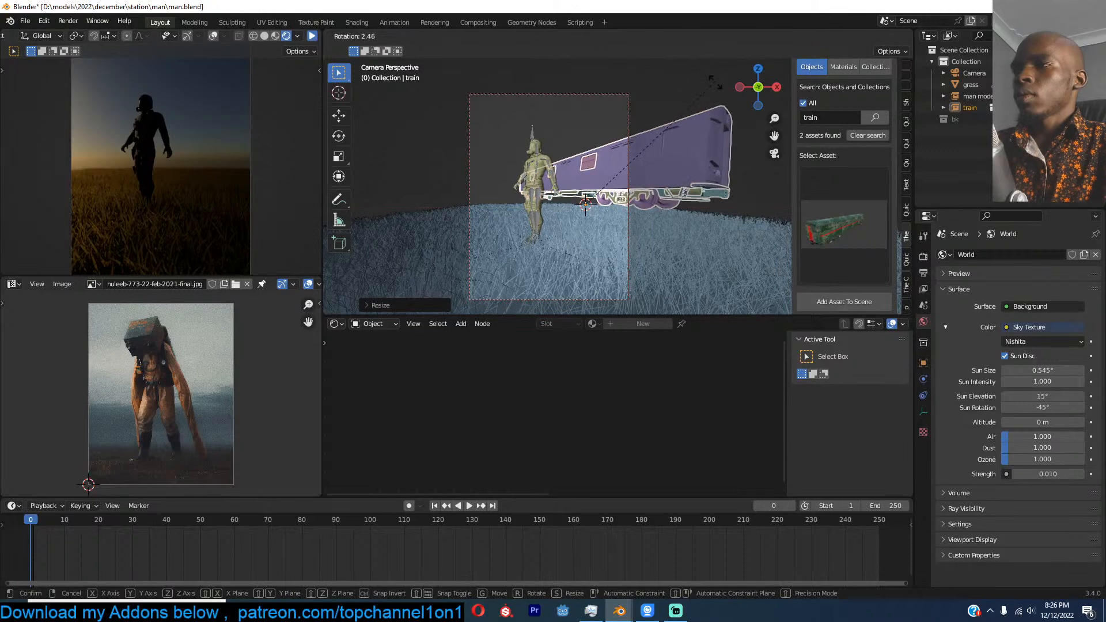
pyautogui.click(667, 277)
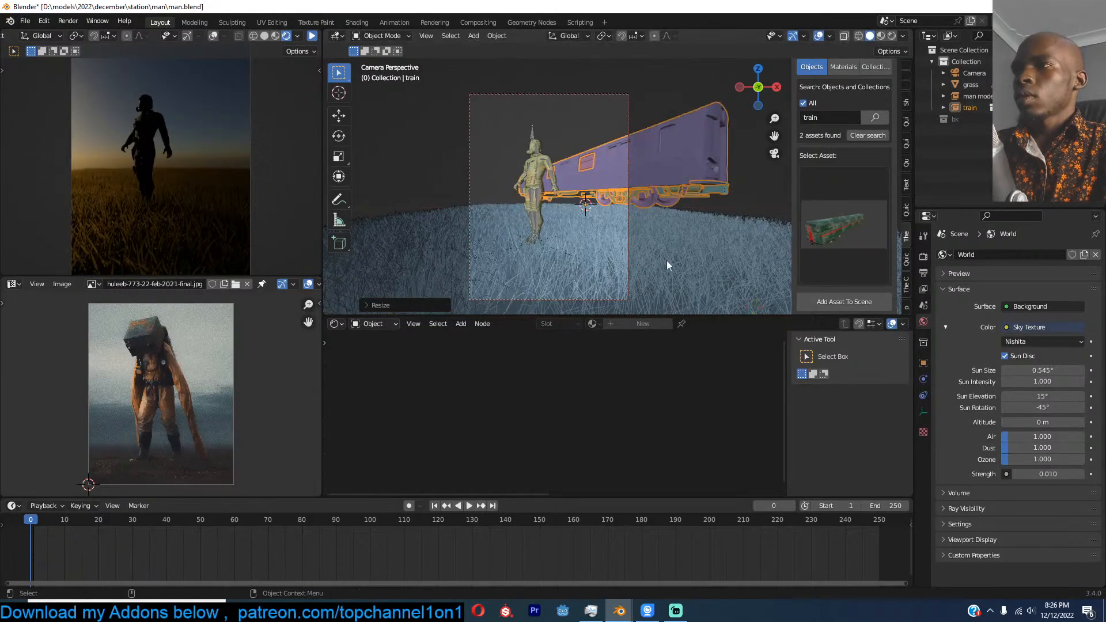
# Step: Lower the train into the grass, enlarge it beyond the camera frame, and update the rendered preview
pyautogui.press('g')
pyautogui.click(656, 236)
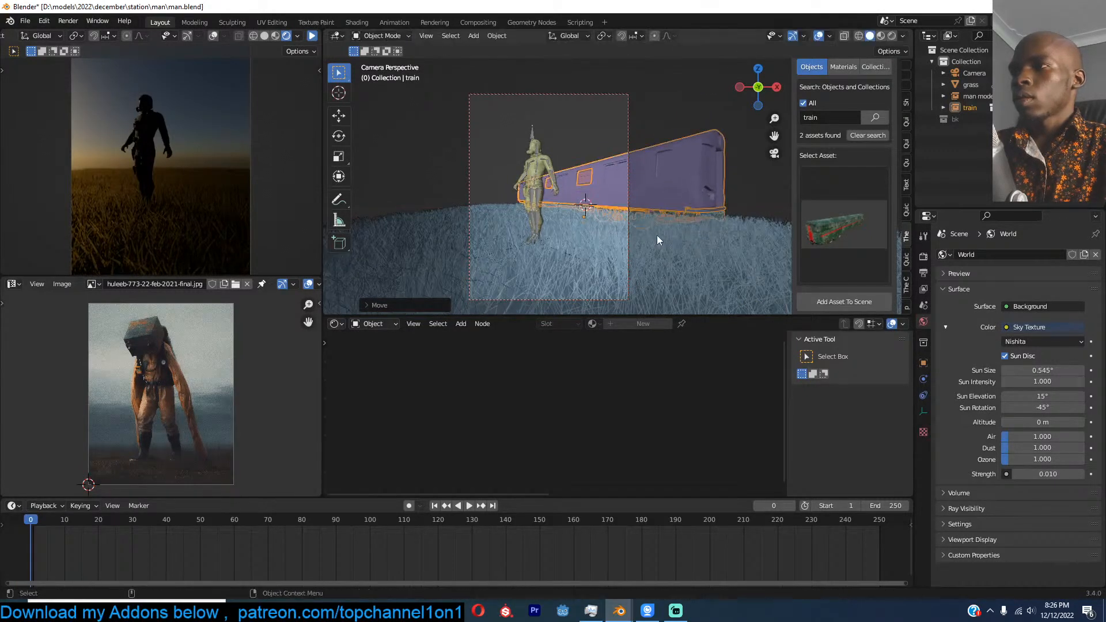
pyautogui.press('s')
pyautogui.click(669, 216)
pyautogui.click(393, 184)
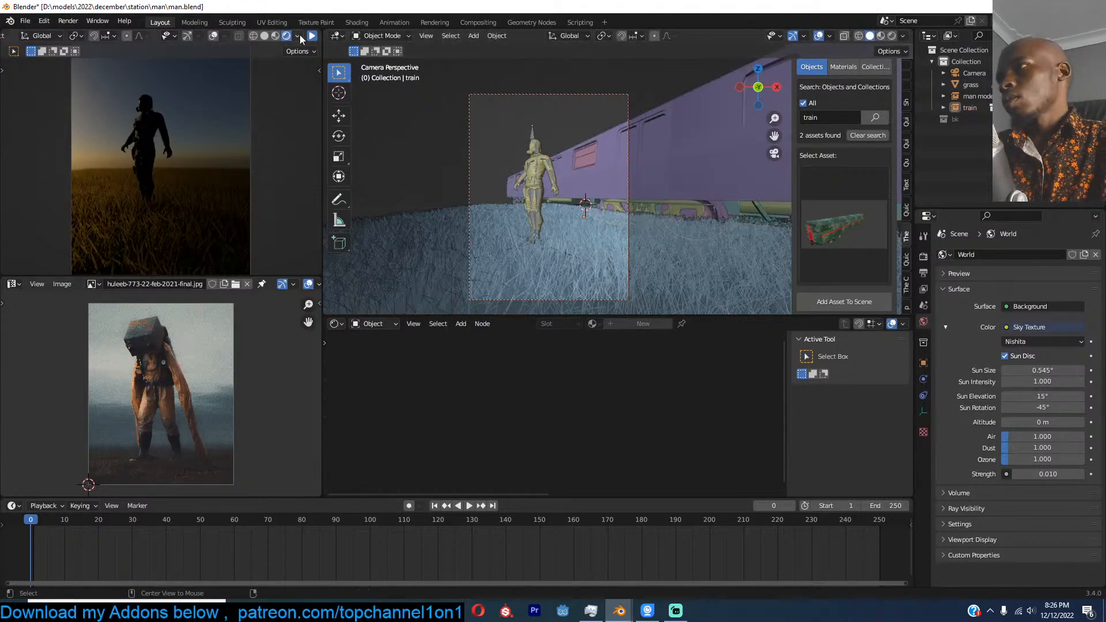
pyautogui.click(312, 37)
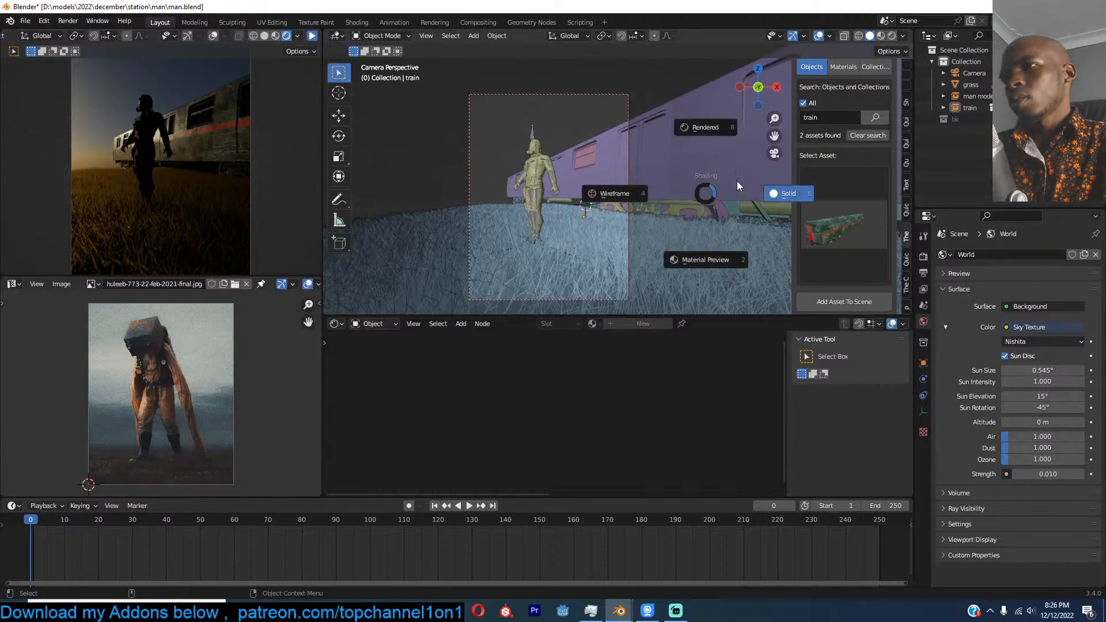
# Step: Reposition and rescale the train so more of it recedes behind the soldier, and update the rendered preview
pyautogui.click(711, 171)
pyautogui.press('g')
pyautogui.press('s')
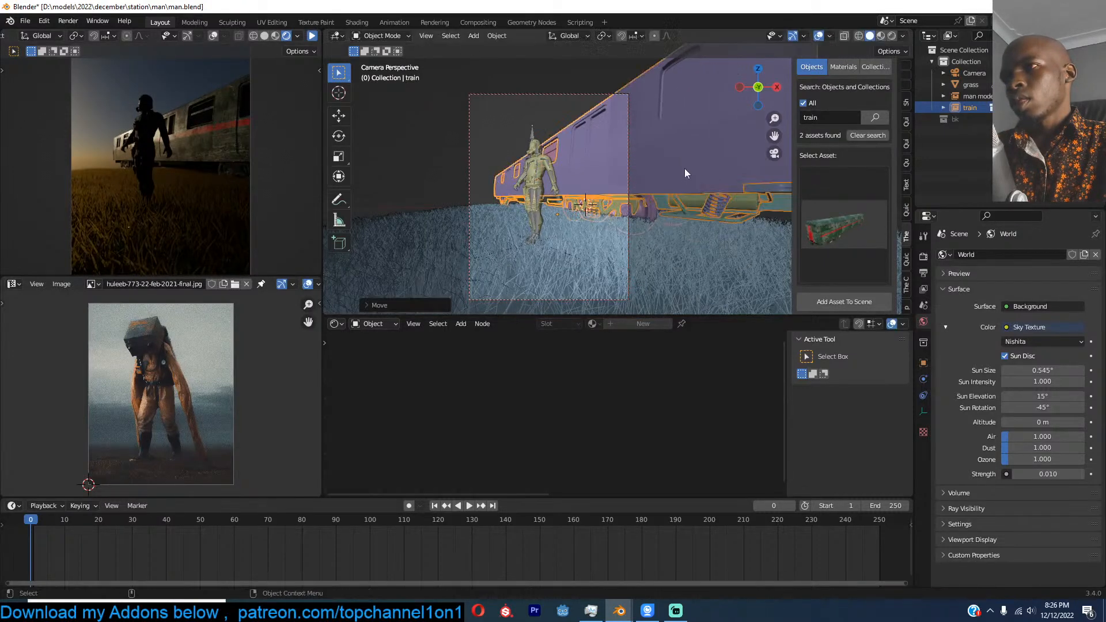
pyautogui.click(709, 189)
pyautogui.press('g')
pyautogui.click(707, 190)
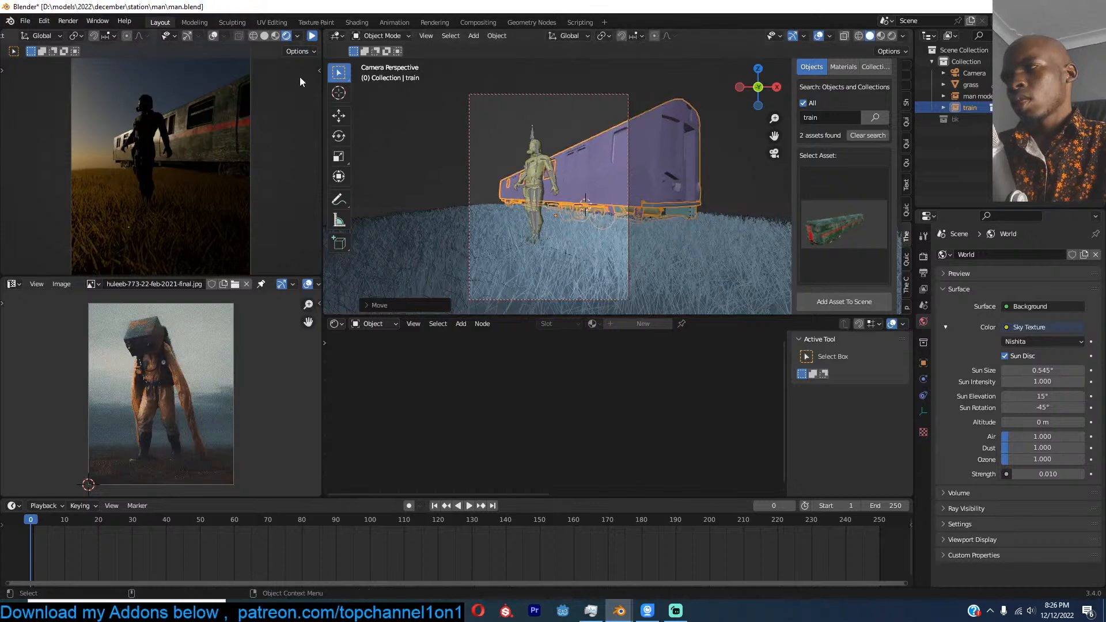
pyautogui.click(311, 37)
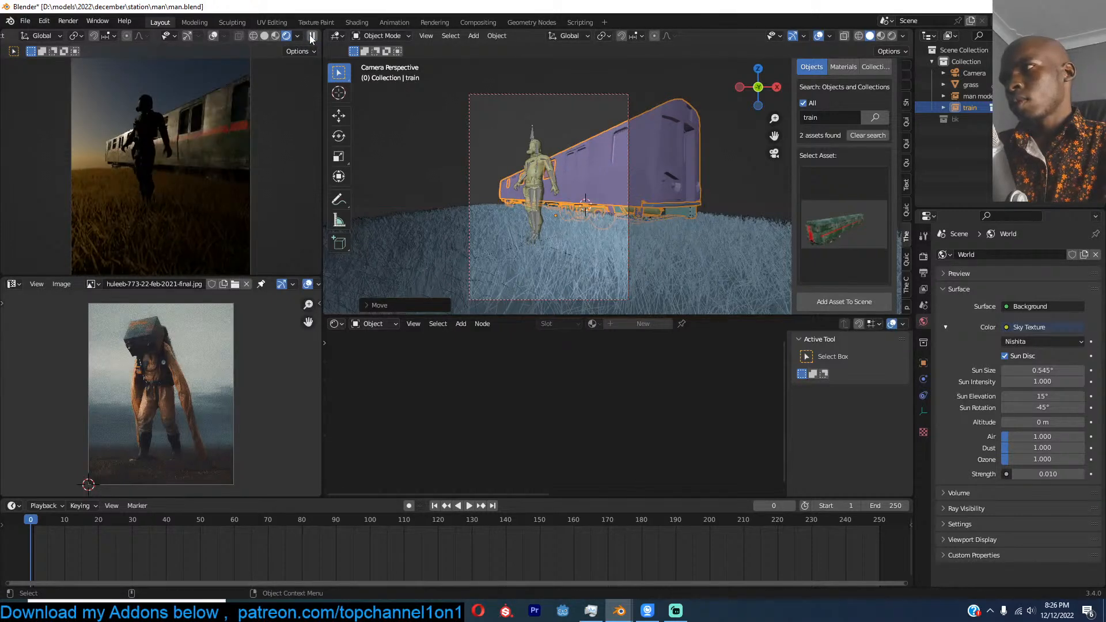
# Step: Choose the mountain asset from a "mountain" library search and place the 3D cursor at the far edge of the grass
pyautogui.click(817, 187)
pyautogui.click(833, 187)
pyautogui.click(833, 186)
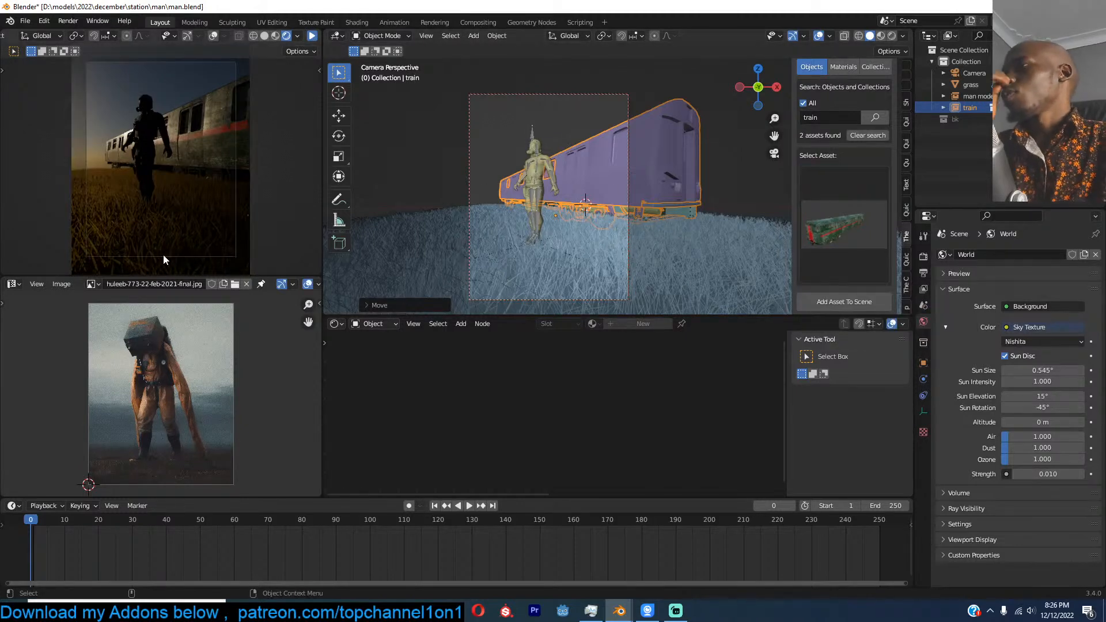
pyautogui.click(314, 36)
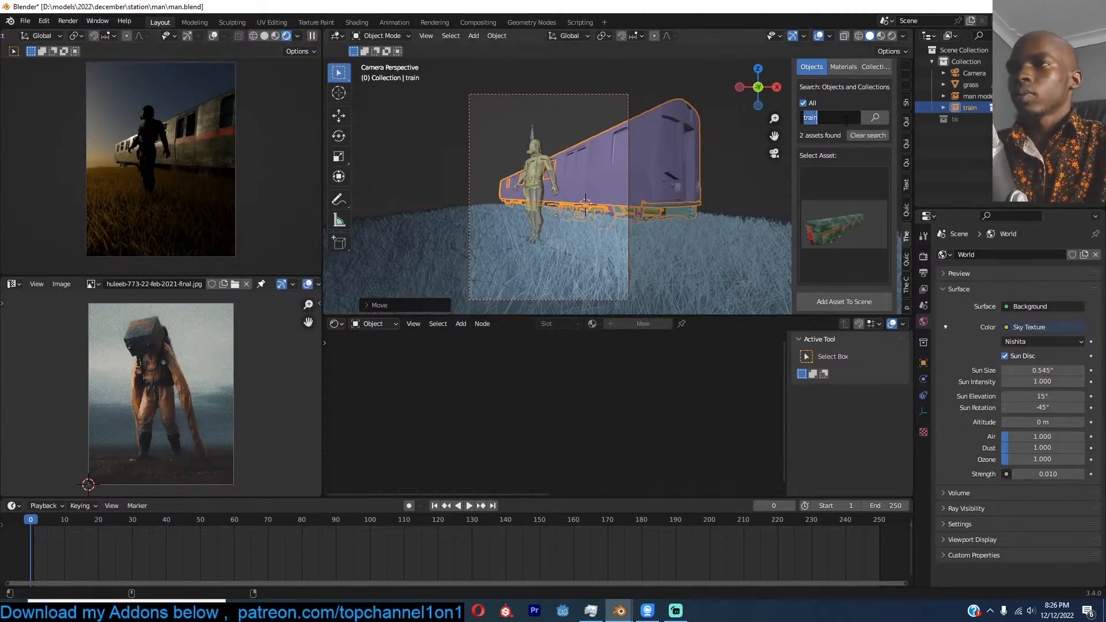
pyautogui.write('moun')
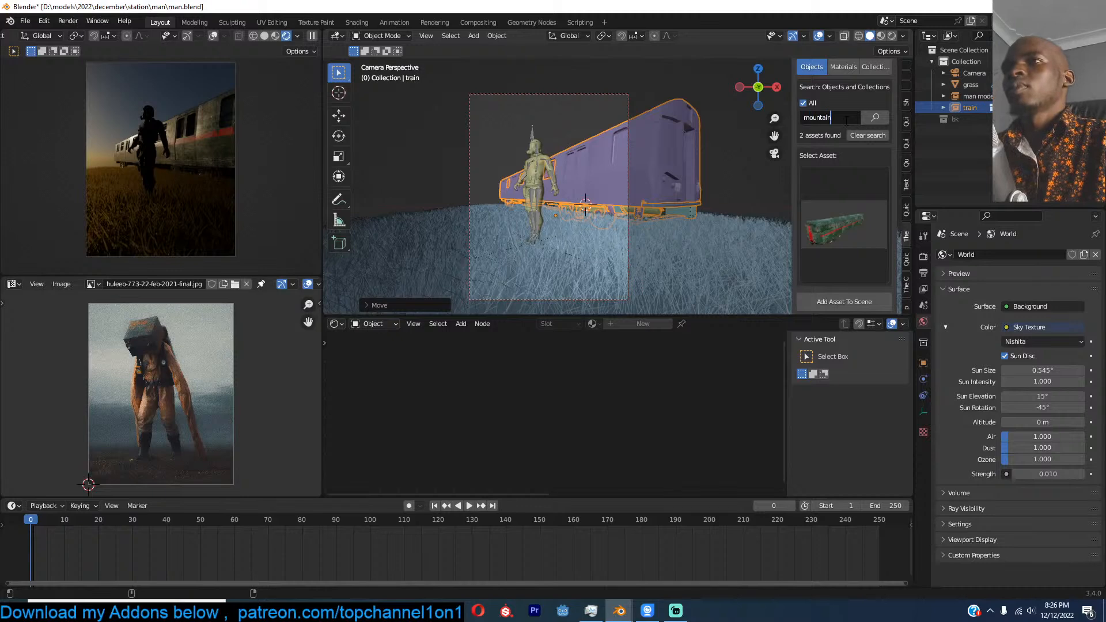
pyautogui.write('tain')
pyautogui.press('Return')
pyautogui.click(865, 213)
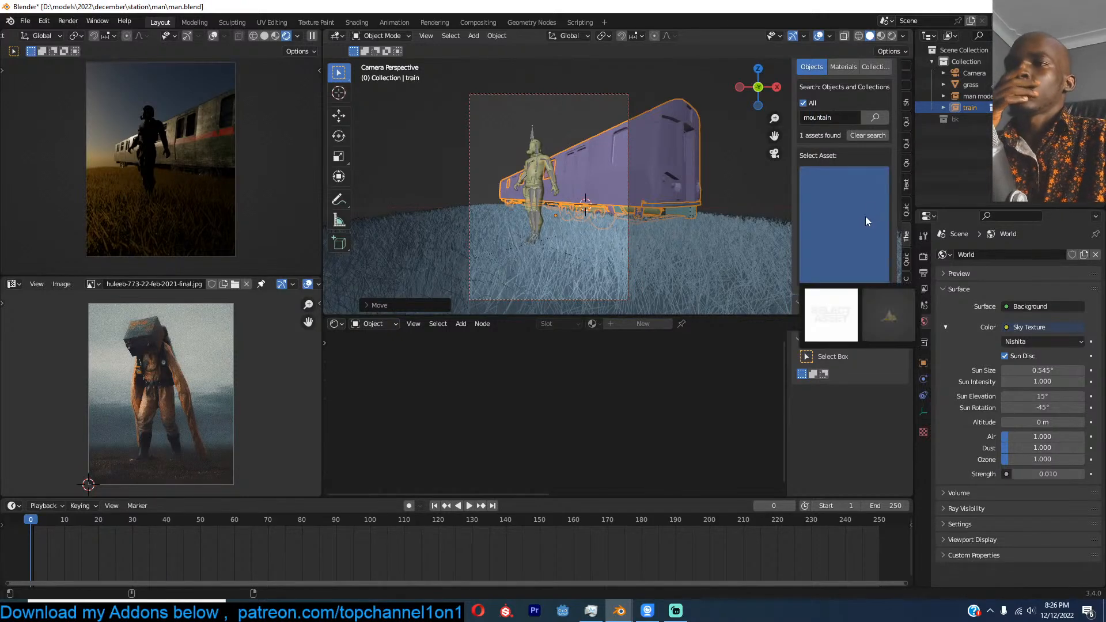
pyautogui.click(884, 302)
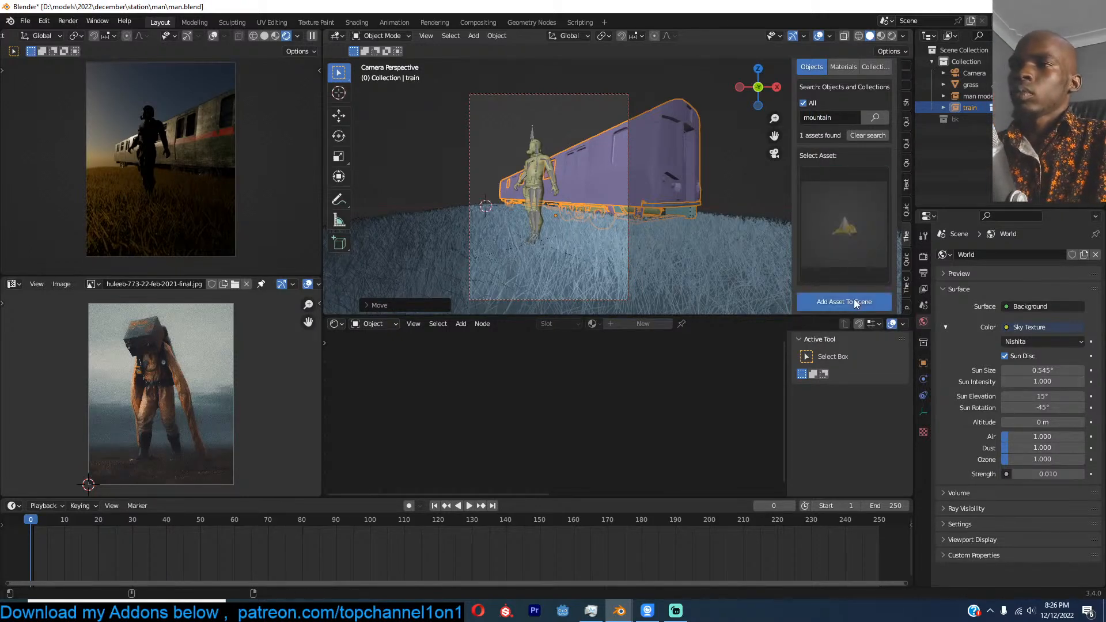
# Step: Add the mountain asset at the 3D cursor, resize it, and flatten it along the Z axis into low hills
pyautogui.press('s')
pyautogui.click(497, 158)
pyautogui.click(312, 37)
pyautogui.keyDown('shift'); pyautogui.moveTo(682, 154); pyautogui.dragTo(677, 151, button='middle'); pyautogui.keyUp('shift')
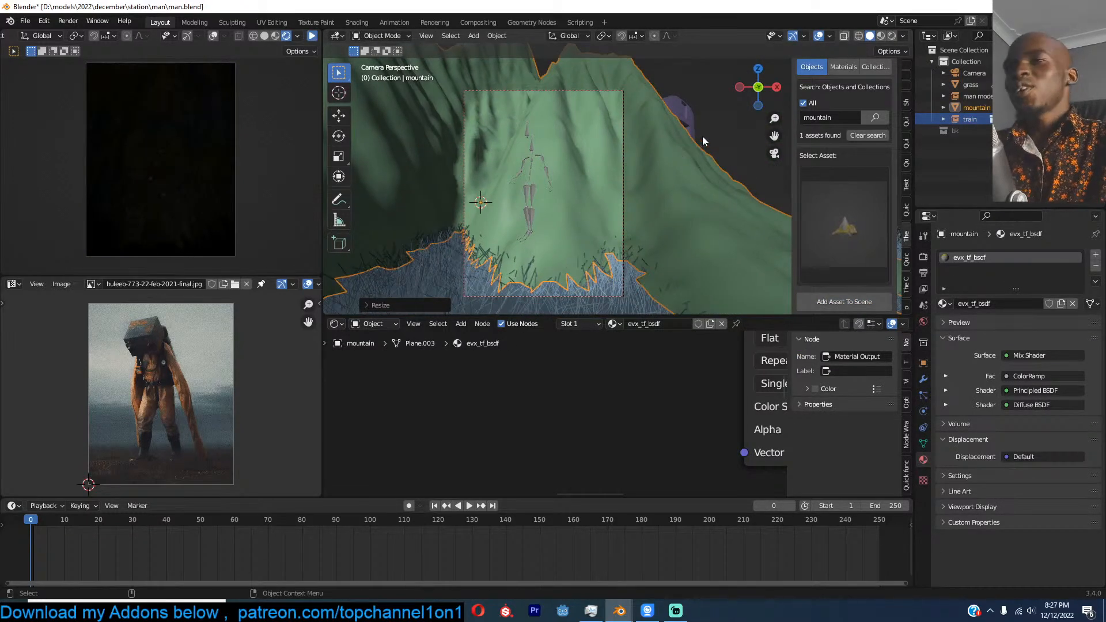
pyautogui.press('s')
pyautogui.press('z')
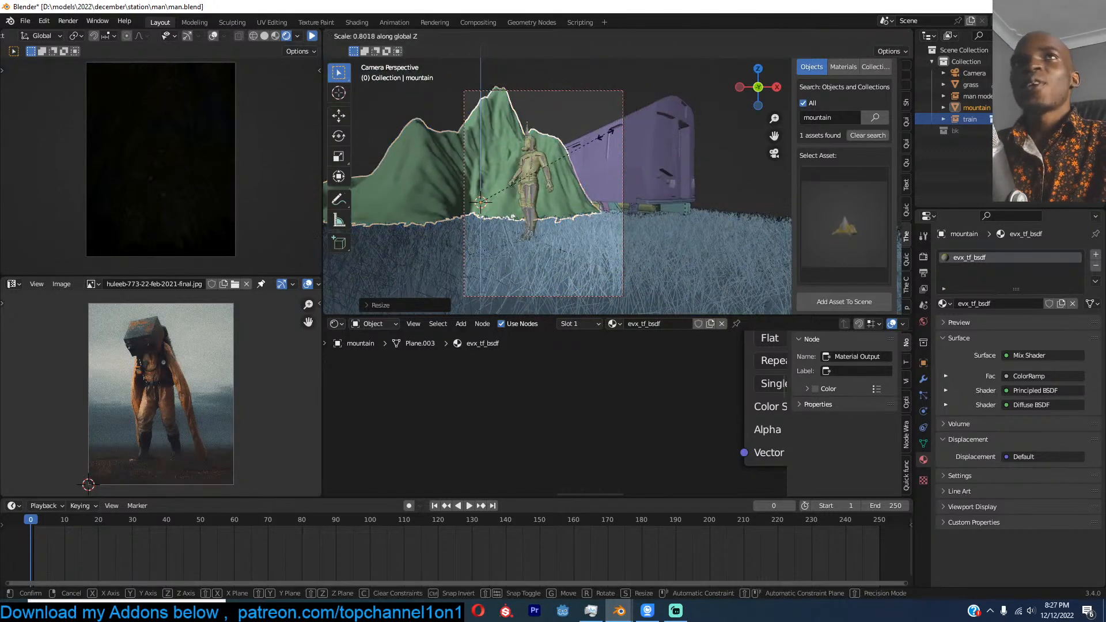
pyautogui.click(542, 180)
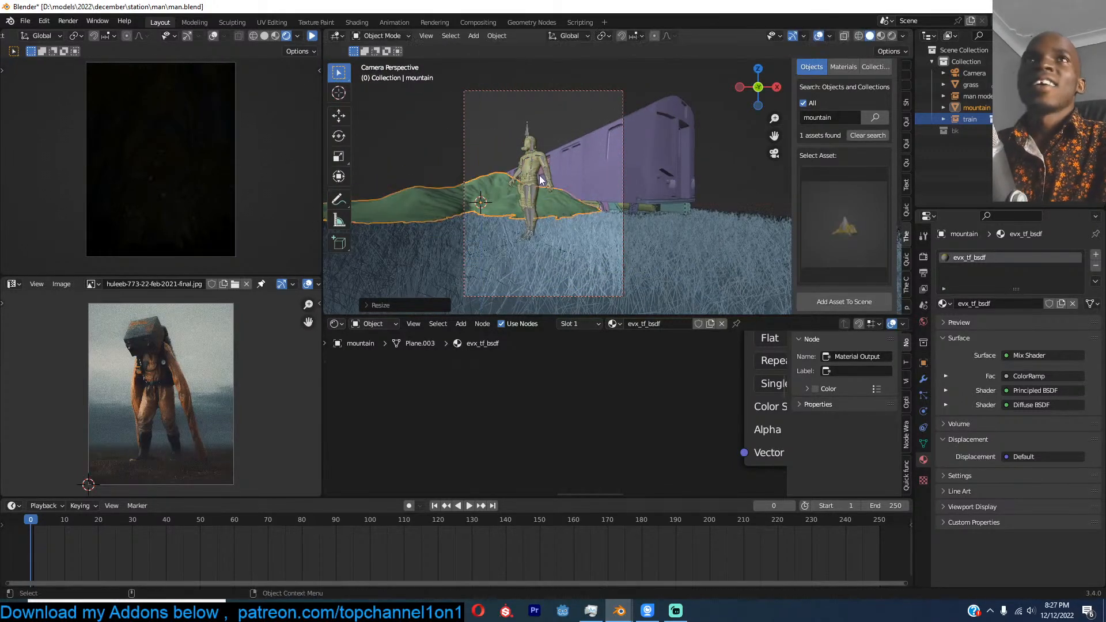
# Step: Enlarge the mountain in top view and move it behind the grass field
pyautogui.press('KP_7')
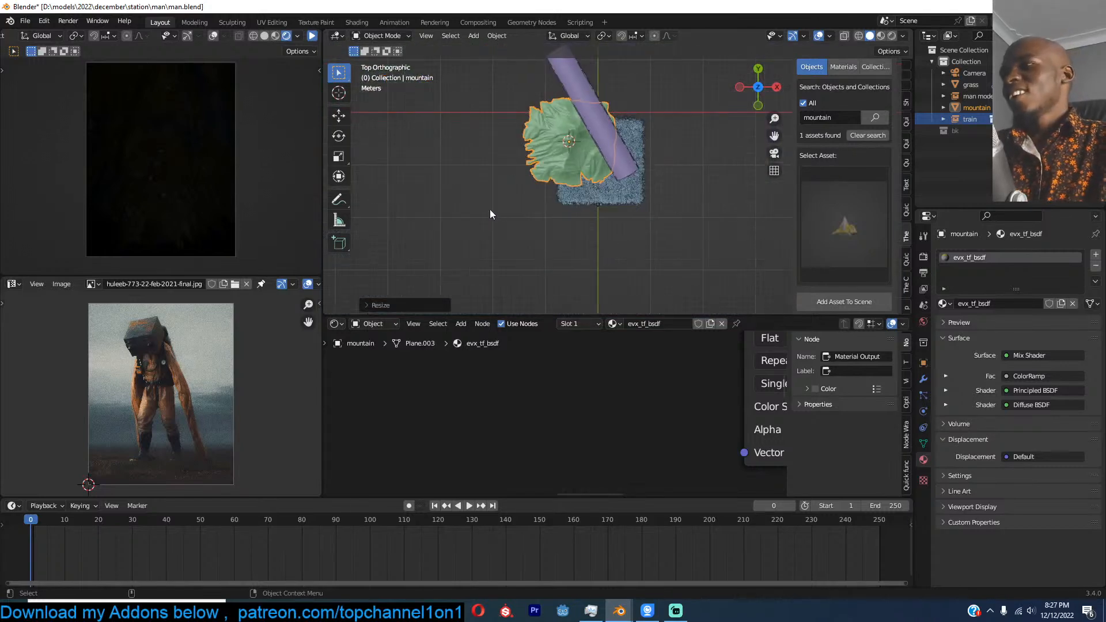
pyautogui.press('s')
pyautogui.click(605, 228)
pyautogui.press('g')
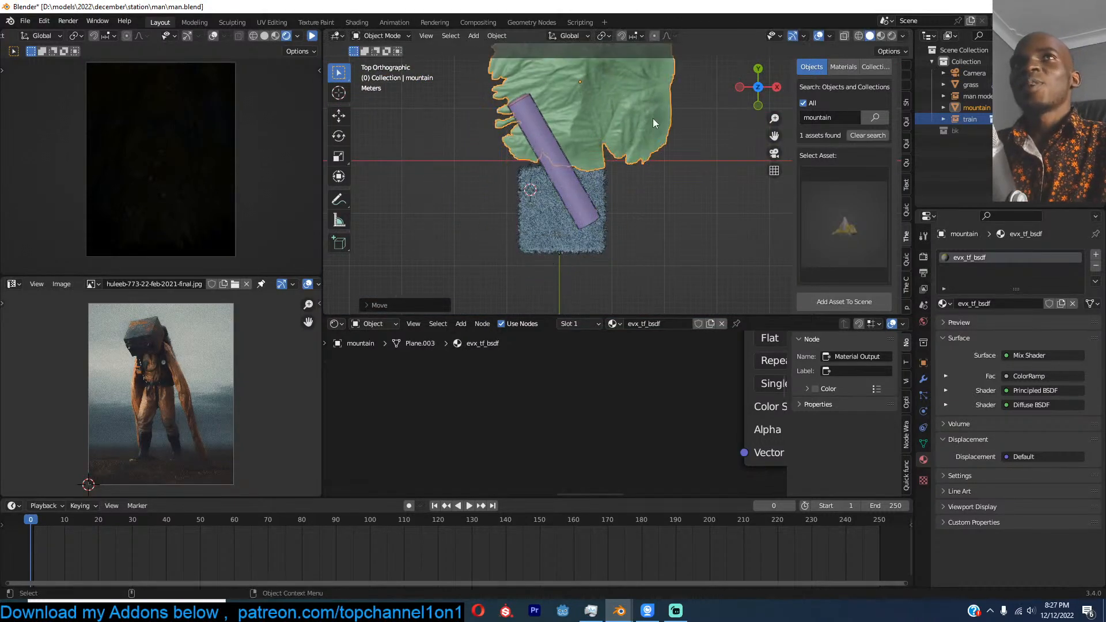
pyautogui.click(653, 125)
pyautogui.scroll(3, 648, 154)
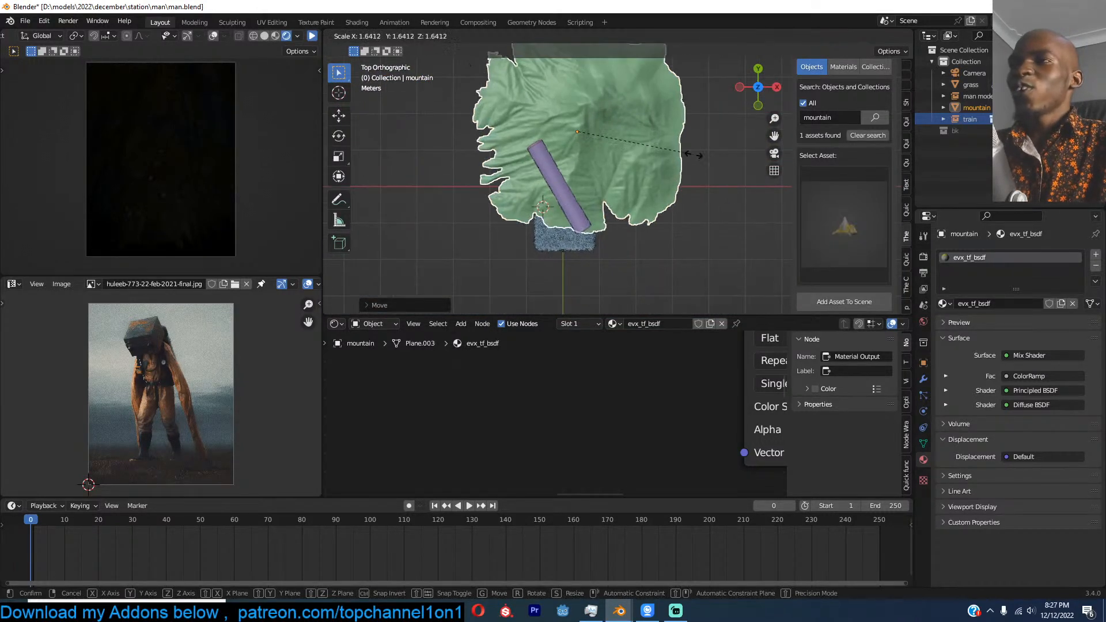
pyautogui.press('s')
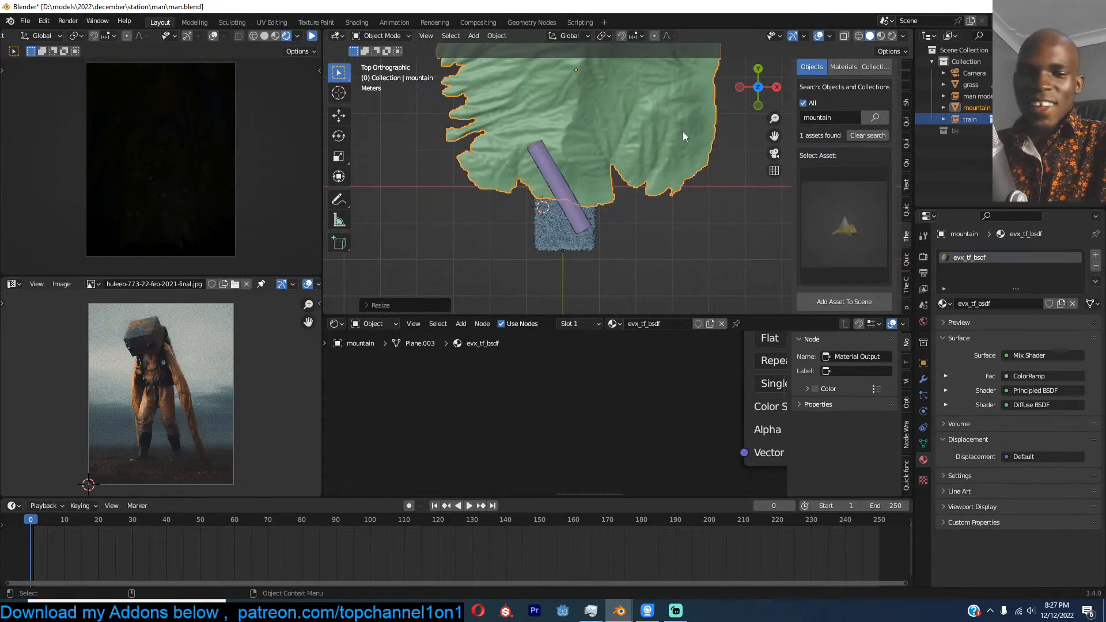
pyautogui.click(686, 129)
# Step: Lower the mountain along the Z axis in camera view and shift the train away from the soldier
pyautogui.press('KP_0')
pyautogui.press('g')
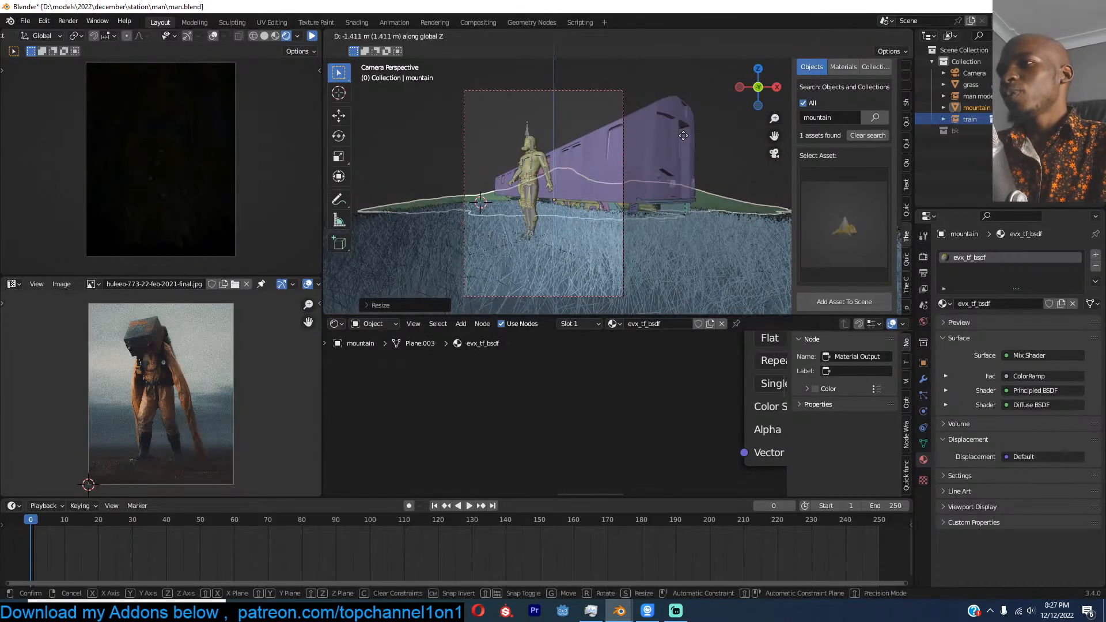
pyautogui.click(686, 137)
pyautogui.click(317, 37)
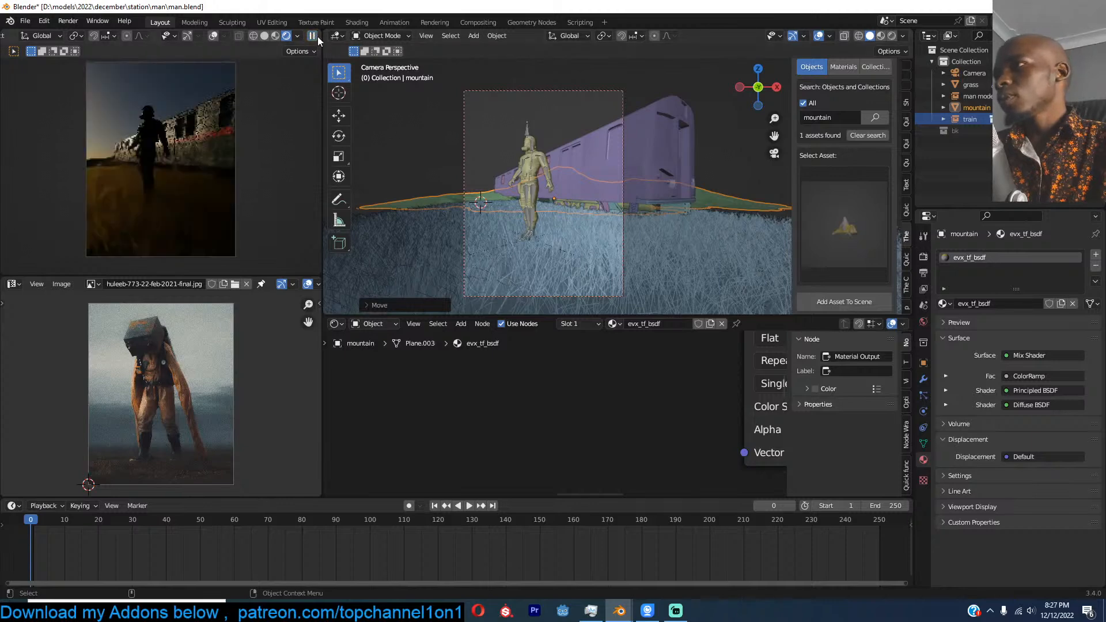
pyautogui.click(596, 172)
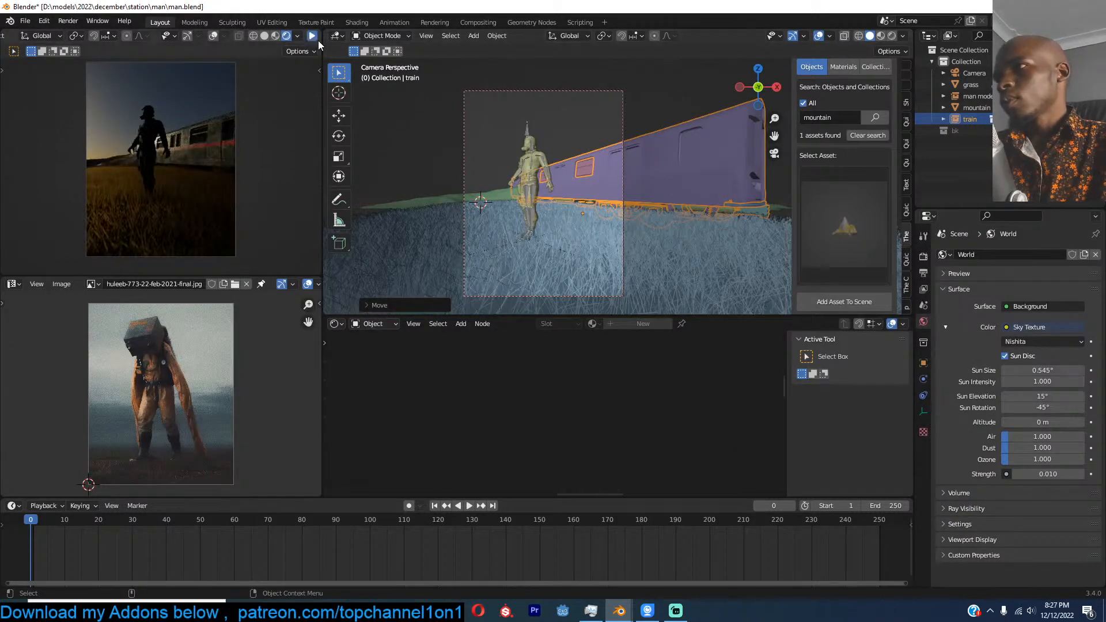
# Step: Push the mountain farther back behind the train in top view and scale it up to span the background
pyautogui.press('KP_7')
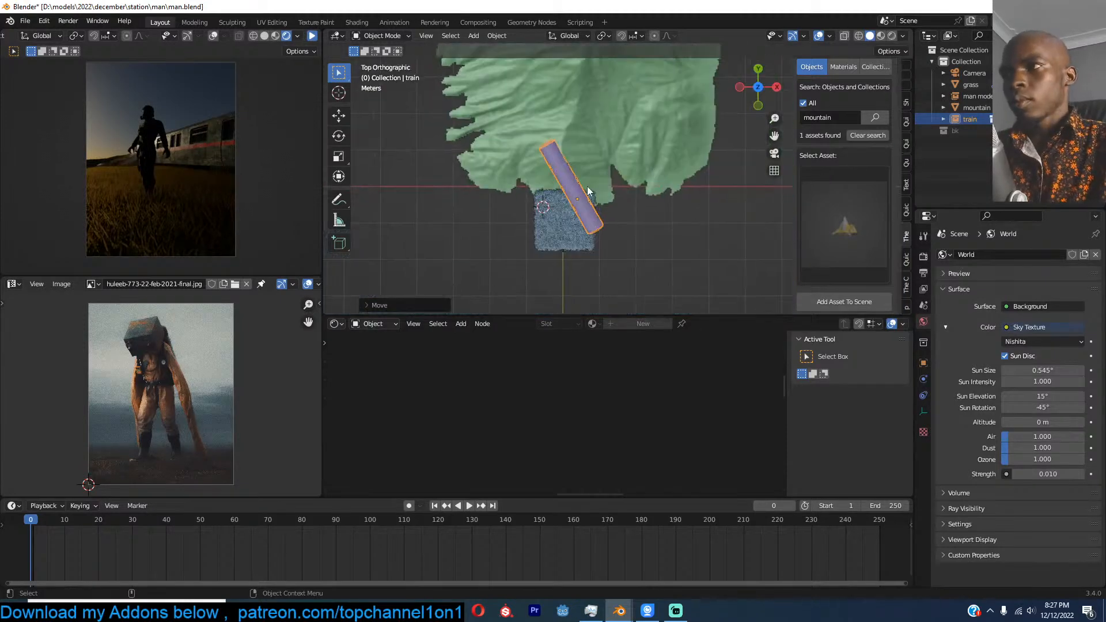
pyautogui.keyDown('shift'); pyautogui.moveTo(581, 242); pyautogui.dragTo(567, 290, button='middle'); pyautogui.keyUp('shift')
pyautogui.click(622, 217)
pyautogui.scroll(-3, 623, 217)
pyautogui.press('g')
pyautogui.click(633, 121)
pyautogui.press('s')
pyautogui.click(714, 162)
# Step: Rotate the train in top view so it points more directly away from the camera along one side of the grass
pyautogui.scroll(6, 598, 225)
pyautogui.moveTo(602, 202); pyautogui.dragTo(629, 188)
pyautogui.press('r')
pyautogui.click(652, 200)
# Step: Duplicate the train, angle the copy the opposite way, and place it on the other side of the grass field
pyautogui.hotkey('shift', 'd')
pyautogui.click(603, 201)
pyautogui.press('r')
pyautogui.click(597, 226)
pyautogui.press('g')
pyautogui.click(590, 219)
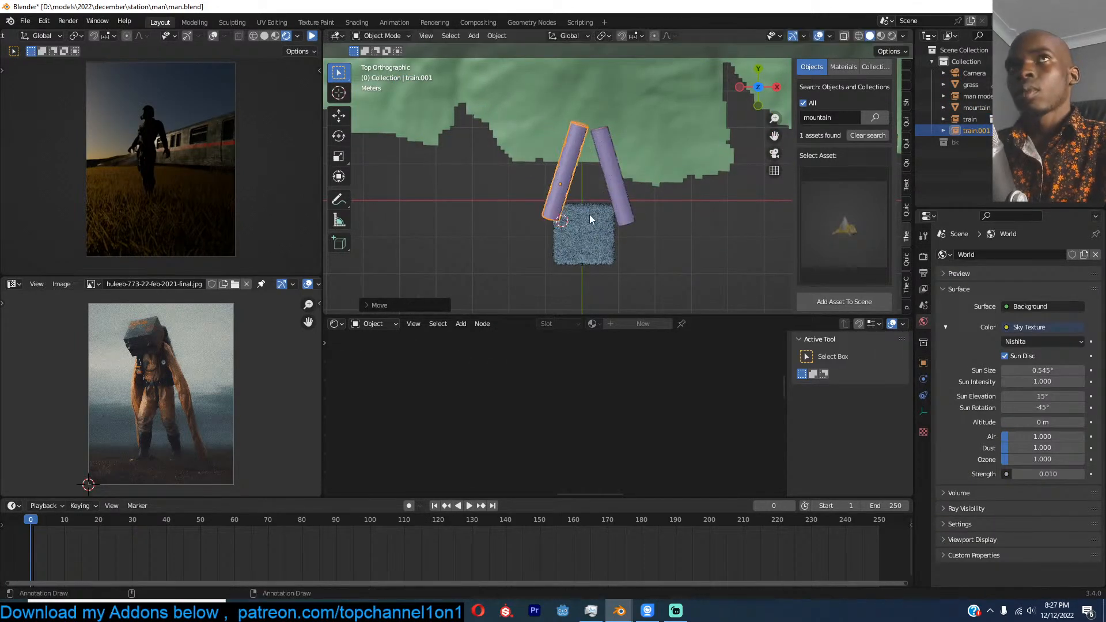
# Step: Reposition the duplicated train in camera view so both trains recede on either side of the soldier
pyautogui.press('KP_0')
pyautogui.press('g')
pyautogui.click(580, 216)
# Step: Search the asset library for "volume" and add the purple volume asset to the scene
pyautogui.click(838, 121)
pyautogui.write('vo')
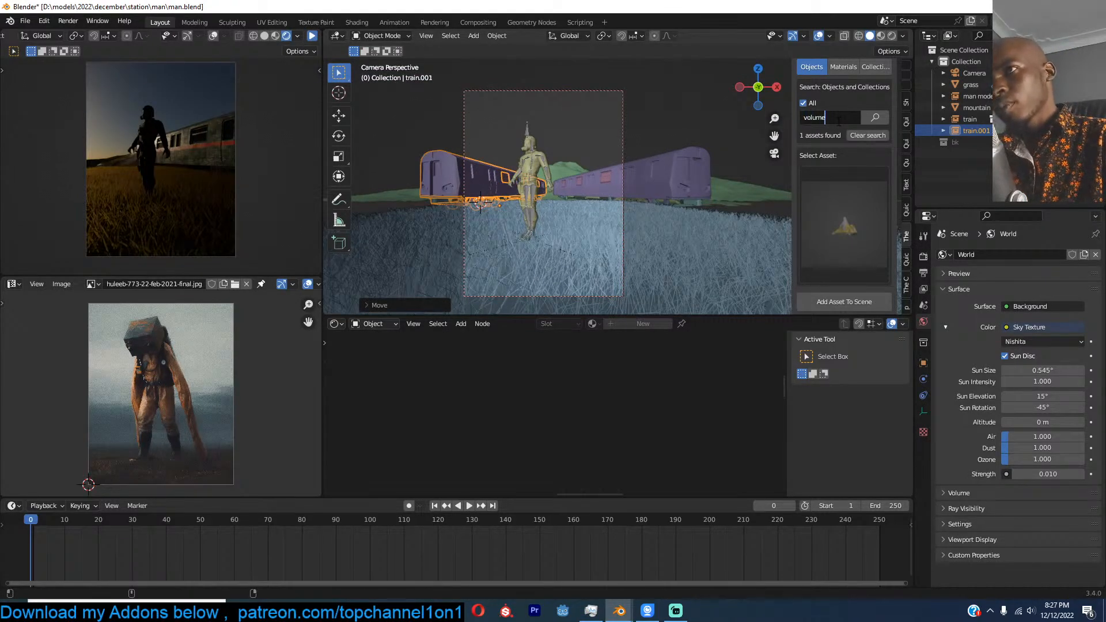
pyautogui.write('lume')
pyautogui.press('Return')
pyautogui.click(869, 187)
pyautogui.click(685, 318)
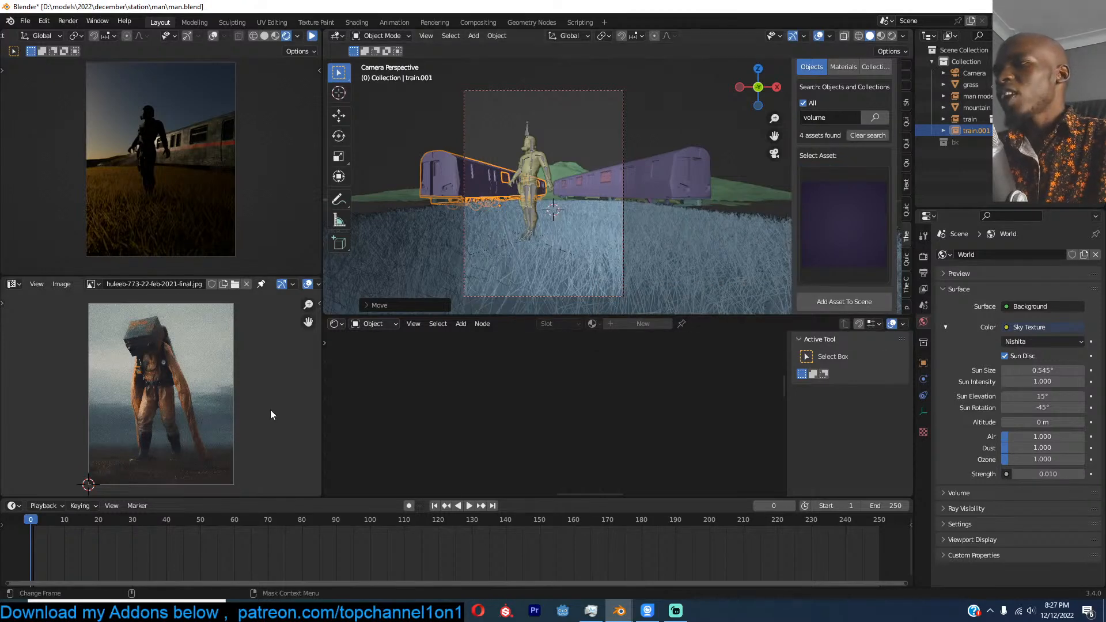
pyautogui.click(840, 298)
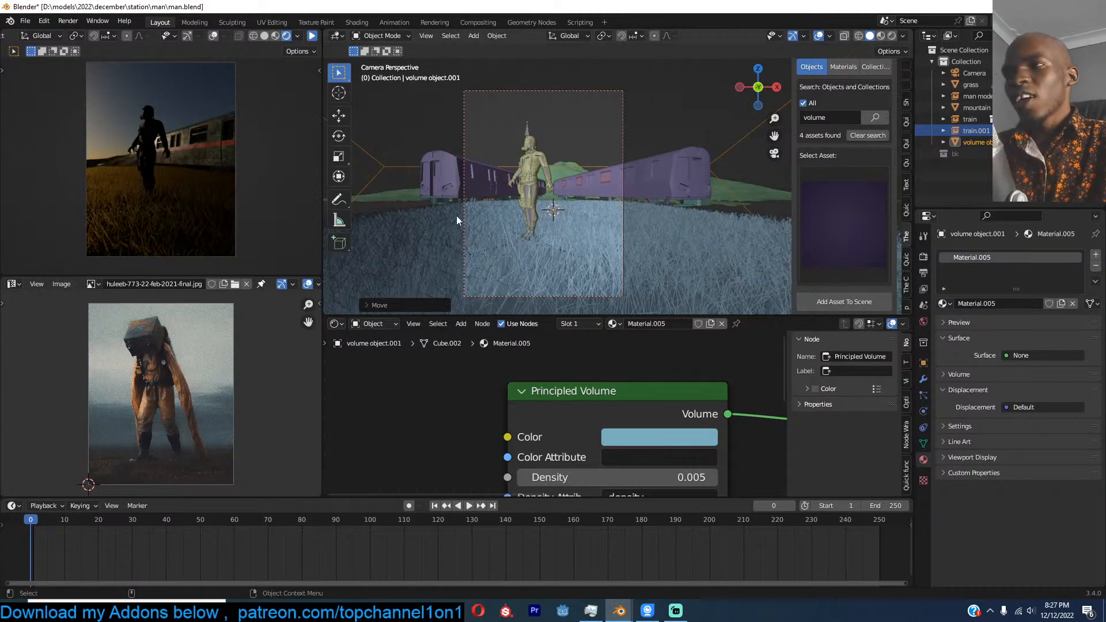
# Step: Move the volume box back over the trains in top view and scale it to about 1.2 times
pyautogui.press('KP_7')
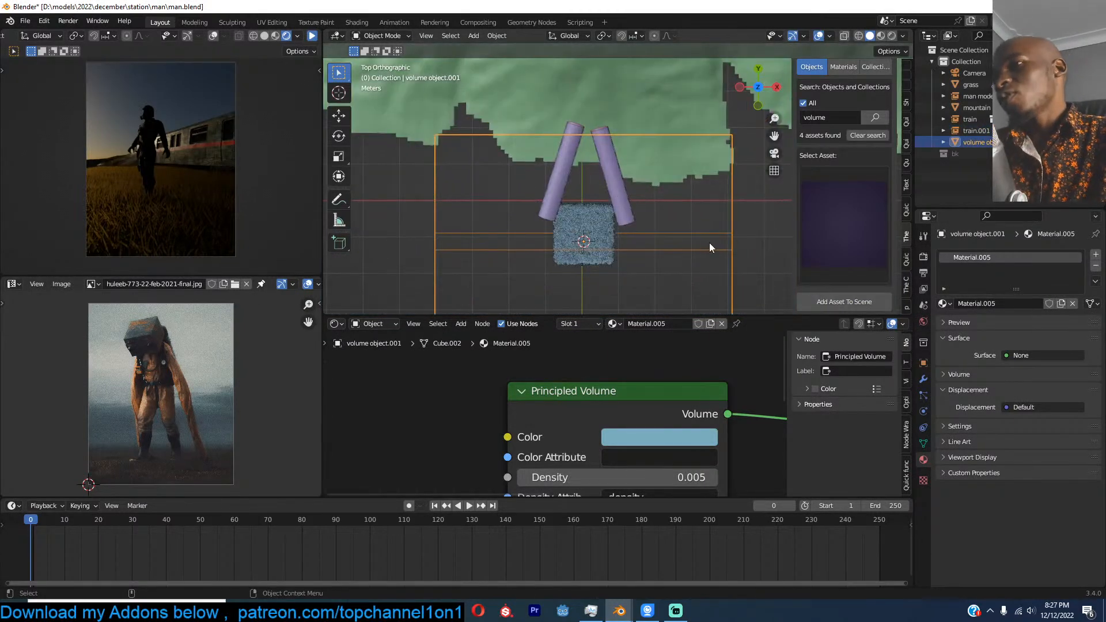
pyautogui.press('g')
pyautogui.click(666, 252)
pyautogui.press('g')
pyautogui.click(661, 166)
pyautogui.press('s')
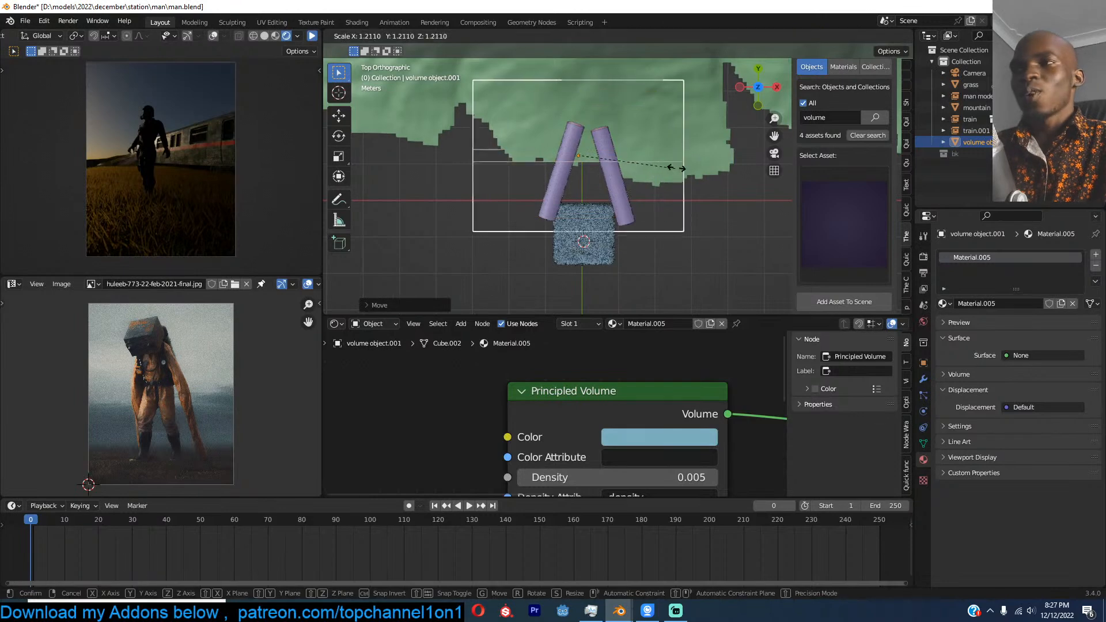
pyautogui.click(679, 167)
# Step: Move the volume box in side view, resume the render preview, and scale the box up around the trains and mountain
pyautogui.press('KP_3')
pyautogui.press('g')
pyautogui.click(709, 172)
pyautogui.click(311, 37)
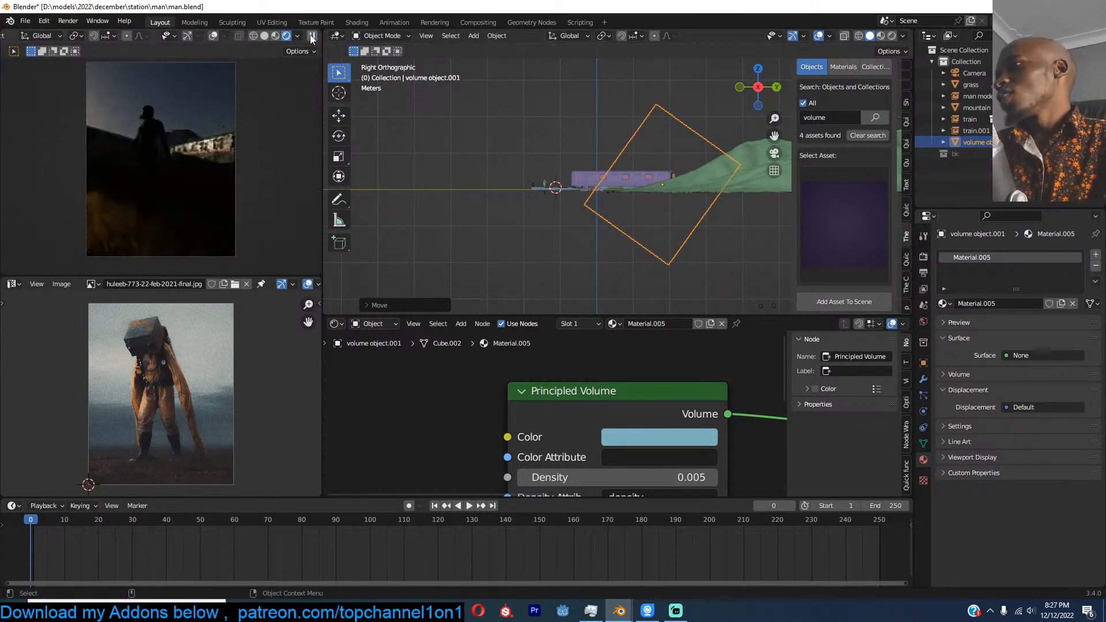
pyautogui.moveTo(607, 150); pyautogui.dragTo(704, 171, button='middle')
pyautogui.press('s')
pyautogui.click(718, 164)
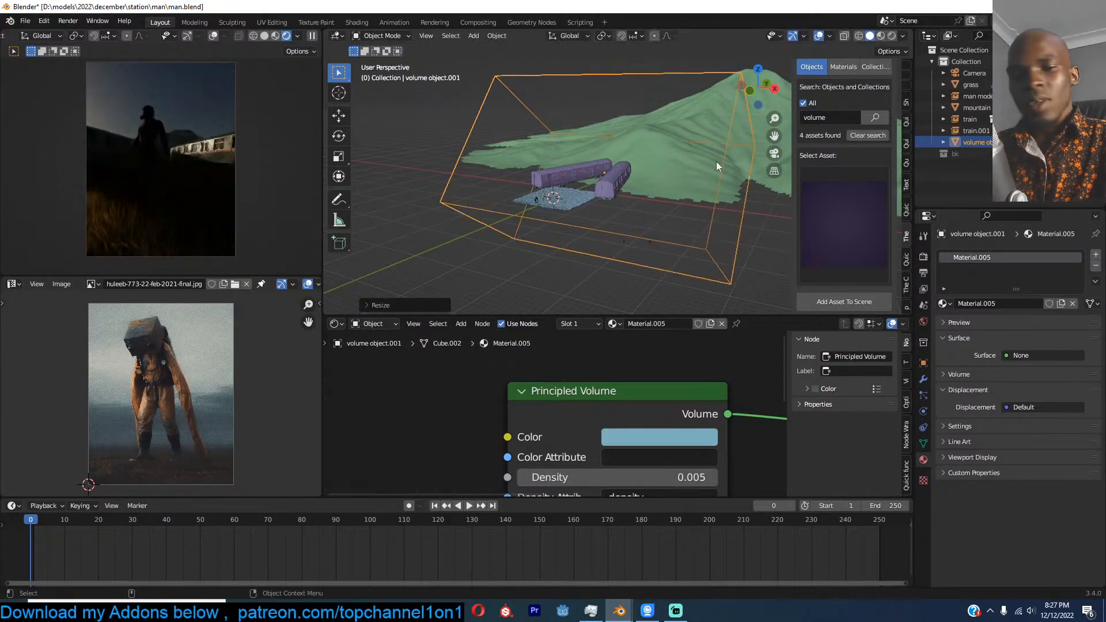
# Step: Shift the volume box farther back in top view and fine-tune its position in camera view
pyautogui.press('KP_7')
pyautogui.press('g')
pyautogui.click(707, 144)
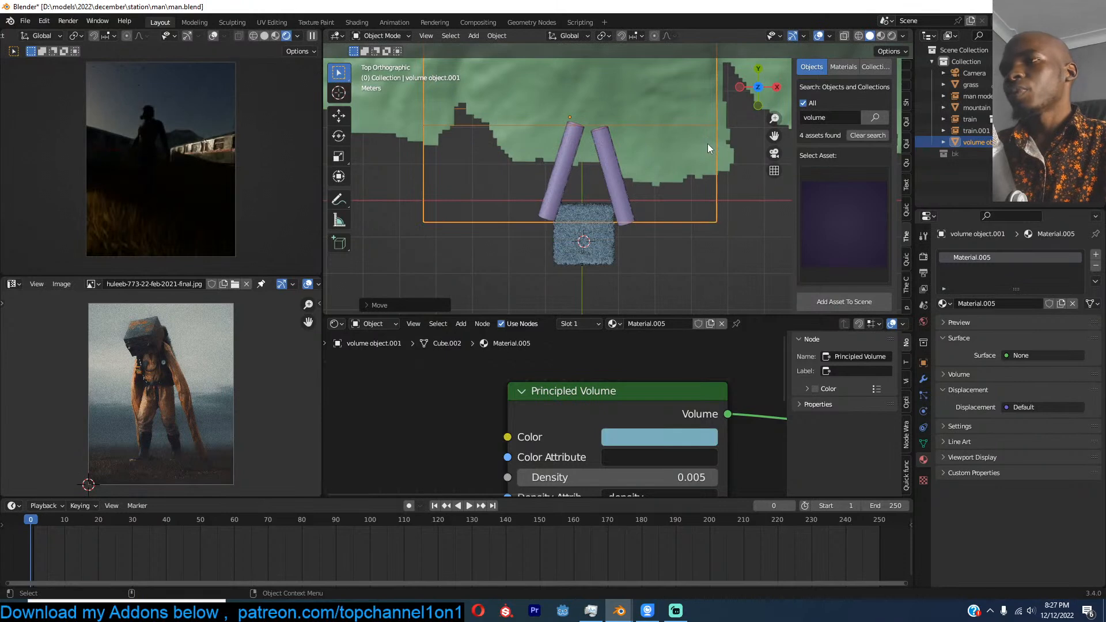
pyautogui.press('KP_0')
pyautogui.press('g')
pyautogui.click(709, 140)
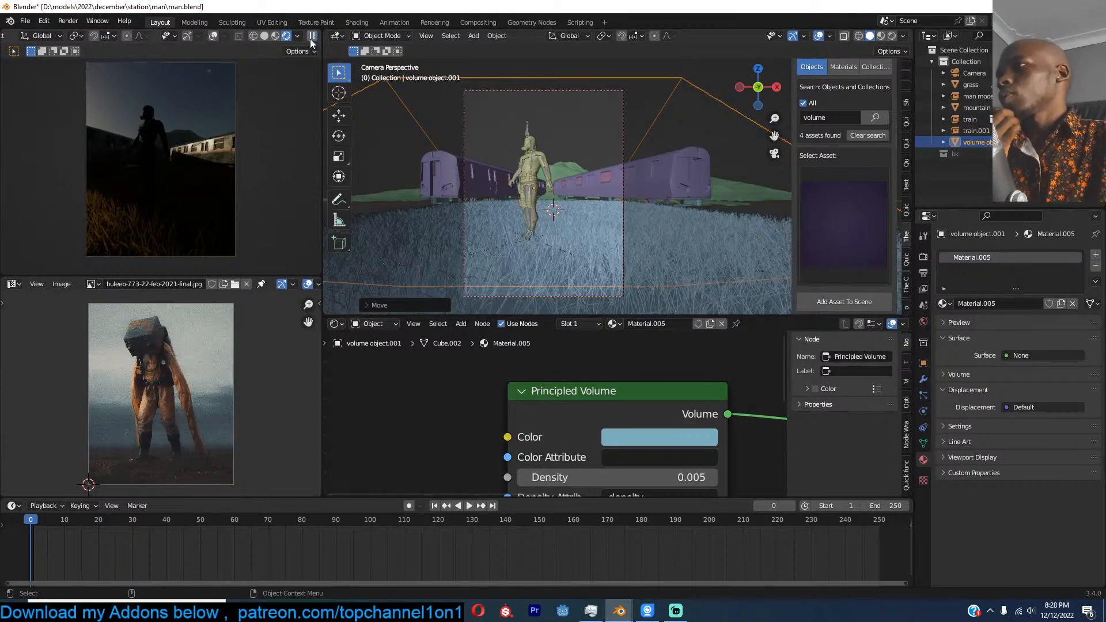
# Step: Set the Principled Volume density to 0.05 in the volume box's material
pyautogui.moveTo(680, 476); pyautogui.dragTo(678, 440, button='middle')
pyautogui.doubleClick(678, 441)
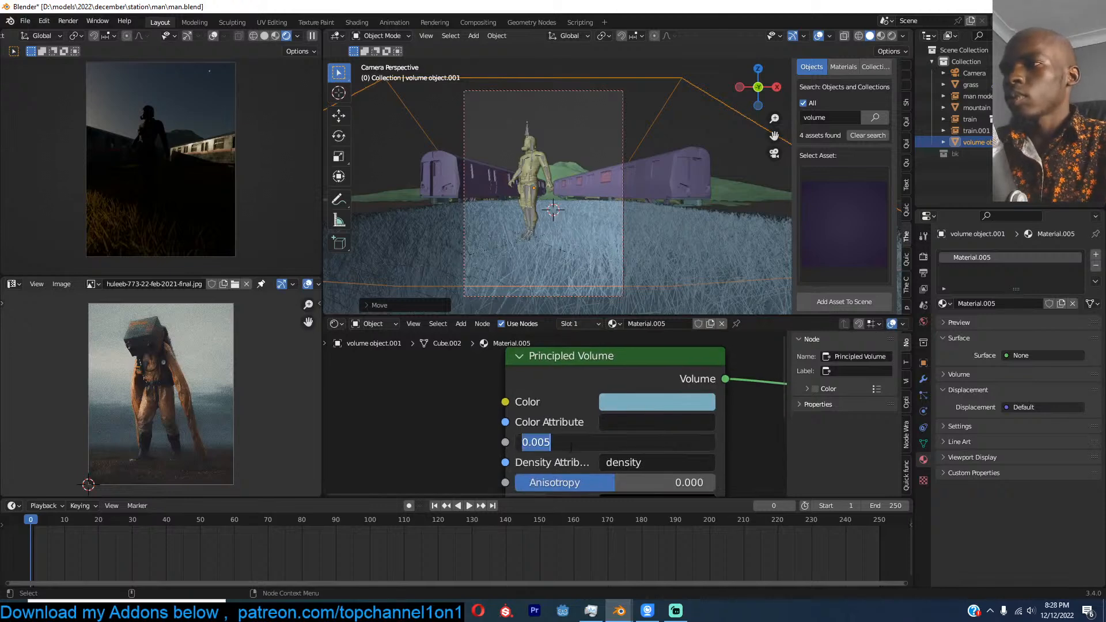
pyautogui.click(545, 442)
pyautogui.press('BackSpace')
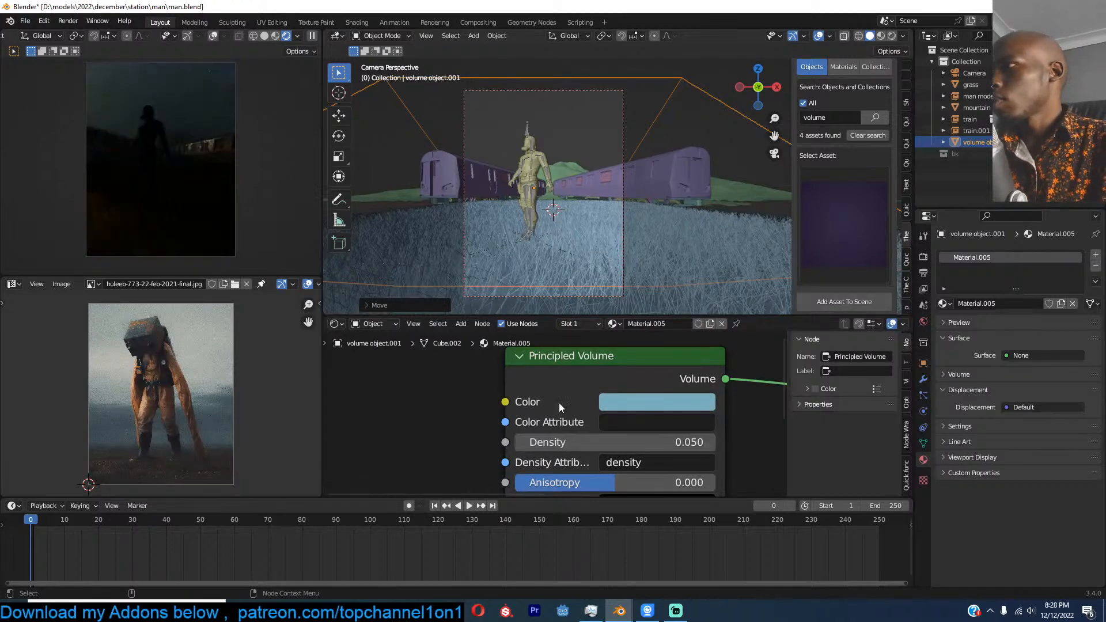
# Step: Add an area light, tilt it diagonally downward, and move it above the train on the soldier's far side
pyautogui.keyDown('shift'); pyautogui.moveTo(610, 126); pyautogui.dragTo(671, 142, button='middle'); pyautogui.keyUp('shift')
pyautogui.scroll(3, 566, 155)
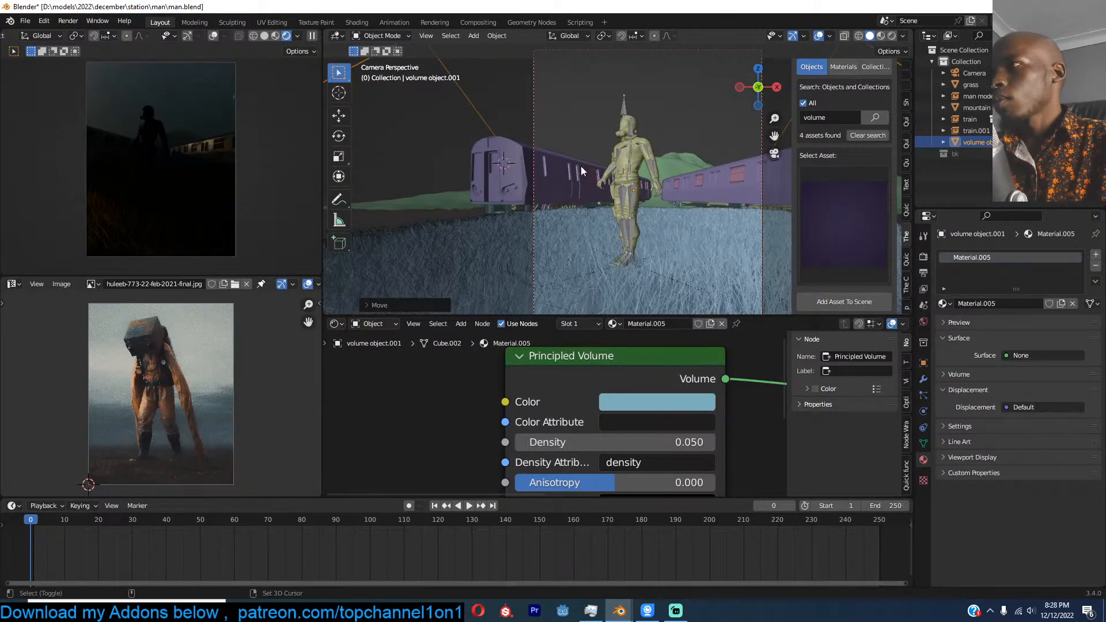
pyautogui.hotkey('shift', 'a')
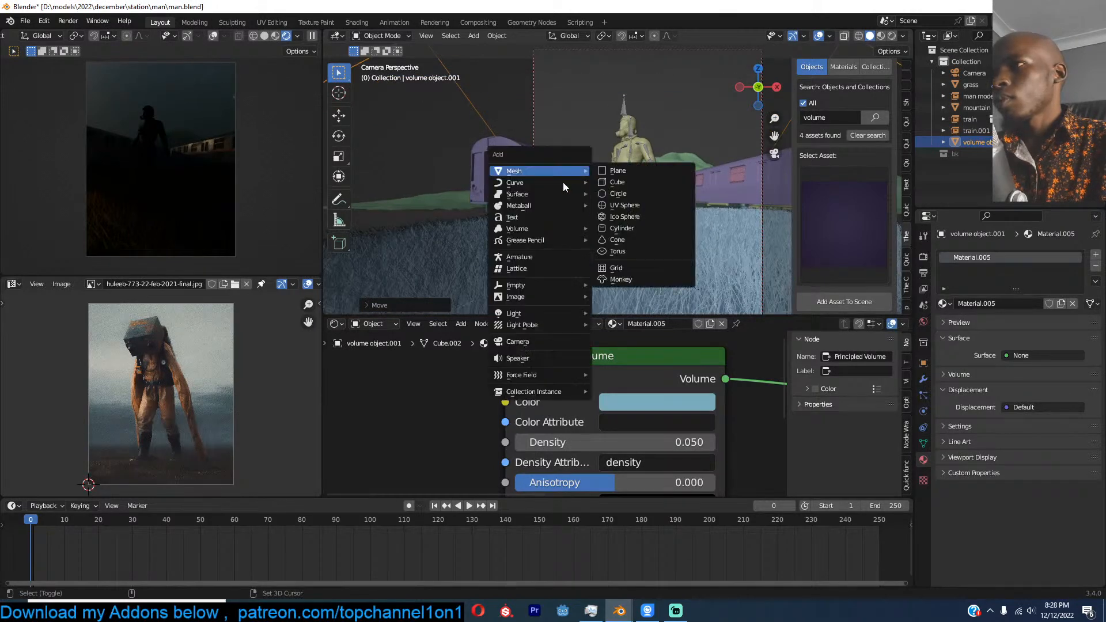
pyautogui.moveTo(542, 320)
pyautogui.click(617, 352)
pyautogui.press('r')
pyautogui.click(662, 136)
pyautogui.press('g')
pyautogui.click(624, 84)
# Step: Narrow the area light's spread to 90° and set its power to 10000 W
pyautogui.click(1009, 332)
pyautogui.write('1000')
pyautogui.press('Return')
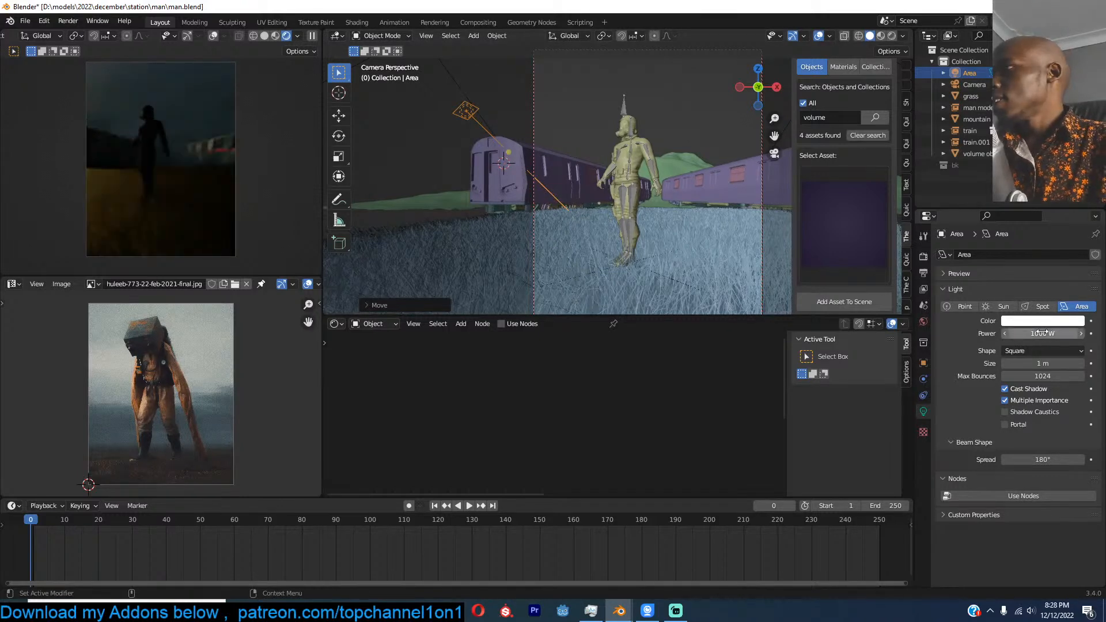
pyautogui.moveTo(1035, 461); pyautogui.dragTo(1006, 461)
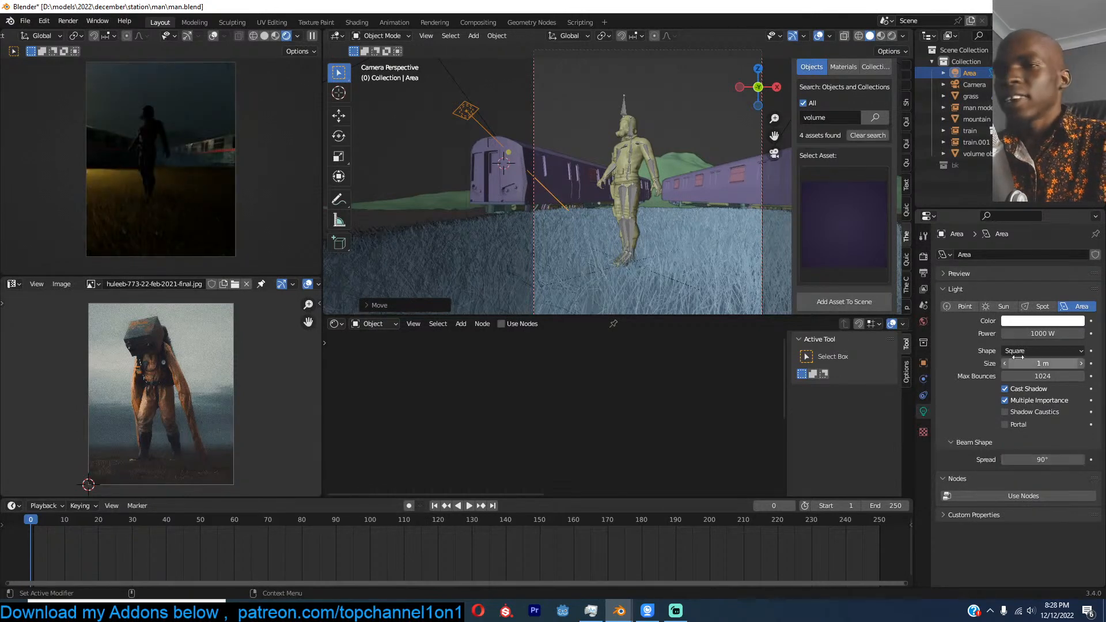
pyautogui.click(1021, 333)
pyautogui.click(1021, 334)
pyautogui.write('0')
pyautogui.press('Return')
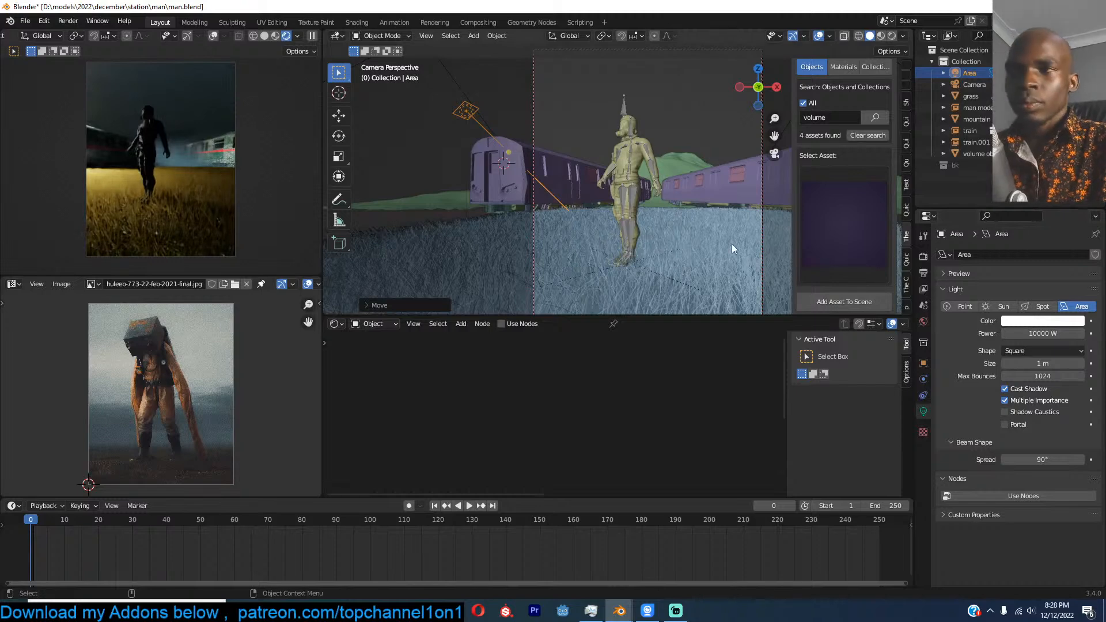
# Step: Move the area light in top view off the grass to the outer side of the nearest train
pyautogui.moveTo(608, 203); pyautogui.dragTo(496, 226, button='middle')
pyautogui.press('KP_7')
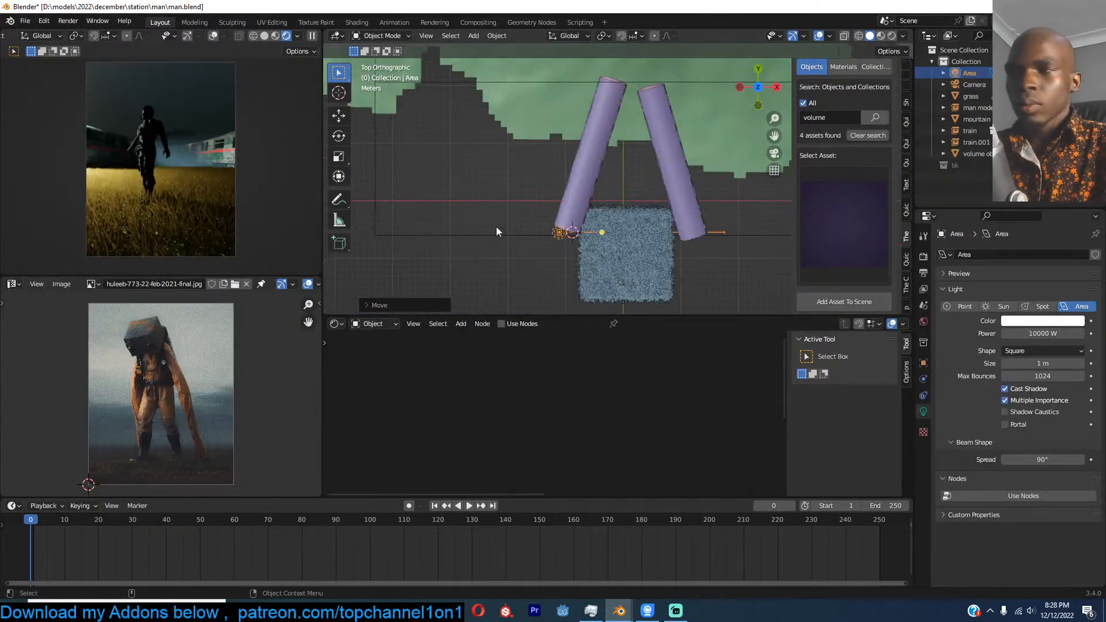
pyautogui.press('g')
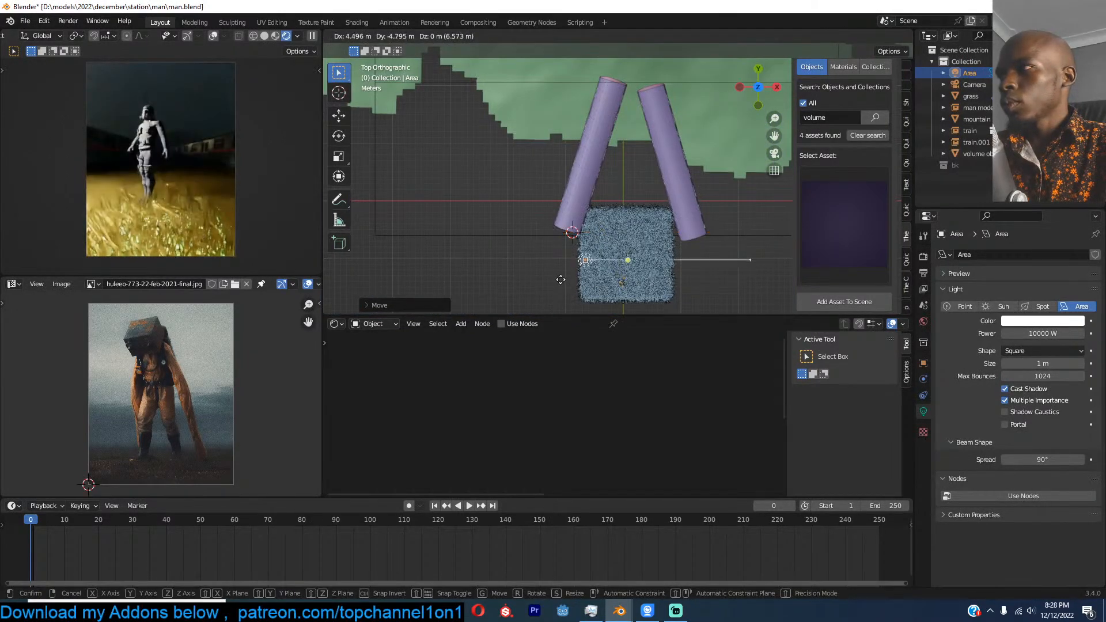
pyautogui.click(500, 180)
# Step: Clear the volume box's rotation in side view and move it up and forward over the trains
pyautogui.press('KP_Decimal')
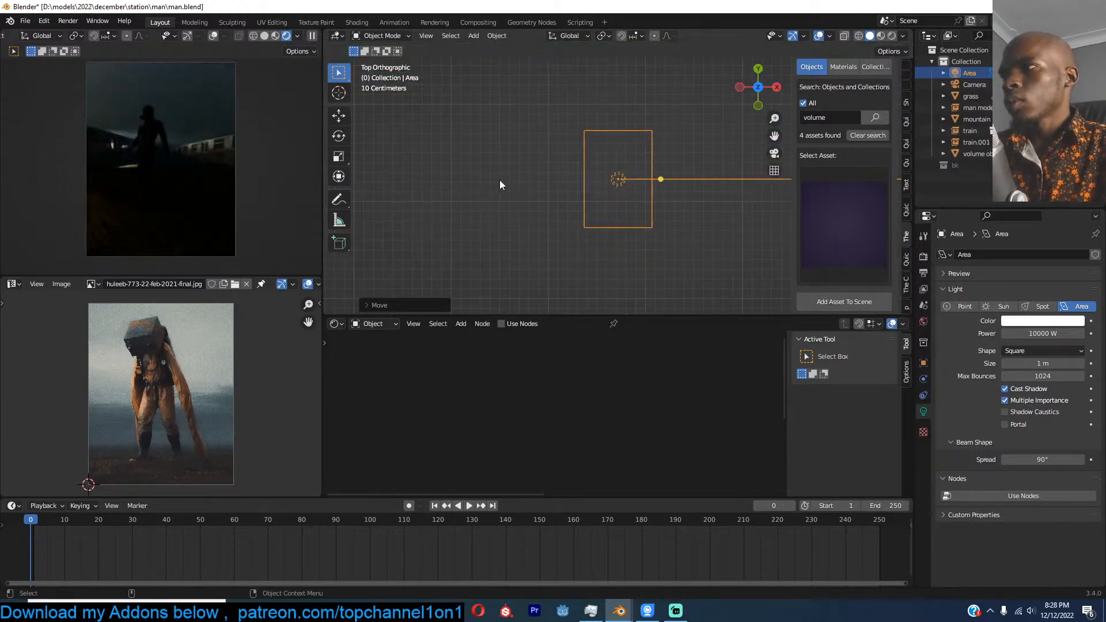
pyautogui.press('KP_3')
pyautogui.scroll(-4, 499, 180)
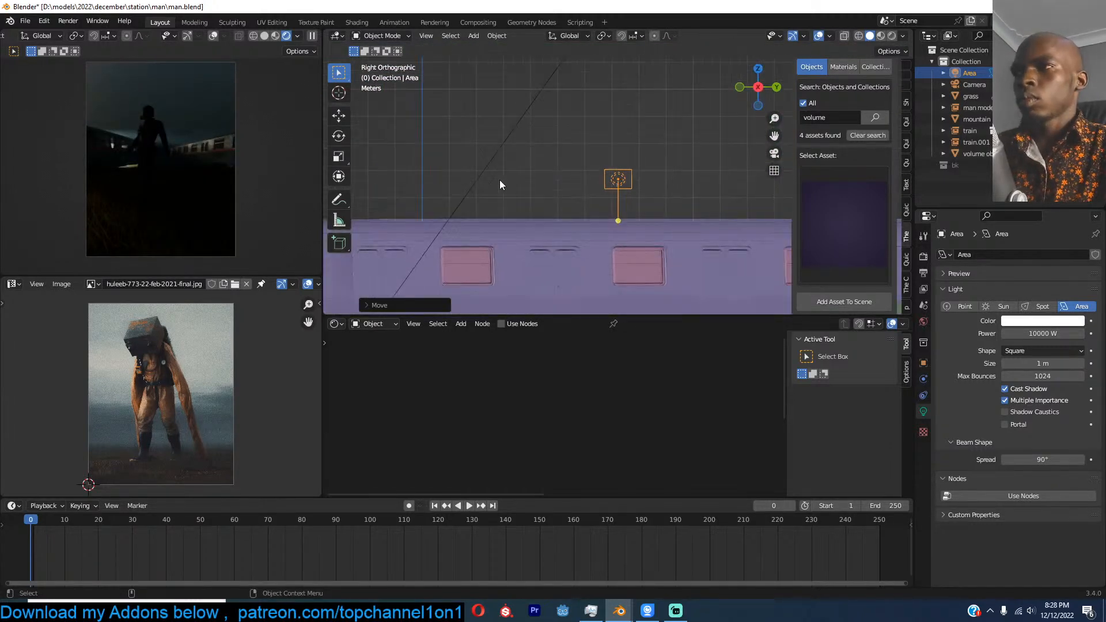
pyautogui.click(533, 122)
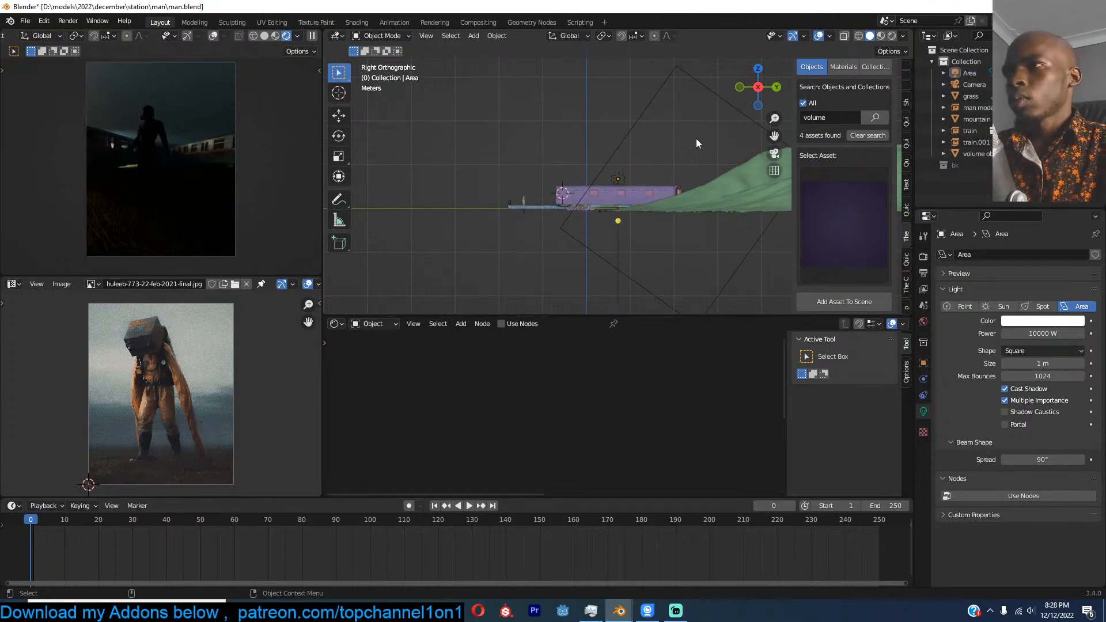
pyautogui.click(643, 119)
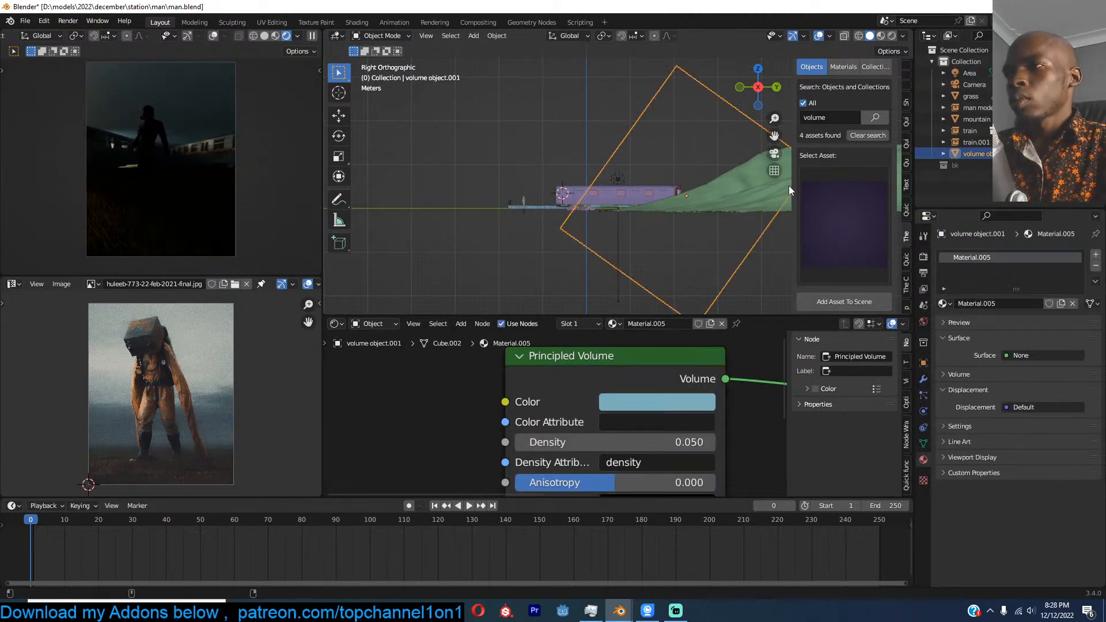
pyautogui.hotkey('alt', 'r')
pyautogui.keyDown('shift'); pyautogui.moveTo(718, 218); pyautogui.dragTo(659, 207, button='middle'); pyautogui.keyUp('shift')
pyautogui.press('g')
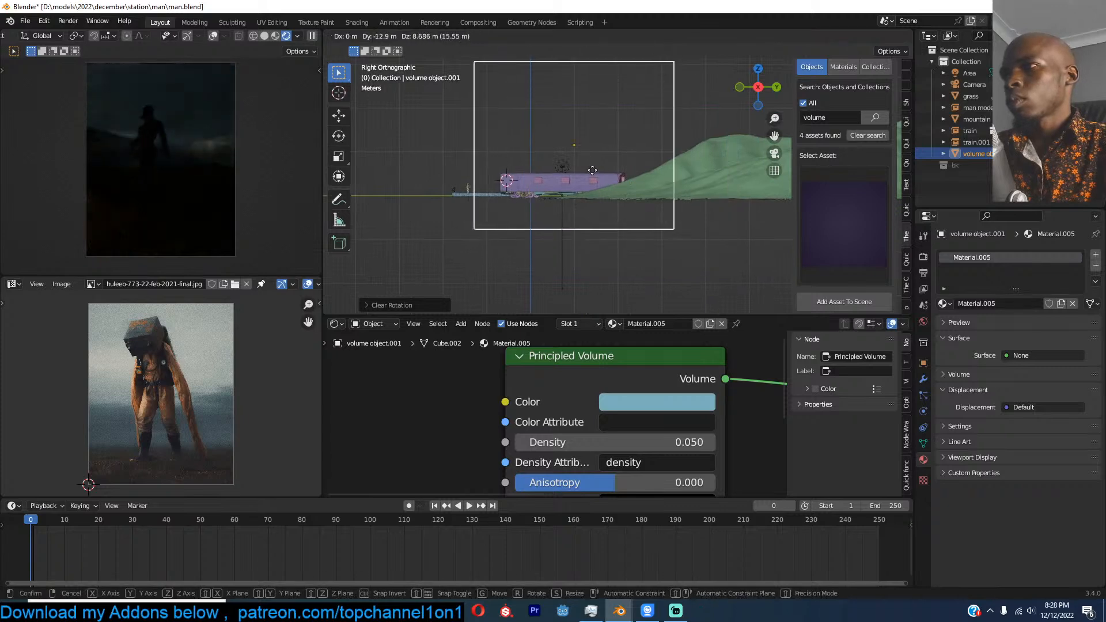
pyautogui.click(618, 172)
# Step: Lengthen the volume box front to back in side view and shift it to cover the grass, trains, and mountain foot
pyautogui.press('g')
pyautogui.click(552, 167)
pyautogui.press('s')
pyautogui.press('x')
pyautogui.click(606, 171)
pyautogui.press('g')
pyautogui.click(641, 174)
pyautogui.press('g')
pyautogui.click(624, 173)
pyautogui.press('g')
pyautogui.click(596, 174)
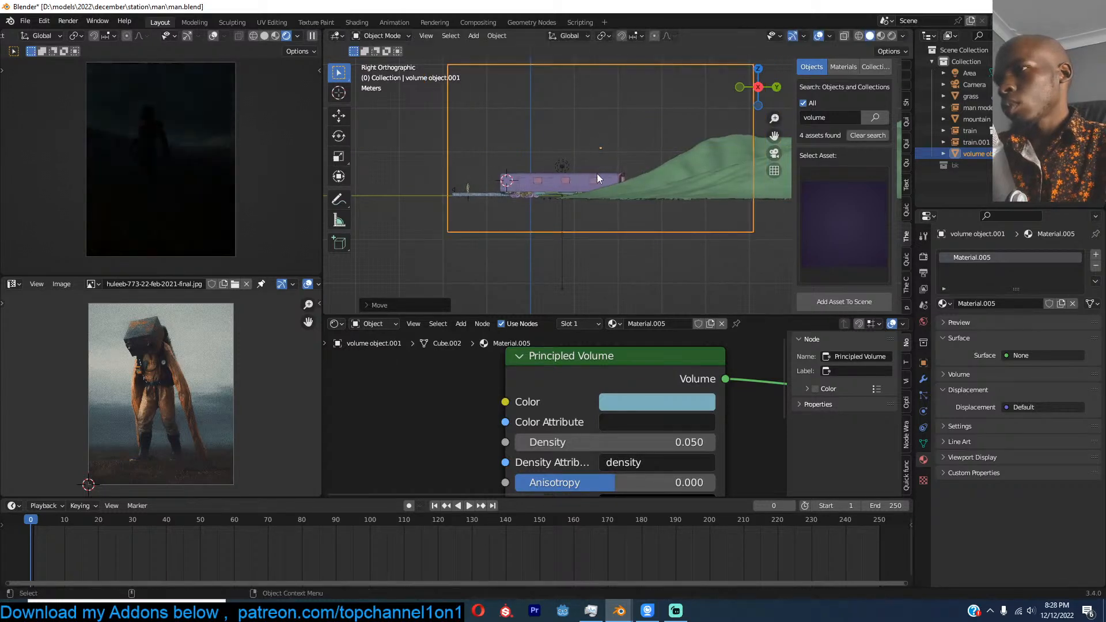
# Step: Duplicate the area light and place the copy beside the front end of the nearer train at the grass corner
pyautogui.click(562, 167)
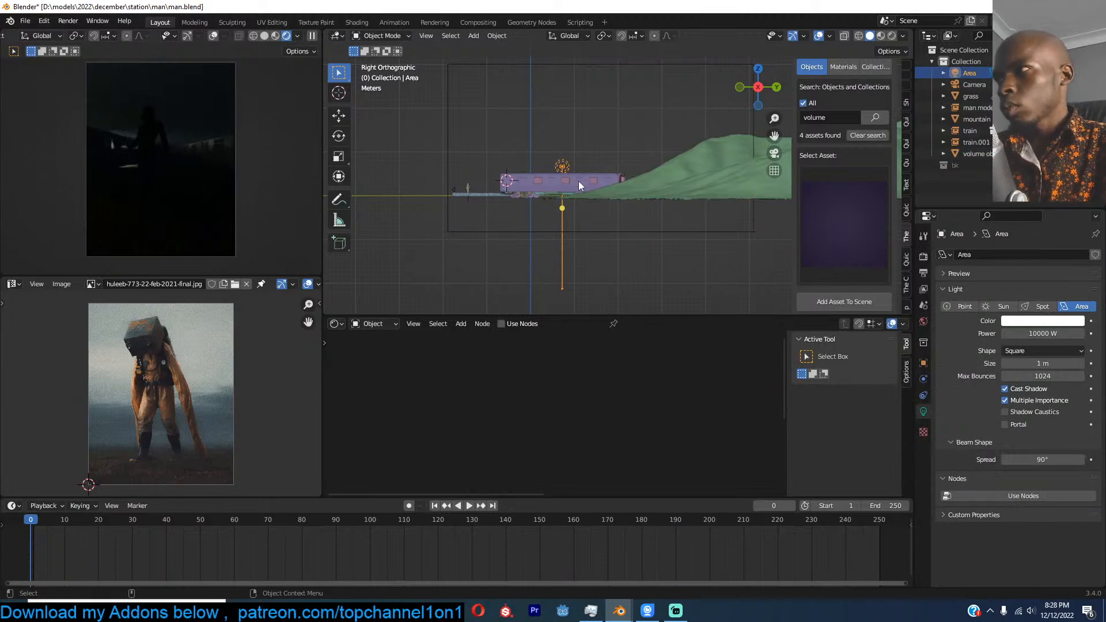
pyautogui.press('KP_1')
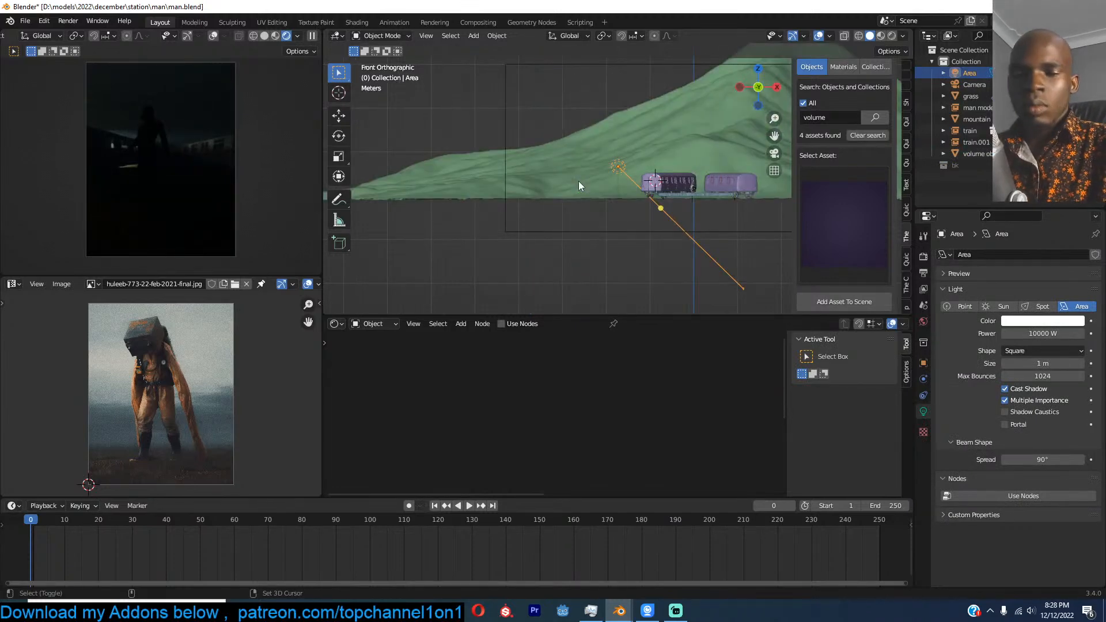
pyautogui.hotkey('shift', 'd')
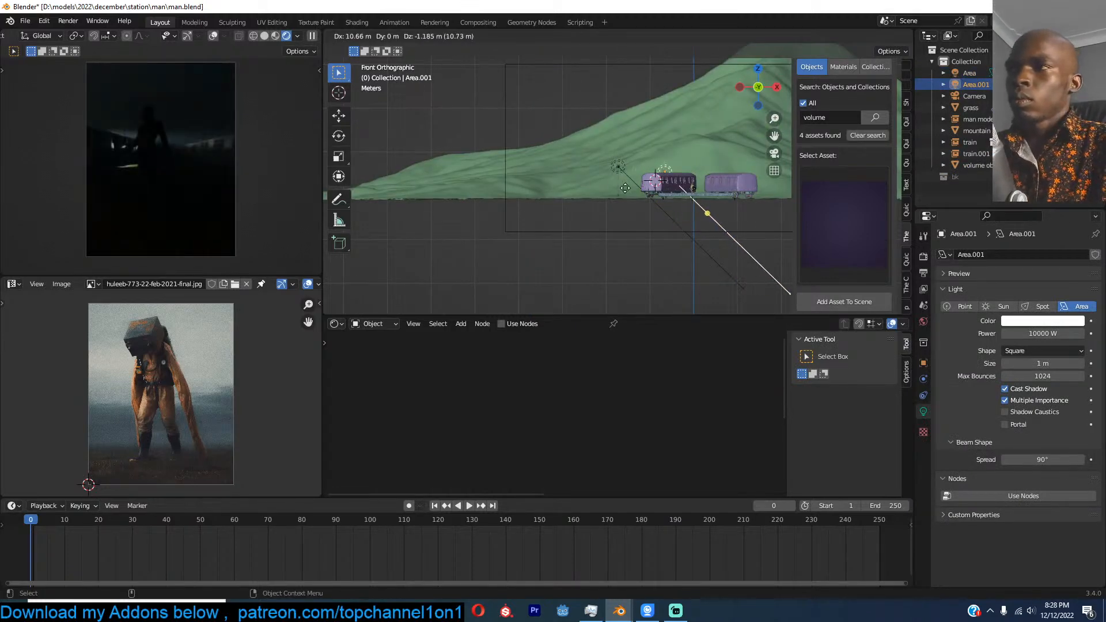
pyautogui.click(615, 212)
pyautogui.press('KP_7')
pyautogui.press('g')
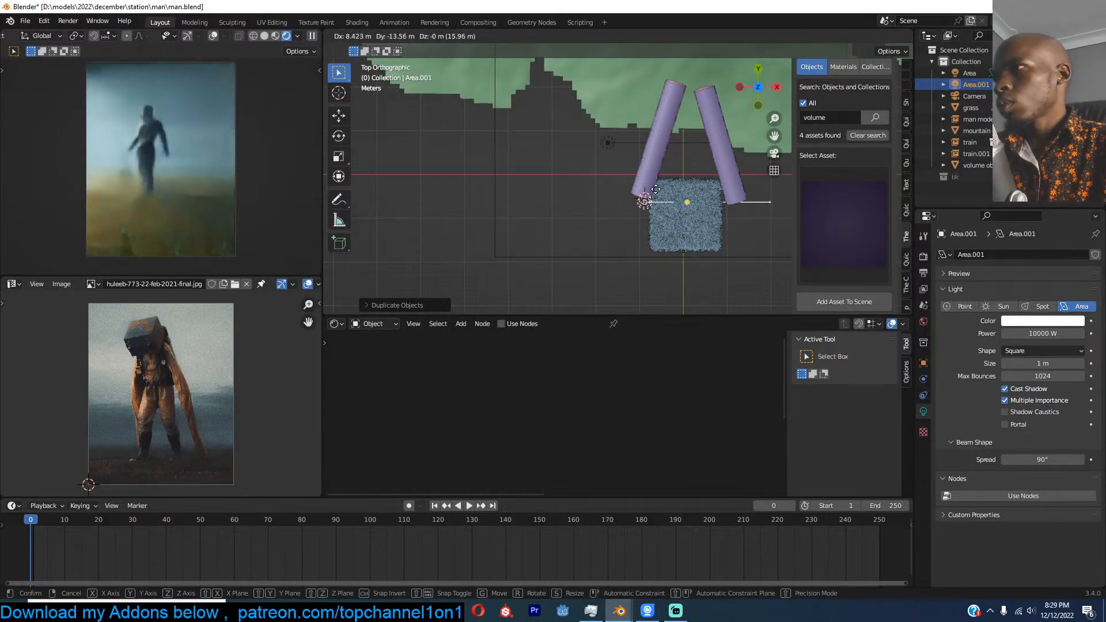
pyautogui.click(657, 192)
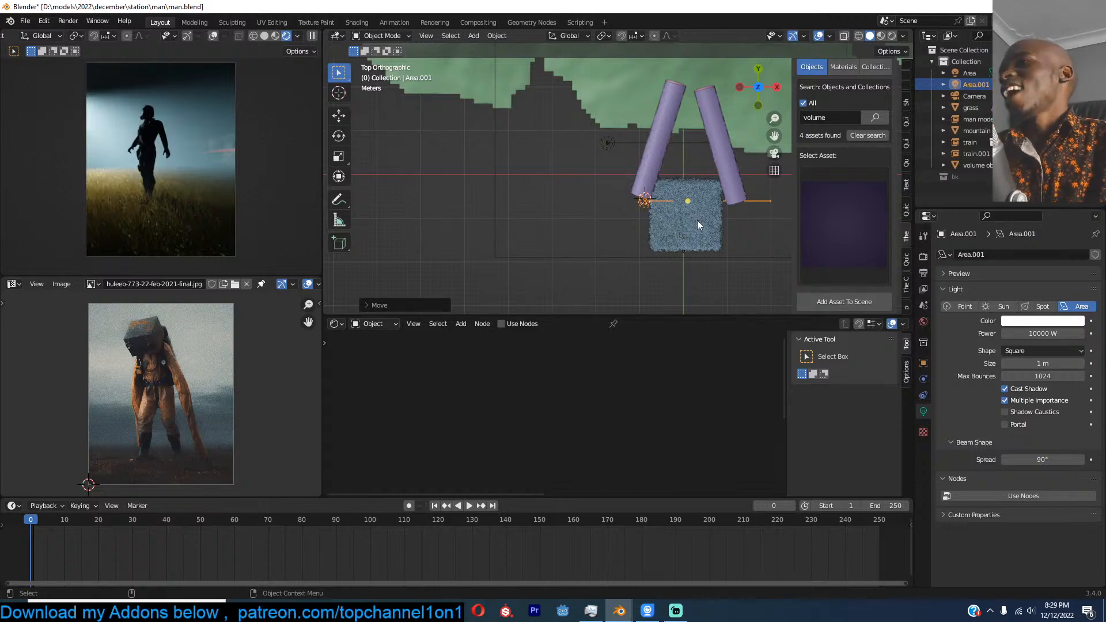
pyautogui.press('r')
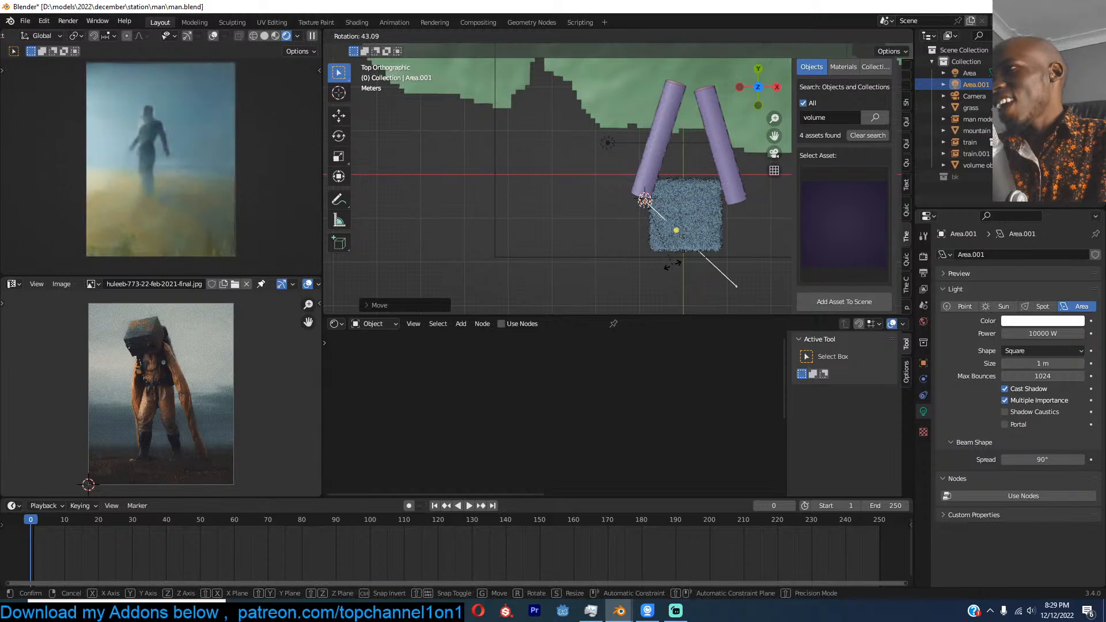
pyautogui.rightClick(674, 264)
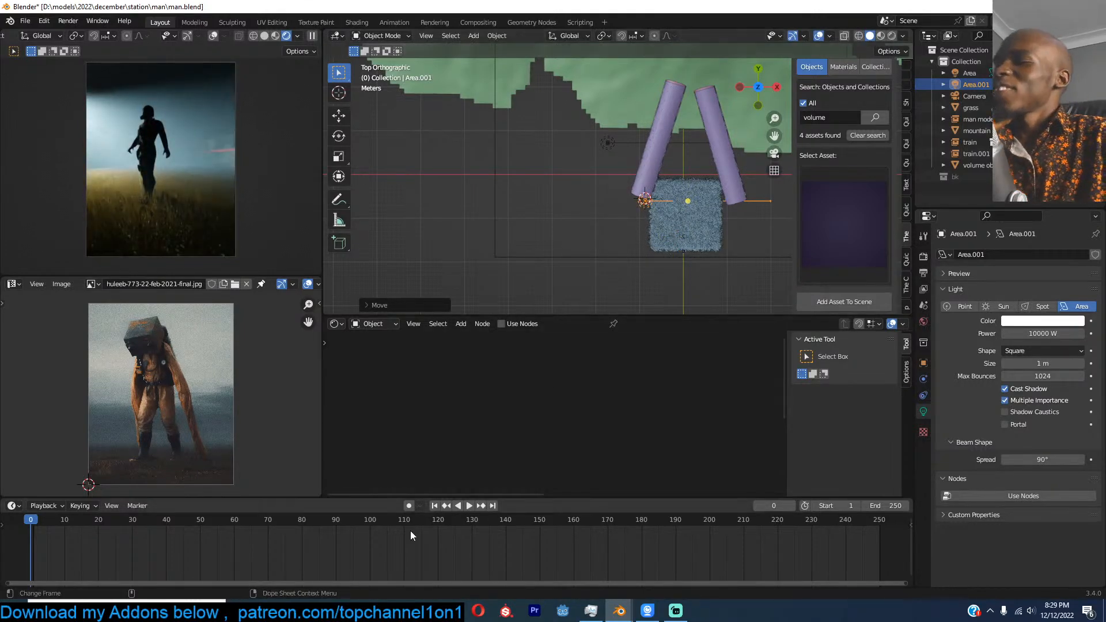
pyautogui.click(309, 611)
pyautogui.click(964, 9)
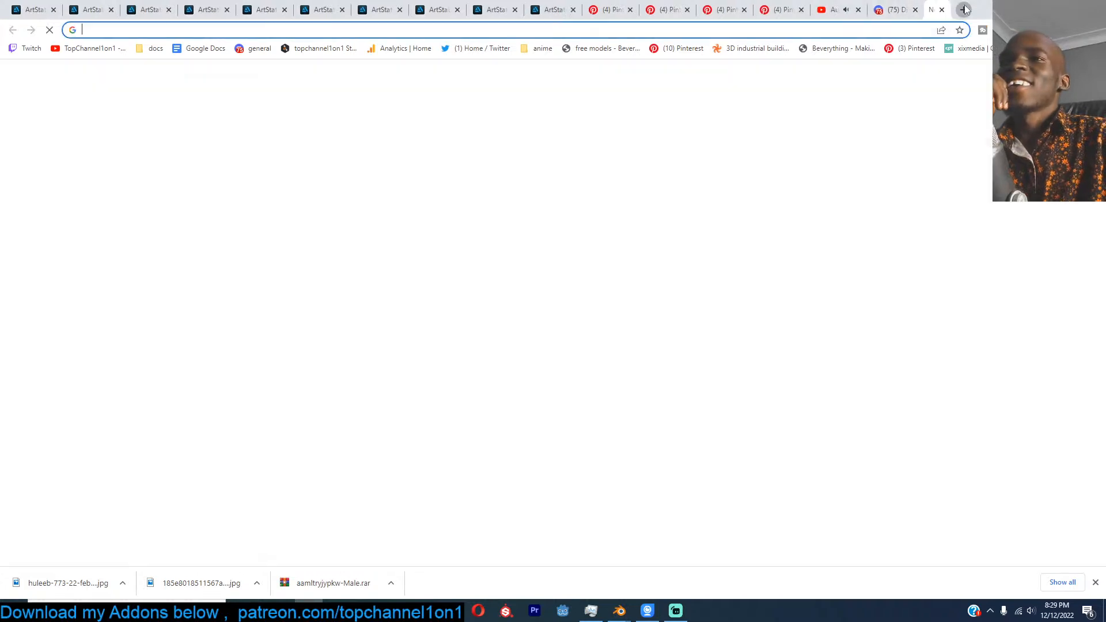
pyautogui.moveTo(974, 6); pyautogui.dragTo(1105, 55)
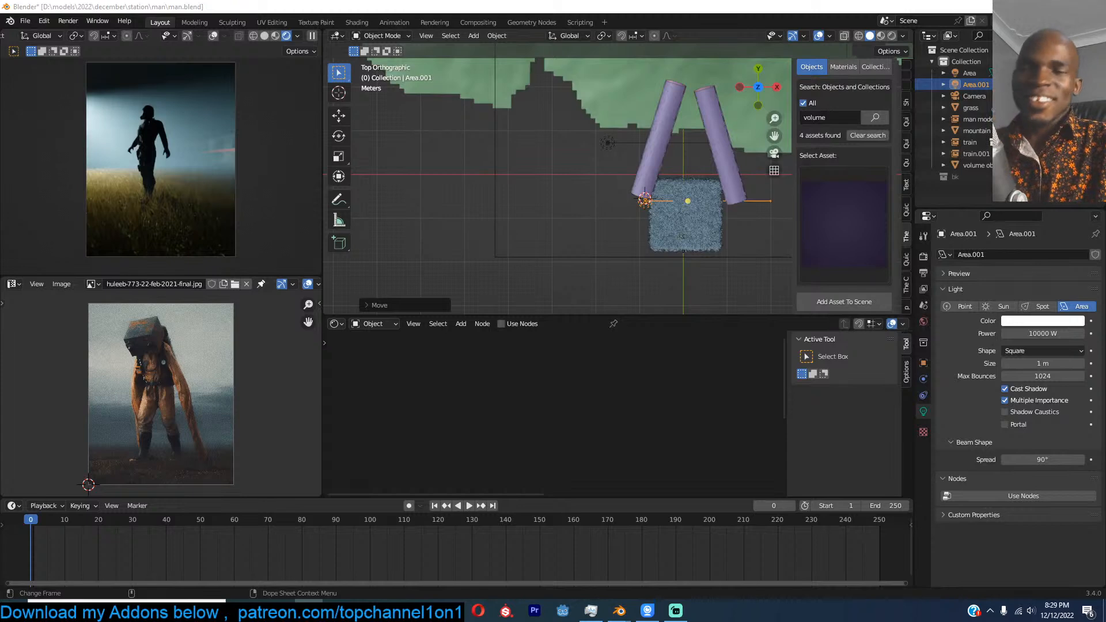
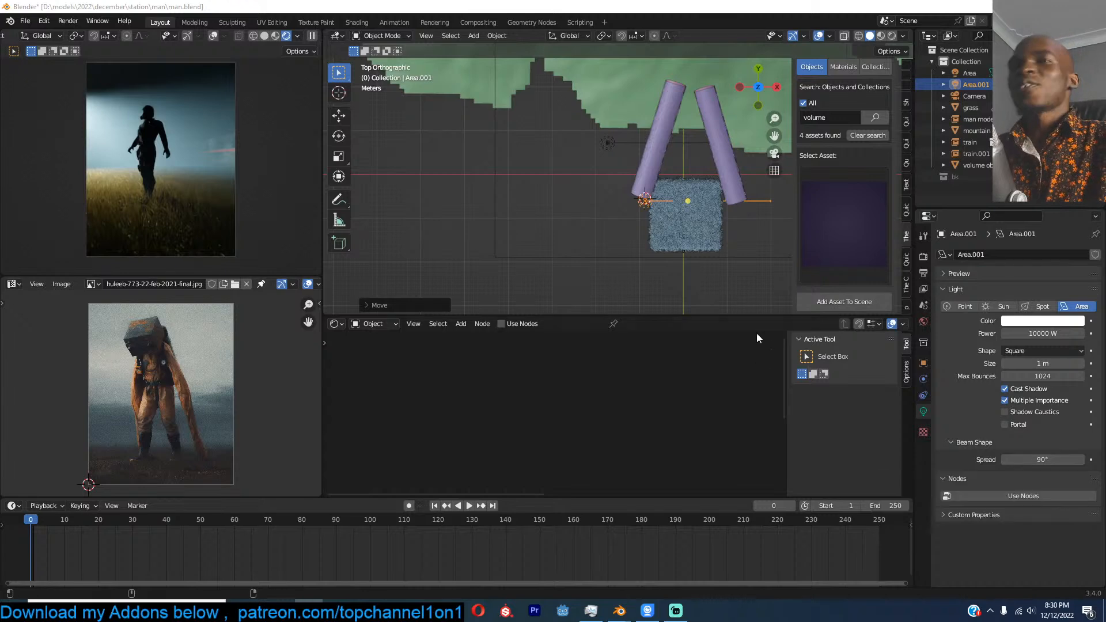
pyautogui.click(637, 242)
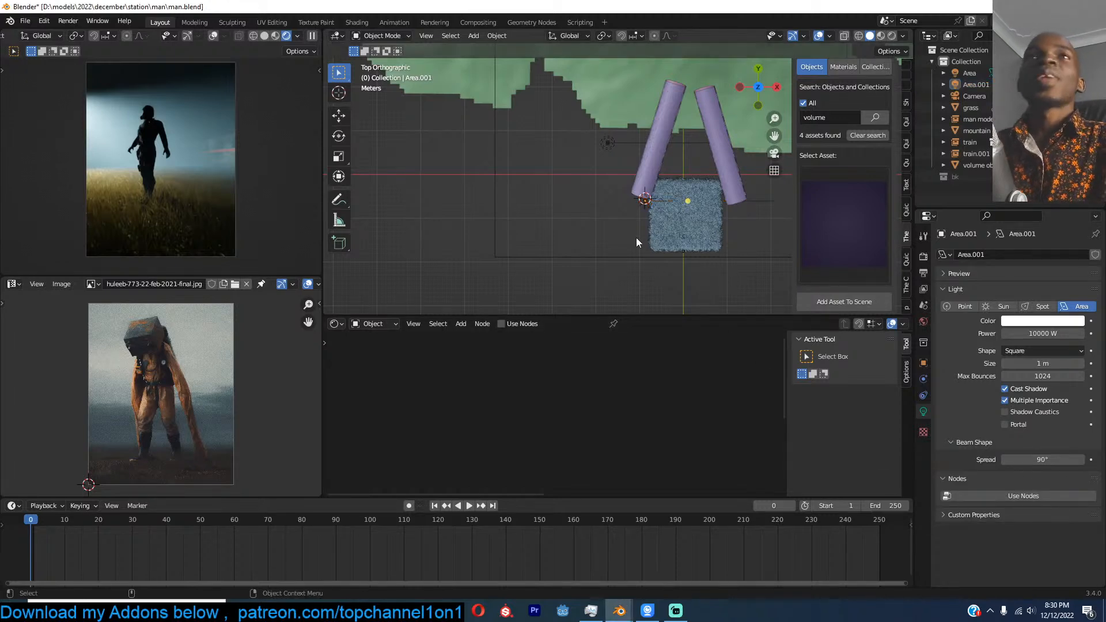
# Step: In camera view, move the duplicated area light up and sideways into the upper left corner of the camera frame
pyautogui.press('KP_0')
pyautogui.scroll(1, 674, 190)
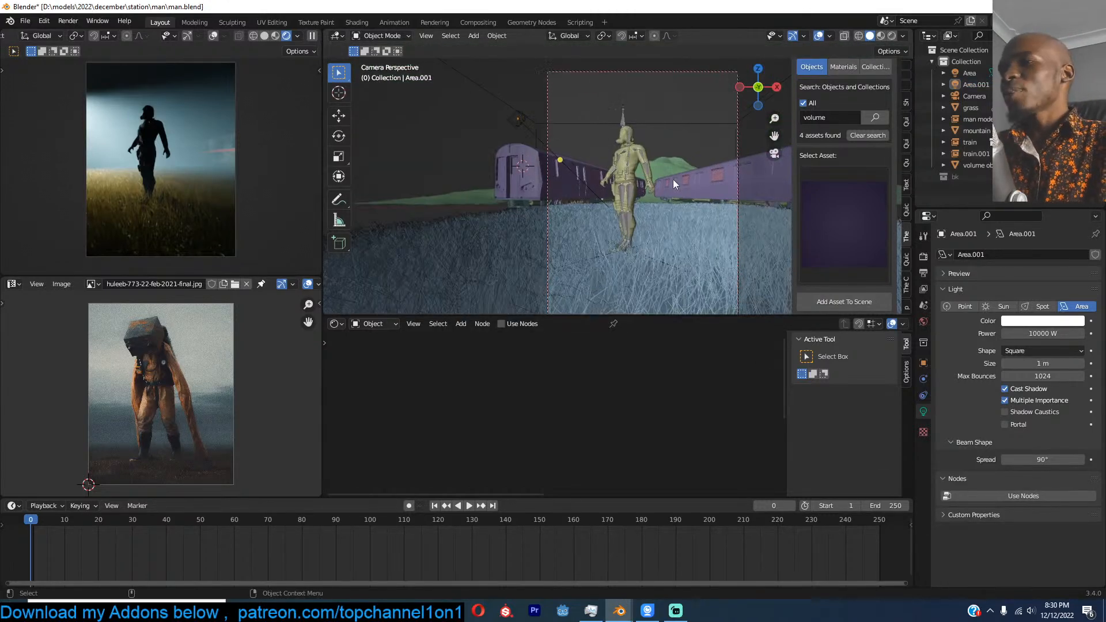
pyautogui.click(518, 119)
pyautogui.press('g')
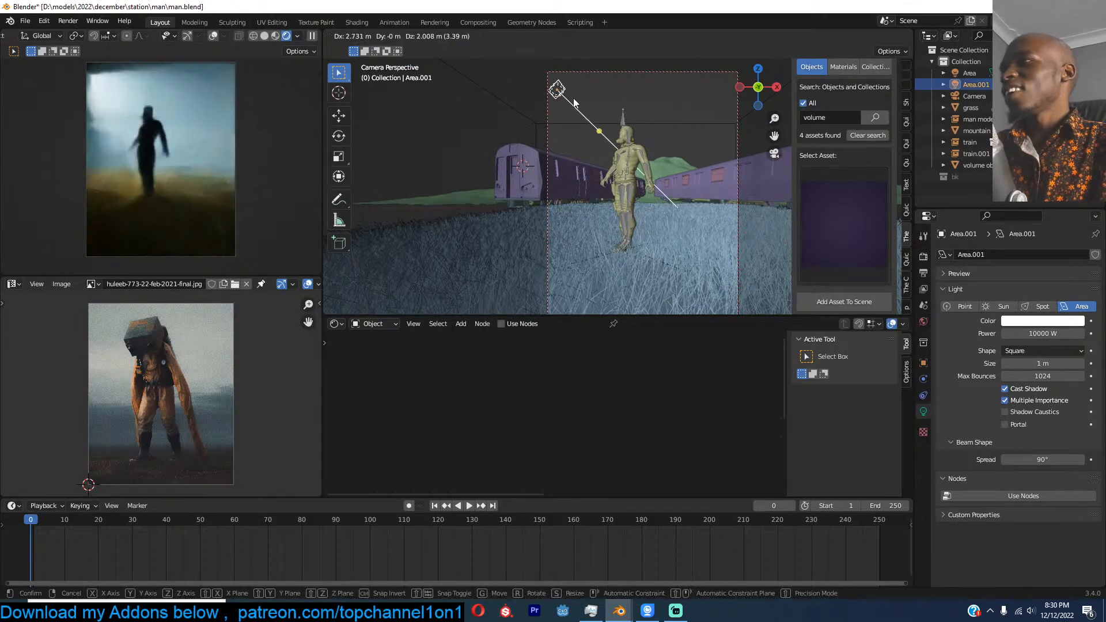
pyautogui.click(573, 98)
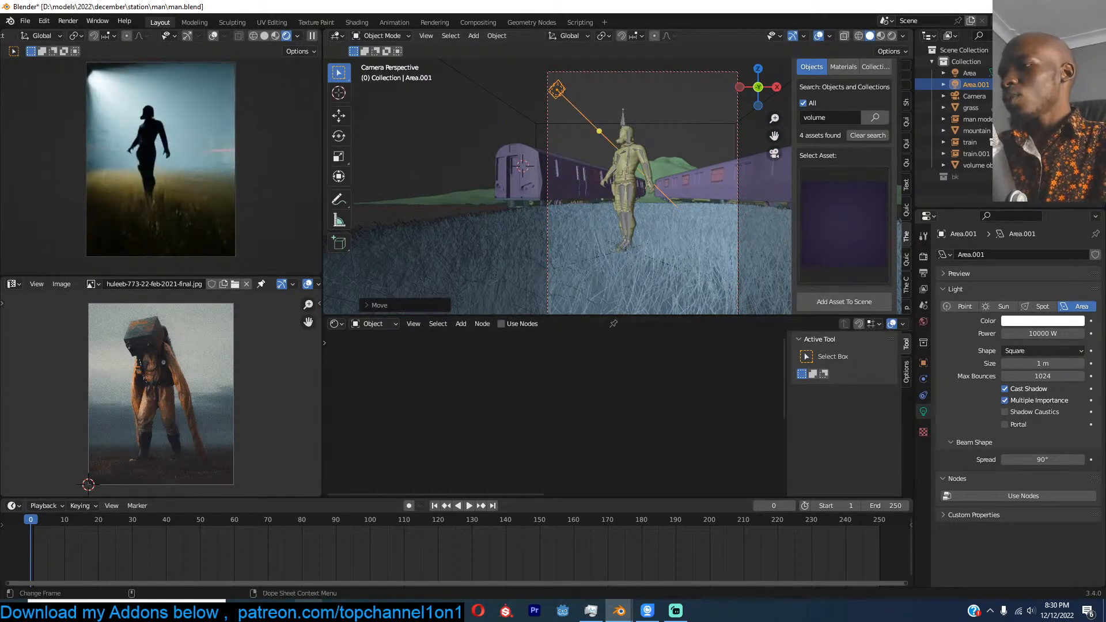
pyautogui.click(309, 611)
pyautogui.click(309, 611)
pyautogui.click(309, 611)
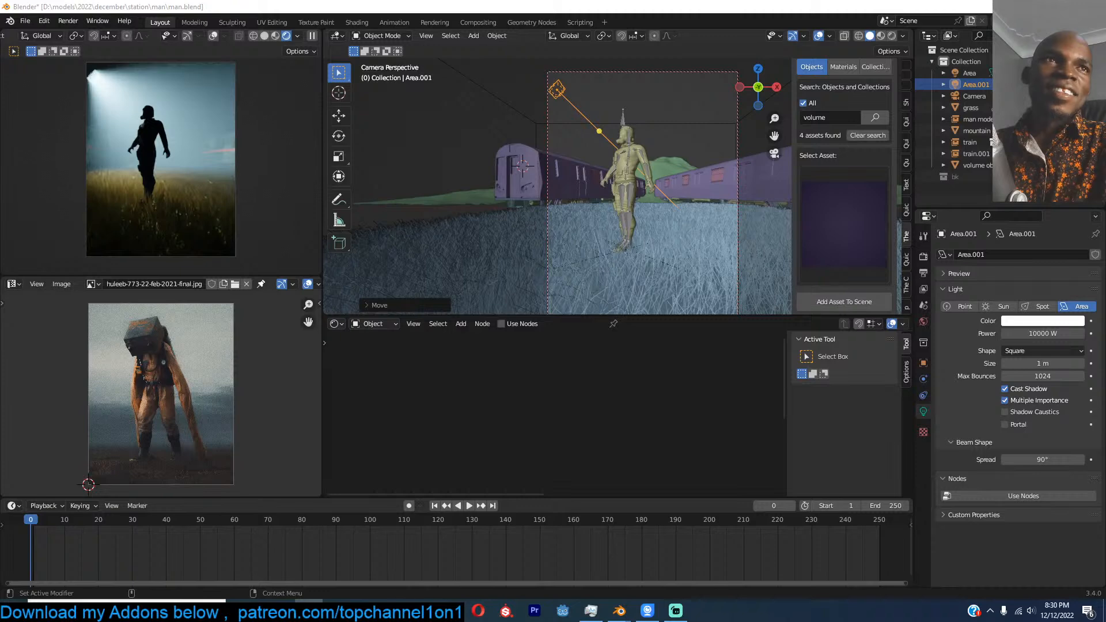
# Step: Shift the duplicated area light slightly sideways so it sits just outside the upper left corner of the camera frame
pyautogui.keyDown('shift'); pyautogui.moveTo(575, 155); pyautogui.dragTo(579, 149, button='middle'); pyautogui.keyUp('shift')
pyautogui.click(585, 109)
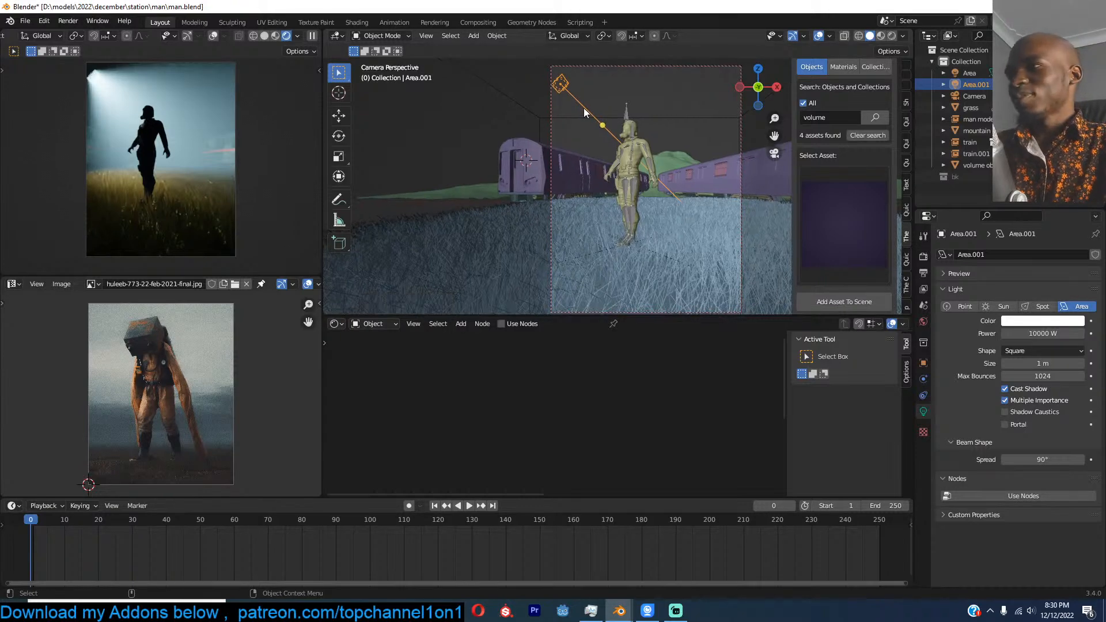
pyautogui.press('g')
pyautogui.click(580, 118)
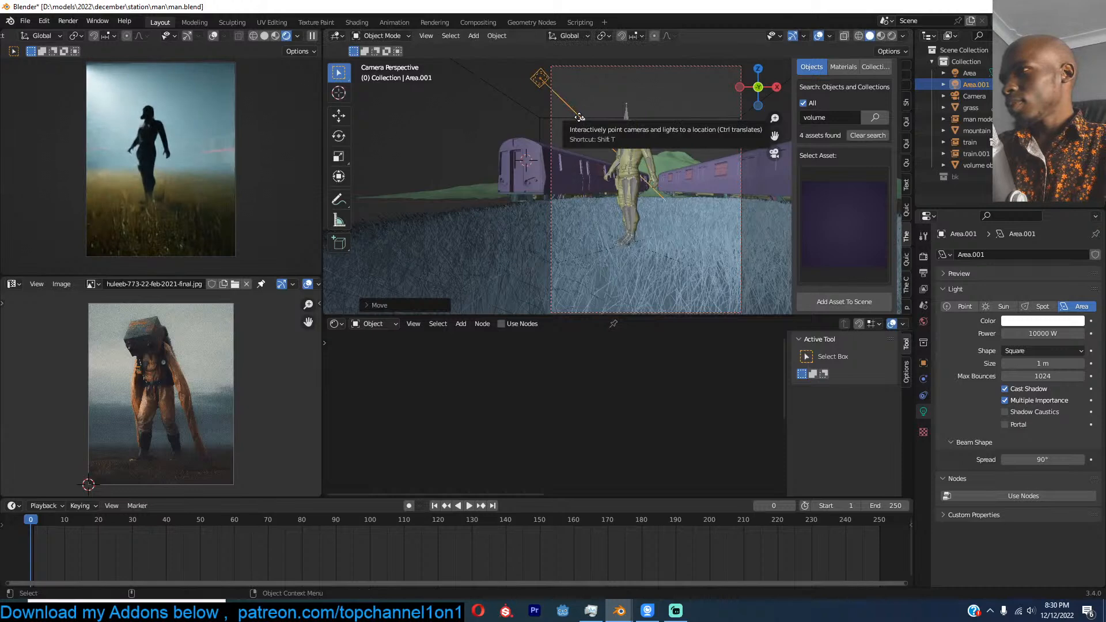
# Step: Try a beam spread of 30° on the duplicated area light
pyautogui.click(1034, 459)
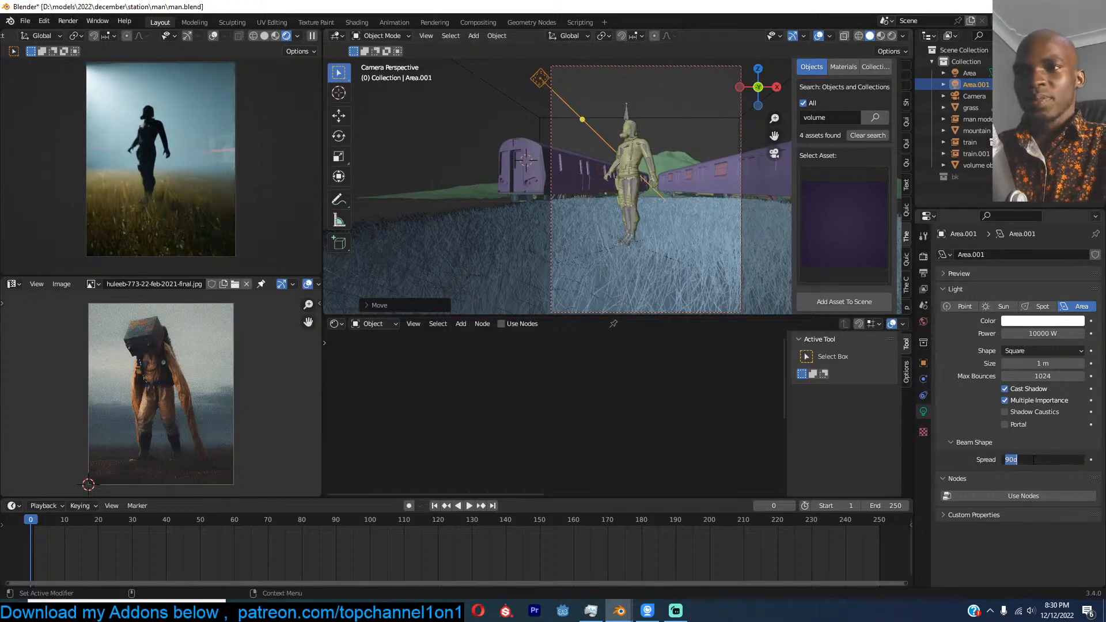
pyautogui.write('30')
pyautogui.press('Return')
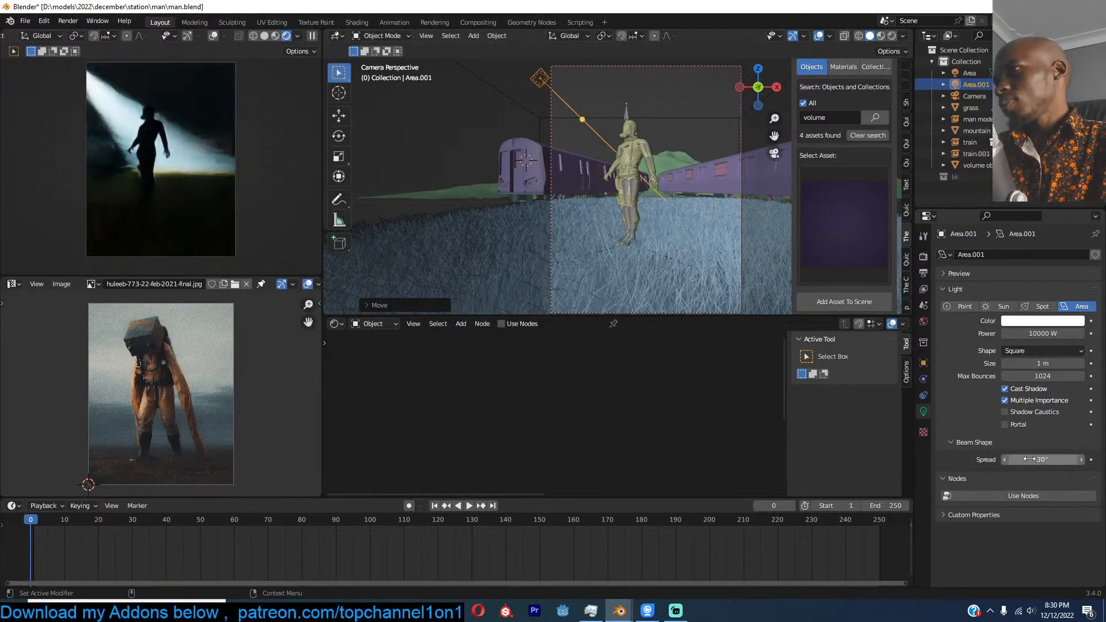
# Step: Set the duplicated area light's beam spread to 120°
pyautogui.click(1065, 461)
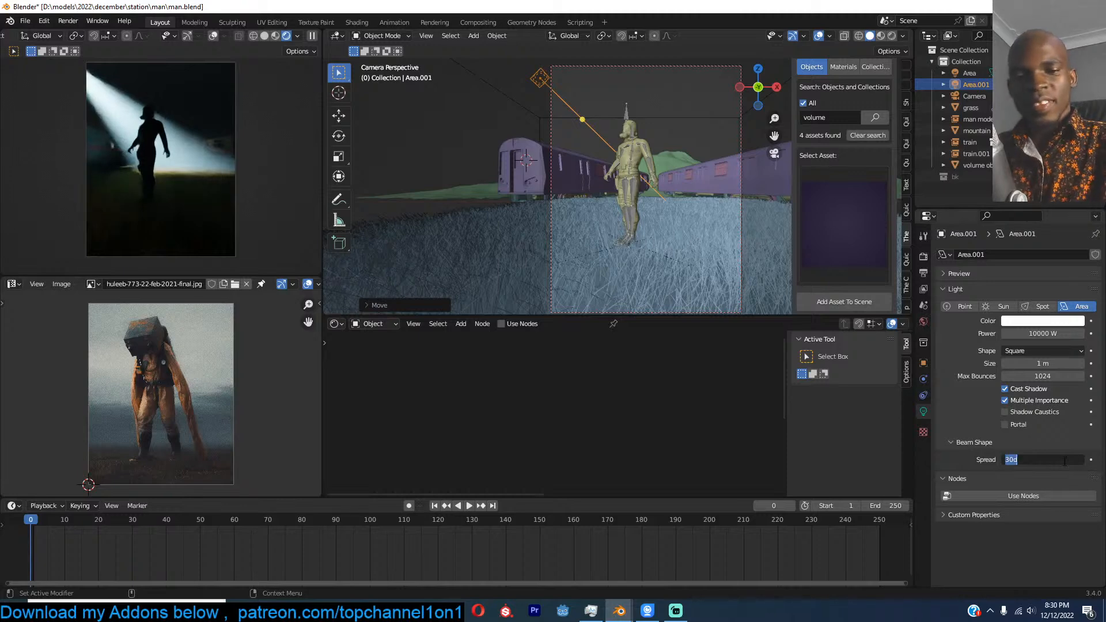
pyautogui.write('12')
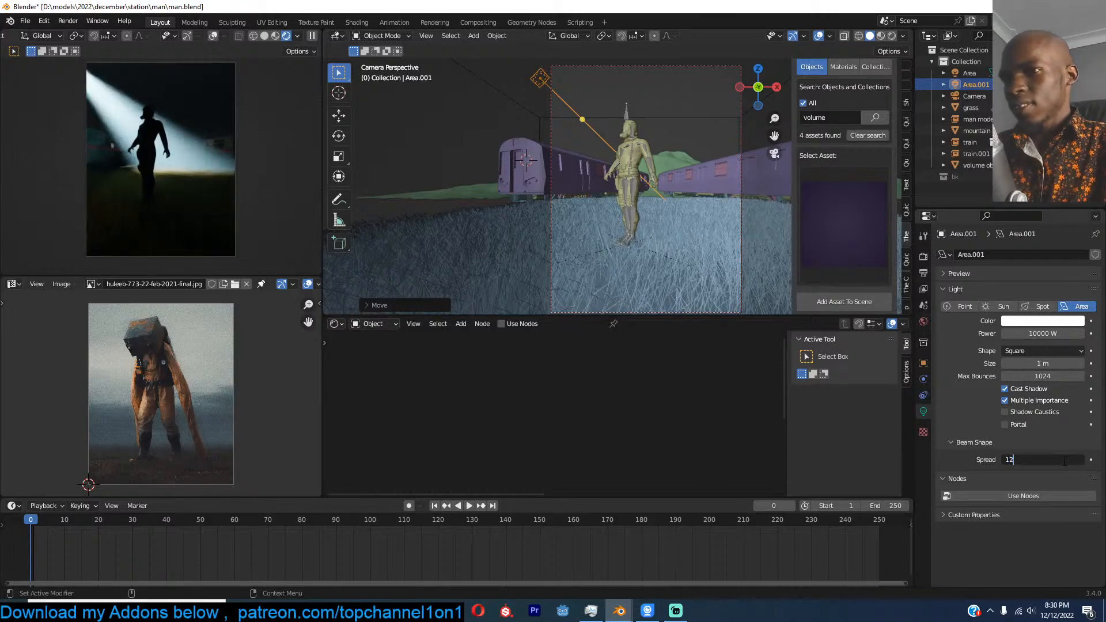
pyautogui.write('0')
pyautogui.press('Return')
pyautogui.scroll(-1, 624, 207)
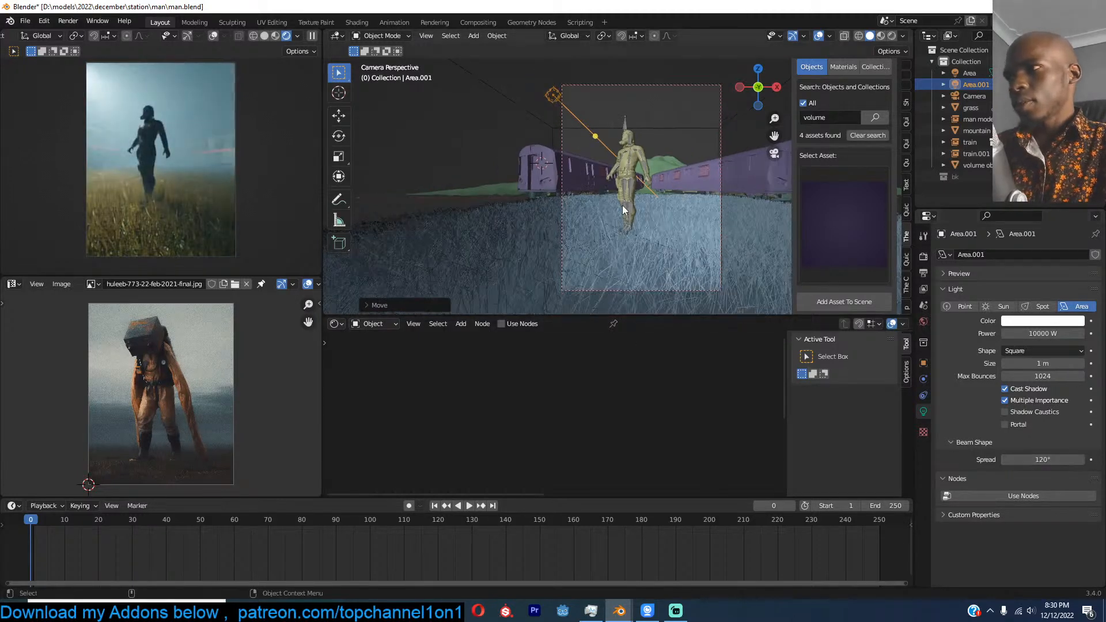
pyautogui.scroll(-1, 623, 206)
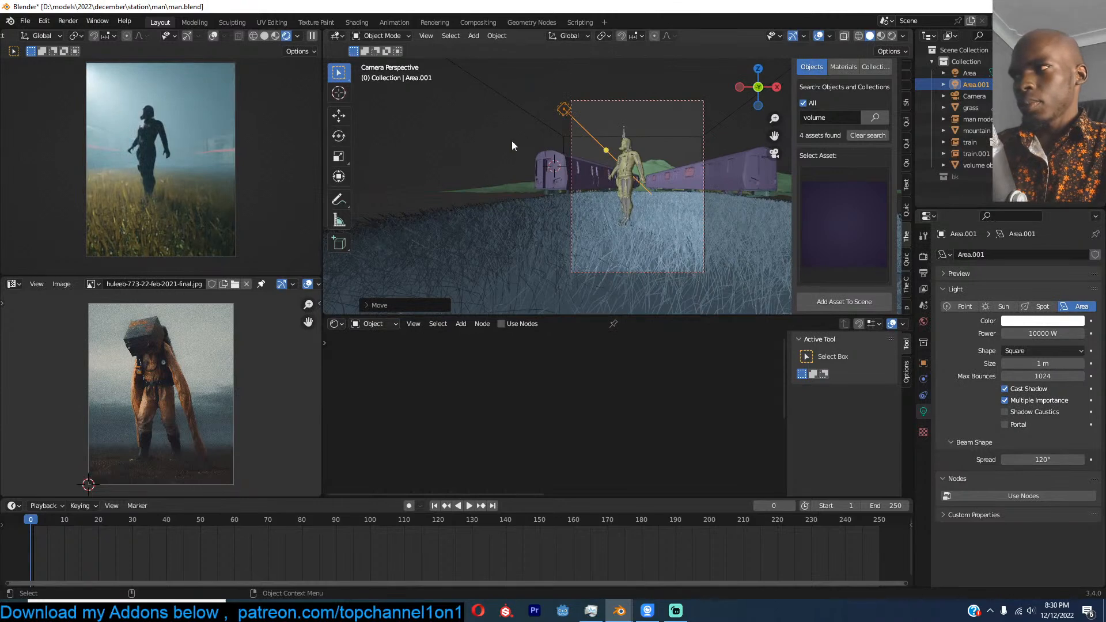
# Step: Set the world background strength to 0.001
pyautogui.click(924, 321)
pyautogui.click(1035, 474)
pyautogui.write('0.01')
pyautogui.hotkey('ctrl', 'a')
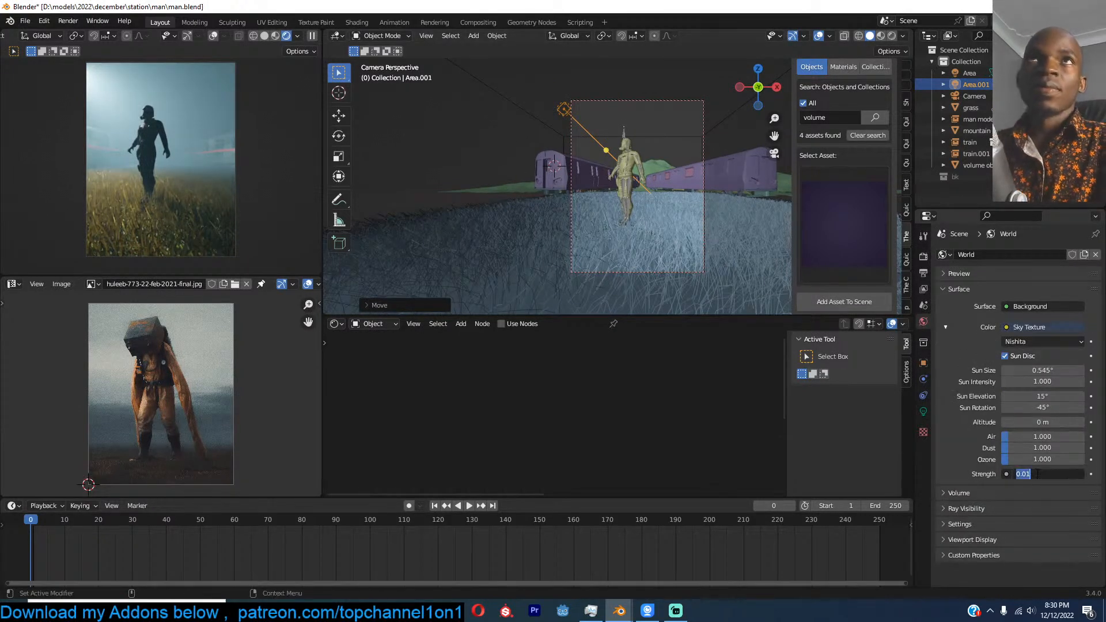
pyautogui.write('0.001')
pyautogui.press('Return')
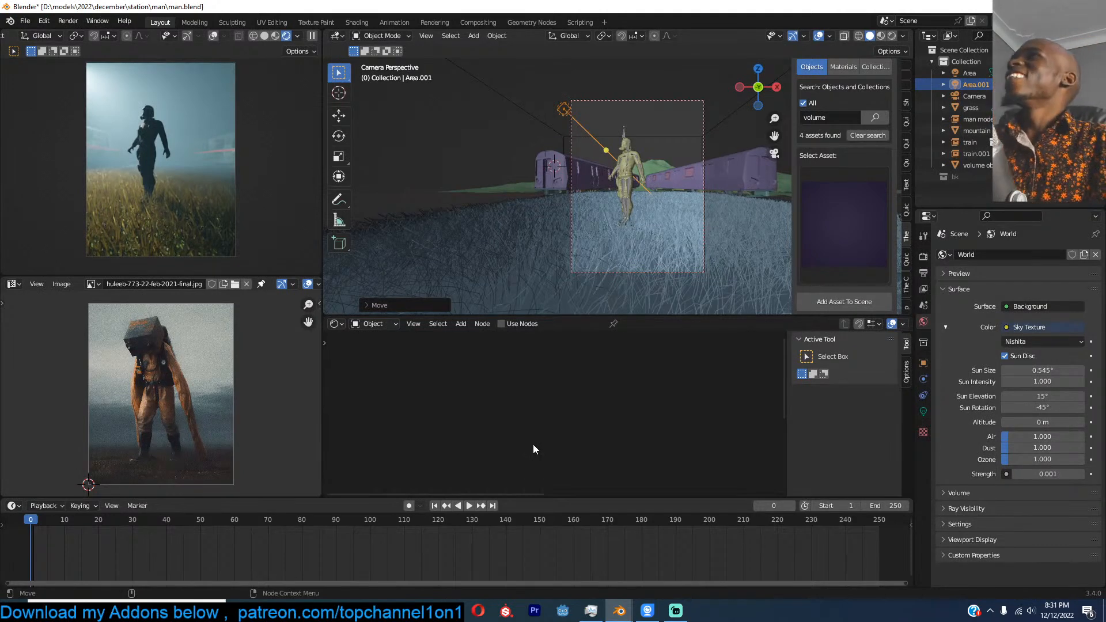
# Step: Select the duplicated area light and, in right side view, move it down and forward over the grass between the soldier and the trains
pyautogui.click(592, 147)
pyautogui.moveTo(603, 129); pyautogui.dragTo(561, 193, button='middle')
pyautogui.scroll(-4, 546, 150)
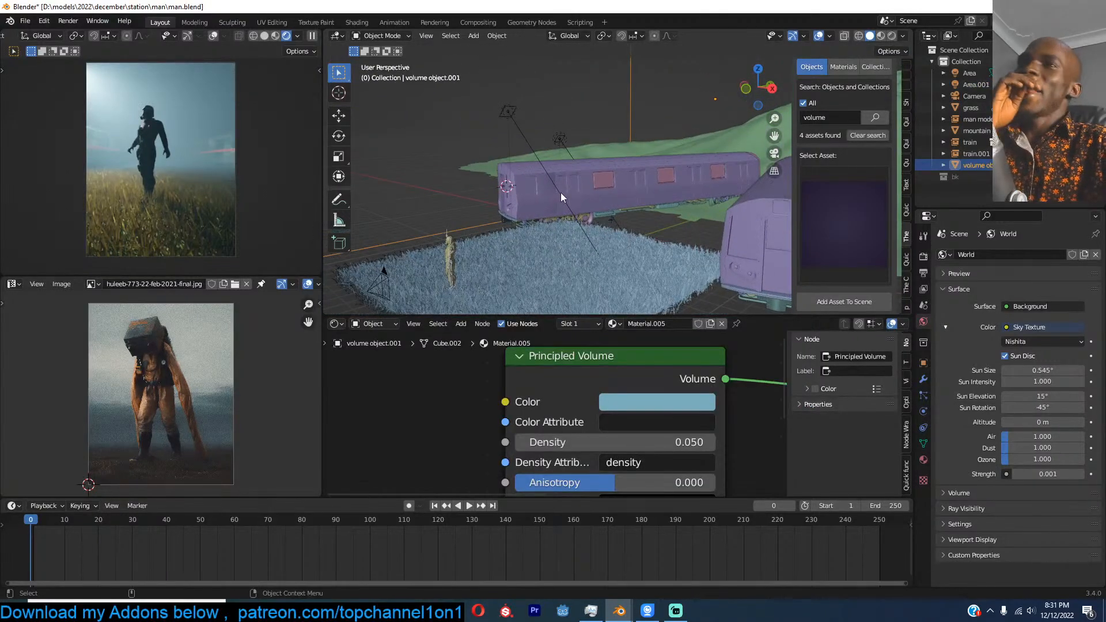
pyautogui.click(533, 149)
pyautogui.moveTo(533, 148); pyautogui.dragTo(565, 146, button='middle')
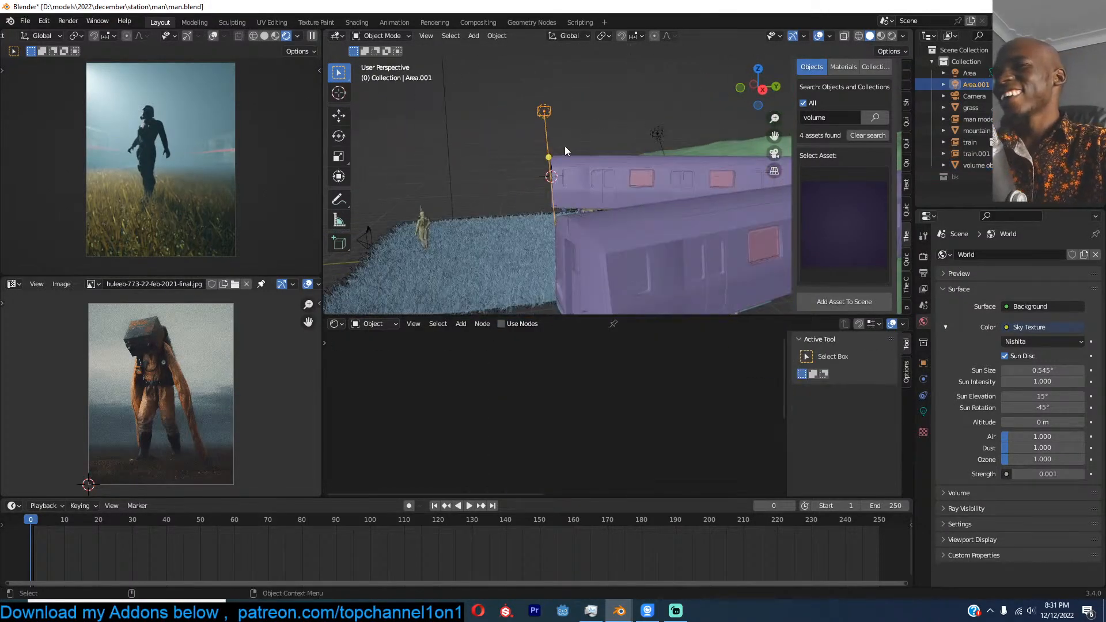
pyautogui.press('KP_3')
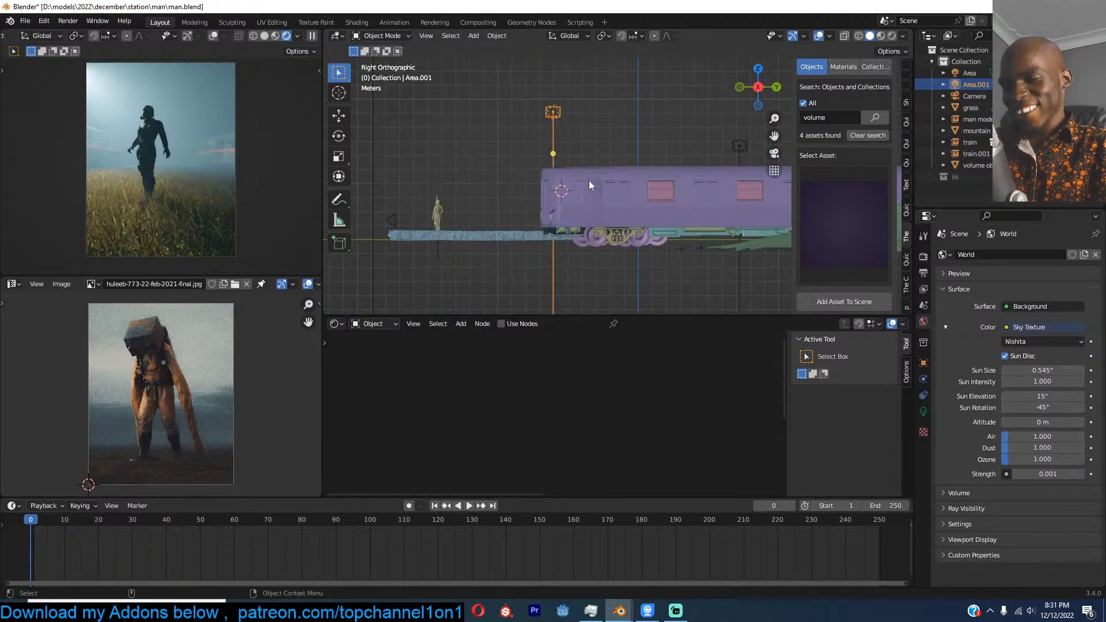
pyautogui.press('g')
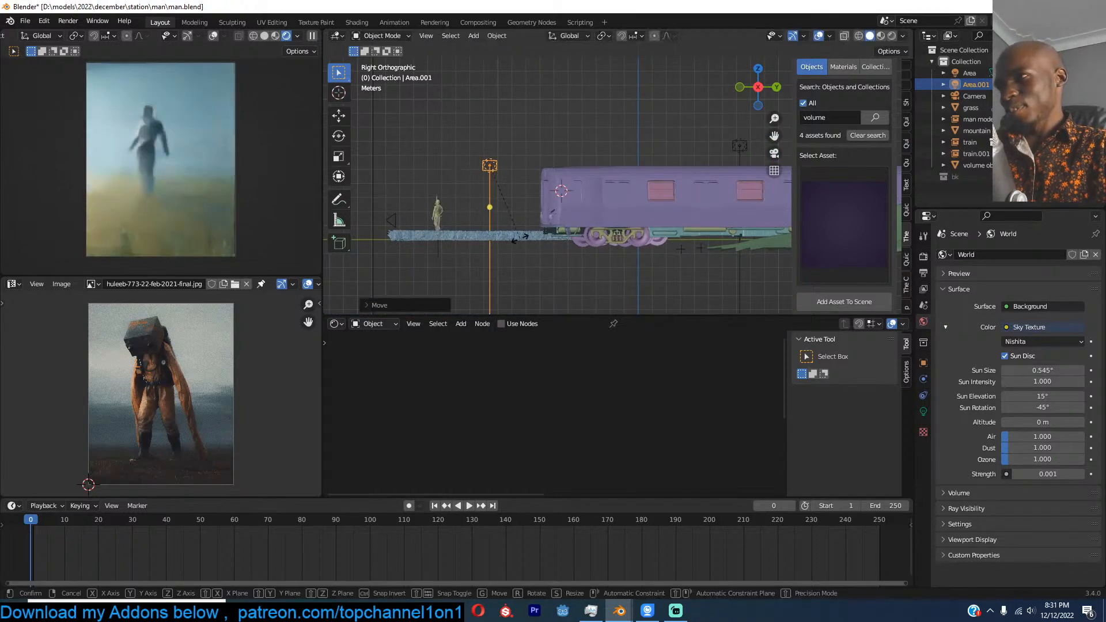
# Step: Rotate the duplicated area light freely to aim at the trains and move it lower and closer behind the soldier
pyautogui.press('r')
pyautogui.press('r')
pyautogui.click(577, 213)
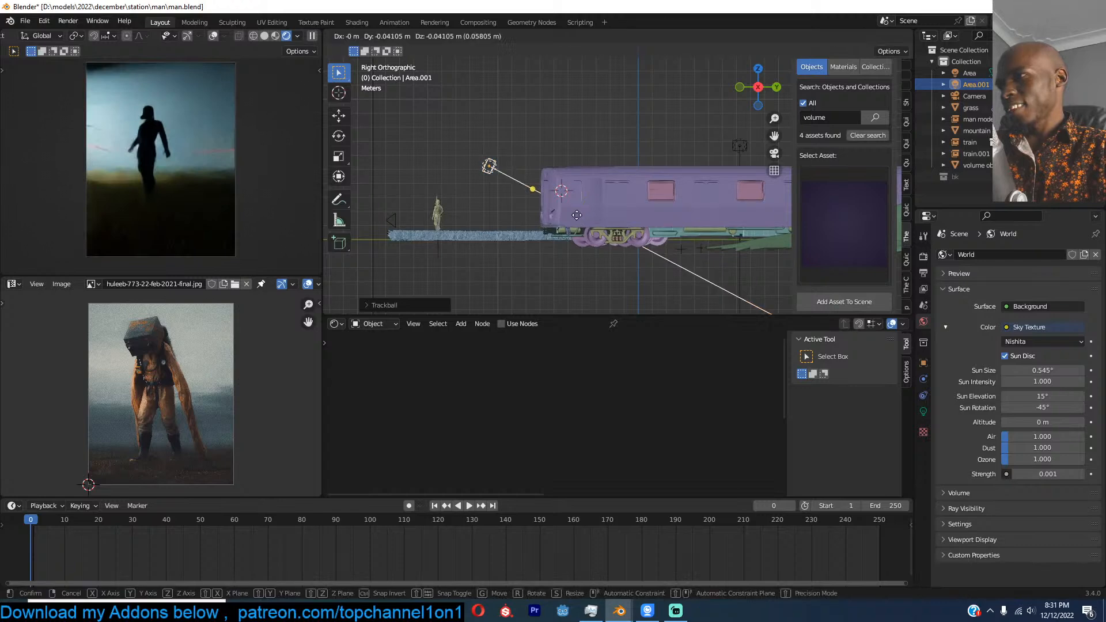
pyautogui.press('g')
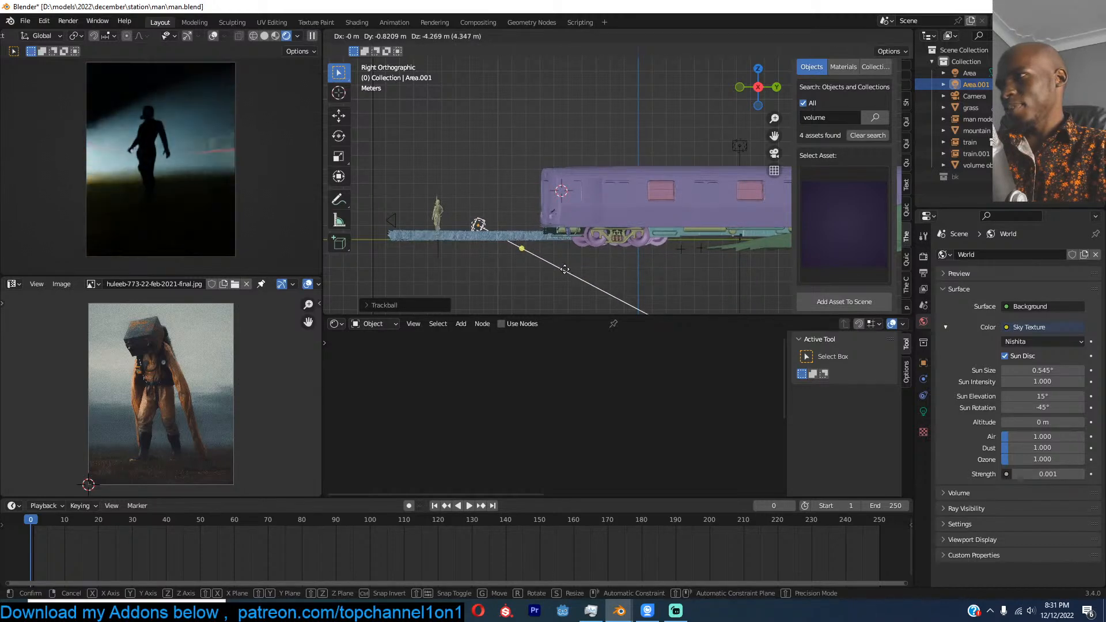
pyautogui.click(554, 237)
# Step: Set the world background strength to 0.01, deselect the light, and save the file
pyautogui.click(1035, 474)
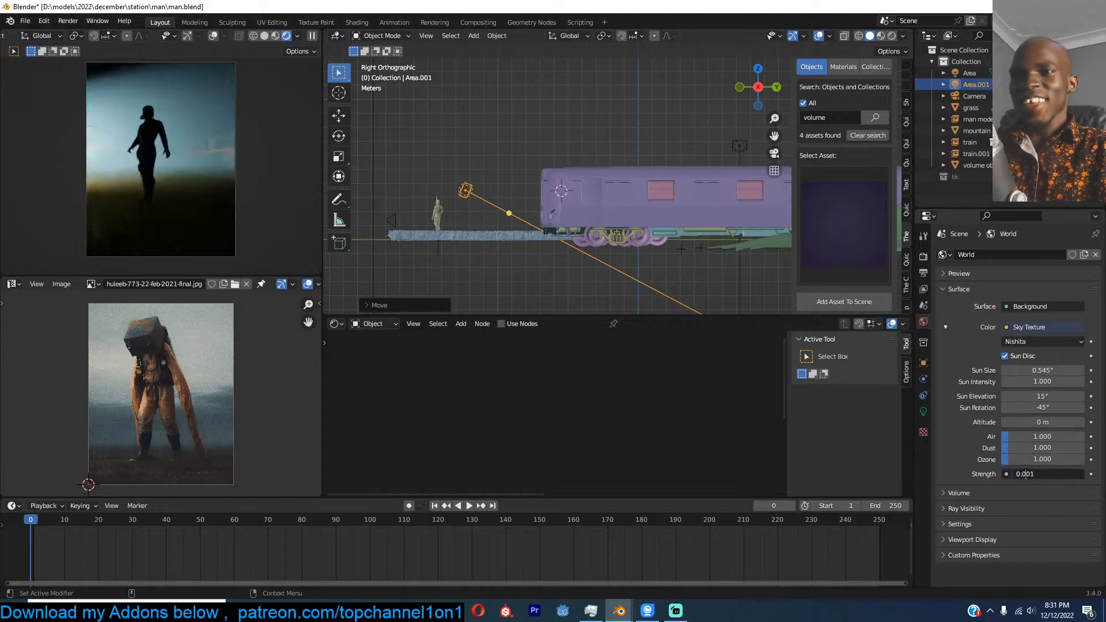
pyautogui.press('Return')
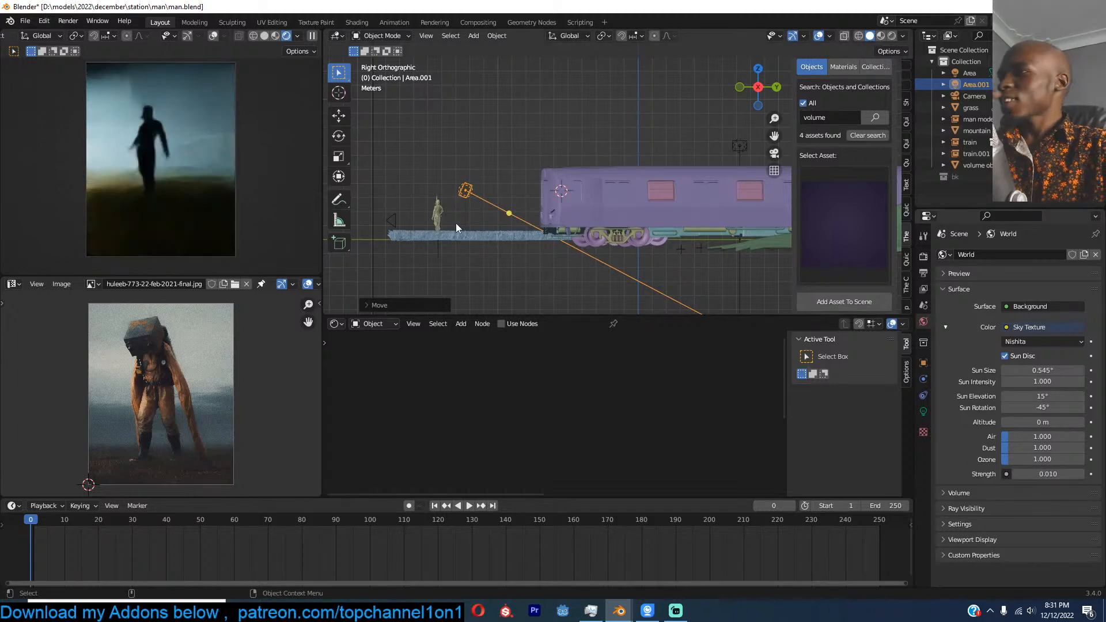
pyautogui.click(567, 139)
pyautogui.hotkey('ctrl', 's')
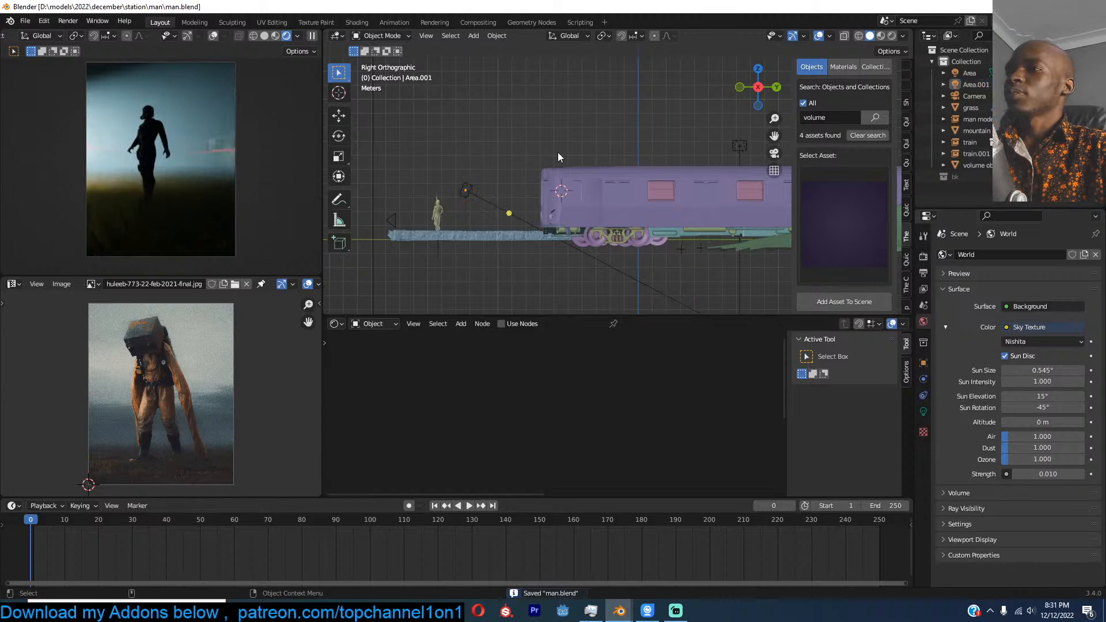
# Step: Return to camera view and hide the duplicated area light behind the soldier
pyautogui.press('KP_0')
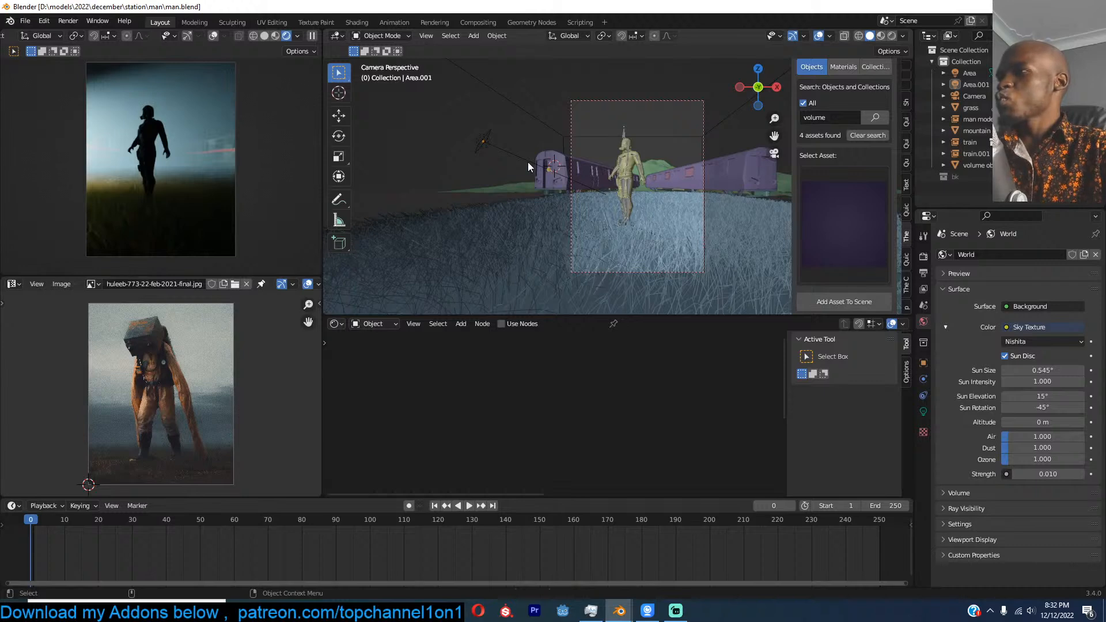
pyautogui.keyDown('shift'); pyautogui.moveTo(528, 161); pyautogui.dragTo(513, 168, button='middle'); pyautogui.keyUp('shift')
pyautogui.click(1042, 473)
pyautogui.press('Return')
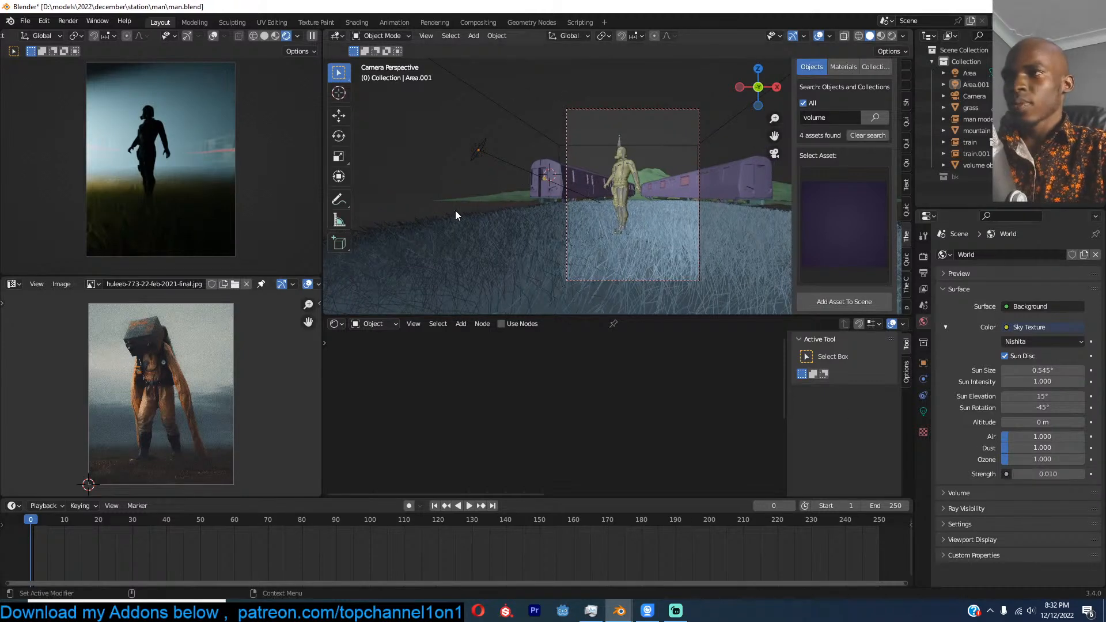
pyautogui.click(485, 159)
pyautogui.press('h')
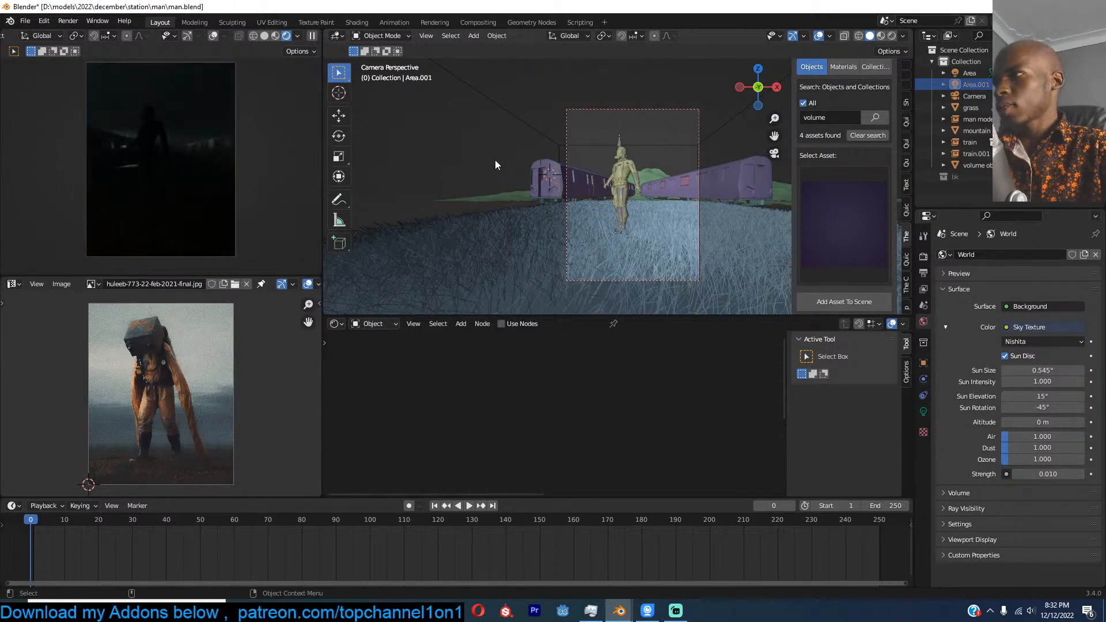
# Step: Set the world background strength to 0.05
pyautogui.scroll(2, 507, 167)
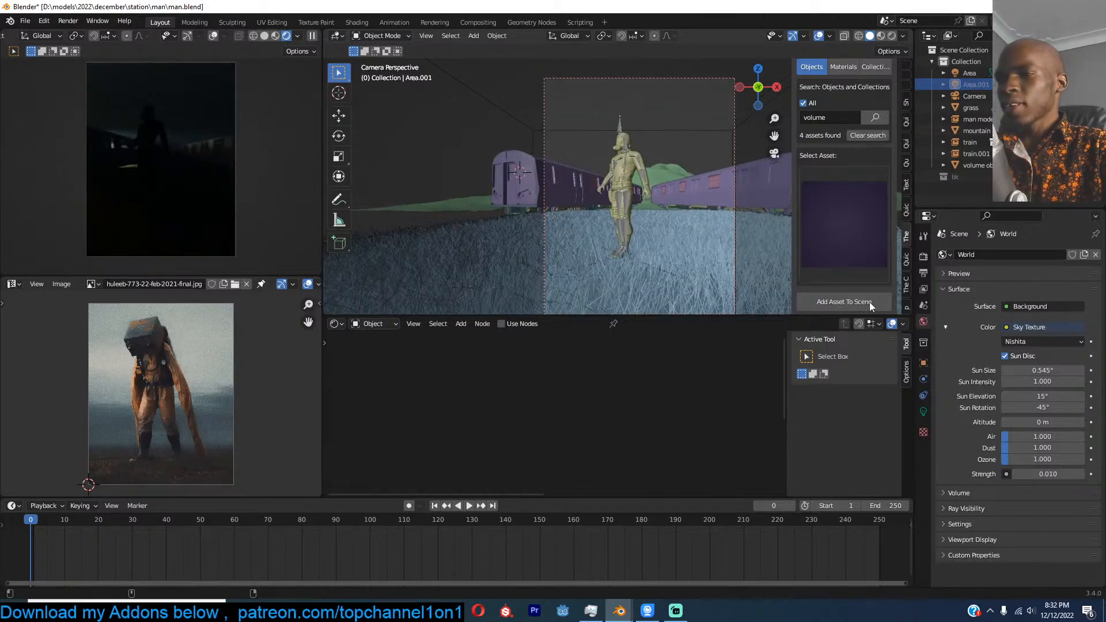
pyautogui.click(1046, 474)
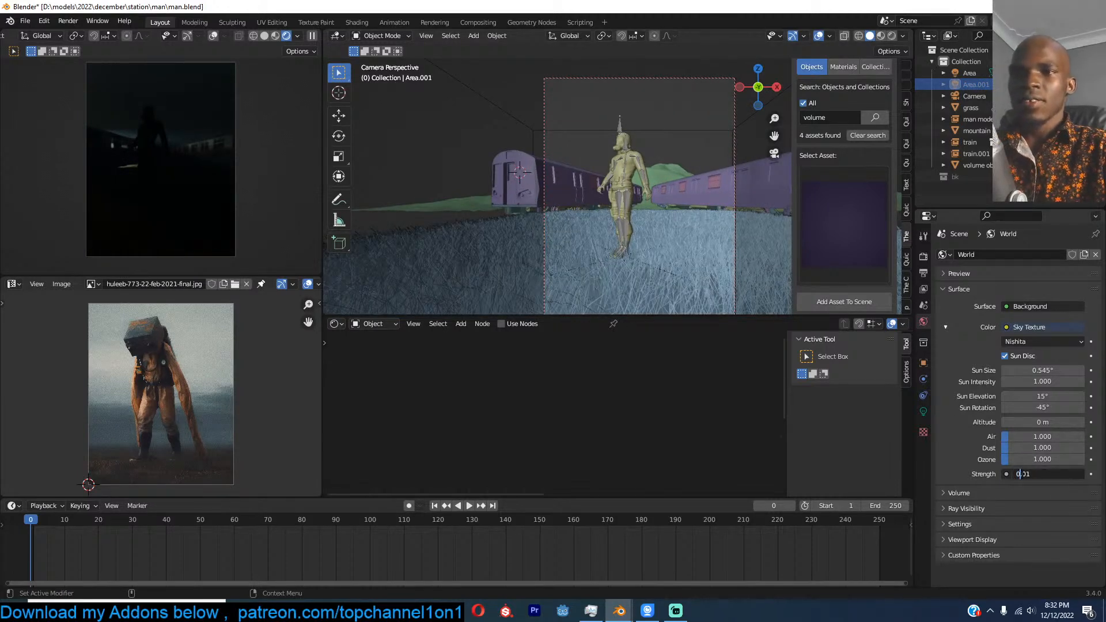
pyautogui.write('0.05')
pyautogui.press('Return')
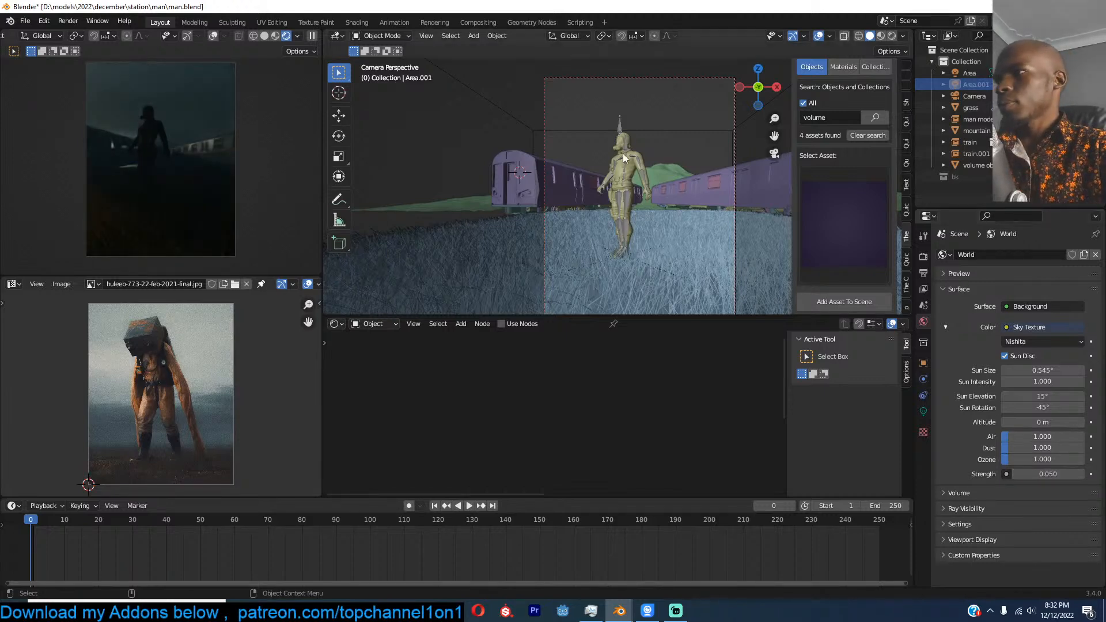
# Step: Duplicate the original area light in top view, place the copy at the grass's front edge, and rotate it to aim diagonally across the grass
pyautogui.moveTo(609, 153); pyautogui.dragTo(519, 109, button='middle')
pyautogui.click(519, 103)
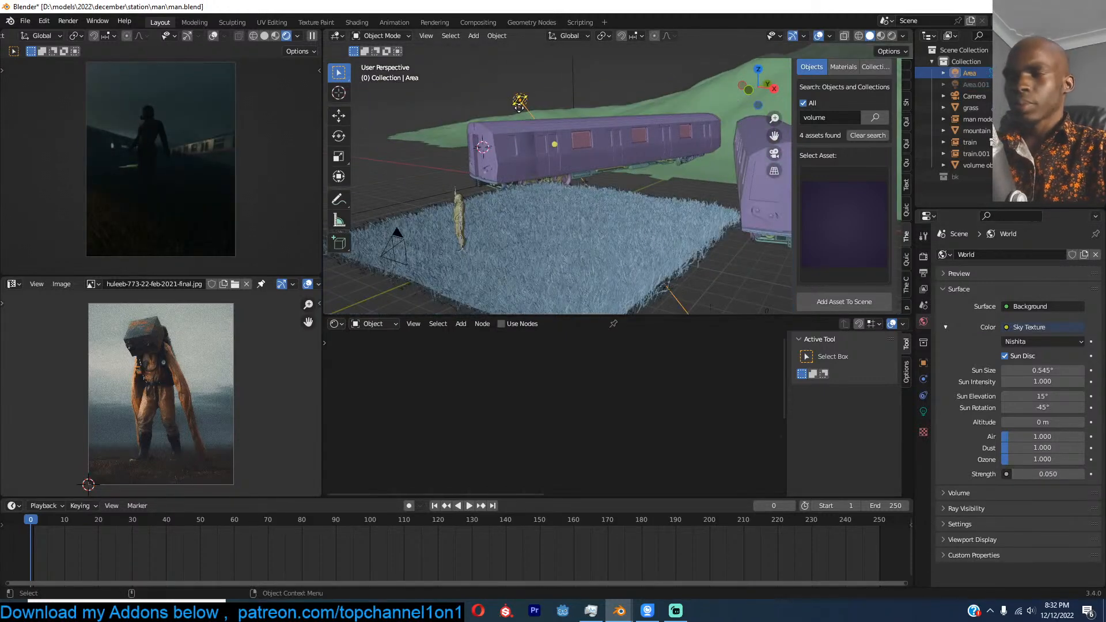
pyautogui.press('KP_7')
pyautogui.scroll(-5, 521, 113)
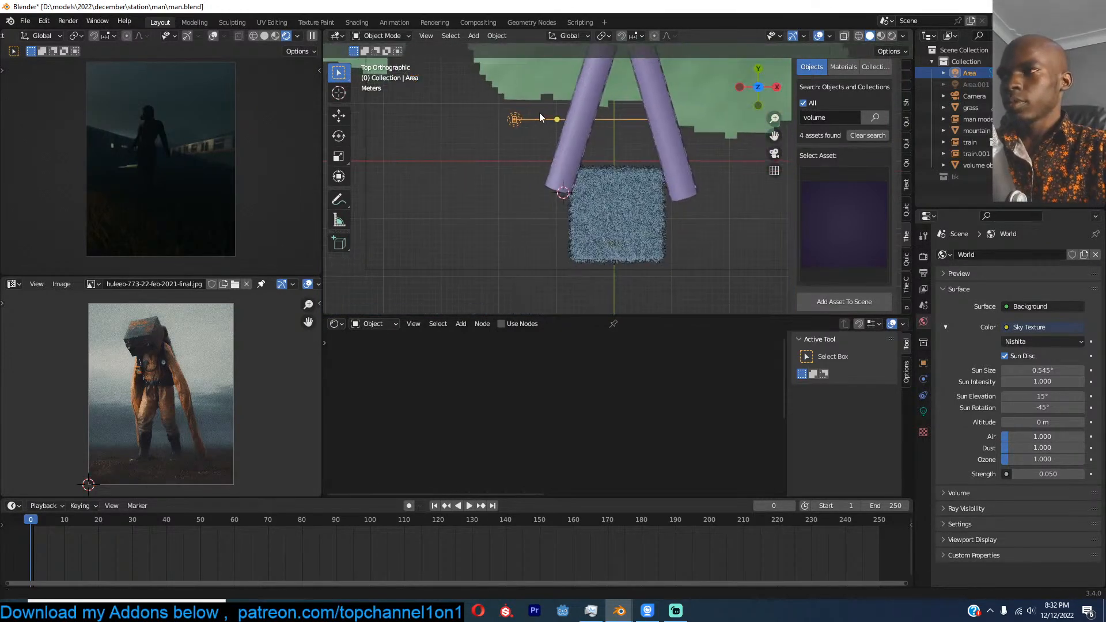
pyautogui.keyDown('shift'); pyautogui.moveTo(540, 115); pyautogui.dragTo(539, 112, button='middle'); pyautogui.keyUp('shift')
pyautogui.hotkey('shift', 'd')
pyautogui.click(622, 267)
pyautogui.press('r')
pyautogui.click(619, 232)
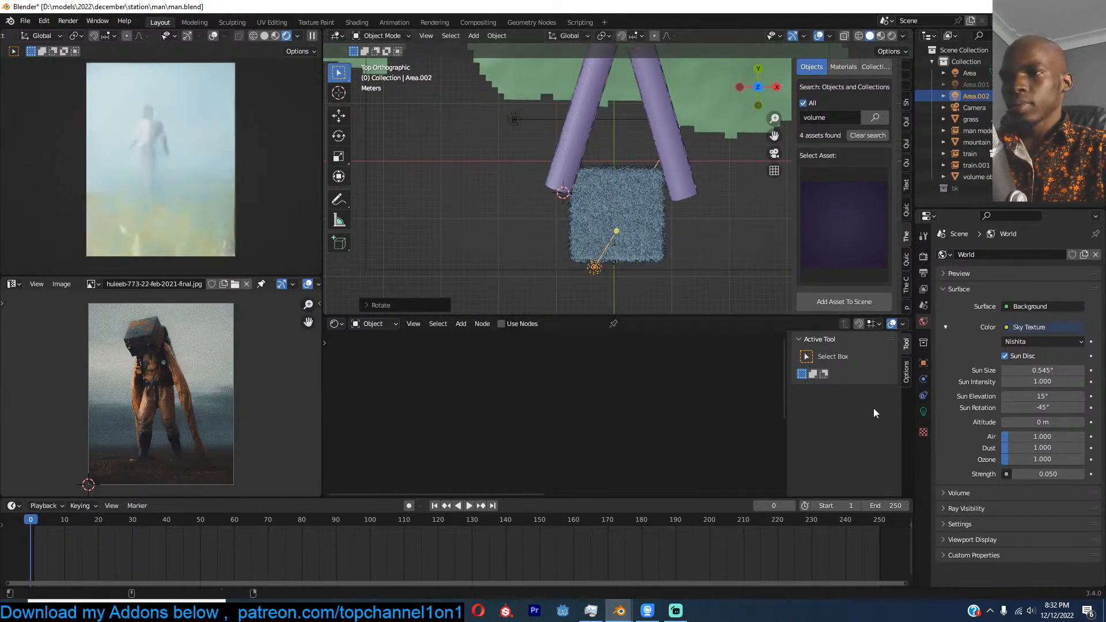
# Step: Set the new front area light's power to 100 W and clear its rotation
pyautogui.click(923, 413)
pyautogui.click(1044, 333)
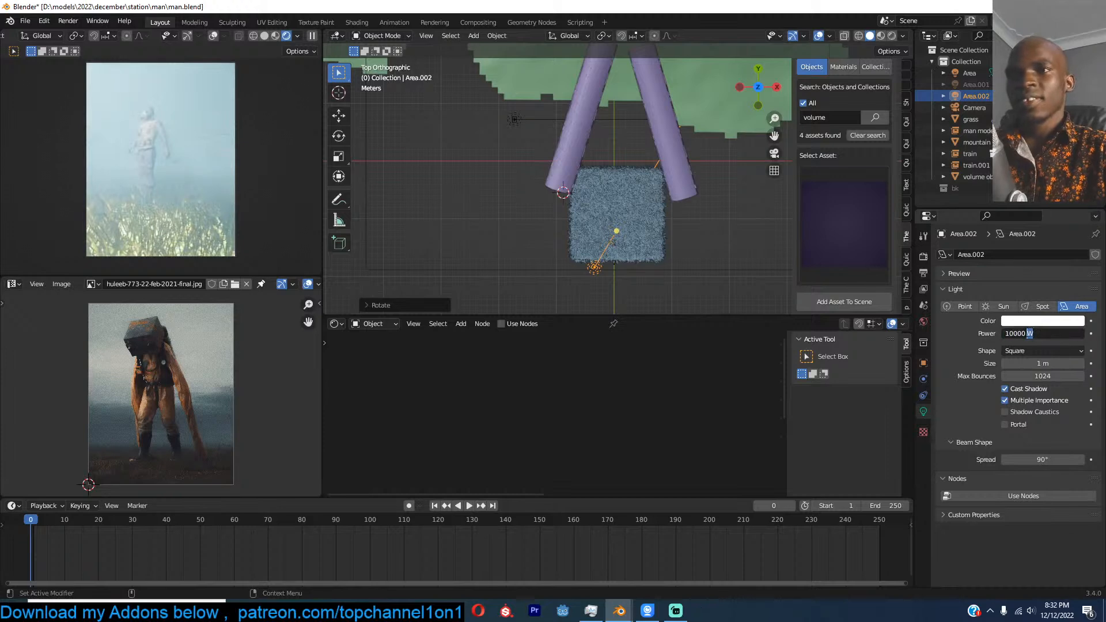
pyautogui.press('Return')
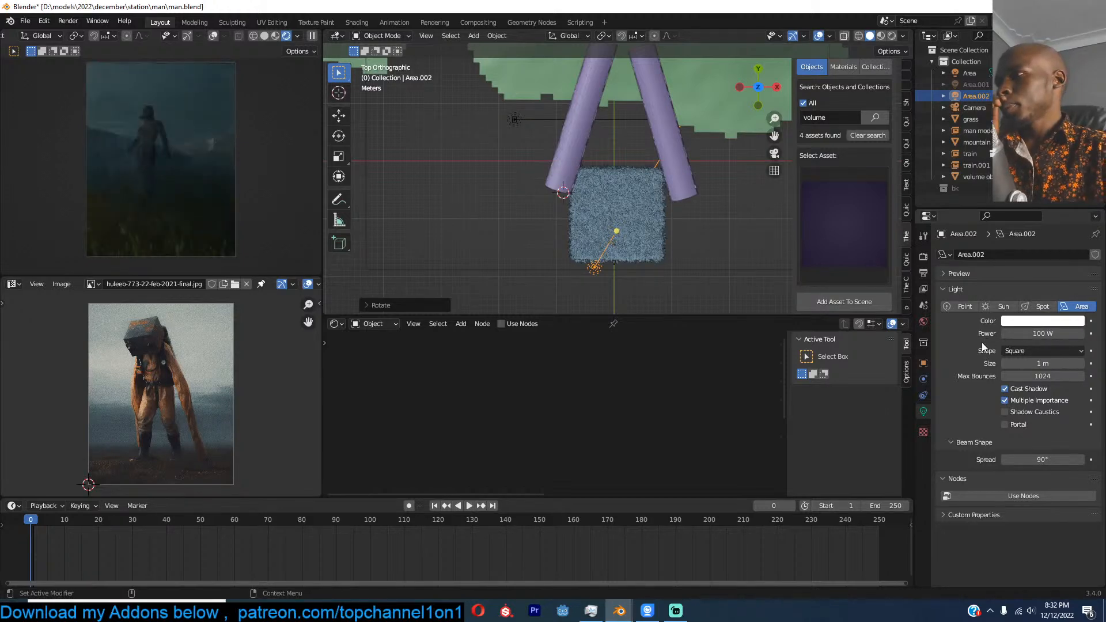
pyautogui.scroll(2, 585, 227)
pyautogui.hotkey('alt', 'r')
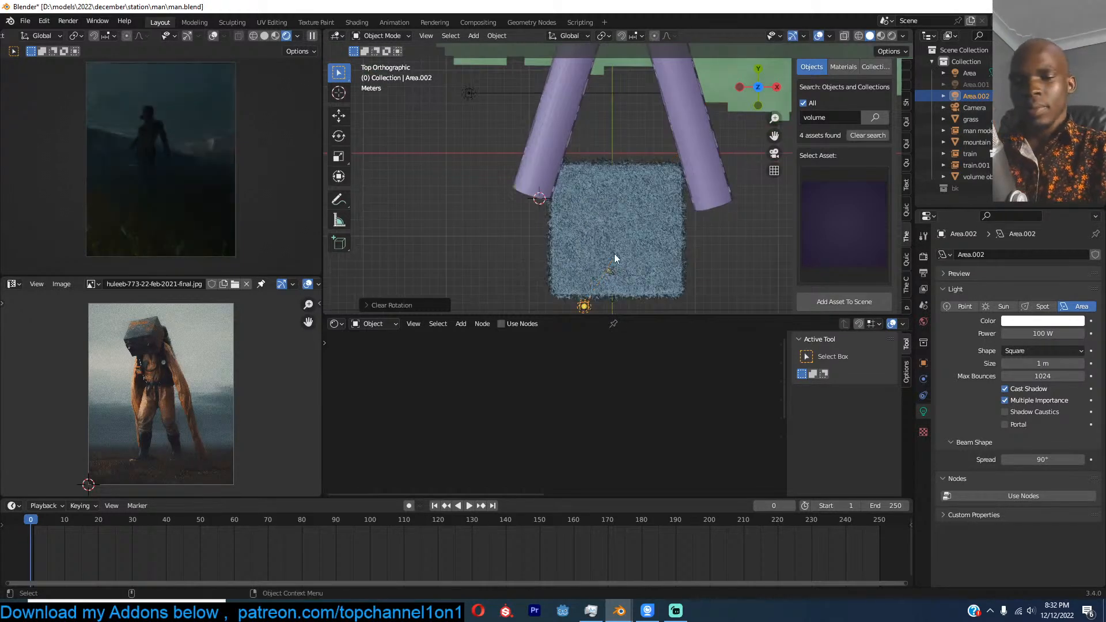
# Step: Move the new area light onto the grass above the soldier and adjust its height along Z to just over his head
pyautogui.press('g')
pyautogui.click(639, 218)
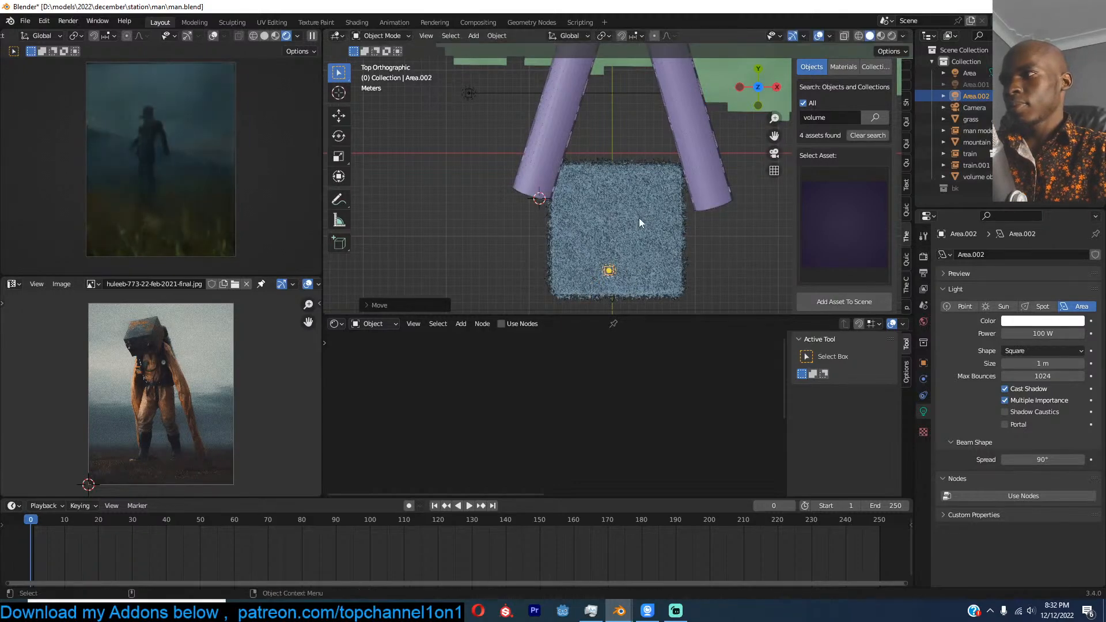
pyautogui.scroll(-4, 639, 218)
pyautogui.moveTo(642, 276); pyautogui.dragTo(620, 246, button='middle')
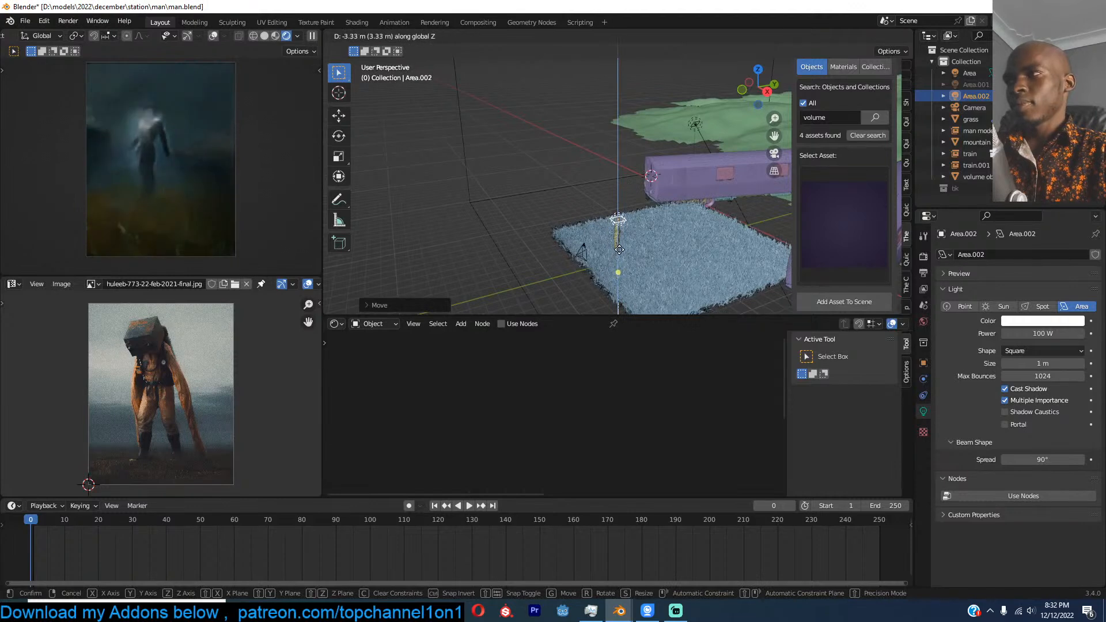
pyautogui.press('KP_Decimal')
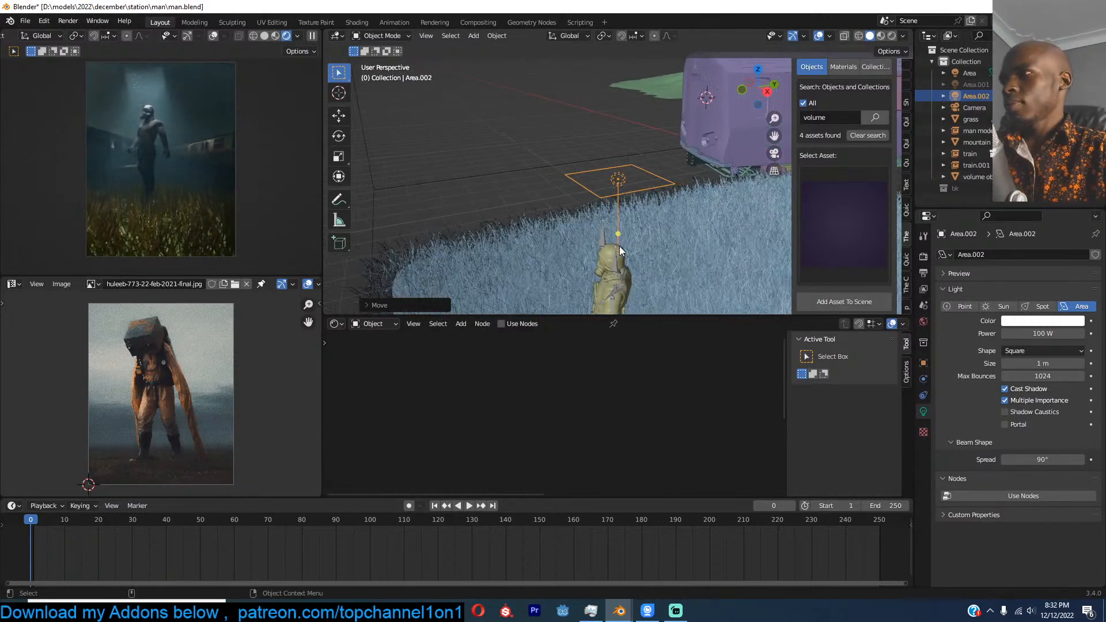
pyautogui.press('g')
pyautogui.press('z')
pyautogui.click(629, 204)
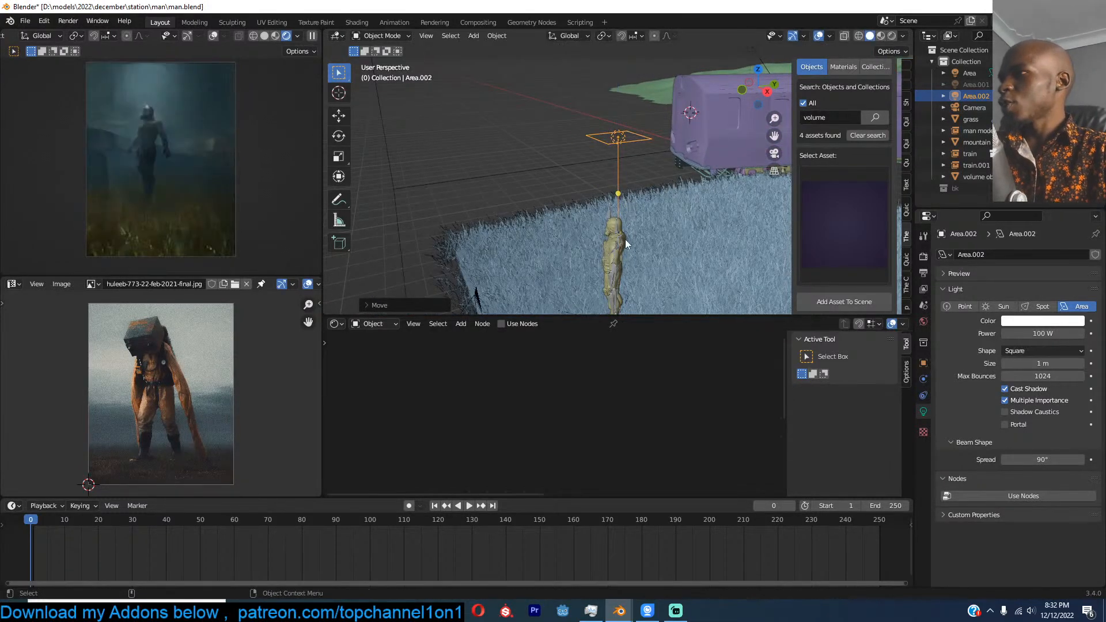
# Step: Narrow the overhead area light's beam spread to 30° and return to camera view
pyautogui.click(1043, 459)
pyautogui.press('Return')
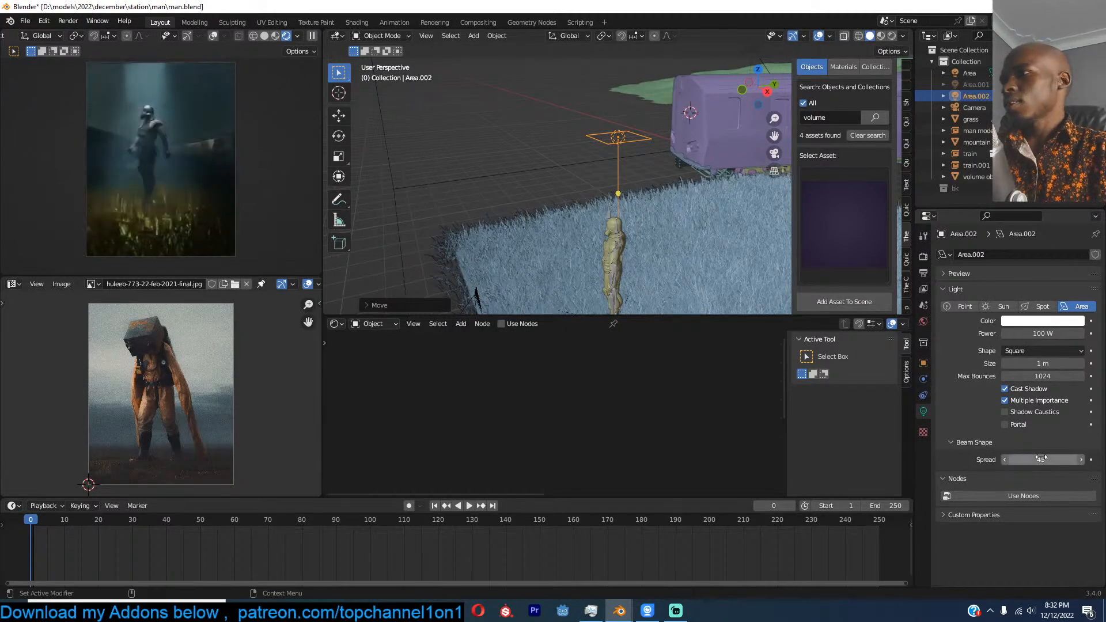
pyautogui.click(1051, 461)
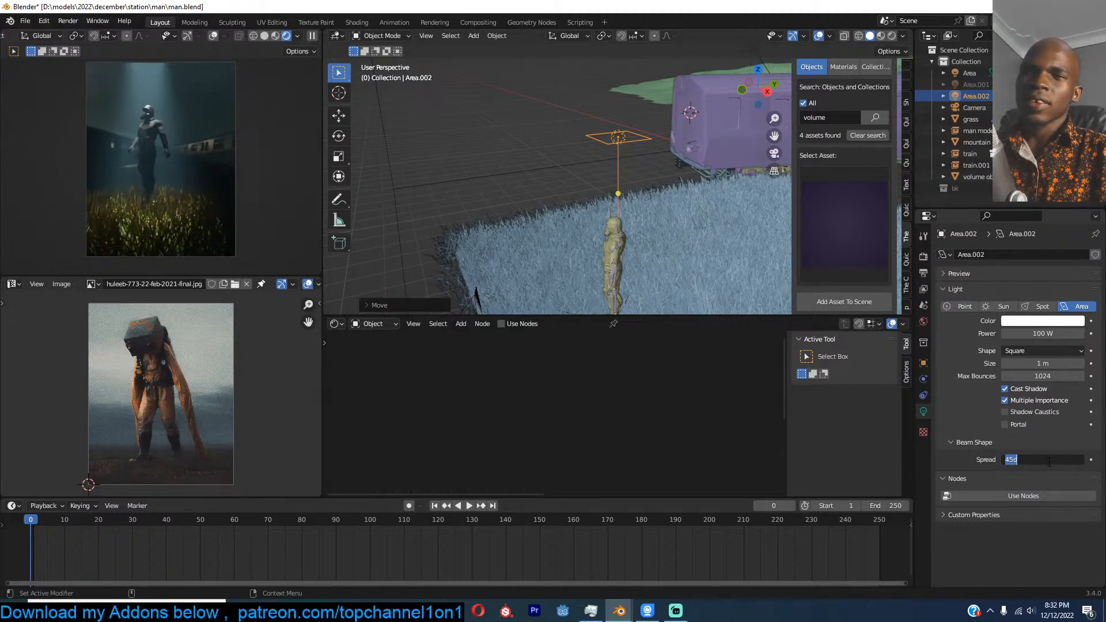
pyautogui.write('30')
pyautogui.press('Return')
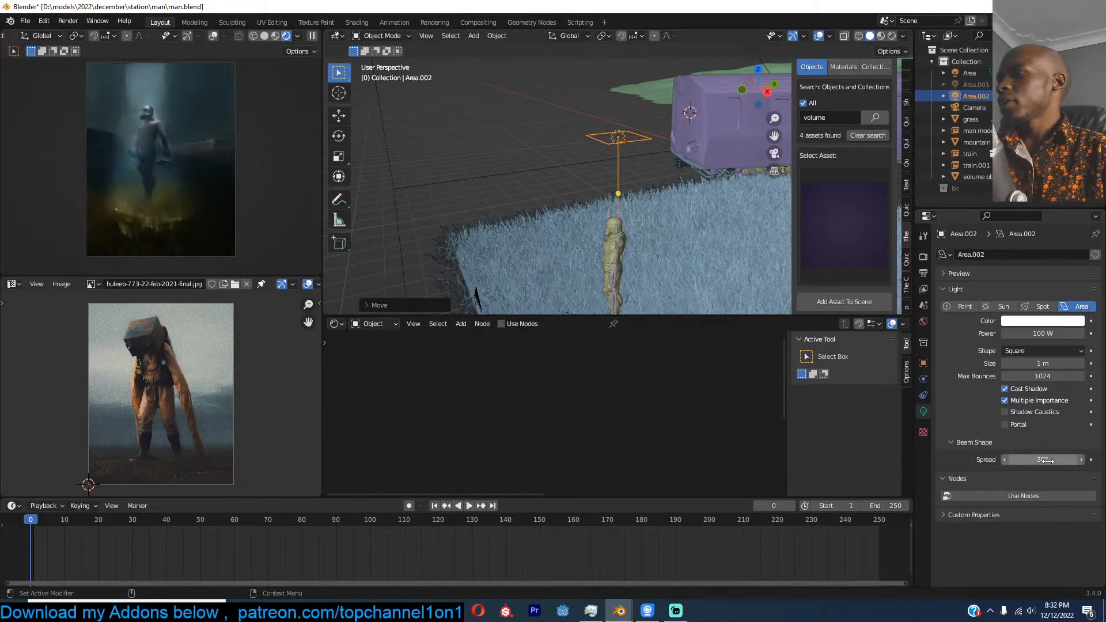
pyautogui.moveTo(511, 204); pyautogui.dragTo(714, 130, button='middle')
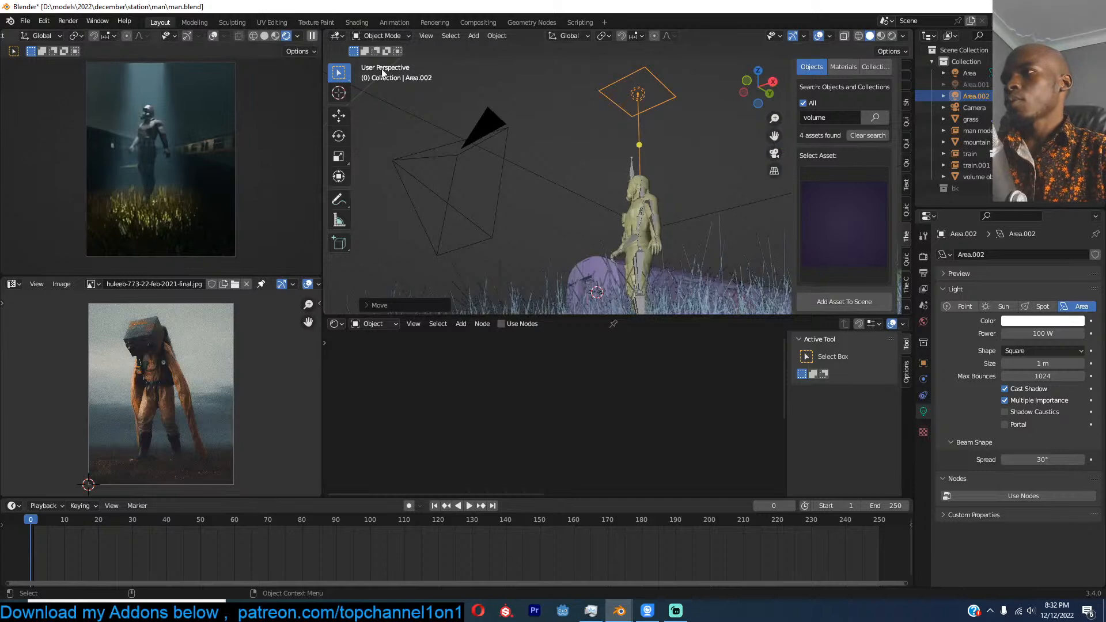
pyautogui.press('KP_0')
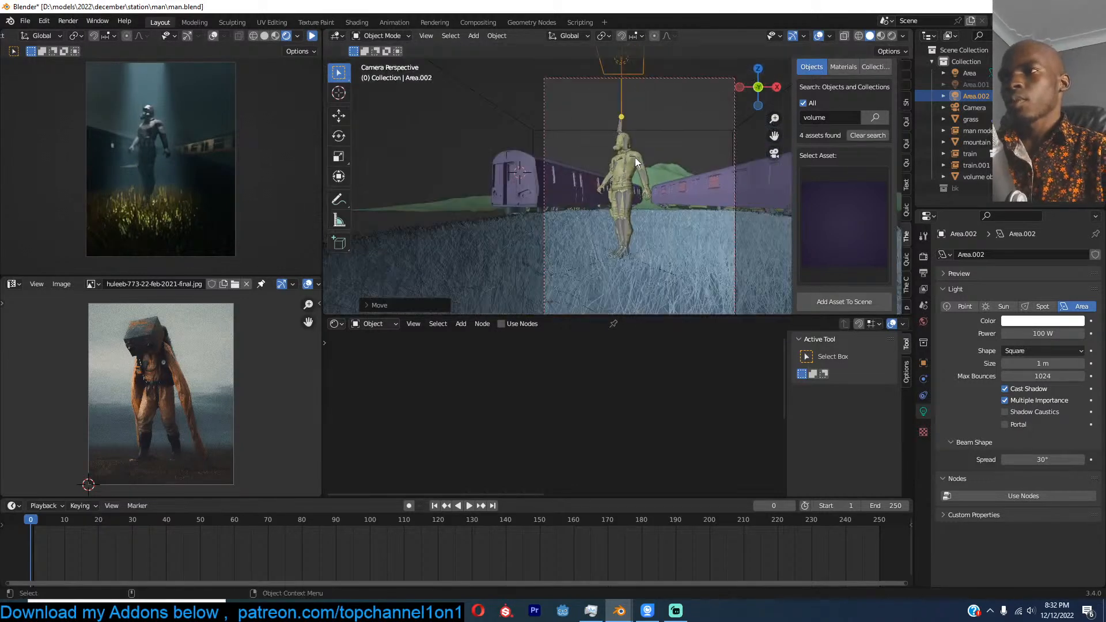
pyautogui.scroll(3, 636, 161)
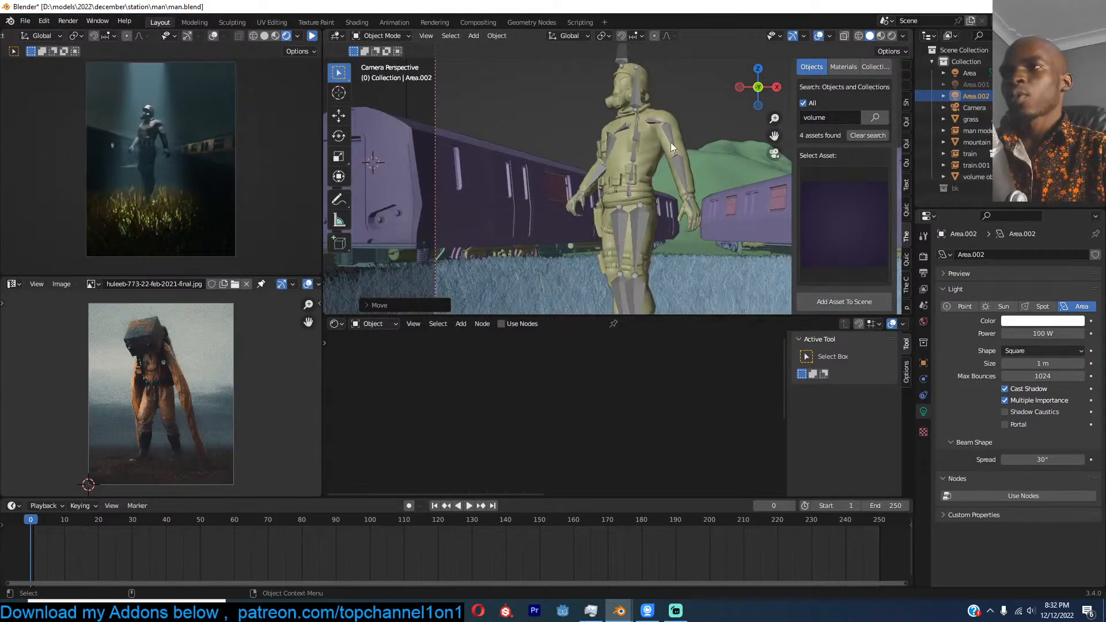
# Step: Convert the soldier's collection instance into real, editable objects and save the file
pyautogui.click(671, 143)
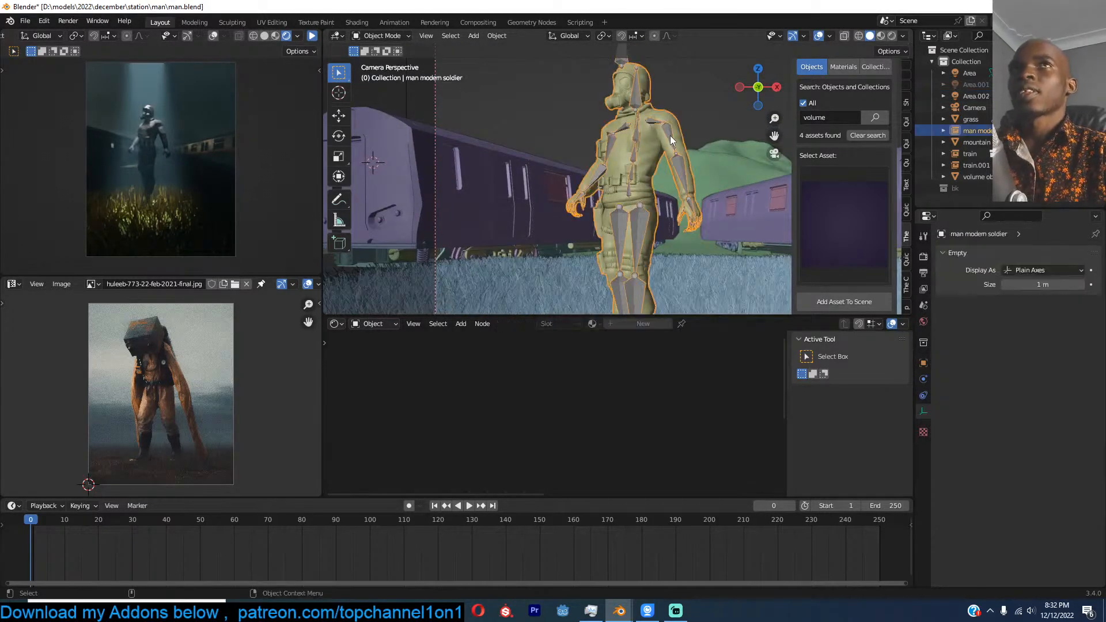
pyautogui.scroll(-4, 840, 237)
pyautogui.click(850, 271)
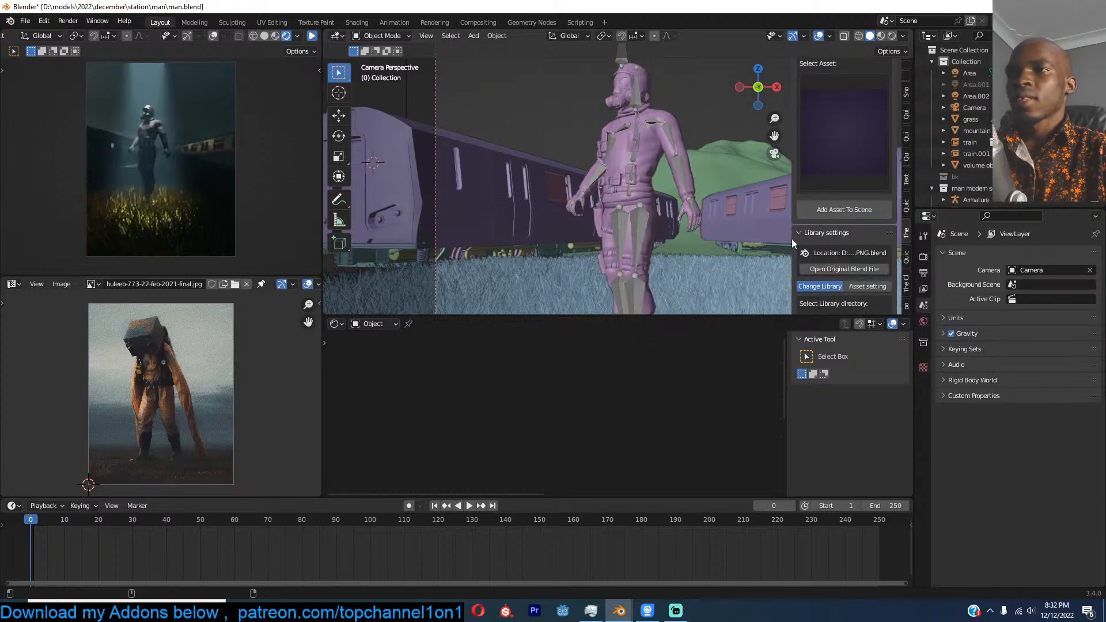
pyautogui.hotkey('ctrl', 's')
# Step: Put the soldier's armature into Pose Mode and rotate the left forearm freely so the hand points upward
pyautogui.click(668, 134)
pyautogui.hotkey('ctrl', 'Tab')
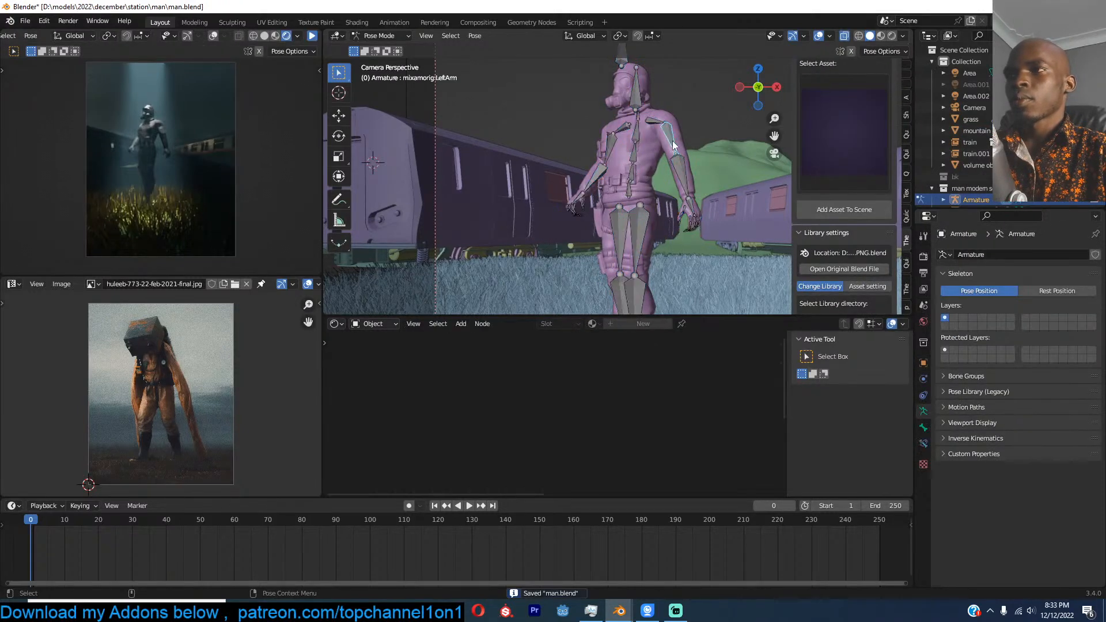
pyautogui.click(683, 153)
pyautogui.press('r')
pyautogui.press('r')
pyautogui.click(668, 120)
# Step: Rotate the soldier's right and left upper-leg bones freely to swing both legs into a bent, dynamic stance
pyautogui.click(609, 237)
pyautogui.press('r')
pyautogui.press('r')
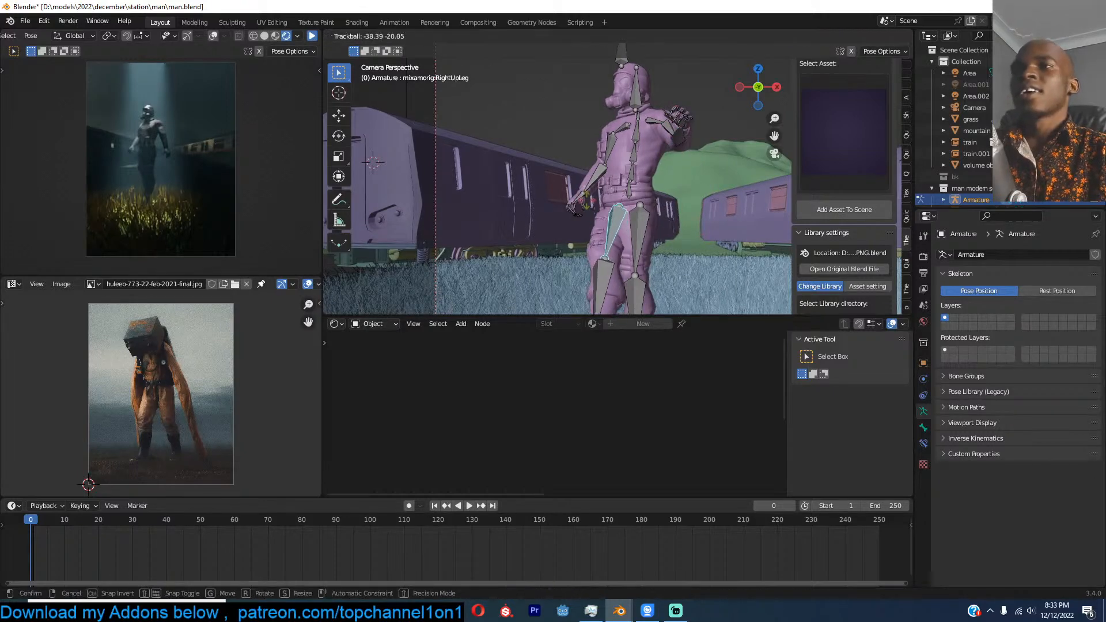
pyautogui.click(581, 198)
pyautogui.keyDown('shift'); pyautogui.moveTo(606, 240); pyautogui.dragTo(638, 218, button='middle'); pyautogui.keyUp('shift')
pyautogui.press('r')
pyautogui.press('r')
pyautogui.click(648, 237)
pyautogui.click(665, 230)
pyautogui.press('r')
pyautogui.press('r')
pyautogui.click(660, 181)
# Step: Rotate the soldier's spine bones freely to arch the torso backward with the raised arm overhead
pyautogui.click(663, 162)
pyautogui.click(655, 169)
pyautogui.press('r')
pyautogui.press('r')
pyautogui.click(664, 151)
pyautogui.click(666, 140)
pyautogui.press('r')
pyautogui.press('r')
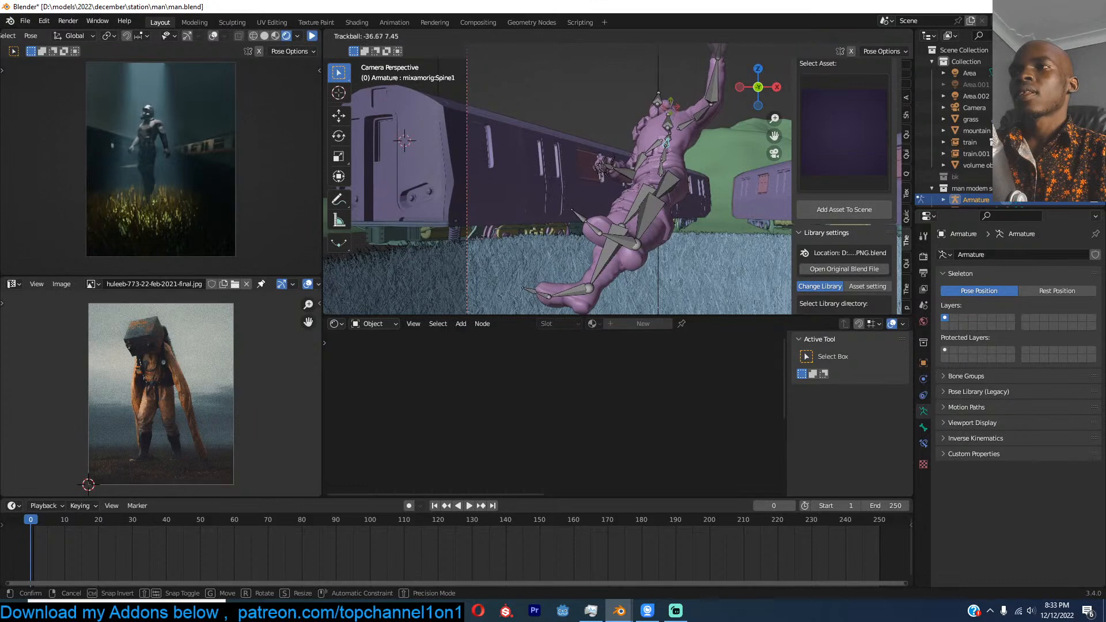
pyautogui.click(671, 106)
# Step: Swing the soldier's left upper leg outward and rotate the left lower leg to extend it diagonally away from the body
pyautogui.click(664, 198)
pyautogui.press('r')
pyautogui.press('r')
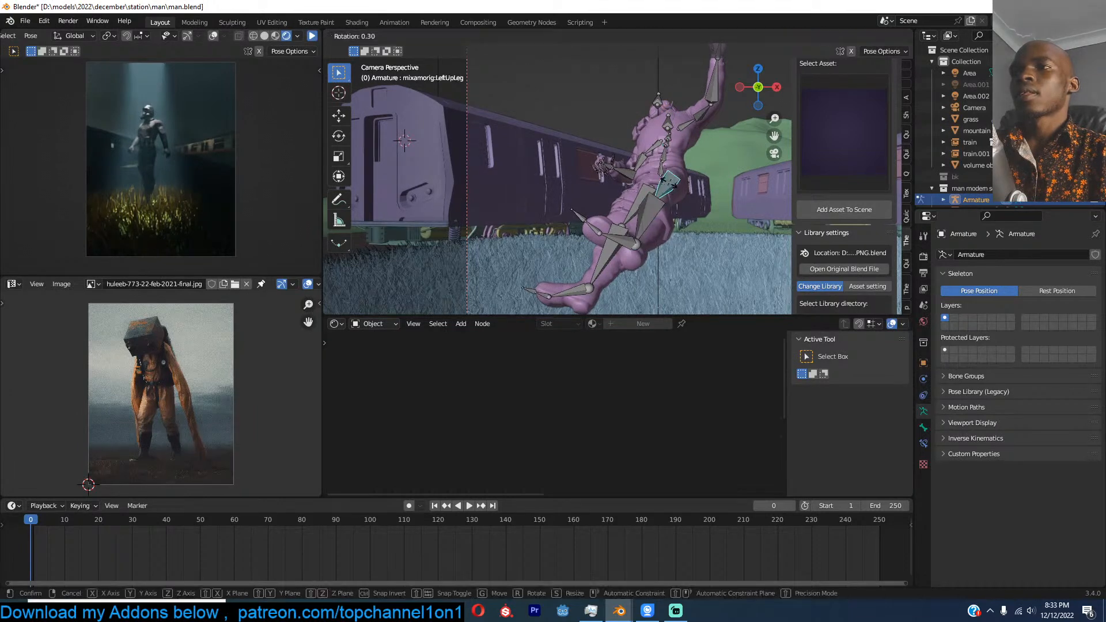
pyautogui.click(686, 166)
pyautogui.press('r')
pyautogui.press('r')
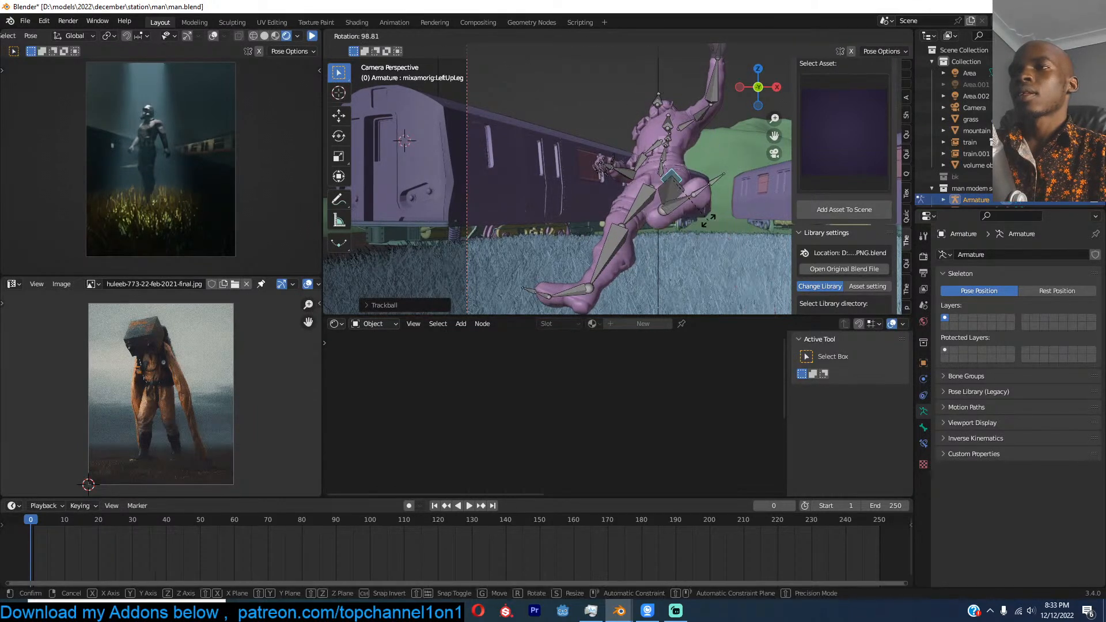
pyautogui.click(709, 214)
pyautogui.click(711, 229)
pyautogui.press('r')
pyautogui.press('r')
pyautogui.click(727, 259)
pyautogui.scroll(-3, 729, 265)
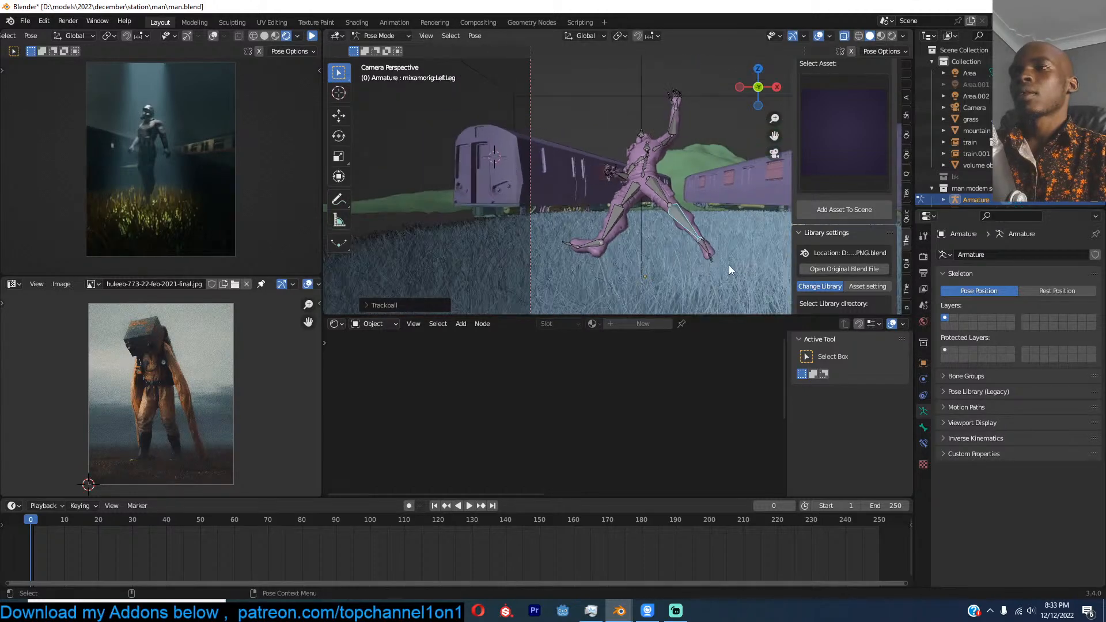
# Step: Rotate the soldier's right lower leg so it points down toward the grass
pyautogui.click(611, 226)
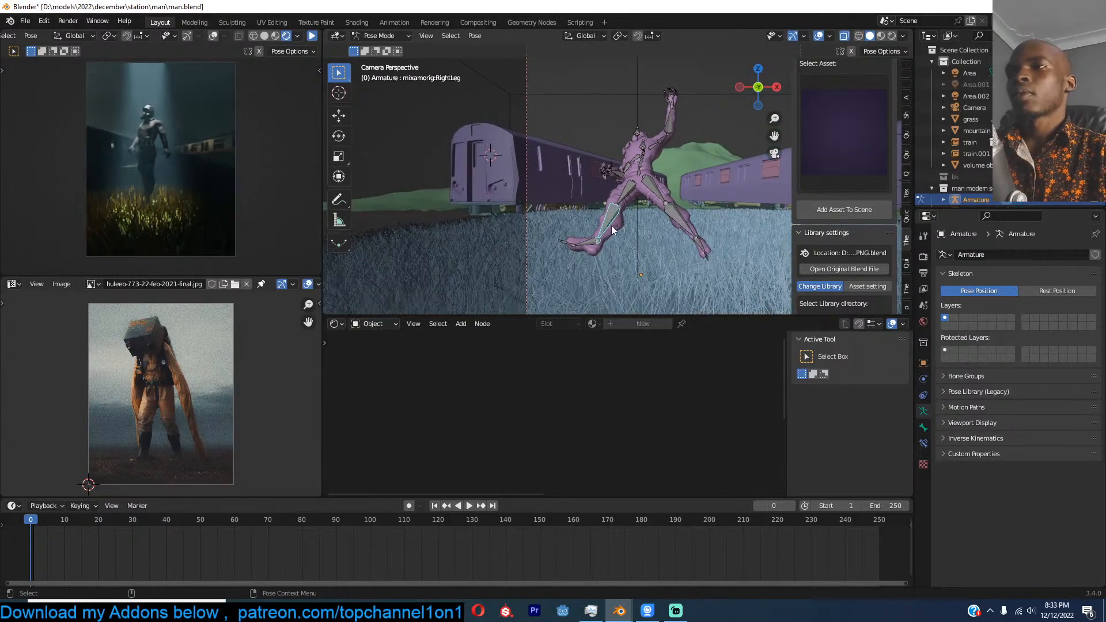
pyautogui.press('r')
pyautogui.press('r')
pyautogui.click(624, 161)
# Step: Rotate the soldier's right upper arm so the arm extends outward toward the left train, and save the file
pyautogui.scroll(5, 624, 167)
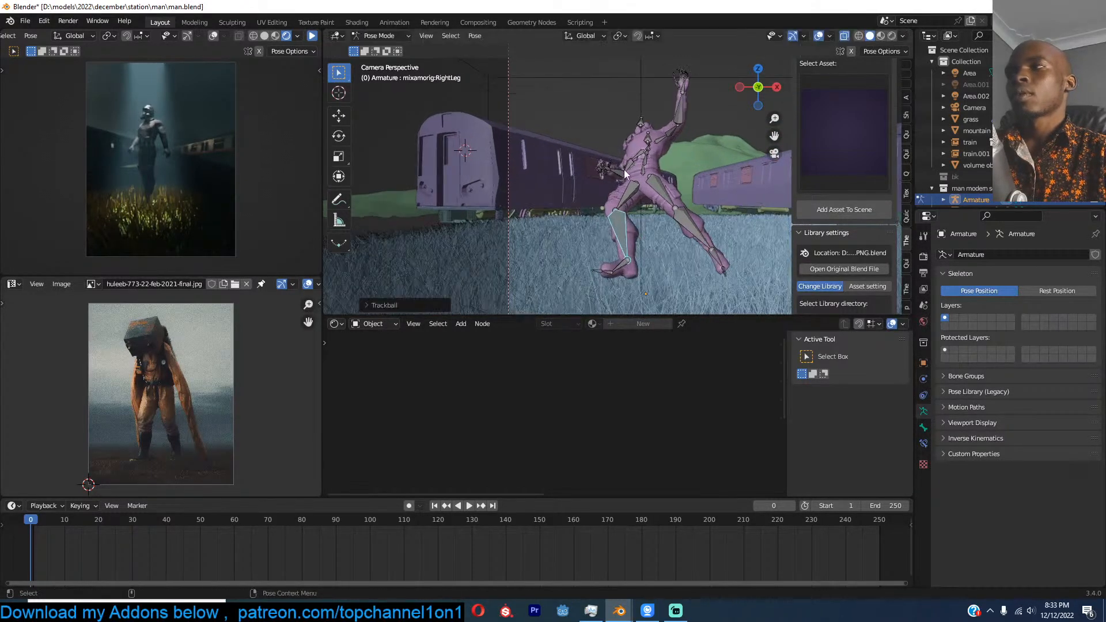
pyautogui.click(643, 151)
pyautogui.press('r')
pyautogui.press('r')
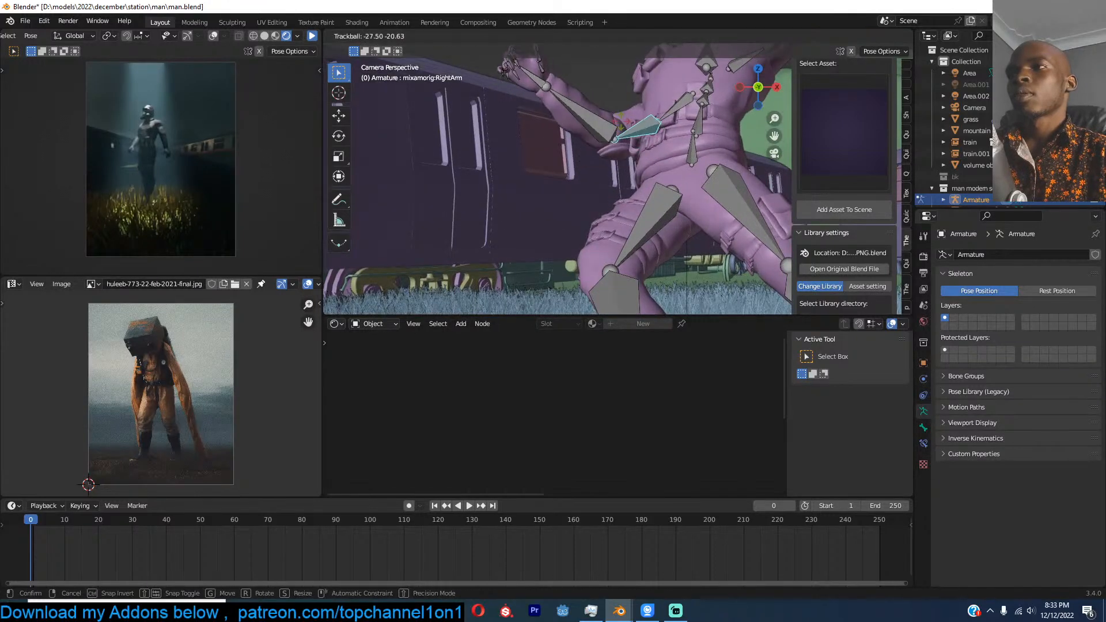
pyautogui.click(607, 136)
pyautogui.hotkey('ctrl', 's')
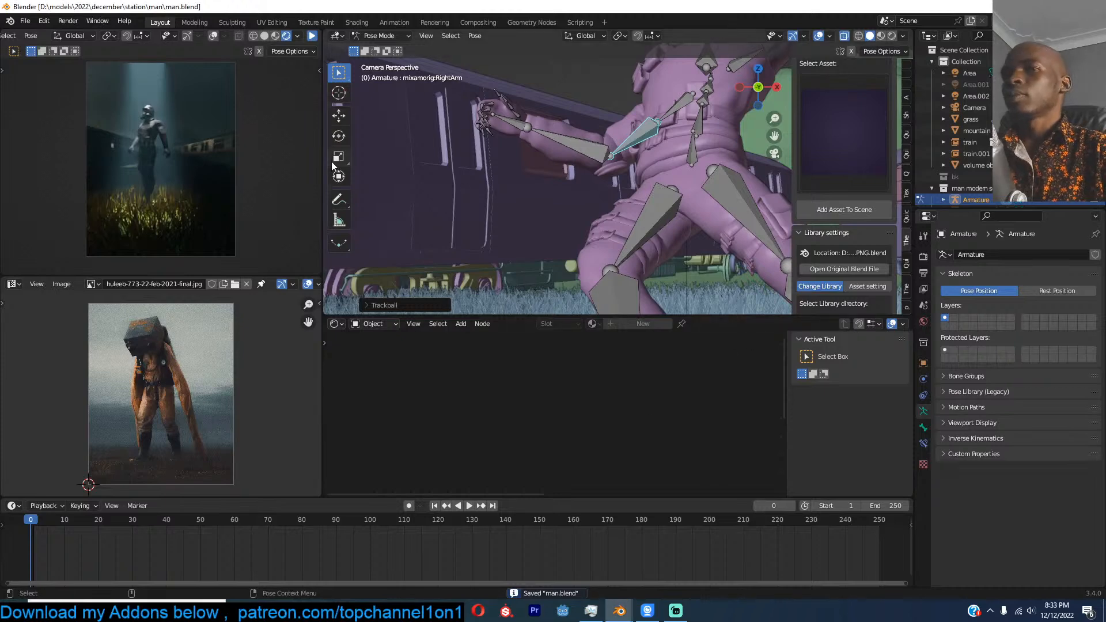
# Step: Resume the paused rendered preview to show the new pose and save the file again
pyautogui.click(312, 35)
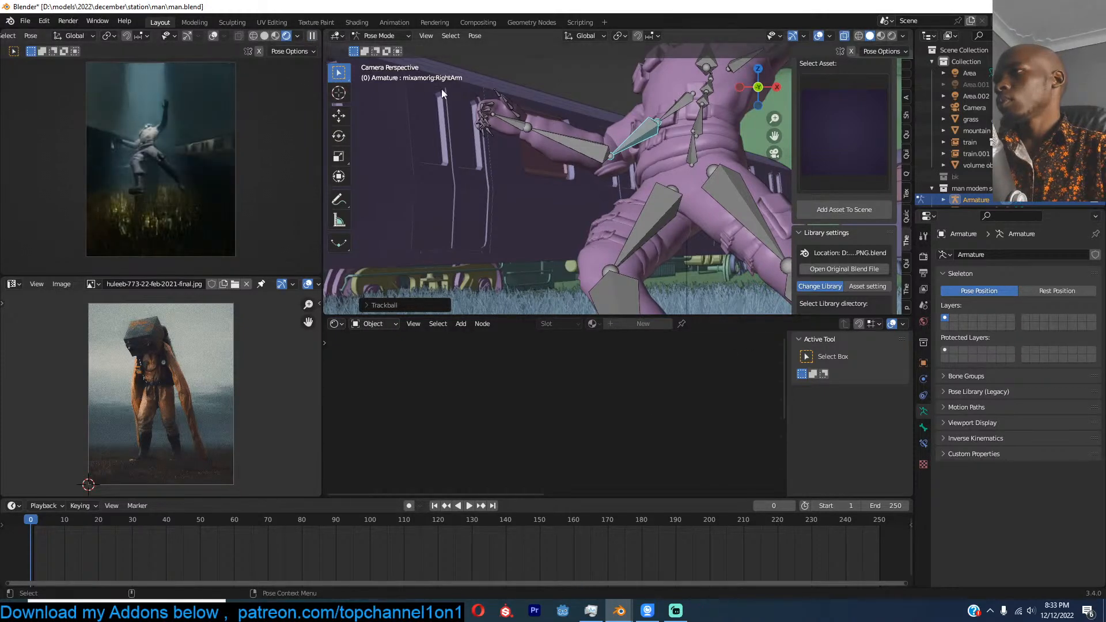
pyautogui.scroll(-4, 579, 167)
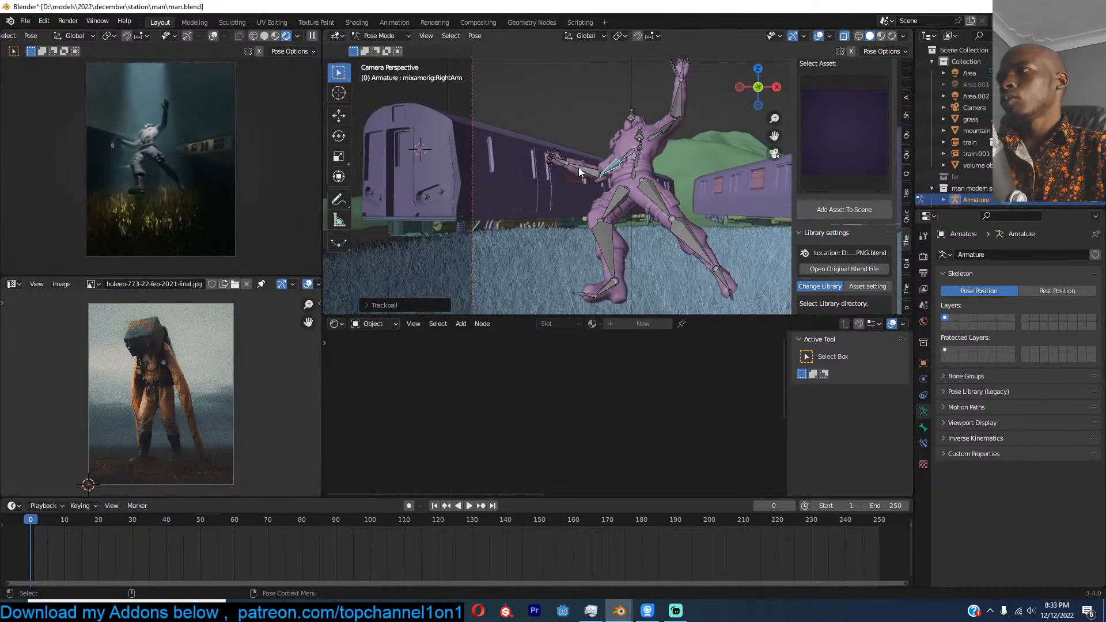
pyautogui.hotkey('ctrl', 's')
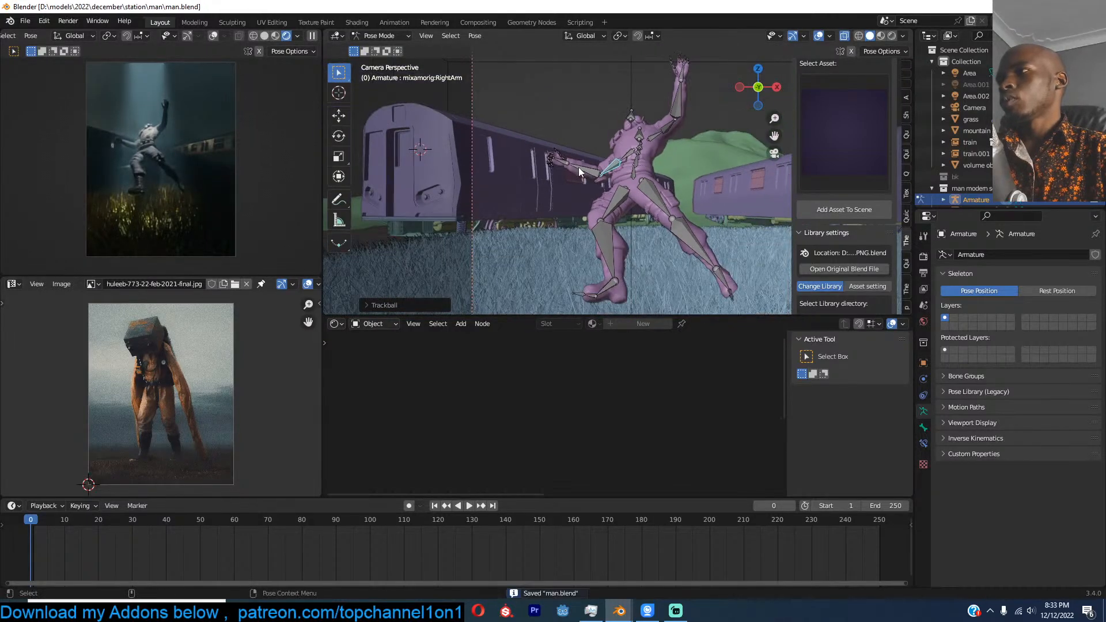
pyautogui.scroll(-2, 612, 173)
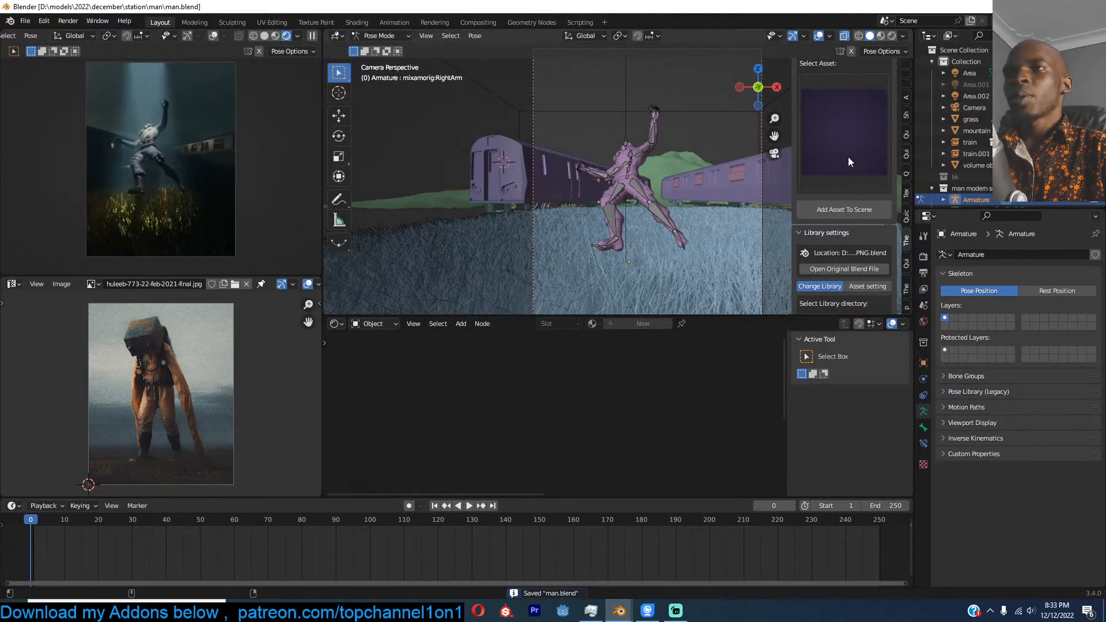
# Step: Search the object assets for "rocks" and browse the matching thumbnails
pyautogui.scroll(4, 855, 140)
pyautogui.click(846, 114)
pyautogui.write('s')
pyautogui.press('BackSpace')
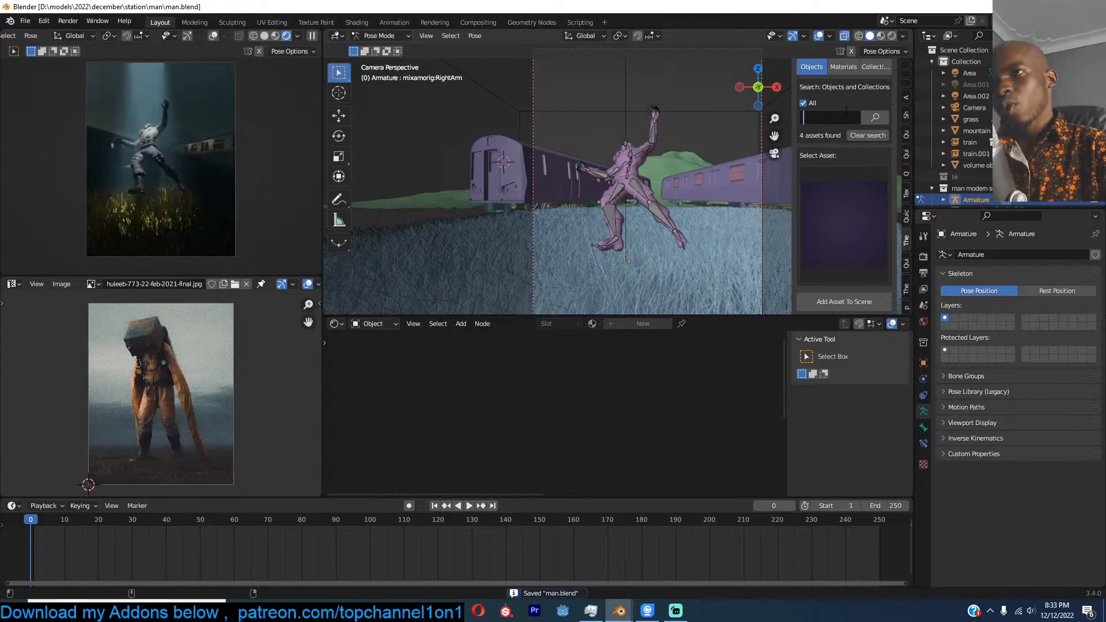
pyautogui.press('Return')
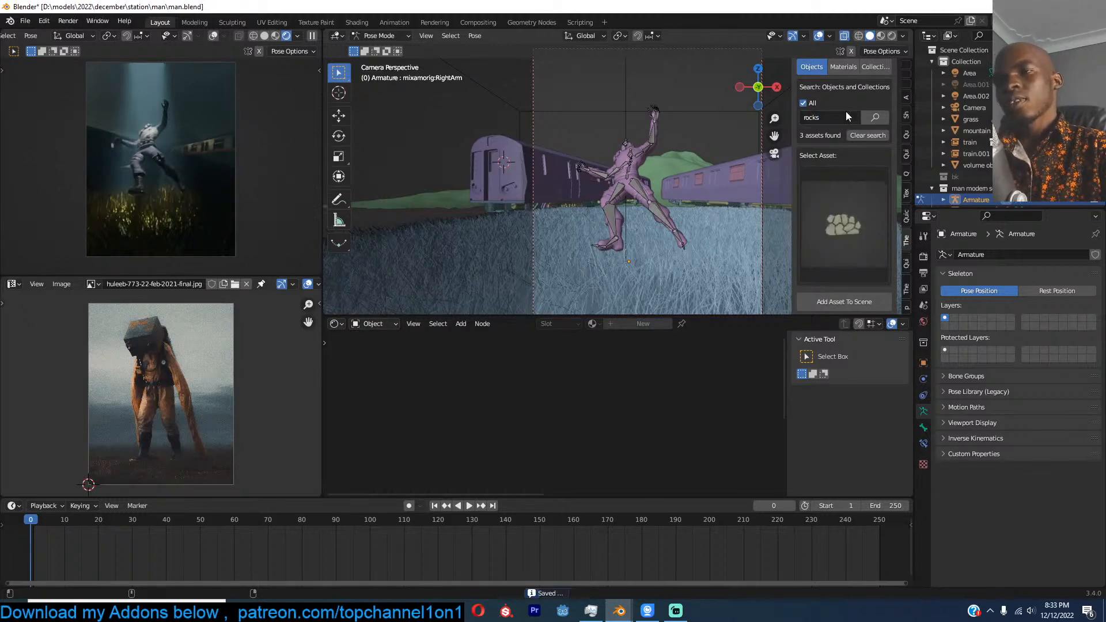
pyautogui.click(863, 214)
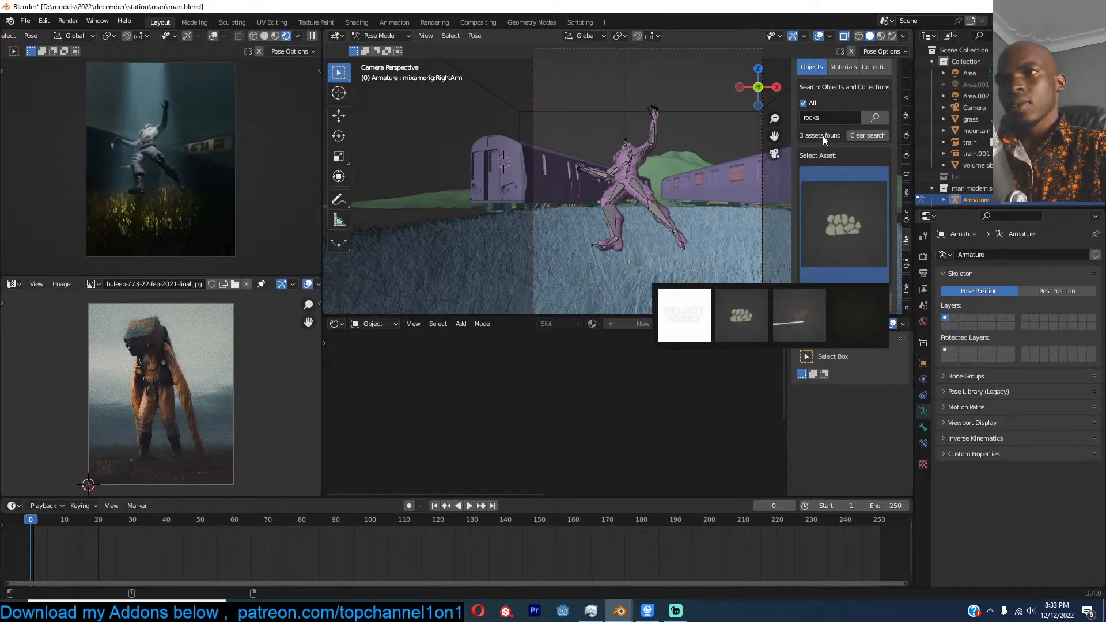
# Step: Search the assets for "rock" and add the one with the thin white strip thumbnail at the soldier's feet
pyautogui.click(842, 114)
pyautogui.click(841, 112)
pyautogui.write('=')
pyautogui.press('Return')
pyautogui.click(868, 196)
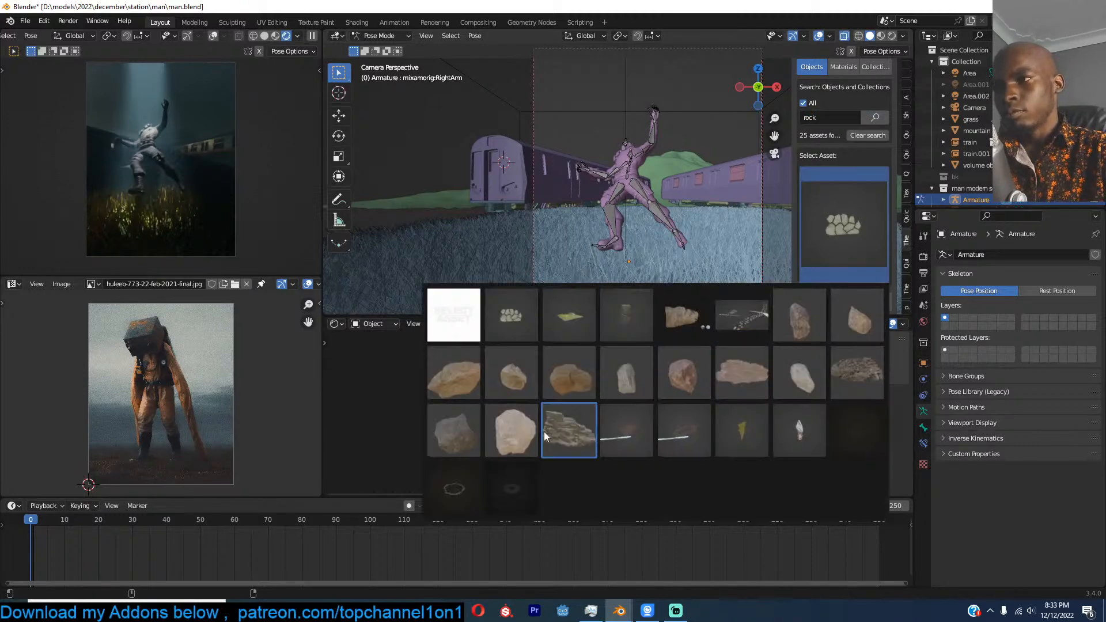
pyautogui.click(631, 441)
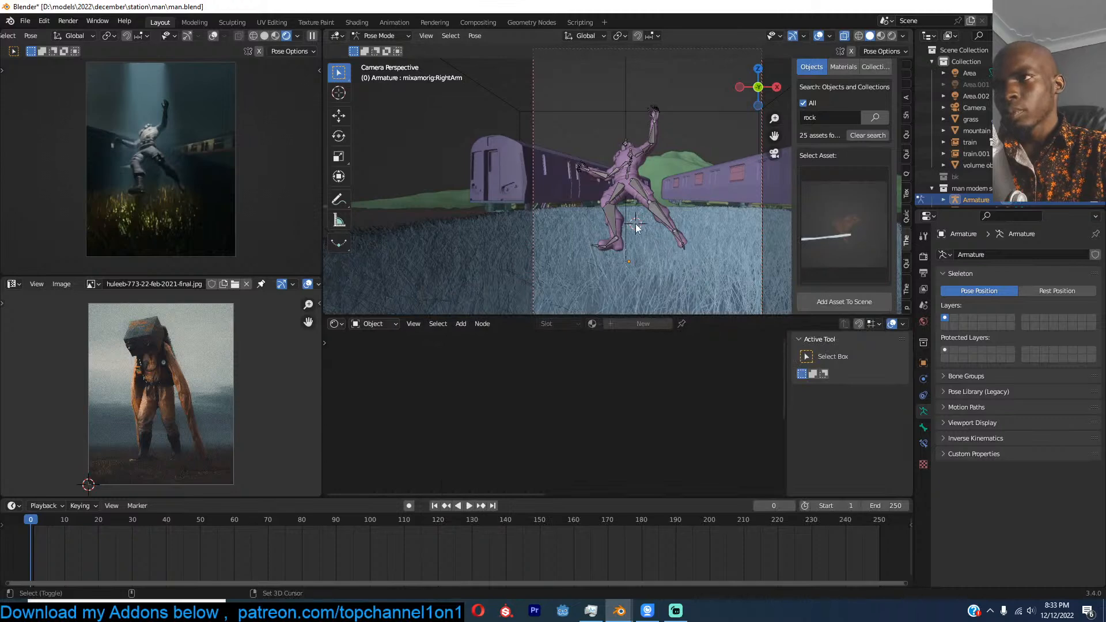
pyautogui.click(866, 298)
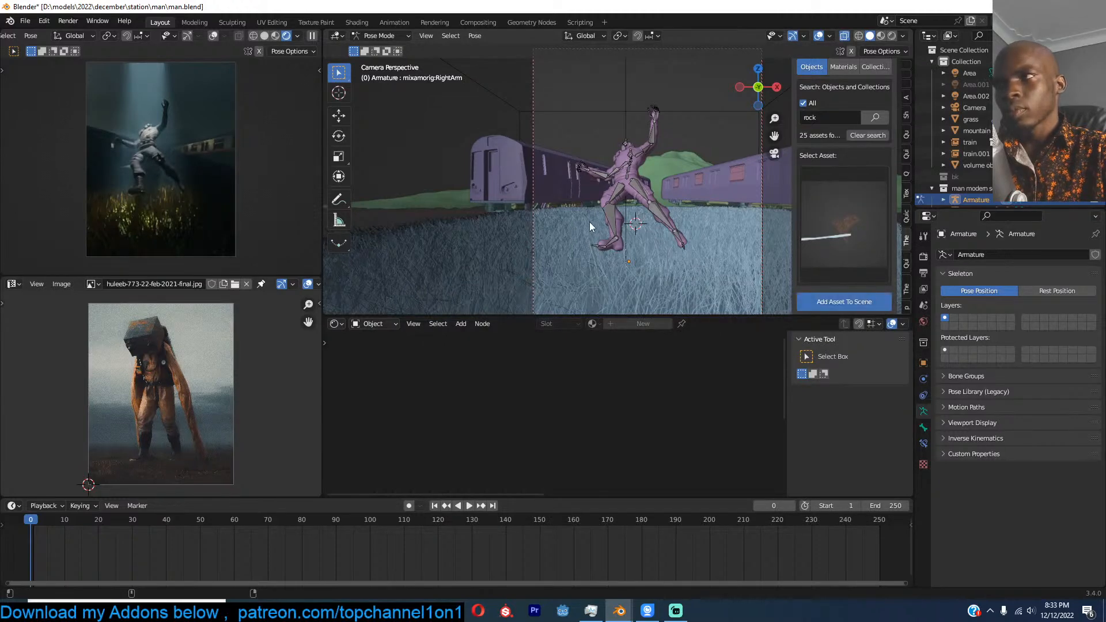
# Step: Delete the large palm tree in the newly added asset beside the soldier
pyautogui.scroll(-4, 315, 38)
pyautogui.click(716, 181)
pyautogui.keyDown('shift'); pyautogui.moveTo(716, 181); pyautogui.dragTo(599, 207, button='middle'); pyautogui.keyUp('shift')
pyautogui.scroll(-1, 598, 207)
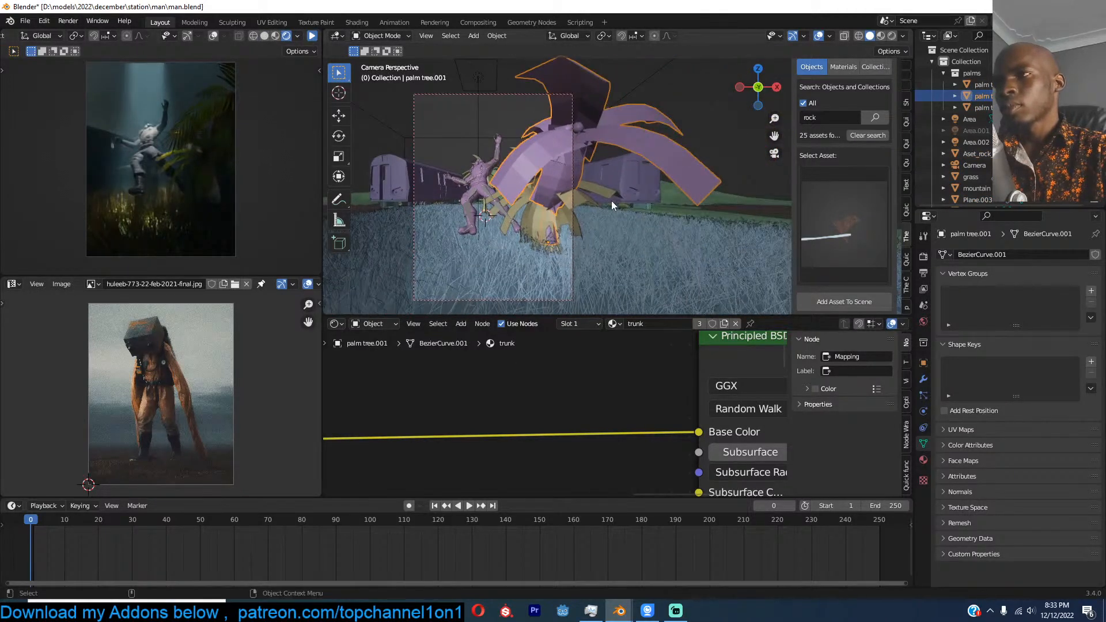
pyautogui.press('g')
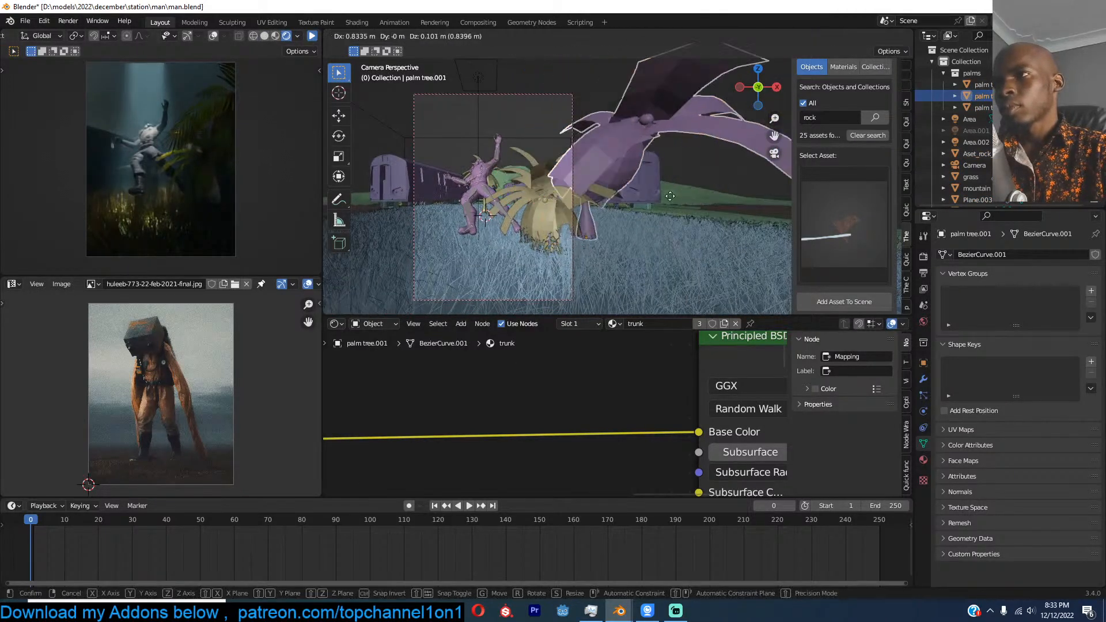
pyautogui.press('Escape')
pyautogui.press('x')
pyautogui.click(662, 219)
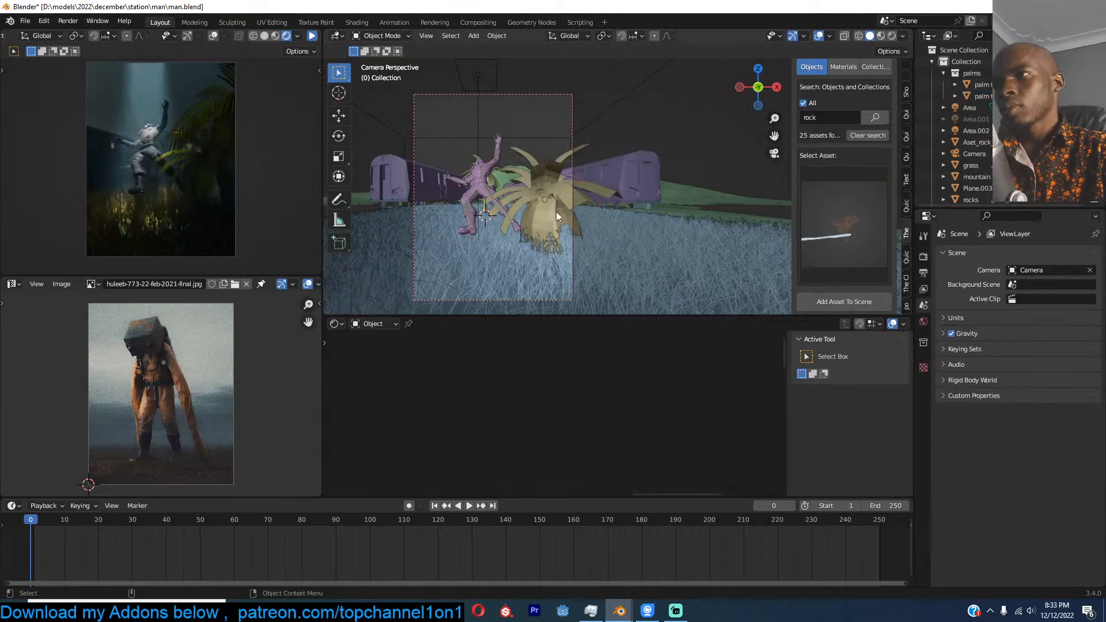
# Step: Snap the palm tree beside the soldier to a point further right in the grass, then scale it down and reposition it
pyautogui.click(558, 212)
pyautogui.keyDown('shift'); pyautogui.rightClick(600, 225); pyautogui.keyUp('shift')
pyautogui.hotkey('shift', 's')
pyautogui.click(586, 156)
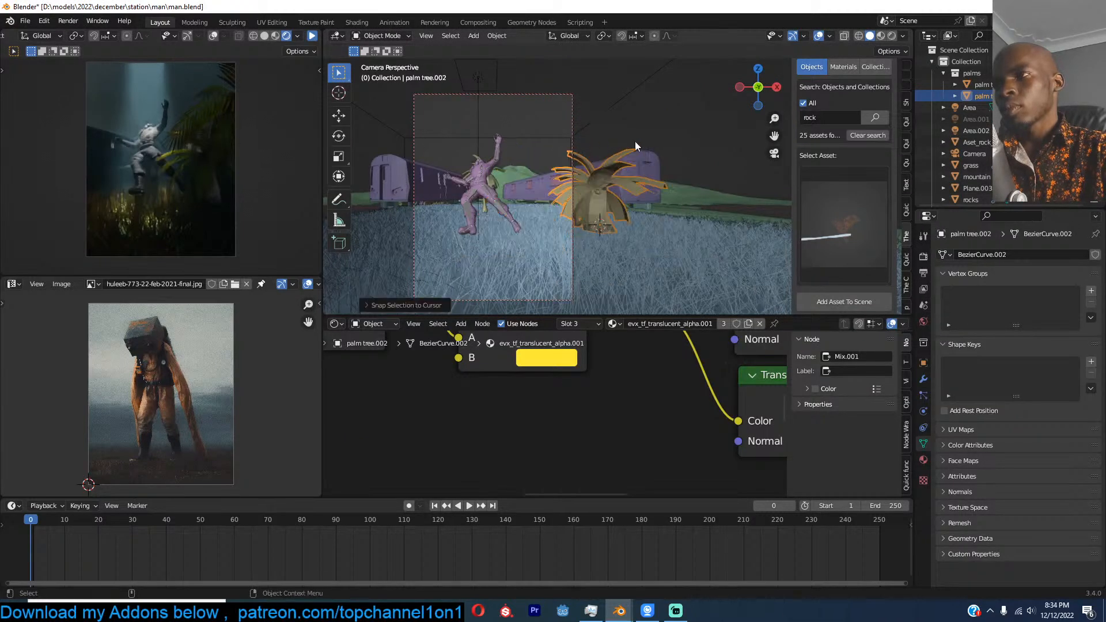
pyautogui.press('s')
pyautogui.click(627, 168)
pyautogui.press('g')
pyautogui.click(610, 172)
# Step: Make a linked duplicate of the small palm tree and place it in the grass on the soldier's other side
pyautogui.hotkey('alt', 'd')
pyautogui.click(610, 172)
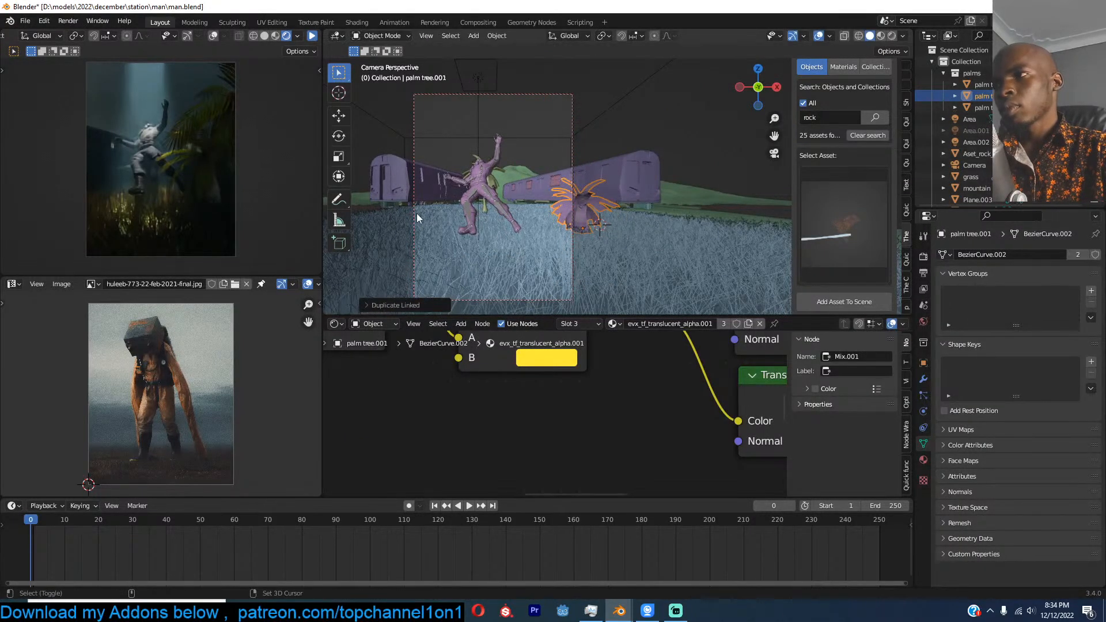
pyautogui.scroll(2, 490, 212)
# Step: Duplicate a palm tree behind the soldier and delete its mesh except for a single leaf piece
pyautogui.hotkey('alt', 'd')
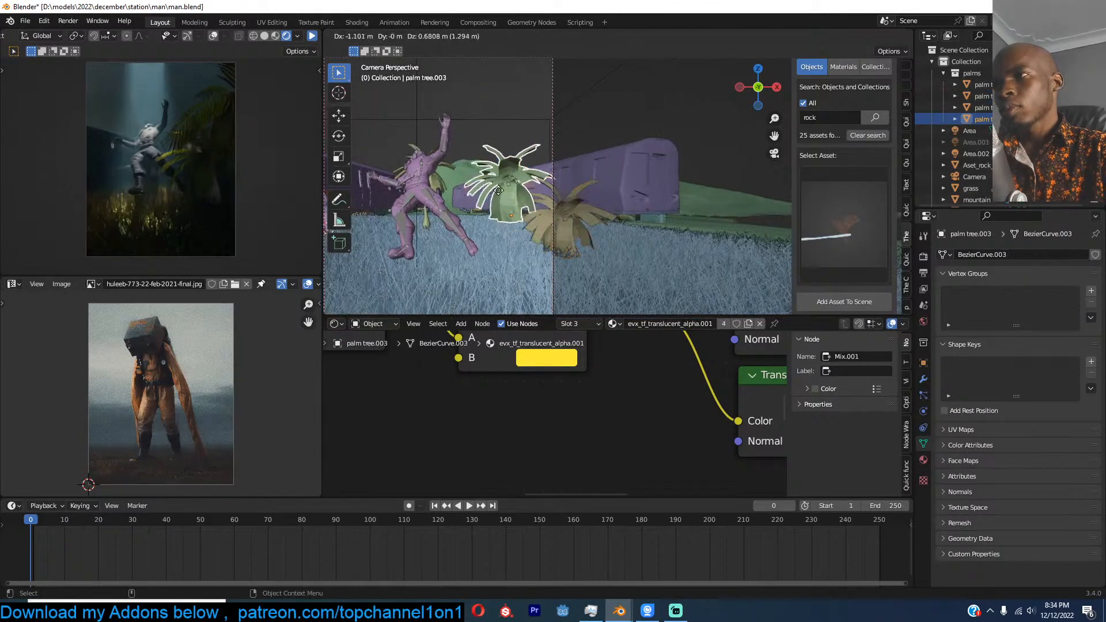
pyautogui.click(499, 190)
pyautogui.press('Tab')
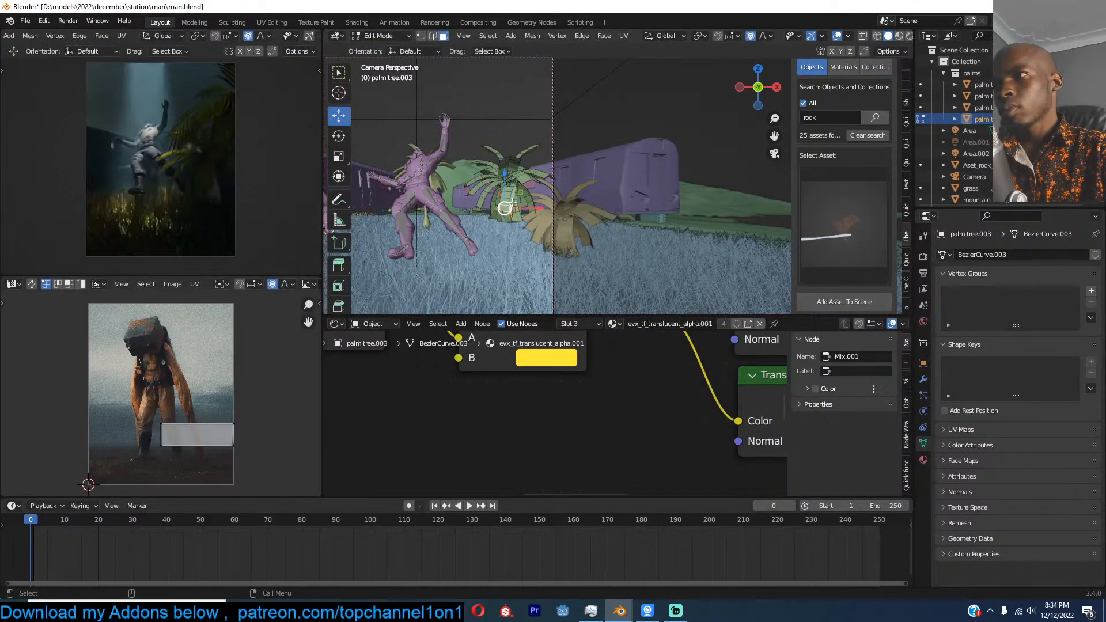
pyautogui.hotkey('ctrl', 'l')
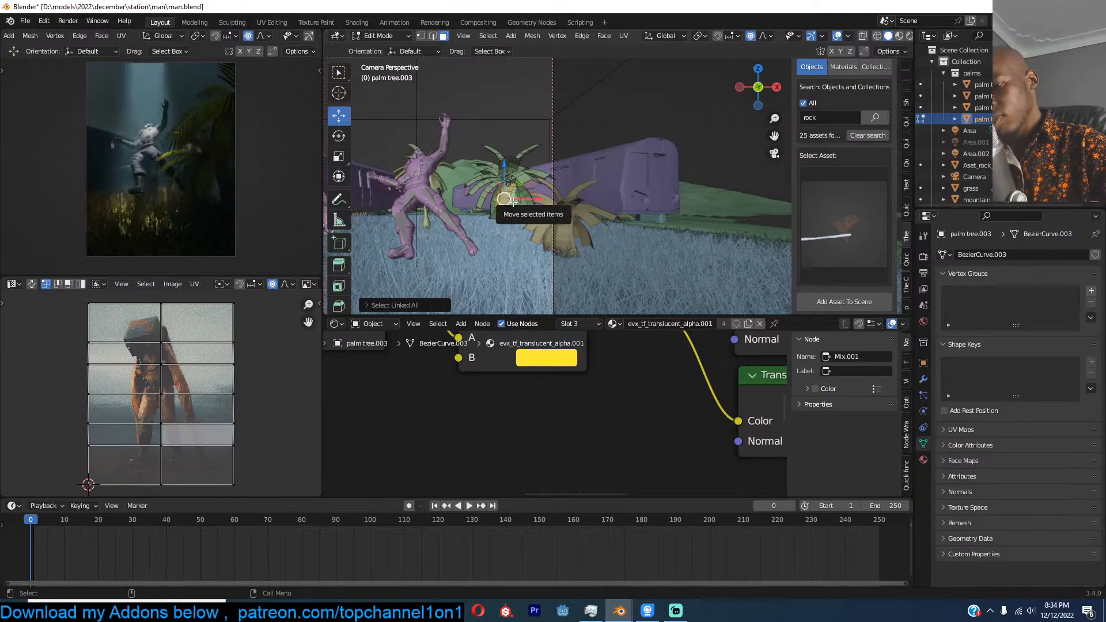
pyautogui.press('a')
pyautogui.press('x')
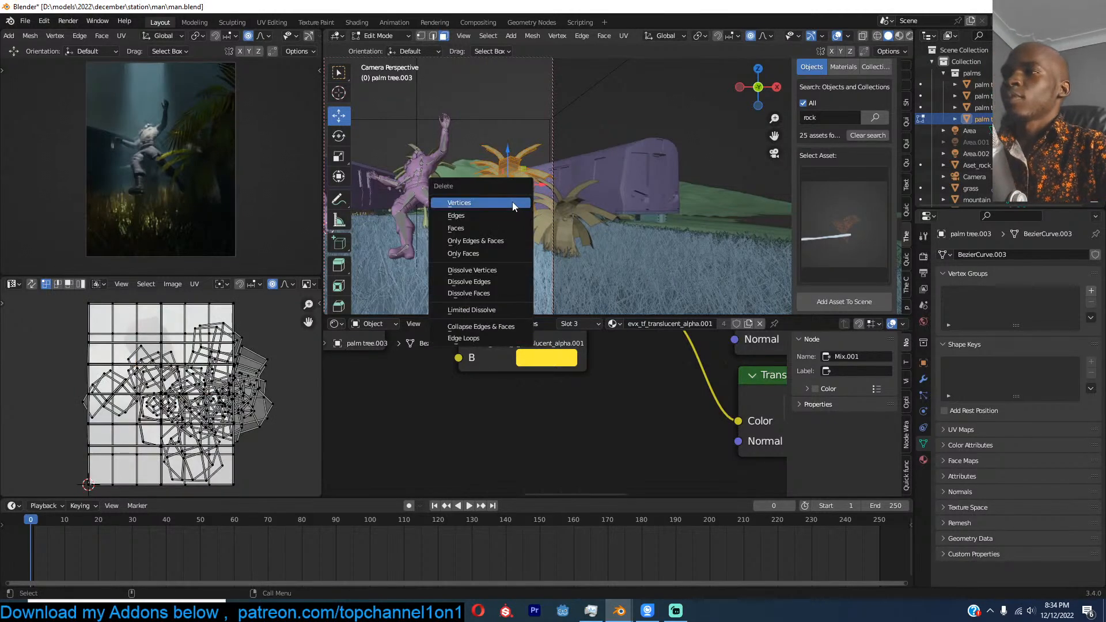
pyautogui.click(506, 222)
pyautogui.press('Tab')
# Step: Snap the leaf piece to the soldier's upper body, rotate it freely, and move it into the air above his shoulder
pyautogui.keyDown('shift'); pyautogui.rightClick(416, 165); pyautogui.keyUp('shift')
pyautogui.hotkey('shift', 's')
pyautogui.click(420, 98)
pyautogui.press('r')
pyautogui.press('r')
pyautogui.click(443, 168)
pyautogui.press('g')
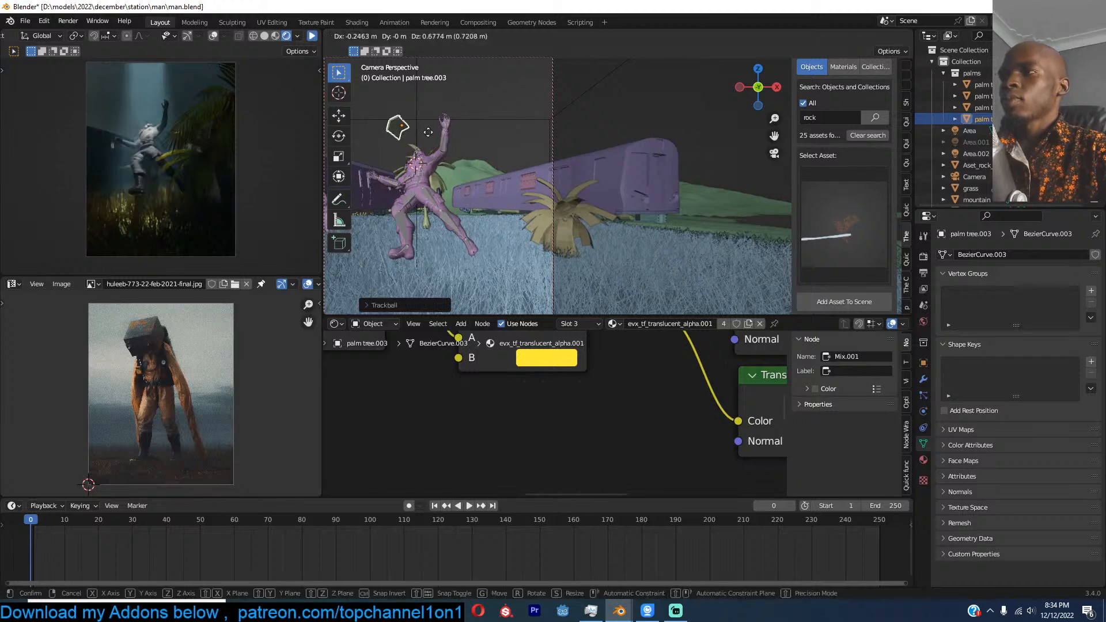
pyautogui.click(428, 128)
# Step: Make a linked duplicate of the floating leaf and place it, freely rotated, above the soldier's raised hand
pyautogui.hotkey('alt', 'd')
pyautogui.rightClick(428, 128)
pyautogui.keyDown('shift'); pyautogui.rightClick(421, 195); pyautogui.keyUp('shift')
pyautogui.hotkey('shift', 's')
pyautogui.click(469, 138)
pyautogui.press('g')
pyautogui.click(538, 179)
pyautogui.press('r')
pyautogui.press('r')
pyautogui.click(509, 155)
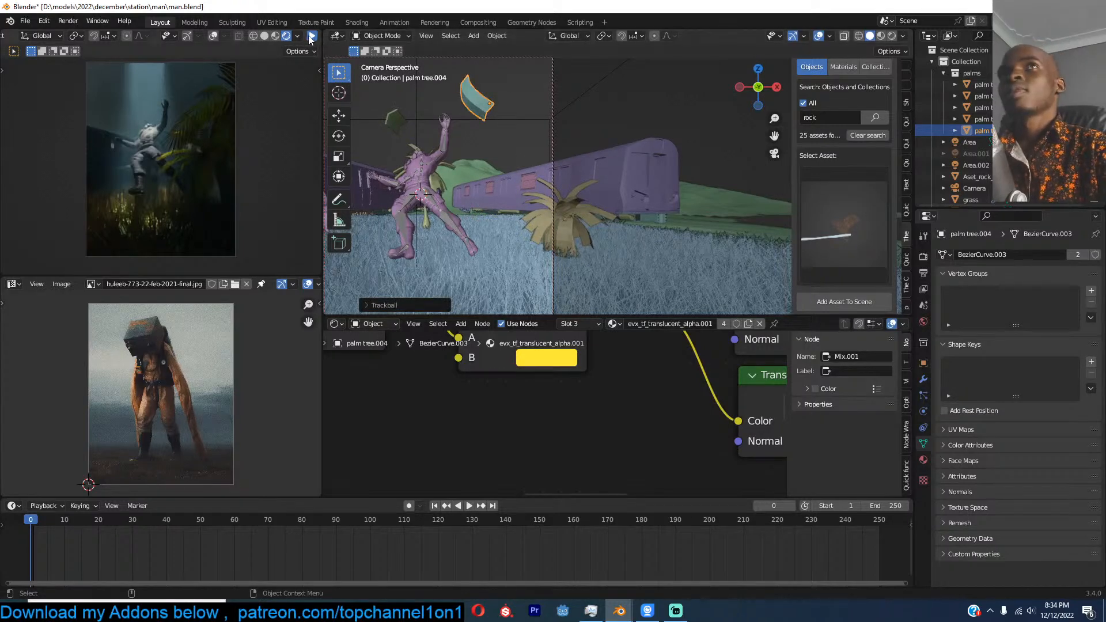
# Step: Resume the rendered preview and shade the second floating leaf smooth
pyautogui.click(311, 37)
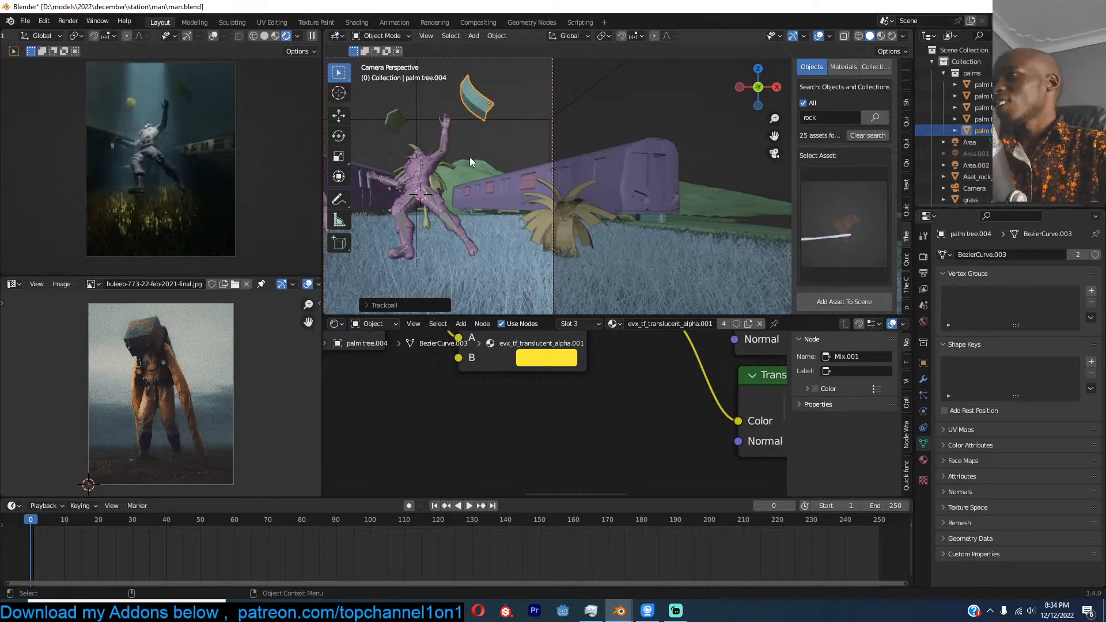
pyautogui.keyDown('shift'); pyautogui.moveTo(447, 145); pyautogui.dragTo(482, 135, button='middle'); pyautogui.keyUp('shift')
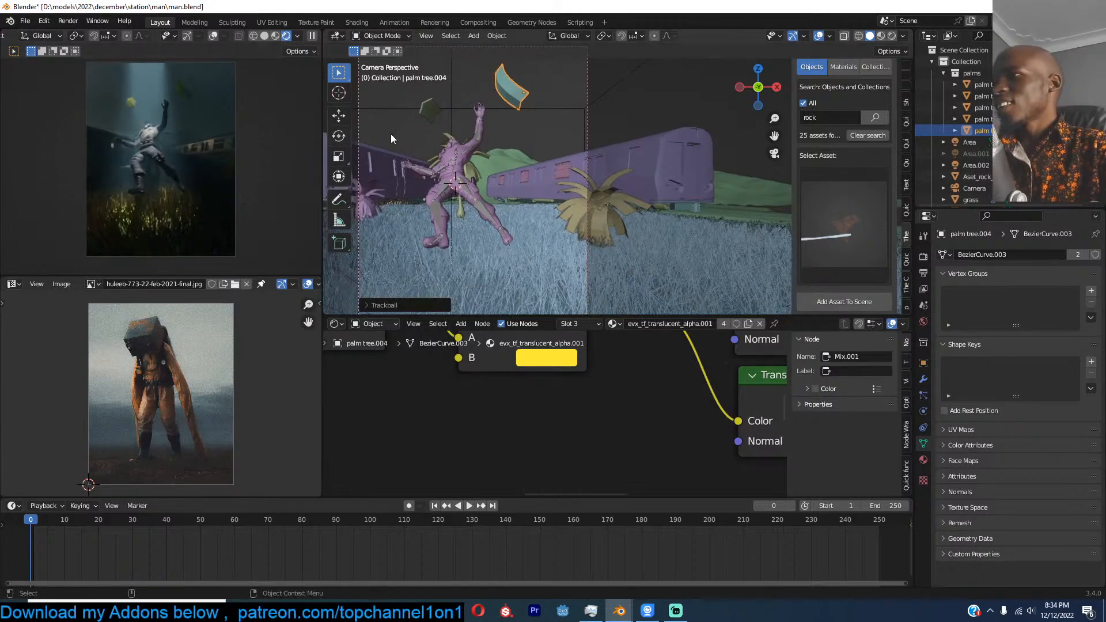
pyautogui.rightClick(506, 115)
pyautogui.click(507, 116)
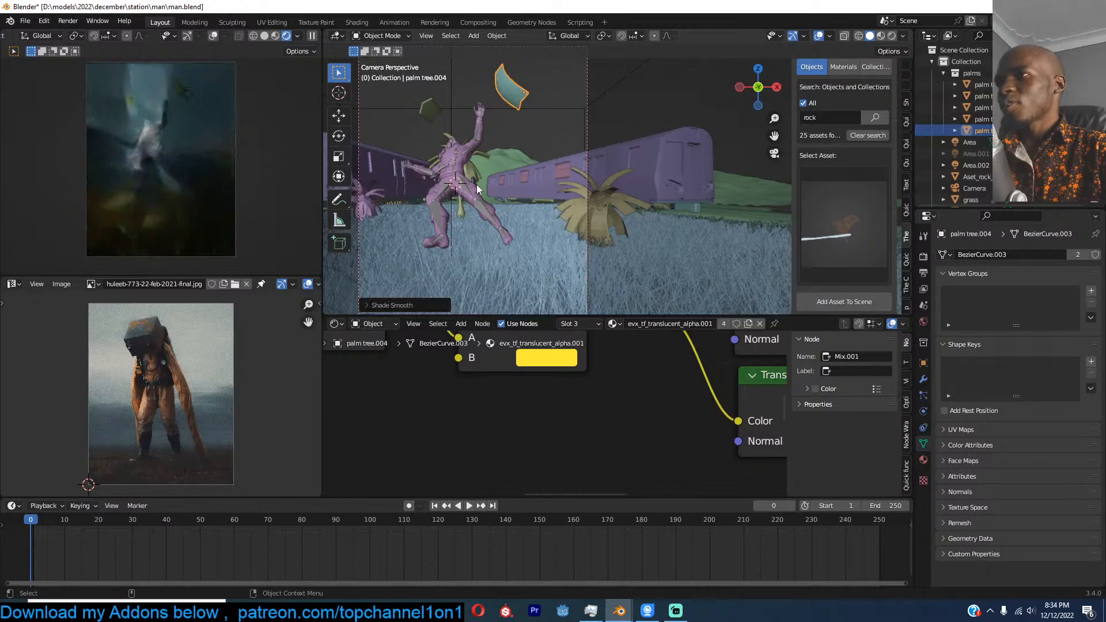
# Step: Snap the second leaf to the soldier's body depth, move it up between his head and raised hand, and save the file
pyautogui.keyDown('shift'); pyautogui.rightClick(472, 198); pyautogui.keyUp('shift')
pyautogui.hotkey('shift', 's')
pyautogui.press('g')
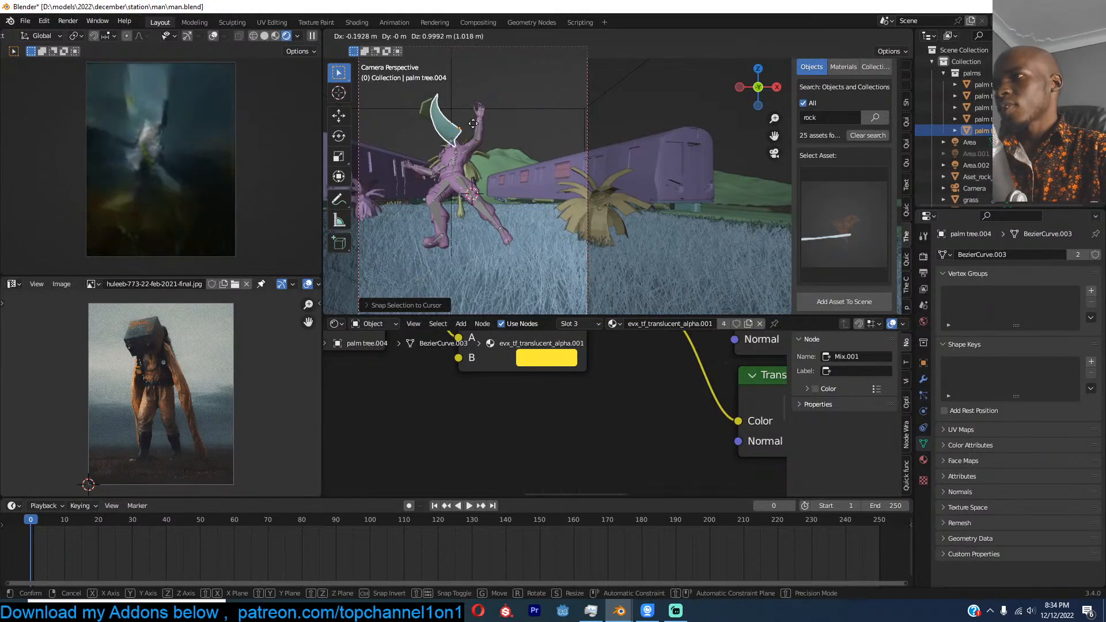
pyautogui.click(481, 116)
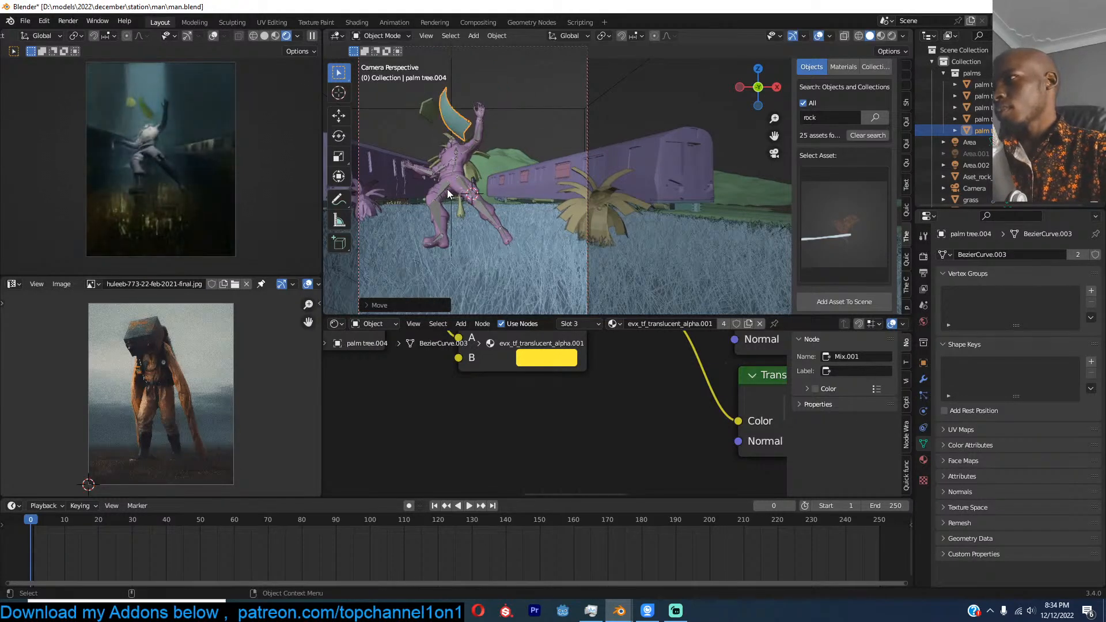
pyautogui.click(455, 223)
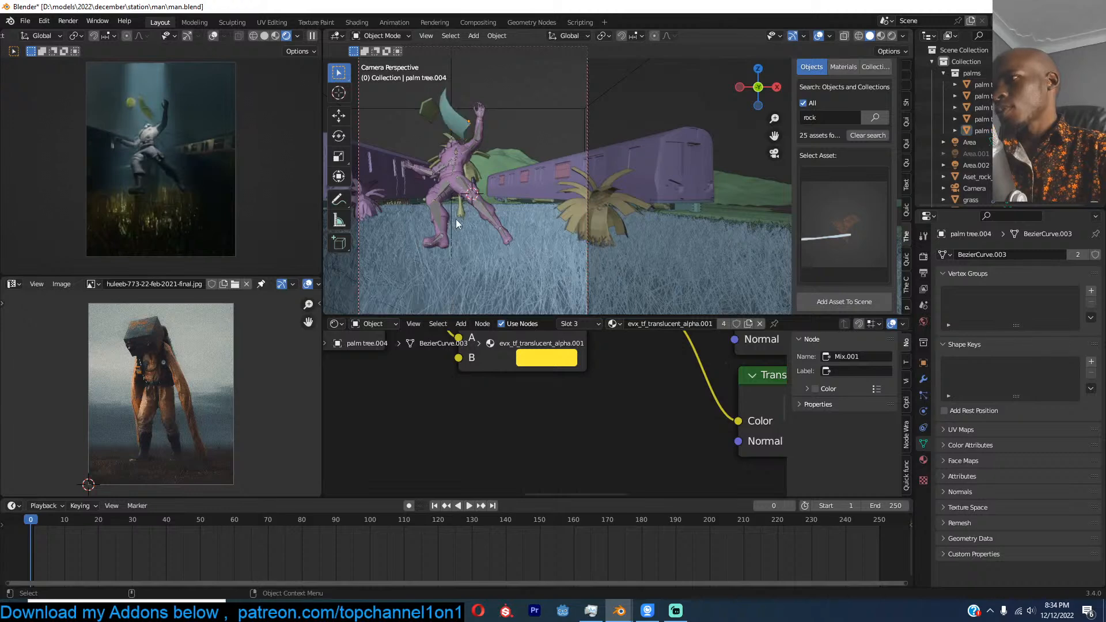
pyautogui.hotkey('ctrl', 's')
# Step: Disconnect the grass image texture from the Base Color of the grass-1089984_960_720 material and save the file
pyautogui.click(484, 247)
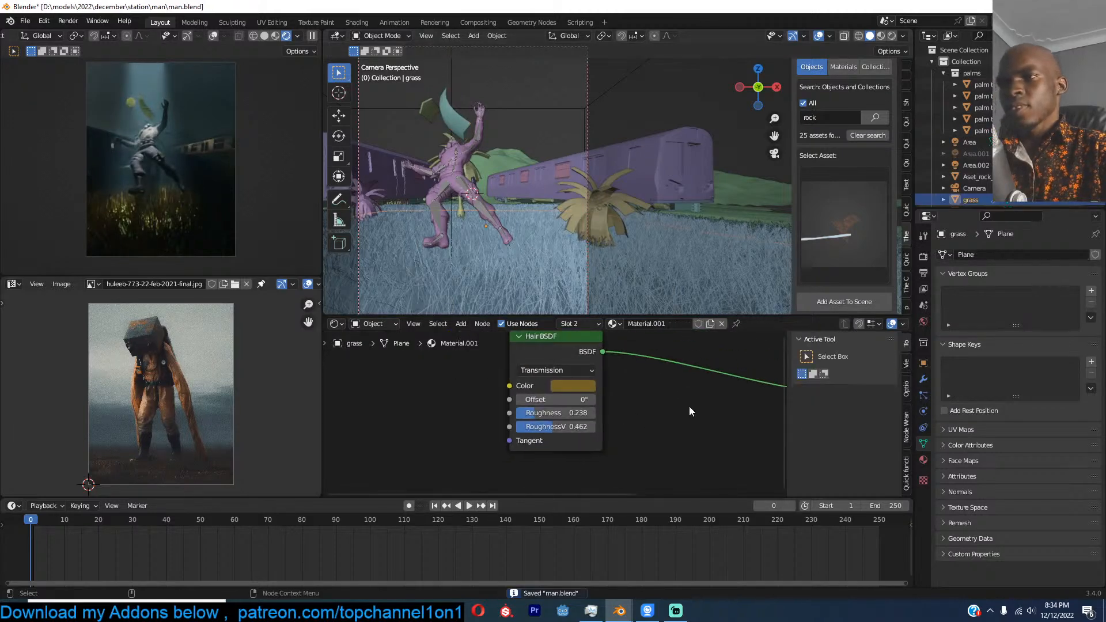
pyautogui.click(925, 460)
pyautogui.click(995, 254)
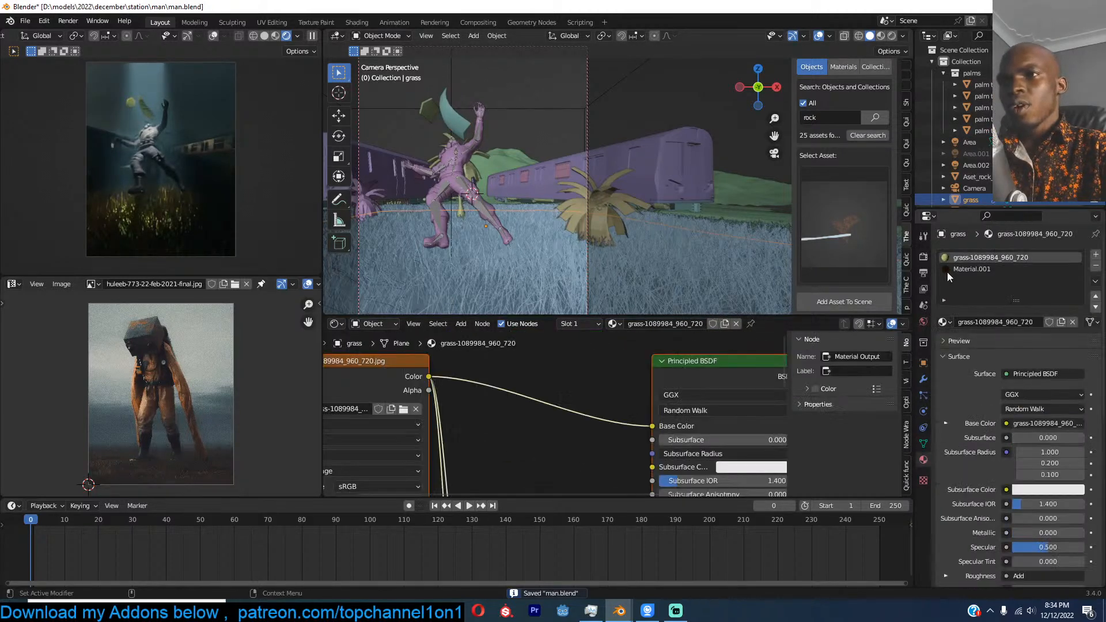
pyautogui.moveTo(587, 437); pyautogui.dragTo(589, 395, button='middle')
pyautogui.scroll(-4, 588, 396)
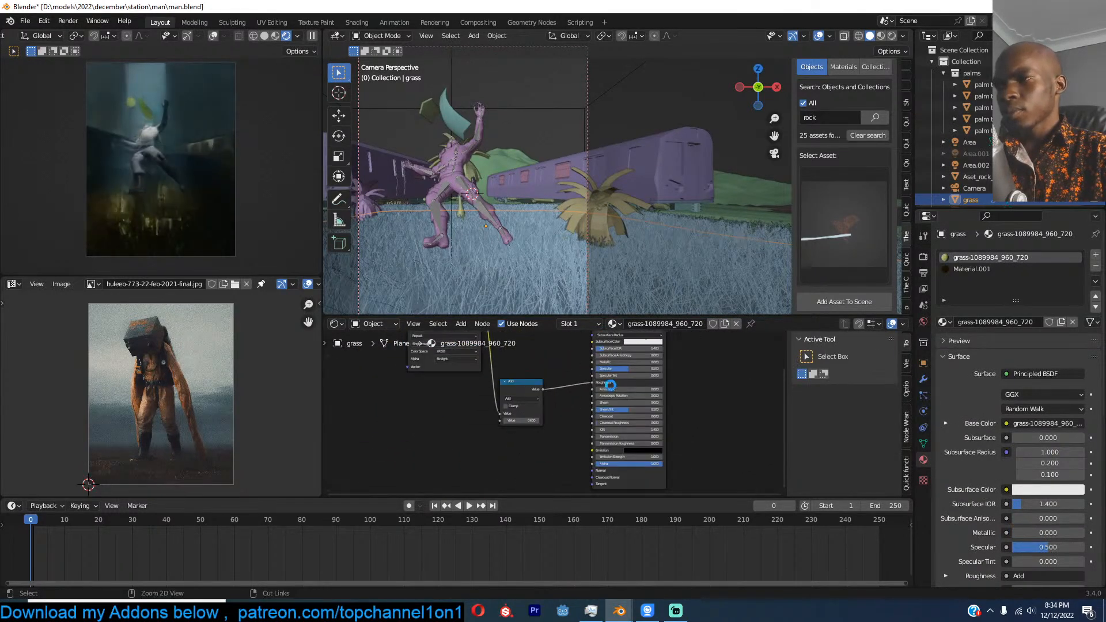
pyautogui.hotkey('ctrl', 's')
pyautogui.scroll(3, 582, 414)
pyautogui.moveTo(557, 382); pyautogui.dragTo(614, 383)
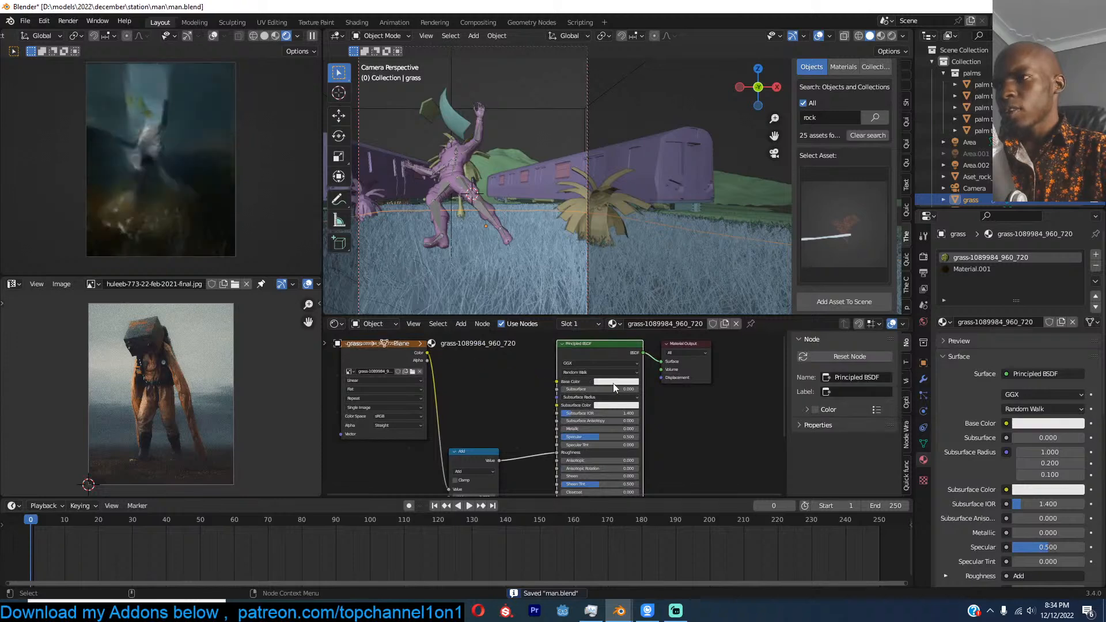
# Step: Set the grass ground material's Base Color to near black and save the file
pyautogui.click(613, 383)
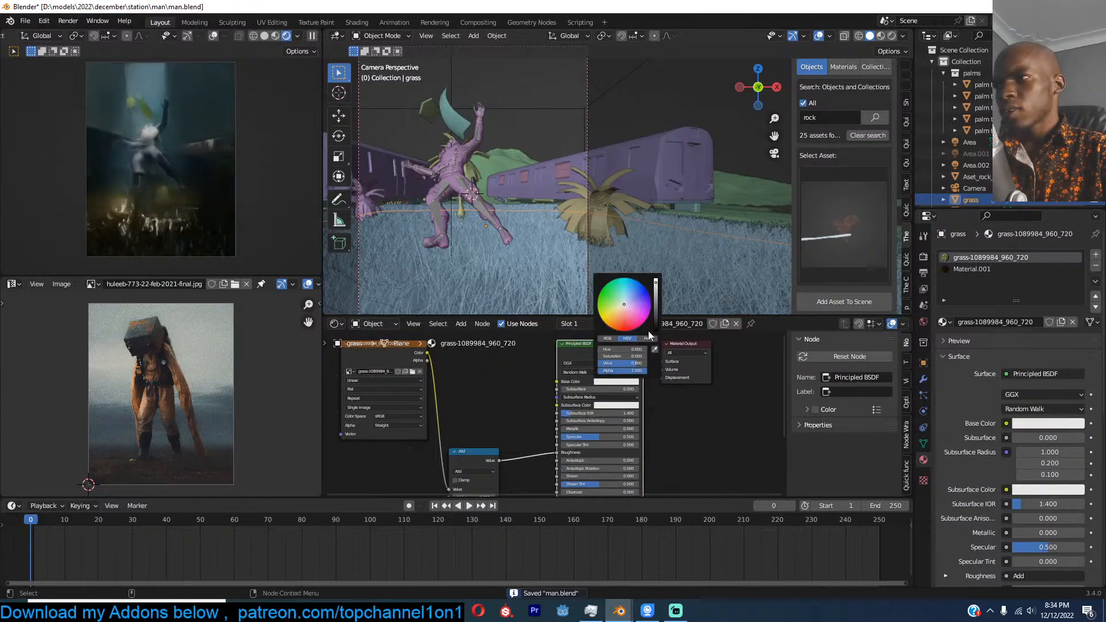
pyautogui.click(480, 393)
pyautogui.hotkey('ctrl', 's')
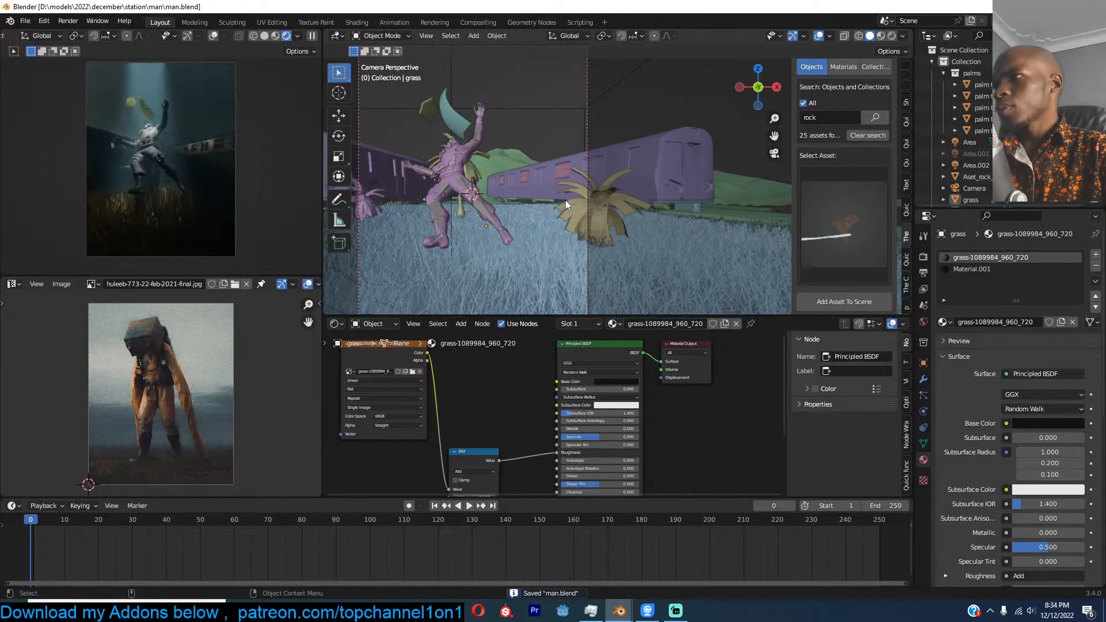
# Step: Select the large fog volume box around the scene and tilt it about the global X axis
pyautogui.moveTo(579, 192); pyautogui.dragTo(548, 234, button='middle')
pyautogui.scroll(-4, 607, 199)
pyautogui.scroll(-3, 606, 200)
pyautogui.scroll(-6, 548, 234)
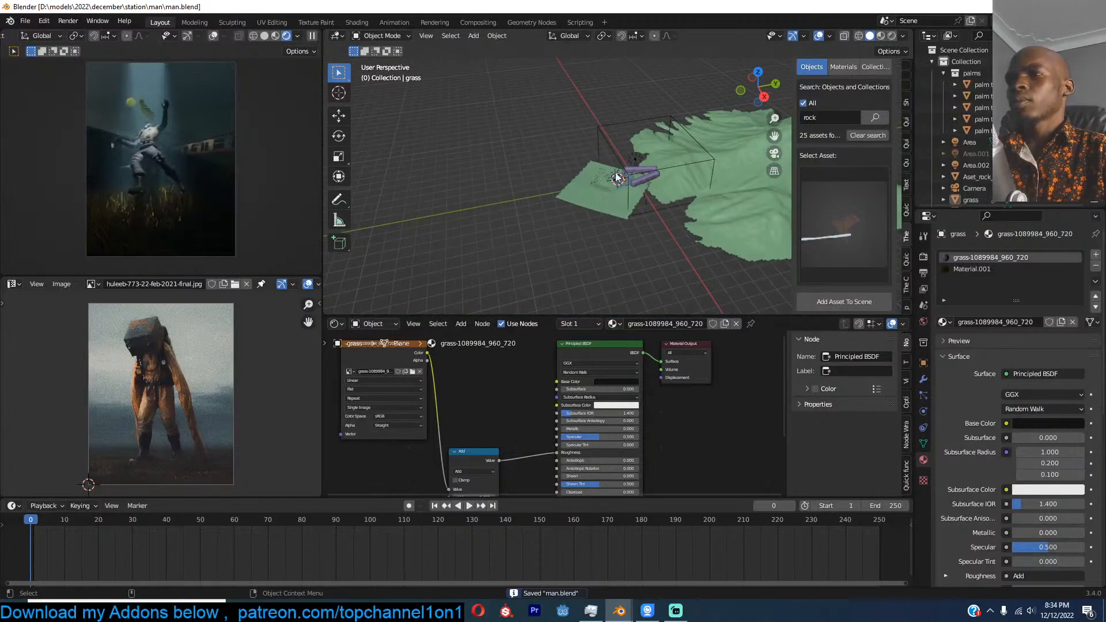
pyautogui.click(706, 165)
pyautogui.click(709, 162)
pyautogui.press('r')
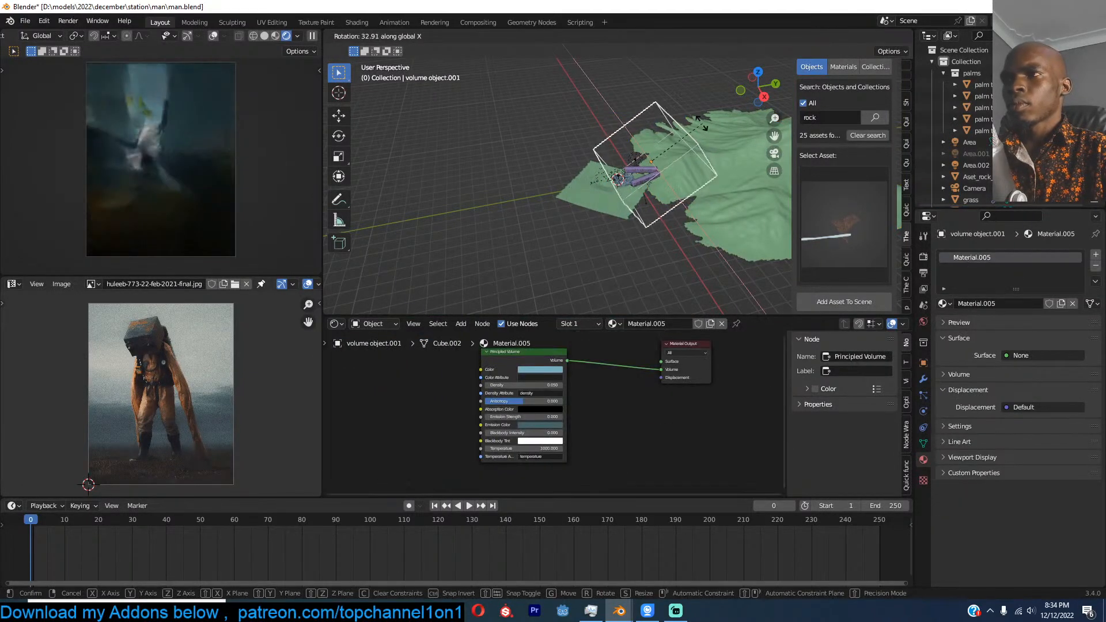
pyautogui.click(672, 134)
# Step: Move the fog volume box along the Y axis over the trains and grass, clear its rotation, and save the file
pyautogui.click(339, 115)
pyautogui.moveTo(518, 208); pyautogui.dragTo(646, 168, button='middle')
pyautogui.moveTo(646, 168); pyautogui.dragTo(669, 167)
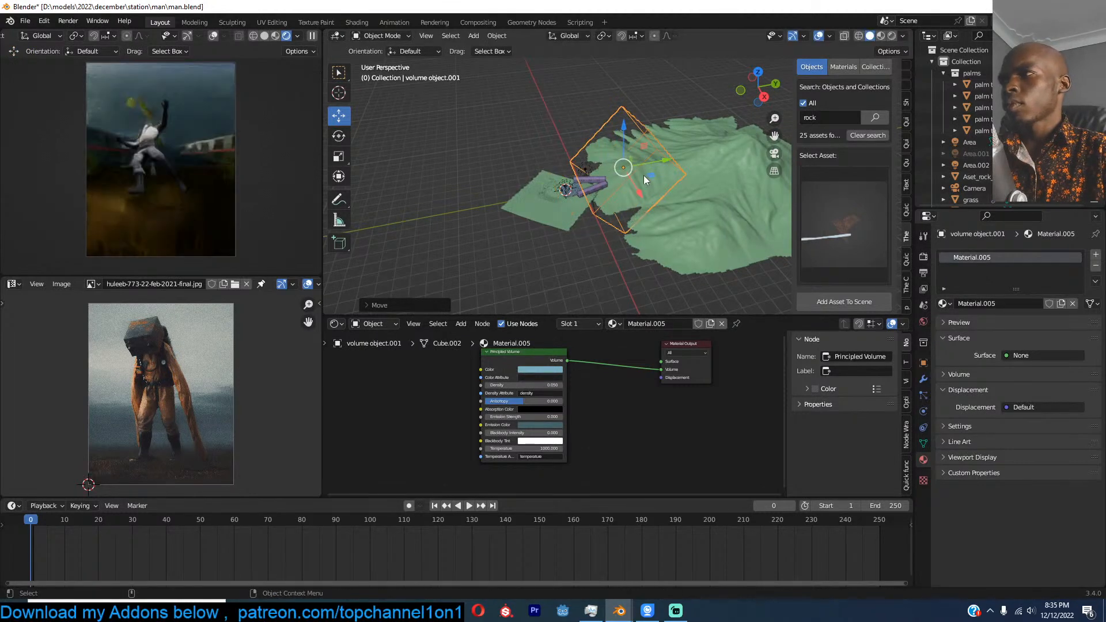
pyautogui.press('g')
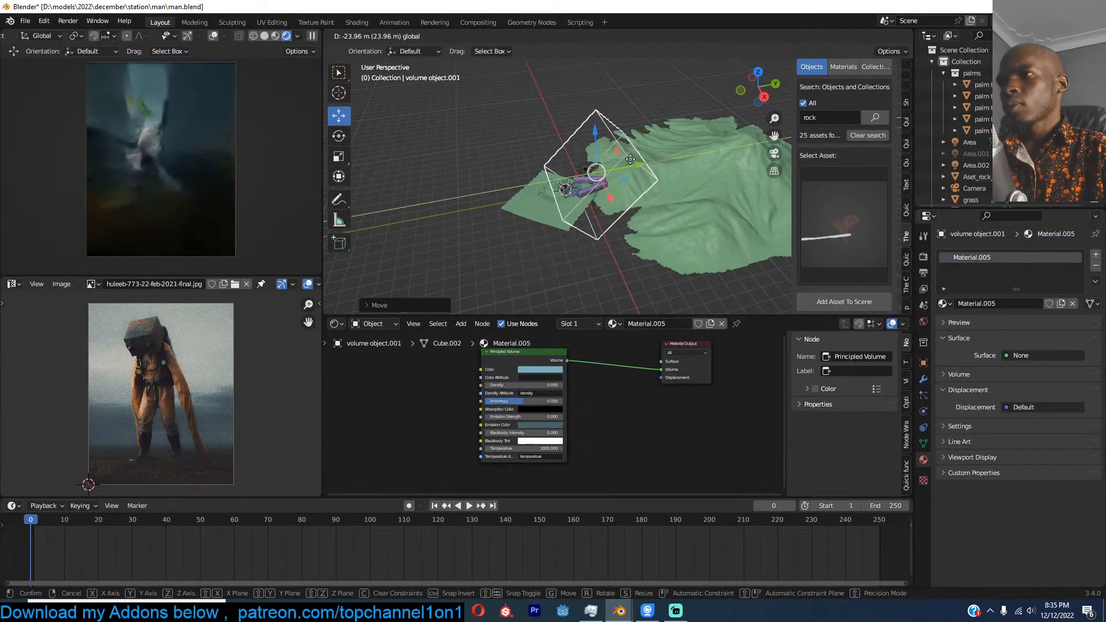
pyautogui.click(624, 161)
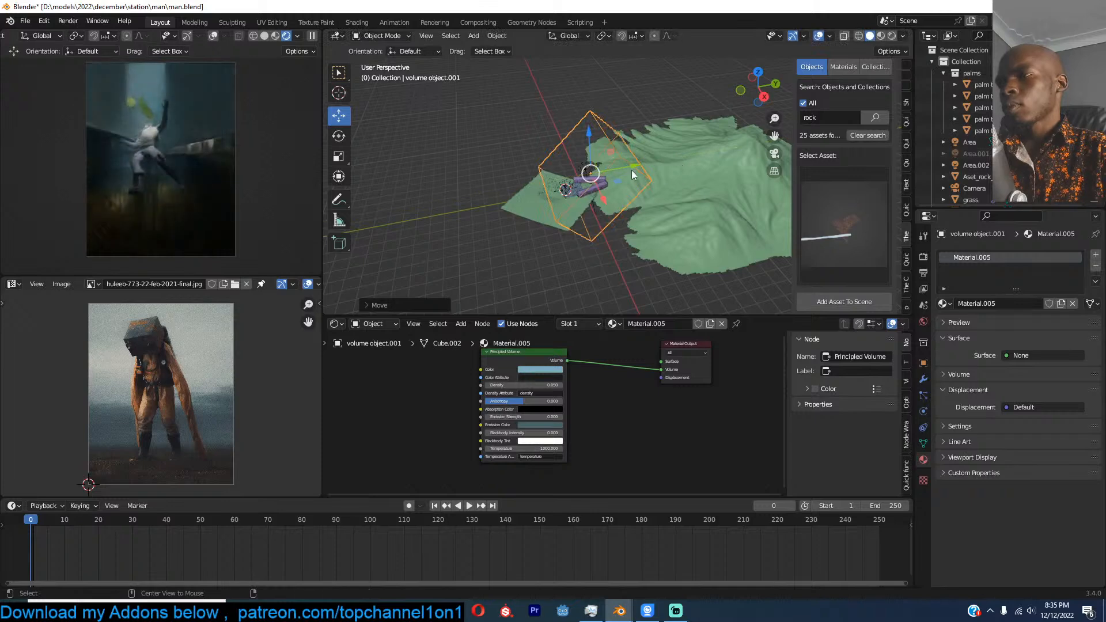
pyautogui.hotkey('alt', 'r')
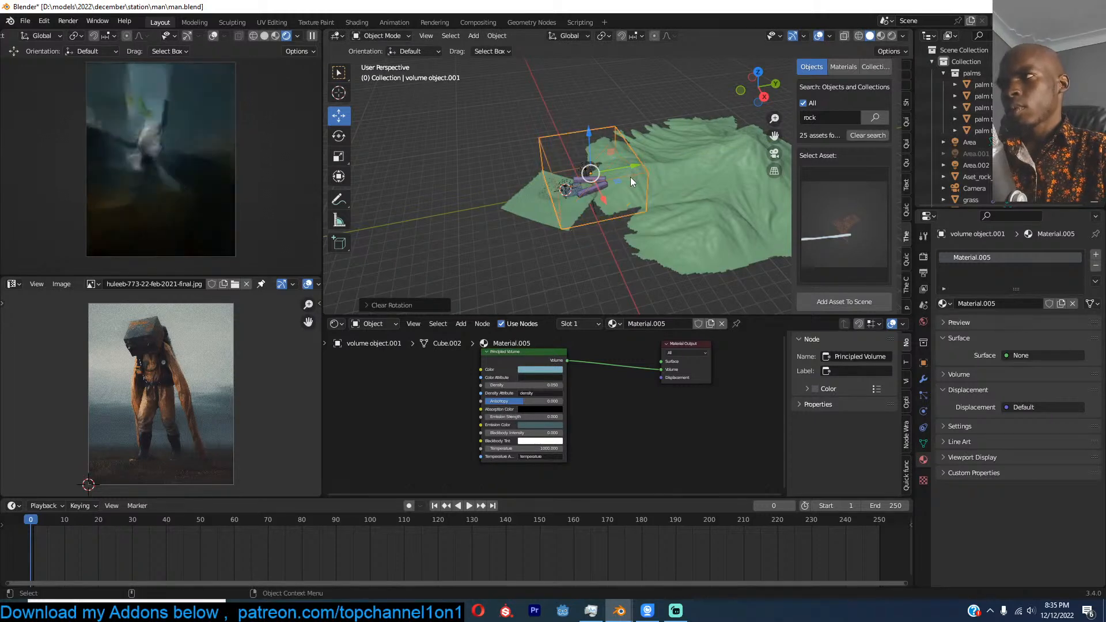
pyautogui.hotkey('ctrl', 's')
# Step: Snap the scattered rocks object to the 3D cursor beside the soldier and scale it down from the camera view
pyautogui.moveTo(572, 206); pyautogui.dragTo(648, 252, button='middle')
pyautogui.scroll(2, 638, 203)
pyautogui.hotkey('alt', 'a')
pyautogui.click(648, 252)
pyautogui.scroll(4, 648, 251)
pyautogui.press('x')
pyautogui.click(599, 272)
pyautogui.click(548, 293)
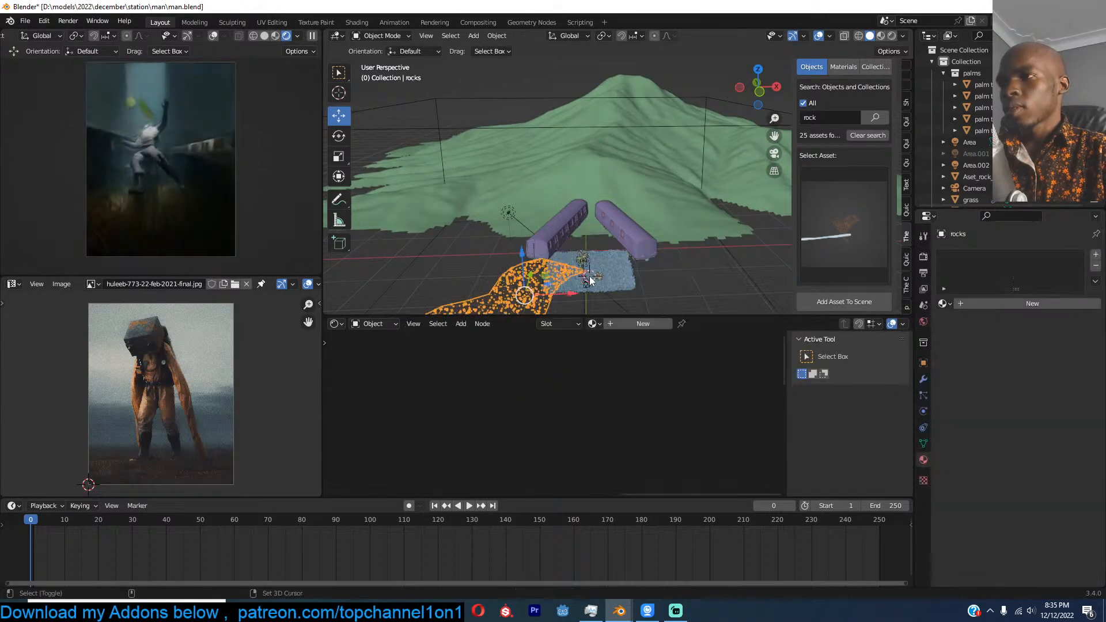
pyautogui.hotkey('shift', 's')
pyautogui.click(592, 207)
pyautogui.press('KP_0')
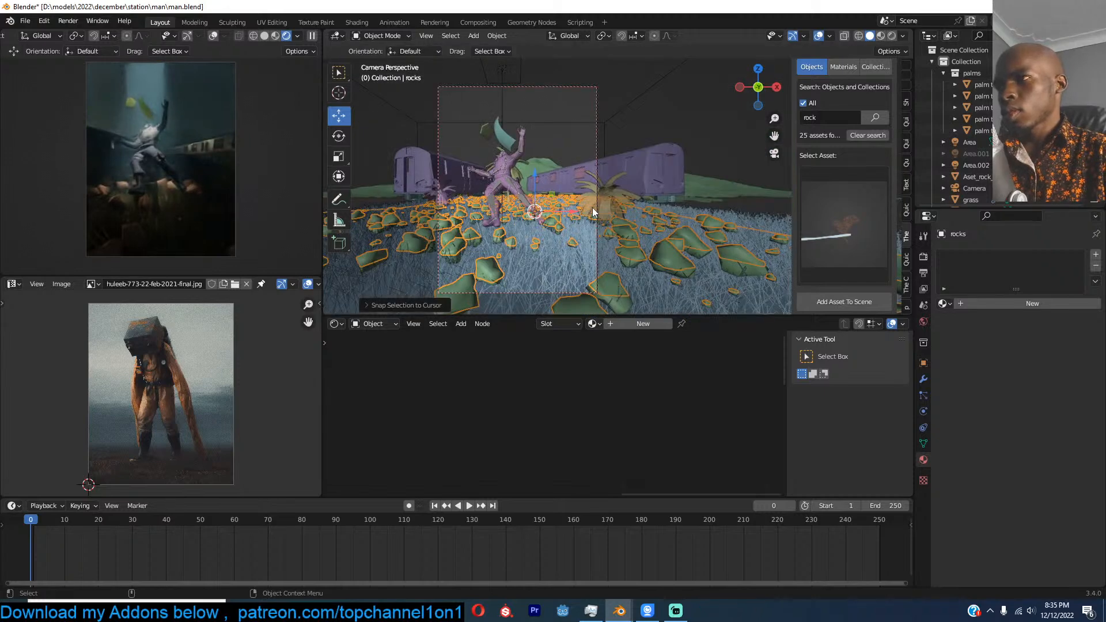
pyautogui.press('s')
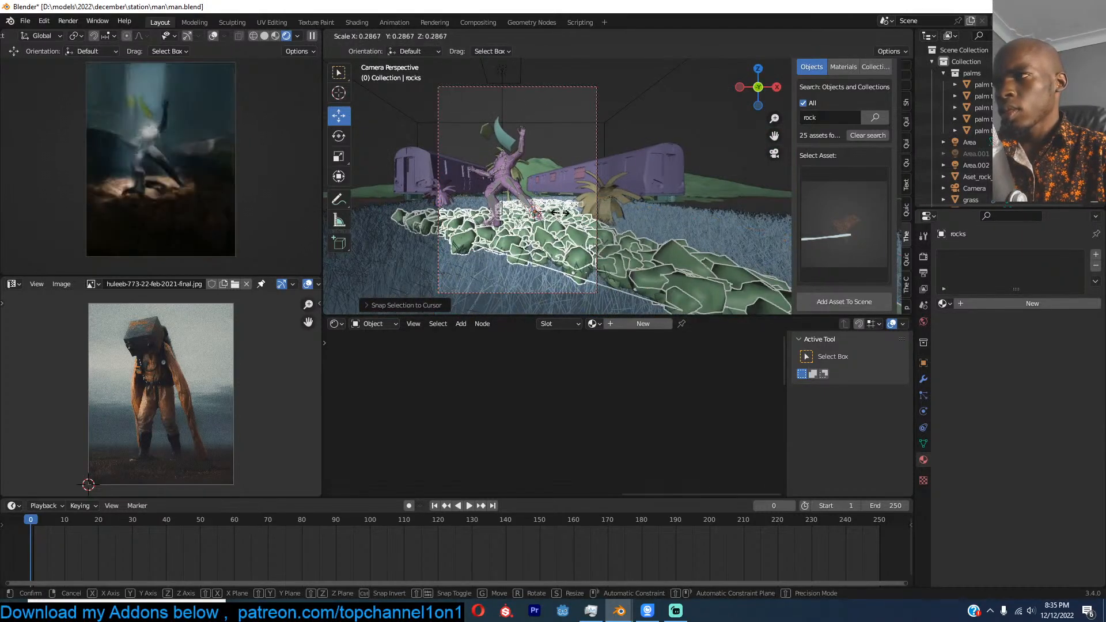
pyautogui.click(568, 219)
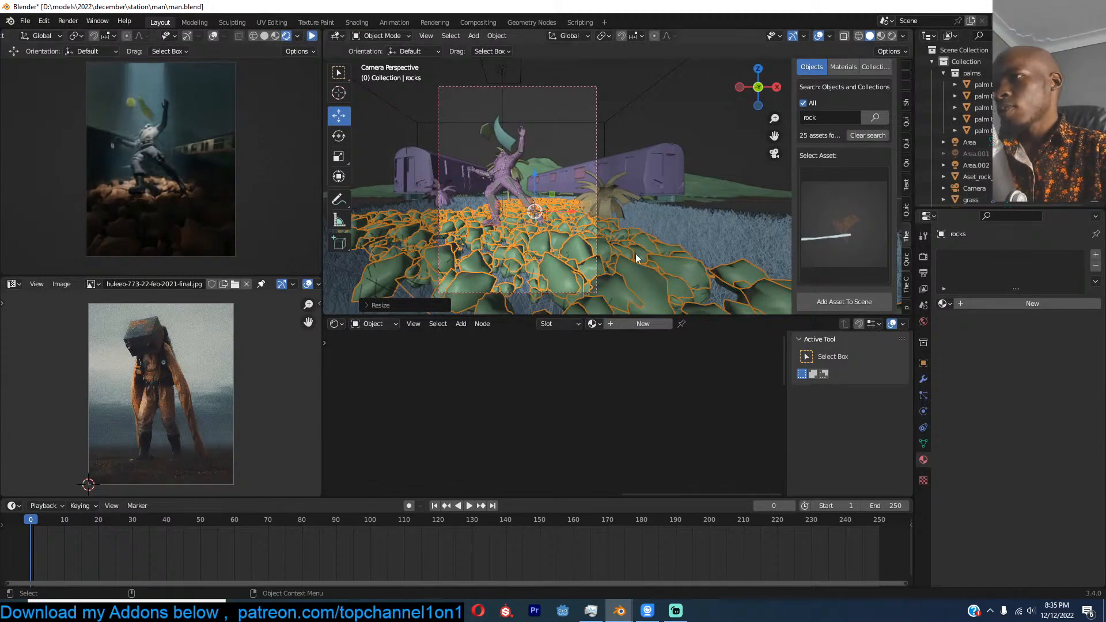
# Step: Set the rocks particle system to 917 particles with a scale of 0.013, and rotate its emitter upright around the soldier
pyautogui.click(924, 394)
pyautogui.moveTo(1011, 367); pyautogui.dragTo(964, 367)
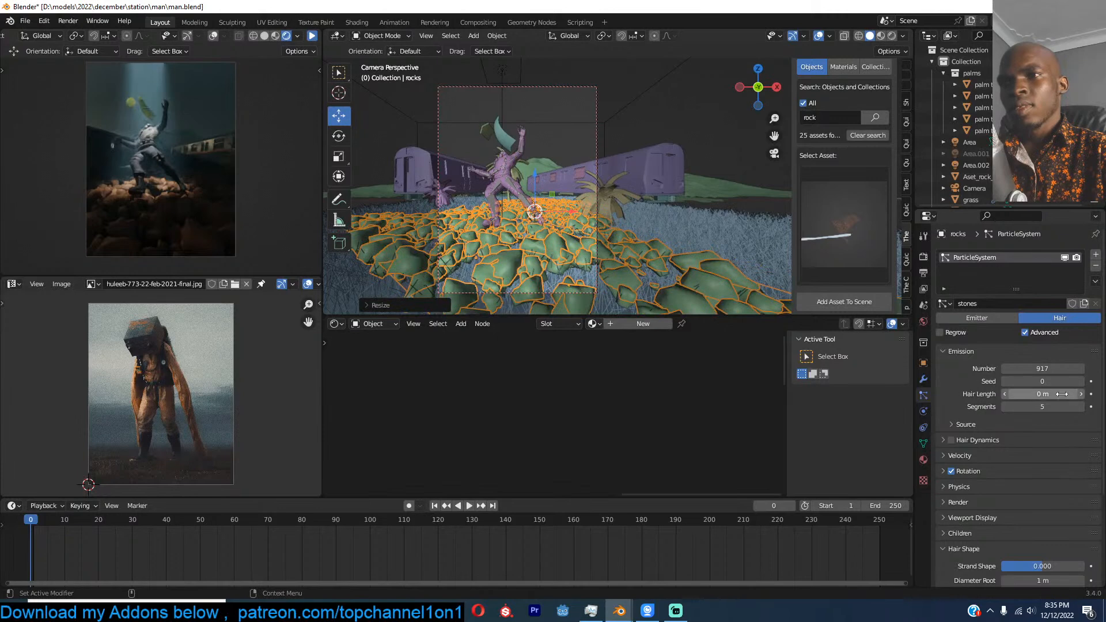
pyautogui.scroll(-5, 1051, 457)
pyautogui.click(974, 387)
pyautogui.moveTo(1041, 419)
pyautogui.mouseDown()
pyautogui.moveTo(1008, 419)
pyautogui.moveTo(1024, 419)
pyautogui.mouseUp()
pyautogui.press('r')
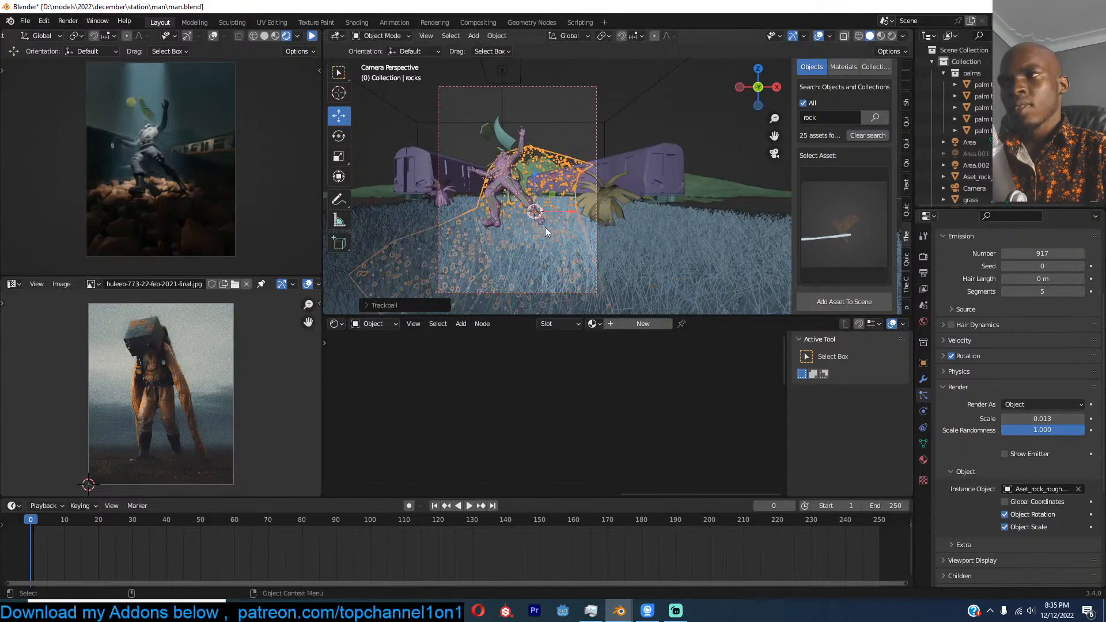
pyautogui.click(535, 167)
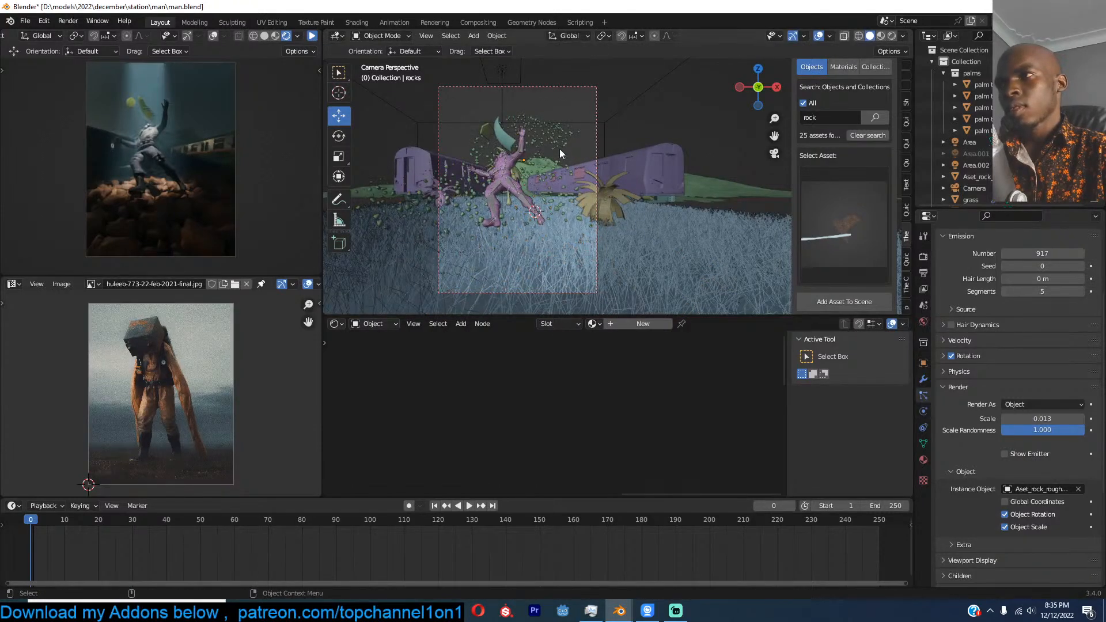
# Step: Pull a vertex of the rocks emitter mesh upward above the soldier using proportional editing with a radius of about 4.18 m
pyautogui.press('Tab')
pyautogui.press('1')
pyautogui.click(490, 166)
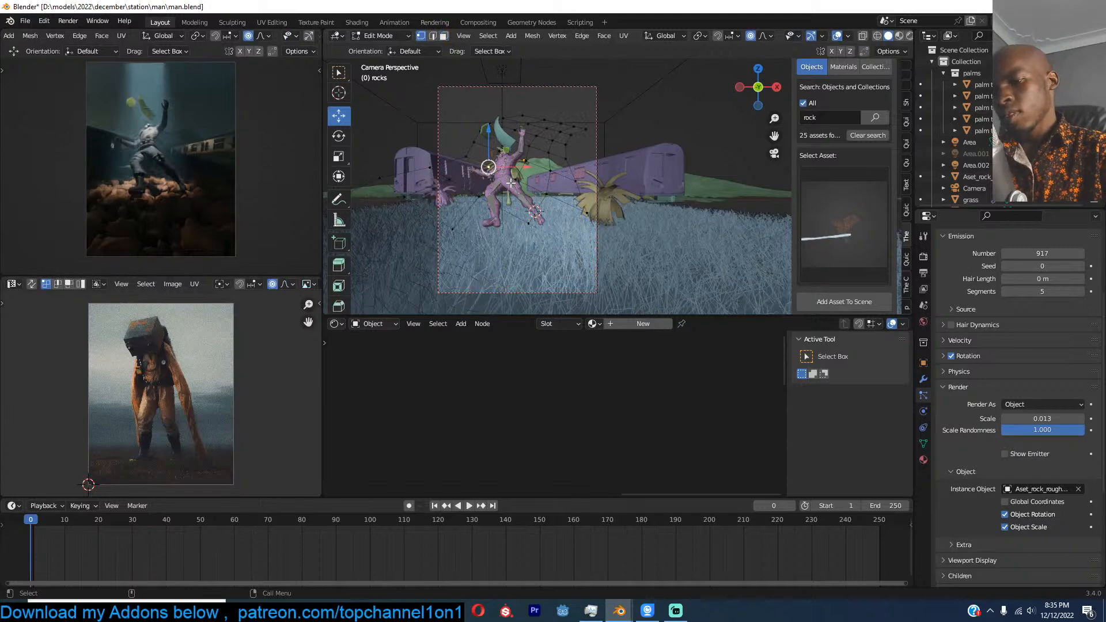
pyautogui.press('g')
pyautogui.rightClick(509, 151)
pyautogui.press('g')
pyautogui.rightClick(517, 189)
pyautogui.press('g')
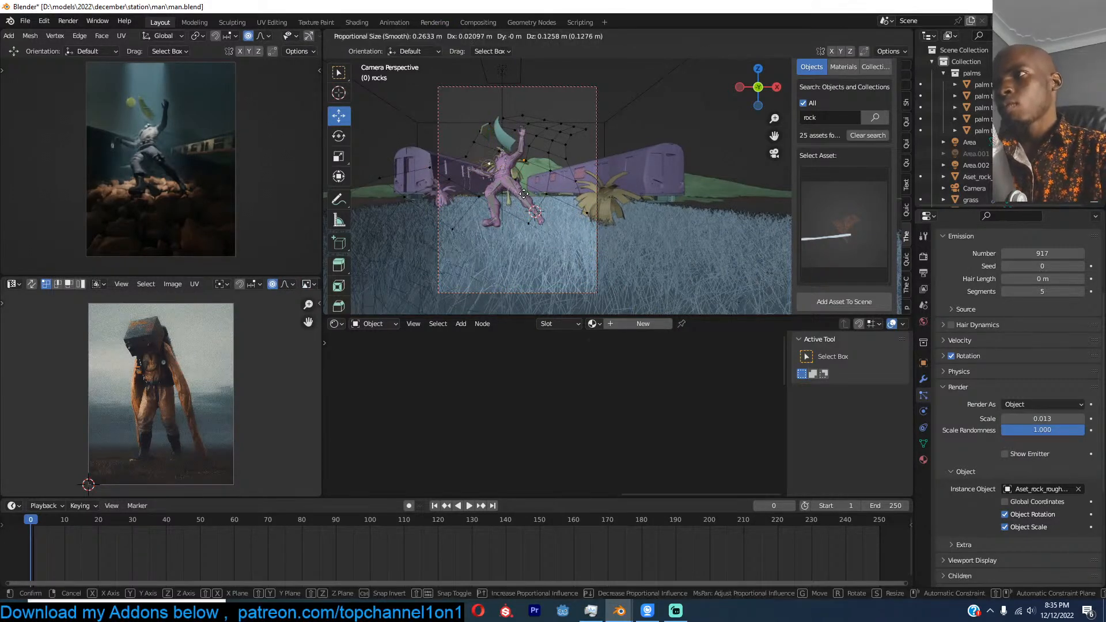
pyautogui.scroll(-3, 536, 138)
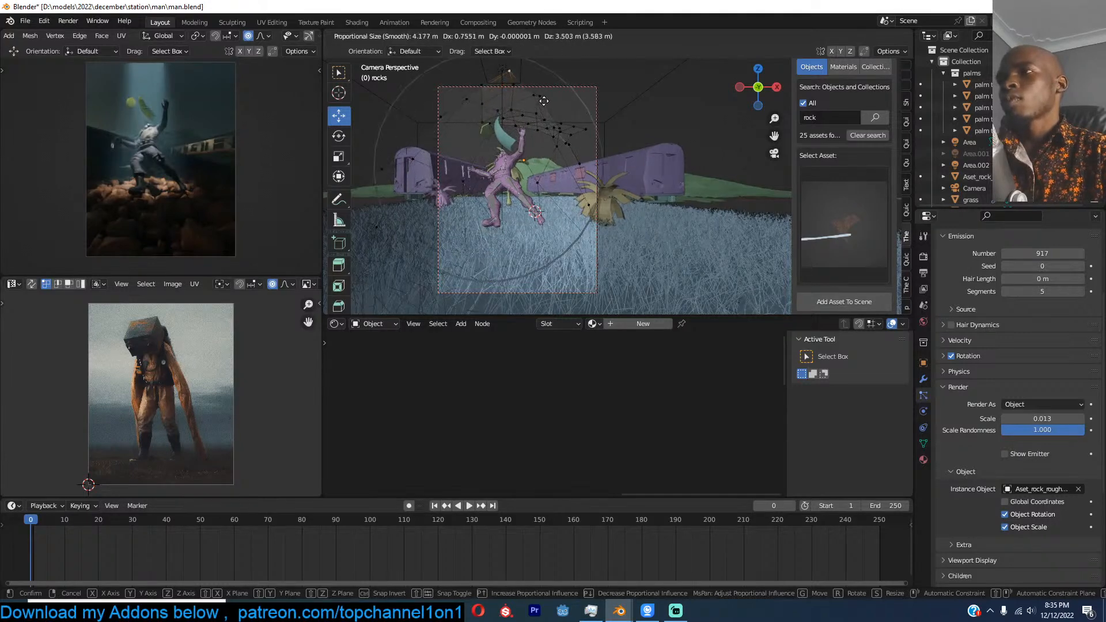
pyautogui.click(543, 116)
pyautogui.press('Tab')
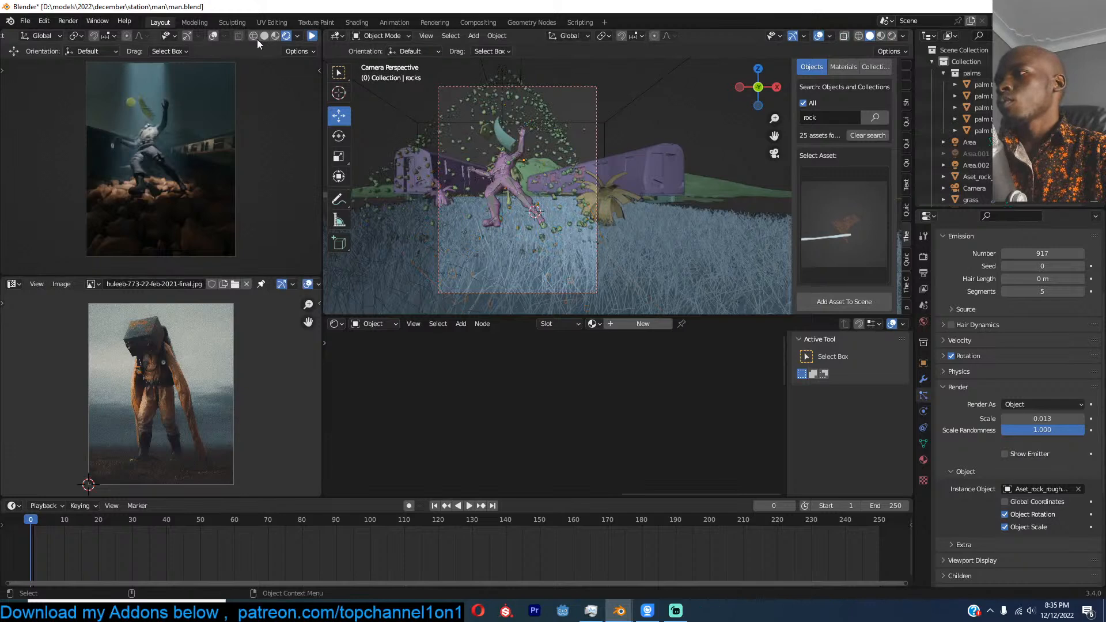
# Step: Reduce the rocks particle system to 270 particles and resume the rendered preview
pyautogui.scroll(4, 960, 312)
pyautogui.moveTo(1045, 351); pyautogui.dragTo(982, 351)
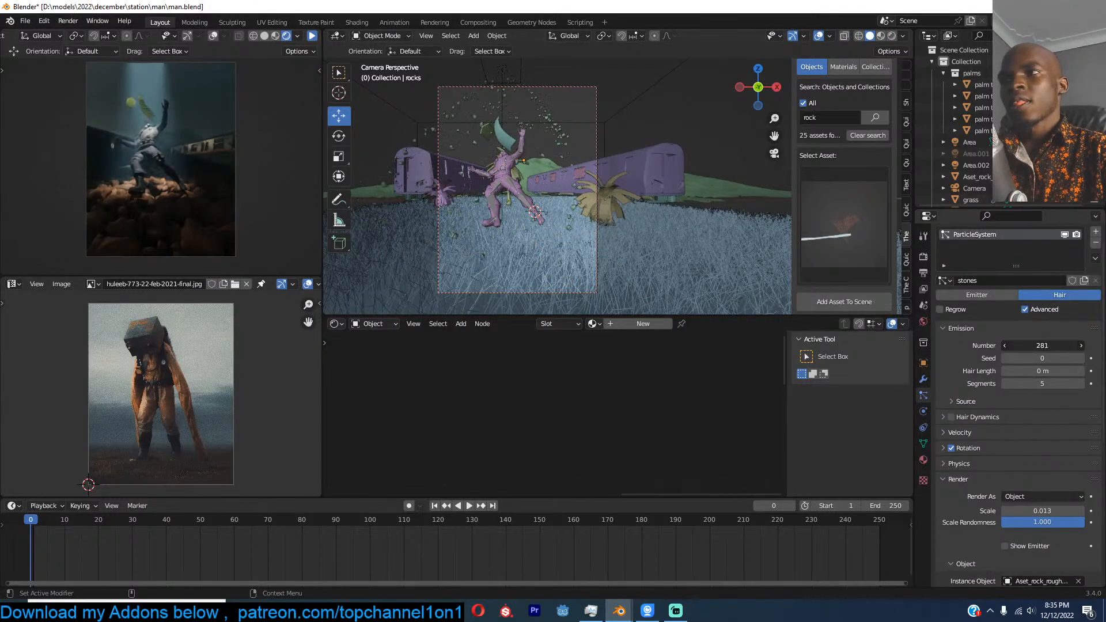
pyautogui.click(312, 36)
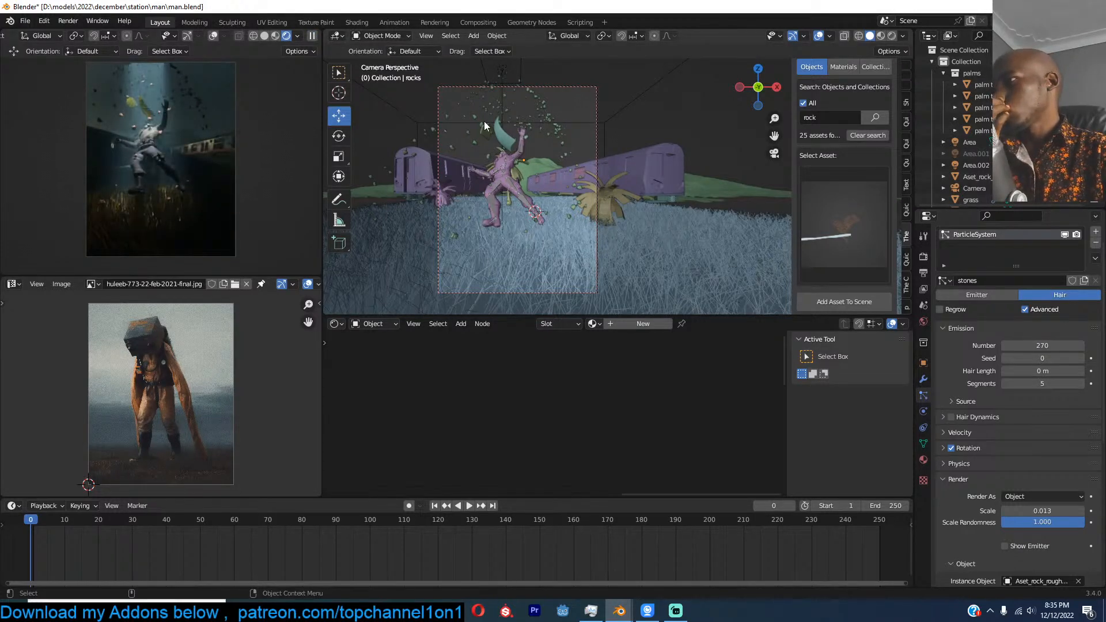
# Step: Reshape the rocks emitter mesh with several proportional vertex moves so the debris spreads differently around the soldier
pyautogui.click(521, 119)
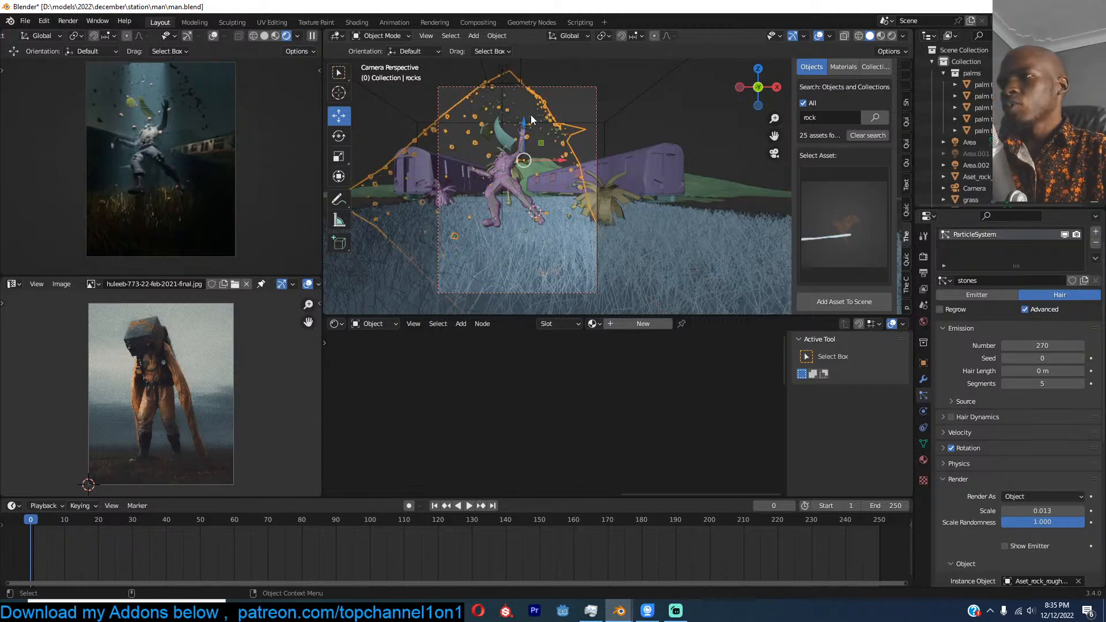
pyautogui.press('Tab')
pyautogui.press('g')
pyautogui.click(595, 163)
pyautogui.press('g')
pyautogui.click(494, 205)
pyautogui.click(517, 134)
pyautogui.press('g')
pyautogui.click(486, 74)
pyautogui.click(526, 110)
pyautogui.press('g')
pyautogui.click(518, 146)
pyautogui.press('Tab')
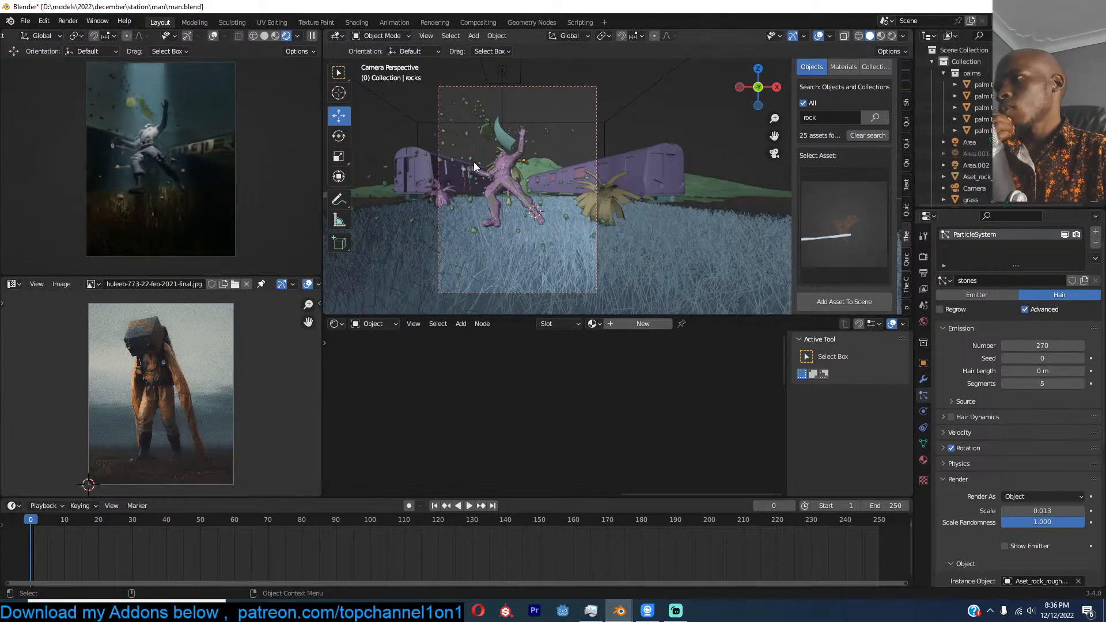
# Step: Set the power of the Area.002 light above the soldier to 200 W and save the file
pyautogui.click(503, 70)
pyautogui.click(924, 412)
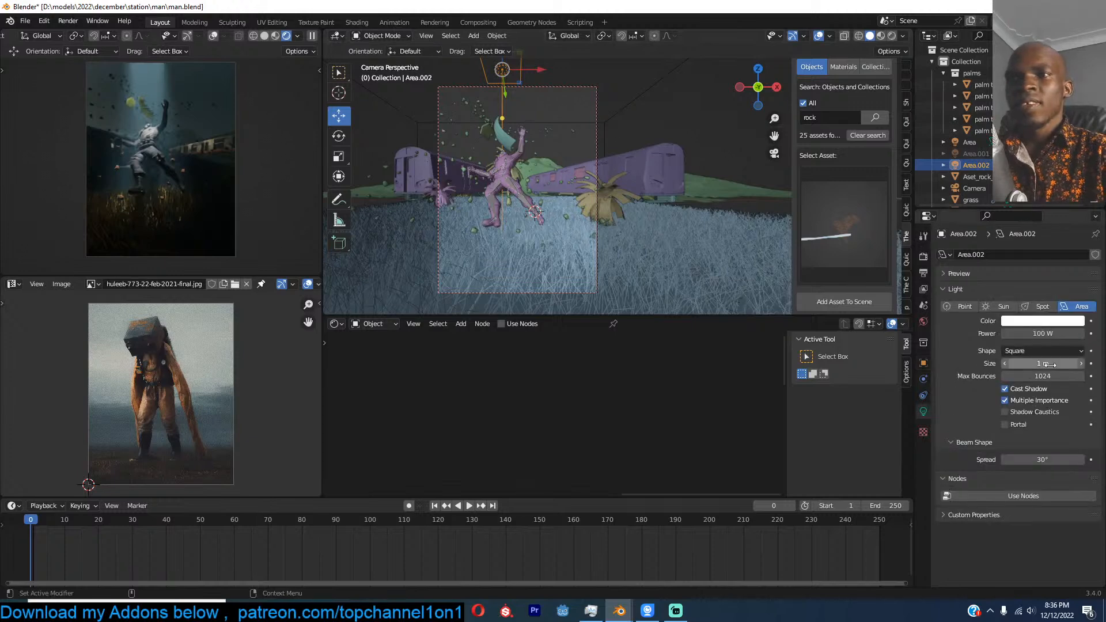
pyautogui.click(1045, 334)
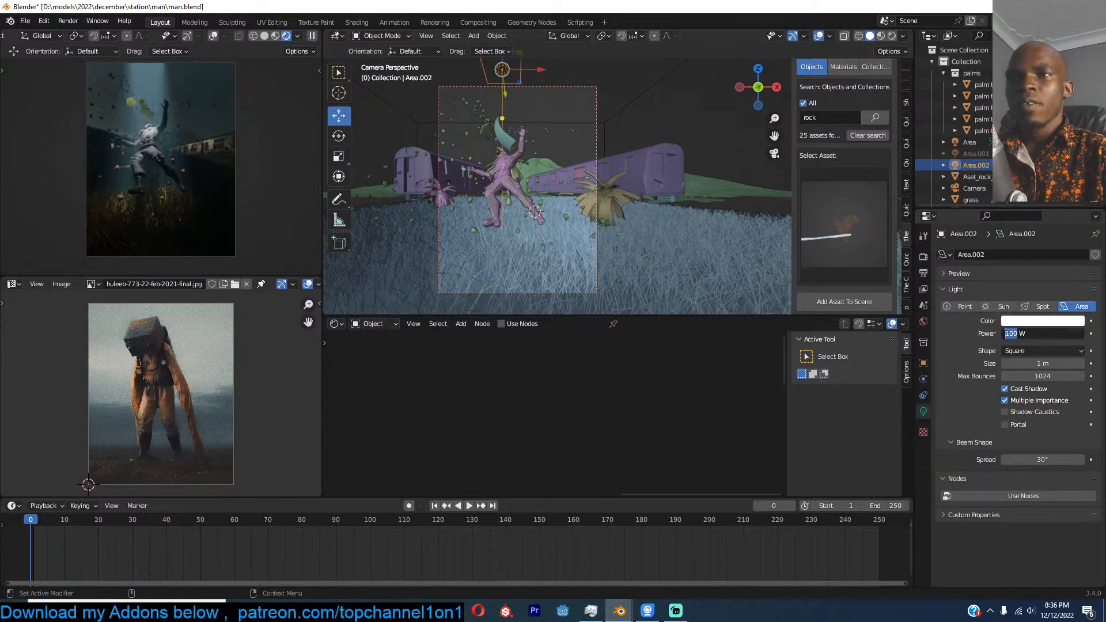
pyautogui.press('Return')
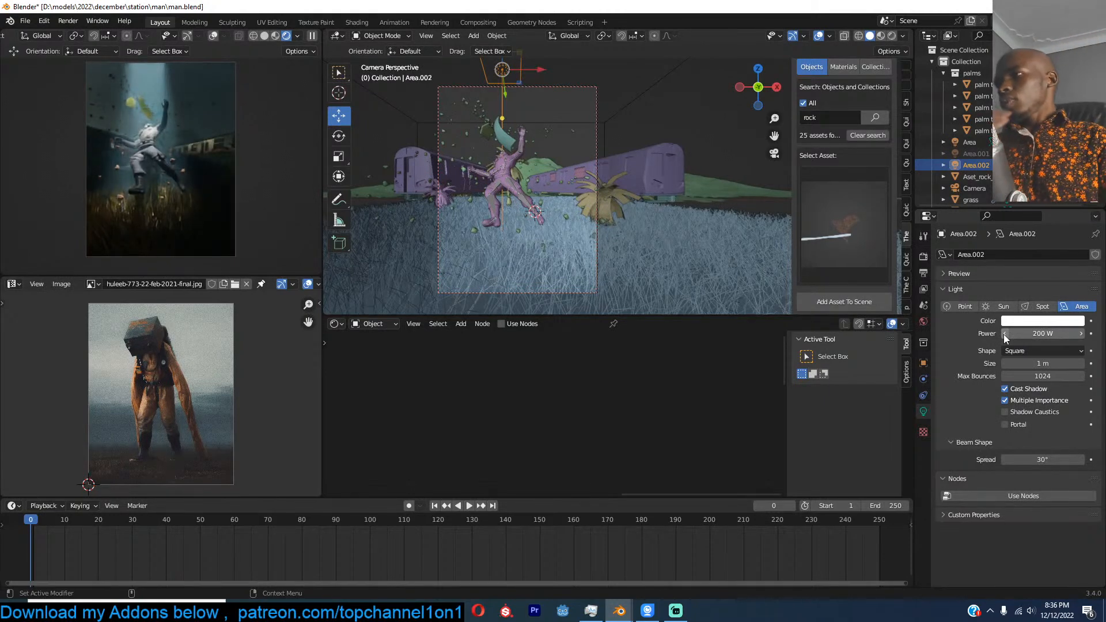
pyautogui.scroll(1, 404, 286)
pyautogui.hotkey('ctrl', 's')
# Step: In the soldier's Ch35_body2 material, make room beside the base color texture and insert an RGB Curves node before the Principled BSDF
pyautogui.scroll(3, 163, 407)
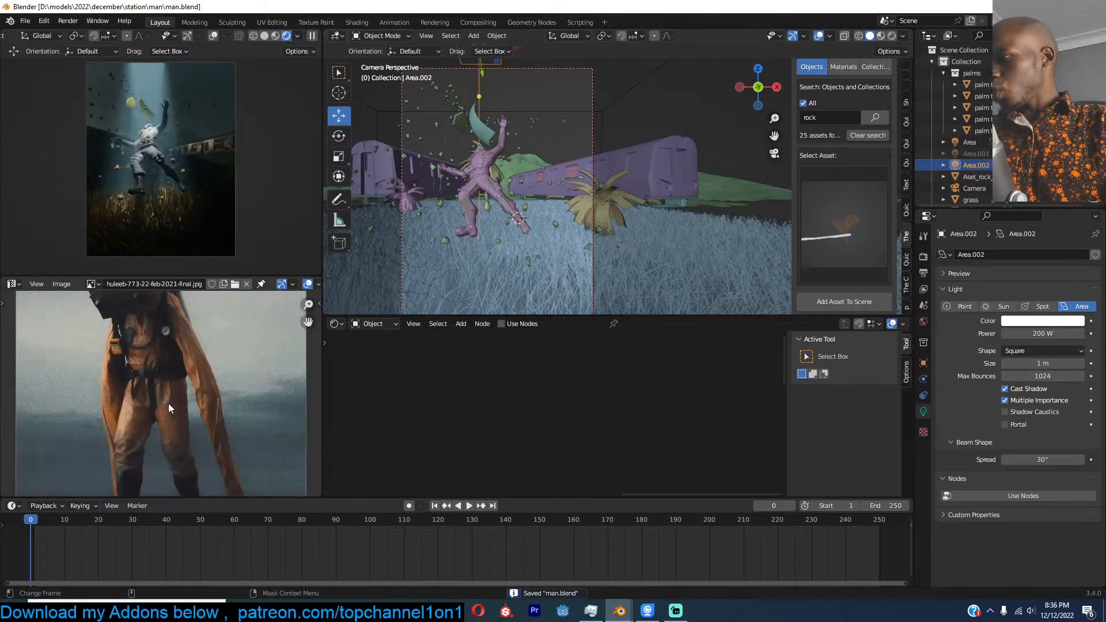
pyautogui.click(502, 159)
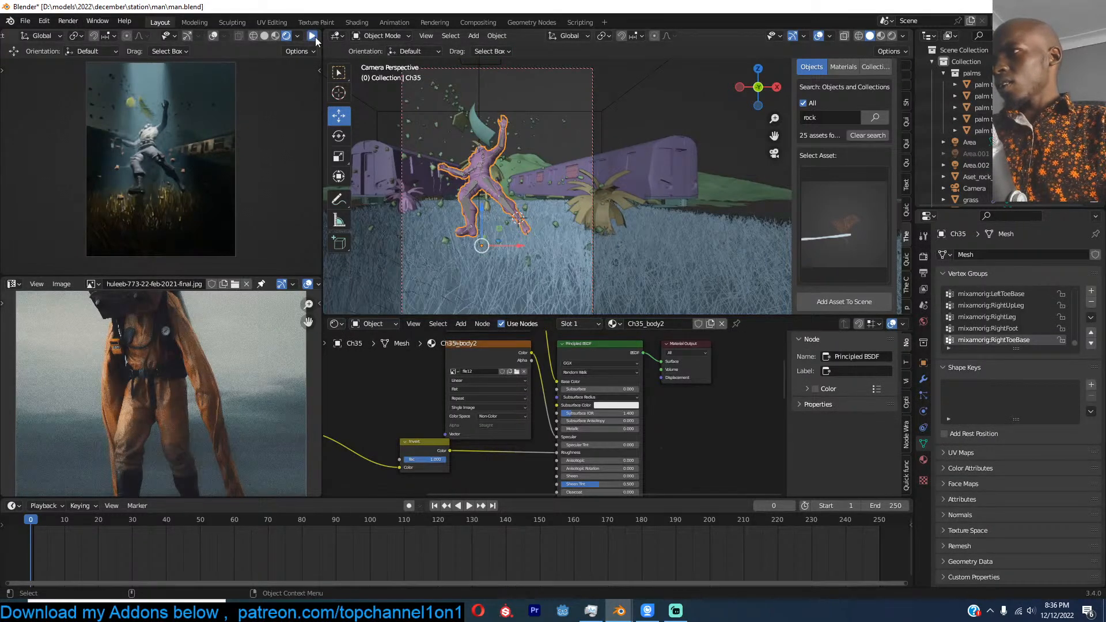
pyautogui.scroll(-2, 557, 414)
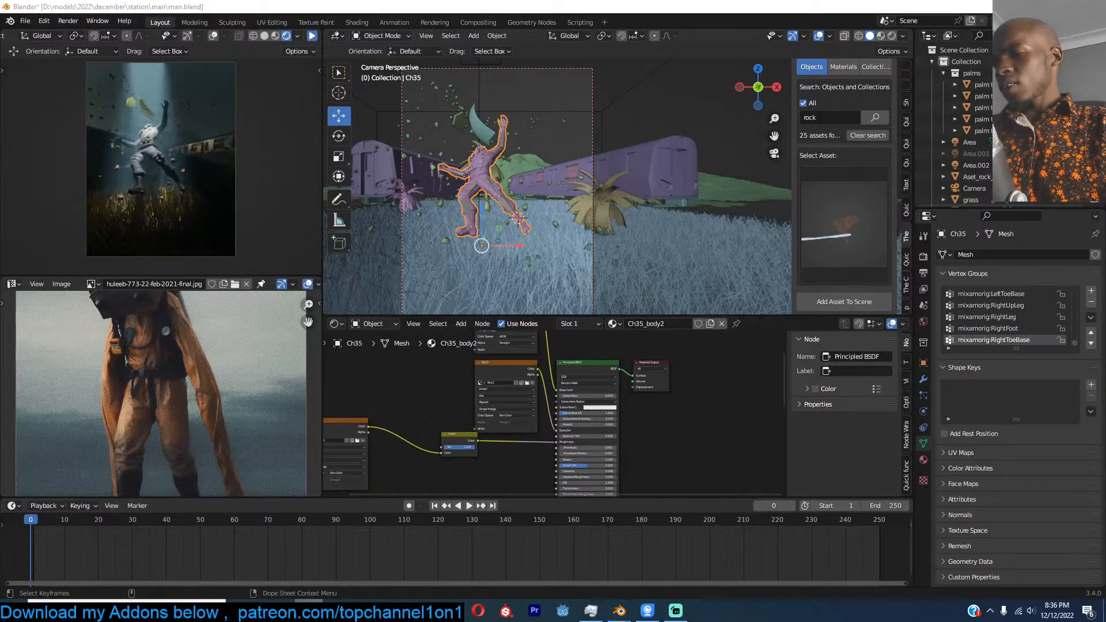
pyautogui.scroll(4, 591, 179)
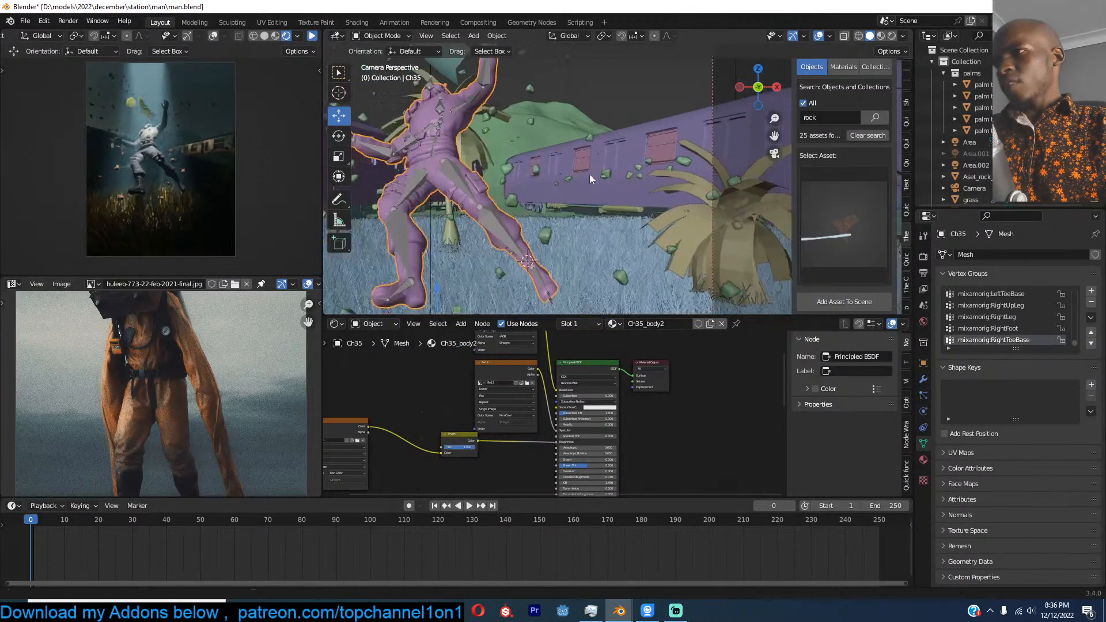
pyautogui.hotkey('ctrl', 's')
pyautogui.scroll(1, 220, 382)
pyautogui.moveTo(560, 369); pyautogui.dragTo(631, 408, button='middle')
pyautogui.moveTo(628, 333); pyautogui.dragTo(458, 349)
pyautogui.hotkey('ctrl', 's')
pyautogui.moveTo(586, 377); pyautogui.dragTo(588, 383, button='middle')
pyautogui.hotkey('shift', 'a')
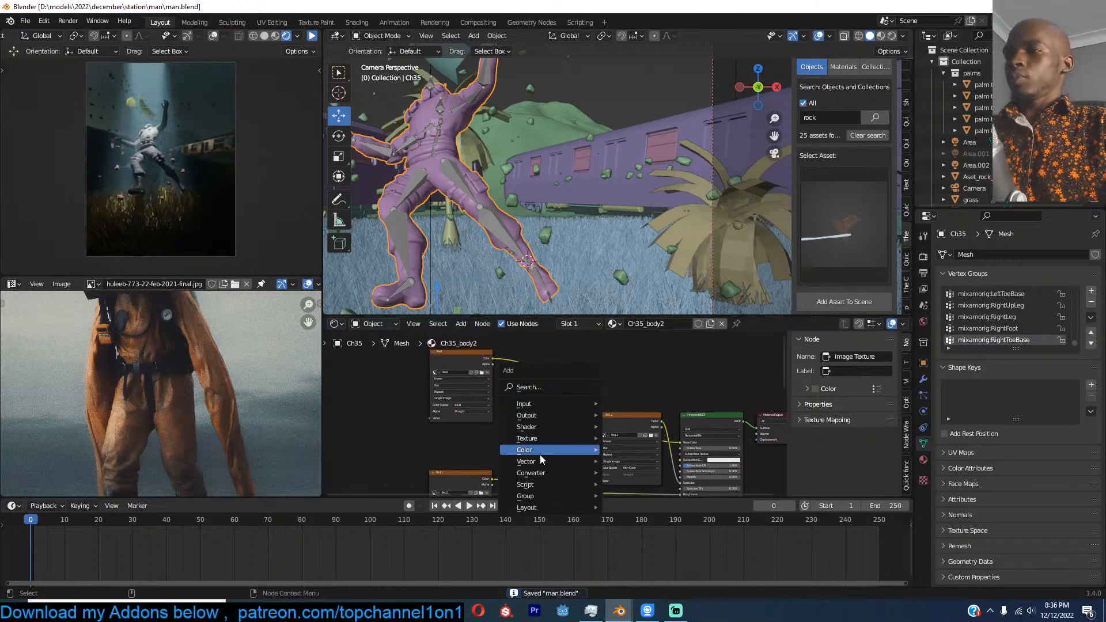
pyautogui.moveTo(544, 449)
pyautogui.click(654, 517)
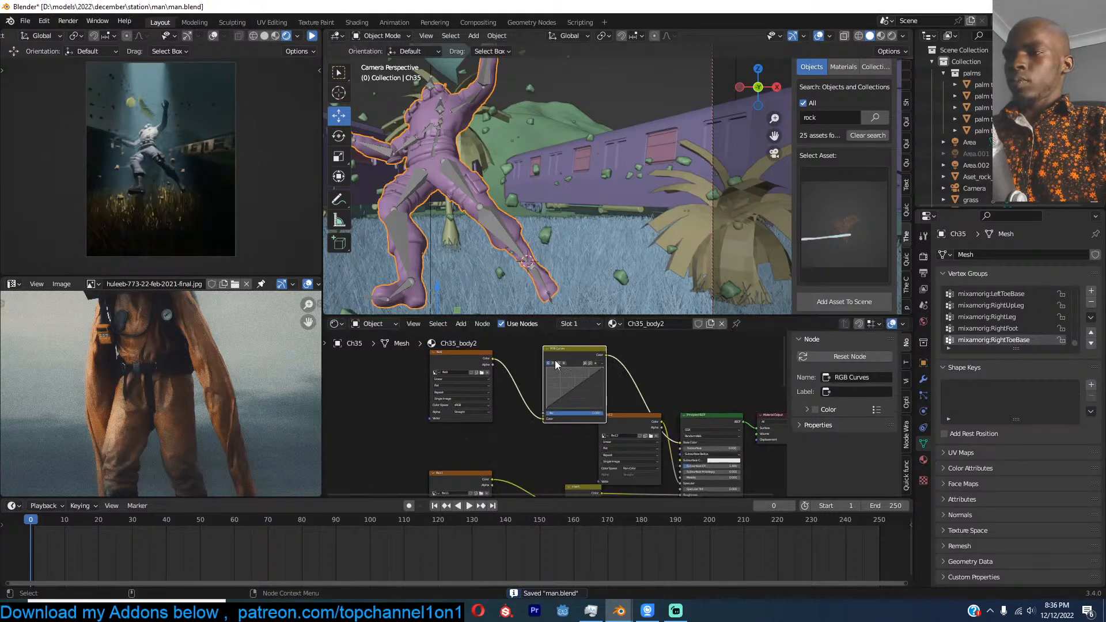
# Step: Raise the red and green curves of the Ch35_body2 RGB Curves node, with the green point at about 0.336, 0.663, and save
pyautogui.moveTo(580, 387); pyautogui.dragTo(563, 382)
pyautogui.click(553, 363)
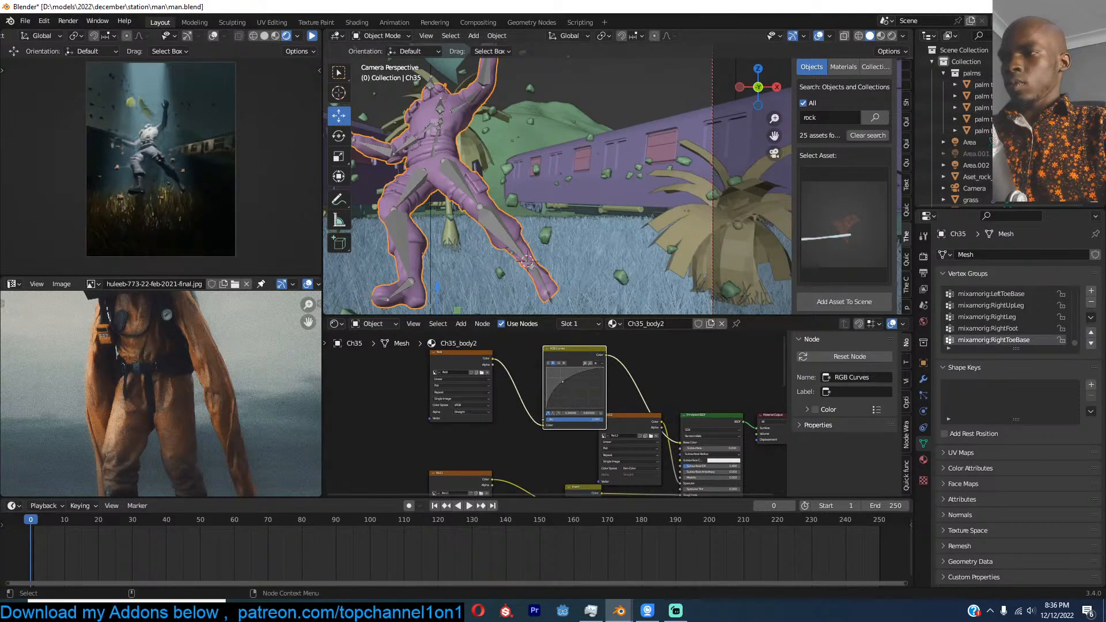
pyautogui.click(559, 363)
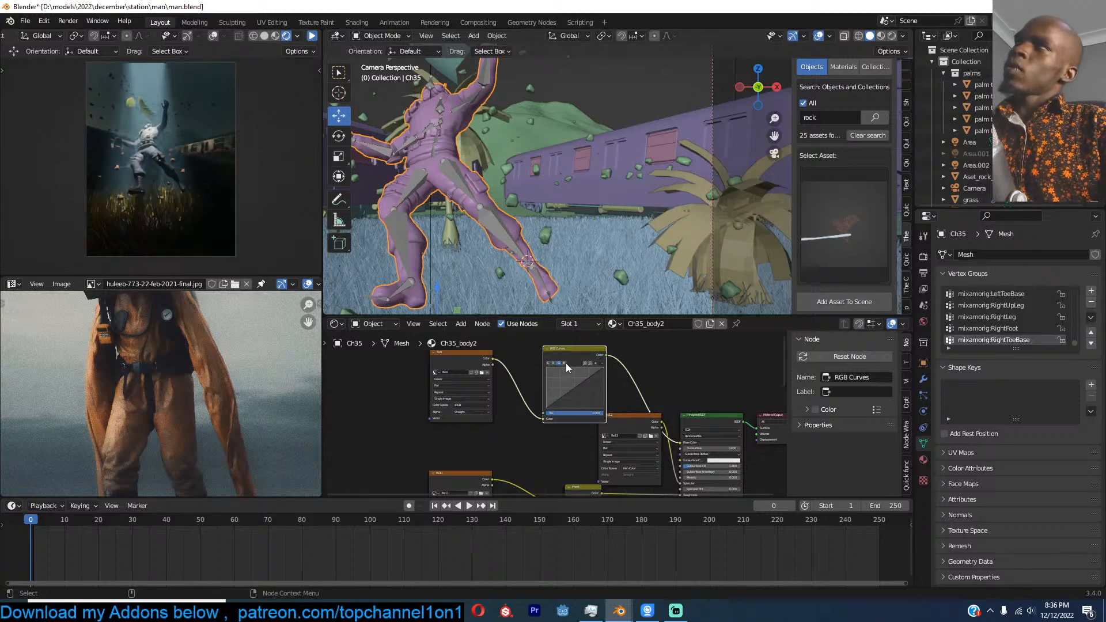
pyautogui.scroll(3, 589, 395)
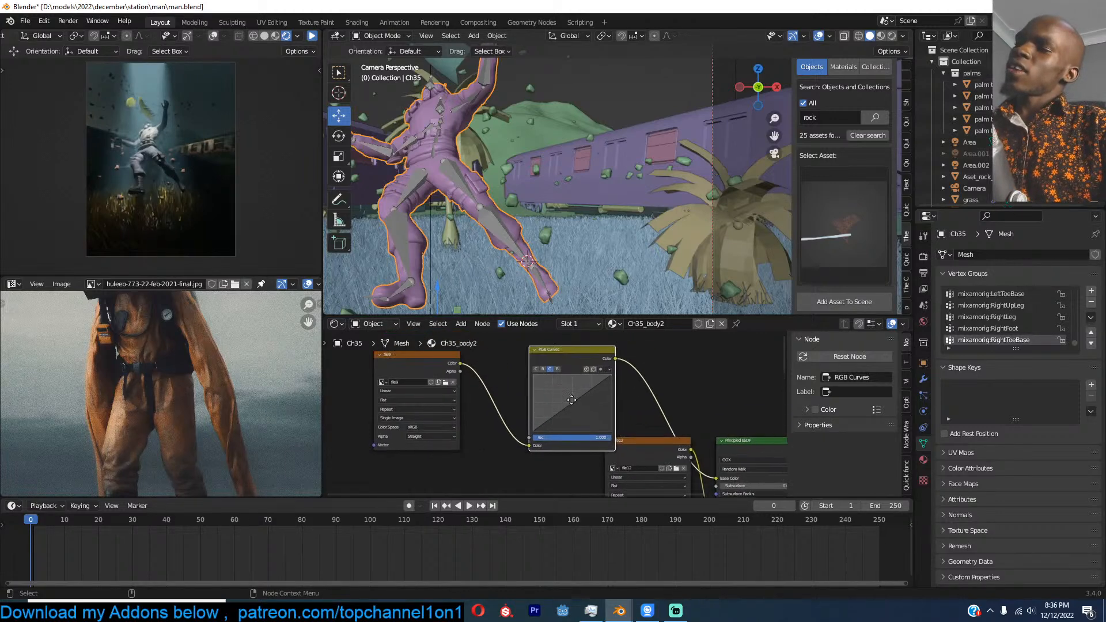
pyautogui.moveTo(575, 410); pyautogui.dragTo(557, 399)
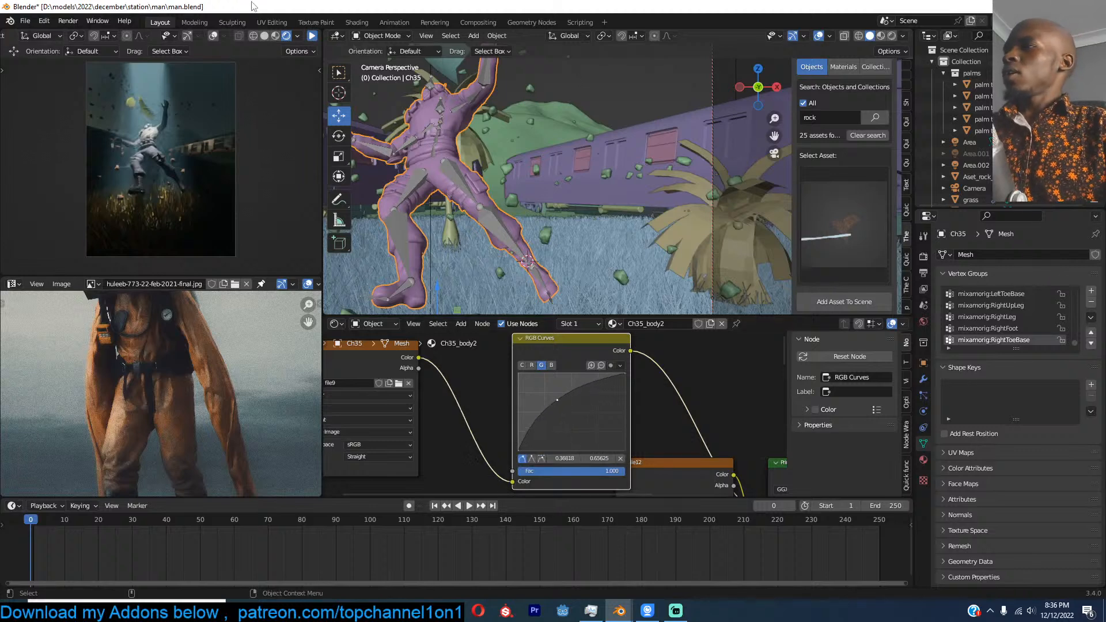
pyautogui.click(312, 36)
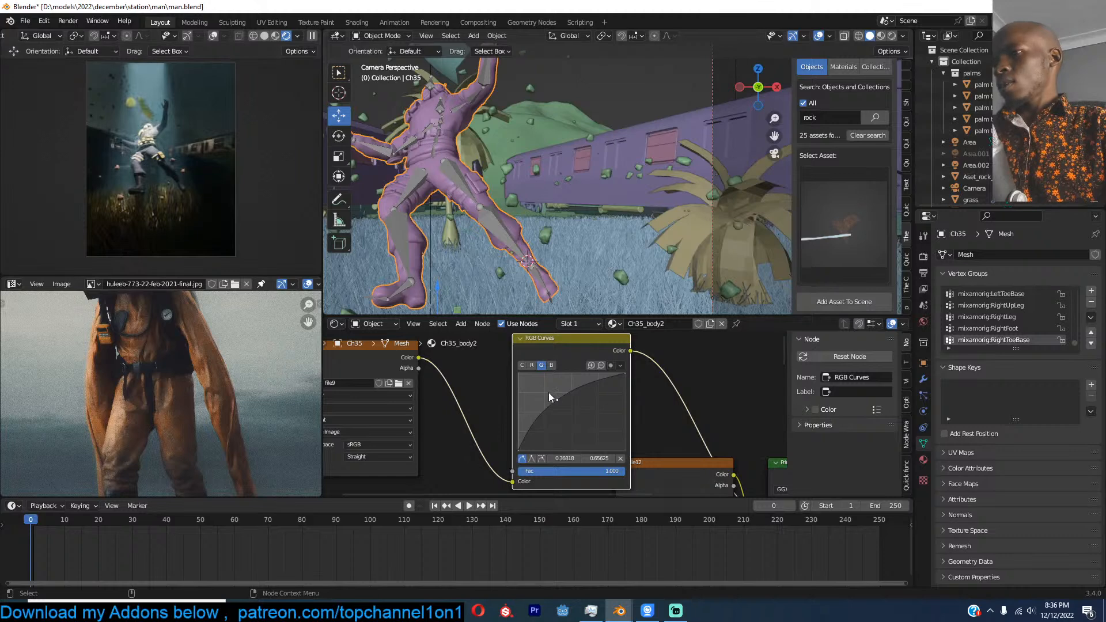
pyautogui.moveTo(557, 400); pyautogui.dragTo(554, 399)
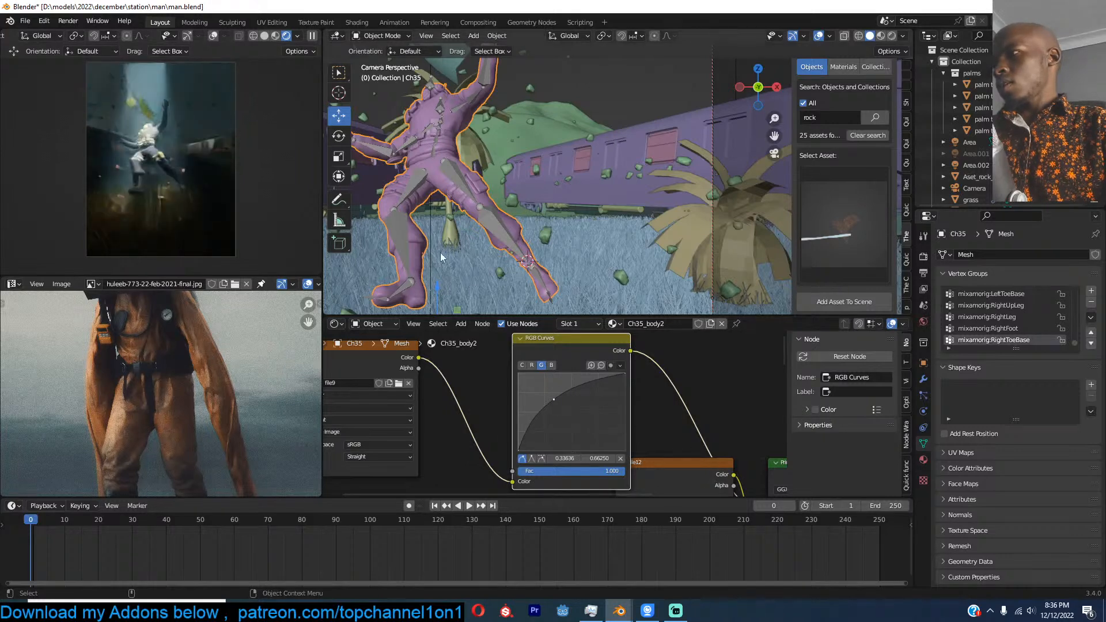
pyautogui.hotkey('ctrl', 's')
# Step: Switch to the soldier's Ch35_body material and insert an RGB Curves node between the base color texture and the Principled BSDF
pyautogui.click(385, 205)
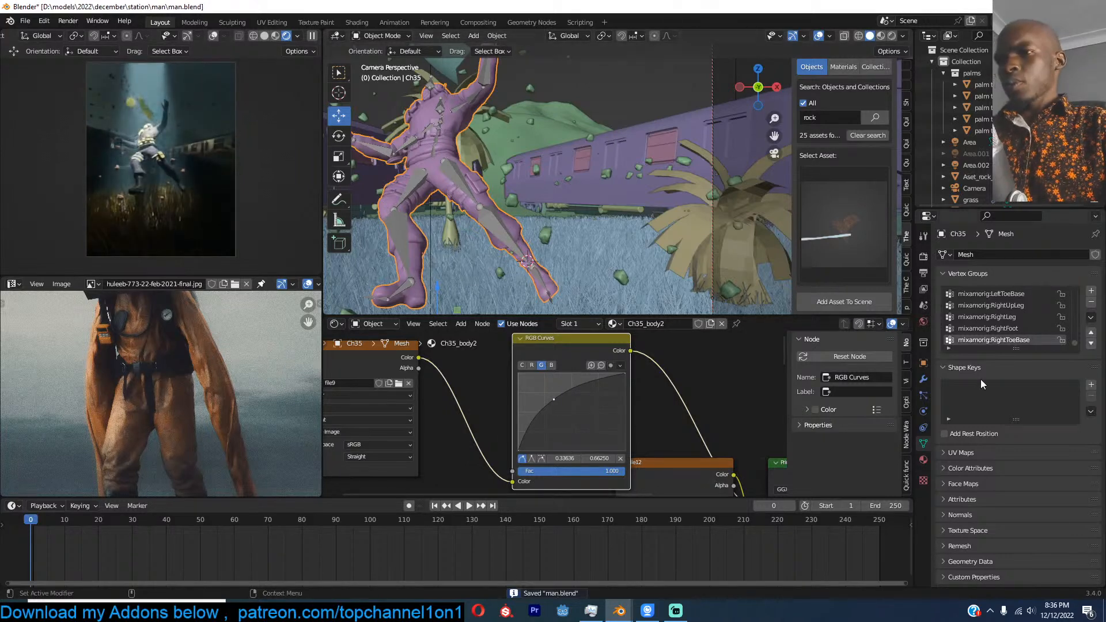
pyautogui.click(924, 460)
pyautogui.click(988, 269)
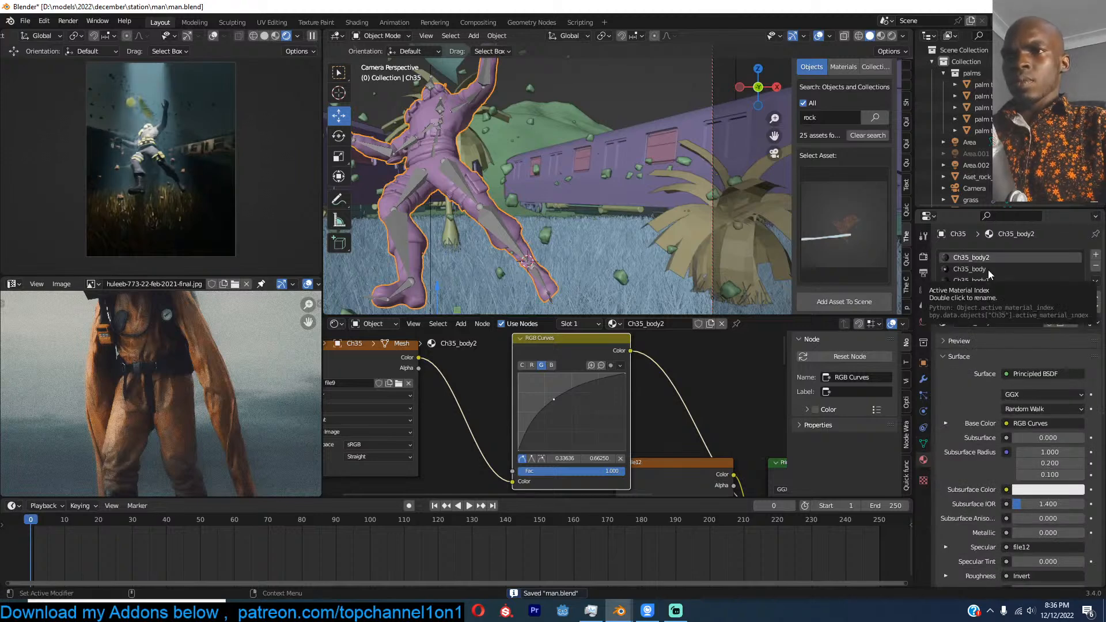
pyautogui.scroll(-4, 632, 411)
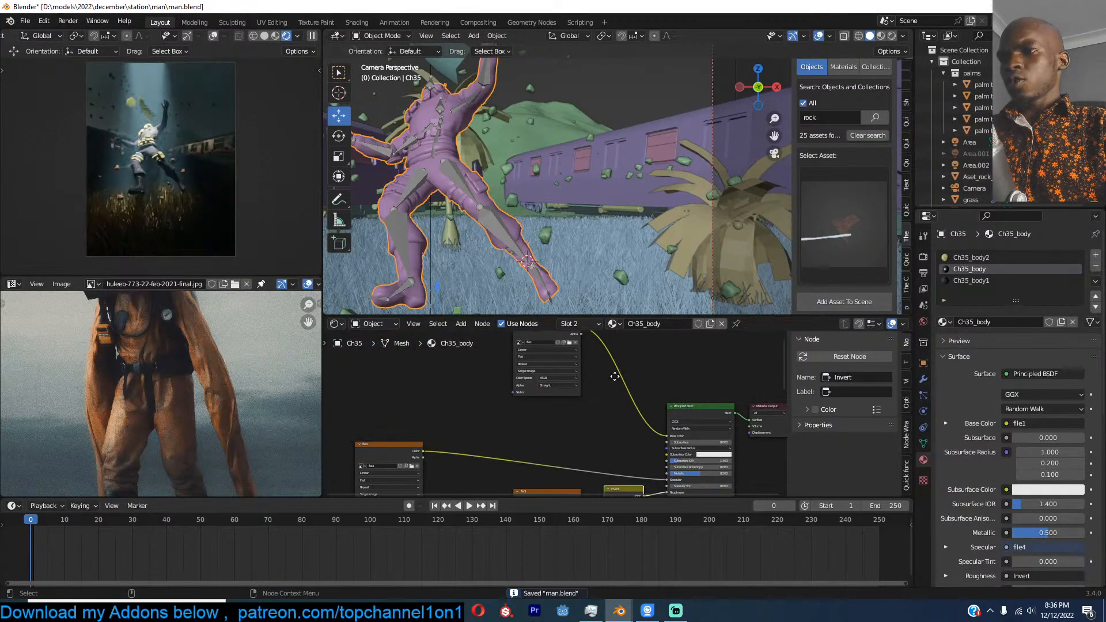
pyautogui.hotkey('shift', 'a')
pyautogui.moveTo(565, 394)
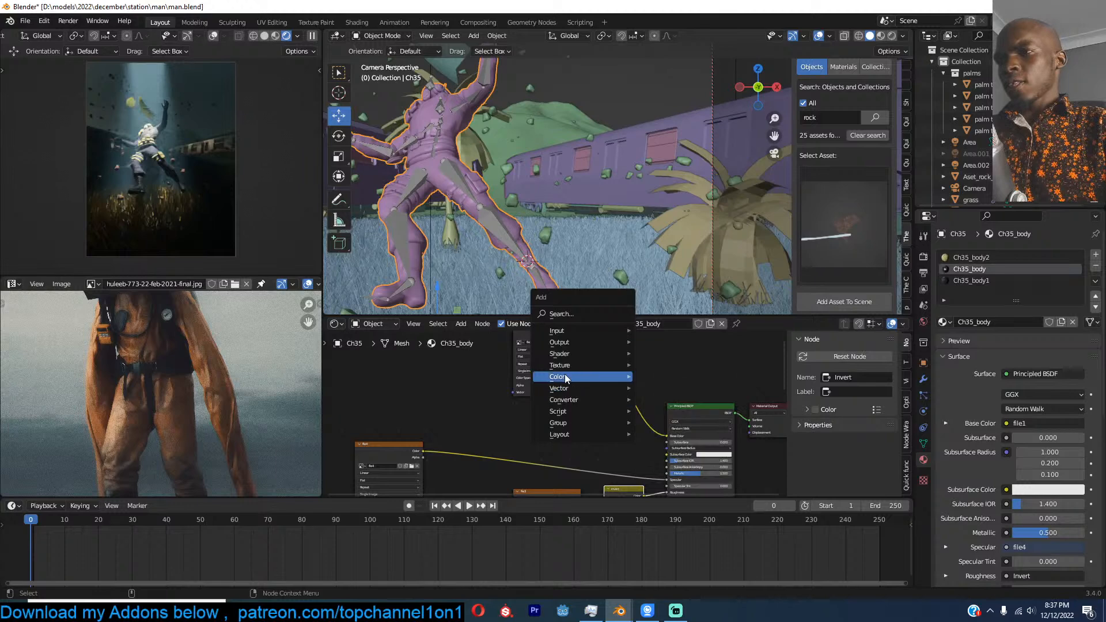
pyautogui.click(704, 447)
pyautogui.click(592, 371)
# Step: Raise the red and green curves of the Ch35_body RGB Curves node to tint the suit orange, and save the file
pyautogui.moveTo(591, 369); pyautogui.dragTo(525, 396, button='middle')
pyautogui.scroll(3, 540, 407)
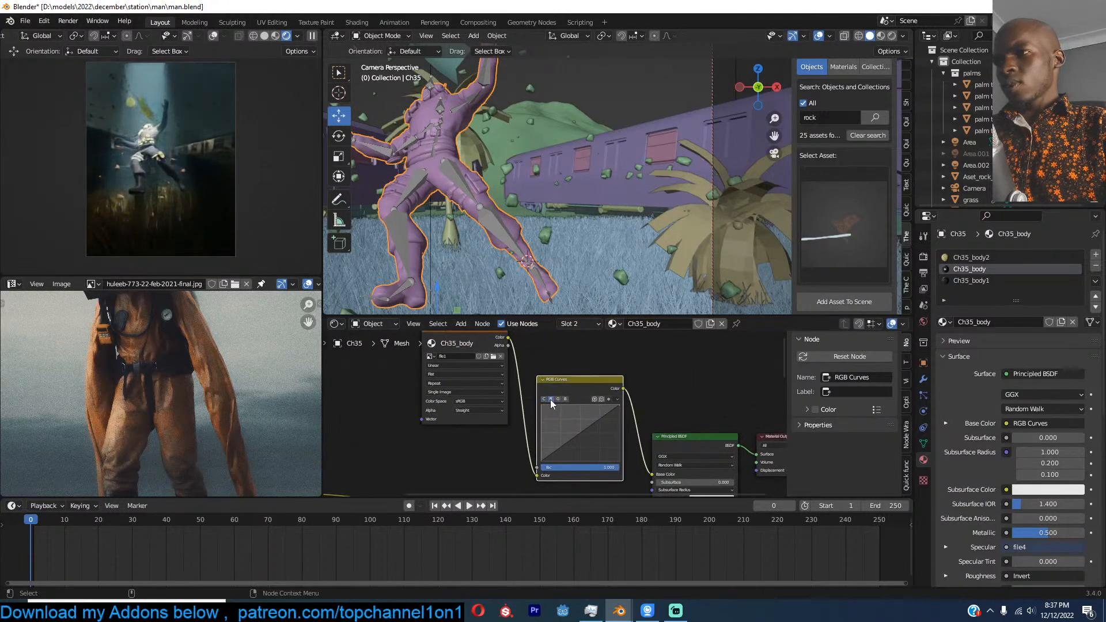
pyautogui.moveTo(577, 431)
pyautogui.mouseDown()
pyautogui.moveTo(556, 420)
pyautogui.moveTo(568, 419)
pyautogui.mouseUp()
pyautogui.click(558, 399)
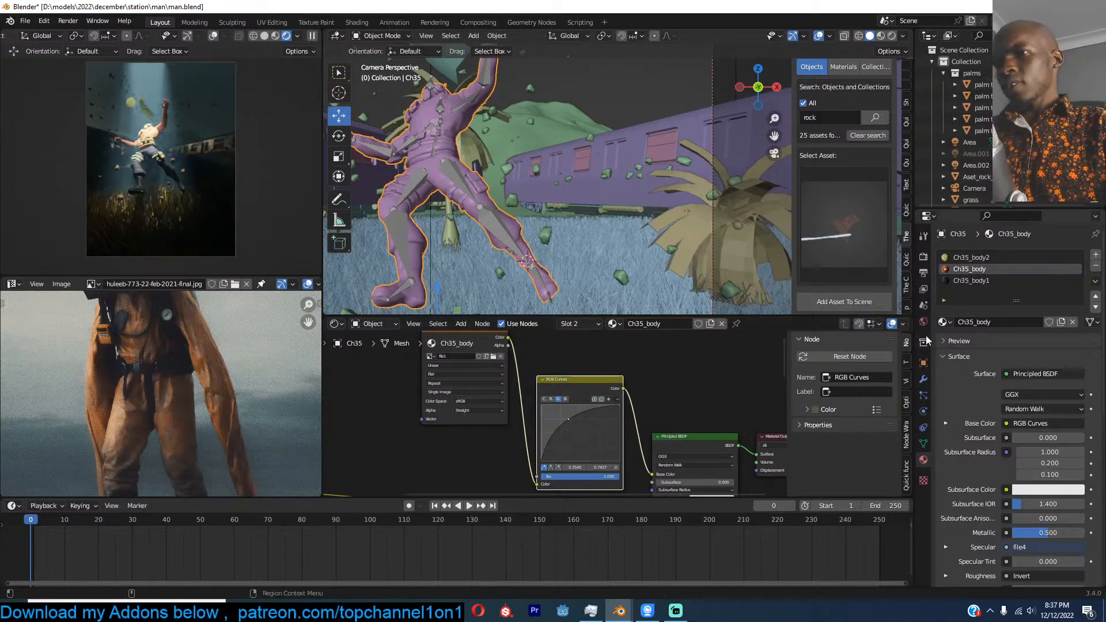
pyautogui.scroll(-5, 645, 398)
pyautogui.moveTo(649, 453); pyautogui.dragTo(651, 384, button='middle')
pyautogui.scroll(2, 652, 384)
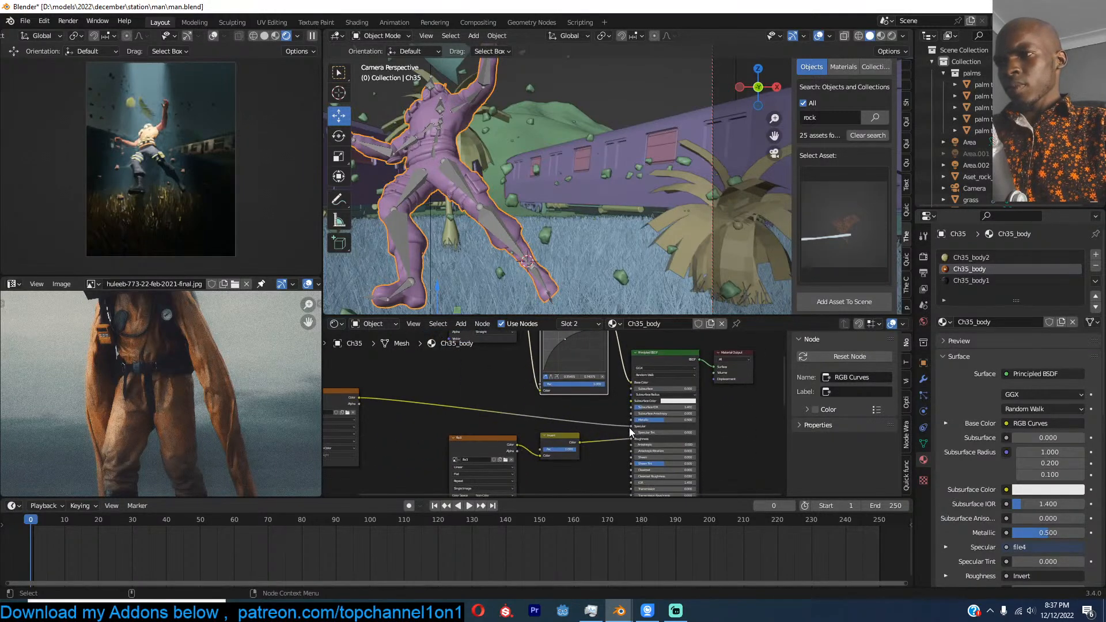
pyautogui.scroll(3, 559, 431)
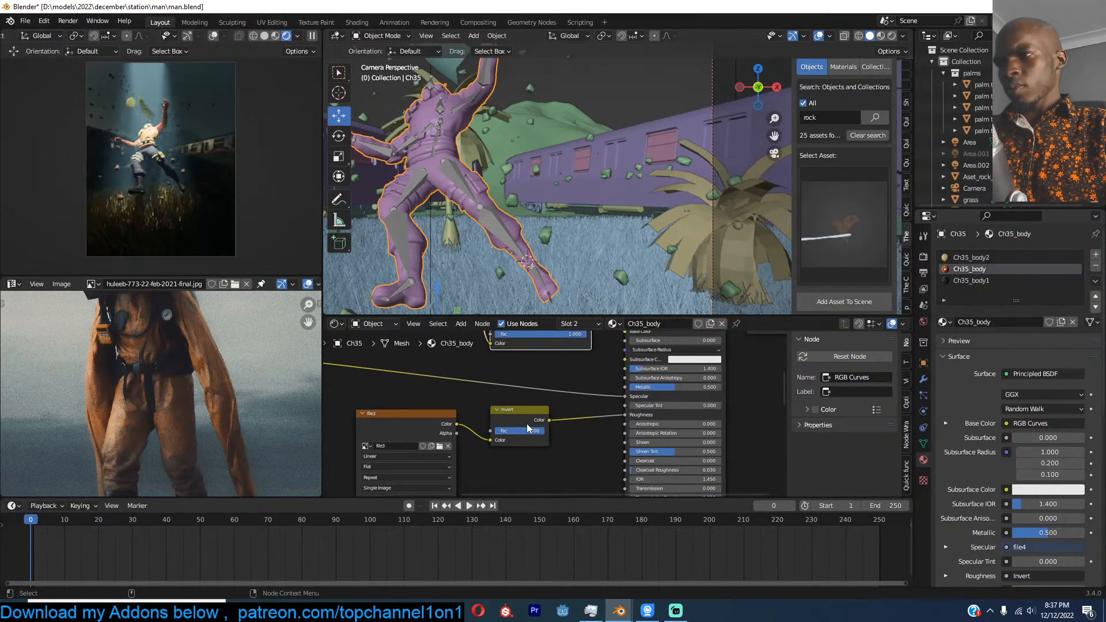
pyautogui.hotkey('ctrl', 's')
# Step: Switch to the soldier's Ch35_body1 material, move the base color texture aside, and insert an RGB Curves node before the Principled BSDF
pyautogui.click(972, 281)
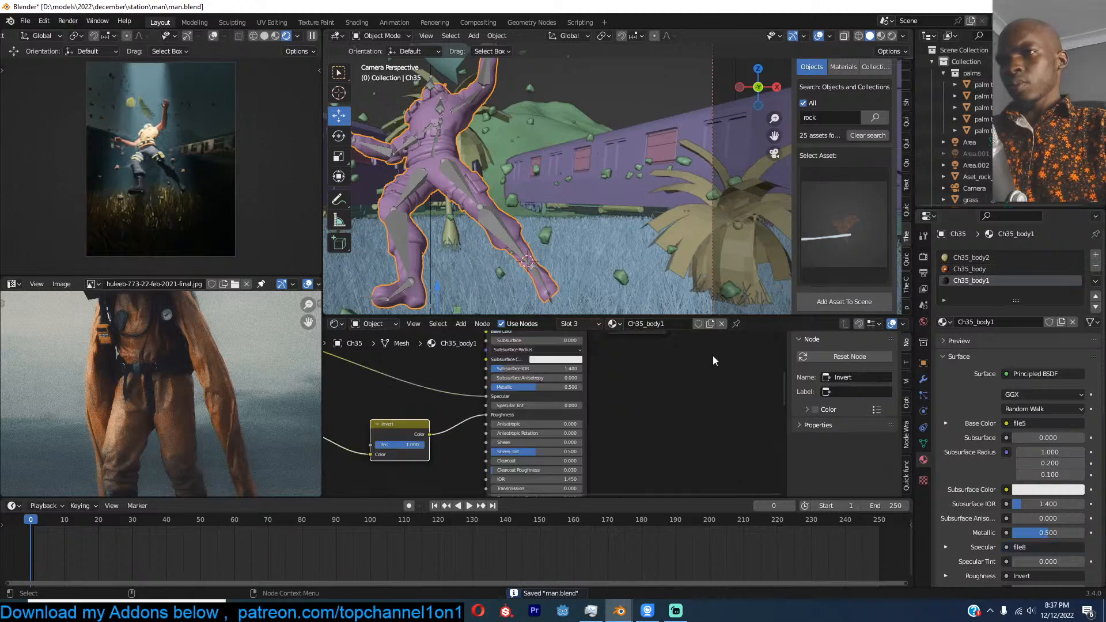
pyautogui.moveTo(586, 392); pyautogui.dragTo(648, 405, button='middle')
pyautogui.moveTo(457, 394); pyautogui.dragTo(561, 454, button='middle')
pyautogui.scroll(-1, 548, 408)
pyautogui.moveTo(590, 348); pyautogui.dragTo(475, 356)
pyautogui.hotkey('shift', 'a')
pyautogui.moveTo(562, 383)
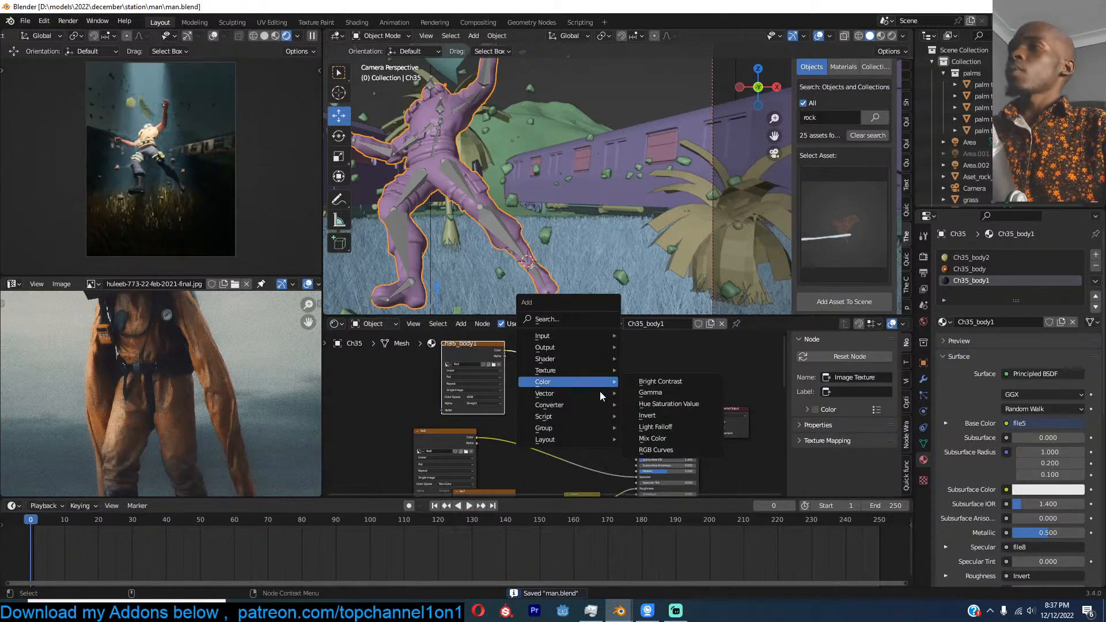
pyautogui.click(656, 450)
pyautogui.click(564, 375)
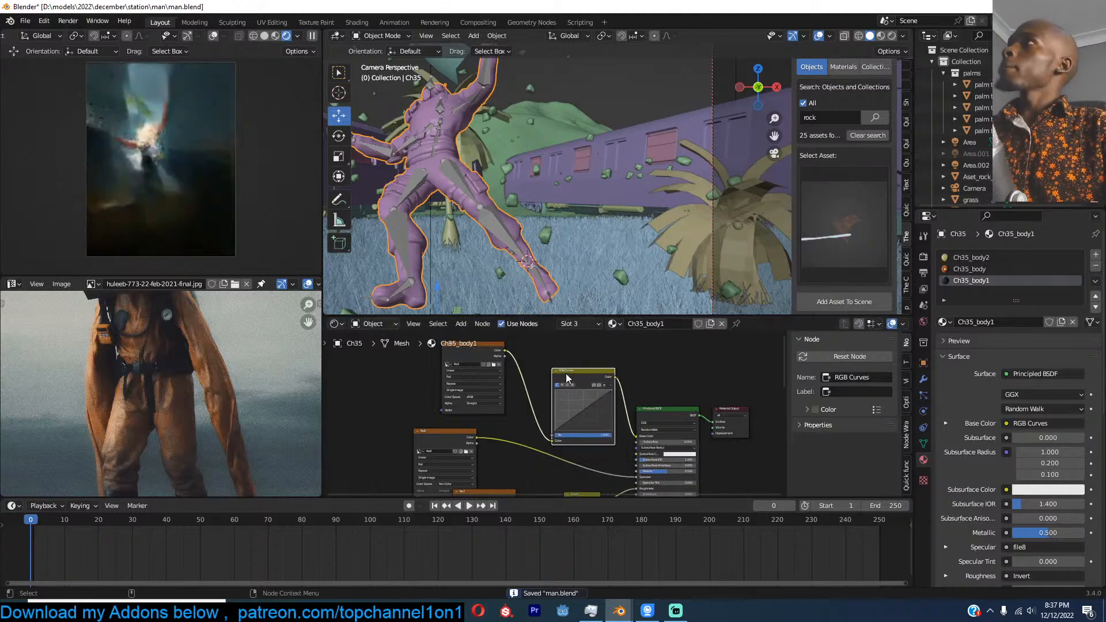
# Step: Save the file and raise the red and green curves of the Ch35_body1 RGB Curves node, with the green point at 0.35, 0.675
pyautogui.scroll(2, 593, 422)
pyautogui.hotkey('ctrl', 's')
pyautogui.scroll(1, 616, 408)
pyautogui.click(587, 396)
pyautogui.moveTo(627, 436); pyautogui.dragTo(608, 424)
pyautogui.click(596, 396)
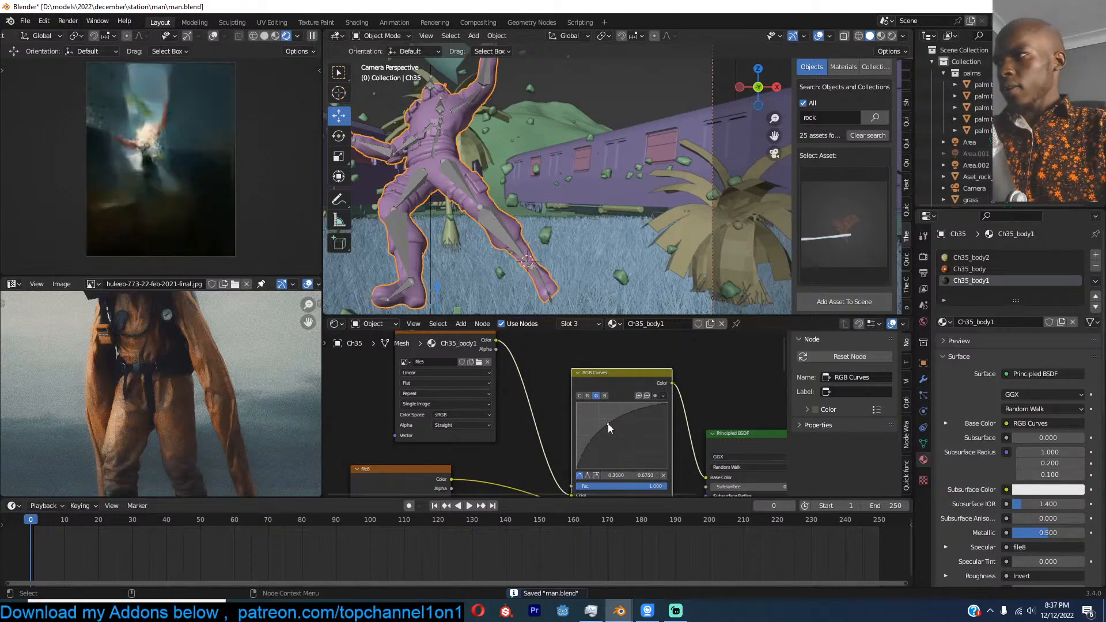
# Step: Raise the red curve point of the Ch35_body1 RGB Curves node to about 0.345, 0.631 and save the file
pyautogui.click(588, 396)
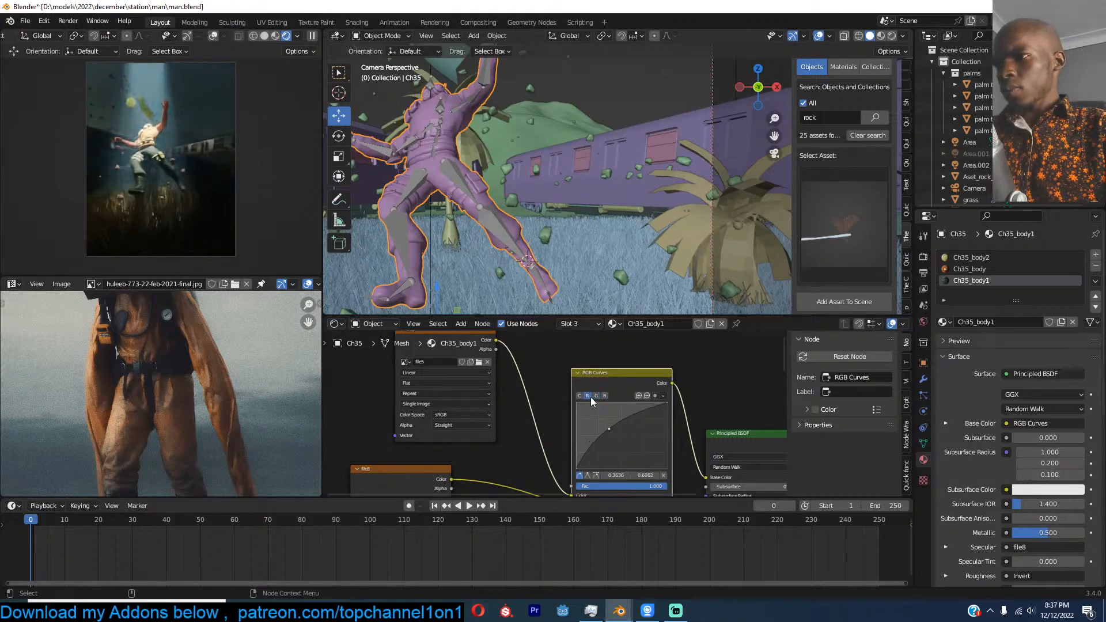
pyautogui.moveTo(608, 430)
pyautogui.mouseDown()
pyautogui.moveTo(597, 413)
pyautogui.moveTo(607, 427)
pyautogui.mouseUp()
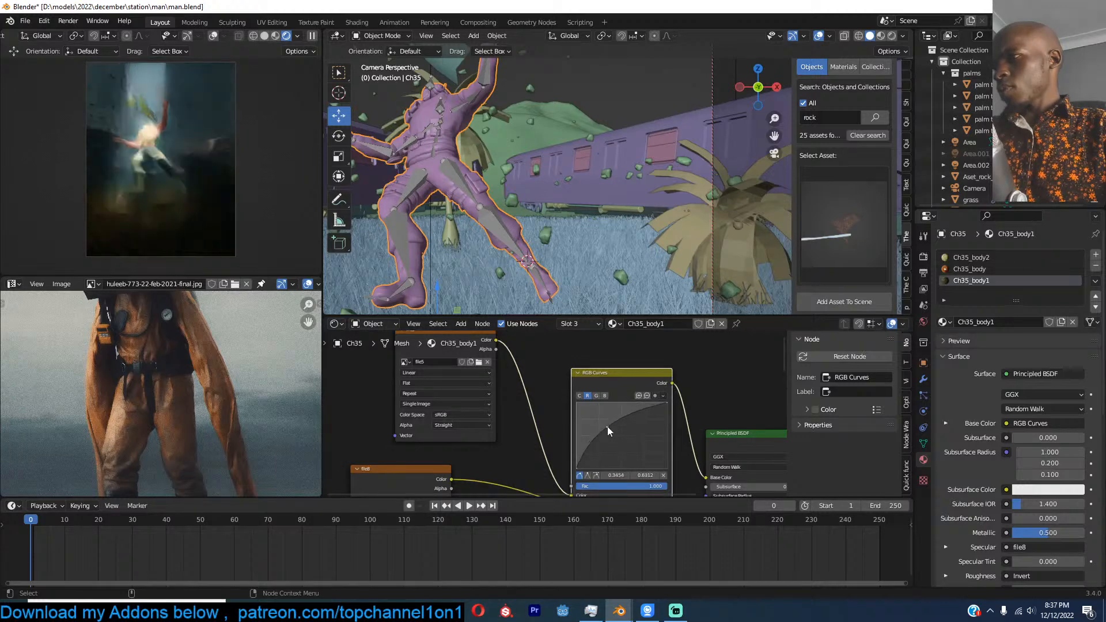
pyautogui.hotkey('ctrl', 's')
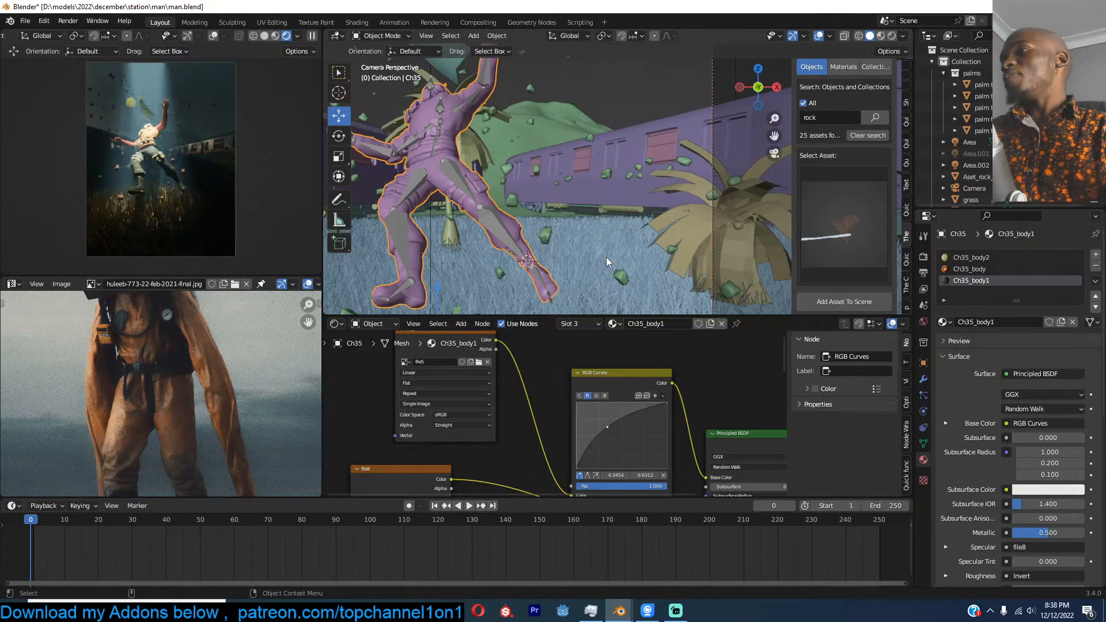
# Step: Frame the full camera view, clear the object selection and save the file
pyautogui.press('Home')
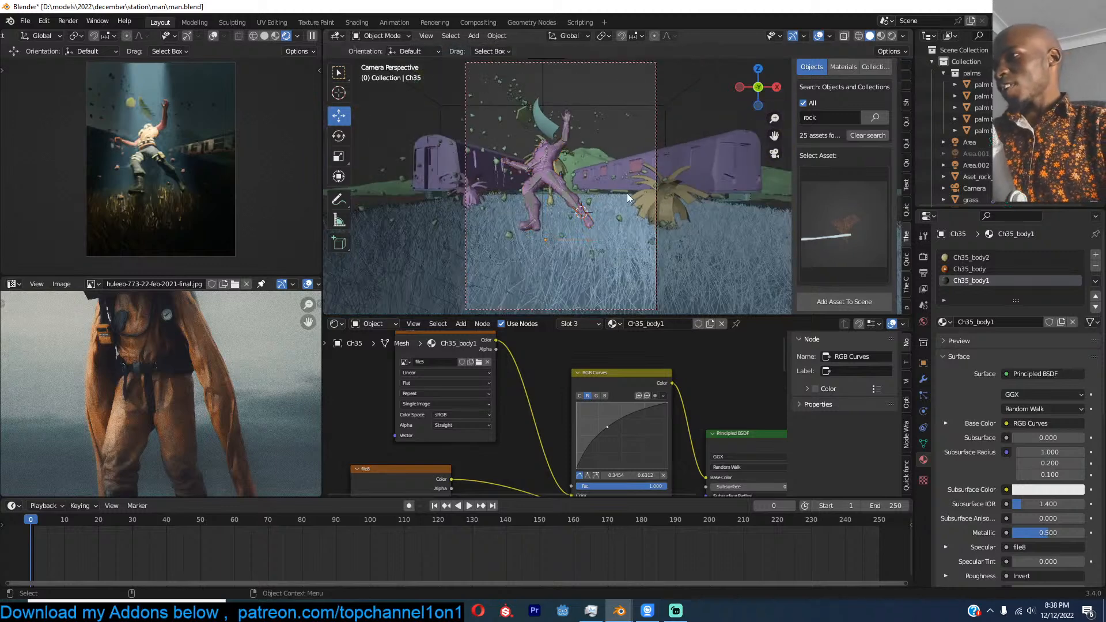
pyautogui.click(679, 196)
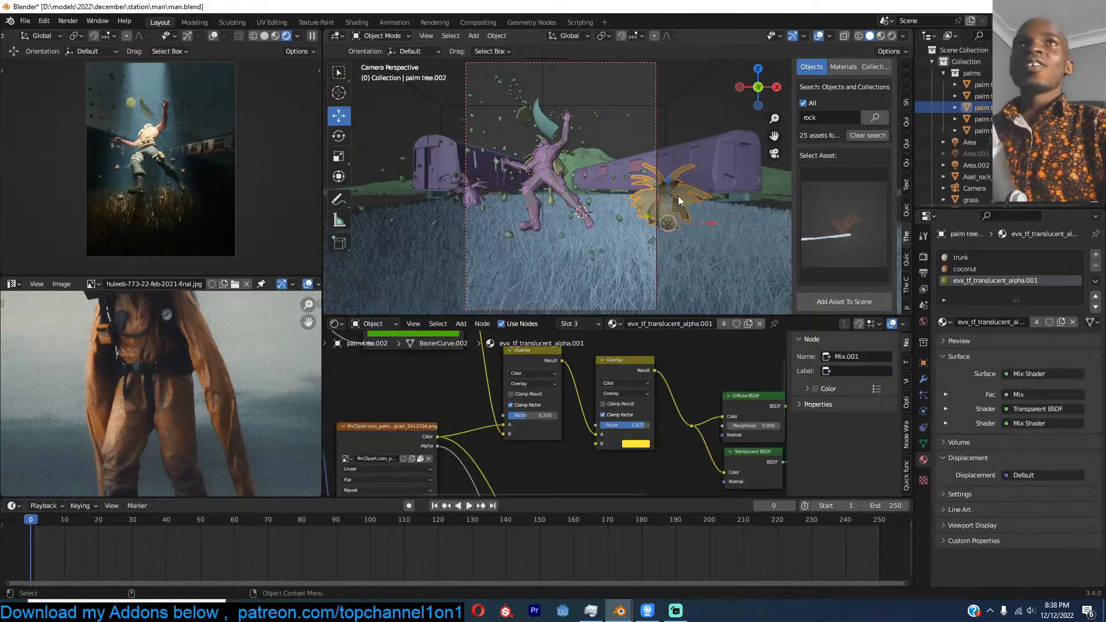
pyautogui.hotkey('ctrl', 's')
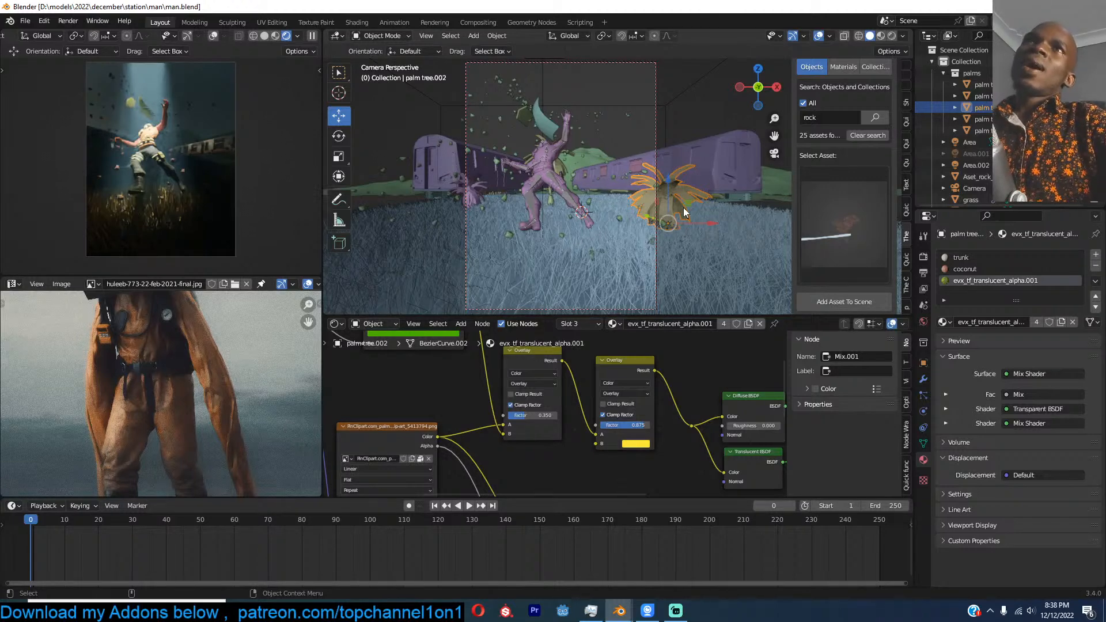
pyautogui.hotkey('ctrl', 's')
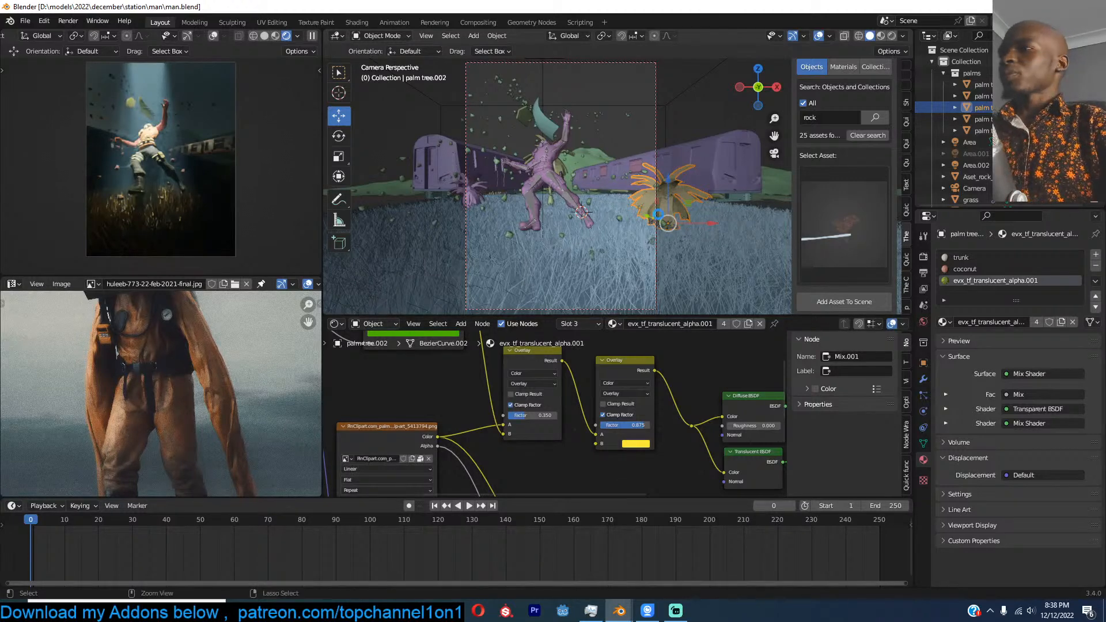
pyautogui.keyDown('shift'); pyautogui.moveTo(589, 220); pyautogui.dragTo(590, 199, button='middle'); pyautogui.keyUp('shift')
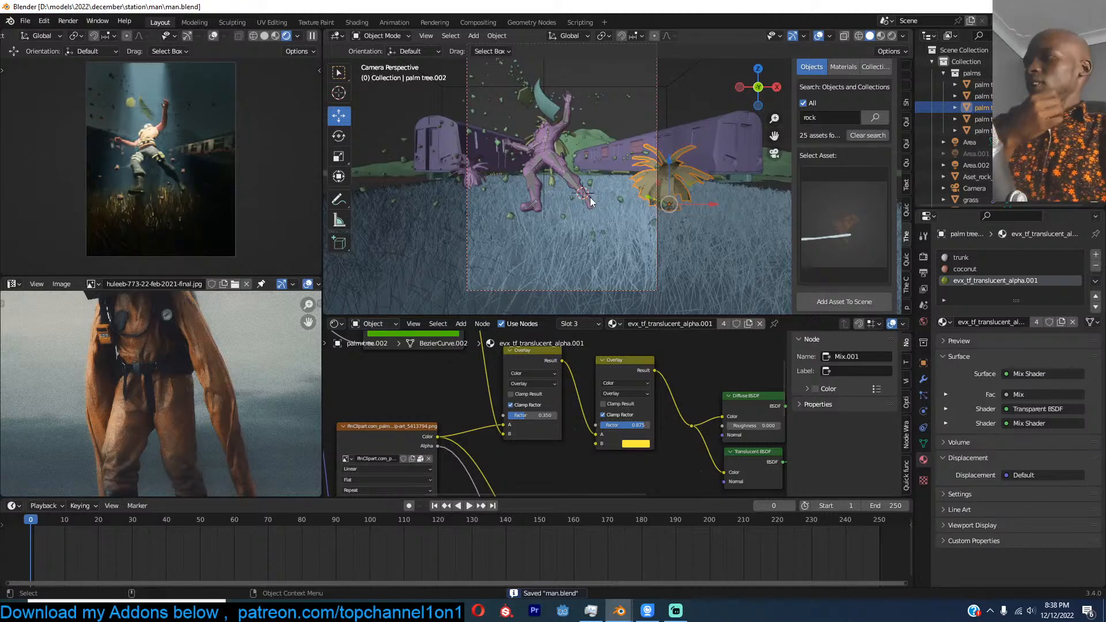
pyautogui.scroll(-2, 574, 217)
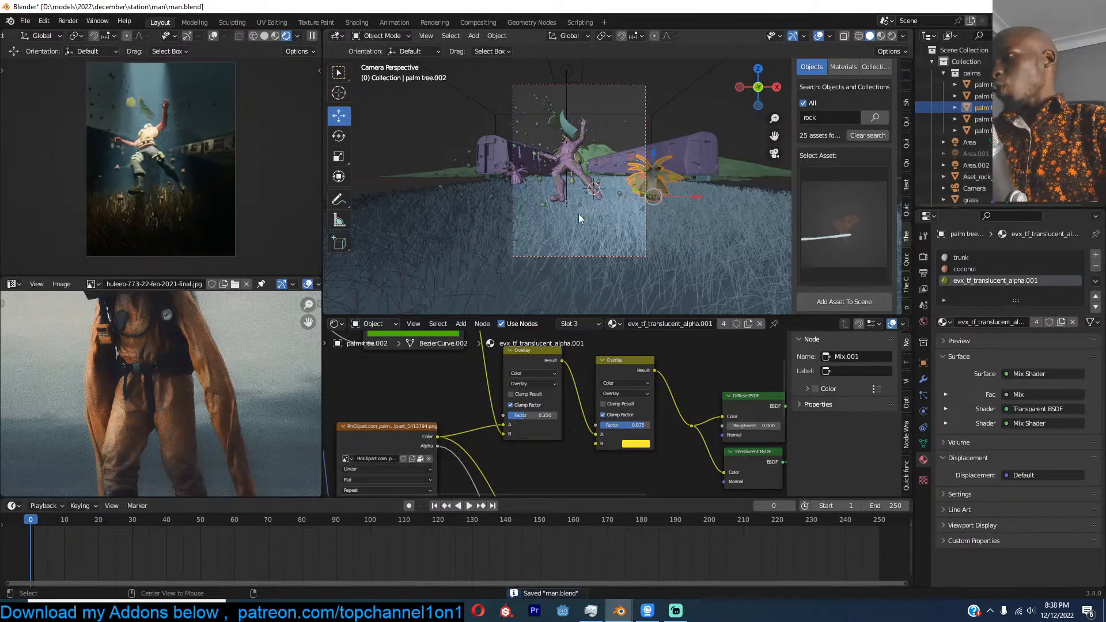
pyautogui.hotkey('alt', 'a')
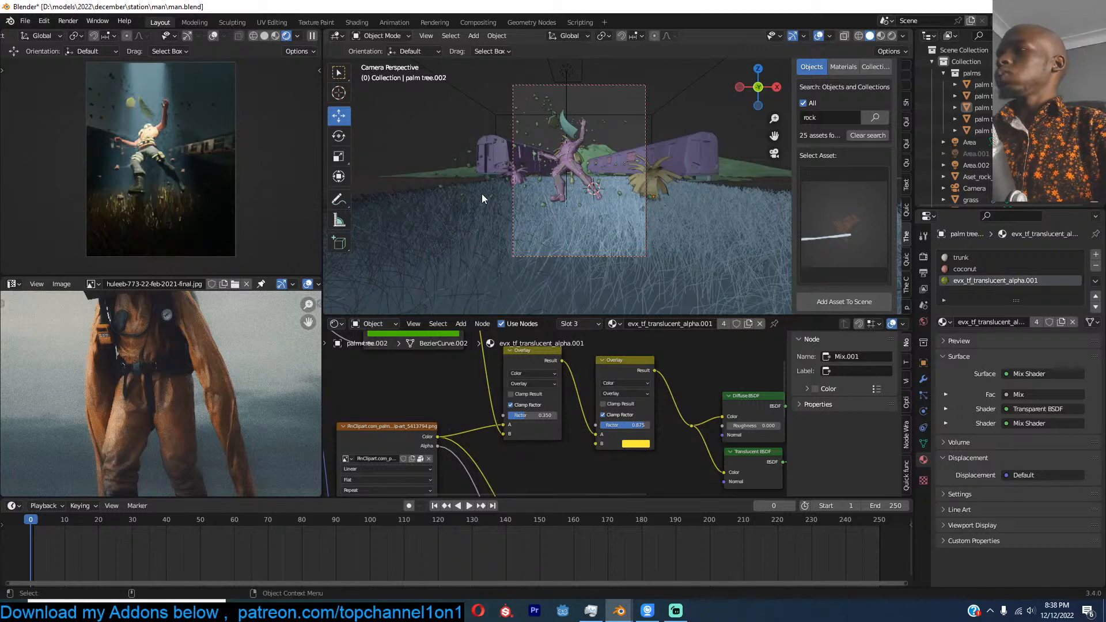
pyautogui.hotkey('ctrl', 's')
# Step: Set the Look Dev image exposure to about -0.764 and gamma to about 1.764 in Quick Functions
pyautogui.click(850, 219)
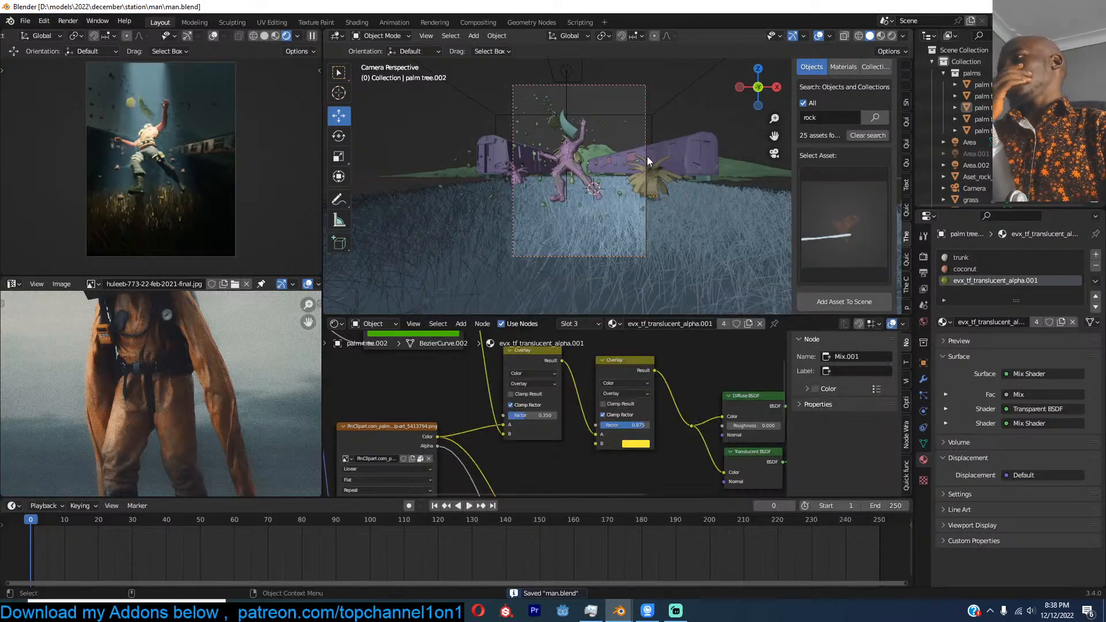
pyautogui.click(903, 258)
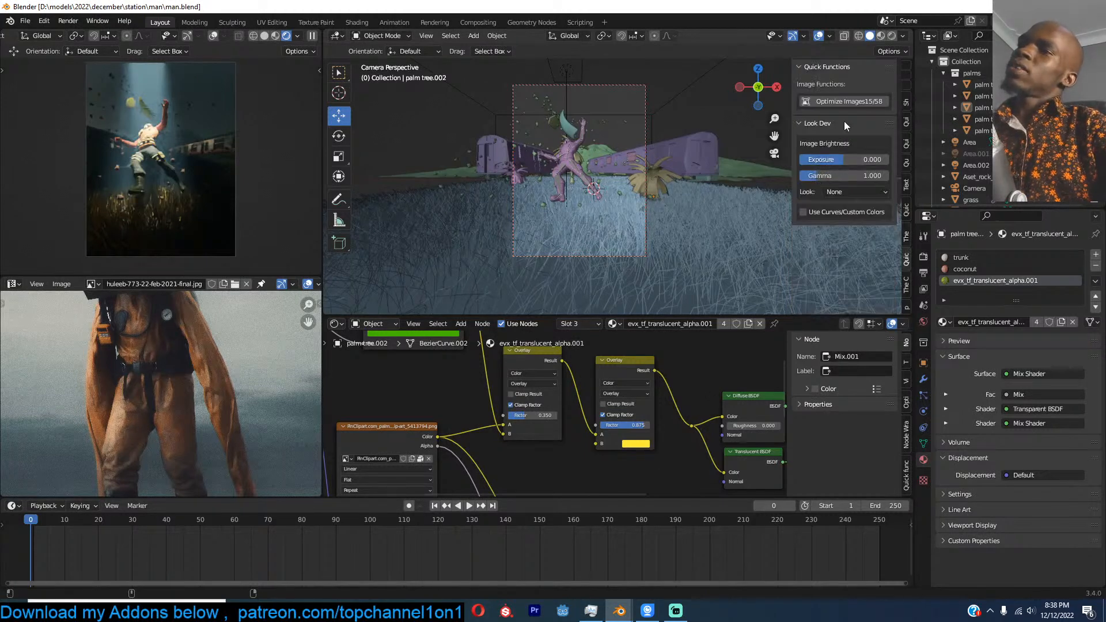
pyautogui.moveTo(832, 163)
pyautogui.mouseDown()
pyautogui.moveTo(841, 162)
pyautogui.moveTo(829, 180)
pyautogui.moveTo(838, 180)
pyautogui.moveTo(830, 163)
pyautogui.moveTo(841, 159)
pyautogui.mouseUp()
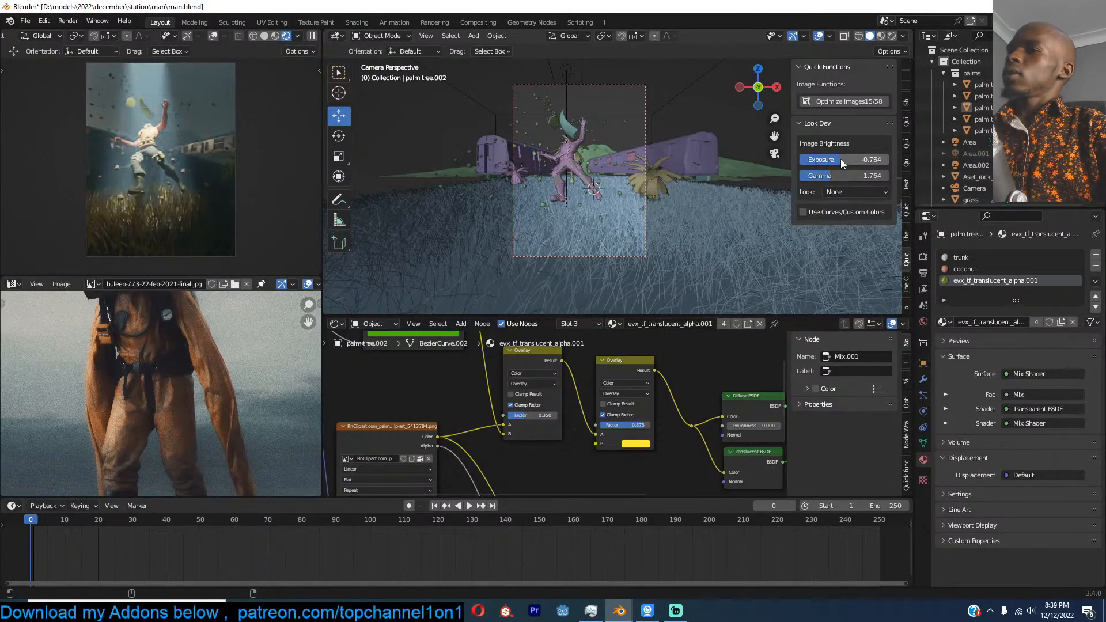
# Step: Enable custom color curves, set the black level to neutral black, and lower the white level to a bluish grey
pyautogui.click(808, 212)
pyautogui.scroll(-5, 835, 223)
pyautogui.moveTo(883, 230)
pyautogui.mouseDown()
pyautogui.moveTo(886, 210)
pyautogui.moveTo(885, 235)
pyautogui.mouseUp()
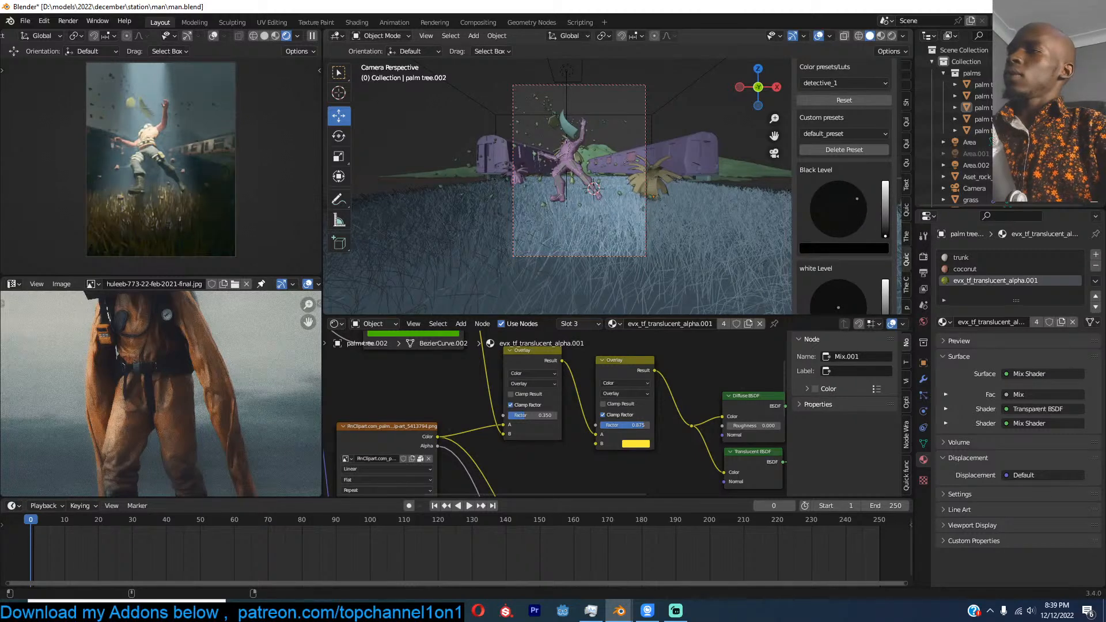
pyautogui.scroll(-2, 865, 226)
pyautogui.scroll(-1, 865, 226)
pyautogui.moveTo(886, 258); pyautogui.dragTo(844, 248)
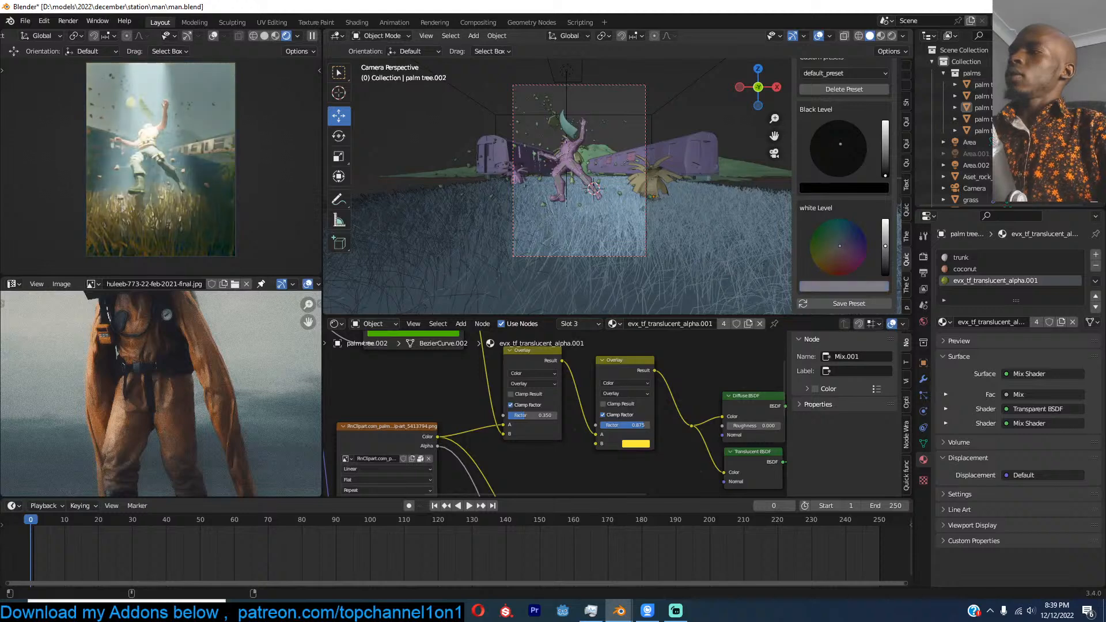
# Step: Pause the render preview and trackball-rotate the train on the soldier's right so its near end tilts upward
pyautogui.scroll(-2, 639, 144)
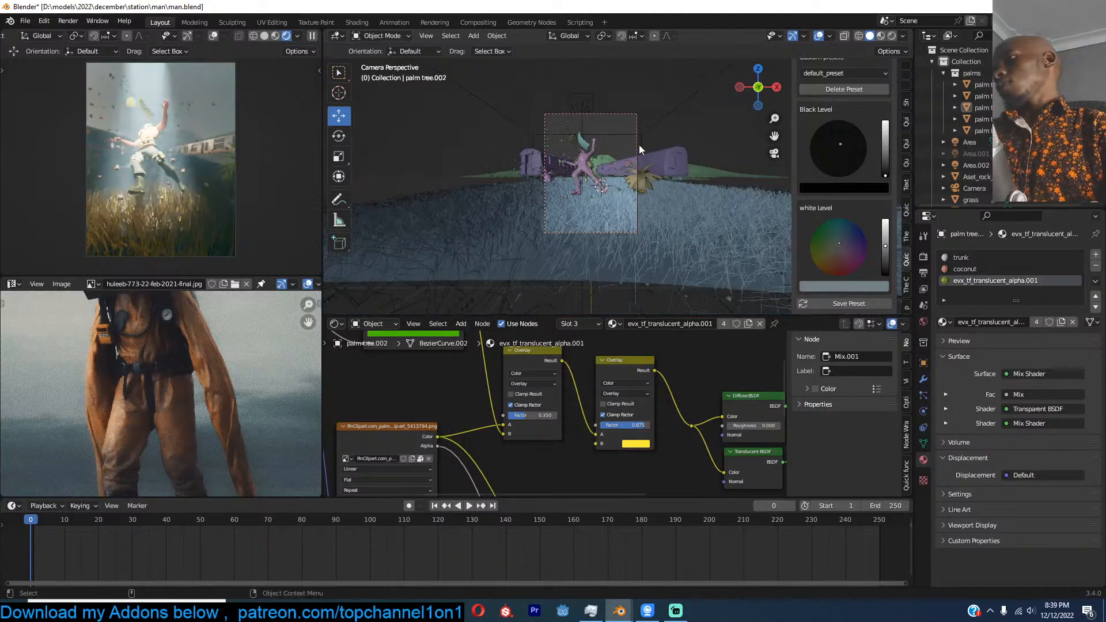
pyautogui.click(642, 163)
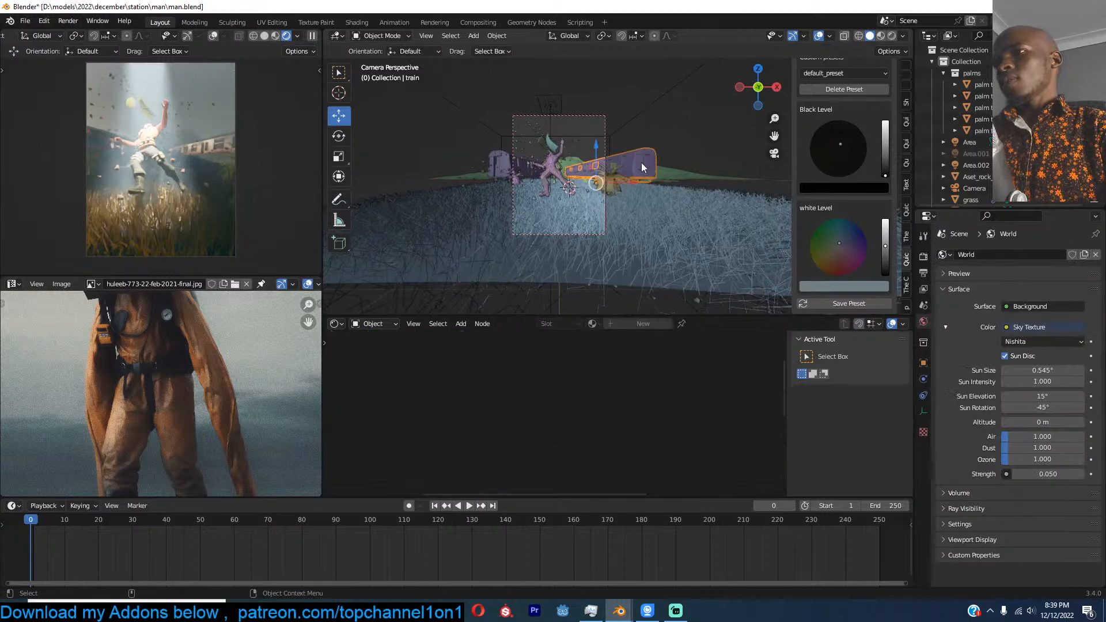
pyautogui.scroll(2, 651, 167)
pyautogui.click(312, 36)
pyautogui.press('r')
pyautogui.press('r')
pyautogui.click(658, 113)
pyautogui.press('r')
pyautogui.press('r')
pyautogui.click(680, 147)
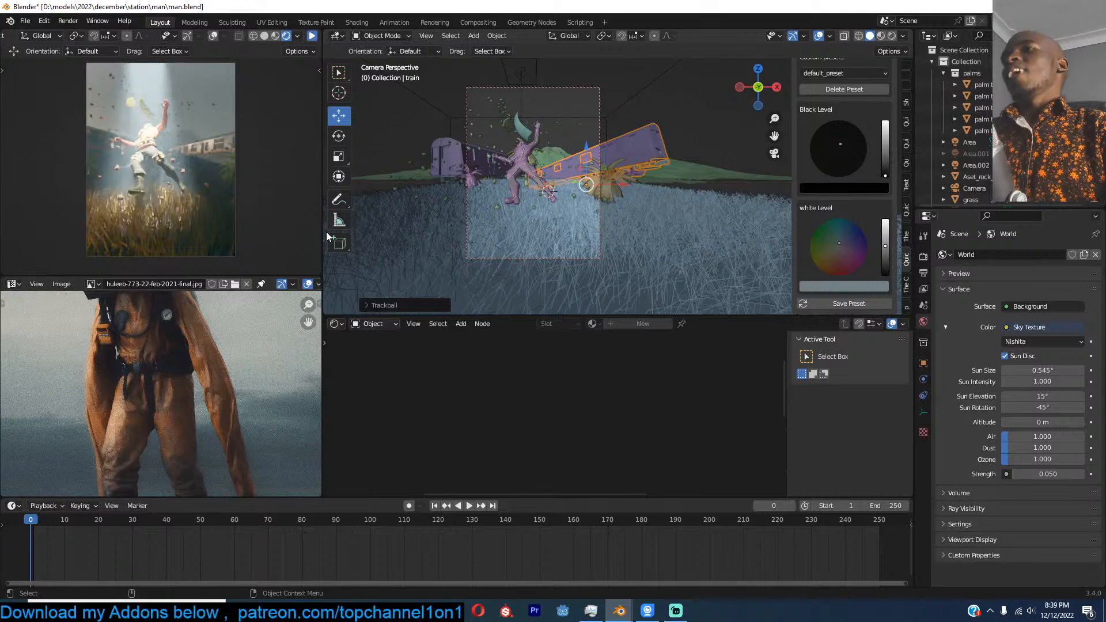
# Step: Trackball-rotate the same train further so it rises steeply out of the grass behind the palm
pyautogui.press('r')
pyautogui.press('r')
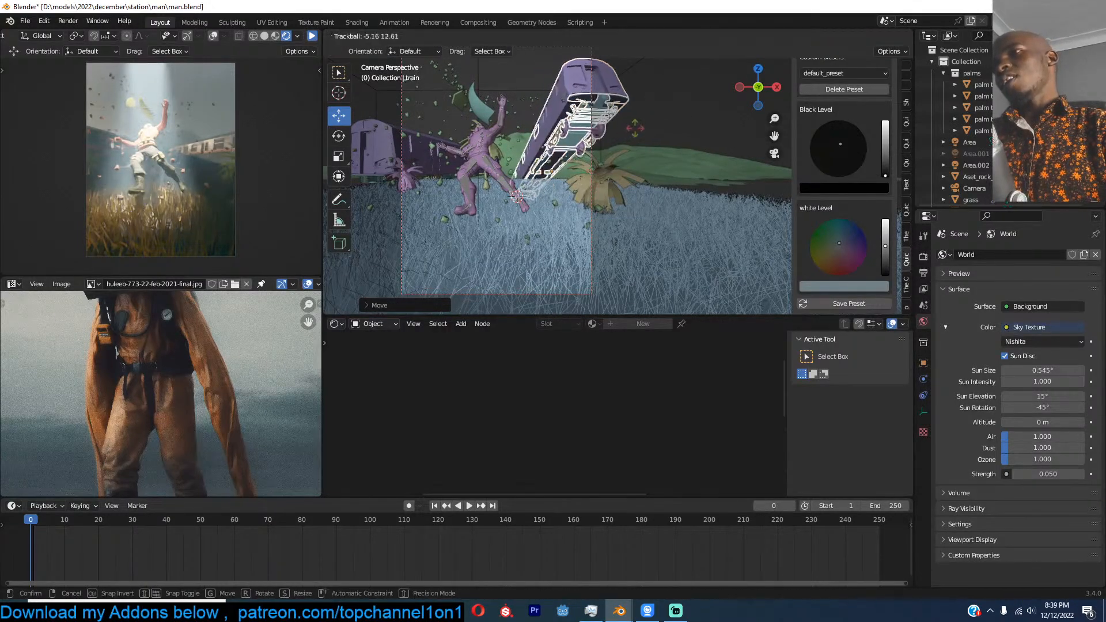
pyautogui.click(423, 150)
pyautogui.click(422, 150)
# Step: Select the train on the soldier's left and trackball-rotate it so it also tilts out of the grass
pyautogui.click(401, 129)
pyautogui.click(367, 120)
pyautogui.keyDown('shift'); pyautogui.moveTo(360, 119); pyautogui.dragTo(730, 157, button='middle'); pyautogui.keyUp('shift')
pyautogui.click(441, 135)
pyautogui.press('KP_0')
pyautogui.press('r')
pyautogui.press('r')
pyautogui.click(493, 149)
# Step: Rotate the mountain about the X axis and shift it in the negative X direction behind the soldier and trains
pyautogui.scroll(-3, 730, 157)
pyautogui.click(640, 155)
pyautogui.scroll(-2, 641, 156)
pyautogui.press('KP_0')
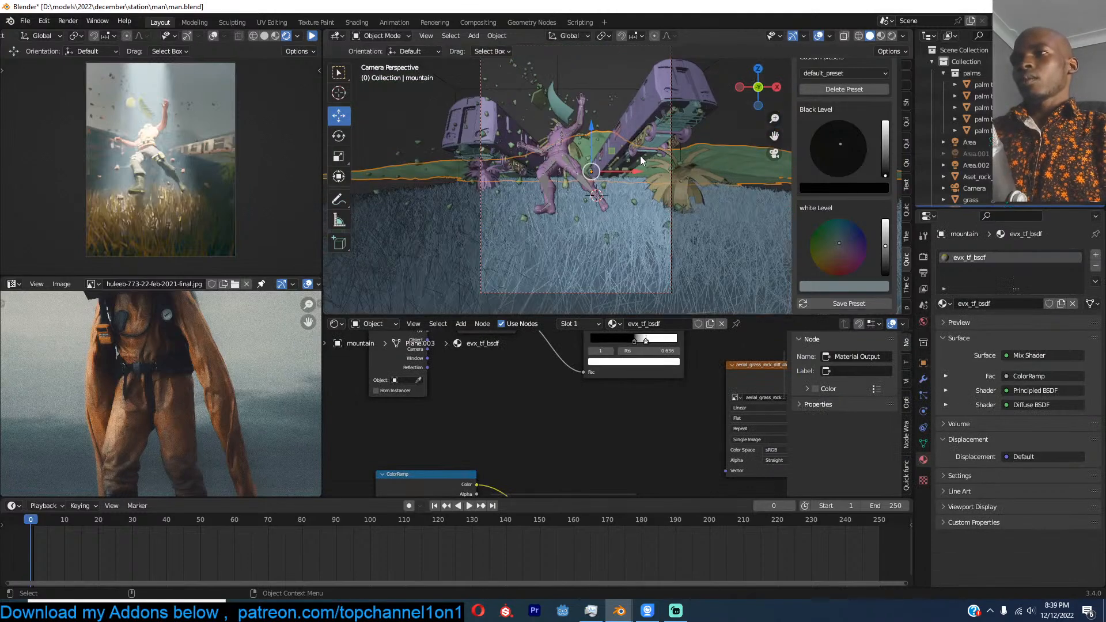
pyautogui.press('r')
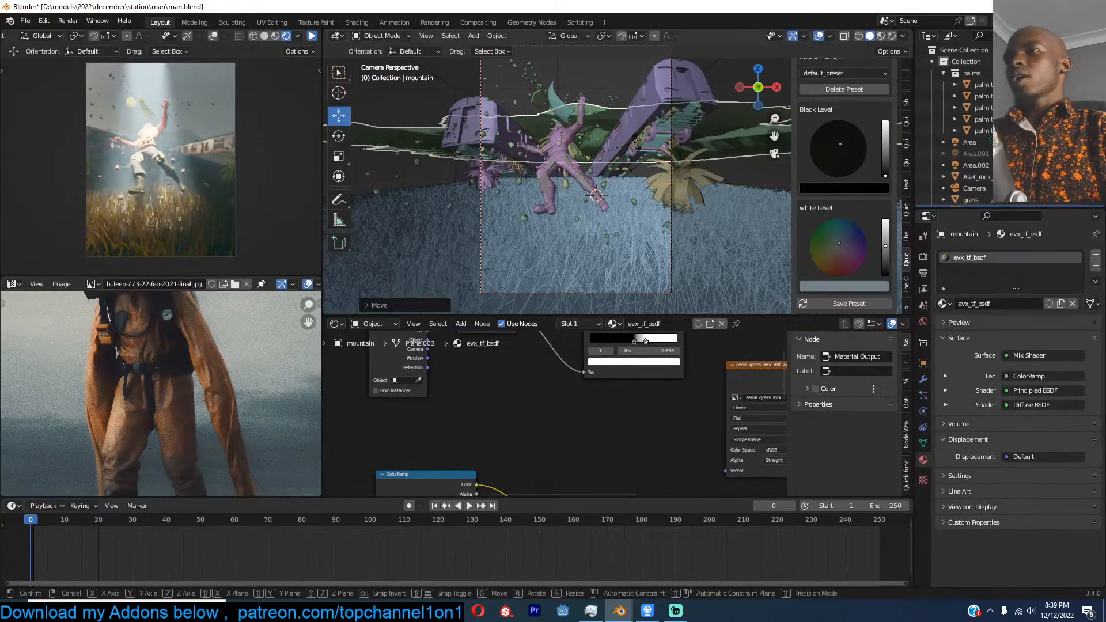
pyautogui.press('x')
pyautogui.click(638, 152)
pyautogui.press('g')
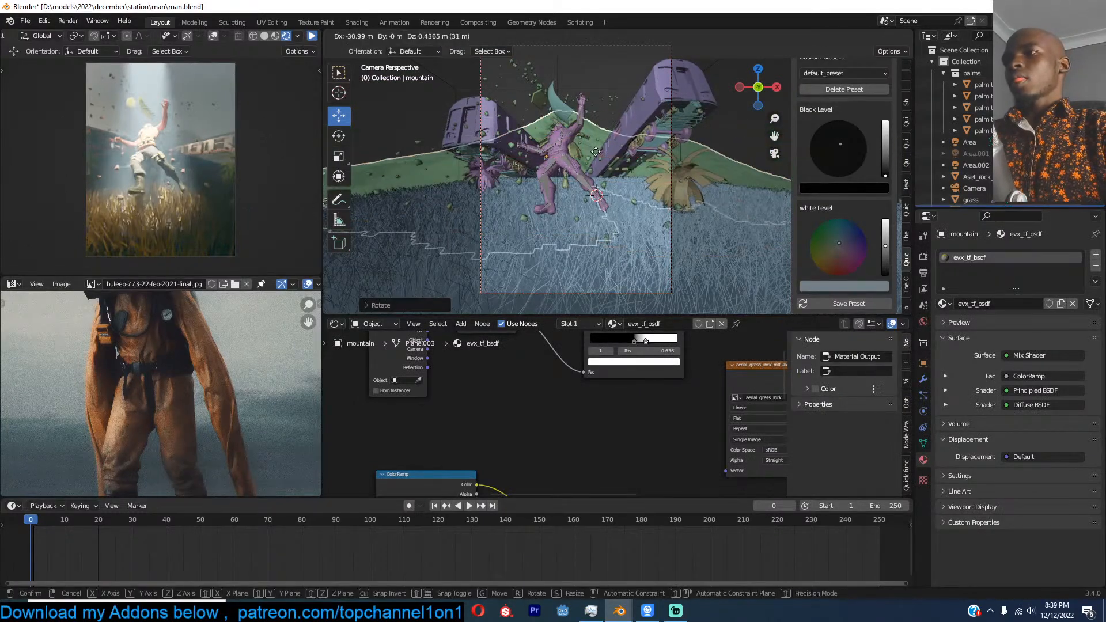
pyautogui.click(582, 158)
# Step: Clear the selection, save the file, and brighten the white level to a pale blue-grey
pyautogui.hotkey('alt', 'a')
pyautogui.scroll(-2, 585, 155)
pyautogui.hotkey('ctrl', 's')
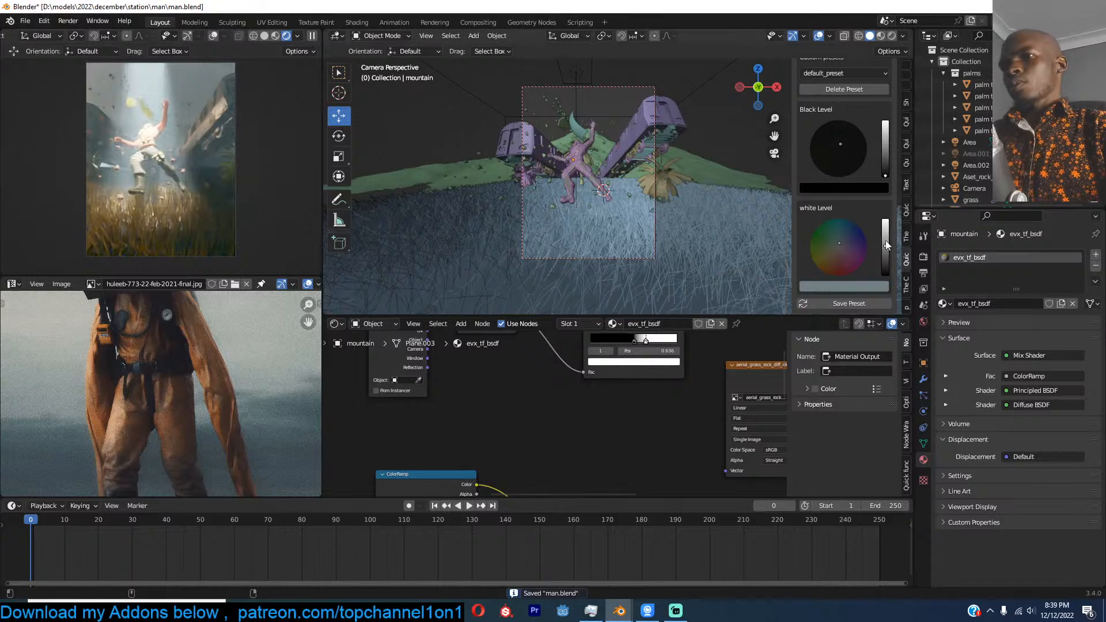
pyautogui.moveTo(886, 247); pyautogui.dragTo(886, 227)
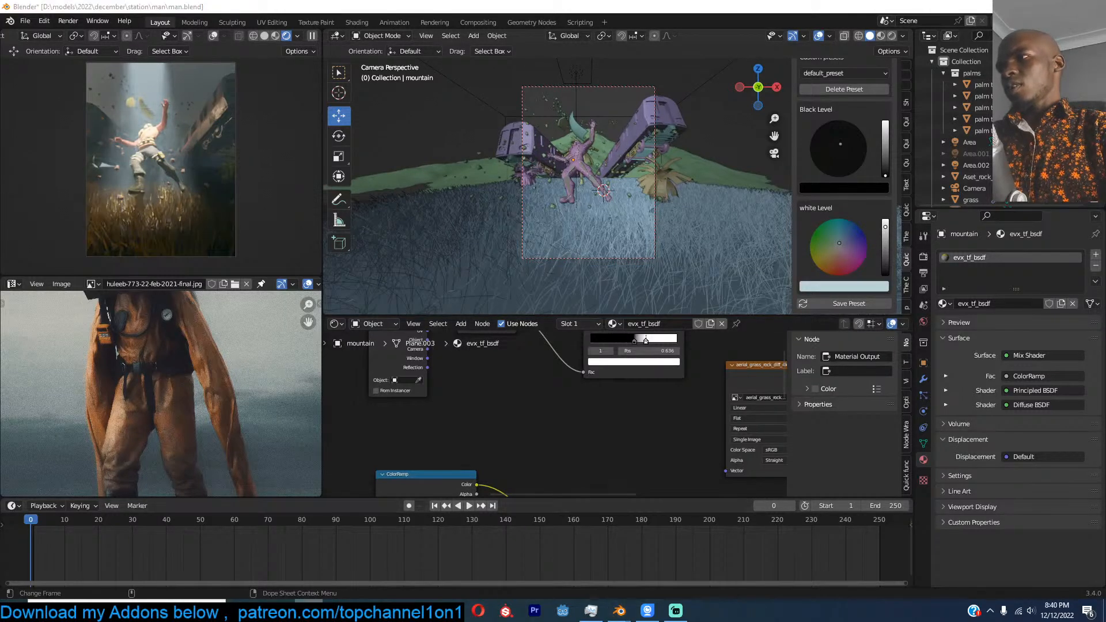
# Step: With the preview paused, rotate the right-hand train about its local Y axis and trackball-rotate it until its end faces the camera
pyautogui.click(680, 127)
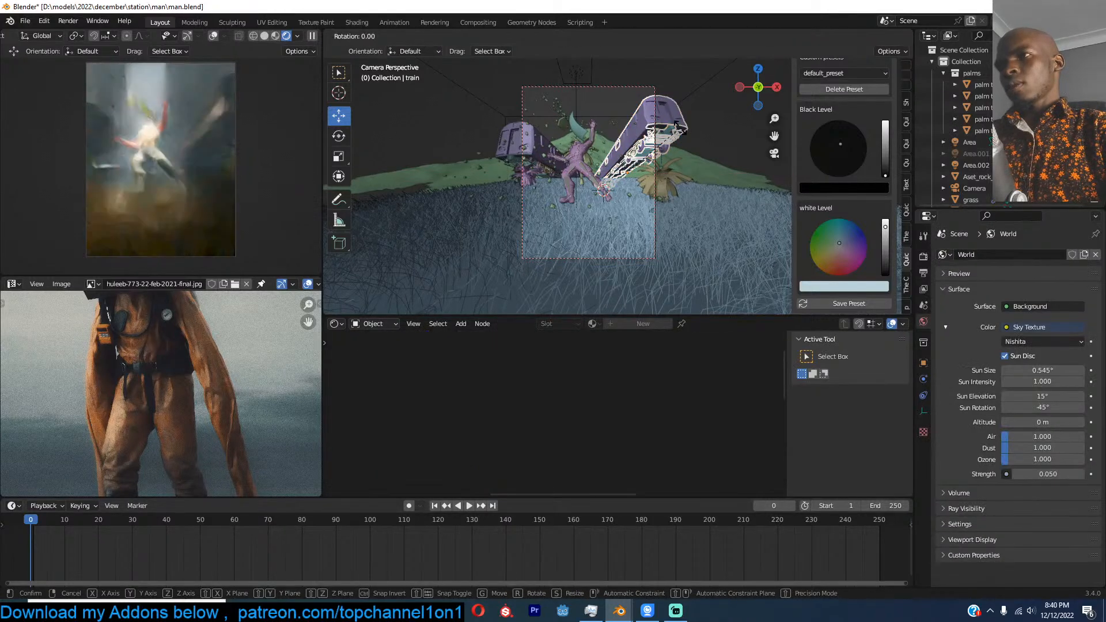
pyautogui.click(313, 37)
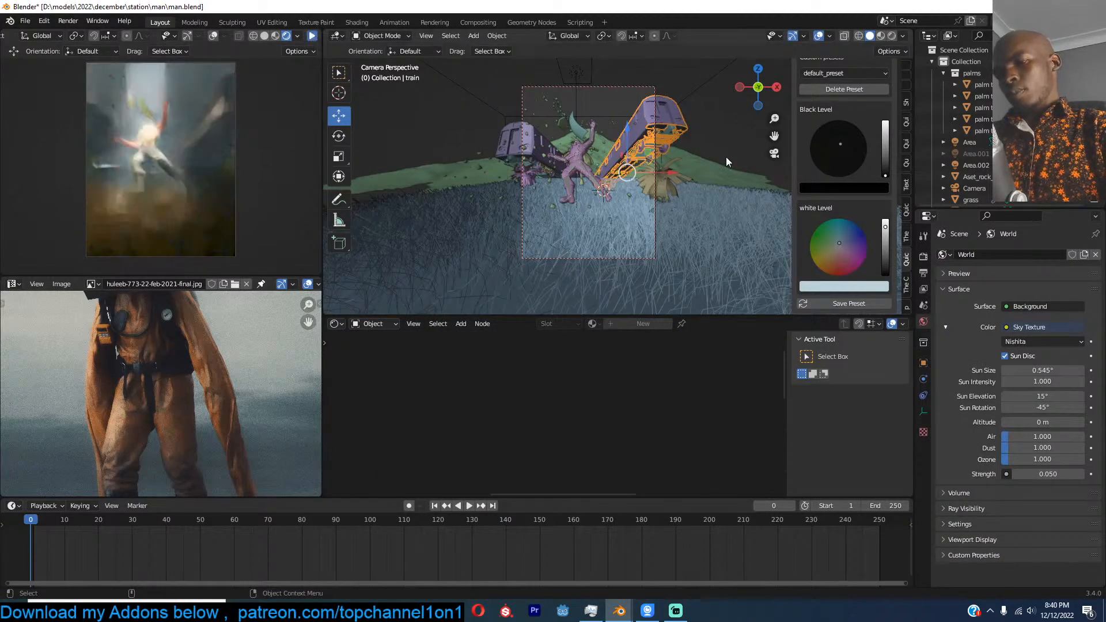
pyautogui.press('r')
pyautogui.press('y')
pyautogui.press('y')
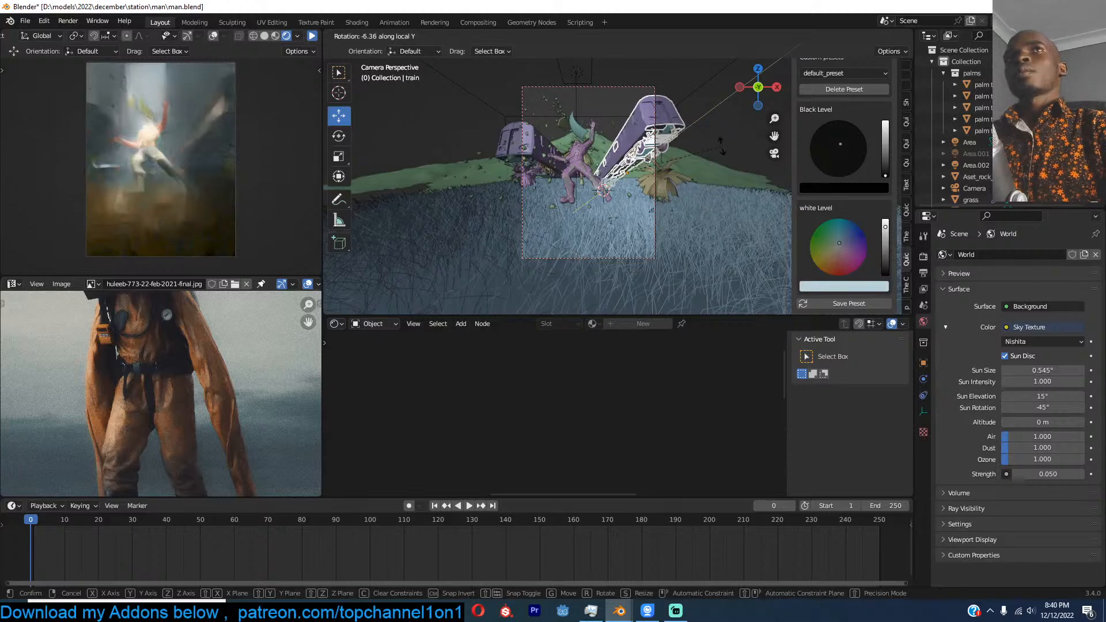
pyautogui.click(655, 130)
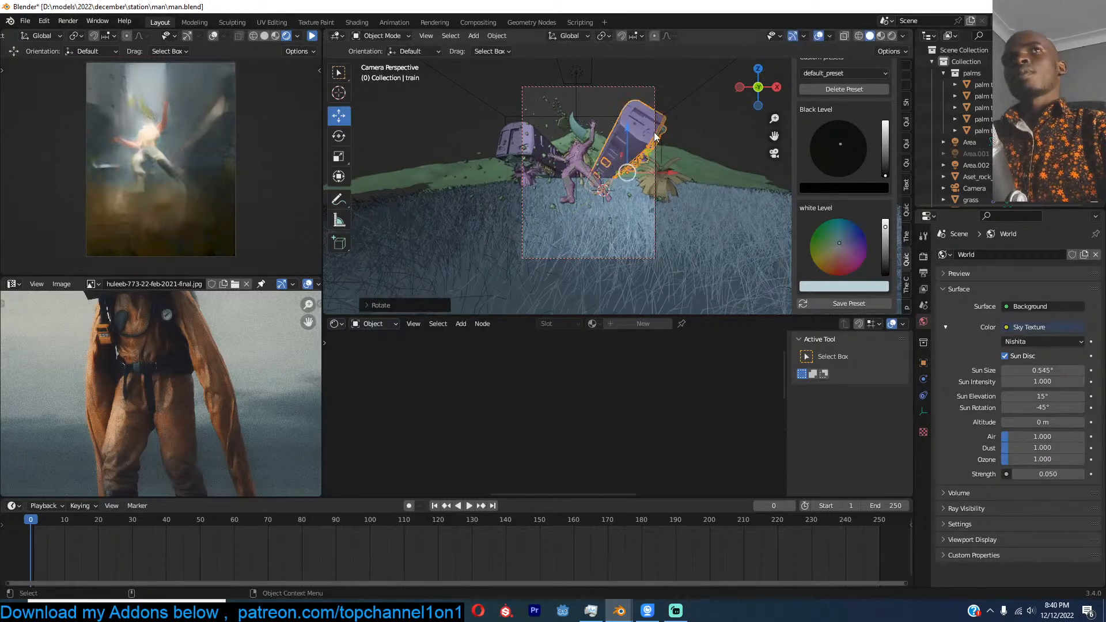
pyautogui.press('r')
pyautogui.press('r')
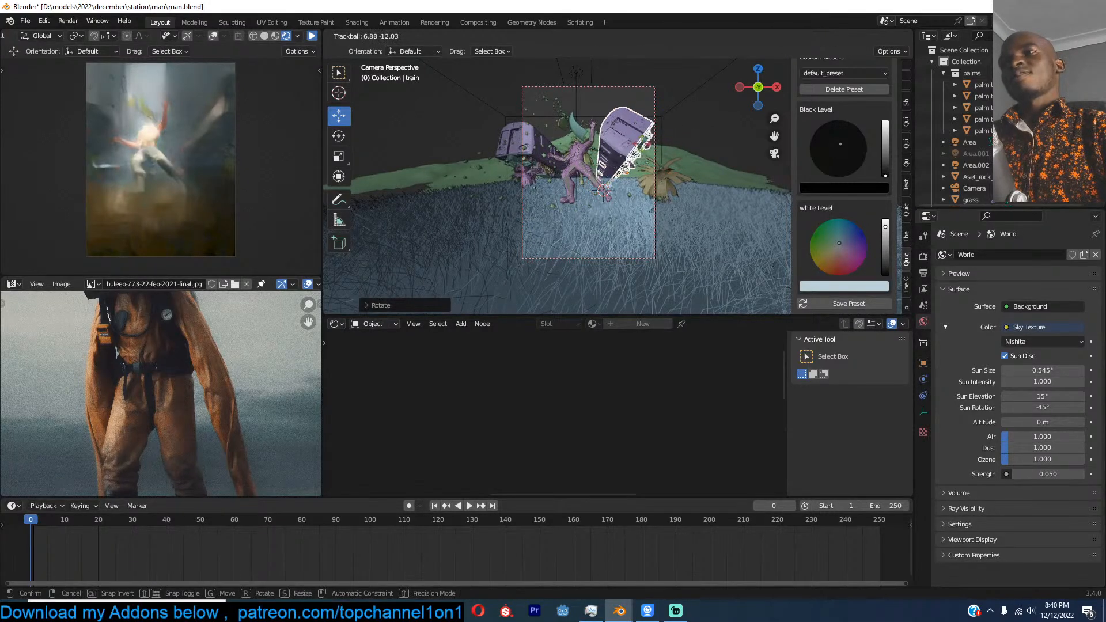
pyautogui.click(645, 155)
# Step: Deselect the train, resume the render preview and save the file
pyautogui.hotkey('alt', 'a')
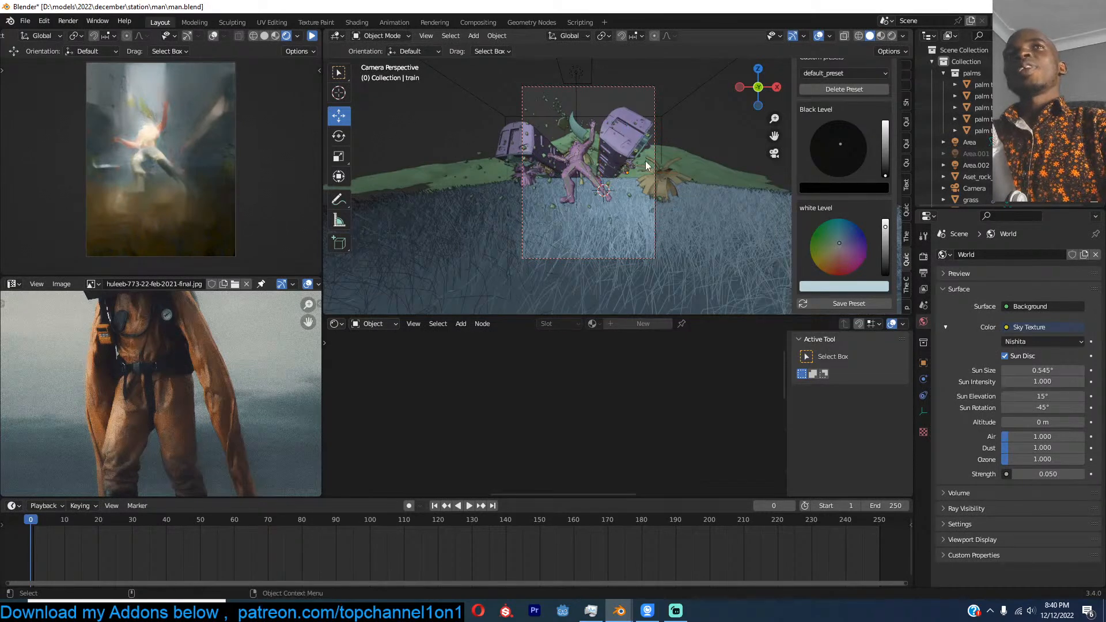
pyautogui.hotkey('ctrl', 's')
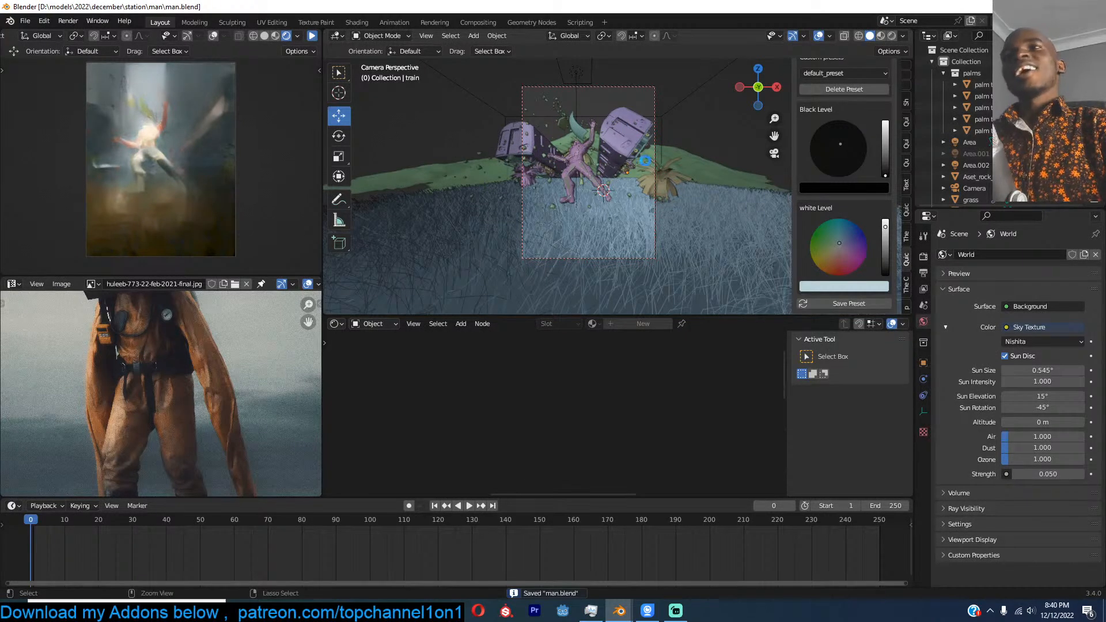
pyautogui.click(311, 37)
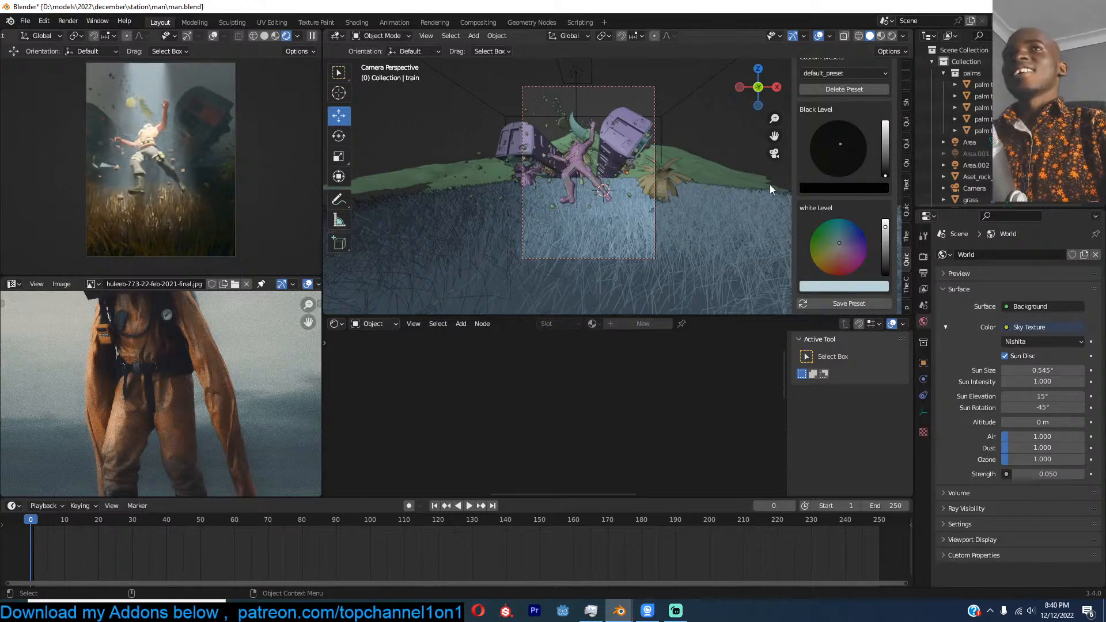
pyautogui.hotkey('ctrl', 's')
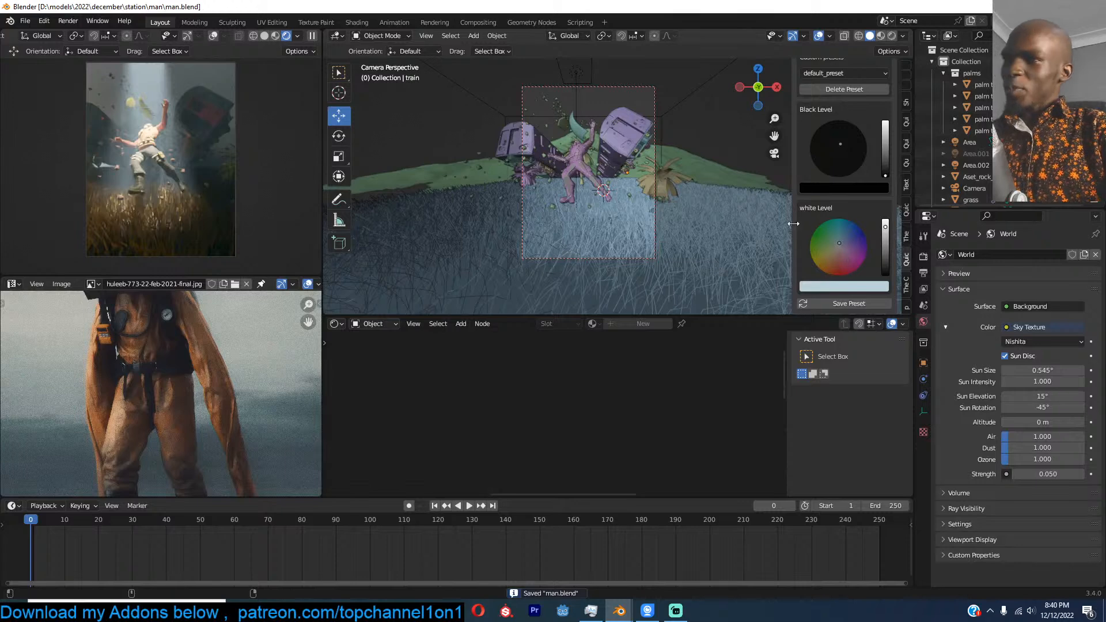
# Step: Keep the black level at full black and raise the white level to a near-white pale cyan
pyautogui.moveTo(885, 171); pyautogui.dragTo(885, 176)
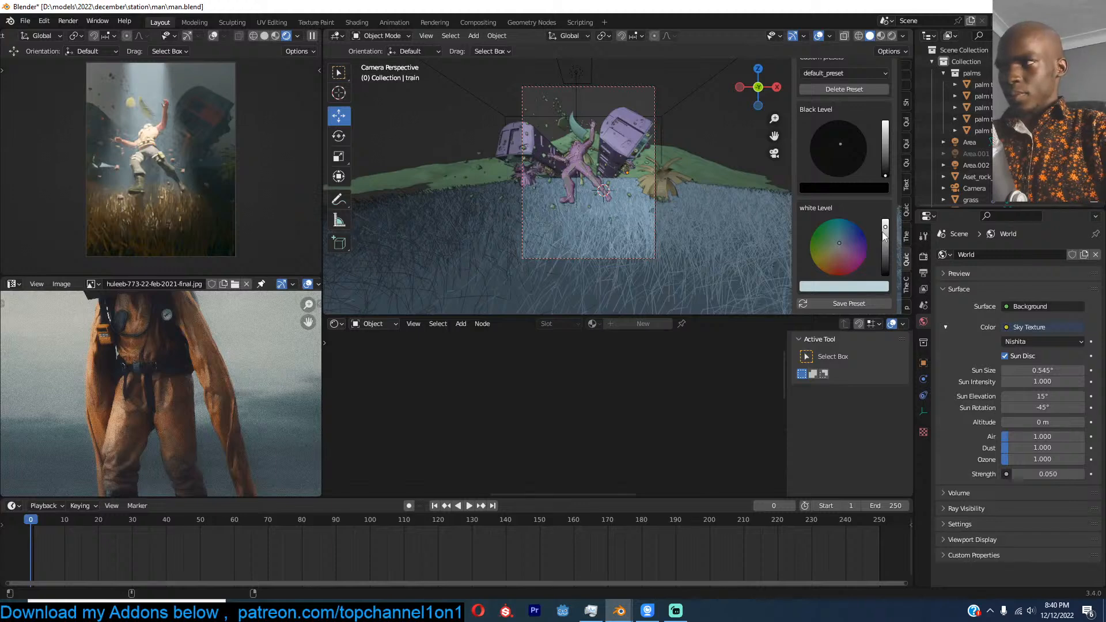
pyautogui.moveTo(883, 231); pyautogui.dragTo(885, 220)
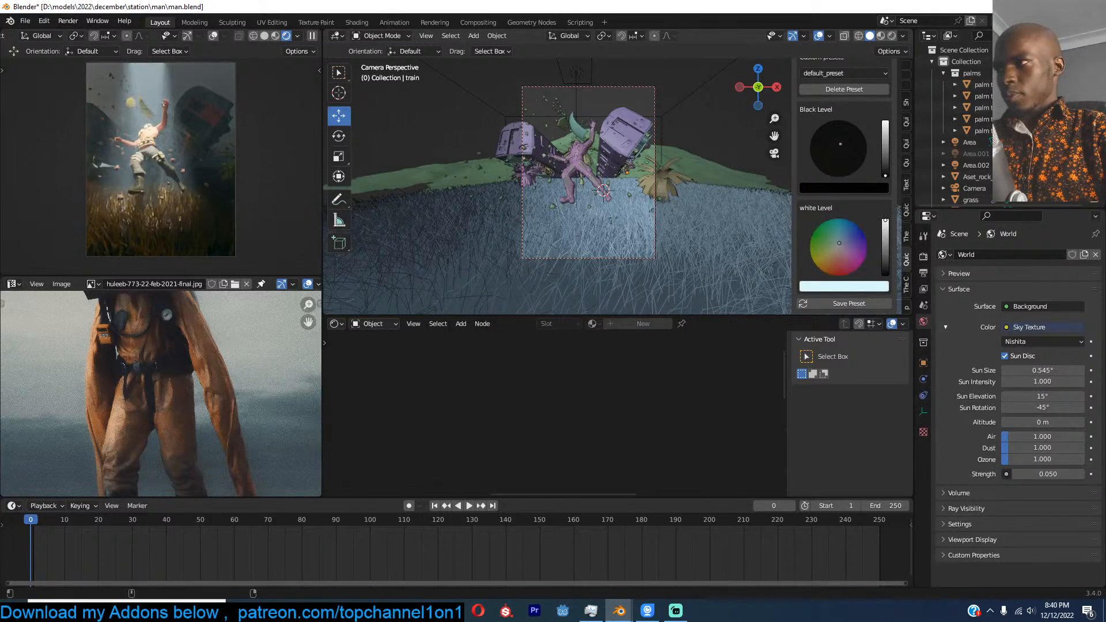
# Step: Lower the image exposure to -3.185 and save the file
pyautogui.scroll(8, 875, 230)
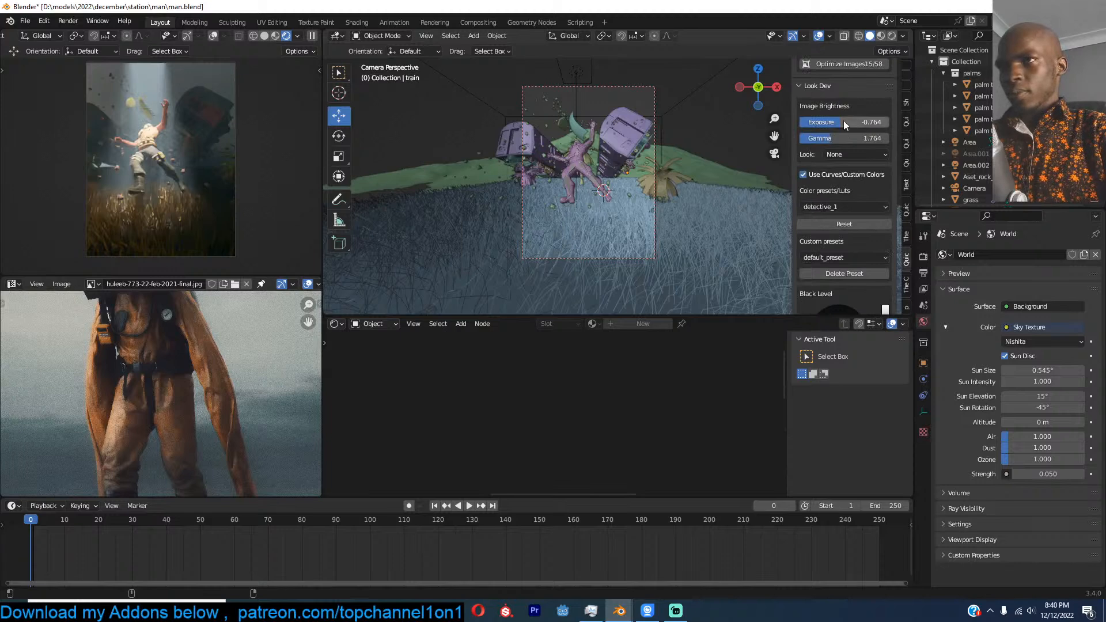
pyautogui.moveTo(837, 122); pyautogui.dragTo(806, 122)
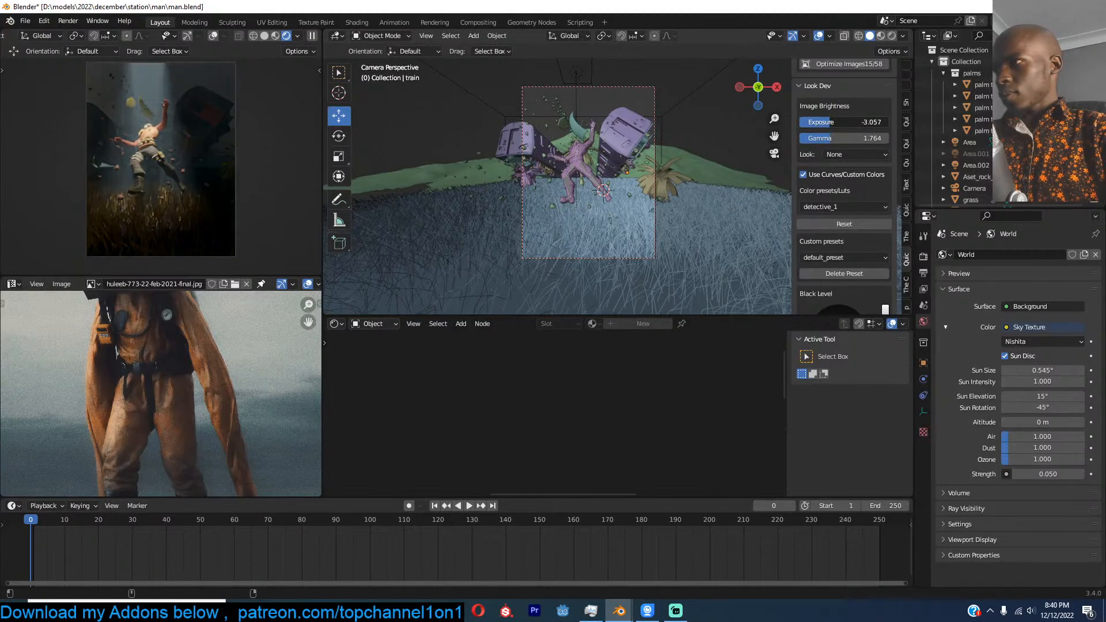
pyautogui.hotkey('ctrl', 's')
# Step: Set the power of the area light above the soldier to 300 W
pyautogui.click(582, 100)
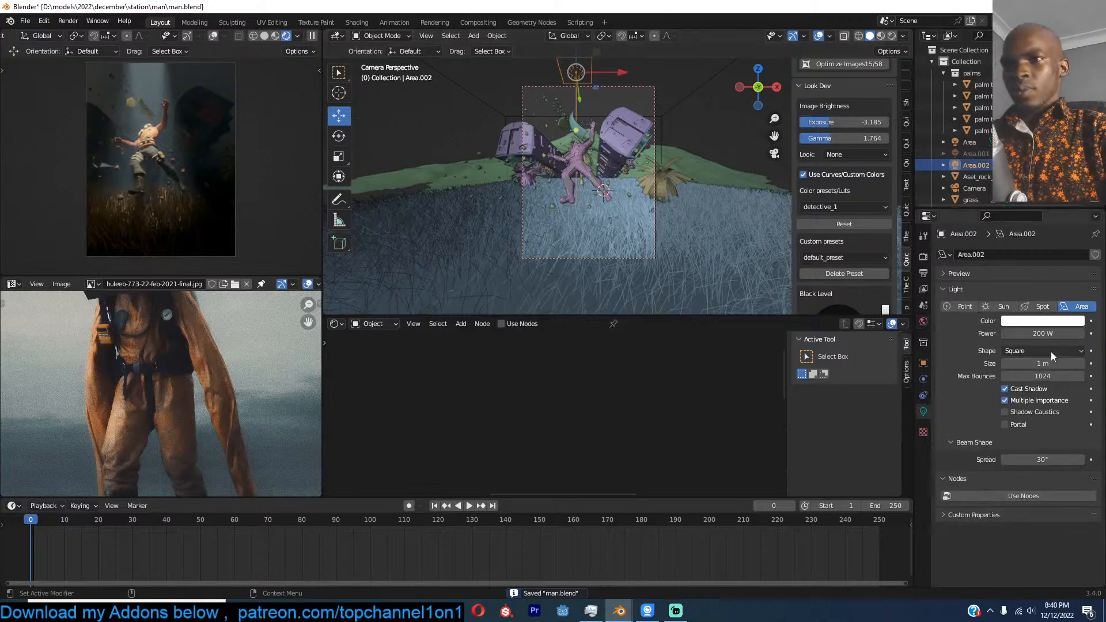
pyautogui.click(1036, 334)
pyautogui.write('300')
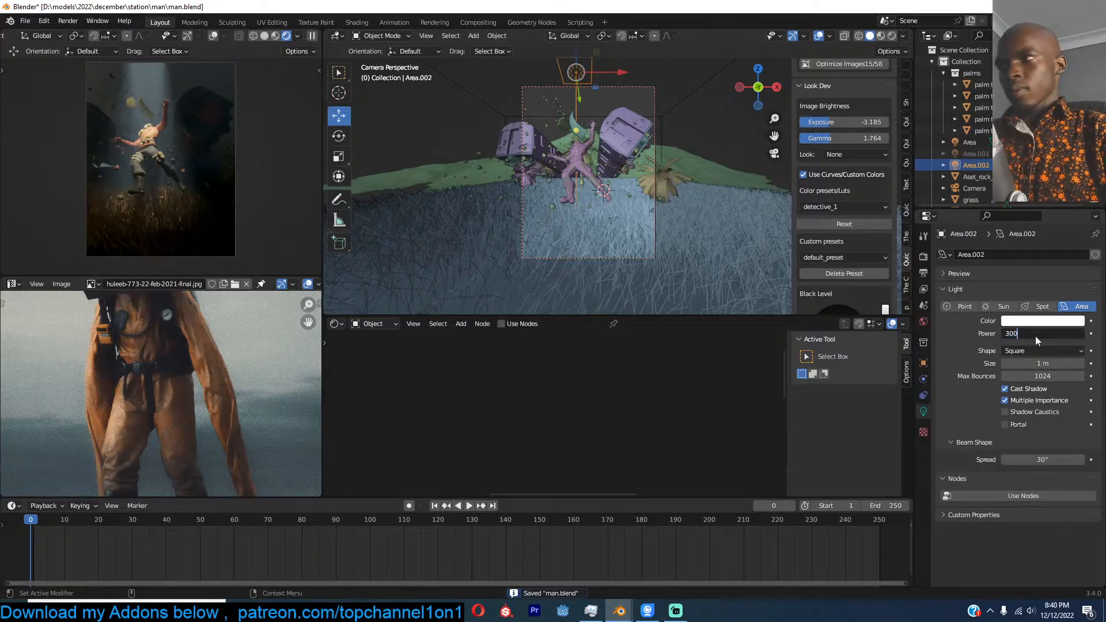
pyautogui.press('Return')
# Step: Test light blue tints on the overhead area light and settle on a near-white colour
pyautogui.click(1046, 322)
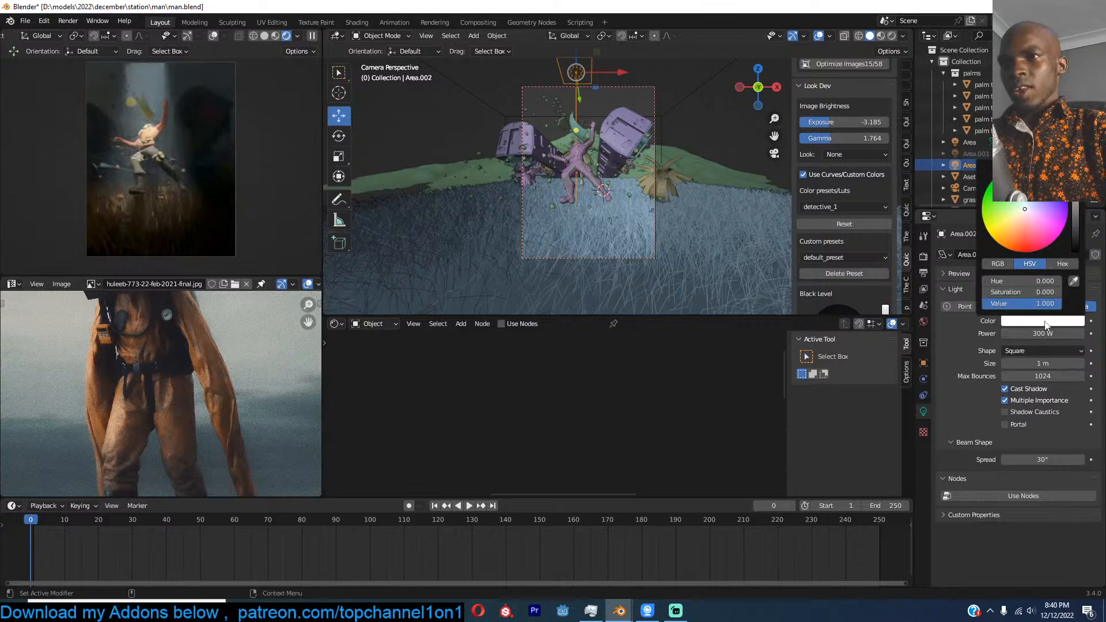
pyautogui.click(1038, 194)
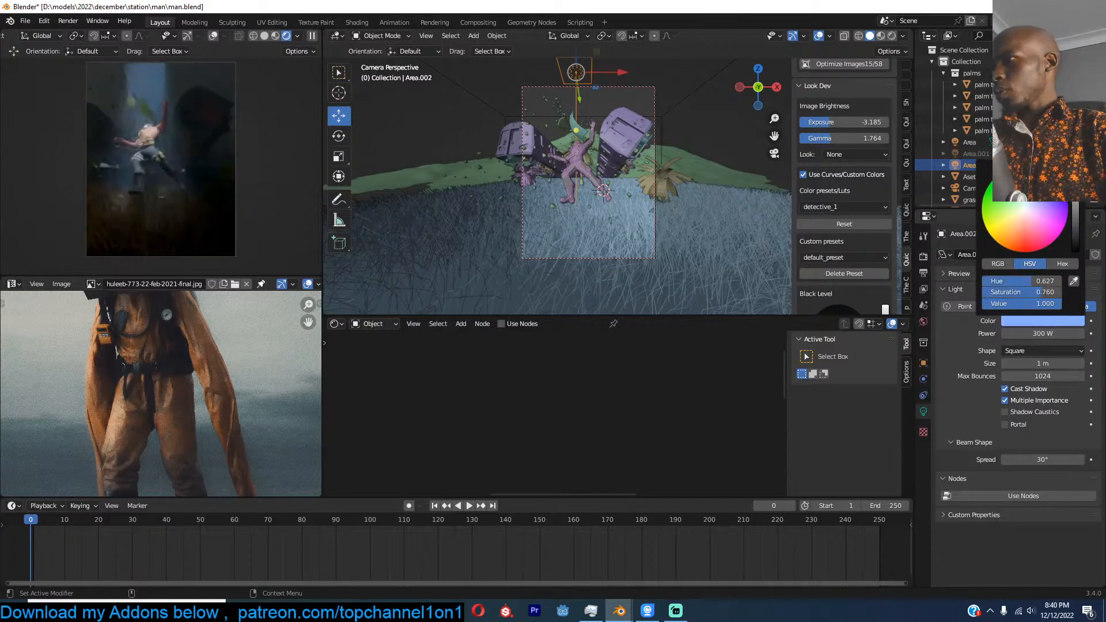
pyautogui.click(1035, 187)
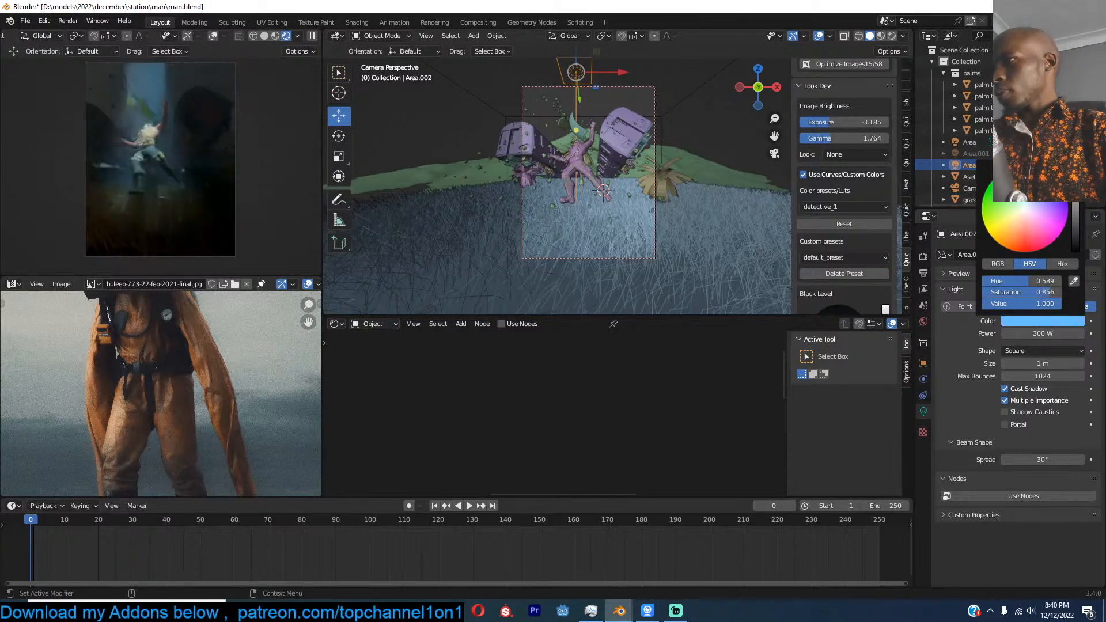
pyautogui.click(1026, 209)
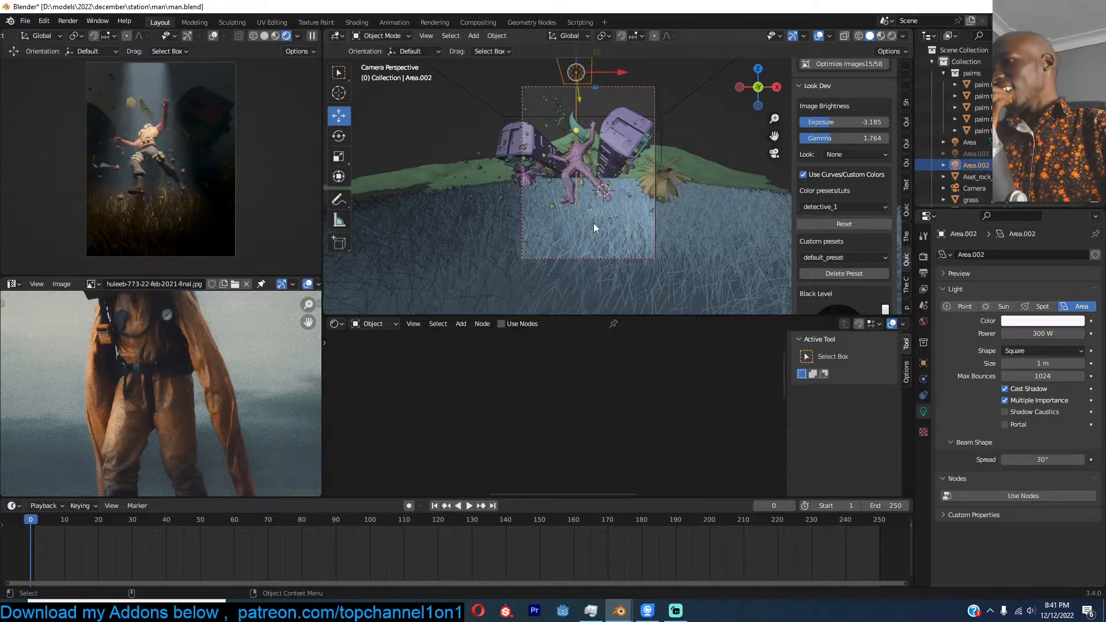
# Step: Save the file, add a spot light on the right-hand train's end, trackball-rotate it to shine outward and nudge it off the surface
pyautogui.scroll(5, 590, 224)
pyautogui.scroll(3, 627, 179)
pyautogui.hotkey('ctrl', 's')
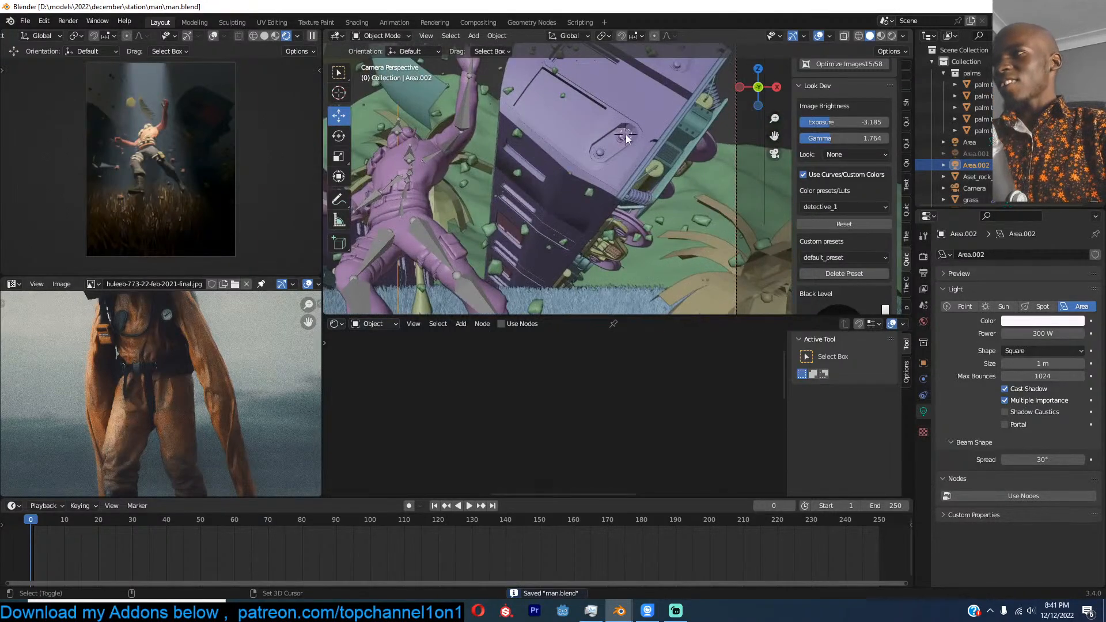
pyautogui.hotkey('shift', 'a')
pyautogui.moveTo(624, 279)
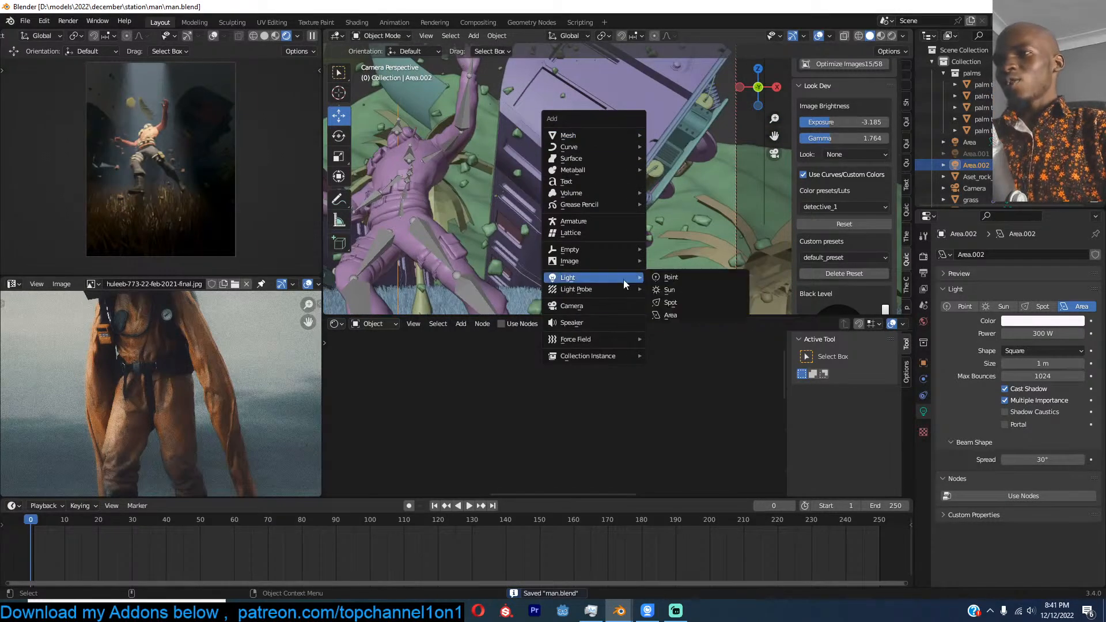
pyautogui.click(671, 303)
pyautogui.press('r')
pyautogui.press('r')
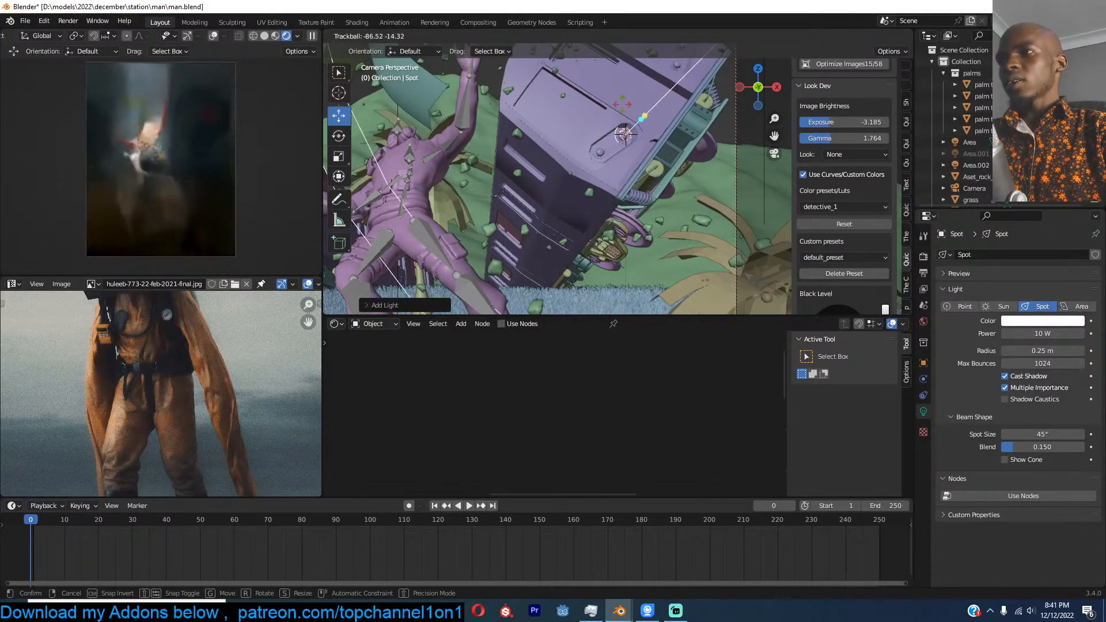
pyautogui.click(625, 145)
pyautogui.press('KP_Decimal')
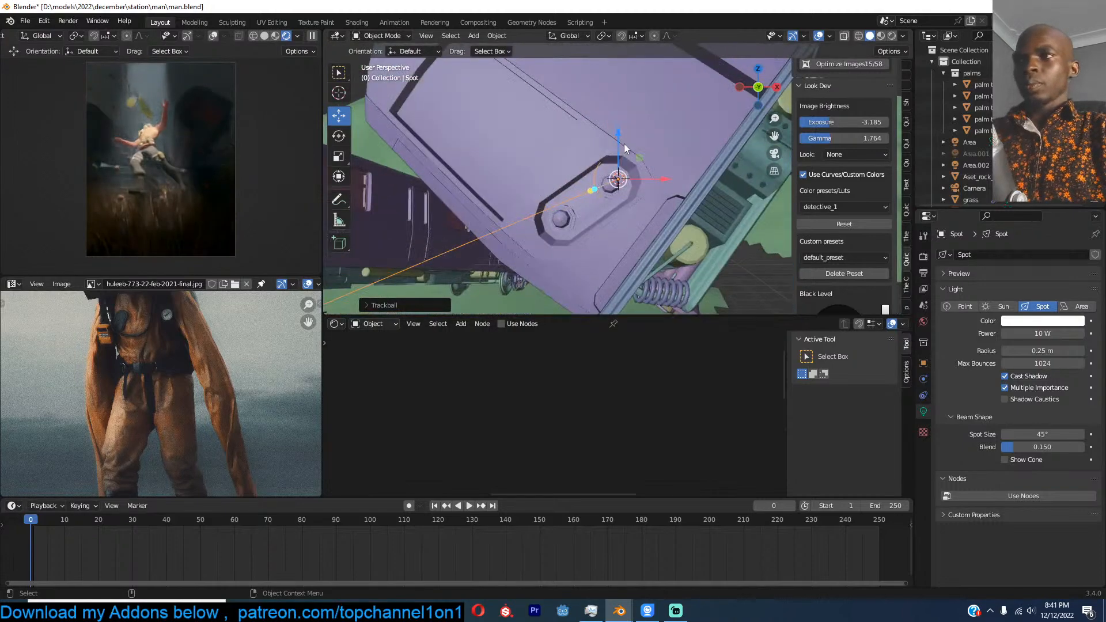
pyautogui.moveTo(626, 145); pyautogui.dragTo(496, 195, button='middle')
pyautogui.moveTo(641, 179); pyautogui.dragTo(630, 177)
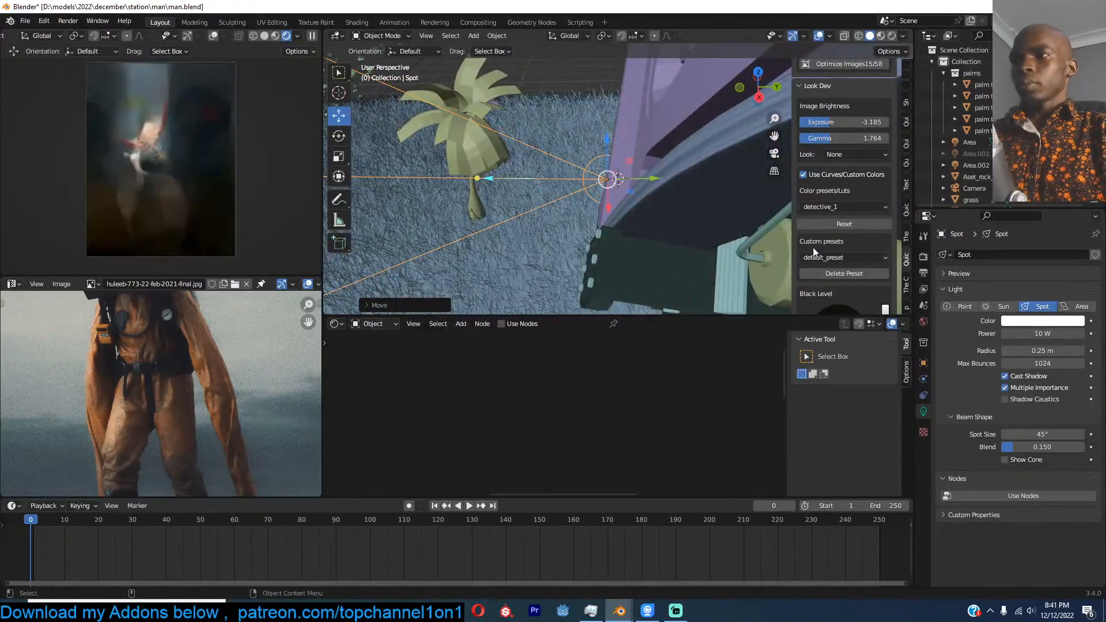
# Step: Set the spot light's power to 1000 W and raise it further to 10000 W
pyautogui.doubleClick(1048, 334)
pyautogui.write('1000')
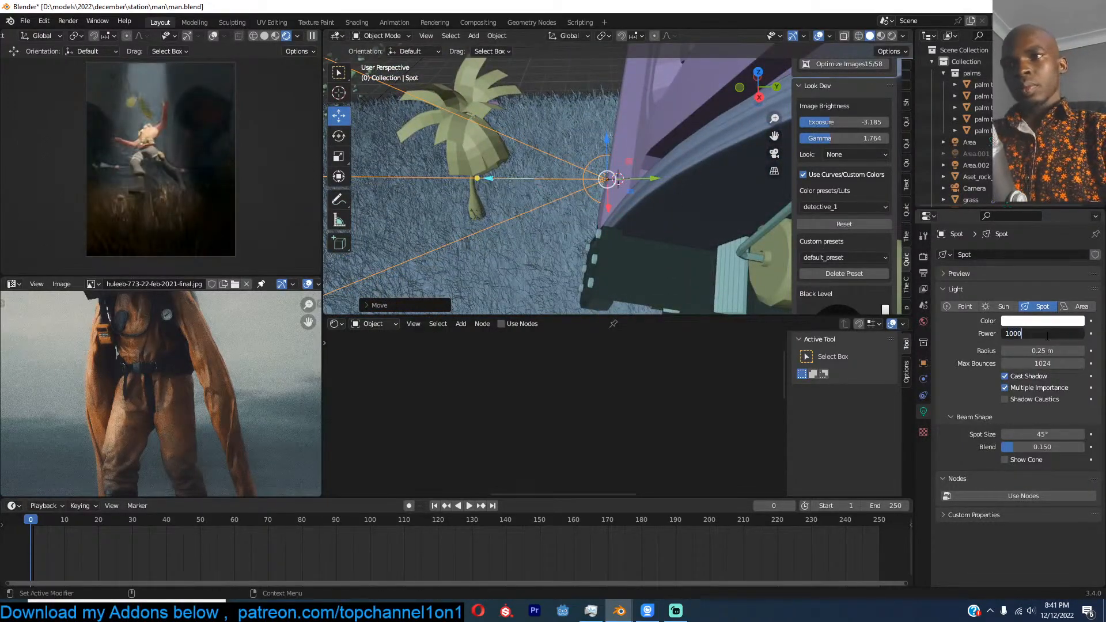
pyautogui.press('Return')
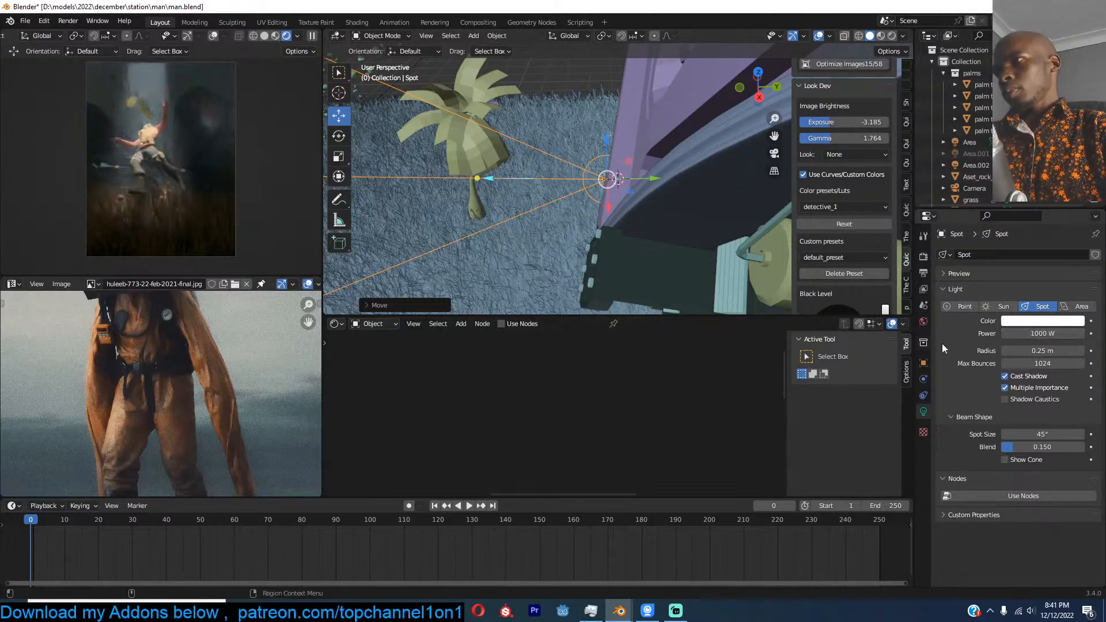
pyautogui.moveTo(613, 282); pyautogui.dragTo(727, 266, button='middle')
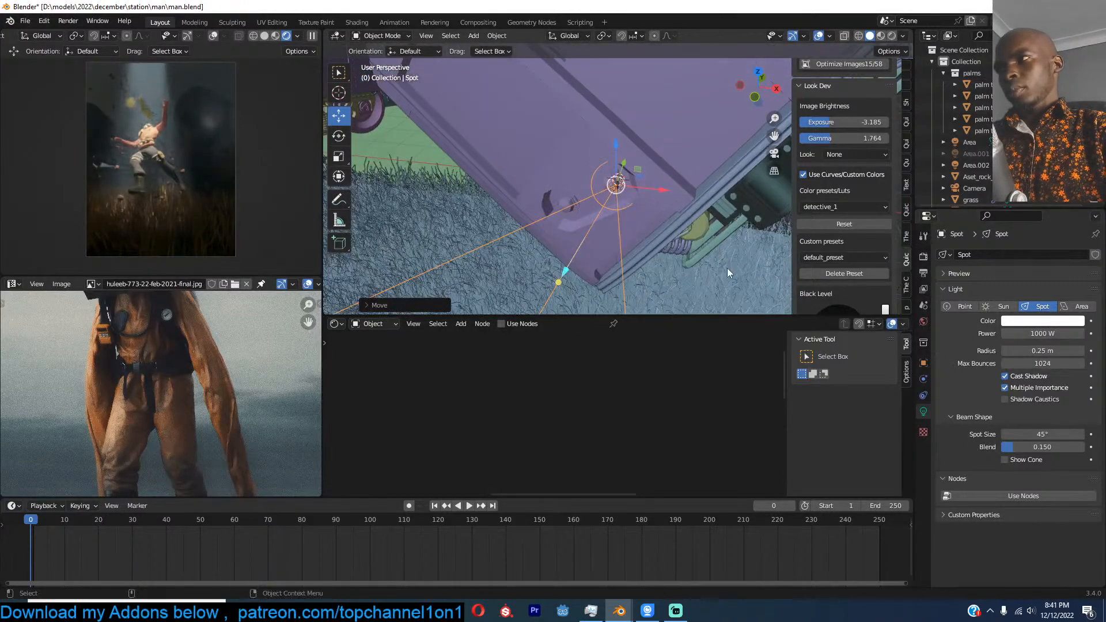
pyautogui.click(1037, 337)
pyautogui.click(1021, 334)
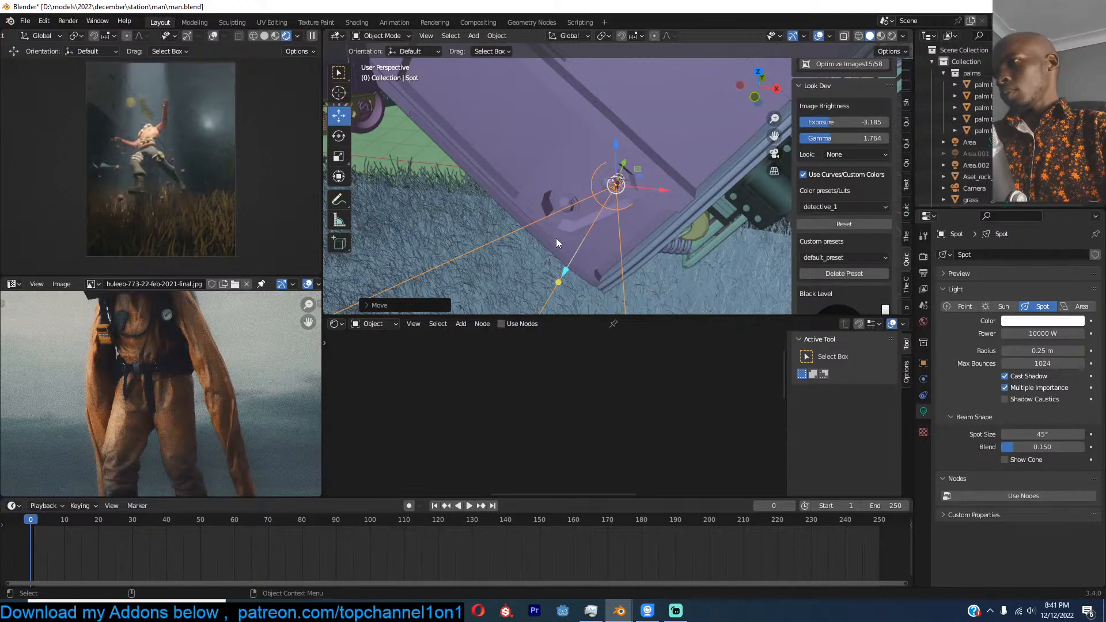
# Step: Delete the spot light from the train's end and save the file
pyautogui.press('x')
pyautogui.click(575, 237)
pyautogui.hotkey('ctrl', 's')
# Step: Pause the render preview, add an icosphere at the 3D cursor on the train's end and scale it down to lamp size
pyautogui.click(311, 35)
pyautogui.hotkey('shift', 'a')
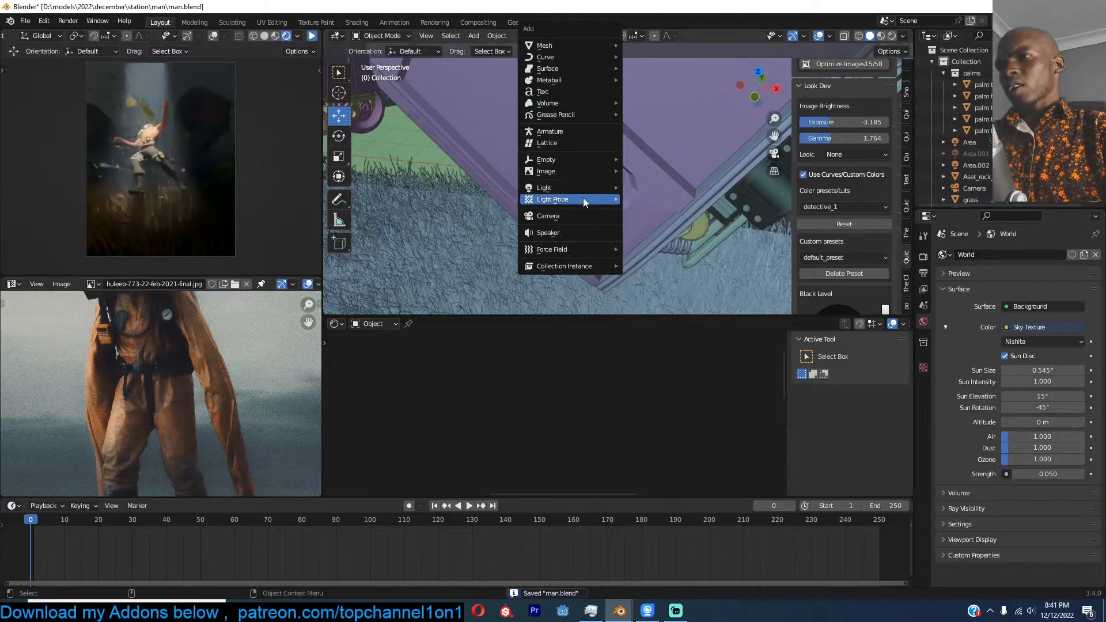
pyautogui.moveTo(550, 158)
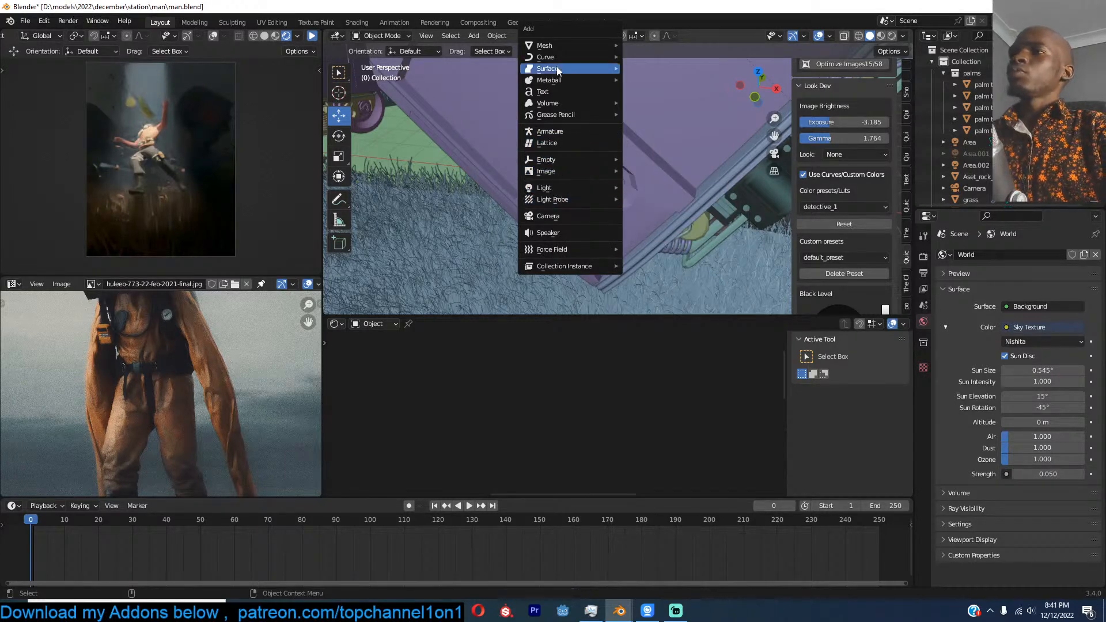
pyautogui.moveTo(568, 59)
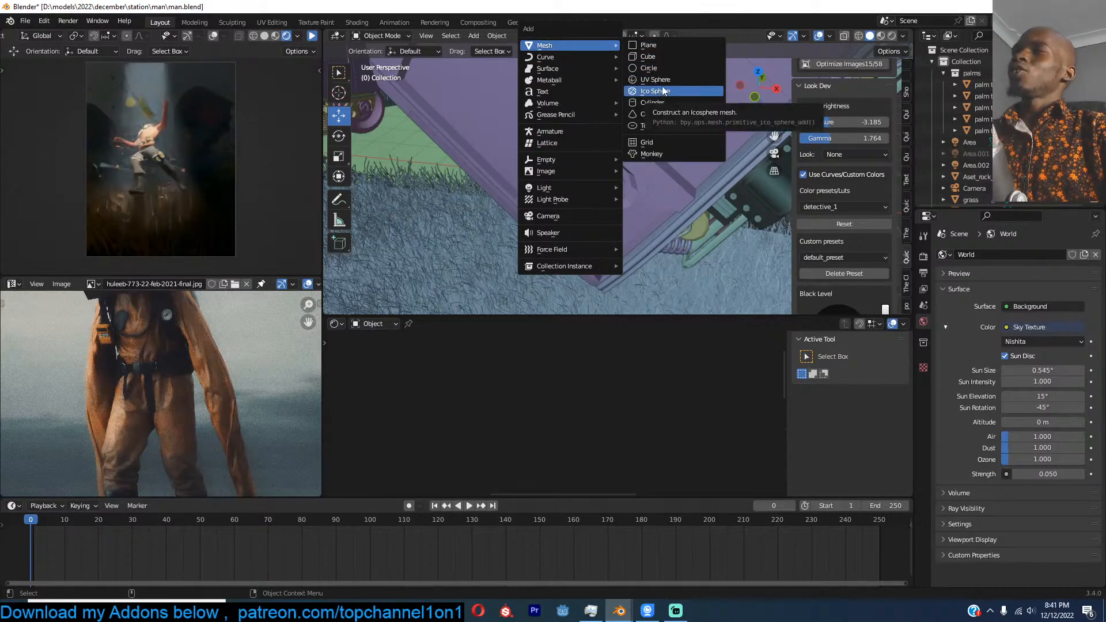
pyautogui.click(662, 90)
pyautogui.rightClick(725, 146)
pyautogui.click(724, 149)
pyautogui.press('s')
pyautogui.click(618, 182)
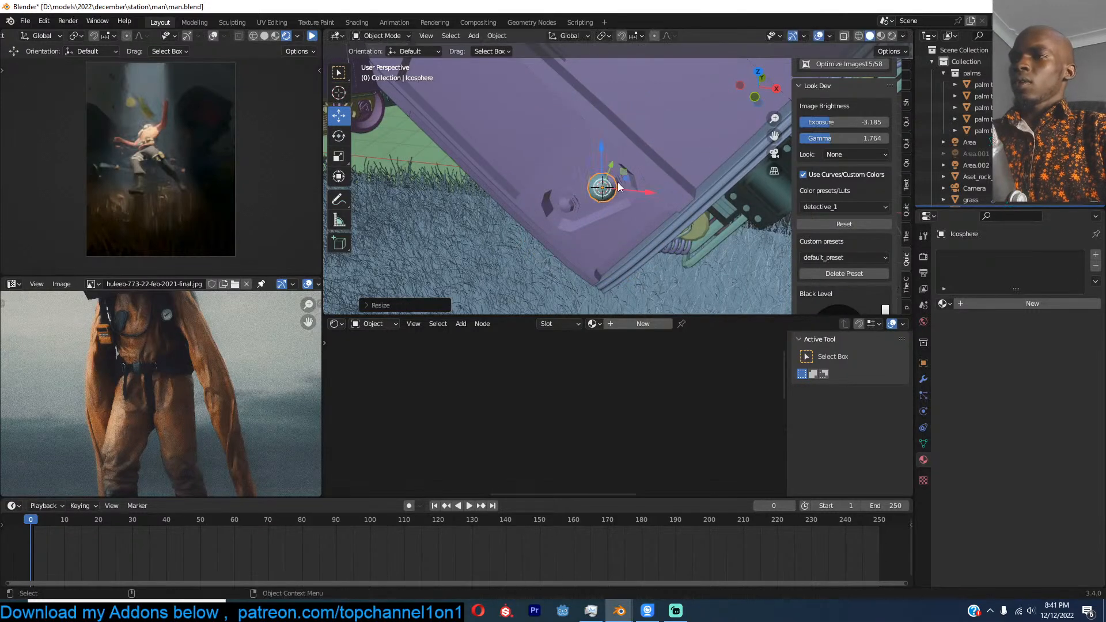
# Step: Create a new material for the icosphere and delete its Principled BSDF node
pyautogui.click(657, 323)
pyautogui.moveTo(679, 427); pyautogui.dragTo(588, 383, button='middle')
pyautogui.click(676, 411)
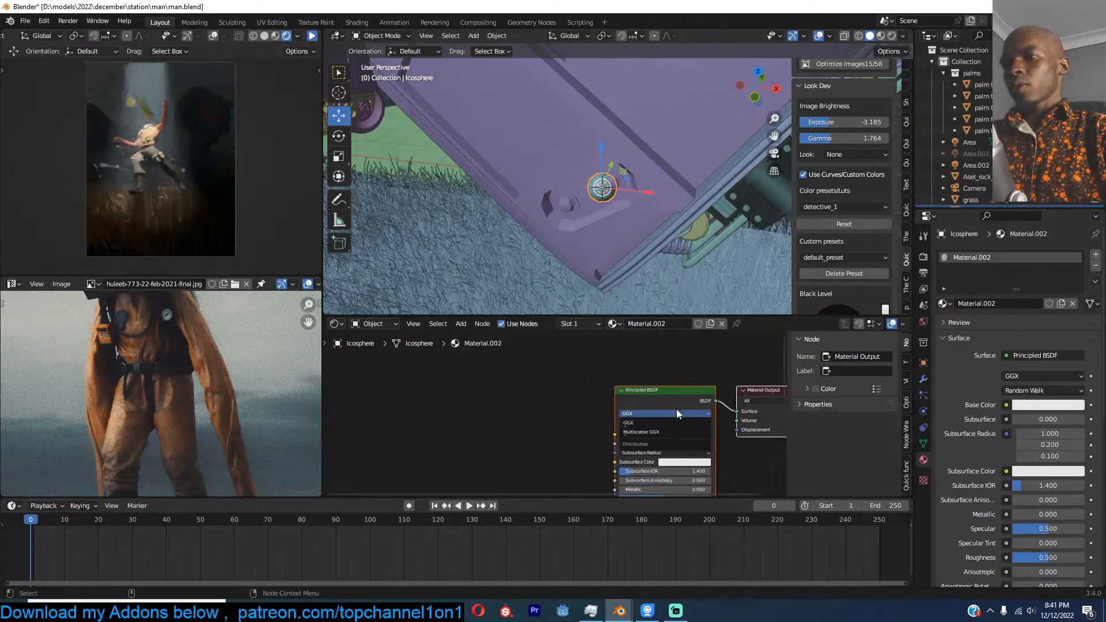
pyautogui.click(638, 386)
pyautogui.click(659, 402)
pyautogui.press('x')
# Step: Add an Emission shader, connect it to the Material Output's surface and save the file
pyautogui.hotkey('shift', 'a')
pyautogui.click(583, 380)
pyautogui.write('emiss')
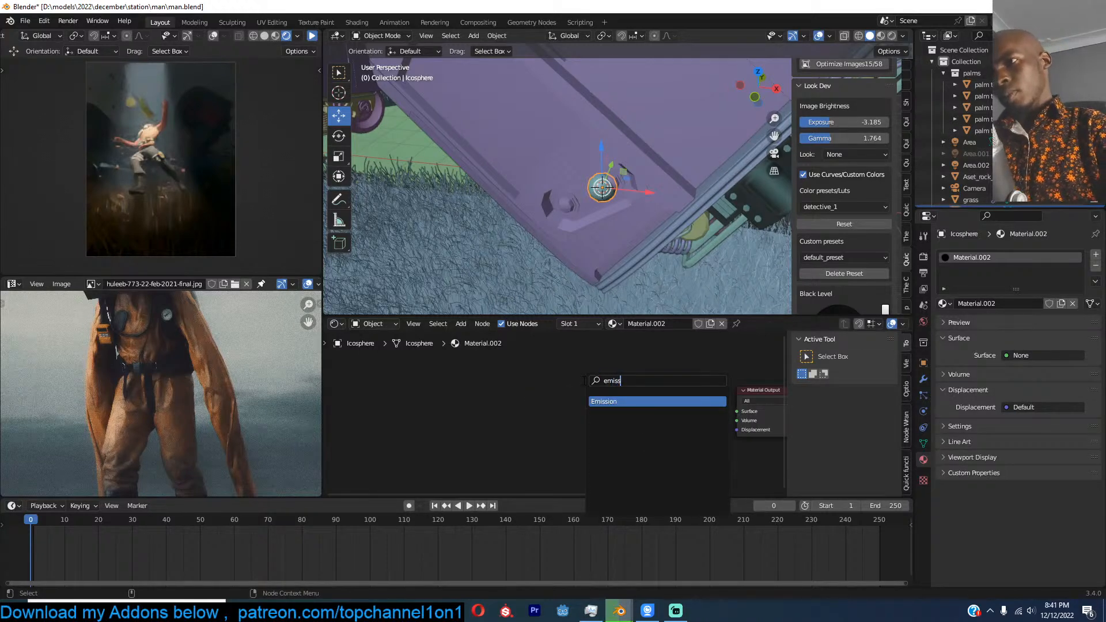
pyautogui.click(599, 400)
pyautogui.click(568, 388)
pyautogui.hotkey('ctrl', 's')
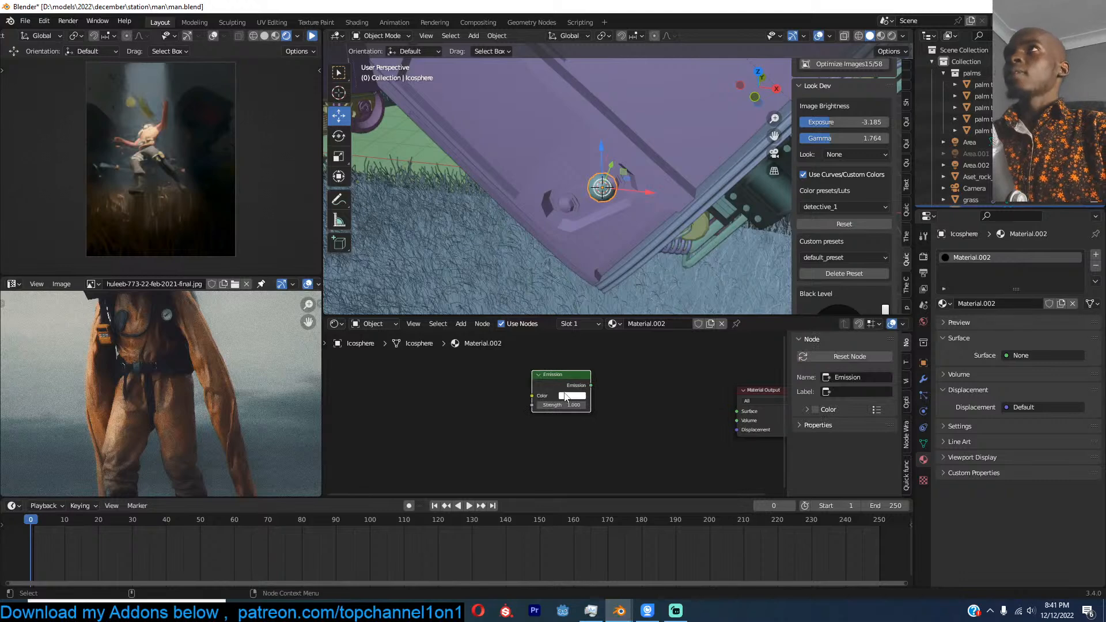
pyautogui.keyDown('ctrl'); pyautogui.keyDown('shift'); pyautogui.click(568, 388); pyautogui.keyUp('shift'); pyautogui.keyUp('ctrl')
# Step: Set the emission strength to 100 and its colour to pale yellow
pyautogui.click(575, 407)
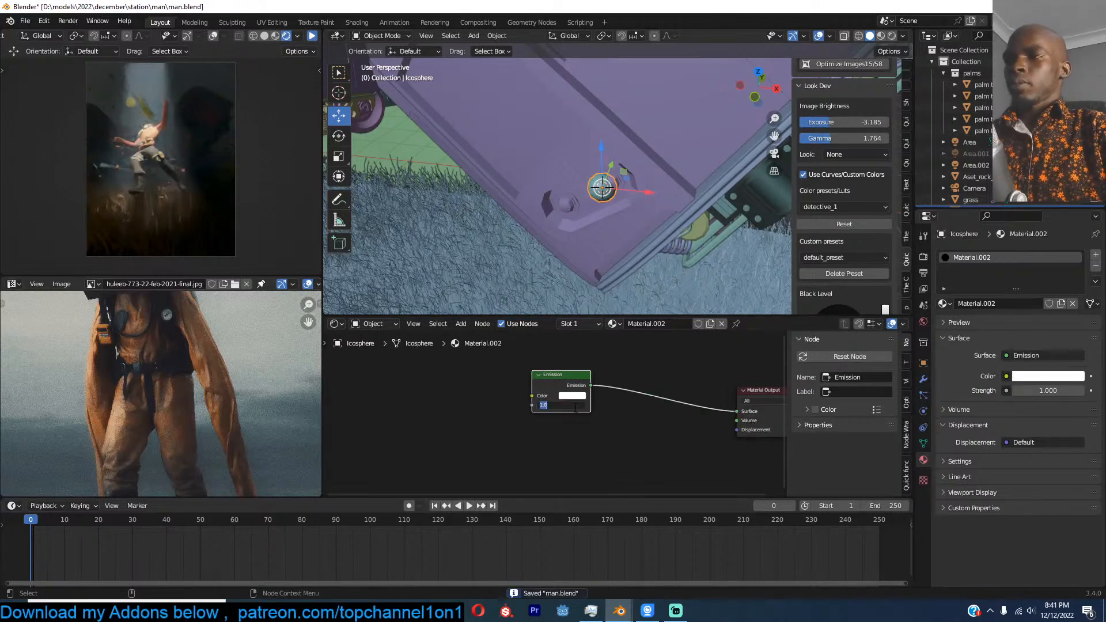
pyautogui.write('100')
pyautogui.press('Return')
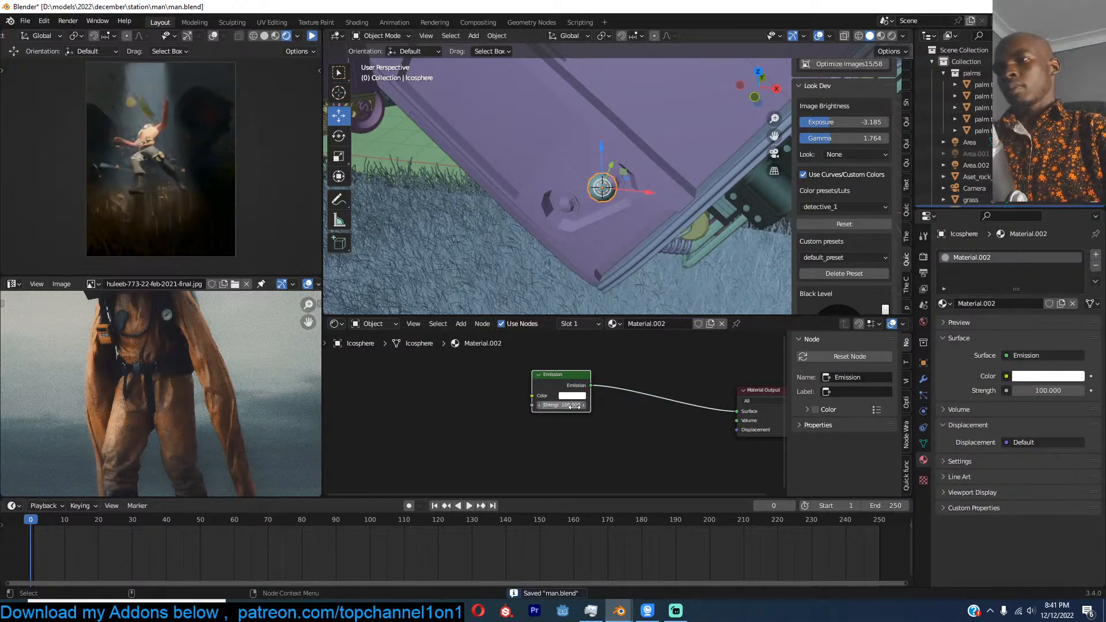
pyautogui.click(573, 397)
pyautogui.moveTo(594, 326)
pyautogui.mouseDown()
pyautogui.moveTo(577, 314)
pyautogui.moveTo(594, 306)
pyautogui.moveTo(582, 312)
pyautogui.mouseUp()
# Step: Duplicate the glowing icosphere onto the train's second lamp recess by snapping it to the 3D cursor, save, and resume the render preview
pyautogui.scroll(-3, 617, 212)
pyautogui.keyDown('shift'); pyautogui.moveTo(617, 212); pyautogui.dragTo(589, 230, button='middle'); pyautogui.keyUp('shift')
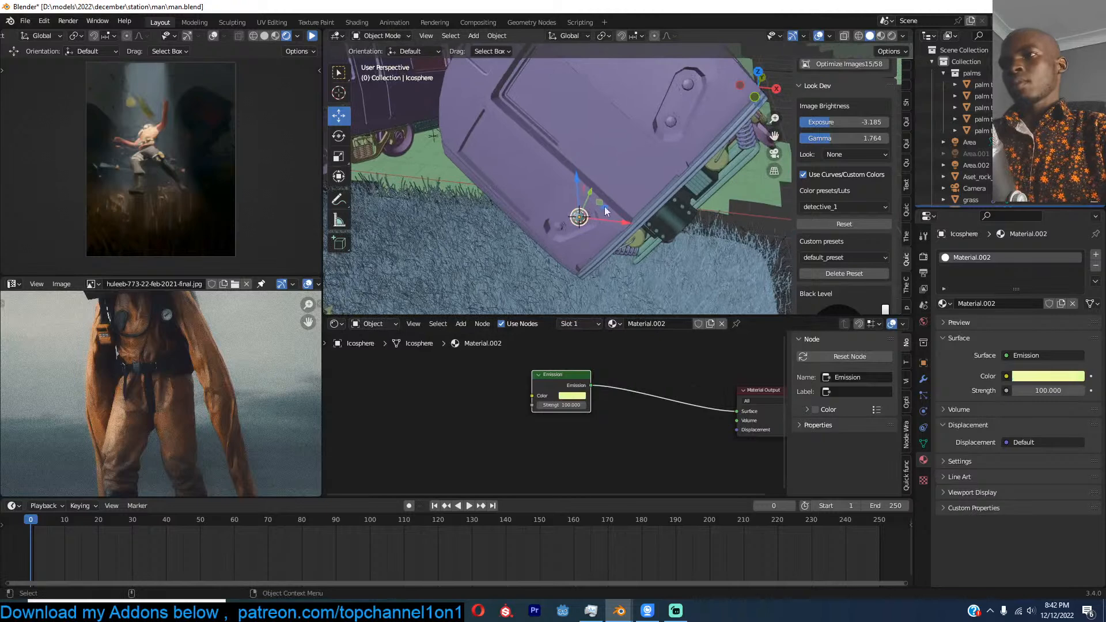
pyautogui.hotkey('shift', 'd')
pyautogui.rightClick(628, 185)
pyautogui.keyDown('shift'); pyautogui.rightClick(666, 127); pyautogui.keyUp('shift')
pyautogui.hotkey('shift', 's')
pyautogui.click(674, 65)
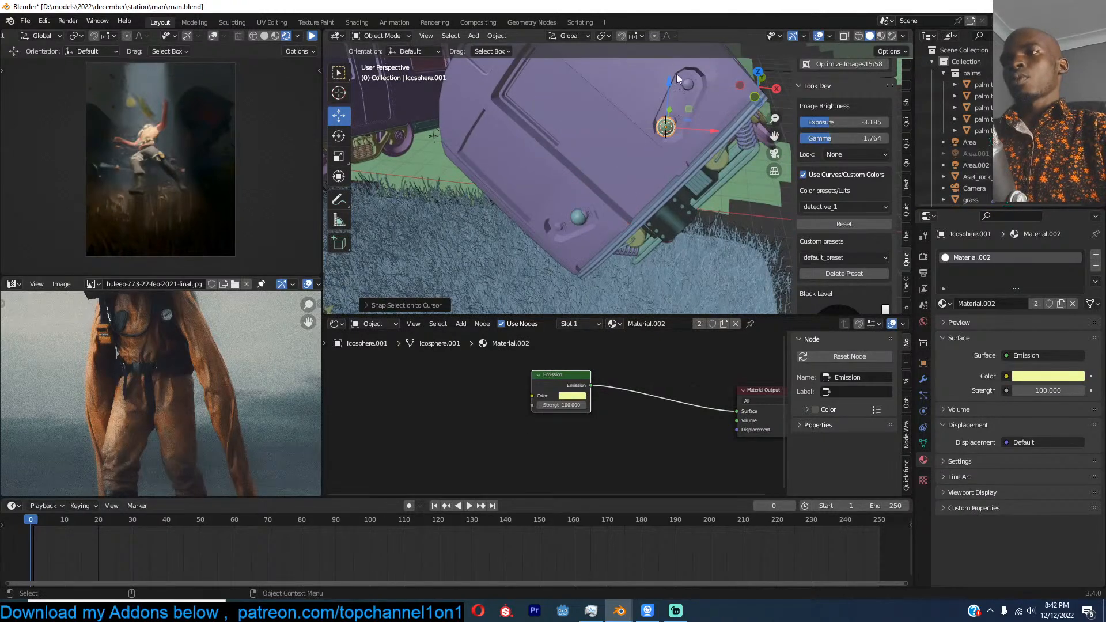
pyautogui.hotkey('ctrl', 's')
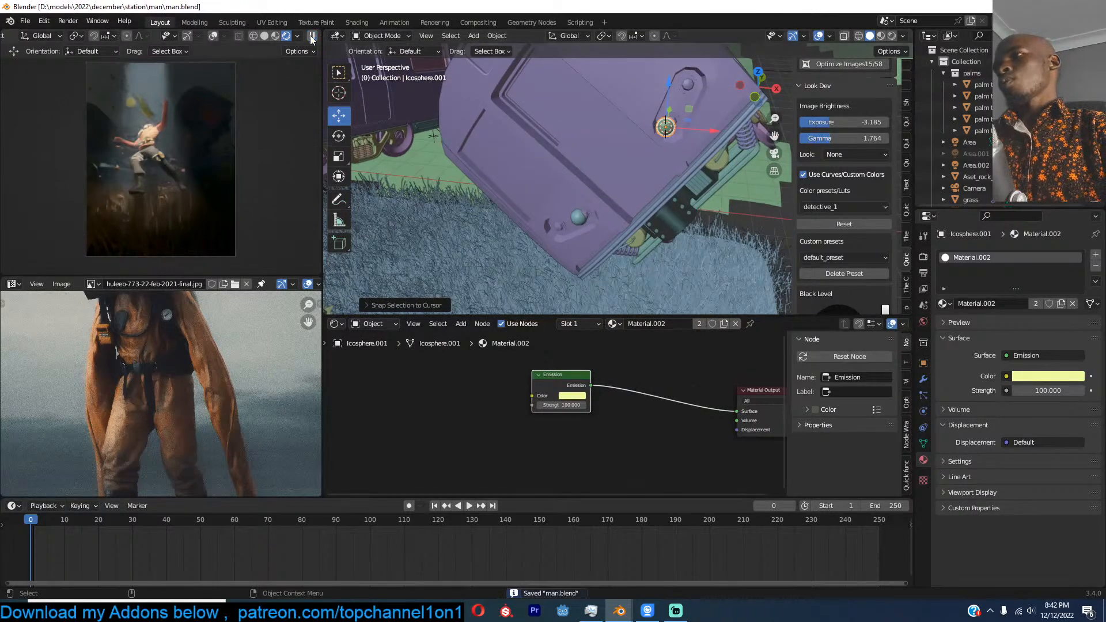
pyautogui.click(311, 36)
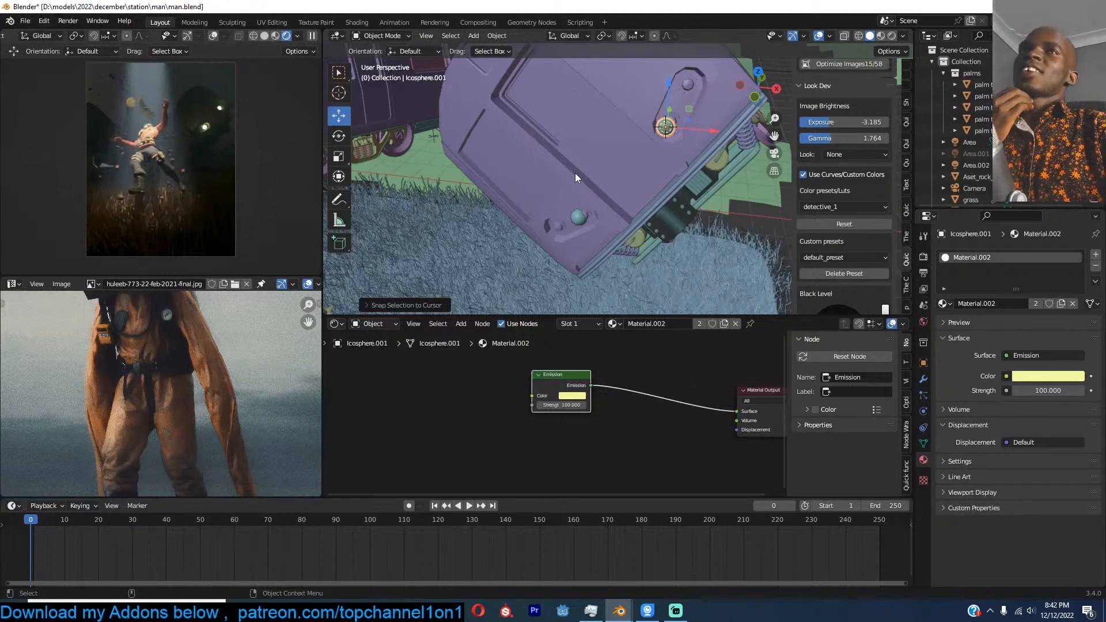
pyautogui.click(309, 611)
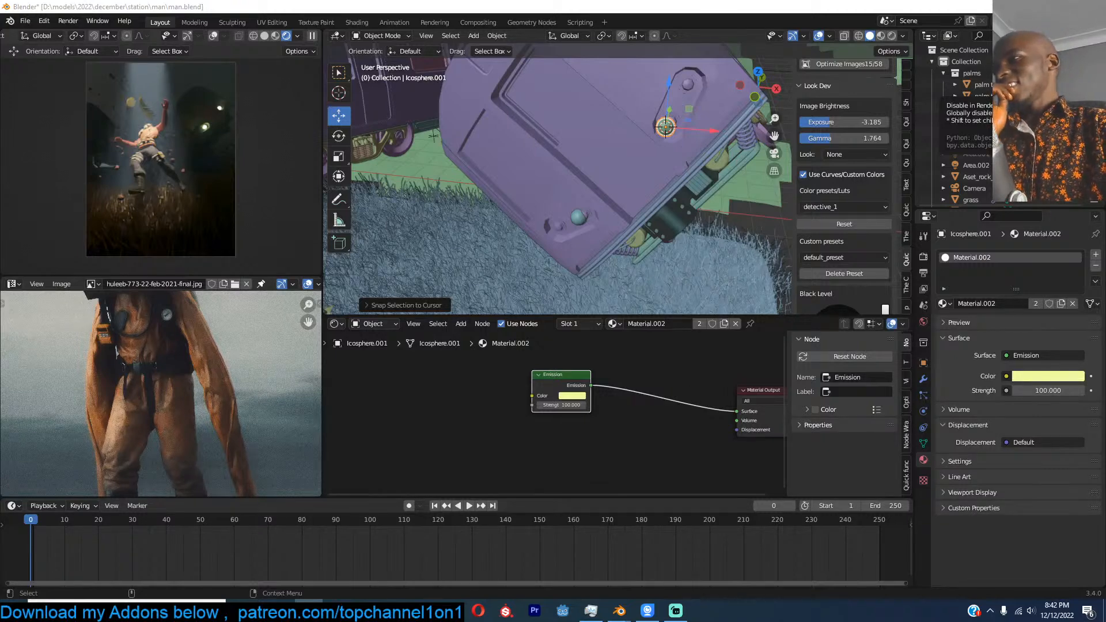
pyautogui.click(659, 203)
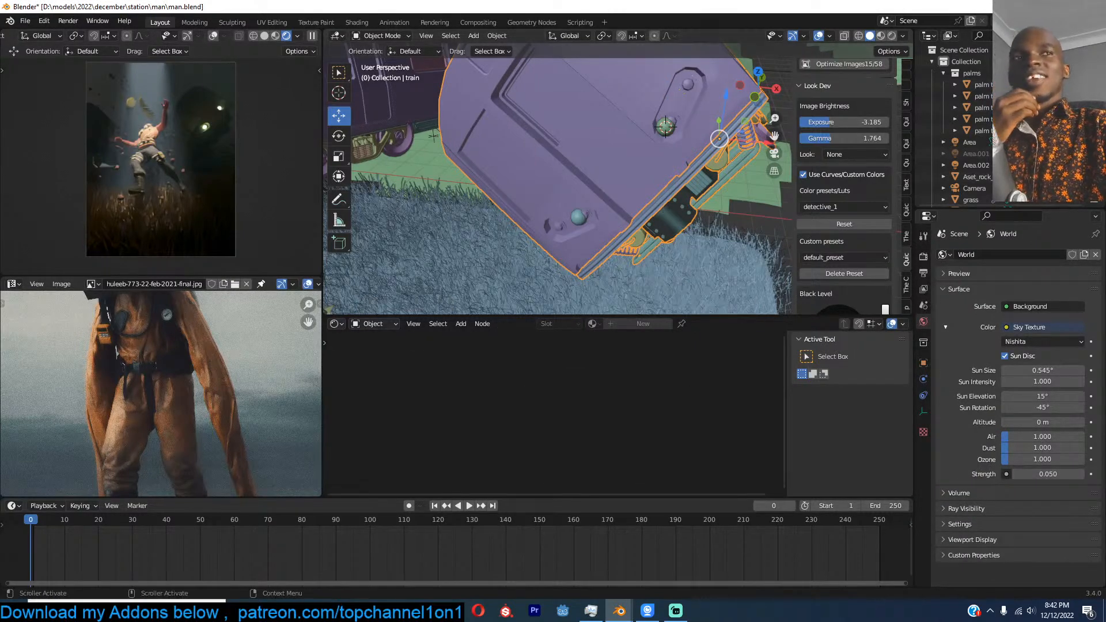
pyautogui.moveTo(1105, 230); pyautogui.dragTo(821, 85)
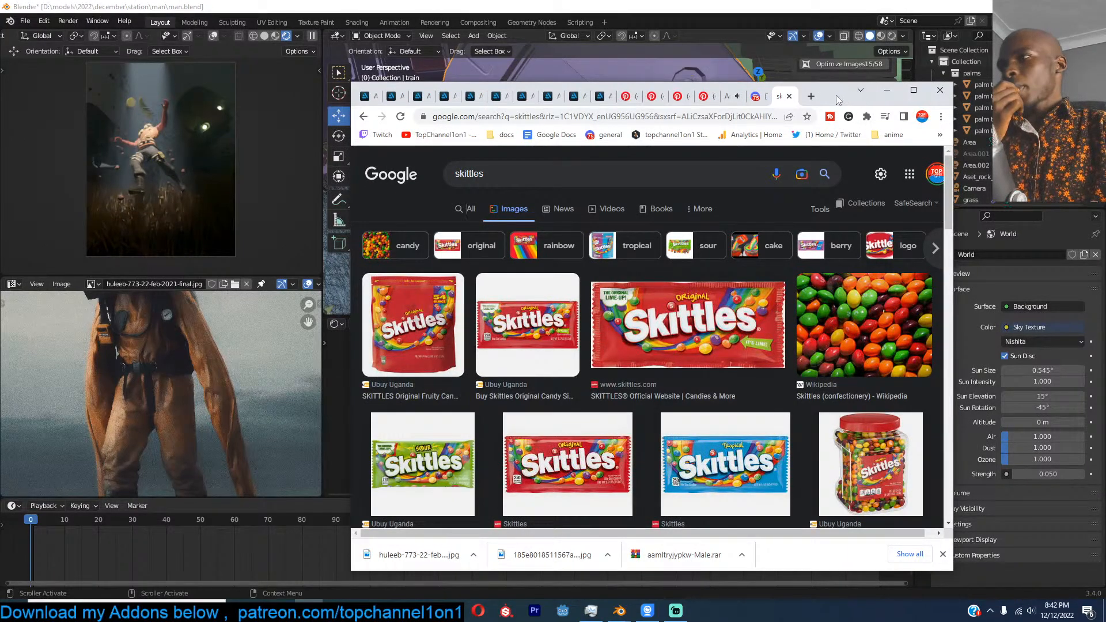
pyautogui.moveTo(845, 96); pyautogui.dragTo(1105, 50)
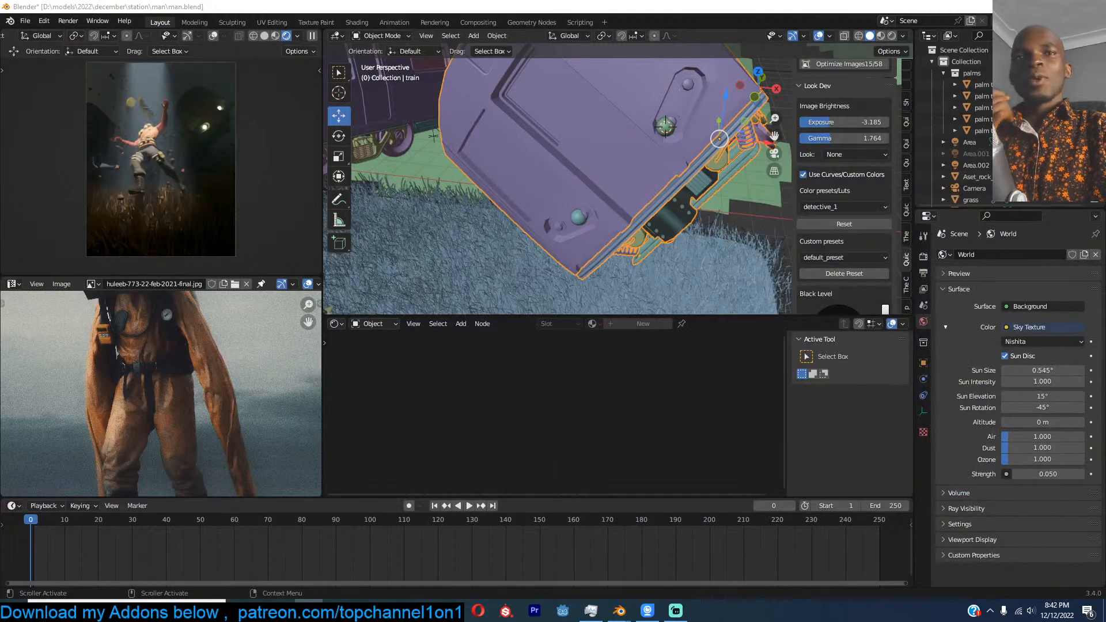
# Step: Add a mesh plane, rotate it 90 degrees about the X axis to stand upright, and save the file
pyautogui.moveTo(637, 216); pyautogui.dragTo(587, 212, button='middle')
pyautogui.press('KP_1')
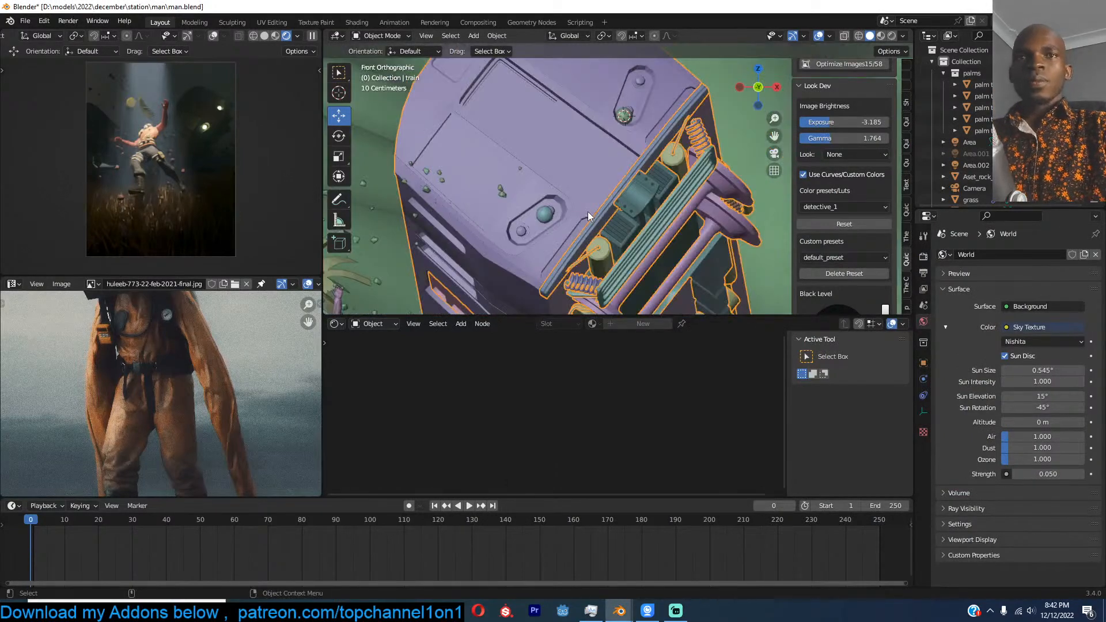
pyautogui.scroll(-8, 588, 212)
pyautogui.hotkey('ctrl', 's')
pyautogui.scroll(-5, 649, 254)
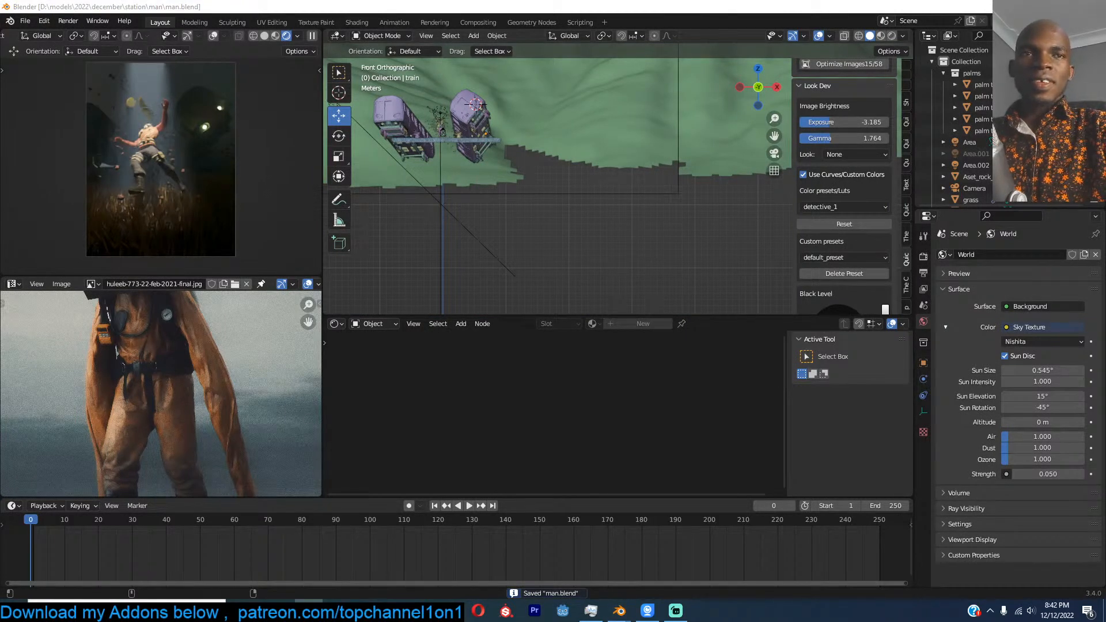
pyautogui.hotkey('shift', 'a')
pyautogui.moveTo(633, 252)
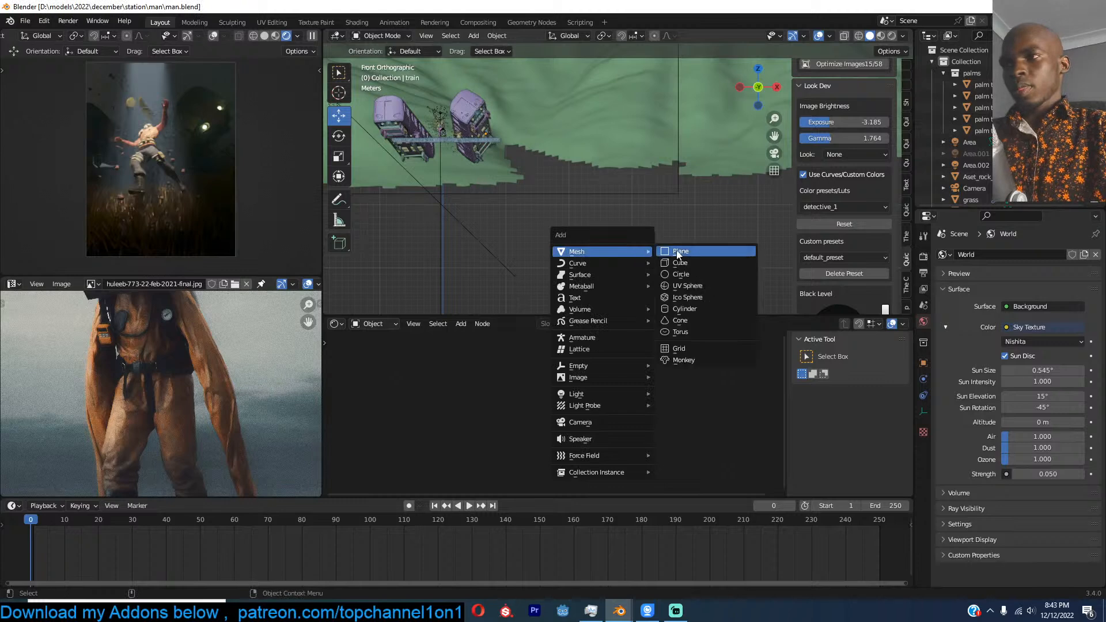
pyautogui.click(668, 251)
pyautogui.write('rx90')
pyautogui.press('Return')
pyautogui.press('KP_Decimal')
pyautogui.scroll(-5, 714, 208)
pyautogui.hotkey('ctrl', 's')
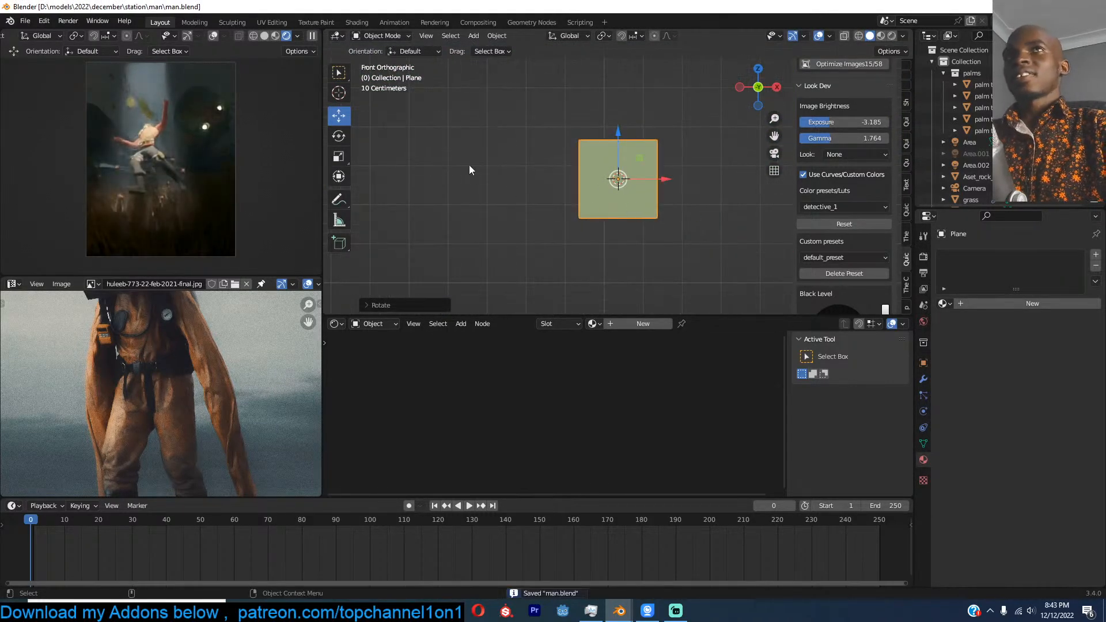
# Step: Stretch the plane's geometry along the X axis into a wide horizontal strip
pyautogui.press('Tab')
pyautogui.press('s')
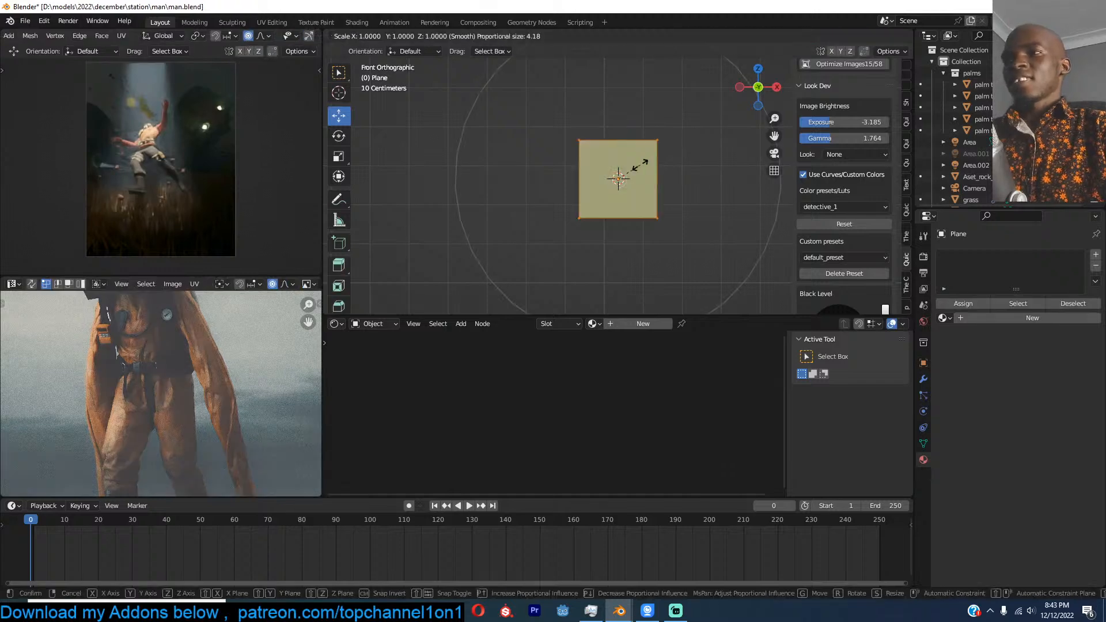
pyautogui.press('x')
pyautogui.click(728, 165)
pyautogui.press('Tab')
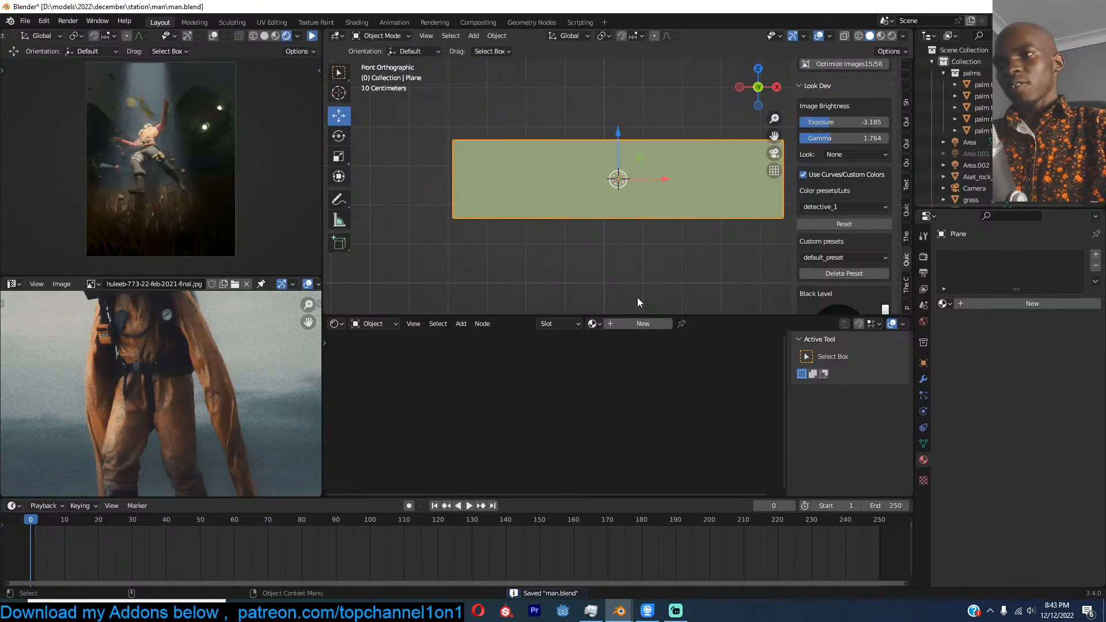
# Step: Give the plane a new material with download.jpg as the Principled BSDF base colour, feed the BSDF into the surface output, and save
pyautogui.click(650, 325)
pyautogui.moveTo(1105, 413); pyautogui.dragTo(541, 421)
pyautogui.keyDown('ctrl'); pyautogui.keyDown('shift'); pyautogui.click(469, 431); pyautogui.keyUp('shift'); pyautogui.keyUp('ctrl')
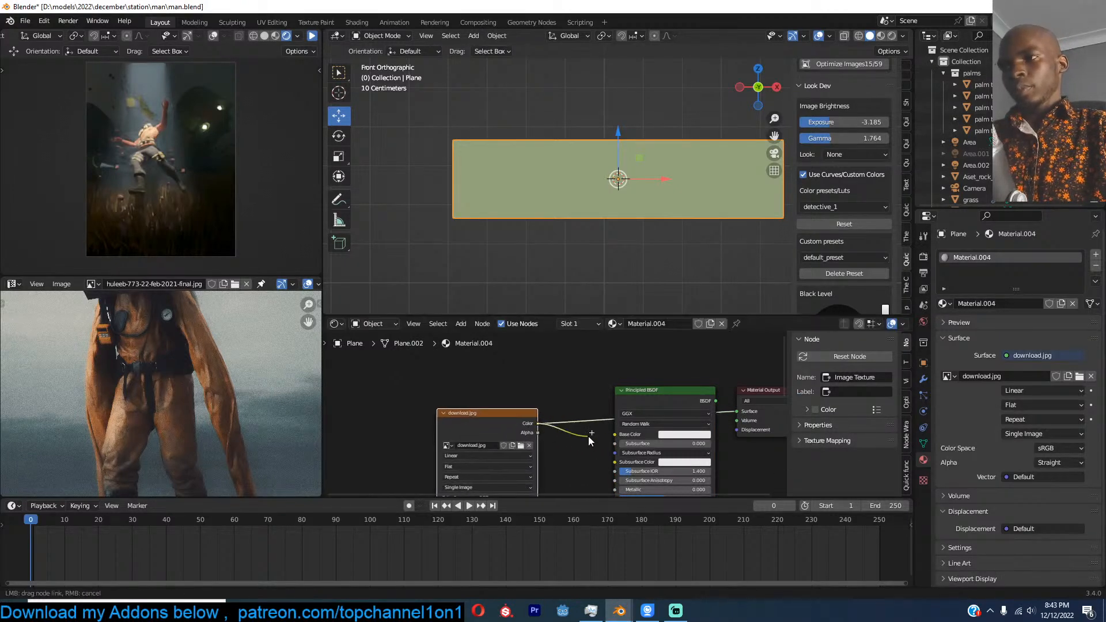
pyautogui.click(638, 414)
pyautogui.keyDown('ctrl'); pyautogui.keyDown('shift'); pyautogui.click(653, 401); pyautogui.keyUp('shift'); pyautogui.keyUp('ctrl')
pyautogui.hotkey('ctrl', 's')
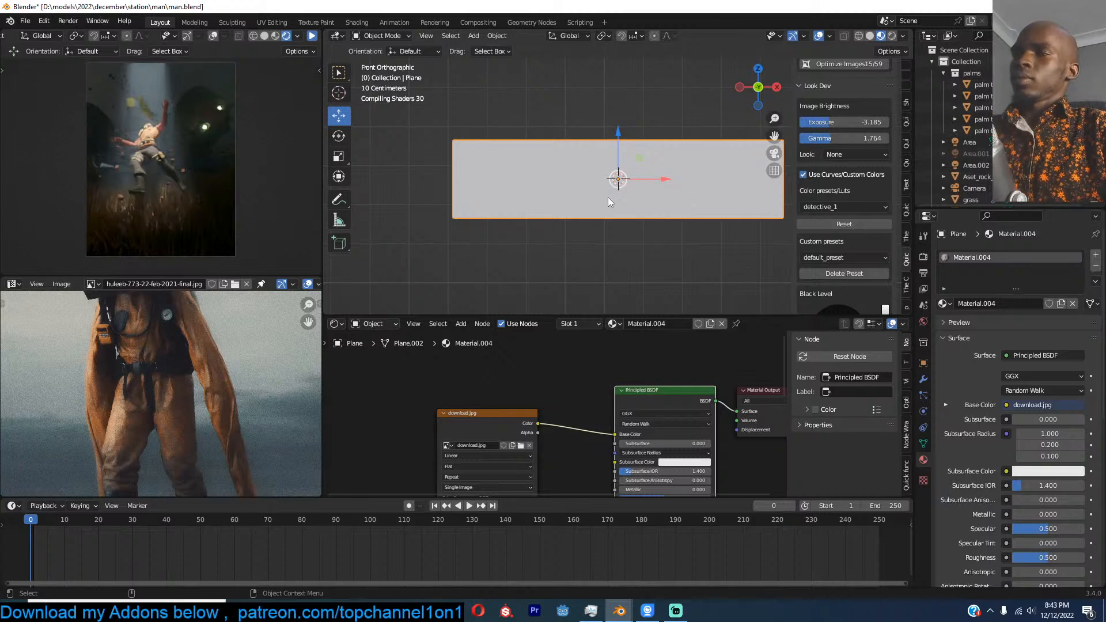
# Step: Narrow the plane's geometry along the X axis to suit the proportions of the Skittles wrapper image
pyautogui.moveTo(606, 198); pyautogui.dragTo(637, 197, button='middle')
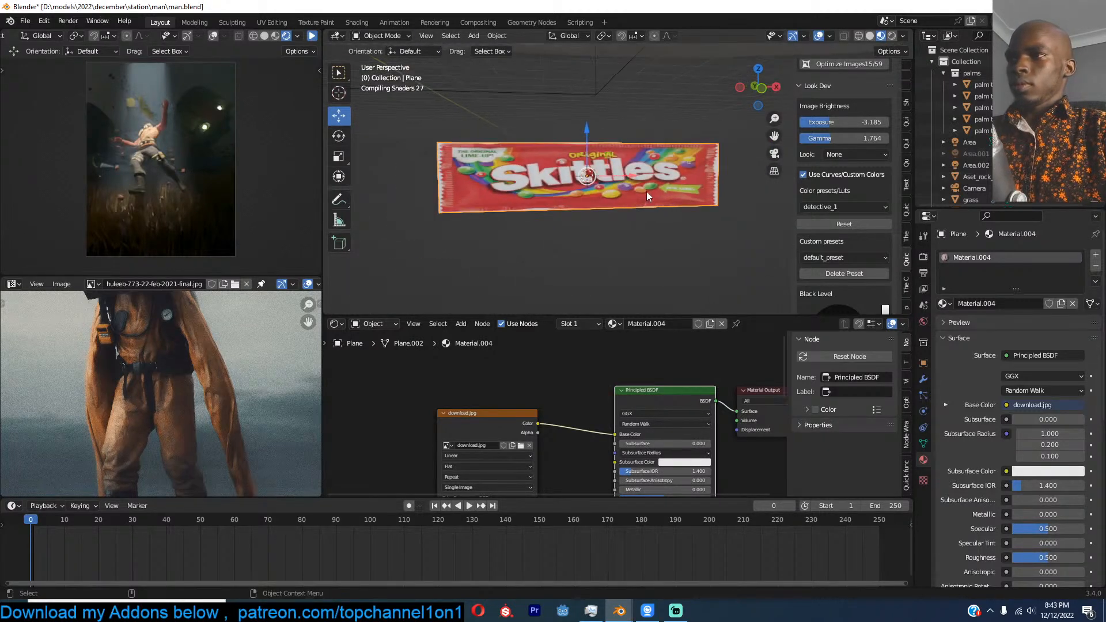
pyautogui.press('Tab')
pyautogui.press('s')
pyautogui.press('x')
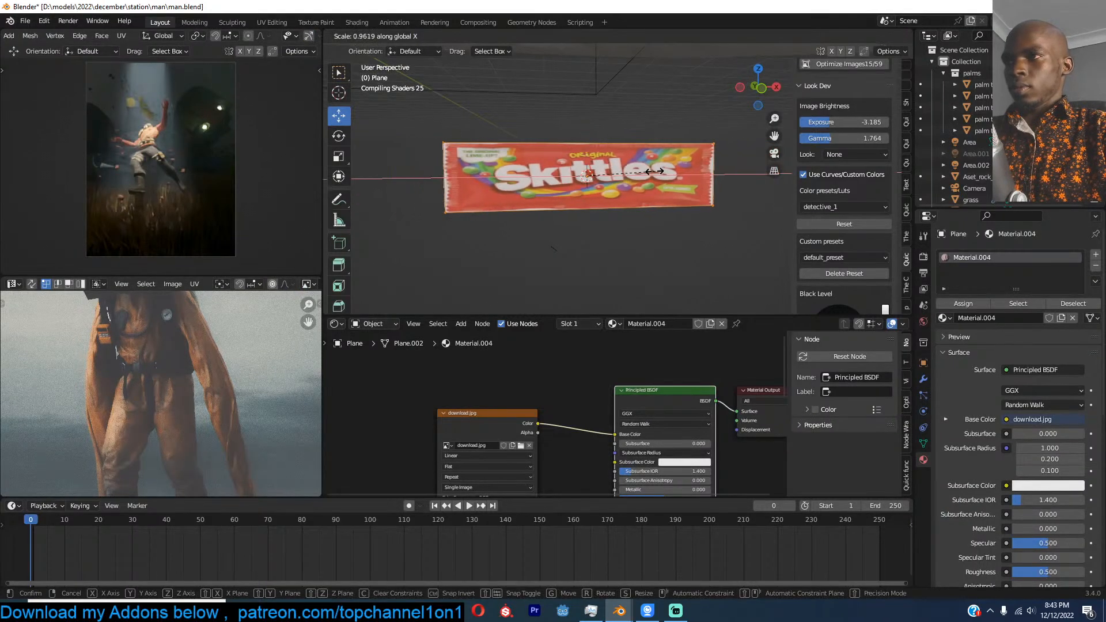
pyautogui.click(632, 181)
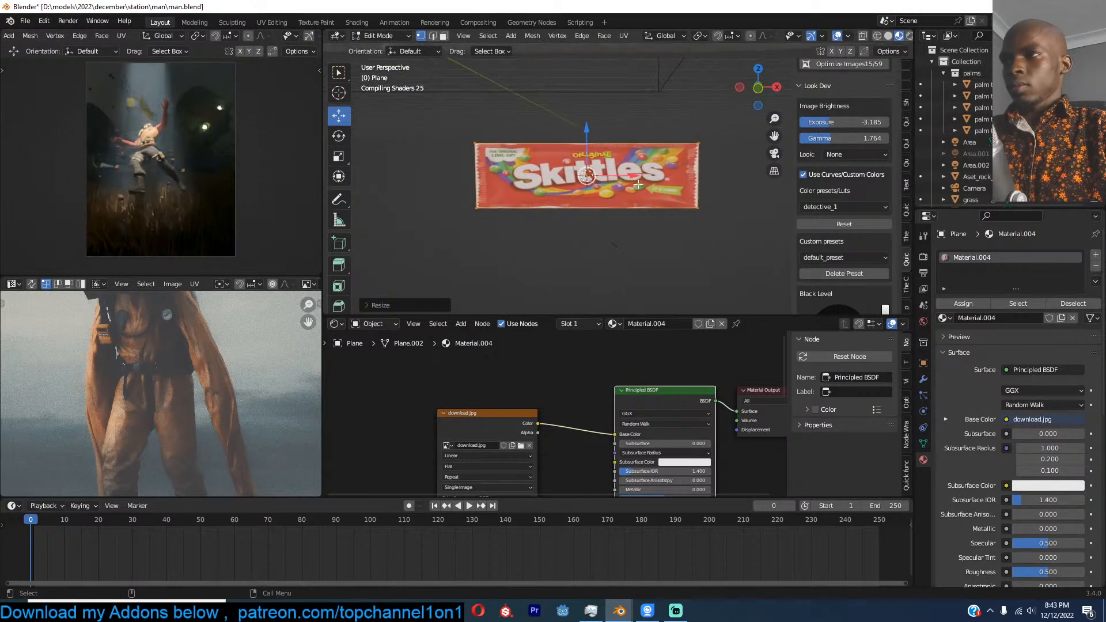
# Step: Examine the wrapper image's outline and serrated ends on the plane in front view
pyautogui.scroll(2, 636, 184)
pyautogui.press('KP_1')
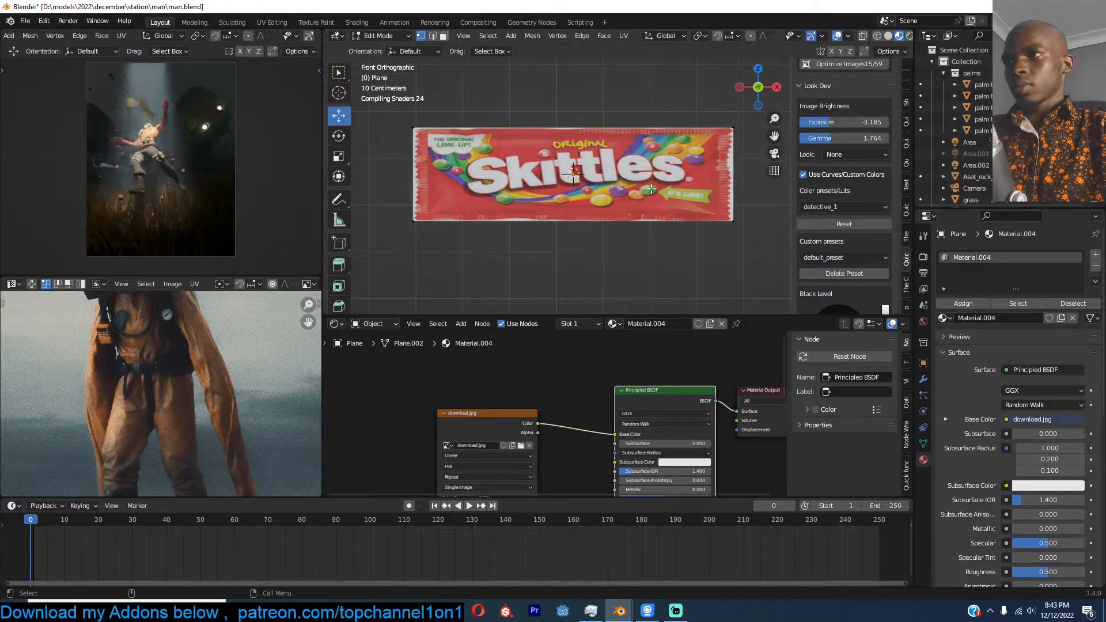
pyautogui.scroll(1, 682, 179)
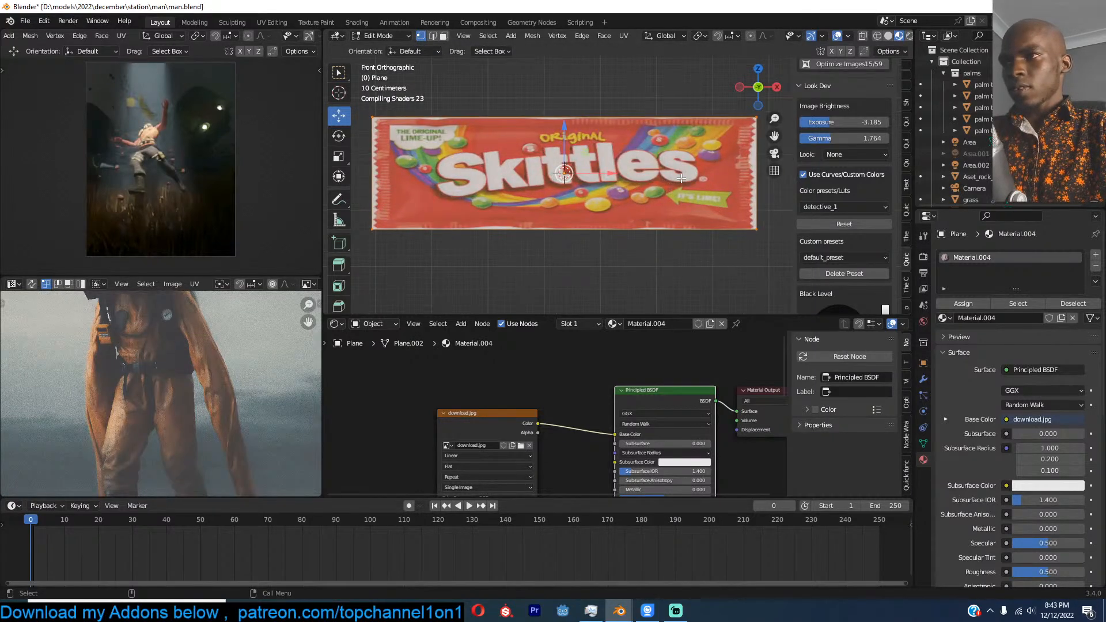
pyautogui.scroll(-1, 682, 179)
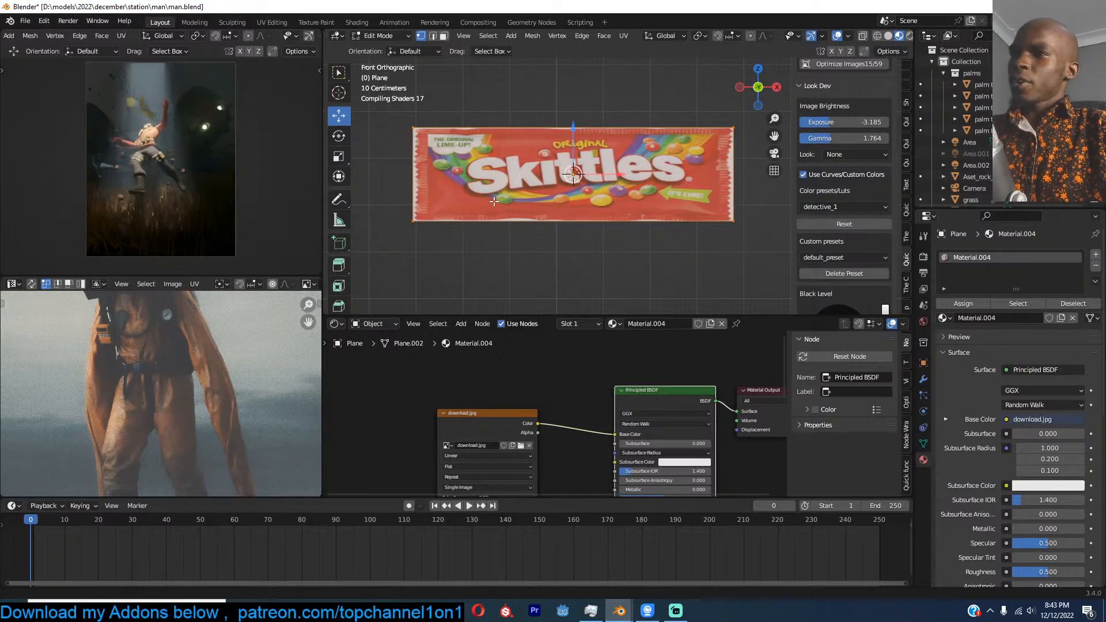
pyautogui.keyDown('shift'); pyautogui.moveTo(557, 179); pyautogui.dragTo(472, 178, button='middle'); pyautogui.keyUp('shift')
pyautogui.click(368, 105)
pyautogui.scroll(-5, 295, 32)
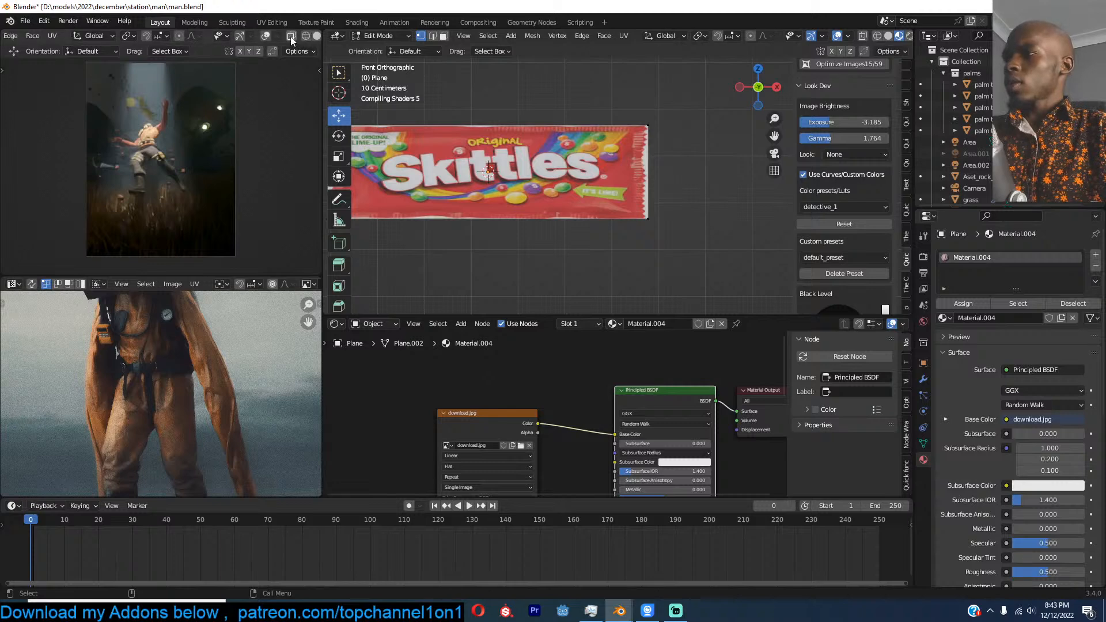
pyautogui.scroll(6, 575, 124)
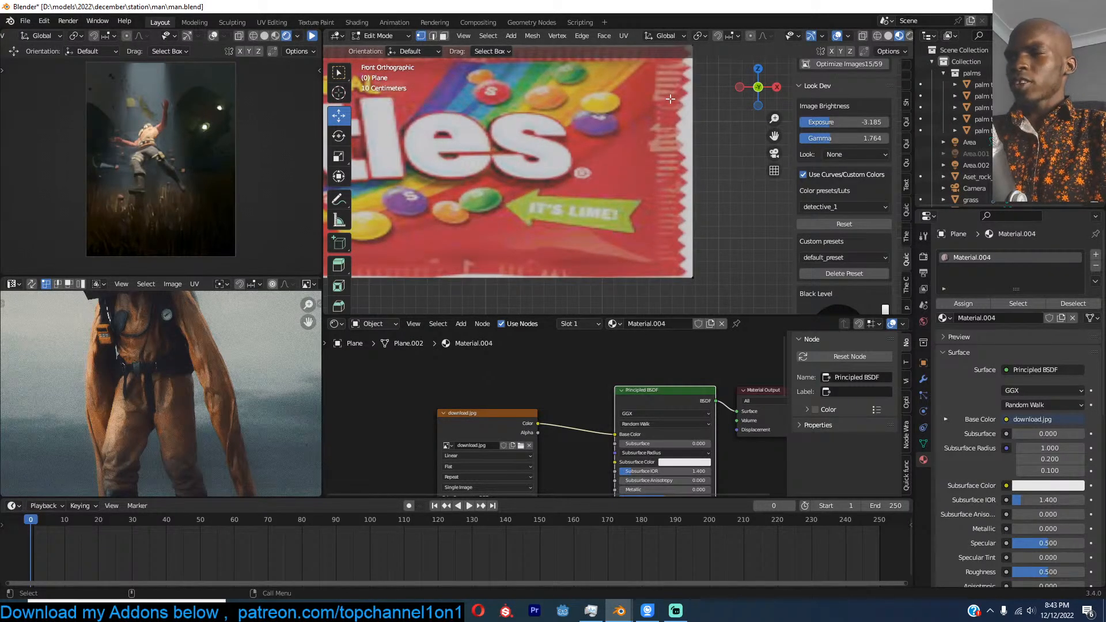
pyautogui.scroll(-6, 689, 211)
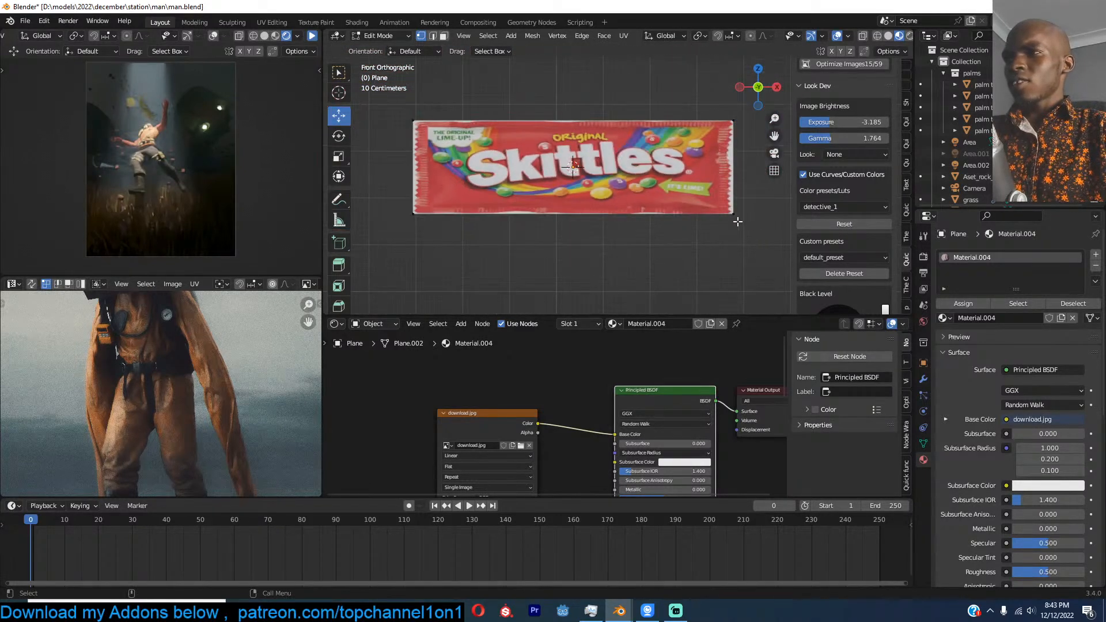
# Step: Add loop cuts to the Skittles wrapper plane close to its right and top edges
pyautogui.press('Tab')
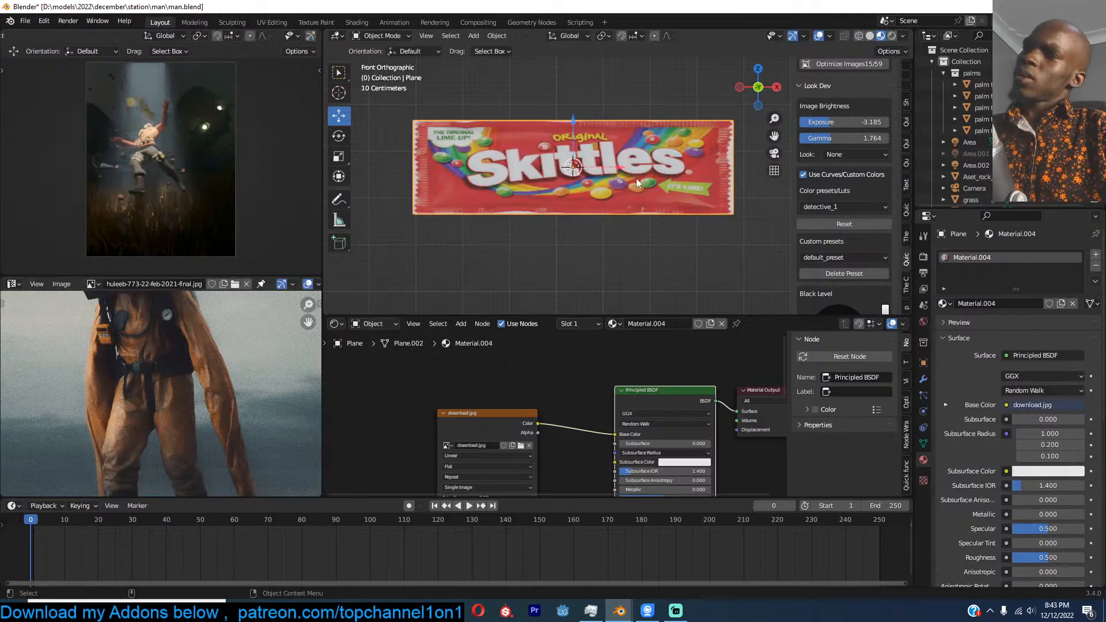
pyautogui.rightClick(648, 184)
pyautogui.press('Tab')
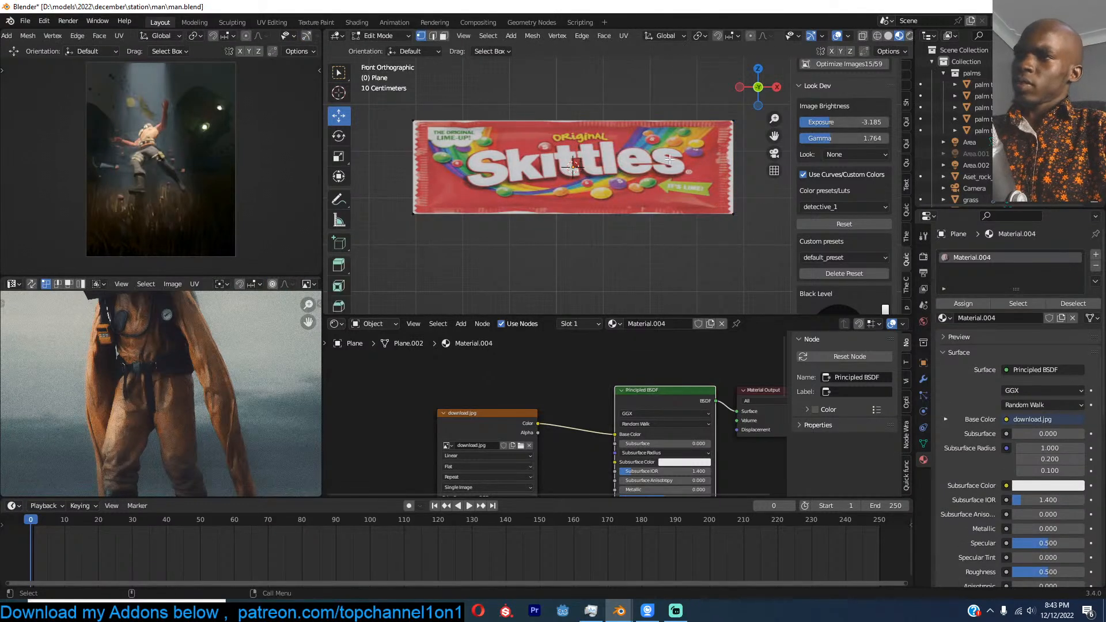
pyautogui.hotkey('ctrl', 'r')
pyautogui.click(719, 119)
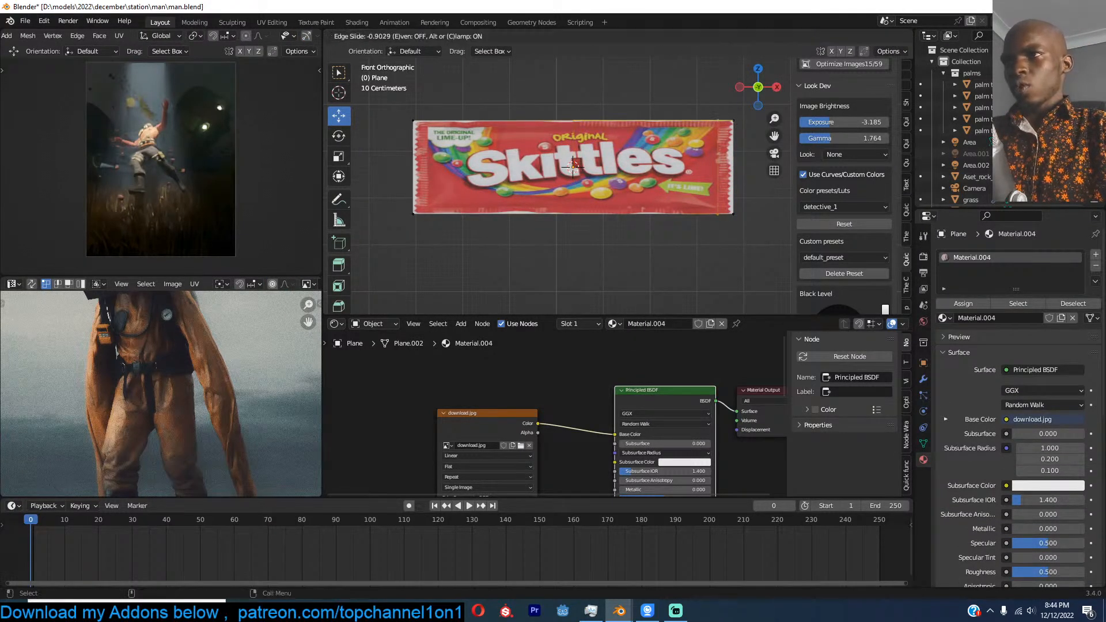
pyautogui.click(864, 151)
pyautogui.hotkey('ctrl', 'r')
pyautogui.click(723, 139)
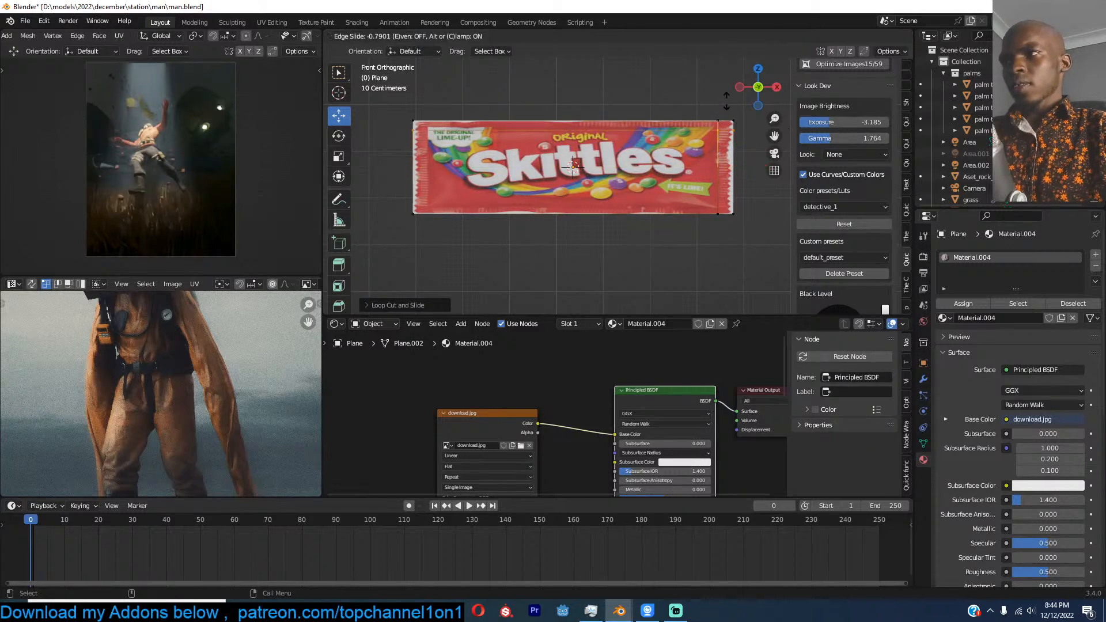
pyautogui.click(723, 102)
# Step: Add a loop cut near the wrapper's left edge and slide a horizontal loop close to its bottom edge
pyautogui.hotkey('ctrl', 'r')
pyautogui.click(435, 119)
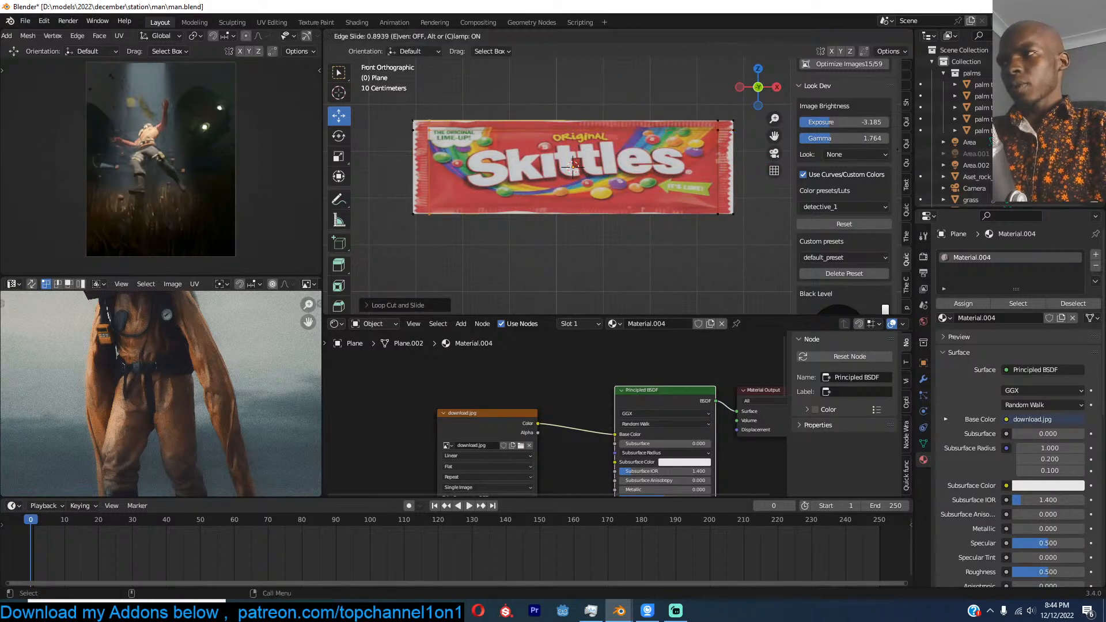
pyautogui.click(885, 150)
pyautogui.press('g')
pyautogui.press('g')
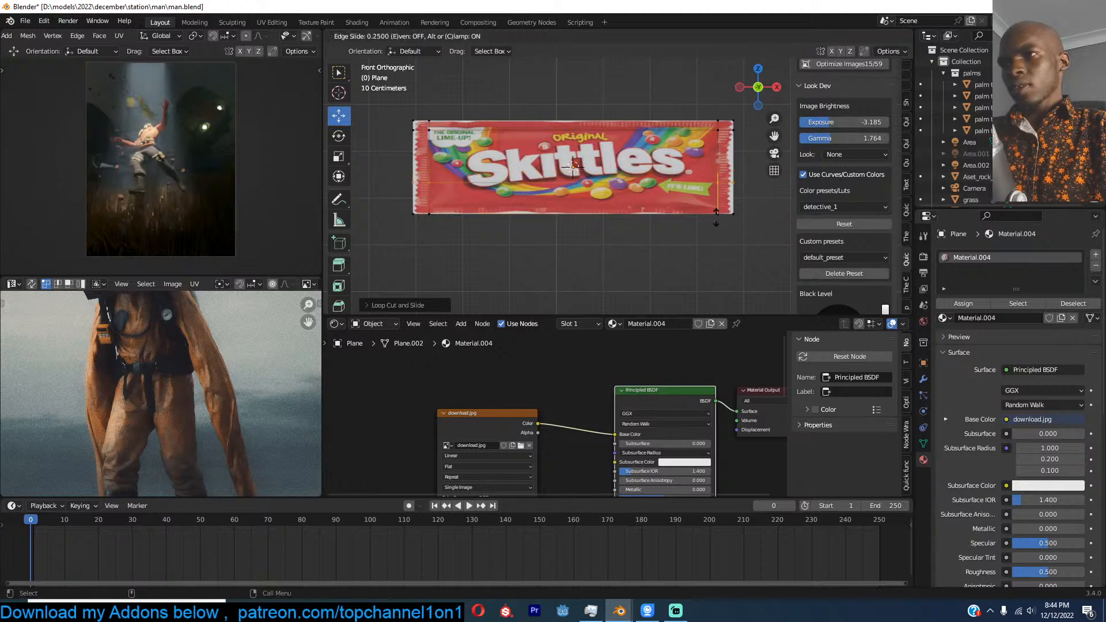
pyautogui.click(720, 241)
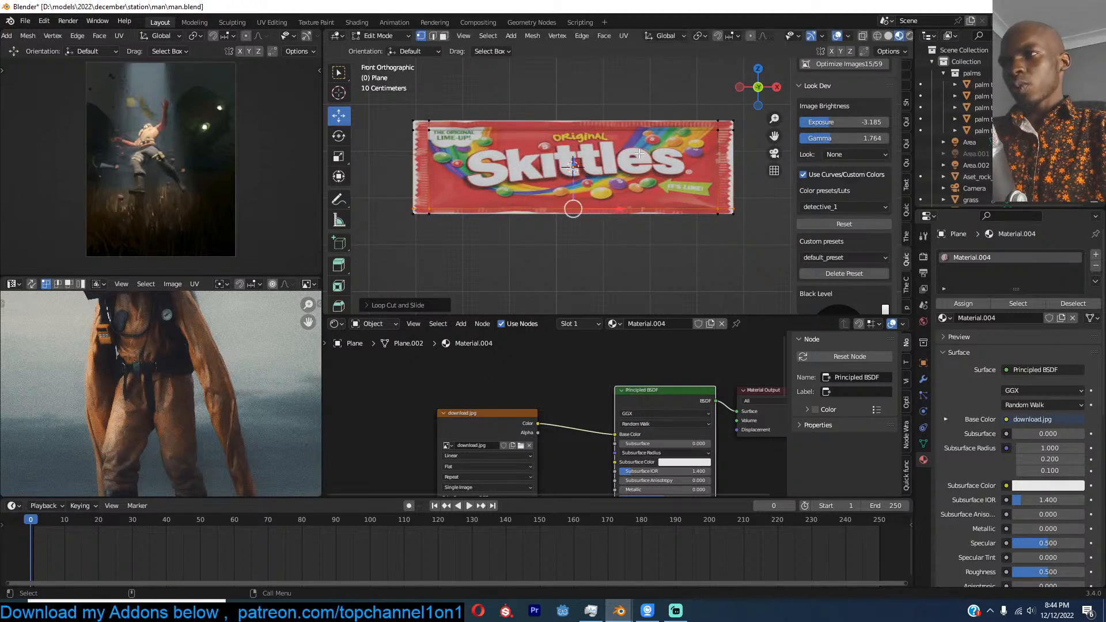
# Step: Inset the wrapper's large central face and push it outward with Shrink/Fatten by about 0.48 m
pyautogui.press('3')
pyautogui.click(700, 136)
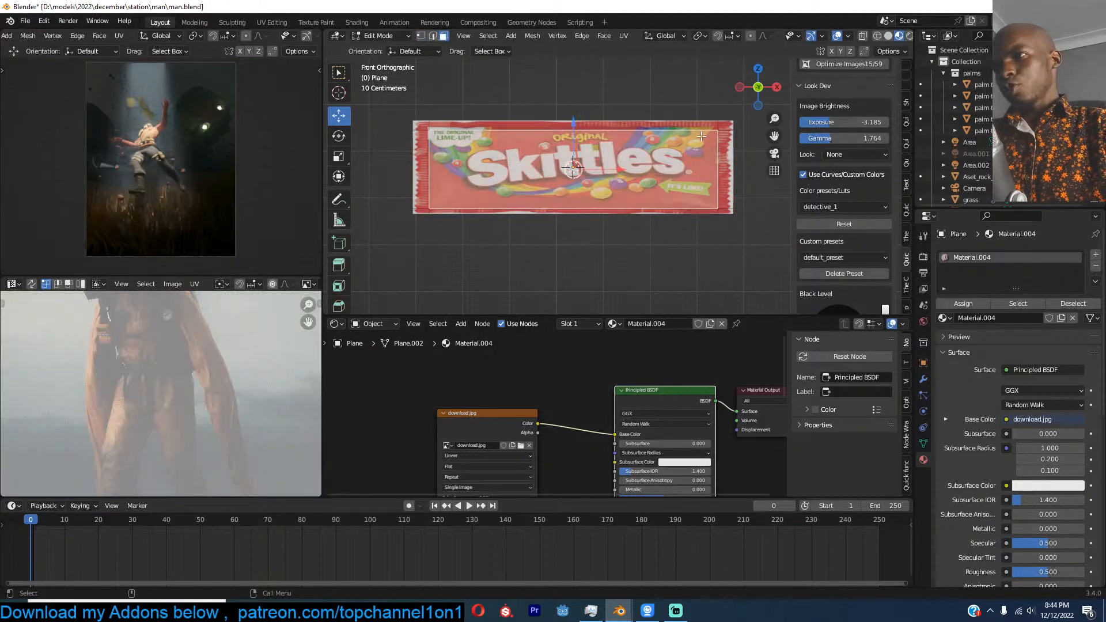
pyautogui.press('i')
pyautogui.click(687, 150)
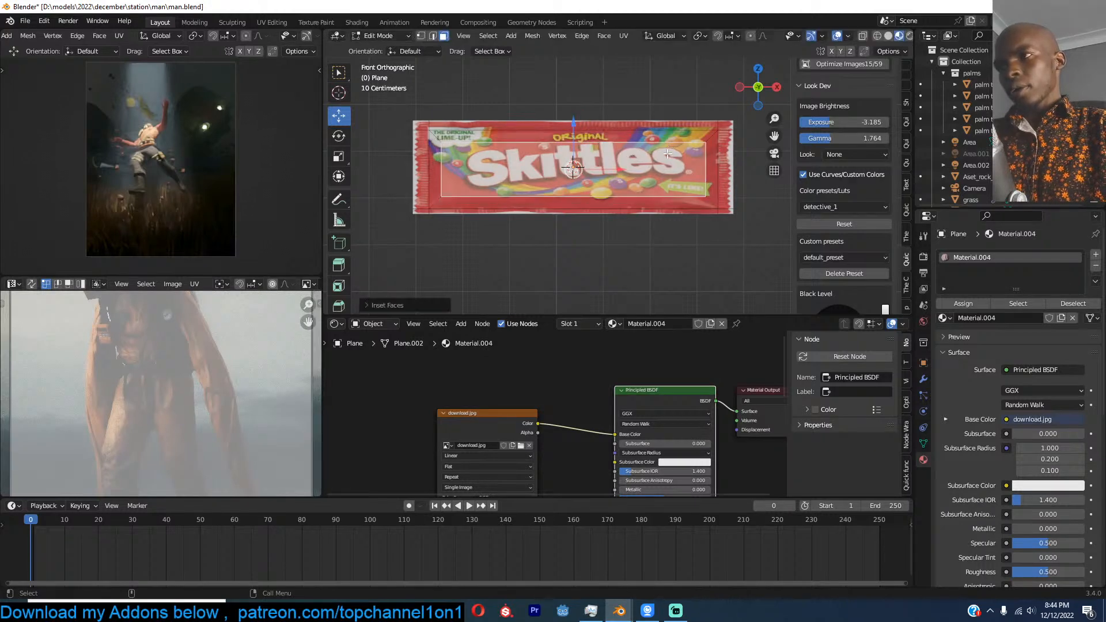
pyautogui.moveTo(687, 150); pyautogui.dragTo(691, 184, button='middle')
pyautogui.hotkey('alt', 's')
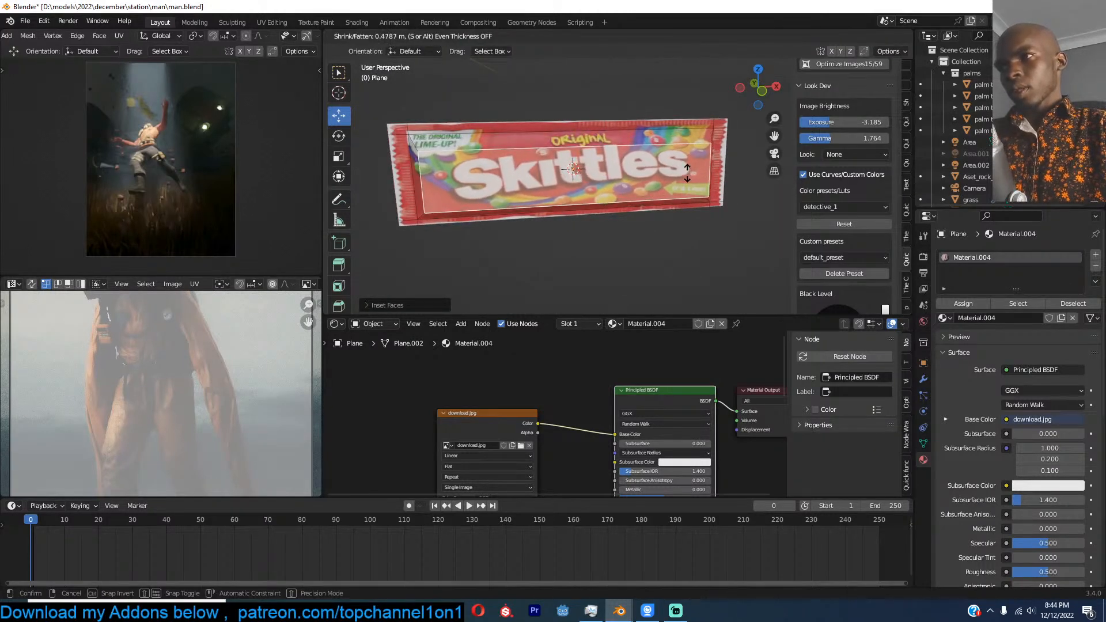
pyautogui.click(686, 174)
# Step: Add four evenly spaced vertical loop cuts across the wrapper's length
pyautogui.hotkey('ctrl', 'r')
pyautogui.scroll(3, 609, 152)
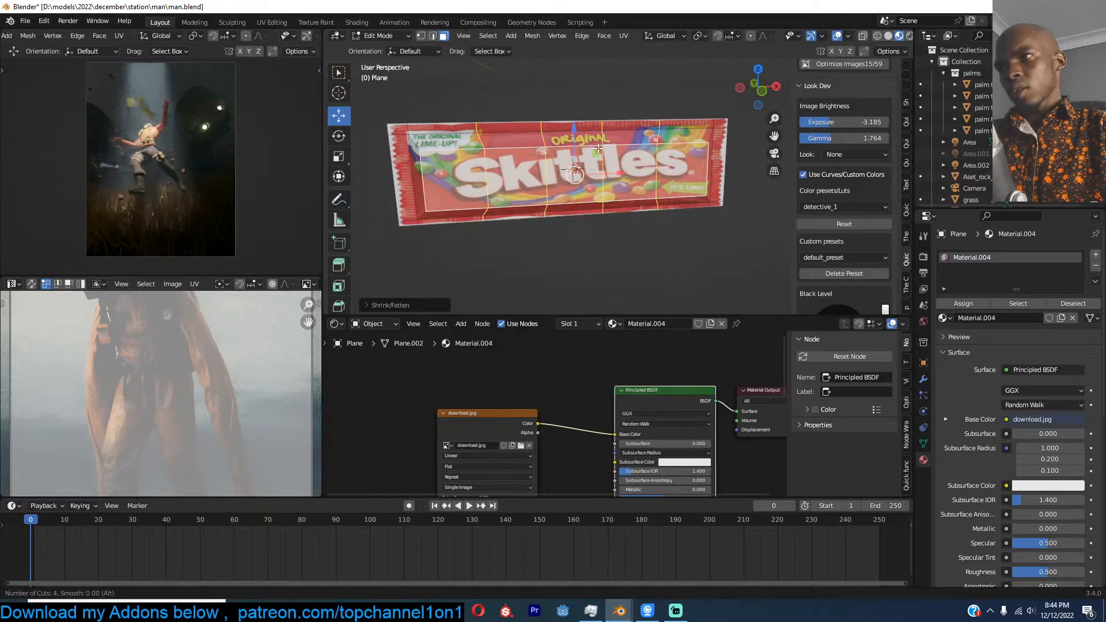
pyautogui.click(608, 151)
pyautogui.click(607, 151)
# Step: Select a middle face of the raised area and move it about -0.03 m along the Y axis
pyautogui.press('3')
pyautogui.click(584, 170)
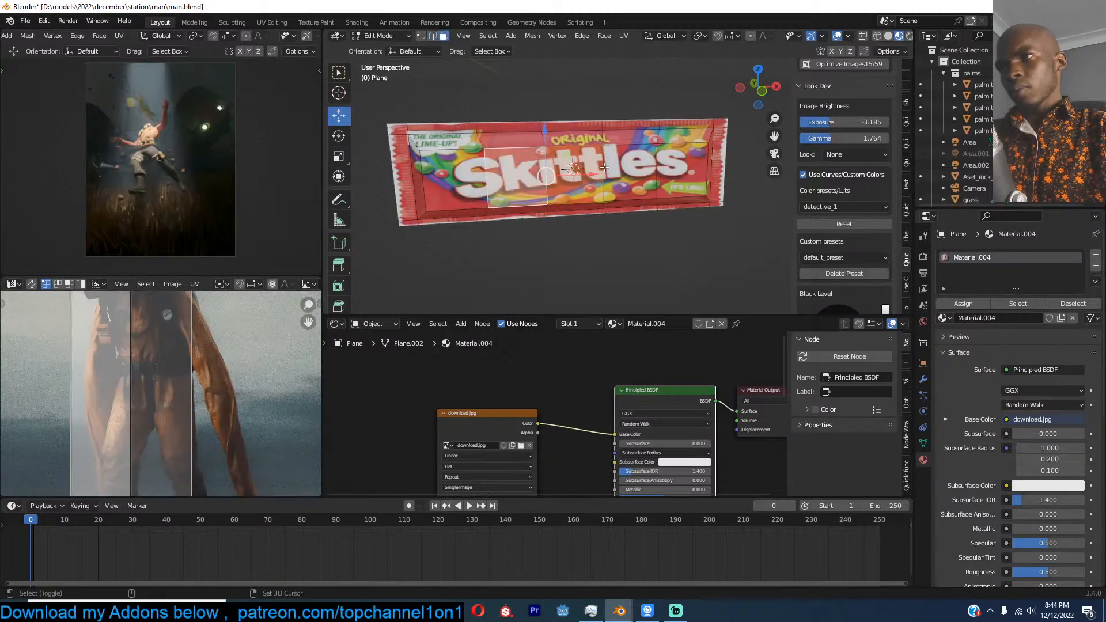
pyautogui.moveTo(533, 178); pyautogui.dragTo(576, 181, button='middle')
pyautogui.press('g')
pyautogui.press('y')
pyautogui.click(579, 182)
pyautogui.click(579, 182)
# Step: Return to Object Mode and apply smooth shading to the wrapper
pyautogui.press('Tab')
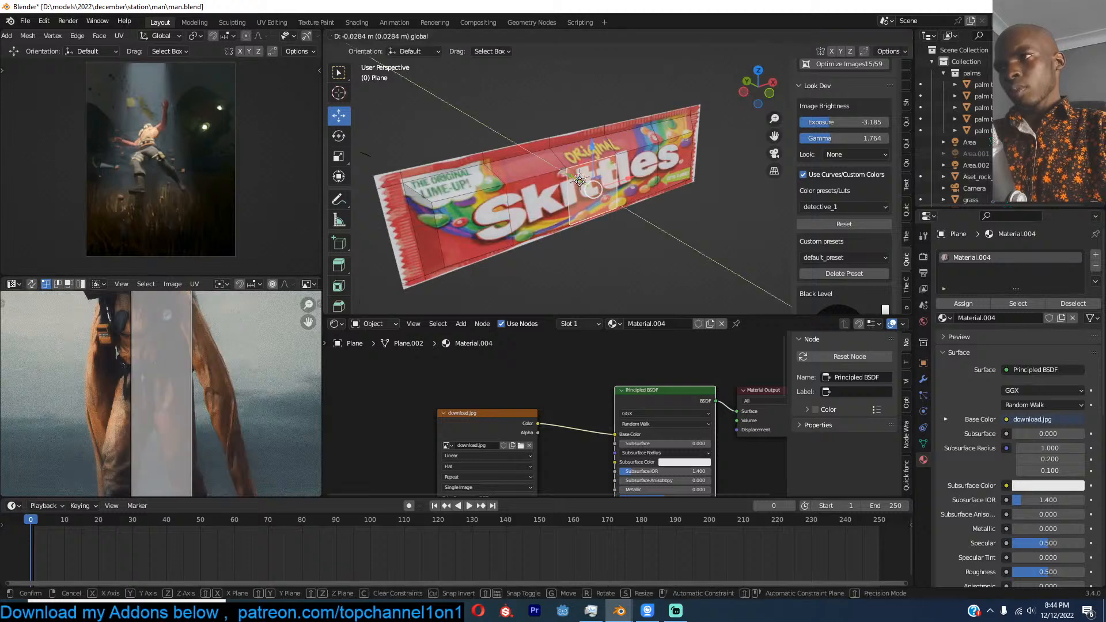
pyautogui.rightClick(606, 165)
pyautogui.click(606, 165)
pyautogui.moveTo(607, 165); pyautogui.dragTo(638, 133, button='middle')
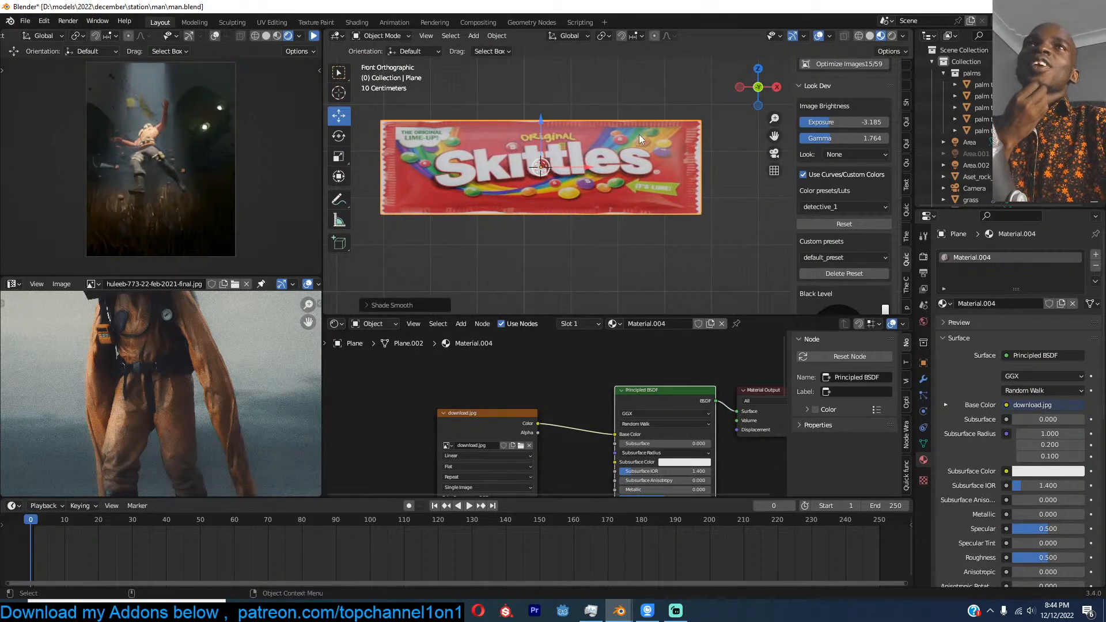
# Step: Knife-cut a zigzag line along the serrated right end of the wrapper, from its top edge to its bottom edge
pyautogui.scroll(4, 683, 115)
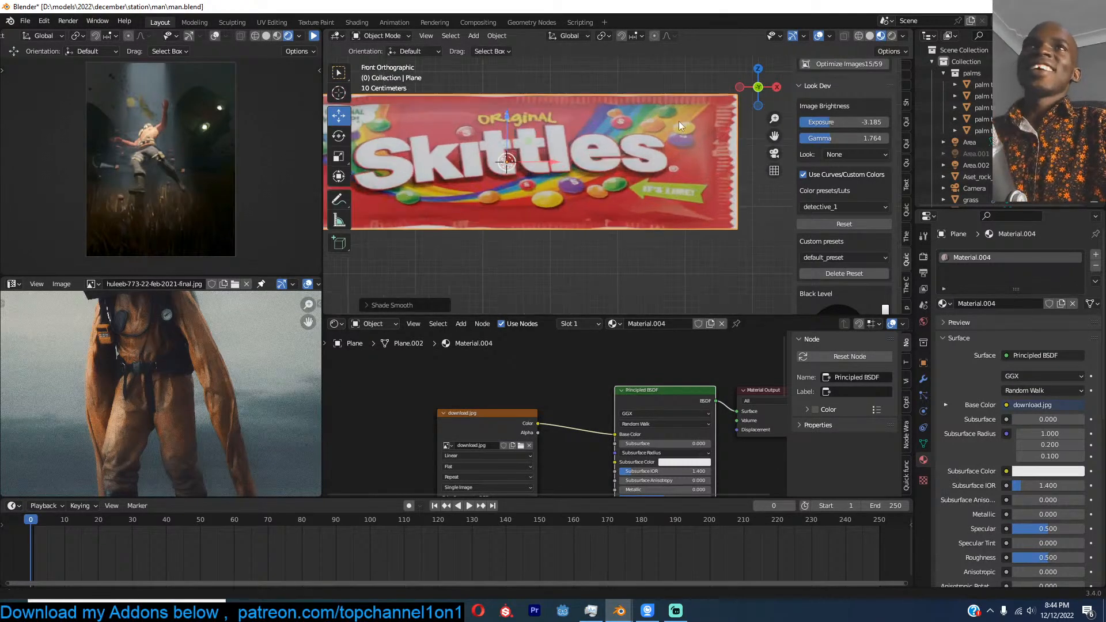
pyautogui.scroll(-2, 668, 155)
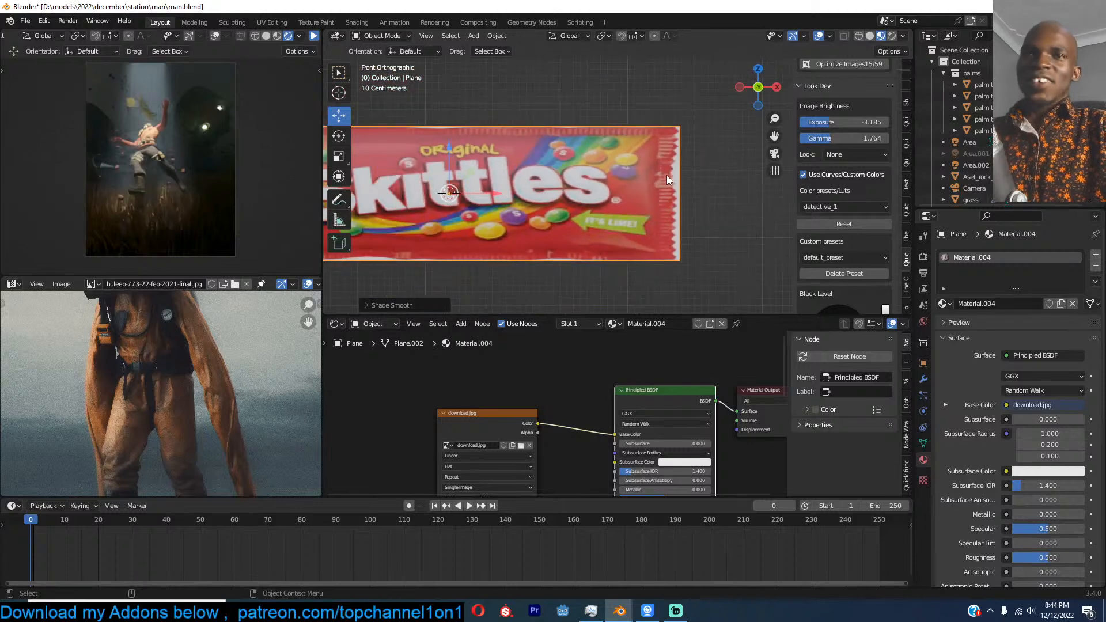
pyautogui.scroll(1, 673, 152)
pyautogui.press('Tab')
pyautogui.press('1')
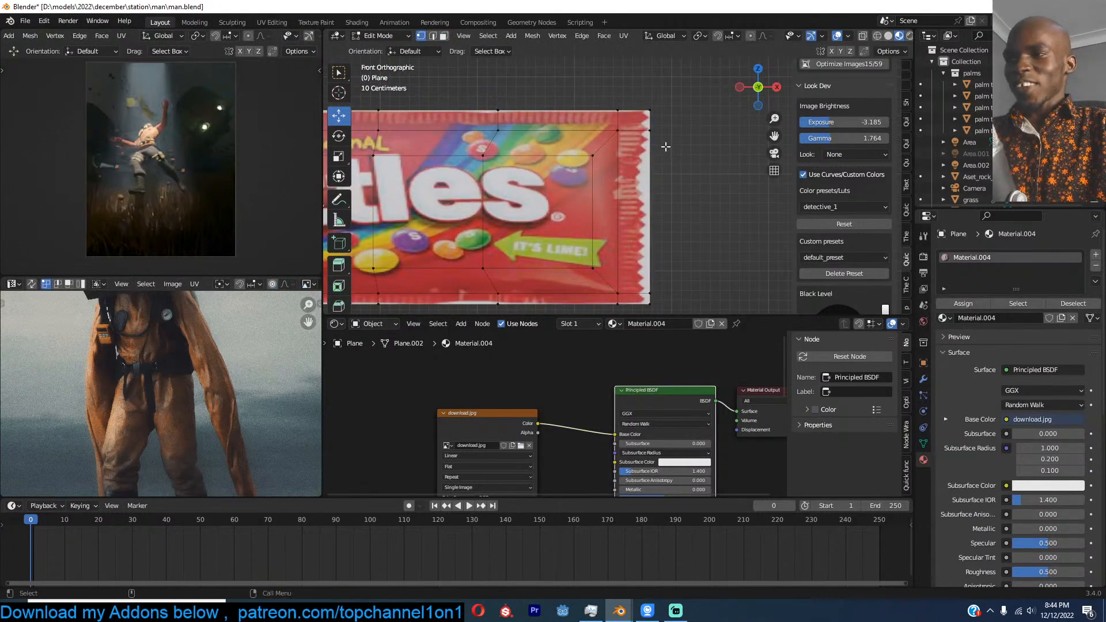
pyautogui.scroll(2, 663, 147)
pyautogui.press('k')
pyautogui.scroll(1, 648, 104)
pyautogui.scroll(-1, 629, 87)
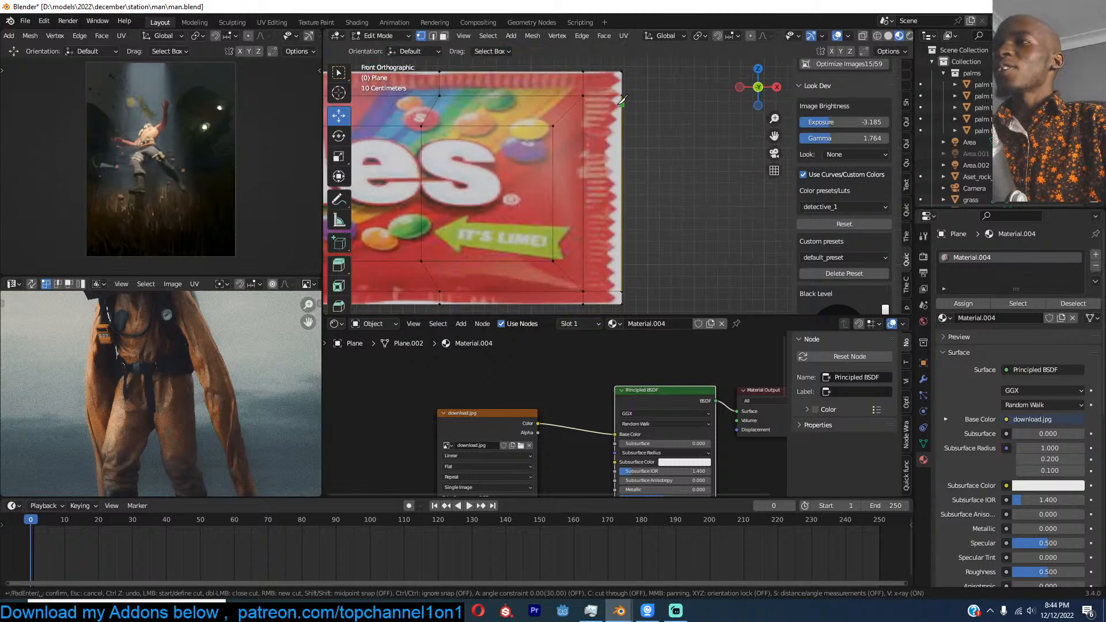
pyautogui.click(611, 71)
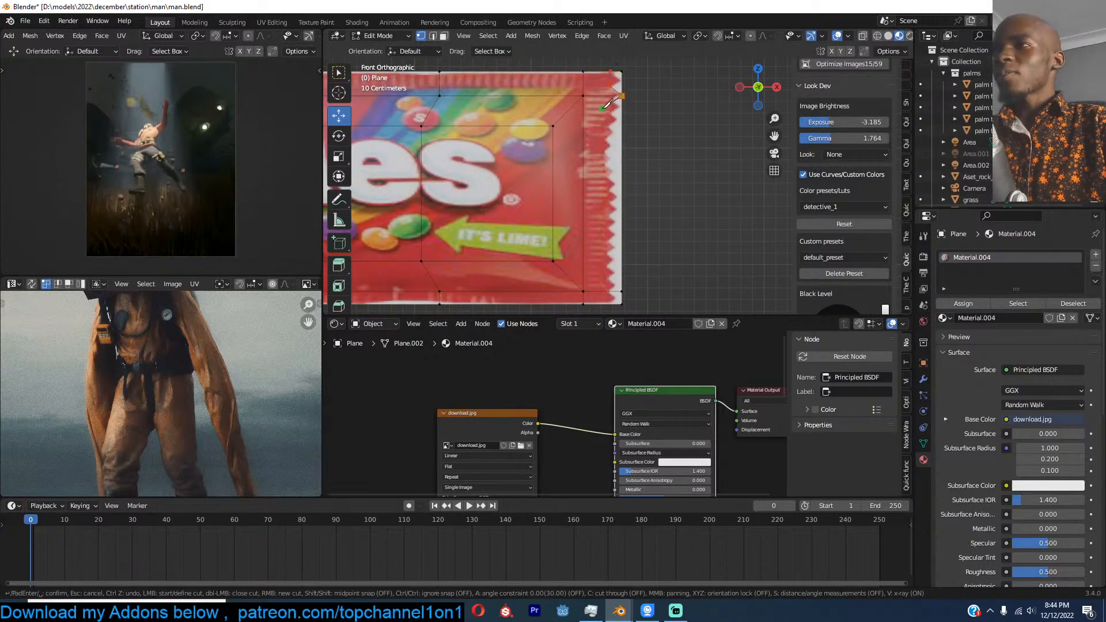
pyautogui.click(609, 134)
pyautogui.click(600, 152)
pyautogui.click(611, 158)
pyautogui.click(599, 164)
pyautogui.click(606, 166)
pyautogui.click(601, 178)
pyautogui.click(603, 185)
pyautogui.click(597, 188)
pyautogui.click(601, 196)
pyautogui.click(602, 212)
pyautogui.click(600, 226)
pyautogui.click(599, 241)
pyautogui.click(610, 251)
pyautogui.click(603, 257)
pyautogui.click(606, 266)
pyautogui.click(604, 275)
pyautogui.click(608, 283)
pyautogui.click(603, 290)
pyautogui.click(607, 296)
pyautogui.click(601, 305)
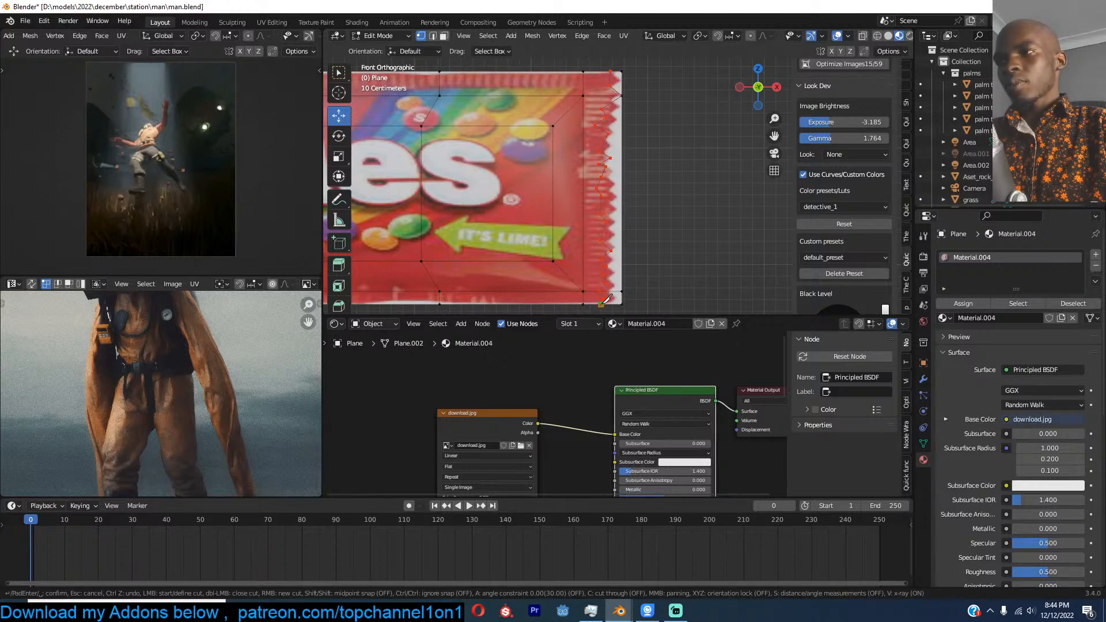
# Step: Select the strip of faces outside the zigzag cut at the wrapper's right end and delete them
pyautogui.keyDown('alt'); pyautogui.click(617, 171); pyautogui.keyUp('alt')
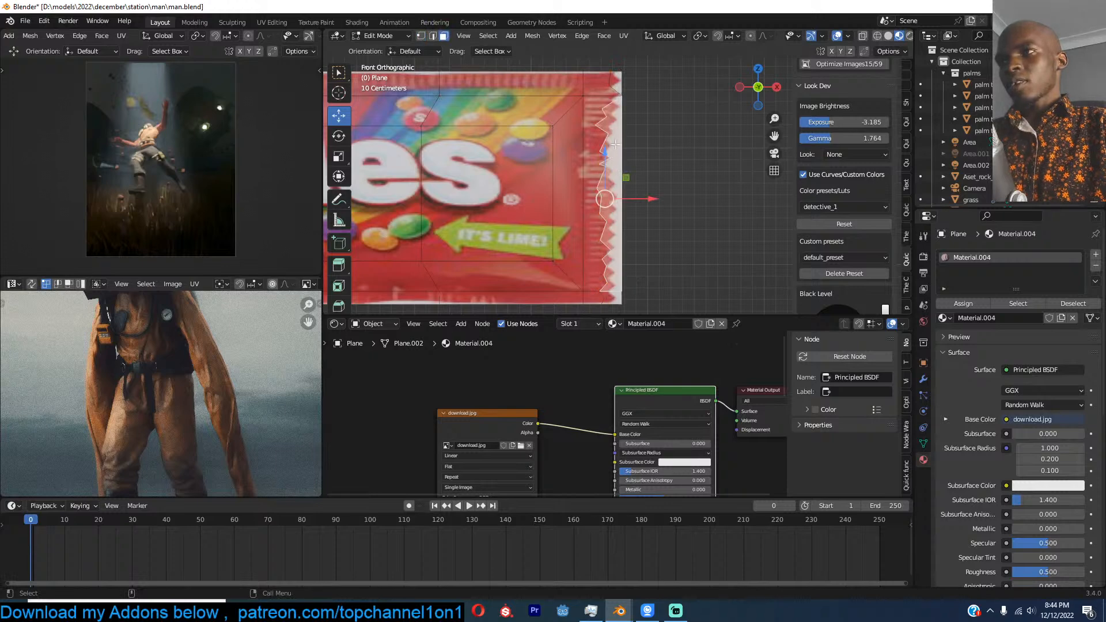
pyautogui.keyDown('shift'); pyautogui.click(619, 83); pyautogui.keyUp('shift')
pyautogui.keyDown('shift'); pyautogui.moveTo(618, 278); pyautogui.dragTo(639, 239, button='middle'); pyautogui.keyUp('shift')
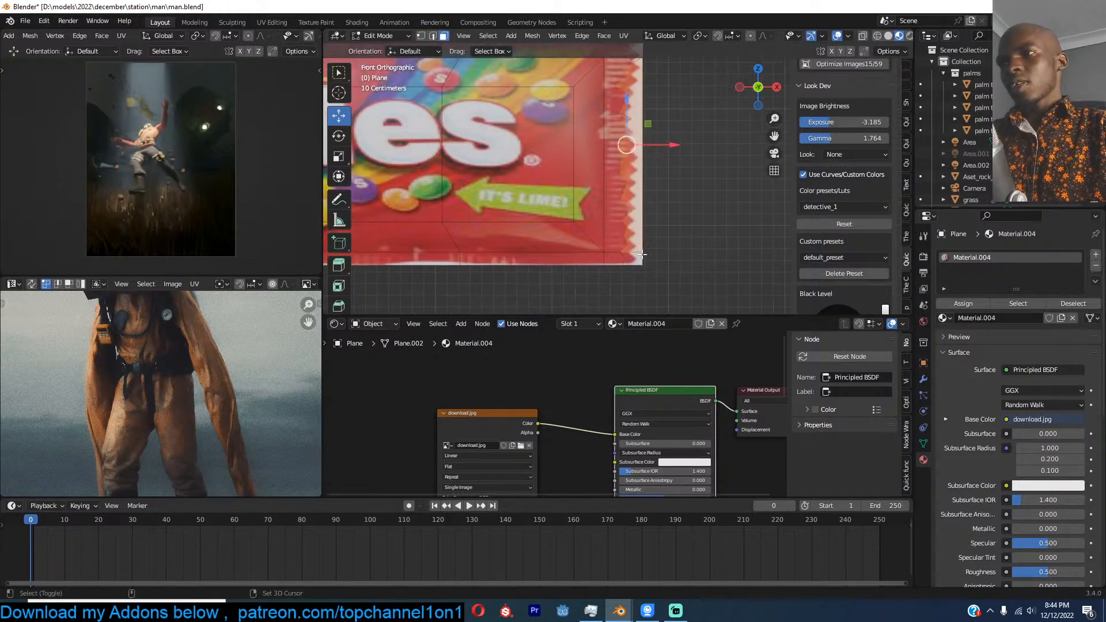
pyautogui.keyDown('shift'); pyautogui.click(633, 261); pyautogui.keyUp('shift')
pyautogui.press('x')
pyautogui.click(633, 261)
# Step: Knife-cut a zigzag line along the serrated left end of the wrapper
pyautogui.press('Tab')
pyautogui.scroll(-7, 486, 214)
pyautogui.keyDown('shift'); pyautogui.moveTo(486, 216); pyautogui.dragTo(632, 219, button='middle'); pyautogui.keyUp('shift')
pyautogui.scroll(6, 451, 172)
pyautogui.press('Tab')
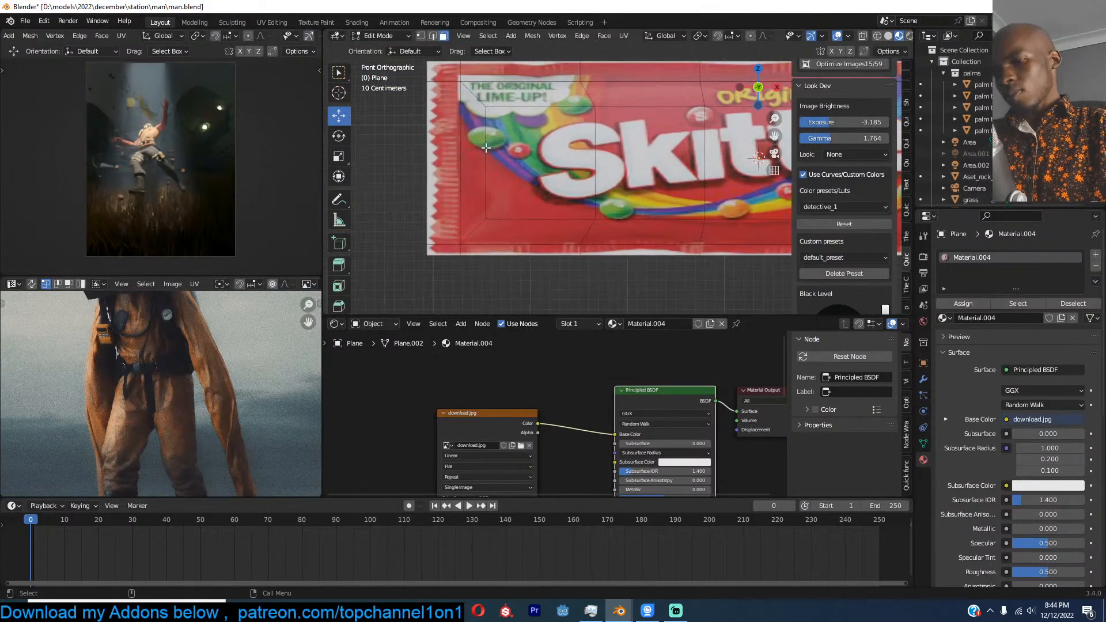
pyautogui.press('k')
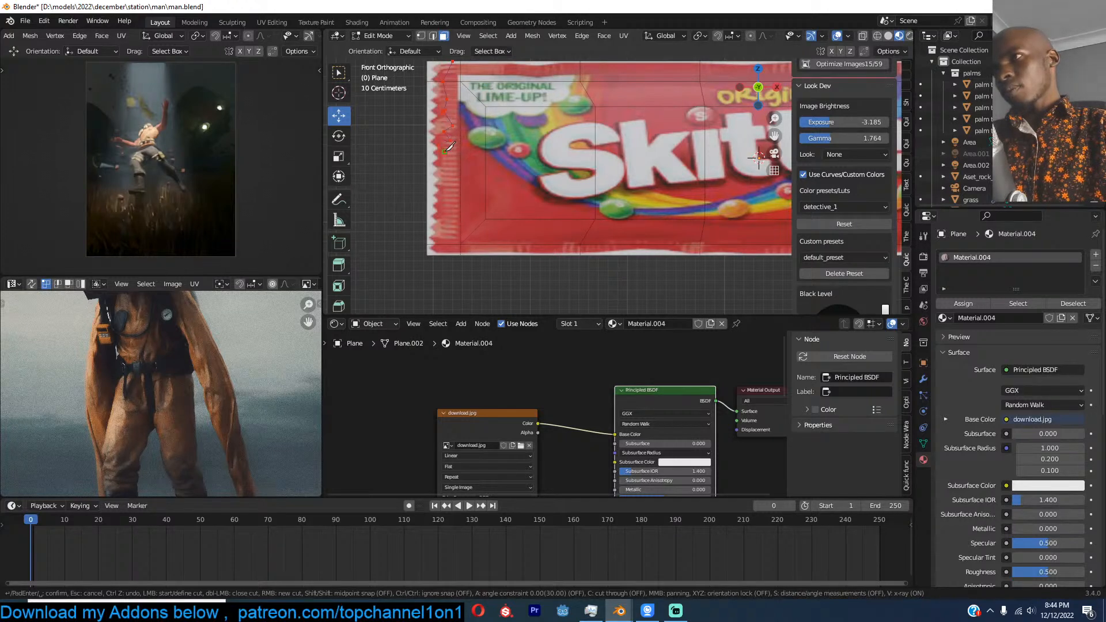
pyautogui.click(447, 212)
pyautogui.press('Return')
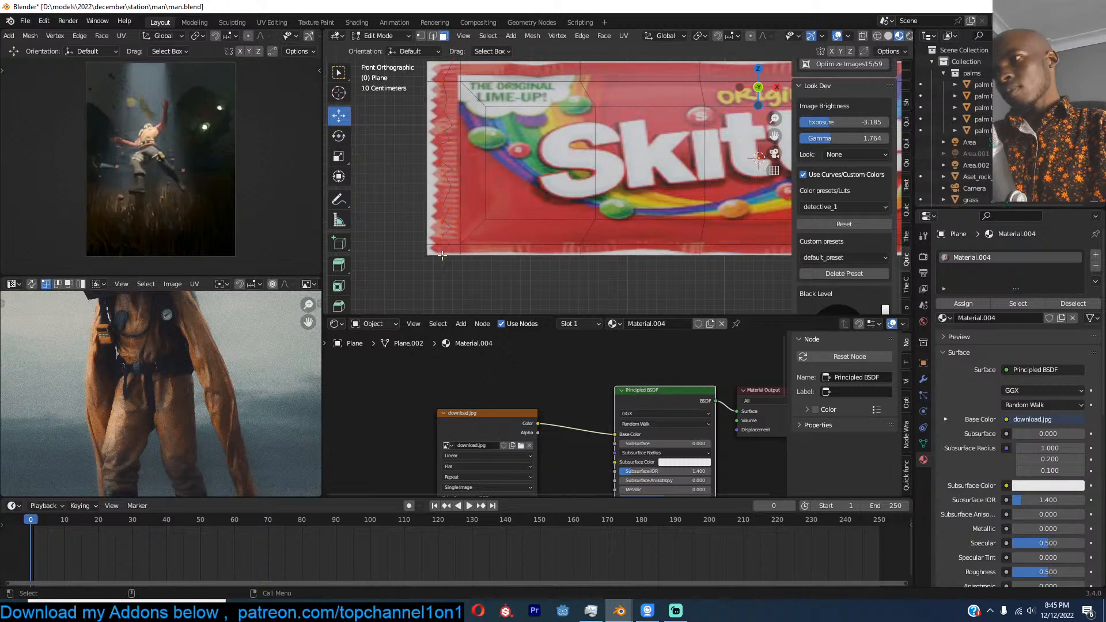
# Step: Select the strip of faces outside the zigzag cut at the wrapper's left end and delete them
pyautogui.keyDown('ctrl'); pyautogui.click(439, 69); pyautogui.keyUp('ctrl')
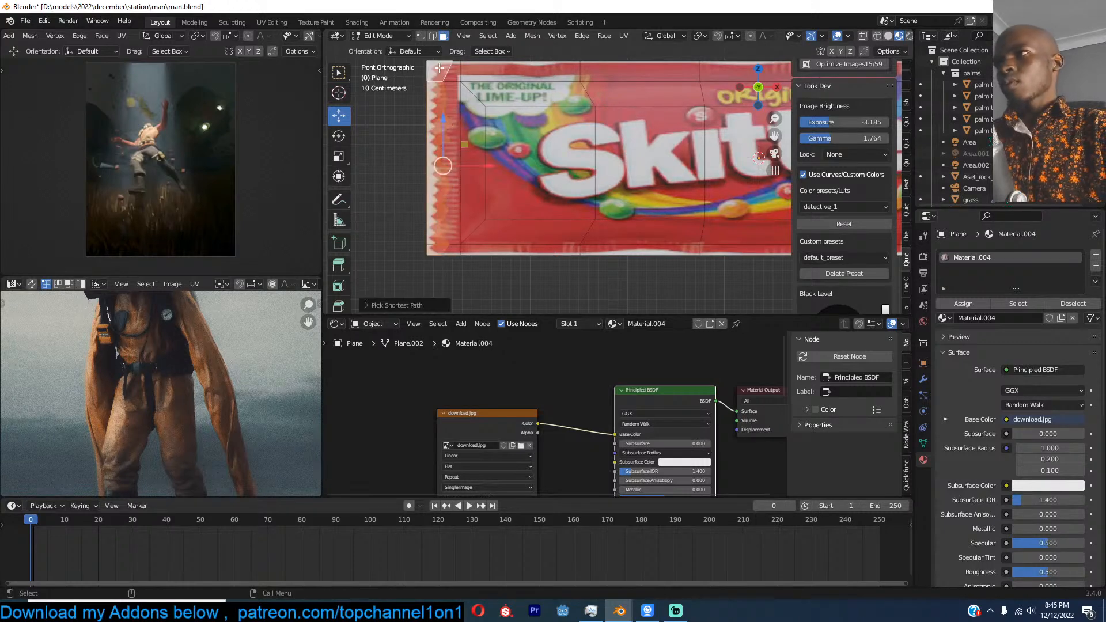
pyautogui.press('x')
pyautogui.click(438, 94)
pyautogui.press('1')
pyautogui.keyDown('shift'); pyautogui.moveTo(748, 74); pyautogui.dragTo(621, 111, button='middle'); pyautogui.keyUp('shift')
pyautogui.scroll(-1, 622, 111)
pyautogui.press('3')
pyautogui.press('x')
pyautogui.click(496, 190)
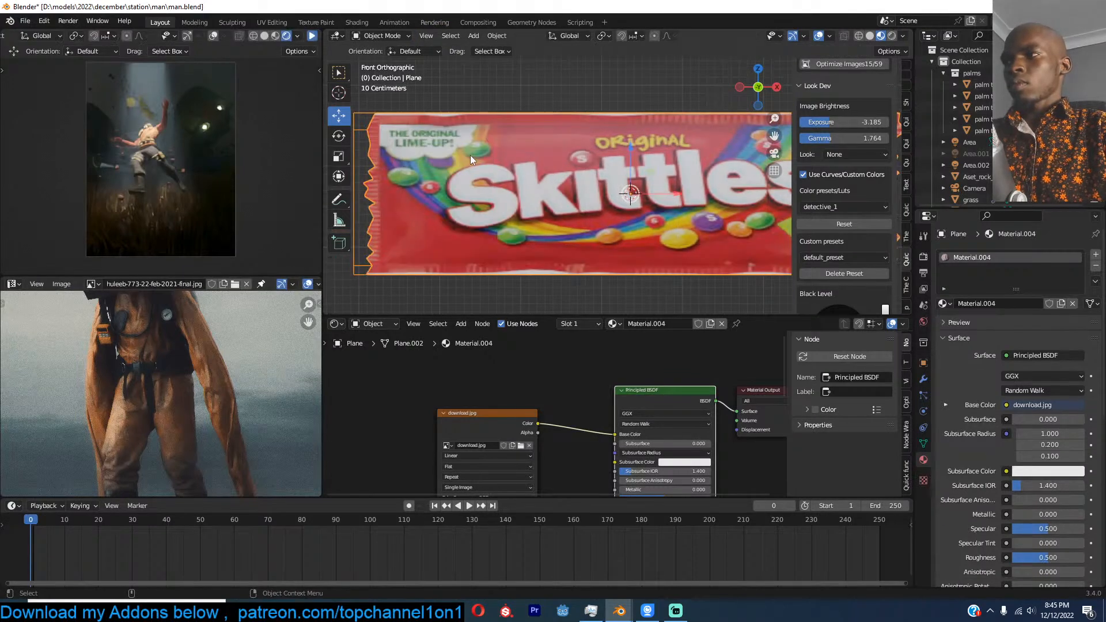
# Step: Delete the leftover column of stray vertices outside the wrapper's left end
pyautogui.press('1')
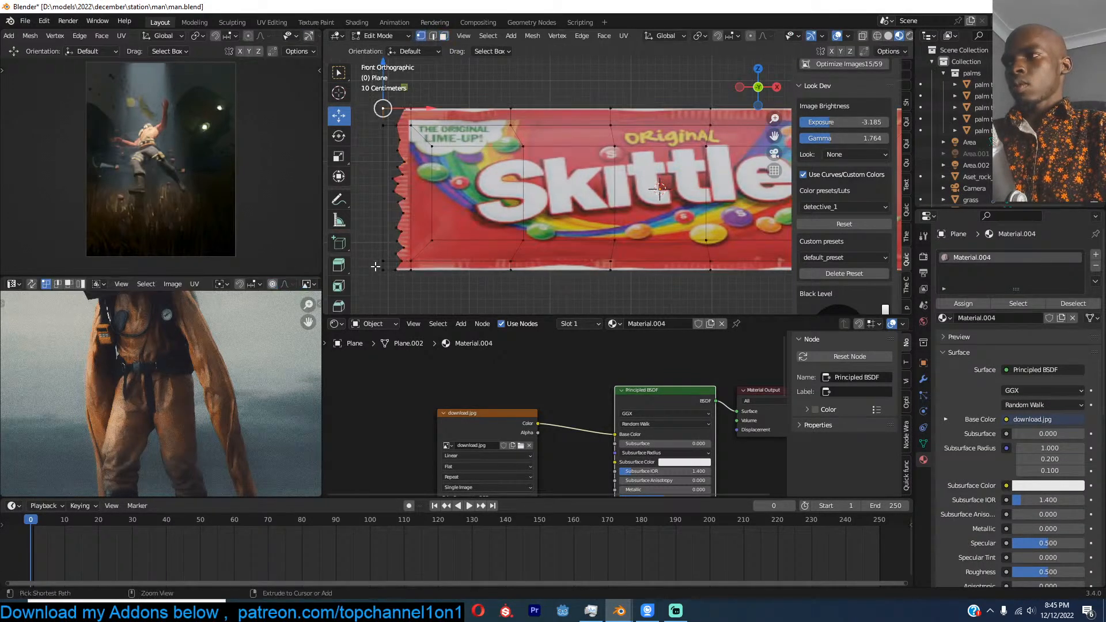
pyautogui.keyDown('ctrl'); pyautogui.click(375, 266); pyautogui.keyUp('ctrl')
pyautogui.press('x')
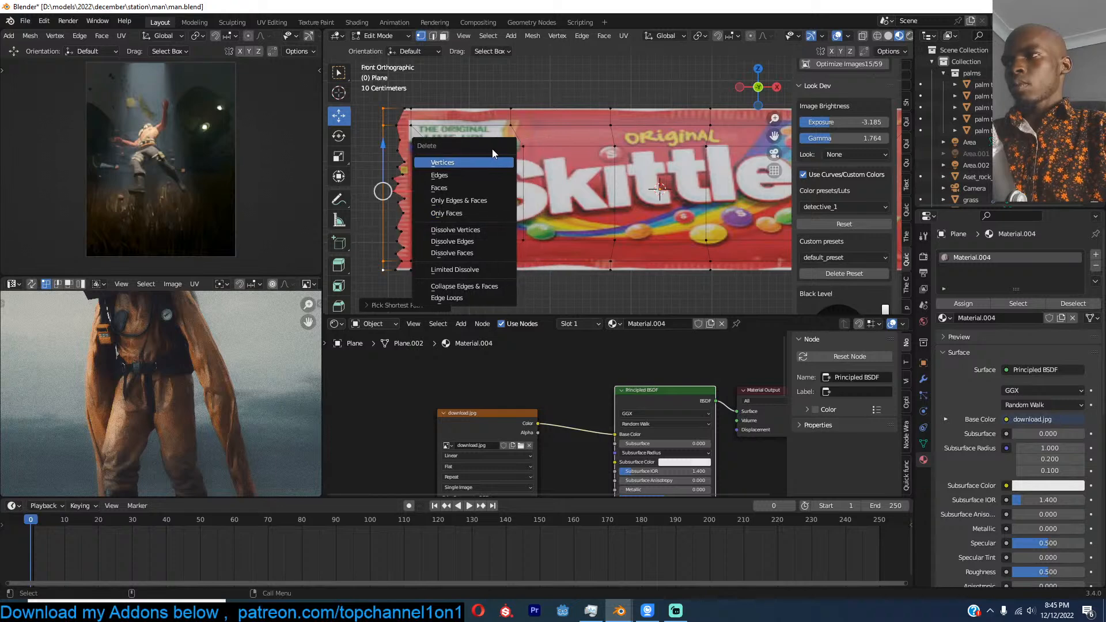
pyautogui.click(486, 161)
# Step: Slide the wrapper's top and bottom border edges inward to trim off the white image margins
pyautogui.press('Home')
pyautogui.scroll(2, 648, 215)
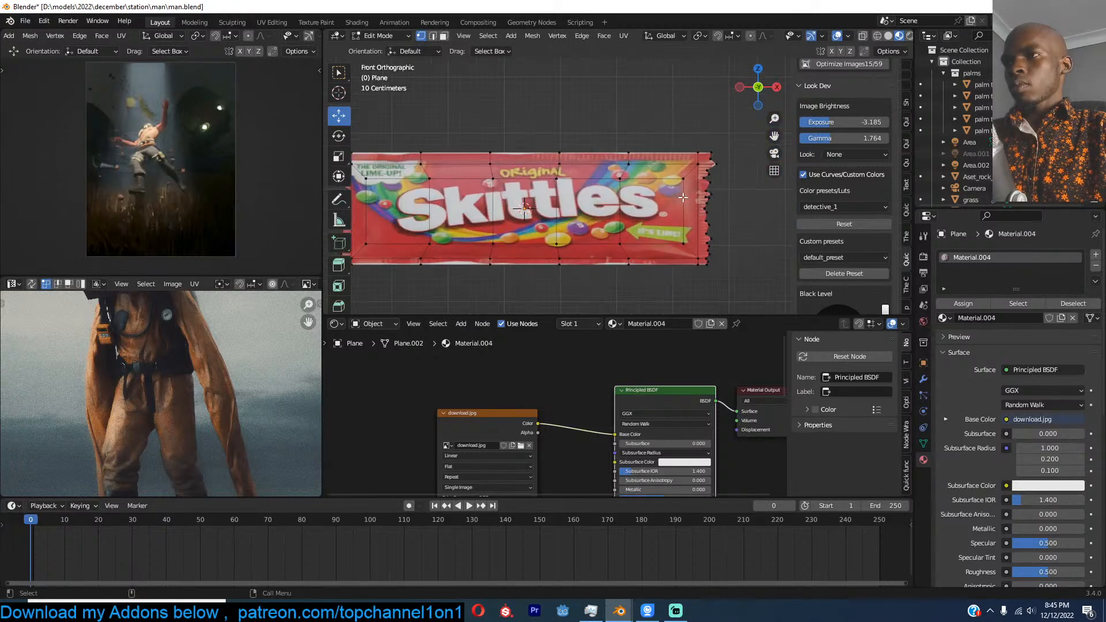
pyautogui.press('2')
pyautogui.keyDown('alt'); pyautogui.click(666, 155); pyautogui.keyUp('alt')
pyautogui.press('g')
pyautogui.press('g')
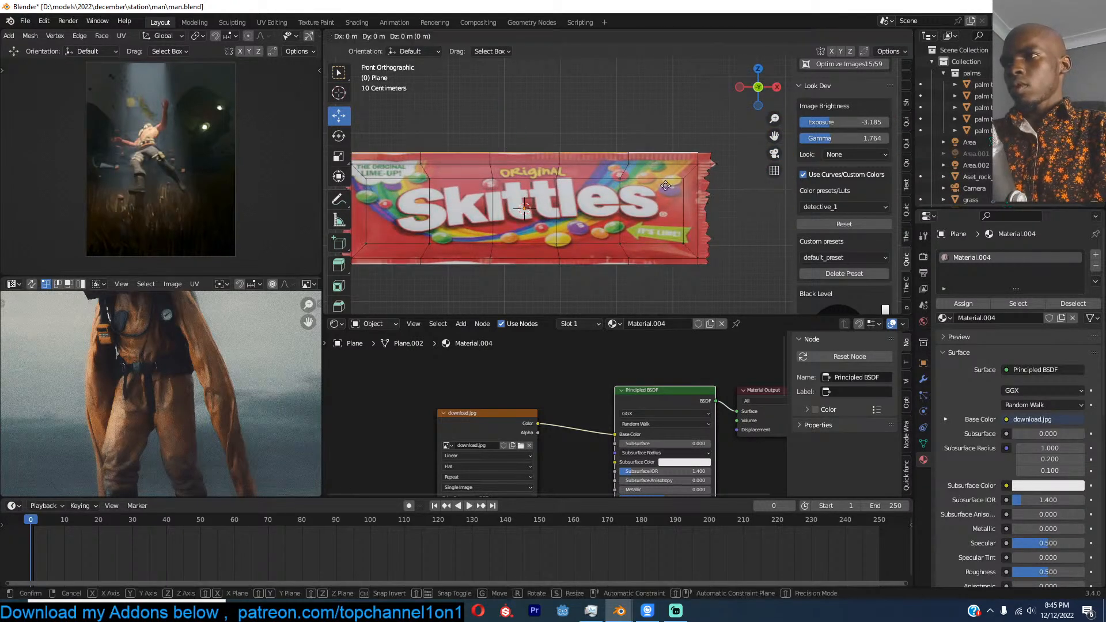
pyautogui.rightClick(664, 187)
pyautogui.keyDown('alt'); pyautogui.click(649, 266); pyautogui.keyUp('alt')
pyautogui.press('Tab')
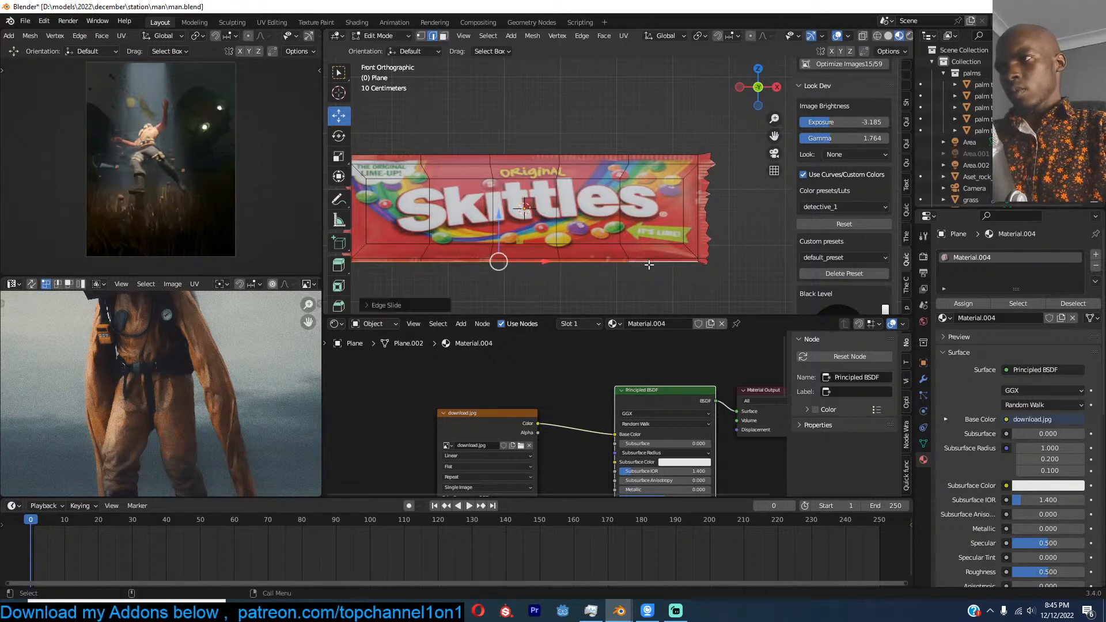
# Step: Duplicate the whole wrapper mesh in place and mirror the copy along the Y axis to form the back side
pyautogui.scroll(-3, 649, 265)
pyautogui.moveTo(649, 265); pyautogui.dragTo(667, 201, button='middle')
pyautogui.press('Tab')
pyautogui.scroll(2, 652, 267)
pyautogui.hotkey('shift', 'd')
pyautogui.rightClick(660, 261)
pyautogui.hotkey('ctrl', 'm')
pyautogui.press('y')
pyautogui.click(660, 261)
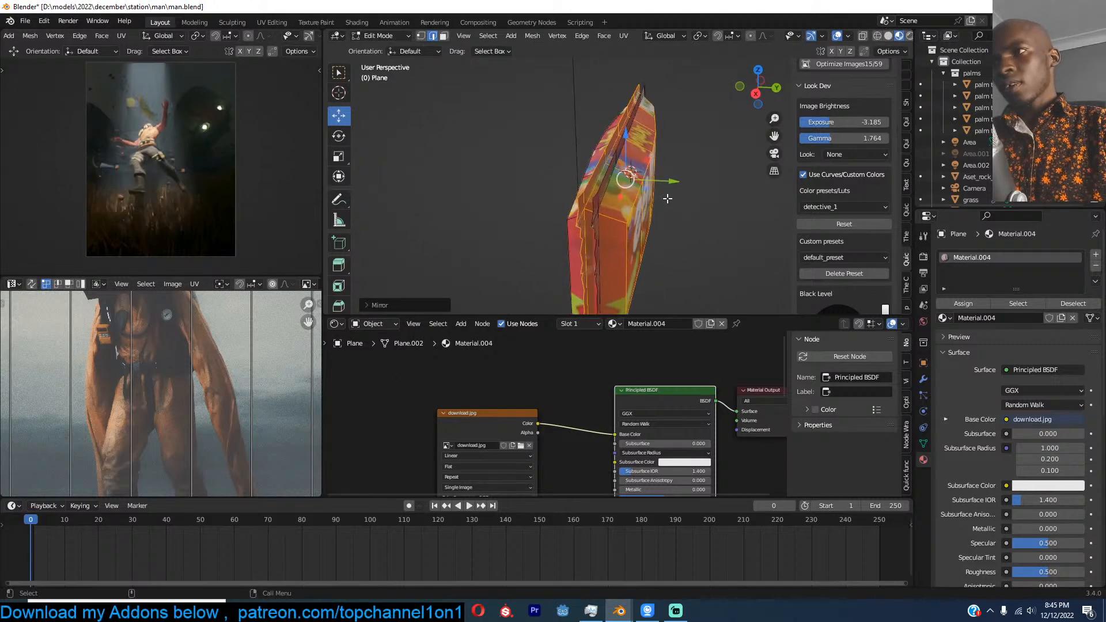
# Step: Move the mirrored half about 0.13 m along the Y axis so it meets the front half
pyautogui.press('g')
pyautogui.press('y')
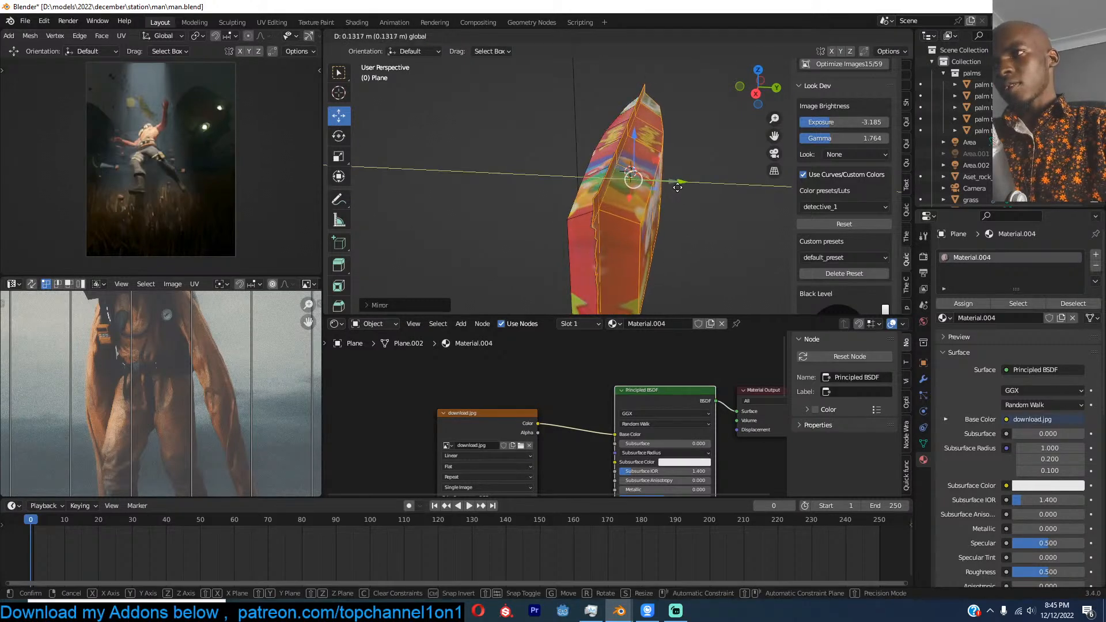
pyautogui.click(678, 176)
# Step: Move the serrated end vertices of one wrapper half slightly along the Y axis towards the other half
pyautogui.press('1')
pyautogui.moveTo(679, 176); pyautogui.dragTo(533, 195, button='middle')
pyautogui.keyDown('alt'); pyautogui.click(530, 196); pyautogui.keyUp('alt')
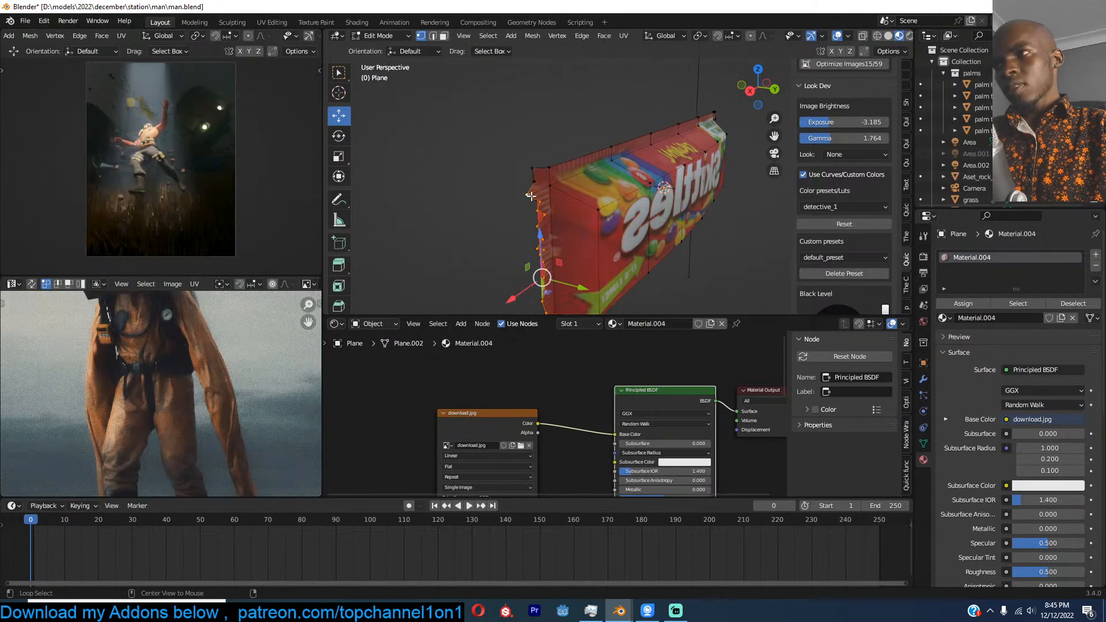
pyautogui.keyDown('ctrl'); pyautogui.click(536, 180); pyautogui.keyUp('ctrl')
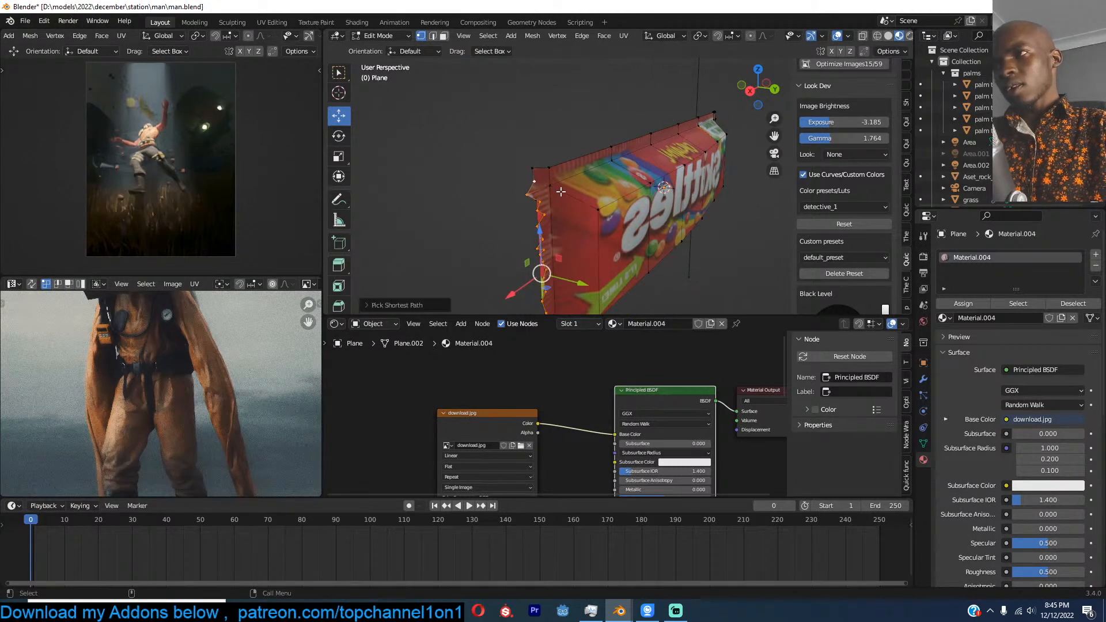
pyautogui.moveTo(578, 277); pyautogui.dragTo(591, 277)
pyautogui.moveTo(592, 274); pyautogui.dragTo(706, 255, button='middle')
pyautogui.press('Tab')
# Step: Lower the roughness of the wrapper's Principled BSDF to about 0.091
pyautogui.scroll(-4, 570, 407)
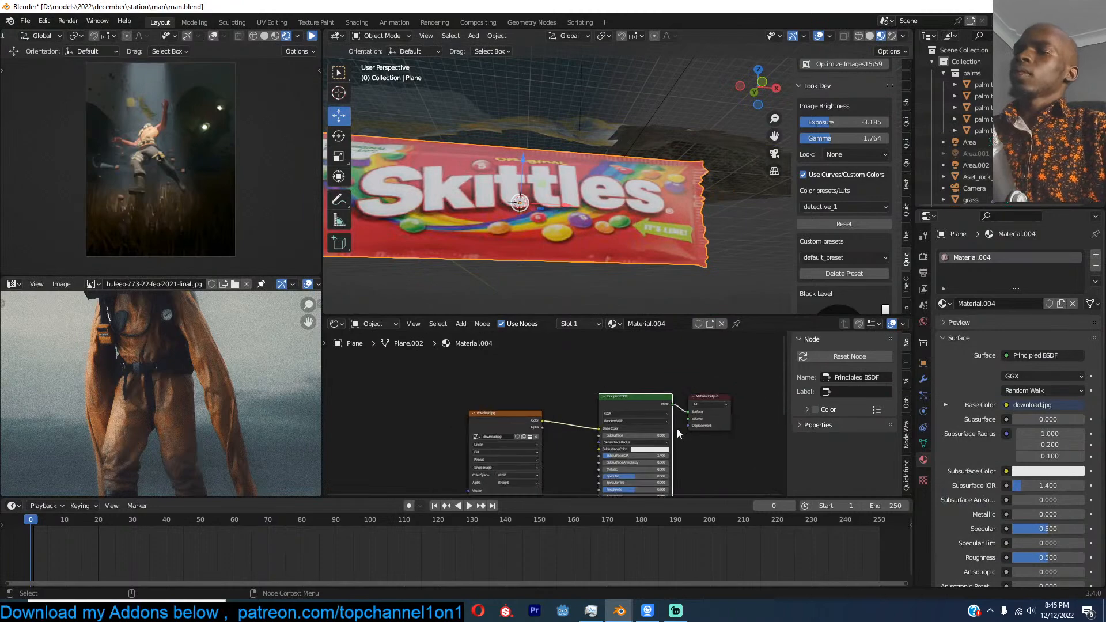
pyautogui.scroll(3, 648, 432)
pyautogui.moveTo(649, 434); pyautogui.dragTo(724, 403, button='middle')
pyautogui.moveTo(717, 470); pyautogui.dragTo(679, 470)
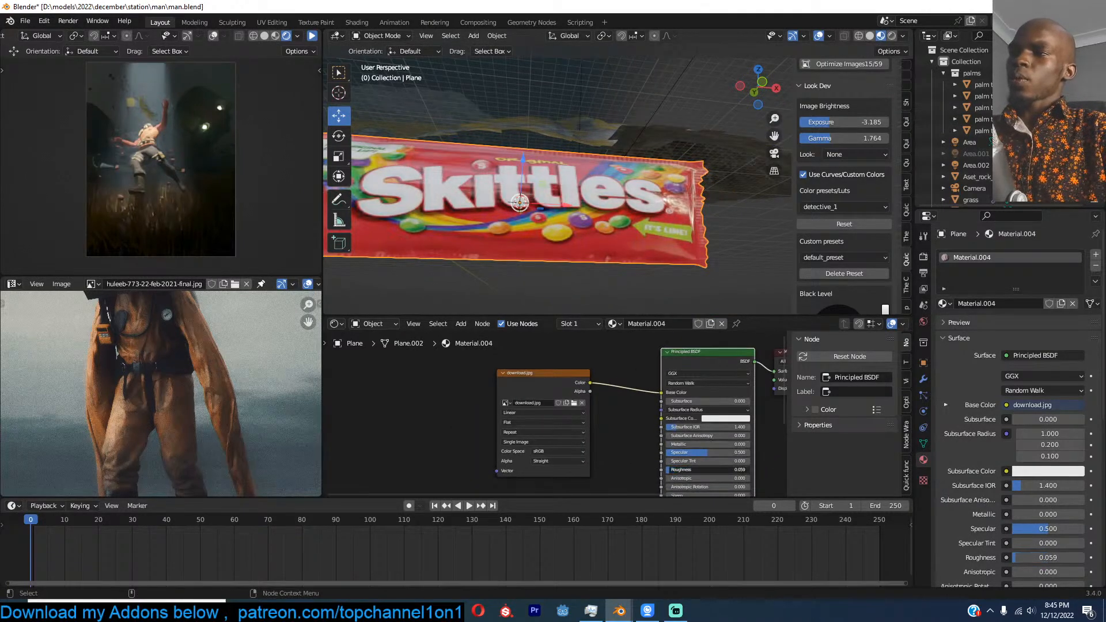
pyautogui.scroll(-4, 614, 289)
# Step: Tilt the wrapper with a free trackball rotation and add a level 1 Subdivision Surface modifier to it
pyautogui.moveTo(613, 289); pyautogui.dragTo(580, 256, button='middle')
pyautogui.press('r')
pyautogui.press('r')
pyautogui.click(534, 218)
pyautogui.hotkey('ctrl', '1')
pyautogui.moveTo(538, 215); pyautogui.dragTo(619, 265, button='middle')
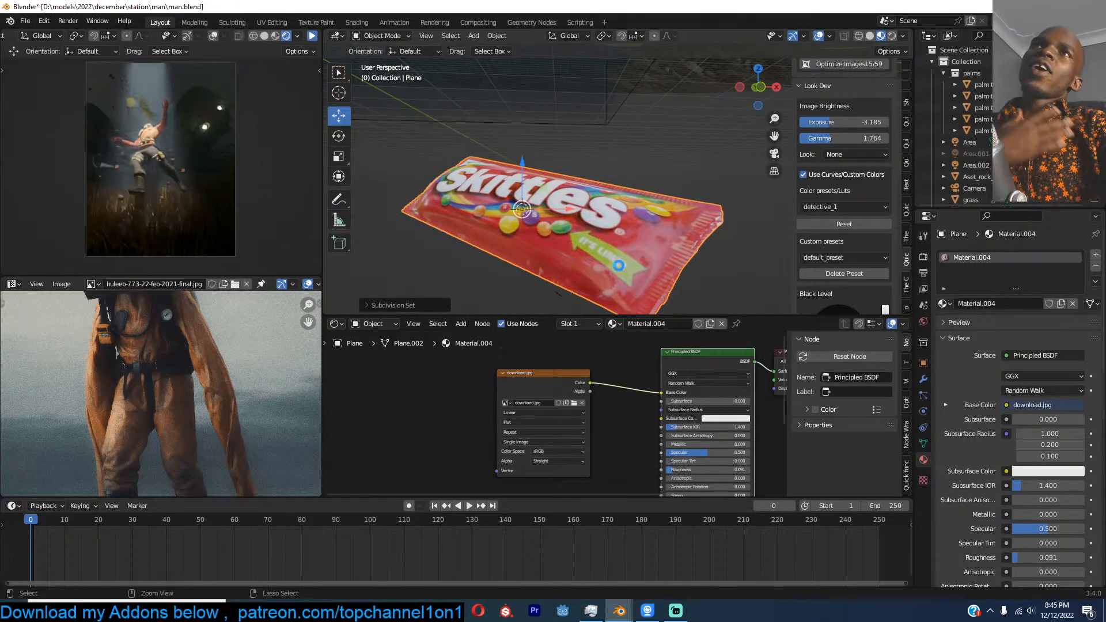
# Step: Save man.blend and return to the view through the scene camera
pyautogui.hotkey('ctrl', 's')
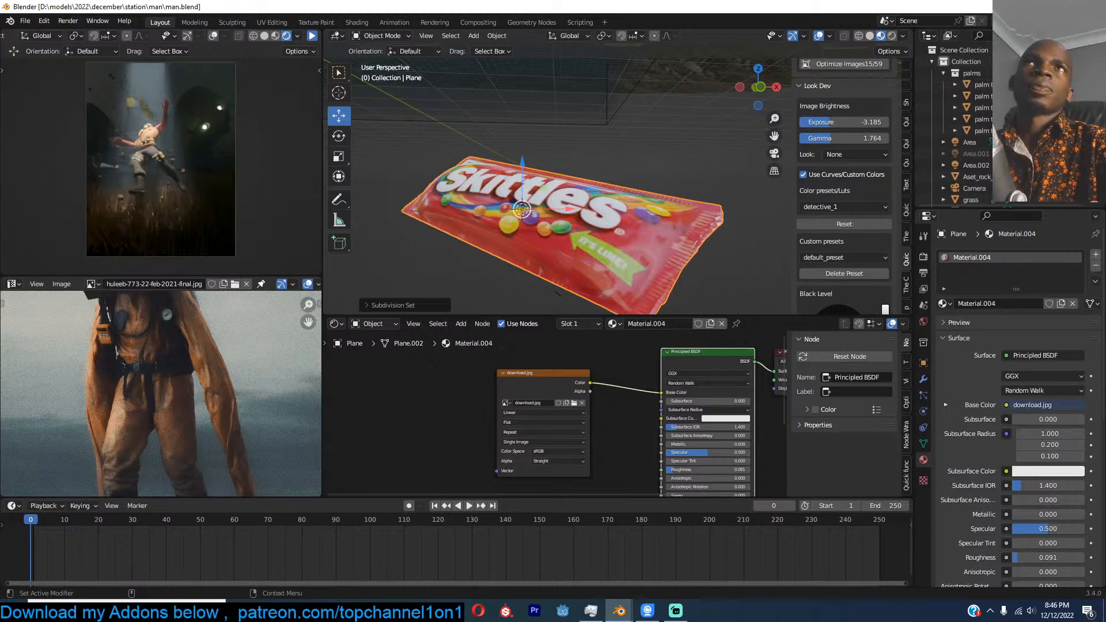
pyautogui.moveTo(706, 232); pyautogui.dragTo(689, 240)
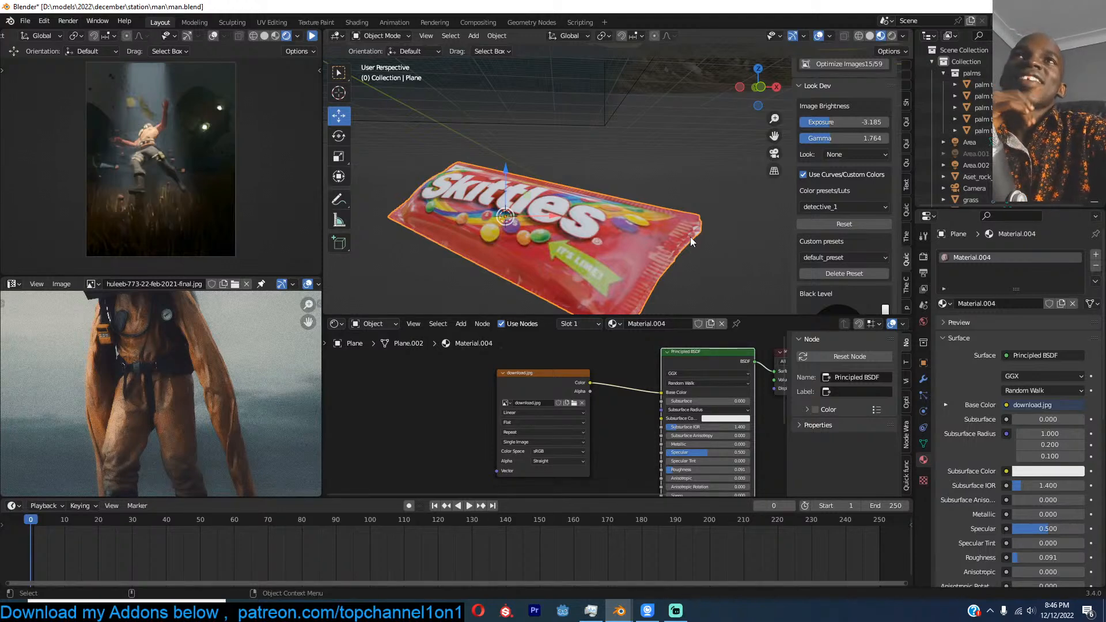
pyautogui.press('KP_0')
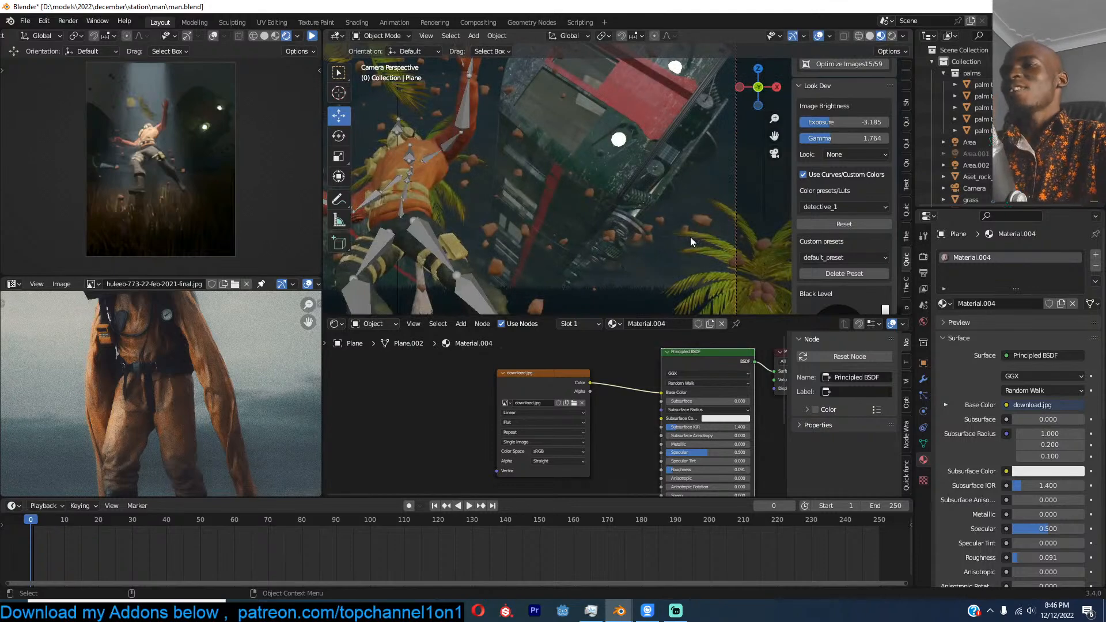
pyautogui.hotkey('ctrl', 's')
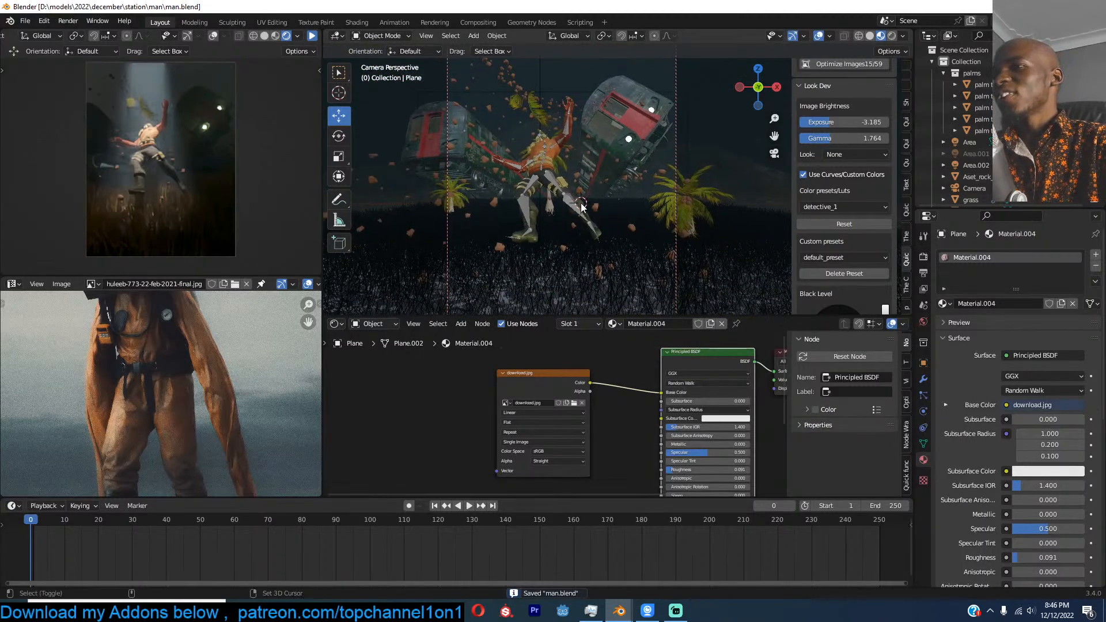
# Step: Snap the wrapper to the 3D cursor at the man's feet, scale it down and rotate it freely
pyautogui.hotkey('shift', 's')
pyautogui.click(576, 151)
pyautogui.press('s')
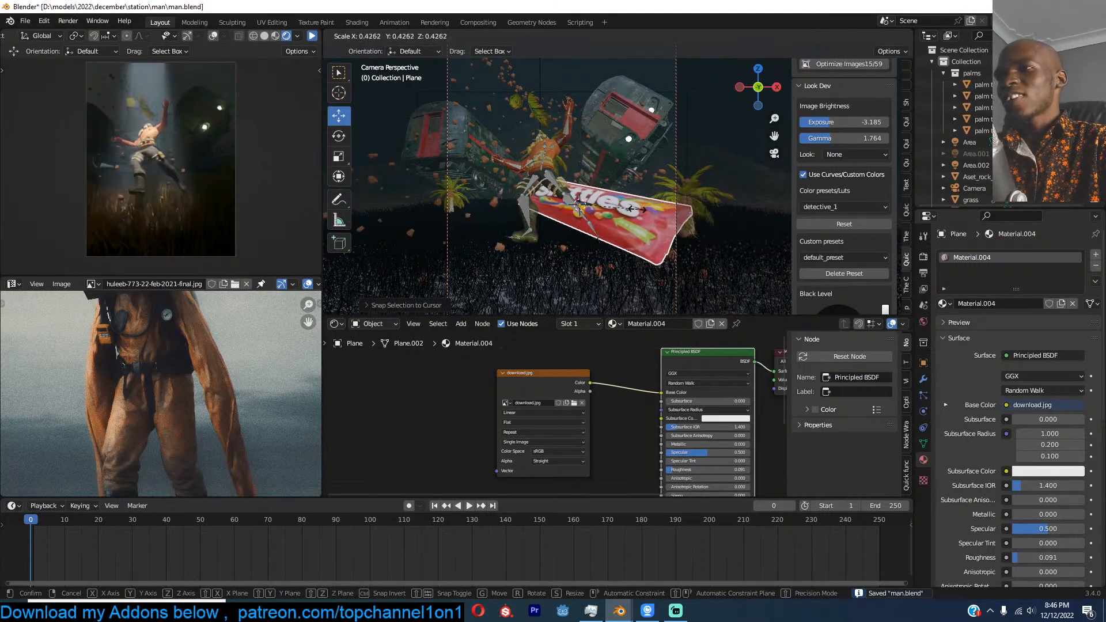
pyautogui.click(629, 206)
pyautogui.press('r')
pyautogui.press('r')
pyautogui.click(612, 188)
# Step: Snap the wrapper to a new cursor position on the grass below the man, then scale and rotate it freely
pyautogui.hotkey('shift', 's')
pyautogui.click(574, 202)
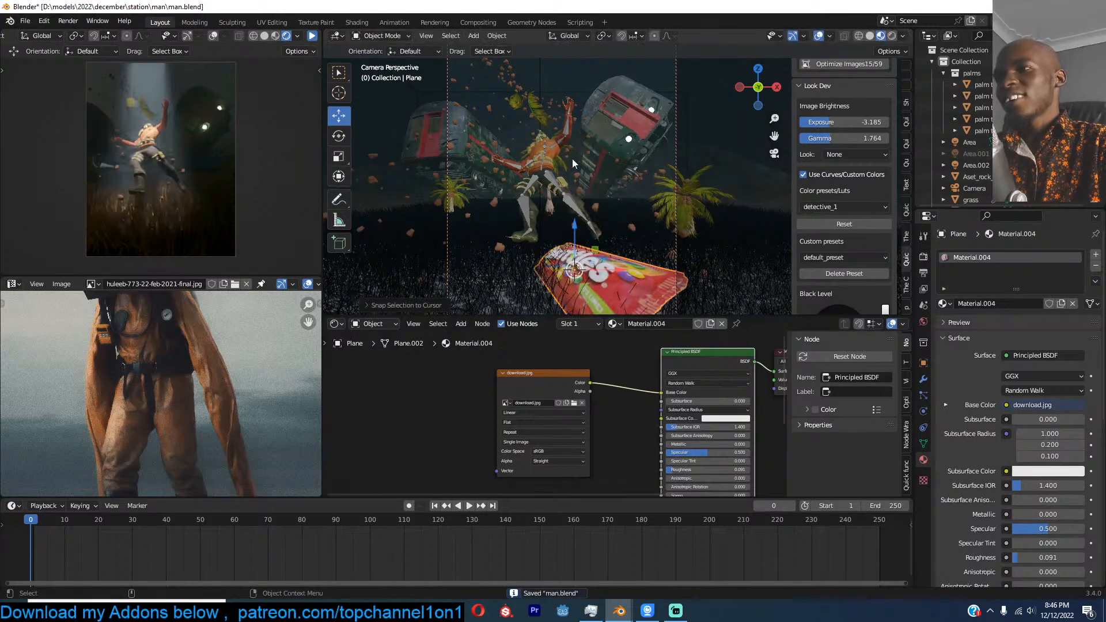
pyautogui.press('s')
pyautogui.click(615, 217)
pyautogui.press('r')
pyautogui.press('r')
pyautogui.click(624, 247)
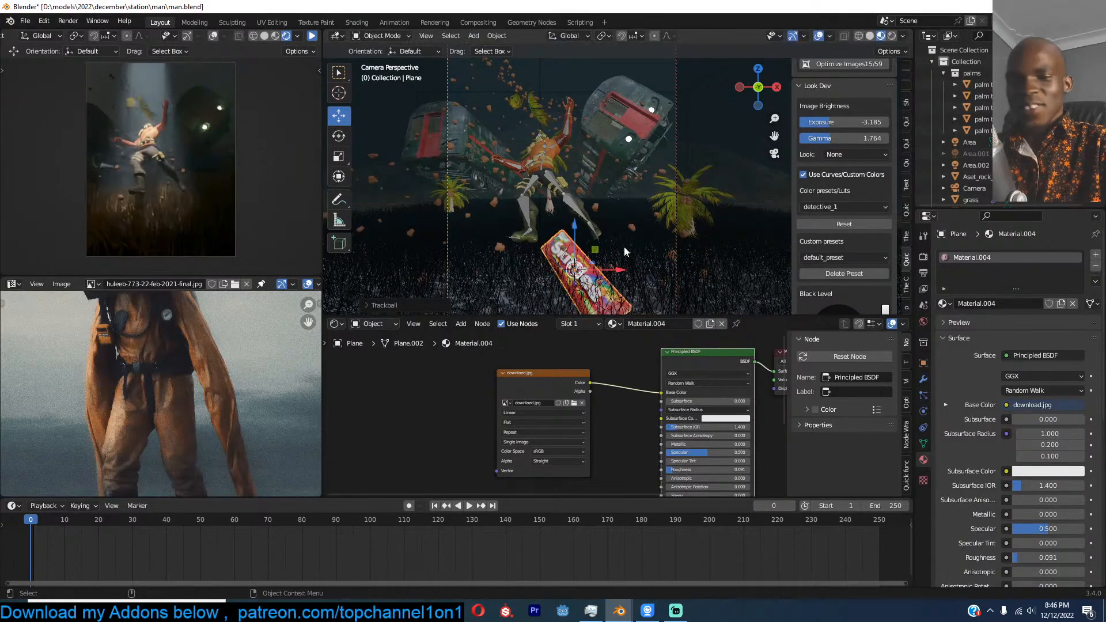
# Step: Snap the wrapper to a cursor point on the grass left of the man's feet and scale it down
pyautogui.press('KP_3')
pyautogui.moveTo(624, 247); pyautogui.dragTo(533, 280, button='middle')
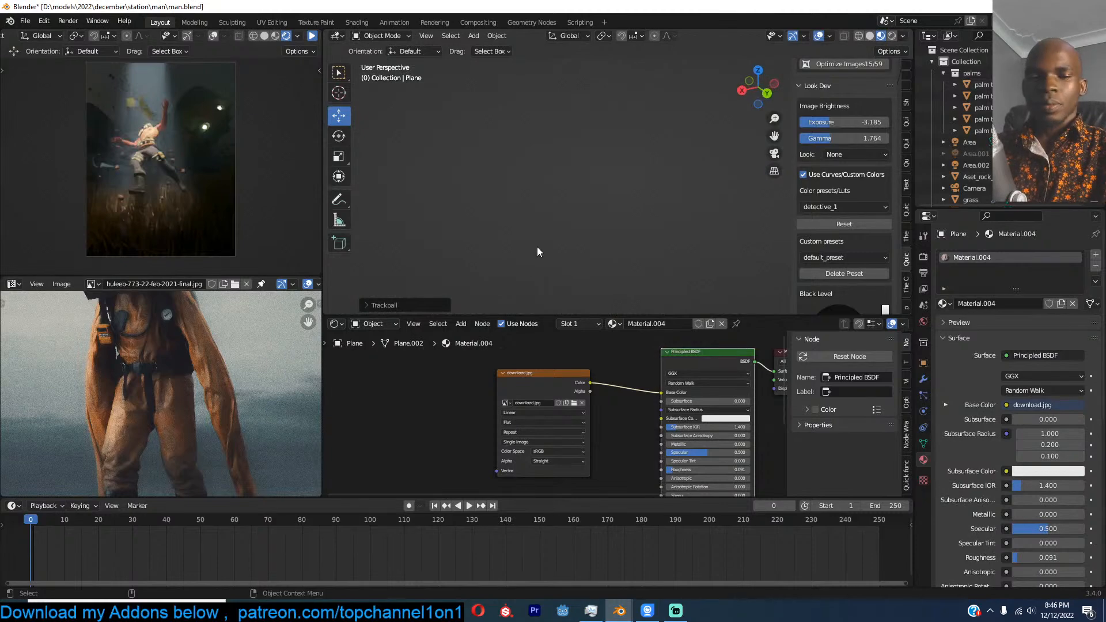
pyautogui.press('KP_Decimal')
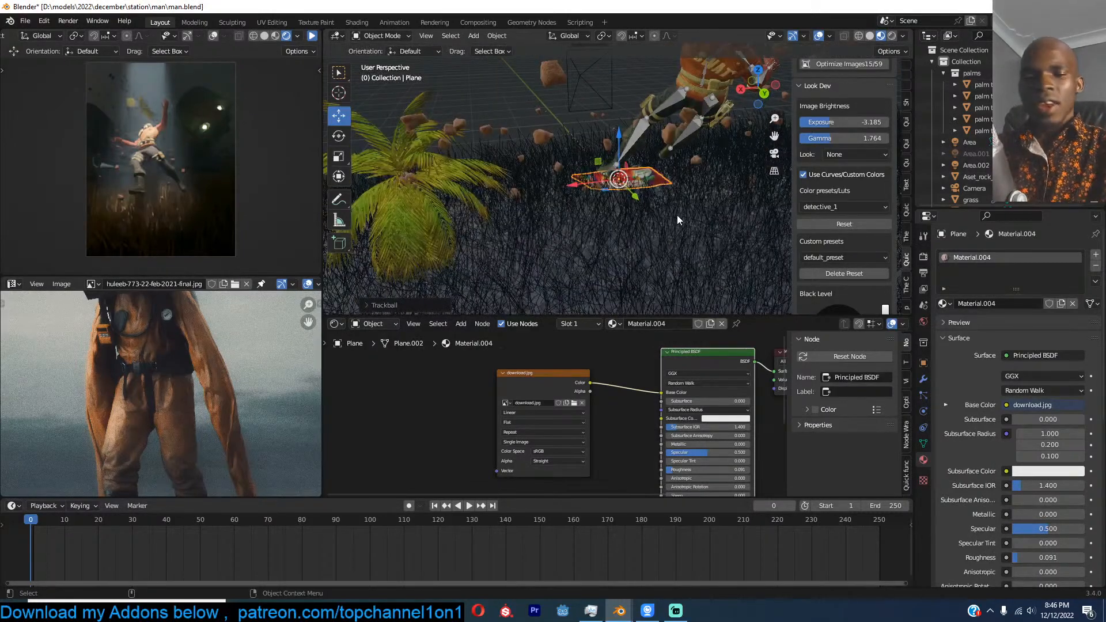
pyautogui.press('KP_0')
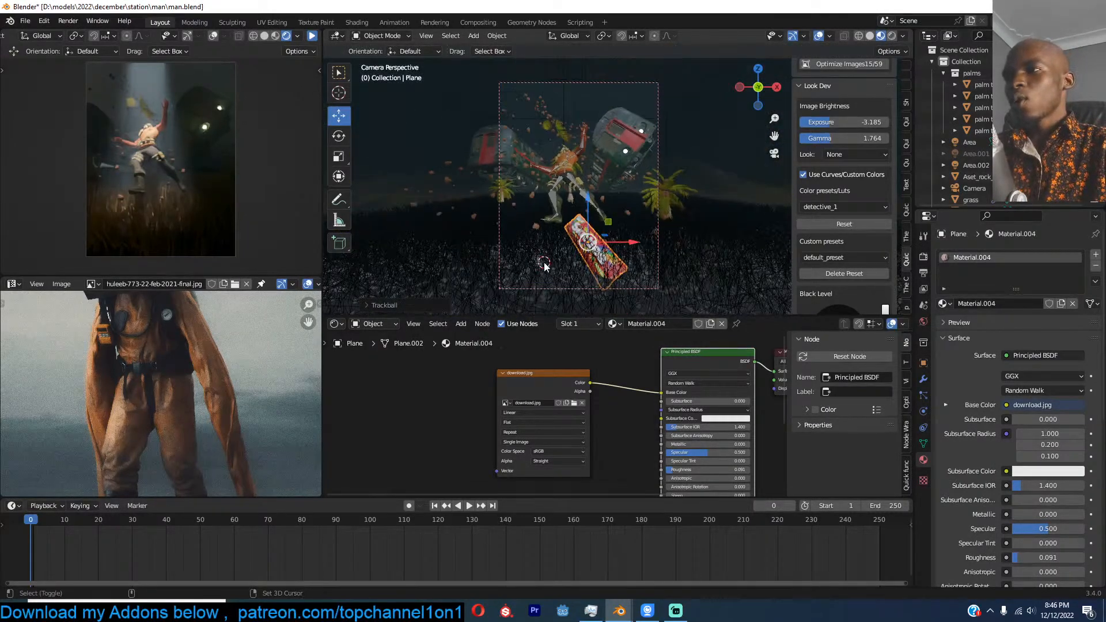
pyautogui.hotkey('shift', 's')
pyautogui.press('s')
pyautogui.click(612, 230)
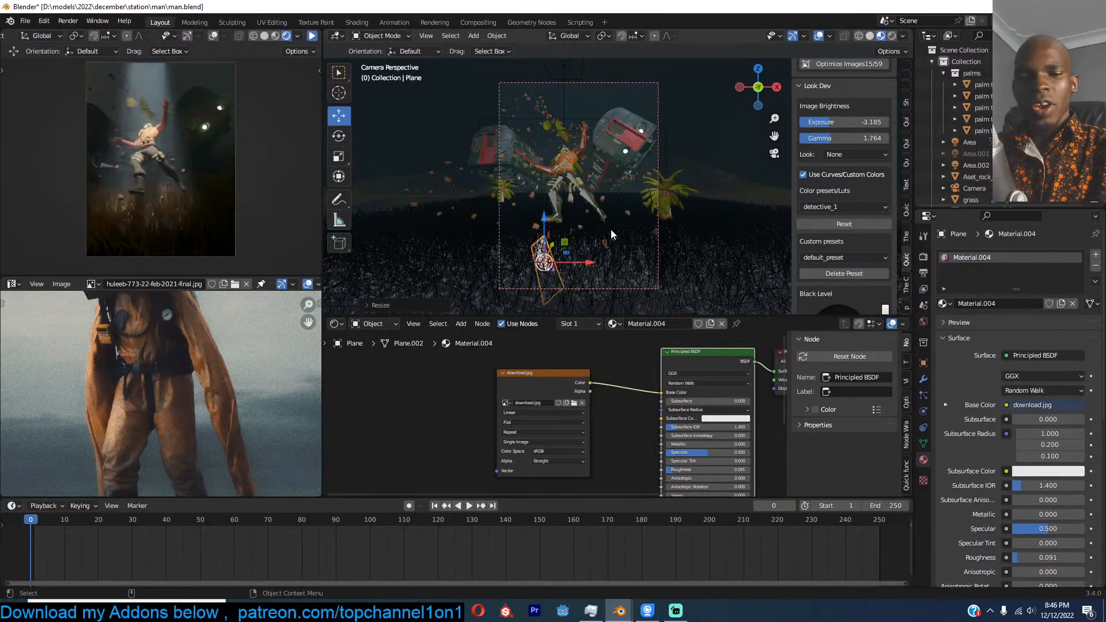
# Step: Raise the wrapper out of the grass in the side view and resize it to suit the camera framing
pyautogui.press('KP_3')
pyautogui.moveTo(604, 197); pyautogui.dragTo(568, 151)
pyautogui.moveTo(569, 151); pyautogui.dragTo(568, 151, button='middle')
pyautogui.press('KP_0')
pyautogui.press('s')
pyautogui.click(570, 199)
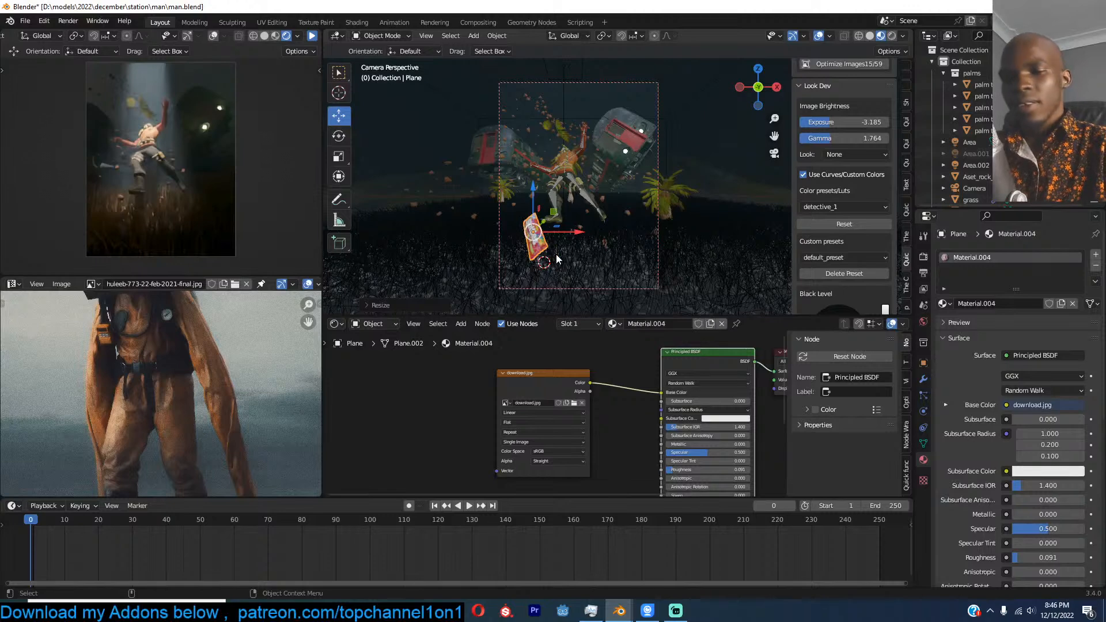
# Step: Duplicate the wrapper, place the copy below the man's right-hand foot in the frame and rotate it freely
pyautogui.hotkey('shift', 'd')
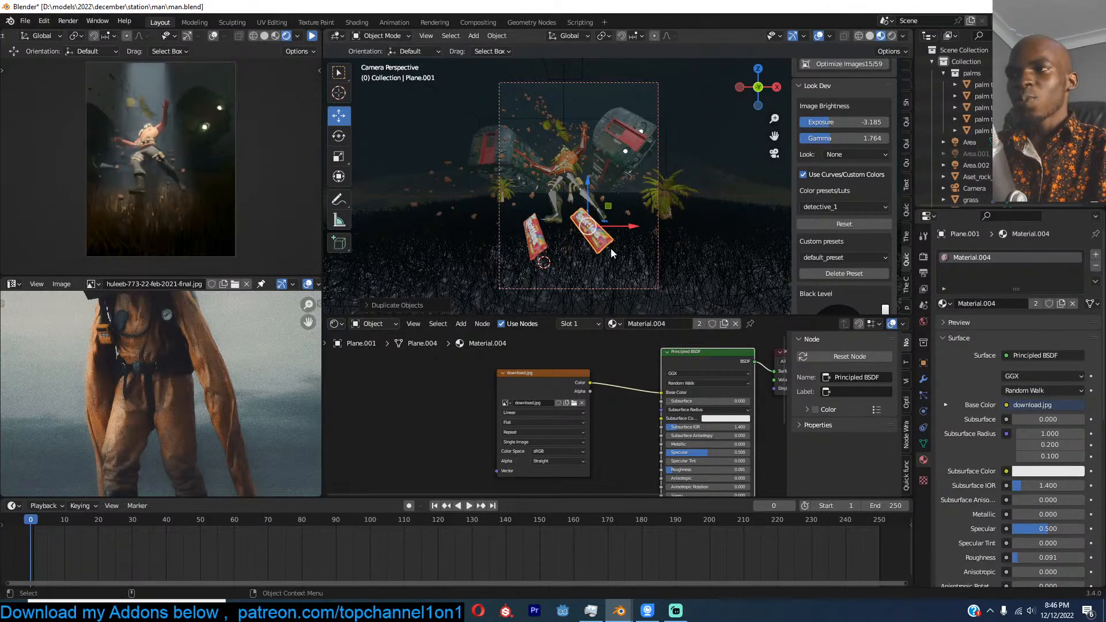
pyautogui.press('r')
pyautogui.press('r')
pyautogui.click(610, 223)
# Step: Isolate the duplicate wrapper and twist a face near its end using smooth proportional editing with a size of about 0.62
pyautogui.press('KP_Divide')
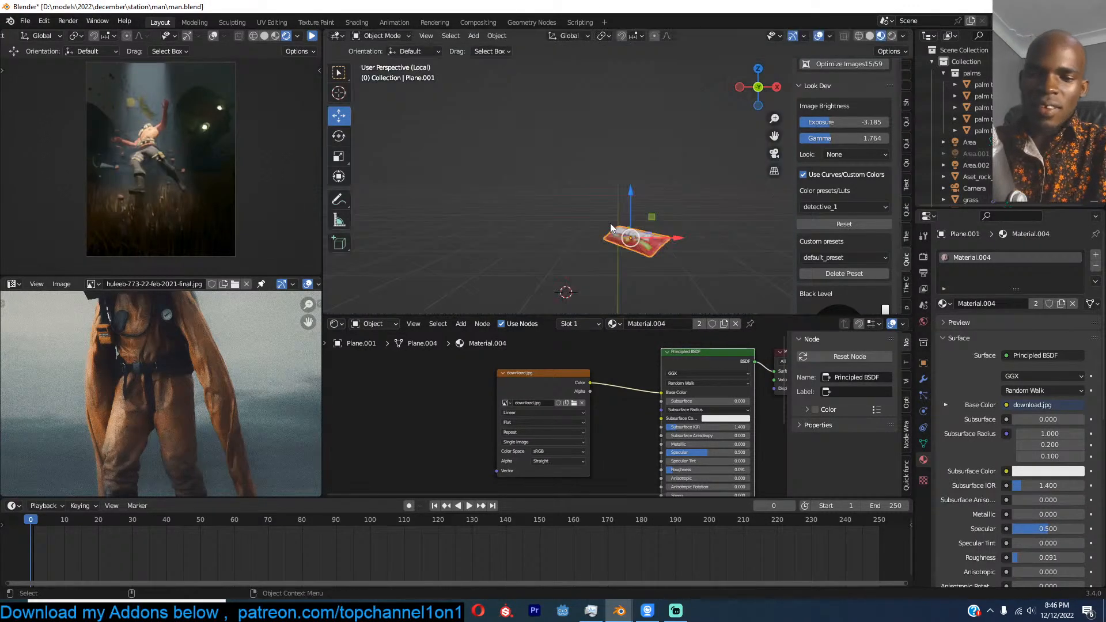
pyautogui.moveTo(628, 218); pyautogui.dragTo(685, 172, button='middle')
pyautogui.press('Tab')
pyautogui.press('3')
pyautogui.press('o')
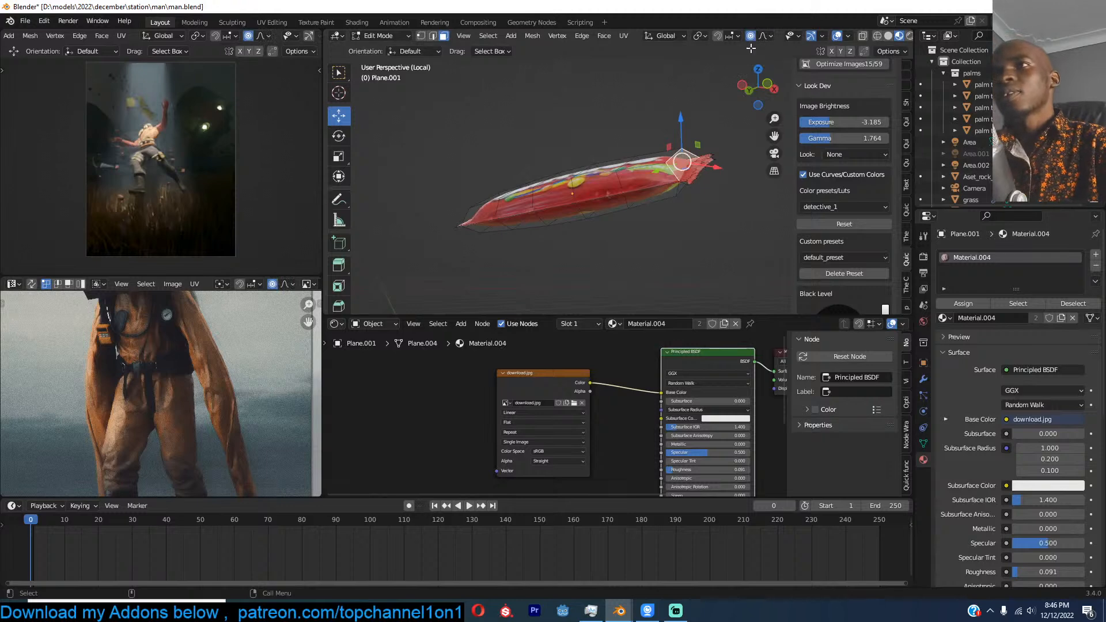
pyautogui.click(751, 36)
pyautogui.click(762, 37)
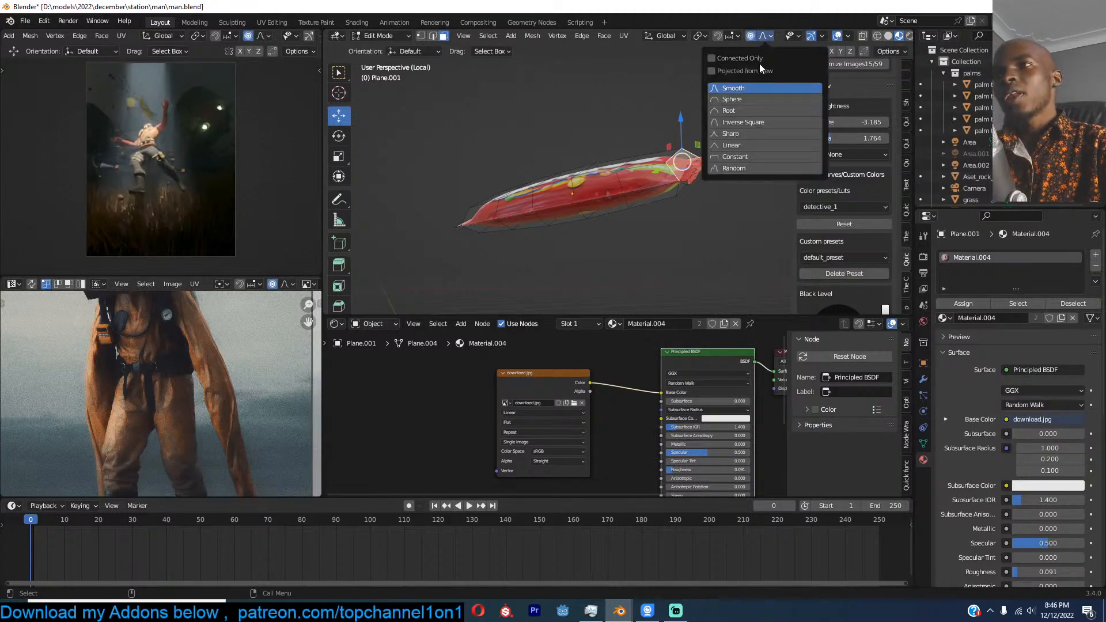
pyautogui.moveTo(626, 171); pyautogui.dragTo(607, 184, button='middle')
pyautogui.press('r')
pyautogui.press('r')
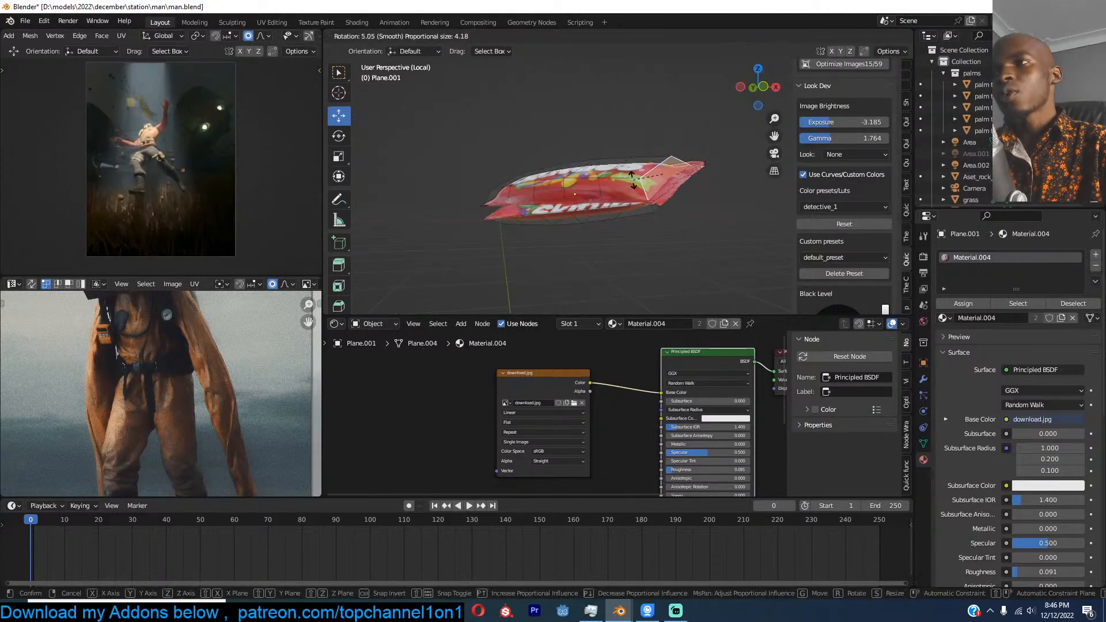
pyautogui.scroll(20, 629, 154)
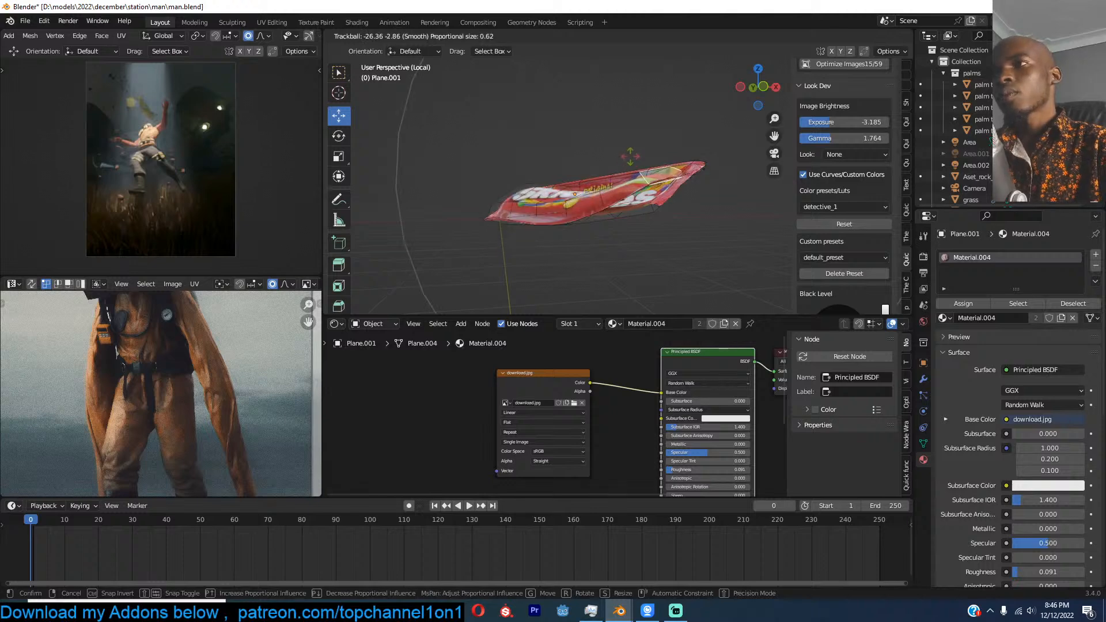
pyautogui.click(633, 148)
# Step: Pull the twisted end face upward with proportional editing to bend the duplicate wrapper
pyautogui.press('g')
pyautogui.click(638, 107)
pyautogui.moveTo(638, 107); pyautogui.dragTo(570, 64, button='middle')
# Step: Rotate and shift another face of the duplicate wrapper with proportional editing to add a second bend
pyautogui.click(597, 151)
pyautogui.moveTo(598, 151); pyautogui.dragTo(648, 146, button='middle')
pyautogui.press('r')
pyautogui.press('r')
pyautogui.click(645, 182)
pyautogui.press('g')
pyautogui.click(652, 192)
pyautogui.press('Tab')
pyautogui.moveTo(646, 197); pyautogui.dragTo(692, 251, button='middle')
# Step: Move the selected face farther sideways with proportional editing to exaggerate the wrapper's bend
pyautogui.press('Tab')
pyautogui.moveTo(658, 180)
pyautogui.mouseDown(button='middle')
pyautogui.moveTo(700, 192)
pyautogui.moveTo(621, 151)
pyautogui.moveTo(641, 182)
pyautogui.mouseUp(button='middle')
pyautogui.press('g')
pyautogui.click(705, 194)
pyautogui.press('Tab')
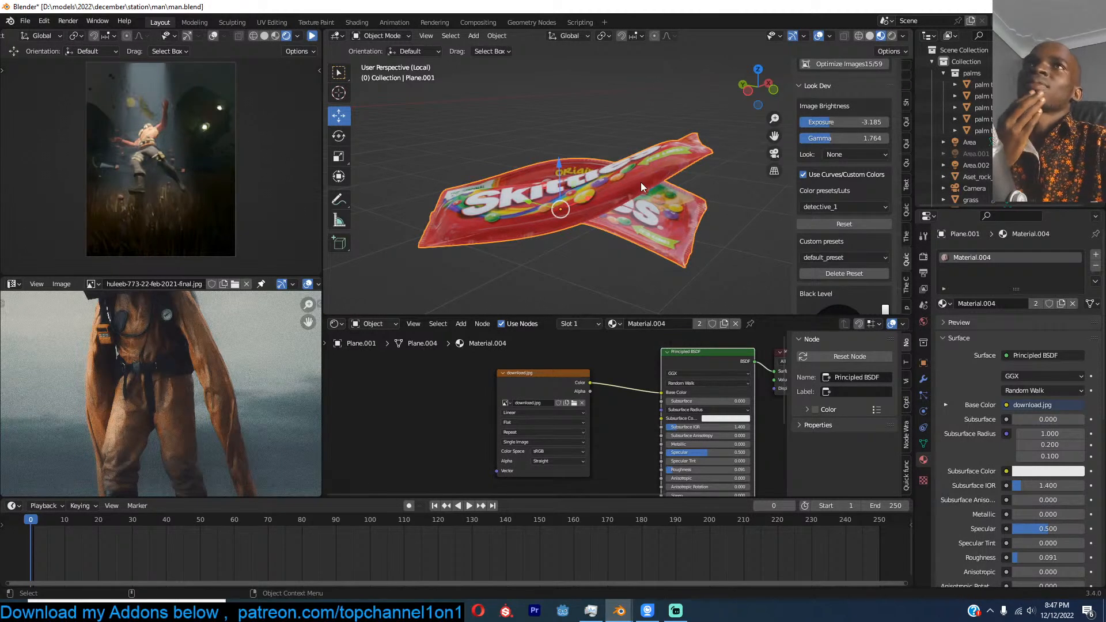
# Step: Twist the face in the middle of the duplicate wrapper using proportional editing with a size of about 0.26
pyautogui.press('Tab')
pyautogui.moveTo(611, 154); pyautogui.dragTo(709, 109, button='middle')
pyautogui.keyDown('alt'); pyautogui.click(580, 153); pyautogui.keyUp('alt')
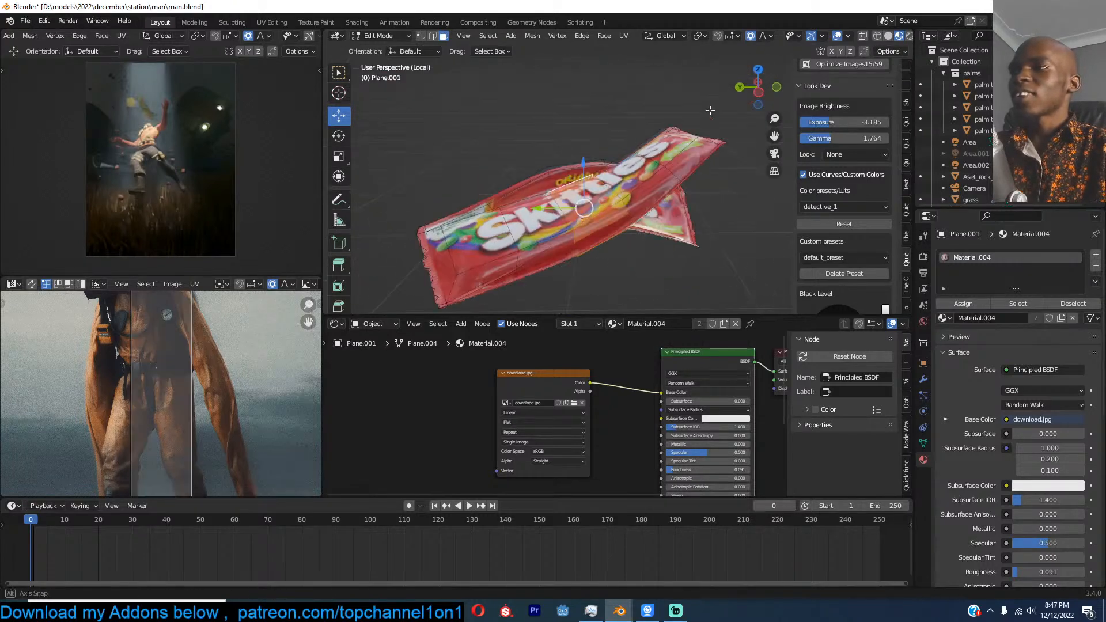
pyautogui.press('r')
pyautogui.press('r')
pyautogui.scroll(2, 709, 144)
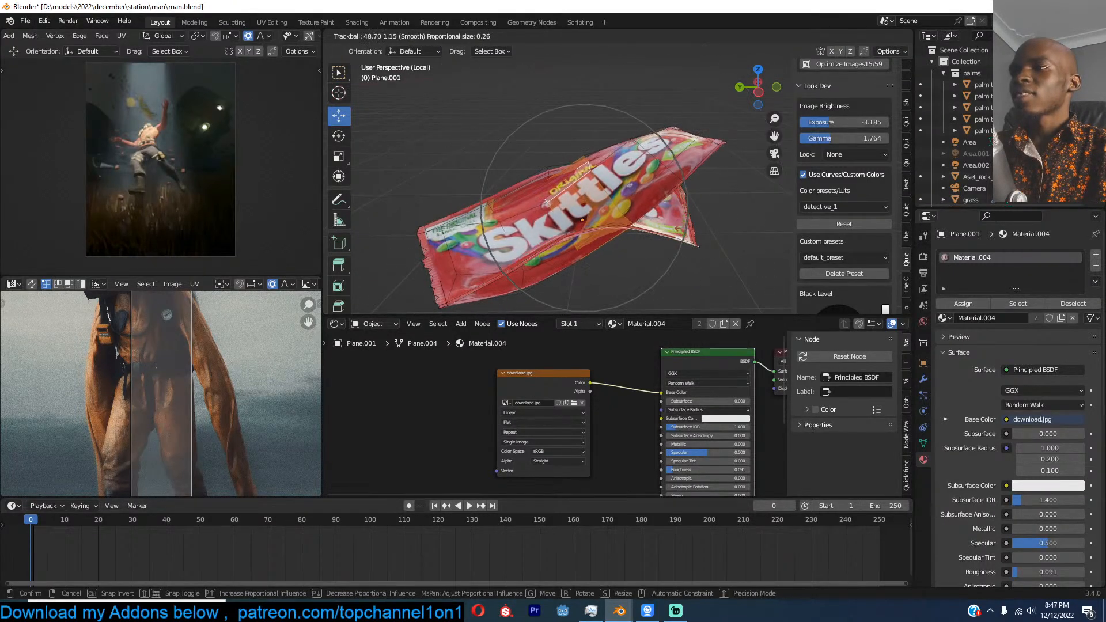
pyautogui.click(660, 169)
pyautogui.press('Tab')
pyautogui.moveTo(660, 170); pyautogui.dragTo(540, 223, button='middle')
# Step: Move a face near the wrapper's joined end upward using proportional editing with a size of about 0.15 m
pyautogui.press('Tab')
pyautogui.press('g')
pyautogui.scroll(3, 533, 208)
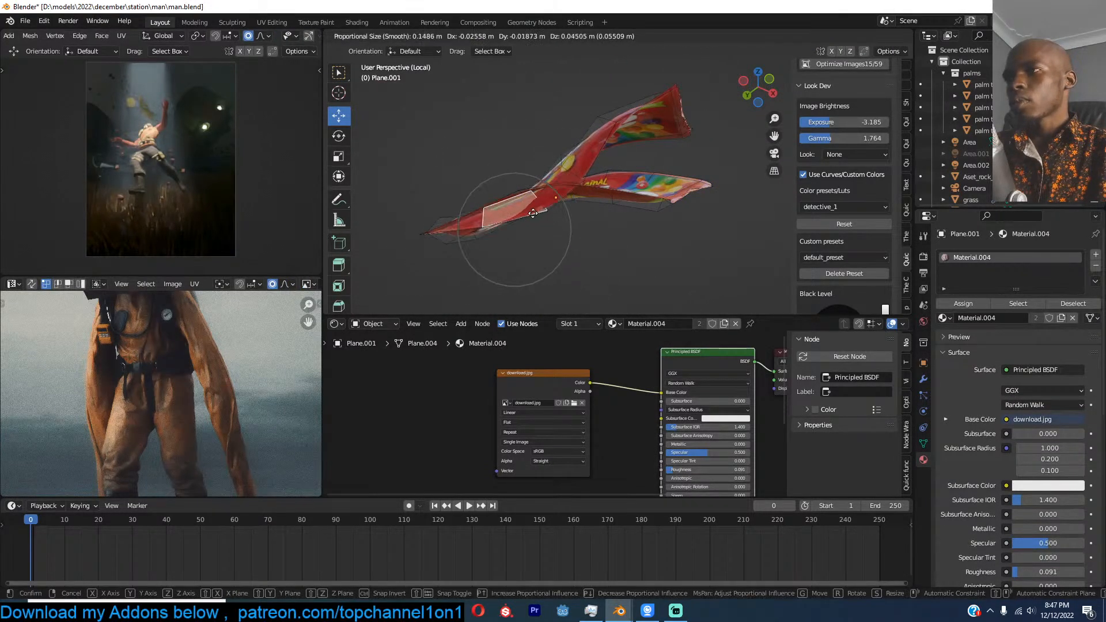
pyautogui.click(538, 185)
pyautogui.press('Tab')
pyautogui.moveTo(583, 185); pyautogui.dragTo(548, 259, button='middle')
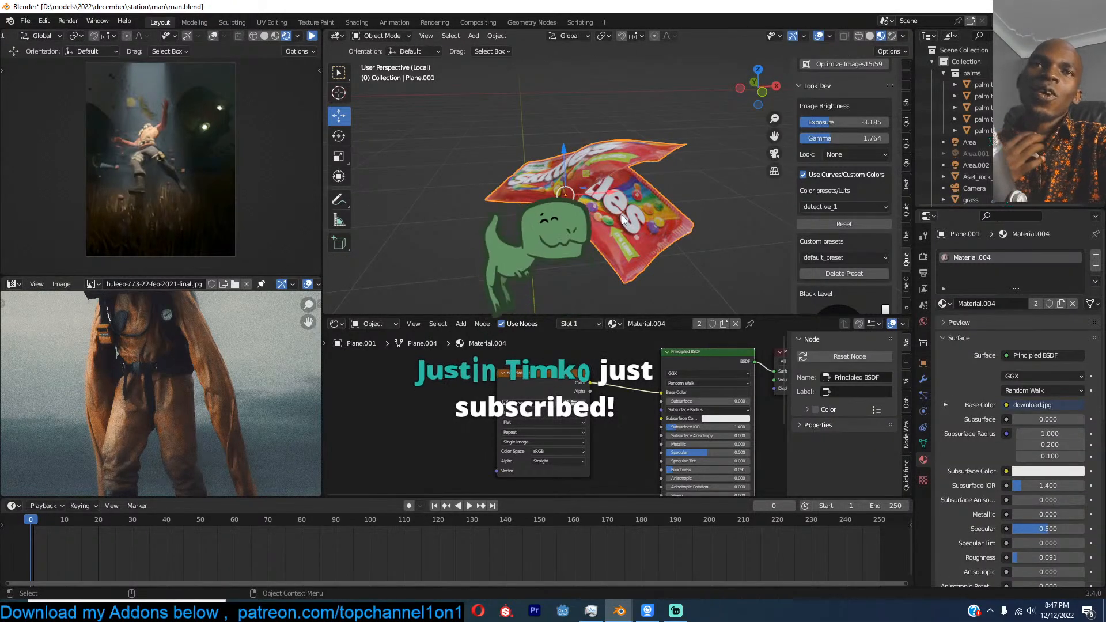
pyautogui.moveTo(666, 191); pyautogui.dragTo(592, 120, button='middle')
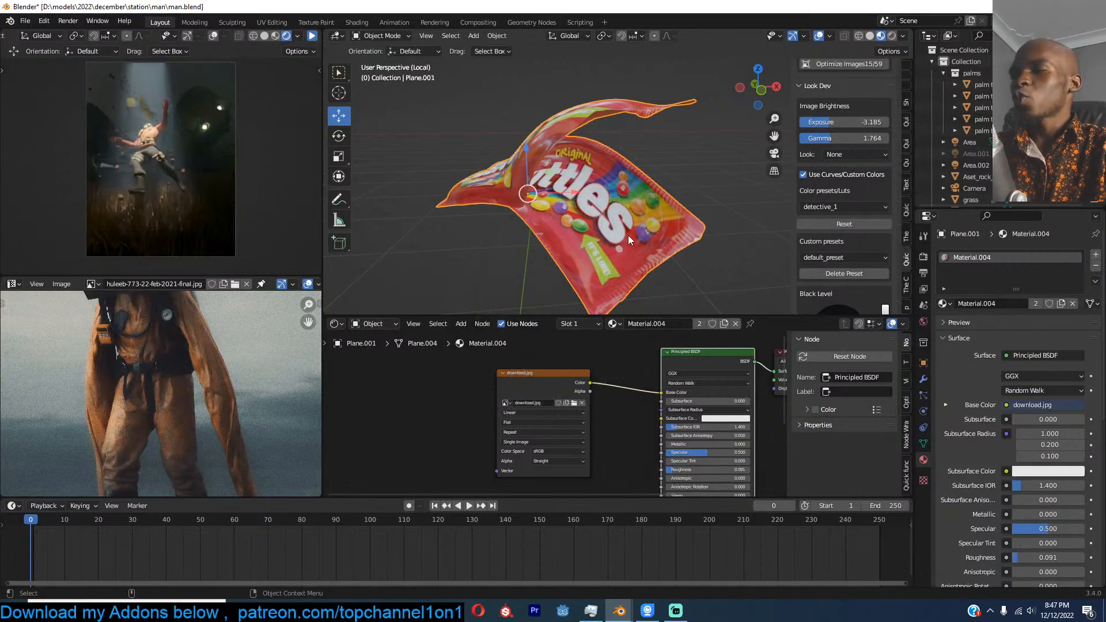
# Step: Move the download.jpg texture node away from the Principled BSDF and save the file
pyautogui.scroll(-3, 592, 458)
pyautogui.moveTo(637, 439); pyautogui.dragTo(500, 457)
pyautogui.hotkey('ctrl', 's')
# Step: Add a Geometry node above the download.jpg texture node in the wrapper's material
pyautogui.hotkey('shift', 'a')
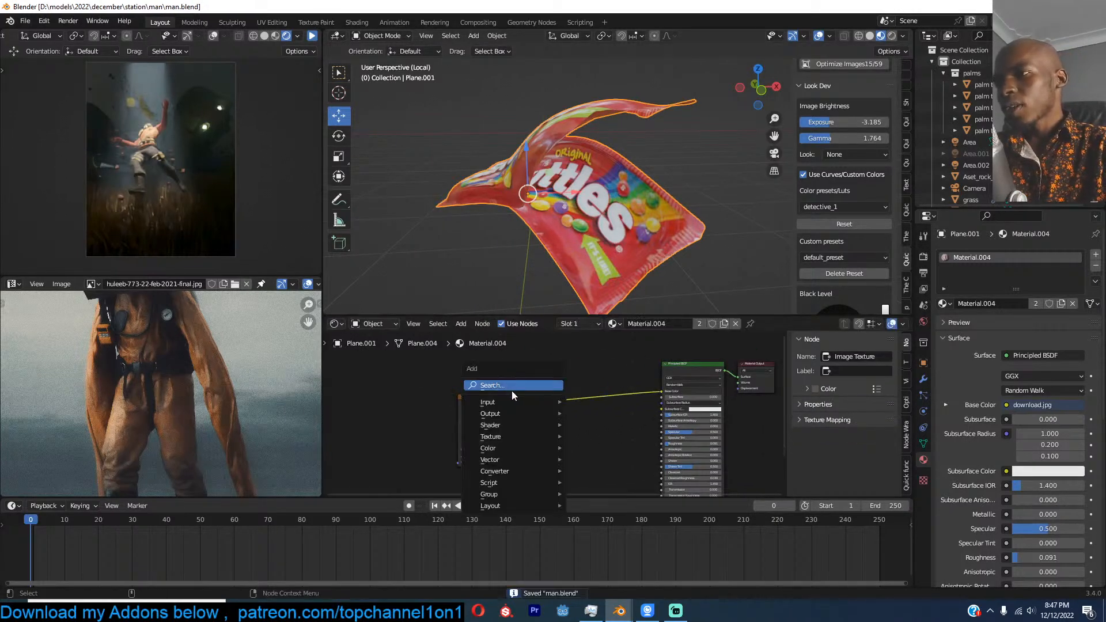
pyautogui.moveTo(519, 405)
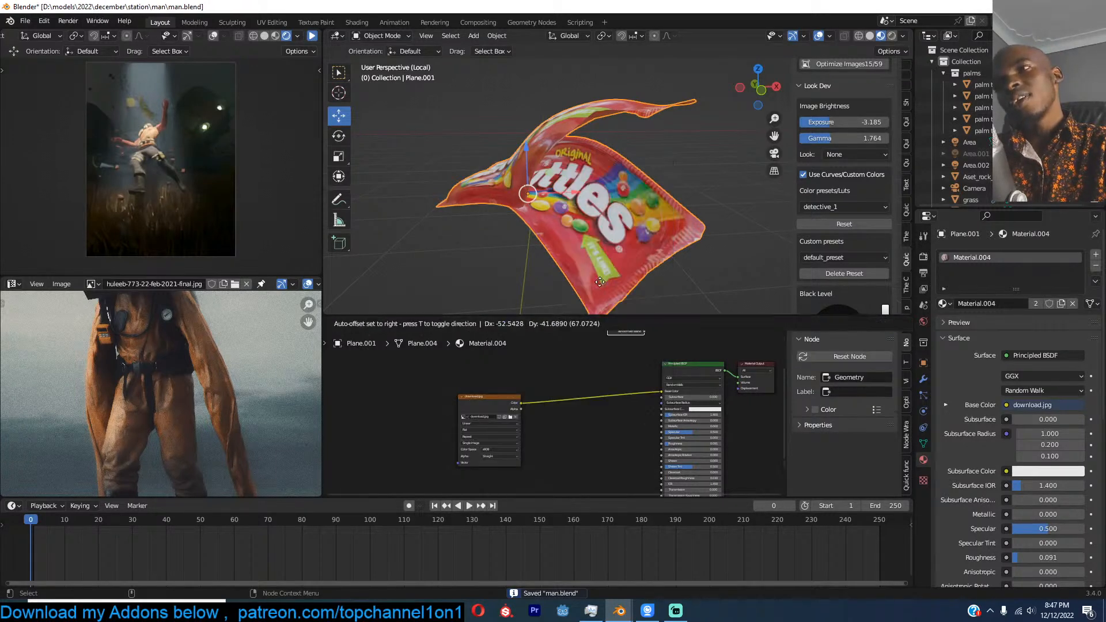
pyautogui.click(599, 263)
pyautogui.click(506, 412)
pyautogui.scroll(3, 505, 413)
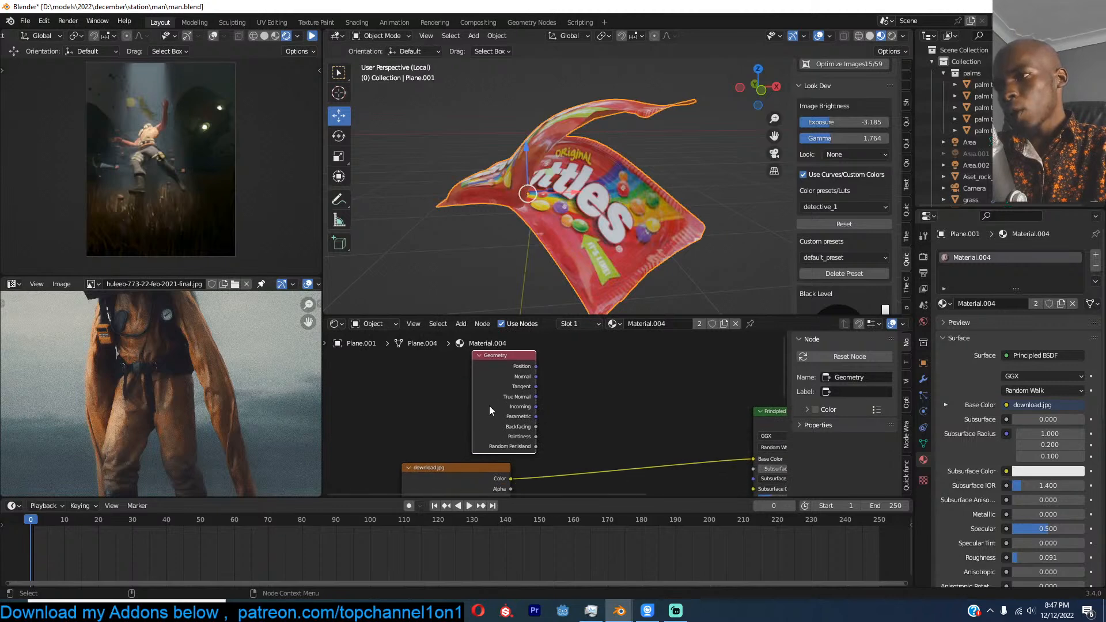
# Step: Cycle the material preview through the Geometry node's outputs to Backfacing and inspect the wrapper's underside
pyautogui.keyDown('ctrl'); pyautogui.keyDown('shift'); pyautogui.click(490, 418); pyautogui.keyUp('shift'); pyautogui.keyUp('ctrl')
pyautogui.keyDown('ctrl'); pyautogui.keyDown('shift'); pyautogui.click(490, 418); pyautogui.keyUp('shift'); pyautogui.keyUp('ctrl')
pyautogui.keyDown('ctrl'); pyautogui.keyDown('shift'); pyautogui.click(490, 418); pyautogui.keyUp('shift'); pyautogui.keyUp('ctrl')
pyautogui.keyDown('ctrl'); pyautogui.keyDown('shift'); pyautogui.click(491, 418); pyautogui.keyUp('shift'); pyautogui.keyUp('ctrl')
pyautogui.keyDown('ctrl'); pyautogui.keyDown('shift'); pyautogui.click(491, 418); pyautogui.keyUp('shift'); pyautogui.keyUp('ctrl')
pyautogui.keyDown('ctrl'); pyautogui.keyDown('shift'); pyautogui.click(491, 418); pyautogui.keyUp('shift'); pyautogui.keyUp('ctrl')
pyautogui.keyDown('ctrl'); pyautogui.keyDown('shift'); pyautogui.click(491, 418); pyautogui.keyUp('shift'); pyautogui.keyUp('ctrl')
pyautogui.moveTo(582, 188); pyautogui.dragTo(522, 126, button='middle')
pyautogui.scroll(-2, 607, 341)
# Step: Recalculate the normals of all faces of the duplicate wrapper and clear the selection
pyautogui.press('Tab')
pyautogui.press('a')
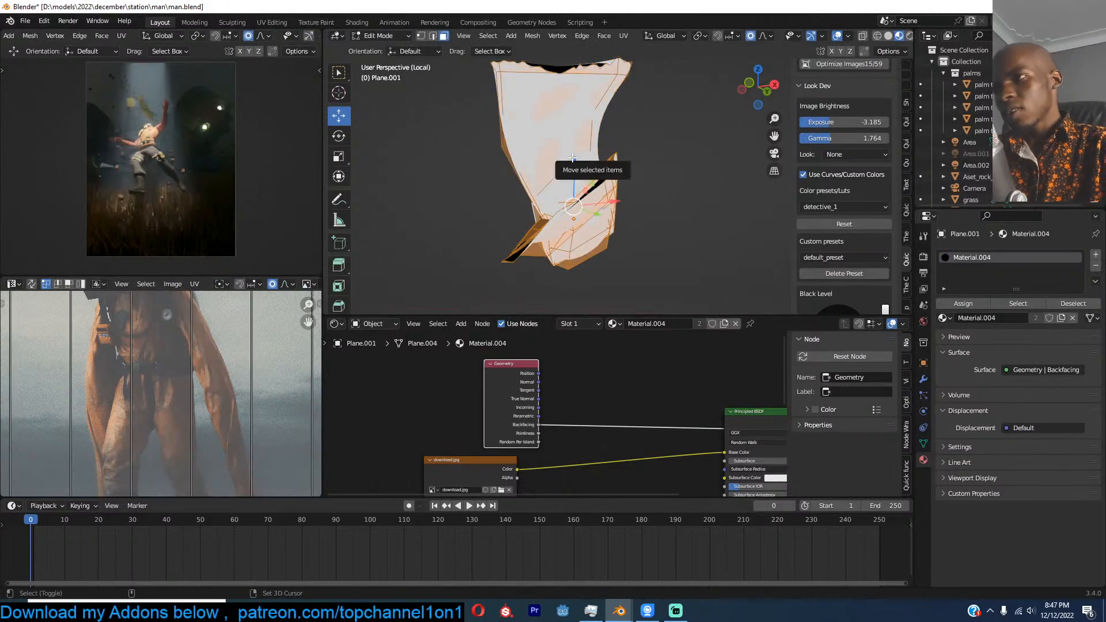
pyautogui.hotkey('shift', 'n')
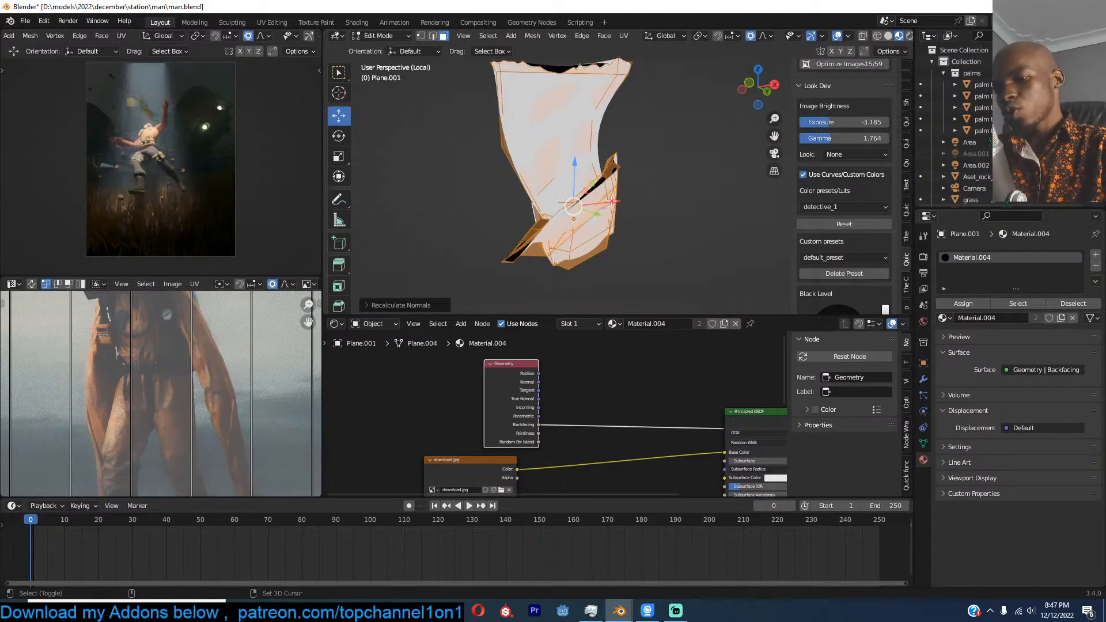
pyautogui.hotkey('alt', 'a')
pyautogui.moveTo(632, 227); pyautogui.dragTo(662, 212, button='middle')
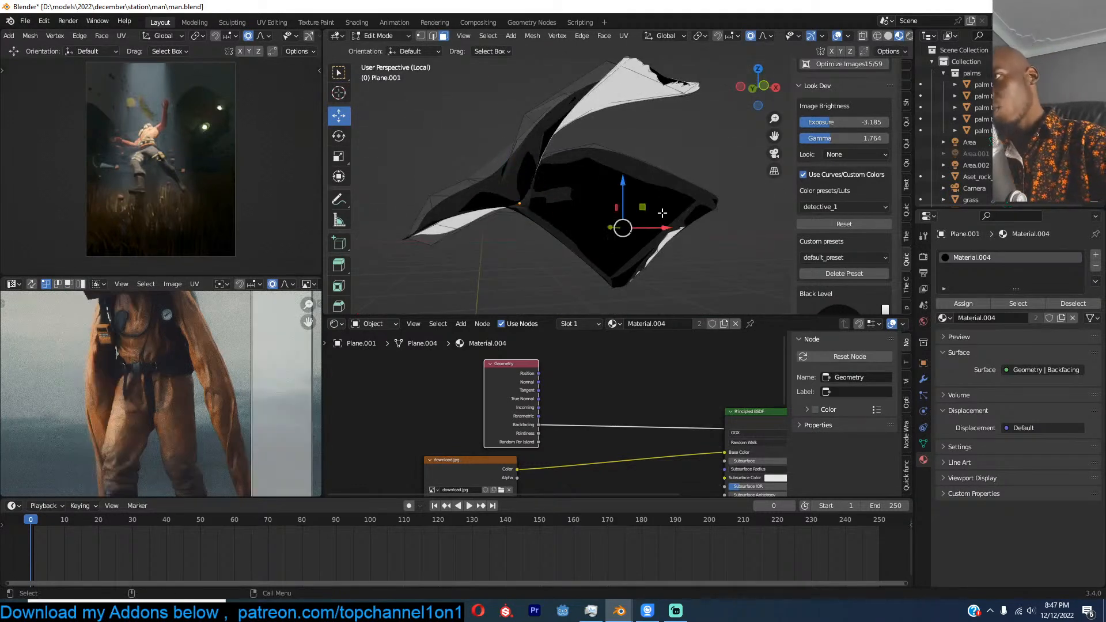
# Step: Select the wrapper faces linked to the one inside the opening, recalculate their normals, and return to Object Mode
pyautogui.click(619, 191)
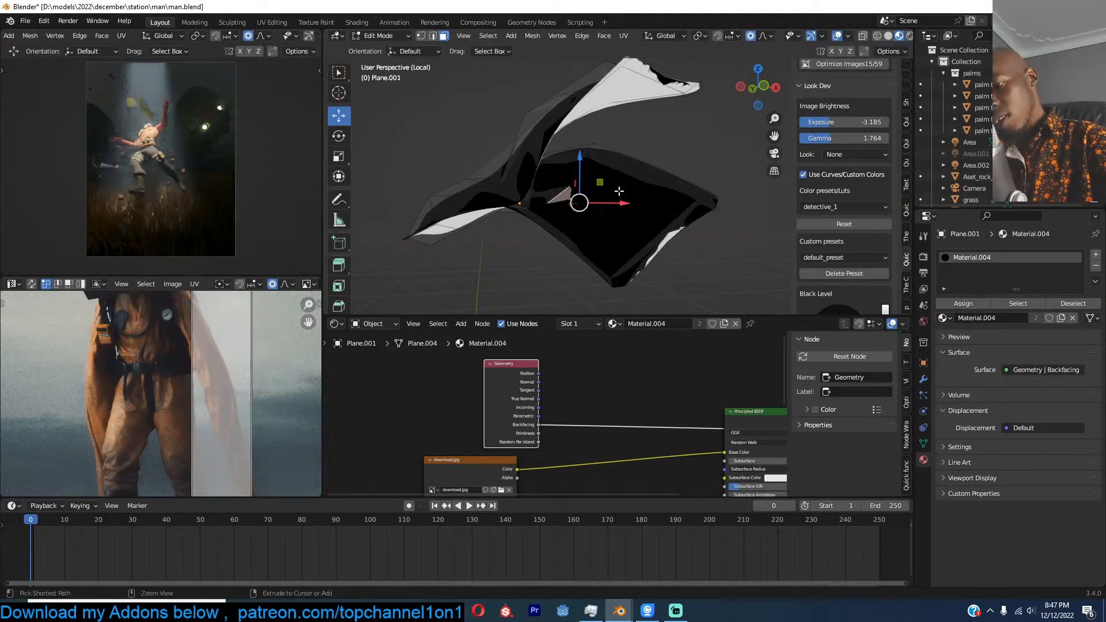
pyautogui.hotkey('ctrl', 'l')
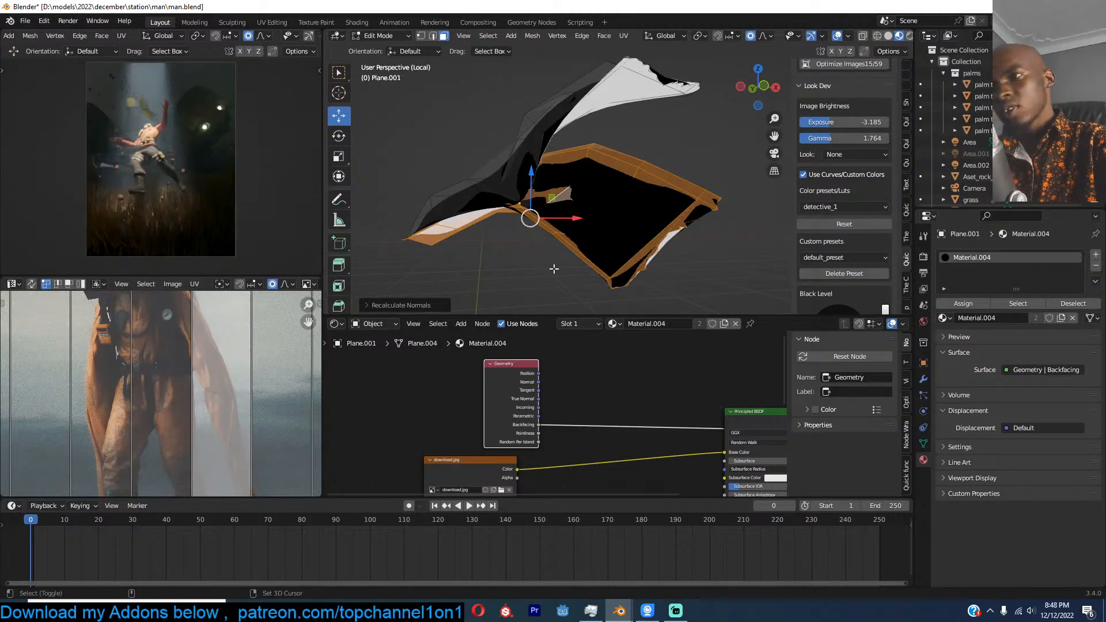
pyautogui.press('Tab')
pyautogui.moveTo(435, 302); pyautogui.dragTo(635, 366, button='middle')
pyautogui.scroll(-3, 635, 369)
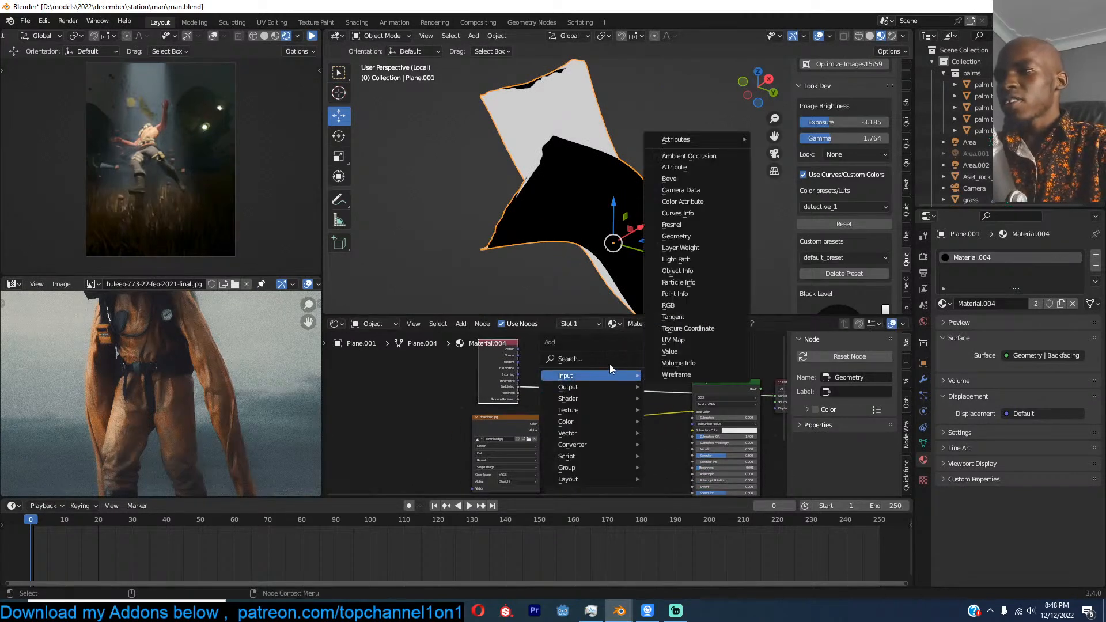
# Step: Move the Principled BSDF and its texture node below the Geometry node, and duplicate the Principled BSDF
pyautogui.moveTo(551, 390)
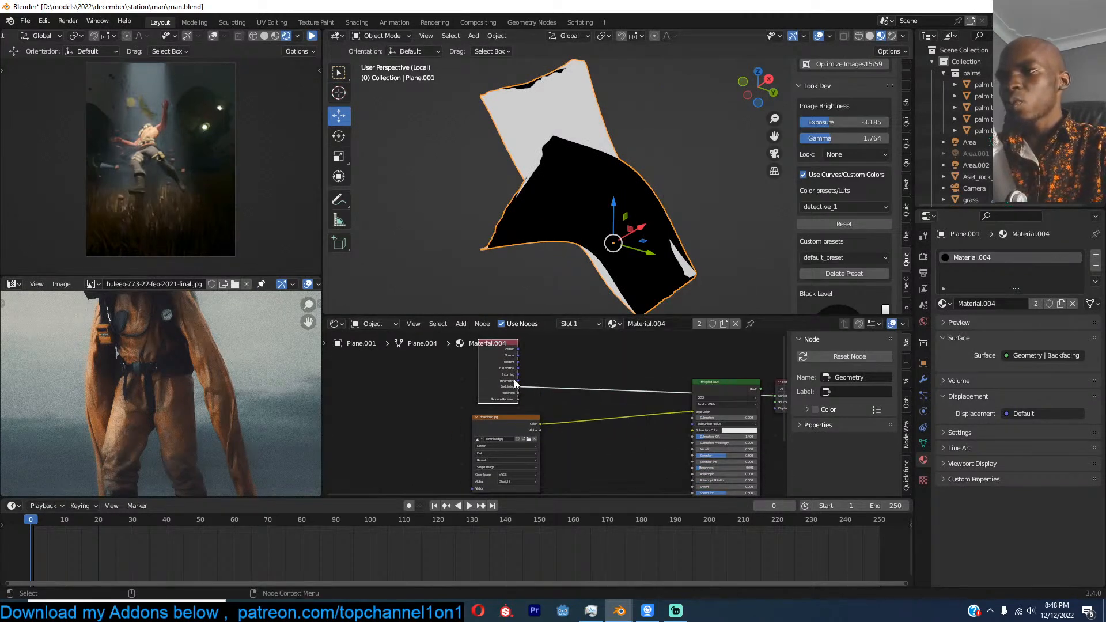
pyautogui.moveTo(522, 392); pyautogui.dragTo(669, 447)
pyautogui.moveTo(517, 427); pyautogui.dragTo(529, 454)
pyautogui.scroll(-2, 653, 436)
pyautogui.click(655, 440)
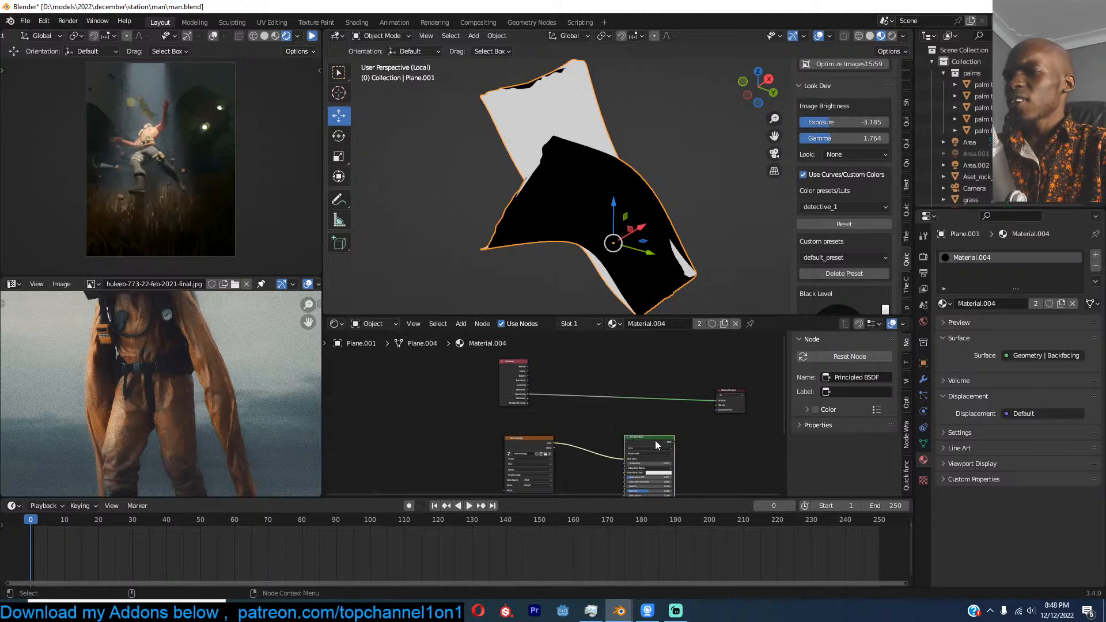
pyautogui.hotkey('shift', 'd')
pyautogui.click(776, 403)
pyautogui.moveTo(582, 402); pyautogui.dragTo(529, 377, button='middle')
# Step: Combine the two Principled BSDFs in a Mix Shader with the Geometry node's Backfacing output as its factor
pyautogui.keyDown('ctrl'); pyautogui.keyDown('shift'); pyautogui.moveTo(561, 419); pyautogui.dragTo(696, 393, button='right'); pyautogui.keyUp('shift'); pyautogui.keyUp('ctrl')
pyautogui.moveTo(700, 389); pyautogui.dragTo(373, 389)
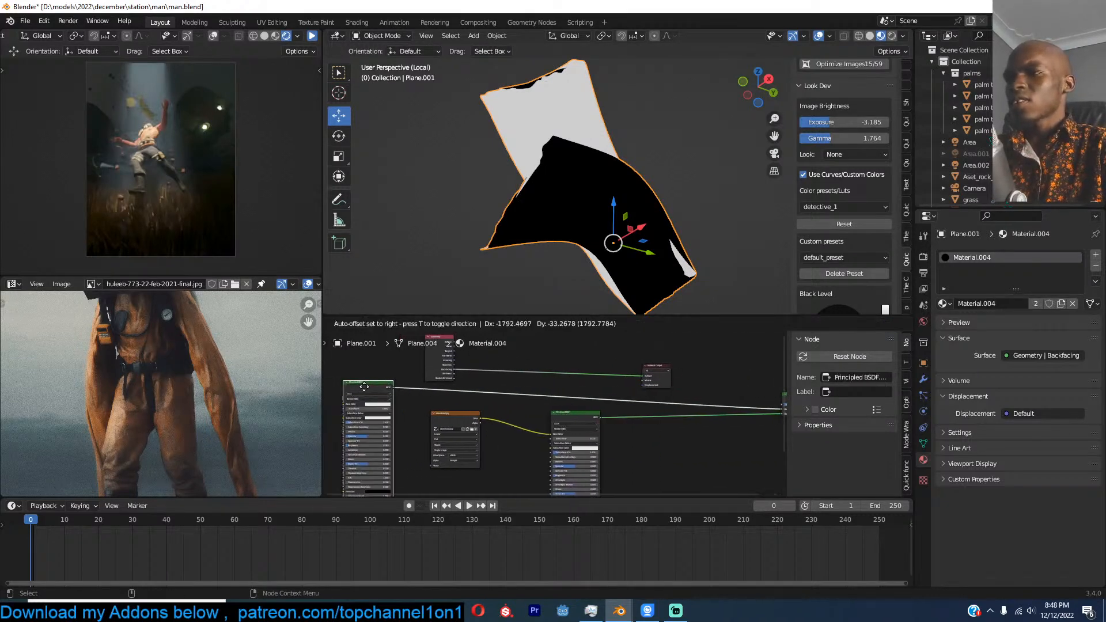
pyautogui.moveTo(461, 365)
pyautogui.mouseDown()
pyautogui.moveTo(447, 362)
pyautogui.moveTo(456, 376)
pyautogui.moveTo(784, 408)
pyautogui.moveTo(518, 401)
pyautogui.moveTo(540, 401)
pyautogui.mouseUp()
pyautogui.scroll(1, 503, 373)
pyautogui.moveTo(607, 224); pyautogui.dragTo(627, 235, button='middle')
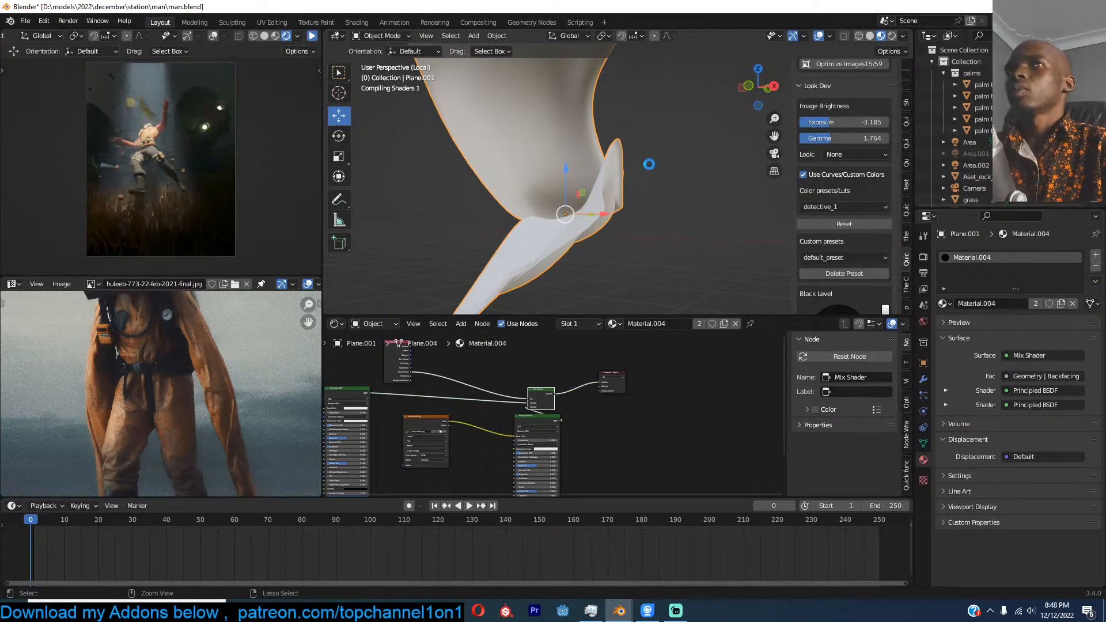
# Step: Swap the Mix Shader's two shader inputs, moving the node towards the Material Output, and save the file
pyautogui.hotkey('ctrl', 's')
pyautogui.moveTo(602, 172); pyautogui.dragTo(629, 190, button='middle')
pyautogui.scroll(6, 598, 397)
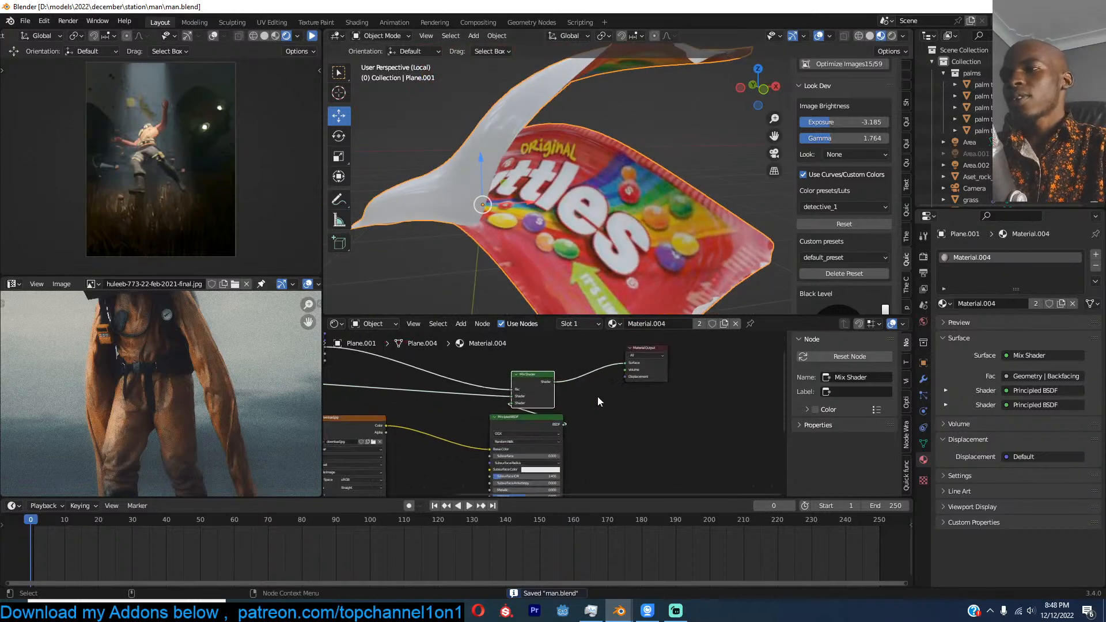
pyautogui.moveTo(526, 385); pyautogui.dragTo(595, 393)
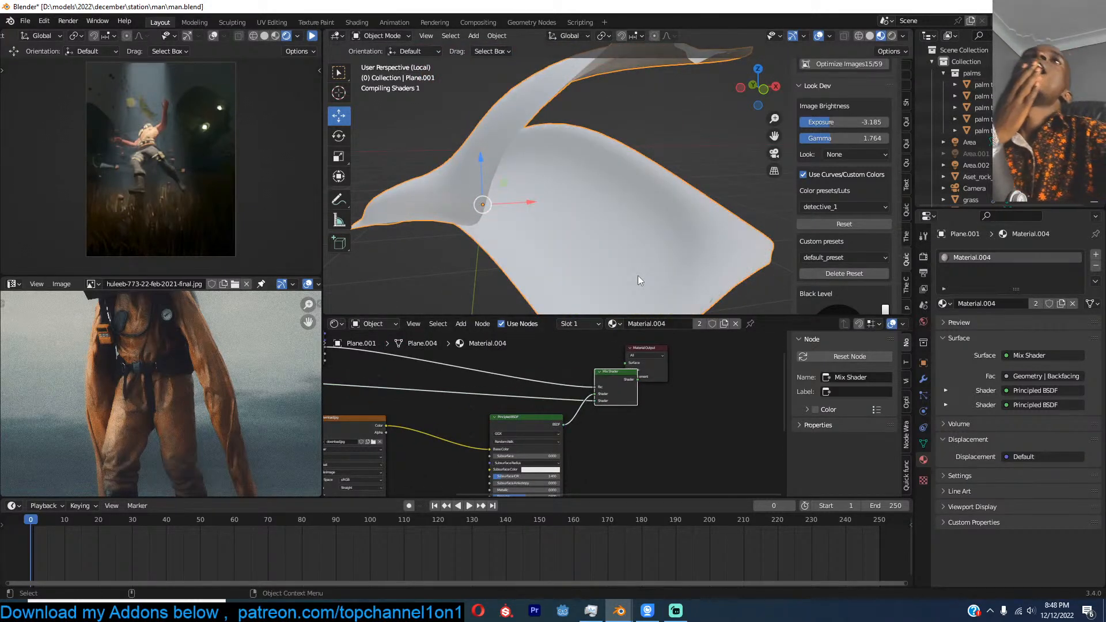
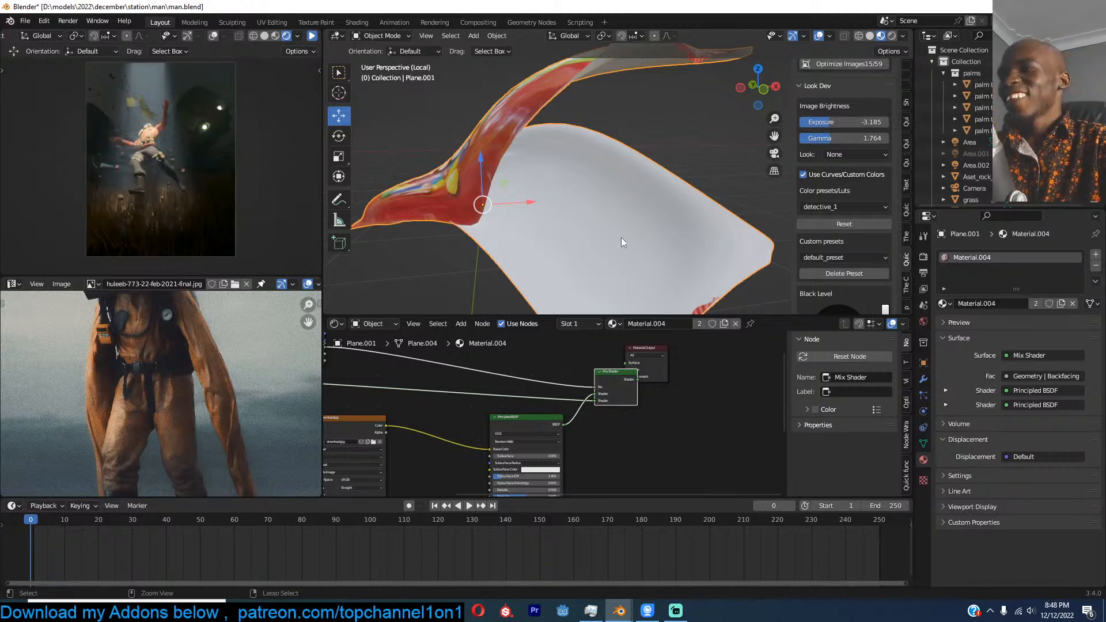
pyautogui.hotkey('ctrl', 's')
# Step: Move the Material Output node clear of the overlapping Mix Shader node
pyautogui.scroll(-1, 610, 415)
pyautogui.moveTo(611, 414); pyautogui.dragTo(526, 406, button='middle')
pyautogui.scroll(1, 525, 406)
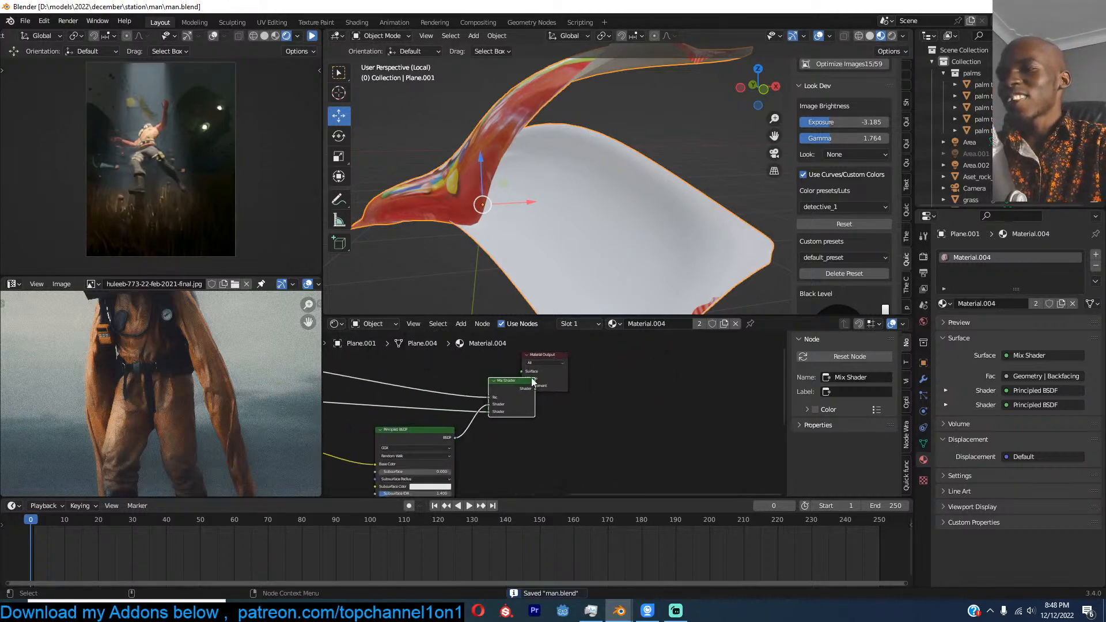
pyautogui.moveTo(541, 358); pyautogui.dragTo(574, 378)
# Step: Save the file and set the duplicated Principled BSDF's Metallic value to 1 for the wrapper's inner side
pyautogui.scroll(1, 452, 423)
pyautogui.moveTo(389, 431); pyautogui.dragTo(647, 410, button='middle')
pyautogui.scroll(-6, 502, 410)
pyautogui.scroll(4, 519, 413)
pyautogui.moveTo(523, 412); pyautogui.dragTo(513, 411, button='middle')
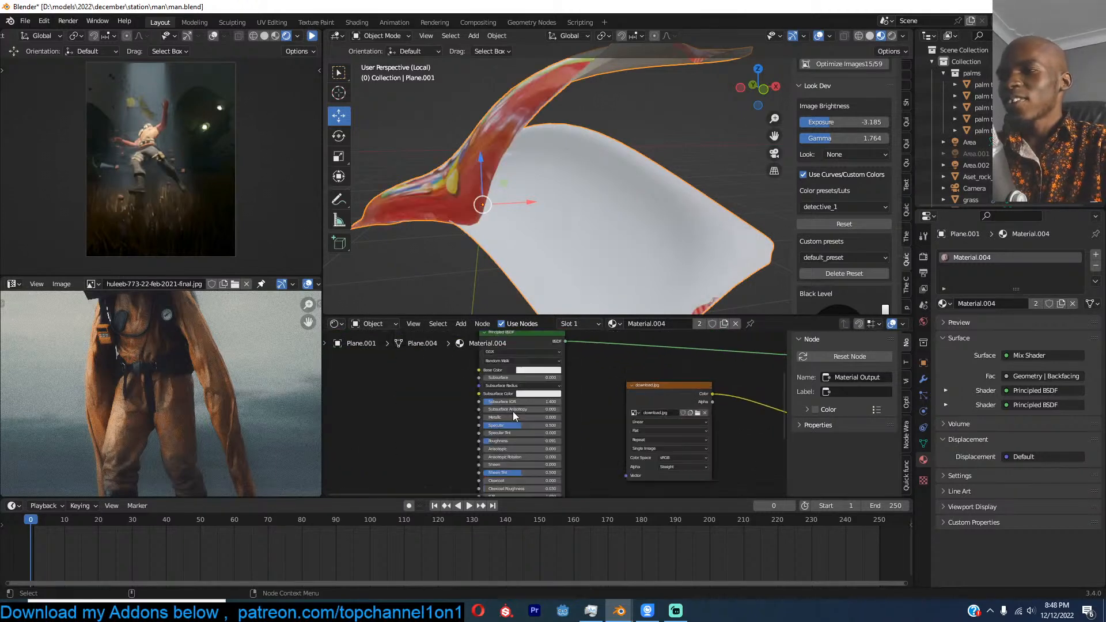
pyautogui.scroll(1, 518, 410)
pyautogui.hotkey('ctrl', 's')
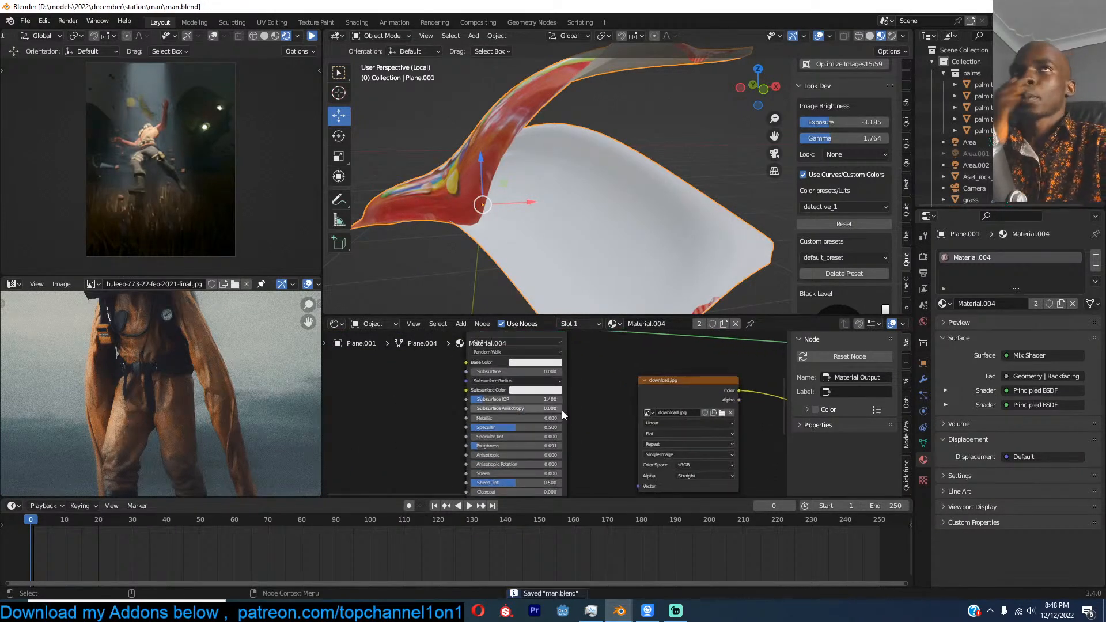
pyautogui.scroll(2, 572, 407)
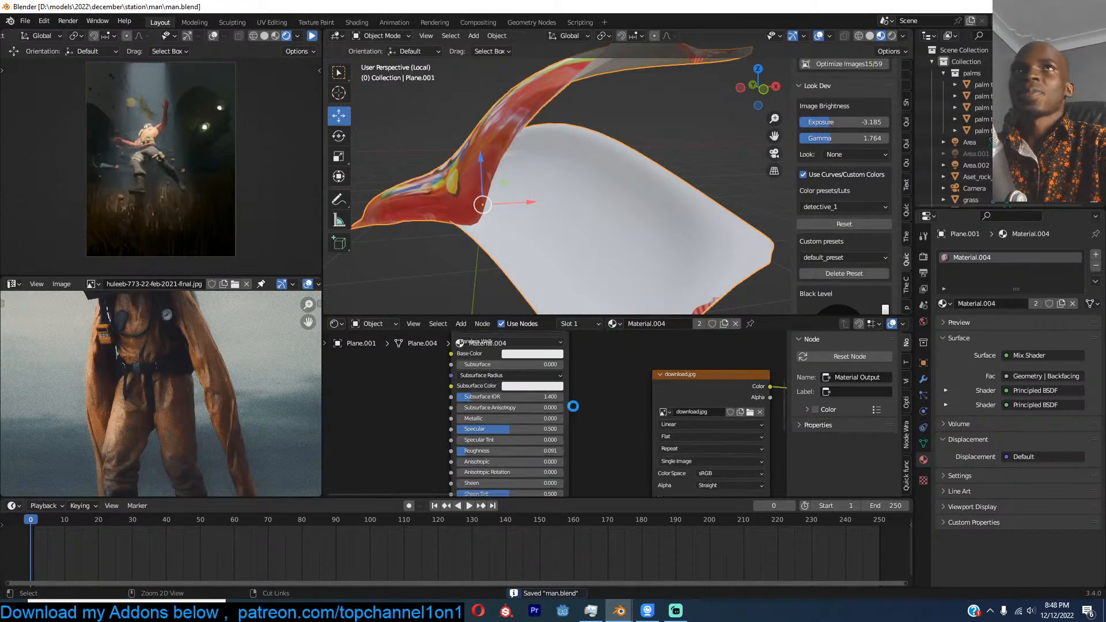
pyautogui.scroll(2, 598, 403)
pyautogui.scroll(2, 588, 407)
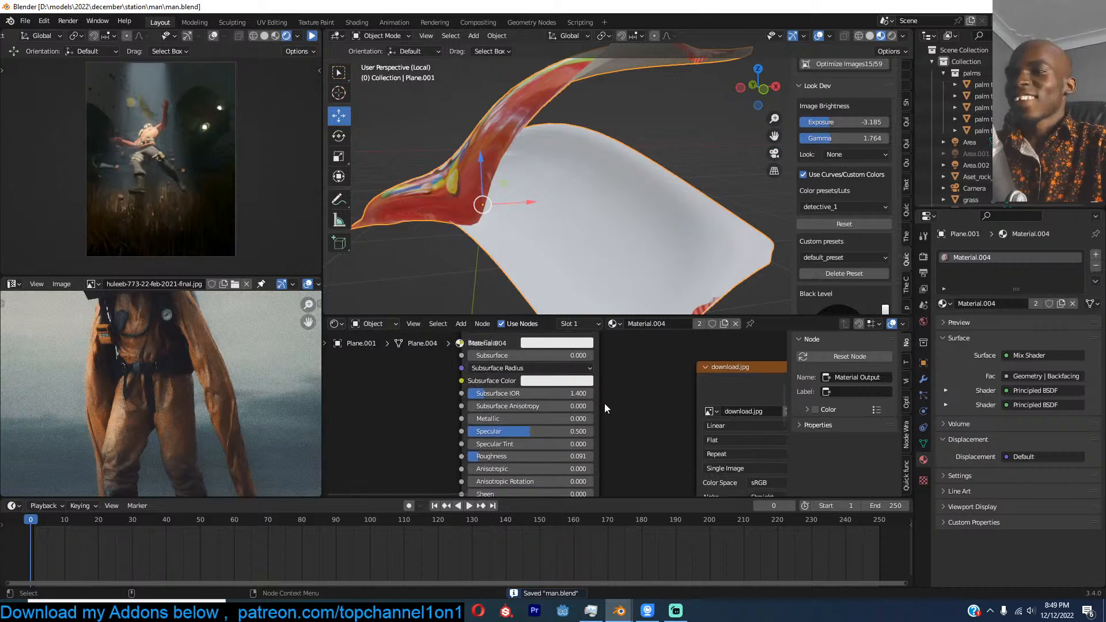
pyautogui.doubleClick(460, 420)
pyautogui.write('1')
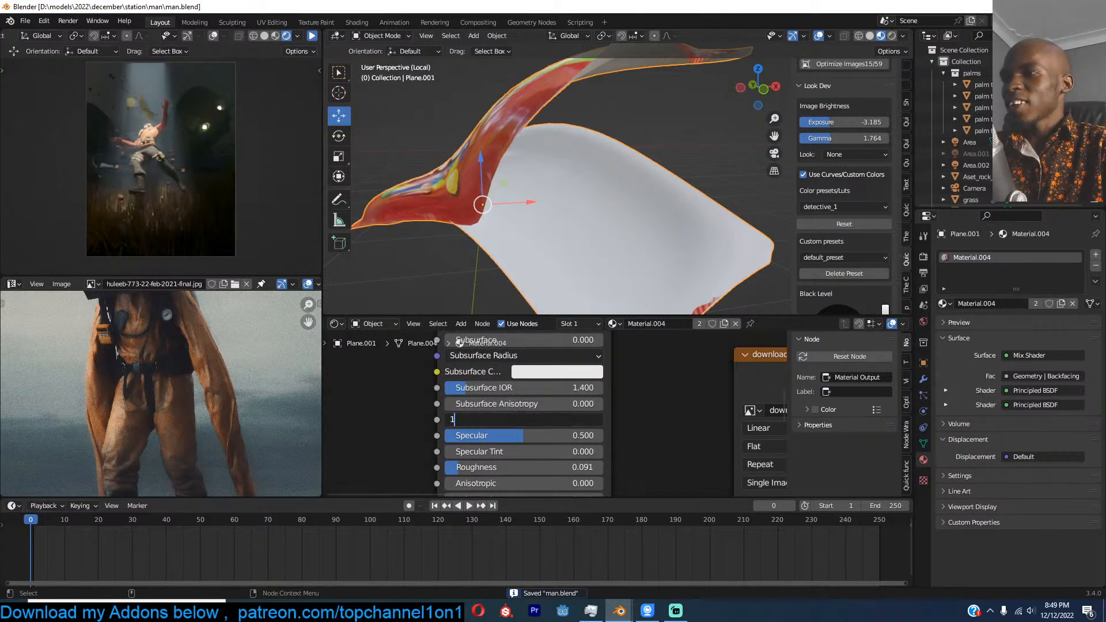
pyautogui.press('Return')
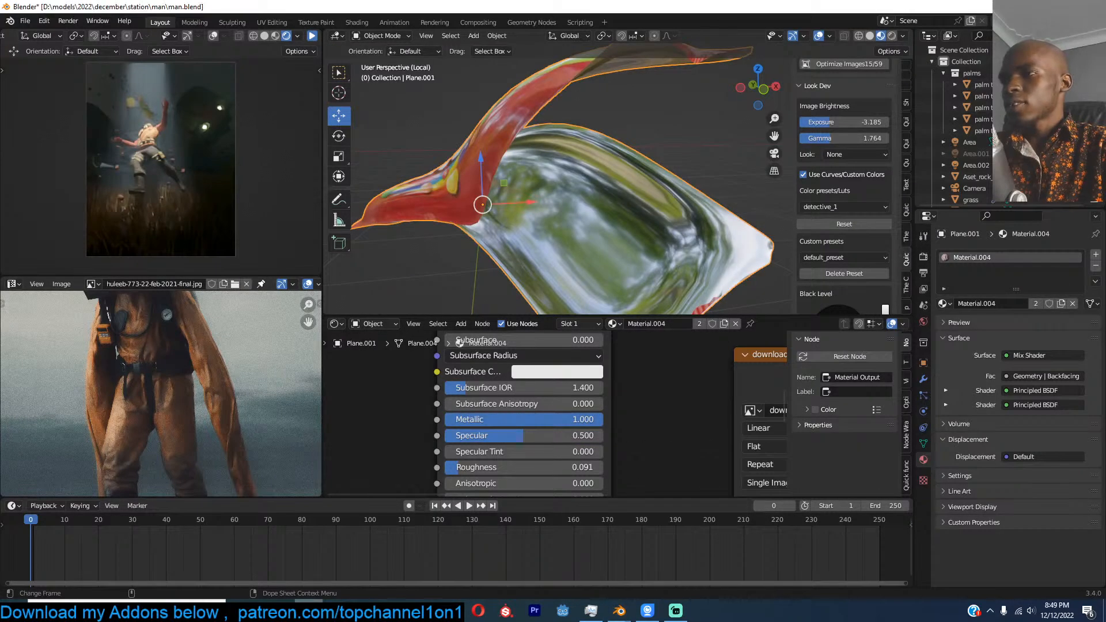
# Step: Lower the metallic inner shader's Roughness to 0.082 and save the file
pyautogui.scroll(-4, 683, 153)
pyautogui.moveTo(683, 152)
pyautogui.mouseDown(button='middle')
pyautogui.moveTo(693, 198)
pyautogui.moveTo(678, 192)
pyautogui.moveTo(680, 147)
pyautogui.mouseUp(button='middle')
pyautogui.click(693, 197)
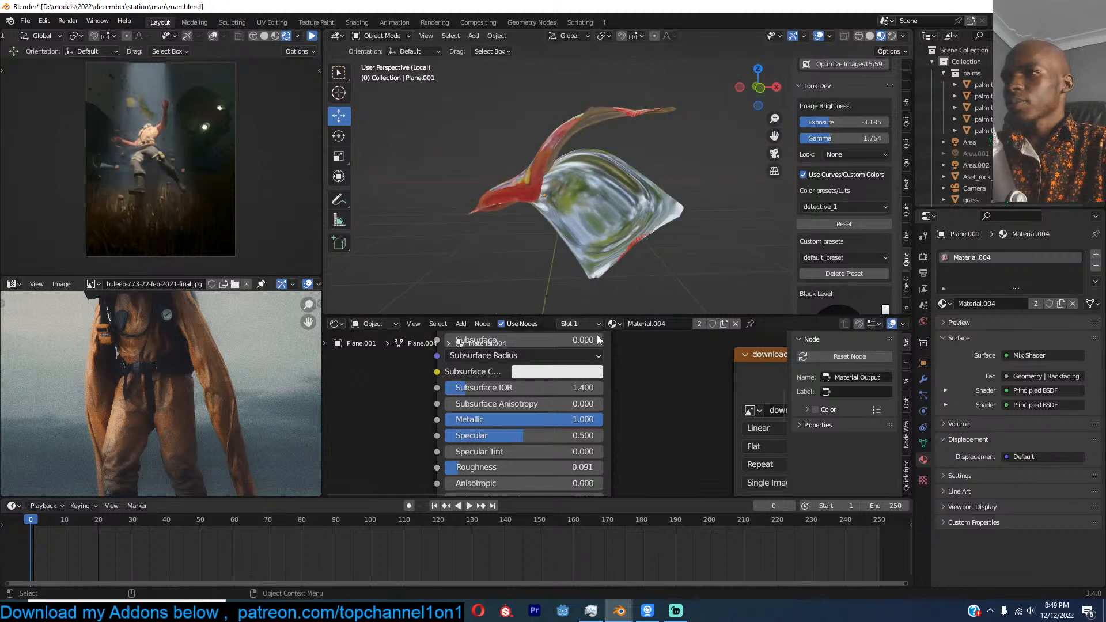
pyautogui.moveTo(519, 467)
pyautogui.mouseDown()
pyautogui.moveTo(538, 468)
pyautogui.moveTo(517, 467)
pyautogui.mouseUp()
pyautogui.moveTo(657, 185); pyautogui.dragTo(650, 241, button='middle')
pyautogui.hotkey('ctrl', 's')
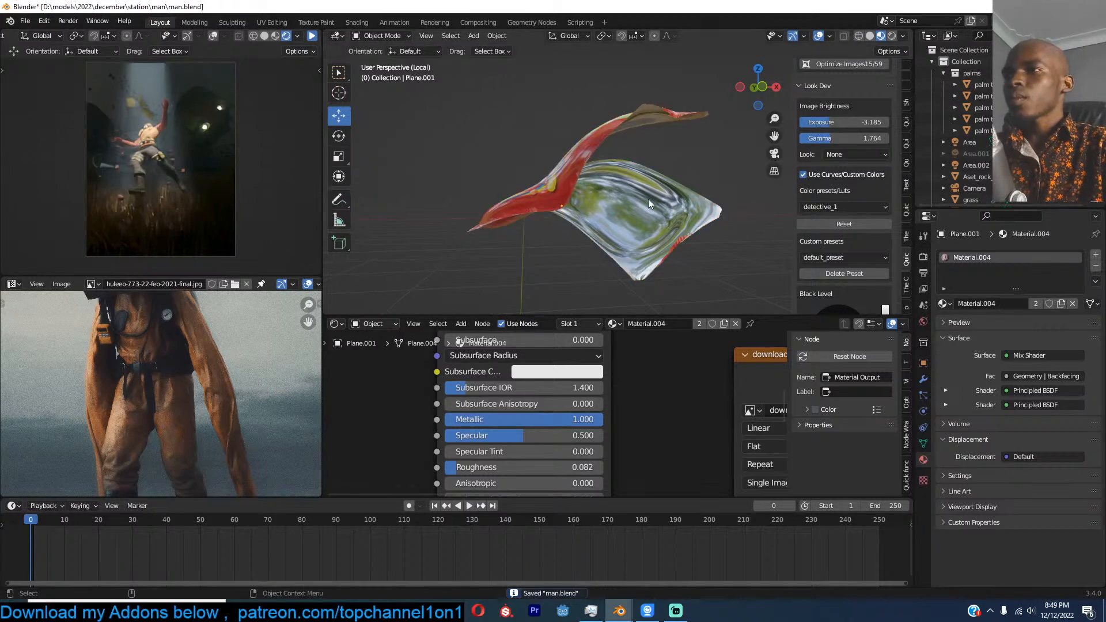
# Step: Add a small cube at the wrapper with a level 2 subdivision and flatten it along Z into a candy shape
pyautogui.hotkey('shift', 'a')
pyautogui.moveTo(648, 199)
pyautogui.click(692, 212)
pyautogui.press('s')
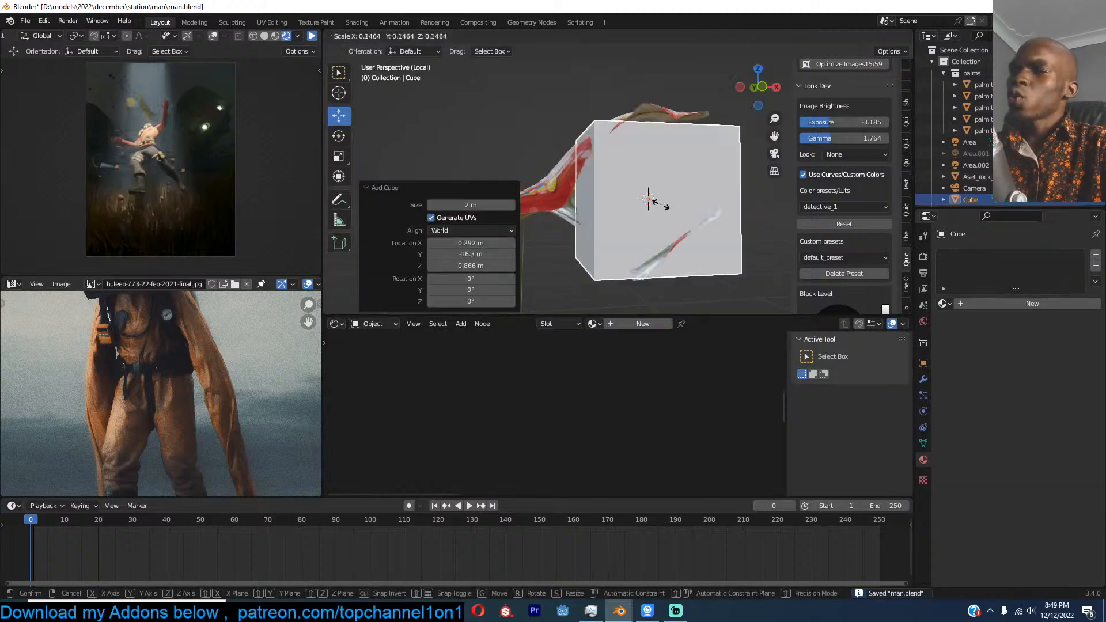
pyautogui.click(673, 205)
pyautogui.hotkey('ctrl', '2')
pyautogui.press('s')
pyautogui.press('z')
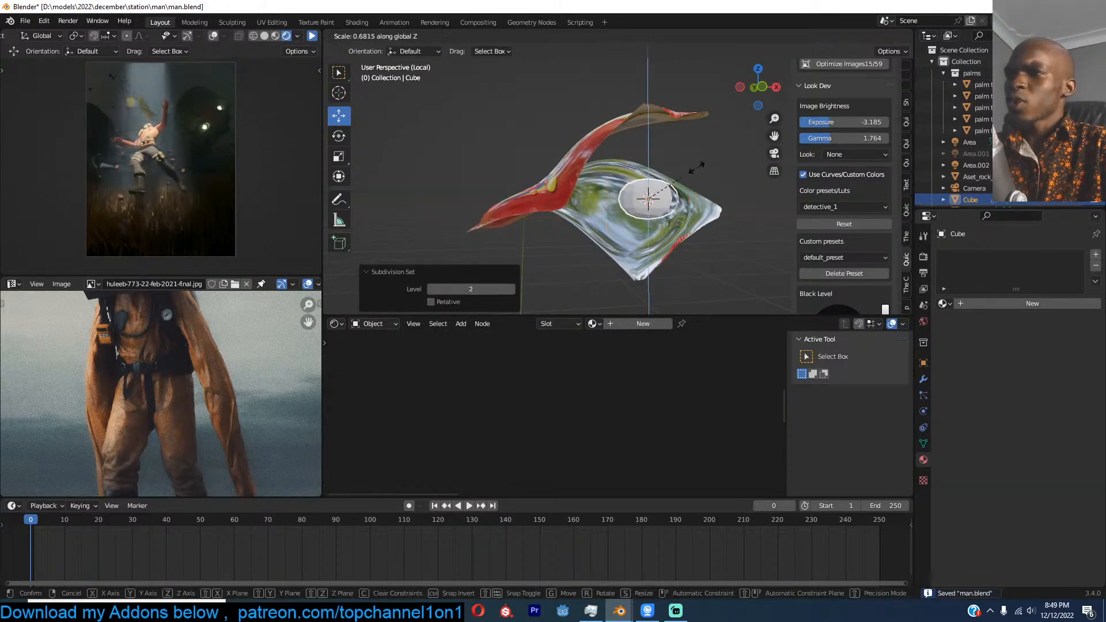
pyautogui.click(683, 174)
# Step: From the top view, move the candy shape beside the wrapper and stretch it by 1.259 along X
pyautogui.press('KP_7')
pyautogui.press('g')
pyautogui.click(732, 172)
pyautogui.press('s')
pyautogui.press('x')
pyautogui.click(745, 174)
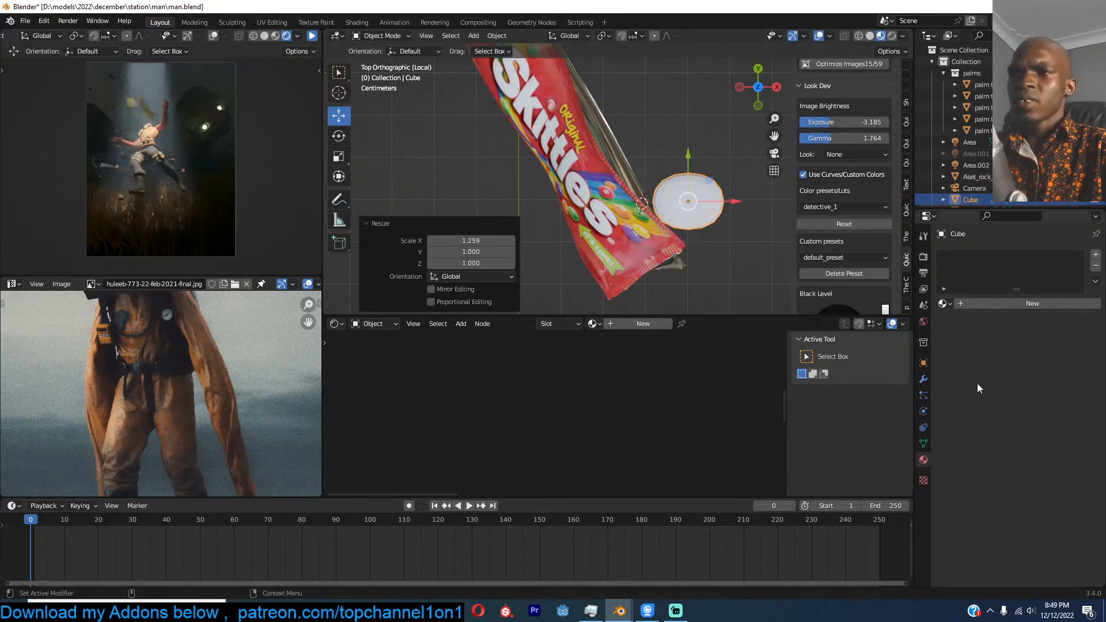
# Step: Set the candy's Subdivision viewport level to 1 and shade the candy smooth
pyautogui.click(925, 381)
pyautogui.click(1006, 306)
pyautogui.moveTo(663, 225); pyautogui.dragTo(647, 159, button='middle')
pyautogui.rightClick(647, 159)
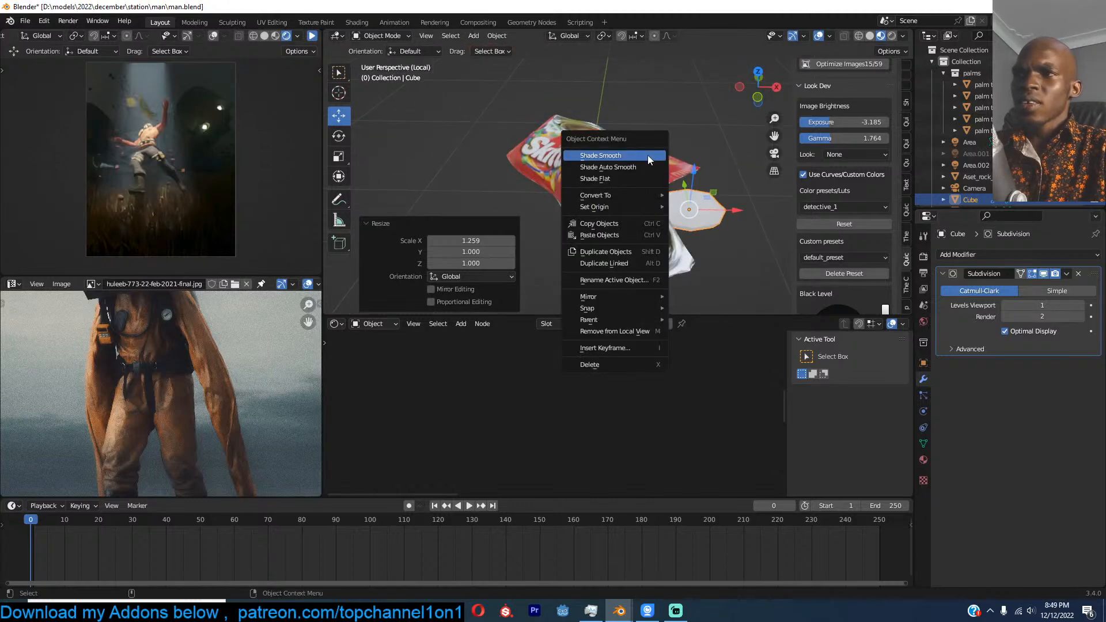
pyautogui.click(647, 154)
# Step: Apply the candy's Subdivision modifier, scale the candy down by 0.44, and save the file
pyautogui.moveTo(645, 201); pyautogui.dragTo(717, 180, button='middle')
pyautogui.click(1078, 304)
pyautogui.hotkey('ctrl', 'a')
pyautogui.scroll(2, 682, 210)
pyautogui.press('s')
pyautogui.click(731, 224)
pyautogui.hotkey('ctrl', 's')
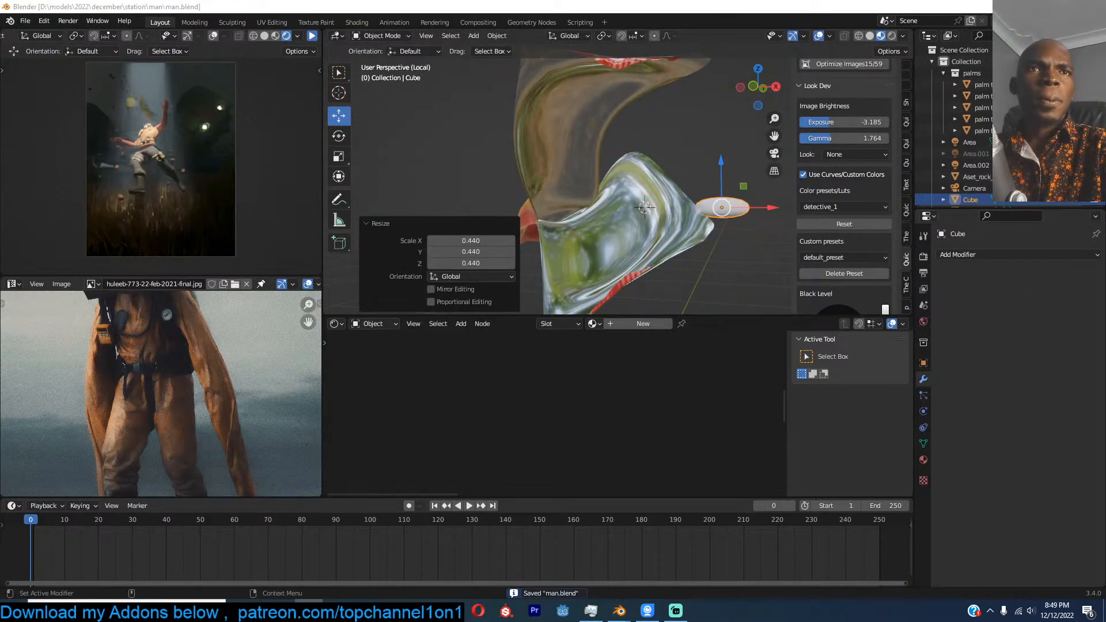
# Step: Save the file and select a group of faces on the wrapper's folded part in Edit Mode
pyautogui.click(602, 210)
pyautogui.moveTo(602, 209); pyautogui.dragTo(569, 181, button='middle')
pyautogui.hotkey('ctrl', 's')
pyautogui.click(566, 215)
pyautogui.press('Tab')
pyautogui.click(570, 182)
pyautogui.moveTo(634, 83); pyautogui.dragTo(649, 114, button='middle')
pyautogui.keyDown('ctrl'); pyautogui.click(650, 140); pyautogui.keyUp('ctrl')
pyautogui.keyDown('ctrl'); pyautogui.click(669, 110); pyautogui.keyUp('ctrl')
pyautogui.keyDown('shift'); pyautogui.click(682, 180); pyautogui.keyUp('shift')
pyautogui.moveTo(649, 114); pyautogui.dragTo(650, 105)
pyautogui.moveTo(513, 187); pyautogui.dragTo(631, 181, button='middle')
# Step: Duplicate the selected wrapper faces, move the copy about 0.068 m along X and -0.029 m along Z, and separate it into its own object
pyautogui.hotkey('shift', 'd')
pyautogui.press('Escape')
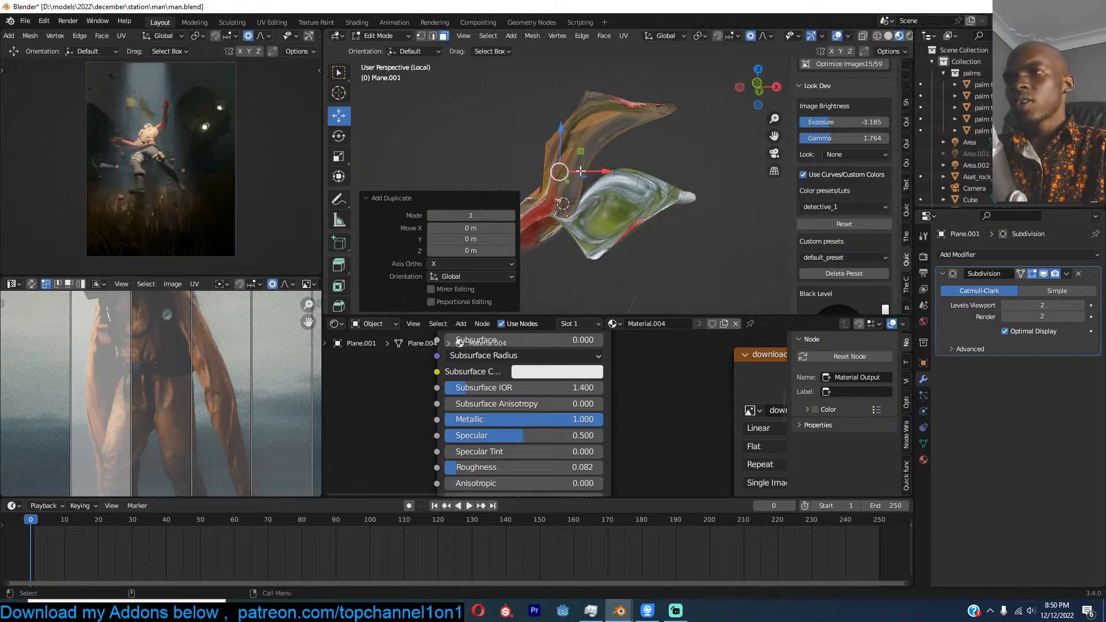
pyautogui.press('g')
pyautogui.click(612, 188)
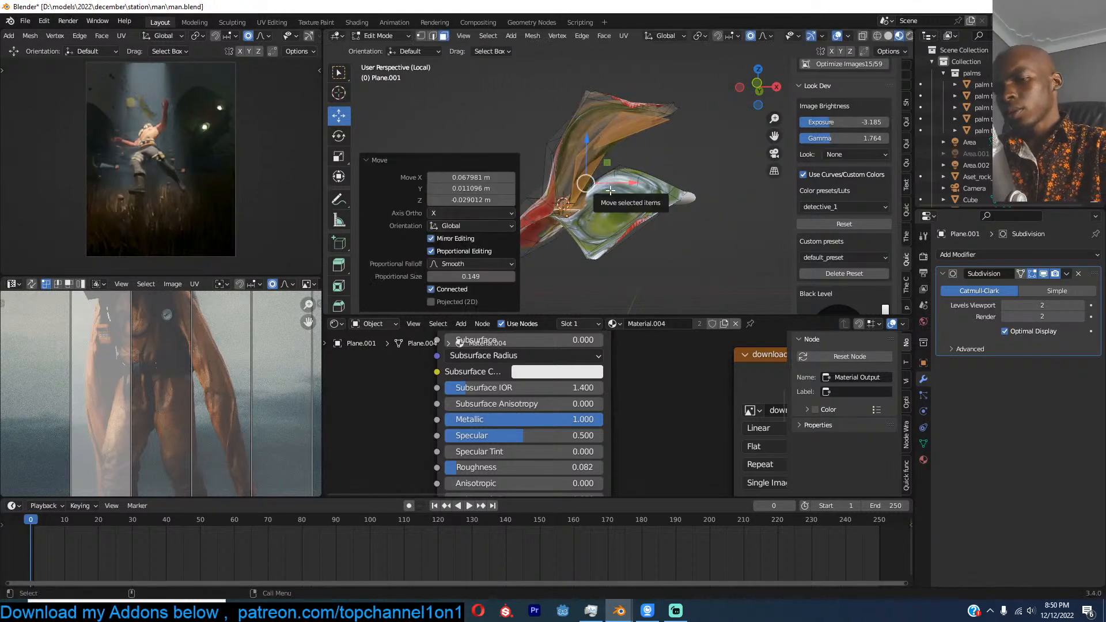
pyautogui.press('p')
pyautogui.click(629, 178)
pyautogui.press('Tab')
# Step: Extrude all faces of the separated wrapper piece by about -0.056 m along their normal
pyautogui.moveTo(618, 148); pyautogui.dragTo(589, 168, button='middle')
pyautogui.click(554, 169)
pyautogui.press('Tab')
pyautogui.press('a')
pyautogui.press('e')
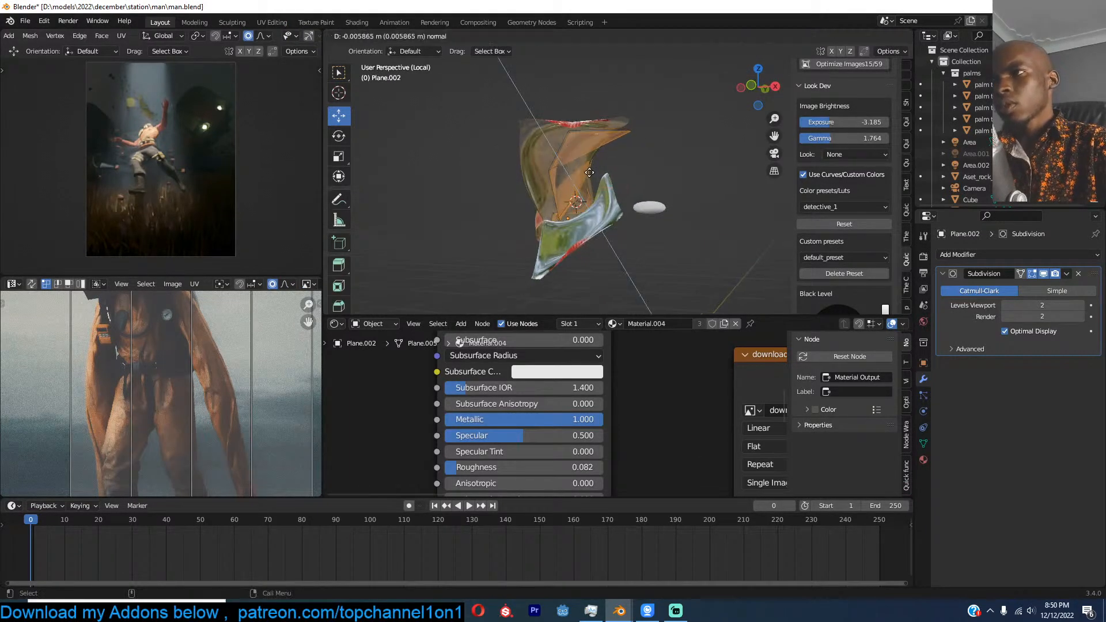
pyautogui.click(594, 192)
# Step: Rotate the extruded piece's geometry freely with the trackball and shift the object about -0.016 m along Z into the wrapper's opening
pyautogui.press('r')
pyautogui.press('r')
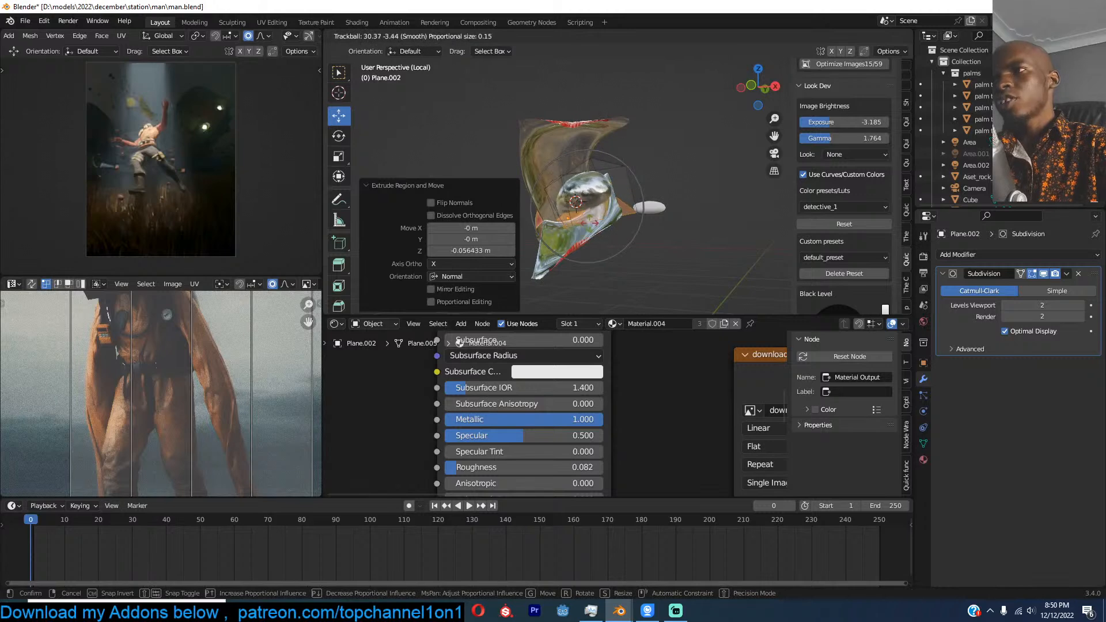
pyautogui.click(598, 226)
pyautogui.moveTo(598, 225); pyautogui.dragTo(715, 260, button='middle')
pyautogui.press('Tab')
pyautogui.press('g')
pyautogui.click(651, 210)
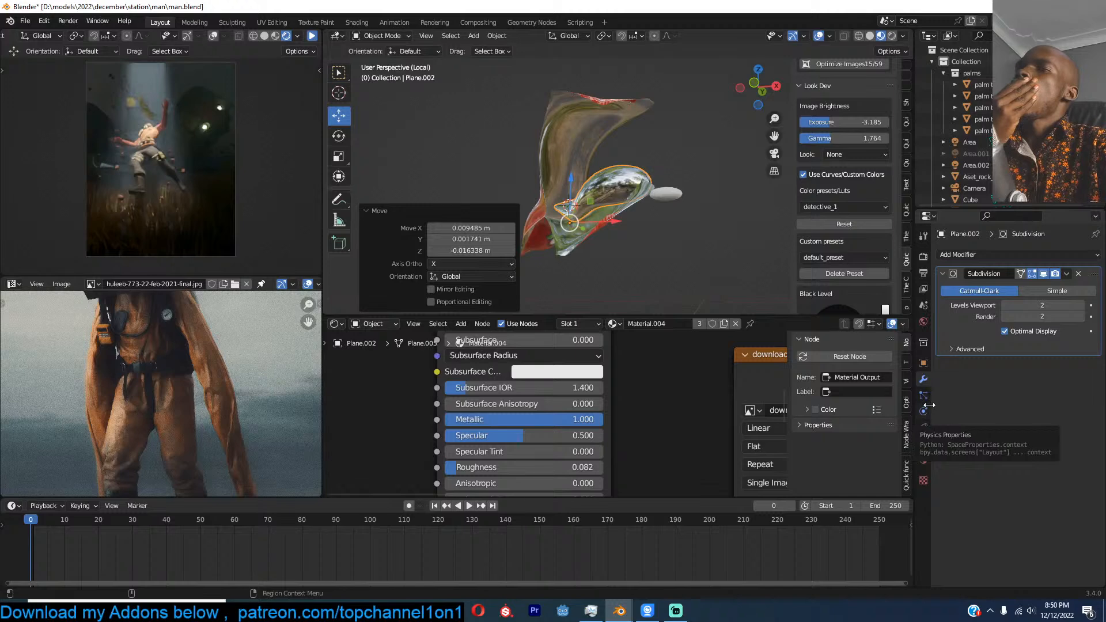
pyautogui.click(335, 325)
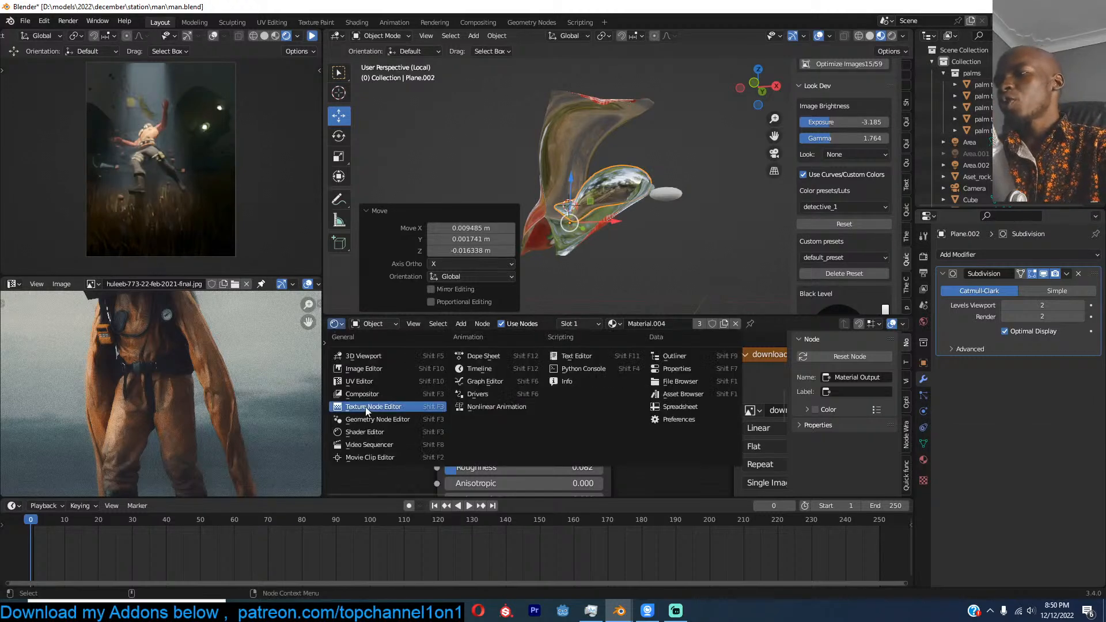
pyautogui.click(379, 414)
pyautogui.click(617, 324)
pyautogui.scroll(3, 669, 214)
# Step: Select the white candy and create a new material for it in the Shader Editor
pyautogui.click(738, 206)
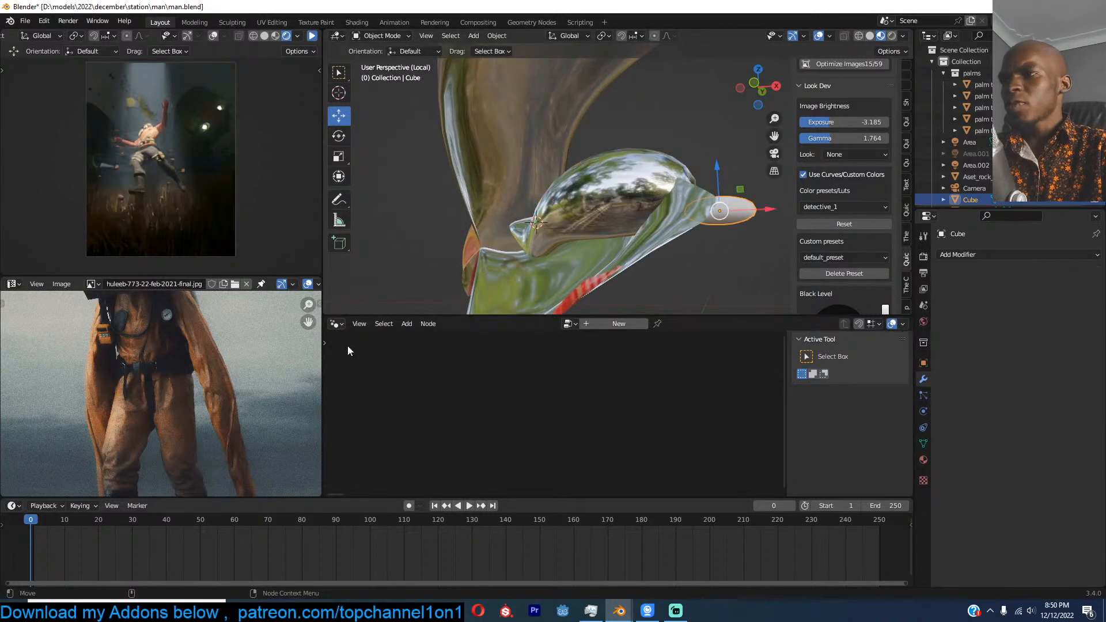
pyautogui.click(335, 324)
pyautogui.click(375, 433)
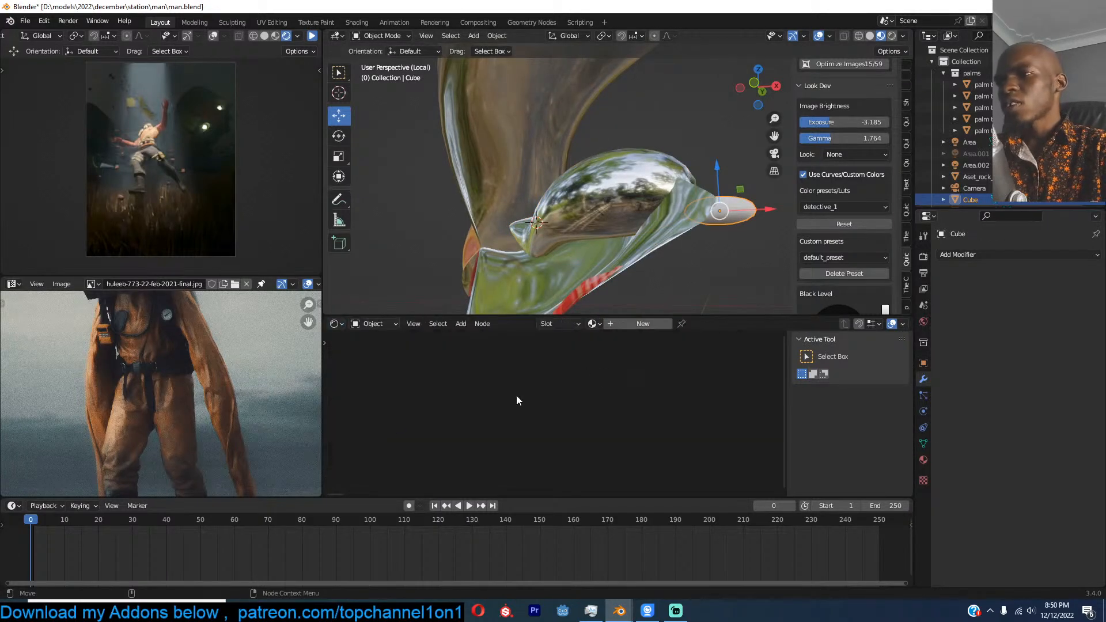
pyautogui.click(651, 323)
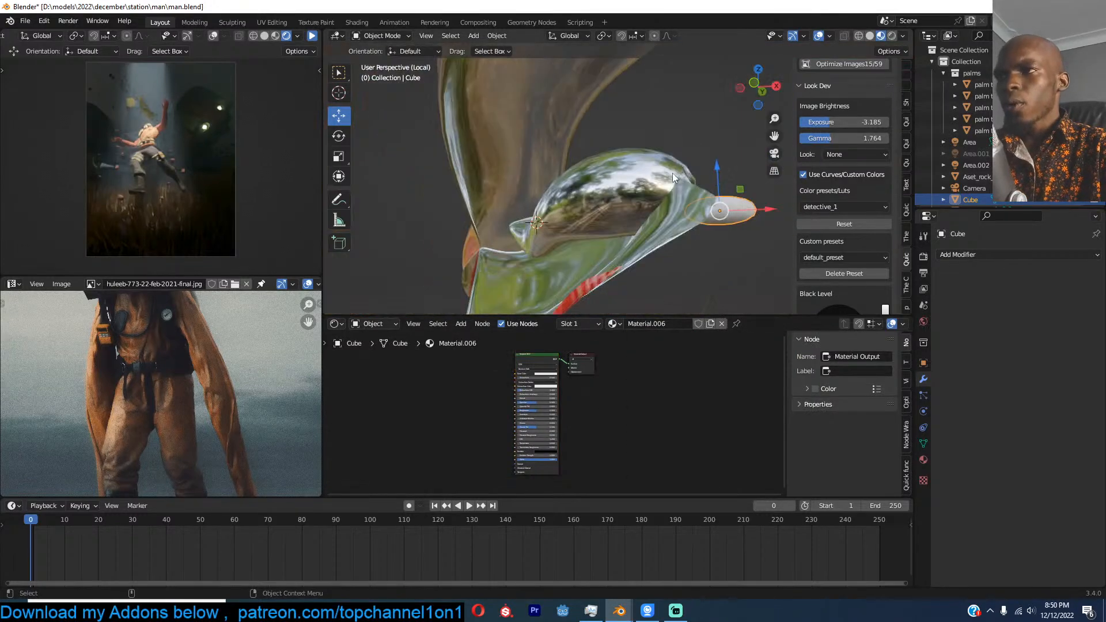
# Step: Set the candy material's Roughness to 0 and bring its whole node setup into view
pyautogui.moveTo(674, 174); pyautogui.dragTo(670, 193, button='middle')
pyautogui.scroll(8, 641, 359)
pyautogui.moveTo(524, 407); pyautogui.dragTo(479, 407)
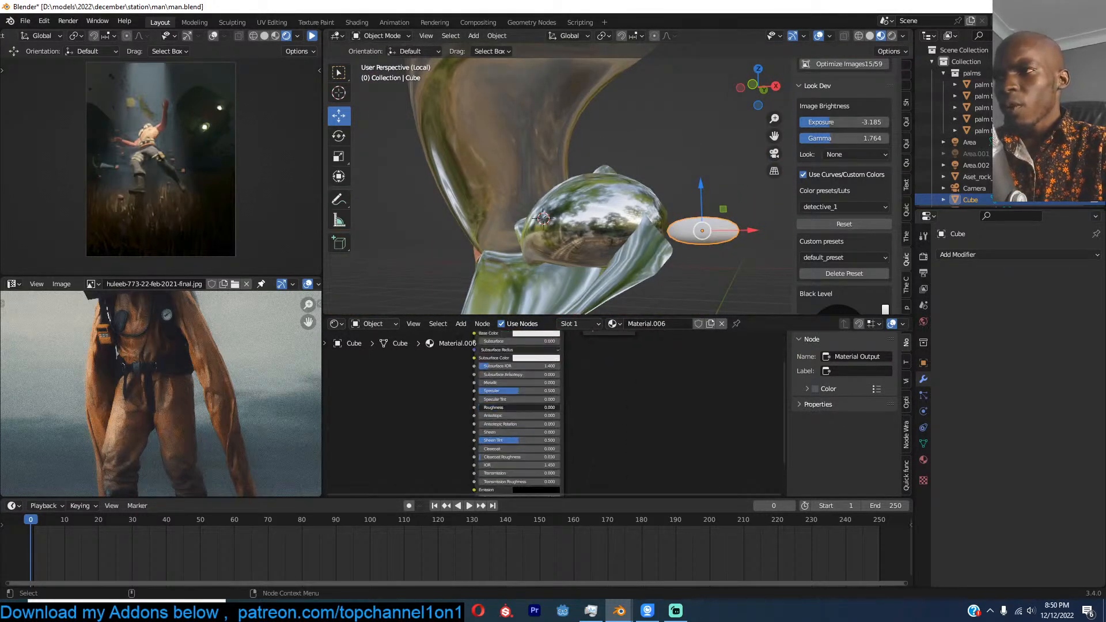
pyautogui.scroll(1, 497, 390)
pyautogui.moveTo(508, 392); pyautogui.dragTo(543, 418, button='middle')
pyautogui.moveTo(582, 372); pyautogui.dragTo(658, 410, button='middle')
pyautogui.scroll(-1, 658, 409)
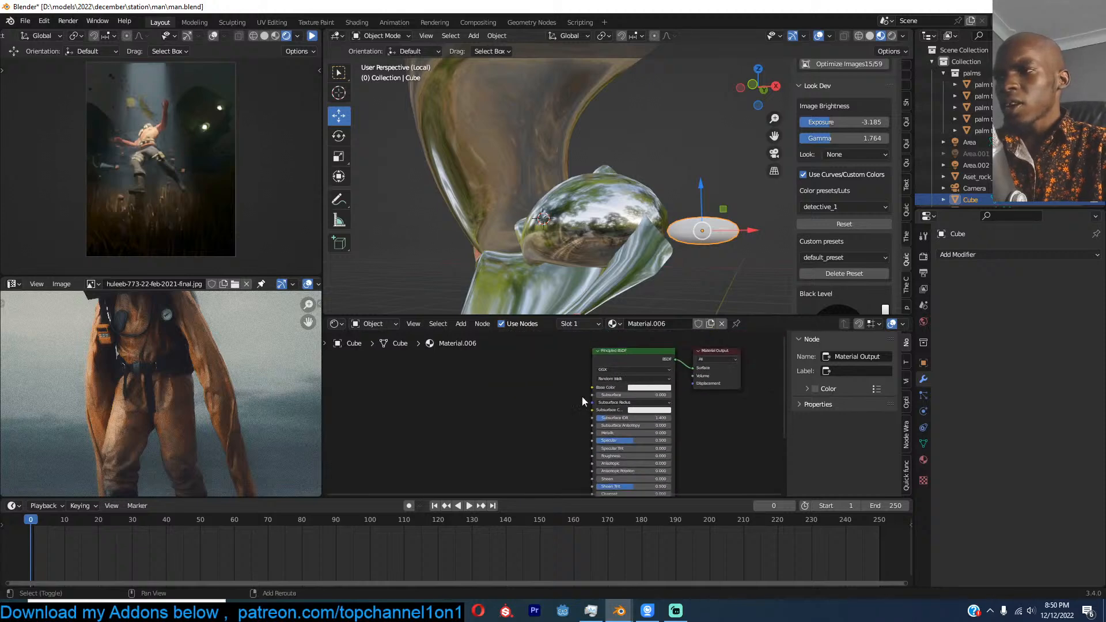
# Step: Add a ColorRamp node beside the Principled BSDF in the candy's material
pyautogui.hotkey('shift', 'a')
pyautogui.moveTo(507, 465)
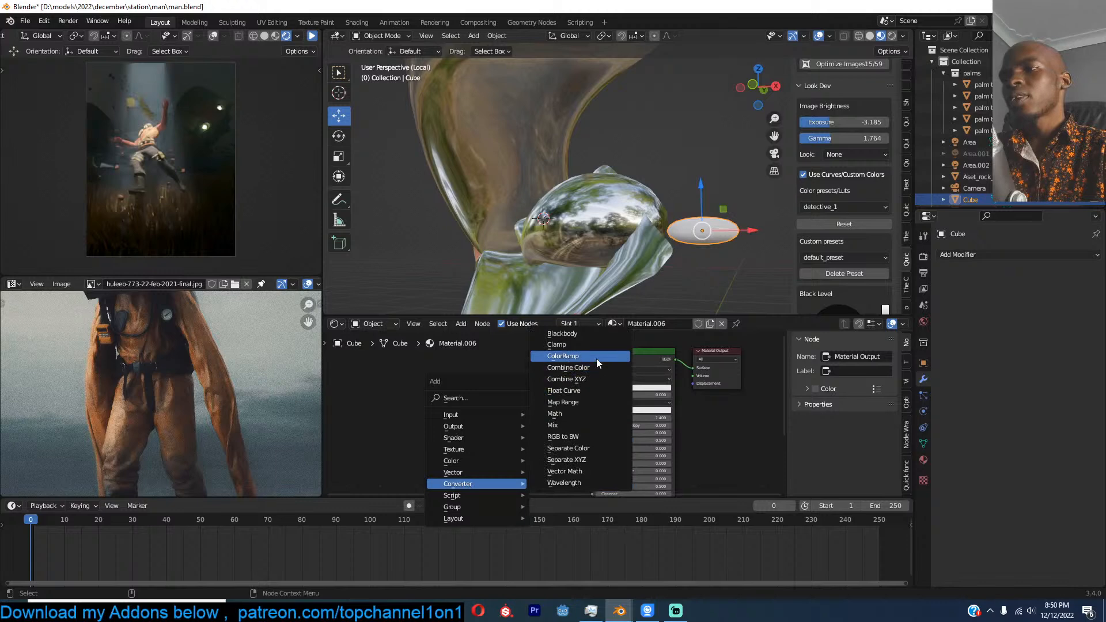
pyautogui.click(597, 357)
pyautogui.click(464, 366)
pyautogui.moveTo(465, 366); pyautogui.dragTo(569, 384, button='middle')
# Step: Add an Object Info node, link its Random output to the ColorRamp's Fac, and preview the ramp on the candy
pyautogui.hotkey('shift', 'a')
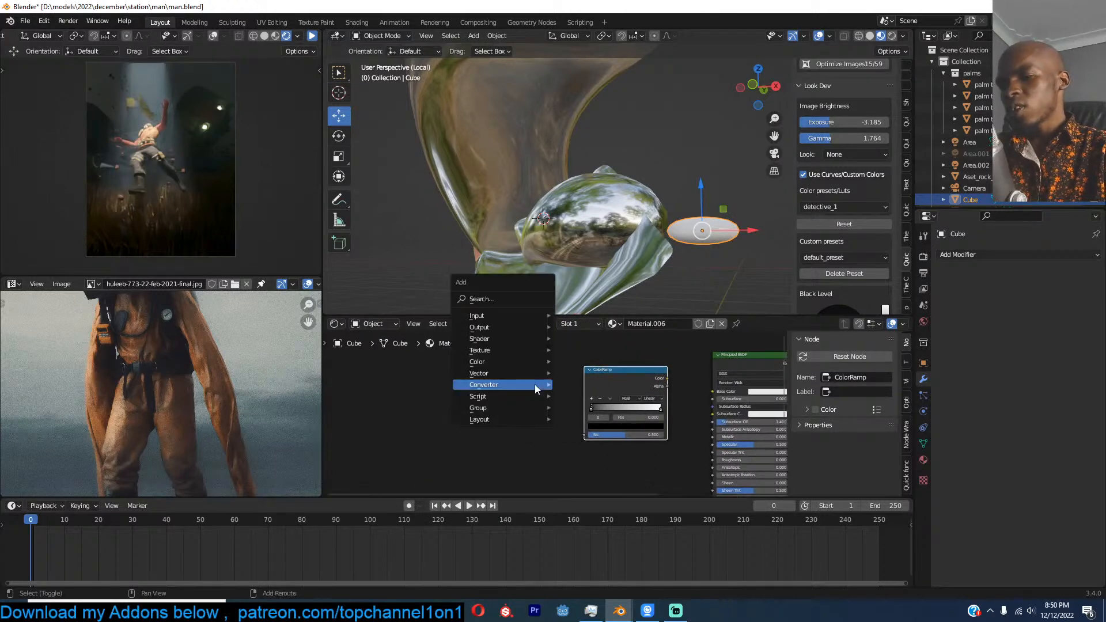
pyautogui.click(519, 298)
pyautogui.write('obje')
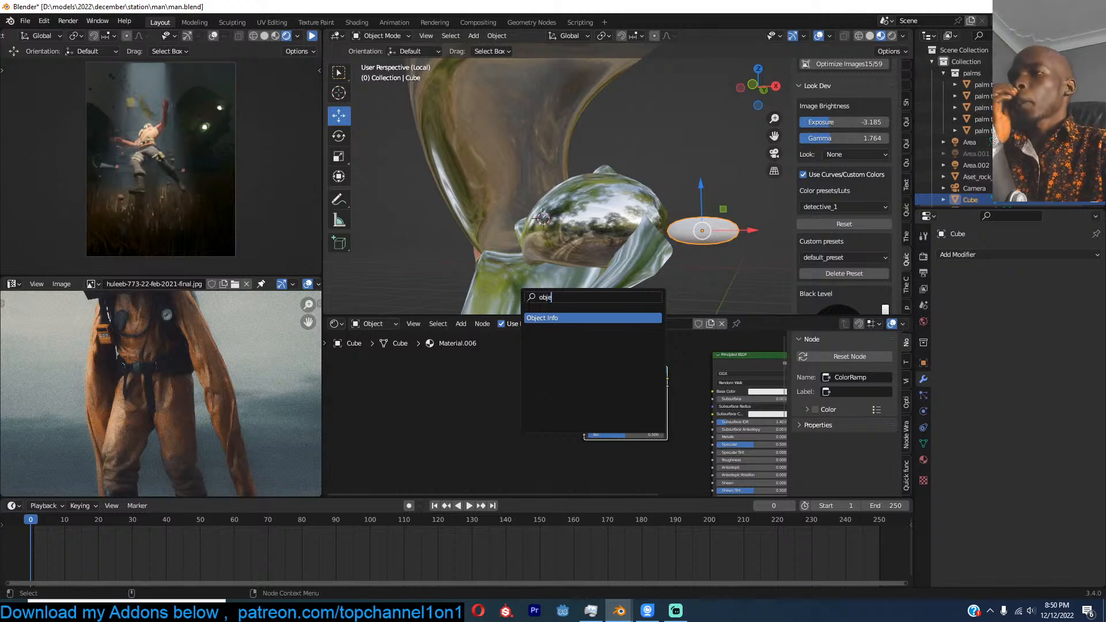
pyautogui.press('Return')
pyautogui.scroll(1, 399, 389)
pyautogui.click(392, 395)
pyautogui.moveTo(390, 399); pyautogui.dragTo(592, 441)
pyautogui.moveTo(592, 437); pyautogui.dragTo(523, 419, button='middle')
pyautogui.keyDown('ctrl'); pyautogui.keyDown('shift'); pyautogui.click(569, 387); pyautogui.keyUp('shift'); pyautogui.keyUp('ctrl')
# Step: Colour the ramp's end stop orange and add a red-orange stop at position 0.5
pyautogui.scroll(3, 555, 413)
pyautogui.click(612, 422)
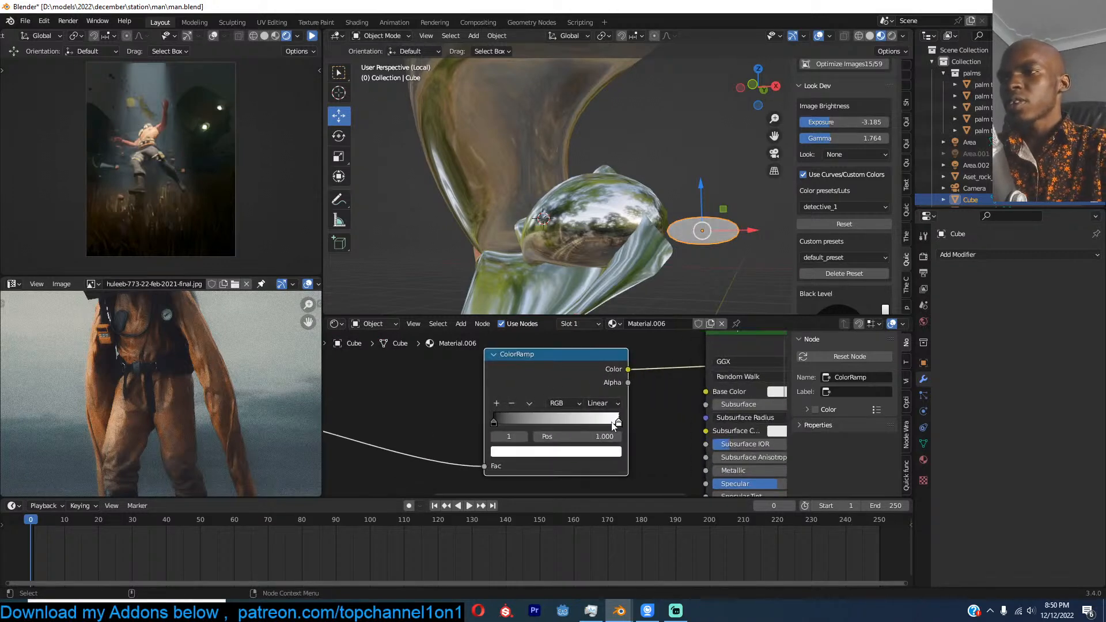
pyautogui.click(577, 453)
pyautogui.click(533, 350)
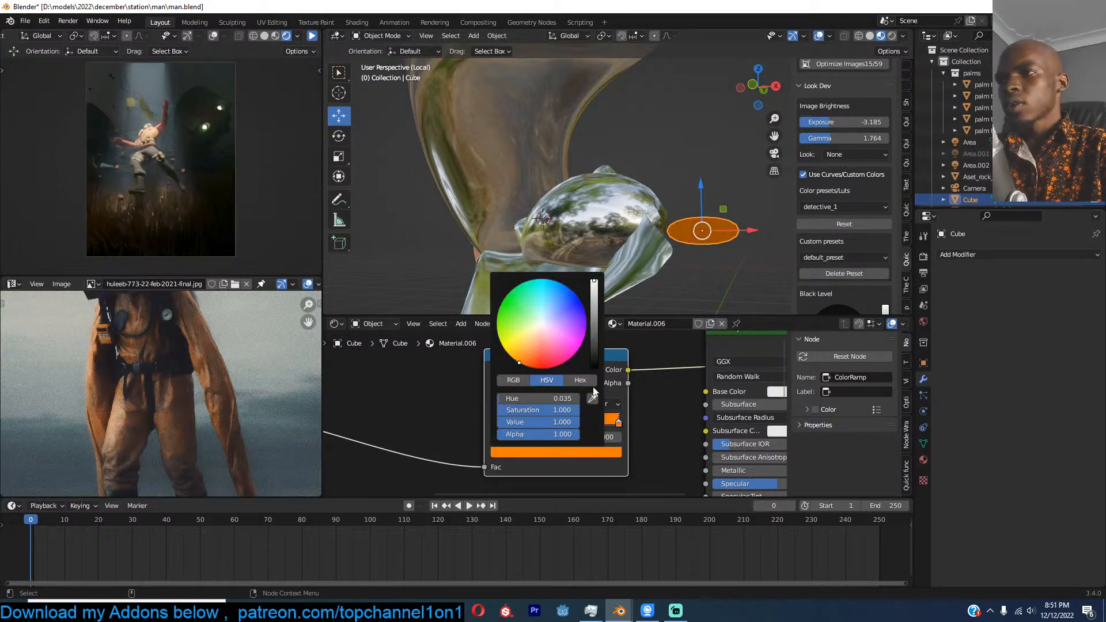
pyautogui.click(495, 404)
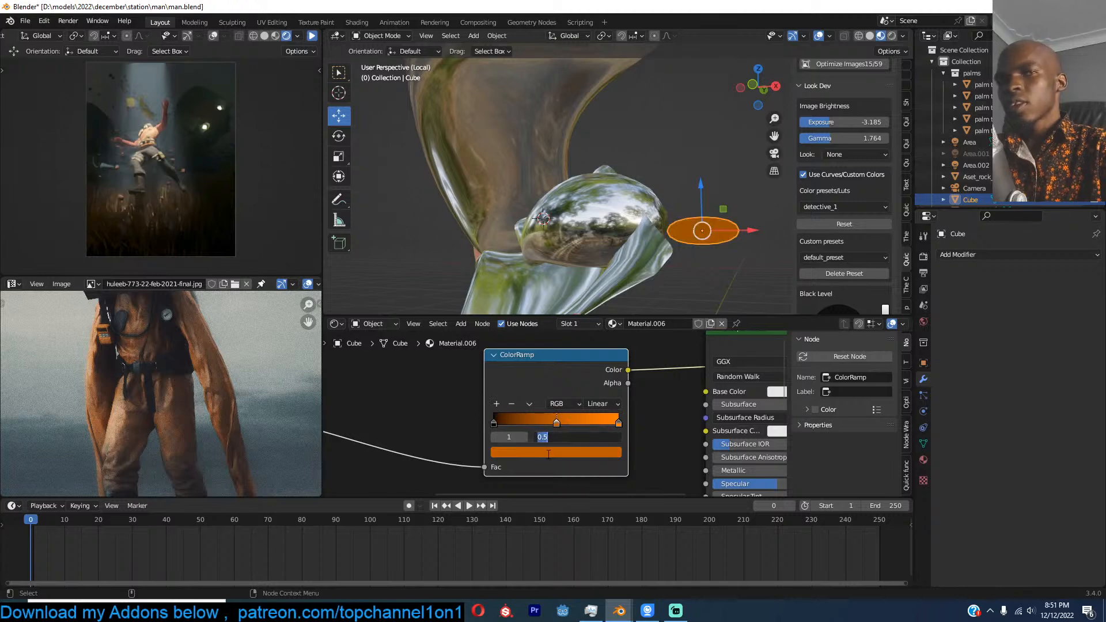
pyautogui.click(548, 454)
pyautogui.moveTo(552, 351); pyautogui.dragTo(533, 359)
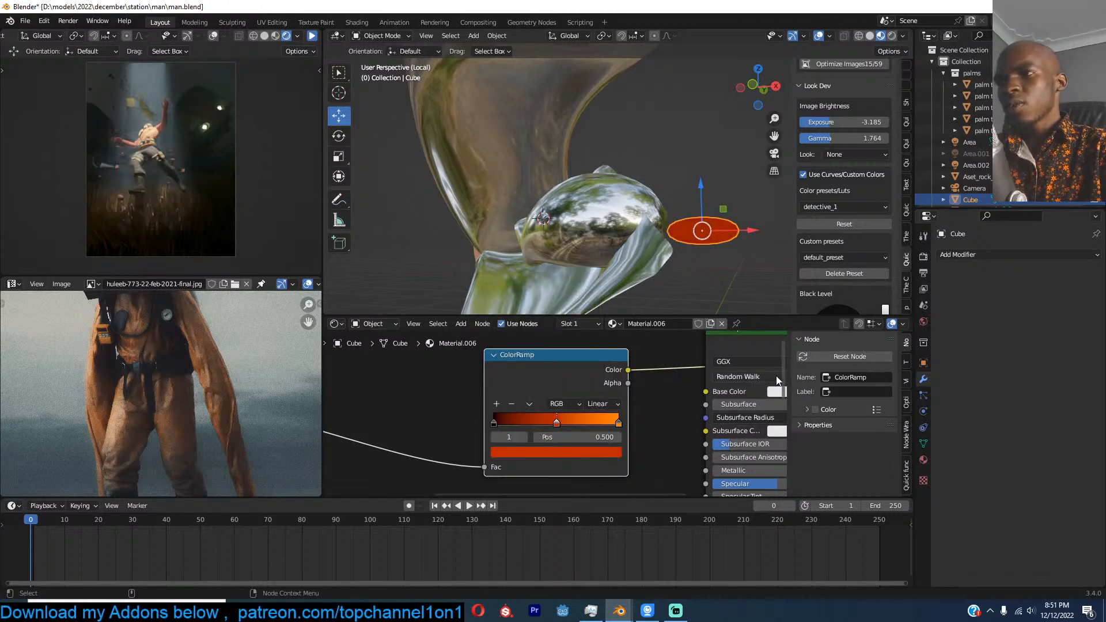
# Step: Colour the ramp's first stop bright yellow-green at full brightness
pyautogui.click(496, 423)
pyautogui.click(556, 455)
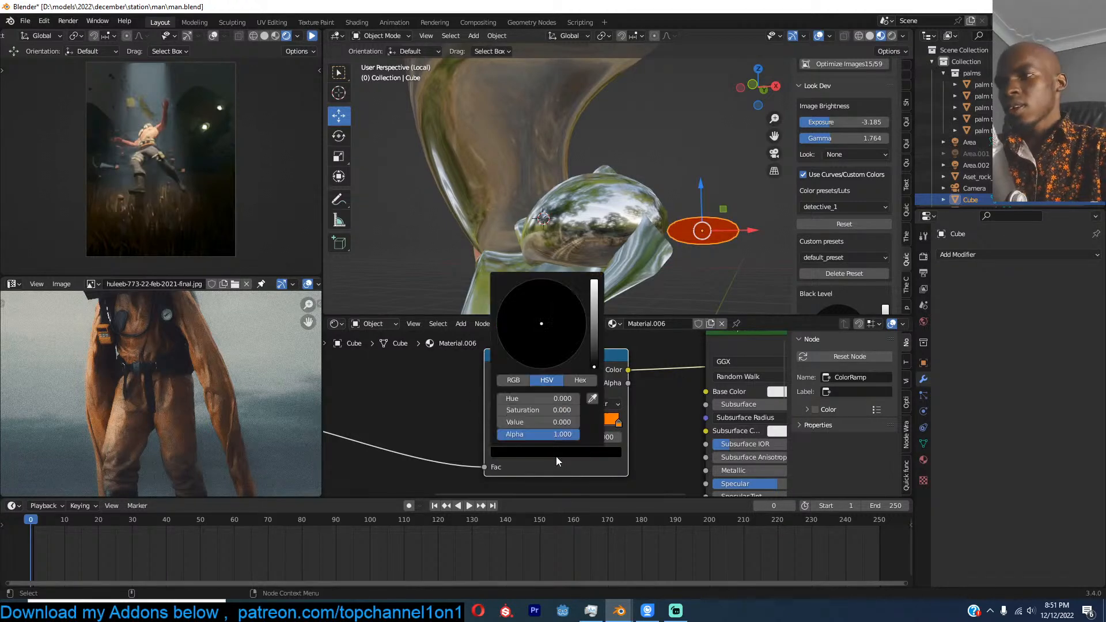
pyautogui.moveTo(596, 359); pyautogui.dragTo(594, 281)
pyautogui.moveTo(543, 324); pyautogui.dragTo(509, 339)
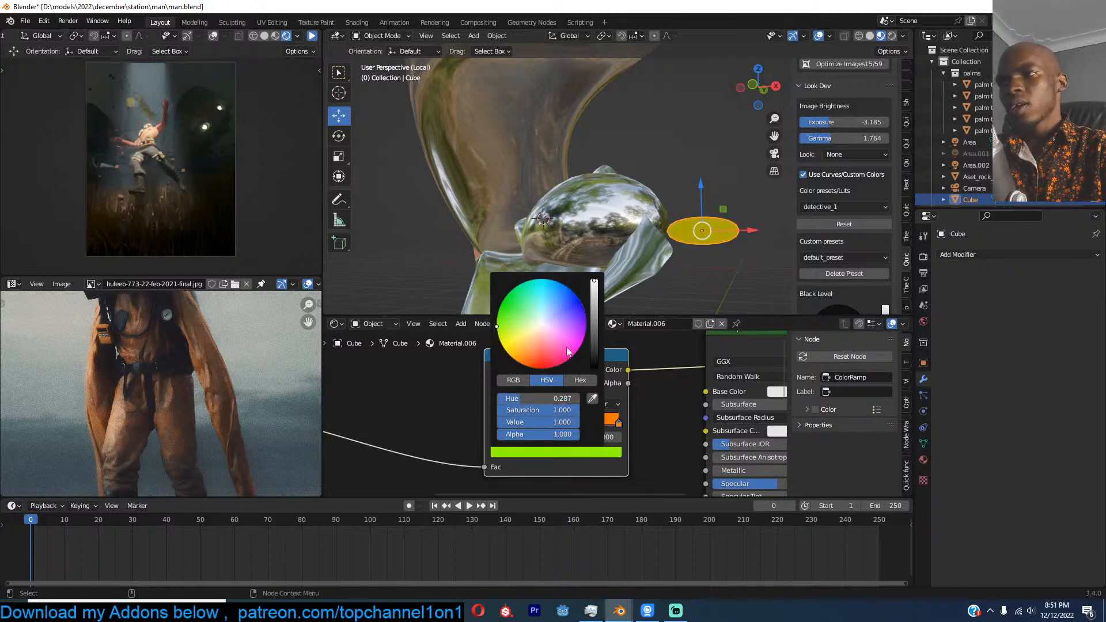
# Step: Set the ramp's interpolation to Constant and turn the middle stop pure red at about position 0.223
pyautogui.click(600, 405)
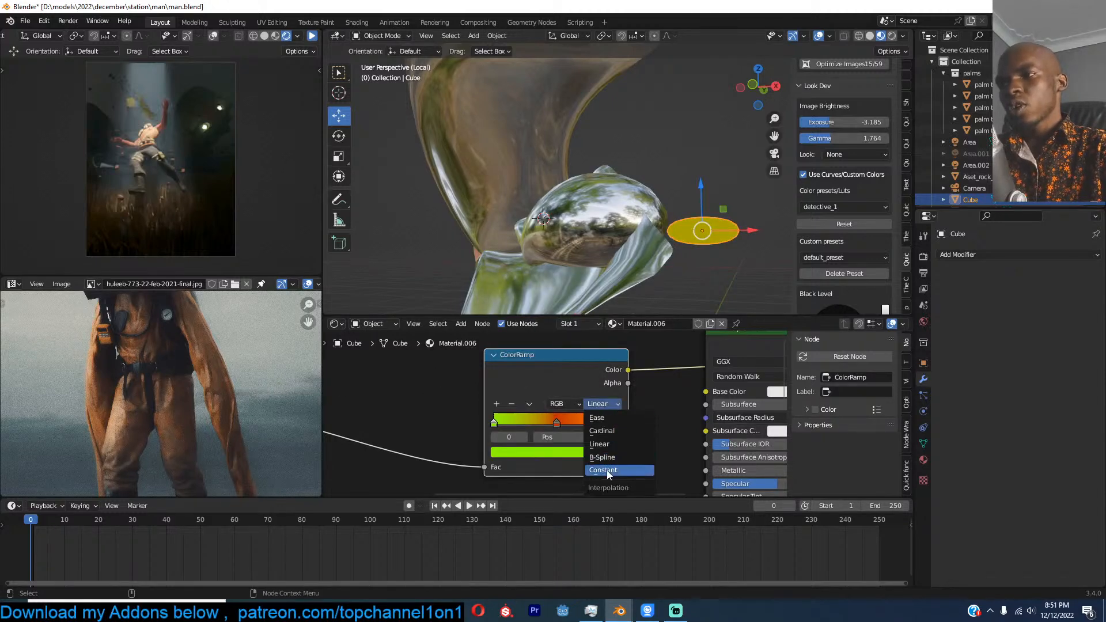
pyautogui.click(605, 468)
pyautogui.moveTo(554, 429); pyautogui.dragTo(551, 428)
pyautogui.click(555, 424)
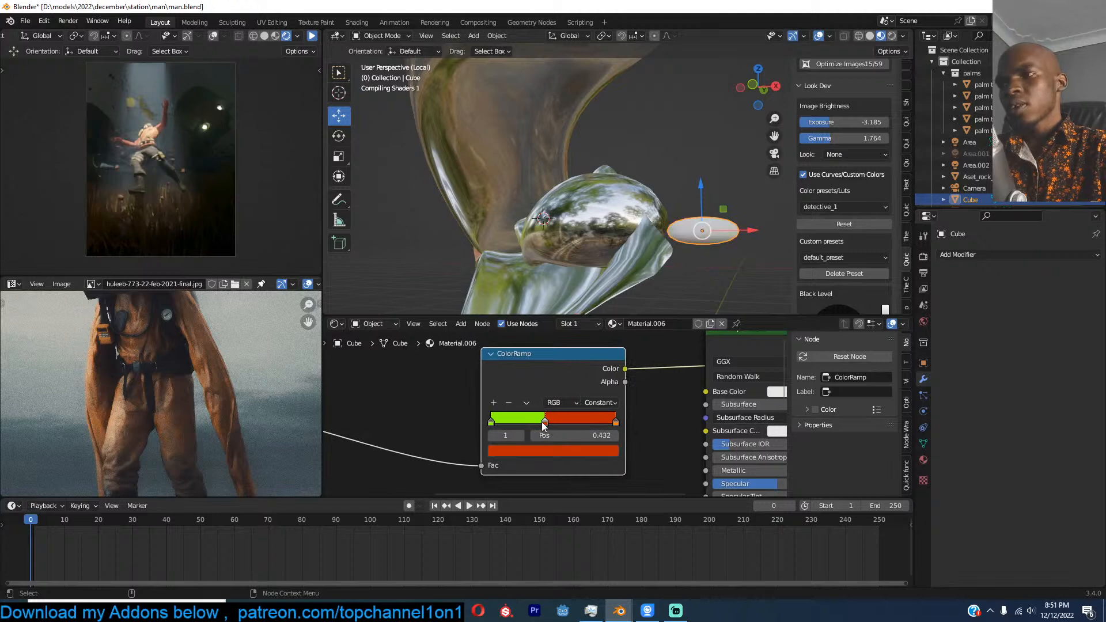
pyautogui.click(536, 451)
pyautogui.moveTo(528, 367); pyautogui.dragTo(535, 367)
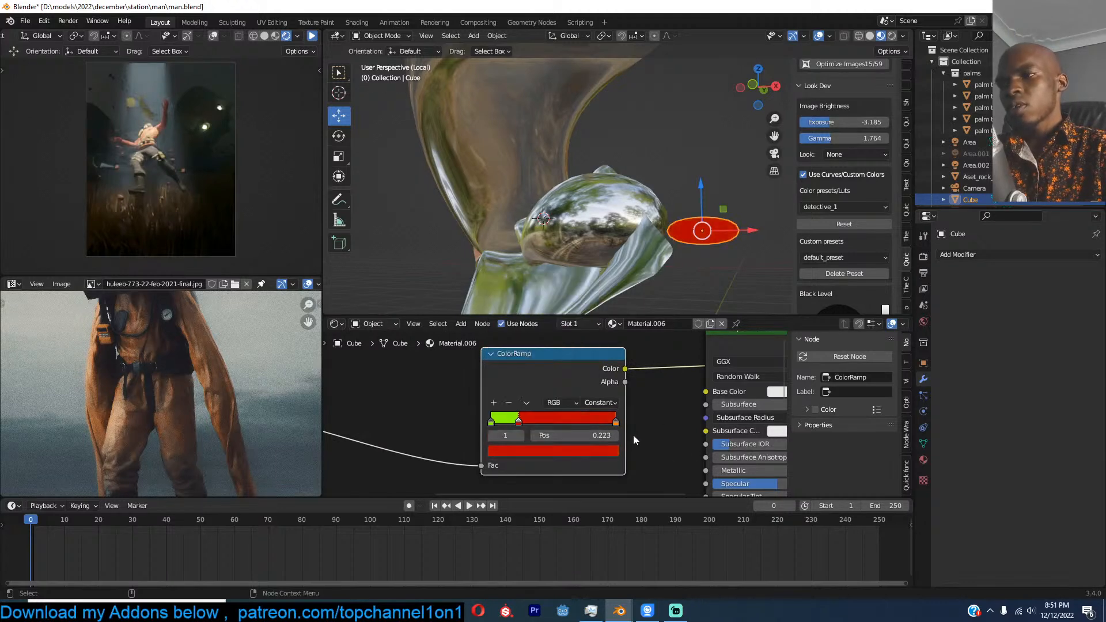
# Step: Move the orange stop to about 0.468 and add a dark yellow stop at about 0.755
pyautogui.moveTo(615, 425); pyautogui.dragTo(549, 425)
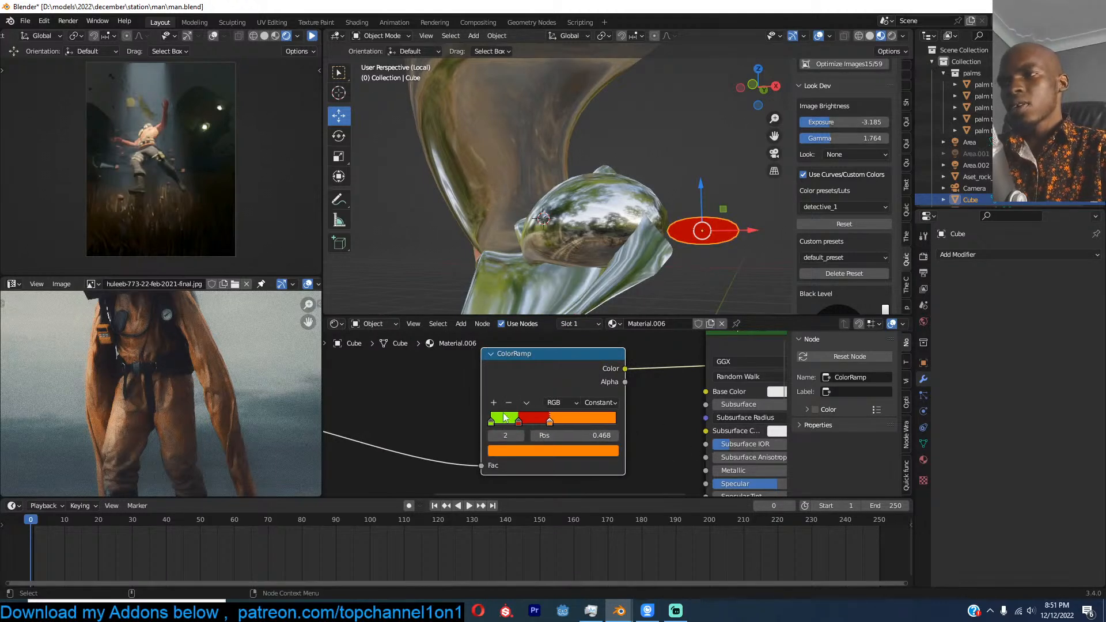
pyautogui.click(493, 403)
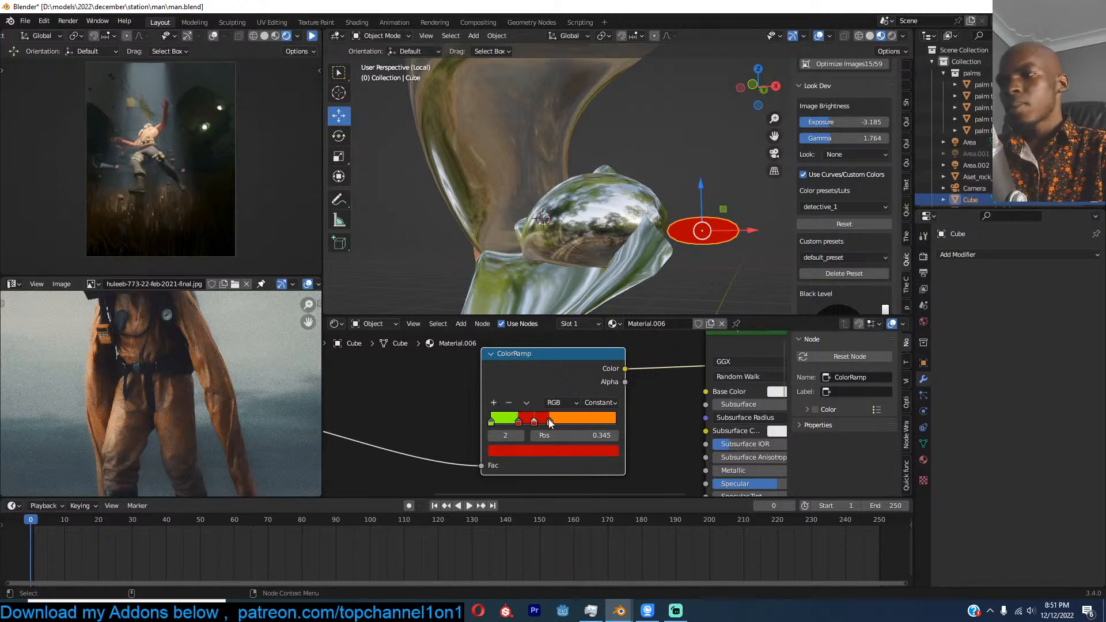
pyautogui.moveTo(586, 425); pyautogui.dragTo(587, 425)
pyautogui.click(544, 450)
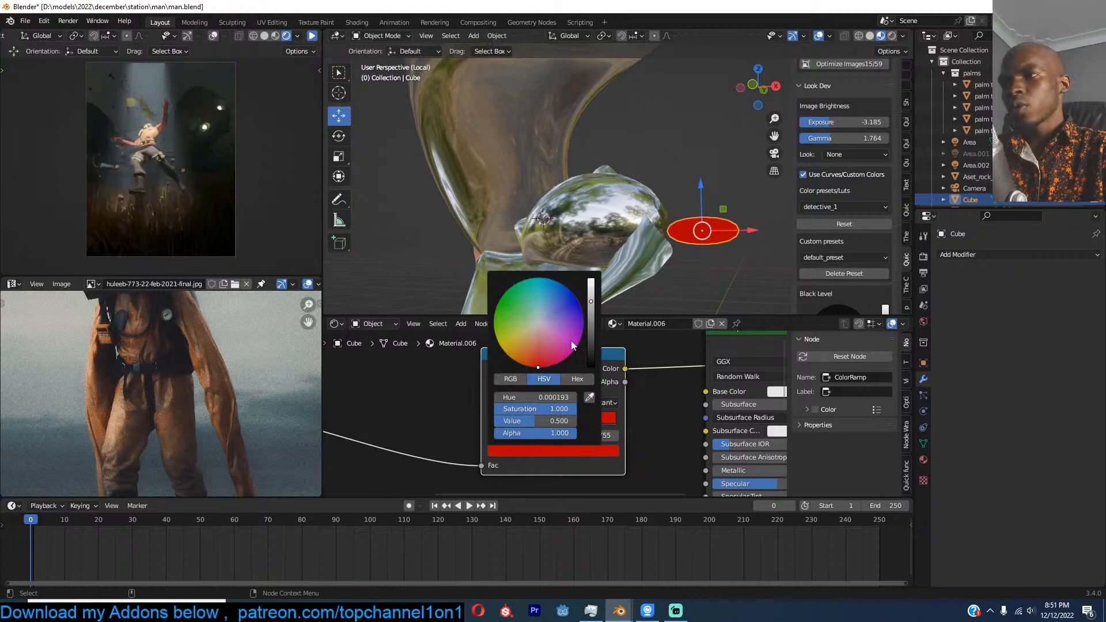
pyautogui.click(575, 348)
# Step: Connect the ColorRamp's Color output to the Principled BSDF's Base Color
pyautogui.scroll(-1, 566, 365)
pyautogui.moveTo(615, 376); pyautogui.dragTo(694, 394)
pyautogui.moveTo(677, 292)
pyautogui.mouseDown(button='middle')
pyautogui.moveTo(703, 244)
pyautogui.moveTo(699, 276)
pyautogui.moveTo(741, 268)
pyautogui.moveTo(679, 270)
pyautogui.mouseUp(button='middle')
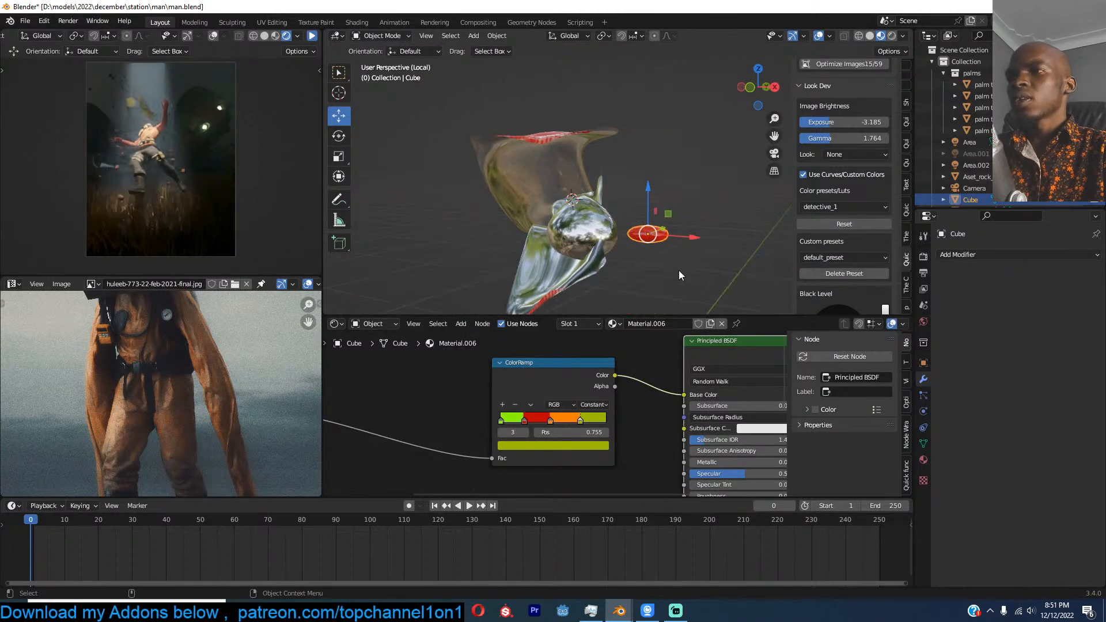
# Step: Open the puffed wrapper piece's geometry node tree, spread its Group Input and Group Output apart, and save the file
pyautogui.click(642, 258)
pyautogui.click(595, 235)
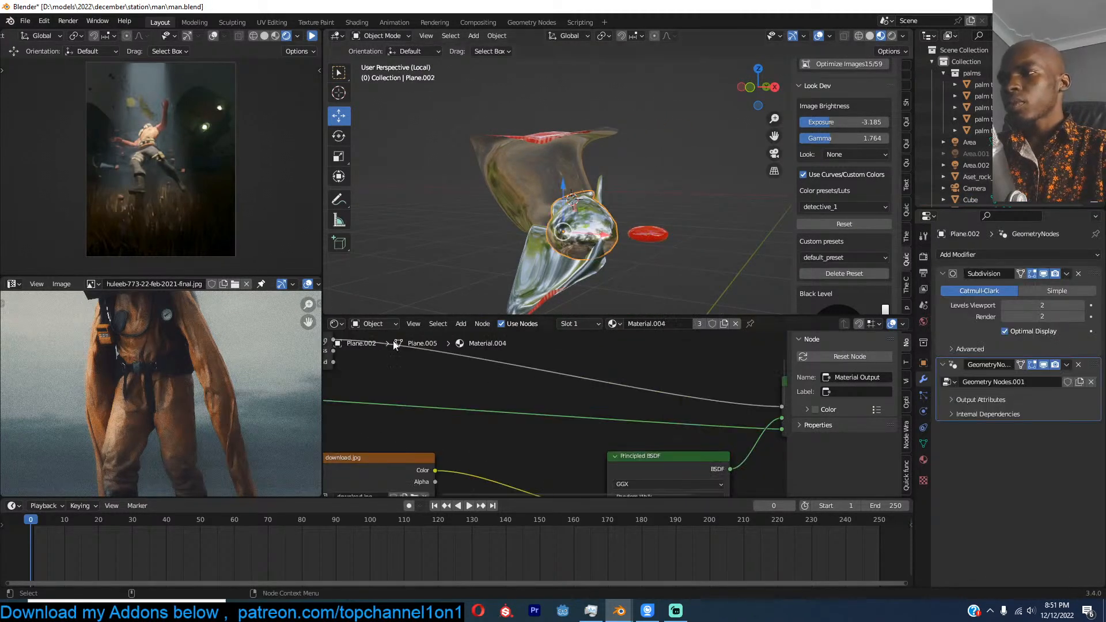
pyautogui.click(338, 326)
pyautogui.click(374, 419)
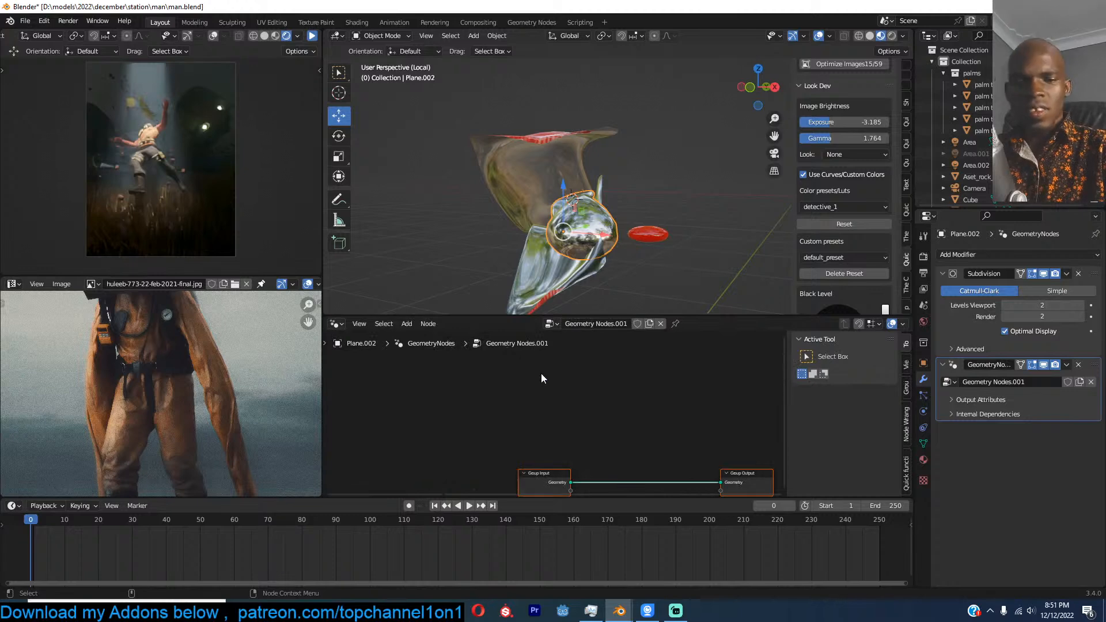
pyautogui.press('Home')
pyautogui.click(545, 372)
pyautogui.moveTo(698, 413); pyautogui.dragTo(734, 406)
pyautogui.moveTo(429, 421); pyautogui.dragTo(394, 409)
pyautogui.hotkey('ctrl', 's')
# Step: Insert a Distribute Points on Faces node between Group Input and Group Output and save the file
pyautogui.hotkey('shift', 'a')
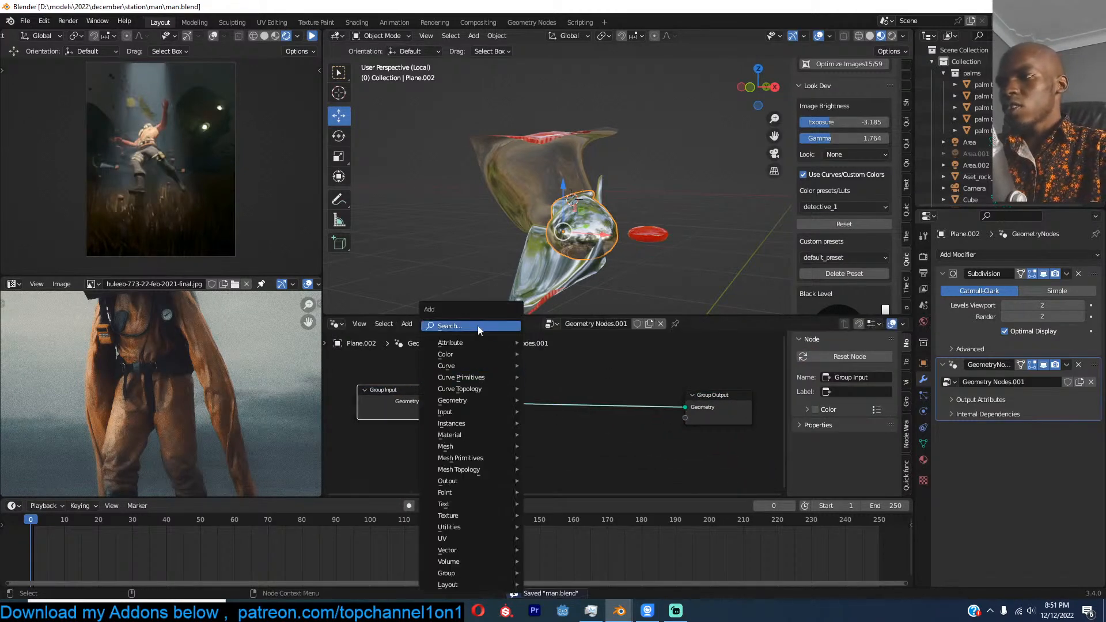
pyautogui.write('dins')
pyautogui.write('dis')
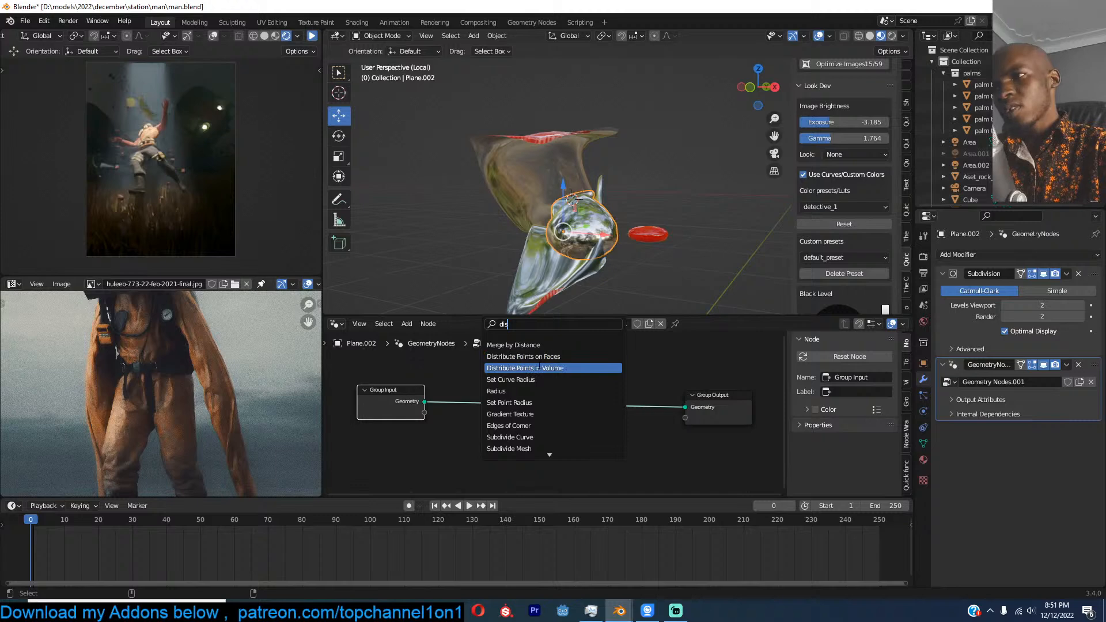
pyautogui.click(548, 356)
pyautogui.click(564, 369)
pyautogui.moveTo(648, 285)
pyautogui.mouseDown(button='middle')
pyautogui.moveTo(711, 282)
pyautogui.moveTo(648, 277)
pyautogui.moveTo(635, 300)
pyautogui.mouseUp(button='middle')
pyautogui.hotkey('ctrl', 's')
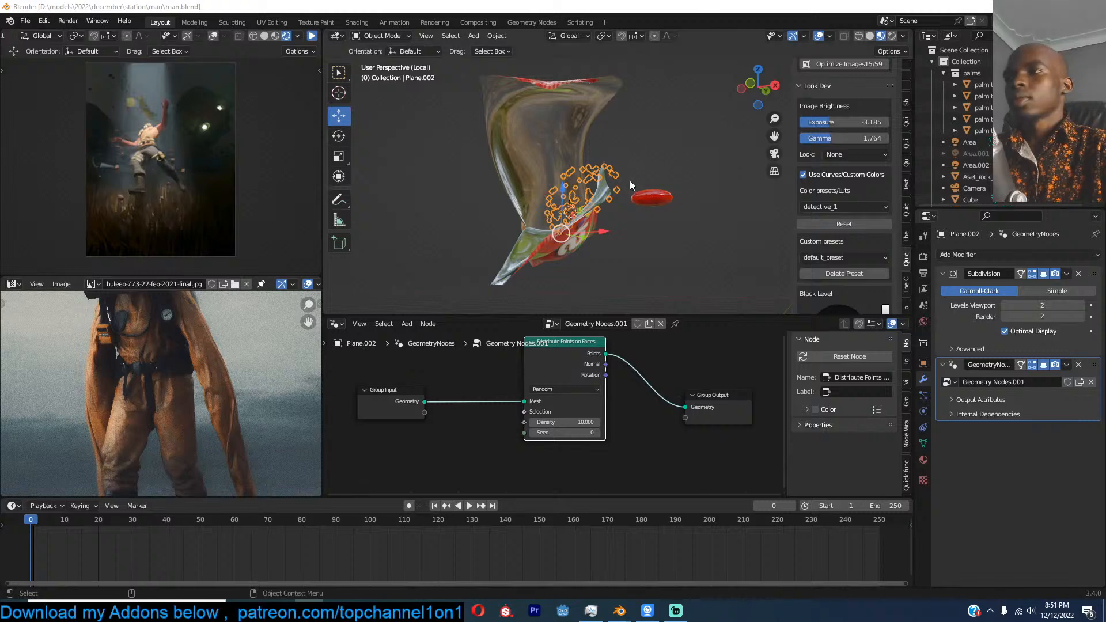
pyautogui.hotkey('ctrl', 's')
# Step: Locate the candy object in the Outliner and pin the node tree of the point-scattering piece
pyautogui.moveTo(723, 216); pyautogui.dragTo(685, 246, button='middle')
pyautogui.click(682, 247)
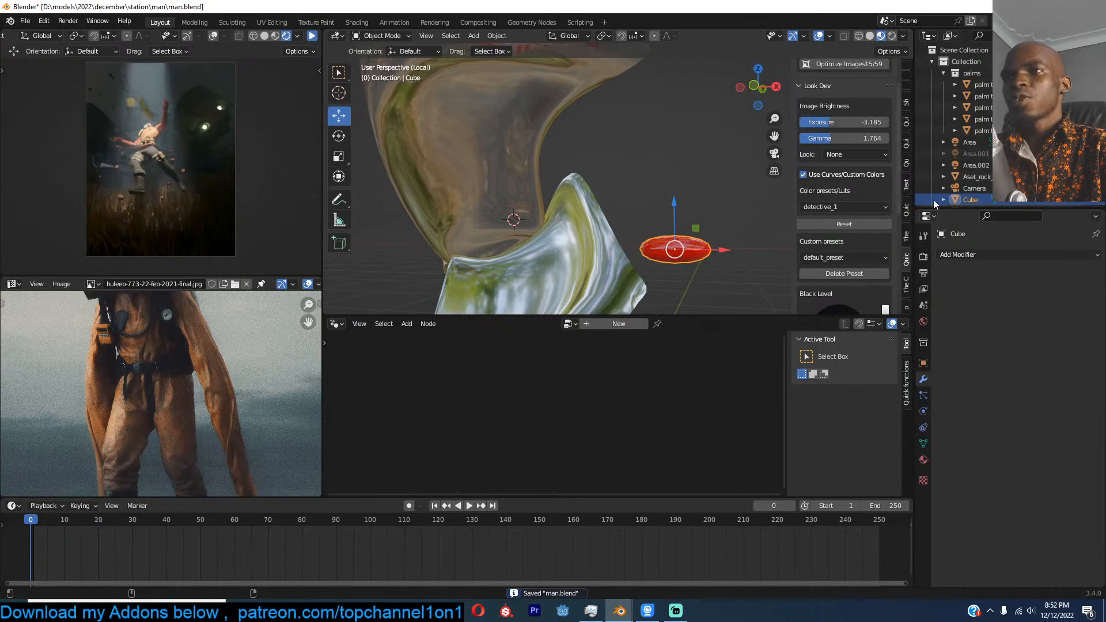
pyautogui.click(532, 220)
pyautogui.scroll(-8, 949, 182)
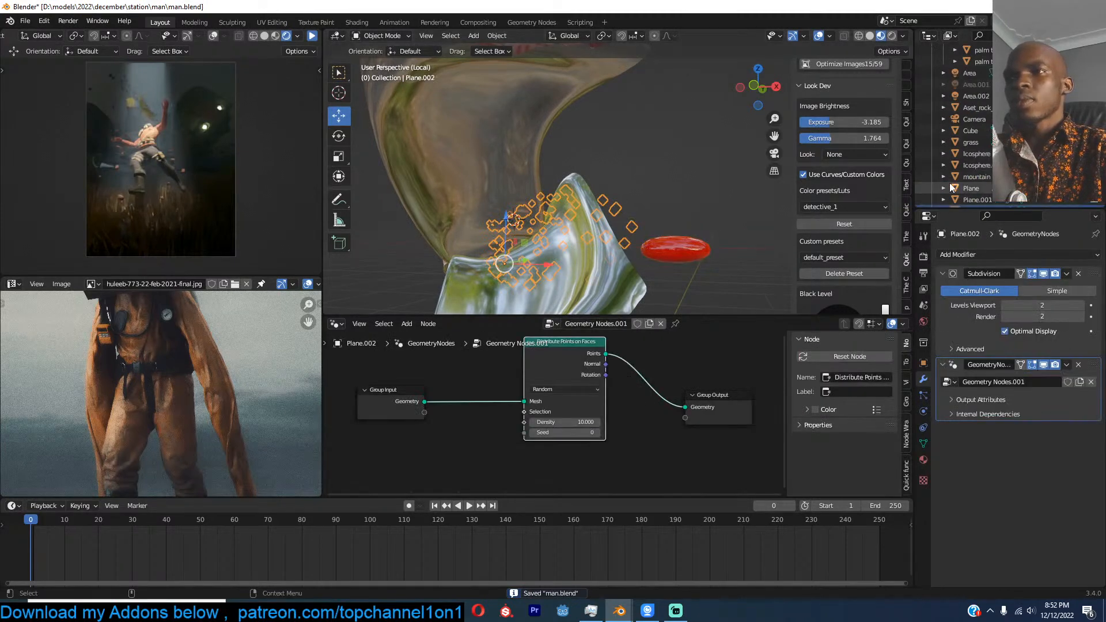
pyautogui.click(694, 251)
pyautogui.scroll(5, 939, 156)
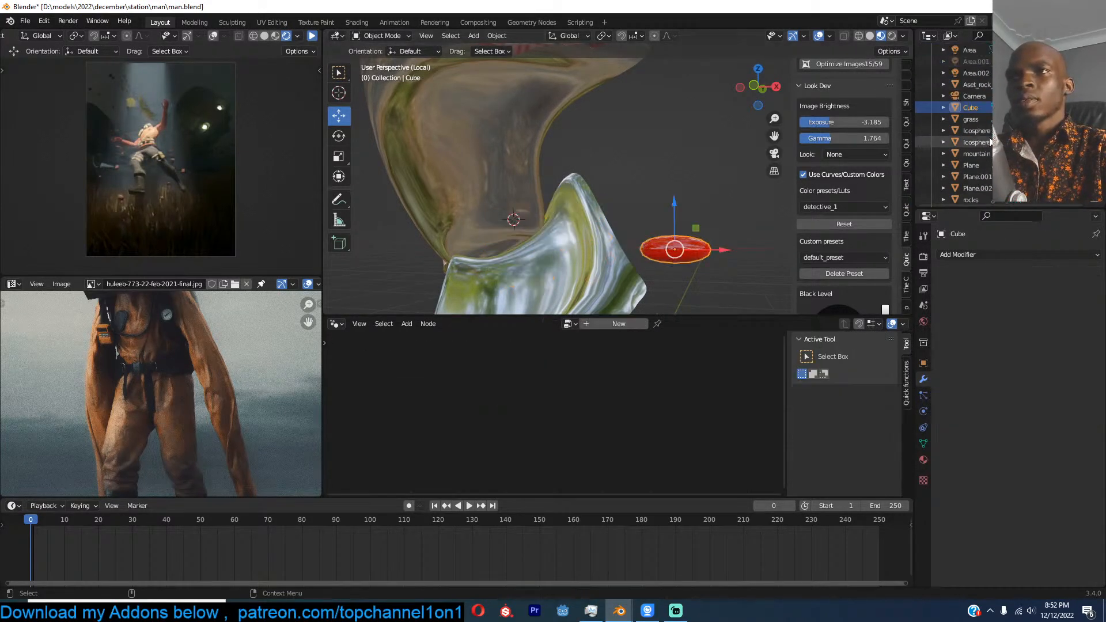
pyautogui.click(524, 233)
pyautogui.click(531, 216)
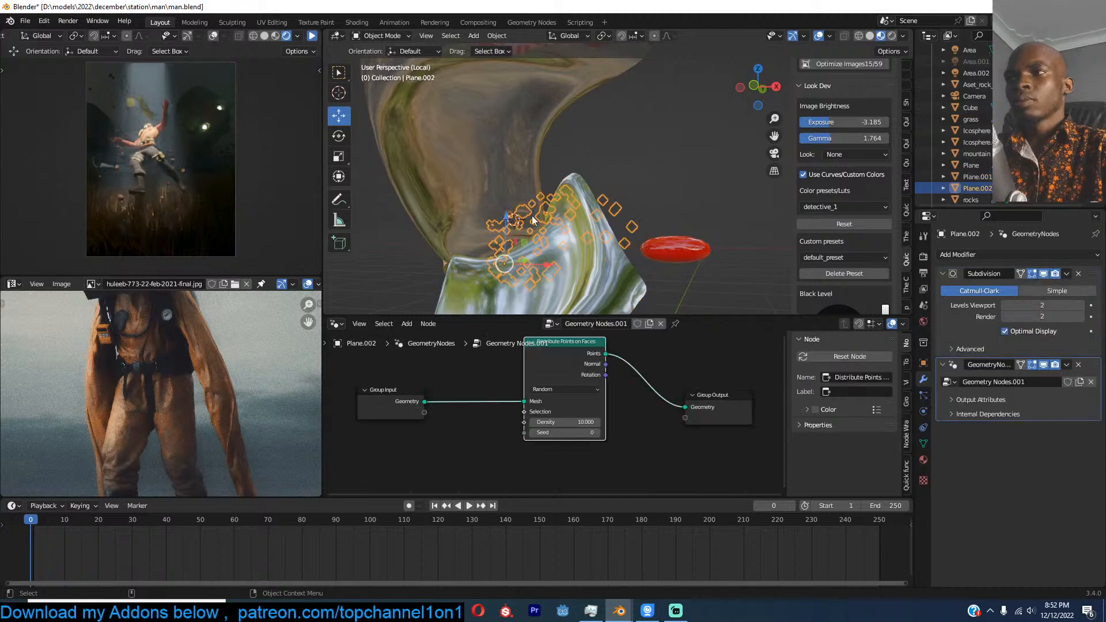
pyautogui.click(676, 323)
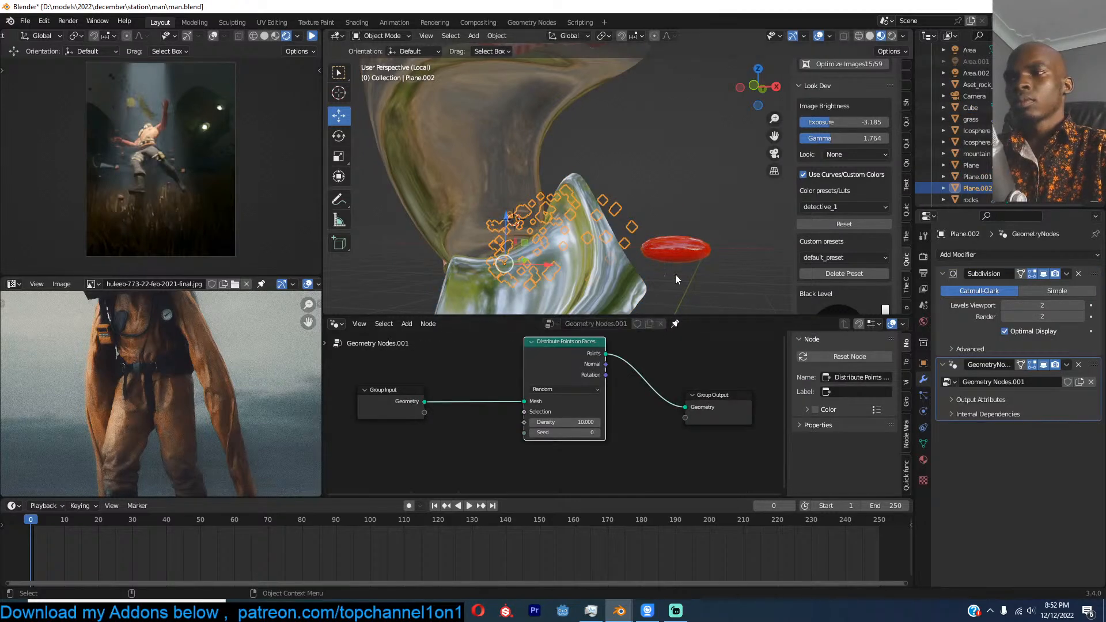
# Step: Bring the candy object Cube into the pinned tree as an Object Info node and make room before Group Output
pyautogui.click(702, 249)
pyautogui.moveTo(972, 115); pyautogui.dragTo(639, 440)
pyautogui.scroll(-2, 605, 442)
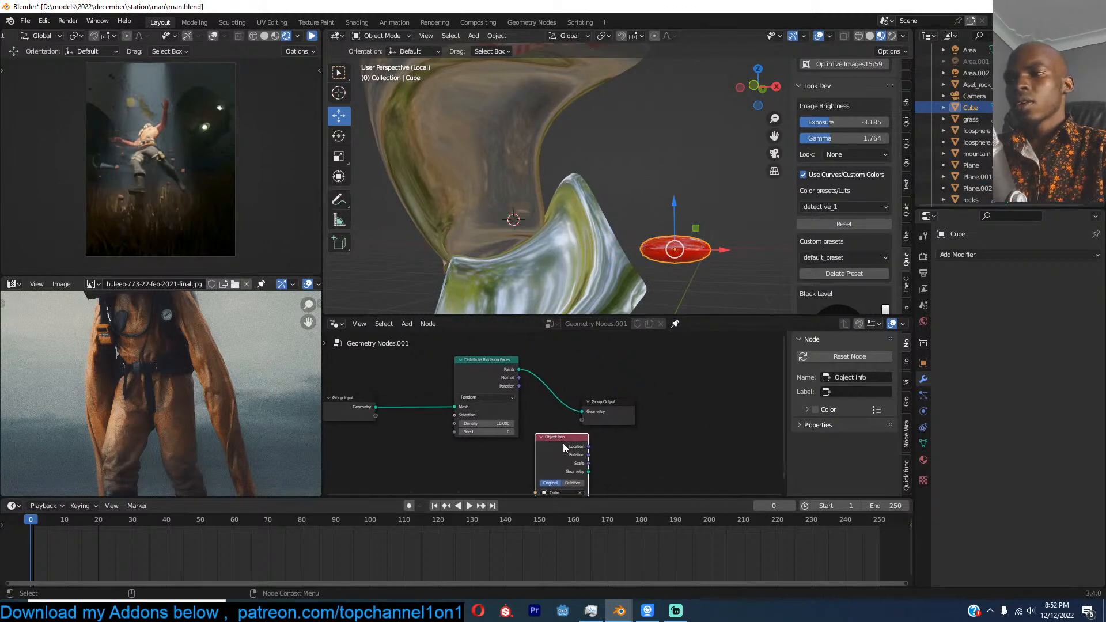
pyautogui.moveTo(563, 442); pyautogui.dragTo(494, 449)
pyautogui.moveTo(630, 402); pyautogui.dragTo(703, 393)
# Step: Insert an Instance on Points node before Group Output and link the candy's Object Info Geometry to its Instance input
pyautogui.hotkey('shift', 'a')
pyautogui.click(585, 327)
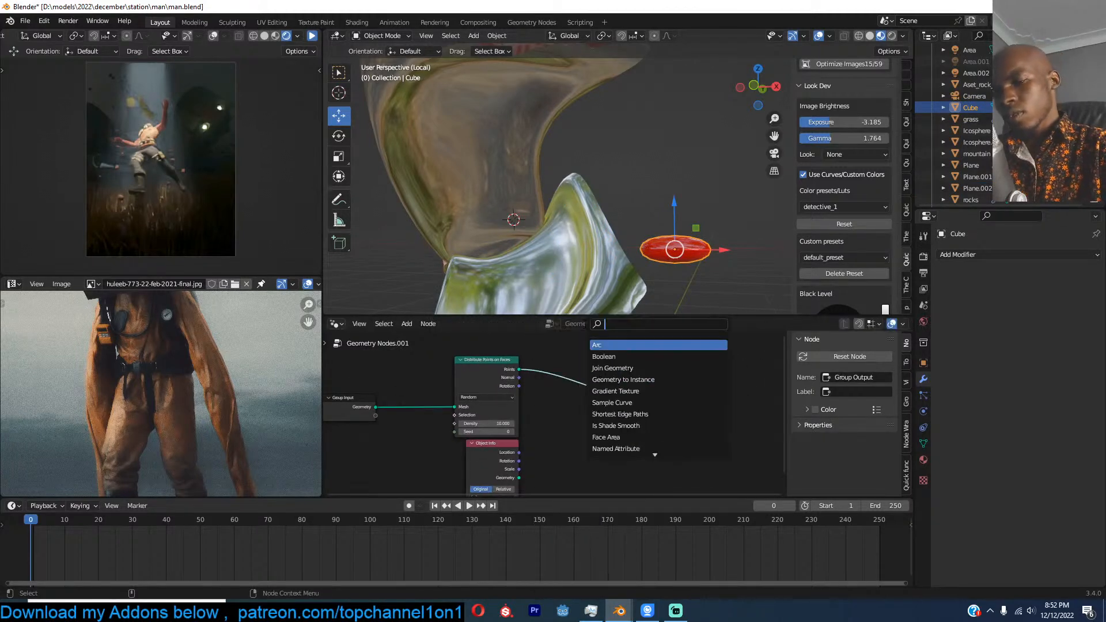
pyautogui.write('inst')
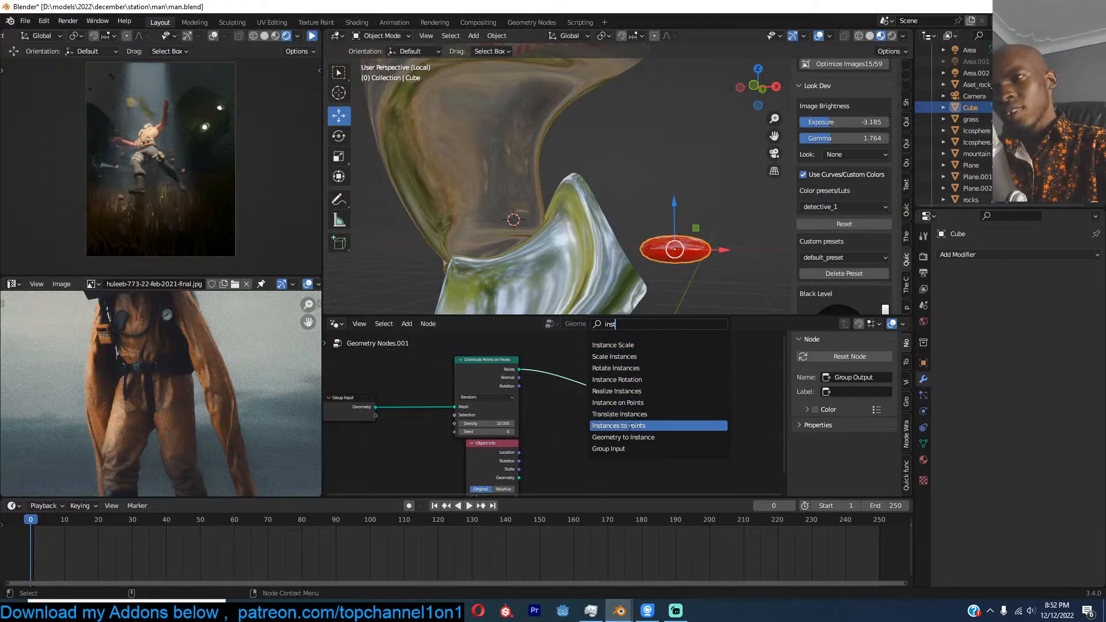
pyautogui.click(619, 403)
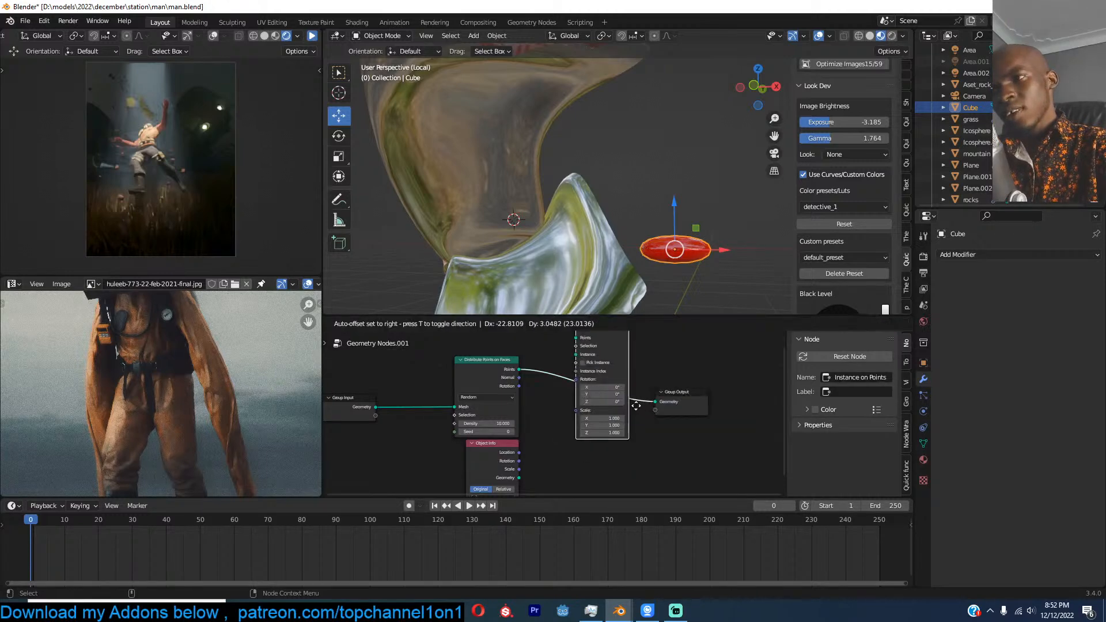
pyautogui.moveTo(519, 478); pyautogui.dragTo(572, 361)
# Step: Set the Instance on Points Scale to 0.120 on X, Y and Z and move the nodes farther apart
pyautogui.moveTo(607, 262); pyautogui.dragTo(660, 269, button='middle')
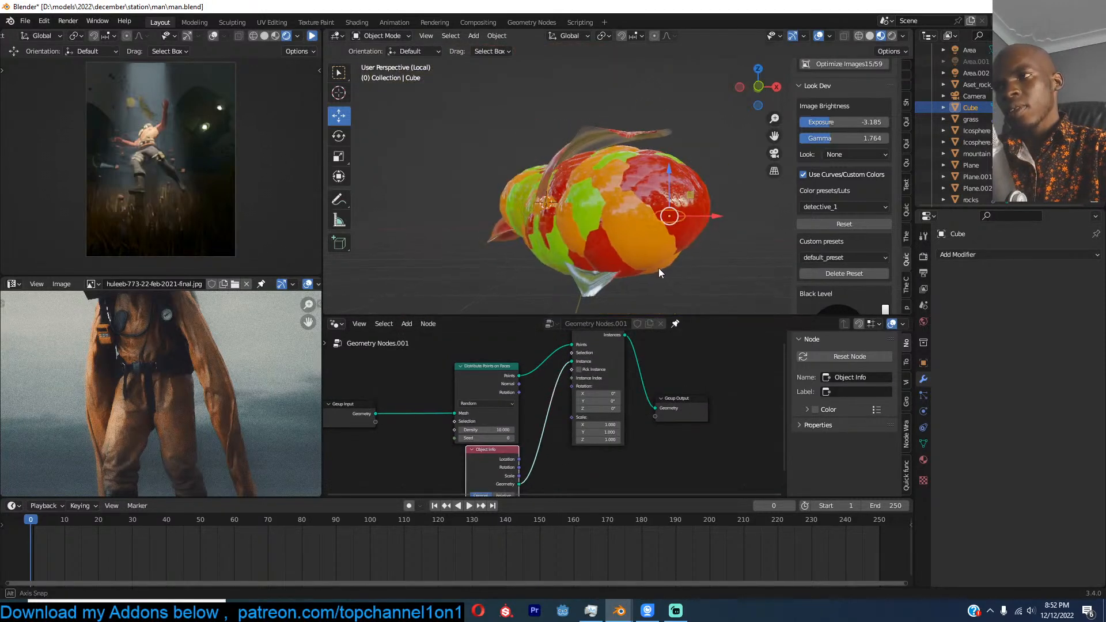
pyautogui.scroll(2, 651, 406)
pyautogui.moveTo(629, 427); pyautogui.dragTo(565, 447)
pyautogui.hotkey('ctrl', 'z')
pyautogui.moveTo(659, 395); pyautogui.dragTo(577, 399, button='middle')
pyautogui.moveTo(645, 393); pyautogui.dragTo(745, 396)
pyautogui.moveTo(527, 354); pyautogui.dragTo(562, 365, button='middle')
pyautogui.moveTo(569, 362); pyautogui.dragTo(707, 369)
pyautogui.moveTo(584, 414); pyautogui.dragTo(610, 390, button='middle')
# Step: Add a Random Value node and connect its Value to the Rotation of Instance on Points
pyautogui.hotkey('shift', 'a')
pyautogui.click(574, 329)
pyautogui.write('random')
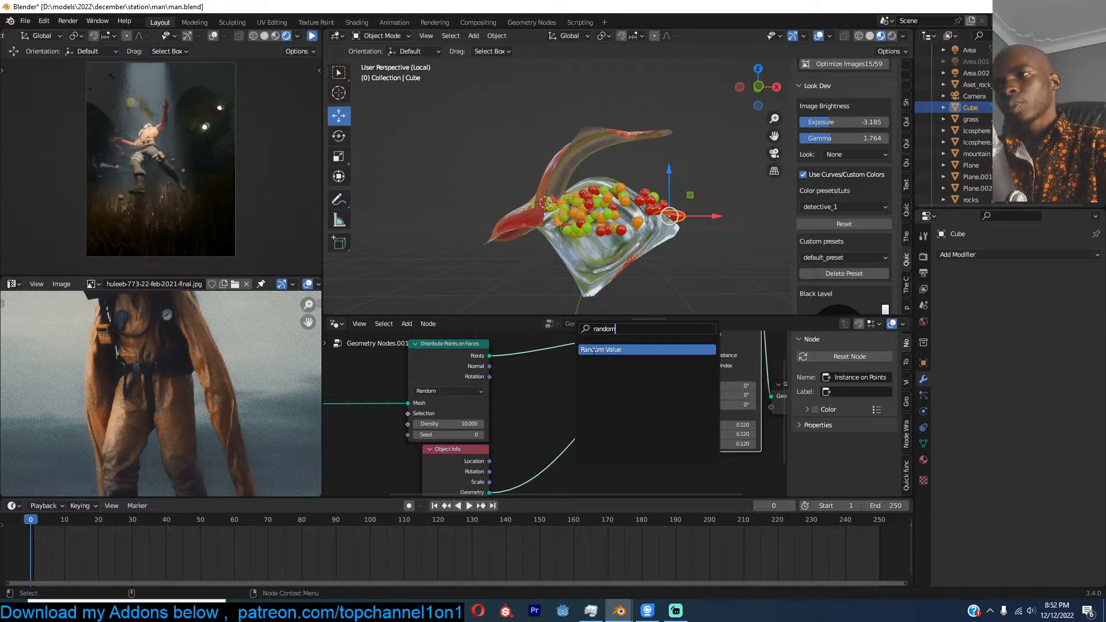
pyautogui.click(593, 350)
pyautogui.click(665, 453)
pyautogui.moveTo(666, 438); pyautogui.dragTo(694, 377)
# Step: Switch the Random Value node's data type to Vector and set its Max to 31.600 on X, Y and Z
pyautogui.moveTo(654, 451); pyautogui.dragTo(680, 417, button='middle')
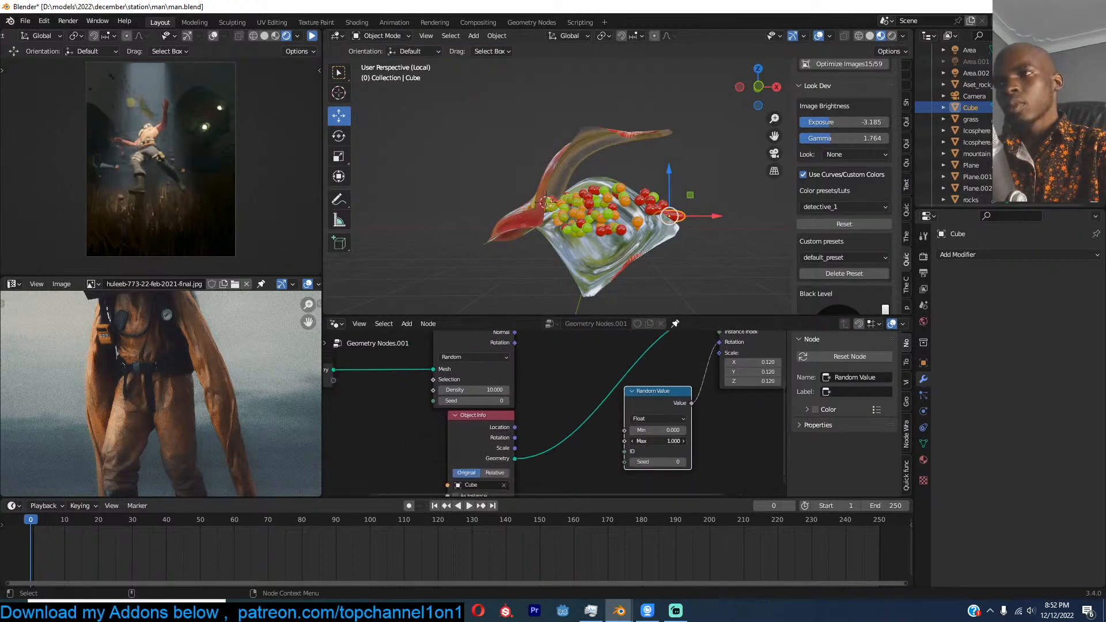
pyautogui.scroll(8, 644, 248)
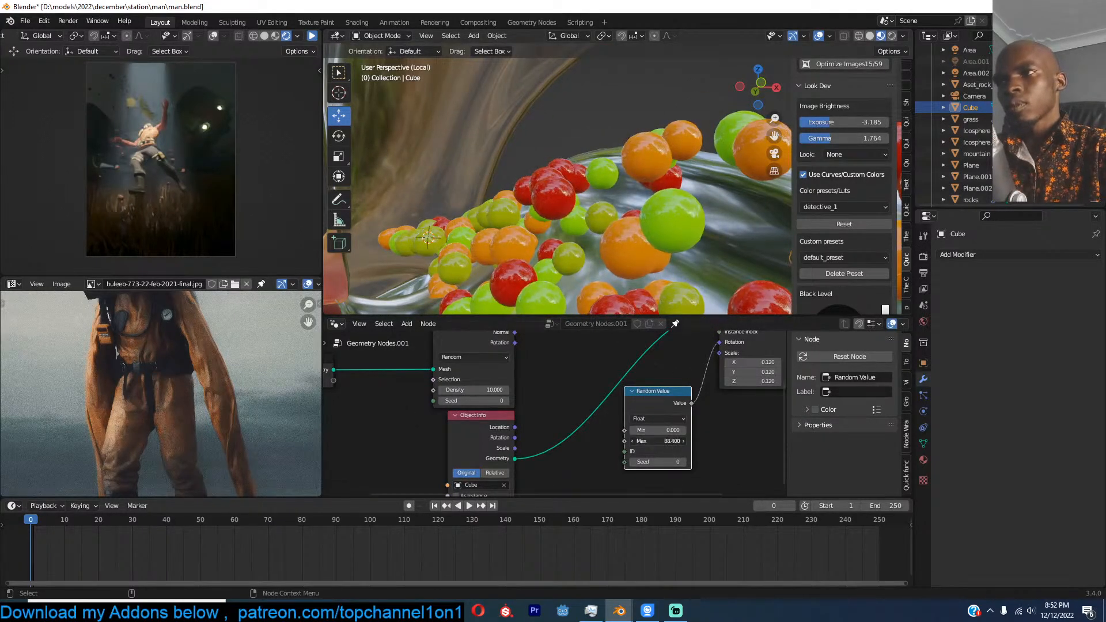
pyautogui.click(675, 420)
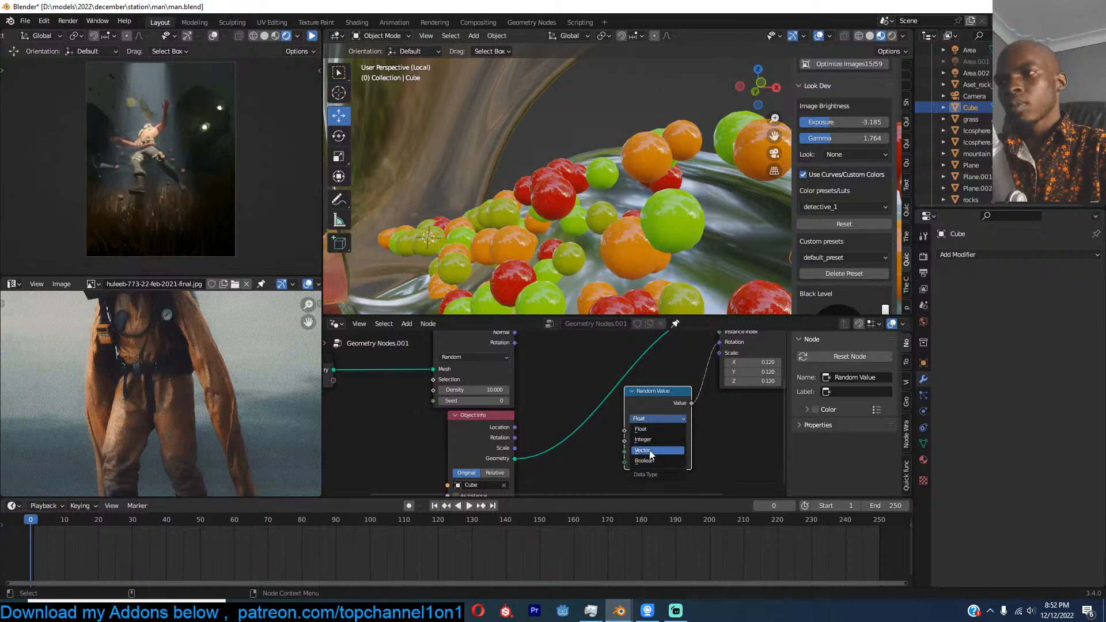
pyautogui.click(647, 451)
pyautogui.scroll(-5, 652, 447)
pyautogui.moveTo(654, 445); pyautogui.dragTo(656, 409, button='middle')
pyautogui.scroll(2, 657, 407)
pyautogui.moveTo(645, 424); pyautogui.dragTo(822, 438)
# Step: Apply the scale of the single red candy object beside the wrapper
pyautogui.scroll(-6, 644, 290)
pyautogui.moveTo(644, 290); pyautogui.dragTo(625, 304, button='middle')
pyautogui.moveTo(654, 263); pyautogui.dragTo(687, 224, button='middle')
pyautogui.scroll(3, 650, 251)
pyautogui.click(602, 233)
pyautogui.moveTo(603, 234); pyautogui.dragTo(593, 231, button='middle')
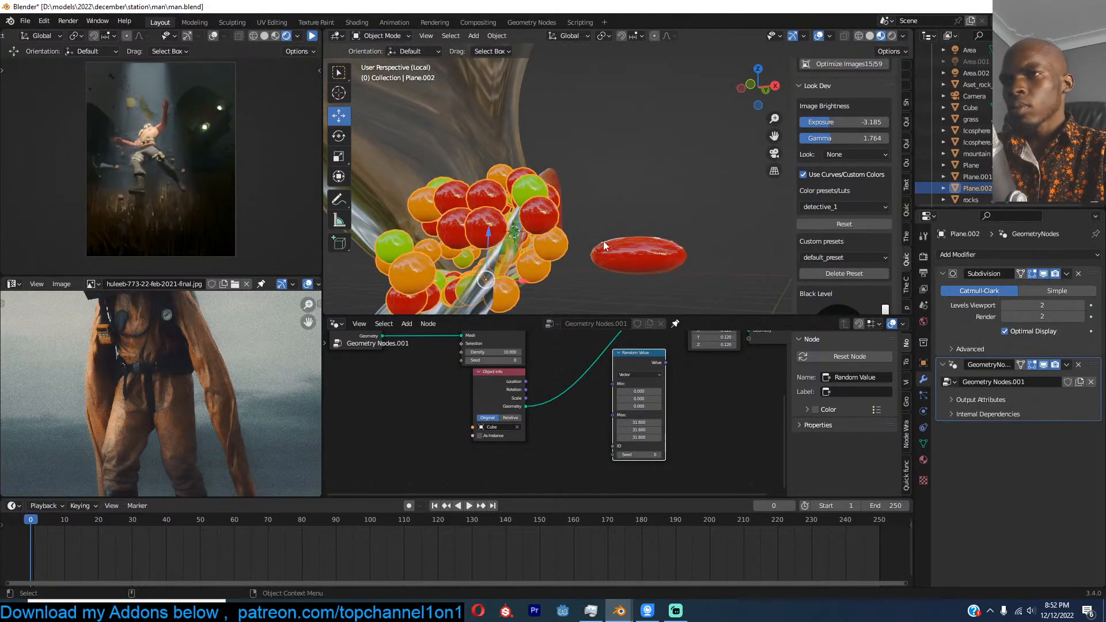
pyautogui.click(612, 245)
pyautogui.hotkey('ctrl', 'a')
pyautogui.click(611, 249)
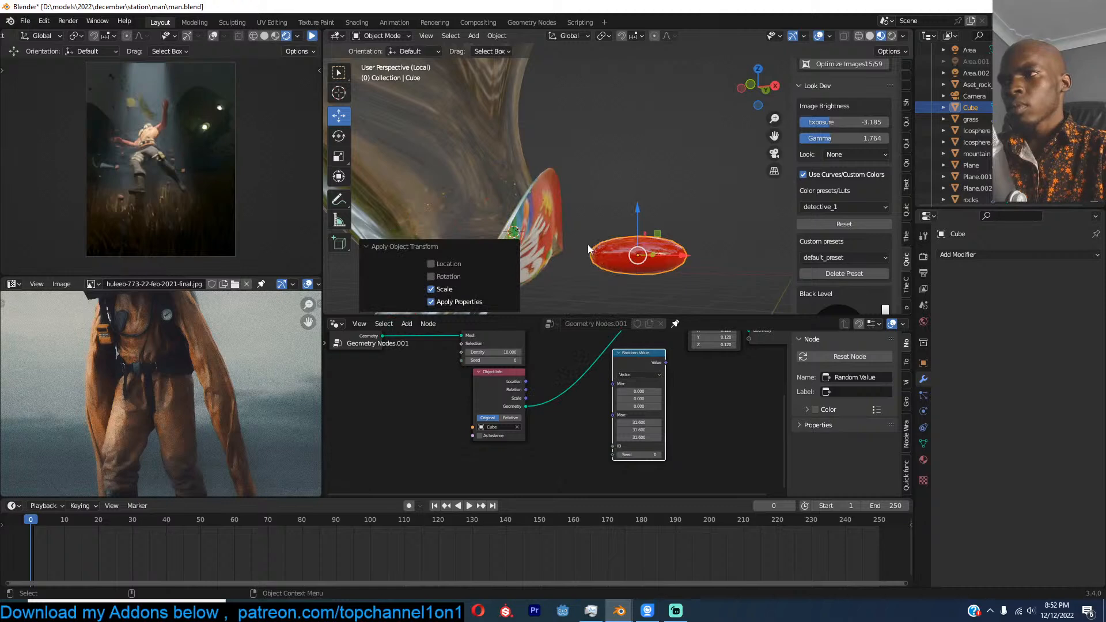
# Step: Set the Instance on Points Scale to 4.000 on all axes and link the Random Value vector to Rotation
pyautogui.click(513, 191)
pyautogui.click(514, 186)
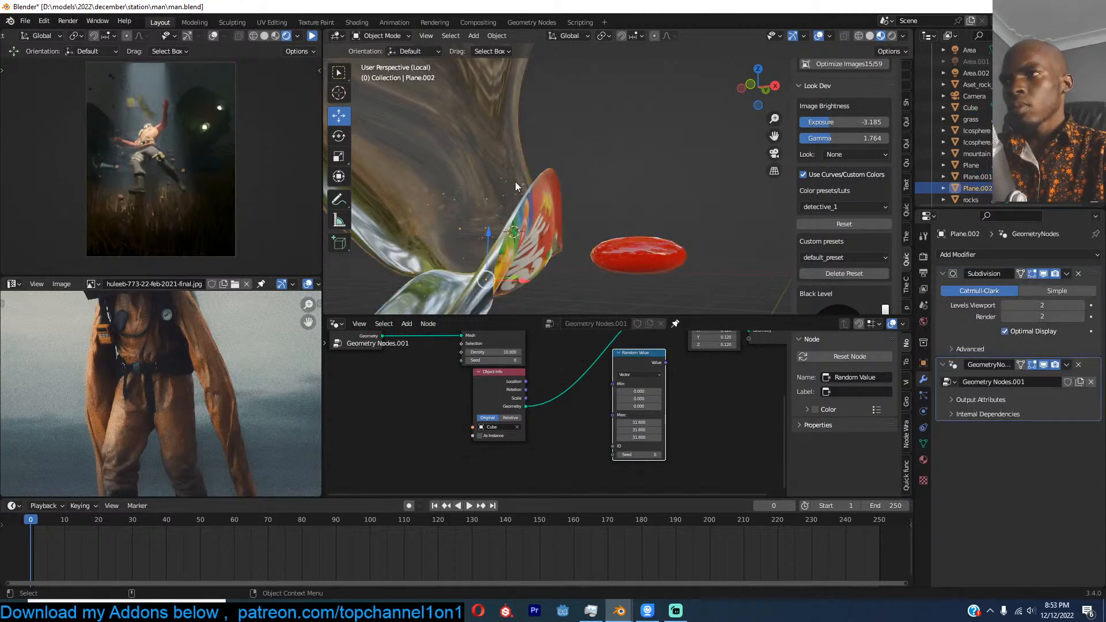
pyautogui.moveTo(674, 422); pyautogui.dragTo(592, 460, button='middle')
pyautogui.moveTo(653, 368); pyautogui.dragTo(652, 382)
pyautogui.write('1')
pyautogui.press('Return')
pyautogui.moveTo(558, 282); pyautogui.dragTo(600, 306, button='middle')
pyautogui.hotkey('alt', 'a')
pyautogui.moveTo(635, 369); pyautogui.dragTo(641, 387)
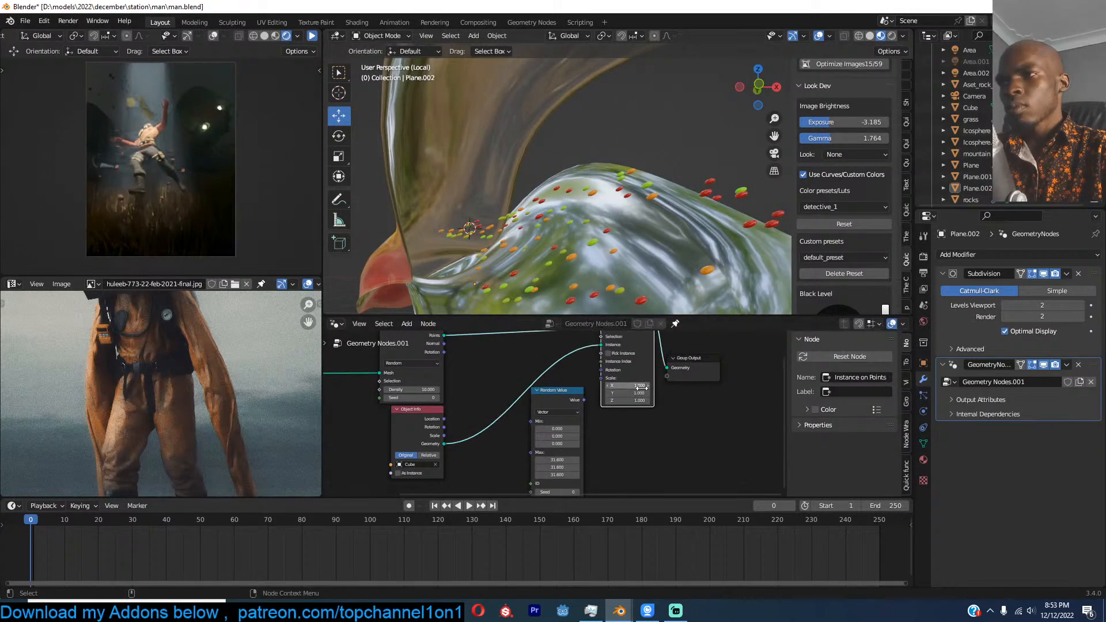
pyautogui.moveTo(566, 432); pyautogui.dragTo(562, 456)
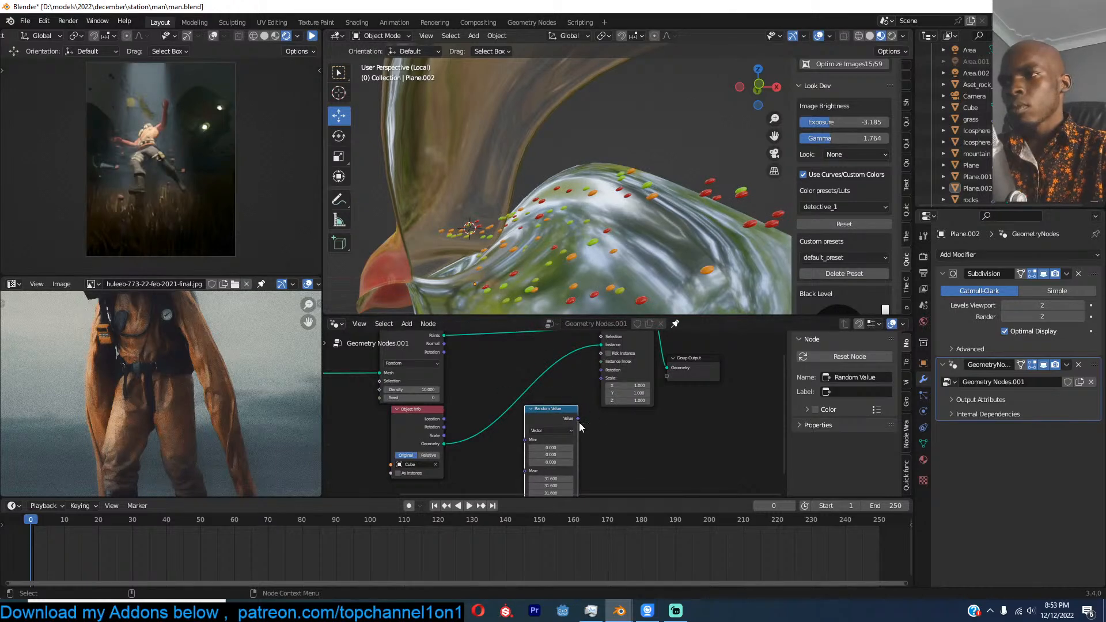
pyautogui.moveTo(593, 382); pyautogui.dragTo(649, 401)
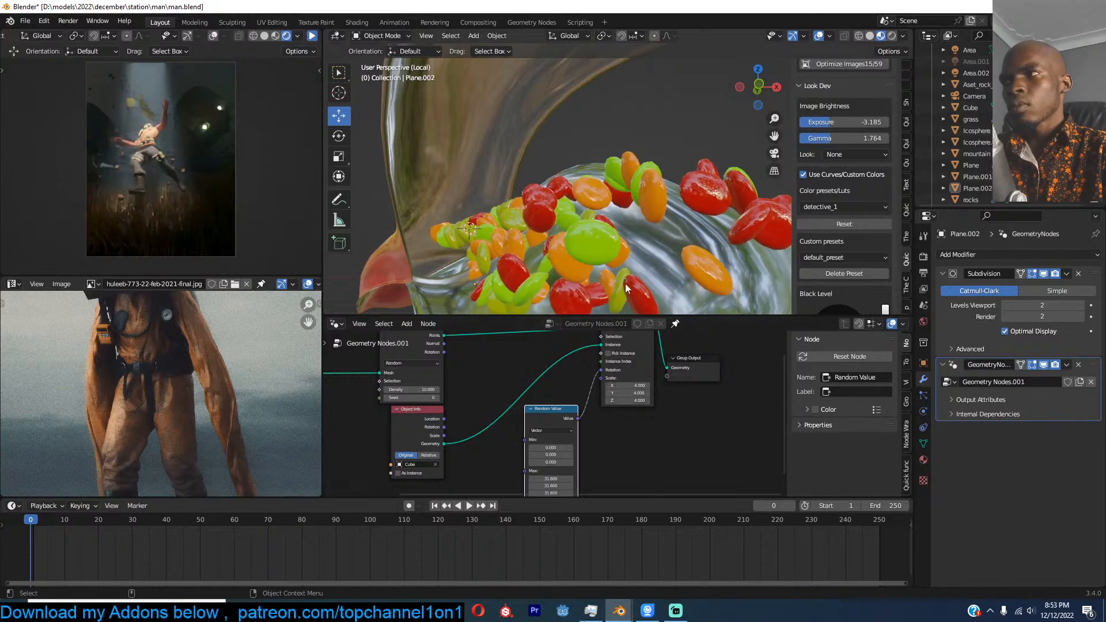
# Step: Move a face of the candy-scattering plane outward along Y to extend the area covered by candies
pyautogui.scroll(-7, 637, 223)
pyautogui.moveTo(637, 224); pyautogui.dragTo(550, 236, button='middle')
pyautogui.press('Tab')
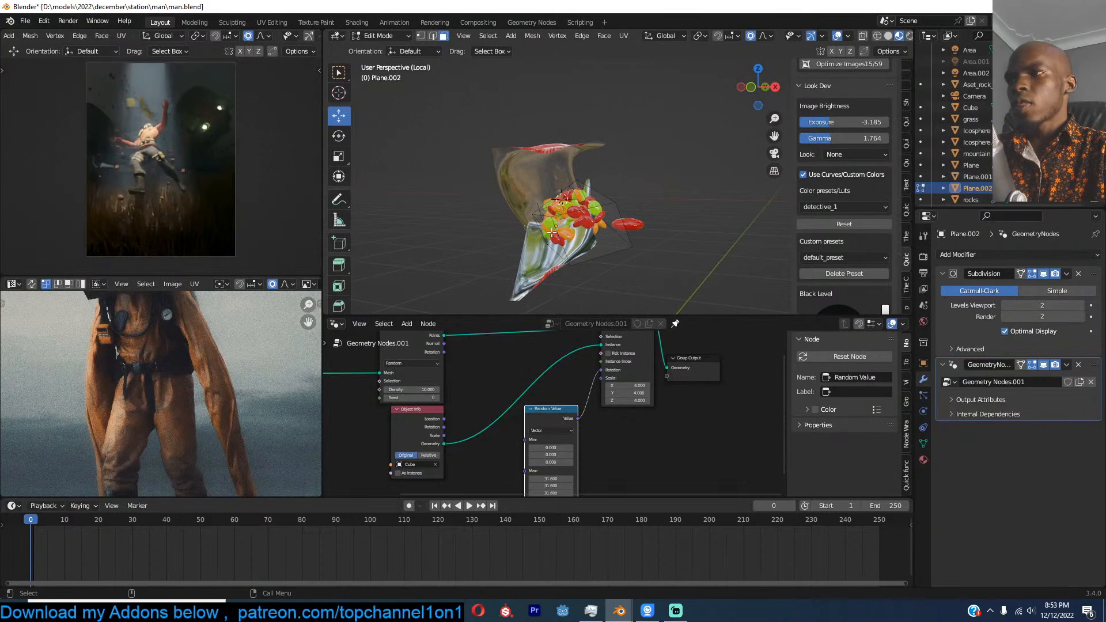
pyautogui.click(552, 233)
pyautogui.press('g')
pyautogui.press('y')
pyautogui.click(483, 248)
pyautogui.moveTo(616, 235); pyautogui.dragTo(663, 256, button='middle')
pyautogui.press('Tab')
pyautogui.press('Tab')
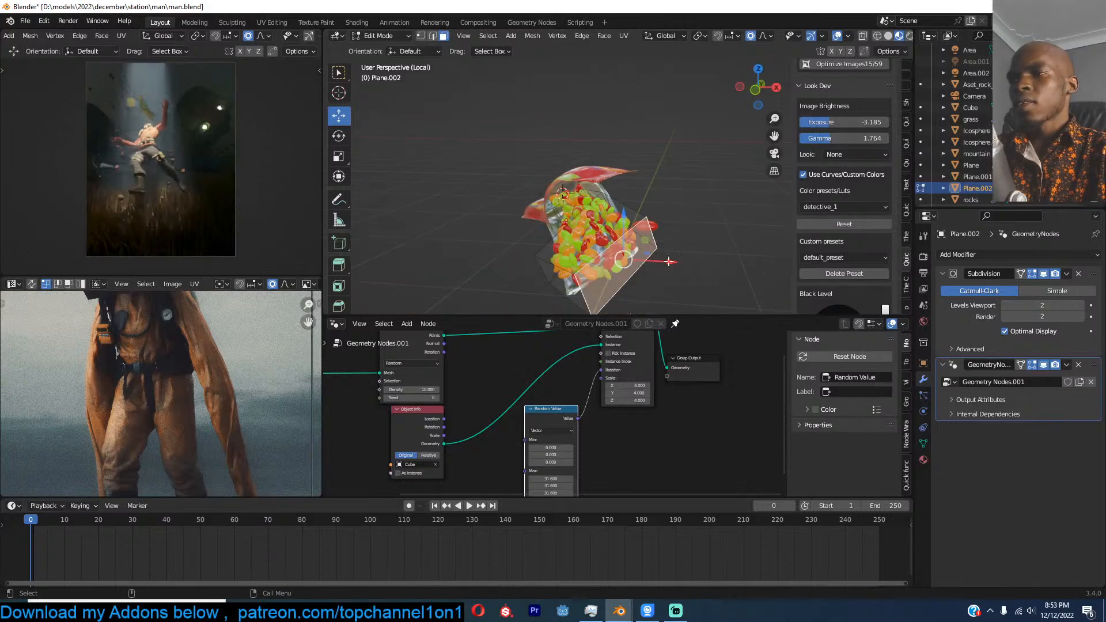
# Step: Try moving the selected face of the candy plane freely away from the wrapper
pyautogui.press('g')
pyautogui.click(742, 275)
pyautogui.moveTo(742, 274); pyautogui.dragTo(555, 215, button='middle')
pyautogui.hotkey('ctrl', 'z')
# Step: Shift the selected face of the candy plane farther outward and leave mesh editing
pyautogui.moveTo(588, 222); pyautogui.dragTo(510, 231)
pyautogui.moveTo(510, 231); pyautogui.dragTo(592, 250, button='middle')
pyautogui.press('Tab')
pyautogui.hotkey('alt', 'a')
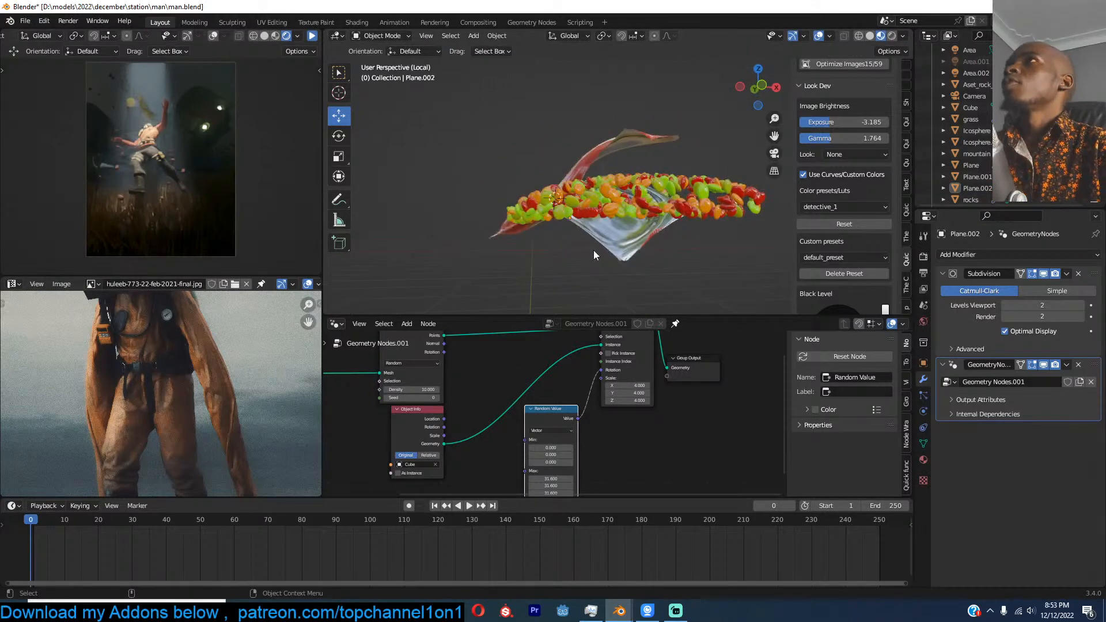
# Step: Reposition the candy plane's selected face twice in mesh editing to bring the spread around the wrapper's open end
pyautogui.click(645, 205)
pyautogui.moveTo(646, 205)
pyautogui.mouseDown(button='middle')
pyautogui.moveTo(653, 226)
pyautogui.moveTo(657, 215)
pyautogui.mouseUp(button='middle')
pyautogui.press('Tab')
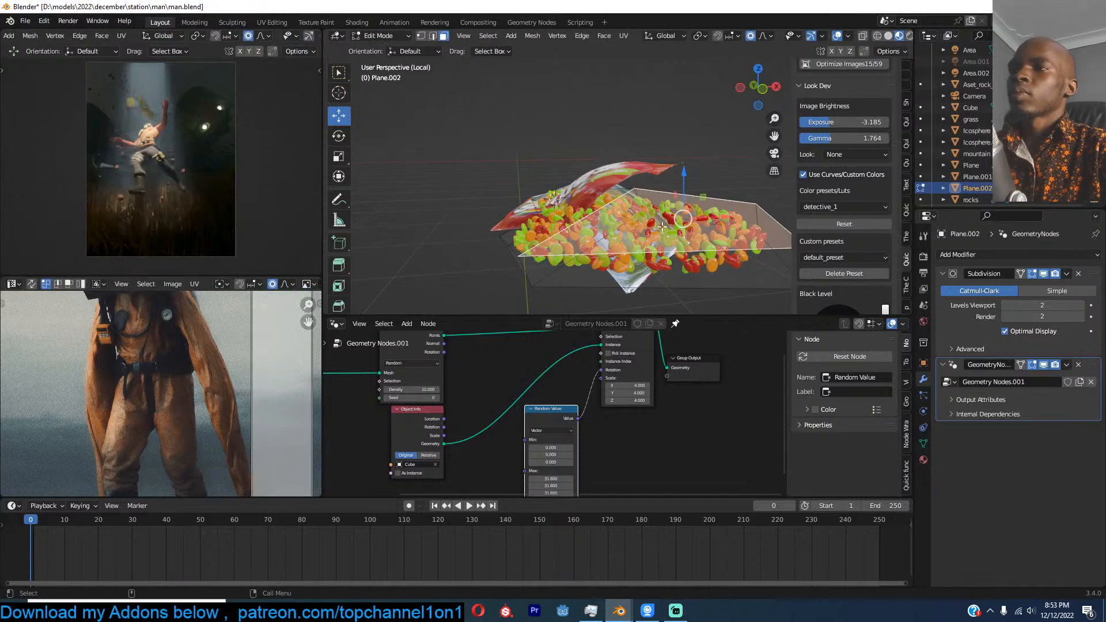
pyautogui.press('g')
pyautogui.click(695, 171)
pyautogui.moveTo(695, 172); pyautogui.dragTo(611, 111, button='middle')
pyautogui.press('g')
pyautogui.click(579, 151)
pyautogui.press('Tab')
pyautogui.moveTo(579, 151); pyautogui.dragTo(673, 262, button='middle')
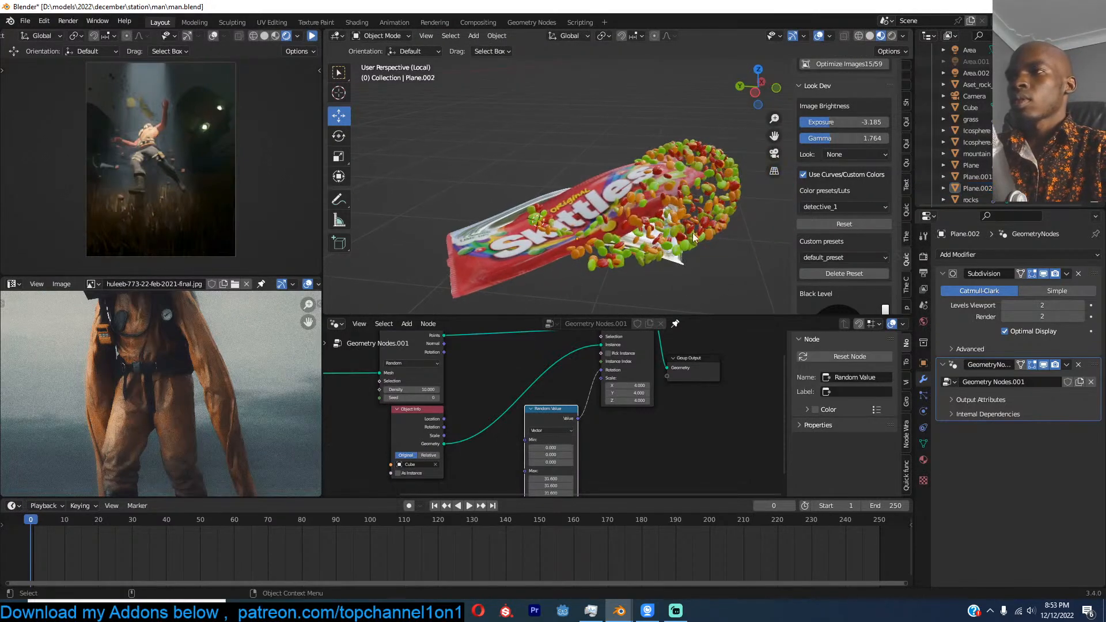
# Step: Scale the candy plane down slightly and move it horizontally, keeping its height locked
pyautogui.click(693, 233)
pyautogui.press('s')
pyautogui.click(680, 242)
pyautogui.press('g')
pyautogui.hotkey('shift', 'z')
pyautogui.click(689, 245)
pyautogui.click(654, 268)
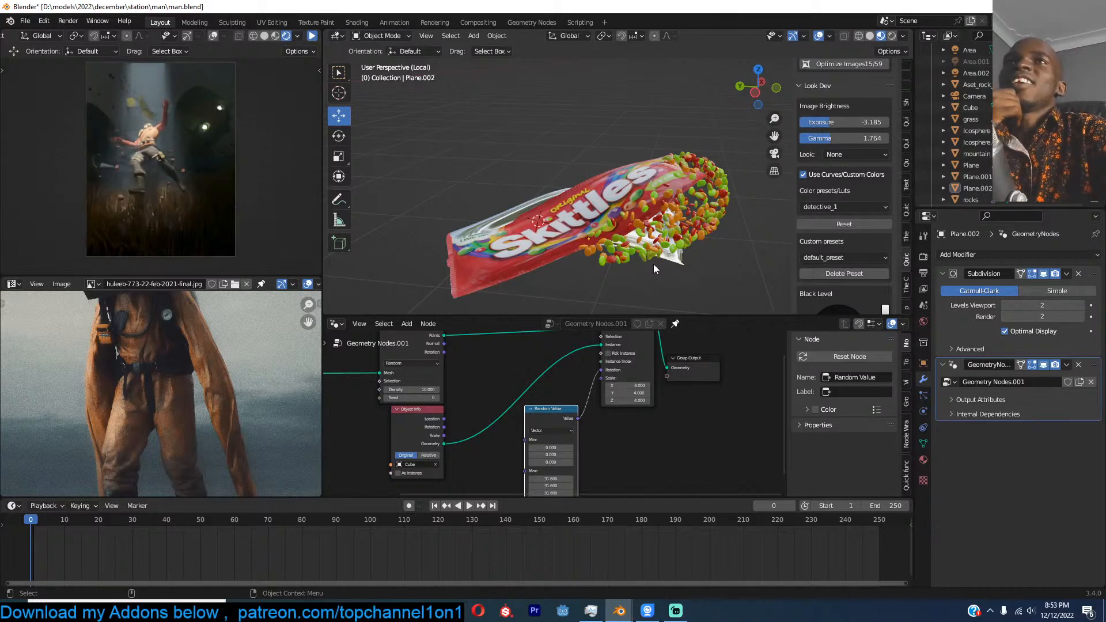
# Step: Move the candy plane toward the wrapper opening, check it through the camera and save the file
pyautogui.click(707, 227)
pyautogui.moveTo(707, 227); pyautogui.dragTo(541, 171, button='middle')
pyautogui.press('g')
pyautogui.click(563, 189)
pyautogui.click(564, 189)
pyautogui.press('KP_0')
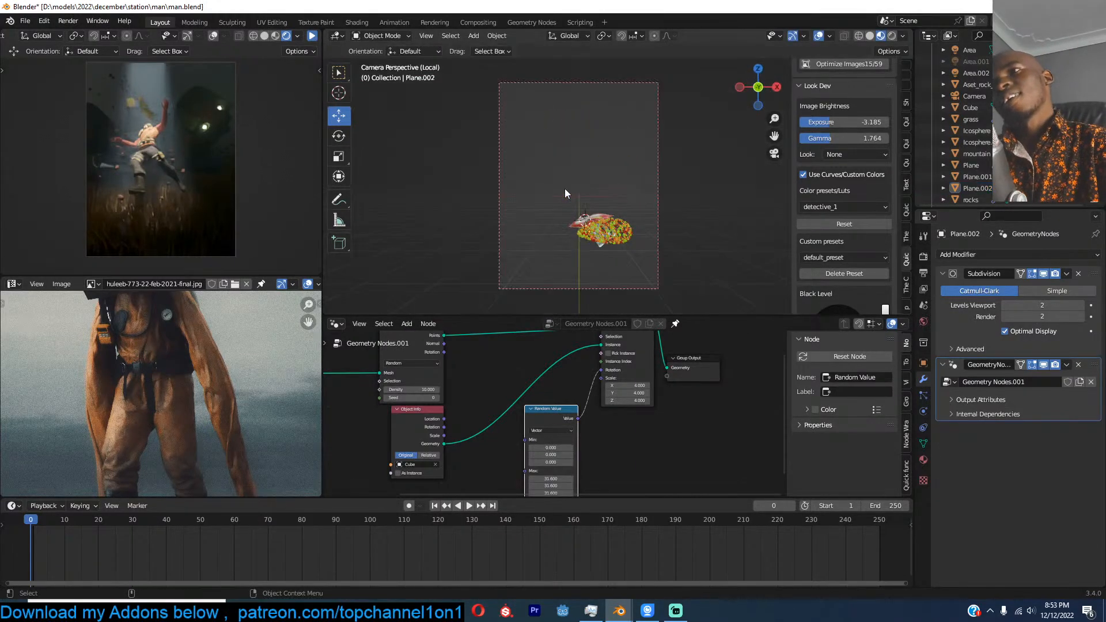
pyautogui.scroll(8, 565, 189)
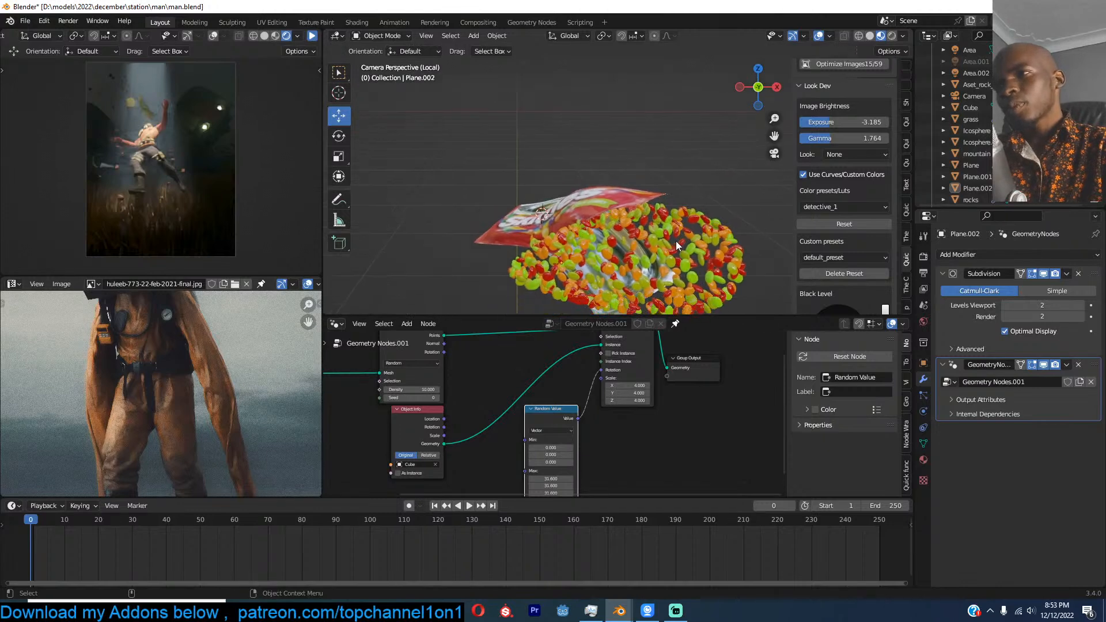
pyautogui.hotkey('ctrl', 's')
# Step: Fine-tune the candy plane's placement against the wrapper from a second angle
pyautogui.moveTo(670, 254); pyautogui.dragTo(738, 258, button='middle')
pyautogui.moveTo(738, 258); pyautogui.dragTo(676, 196)
pyautogui.click(685, 248)
pyautogui.moveTo(686, 248); pyautogui.dragTo(621, 182, button='middle')
pyautogui.click(701, 237)
pyautogui.press('g')
pyautogui.click(700, 233)
pyautogui.click(699, 233)
# Step: Spread the nodes of Geometry Nodes.001 apart, with Object Info and Random Value below Instance on Points
pyautogui.scroll(-3, 675, 360)
pyautogui.moveTo(674, 359); pyautogui.dragTo(541, 435, button='middle')
pyautogui.moveTo(541, 435); pyautogui.dragTo(699, 420)
pyautogui.moveTo(493, 401); pyautogui.dragTo(589, 400)
pyautogui.moveTo(552, 394); pyautogui.dragTo(617, 365, button='middle')
pyautogui.moveTo(490, 449); pyautogui.dragTo(622, 480)
pyautogui.moveTo(500, 447); pyautogui.dragTo(530, 434, button='middle')
pyautogui.moveTo(423, 370); pyautogui.dragTo(416, 361)
pyautogui.moveTo(429, 439); pyautogui.dragTo(628, 470)
pyautogui.moveTo(574, 432)
pyautogui.mouseDown(button='middle')
pyautogui.moveTo(616, 450)
pyautogui.moveTo(557, 429)
pyautogui.mouseUp(button='middle')
pyautogui.moveTo(597, 460)
pyautogui.mouseDown()
pyautogui.moveTo(507, 446)
pyautogui.moveTo(609, 454)
pyautogui.mouseUp()
# Step: Select the wrapper and candy plane together, exit local view and trackball-rotate them by about -14.3° and -10.3°
pyautogui.press('KP_0')
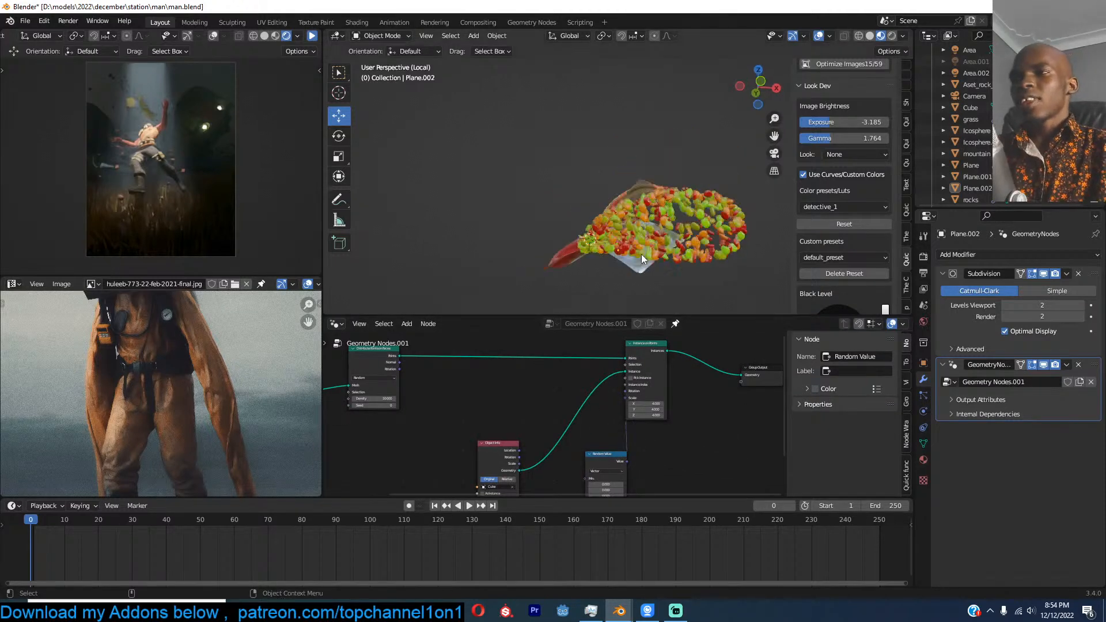
pyautogui.click(662, 194)
pyautogui.keyDown('shift'); pyautogui.click(614, 176); pyautogui.keyUp('shift')
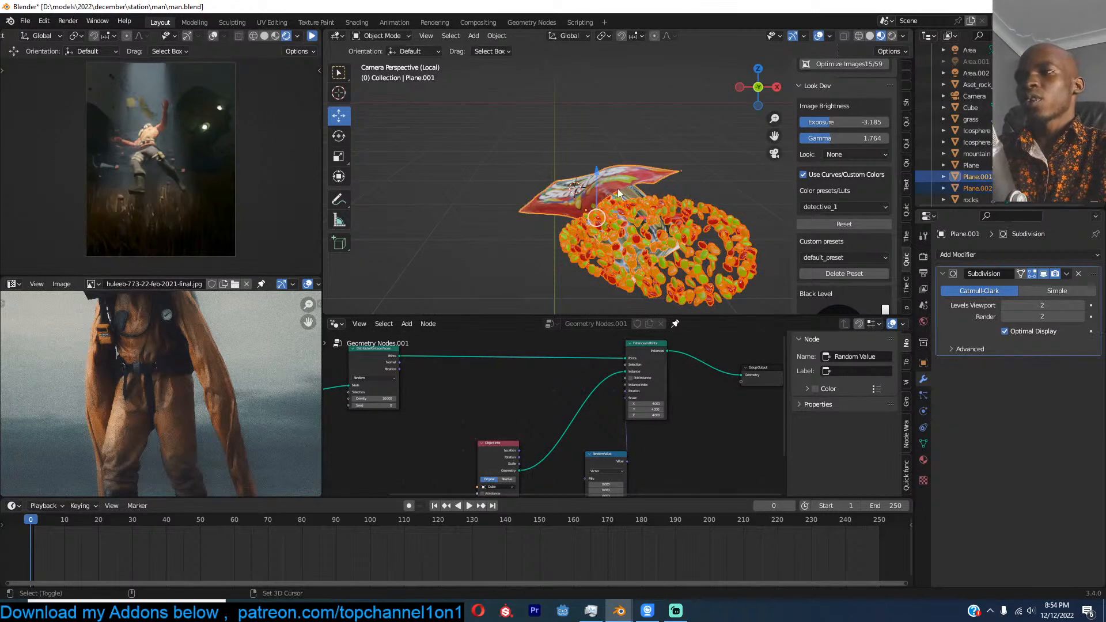
pyautogui.press('KP_Divide')
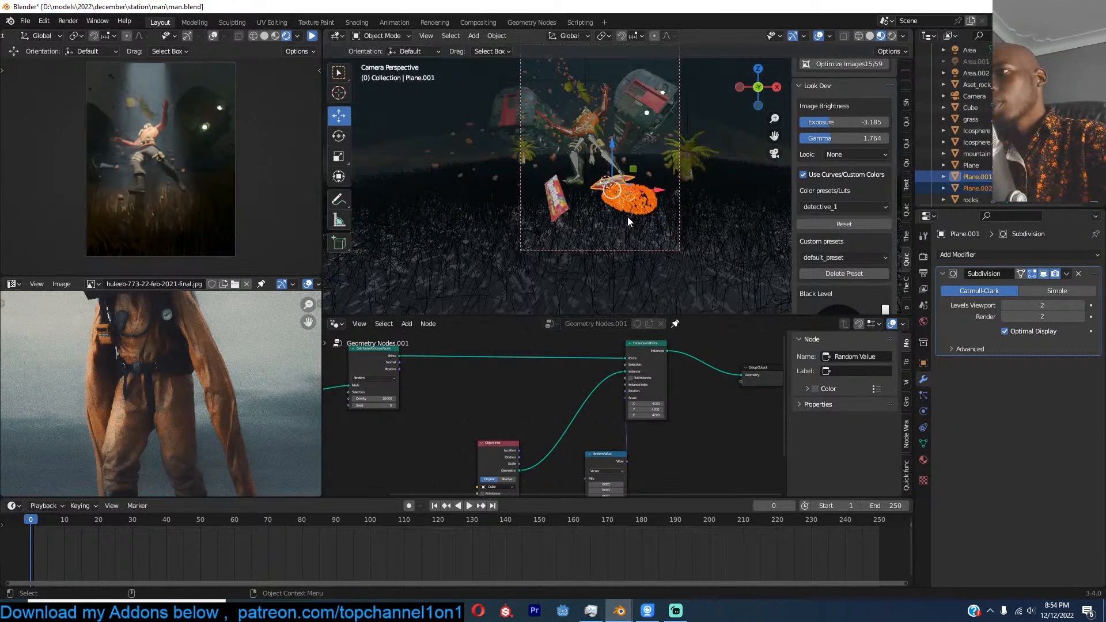
pyautogui.press('KP_0')
pyautogui.press('r')
pyautogui.press('r')
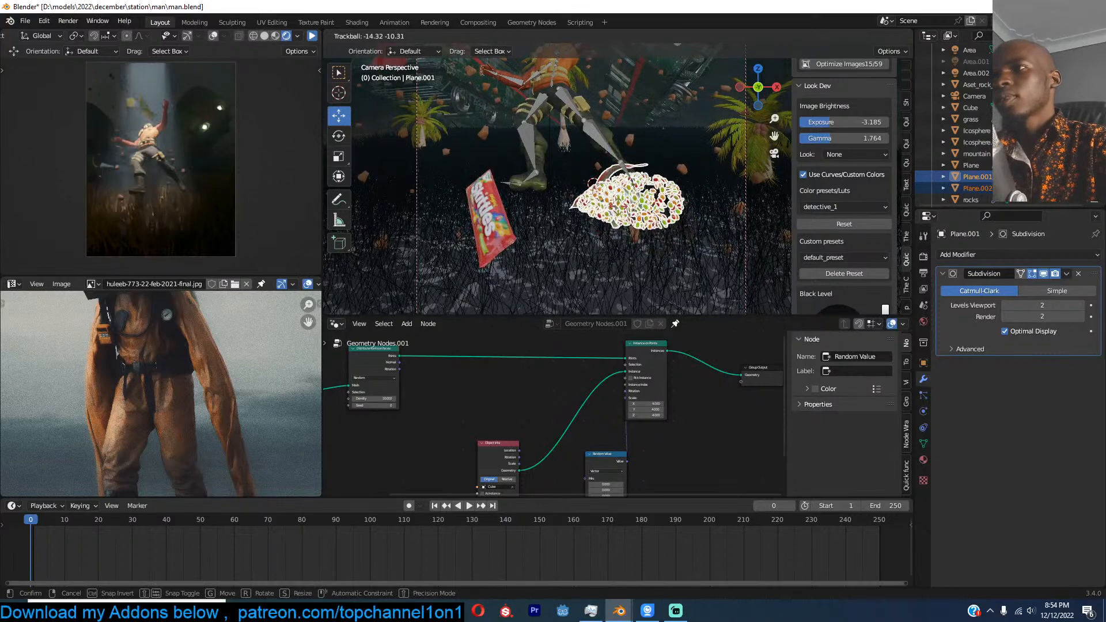
pyautogui.click(624, 208)
# Step: Move the wrapper and candies together by about -0.043 m in X, -0.205 m in Y and 0.229 m in Z
pyautogui.press('KP_Decimal')
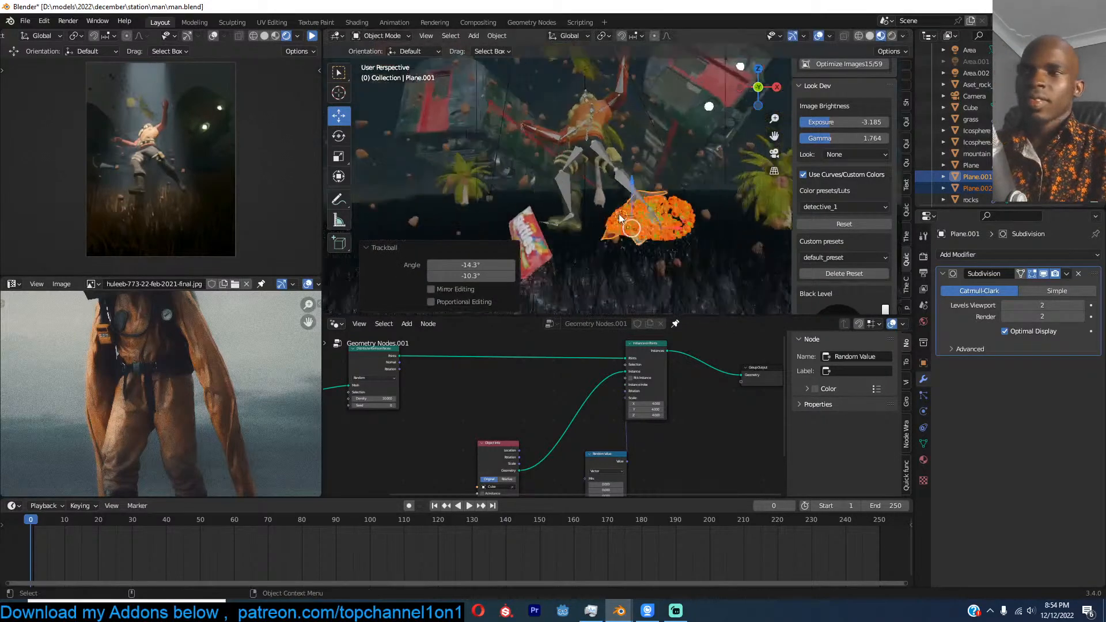
pyautogui.moveTo(619, 213); pyautogui.dragTo(423, 269, button='middle')
pyautogui.press('g')
pyautogui.click(597, 185)
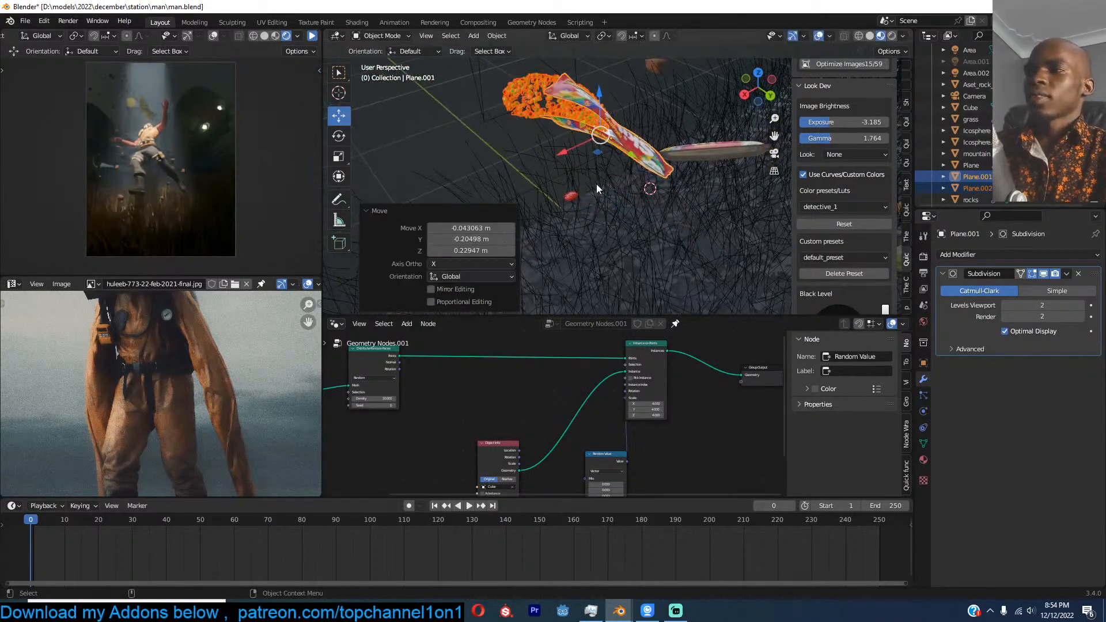
# Step: Reselect the wrapper and candy plane in camera view and trackball-rotate them by about 14.3° and 33.2°
pyautogui.press('KP_0')
pyautogui.click(633, 116)
pyautogui.click(640, 131)
pyautogui.keyDown('shift'); pyautogui.click(635, 122); pyautogui.keyUp('shift')
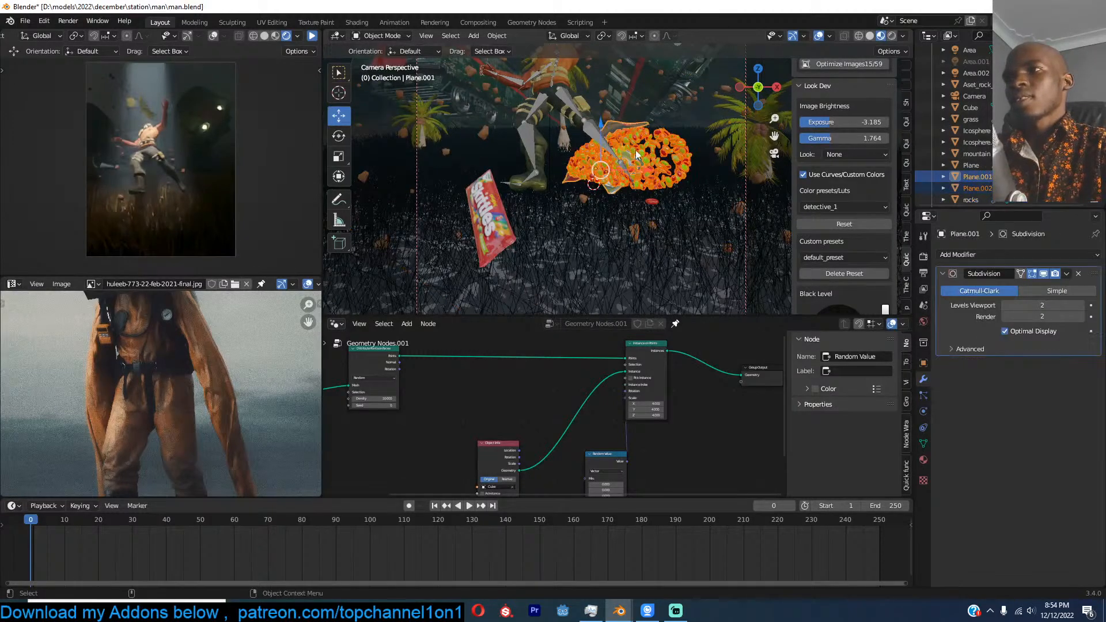
pyautogui.press('r')
pyautogui.press('r')
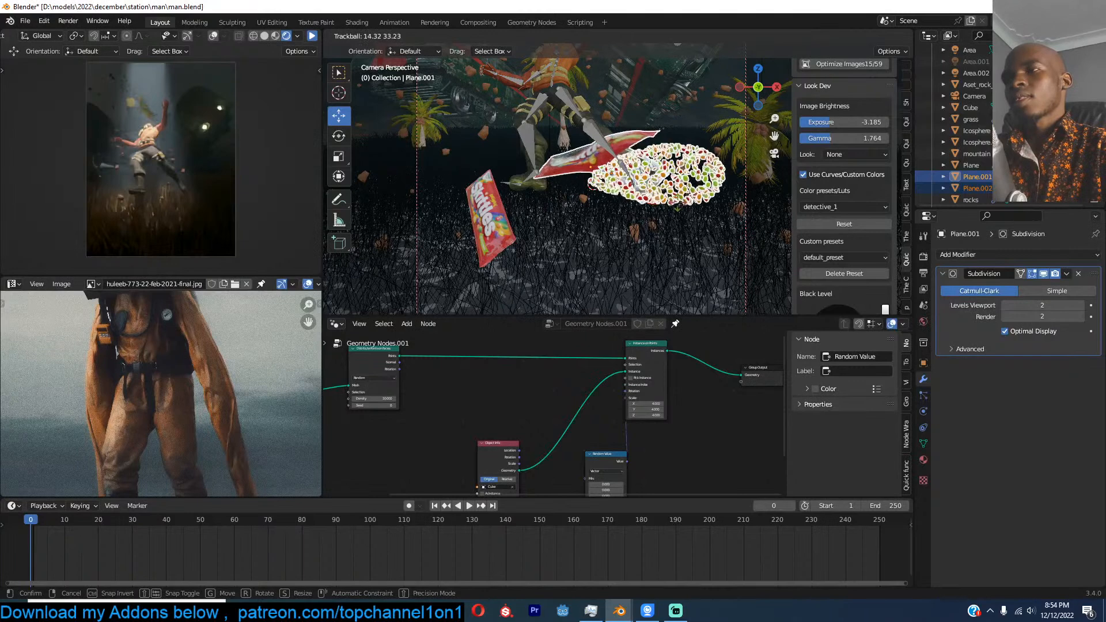
pyautogui.click(659, 220)
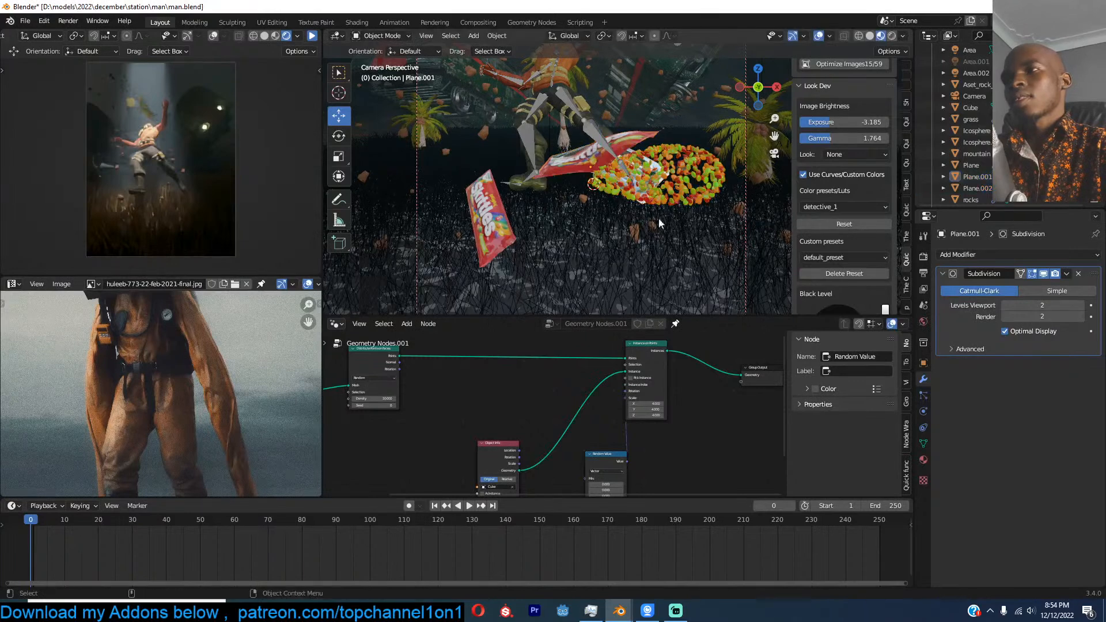
# Step: Resume the rendered camera preview to check the opened wrapper and scattered candies in the scene
pyautogui.click(313, 35)
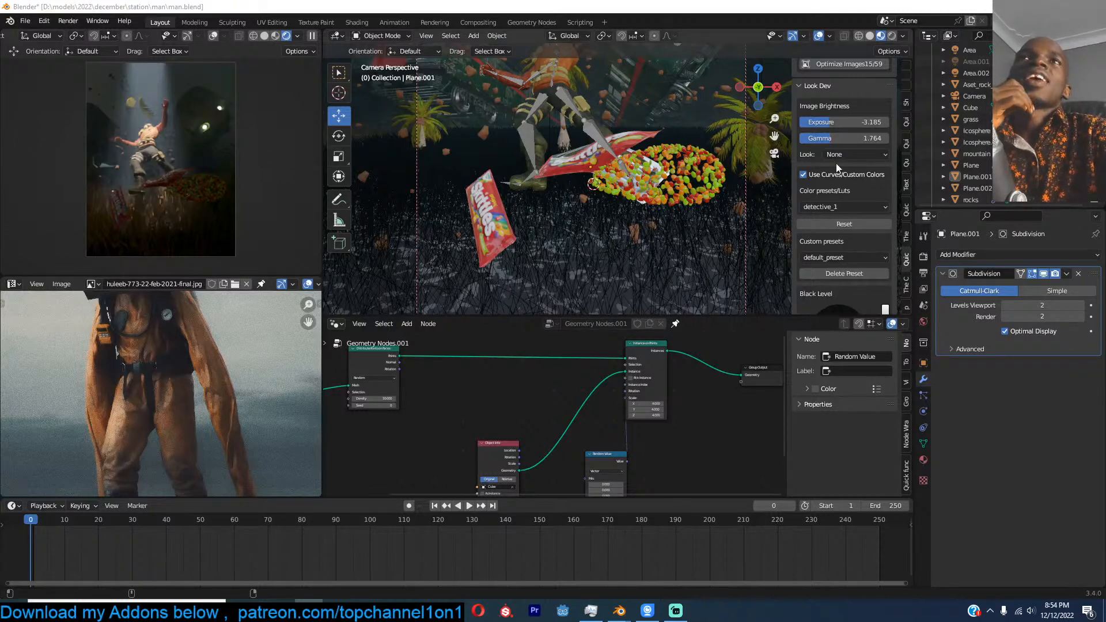
pyautogui.click(709, 177)
pyautogui.scroll(3, 604, 179)
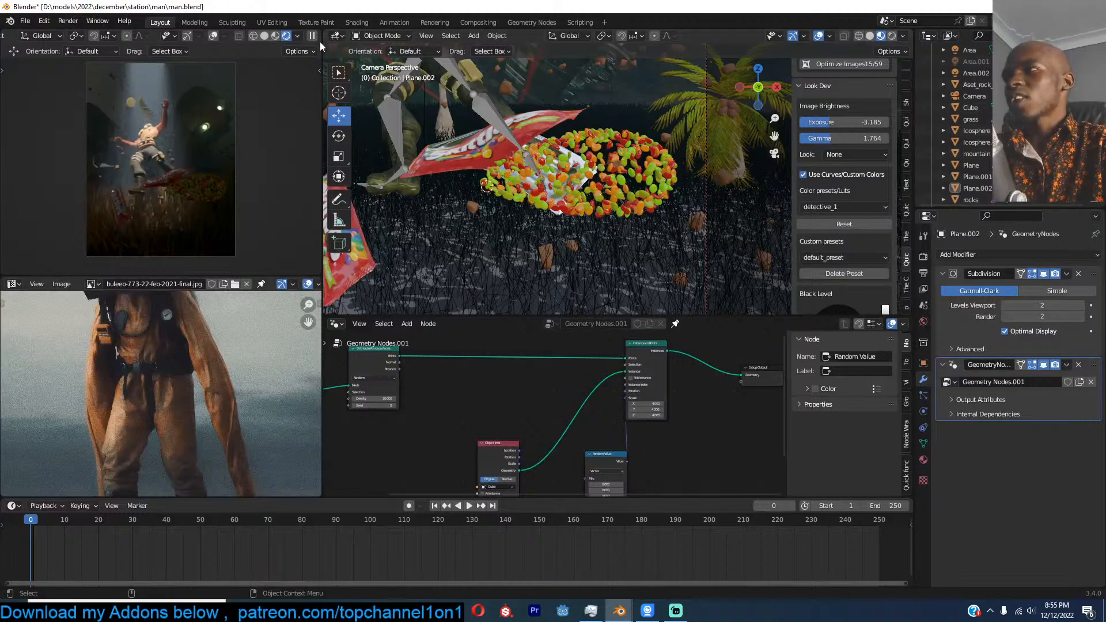
# Step: Make room before Group Output in the candy plane's node tree and insert a Set Position node there
pyautogui.click(659, 177)
pyautogui.scroll(-6, 721, 436)
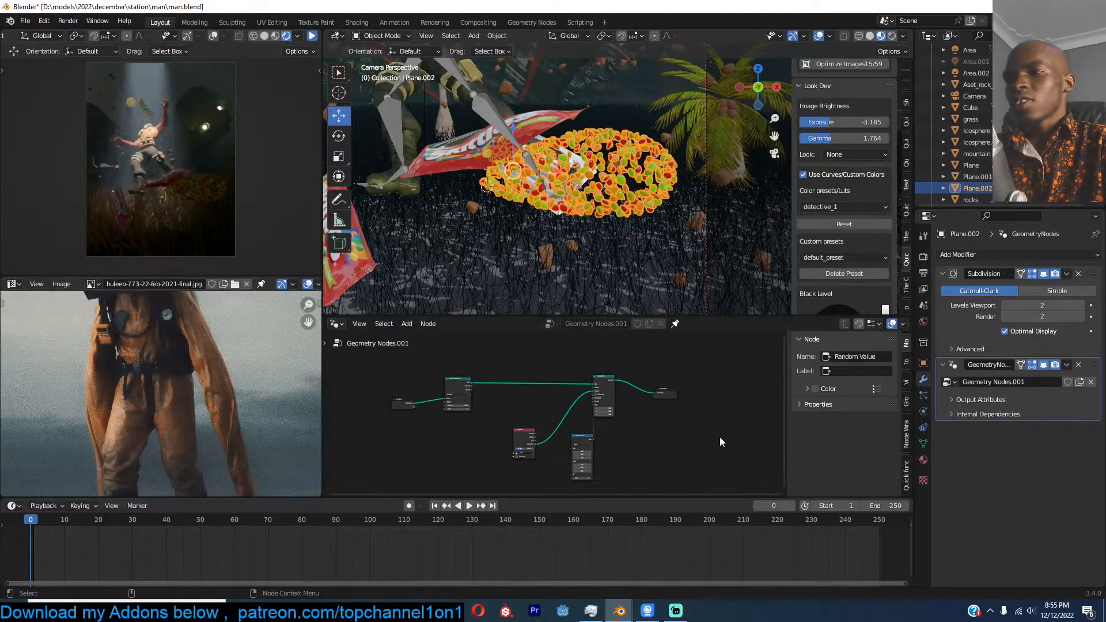
pyautogui.moveTo(605, 433); pyautogui.dragTo(539, 459, button='middle')
pyautogui.scroll(5, 539, 458)
pyautogui.moveTo(632, 427); pyautogui.dragTo(735, 398)
pyautogui.scroll(2, 674, 404)
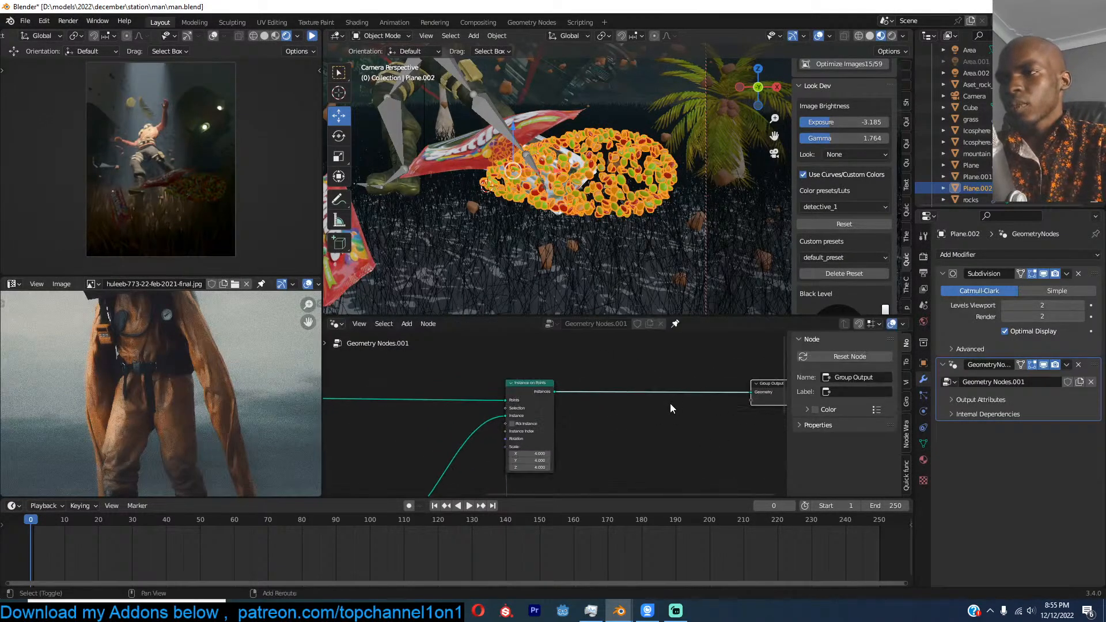
pyautogui.hotkey('shift', 'a')
pyautogui.write('set')
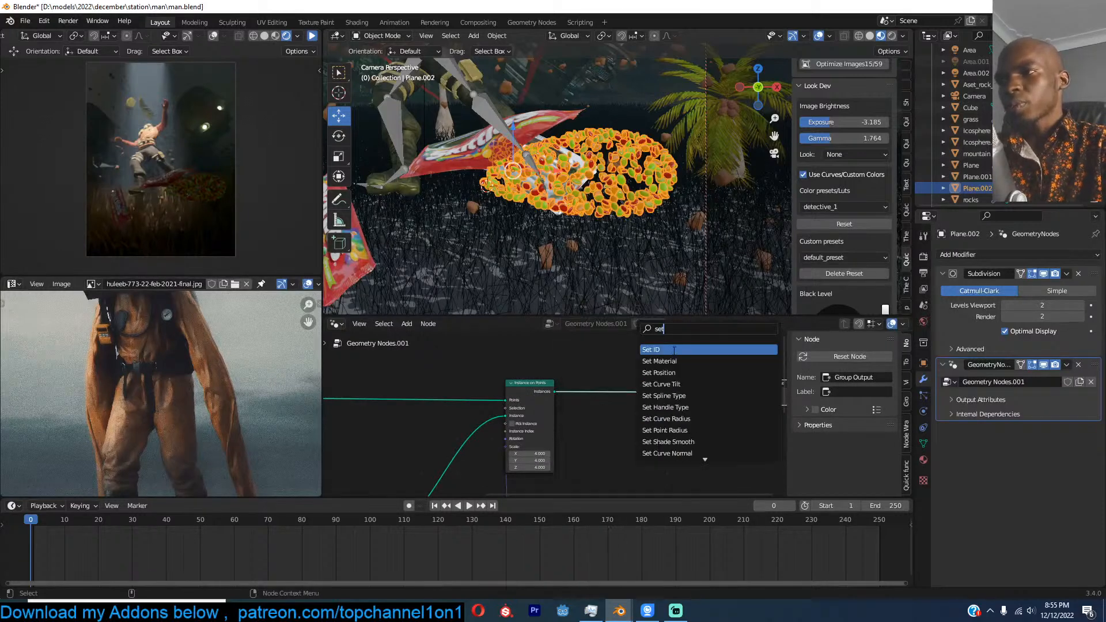
pyautogui.click(674, 371)
# Step: Add a Normal node between Instance on Points and Set Position, below the main link
pyautogui.moveTo(636, 450); pyautogui.dragTo(599, 383, button='middle')
pyautogui.hotkey('shift', 'a')
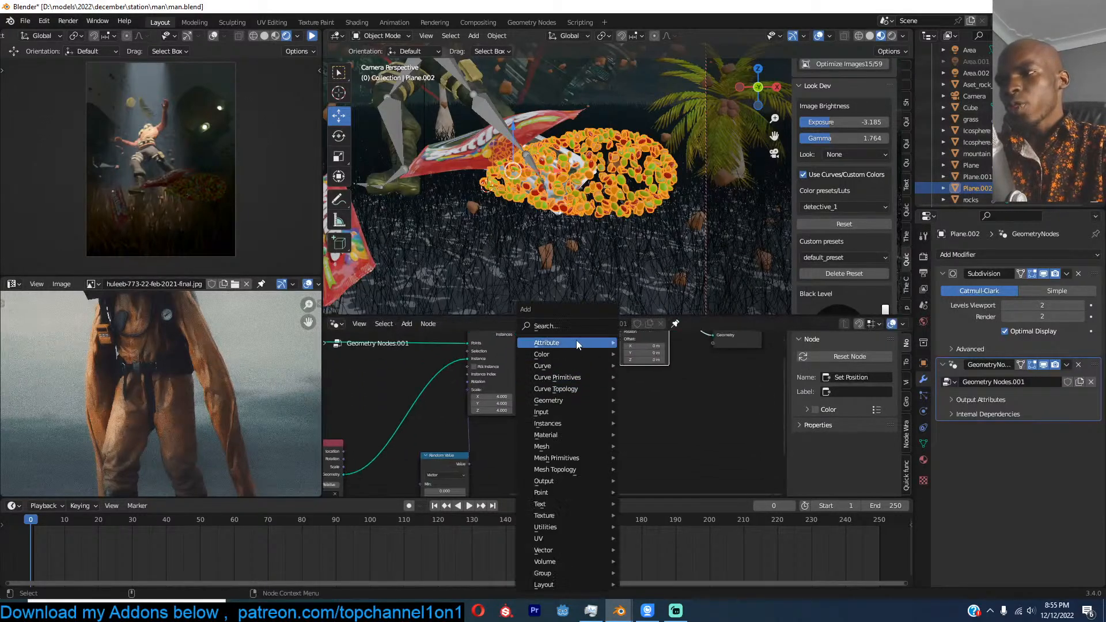
pyautogui.click(579, 329)
pyautogui.write('norma')
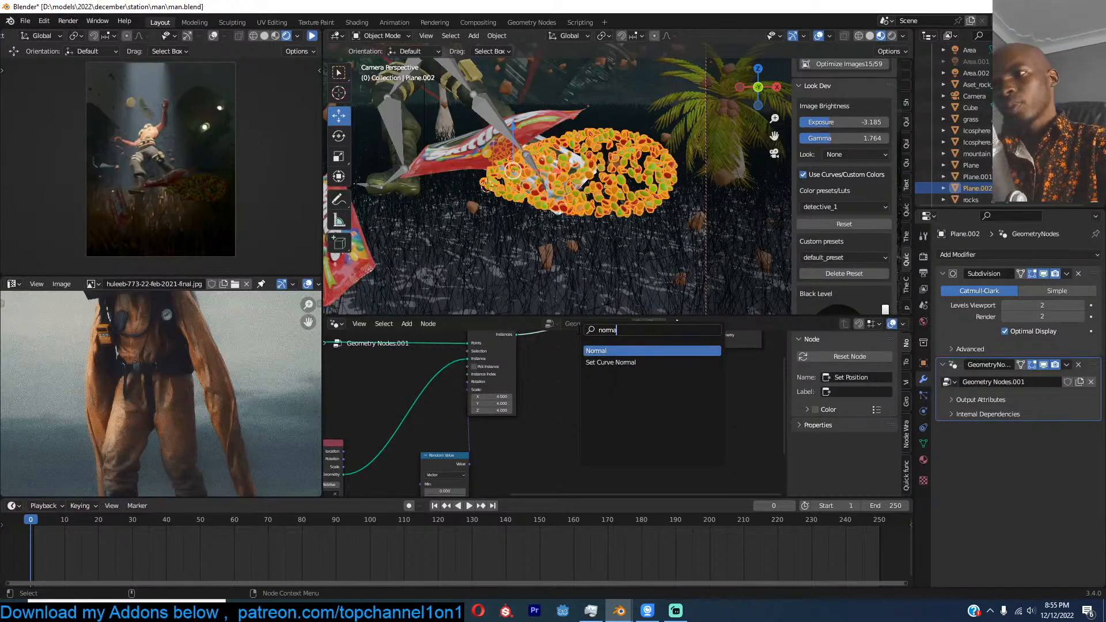
pyautogui.press('Return')
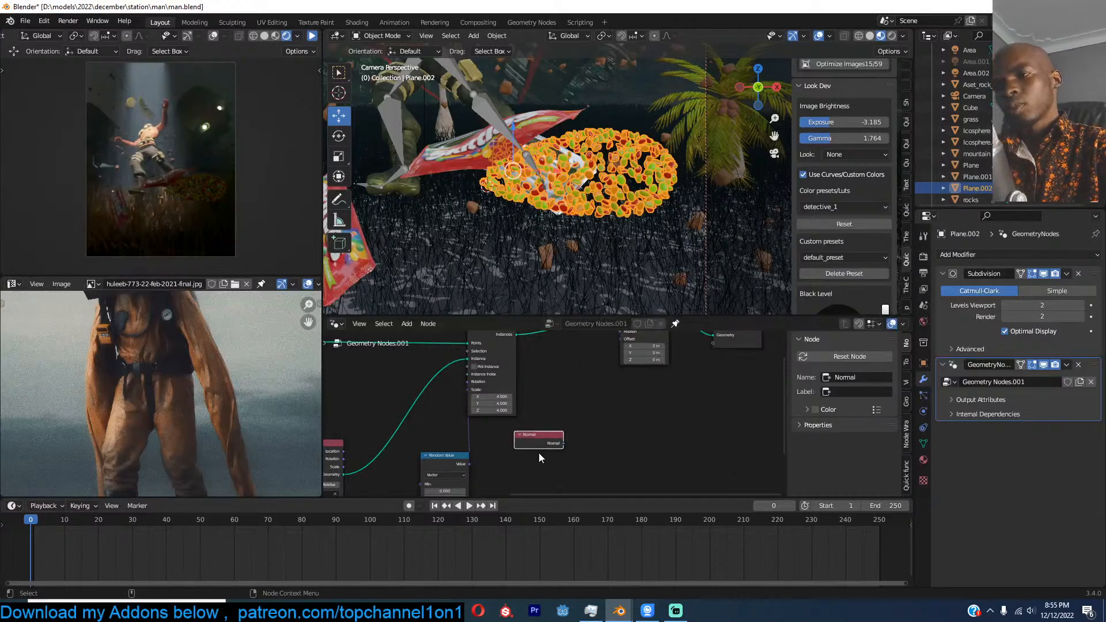
pyautogui.click(561, 410)
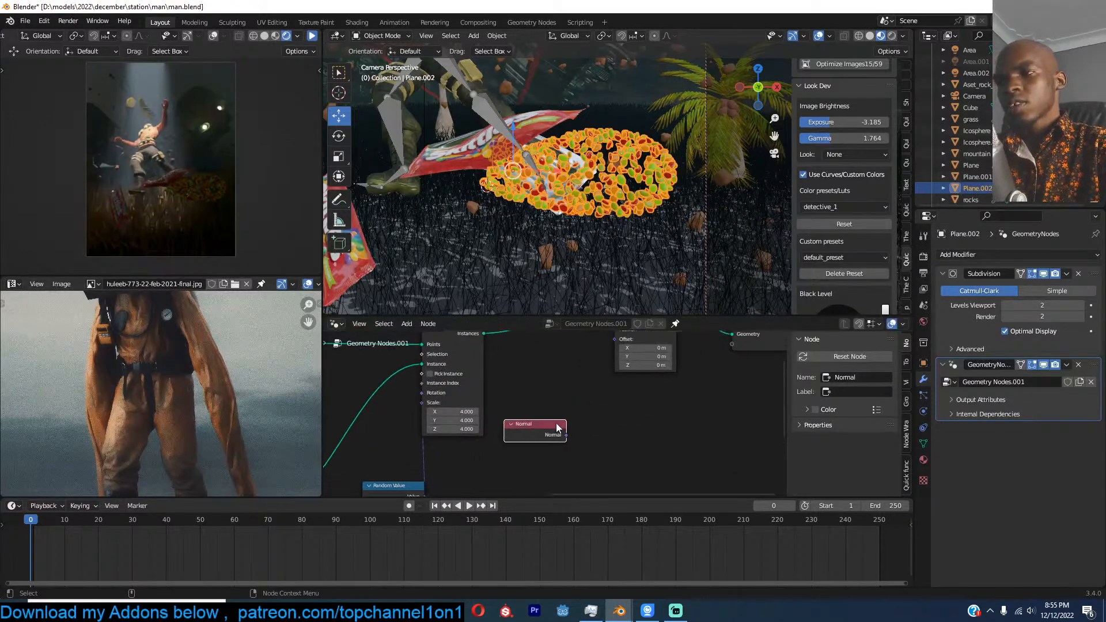
# Step: Add a Vector Math node fed by the Normal node's output and set its operation to Scale
pyautogui.hotkey('shift', 'a')
pyautogui.click(631, 326)
pyautogui.write('vec')
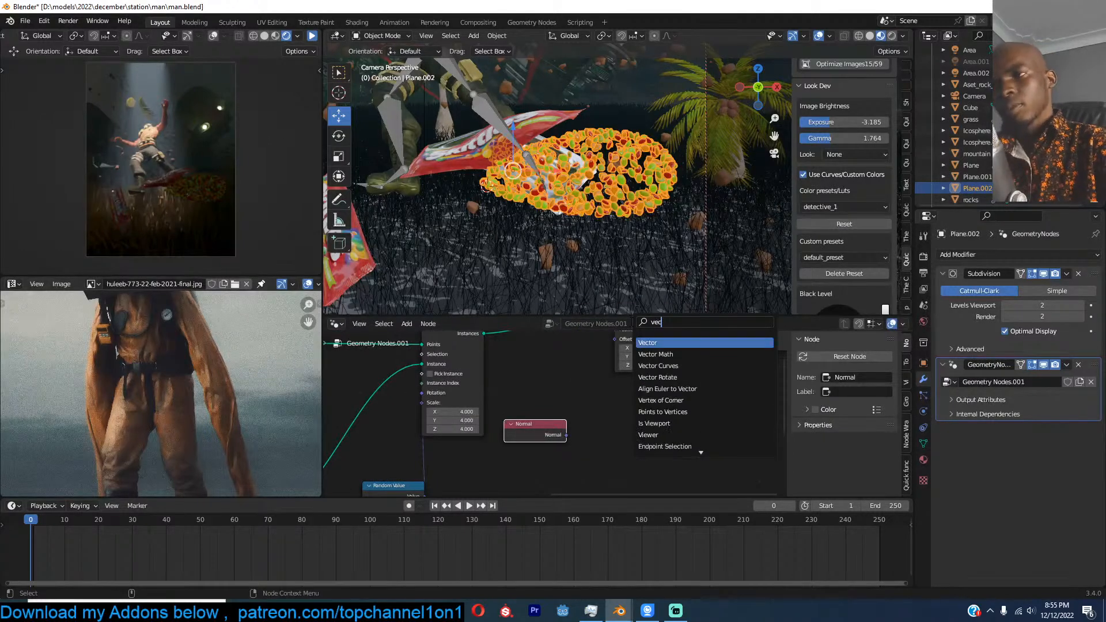
pyautogui.click(657, 355)
pyautogui.moveTo(560, 431); pyautogui.dragTo(632, 432)
pyautogui.click(668, 421)
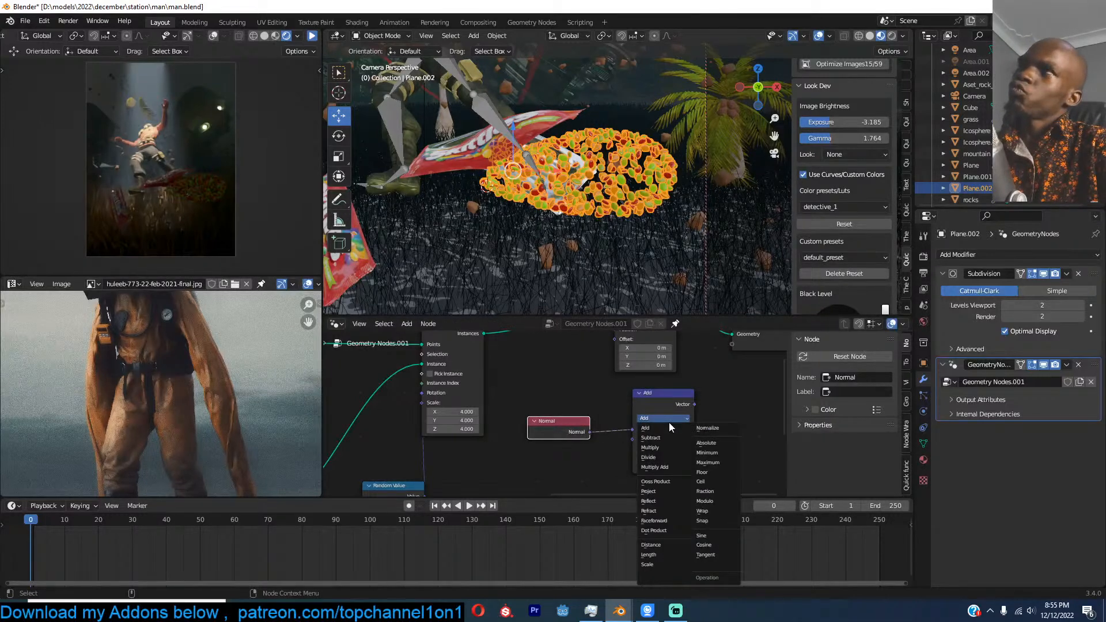
pyautogui.click(649, 564)
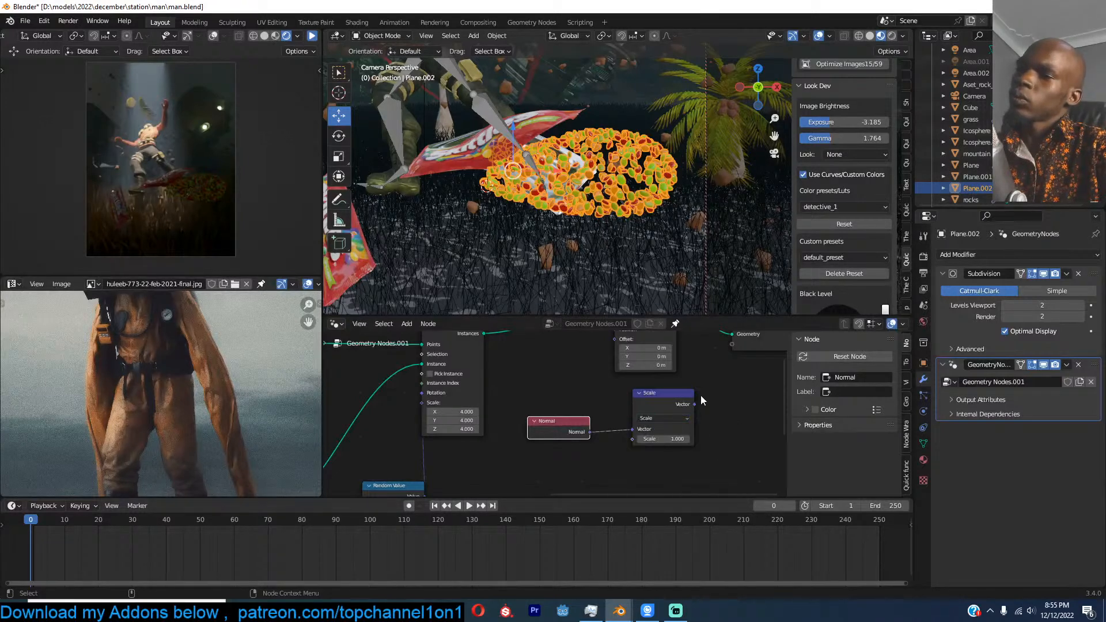
# Step: Link the Scale node's Vector output to Set Position's Offset input
pyautogui.moveTo(694, 404); pyautogui.dragTo(615, 396)
pyautogui.moveTo(632, 429); pyautogui.dragTo(625, 368, button='middle')
pyautogui.moveTo(663, 447); pyautogui.dragTo(664, 449)
pyautogui.moveTo(607, 343); pyautogui.dragTo(611, 360, button='middle')
pyautogui.moveTo(613, 348); pyautogui.dragTo(611, 359)
# Step: Try a factor of 4.000 on the Scale node and undo it
pyautogui.moveTo(660, 462); pyautogui.dragTo(700, 462)
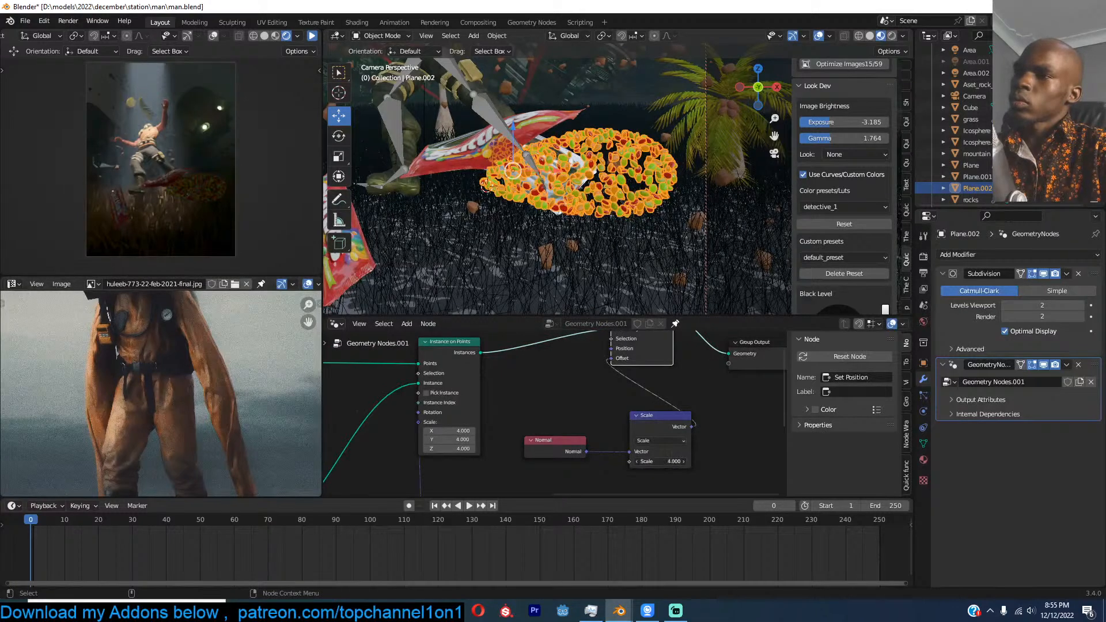
pyautogui.hotkey('ctrl', 'z')
pyautogui.moveTo(665, 440); pyautogui.dragTo(615, 450, button='middle')
pyautogui.scroll(-1, 615, 440)
pyautogui.scroll(-2, 641, 454)
pyautogui.click(680, 611)
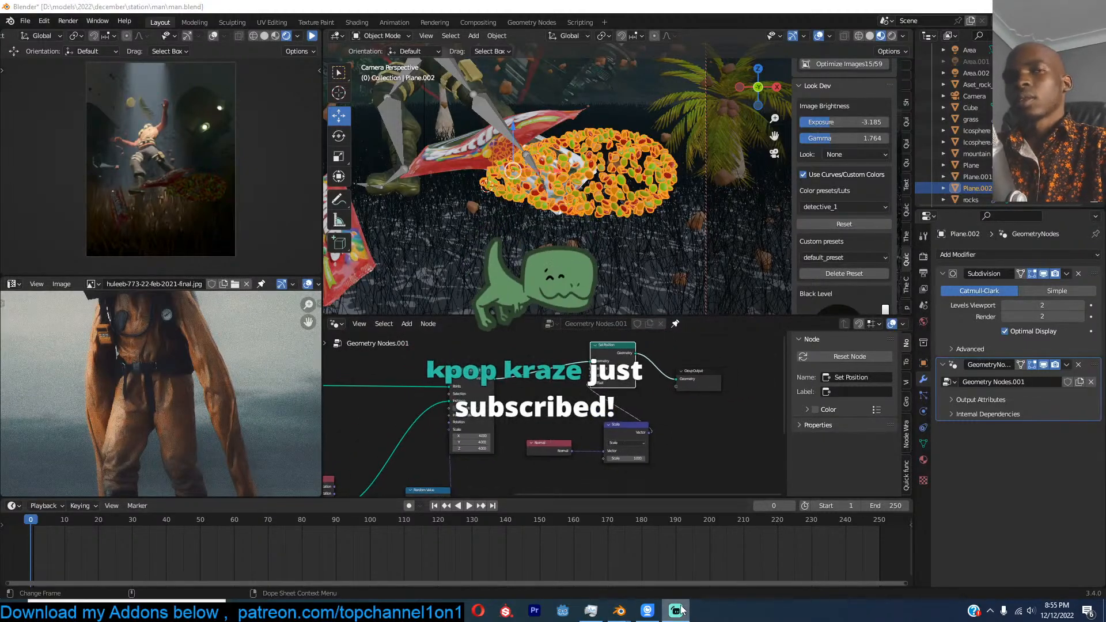
pyautogui.click(681, 610)
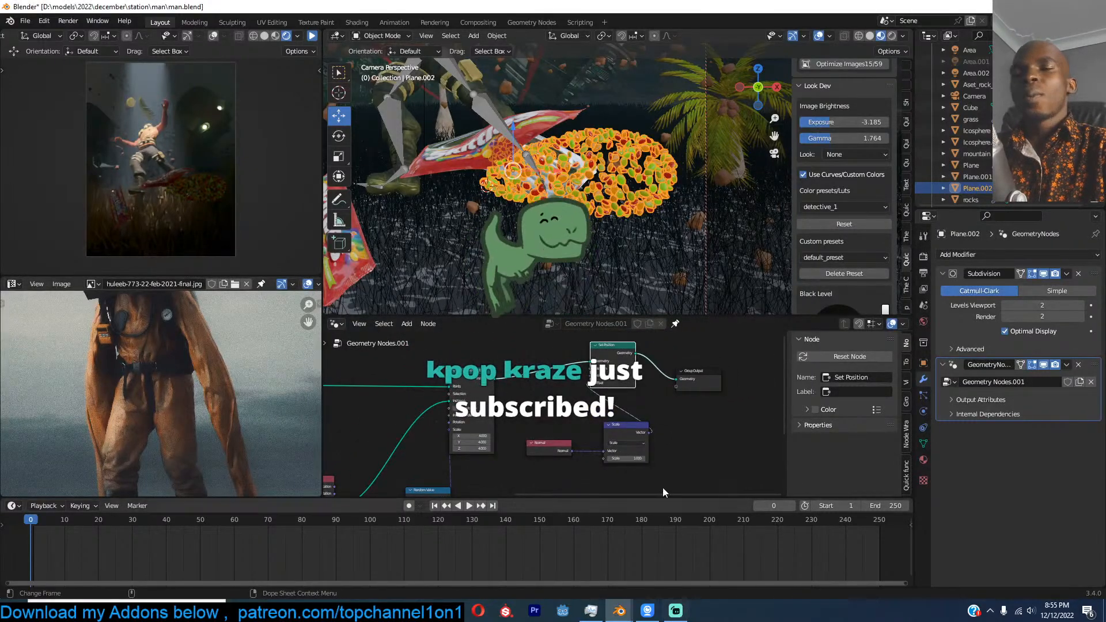
# Step: Move the Group Output node farther away from Set Position and save the file
pyautogui.scroll(-1, 668, 432)
pyautogui.moveTo(668, 431); pyautogui.dragTo(594, 440, button='middle')
pyautogui.scroll(1, 594, 438)
pyautogui.moveTo(617, 388); pyautogui.dragTo(707, 390)
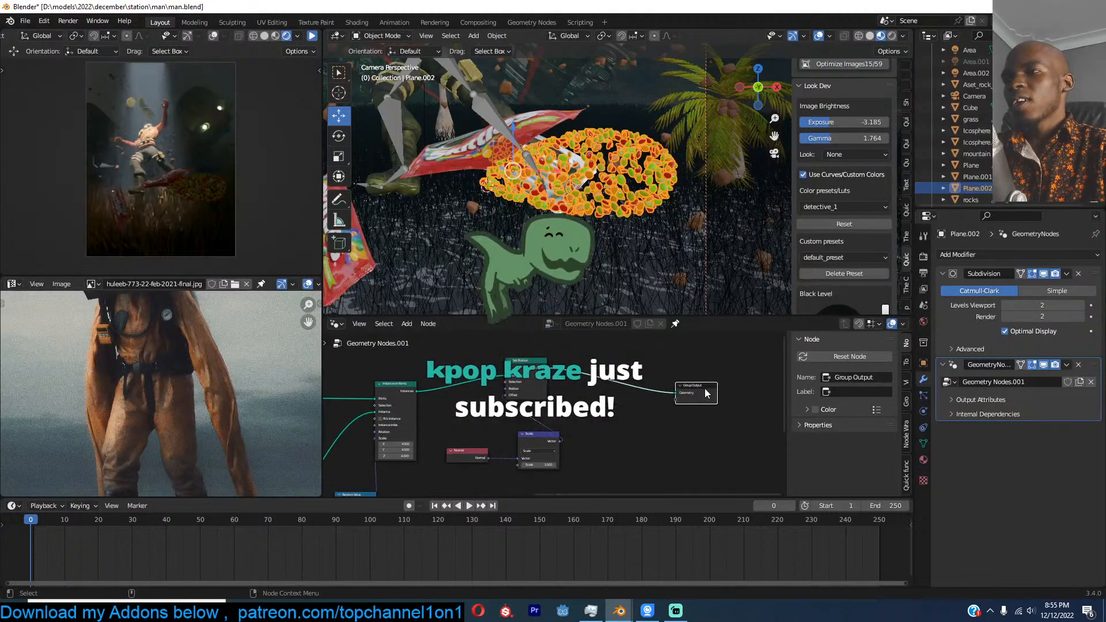
pyautogui.moveTo(546, 414); pyautogui.dragTo(660, 430, button='middle')
pyautogui.moveTo(597, 366); pyautogui.dragTo(550, 385, button='middle')
pyautogui.scroll(1, 666, 389)
pyautogui.scroll(1, 666, 388)
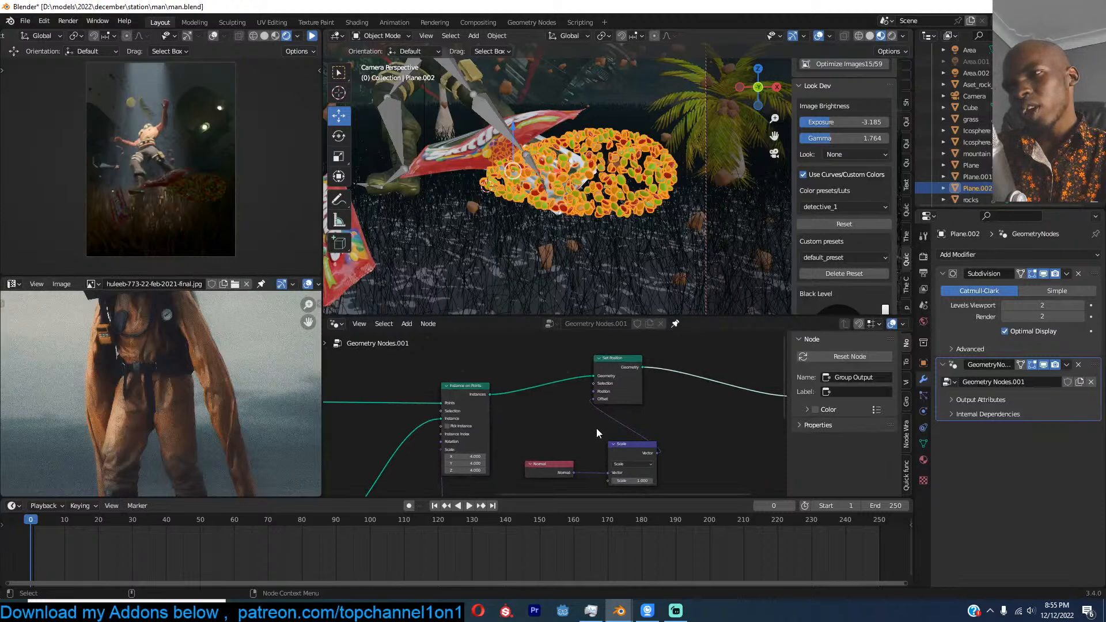
pyautogui.moveTo(597, 435); pyautogui.dragTo(617, 420, button='middle')
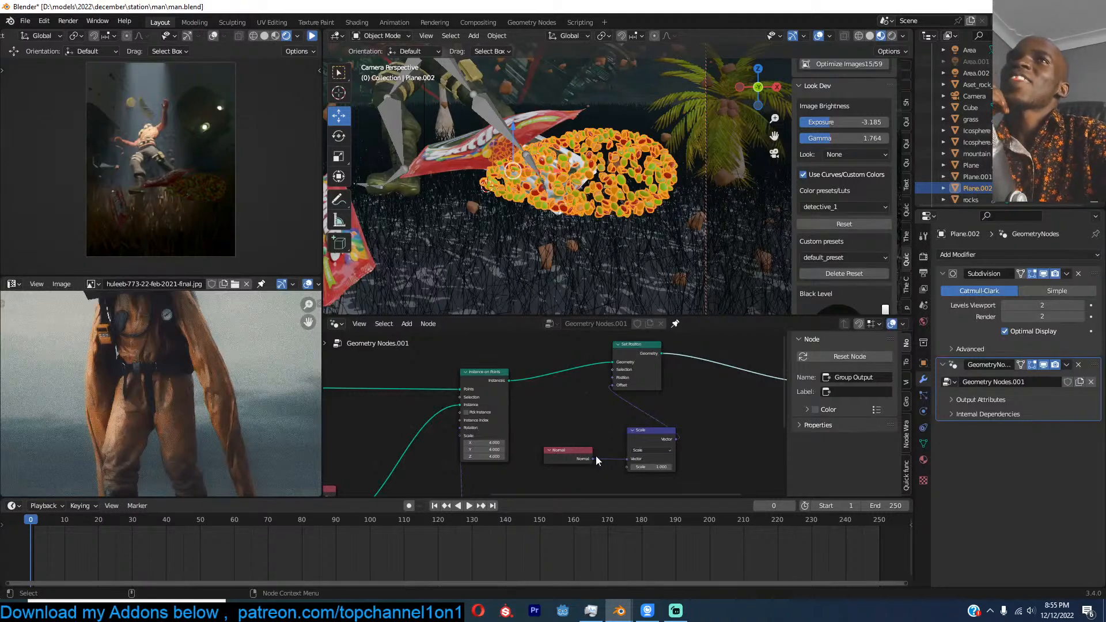
pyautogui.scroll(-2, 624, 440)
pyautogui.hotkey('ctrl', 's')
pyautogui.moveTo(462, 398); pyautogui.dragTo(555, 362, button='middle')
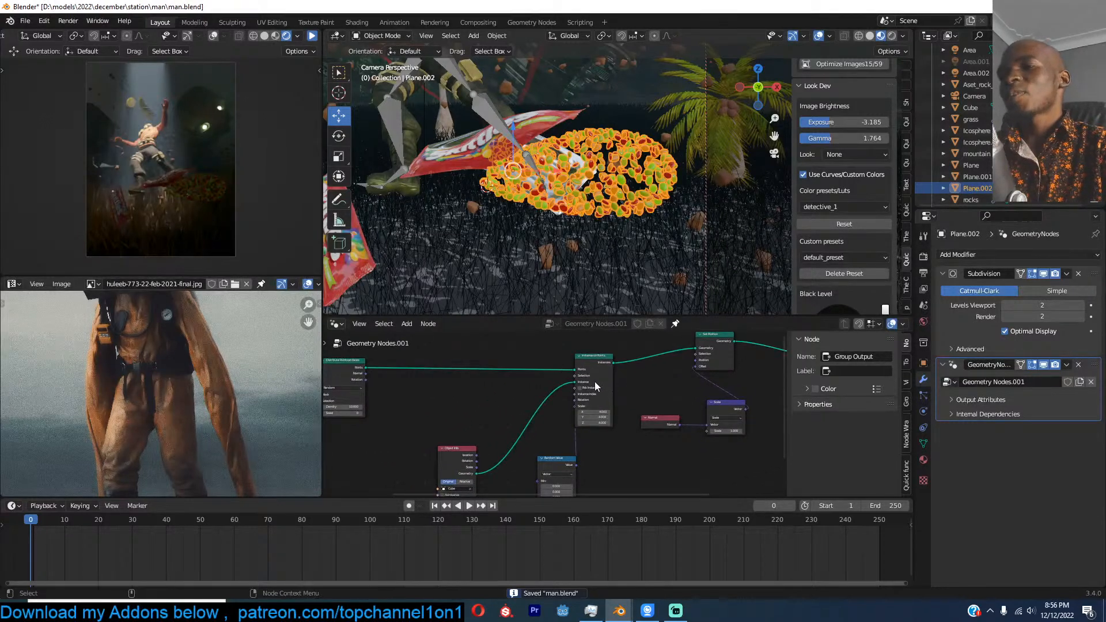
# Step: Search the available nodes for one whose name starts with "trans"
pyautogui.moveTo(446, 407); pyautogui.dragTo(508, 413, button='middle')
pyautogui.scroll(1, 509, 413)
pyautogui.hotkey('shift', 'a')
pyautogui.click(485, 333)
pyautogui.write('tra')
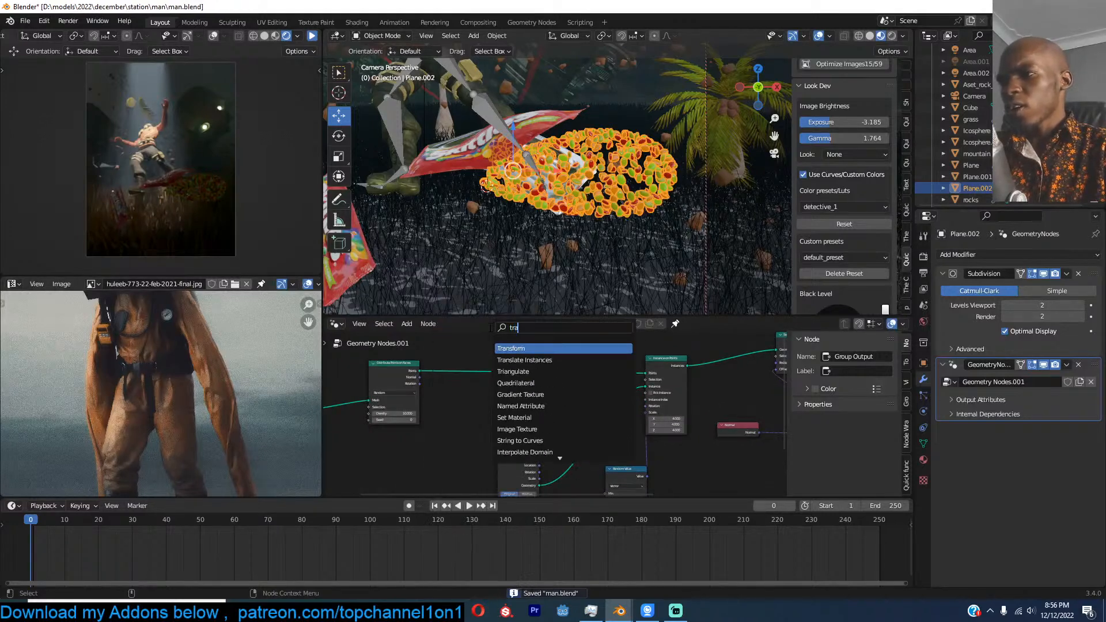
pyautogui.write('nfe')
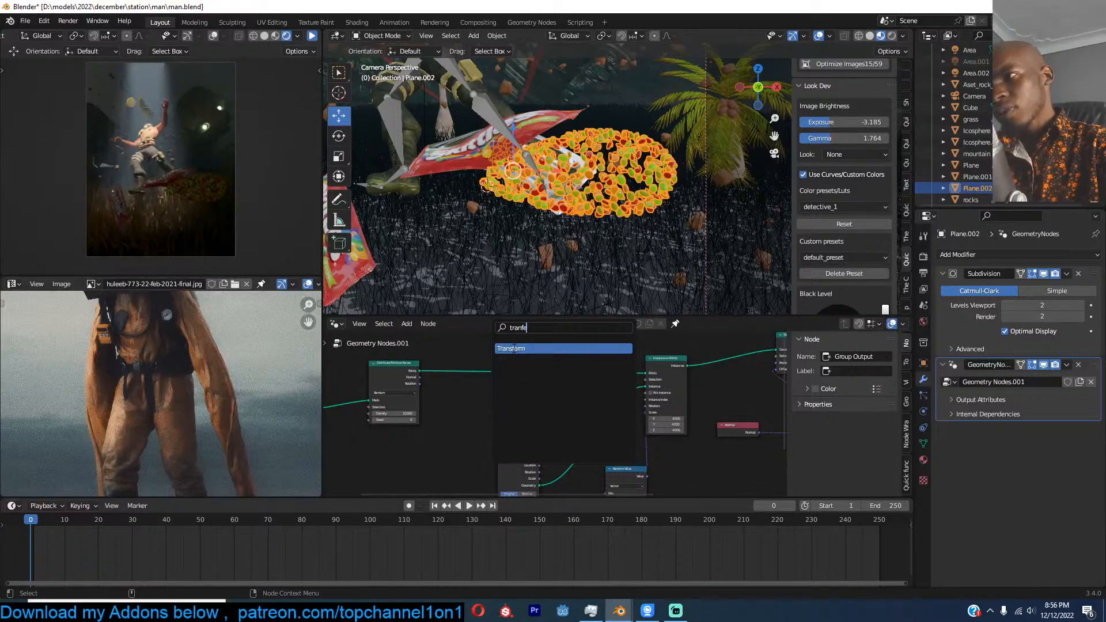
pyautogui.press('BackSpace')
pyautogui.press('BackSpace')
pyautogui.press('BackSpace')
pyautogui.press('BackSpace')
pyautogui.write('ans')
pyautogui.press('BackSpace')
pyautogui.press('BackSpace')
pyautogui.press('BackSpace')
pyautogui.press('BackSpace')
pyautogui.press('BackSpace')
# Step: Insert a Capture Attribute node on the link between Distribute Points on Faces and Instance on Points
pyautogui.write('cap')
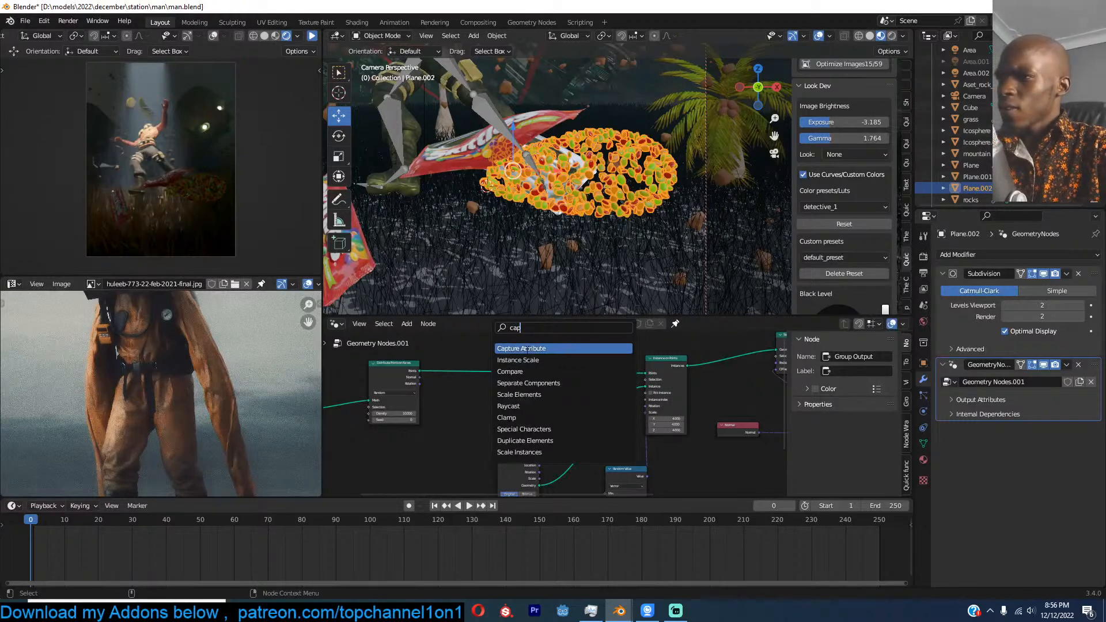
pyautogui.click(521, 349)
pyautogui.click(531, 388)
pyautogui.hotkey('shift', 'a')
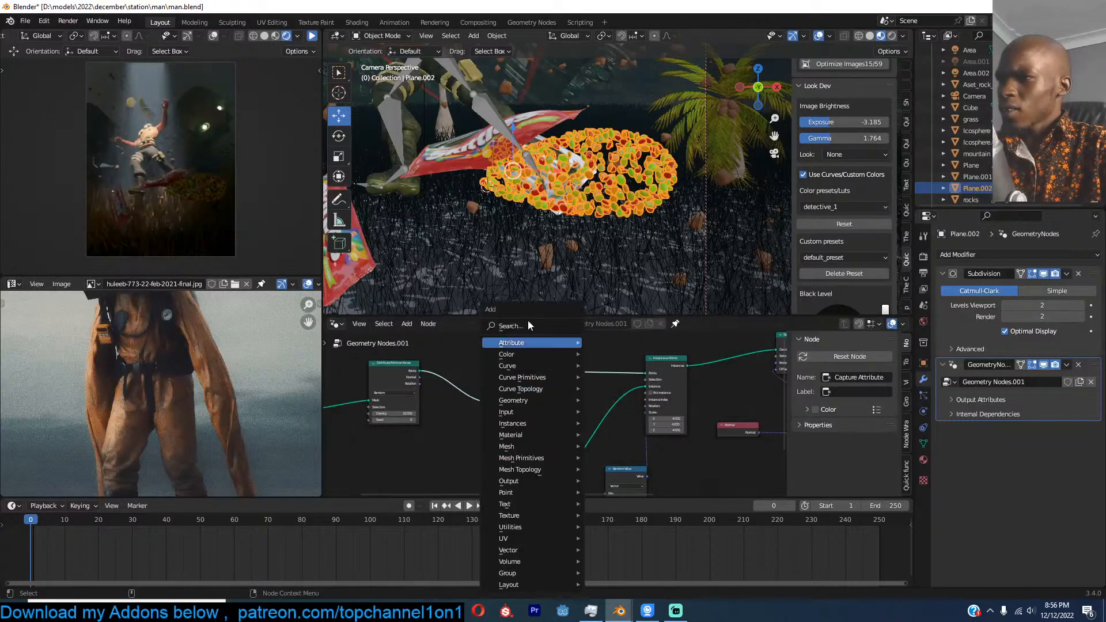
pyautogui.write('tra')
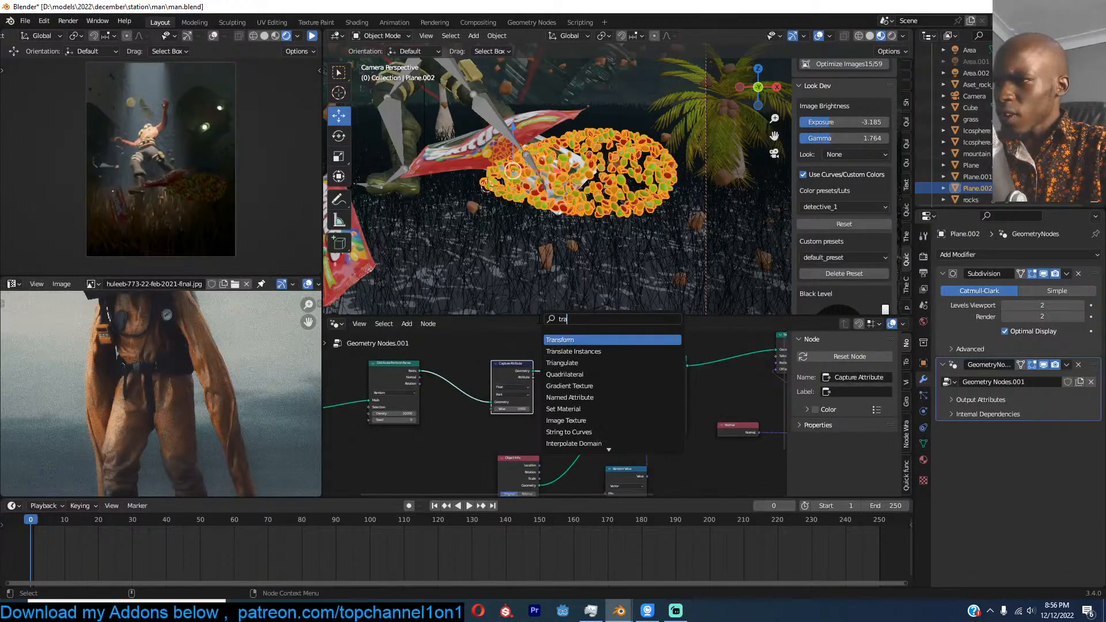
pyautogui.write('ns')
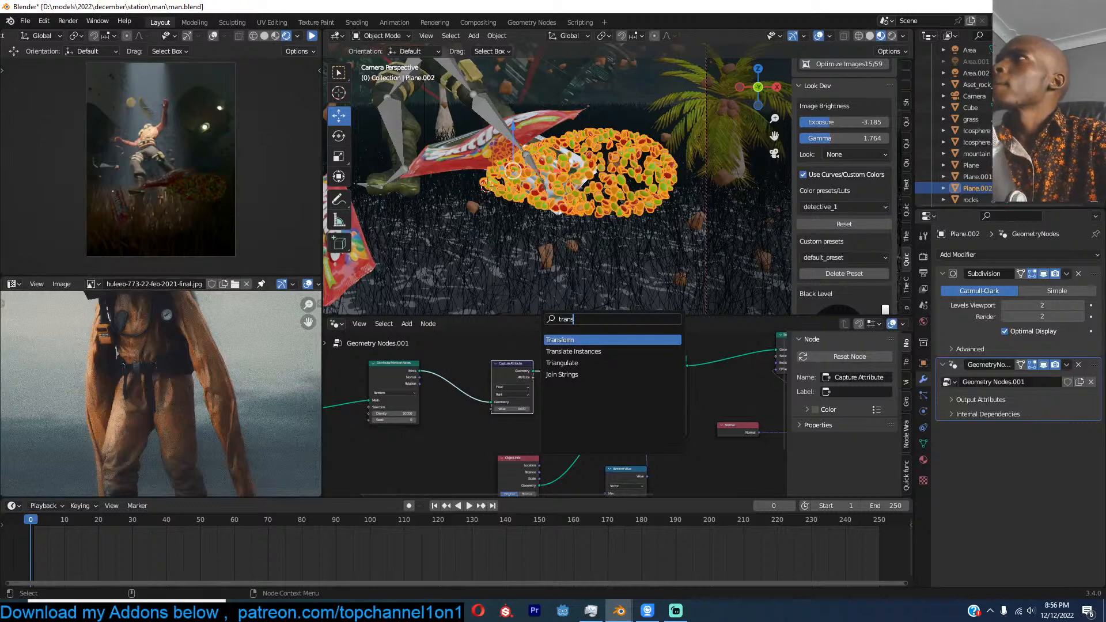
pyautogui.press('Escape')
# Step: Move the Capture Attribute node closer to Instance on Points
pyautogui.scroll(1, 539, 408)
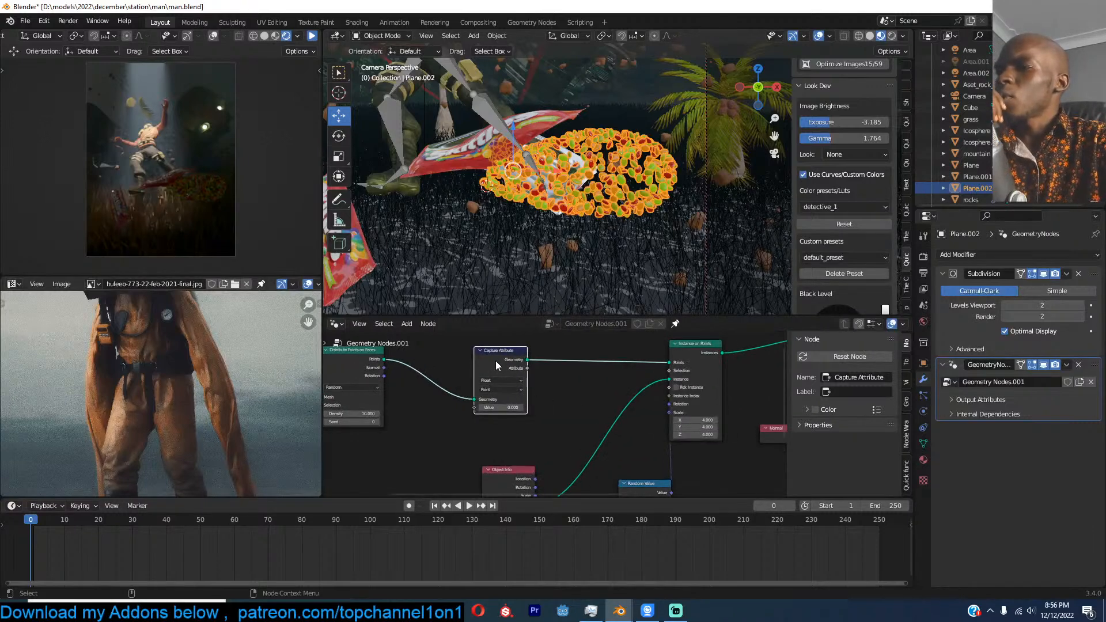
pyautogui.moveTo(498, 357); pyautogui.dragTo(578, 361)
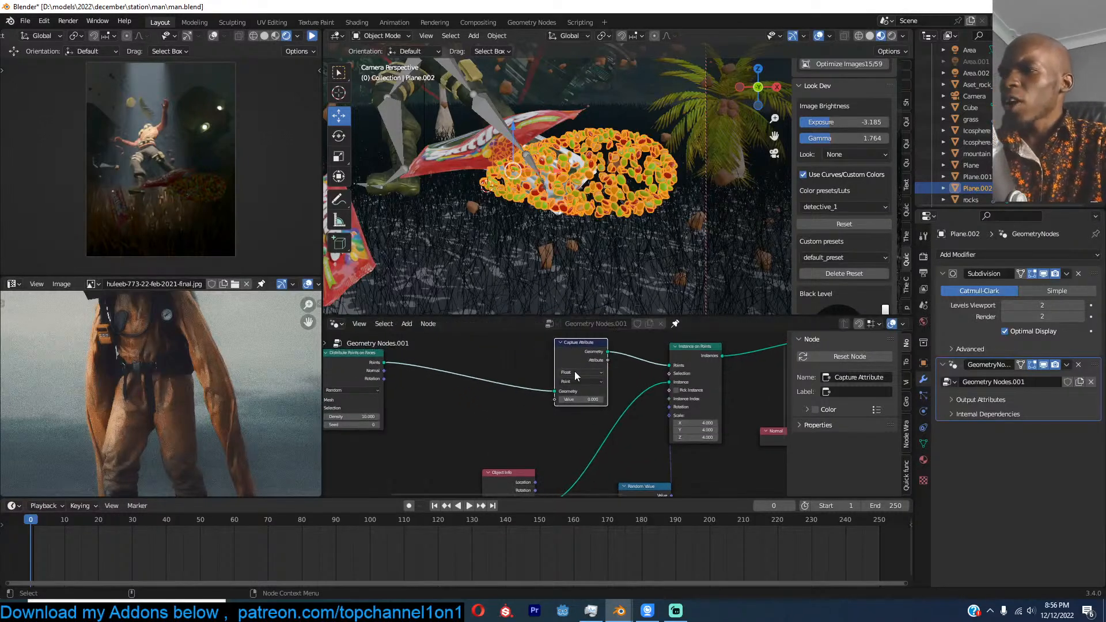
pyautogui.scroll(-3, 577, 385)
pyautogui.moveTo(531, 382); pyautogui.dragTo(492, 383, button='middle')
pyautogui.scroll(1, 700, 403)
# Step: Duplicate the Normal node and place the copy before the Capture Attribute node, below the main link
pyautogui.moveTo(699, 402); pyautogui.dragTo(668, 427, button='middle')
pyautogui.click(605, 413)
pyautogui.hotkey('shift', 'd')
pyautogui.click(325, 416)
pyautogui.scroll(4, 437, 405)
pyautogui.moveTo(357, 417); pyautogui.dragTo(402, 419)
pyautogui.moveTo(403, 418); pyautogui.dragTo(409, 448, button='middle')
# Step: Set Capture Attribute's data type to Vector and link the duplicated Normal node to its Value input
pyautogui.click(540, 377)
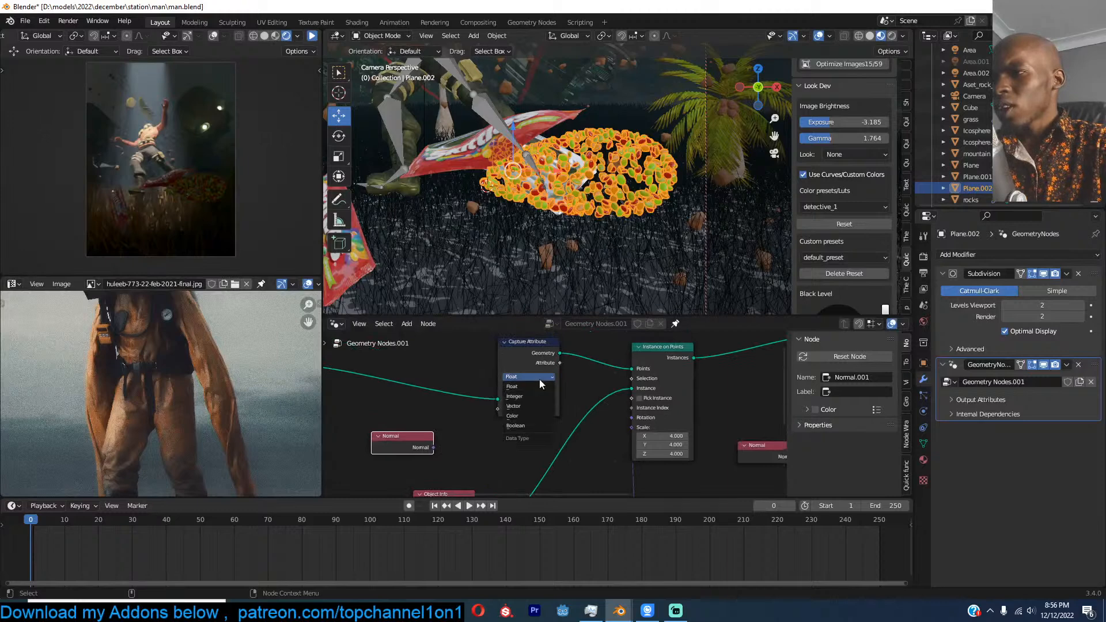
pyautogui.click(522, 407)
pyautogui.moveTo(432, 447); pyautogui.dragTo(506, 410)
pyautogui.scroll(-1, 644, 410)
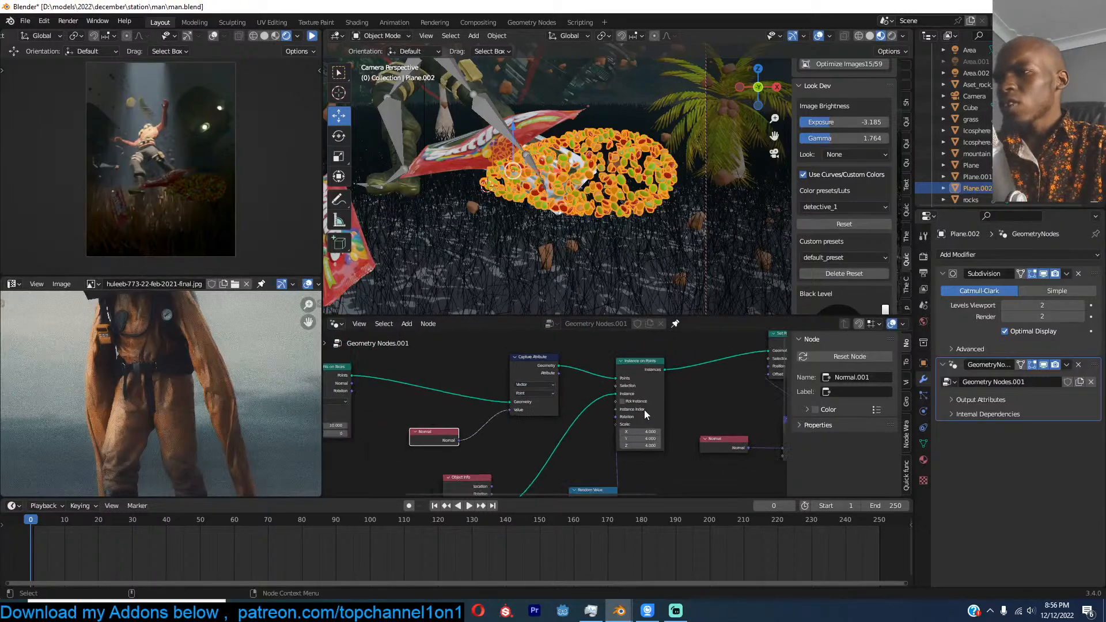
# Step: Feed Capture Attribute's Attribute output into the Scale node's Vector, delete the old Normal node there, and save the file
pyautogui.moveTo(644, 410); pyautogui.dragTo(484, 413, button='middle')
pyautogui.moveTo(397, 371); pyautogui.dragTo(642, 454)
pyautogui.click(572, 452)
pyautogui.press('x')
pyautogui.moveTo(403, 408); pyautogui.dragTo(488, 405, button='middle')
pyautogui.scroll(3, 488, 405)
pyautogui.hotkey('ctrl', 's')
# Step: Try raising the Scale node's factor to 3.300
pyautogui.scroll(-3, 636, 429)
pyautogui.moveTo(636, 428); pyautogui.dragTo(498, 430, button='middle')
pyautogui.moveTo(623, 458); pyautogui.dragTo(651, 458)
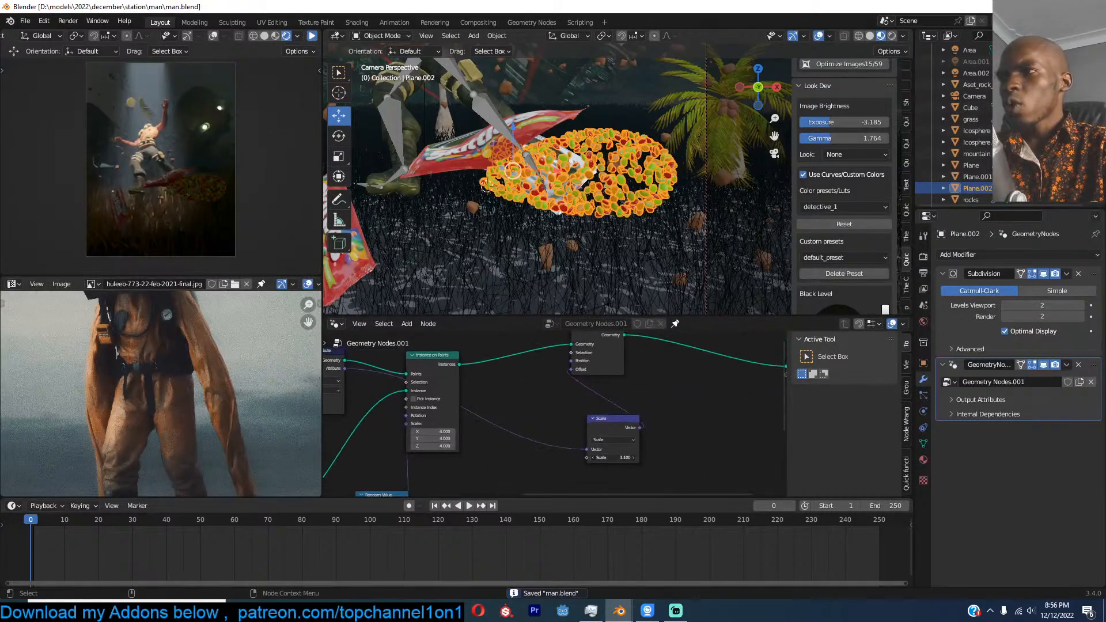
pyautogui.moveTo(508, 430); pyautogui.dragTo(585, 440, button='middle')
pyautogui.moveTo(370, 396); pyautogui.dragTo(402, 397, button='middle')
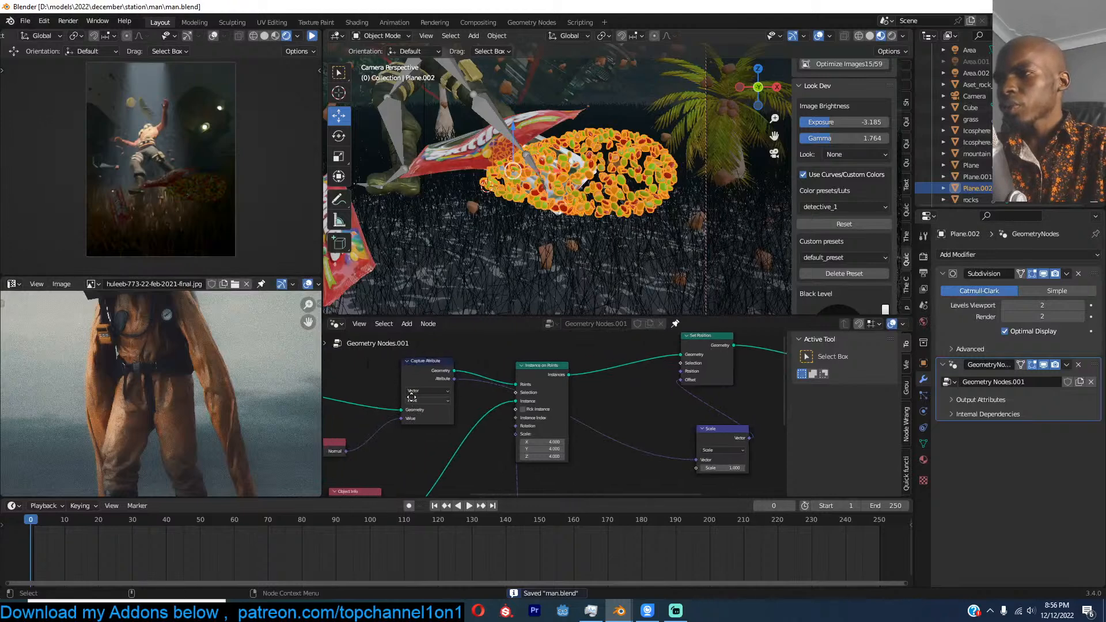
pyautogui.scroll(2, 414, 398)
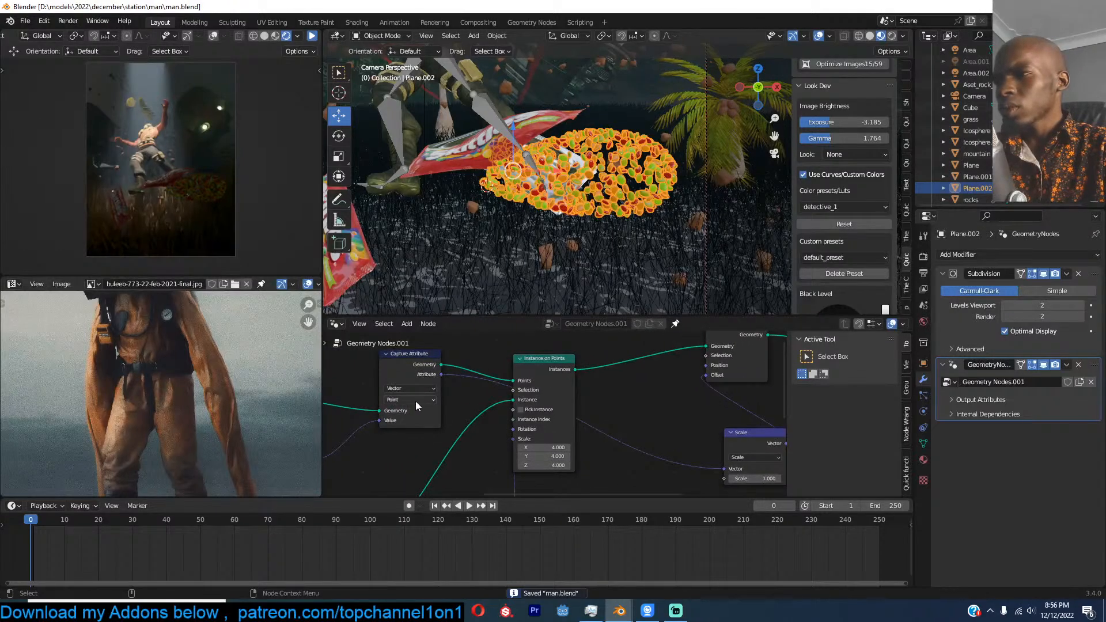
# Step: Move the Capture Attribute node onto the link between Group Input and Distribute Points on Faces
pyautogui.moveTo(418, 410); pyautogui.dragTo(726, 407, button='middle')
pyautogui.scroll(-2, 630, 396)
pyautogui.moveTo(465, 395); pyautogui.dragTo(588, 373)
pyautogui.moveTo(729, 368); pyautogui.dragTo(532, 389)
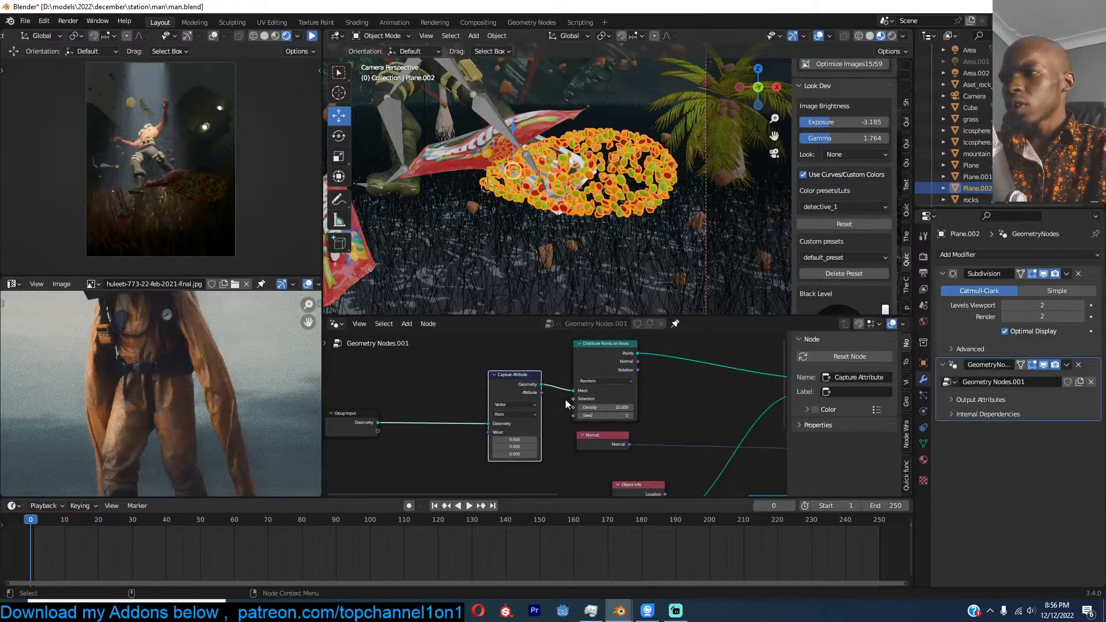
# Step: Link the Normal node to the relocated Capture Attribute's Value and its Attribute output to the Scale node's Vector
pyautogui.moveTo(595, 438); pyautogui.dragTo(402, 470)
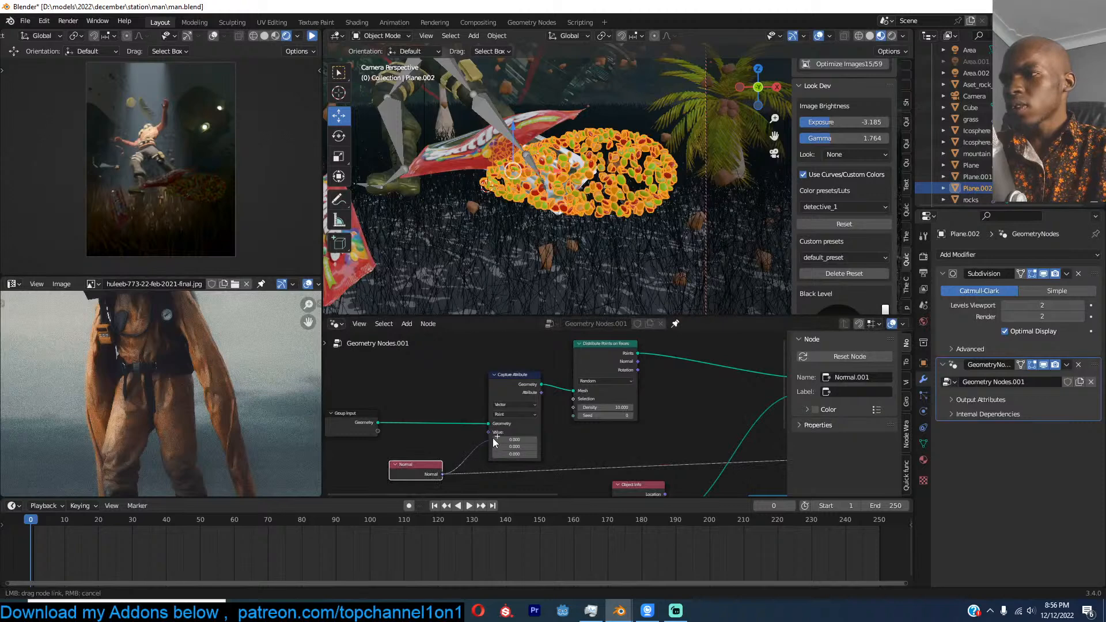
pyautogui.scroll(-2, 590, 431)
pyautogui.moveTo(590, 431); pyautogui.dragTo(469, 413, button='middle')
pyautogui.moveTo(410, 380); pyautogui.dragTo(626, 430)
# Step: Add a Noise Texture node and link its Fac output to the Scale node's Scale input
pyautogui.moveTo(710, 430); pyautogui.dragTo(600, 396, button='middle')
pyautogui.scroll(3, 600, 396)
pyautogui.hotkey('shift', 'a')
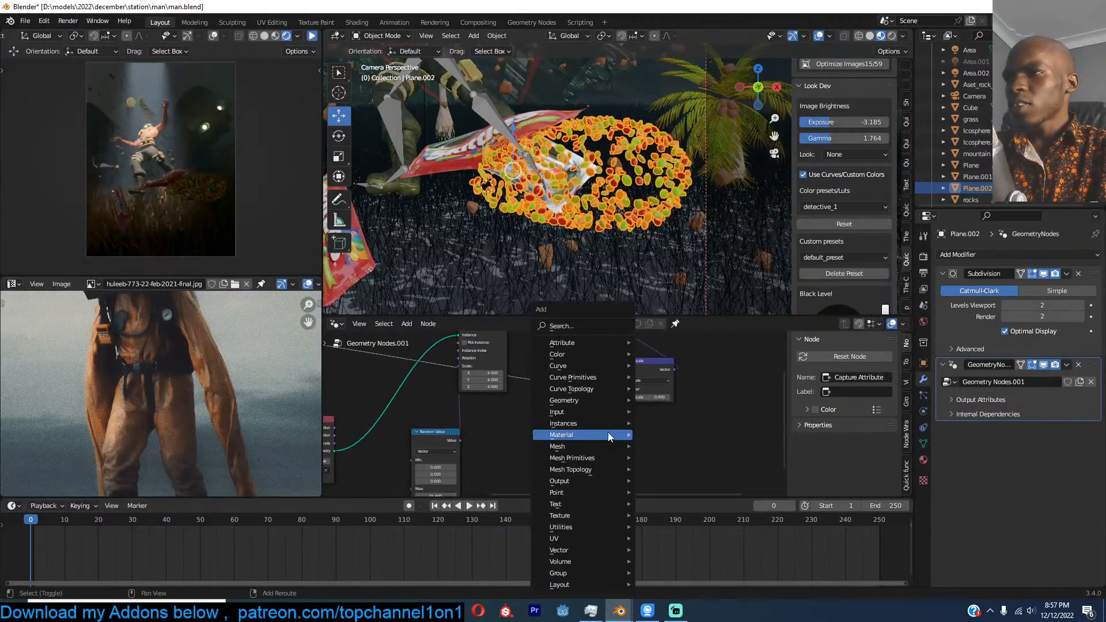
pyautogui.click(576, 326)
pyautogui.write('nois')
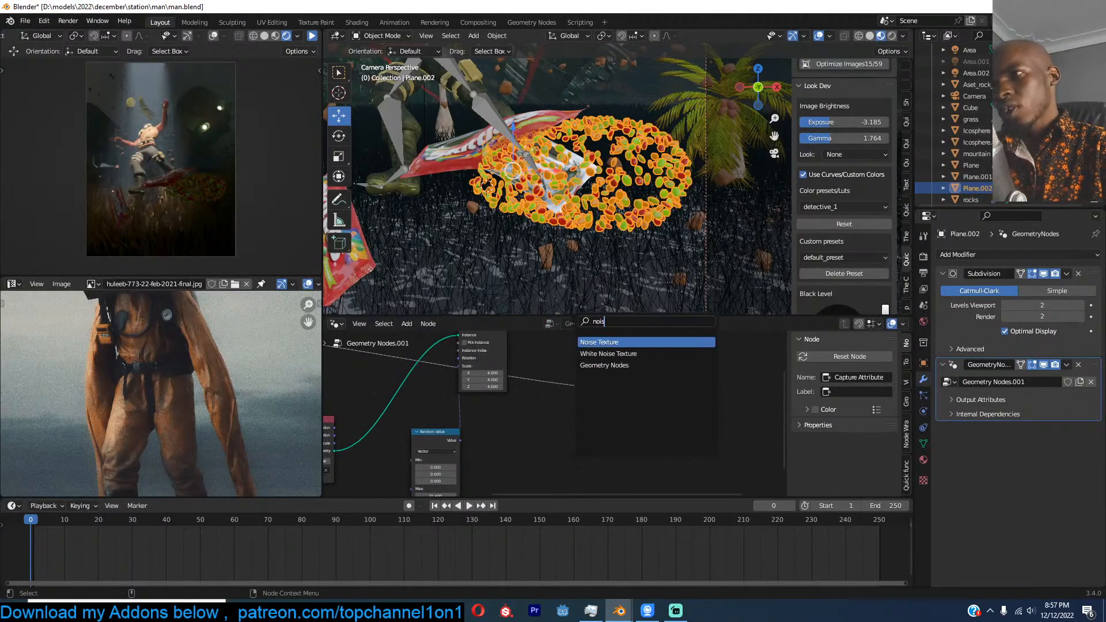
pyautogui.click(588, 342)
pyautogui.click(578, 446)
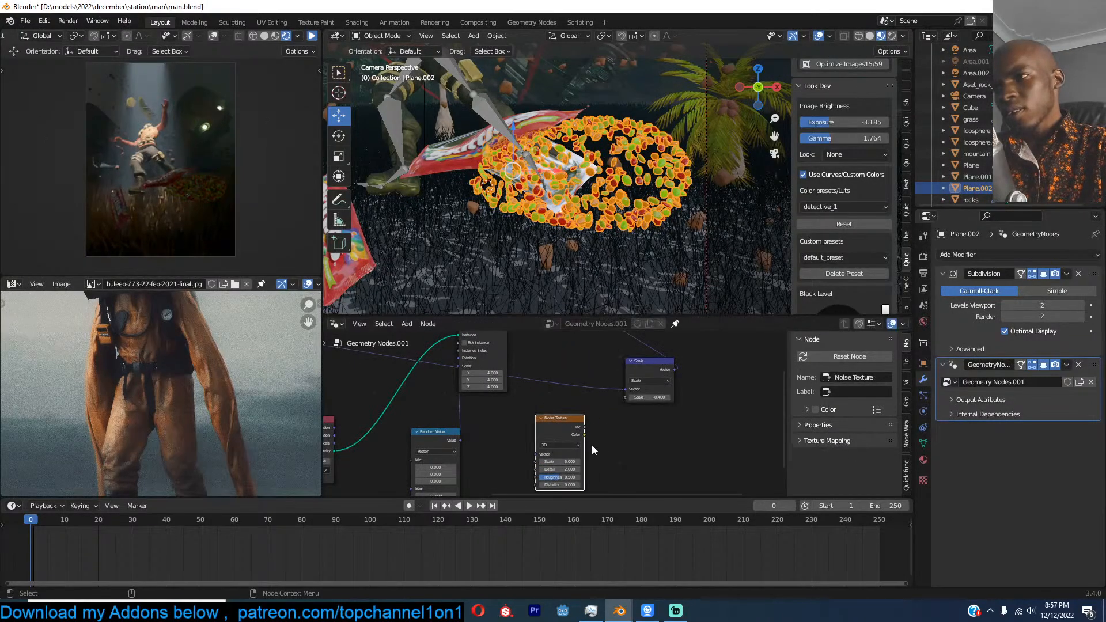
pyautogui.moveTo(583, 428); pyautogui.dragTo(625, 397)
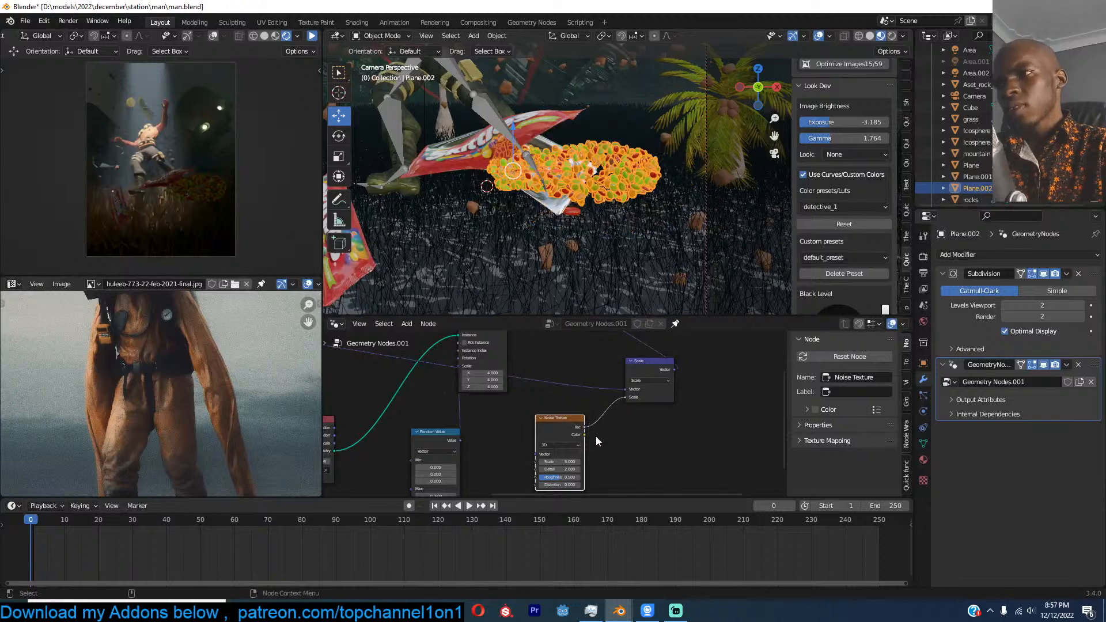
# Step: Set the Noise Texture's scale to about 11.6 and move the node farther from the Scale node
pyautogui.moveTo(593, 433); pyautogui.dragTo(612, 403, button='middle')
pyautogui.moveTo(591, 432); pyautogui.dragTo(633, 432)
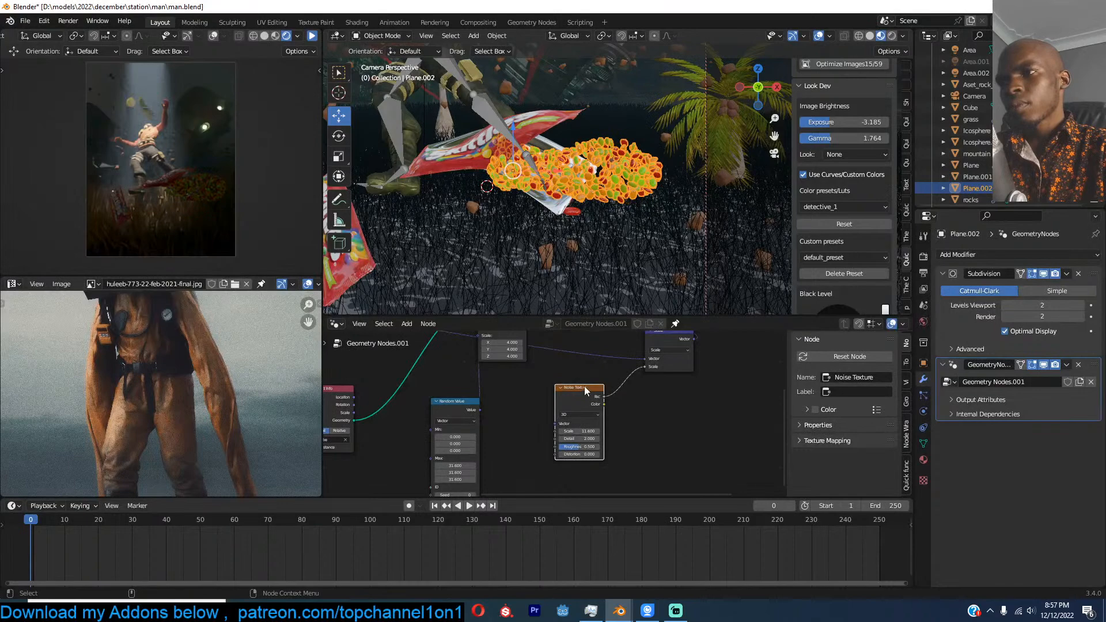
pyautogui.moveTo(586, 387); pyautogui.dragTo(543, 401)
# Step: Insert a Math node on the link between Noise Texture and the Scale node
pyautogui.hotkey('shift', 'a')
pyautogui.click(624, 322)
pyautogui.write('math')
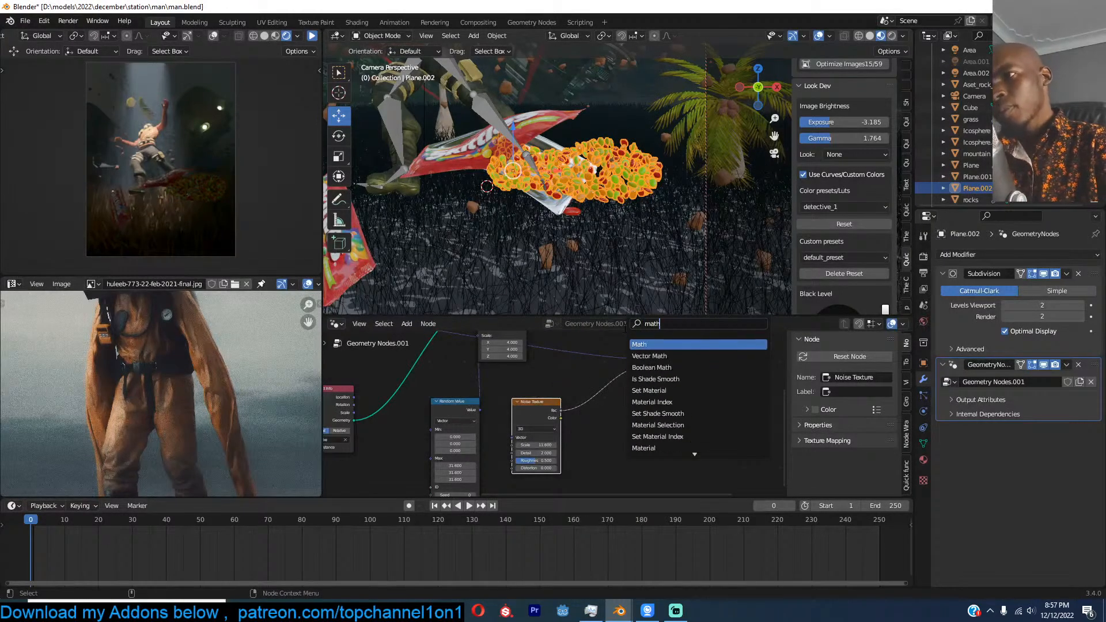
pyautogui.press('Return')
pyautogui.click(611, 400)
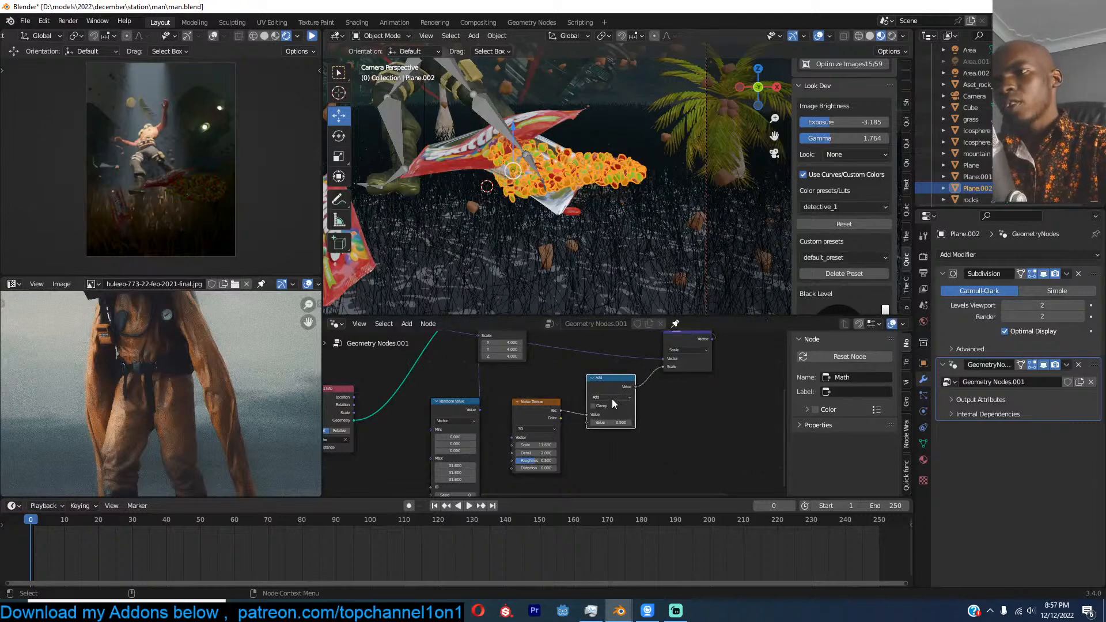
# Step: Set the Math node to Multiply and adjust its value to spread the candies widely around the wrapper
pyautogui.click(609, 397)
pyautogui.click(608, 431)
pyautogui.moveTo(612, 423); pyautogui.dragTo(588, 423)
# Step: Move Set Position farther from Instance on Points and add a Boolean Random Value node above the link between them
pyautogui.moveTo(588, 325); pyautogui.dragTo(558, 424, button='middle')
pyautogui.moveTo(643, 373); pyautogui.dragTo(715, 392)
pyautogui.hotkey('shift', 'a')
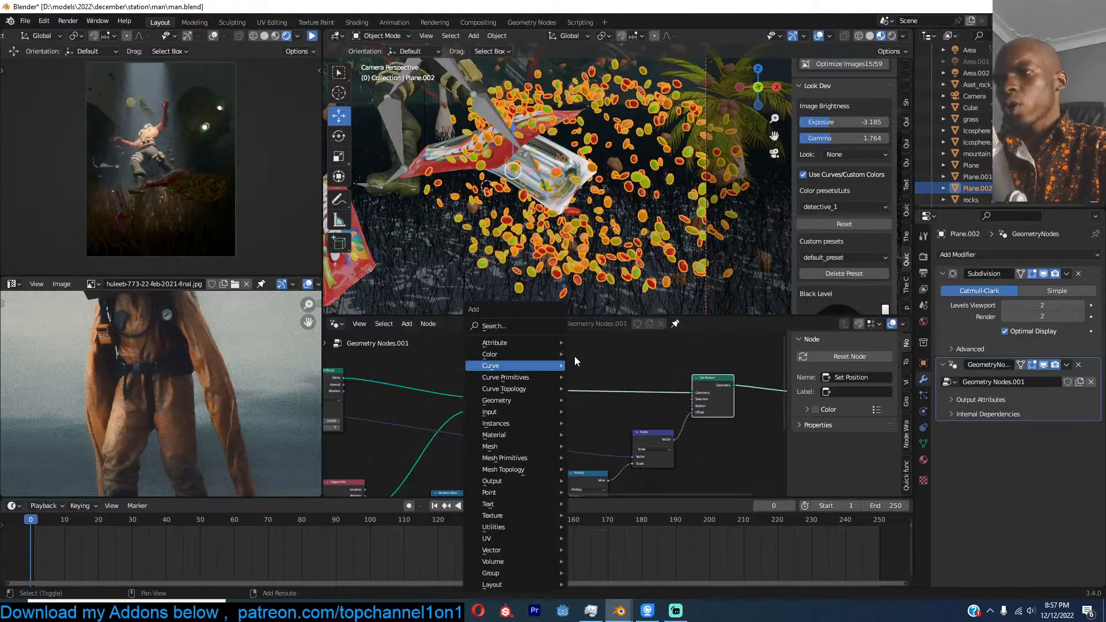
pyautogui.click(513, 326)
pyautogui.write('rand')
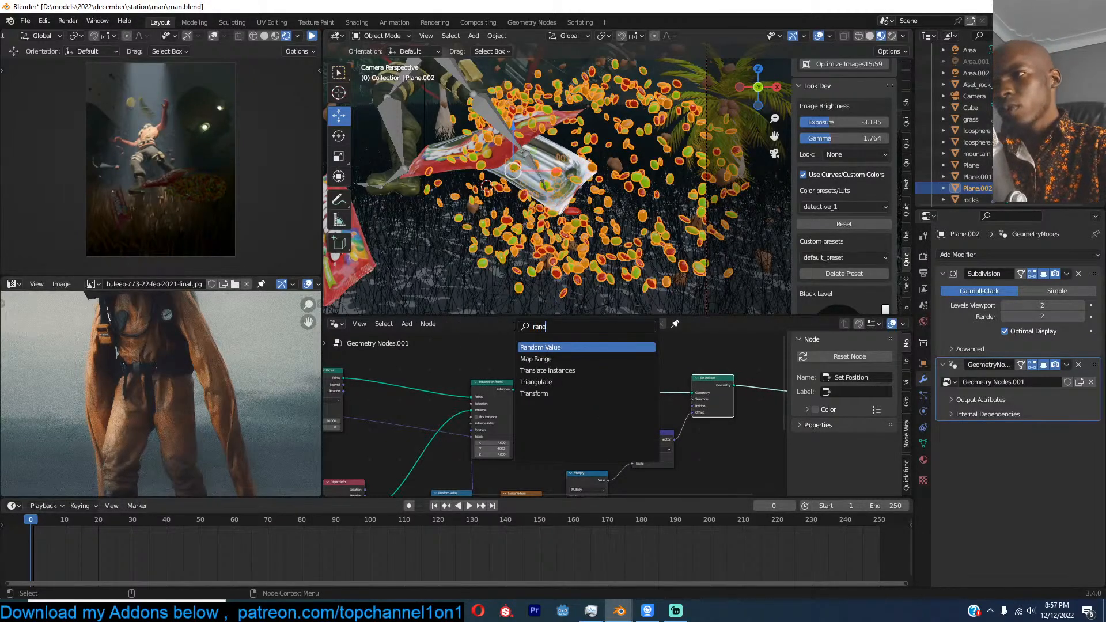
pyautogui.click(548, 349)
pyautogui.click(621, 373)
pyautogui.scroll(4, 621, 374)
pyautogui.moveTo(612, 382); pyautogui.dragTo(587, 402, button='middle')
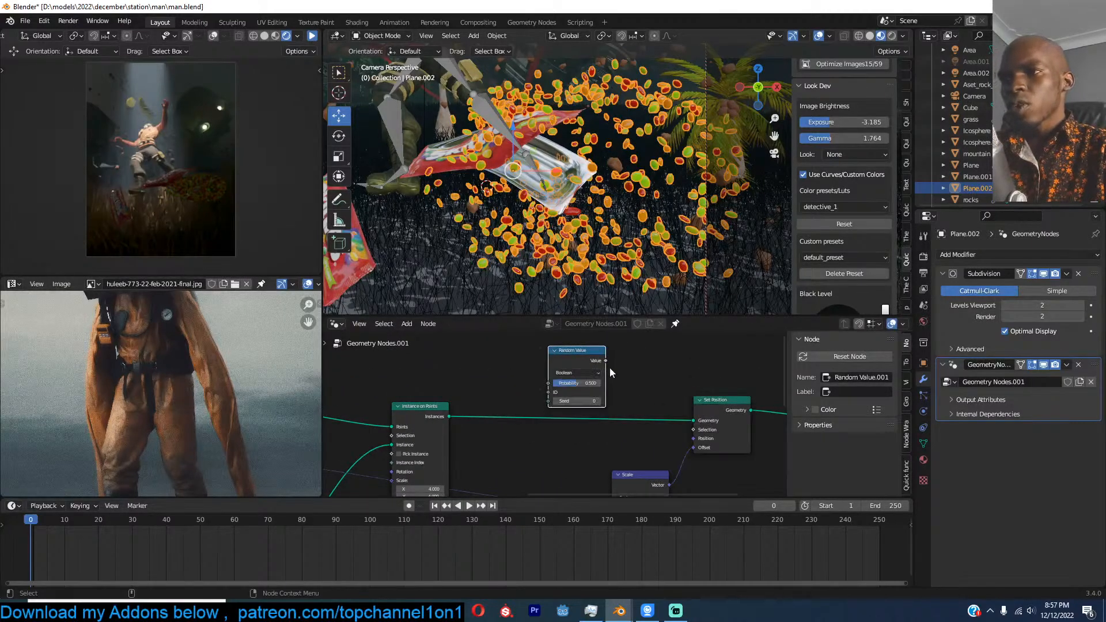
# Step: Link the Boolean Random Value to Set Position's Selection, tune its Probability so fewer candies are offset, and save the file
pyautogui.moveTo(605, 361); pyautogui.dragTo(693, 430)
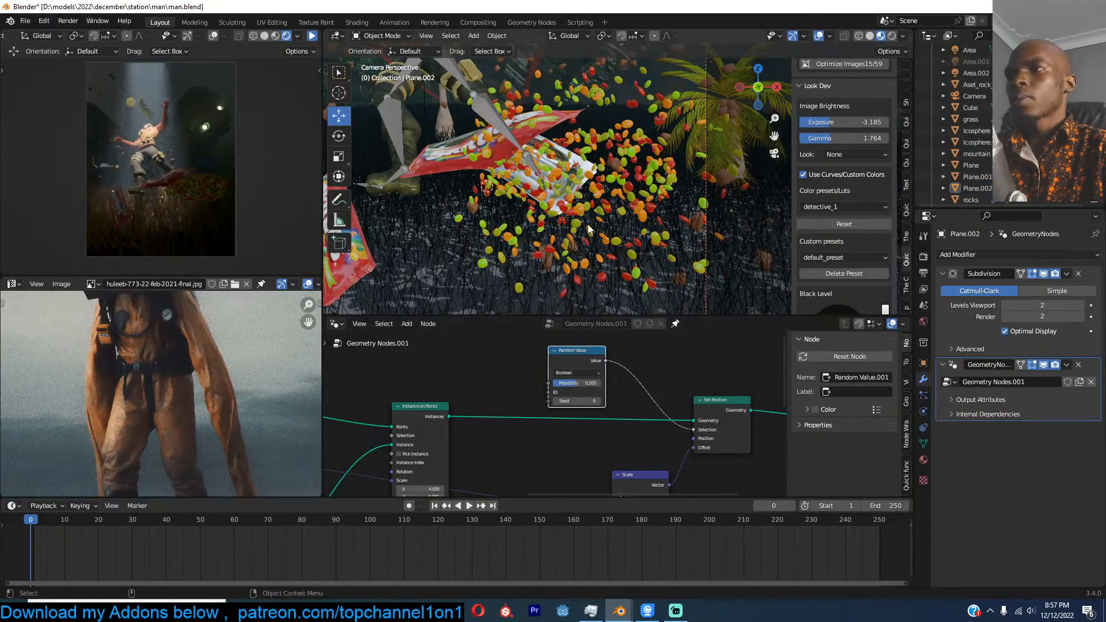
pyautogui.moveTo(576, 383)
pyautogui.mouseDown()
pyautogui.moveTo(602, 383)
pyautogui.moveTo(562, 383)
pyautogui.mouseUp()
pyautogui.scroll(-4, 565, 412)
pyautogui.moveTo(593, 437); pyautogui.dragTo(611, 412, button='middle')
pyautogui.moveTo(587, 448); pyautogui.dragTo(586, 448)
pyautogui.scroll(1, 600, 422)
pyautogui.moveTo(600, 423); pyautogui.dragTo(605, 503, button='middle')
pyautogui.moveTo(594, 374)
pyautogui.mouseDown()
pyautogui.moveTo(611, 374)
pyautogui.moveTo(599, 375)
pyautogui.mouseUp()
pyautogui.scroll(-3, 589, 237)
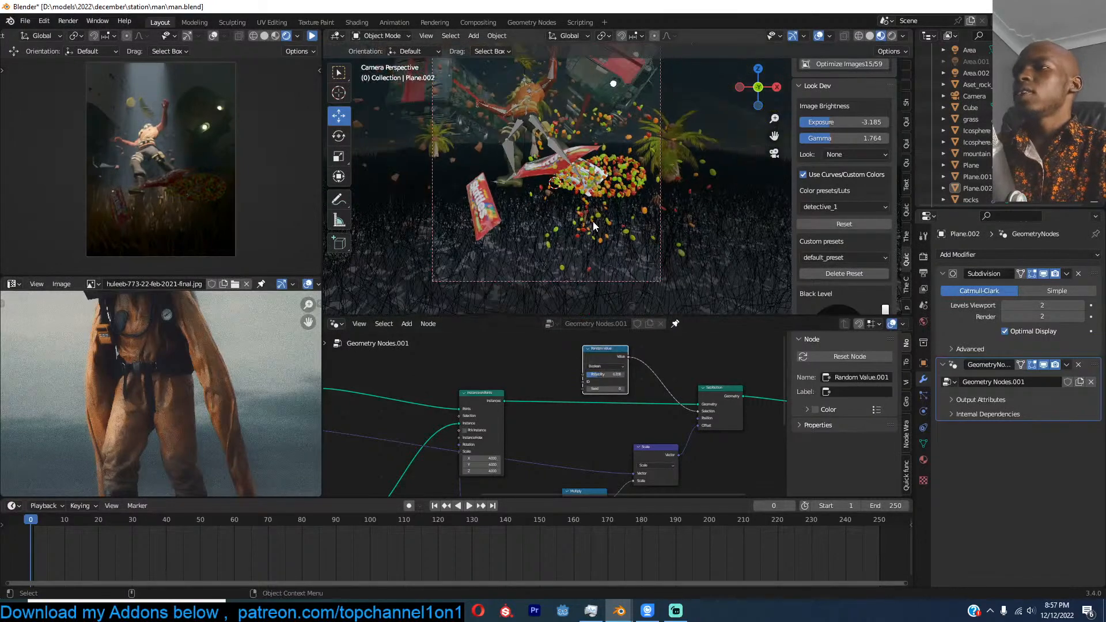
pyautogui.hotkey('ctrl', 's')
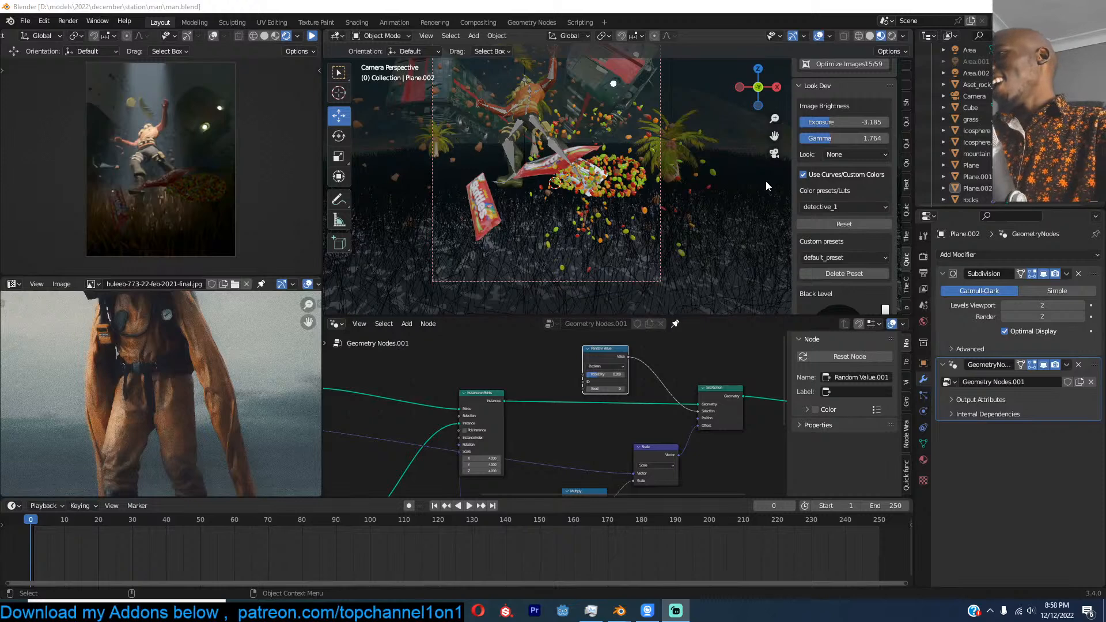
# Step: Switch the main viewport to solid shading and save the file
pyautogui.scroll(-4, 646, 114)
pyautogui.scroll(3, 635, 121)
pyautogui.press('z')
pyautogui.scroll(2, 591, 117)
pyautogui.keyDown('shift'); pyautogui.moveTo(591, 118); pyautogui.dragTo(585, 150, button='middle'); pyautogui.keyUp('shift')
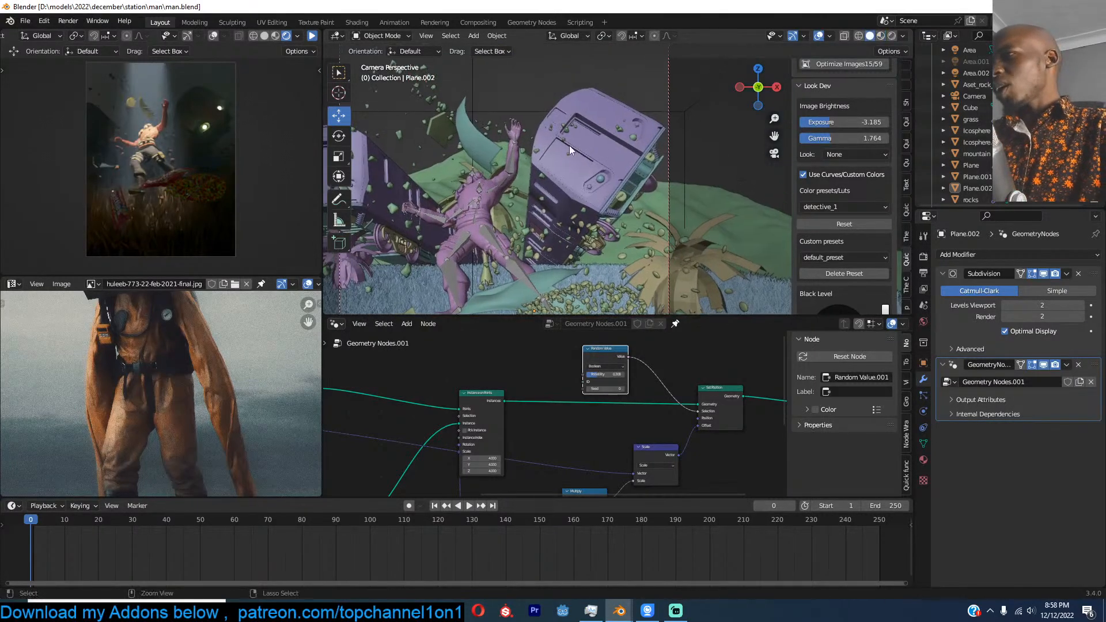
pyautogui.hotkey('ctrl', 's')
# Step: Duplicate the area light above the floating character, place the copy over the larger train car and tilt it about 51°
pyautogui.scroll(-2, 582, 147)
pyautogui.click(518, 95)
pyautogui.hotkey('shift', 'd')
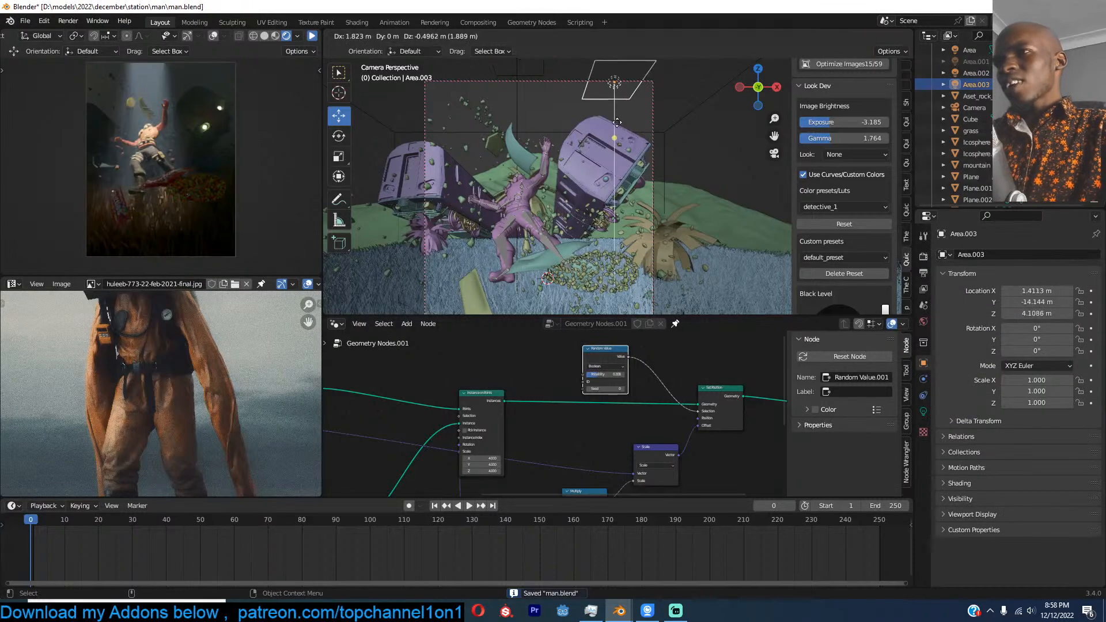
pyautogui.click(628, 130)
pyautogui.press('r')
pyautogui.press('r')
pyautogui.click(628, 182)
# Step: Move the light copy up and back above the train car, to about X 3.2 m, Y -5.9 m, Z 9.8 m
pyautogui.moveTo(628, 181); pyautogui.dragTo(560, 197, button='middle')
pyautogui.scroll(-4, 499, 186)
pyautogui.press('g')
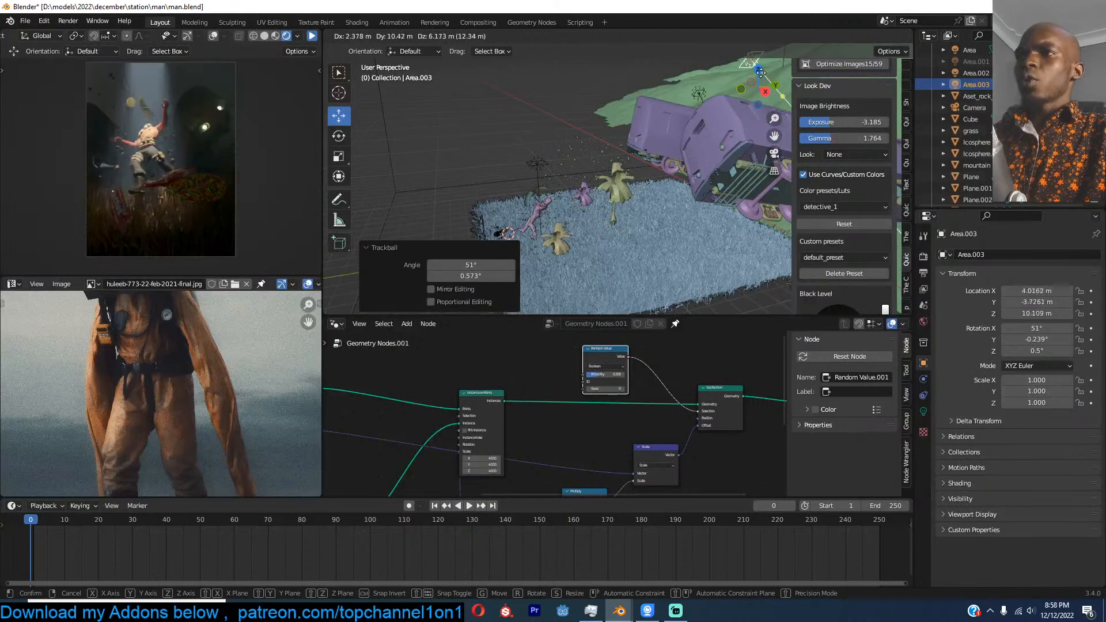
pyautogui.click(737, 84)
pyautogui.scroll(2, 700, 136)
pyautogui.keyDown('shift'); pyautogui.moveTo(700, 136); pyautogui.dragTo(634, 167, button='middle'); pyautogui.keyUp('shift')
pyautogui.press('g')
pyautogui.click(613, 161)
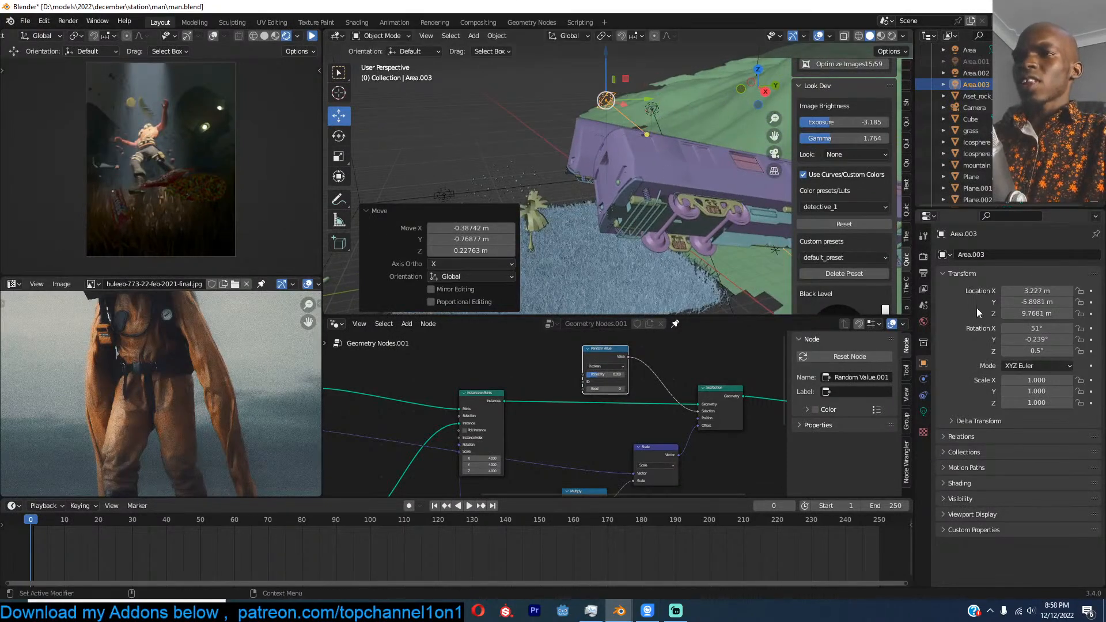
# Step: Tint the light copy blue with hue 0.613 and saturation 0.694, and resume the rendered preview
pyautogui.click(923, 411)
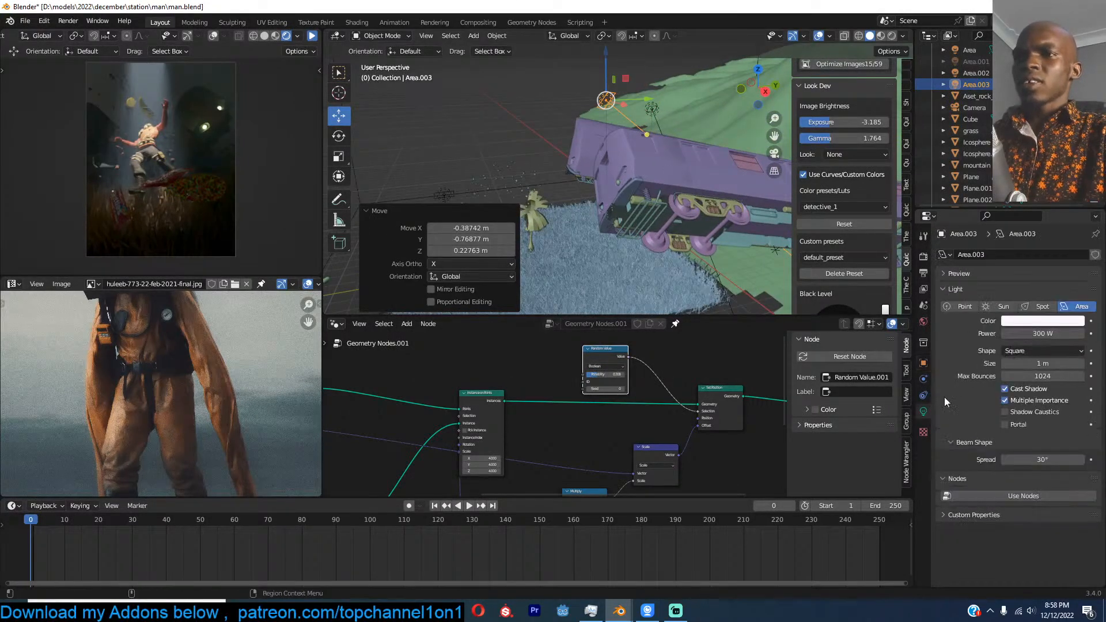
pyautogui.click(1049, 322)
pyautogui.click(1038, 210)
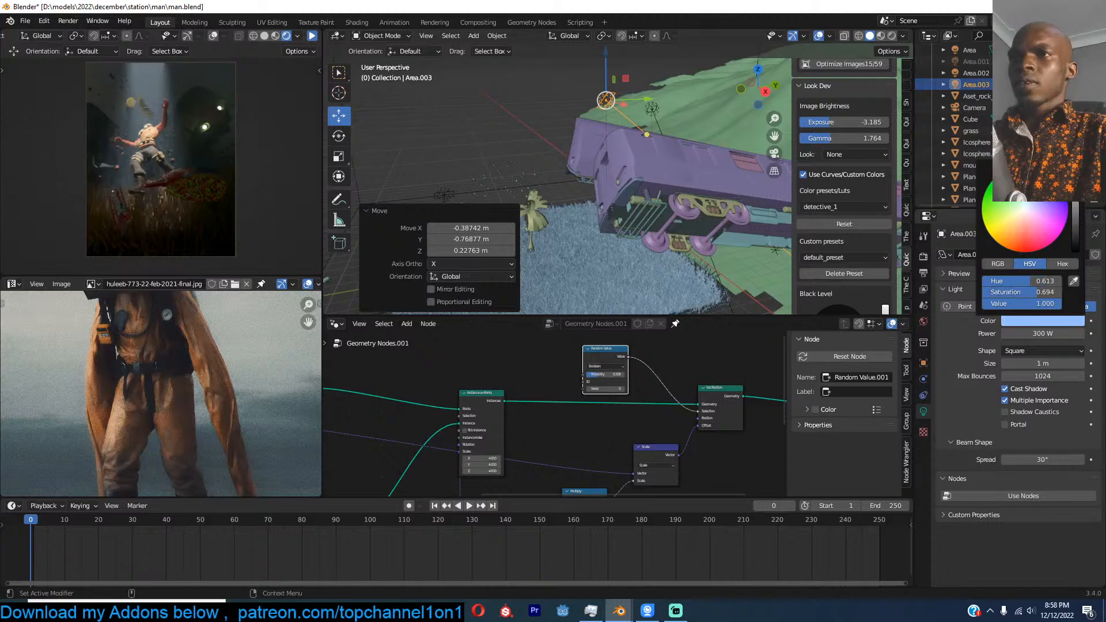
pyautogui.click(313, 37)
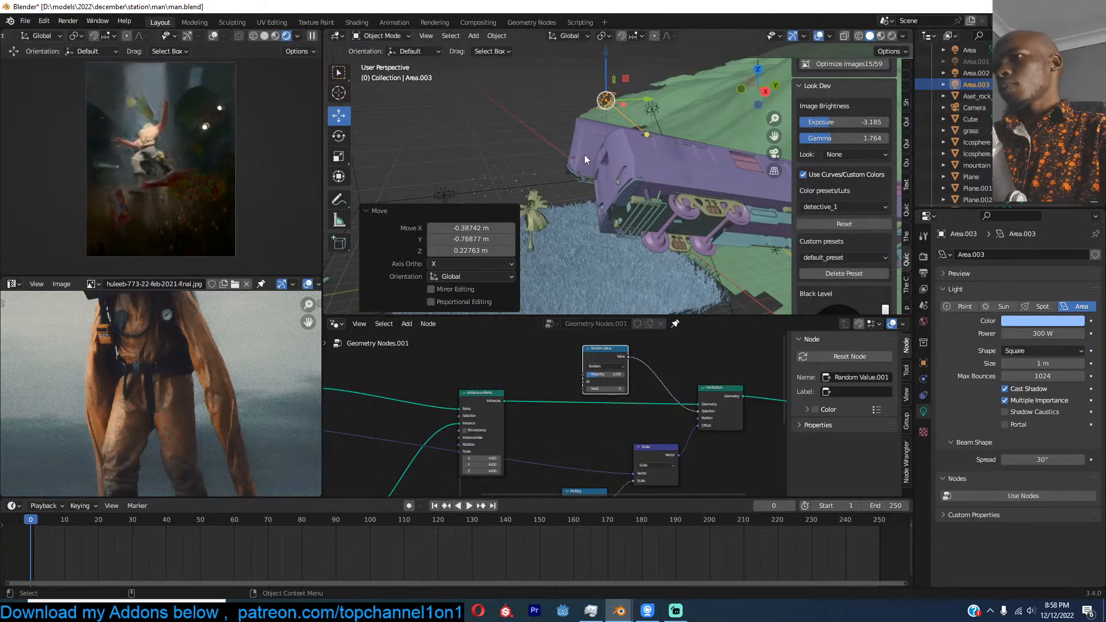
# Step: Set the light copy's beam spread to 180°
pyautogui.moveTo(586, 153); pyautogui.dragTo(562, 173, button='middle')
pyautogui.click(1025, 458)
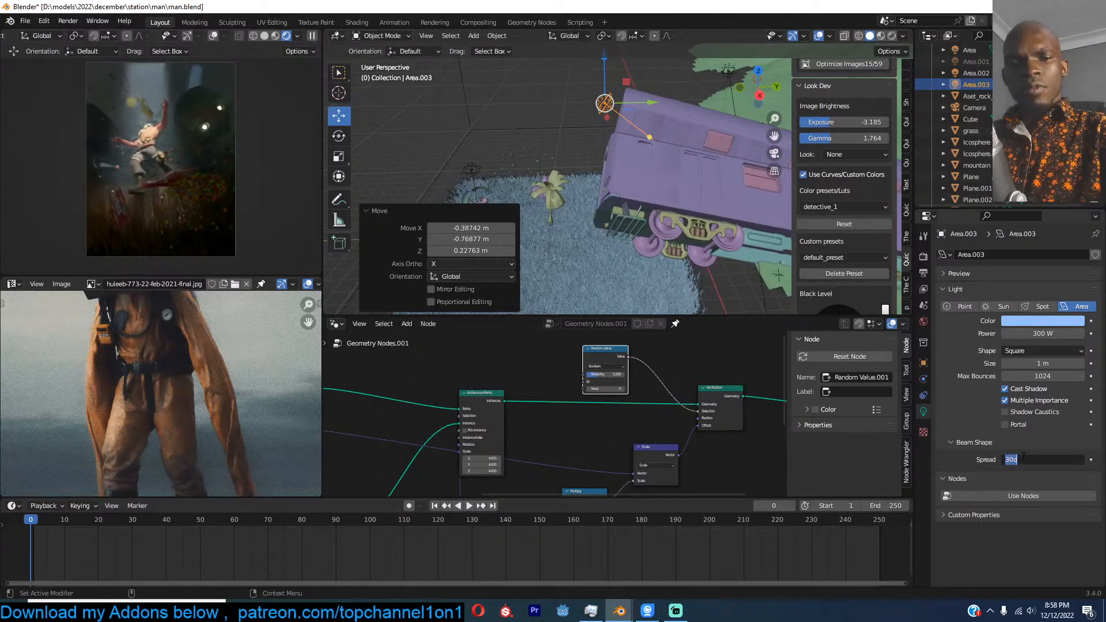
pyautogui.write('180')
pyautogui.press('Return')
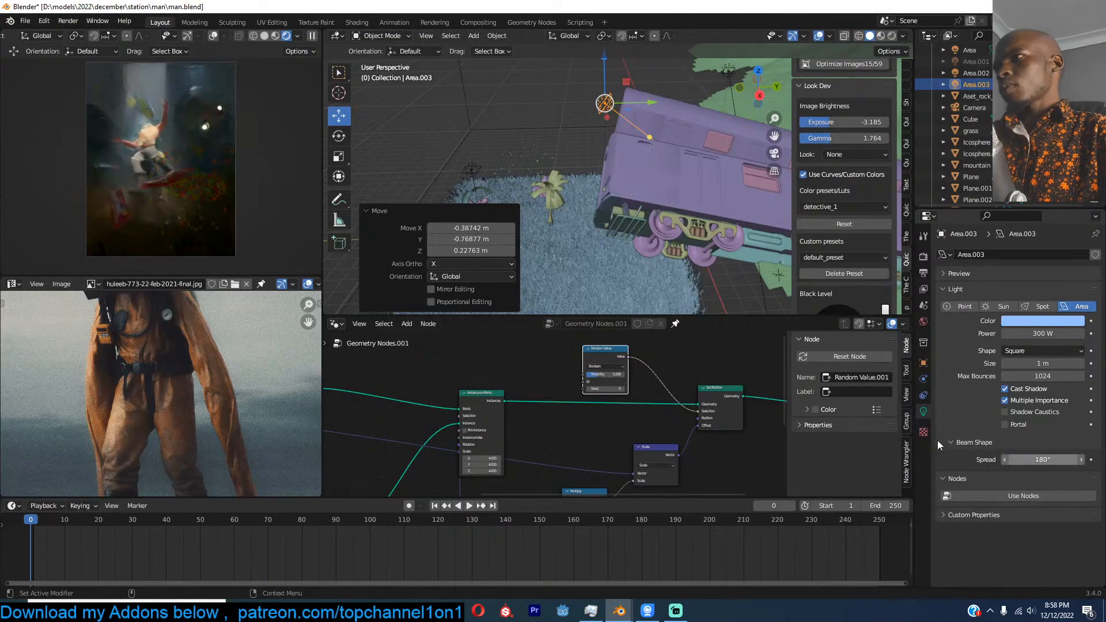
# Step: Scale the blue area light up by about 3.5, followed by another factor of about 2.1
pyautogui.moveTo(648, 214); pyautogui.dragTo(673, 136, button='middle')
pyautogui.press('s')
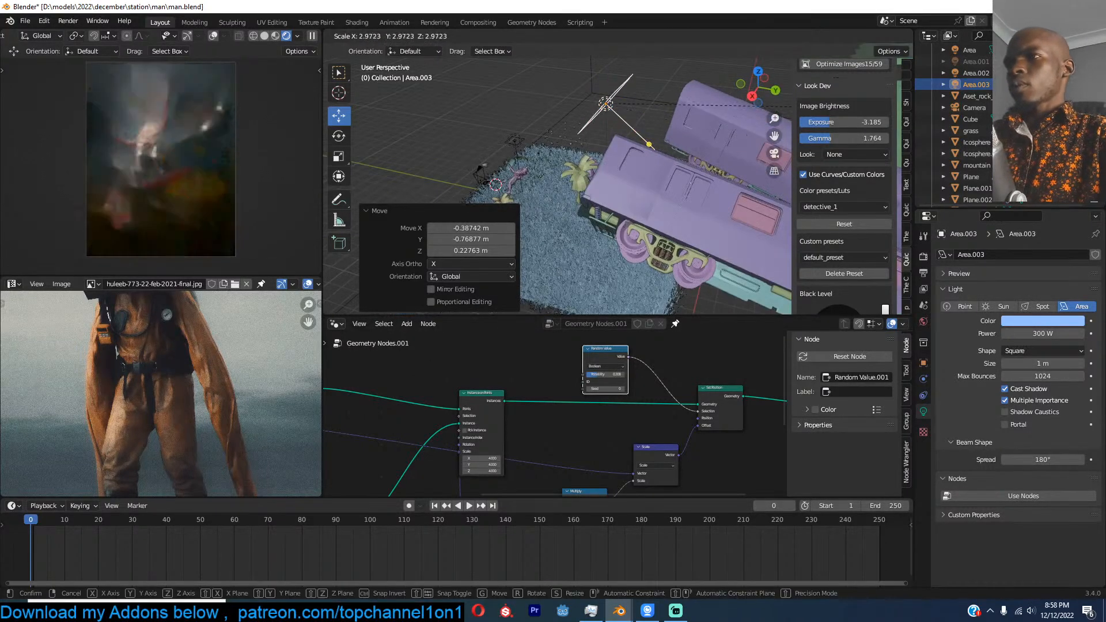
pyautogui.click(867, 110)
pyautogui.press('s')
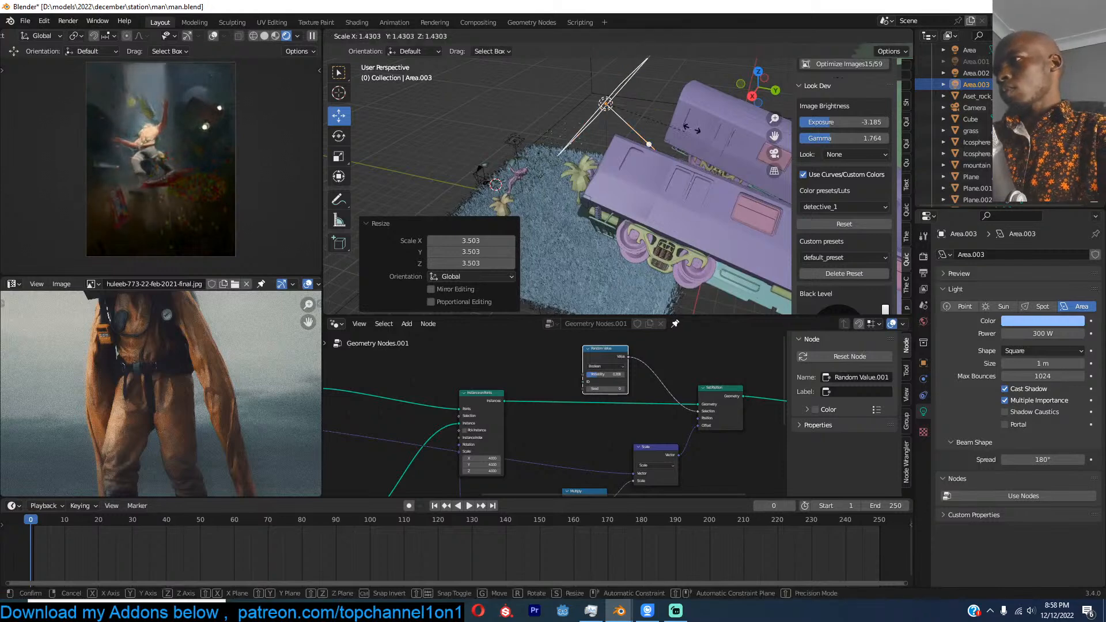
pyautogui.click(728, 109)
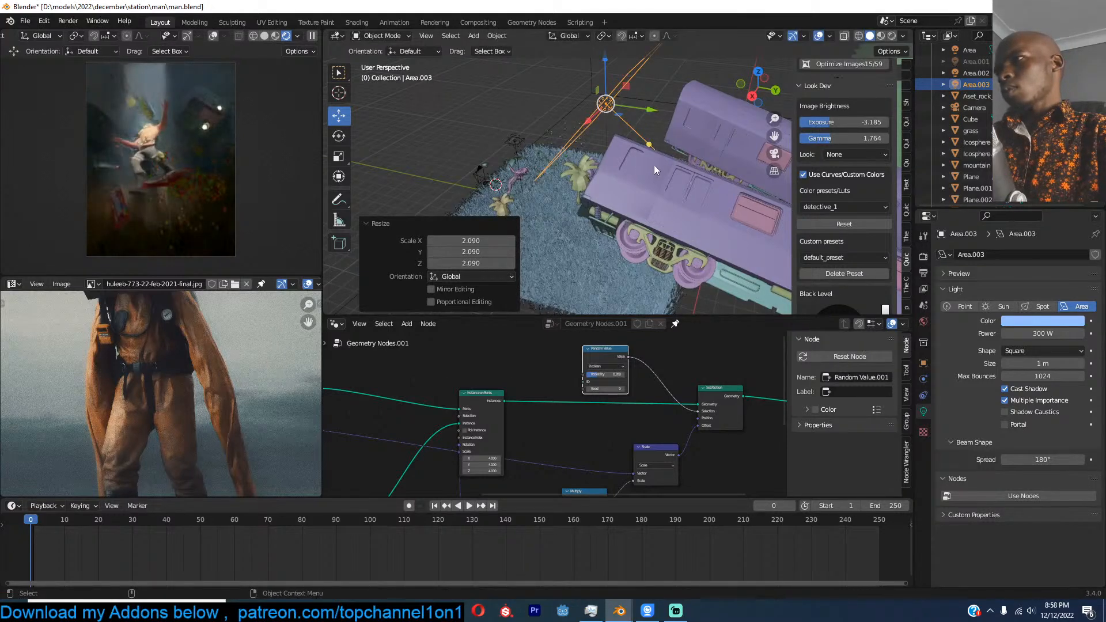
# Step: Raise the blue light about 1.9 m and bring it forward, adjusting its size and rotating it about 13.3°
pyautogui.press('g')
pyautogui.click(633, 144)
pyautogui.press('s')
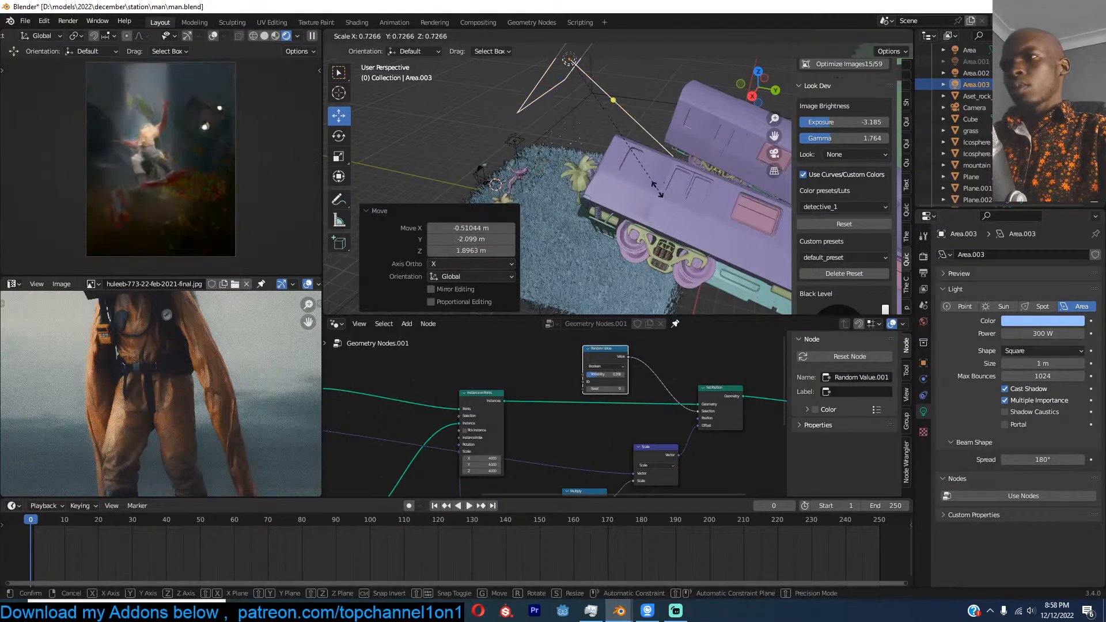
pyautogui.click(613, 153)
pyautogui.press('r')
pyautogui.click(643, 216)
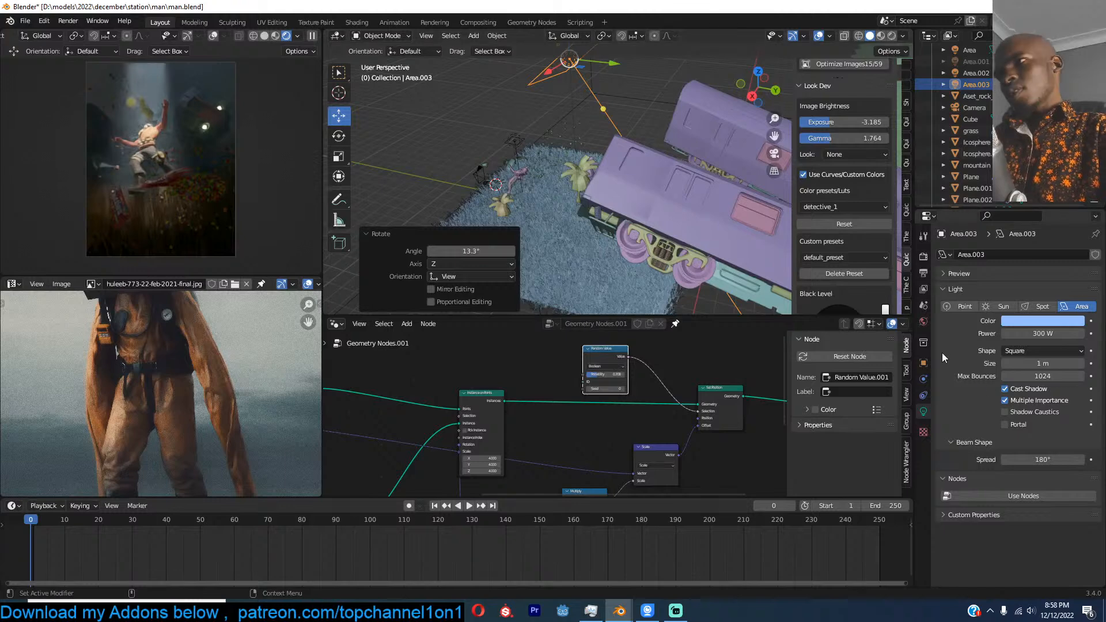
# Step: Turn off Volume Scatter in the blue light's ray visibility and save the file
pyautogui.click(924, 364)
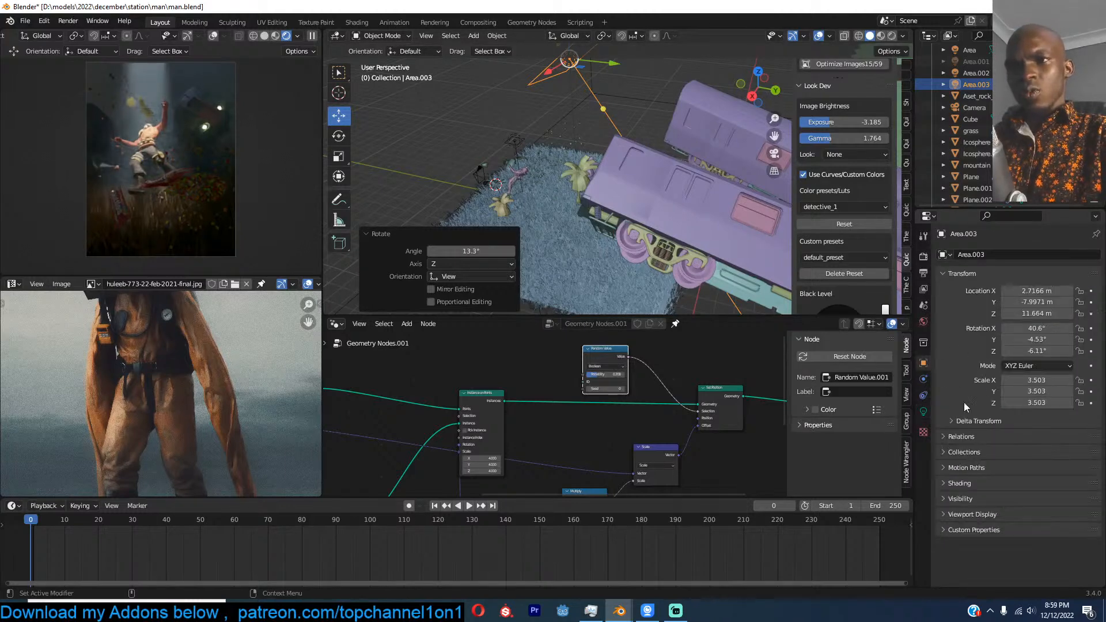
pyautogui.click(968, 497)
pyautogui.scroll(-5, 994, 492)
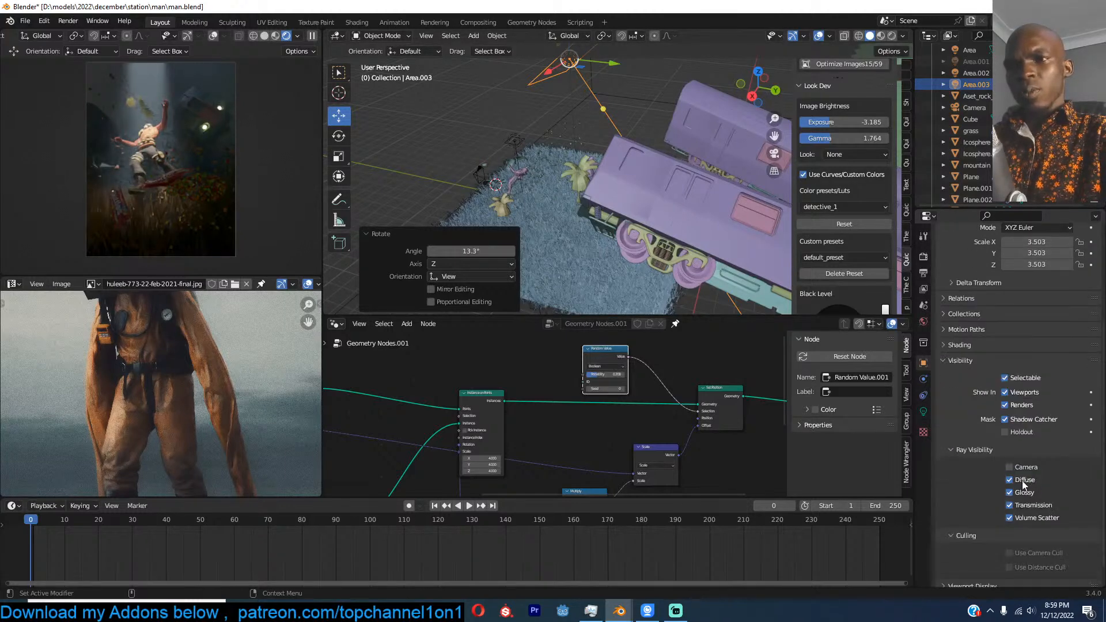
pyautogui.click(1010, 517)
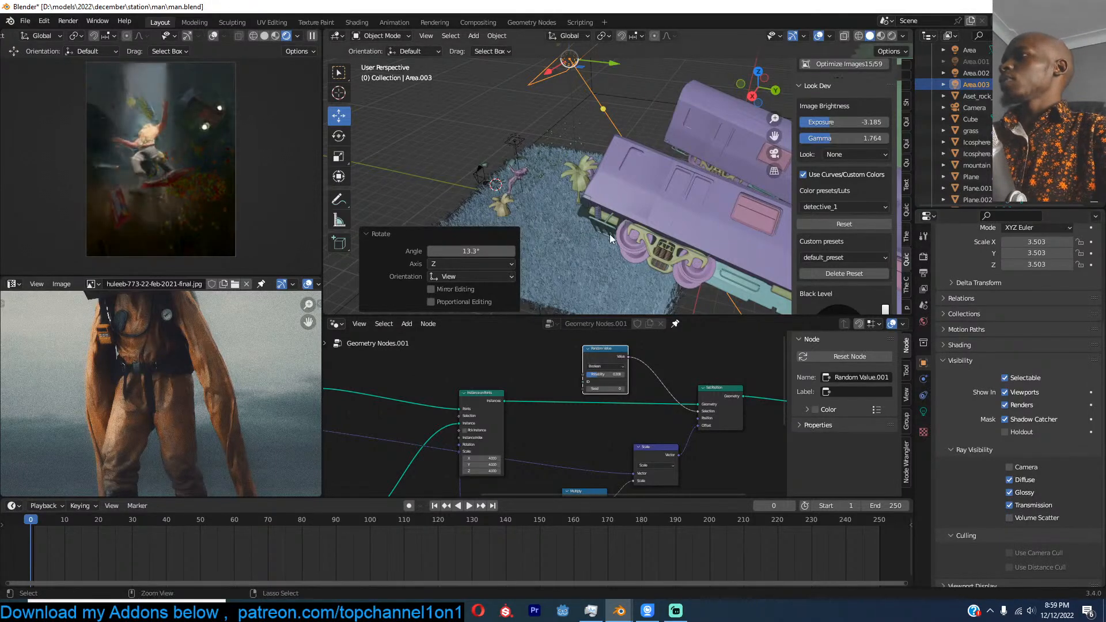
pyautogui.hotkey('ctrl', 's')
# Step: From the camera view, duplicate the blue light over to the smaller train car and rotate the copy about 70.8°
pyautogui.moveTo(576, 232); pyautogui.dragTo(690, 236, button='middle')
pyautogui.press('KP_0')
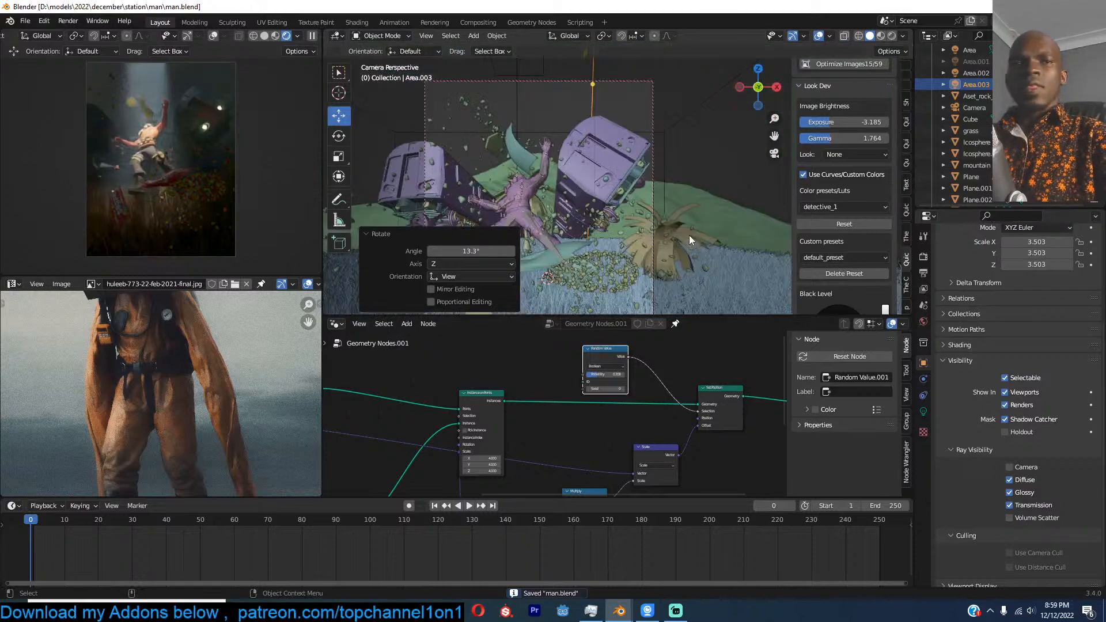
pyautogui.hotkey('shift', 'd')
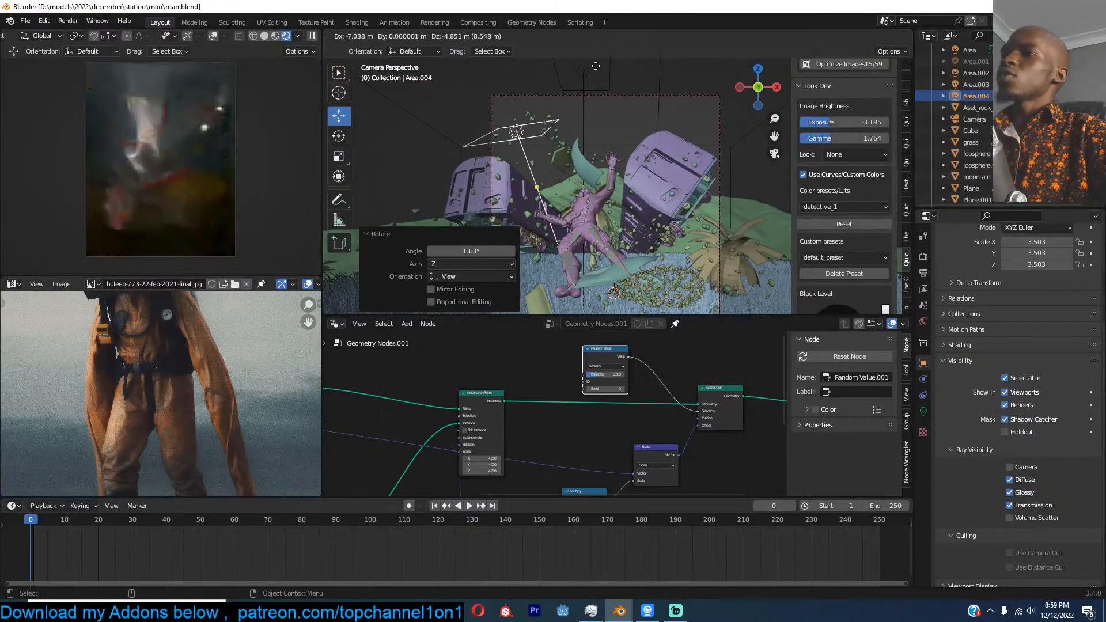
pyautogui.click(586, 120)
pyautogui.press('r')
pyautogui.click(560, 193)
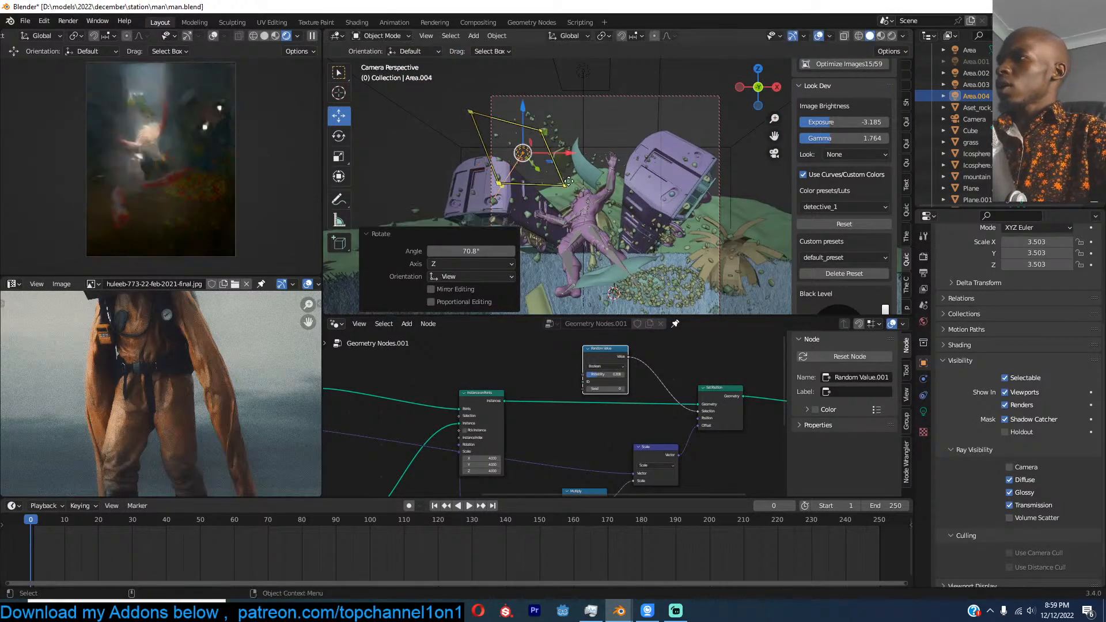
# Step: Move the second blue light about 2.6 m back and 2 m up between the train cars, and save the file
pyautogui.moveTo(559, 193); pyautogui.dragTo(635, 232, button='middle')
pyautogui.scroll(-6, 638, 202)
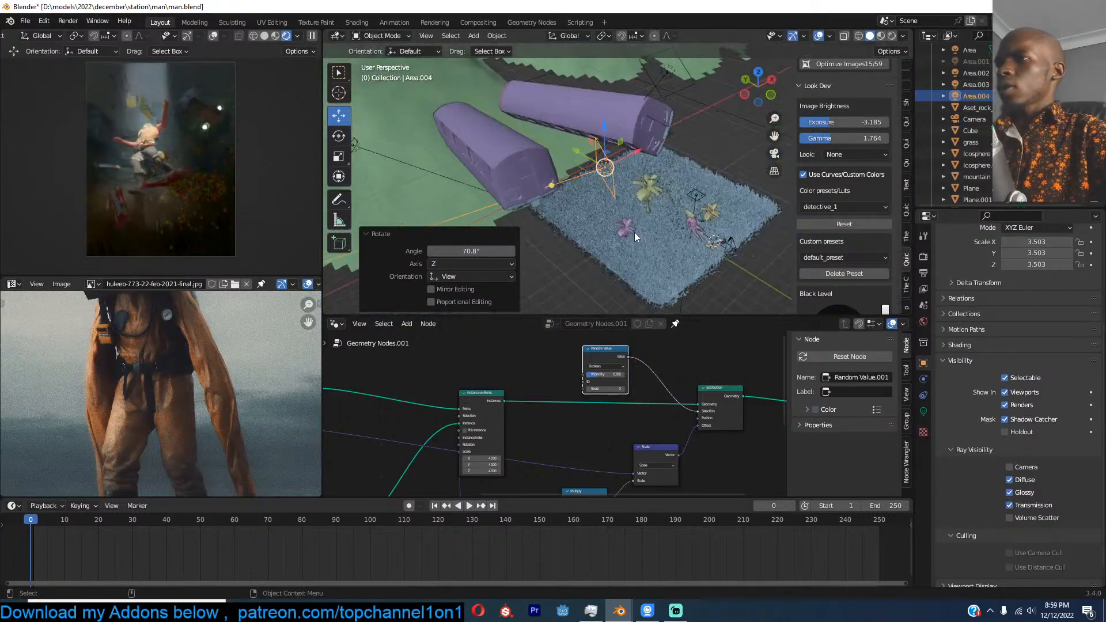
pyautogui.scroll(2, 635, 233)
pyautogui.press('g')
pyautogui.click(594, 184)
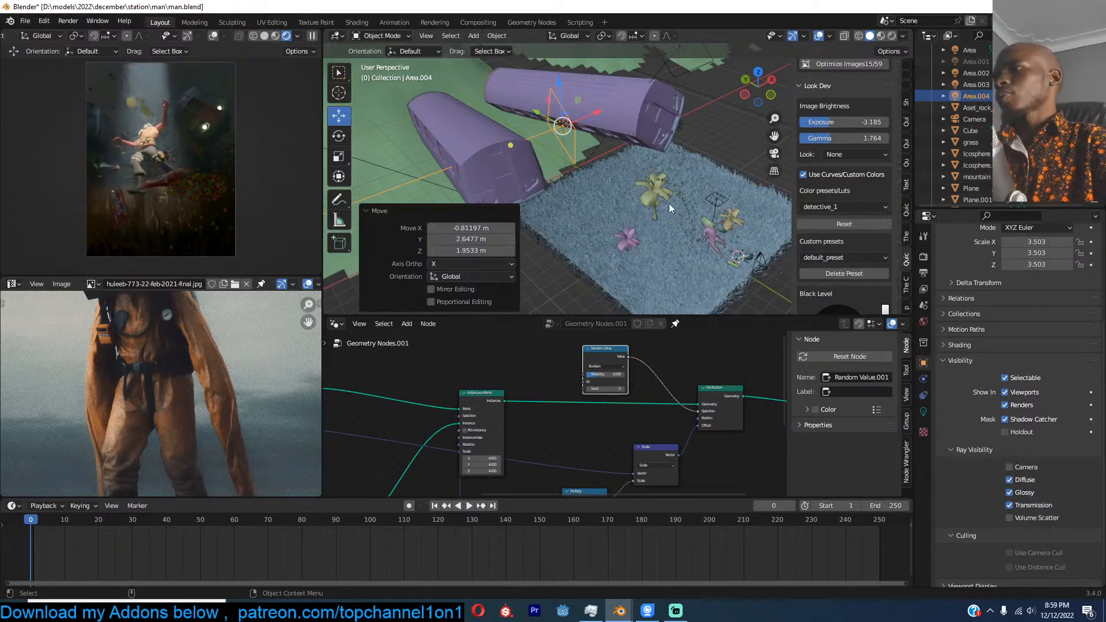
pyautogui.moveTo(661, 209); pyautogui.dragTo(621, 178, button='middle')
pyautogui.scroll(6, 696, 183)
pyautogui.scroll(-4, 574, 185)
pyautogui.hotkey('ctrl', 's')
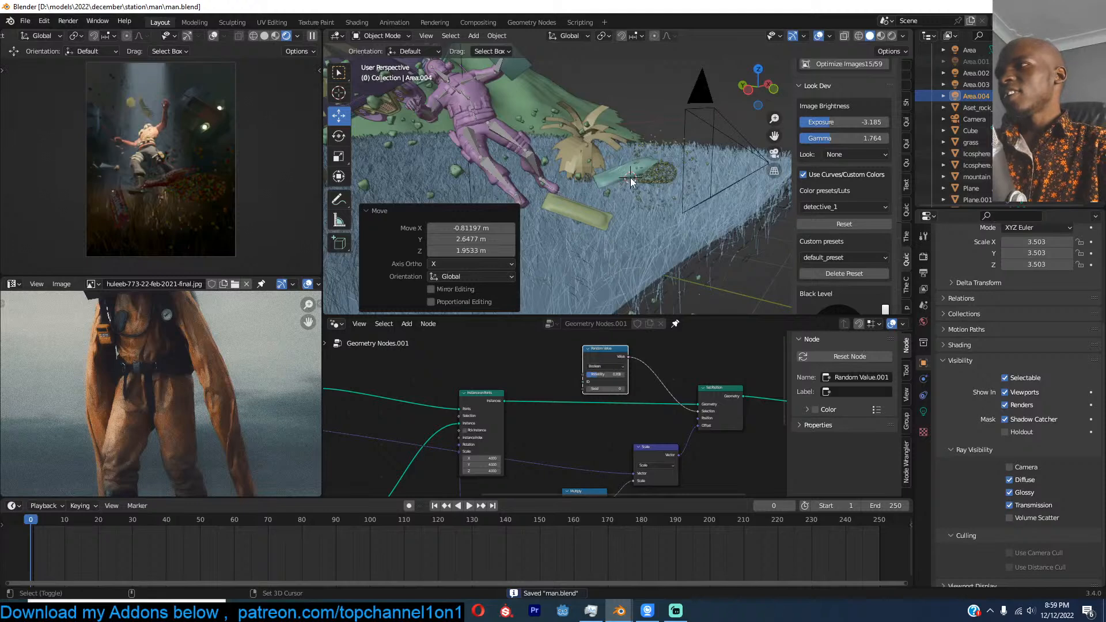
# Step: Add a new area light, place it above the opened candy wrapper and rotate it about 11° toward the candies
pyautogui.hotkey('shift', 'a')
pyautogui.moveTo(611, 323)
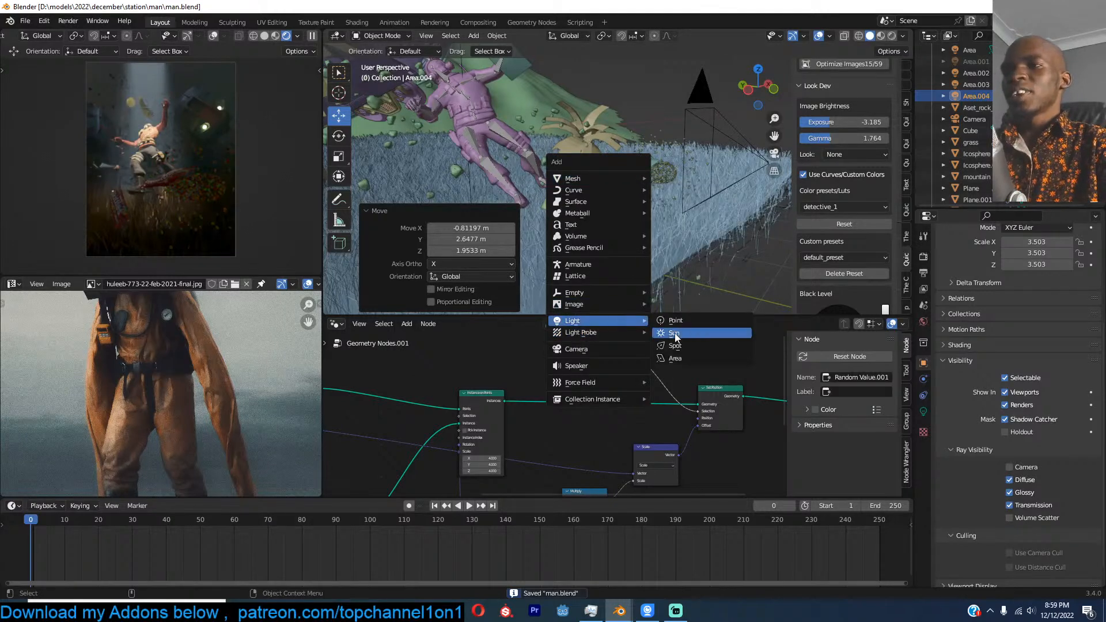
pyautogui.click(675, 358)
pyautogui.press('g')
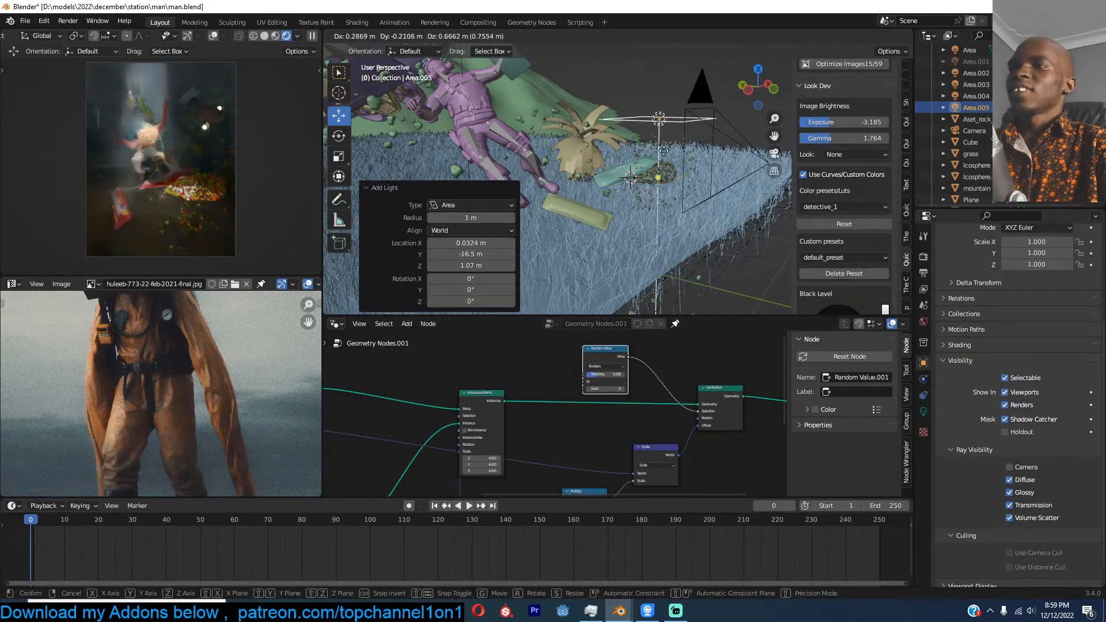
pyautogui.click(665, 149)
pyautogui.press('r')
pyautogui.click(675, 185)
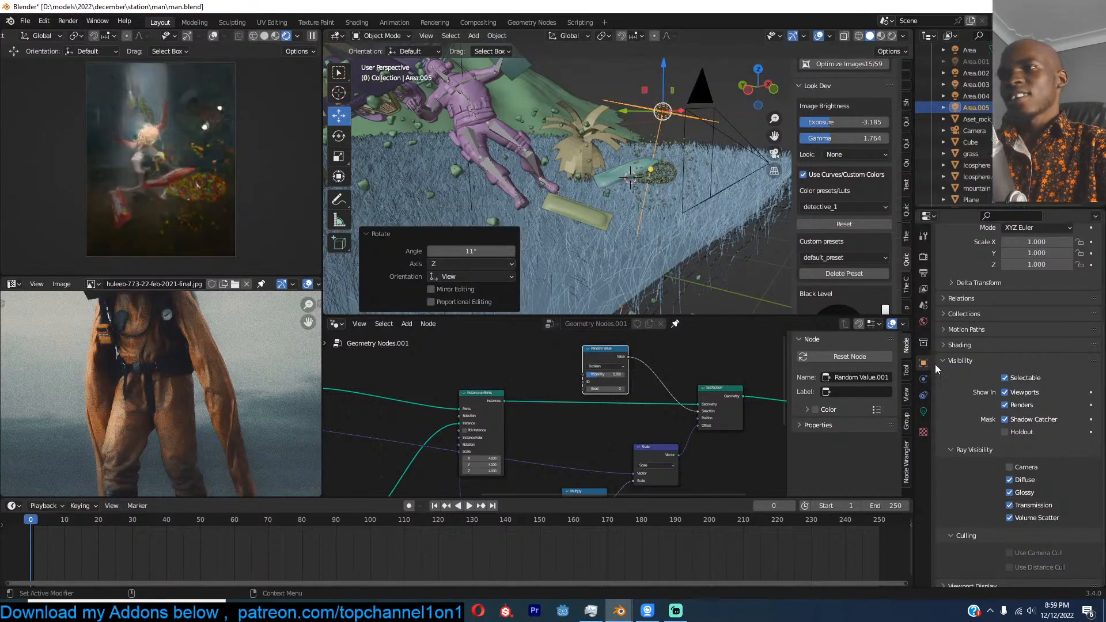
# Step: Set the wrapper light's power to 100 W and turn off Volume Scatter in its ray visibility
pyautogui.click(924, 412)
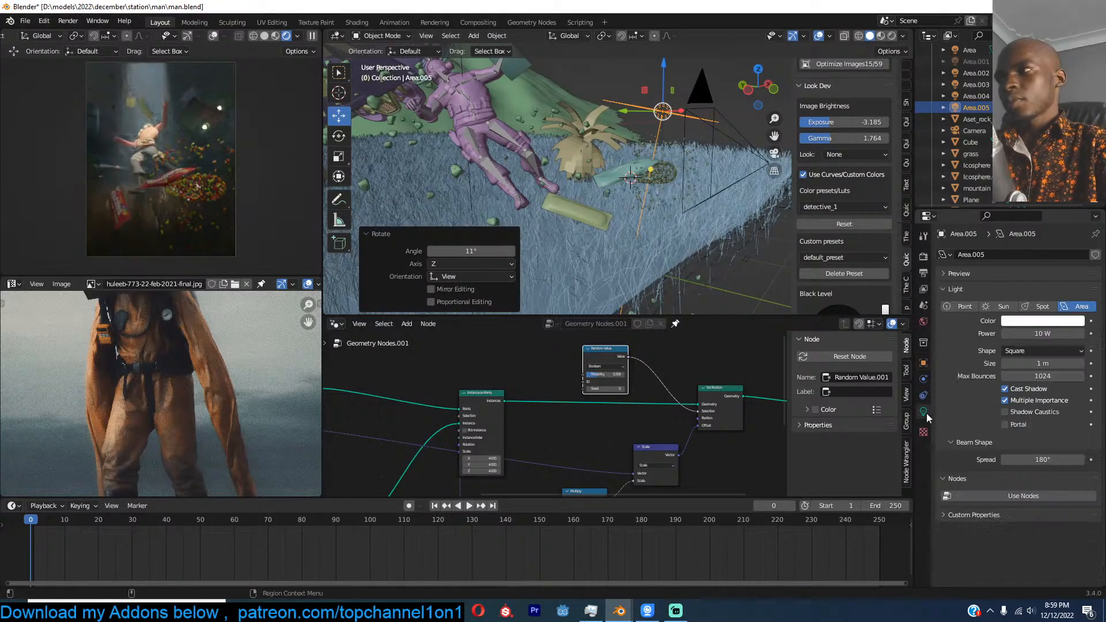
pyautogui.click(1059, 333)
pyautogui.write('10')
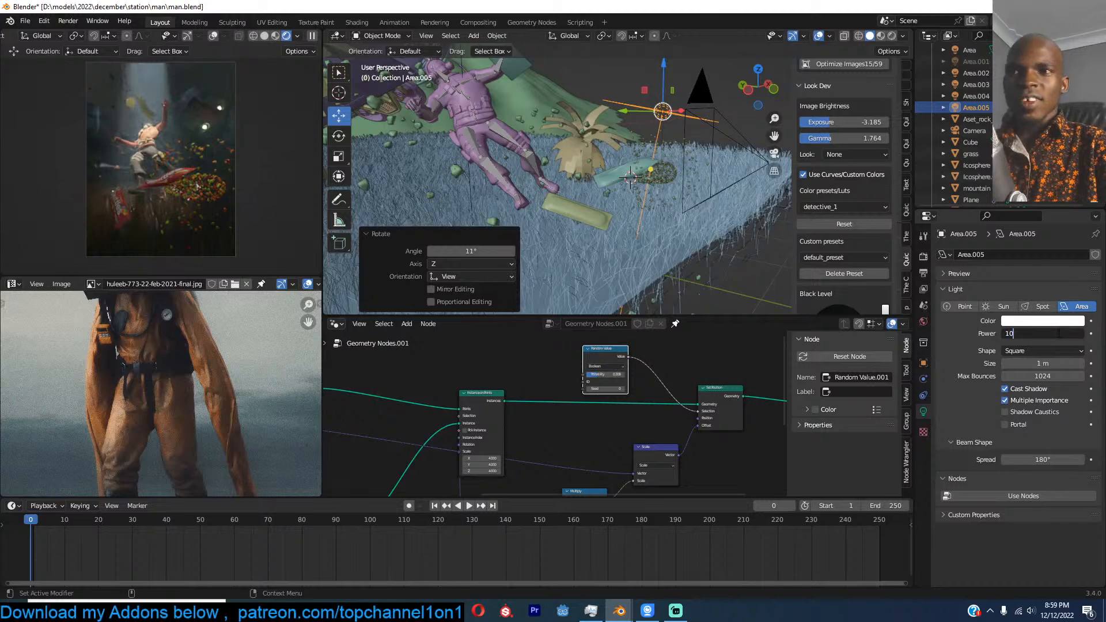
pyautogui.write('0')
pyautogui.press('Return')
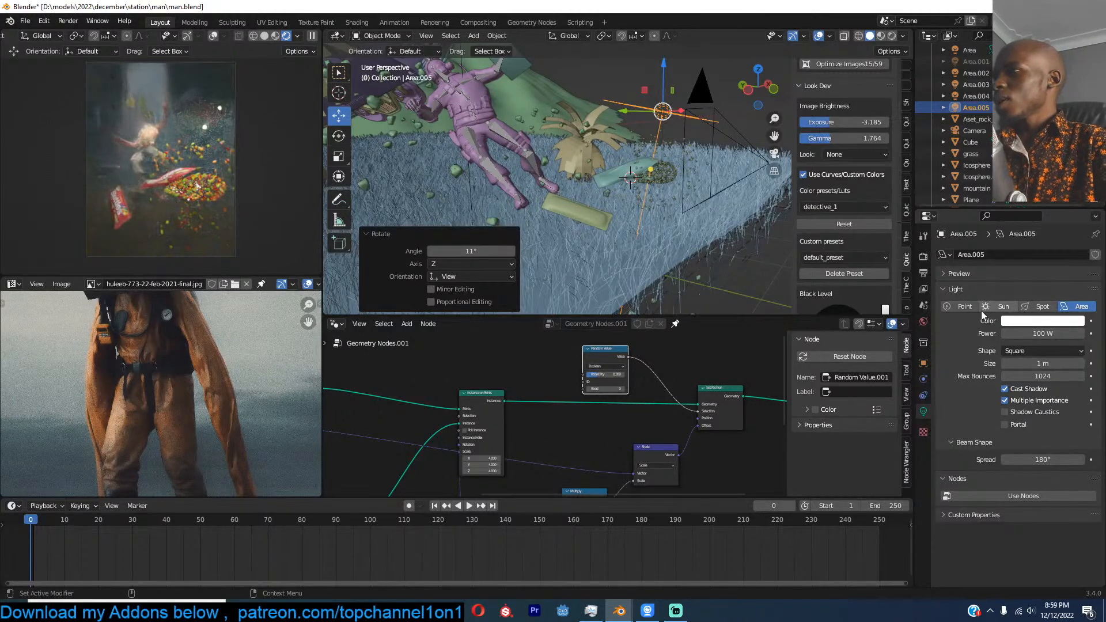
pyautogui.click(924, 363)
pyautogui.scroll(-4, 1025, 533)
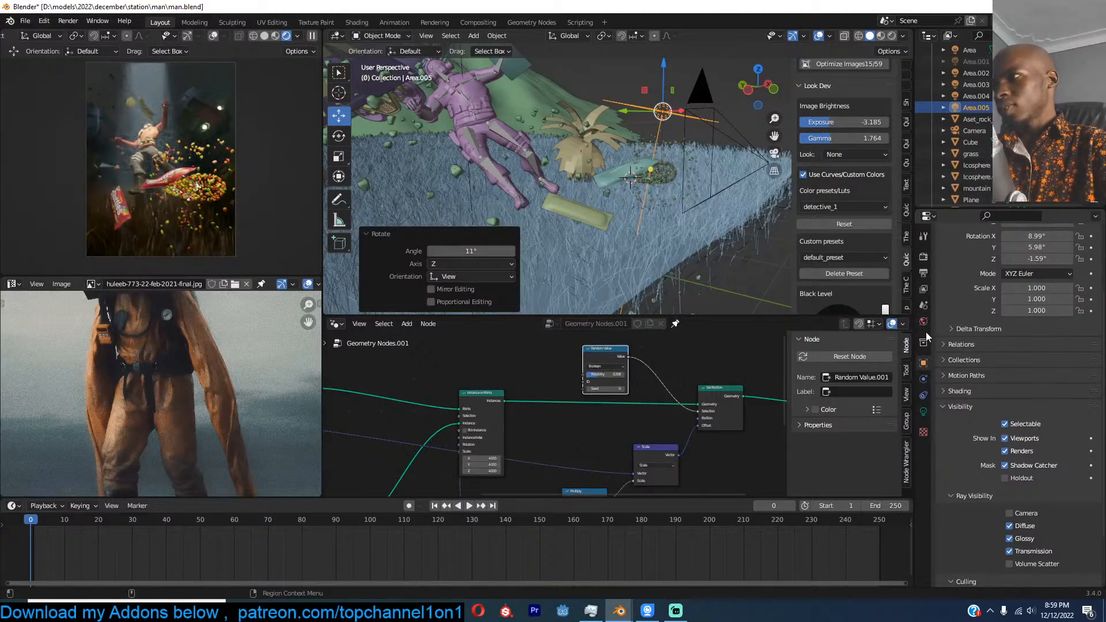
# Step: On the candies' geometry nodes, lower the Multiply value after the Noise Texture and raise the Random Value probability to spread the candies out
pyautogui.scroll(5, 720, 219)
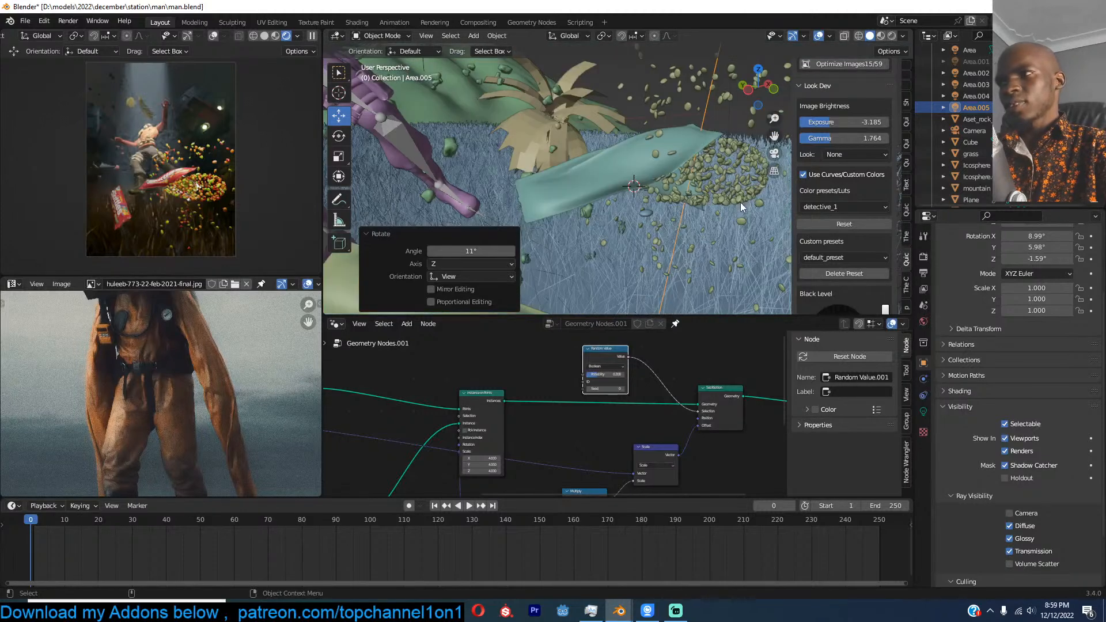
pyautogui.click(762, 187)
pyautogui.scroll(-2, 688, 373)
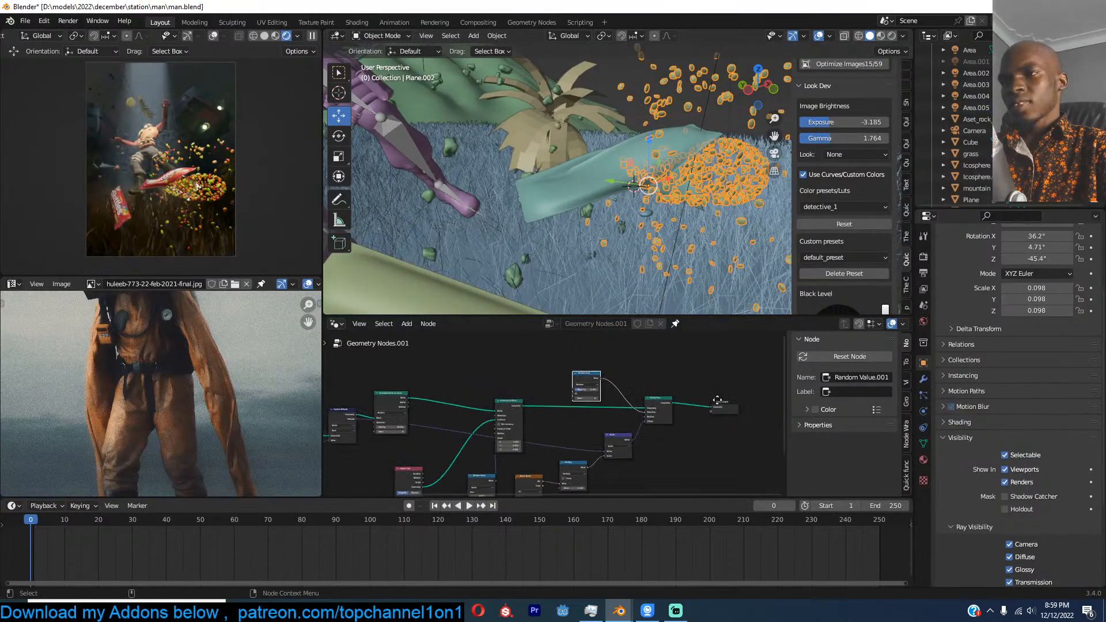
pyautogui.scroll(1, 688, 373)
pyautogui.click(598, 421)
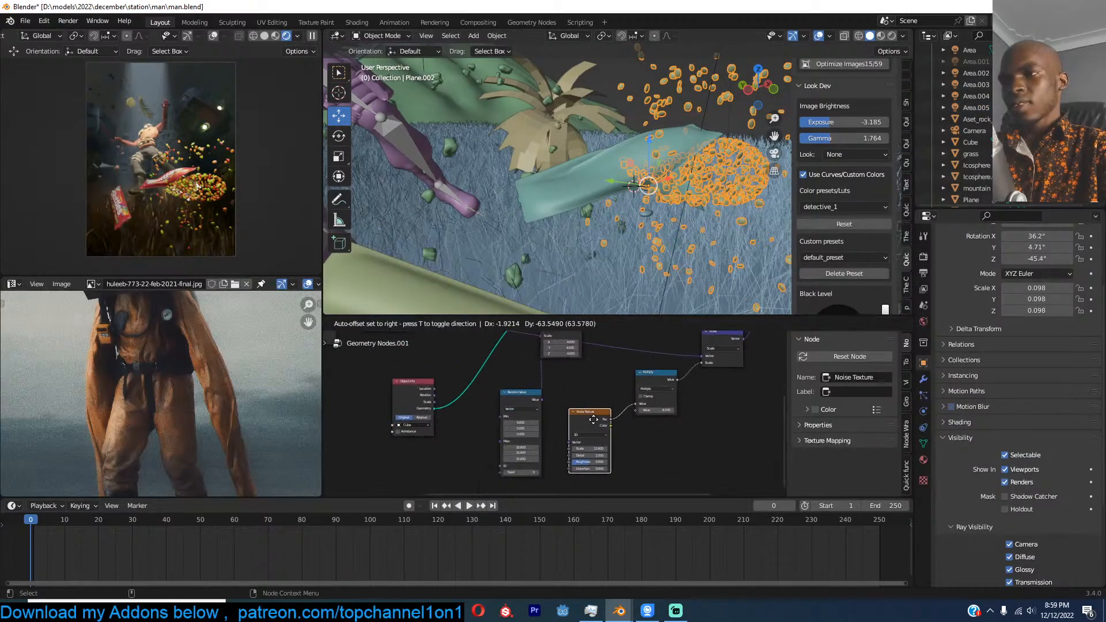
pyautogui.moveTo(662, 390); pyautogui.dragTo(621, 378, button='middle')
pyautogui.moveTo(615, 398); pyautogui.dragTo(591, 398)
pyautogui.moveTo(598, 359); pyautogui.dragTo(692, 423, button='middle')
pyautogui.moveTo(615, 349); pyautogui.dragTo(639, 349)
pyautogui.moveTo(522, 402); pyautogui.dragTo(608, 379, button='middle')
pyautogui.scroll(-3, 536, 393)
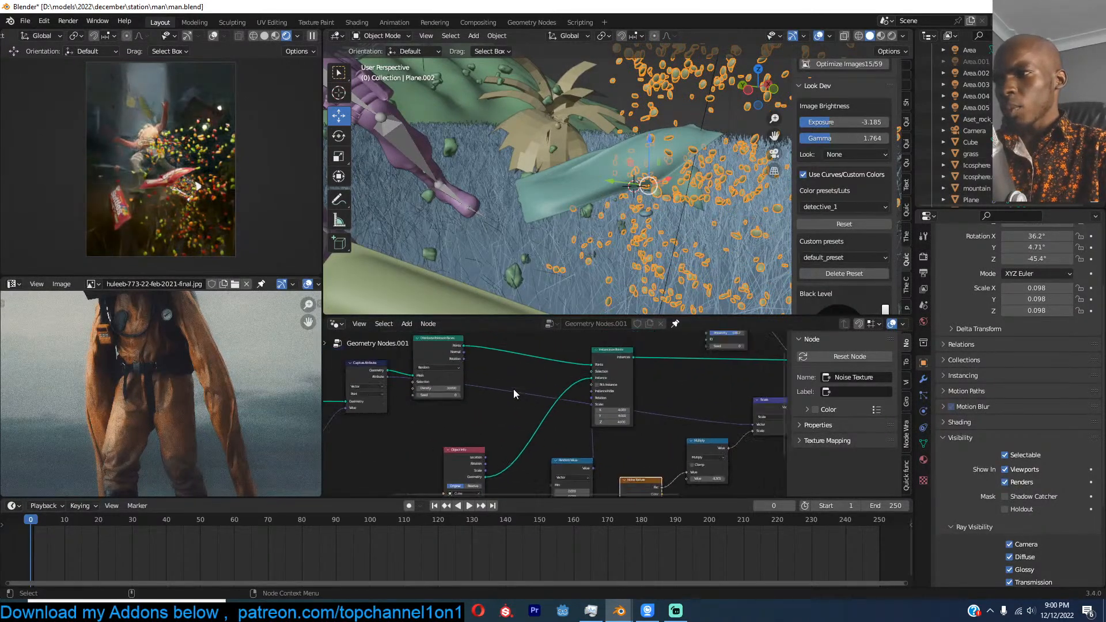
# Step: Set the density of the candies' Distribute Points on Faces node to 5 and save the file
pyautogui.scroll(3, 514, 389)
pyautogui.moveTo(513, 389); pyautogui.dragTo(603, 399, button='middle')
pyautogui.doubleClick(528, 396)
pyautogui.write('5')
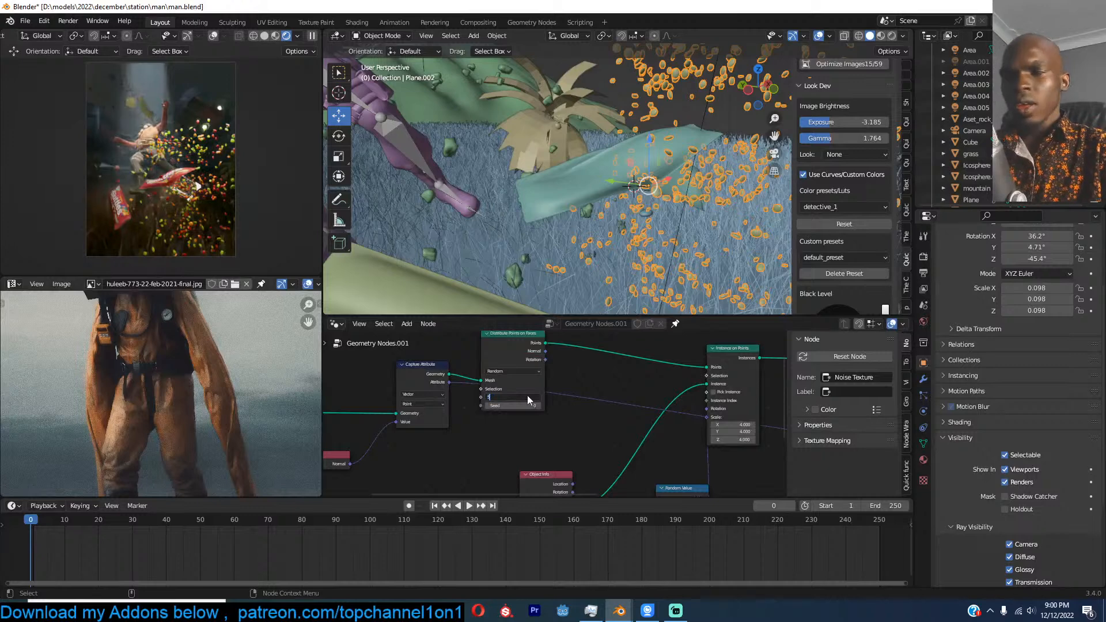
pyautogui.press('Return')
pyautogui.scroll(-1, 617, 405)
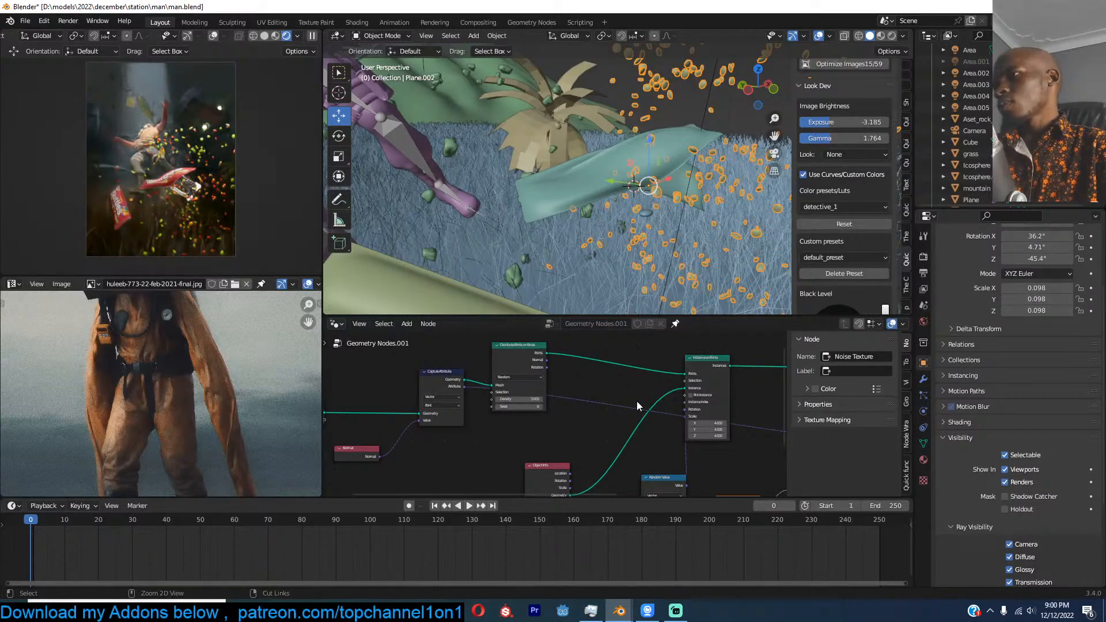
pyautogui.hotkey('ctrl', 's')
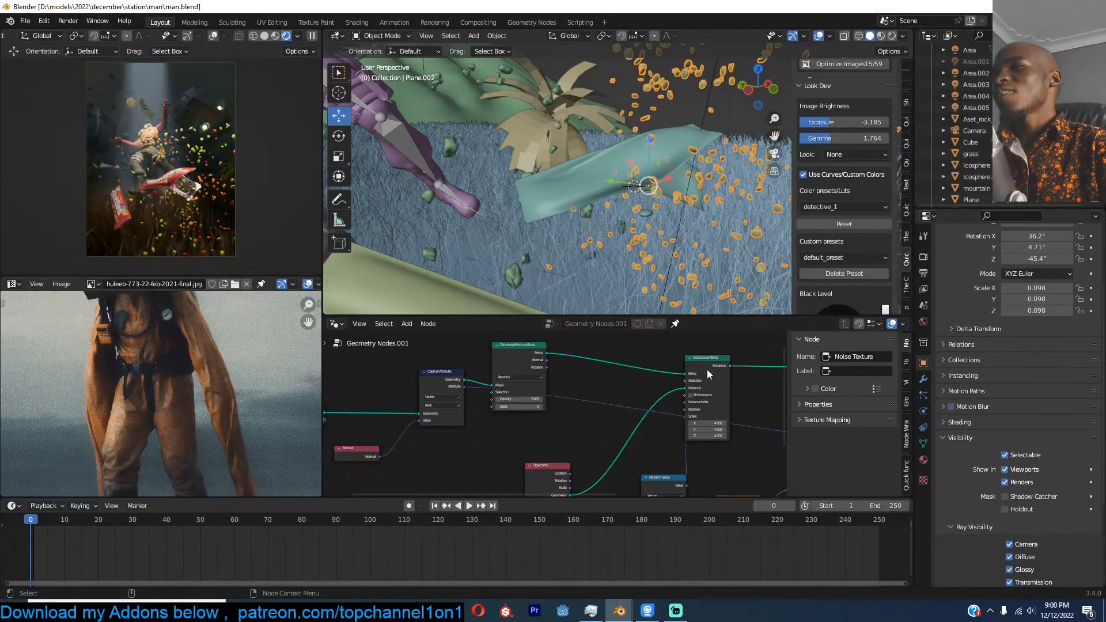
# Step: Return to the camera view with the light above the candies selected, and save the file
pyautogui.click(672, 269)
pyautogui.press('KP_0')
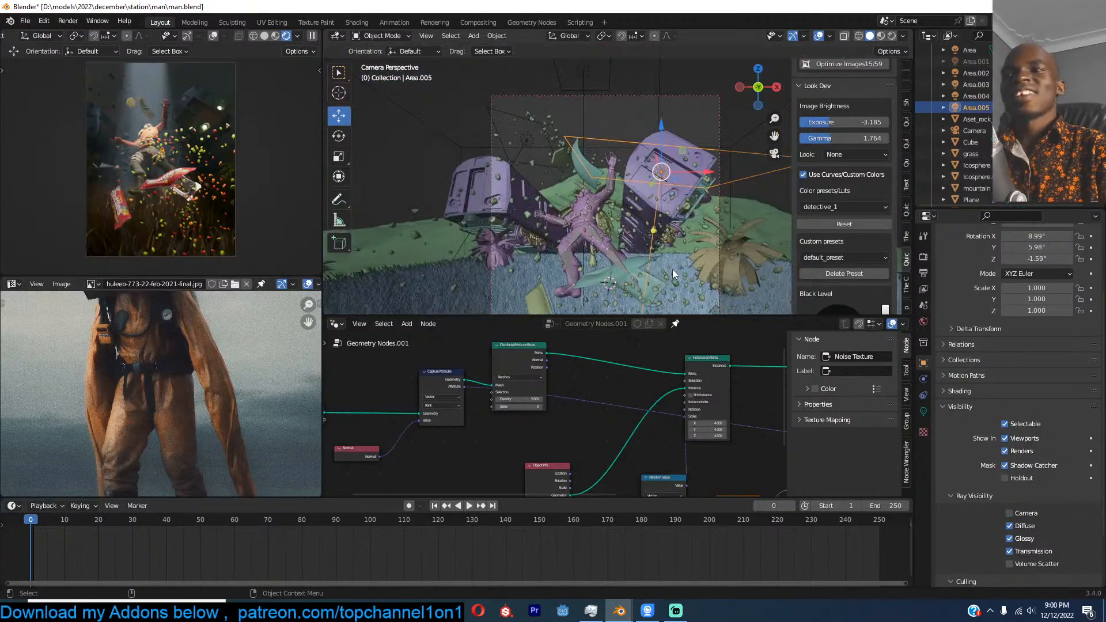
pyautogui.hotkey('ctrl', 's')
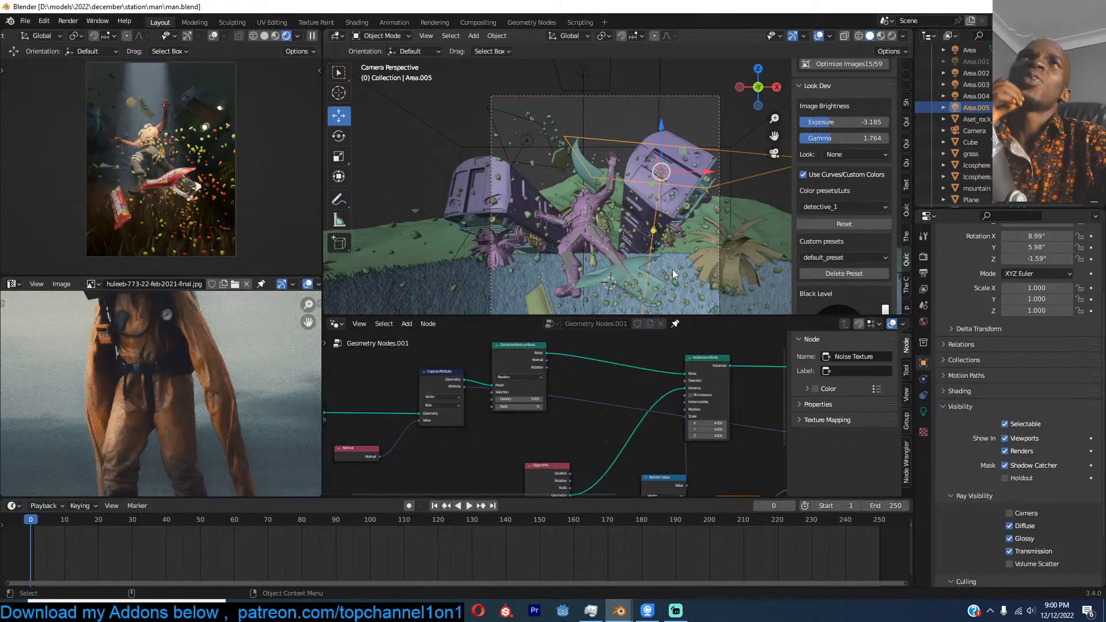
pyautogui.scroll(-2, 672, 269)
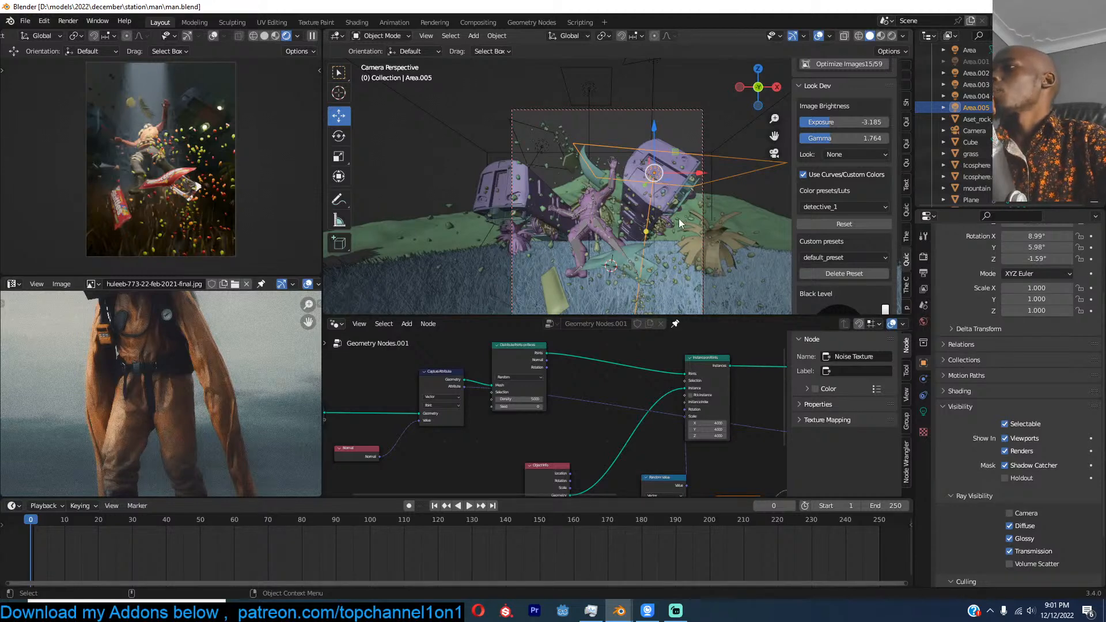
pyautogui.keyDown('shift'); pyautogui.moveTo(686, 196); pyautogui.dragTo(655, 185, button='middle'); pyautogui.keyUp('shift')
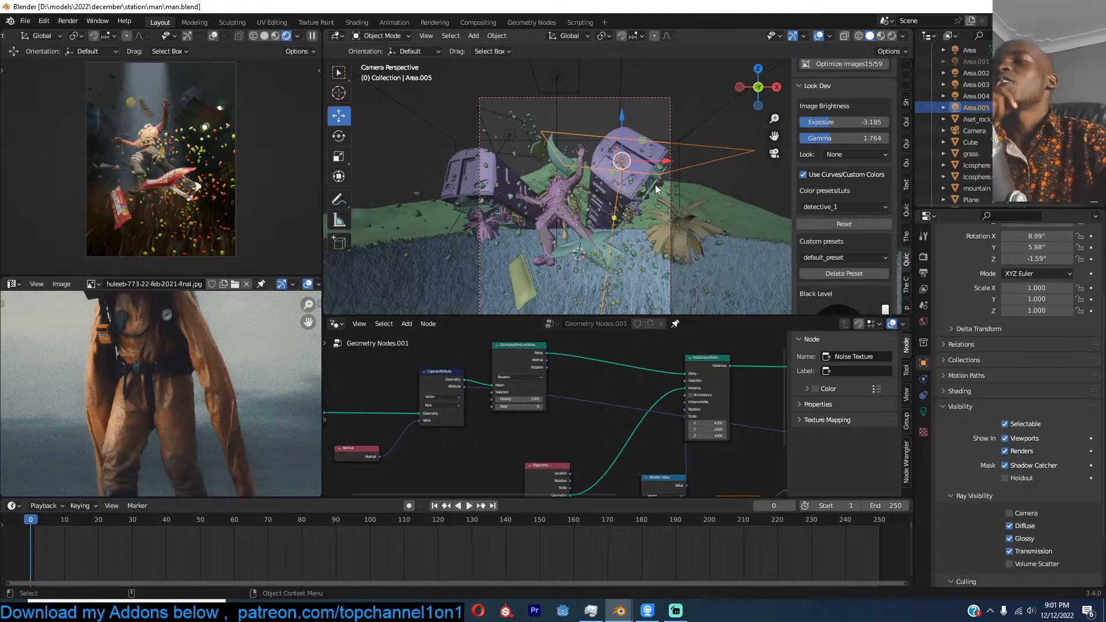
pyautogui.hotkey('ctrl', 's')
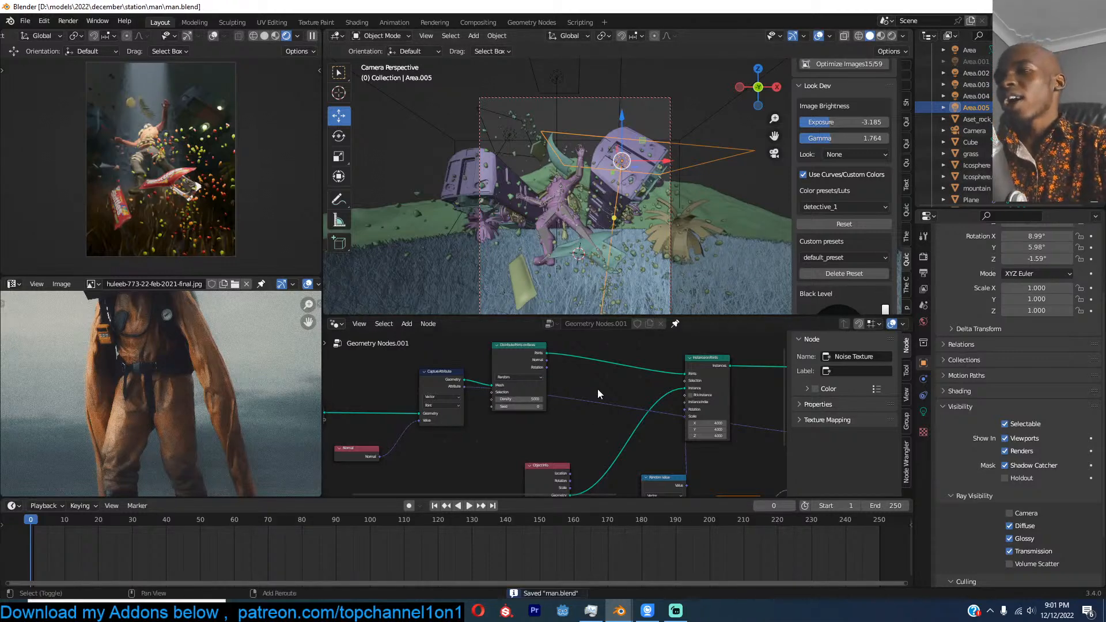
pyautogui.hotkey('shift', 'a')
pyautogui.click(553, 327)
pyautogui.write('tra')
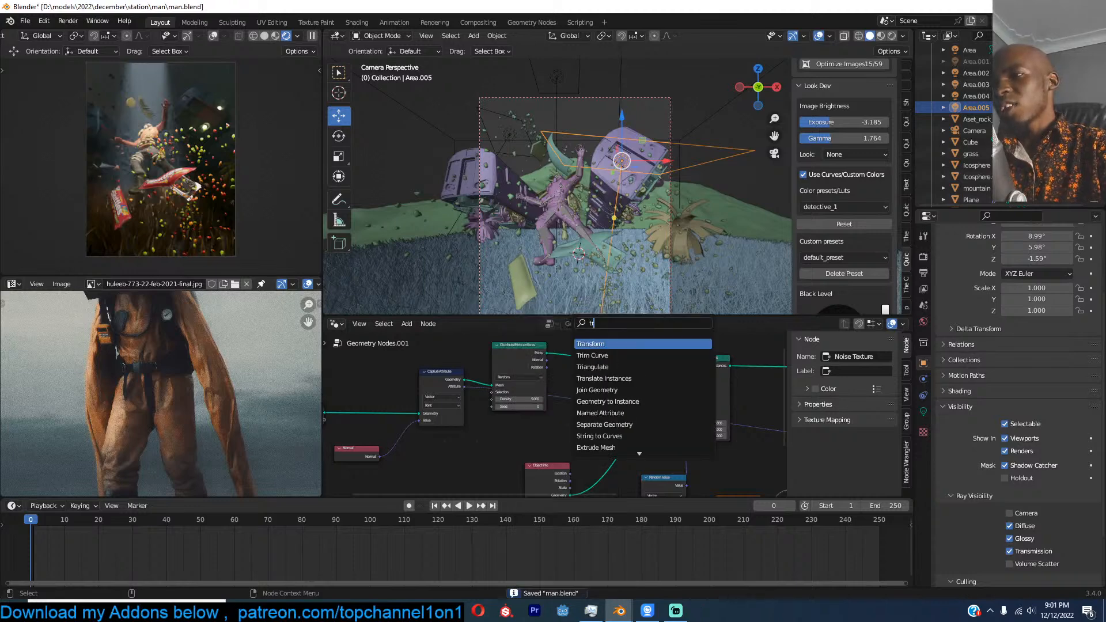
pyautogui.press('Escape')
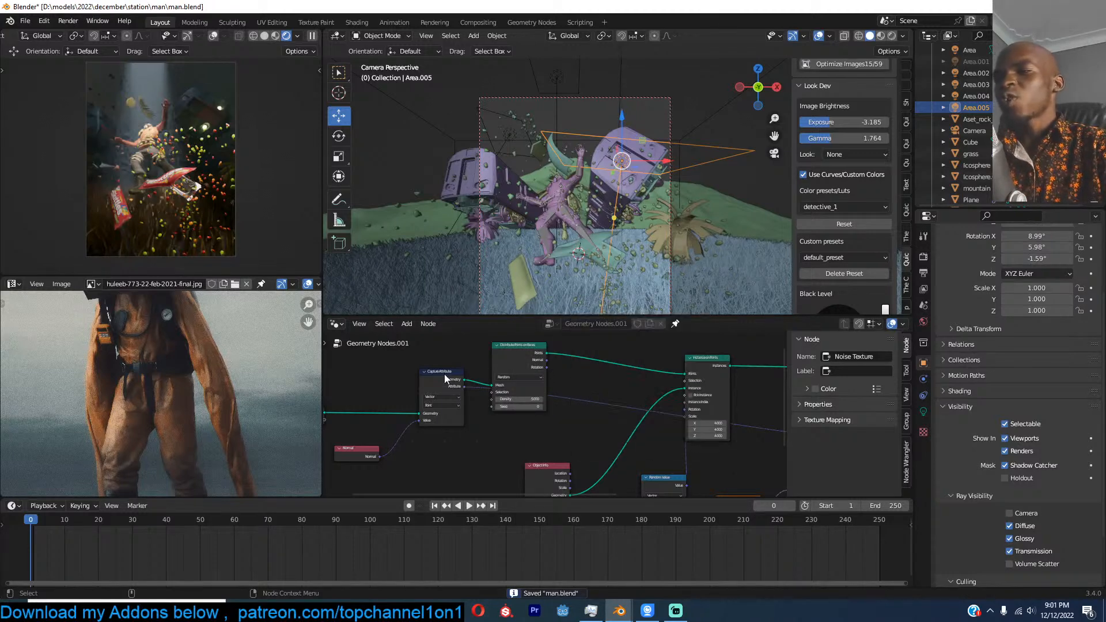
# Step: Move the Capture Attribute node slightly lower between the group input and Distribute Points on Faces nodes
pyautogui.moveTo(461, 383); pyautogui.dragTo(572, 396, button='middle')
pyautogui.scroll(5, 559, 403)
pyautogui.moveTo(520, 385); pyautogui.dragTo(499, 414)
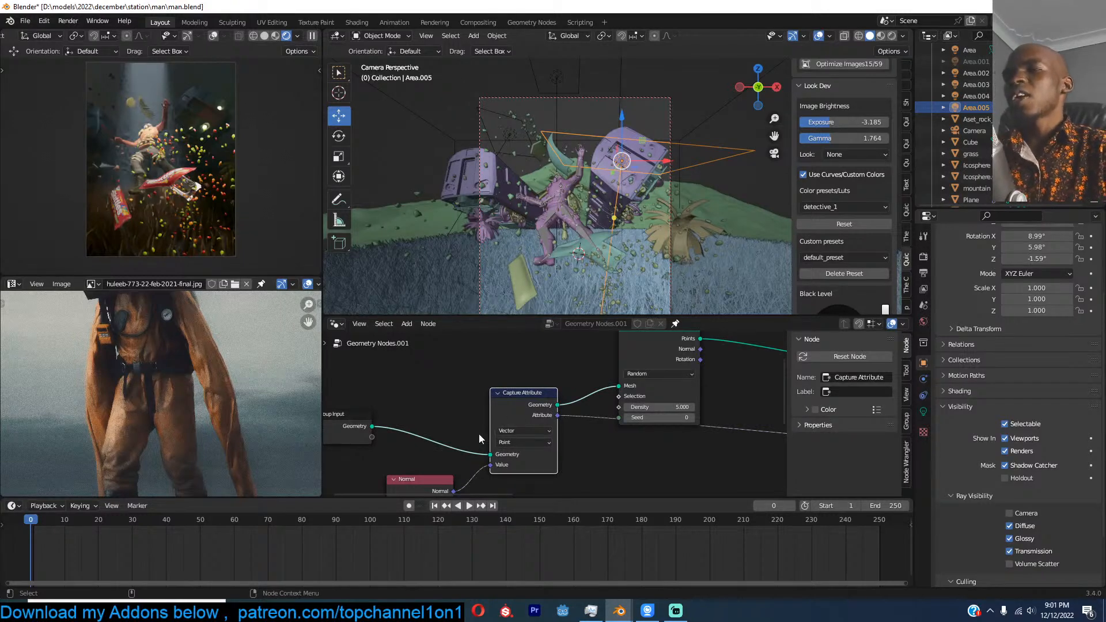
pyautogui.moveTo(455, 430); pyautogui.dragTo(548, 407, button='middle')
# Step: Deselect the Capture Attribute node, hide the node editor's sidebar and save the file
pyautogui.moveTo(617, 384); pyautogui.dragTo(516, 375, button='middle')
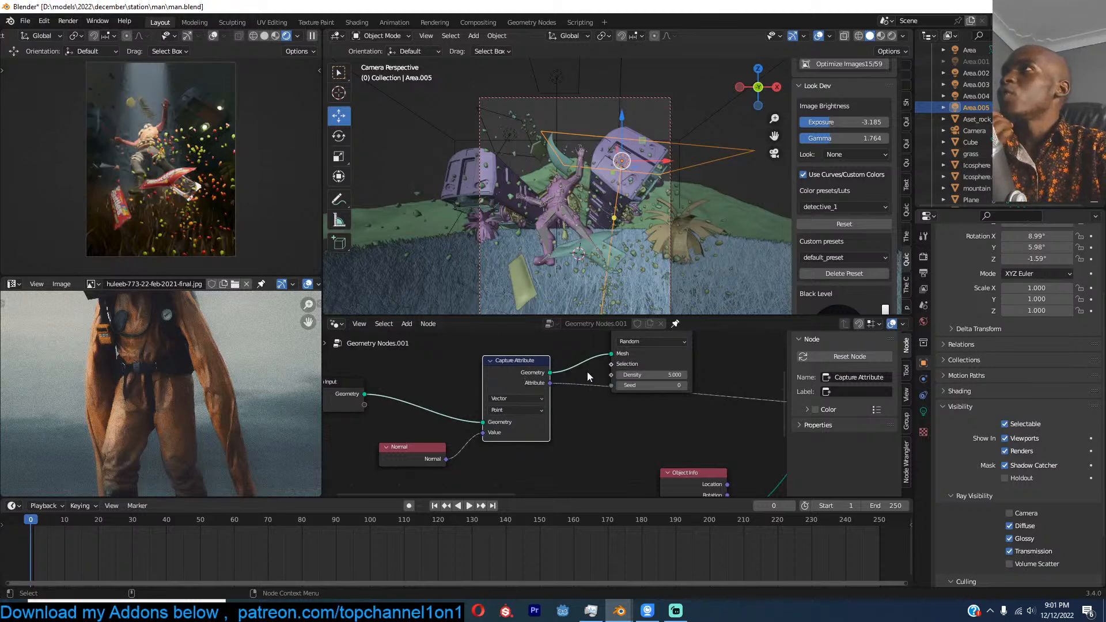
pyautogui.scroll(-3, 683, 384)
pyautogui.moveTo(686, 385); pyautogui.dragTo(622, 390, button='middle')
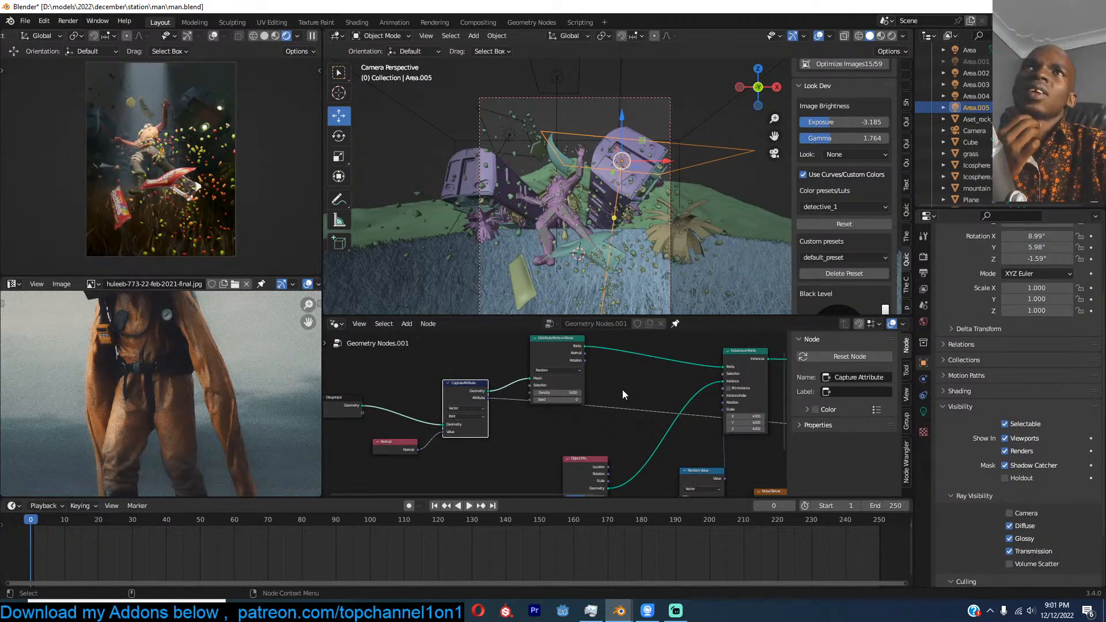
pyautogui.click(622, 390)
pyautogui.moveTo(535, 402); pyautogui.dragTo(562, 398, button='middle')
pyautogui.moveTo(634, 397); pyautogui.dragTo(591, 395, button='middle')
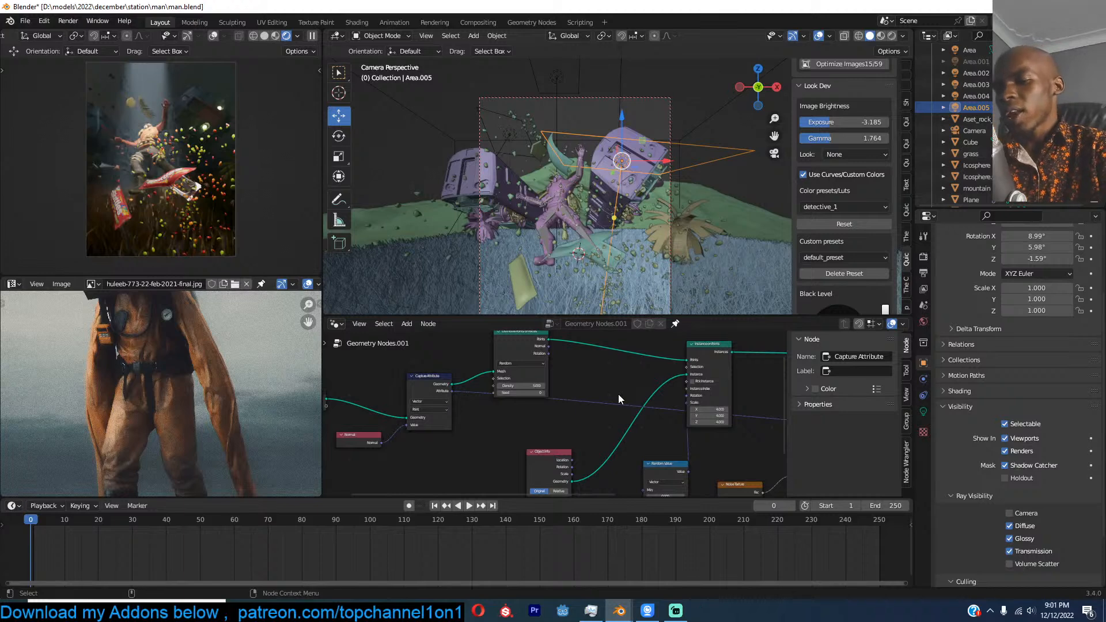
pyautogui.press('n')
pyautogui.moveTo(712, 390); pyautogui.dragTo(625, 401, button='middle')
pyautogui.hotkey('ctrl', 's')
pyautogui.scroll(-1, 718, 412)
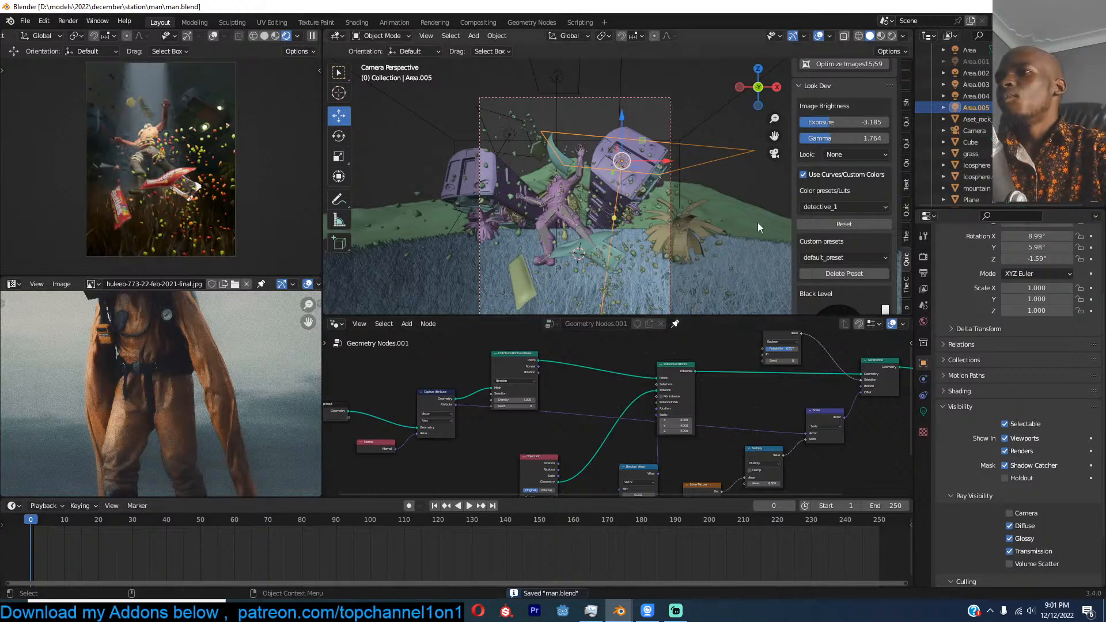
pyautogui.click(671, 130)
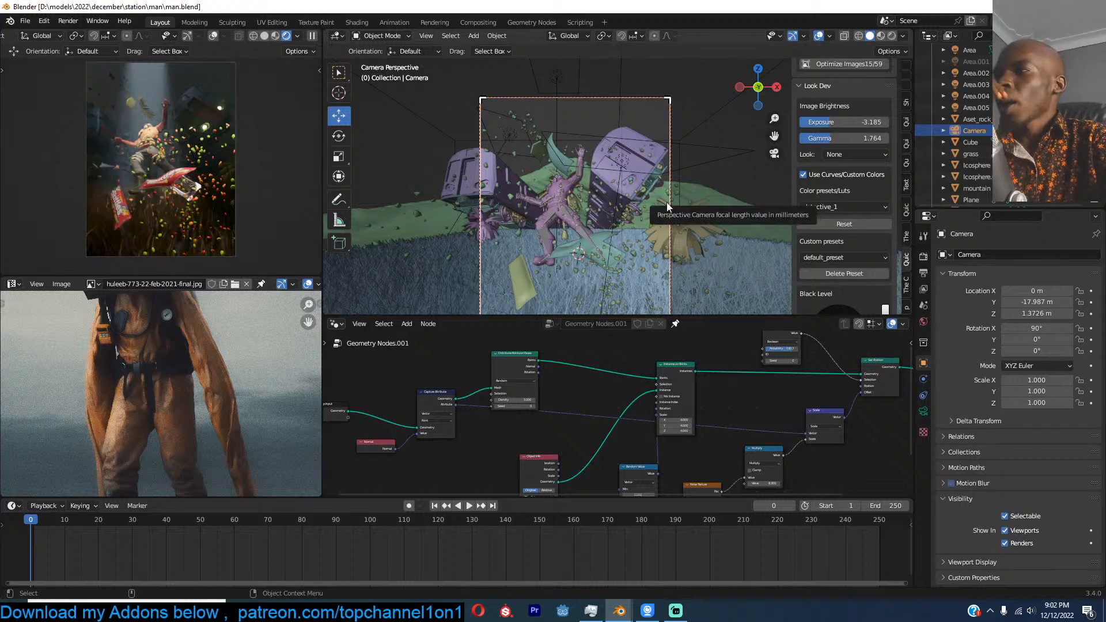
pyautogui.click(596, 386)
pyautogui.hotkey('shift', 'a')
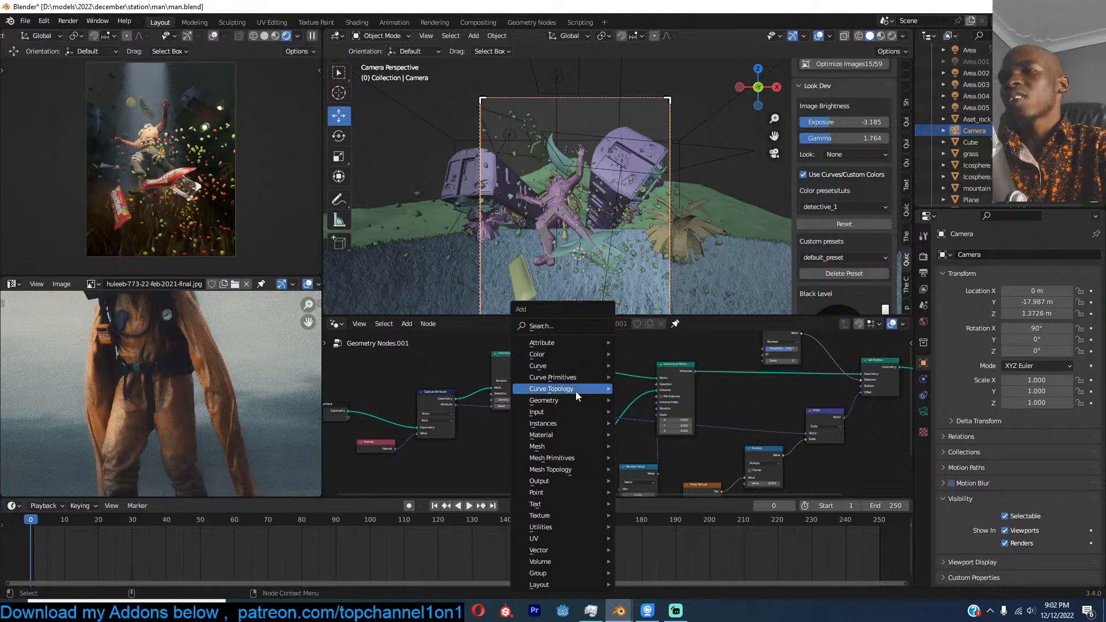
pyautogui.moveTo(563, 399)
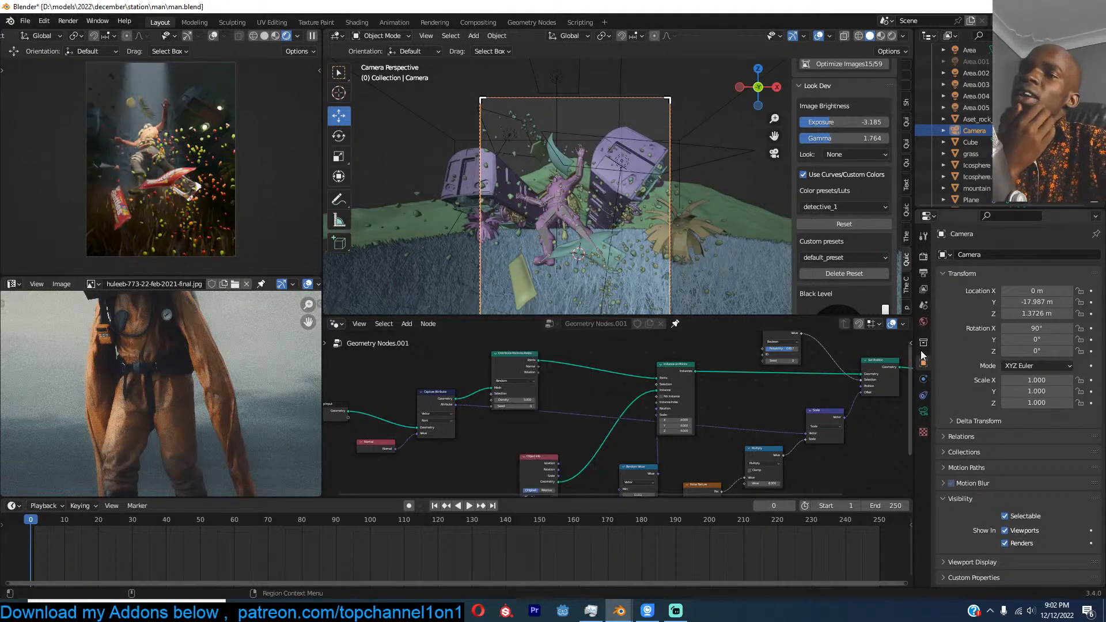
# Step: Save the file and scale the scattered candies object down to about 0.054 on all axes
pyautogui.scroll(1, 634, 228)
pyautogui.keyDown('shift'); pyautogui.moveTo(616, 238); pyautogui.dragTo(558, 223, button='middle'); pyautogui.keyUp('shift')
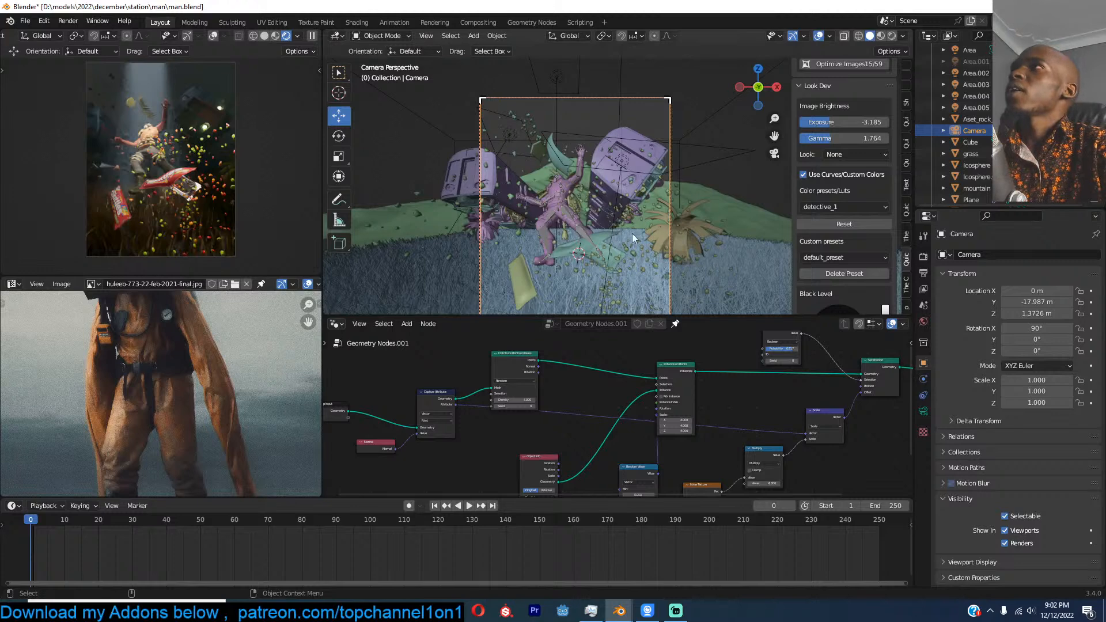
pyautogui.hotkey('ctrl', 's')
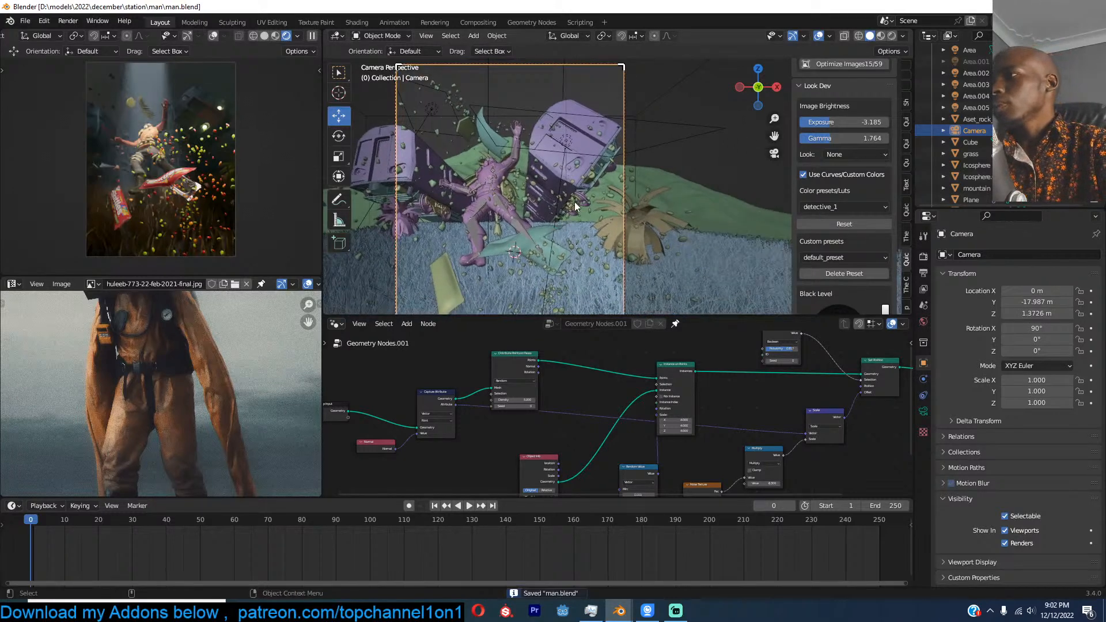
pyautogui.click(575, 201)
pyautogui.press('s')
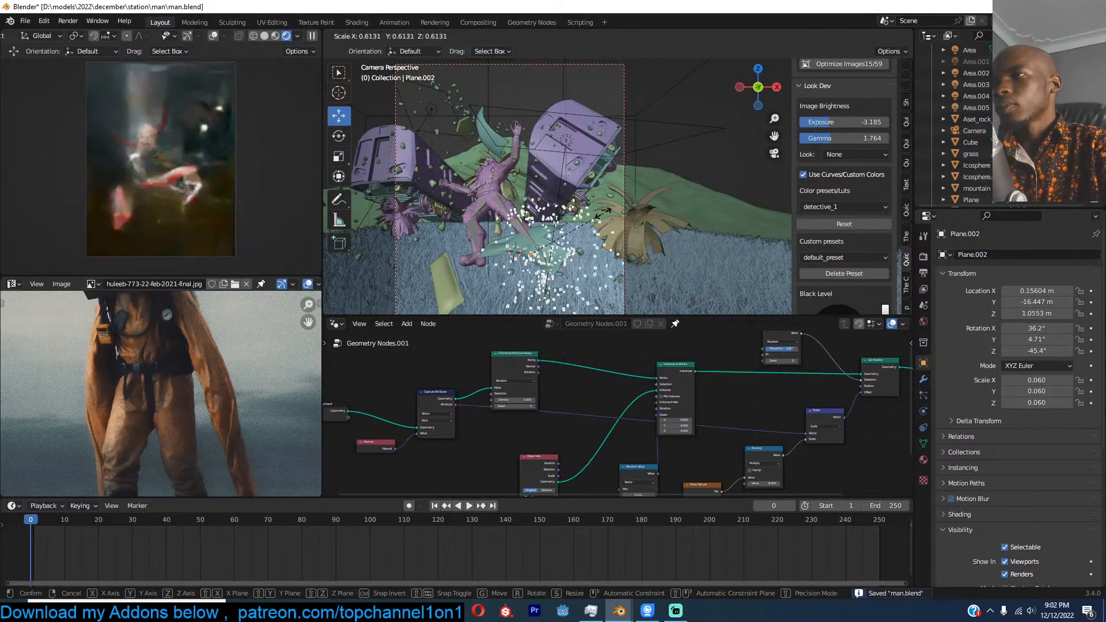
pyautogui.click(610, 224)
pyautogui.press('s')
pyautogui.click(585, 236)
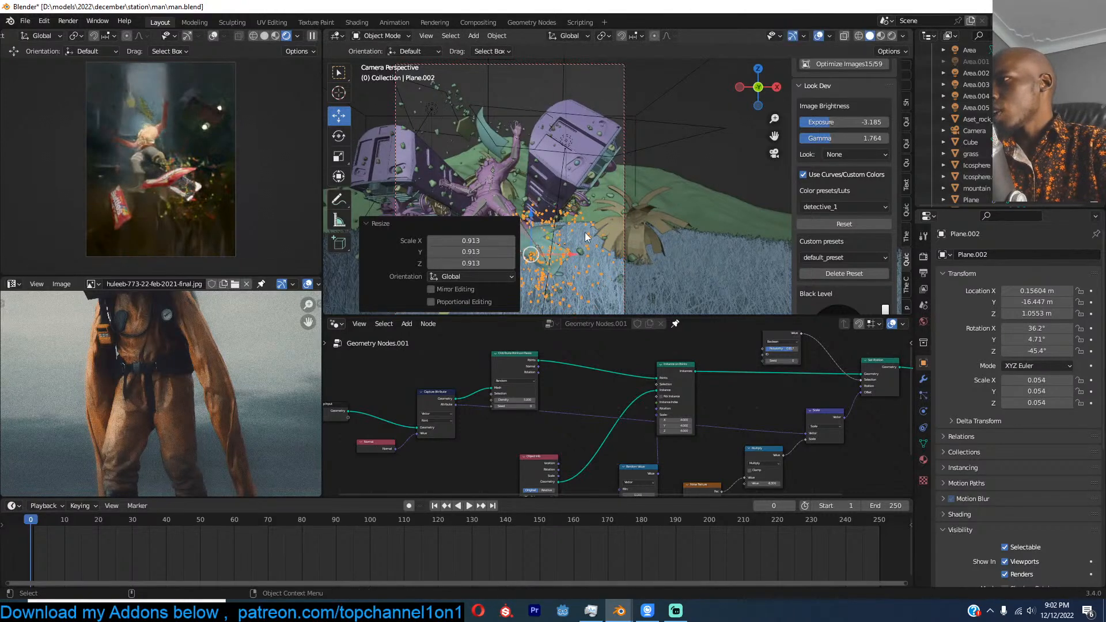
# Step: Scale the opened Skittles wrapper down by a factor of about 0.711
pyautogui.keyDown('shift'); pyautogui.moveTo(553, 230); pyautogui.dragTo(602, 209, button='middle'); pyautogui.keyUp('shift')
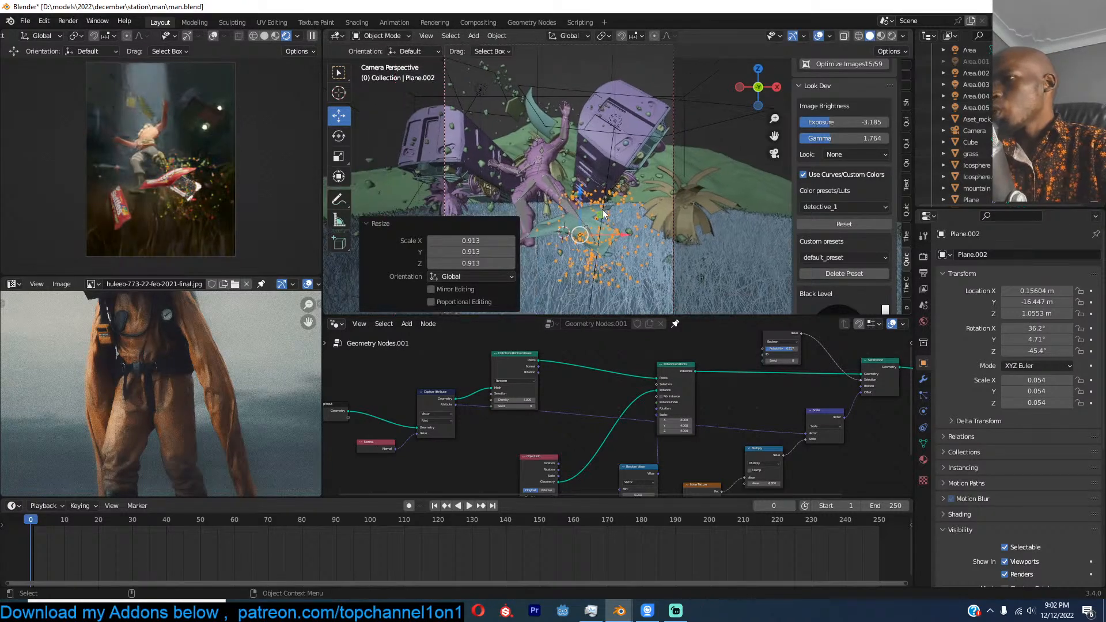
pyautogui.click(593, 225)
pyautogui.press('s')
pyautogui.click(623, 214)
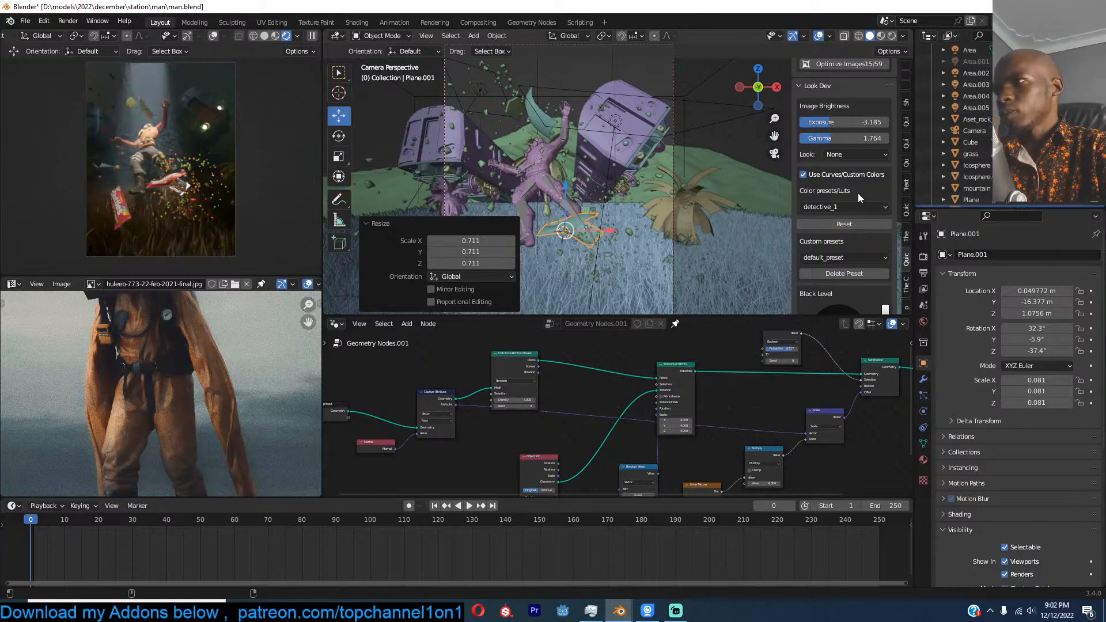
# Step: Duplicate the large volume box enclosing the train and character, keeping the copy in place
pyautogui.scroll(-3, 724, 208)
pyautogui.moveTo(725, 210); pyautogui.dragTo(676, 216, button='middle')
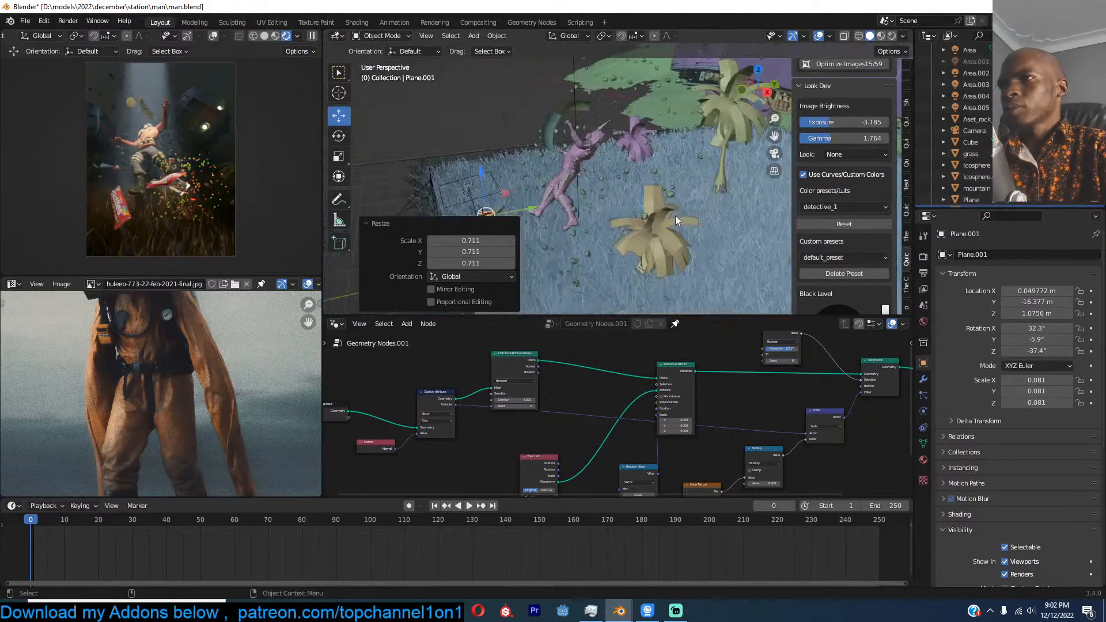
pyautogui.scroll(-8, 643, 245)
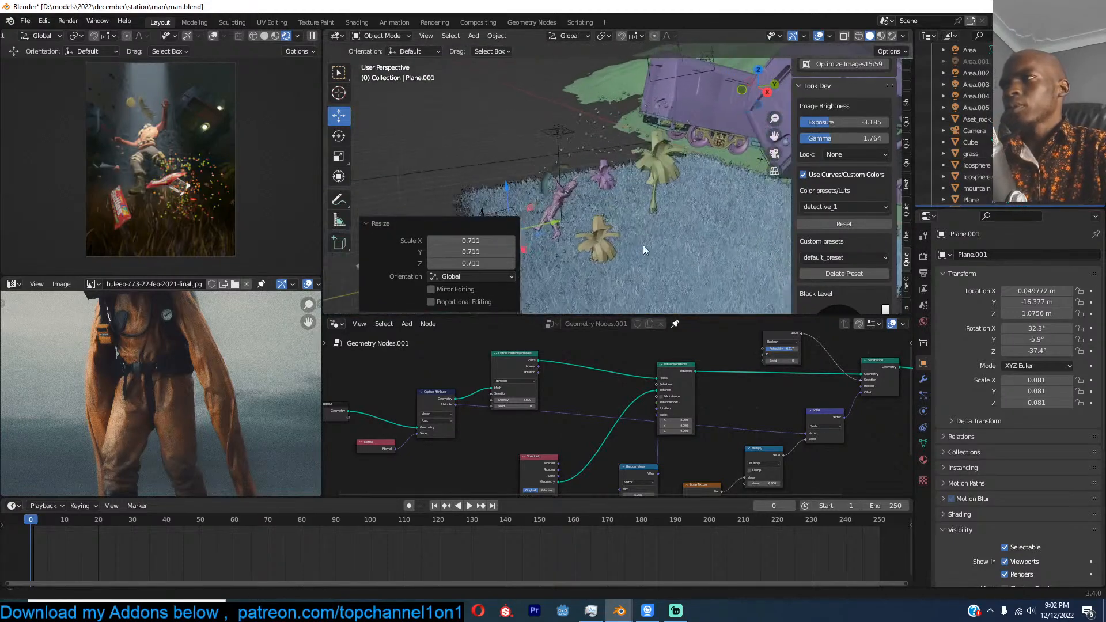
pyautogui.scroll(4, 588, 253)
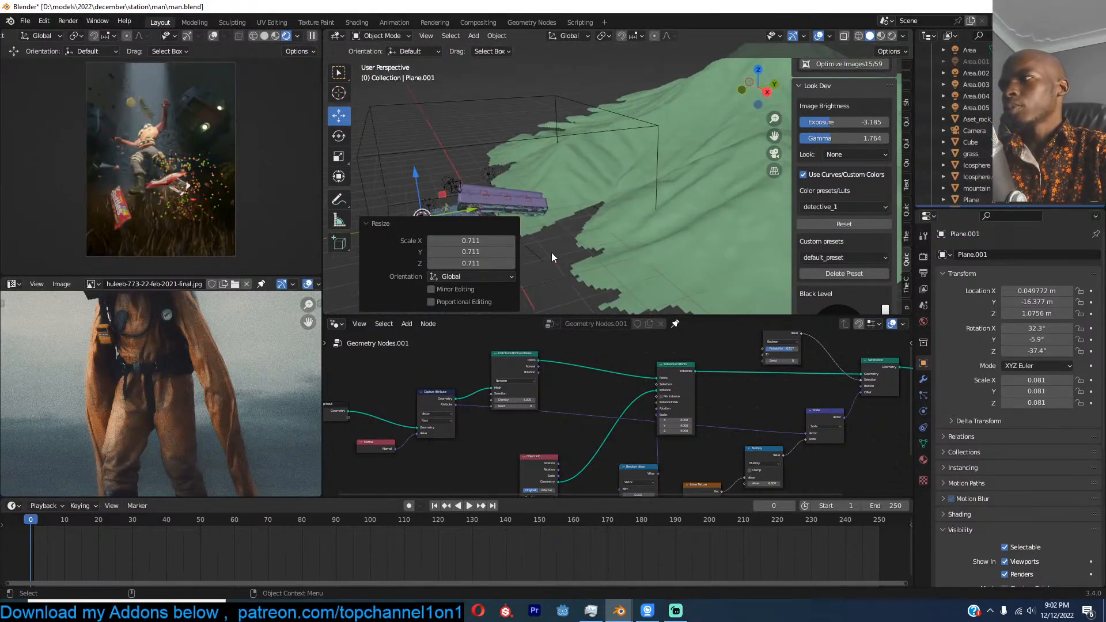
pyautogui.keyDown('shift'); pyautogui.moveTo(637, 133); pyautogui.dragTo(609, 158, button='middle'); pyautogui.keyUp('shift')
pyautogui.click(594, 161)
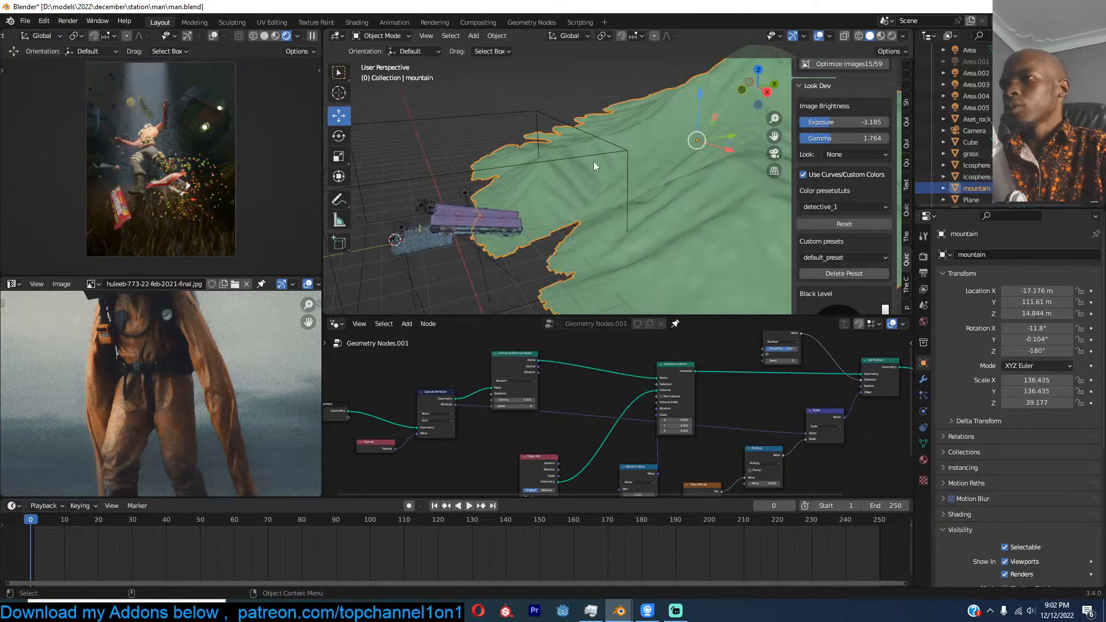
pyautogui.click(591, 158)
pyautogui.press('g')
pyautogui.press('x')
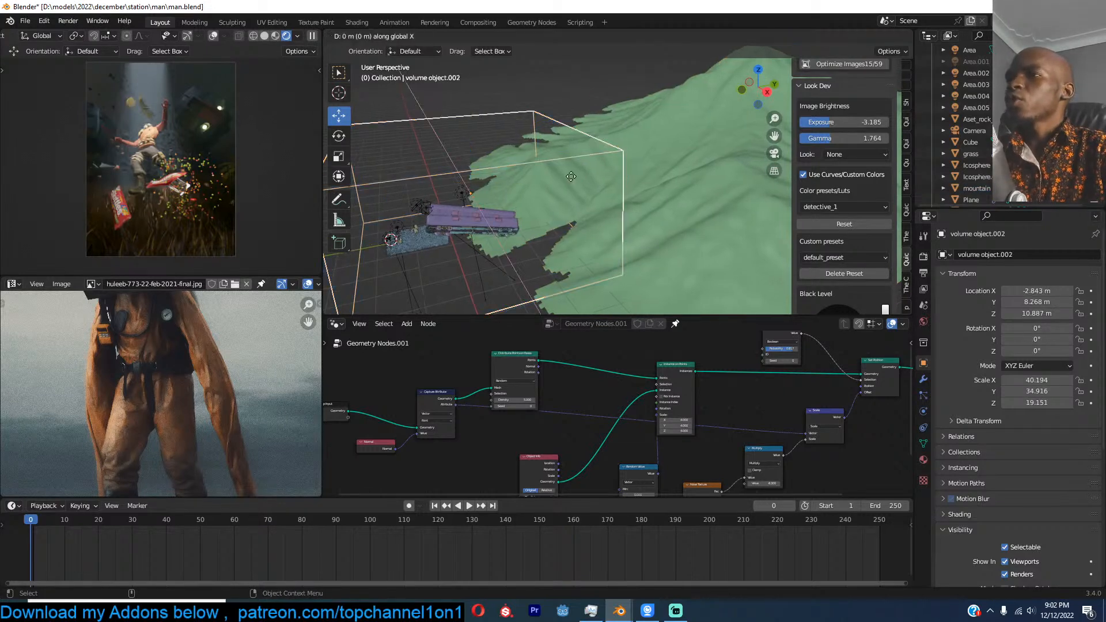
pyautogui.rightClick(610, 159)
# Step: Rotate the duplicated volume box about 31.8° around the global X axis
pyautogui.press('r')
pyautogui.press('y')
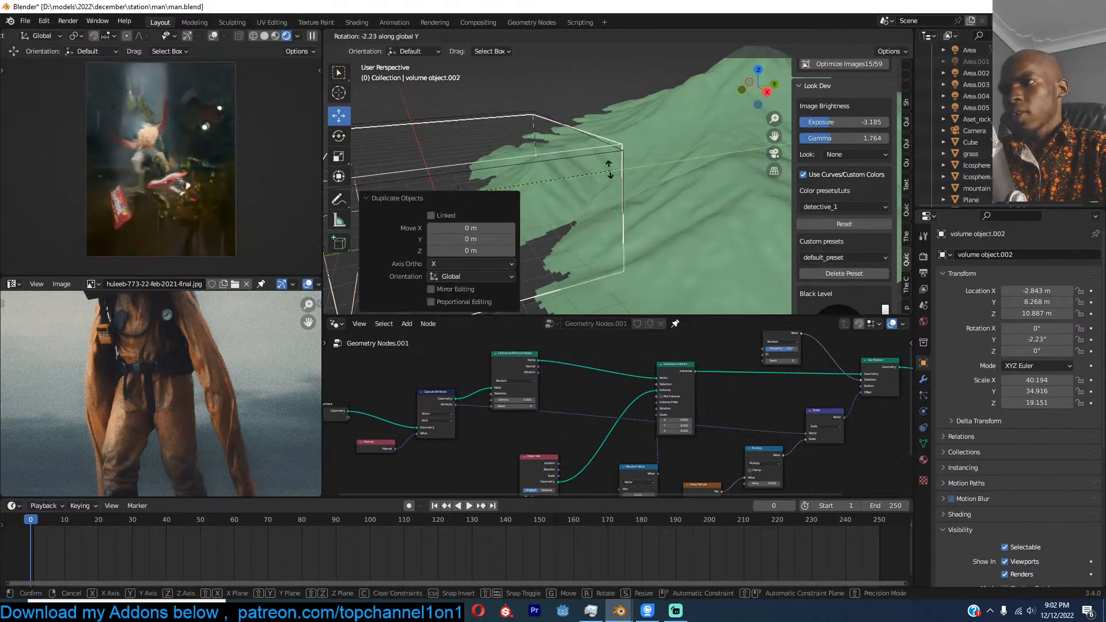
pyautogui.press('x')
pyautogui.click(570, 115)
pyautogui.scroll(-3, 571, 148)
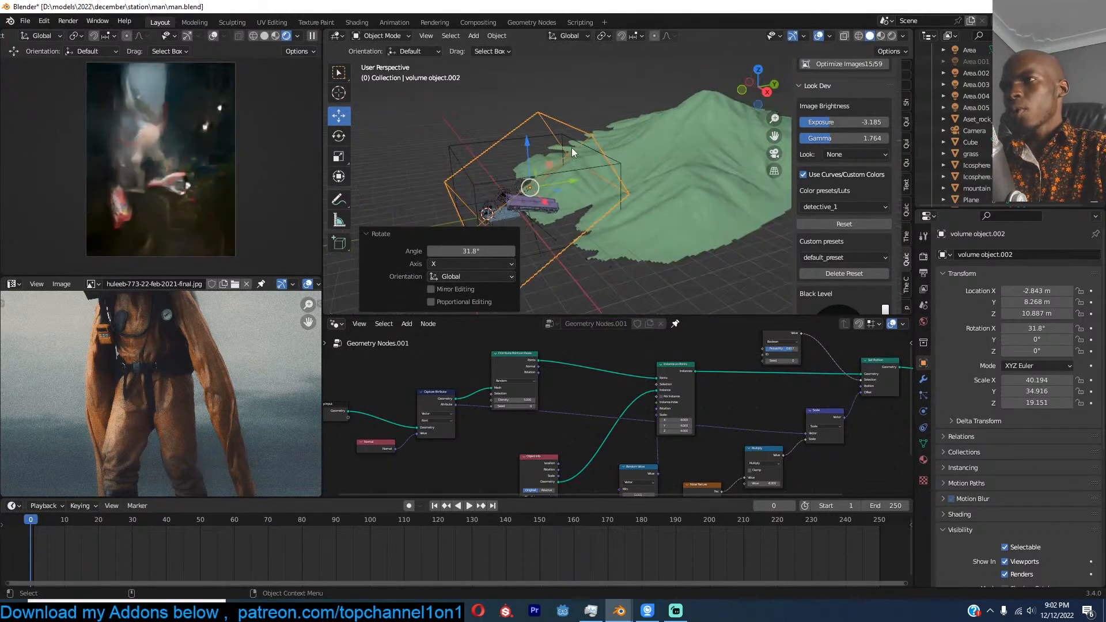
# Step: Move the duplicated volume box about 31.8 m along the global Y axis, over the mountain
pyautogui.press('g')
pyautogui.press('y')
pyautogui.click(622, 168)
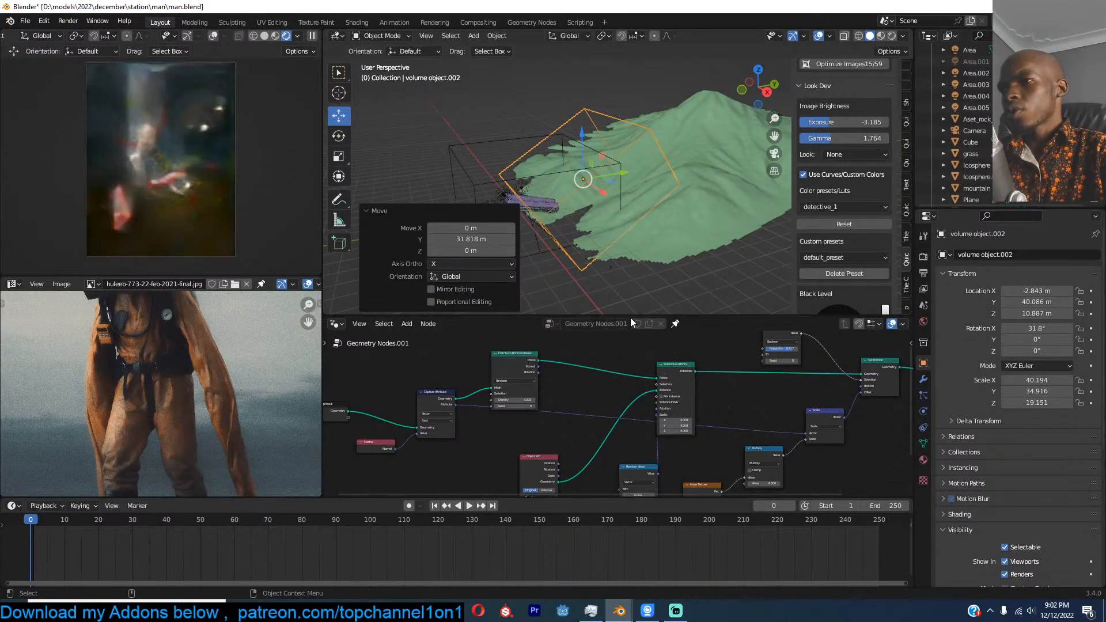
# Step: Display the shader nodes of the duplicated volume box and make its material a single-user copy
pyautogui.scroll(-2, 662, 337)
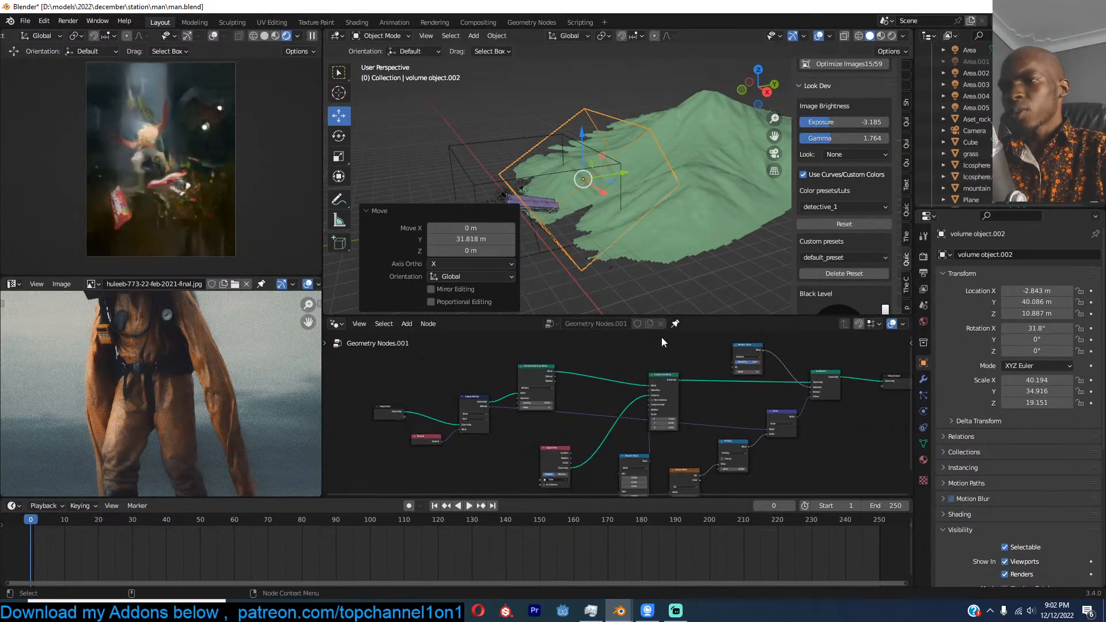
pyautogui.click(336, 324)
pyautogui.click(364, 432)
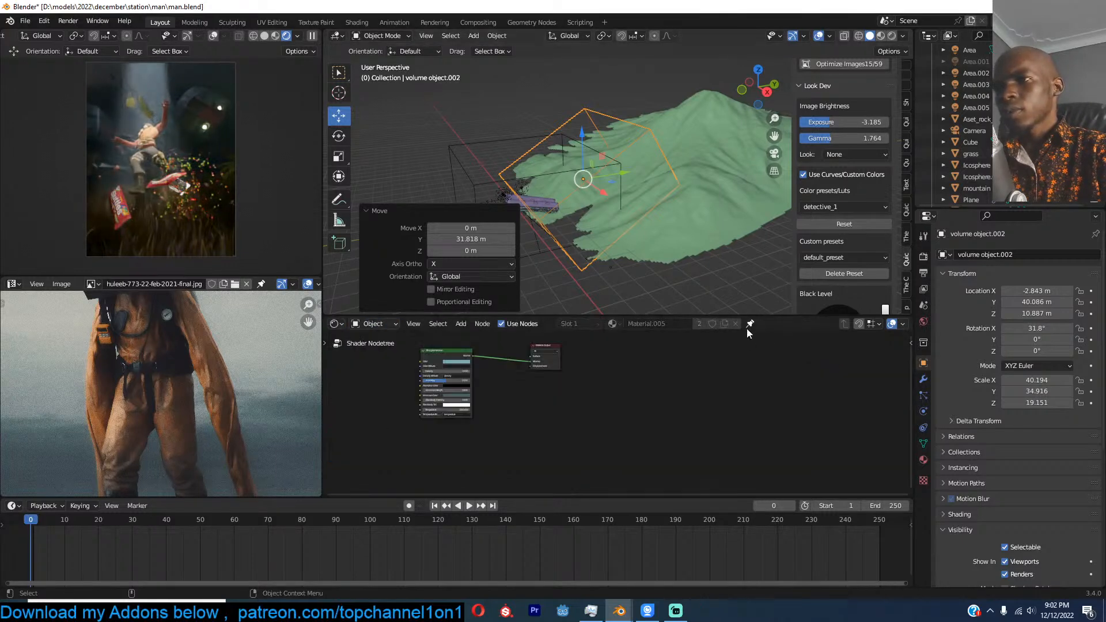
pyautogui.click(750, 324)
pyautogui.scroll(6, 537, 427)
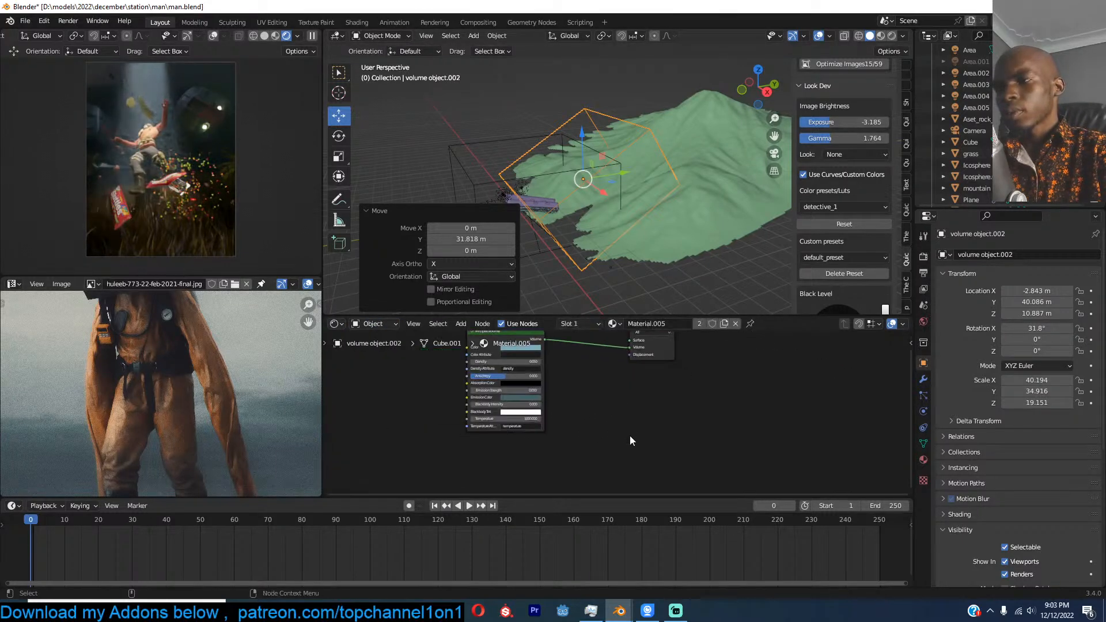
pyautogui.moveTo(482, 402); pyautogui.dragTo(690, 427, button='middle')
pyautogui.scroll(4, 723, 409)
pyautogui.moveTo(739, 370); pyautogui.dragTo(703, 370)
pyautogui.click(700, 323)
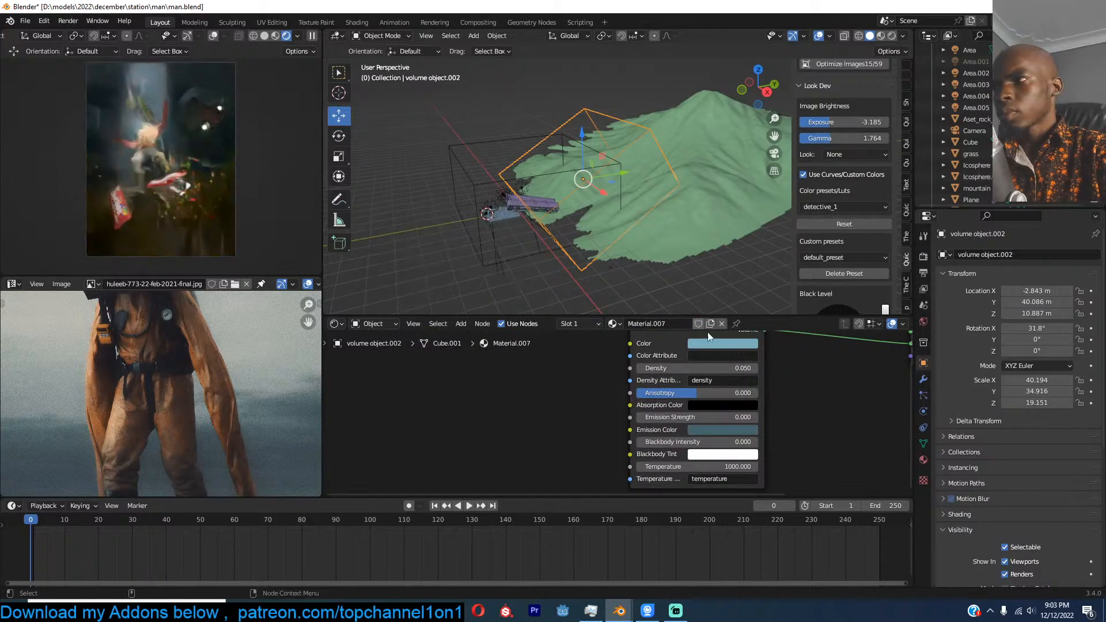
# Step: Set the copied volume material's density to 0 and its emission strength to 0.080
pyautogui.moveTo(740, 369); pyautogui.dragTo(715, 369)
pyautogui.scroll(2, 730, 442)
pyautogui.moveTo(732, 424); pyautogui.dragTo(735, 423)
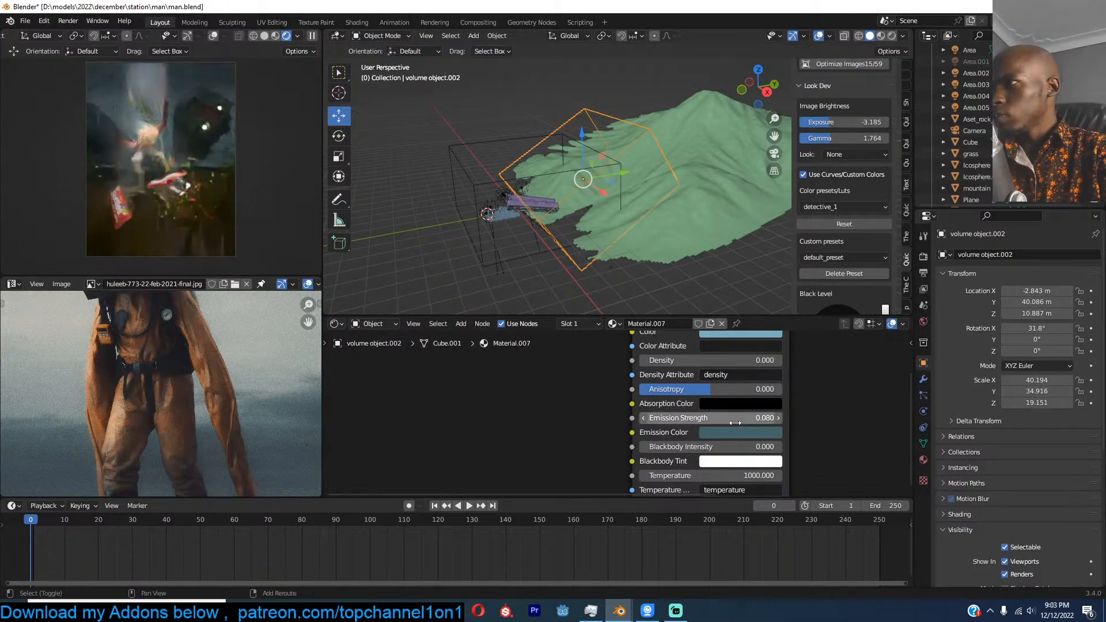
# Step: Scale the duplicated volume box up by a factor of about 1.131 and look through the camera
pyautogui.press('s')
pyautogui.click(723, 248)
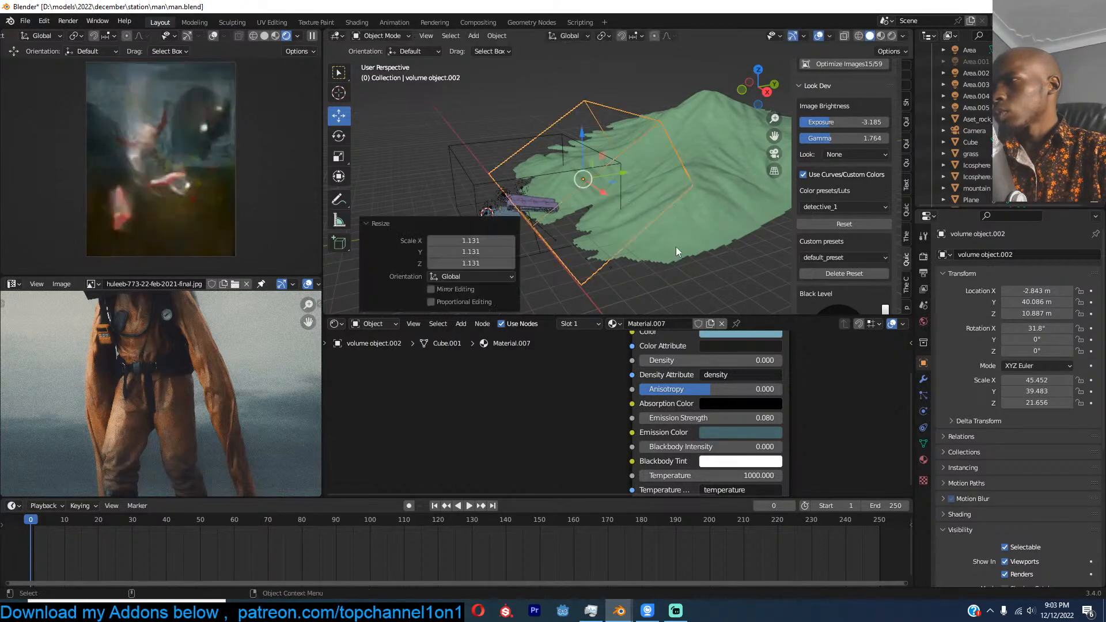
pyautogui.press('KP_0')
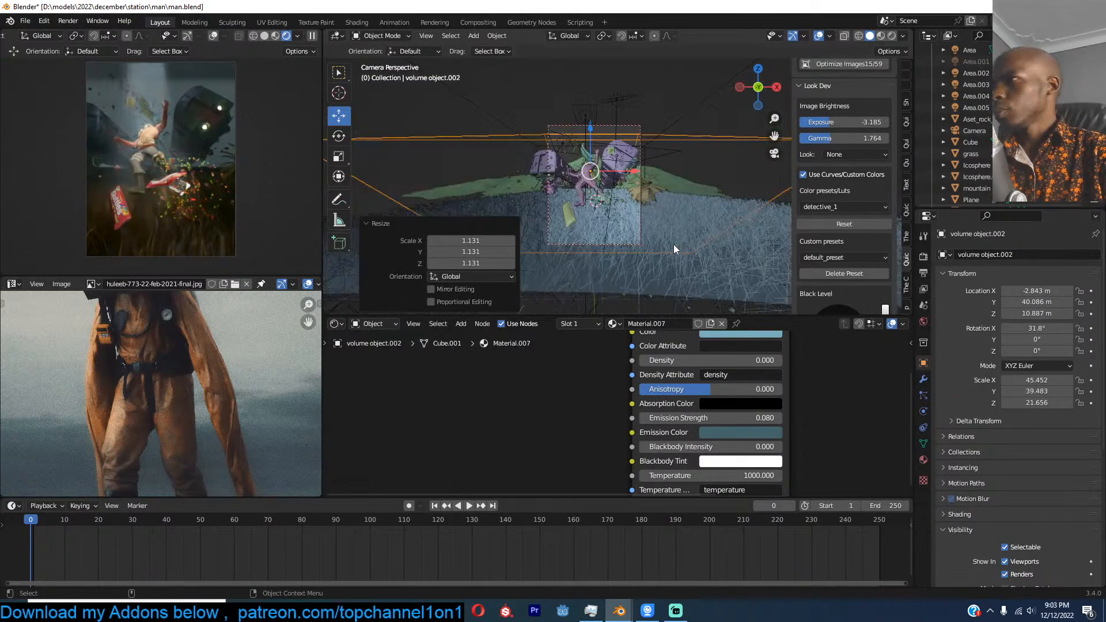
# Step: Set the volume material's emission strength to 0.010 and save the file
pyautogui.moveTo(716, 417); pyautogui.dragTo(582, 415, button='middle')
pyautogui.scroll(2, 596, 412)
pyautogui.keyDown('shift'); pyautogui.moveTo(593, 413); pyautogui.dragTo(579, 413); pyautogui.keyUp('shift')
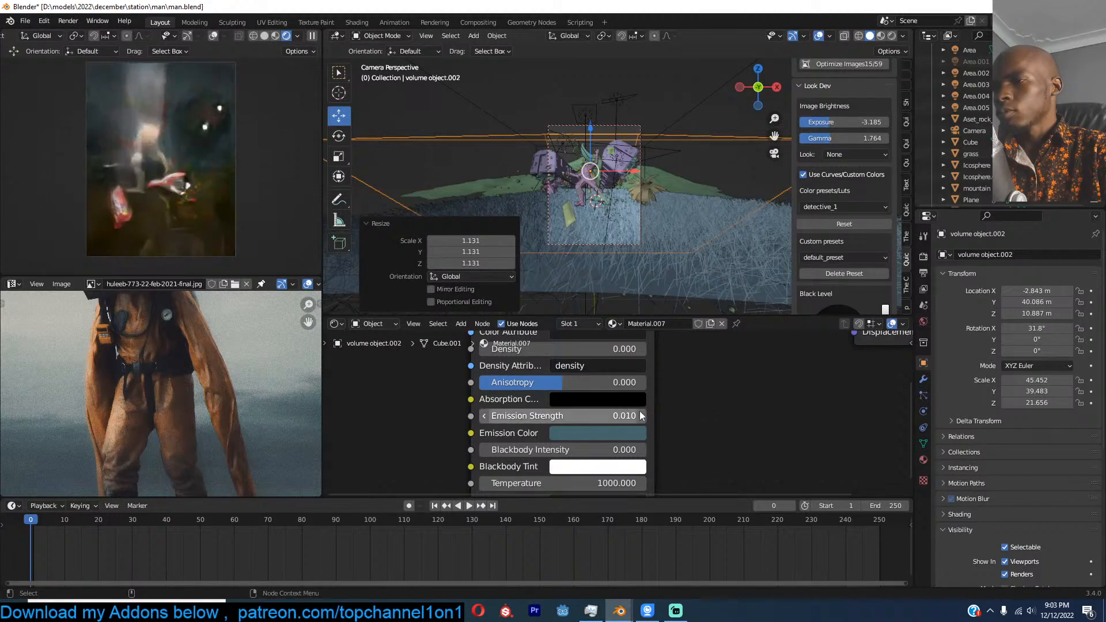
pyautogui.click(714, 410)
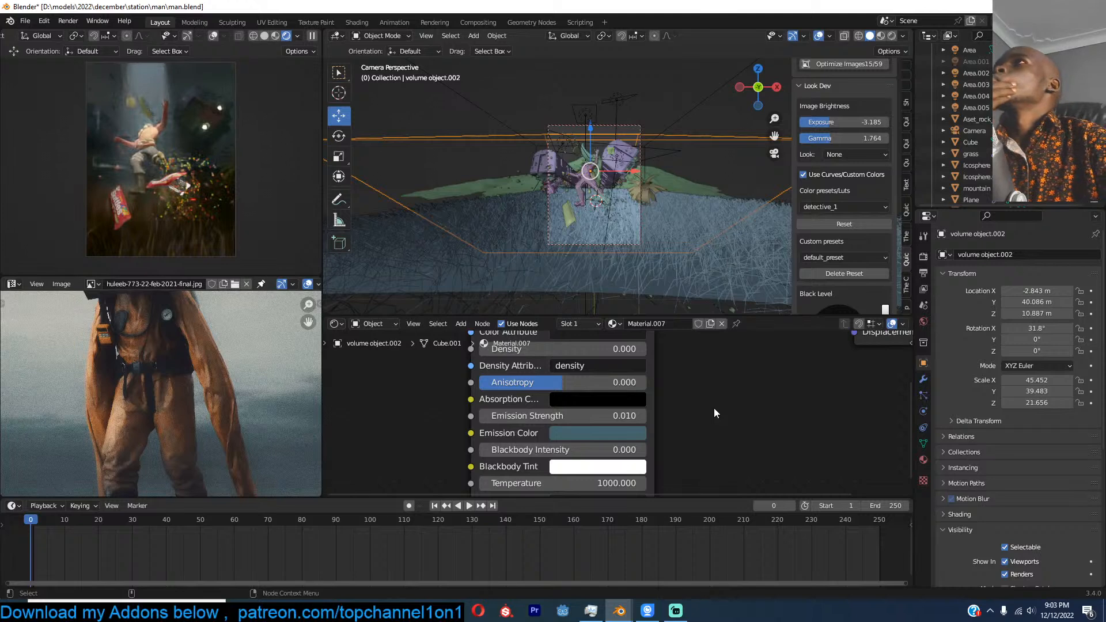
pyautogui.hotkey('ctrl', 's')
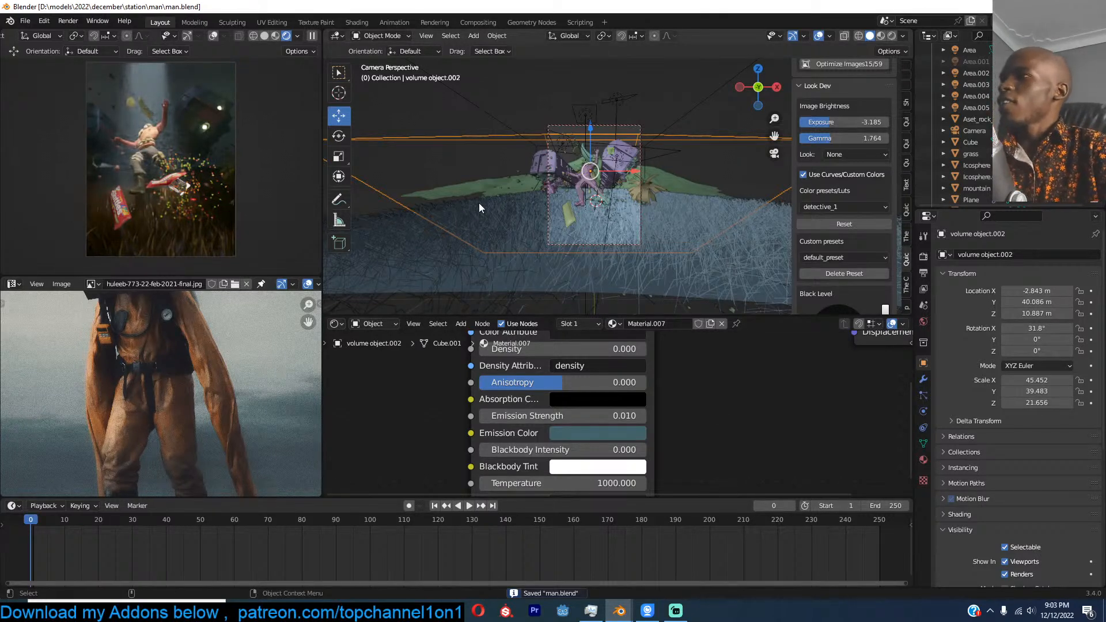
# Step: Set the image brightness exposure to 0 and gamma to 1, and save the file with everything deselected
pyautogui.scroll(2, 866, 112)
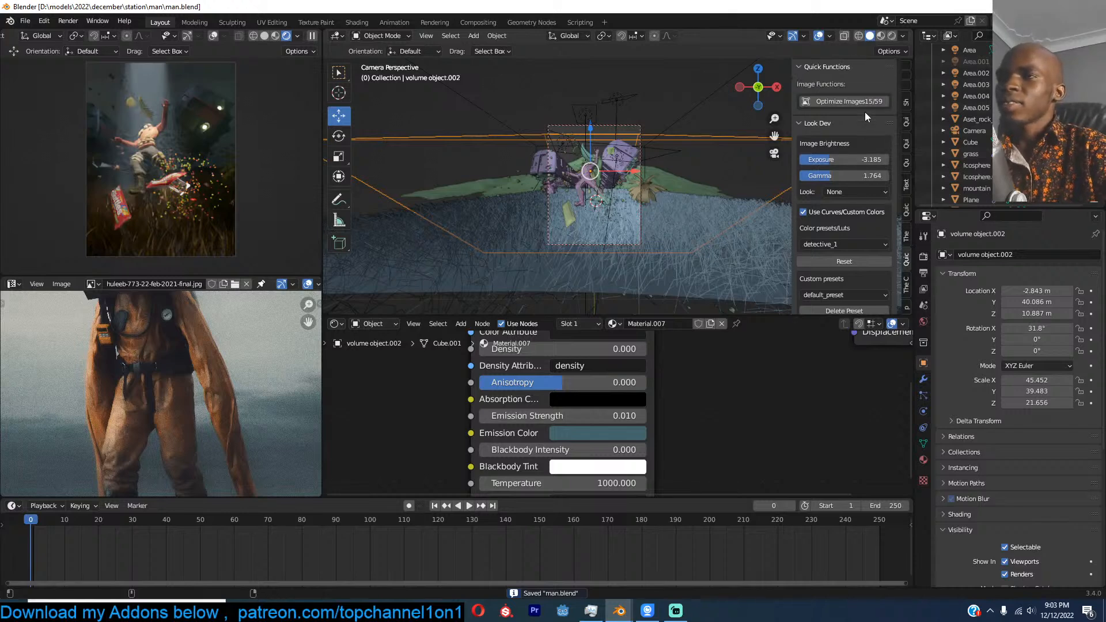
pyautogui.scroll(-3, 847, 241)
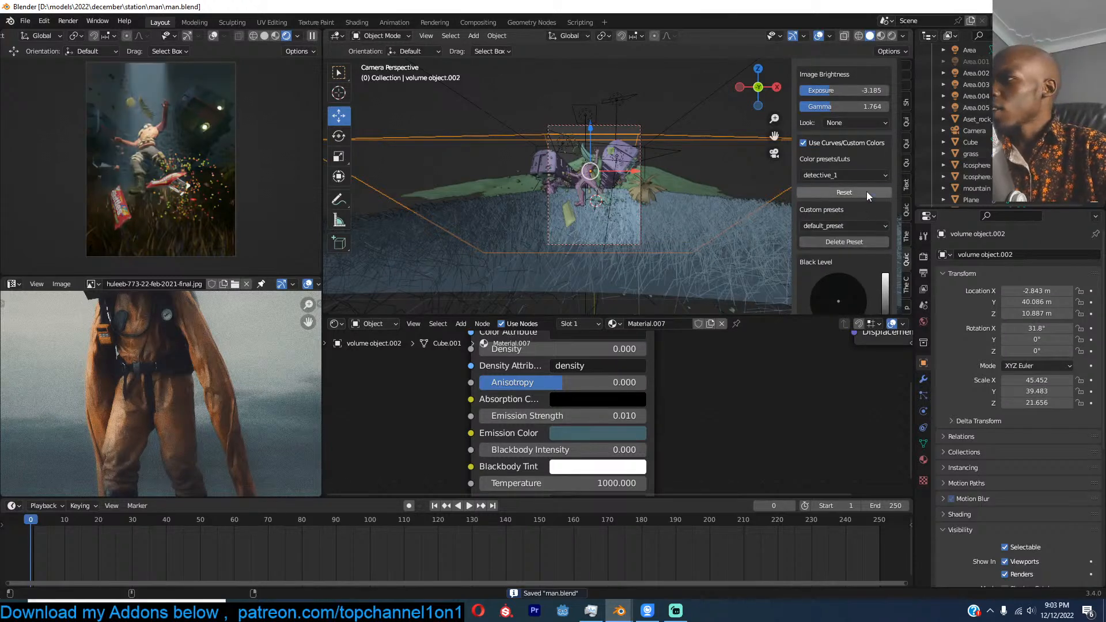
pyautogui.scroll(2, 836, 203)
pyautogui.click(858, 141)
pyautogui.write('0')
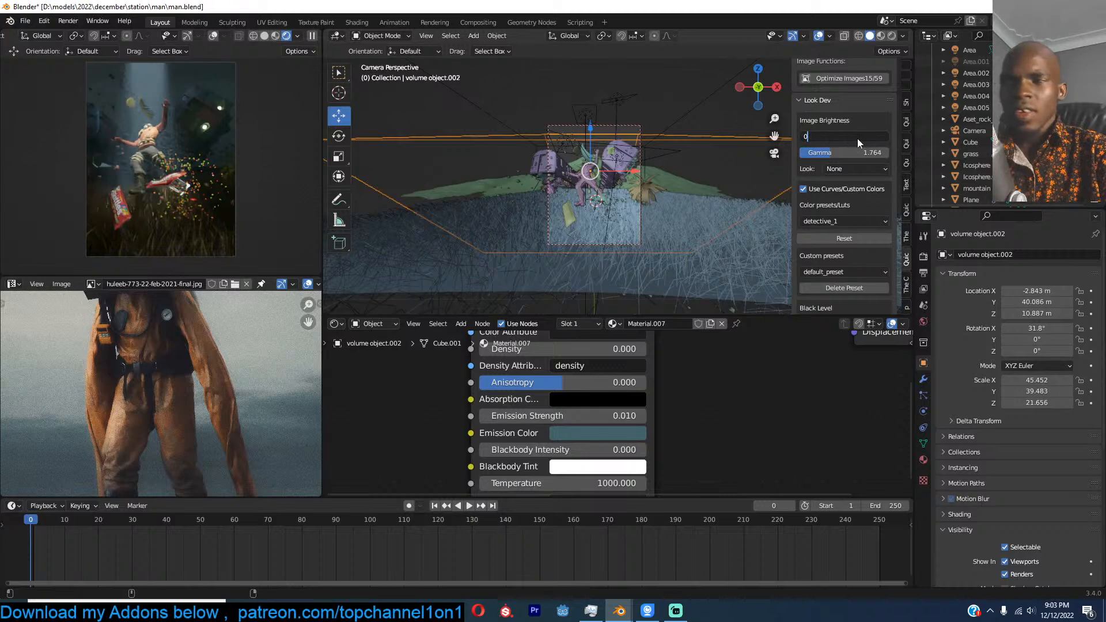
pyautogui.press('Return')
pyautogui.click(828, 152)
pyautogui.write('1')
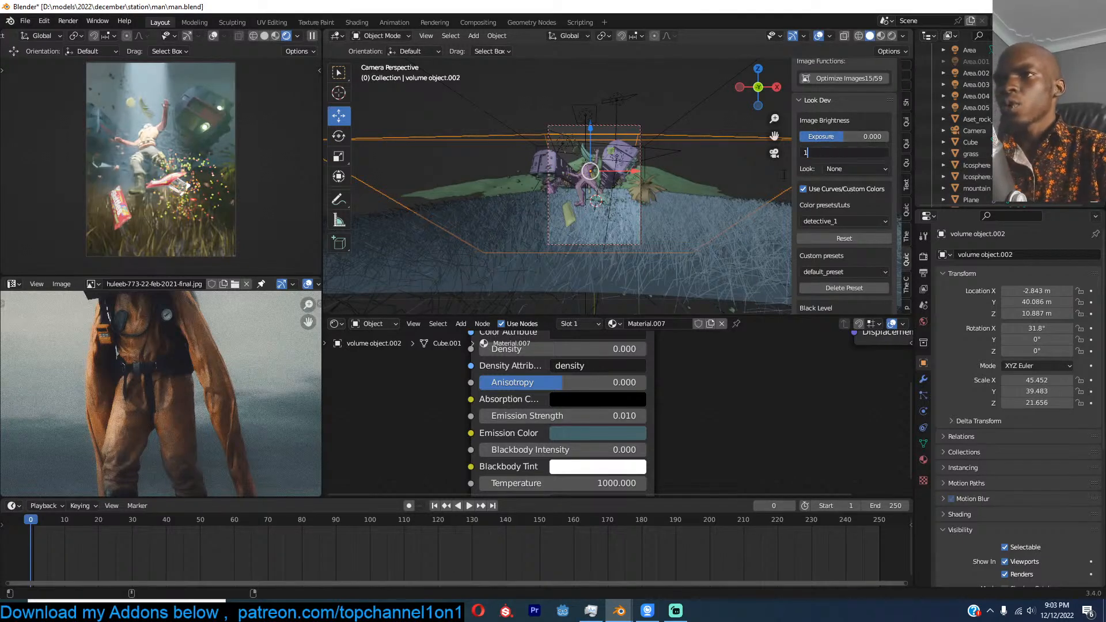
pyautogui.press('Return')
pyautogui.hotkey('ctrl', 's')
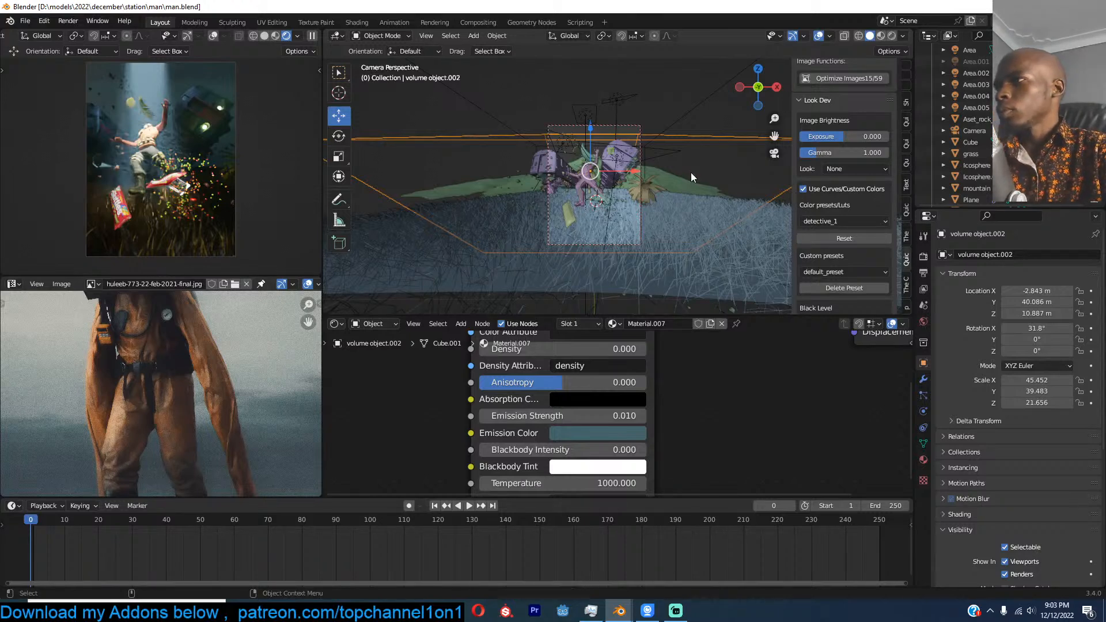
pyautogui.hotkey('alt', 'a')
pyautogui.hotkey('ctrl', 's')
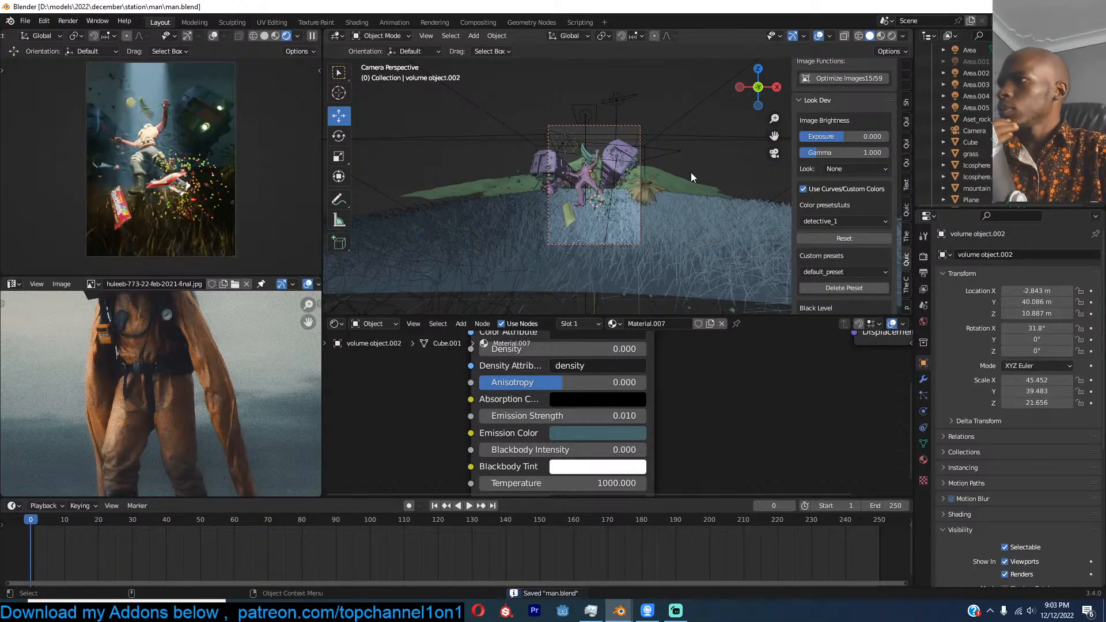
# Step: Select the rocks, save the file again, and clear the selection while keeping the camera view
pyautogui.scroll(2, 691, 171)
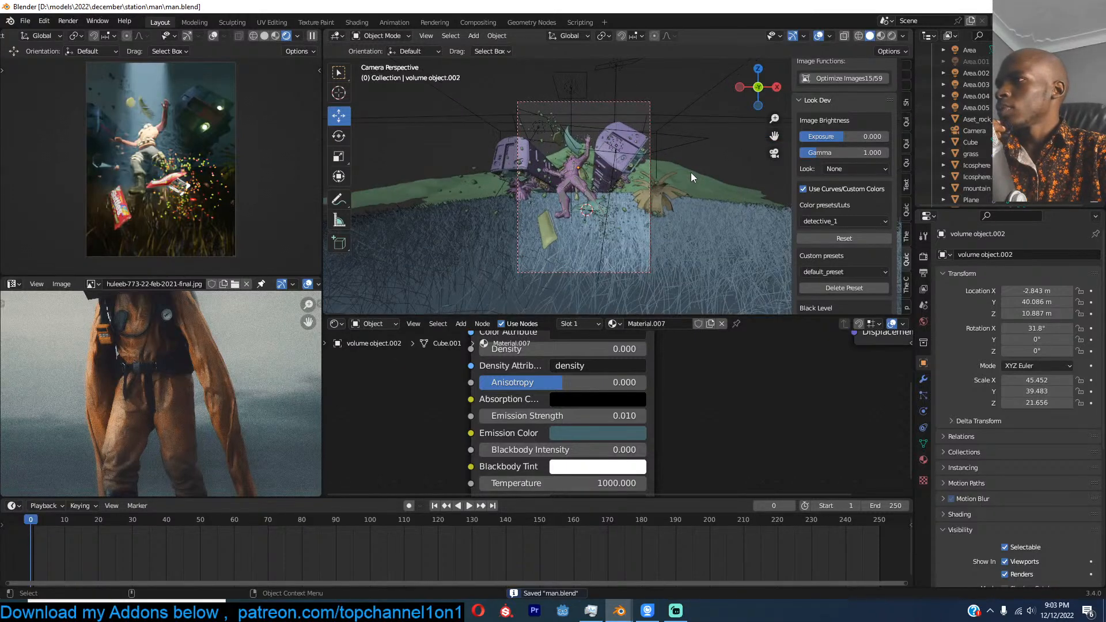
pyautogui.scroll(2, 634, 138)
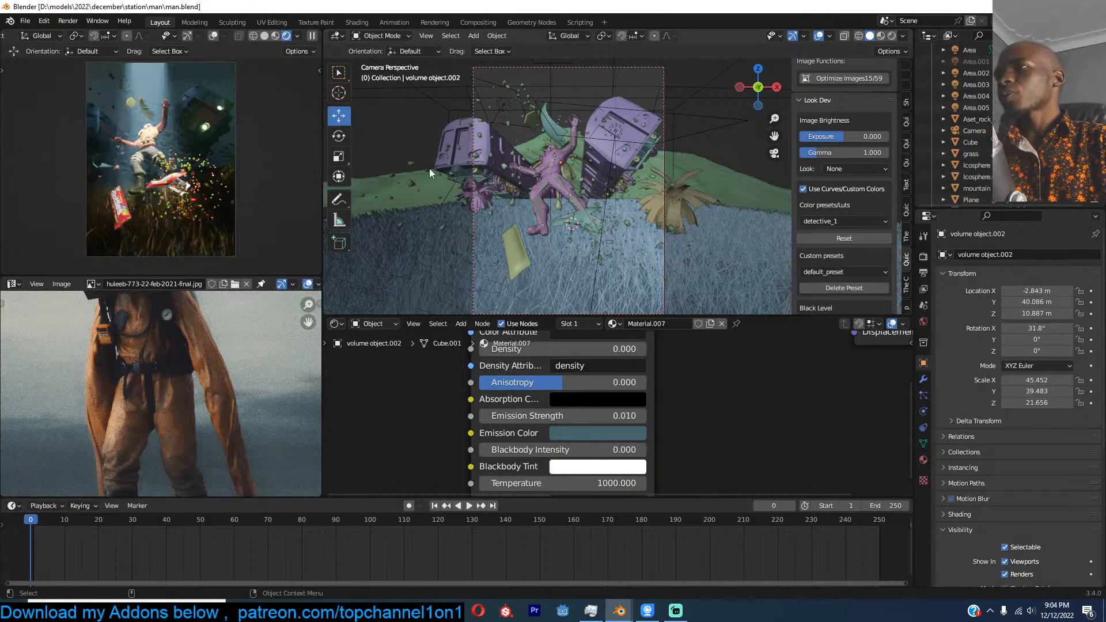
pyautogui.click(522, 190)
pyautogui.hotkey('ctrl', 's')
pyautogui.hotkey('alt', 'a')
pyautogui.press('KP_0')
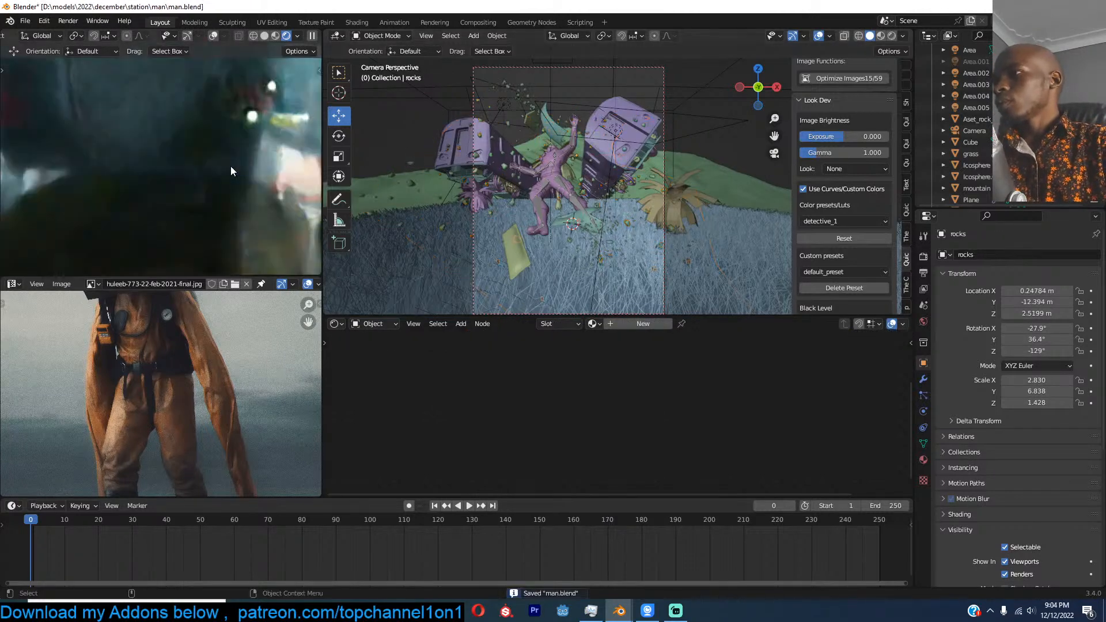
pyautogui.press('KP_0')
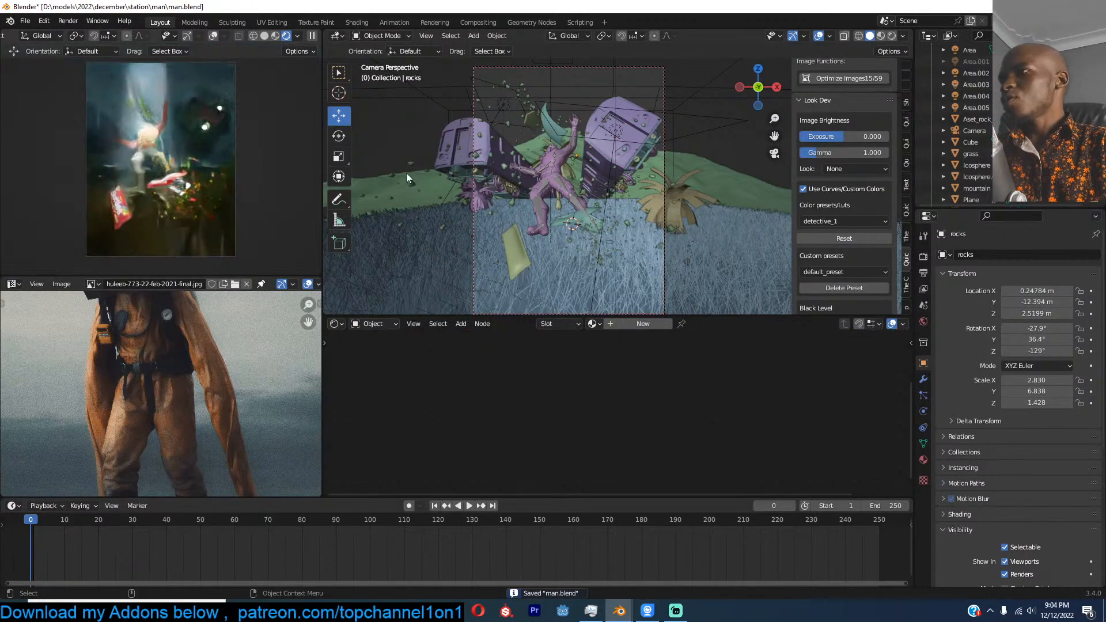
# Step: Try a render resolution of 1920 × 1080 px
pyautogui.click(924, 257)
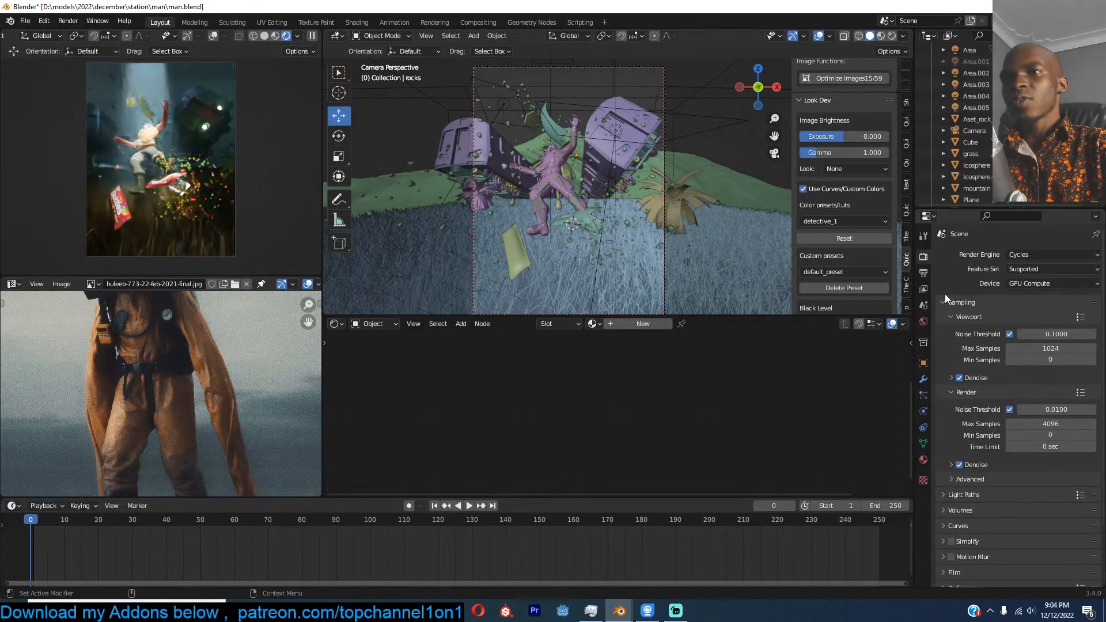
pyautogui.click(923, 273)
pyautogui.click(1038, 270)
pyautogui.write('1')
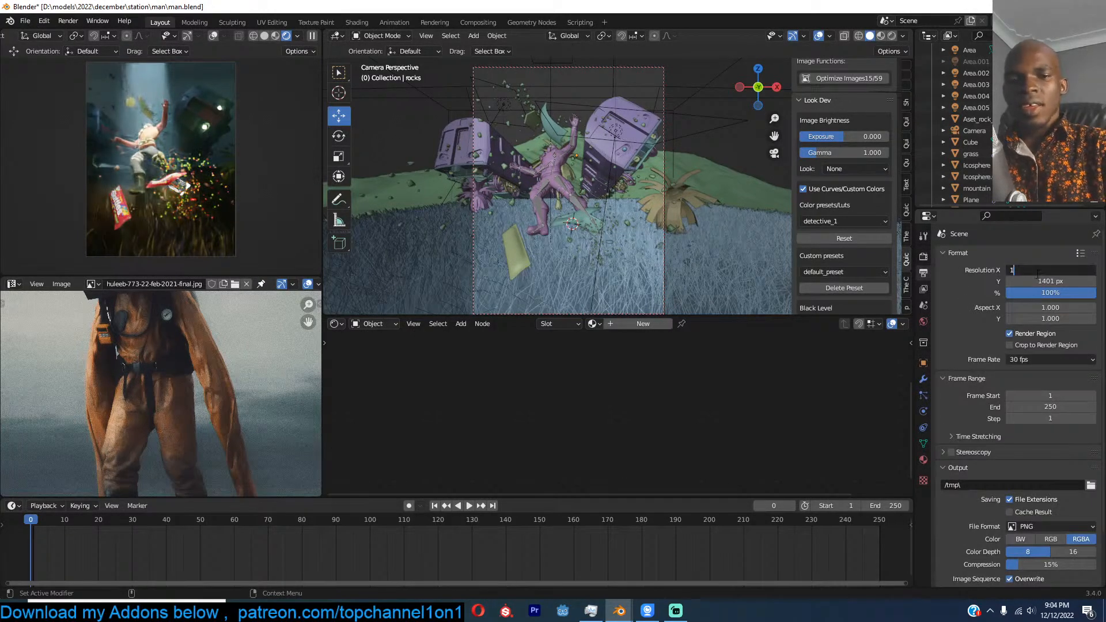
pyautogui.write('920')
pyautogui.press('Return')
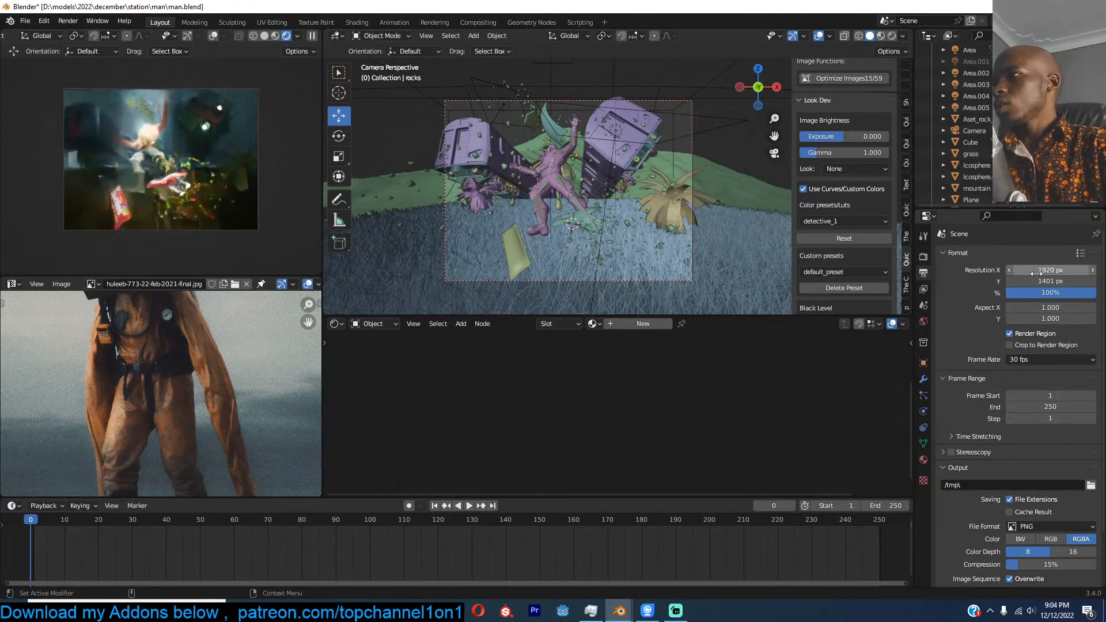
pyautogui.click(1053, 282)
pyautogui.write('1080')
pyautogui.press('Return')
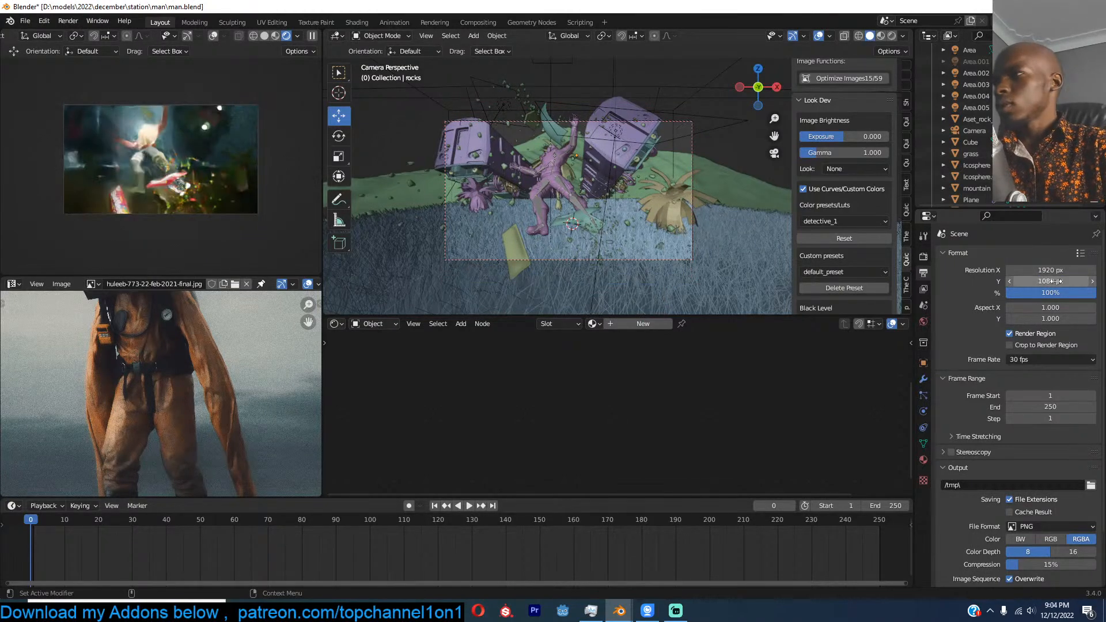
pyautogui.hotkey('ctrl', 'z')
pyautogui.hotkey('ctrl', 'z')
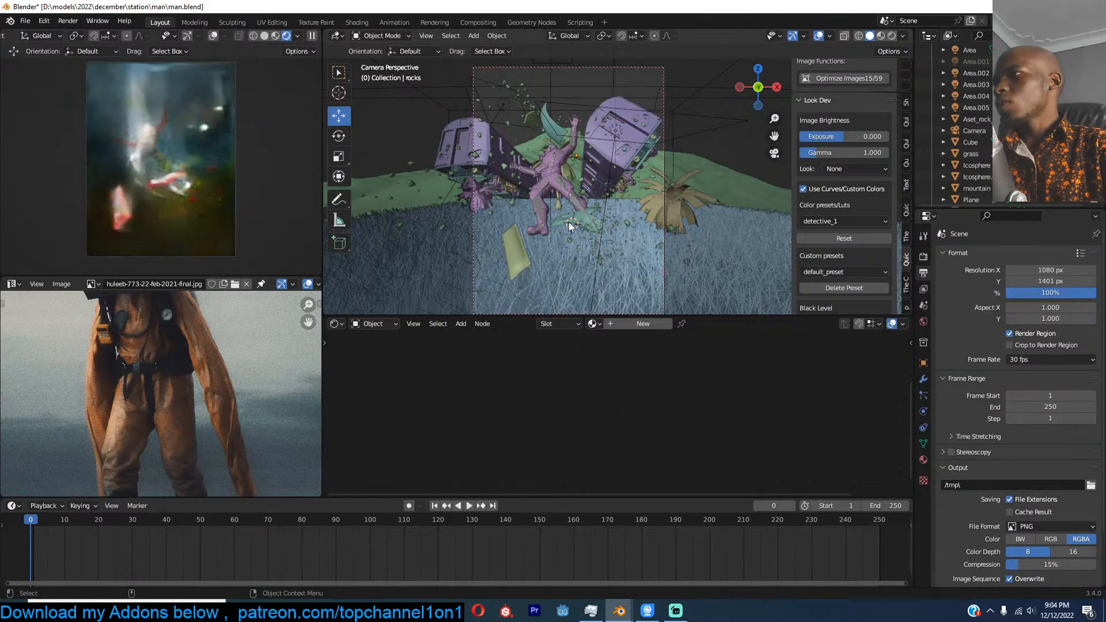
# Step: Save the file with the portrait render format
pyautogui.hotkey('ctrl', 's')
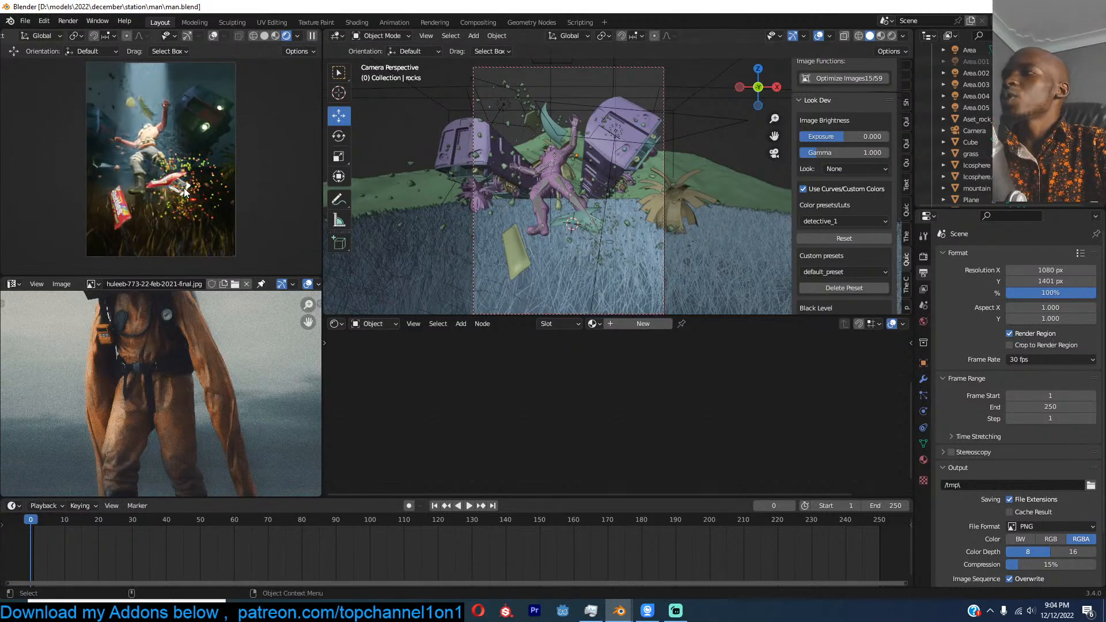
pyautogui.scroll(-1, 184, 191)
pyautogui.hotkey('ctrl', 's')
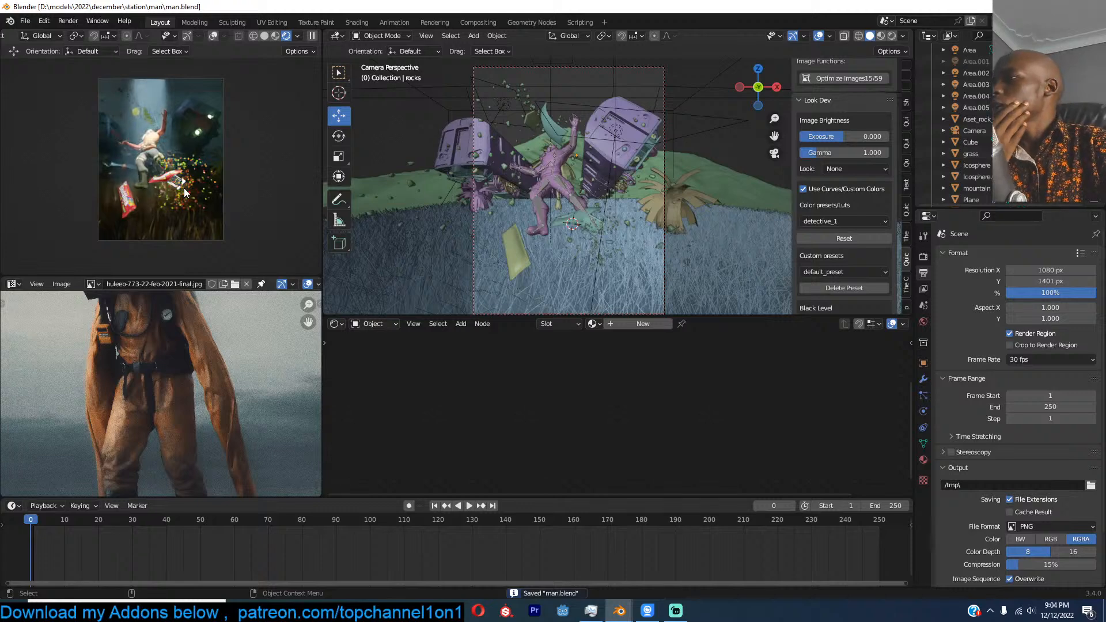
# Step: Move the camera about 0.53 m back along its local Z axis
pyautogui.click(600, 71)
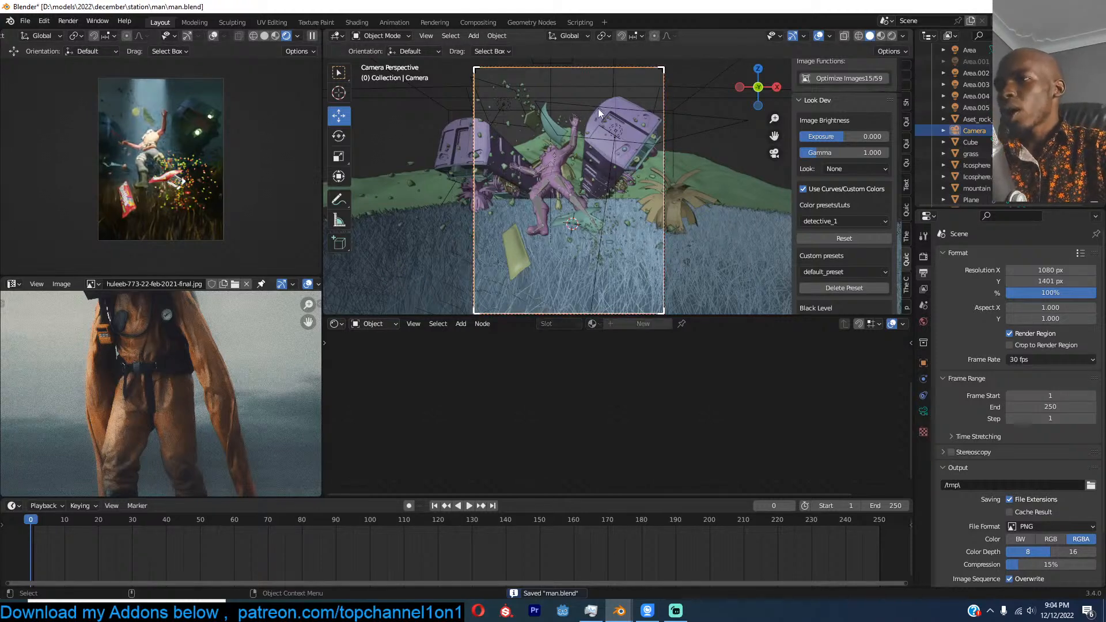
pyautogui.scroll(-1, 599, 105)
pyautogui.press('g')
pyautogui.press('z')
pyautogui.press('z')
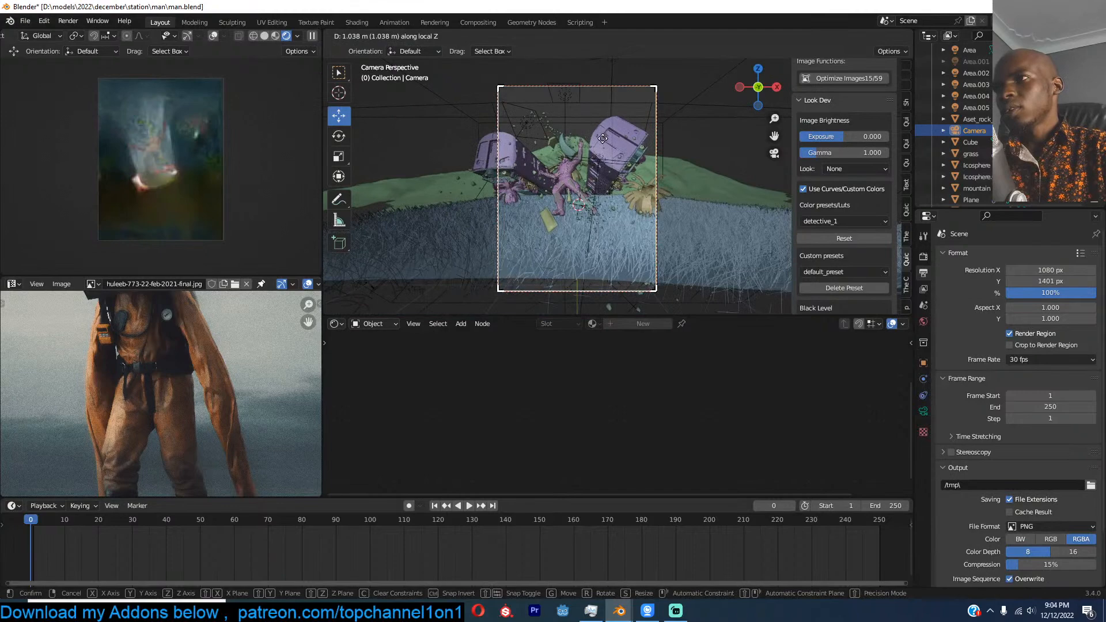
pyautogui.click(603, 141)
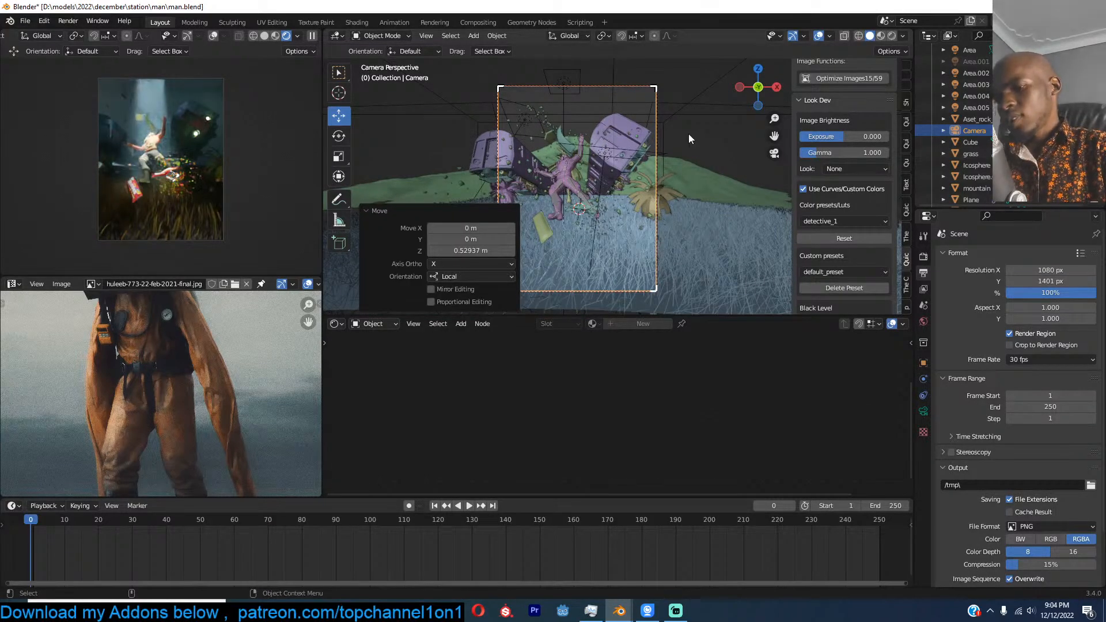
# Step: Rotate the camera about 4.31° around the global X axis
pyautogui.press('r')
pyautogui.press('x')
pyautogui.click(664, 164)
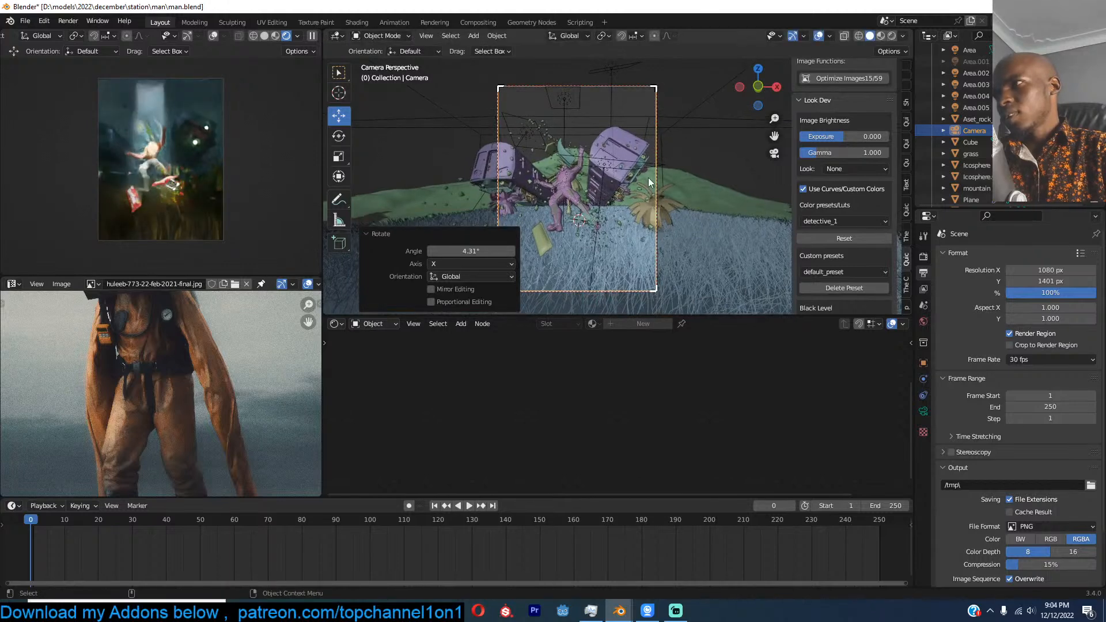
# Step: Move the camera about -0.68 m along its local Z axis, closer to the character
pyautogui.press('g')
pyautogui.press('z')
pyautogui.press('z')
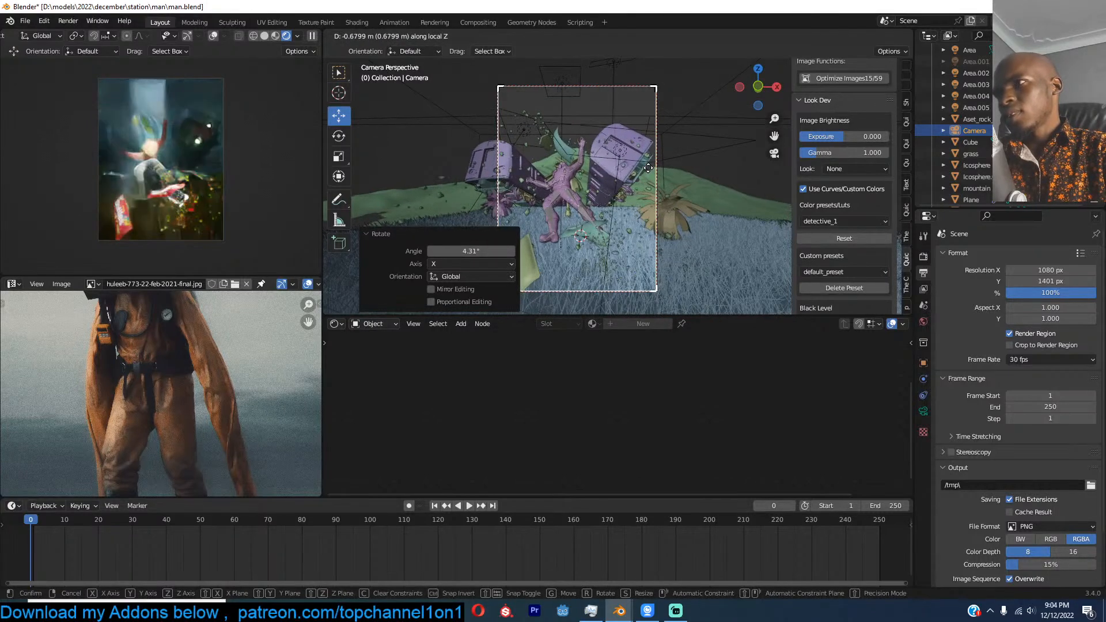
pyautogui.click(648, 168)
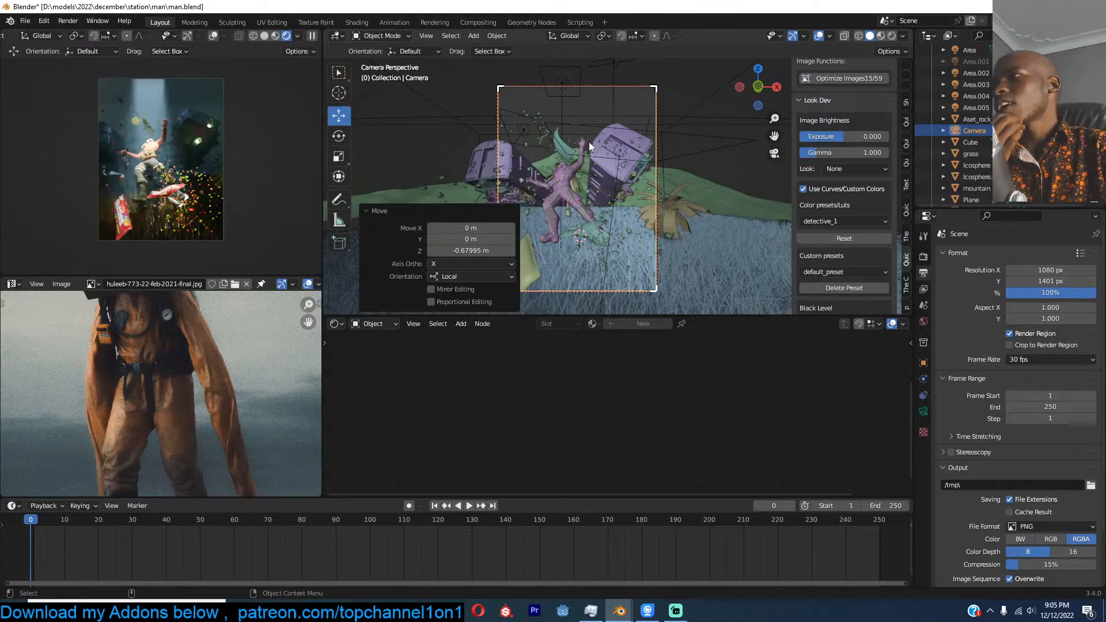
pyautogui.scroll(2, 591, 149)
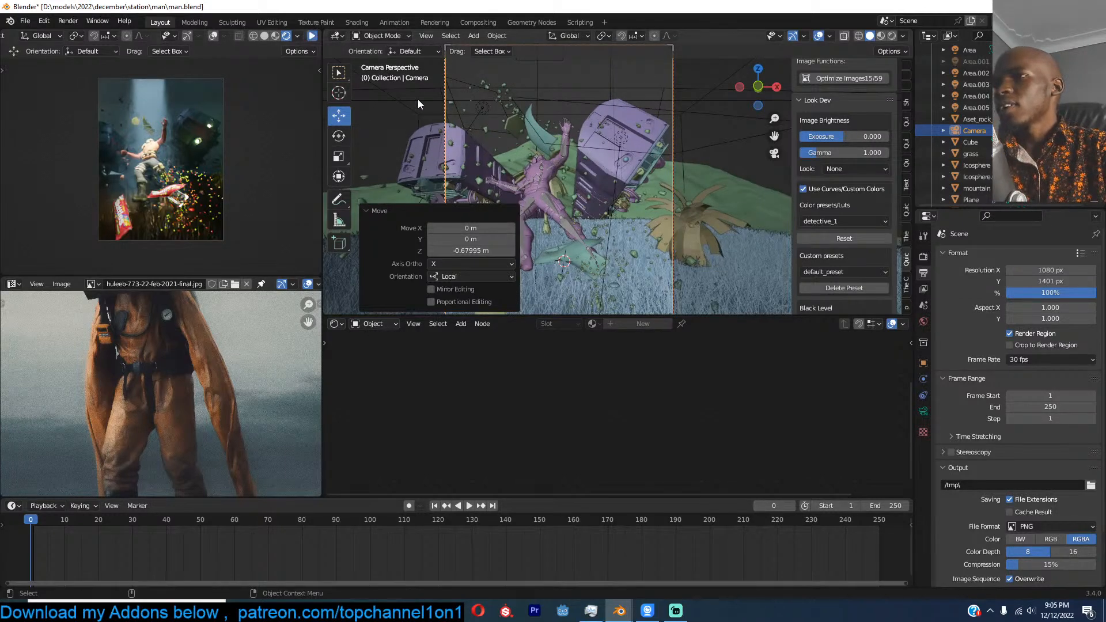
# Step: Parent the scattered candies to the candy packet by the character's foot using the Object parent type
pyautogui.keyDown('shift'); pyautogui.moveTo(580, 208); pyautogui.dragTo(594, 186, button='middle'); pyautogui.keyUp('shift')
pyautogui.click(627, 241)
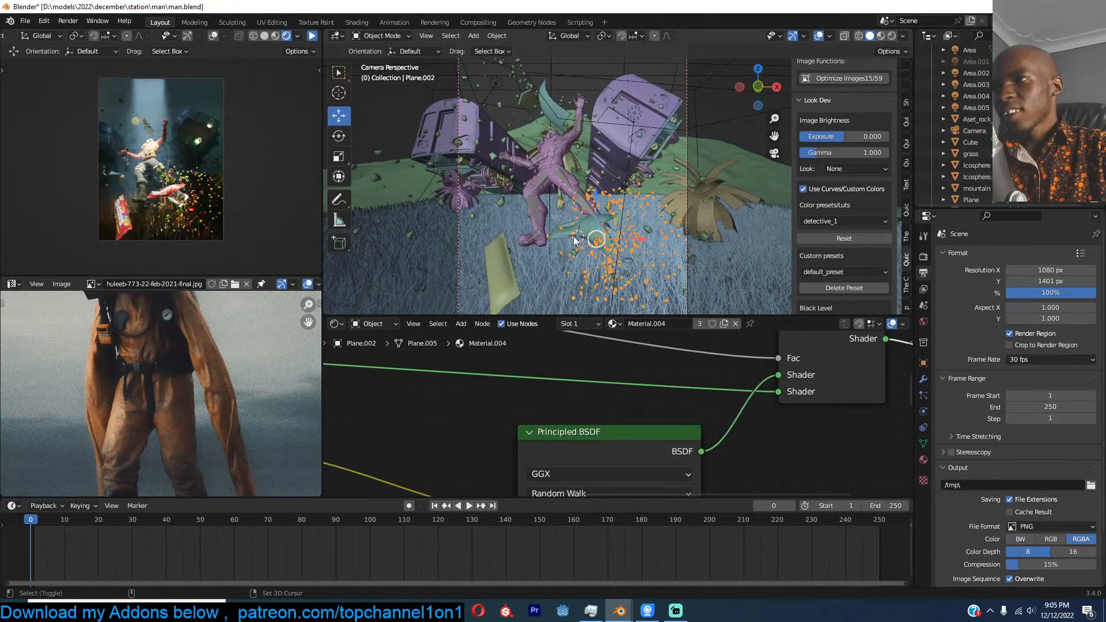
pyautogui.keyDown('shift'); pyautogui.click(602, 231); pyautogui.keyUp('shift')
pyautogui.hotkey('ctrl', 'p')
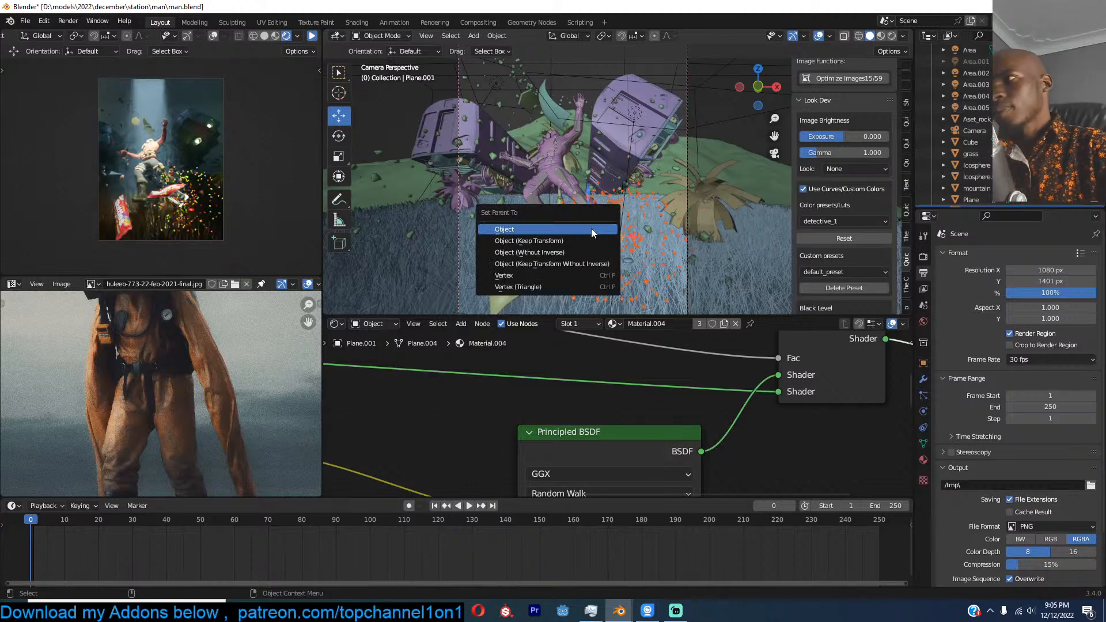
pyautogui.click(592, 229)
# Step: Snap the candy packet to the 3D cursor placed at the character's raised hand and trackball-rotate it by -8.02° and -10.3°
pyautogui.keyDown('shift'); pyautogui.rightClick(582, 101); pyautogui.keyUp('shift')
pyautogui.hotkey('shift', 's')
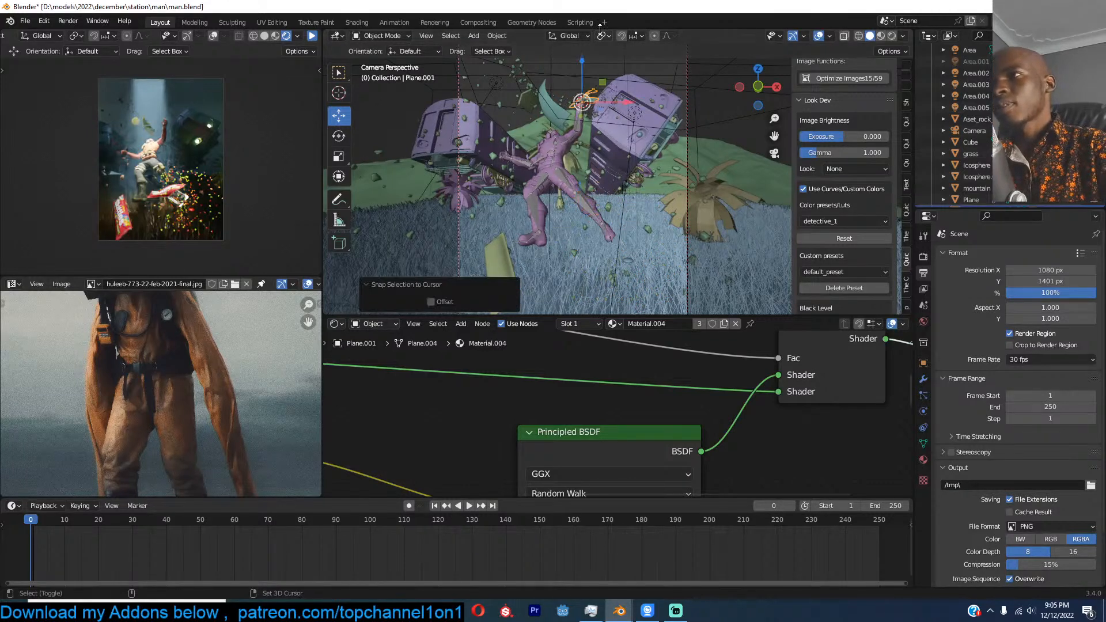
pyautogui.press('r')
pyautogui.press('r')
pyautogui.click(605, 90)
# Step: Enlarge the packet by about 1.5, scale it back by 0.685, and shift it about 0.27 m in X and 0.12 m in Z
pyautogui.press('s')
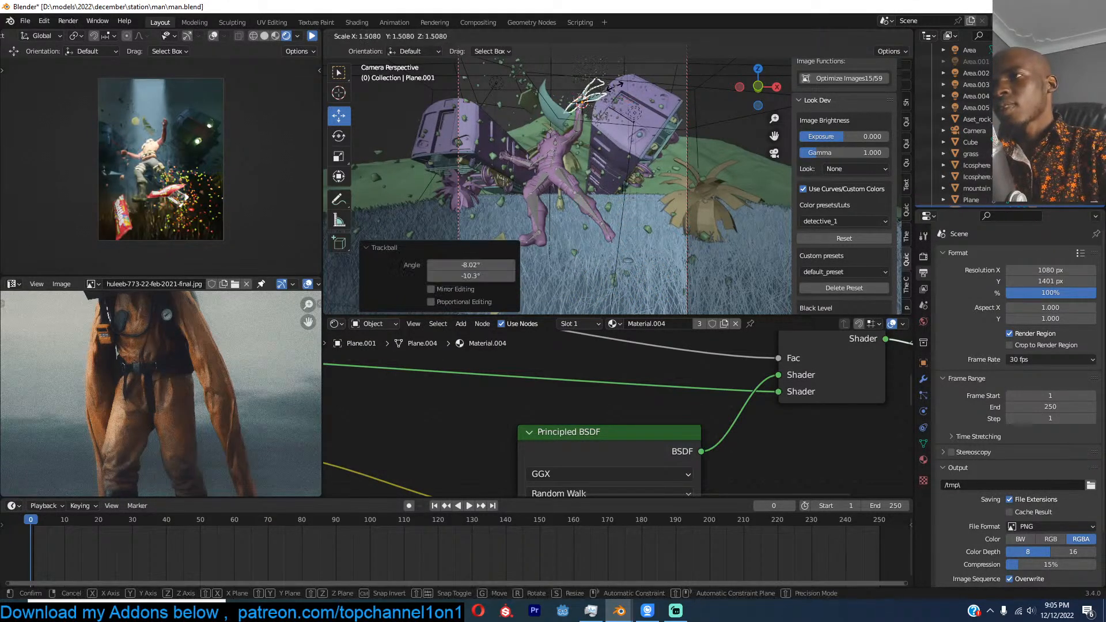
pyautogui.click(618, 88)
pyautogui.press('s')
pyautogui.click(611, 91)
pyautogui.press('g')
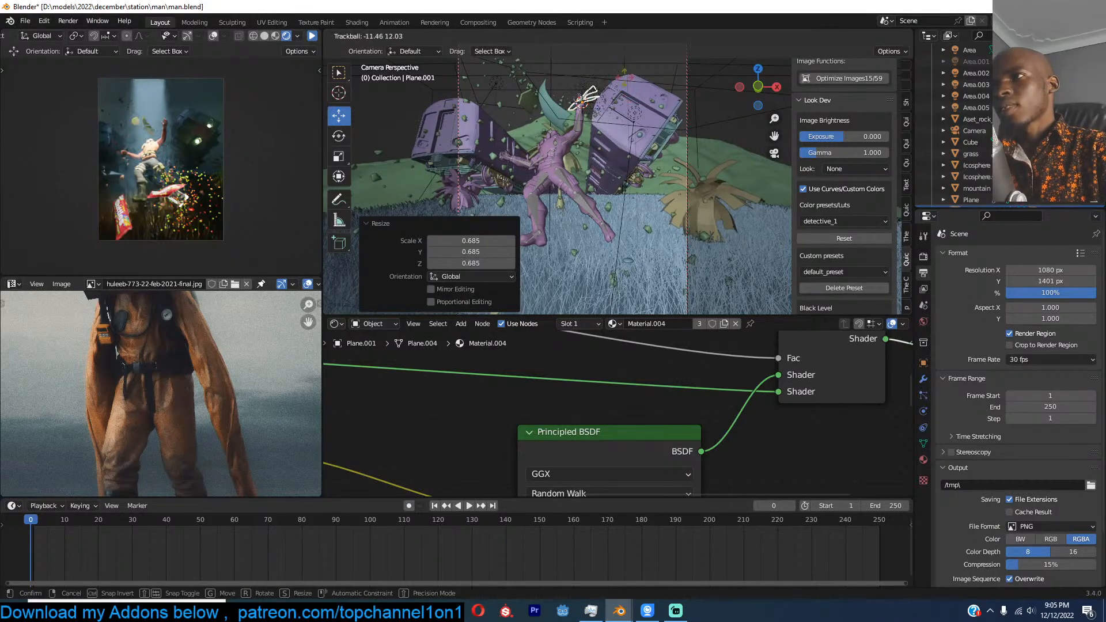
pyautogui.click(634, 68)
# Step: Trackball-rotate the packet at the raised hand, deselect it, and resume the rendered preview
pyautogui.press('r')
pyautogui.press('r')
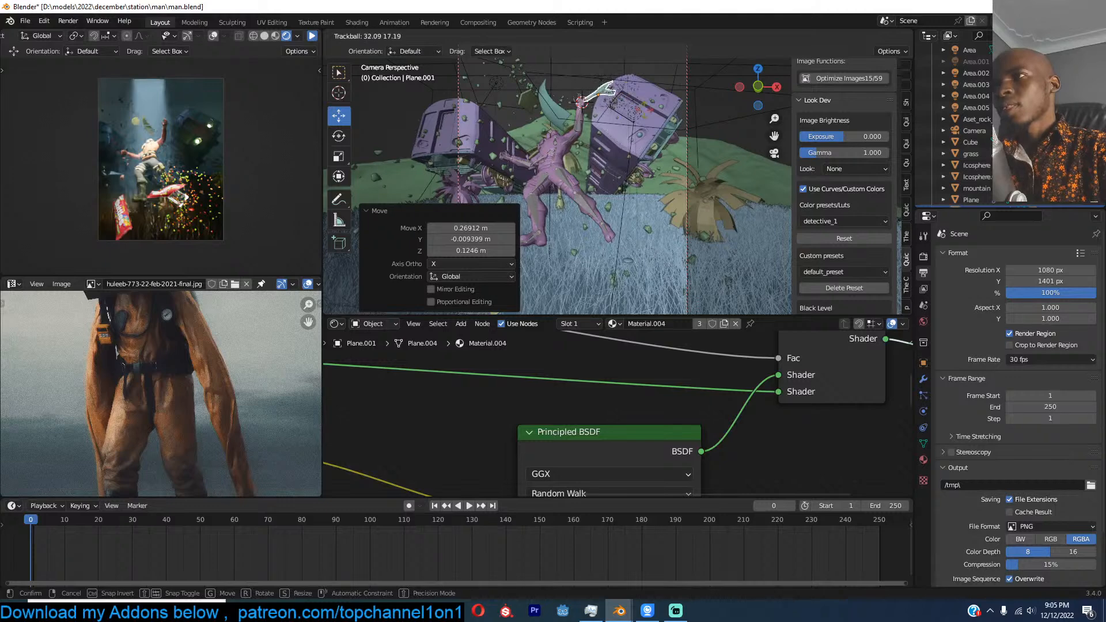
pyautogui.click(620, 101)
pyautogui.click(600, 52)
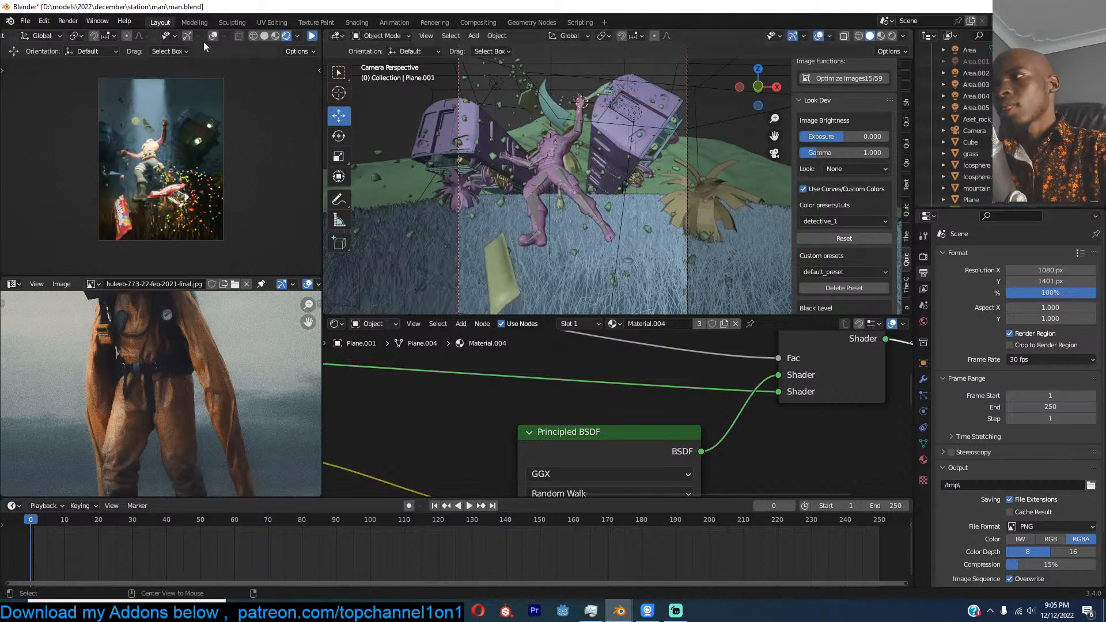
pyautogui.click(314, 36)
# Step: Rotate the packet upright around the view axis by about -23.4° and -20.8°, then trackball-rotate it by 10.3°
pyautogui.click(600, 92)
pyautogui.press('r')
pyautogui.click(634, 95)
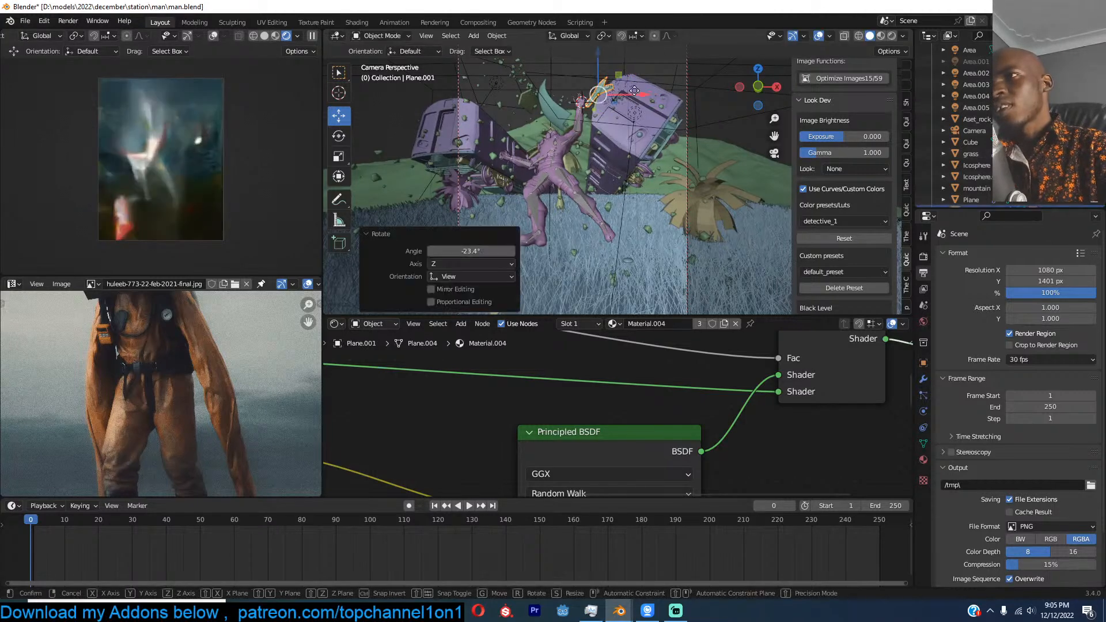
pyautogui.press('r')
pyautogui.press('r')
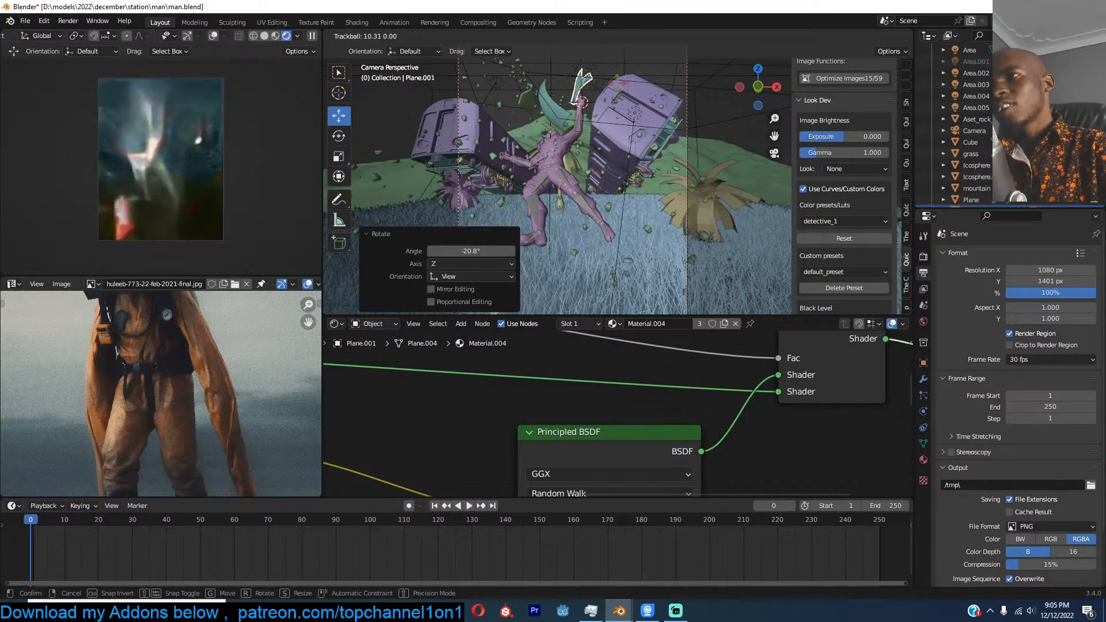
pyautogui.click(611, 92)
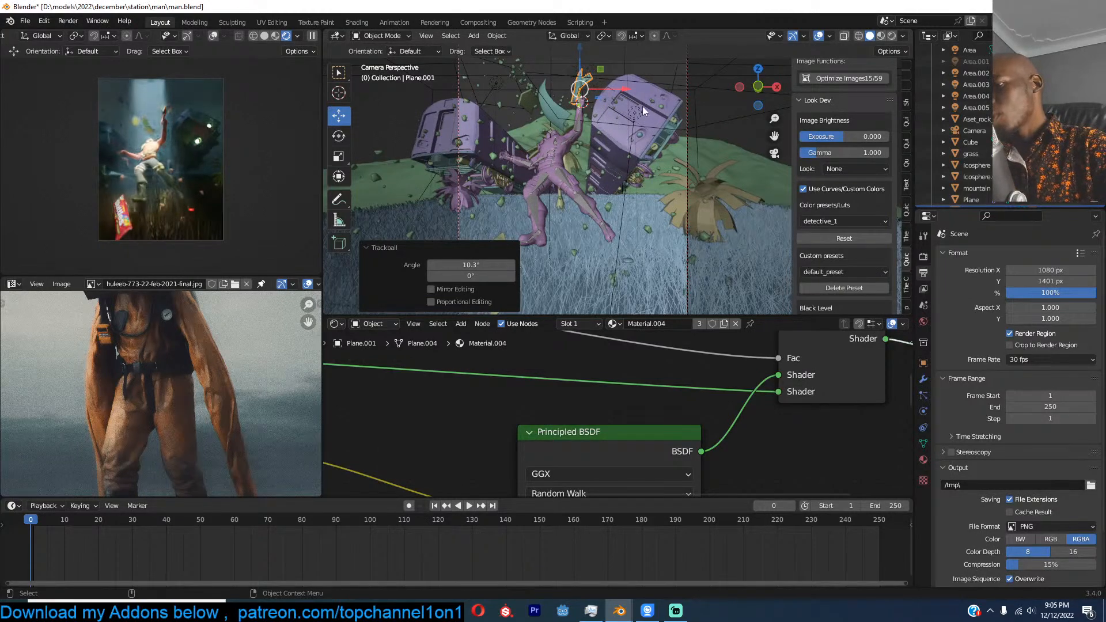
# Step: Turn the packet with another trackball rotation and move it about -0.18 m along the global X axis
pyautogui.press('r')
pyautogui.press('r')
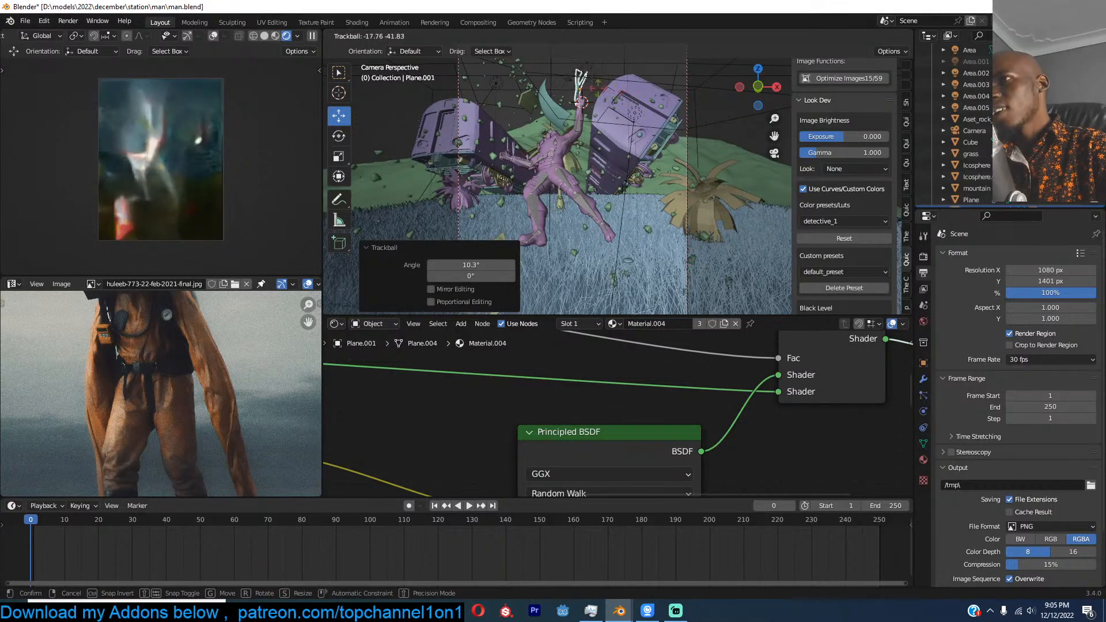
pyautogui.click(567, 104)
pyautogui.press('g')
pyautogui.click(564, 105)
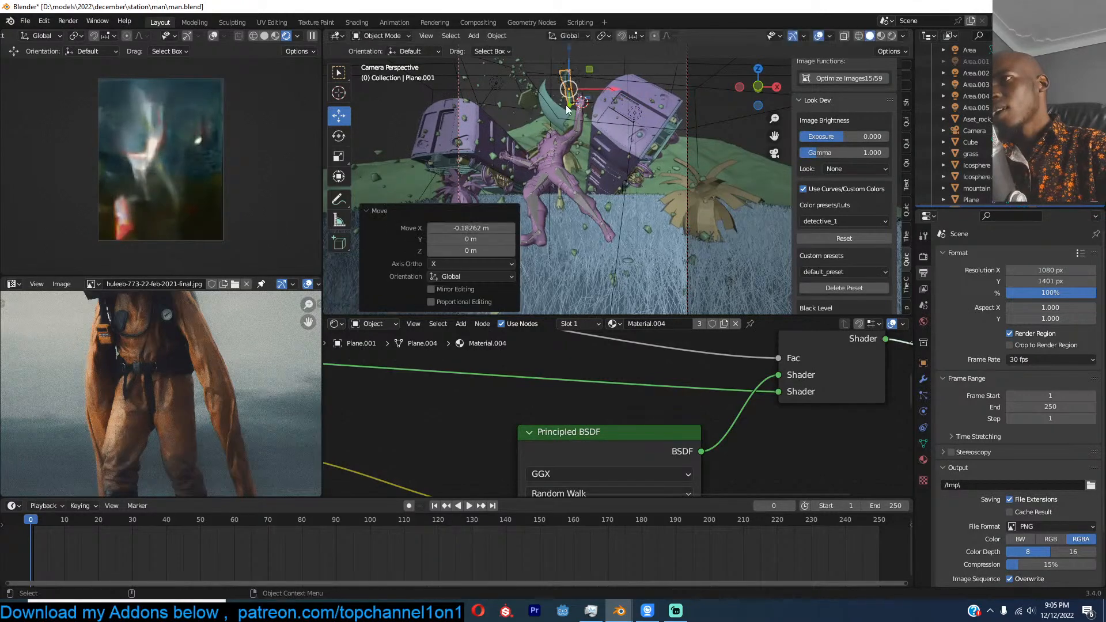
# Step: Refine the raised packet's orientation with trackball rotations of about -12.6°/7.45° and 0.57°/-32.7°
pyautogui.press('r')
pyautogui.press('r')
pyautogui.click(600, 126)
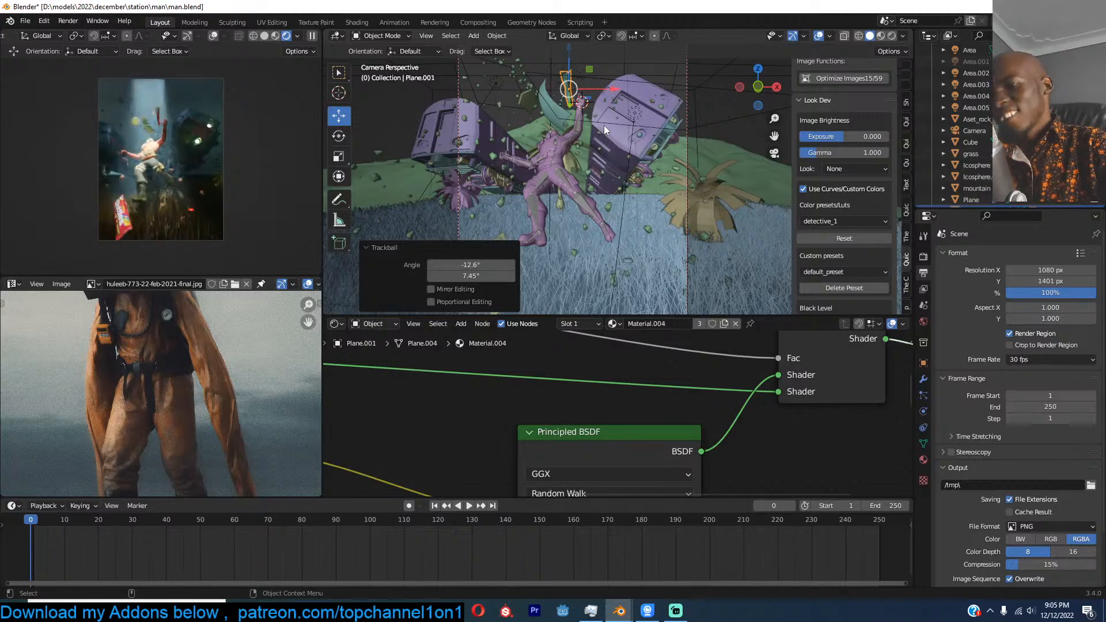
pyautogui.press('r')
pyautogui.press('r')
pyautogui.click(603, 138)
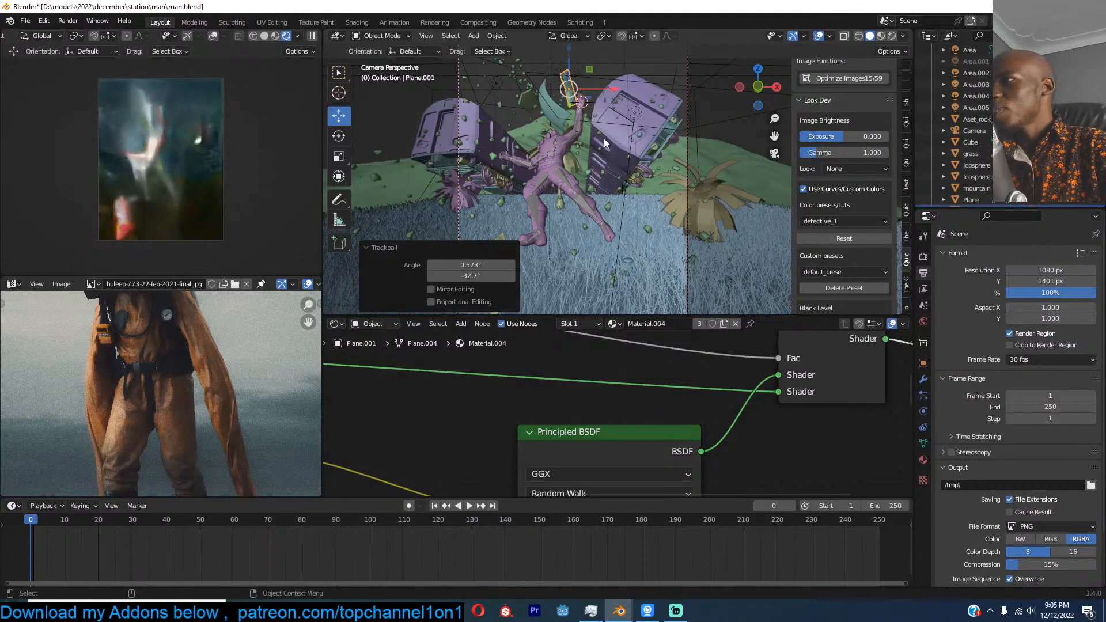
# Step: Fine-tune the packet's tilt above the hand with trackball rotations of about 13.2°/9.17° and 5.16°/2.29°
pyautogui.press('r')
pyautogui.press('r')
pyautogui.click(609, 147)
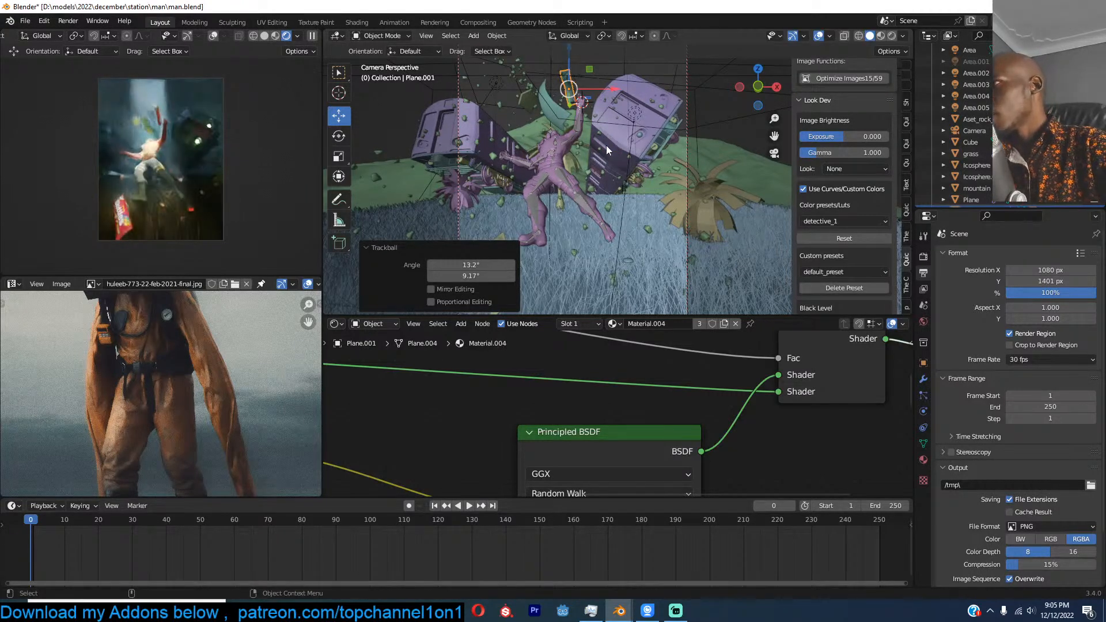
pyautogui.keyDown('shift'); pyautogui.moveTo(575, 109); pyautogui.dragTo(585, 131, button='middle'); pyautogui.keyUp('shift')
pyautogui.press('r')
pyautogui.press('r')
pyautogui.click(586, 136)
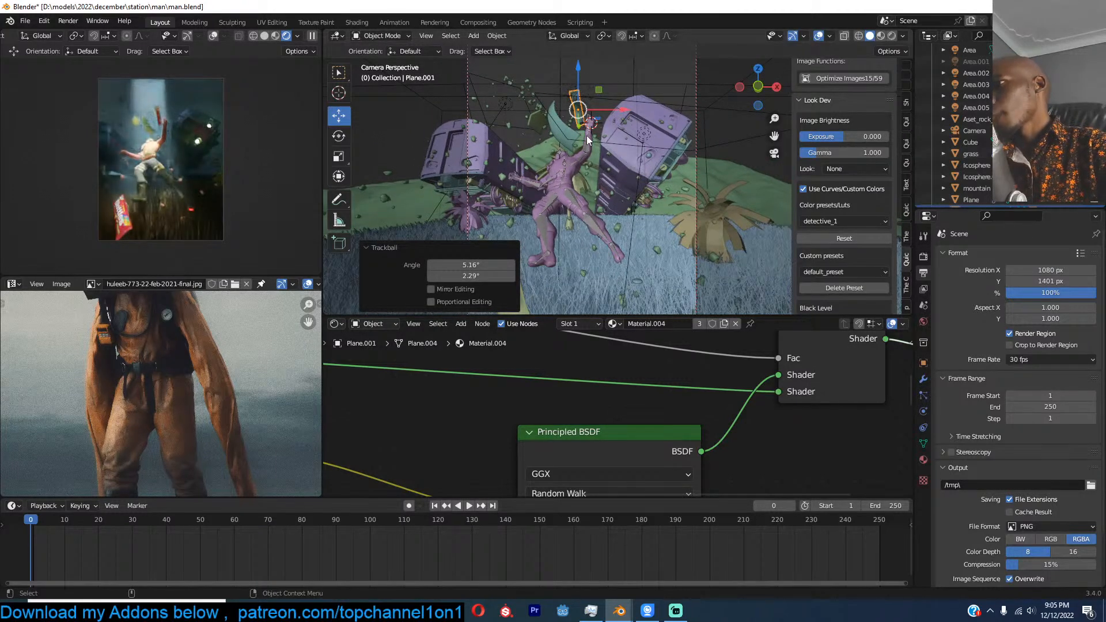
# Step: Duplicate the foreground candy packet about 0.99 m along X and 0.21 m up, and trackball-rotate the copy by -69.9° and 16.6°
pyautogui.keyDown('shift'); pyautogui.moveTo(529, 236); pyautogui.dragTo(579, 171, button='middle'); pyautogui.keyUp('shift')
pyautogui.click(544, 251)
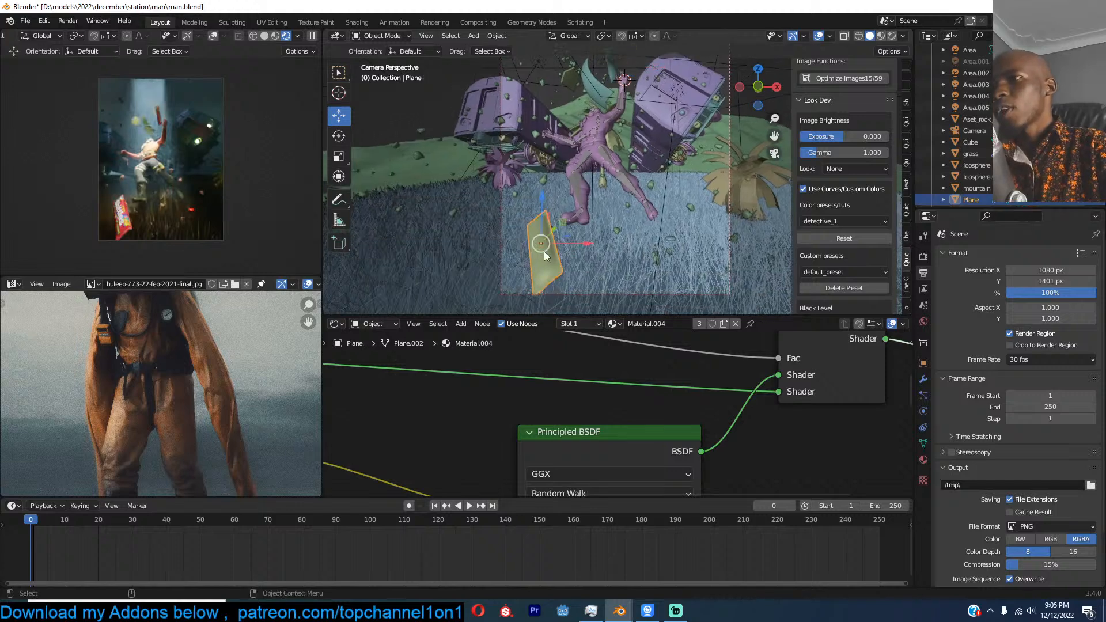
pyautogui.hotkey('shift', 'd')
pyautogui.press('r')
pyautogui.press('r')
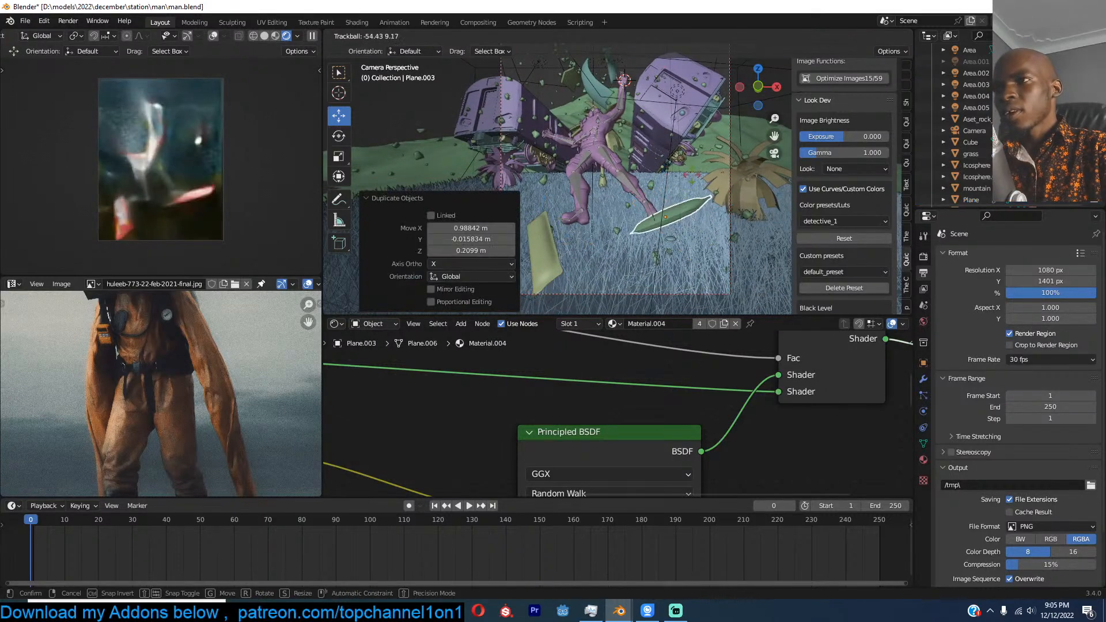
pyautogui.click(618, 199)
# Step: Scale the duplicated packet by 0.735 and again by 0.596, then trackball-rotate it by 23.5° and 11.5°
pyautogui.press('s')
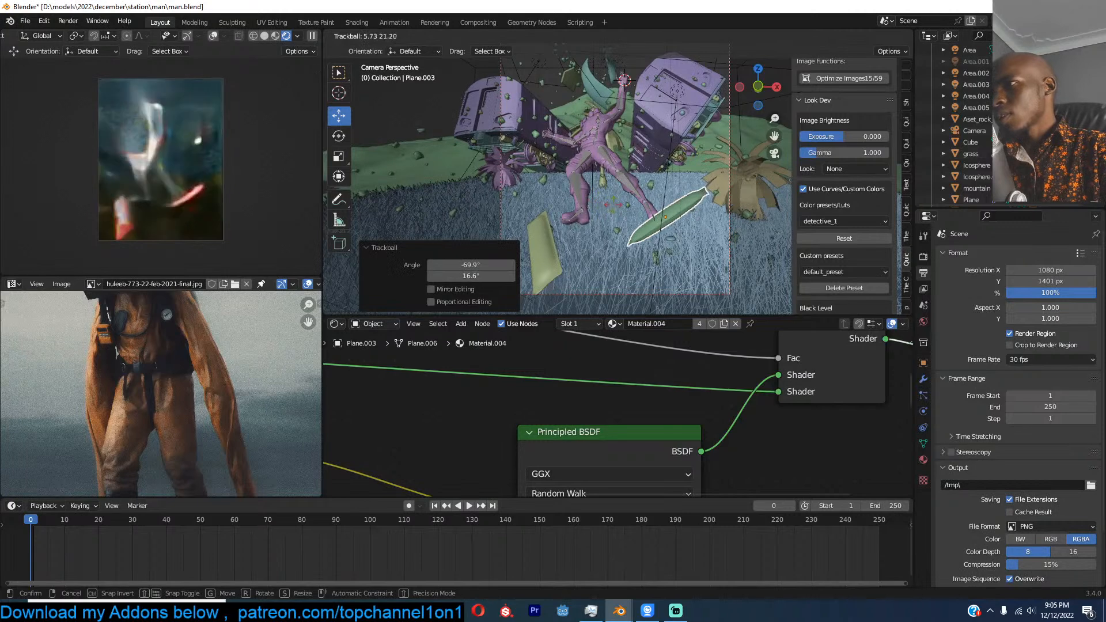
pyautogui.click(731, 192)
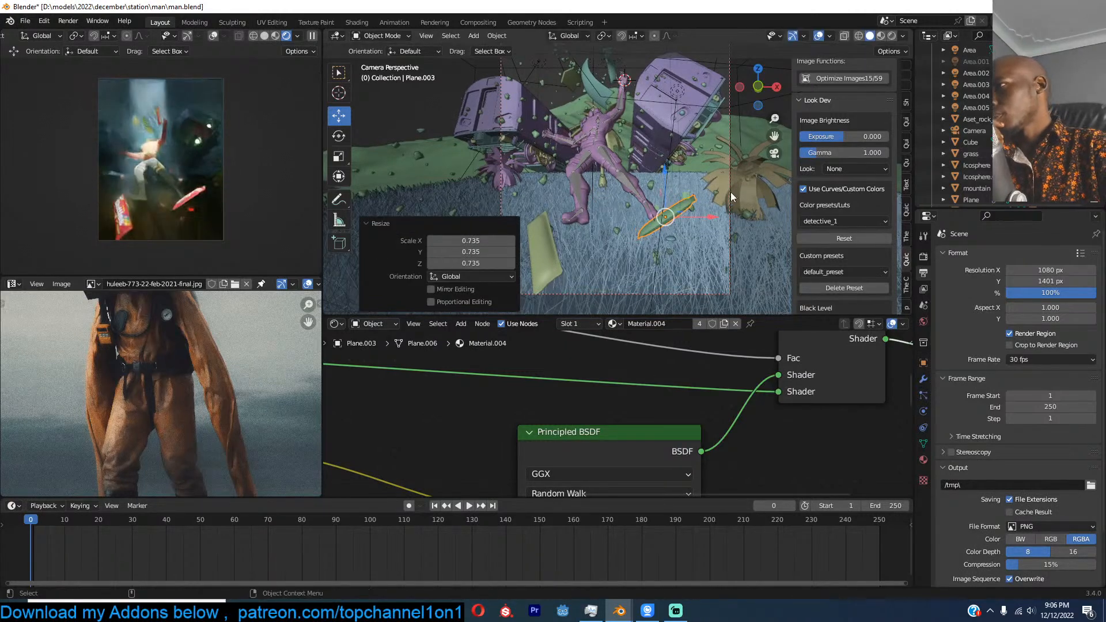
pyautogui.press('s')
pyautogui.click(688, 200)
pyautogui.press('r')
pyautogui.press('r')
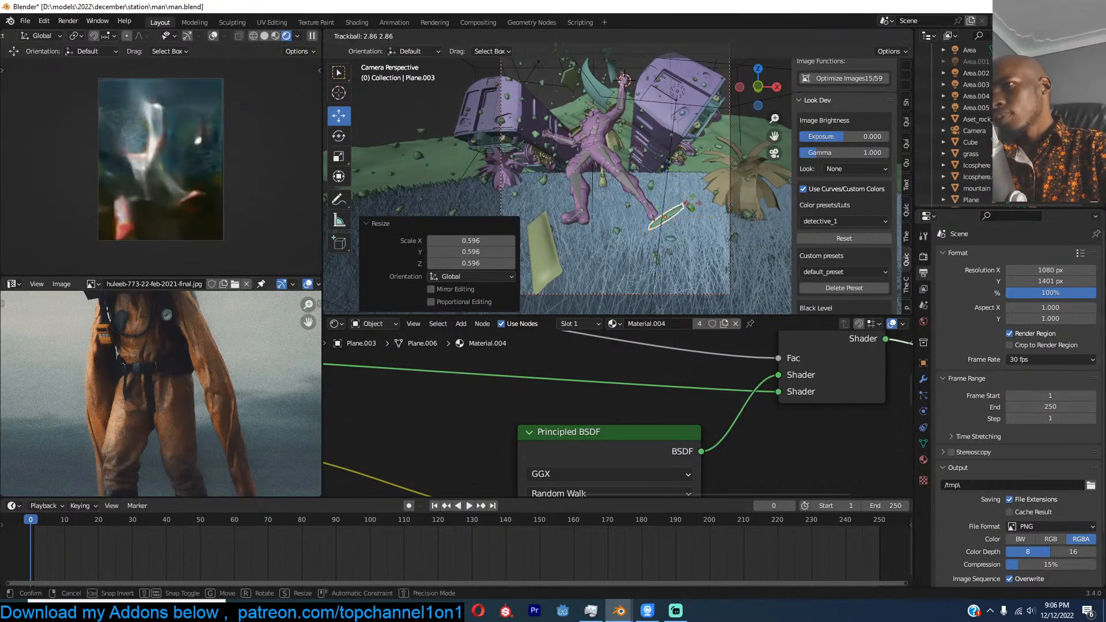
pyautogui.click(700, 224)
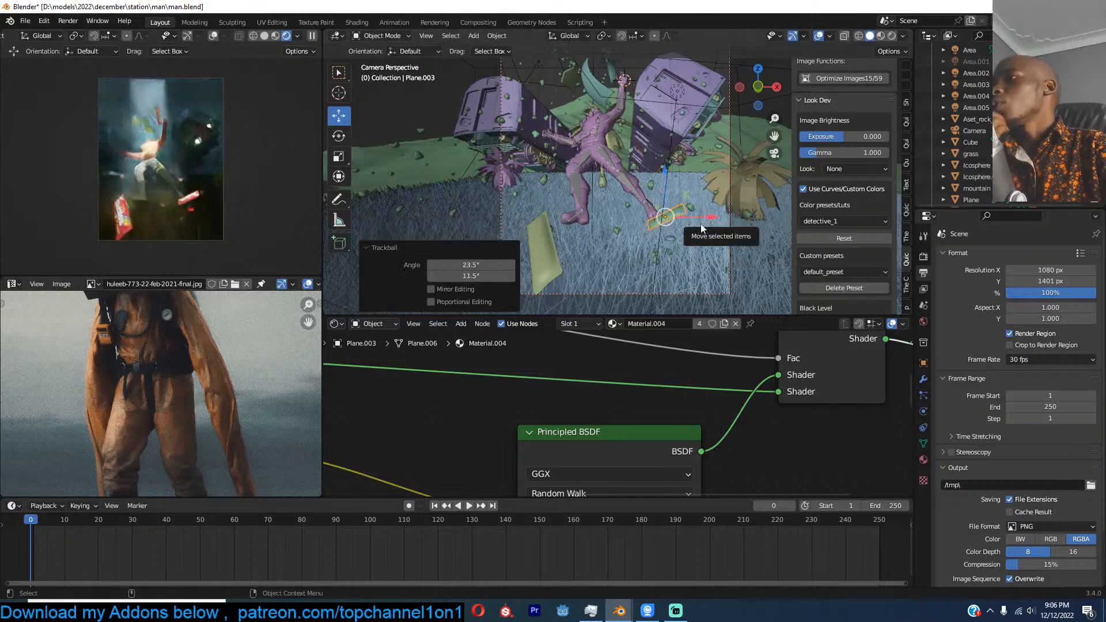
# Step: Save the file and enable the camera's depth of field with the character's Armature as the focus object
pyautogui.click(730, 160)
pyautogui.hotkey('ctrl', 's')
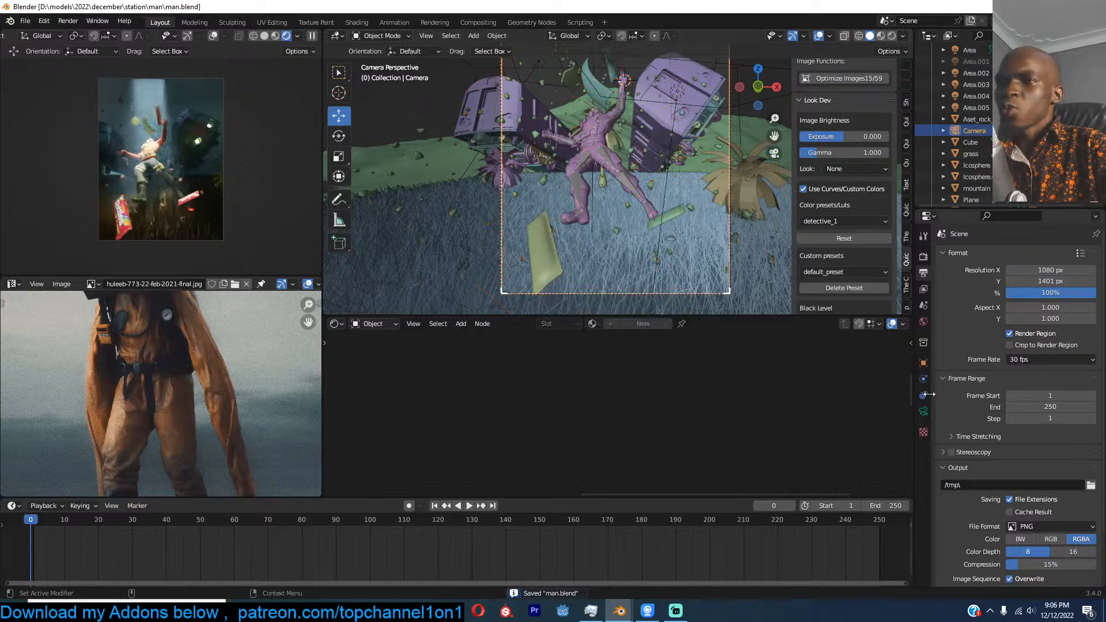
pyautogui.click(923, 411)
pyautogui.click(951, 458)
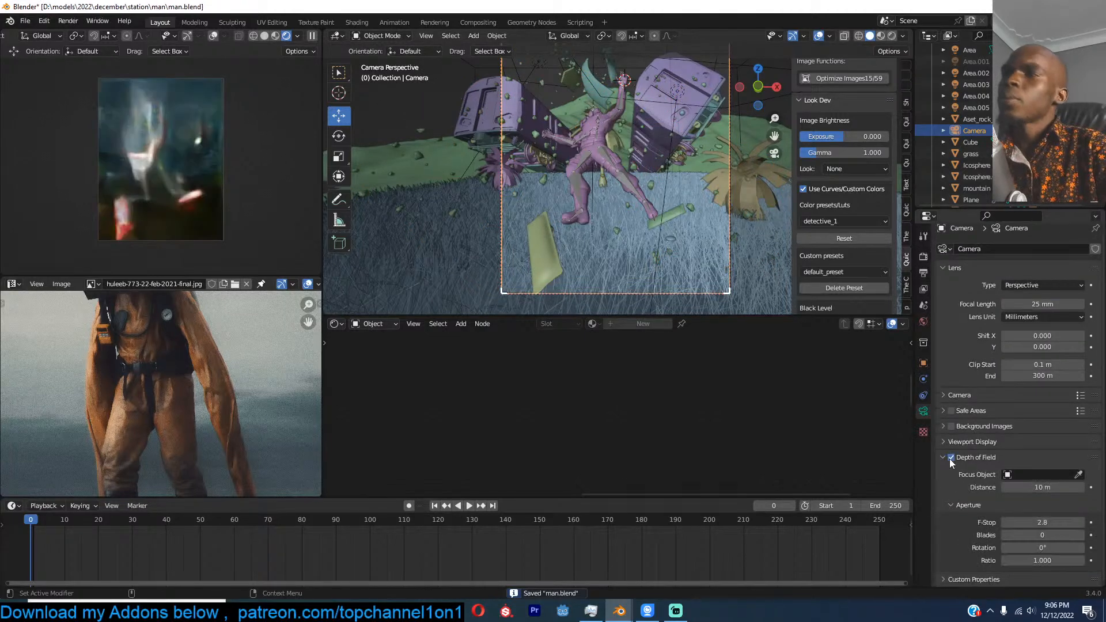
pyautogui.click(1082, 470)
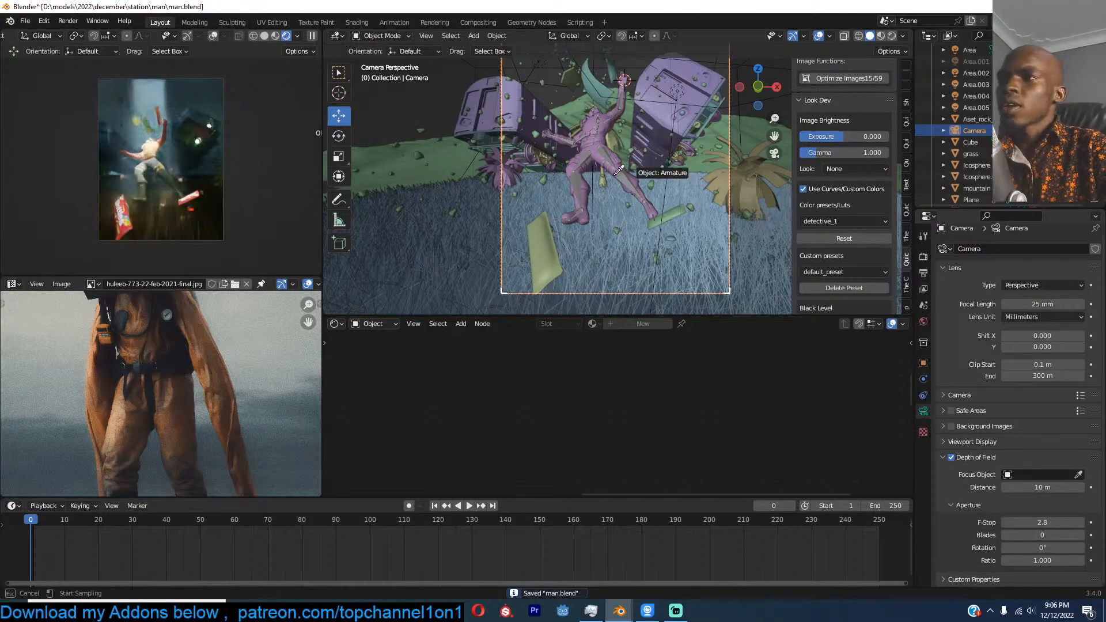
pyautogui.click(603, 147)
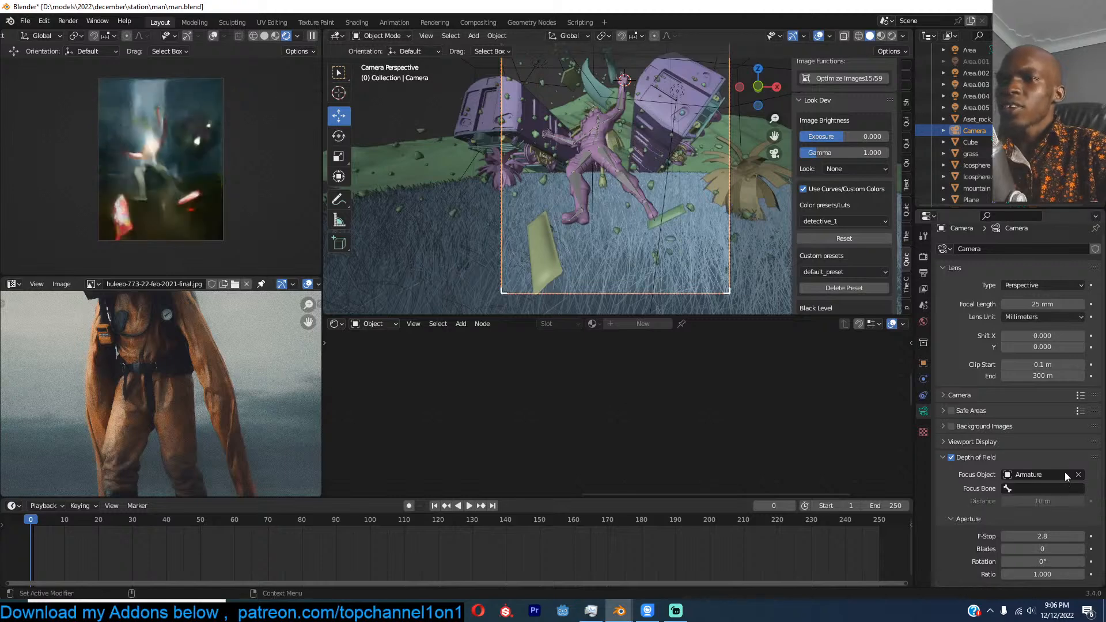
# Step: Set the camera's depth-of-field F-Stop to 1.0 and save the file
pyautogui.scroll(-1, 1055, 490)
pyautogui.click(1042, 522)
pyautogui.write('1')
pyautogui.press('Return')
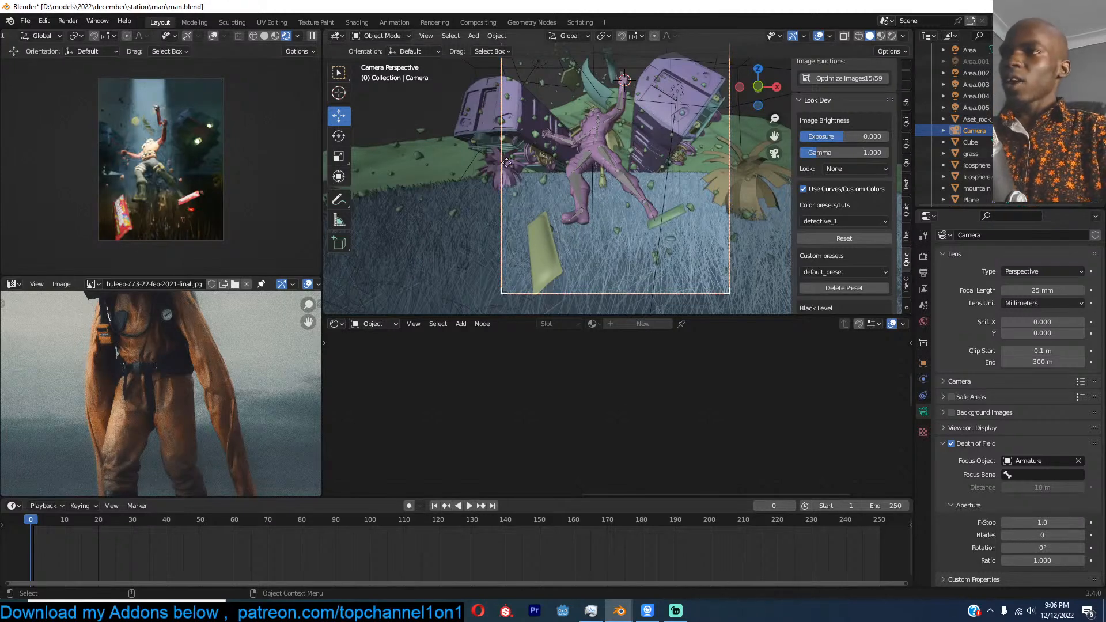
pyautogui.hotkey('ctrl', 's')
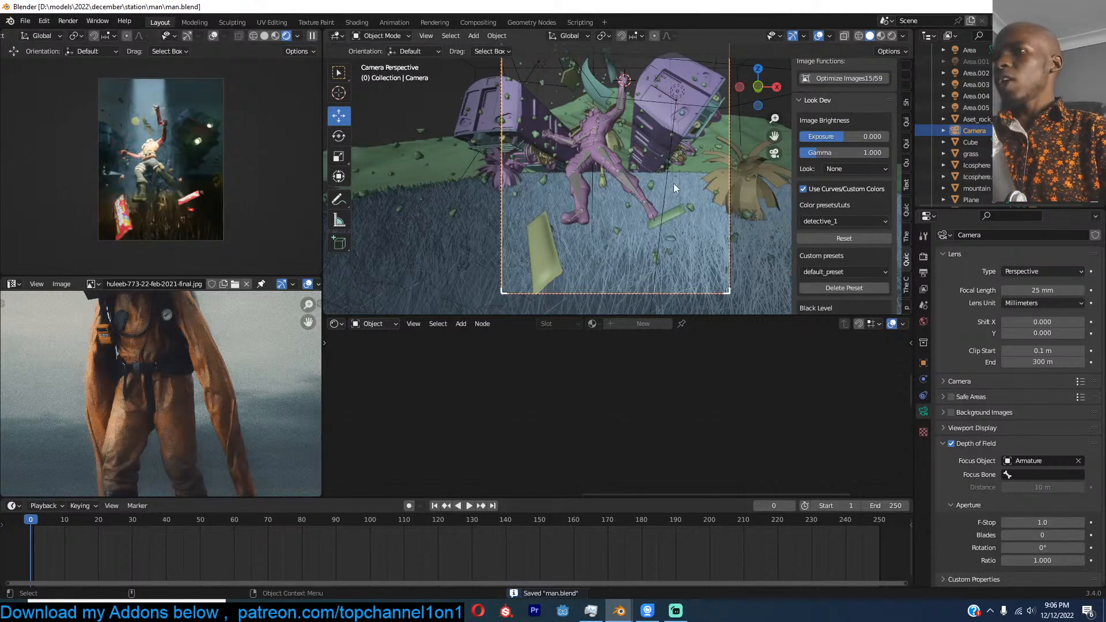
# Step: Make a linked duplicate of the palm tree beside the frame and move it about 3.92 m back along the global Y axis
pyautogui.click(742, 191)
pyautogui.hotkey('alt', 'd')
pyautogui.rightClick(749, 188)
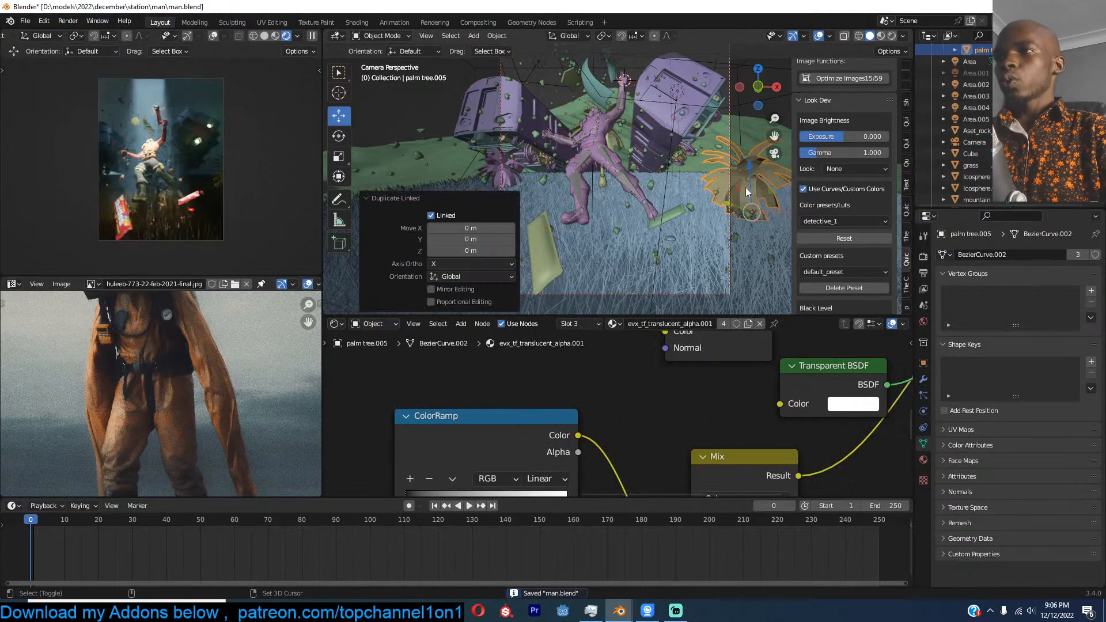
pyautogui.moveTo(711, 183); pyautogui.dragTo(652, 210, button='middle')
pyautogui.scroll(-4, 638, 196)
pyautogui.press('KP_Decimal')
pyautogui.scroll(-8, 691, 168)
pyautogui.moveTo(678, 195); pyautogui.dragTo(610, 214, button='middle')
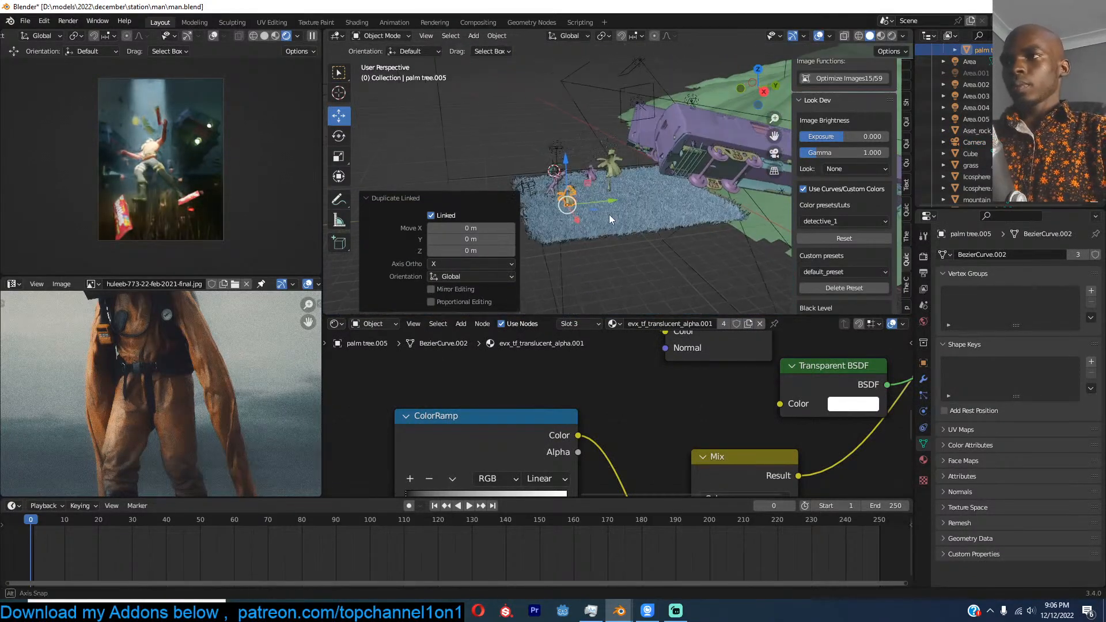
pyautogui.moveTo(612, 200); pyautogui.dragTo(660, 197)
# Step: Rotate the duplicated palm tree about -40.8° around the global Z axis
pyautogui.press('r')
pyautogui.press('z')
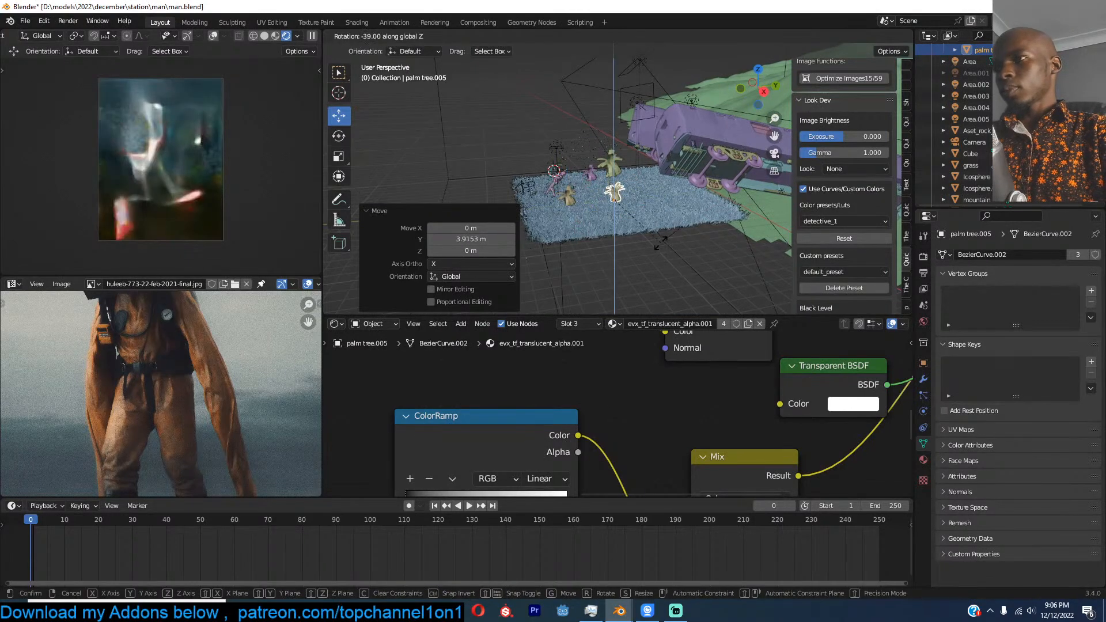
pyautogui.click(658, 243)
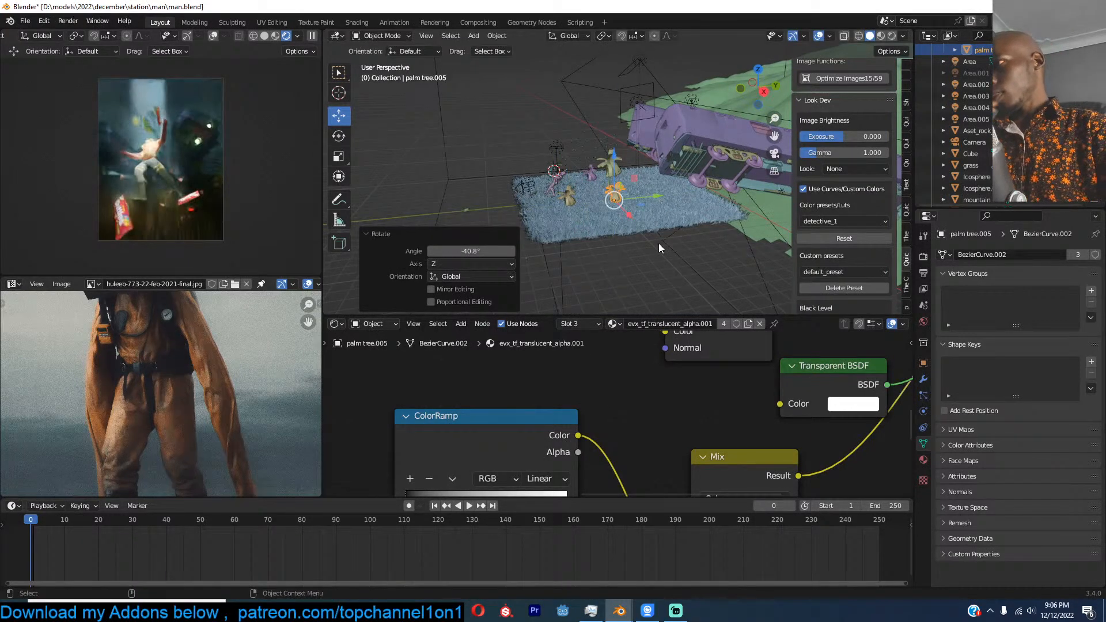
# Step: From the camera view, enlarge the palm copy by 1.856, shrink it slightly, and move it about 1.15 m along the X axis
pyautogui.press('KP_0')
pyautogui.press('s')
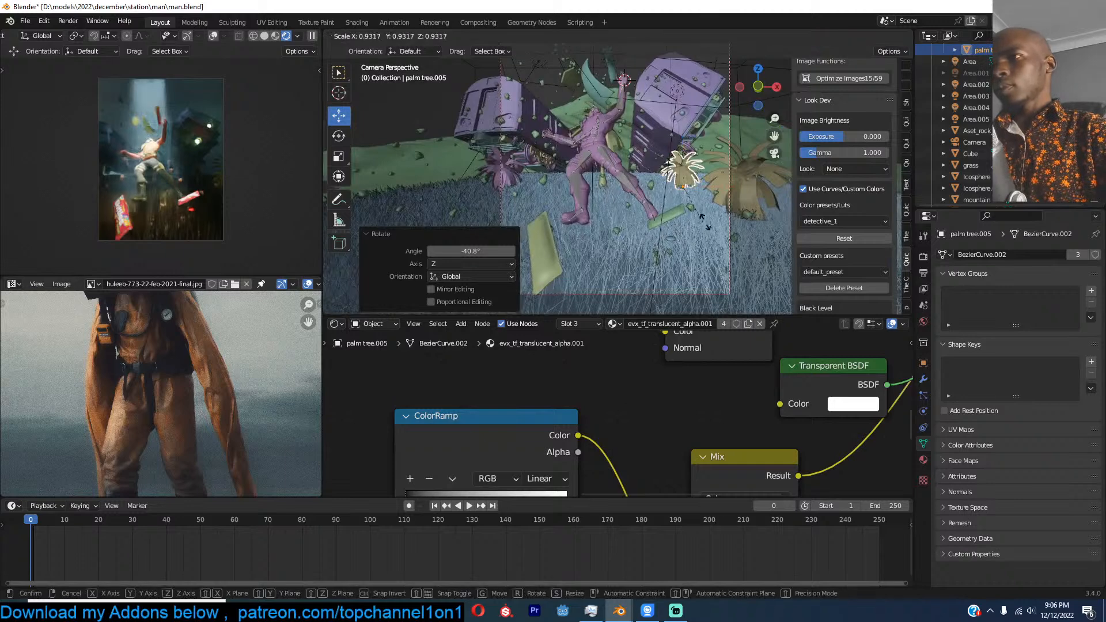
pyautogui.click(749, 235)
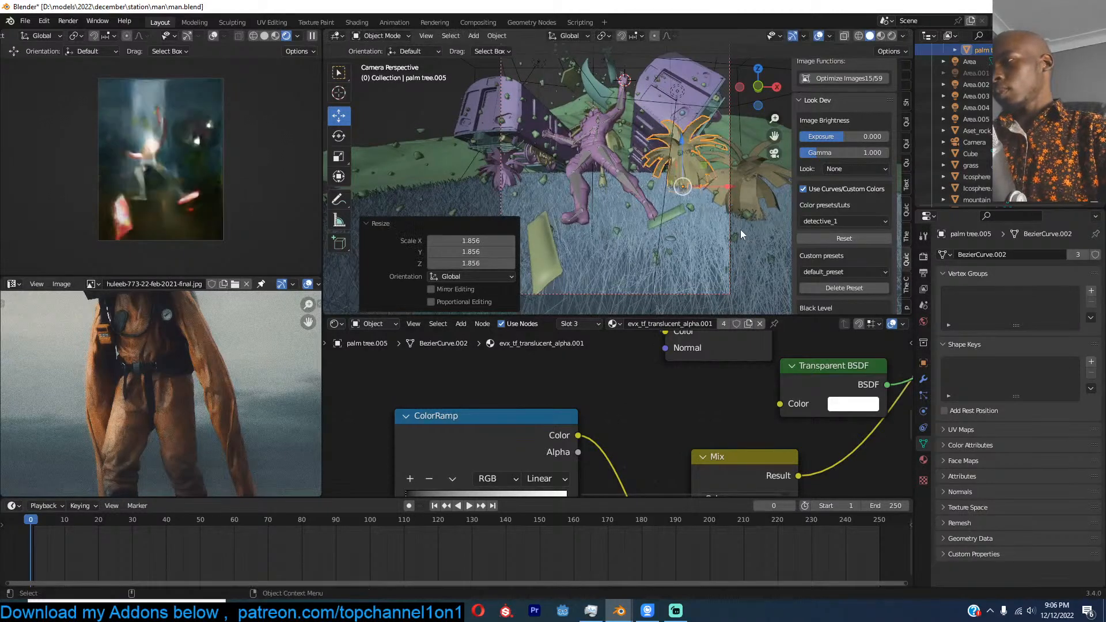
pyautogui.press('s')
pyautogui.click(720, 187)
pyautogui.press('g')
pyautogui.press('x')
pyautogui.click(728, 207)
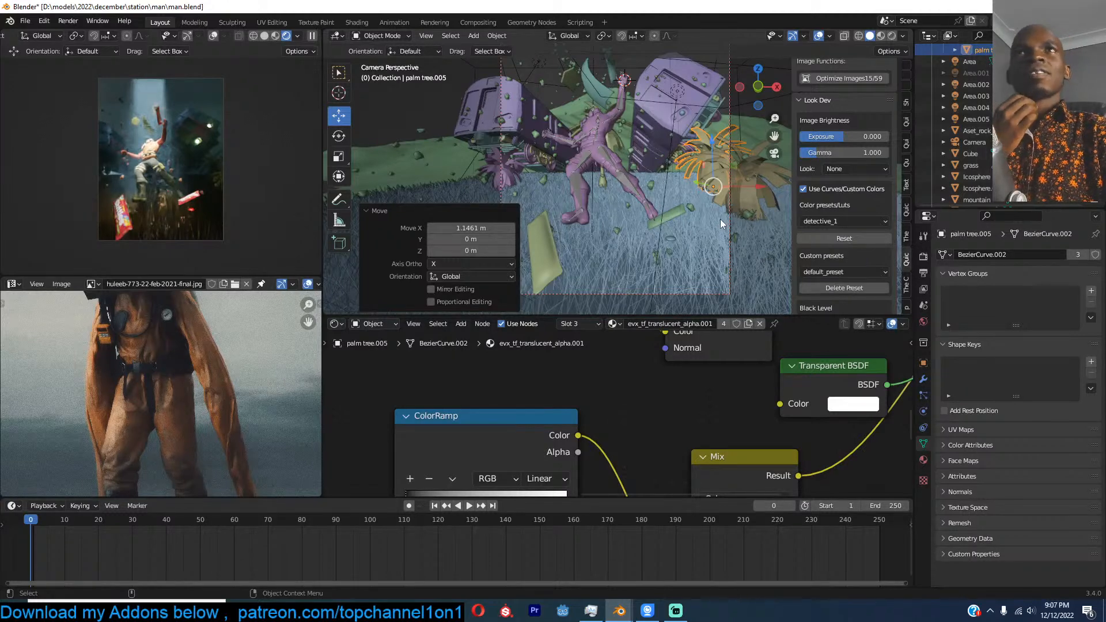
# Step: Trackball-rotate the large foreground candy packet by about 12.6° and 14.9°, and save the file
pyautogui.keyDown('shift'); pyautogui.moveTo(597, 226); pyautogui.dragTo(622, 186, button='middle'); pyautogui.keyUp('shift')
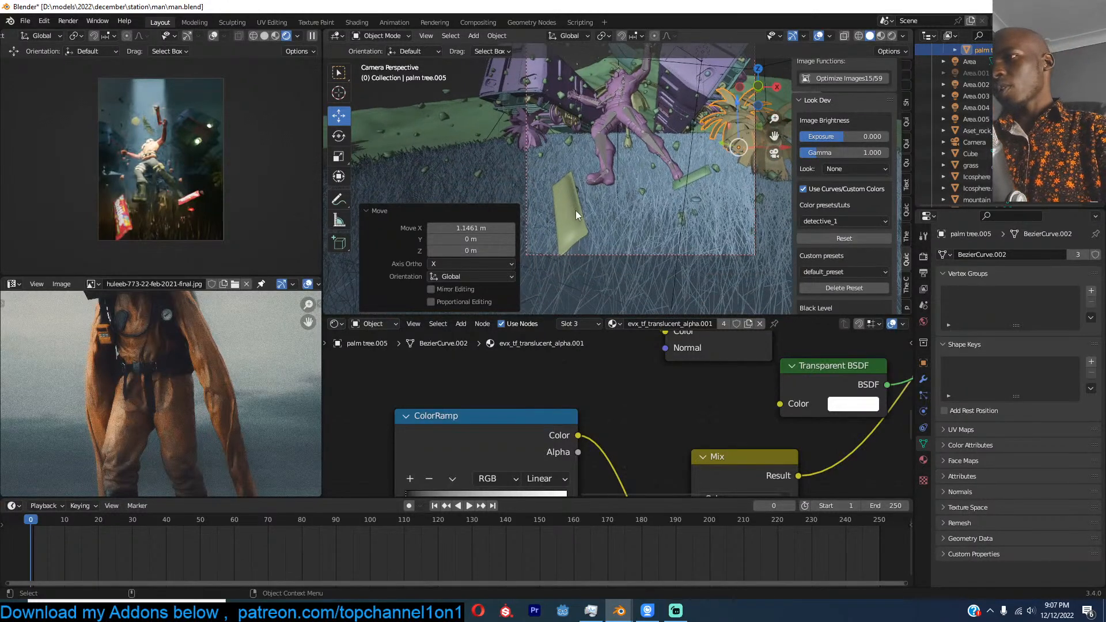
pyautogui.click(576, 210)
pyautogui.press('r')
pyautogui.press('r')
pyautogui.click(591, 232)
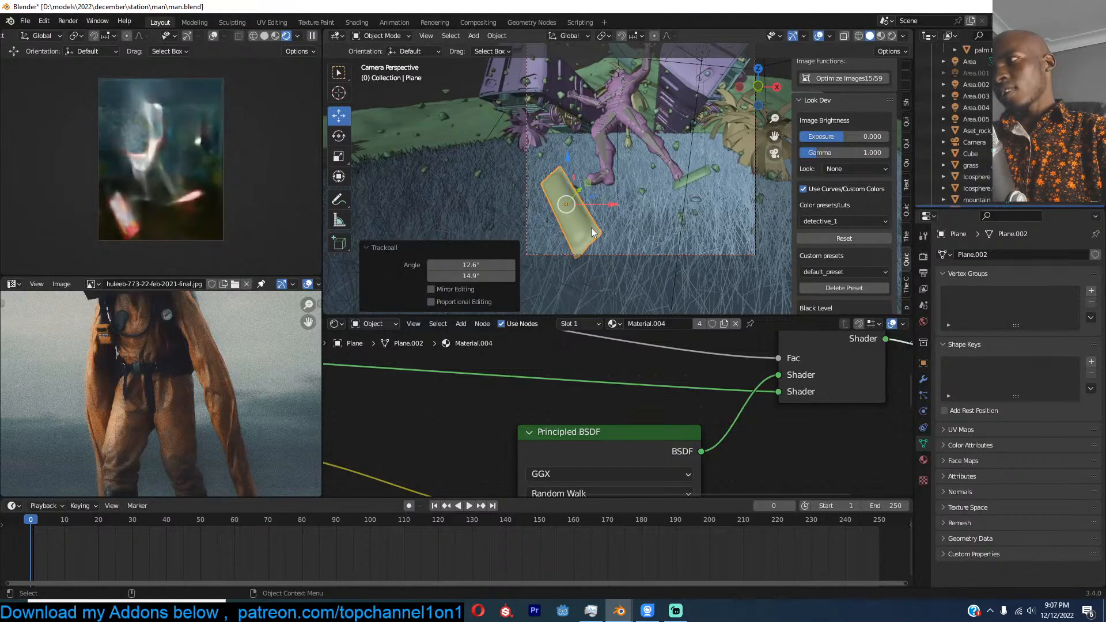
pyautogui.hotkey('ctrl', 's')
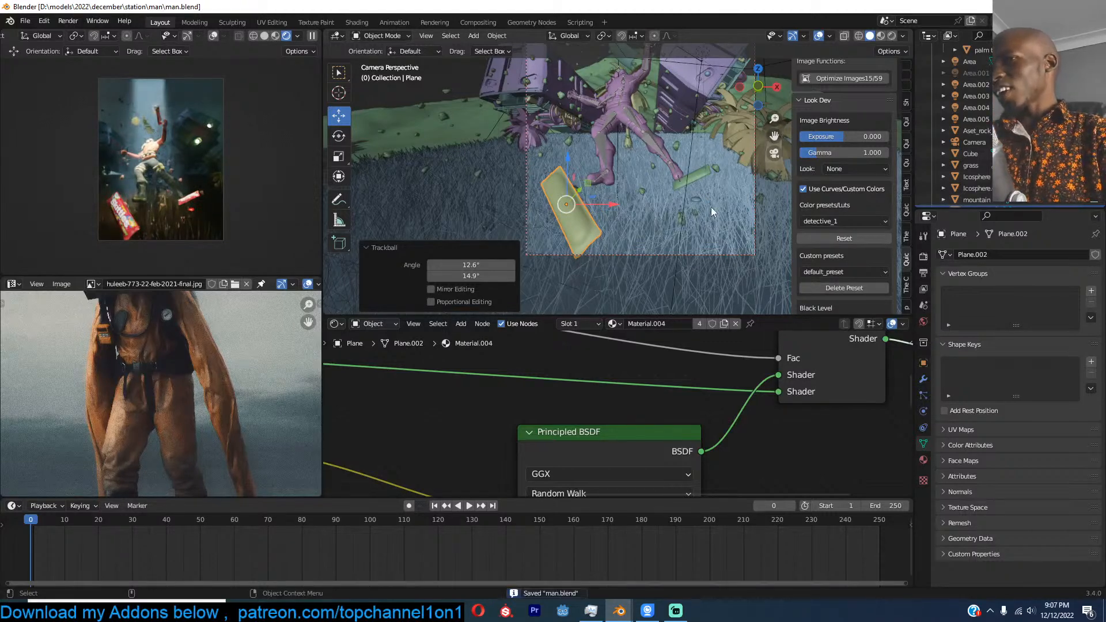
# Step: Set the colour management look to High Contrast and save the file
pyautogui.click(884, 170)
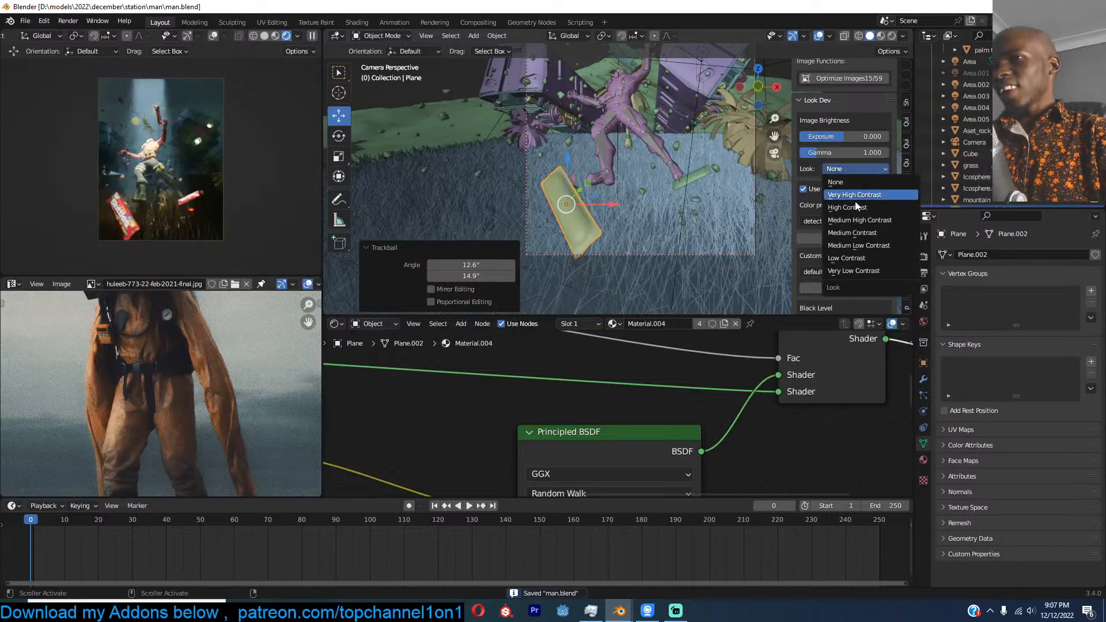
pyautogui.click(902, 199)
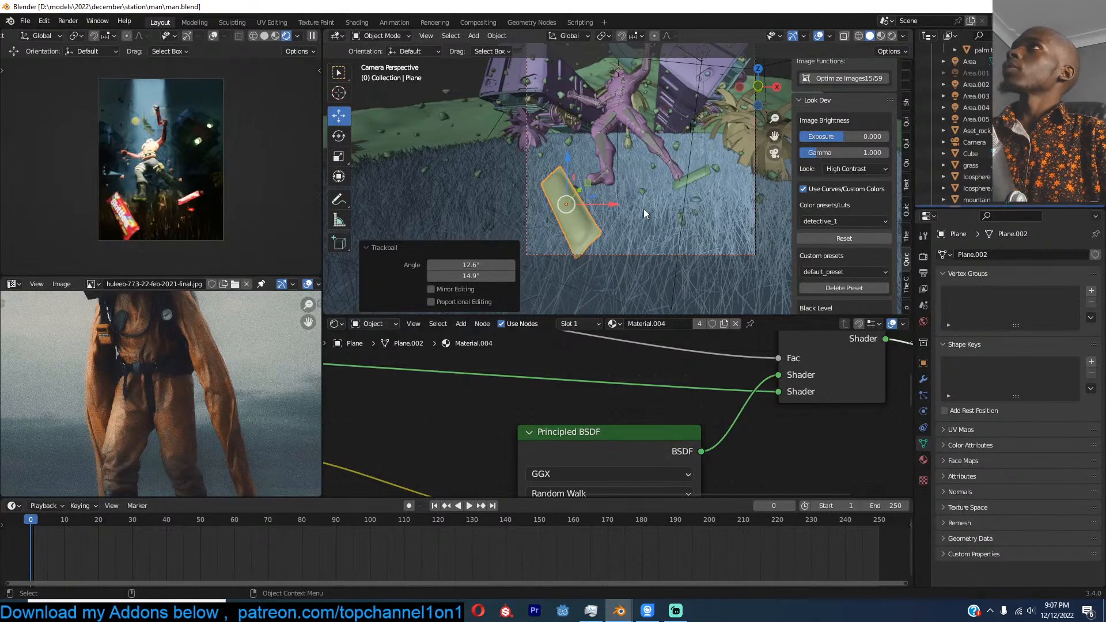
pyautogui.hotkey('ctrl', 's')
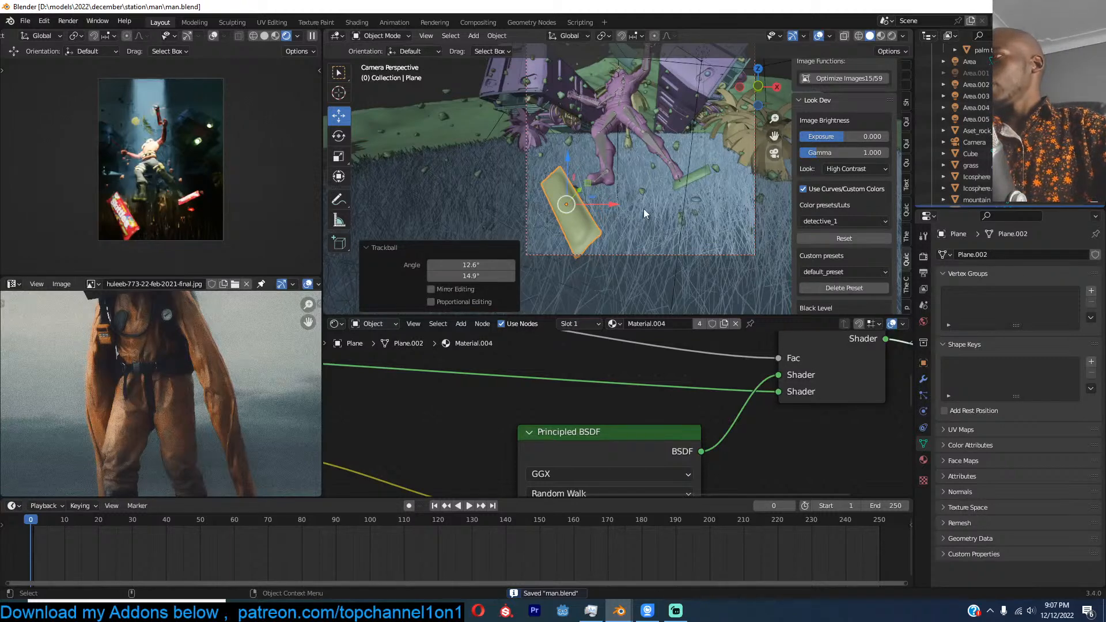
pyautogui.hotkey('ctrl', 's')
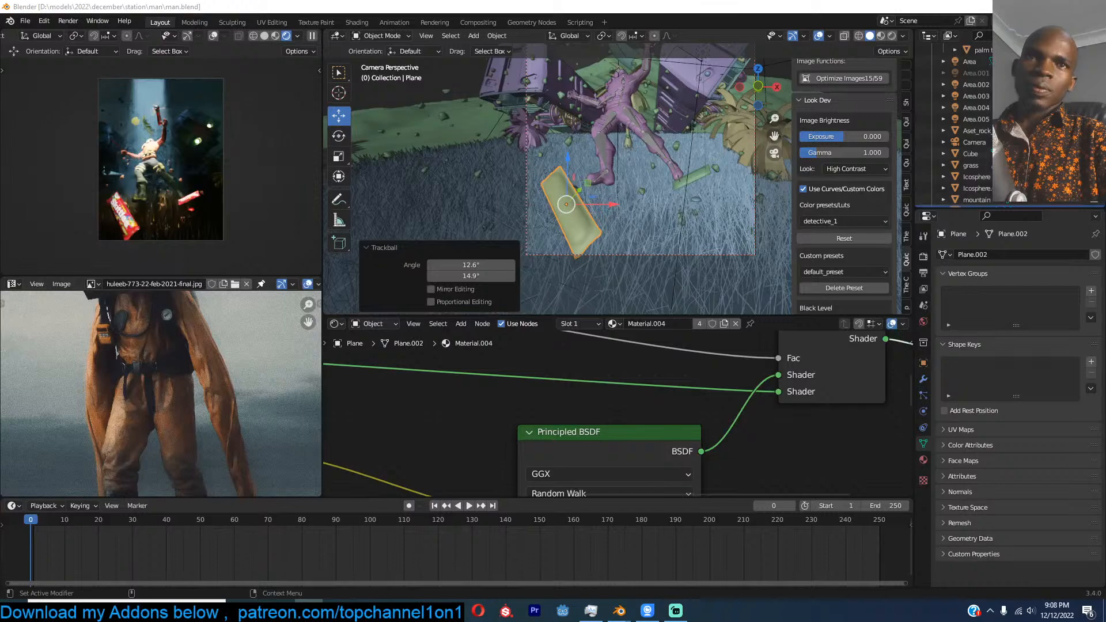
# Step: Switch to Discord in the browser and look through the recent posts in the server's general channel
pyautogui.moveTo(1105, 161); pyautogui.dragTo(922, 48)
pyautogui.click(982, 51)
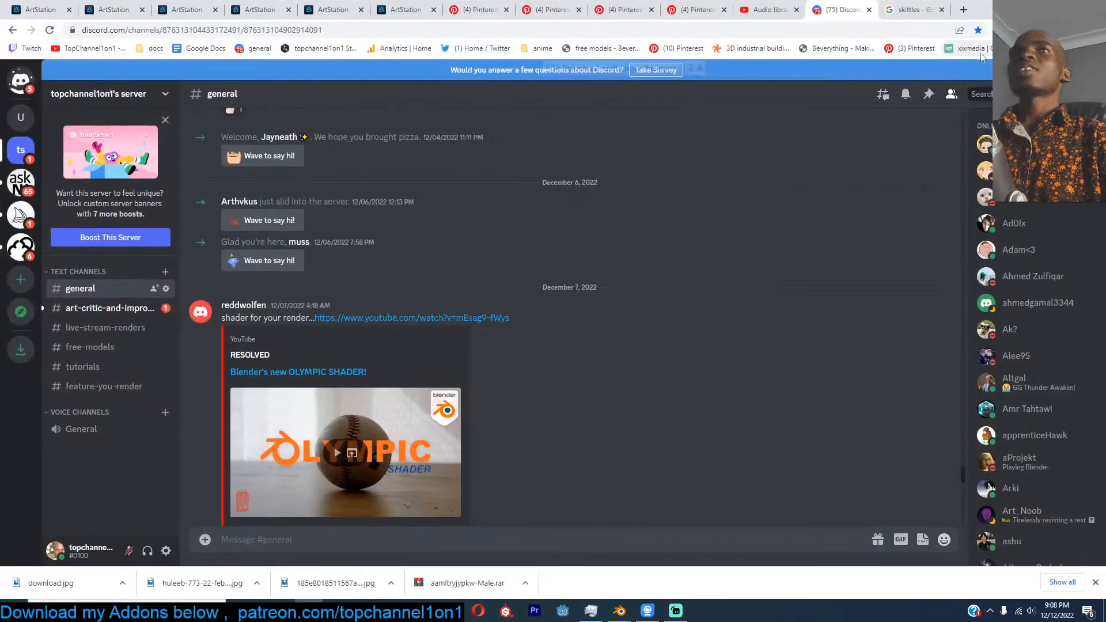
pyautogui.scroll(-8, 694, 291)
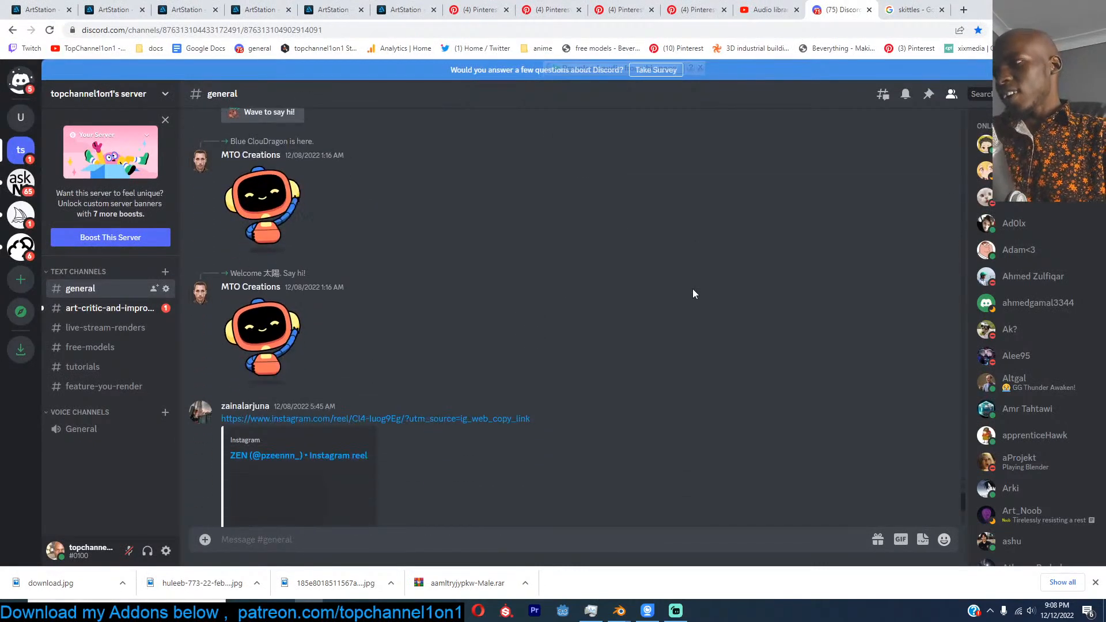
pyautogui.scroll(-4, 693, 289)
pyautogui.scroll(3, 692, 289)
pyautogui.scroll(3, 693, 289)
pyautogui.scroll(-6, 693, 288)
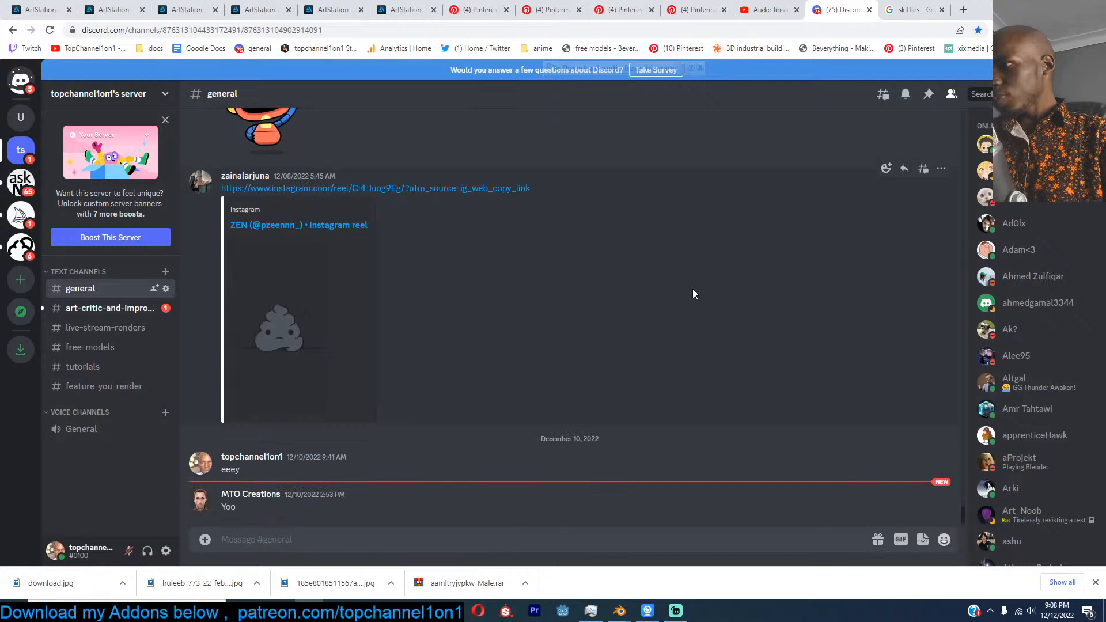
pyautogui.scroll(4, 692, 294)
pyautogui.scroll(-4, 692, 294)
pyautogui.scroll(1, 693, 294)
pyautogui.scroll(10, 692, 294)
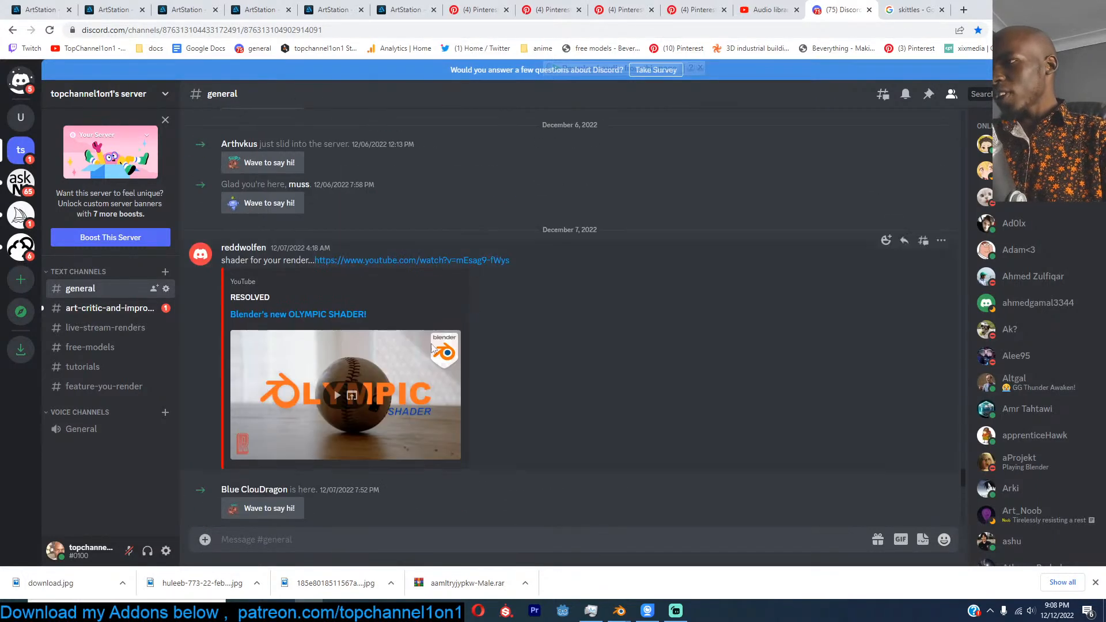
pyautogui.moveTo(999, 7); pyautogui.dragTo(1105, 63)
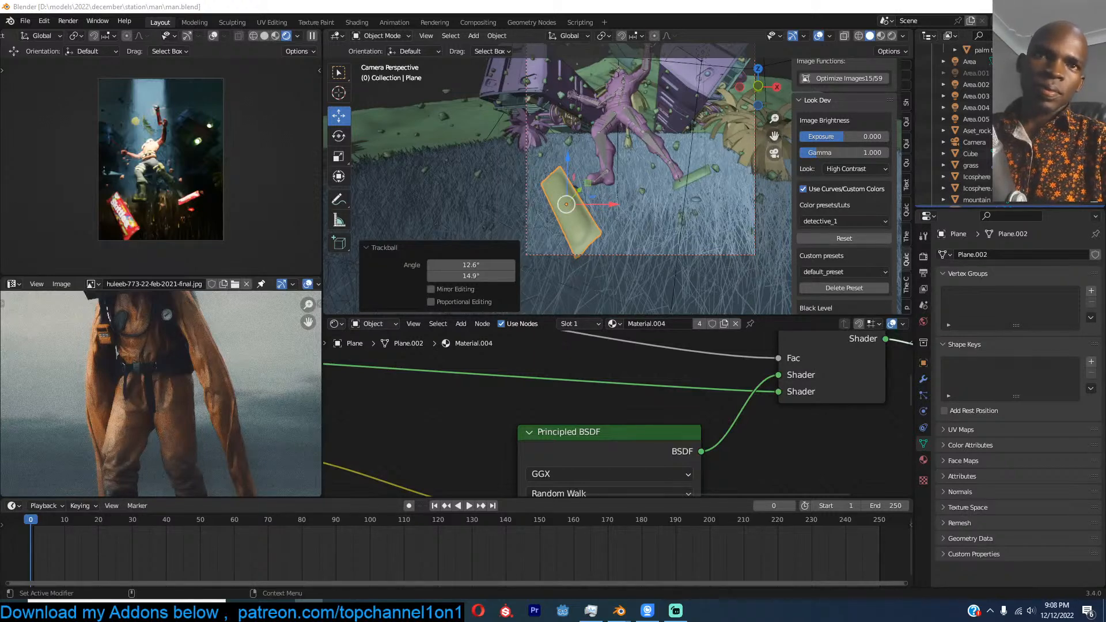
# Step: In Discord's art-critic-and-improvement channel, examine the enlarged preview of the house-in-a-field render
pyautogui.moveTo(1105, 179); pyautogui.dragTo(779, 1)
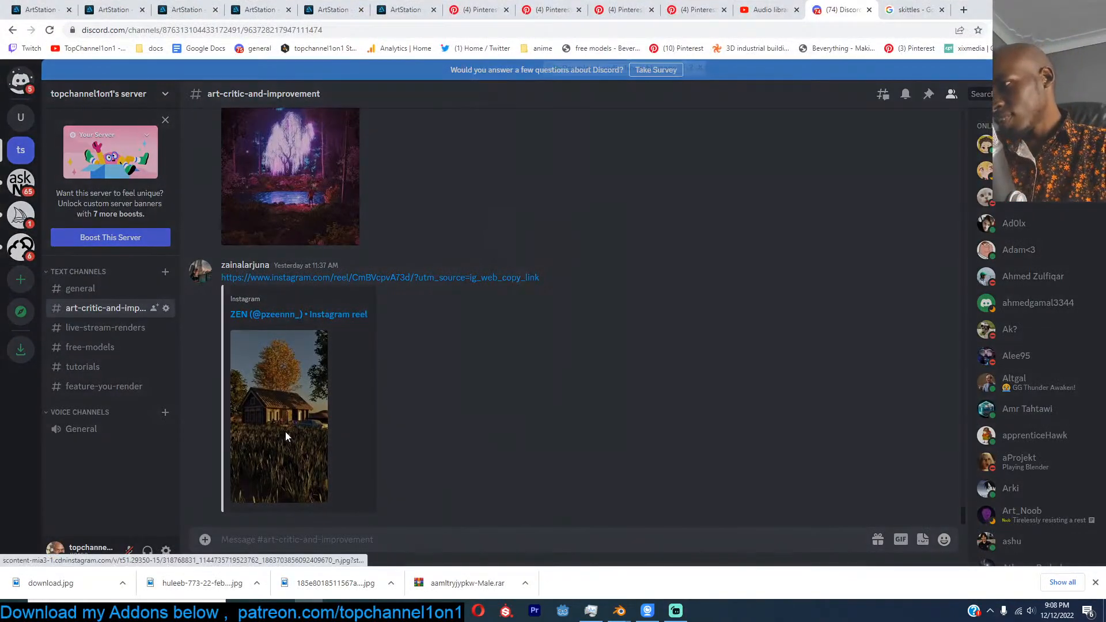
pyautogui.click(286, 433)
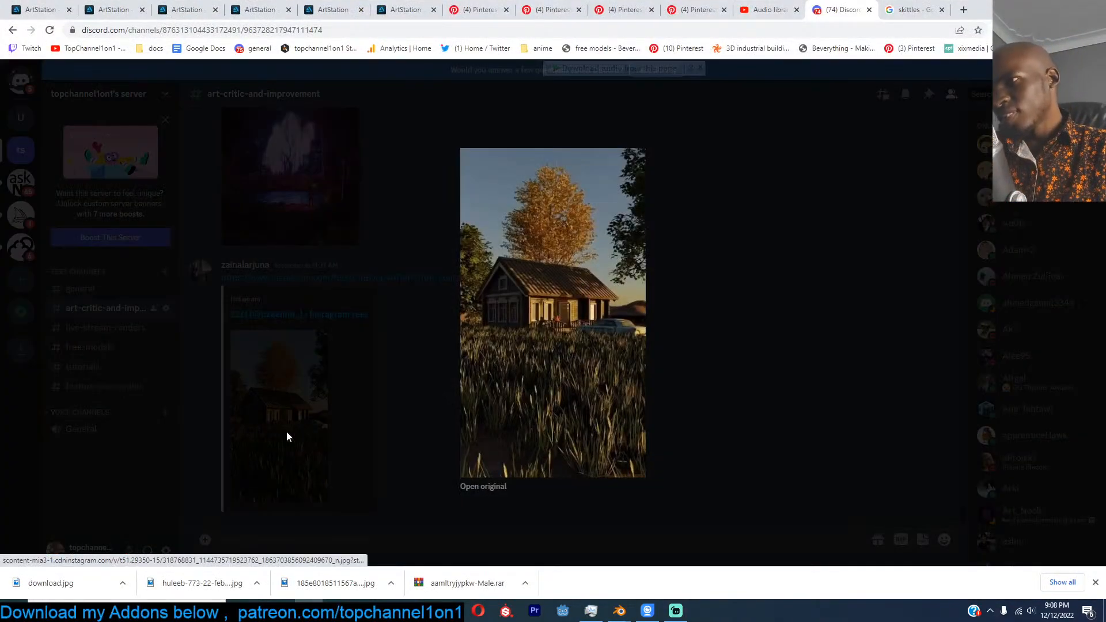
pyautogui.click(315, 424)
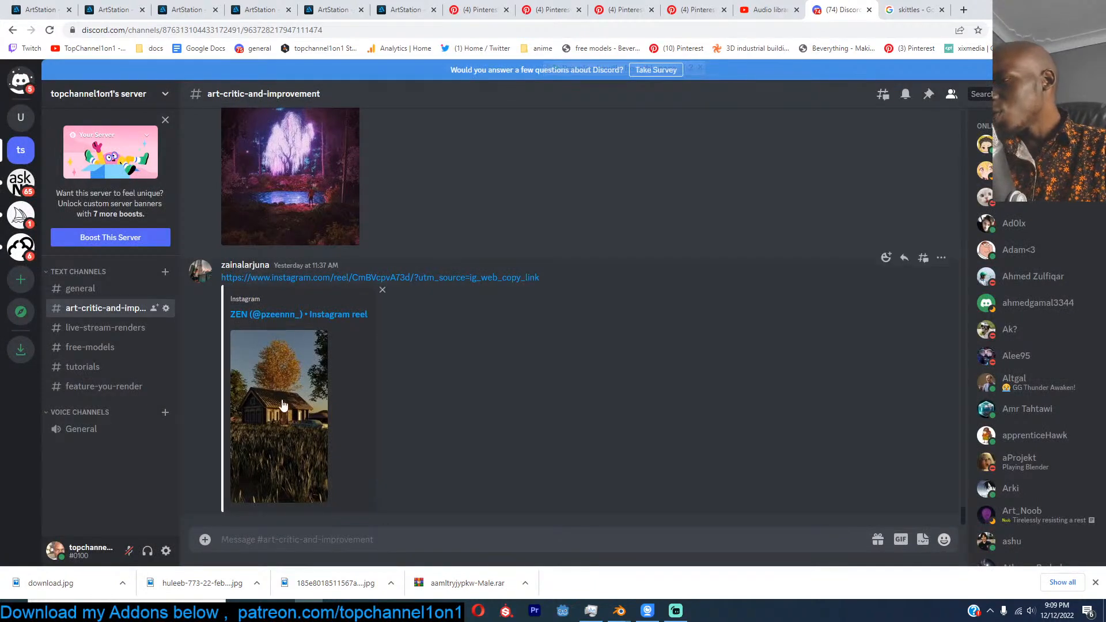
pyautogui.click(285, 413)
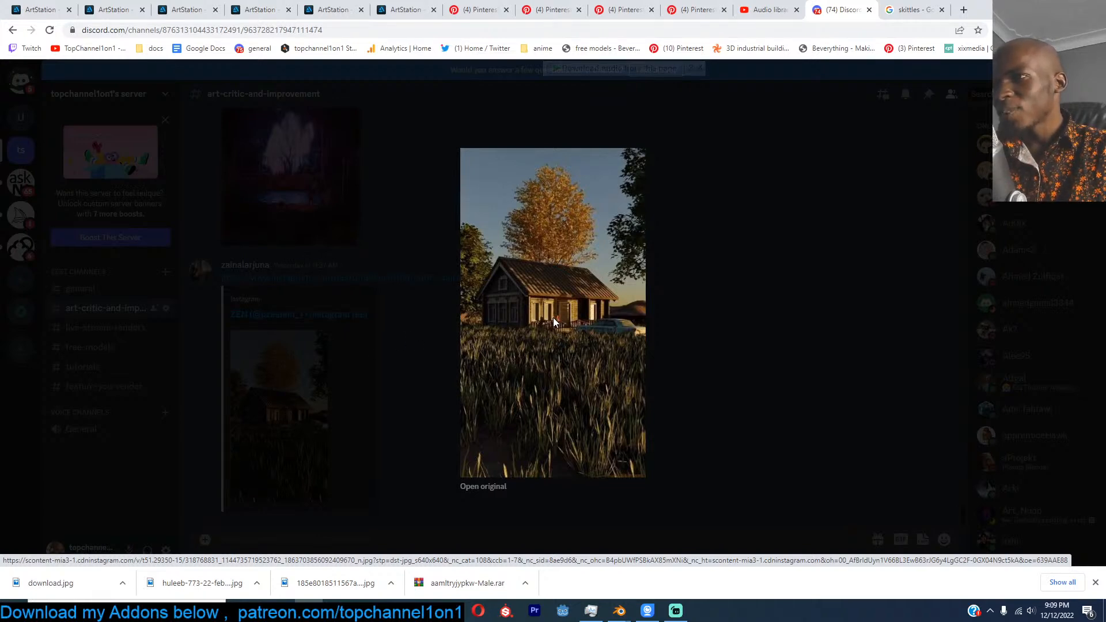
pyautogui.click(703, 300)
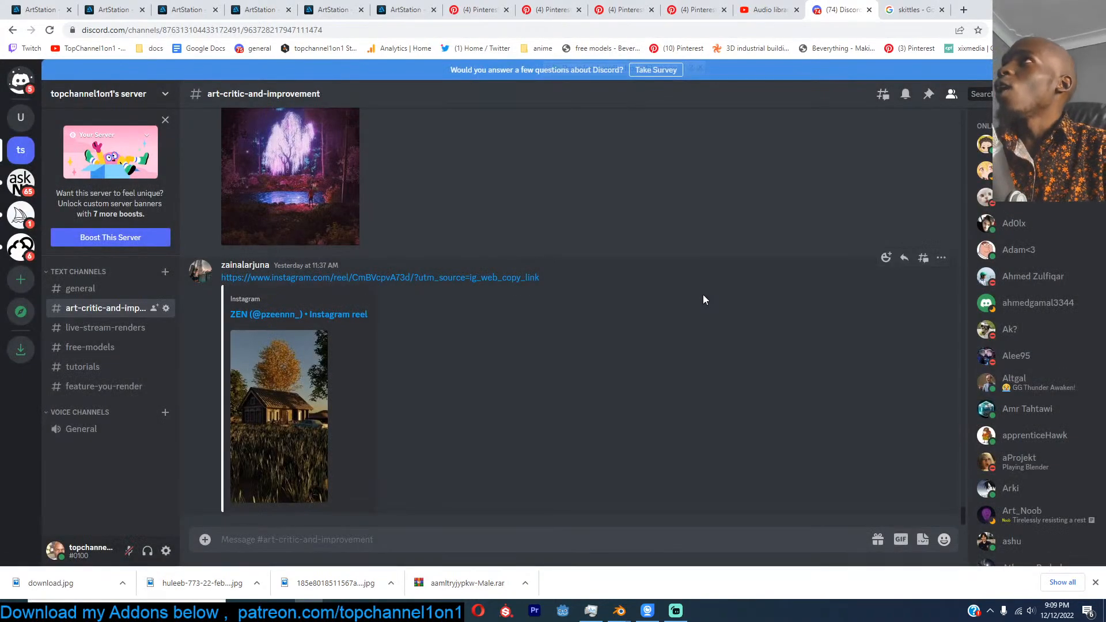
# Step: Examine the posted forest render with the glowing willow tree and pond at enlarged size
pyautogui.scroll(3, 536, 275)
pyautogui.click(339, 312)
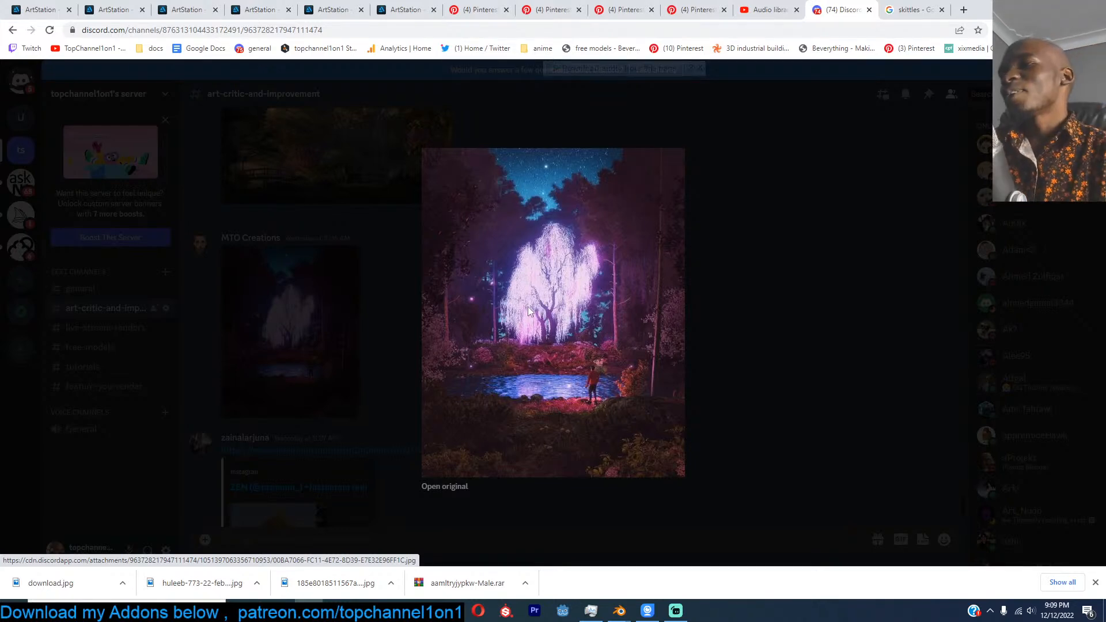
pyautogui.click(724, 283)
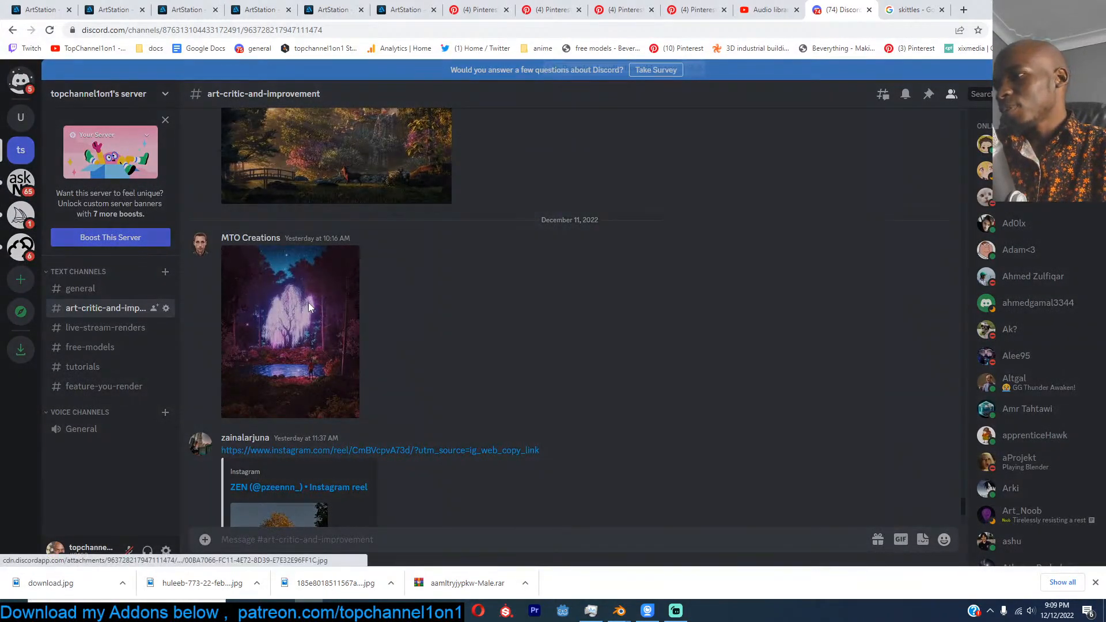
pyautogui.click(309, 307)
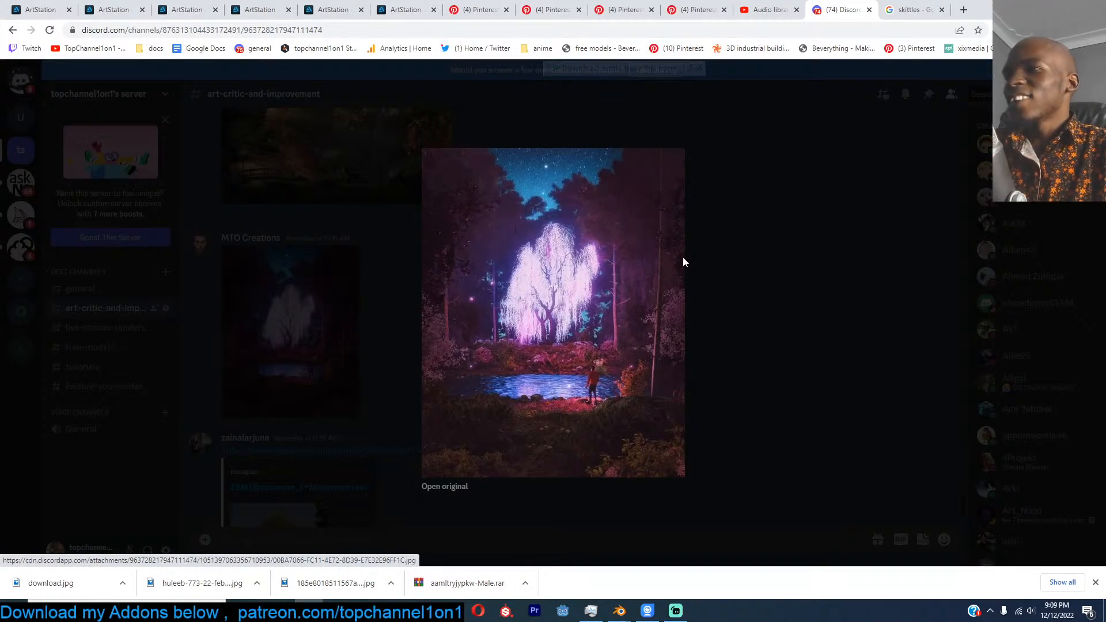
pyautogui.click(796, 260)
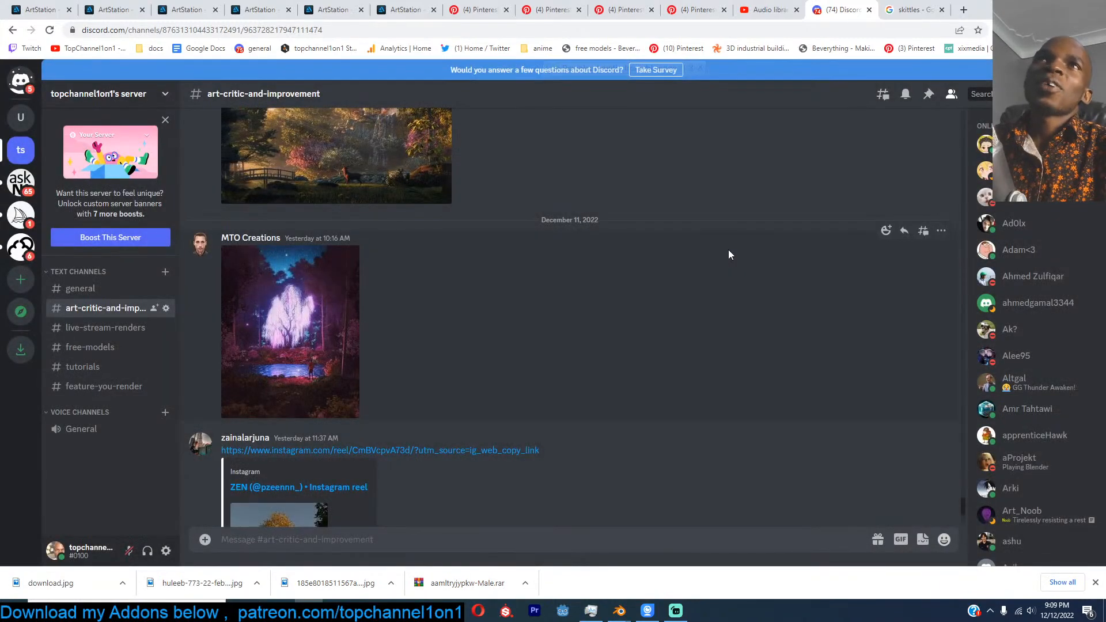
pyautogui.click(316, 302)
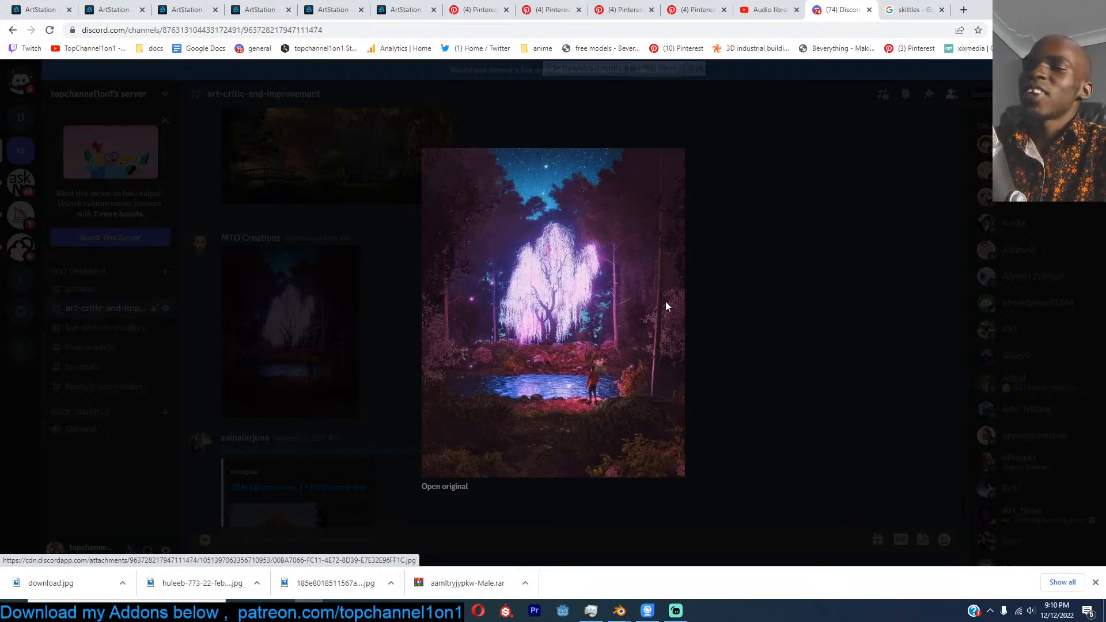
pyautogui.click(755, 251)
# Step: Examine the December 9 forest render with the castle tower, bridge and deer at enlarged size
pyautogui.scroll(3, 489, 252)
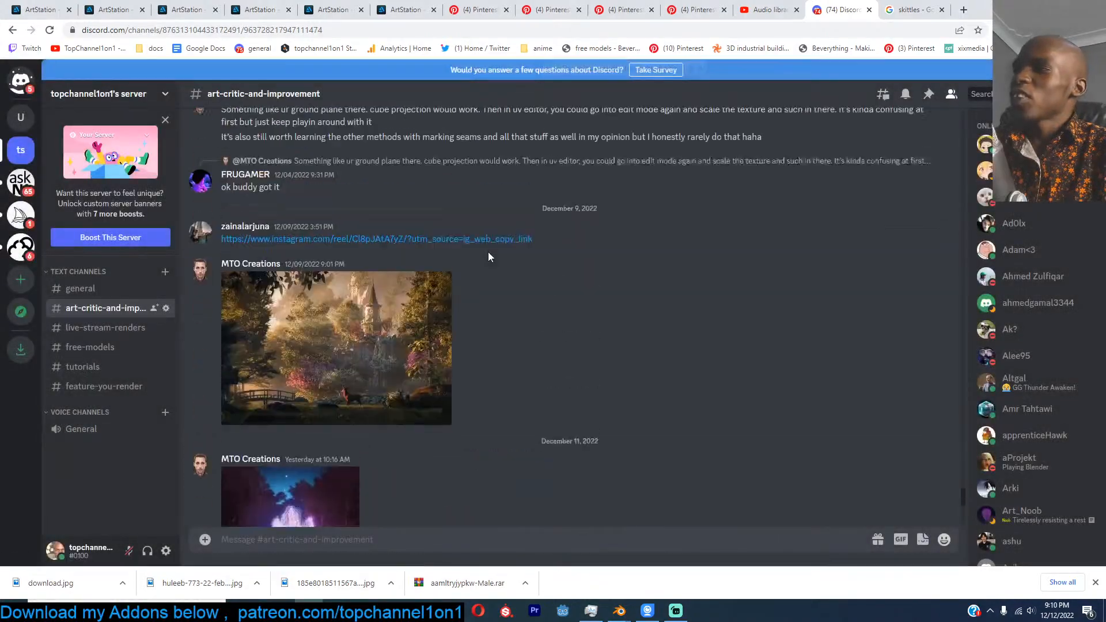
pyautogui.click(244, 340)
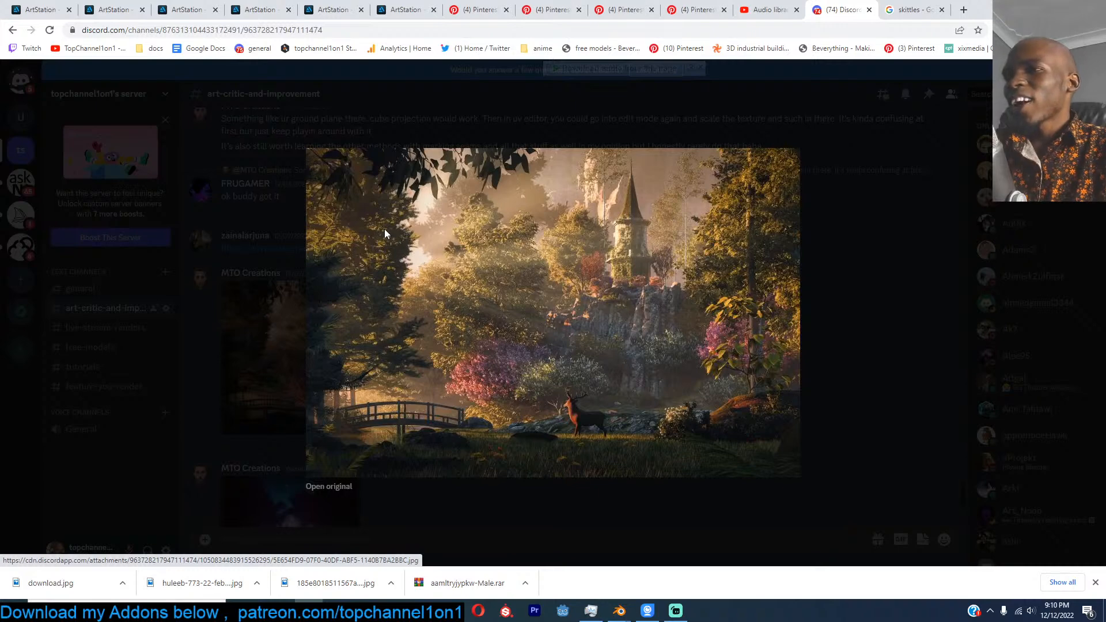
pyautogui.click(277, 284)
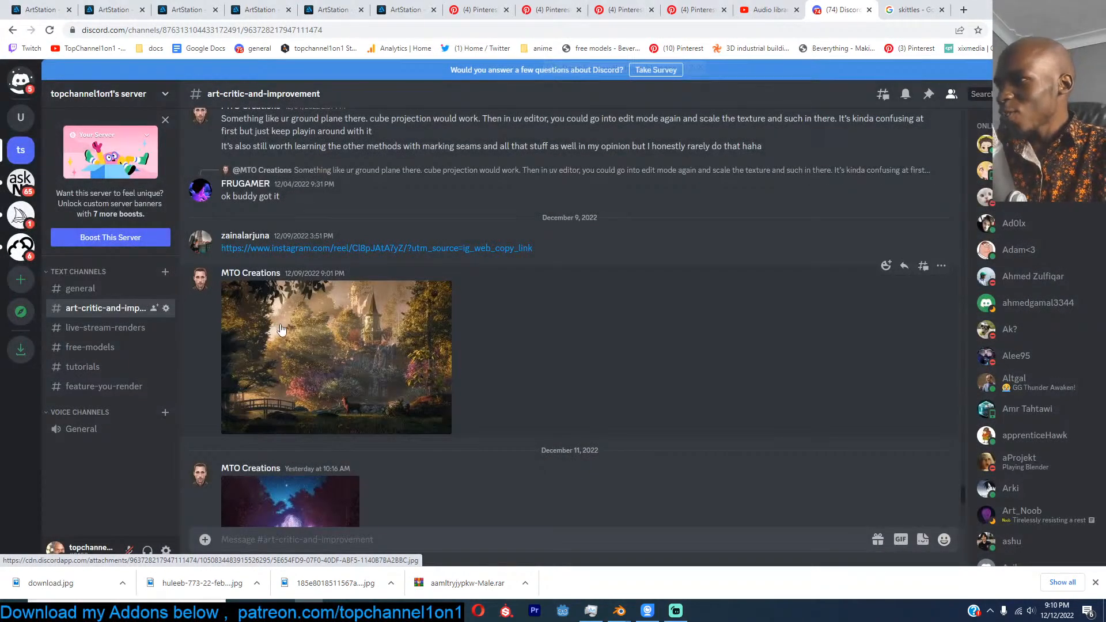
pyautogui.scroll(1, 280, 327)
pyautogui.scroll(-1, 283, 330)
pyautogui.click(292, 345)
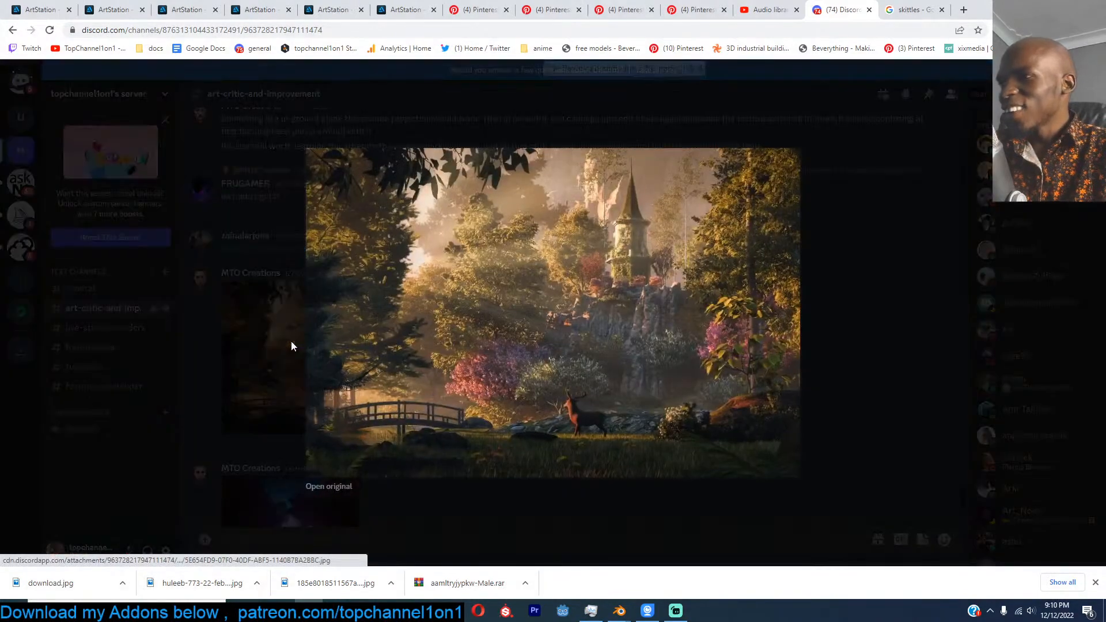
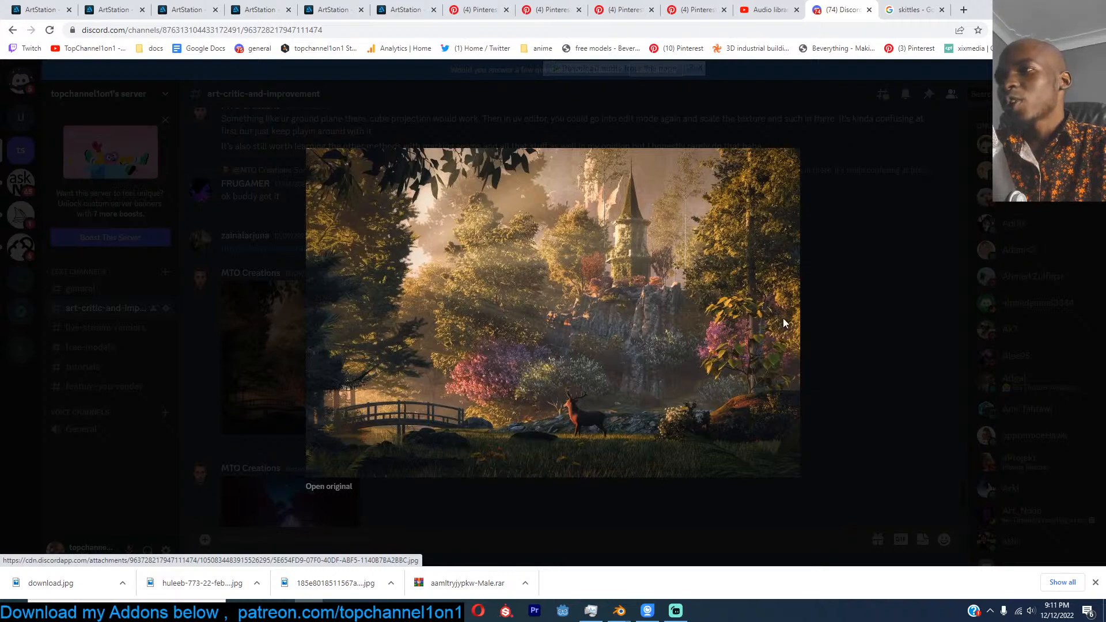
pyautogui.click(889, 316)
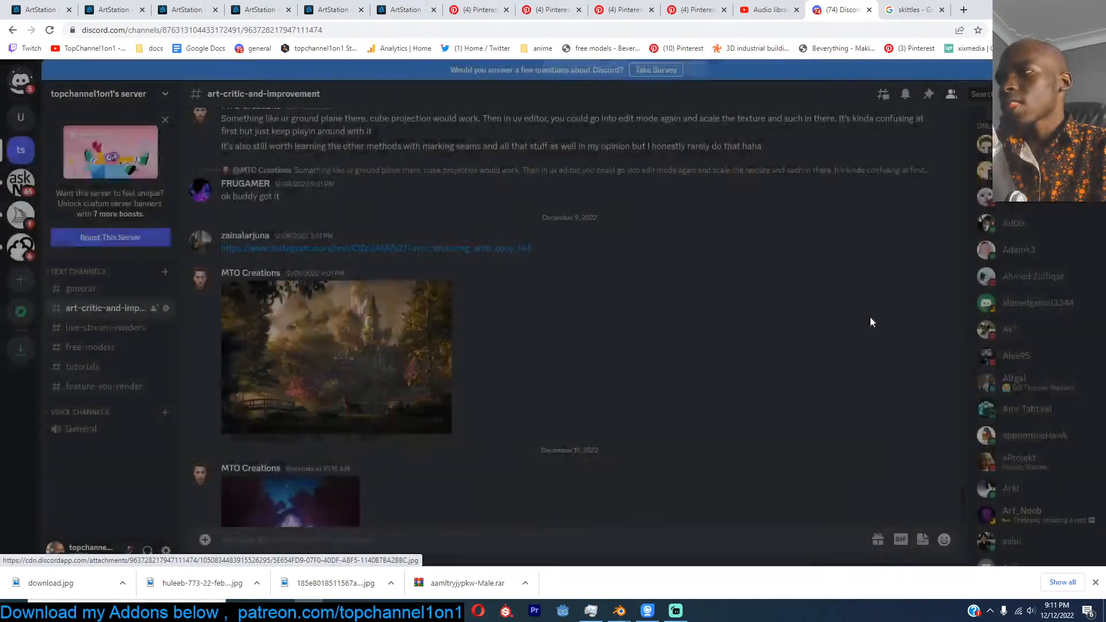
# Step: Find the December 4 post asking for improvement advice and examine its stone courtyard render at enlarged size
pyautogui.scroll(1, 496, 322)
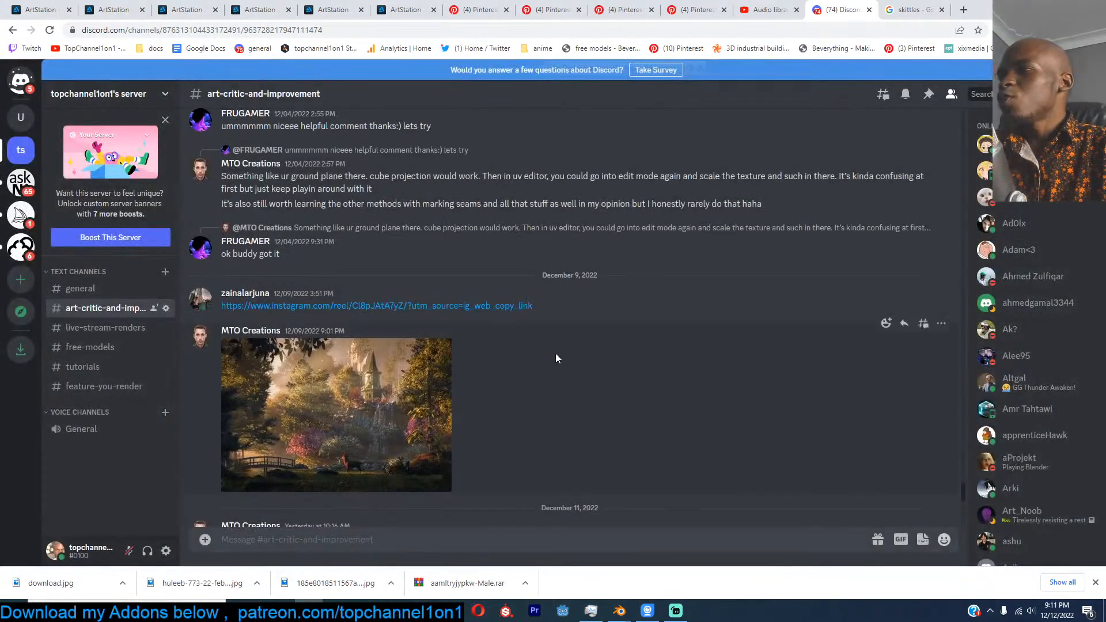
pyautogui.scroll(2, 554, 352)
pyautogui.scroll(2, 533, 350)
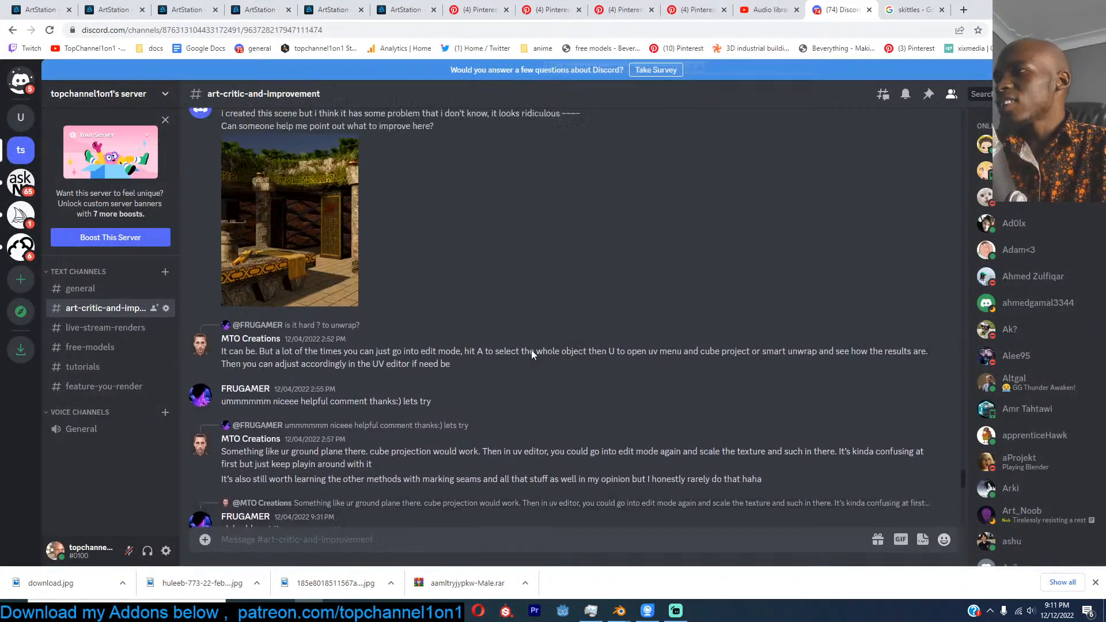
pyautogui.scroll(-2, 532, 351)
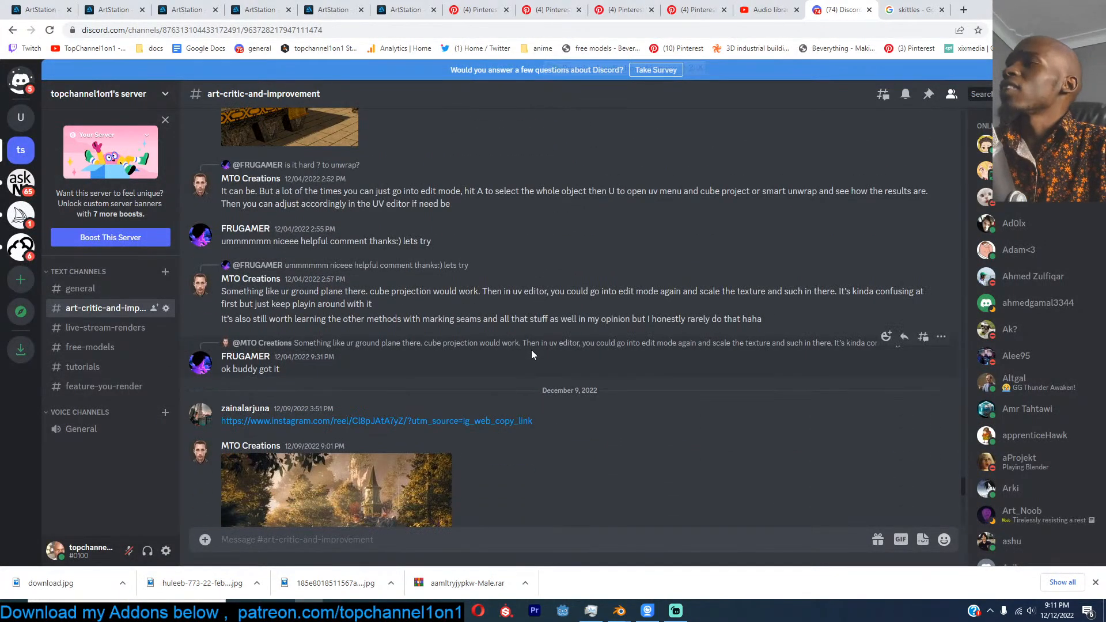
pyautogui.scroll(3, 532, 351)
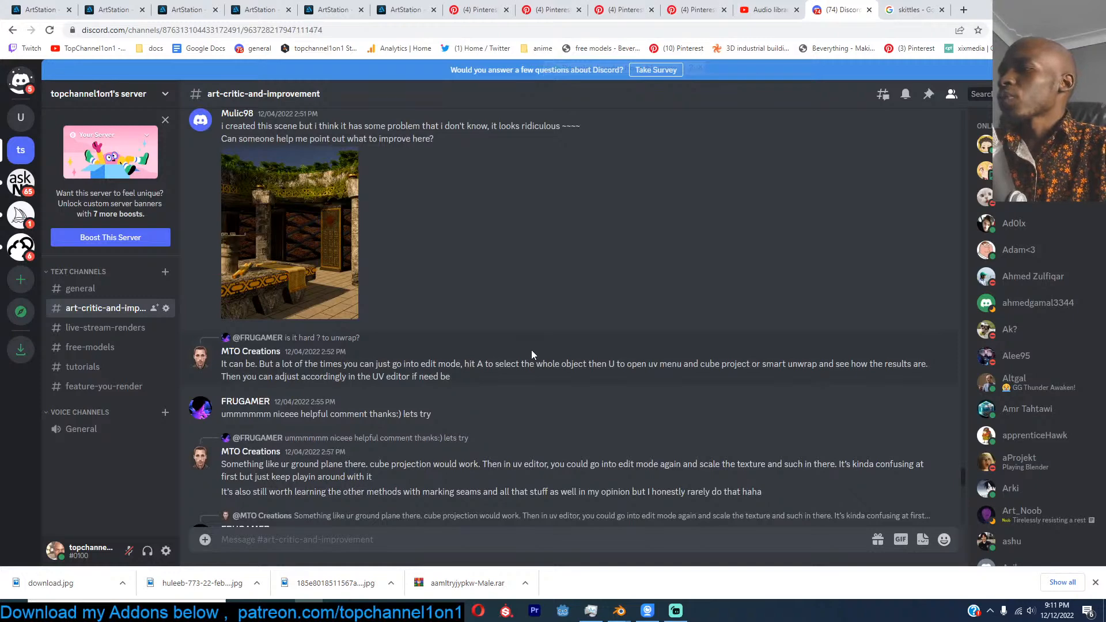
pyautogui.scroll(1, 532, 354)
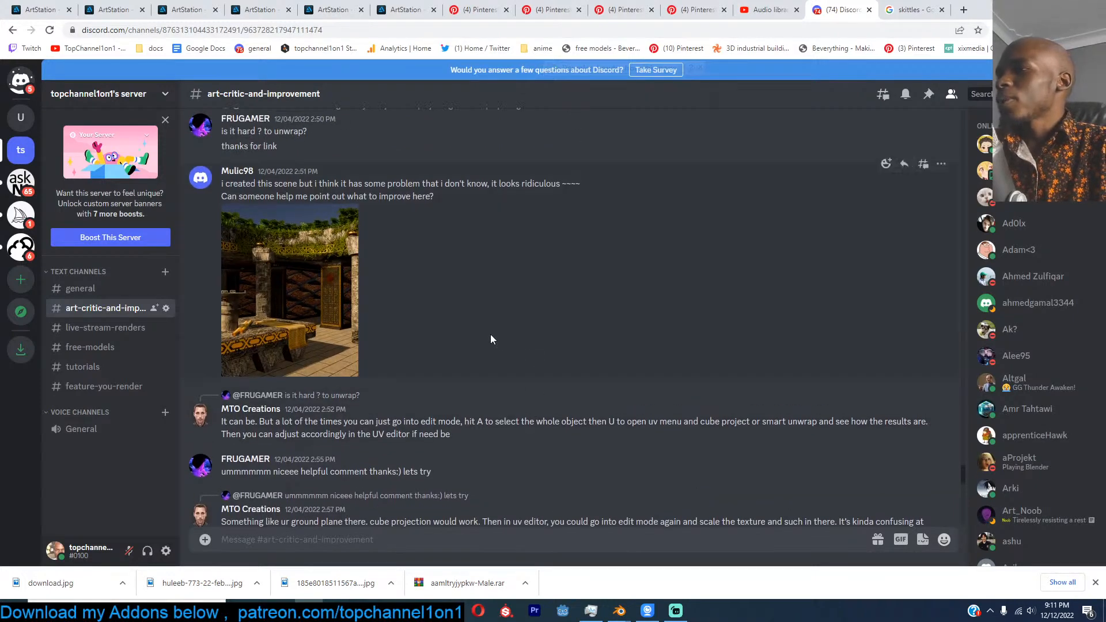
pyautogui.click(275, 294)
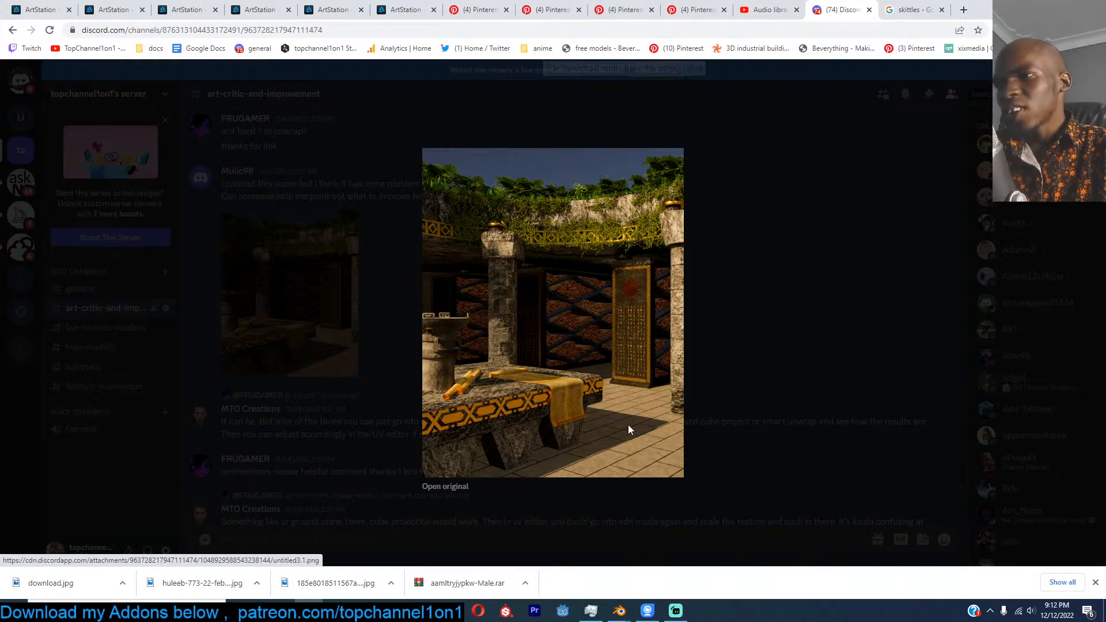
pyautogui.click(839, 312)
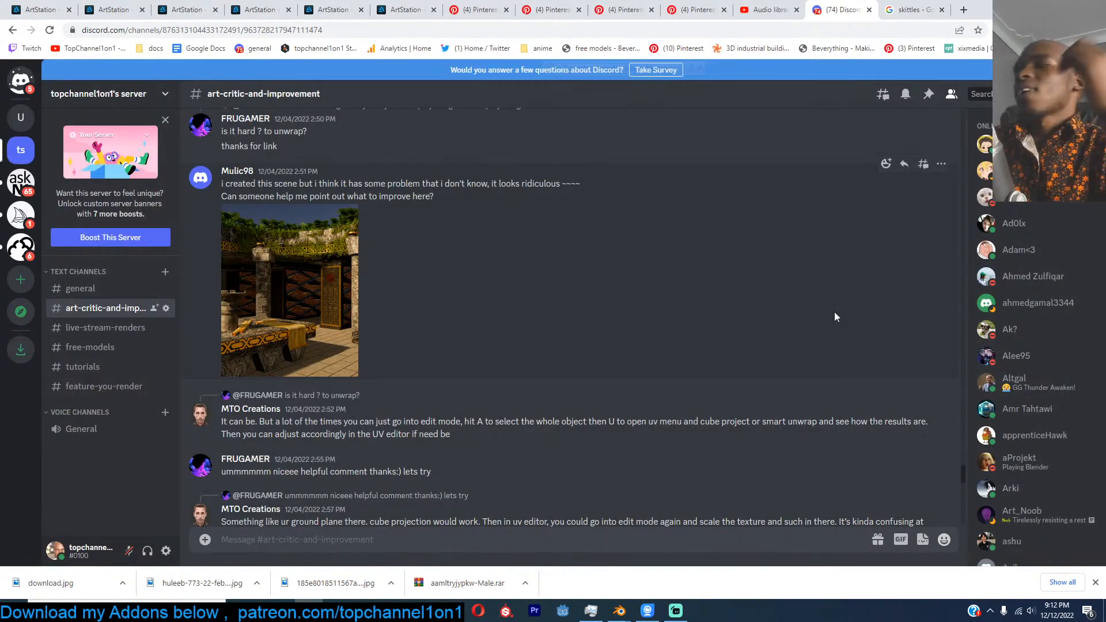
# Step: Find the December 4 post with the car parked under a perforated canopy and examine its render at enlarged size
pyautogui.scroll(6, 835, 312)
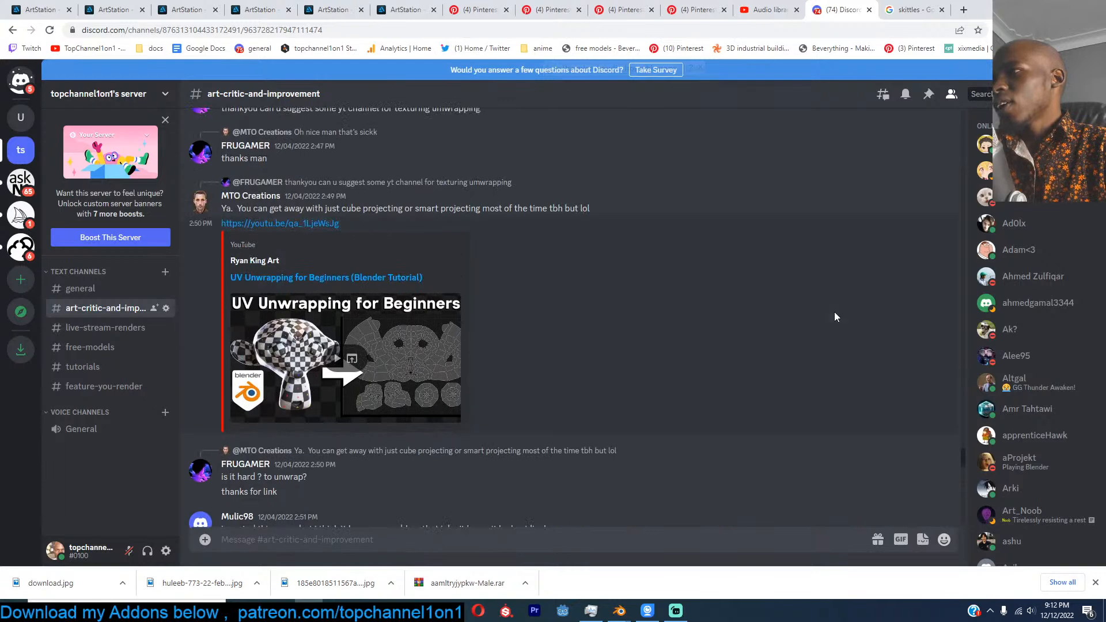
pyautogui.scroll(10, 835, 312)
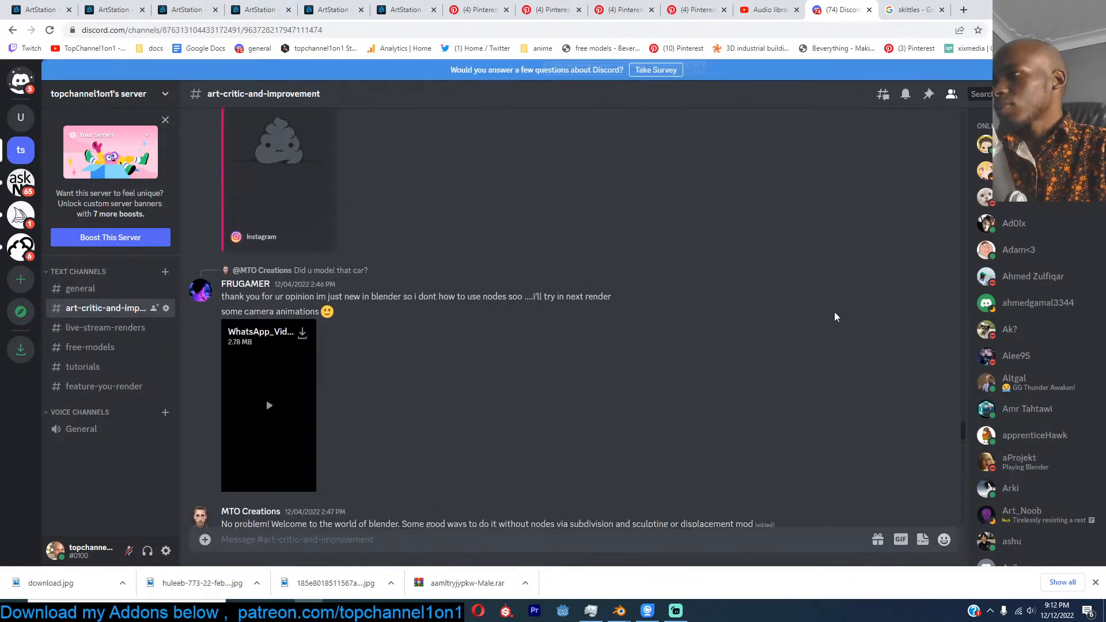
pyautogui.scroll(8, 834, 312)
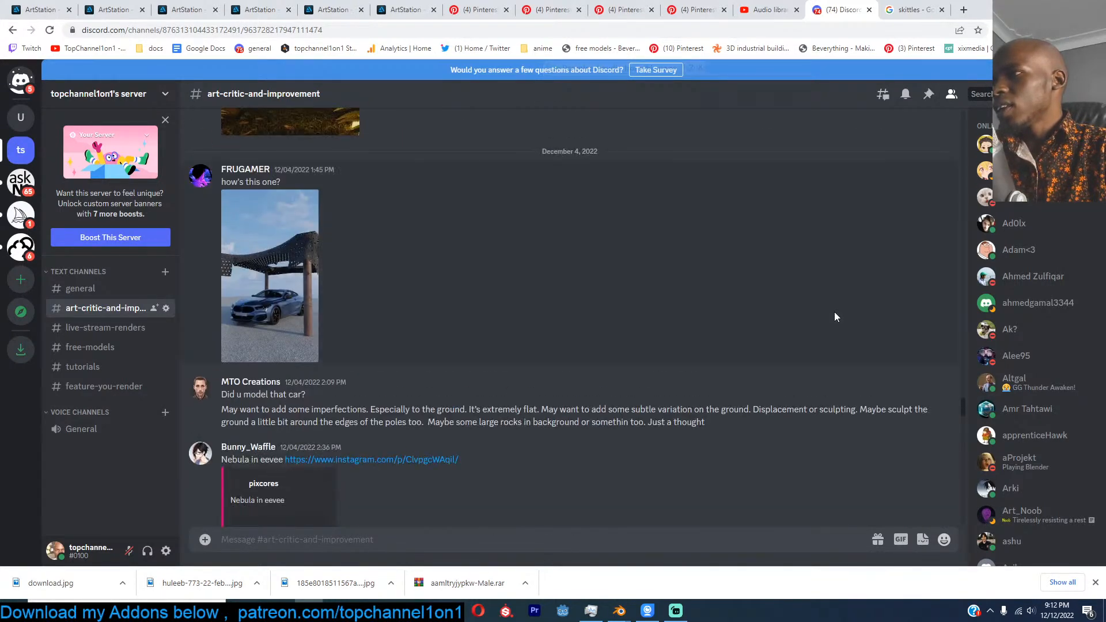
pyautogui.click(273, 295)
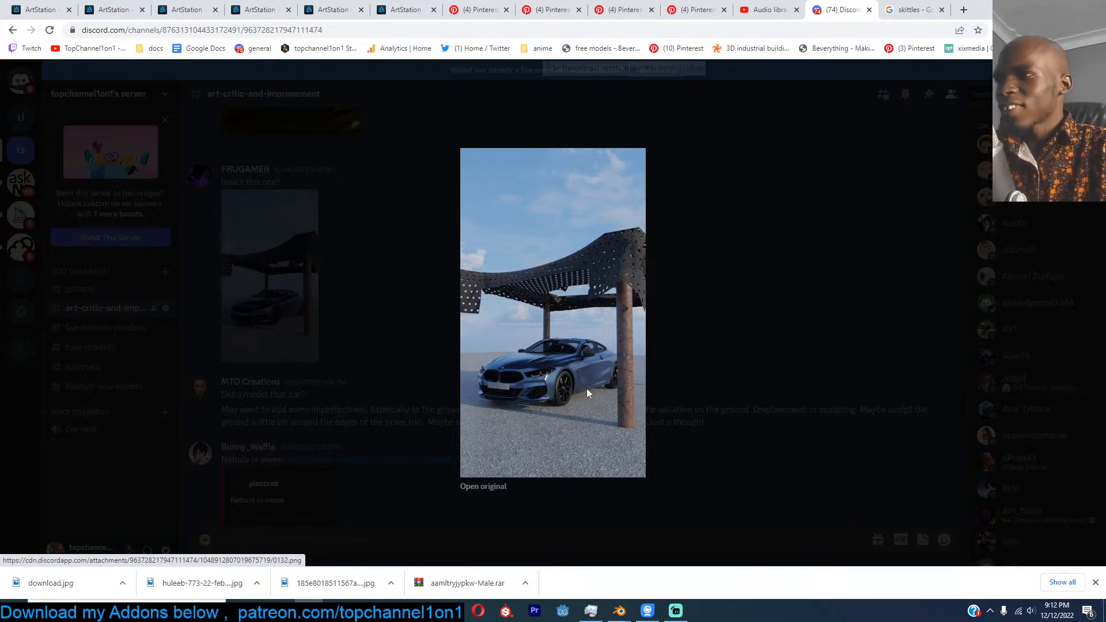
pyautogui.click(819, 286)
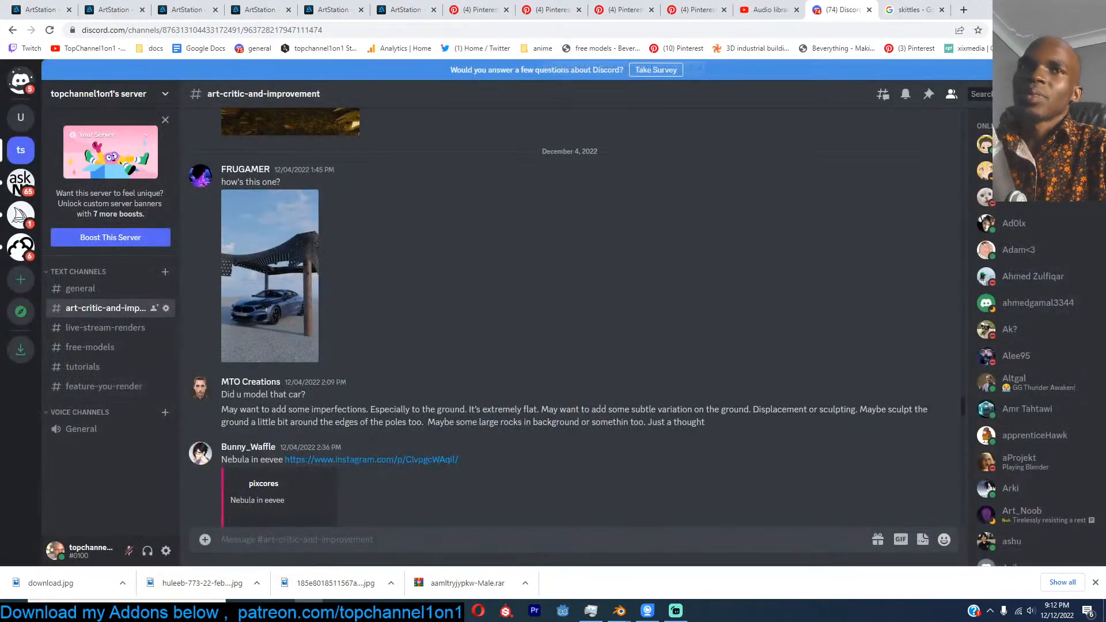
# Step: Switch to the man.blend scene in Blender, select the grass, save the file and show the output settings
pyautogui.click(1017, 10)
pyautogui.click(777, 181)
pyautogui.moveTo(981, 8); pyautogui.dragTo(1105, 10)
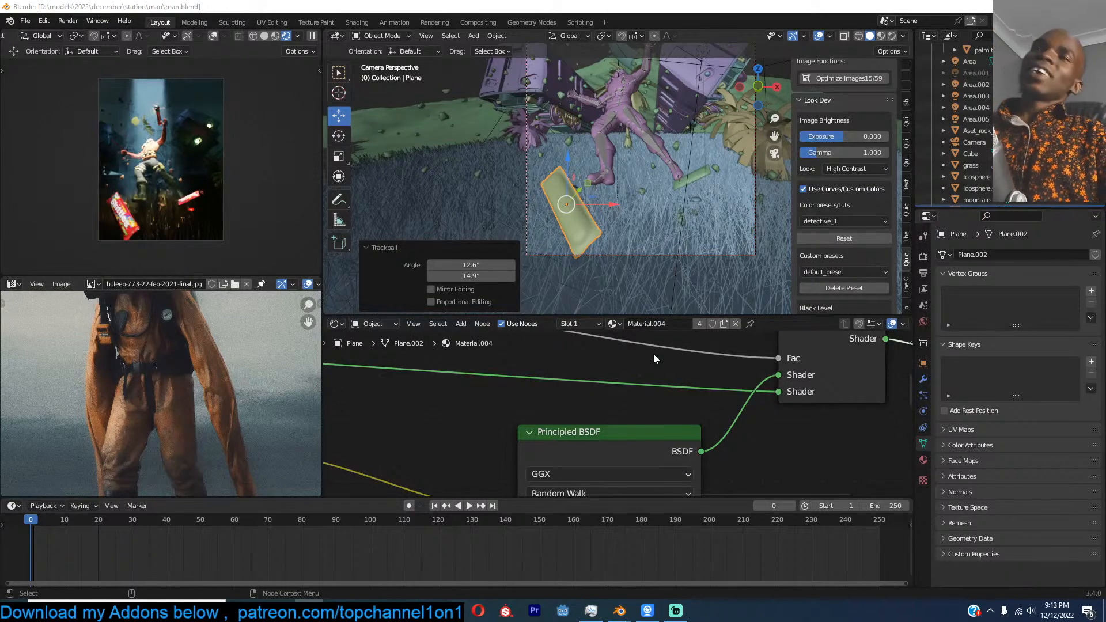
pyautogui.click(630, 245)
pyautogui.hotkey('ctrl', 's')
pyautogui.scroll(-3, 633, 238)
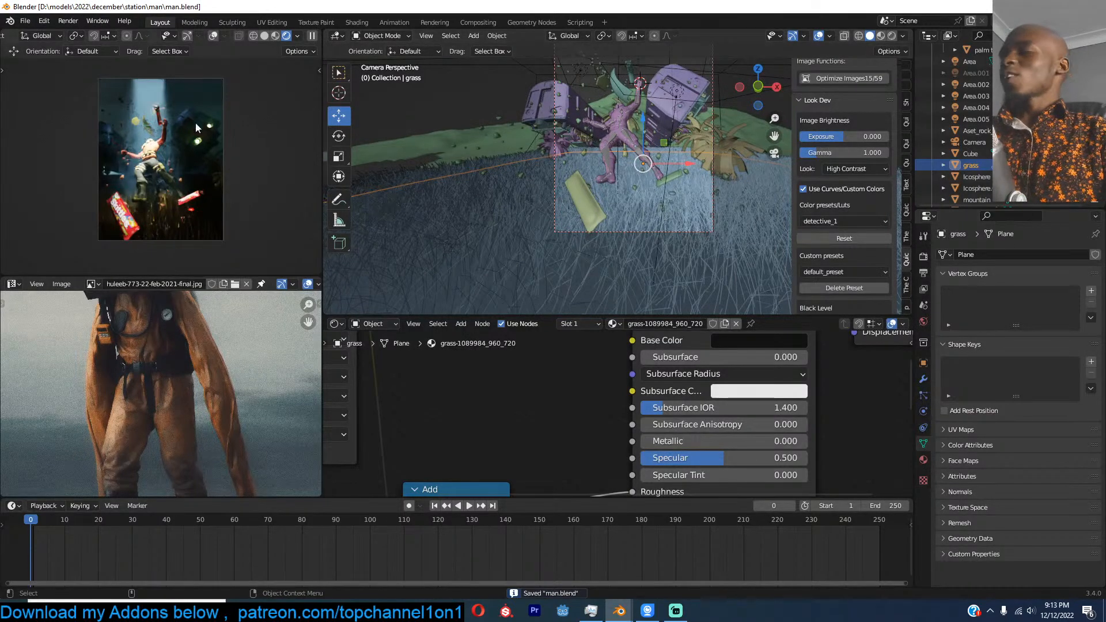
pyautogui.click(924, 256)
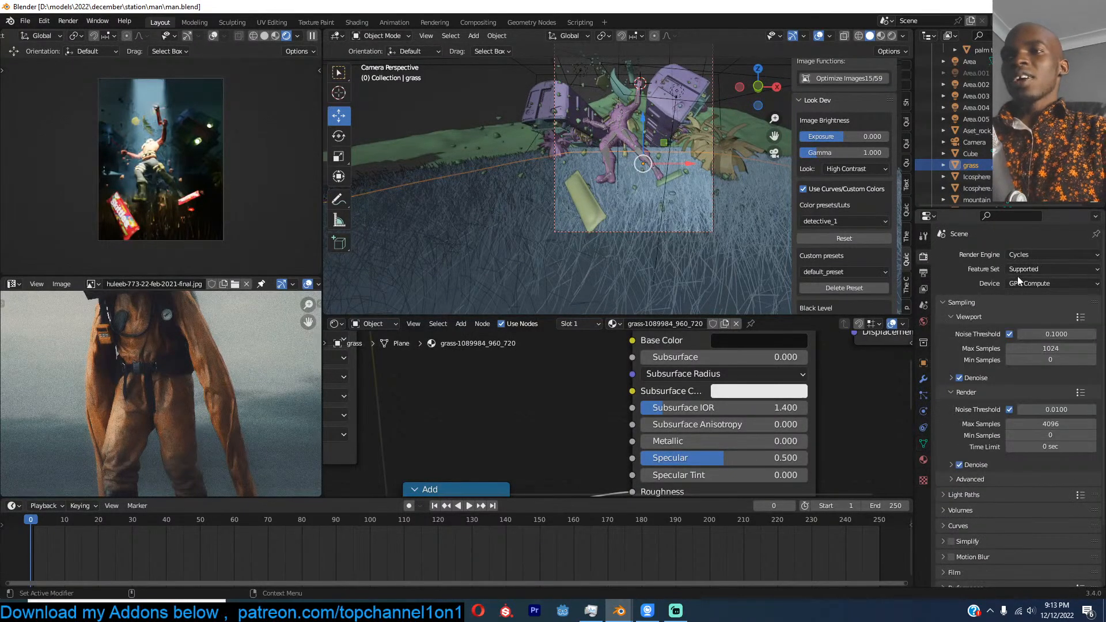
pyautogui.click(924, 272)
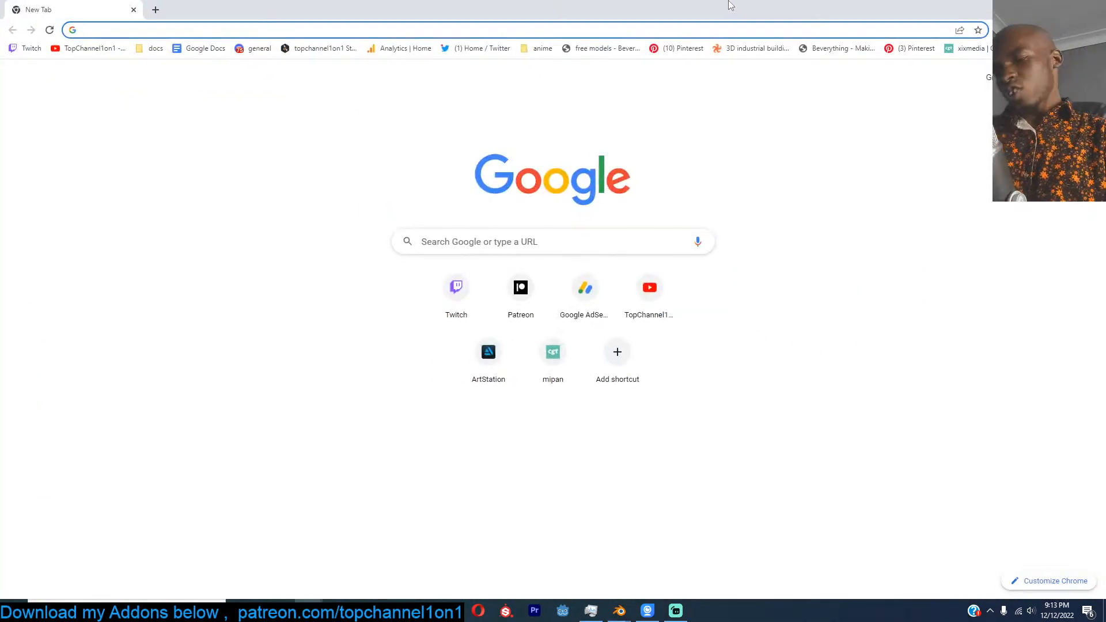
# Step: In the new Chrome window, load blendereverything.com and patreon.com in separate tabs
pyautogui.write('blend')
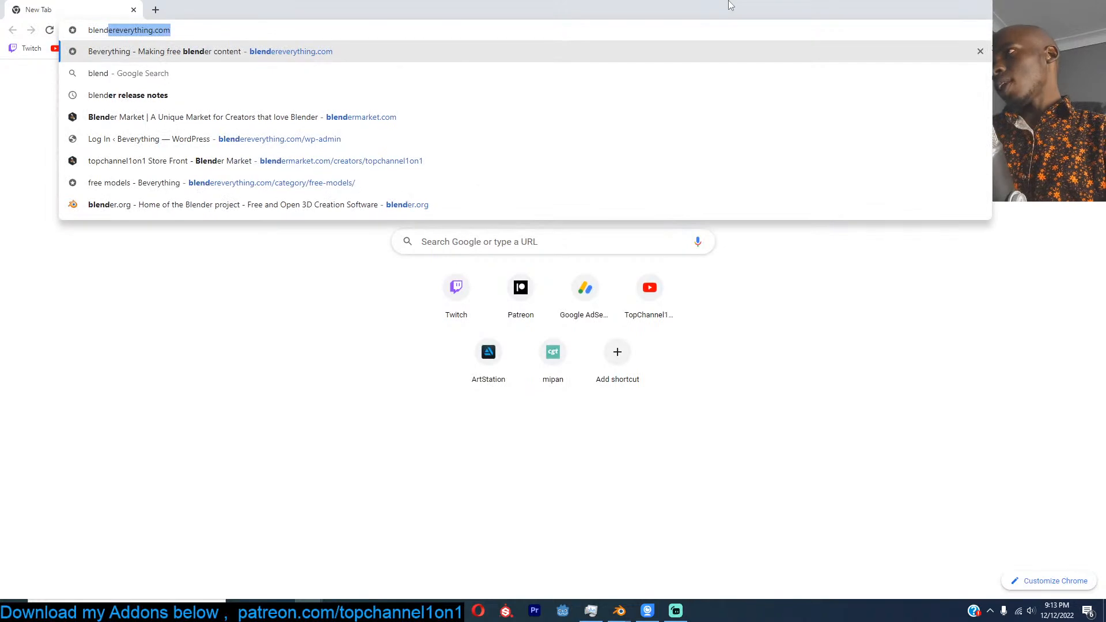
pyautogui.press('Return')
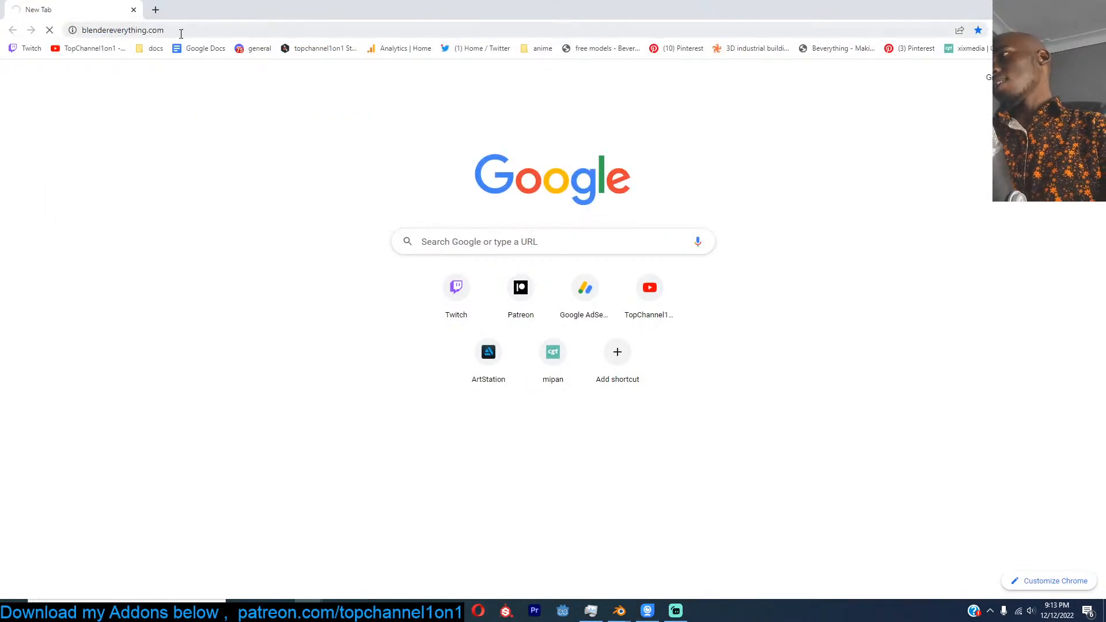
pyautogui.click(156, 9)
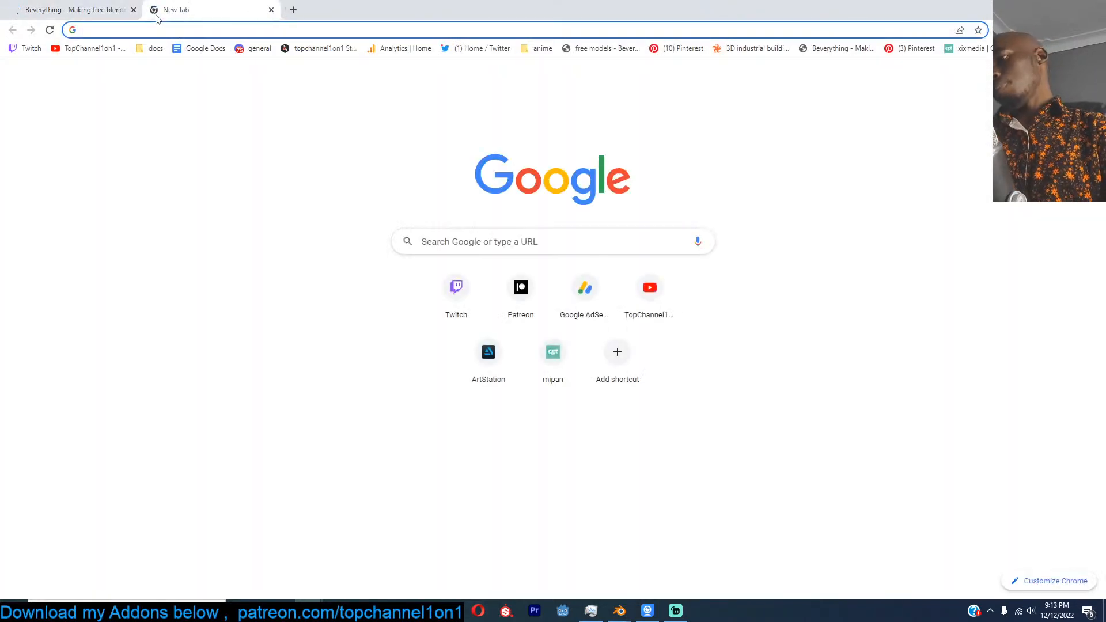
pyautogui.write('patr')
pyautogui.press('Return')
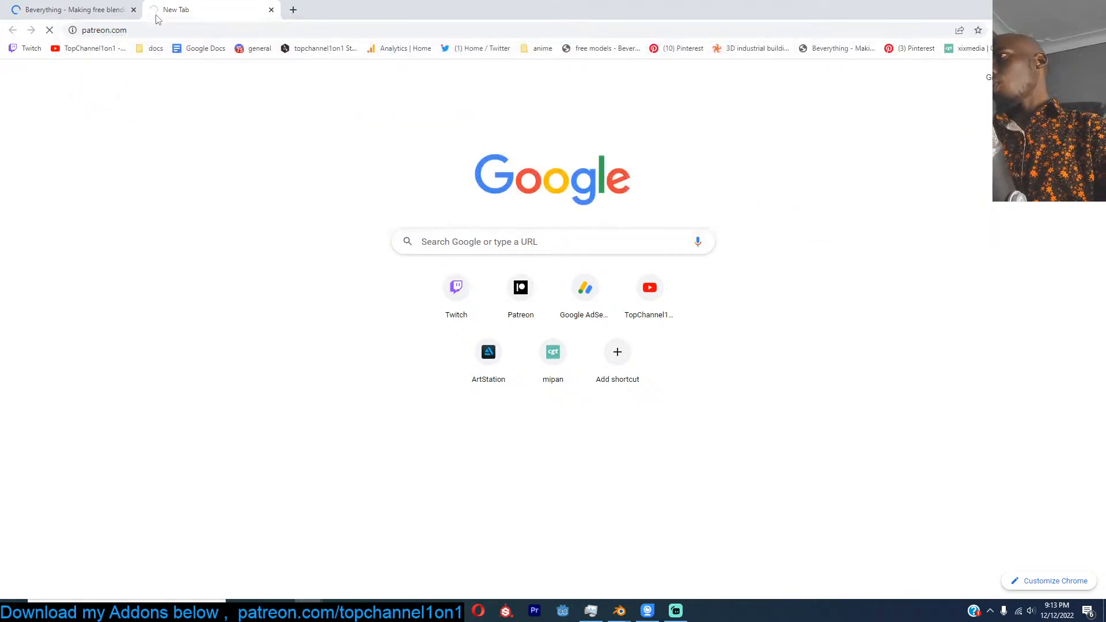
# Step: Switch to the cartoon clothes file in Blender and examine the rows of garment models from several angles
pyautogui.moveTo(619, 611)
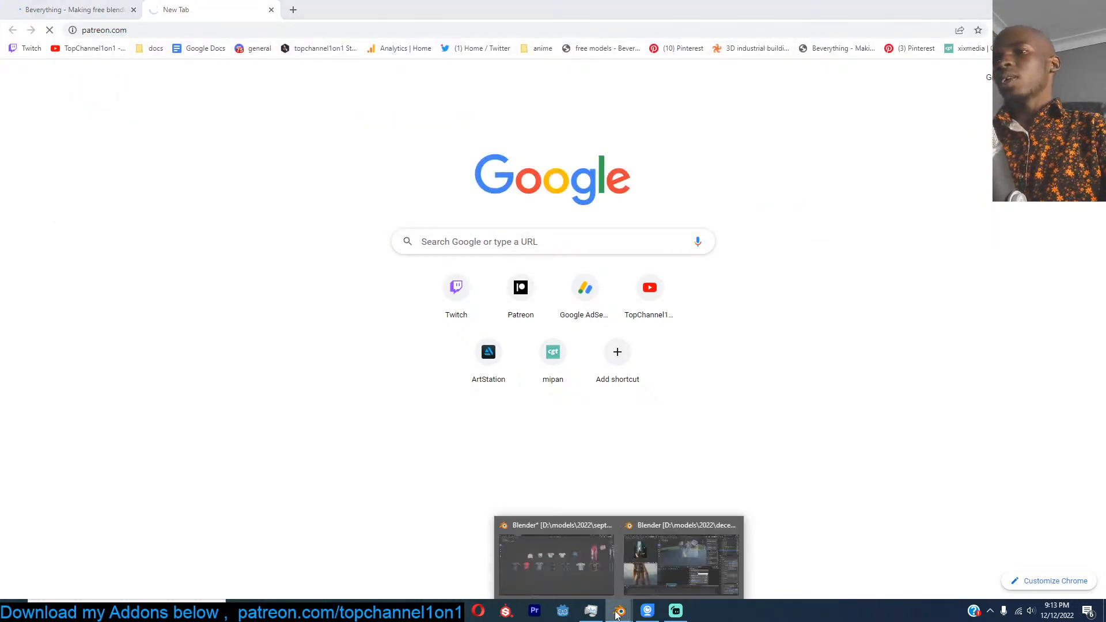
pyautogui.click(654, 573)
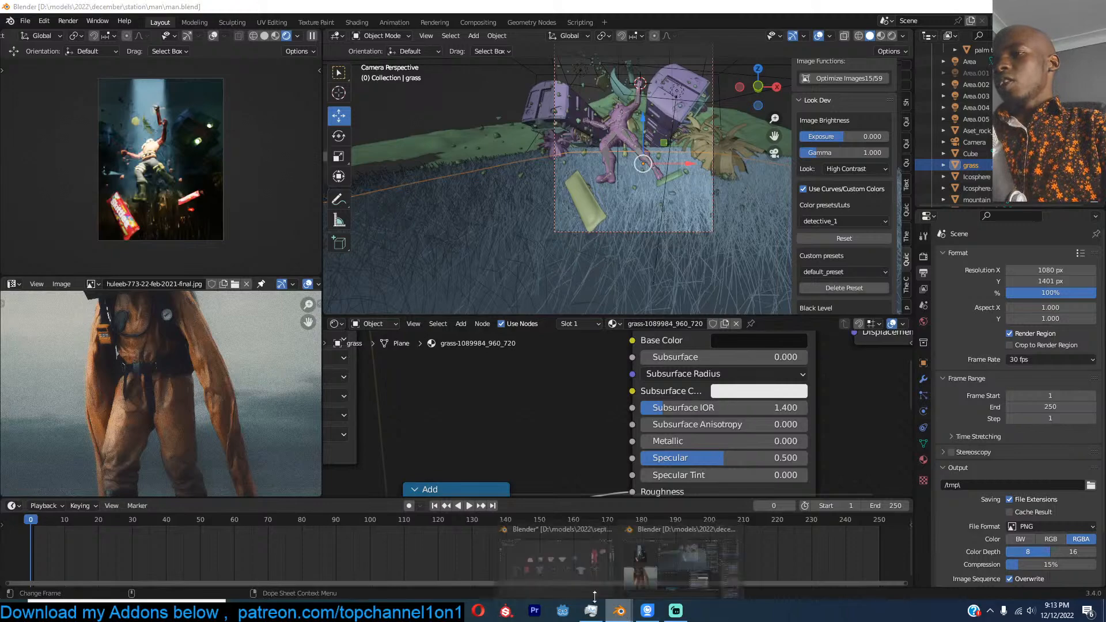
pyautogui.click(510, 573)
pyautogui.moveTo(835, 346); pyautogui.dragTo(741, 381, button='middle')
pyautogui.scroll(4, 943, 317)
pyautogui.moveTo(942, 314); pyautogui.dragTo(876, 303, button='middle')
pyautogui.scroll(-5, 875, 303)
pyautogui.moveTo(997, 276); pyautogui.dragTo(890, 303, button='middle')
pyautogui.click(819, 281)
pyautogui.moveTo(819, 281); pyautogui.dragTo(785, 286, button='middle')
pyautogui.scroll(-3, 923, 268)
pyautogui.click(792, 284)
pyautogui.moveTo(167, 208); pyautogui.dragTo(1037, 472)
pyautogui.moveTo(1037, 473); pyautogui.dragTo(854, 367, button='middle')
pyautogui.click(854, 366)
pyautogui.click(785, 330)
pyautogui.moveTo(785, 329); pyautogui.dragTo(855, 304, button='middle')
pyautogui.moveTo(595, 337); pyautogui.dragTo(540, 380, button='middle')
# Step: Save cartoon clothes1.blend and select the female top above the teal skirt
pyautogui.hotkey('ctrl', 's')
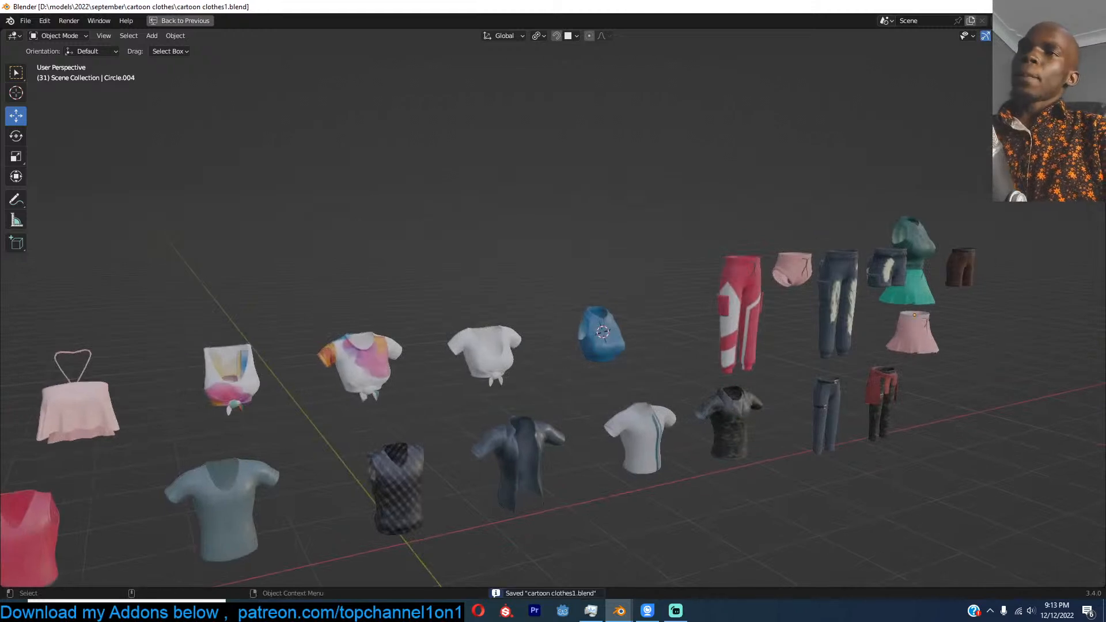
pyautogui.click(938, 304)
pyautogui.click(953, 326)
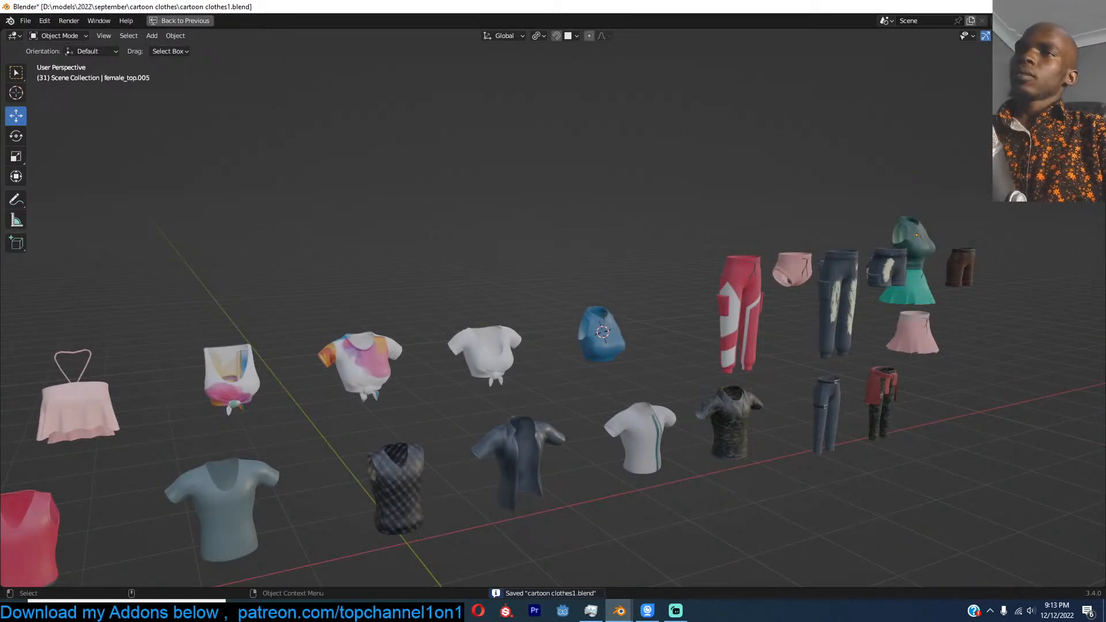